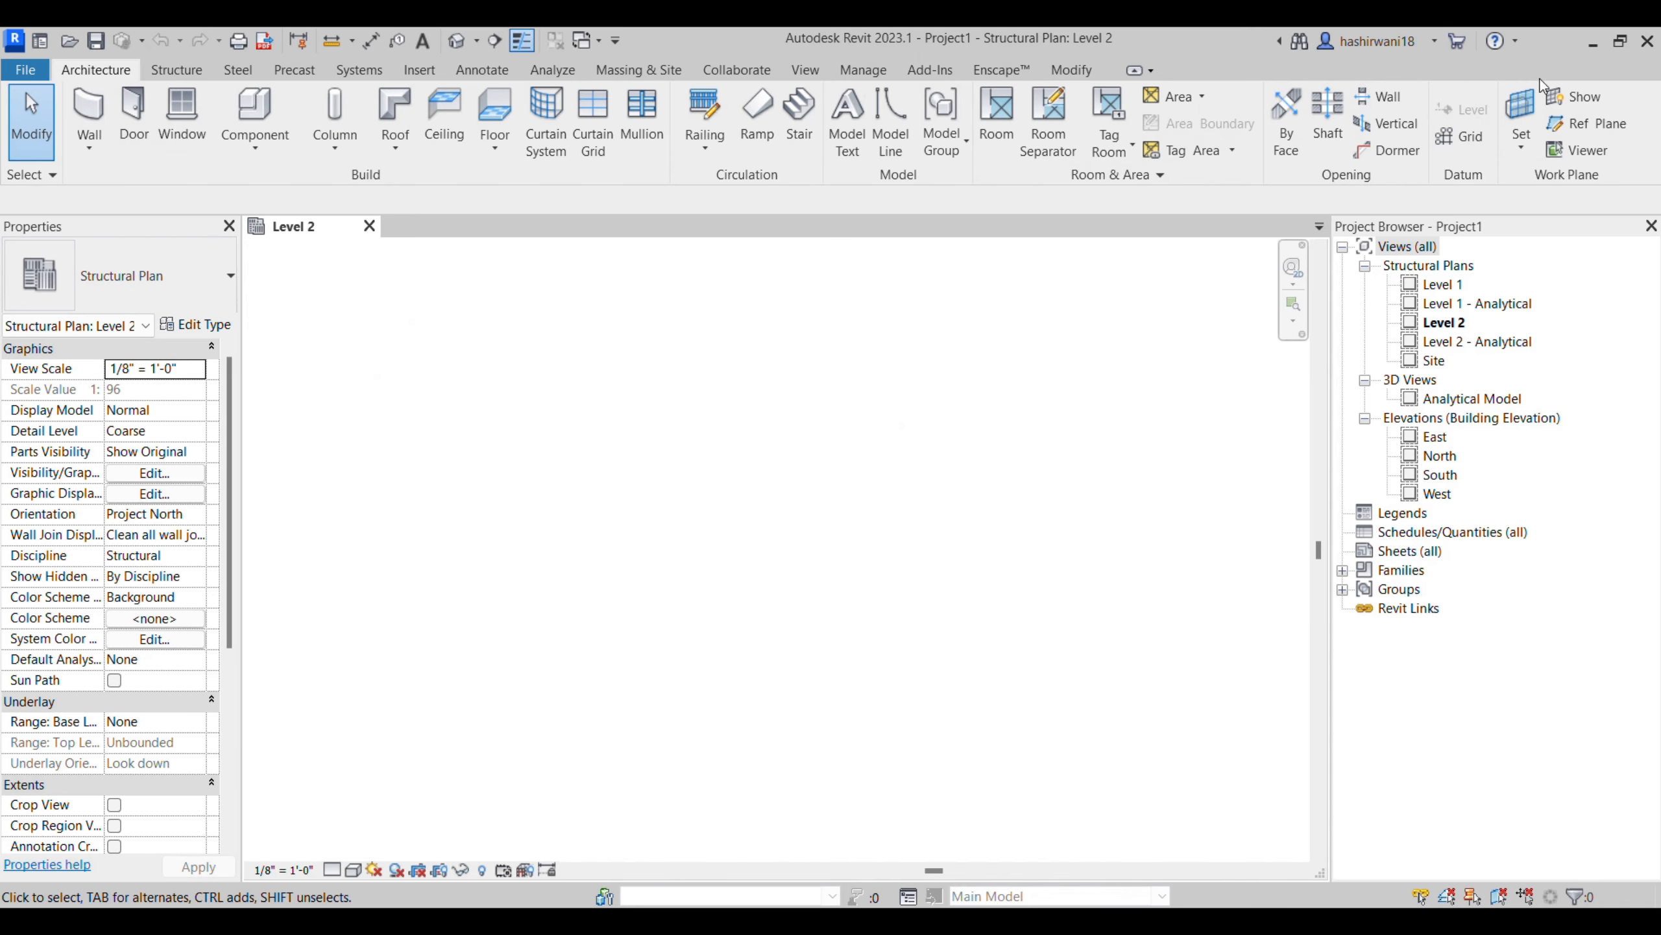
- Open the Manage Links dialog and start adding a linked Revit model to the project
left_click(420, 75)
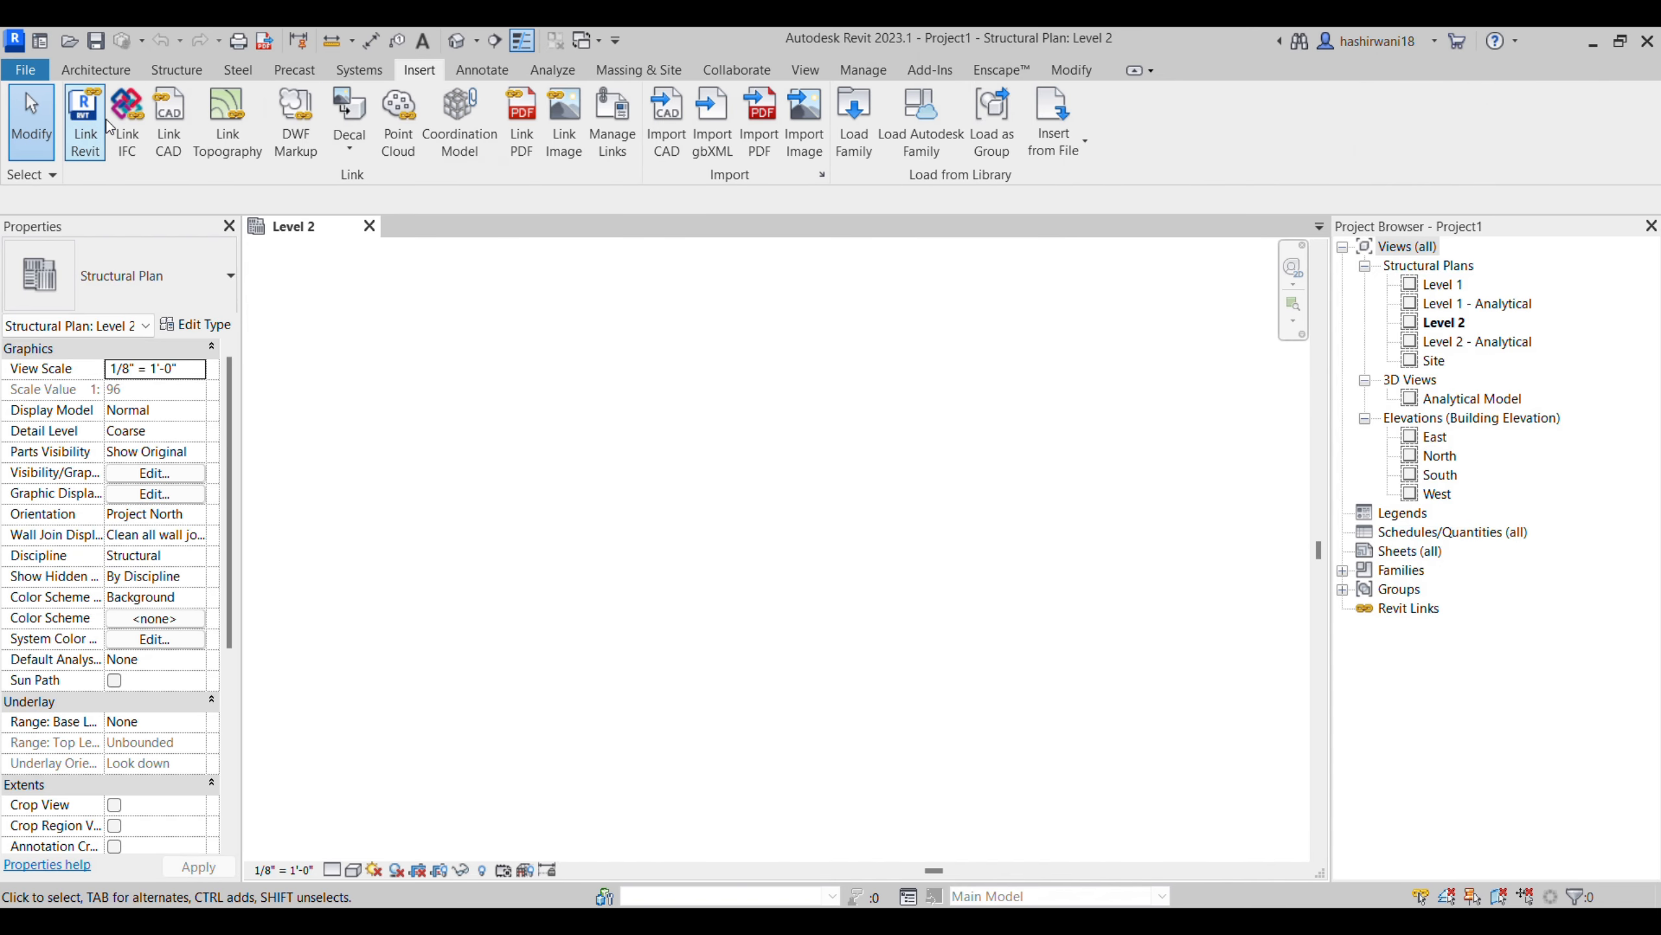
left_click(1621, 42)
left_click(879, 105)
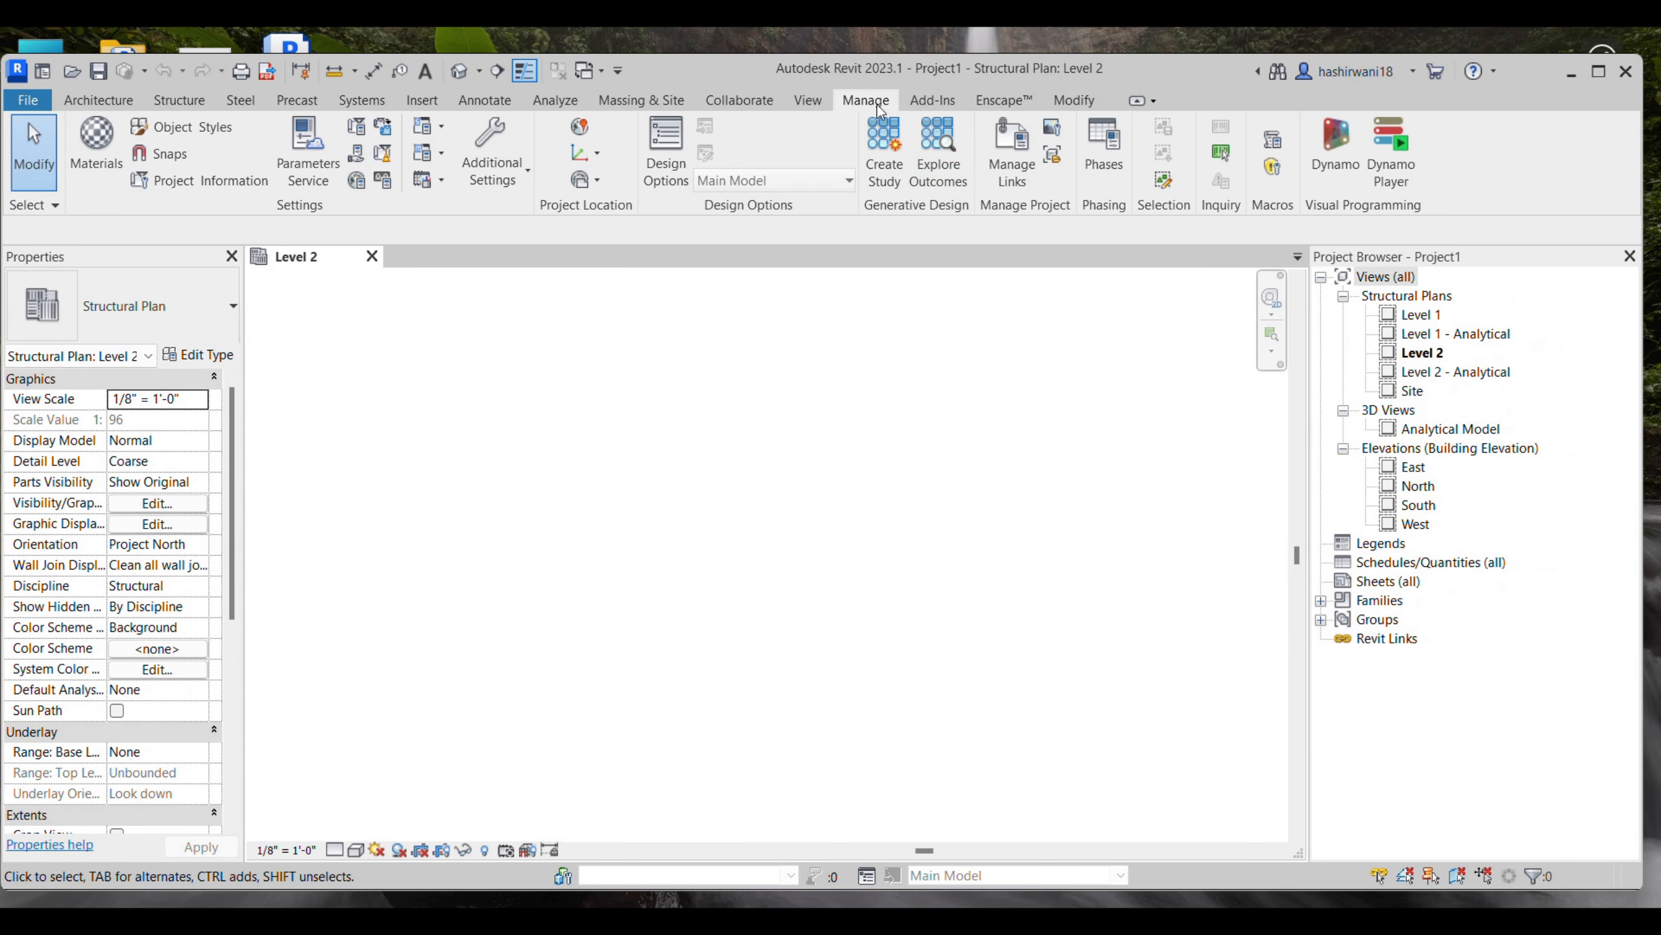
left_click(1013, 163)
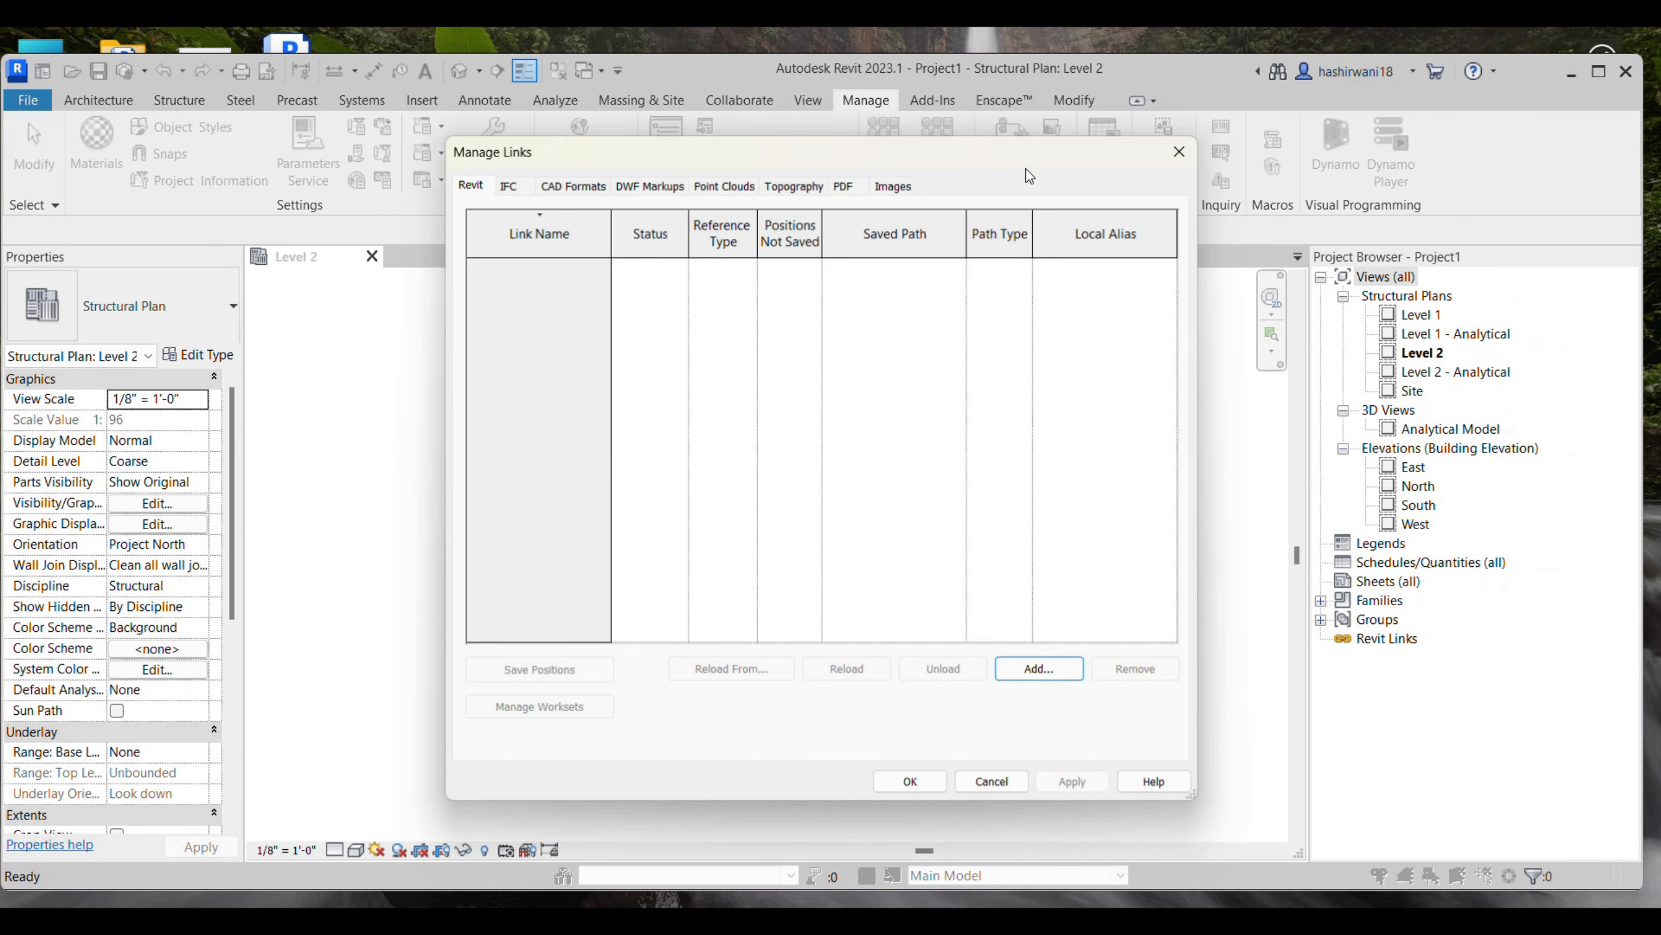
left_click(1041, 670)
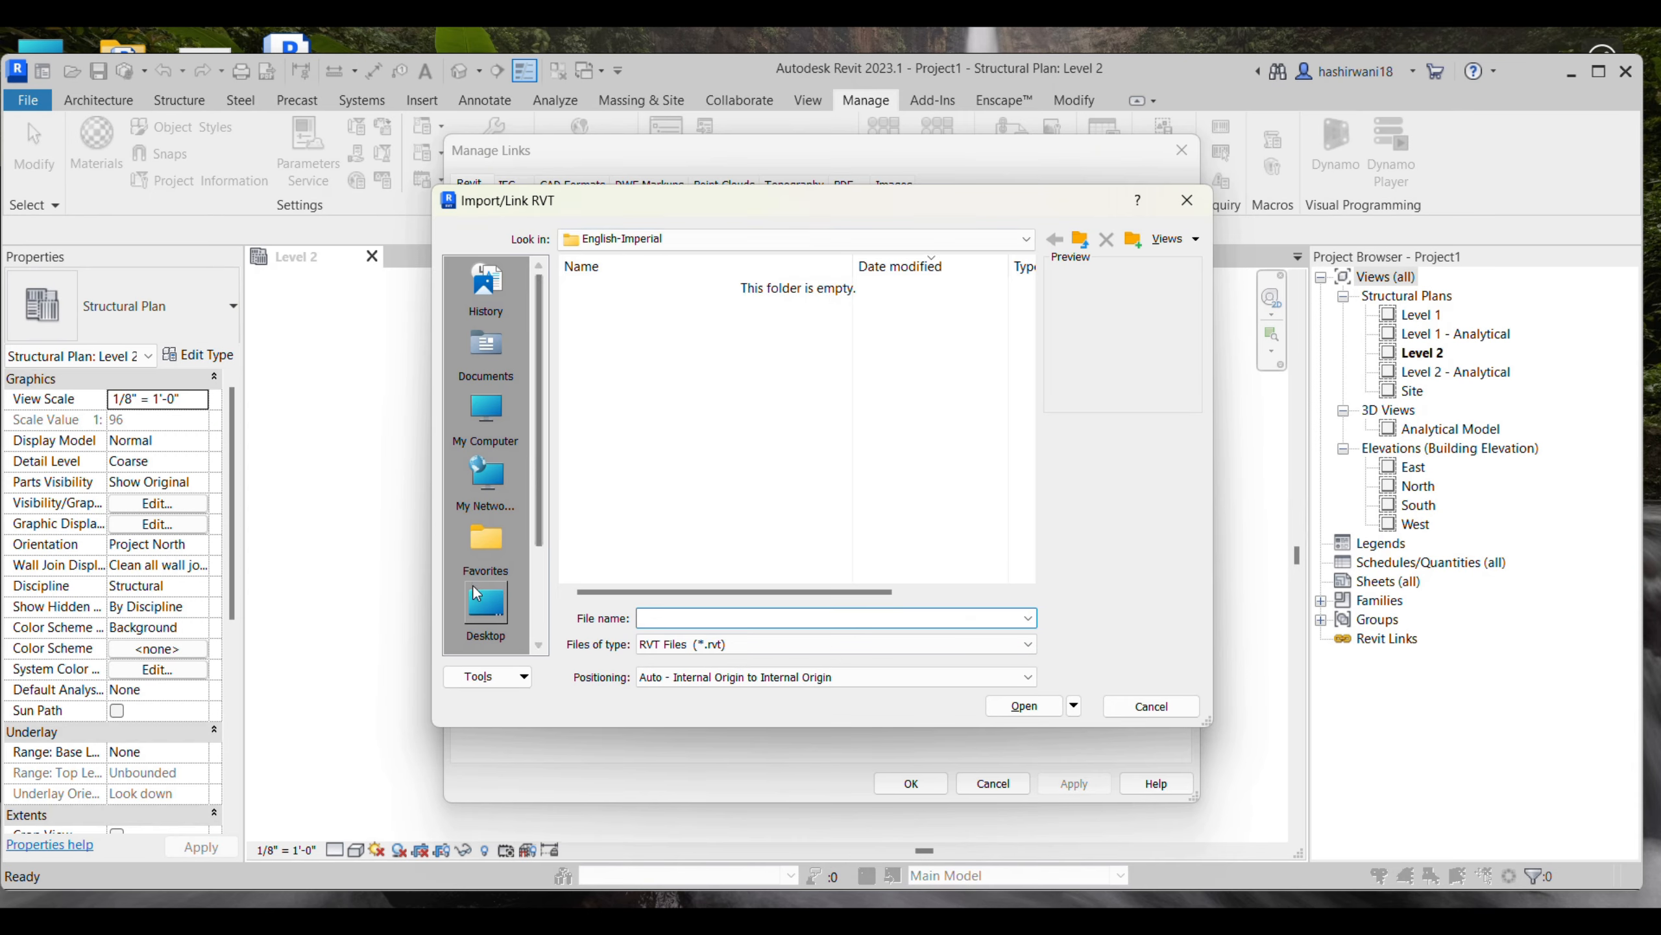
- Link INTERNSHIP ARCH from the Desktop's BRC folder with Auto - Internal Origin to Internal Origin positioning
left_click(484, 605)
scroll(620, 399, "down", 2)
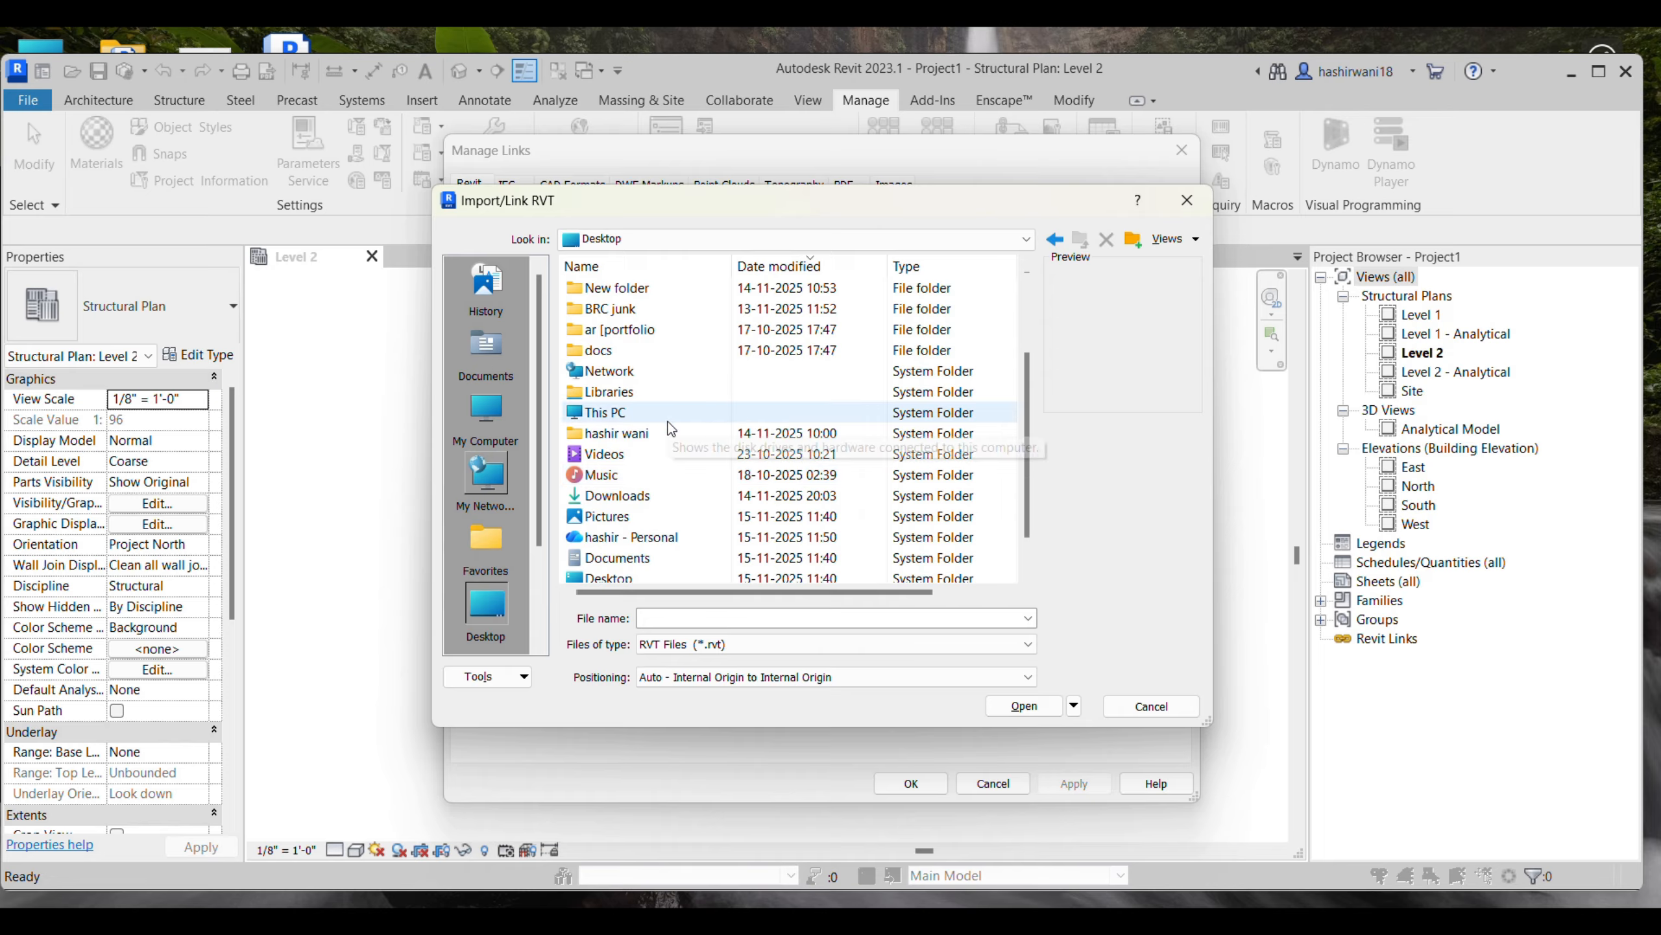
scroll(648, 354, "up", 2)
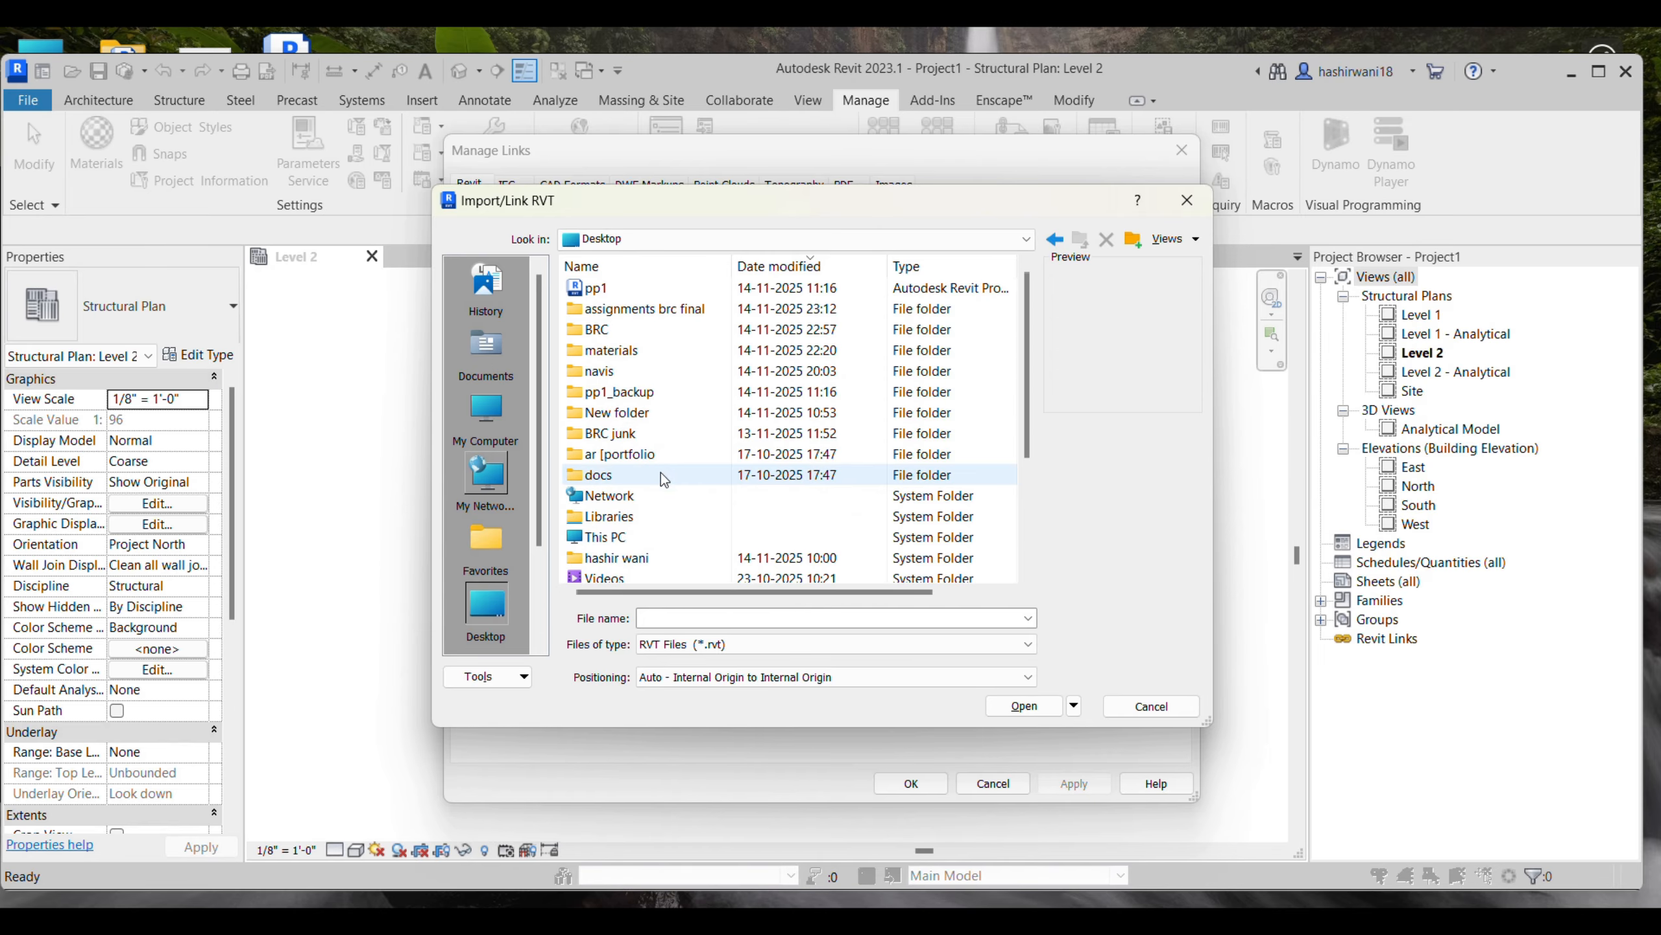
double_click(654, 329)
scroll(818, 425, "down", 5)
scroll(850, 455, "down", 1)
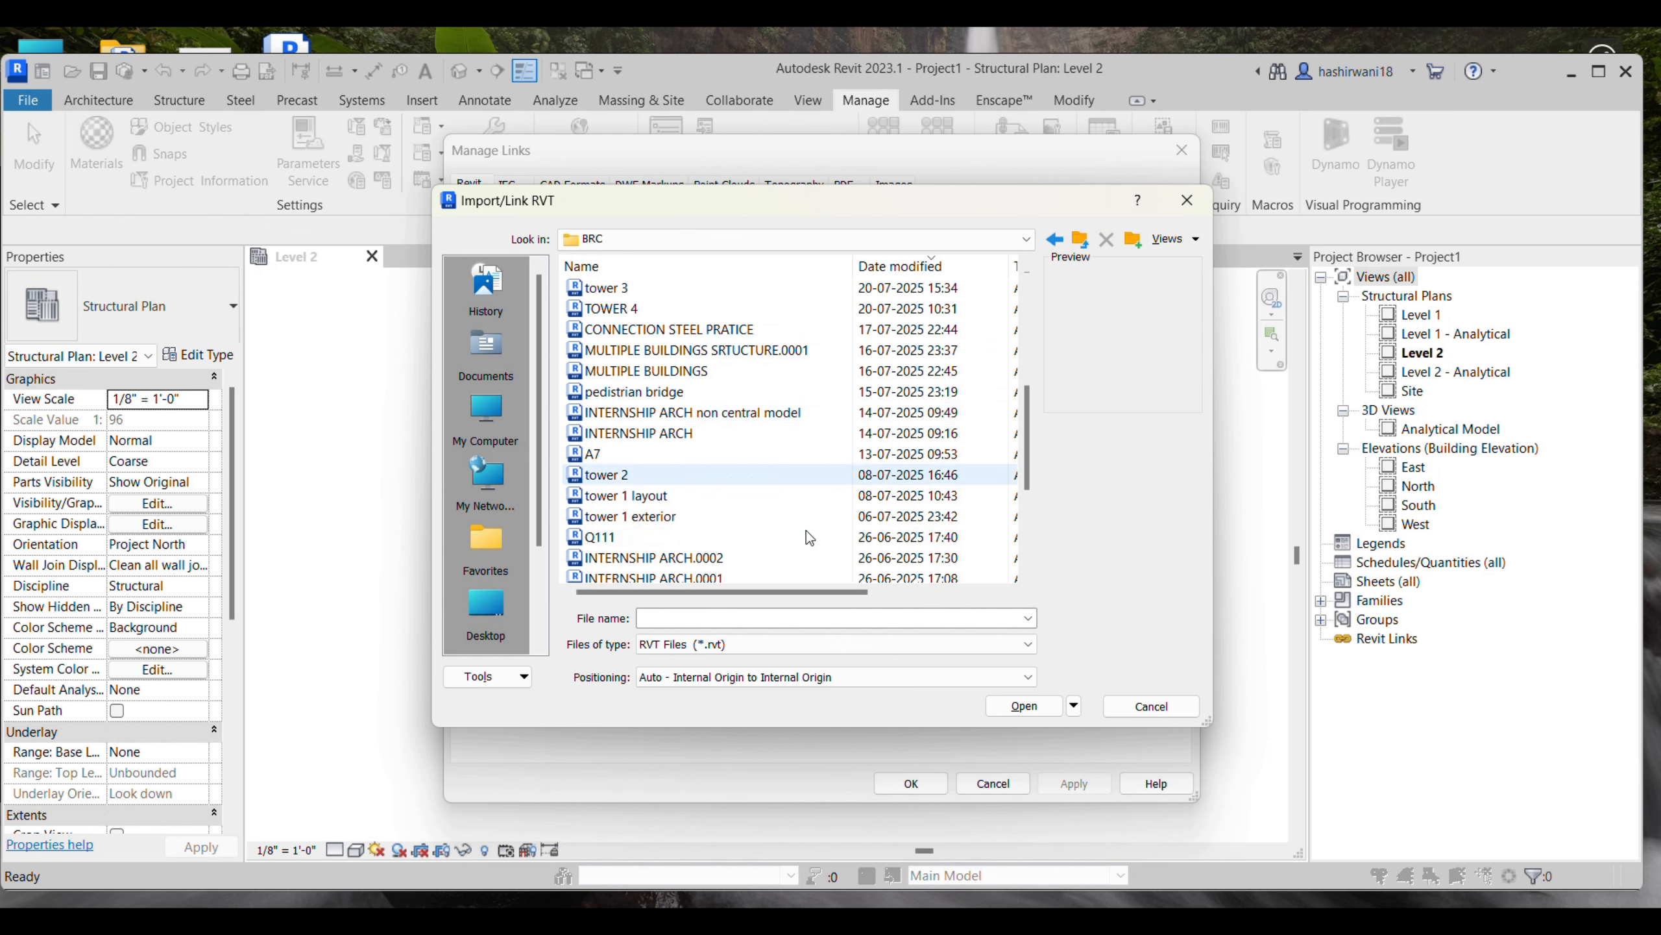
left_click(742, 433)
left_click(1059, 708)
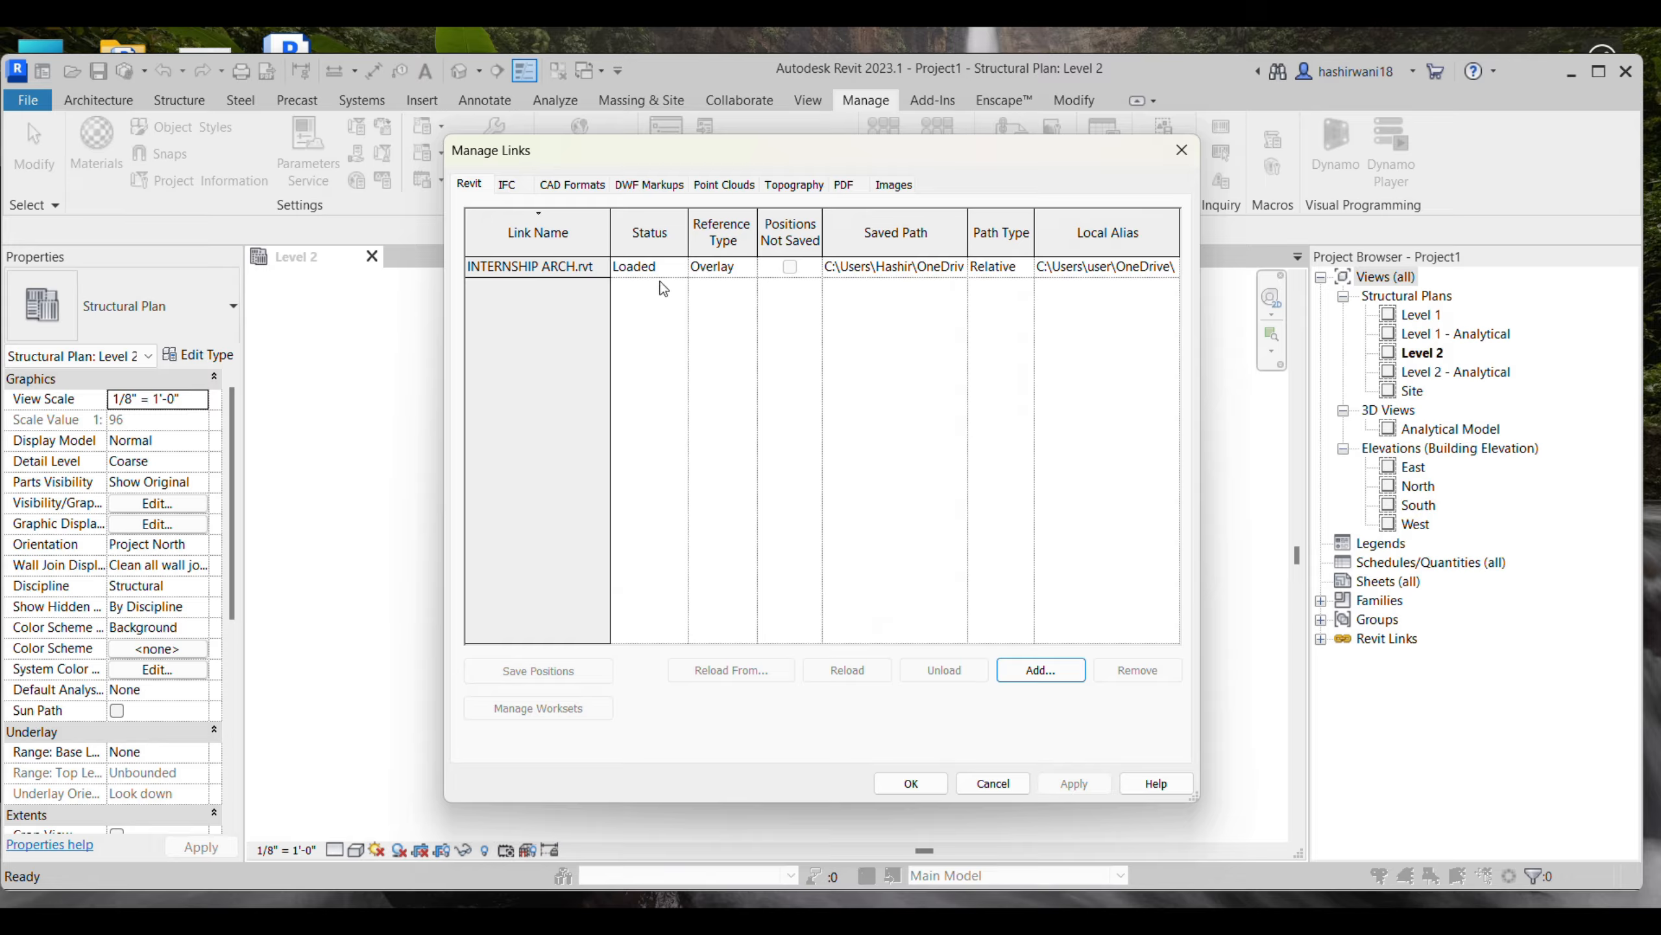
left_click(924, 778)
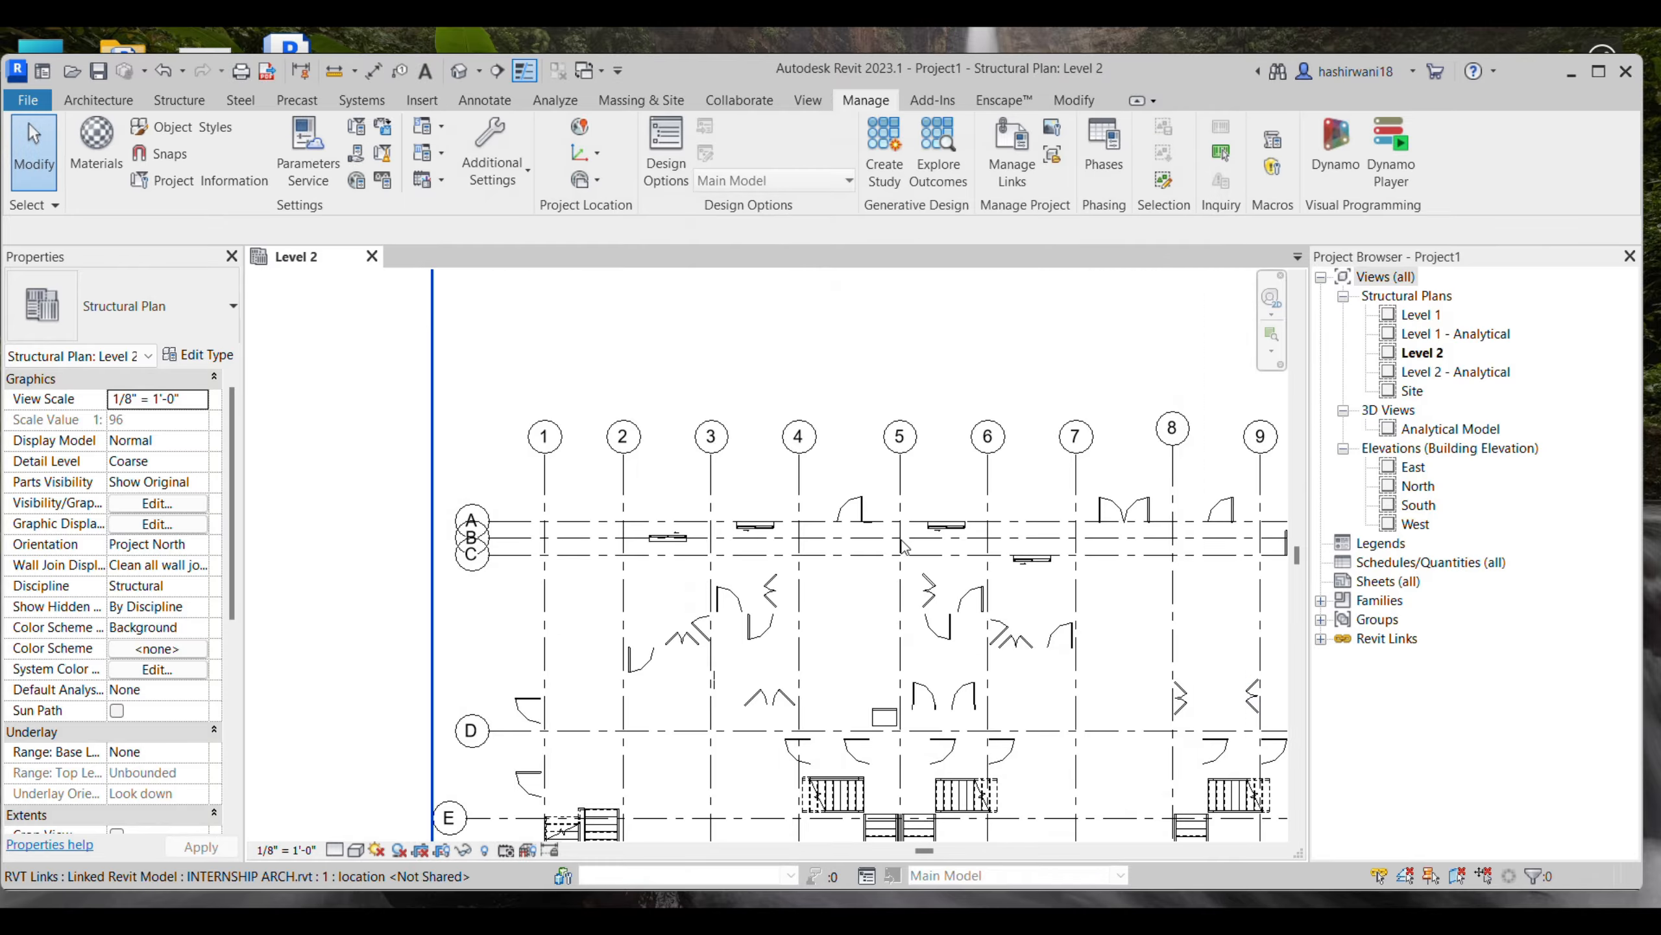
- Examine the linked architectural model's grids and plan layout in the Level 2 structural plan
scroll(946, 524, "up", 8)
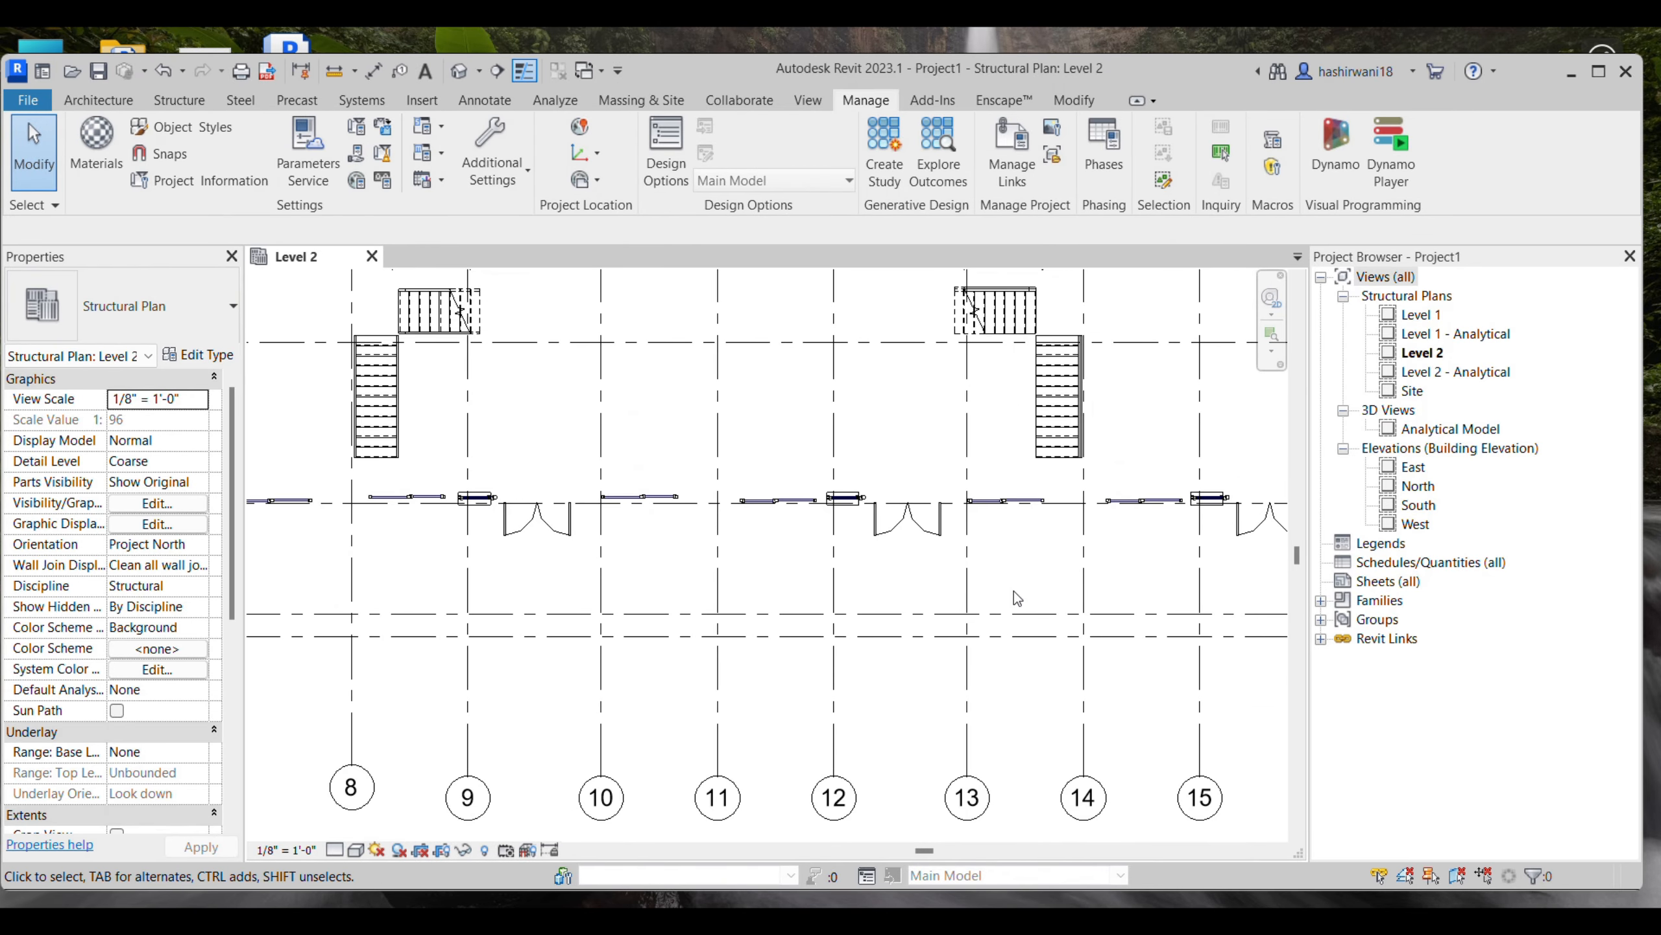
scroll(994, 576, "down", 10)
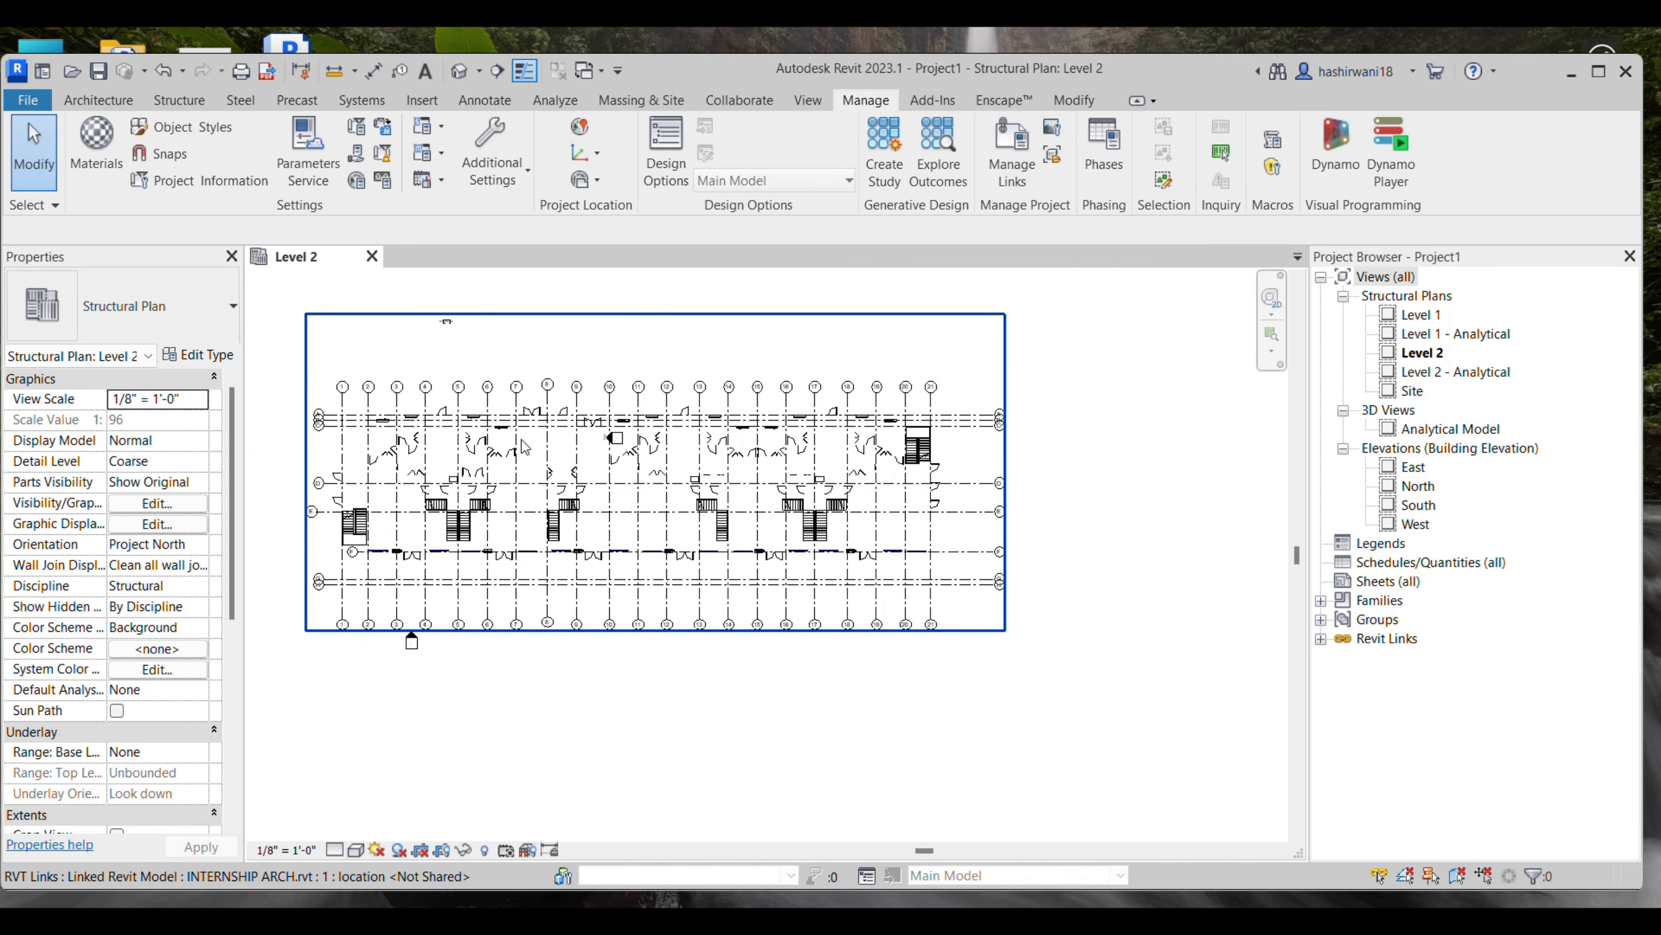
middle_click_drag(529, 453, 664, 493)
scroll(1105, 638, "up", 1)
scroll(1105, 640, "up", 8)
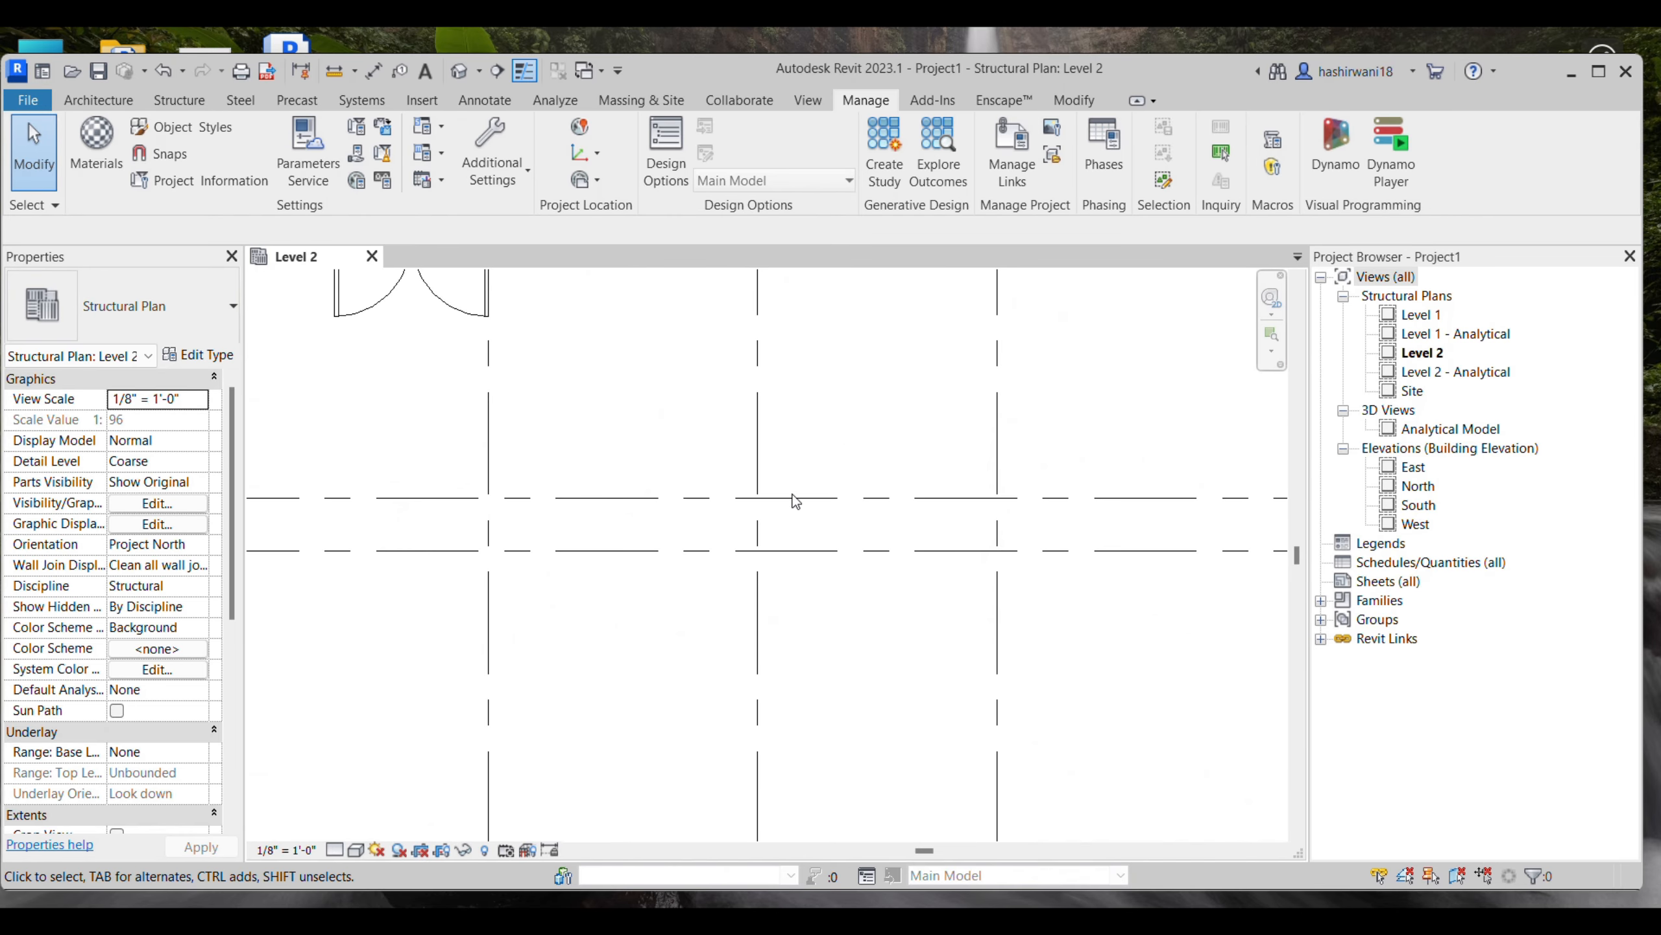
scroll(795, 500, "down", 4)
scroll(848, 514, "down", 5)
middle_click_drag(935, 542, 944, 544)
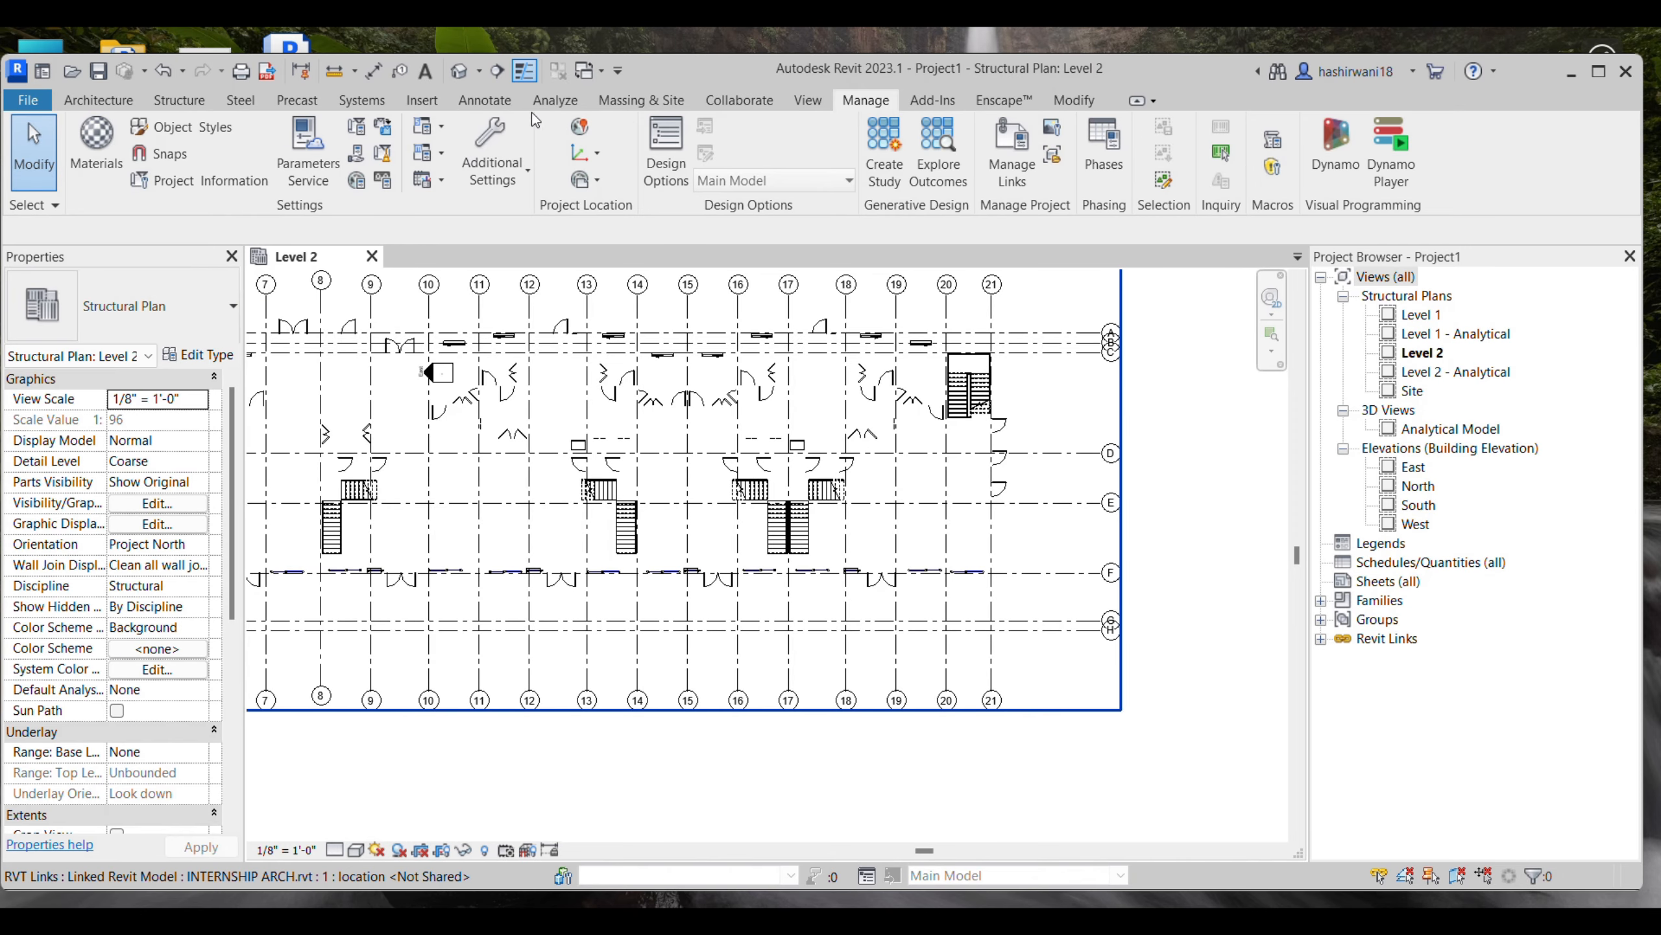
- Start Copy/Monitor on the linked INTERNSHIP ARCH model in the Level 2 plan and maximize the program window
left_click(739, 99)
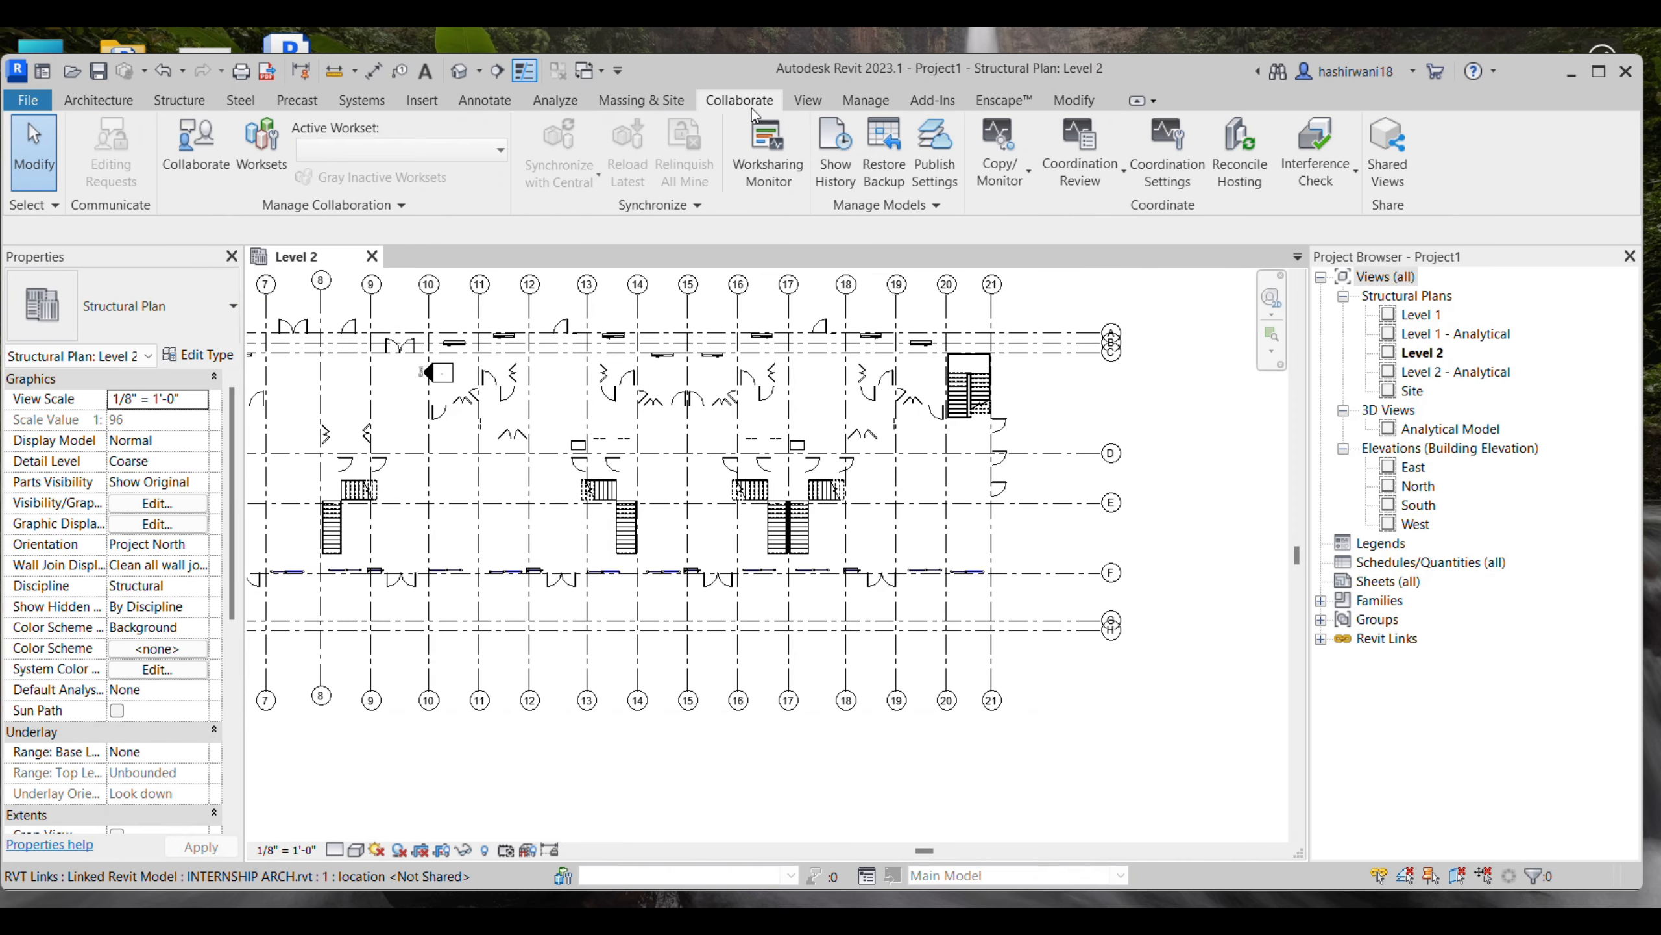
left_click(985, 176)
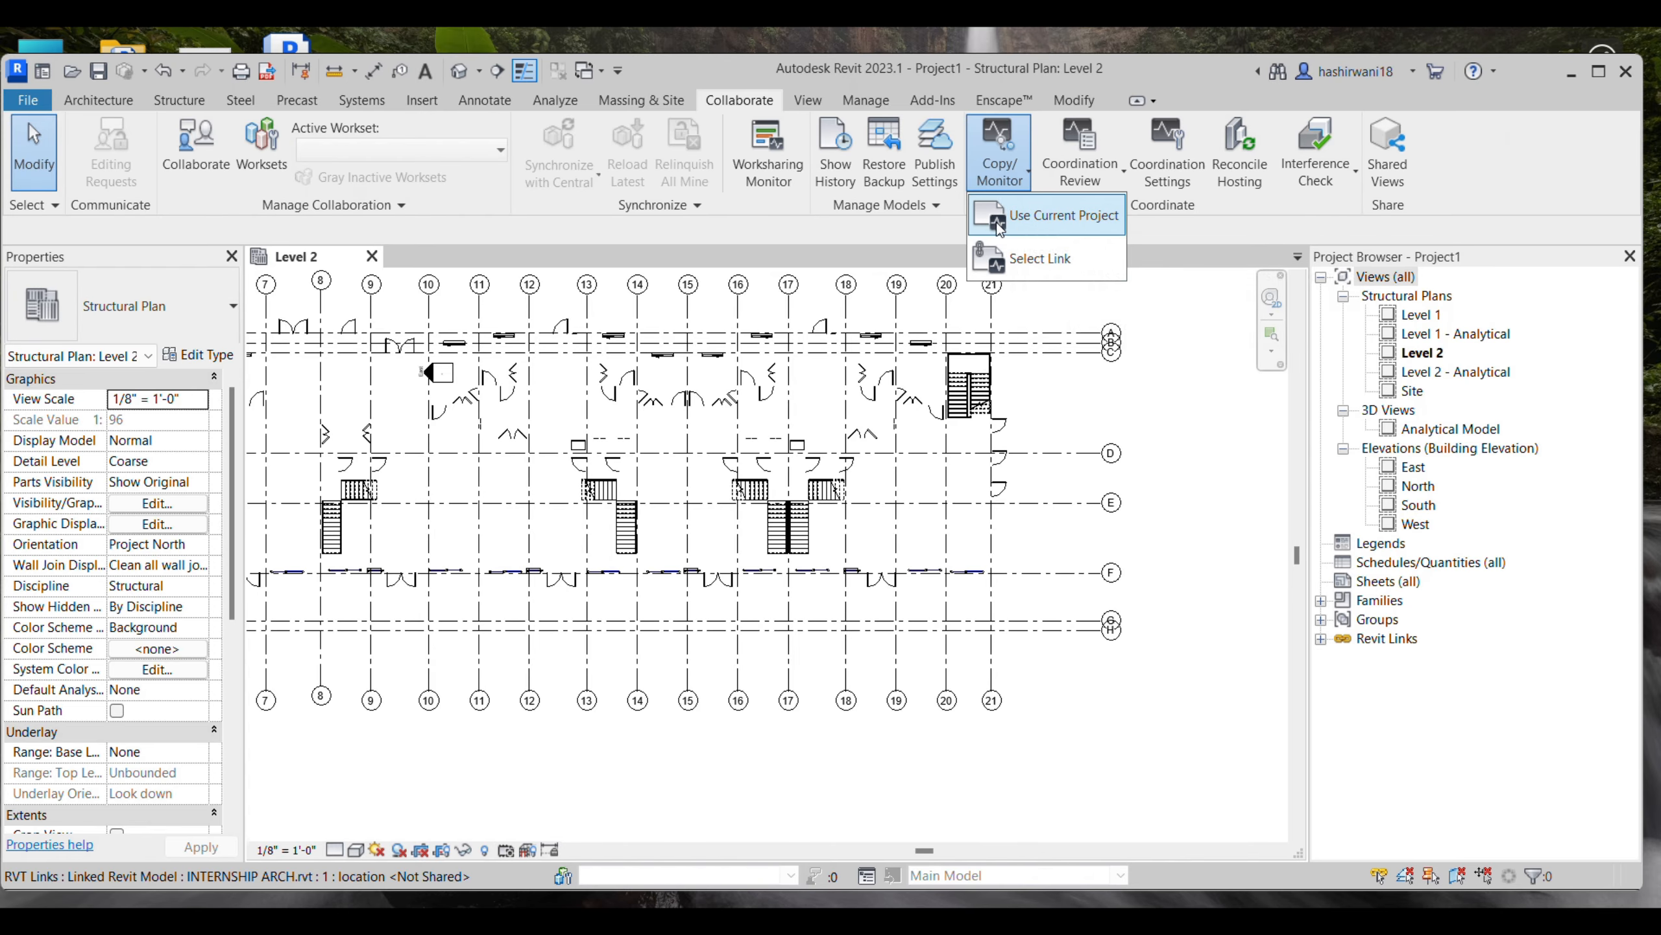
left_click(1010, 268)
left_click(1008, 333)
left_click(1598, 72)
scroll(621, 468, "down", 1)
middle_click_drag(620, 470, 824, 496)
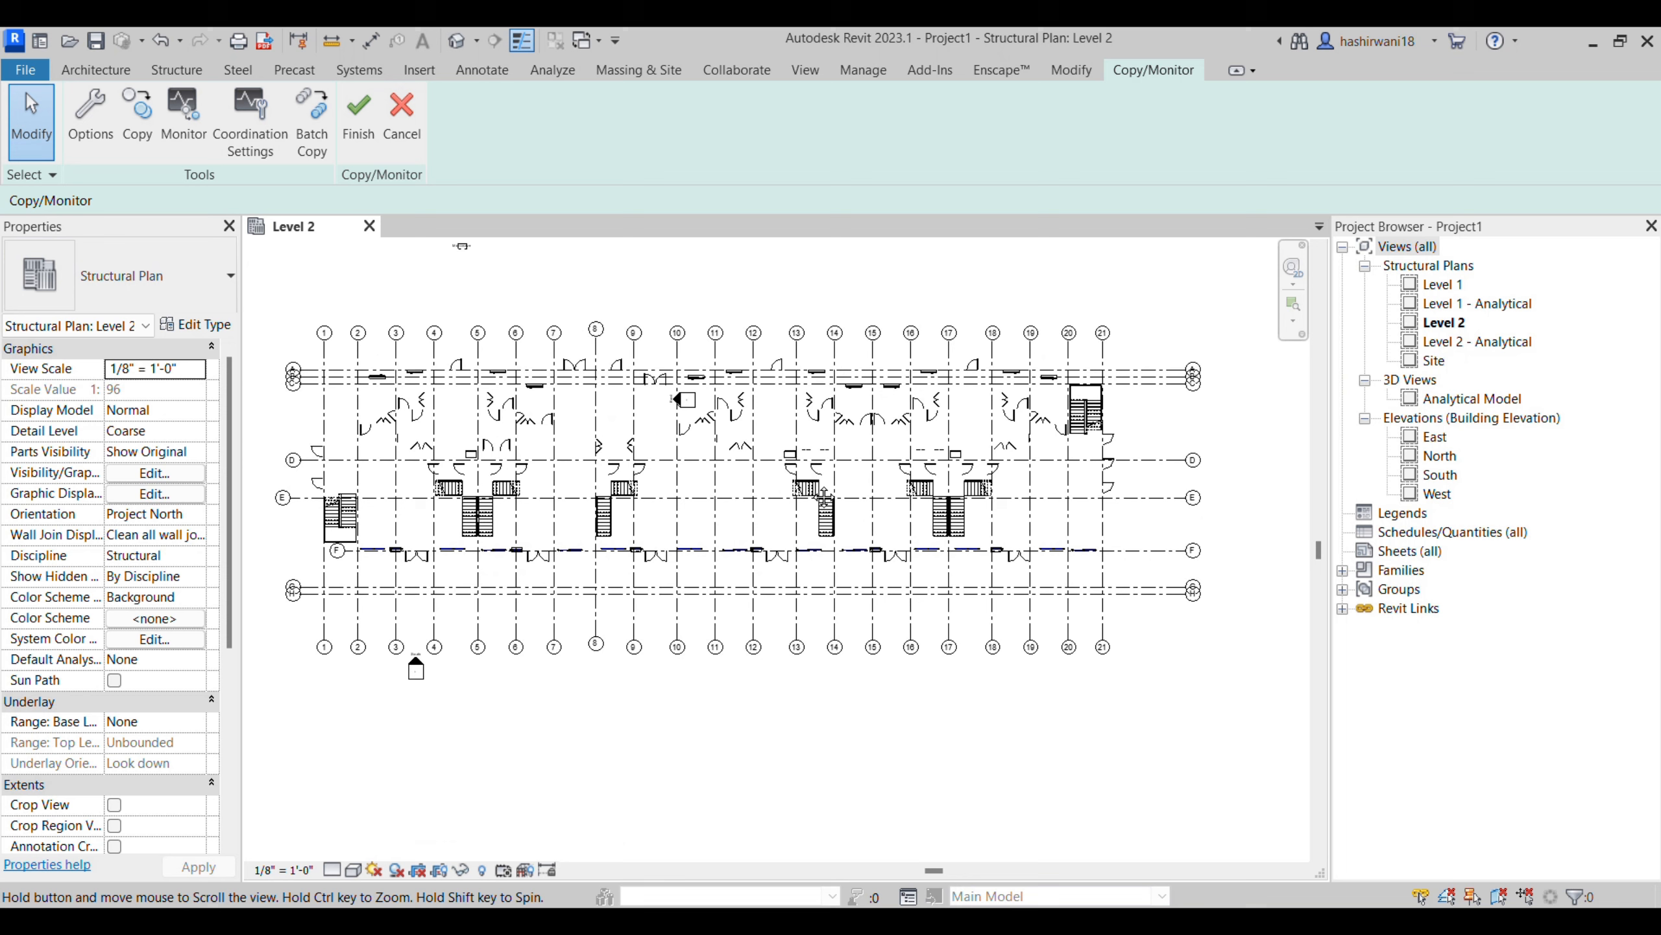
- Copy all grids of the linked model into the project as a multiple selection and finish the Copy/Monitor session
left_click(127, 115)
left_click(132, 201)
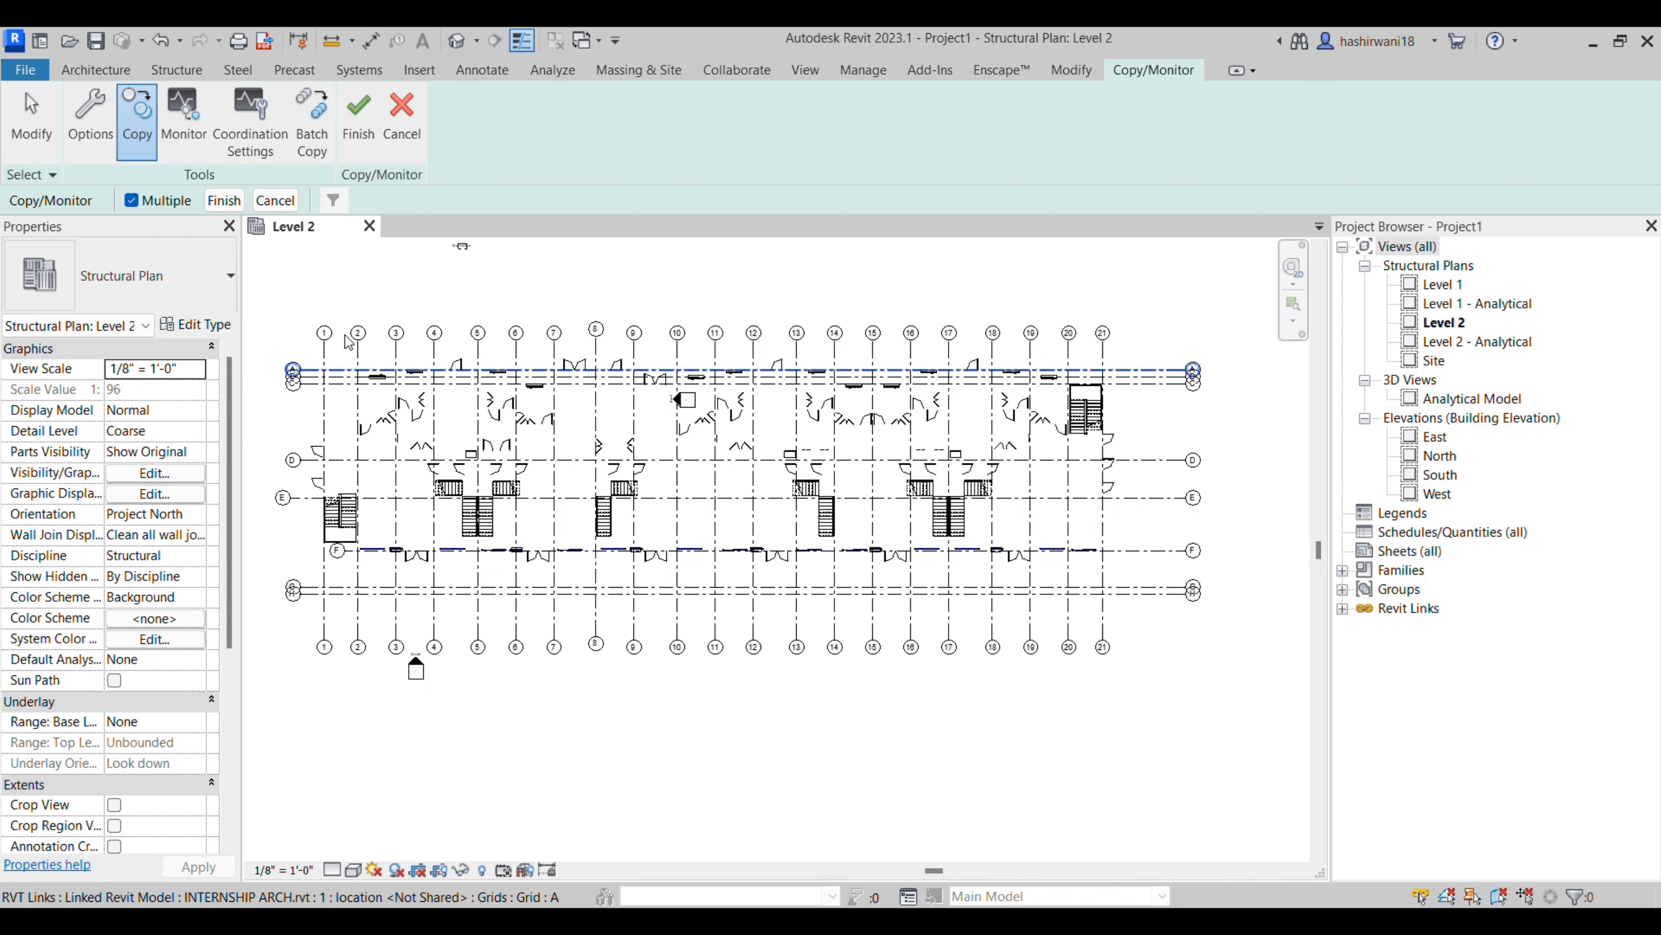
left_click_drag(272, 301, 600, 666)
left_click_drag(840, 748, 1259, 687)
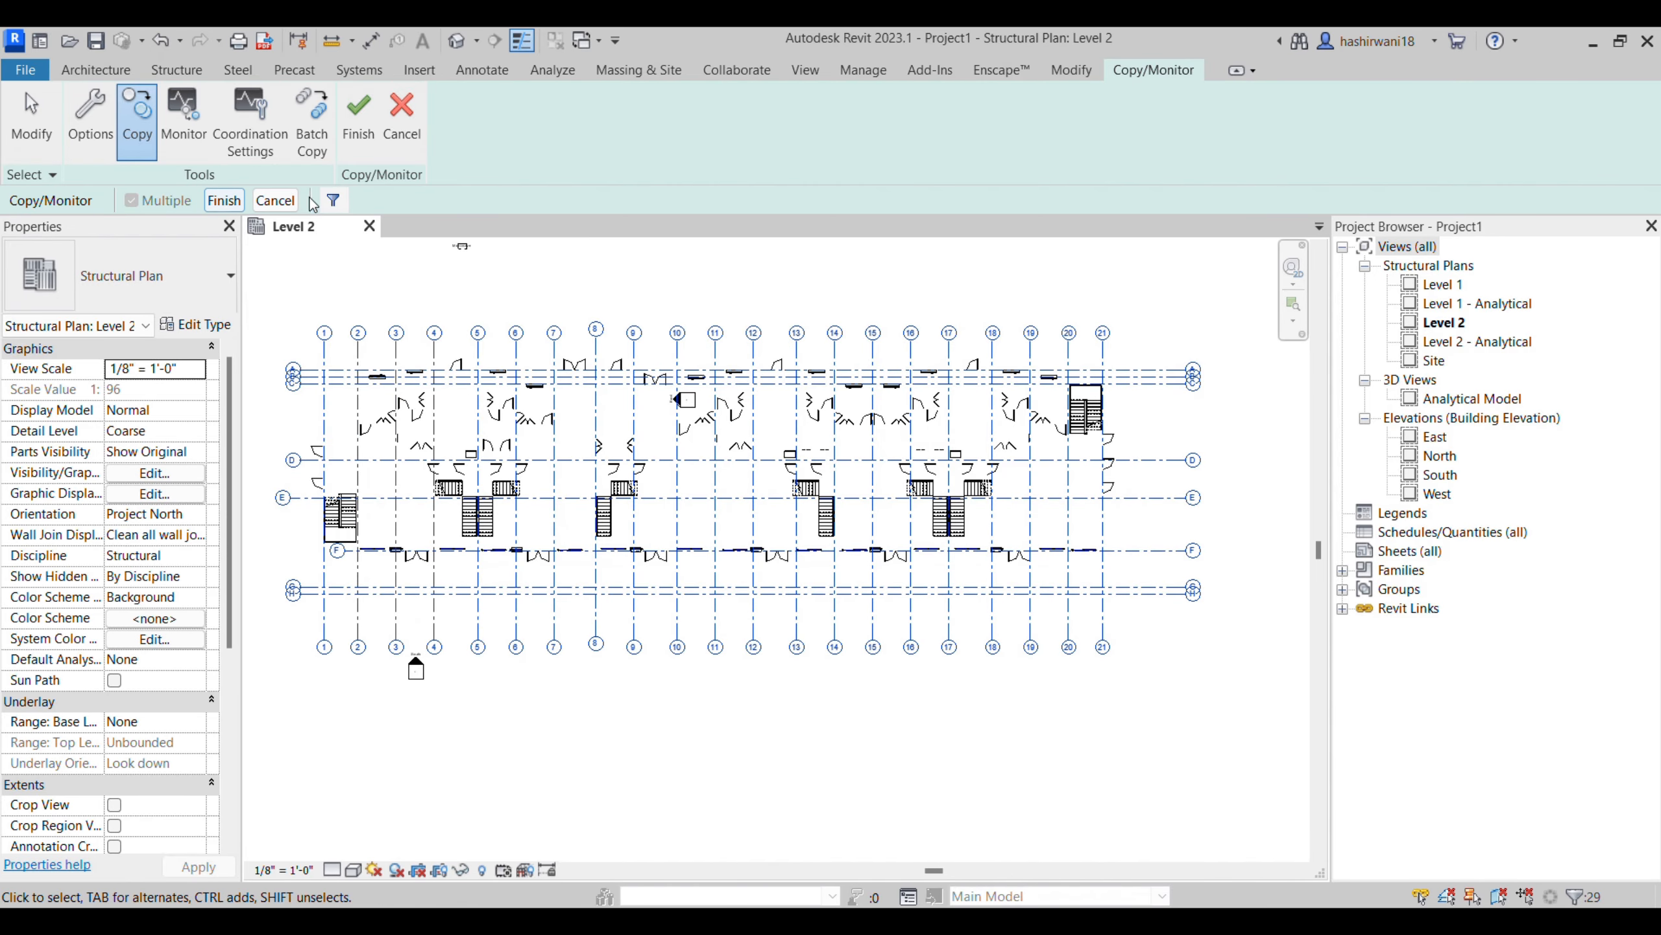
left_click(333, 201)
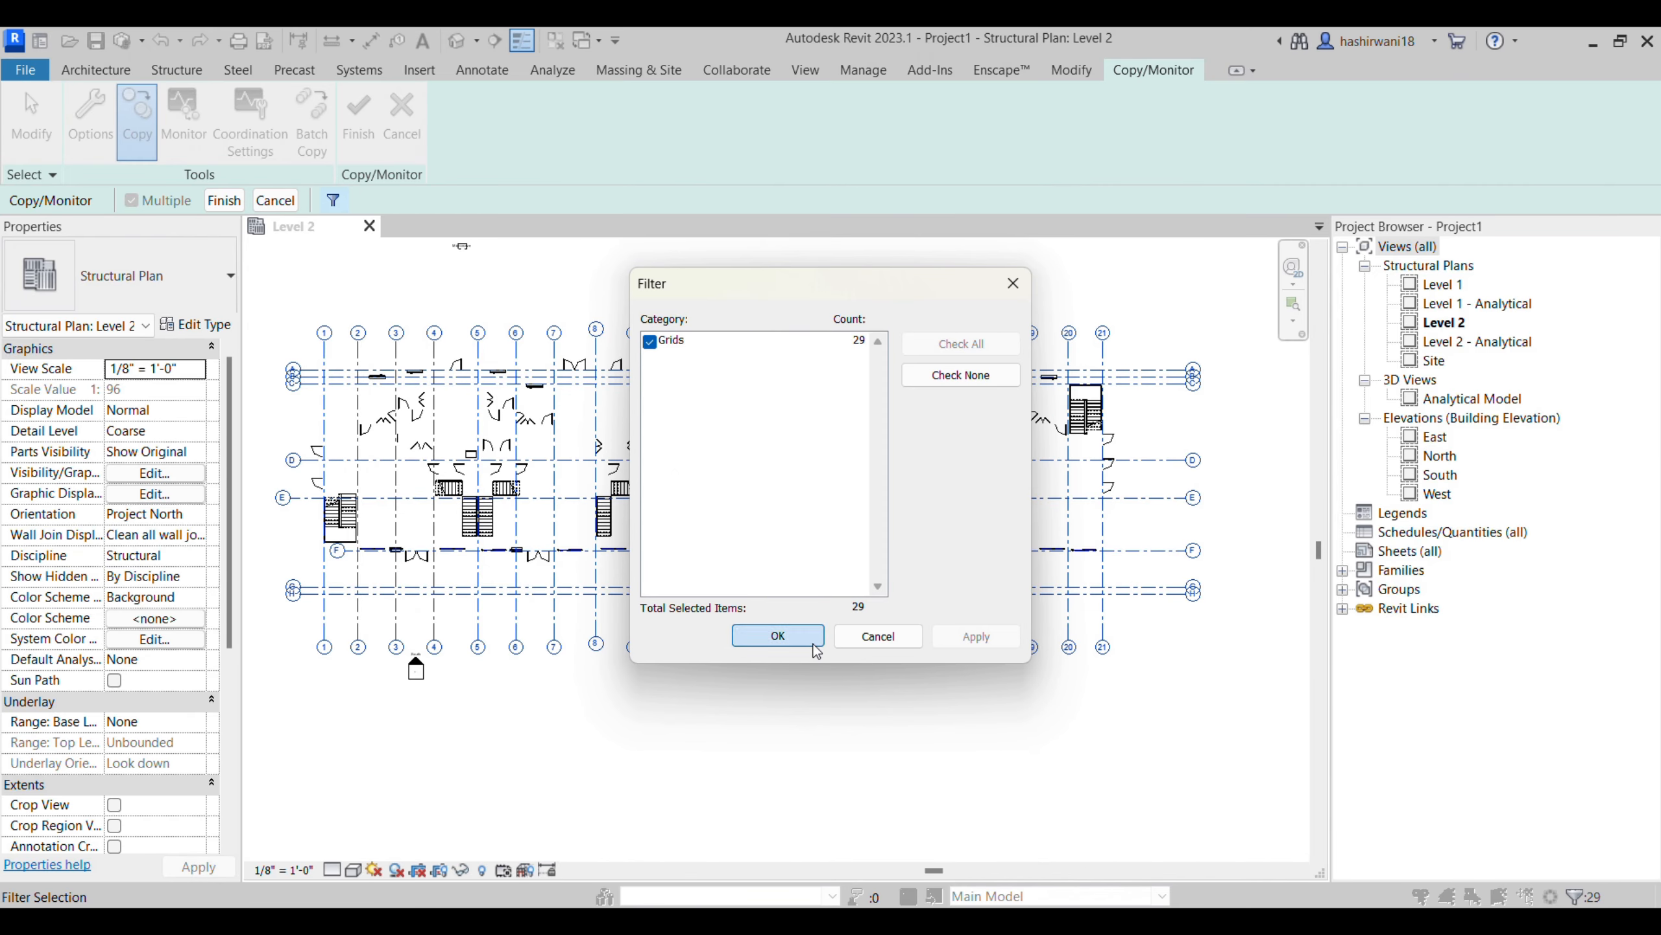
left_click(777, 636)
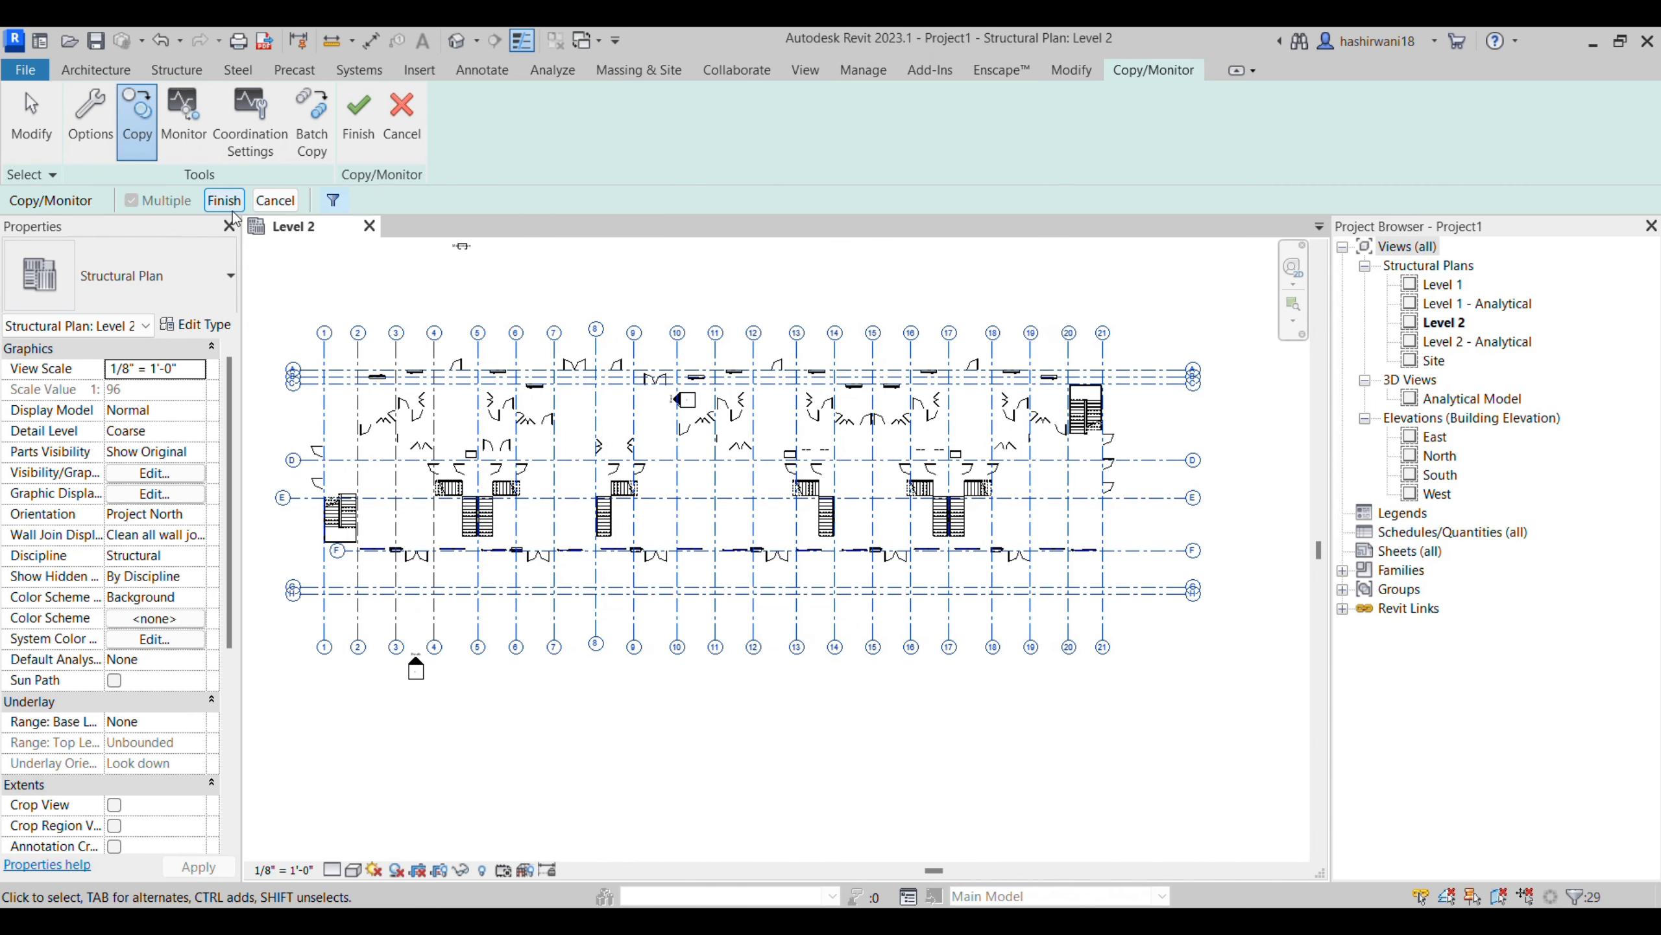
left_click(360, 121)
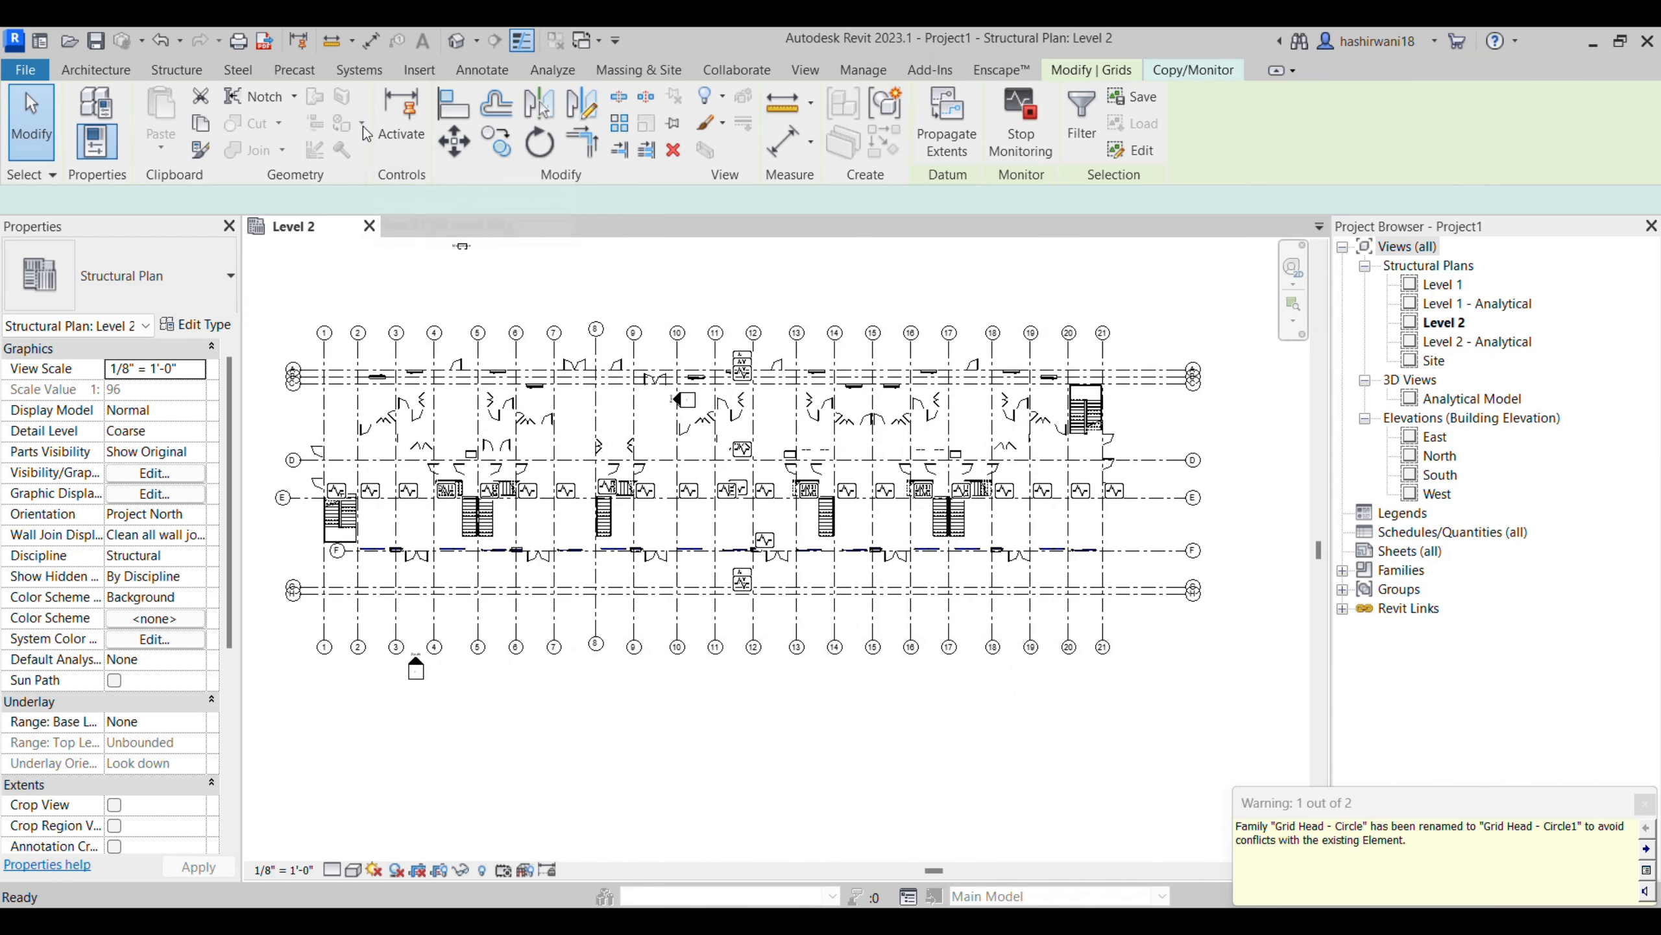
left_click(1185, 71)
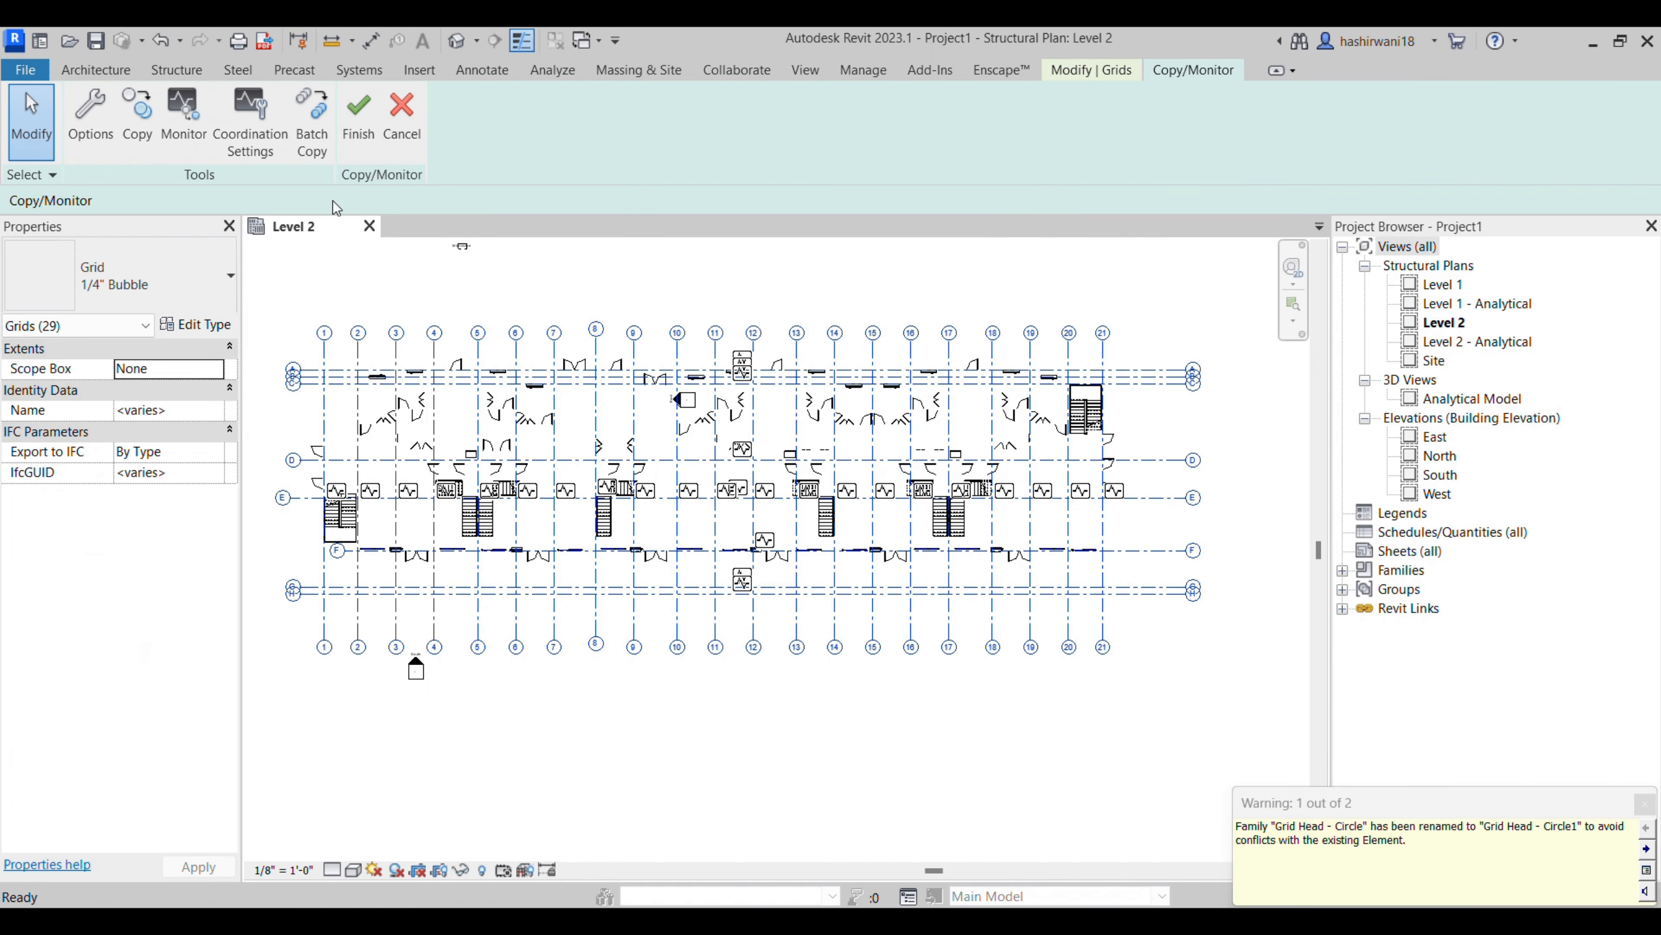
left_click(360, 125)
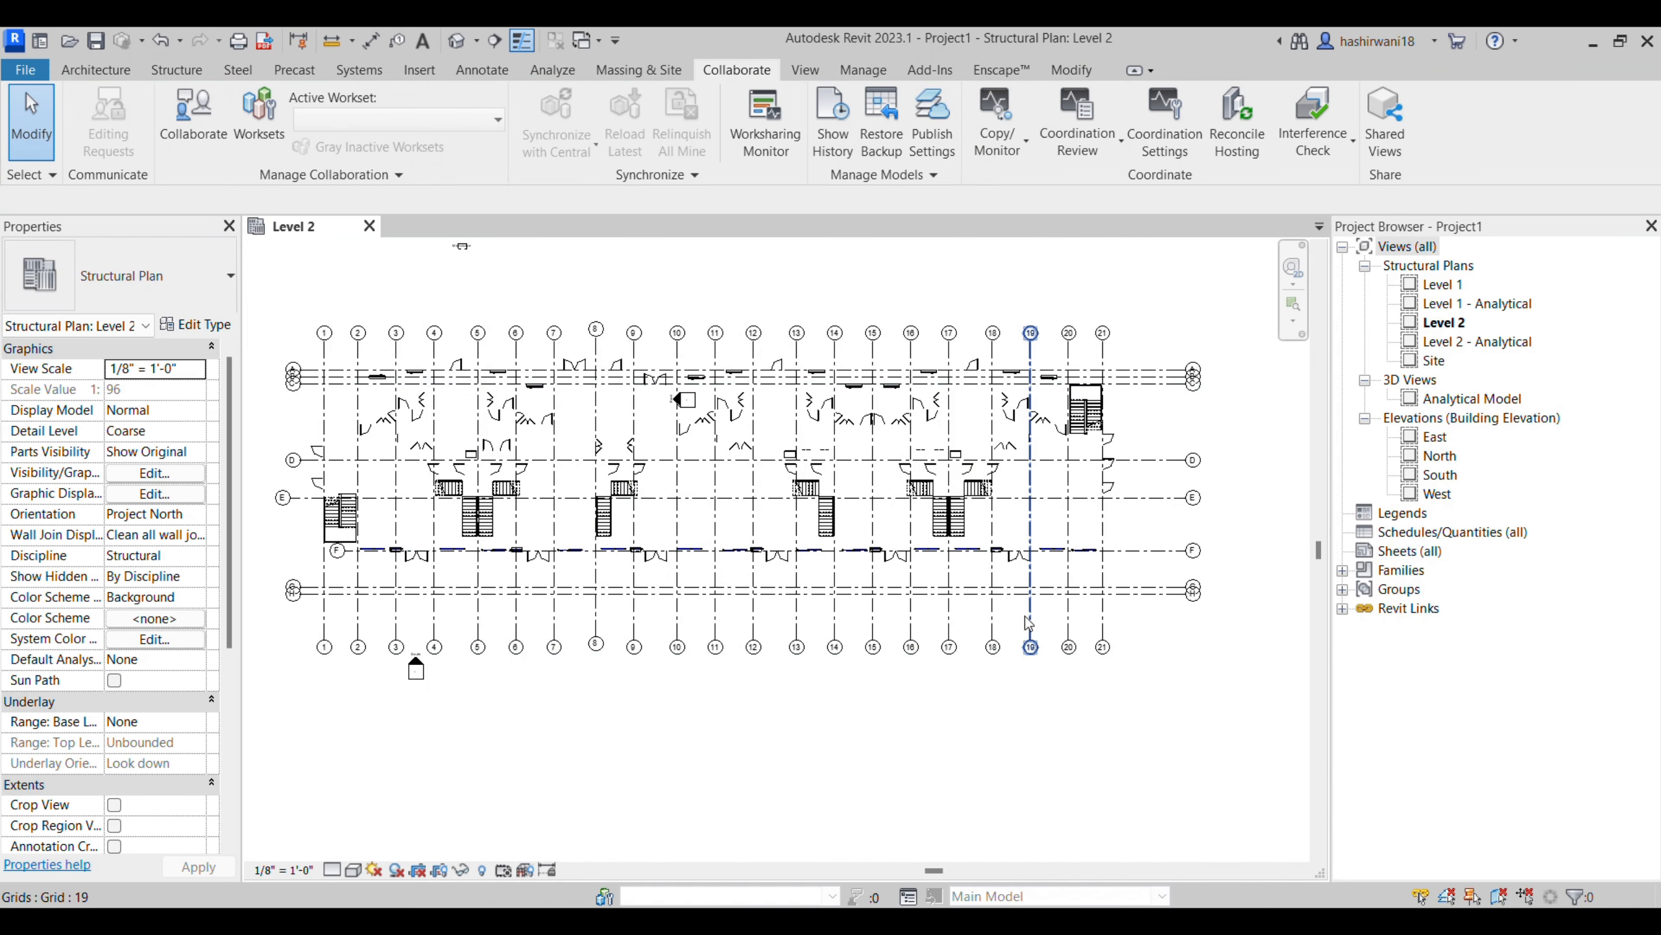
- Check the copied grids in the plan and open the East building elevation showing the levels
scroll(1106, 641, "up", 4)
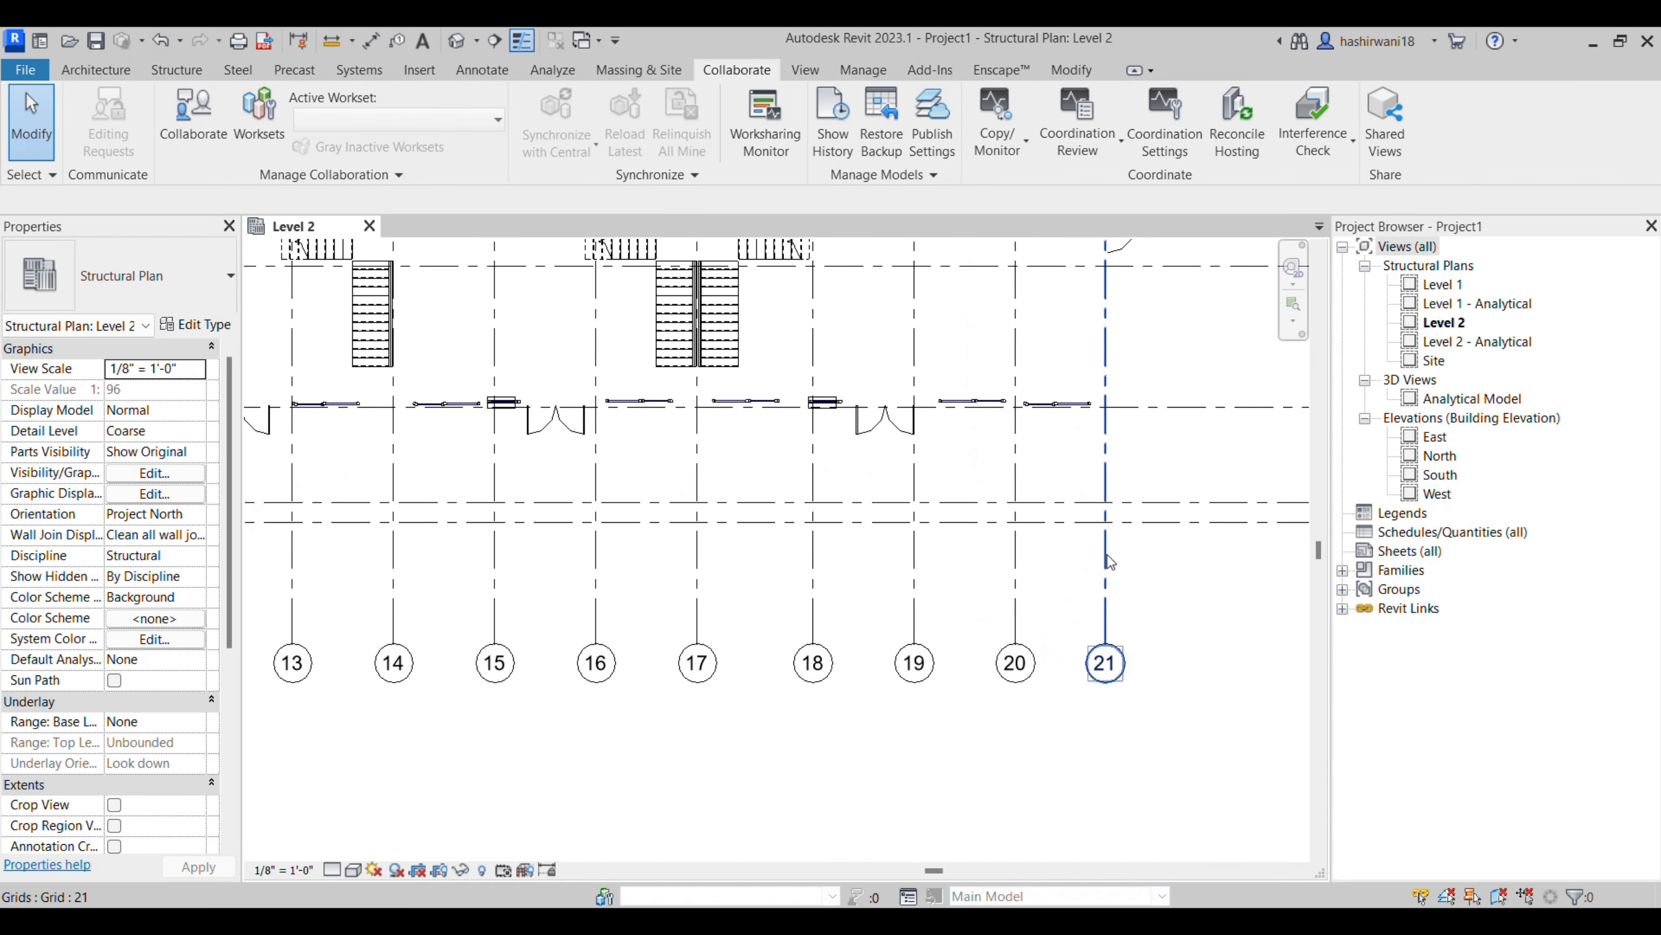
scroll(1136, 595, "down", 3)
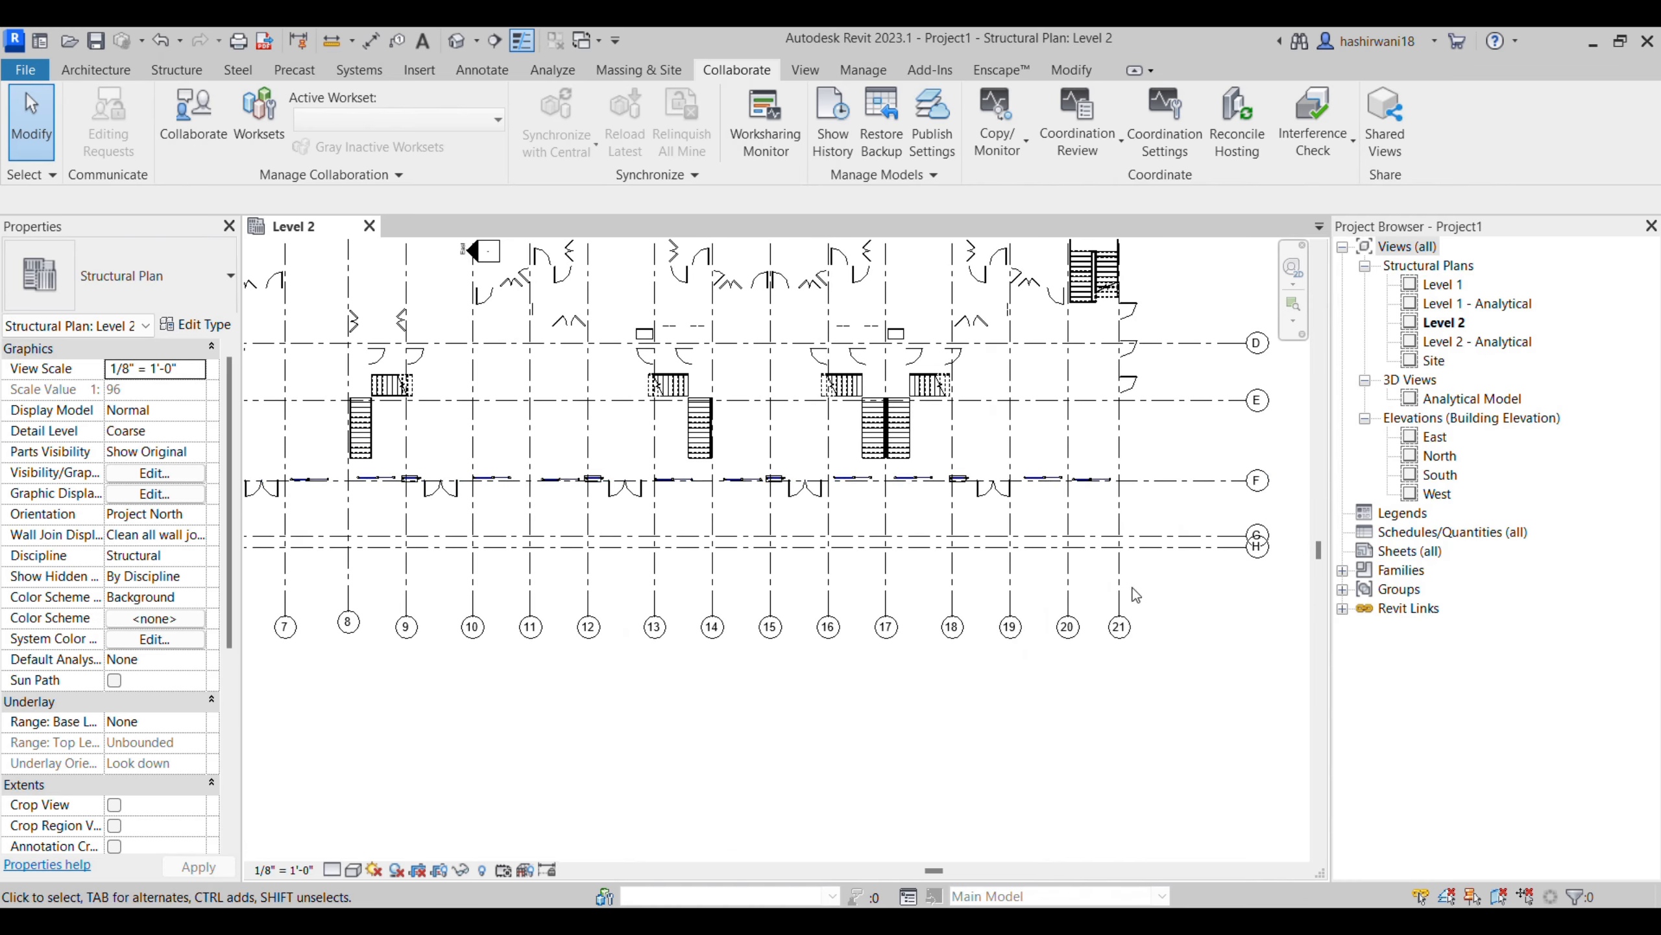
double_click(1434, 437)
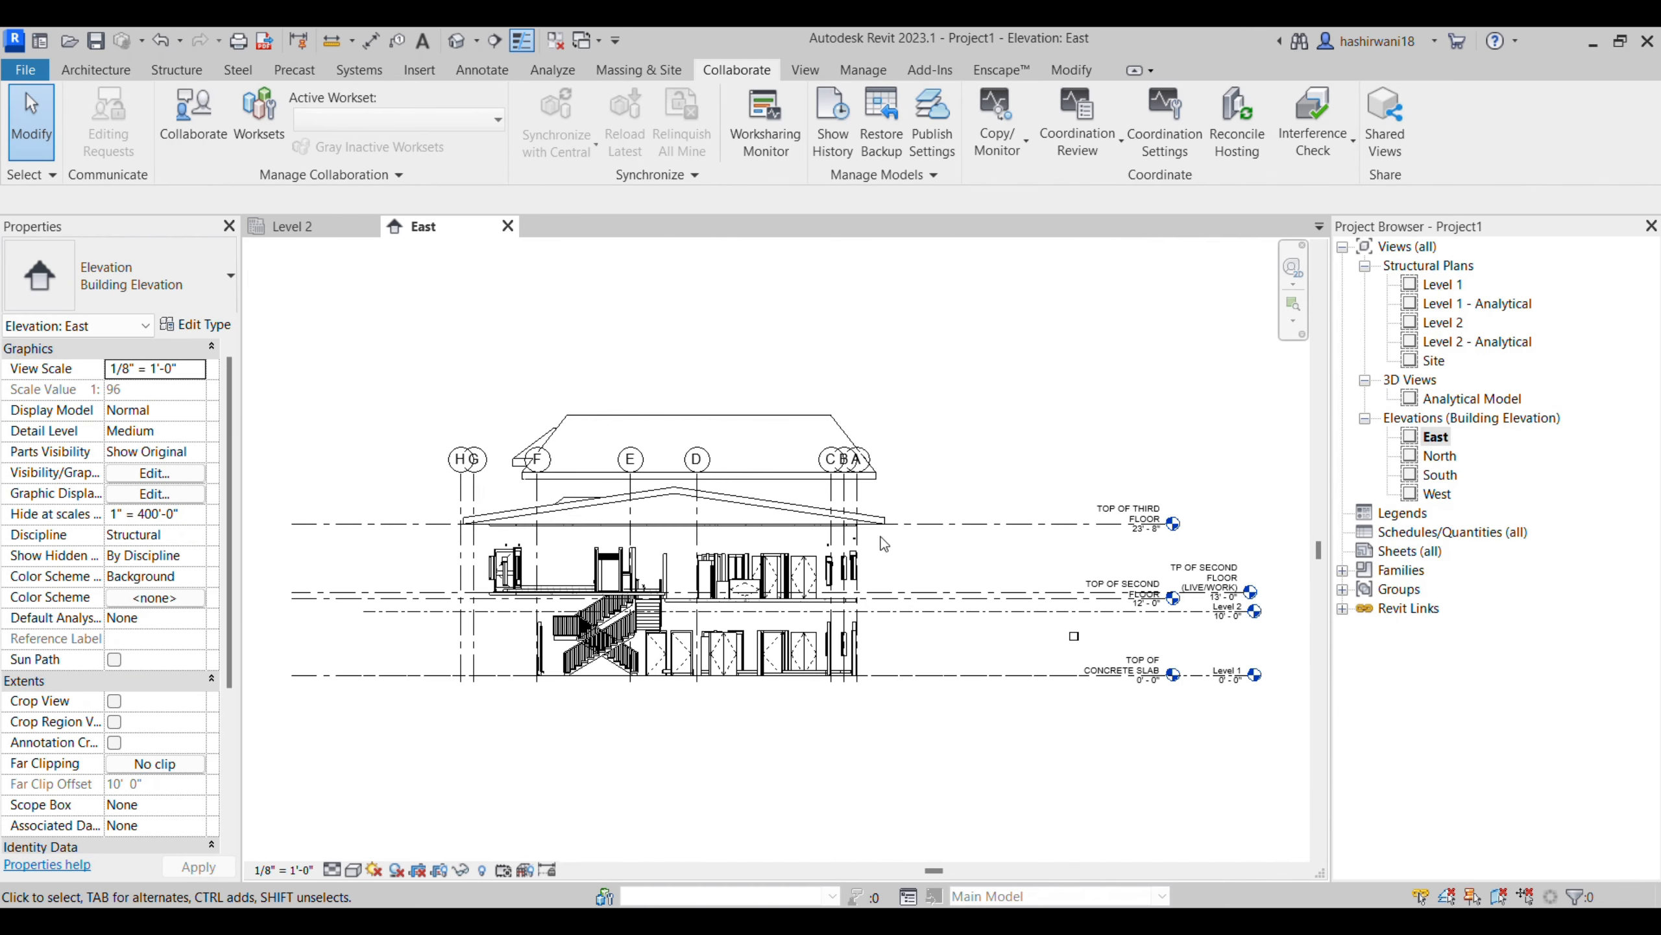
middle_click_drag(963, 701, 782, 679)
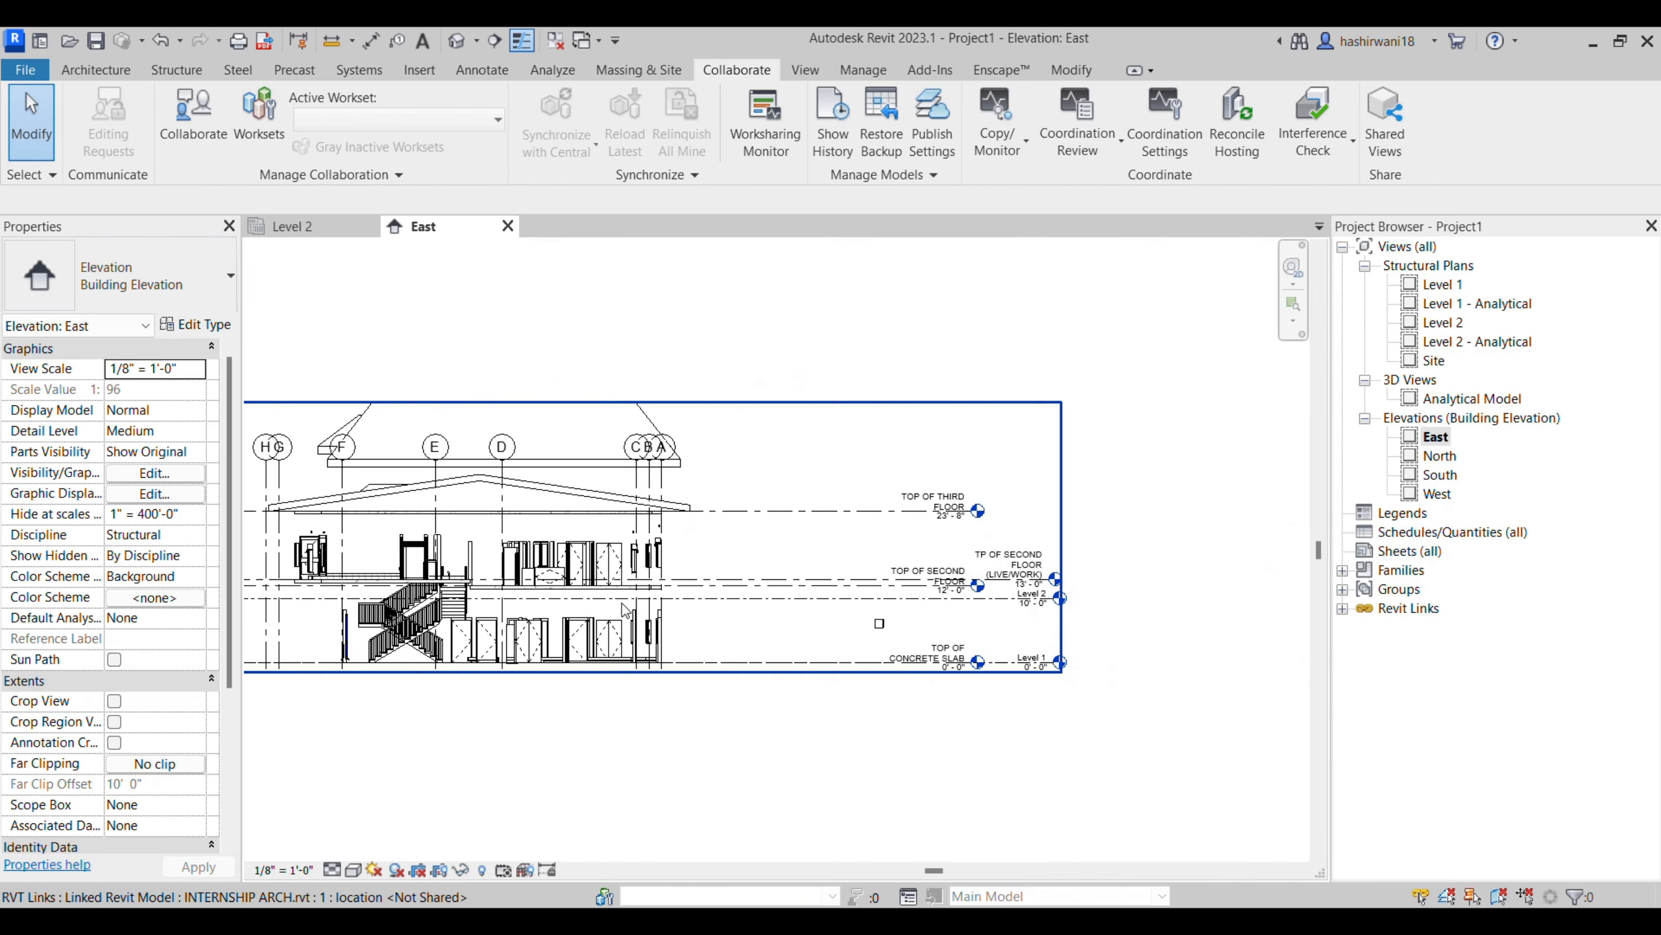
middle_click_drag(440, 365, 640, 336)
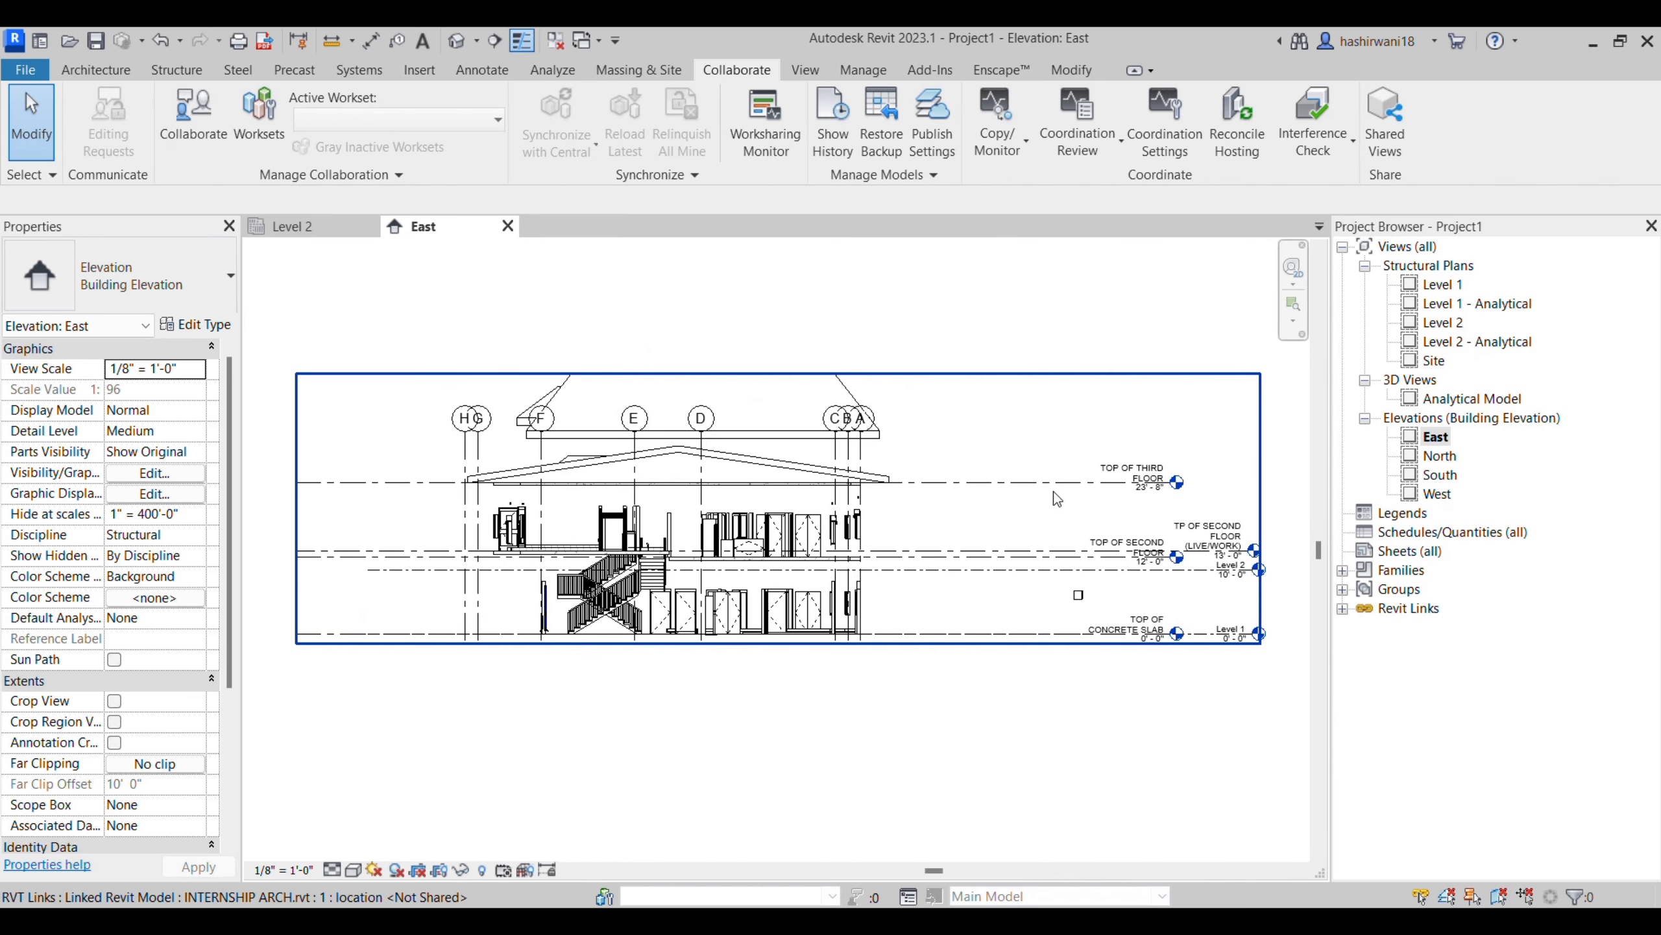
- Start a Copy/Monitor session on the linked model in the East elevation
left_click(991, 143)
left_click(1038, 228)
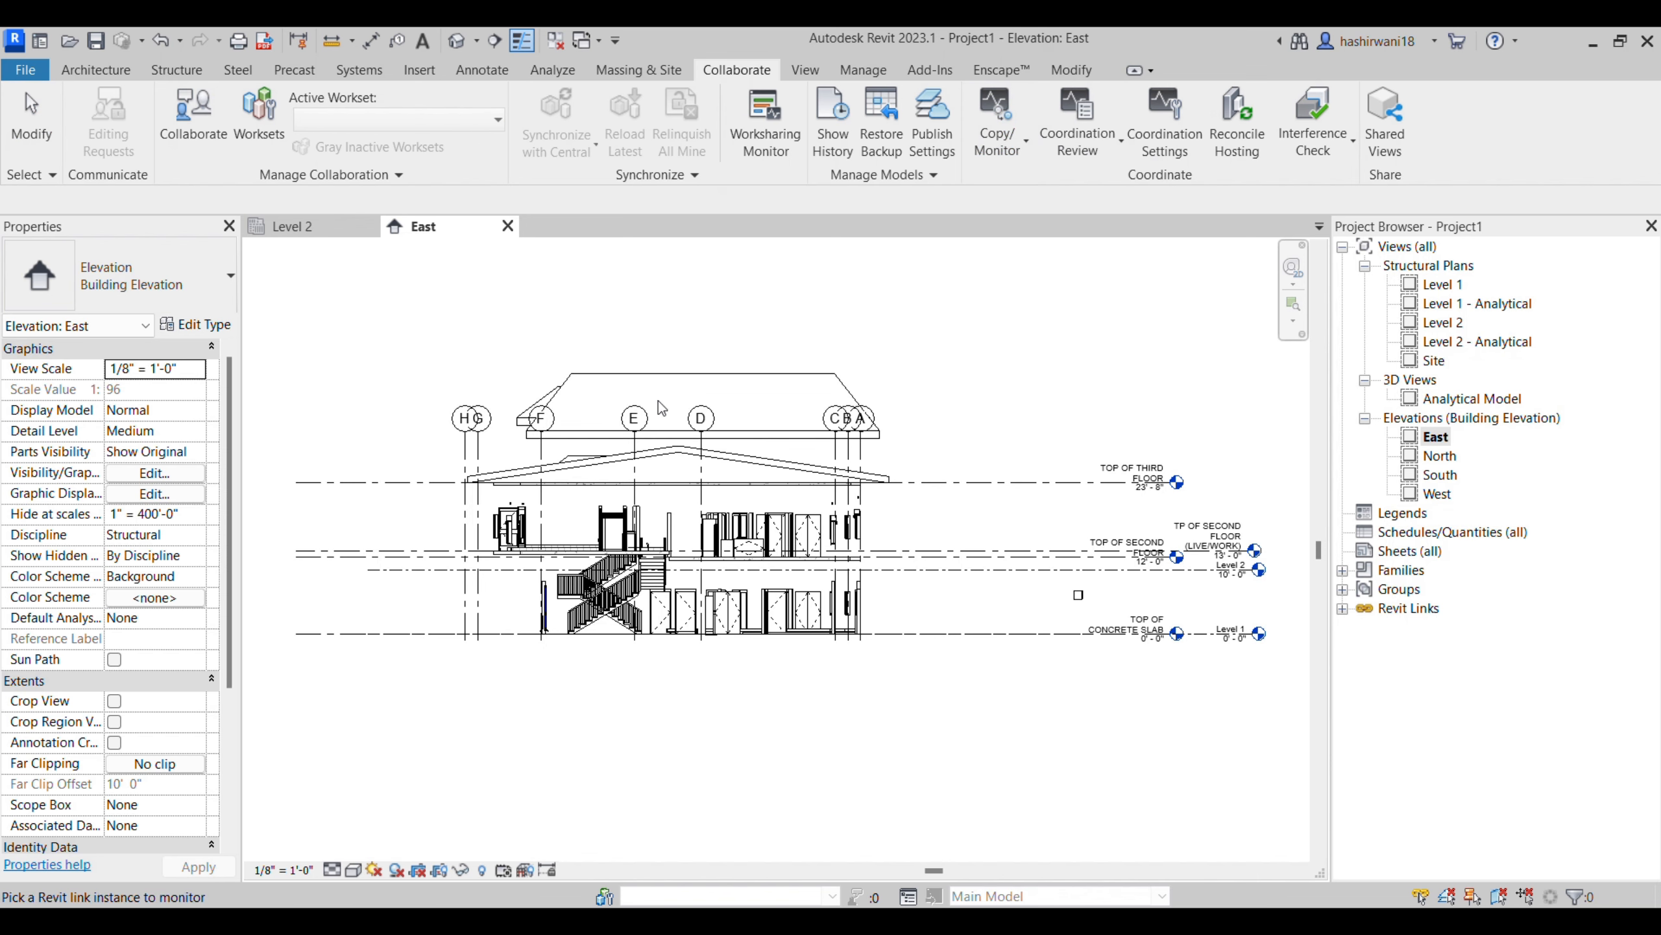
left_click(771, 393)
- Copy all levels of the linked model into the project as a multiple selection and finish the Copy/Monitor session
left_click(137, 122)
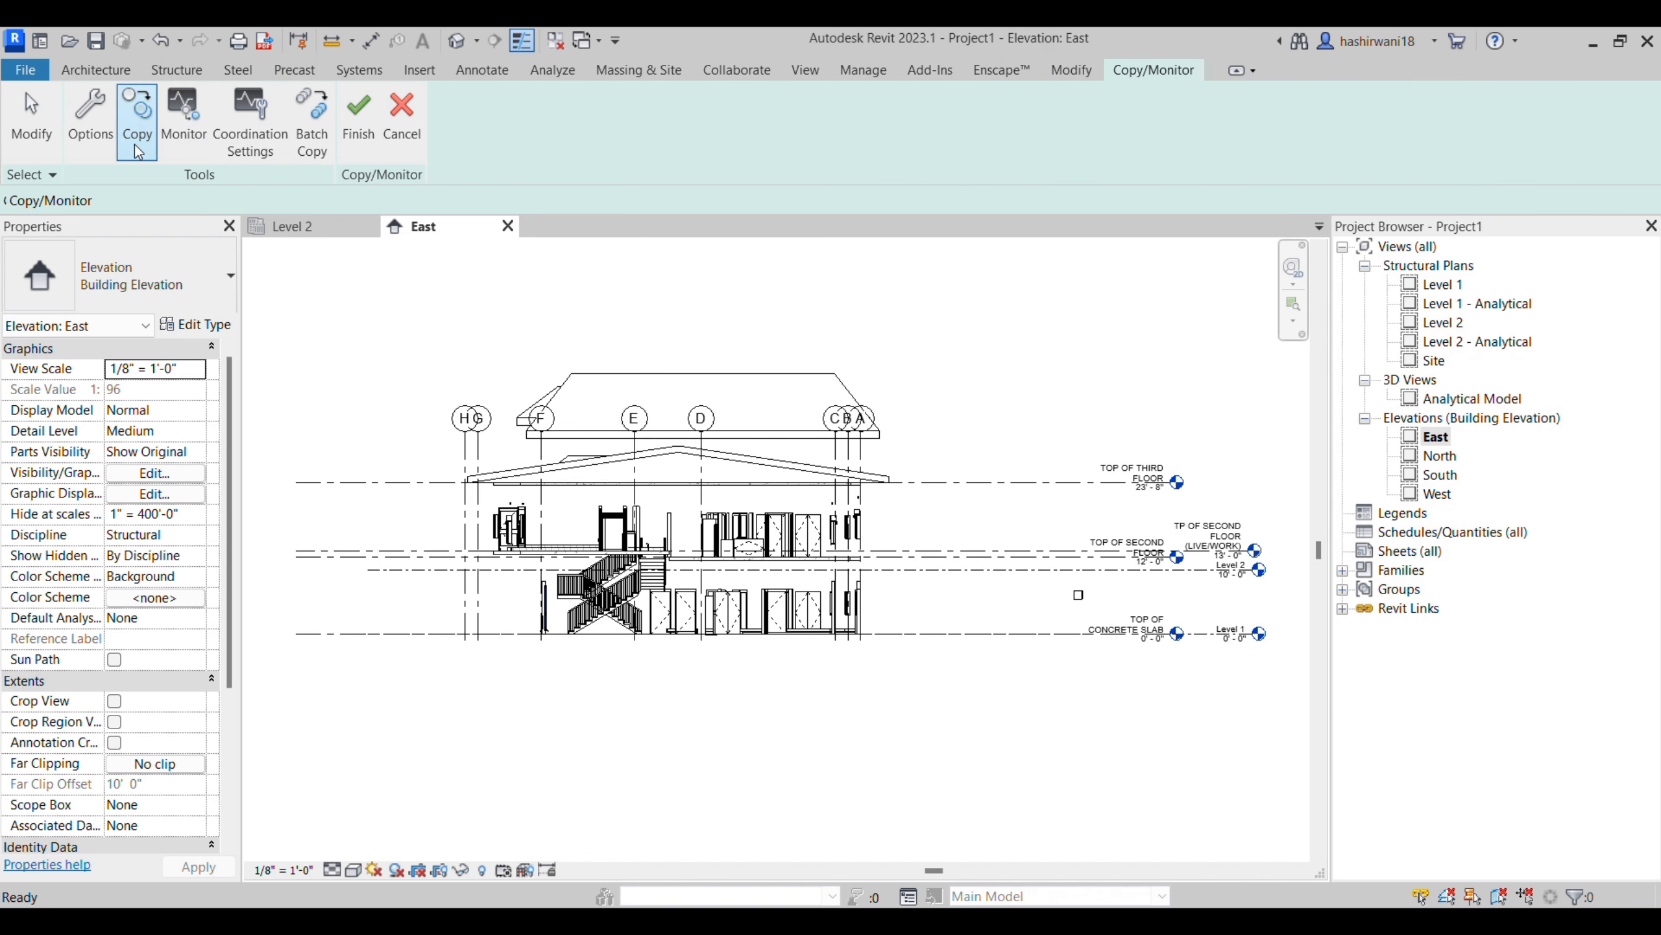
left_click(132, 200)
left_click_drag(343, 308, 301, 370)
left_click_drag(929, 387, 725, 668)
left_click_drag(486, 614, 889, 710)
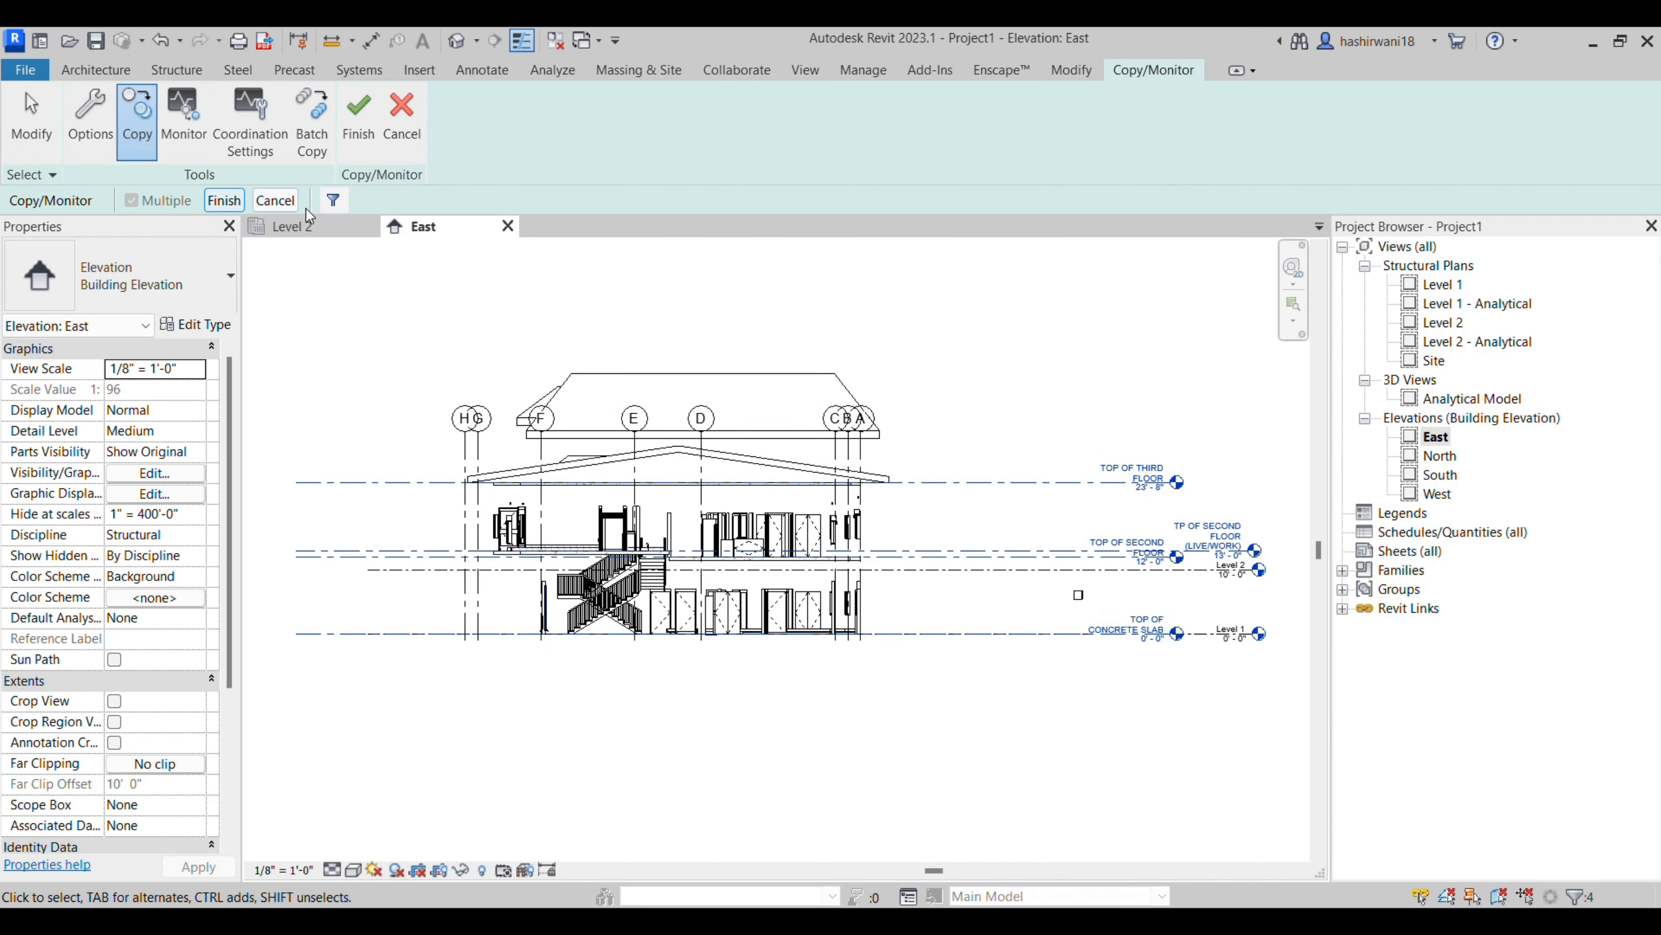
left_click(333, 205)
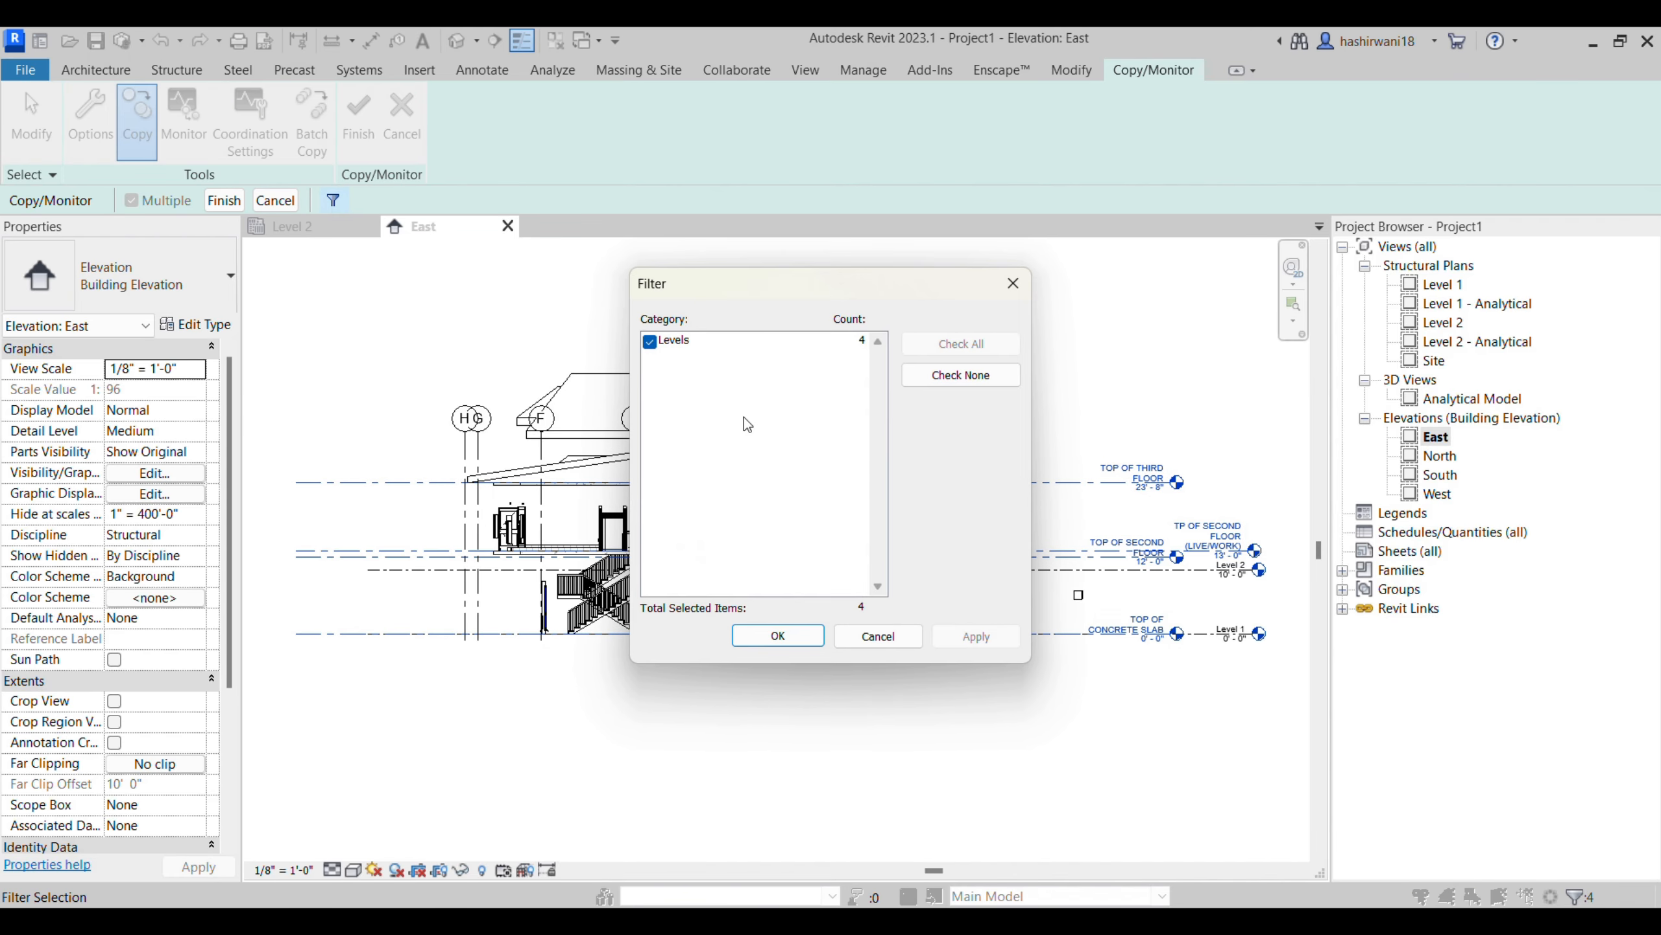
left_click(1015, 295)
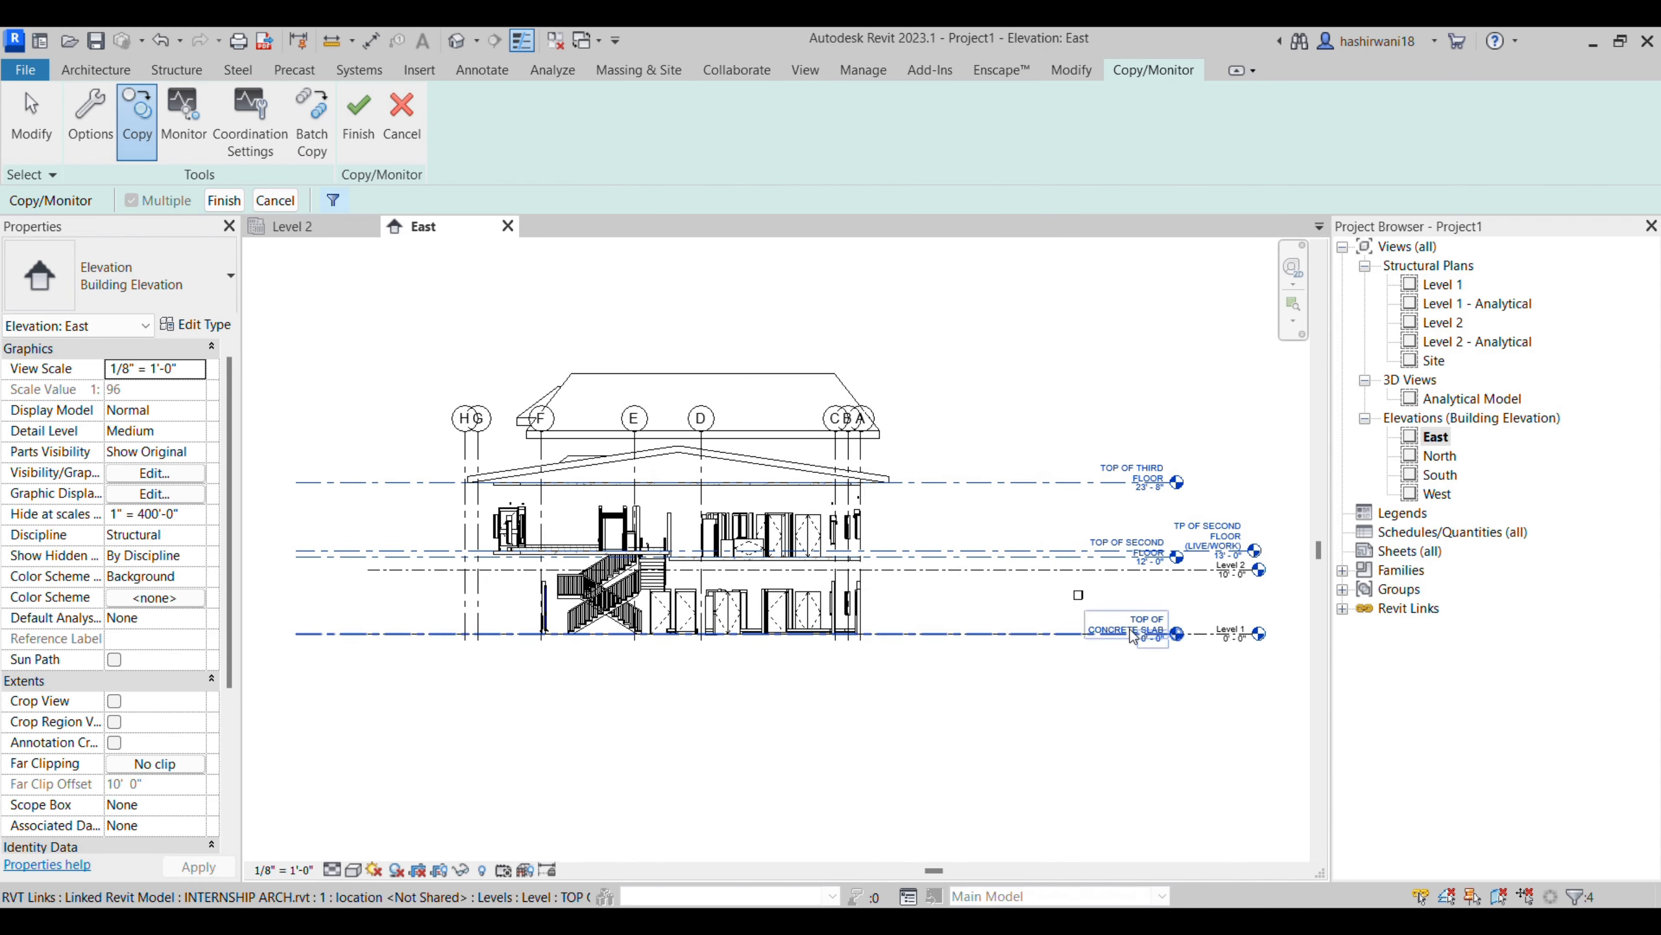
left_click(222, 200)
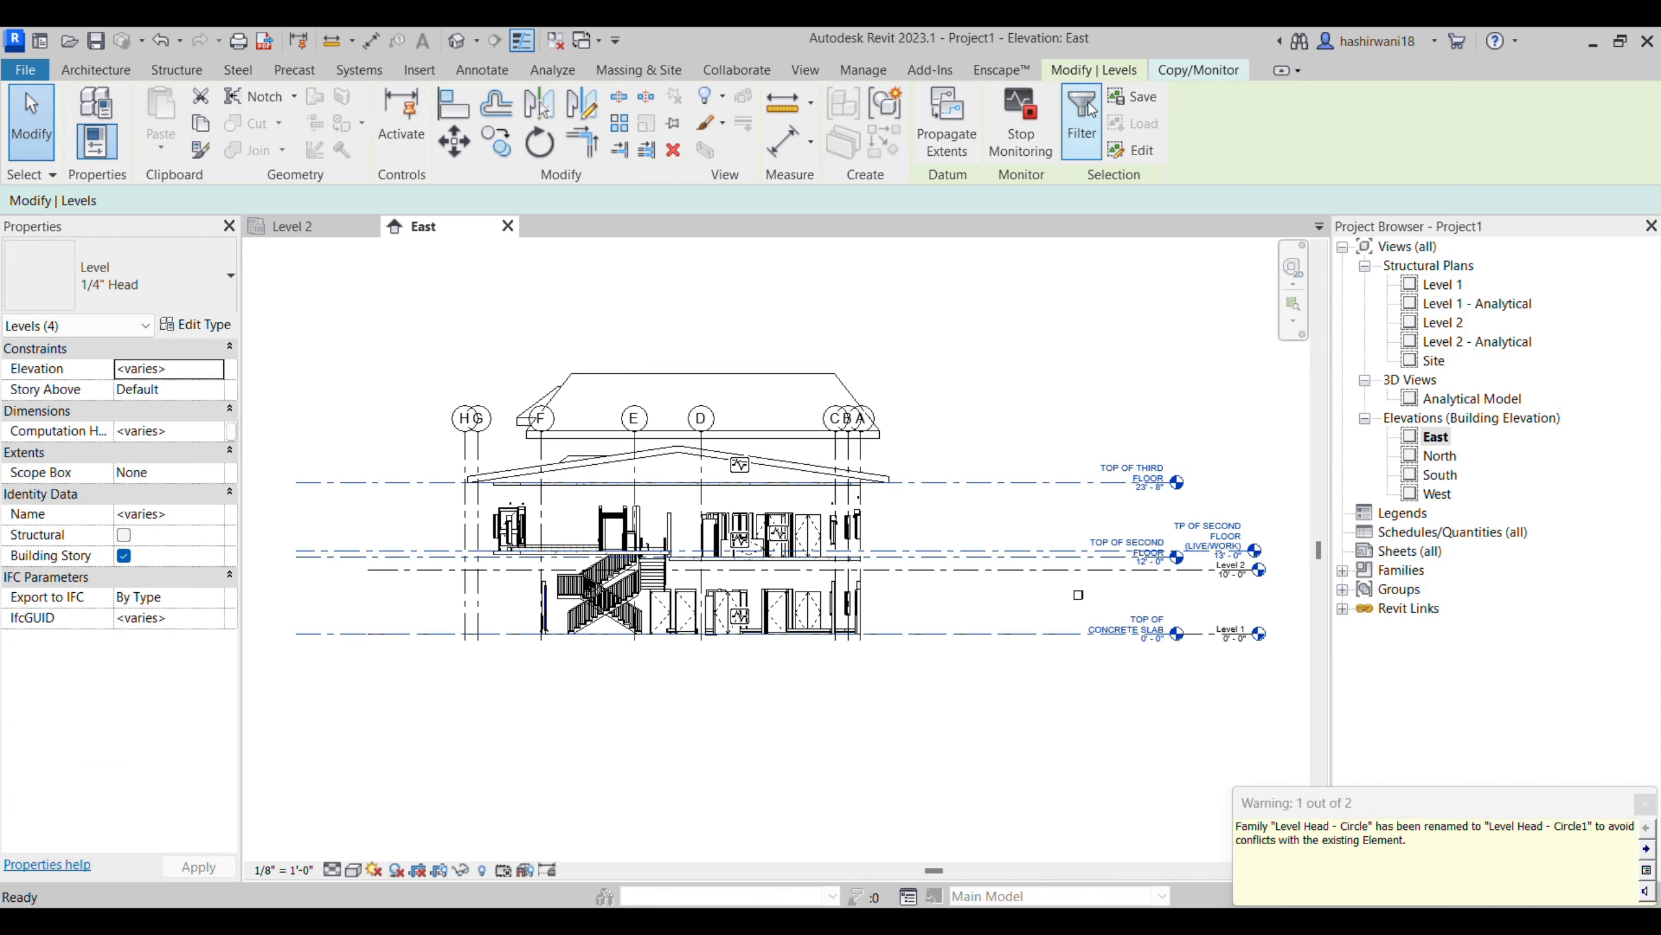
left_click(1198, 69)
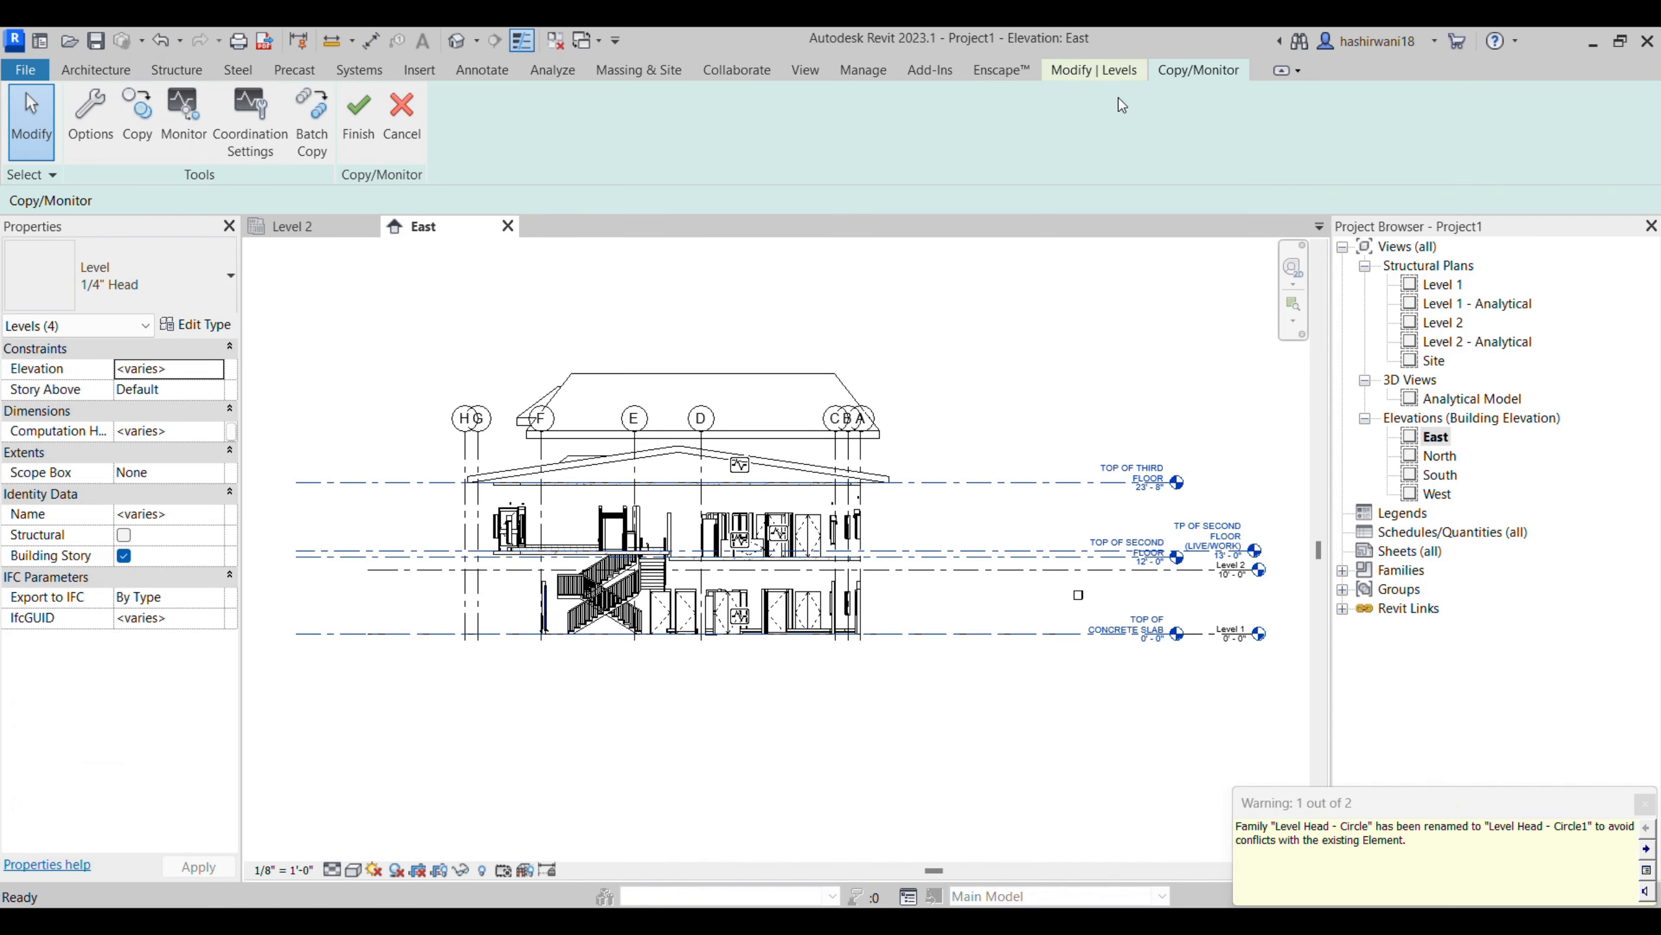
left_click(372, 140)
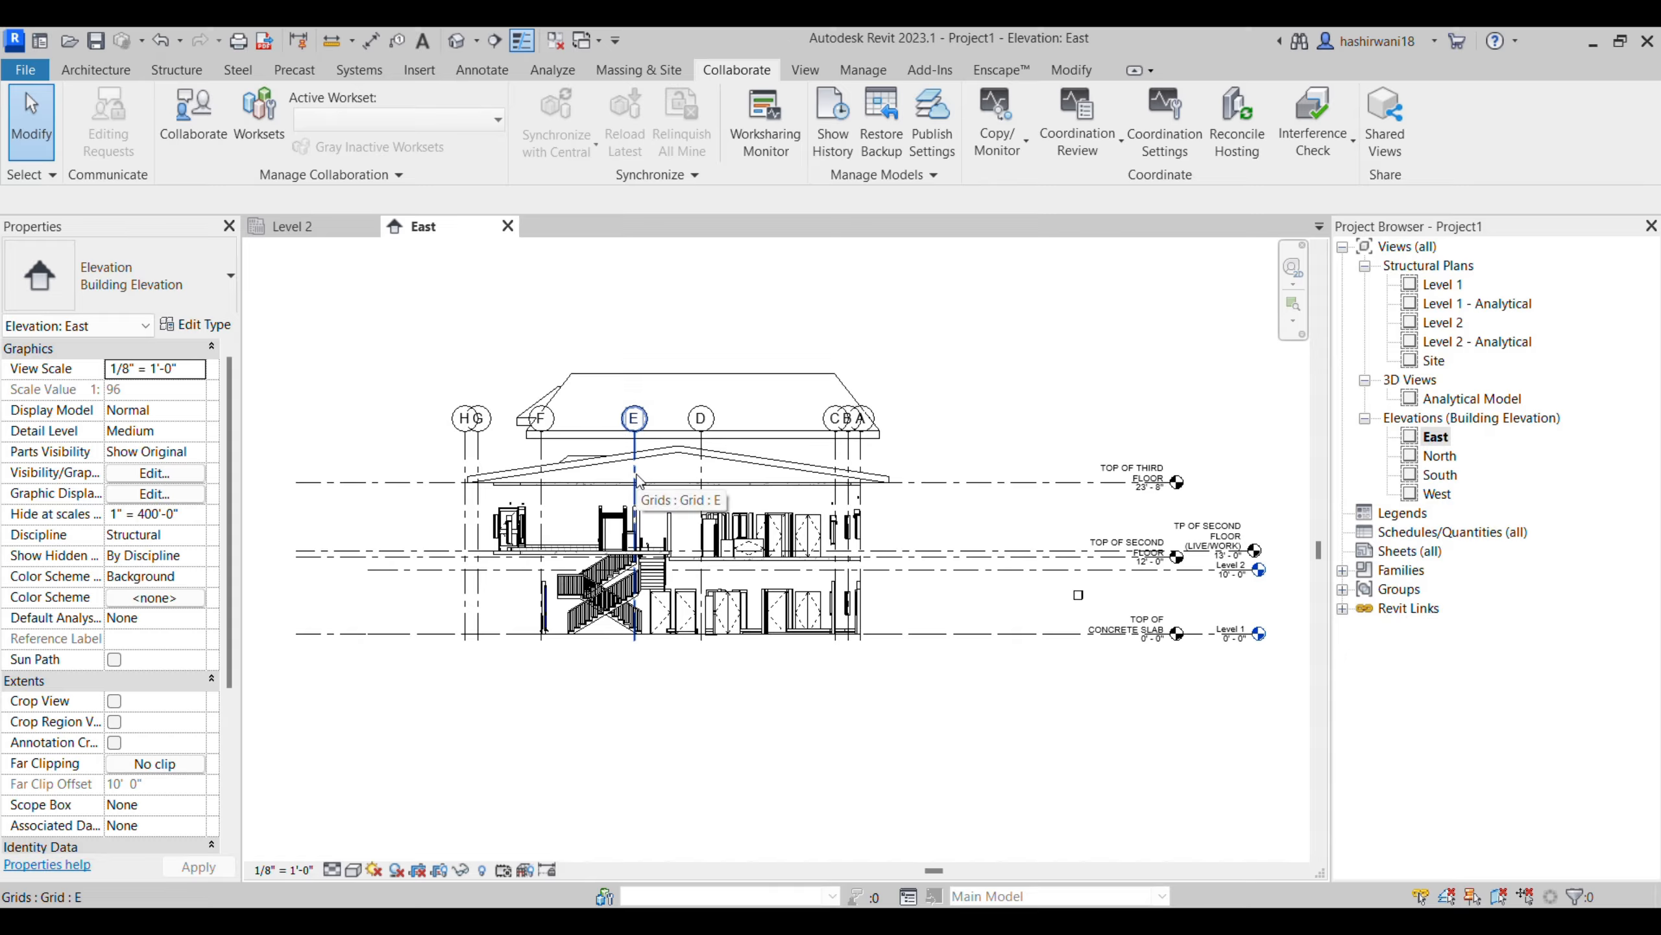
- Turn off the visibility of the INTERNSHIP ARCH.rvt link in the East elevation
key("v")
key("g")
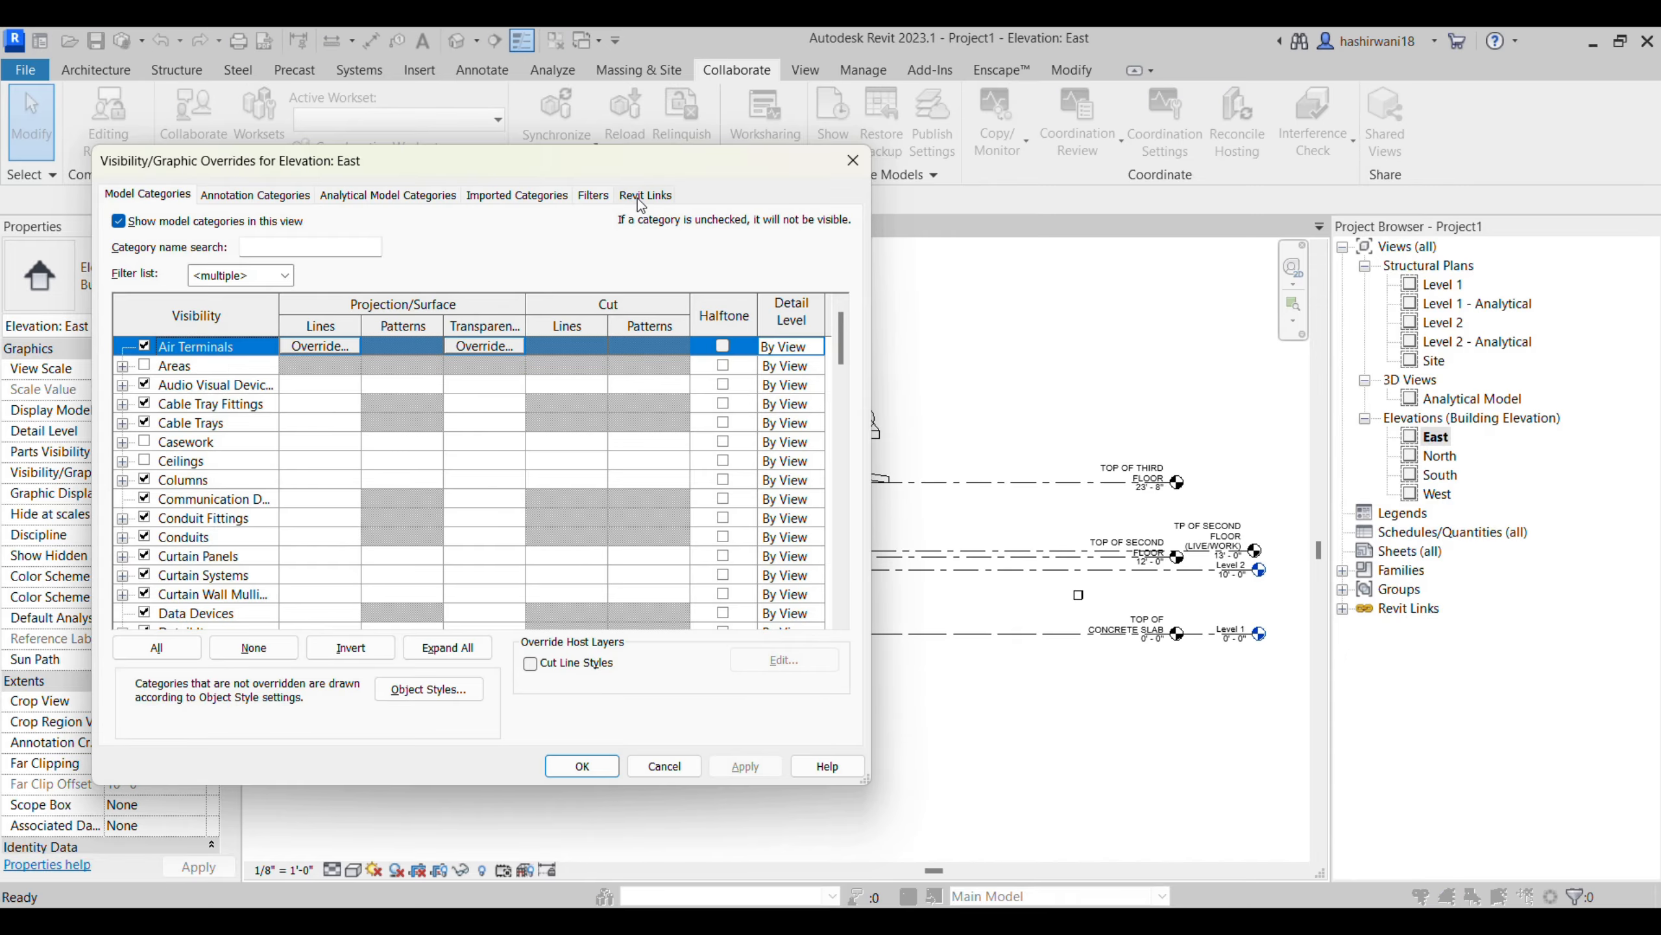
left_click(644, 195)
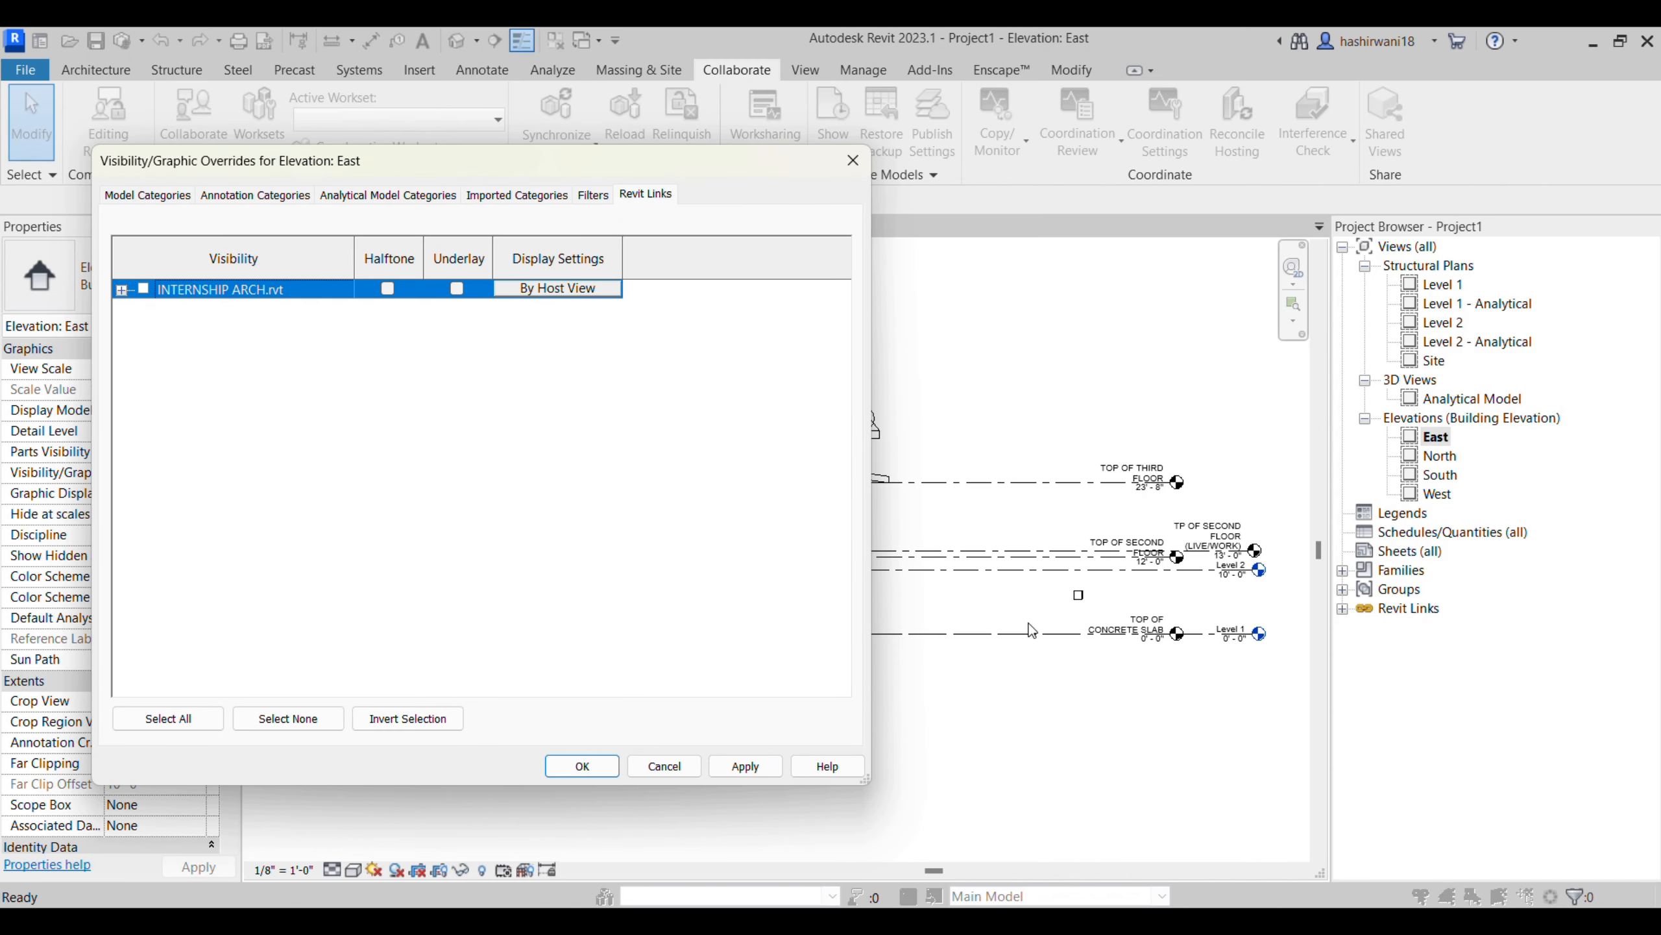
left_click(582, 766)
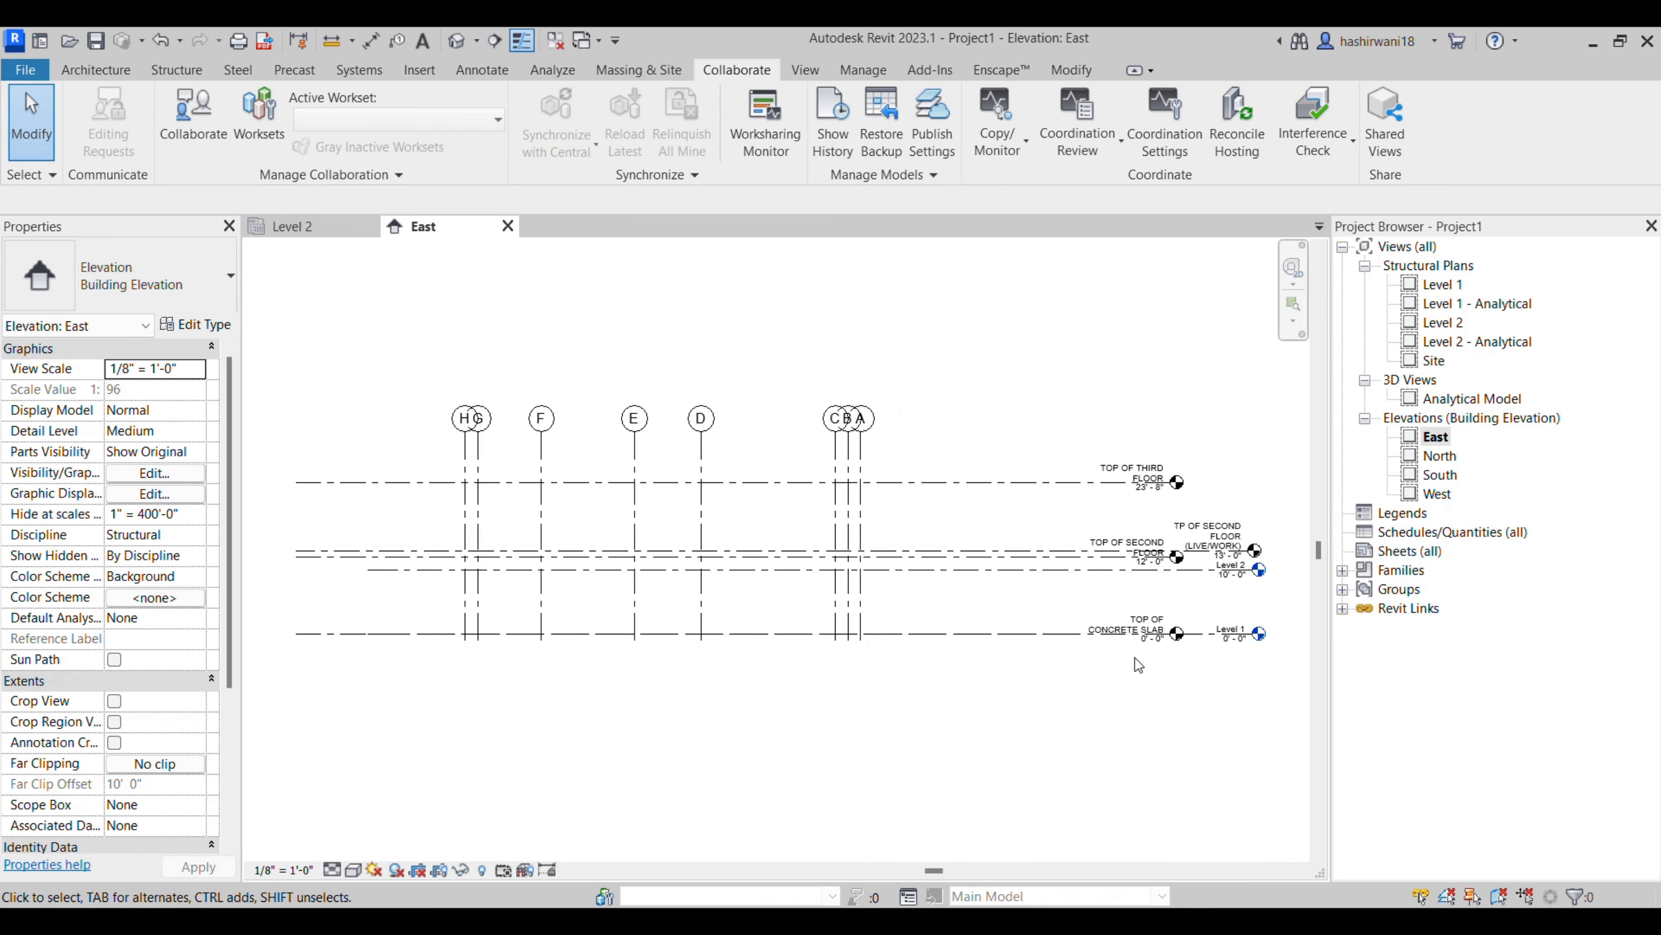
- Delete the default Level 1 and Level 2 together with their associated views
middle_click_drag(1137, 659, 966, 641)
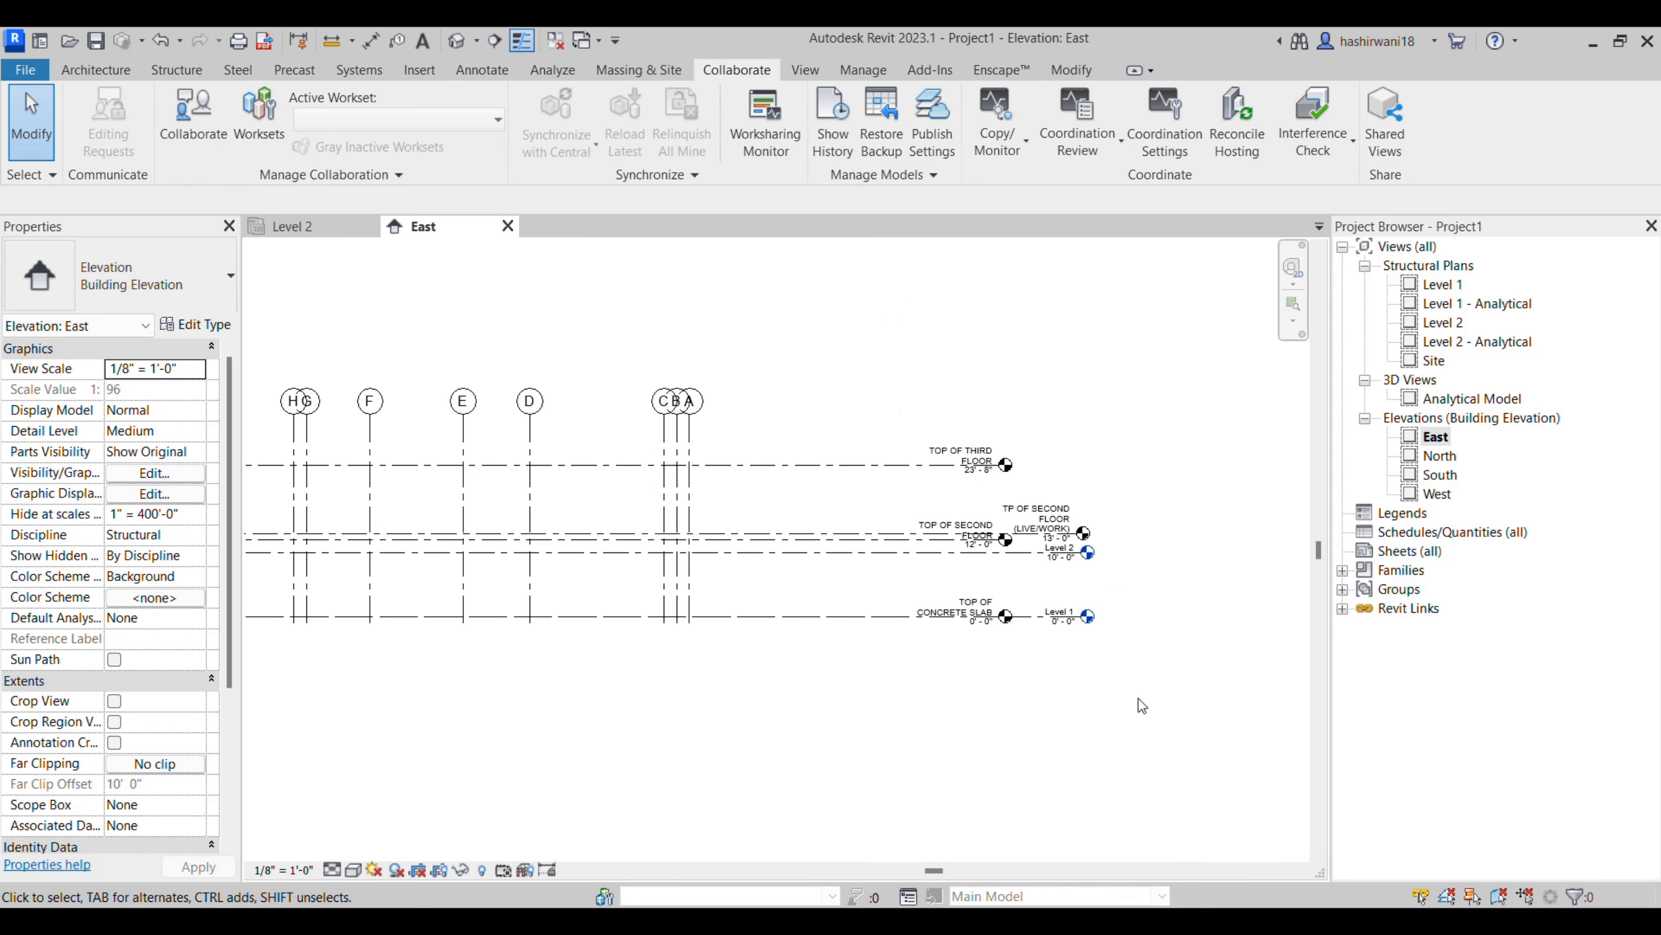
left_click_drag(1129, 694, 1062, 561)
key("Delete")
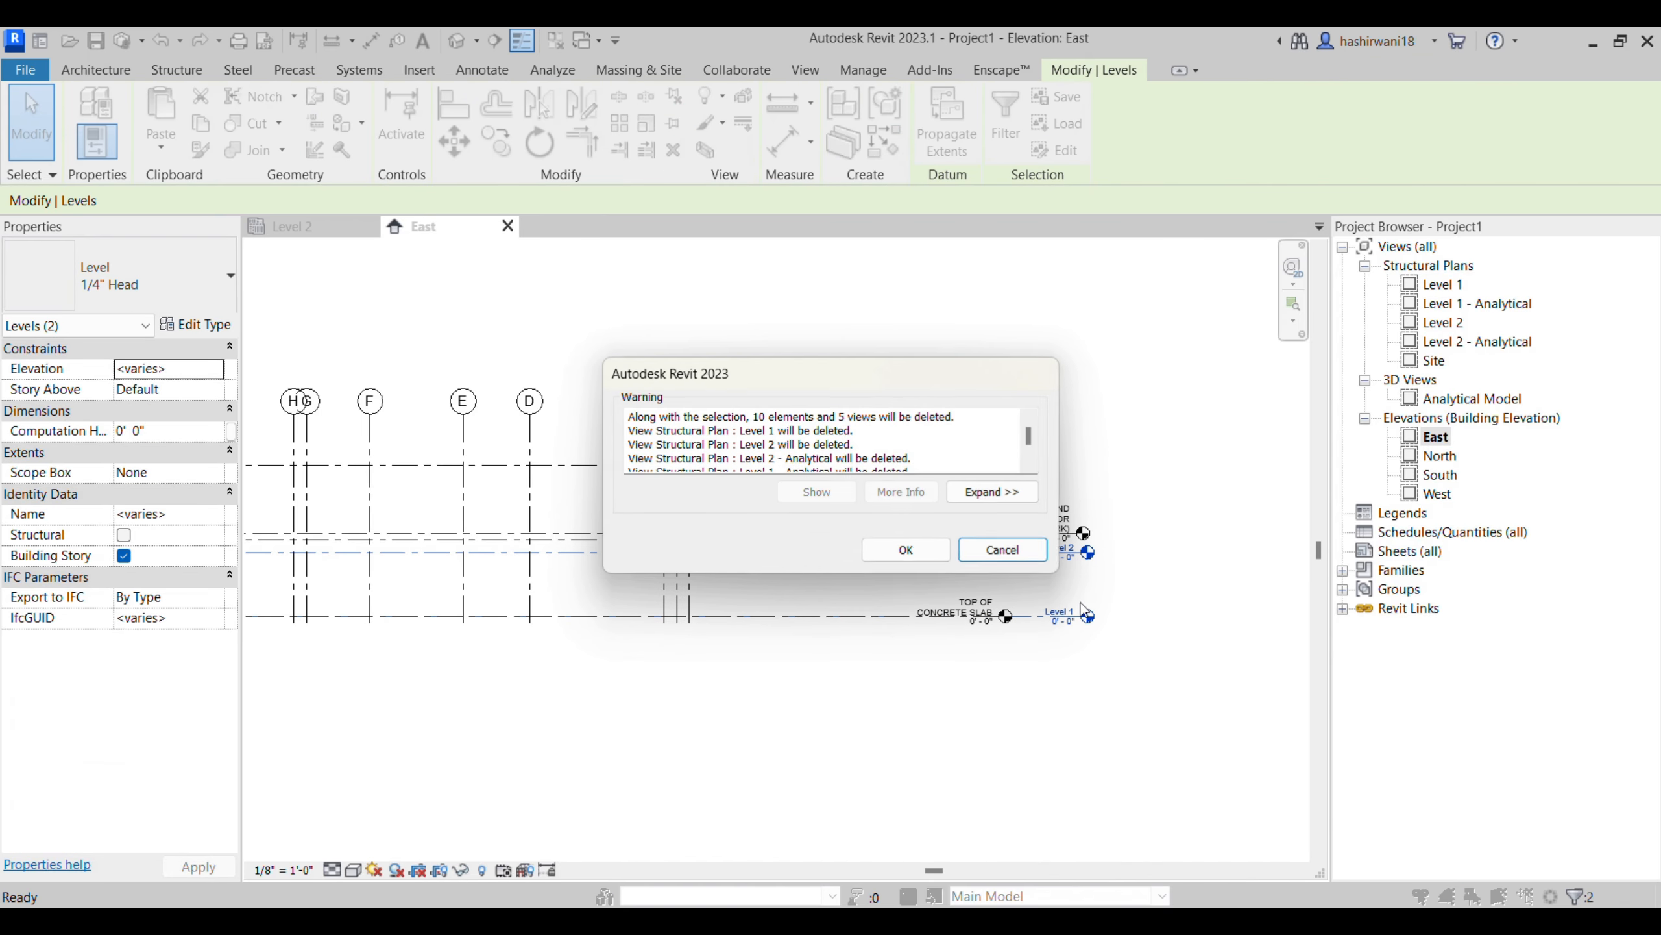
left_click(904, 548)
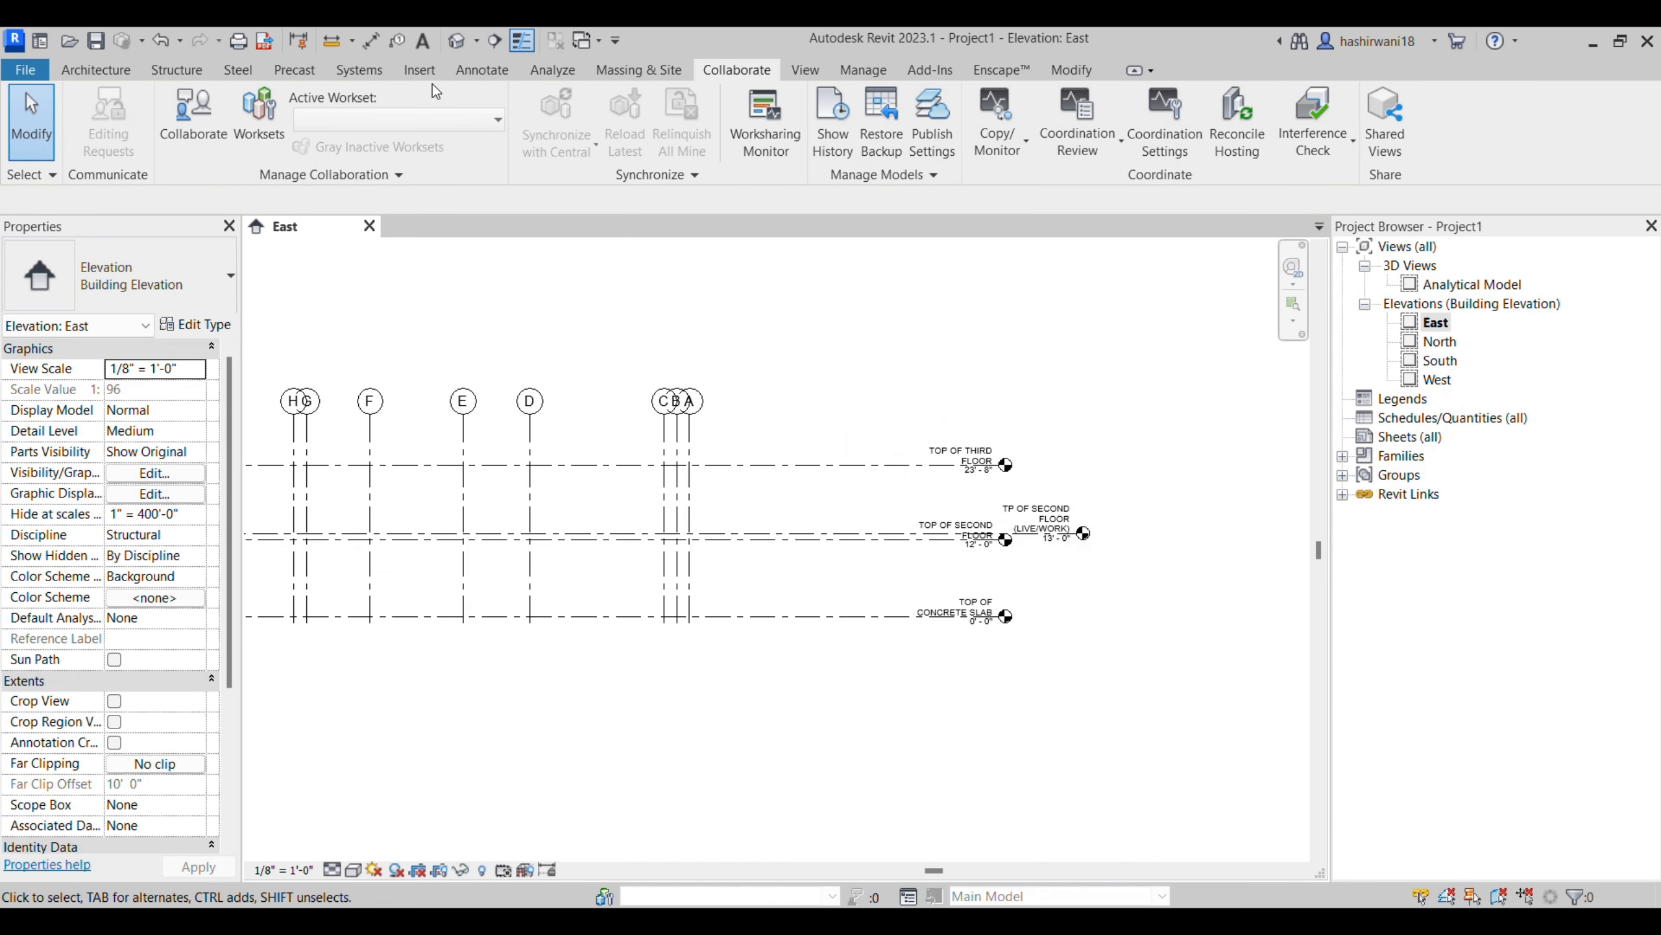
- Create floor plan views for all four copied levels and list them in the project's view tree
left_click(1620, 41)
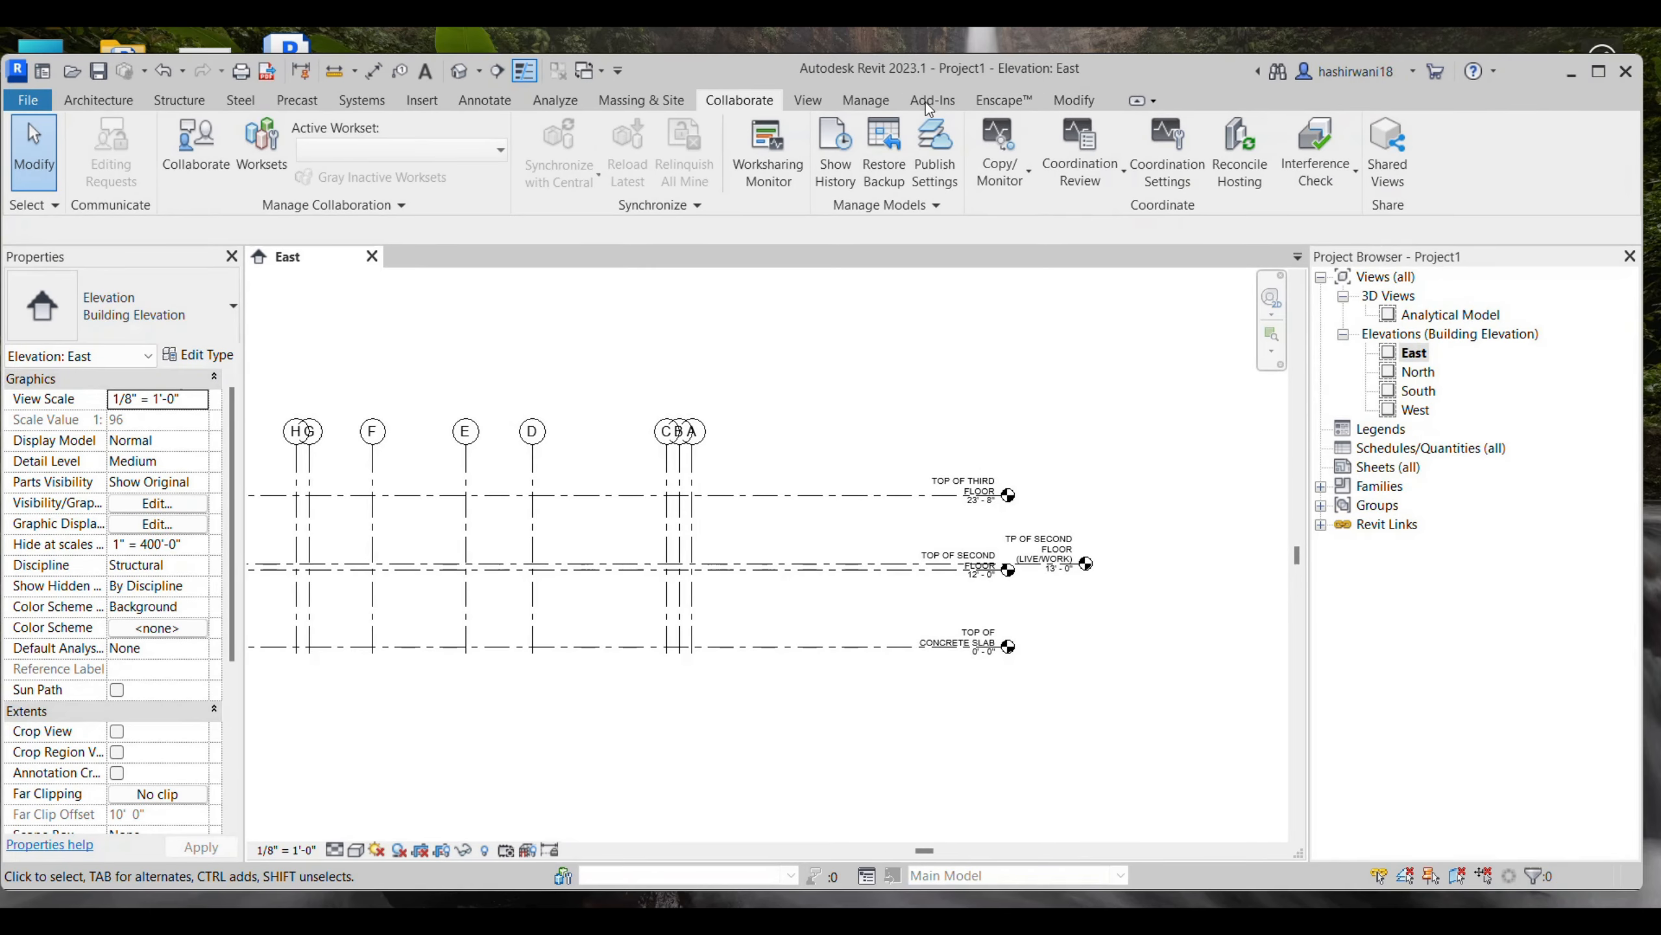
left_click(810, 100)
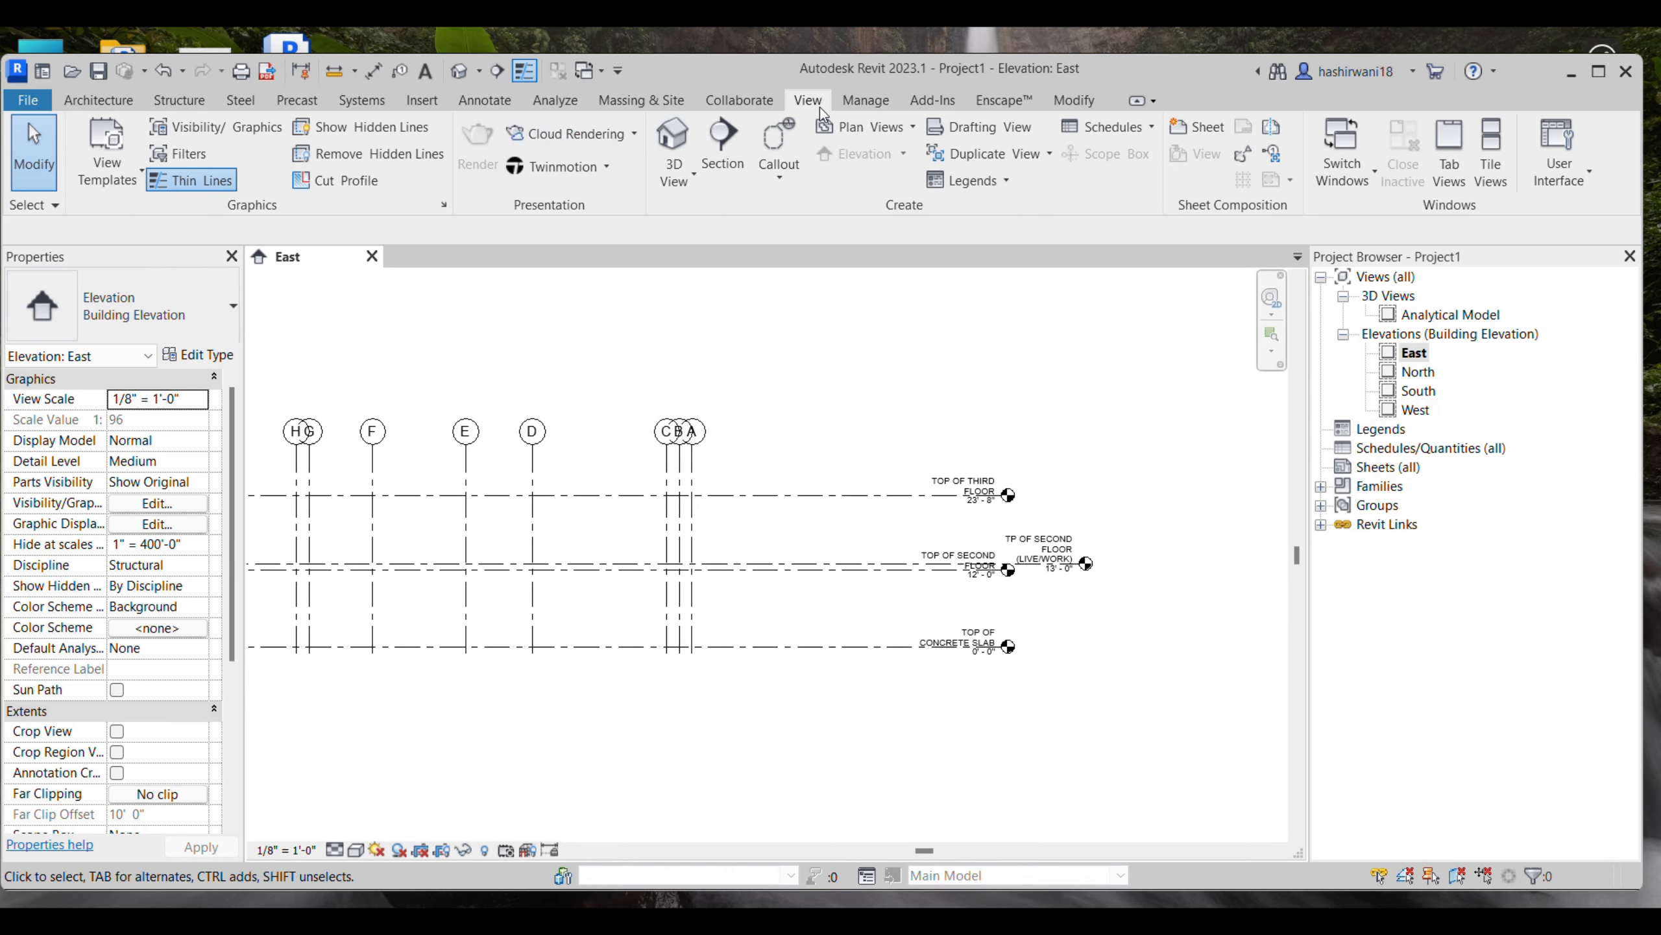
left_click(888, 141)
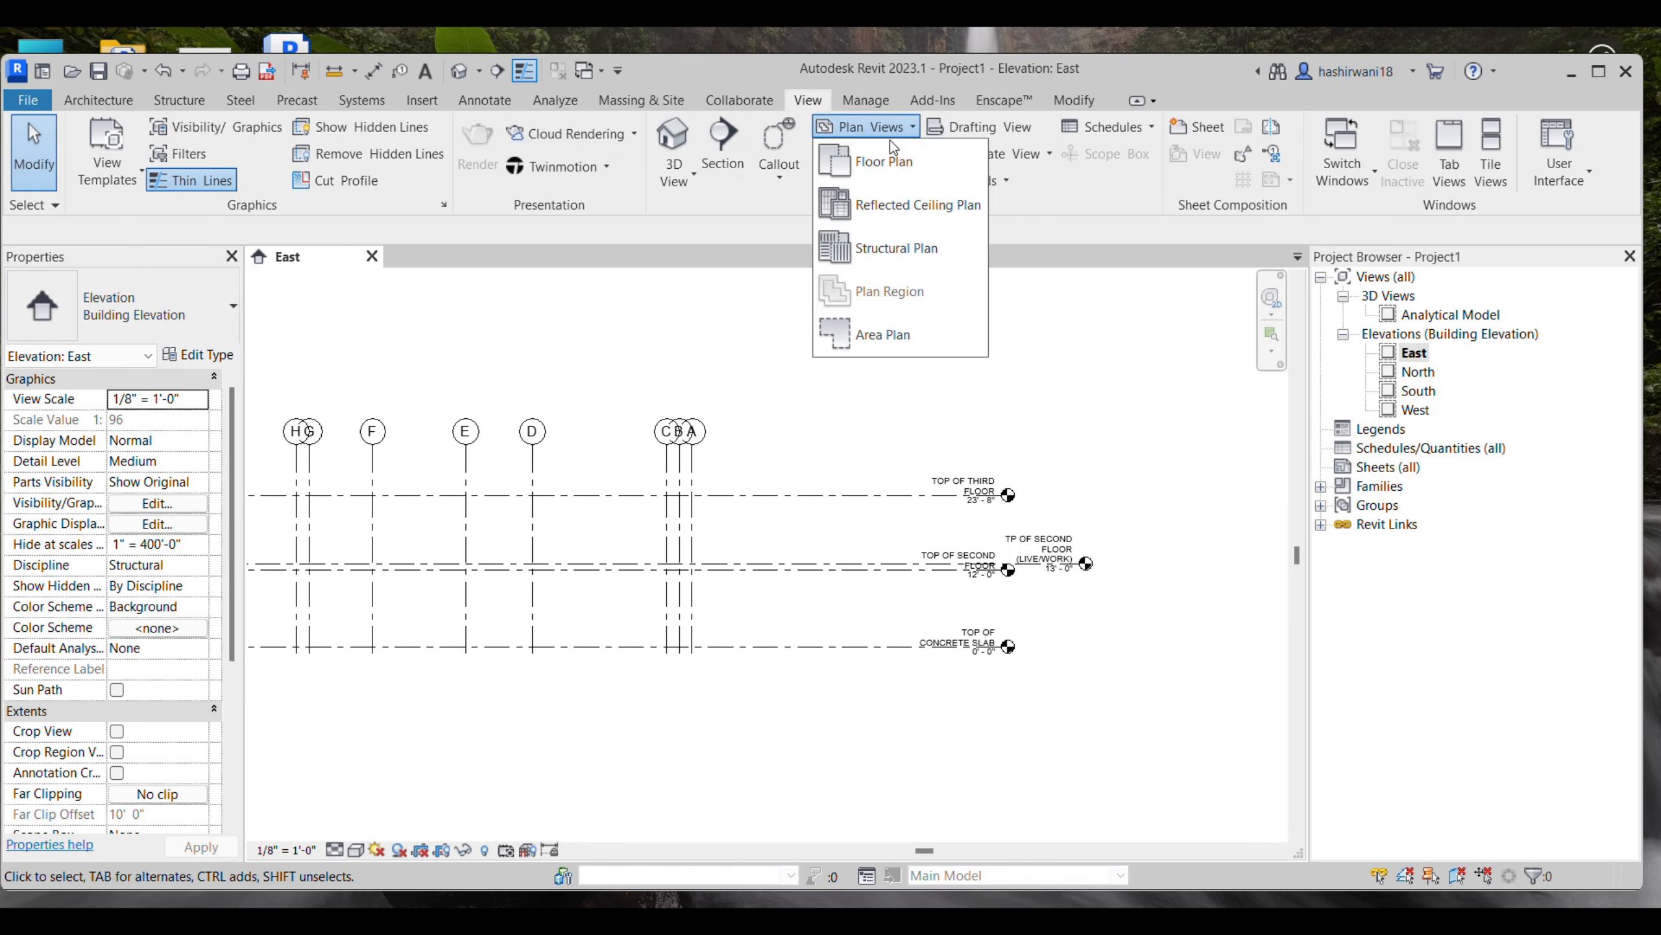
left_click(851, 159)
left_click(769, 435, "shift")
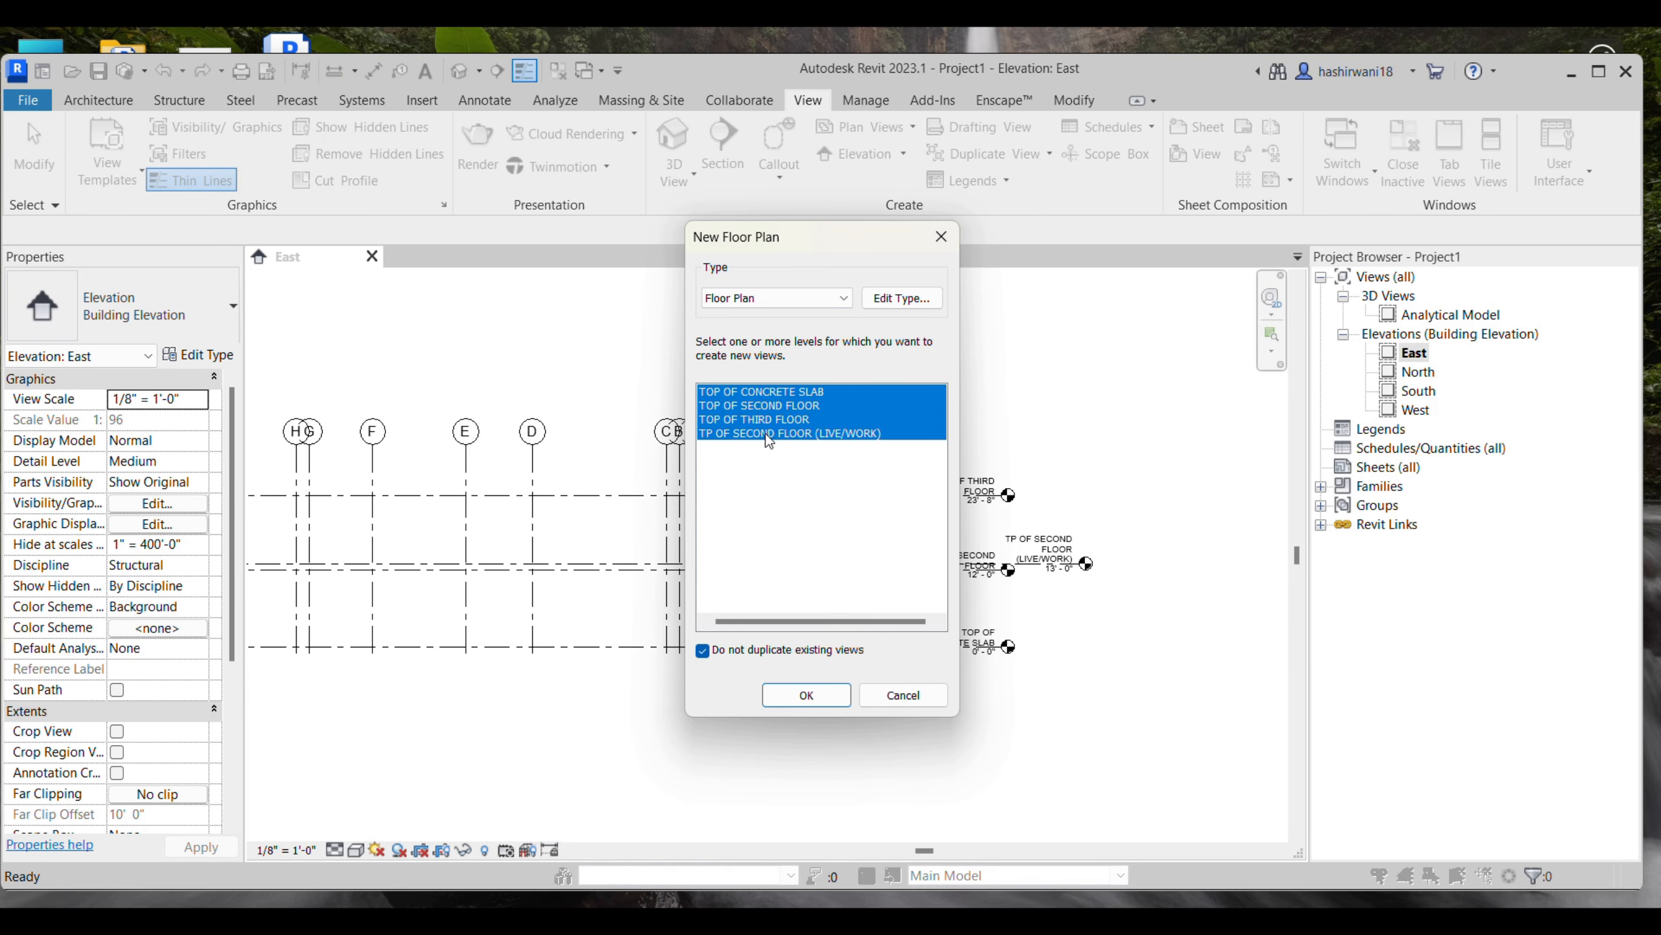
left_click(804, 705)
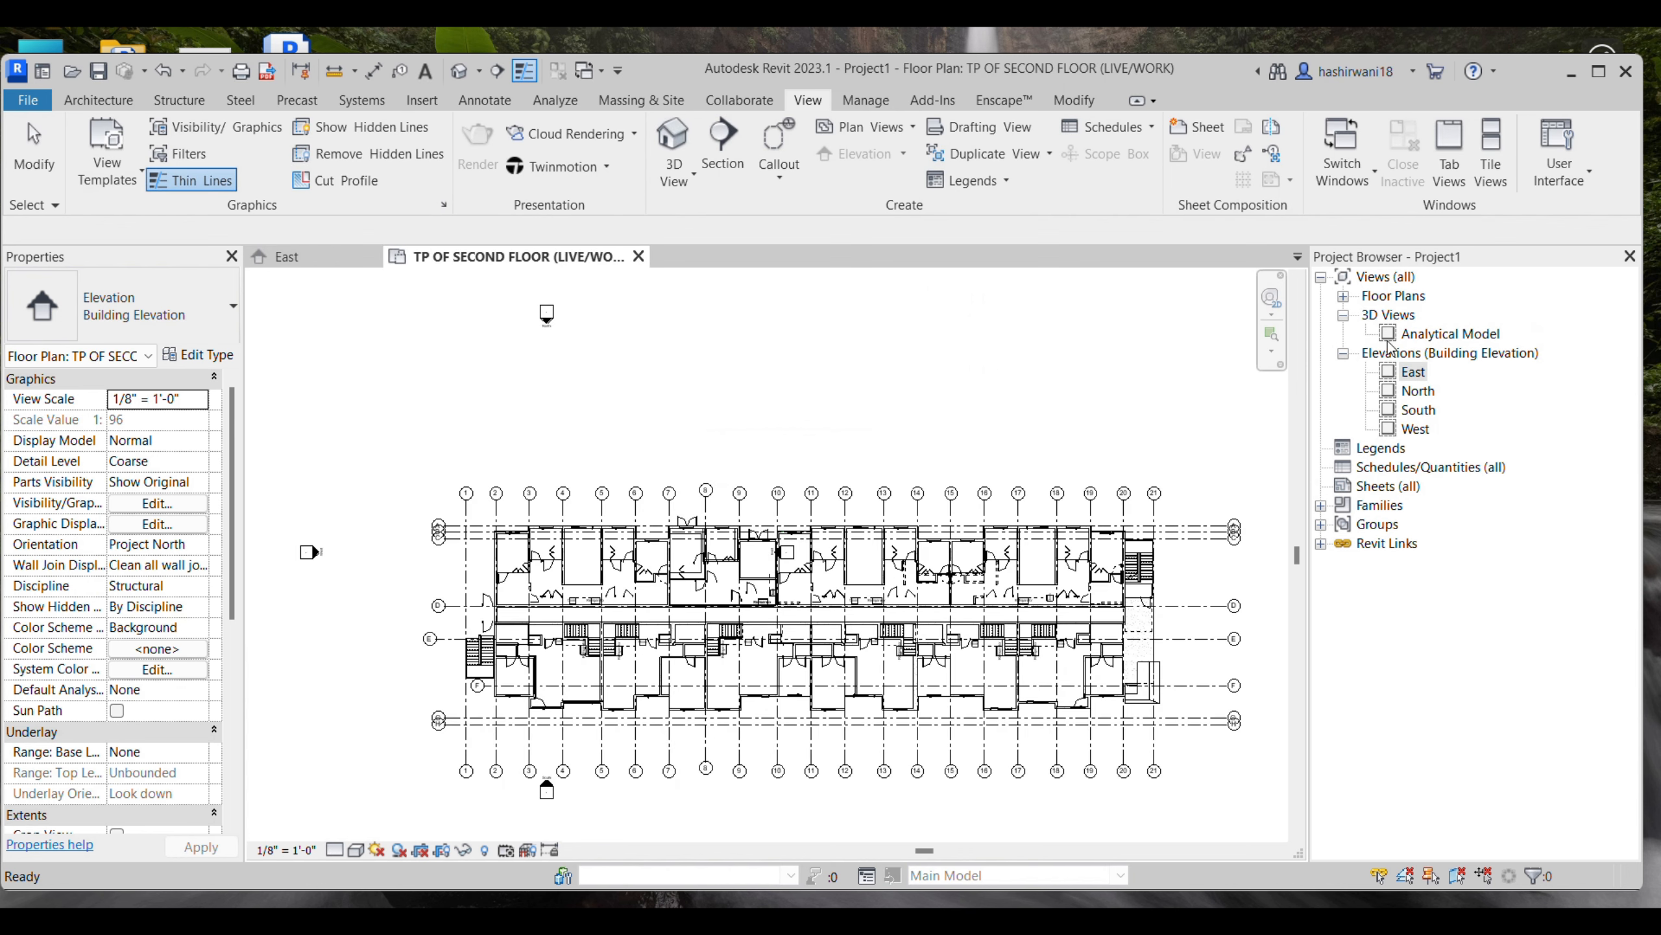
left_click(1344, 297)
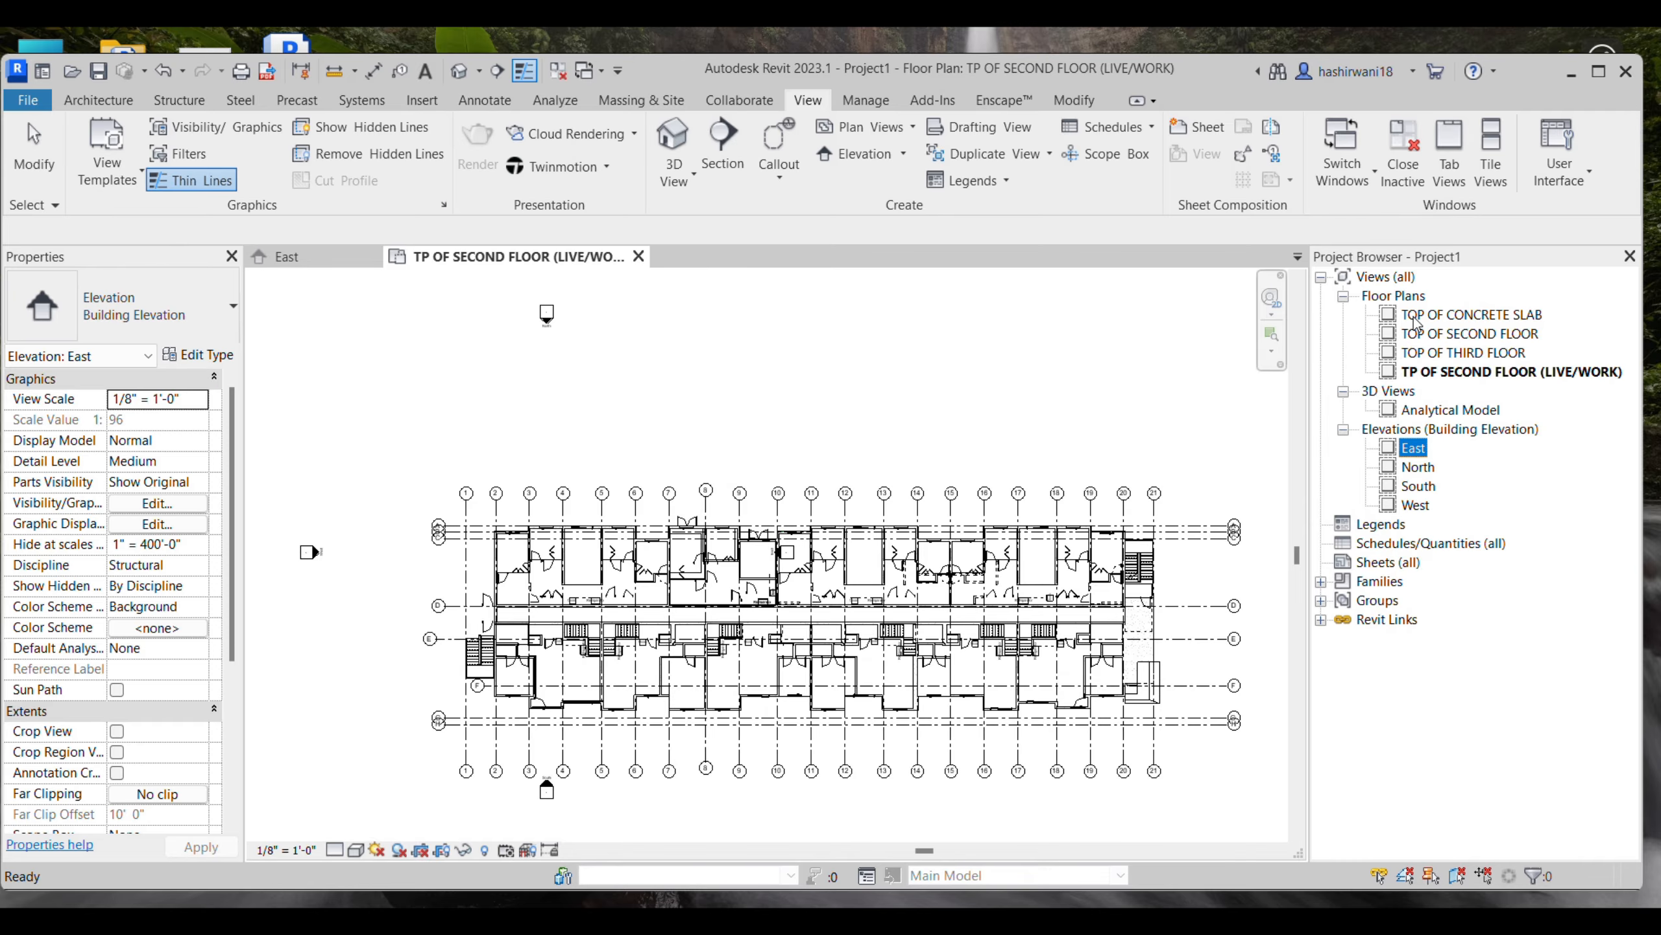
- Hide the INTERNSHIP ARCH.rvt link in the TP OF SECOND FLOOR (LIVE/WORK) floor plan and inspect the copied grids
left_click(1597, 71)
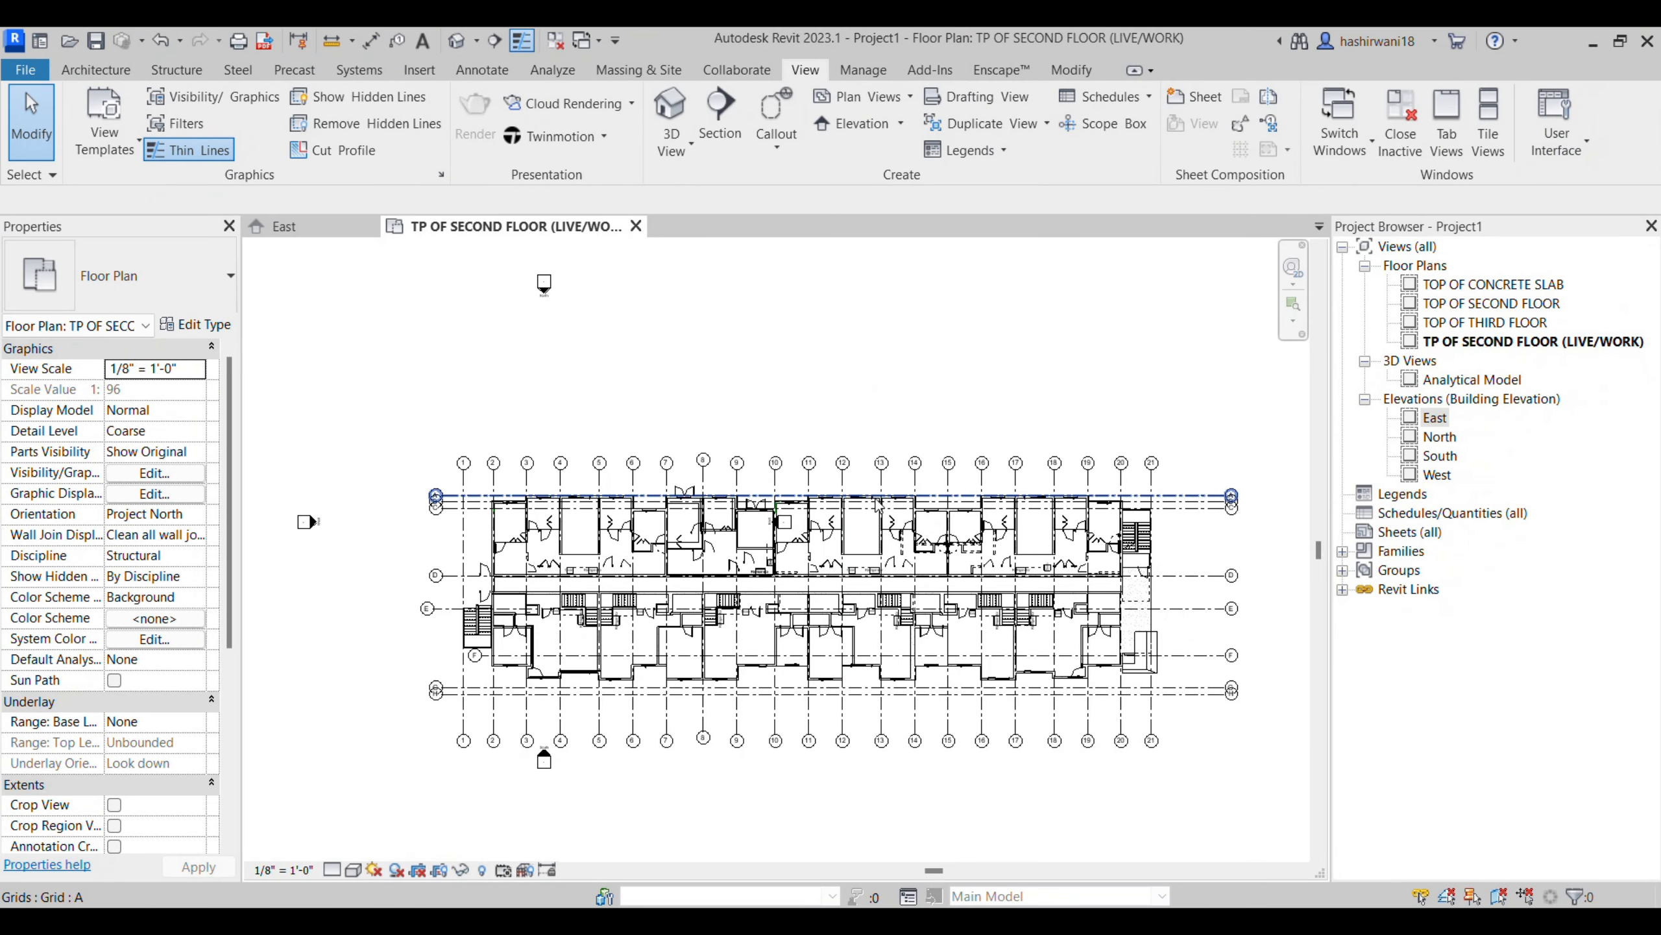
key("v")
key("g")
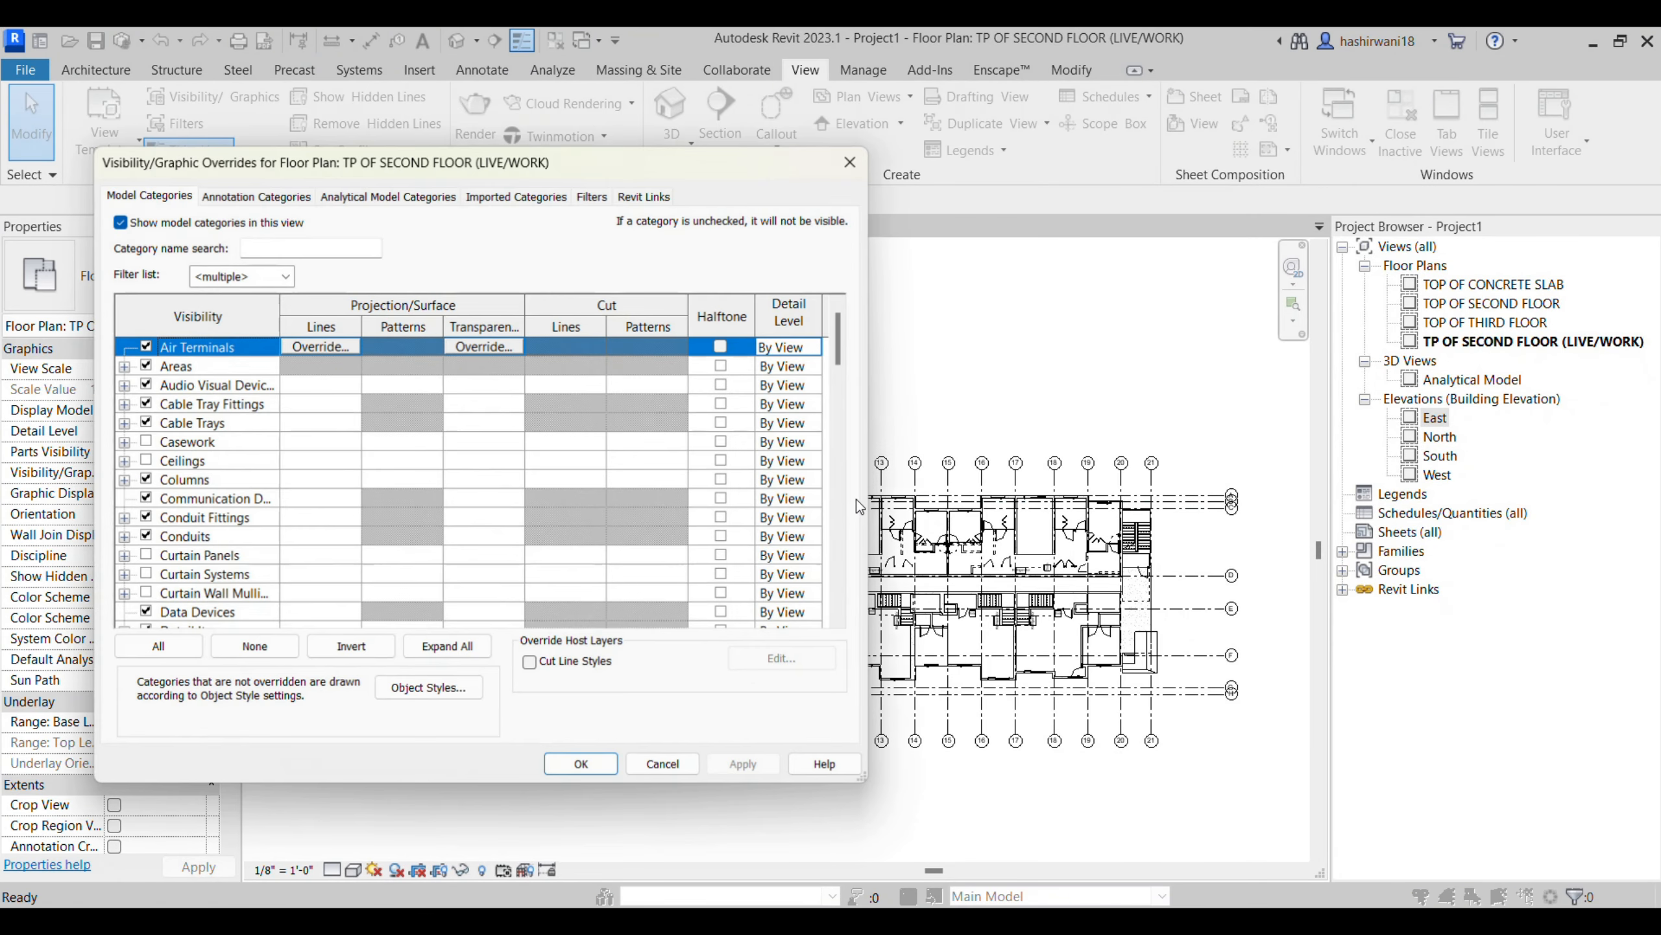
left_click(645, 195)
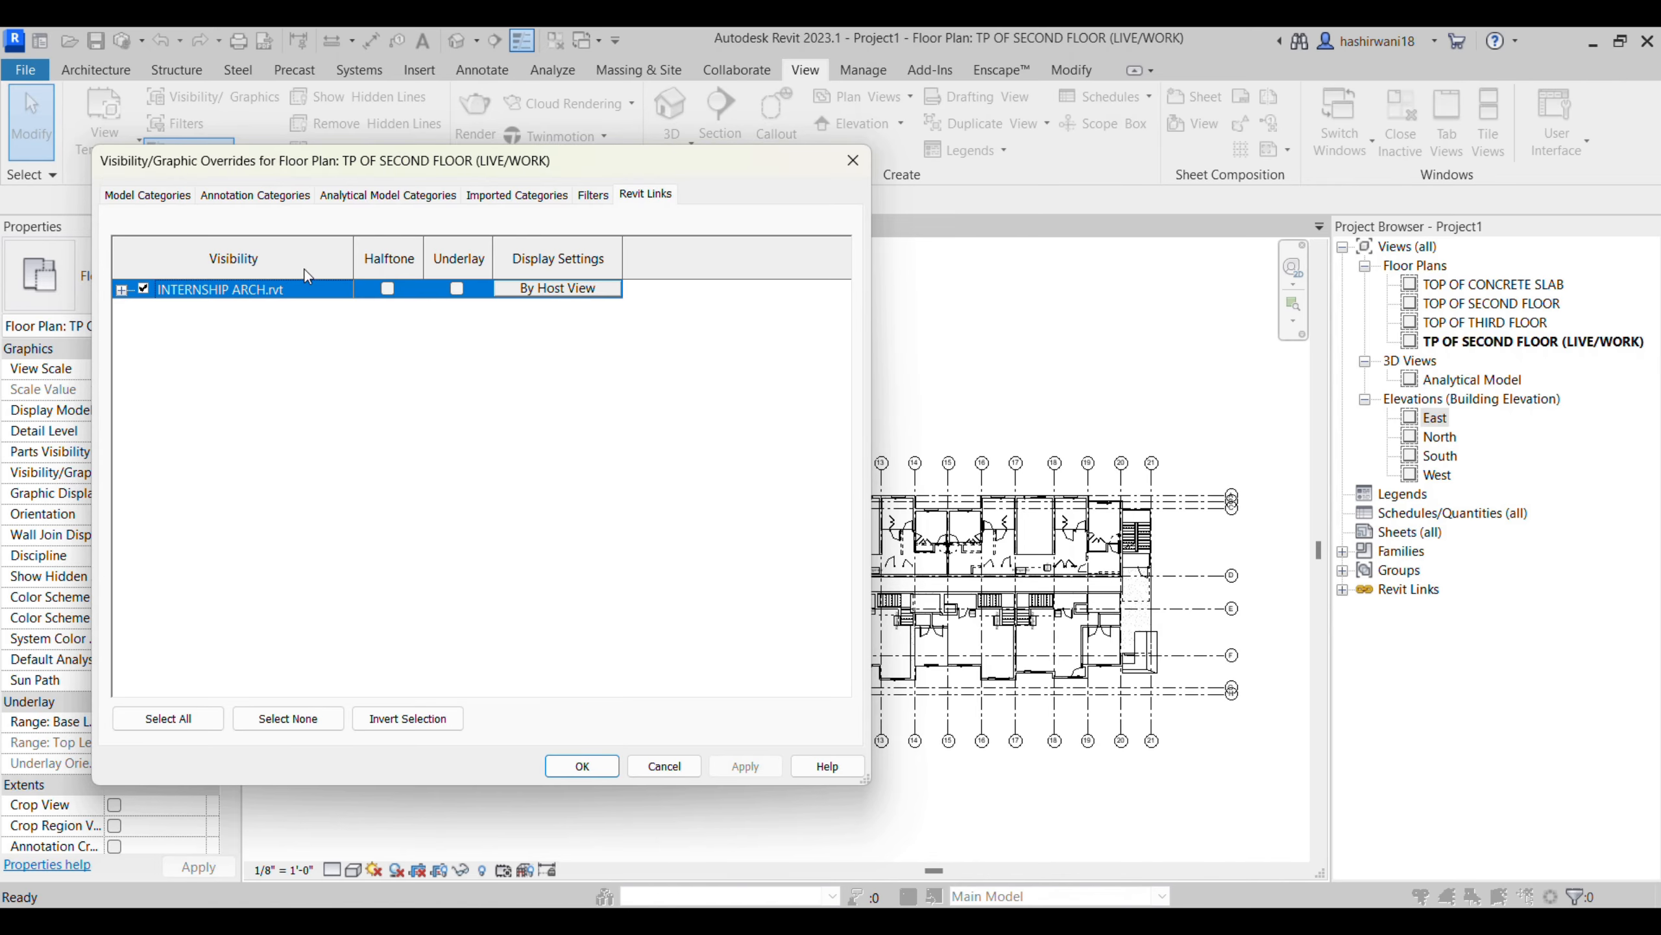
left_click(582, 766)
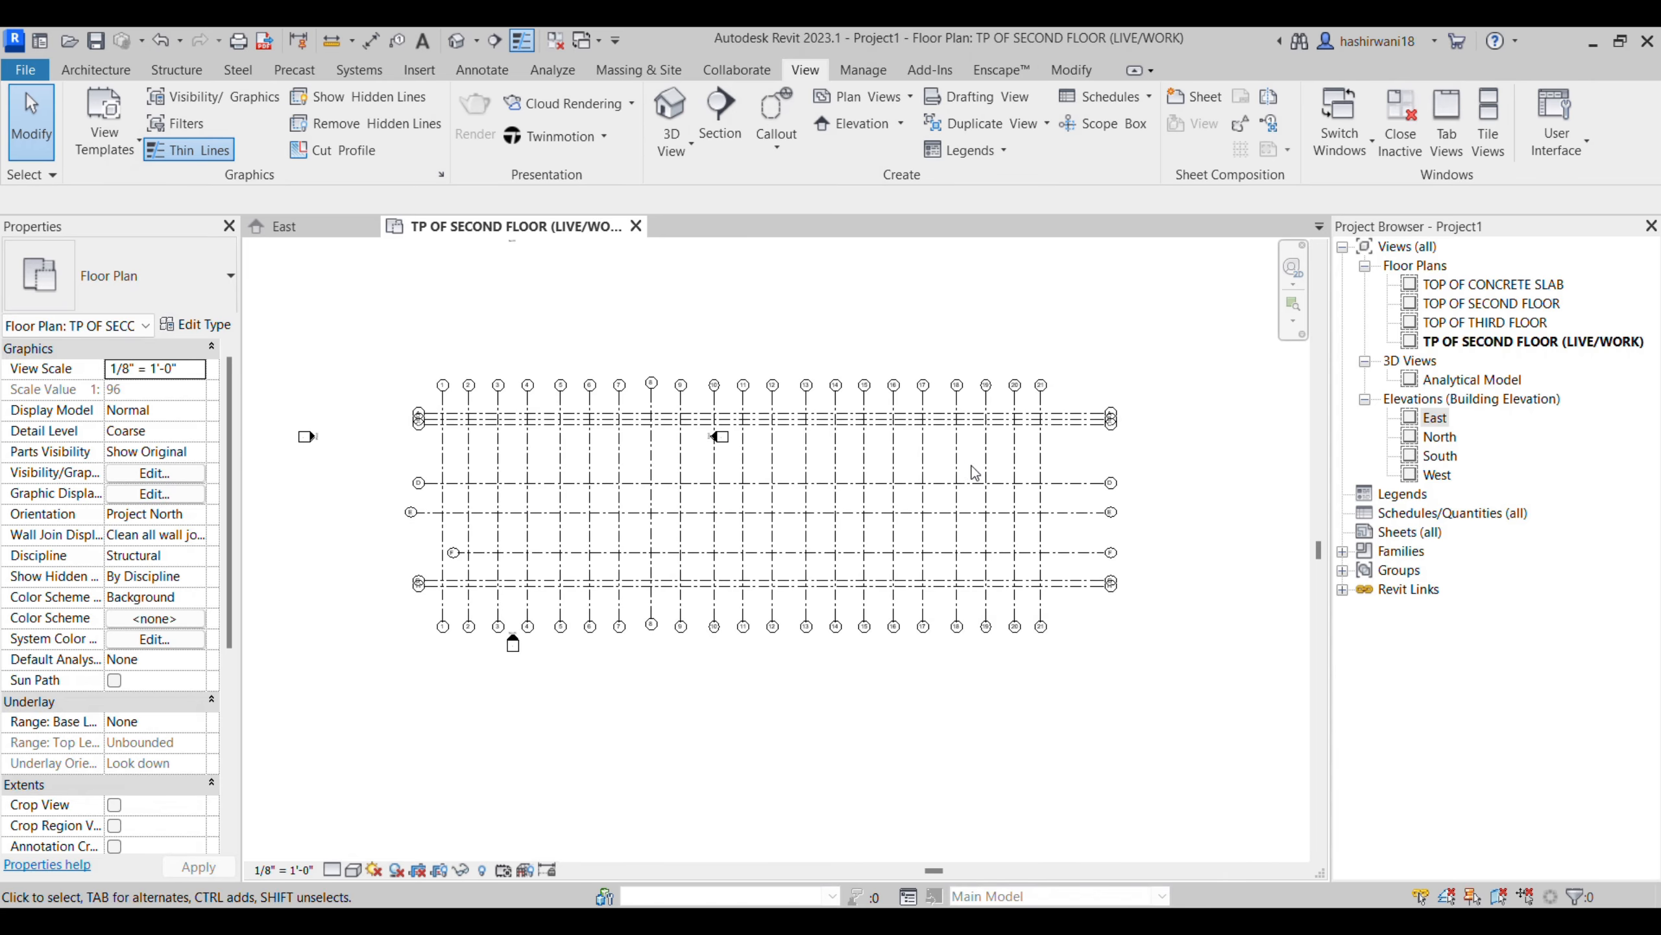
scroll(1001, 462, "up", 3)
scroll(1151, 510, "down", 3)
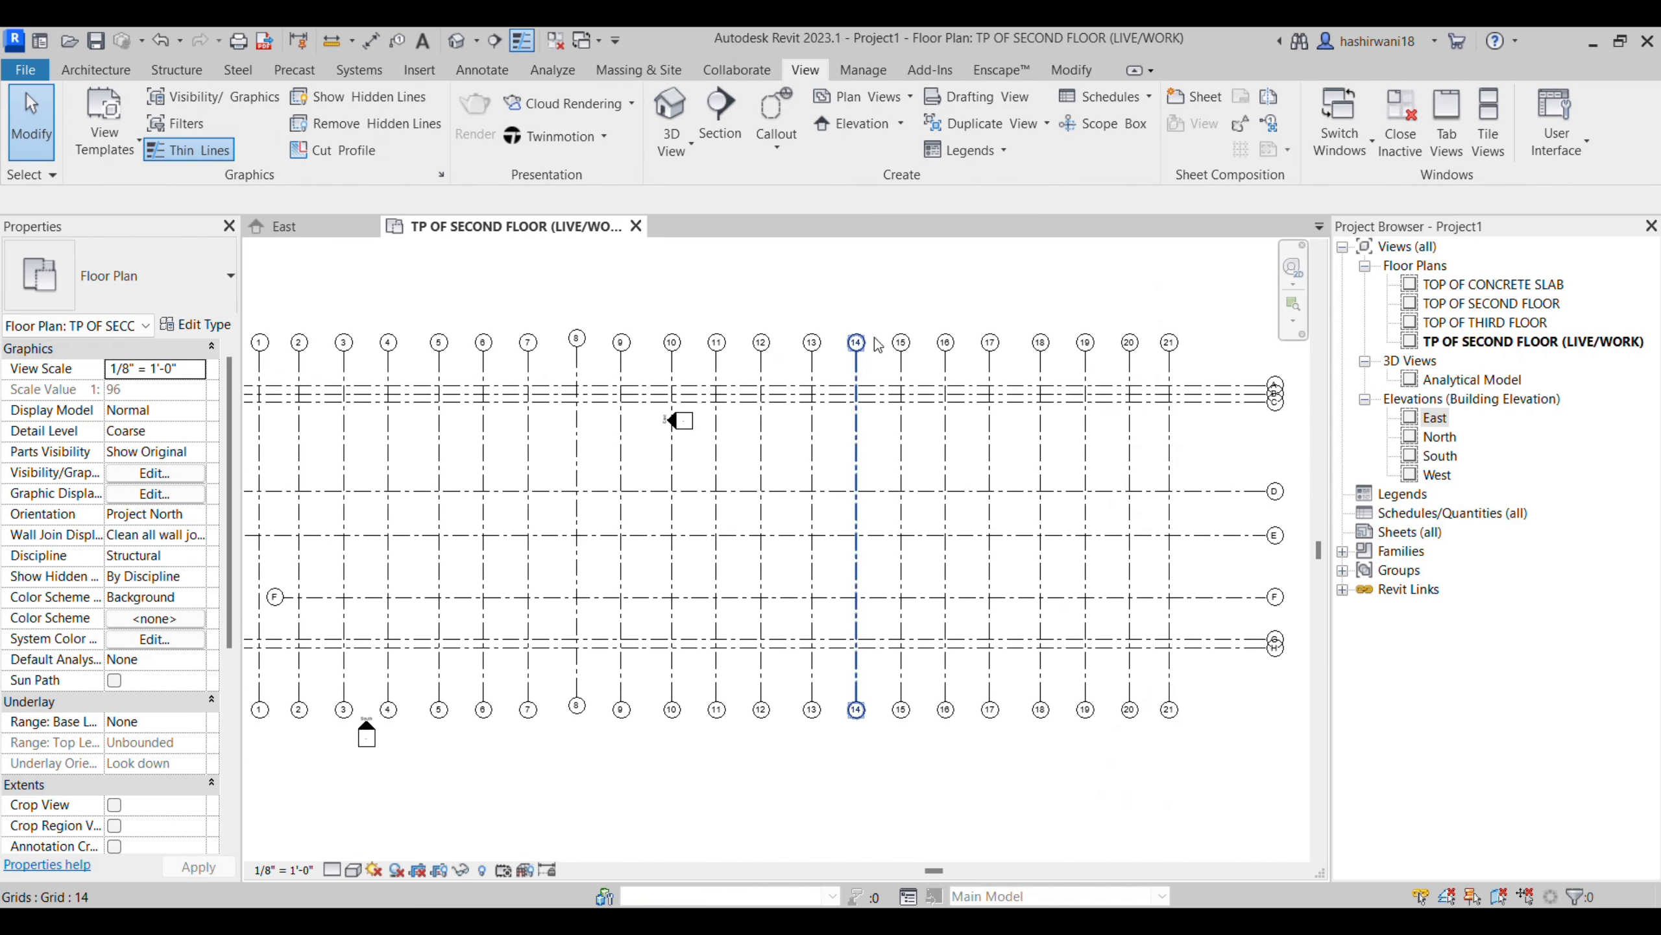
middle_click_drag(1210, 573, 1073, 491)
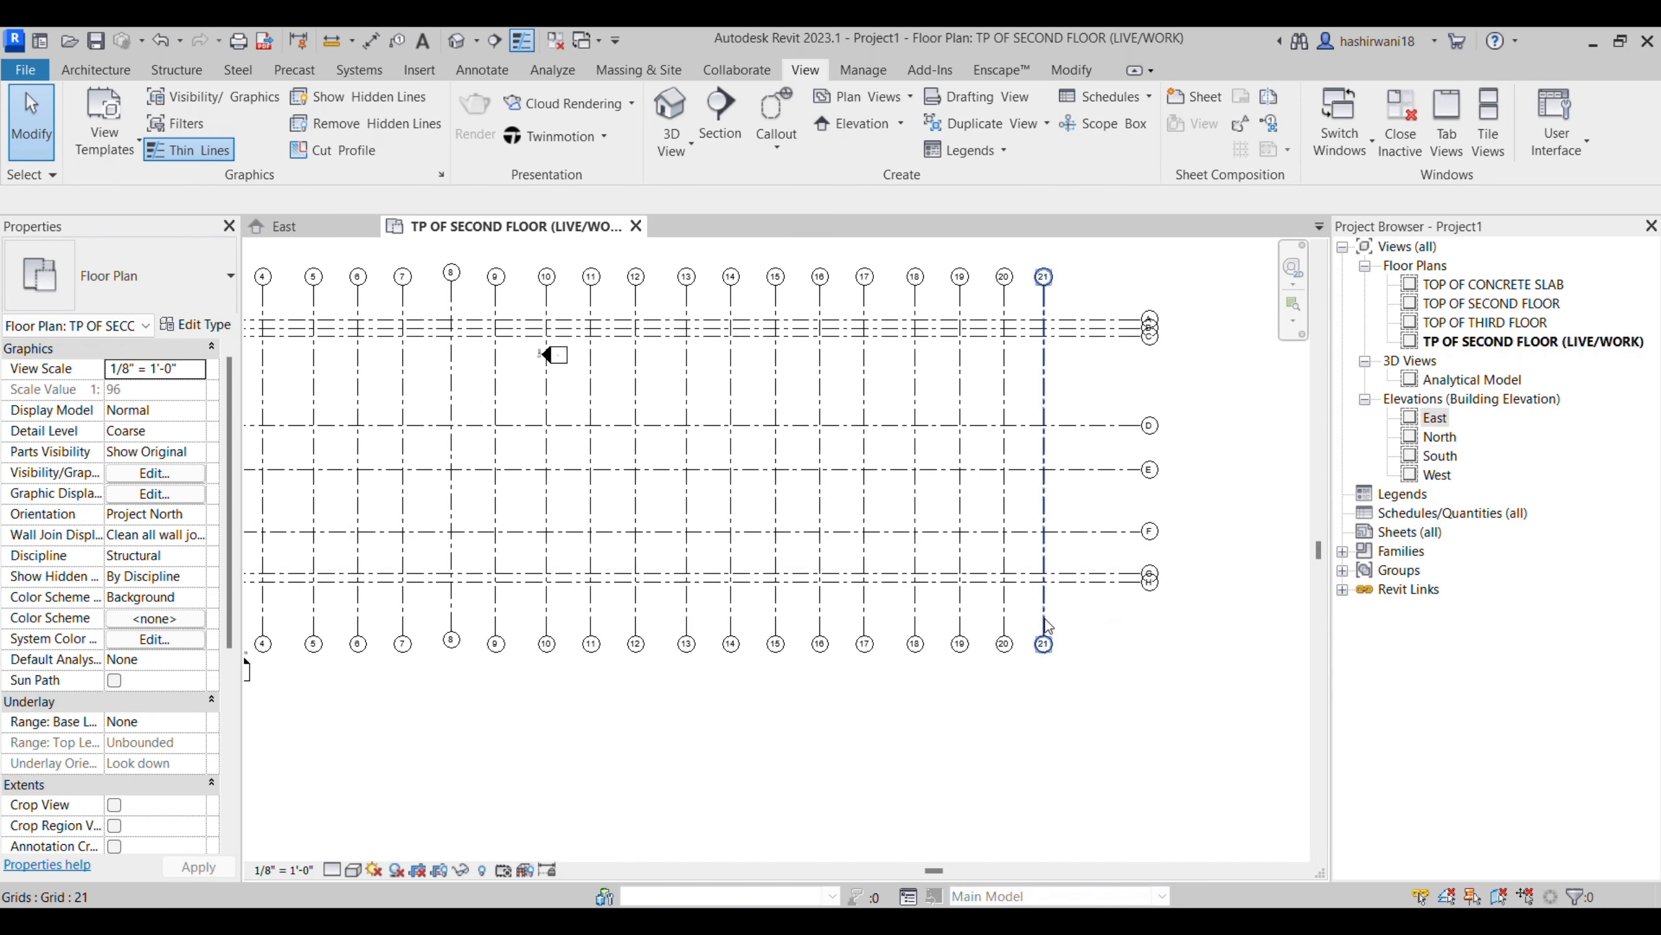
scroll(1052, 613, "up", 3)
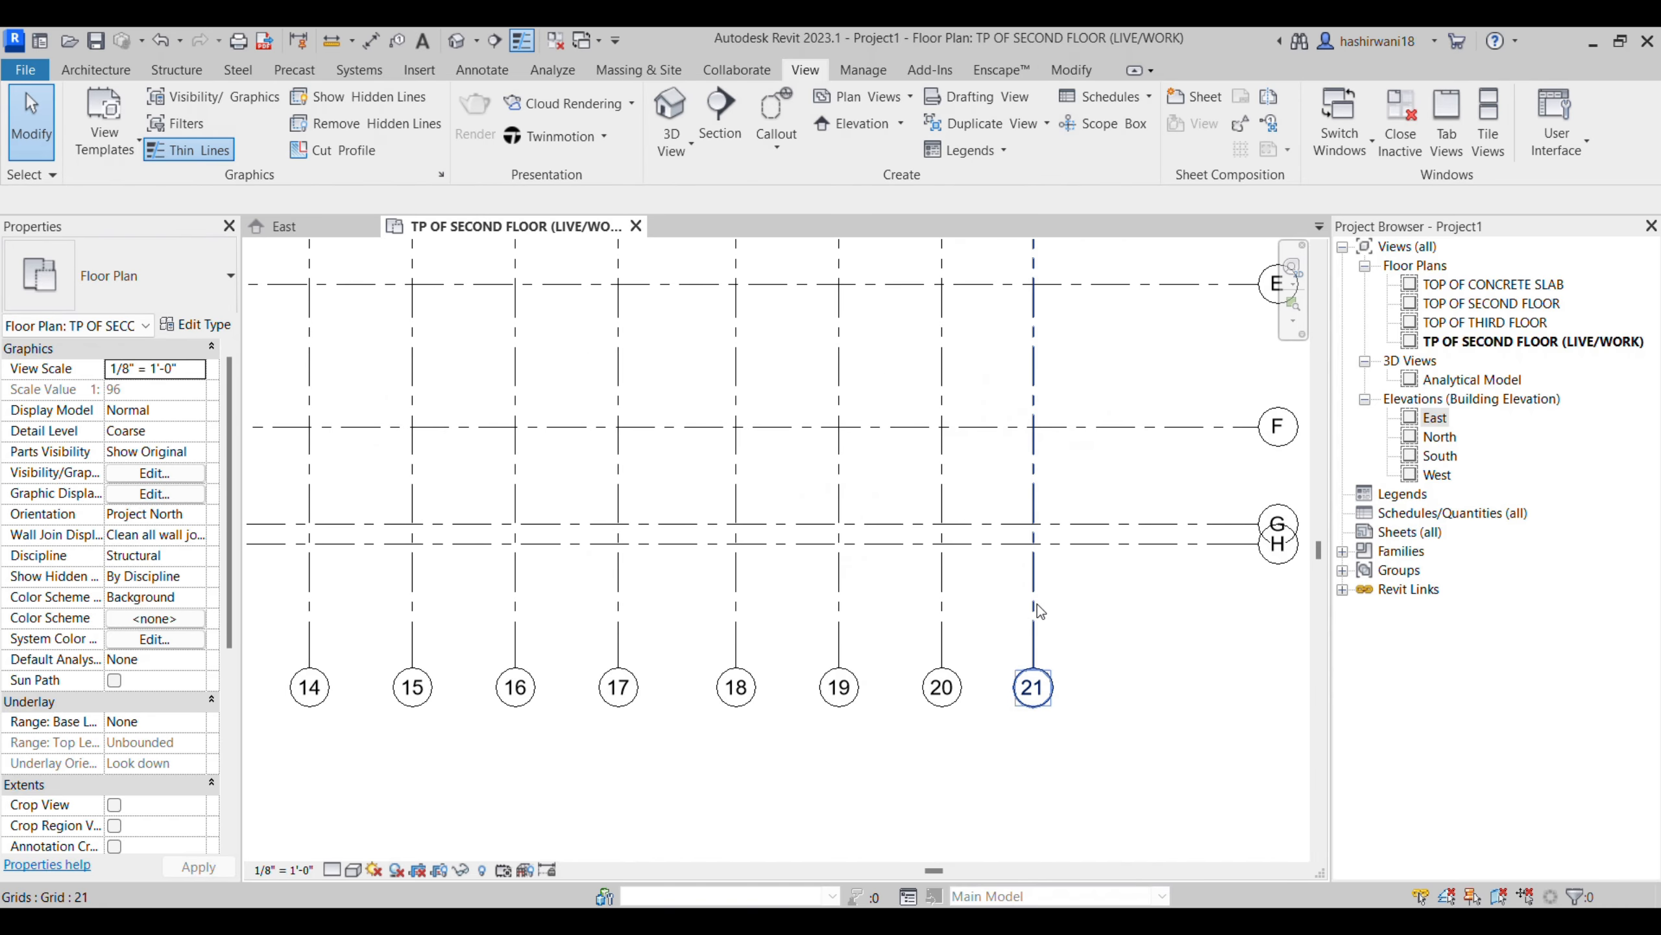
middle_click_drag(1045, 605, 1039, 624)
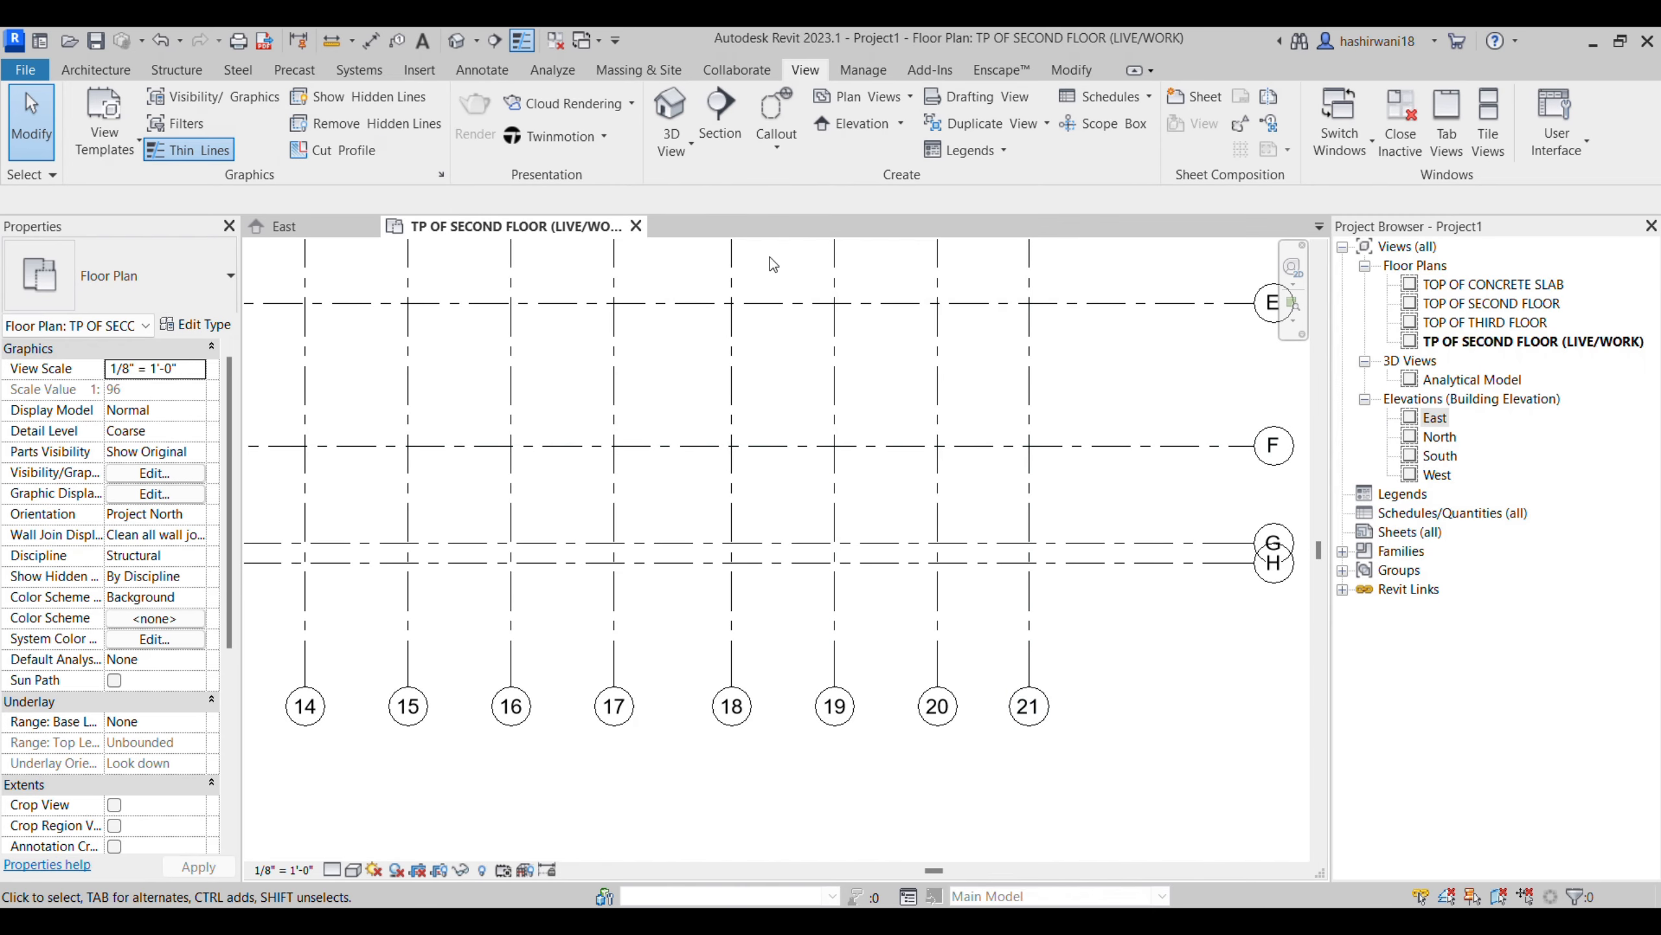
- Start a Coordination Review by selected link and make INTERNSHIP ARCH.rvt visible again in the floor plan
left_click(1618, 42)
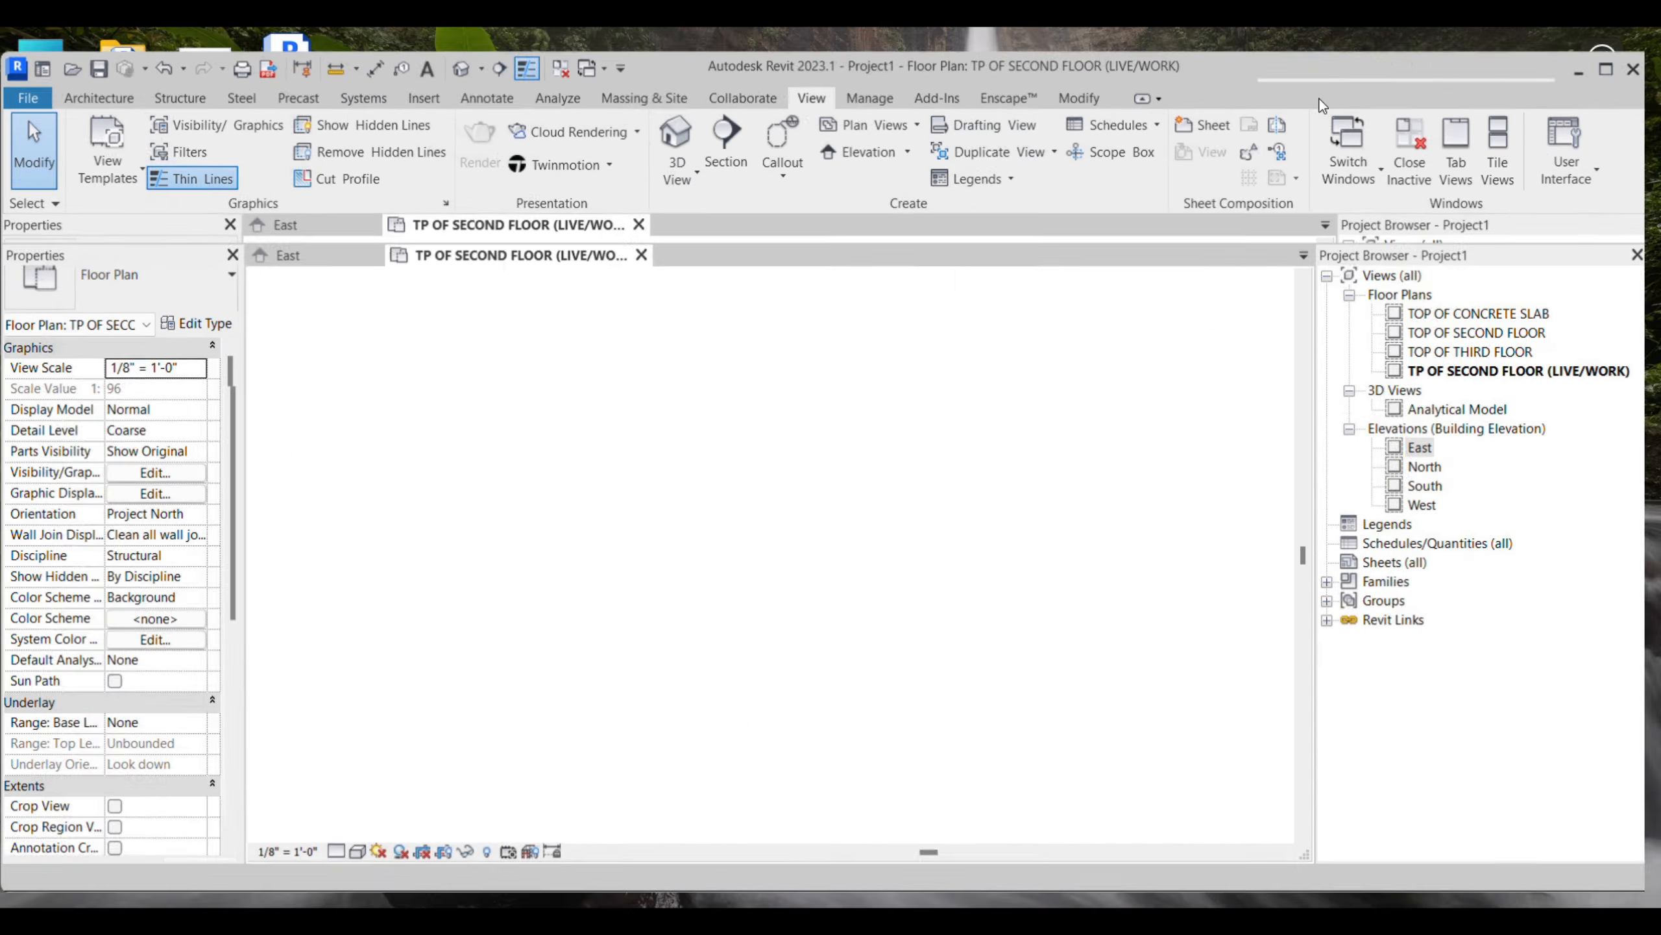
left_click(737, 105)
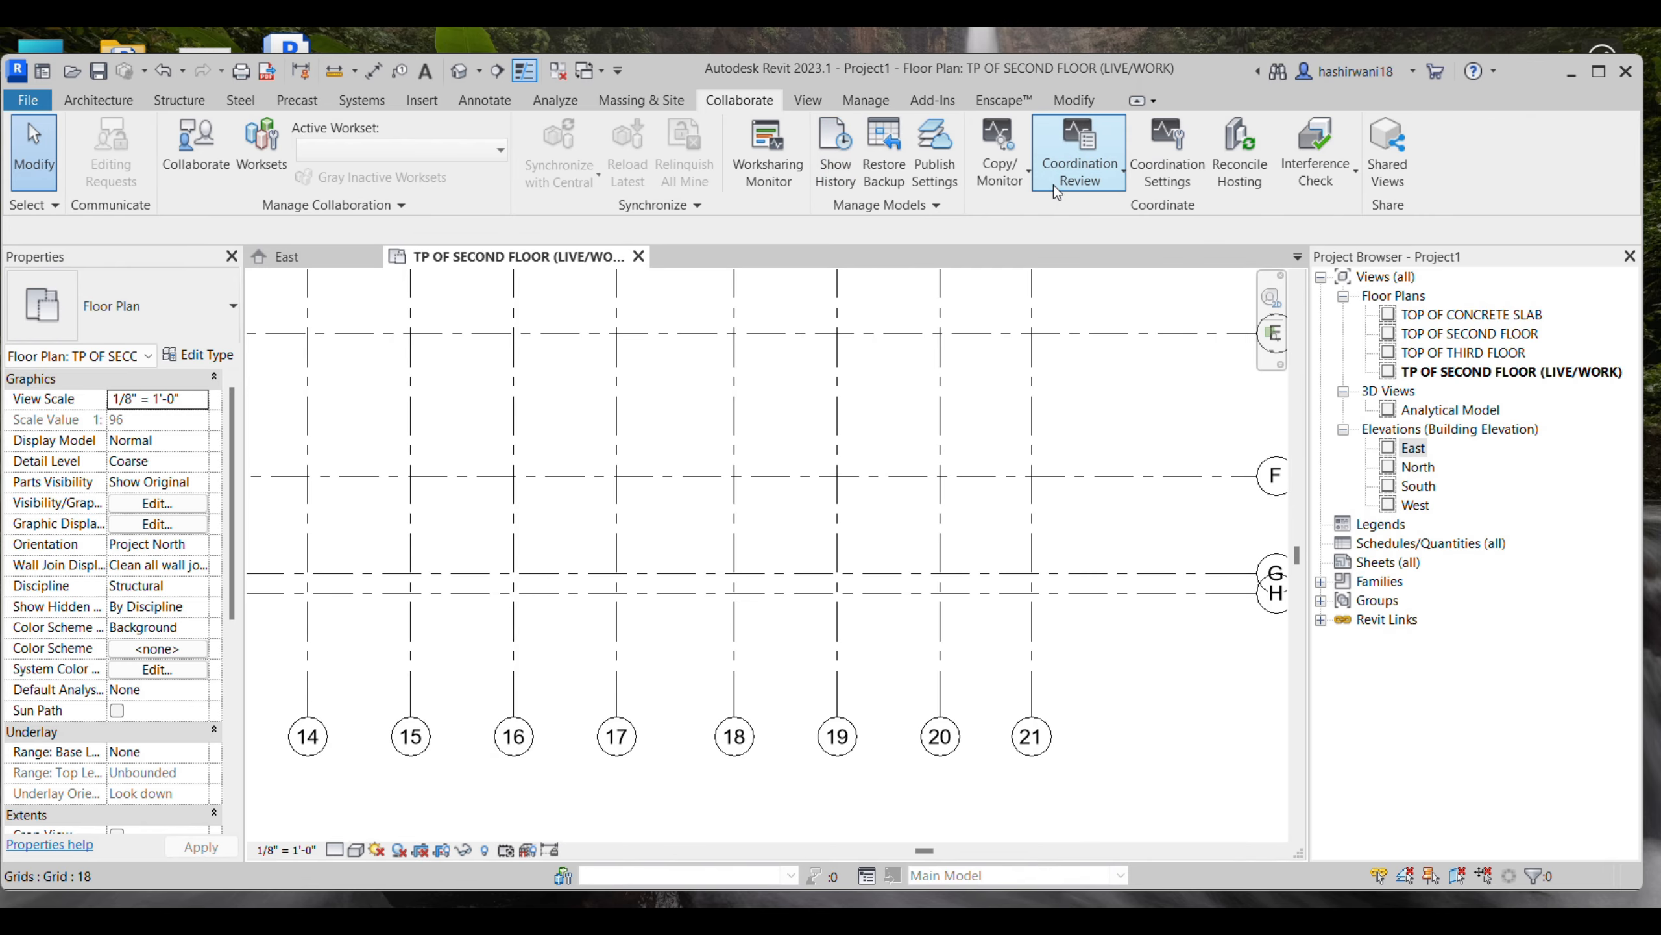
left_click(1076, 171)
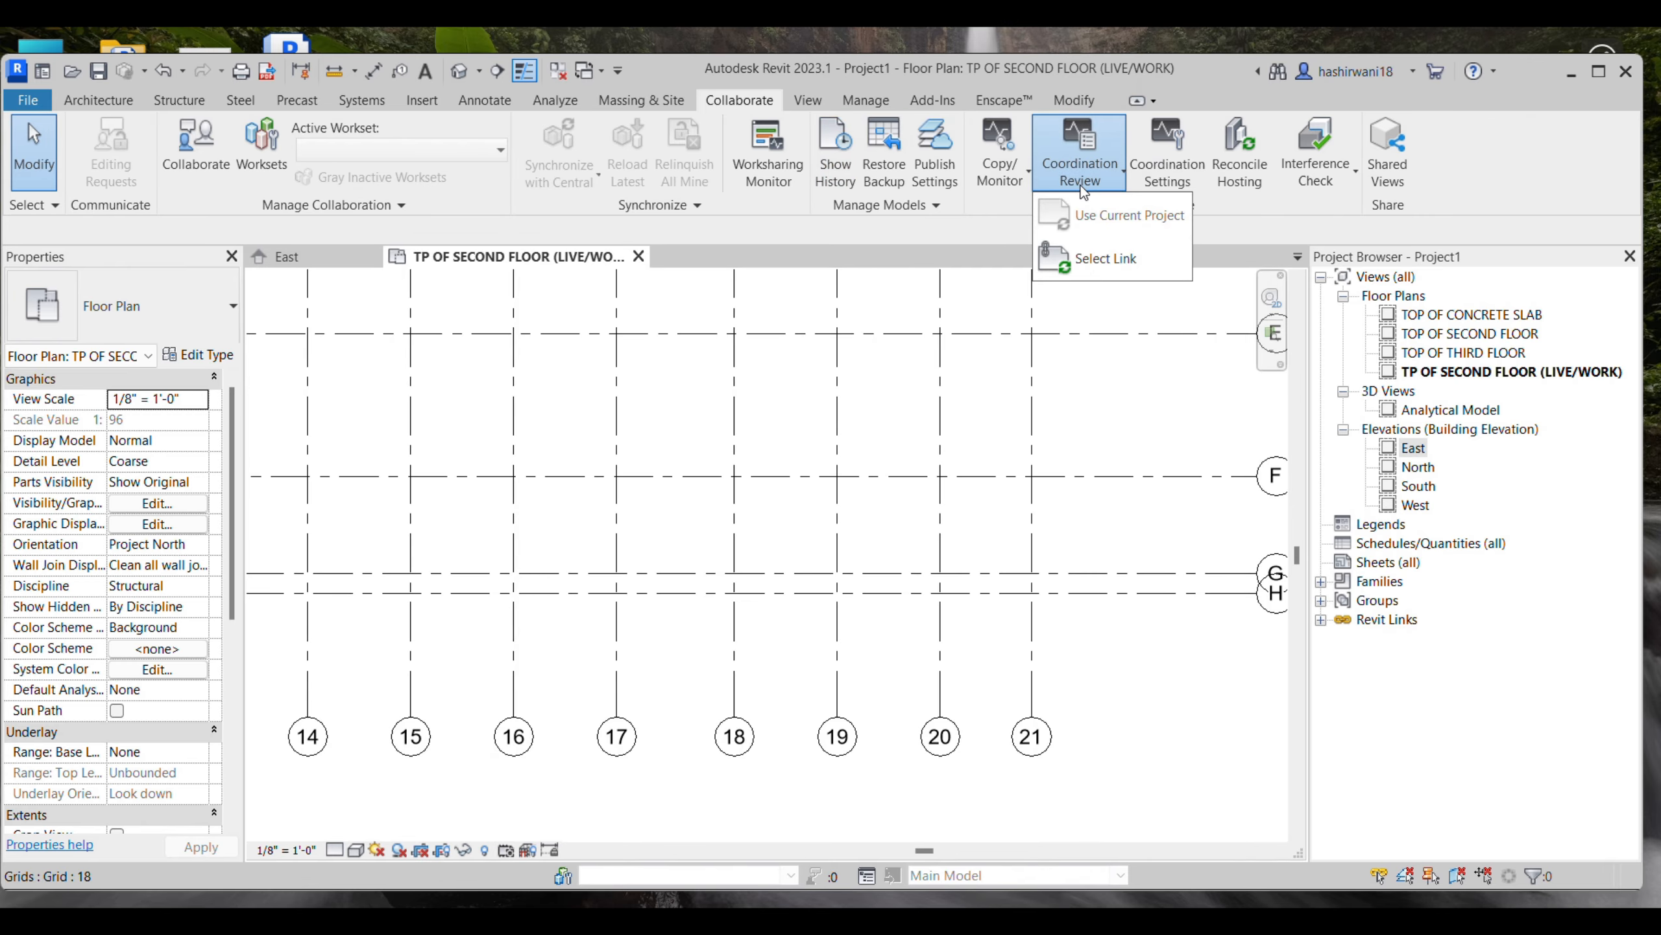
left_click(1087, 274)
scroll(1036, 358, "down", 3)
middle_click_drag(1041, 380, 1040, 461)
scroll(1040, 461, "down", 2)
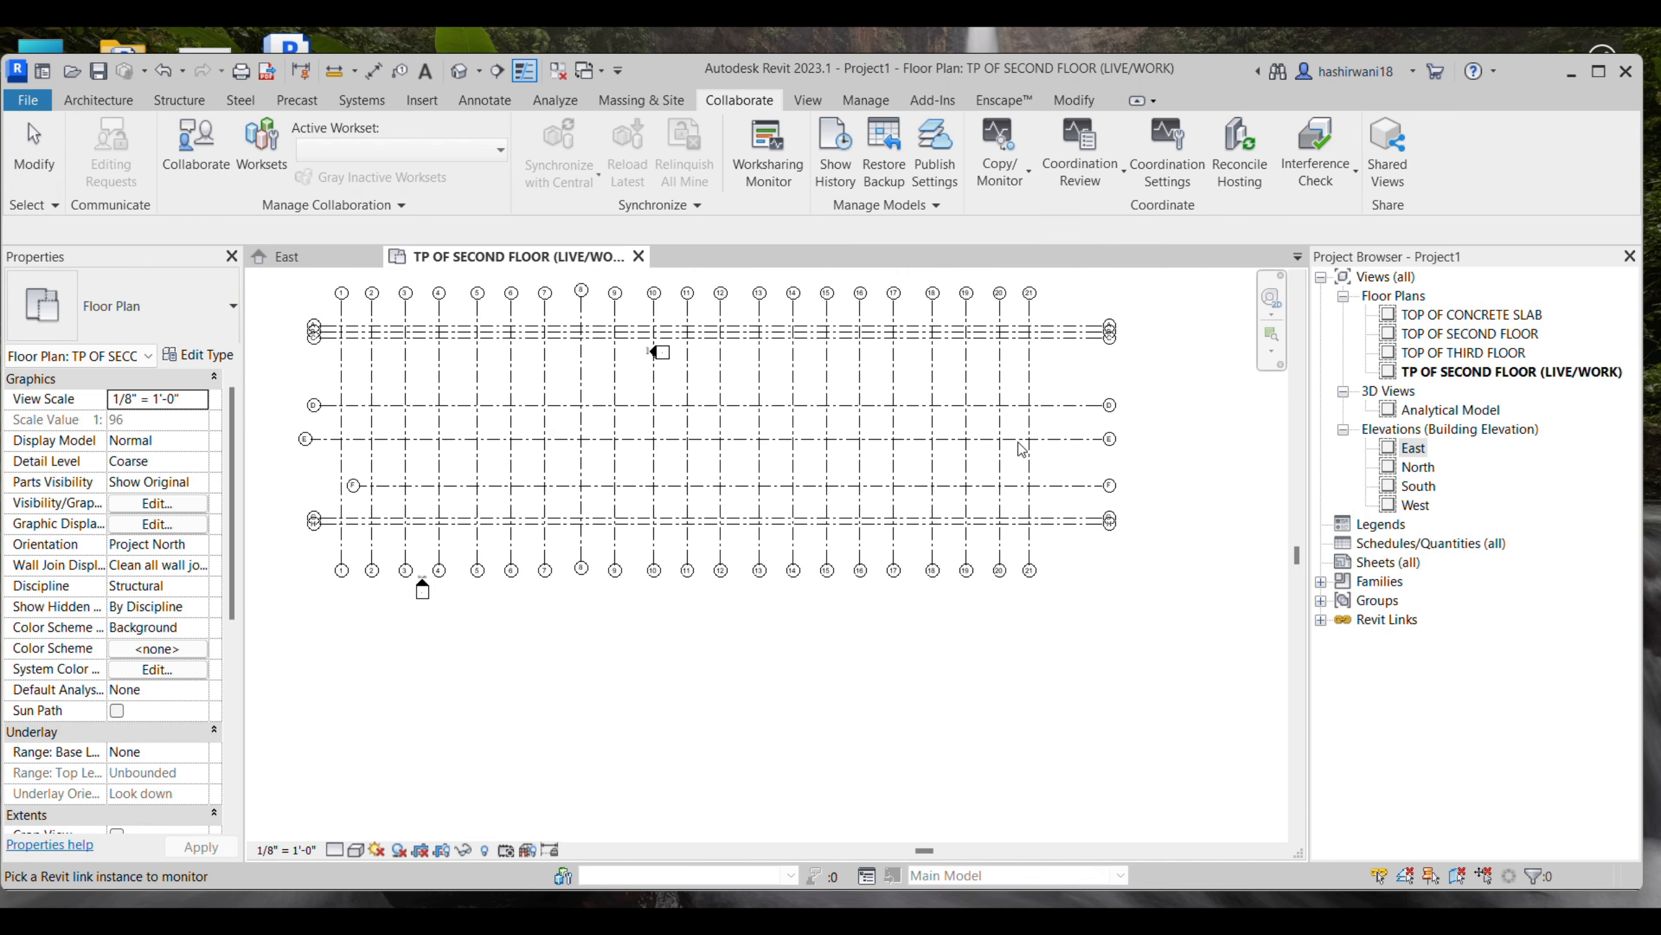
key("v")
key("v")
left_click(629, 194)
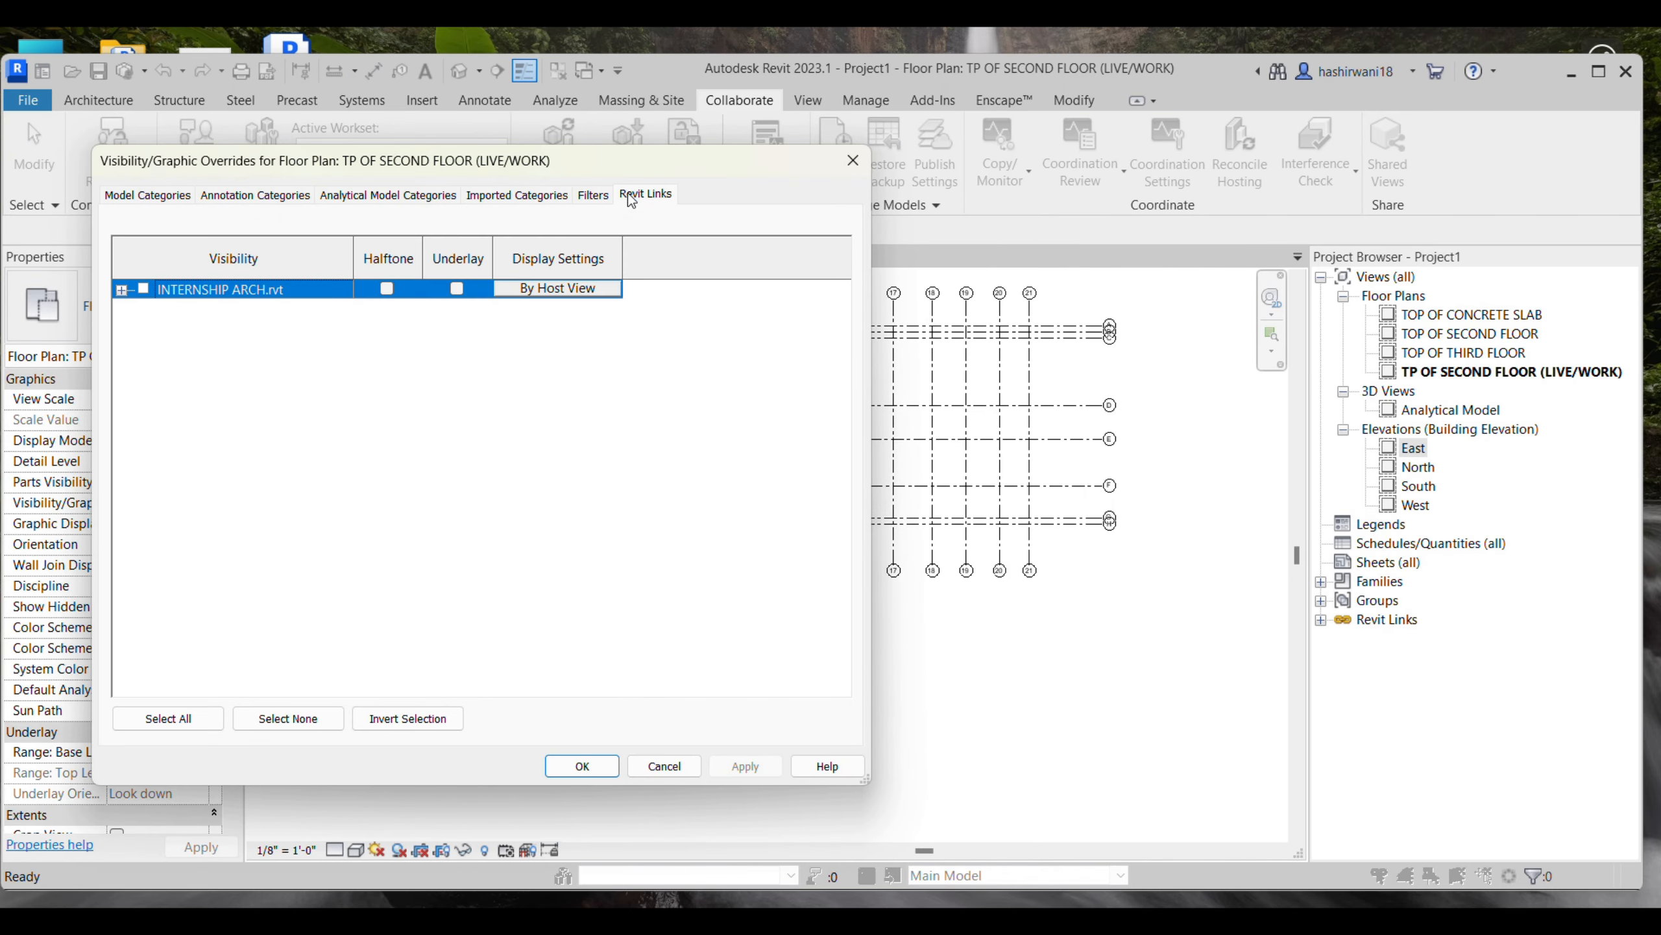
left_click(566, 760)
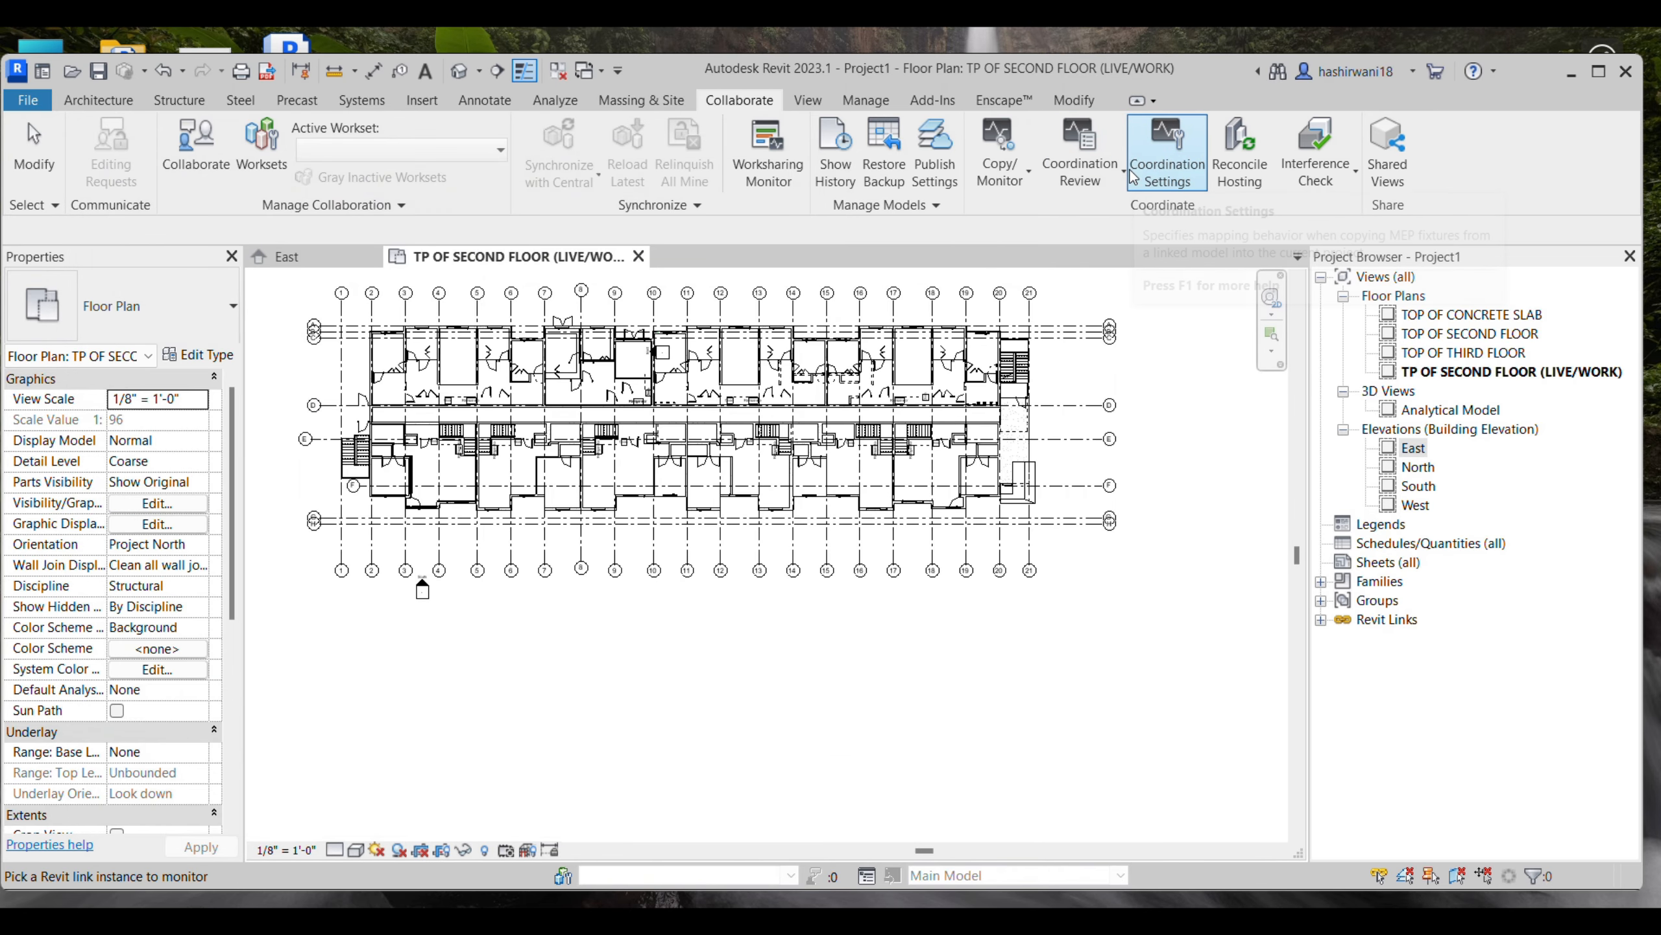
- Open the Coordination Review of the linked architectural model picked in the floor plan
left_click(1101, 173)
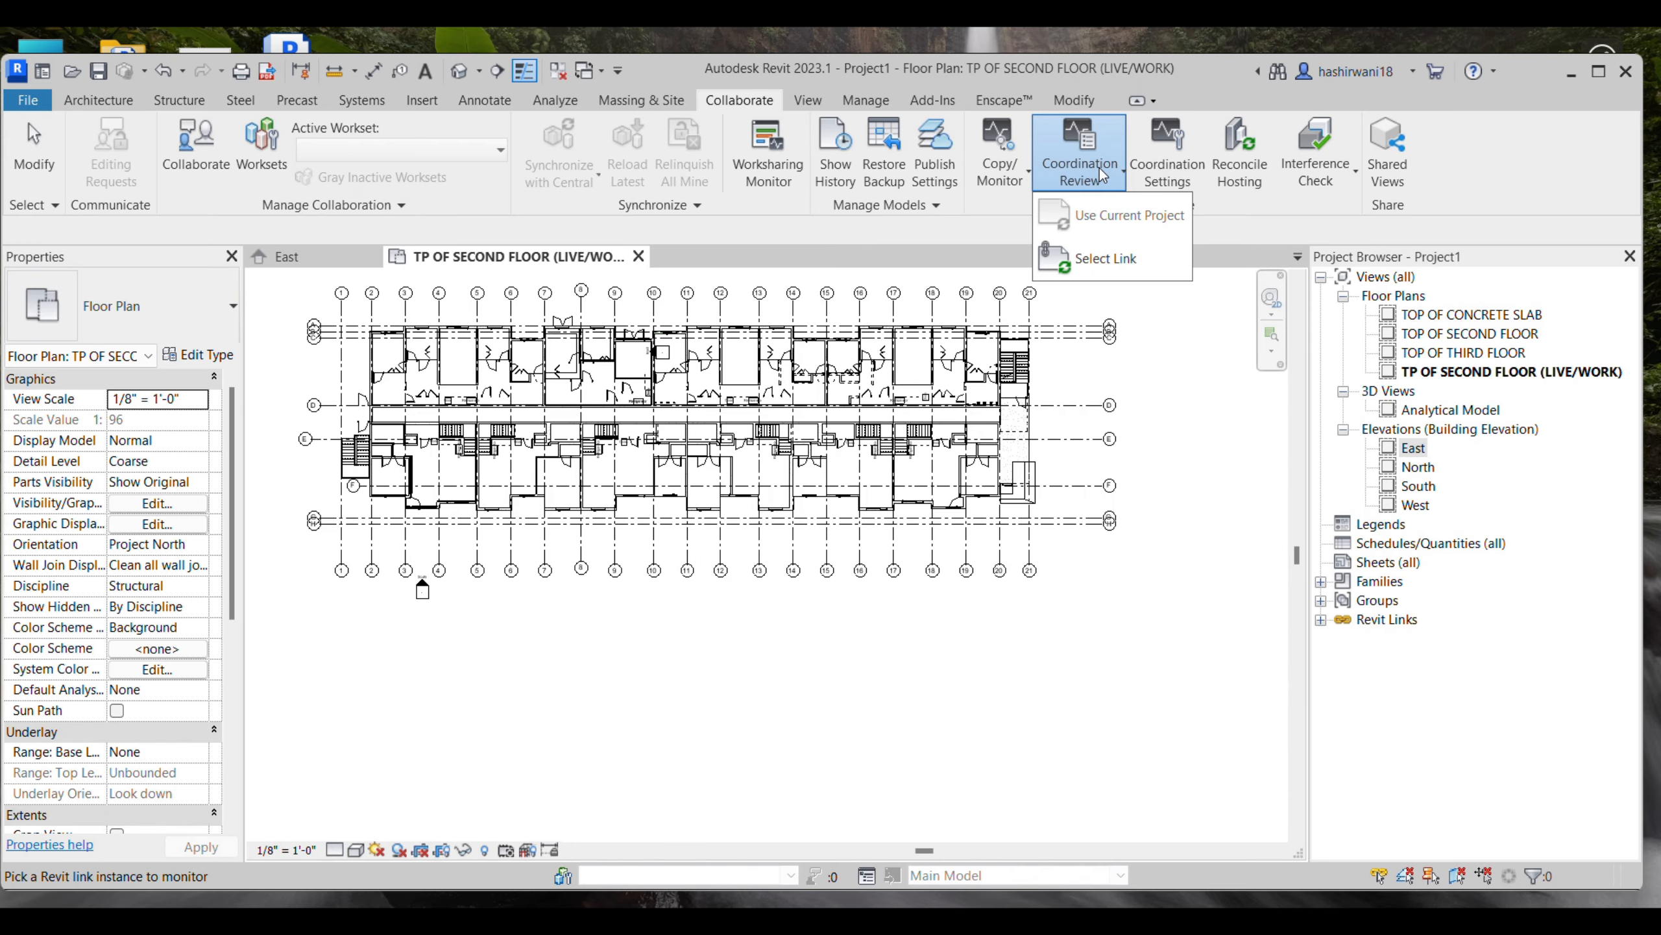
left_click(1105, 258)
left_click(883, 333)
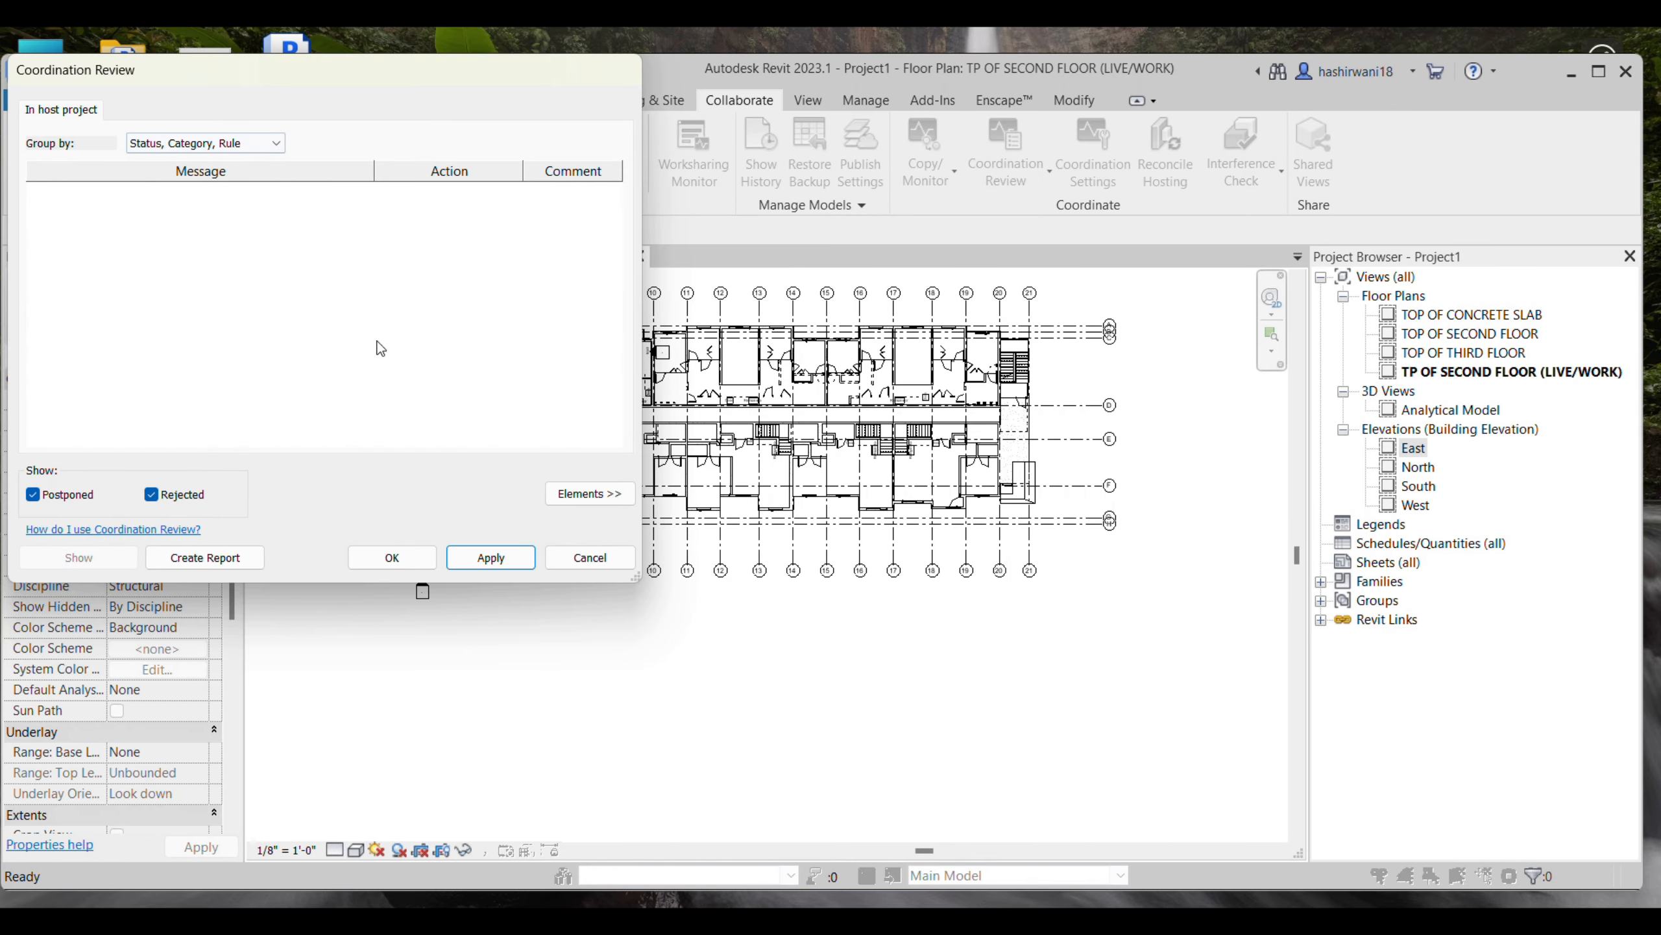
- Close the Coordination Review without applying any changes and maximize the application window
scroll(1027, 537, "up", 5)
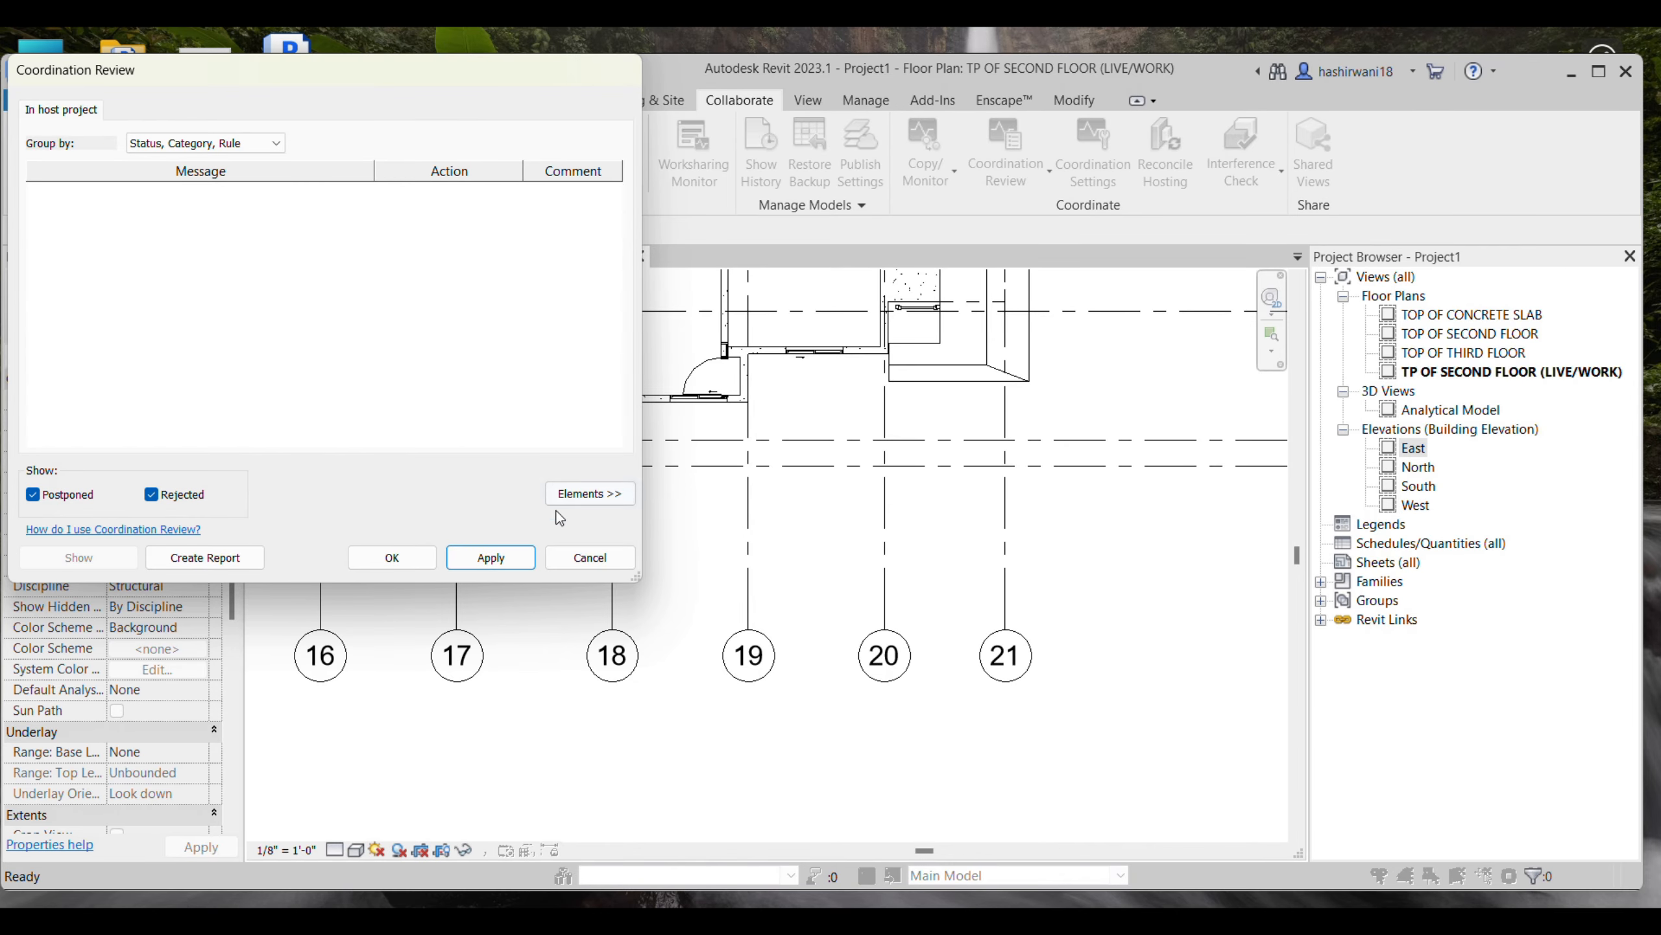
left_click(589, 556)
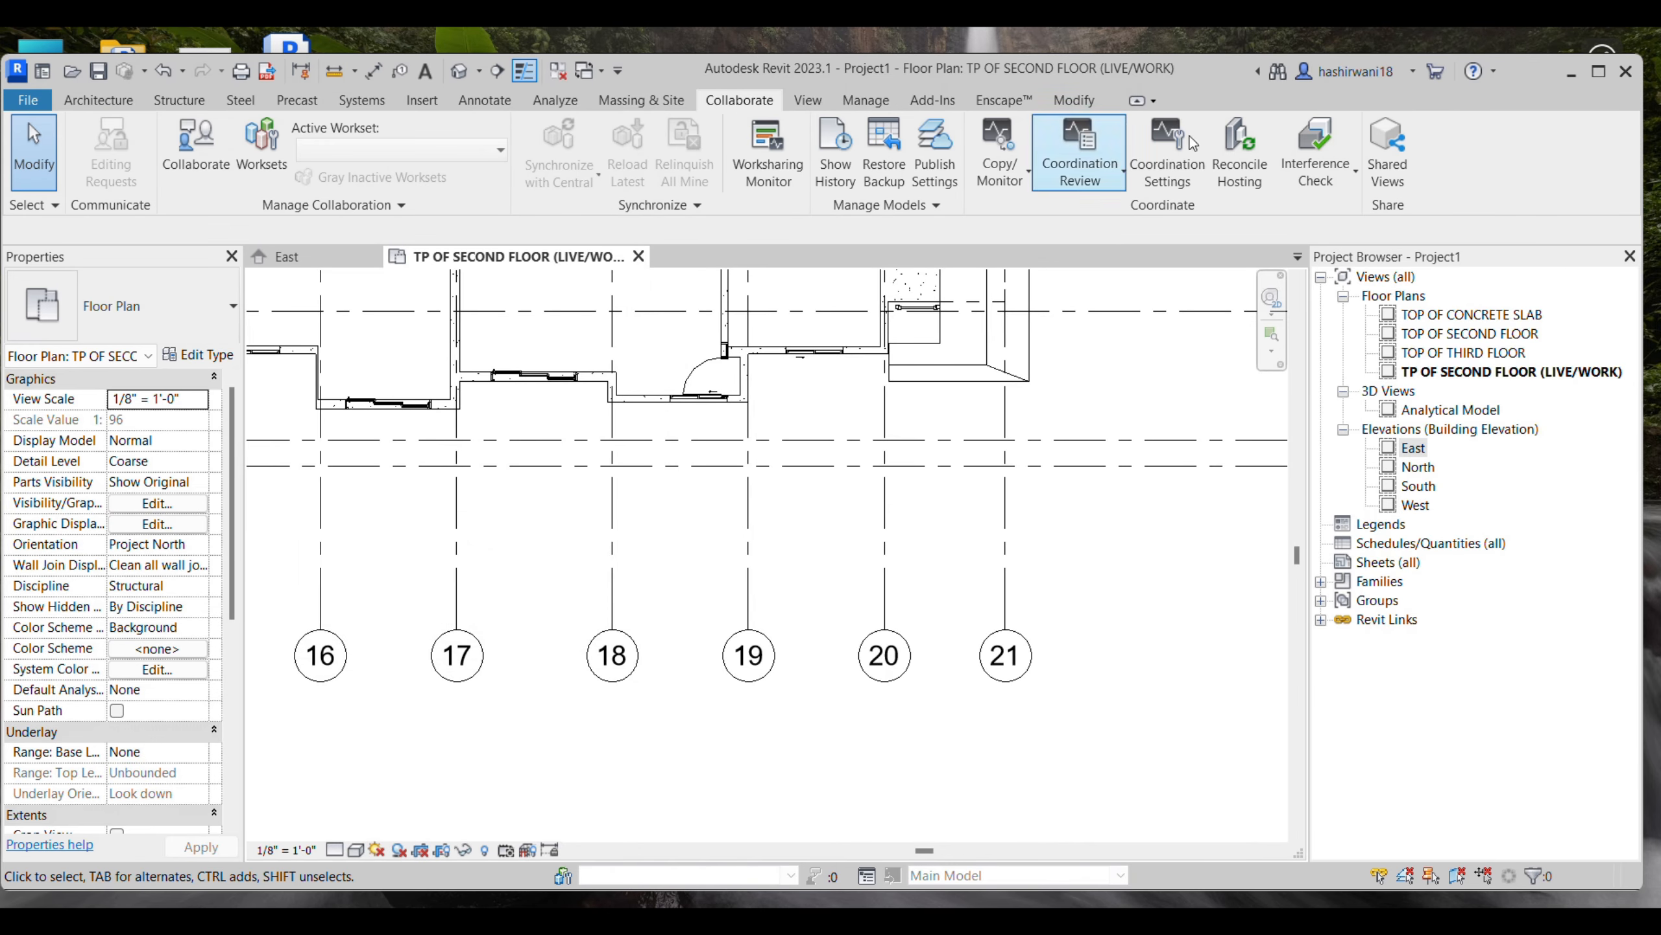
left_click(1598, 71)
- Hide the INTERNSHIP ARCH.rvt link in the TP OF SECOND FLOOR (LIVE/WORK) floor plan so only the copied grids are shown
scroll(791, 406, "down", 5)
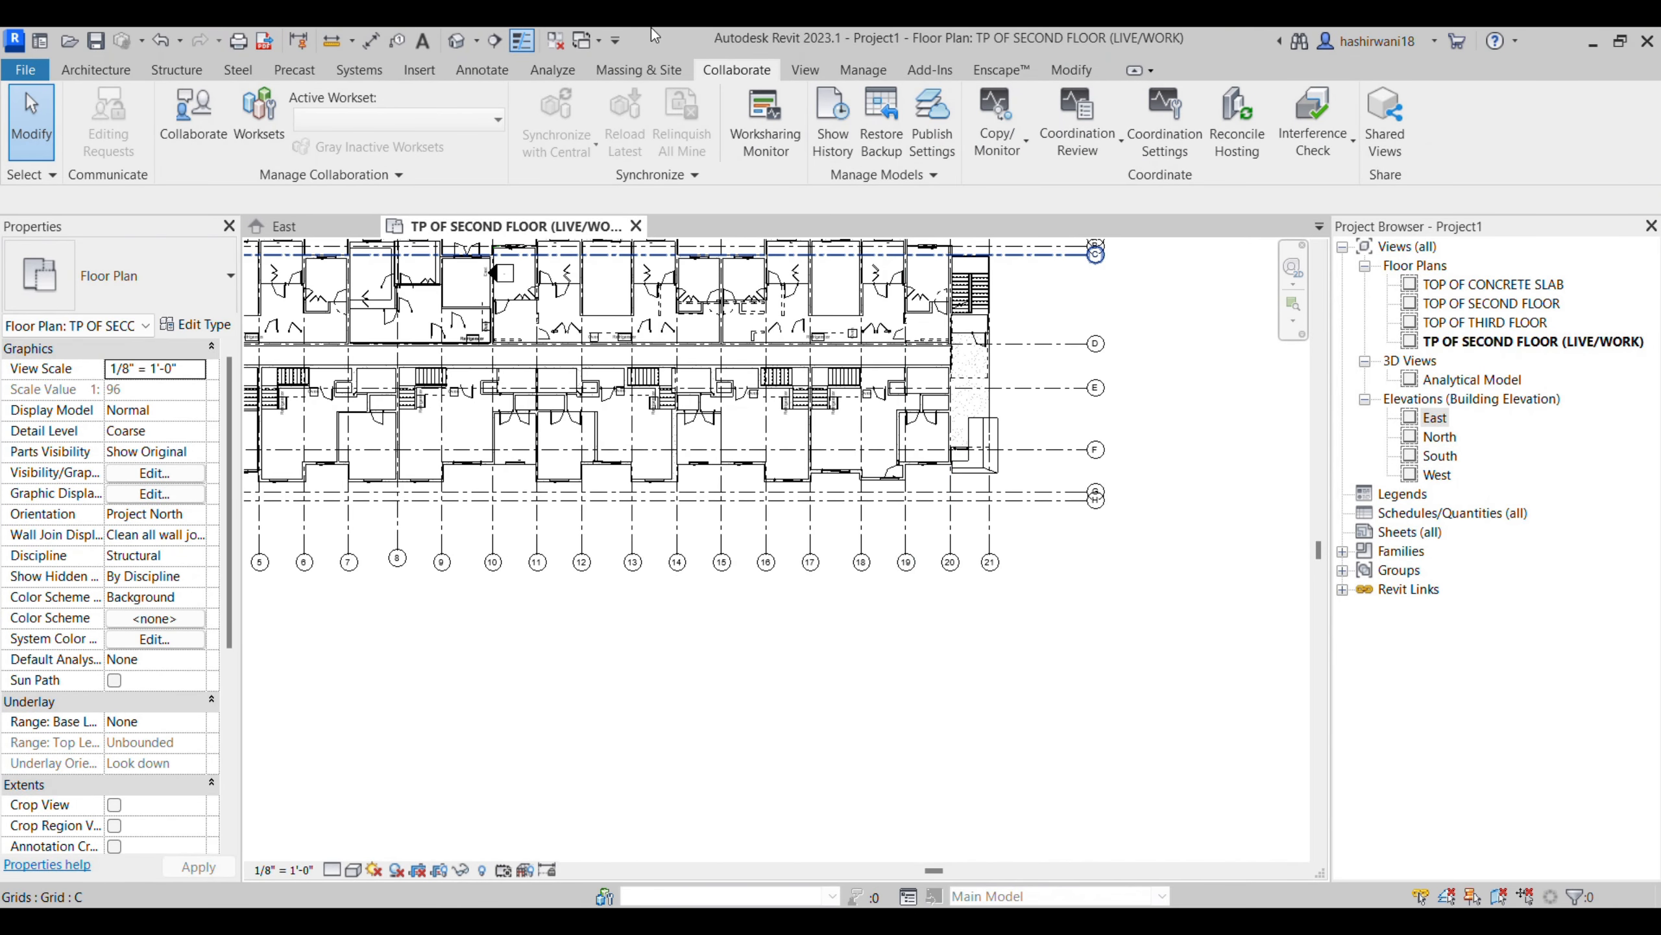
scroll(791, 403, "down", 1)
middle_click_drag(798, 398, 841, 414)
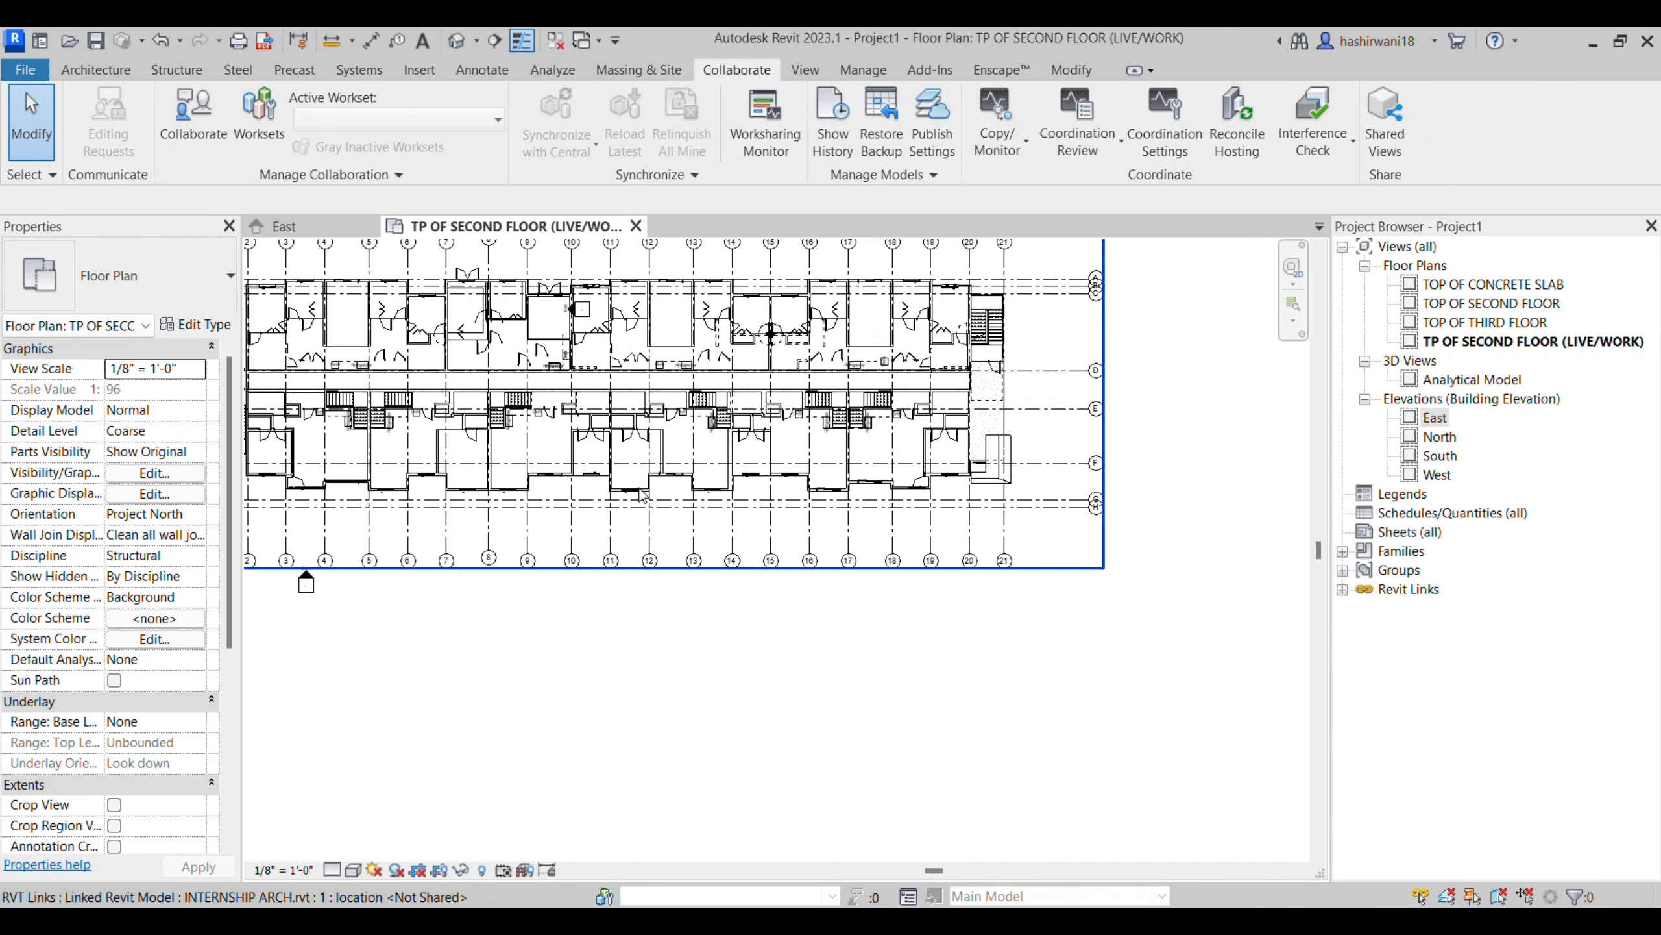
middle_click_drag(693, 681, 820, 738)
scroll(817, 690, "down", 2)
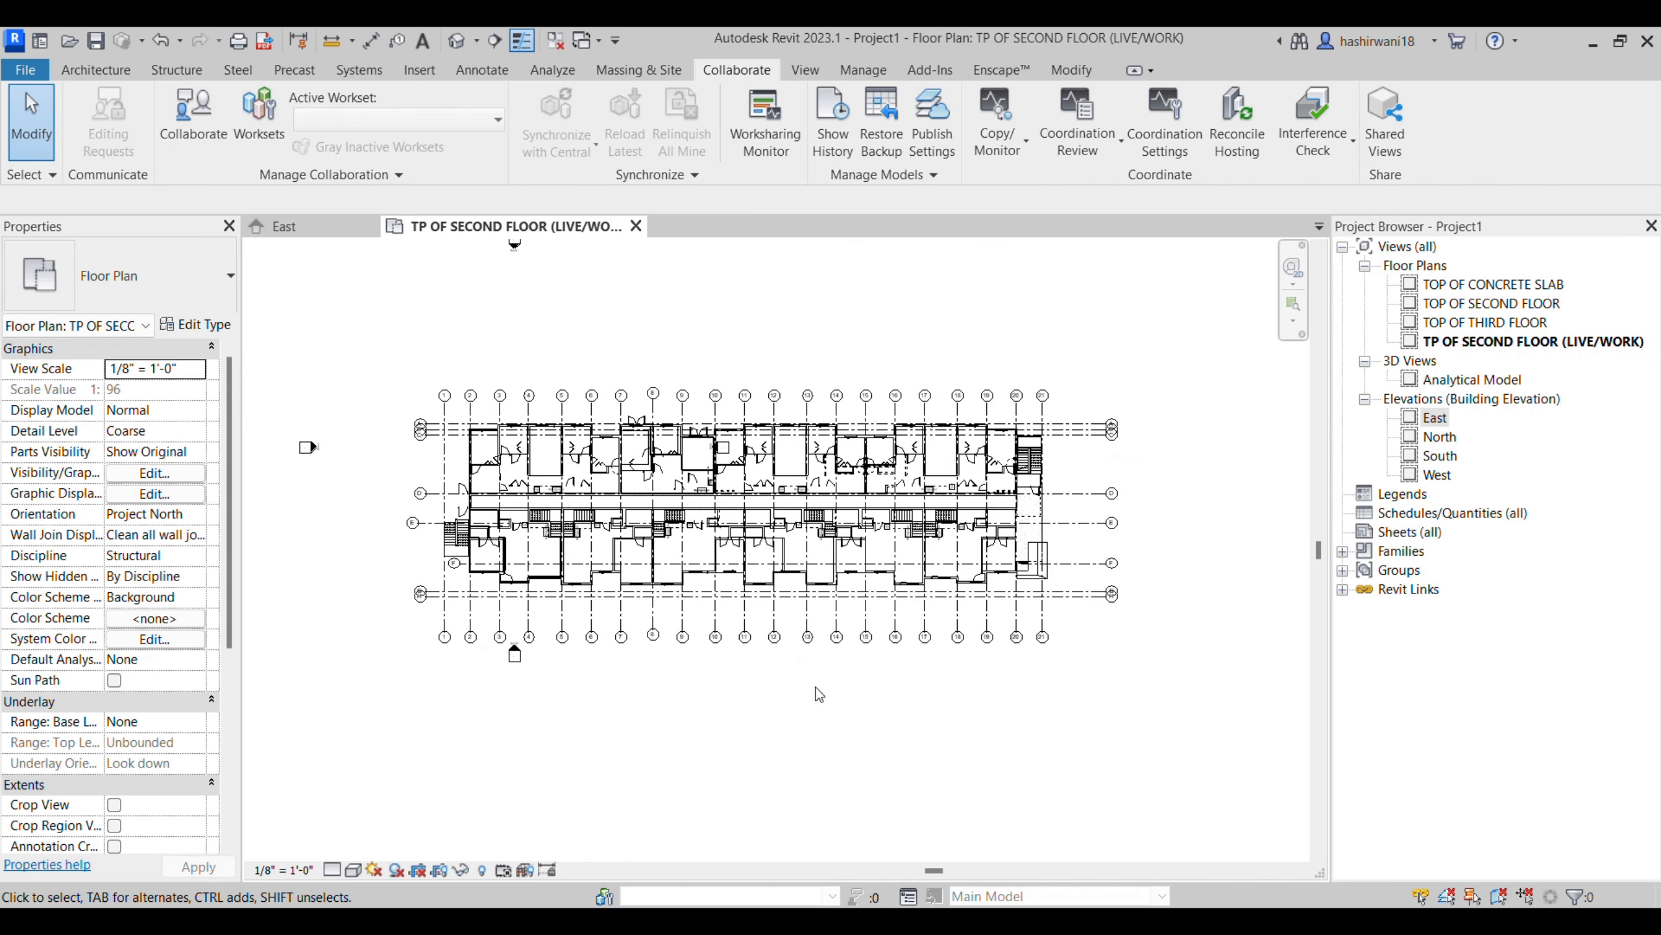
key("v")
key("v")
left_click(630, 197)
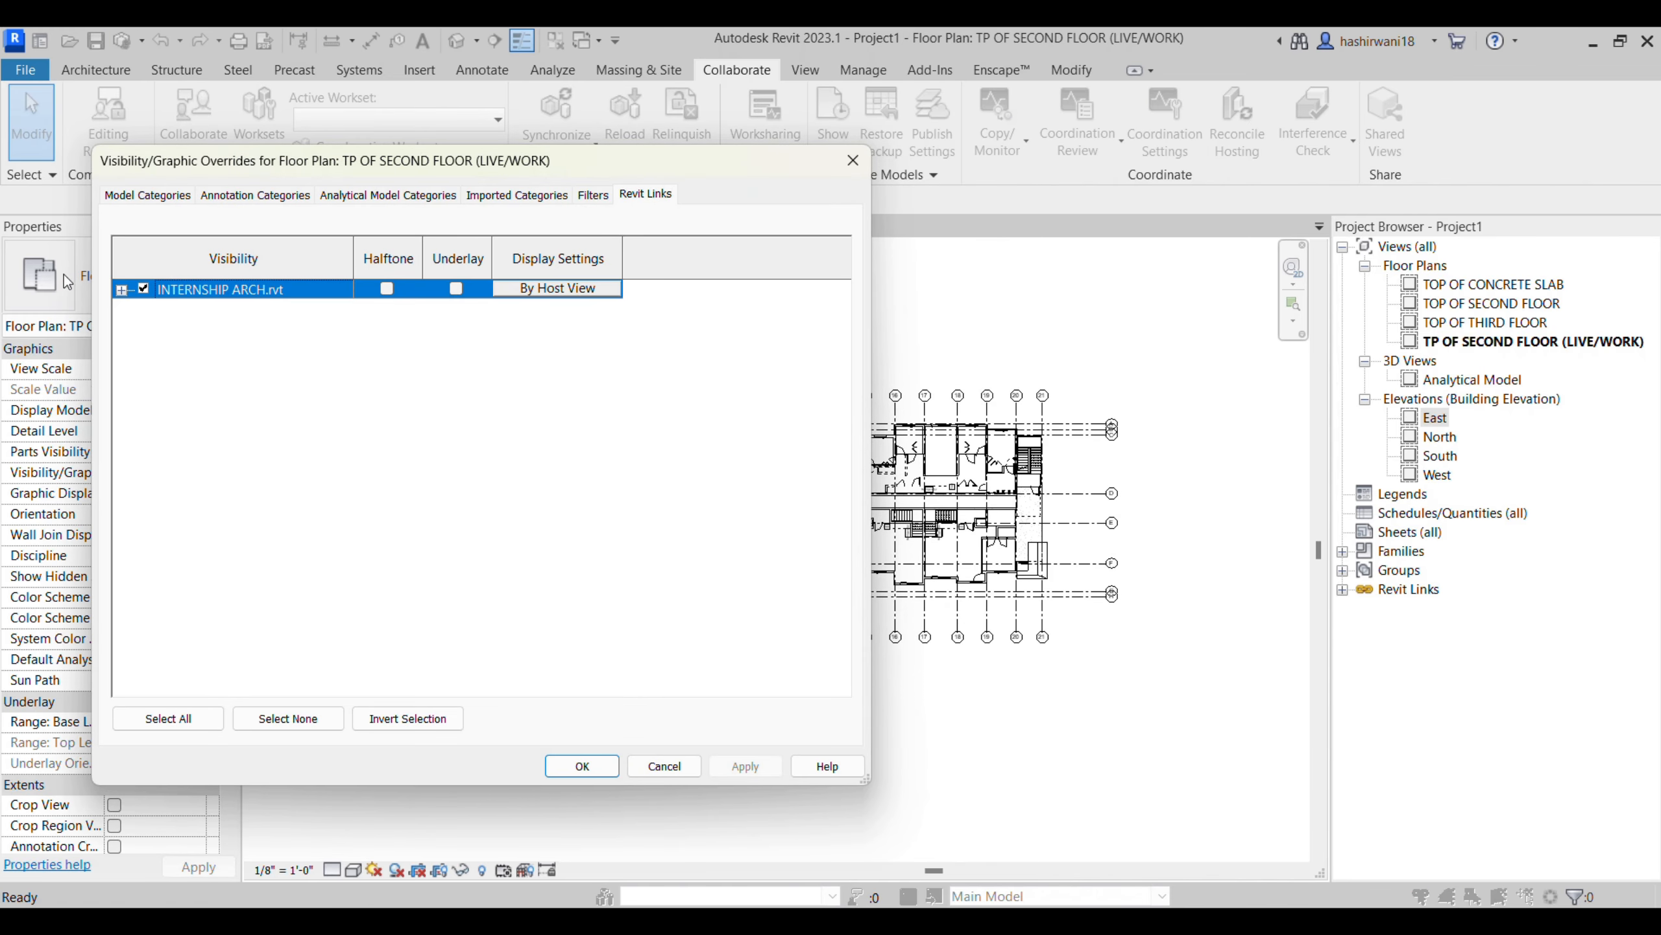
left_click(582, 764)
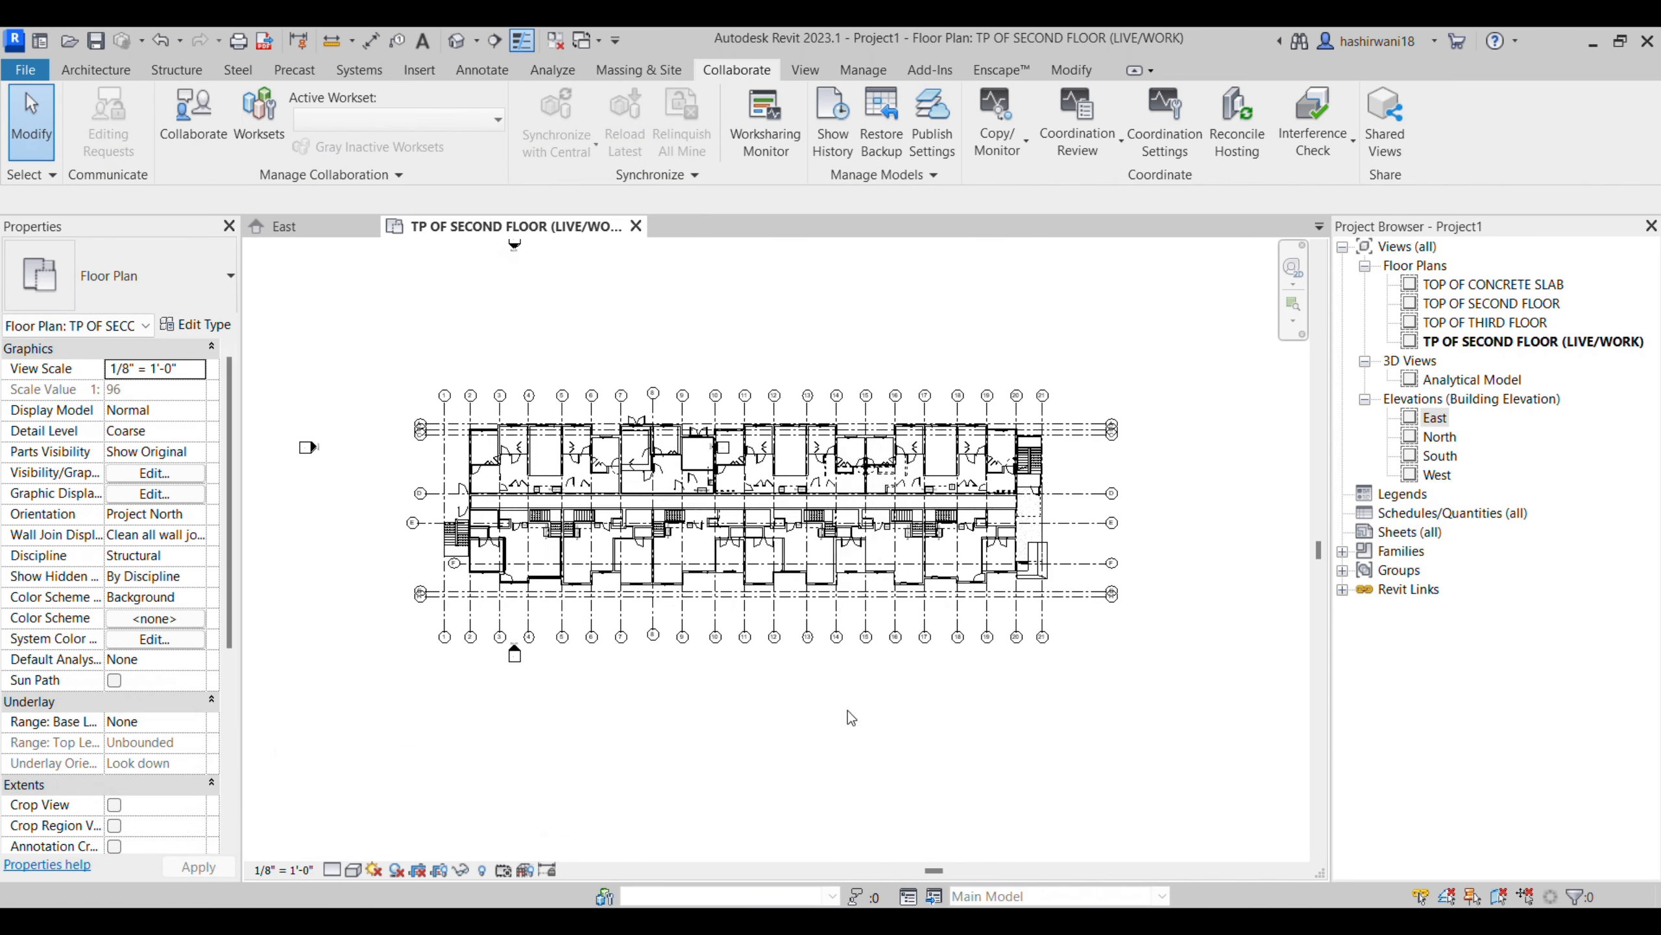
- Move the East elevation marker about 164' horizontally from grid 10 to a clear spot beyond grid 21
middle_click_drag(718, 608, 729, 654)
scroll(691, 531, "up", 7)
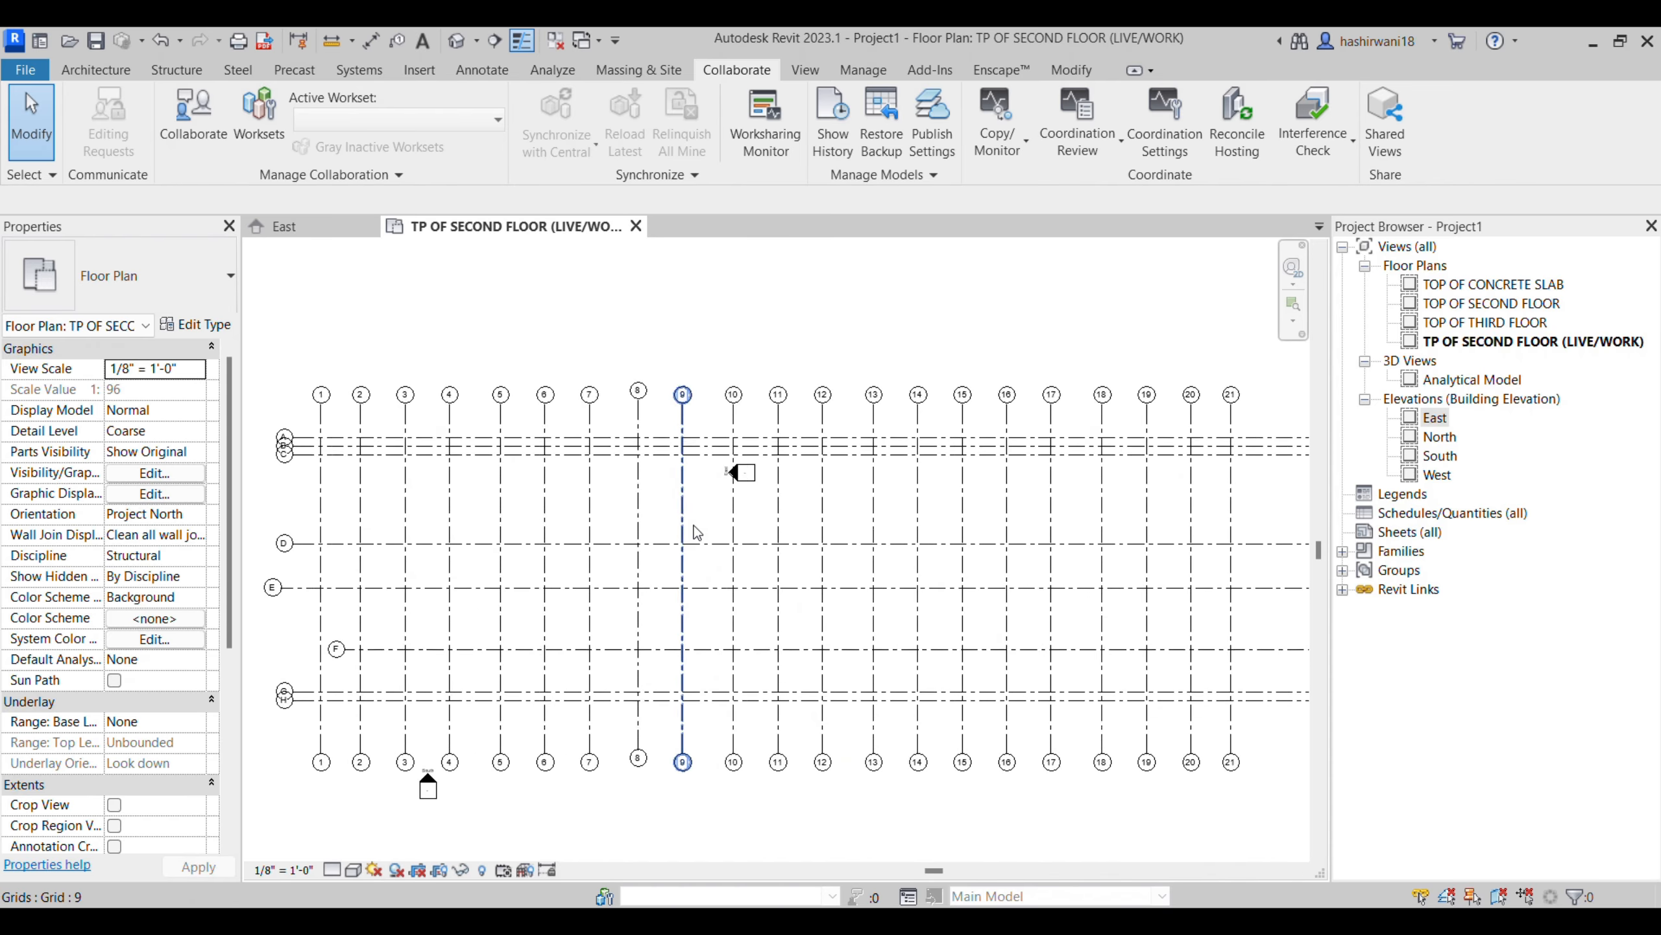
middle_click_drag(704, 514, 711, 523)
scroll(710, 521, "up", 2)
left_click_drag(695, 391, 932, 552)
scroll(693, 510, "down", 7)
scroll(693, 509, "down", 1)
key("m")
key("v")
left_click(707, 488)
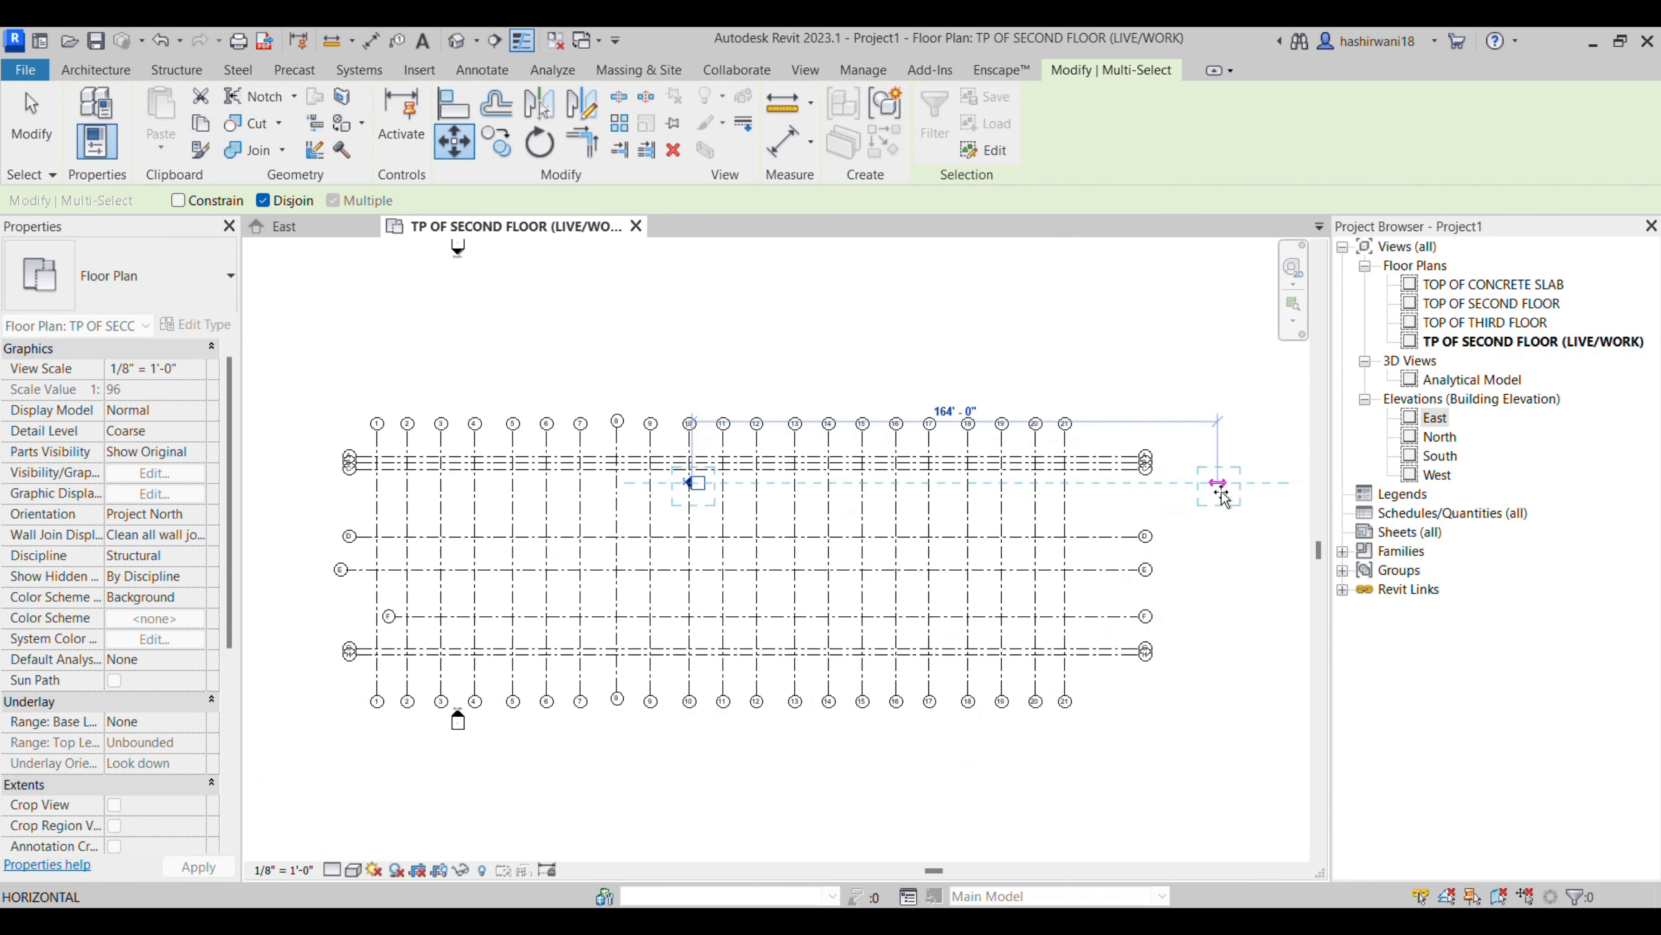
left_click(1220, 486)
- Move the South elevation marker to below the grid layout, near the lower end of grid 12
middle_click_drag(1160, 697, 1137, 666)
scroll(1138, 666, "down", 3)
left_click_drag(617, 665, 726, 724)
left_click(454, 141)
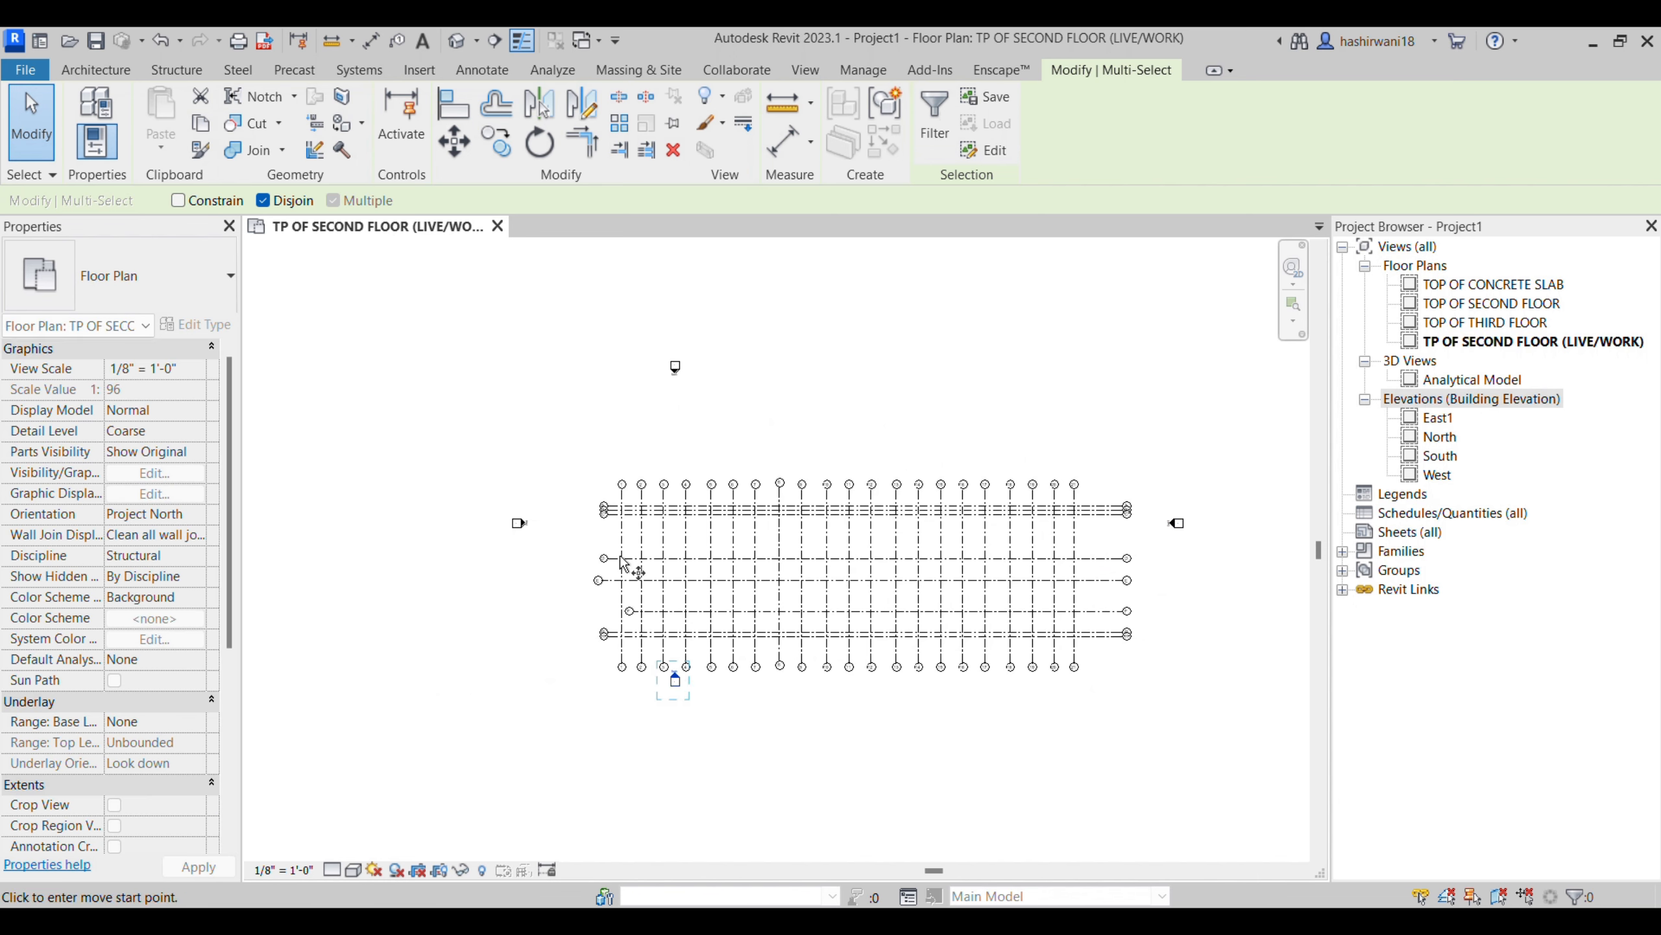
left_click(677, 678)
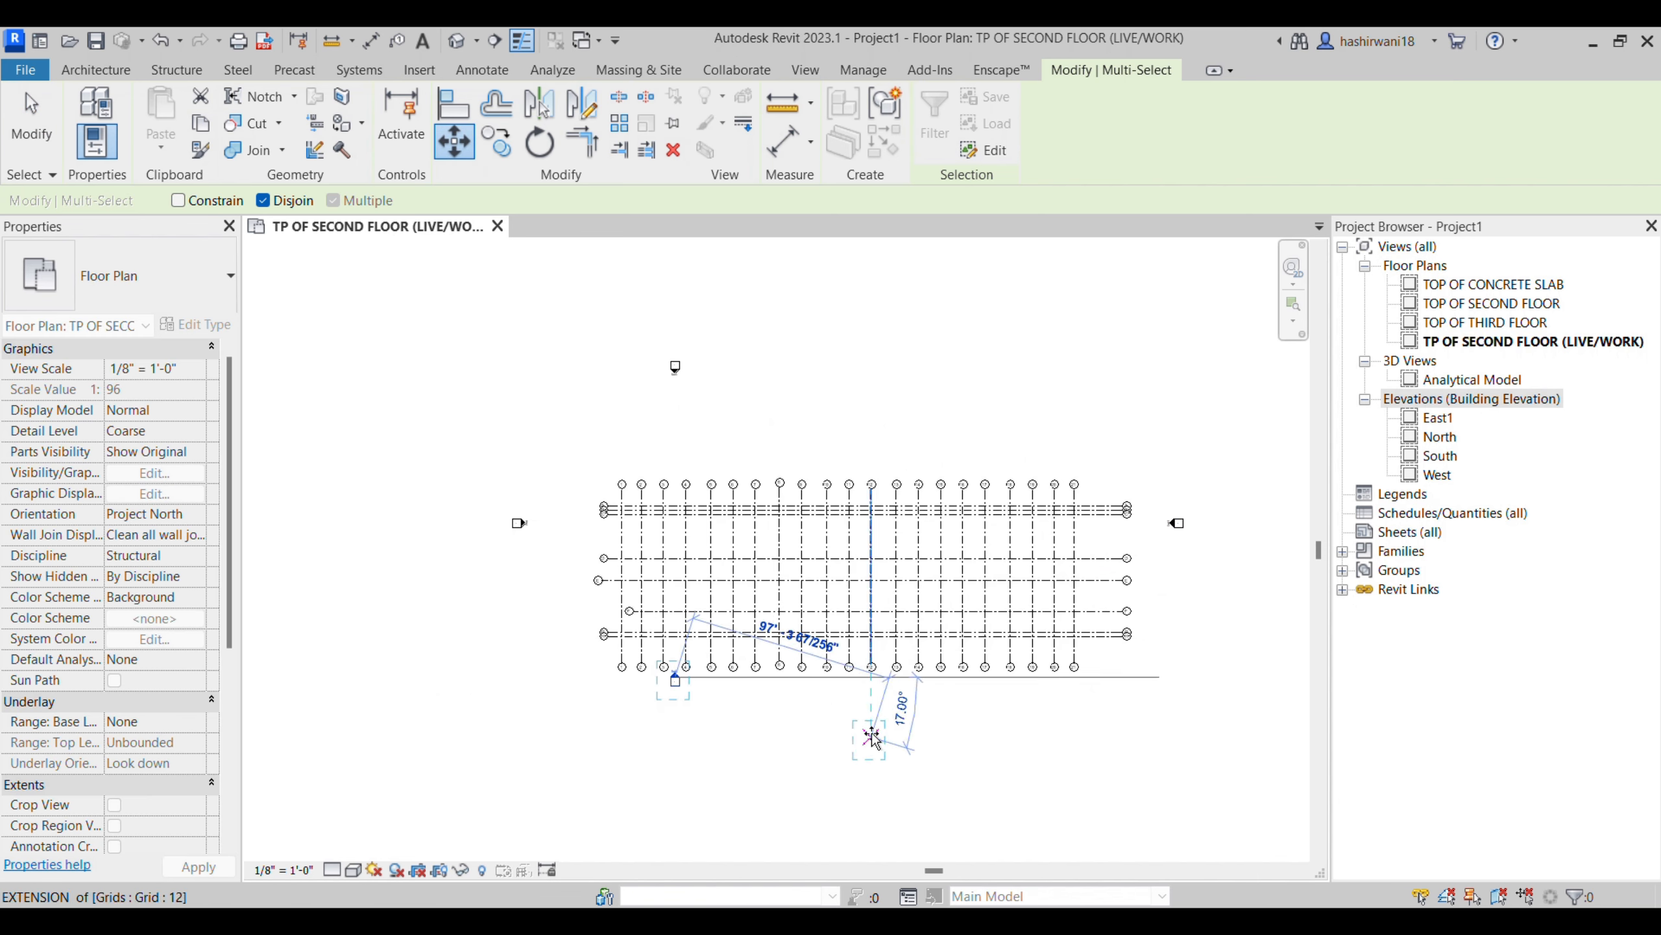
left_click(864, 751)
mouse_move(606, 329)
left_mouse_down()
mouse_move(697, 401)
mouse_move(894, 385)
mouse_move(875, 381)
left_mouse_up()
scroll(975, 576, "up", 4)
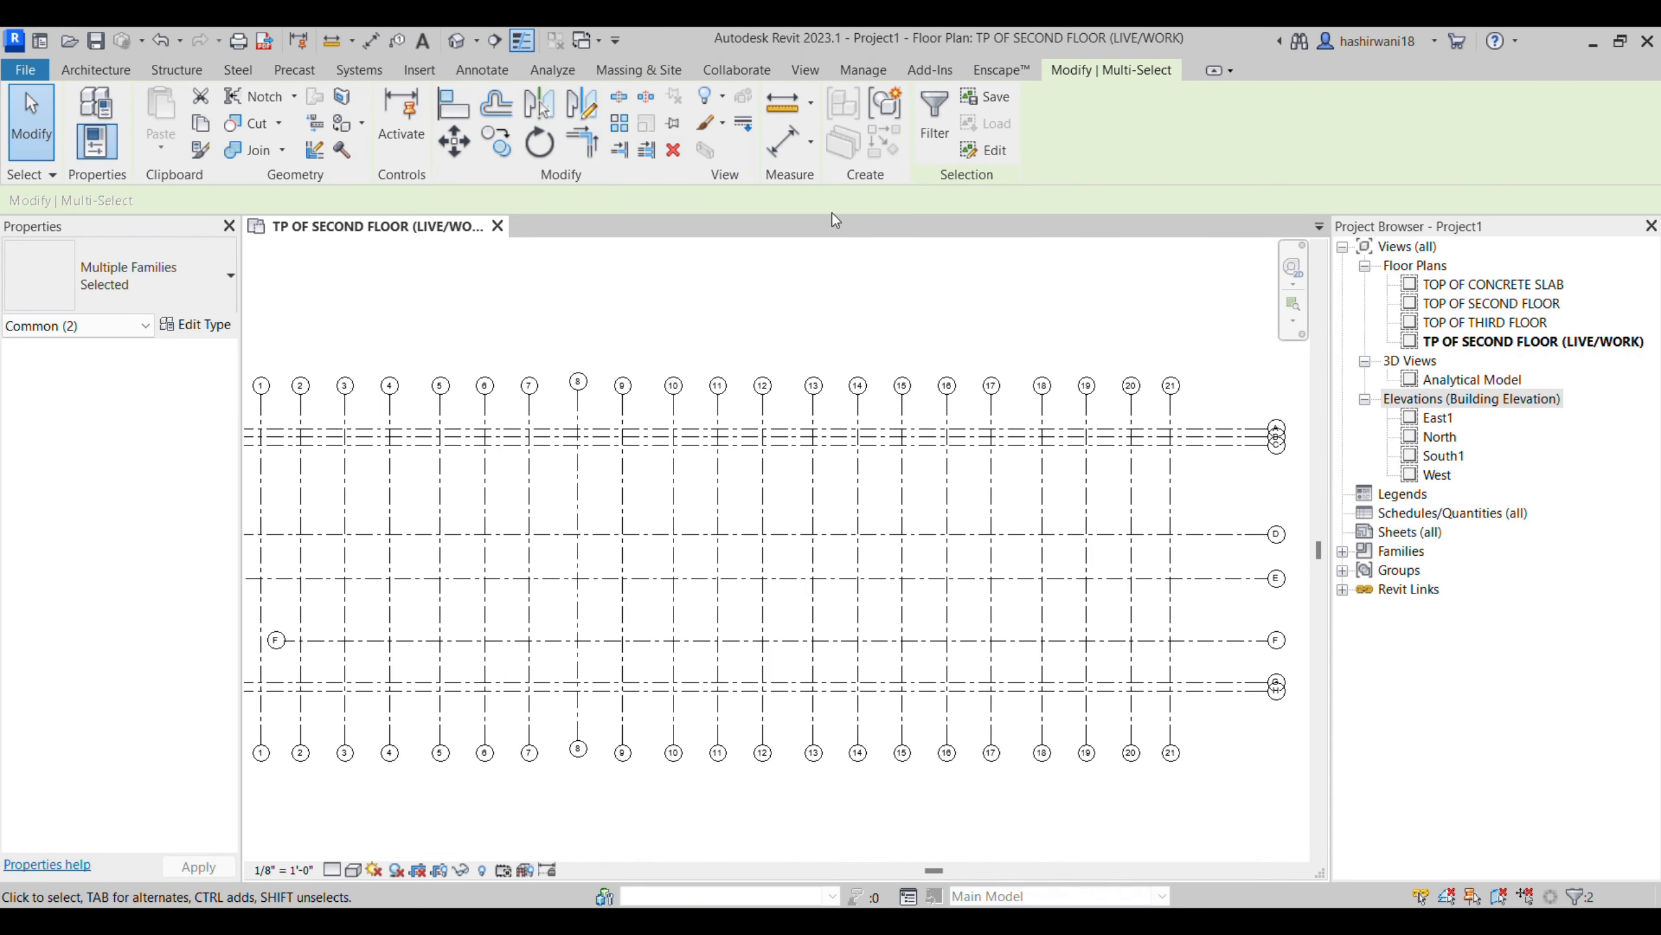
middle_click_drag(820, 537, 813, 502)
left_click(177, 72)
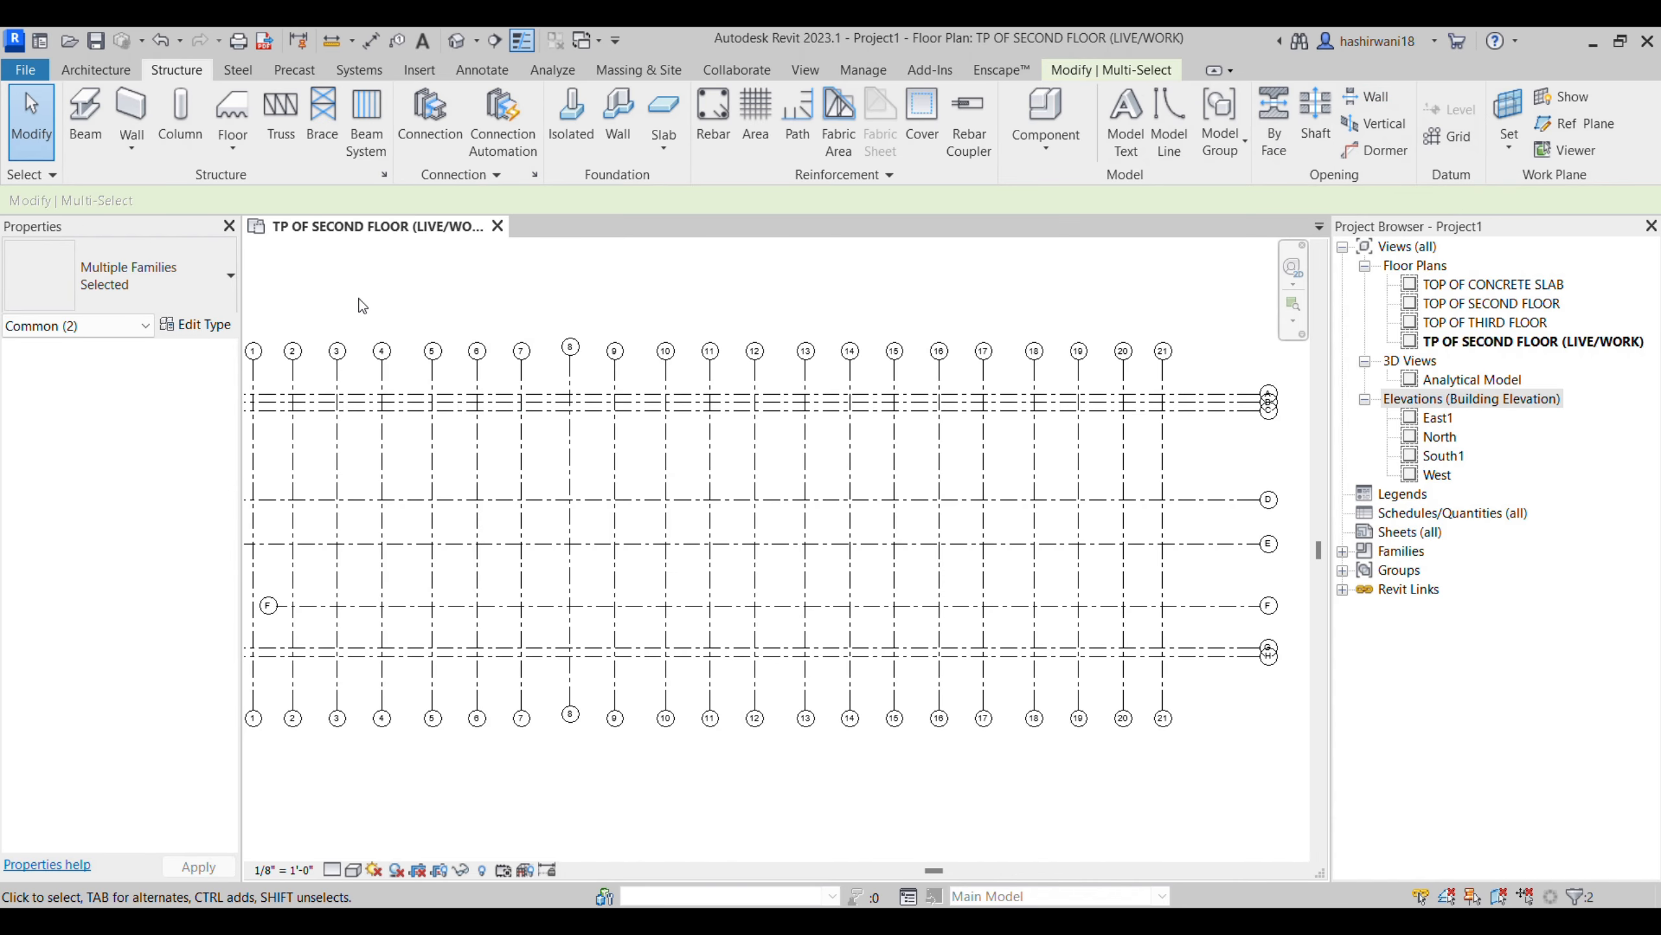
key("Escape")
- Start placing a structural column in the floor plan and list the column types available in the project
scroll(409, 288, "down", 1)
middle_click_drag(501, 307, 621, 329)
scroll(580, 340, "down", 2)
scroll(627, 310, "up", 2)
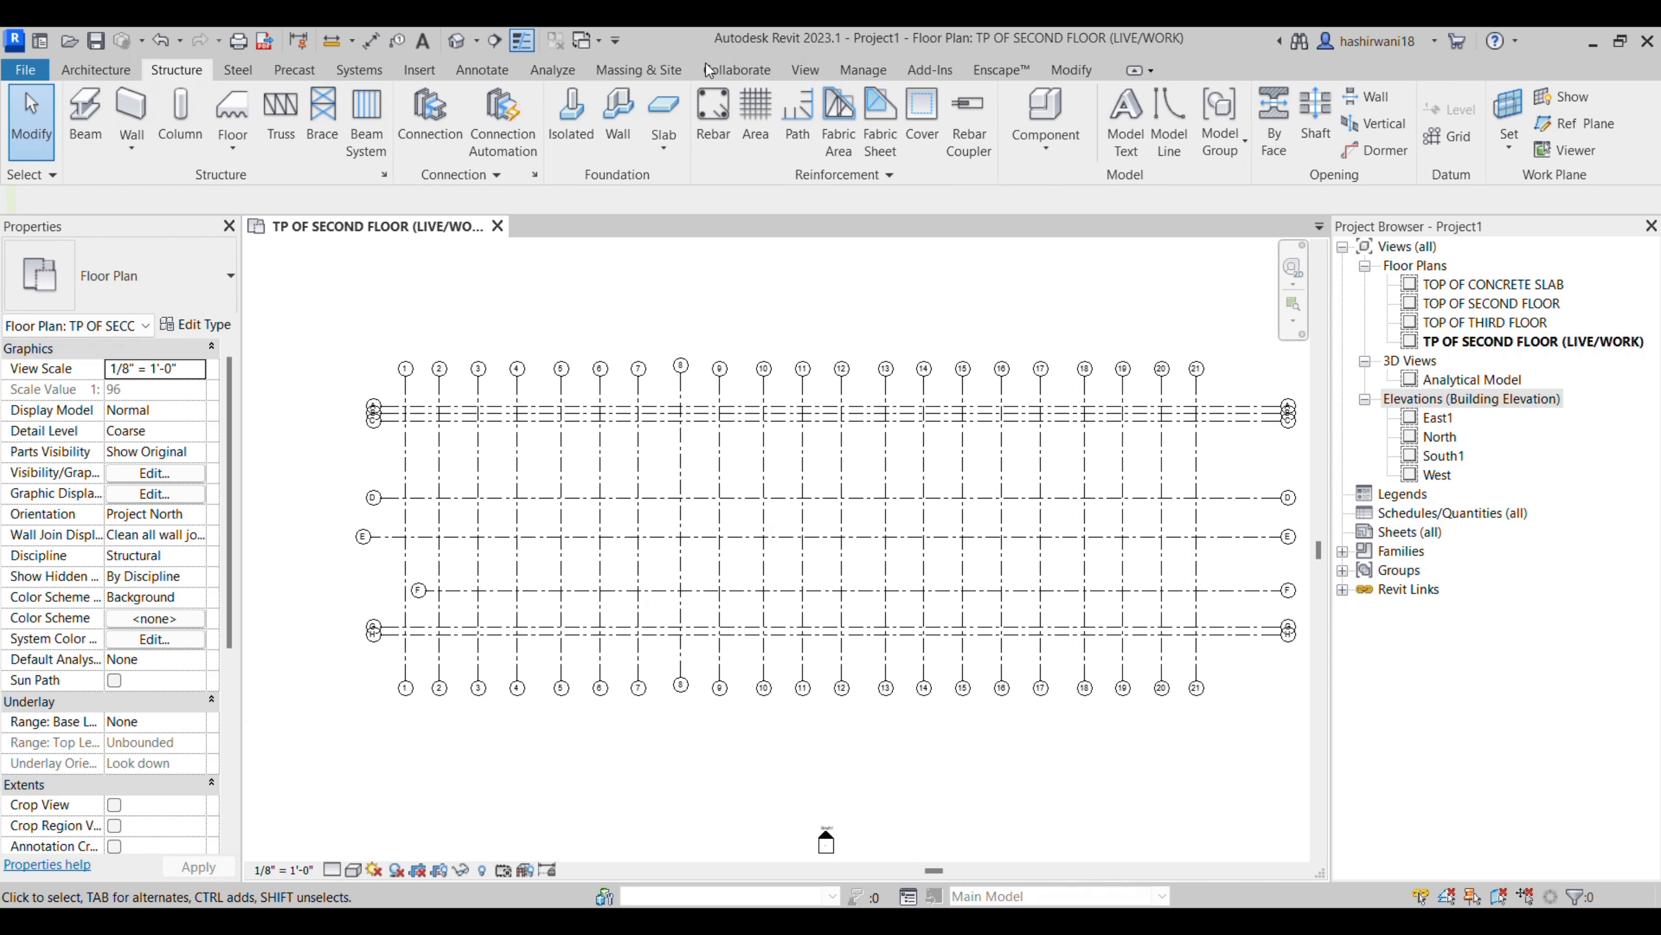
scroll(919, 406, "up", 1)
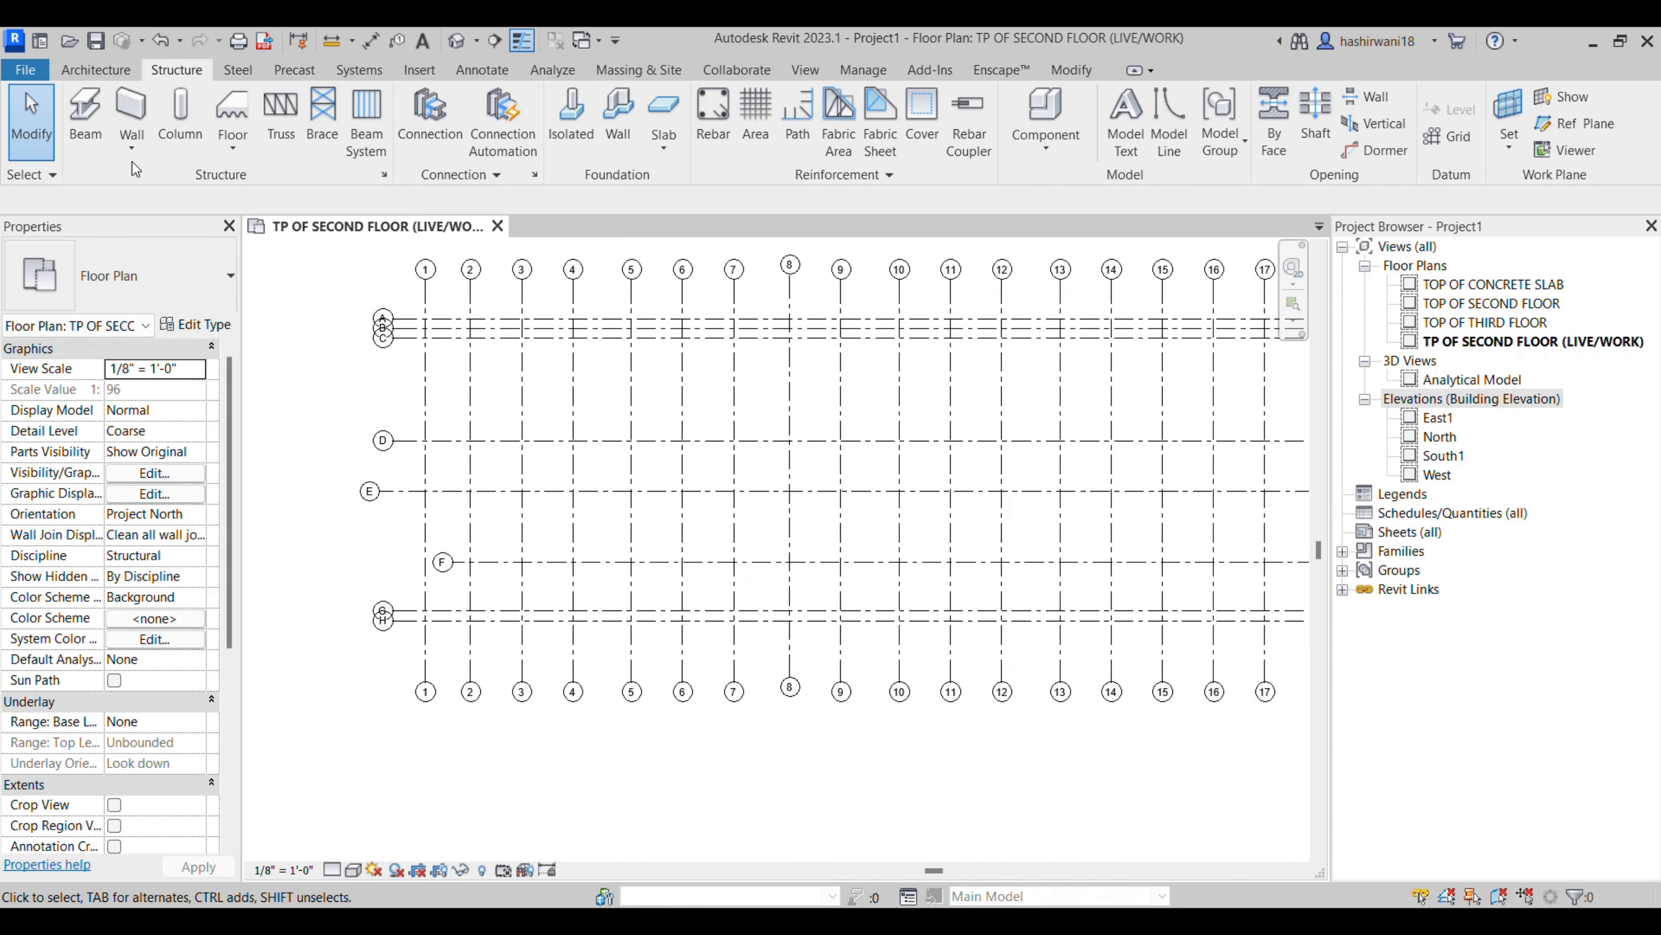
left_click(180, 121)
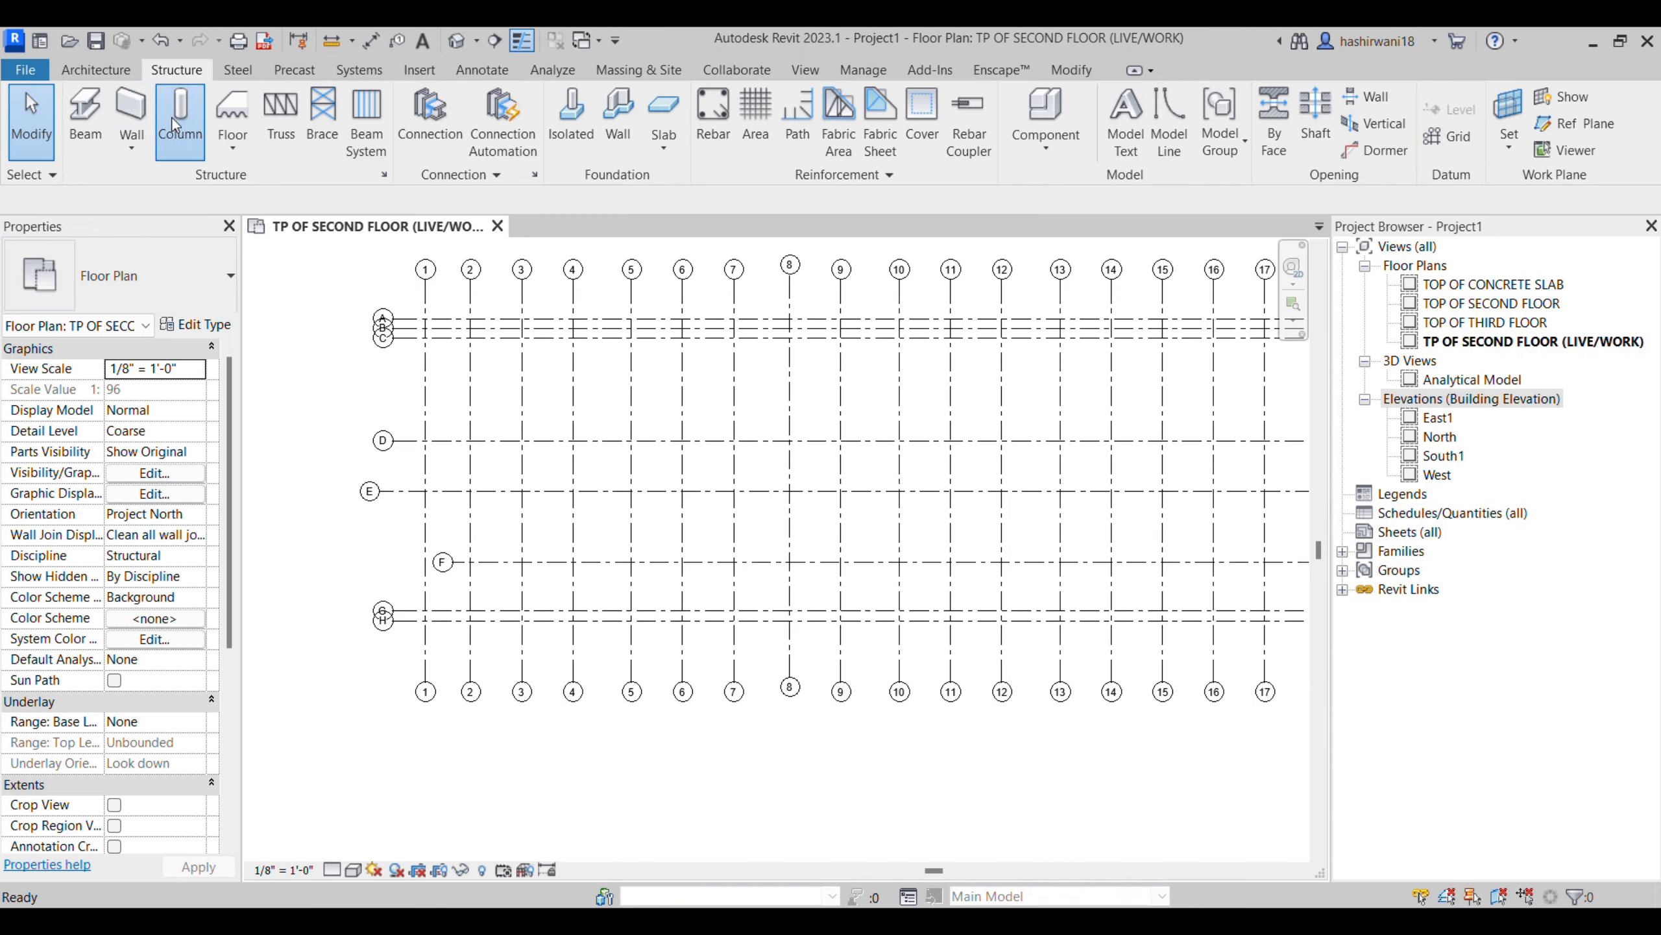
left_click(93, 284)
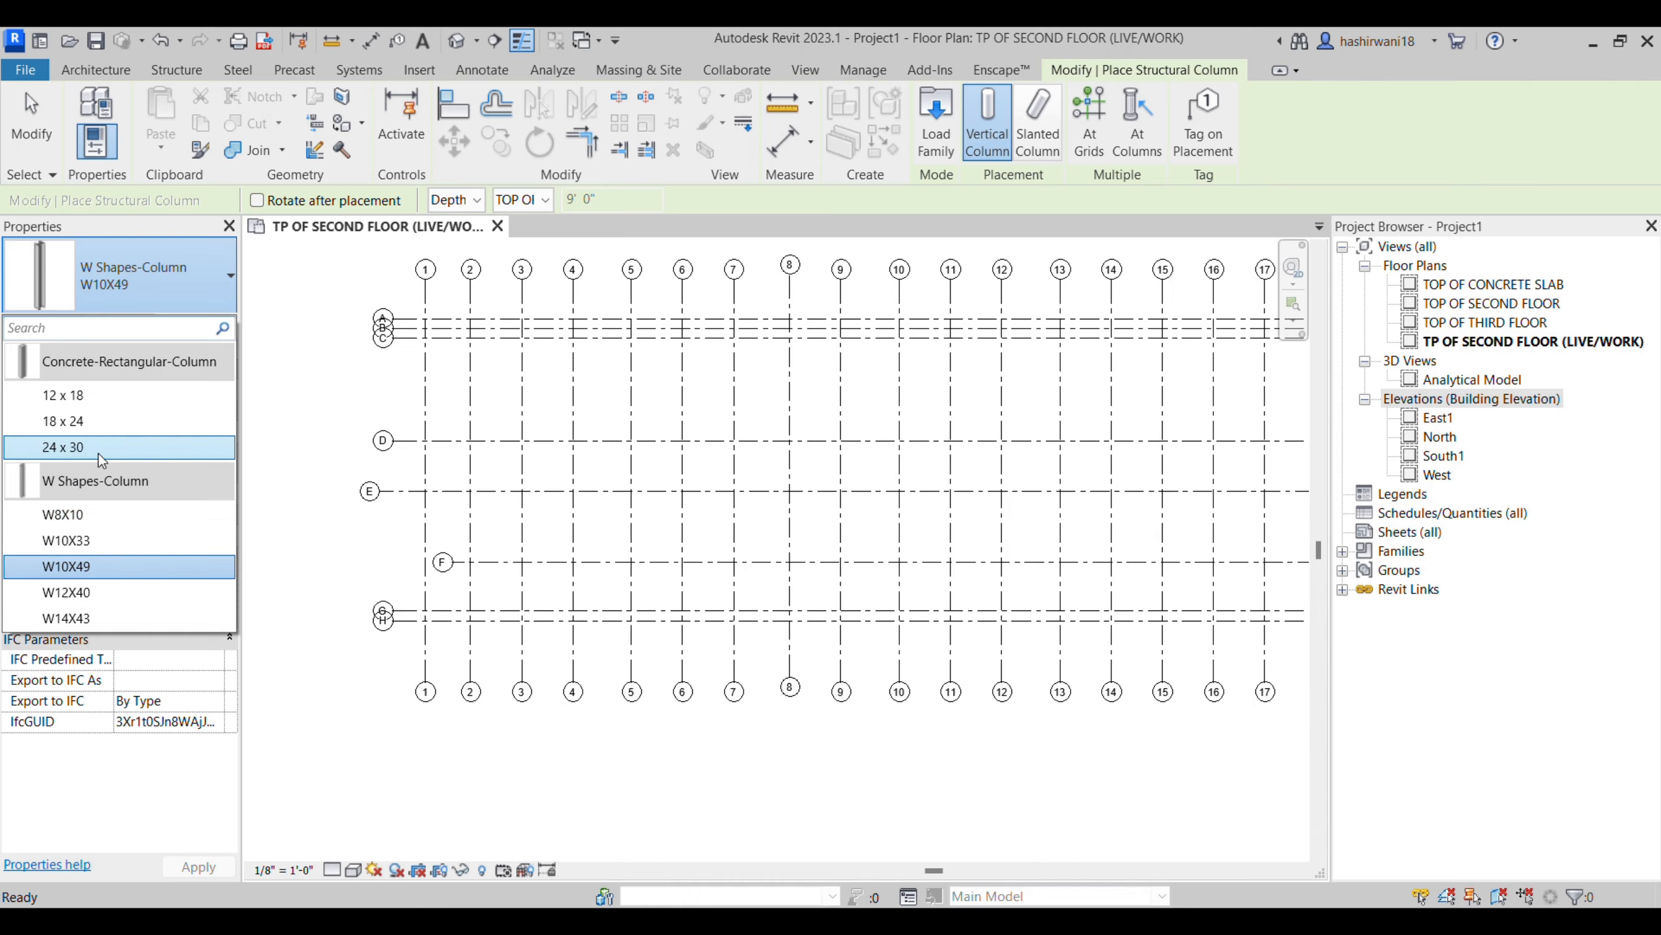
- Browse the Concrete and Precast Concrete structural column families in the US library and preview the Rectangular - Single Fork column without loading it
left_click(936, 141)
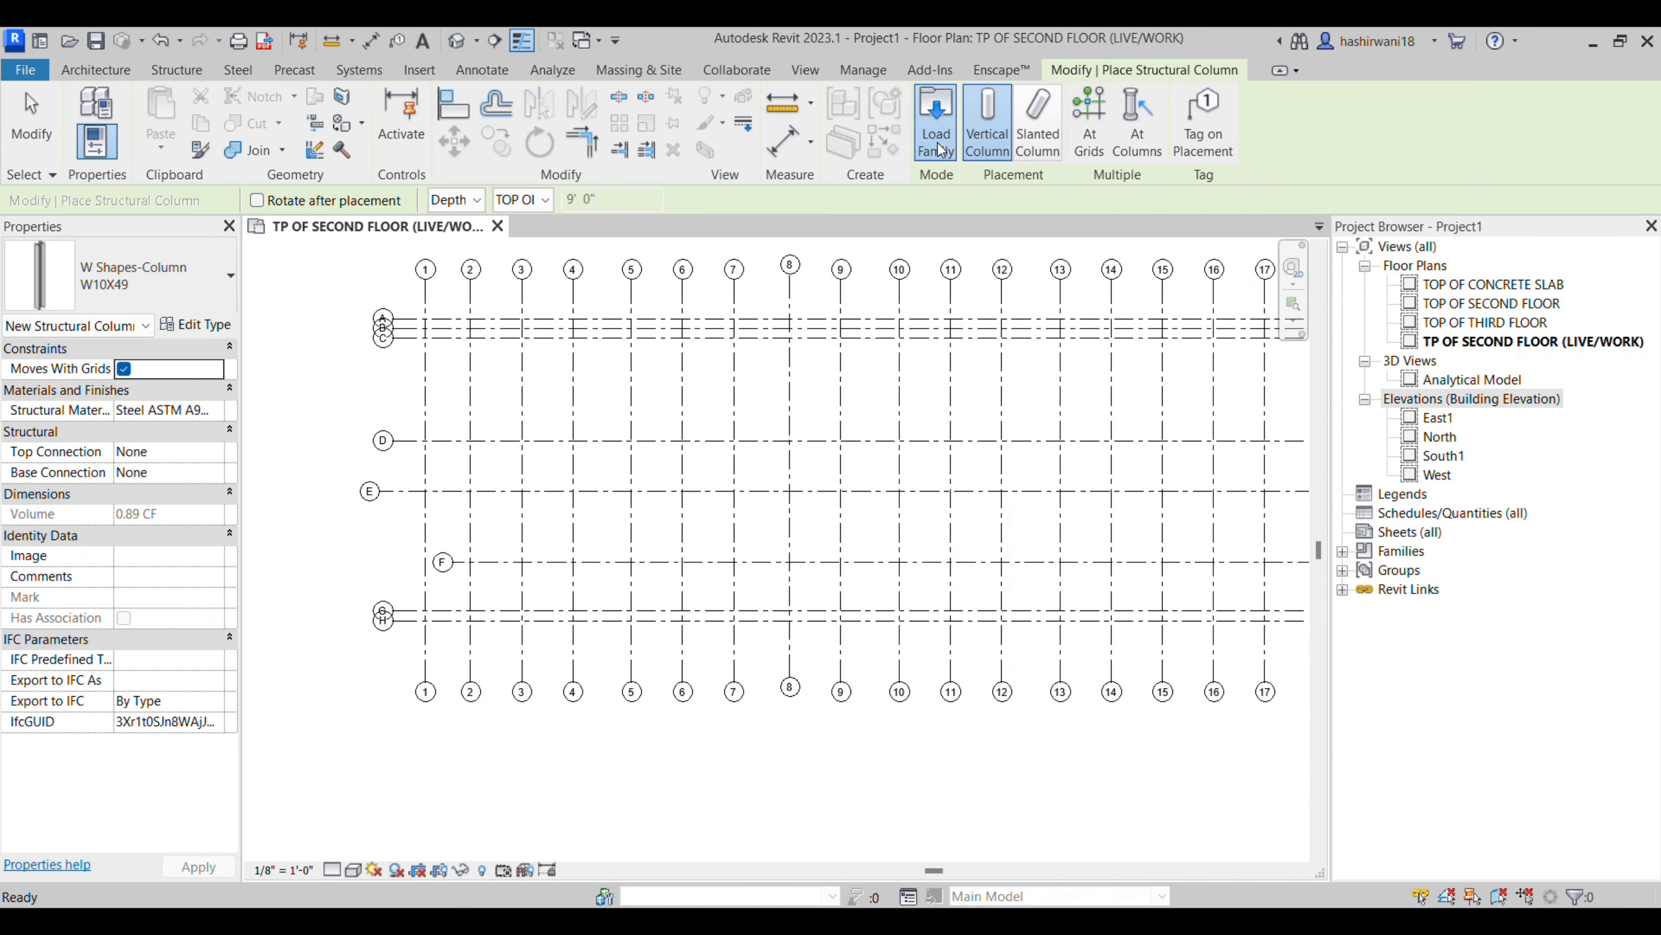
double_click(655, 372)
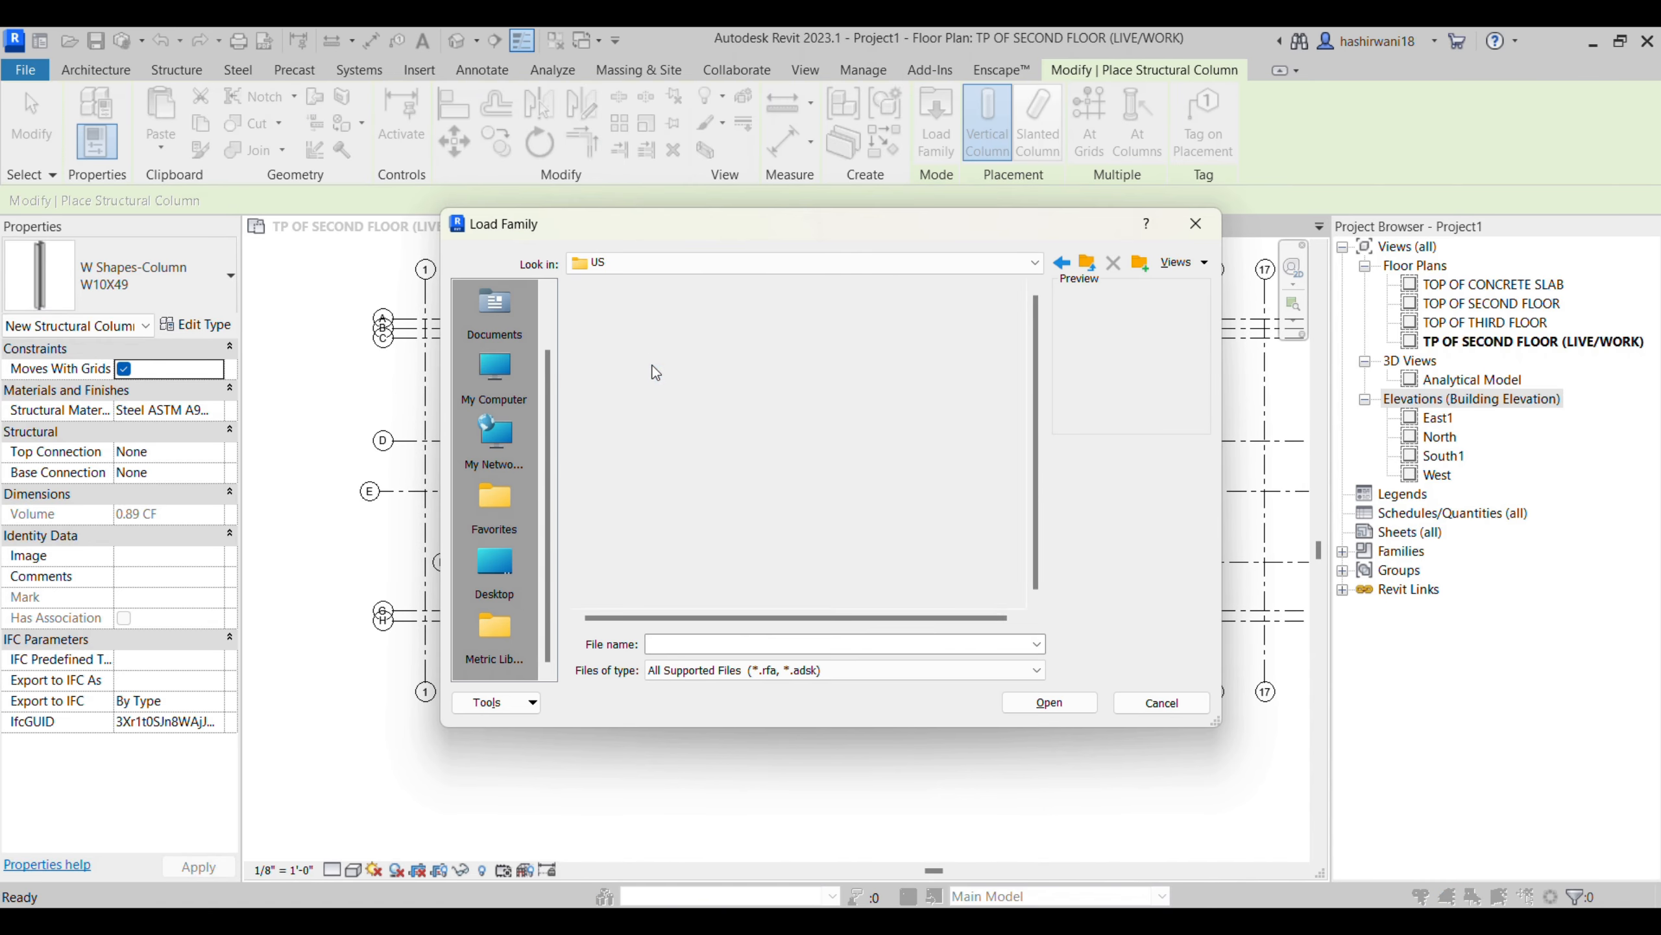
scroll(760, 519, "down", 5)
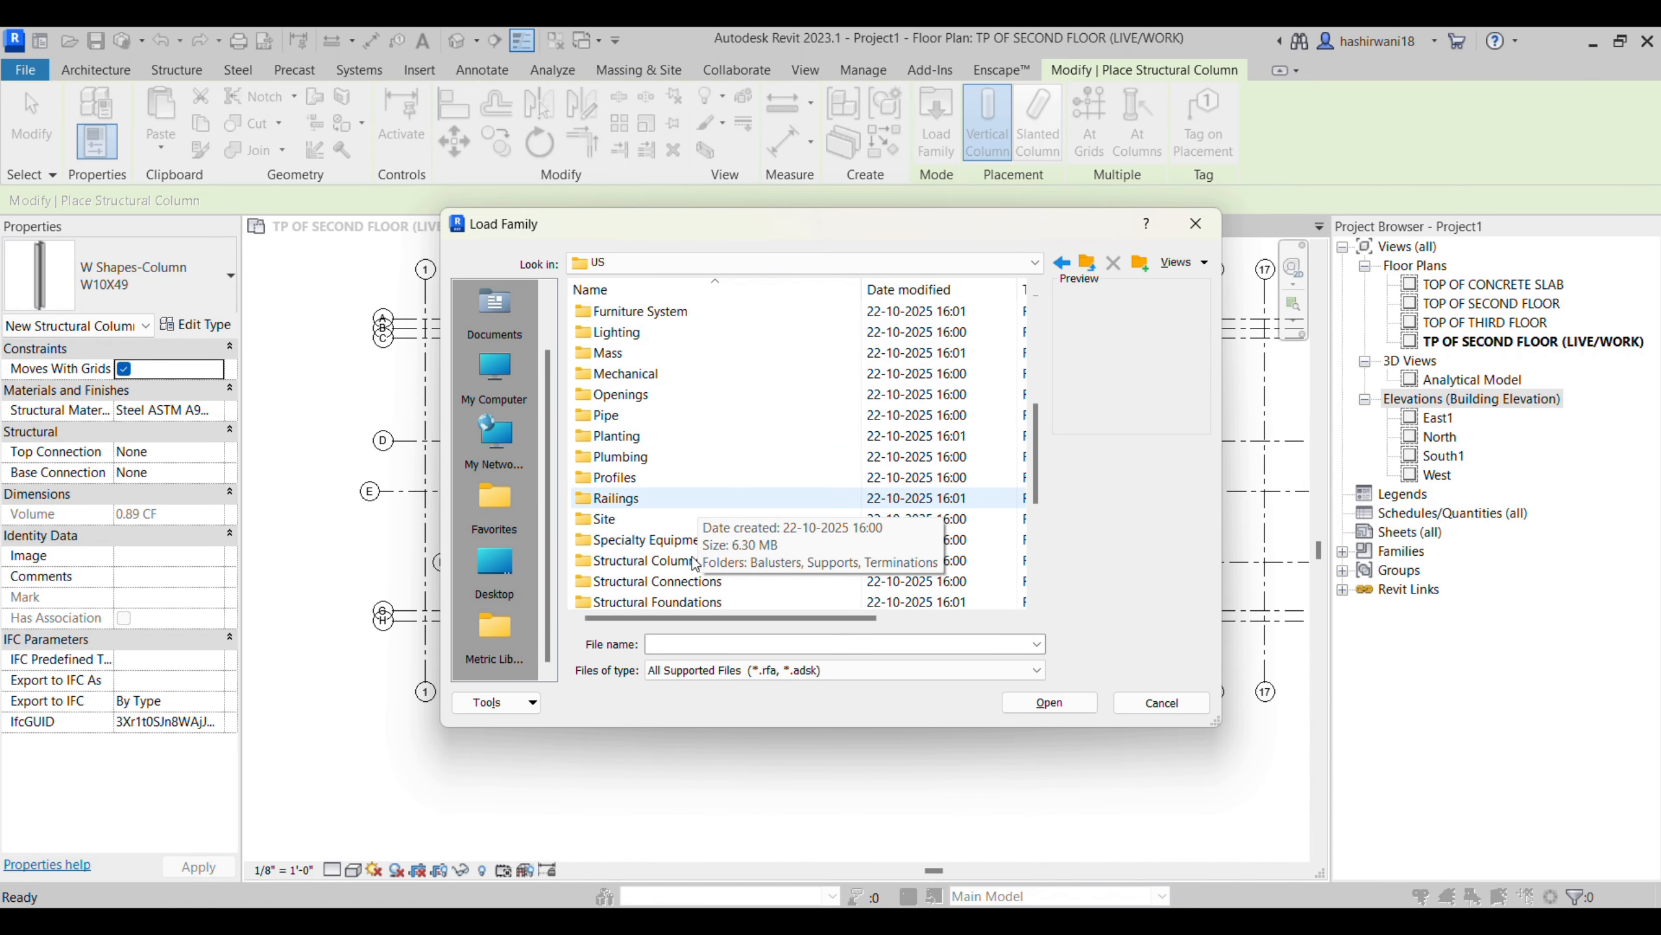
scroll(759, 517, "down", 2)
double_click(723, 442)
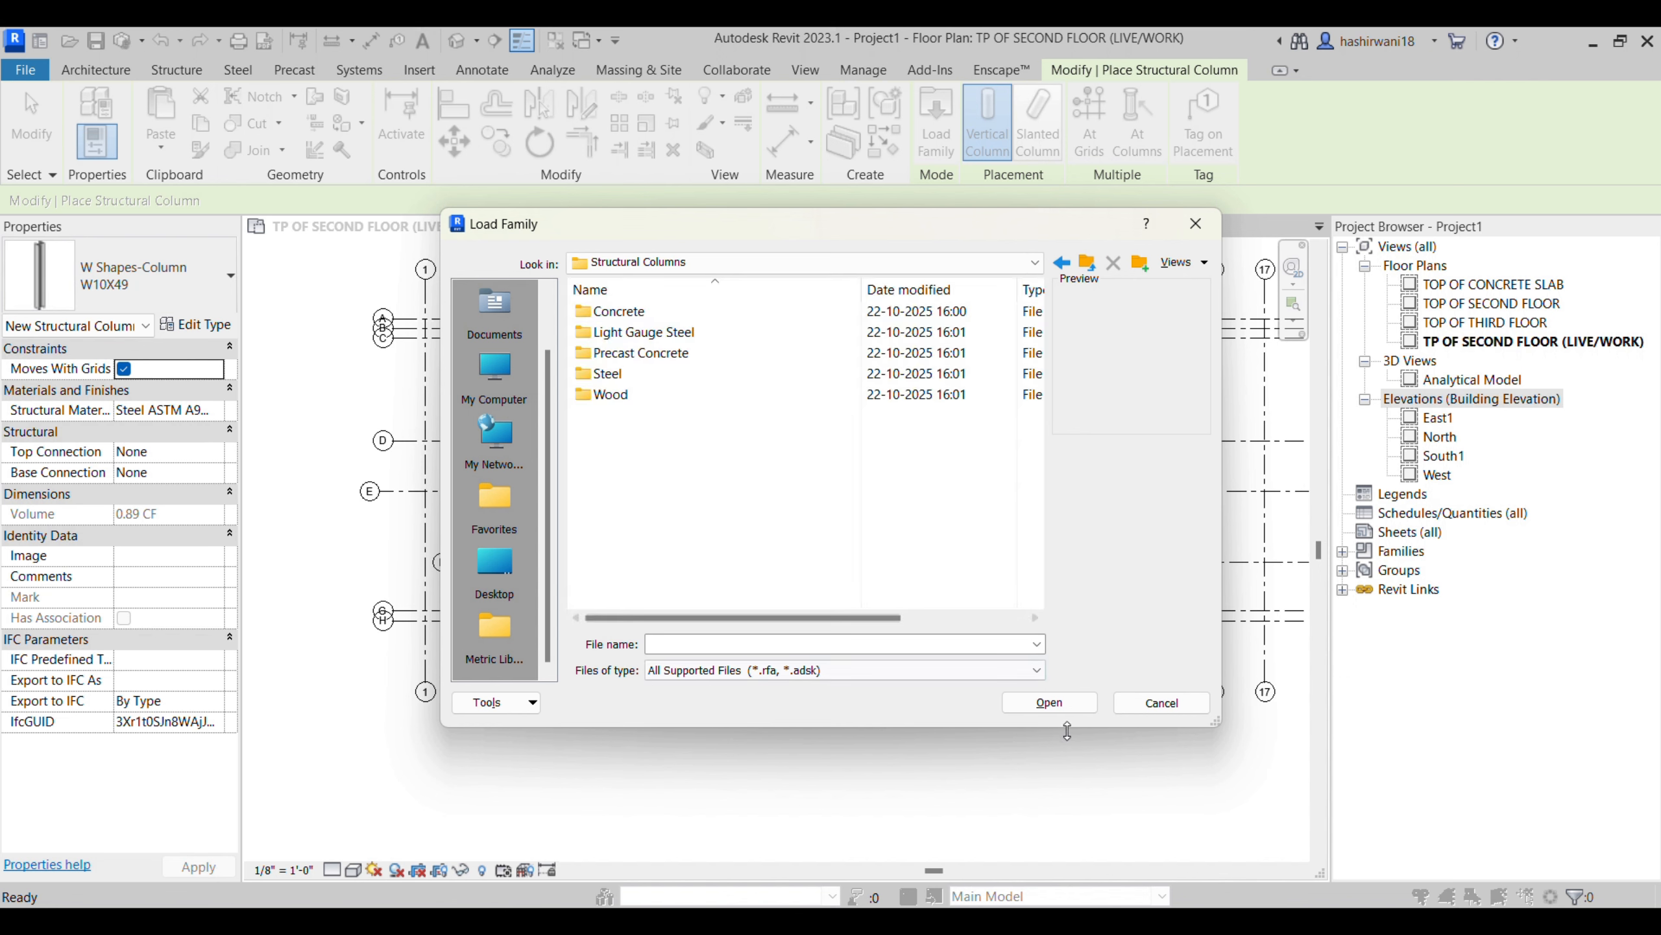
left_click(672, 320)
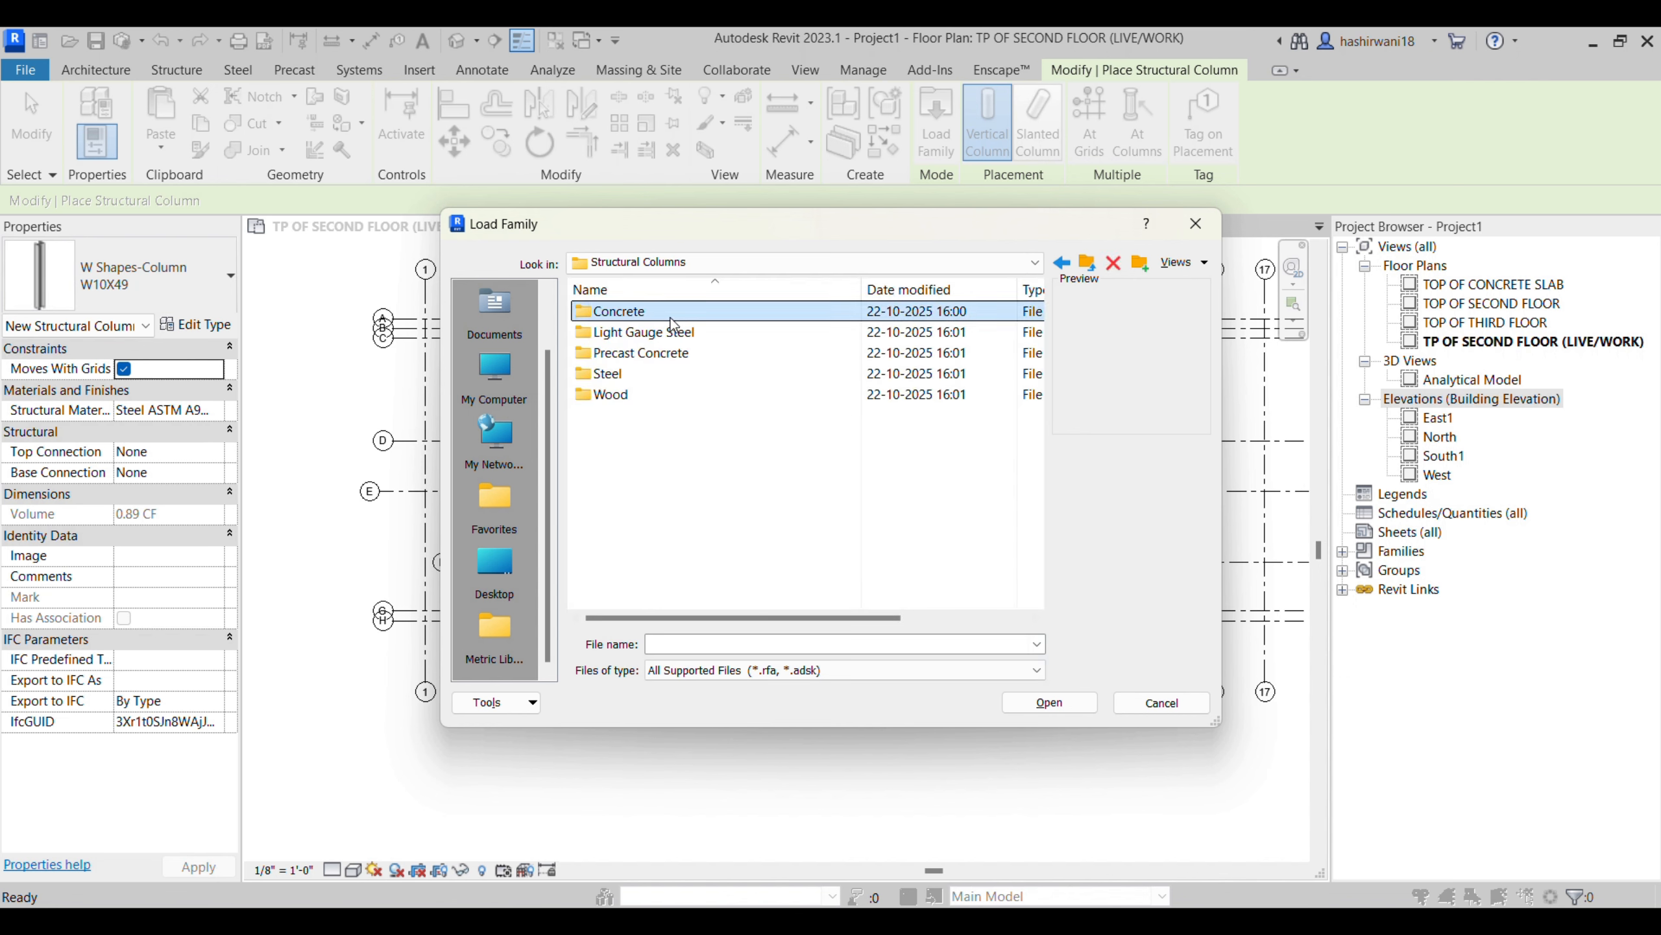
double_click(674, 320)
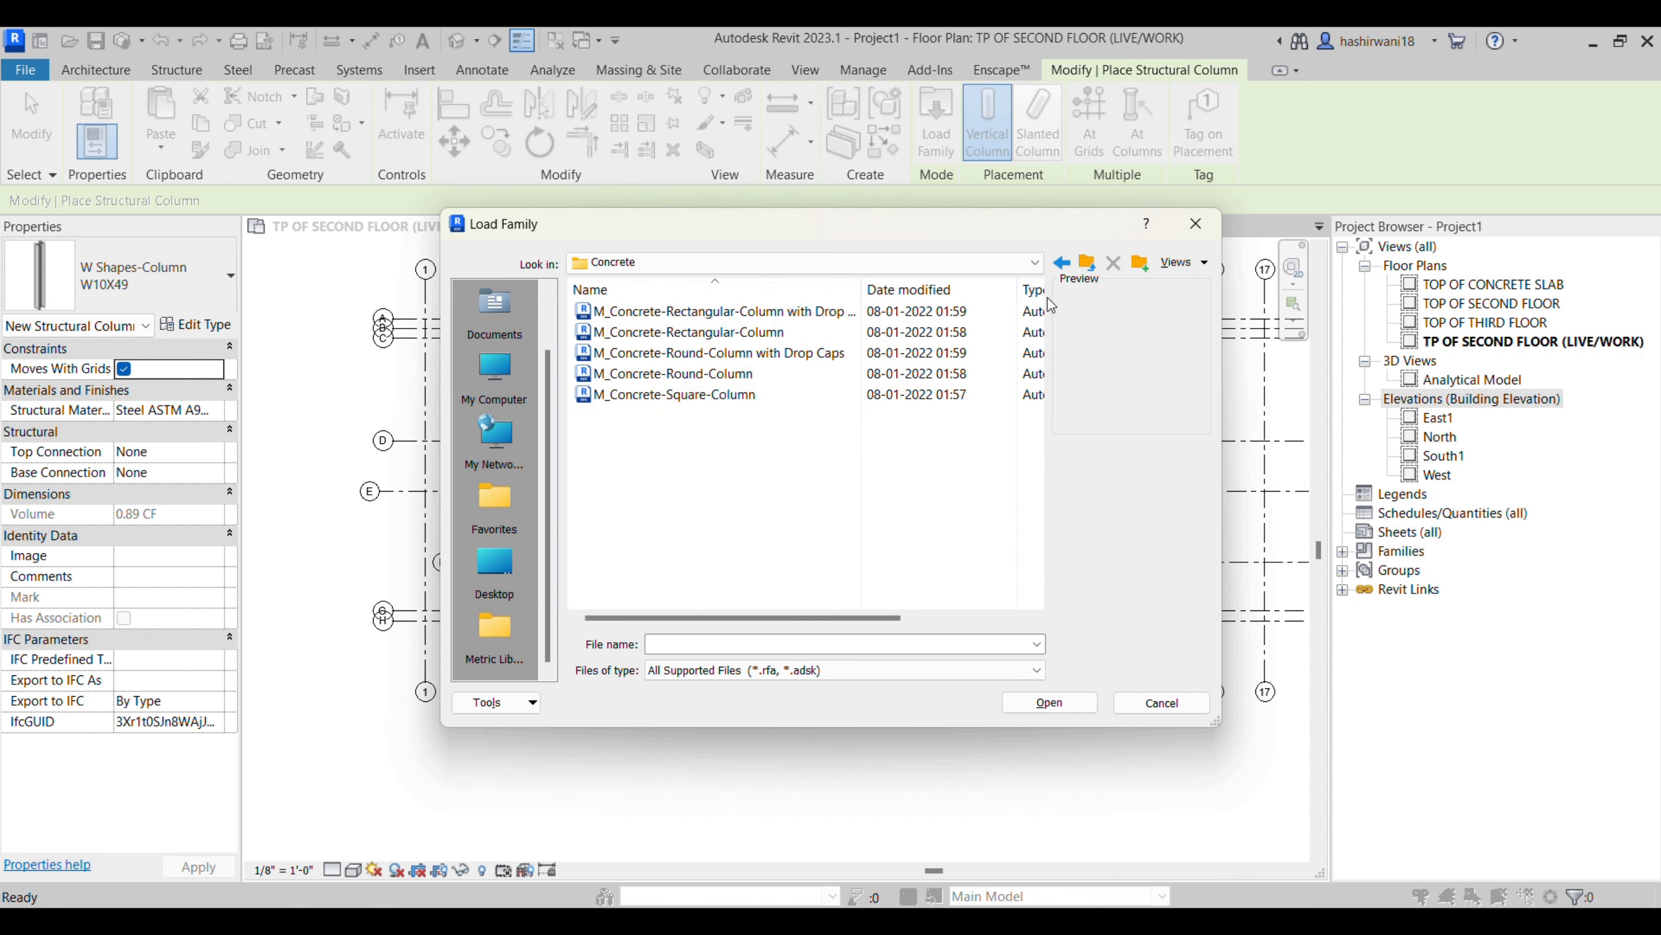
left_click(1062, 264)
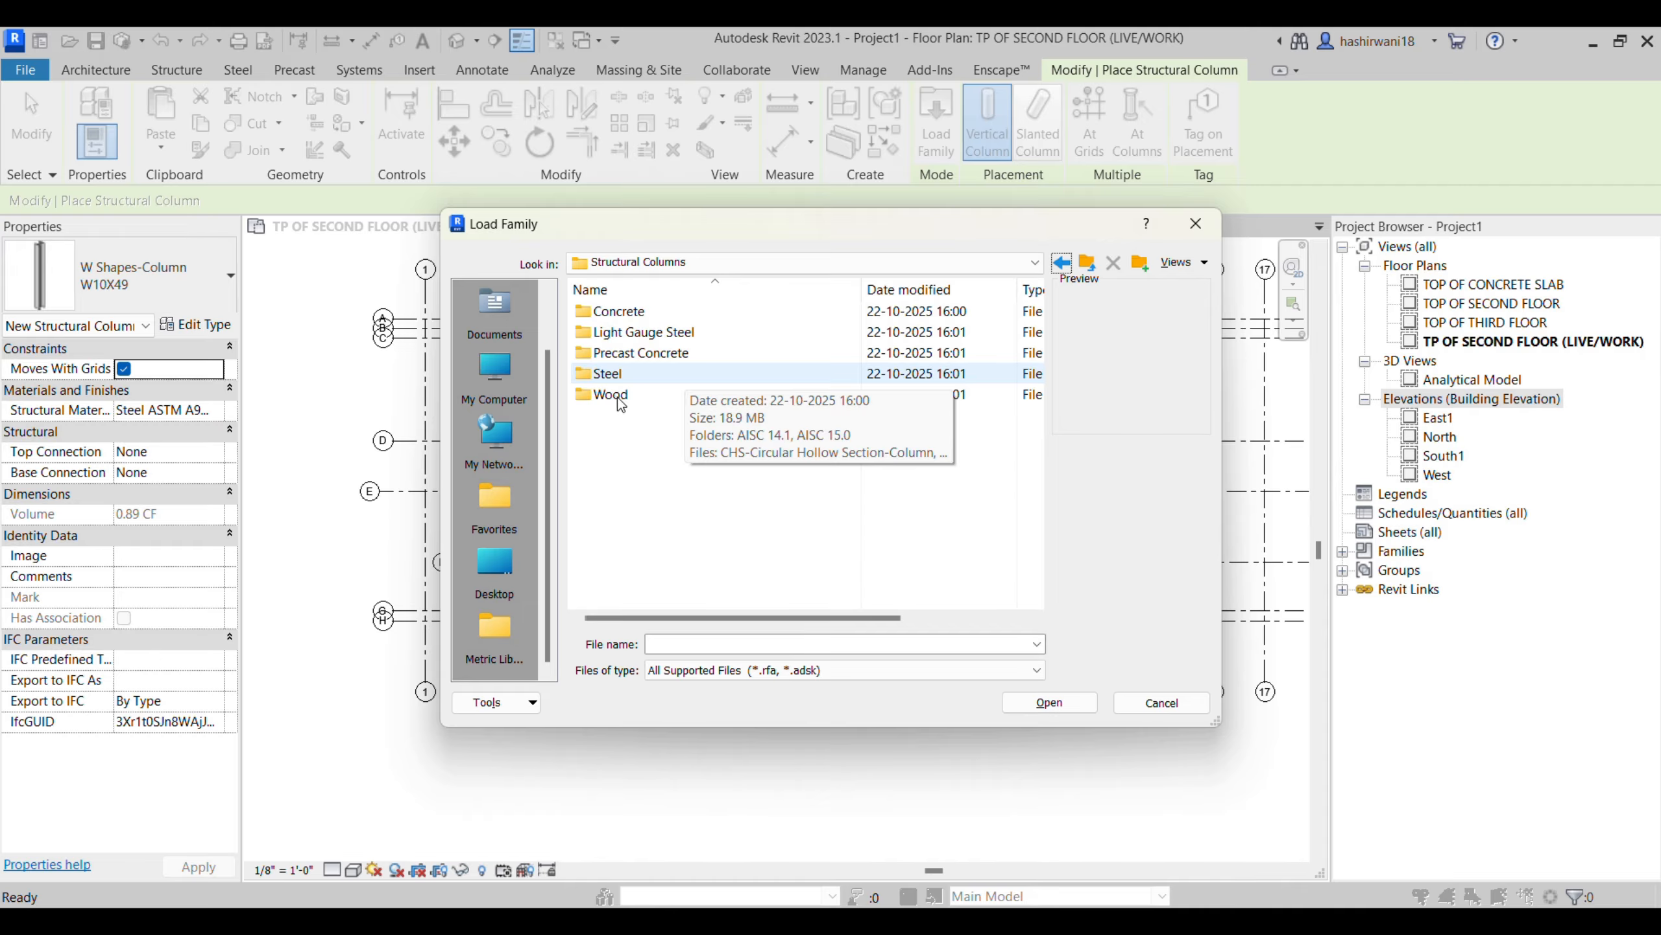
double_click(710, 353)
left_click(656, 394)
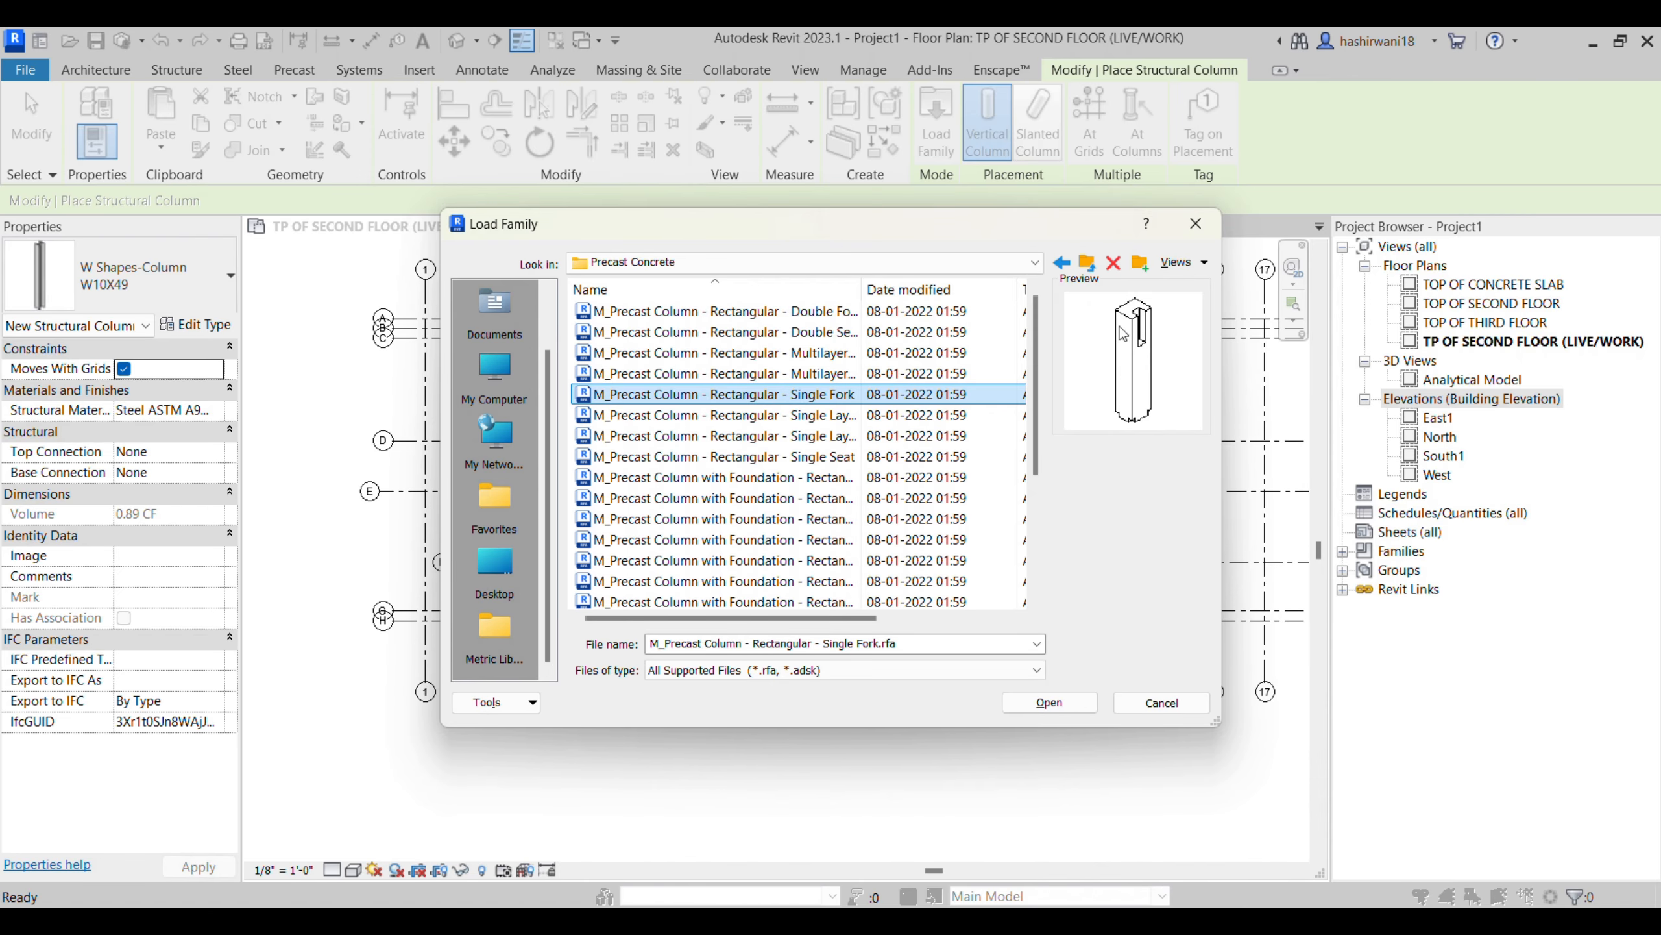
left_click(1195, 223)
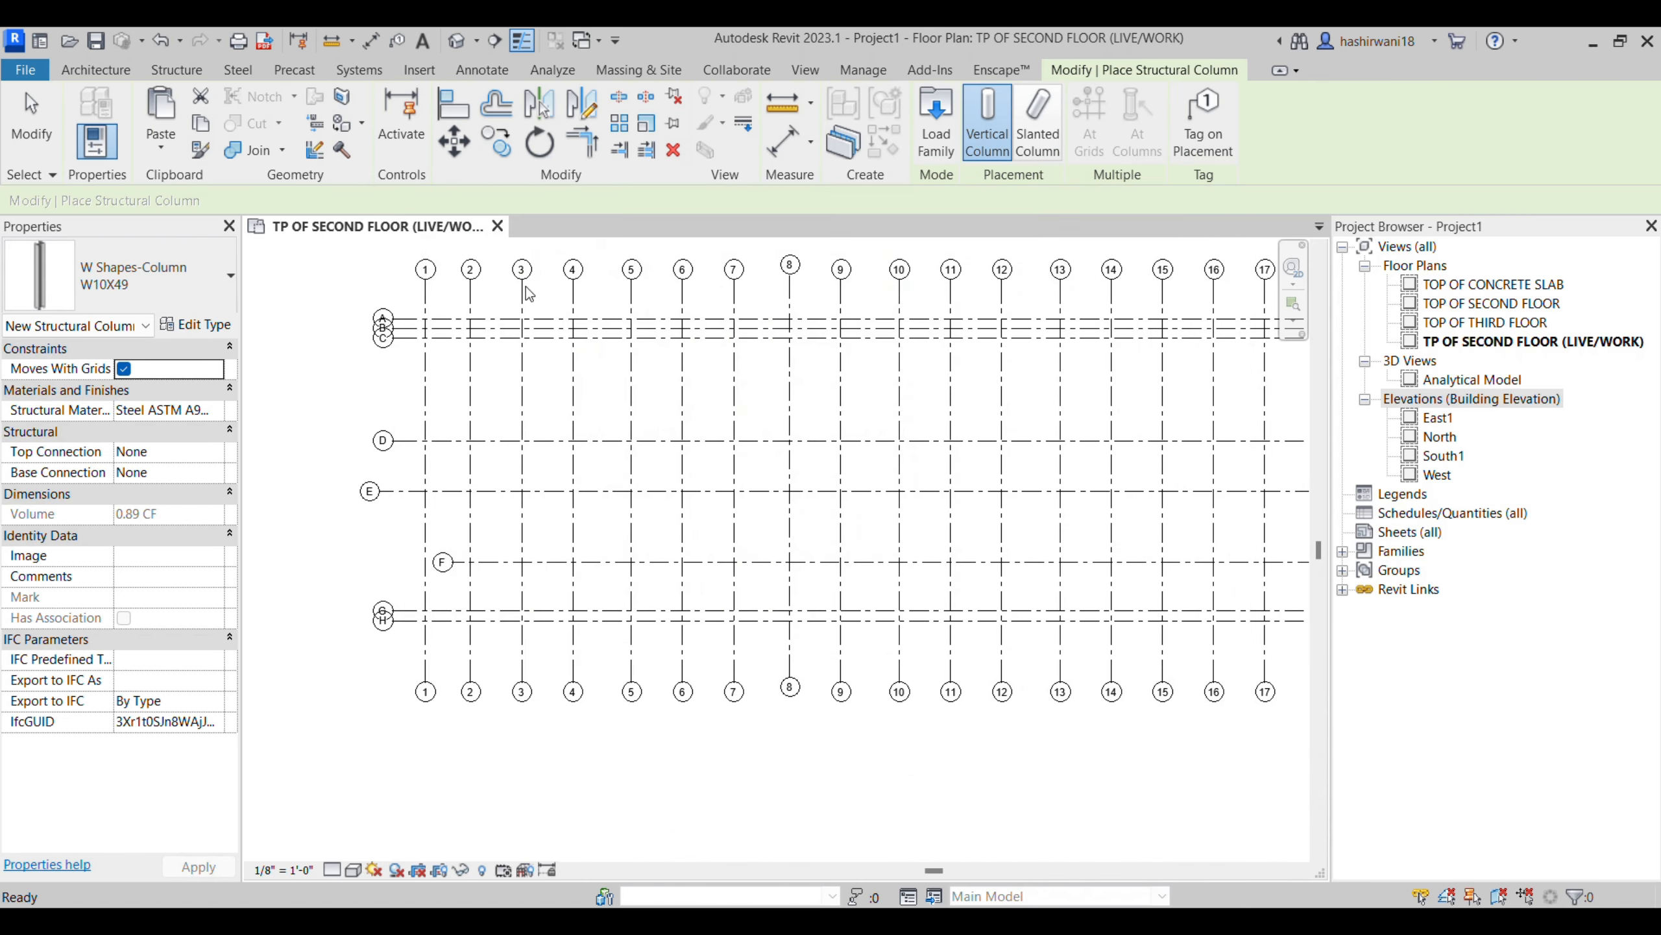
- Choose the Concrete-Rectangular-Column 12 x 18 type for placement and check its b and h dimensions in the type properties
left_click(107, 282)
left_click(107, 398)
left_click(195, 325)
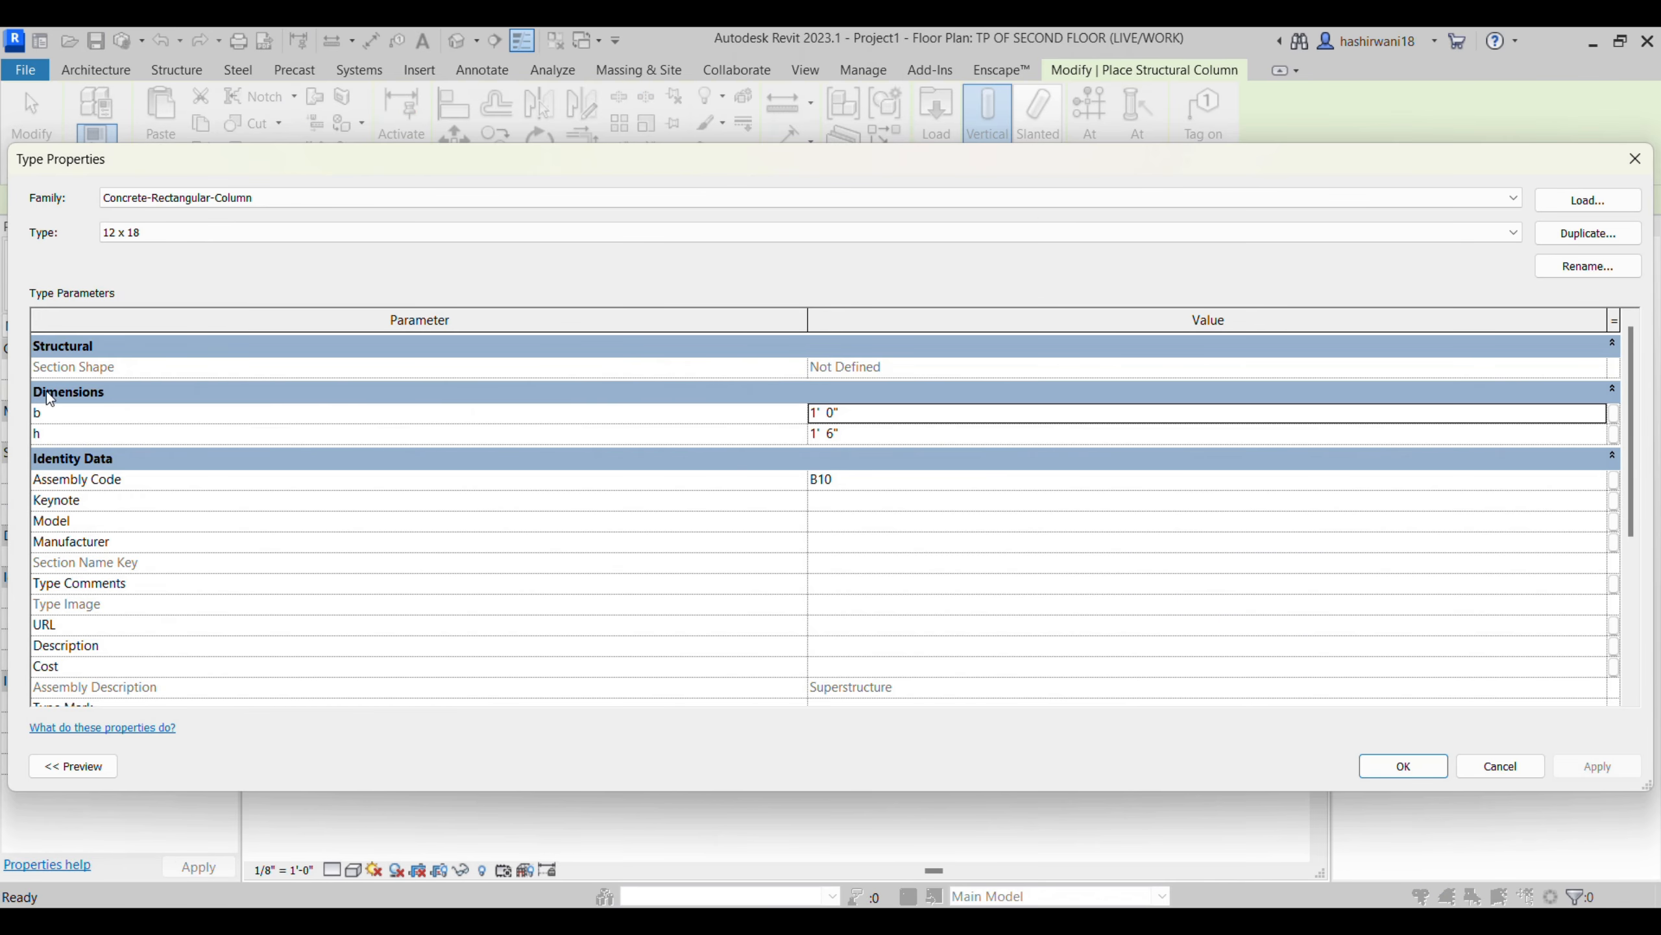
left_click(1399, 765)
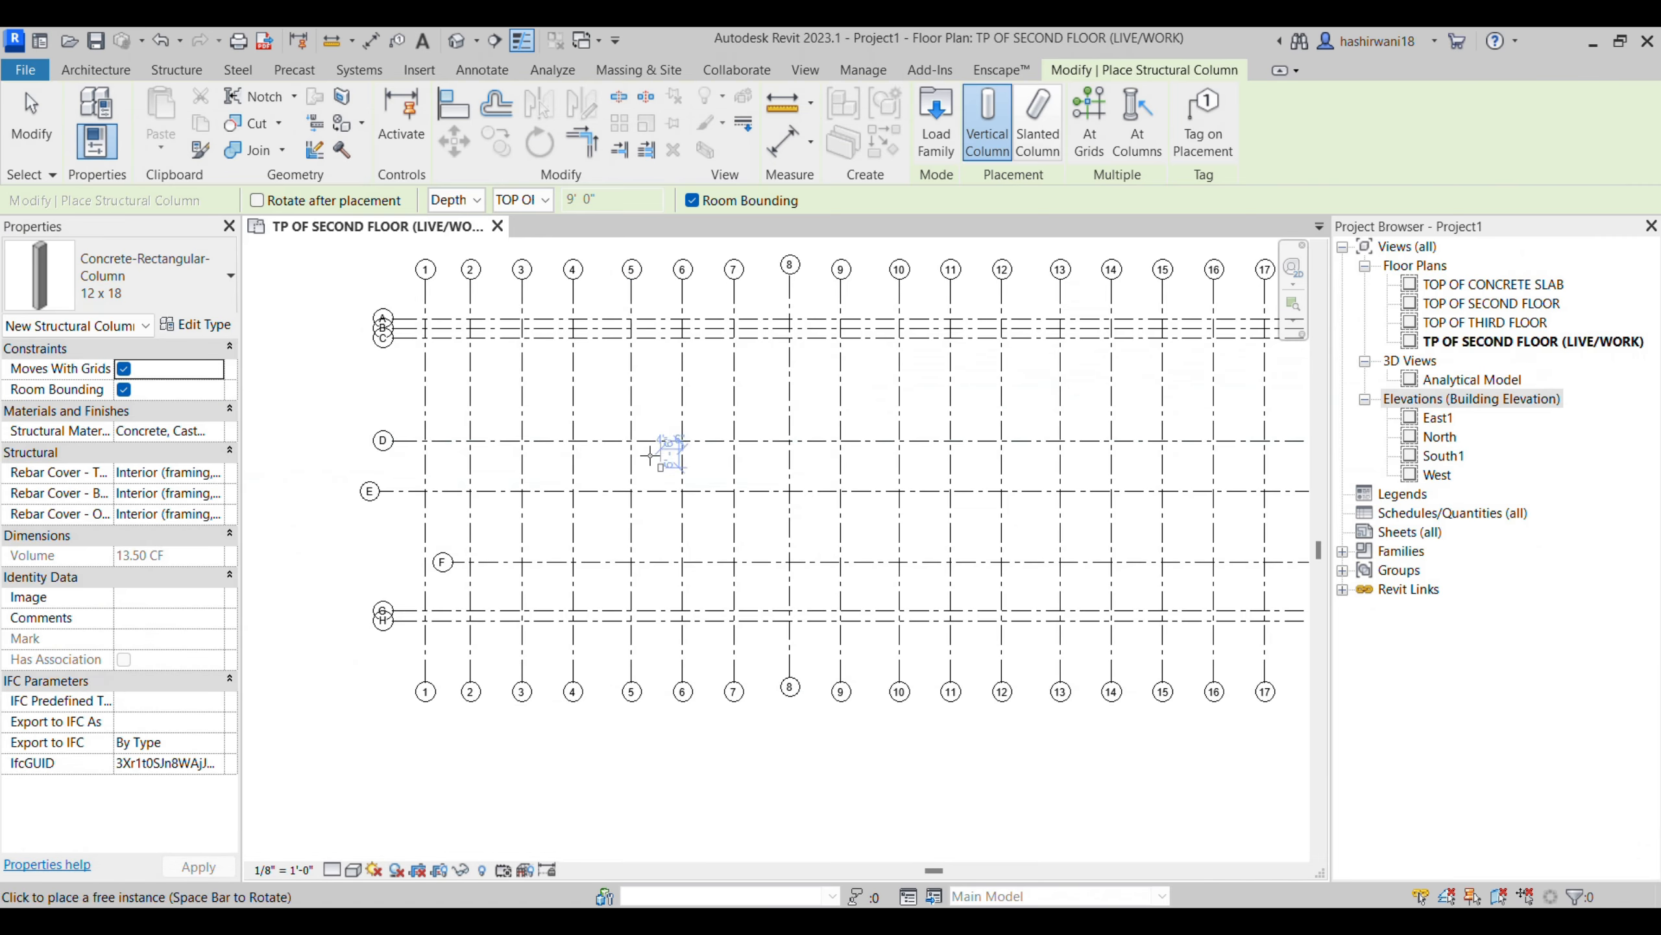
- Place one 12 x 18 concrete column at the intersection of grids 1 and A
scroll(431, 327, "up", 4)
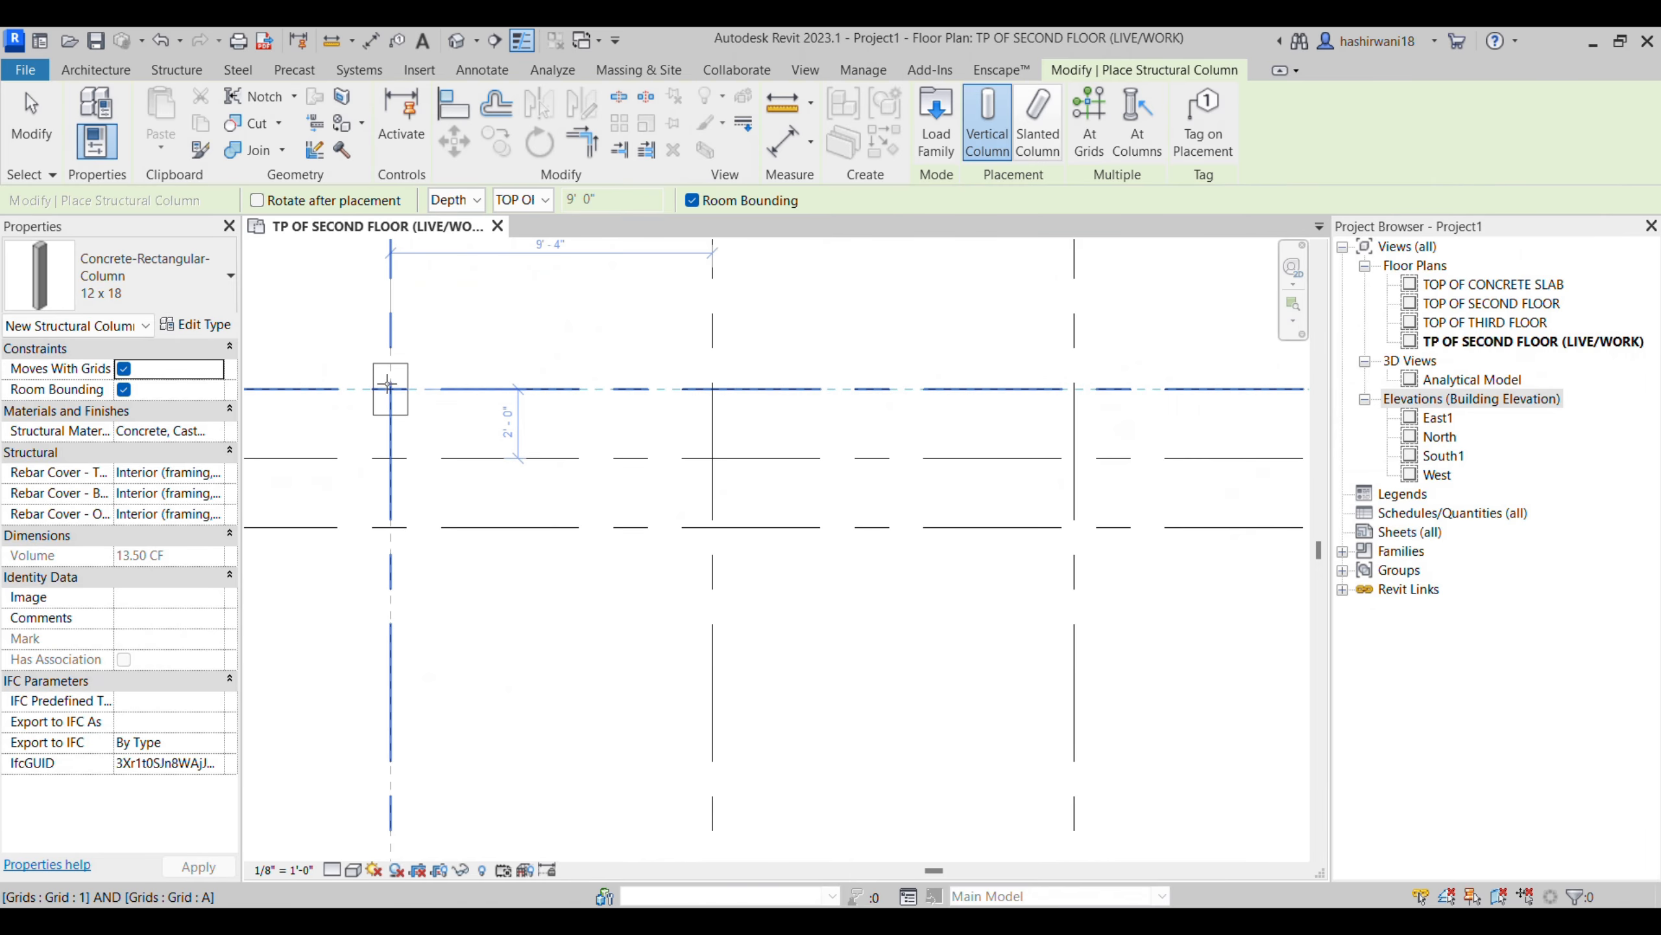
scroll(393, 386, "up", 2)
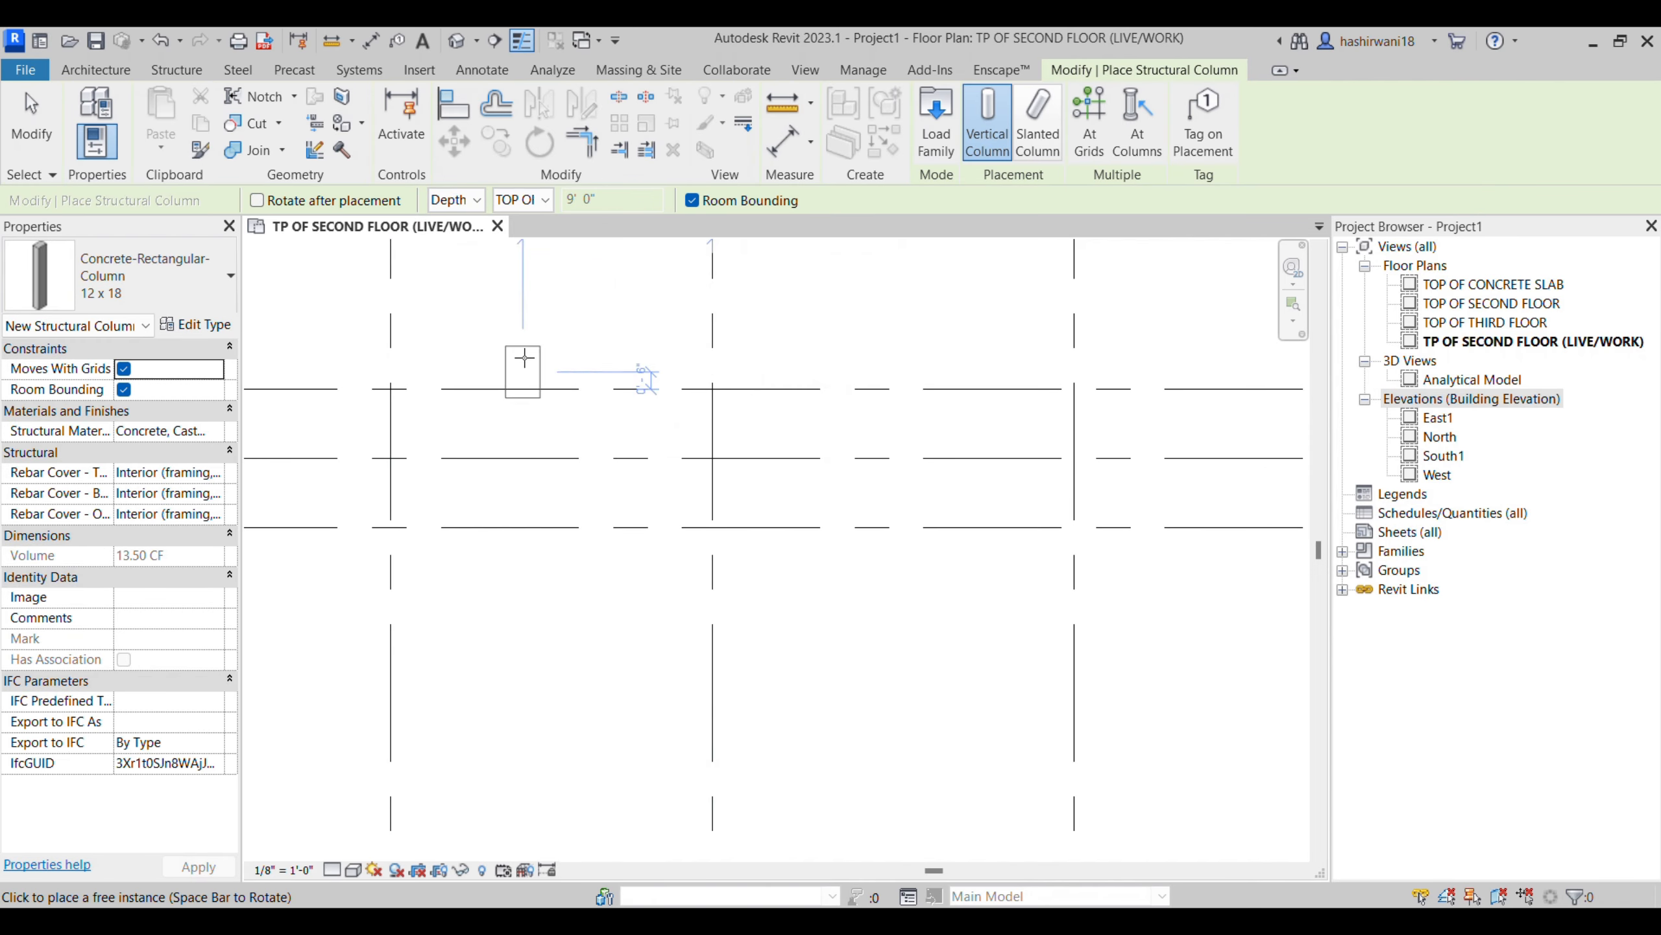
scroll(395, 389, "down", 5)
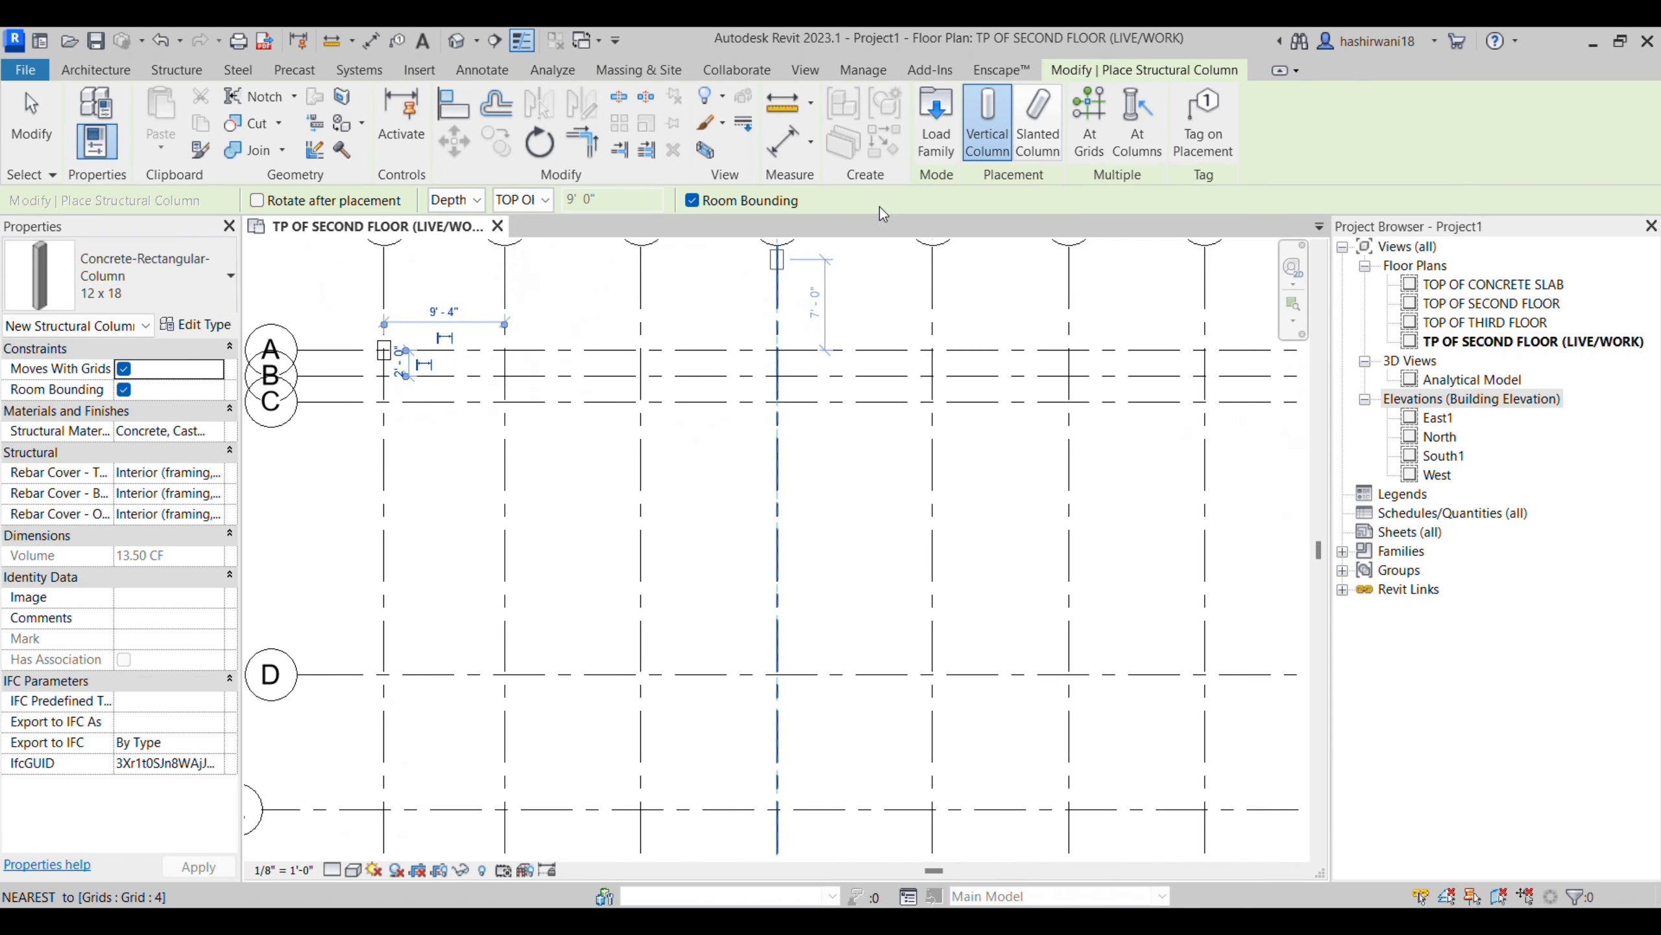
- Place 12 x 18 concrete columns at the intersections of all grids, 1 to 21 and A to H, using At Grids
middle_click_drag(619, 509, 538, 497)
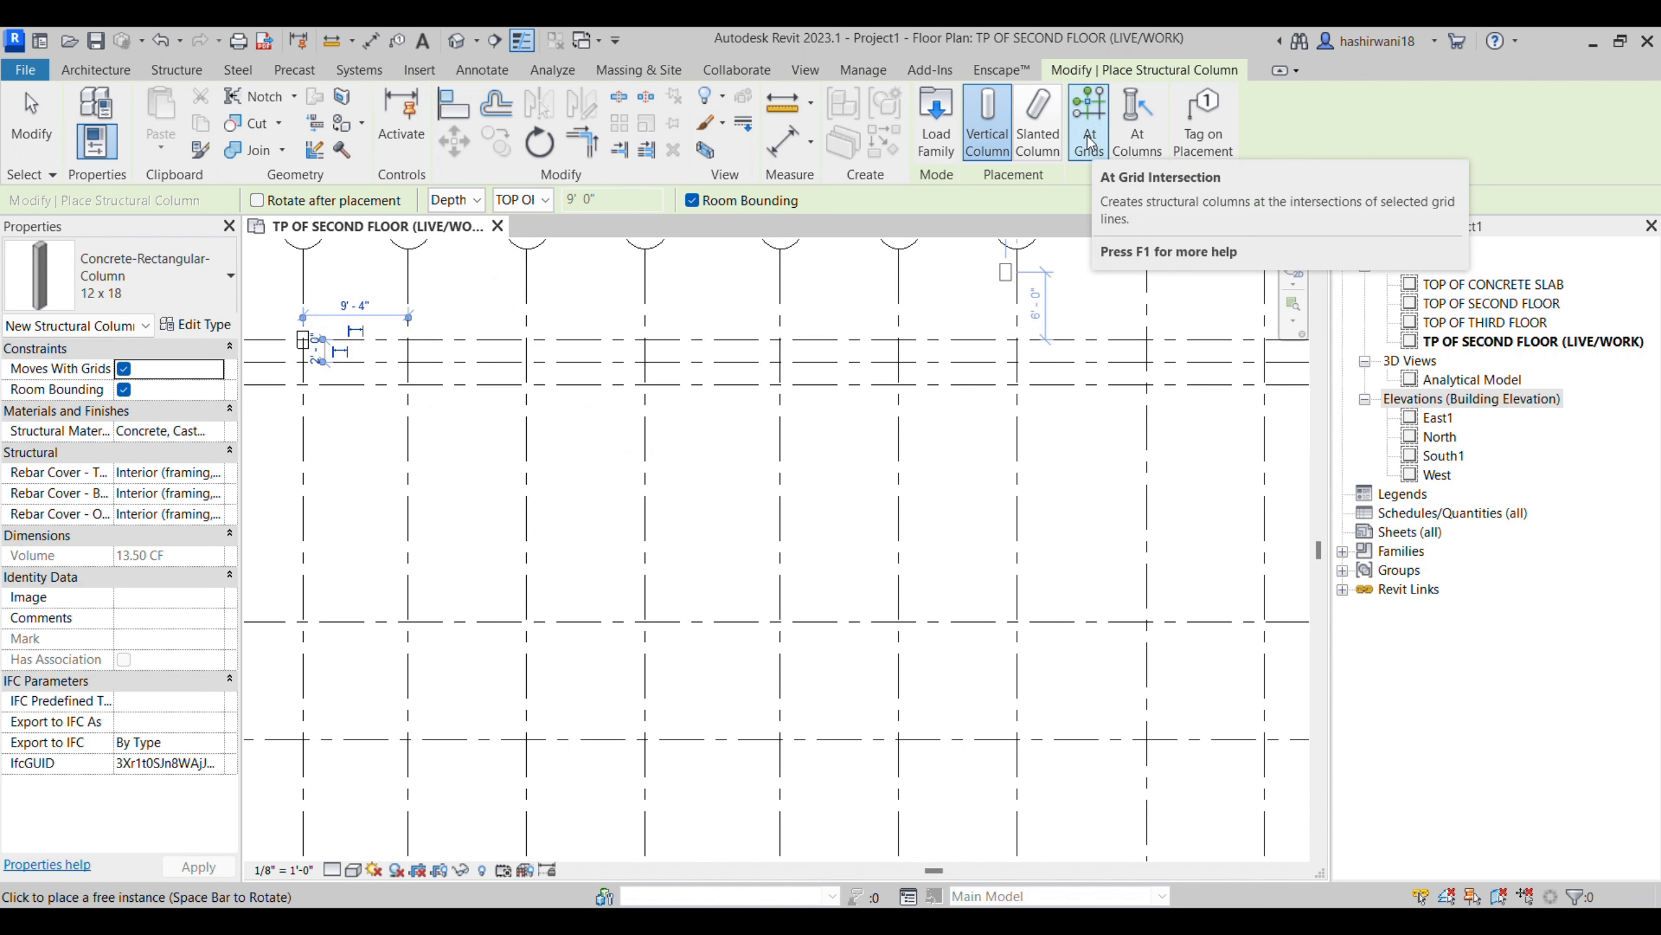
left_click(1098, 152)
scroll(425, 412, "down", 4)
middle_click_drag(425, 412, 429, 440)
scroll(430, 440, "down", 2)
left_click_drag(314, 313, 1189, 659)
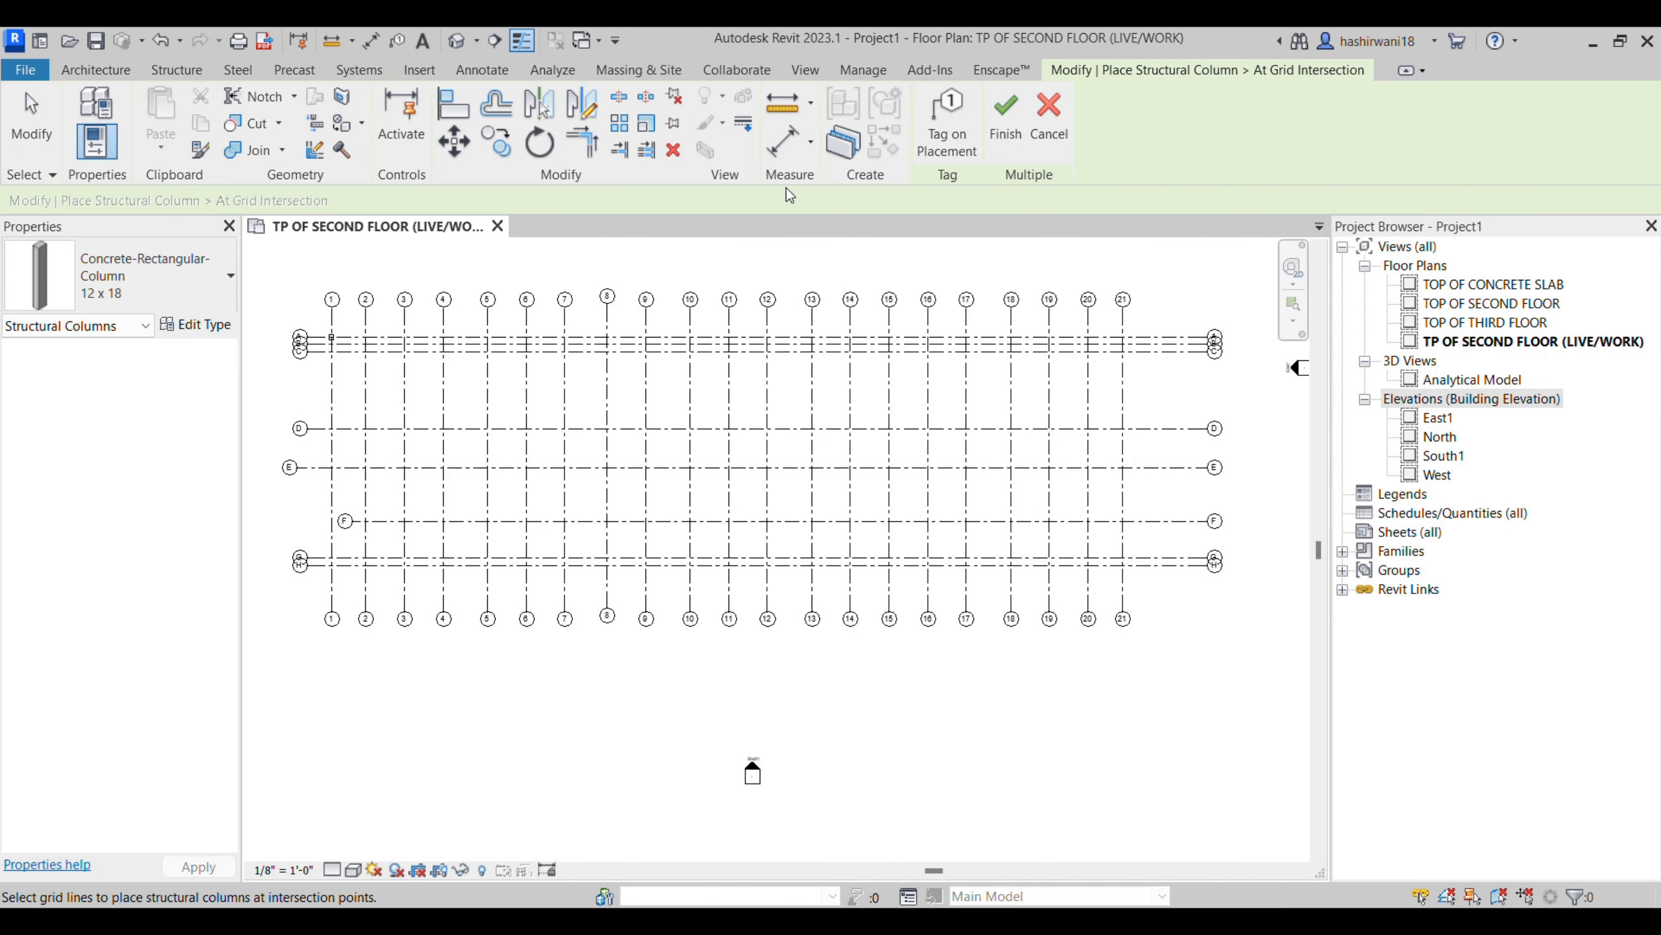
left_click_drag(305, 310, 1145, 677)
left_click_drag(1112, 338, 311, 589)
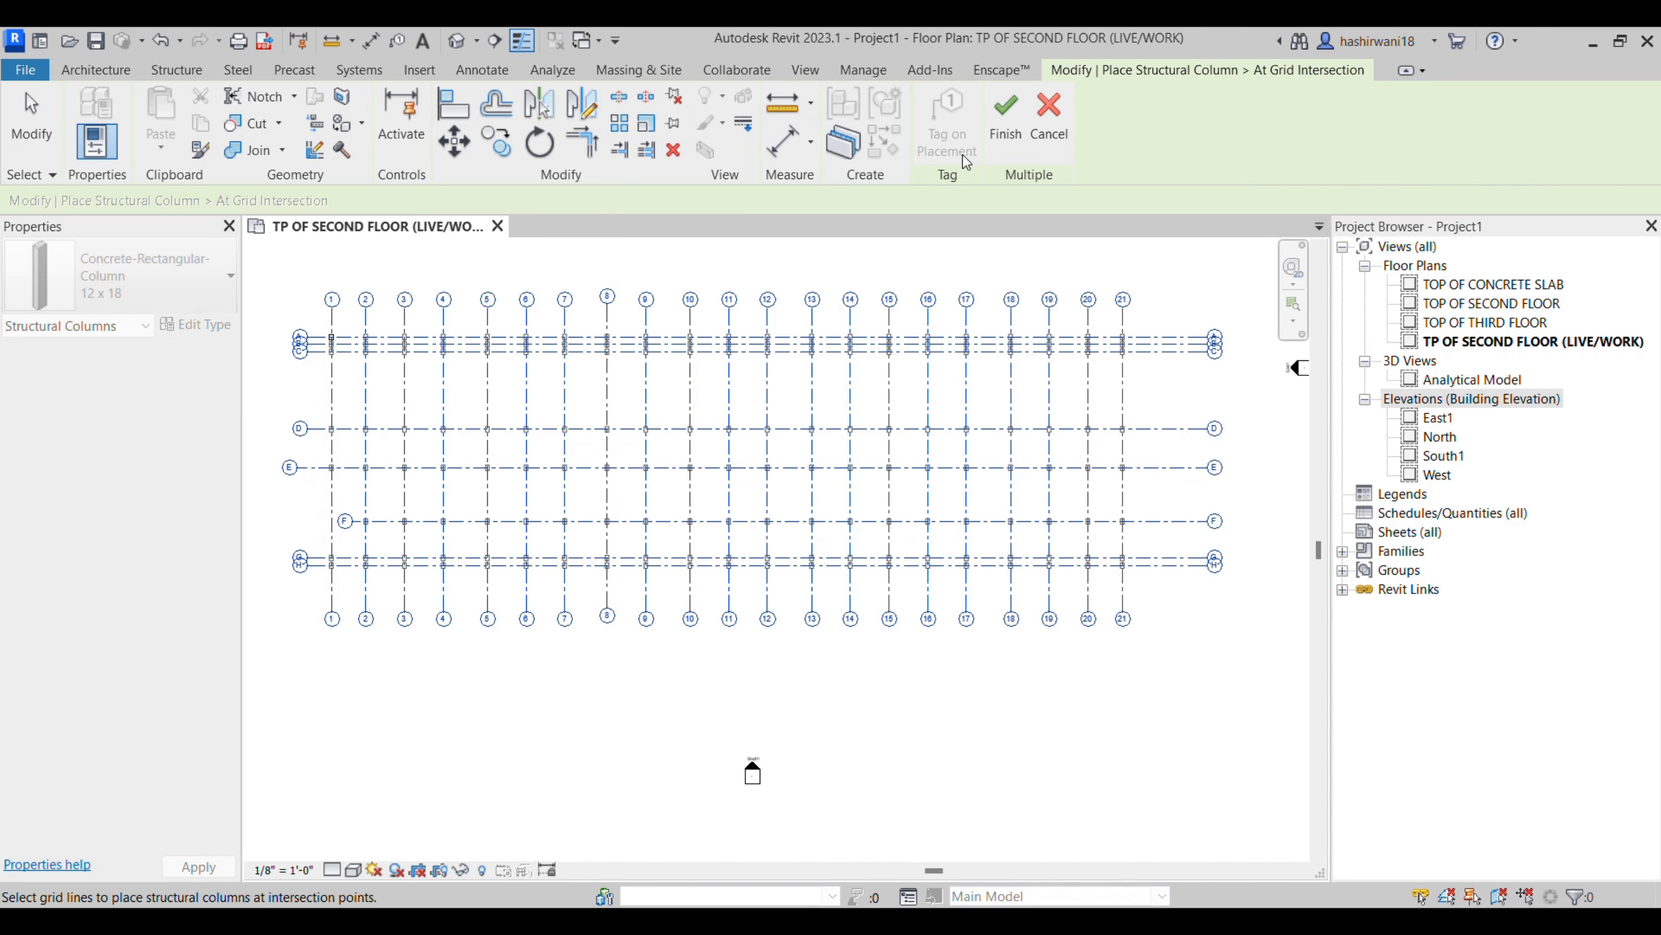
left_click(1007, 131)
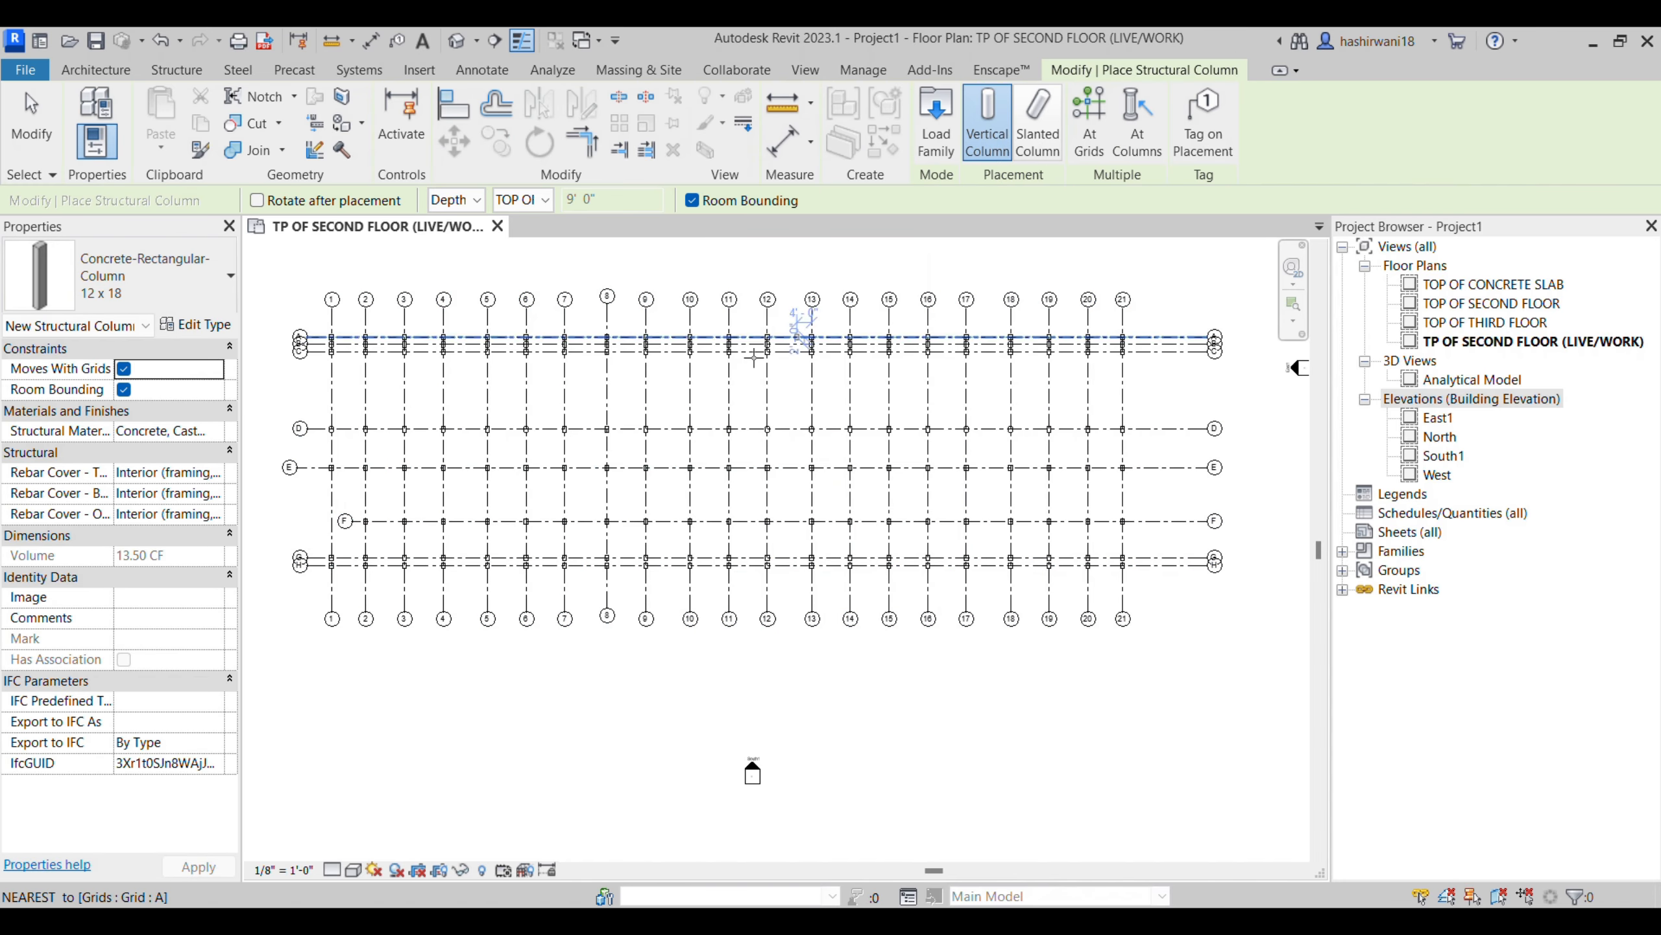
- Check the placed columns at the grid intersections in the plan and end column placement
scroll(859, 409, "up", 5)
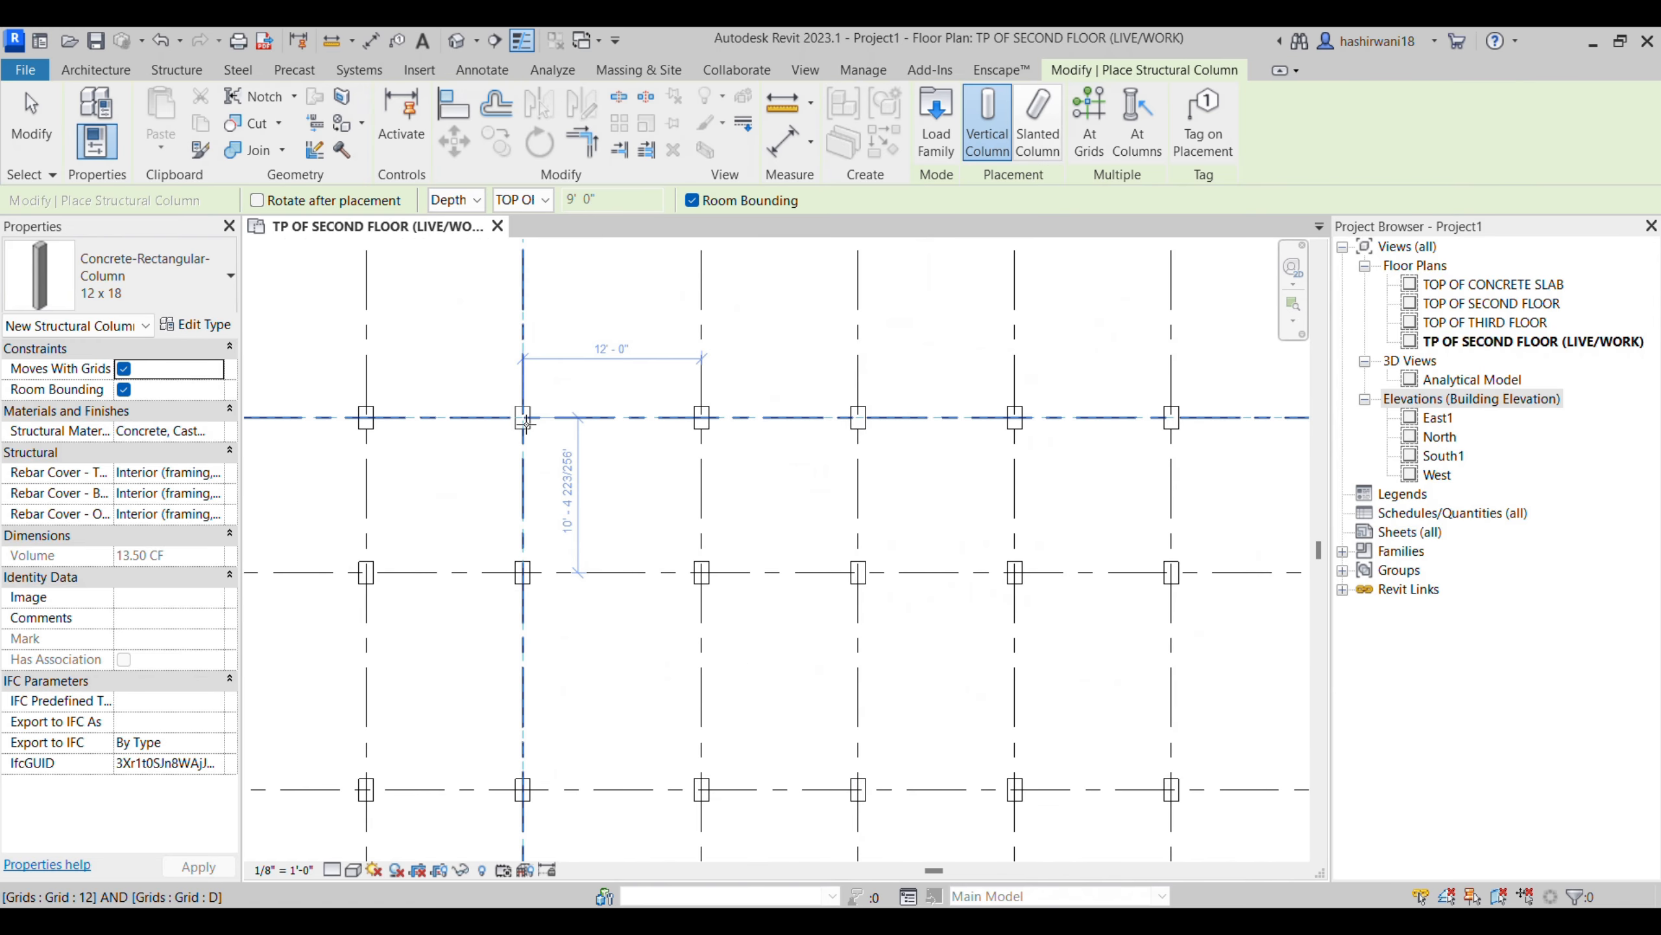
scroll(862, 404, "down", 3)
scroll(607, 357, "down", 2)
middle_click_drag(607, 353, 735, 387)
scroll(506, 426, "down", 1)
scroll(515, 446, "down", 1)
scroll(629, 434, "up", 1)
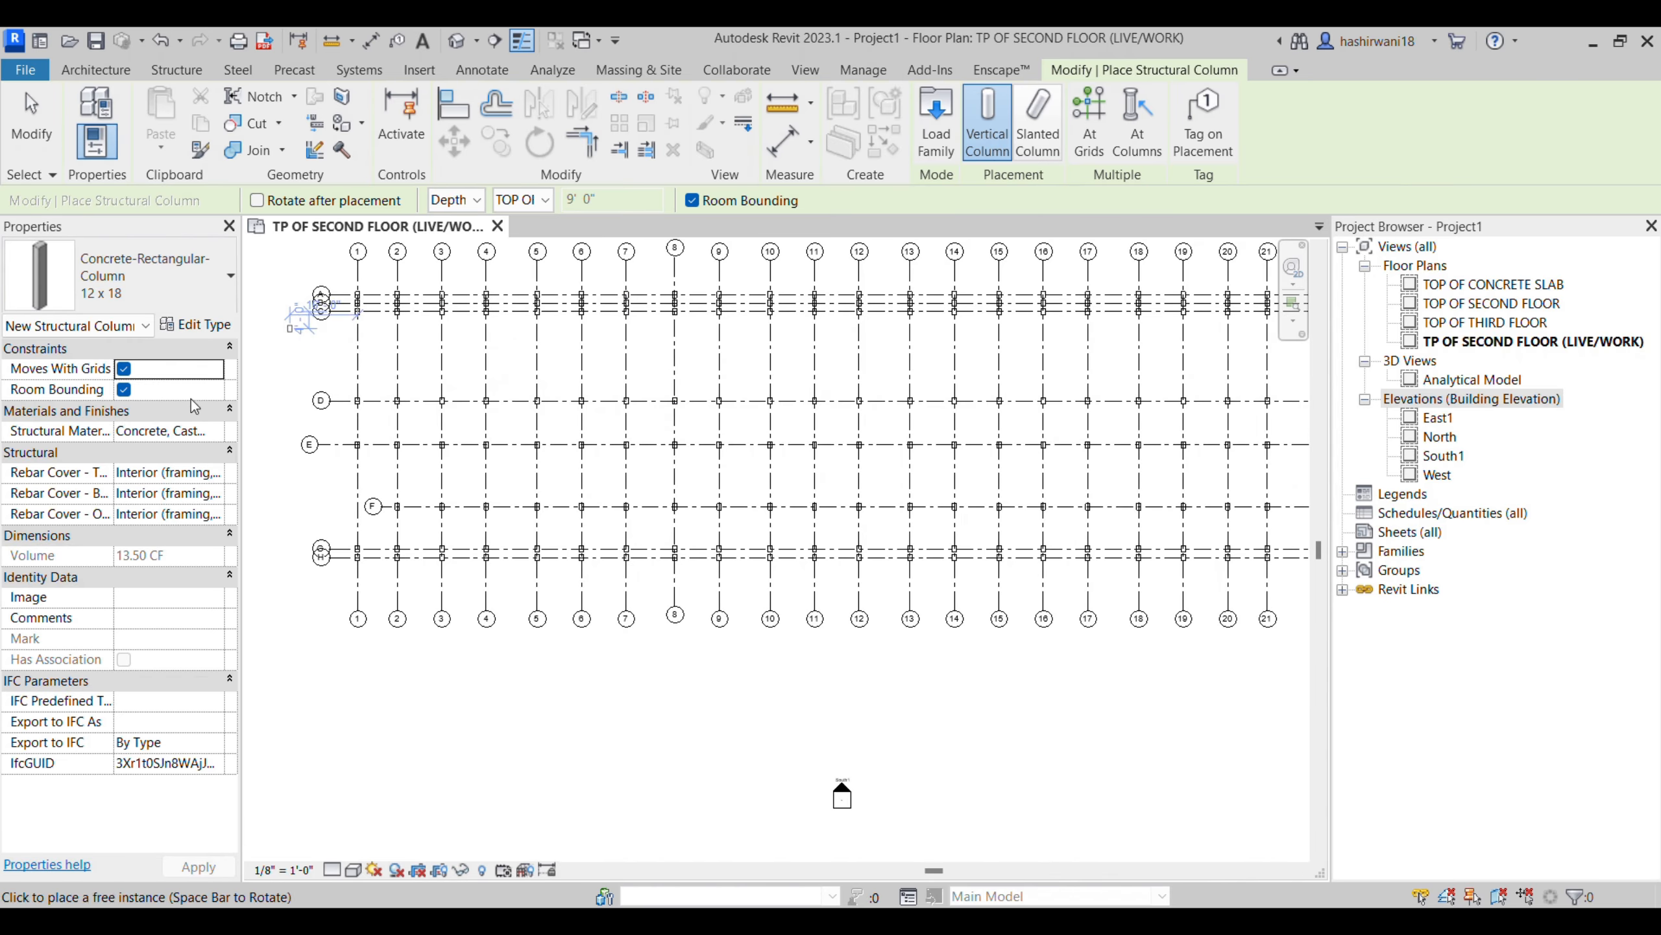
key("Escape")
key("Escape")
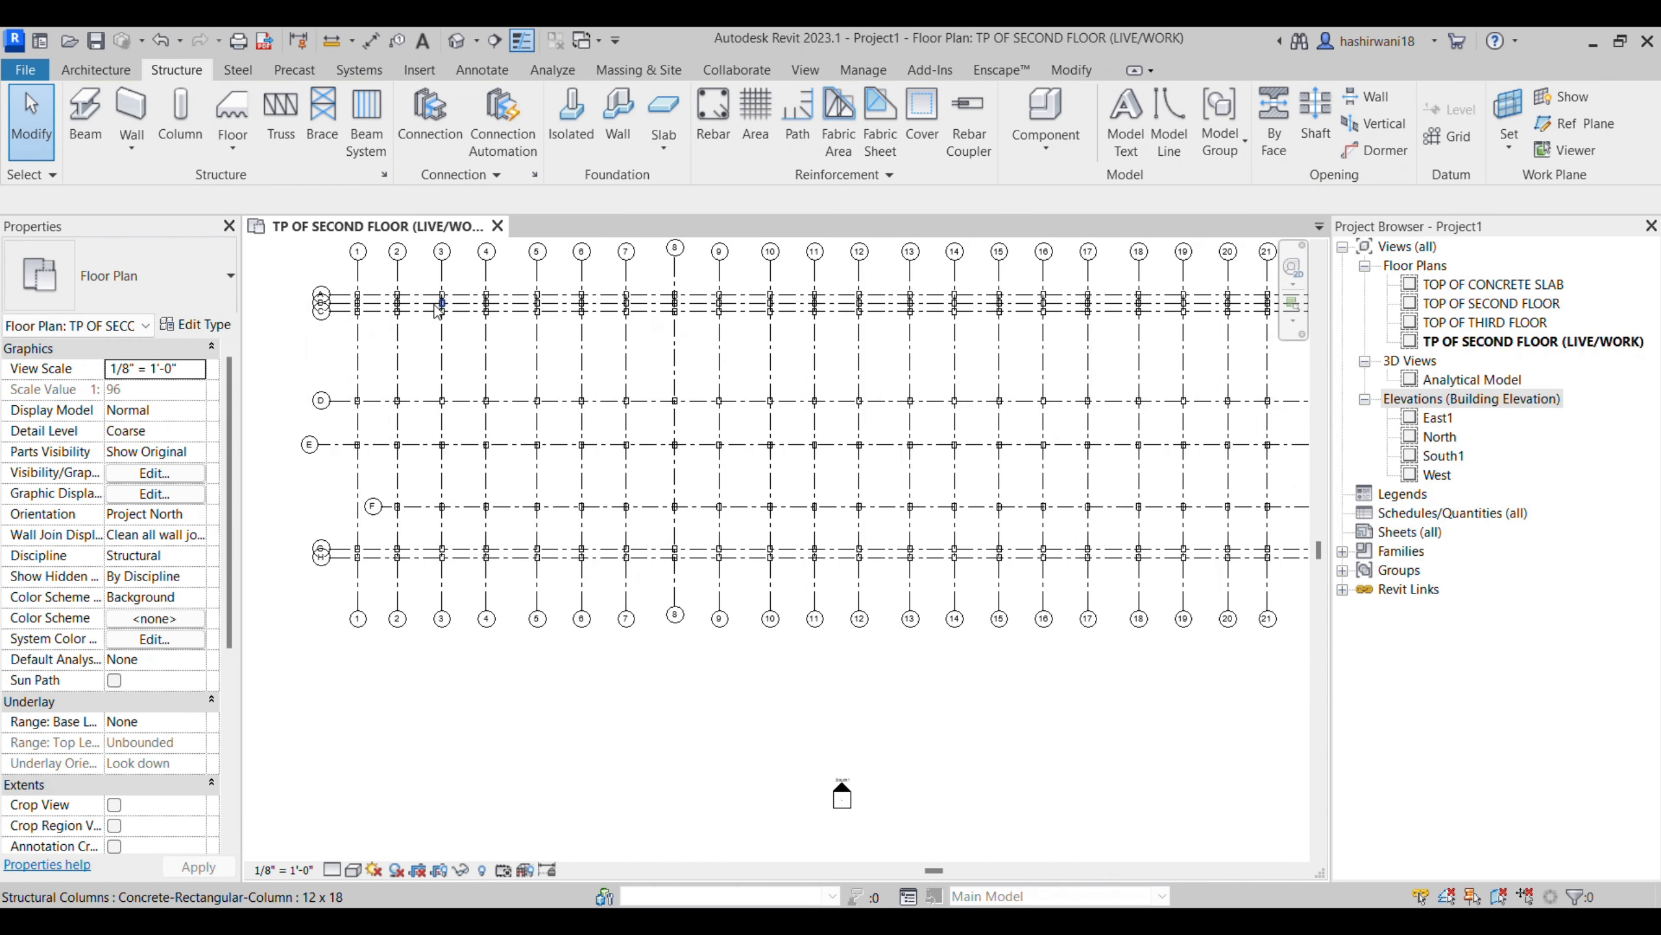
- Select all structural columns in the plan and set their Base Level to TOP OF CONCRETE SLAB
left_click_drag(337, 271, 1285, 577)
left_click(1109, 118)
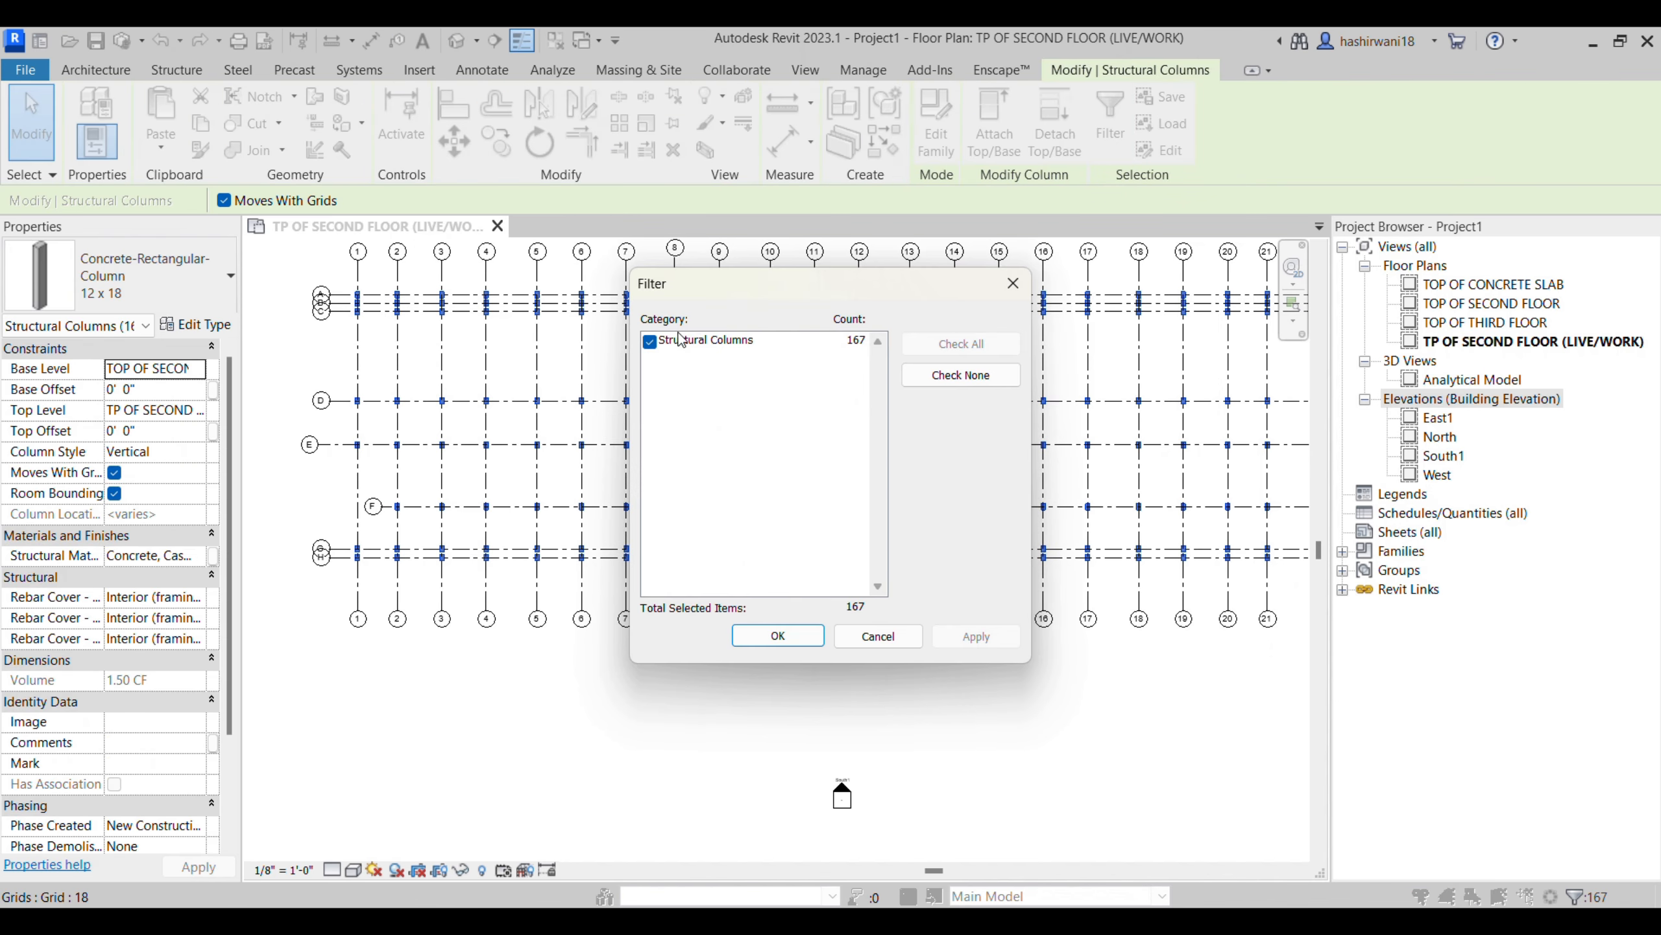
left_click(778, 636)
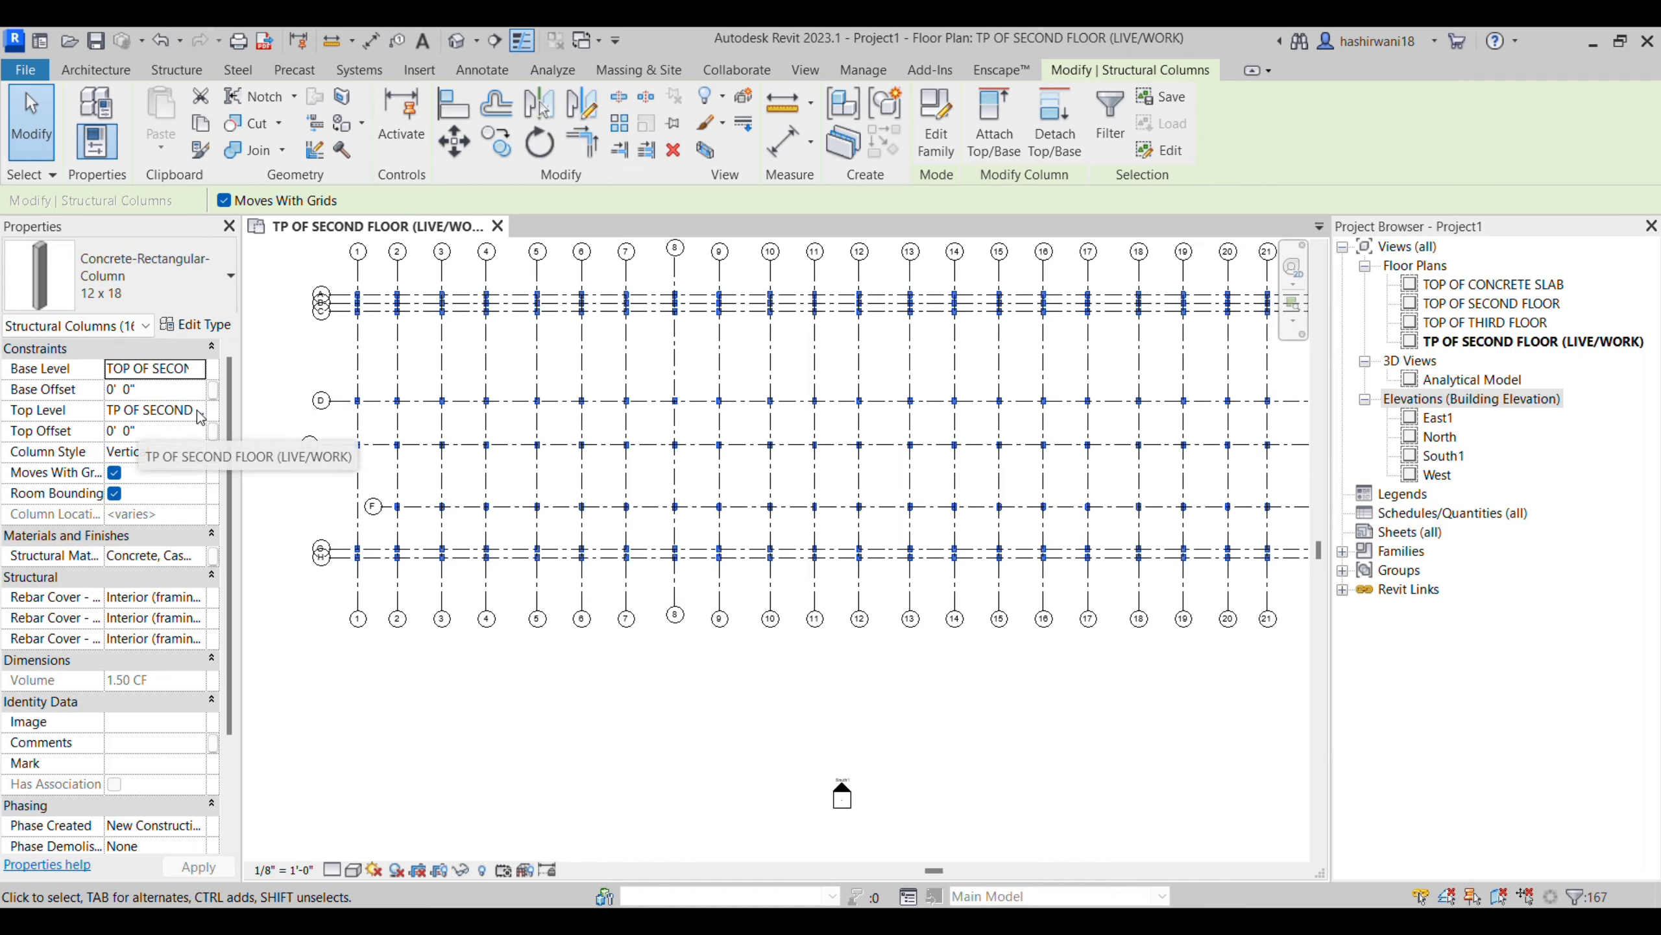
left_click(196, 368)
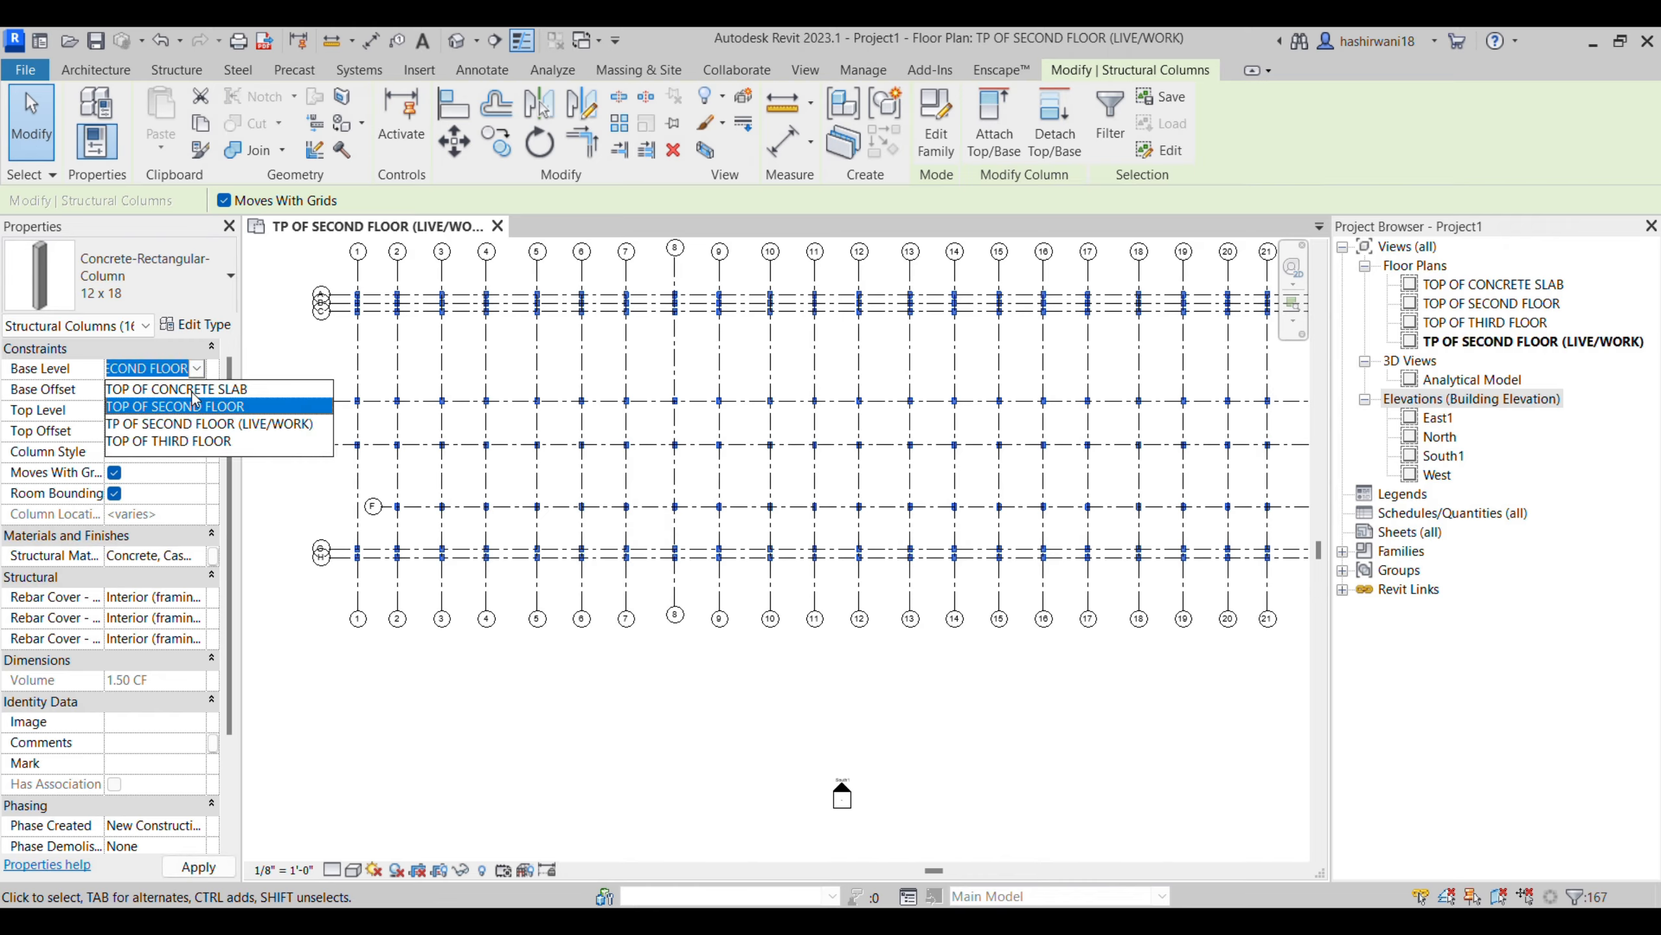
left_click(193, 393)
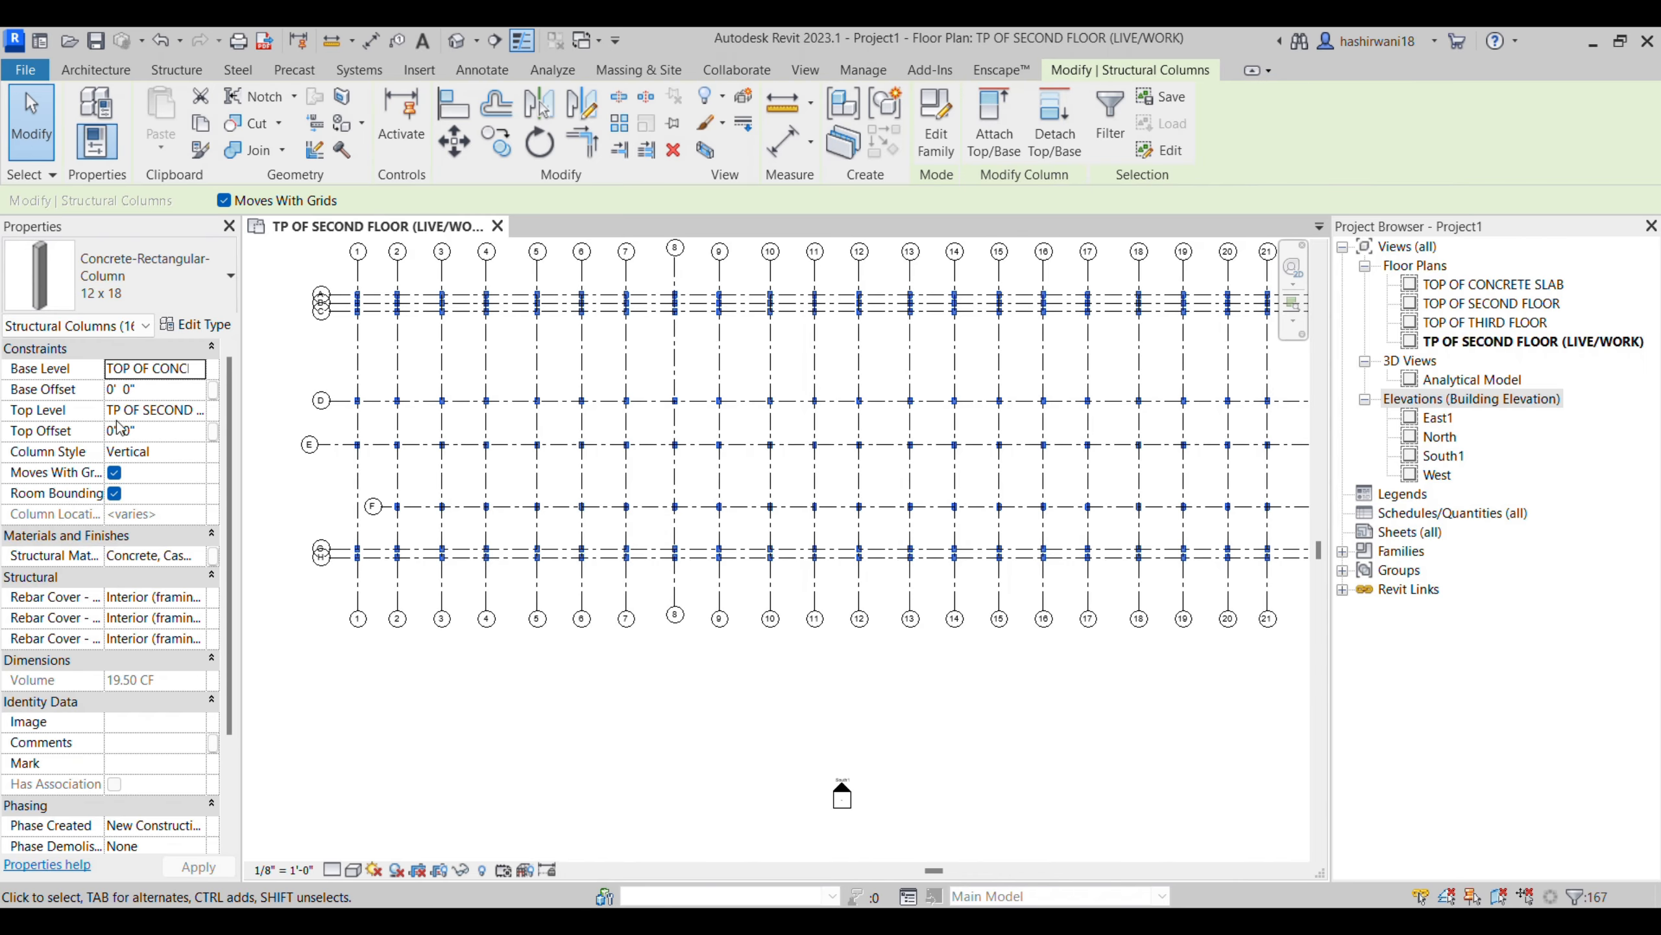
- Open the default 3D view of the model and set its visual style to Shaded
left_click(455, 44)
middle_click_drag(1017, 680, 931, 680)
scroll(957, 799, "up", 5)
middle_click_drag(998, 803, 924, 769)
scroll(925, 769, "down", 5)
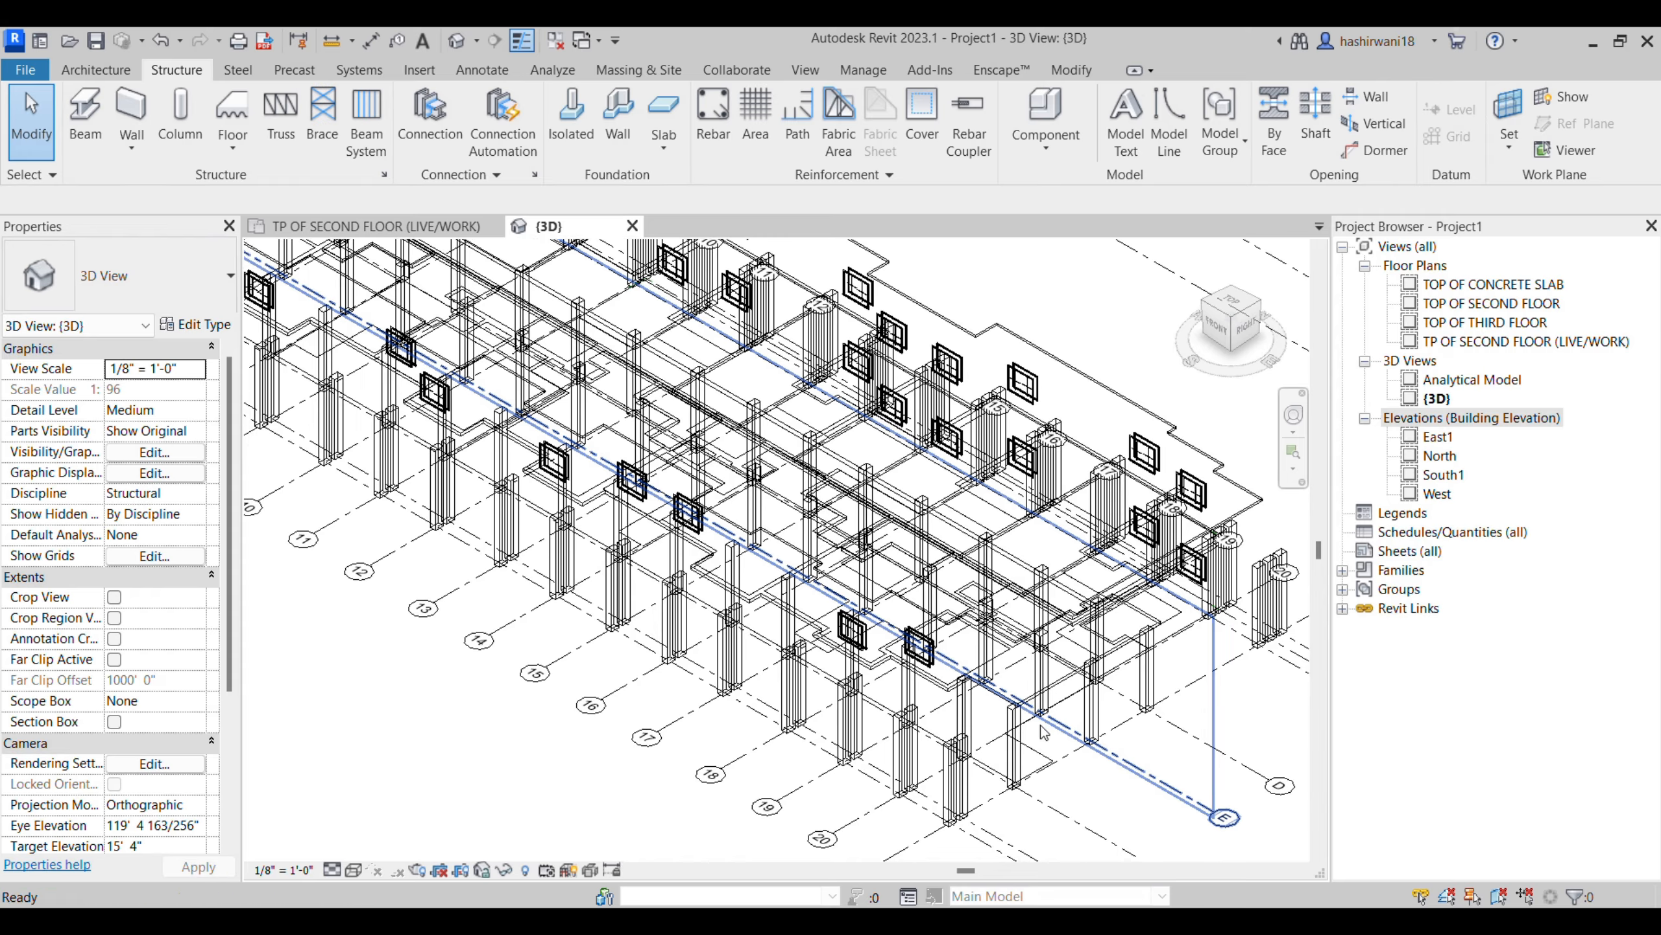
scroll(1045, 732, "down", 1)
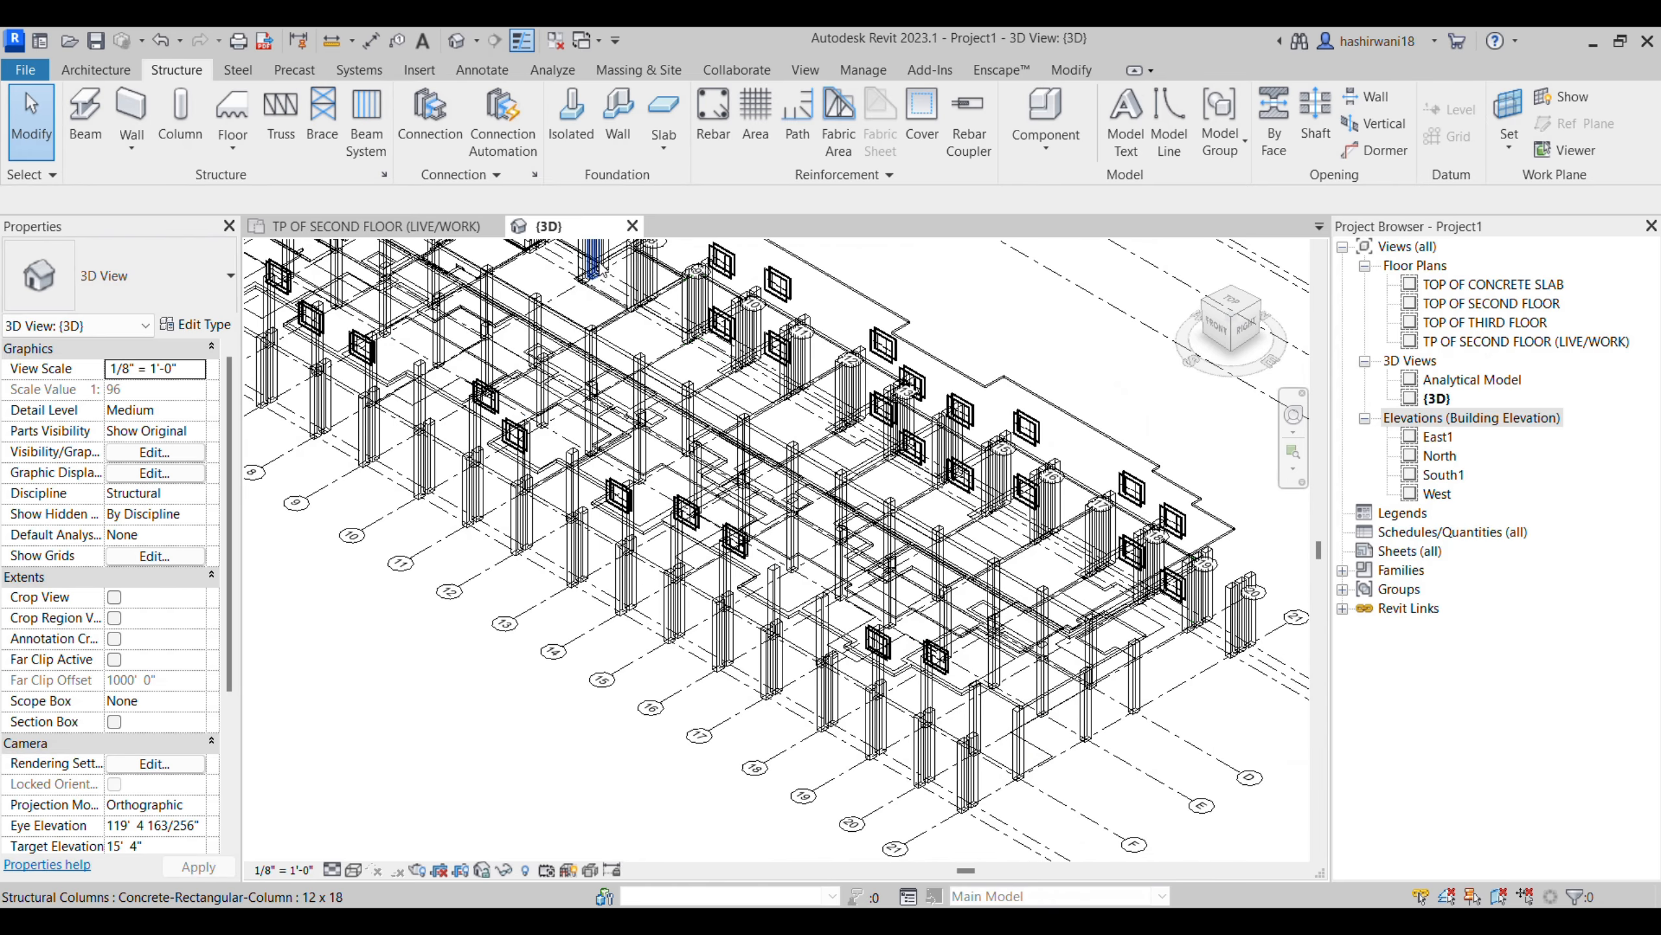
left_click(354, 870)
left_click(391, 803)
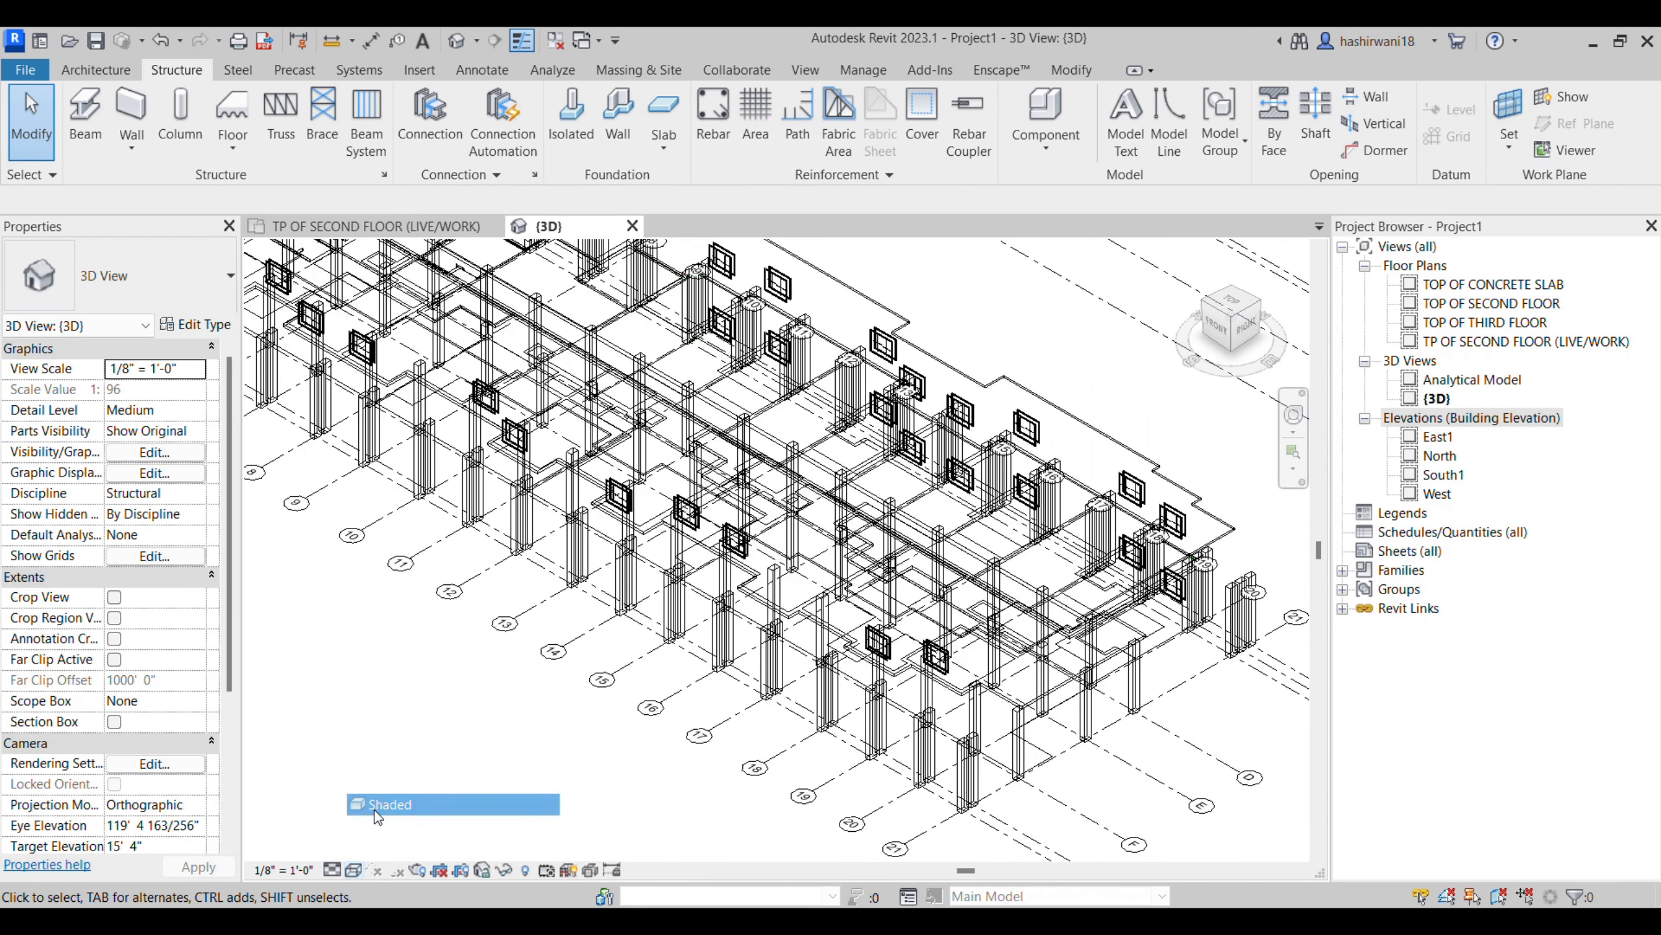
mouse_move(810, 753)
middle_mouse_down("shift")
mouse_move(823, 643)
mouse_move(822, 760)
mouse_move(817, 746)
middle_mouse_up("shift")
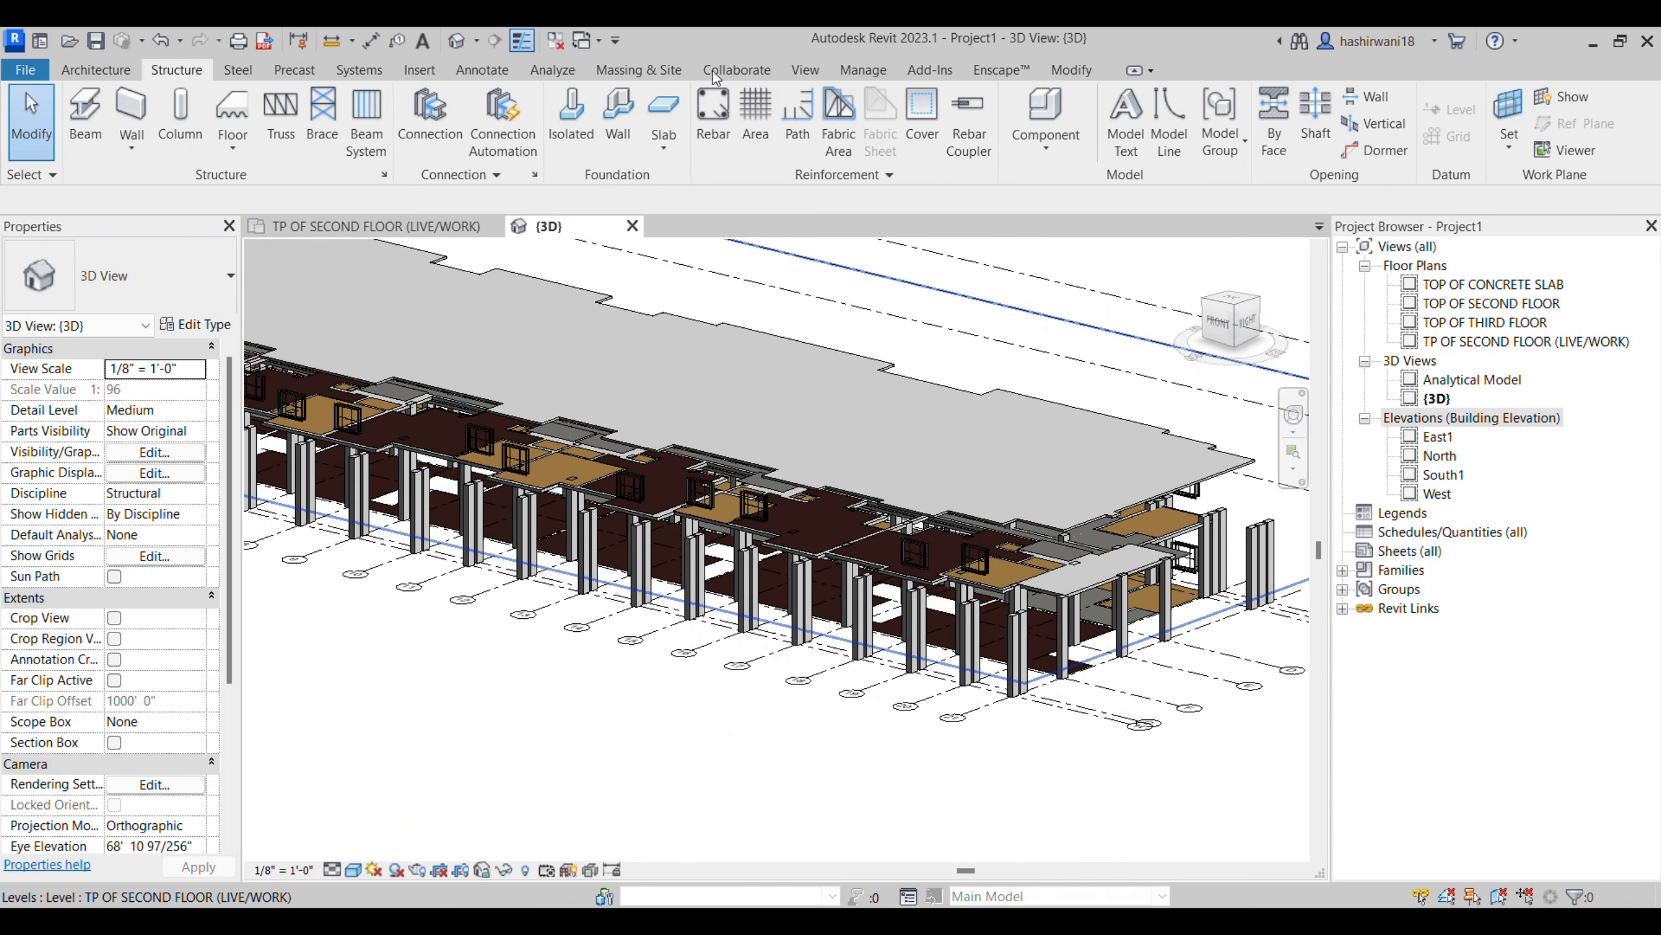
- Hide the linked INTERNSHIP ARCH.rvt model in the 3D view through Visibility/Graphic Overrides
key("v")
key("g")
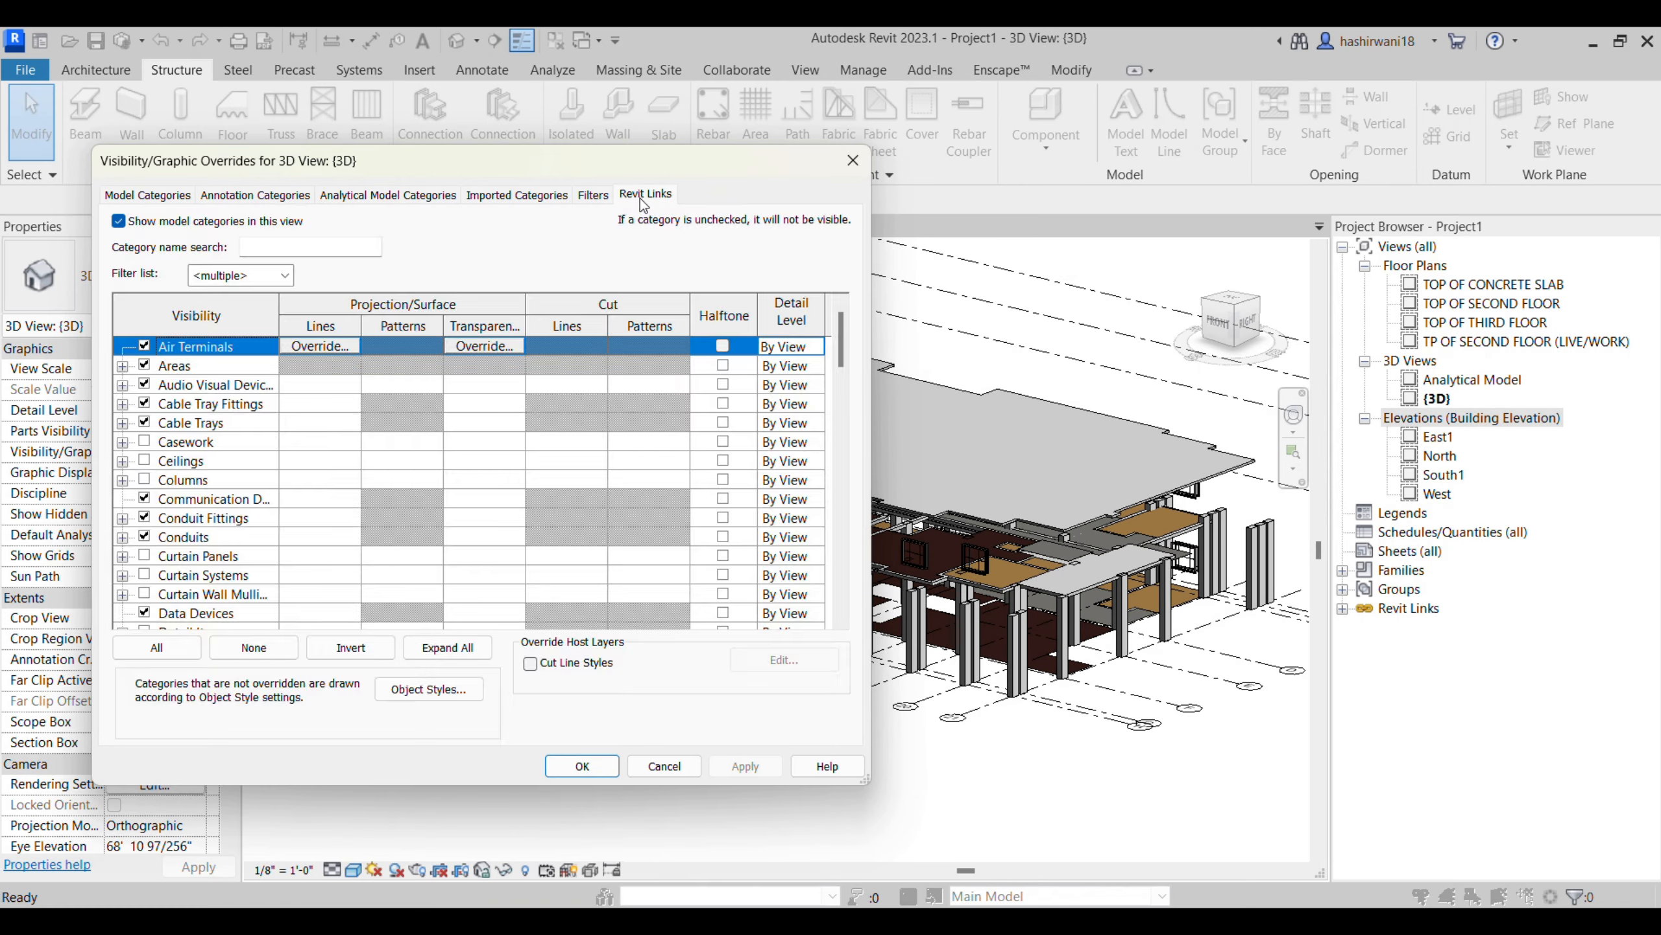
left_click(645, 196)
left_click(744, 765)
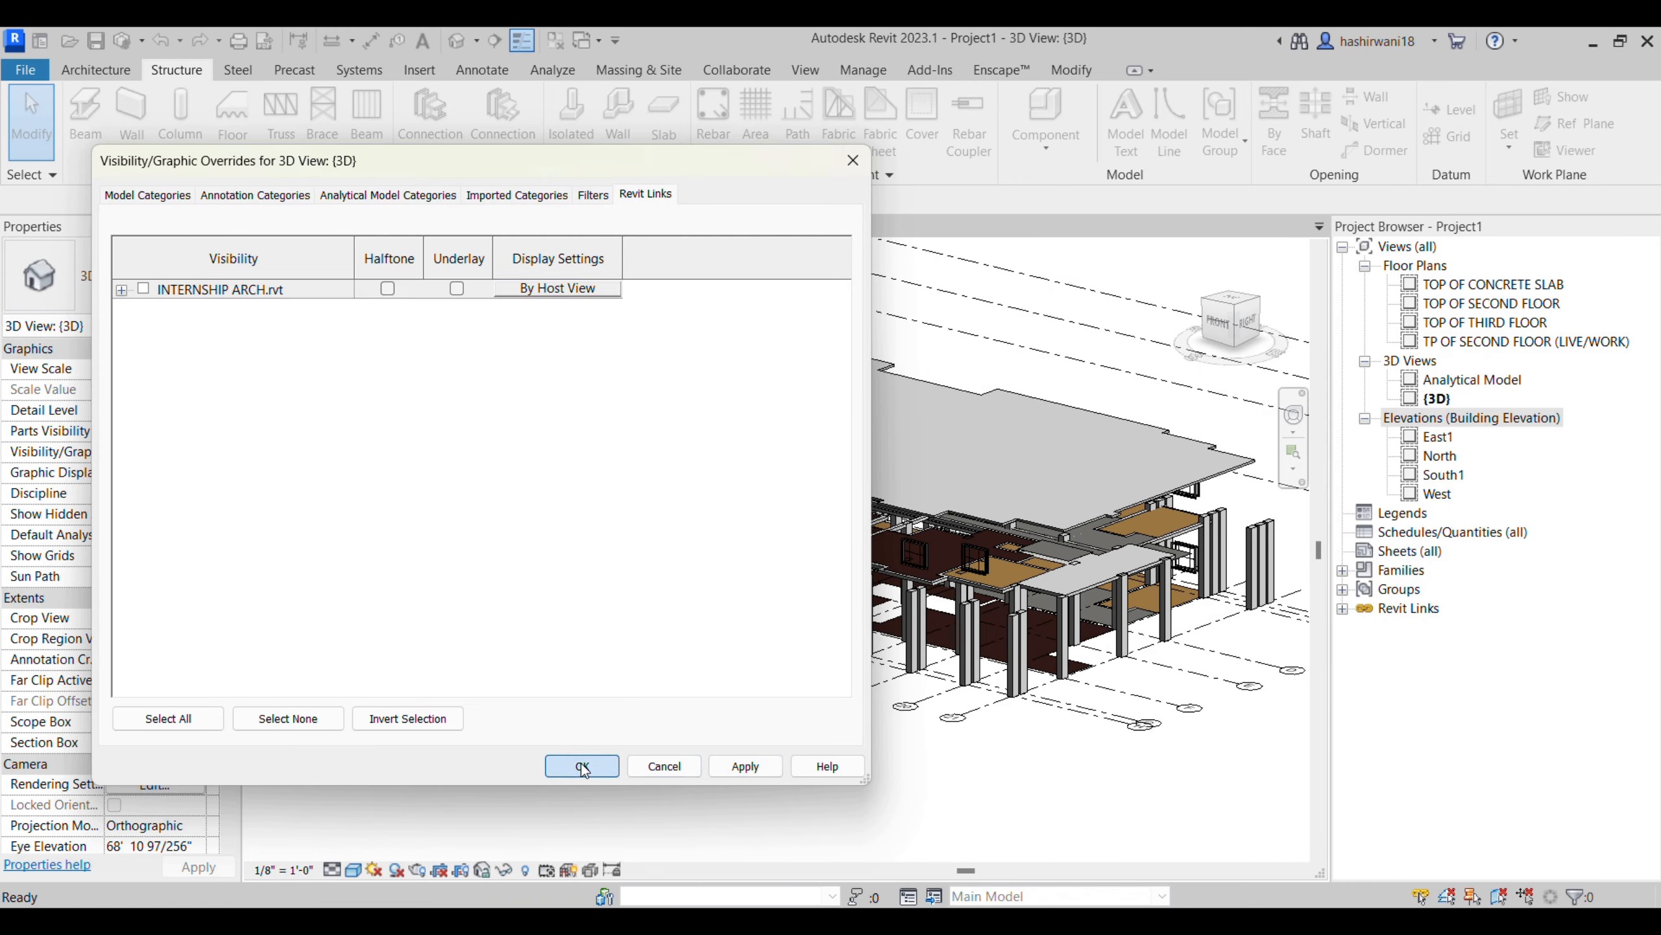
key("Return")
- Inspect the concrete columns from several sides in 3D and check the level constraints of the column at H-18
scroll(874, 770, "up", 8)
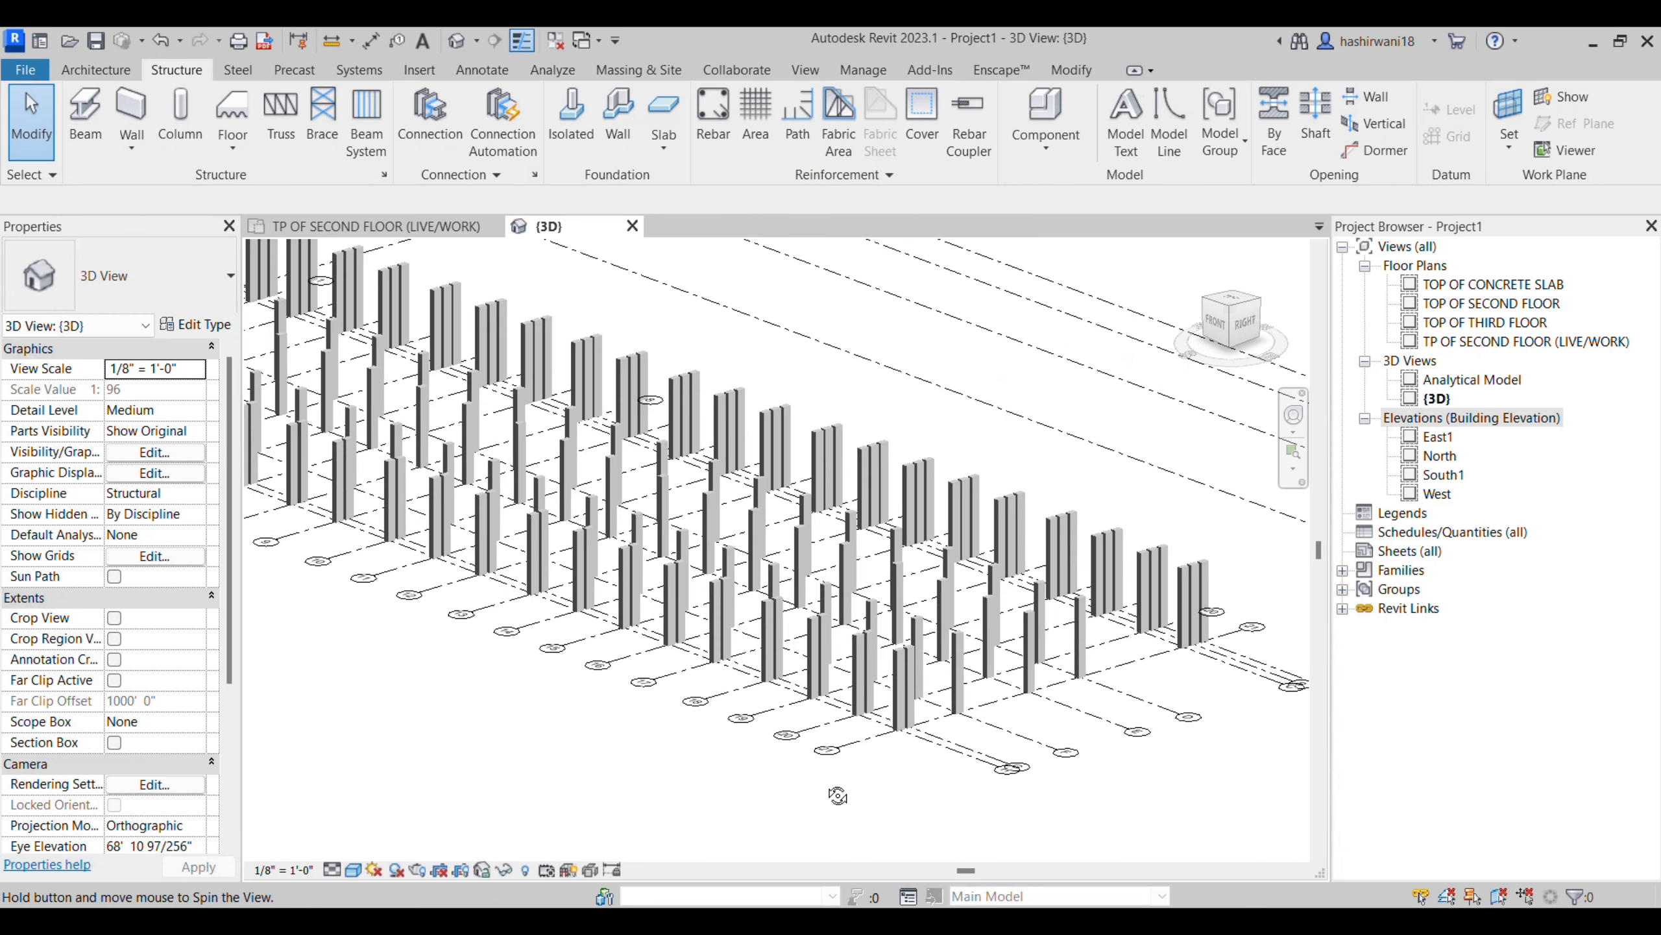
scroll(845, 763, "down", 10)
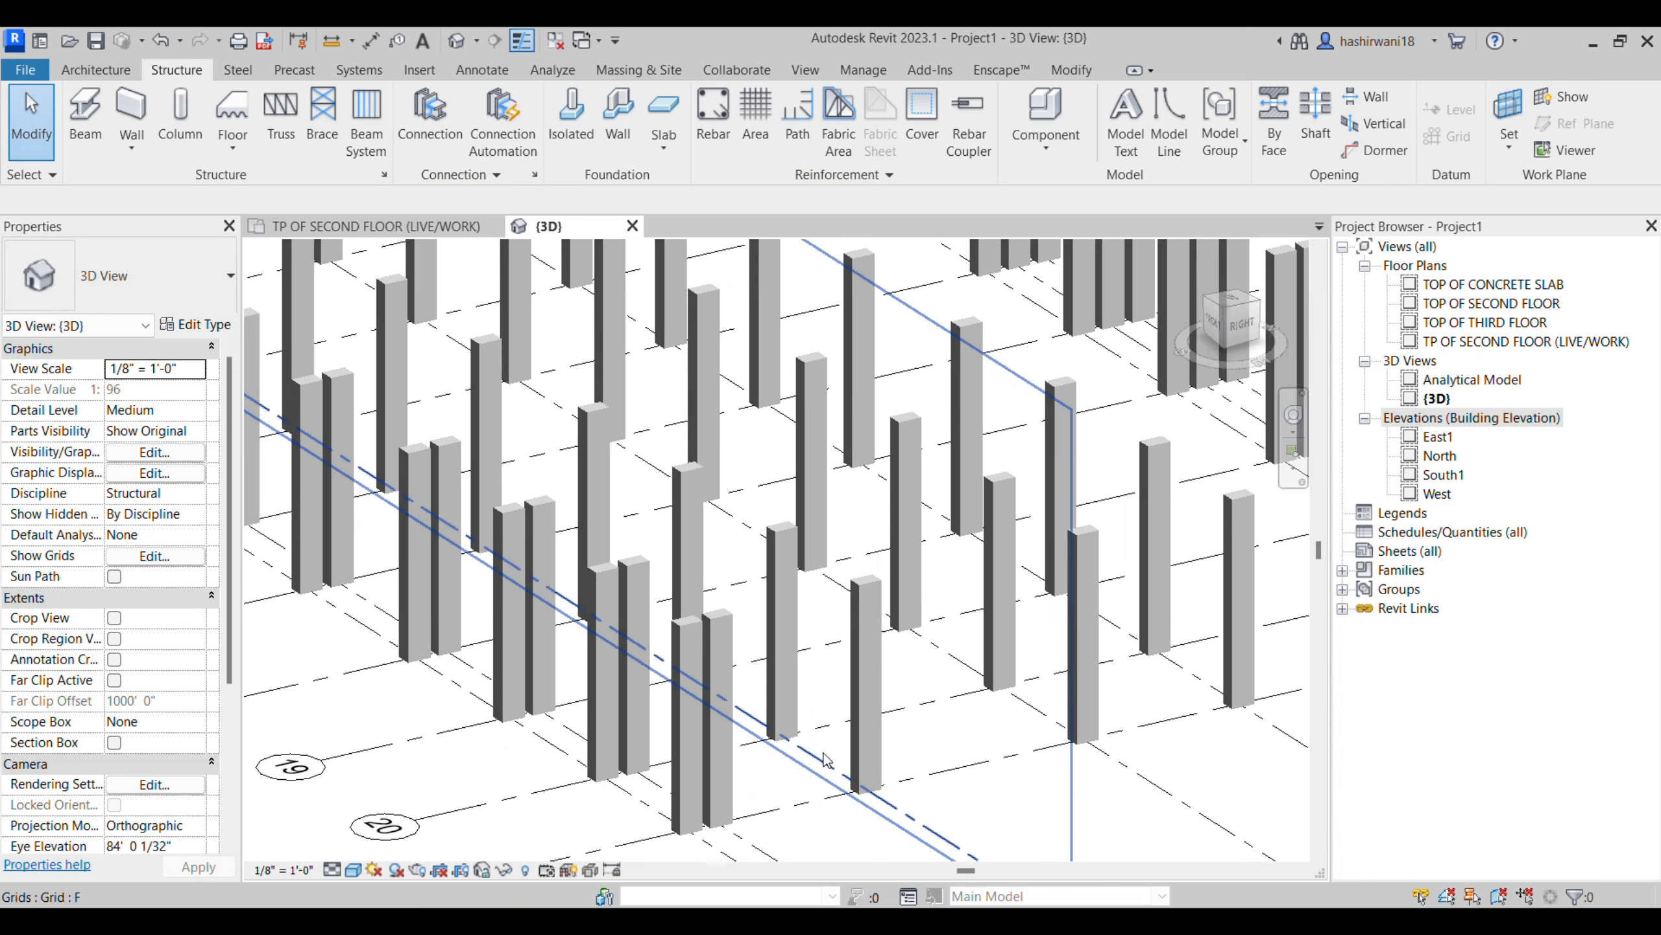
middle_click_drag(844, 759, 949, 789, "shift")
middle_click_drag(935, 723, 776, 656)
scroll(776, 656, "up", 4)
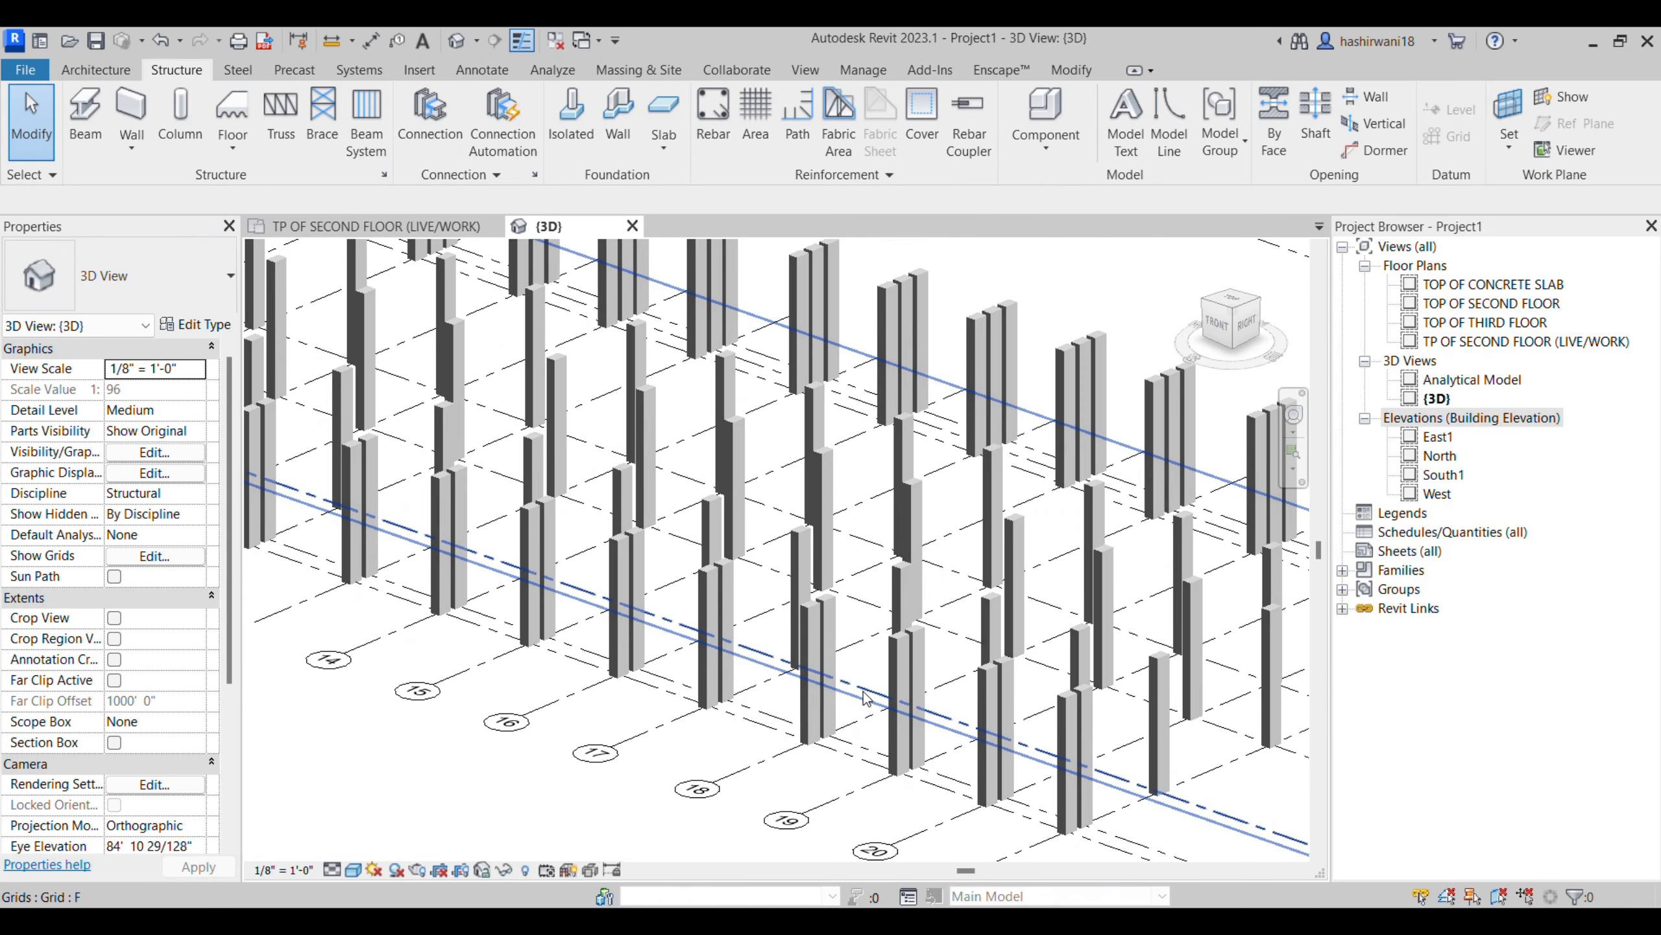
left_click(821, 631)
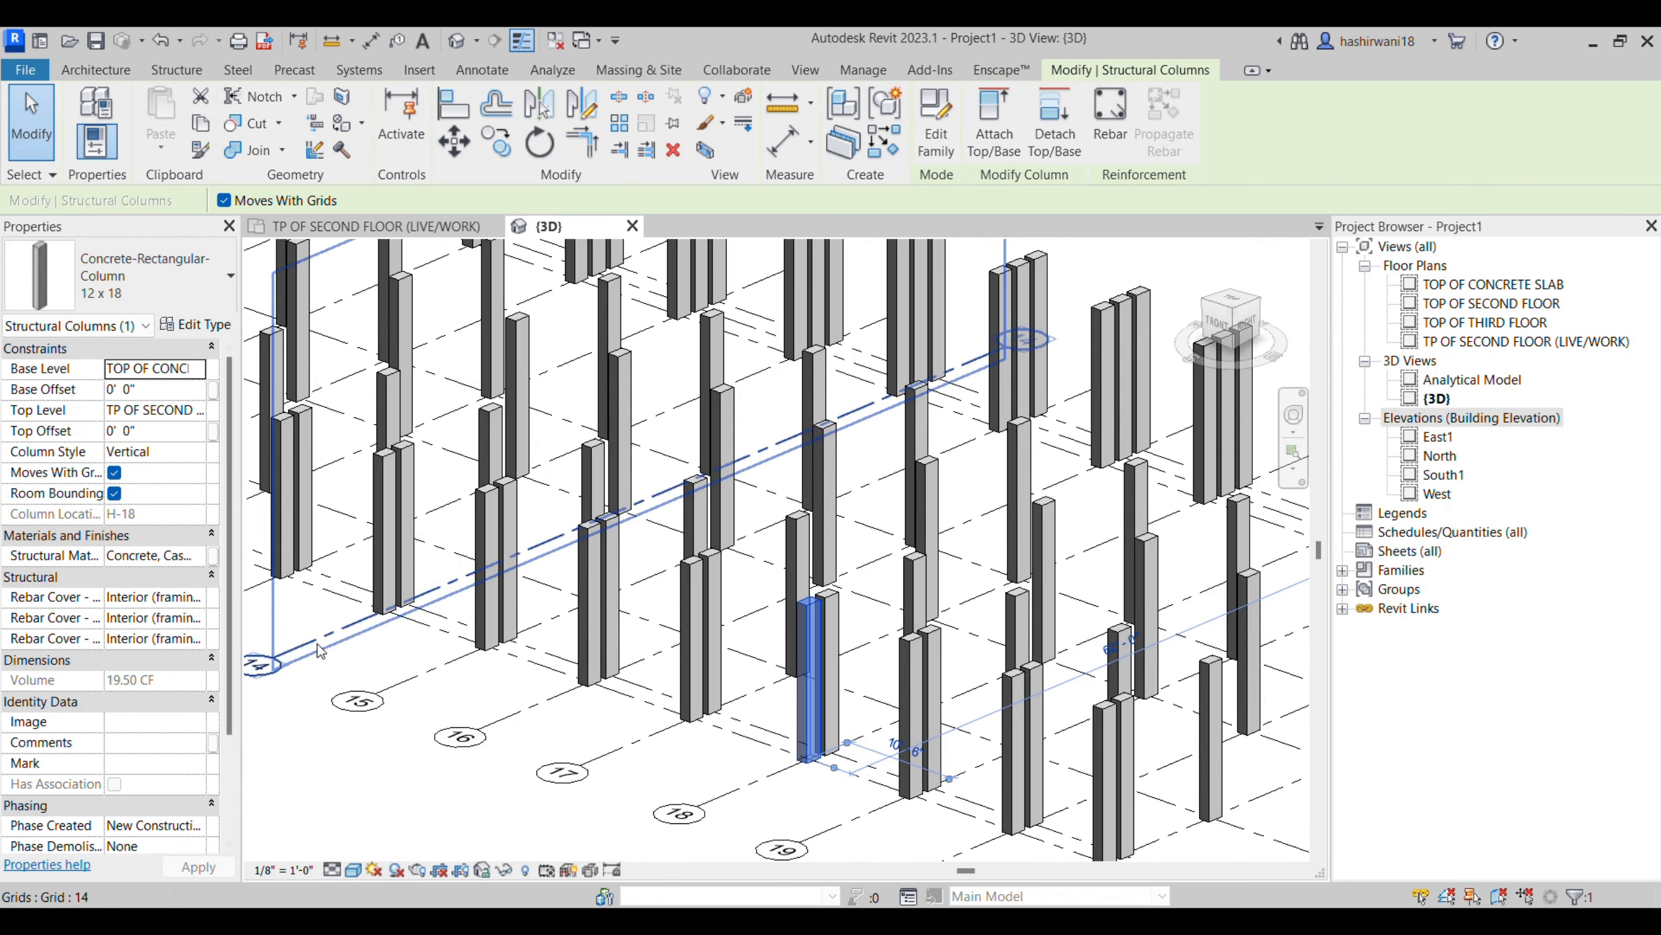
left_click(366, 655)
scroll(542, 694, "down", 1)
middle_click_drag(536, 692, 710, 736)
scroll(654, 726, "down", 2)
scroll(710, 736, "down", 2)
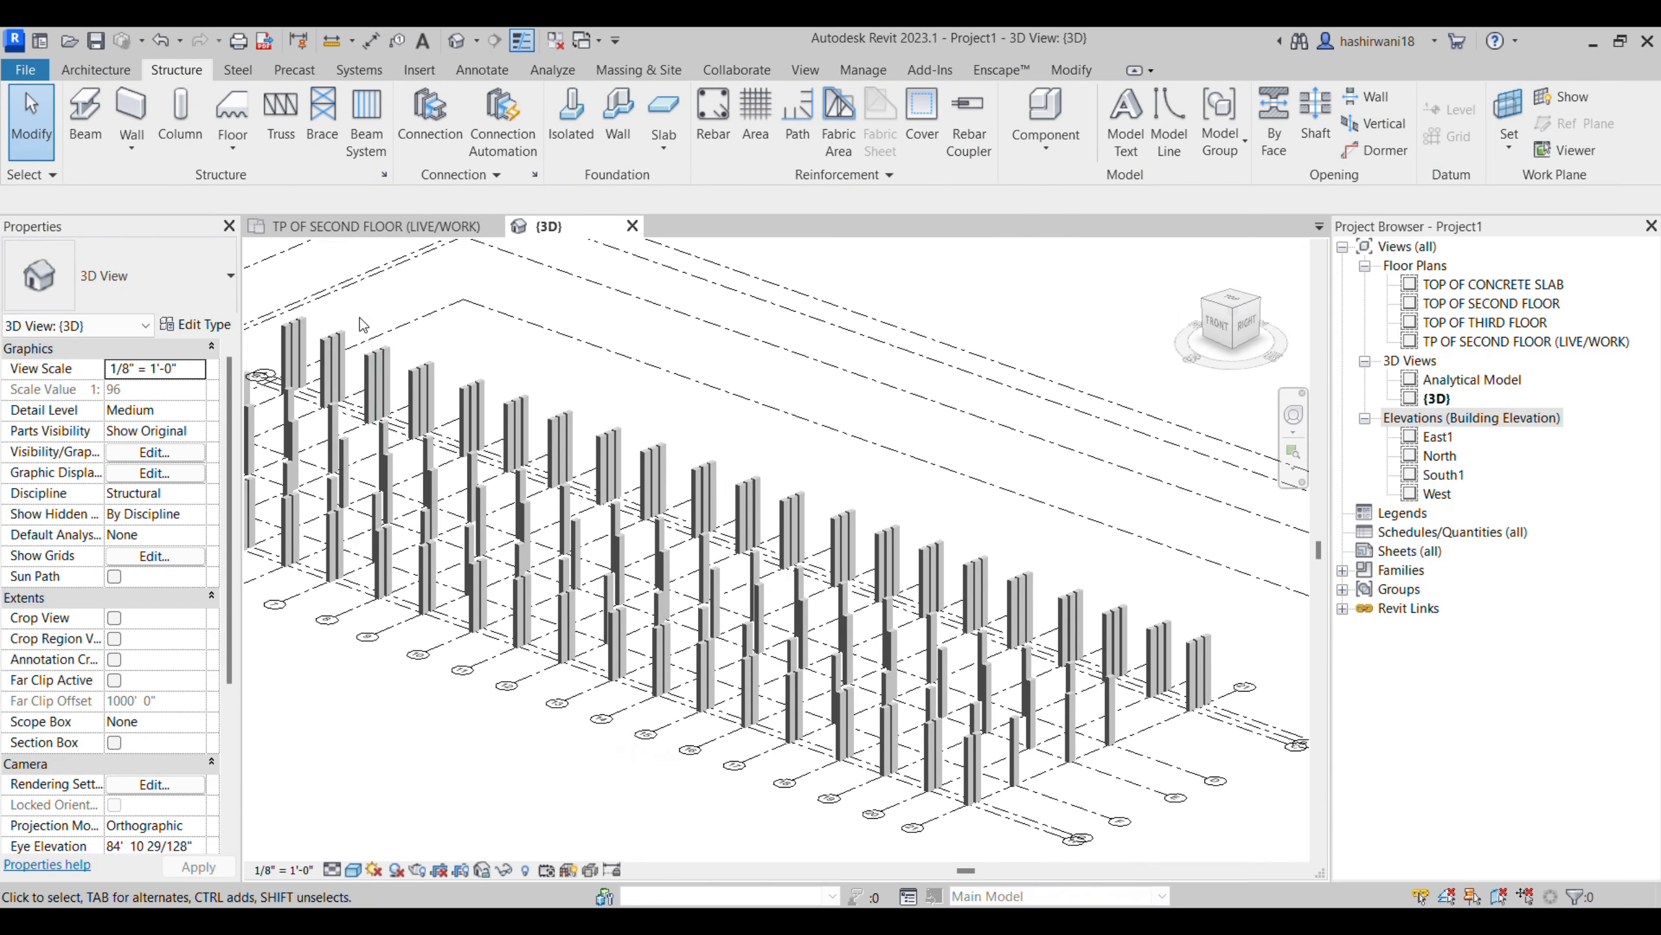
- Open the TOP OF CONCRETE SLAB floor plan and hide the linked INTERNSHIP ARCH.rvt model in it
double_click(1462, 288)
key("v")
key("g")
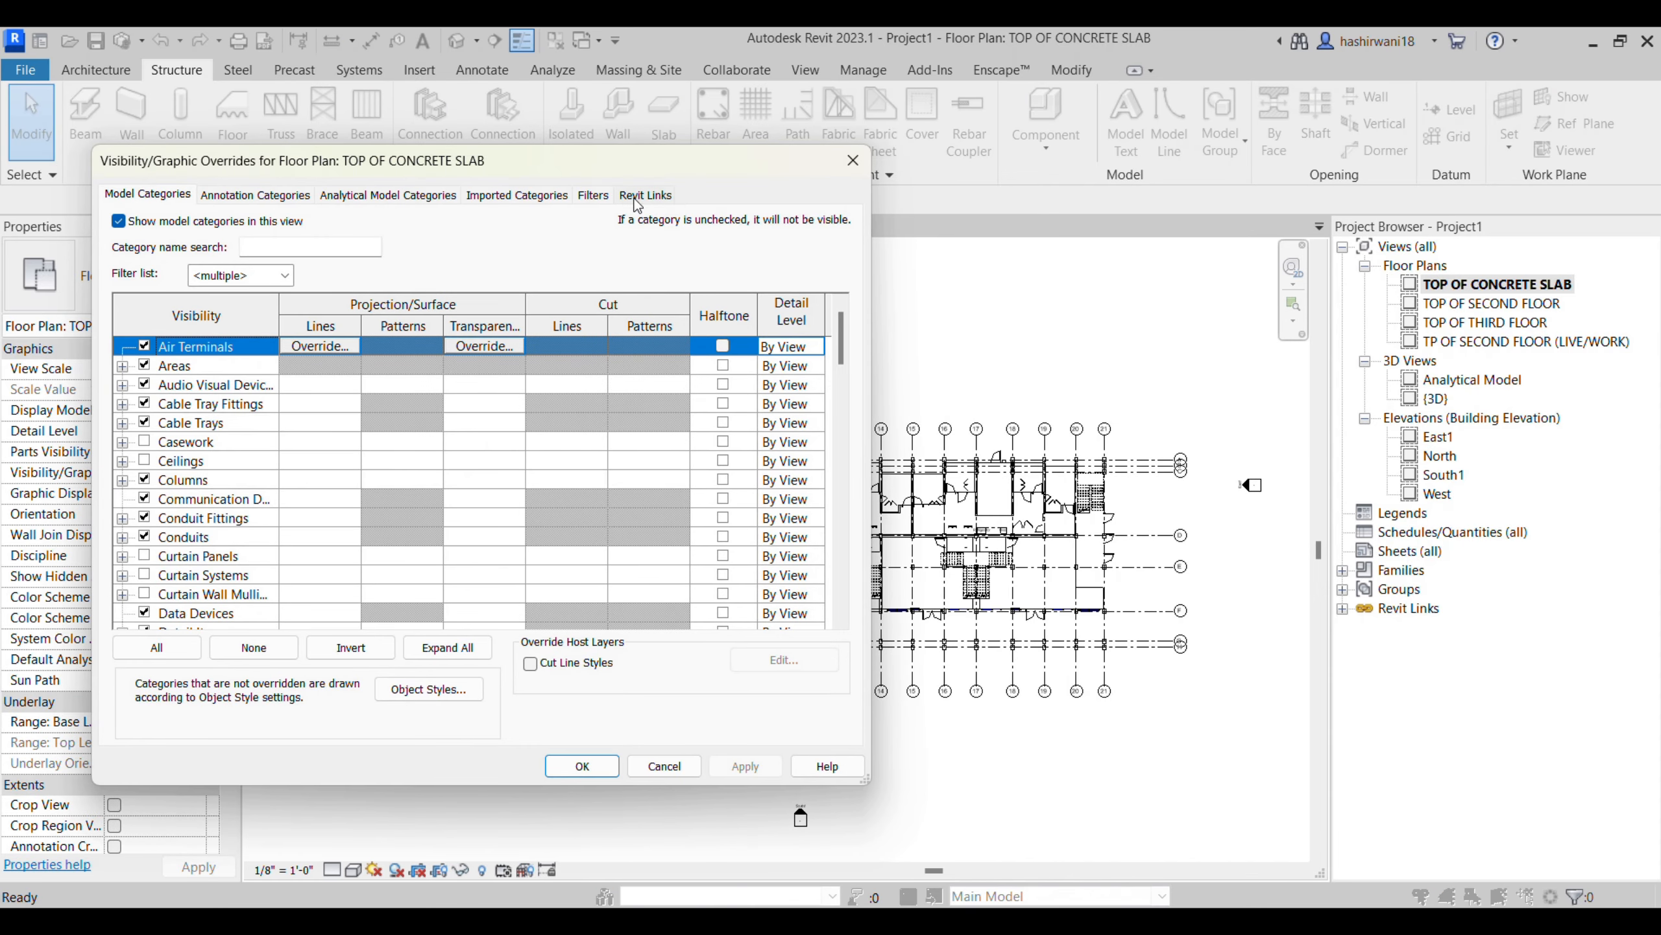
left_click(642, 196)
left_click(581, 765)
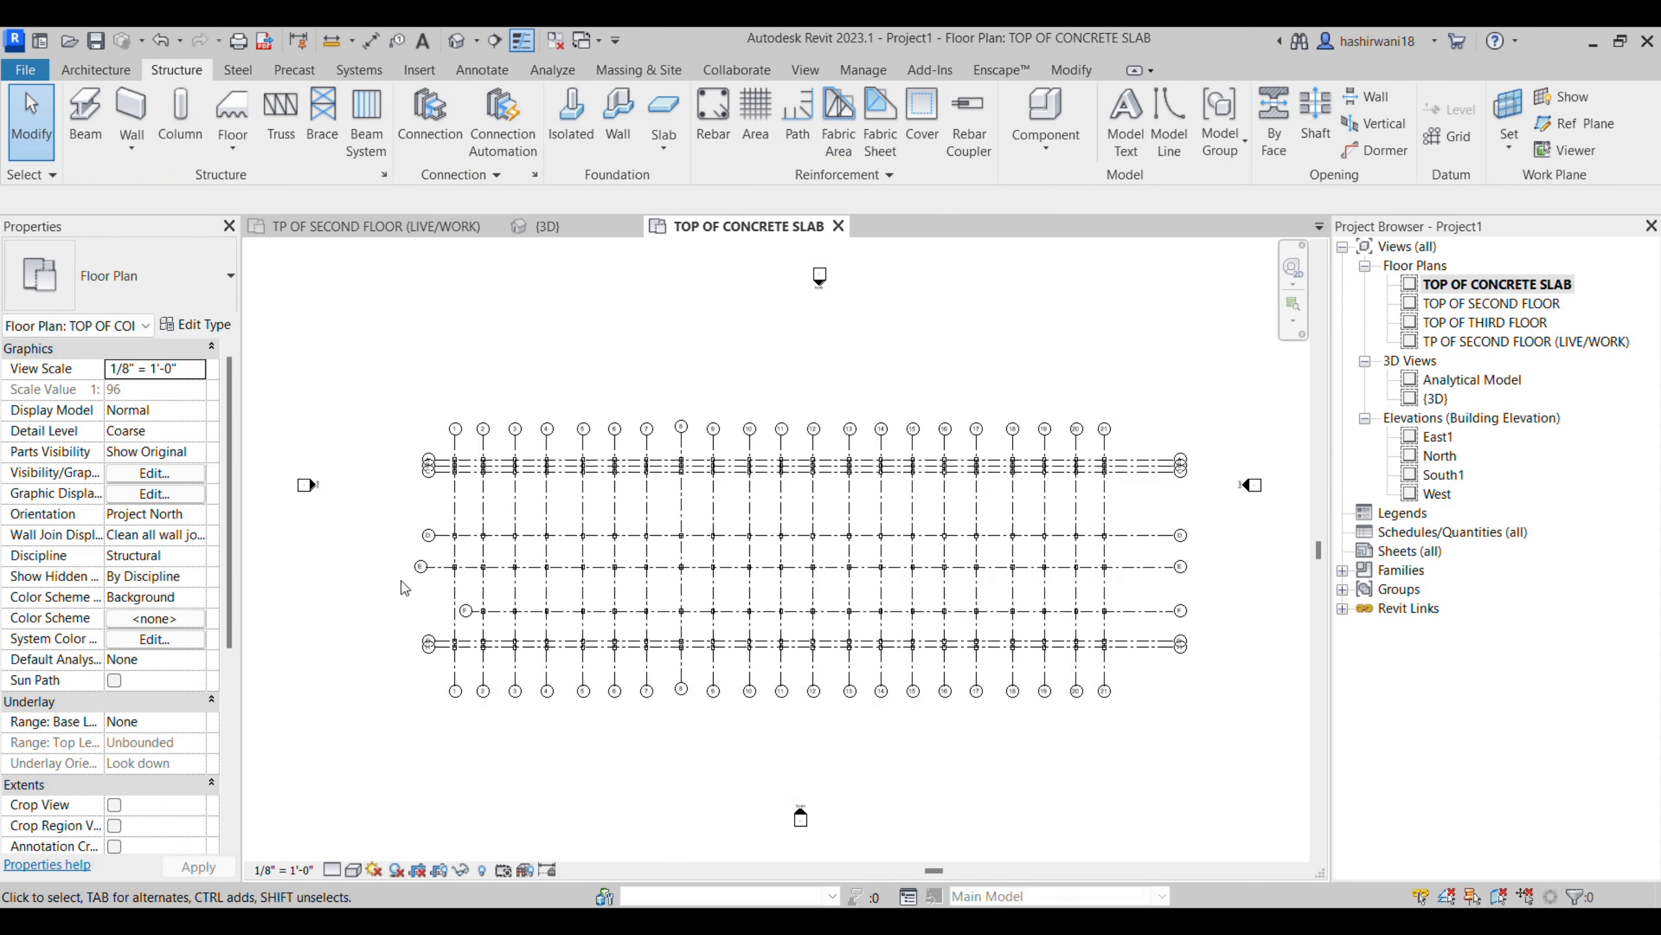
- Set the TOP OF CONCRETE SLAB plan to the Shaded visual style and Fine detail level
scroll(482, 615, "up", 5)
scroll(482, 615, "up", 3)
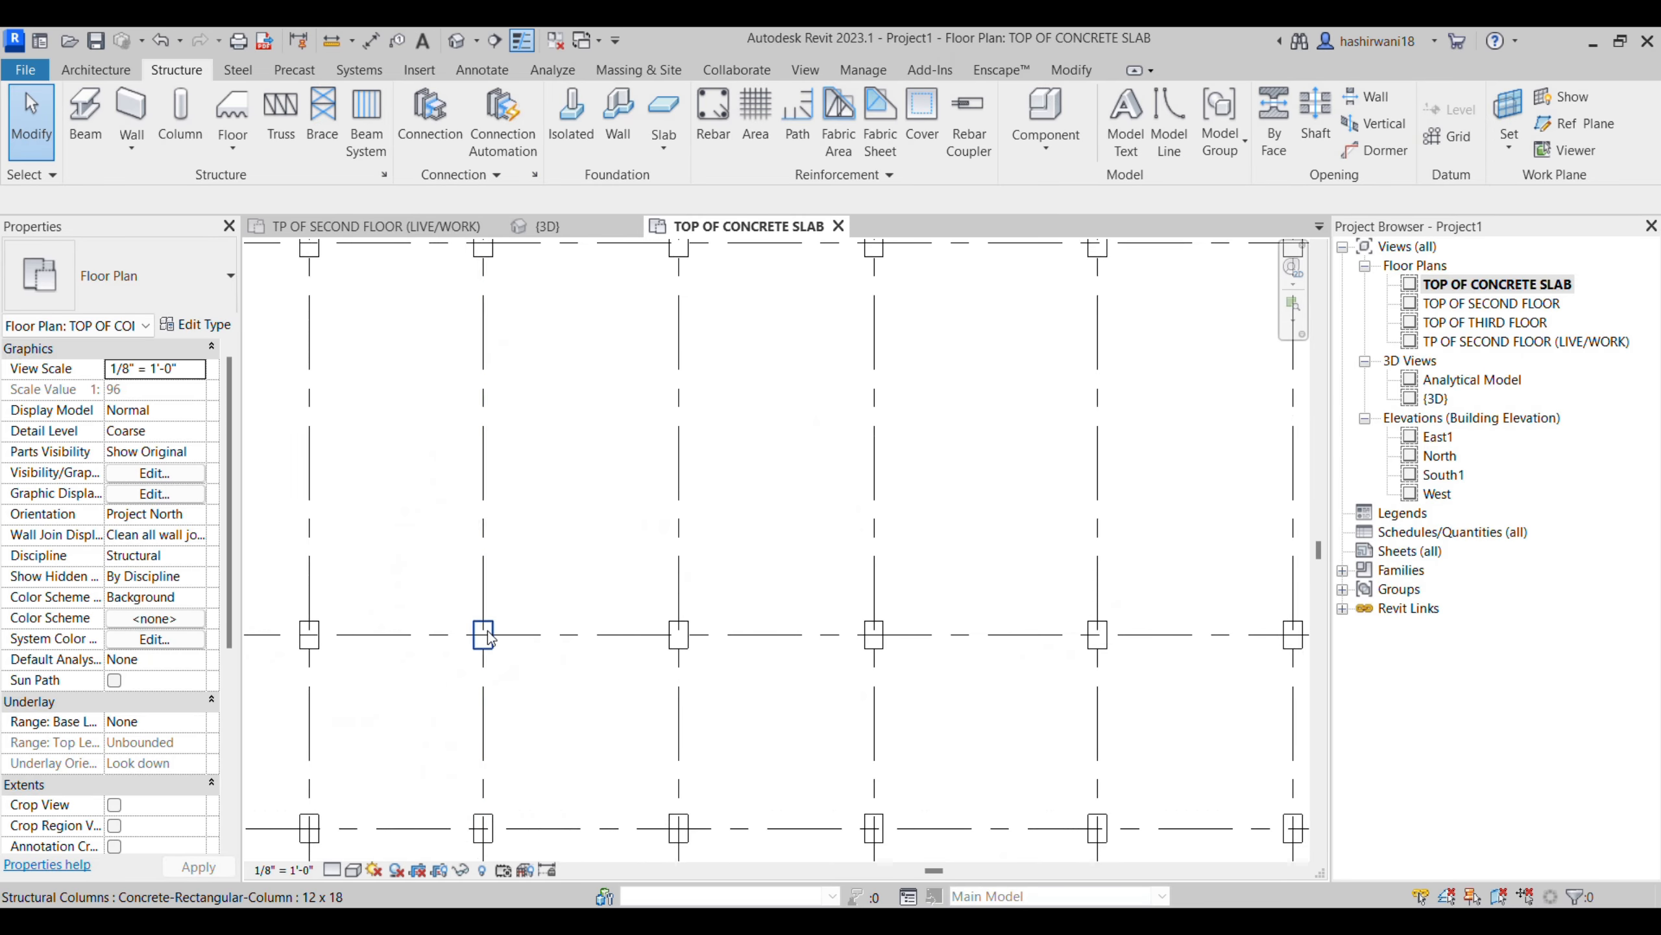
left_click(353, 870)
left_click(382, 806)
left_click(333, 870)
left_click(357, 848)
scroll(589, 564, "down", 5)
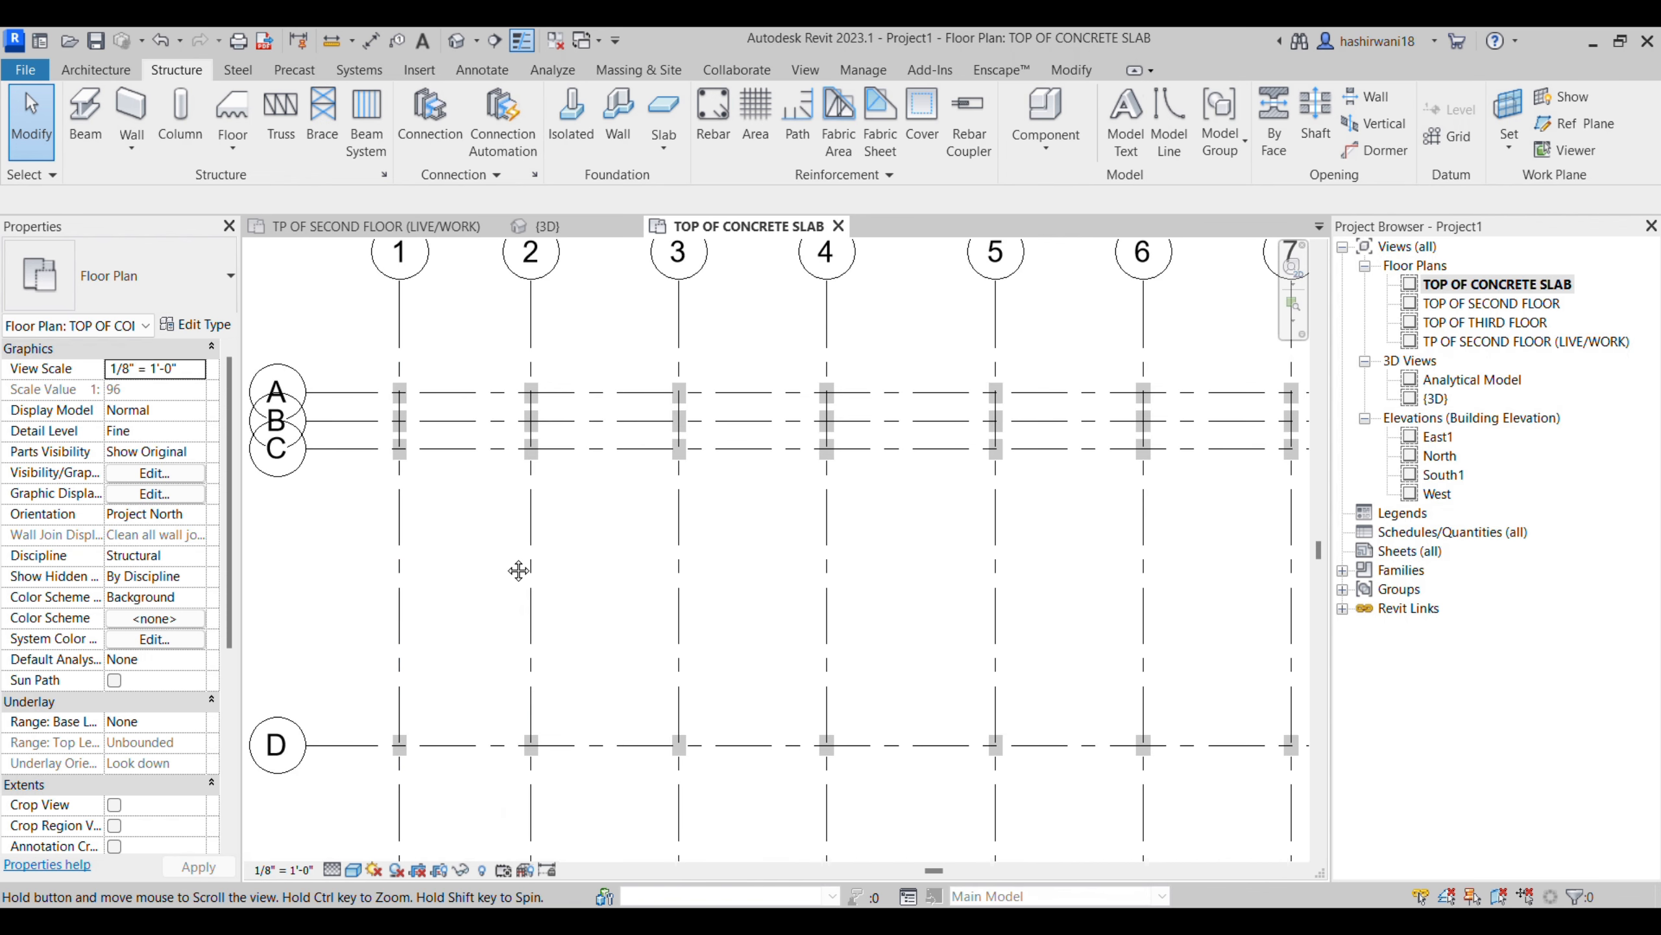
- Start the Beam command with the Concrete-Rectangular Beam 12 x 24 type and check its b and h dimensions in the type properties
left_click(85, 124)
left_click(134, 279)
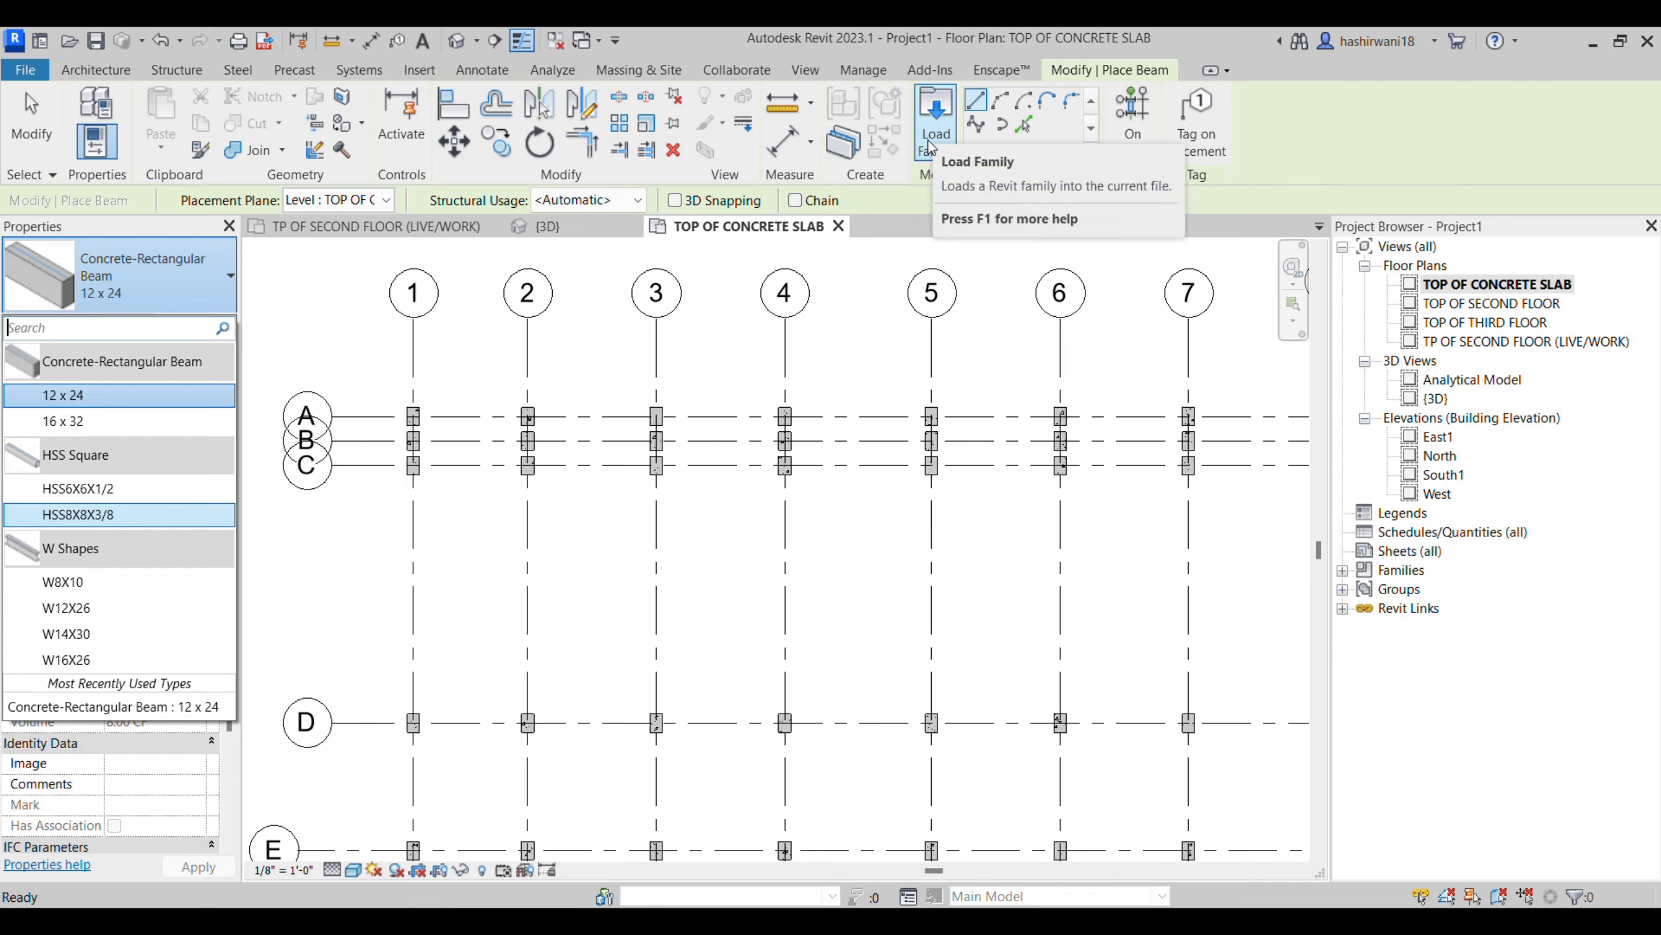
mouse_move(99, 400)
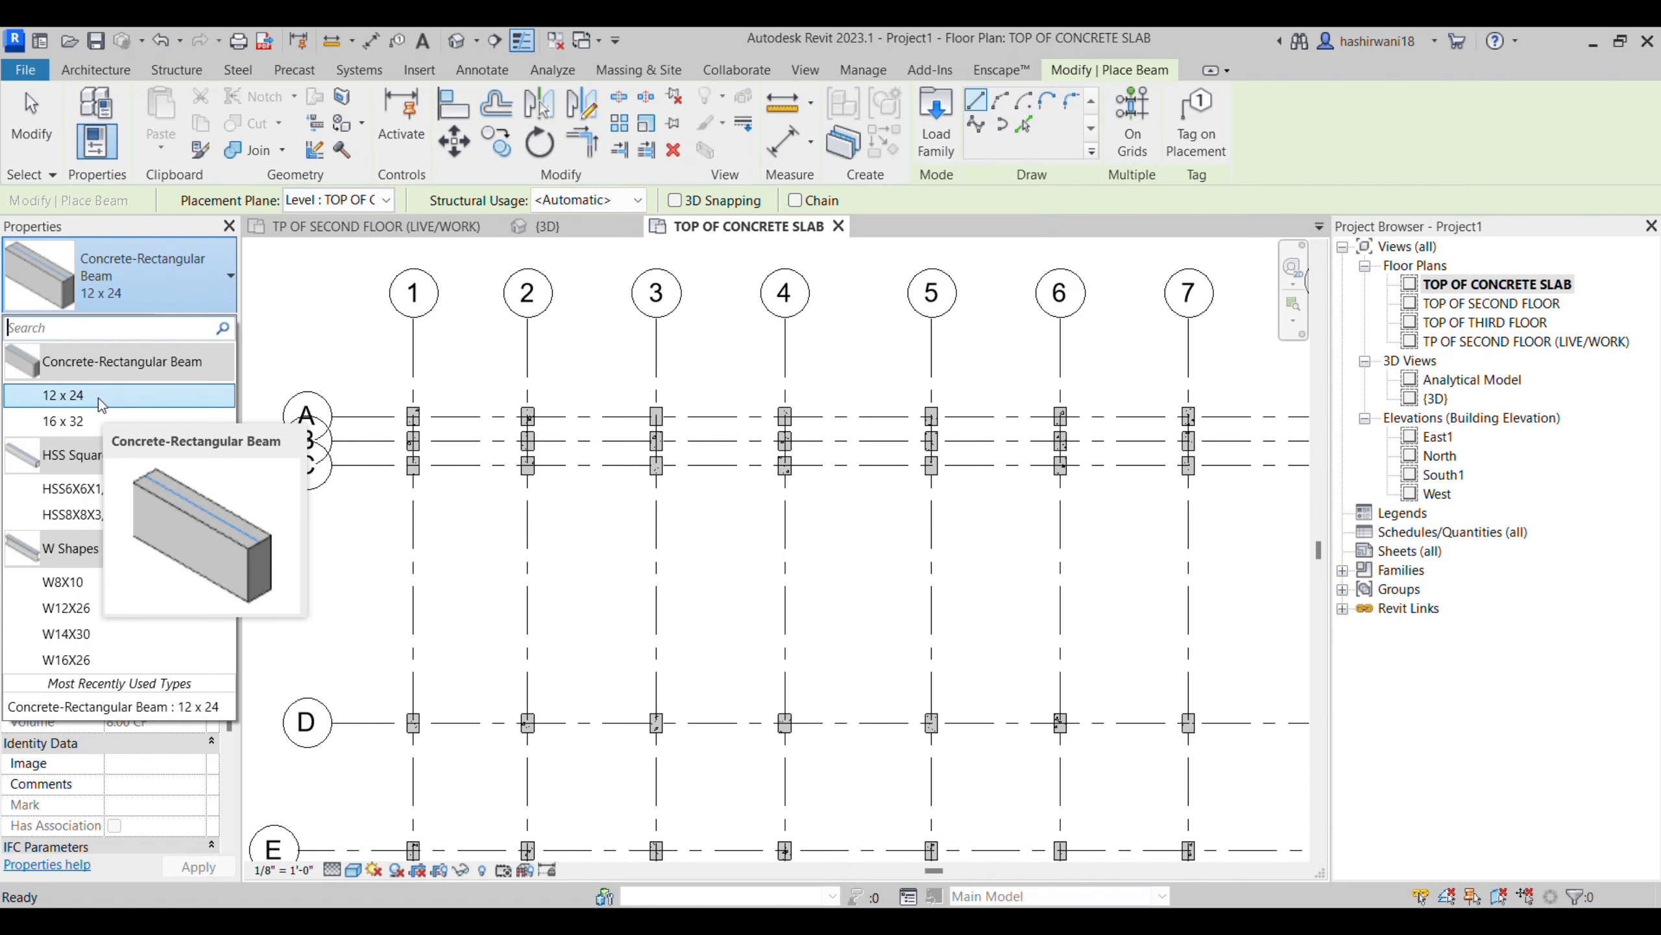
left_click(98, 395)
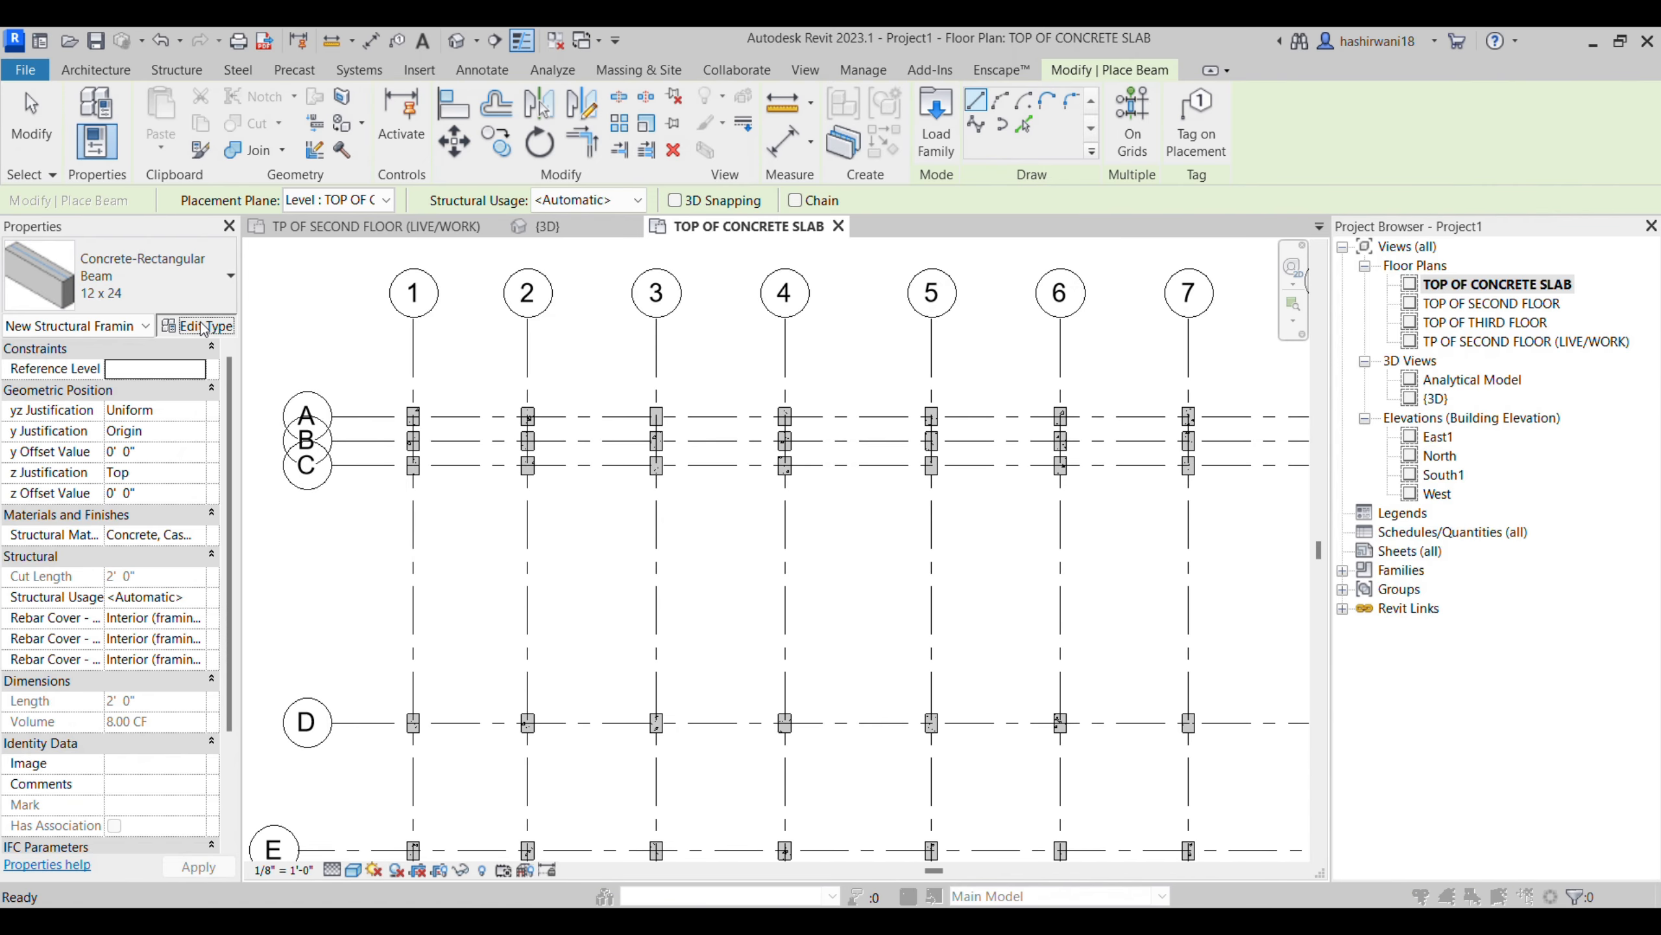
left_click(204, 326)
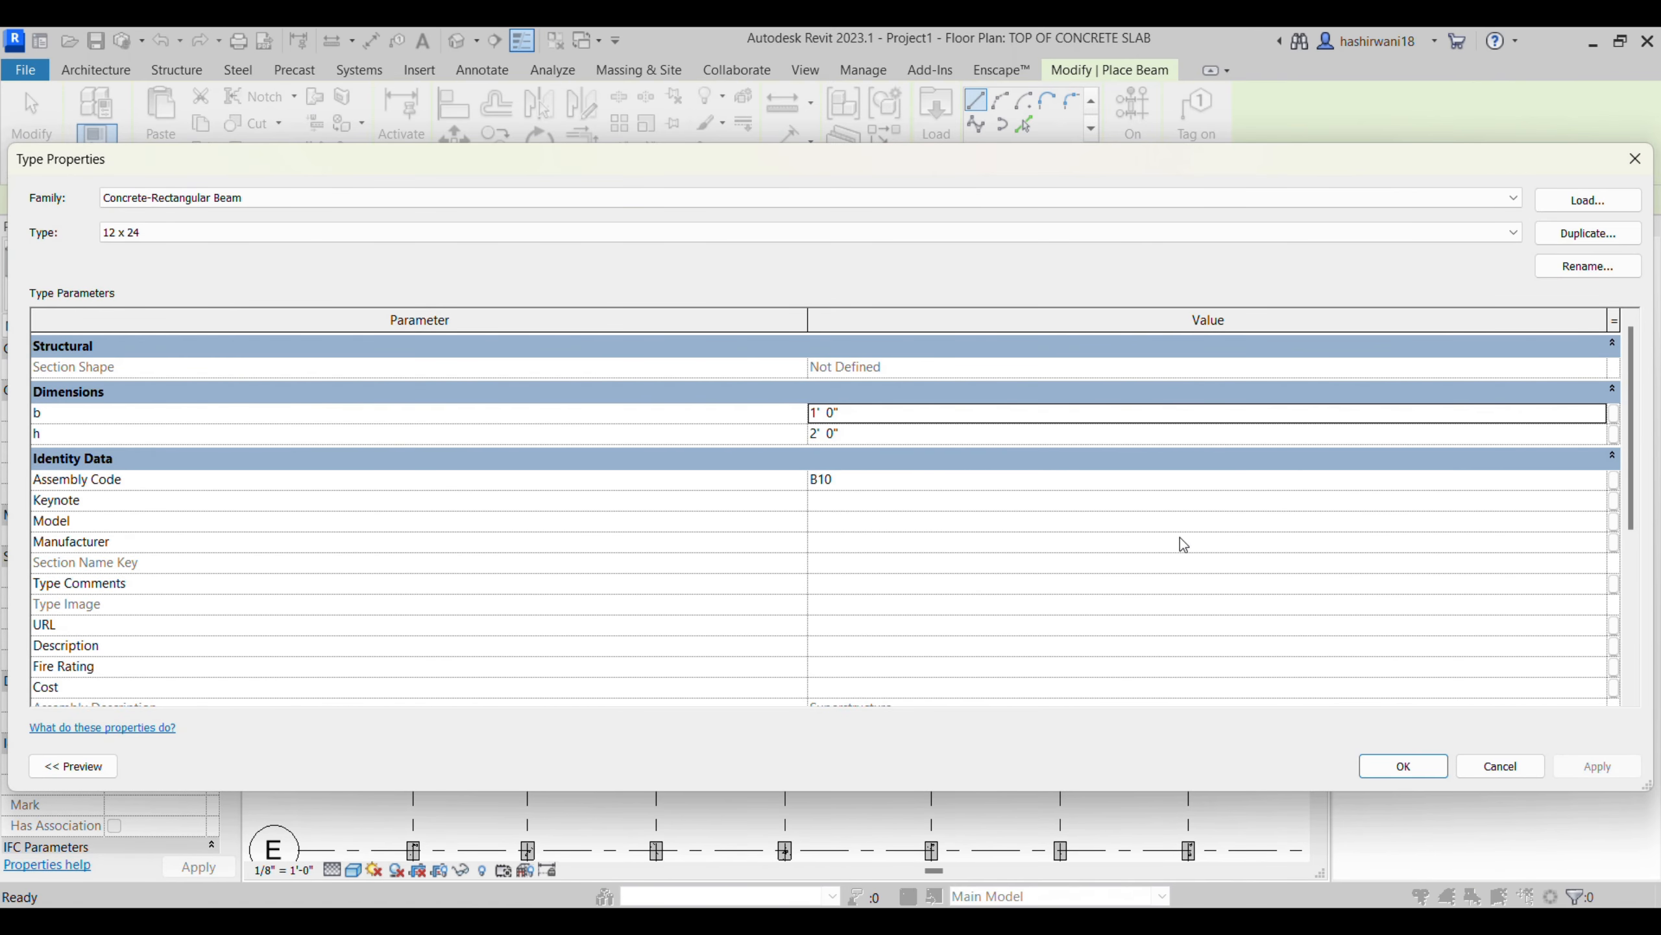
left_click(1394, 764)
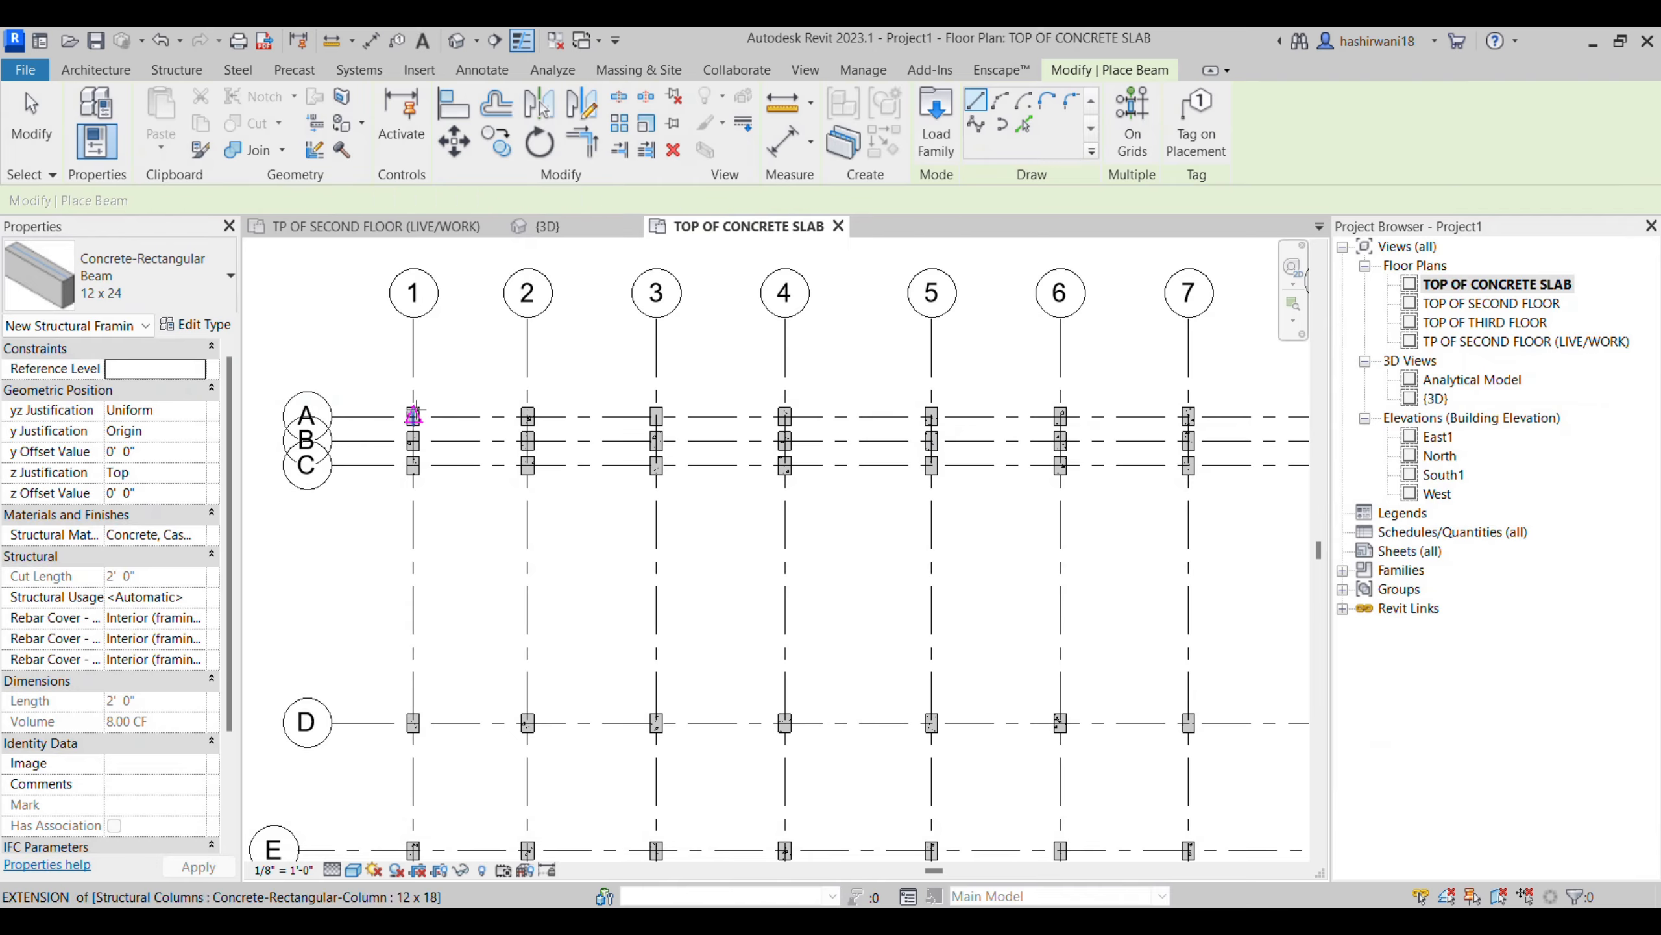
scroll(316, 412, "up", 2)
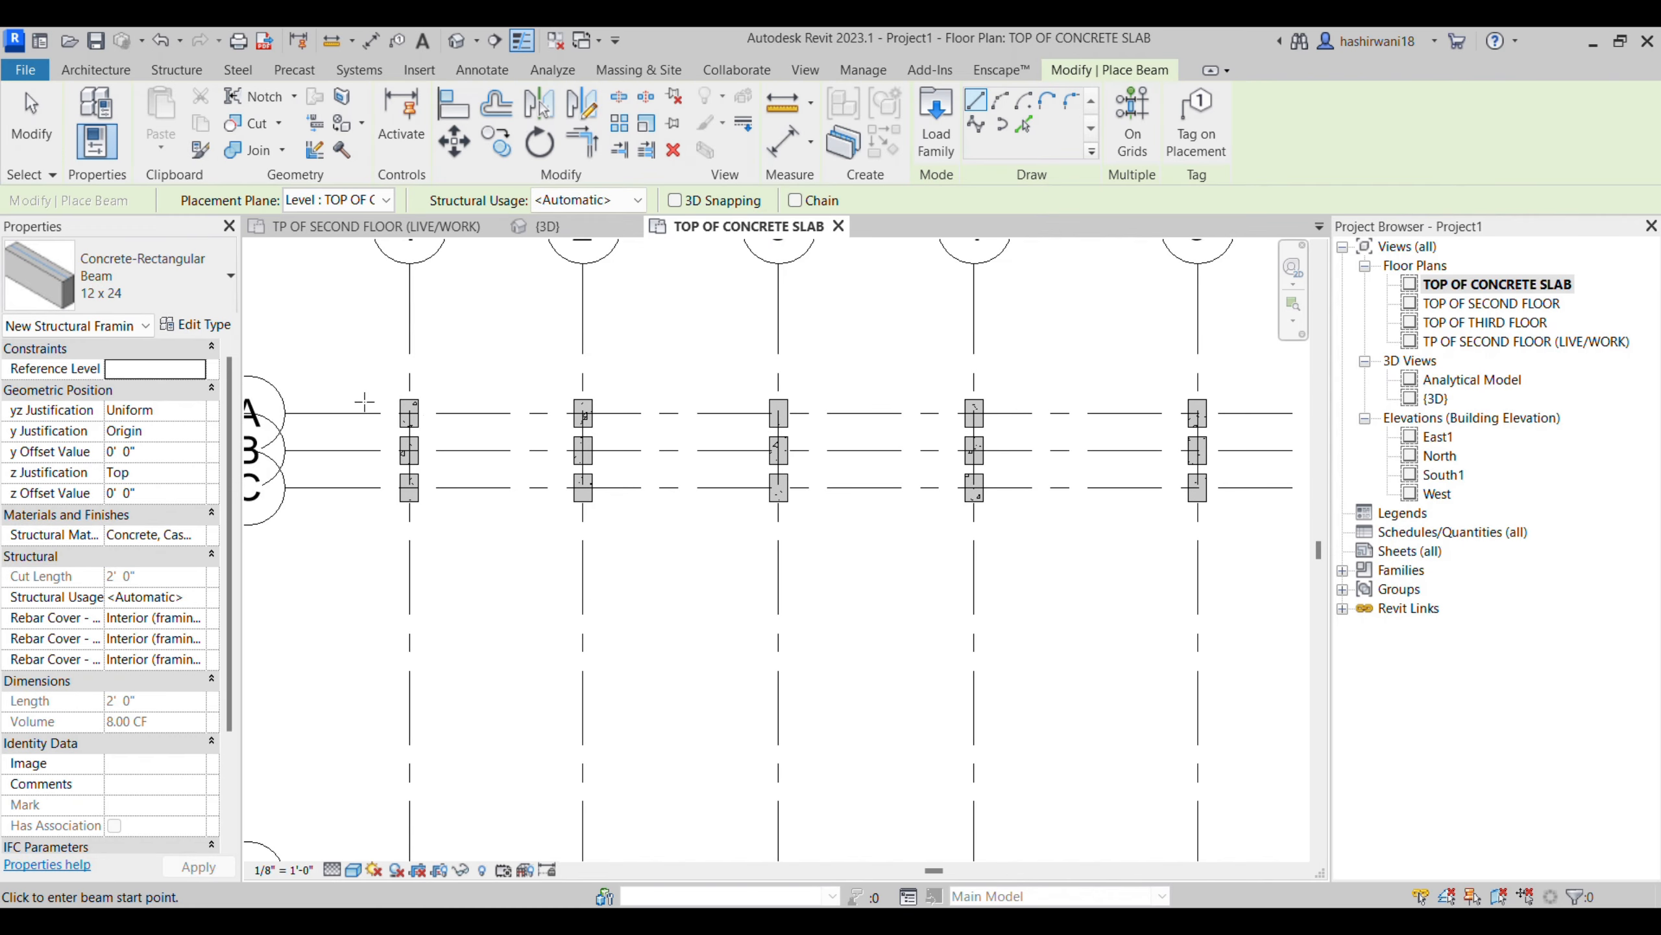
- Examine the column heights against the floor levels in the East1 elevation, then return to the TOP OF CONCRETE SLAB plan
double_click(1437, 437)
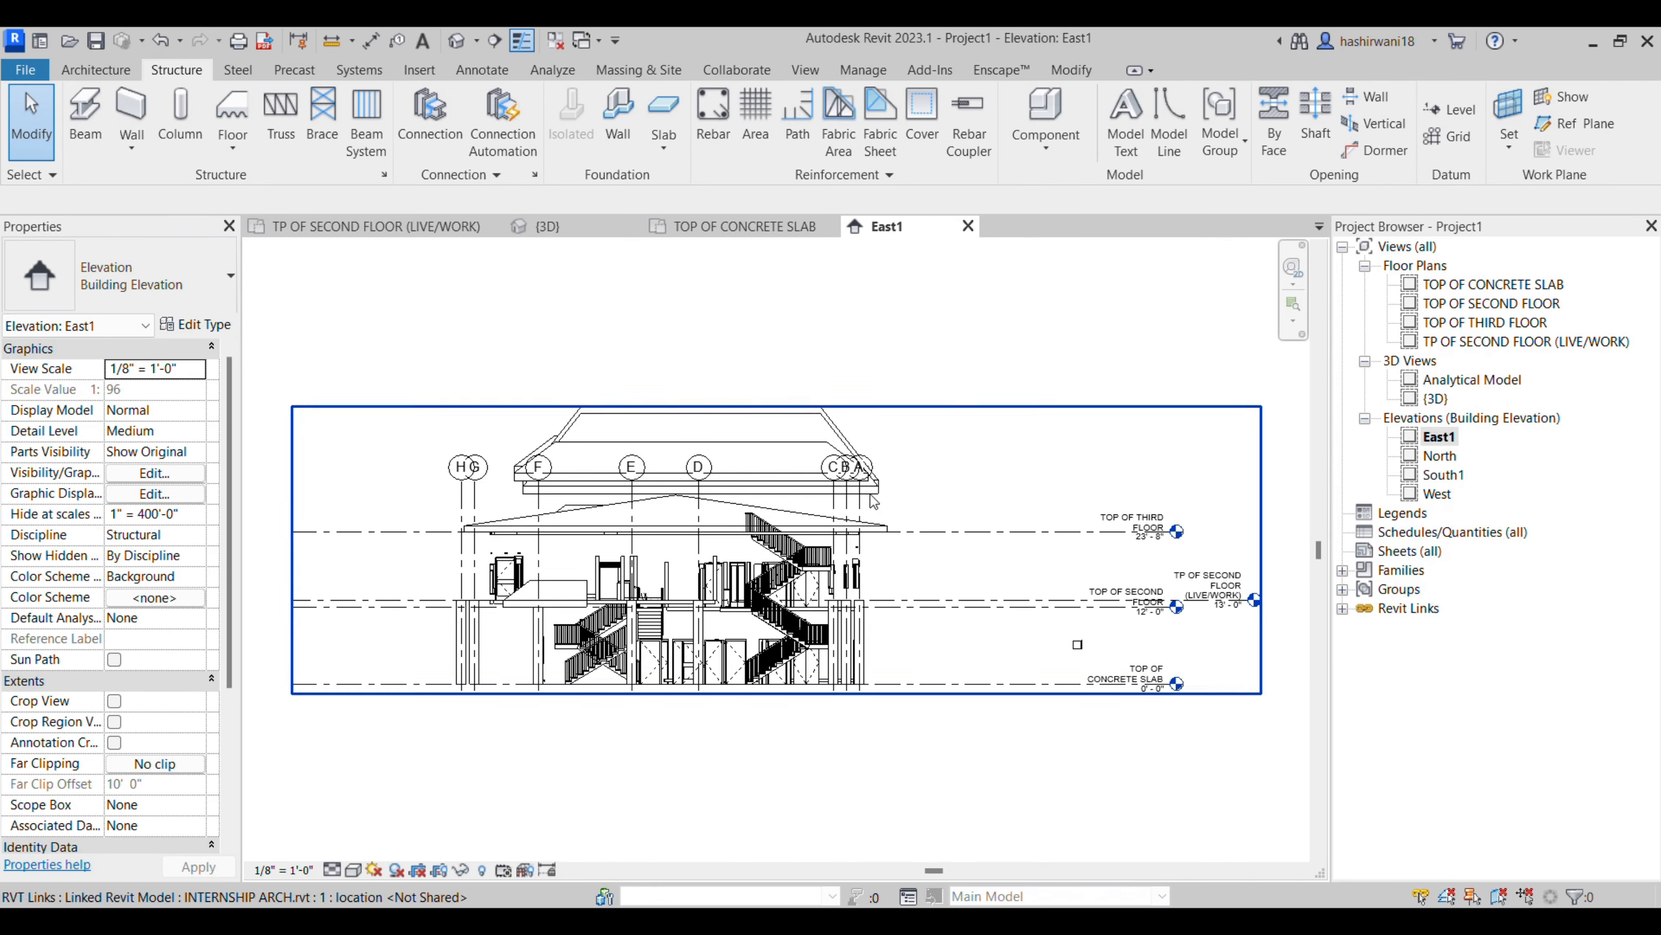
scroll(1106, 704, "up", 2)
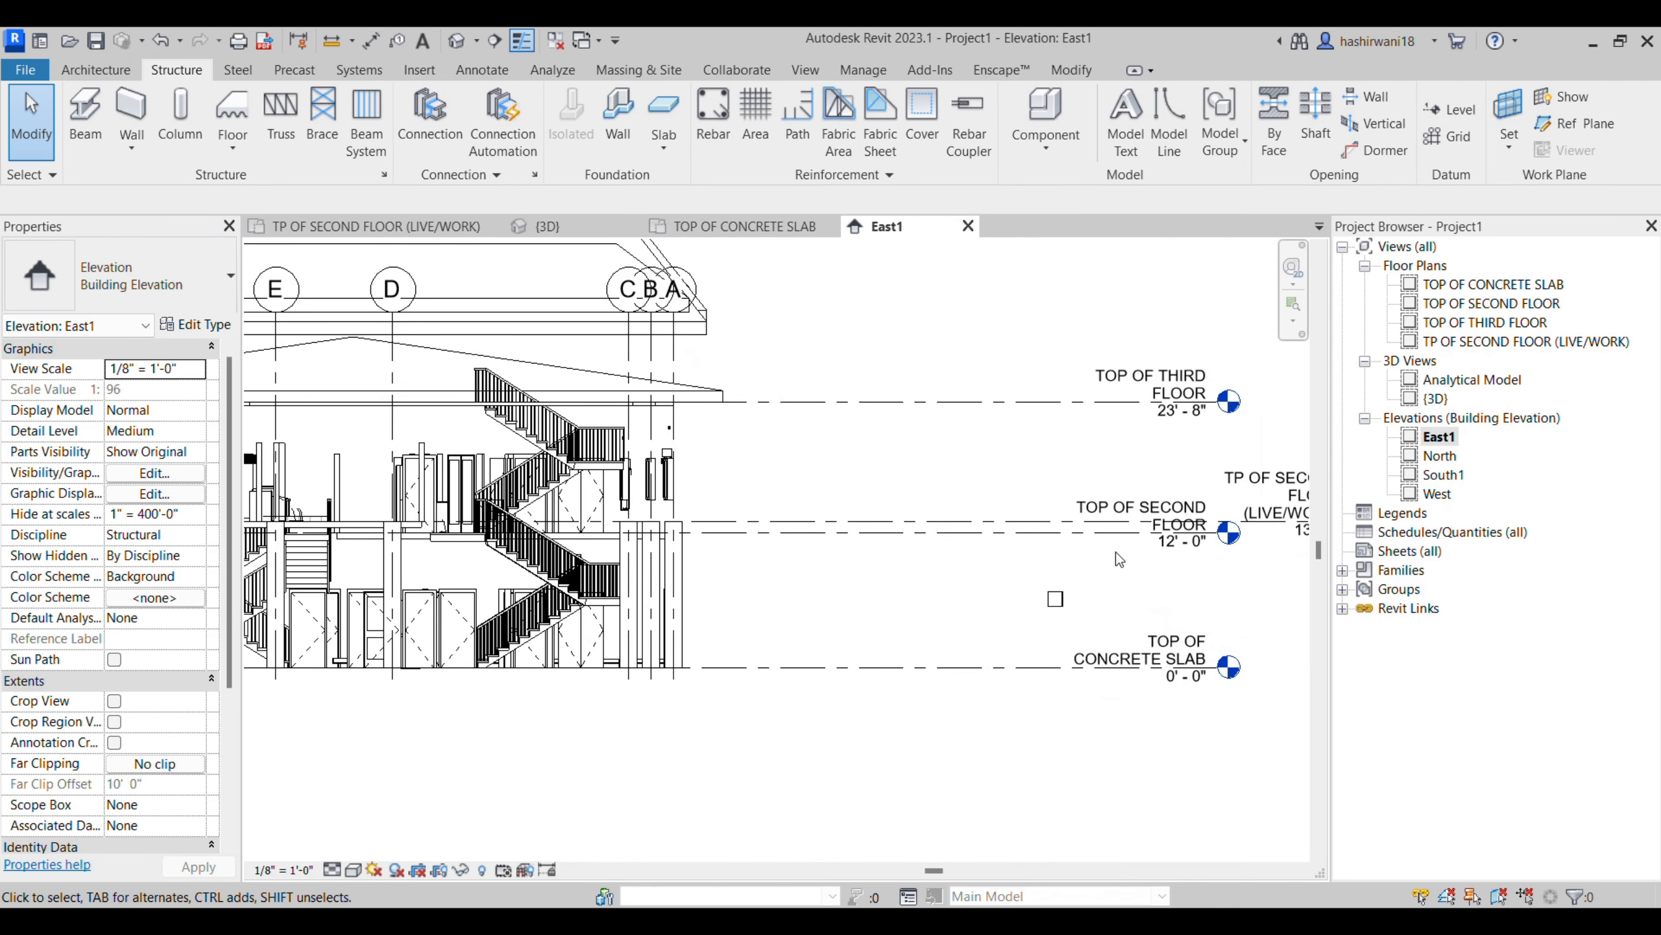
scroll(1116, 552, "up", 2)
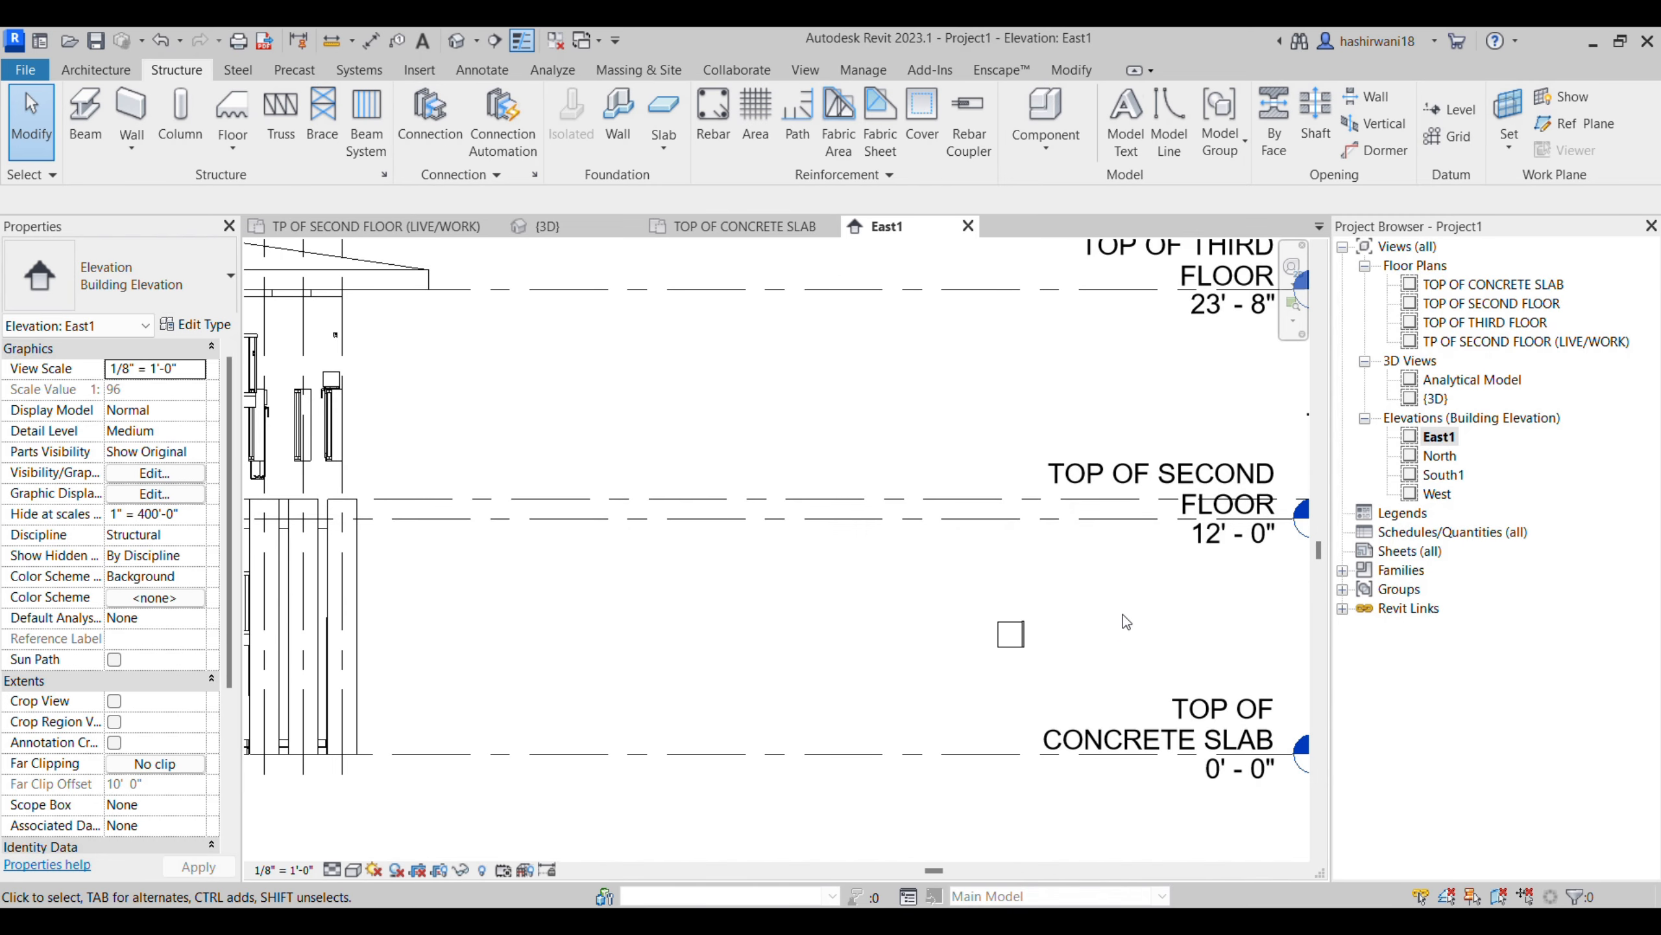
scroll(659, 501, "down", 1)
middle_click_drag(764, 582, 899, 554)
scroll(650, 573, "down", 1)
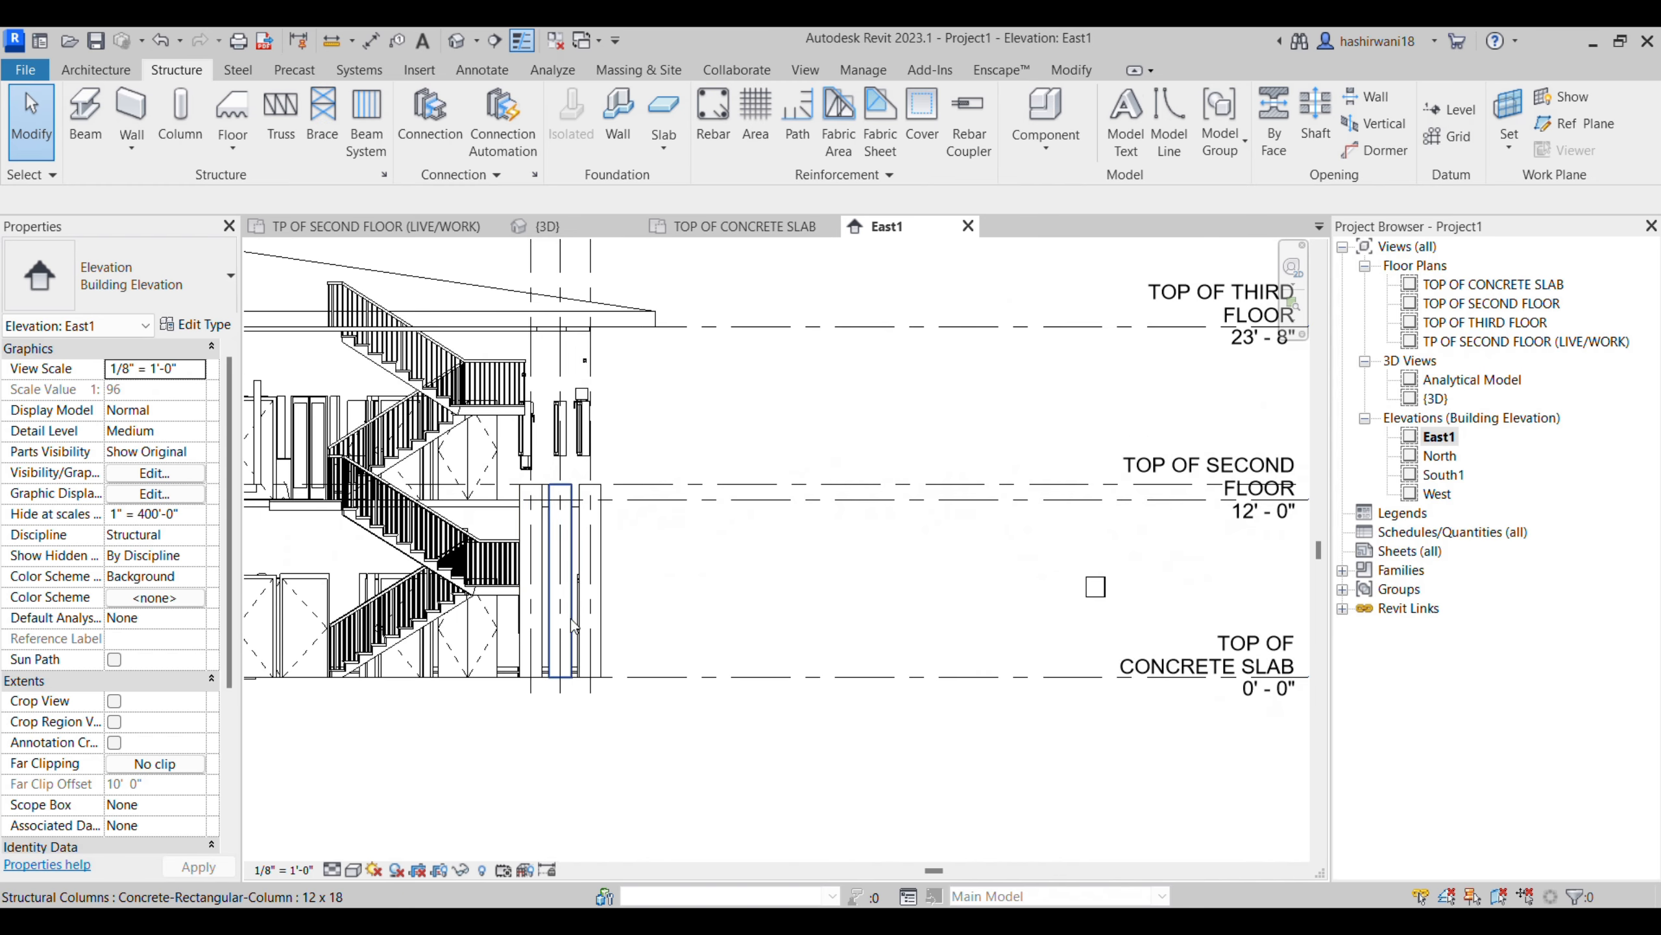
scroll(588, 671, "up", 2)
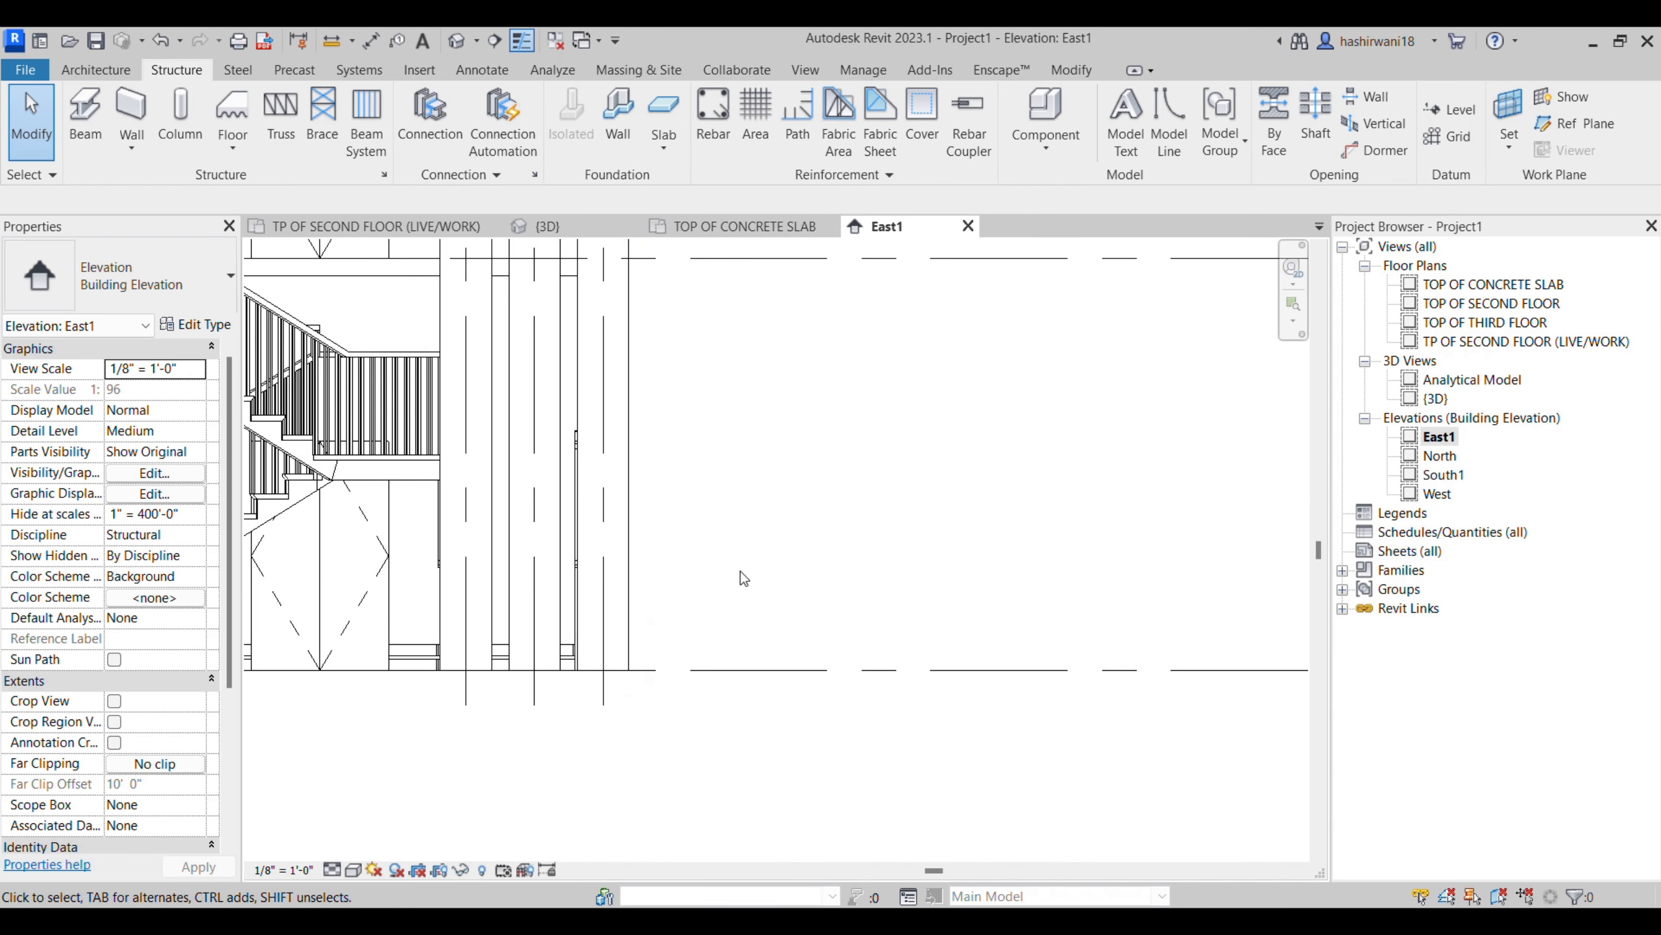
scroll(598, 497, "up", 2)
middle_click_drag(1275, 486, 778, 466)
scroll(817, 484, "down", 1)
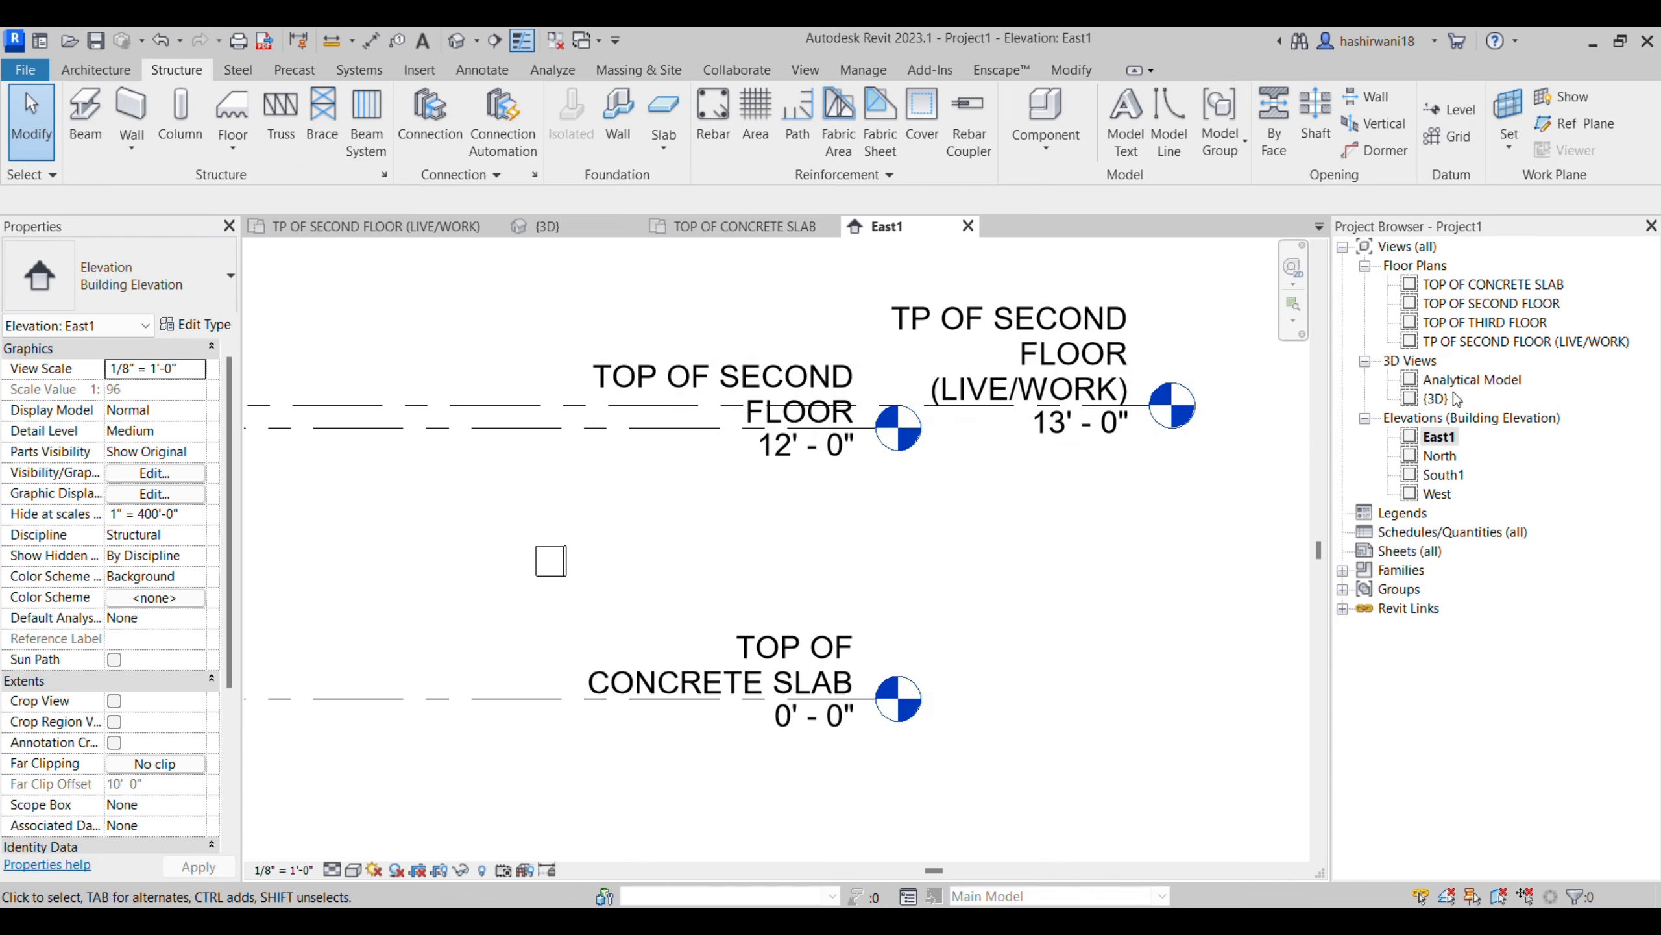
double_click(1485, 285)
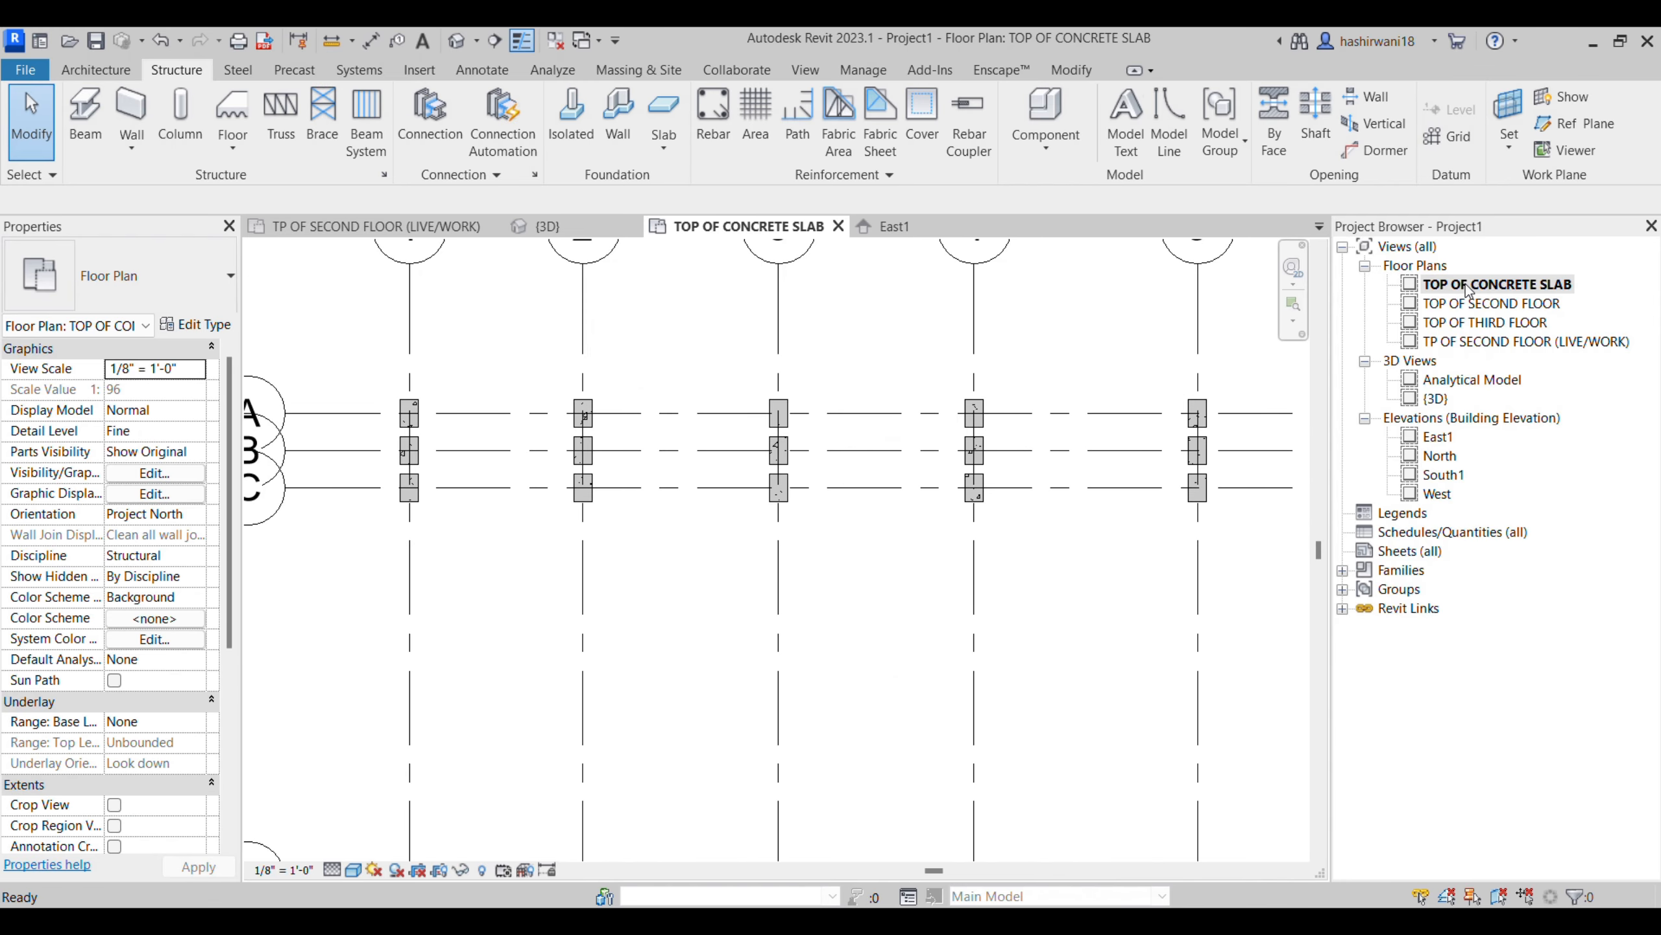
- Place a Concrete-Rectangular Beam 12 x 24 along grid A between the columns at grids 1 and 2
middle_click_drag(682, 610, 596, 589)
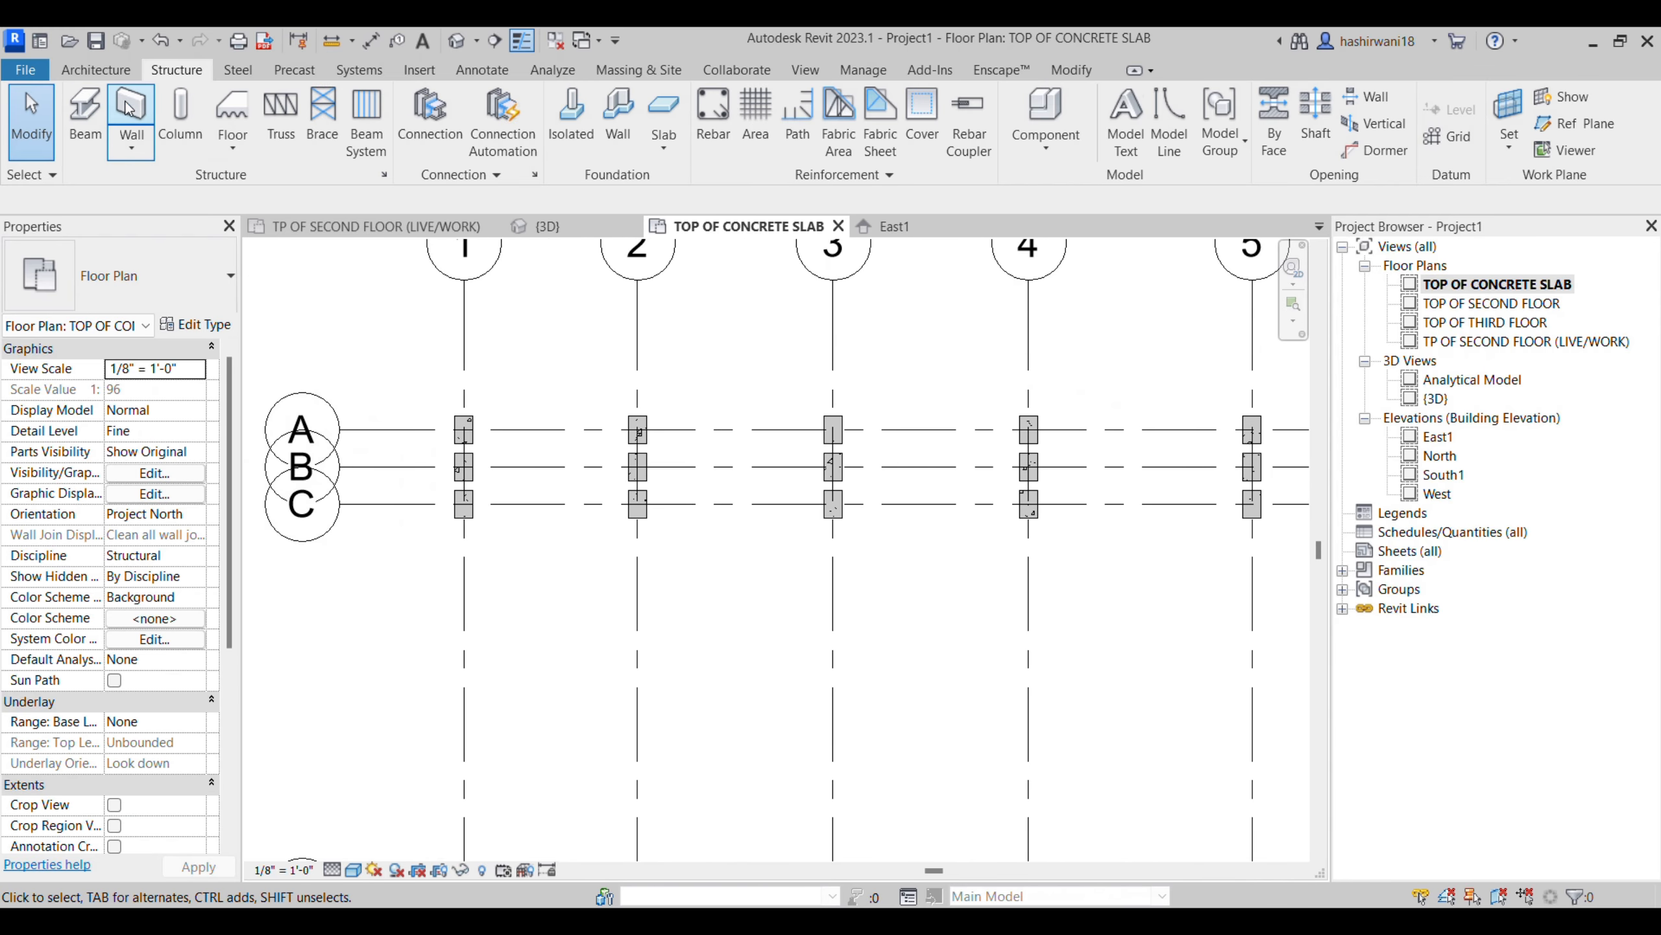
scroll(464, 430, "up", 2)
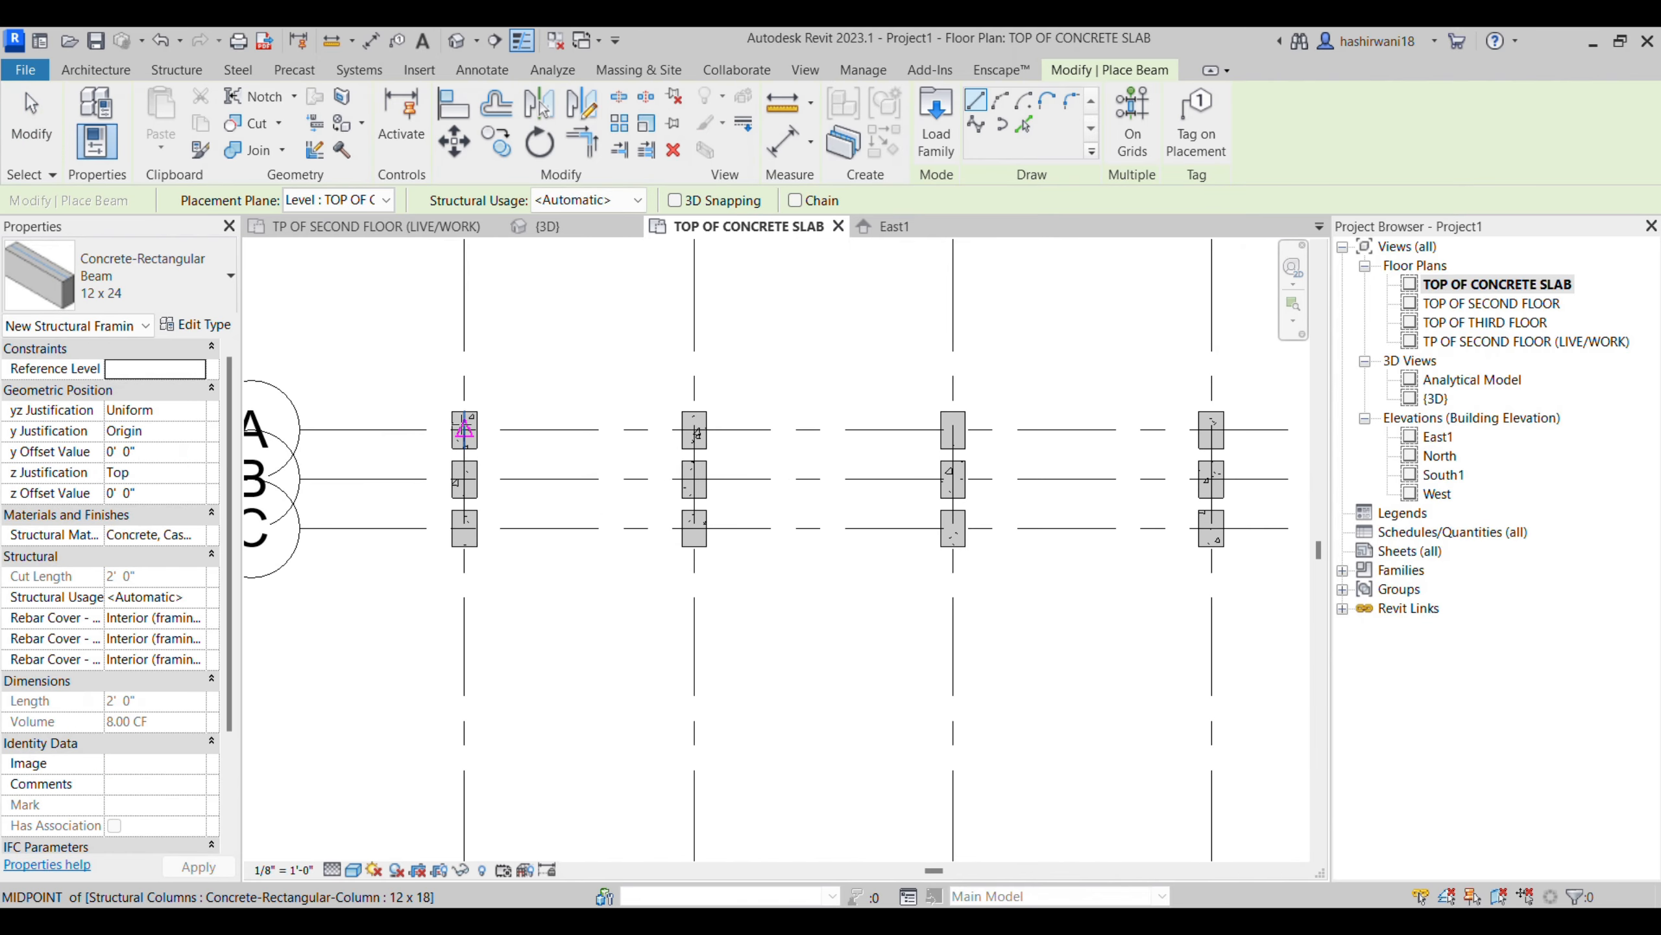
left_click(465, 430)
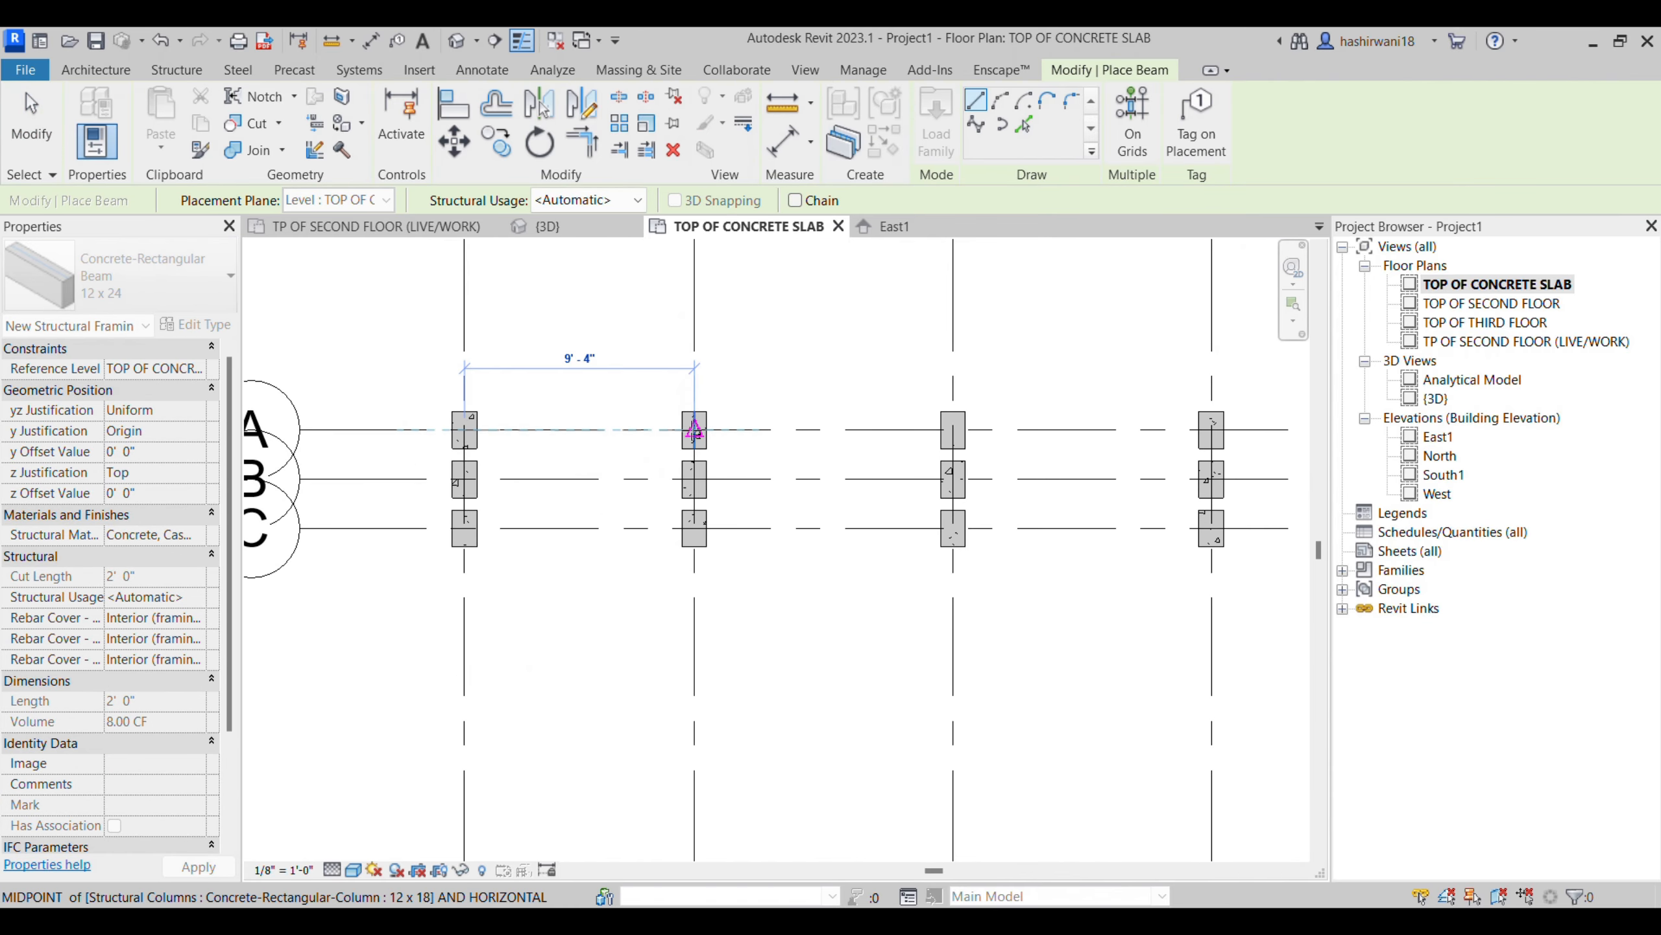
left_click(693, 430)
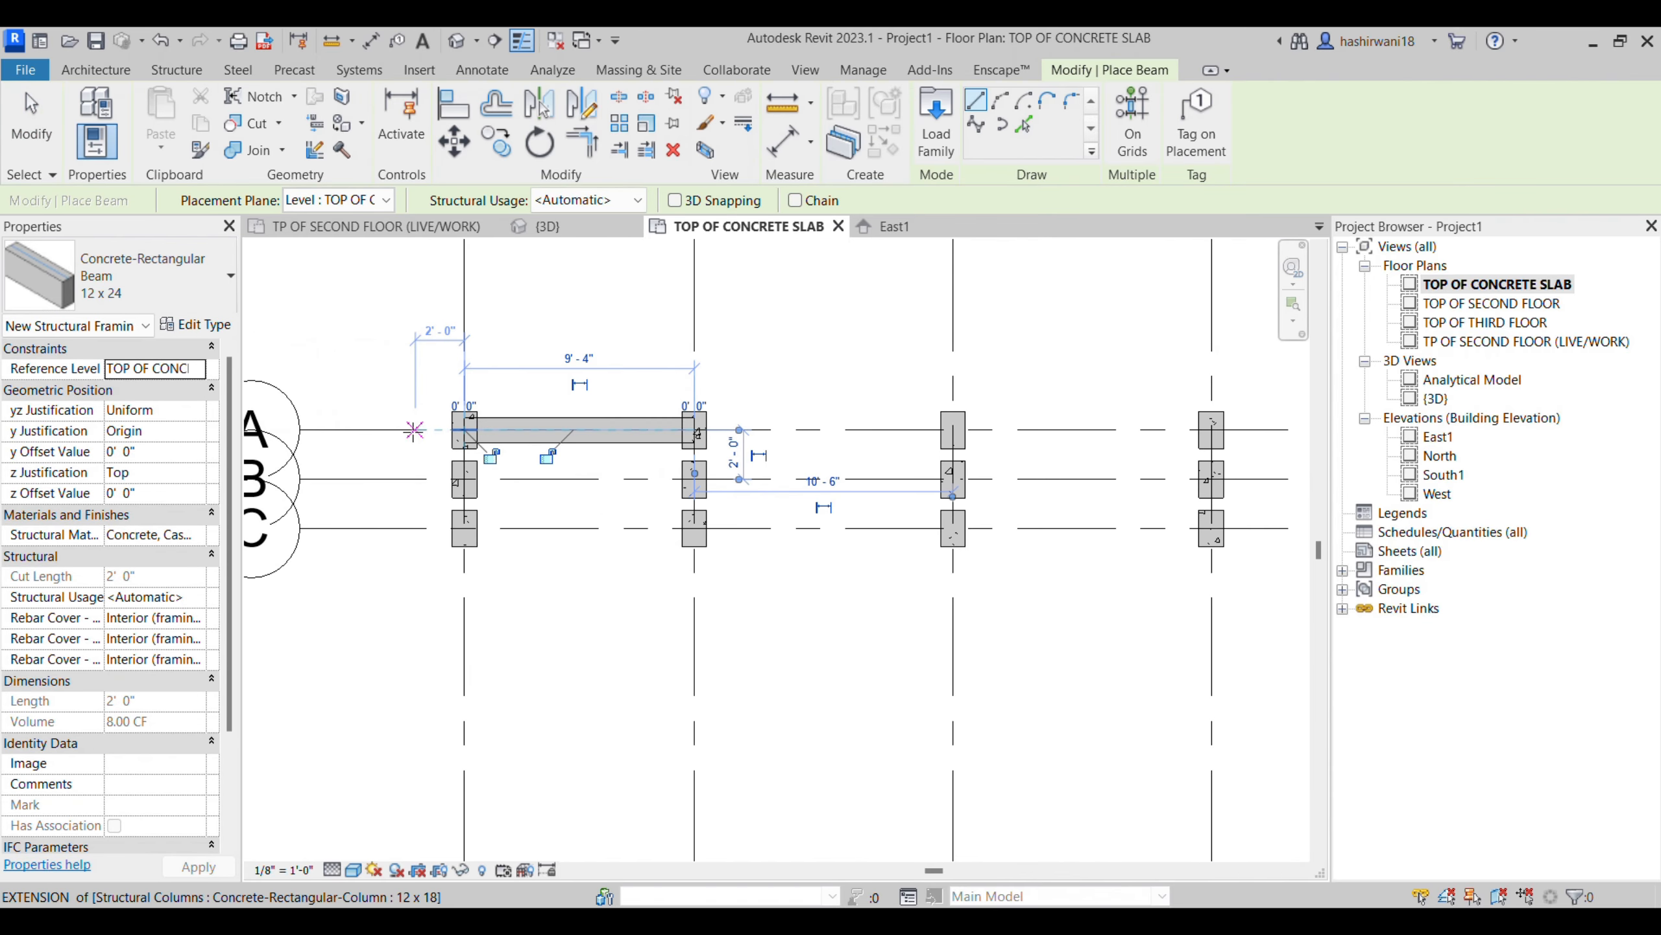
key("Escape")
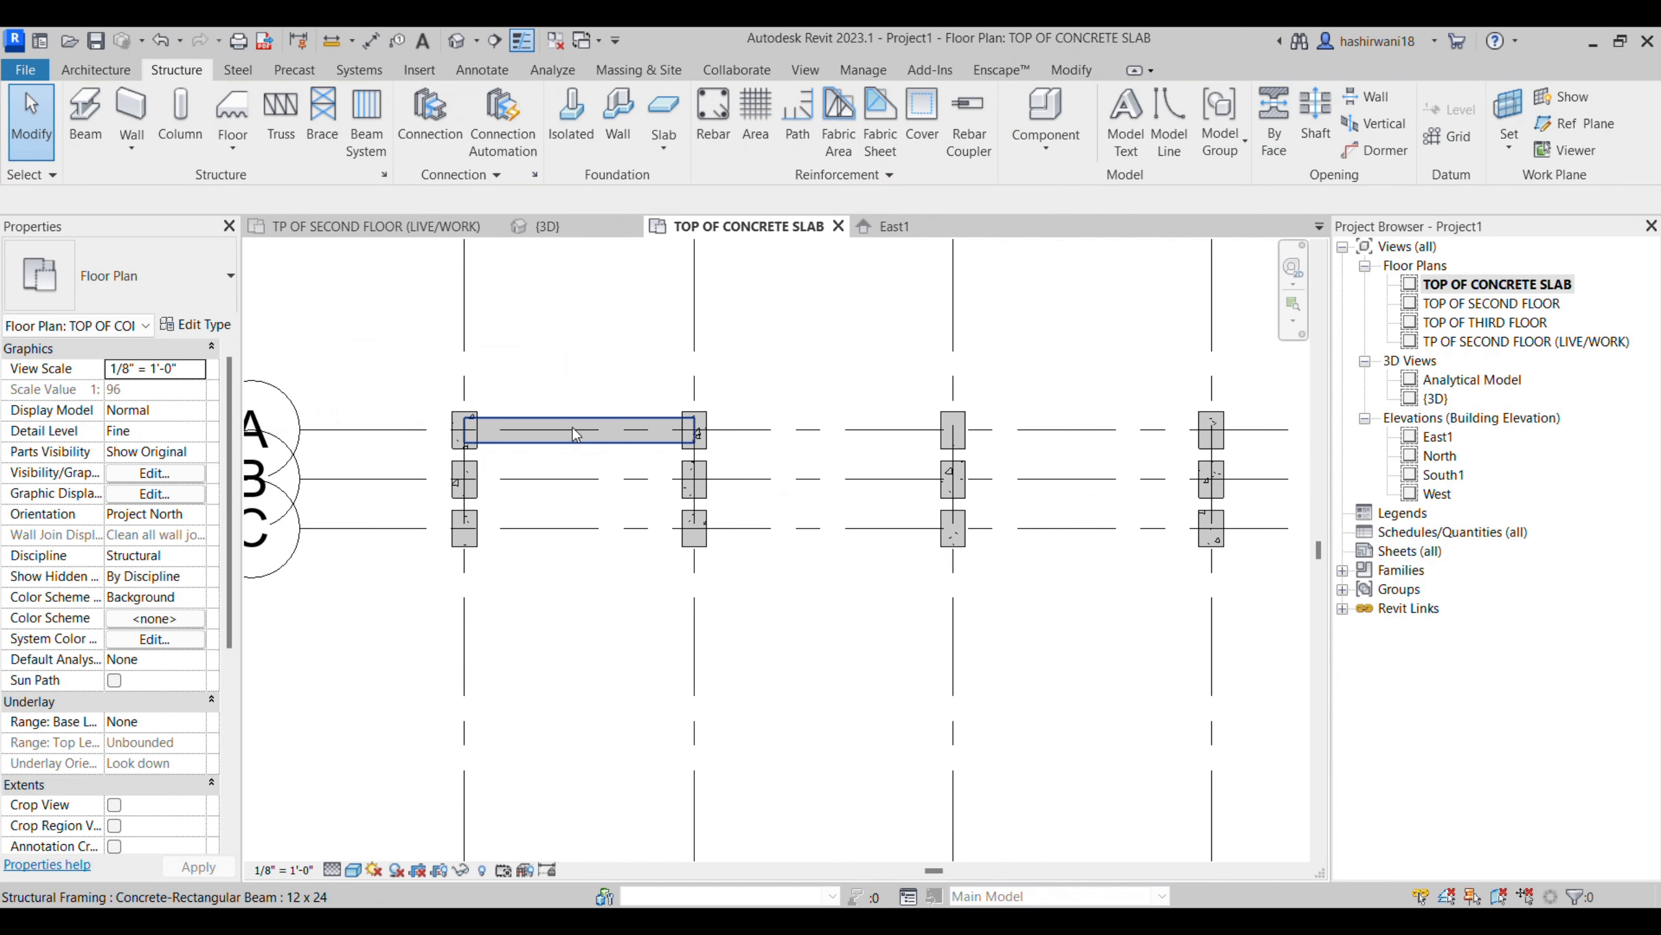
- Select the grid A beam and examine its height relative to the column bases and tops in the 3D view
left_click(572, 427)
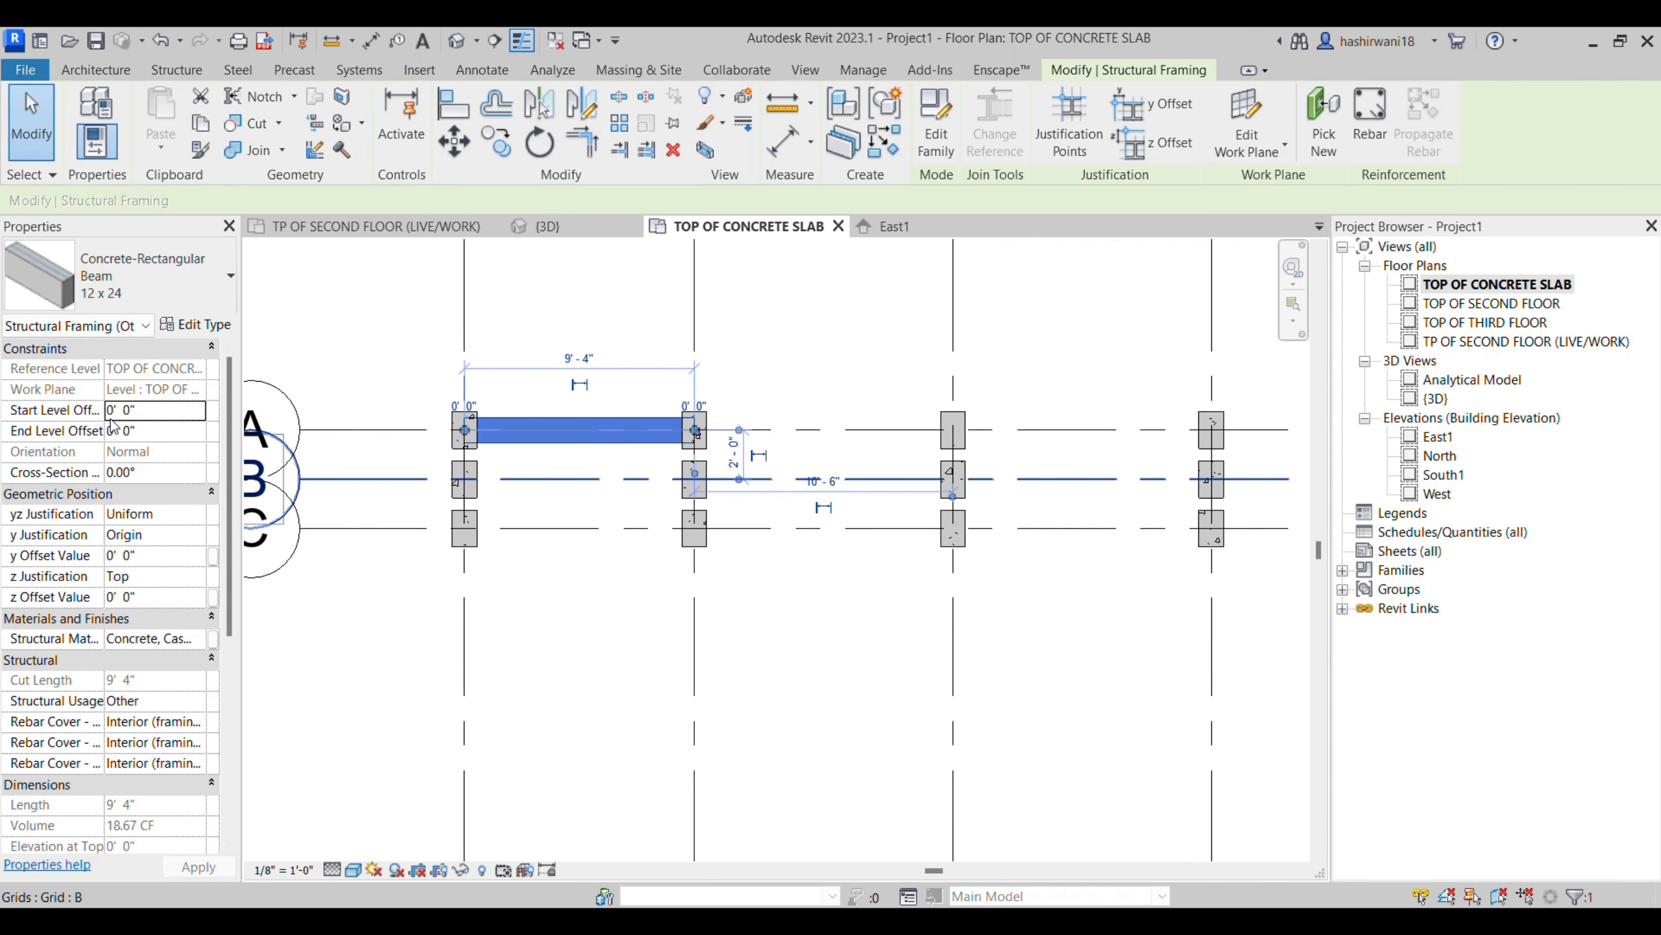
scroll(483, 426, "up", 3)
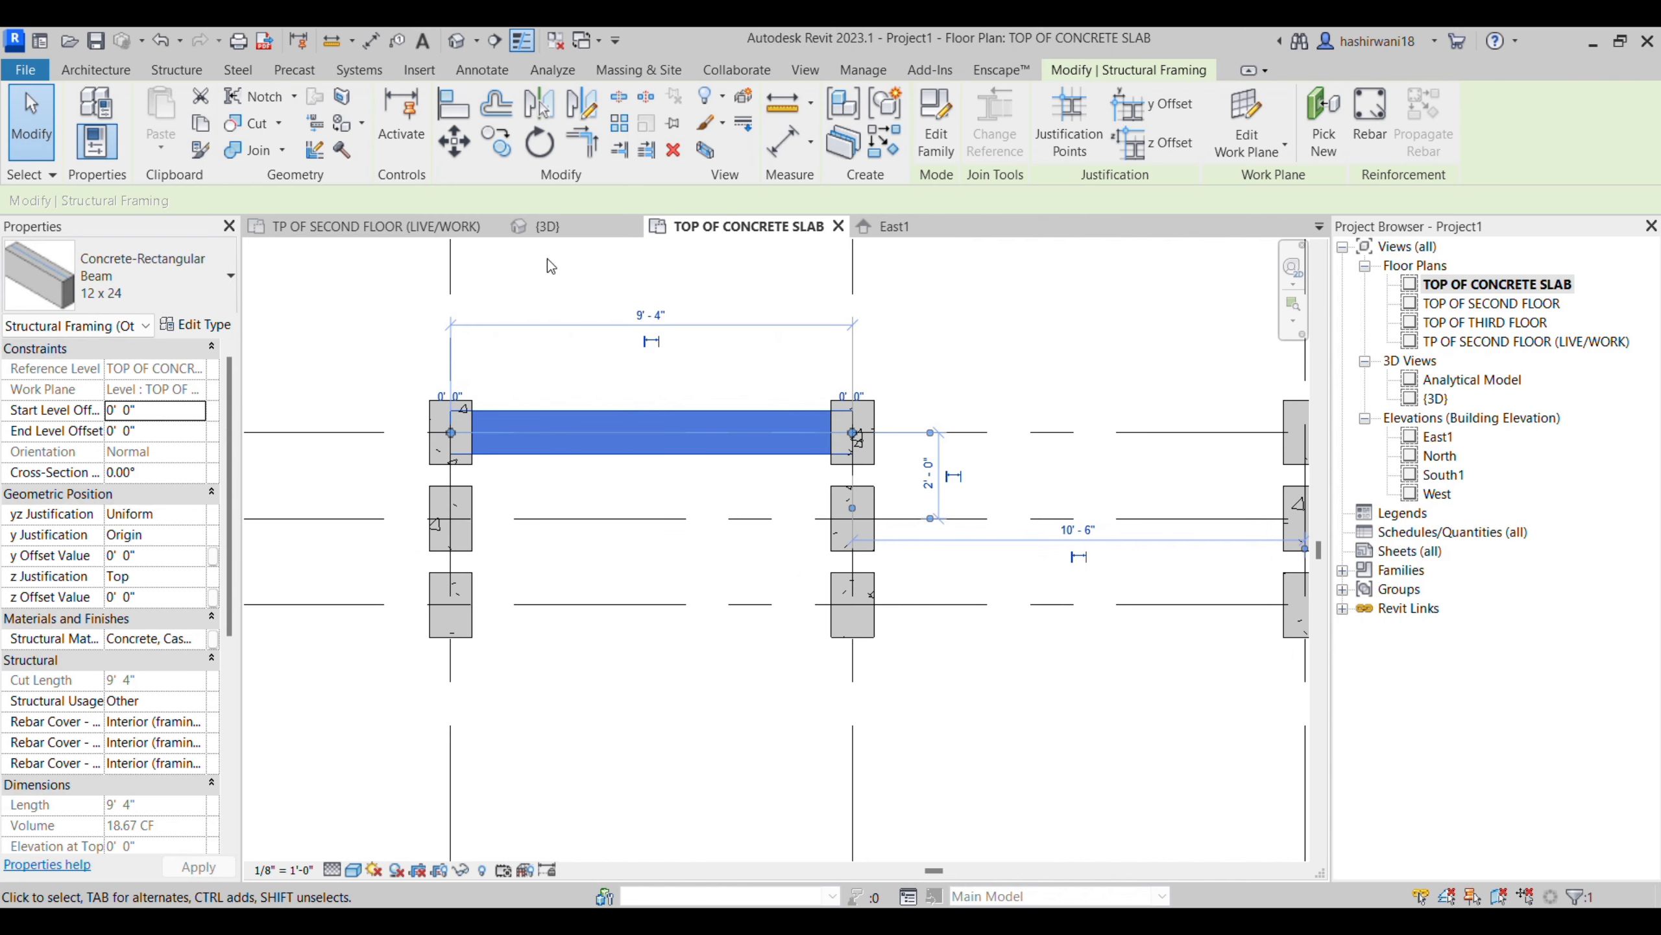
left_click(561, 229)
scroll(472, 568, "up", 2)
mouse_move(472, 568)
middle_mouse_down()
mouse_move(690, 670)
mouse_move(502, 563)
middle_mouse_up()
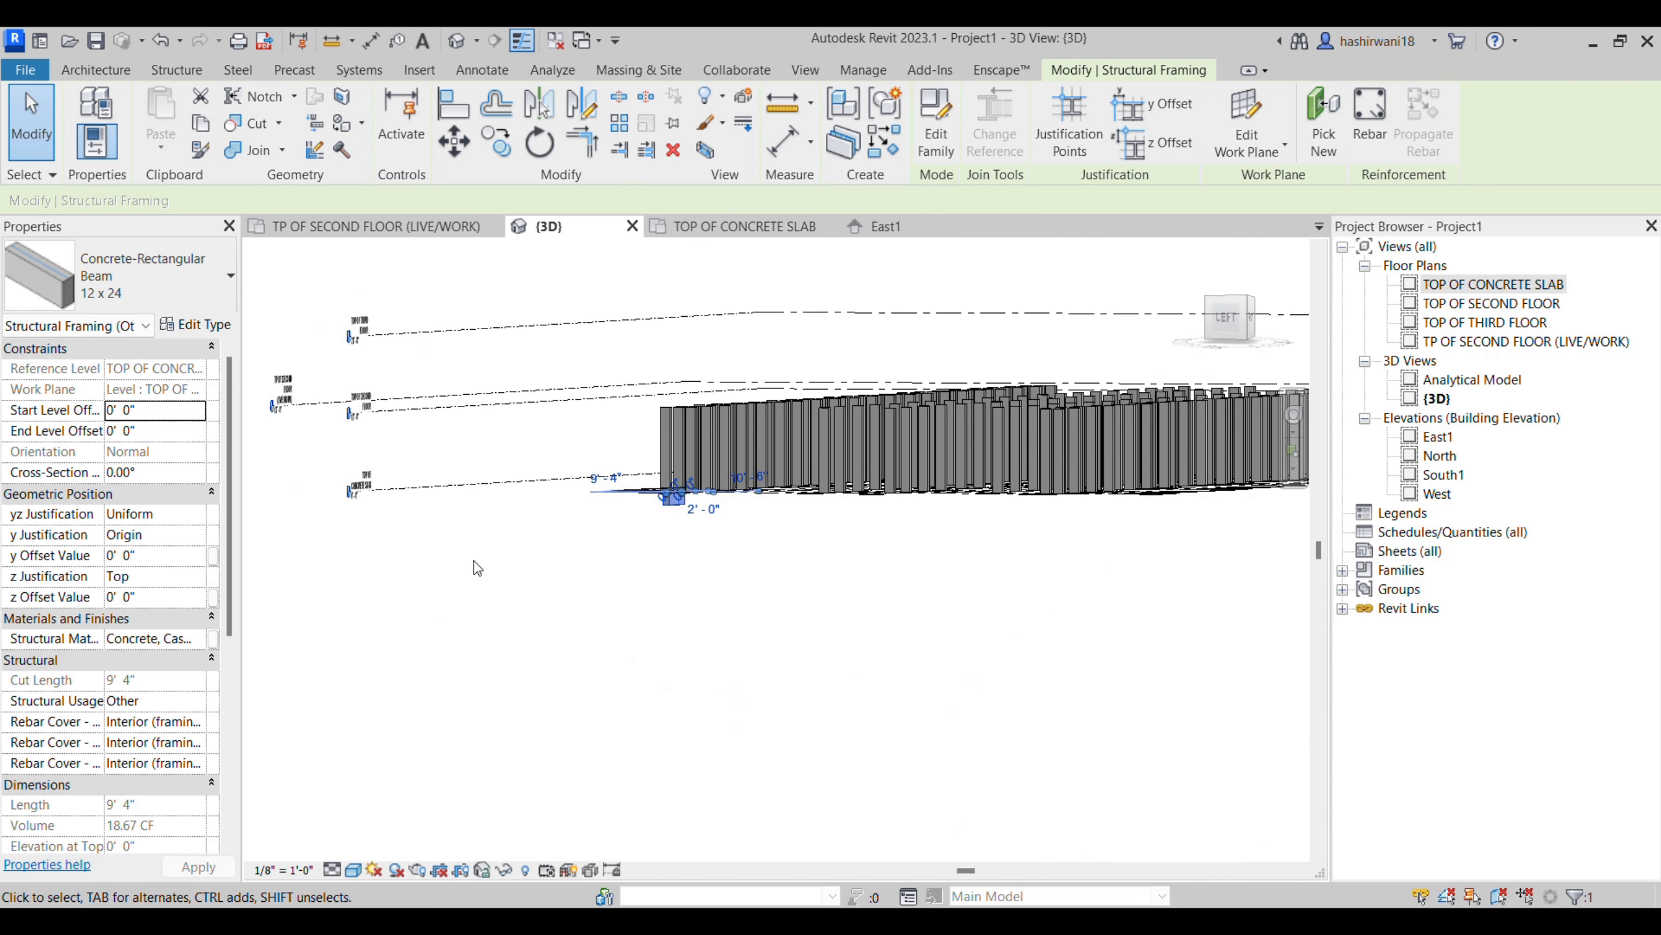
middle_click_drag(594, 535, 716, 641, "shift")
scroll(680, 497, "up", 5)
scroll(715, 638, "up", 1)
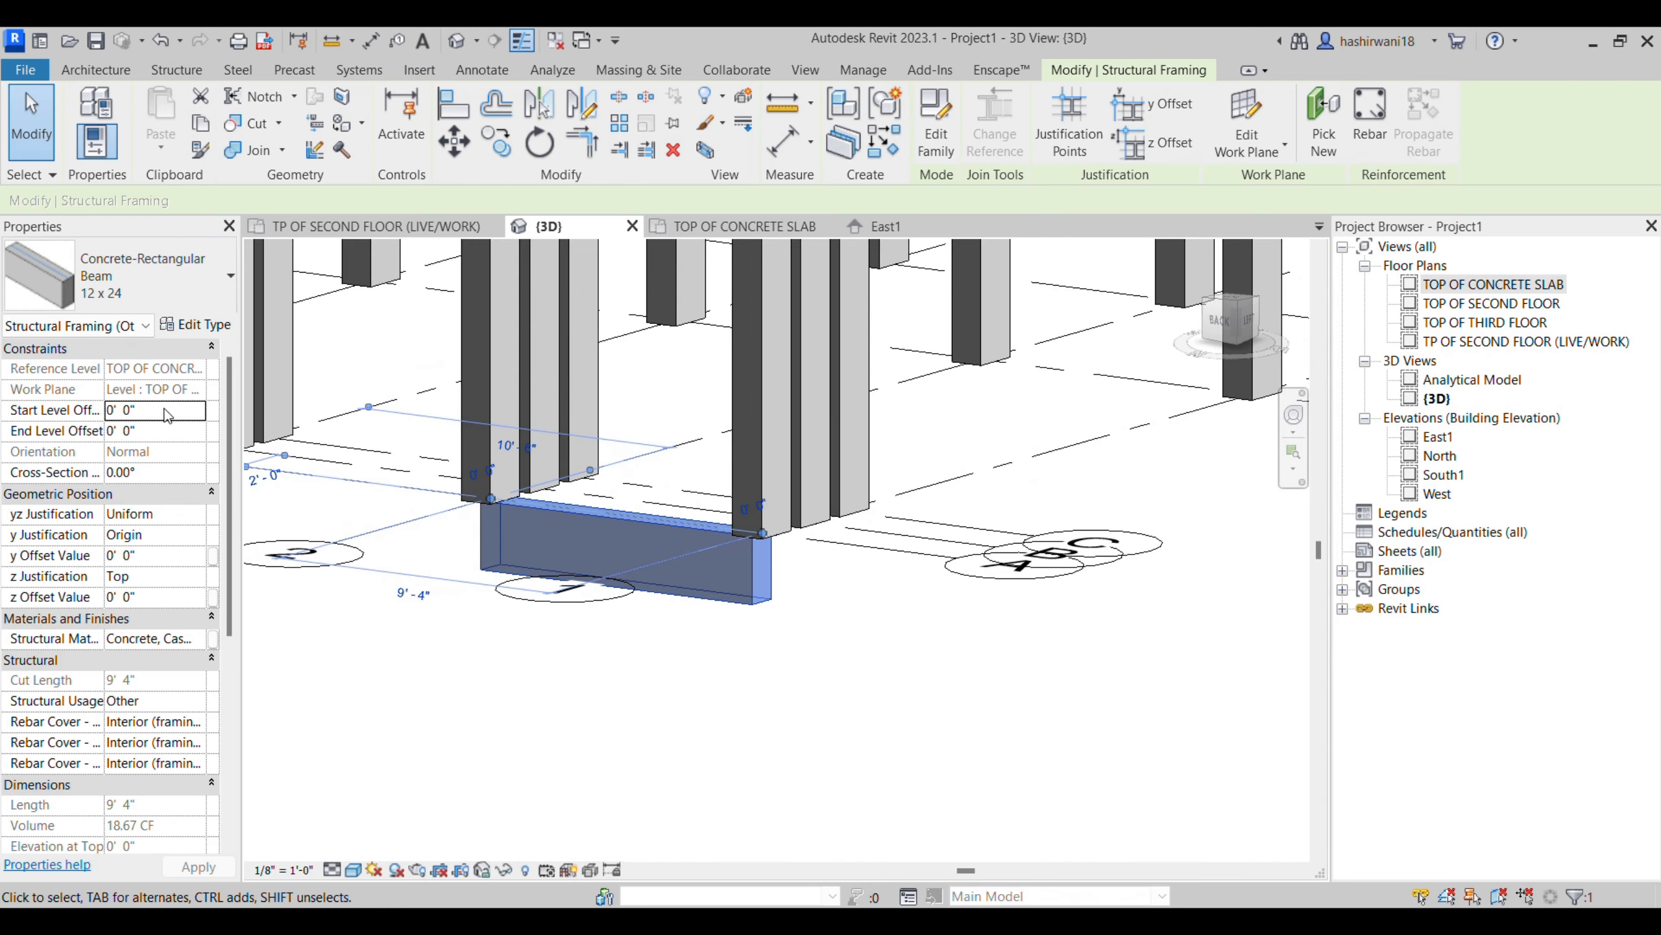
scroll(764, 532, "up", 4)
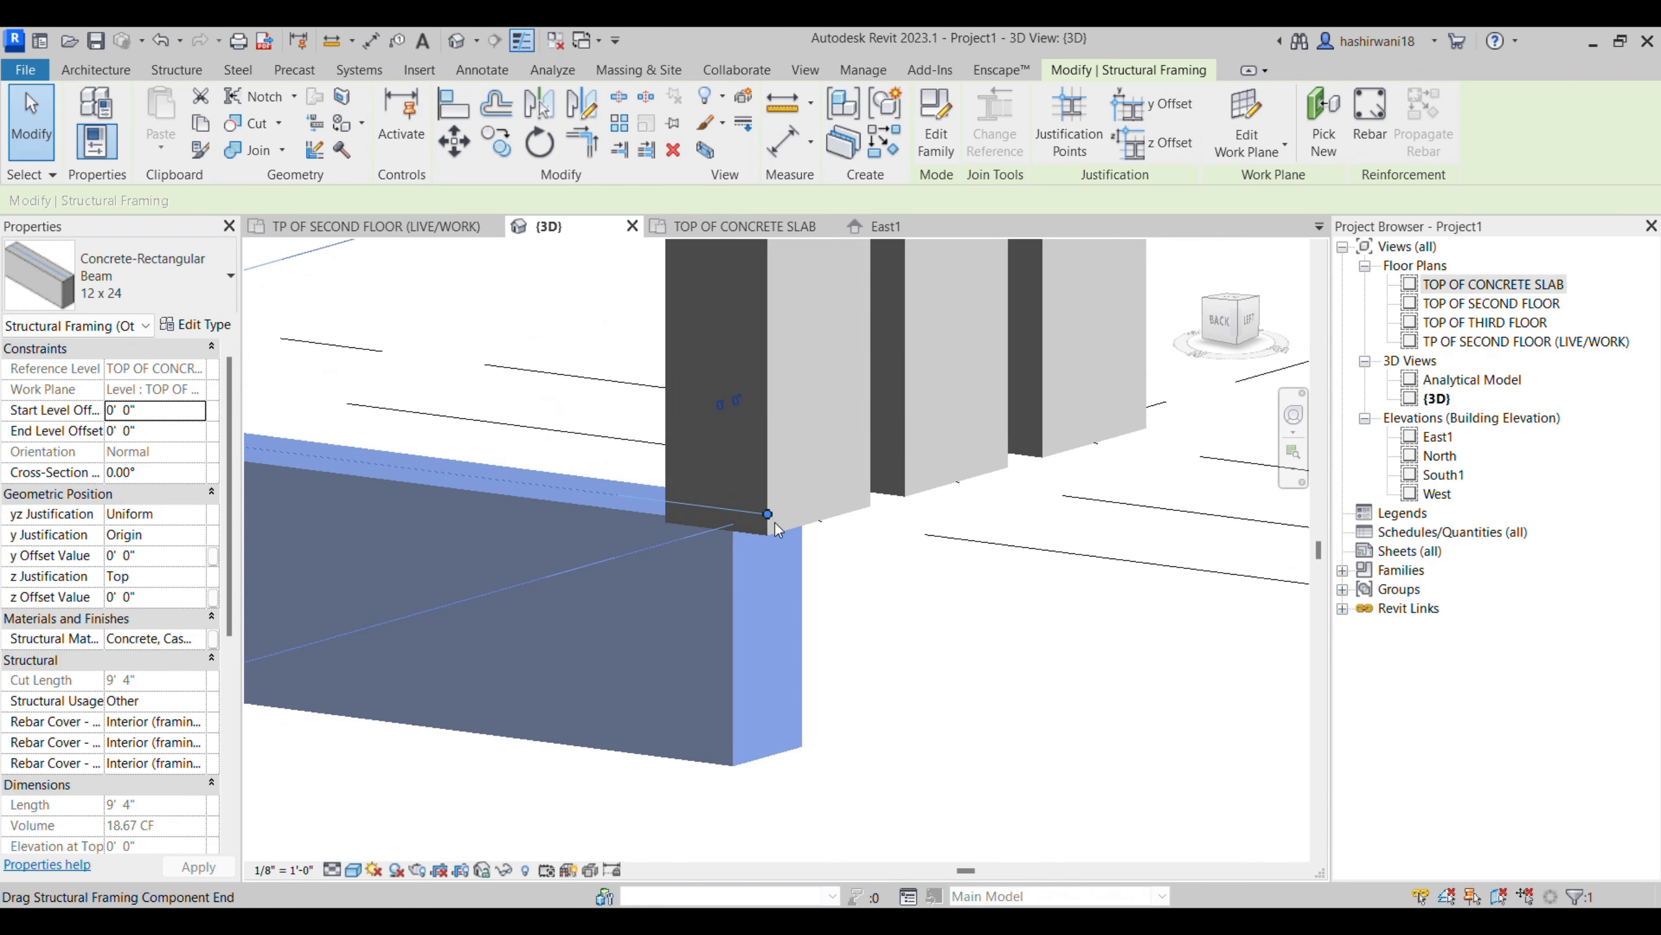
scroll(897, 611, "down", 2)
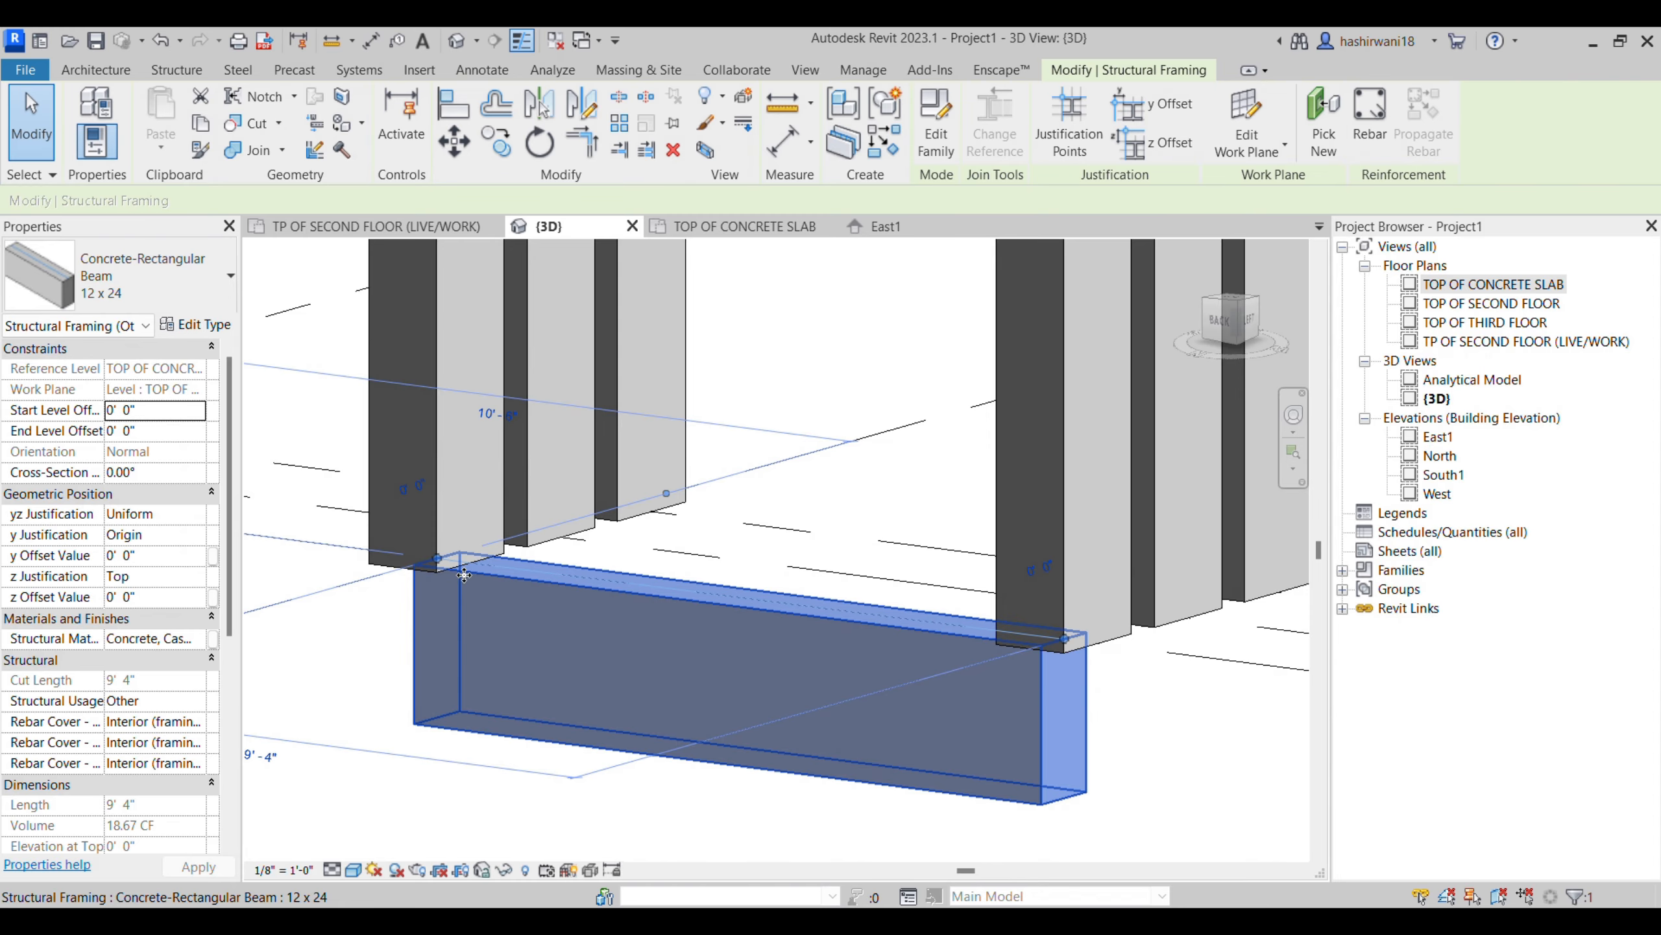
middle_click_drag(593, 637, 458, 606)
scroll(459, 606, "down", 2)
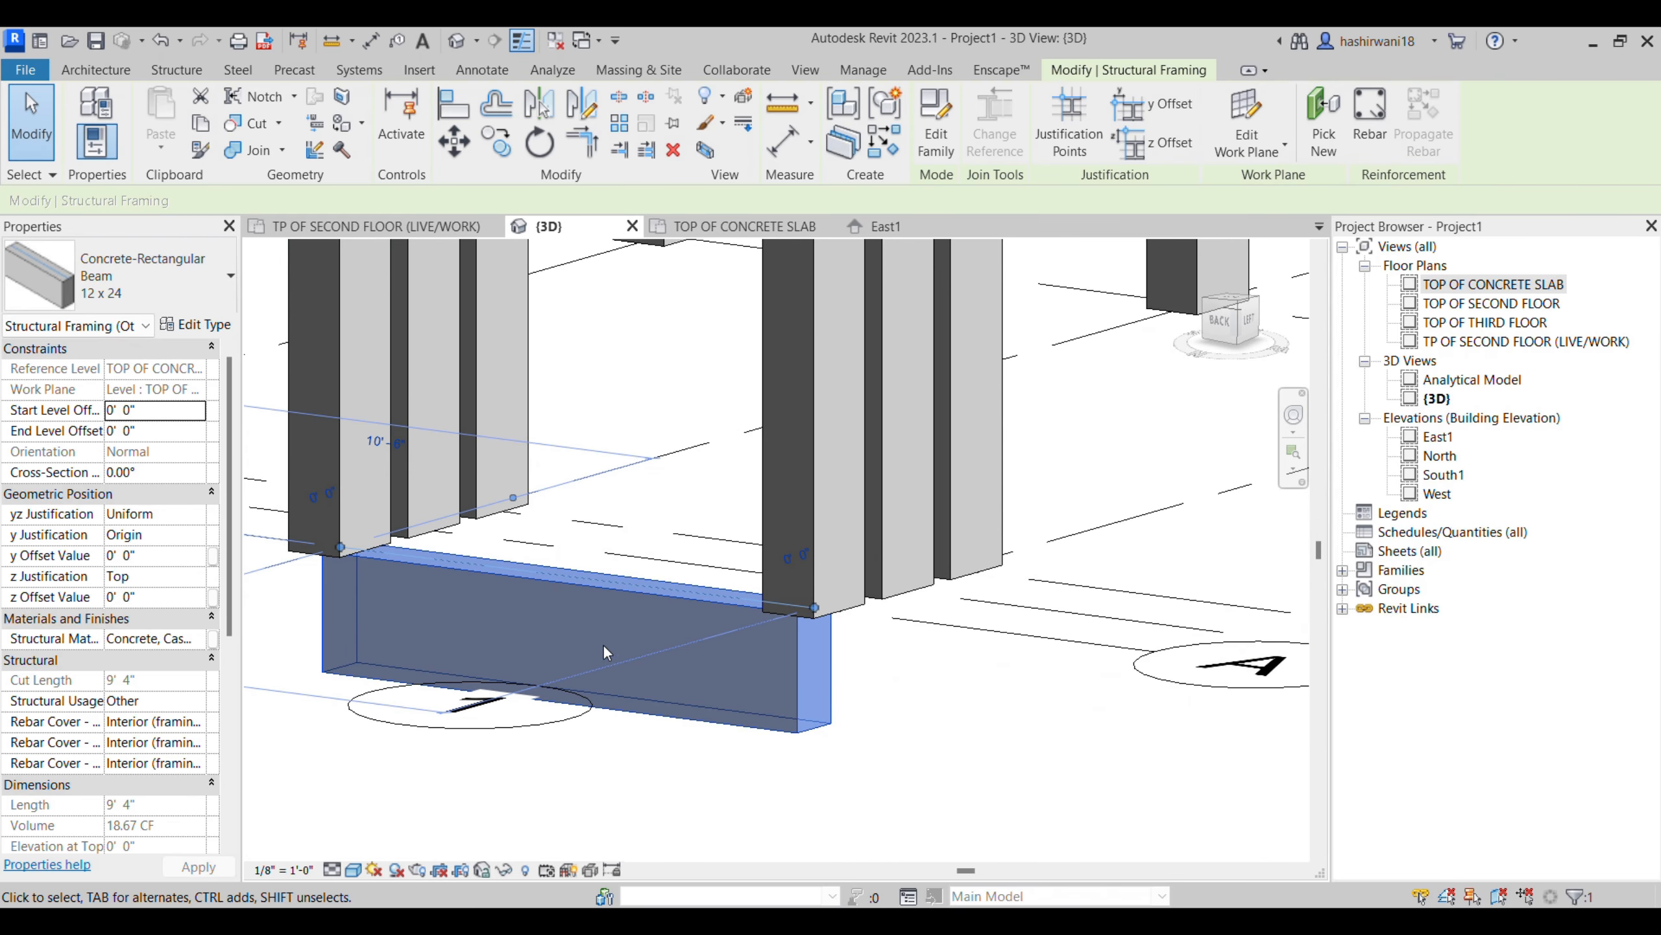
middle_click_drag(652, 661, 653, 692)
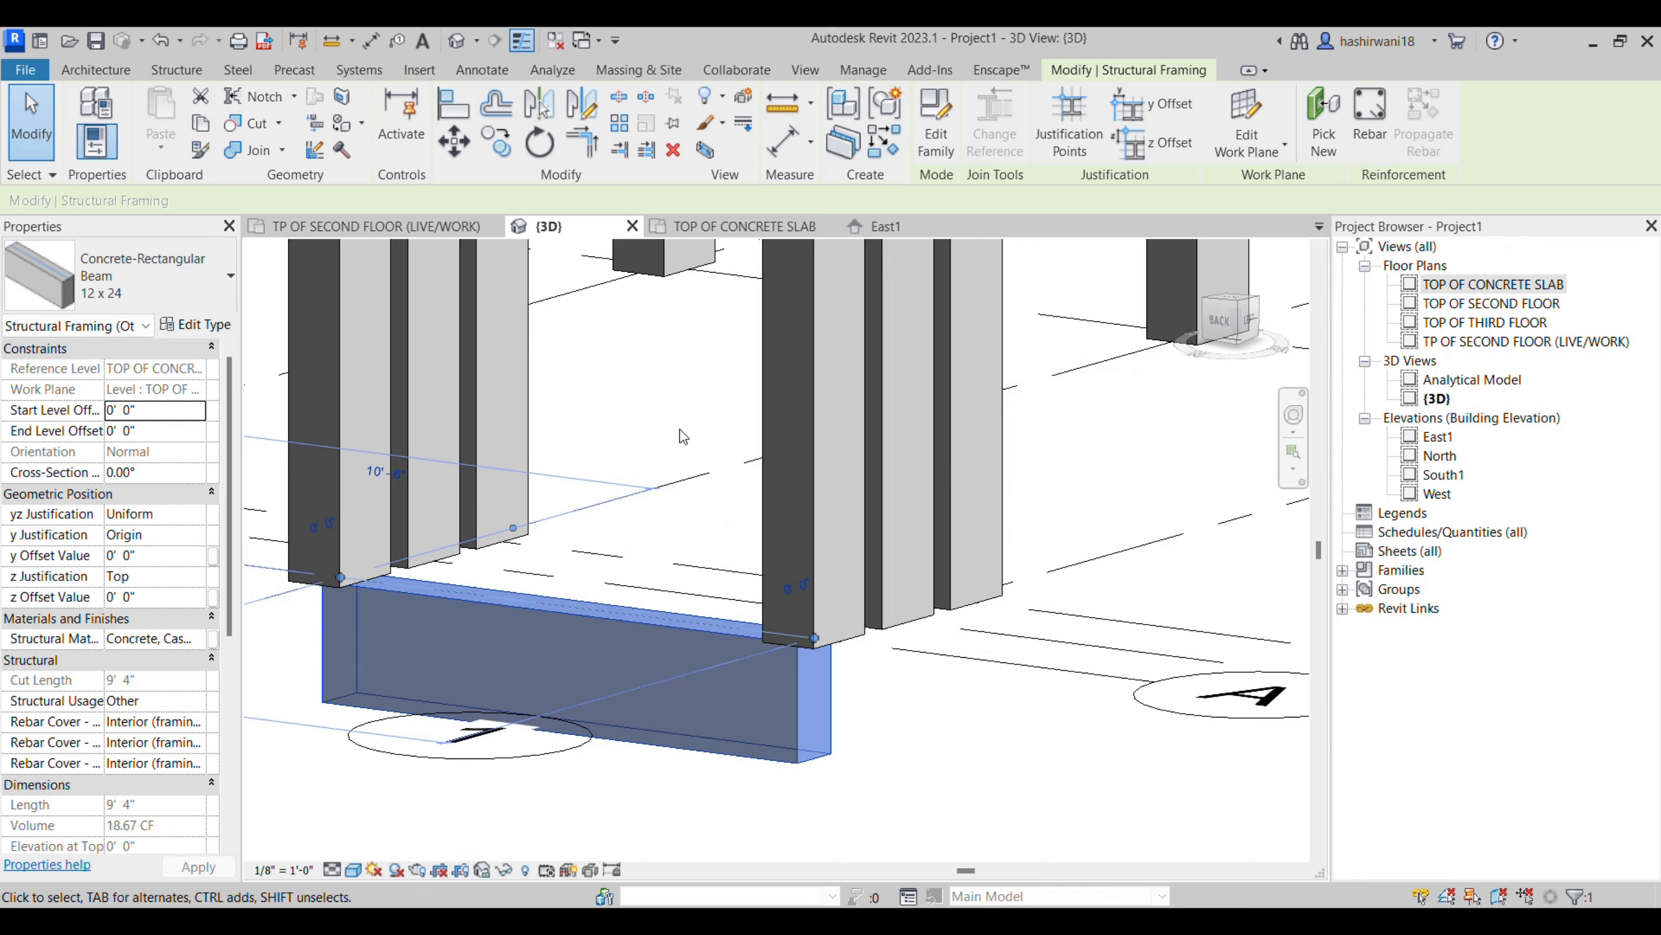
middle_click_drag(686, 434, 712, 615)
scroll(745, 687, "down", 2)
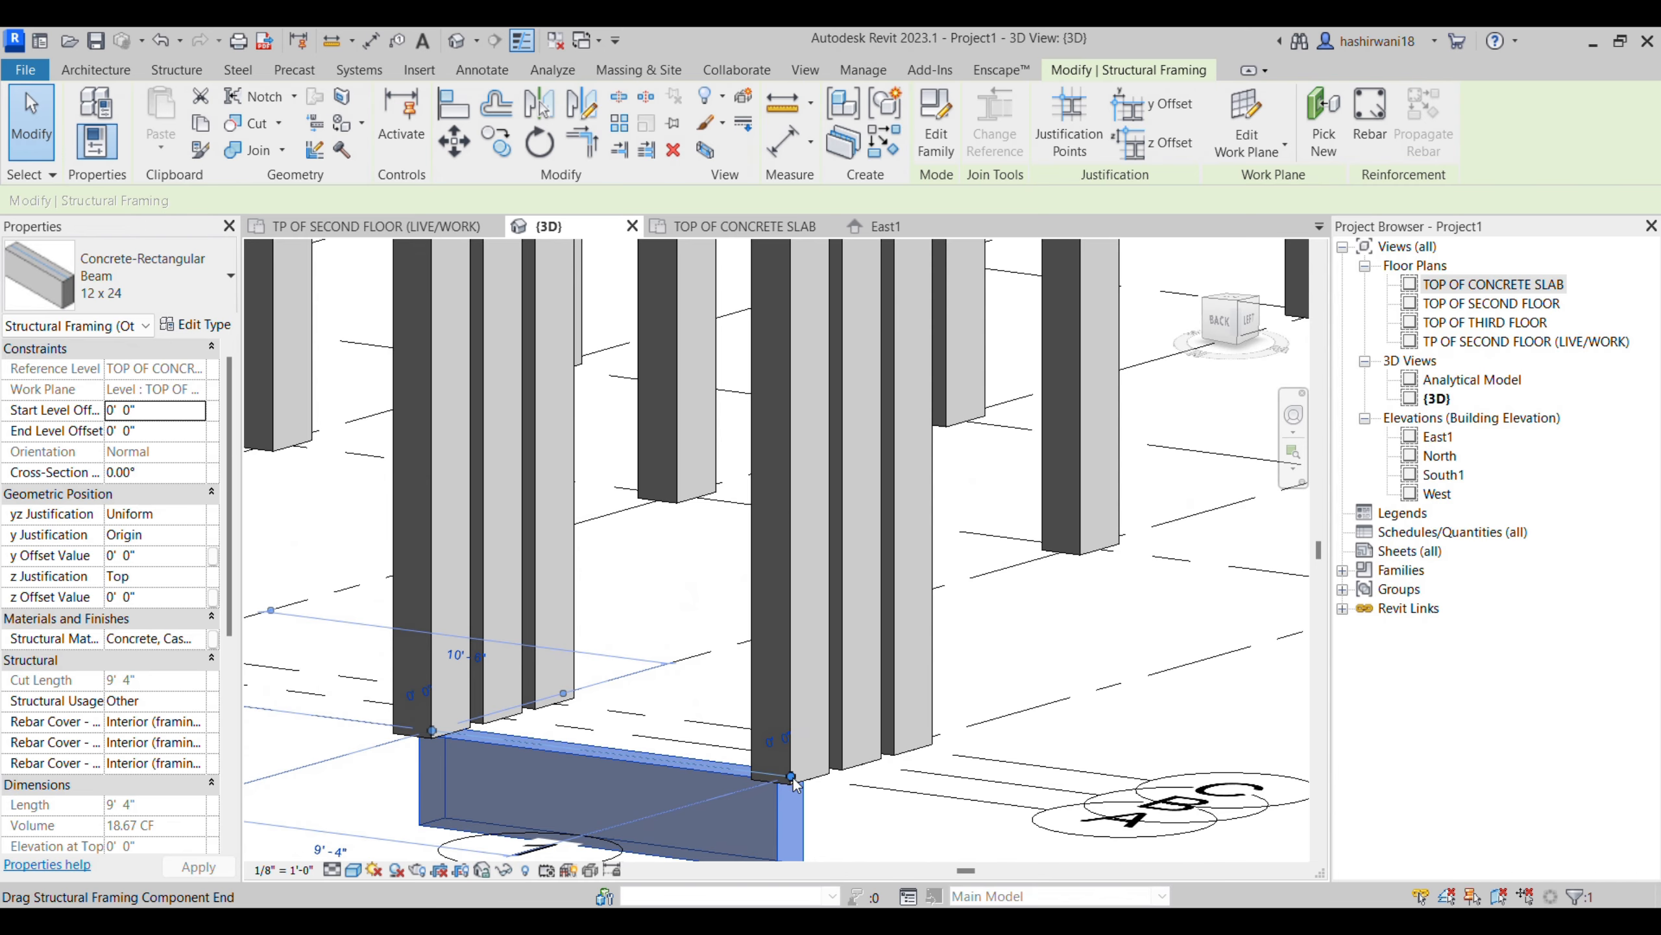
middle_click_drag(759, 622, 720, 753)
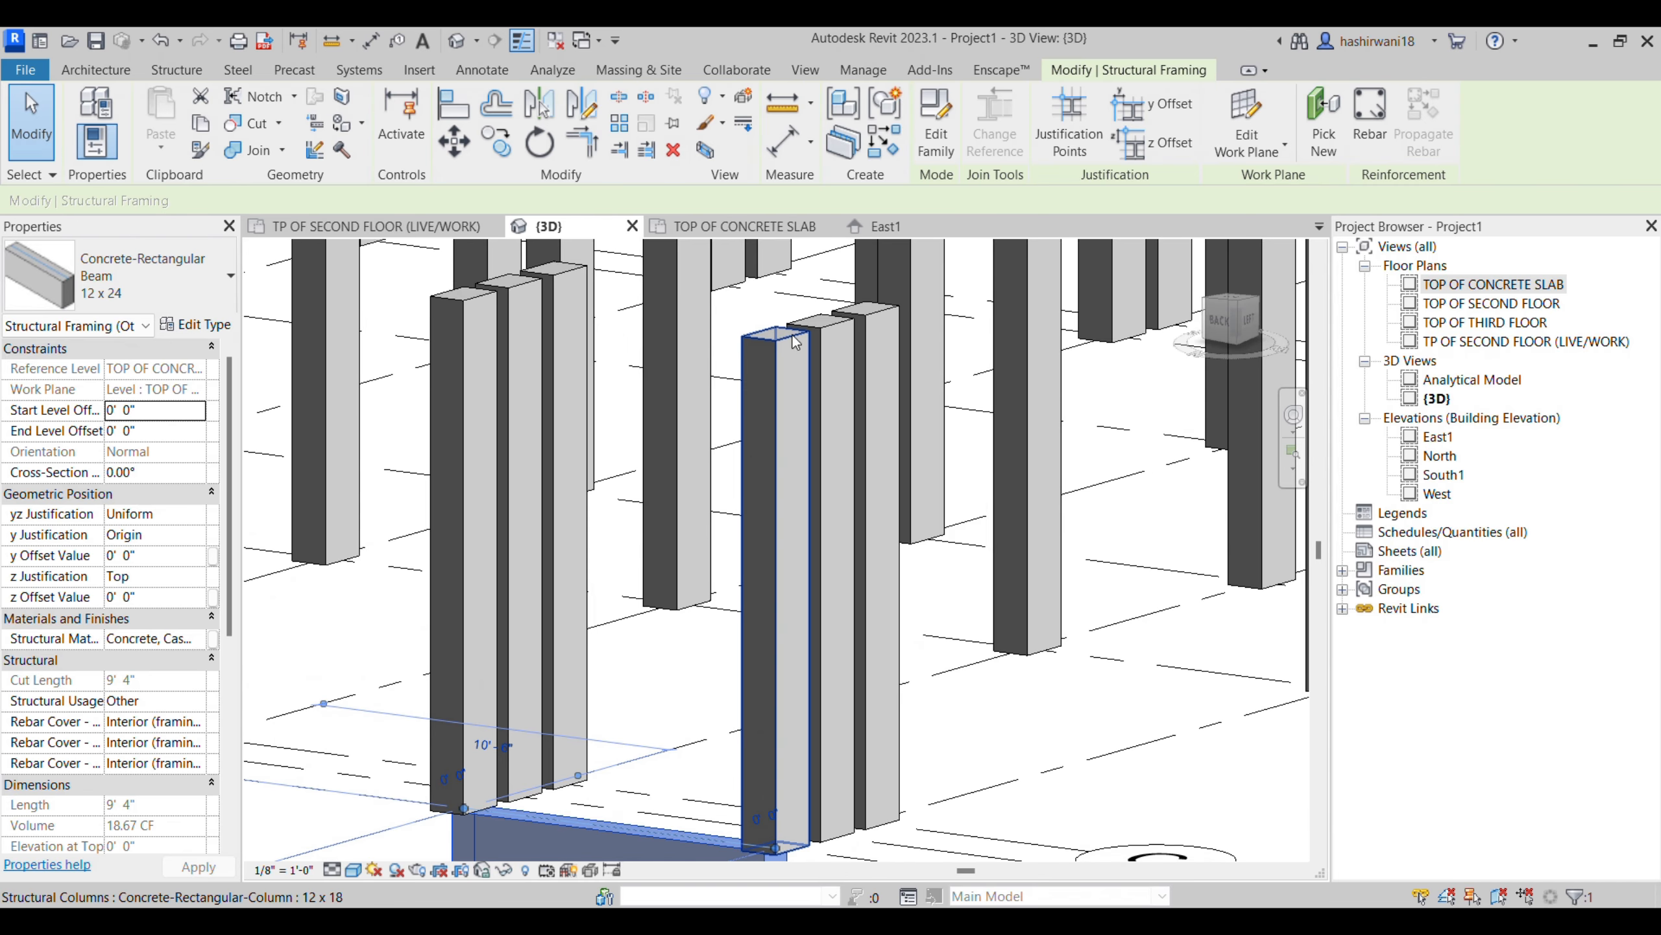
- Set the selected beam's start and end level offsets to 13' and check how it meets the column tops
left_click(162, 412)
type("13'")
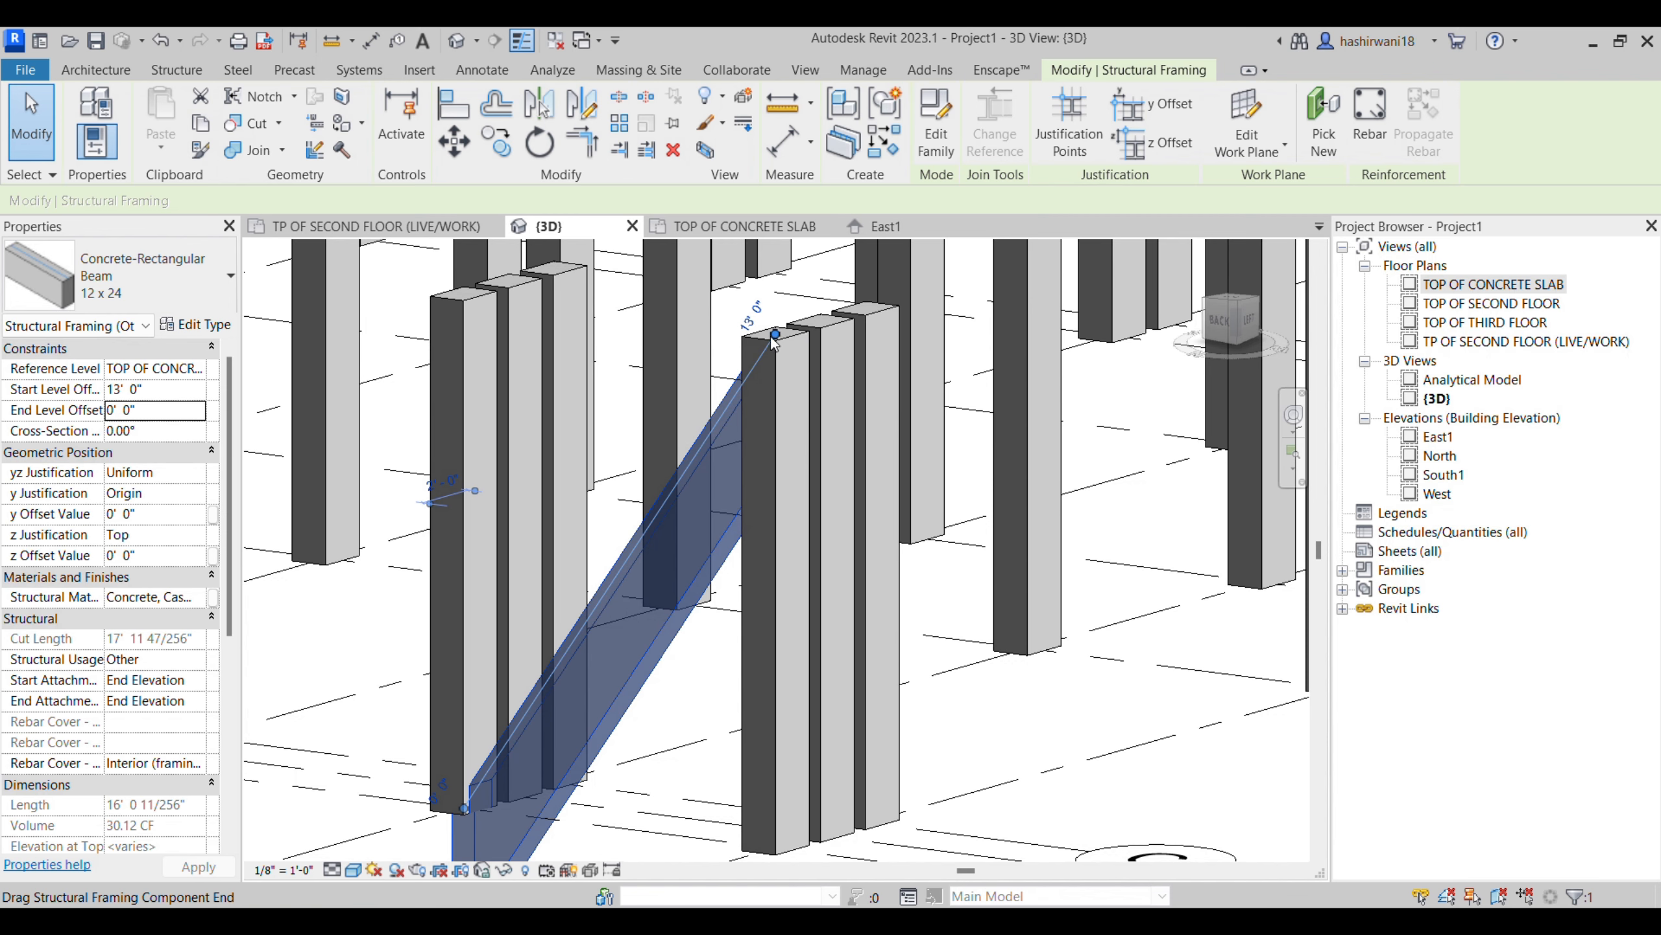
left_click(165, 411)
type("13")
key("Return")
scroll(700, 614, "down", 2)
scroll(701, 615, "down", 1)
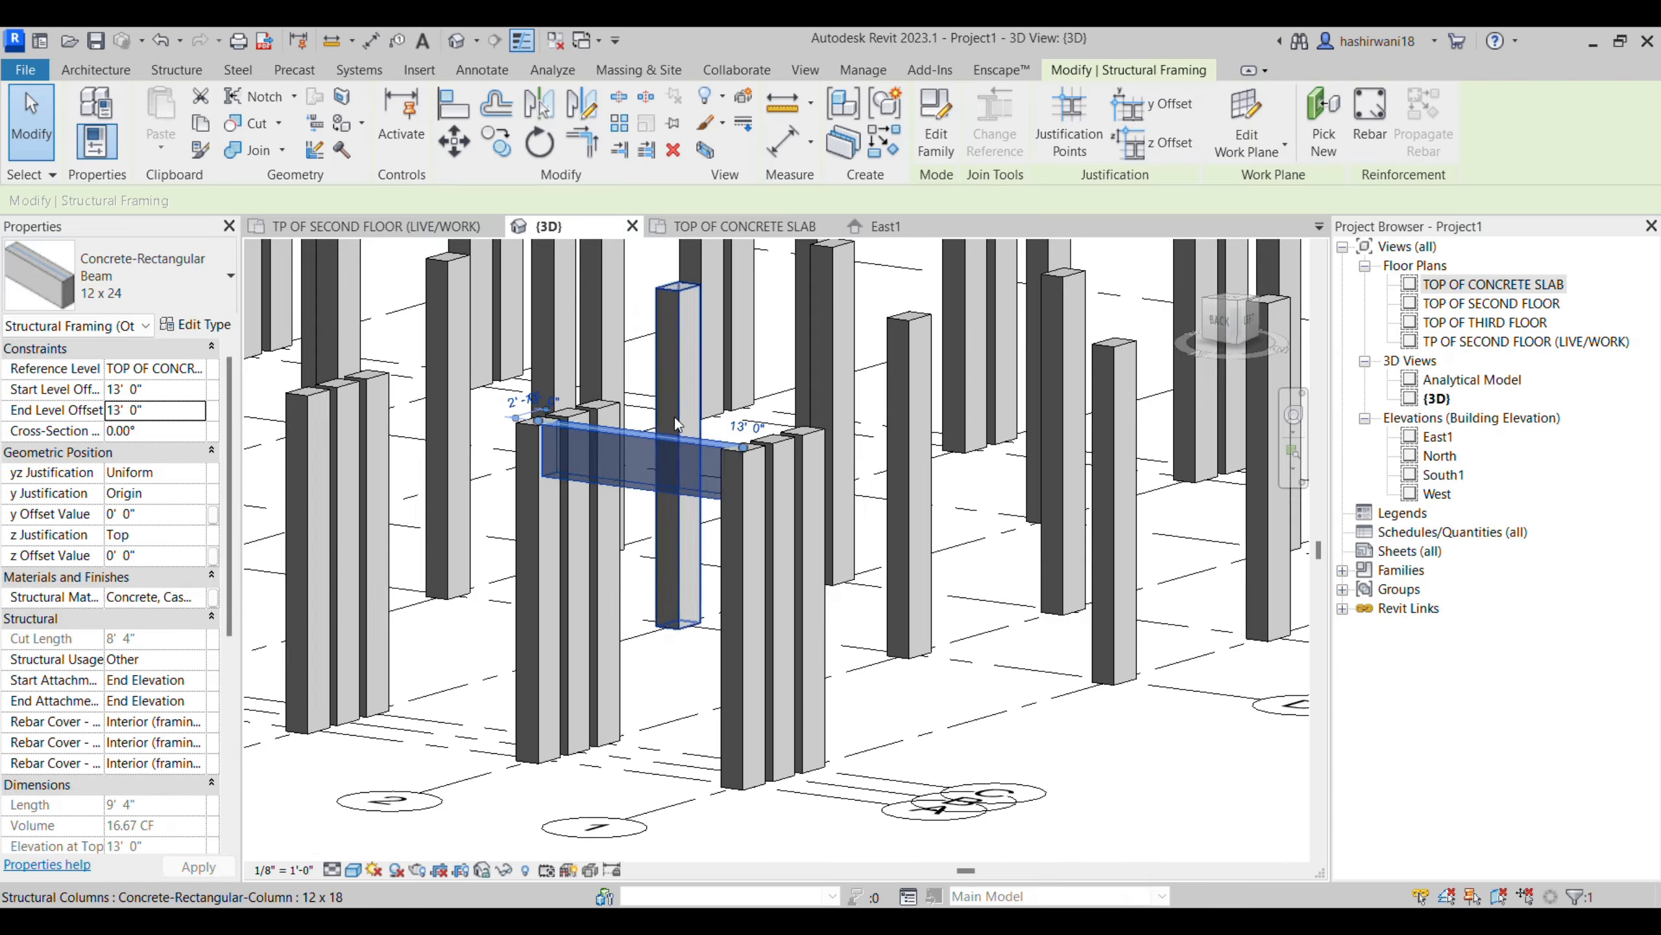
left_click(1052, 773)
scroll(729, 470, "up", 5)
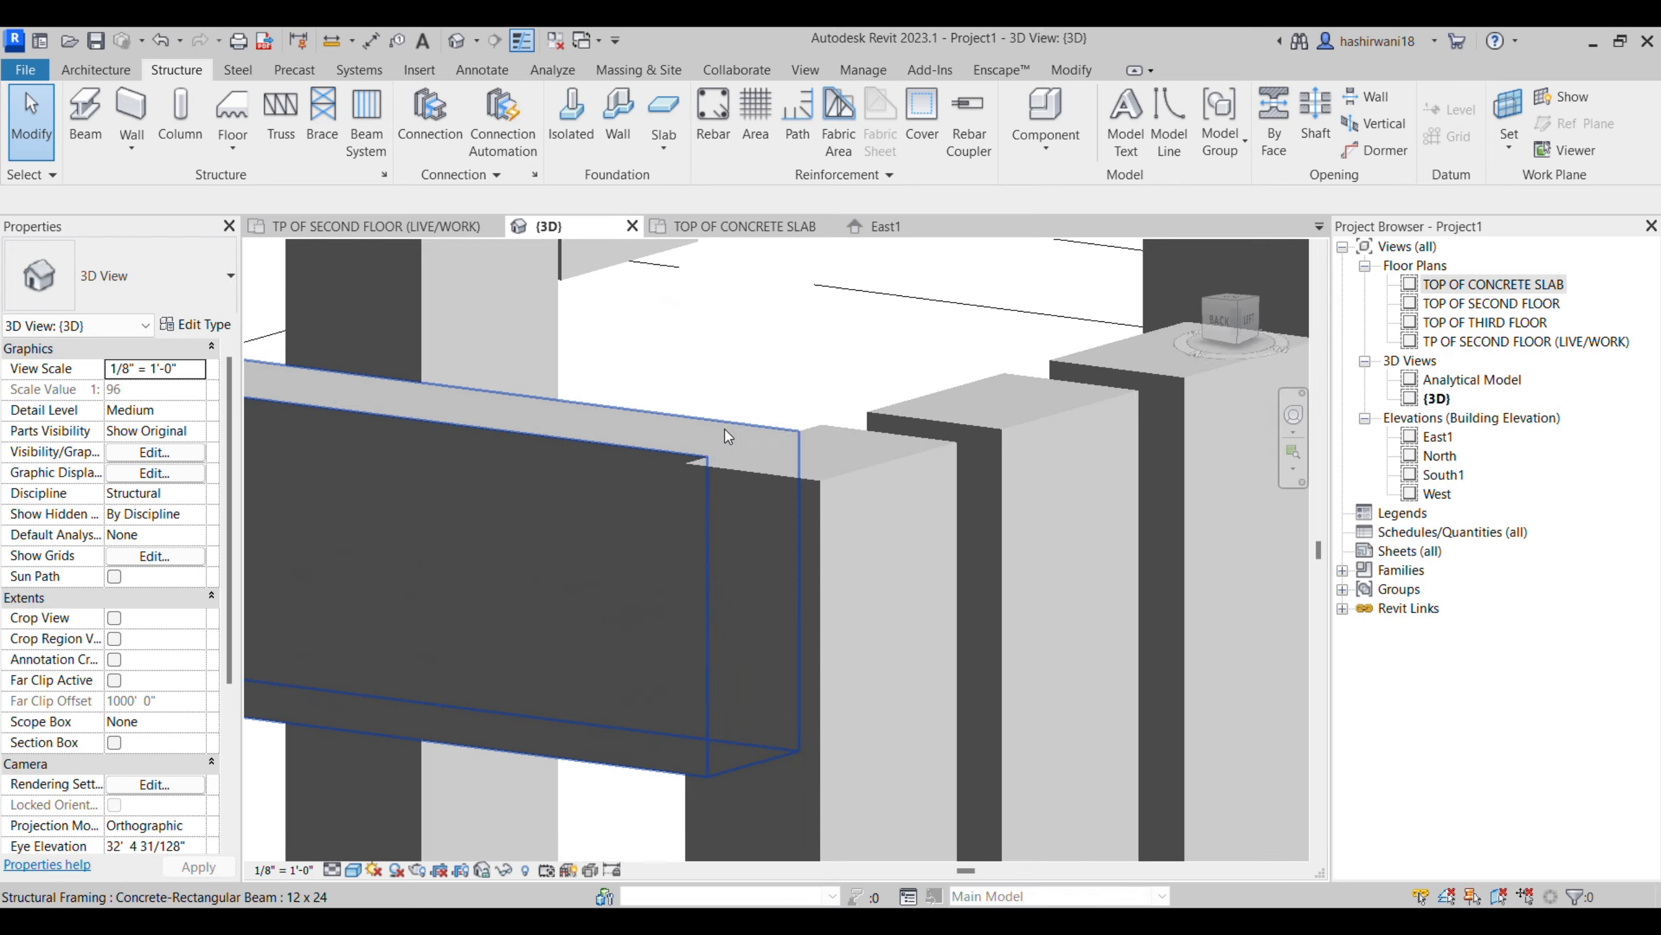
scroll(731, 470, "down", 3)
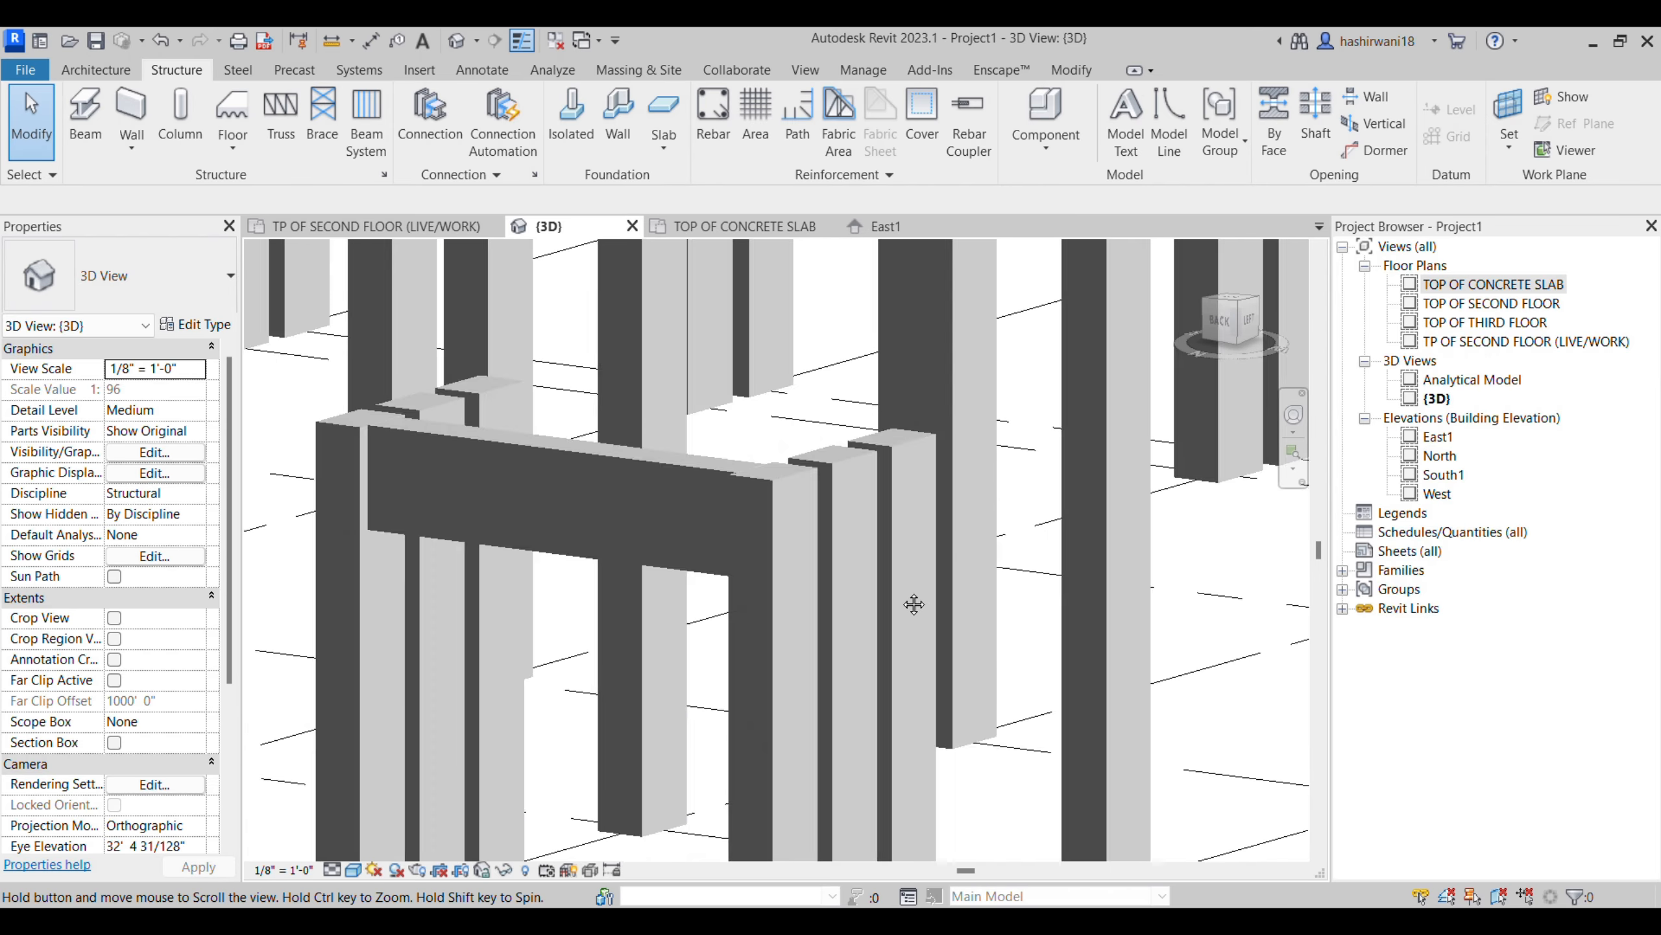
middle_click_drag(920, 601, 834, 625, "shift")
- Return to the TOP OF CONCRETE SLAB plan and close the open TP OF SECOND FLOOR (LIVE/WORK) view
left_click(717, 228)
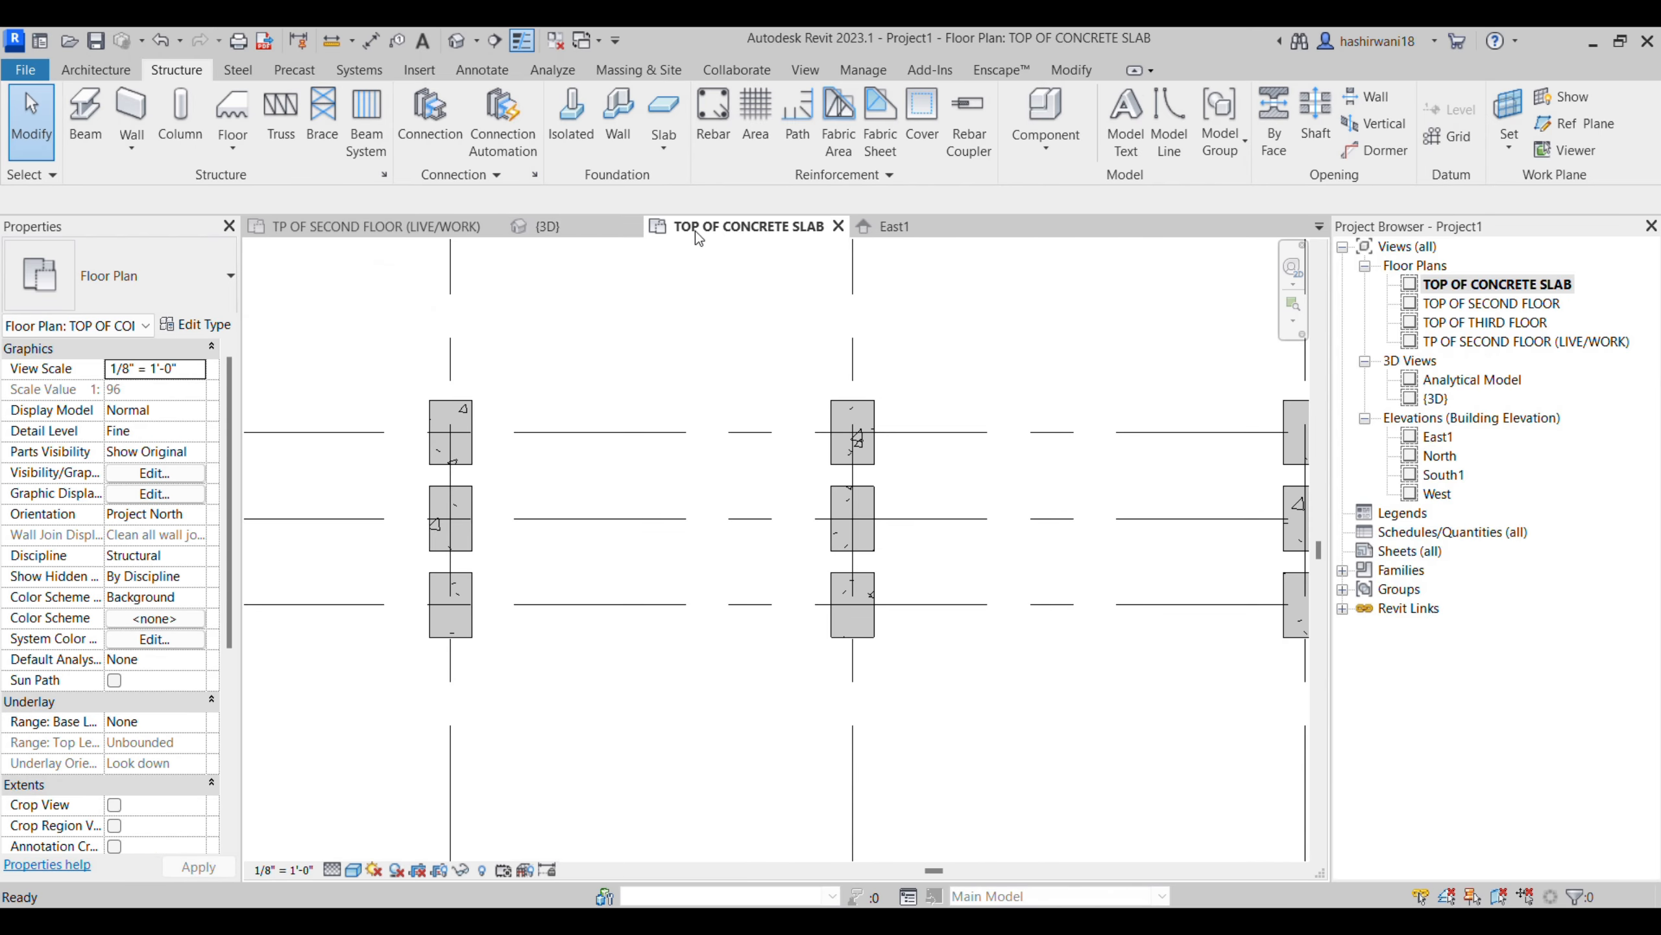
left_click(495, 226)
scroll(611, 439, "down", 5)
middle_click_drag(635, 468, 593, 446)
scroll(654, 439, "down", 6)
middle_click_drag(486, 367, 667, 514)
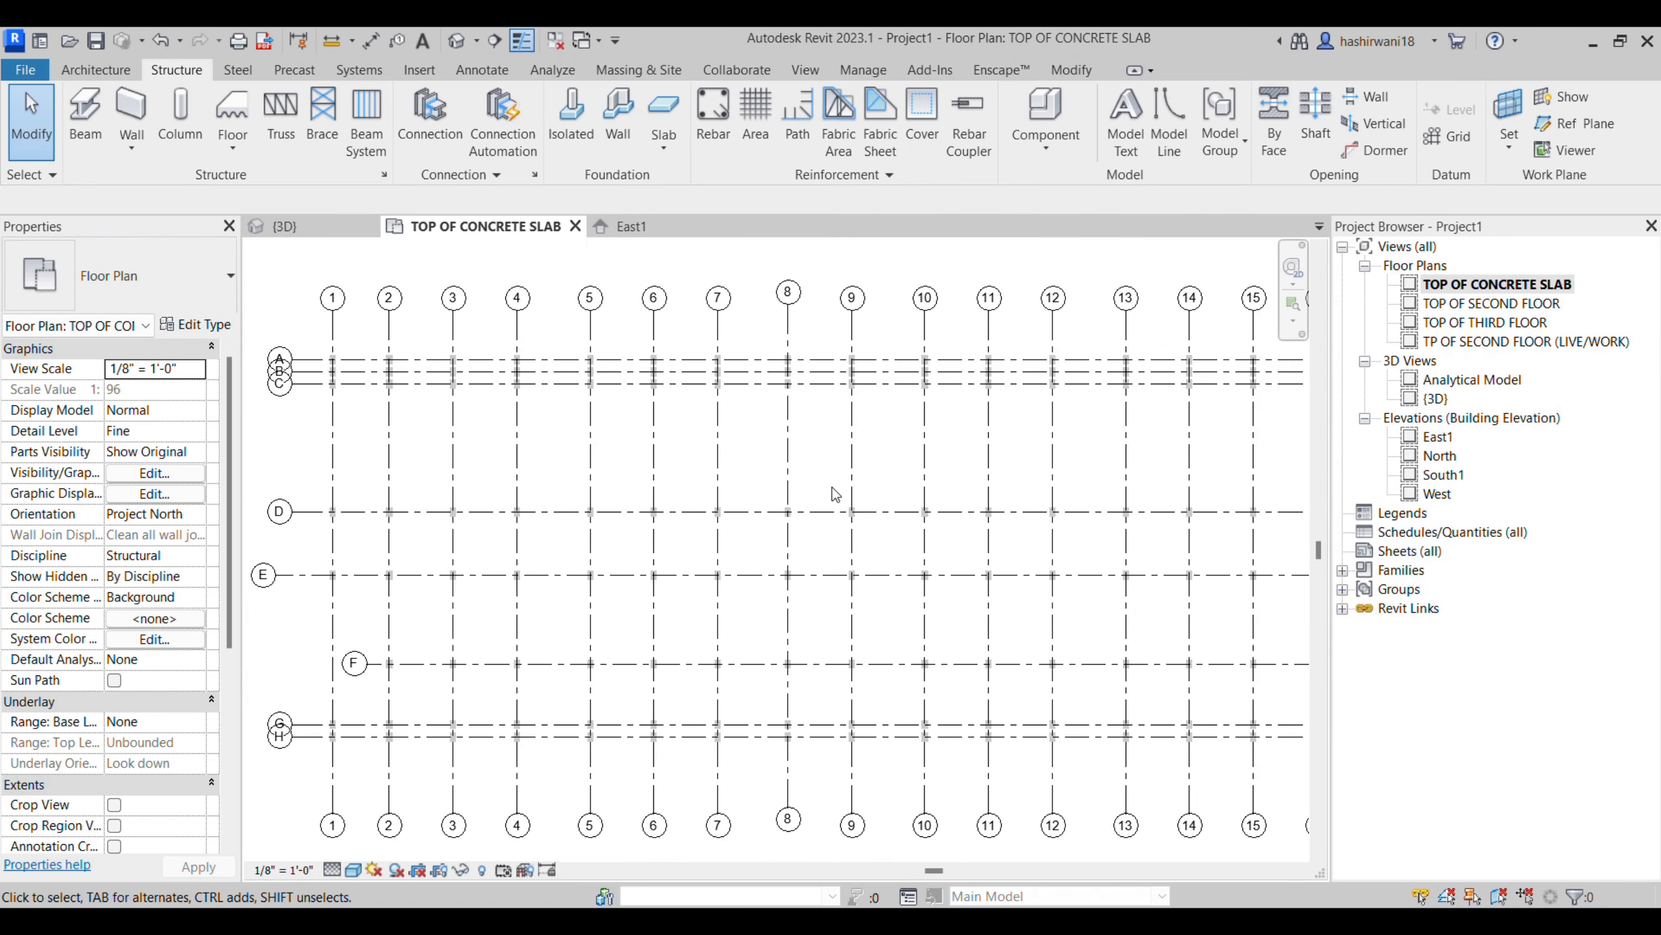
scroll(323, 361, "up", 3)
scroll(353, 364, "up", 4)
- Check the model category visibility in the TOP OF CONCRETE SLAB plan's Visibility/Graphic Overrides, including Floors and Structural Framing
key("v")
key("v")
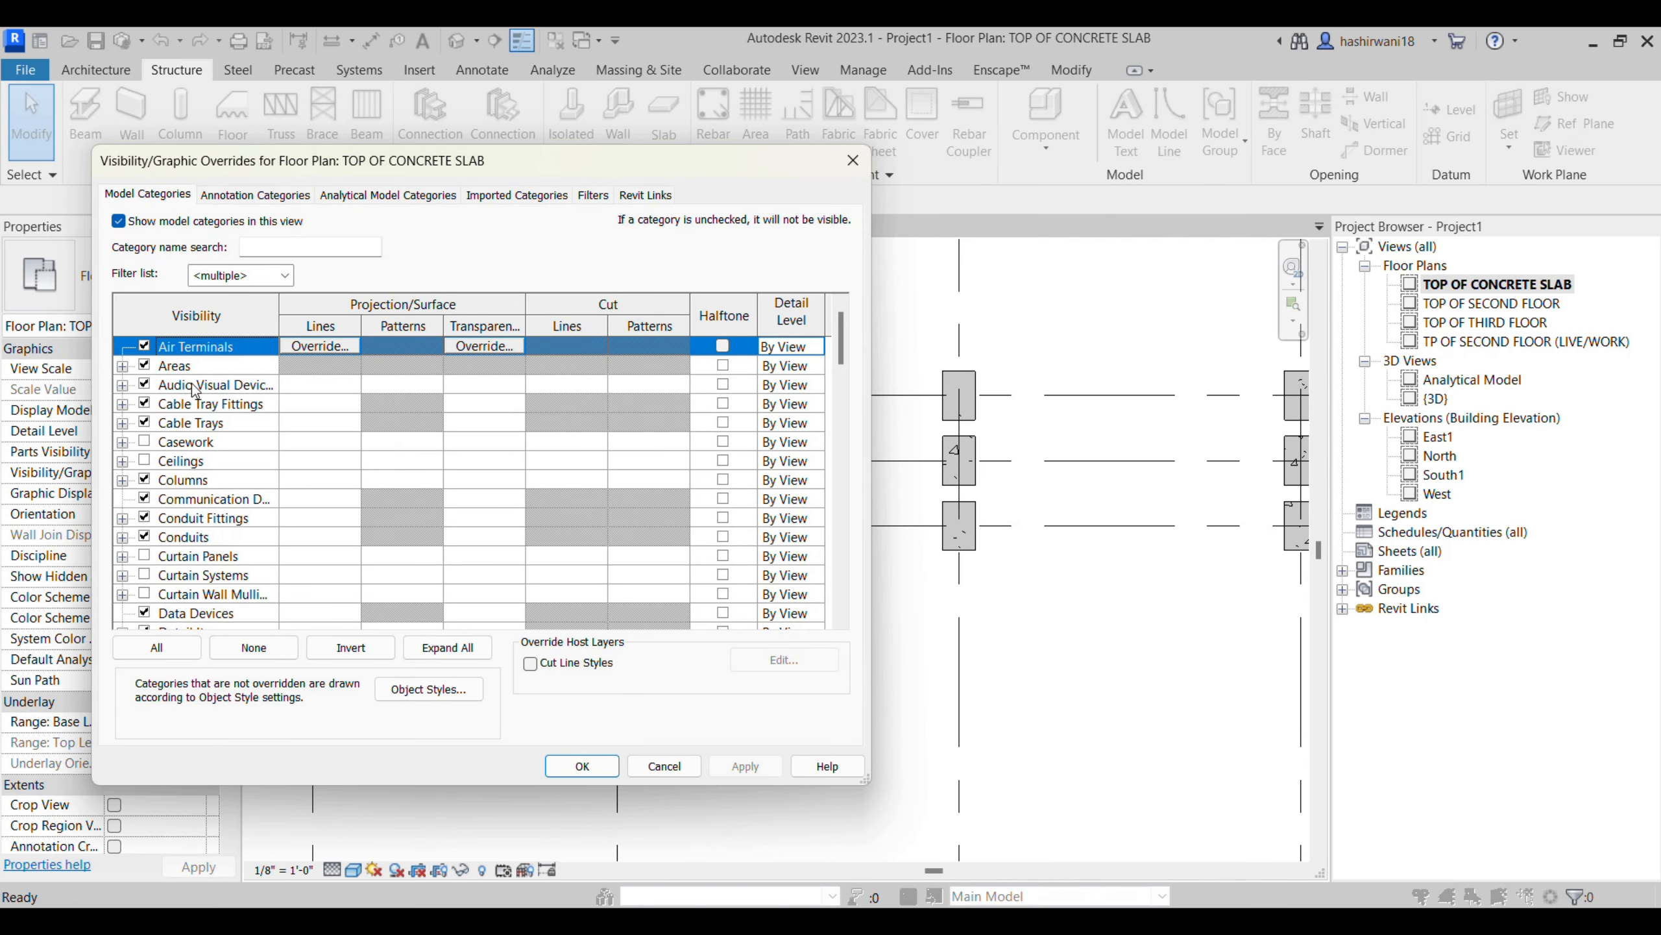
left_click(851, 160)
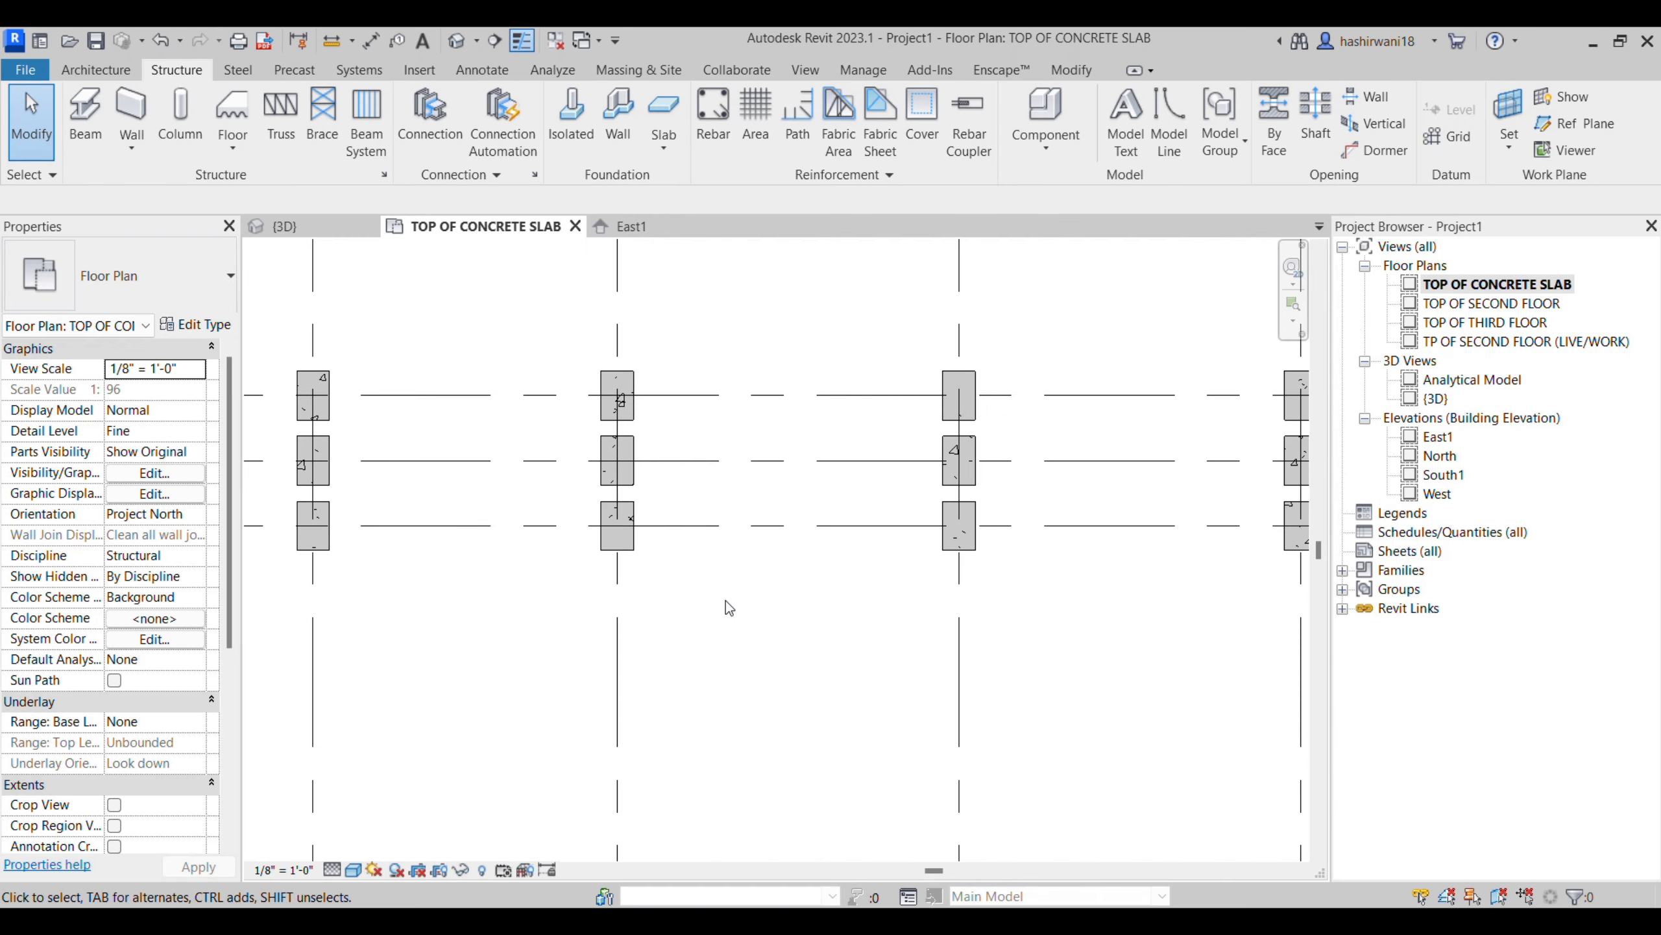
key("v")
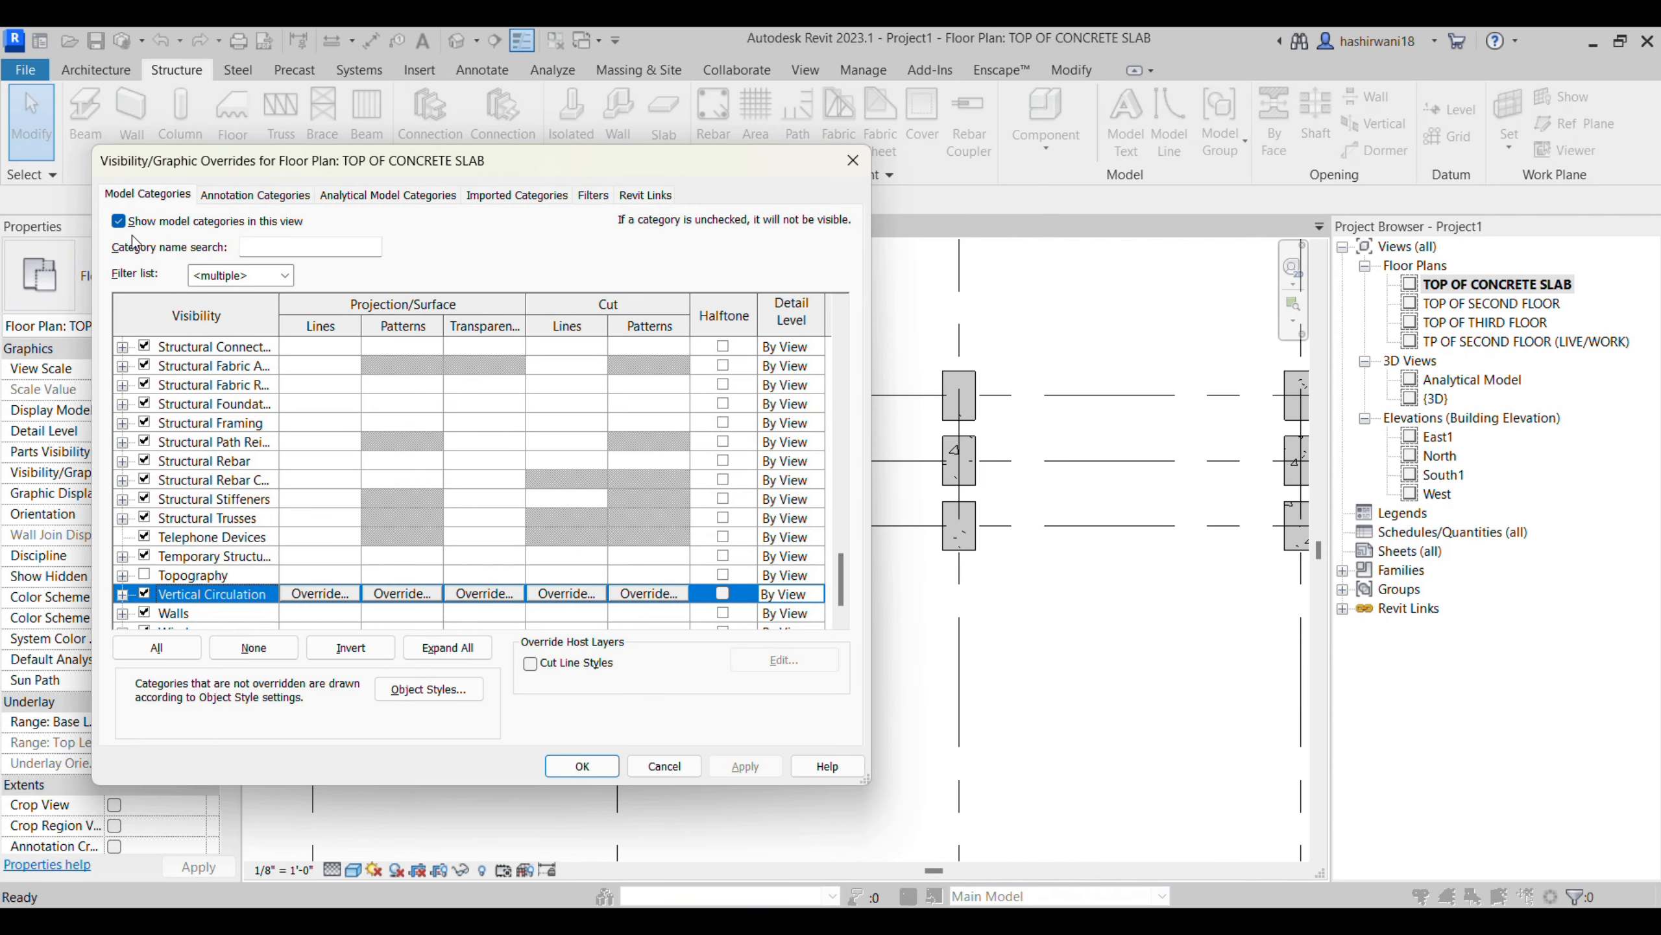
key("f")
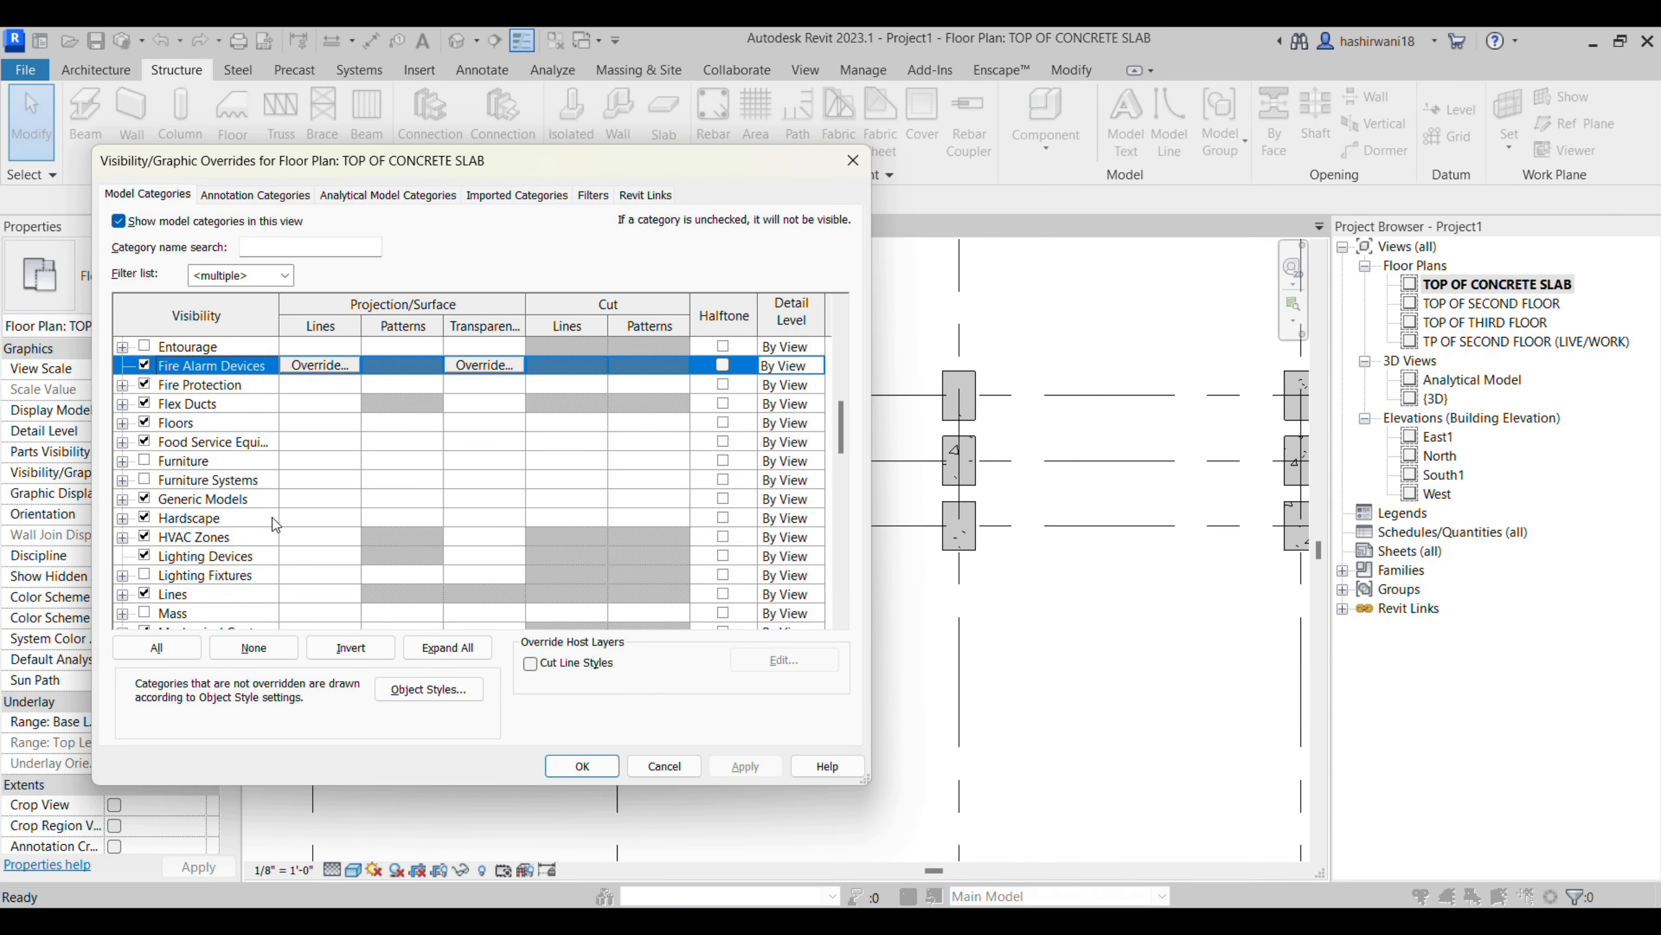
scroll(165, 380, "up", 5)
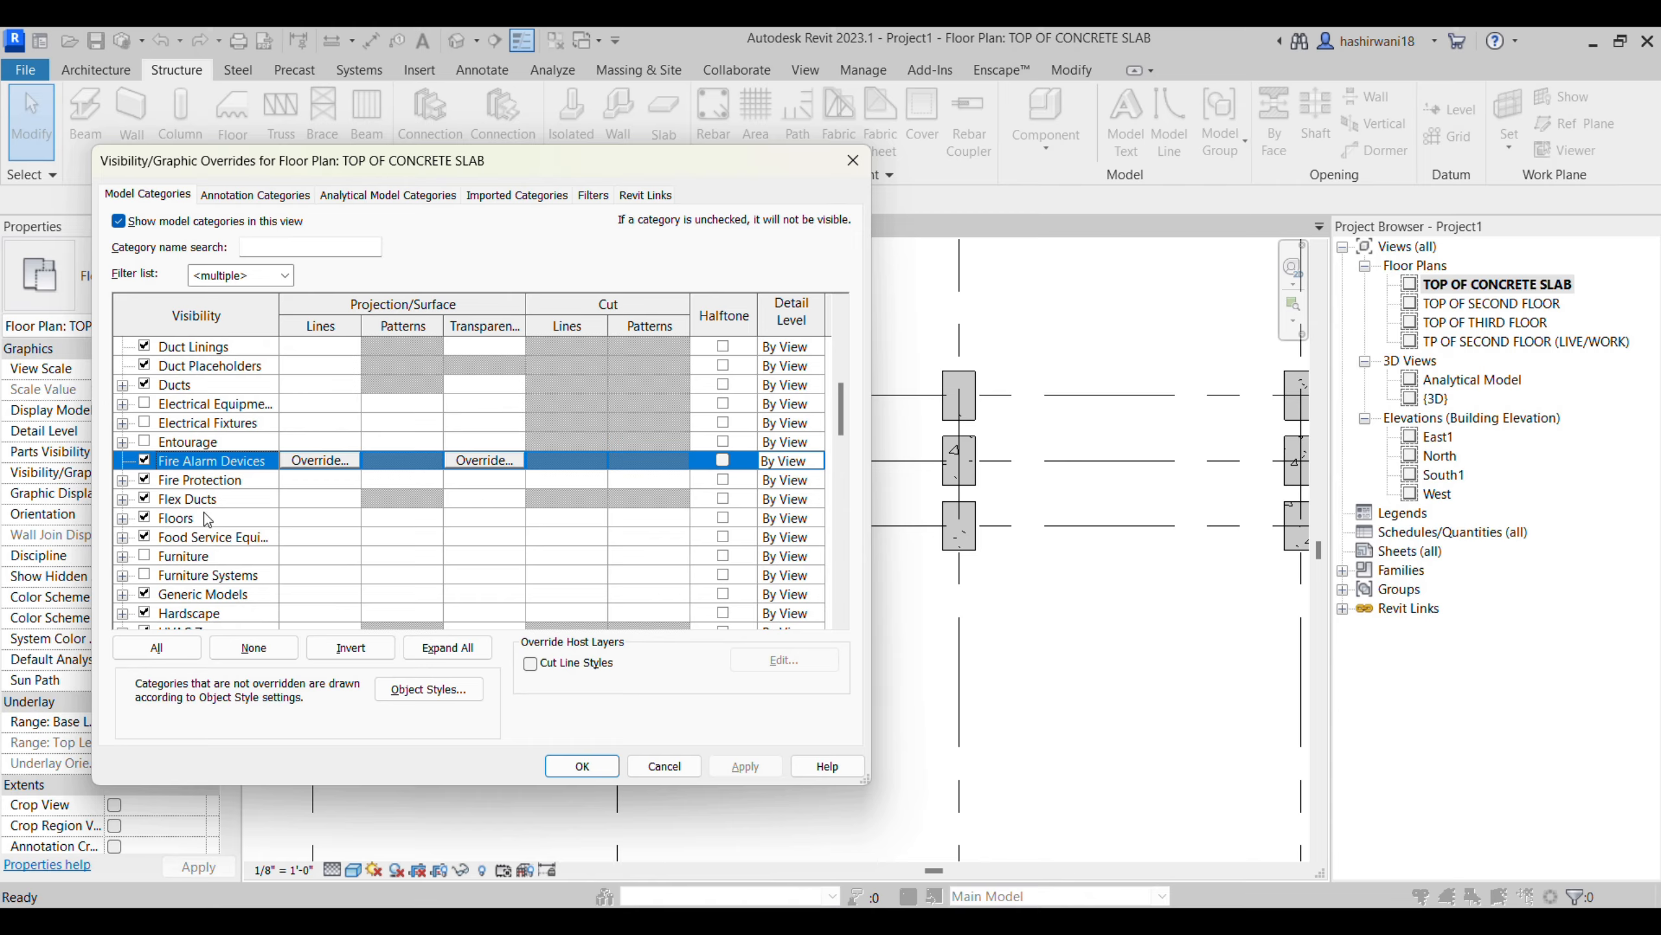
scroll(196, 543, "down", 2)
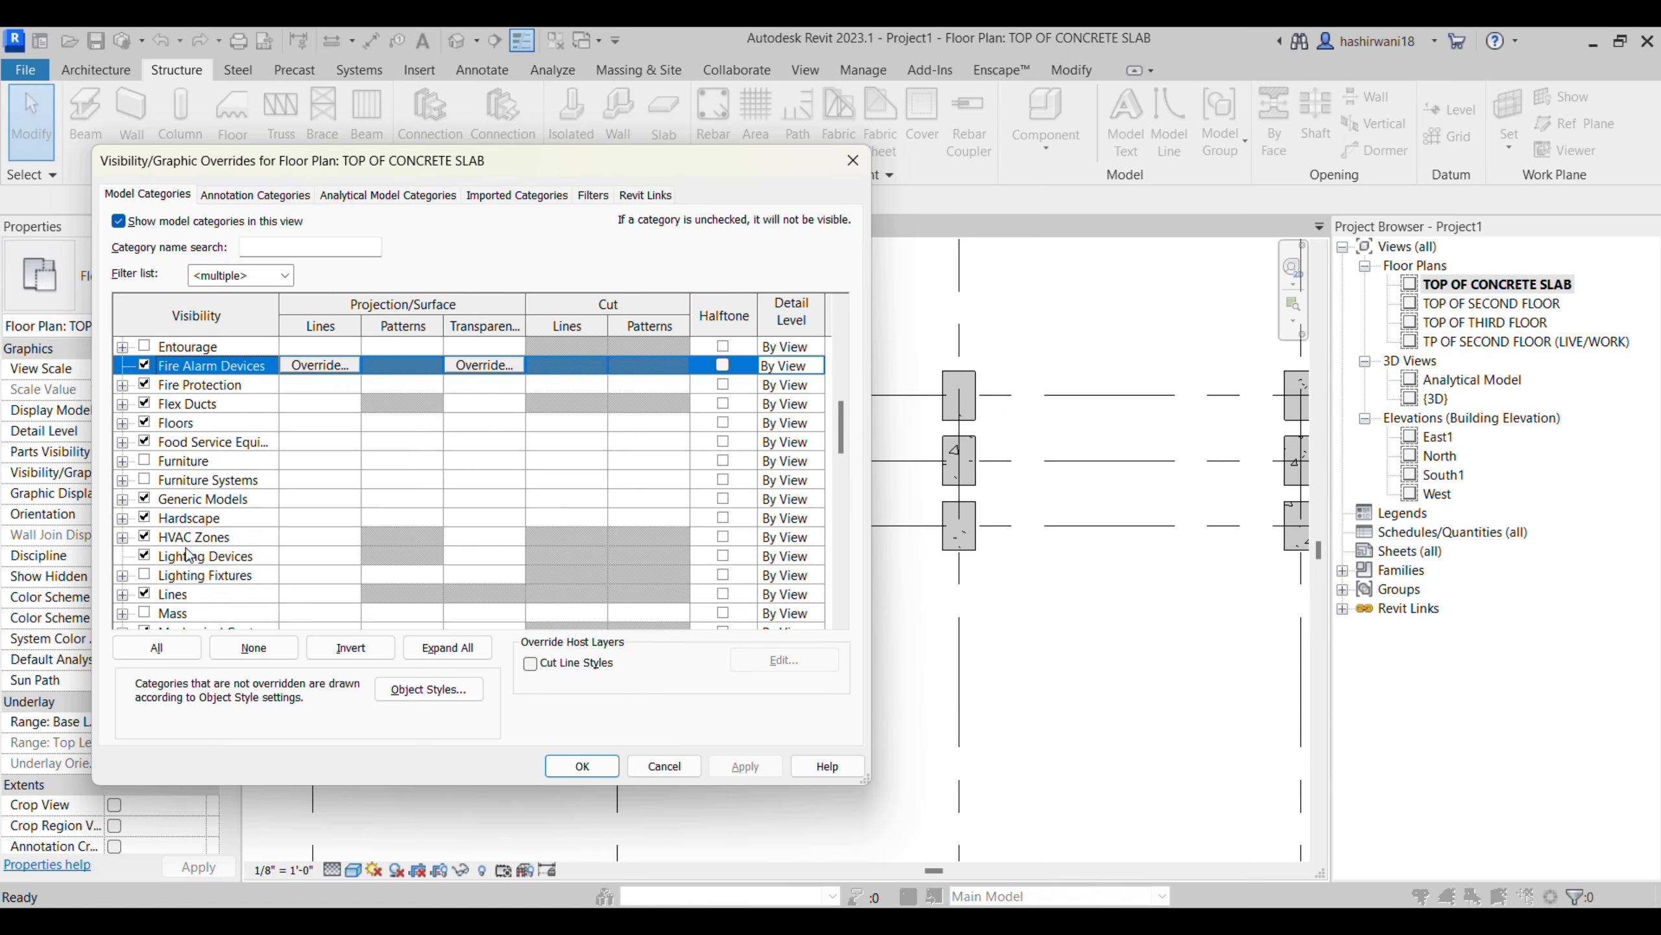
scroll(160, 418, "up", 3)
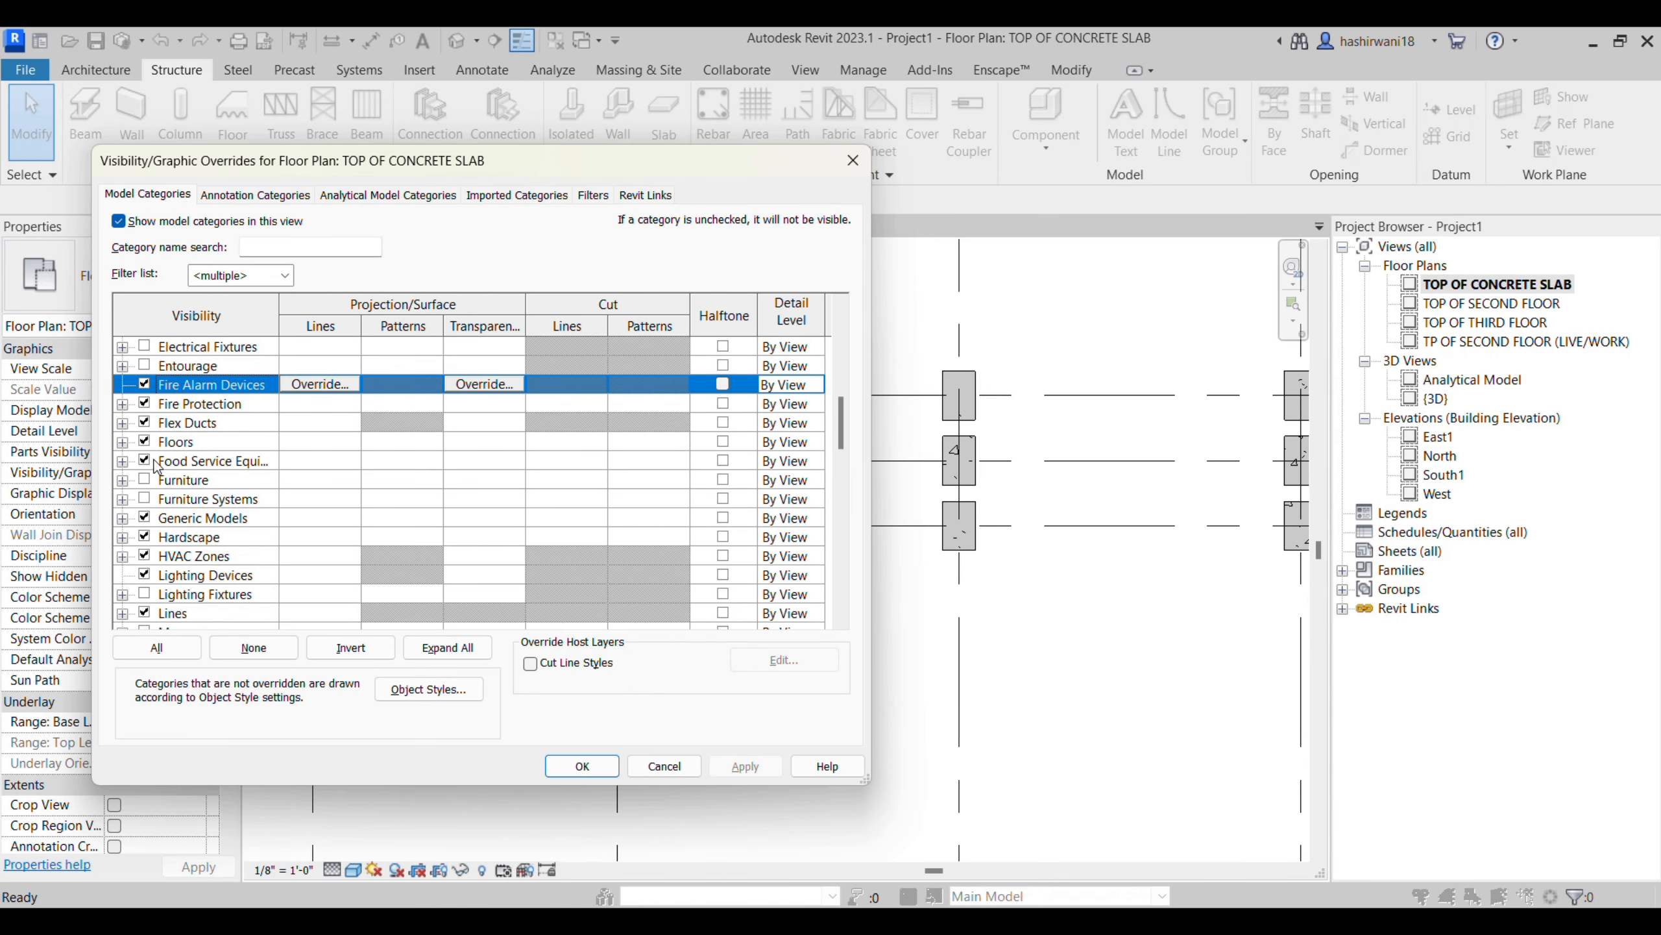
scroll(216, 388, "up", 4)
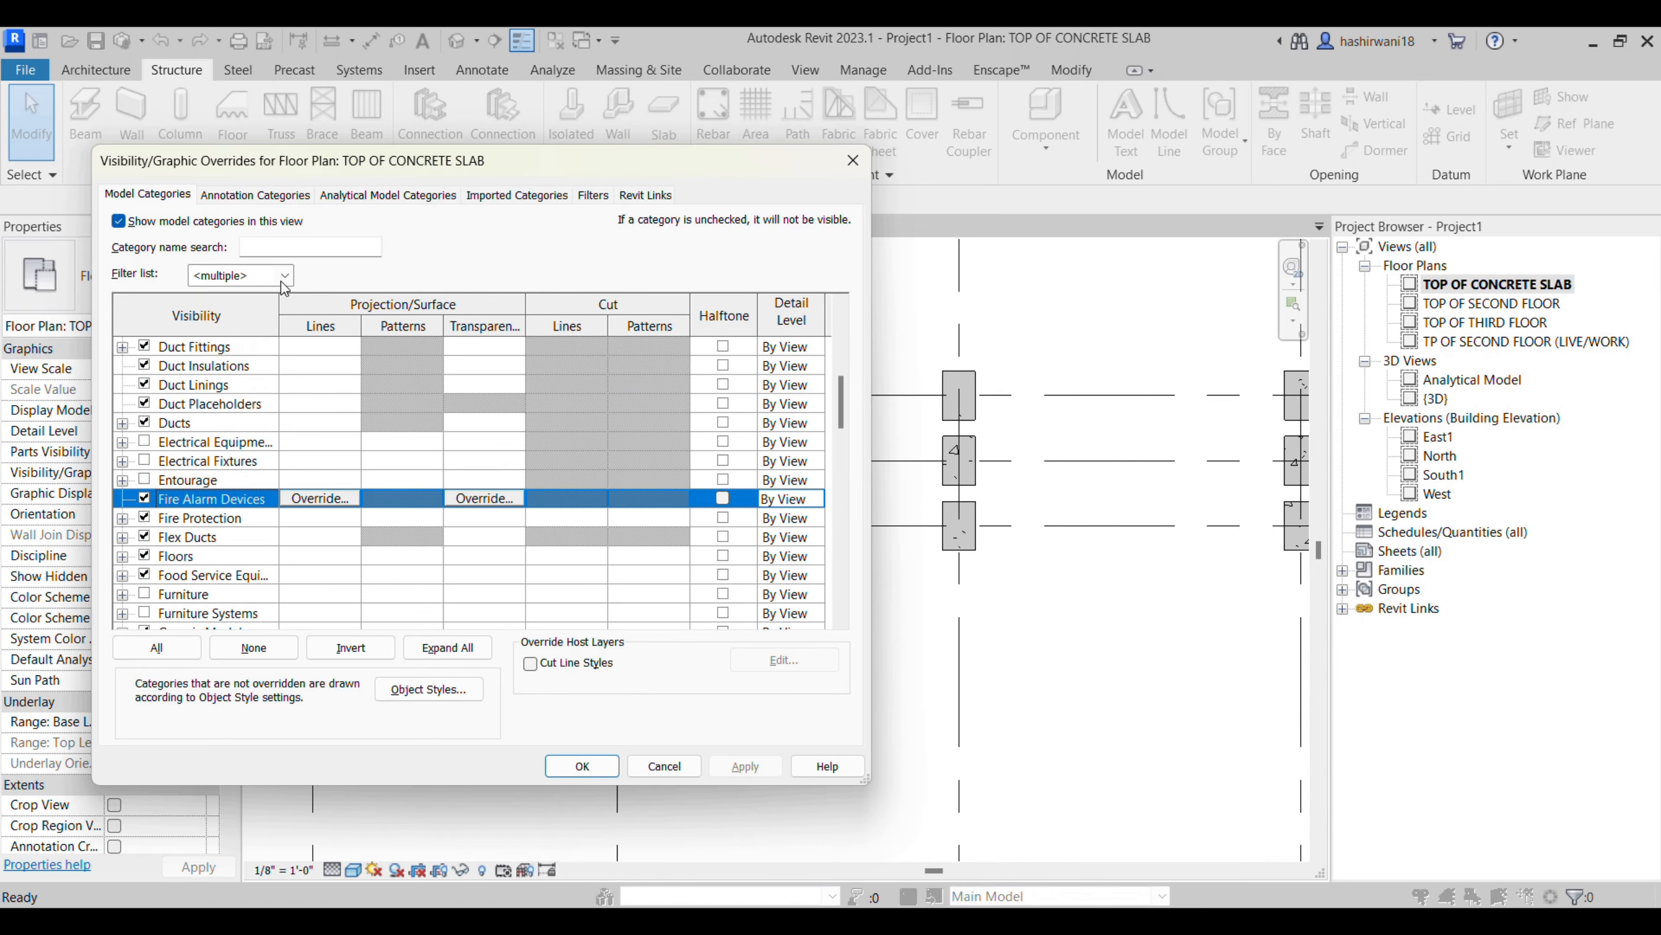
left_click(853, 160)
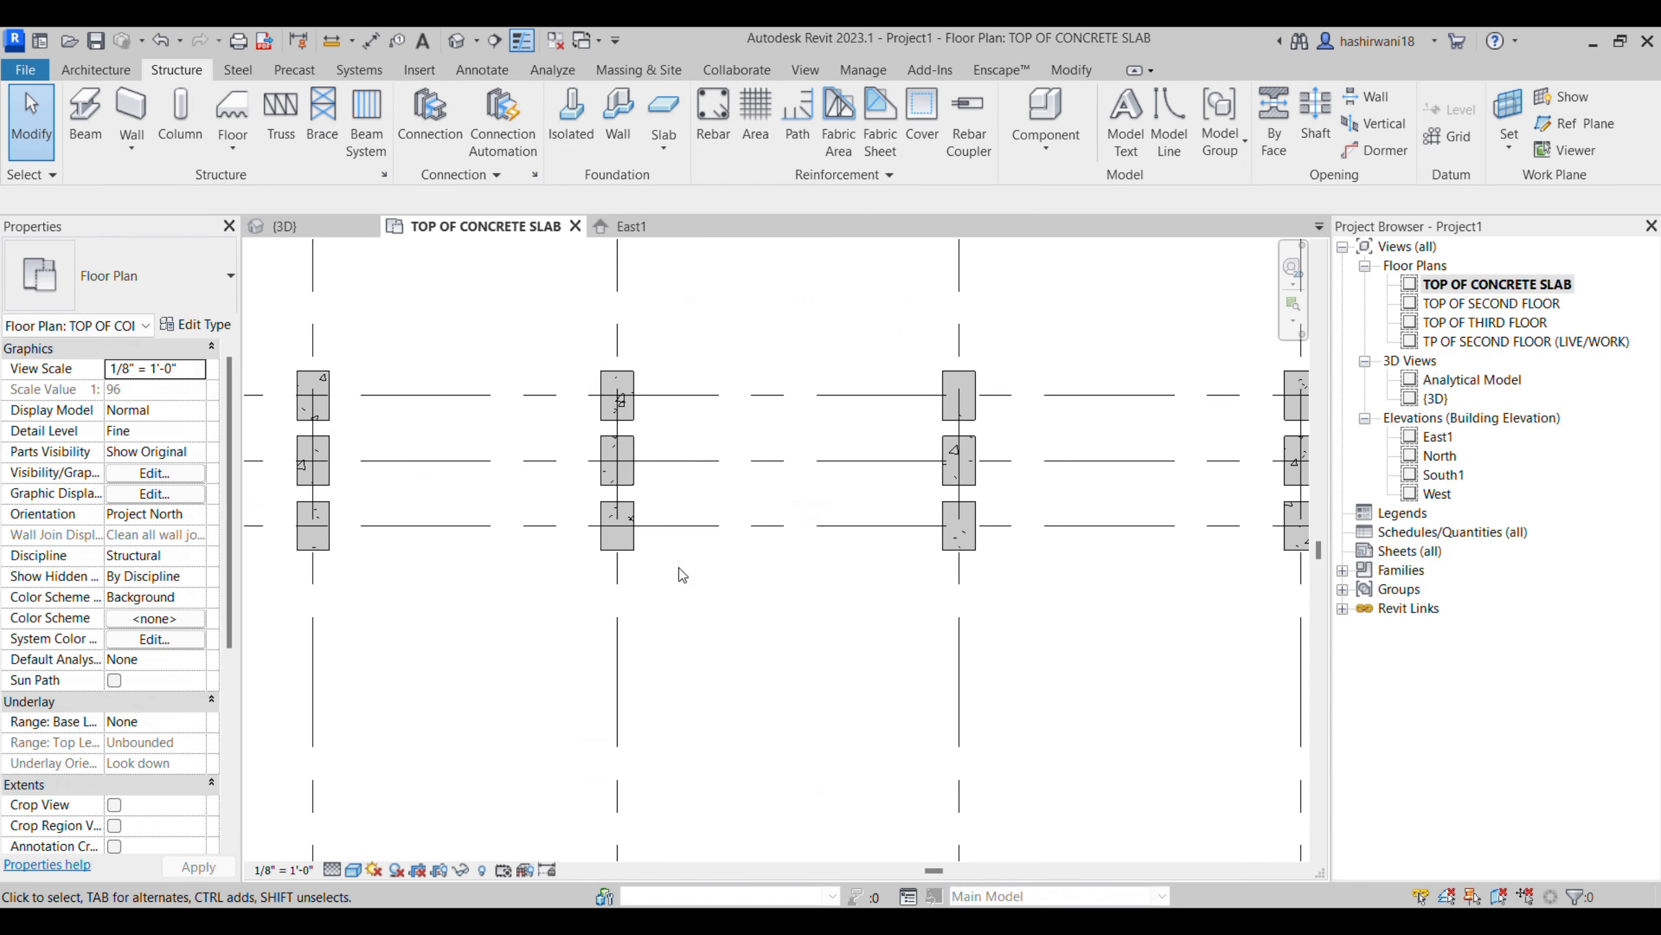
- Set the plan's view range to 15' top and cut plane offsets, and choose the bottom and view depth levels
key("v")
key("r")
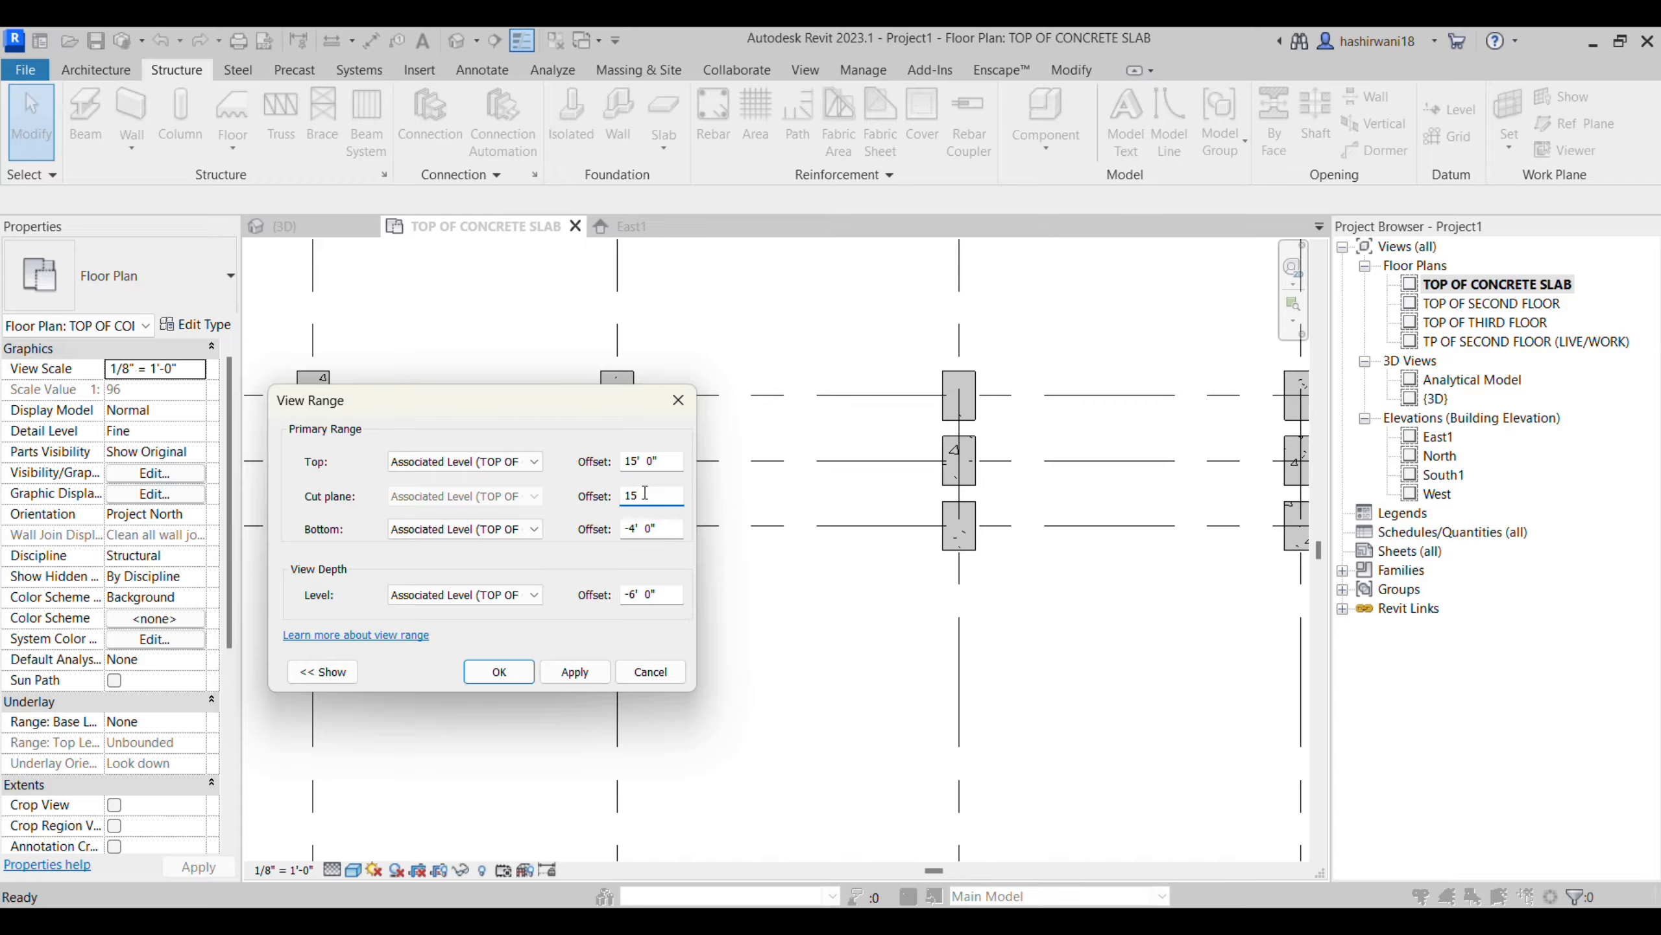
left_click(529, 529)
left_click(573, 563)
left_click(534, 596)
left_click(530, 623)
left_click(498, 671)
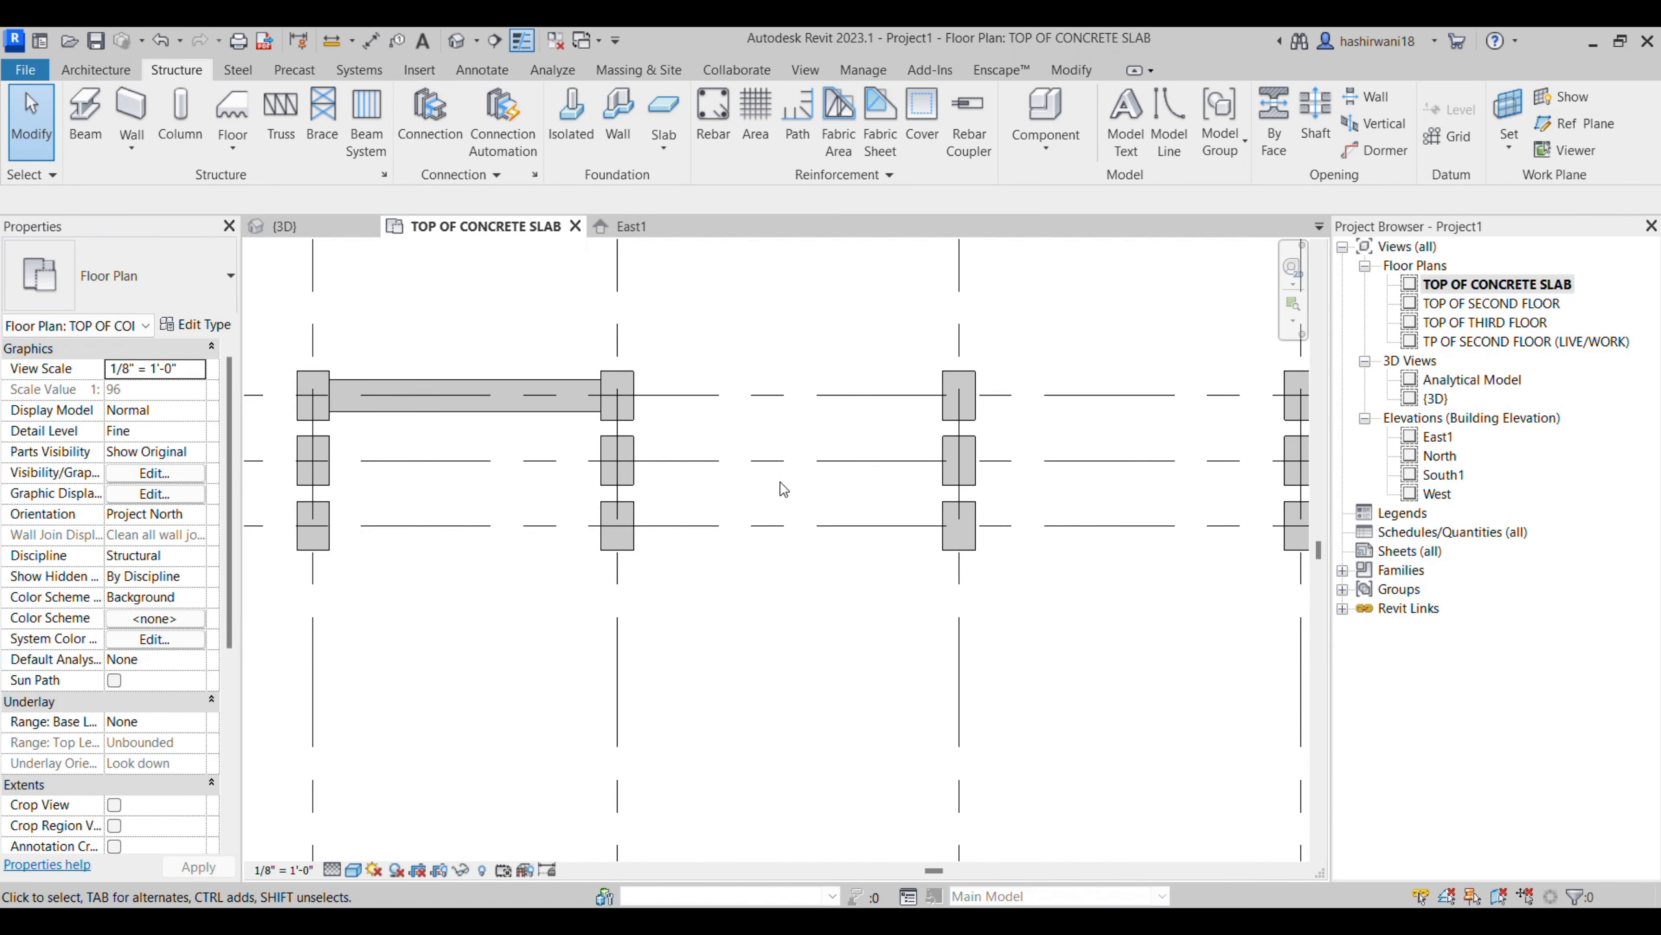
- Delete the beam on grid A between grids 1 and 2
scroll(413, 400, "down", 5)
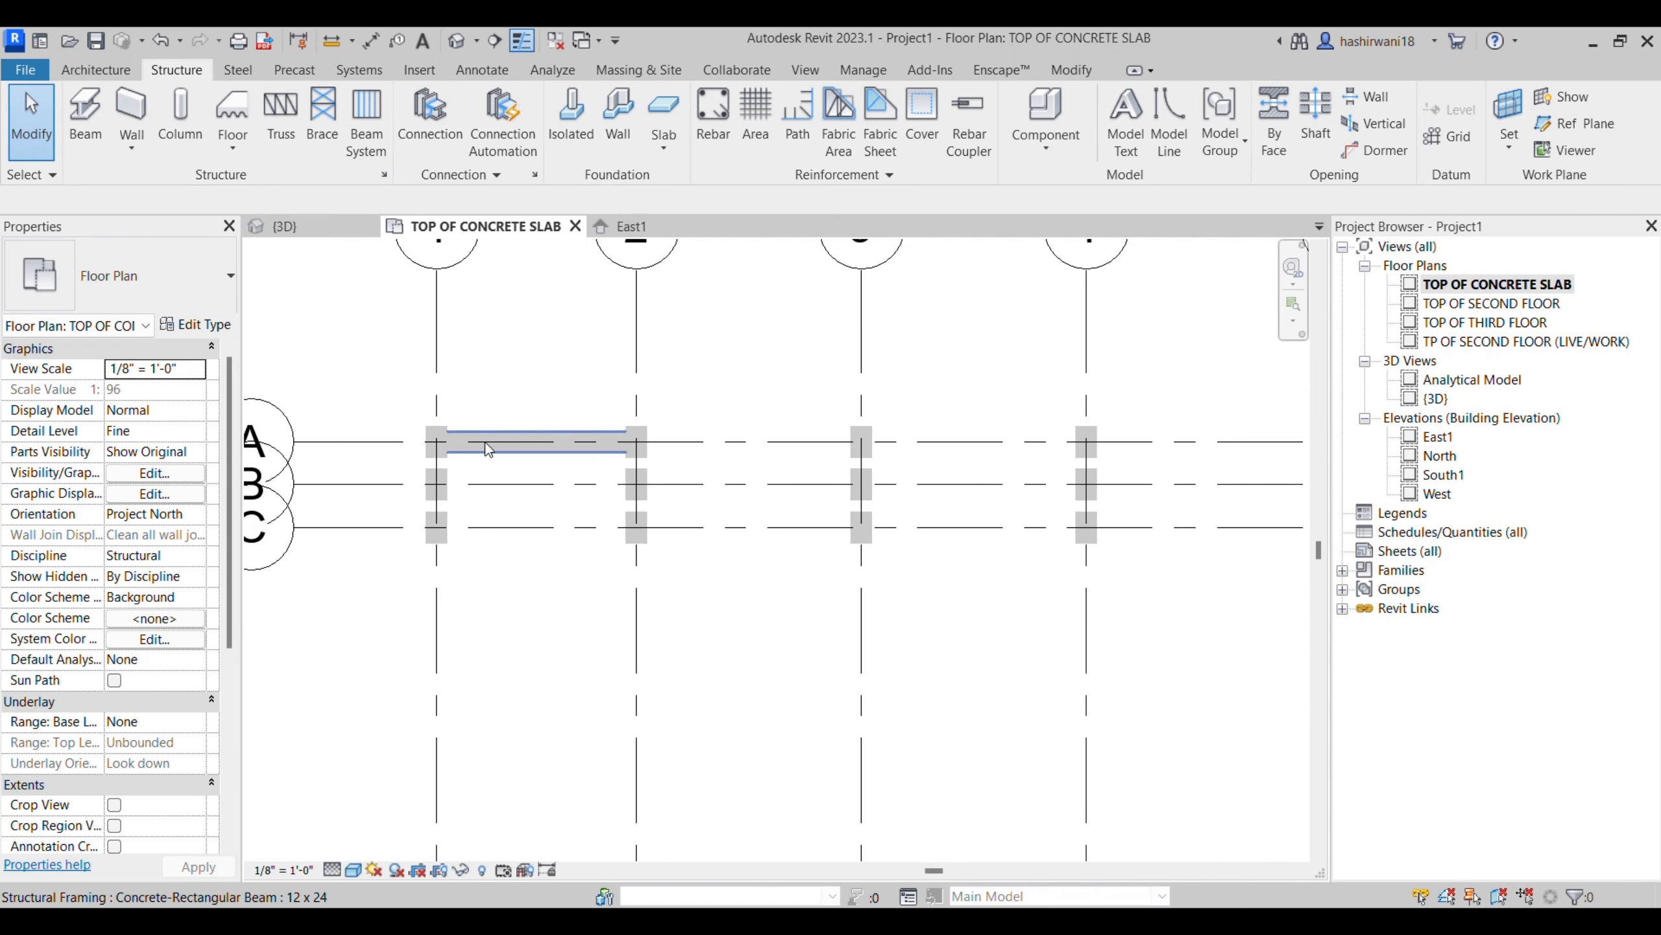
left_click(472, 450)
key("Delete")
- Place Concrete-Rectangular Beam 12 x 24 beams along all selected grid lines, 1 to 21 and A to H, in one On Grids operation
left_click(87, 118)
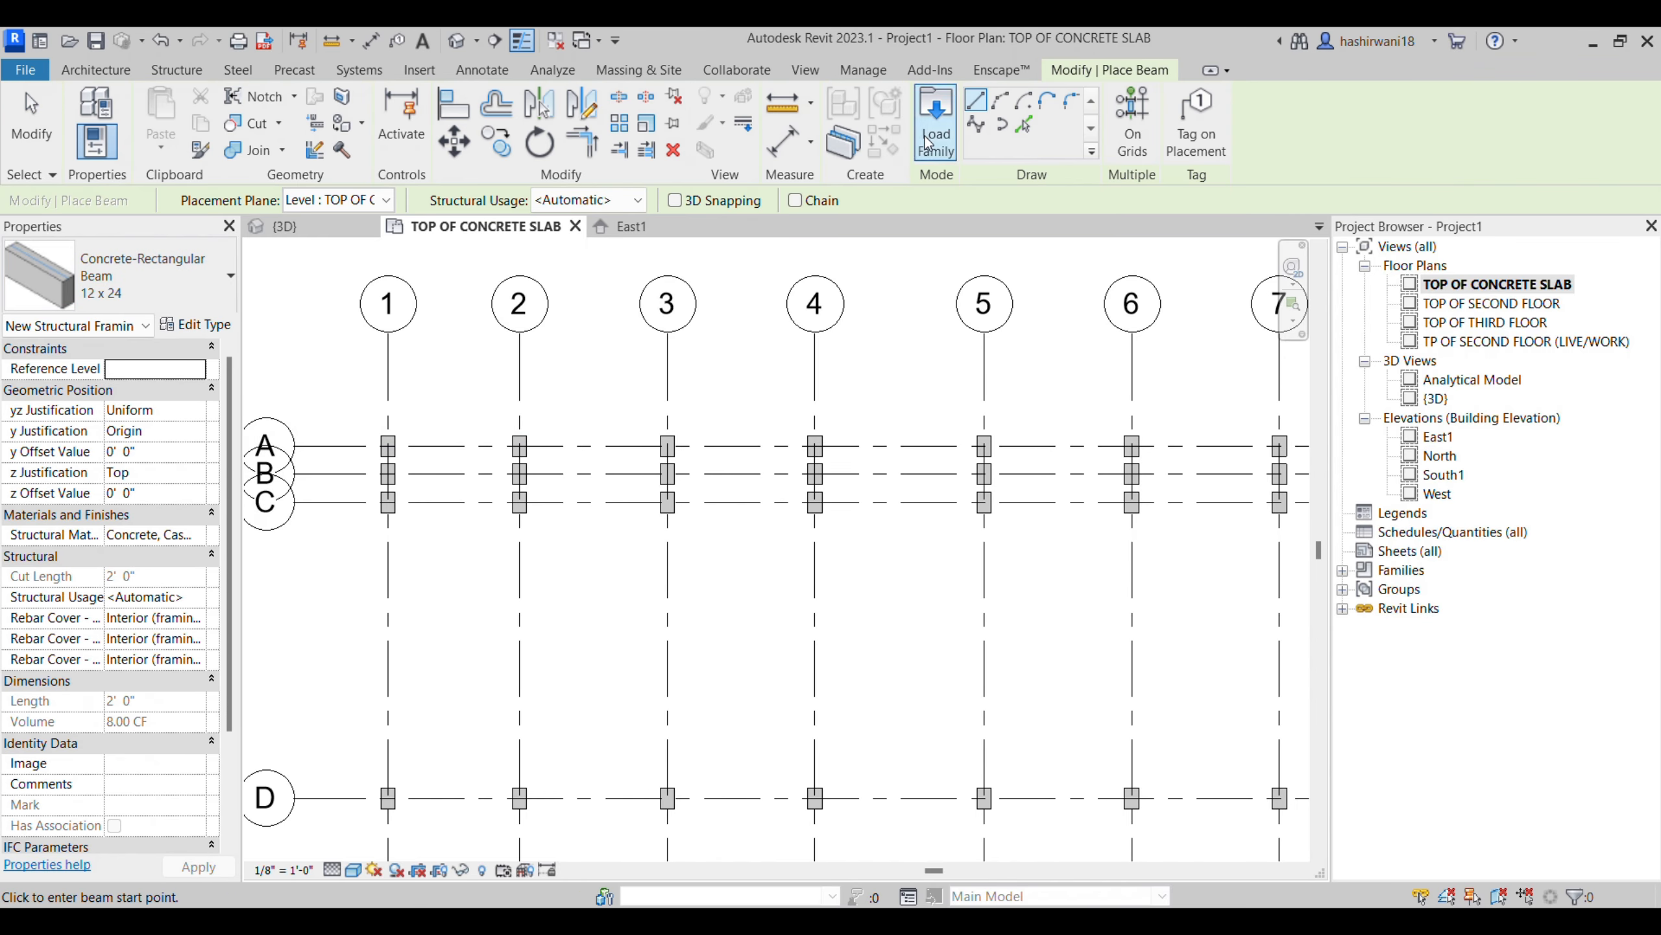
left_click(1135, 140)
scroll(464, 458, "down", 5)
scroll(631, 416, "down", 6)
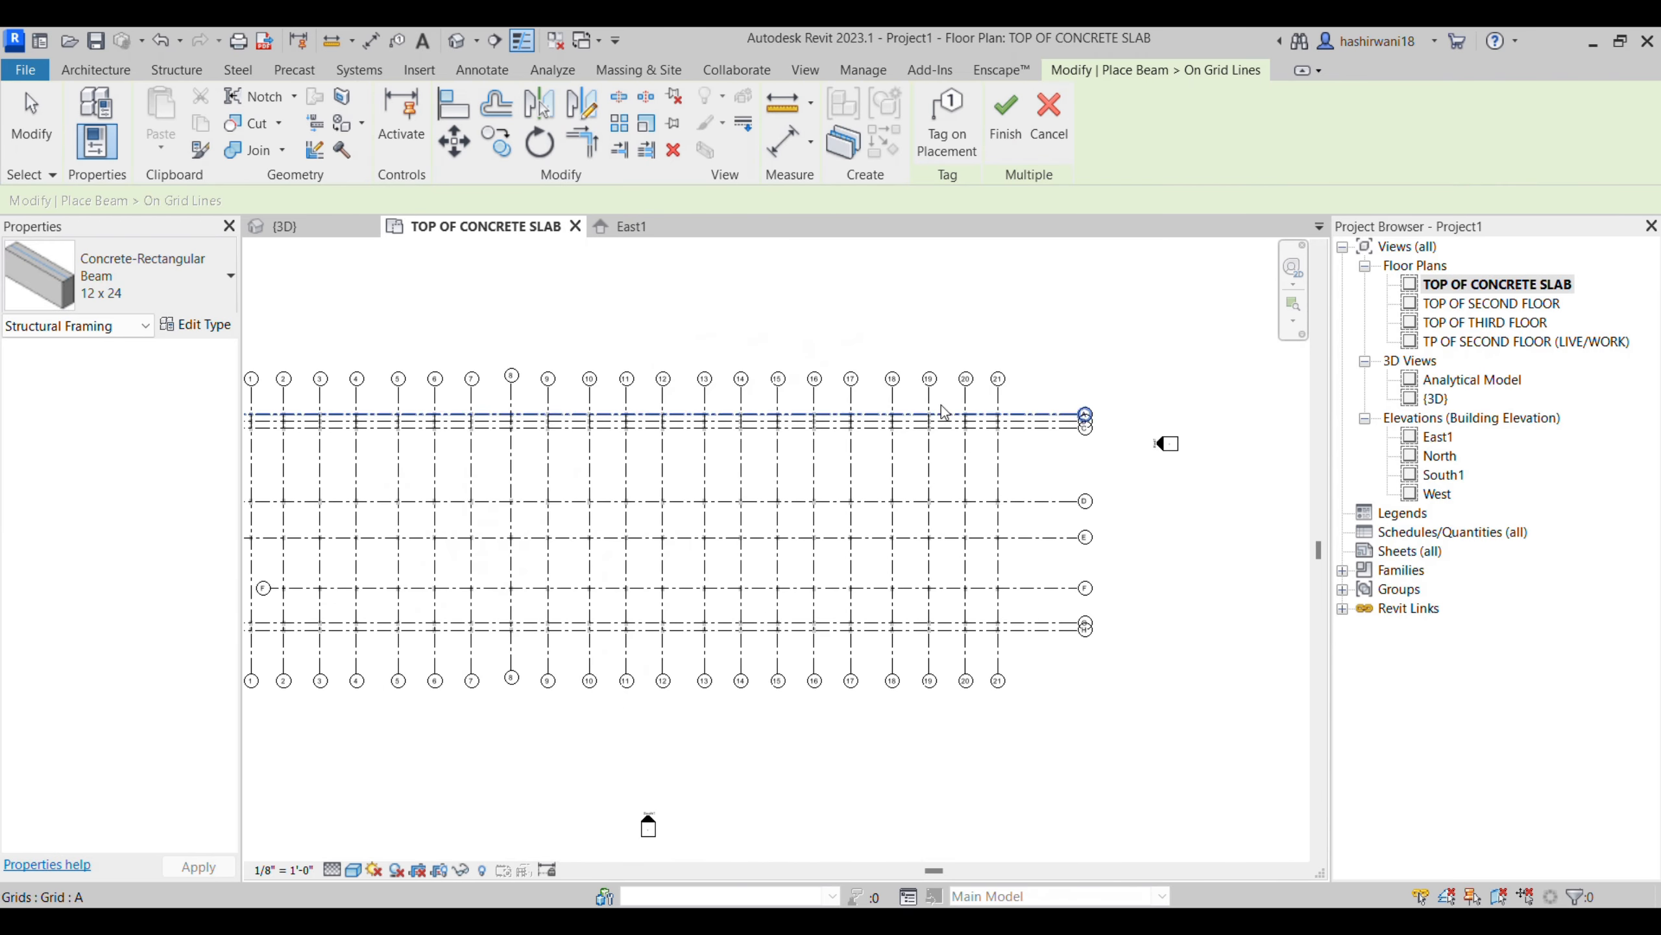
left_click_drag(1035, 391, 438, 648)
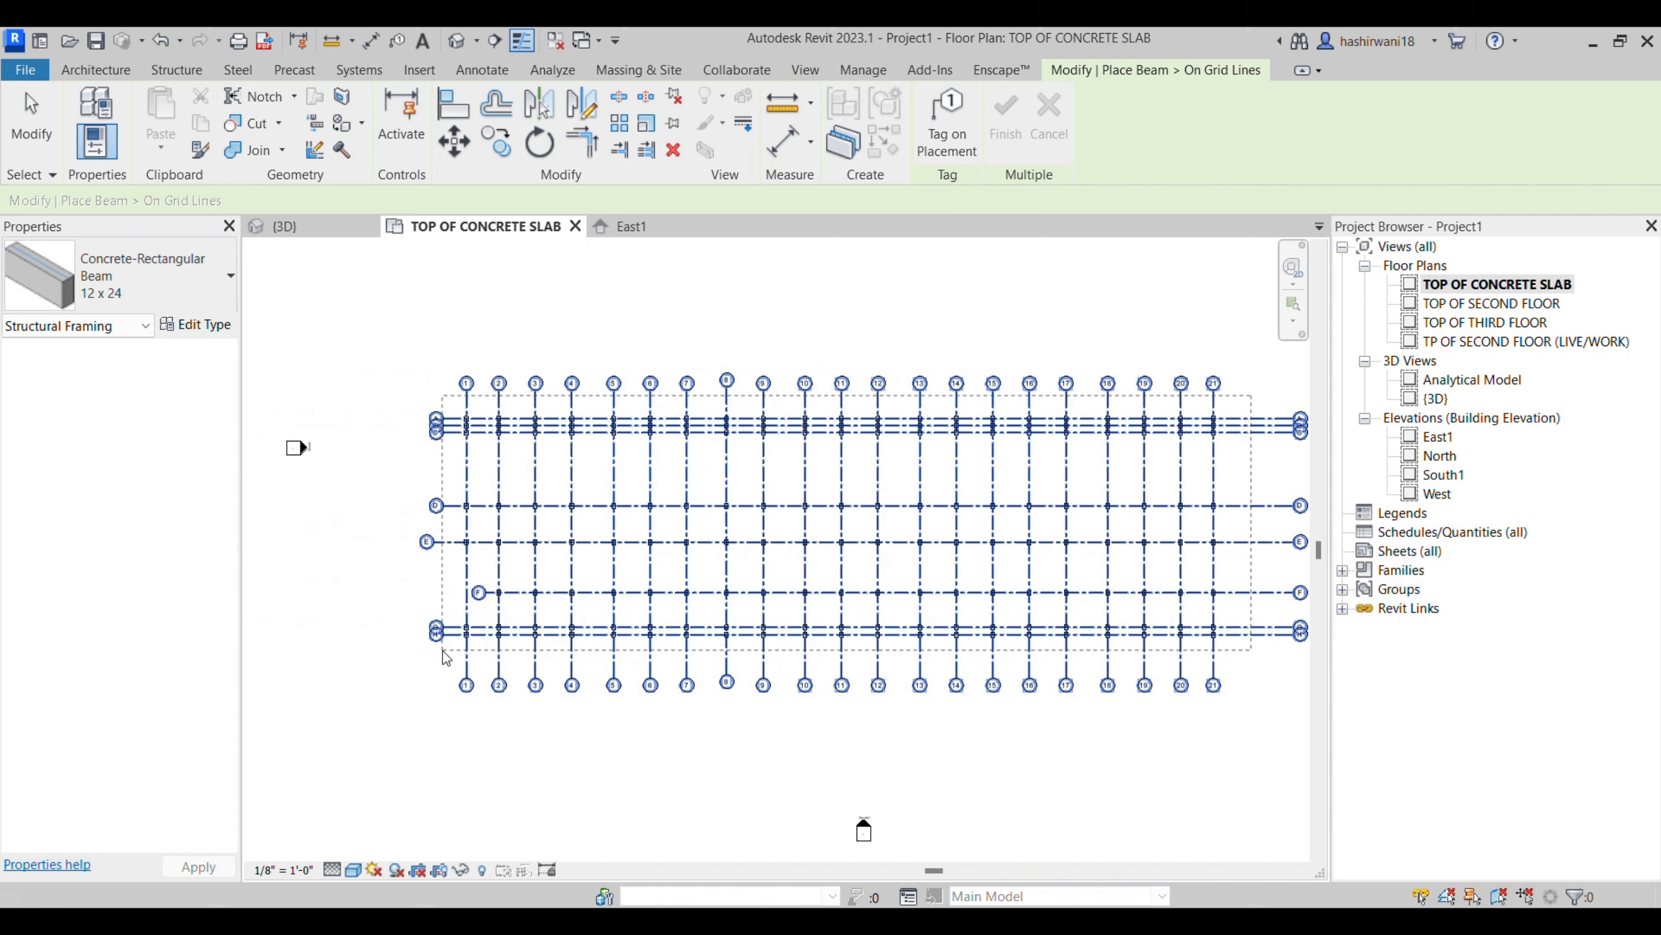
left_click_drag(445, 656, 446, 656)
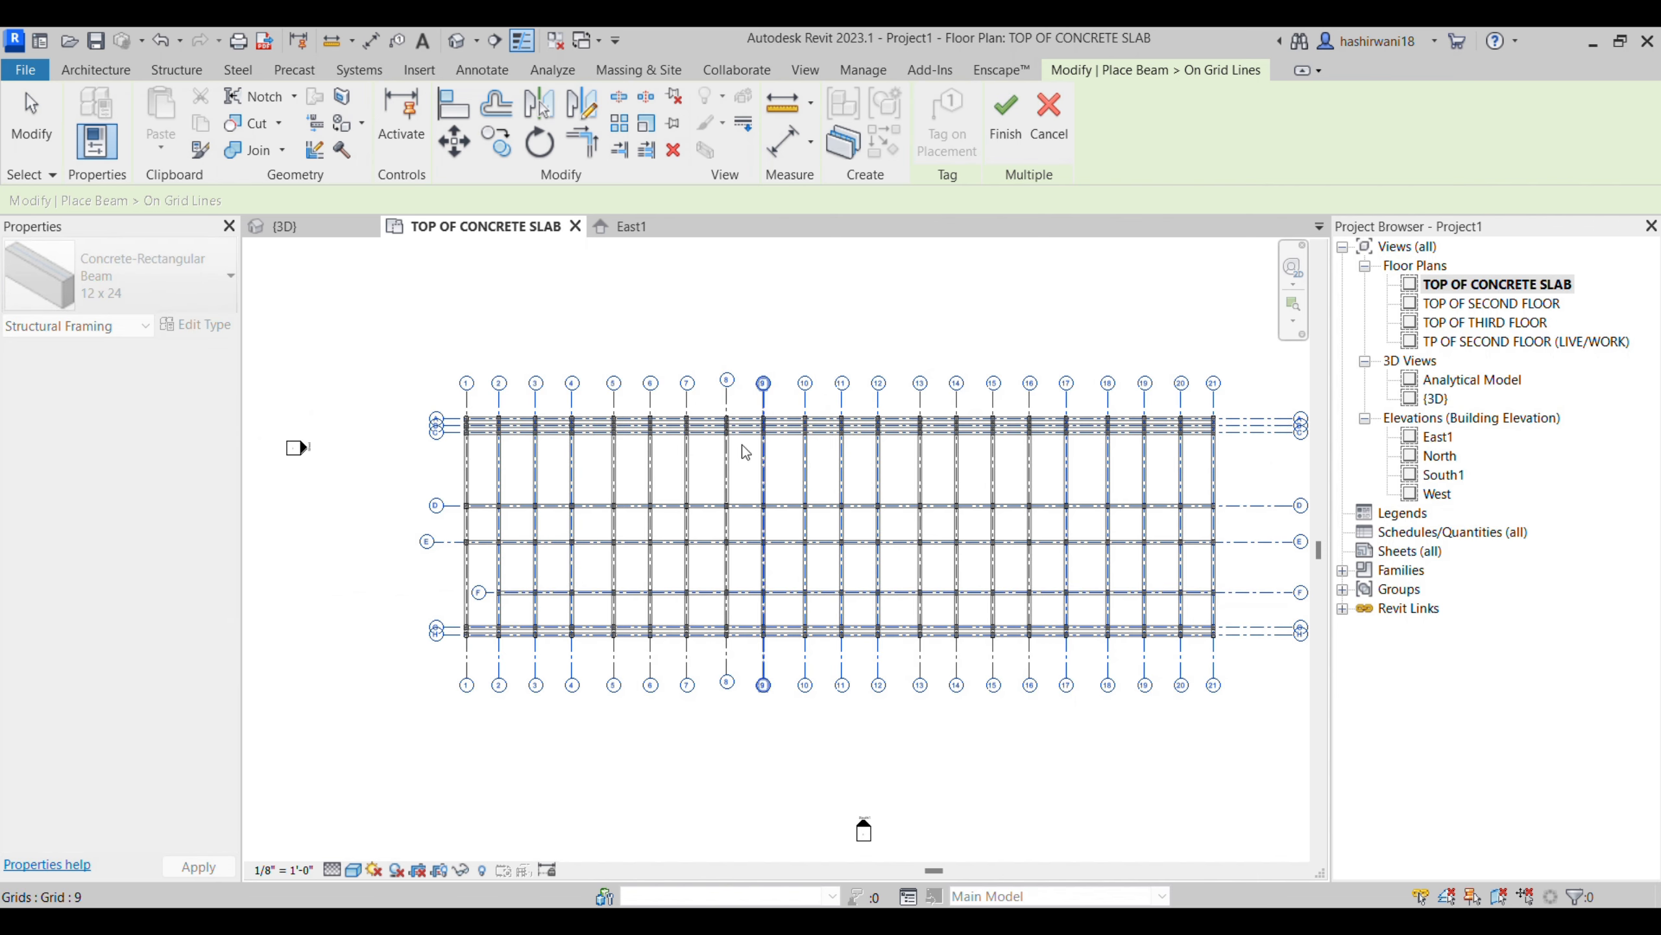
scroll(614, 476, "up", 5)
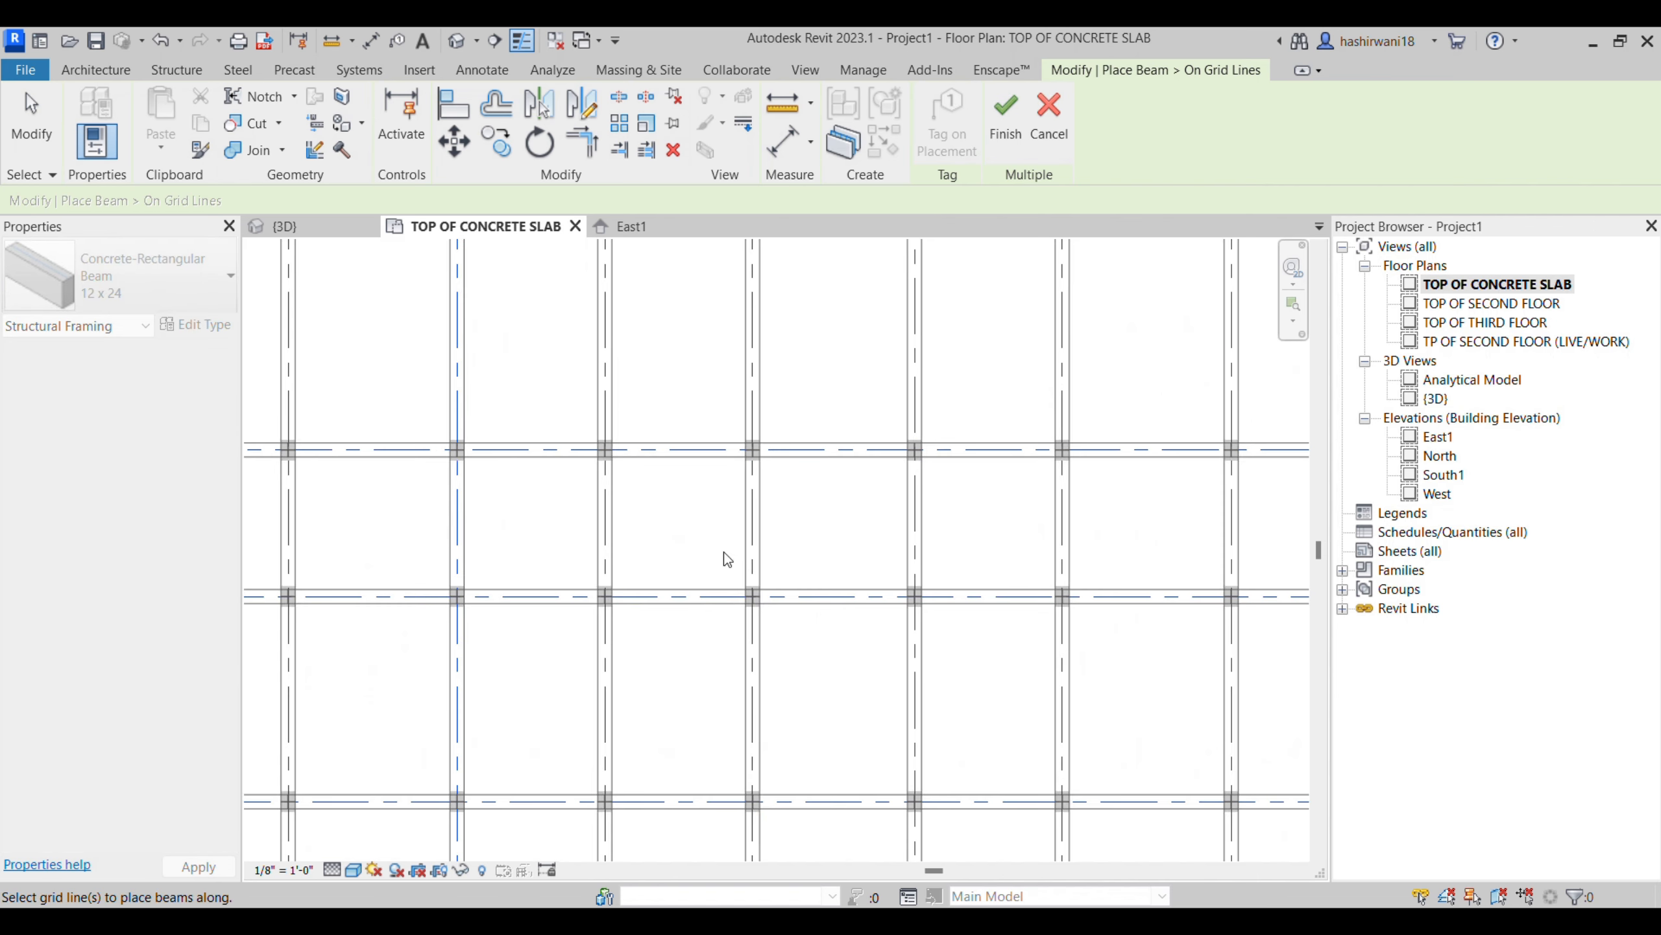
scroll(791, 506, "down", 3)
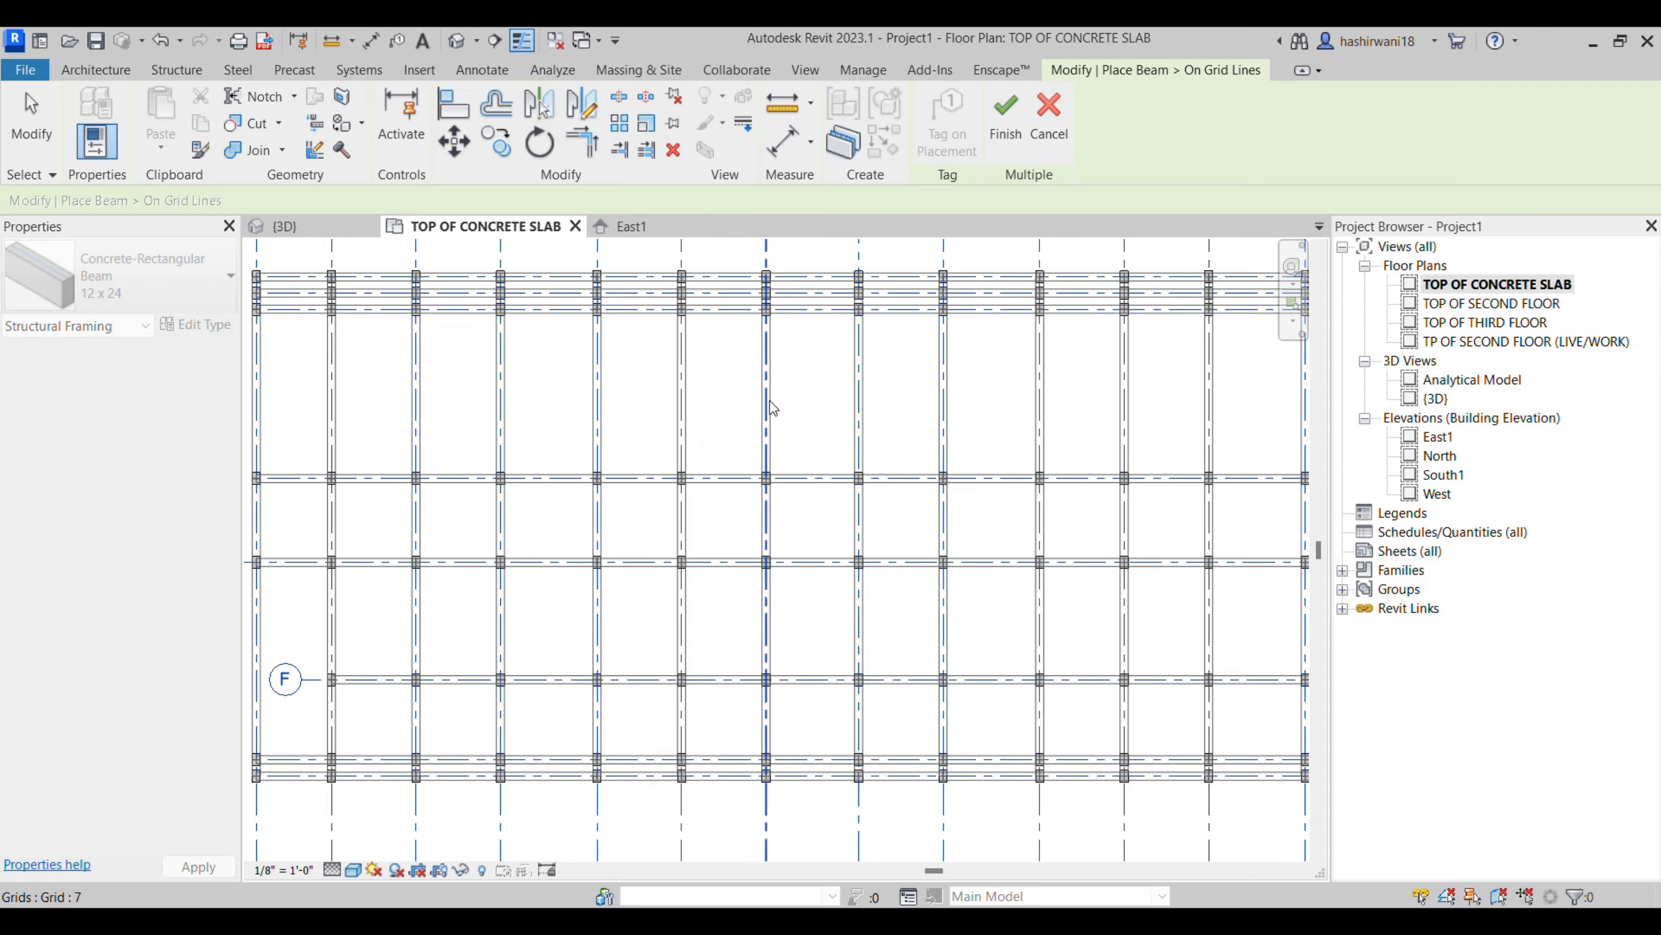
scroll(780, 640, "down", 3)
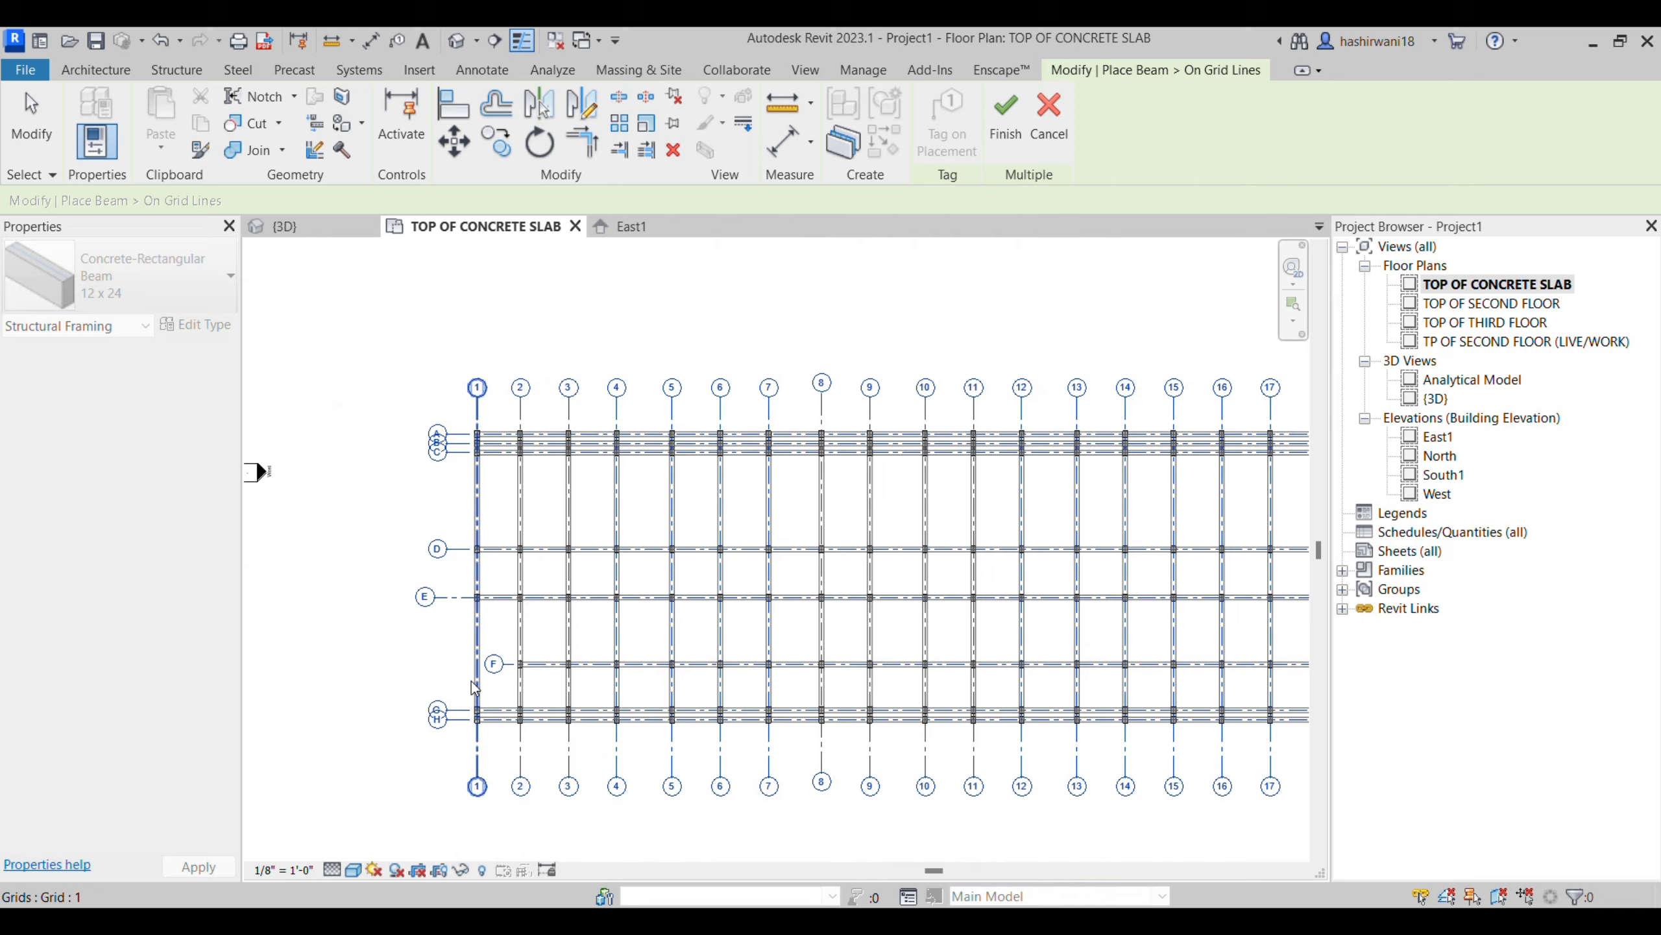
scroll(523, 663, "up", 5)
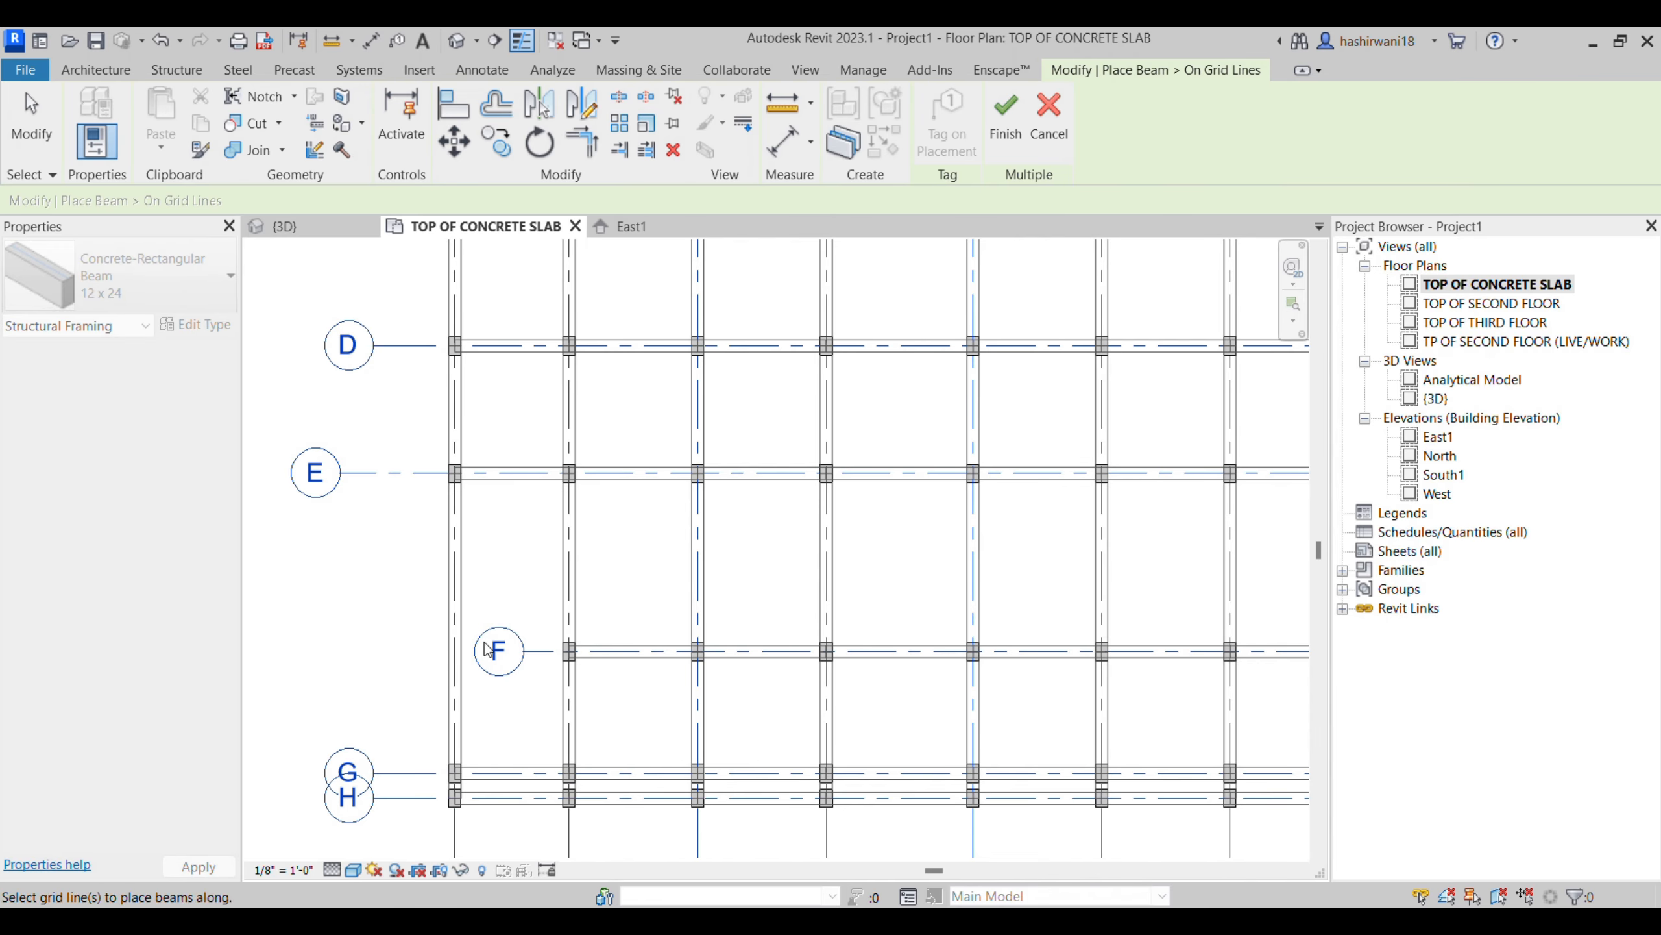
scroll(819, 705, "down", 3)
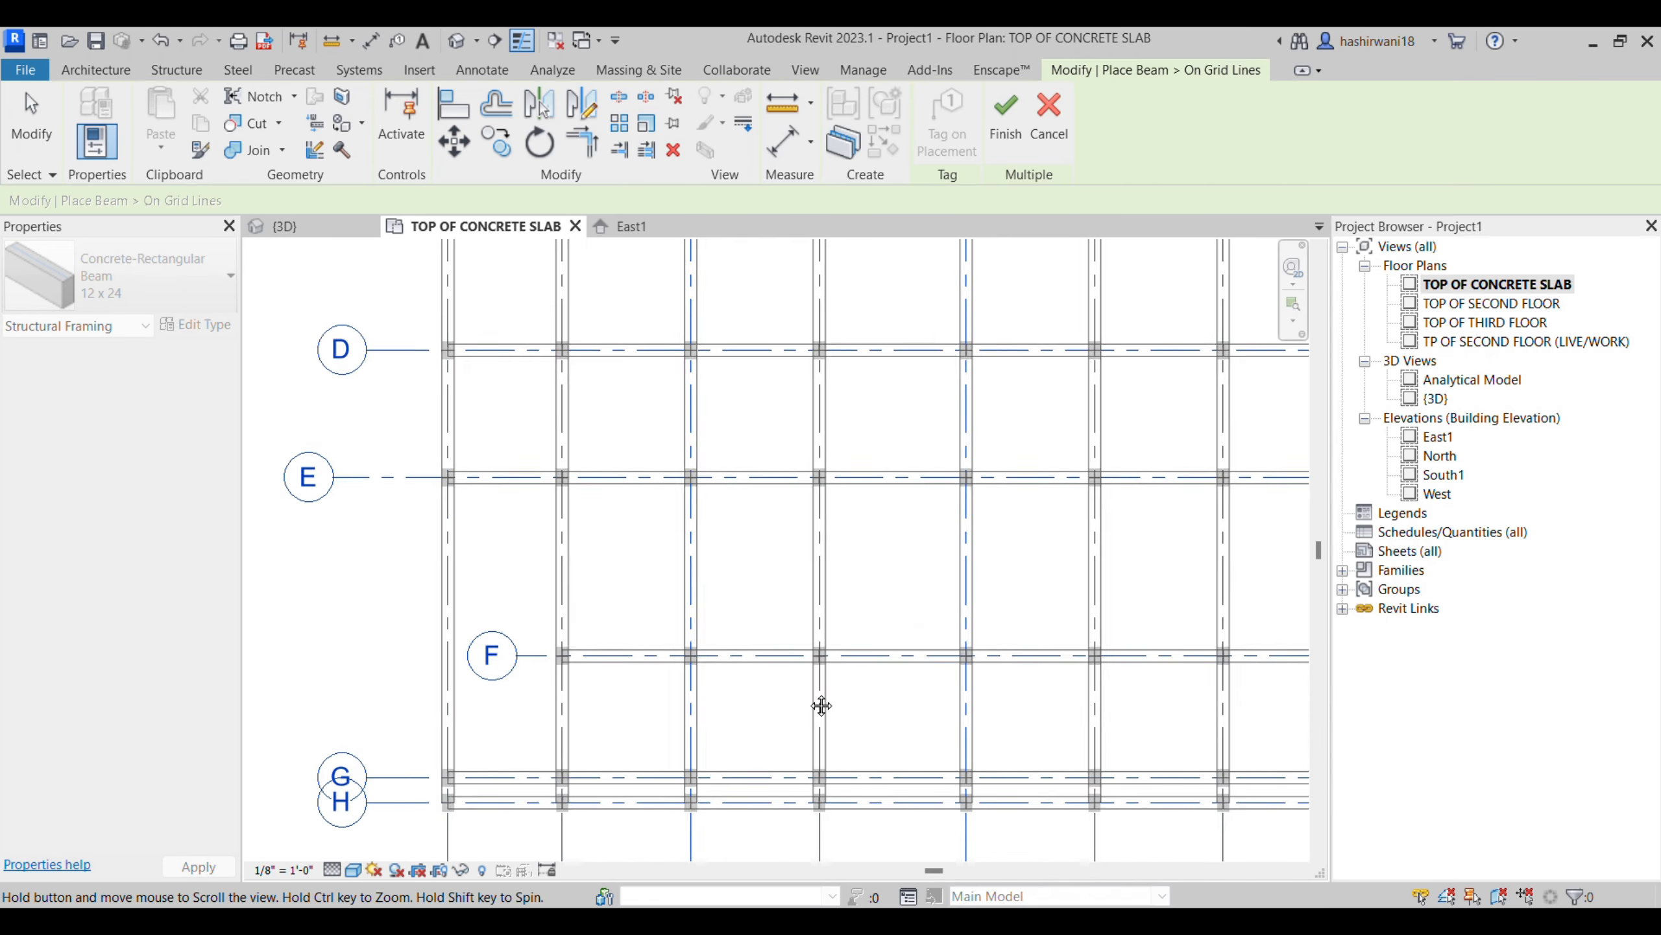
left_click(1016, 130)
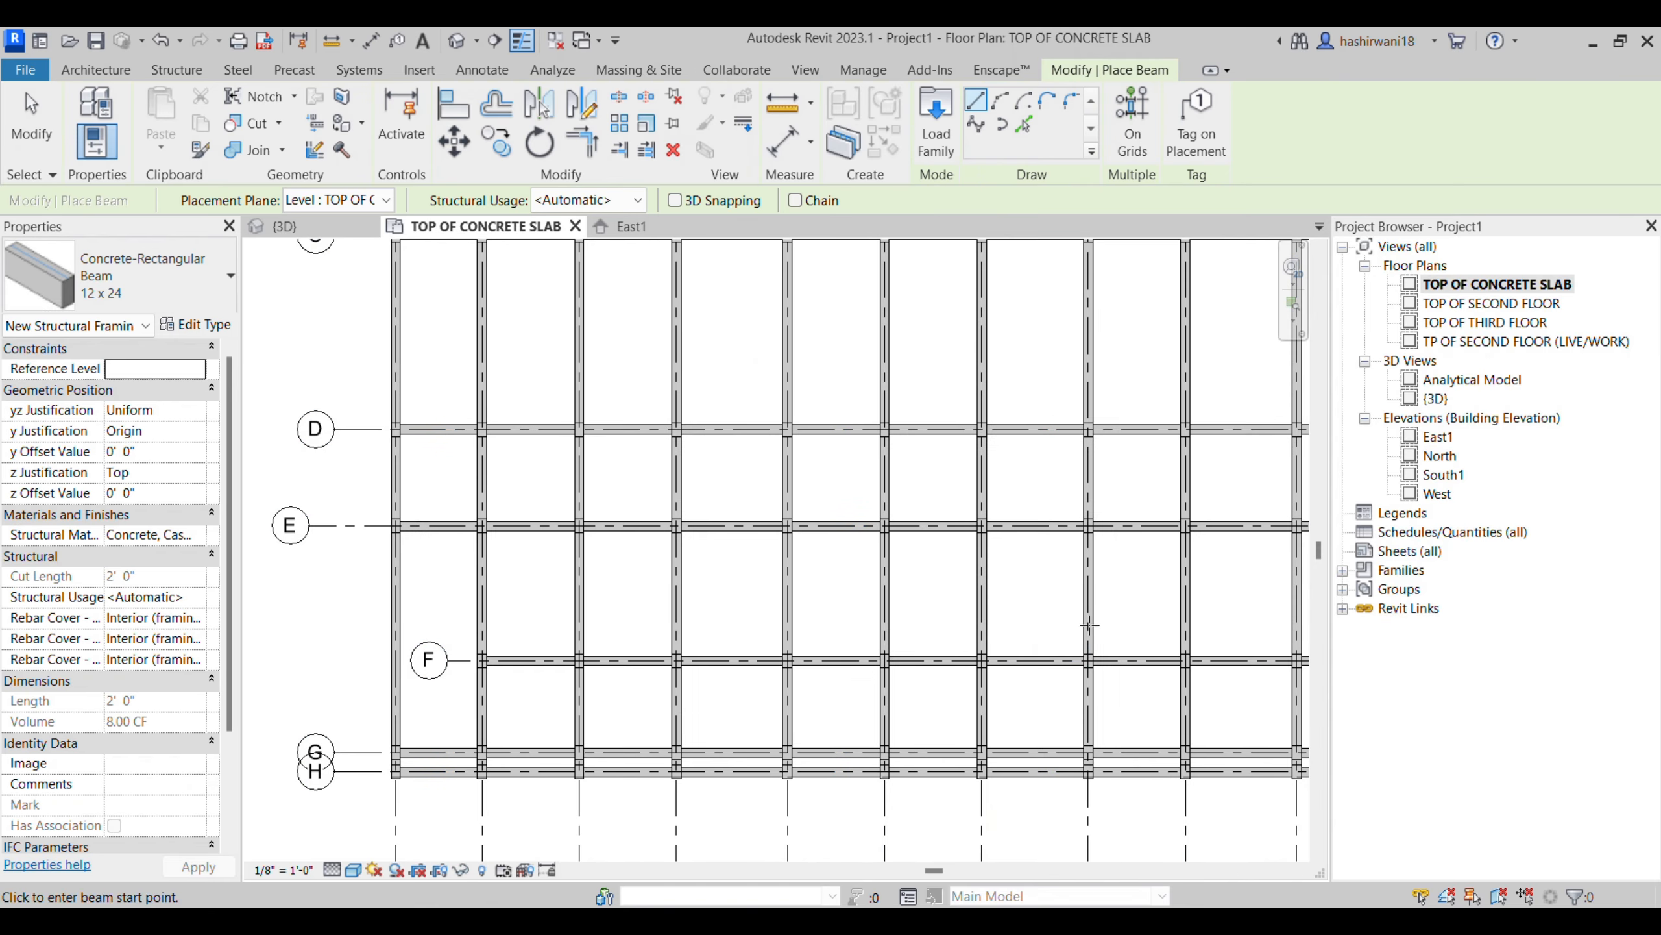
scroll(1046, 638, "down", 3)
mouse_move(977, 582)
middle_mouse_down()
mouse_move(894, 605)
mouse_move(971, 603)
middle_mouse_up()
key("Escape")
key("Escape")
- Select the whole structural layout in the plan and filter the selection down to Structural Framing (Other)
left_click_drag(1246, 348, 378, 638)
middle_click_drag(379, 638, 569, 636)
left_click_drag(569, 643, 383, 669)
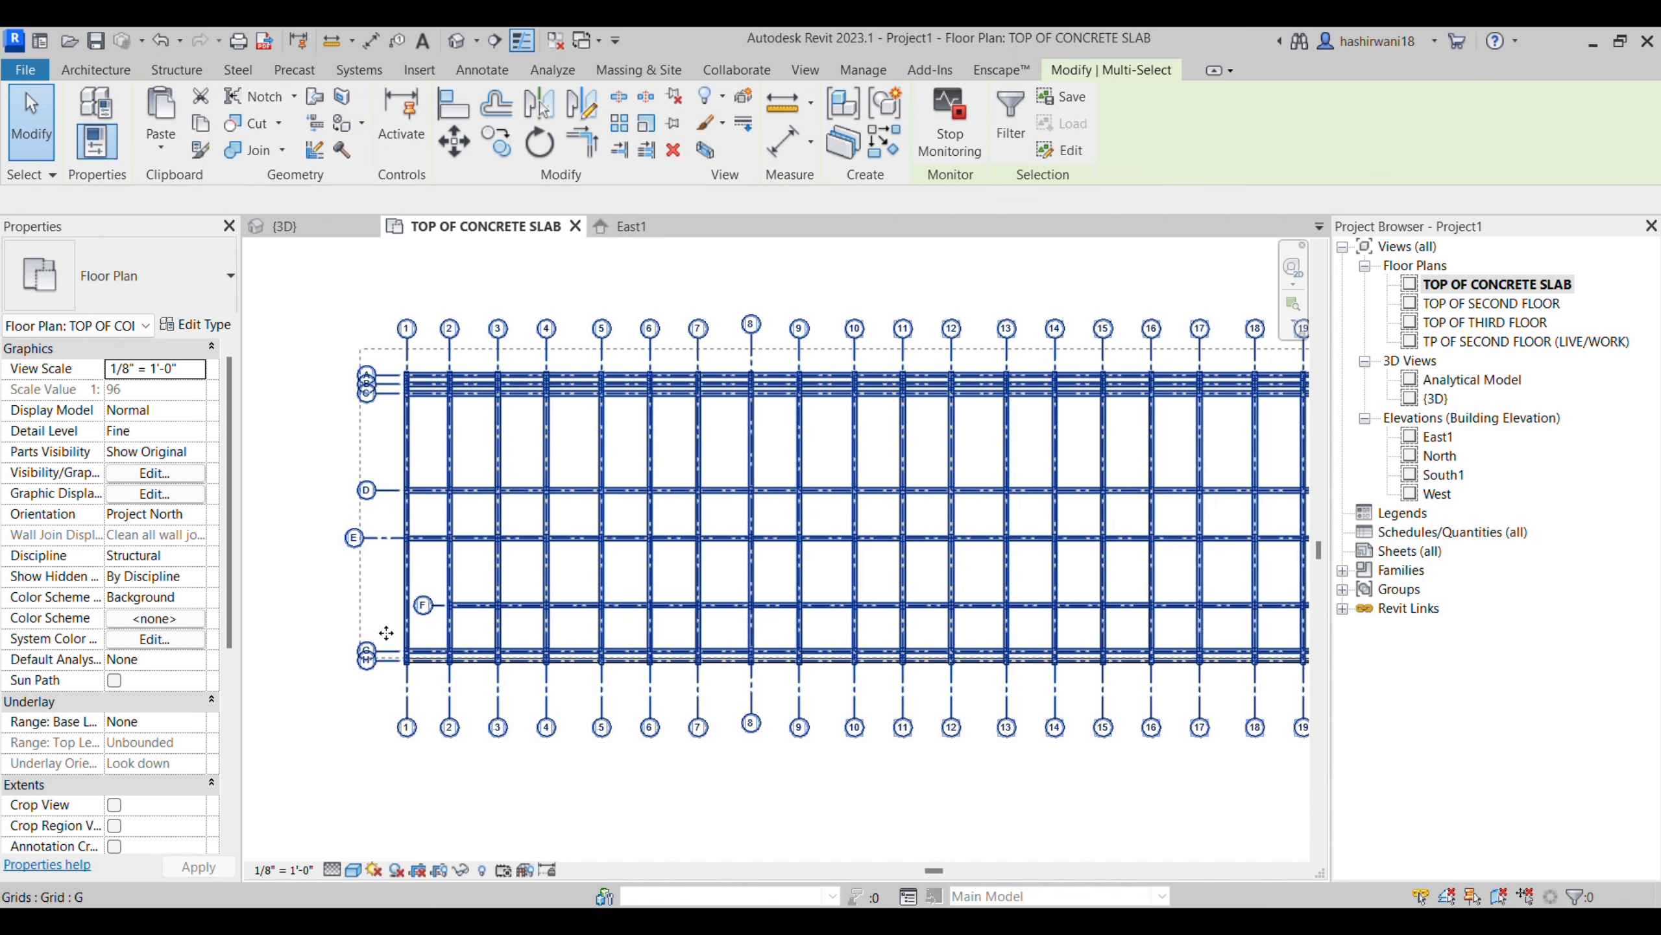
left_click(1006, 140)
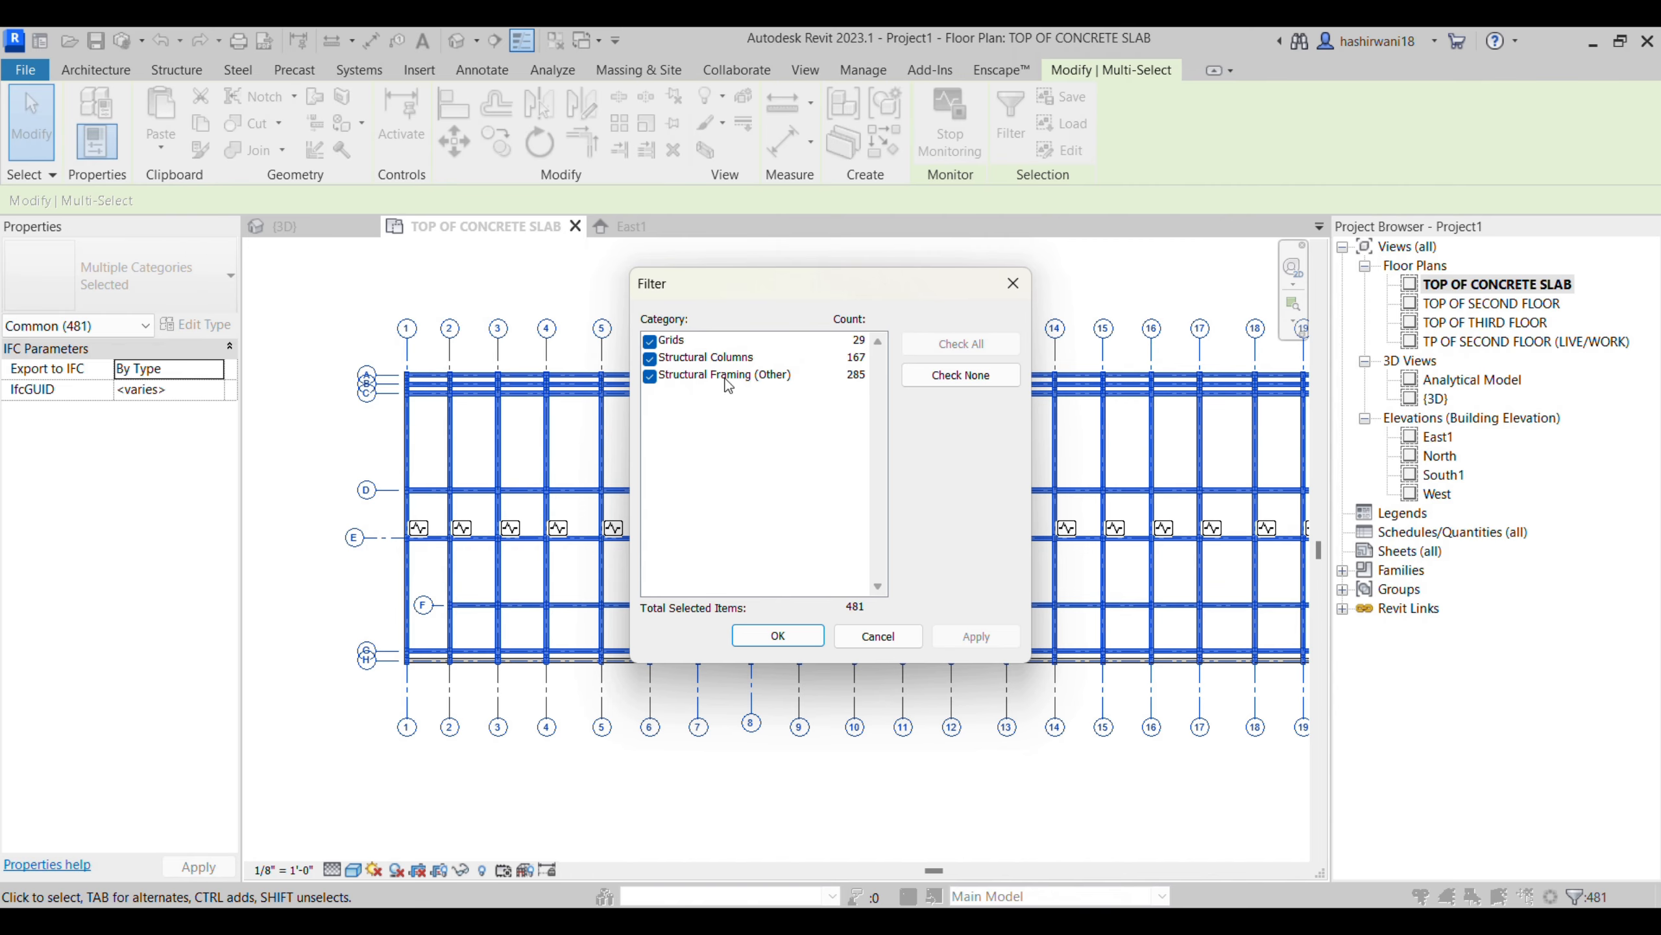
left_click(650, 359)
left_click(649, 340)
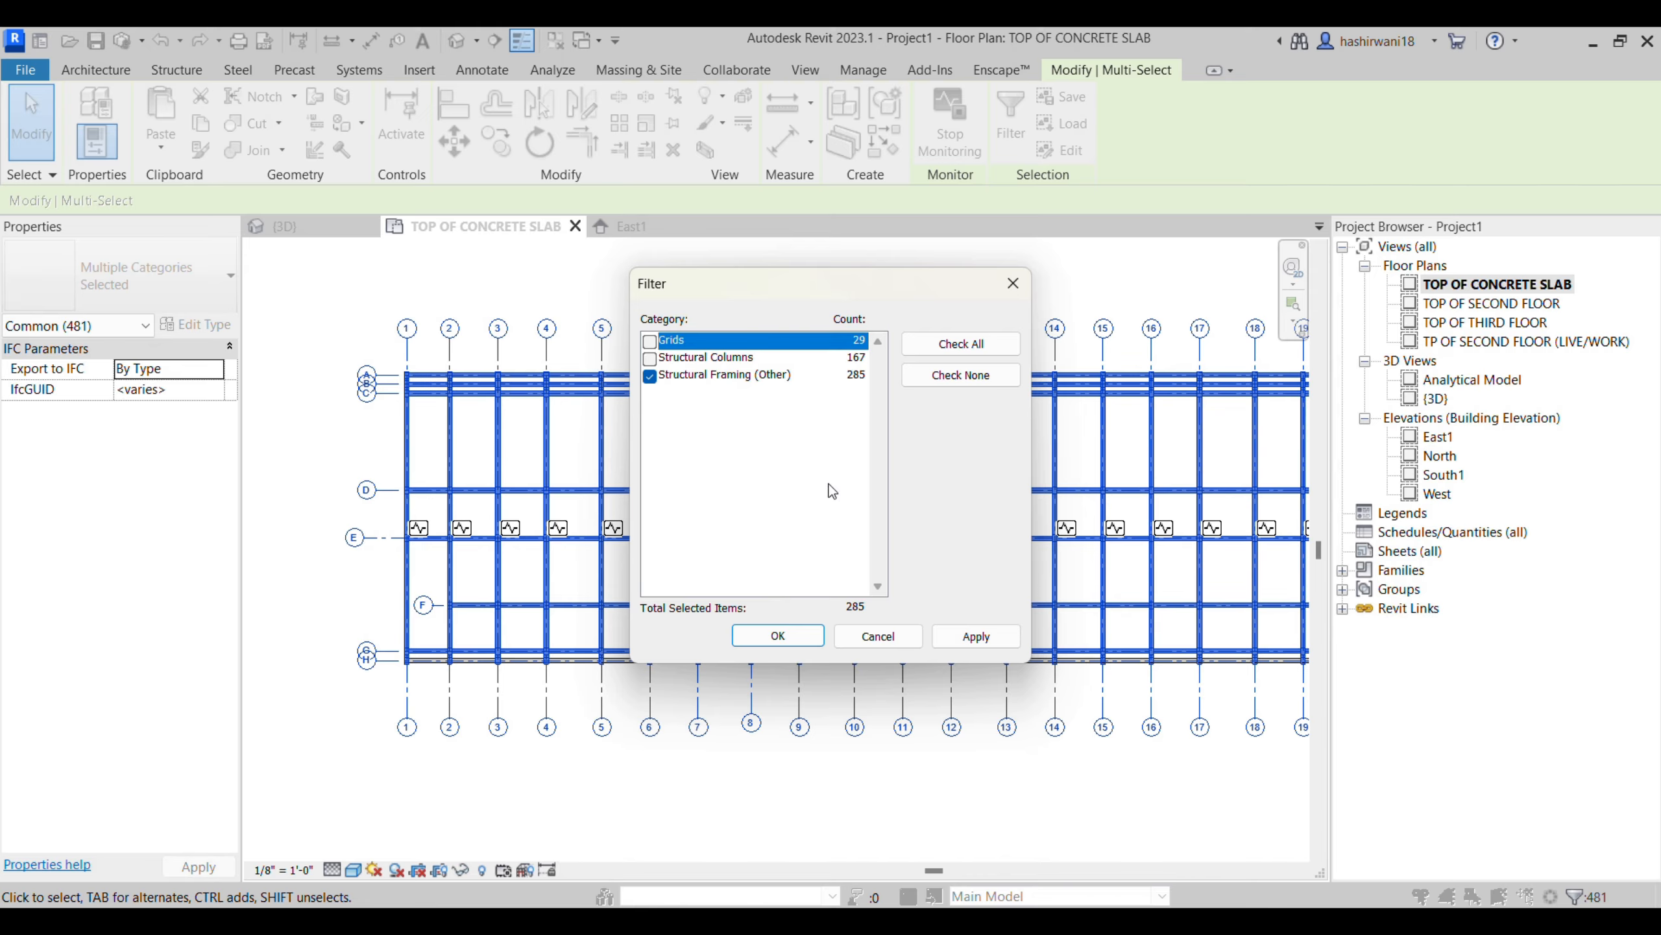
left_click(799, 641)
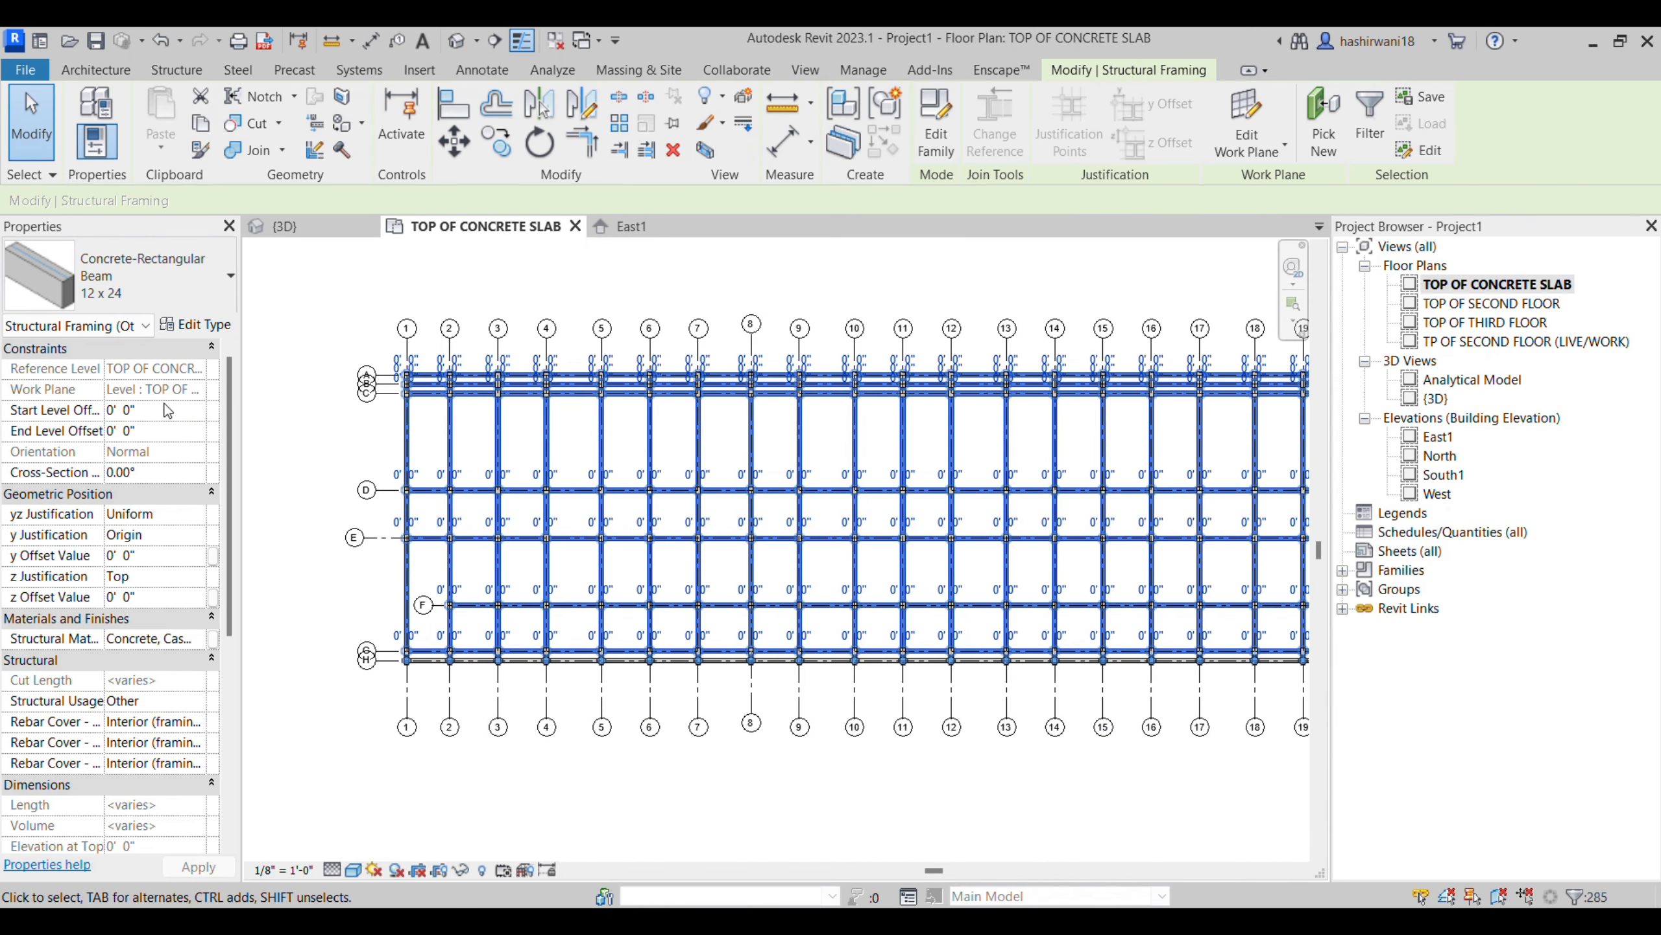
- Set the selected beams' start and end level offsets to 13' 0" and clear the selection
left_click(163, 411)
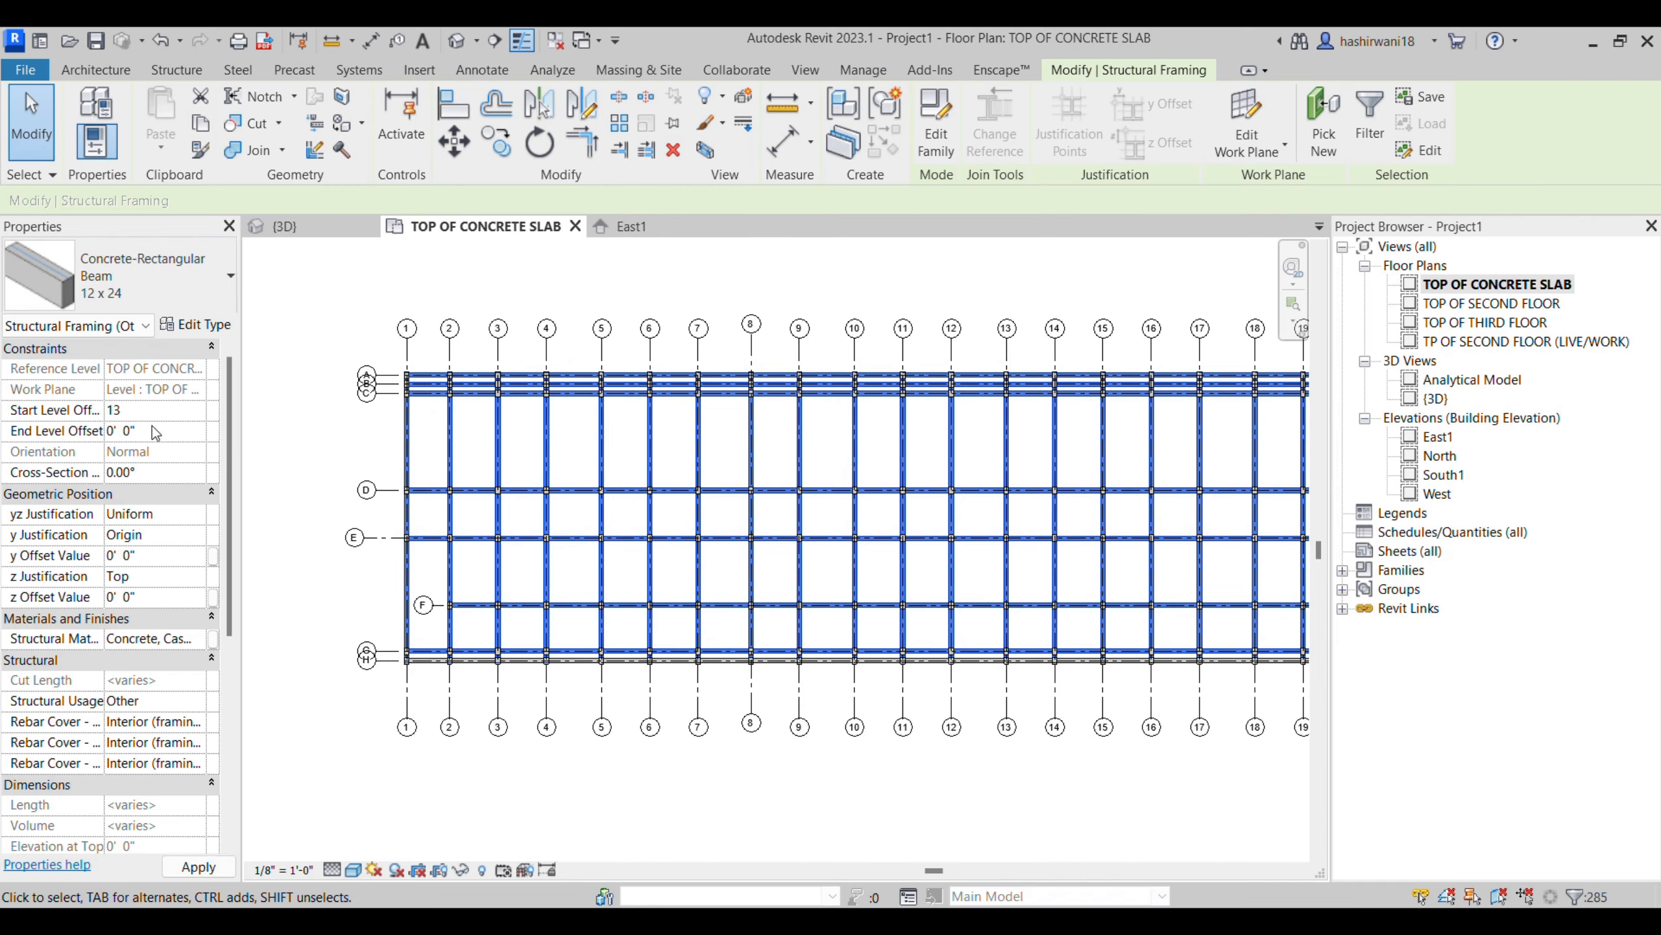
type("13")
left_click(154, 432)
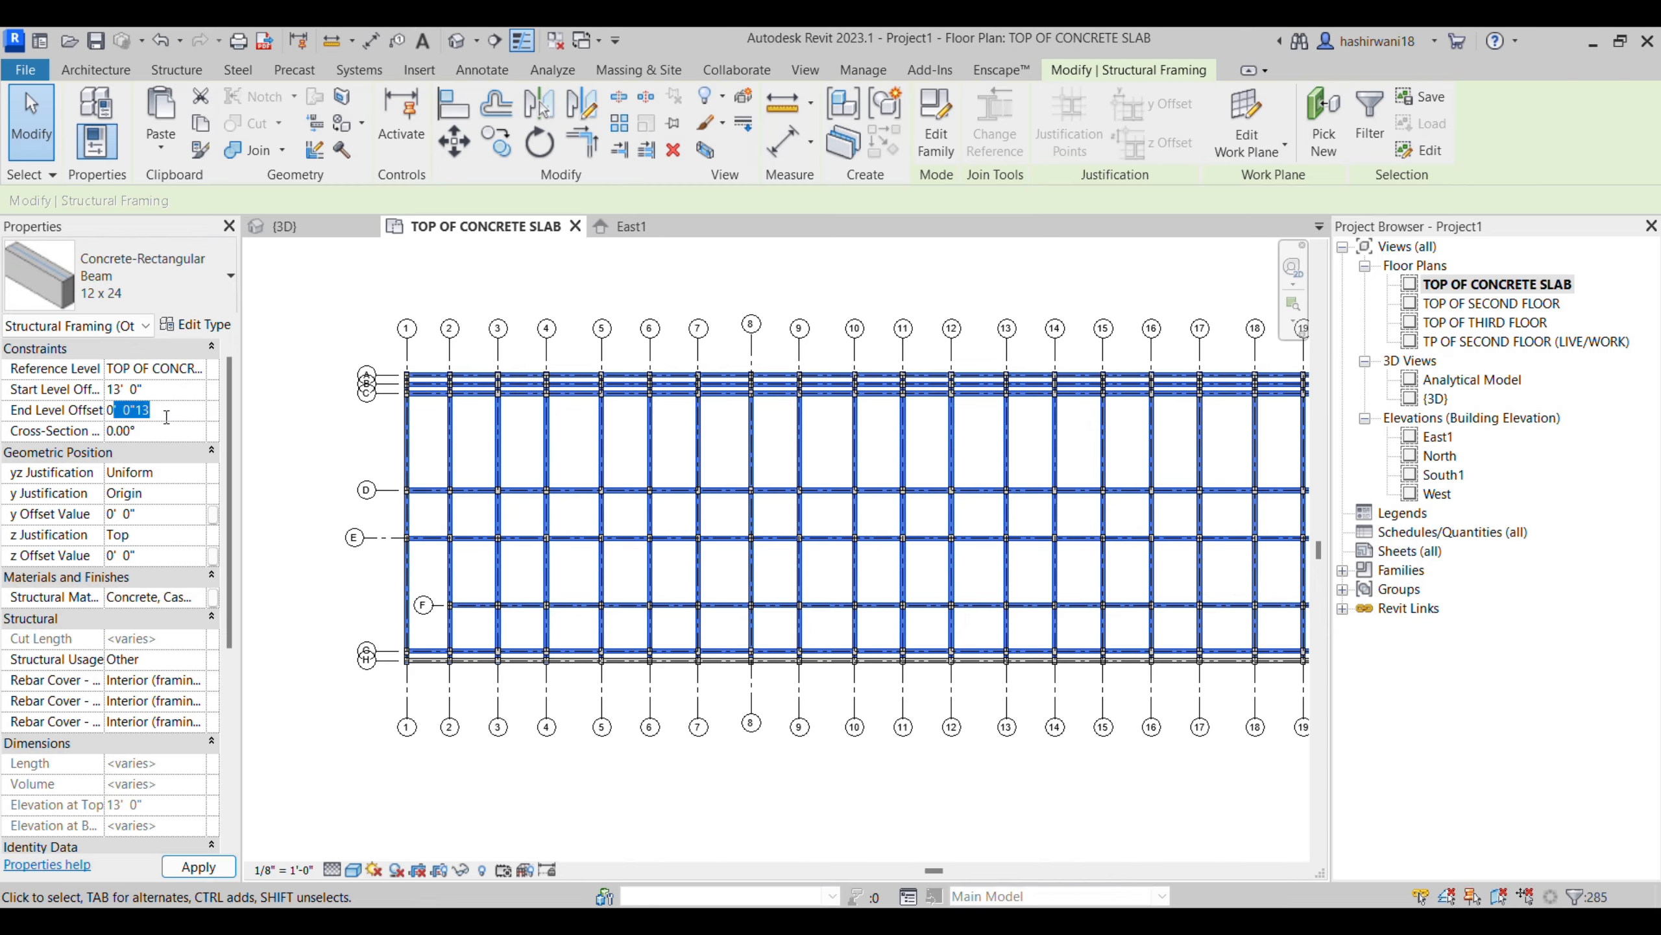
key("Return")
key("Return")
key("Return")
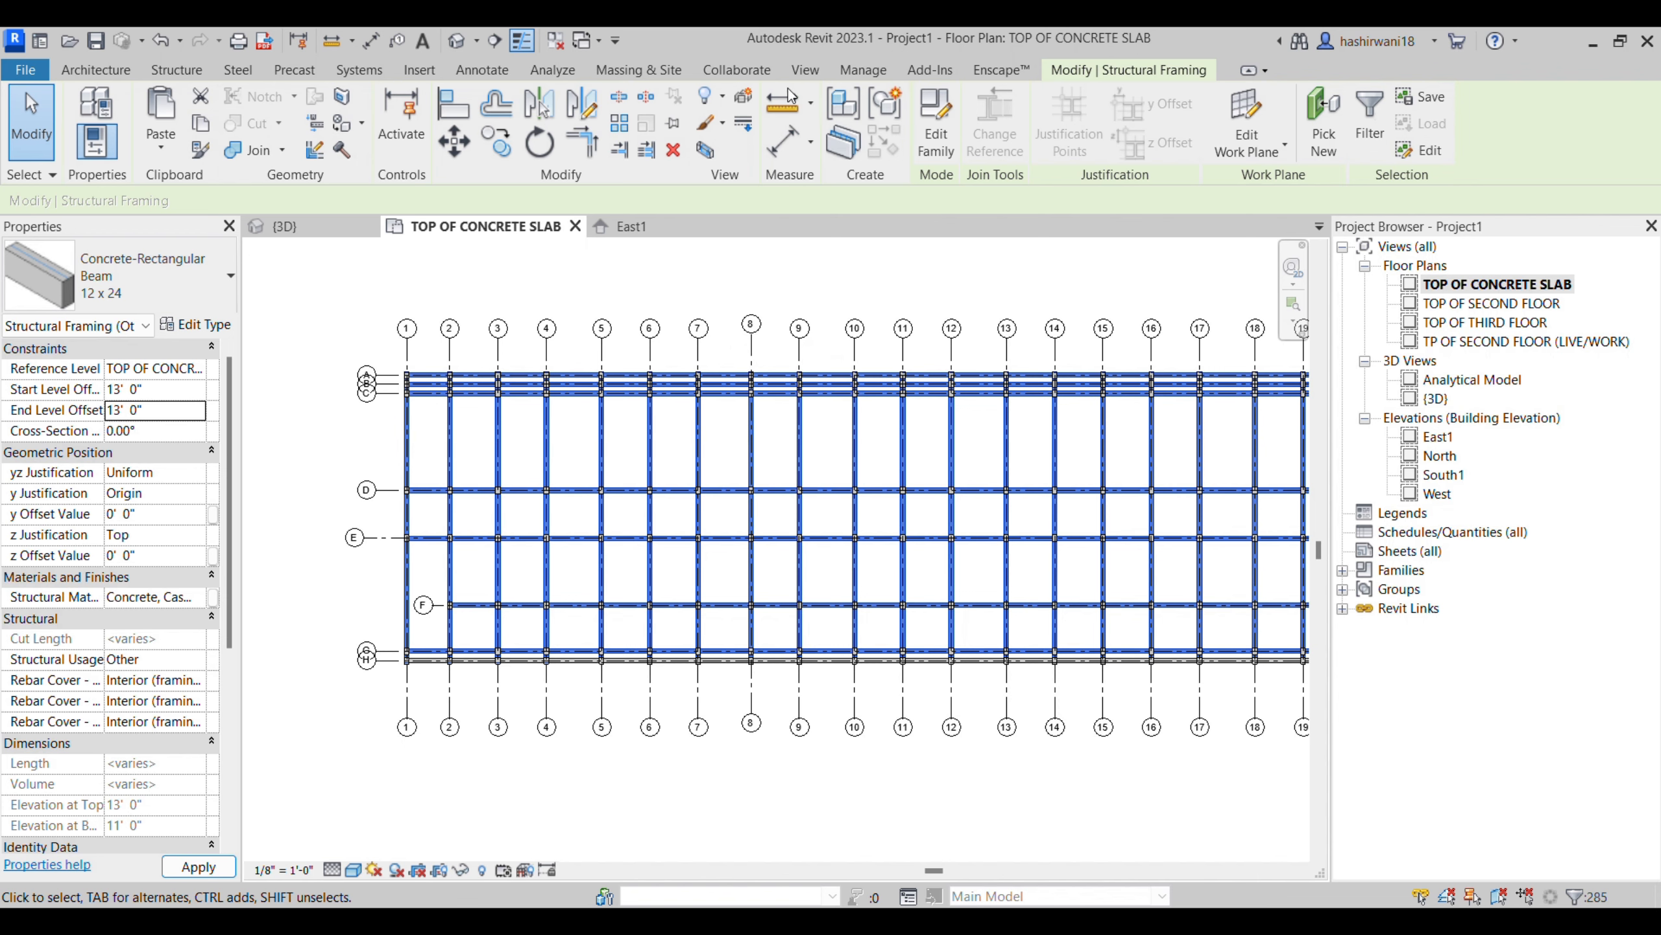
key("Escape")
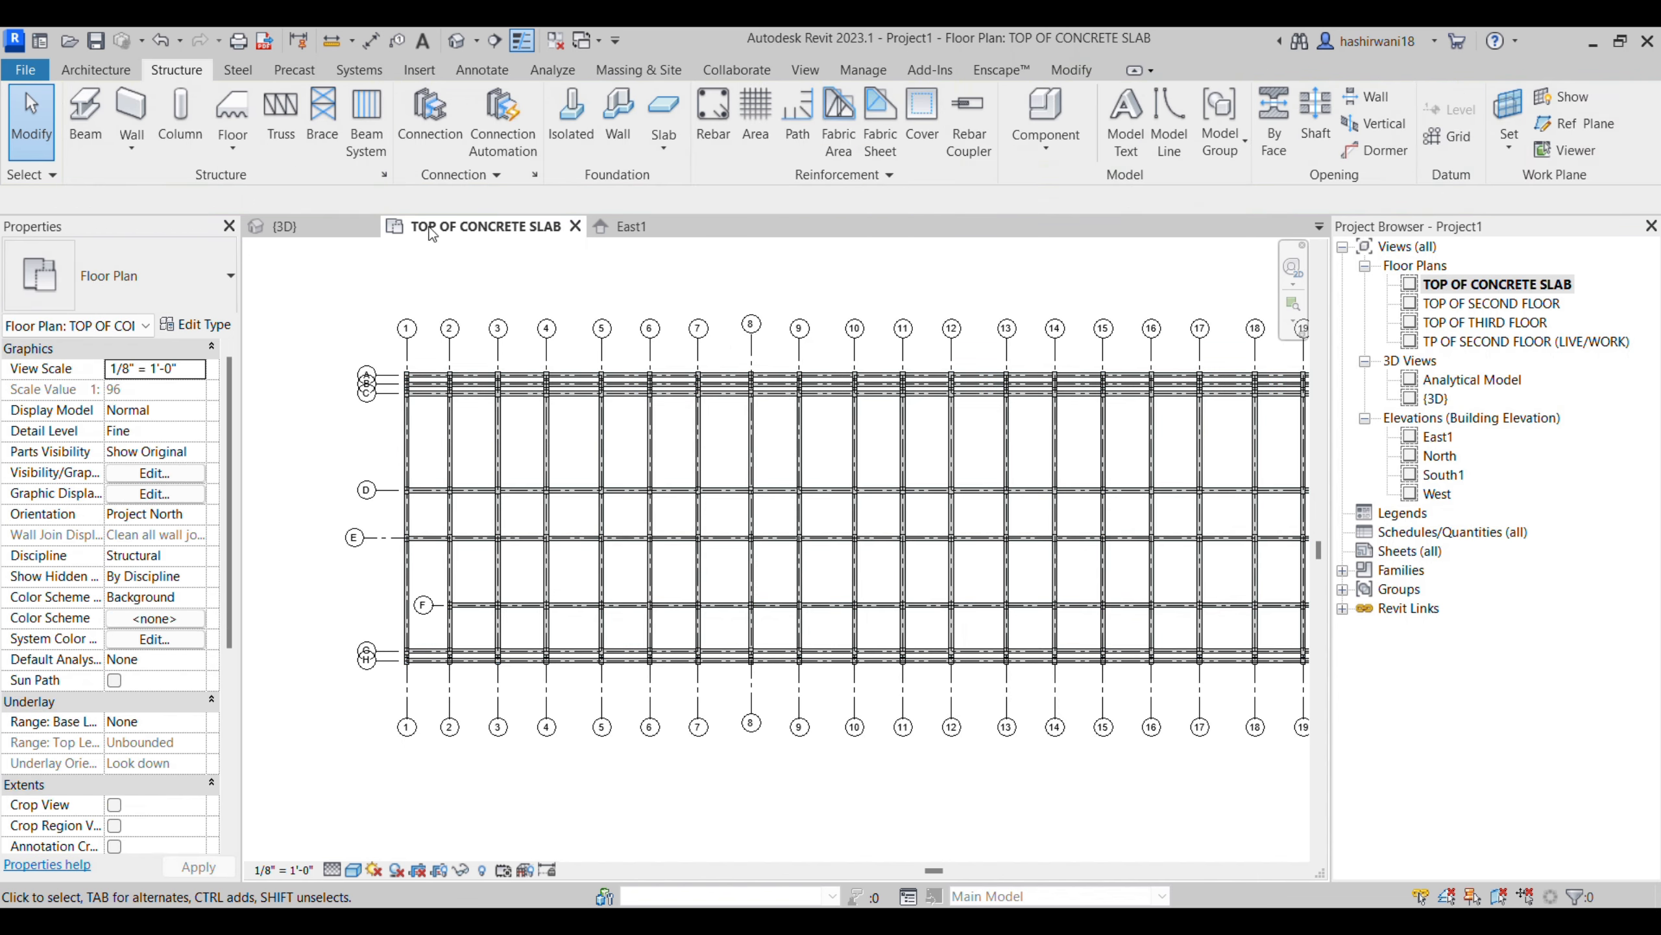
- Inspect the beams and columns in the 3D view, and return to the TOP OF CONCRETE SLAB plan
left_click(282, 226)
scroll(904, 501, "down", 3)
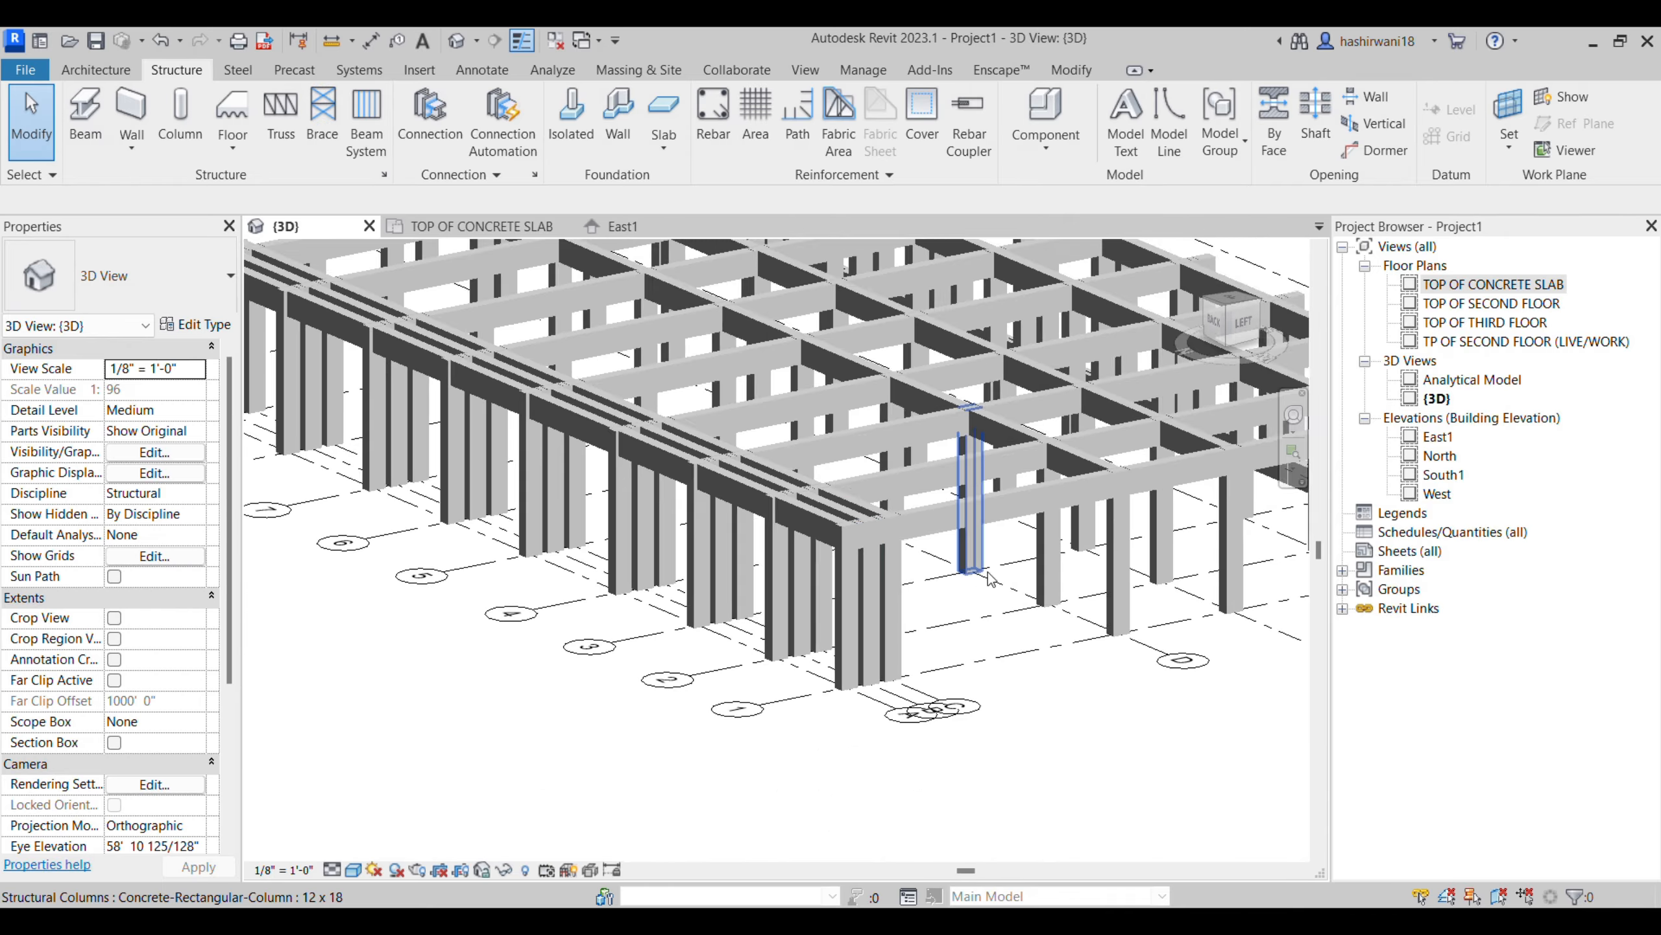
middle_click_drag(989, 580, 667, 354, "shift")
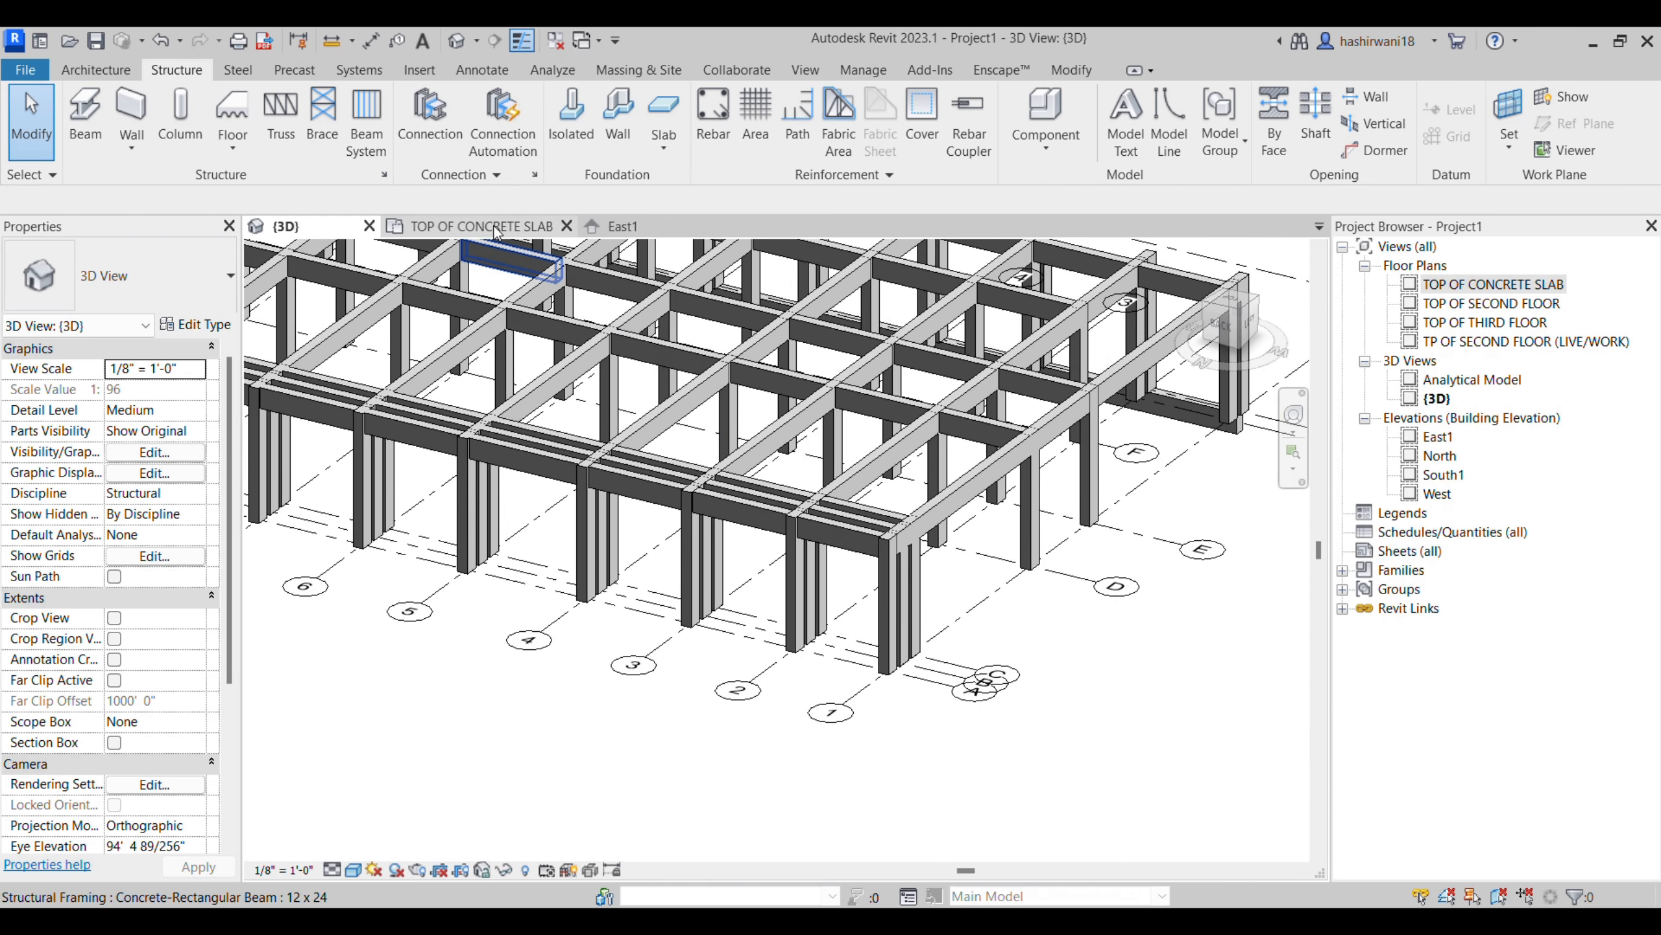
left_click(497, 227)
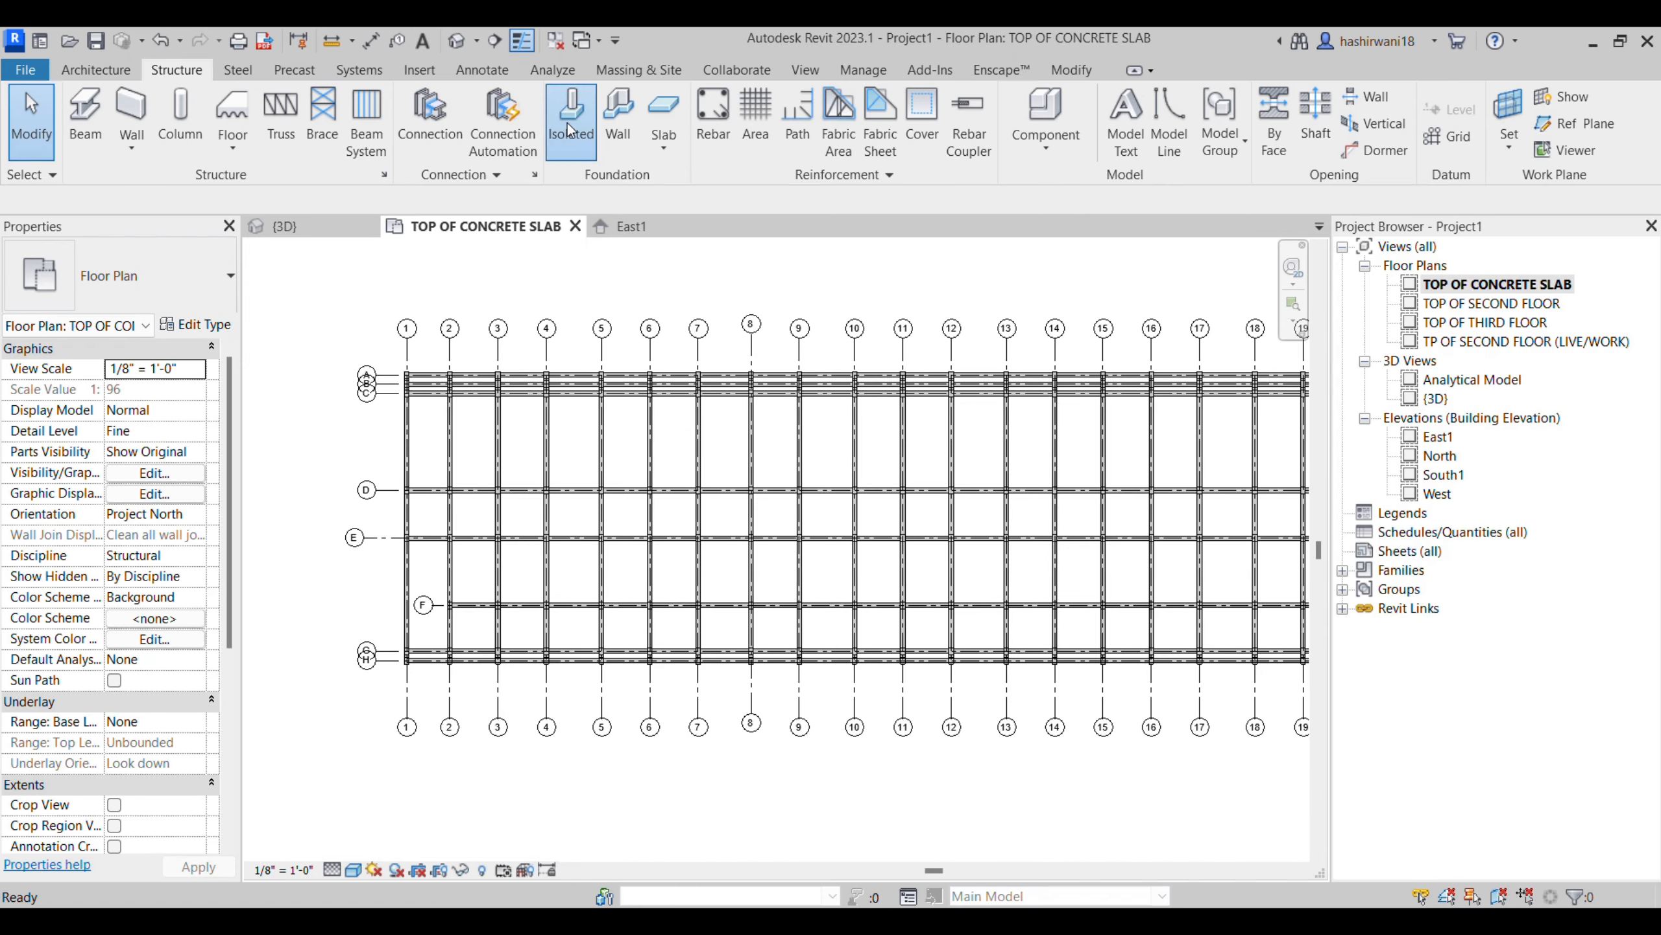
- Place a Footing-Rectangular 72" x 48" x 18" isolated foundation at the intersection of grids 1 and D
left_click(571, 129)
scroll(525, 433, "up", 1)
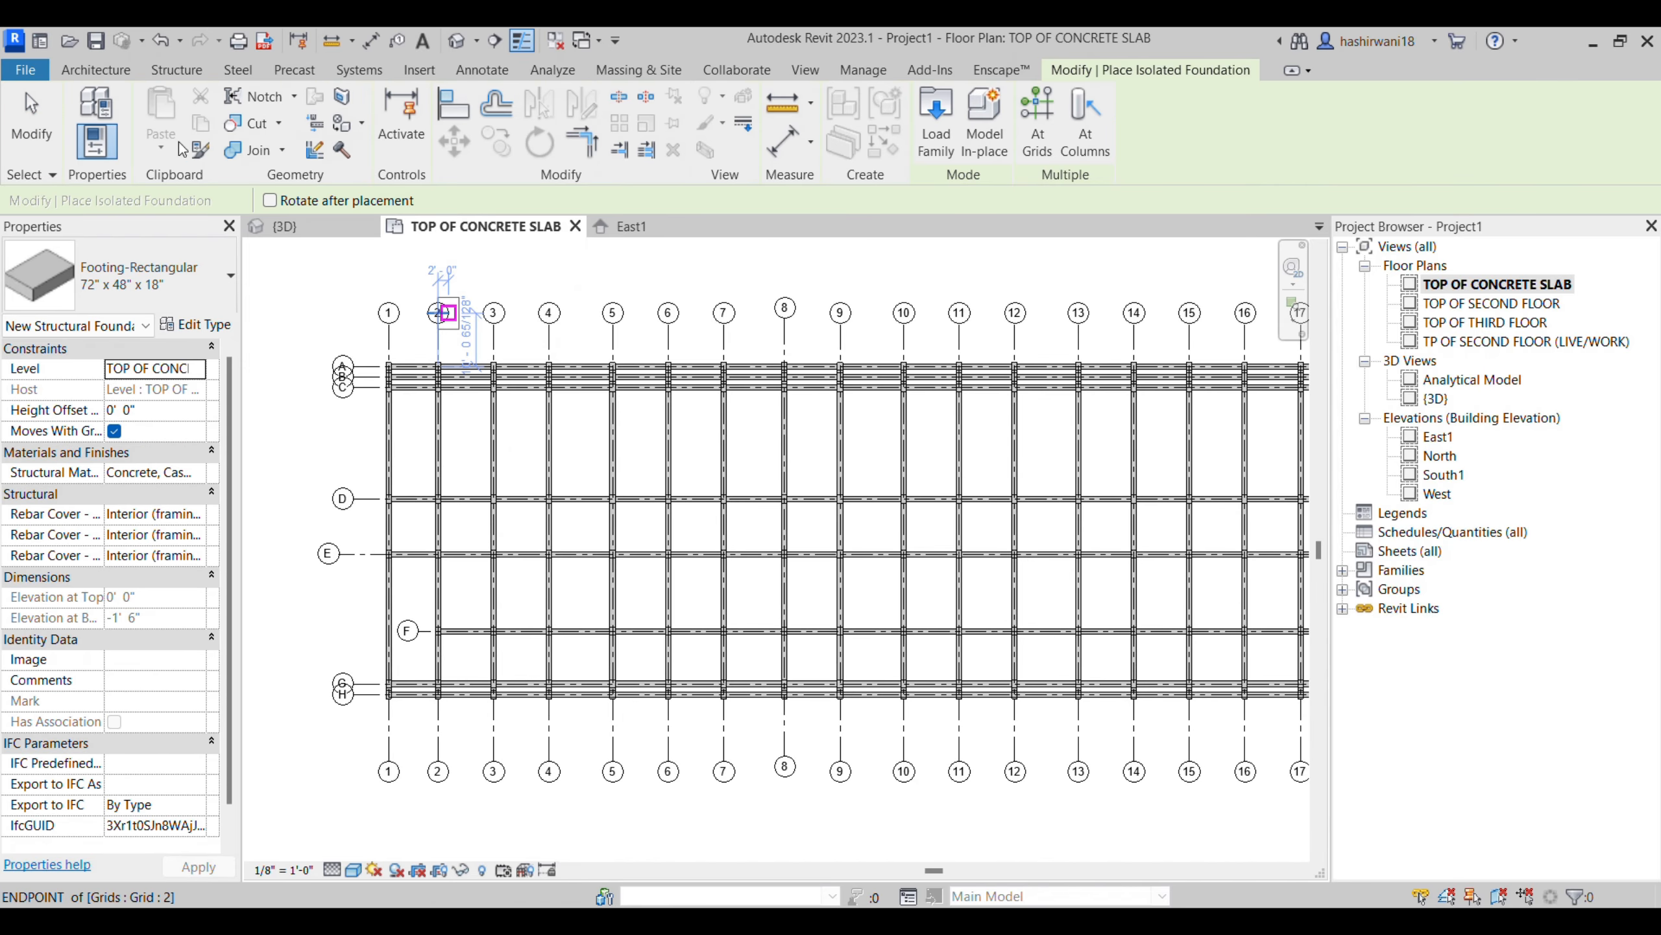
scroll(396, 359, "up", 3)
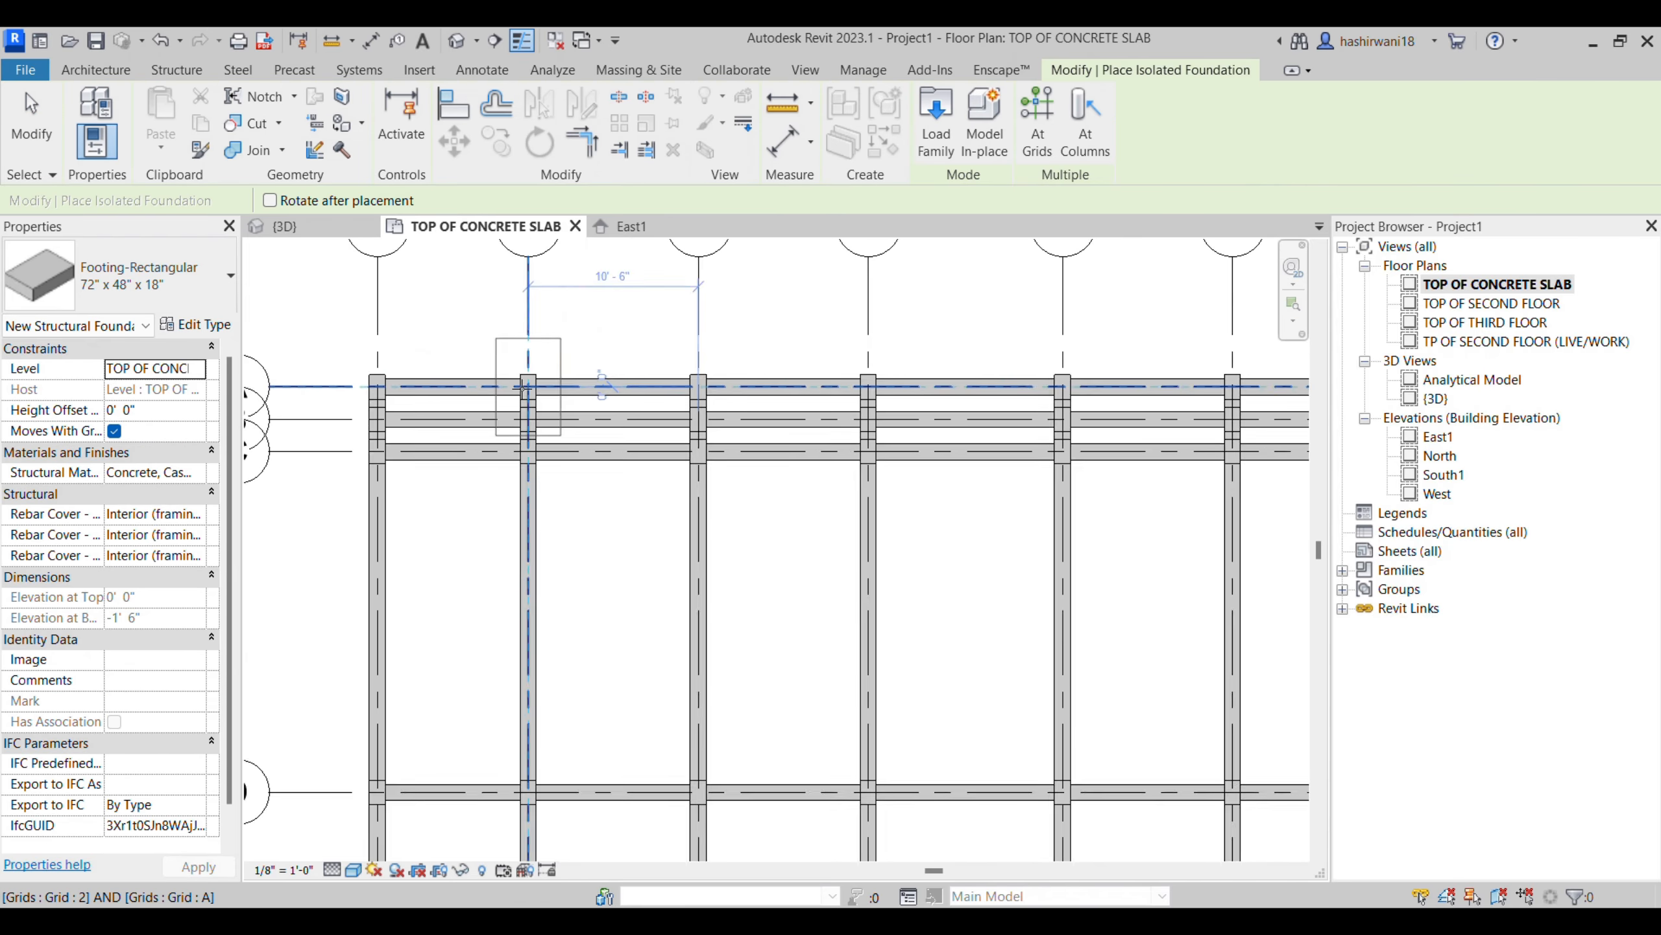
scroll(524, 387, "up", 4)
middle_click_drag(570, 429, 736, 451)
scroll(734, 449, "down", 2)
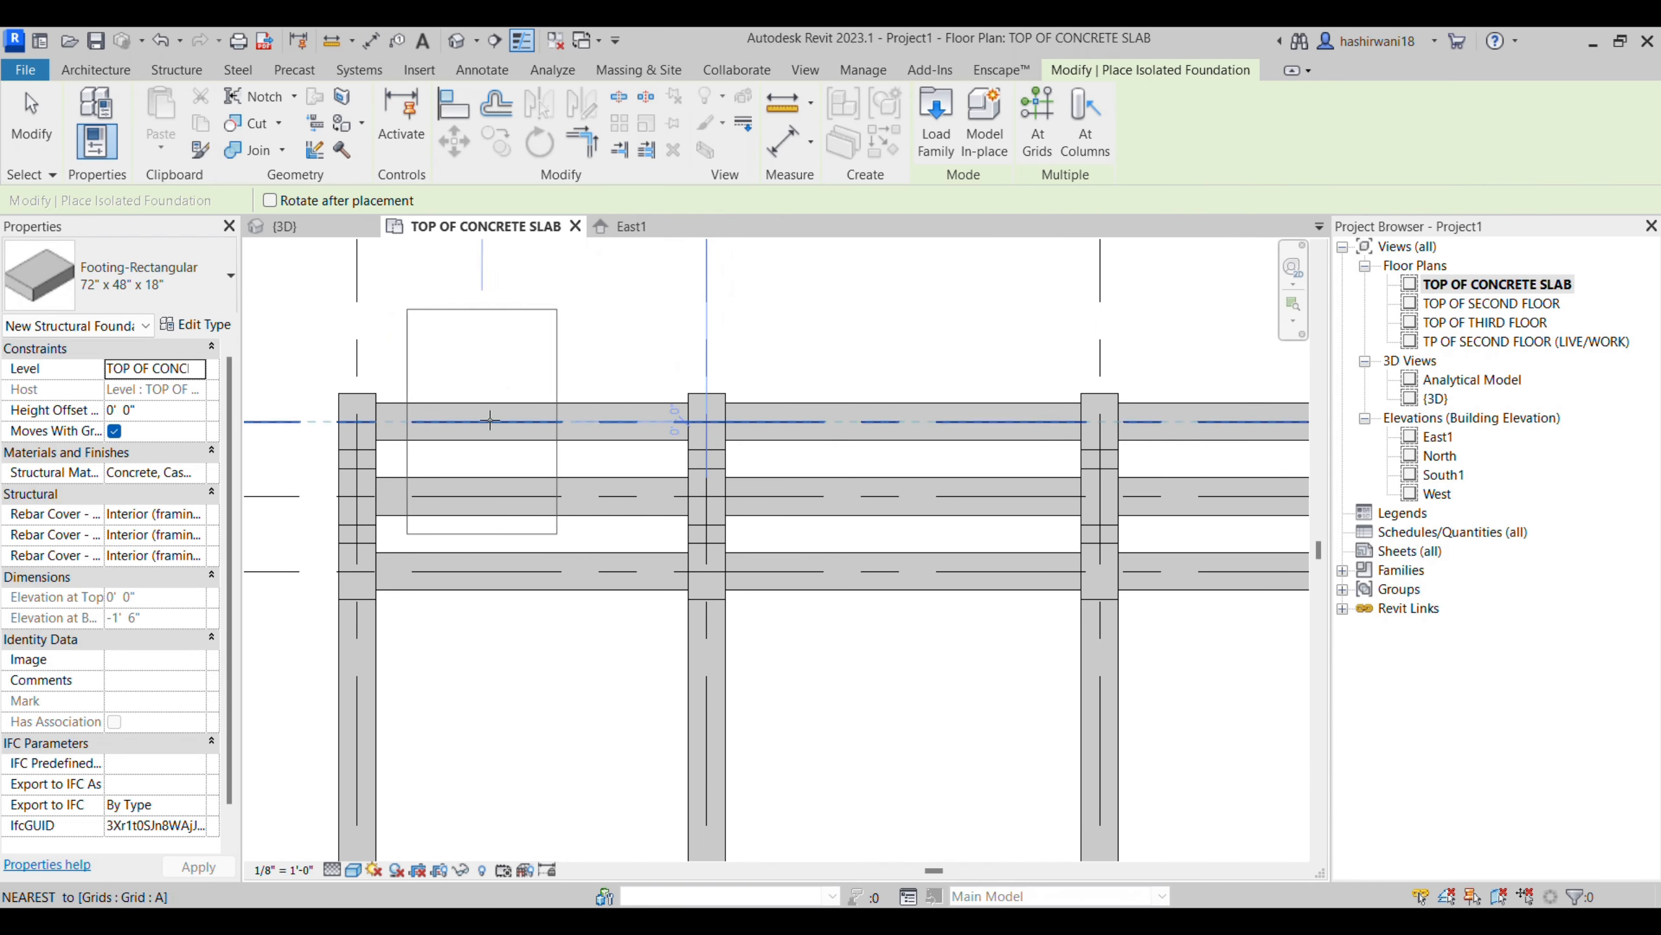
scroll(694, 542, "up", 3)
middle_click_drag(695, 541, 942, 442)
scroll(541, 559, "up", 5)
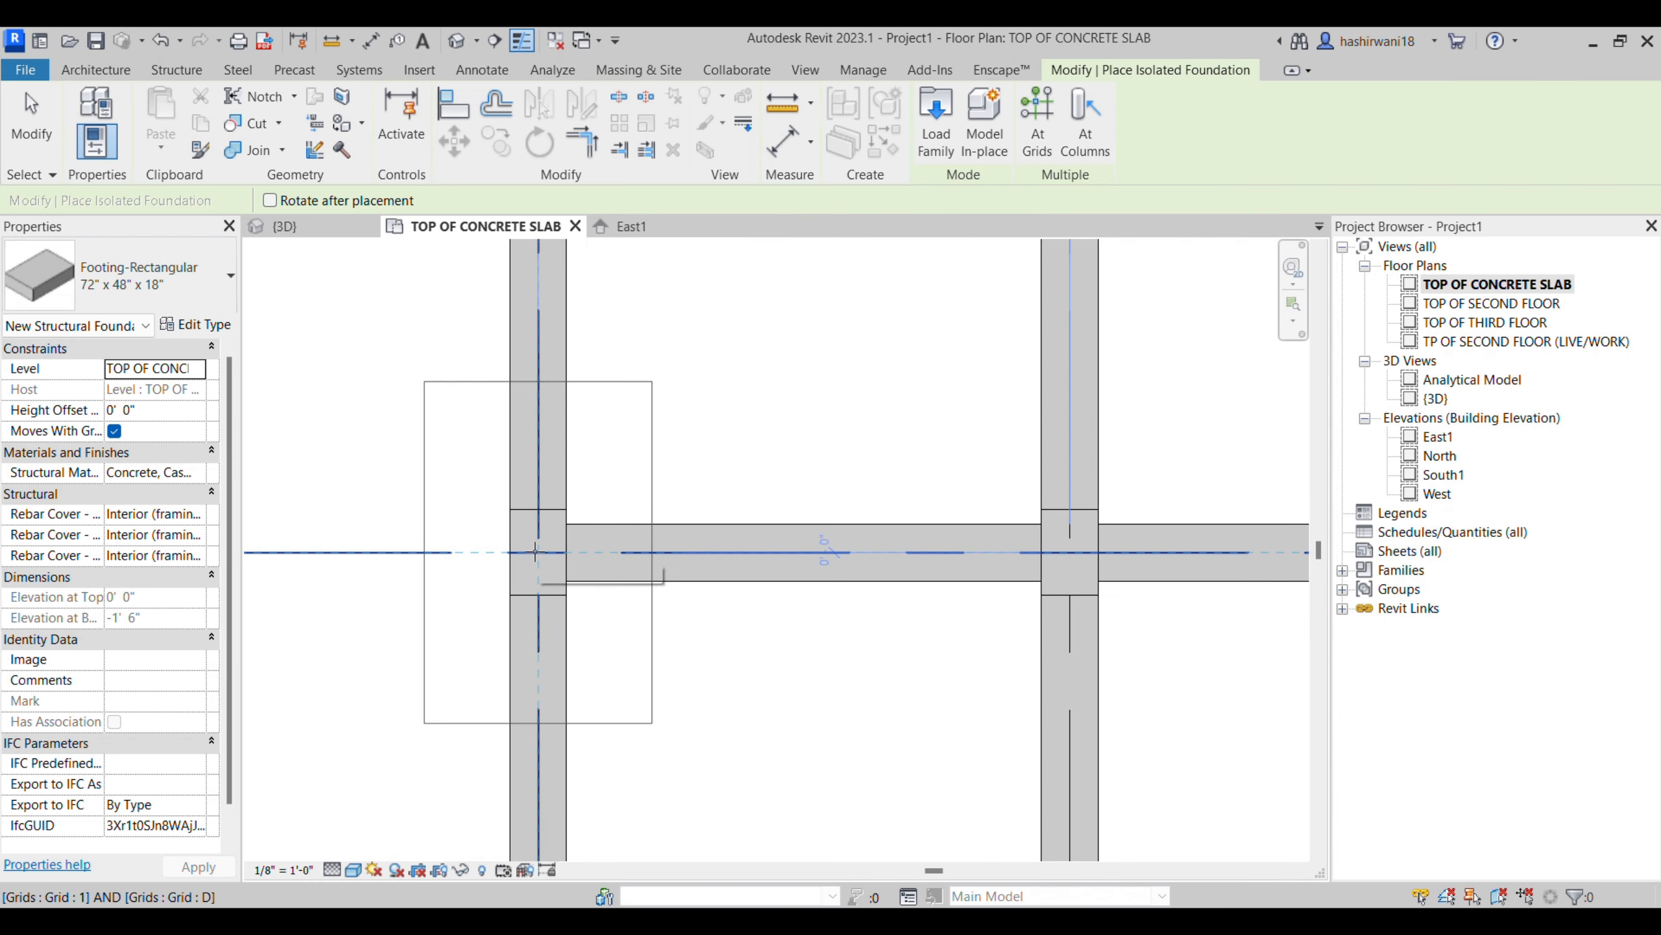
left_click(535, 552)
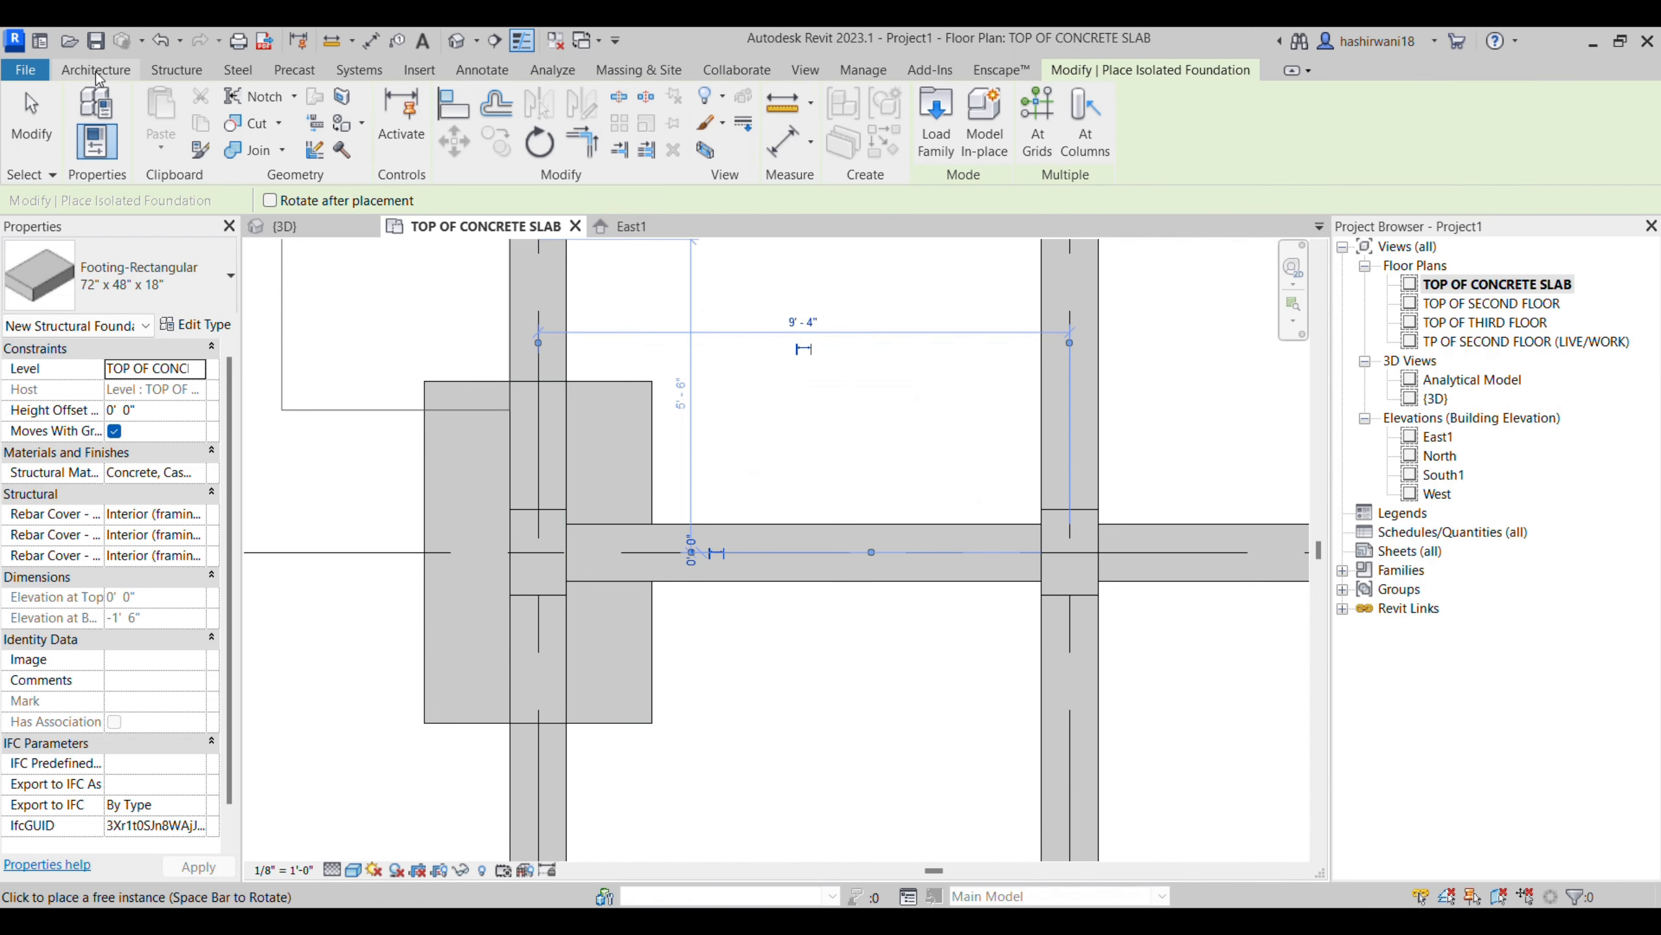
left_click(176, 69)
scroll(631, 469, "down", 2)
scroll(632, 468, "down", 5)
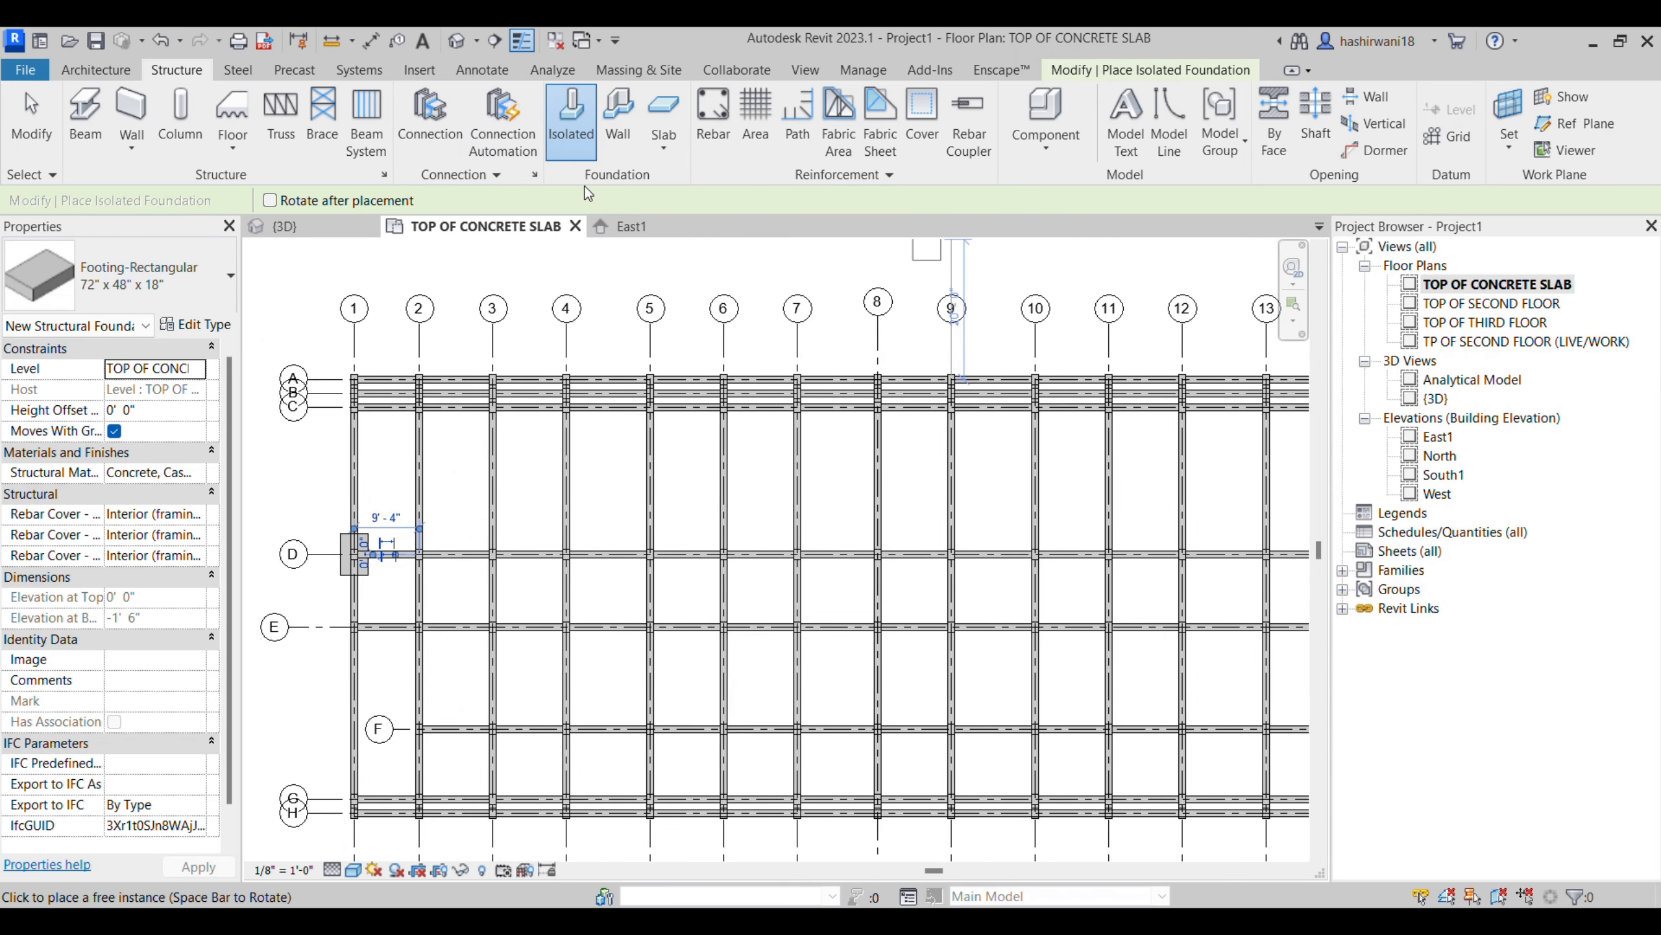
scroll(723, 415, "down", 4)
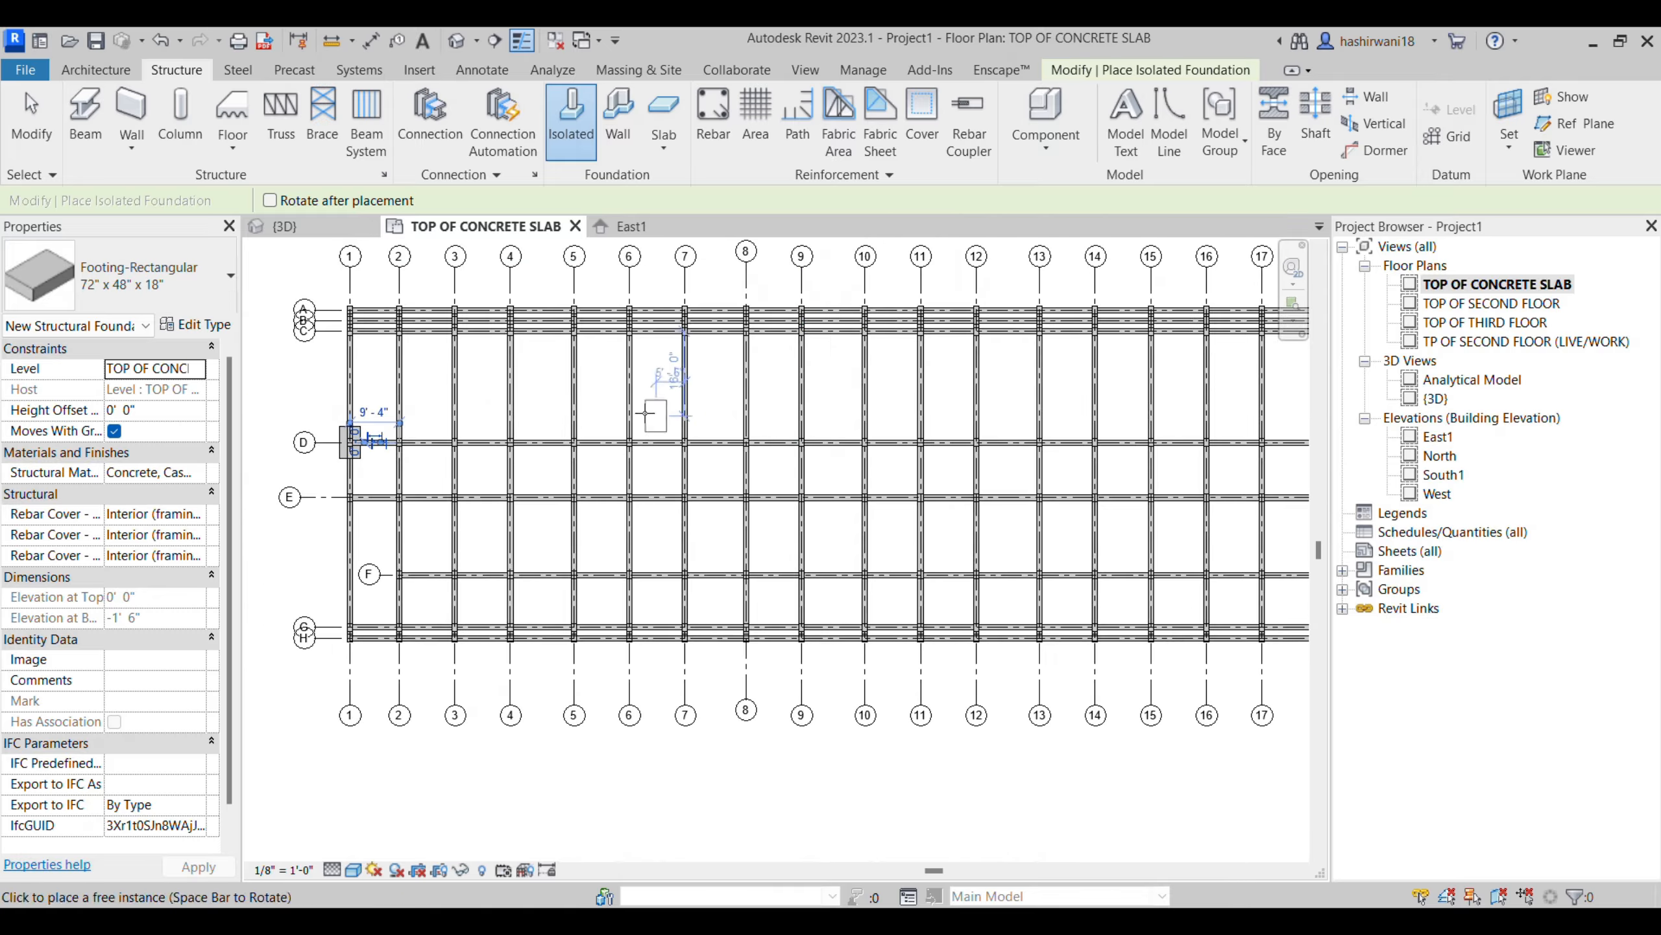
scroll(467, 453, "up", 2)
scroll(472, 471, "down", 2)
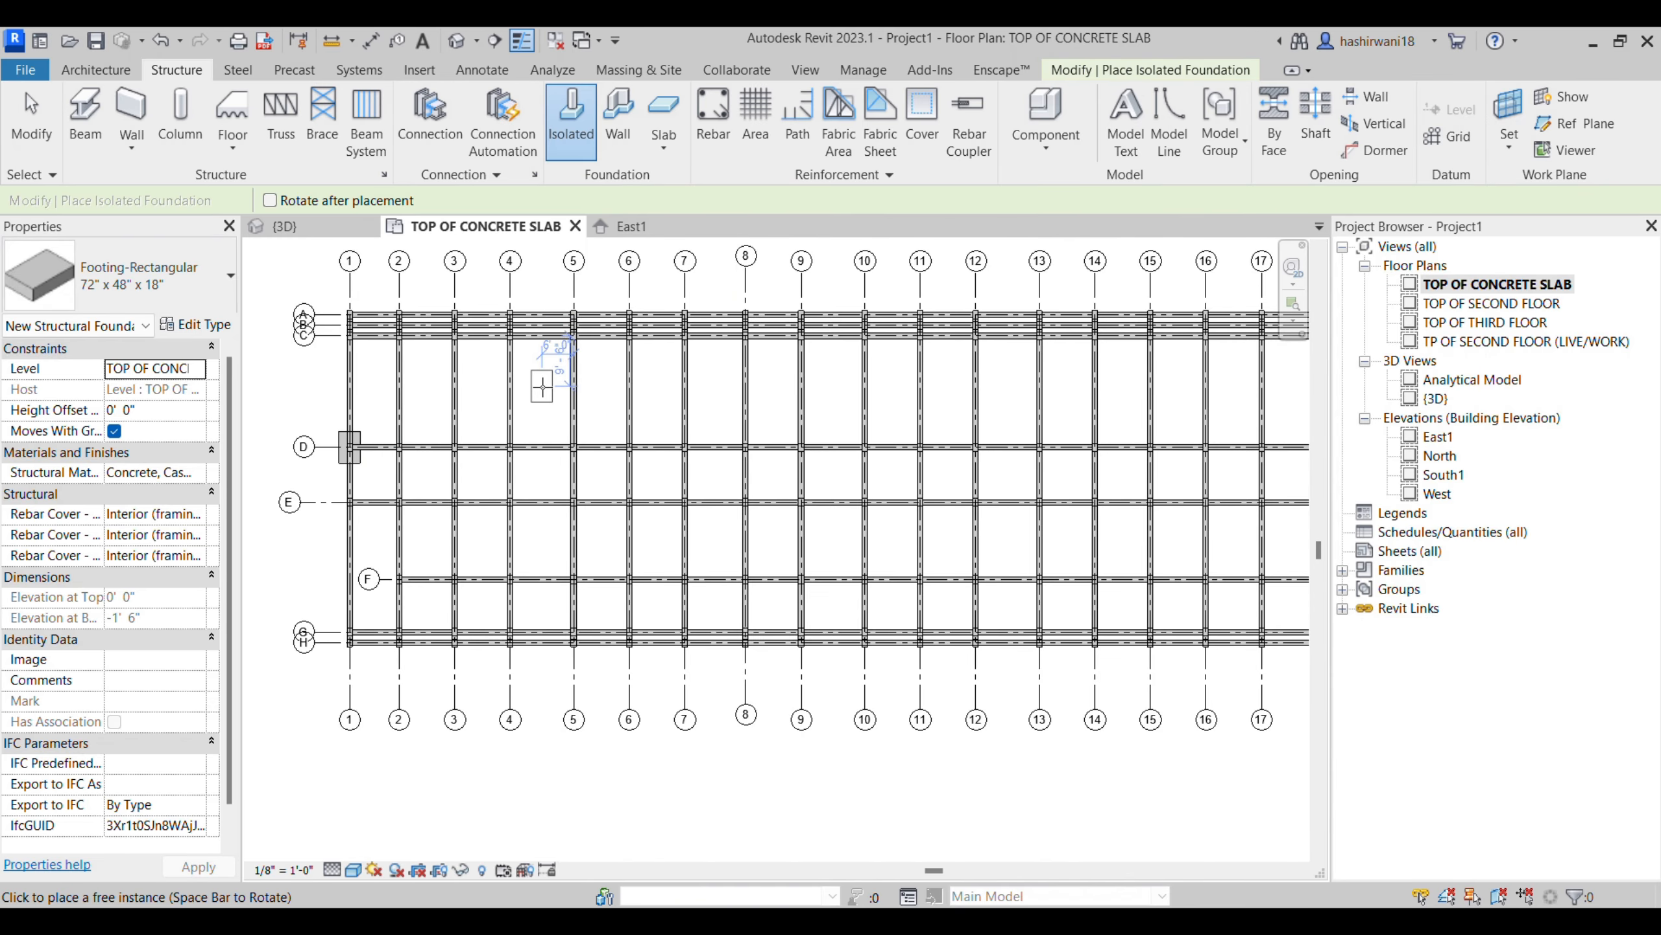
key("Escape")
key("Escape")
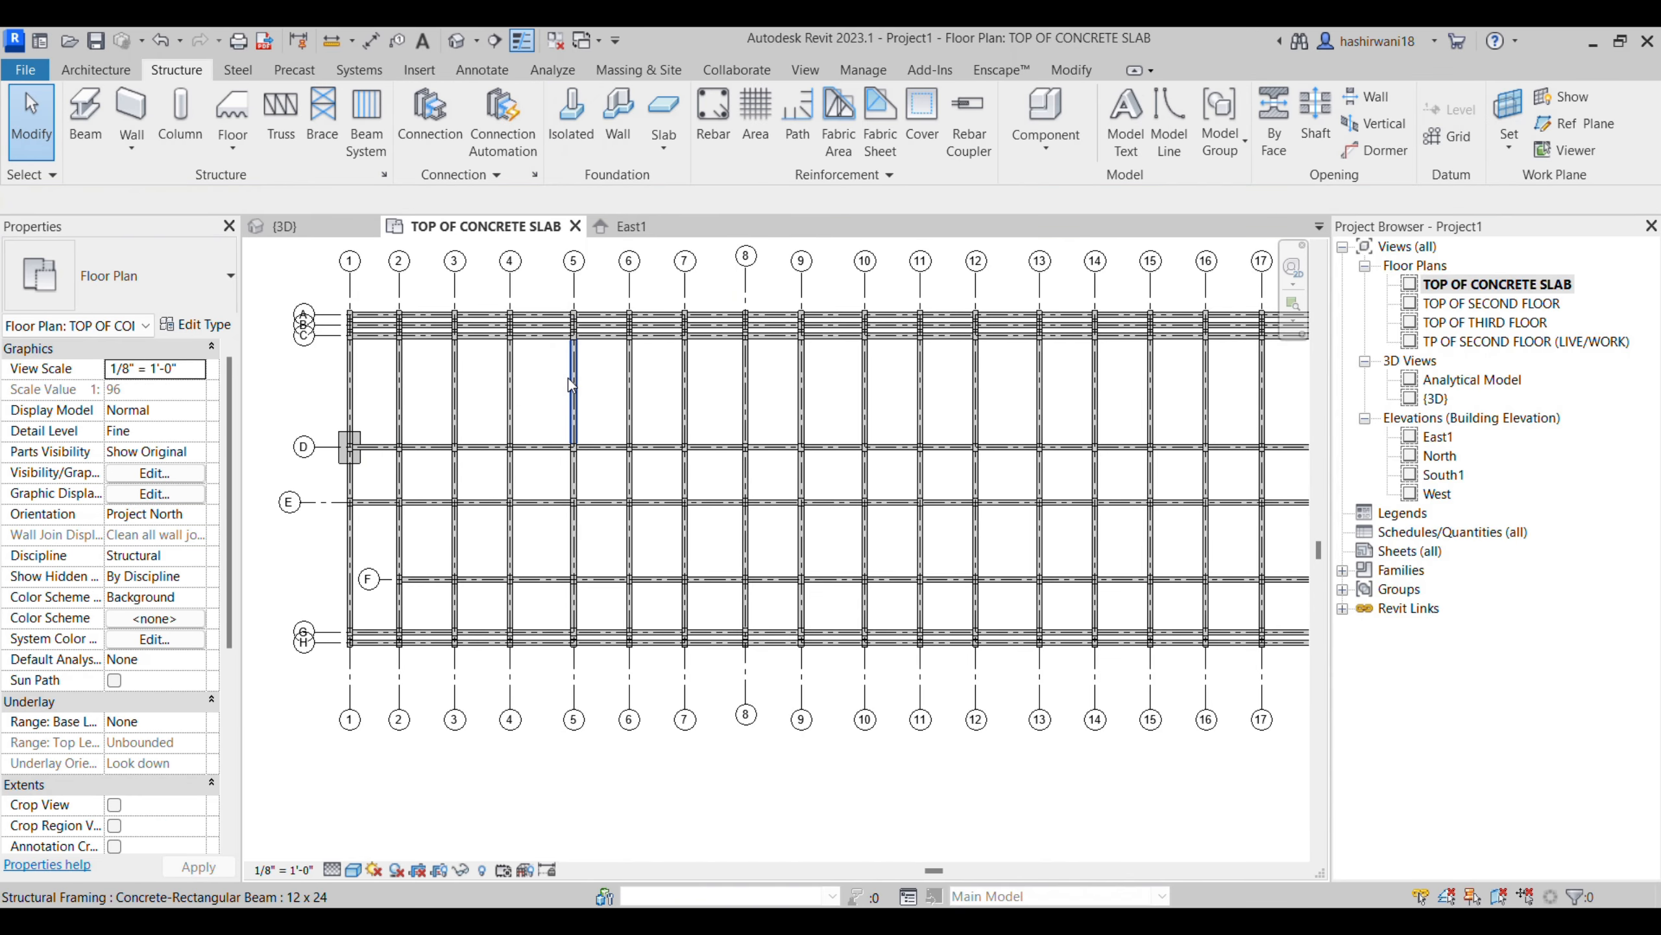
scroll(682, 406, "down", 3)
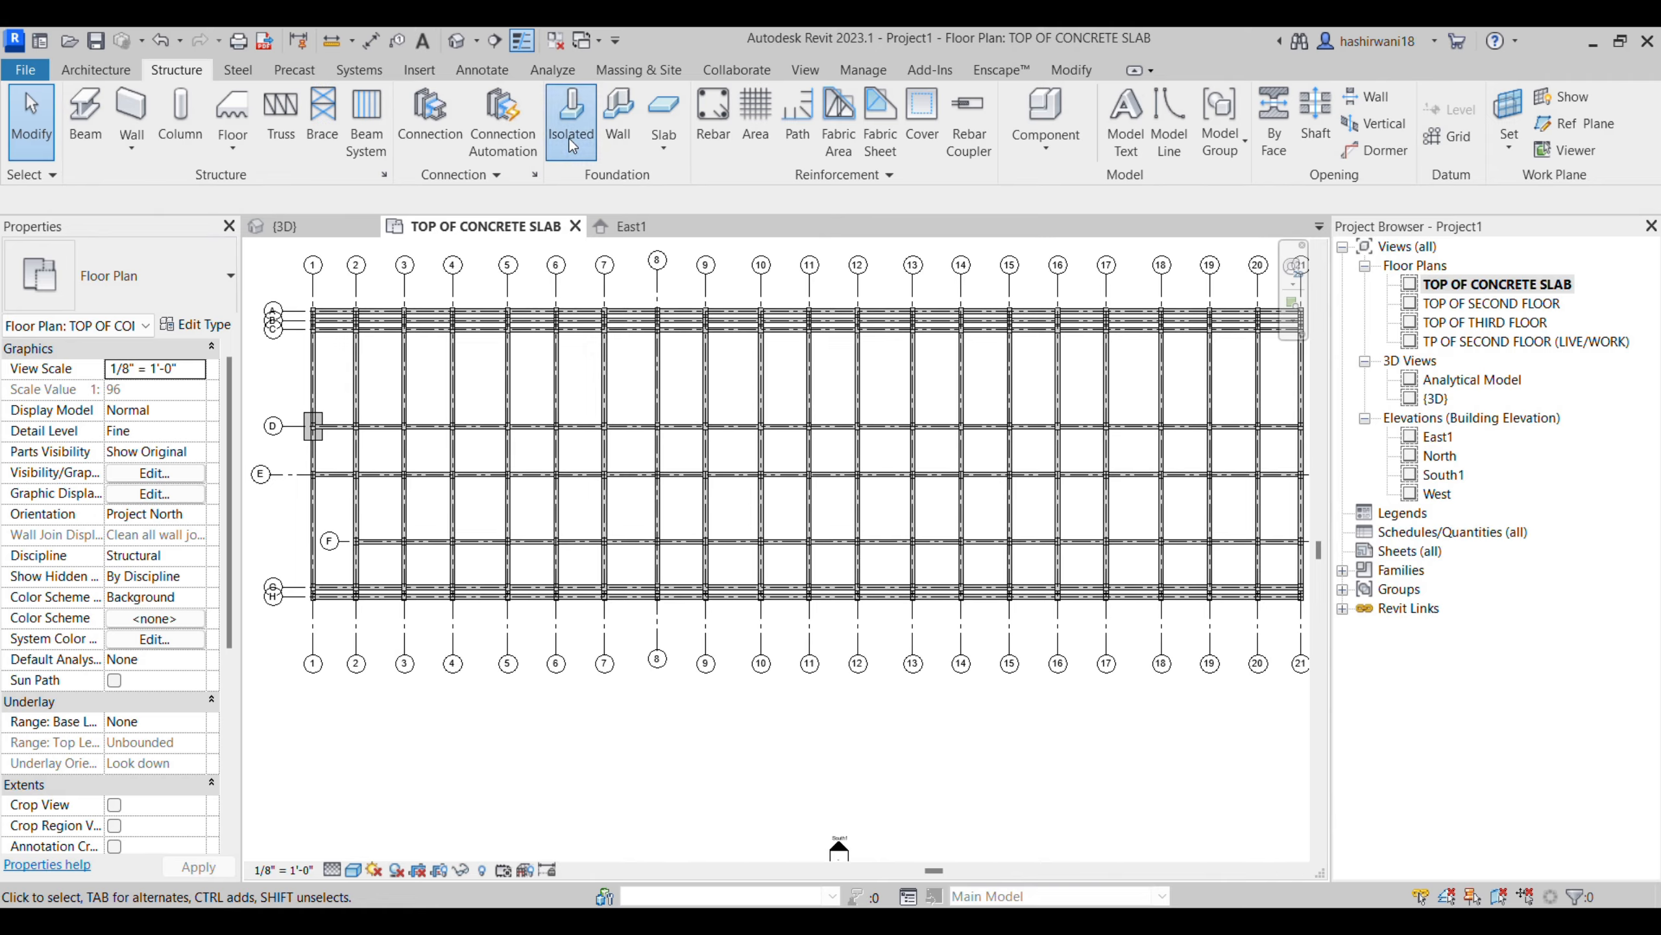
- Place 72" x 48" x 18" rectangular isolated footings at all intersections of grids 1 to 21 with grids A to H
left_click(571, 145)
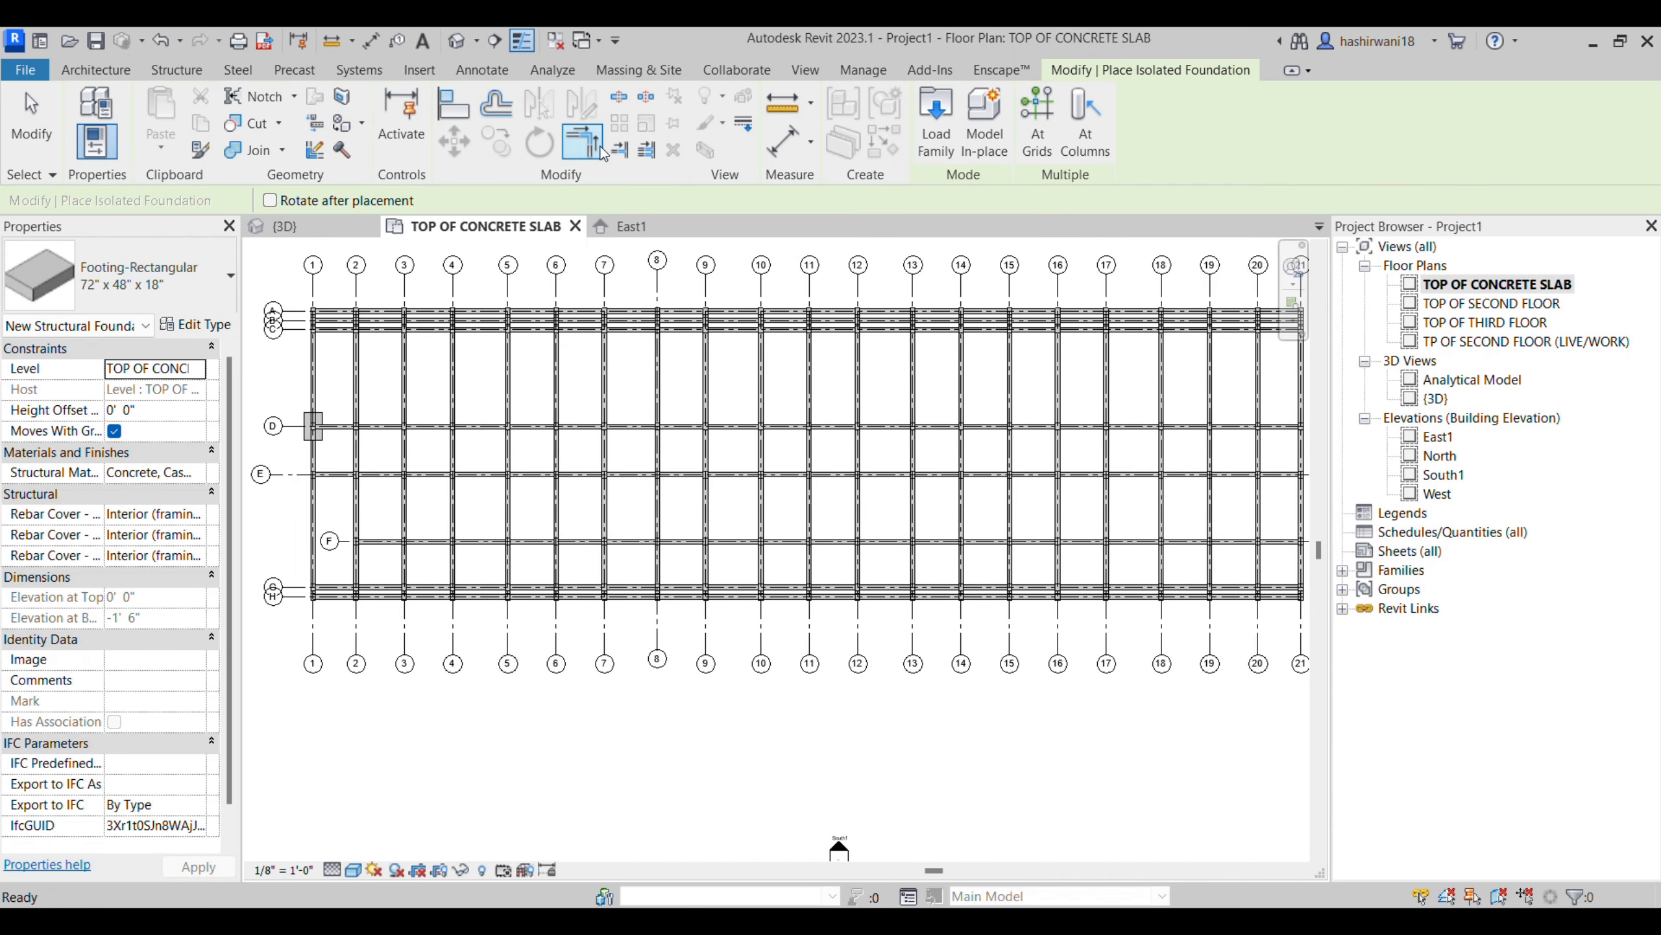
left_click(1039, 141)
left_click_drag(299, 285, 992, 497)
middle_click_drag(1088, 505, 1046, 497)
scroll(993, 512, "down", 1)
left_click_drag(1228, 317, 315, 619)
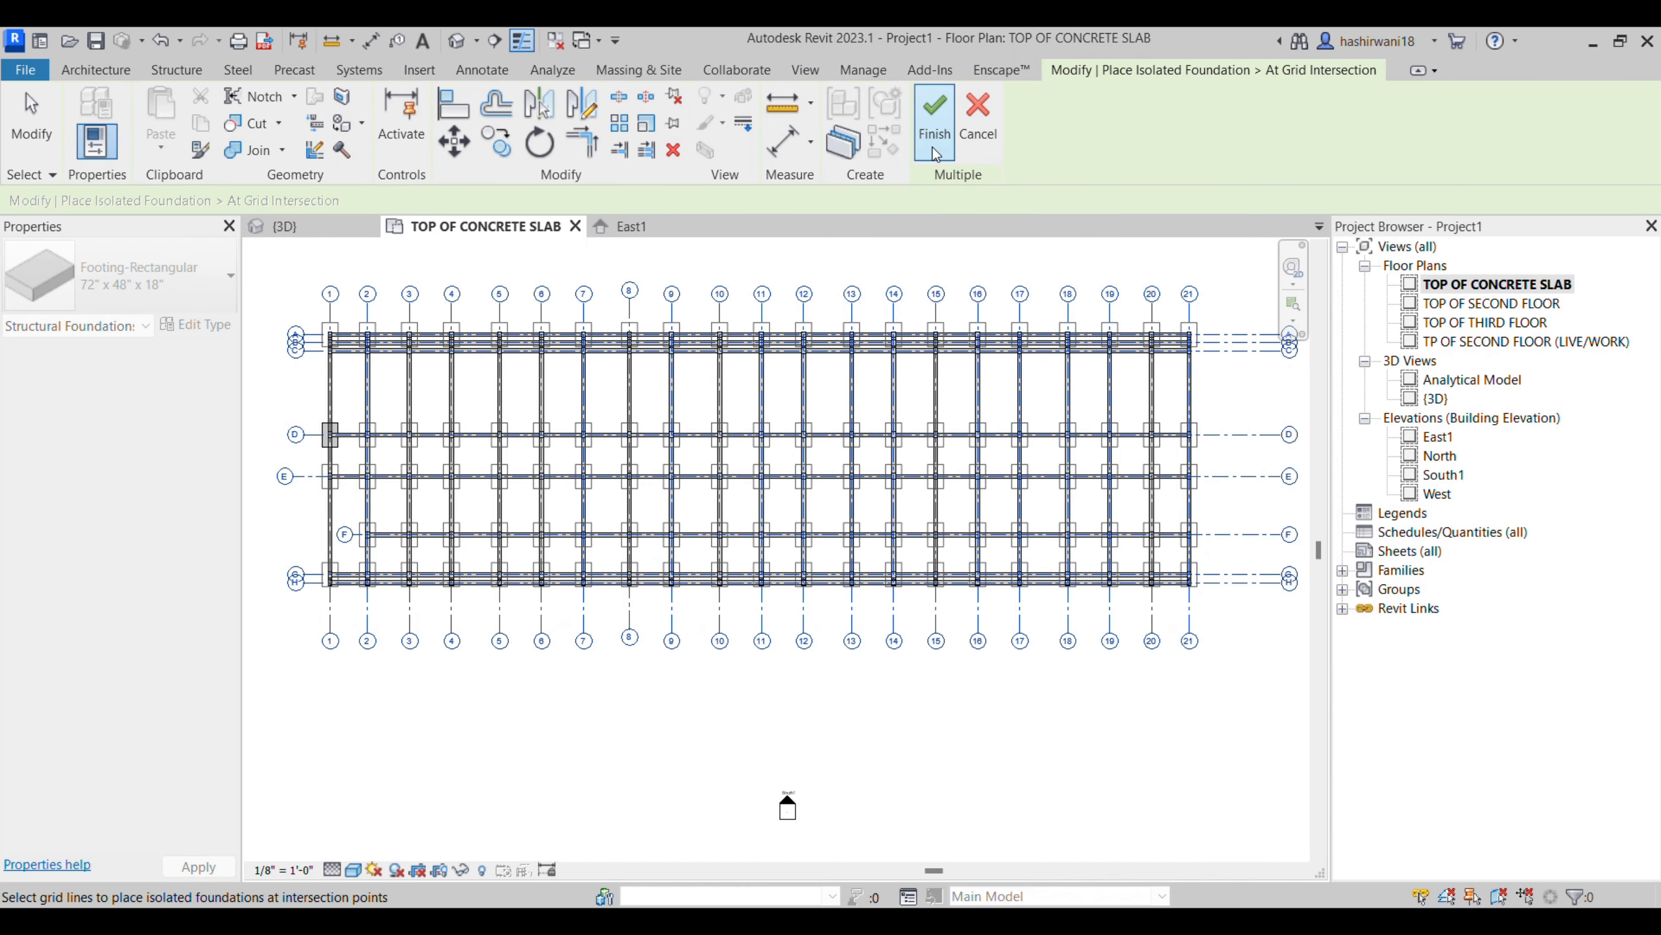
left_click(934, 114)
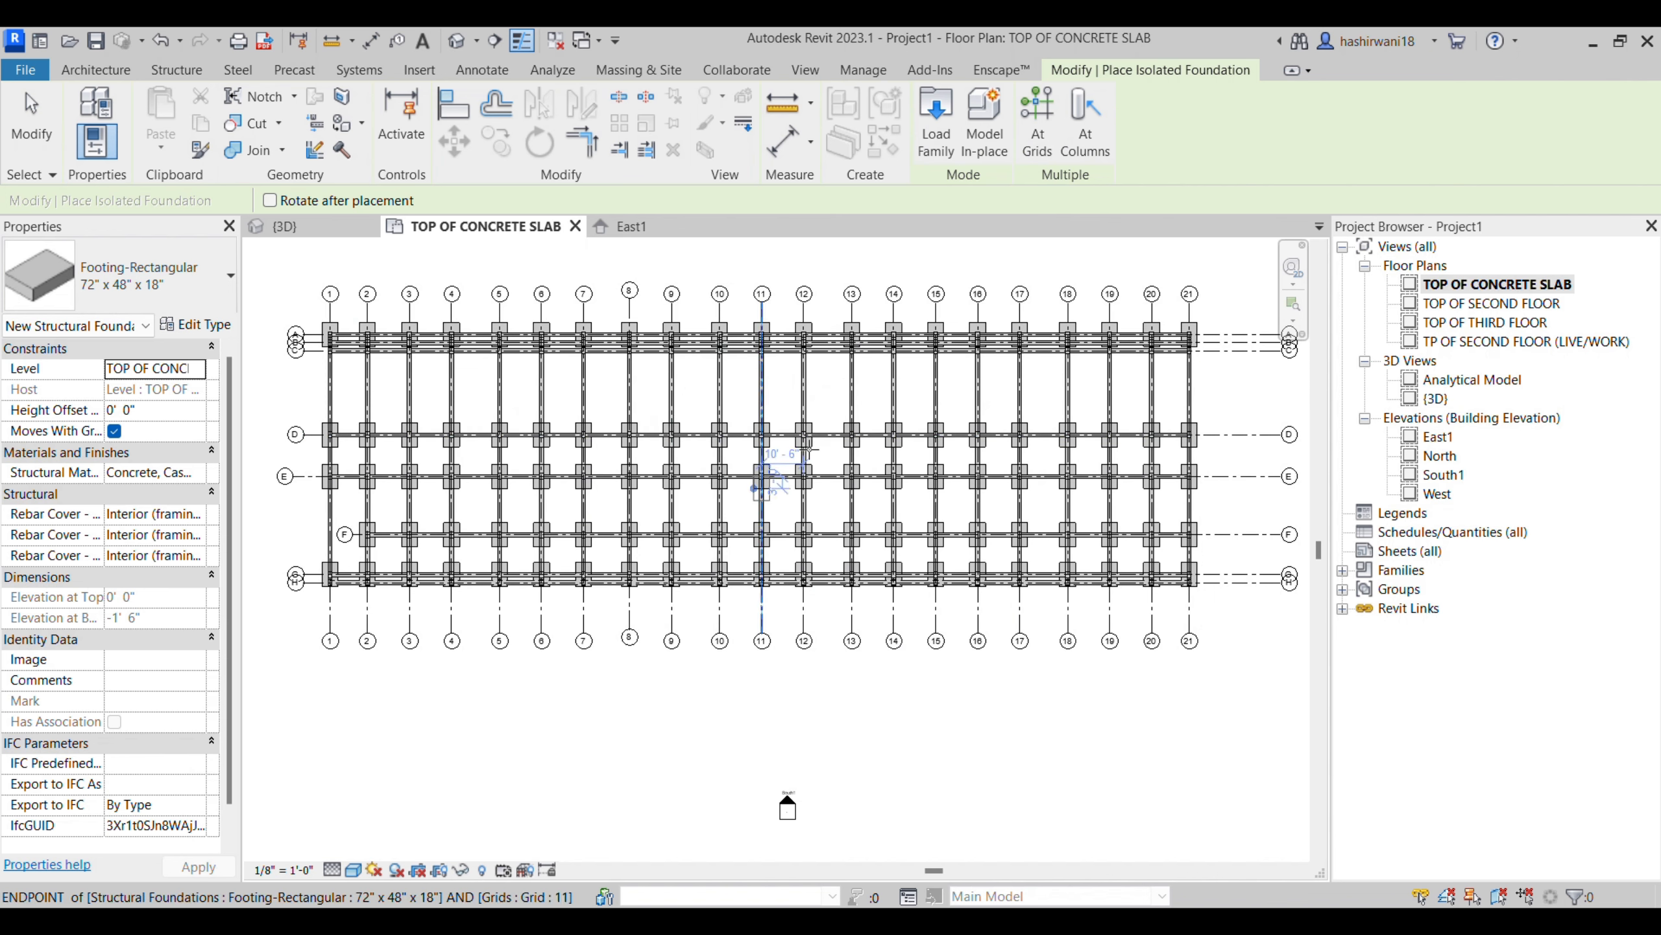
key("Escape")
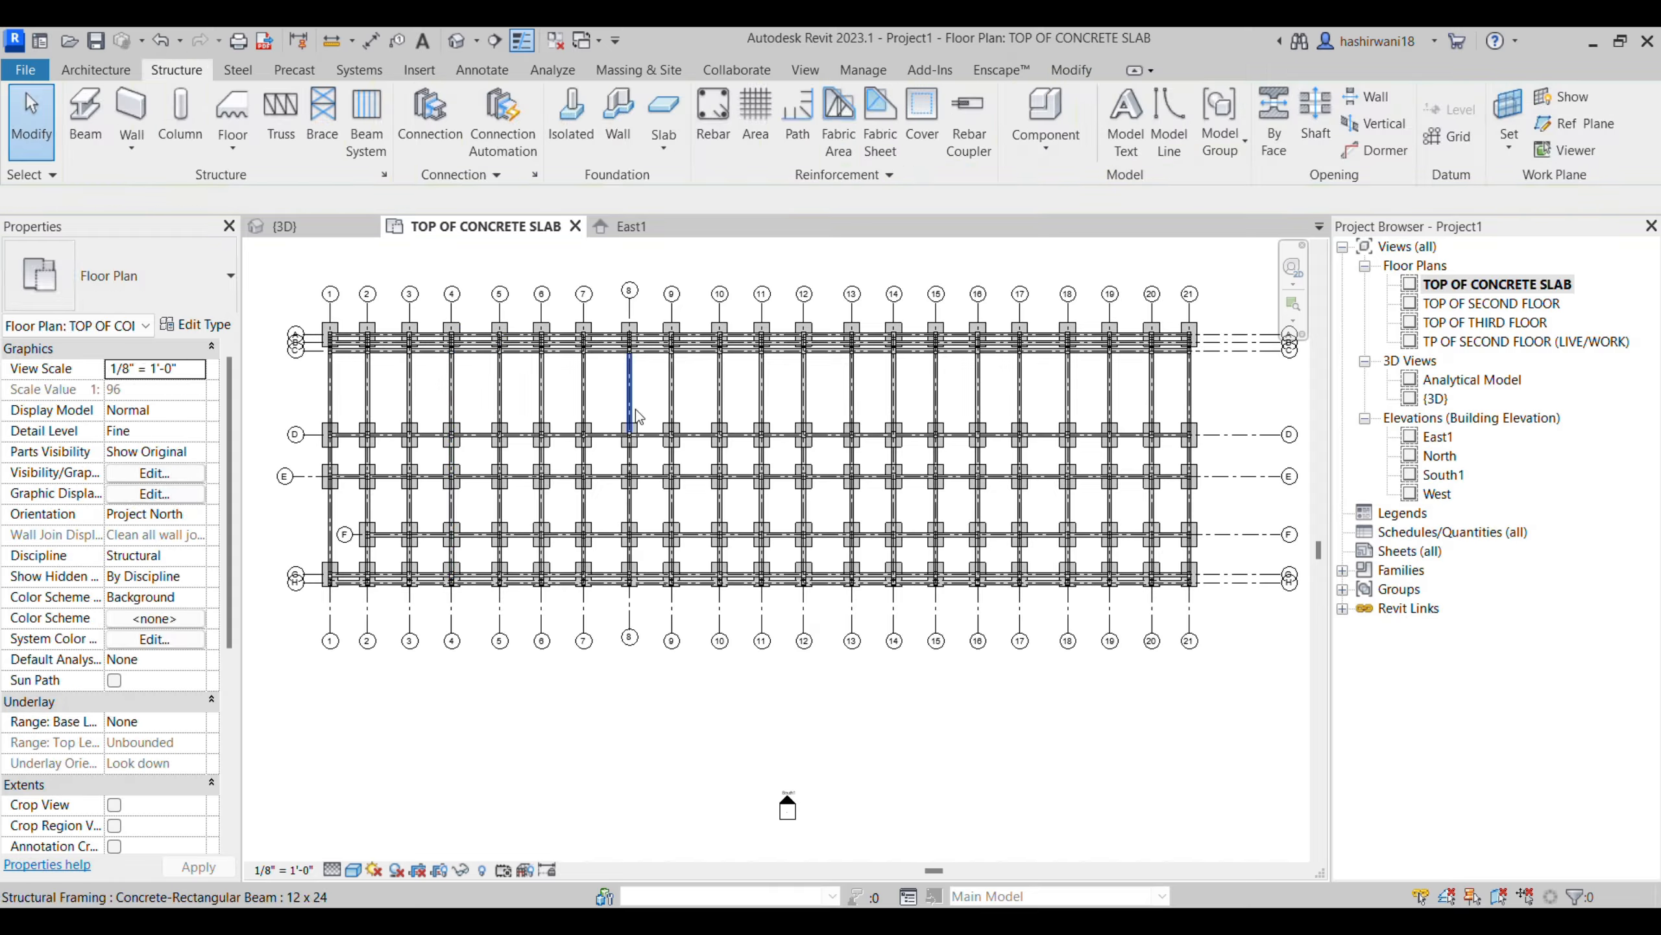
- Delete the beams meeting at the intersection of grids 8 and D together with the isolated footing there
scroll(671, 467, "up", 2)
scroll(623, 418, "up", 2)
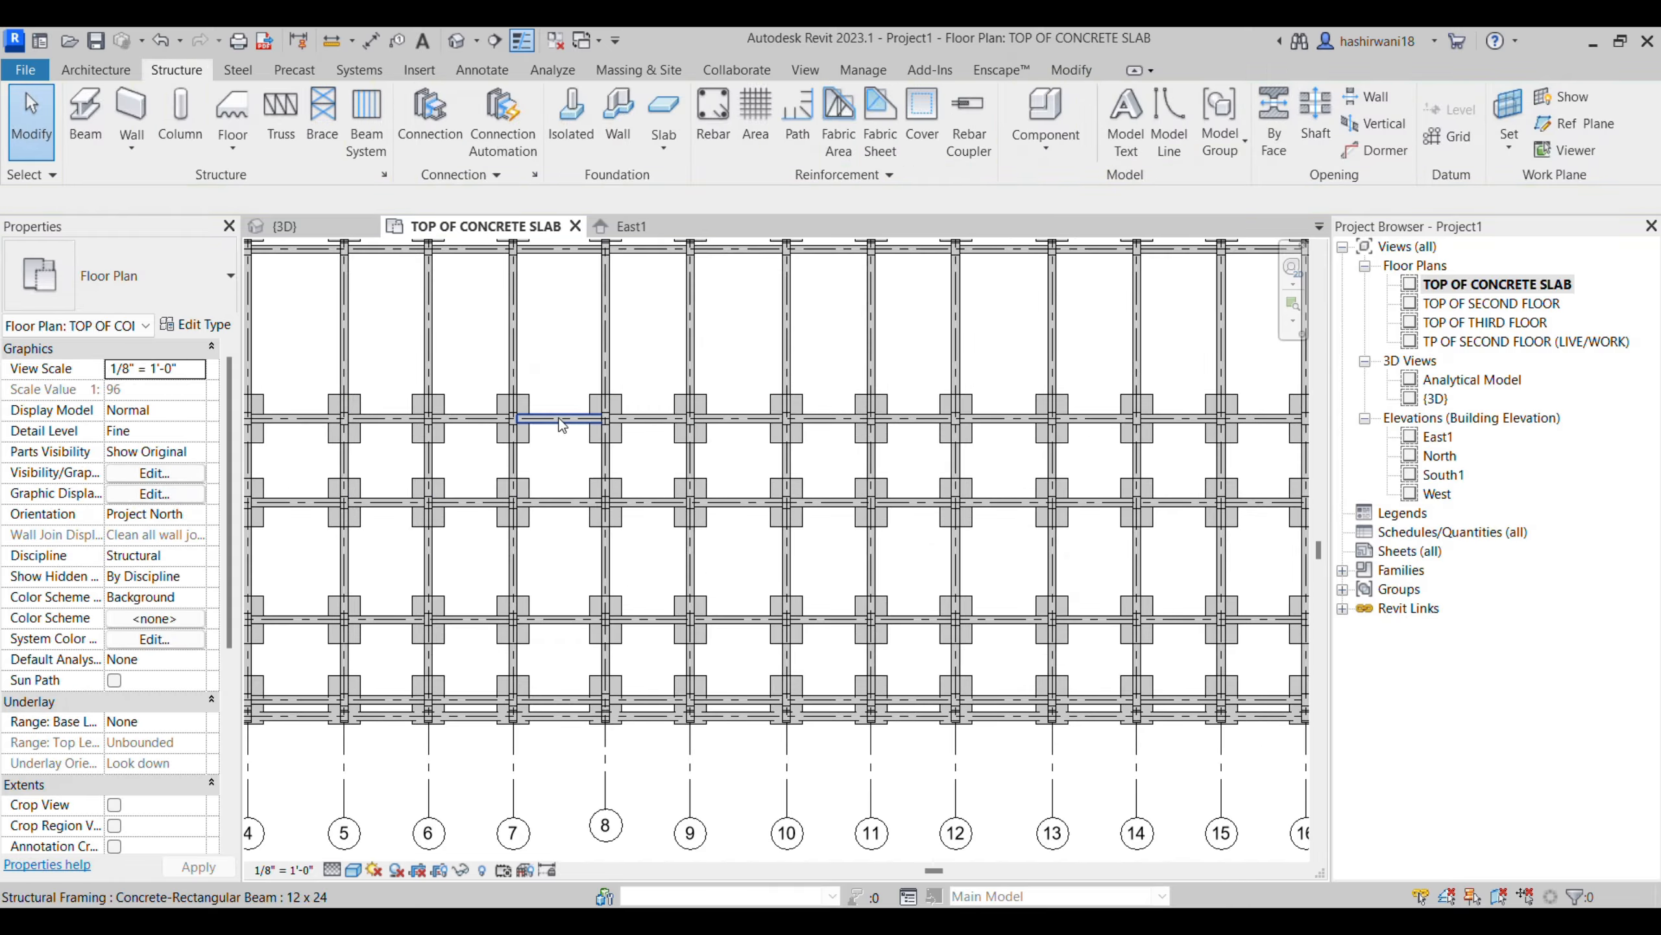
left_click(558, 422)
key("Delete")
left_click(639, 420)
key("Delete")
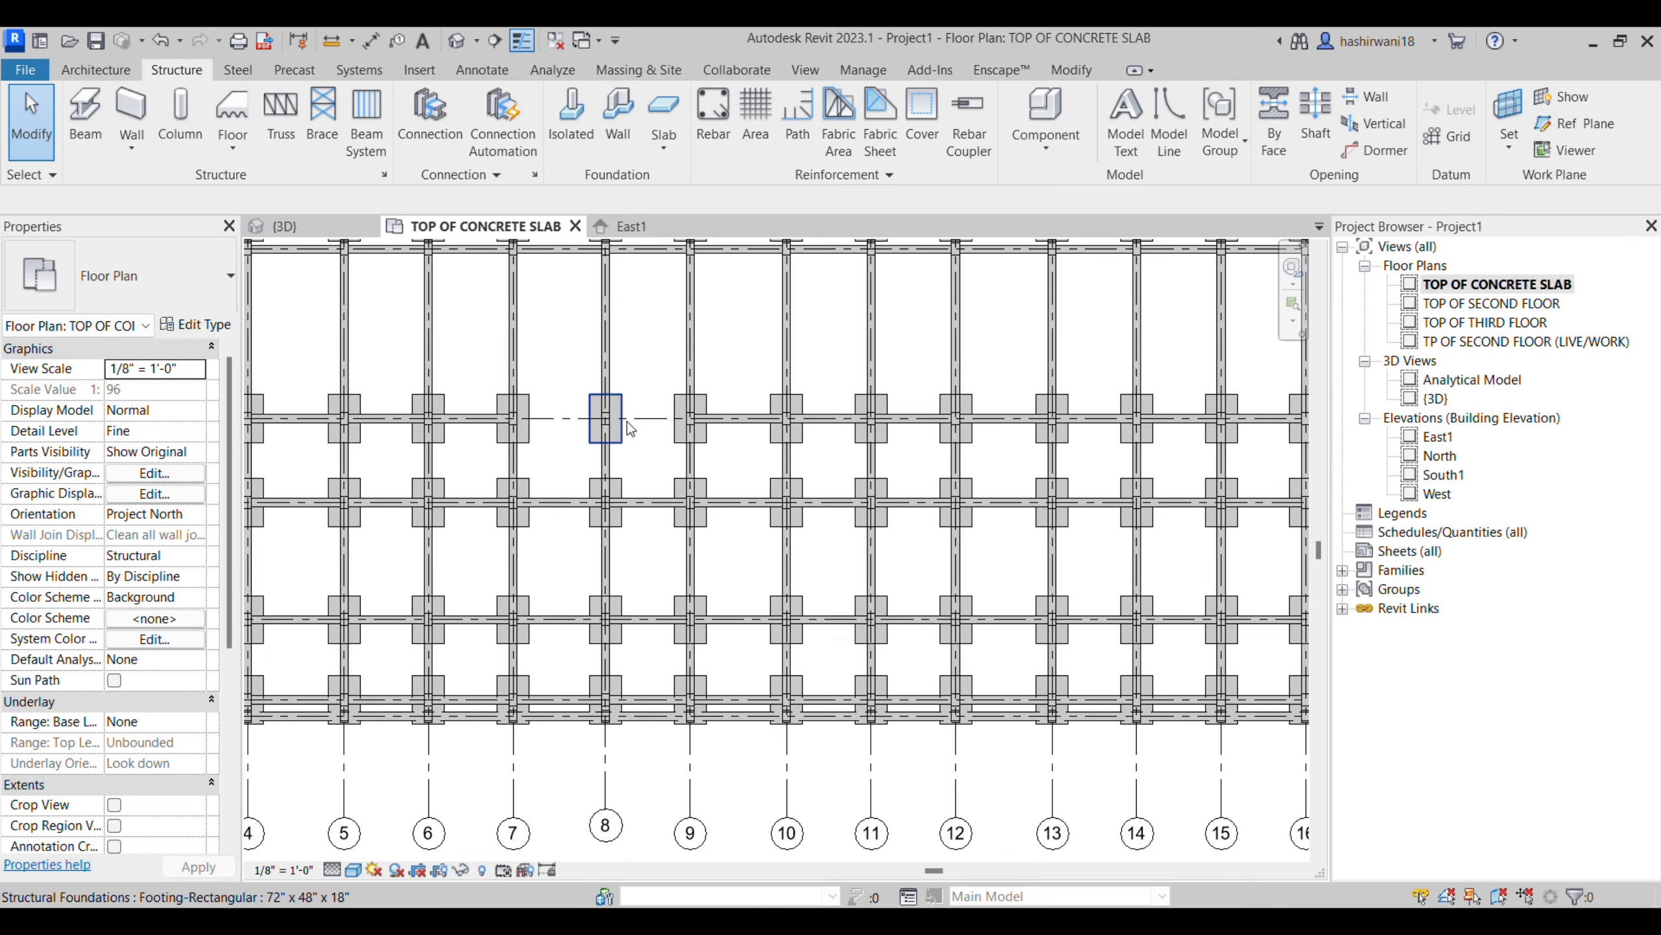
left_click(627, 421)
left_click(611, 387, "ctrl")
key("Delete")
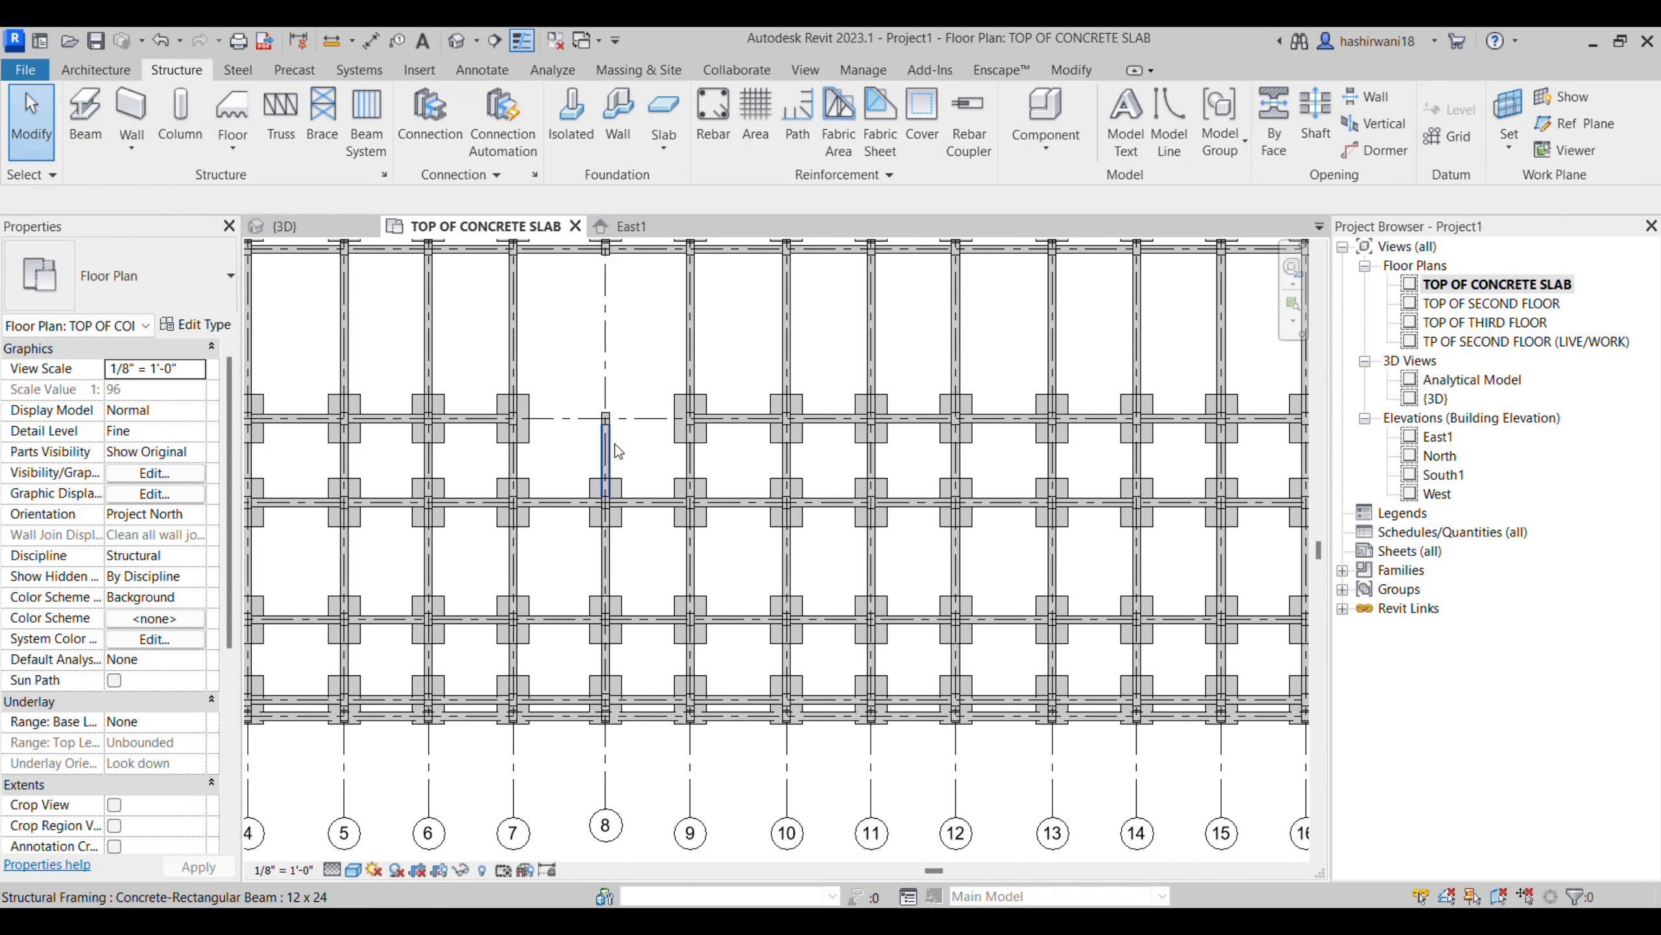
left_click(613, 426)
key("Delete")
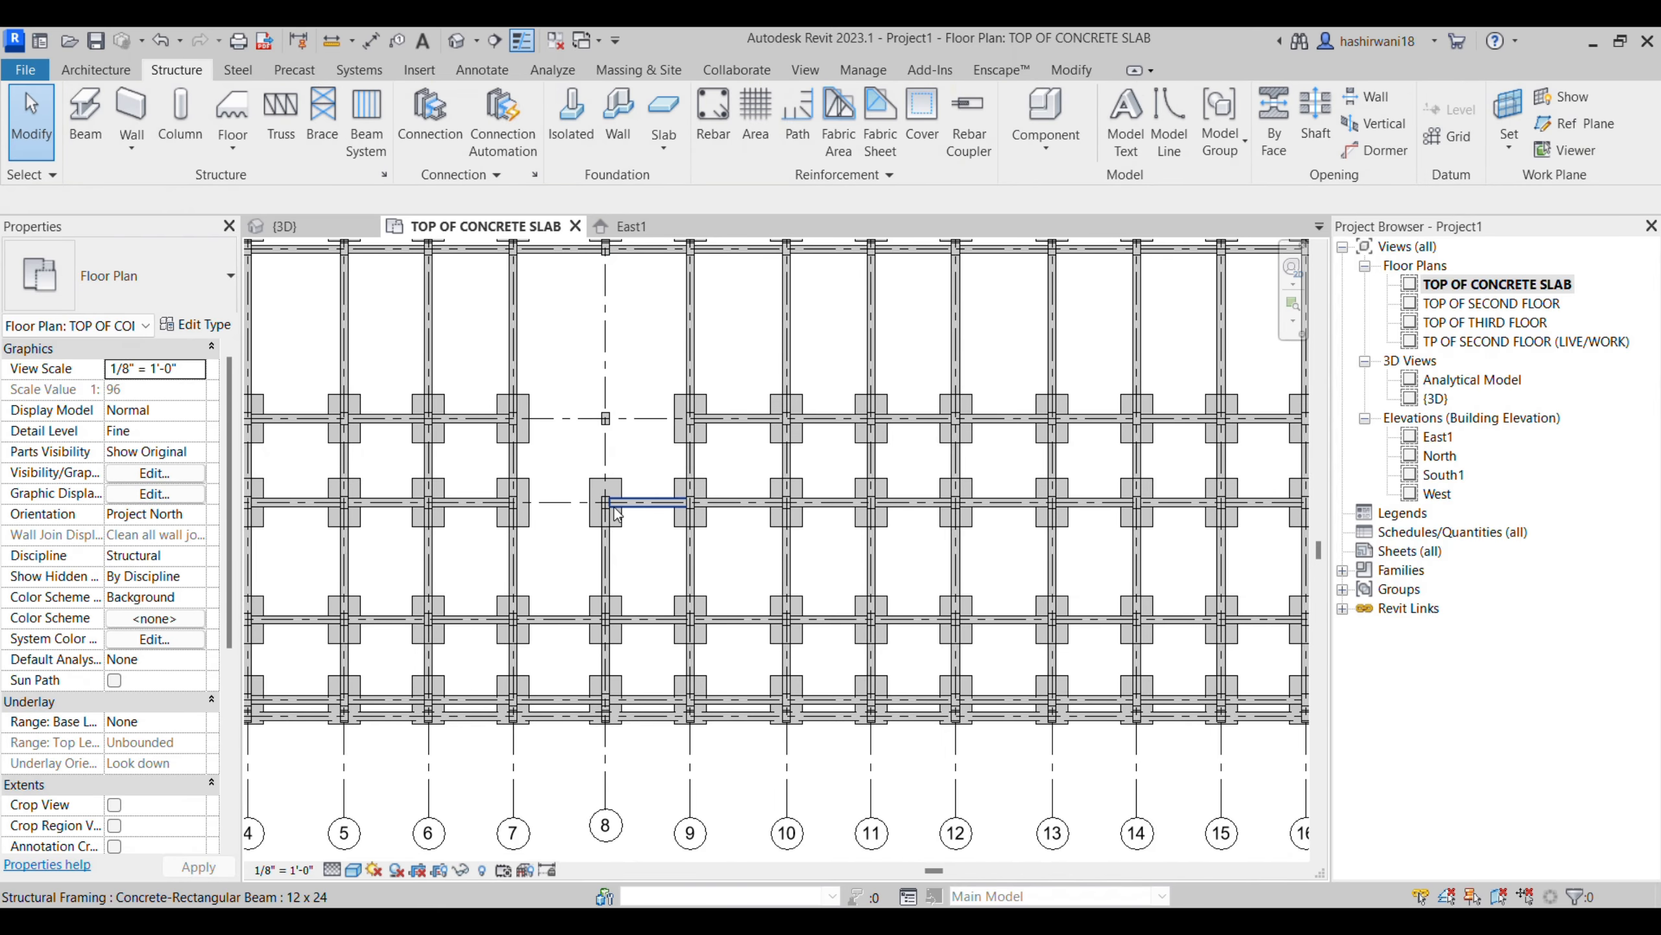
- Delete the beams and isolated footings around intersections 8-E, 9-D and 9-E, clearing the framing between grids 7 and 10
left_click(625, 517)
key("Delete")
key("Delete")
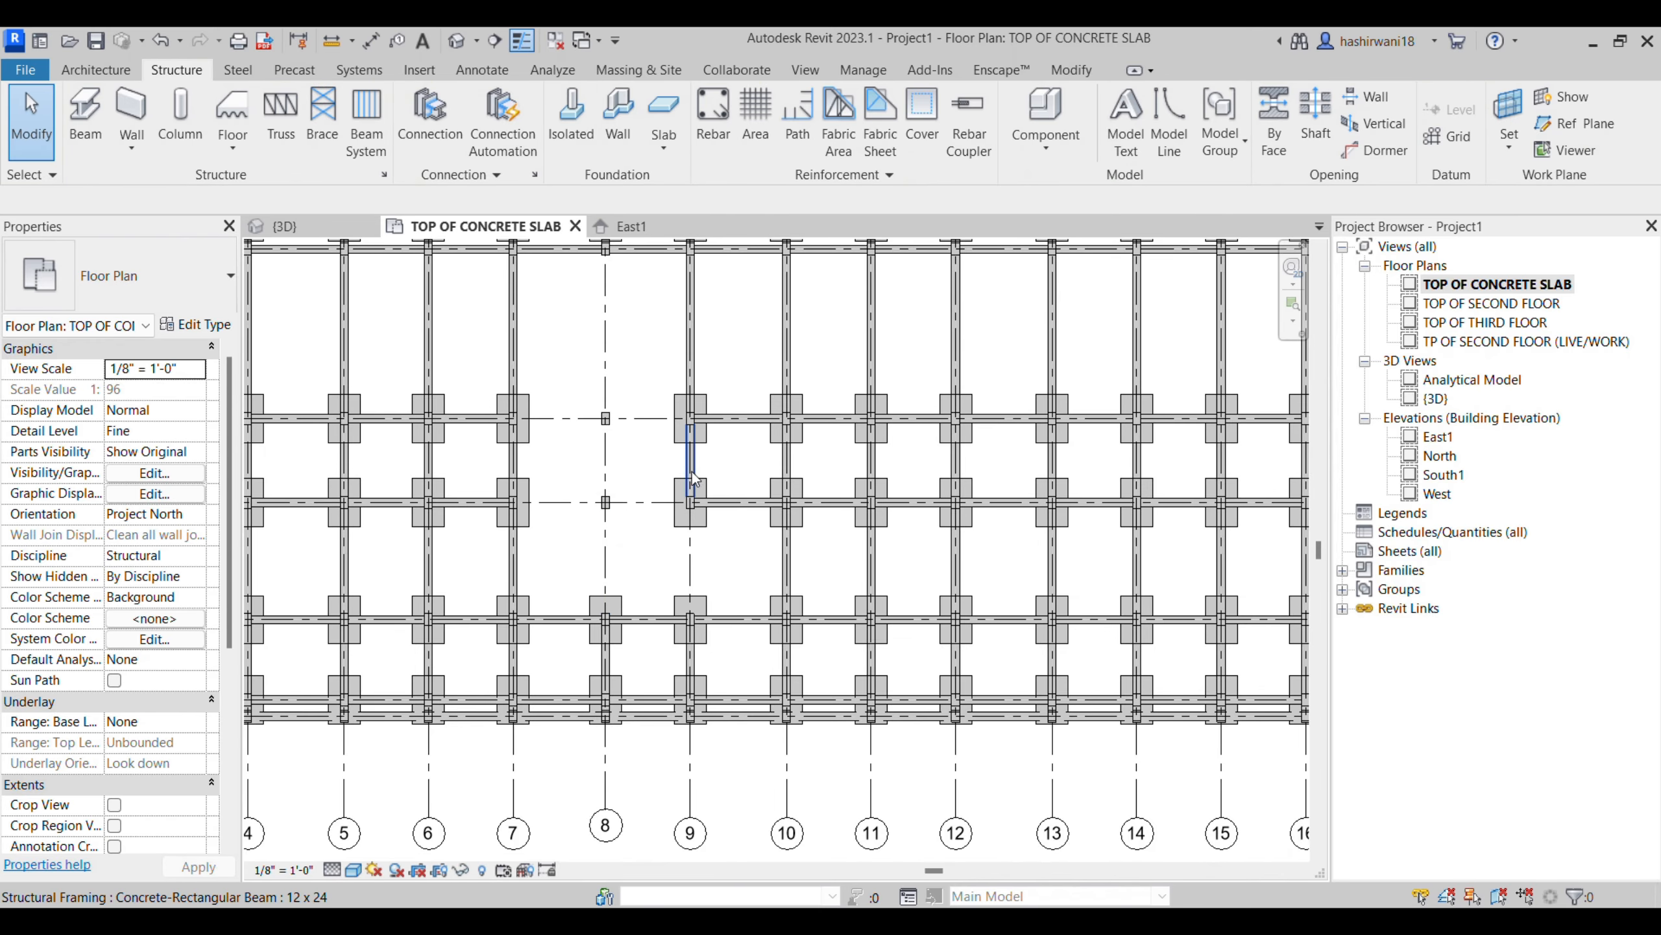
left_click(688, 370)
key("Delete")
left_click(700, 523)
key("Delete")
- Select the whole plan, filter the selection to Structural Foundations only, and delete all isolated footings
scroll(766, 516, "down", 2)
scroll(763, 510, "down", 2)
middle_click_drag(764, 510, 727, 515)
scroll(701, 543, "down", 1)
scroll(726, 514, "down", 1)
left_click_drag(779, 532, 442, 617)
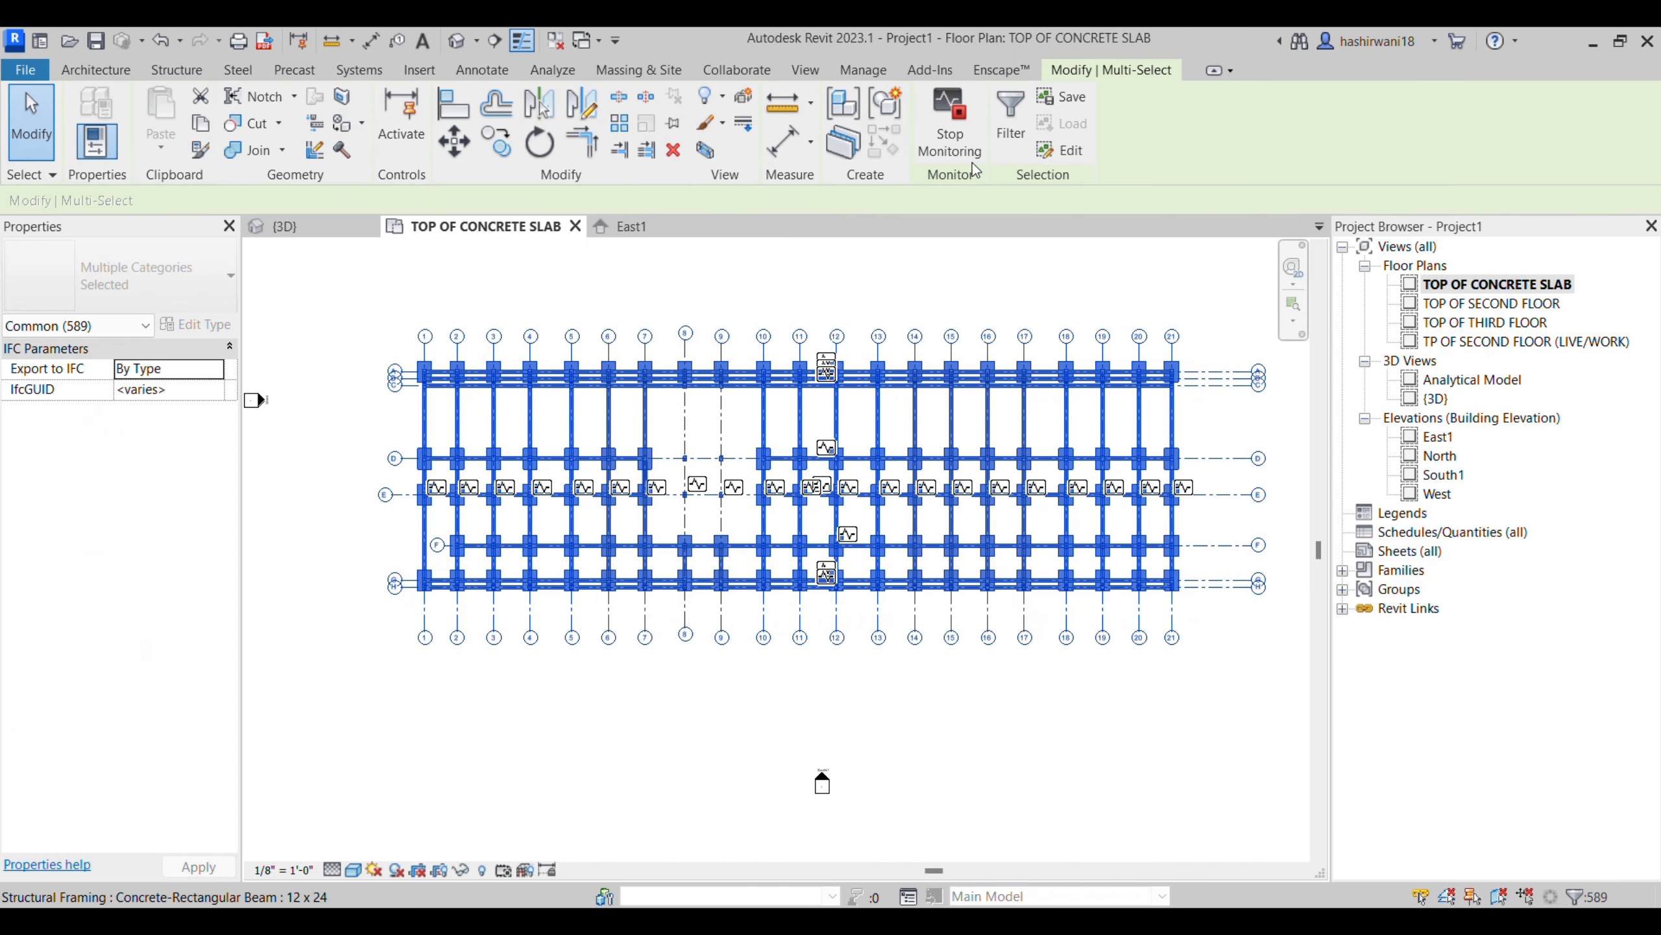
left_click(1010, 118)
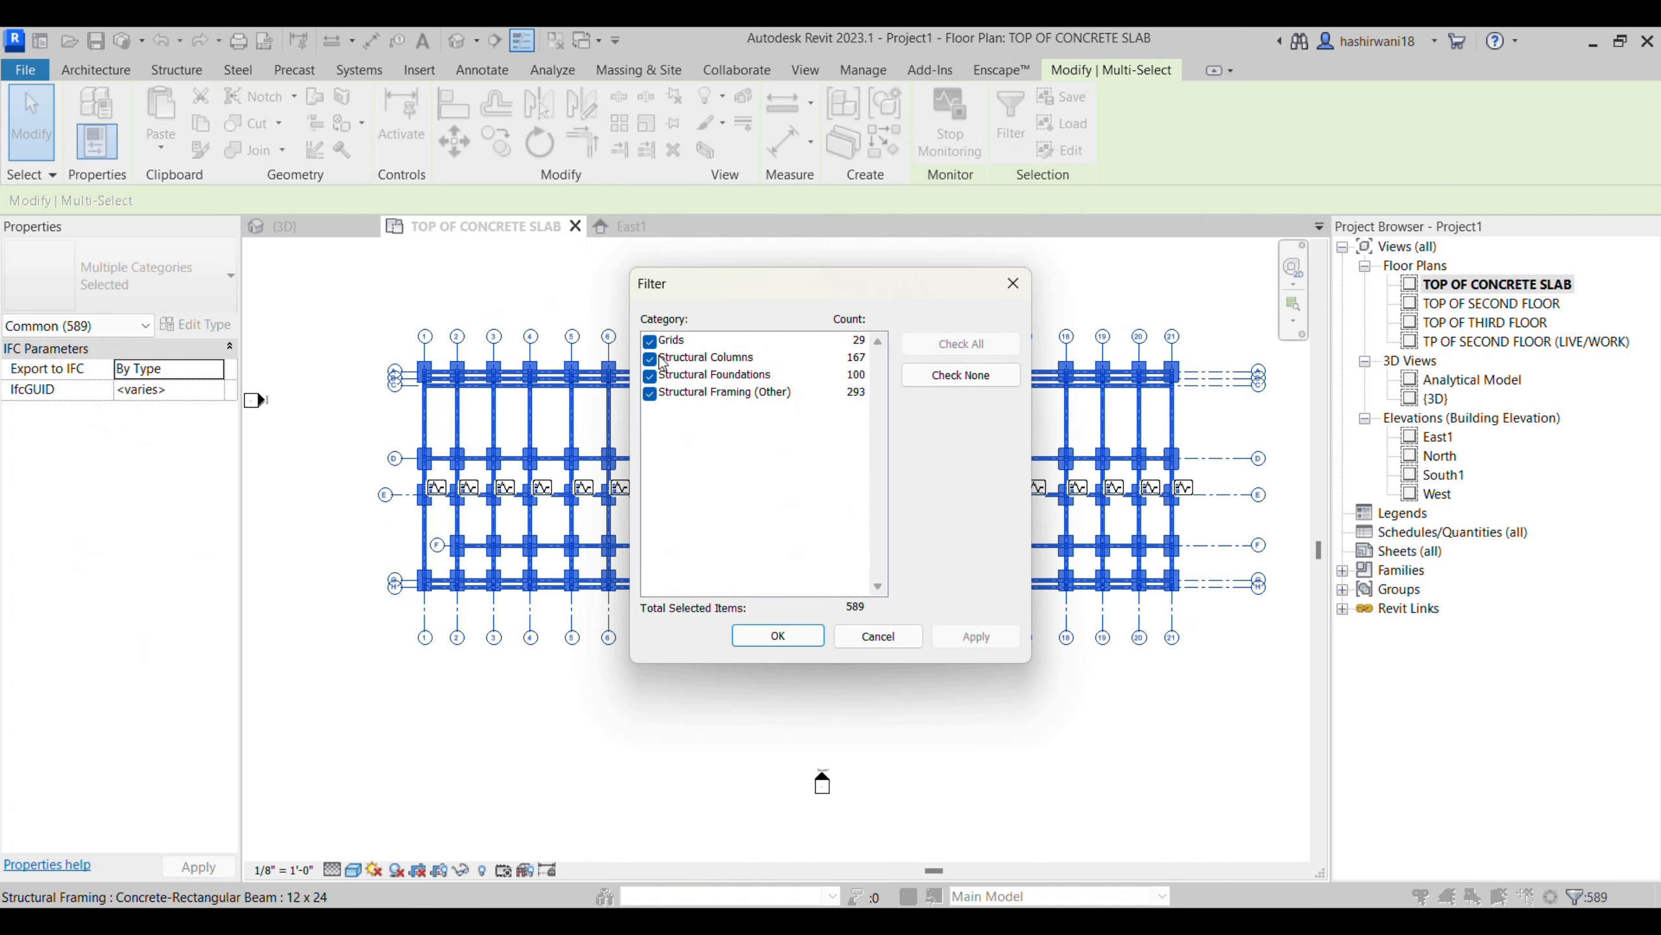
left_click(650, 340)
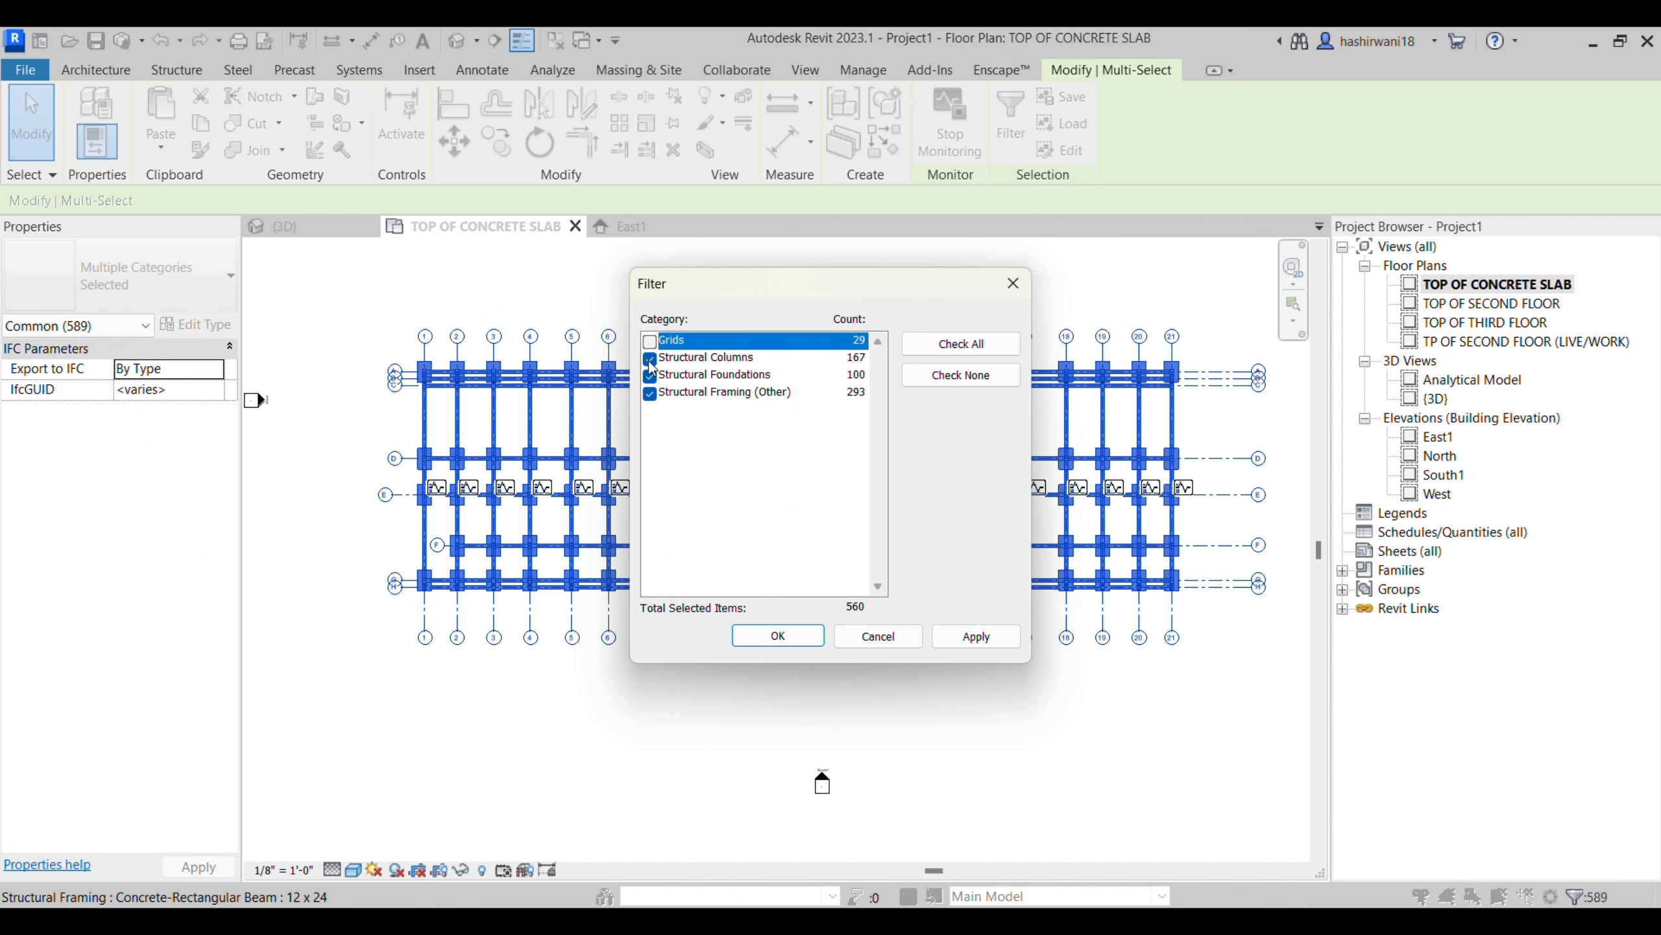
left_click(650, 359)
left_click(651, 394)
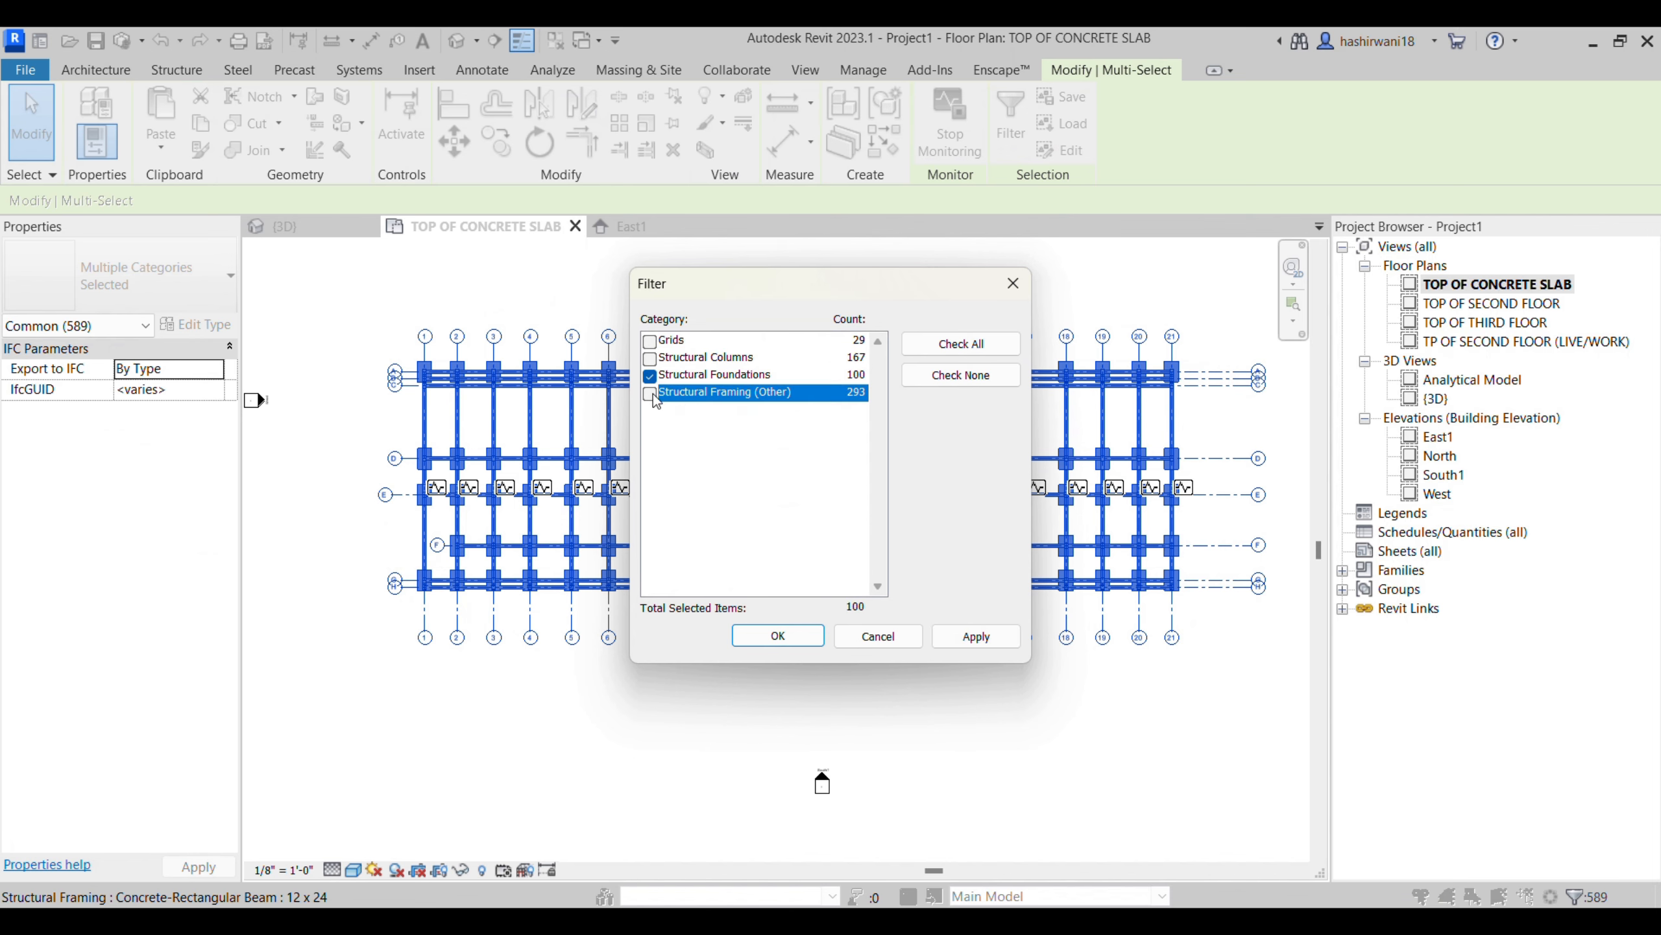
left_click(778, 636)
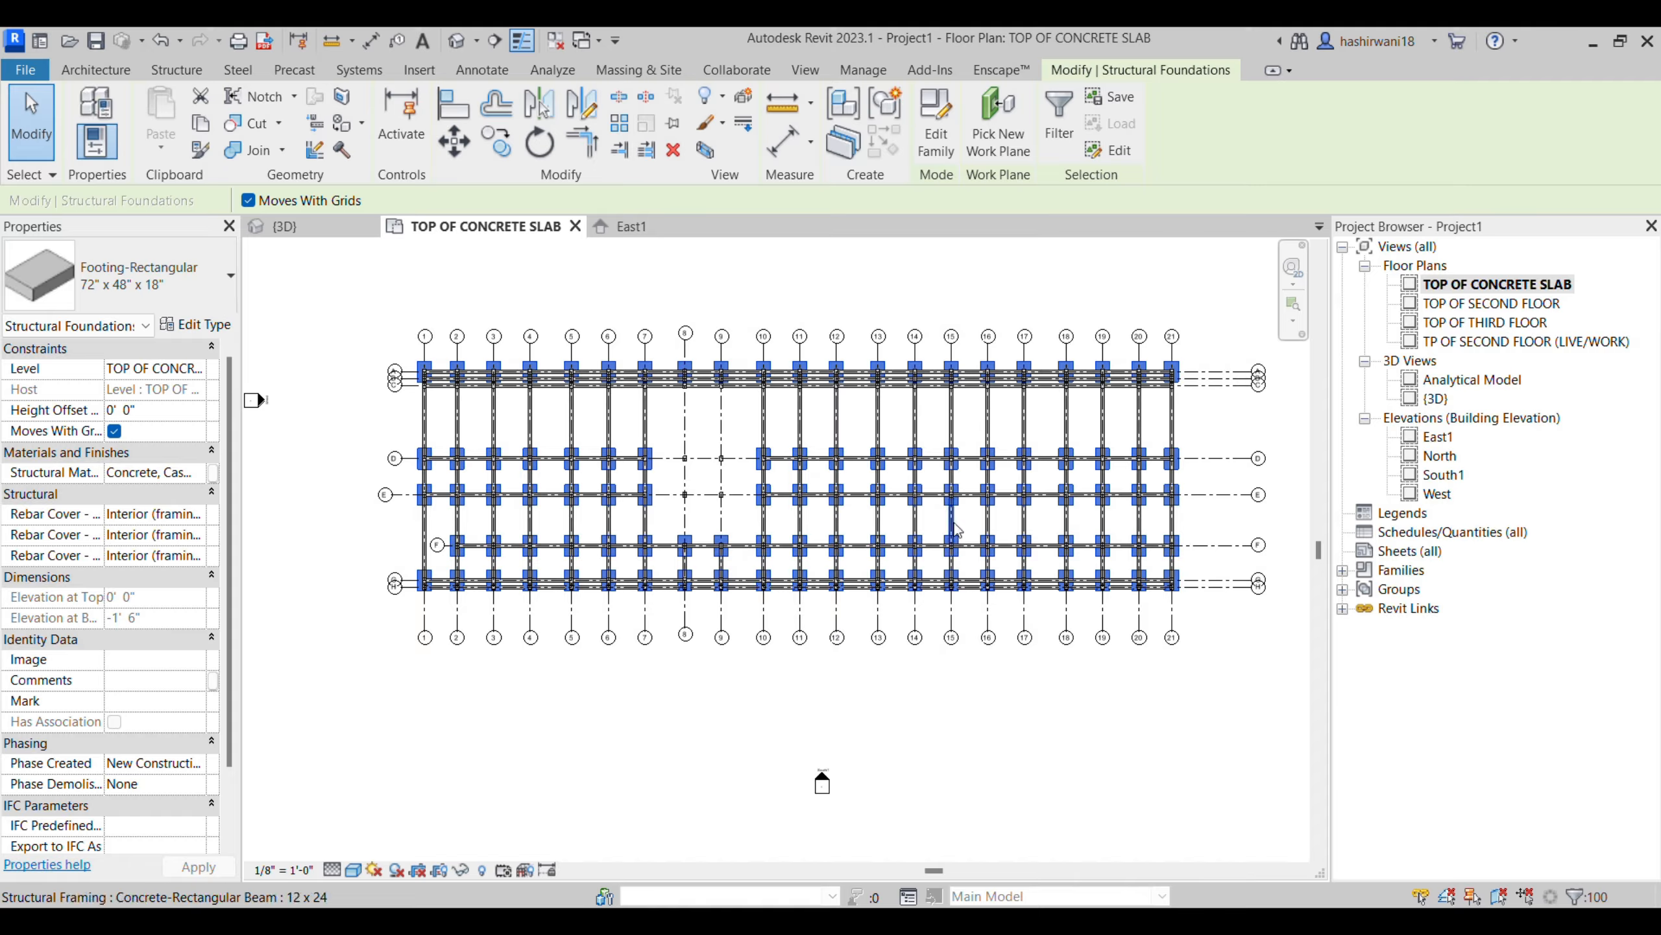
key("Escape")
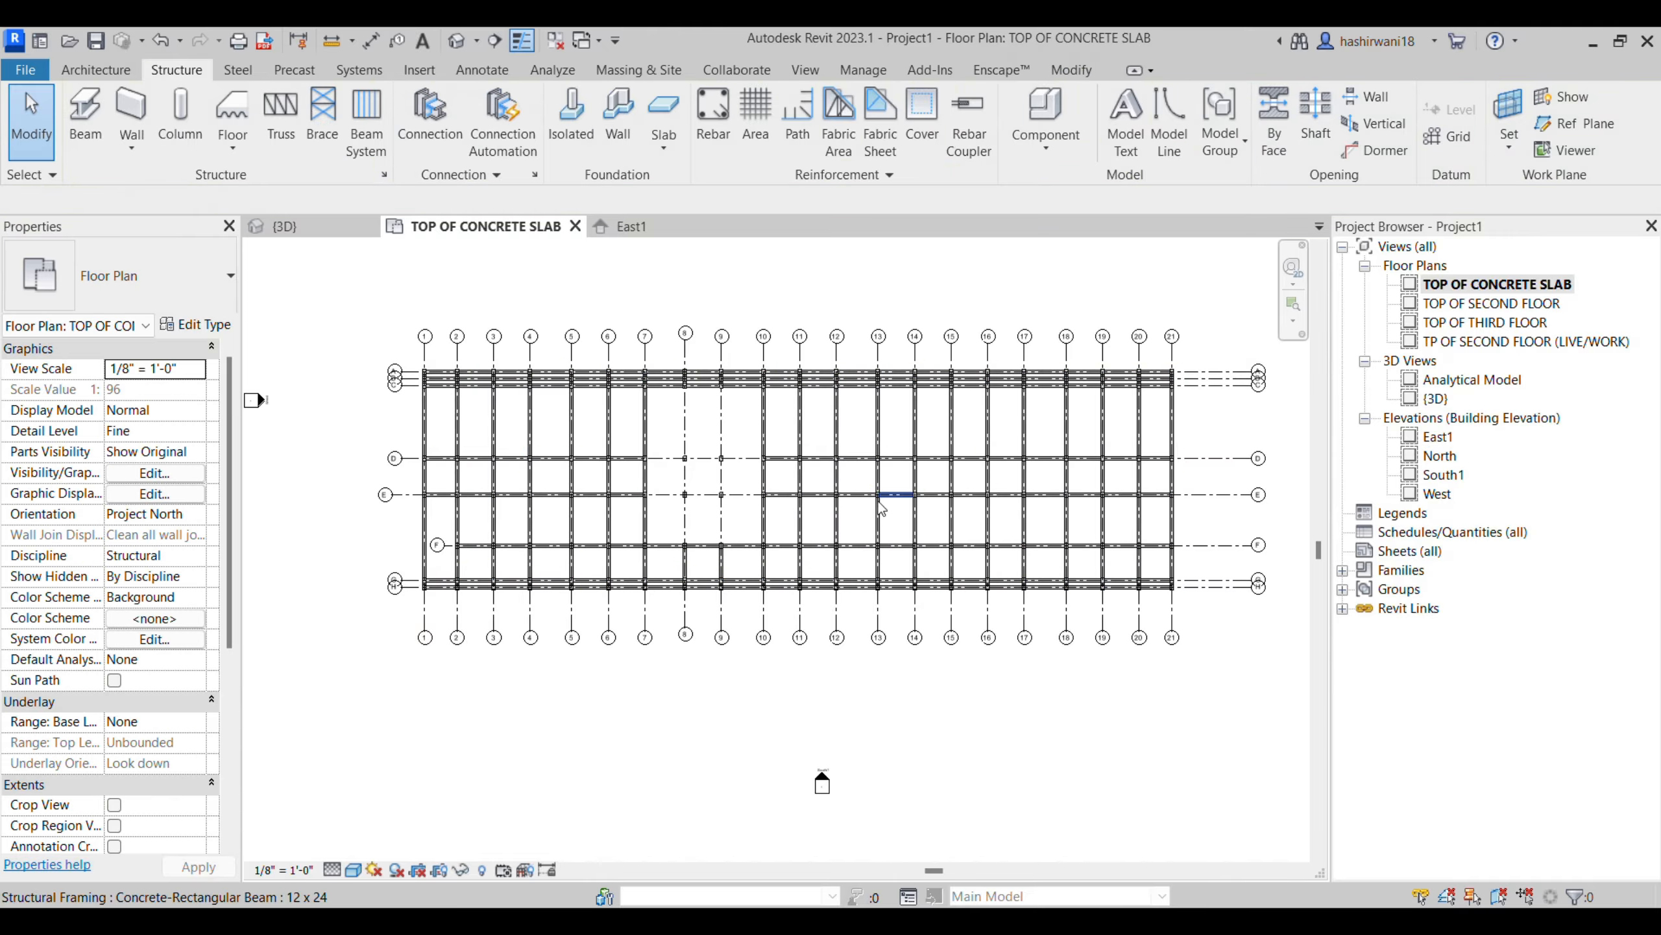
- Place 72" x 48" x 18" rectangular isolated footings at the structural columns along grids 1 to 7 between grids A and D
left_click(571, 121)
left_click(1080, 131)
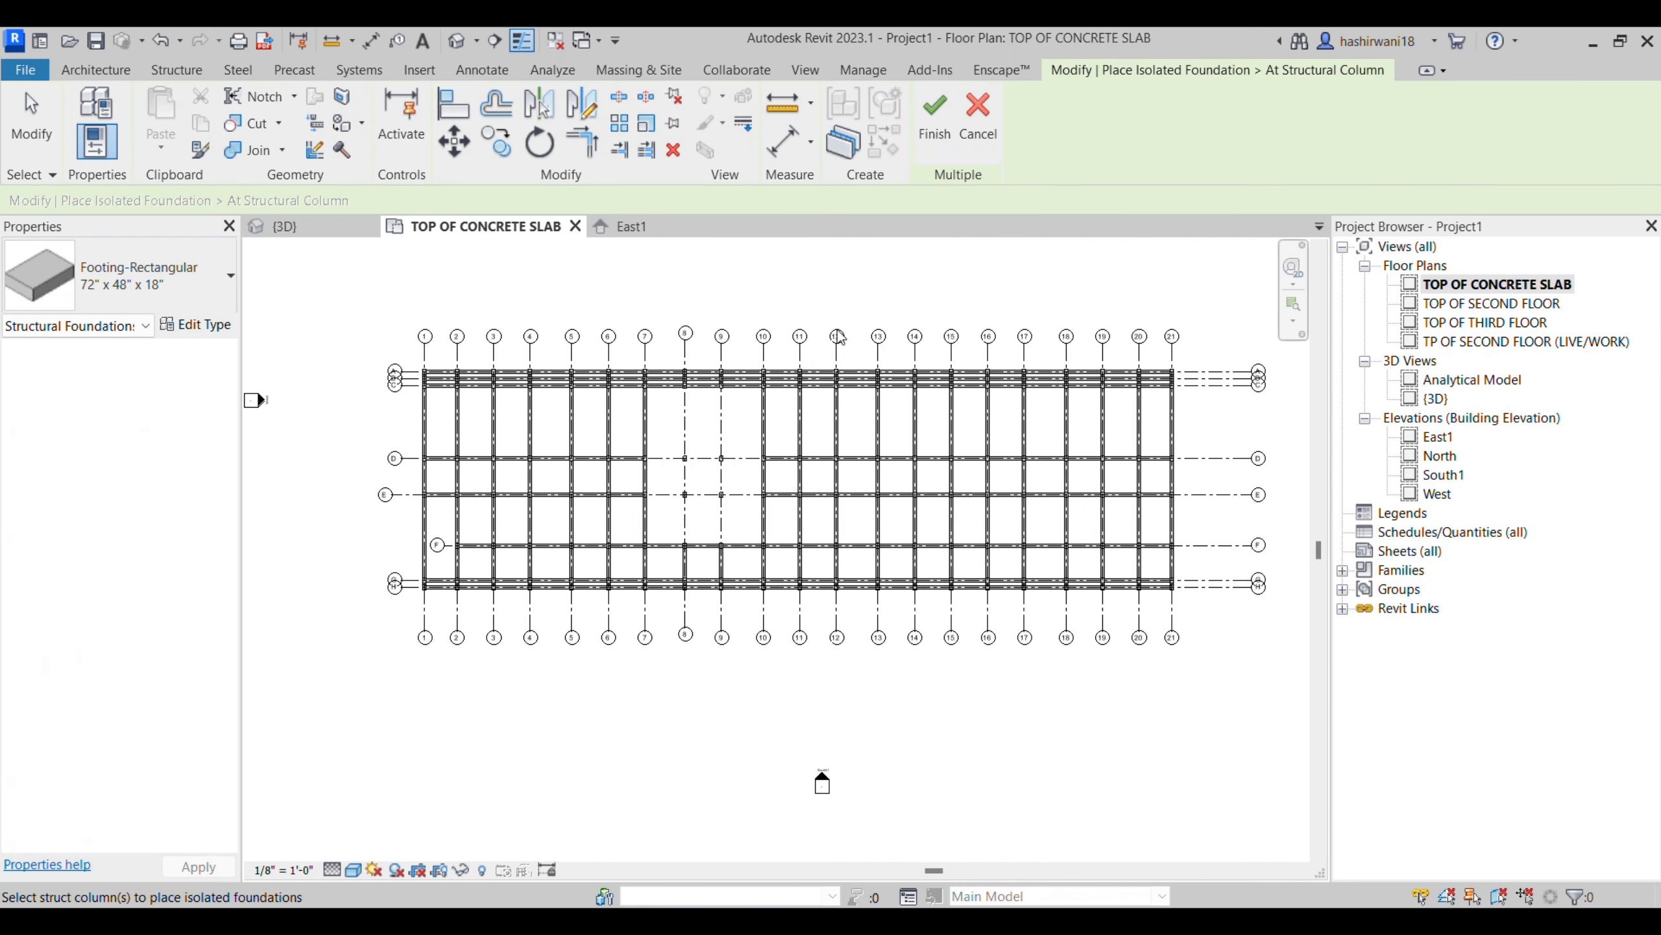
left_click_drag(390, 346, 748, 476)
scroll(587, 474, "up", 4)
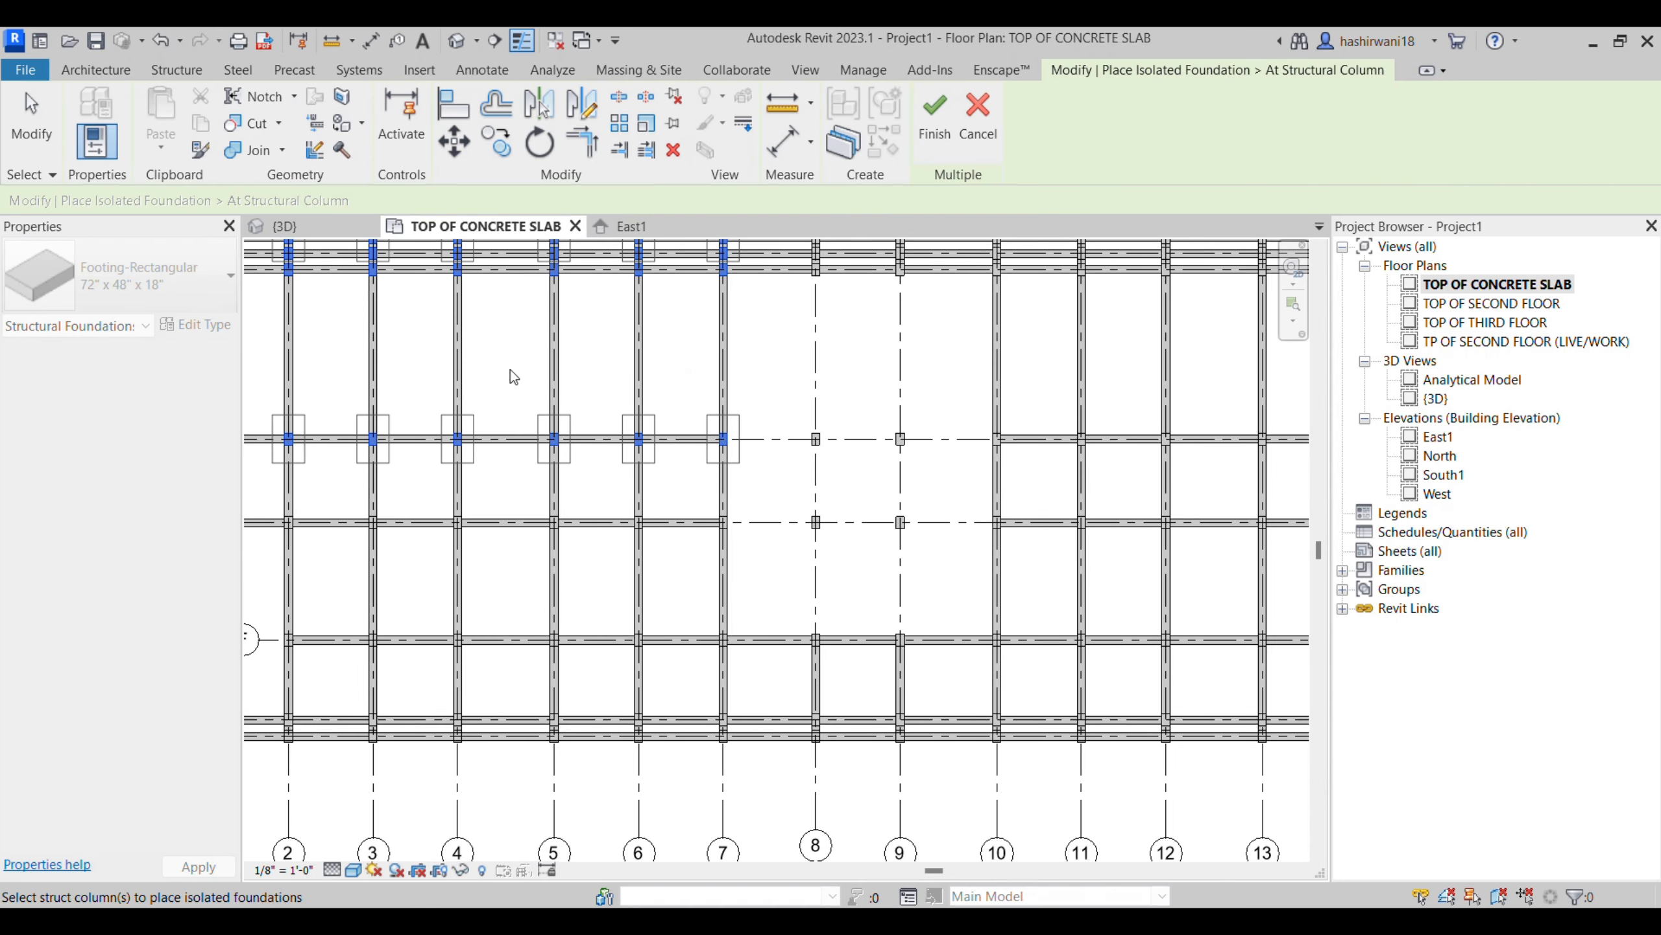
scroll(593, 346, "down", 1)
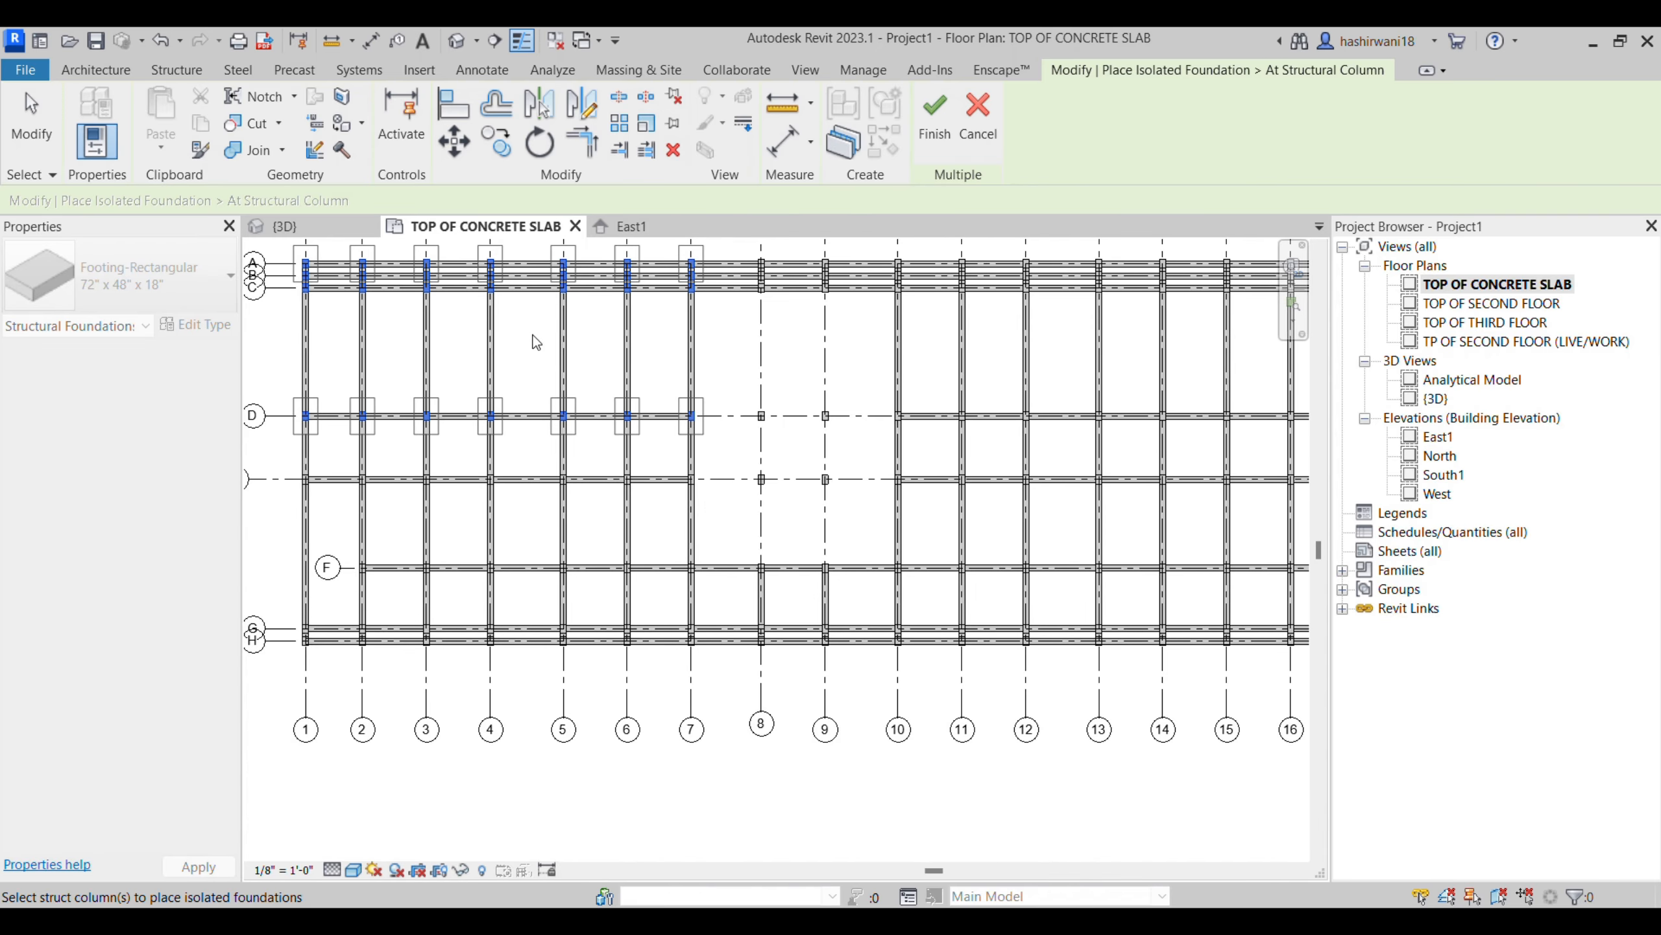
left_click(934, 118)
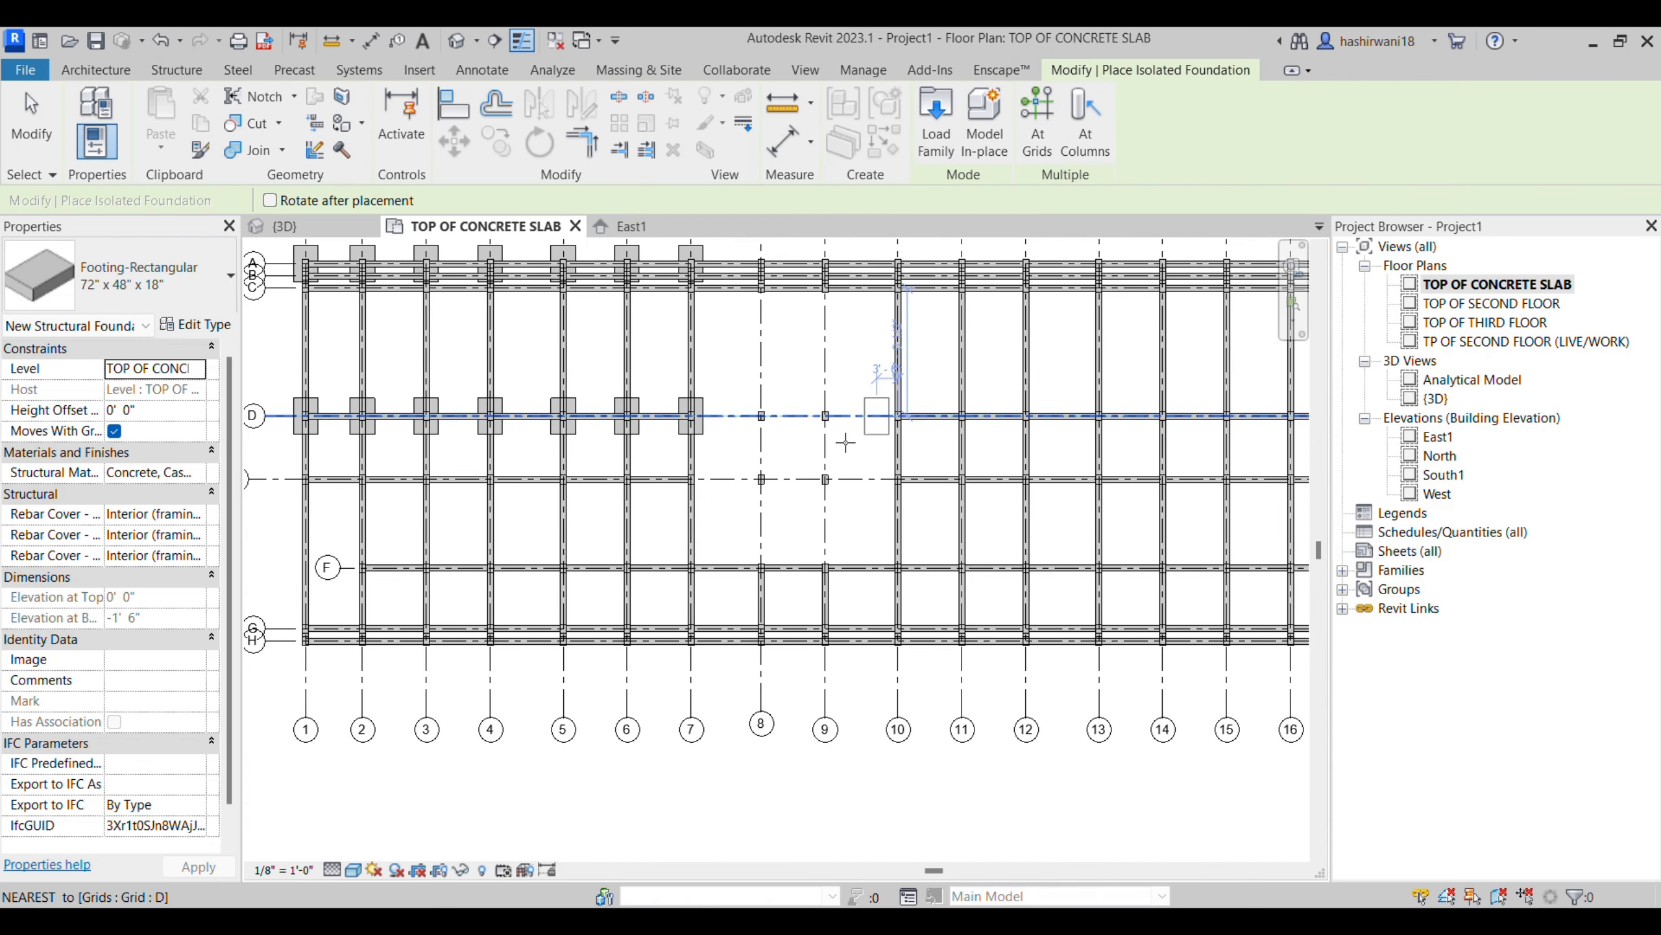
- Place individual 72" x 48" x 18" isolated footings at the intersections of grids 8 and 9 with grids D and E
scroll(824, 476, "up", 2)
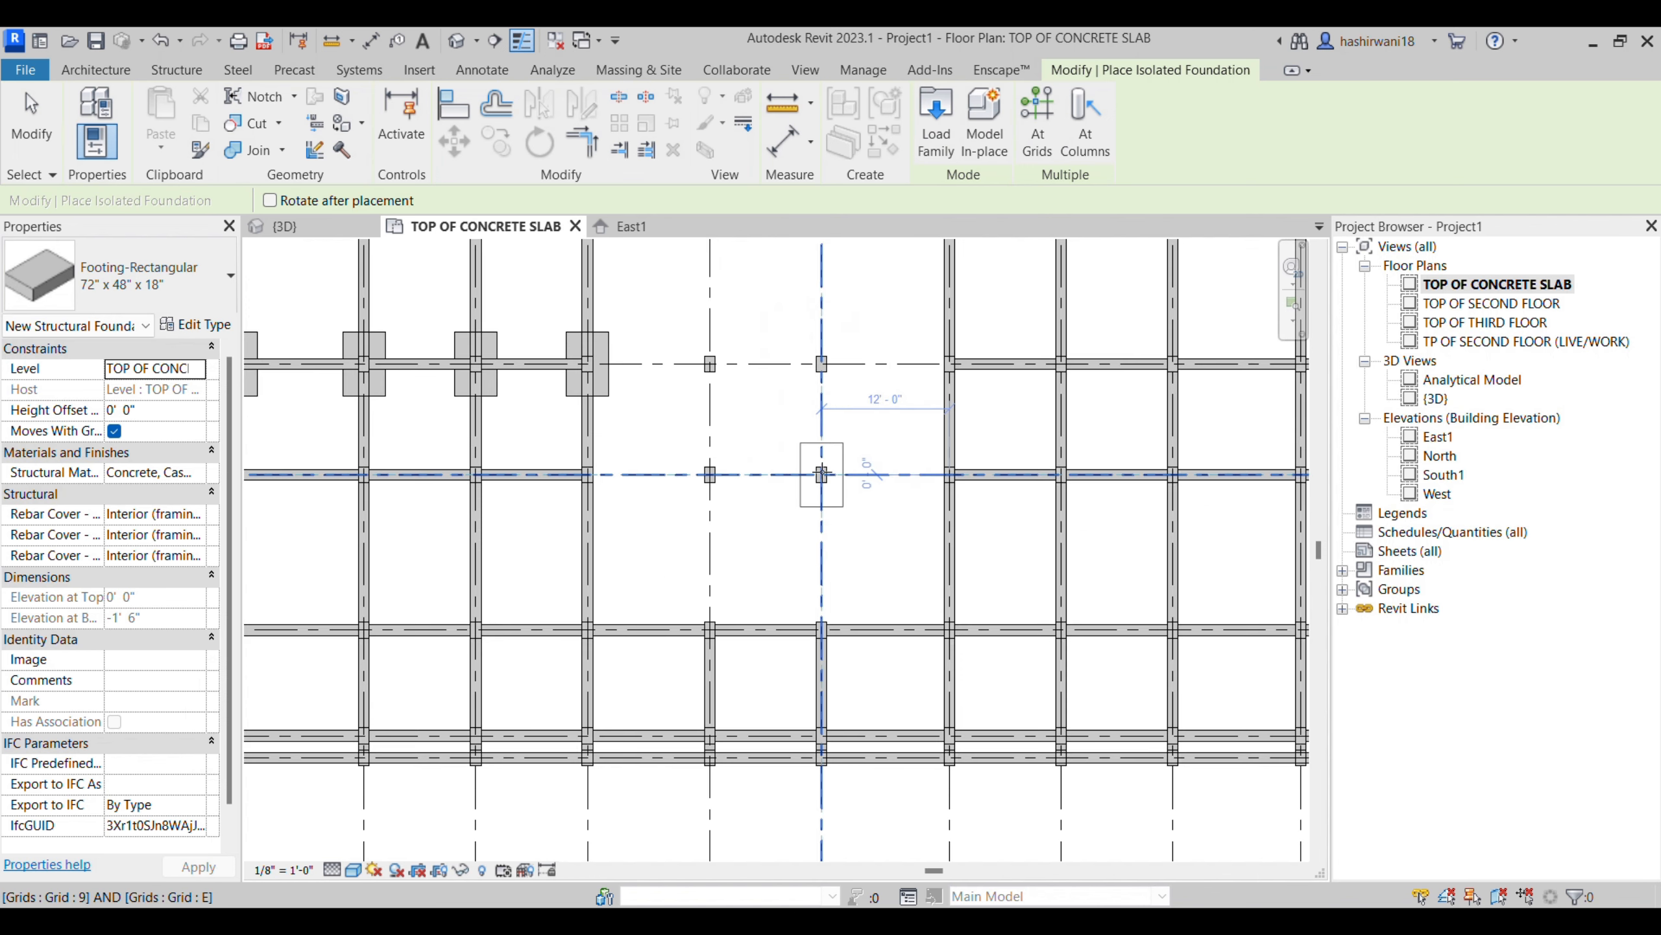
left_click(768, 469)
left_click(707, 456)
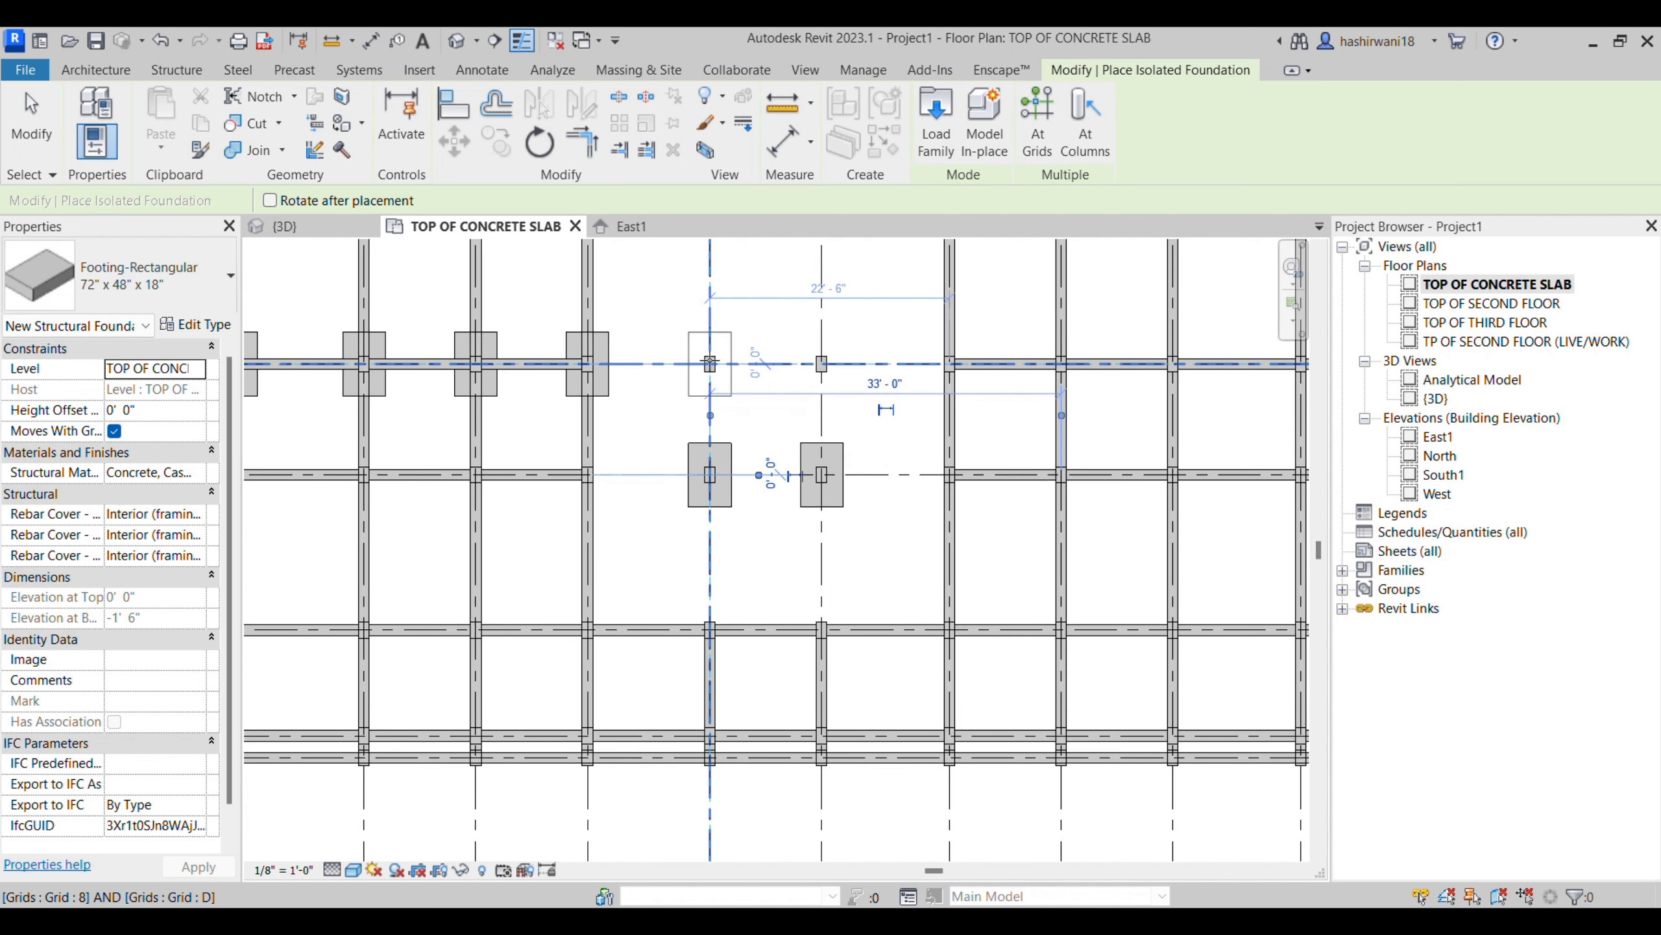
left_click(711, 366)
left_click(823, 367)
scroll(853, 527, "down", 2)
middle_click_drag(853, 527, 765, 507)
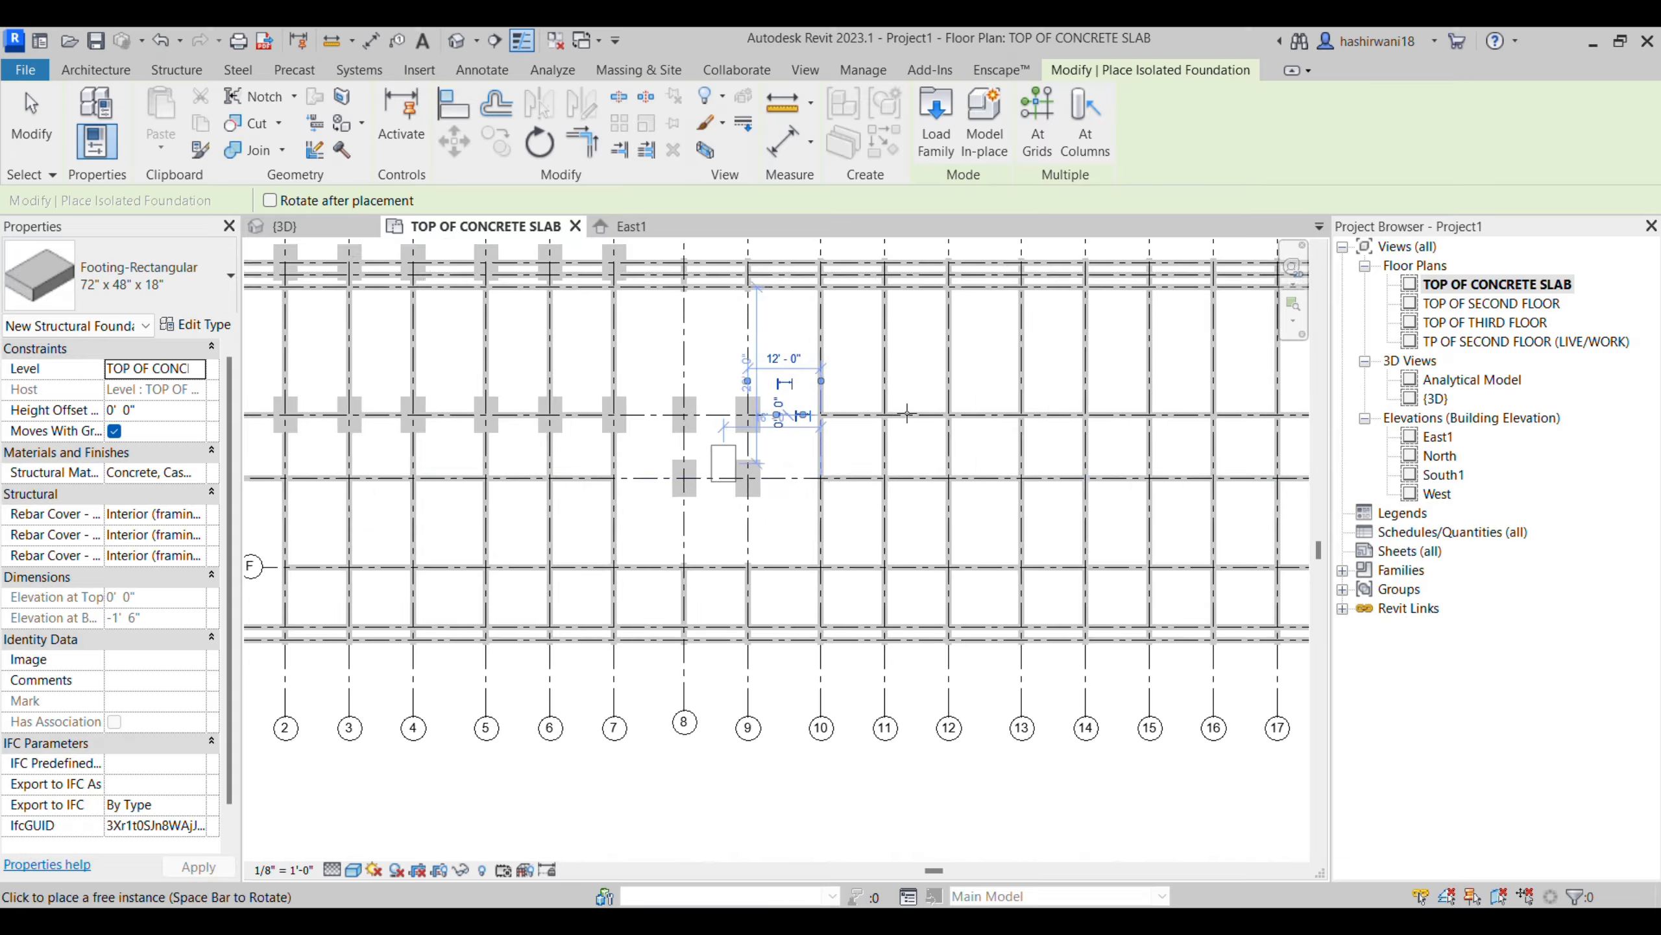
- Examine the isolated footings under the columns in the 3D view
left_click(176, 72)
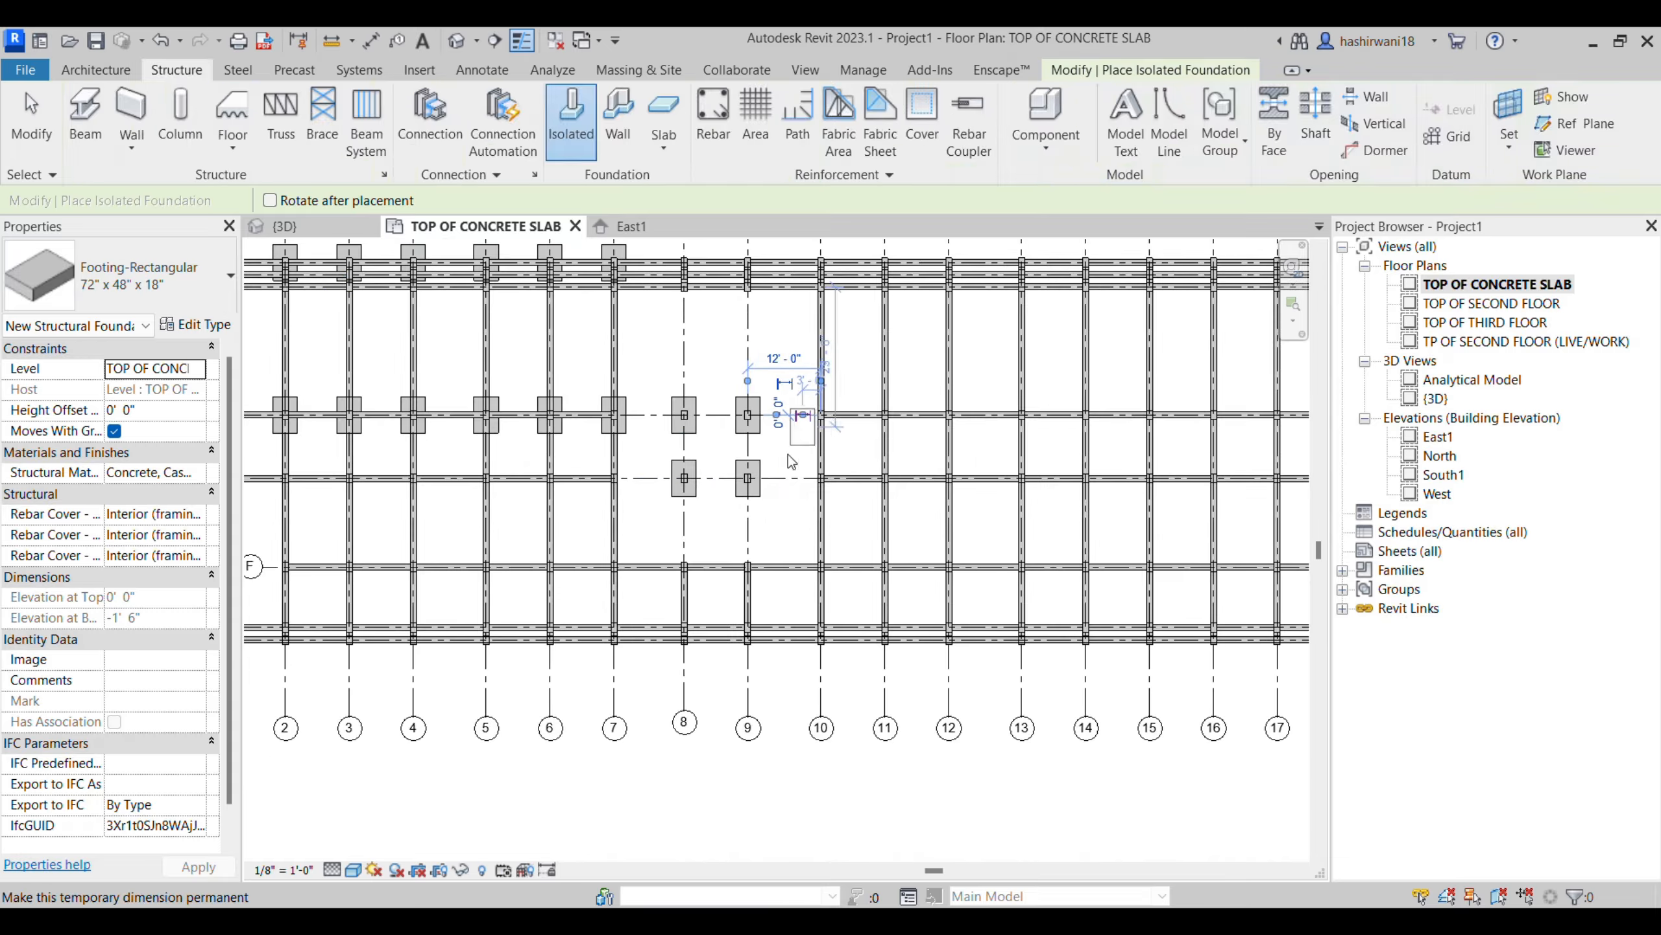
scroll(693, 545, "down", 2)
middle_click_drag(828, 467, 734, 451)
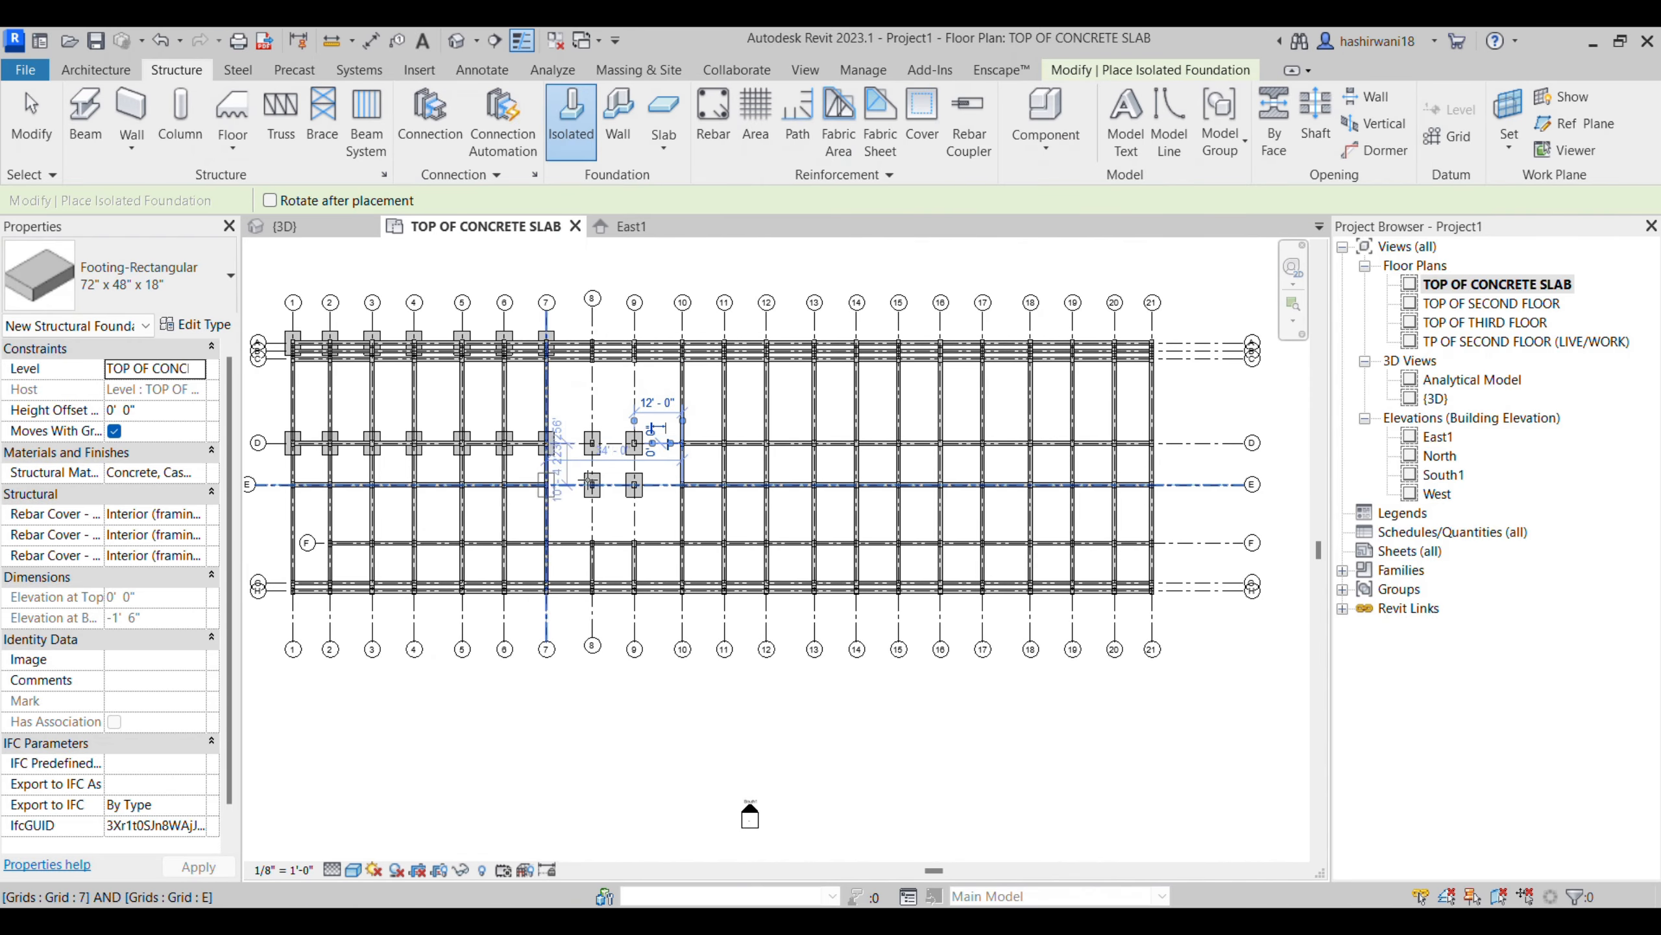
left_click(634, 485)
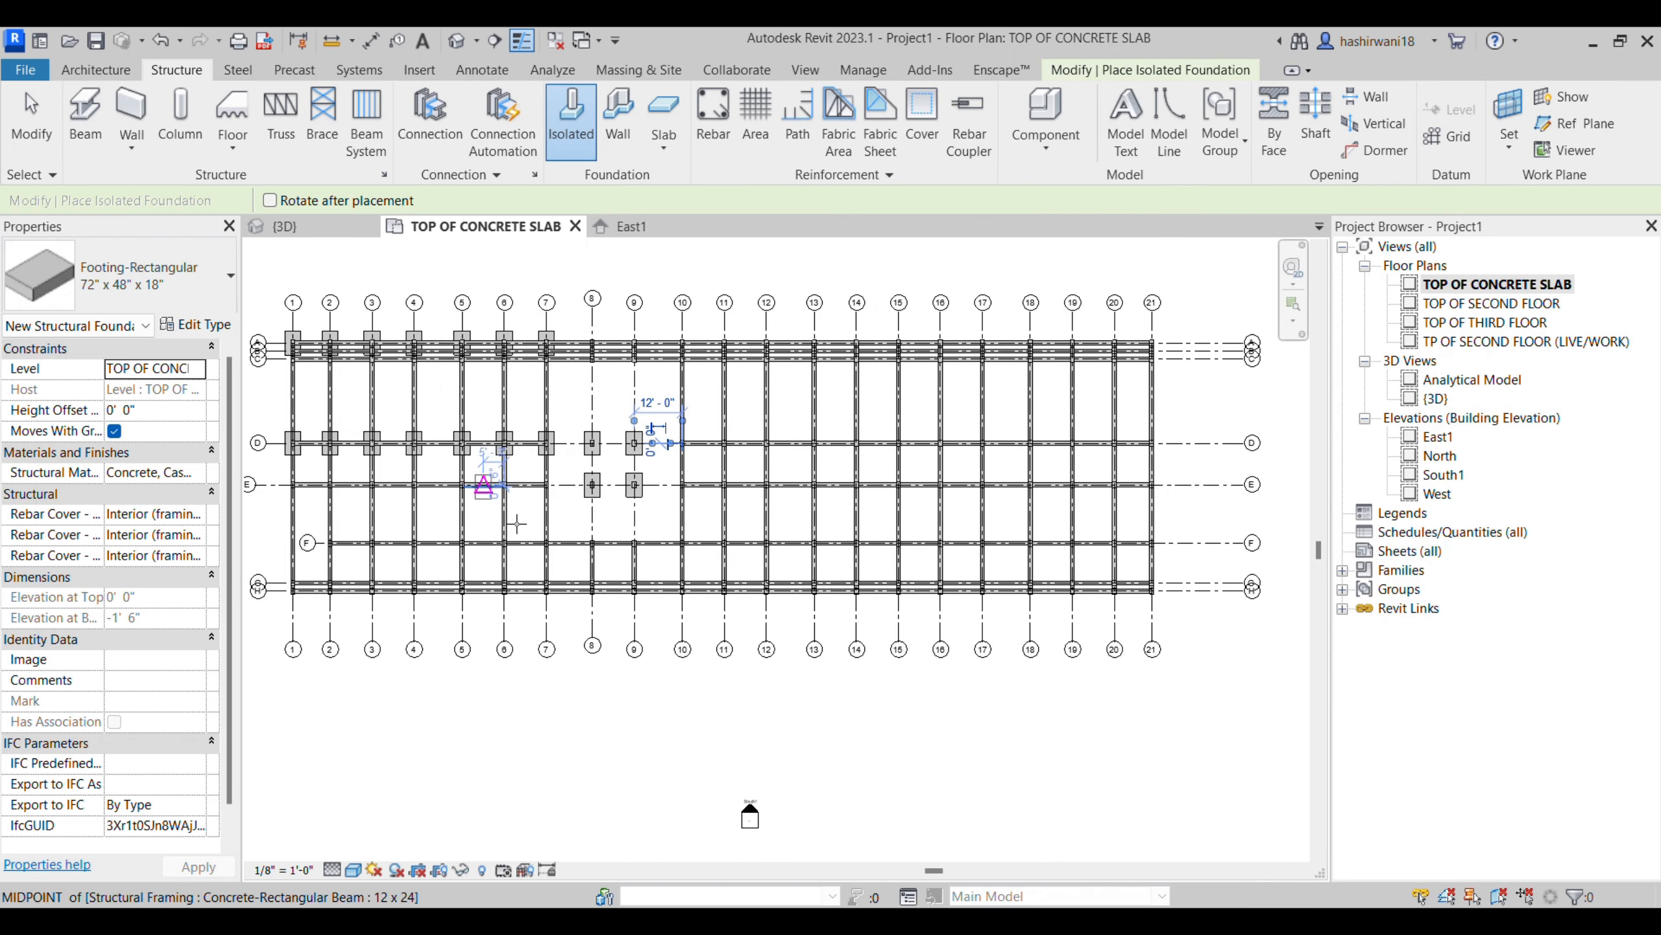
middle_click_drag(619, 490, 767, 497)
left_click(459, 51)
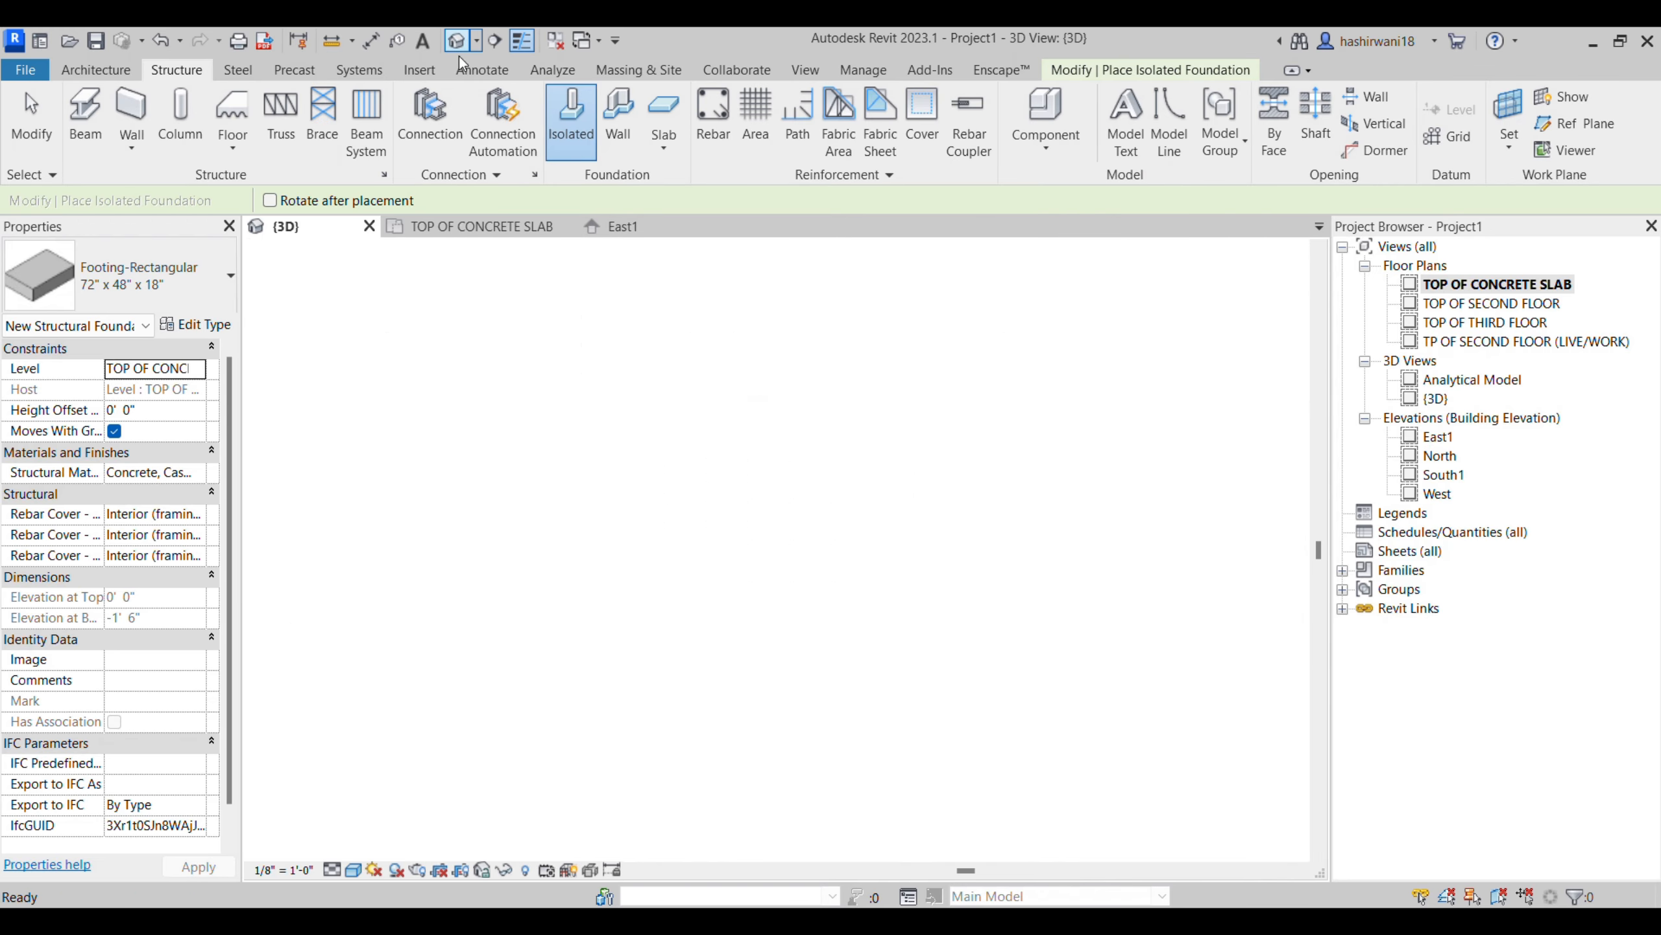
scroll(961, 660, "up", 5)
scroll(962, 661, "up", 2)
middle_click_drag(857, 597, 625, 730)
scroll(625, 729, "down", 2)
middle_click_drag(1081, 449, 838, 494)
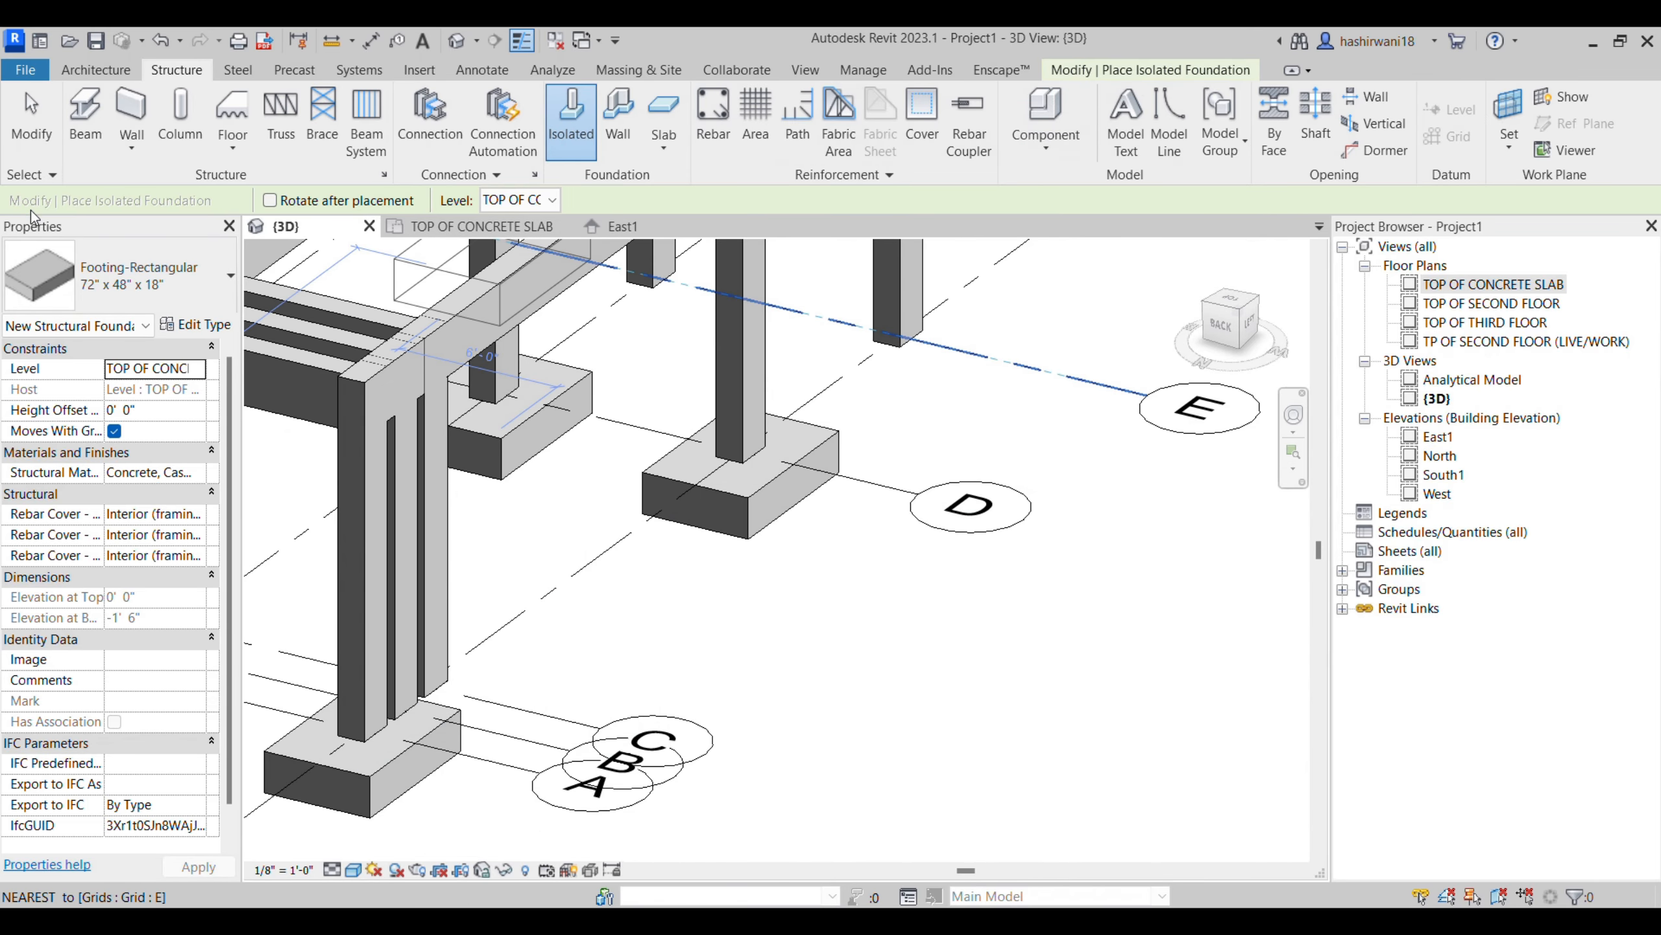
scroll(812, 630, "down", 2)
middle_click_drag(811, 629, 675, 614)
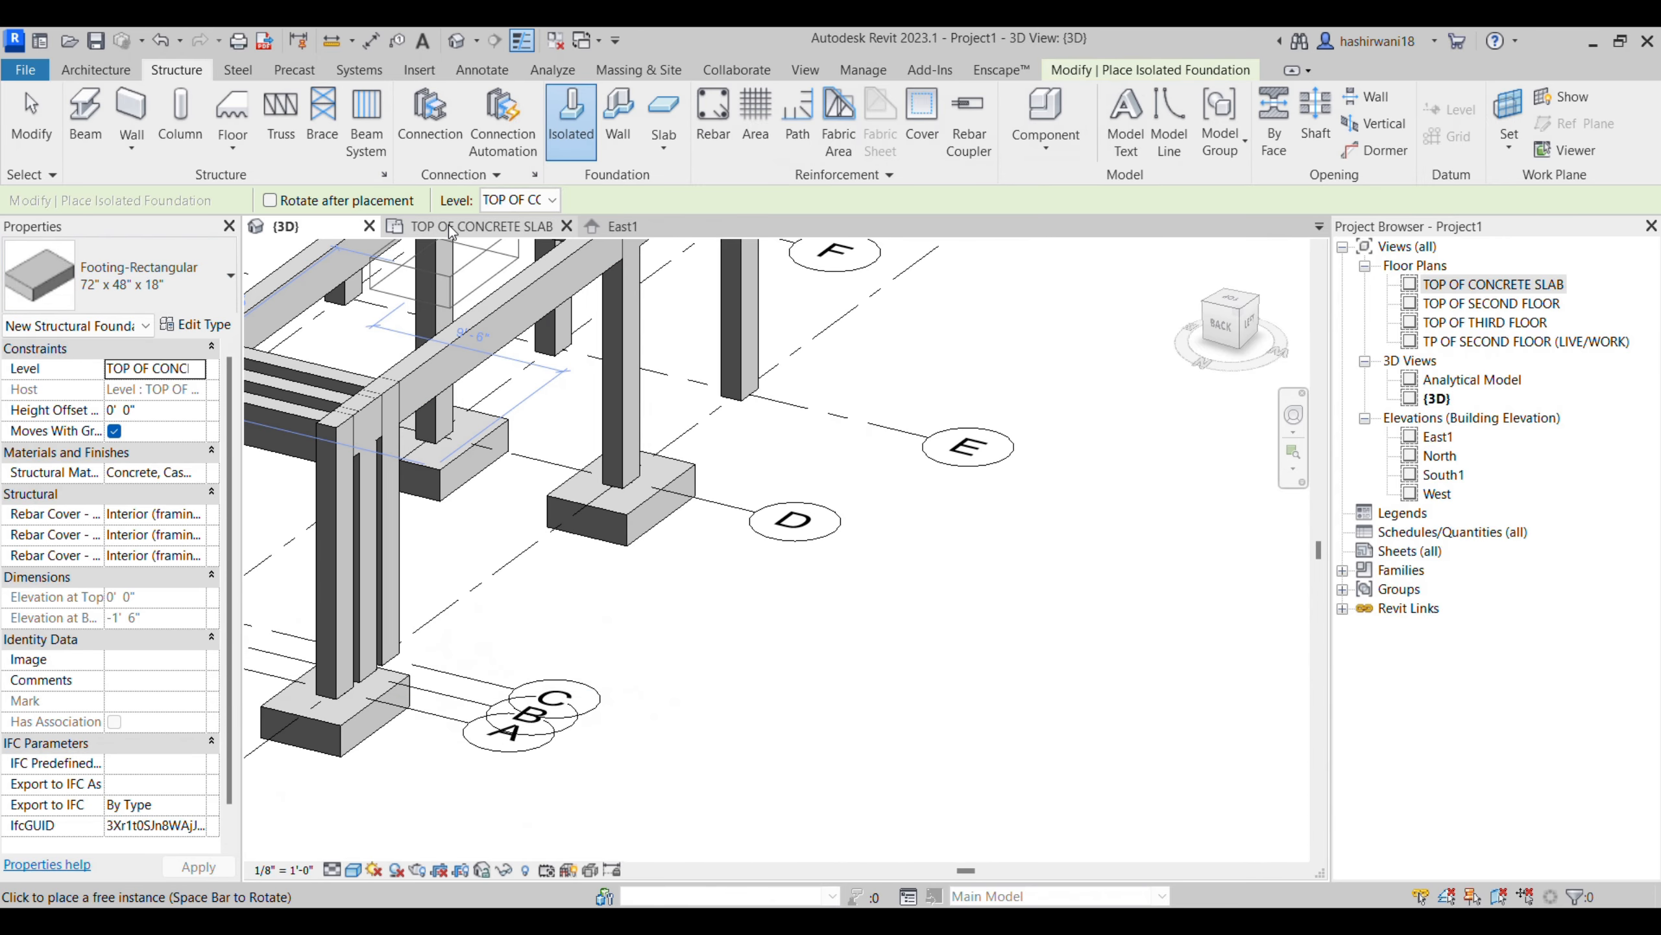
- Draw a Generic - 8" structural wall about 9' 6" long on grid 8 between grids C and D in the TOP OF CONCRETE SLAB plan
left_click(451, 229)
left_click(96, 69)
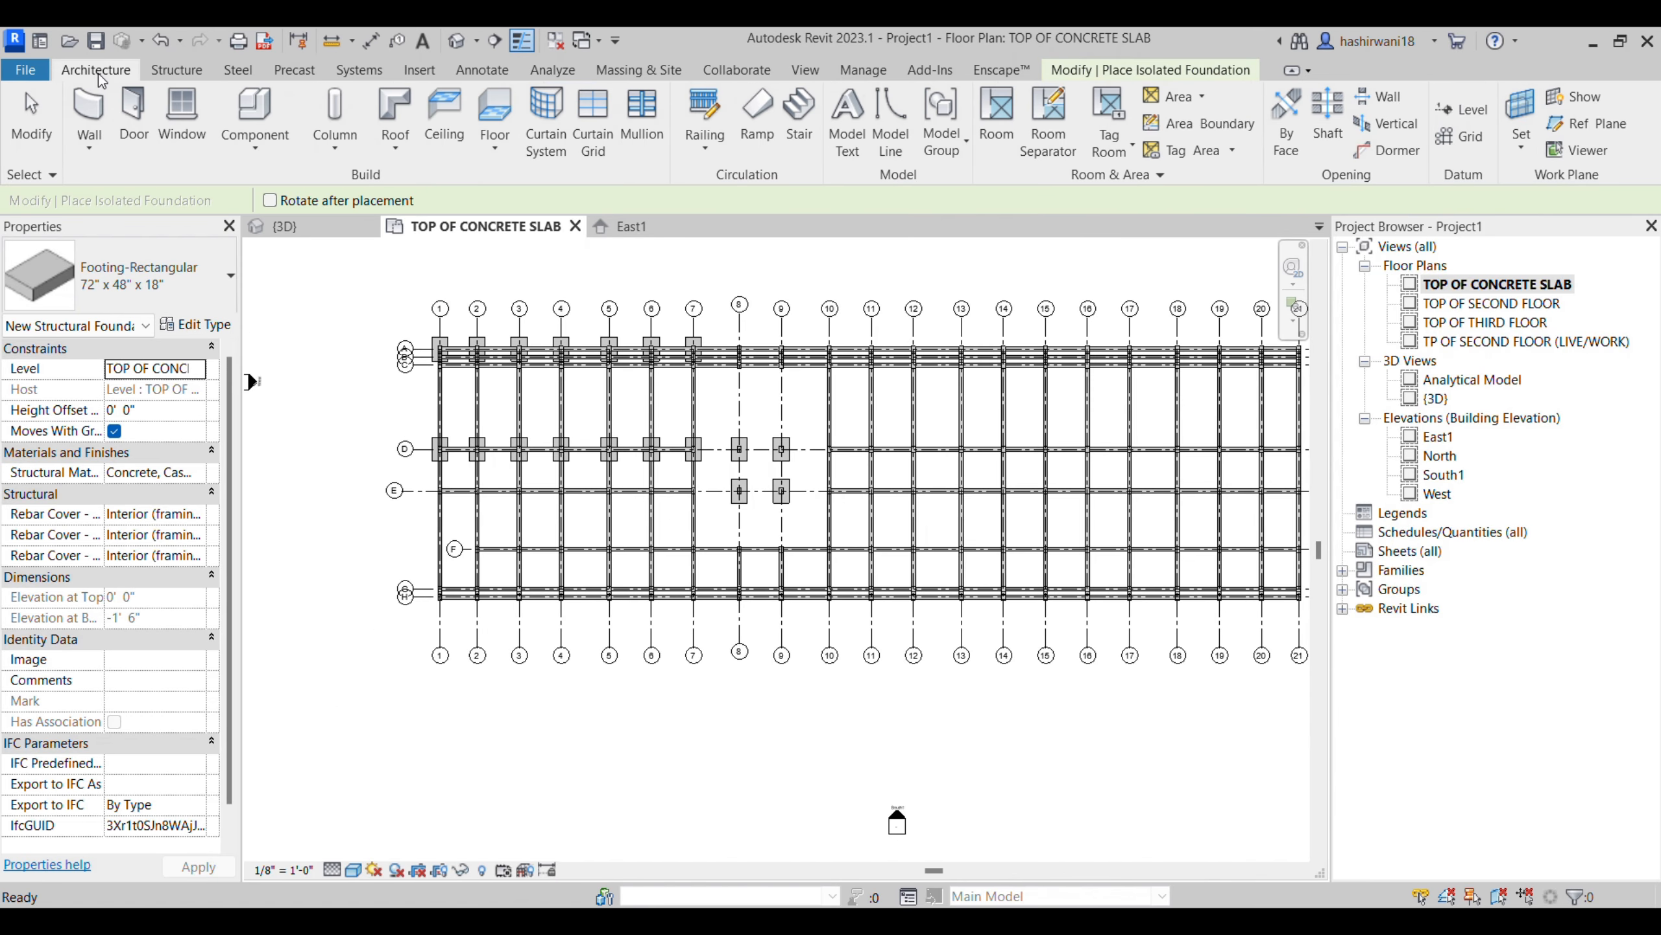
left_click(178, 70)
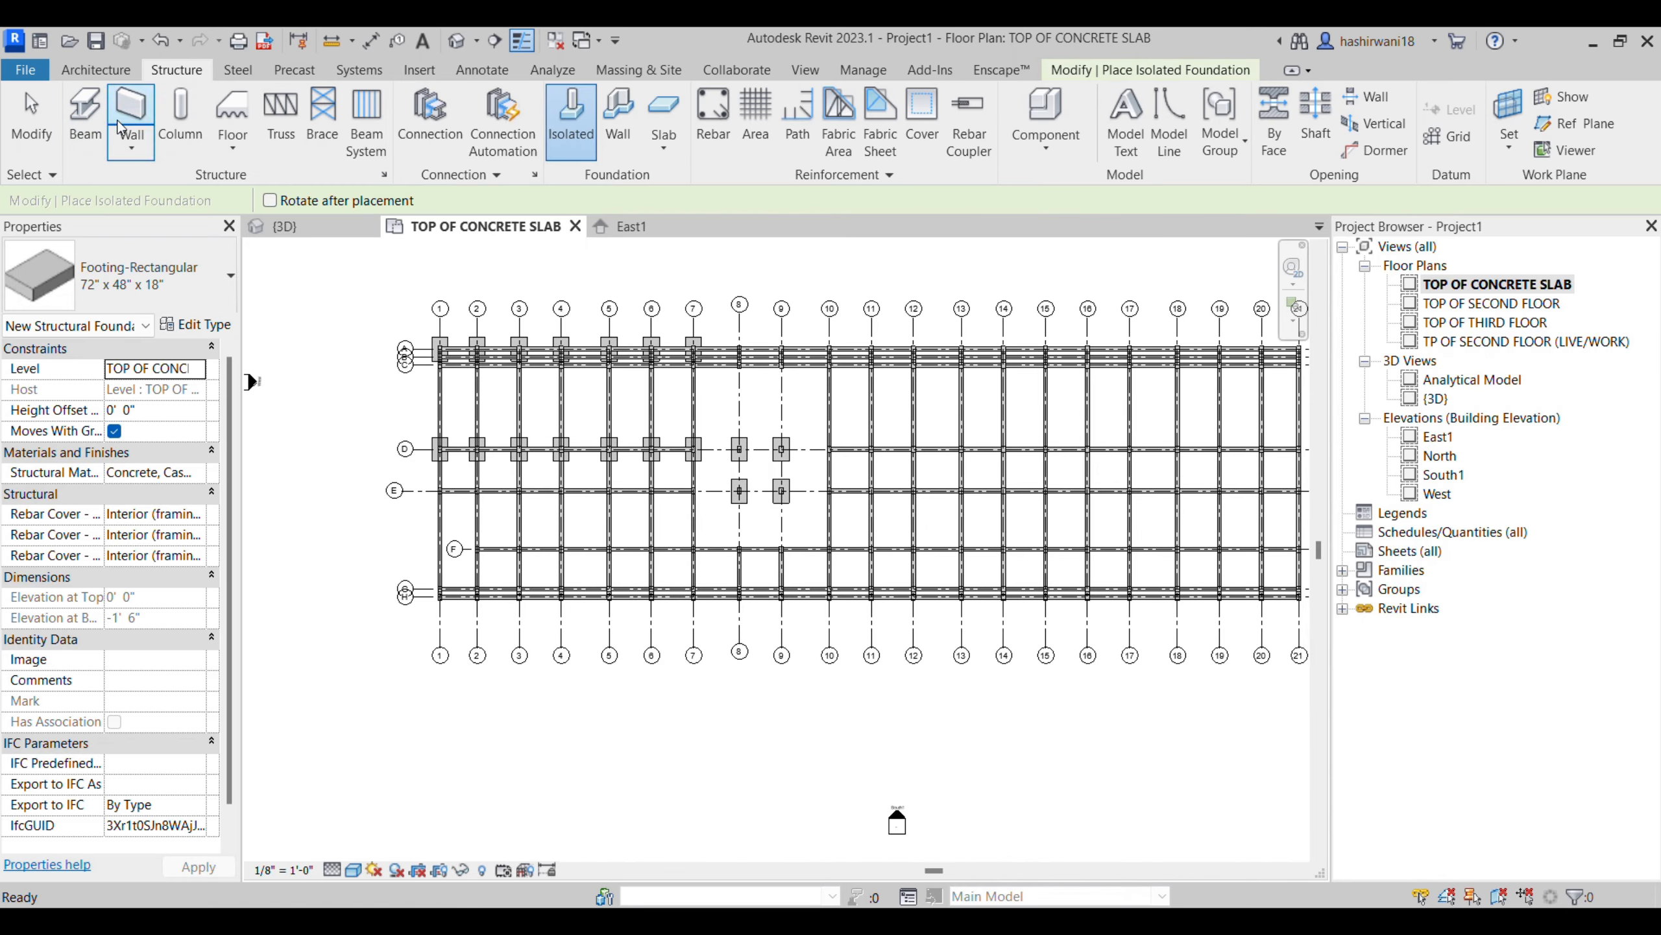
left_click(132, 147)
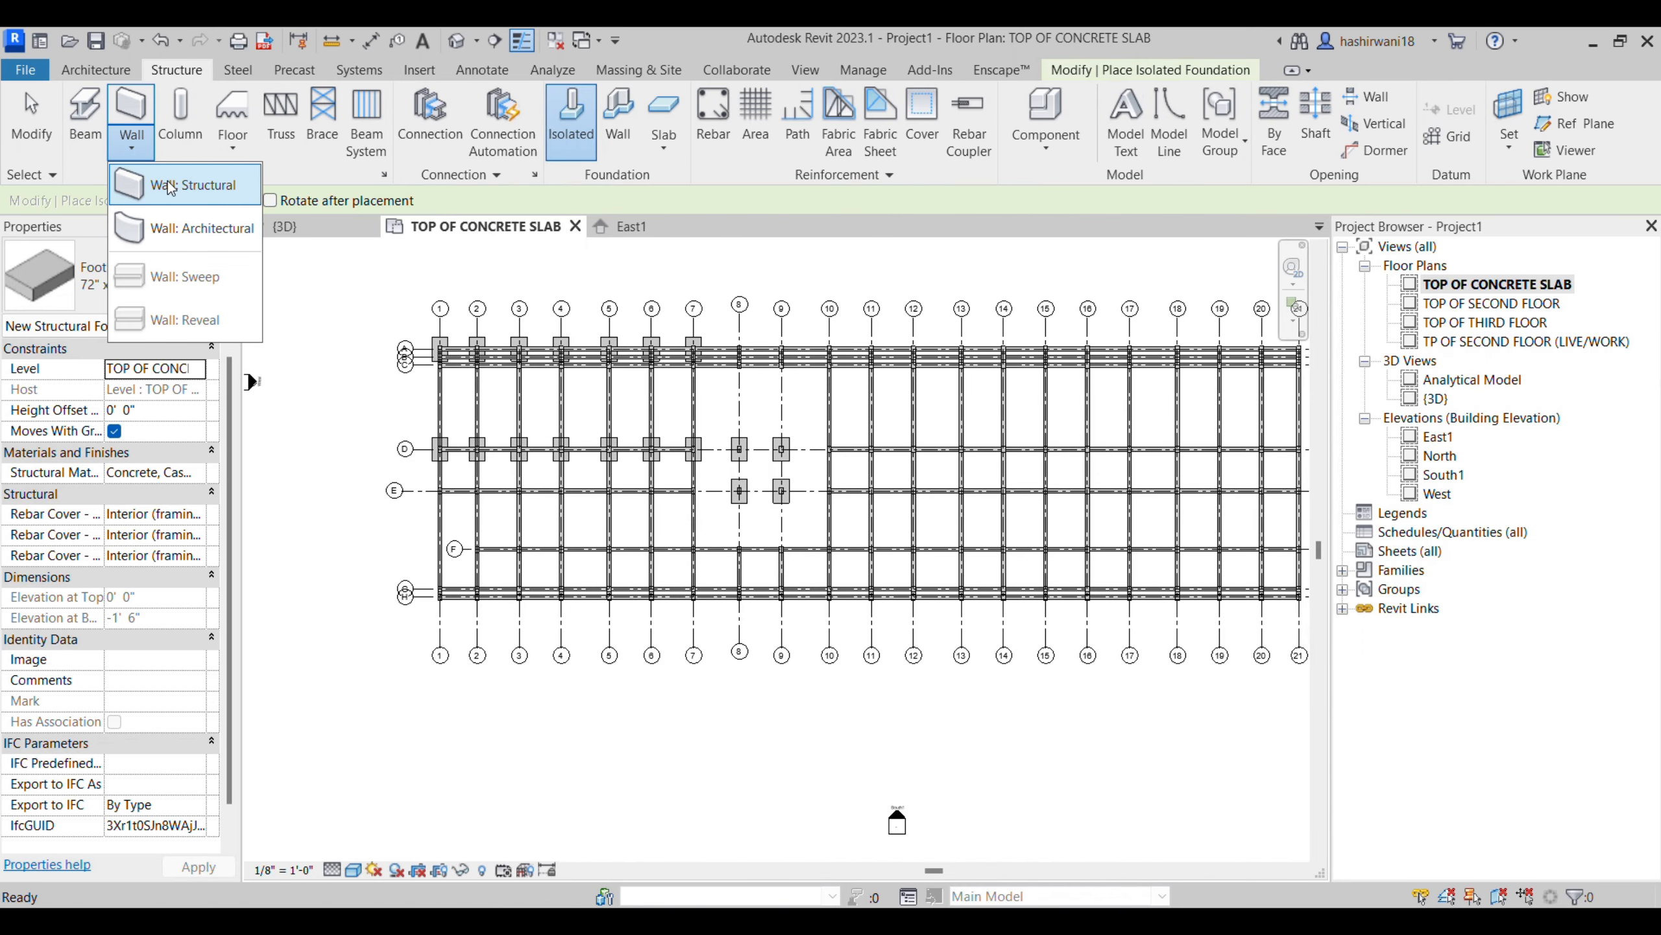
left_click(189, 184)
scroll(740, 452, "up", 1)
scroll(738, 452, "up", 5)
middle_click_drag(771, 443, 676, 560)
scroll(676, 560, "down", 2)
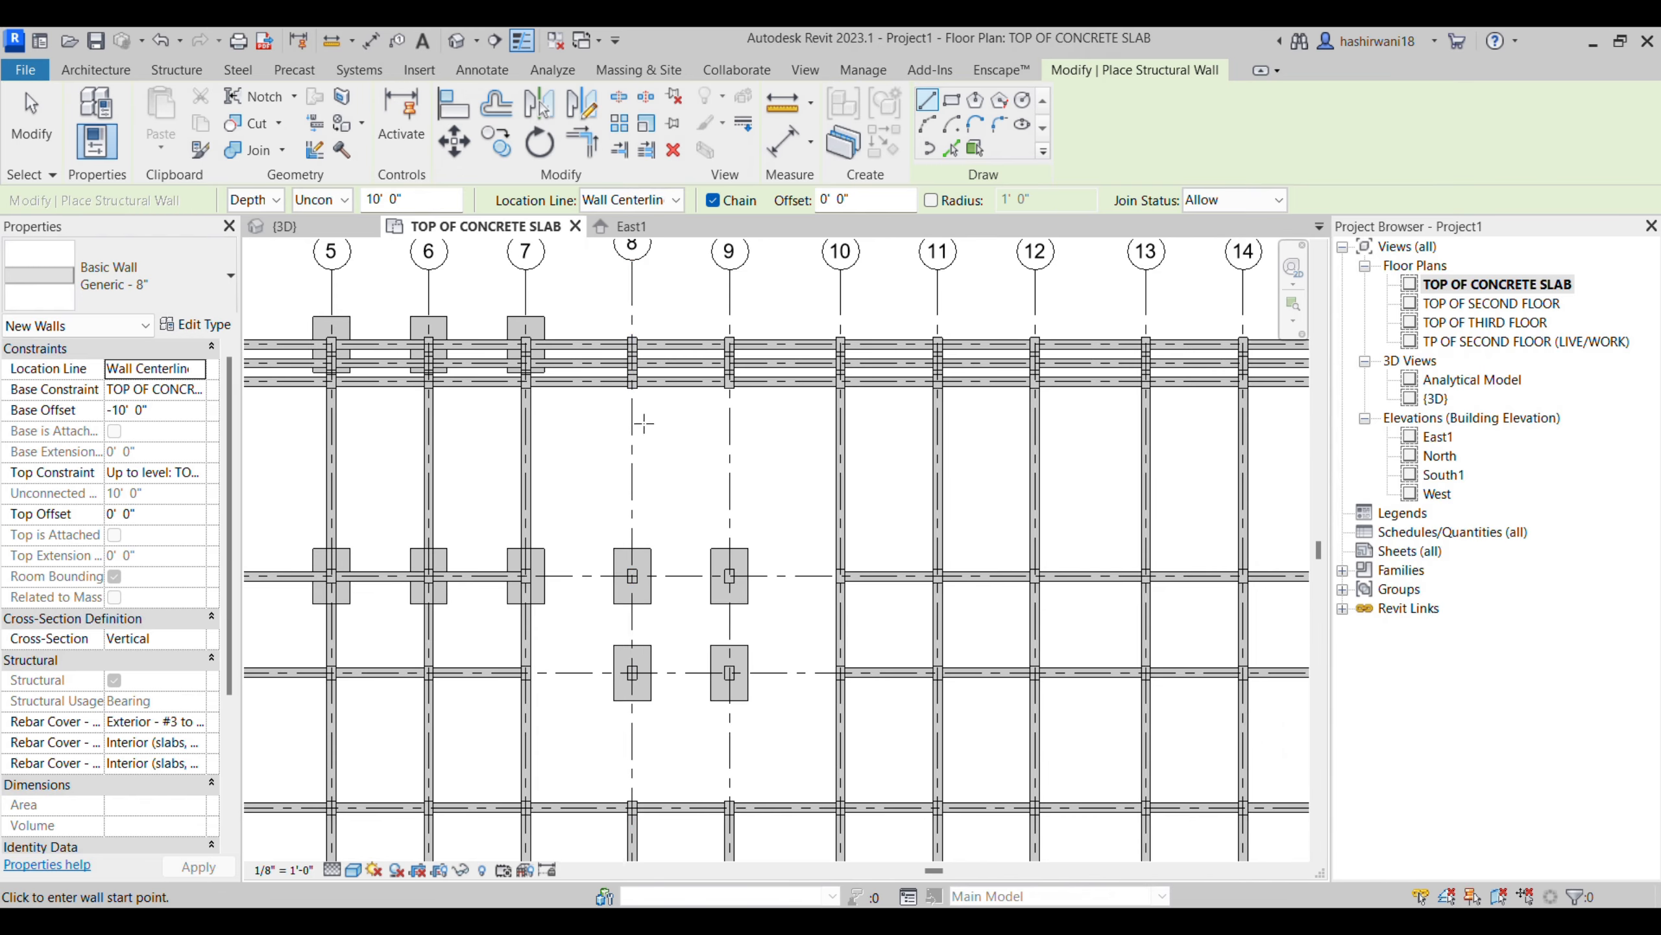
left_click(631, 417)
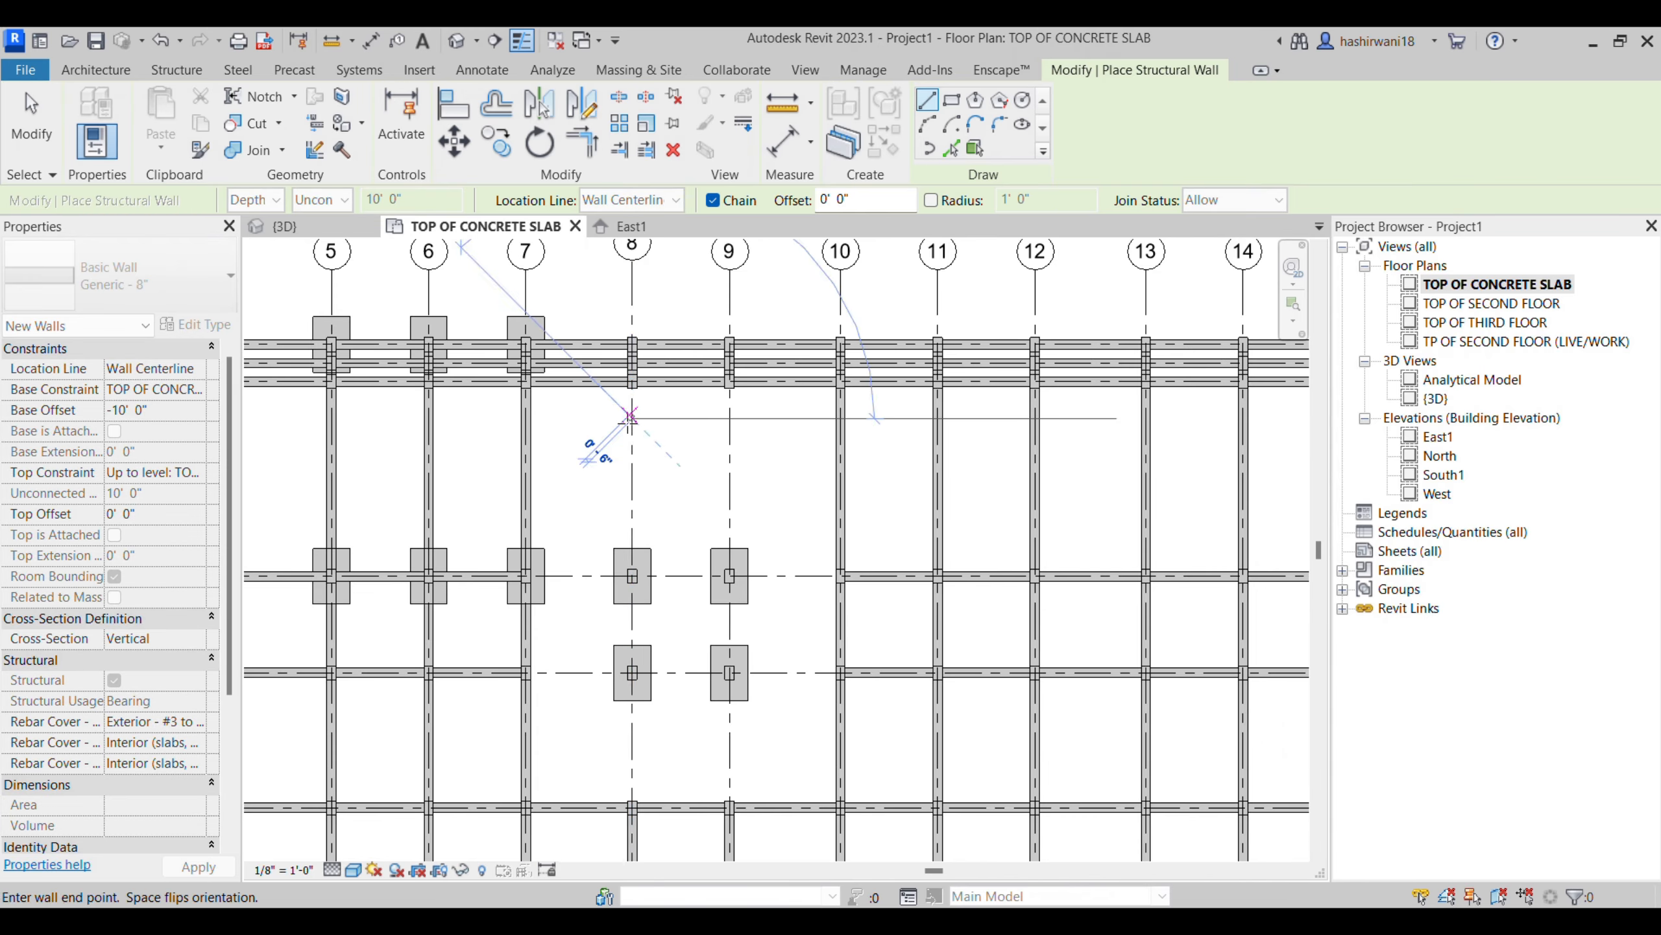
left_click(631, 505)
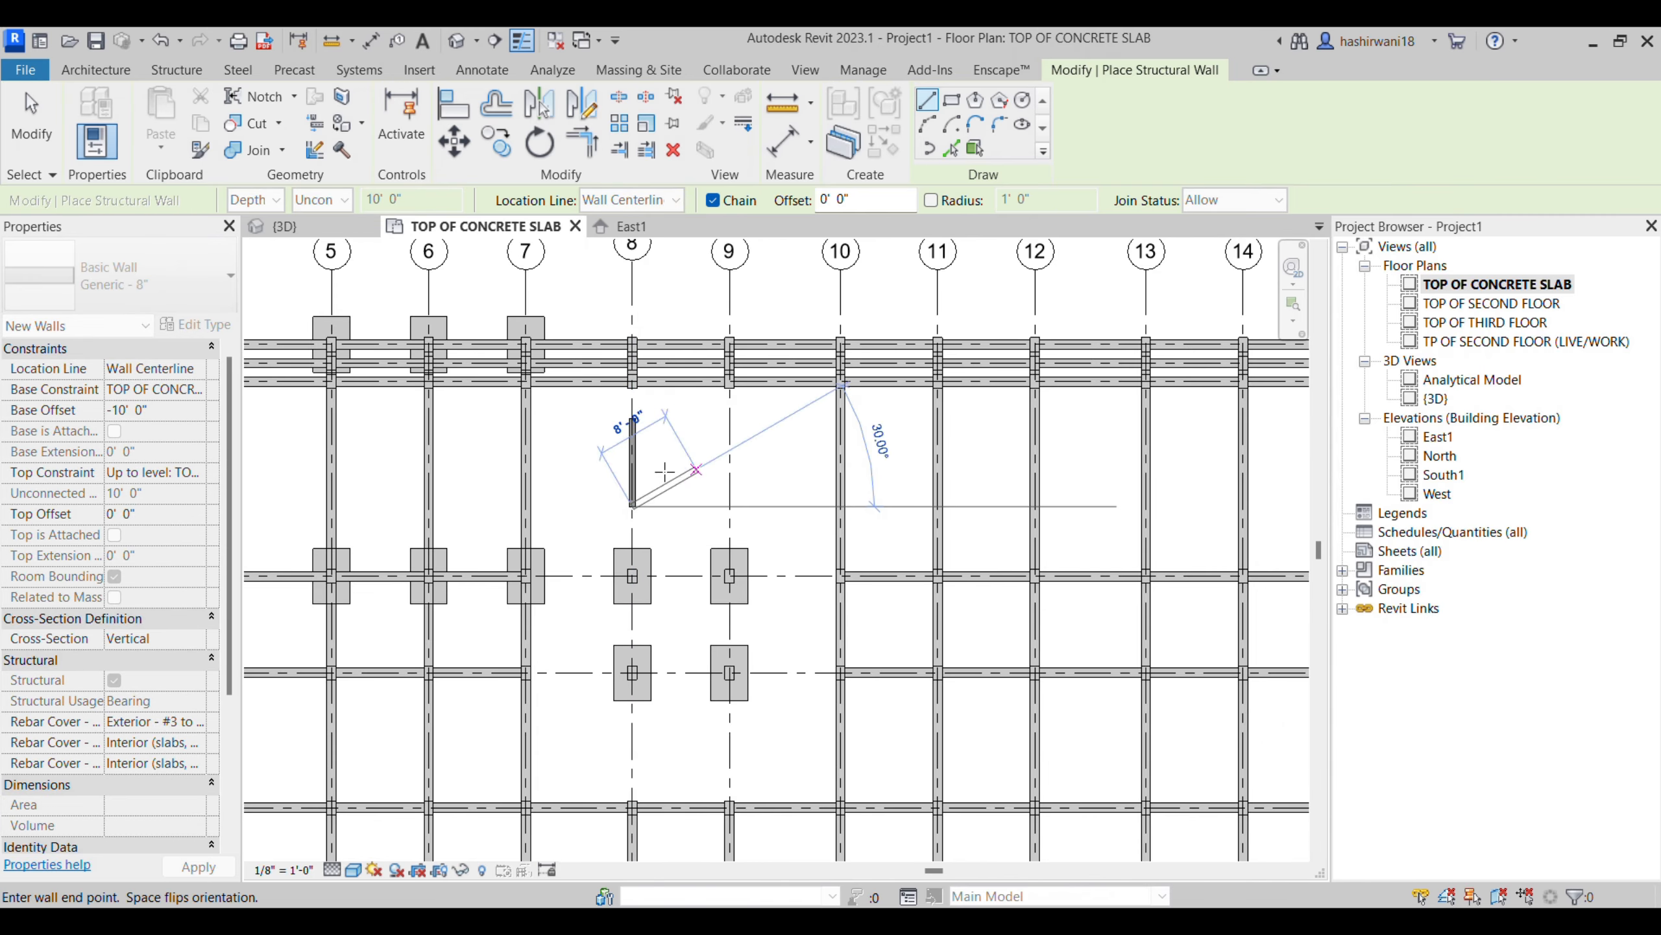
key("Escape")
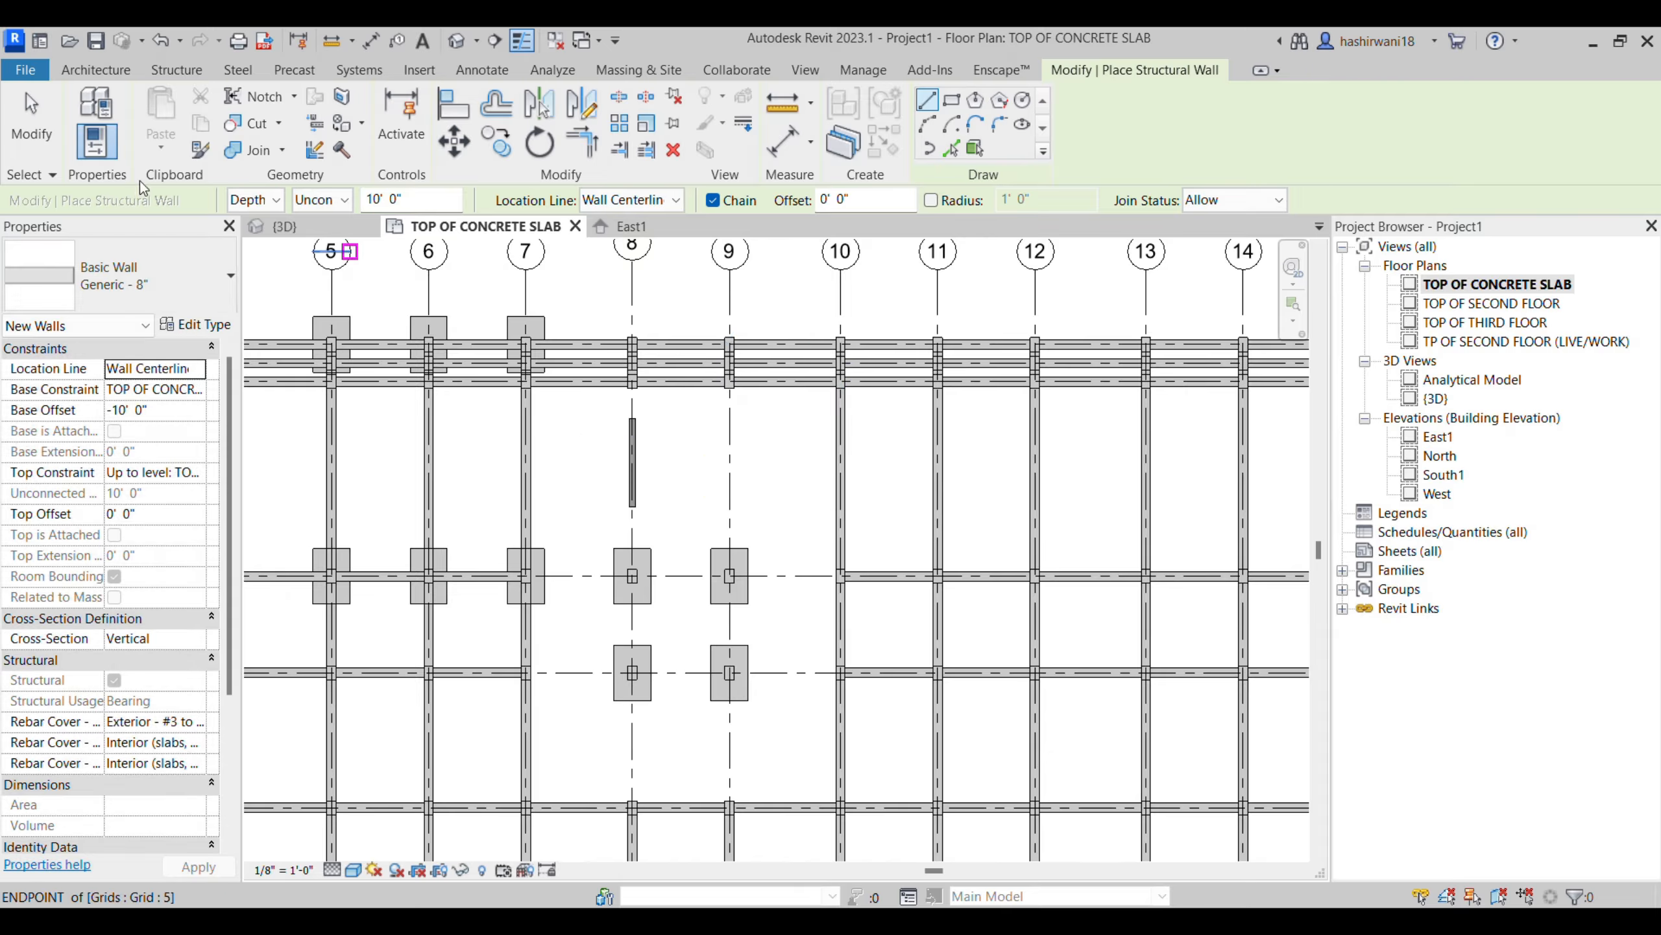
- Place a Bearing Footing - 36" x 12" wall foundation under the structural wall on grid 8
left_click(178, 71)
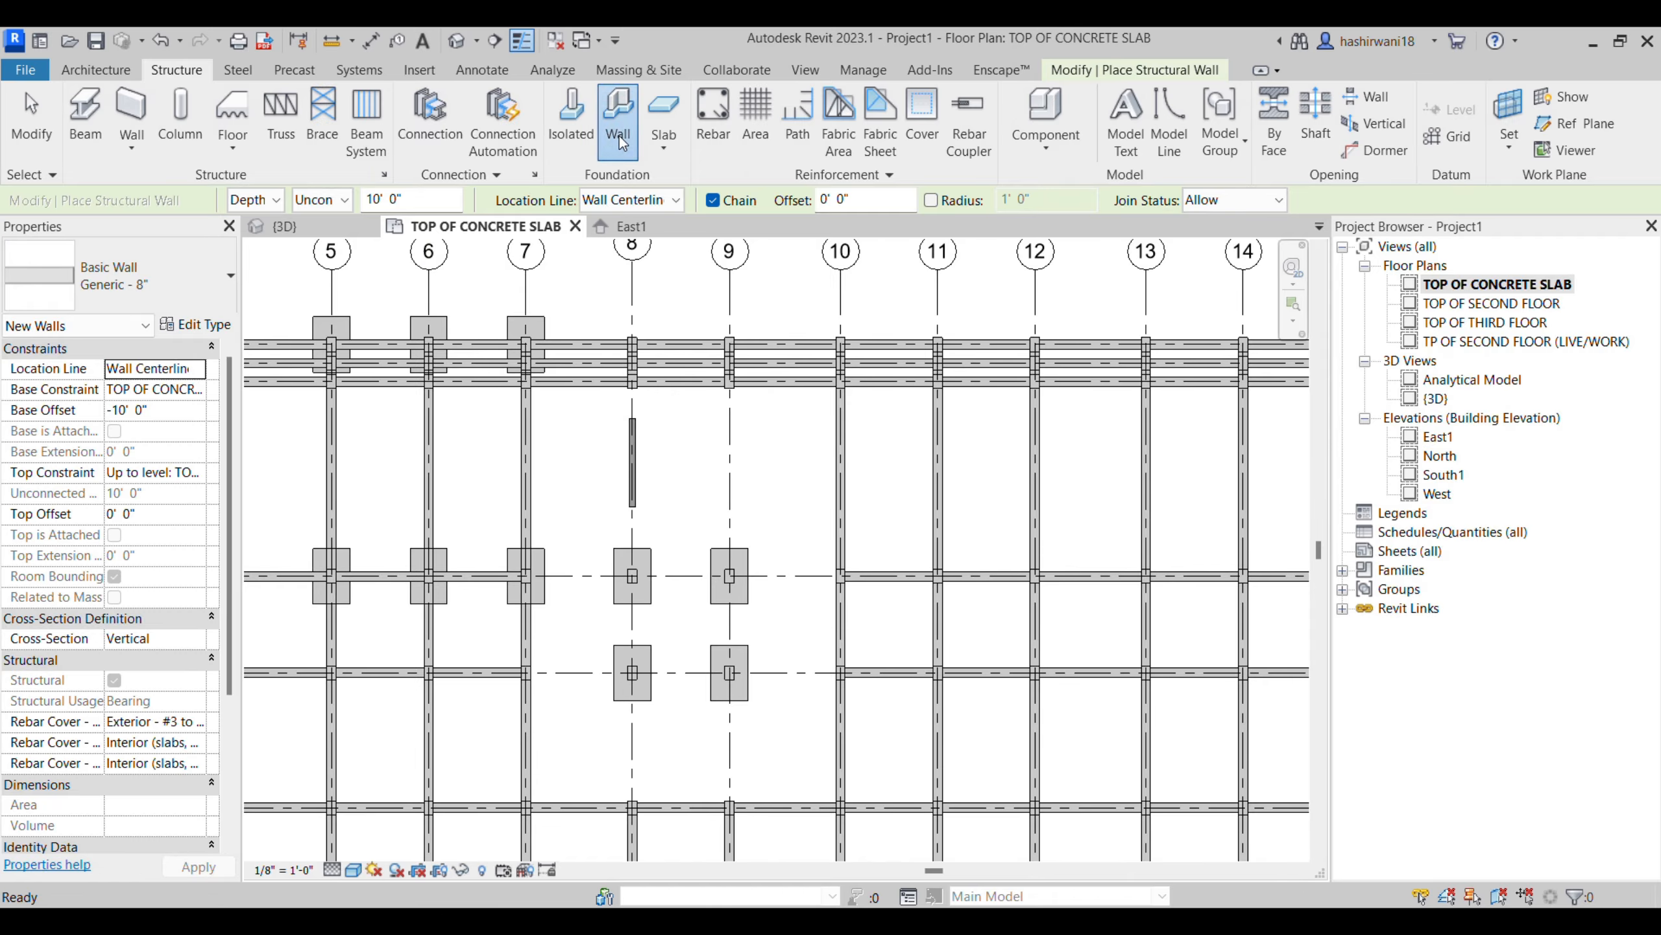
left_click(617, 131)
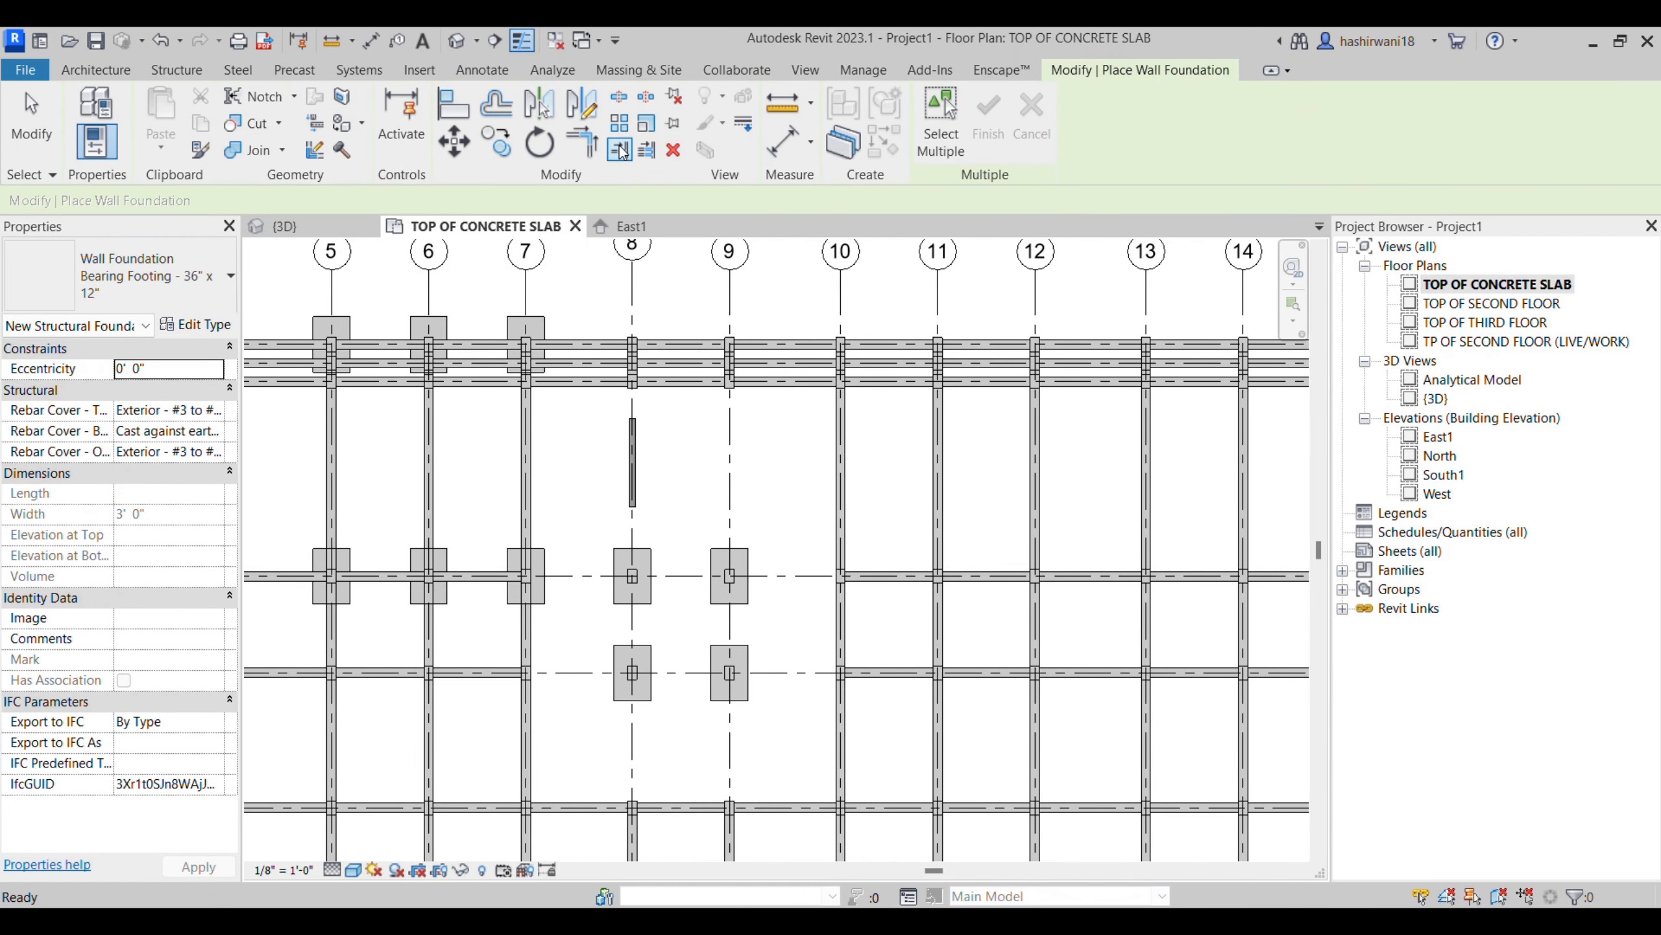
scroll(631, 463, "up", 3)
left_click(631, 463)
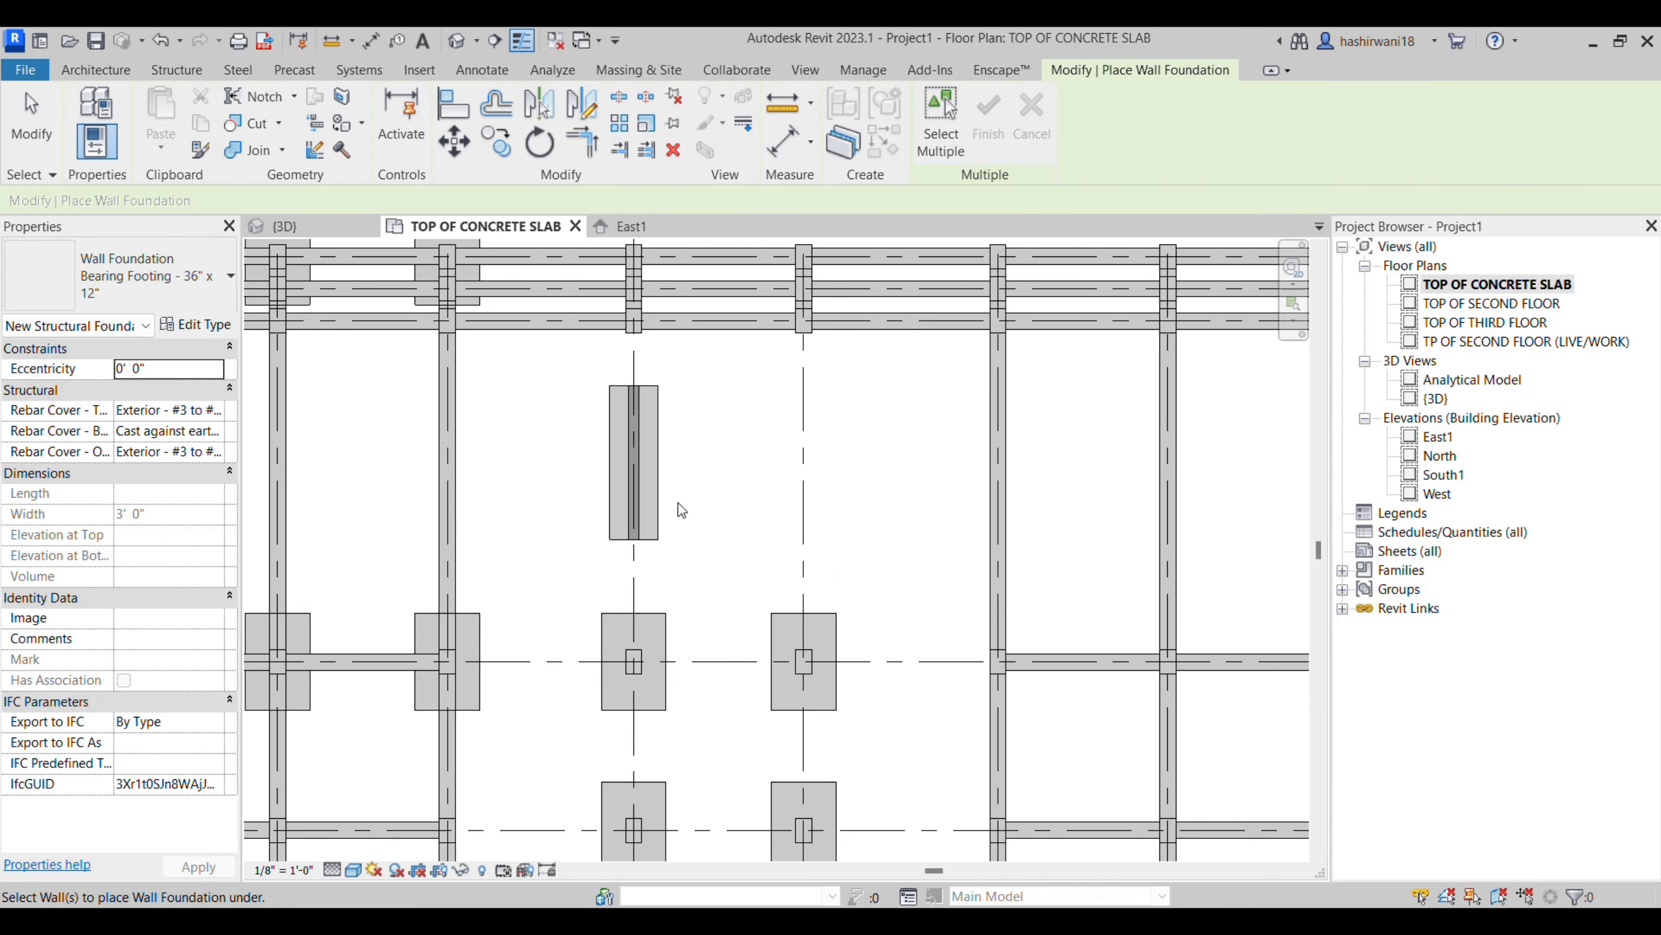
scroll(694, 434, "down", 1)
scroll(779, 594, "down", 1)
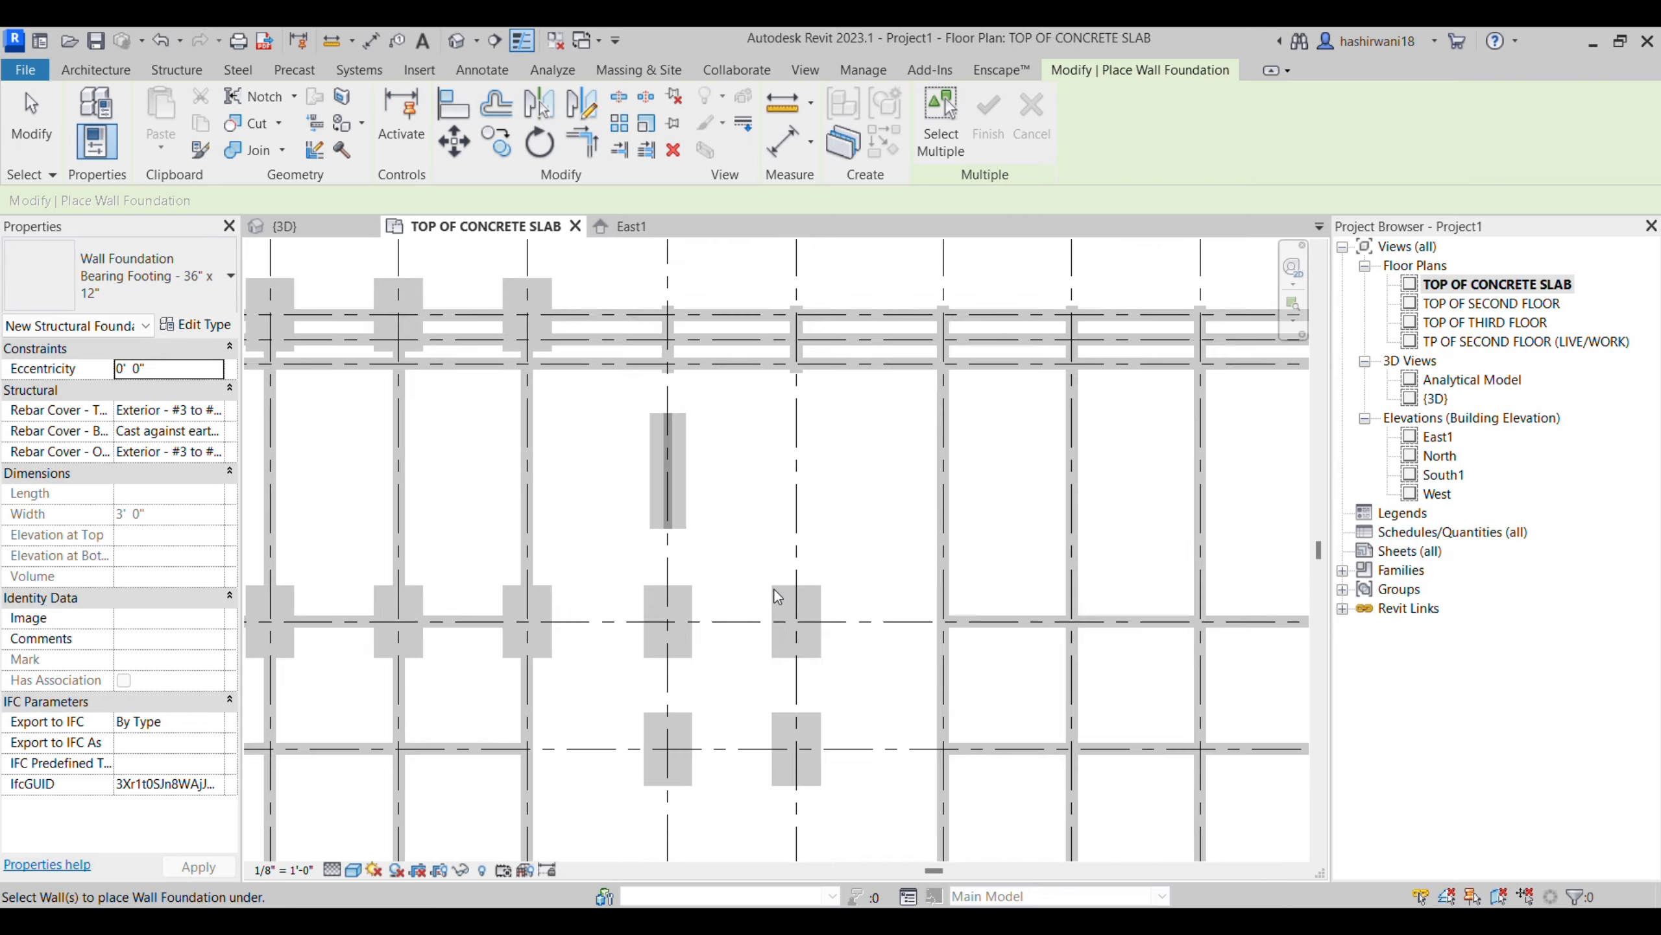
middle_click_drag(746, 610, 757, 578)
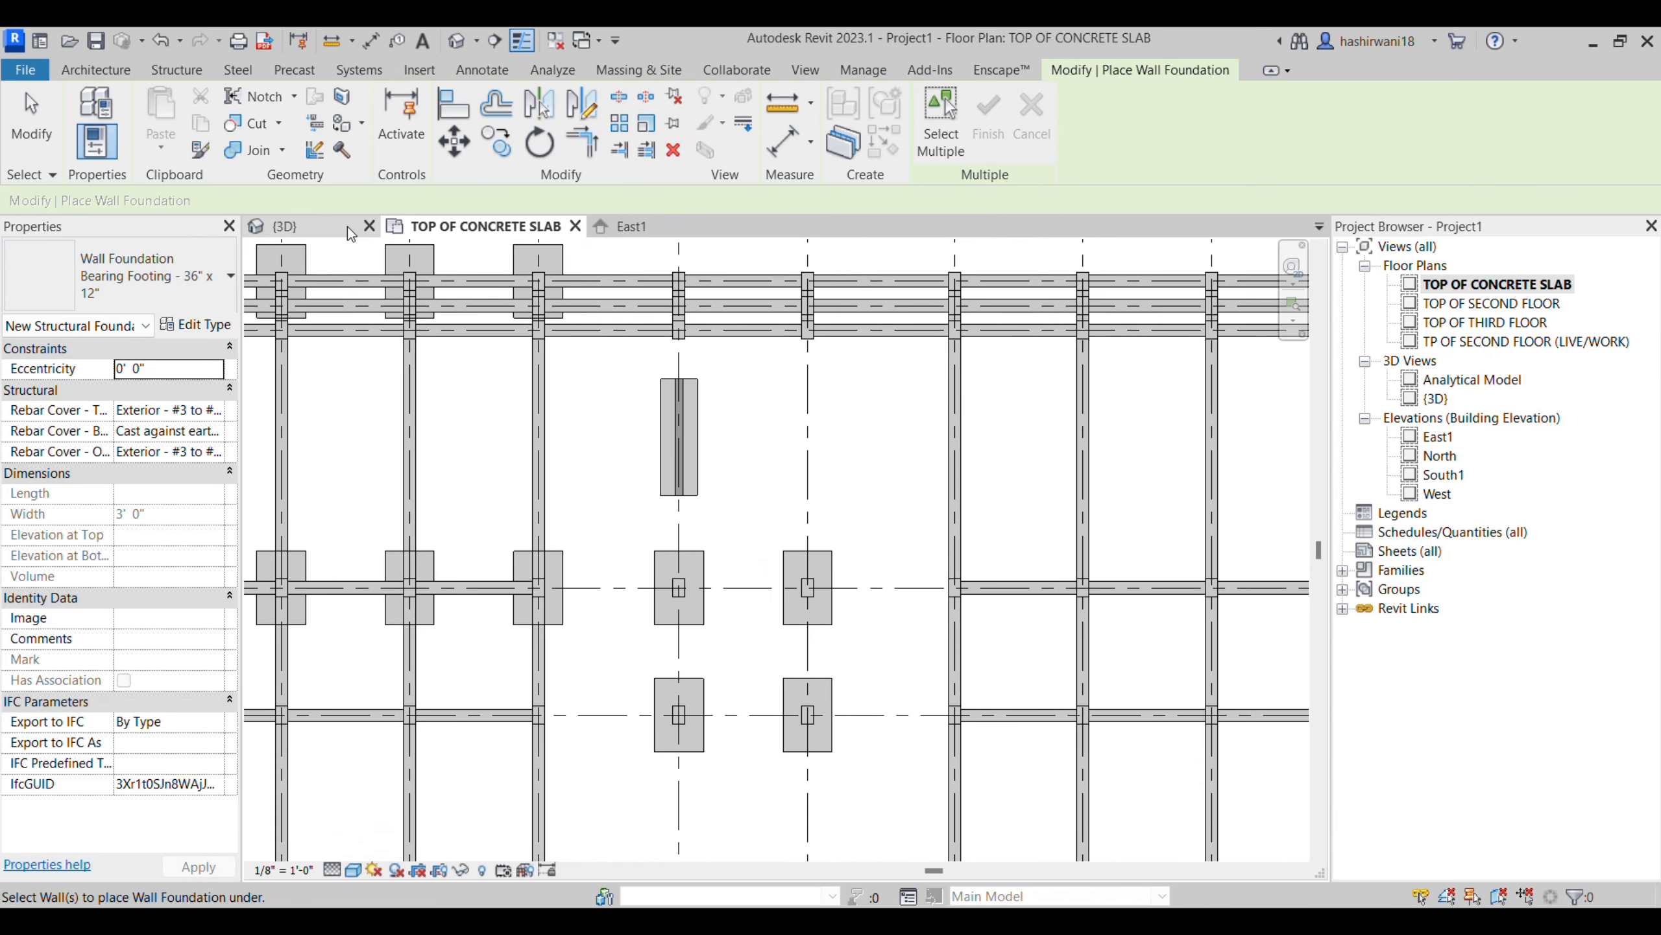
- Examine the structural wall and its bearing footing in the 3D view
left_click(348, 227)
middle_click_drag(719, 525, 911, 585)
scroll(752, 592, "down", 2)
middle_click_drag(568, 606, 931, 601)
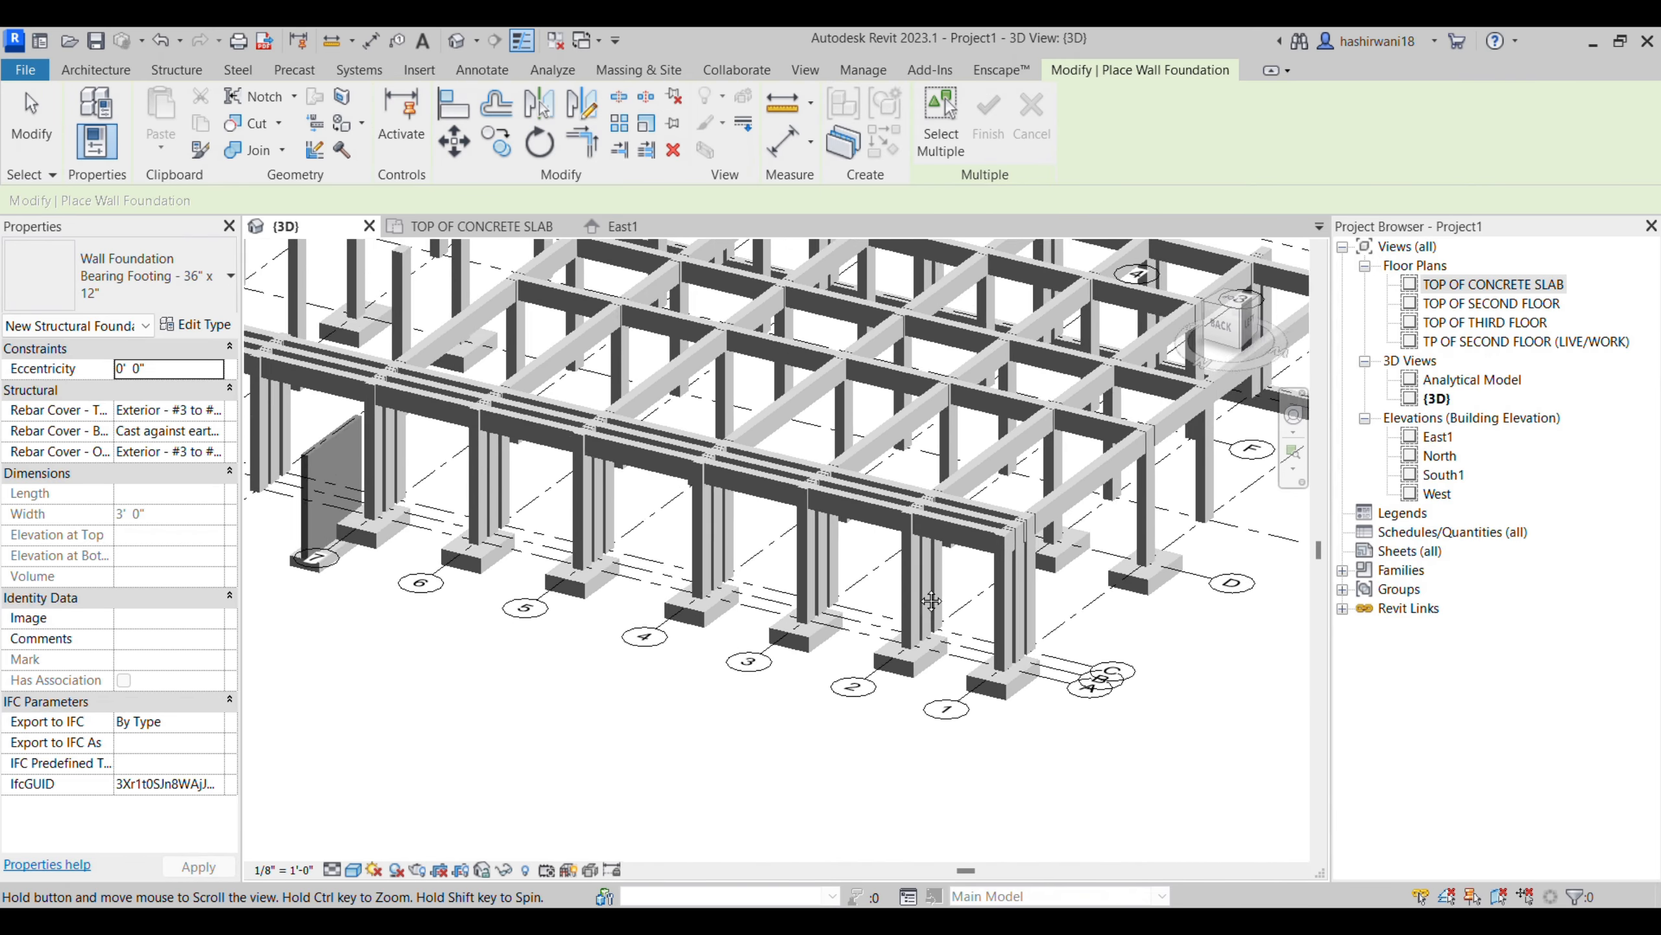
scroll(531, 556, "up", 3)
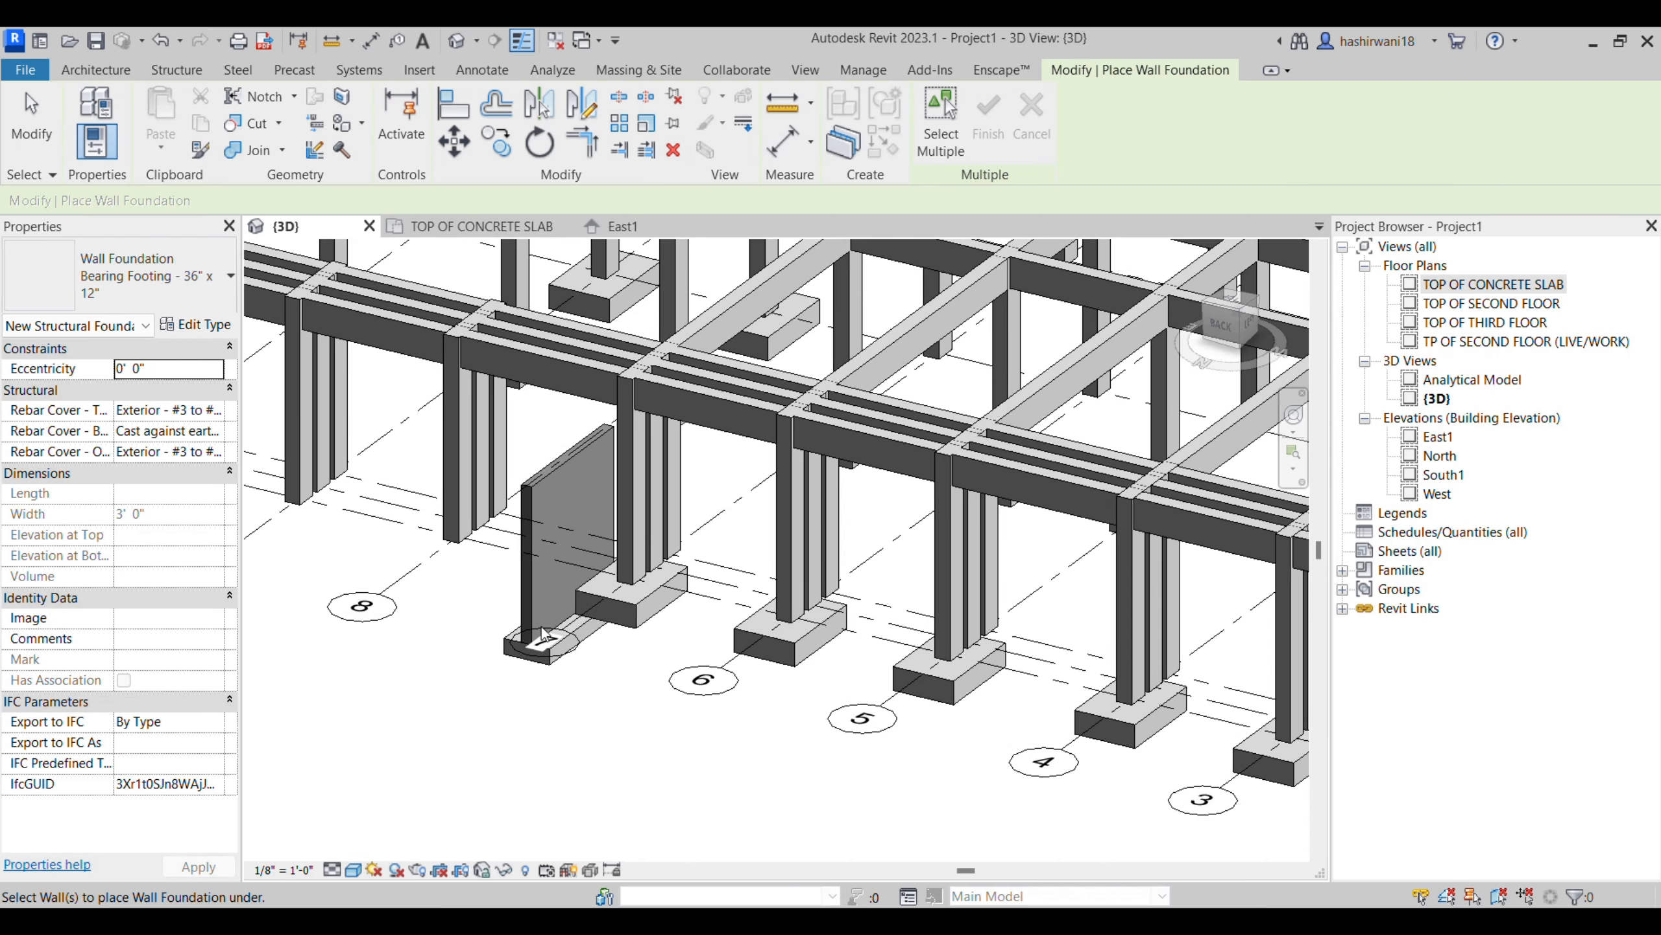
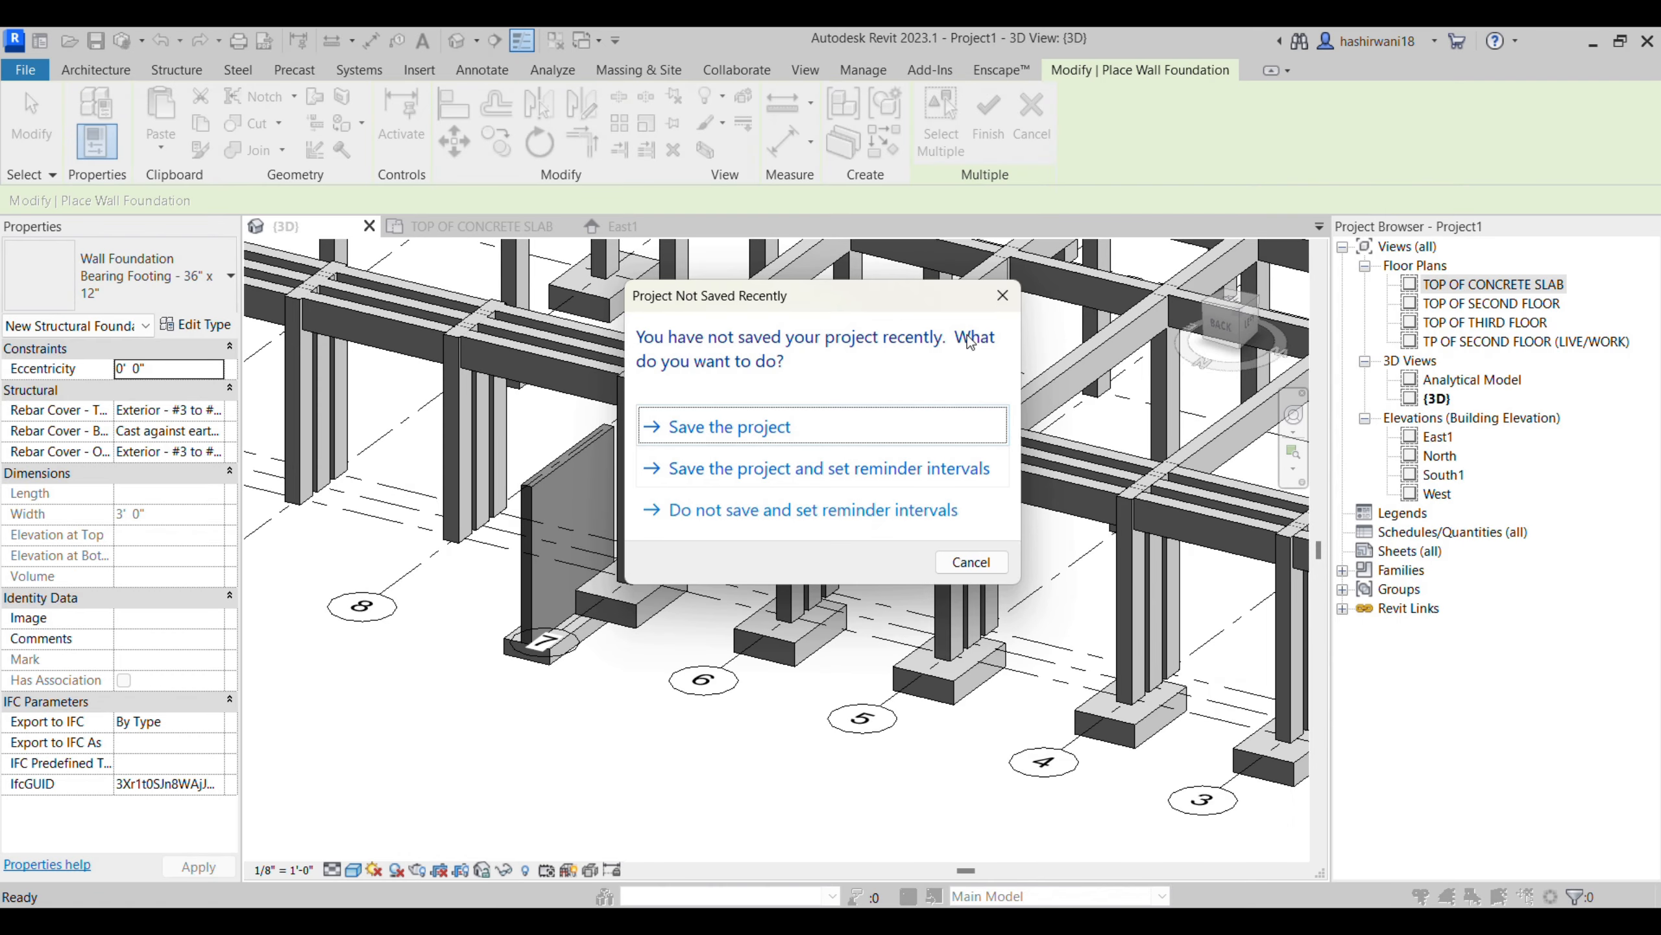
- Constrain the top of the Generic - 8" structural wall on grid 8 to an upper floor level and raise its base offset
left_click(1001, 308)
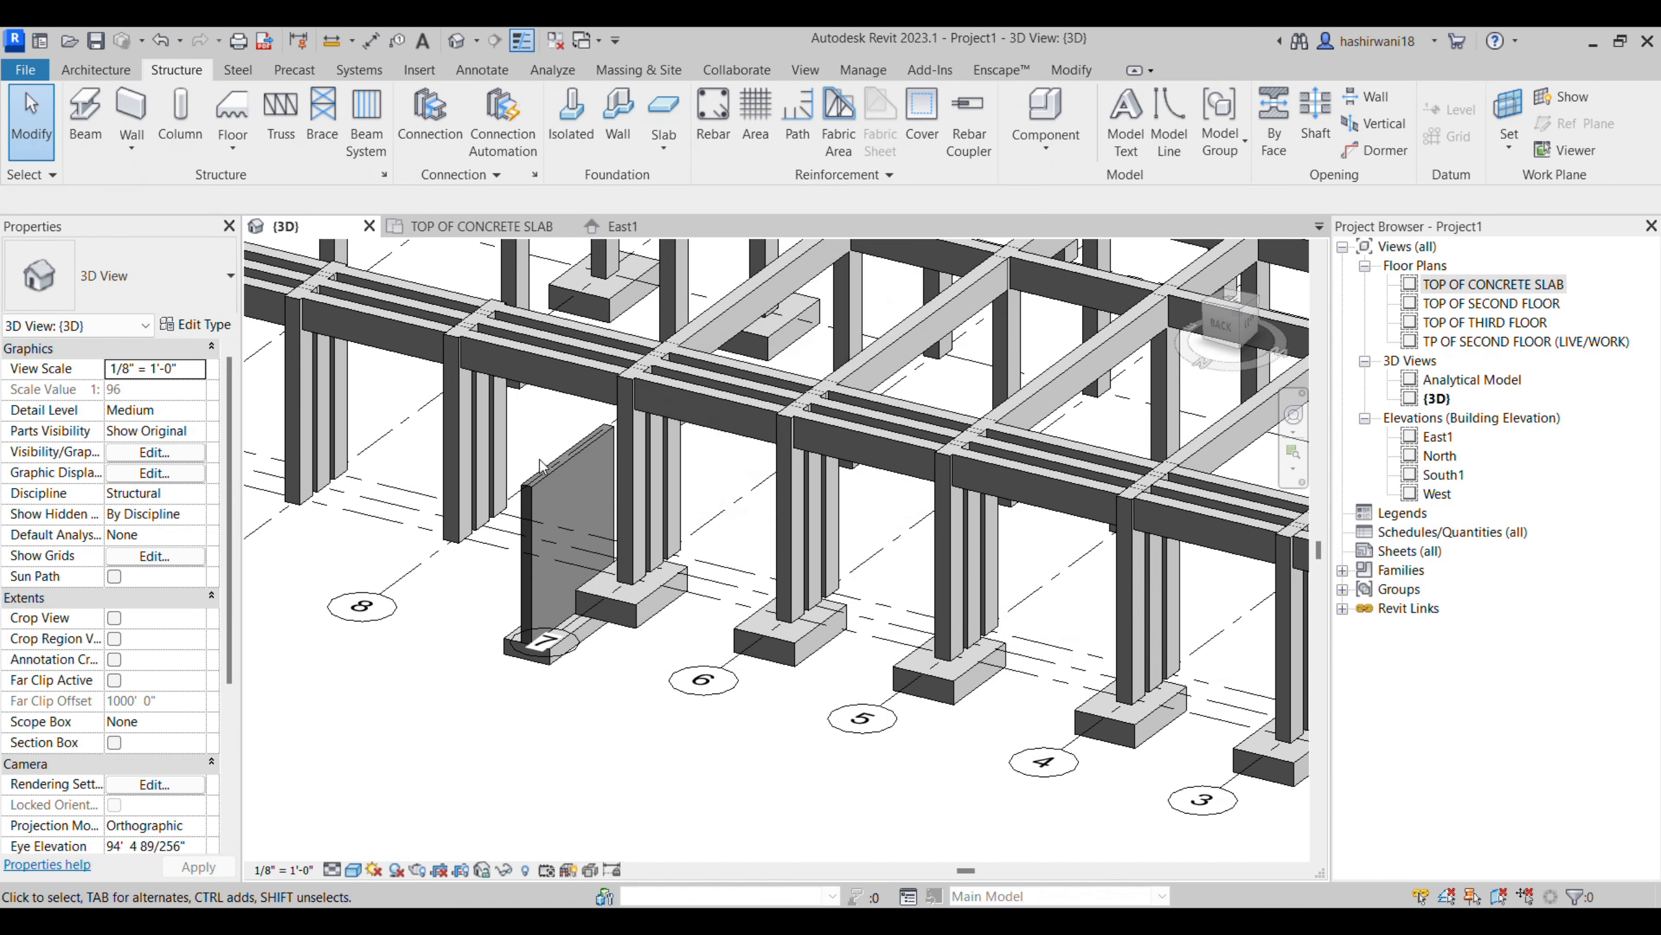
left_click(554, 480)
left_click(177, 410)
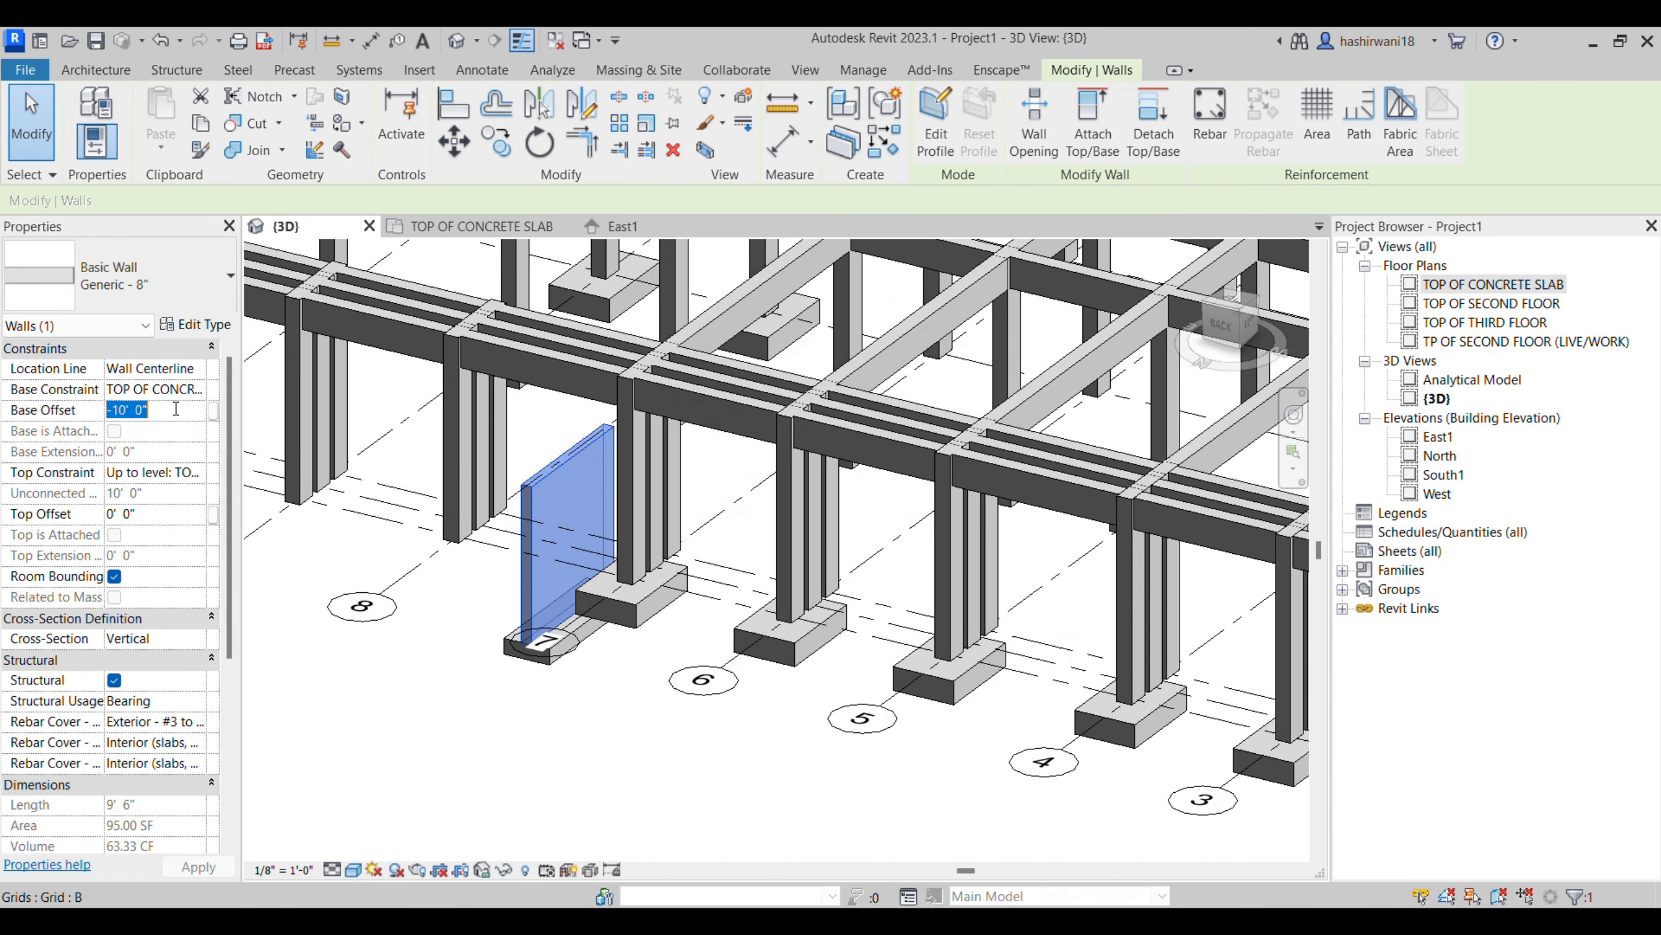
left_click(202, 476)
left_click(251, 544)
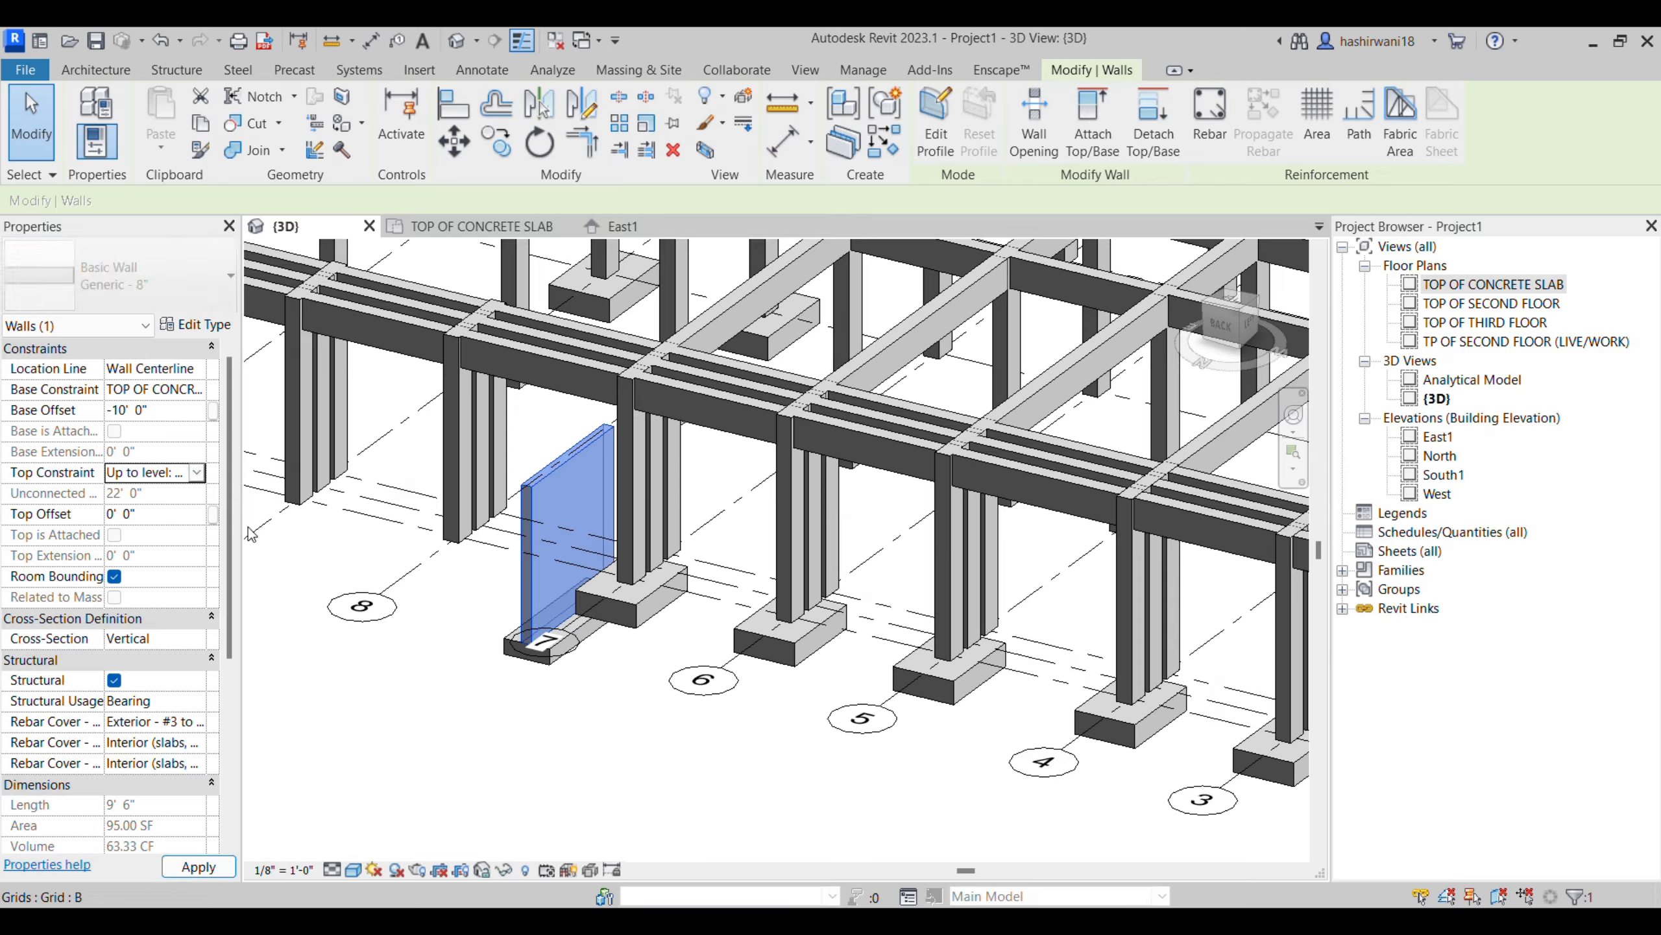
left_click(203, 390)
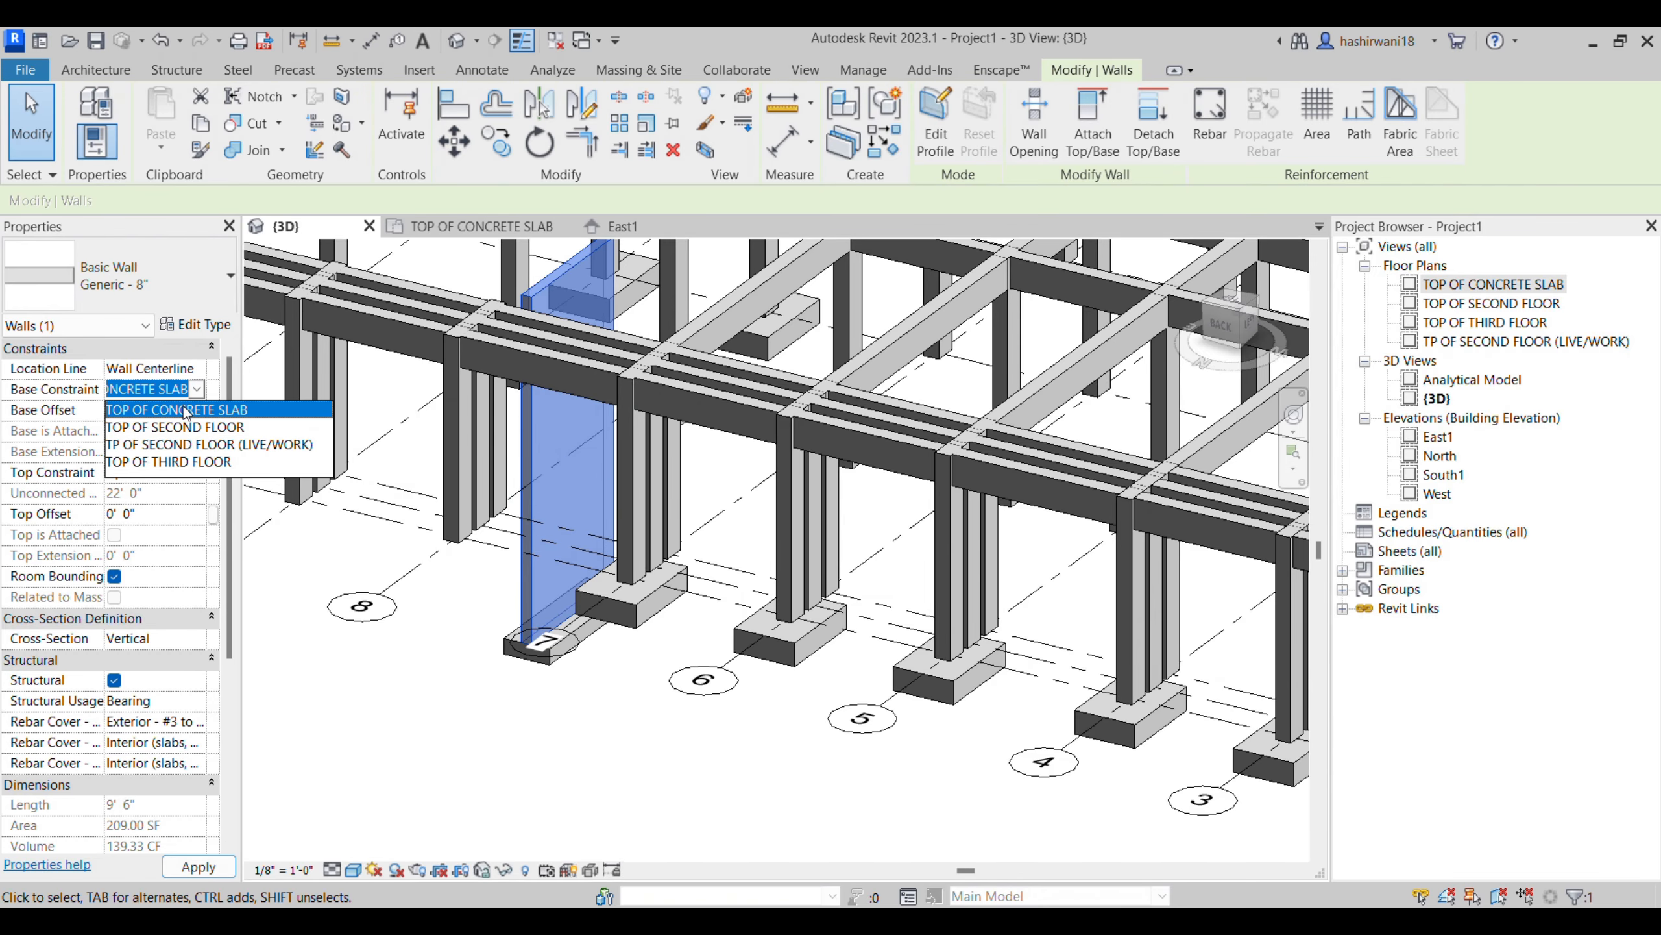
left_click(163, 496)
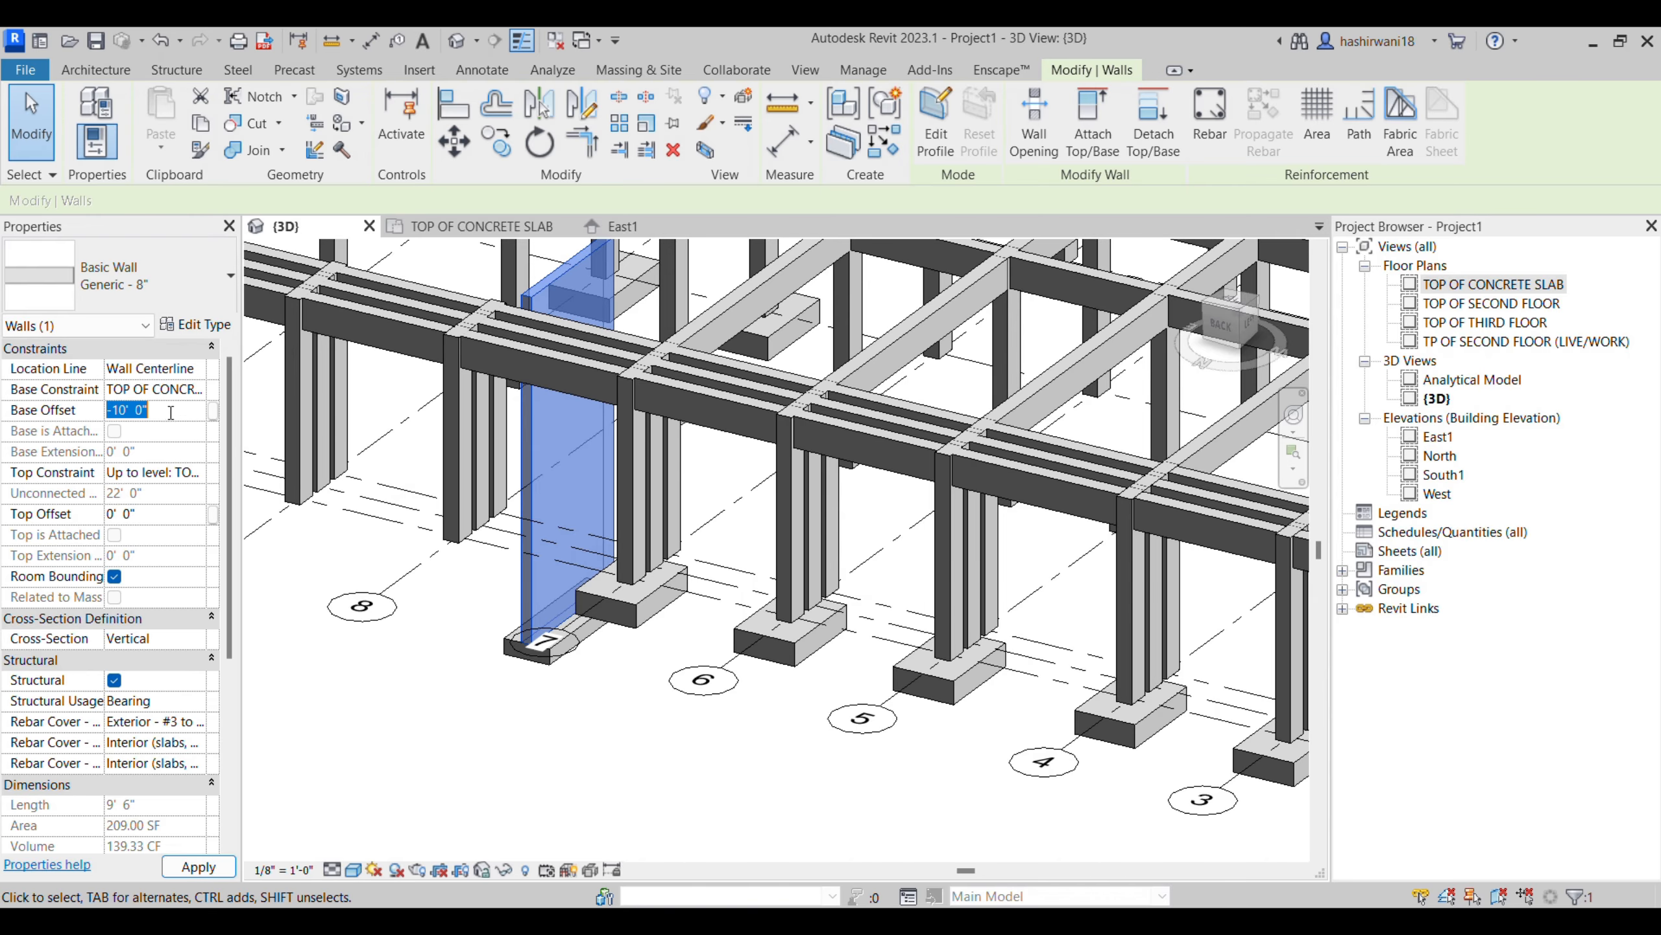
left_click(478, 680)
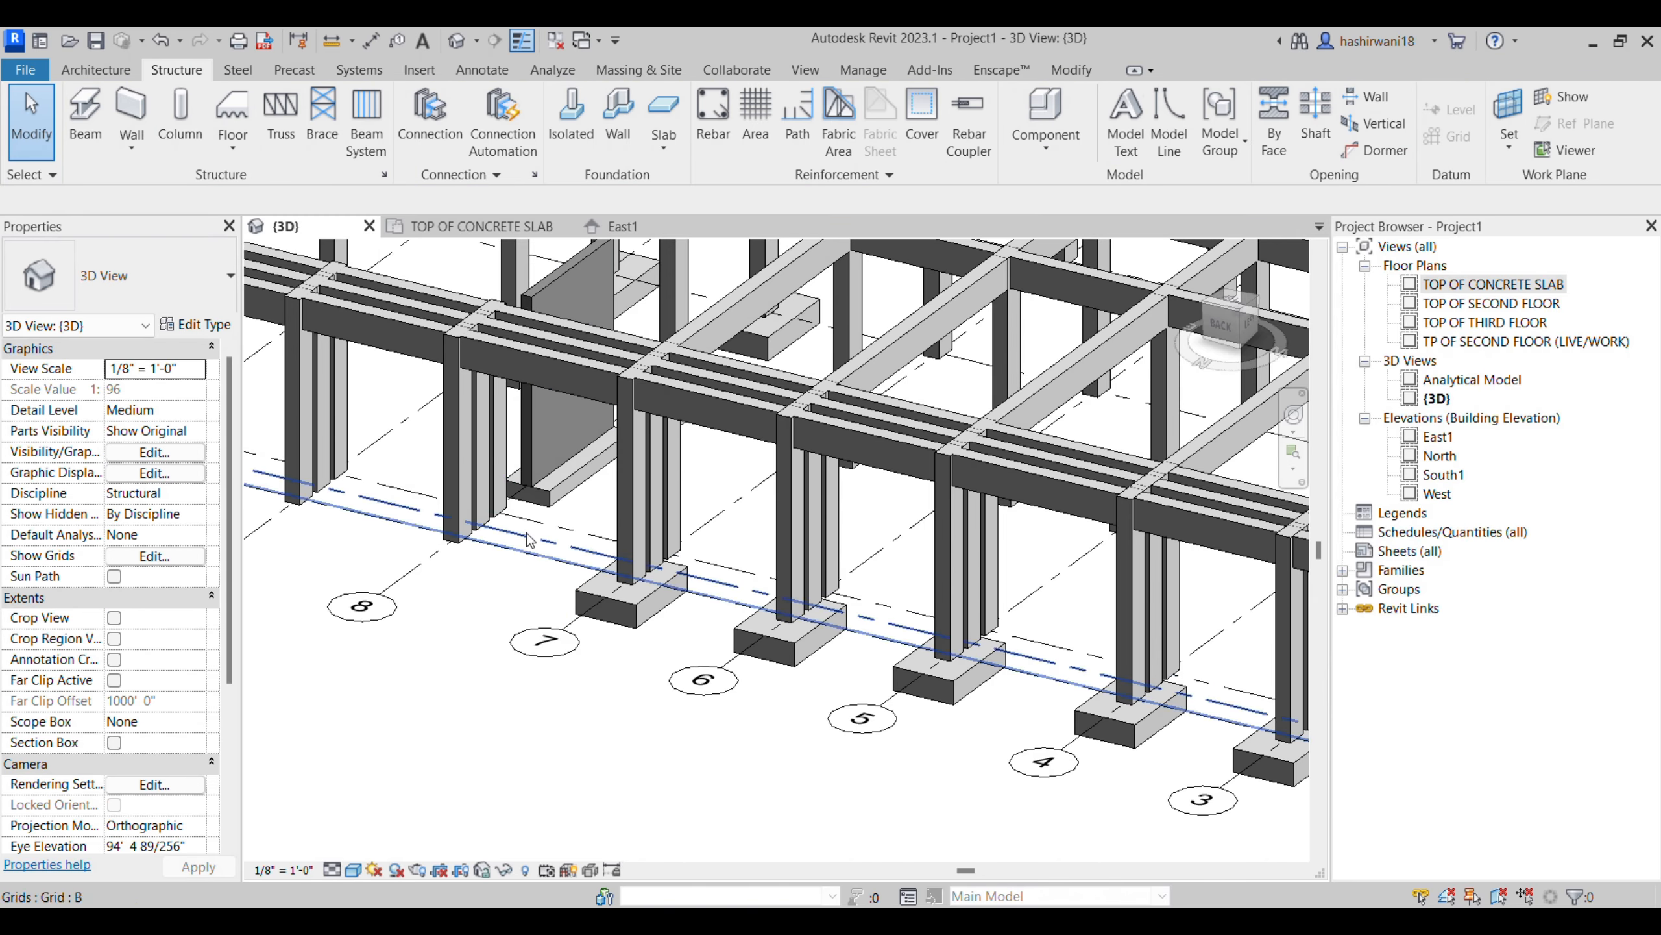
middle_click_drag(549, 538, 510, 632)
scroll(511, 632, "down", 1)
middle_click_drag(732, 686, 481, 629)
middle_click_drag(1039, 752, 816, 753)
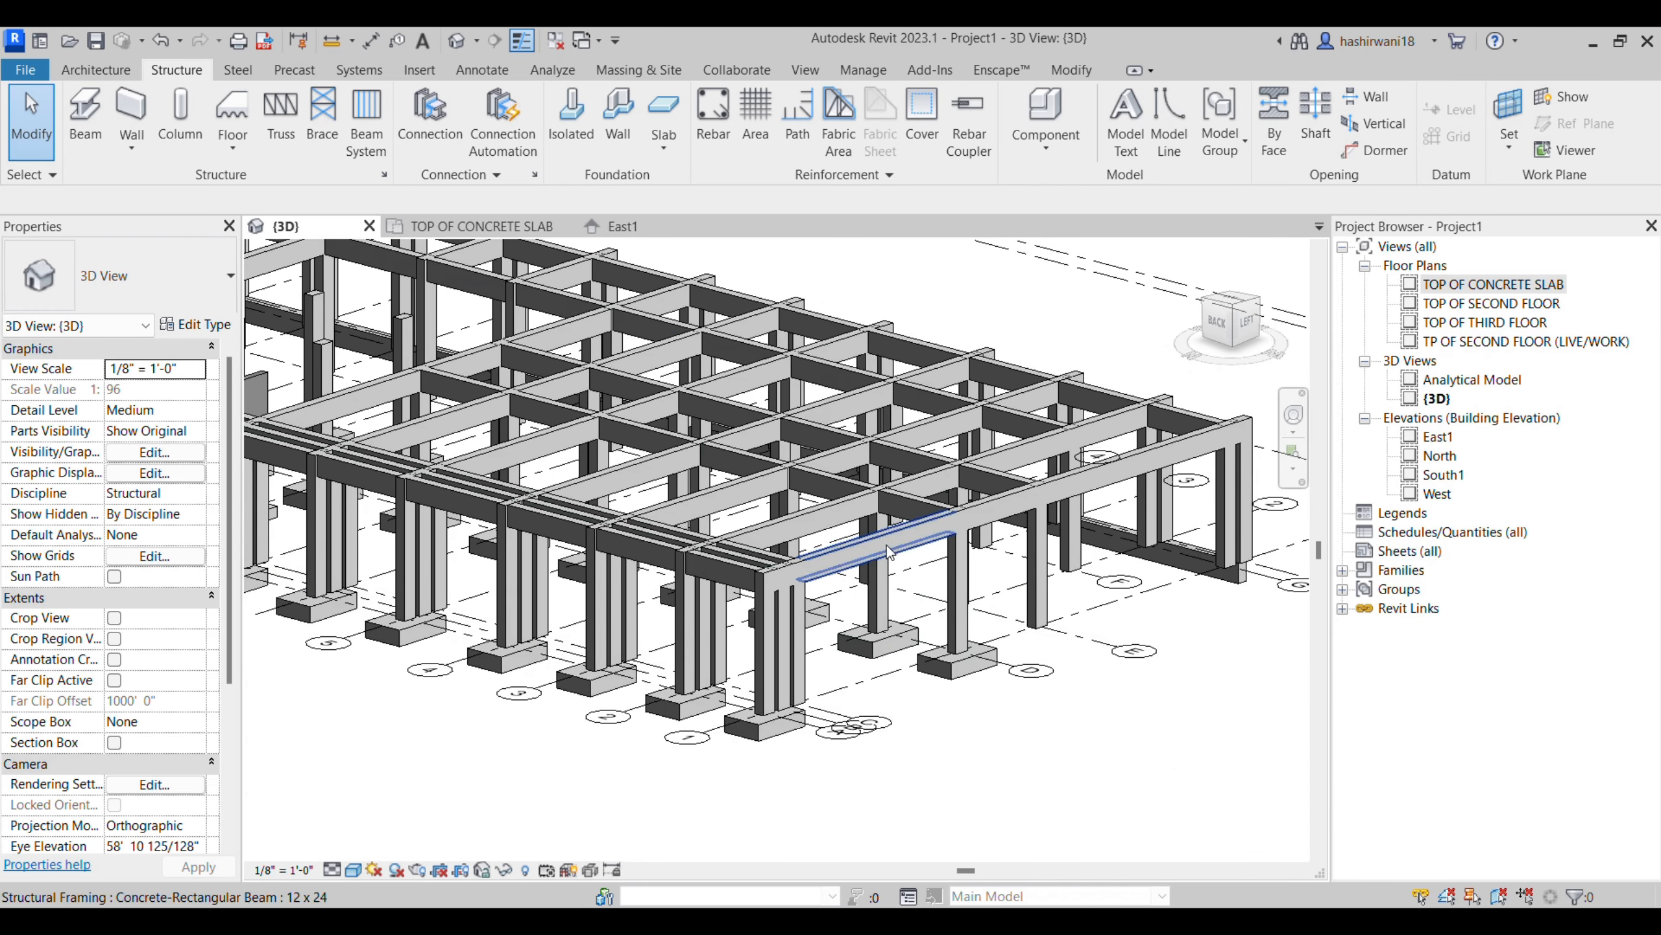
scroll(960, 681, "up", 2)
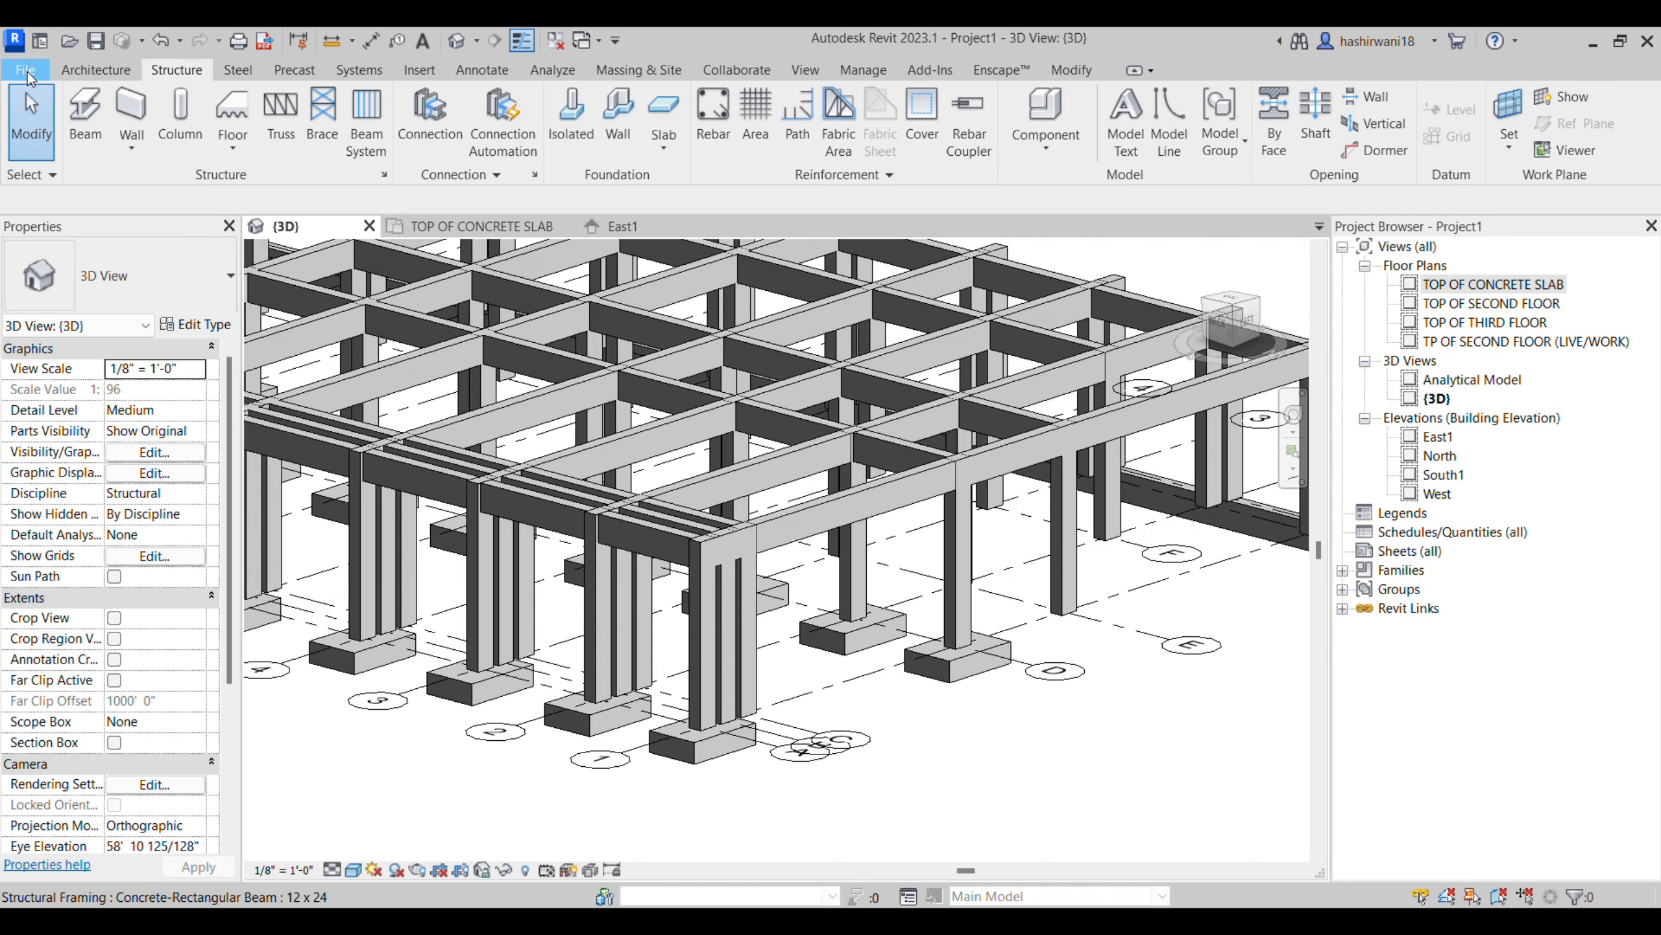
- Look through the English-Imperial template files available for creating a new family
left_click(25, 70)
mouse_move(104, 157)
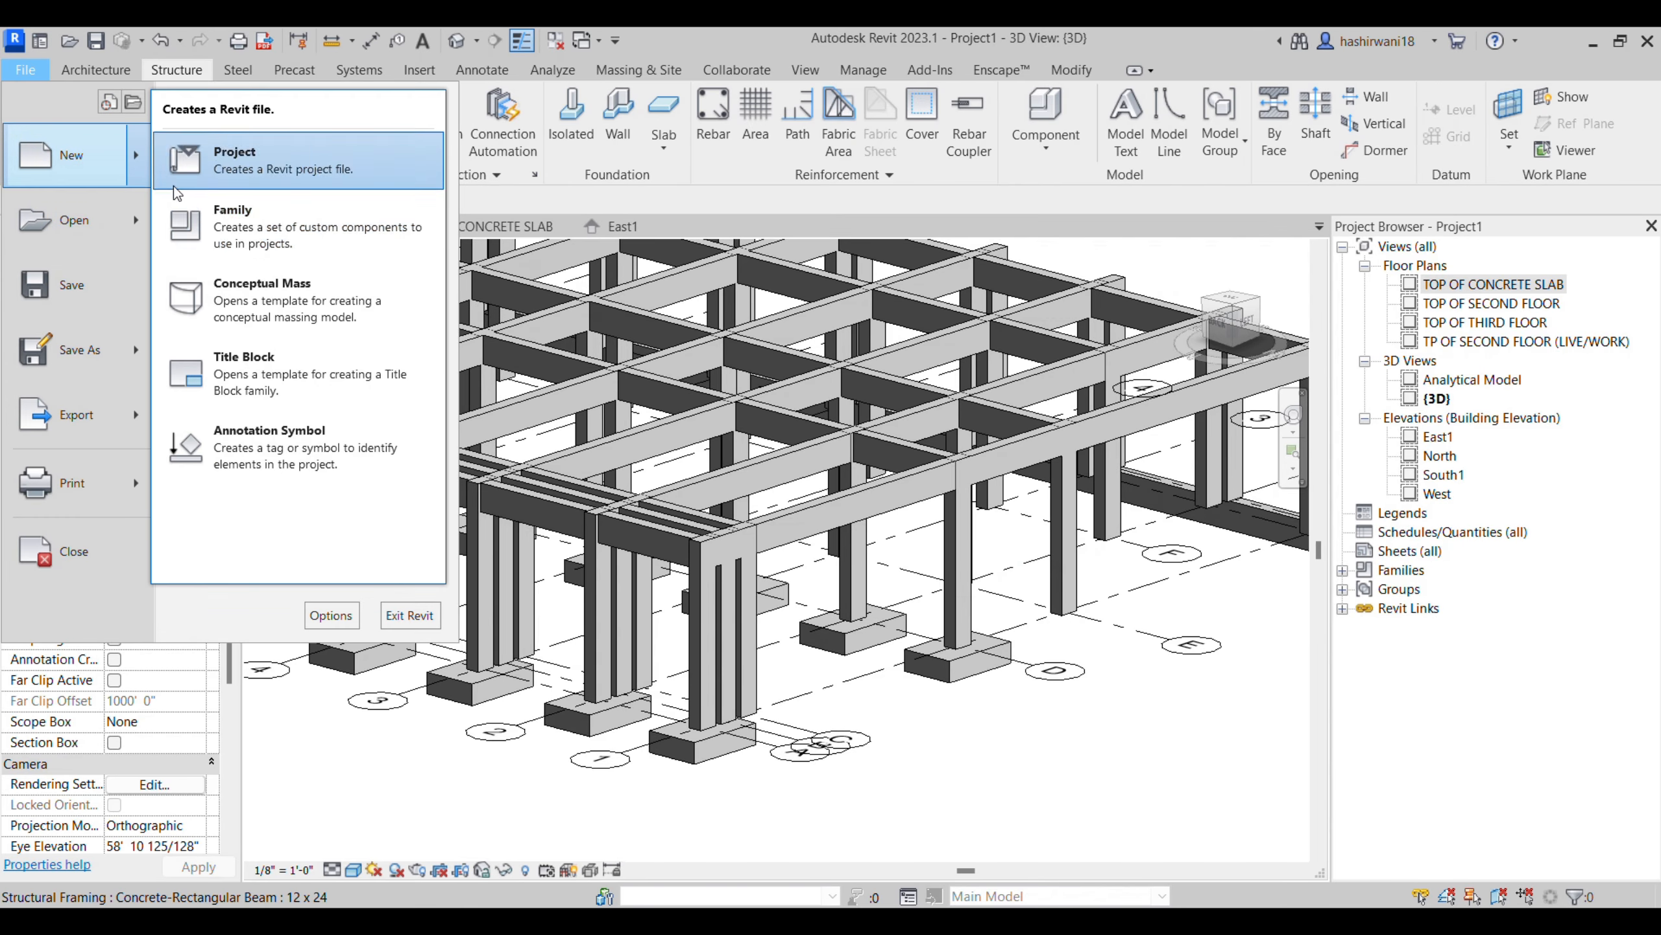
left_click(306, 227)
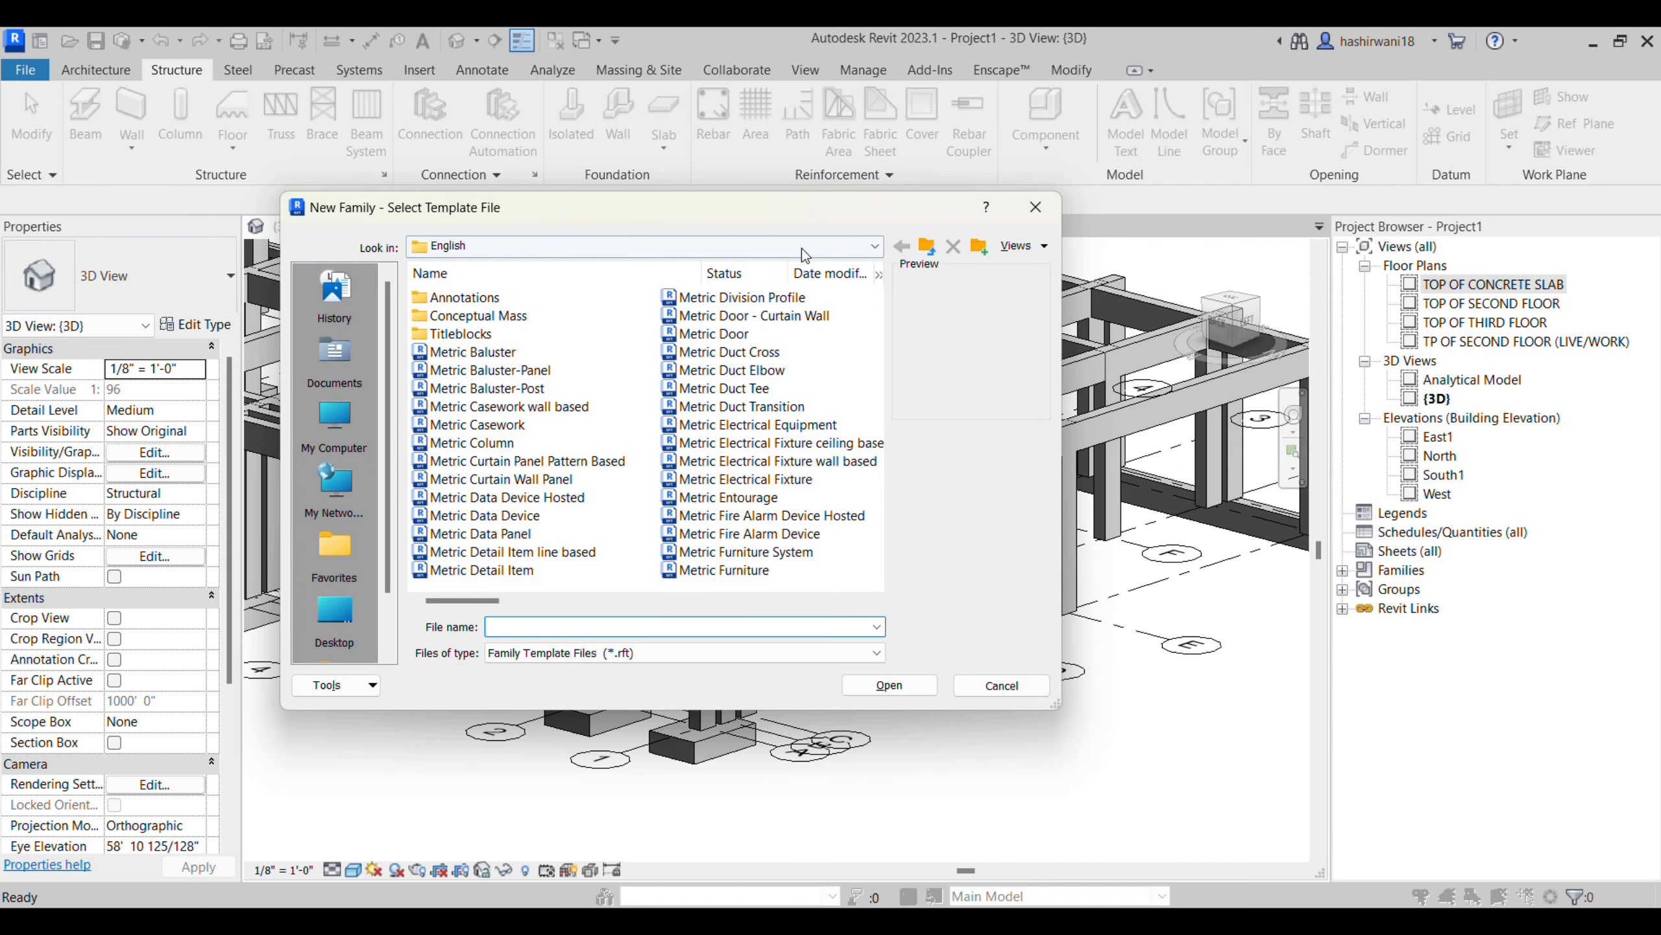
left_click(936, 247)
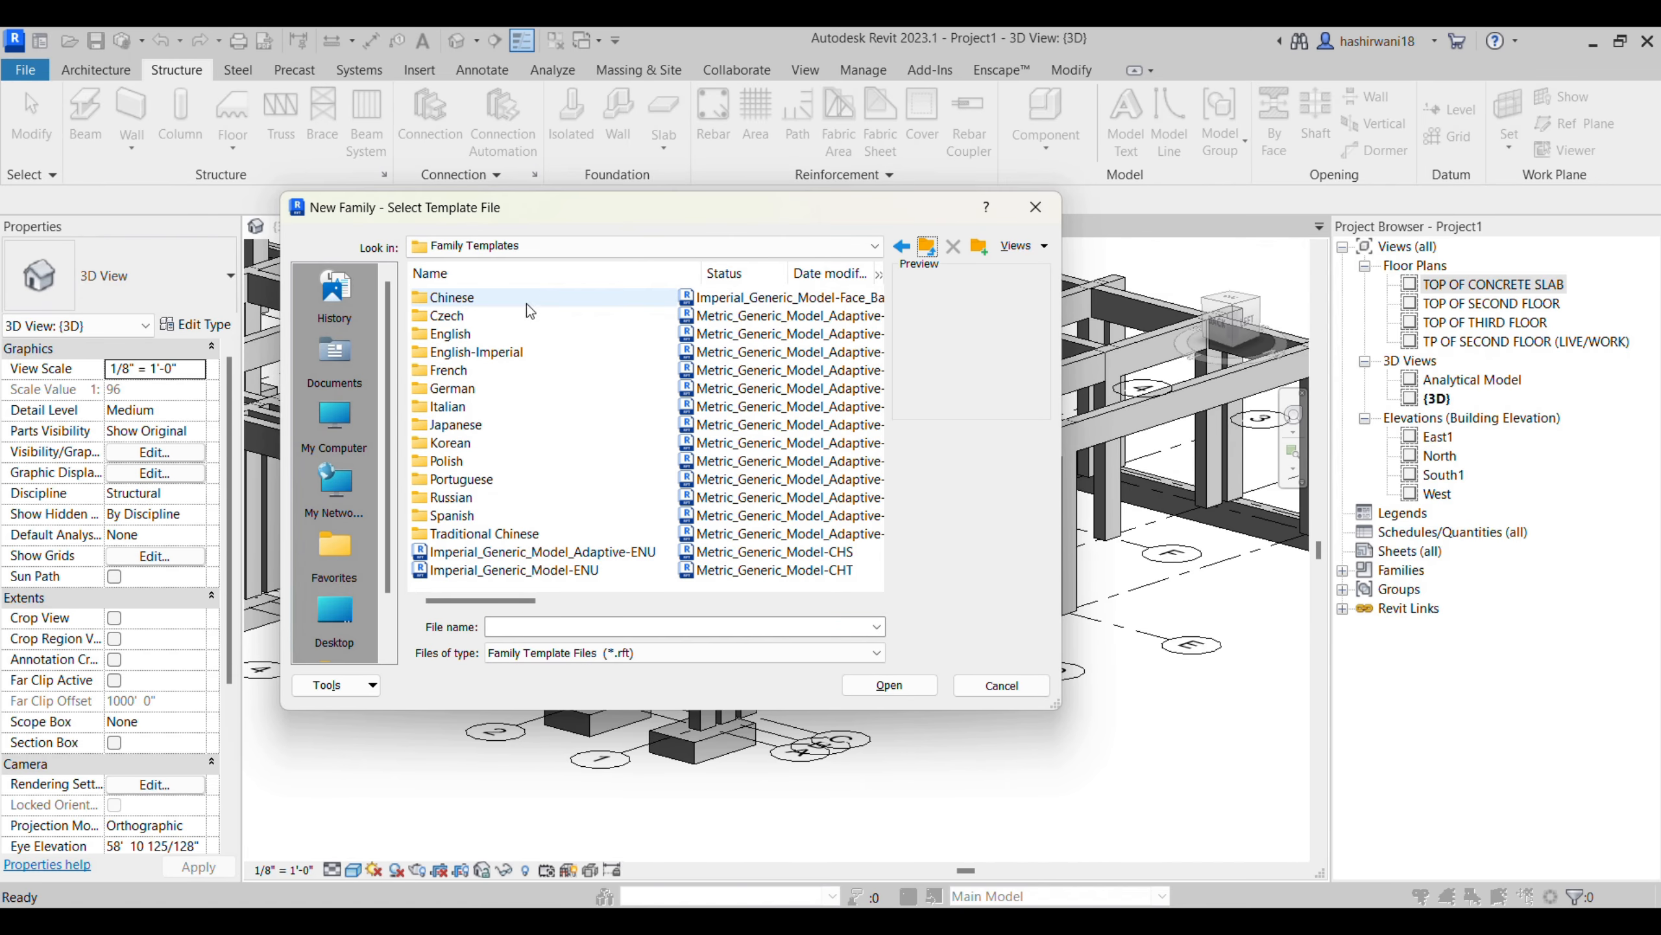
double_click(476, 352)
scroll(476, 426, "down", 3)
scroll(475, 432, "up", 3)
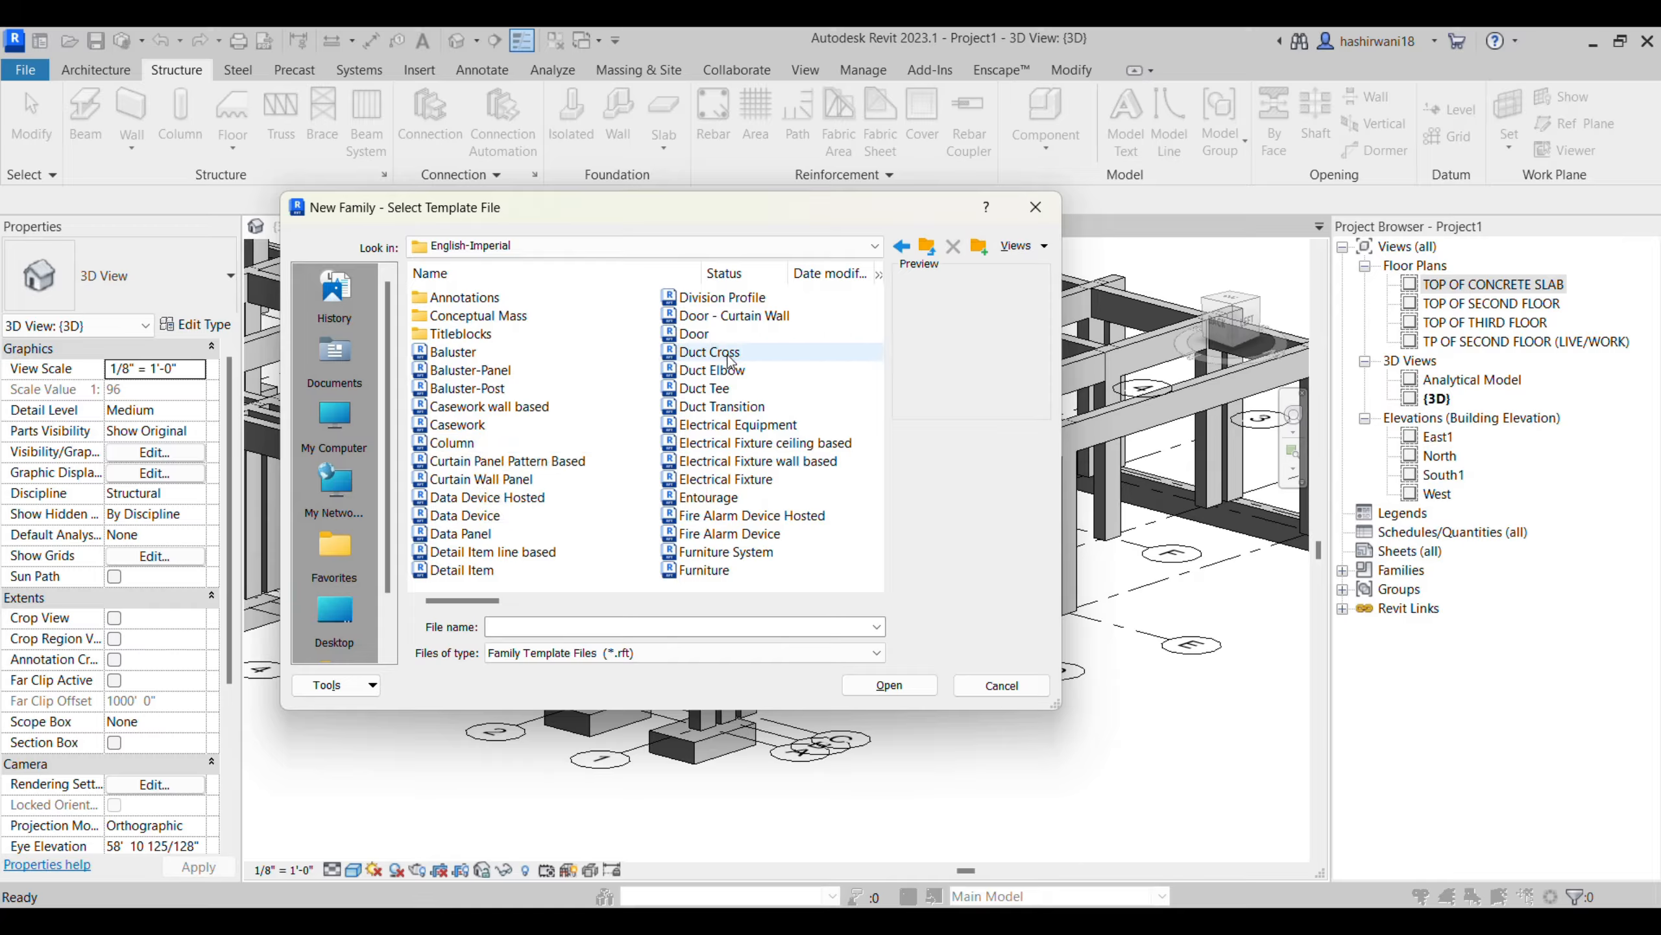
scroll(677, 427, "down", 5)
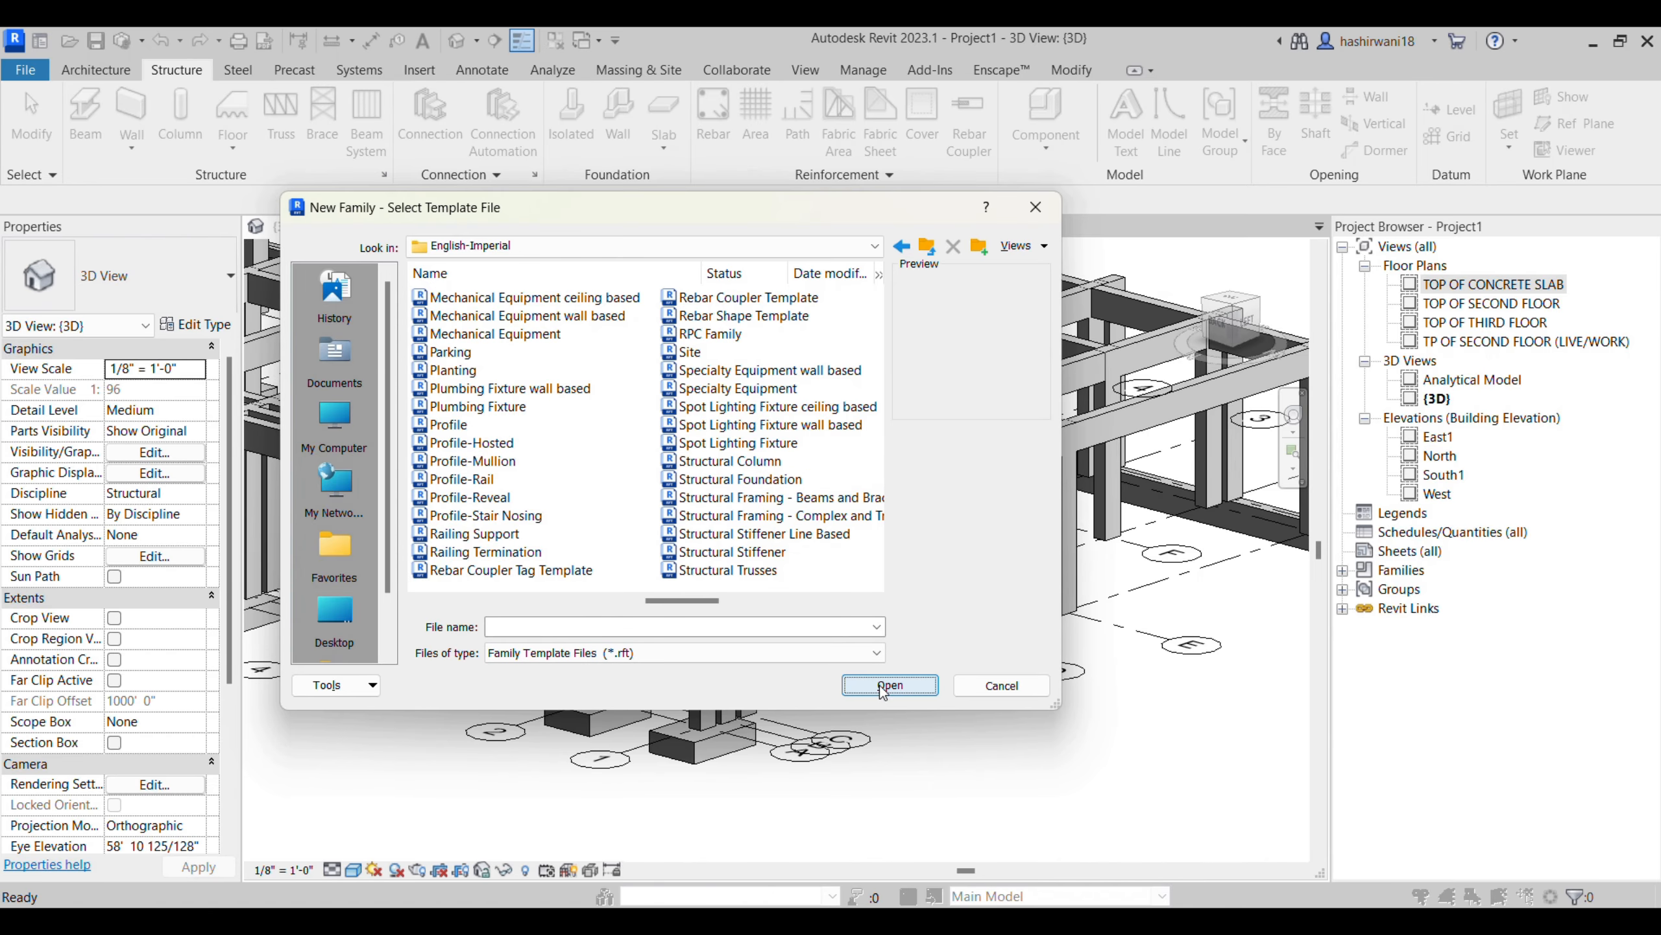
left_click(1007, 691)
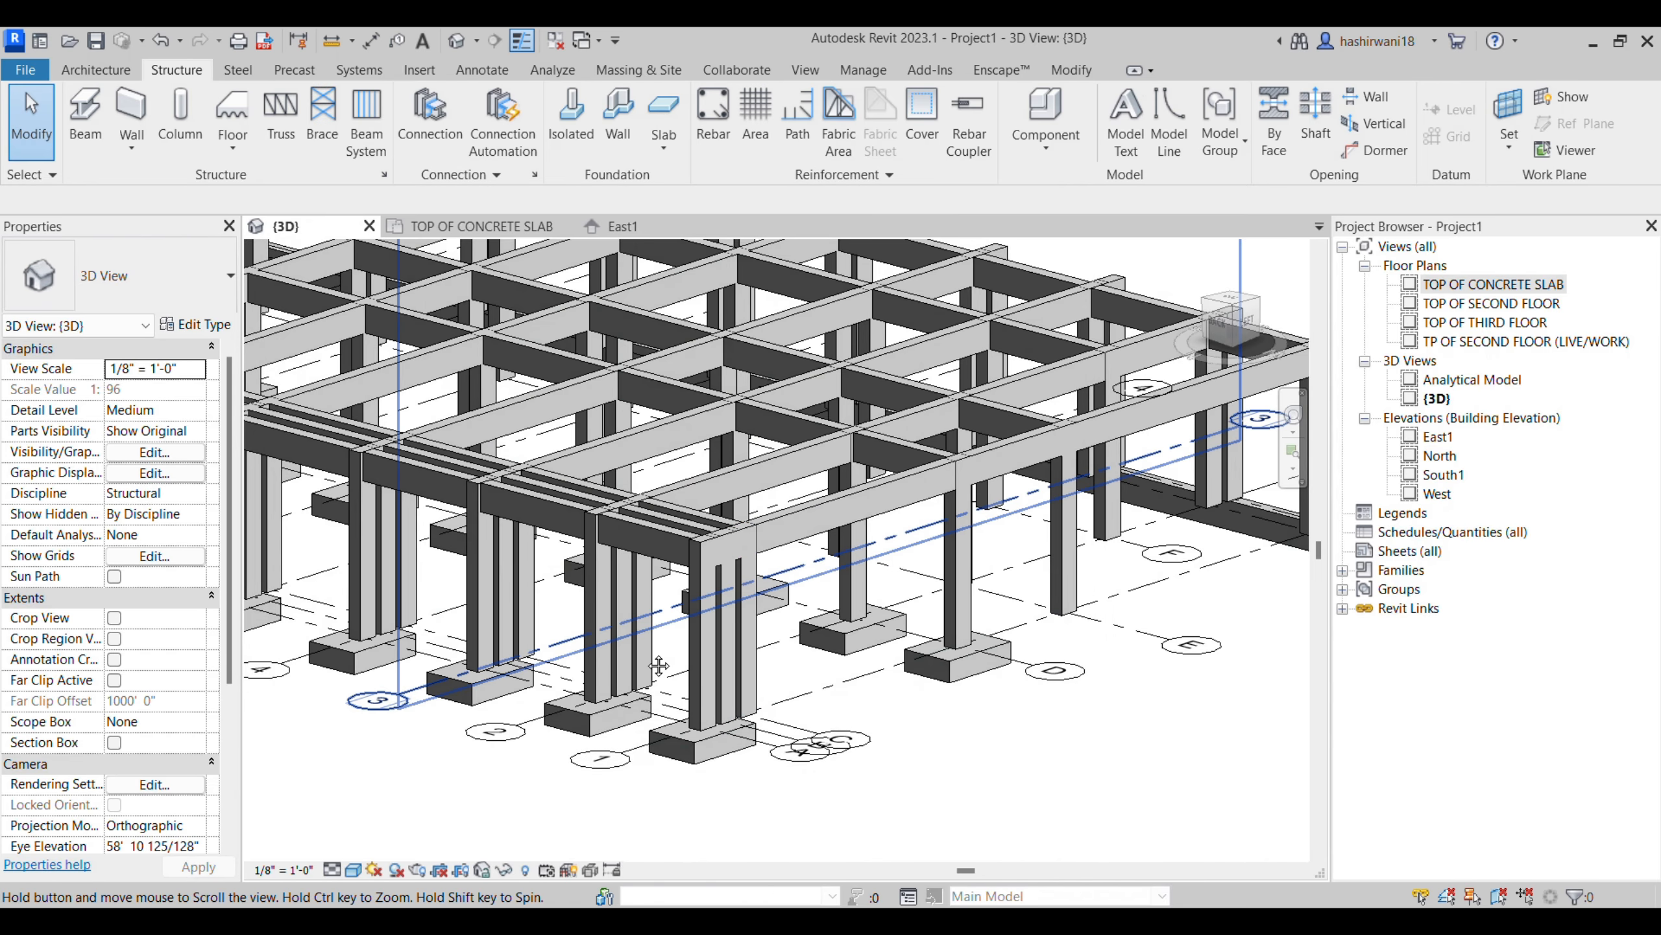
scroll(580, 647, "up", 2)
scroll(580, 646, "up", 1)
scroll(665, 468, "up", 3)
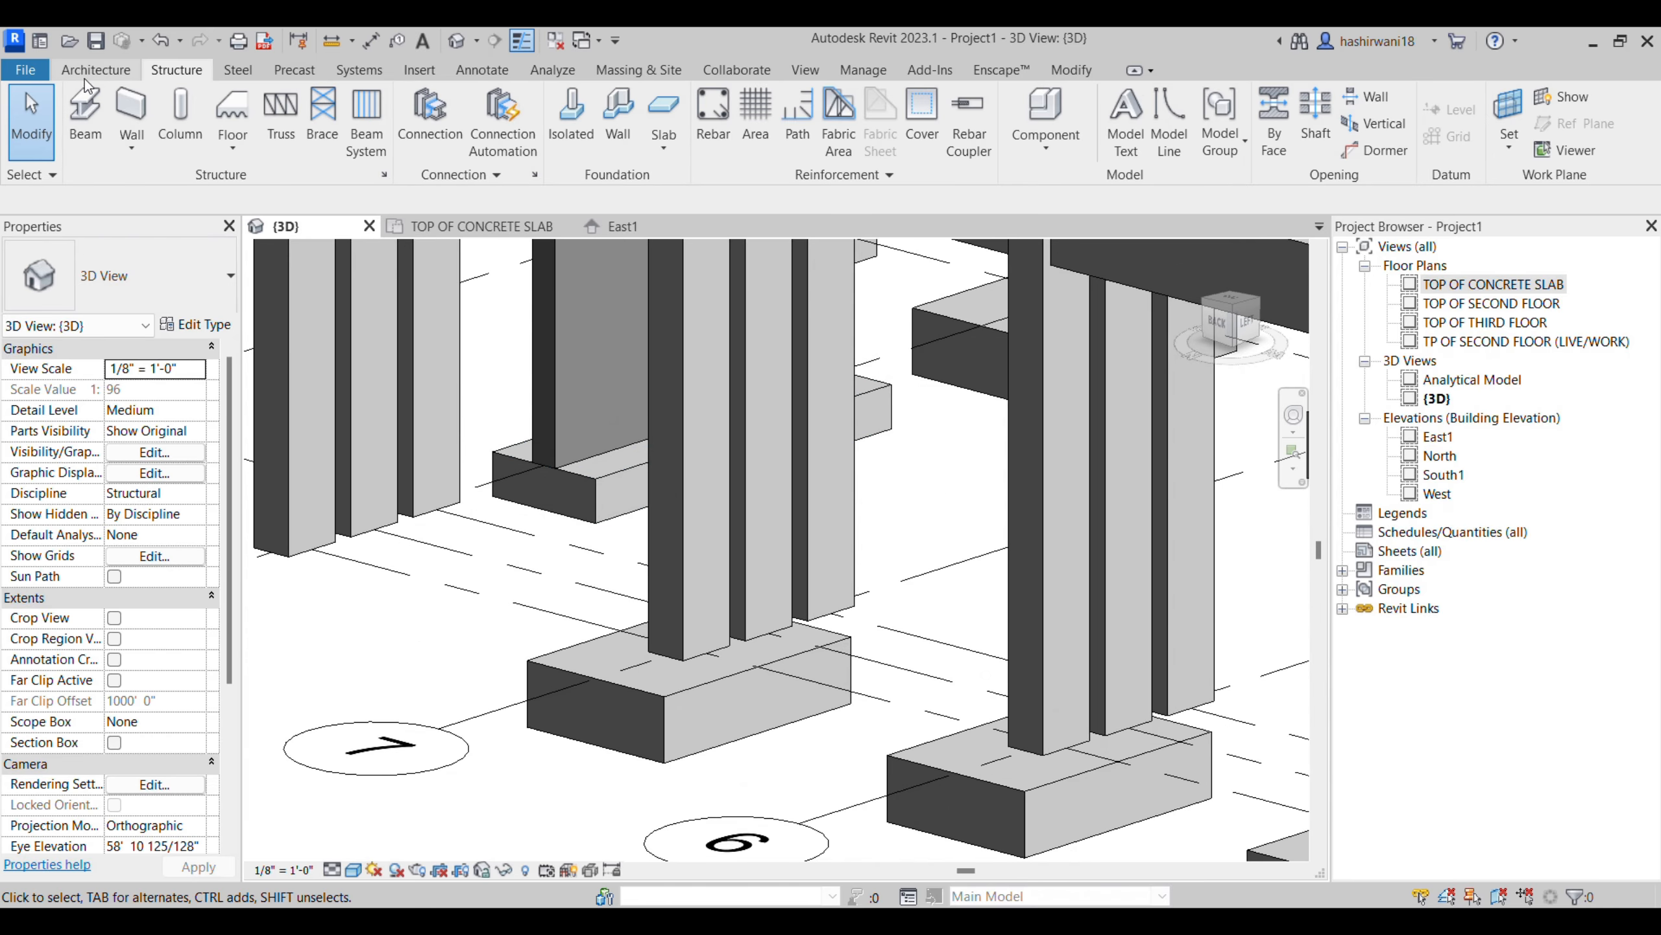
left_click(85, 78)
left_click(245, 139)
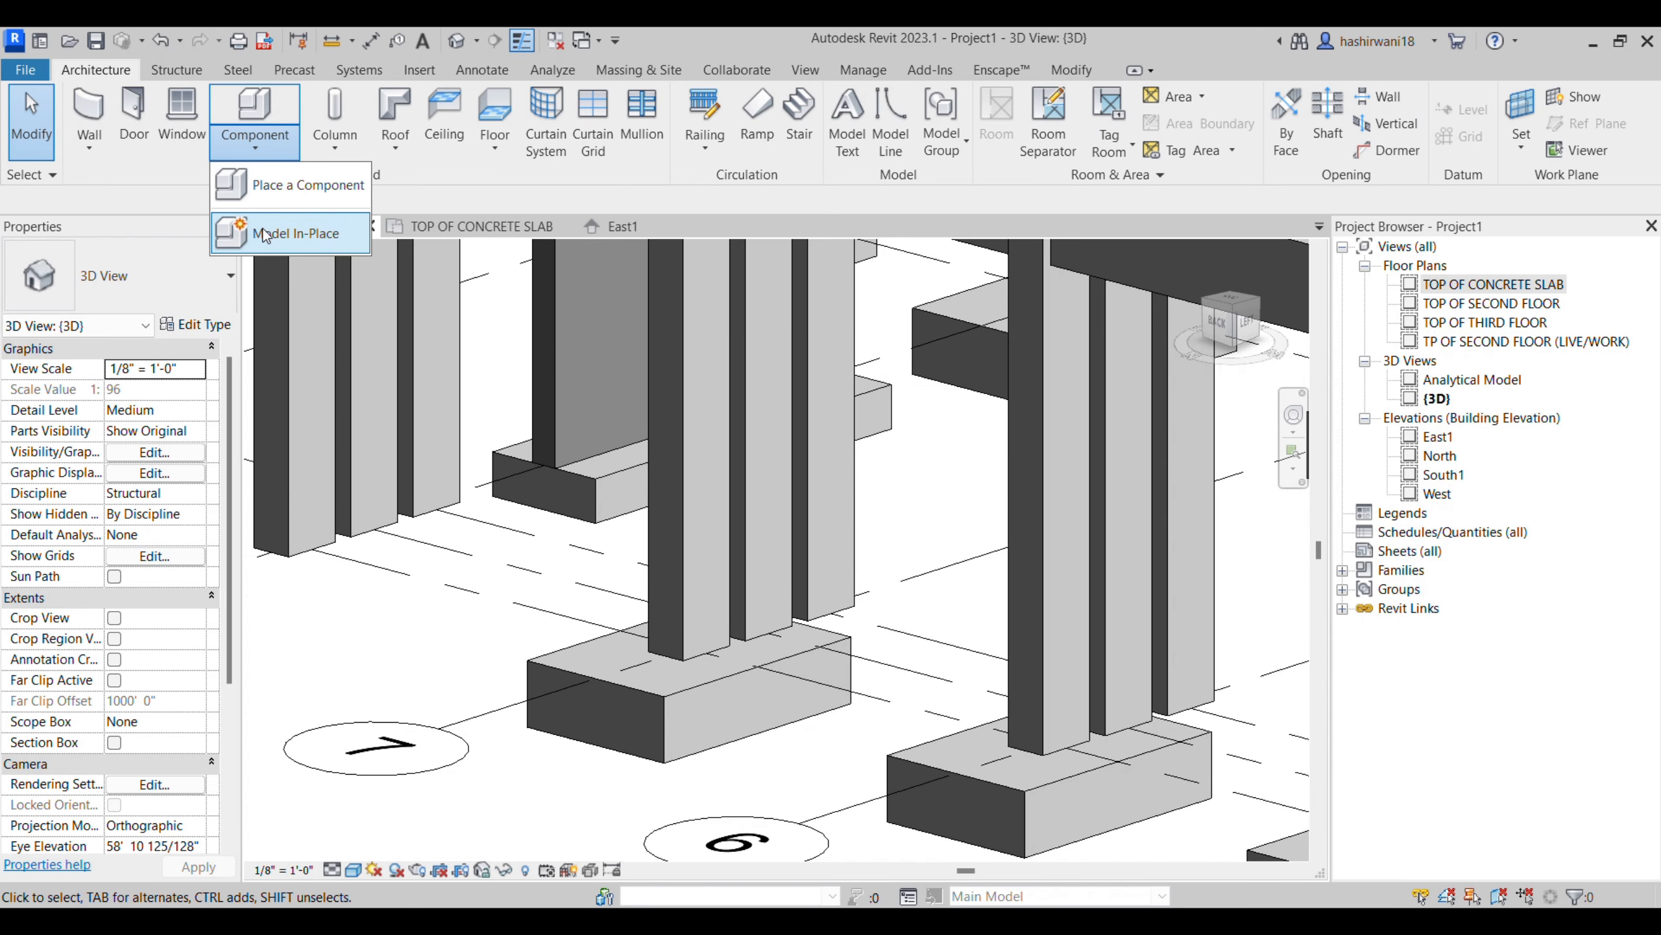
left_click(297, 234)
scroll(831, 400, "down", 6)
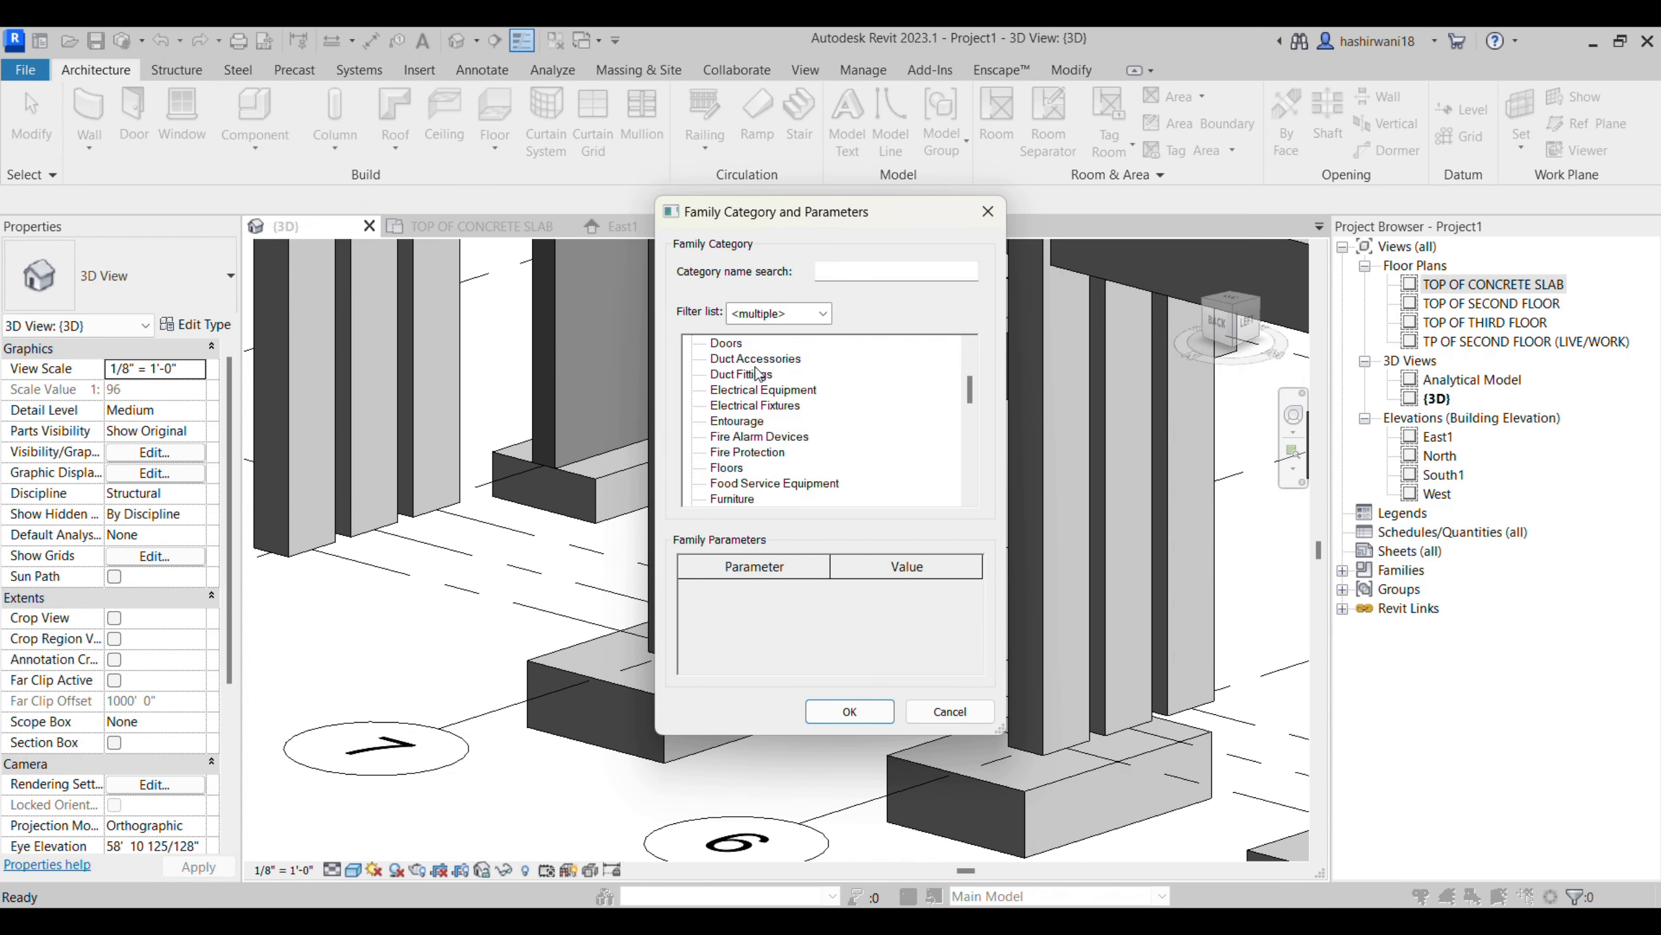
left_click(989, 213)
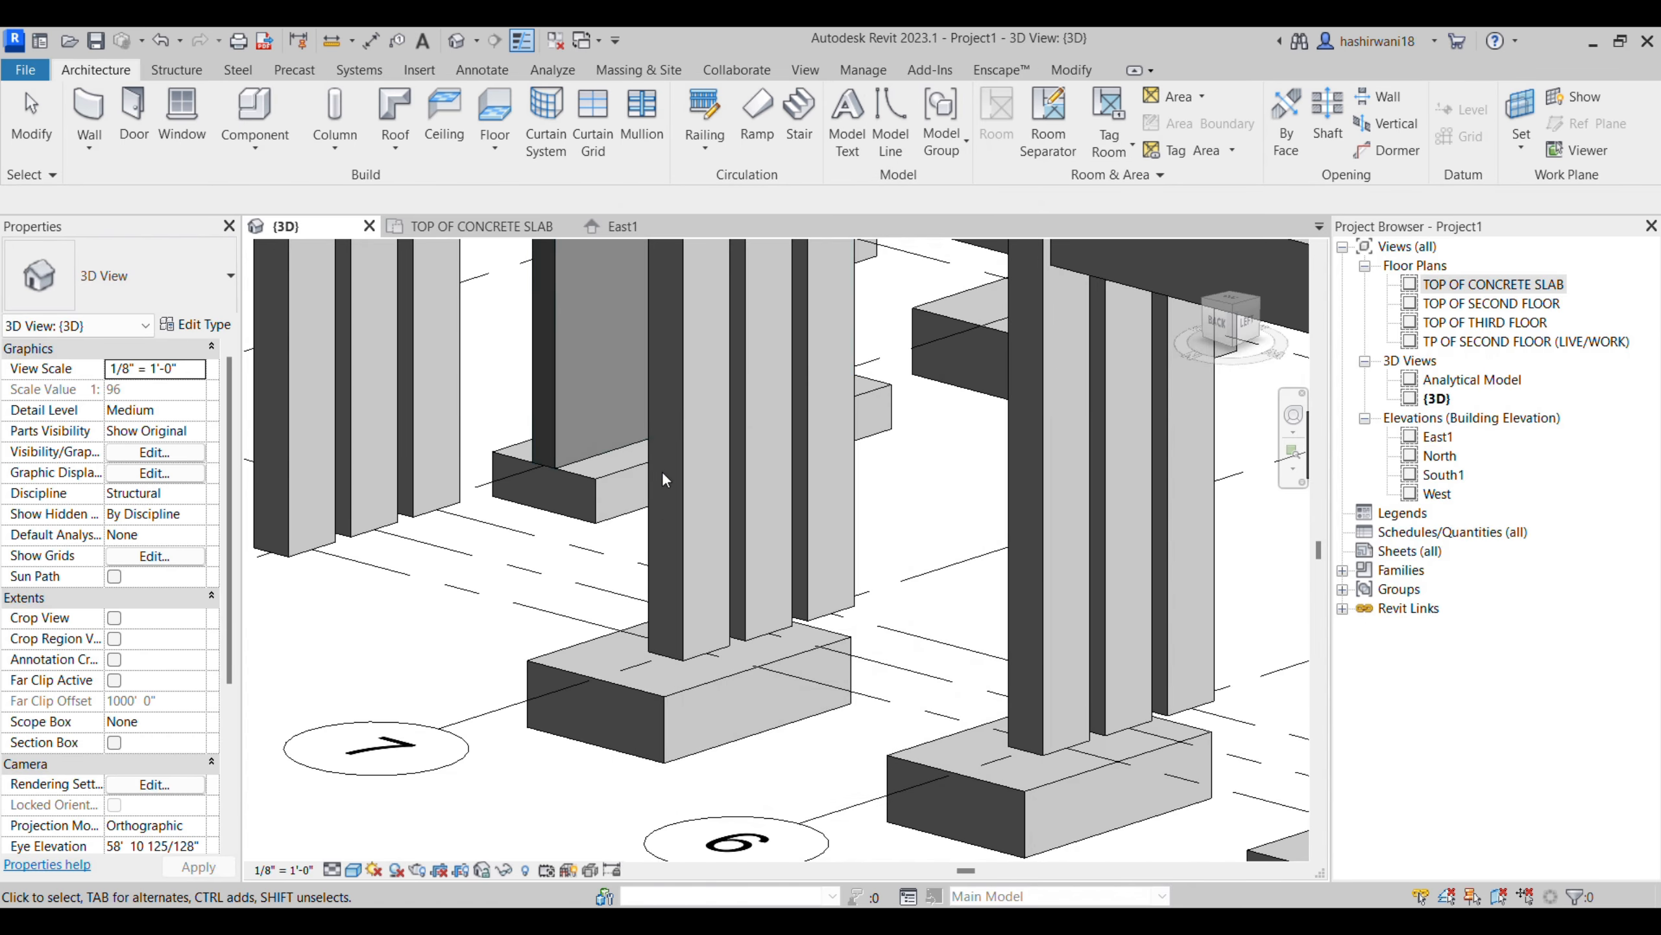
- Set the start and end level offsets of the five slab-level 12 x 24 beams along the outer edge between grids 1 and 6 to 13' 0"
scroll(660, 470, "down", 6)
middle_click_drag(745, 589, 547, 665, "shift")
scroll(752, 694, "up", 8)
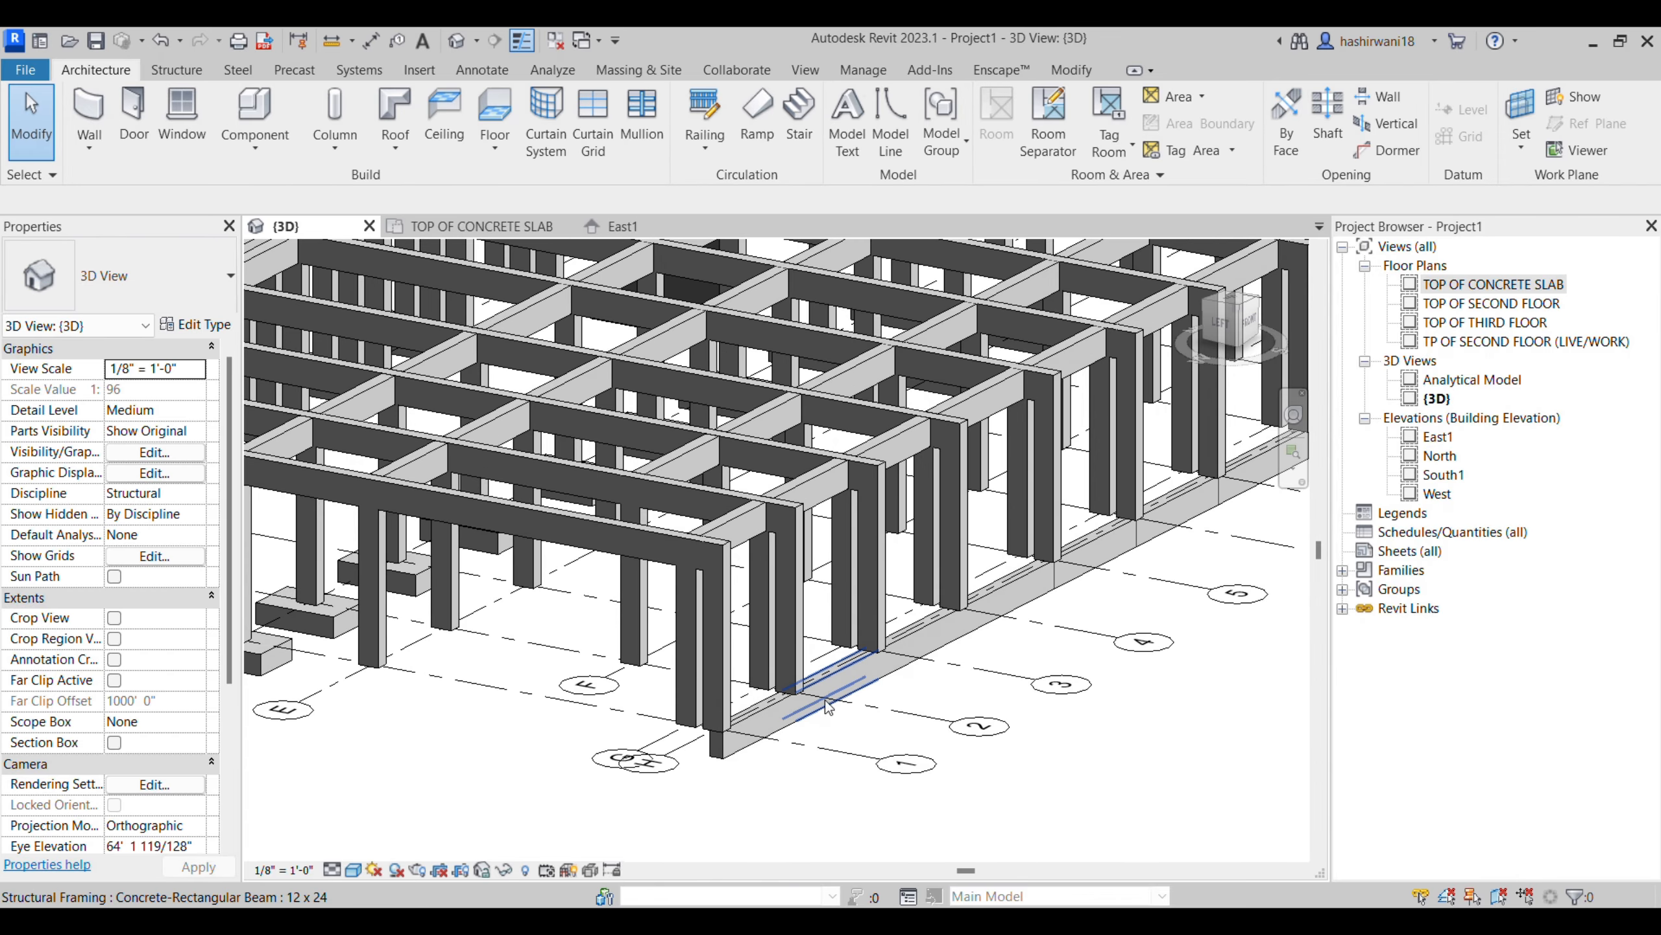
left_click(828, 707)
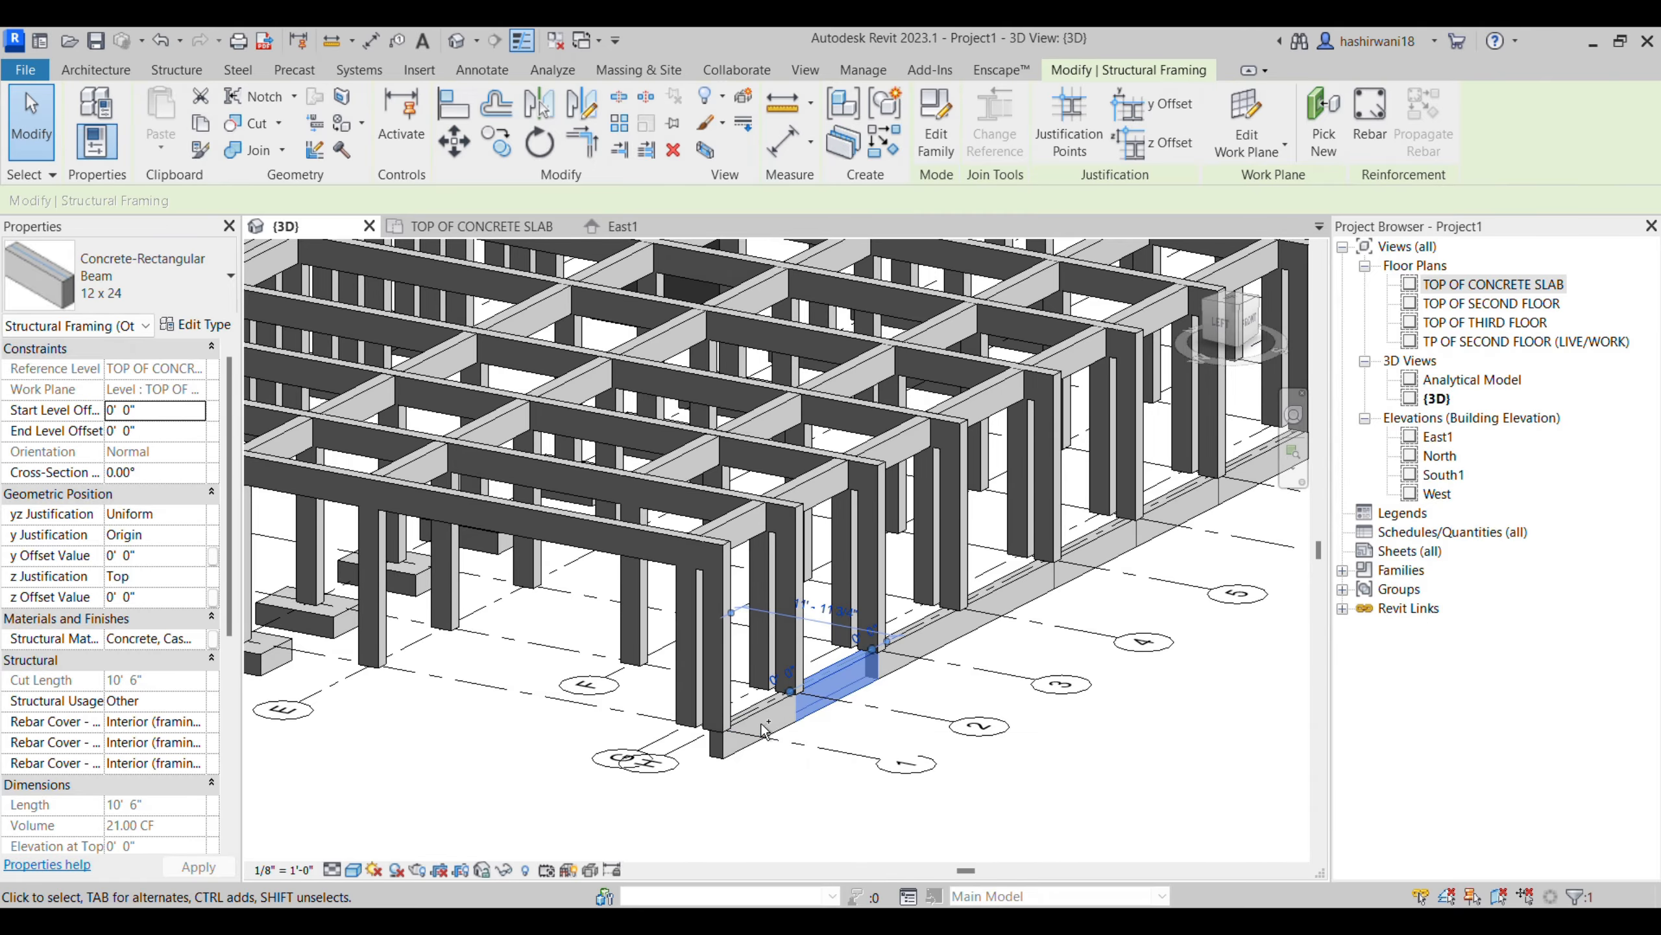
left_click(825, 717, "ctrl")
left_click(927, 651, "ctrl")
left_click(1007, 606, "ctrl")
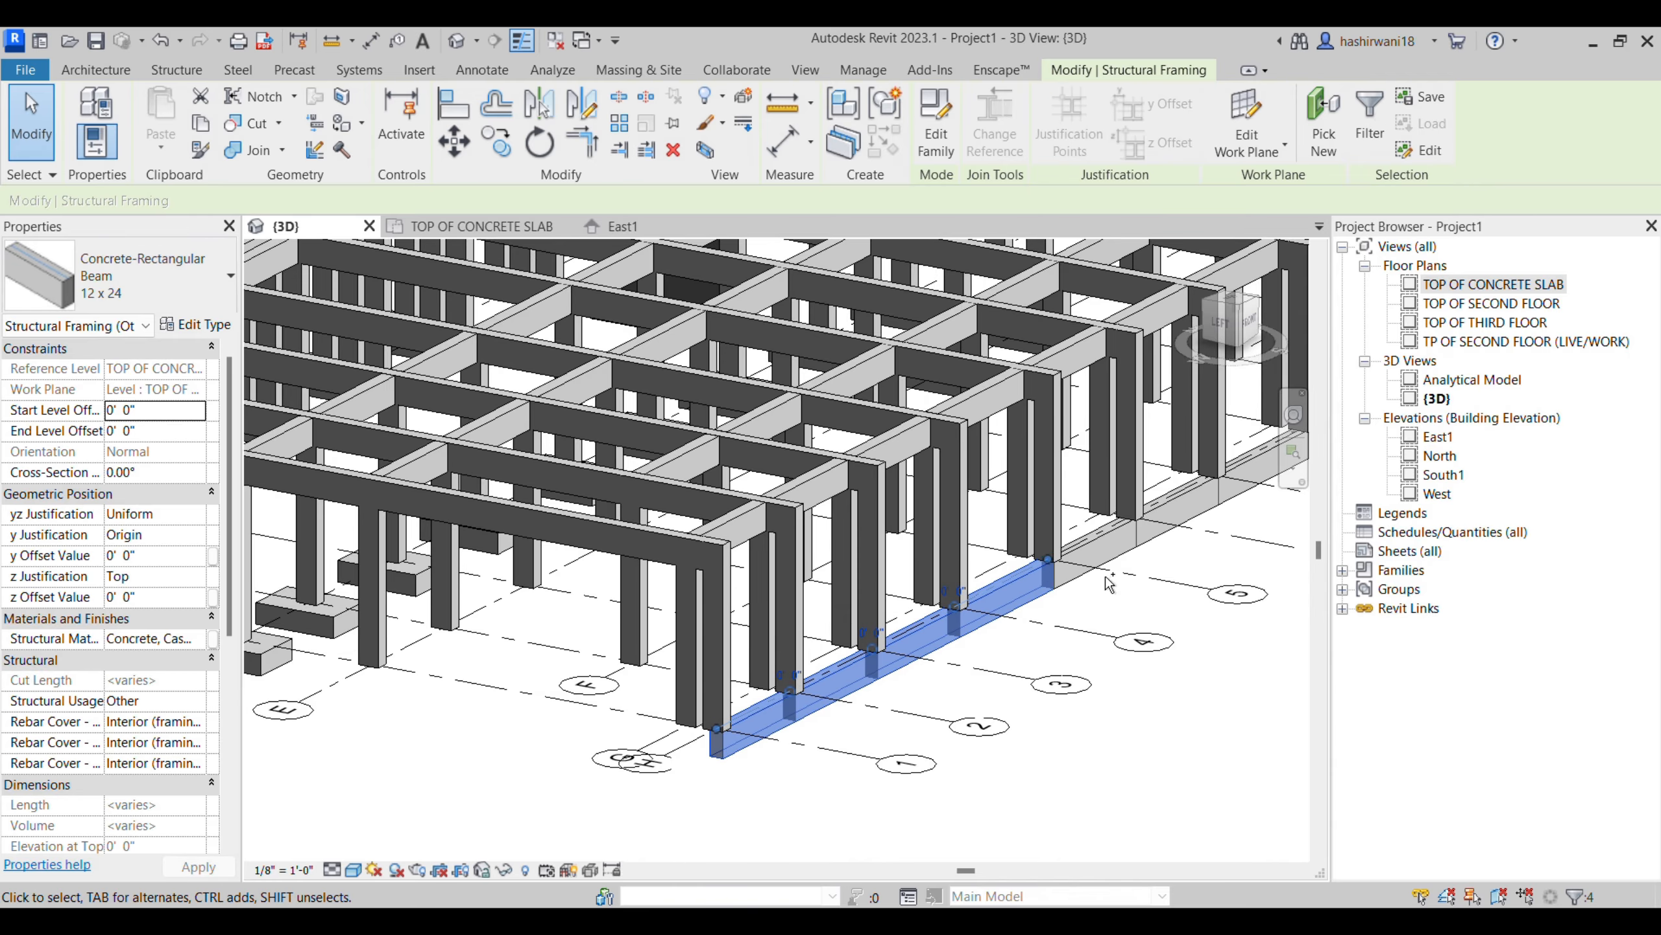
left_click(1047, 556, "ctrl")
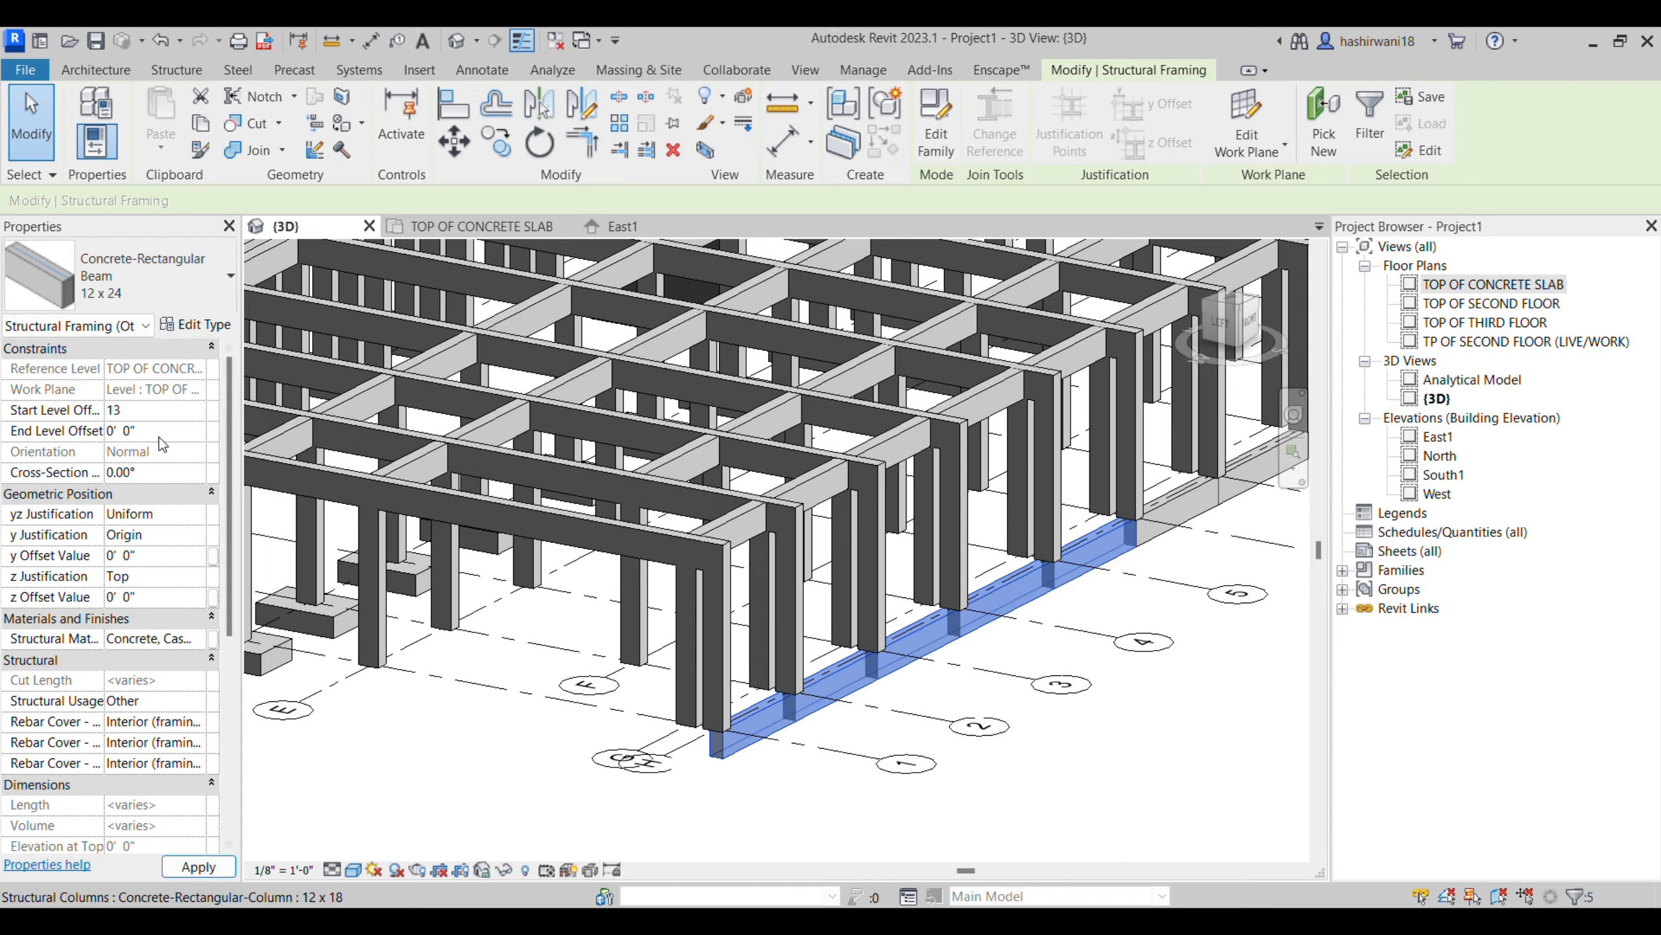
left_click(163, 432)
type("113")
key("shift+Tab")
type("1")
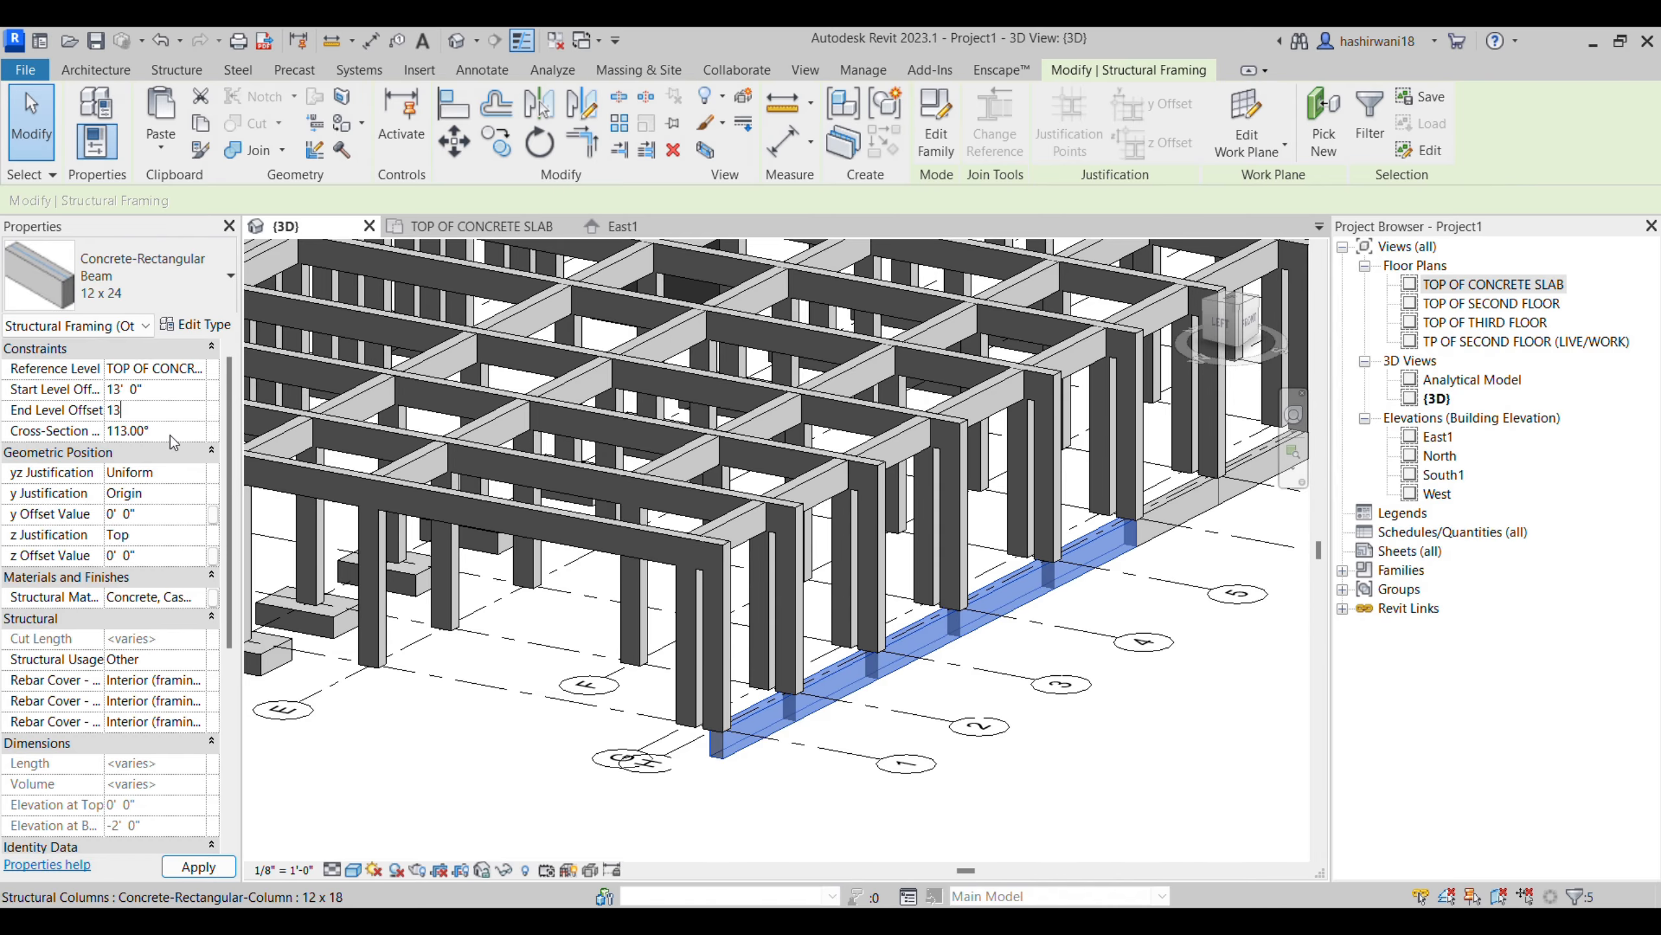
left_click(223, 863)
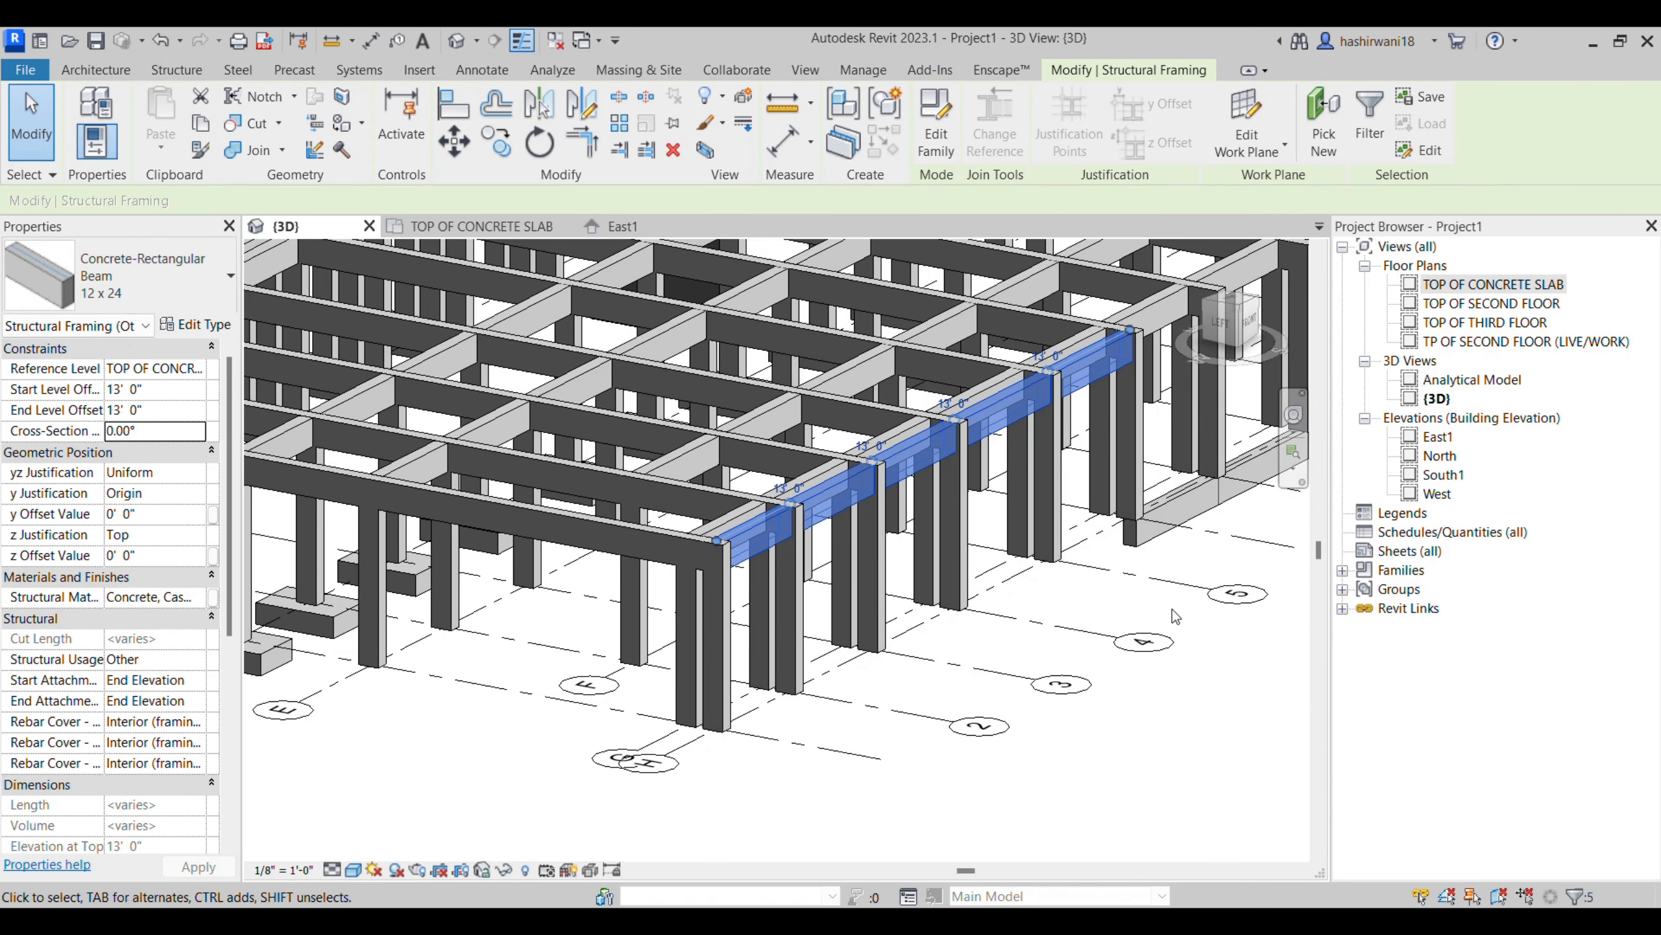
left_click(1159, 697)
- Examine the concrete frame around the raised edge beams in the 3D view
middle_click_drag(1162, 605, 976, 671)
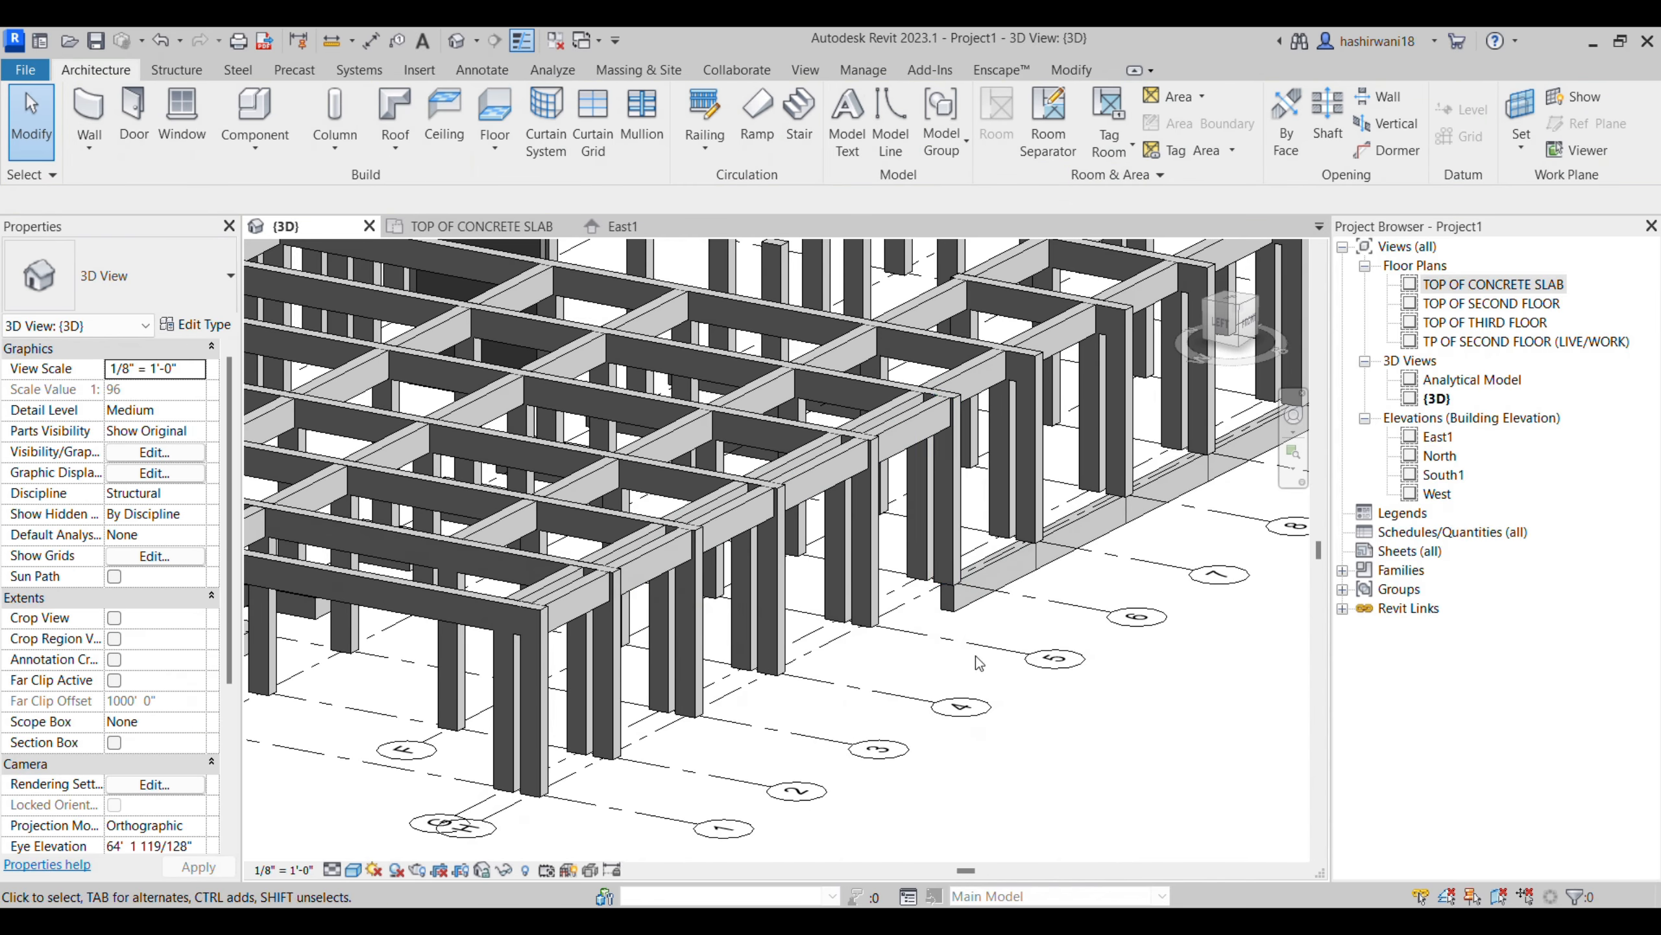
scroll(916, 585, "down", 1)
middle_click_drag(917, 584, 822, 610)
scroll(749, 527, "down", 1)
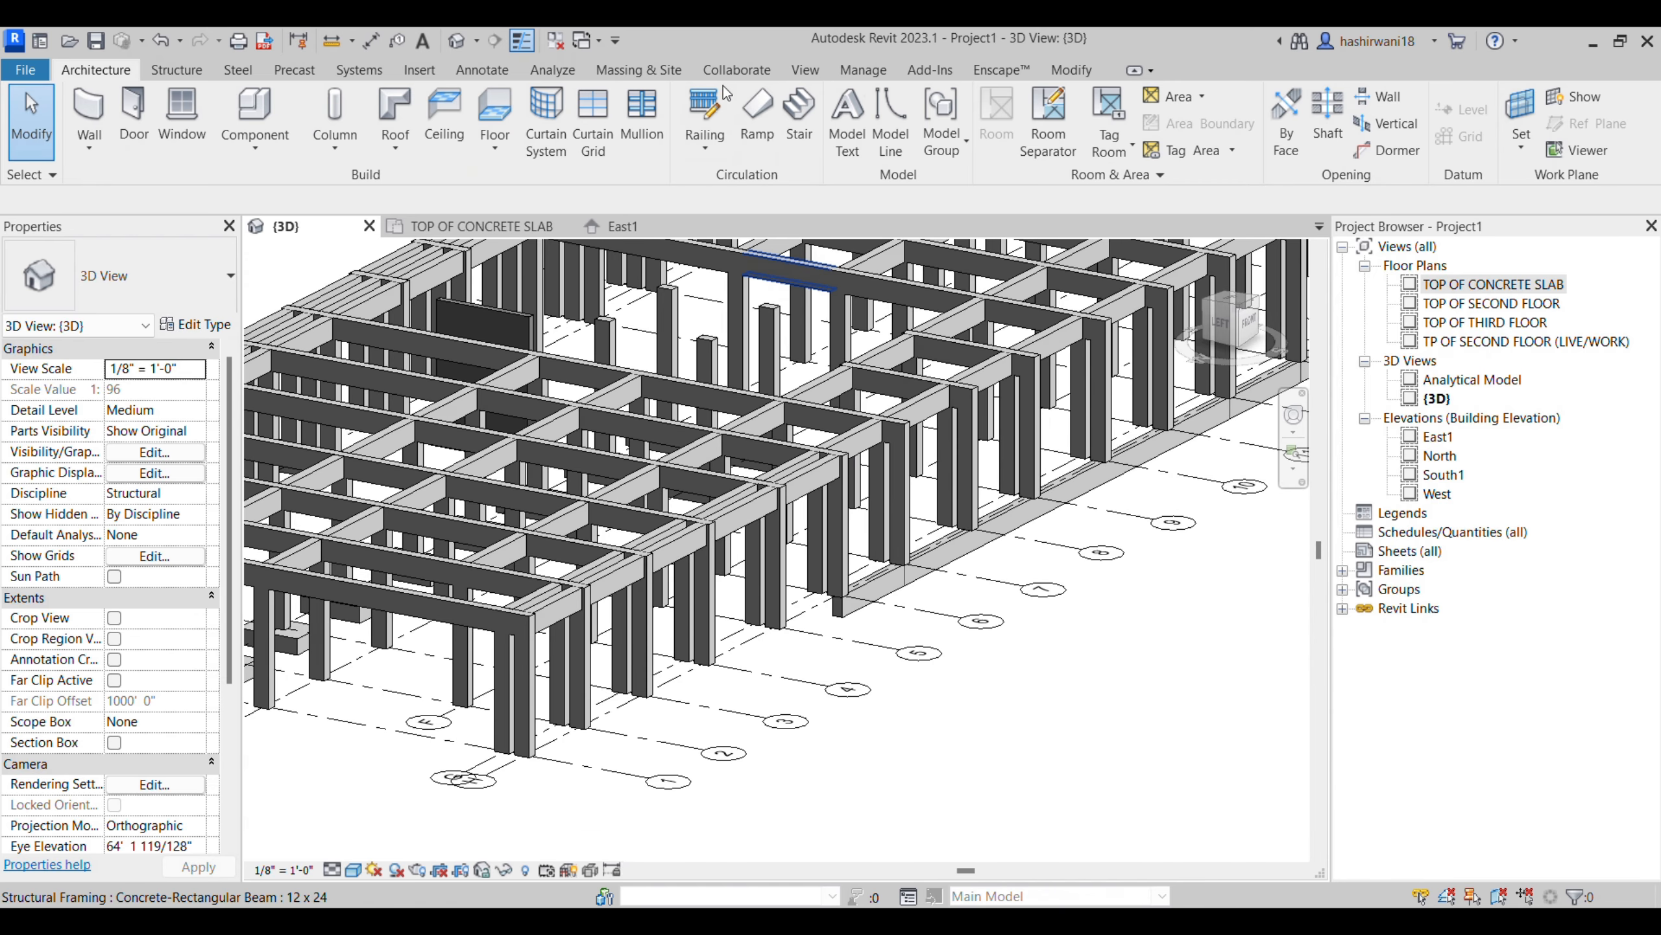
middle_click_drag(883, 468, 1019, 713, "shift")
middle_click_drag(629, 694, 811, 736, "shift")
middle_click_drag(422, 740, 687, 734)
middle_click_drag(445, 721, 753, 655, "shift")
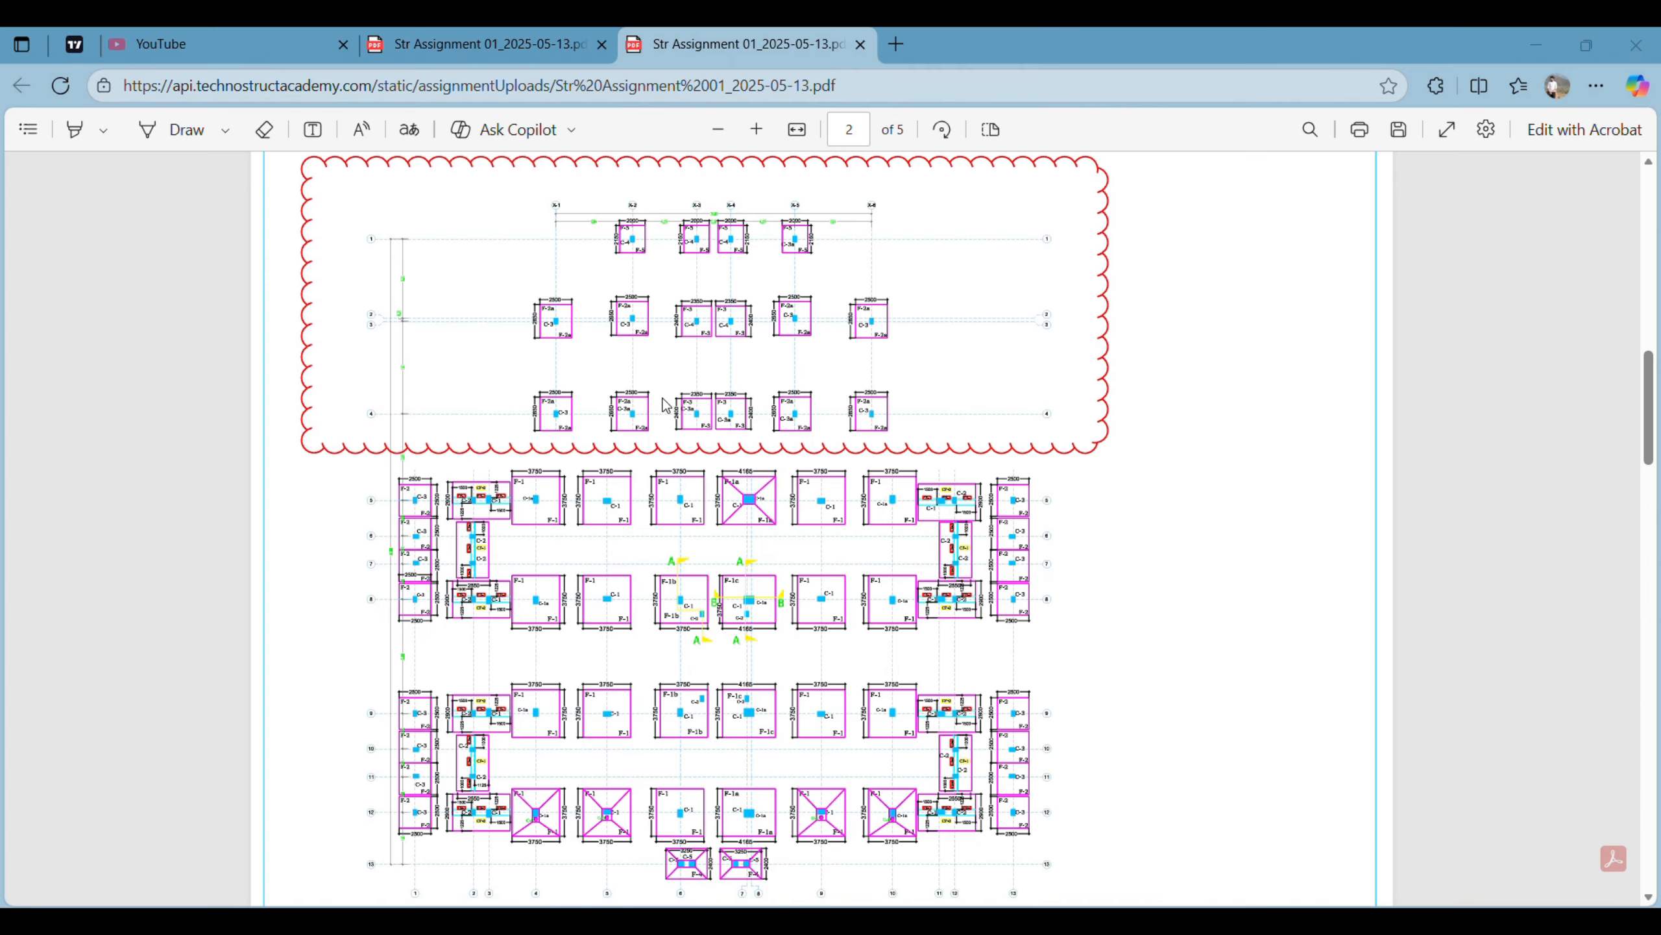
- In the browser, examine the footing sizes and types in the foundation plan on page 2 of the Str Assignment 01 PDF
scroll(661, 399, "up", 2)
scroll(659, 395, "down", 2)
scroll(690, 360, "up", 5, "ctrl")
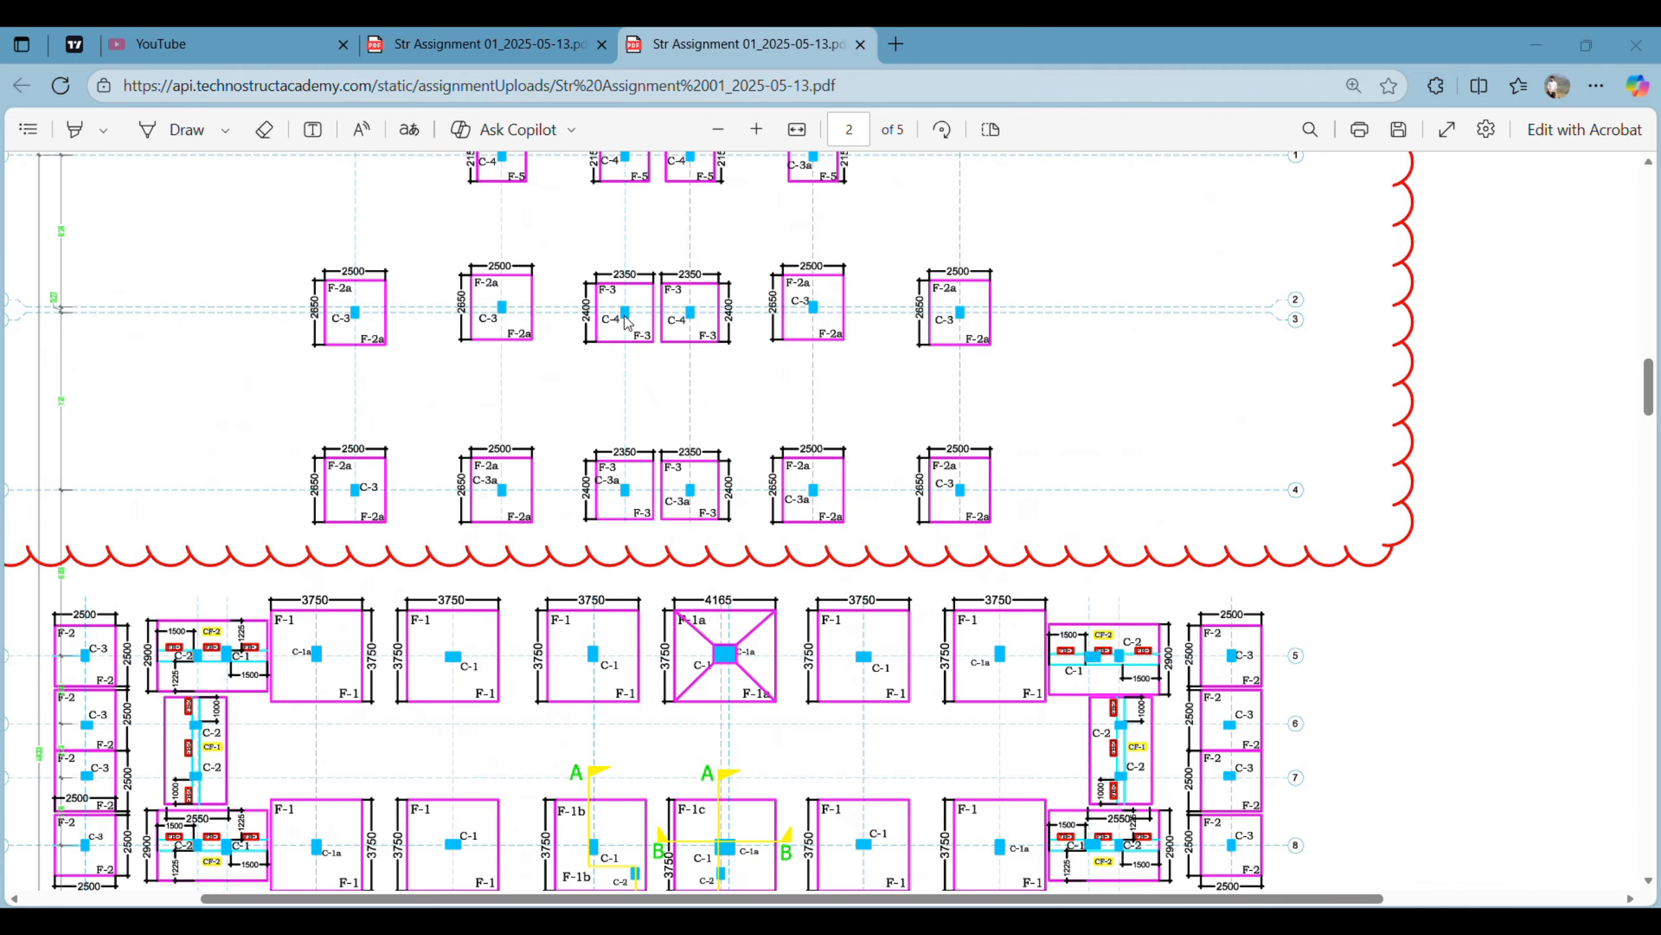
scroll(626, 322, "up", 4, "ctrl")
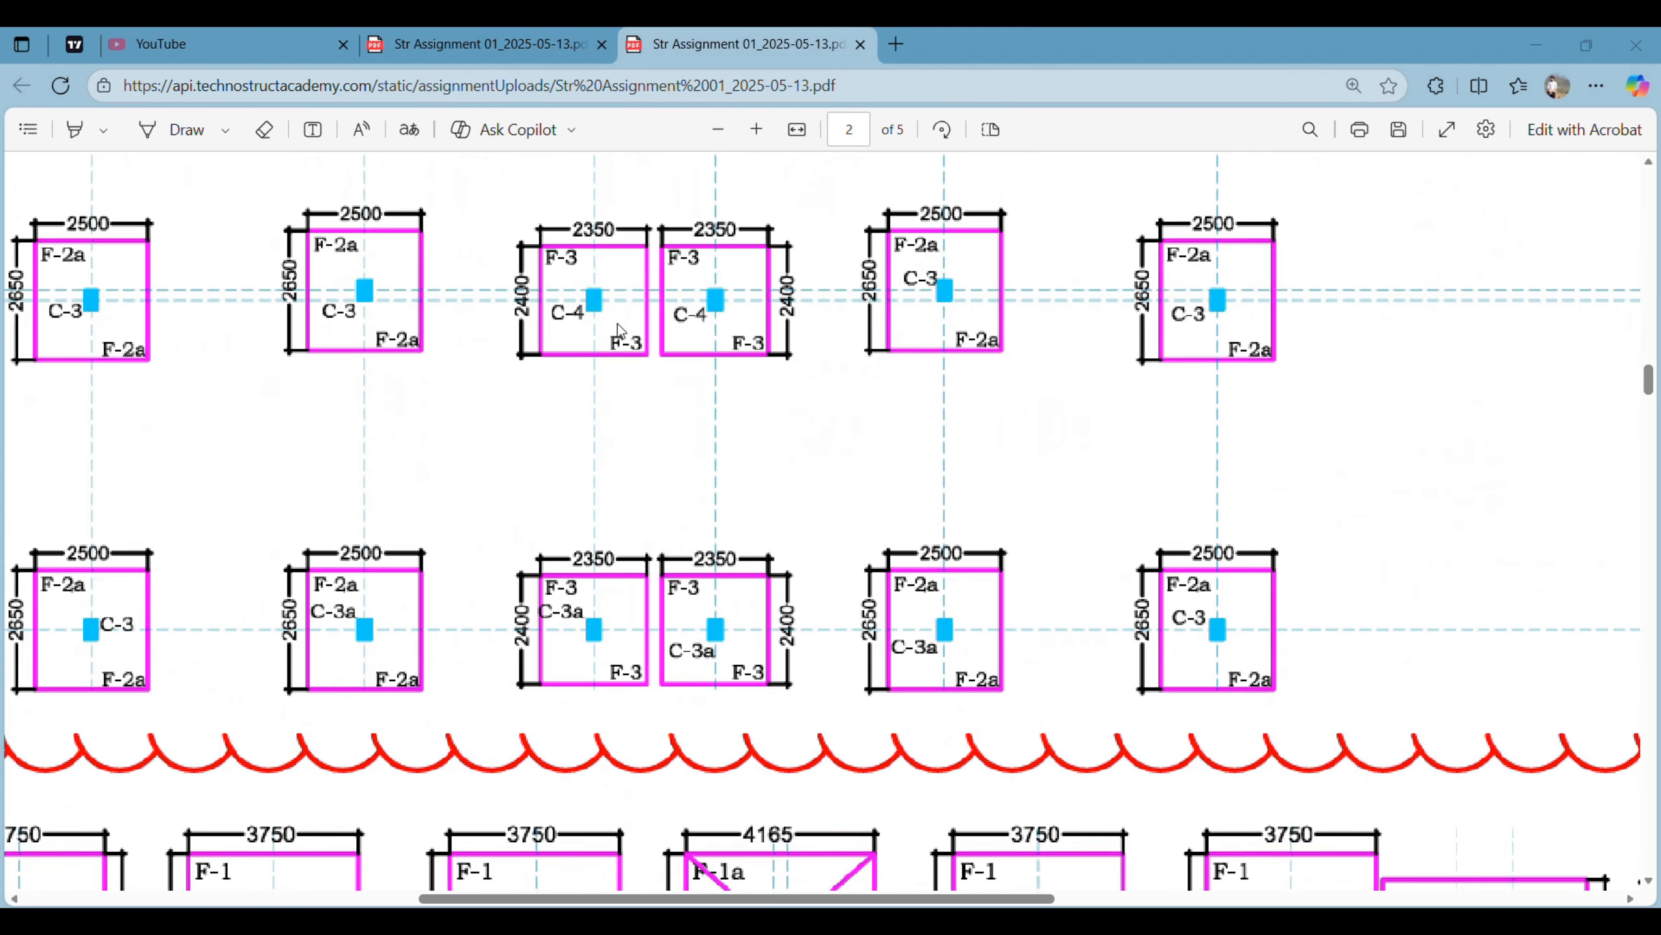
scroll(617, 323, "up", 3, "ctrl")
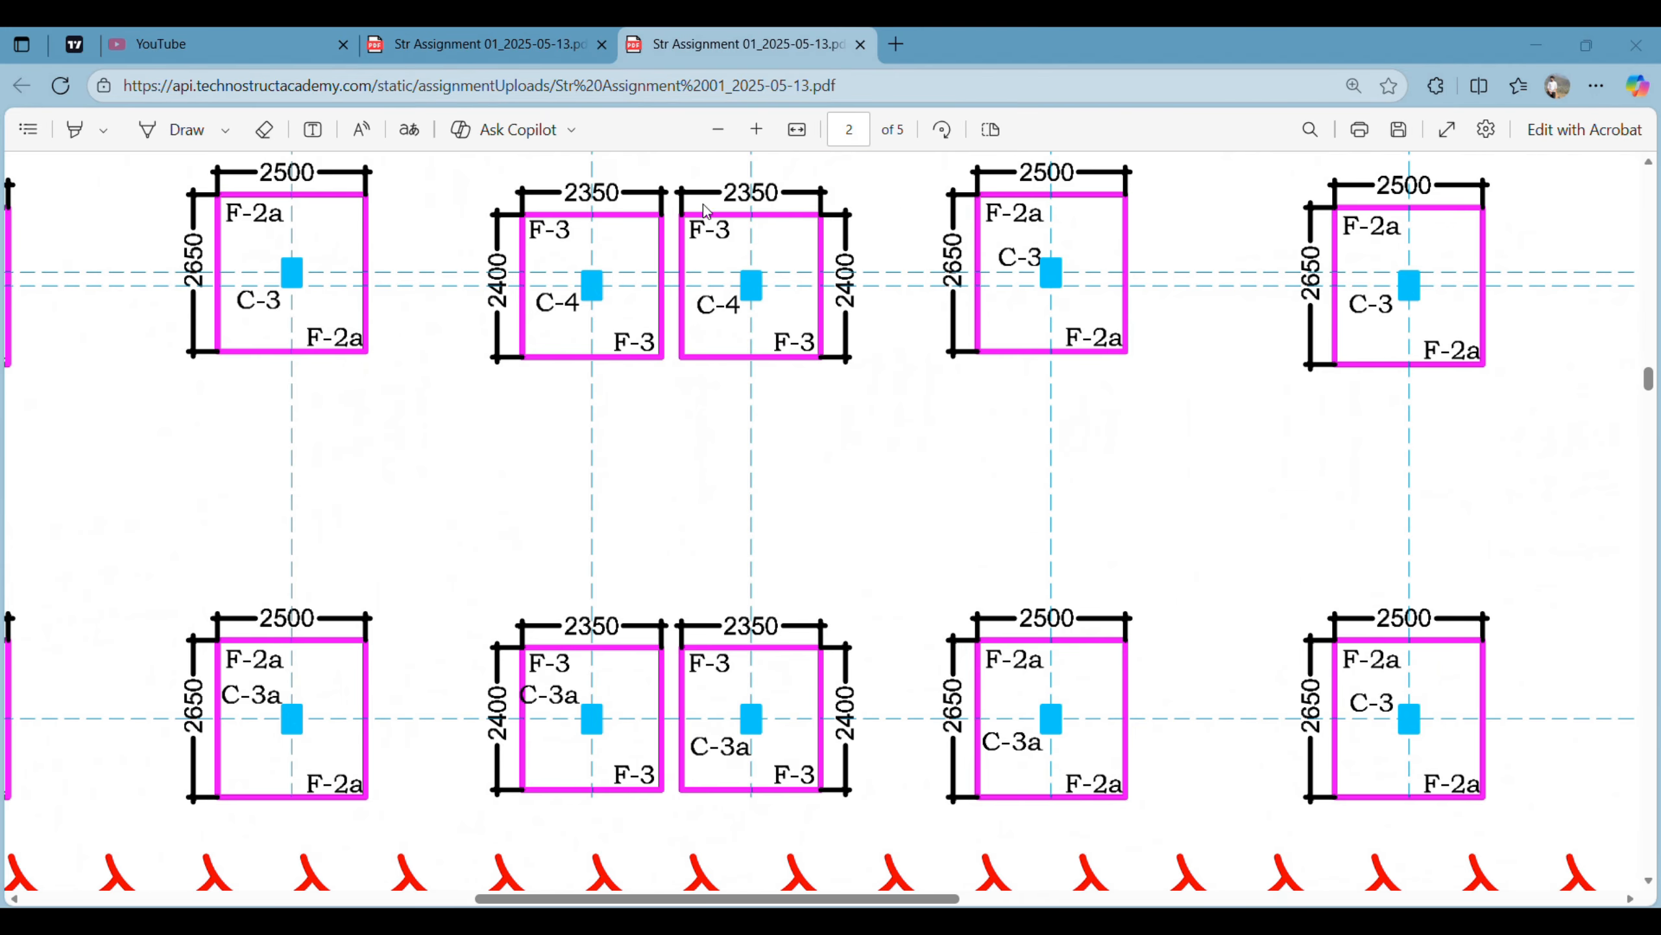
scroll(850, 310, "down", 6, "ctrl")
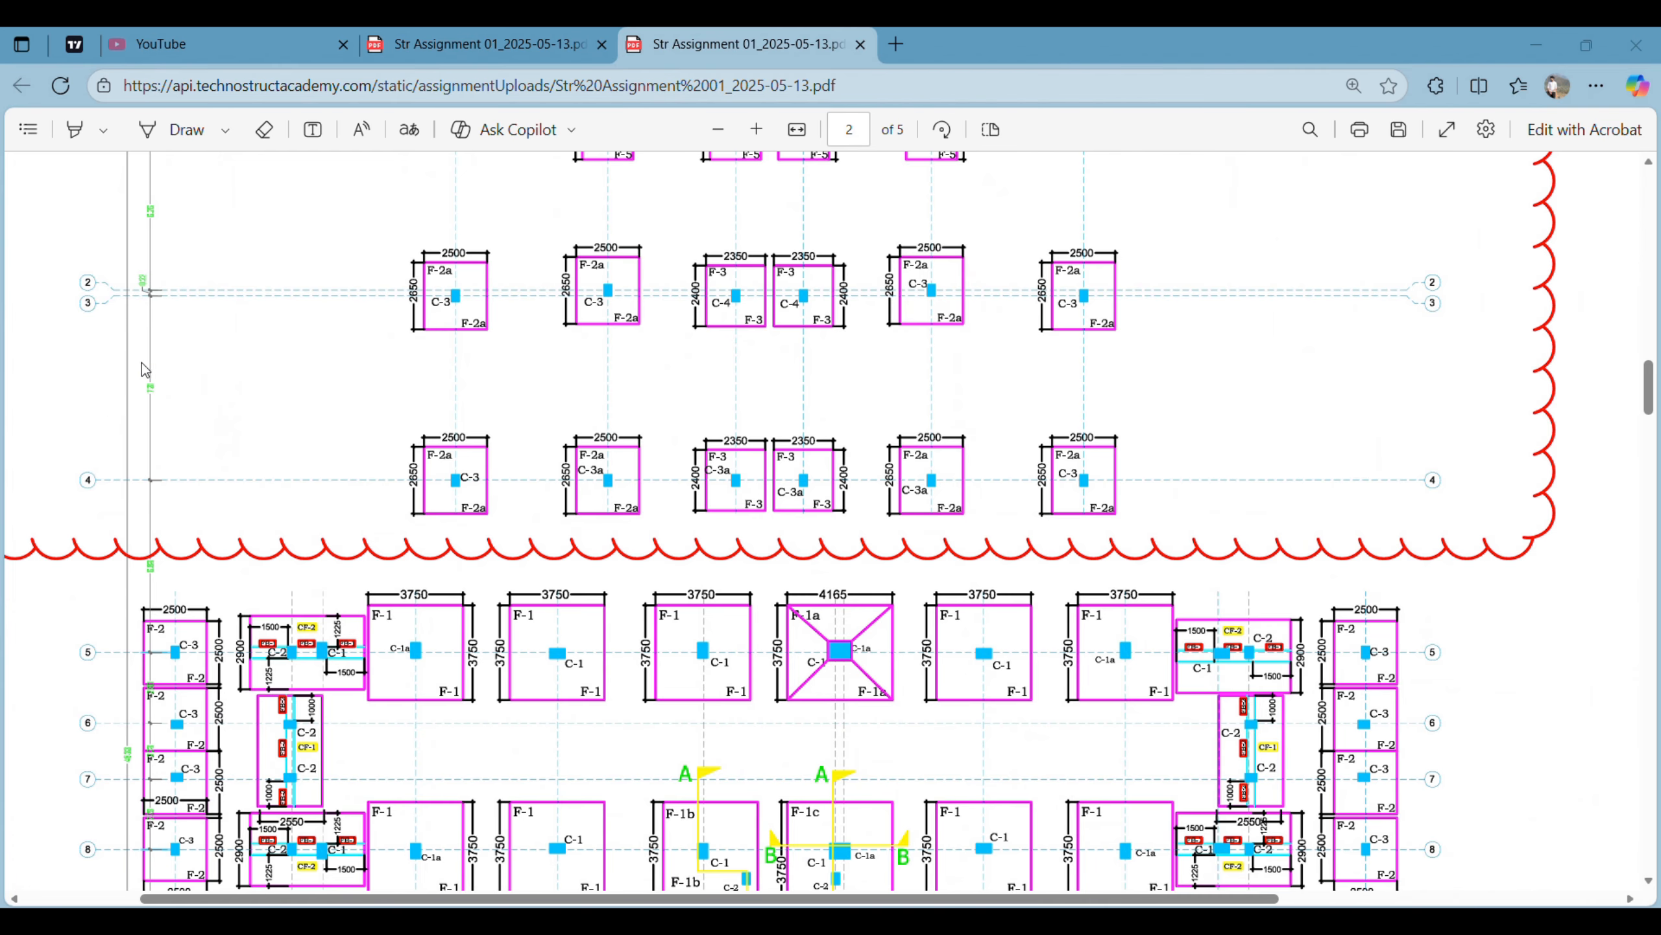
scroll(995, 605, "down", 10)
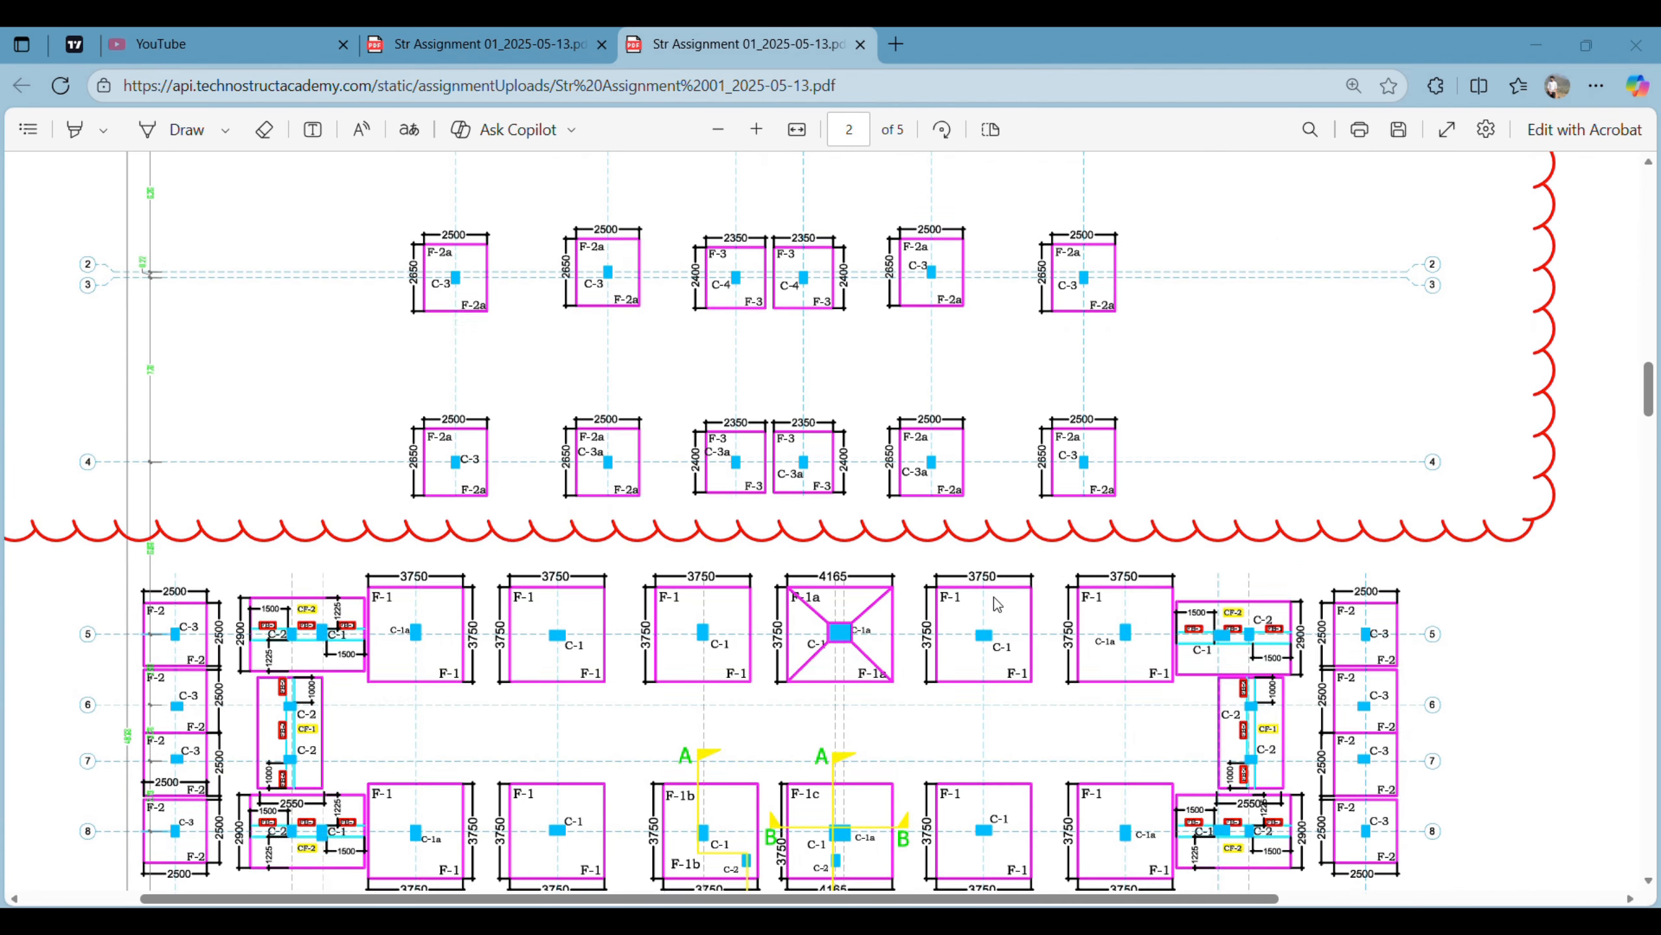
- Examine the column layout and its offsets from the grid lines on page 3 of the assignment PDF
scroll(623, 548, "down", 15)
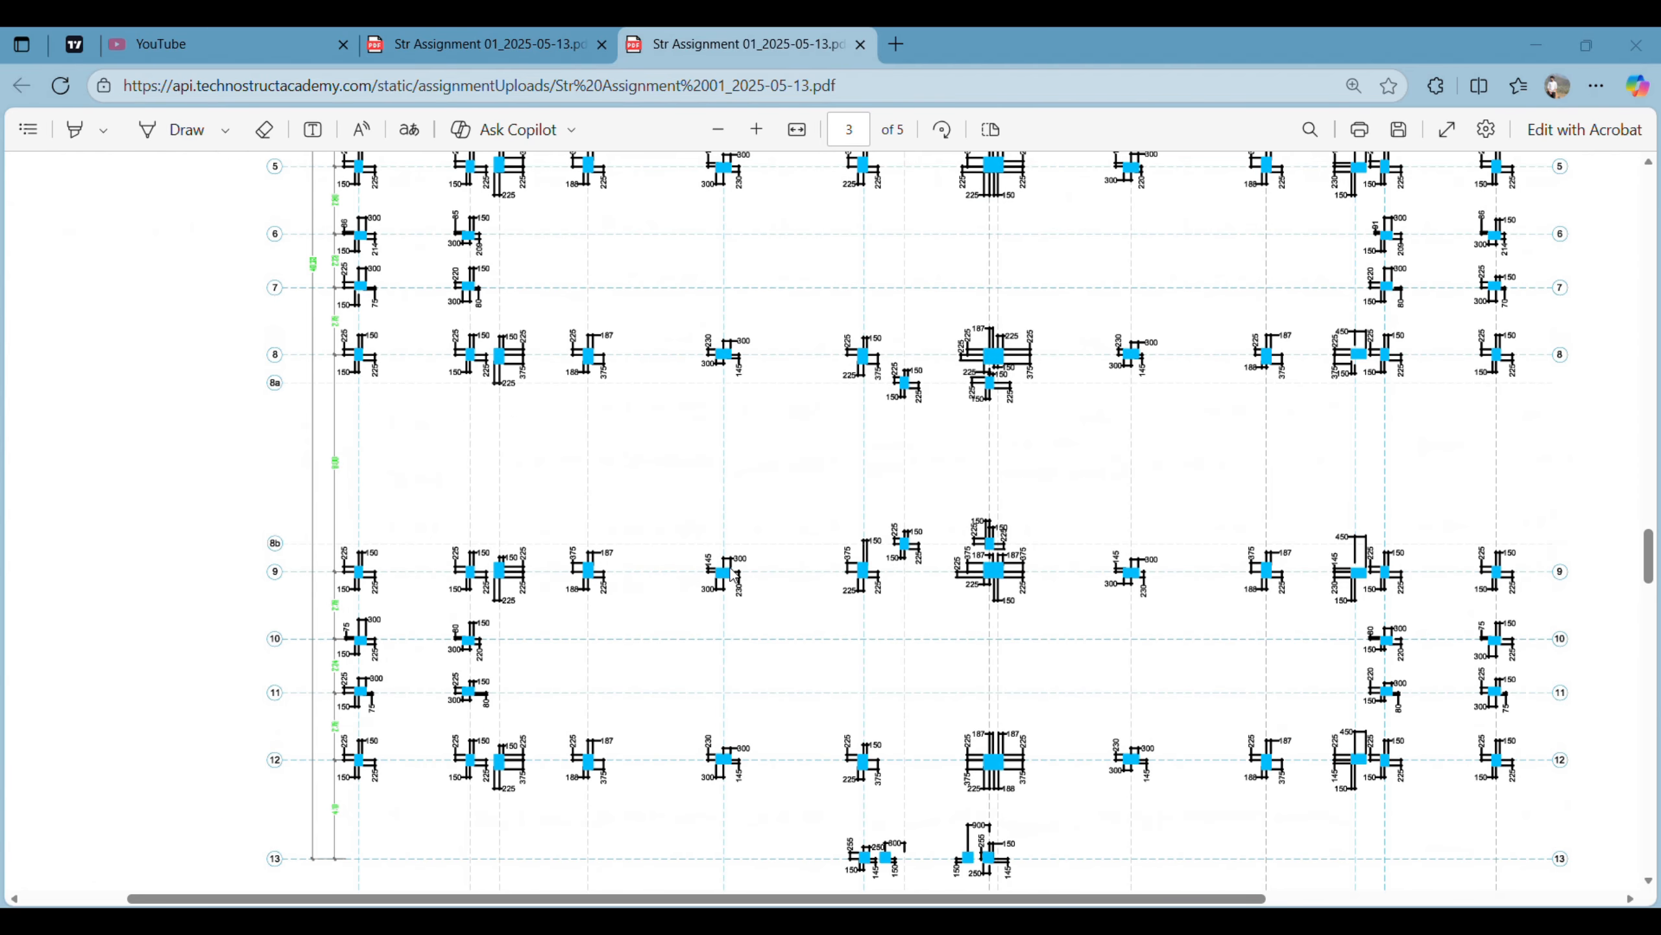
scroll(725, 575, "up", 5, "ctrl")
scroll(797, 601, "left", 2)
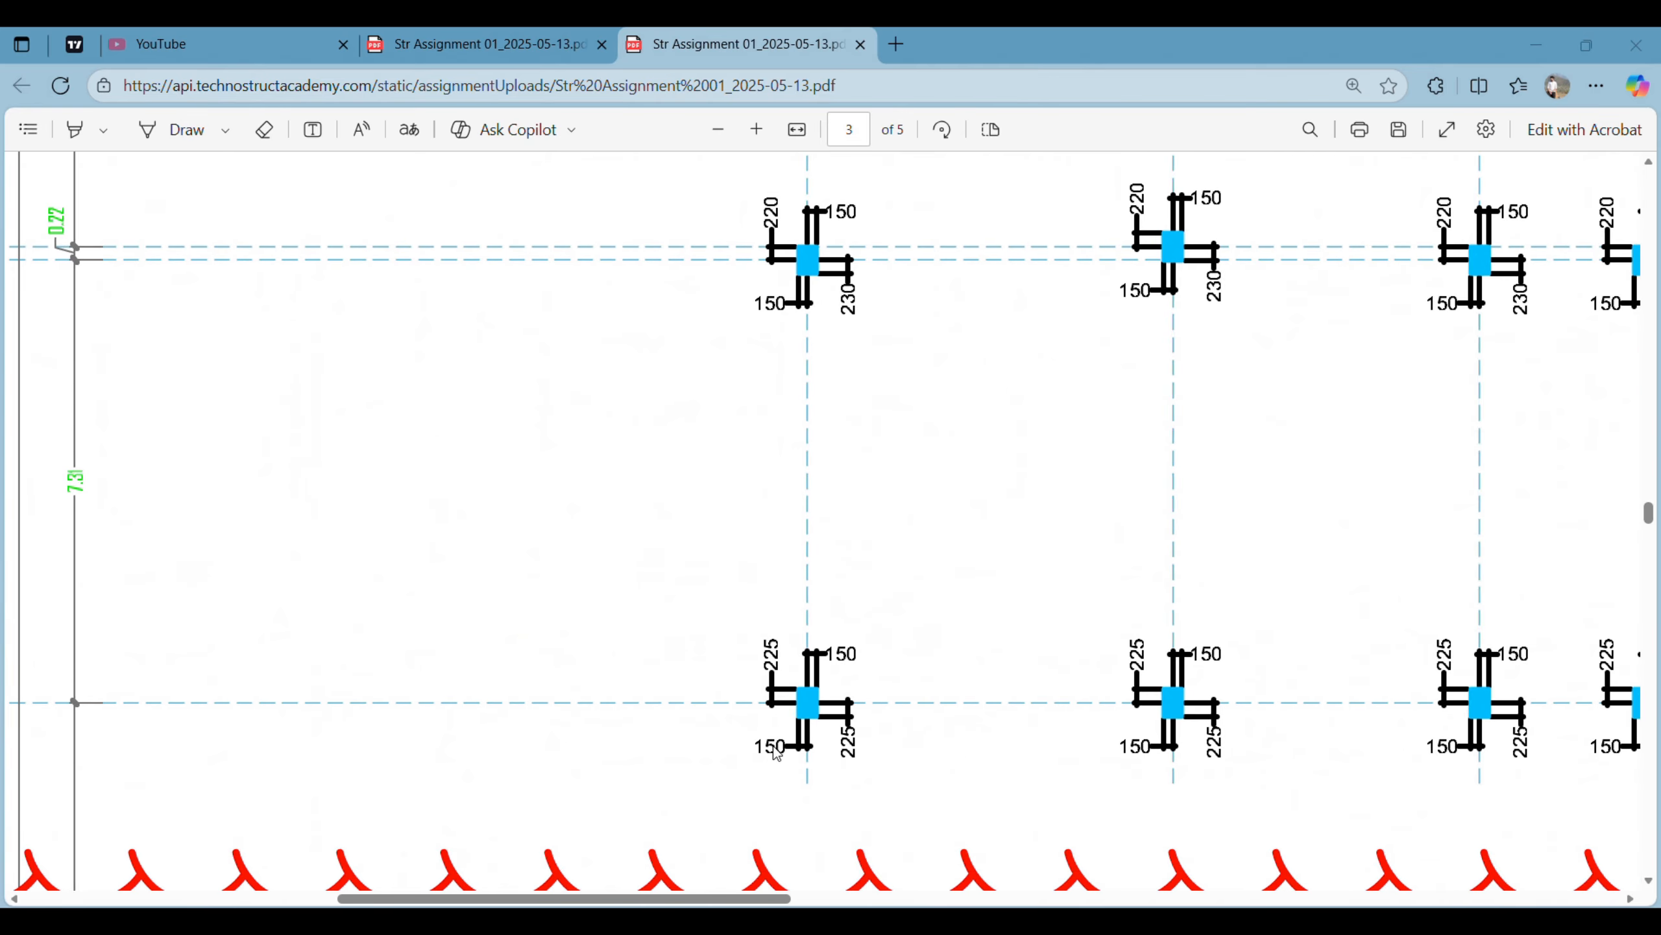
scroll(850, 707, "down", 5, "ctrl")
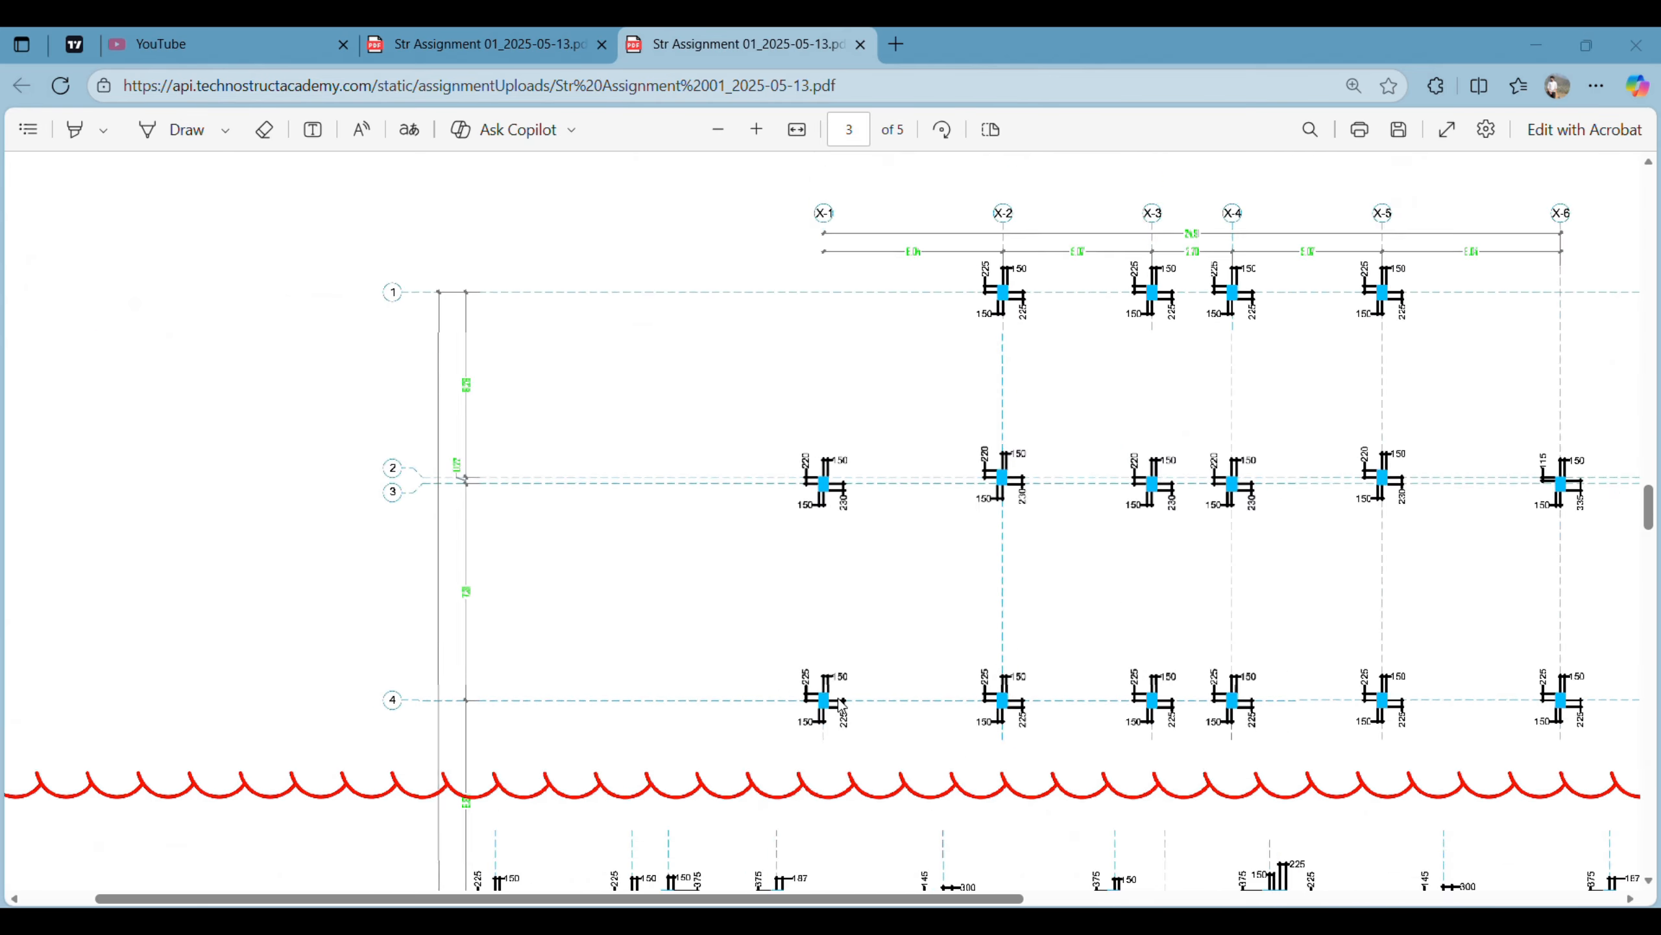
- Examine the remaining column layout on page 3 and the plinth beam layout on page 4 of the assignment PDF
scroll(831, 542, "down", 15)
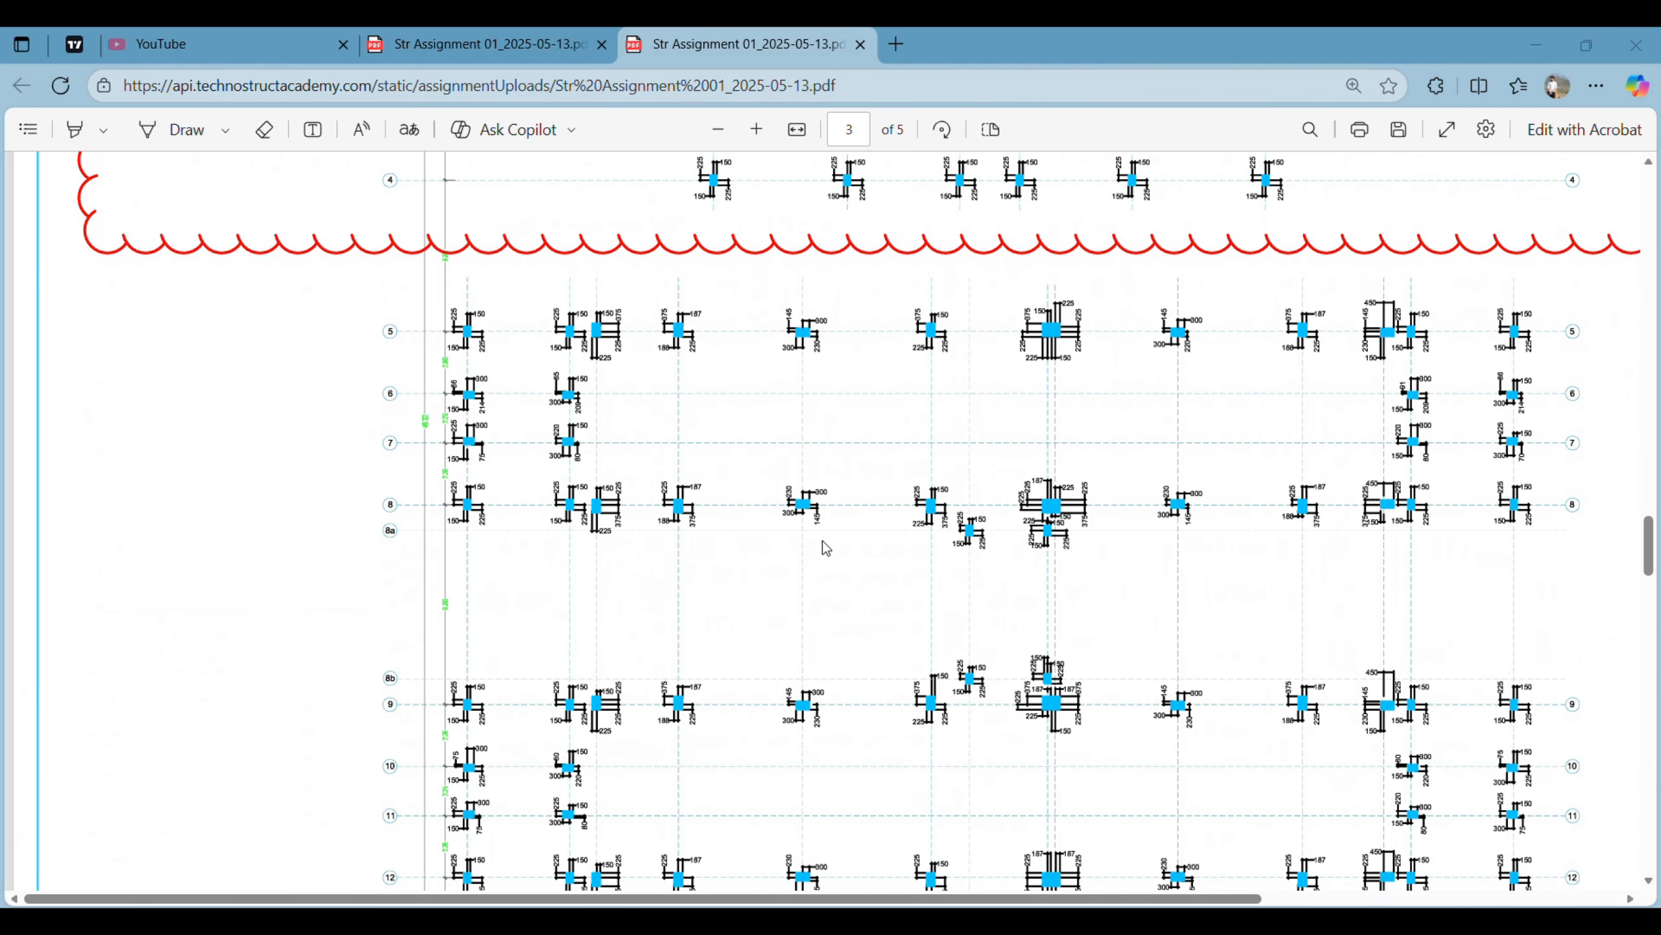
scroll(830, 543, "down", 7)
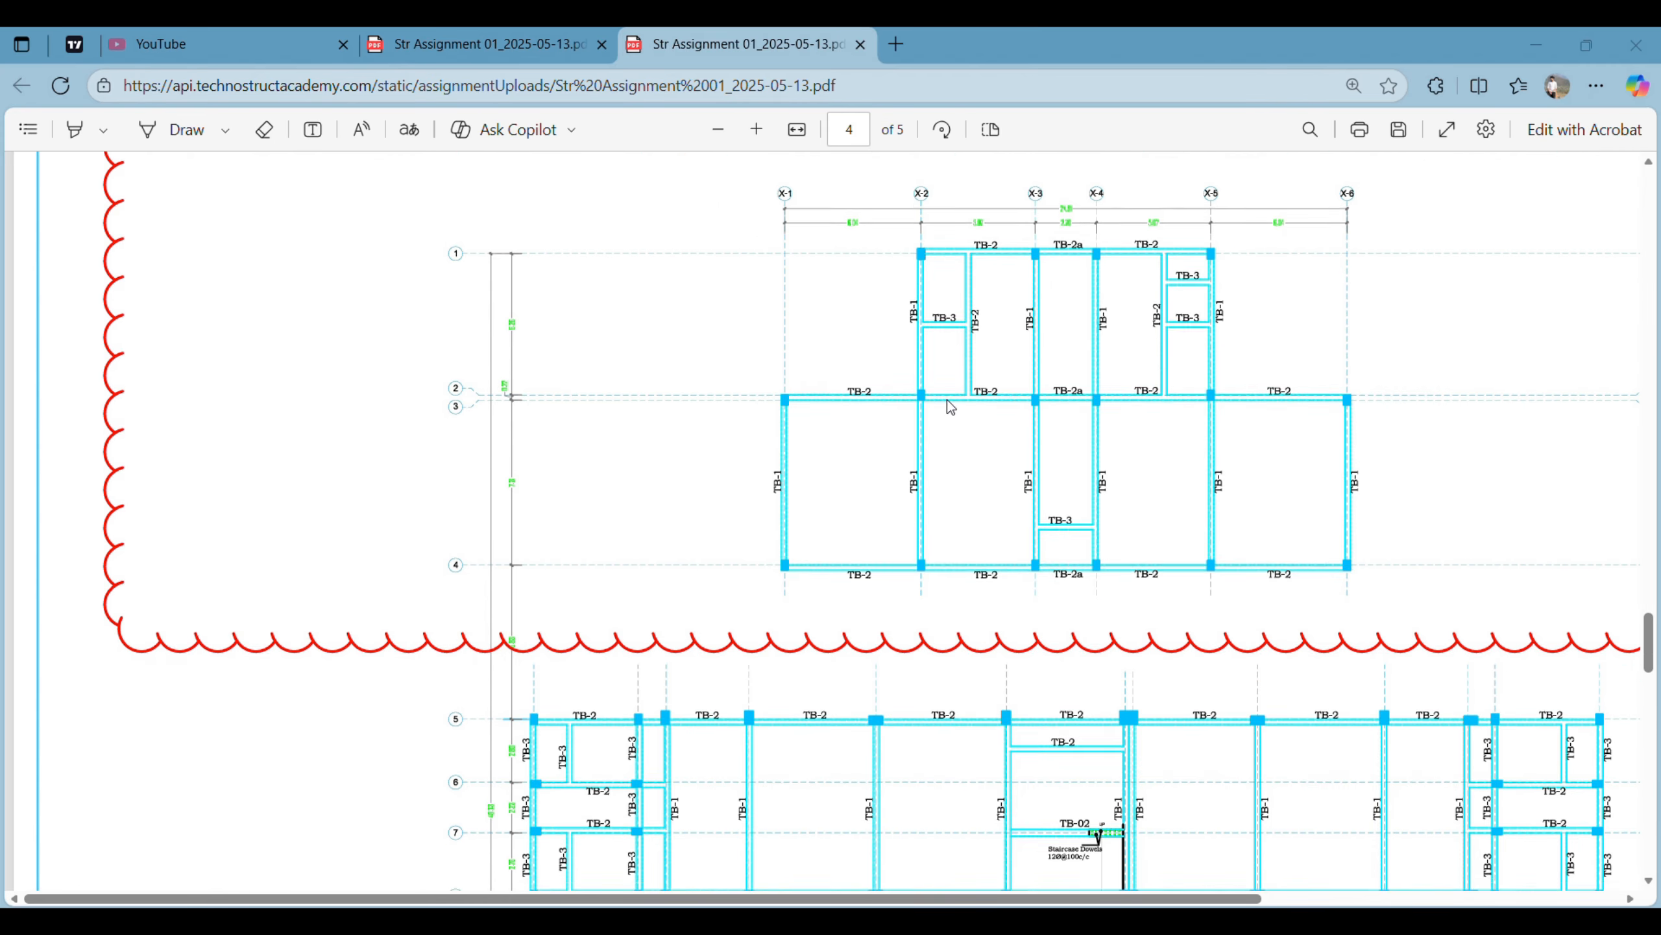
scroll(831, 451, "up", 1)
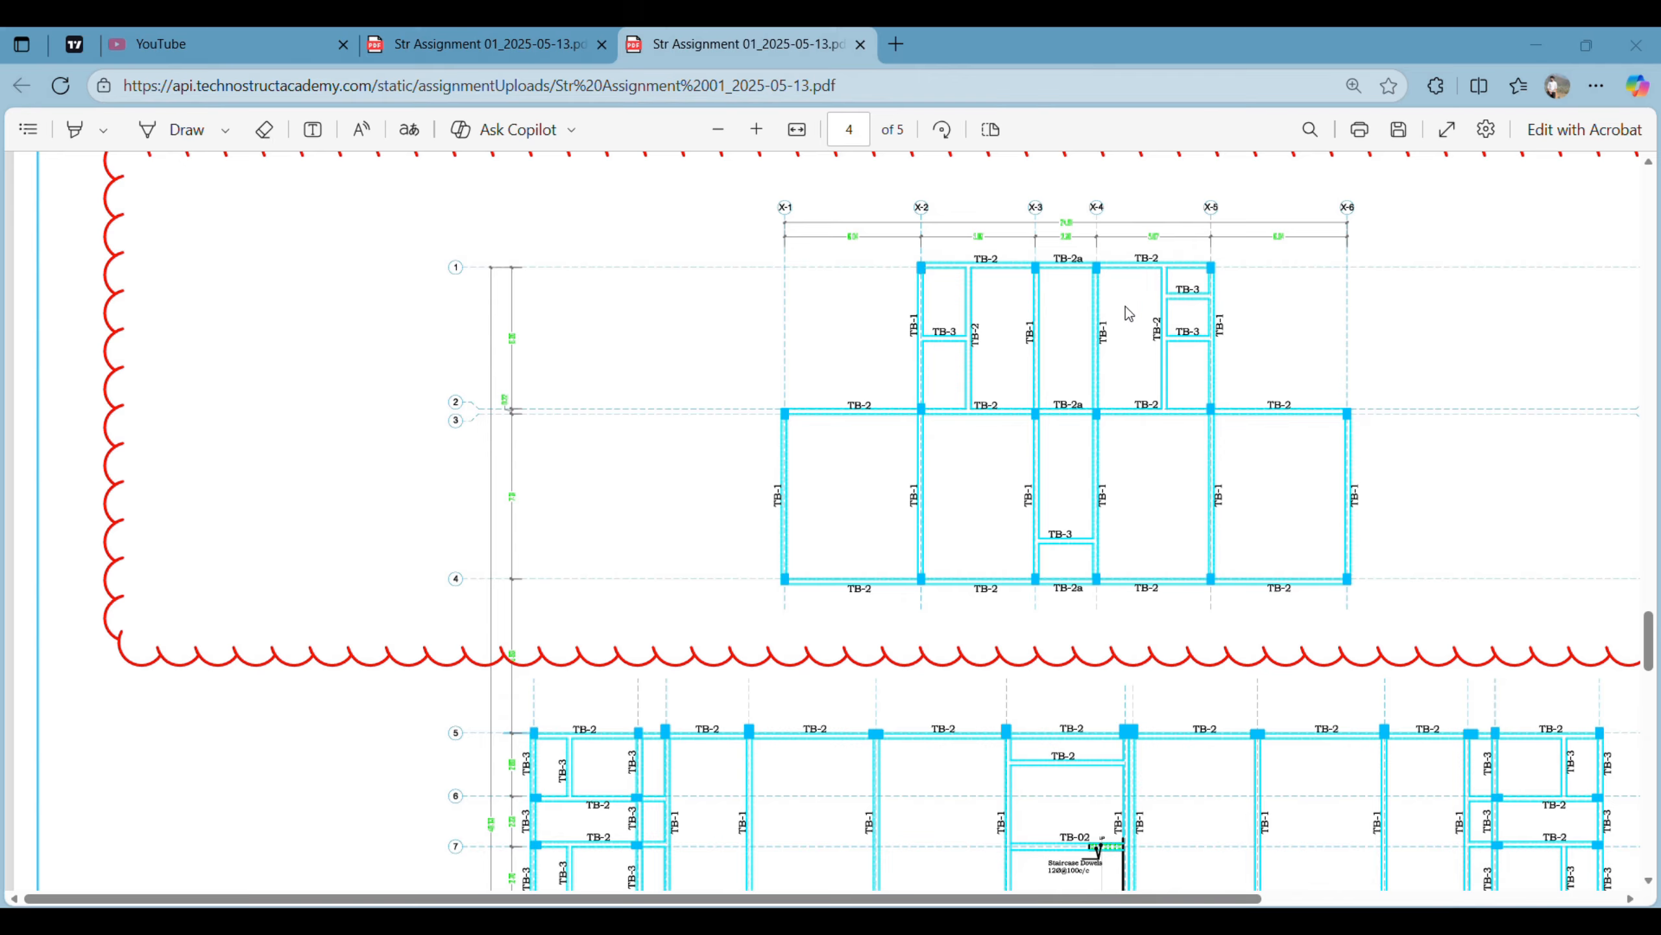
scroll(1060, 509, "down", 5)
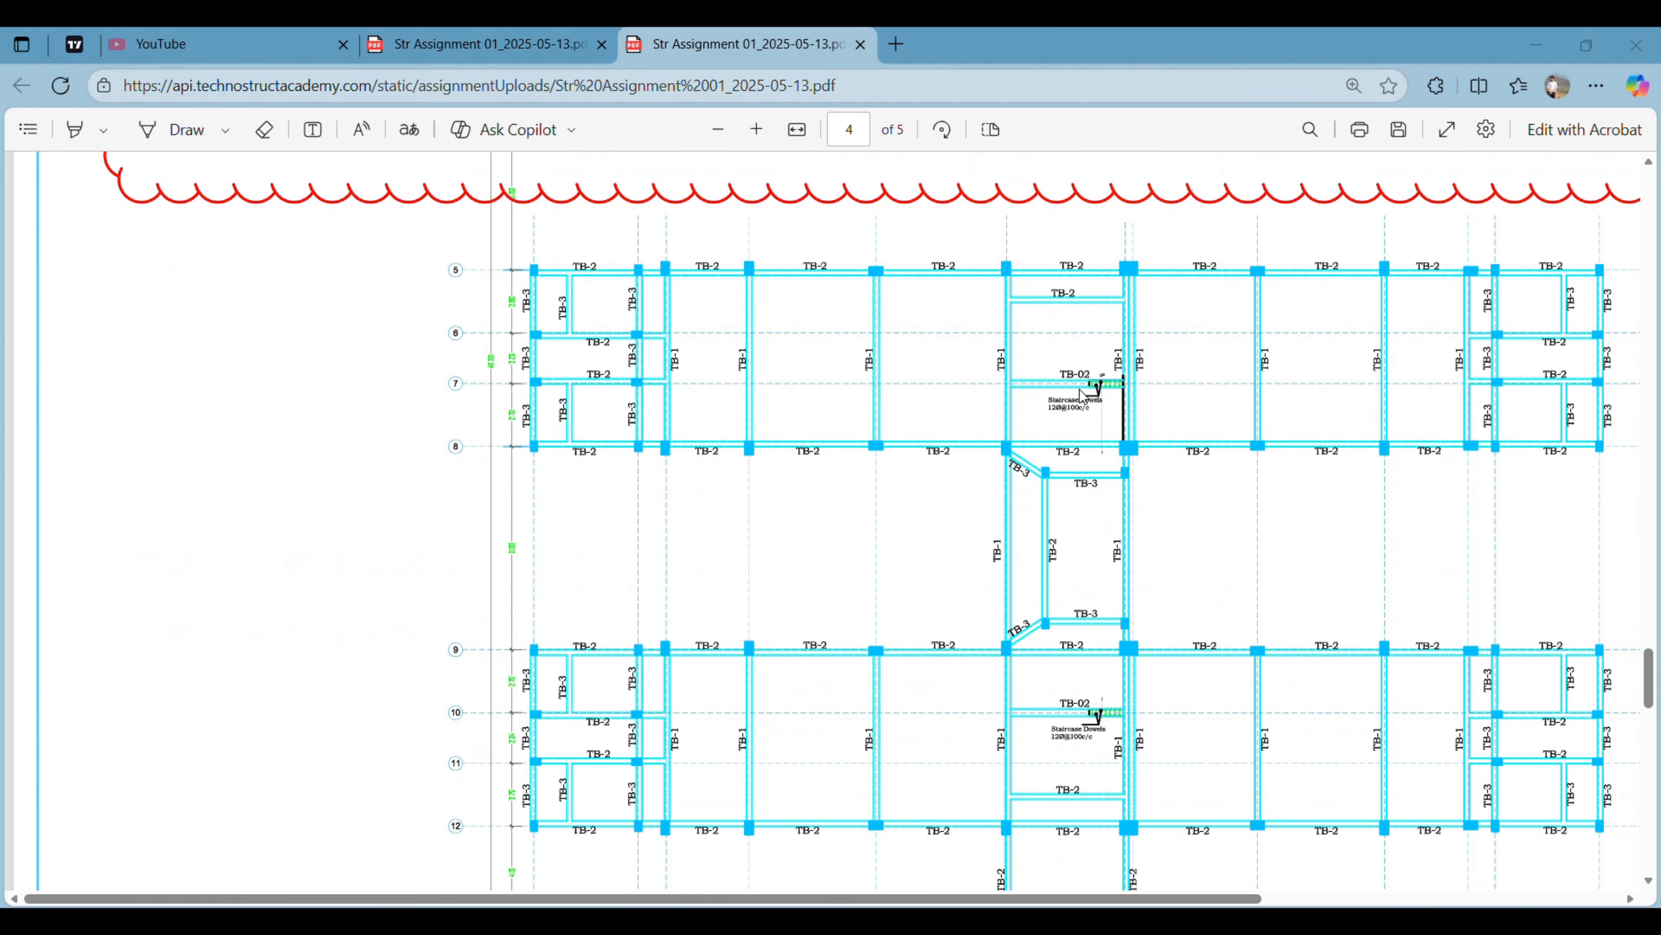
scroll(1187, 484, "down", 8)
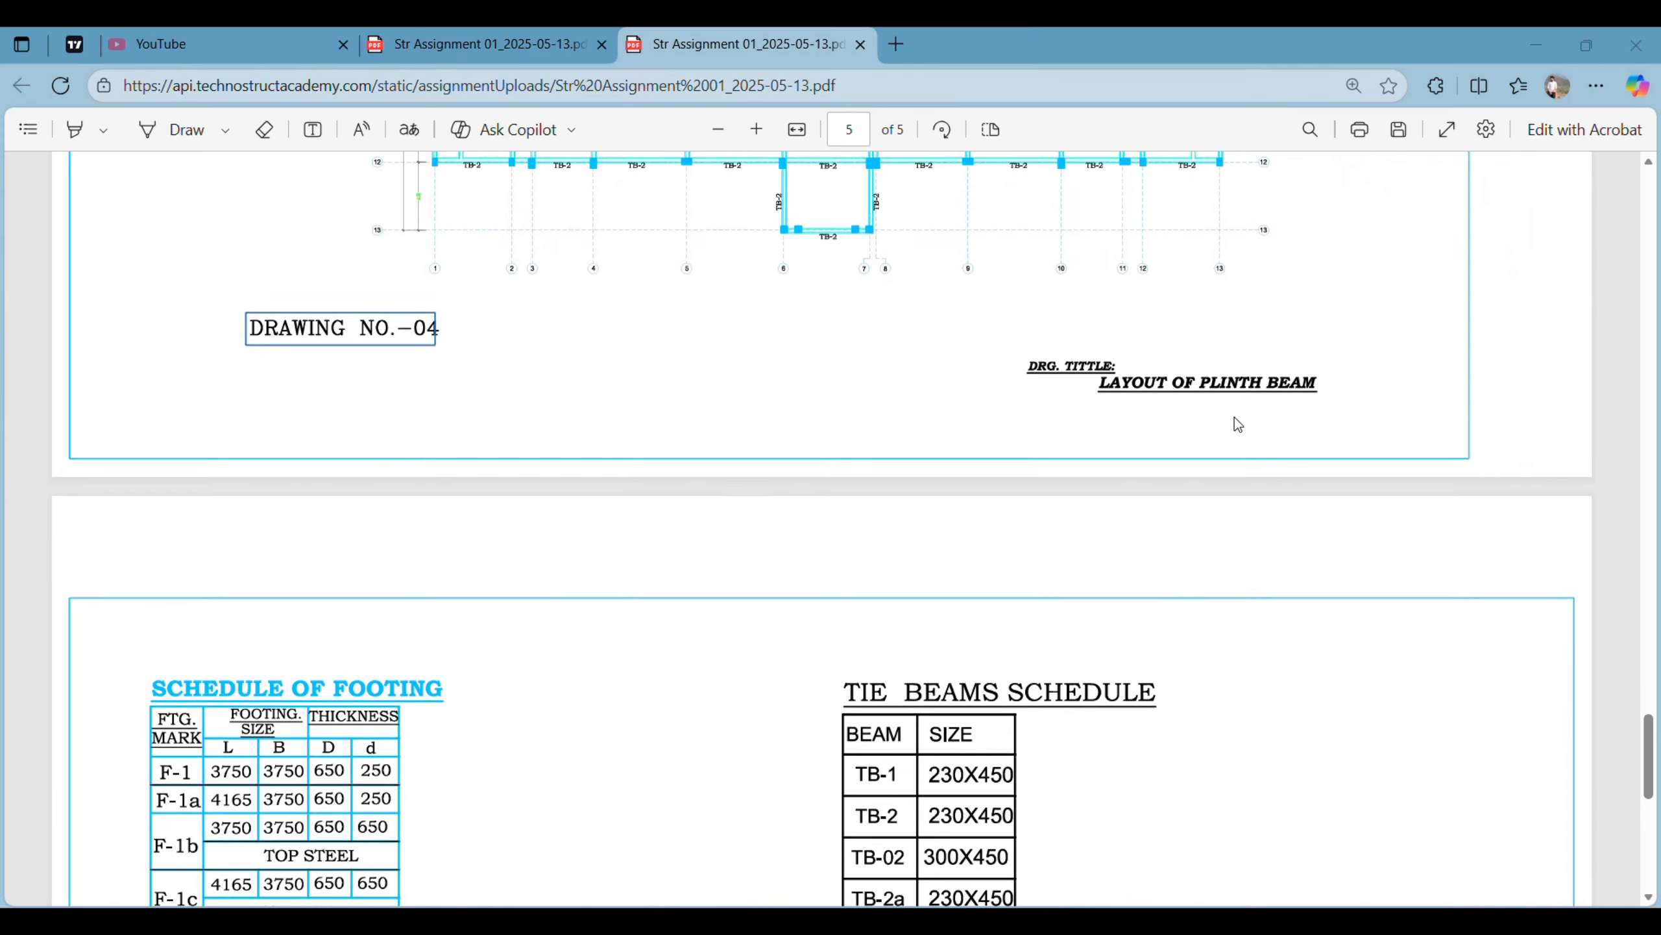
scroll(1230, 413, "up", 9)
scroll(896, 396, "up", 5)
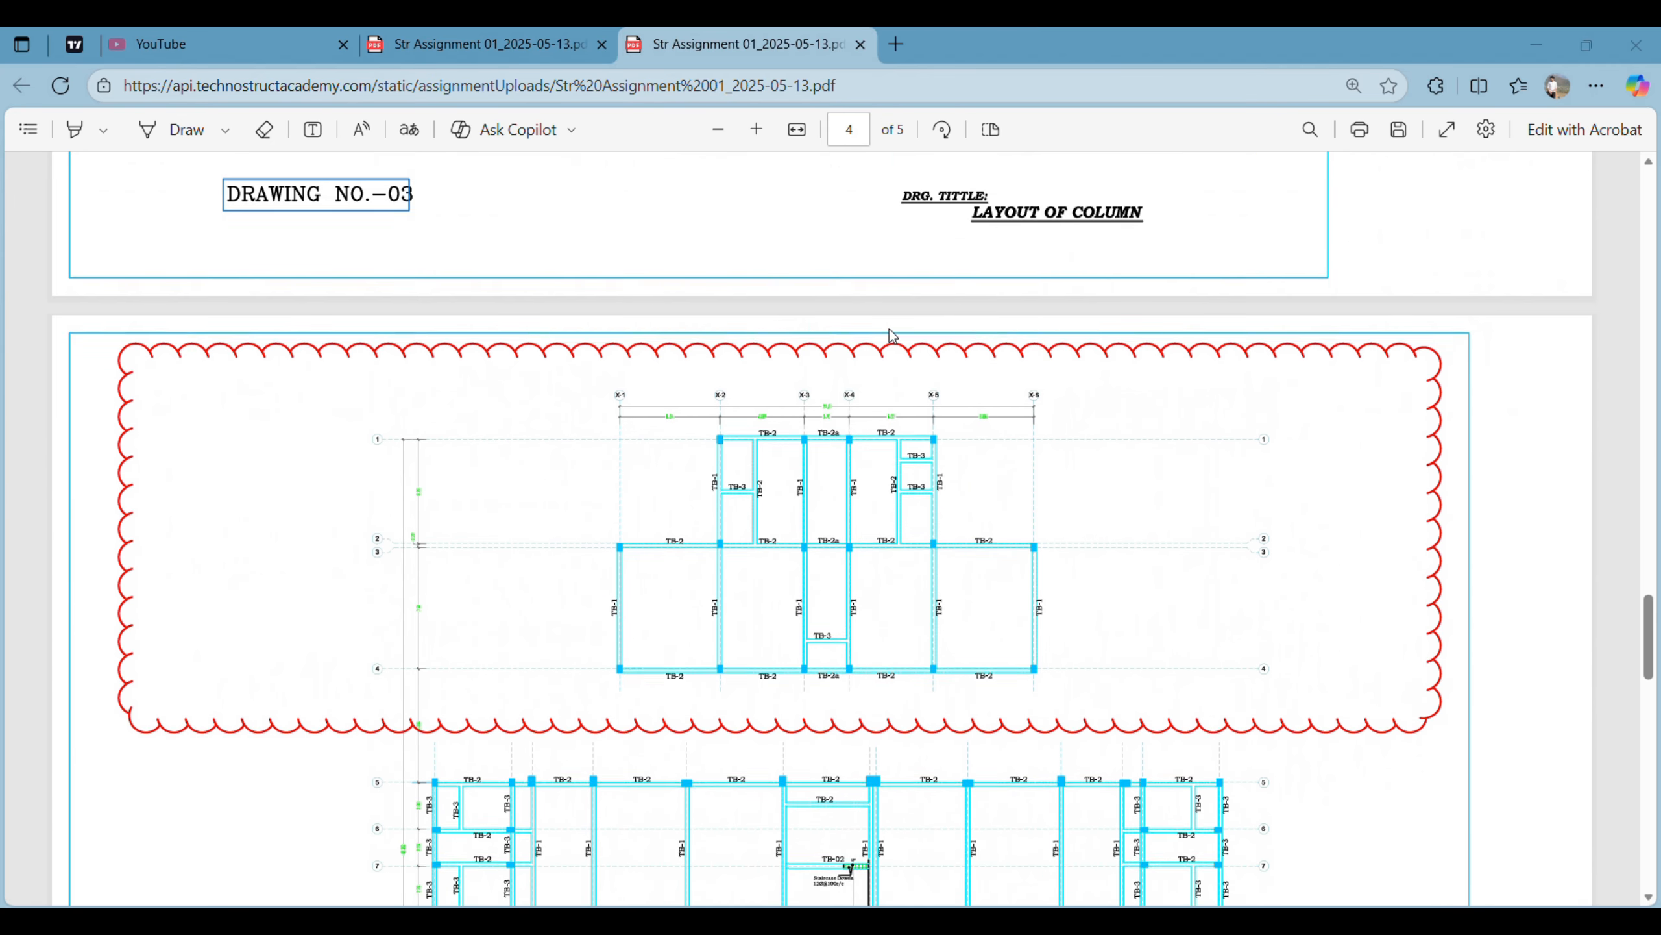
scroll(1057, 390, "up", 3)
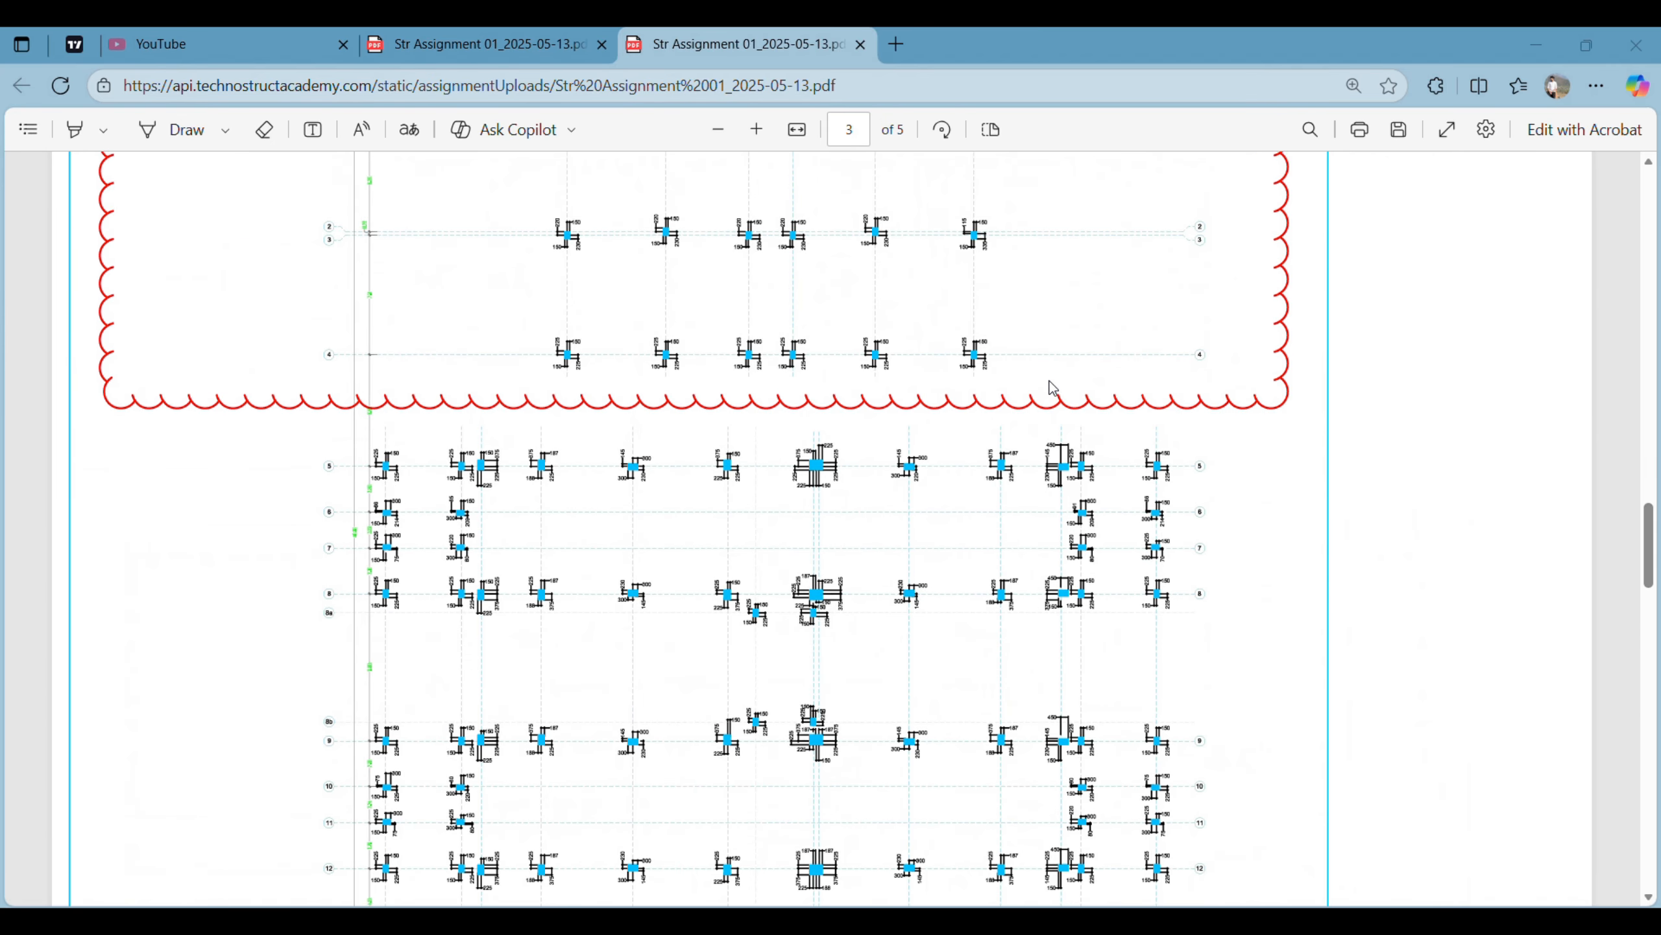
- Examine the footing, tie beam and foundation beam schedules on page 5 of the assignment PDF
scroll(1050, 385, "down", 20)
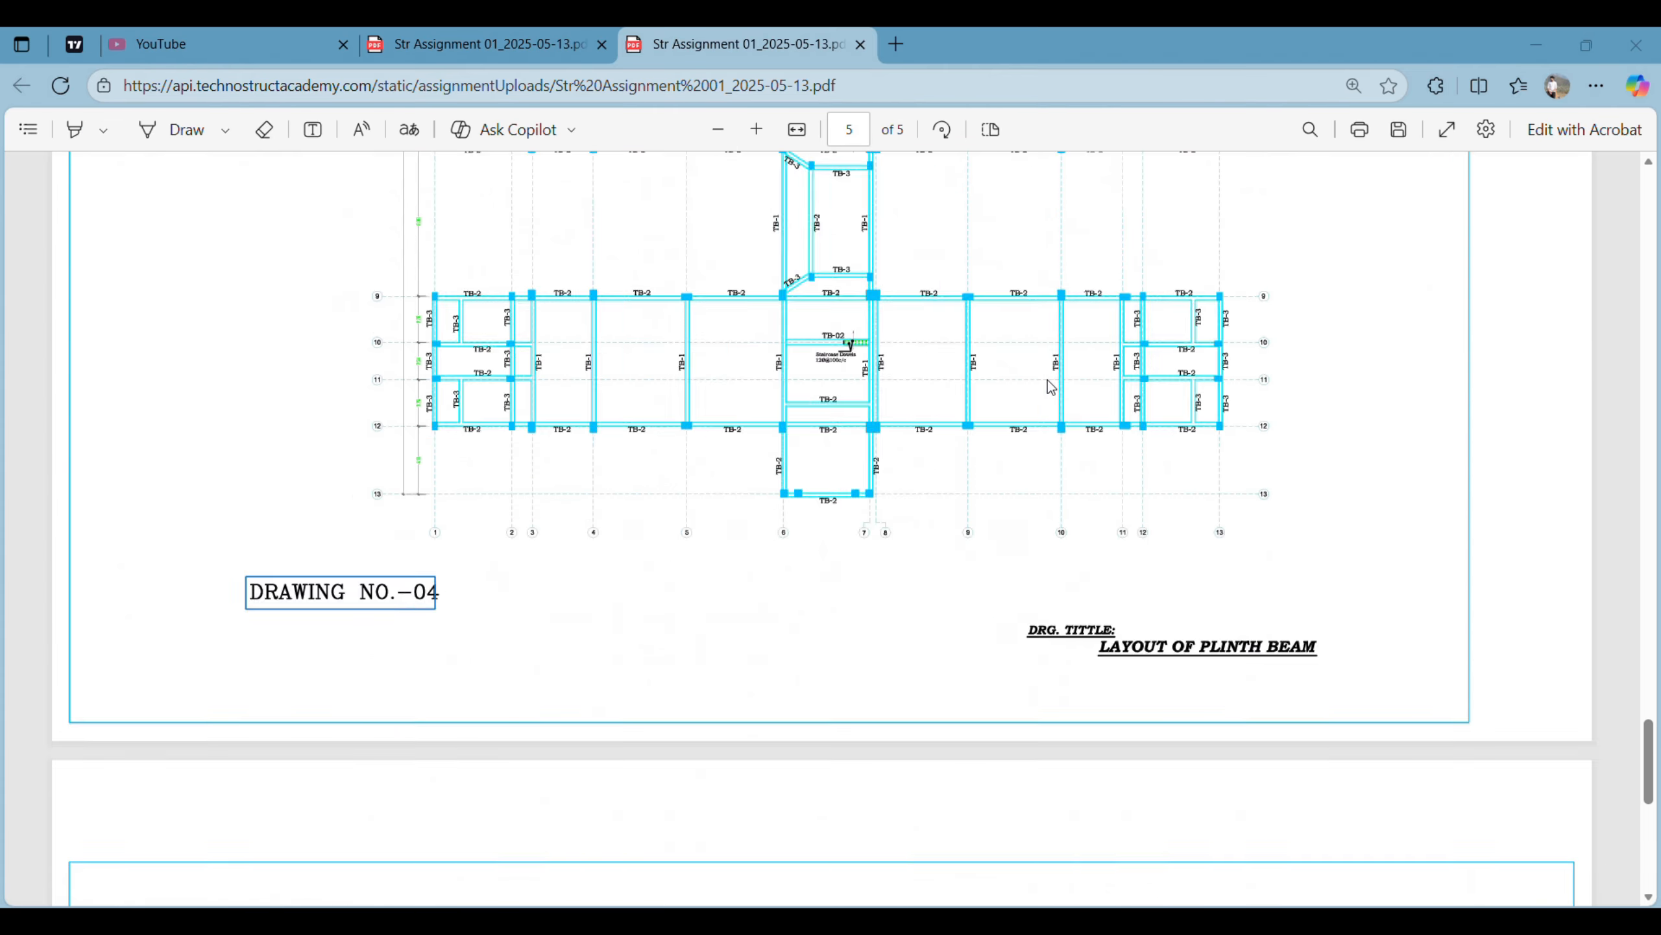
scroll(578, 391, "up", 1)
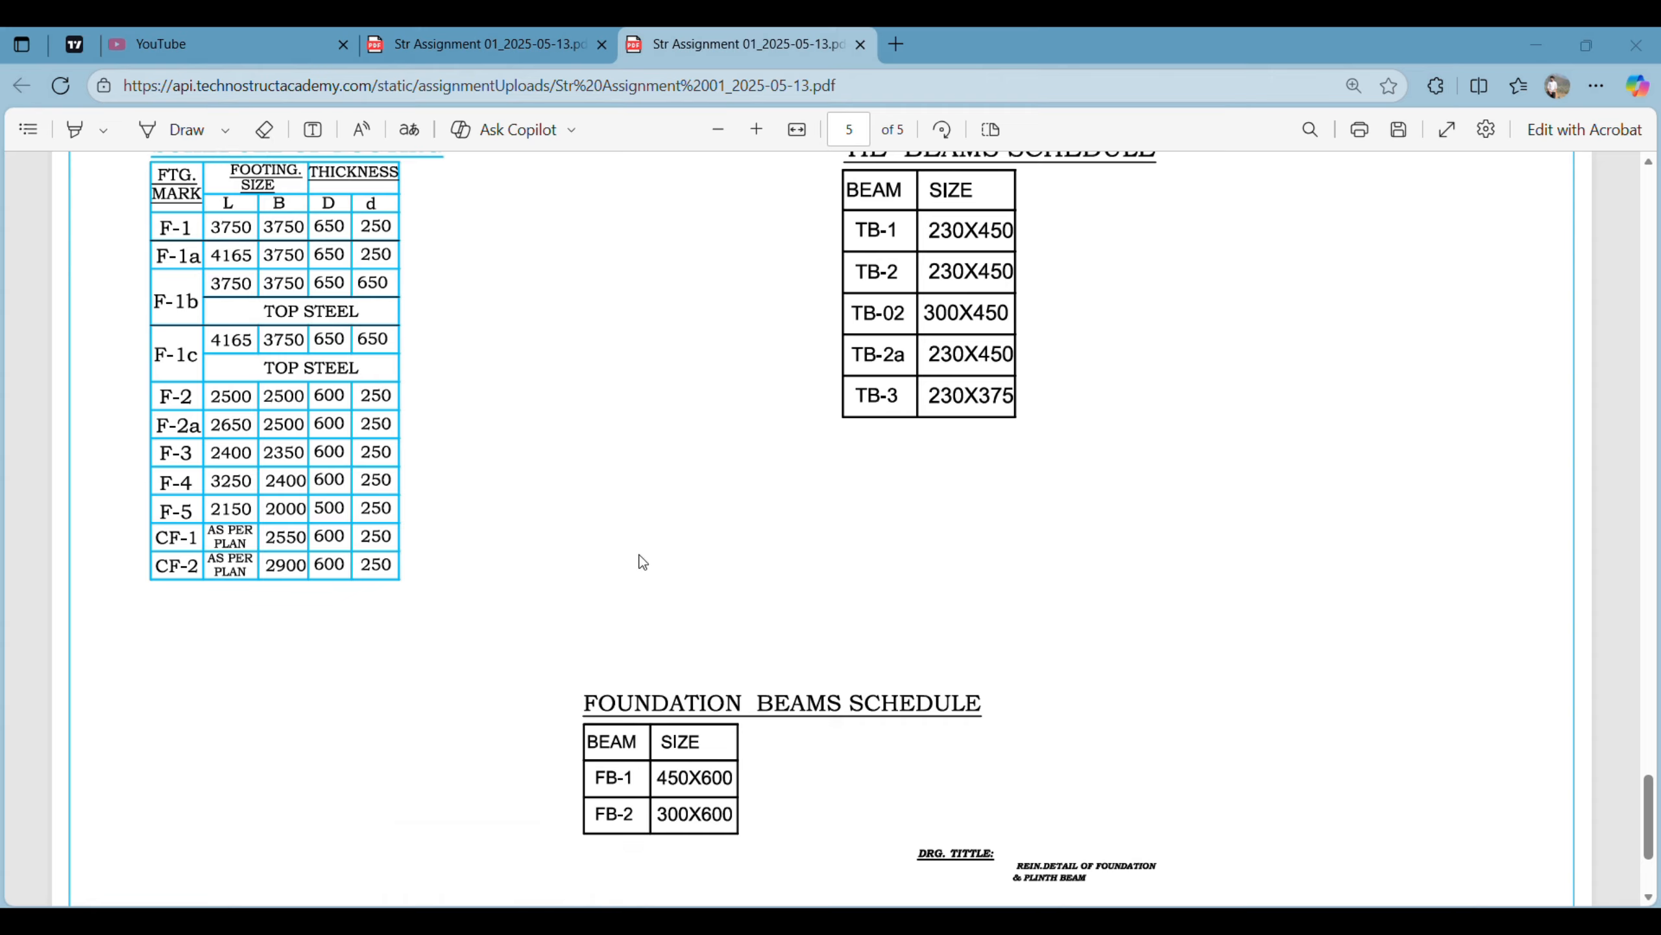
scroll(753, 665, "down", 2)
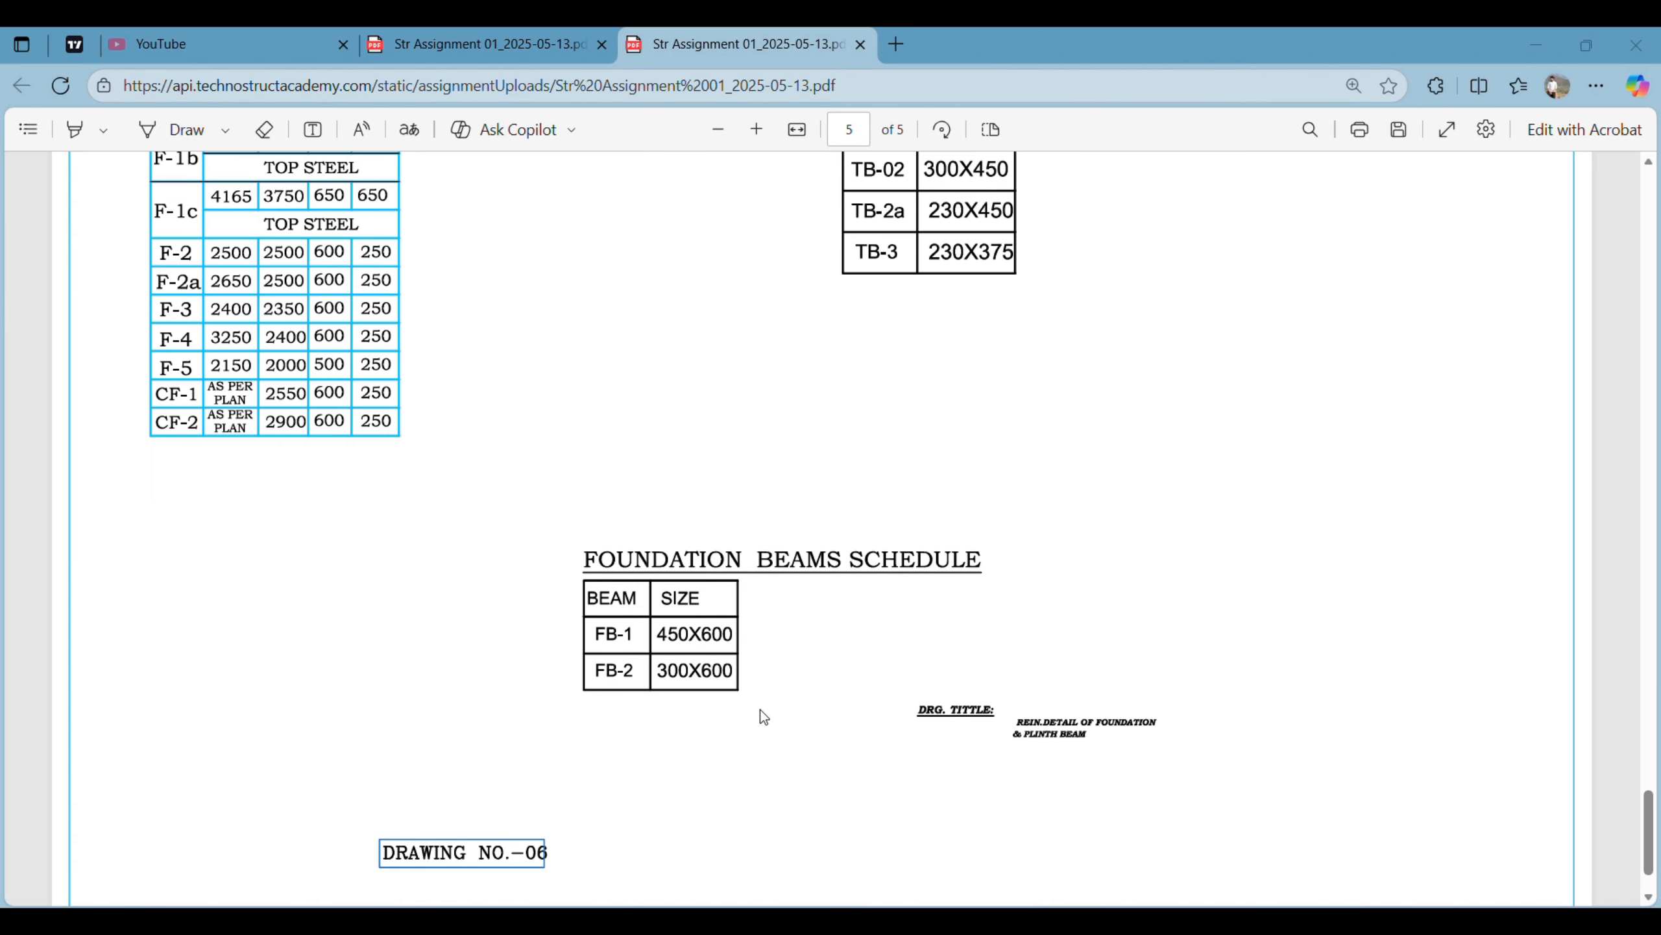
scroll(685, 669, "up", 18)
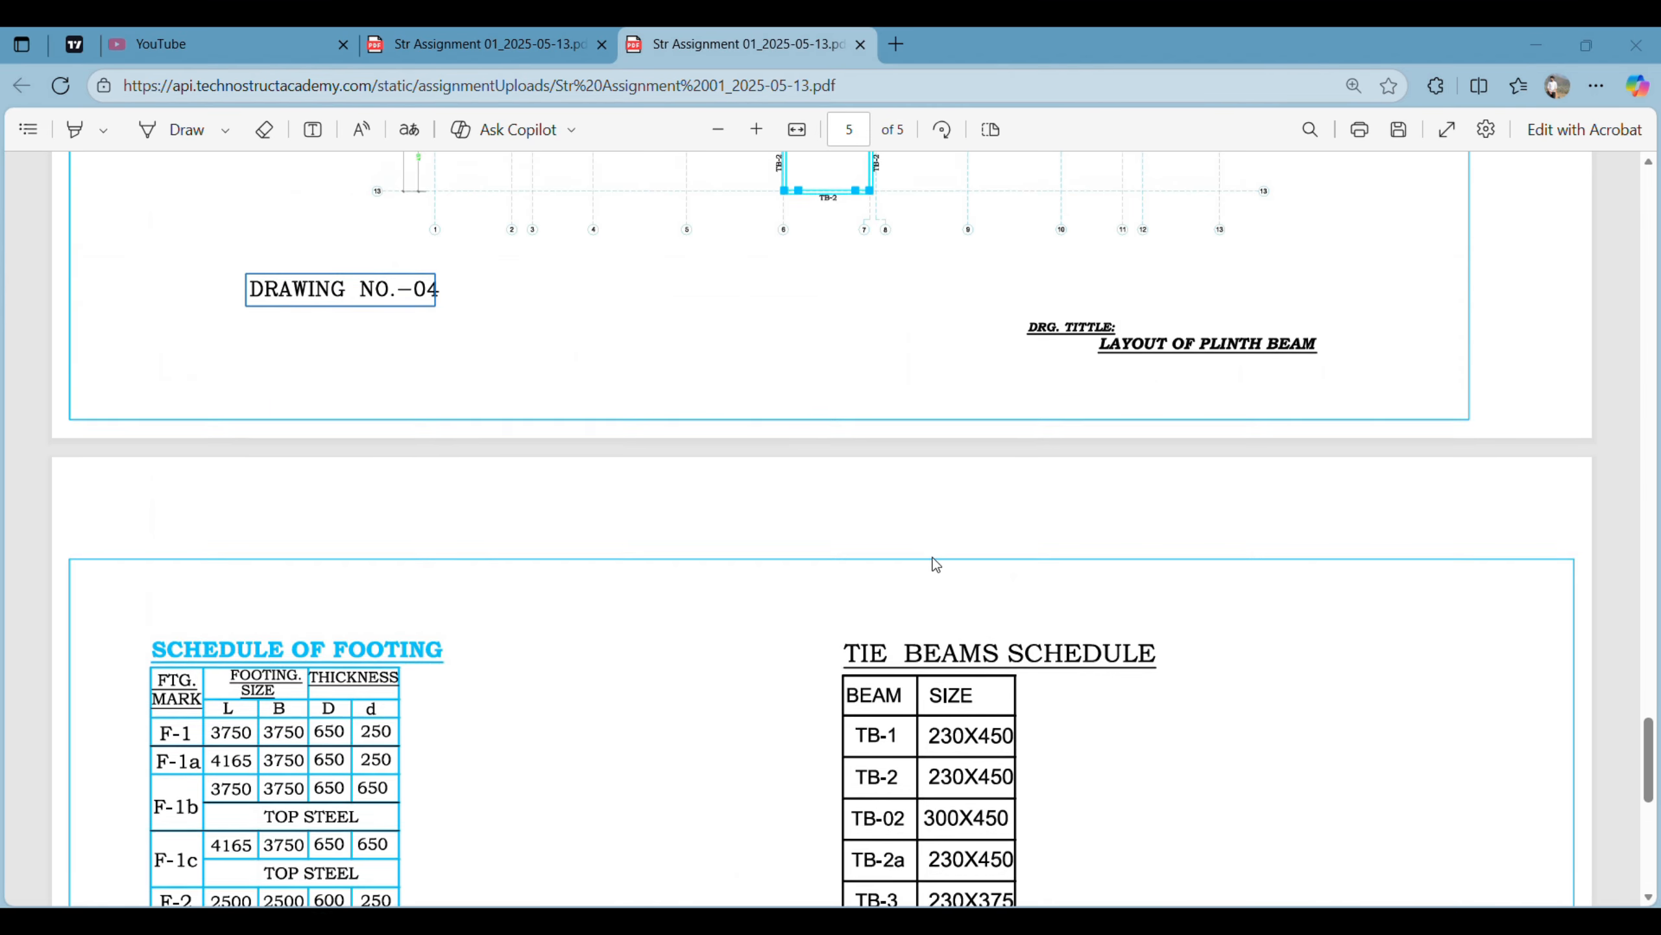
scroll(734, 470, "up", 3)
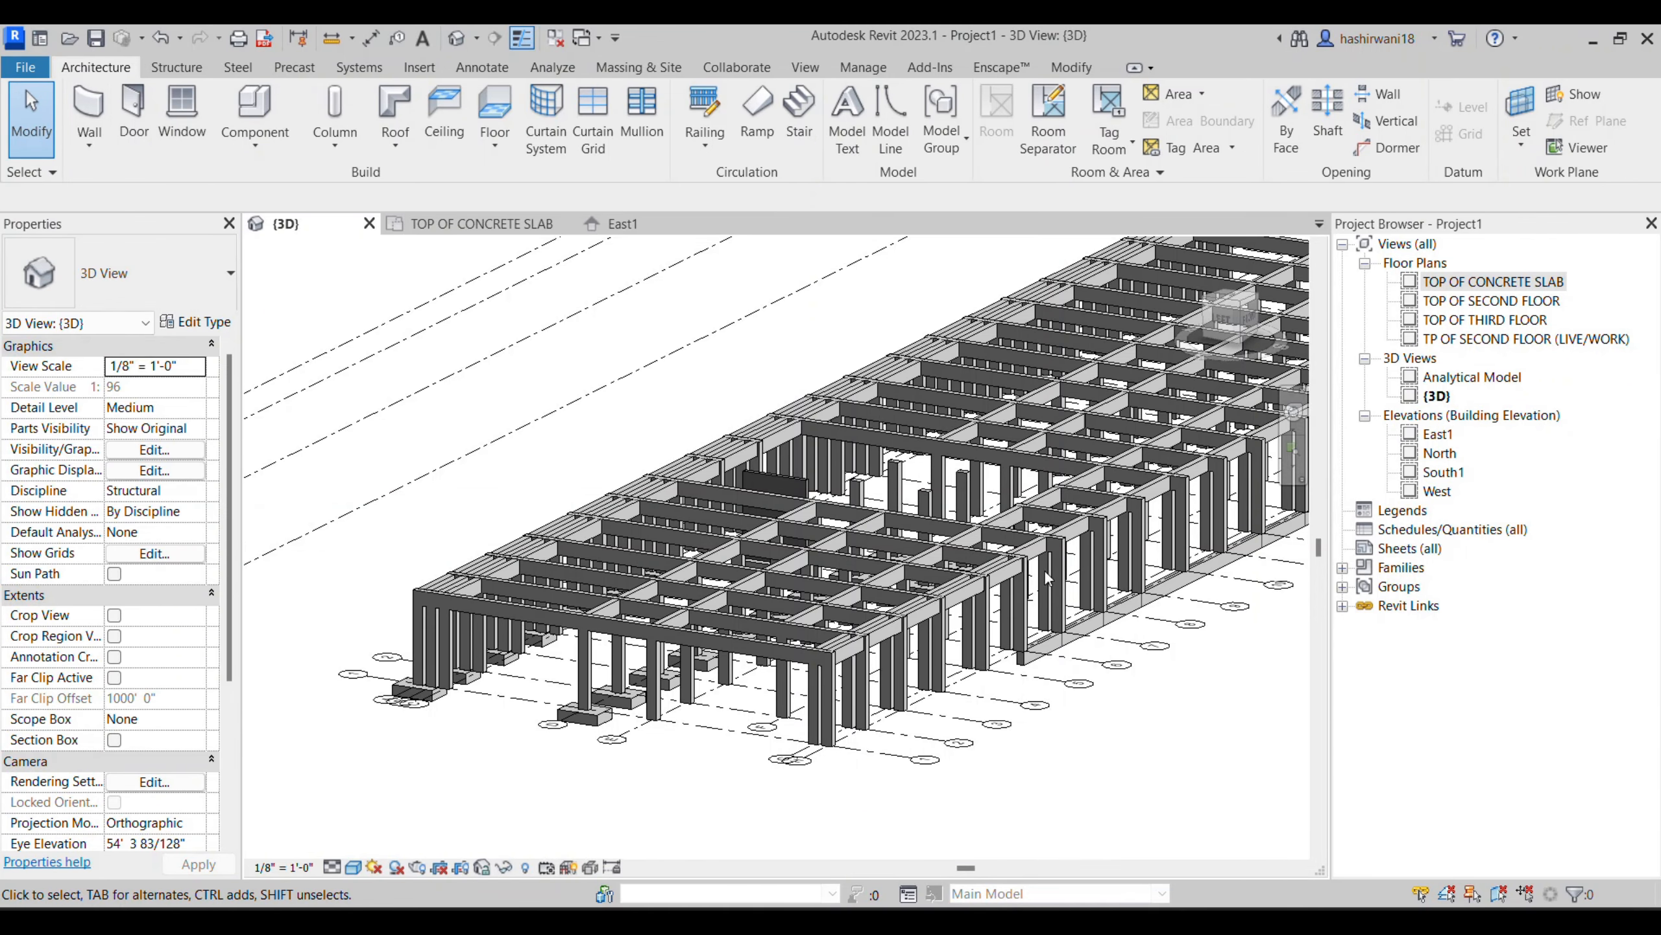
- In Revit's TOP OF CONCRETE SLAB plan, delete all columns, foundations, framing and walls, filtering the grids out of the selection
left_click(473, 225)
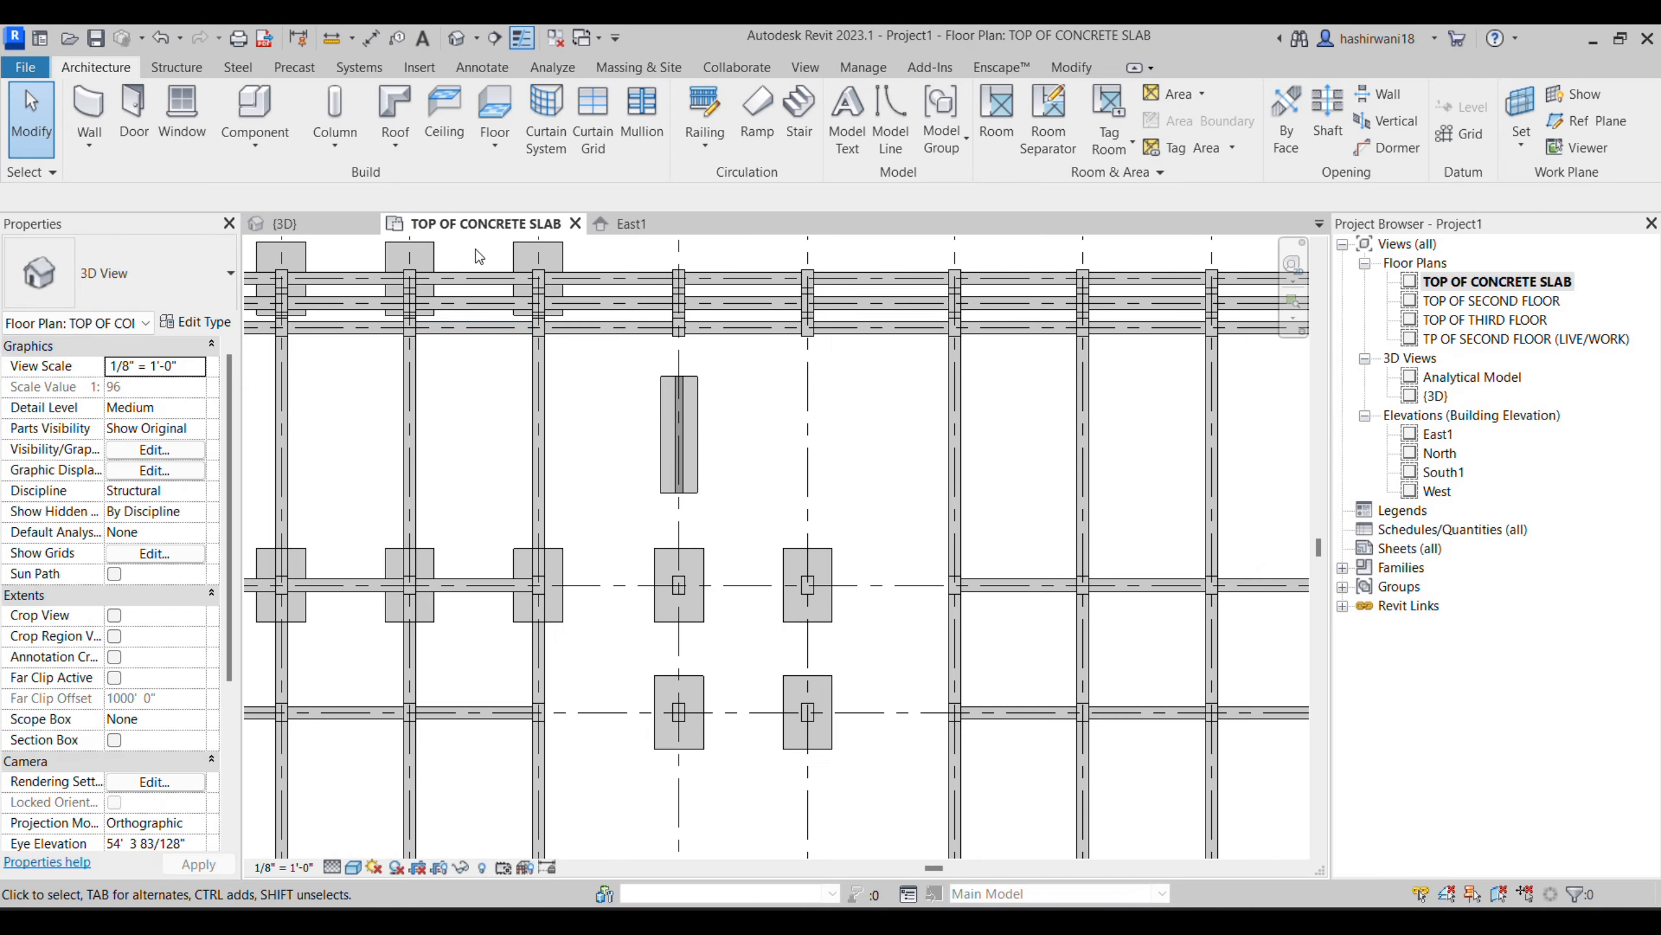
middle_click_drag(431, 411, 494, 369)
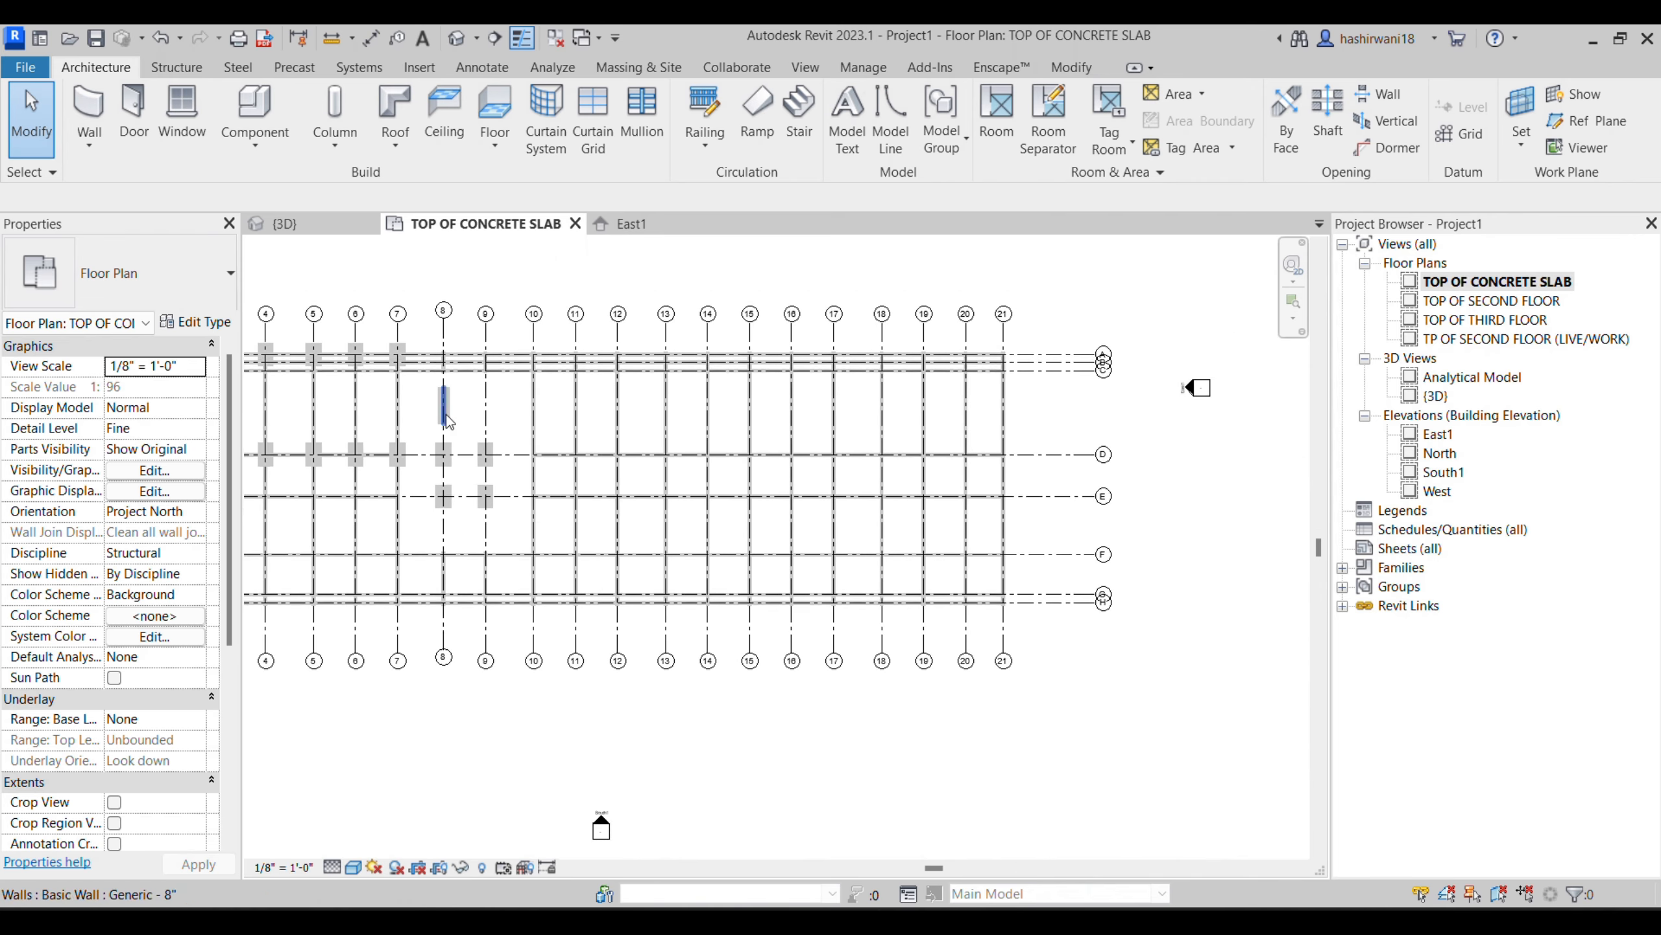
scroll(1194, 379, "down", 4)
left_click_drag(1240, 340, 412, 603)
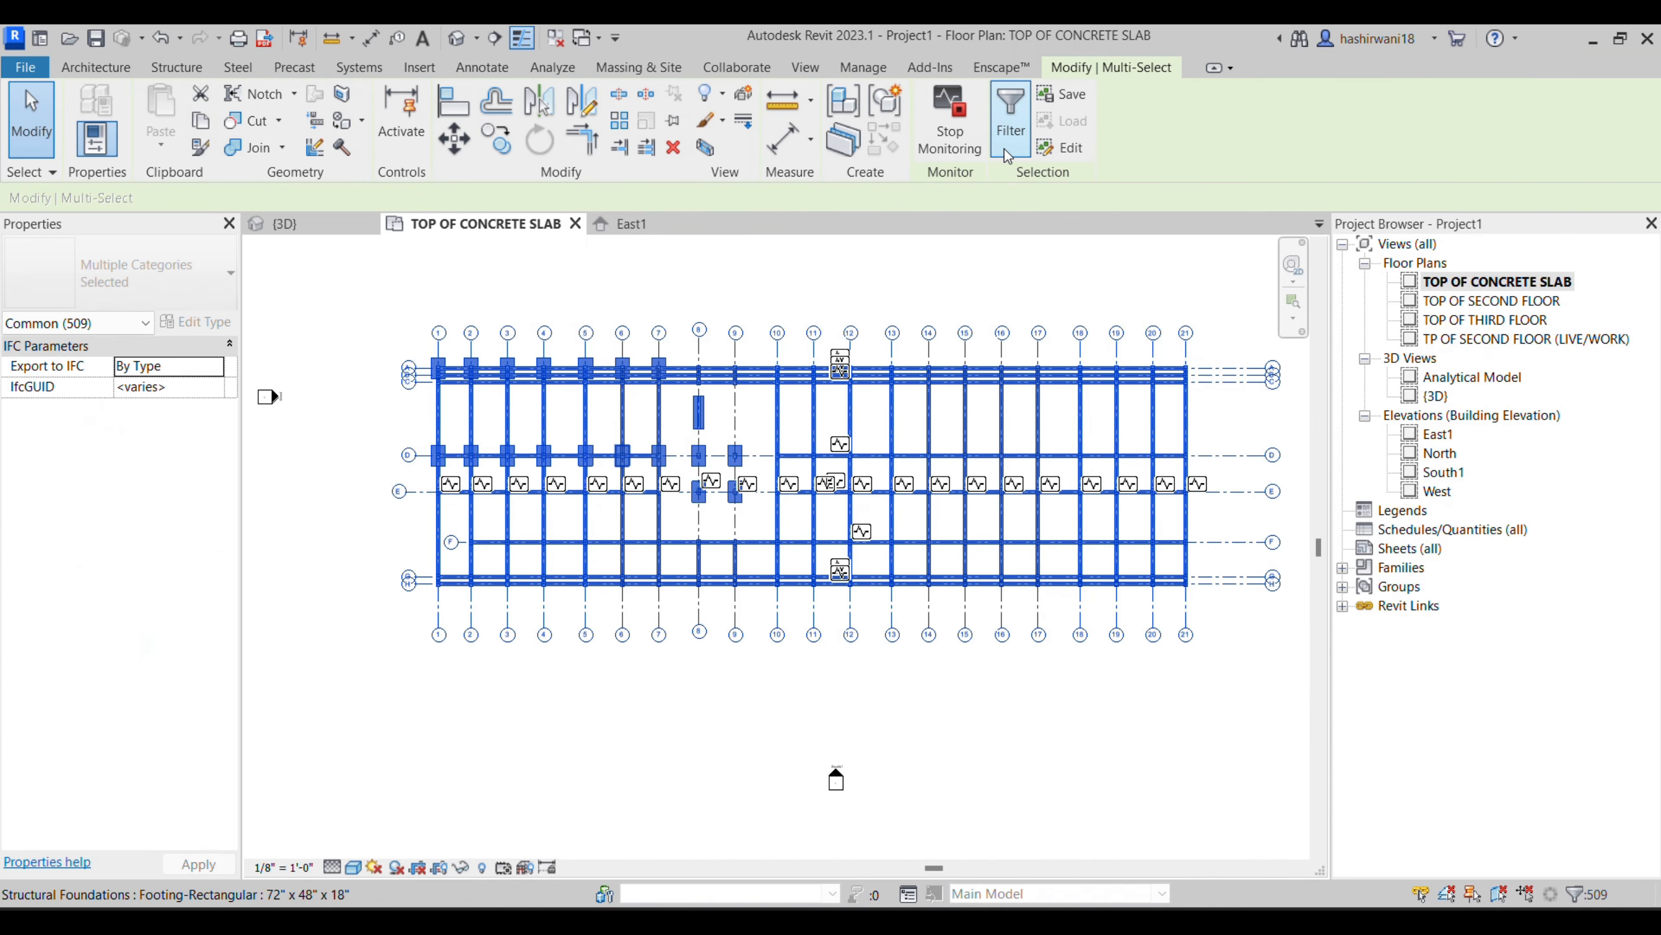
left_click(1011, 118)
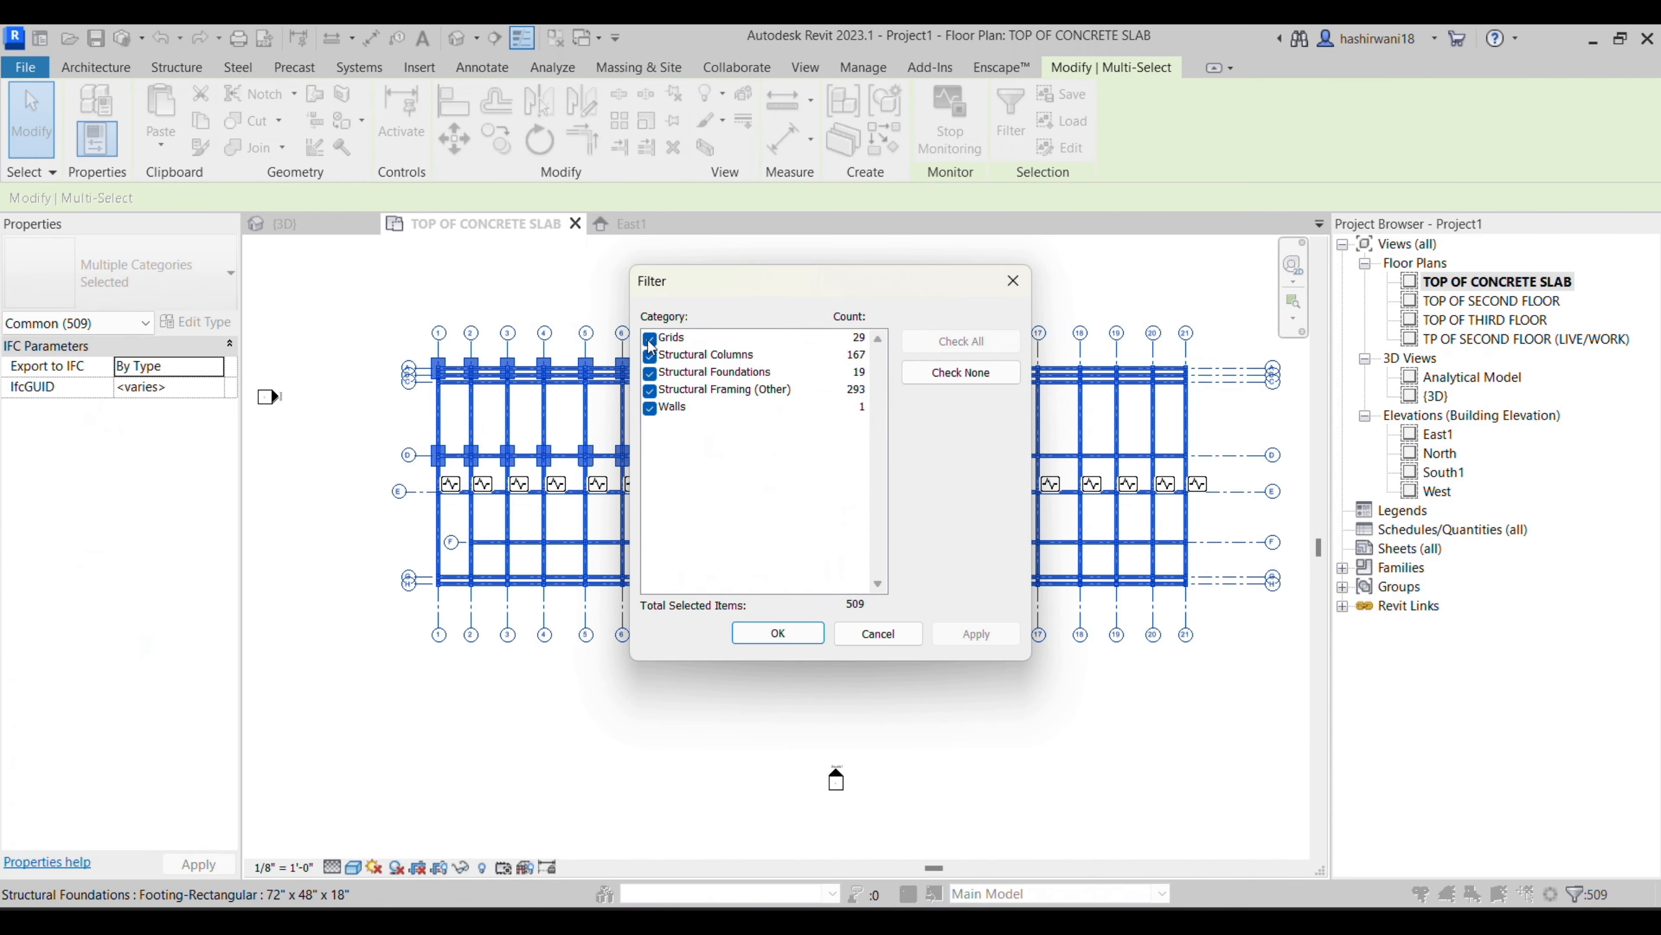
left_click(938, 383)
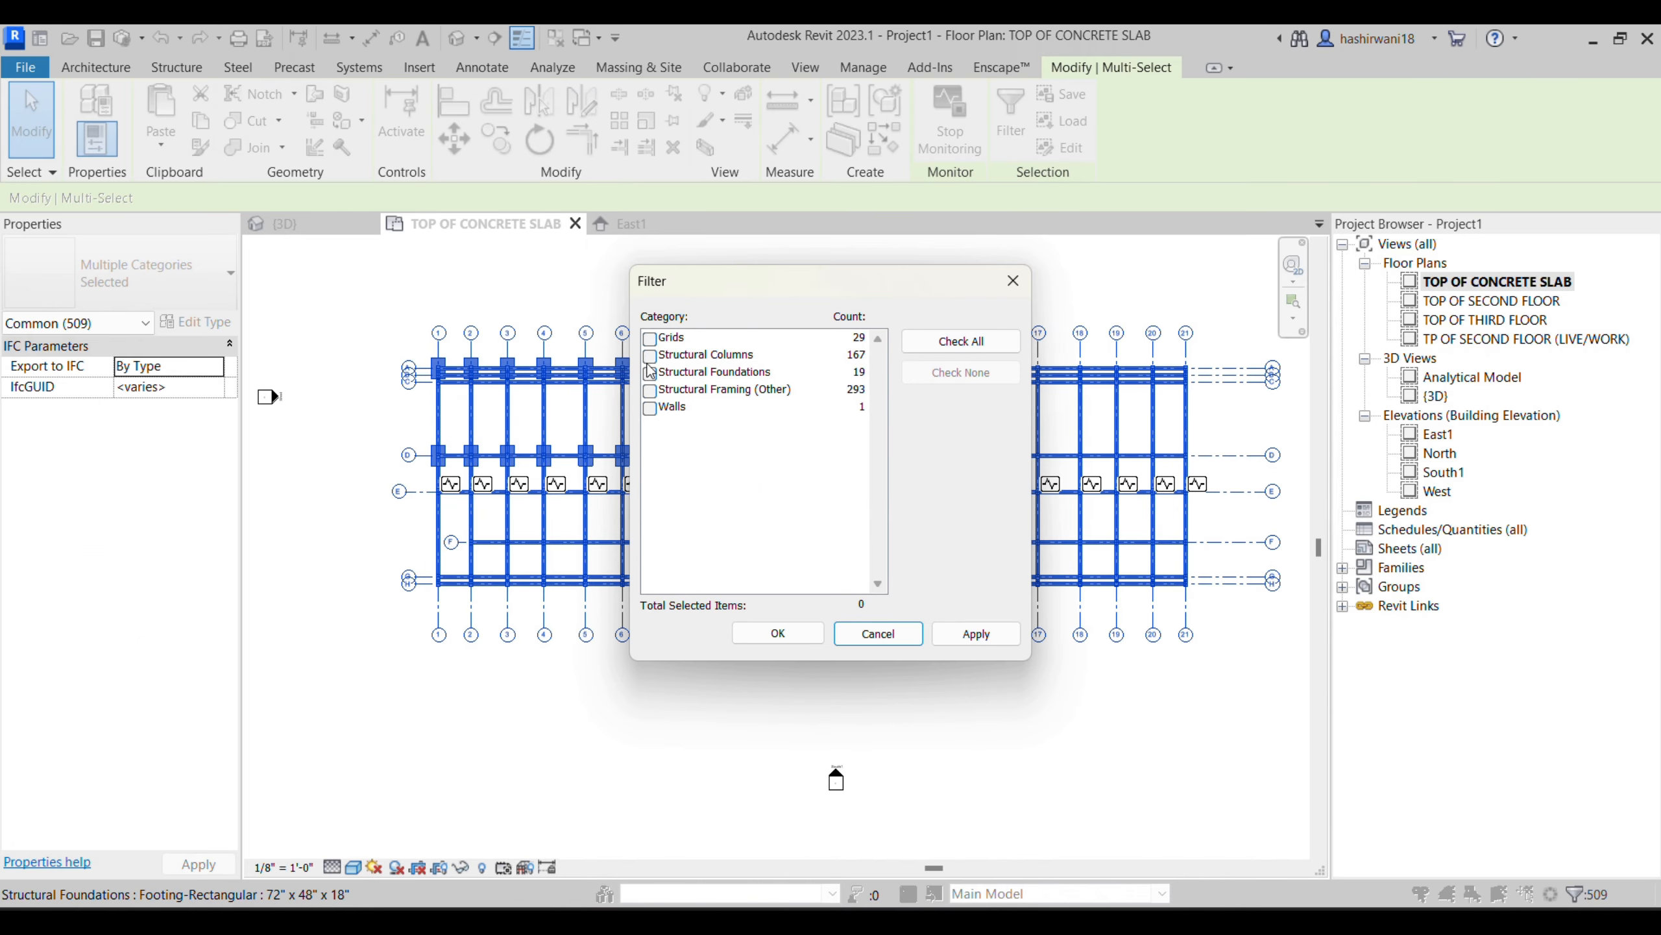
left_click(650, 339)
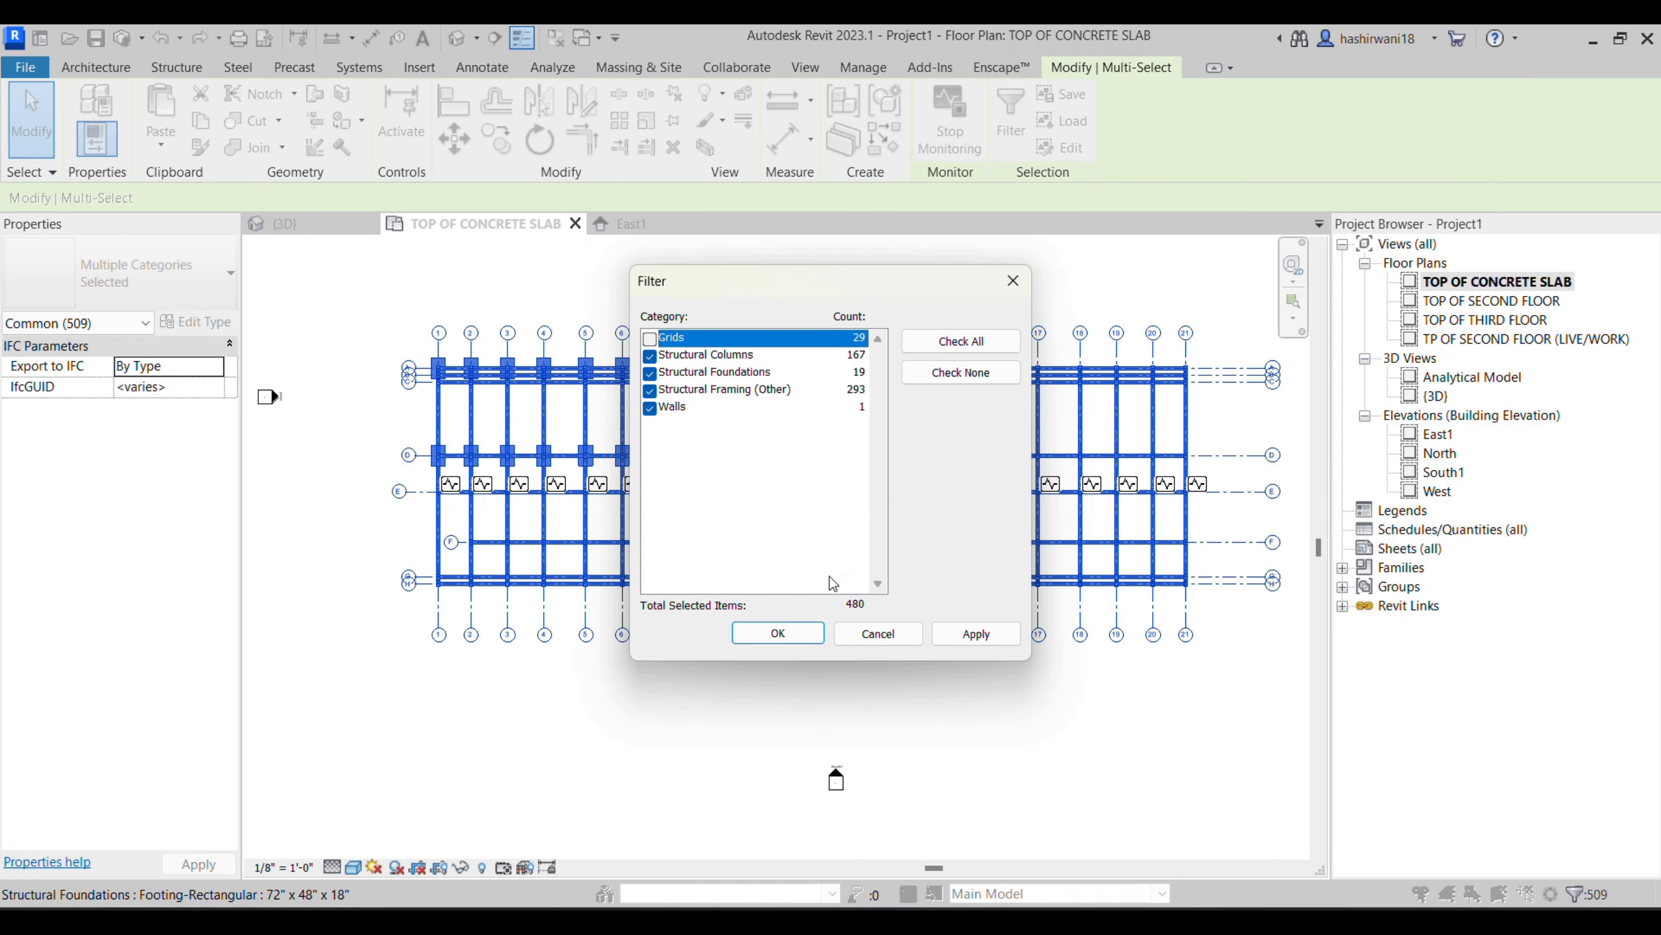
left_click(810, 644)
key("Delete")
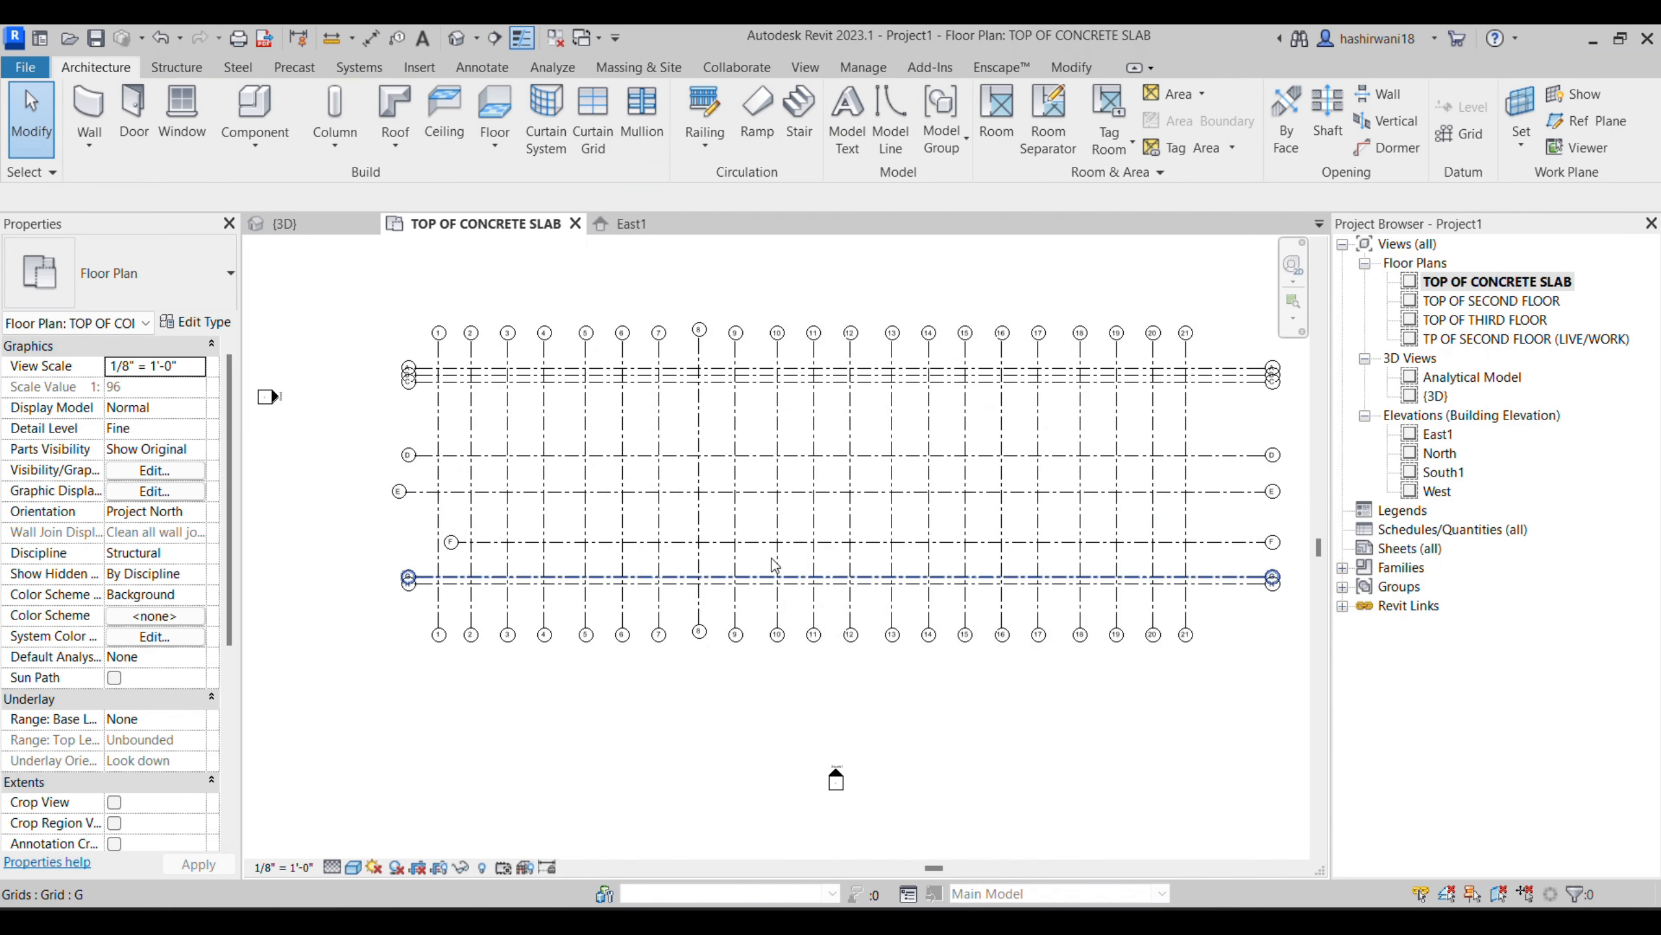
scroll(482, 438, "up", 4)
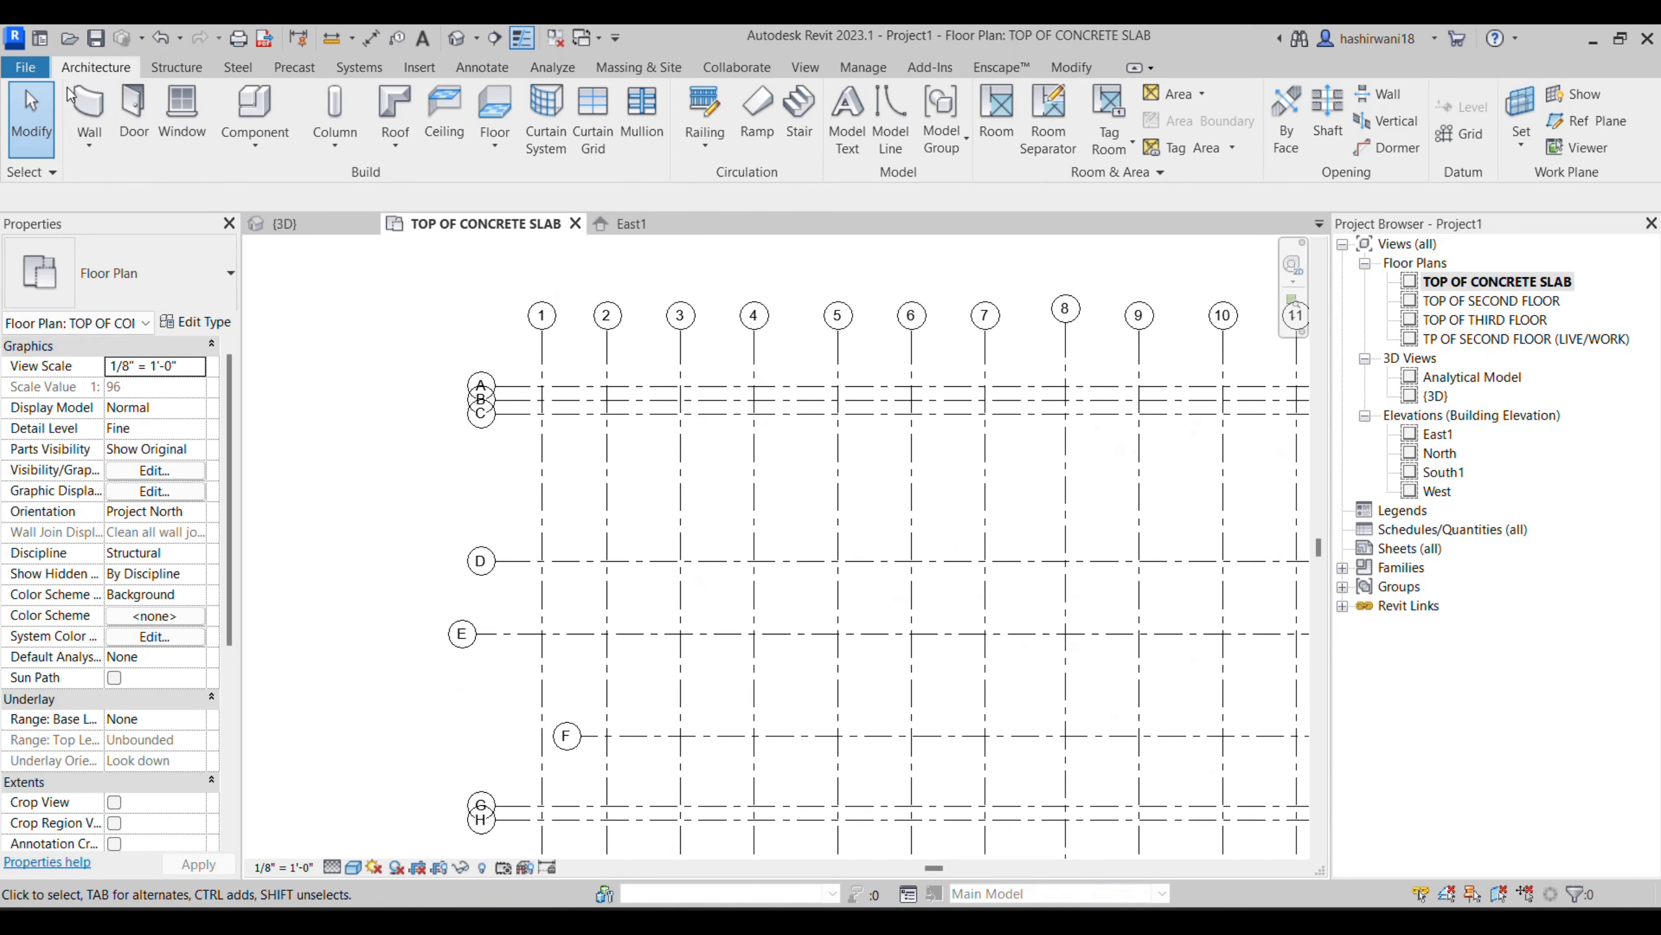
left_click(177, 66)
left_click(85, 115)
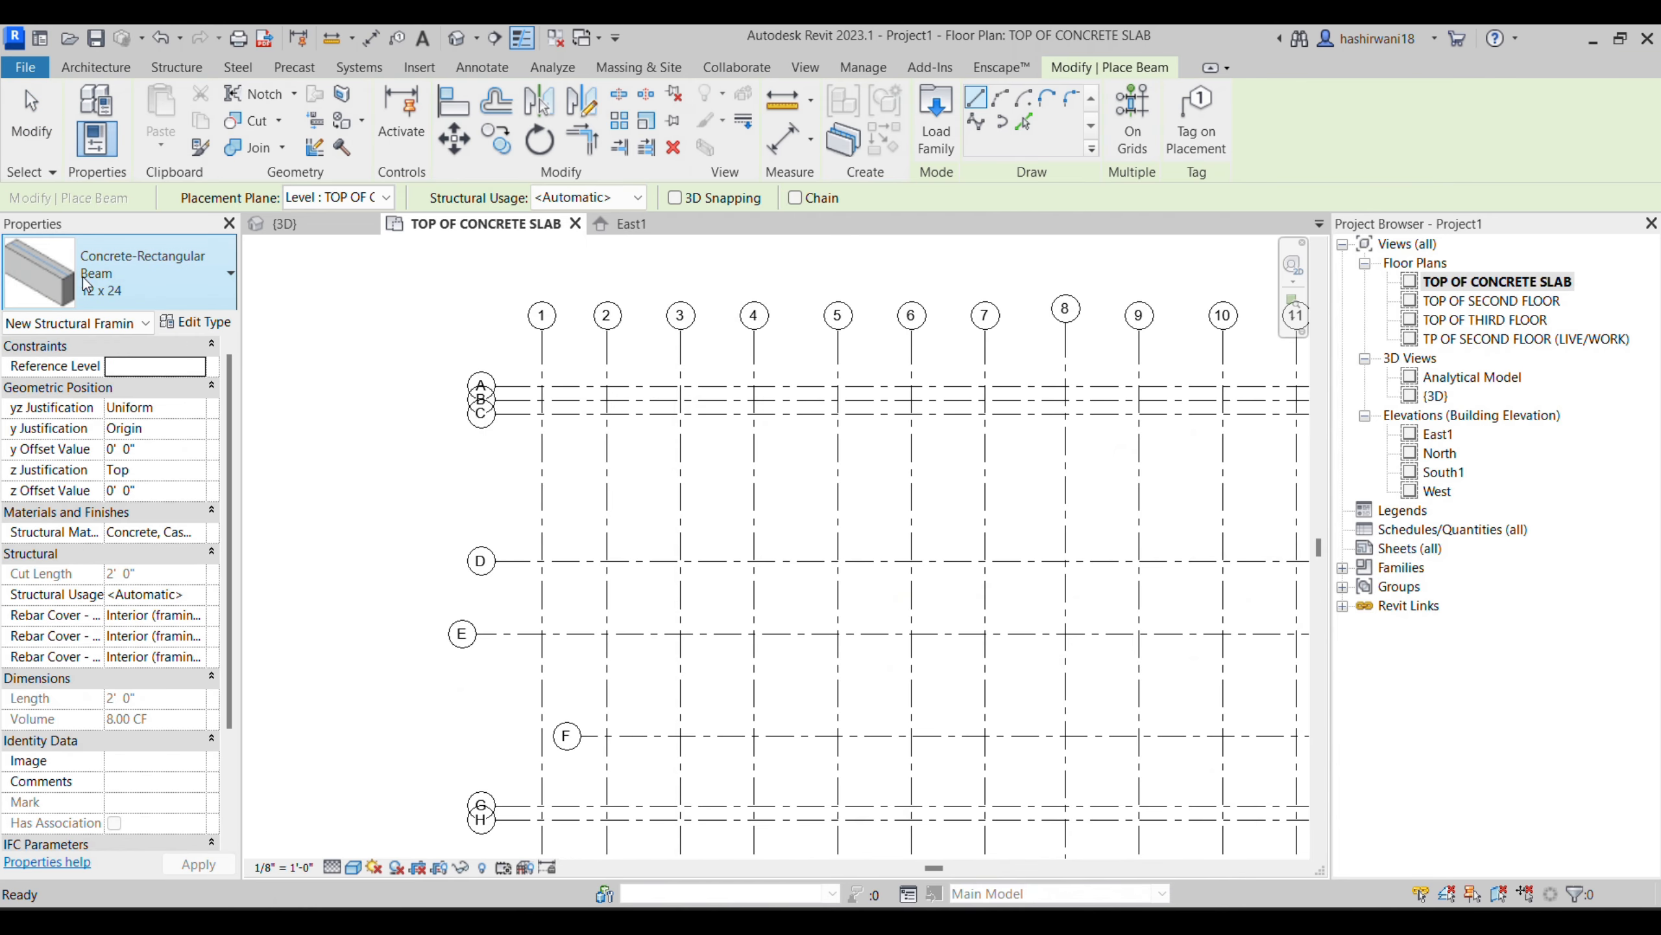
left_click(163, 286)
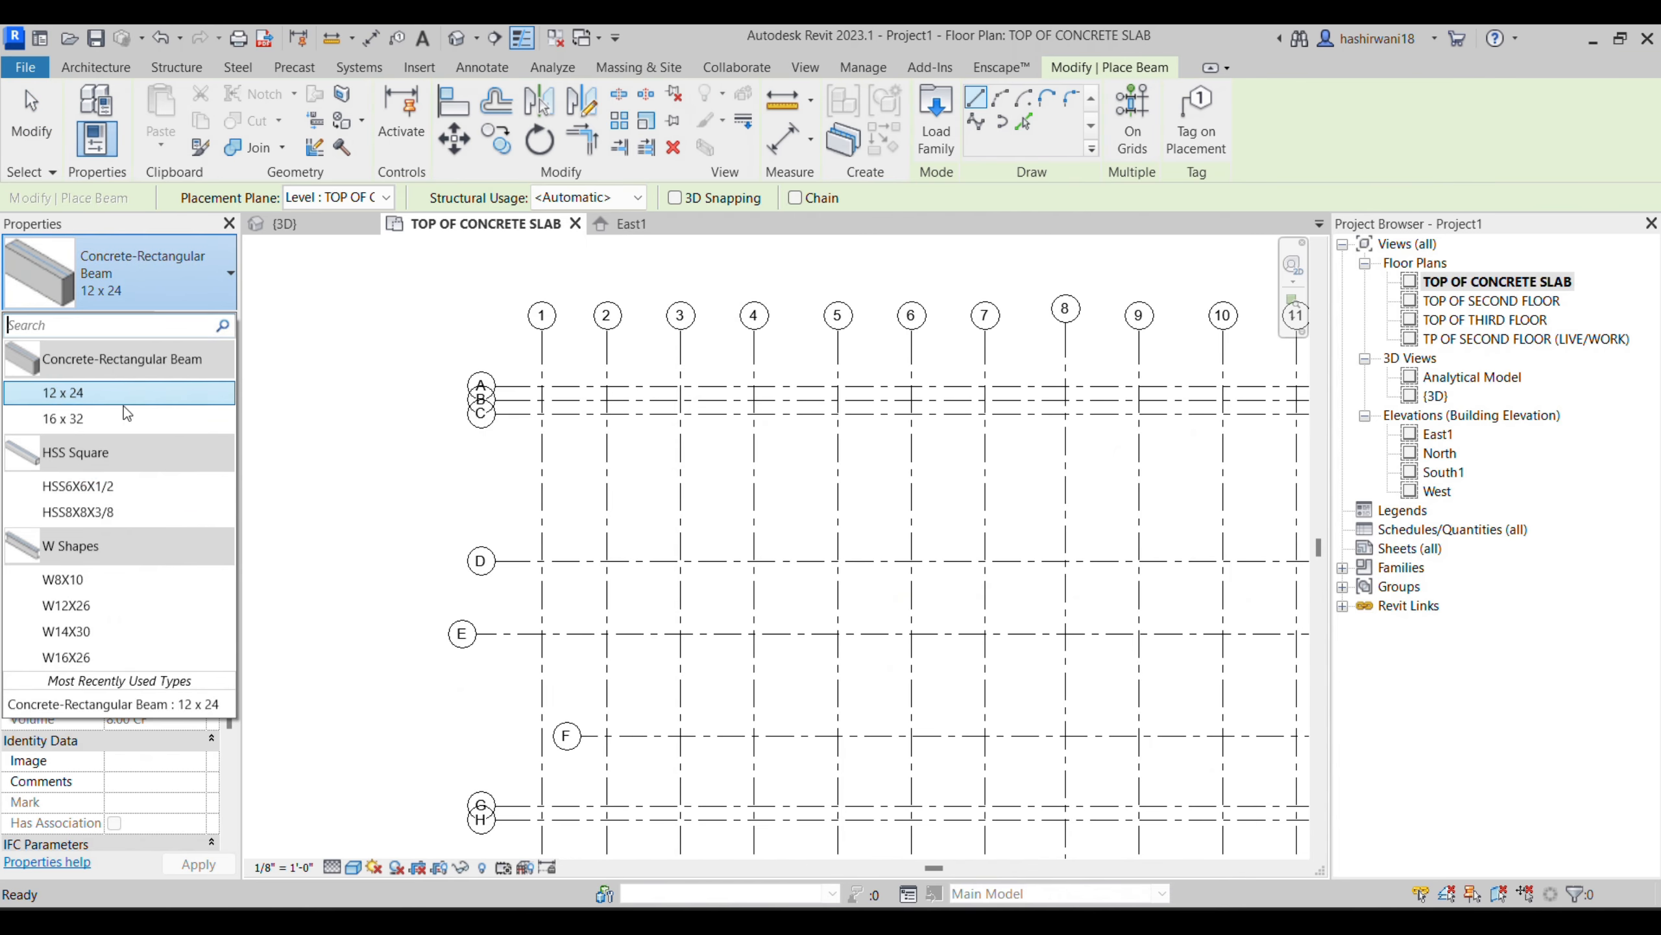
left_click(106, 588)
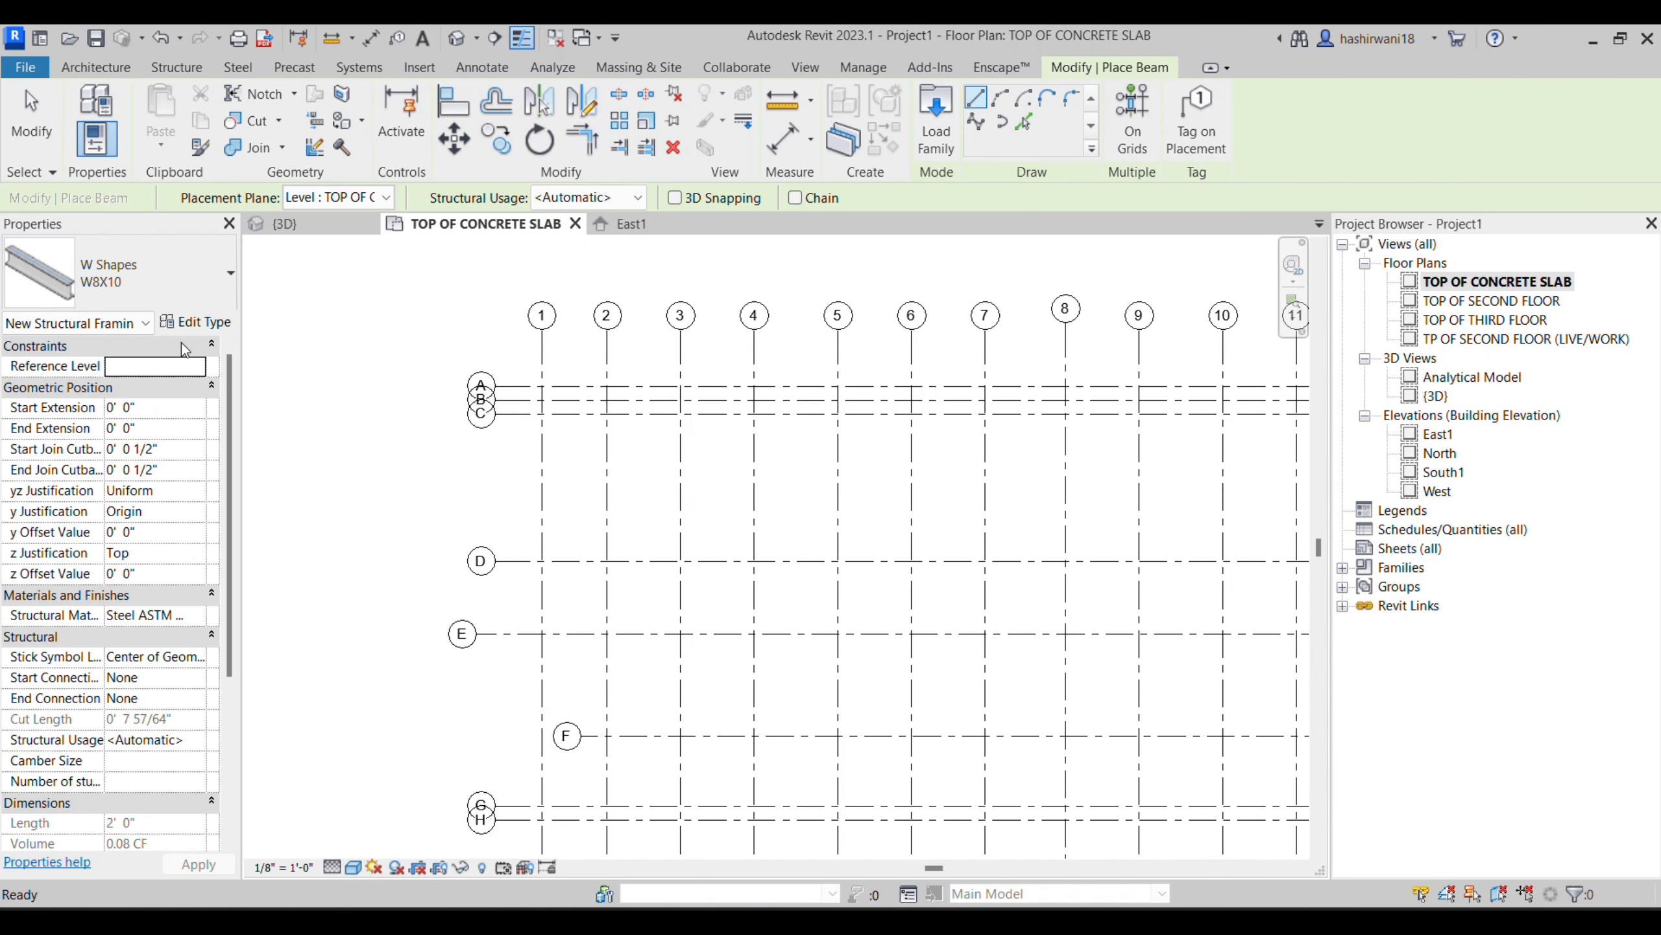
left_click(209, 323)
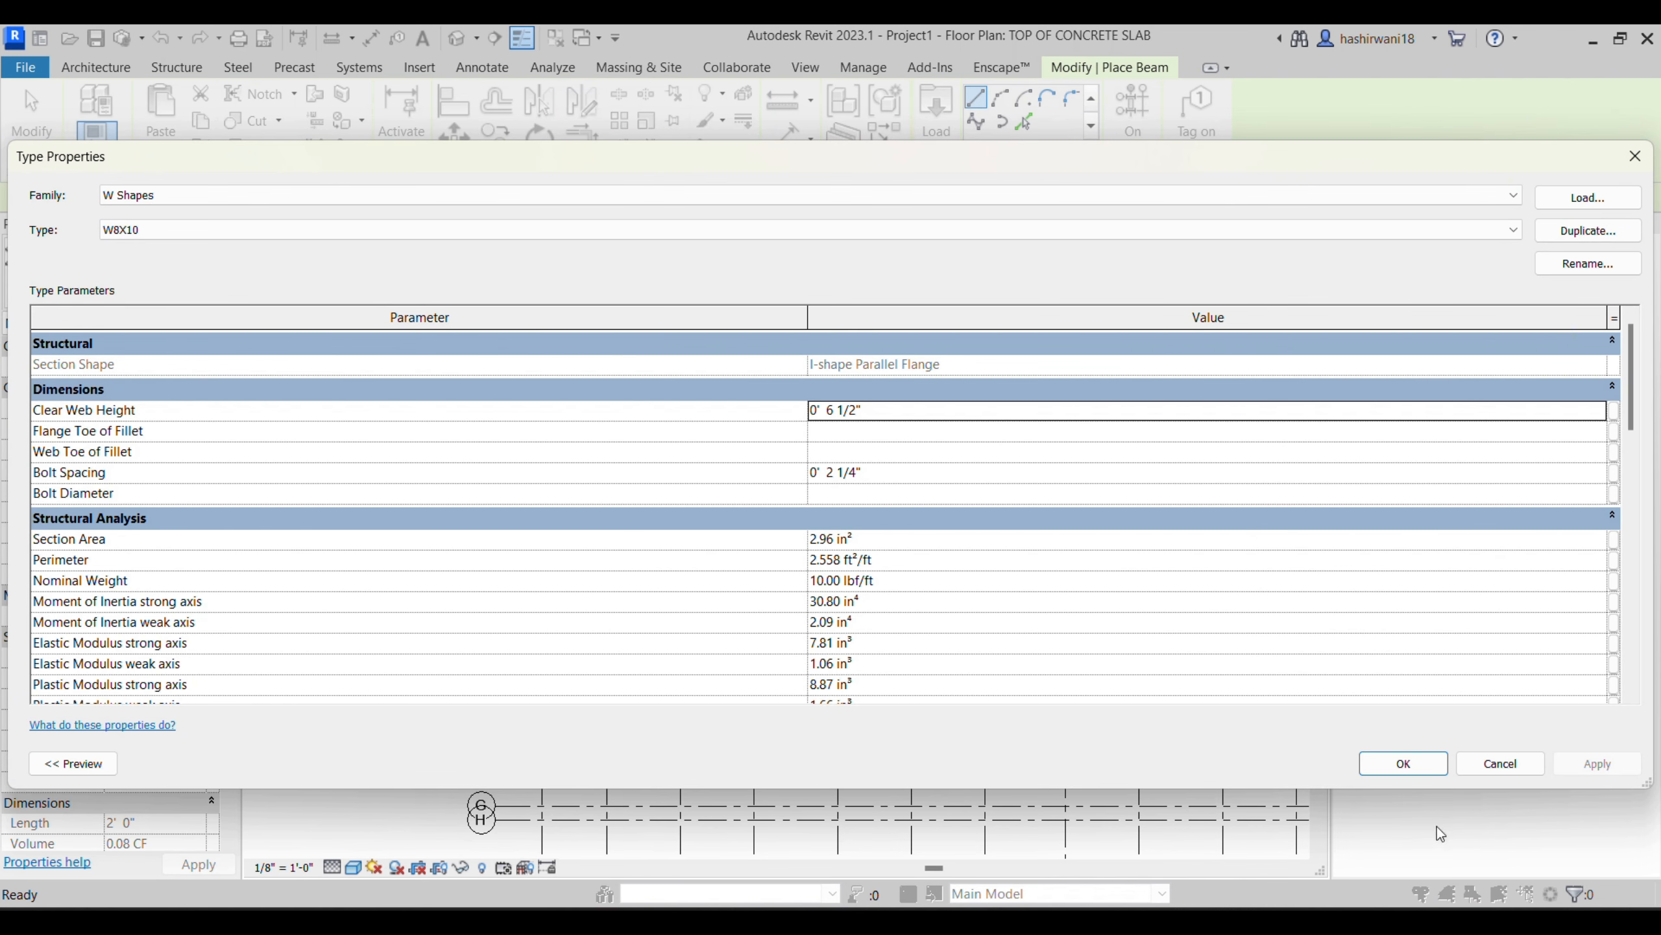
left_click(1404, 763)
scroll(558, 370, "up", 5)
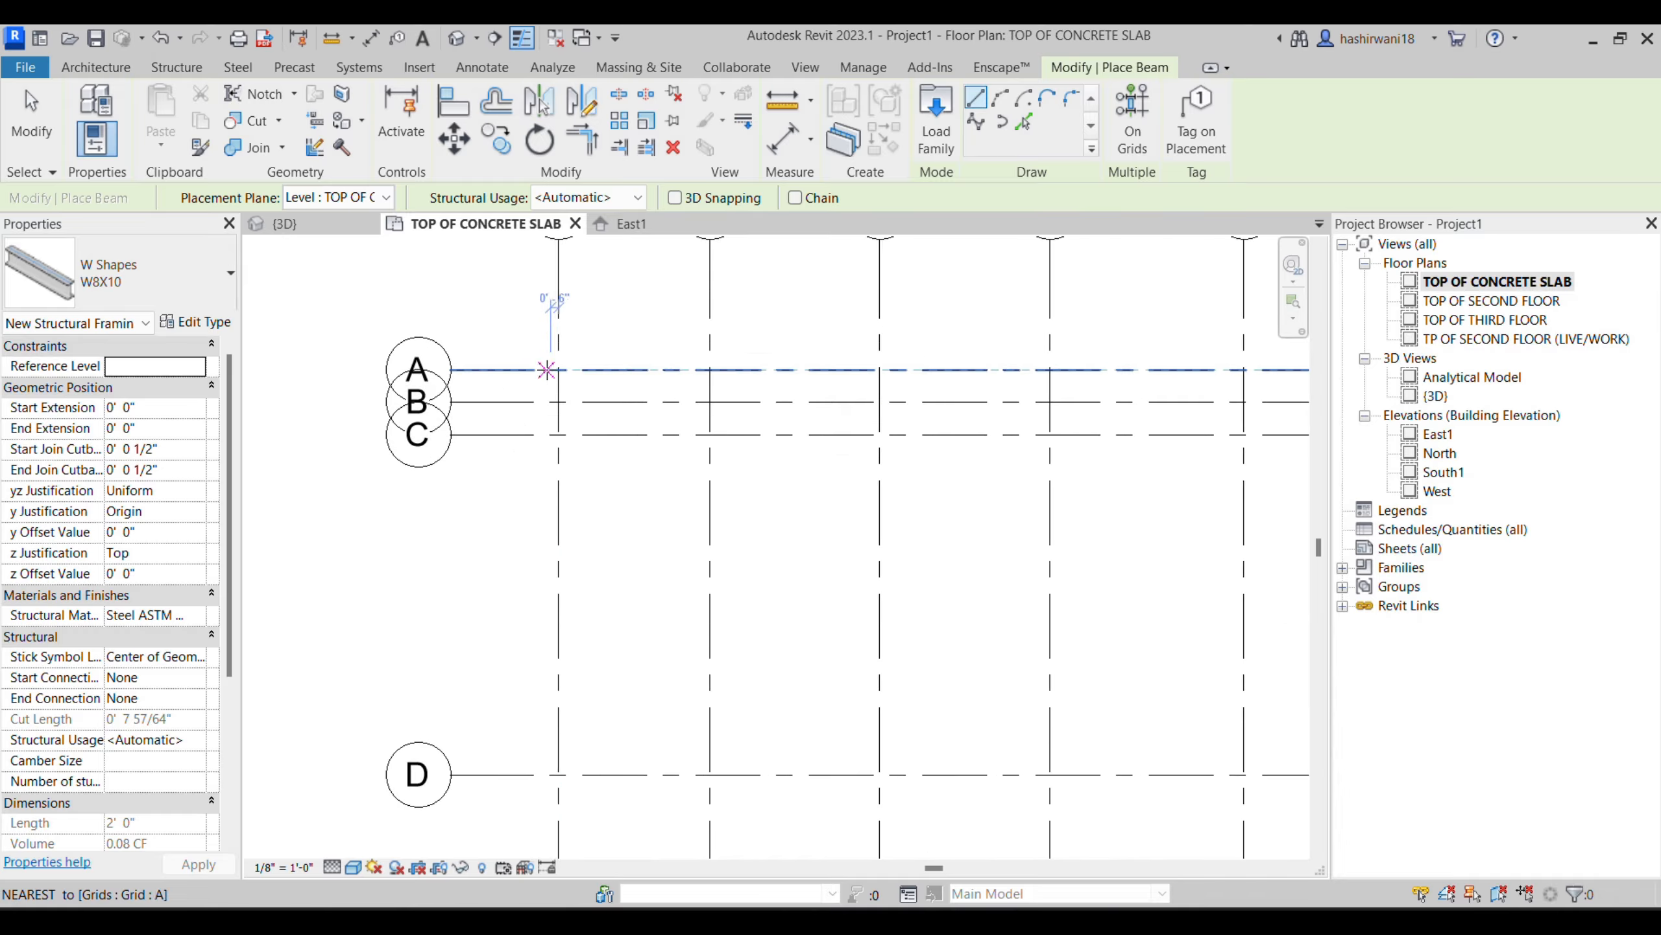
scroll(568, 371, "up", 4)
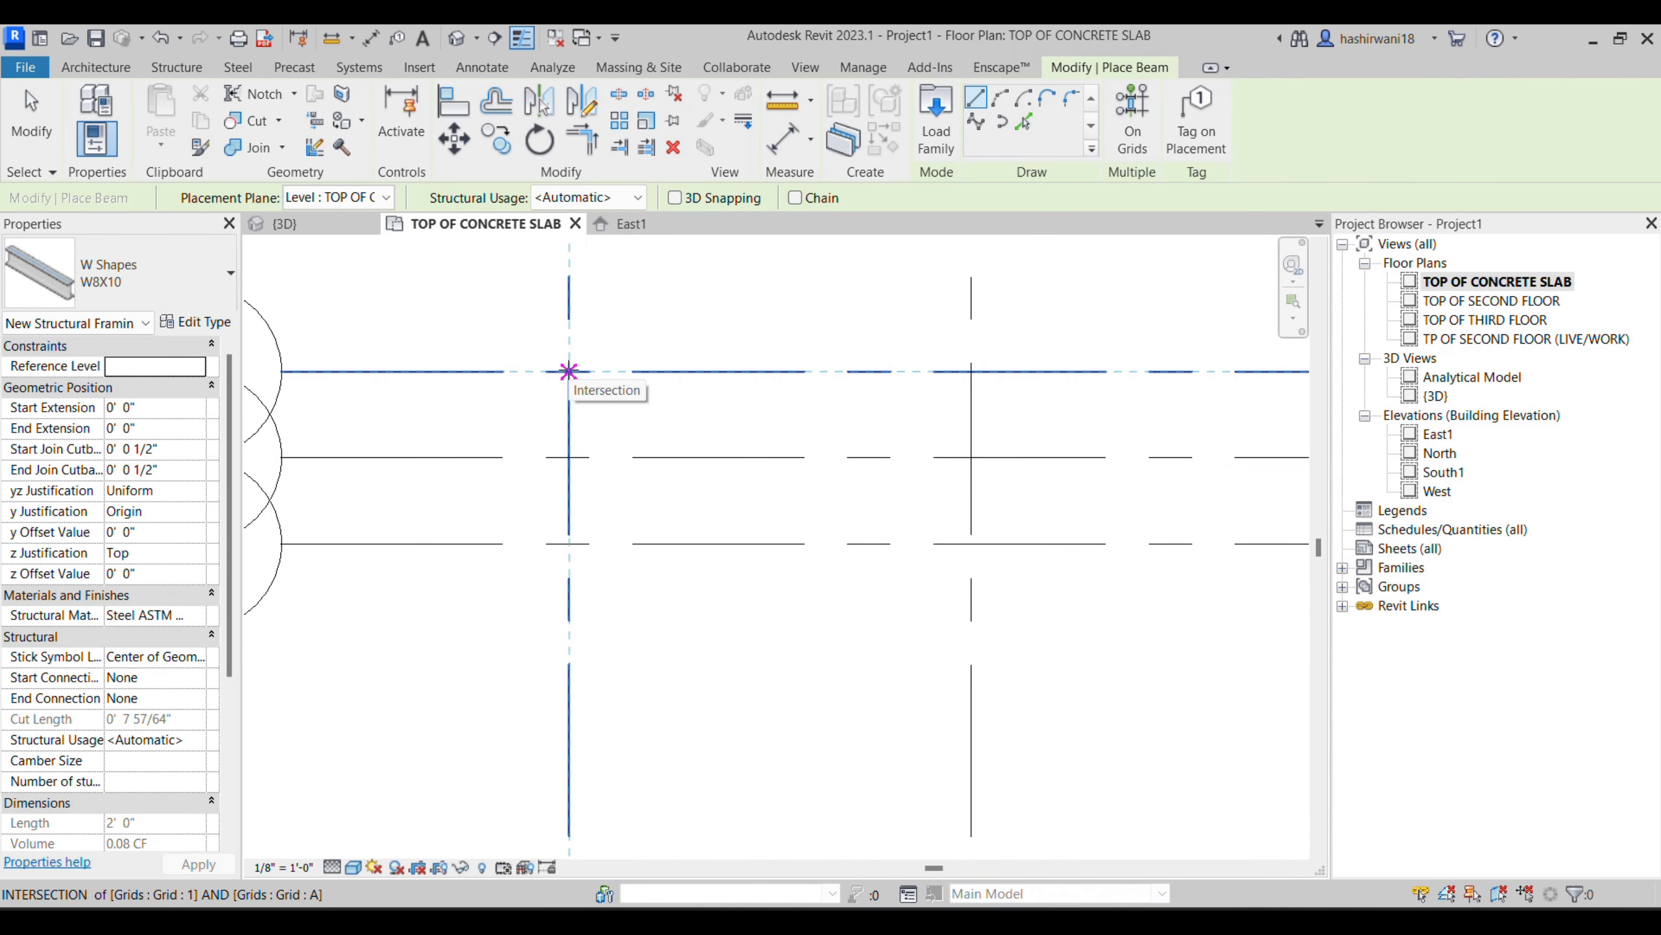
left_click(568, 371)
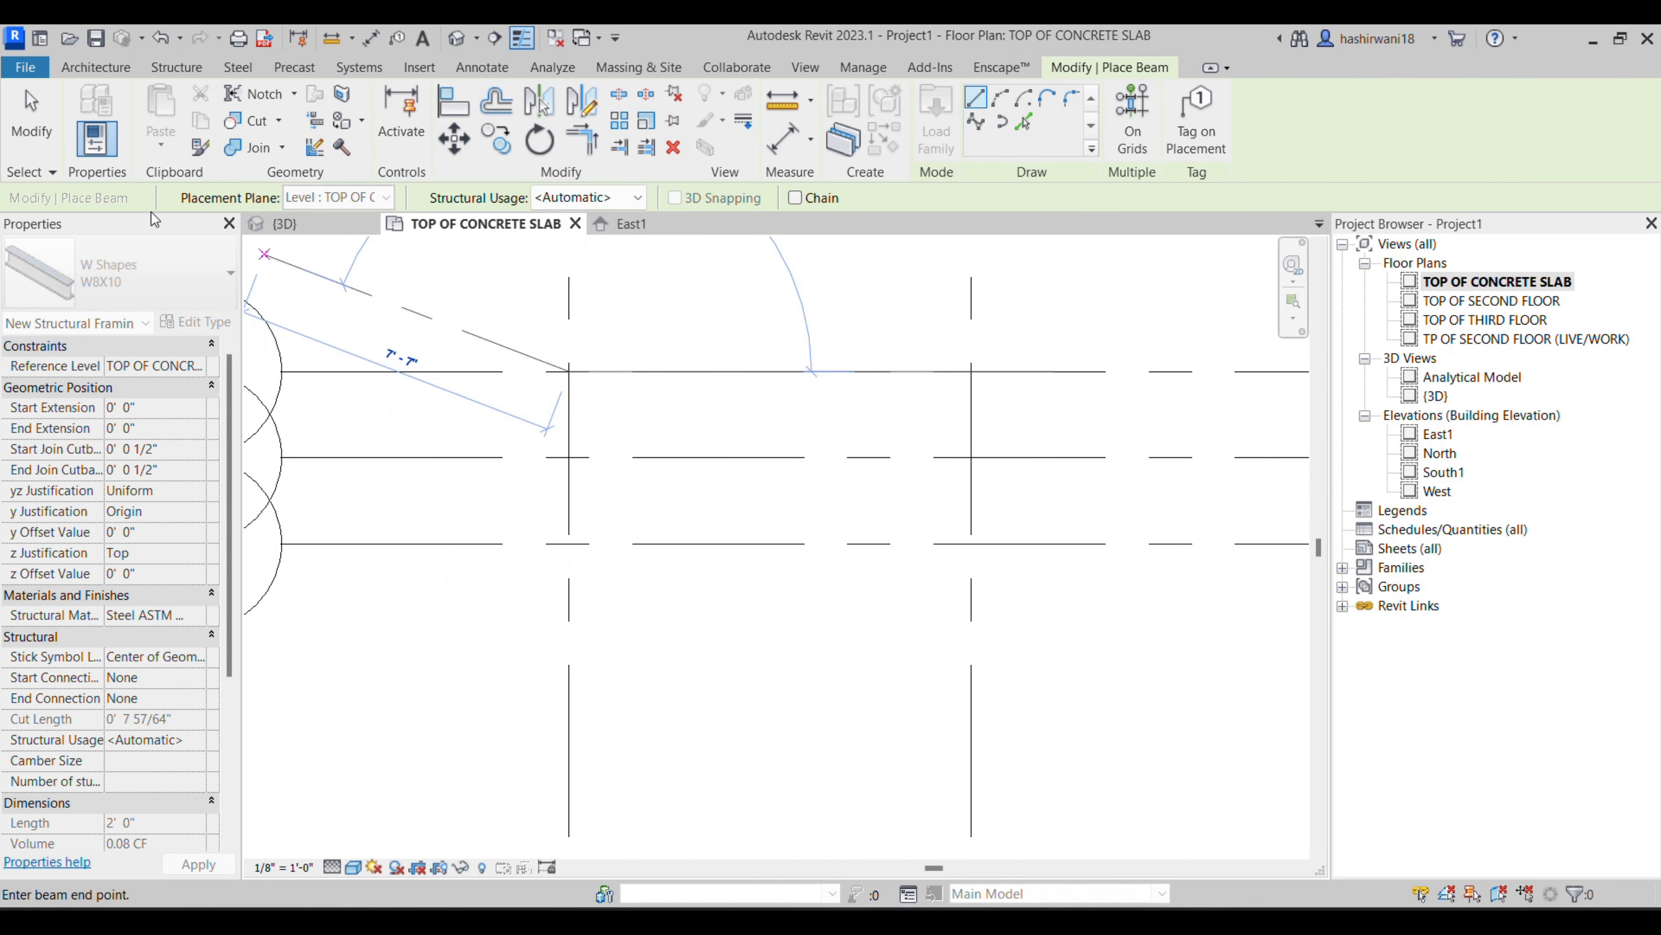
- Place a vertical W8X10 W Shapes structural column at the intersection of grids A and 1
left_click(176, 68)
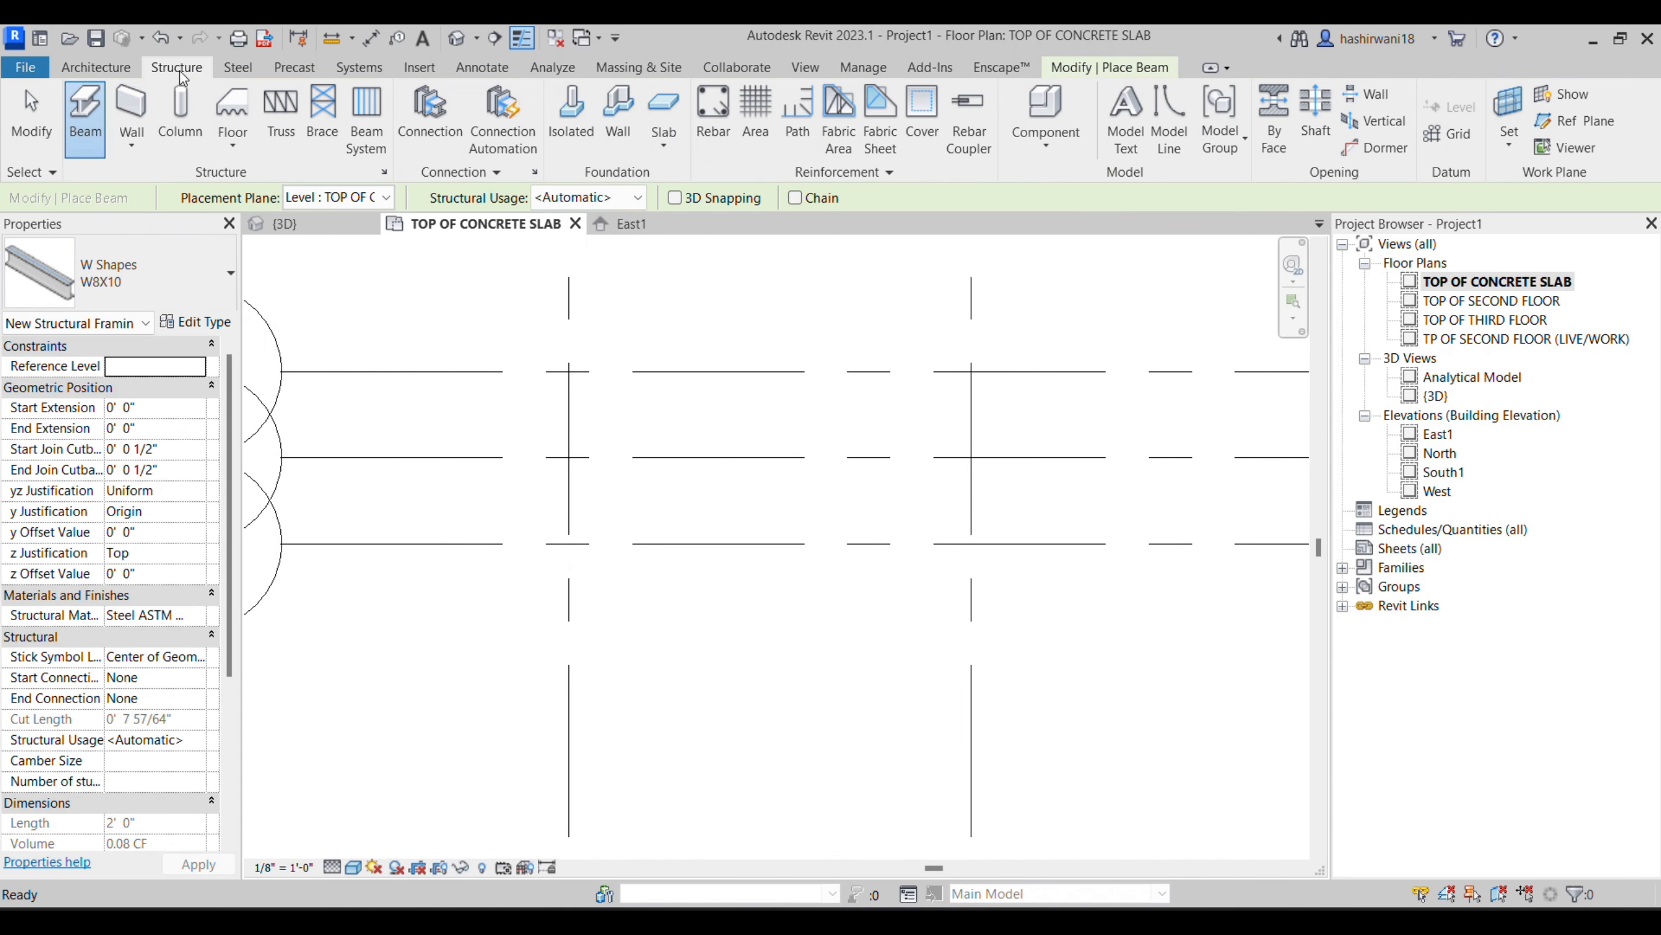
left_click(165, 126)
left_click(144, 262)
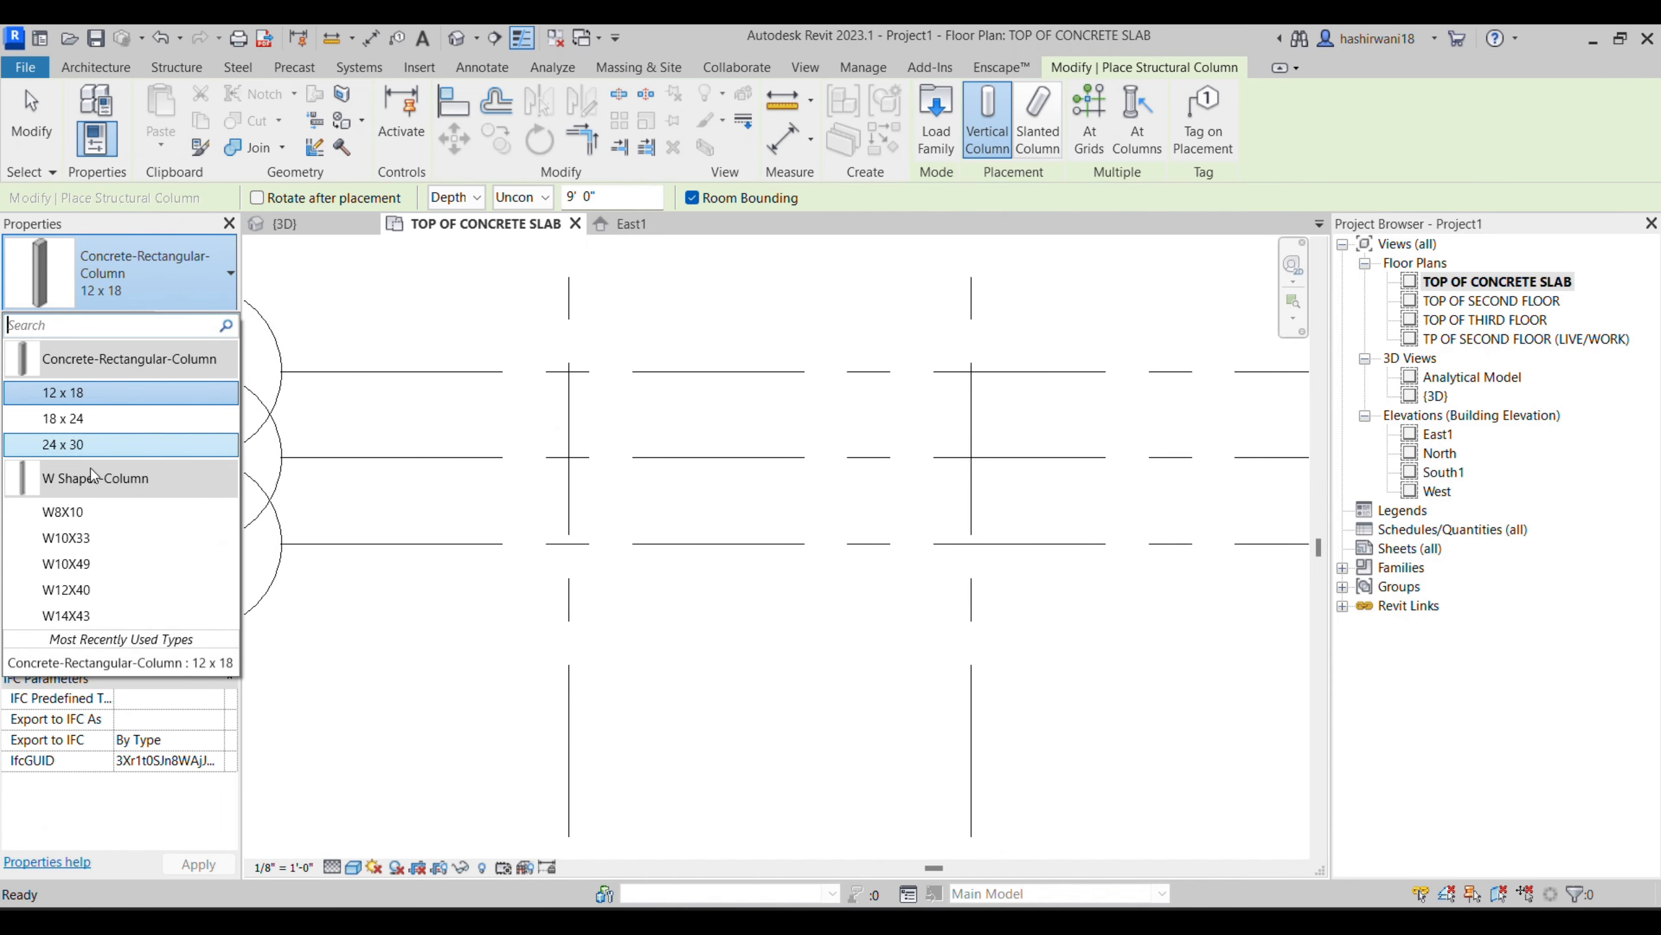
left_click(100, 511)
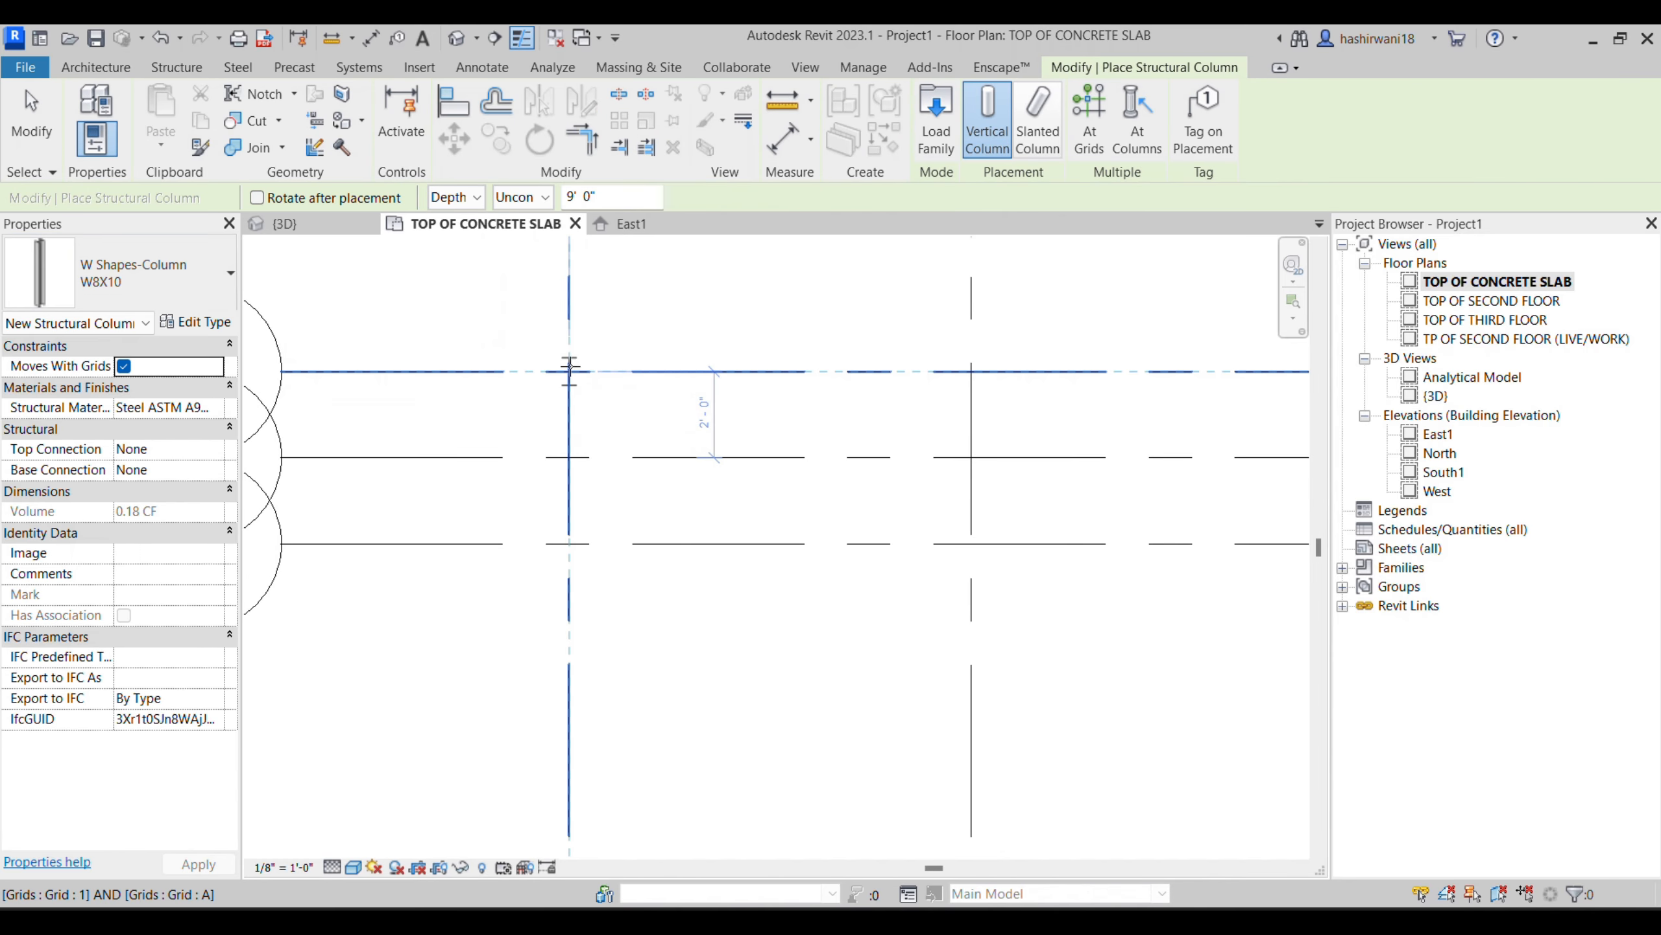
scroll(543, 370, "up", 4)
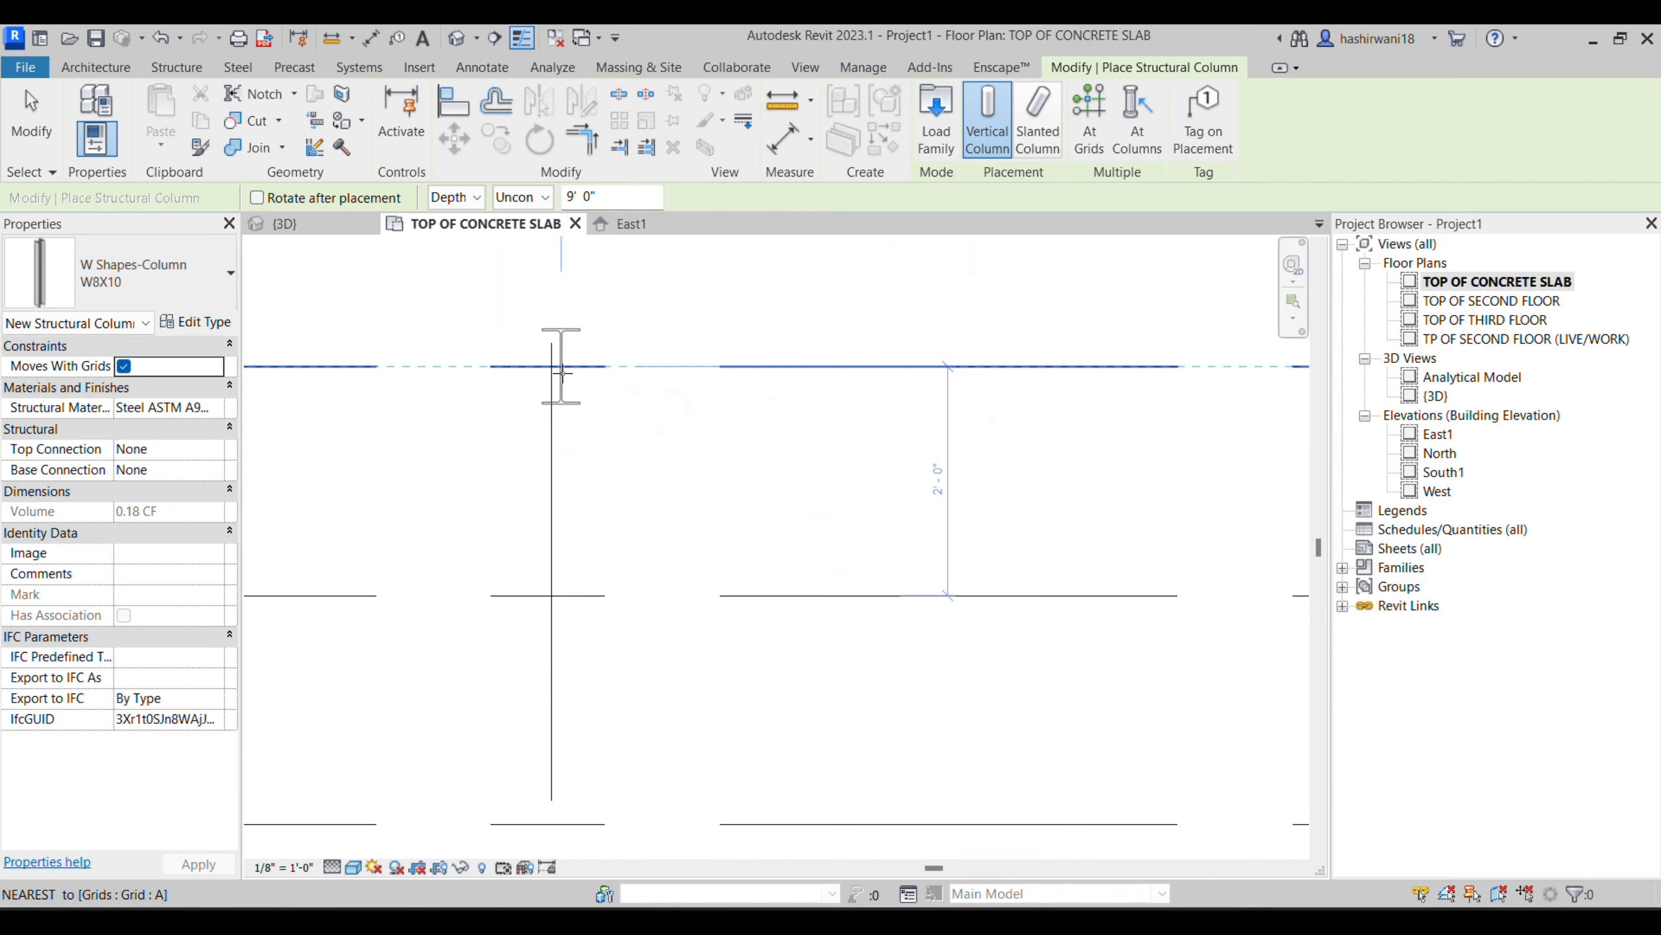
scroll(551, 367, "down", 5)
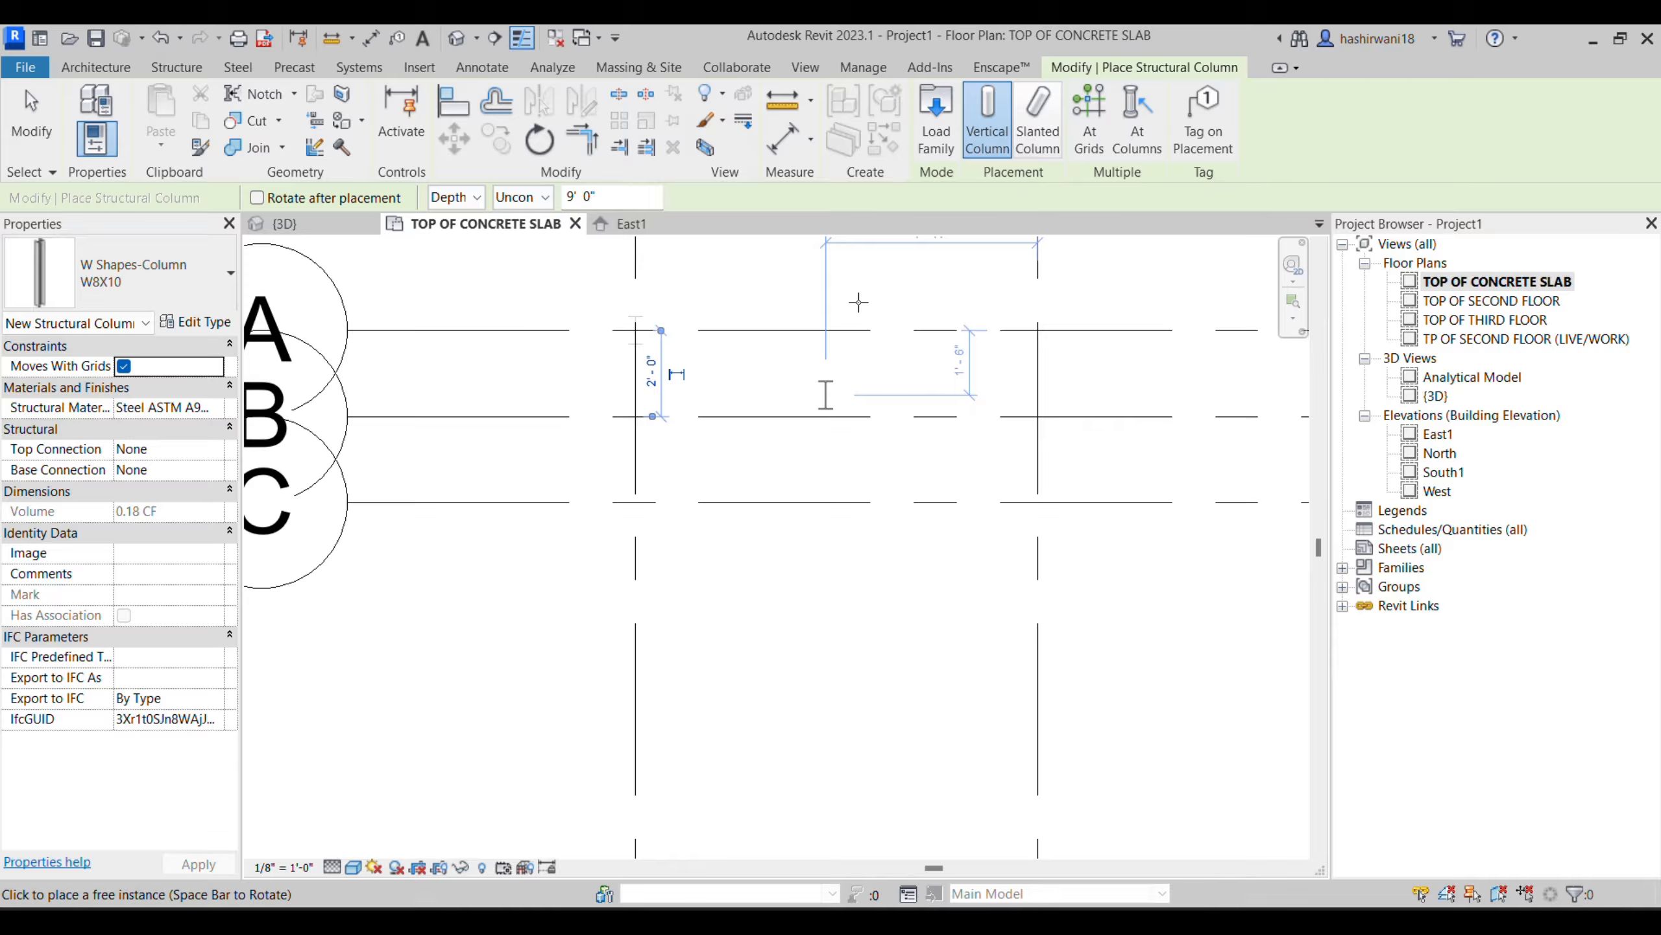
- Place W8X10 structural columns at the intersections of grids A, B, C and D with grids 1, 2 and 3
left_click(1089, 121)
scroll(818, 484, "down", 4)
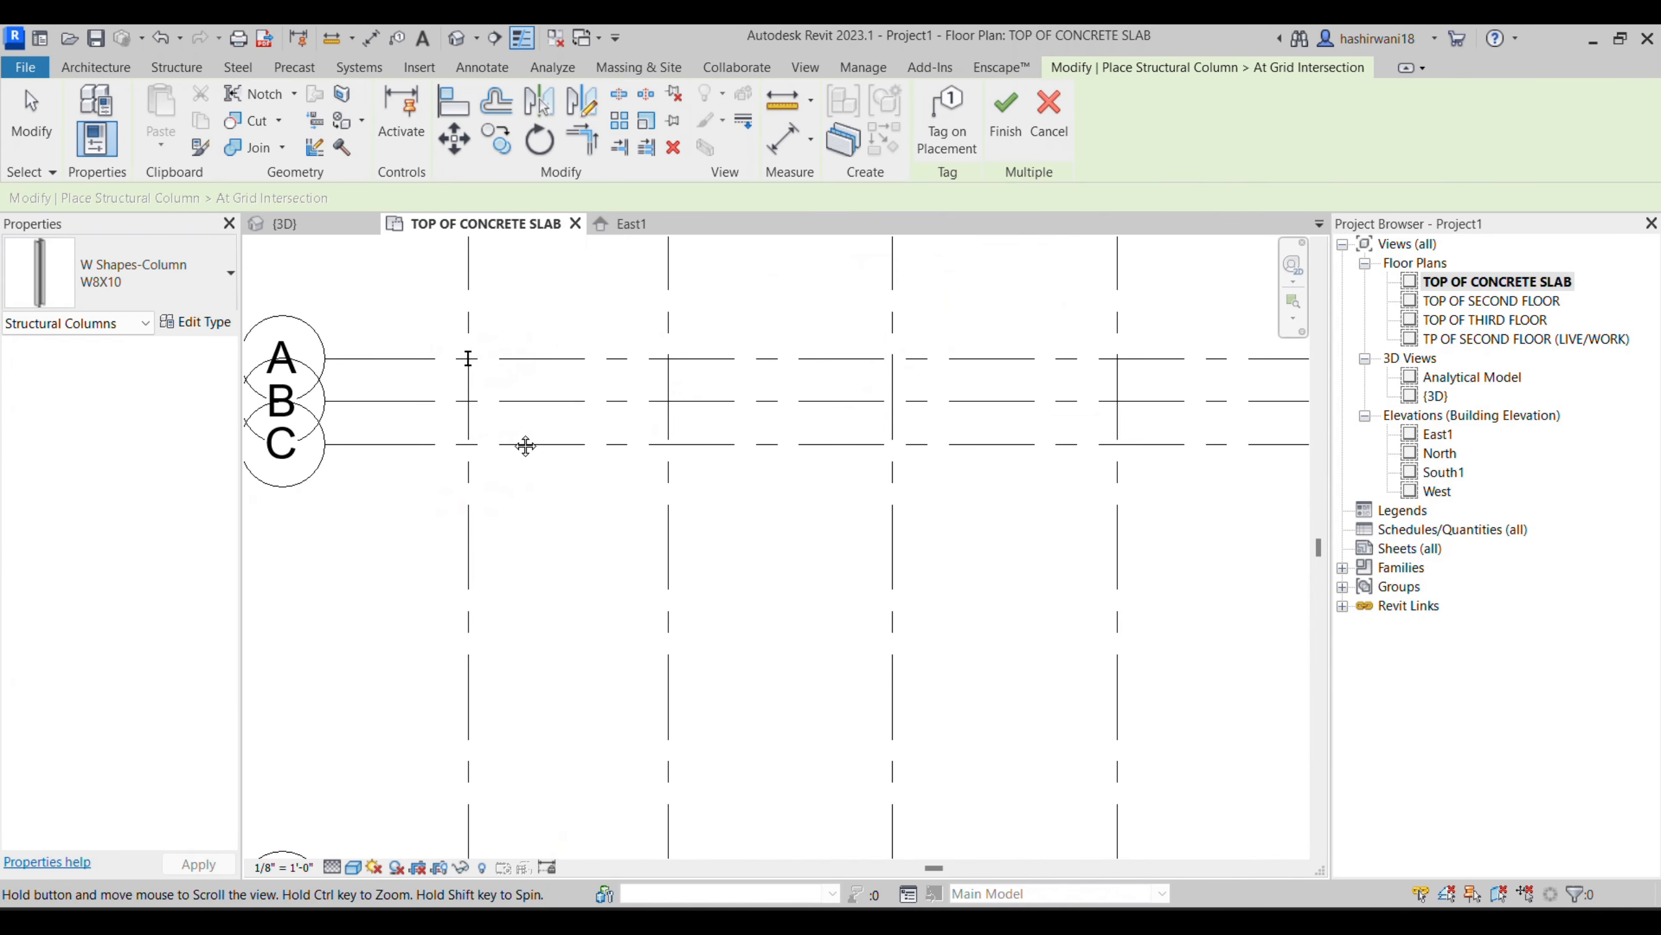
scroll(849, 508, "down", 6)
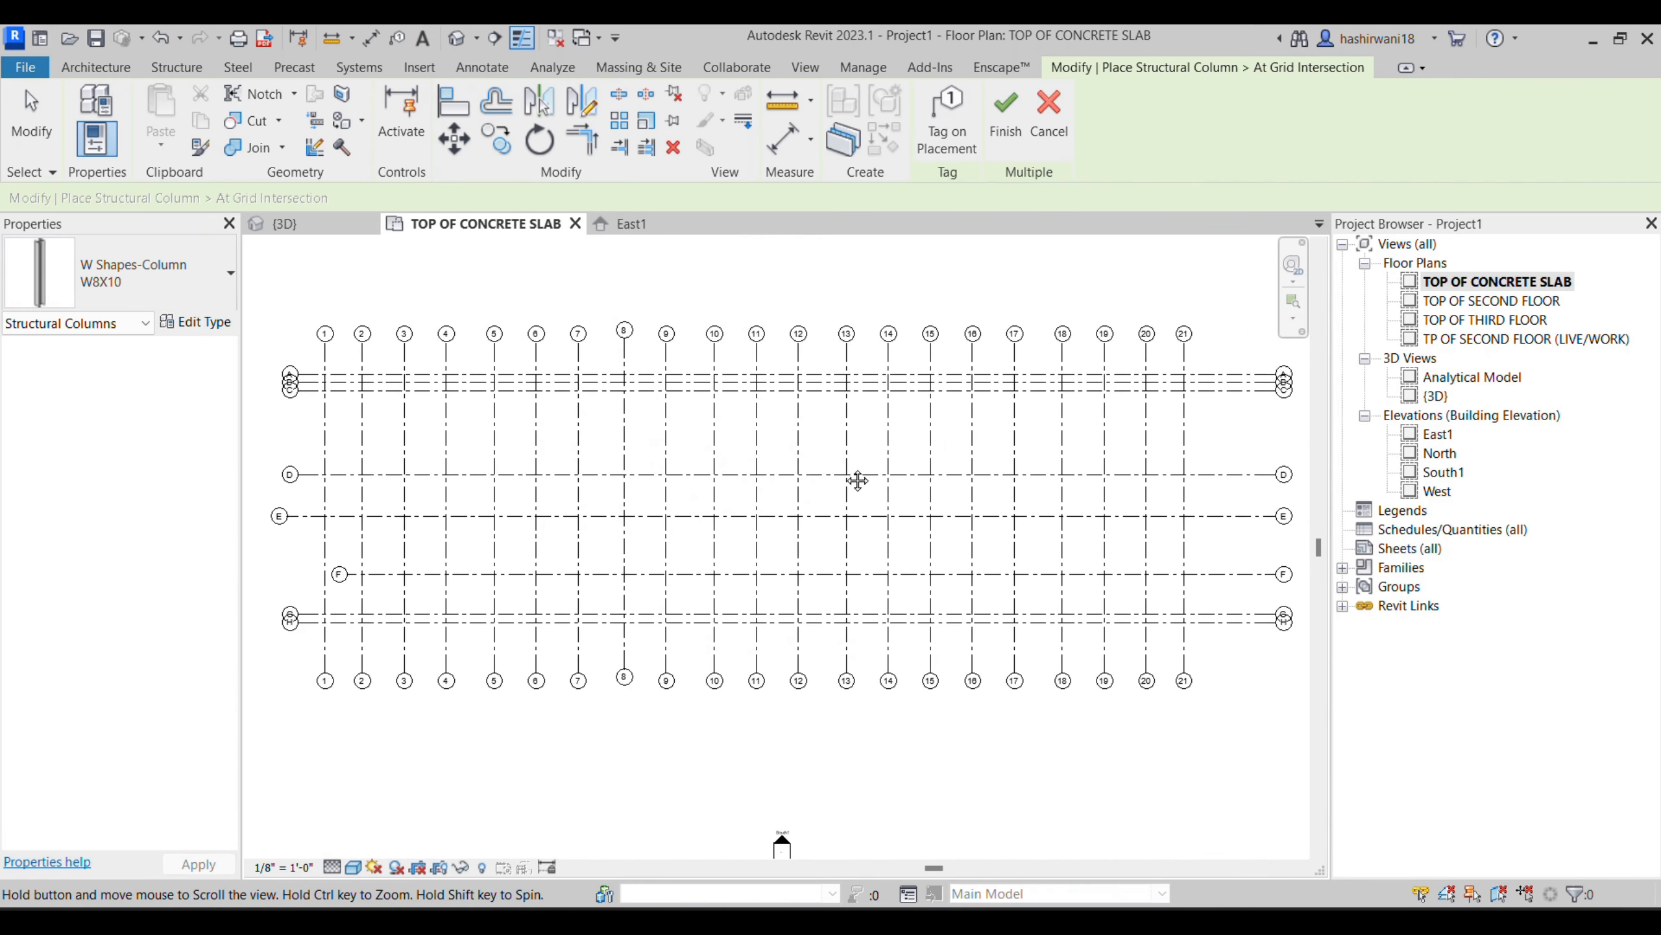
left_click_drag(818, 361, 783, 431)
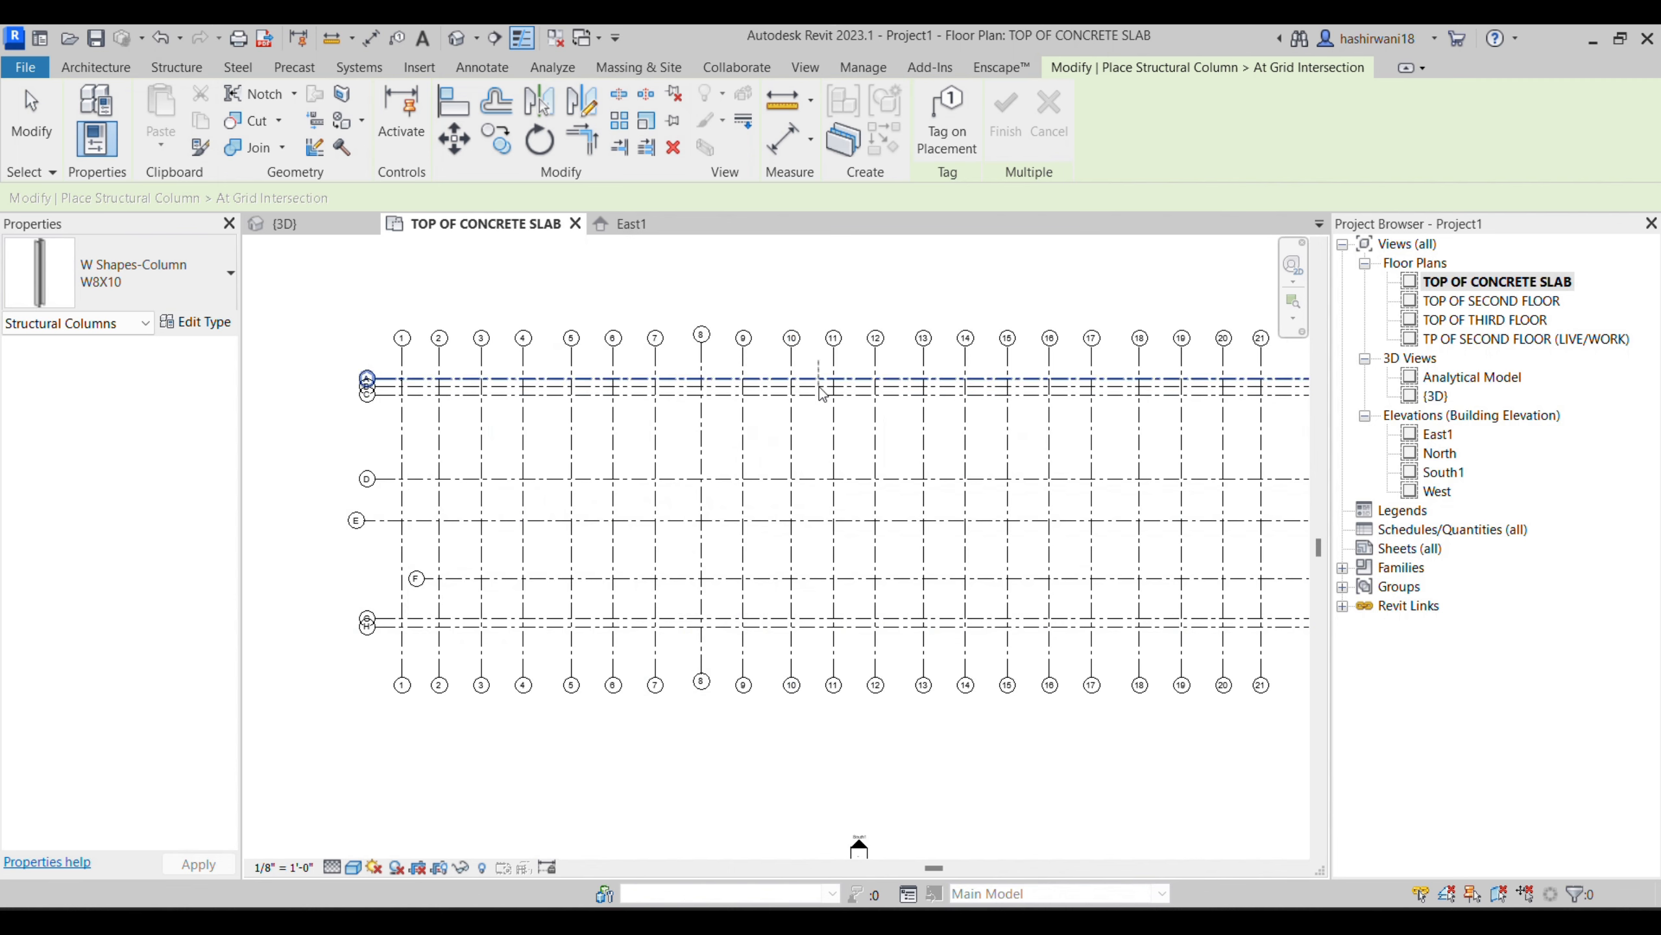
left_click_drag(505, 352, 379, 455)
scroll(412, 390, "up", 4)
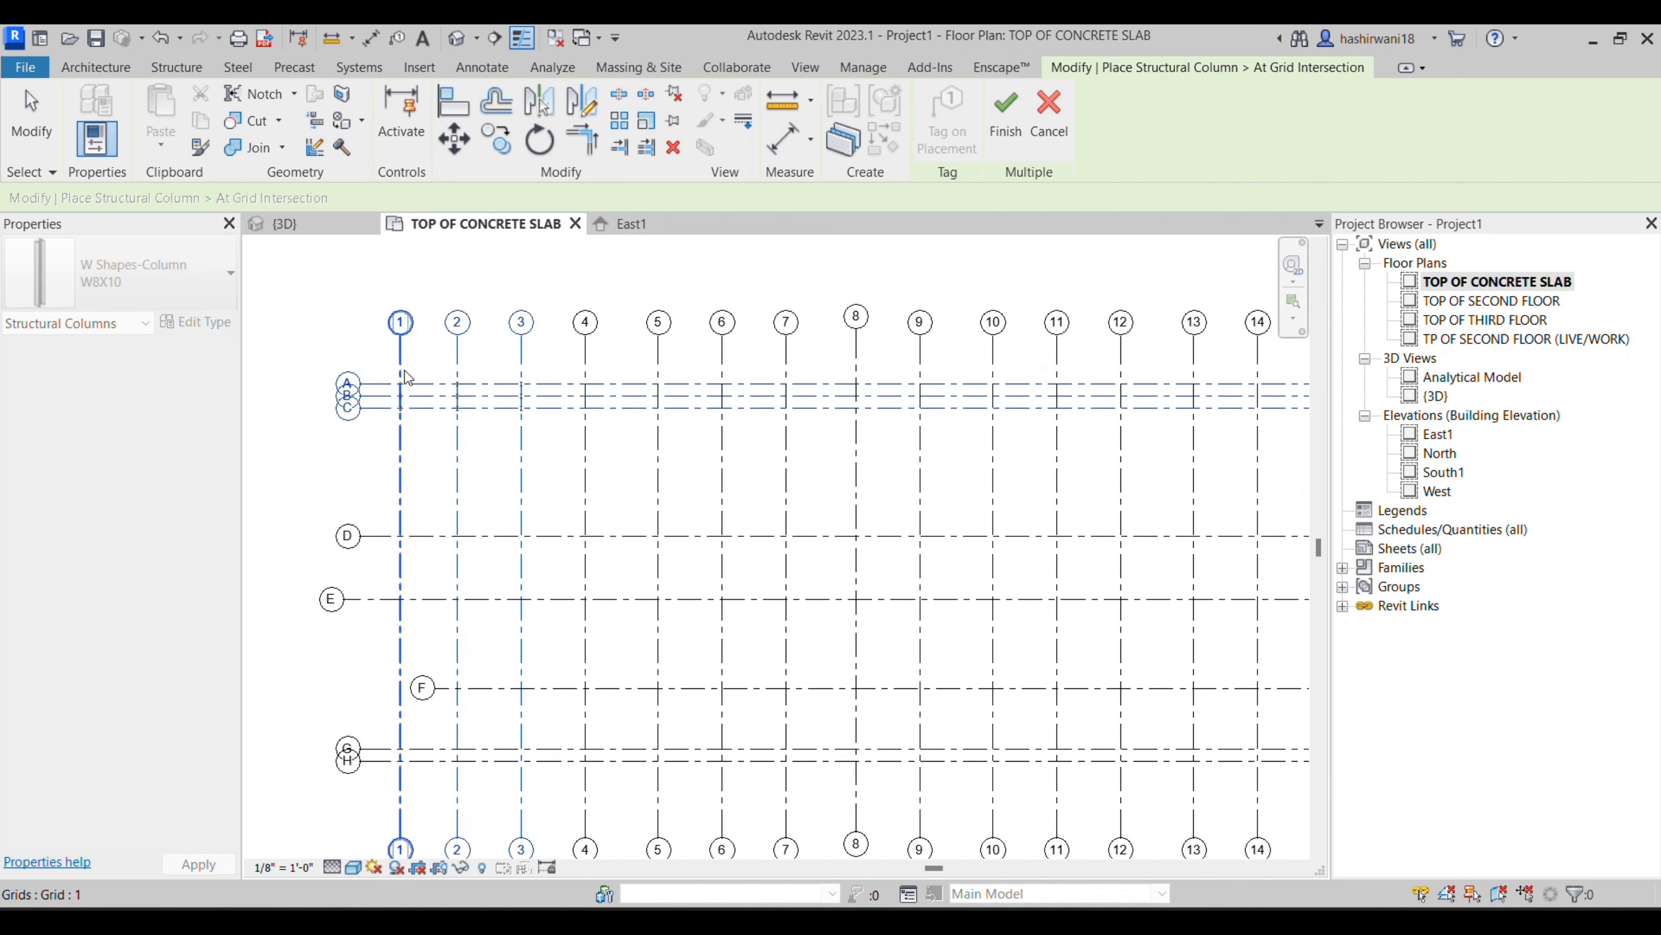
middle_click_drag(448, 397, 572, 461)
scroll(517, 471, "up", 4)
scroll(545, 434, "down", 5)
left_click_drag(732, 279, 469, 608)
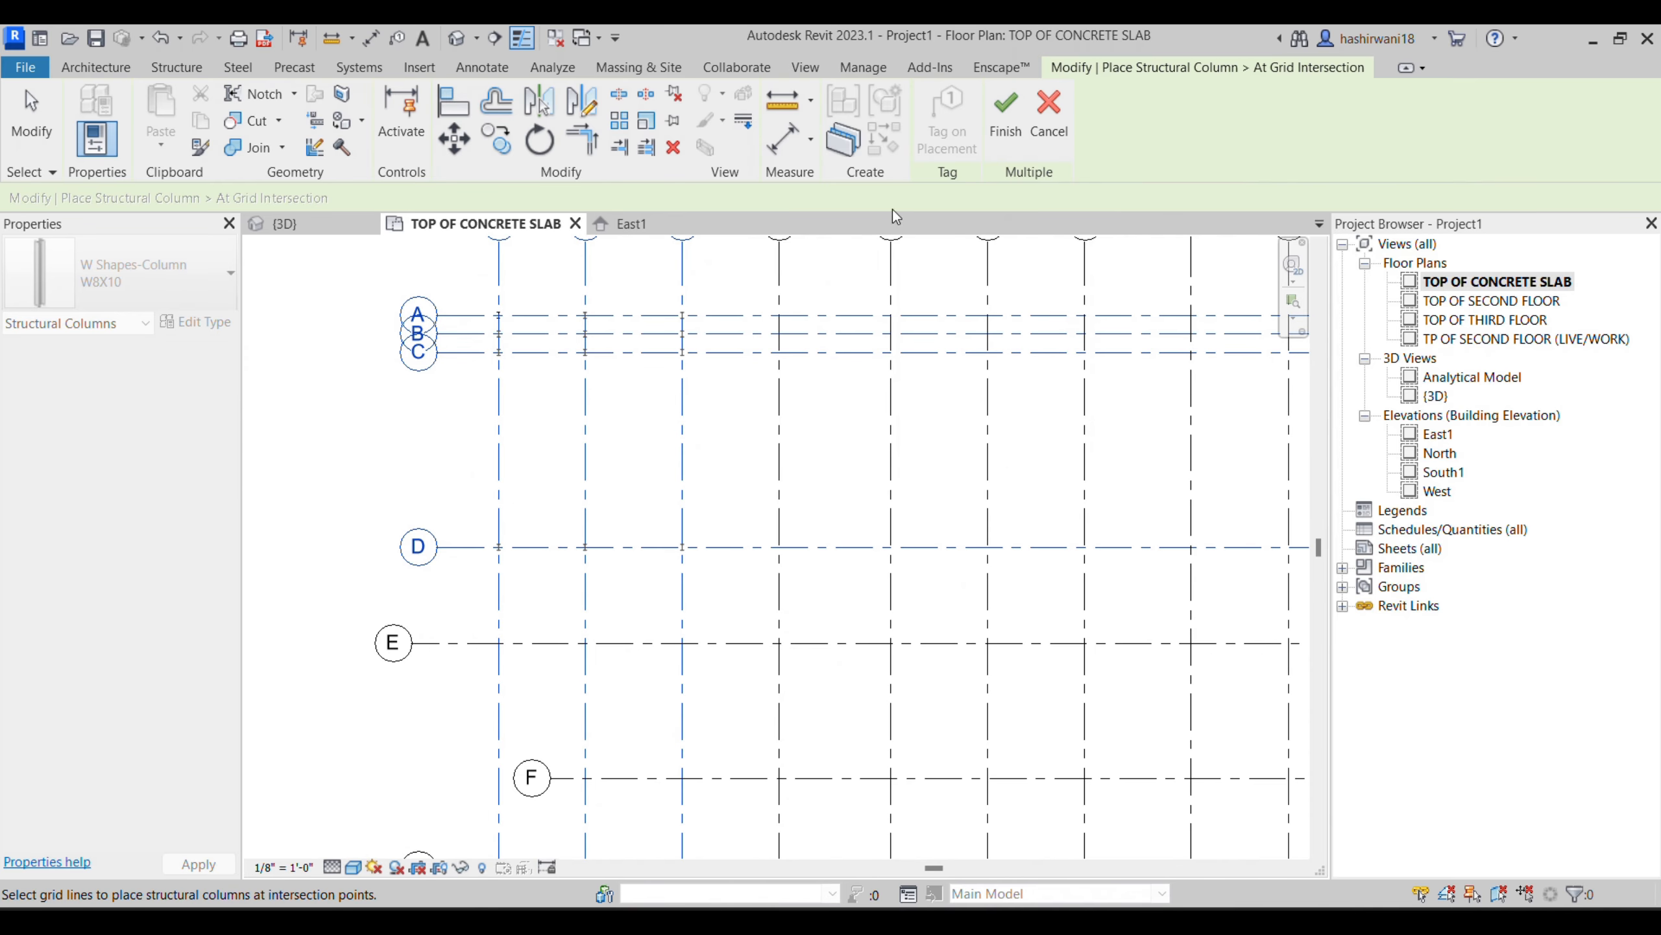
left_click(1007, 122)
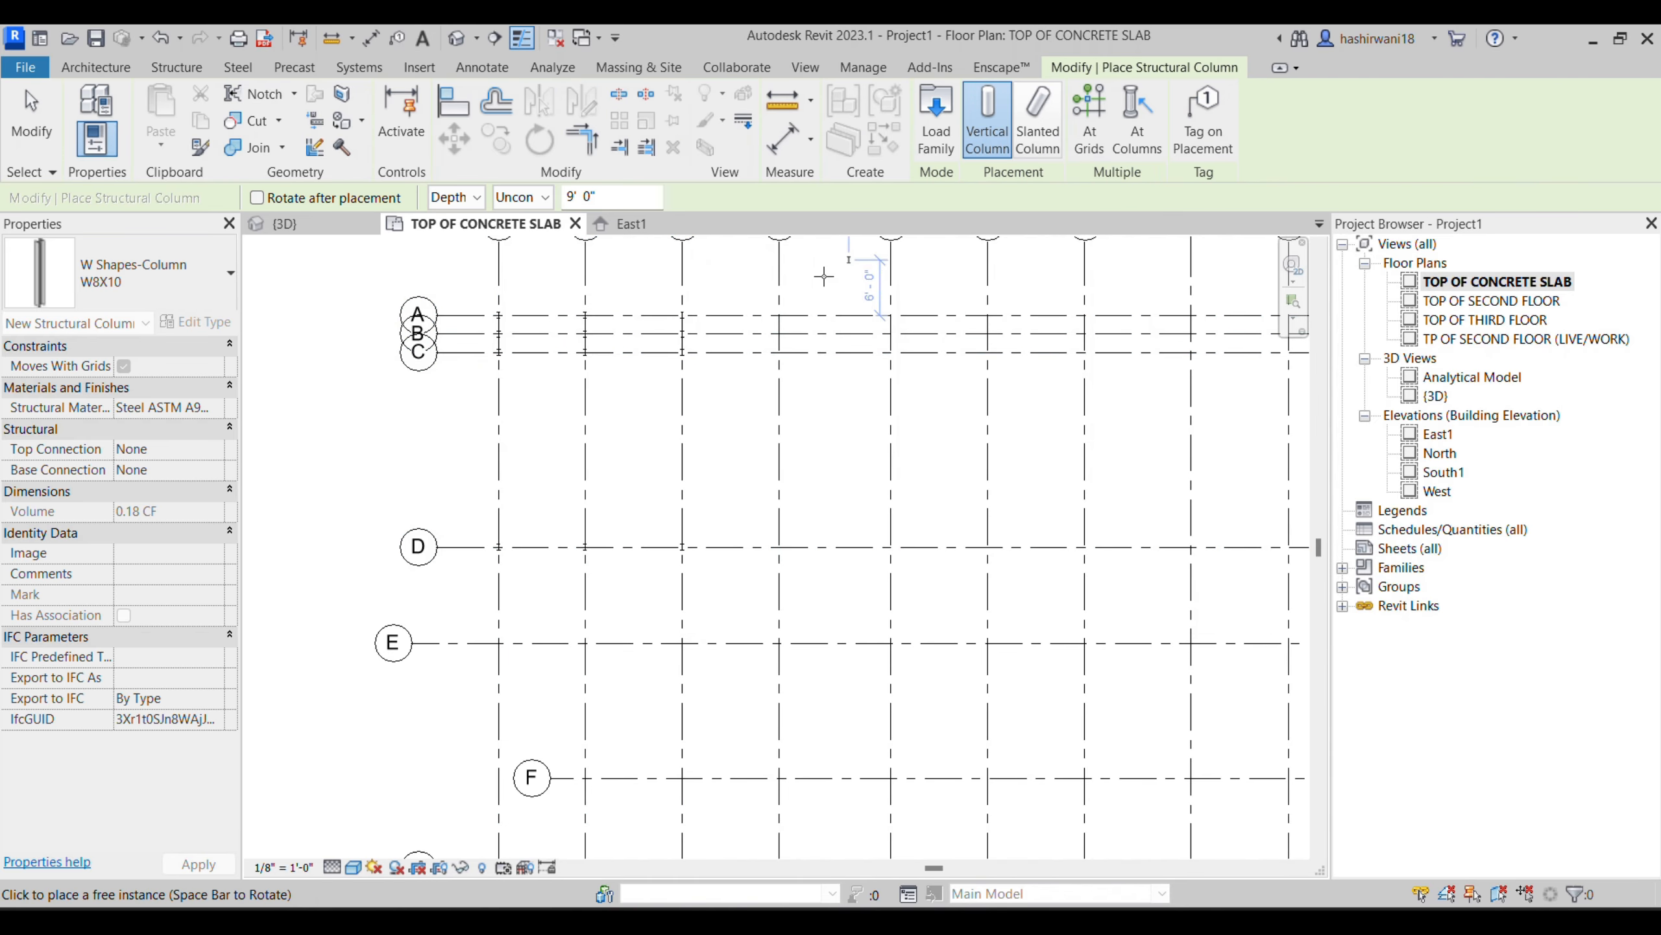
- In the 3D view, select only the structural columns, filtering out the grids, and try to set their base offset to 0
left_click(325, 230)
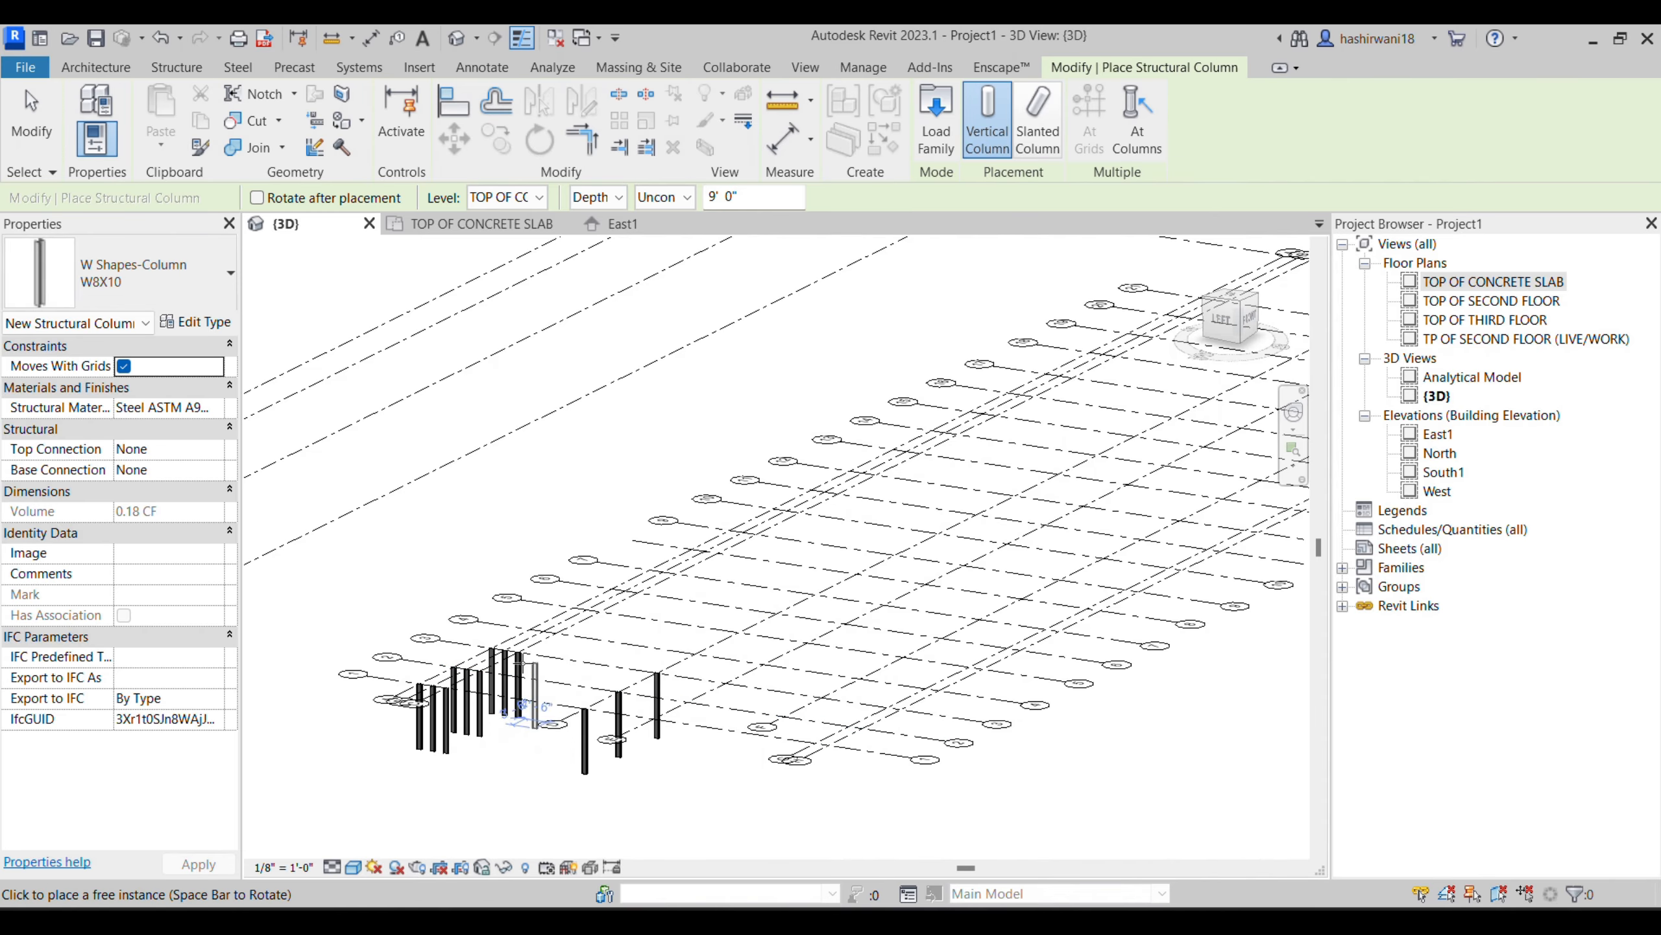
scroll(533, 753, "up", 2)
key("Escape")
left_click_drag(743, 820, 331, 570)
left_click(1009, 116)
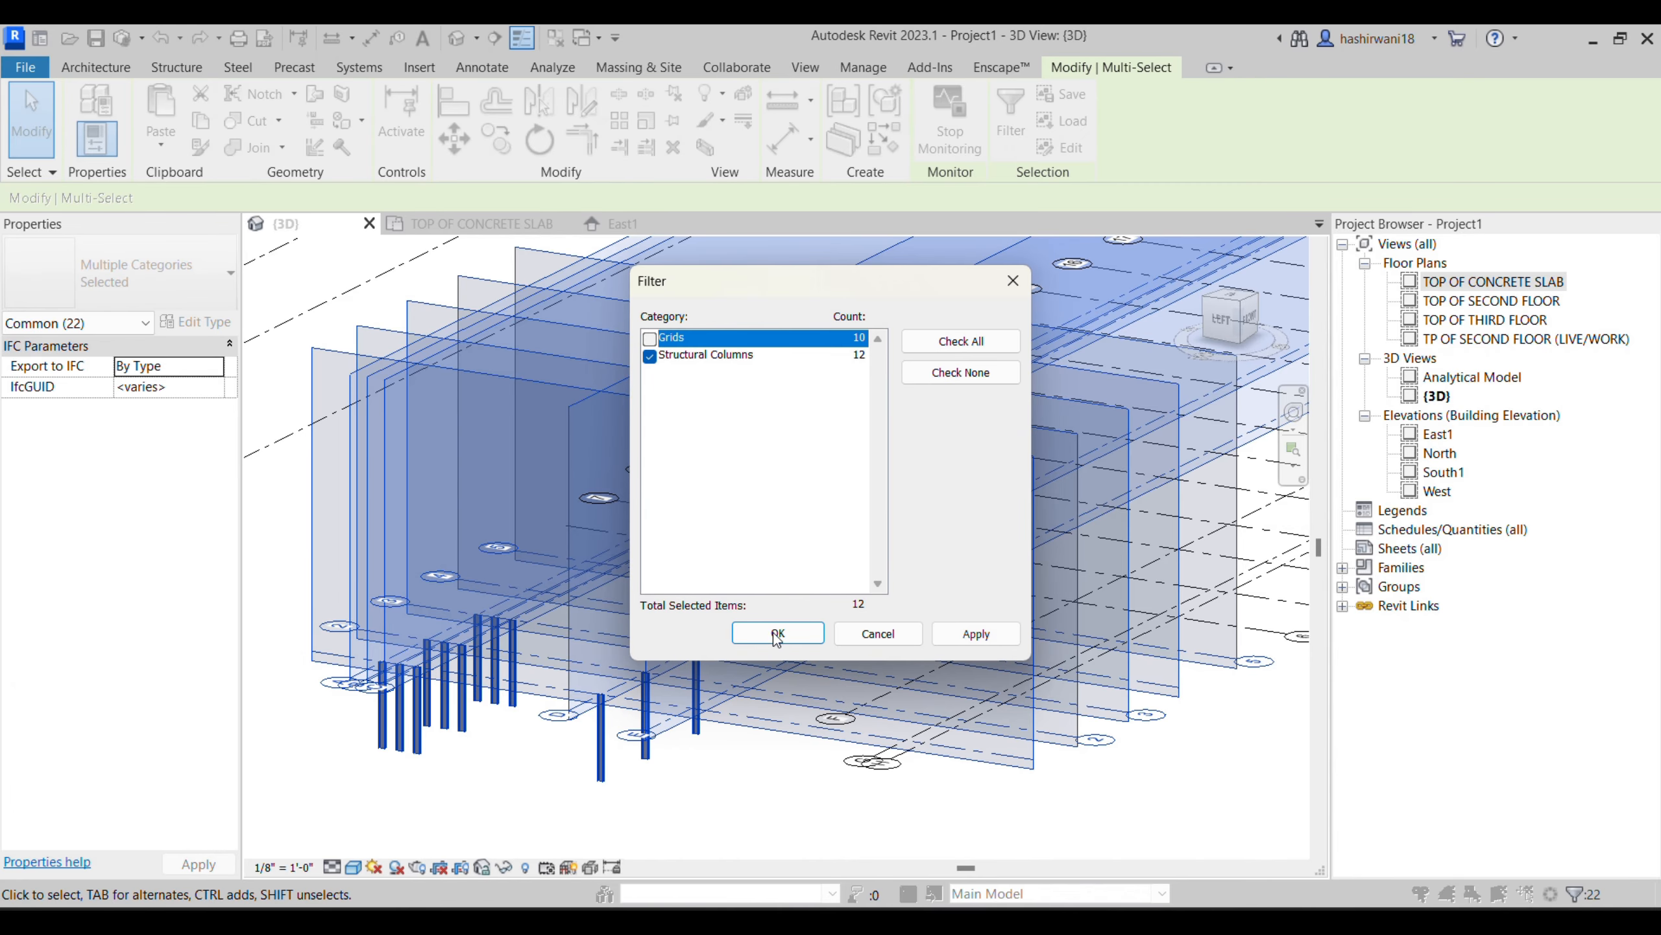
left_click(777, 632)
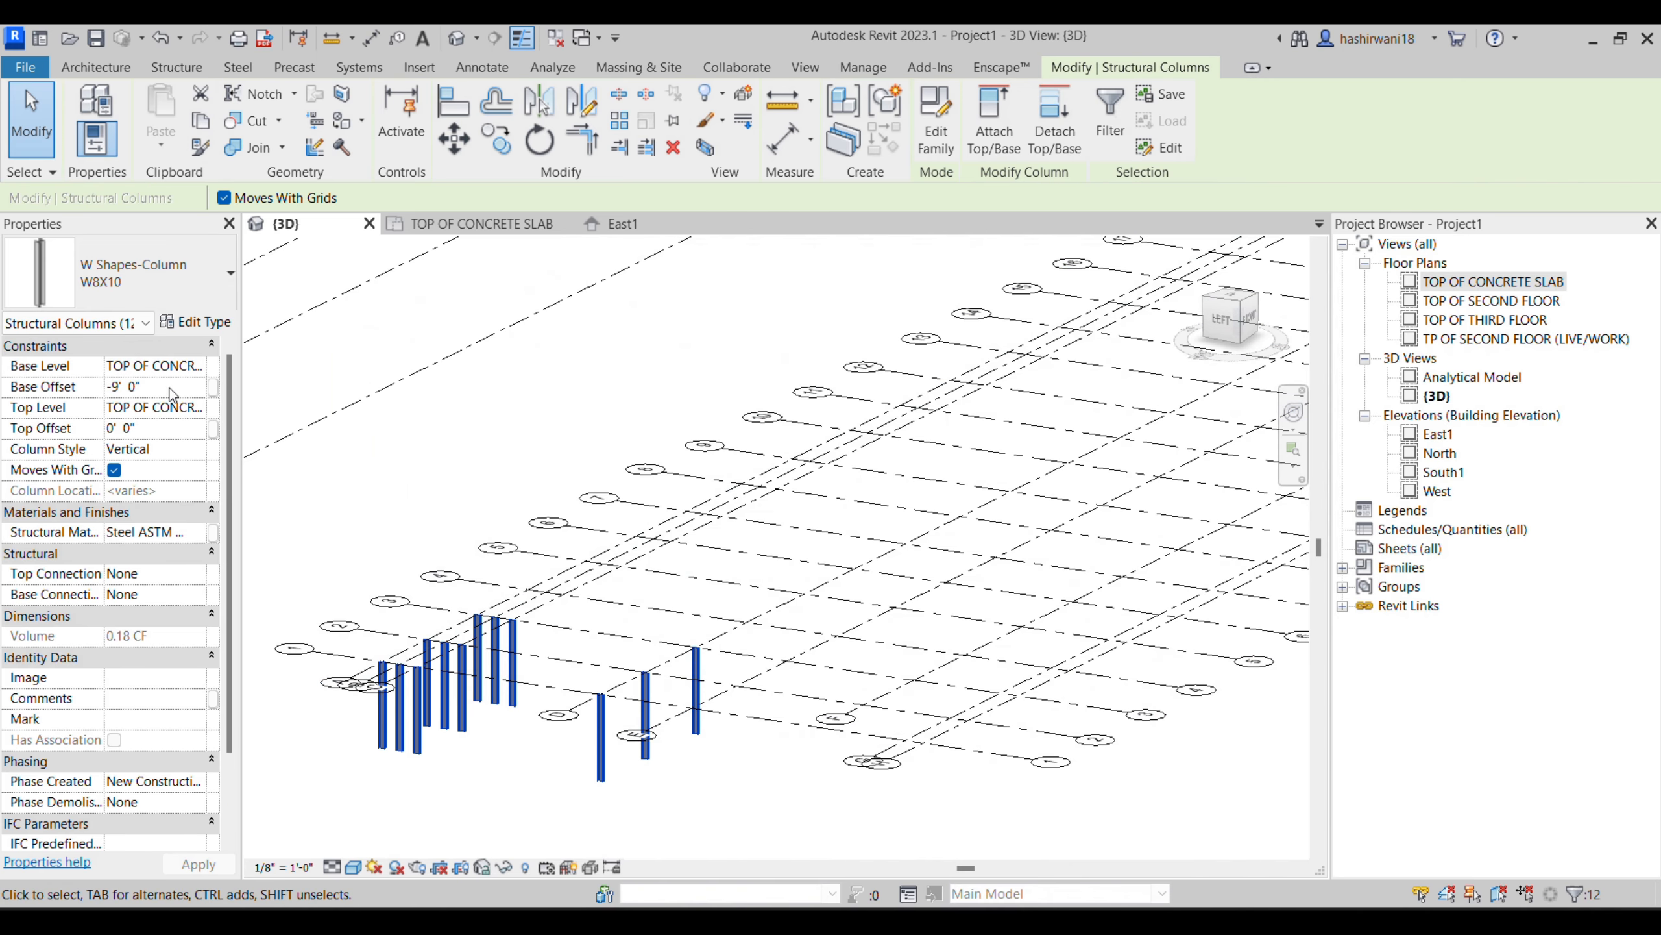
left_click(168, 387)
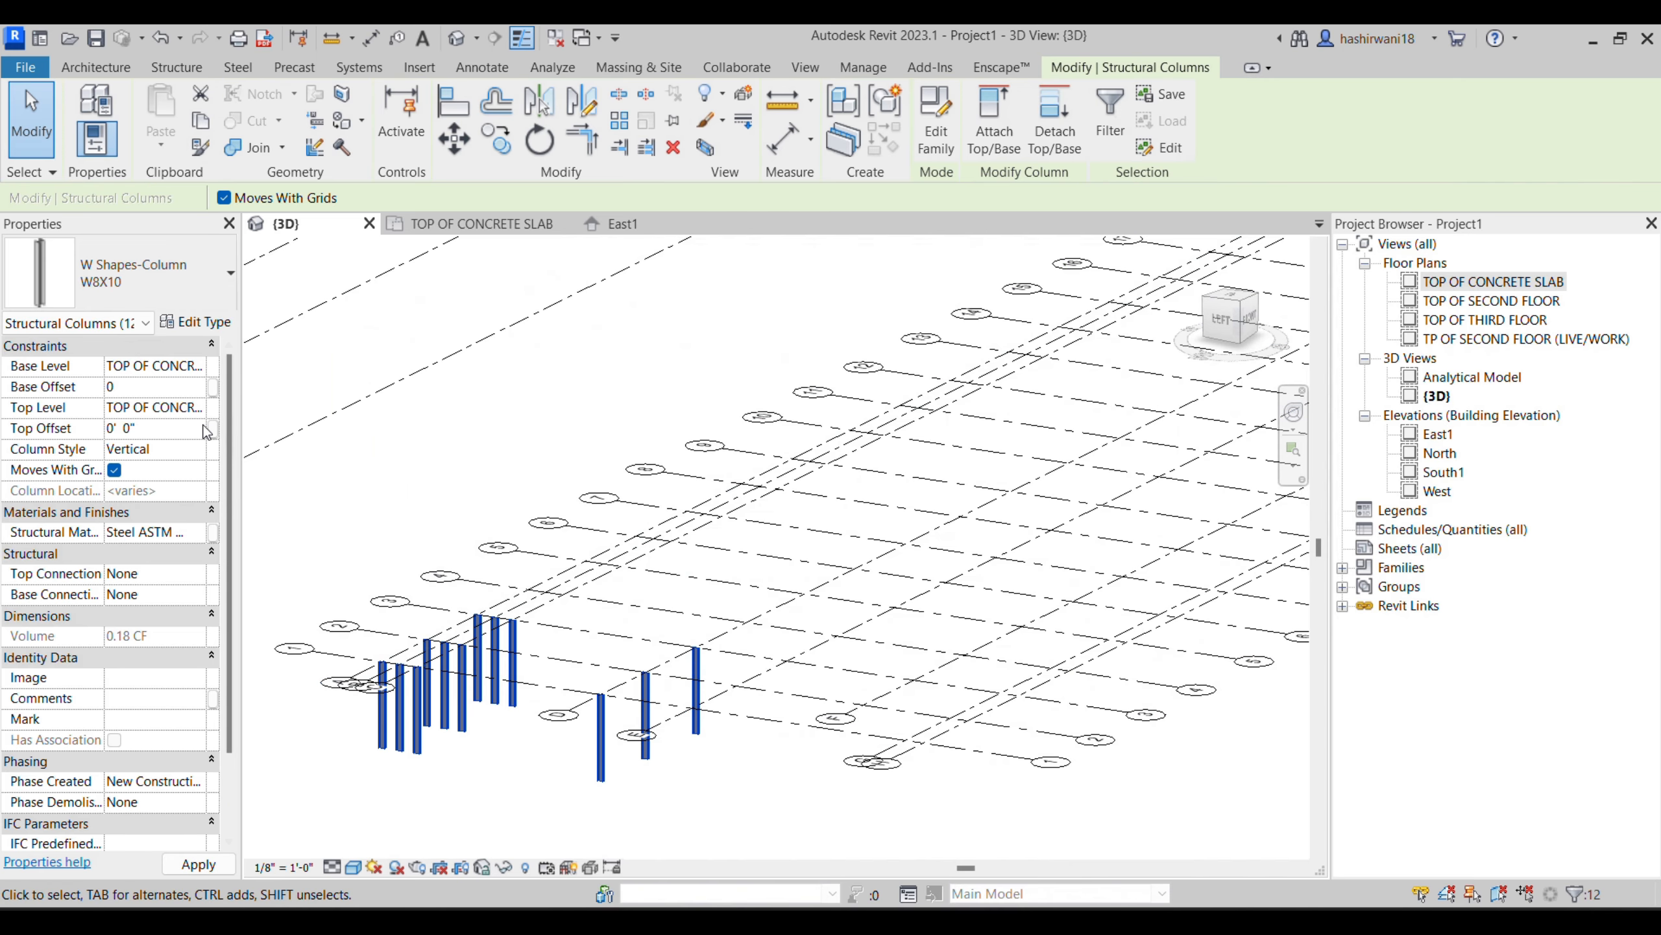
key("Return")
left_click(1021, 553)
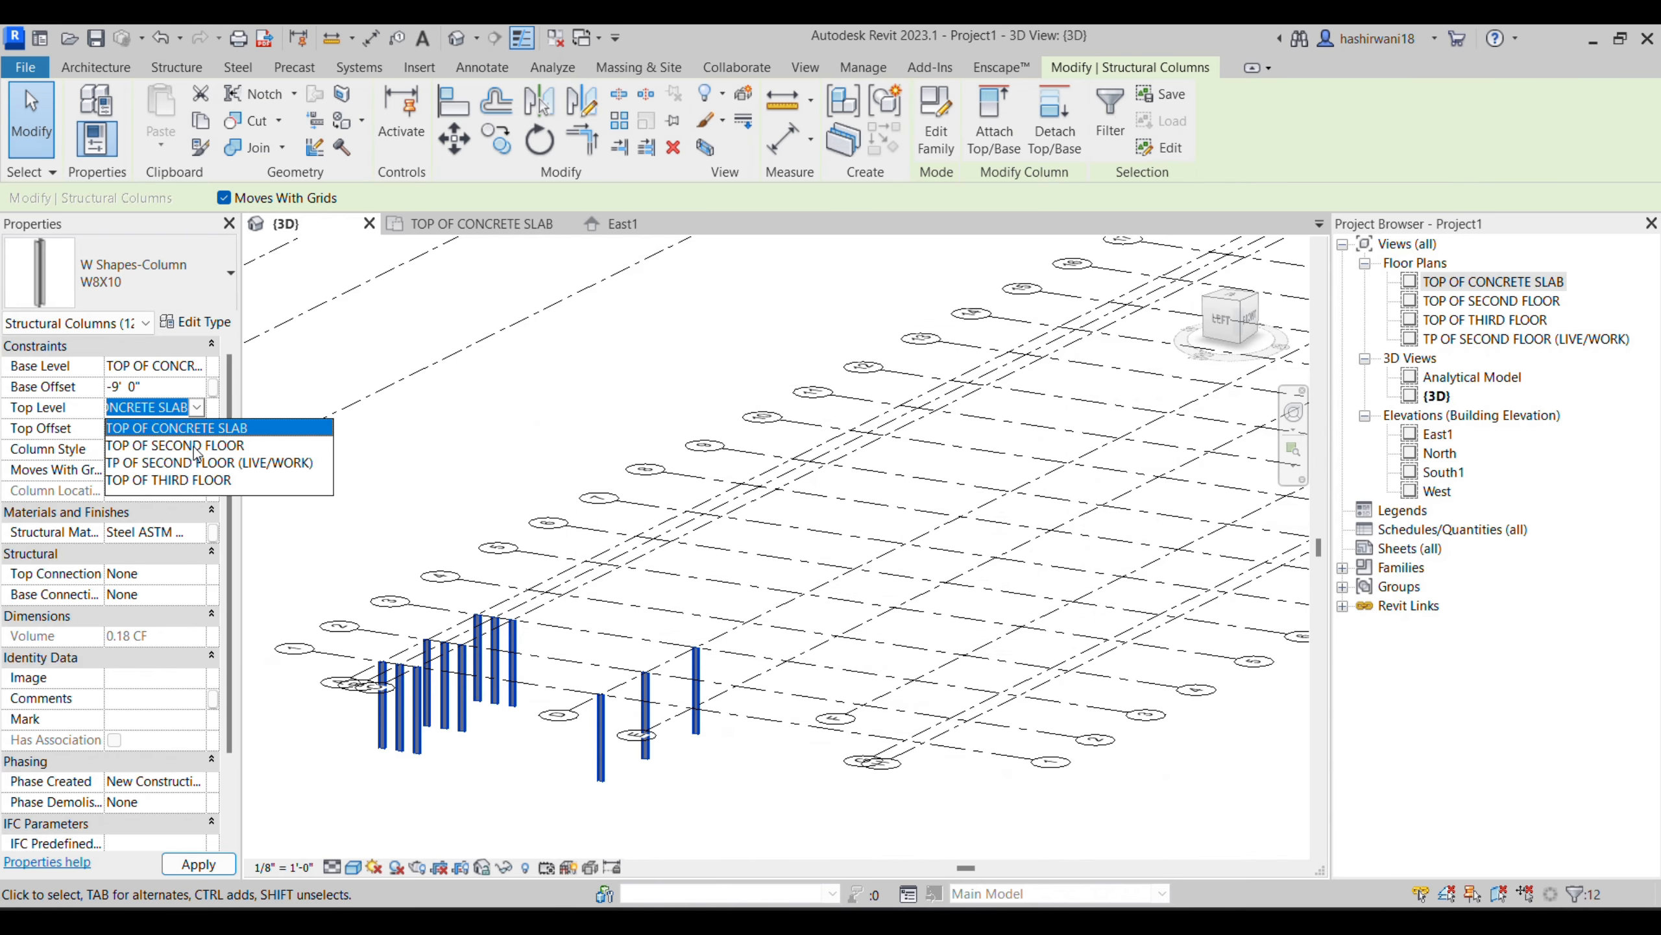
- Set the selected columns' top level to TOP OF SECOND FLOOR and their base offset to 0, keeping TOP OF CONCRETE SLAB as base level
left_click(195, 447)
left_click(197, 368)
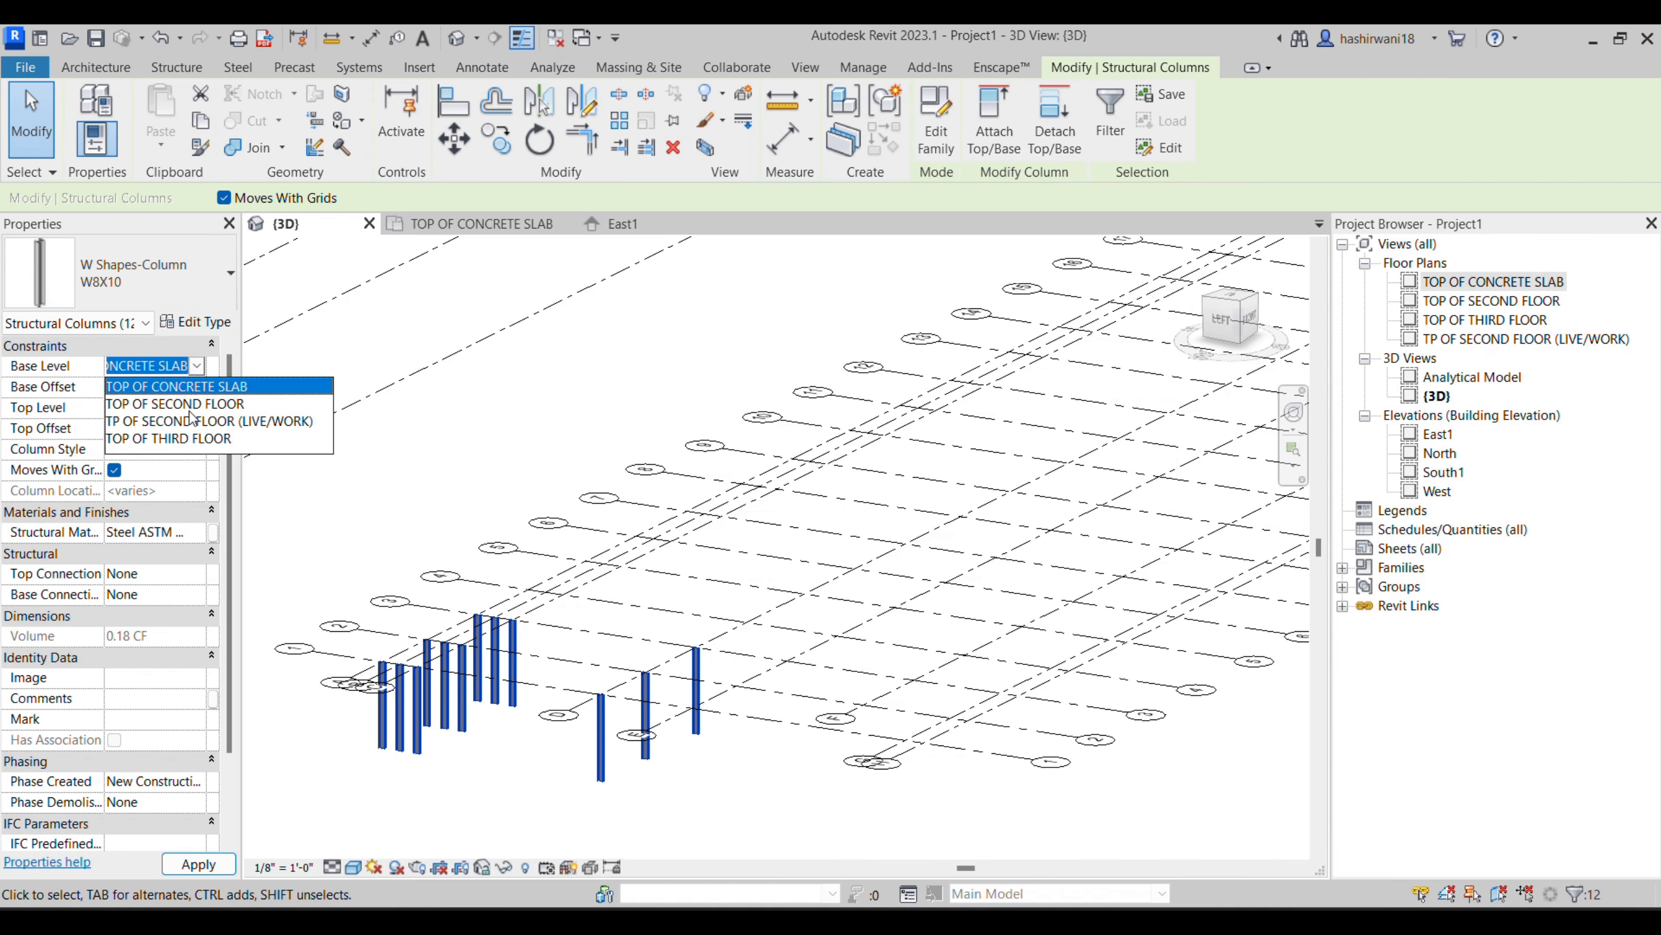
left_click(183, 393)
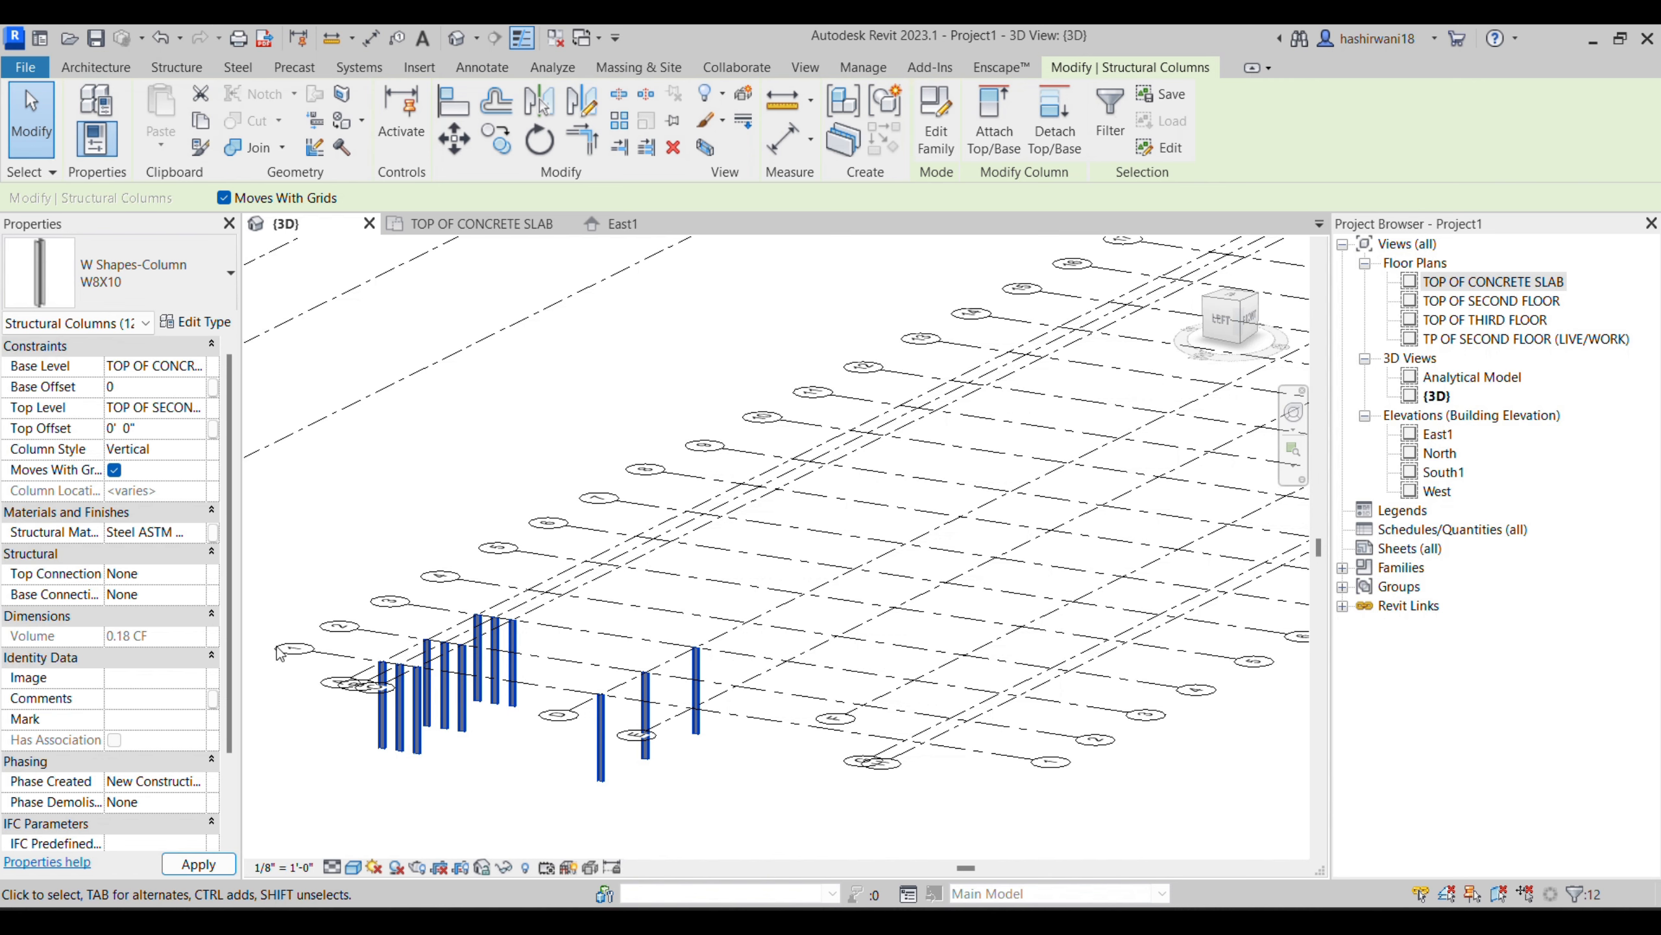
left_click(425, 457)
scroll(546, 647, "up", 2)
middle_click_drag(563, 643, 588, 691)
scroll(588, 691, "down", 1)
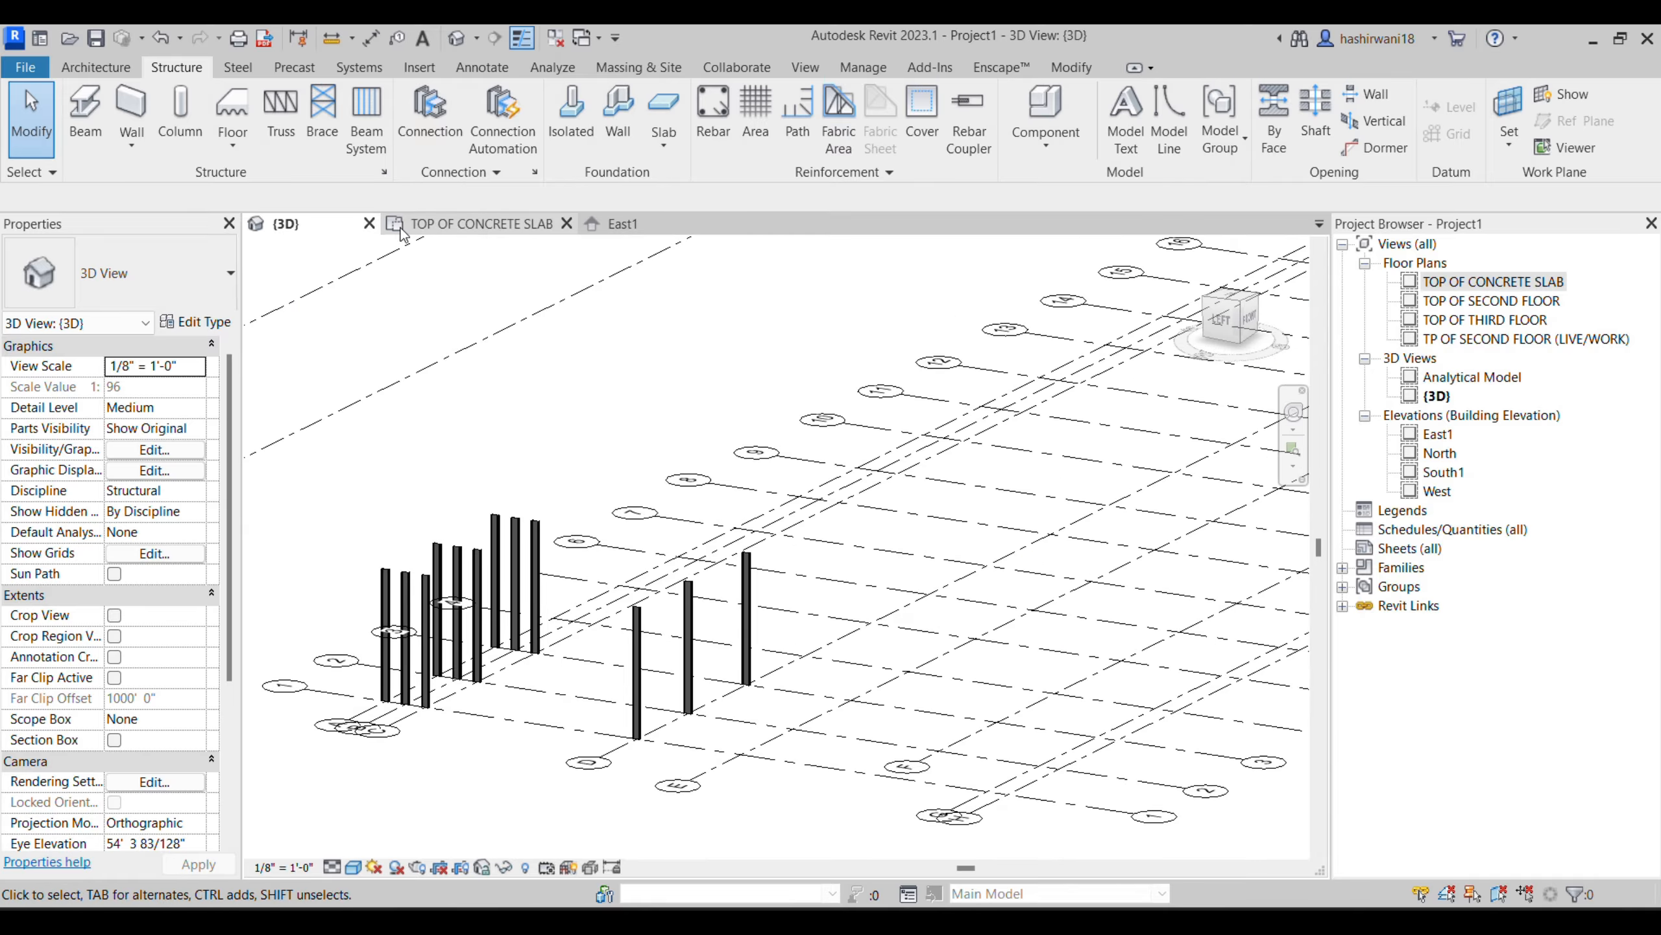
- Place a W8X10 beam along grid A between the columns at grids 1 and 2 in the TOP OF CONCRETE SLAB plan
left_click(86, 114)
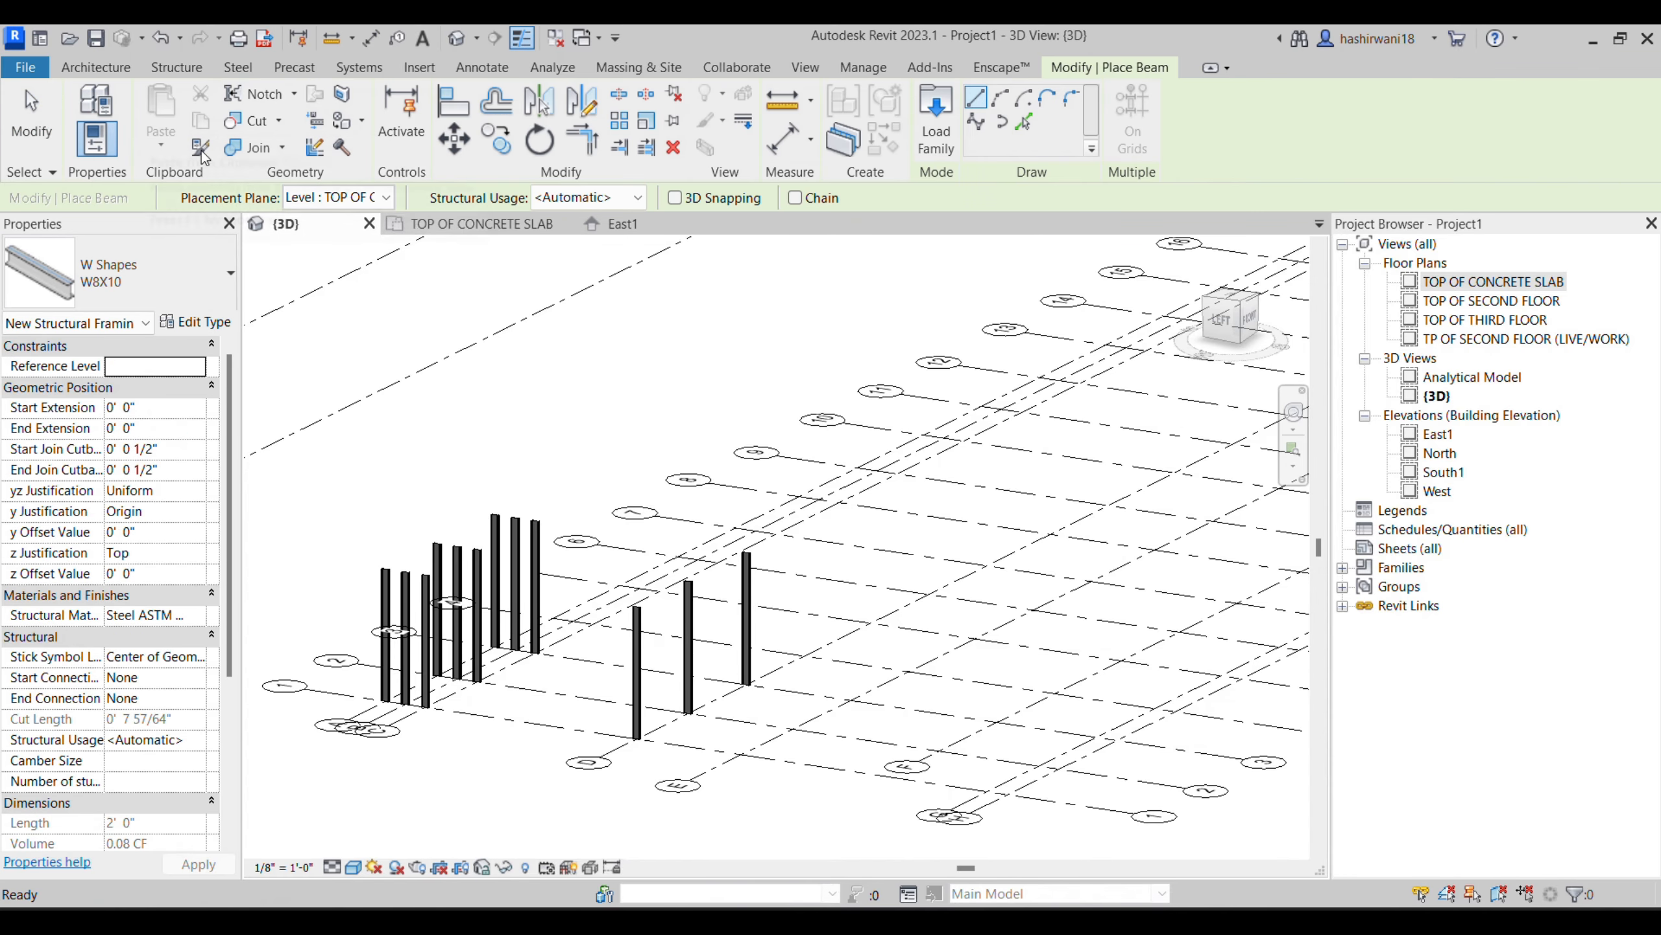
left_click(473, 230)
scroll(498, 298, "up", 5)
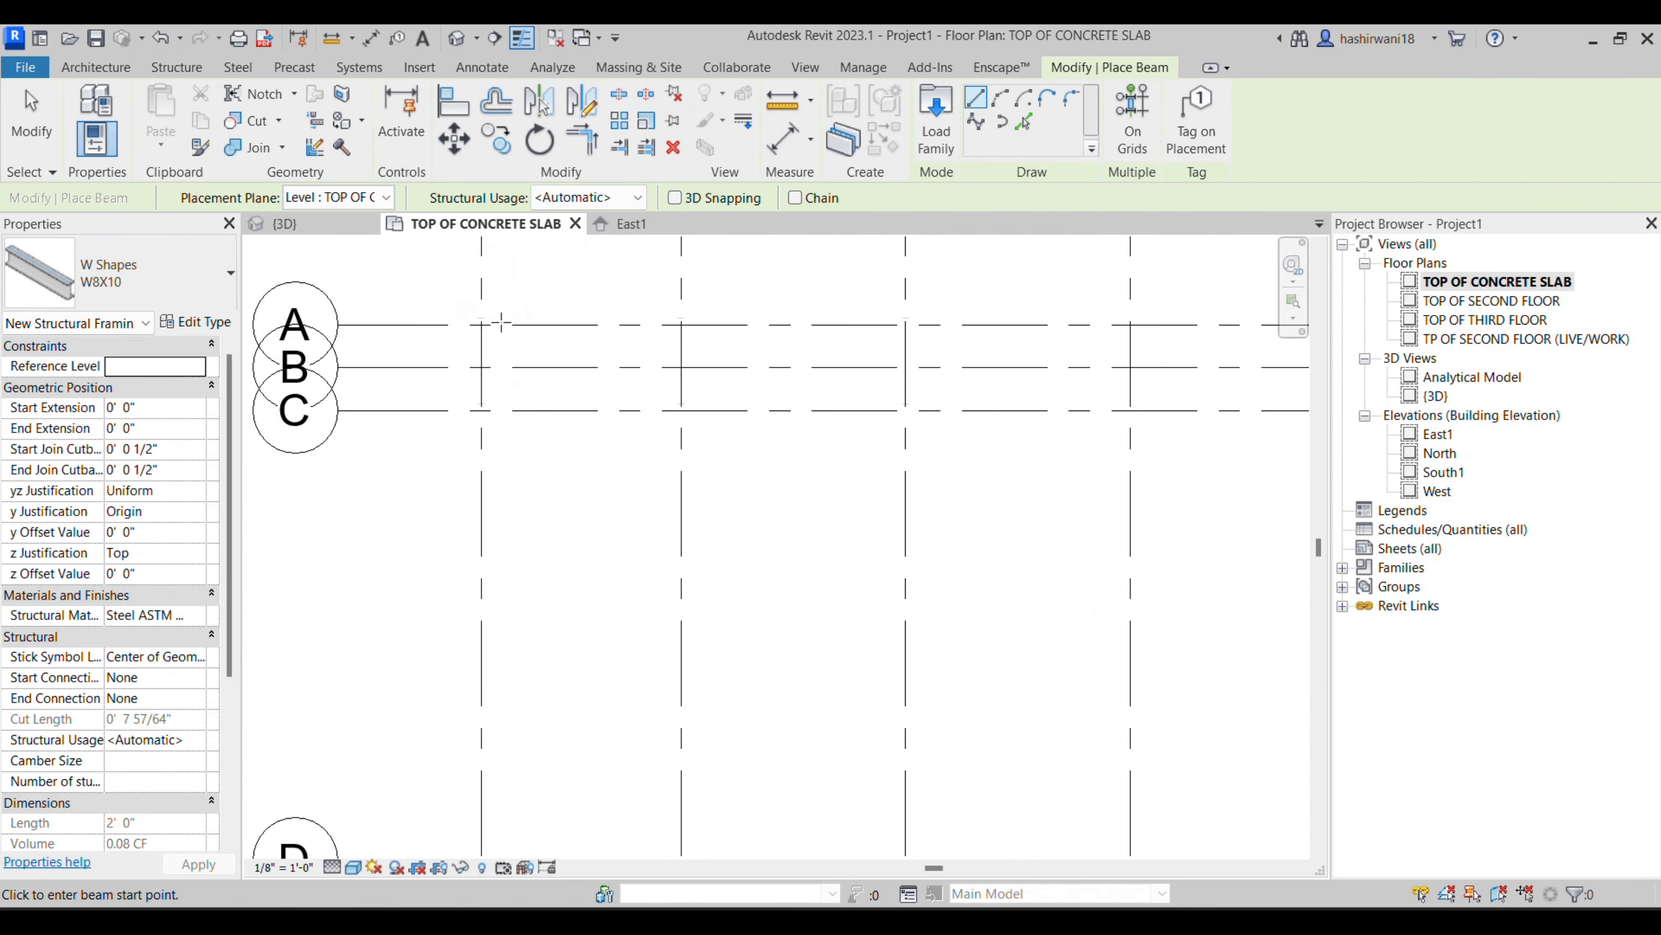
left_click(483, 311)
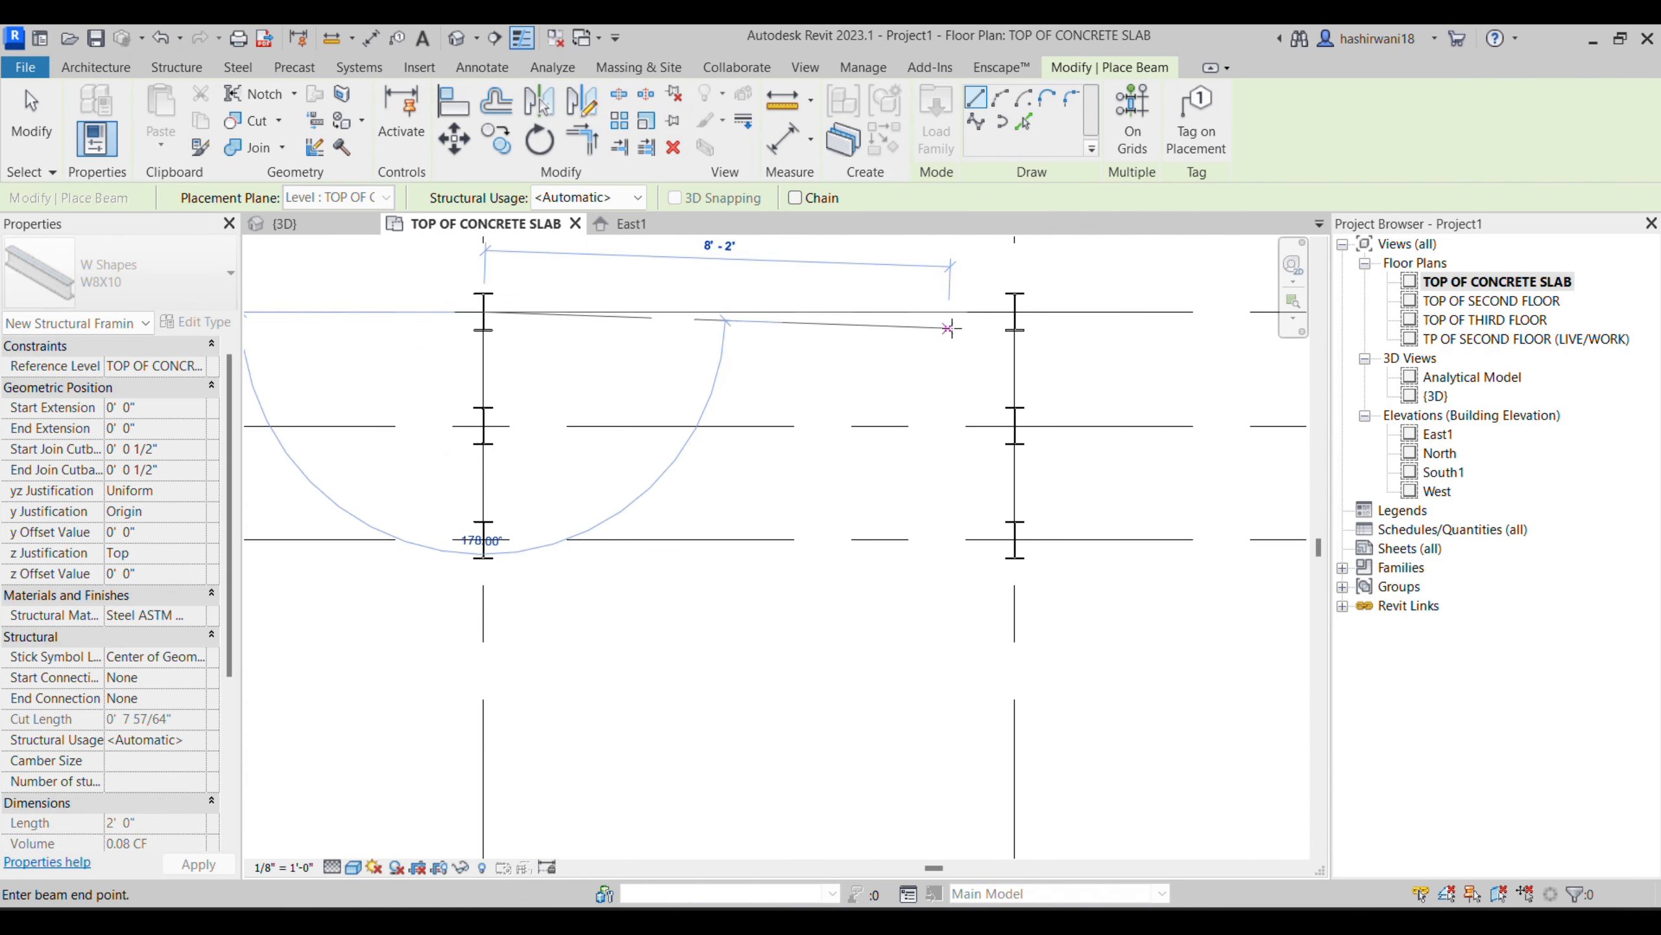
left_click(1015, 311)
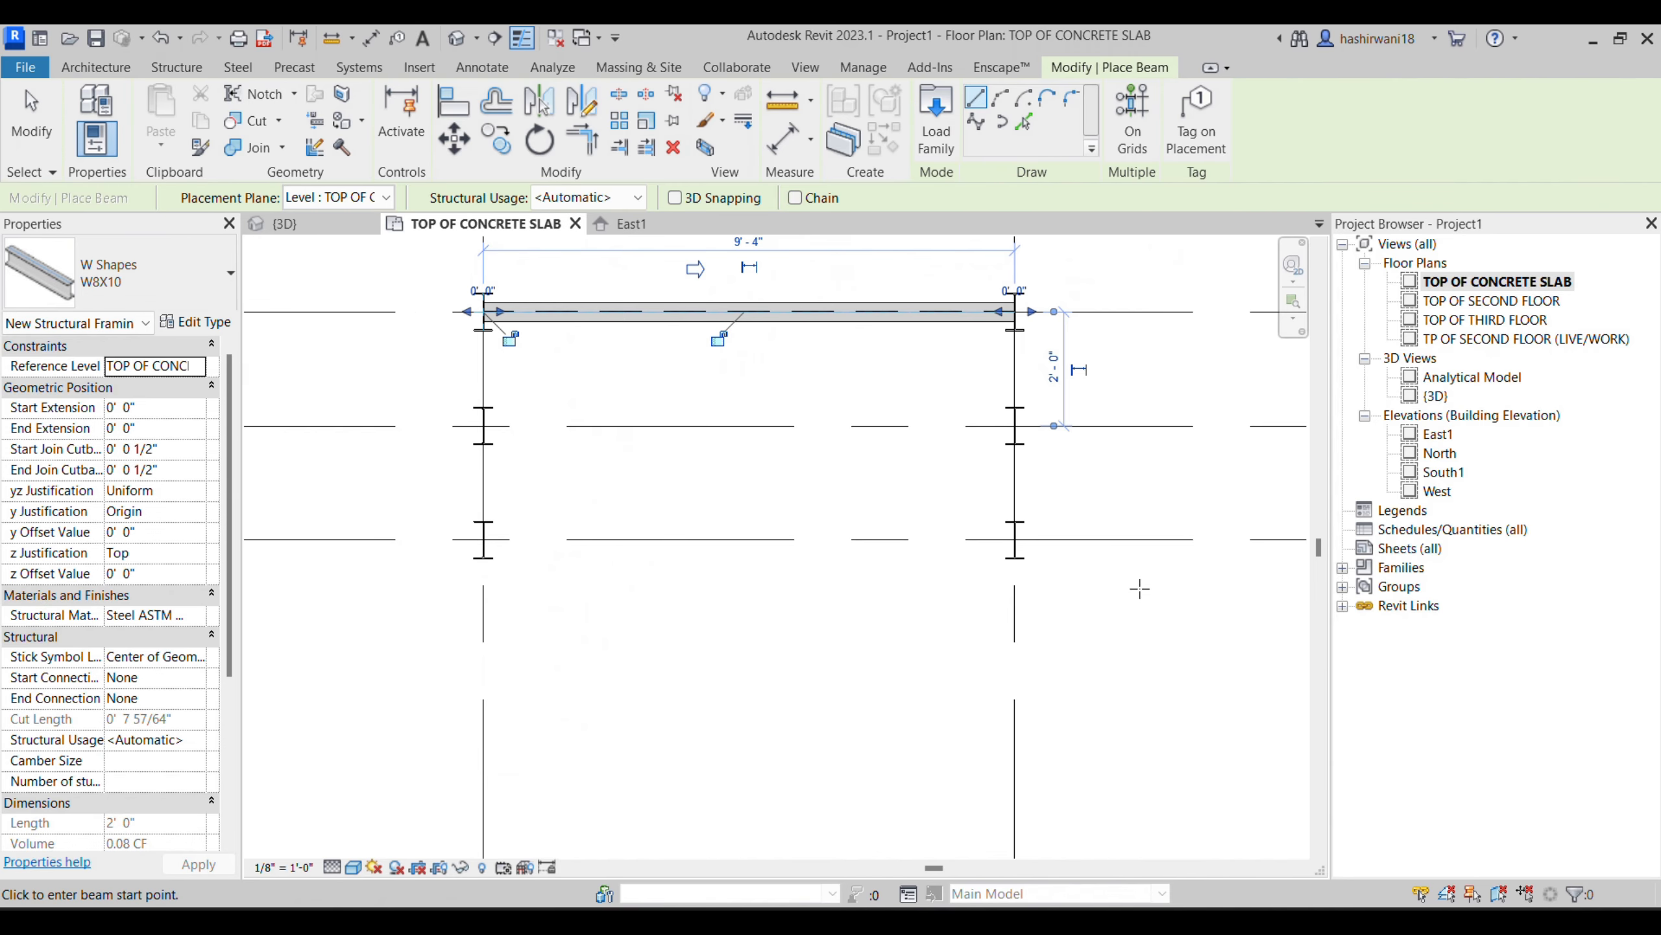
scroll(962, 537, "down", 2)
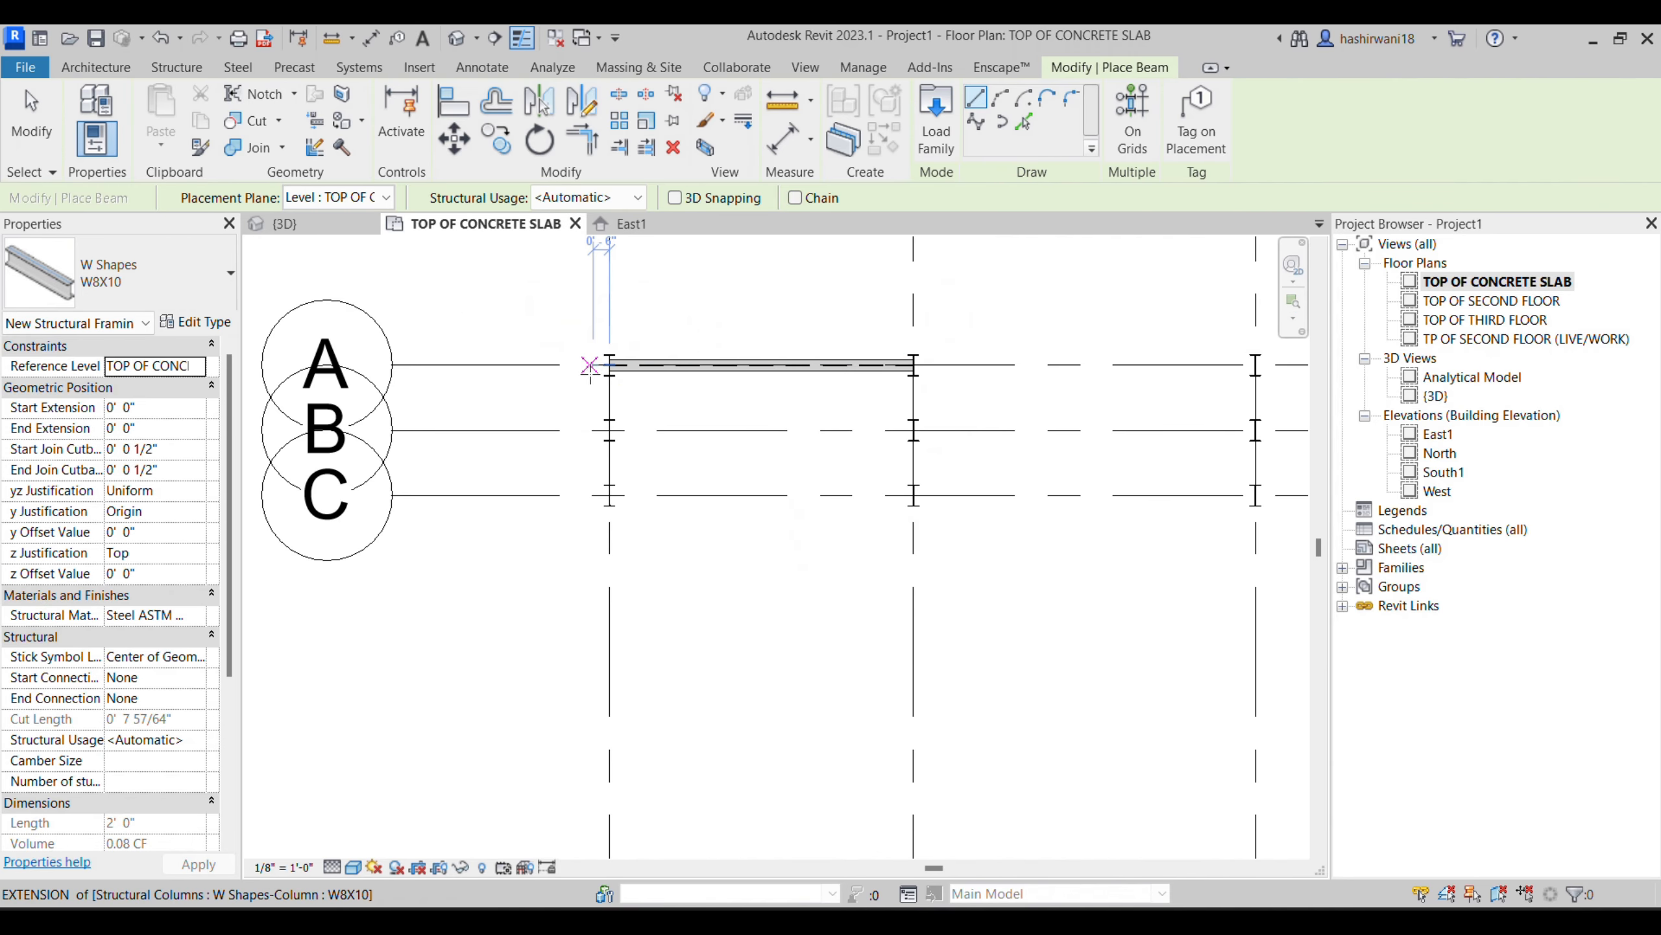
- In the 3D view, set the start and end level offsets of the beam between grids 1 and 2 to 12 feet
left_click(327, 229)
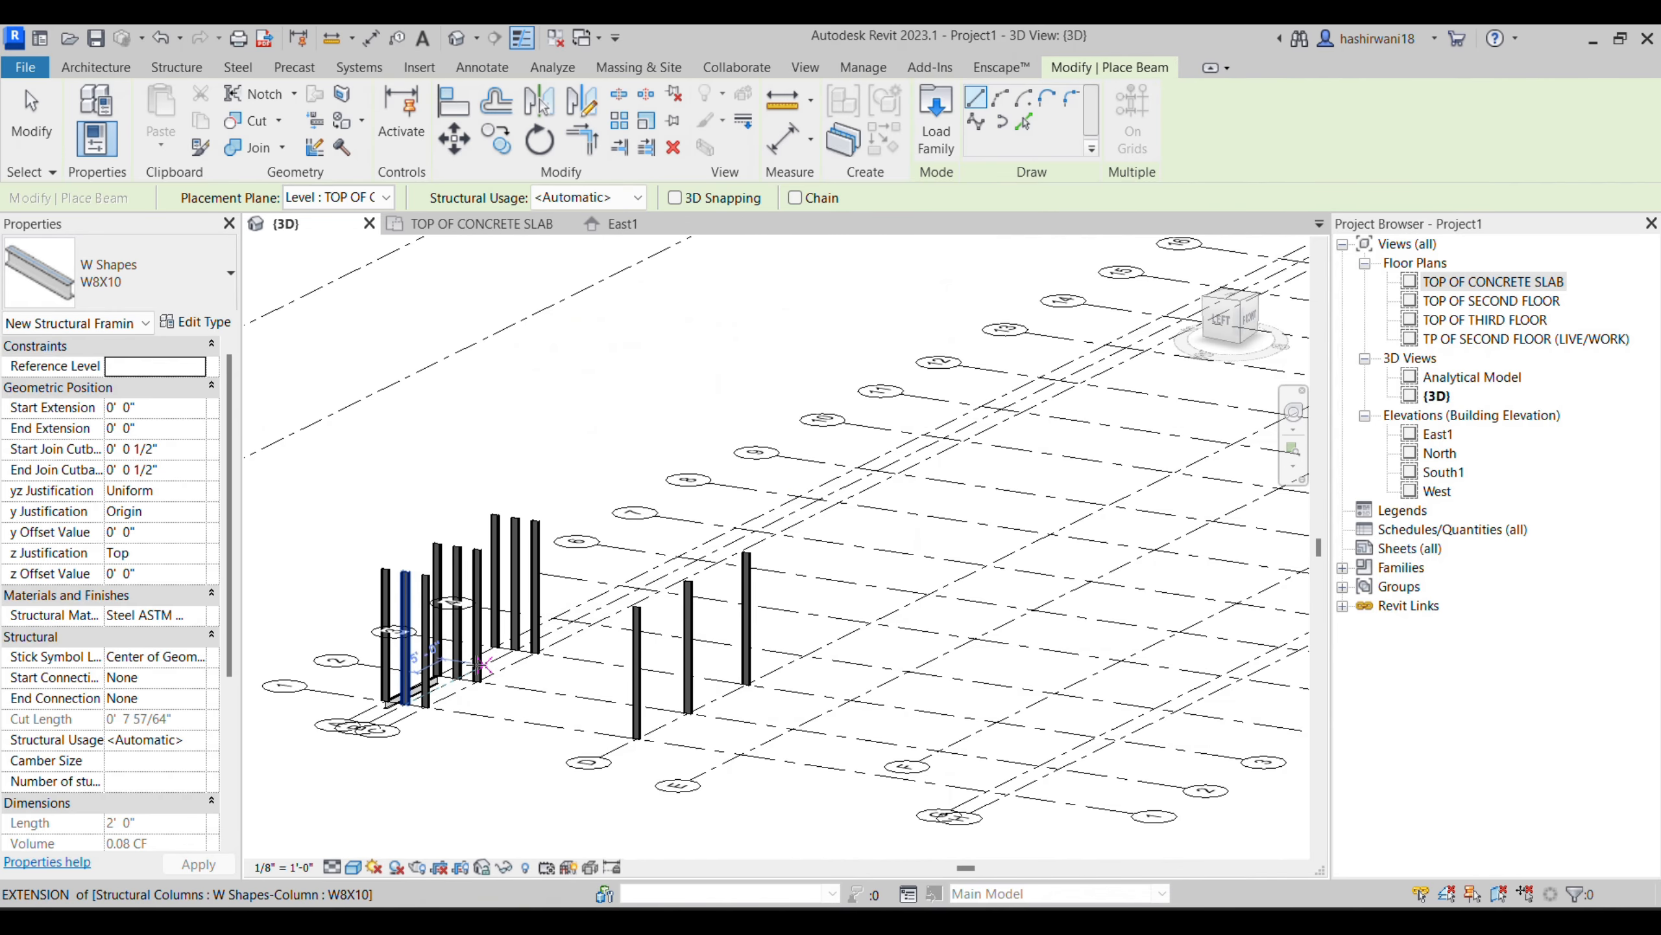
left_click(697, 540)
middle_click_drag(697, 540, 616, 617, "shift")
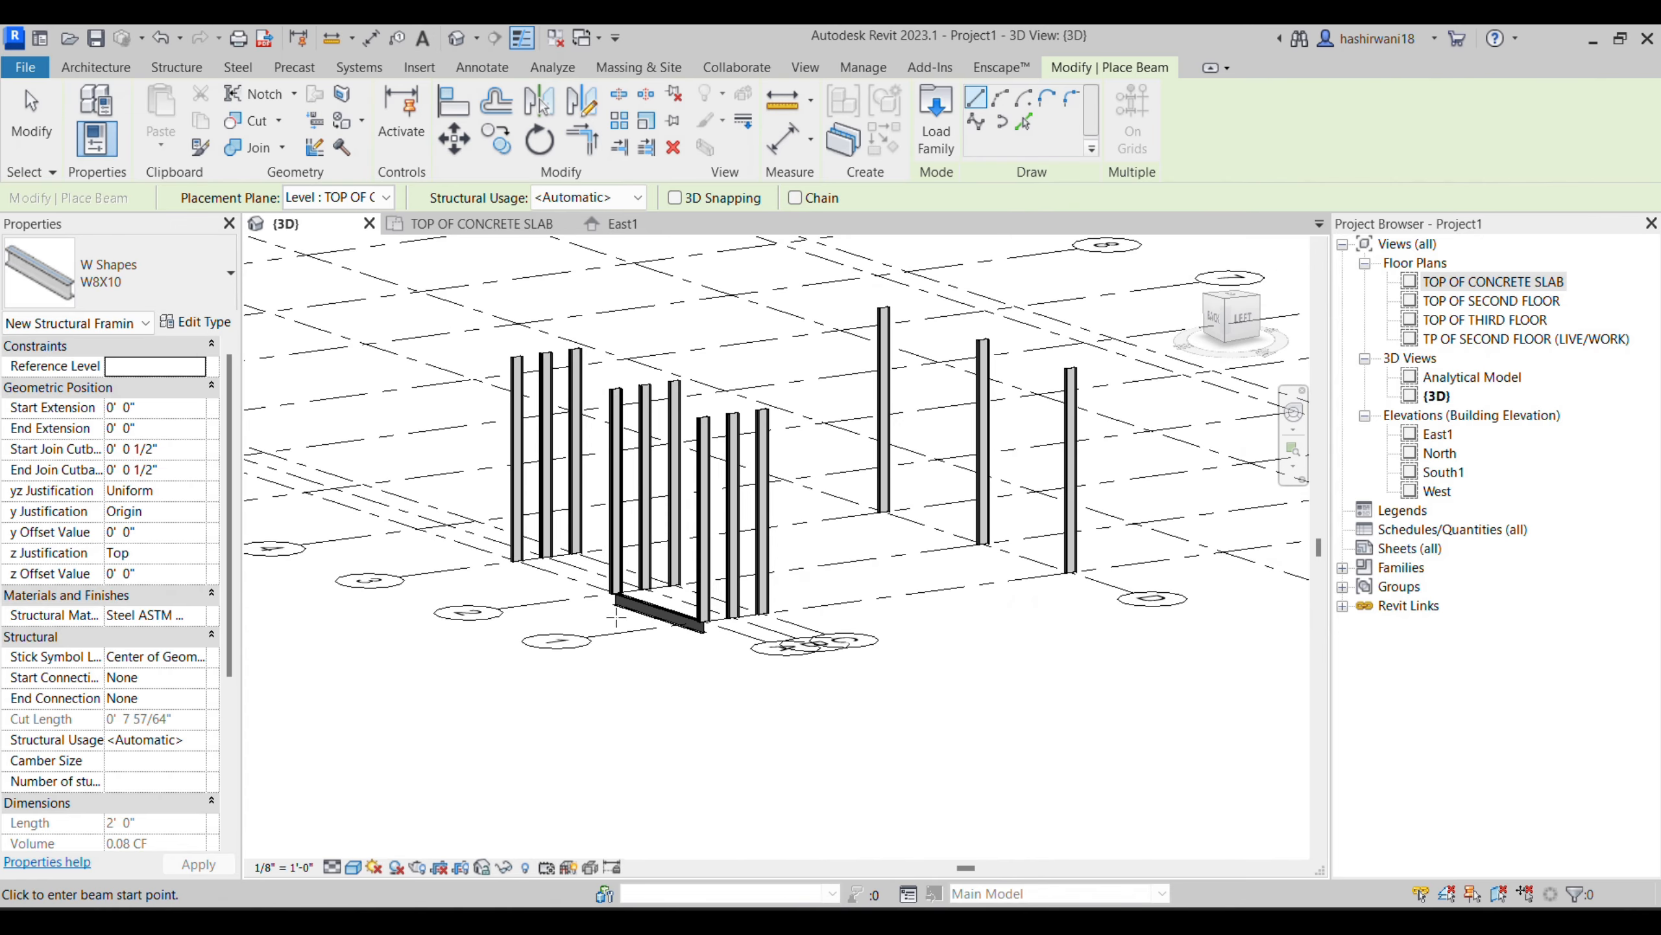
key("Escape")
key("Escape")
left_click(661, 612)
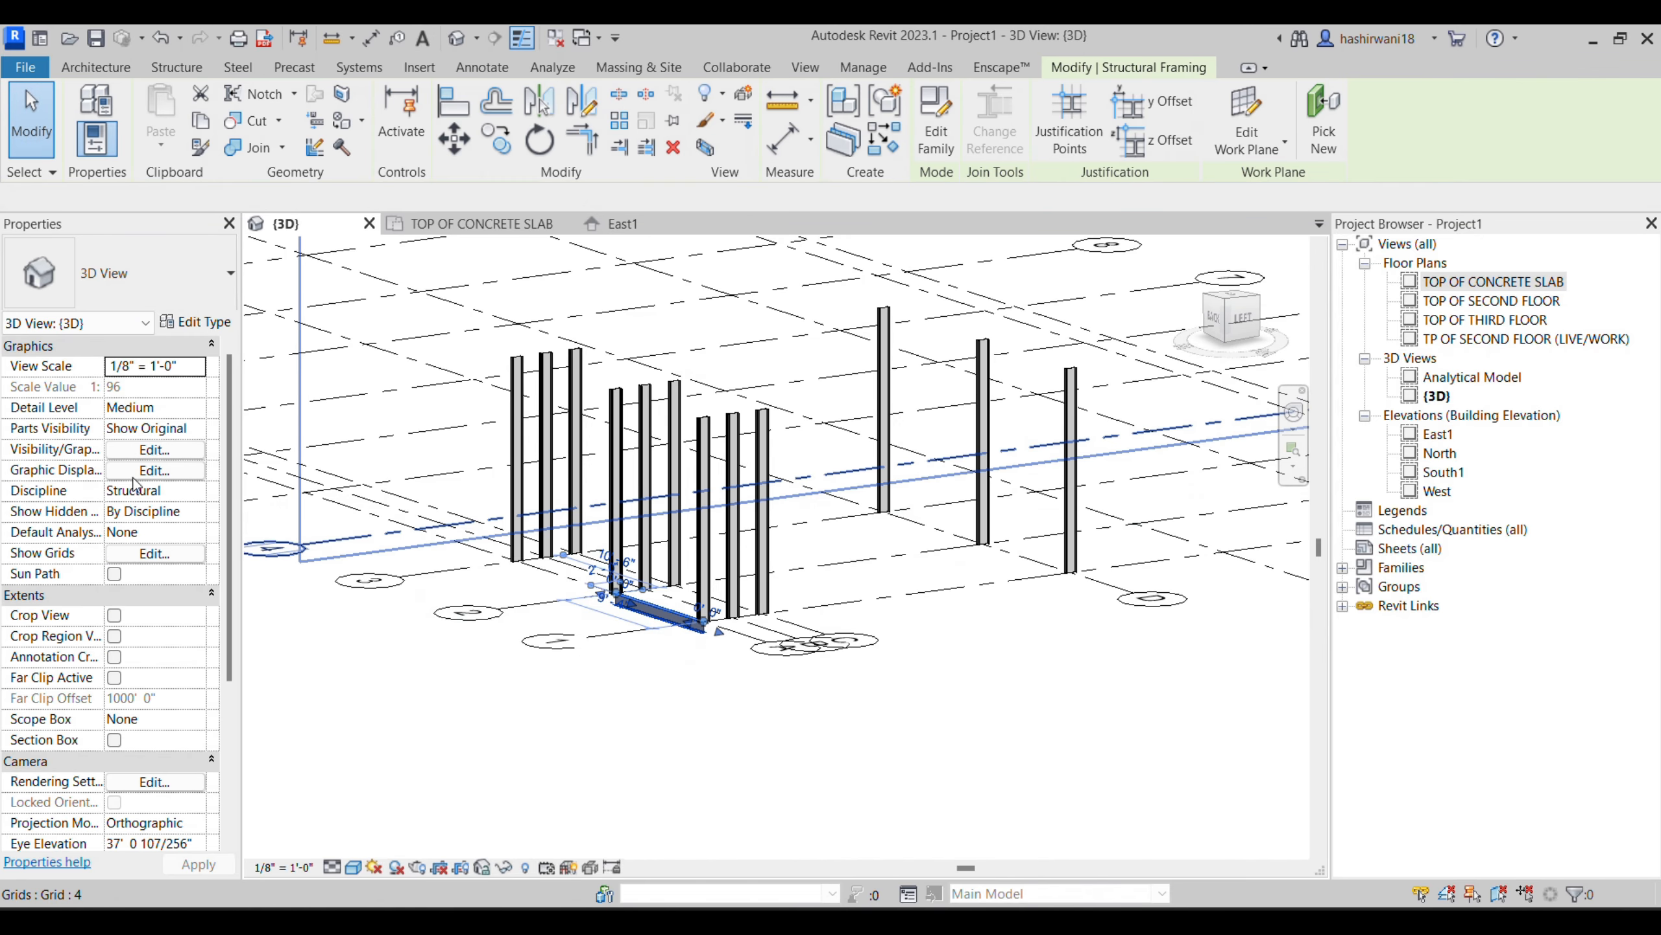
left_click(172, 409)
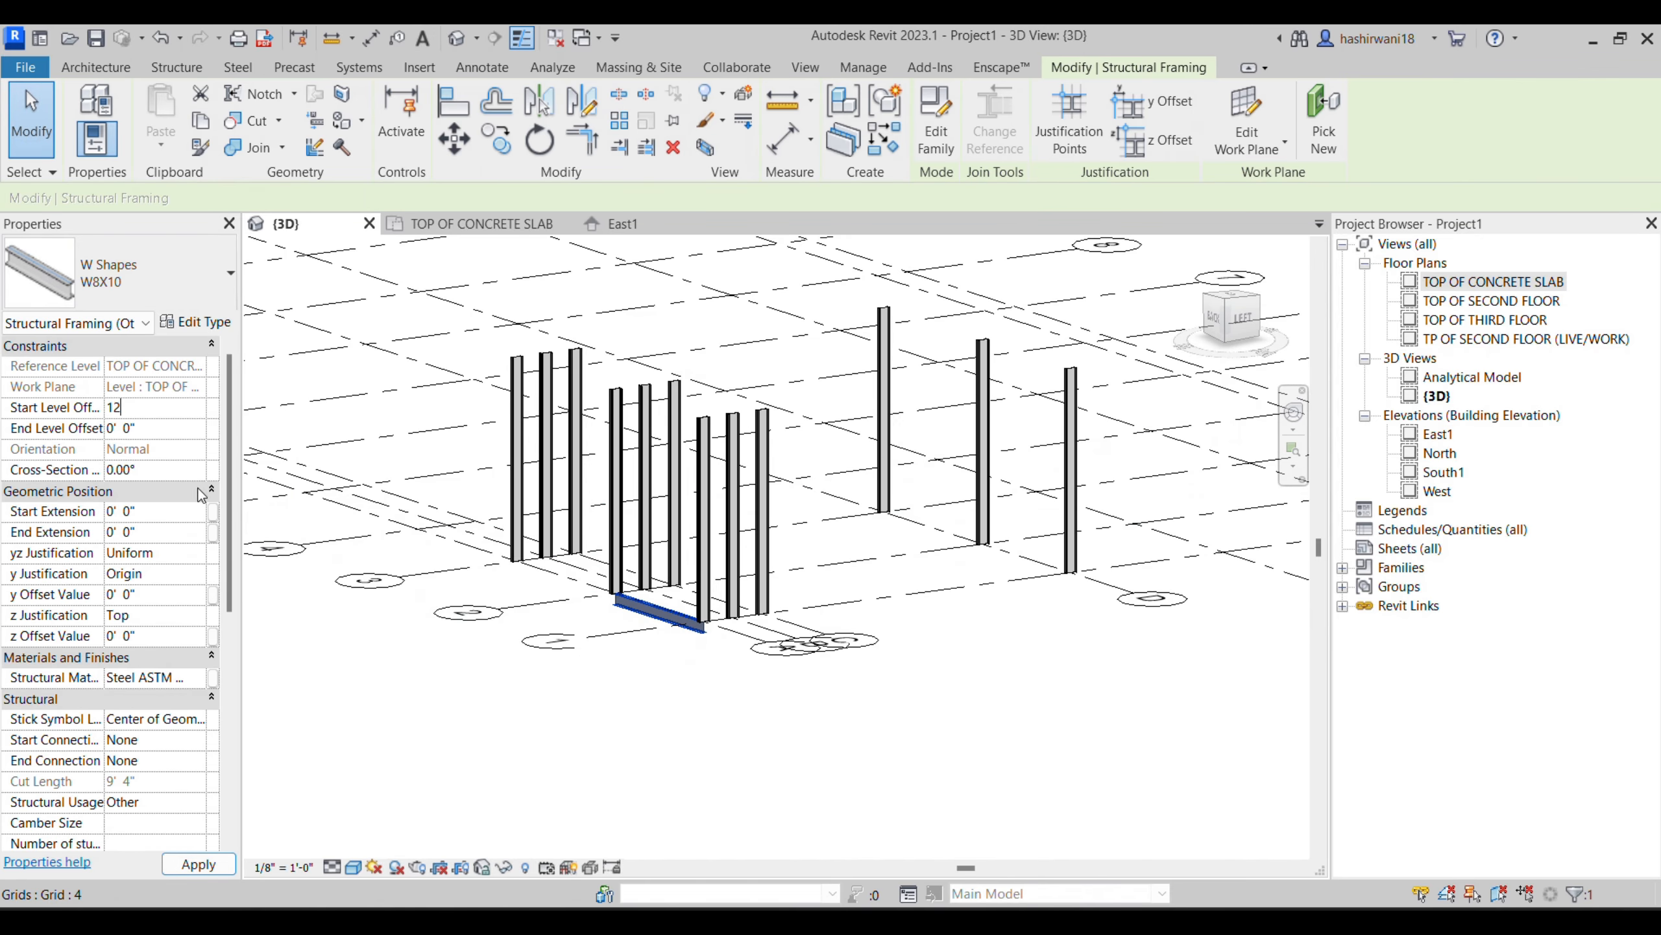
type("12")
key("Return")
type("12")
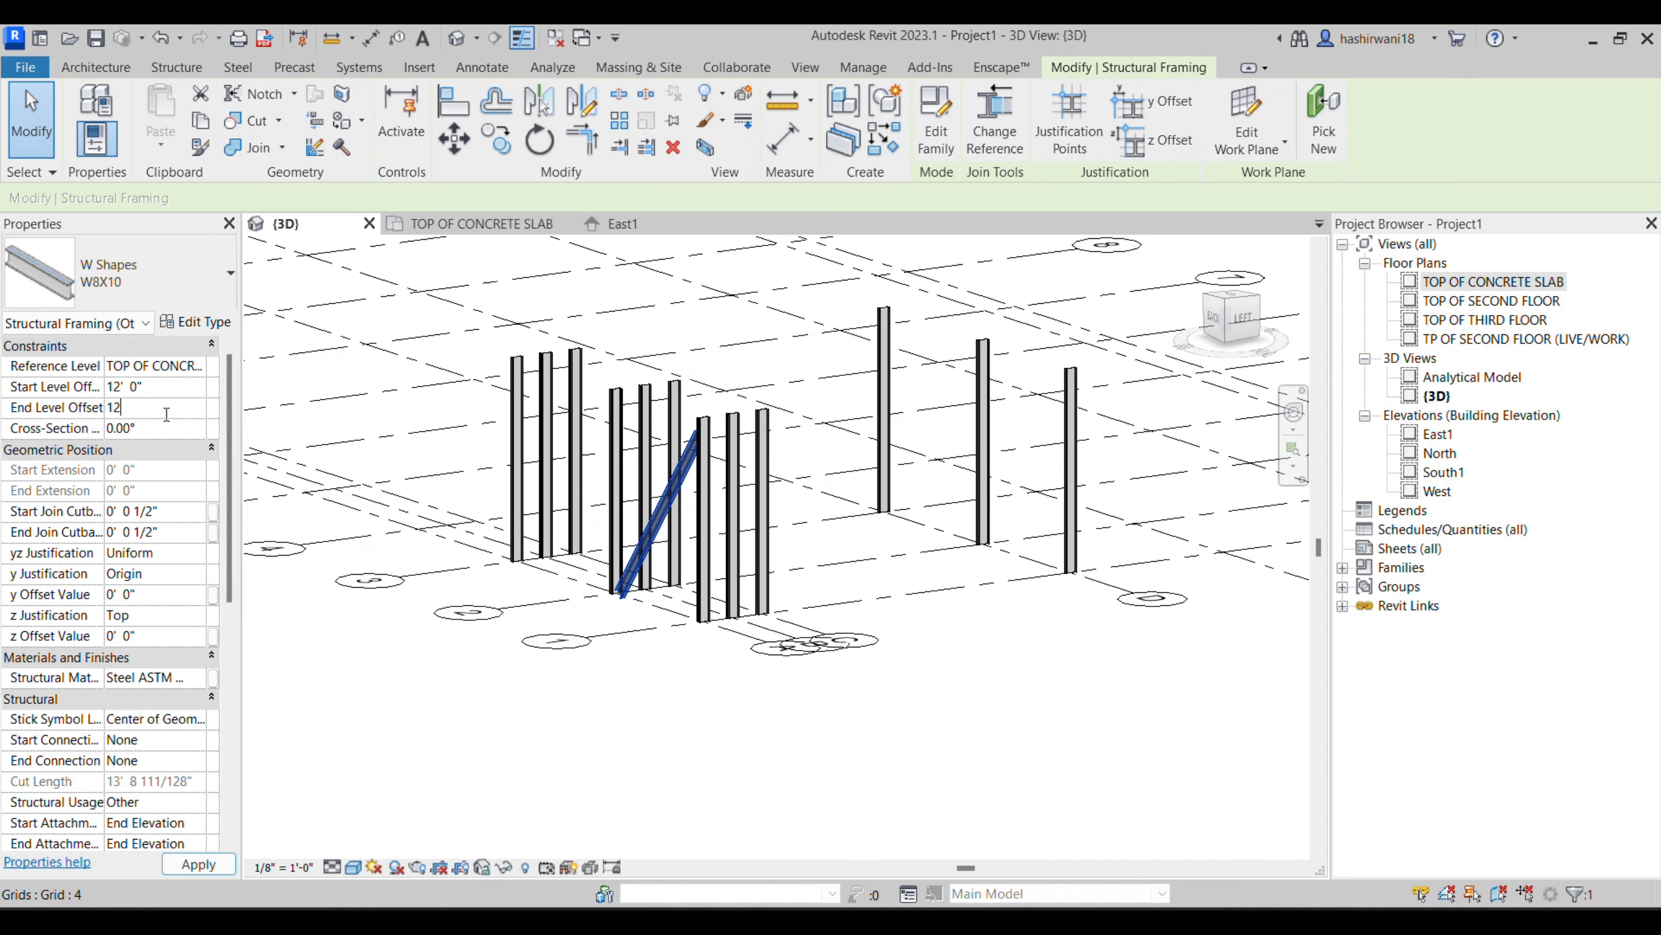
key("Return")
left_click(986, 695)
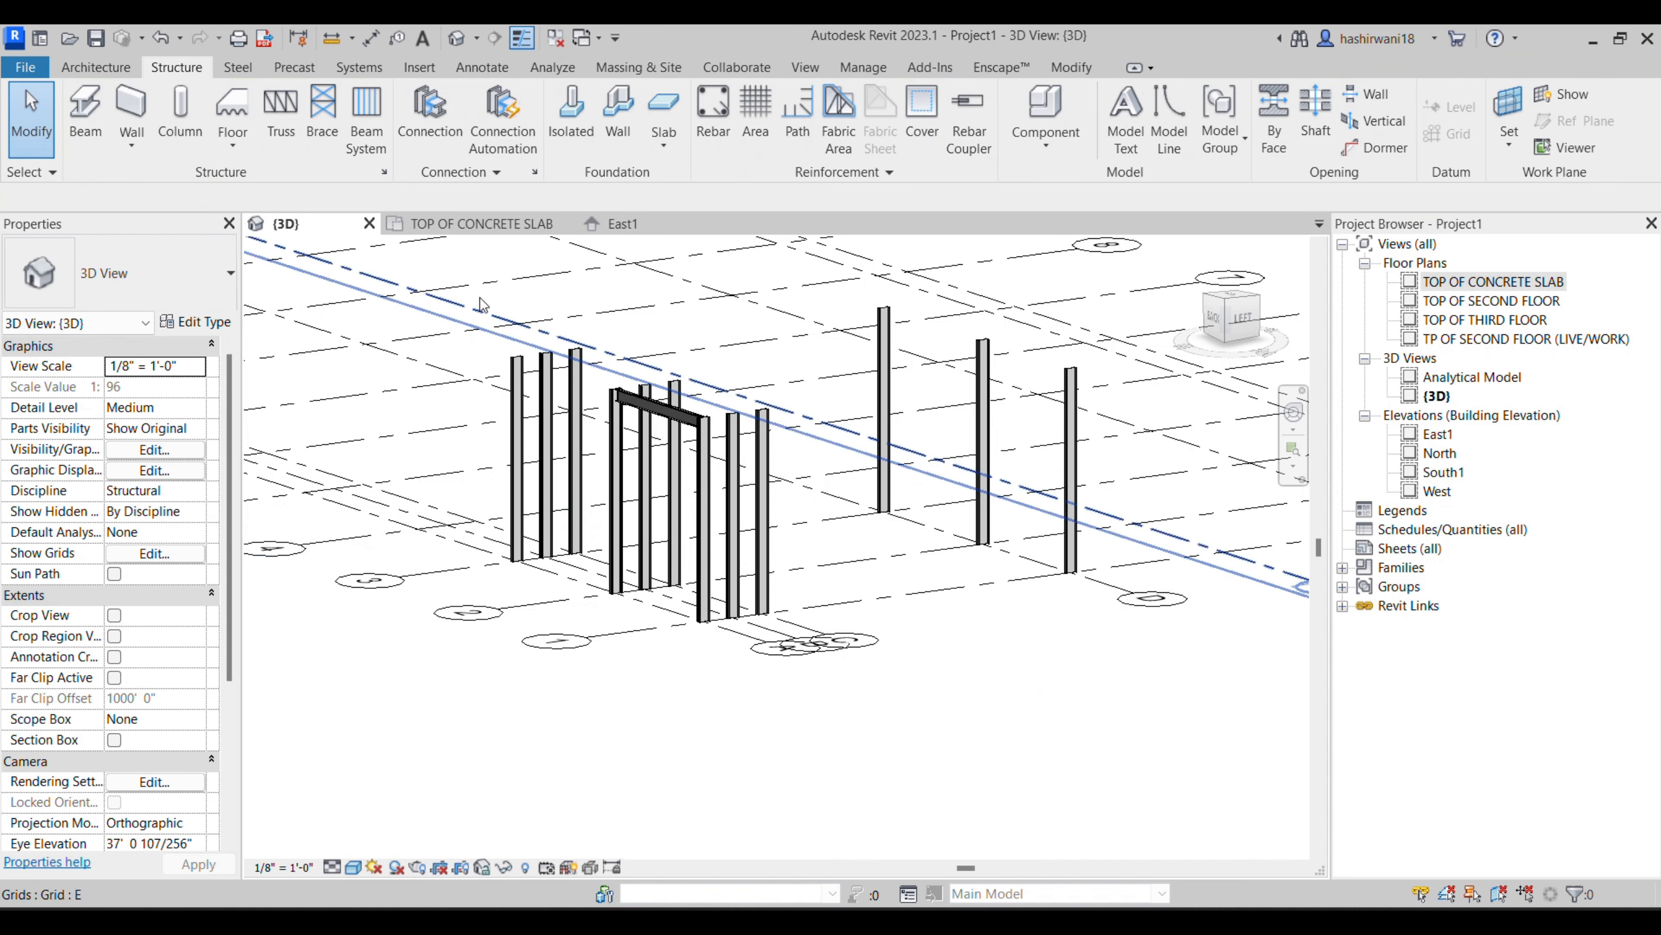
left_click(654, 409)
key("Escape")
- Start a structural beam system with a rectangular boundary in the TOP OF CONCRETE SLAB plan
left_click(509, 226)
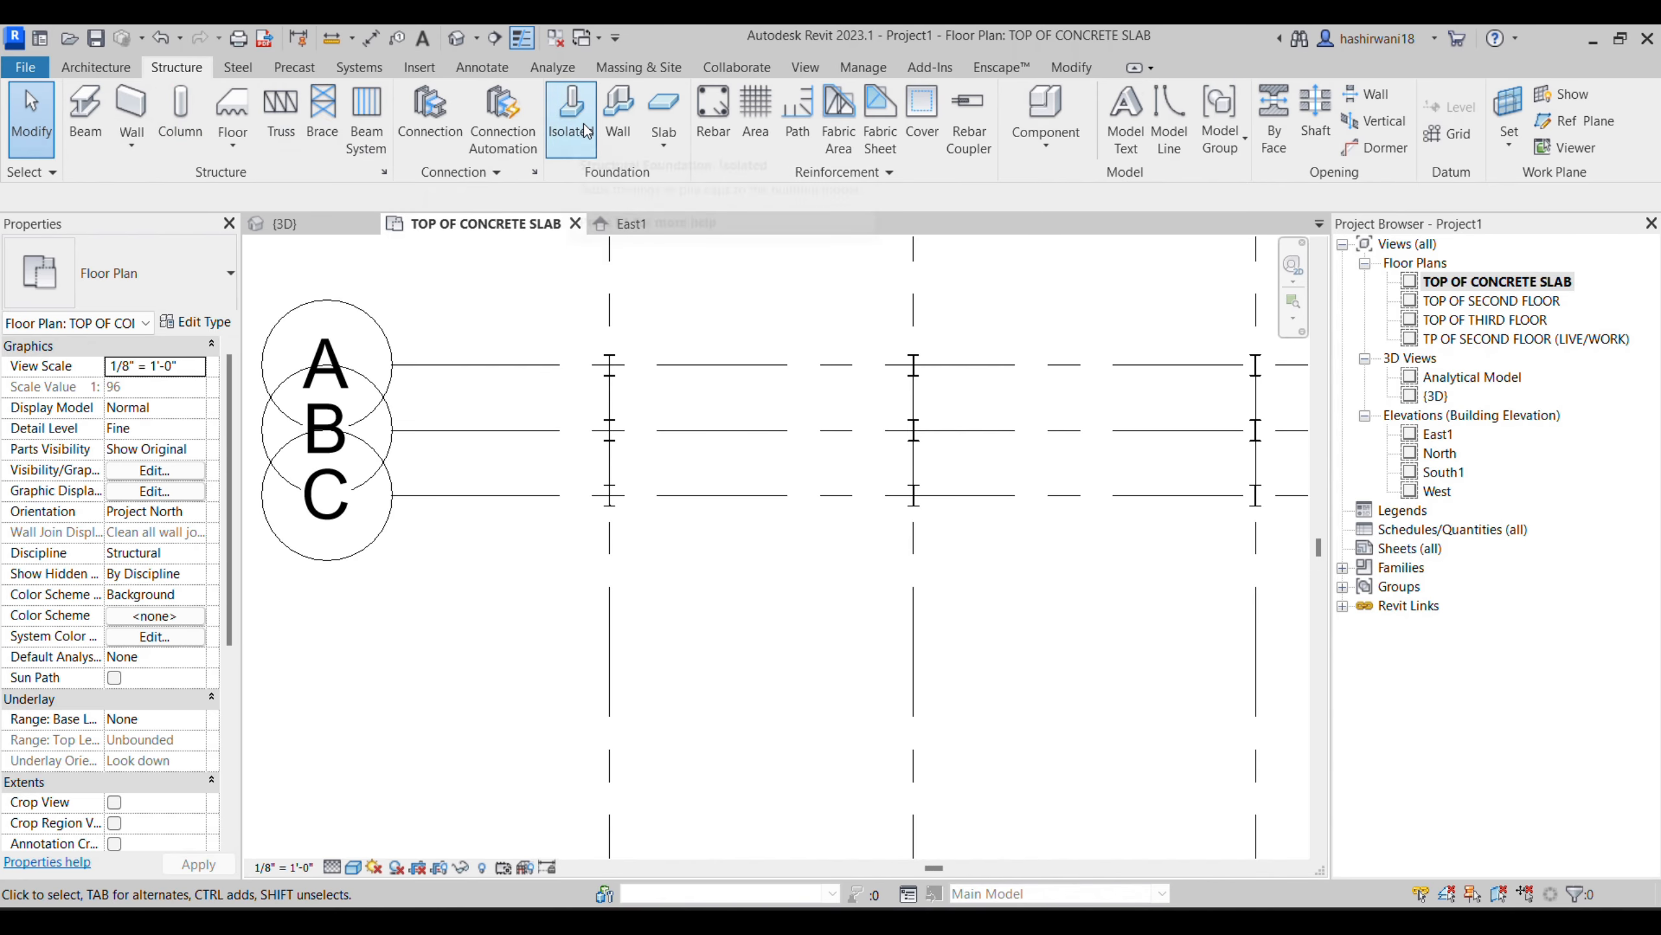
left_click(364, 137)
scroll(845, 419, "down", 3)
scroll(849, 431, "down", 2)
scroll(1106, 473, "down", 1)
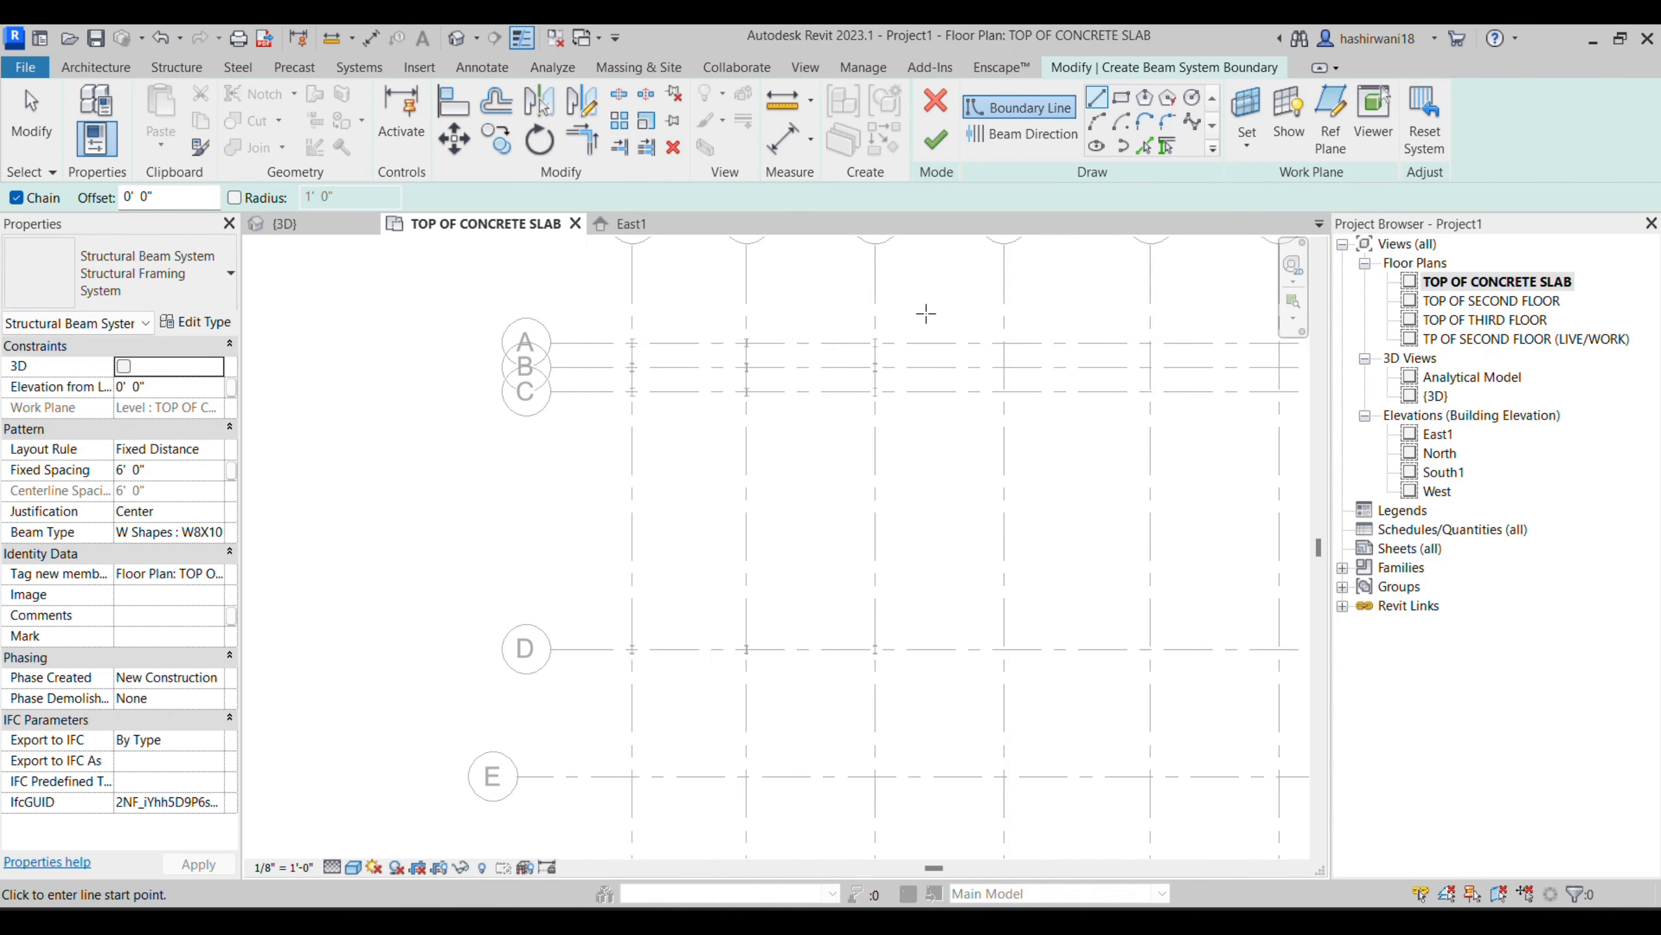
left_click(1124, 99)
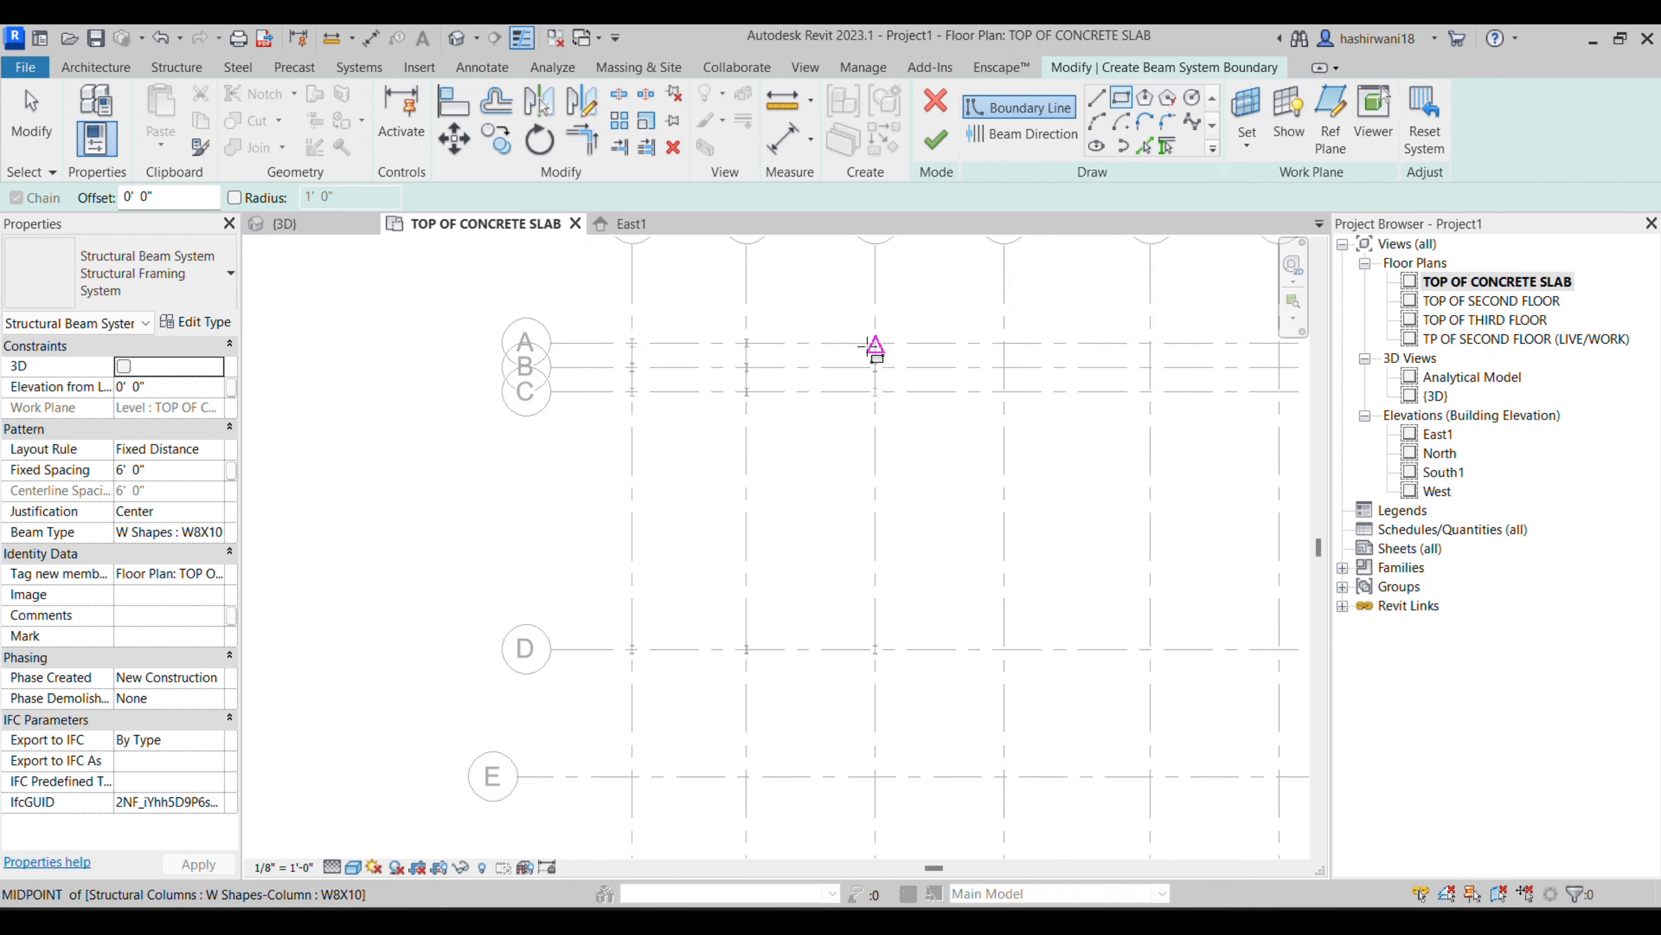
left_click(909, 316)
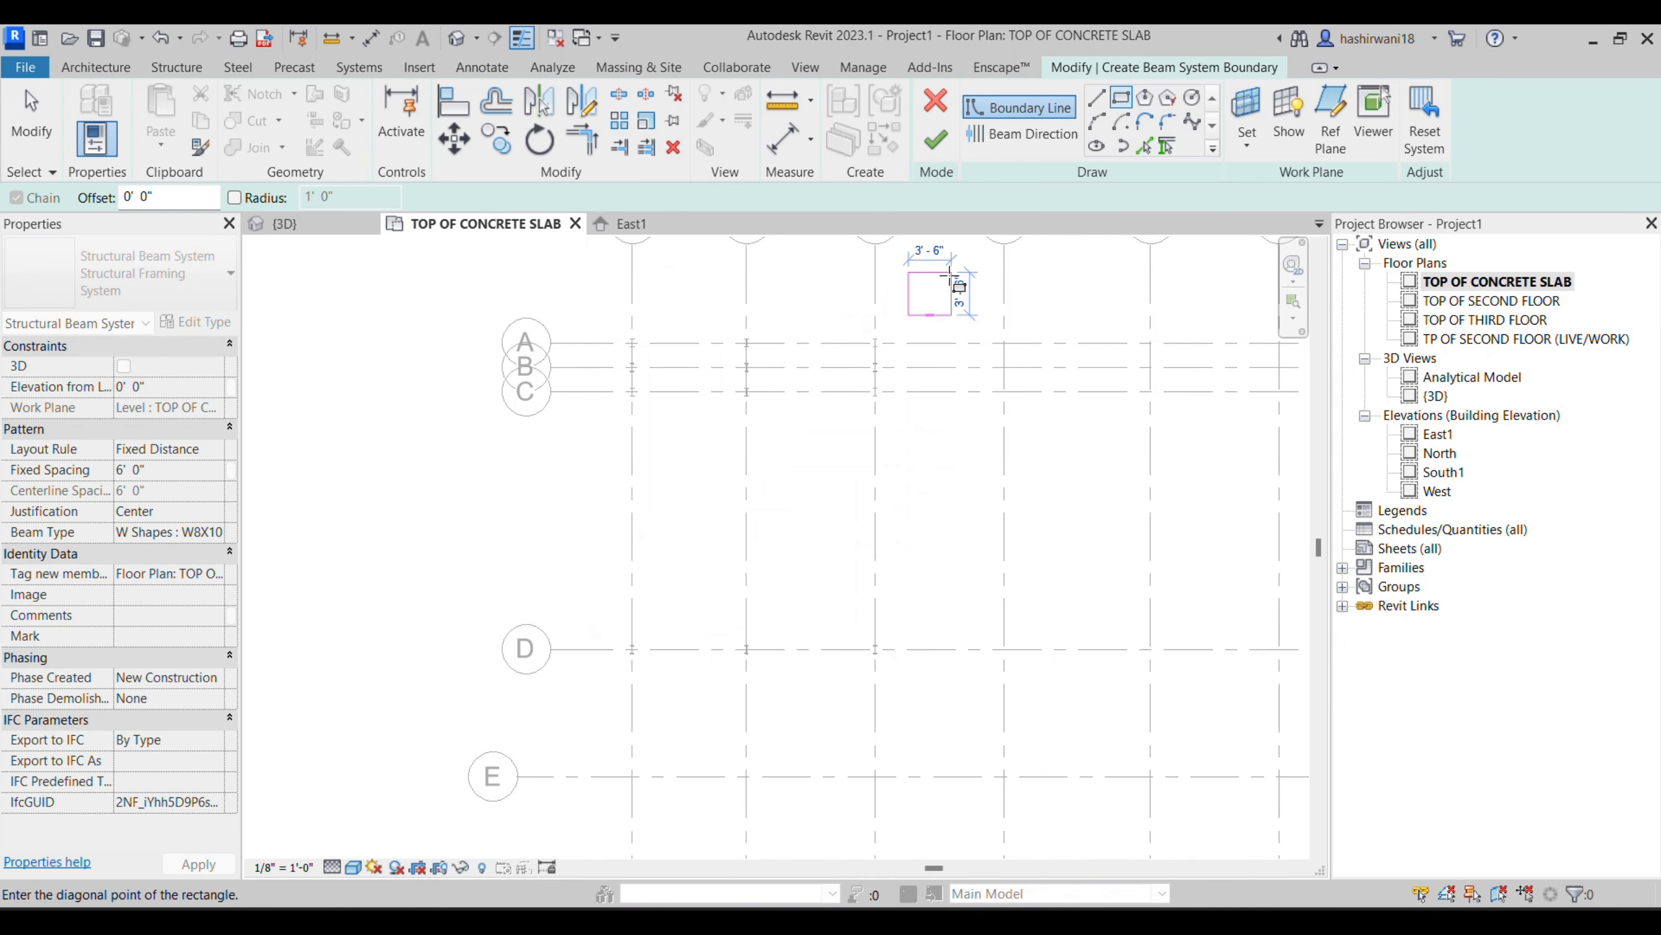
key("Escape")
key("Escape")
- Sketch the rectangular beam system boundary from the column at grids A and 3 to the column at grids D and 1
left_click(875, 341)
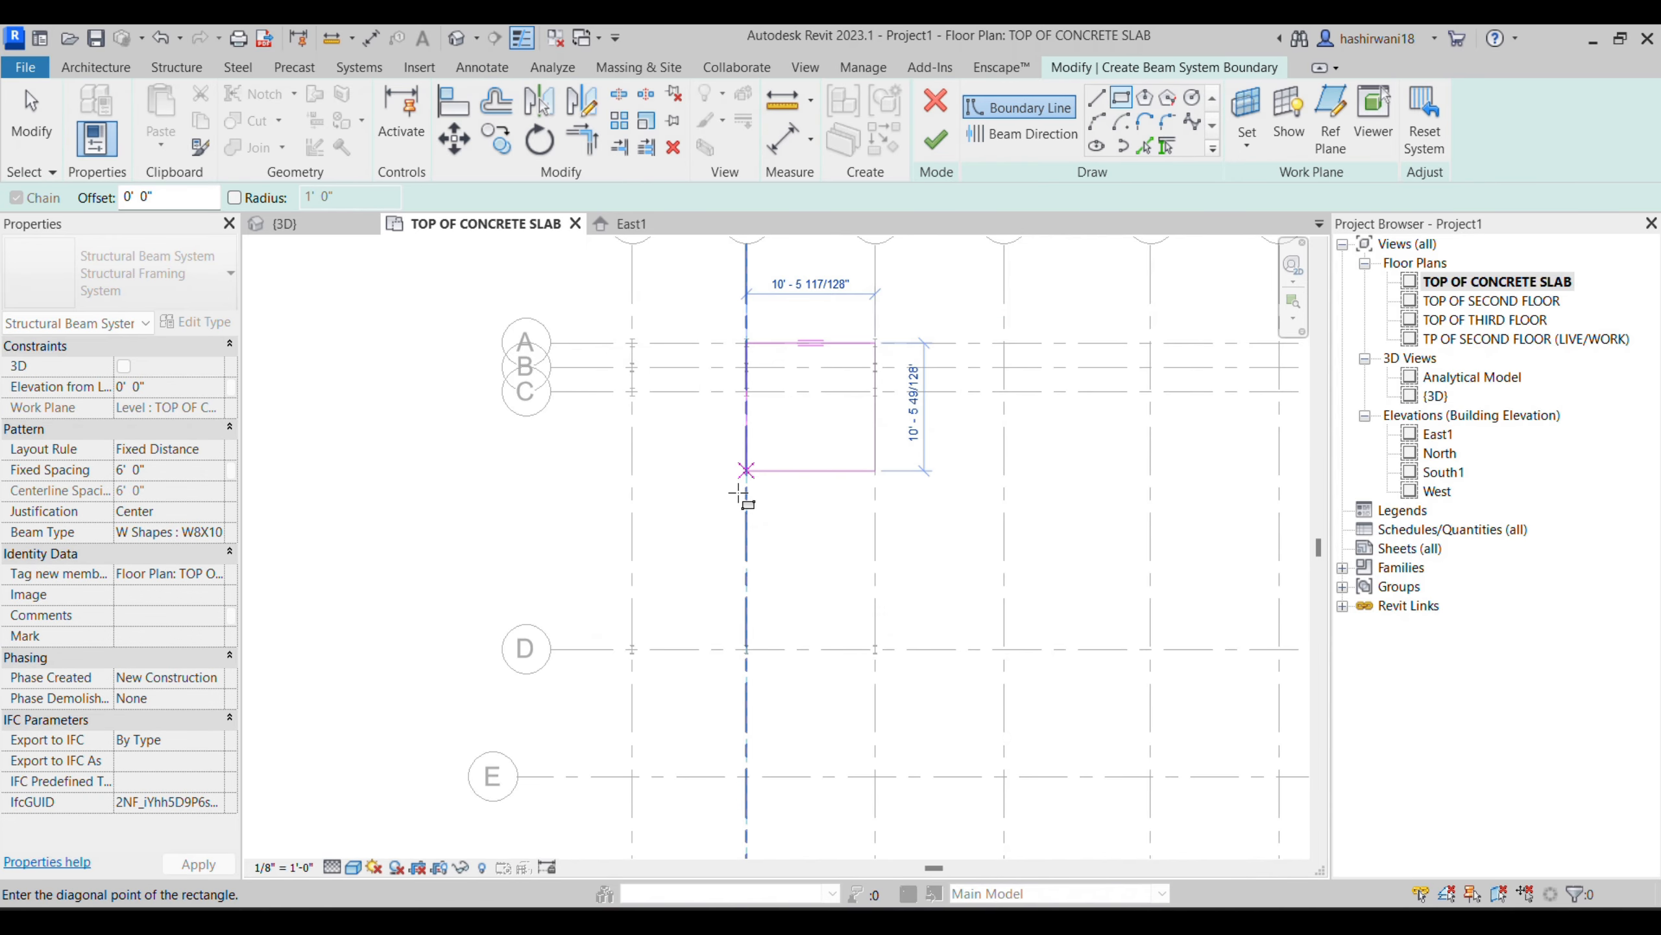
left_click(630, 651)
scroll(630, 651, "up", 6)
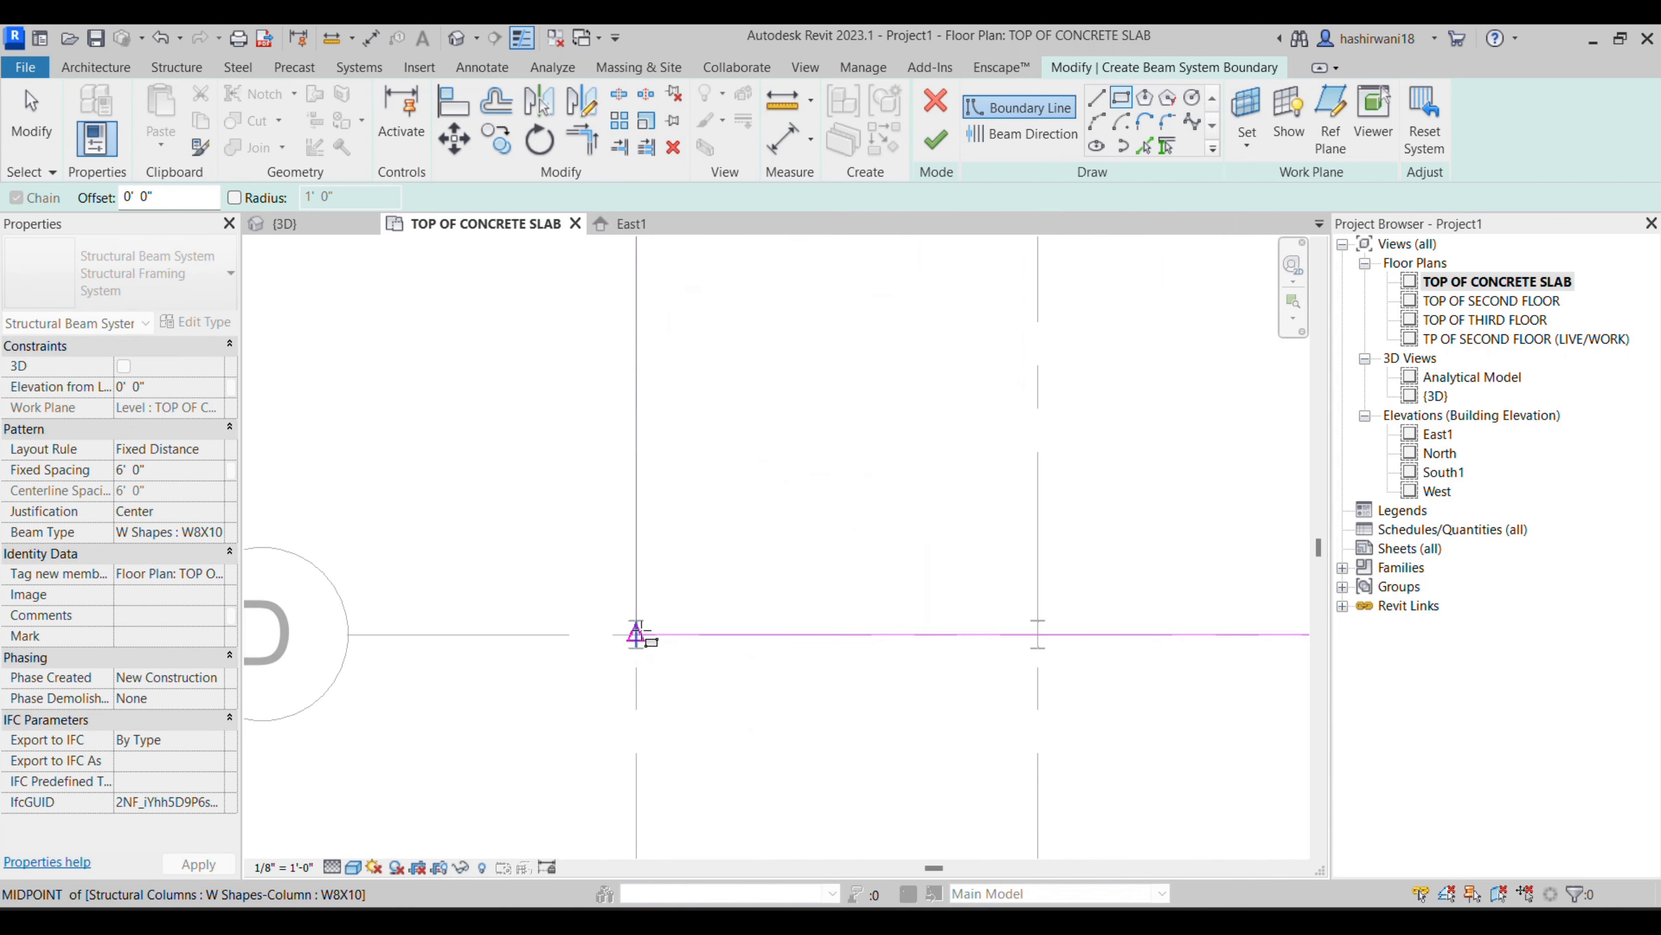
scroll(719, 589, "down", 5)
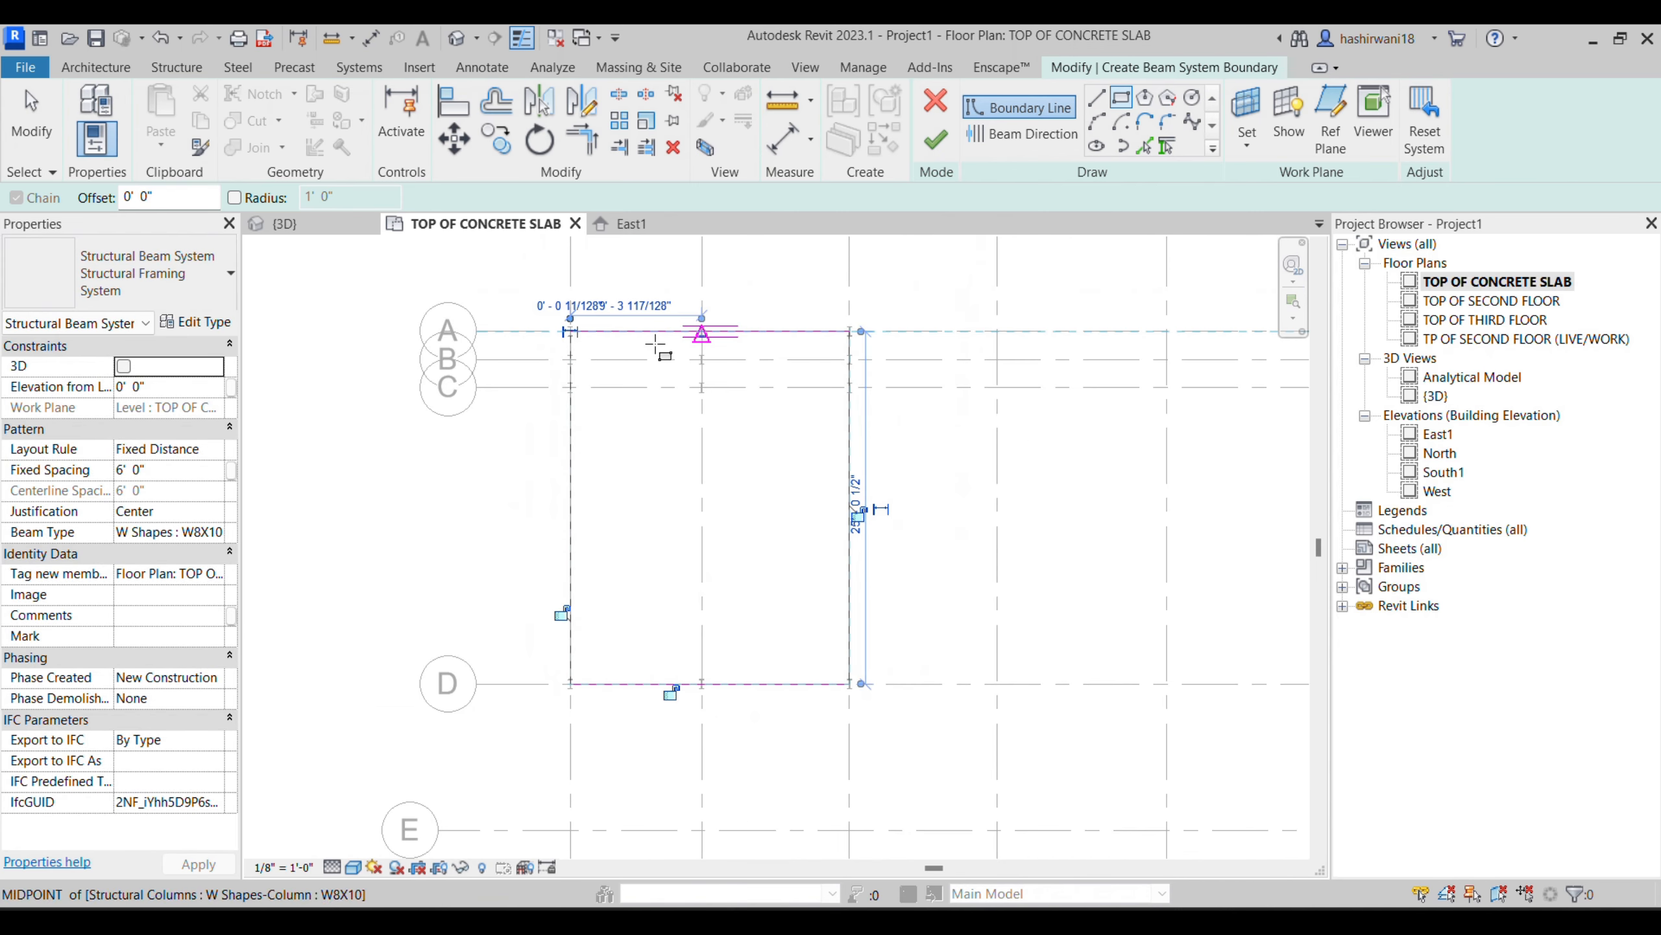
- Set the beam direction parallel to the boundary line along grid 1
left_click(1043, 134)
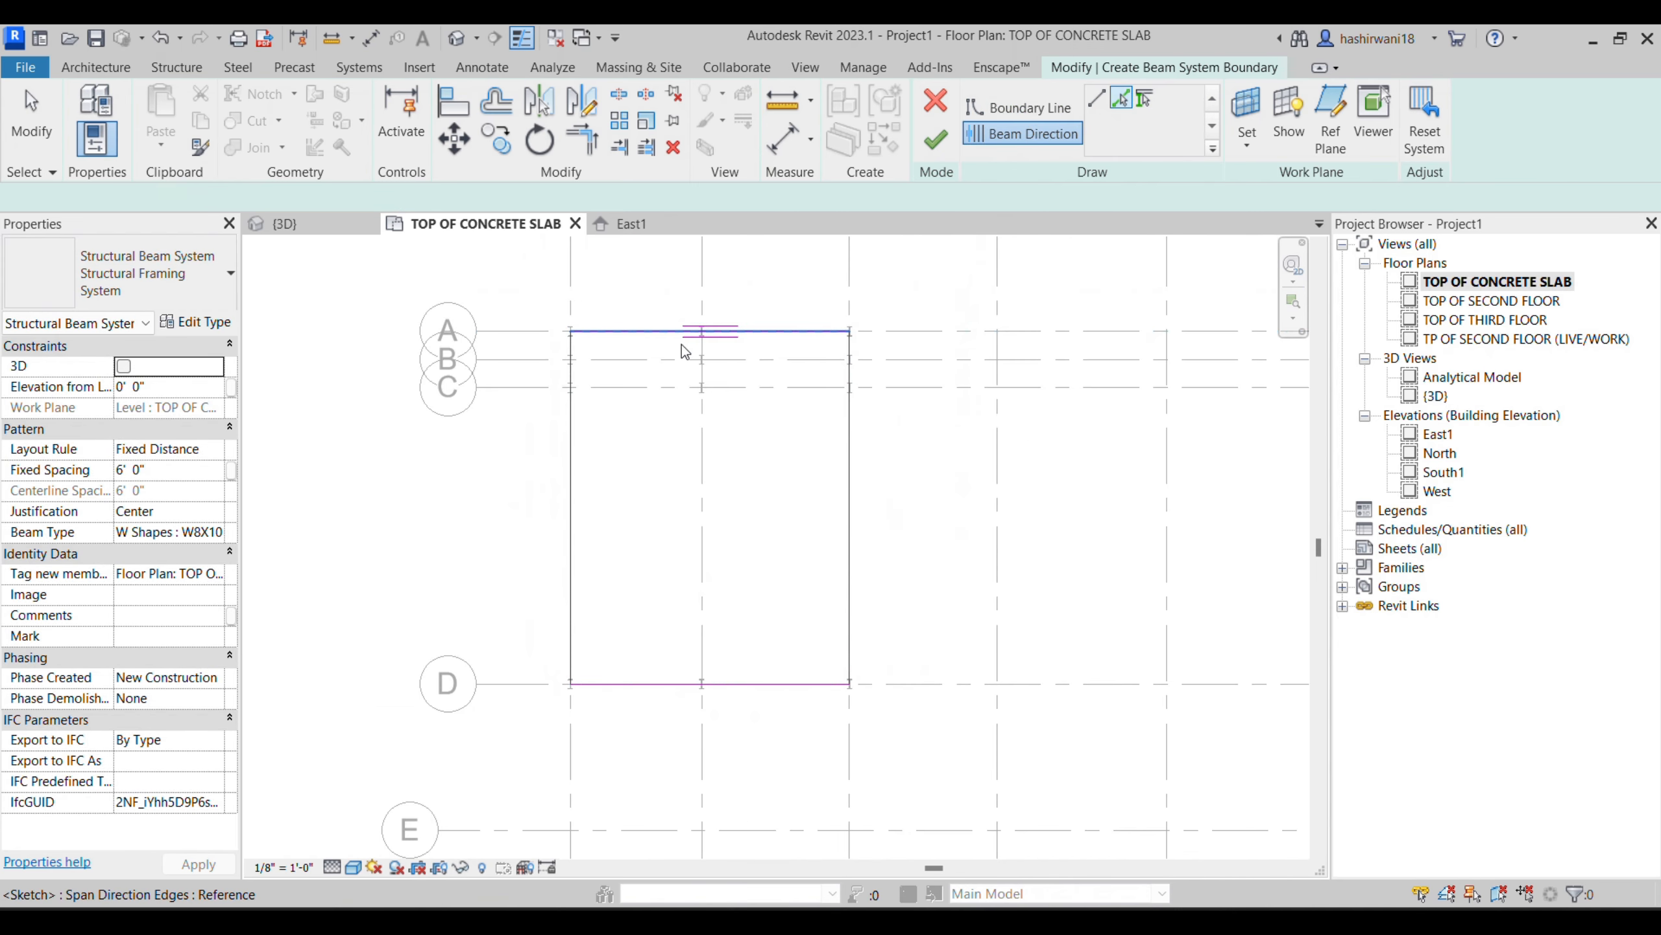
scroll(741, 318, "up", 2)
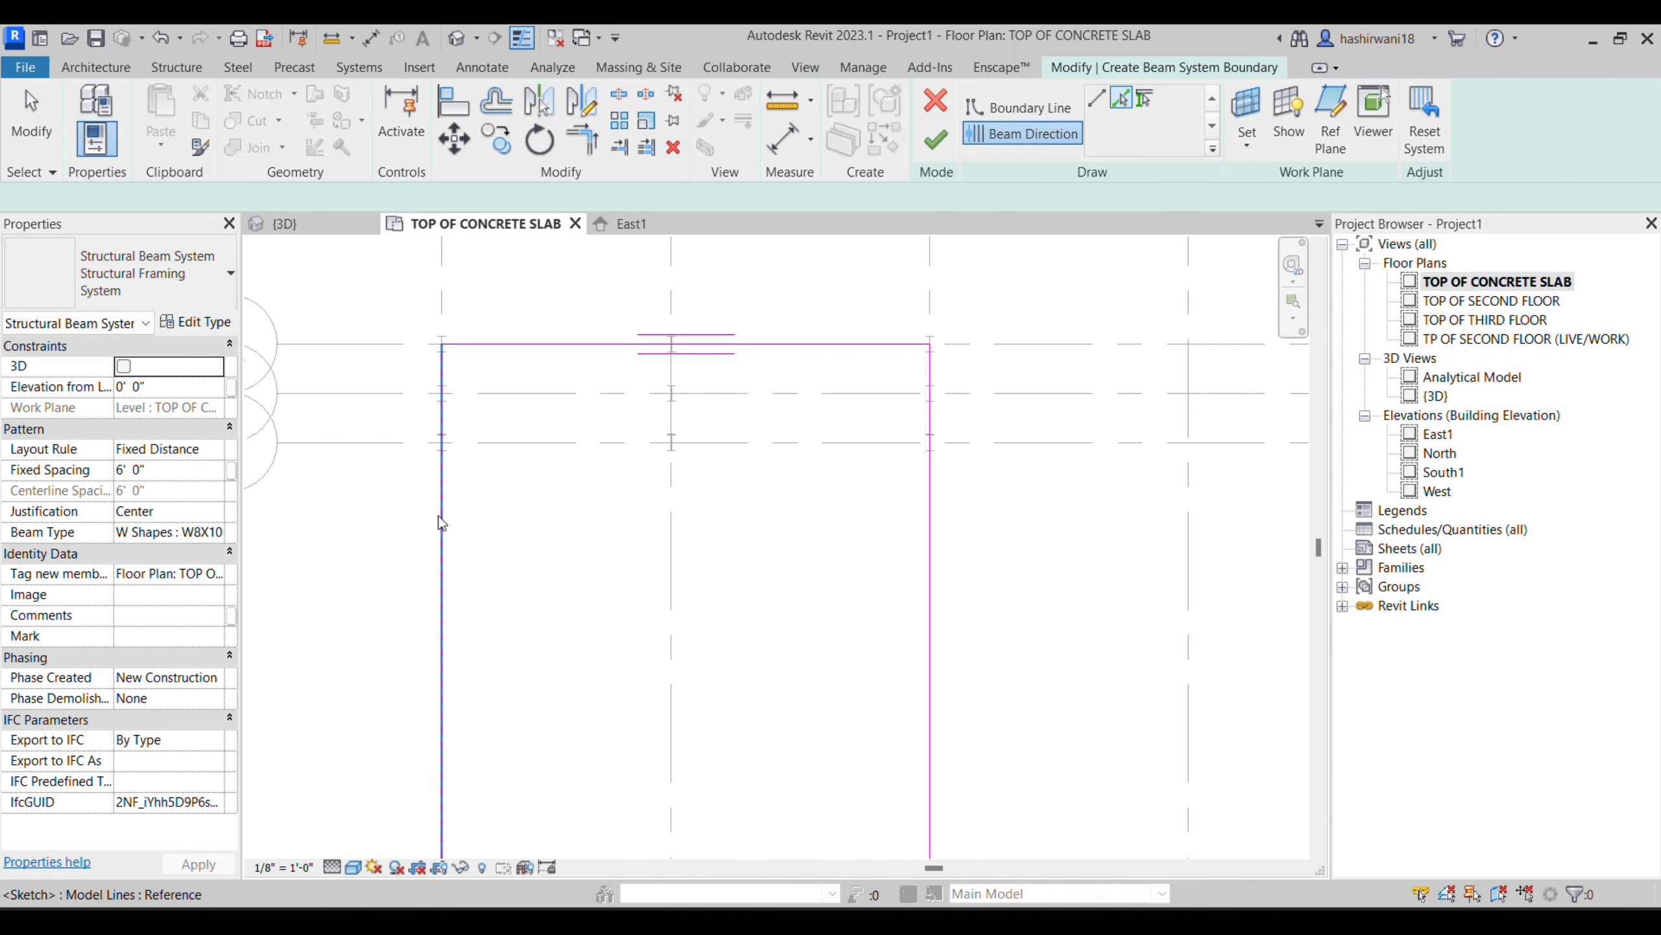
scroll(442, 521, "down", 1)
middle_click_drag(442, 521, 636, 481)
scroll(636, 481, "down", 1)
middle_click_drag(612, 573, 638, 504)
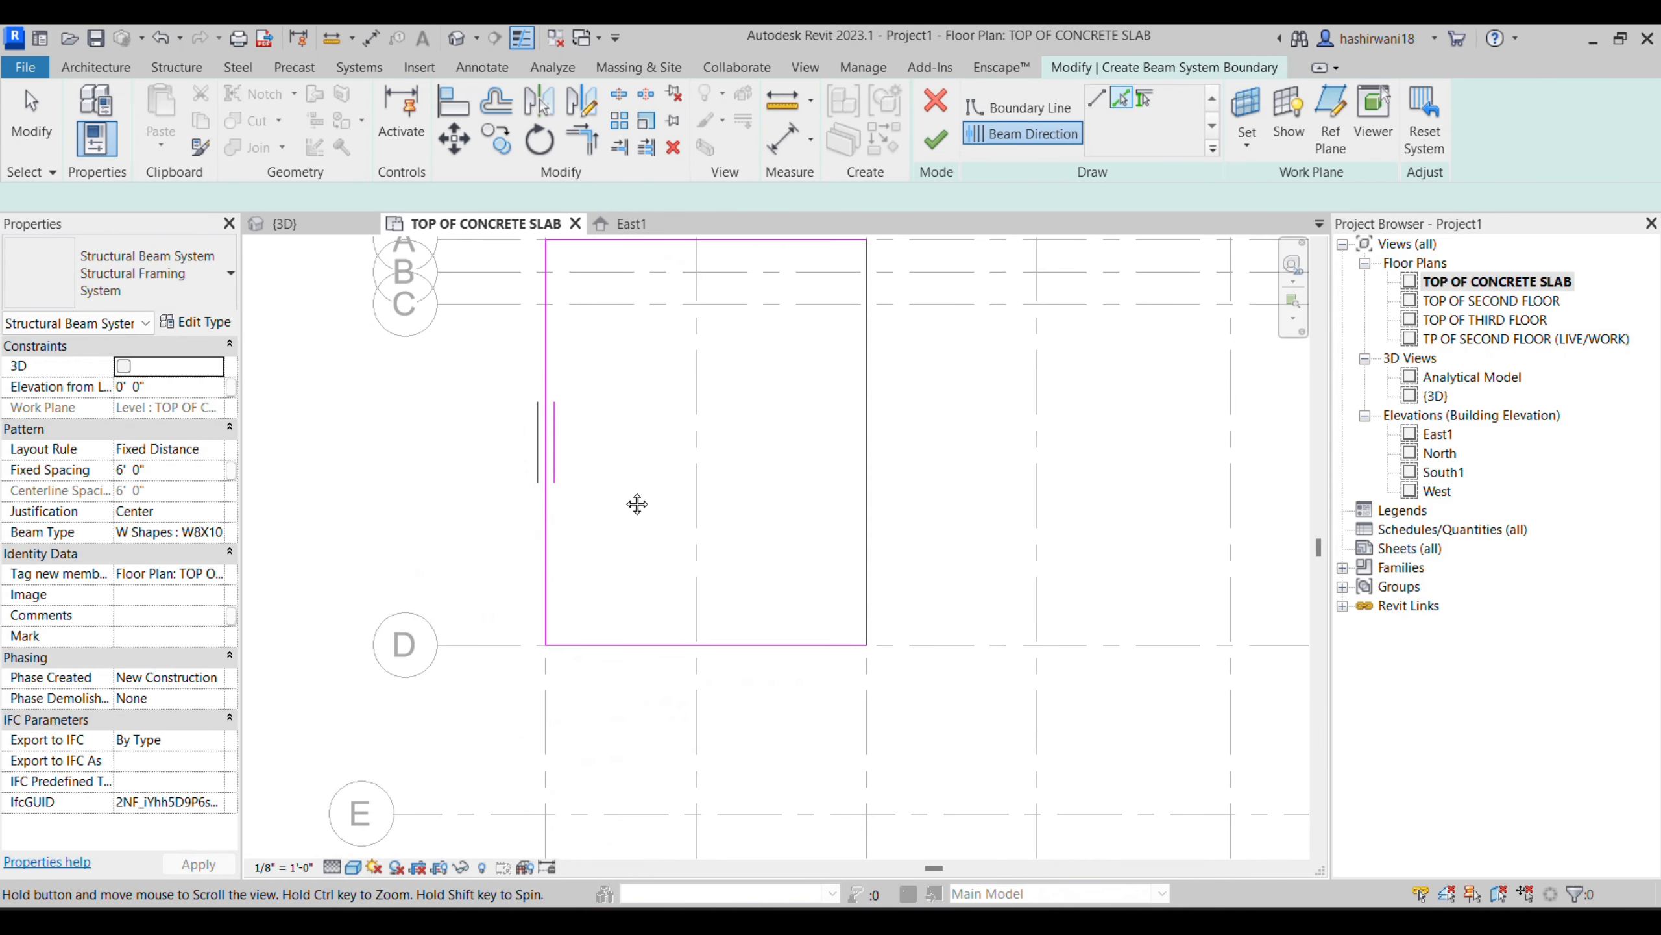
- Set the beam system's layout rule to Fixed Distance with 3-foot spacing and finish the boundary sketch
middle_click_drag(701, 408, 685, 448)
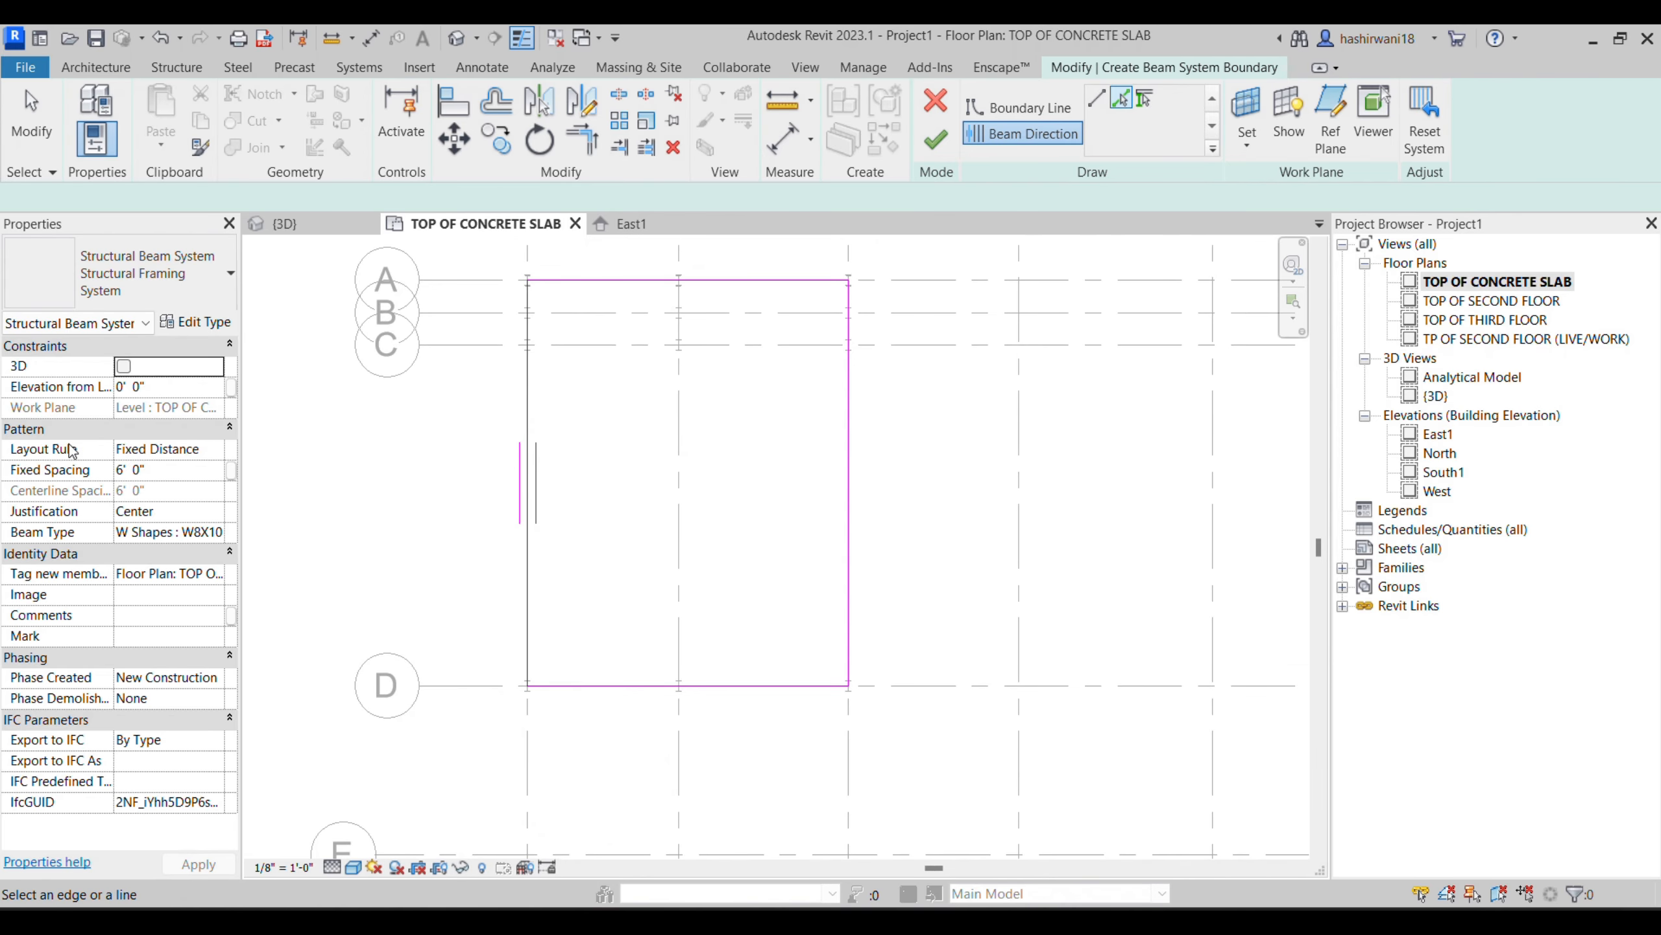
left_click(217, 452)
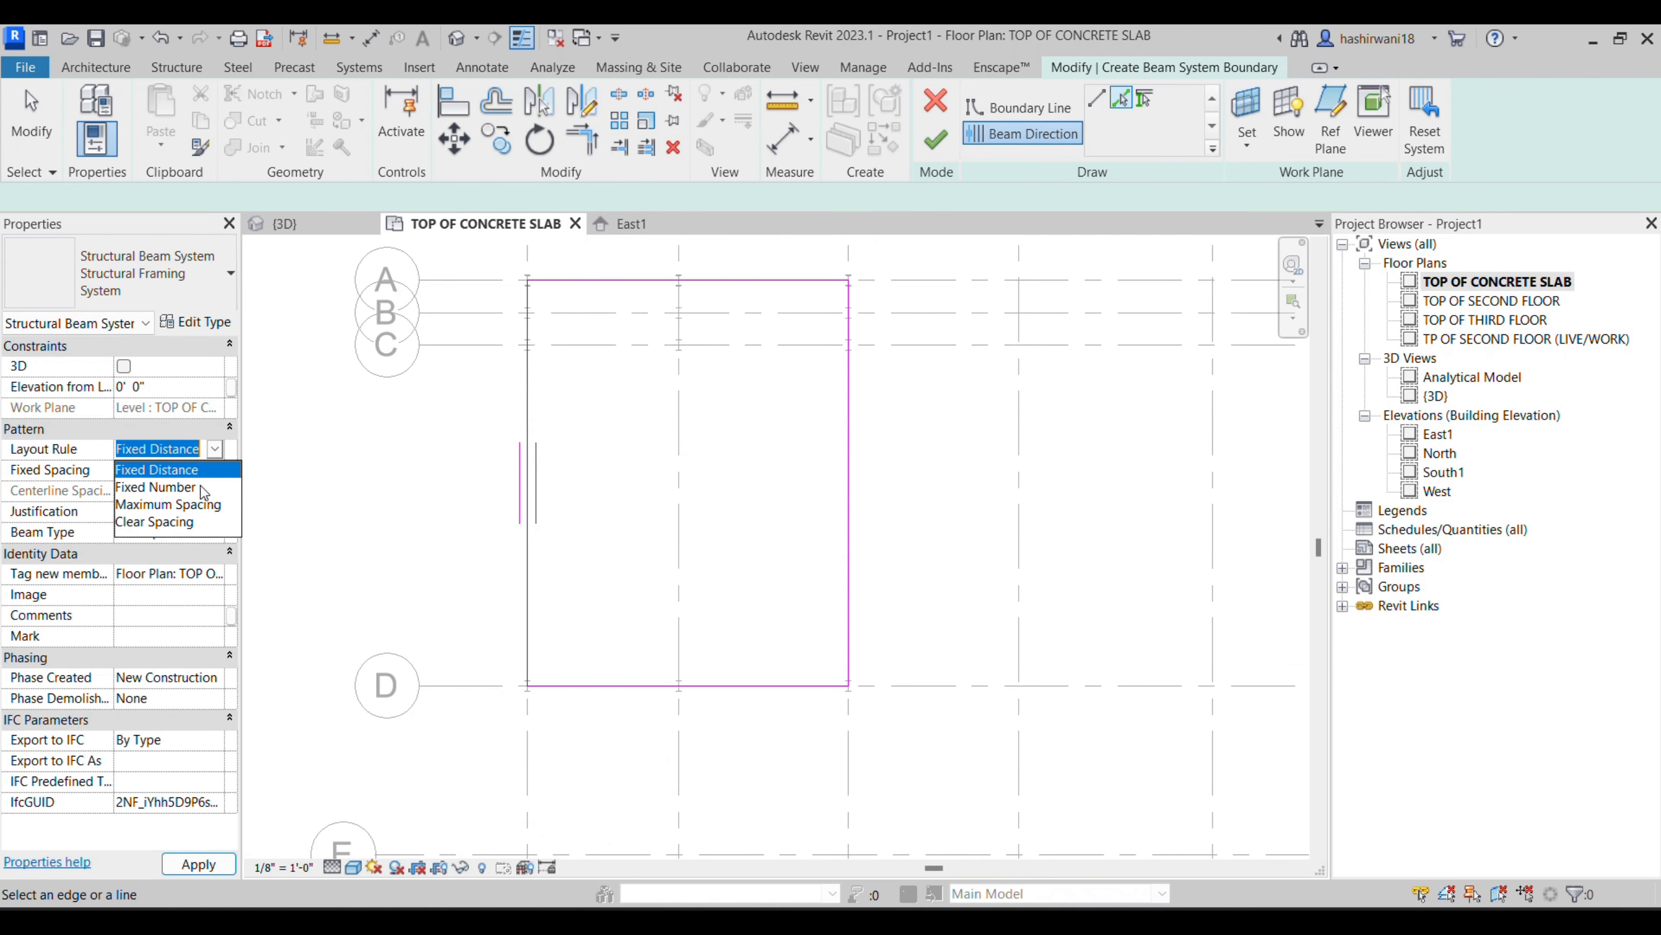
left_click(189, 471)
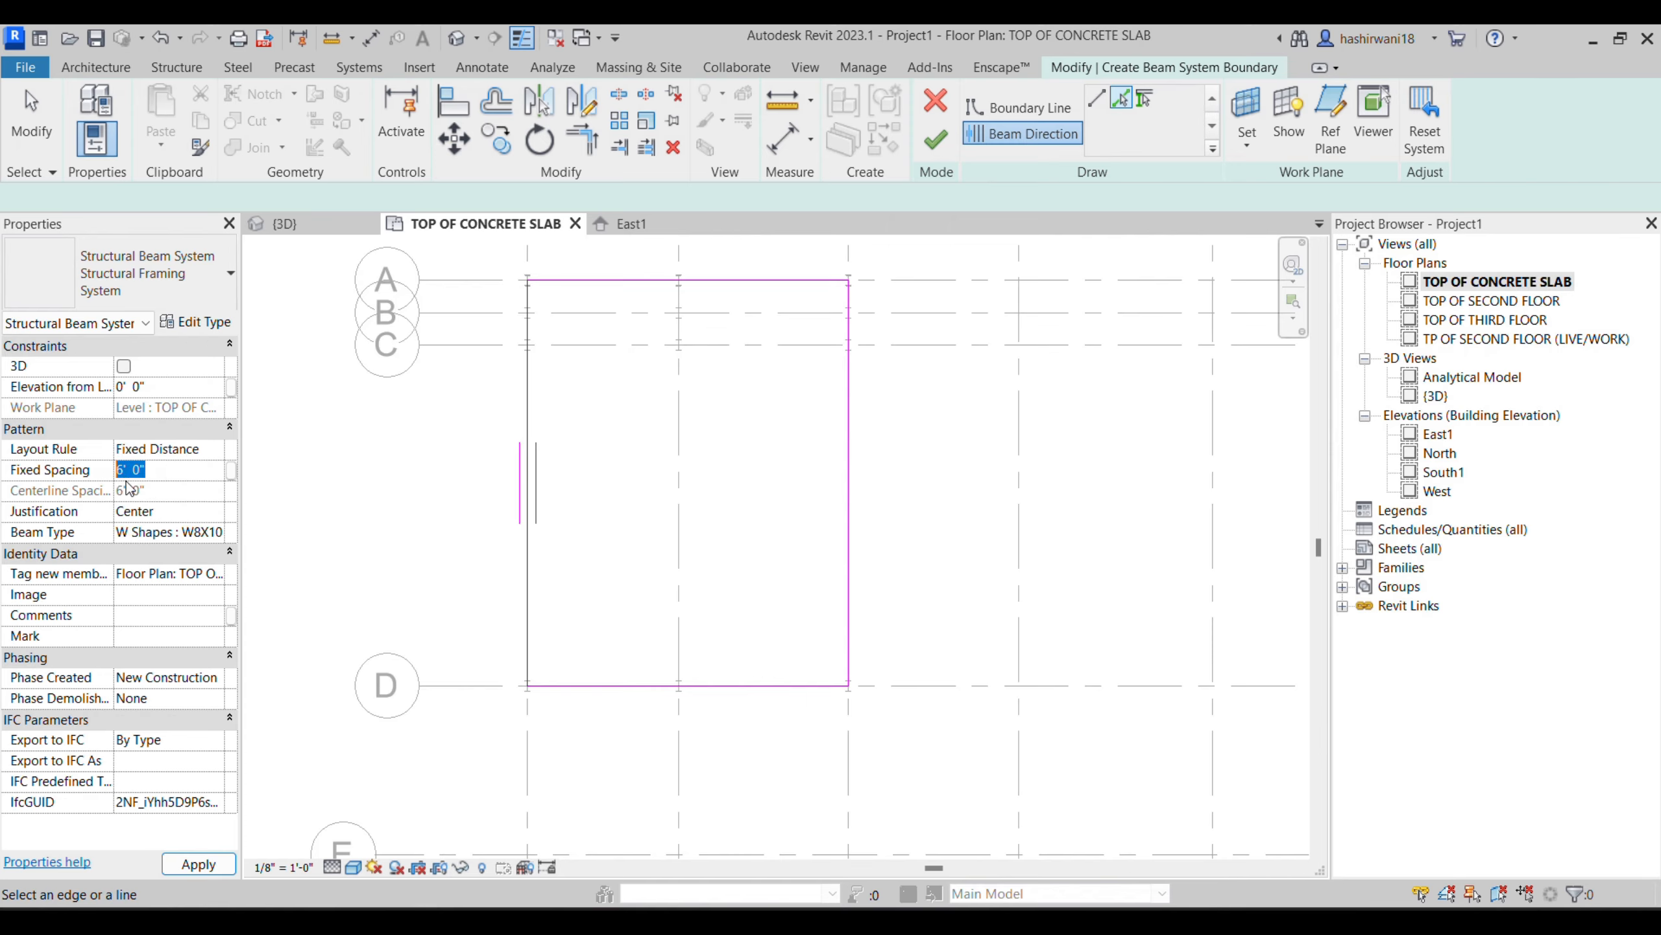
type("3")
key("Return")
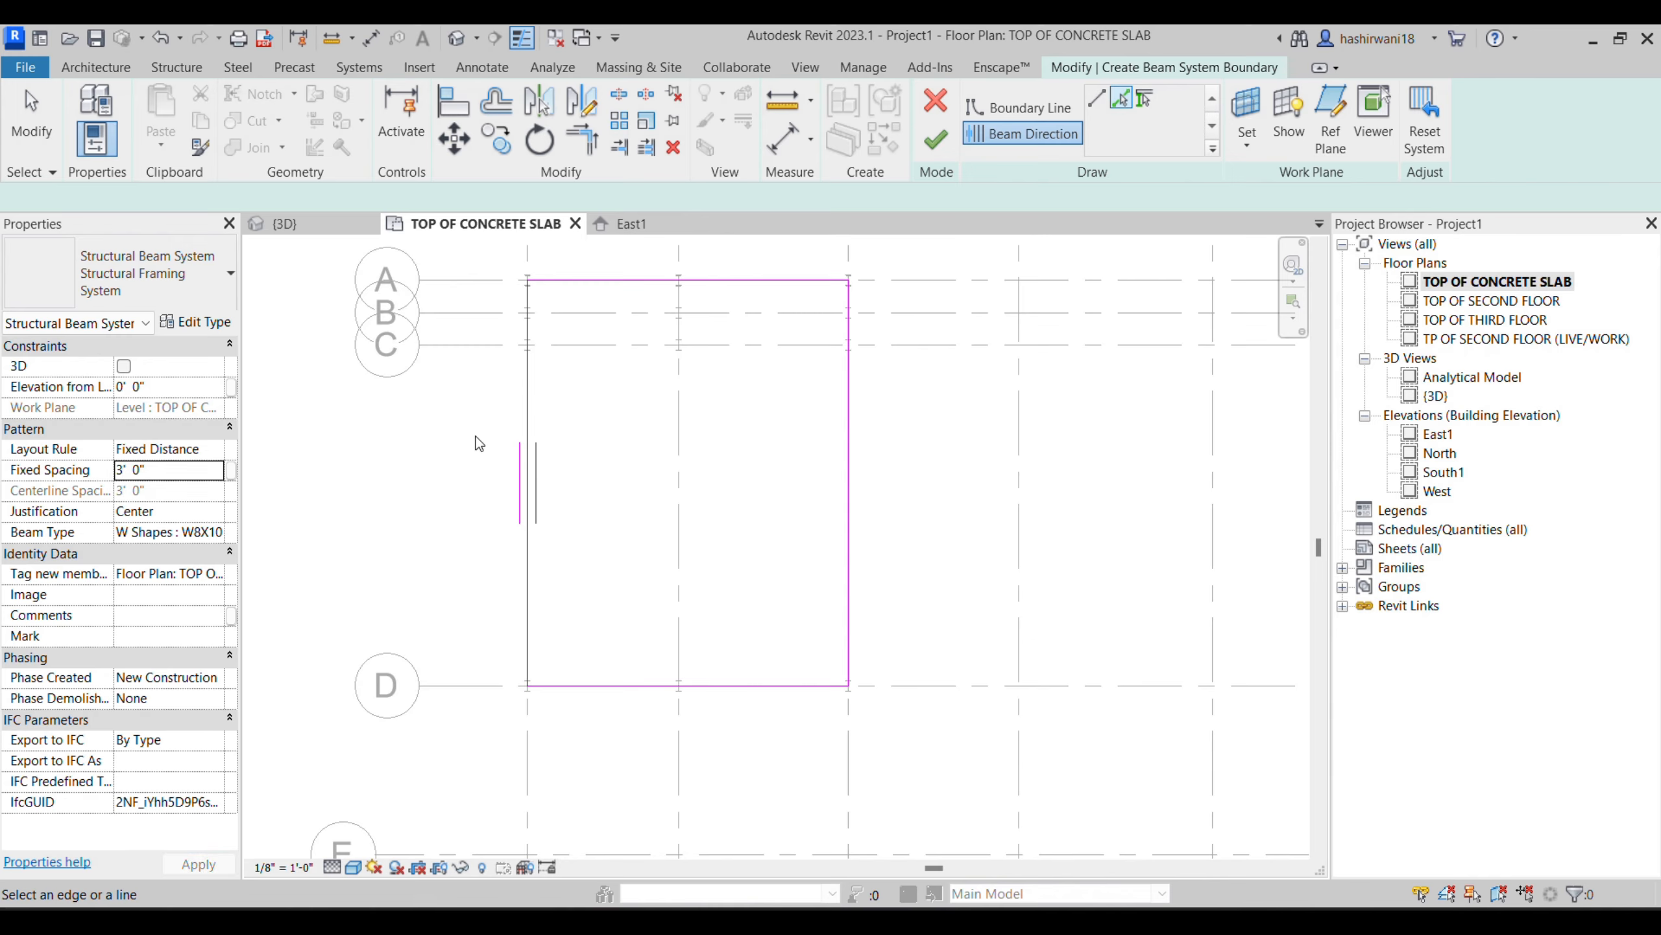
left_click(935, 139)
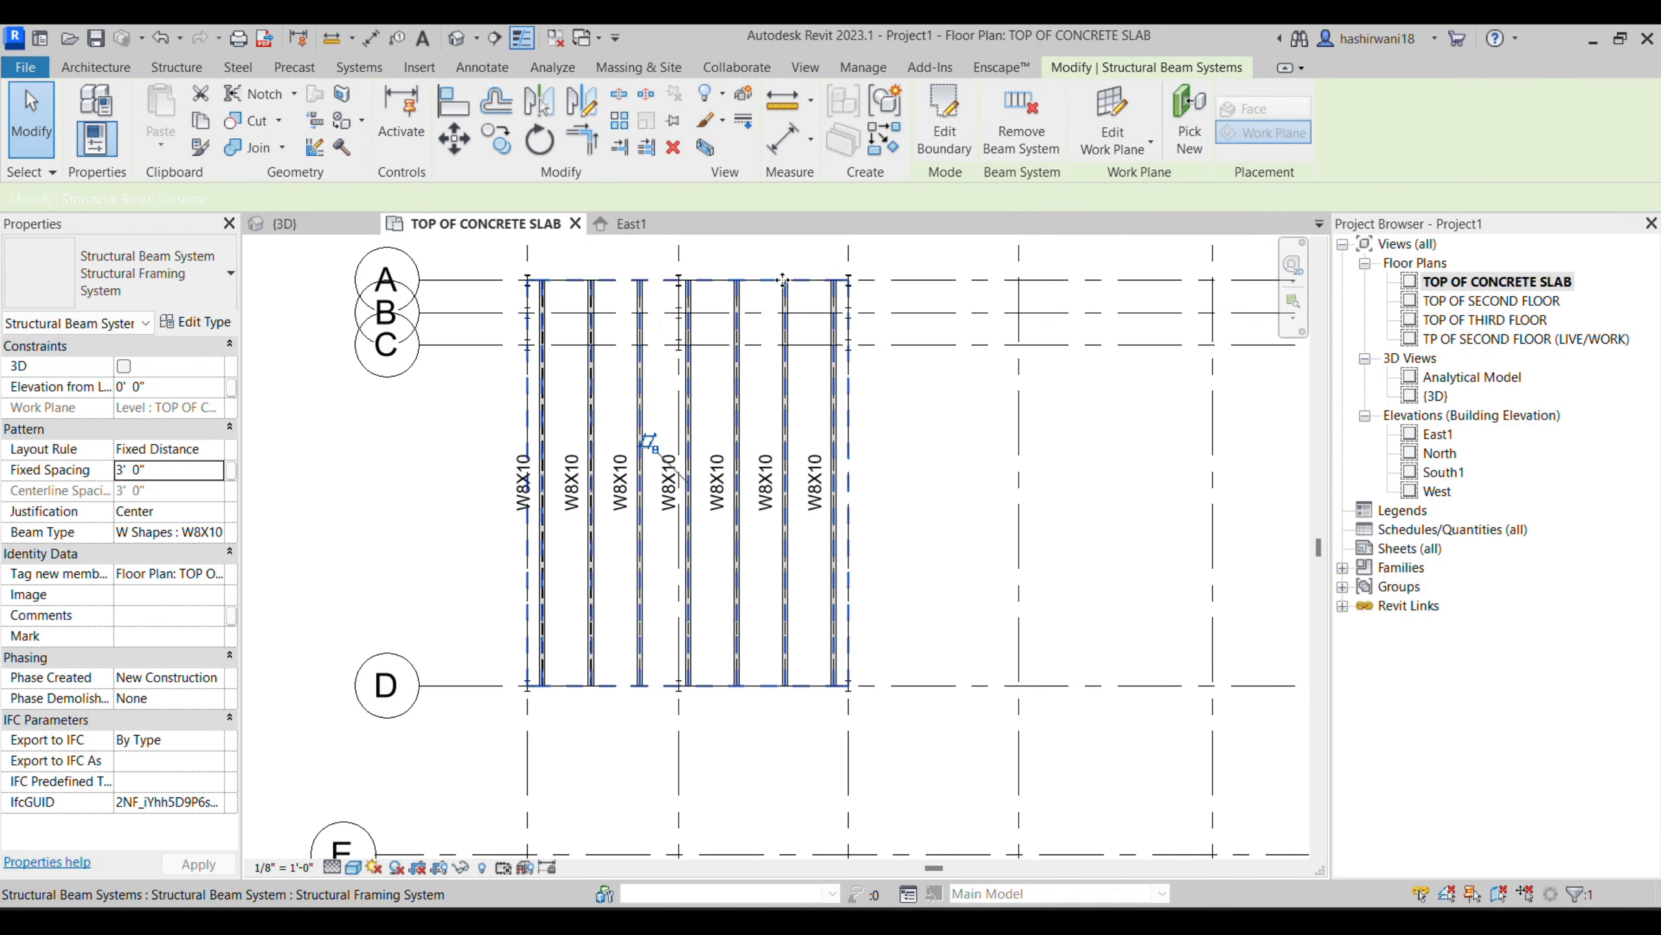
scroll(653, 510, "up", 2)
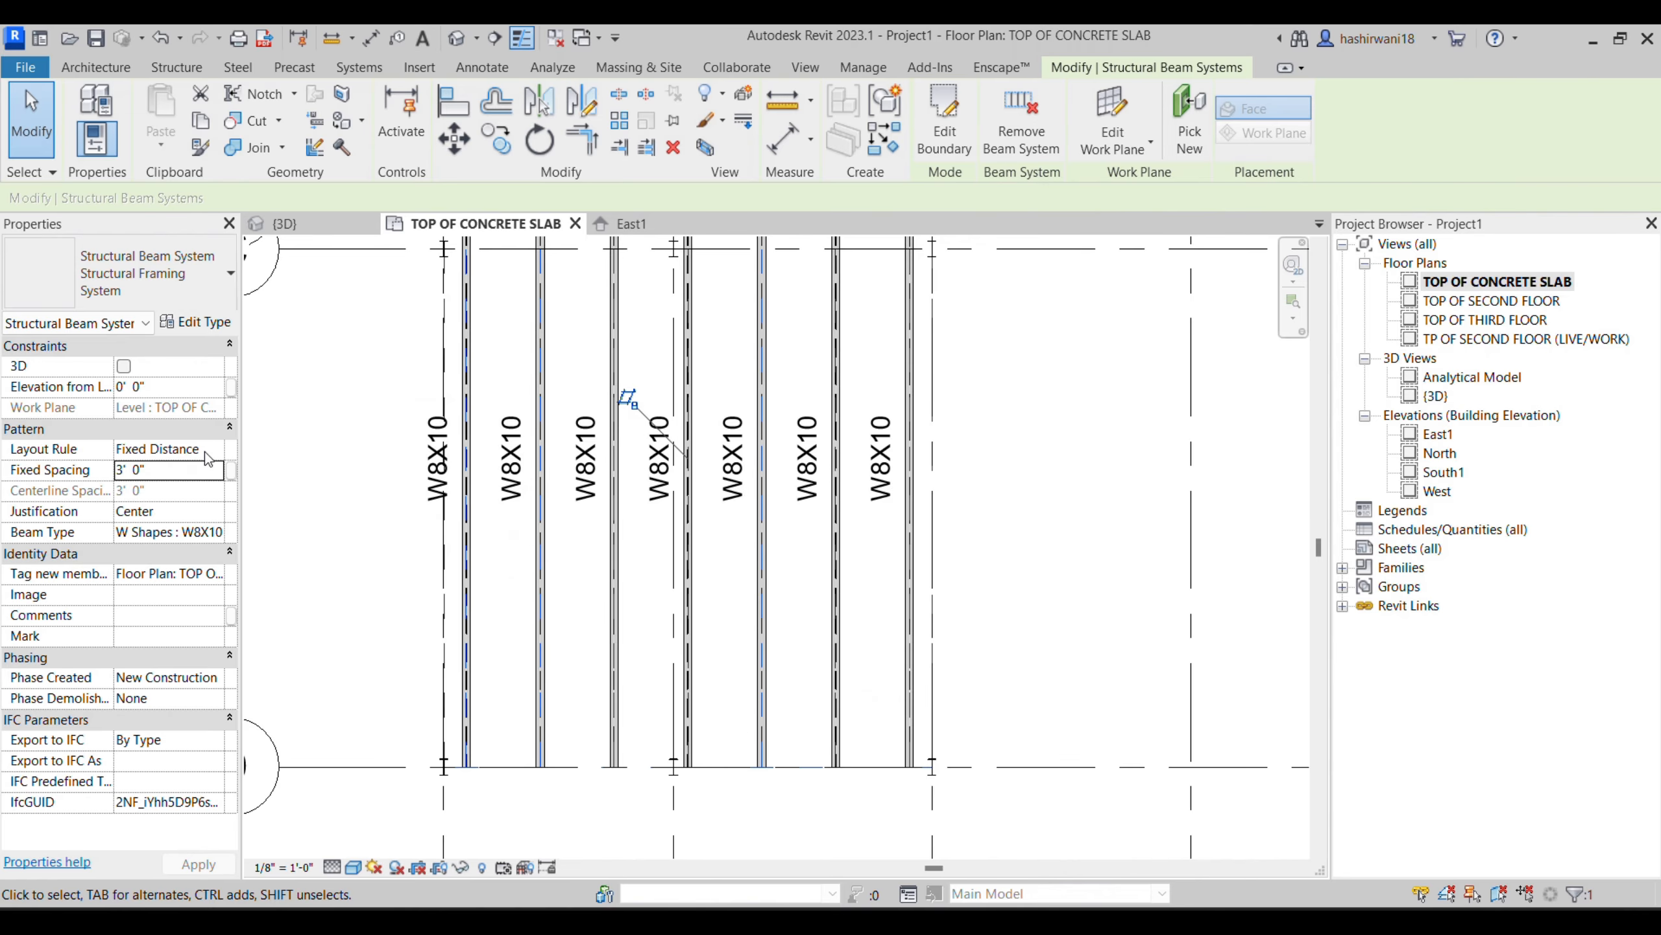
scroll(772, 503, "down", 1)
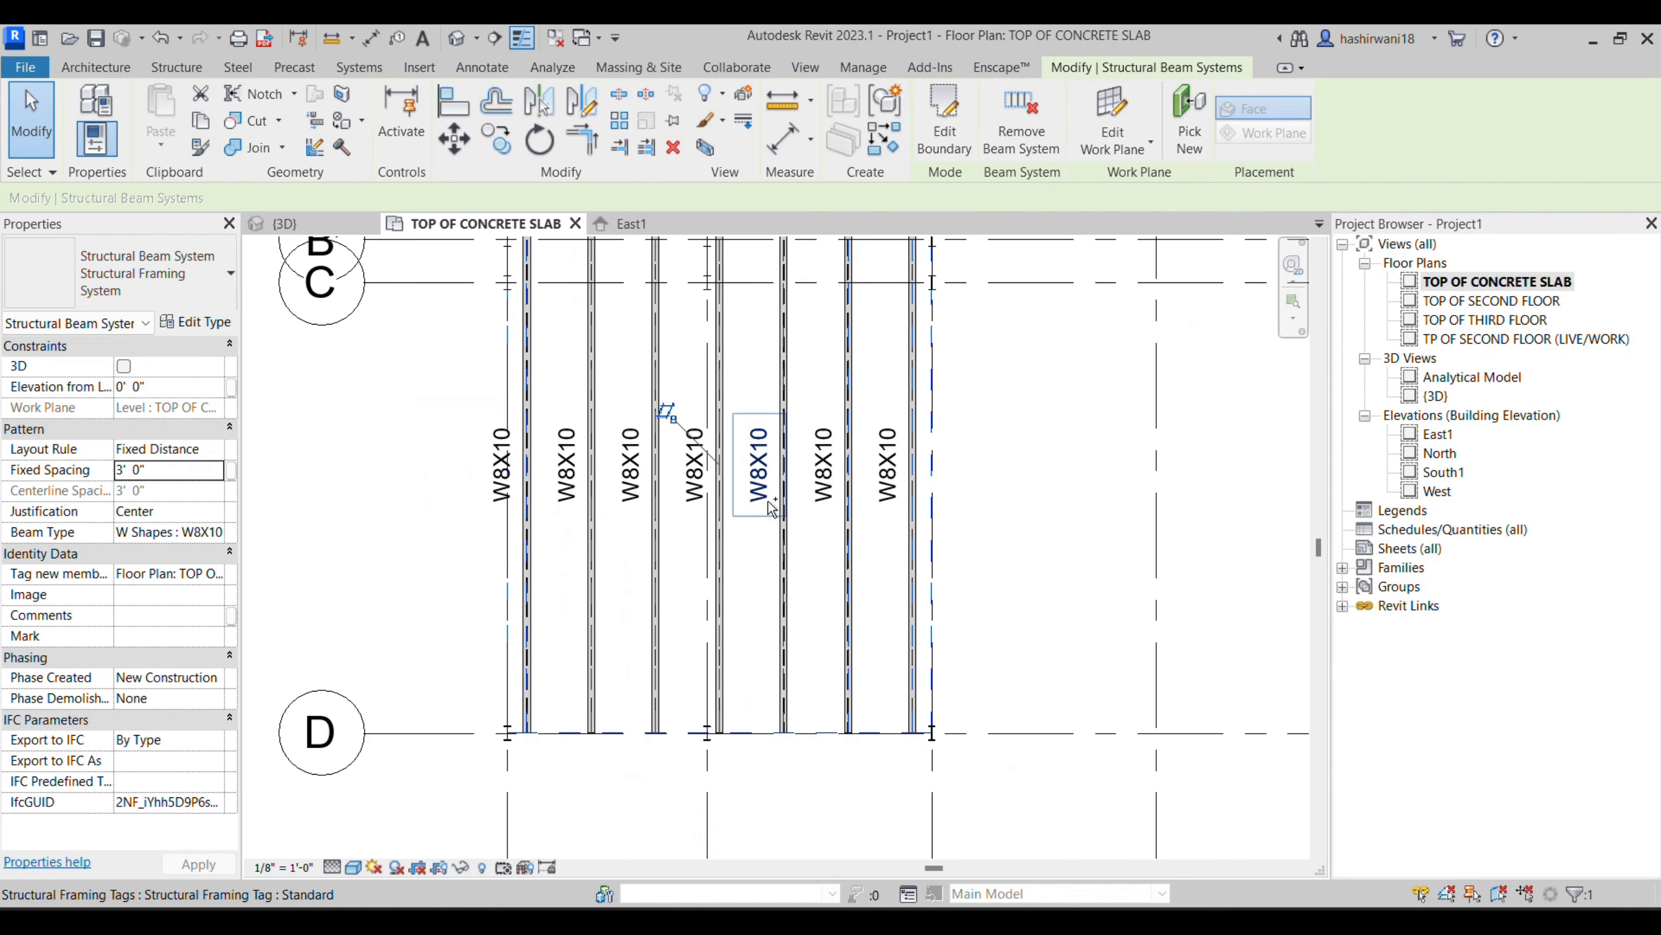
- Undo finishing the beam system, lay it out with a Fixed Number of 4 lines instead, and check it in 3D
key("ctrl+z")
left_click(218, 451)
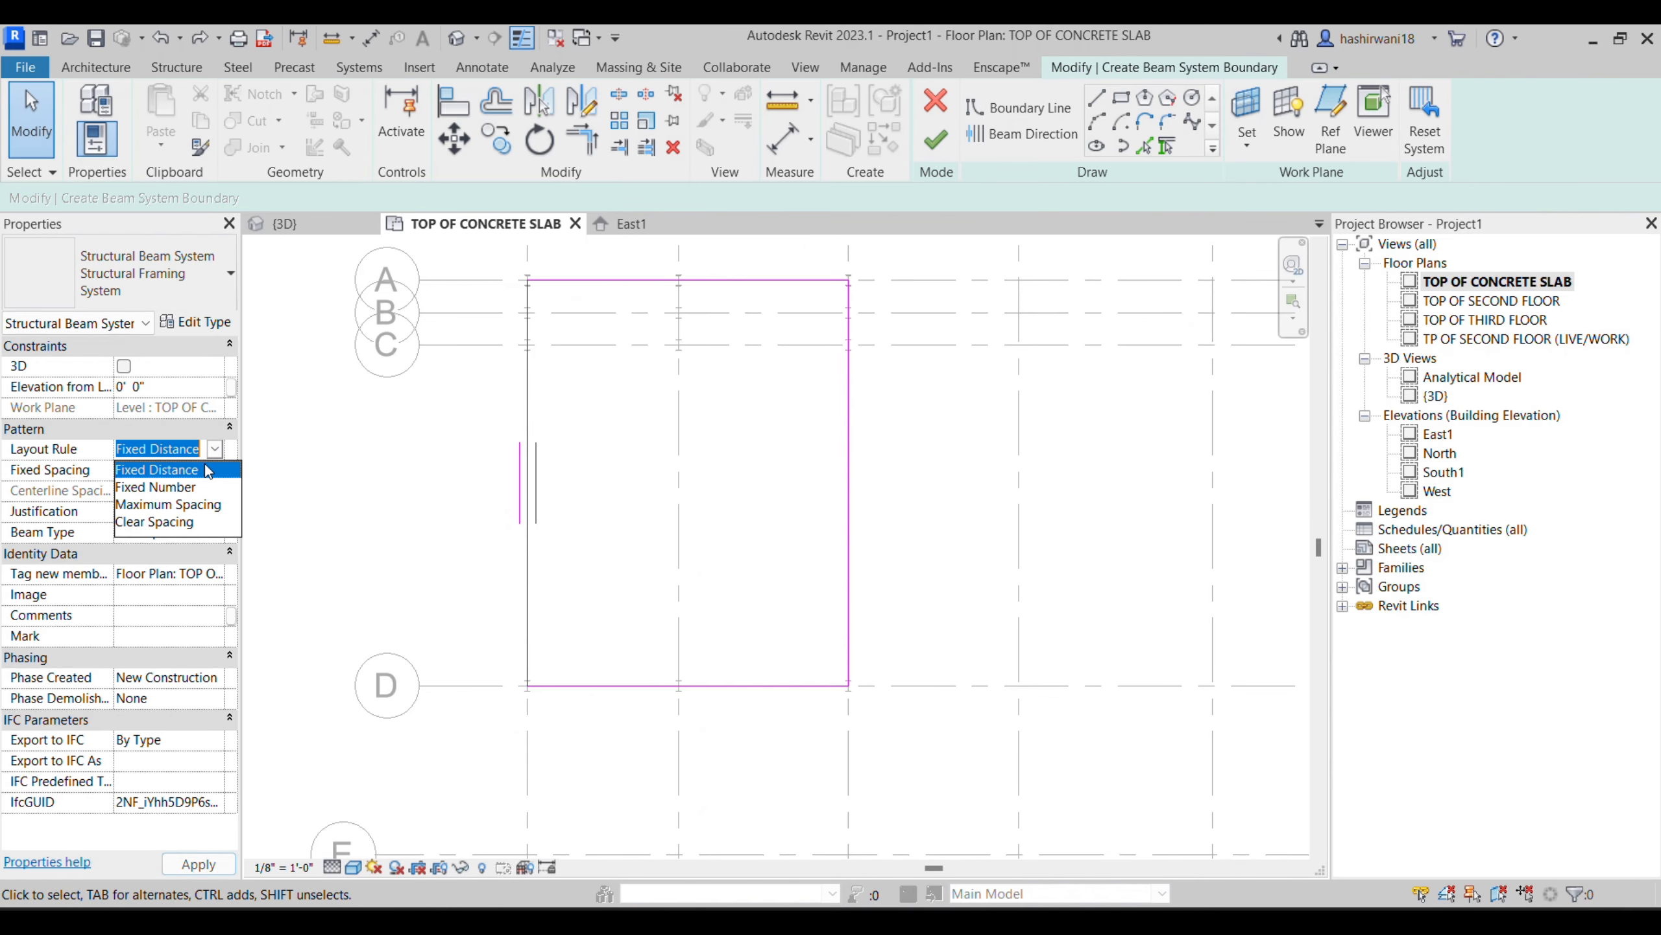
left_click(166, 486)
left_click(167, 471)
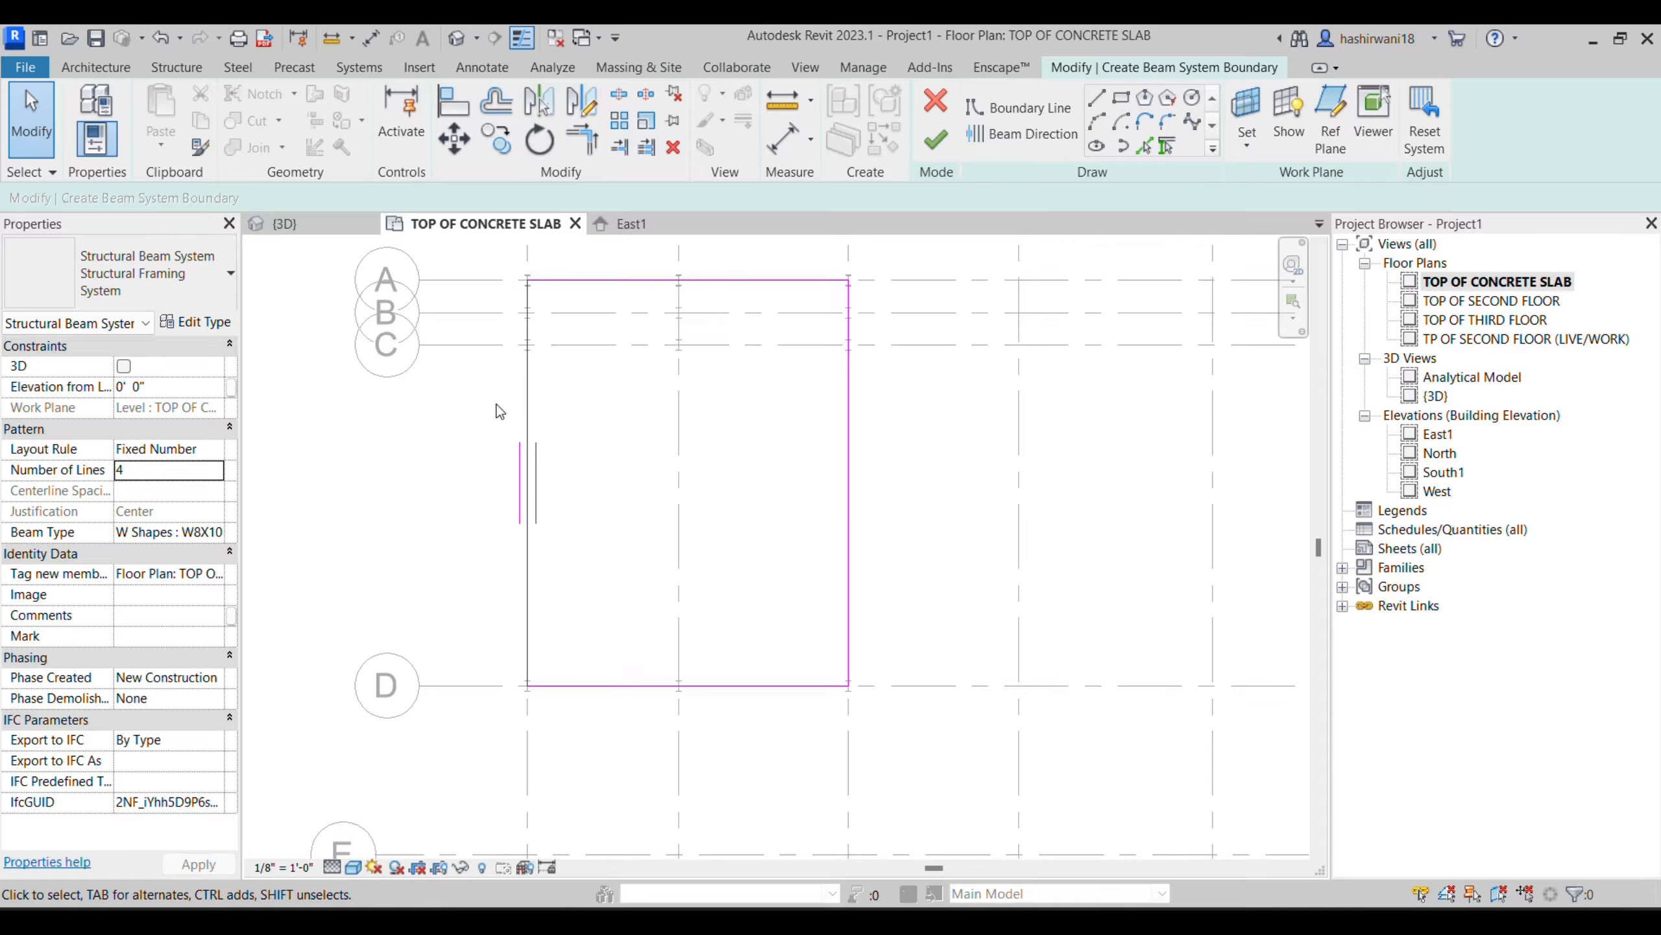
left_click(937, 142)
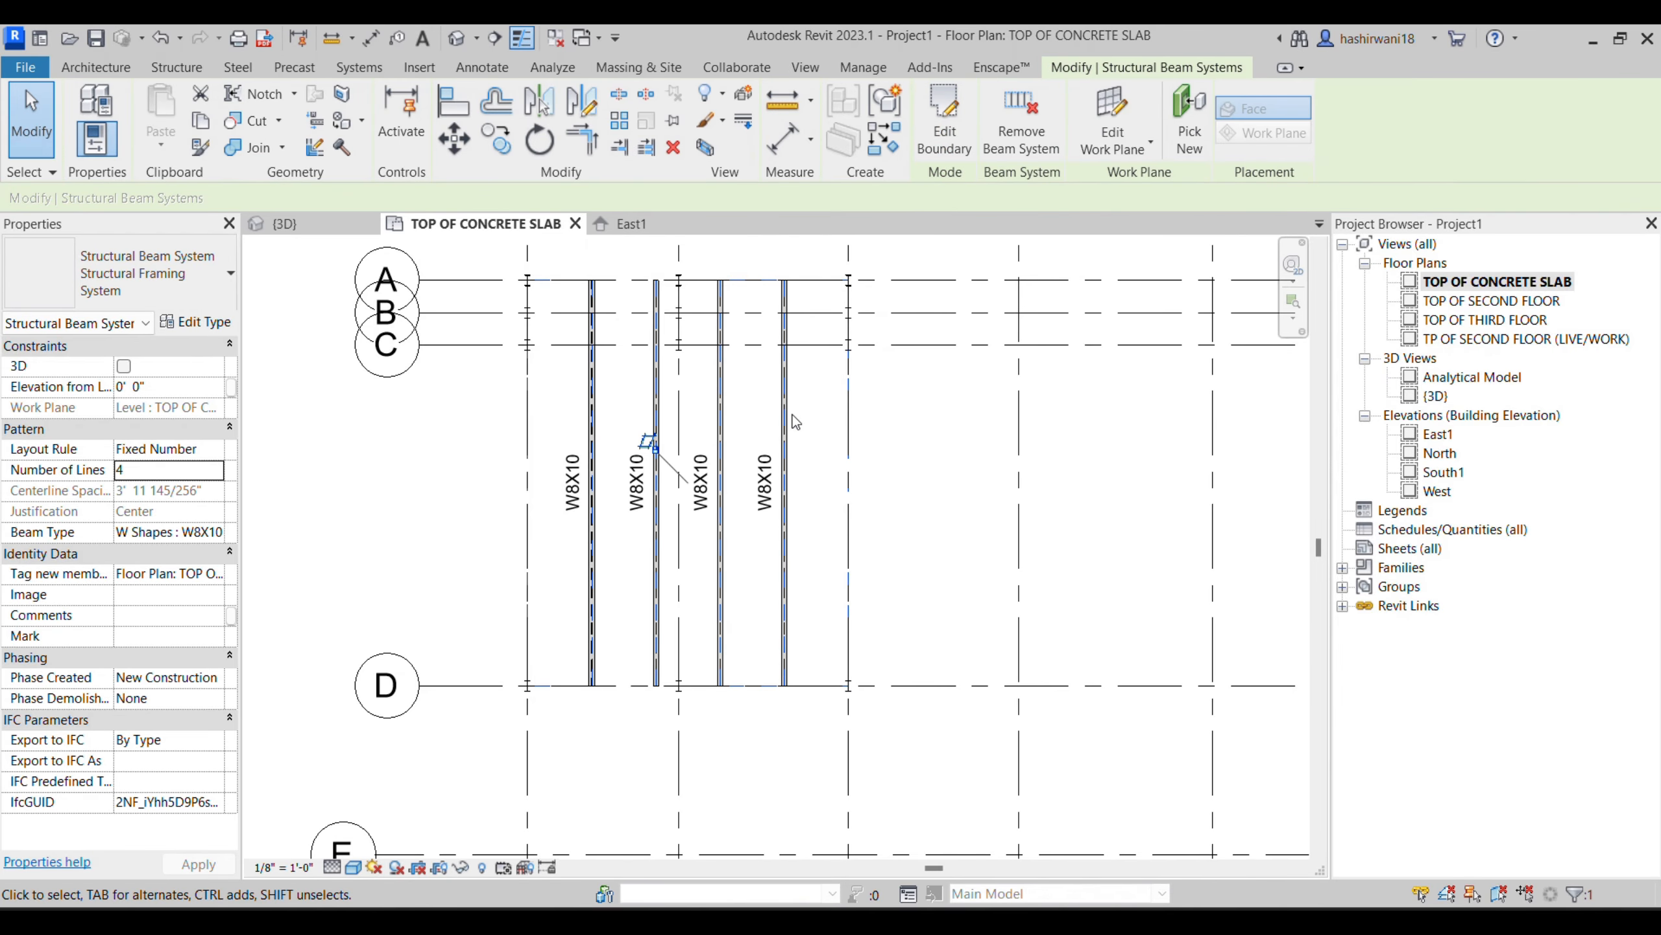
left_click(307, 226)
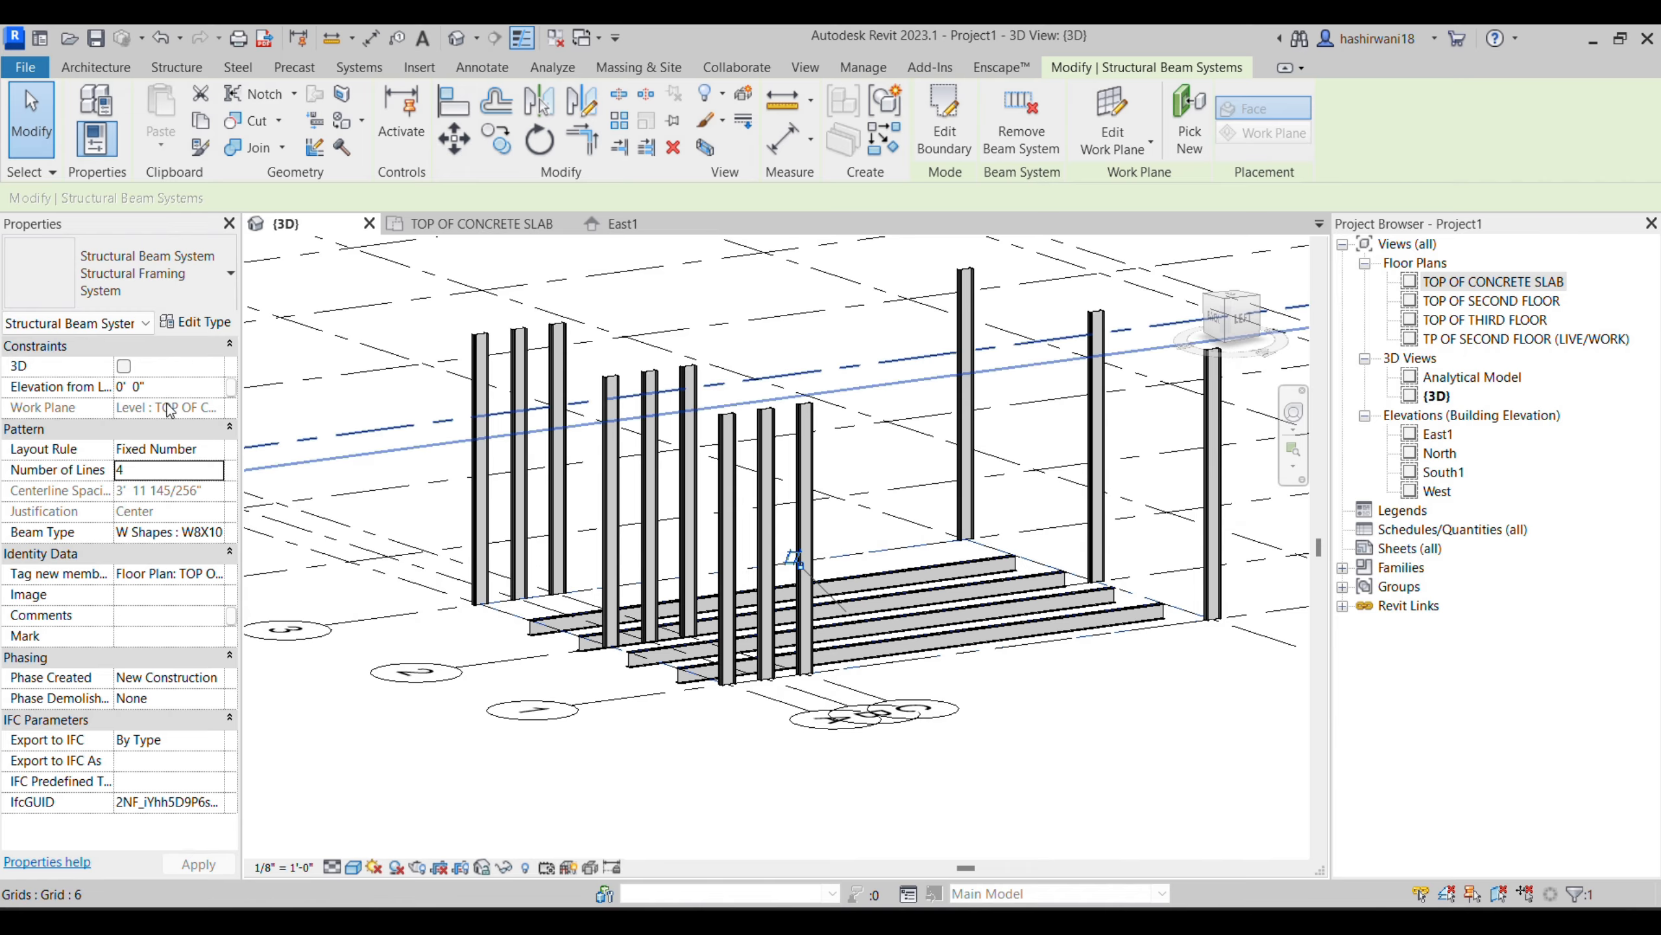
left_click(993, 747)
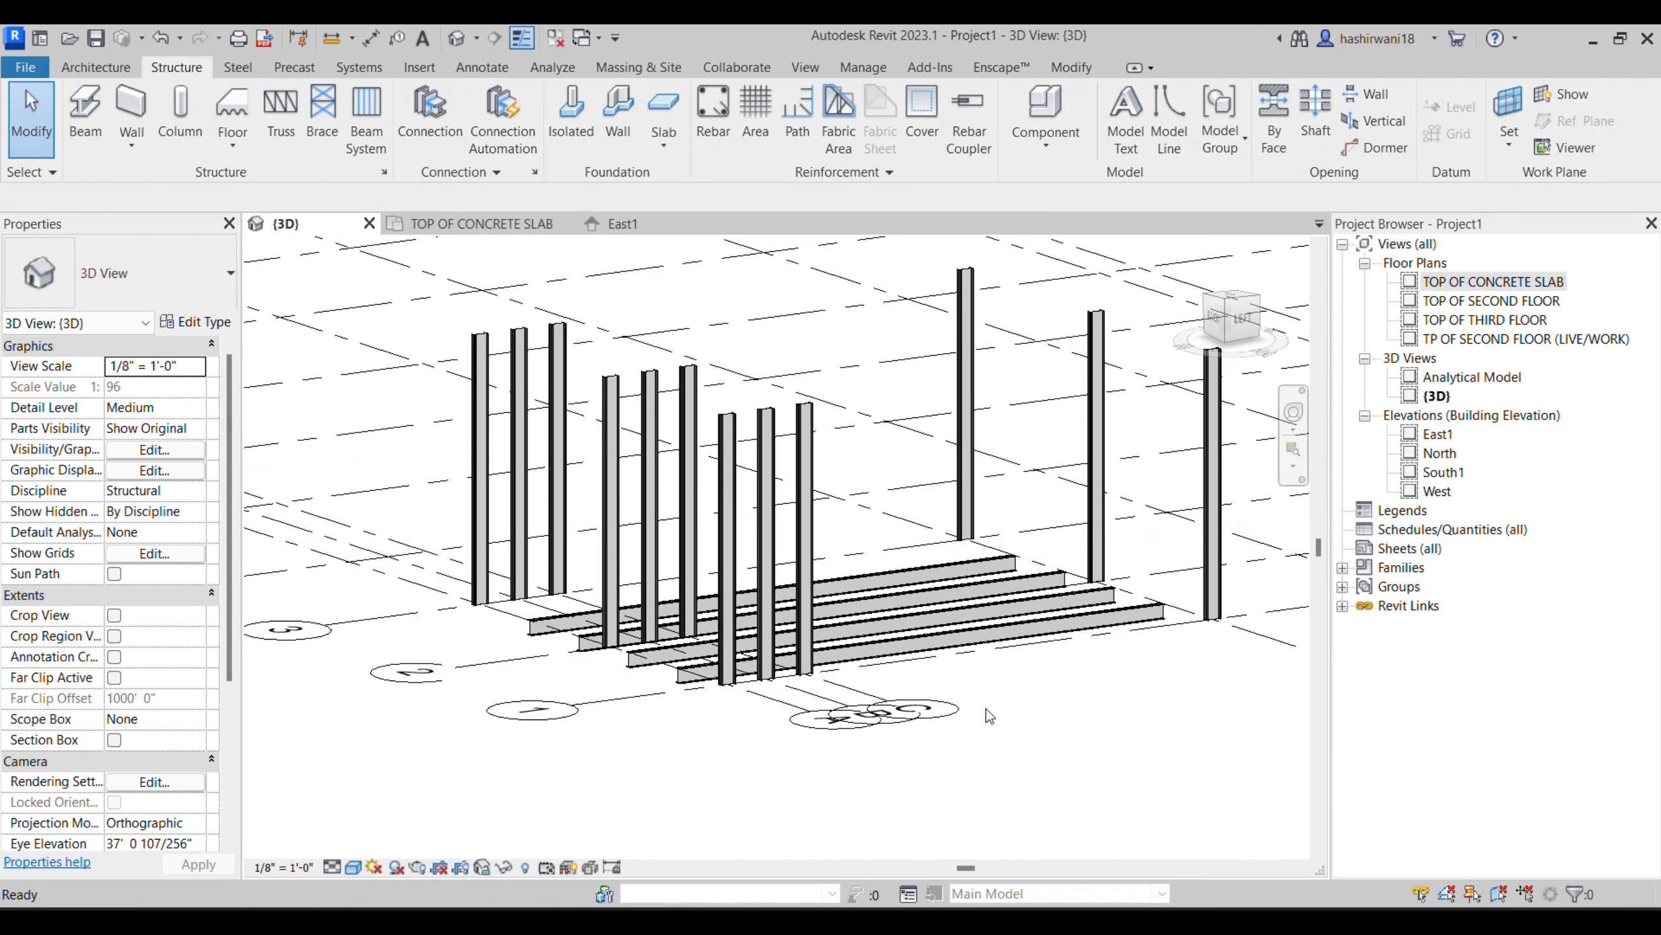
- Reopen the beam system sketch by undoing, set the layout rule back to Fixed Distance at 3 feet, and finish it
key("ctrl+z")
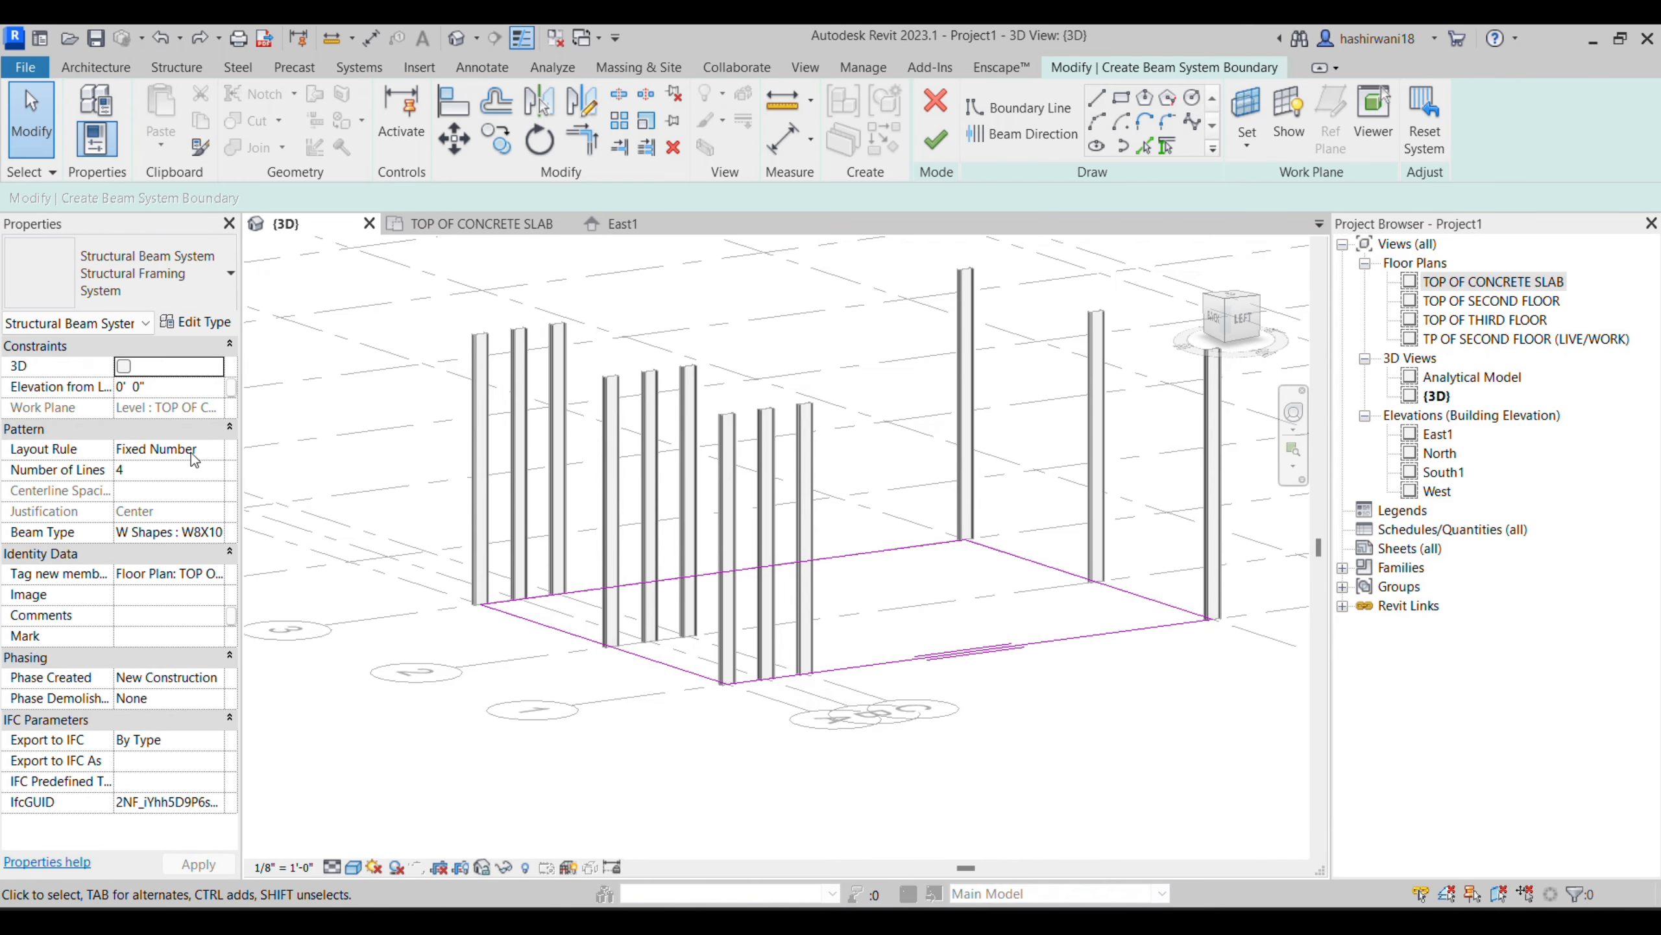
left_click(210, 450)
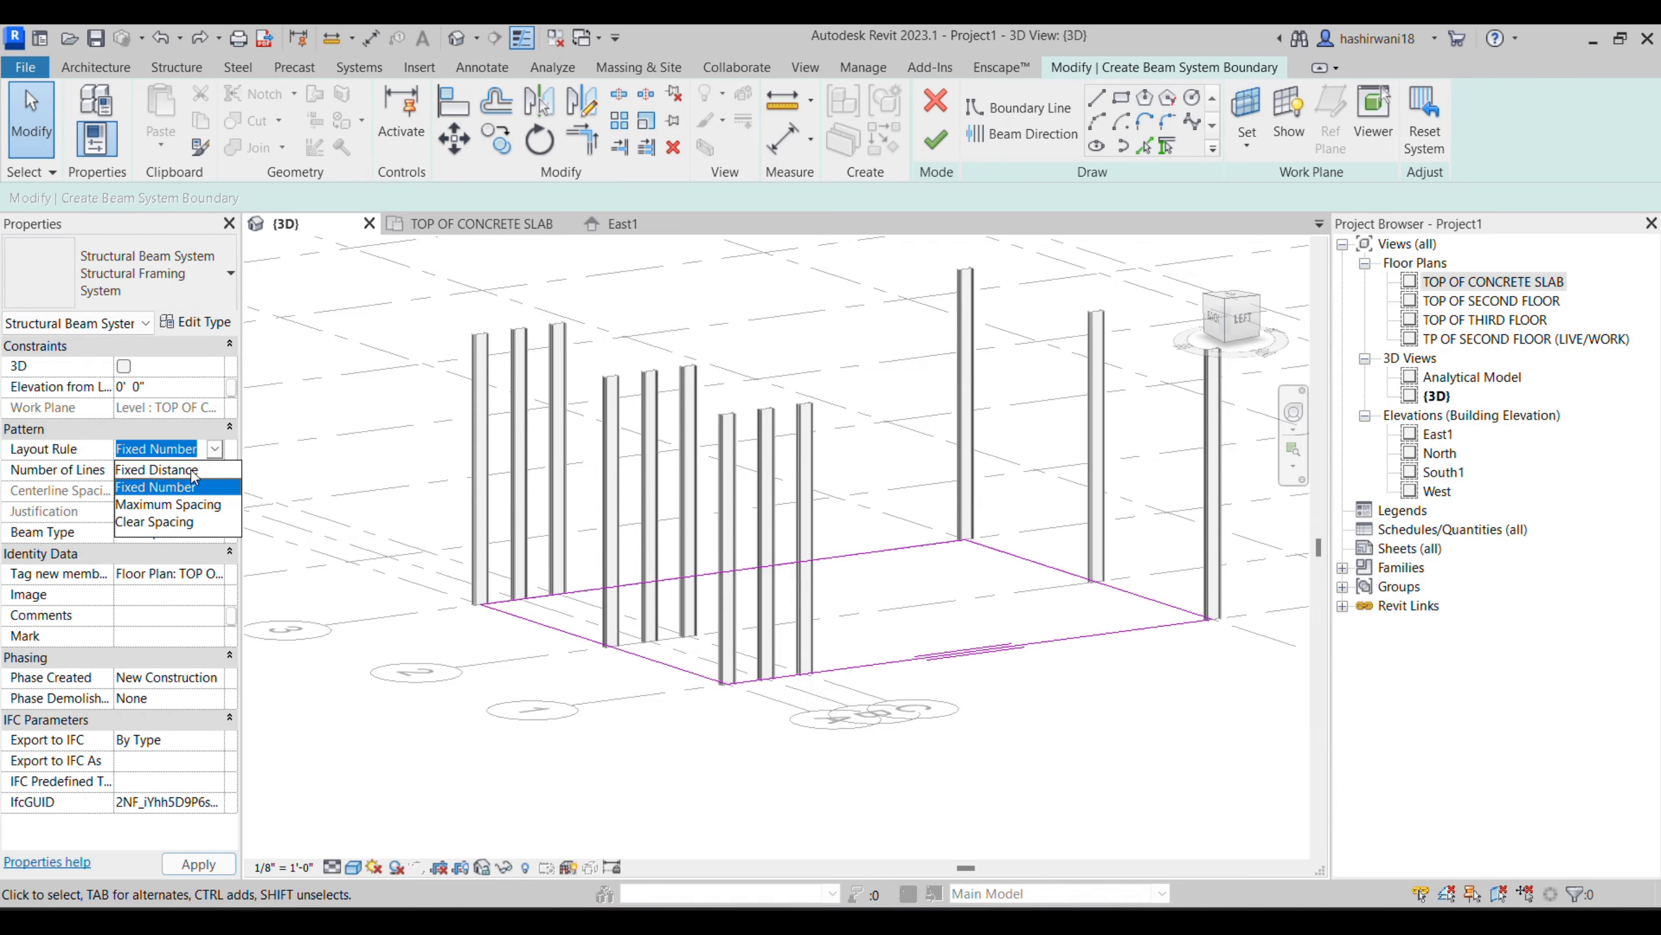
left_click(176, 471)
left_click(174, 470)
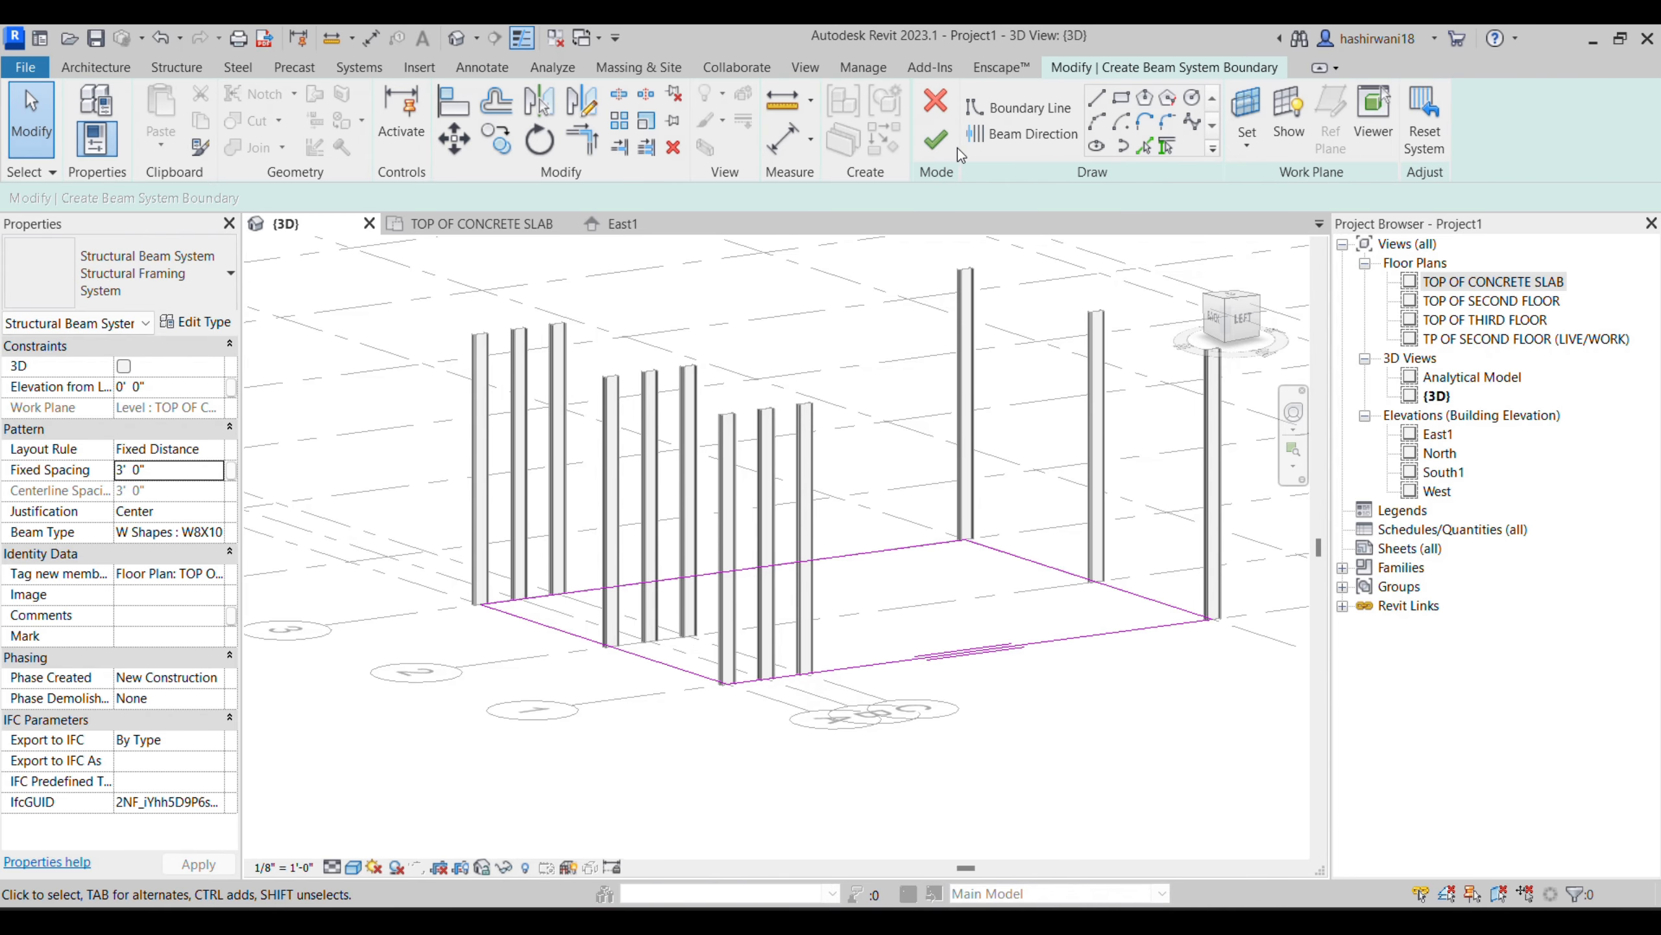
left_click(937, 140)
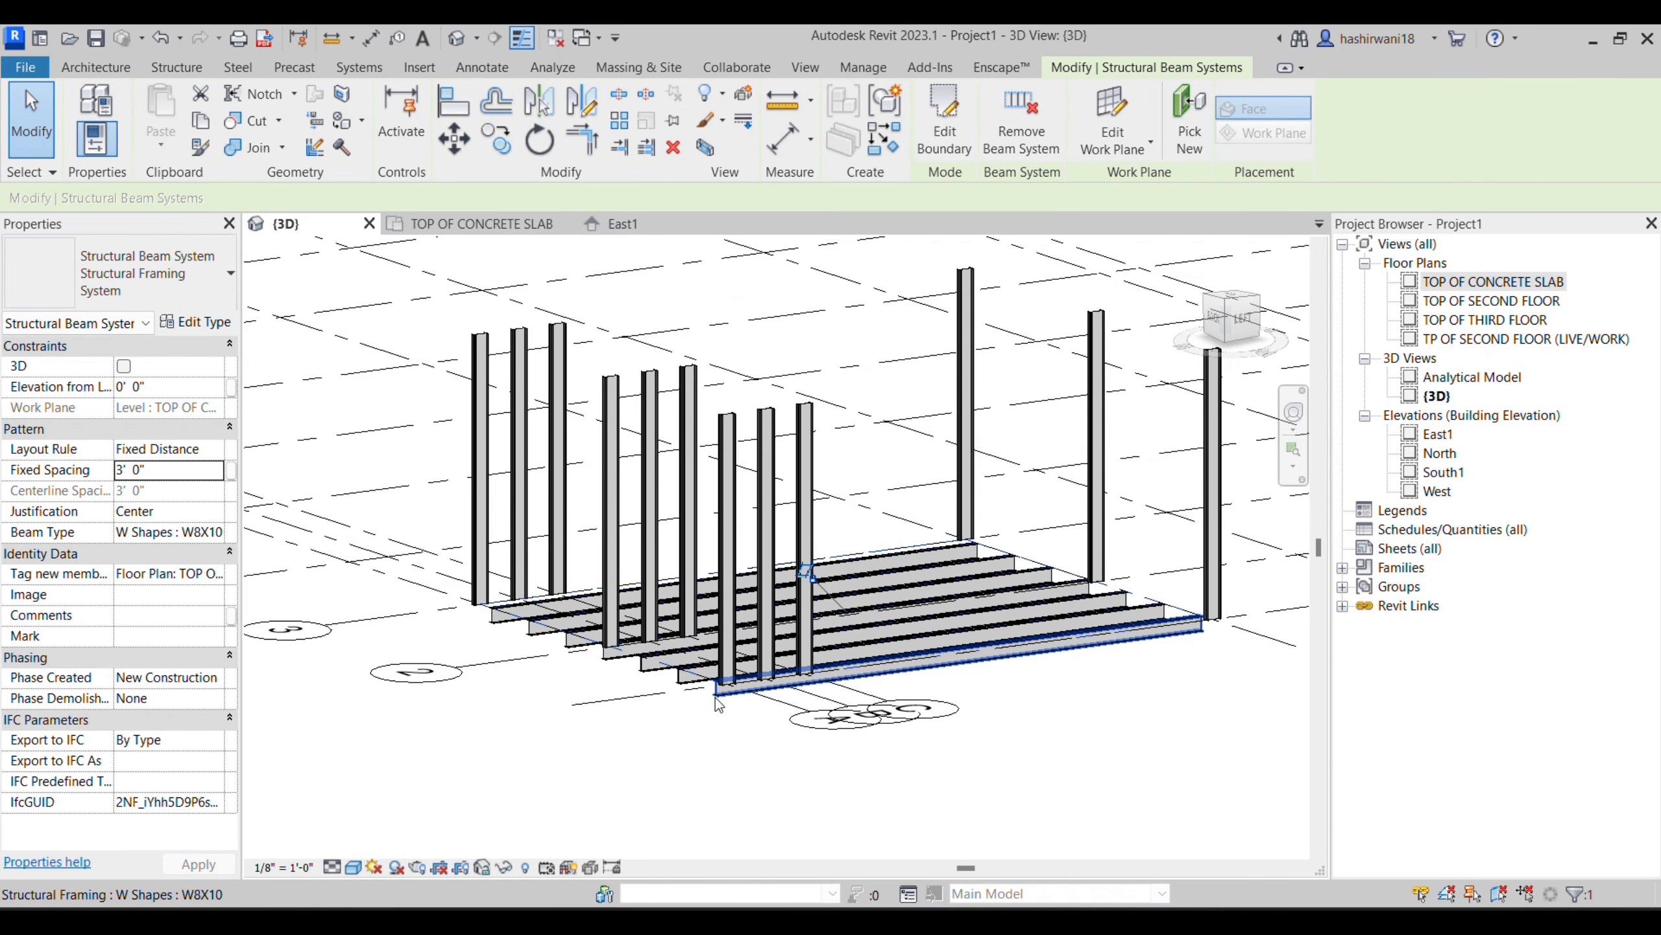
- In the TOP OF CONCRETE SLAB plan, select the whole beam system, set its elevation from level to 12 feet, and view it in 3D
left_click(463, 224)
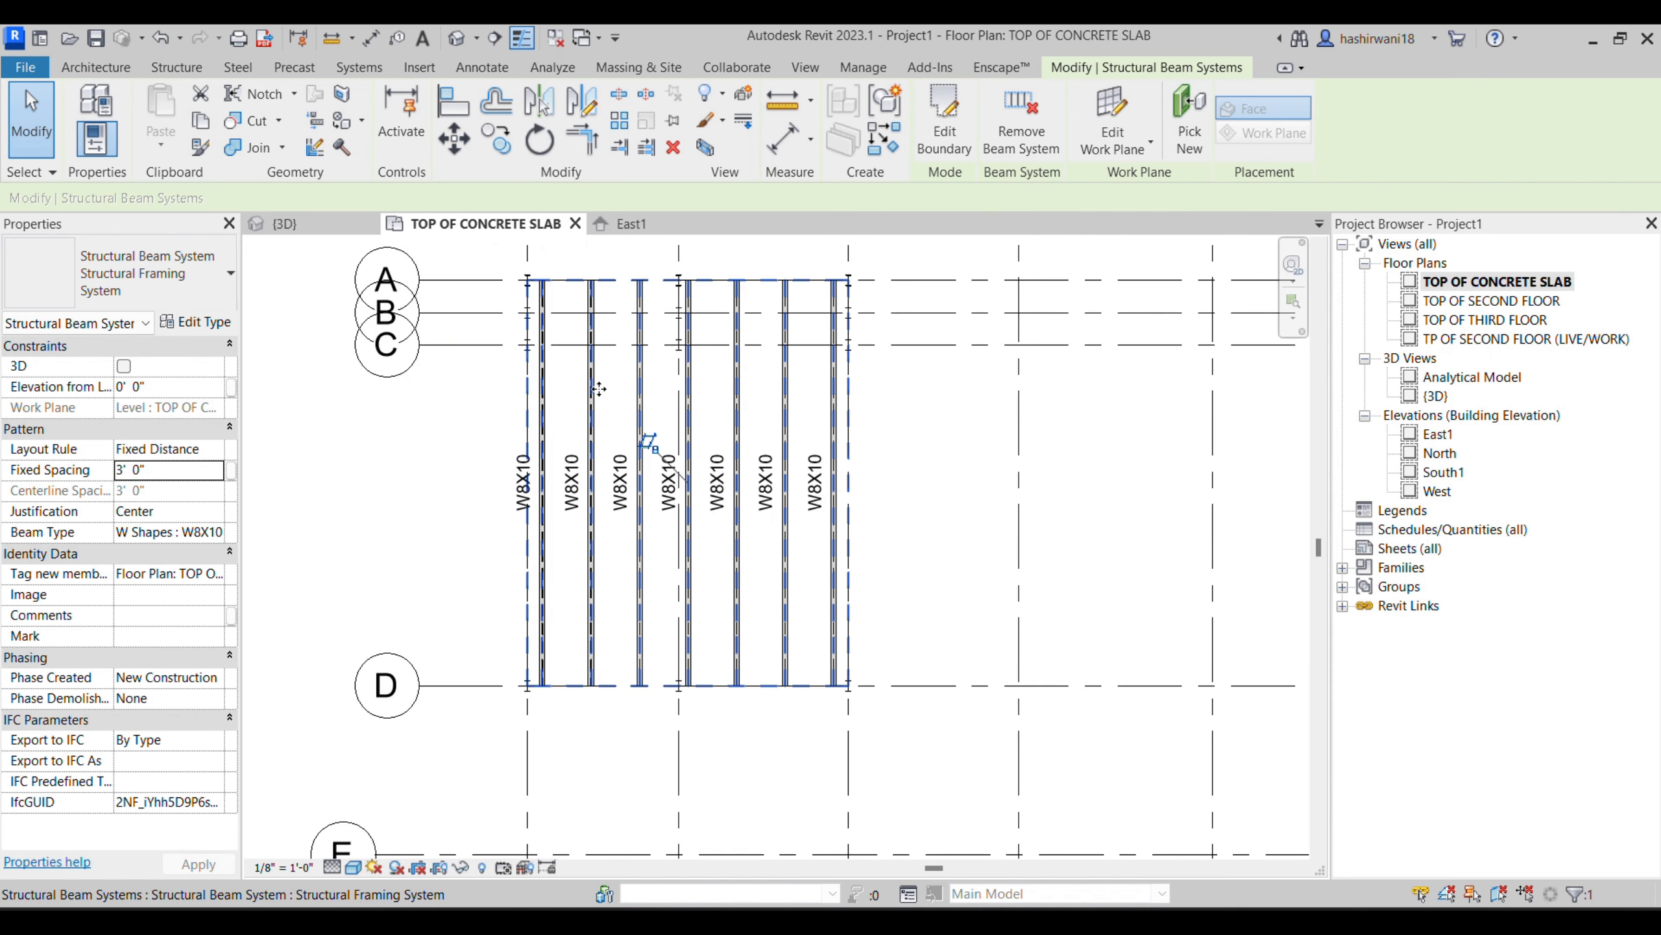
left_click(775, 435)
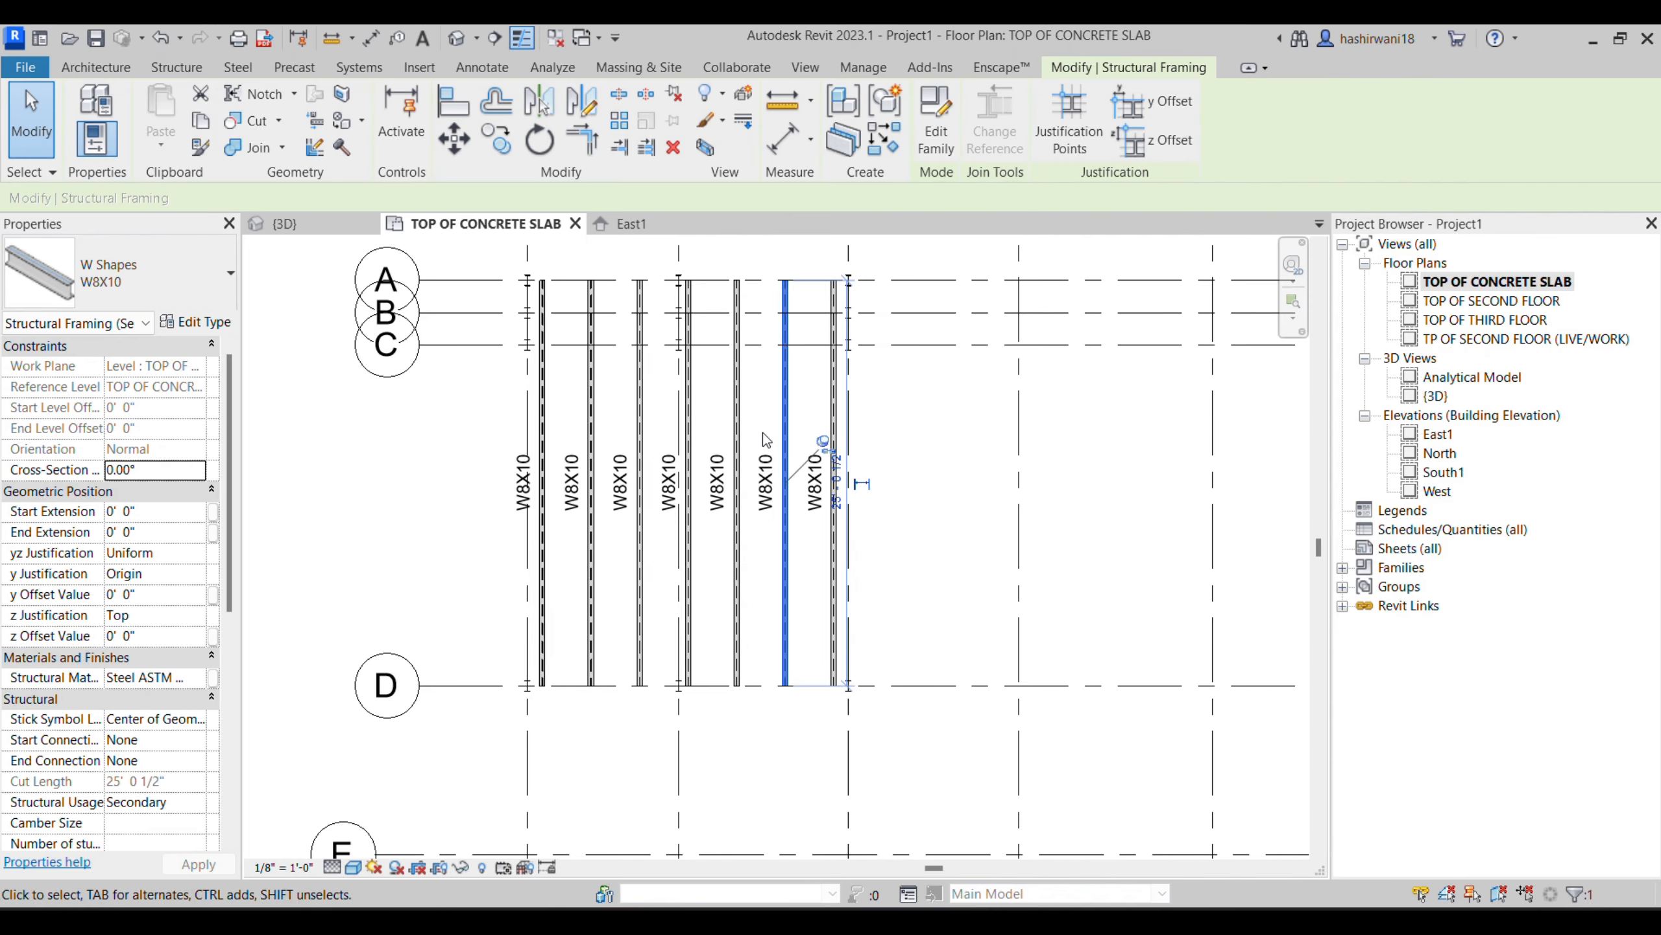
left_click(894, 387)
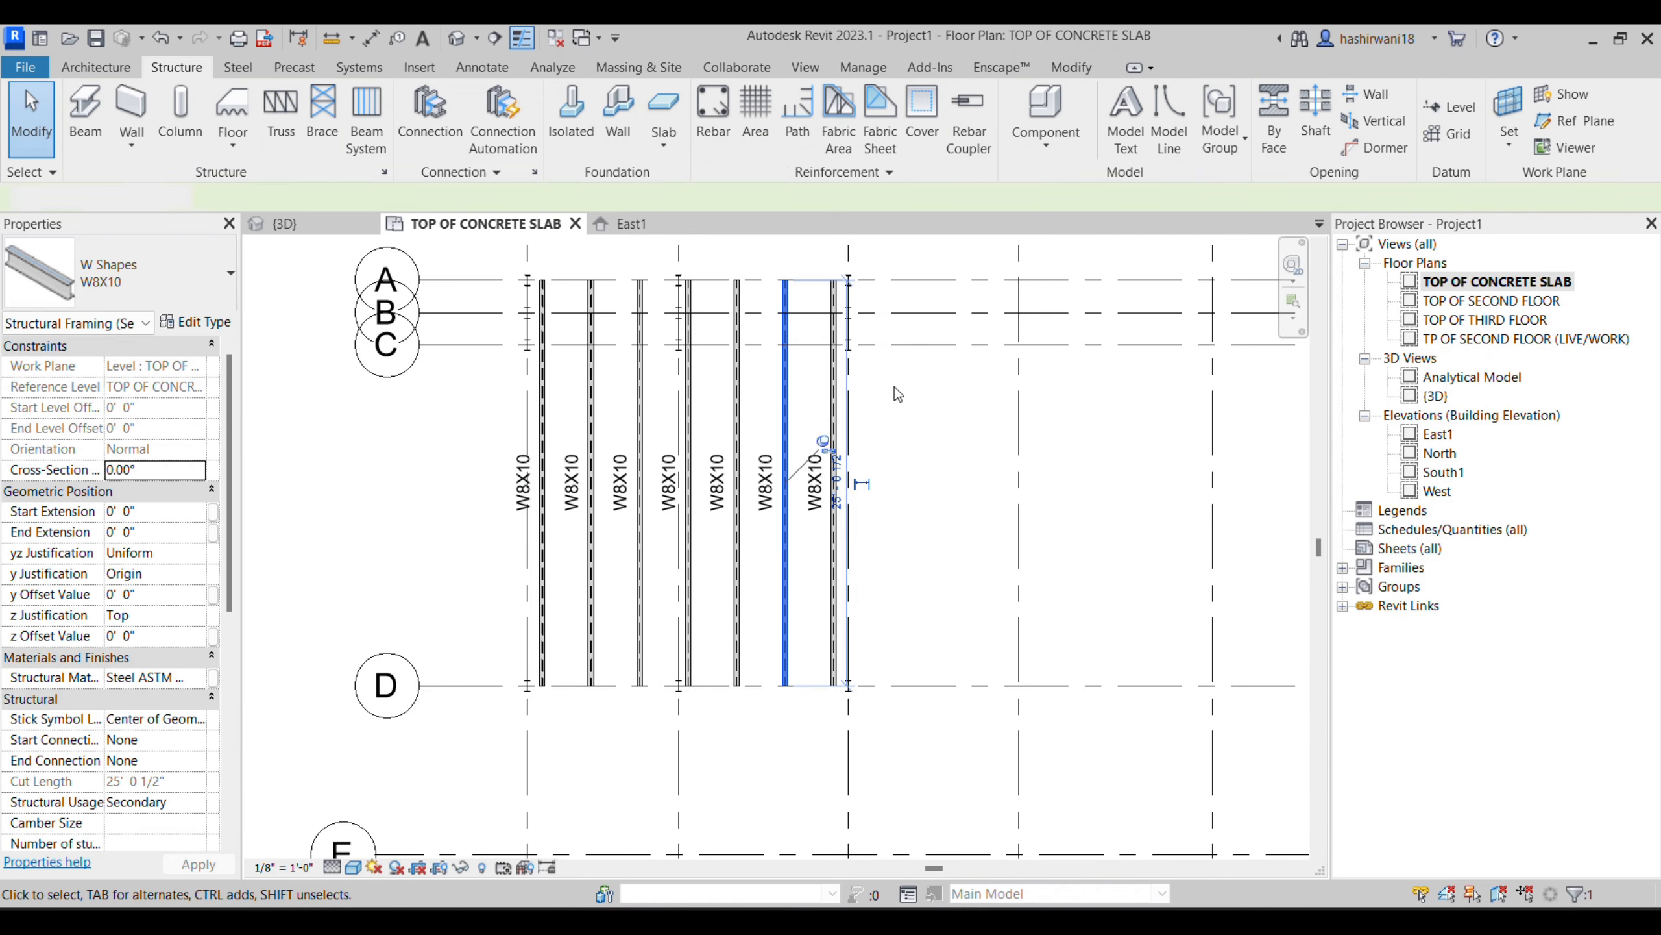
left_click(835, 394)
left_click(410, 423)
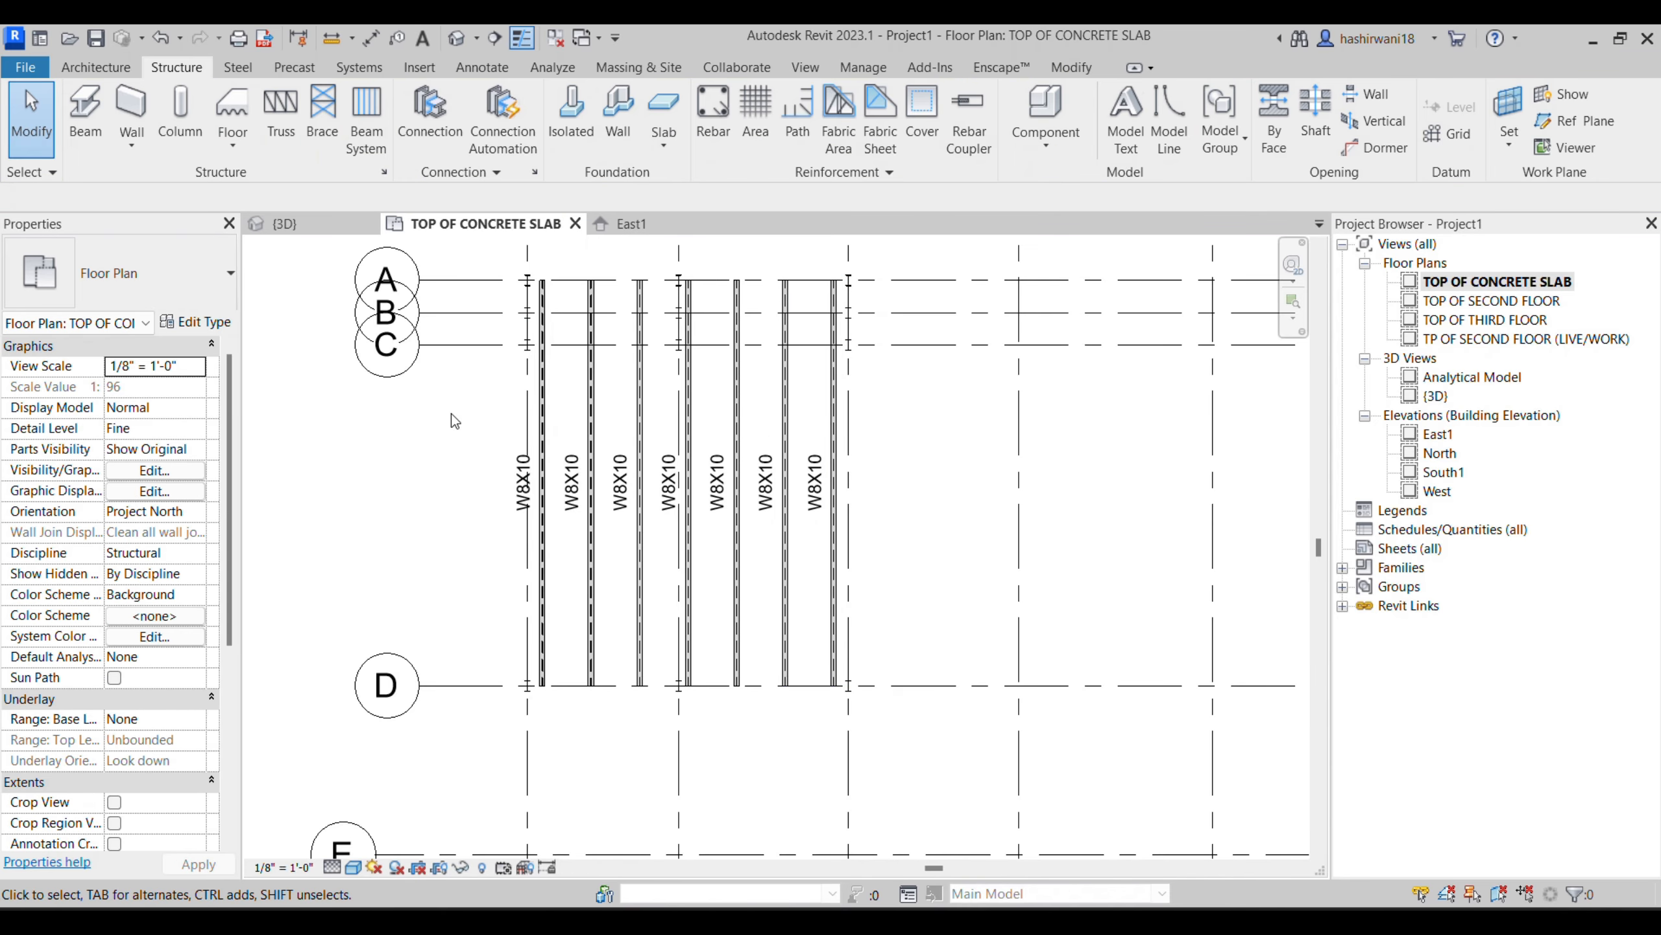
left_click(541, 406)
left_click(196, 385)
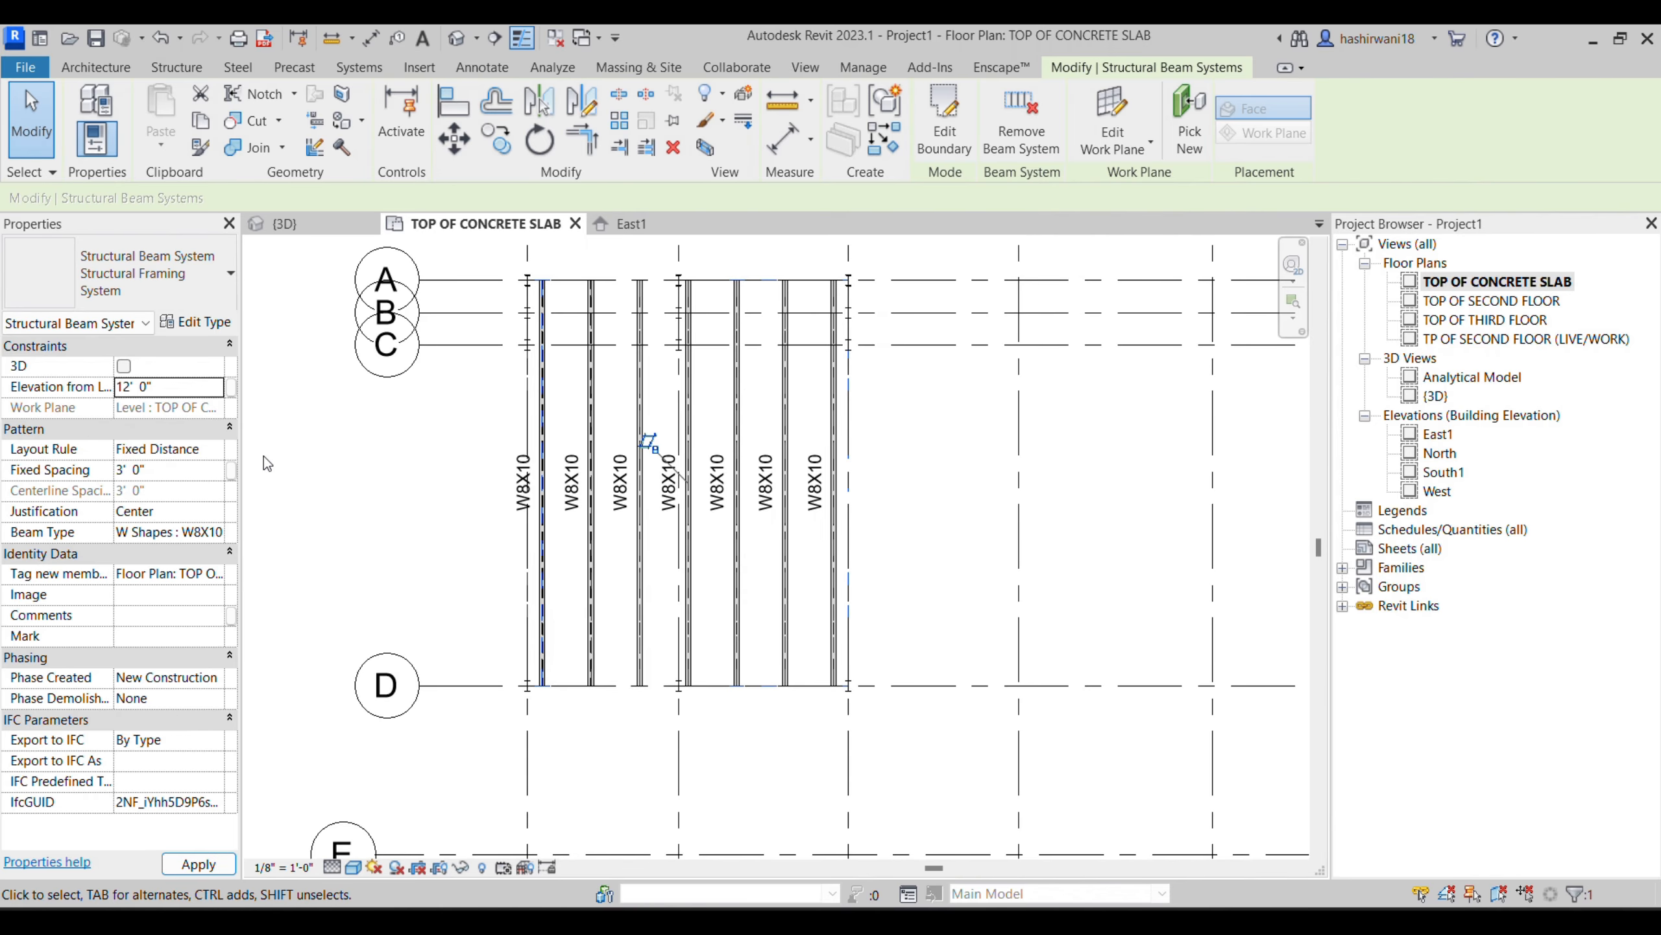
left_click(298, 224)
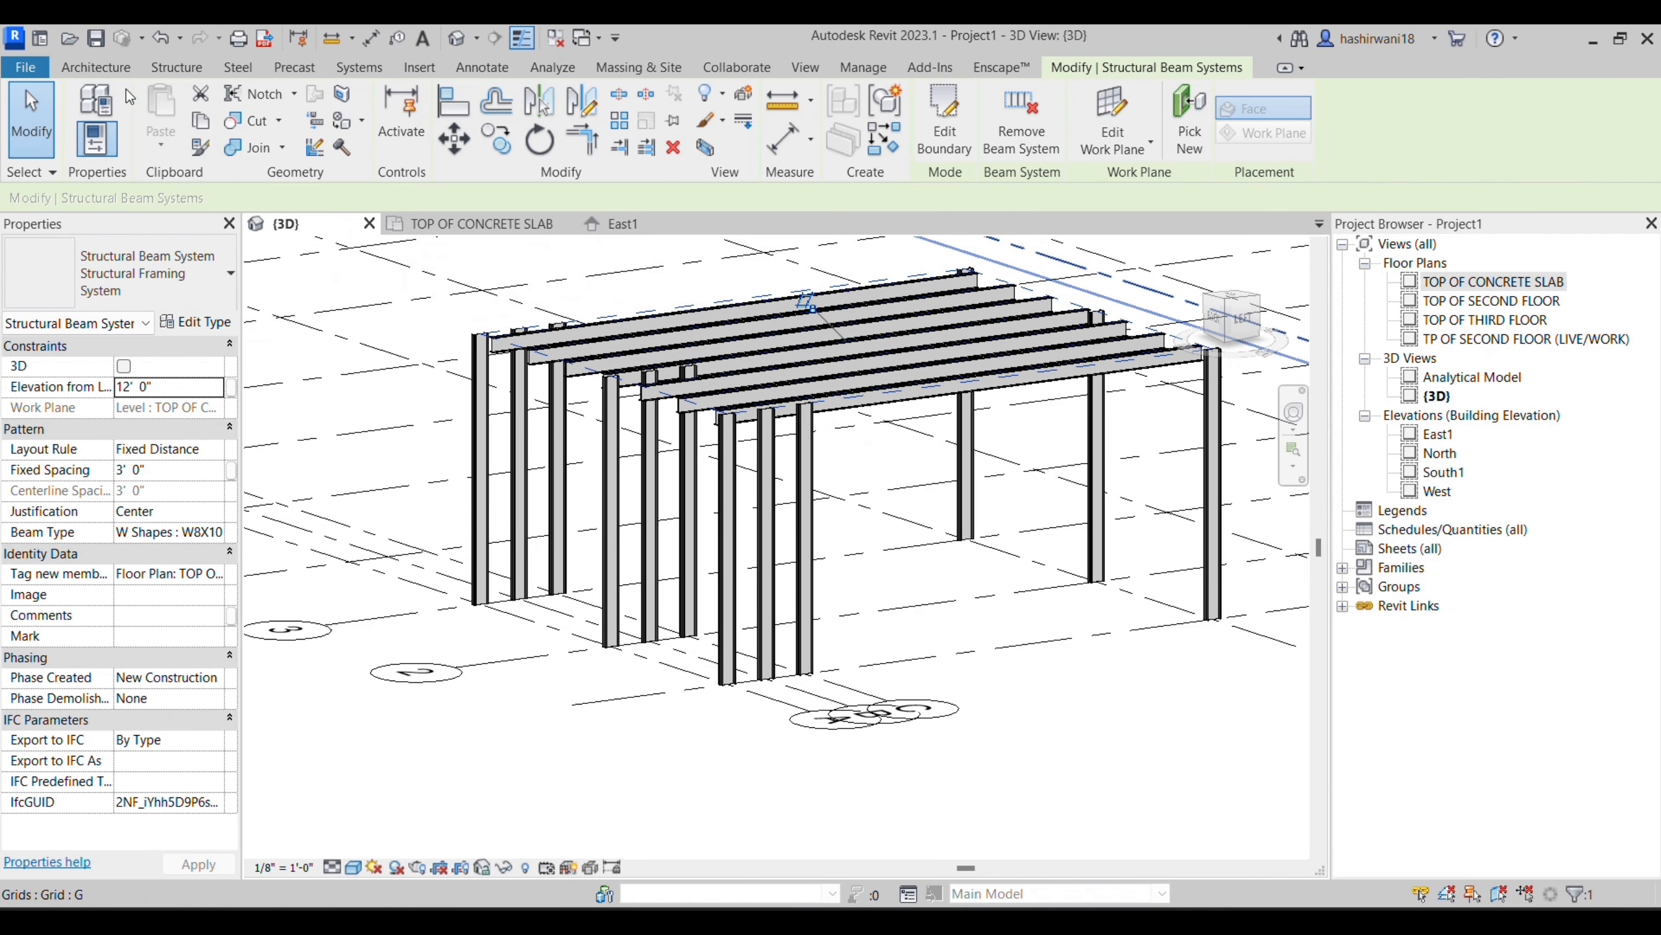
- Create a 6" foundation slab in the TOP OF CONCRETE SLAB plan with a rectangular boundary from grids A and 3 to grids D and 1
left_click(115, 74)
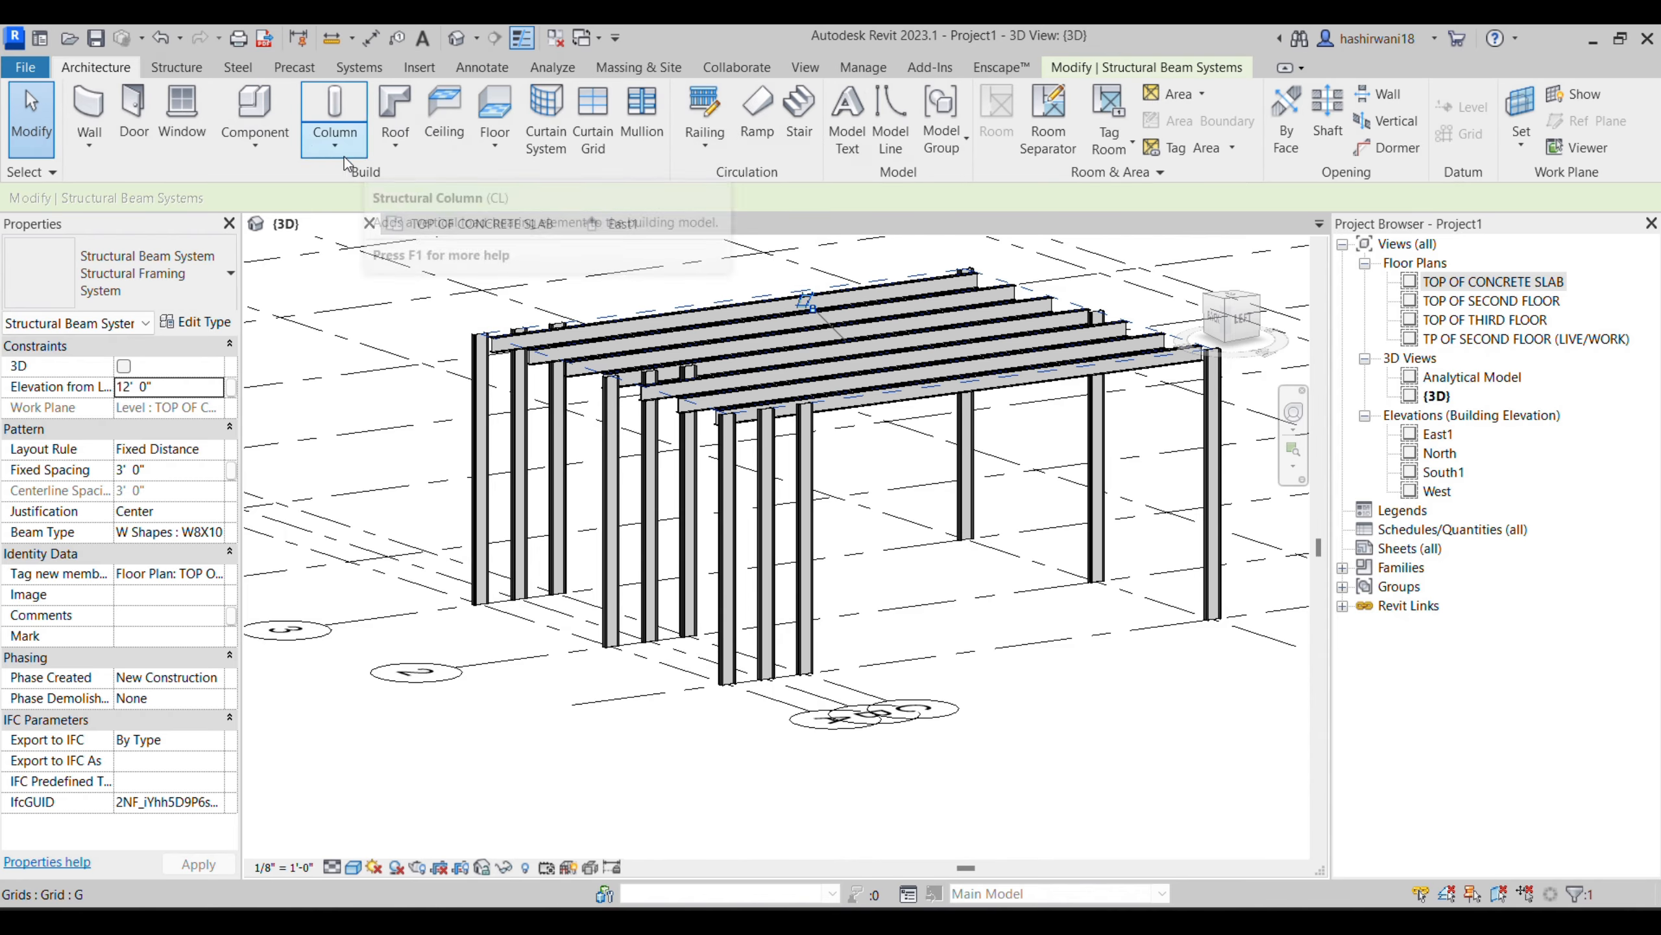
left_click(177, 67)
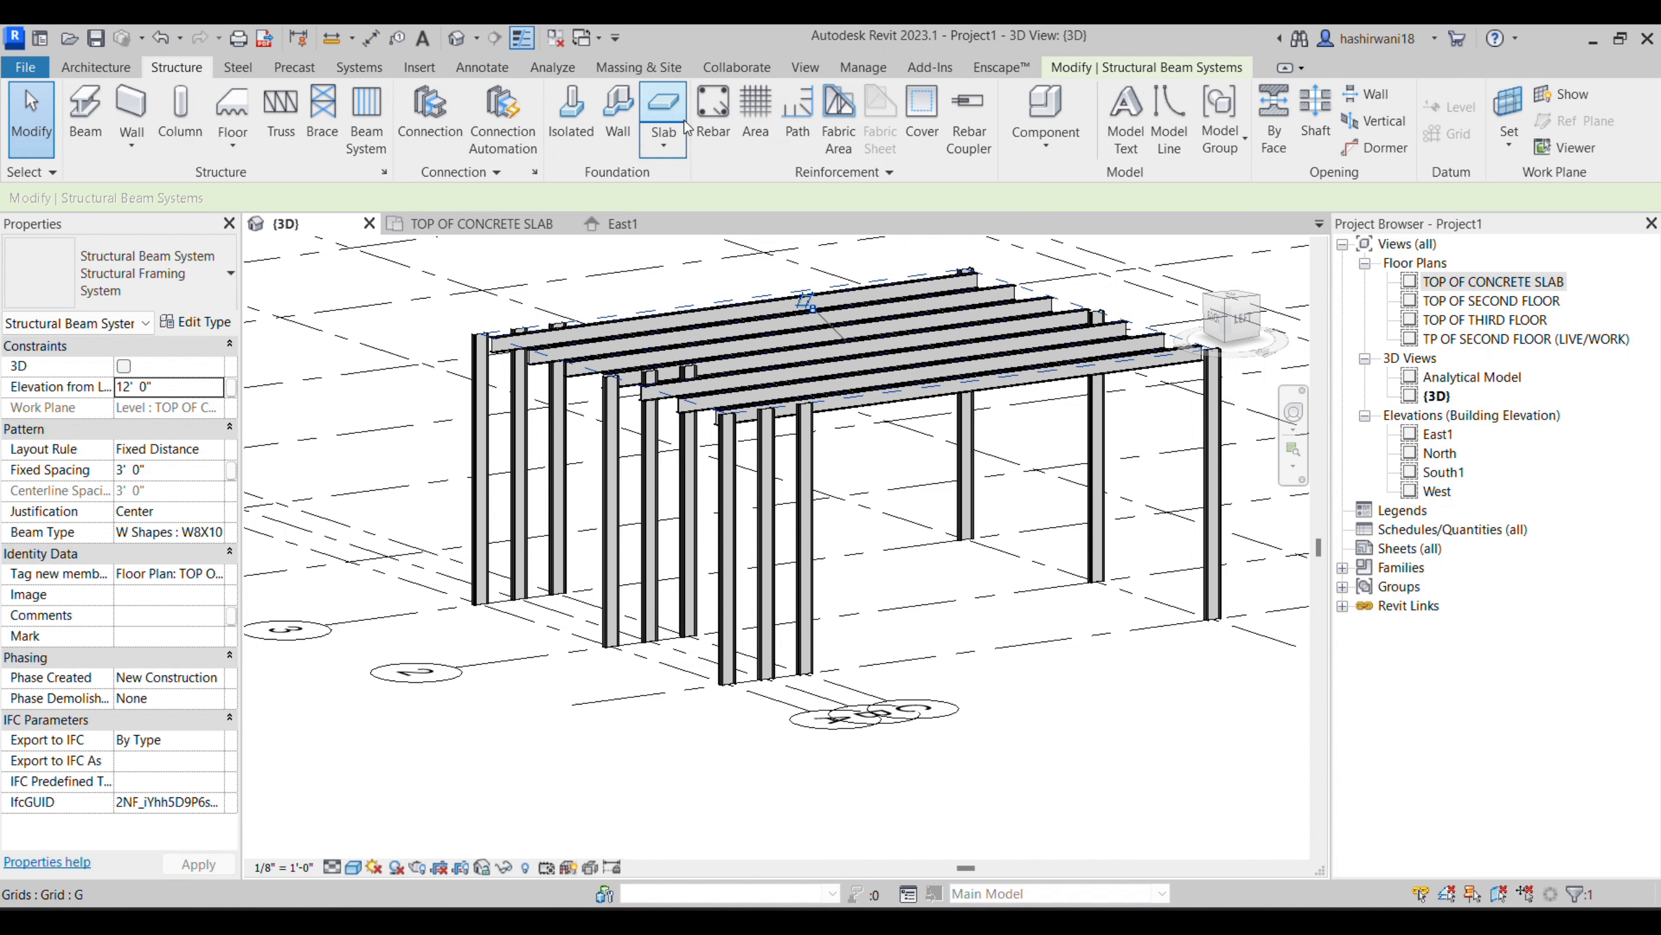
left_click(663, 111)
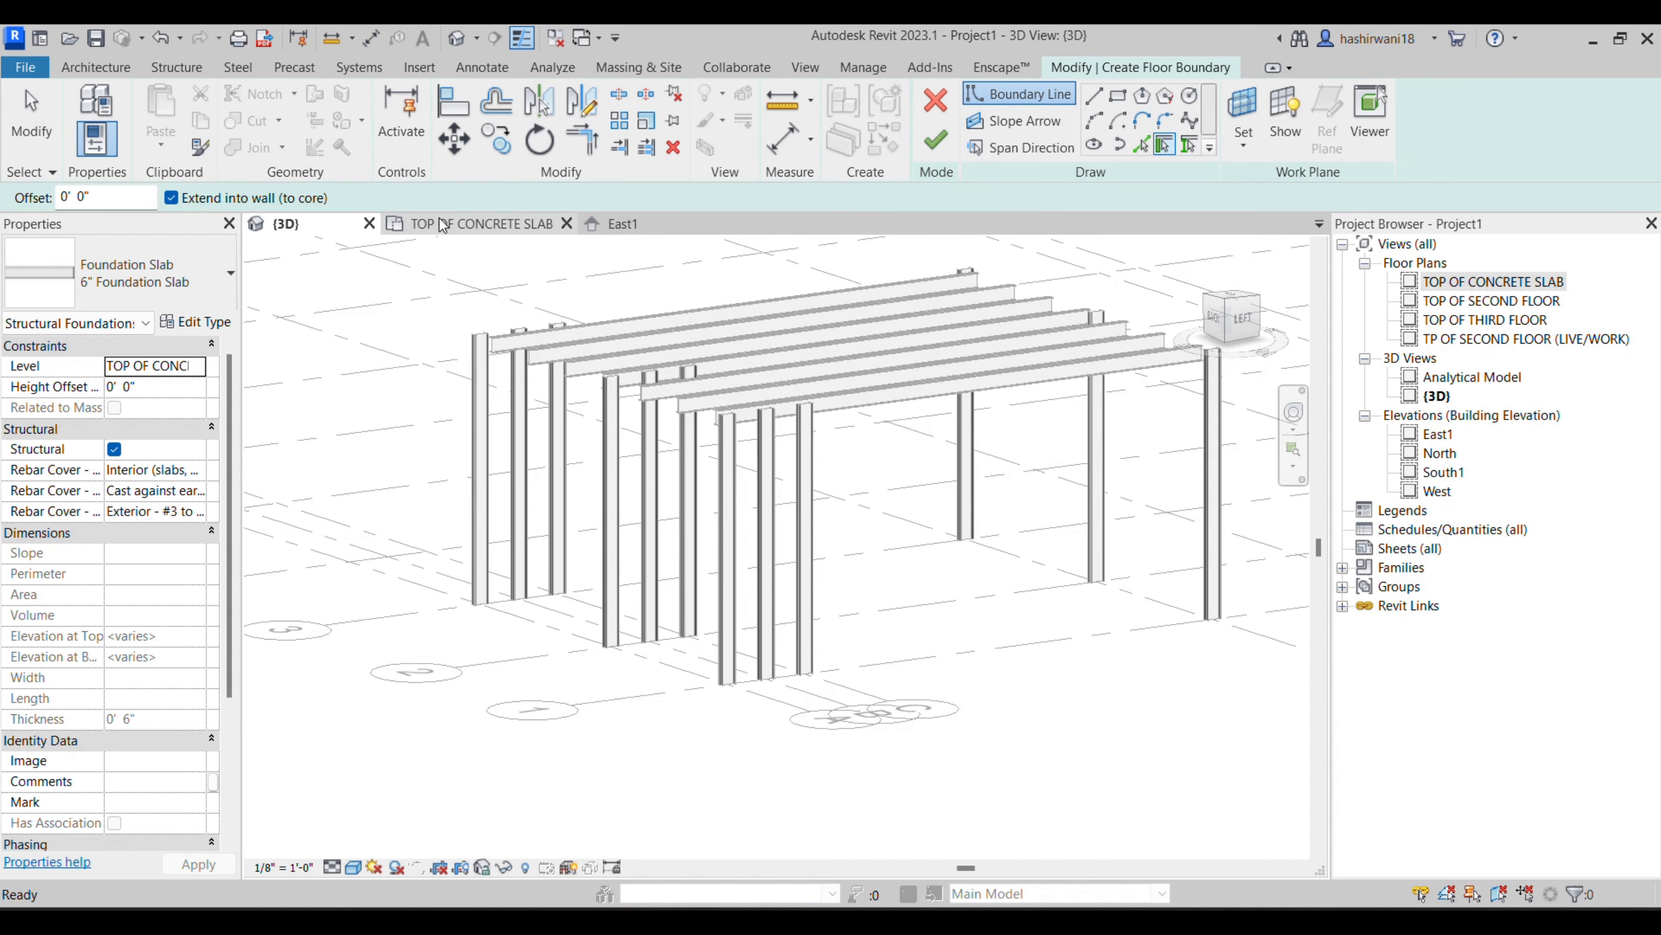
left_click(478, 223)
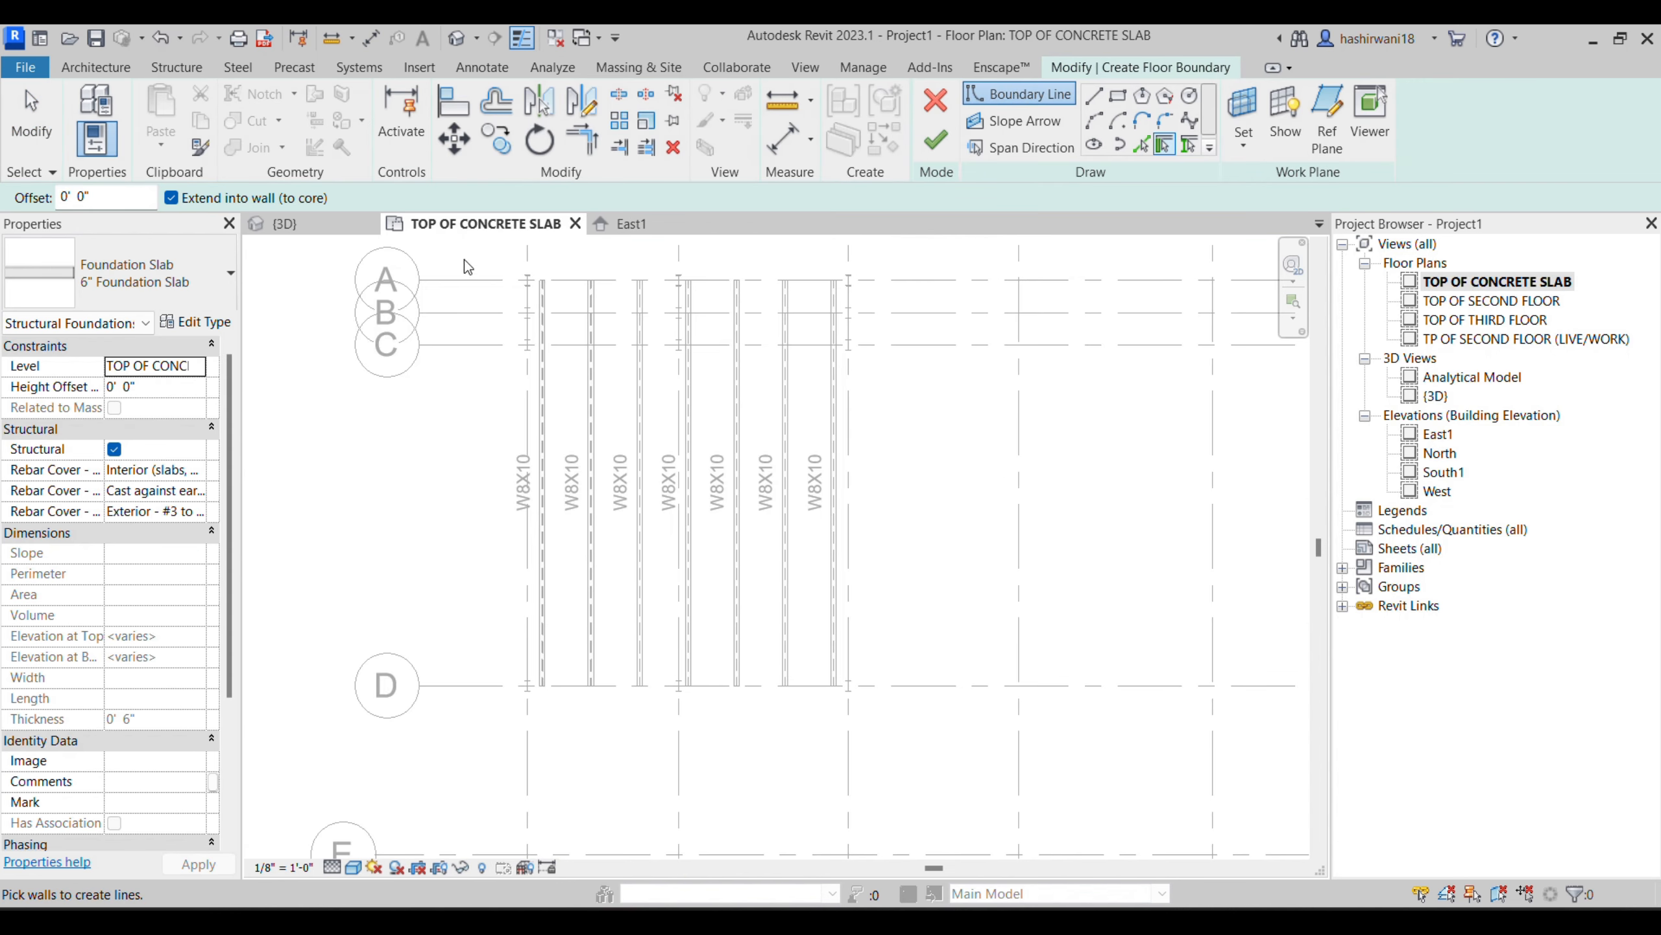
left_click(1118, 96)
left_click(527, 280)
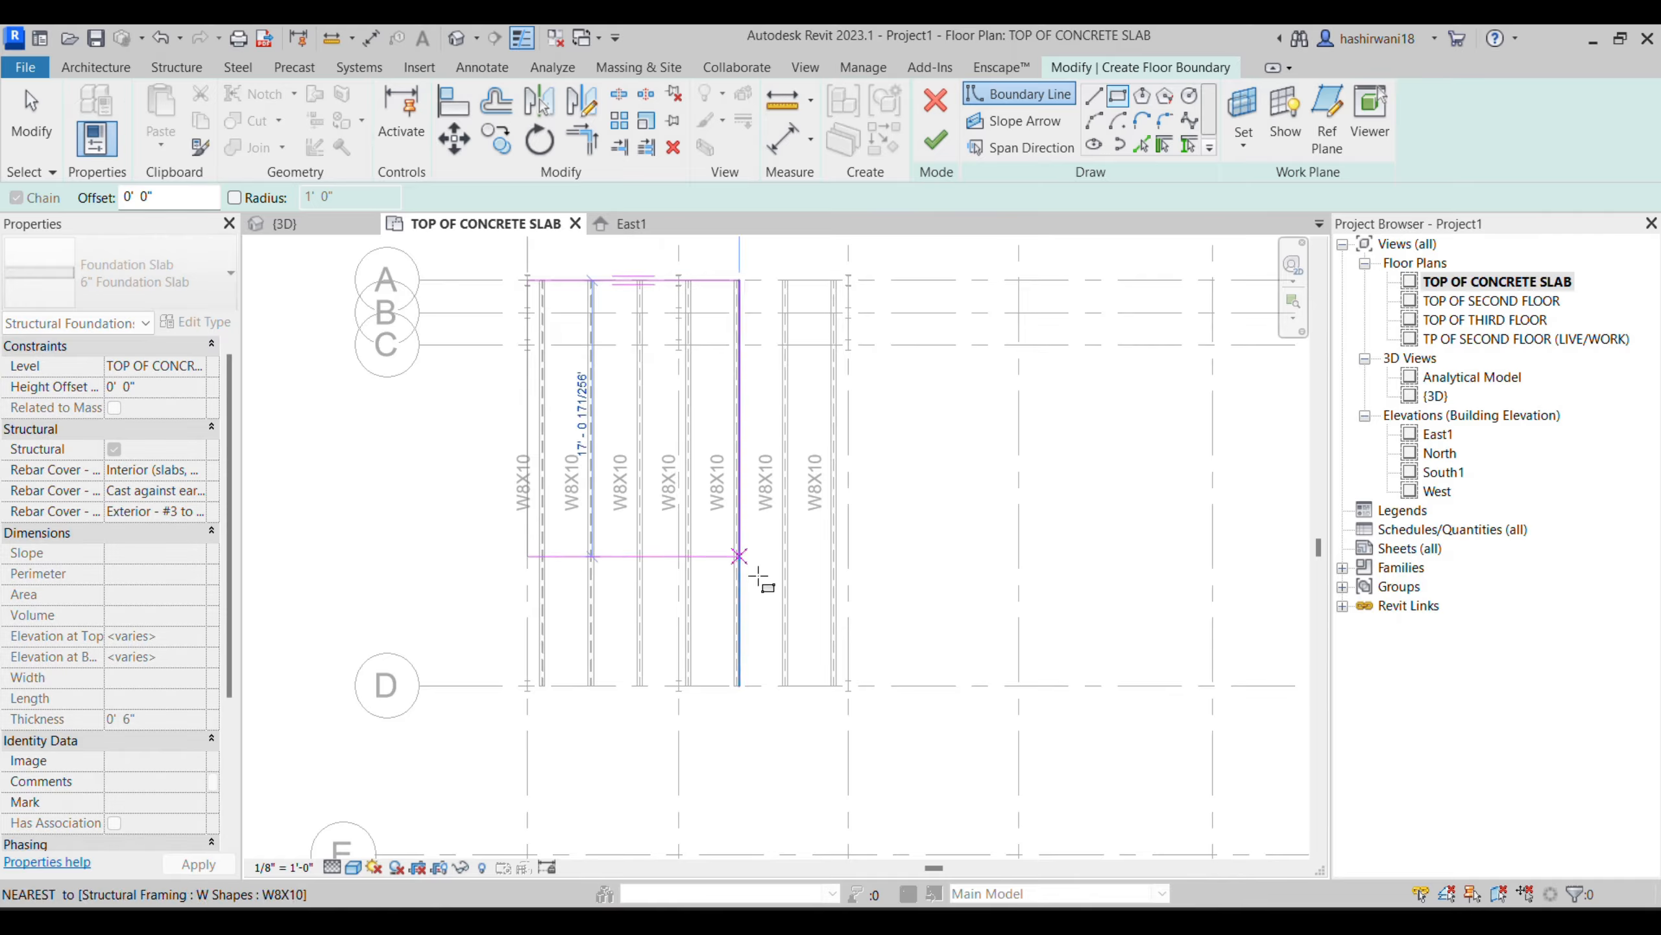
left_click(849, 685)
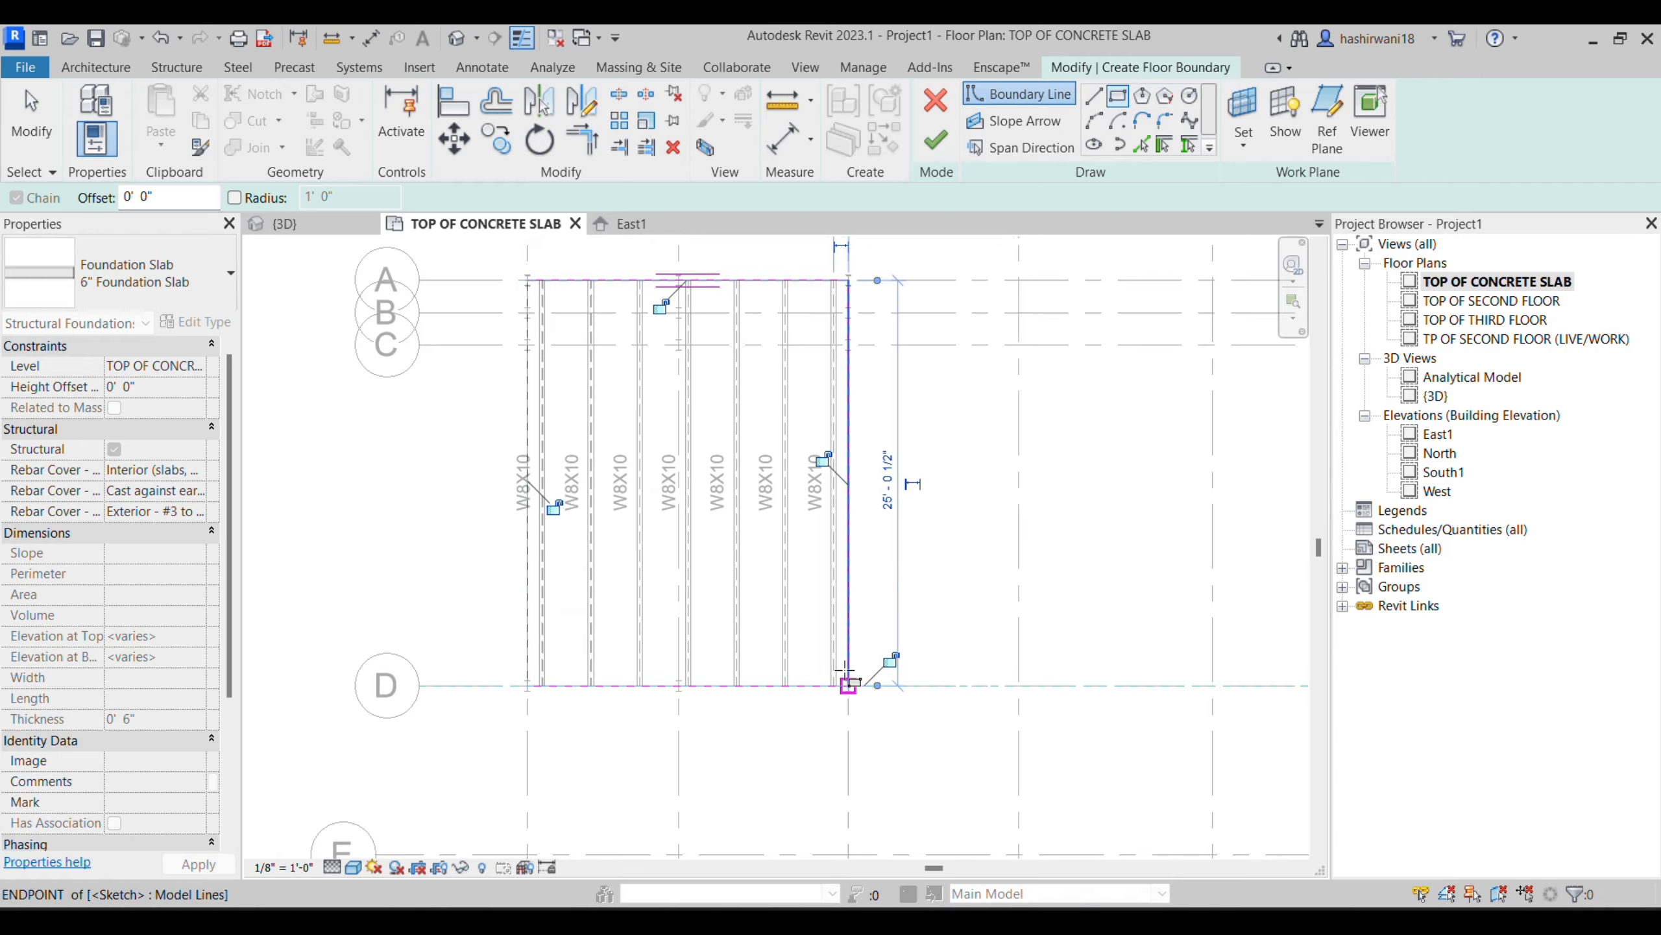
left_click(936, 134)
left_click(320, 226)
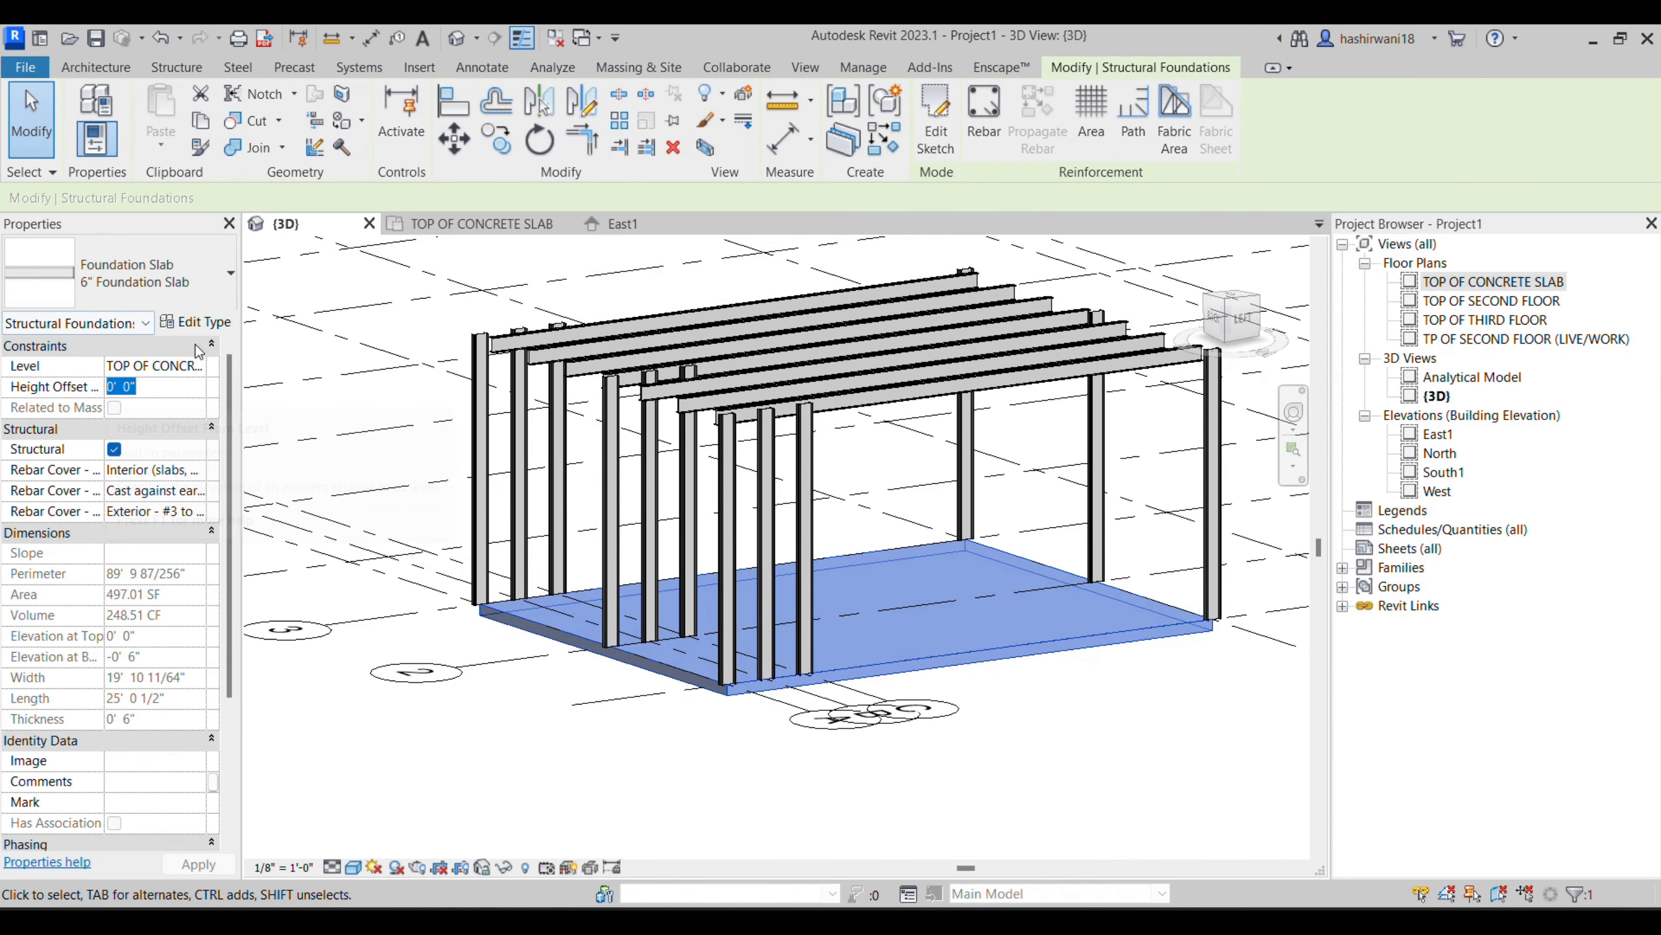
- Move the foundation slab to the TOP OF SECOND FLOOR level
left_click(189, 366)
left_click(197, 366)
left_click(199, 404)
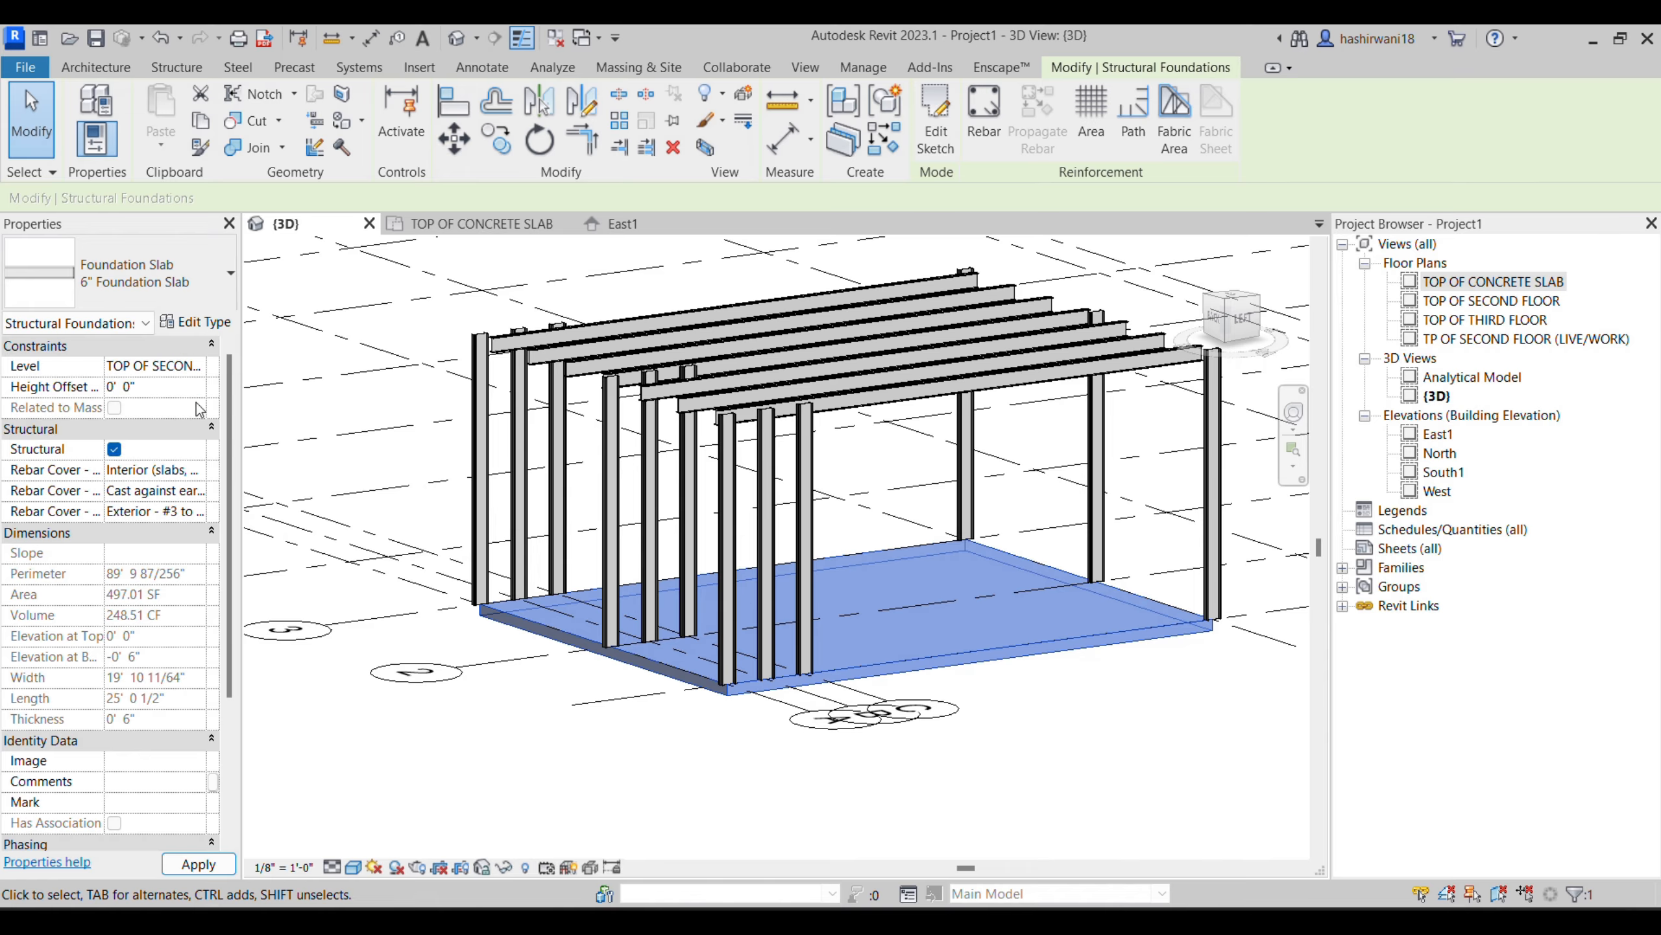
key("Escape")
- Place a W8X10 brace in 3D from the base of the column at grids C and 1 to the column at grids D and 1
scroll(657, 350, "up", 5)
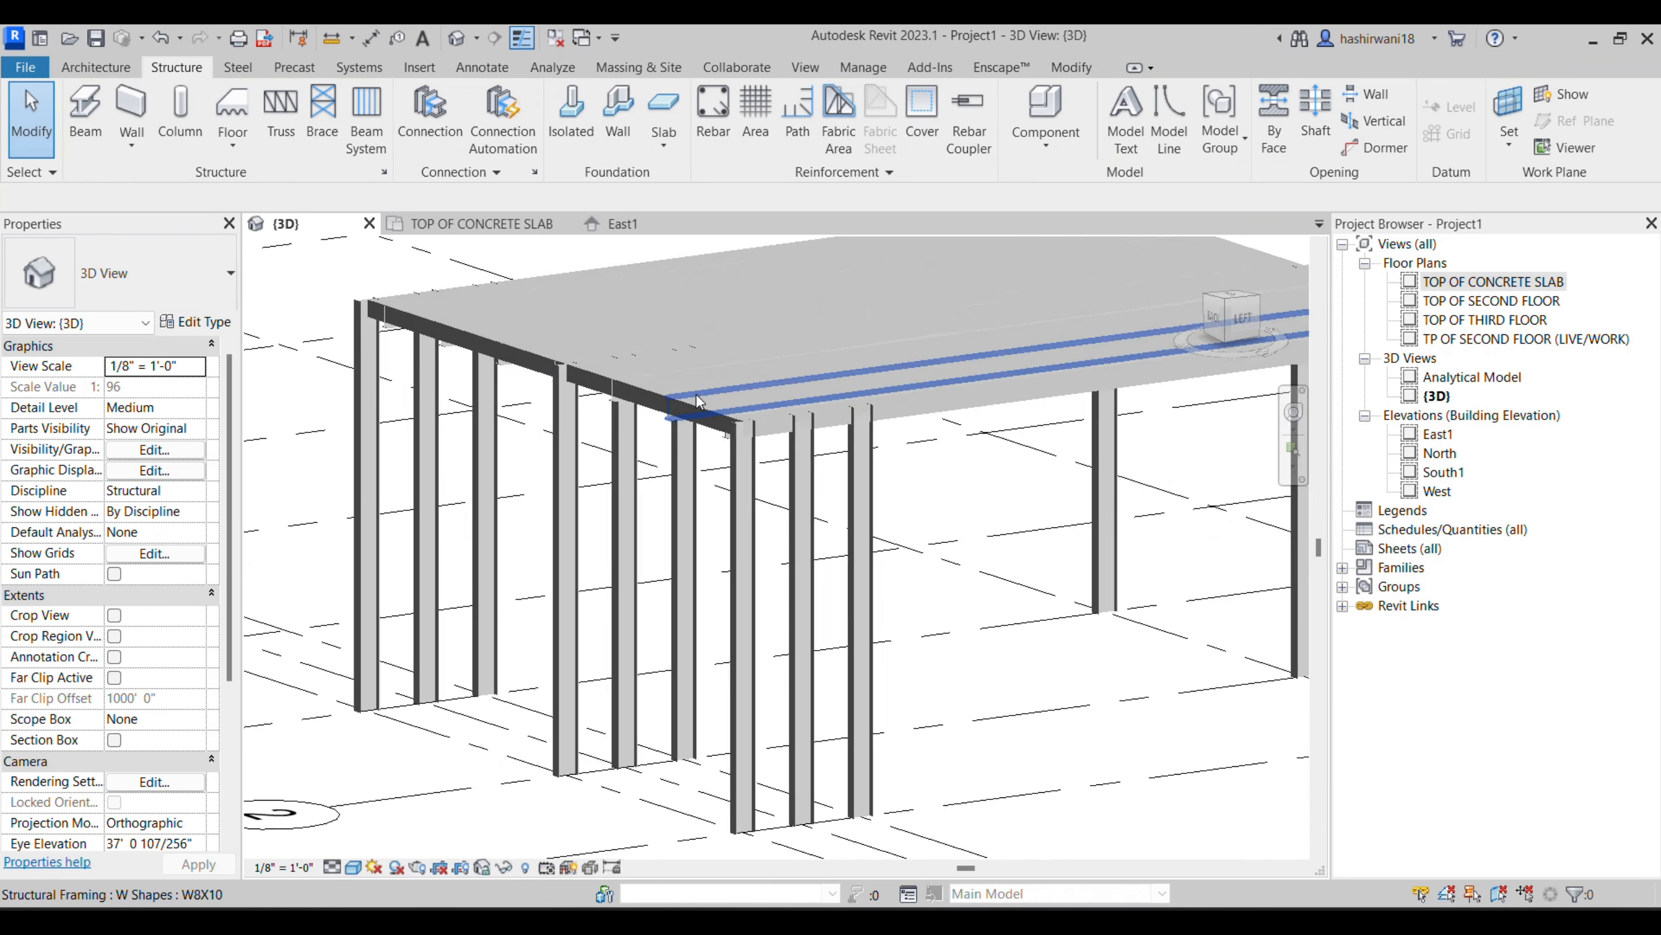
middle_click_drag(720, 456, 755, 522, "shift")
middle_click_drag(875, 530, 788, 487, "shift")
middle_click_drag(955, 575, 684, 394)
scroll(684, 394, "down", 2)
scroll(825, 520, "down", 1)
middle_click_drag(826, 521, 640, 490)
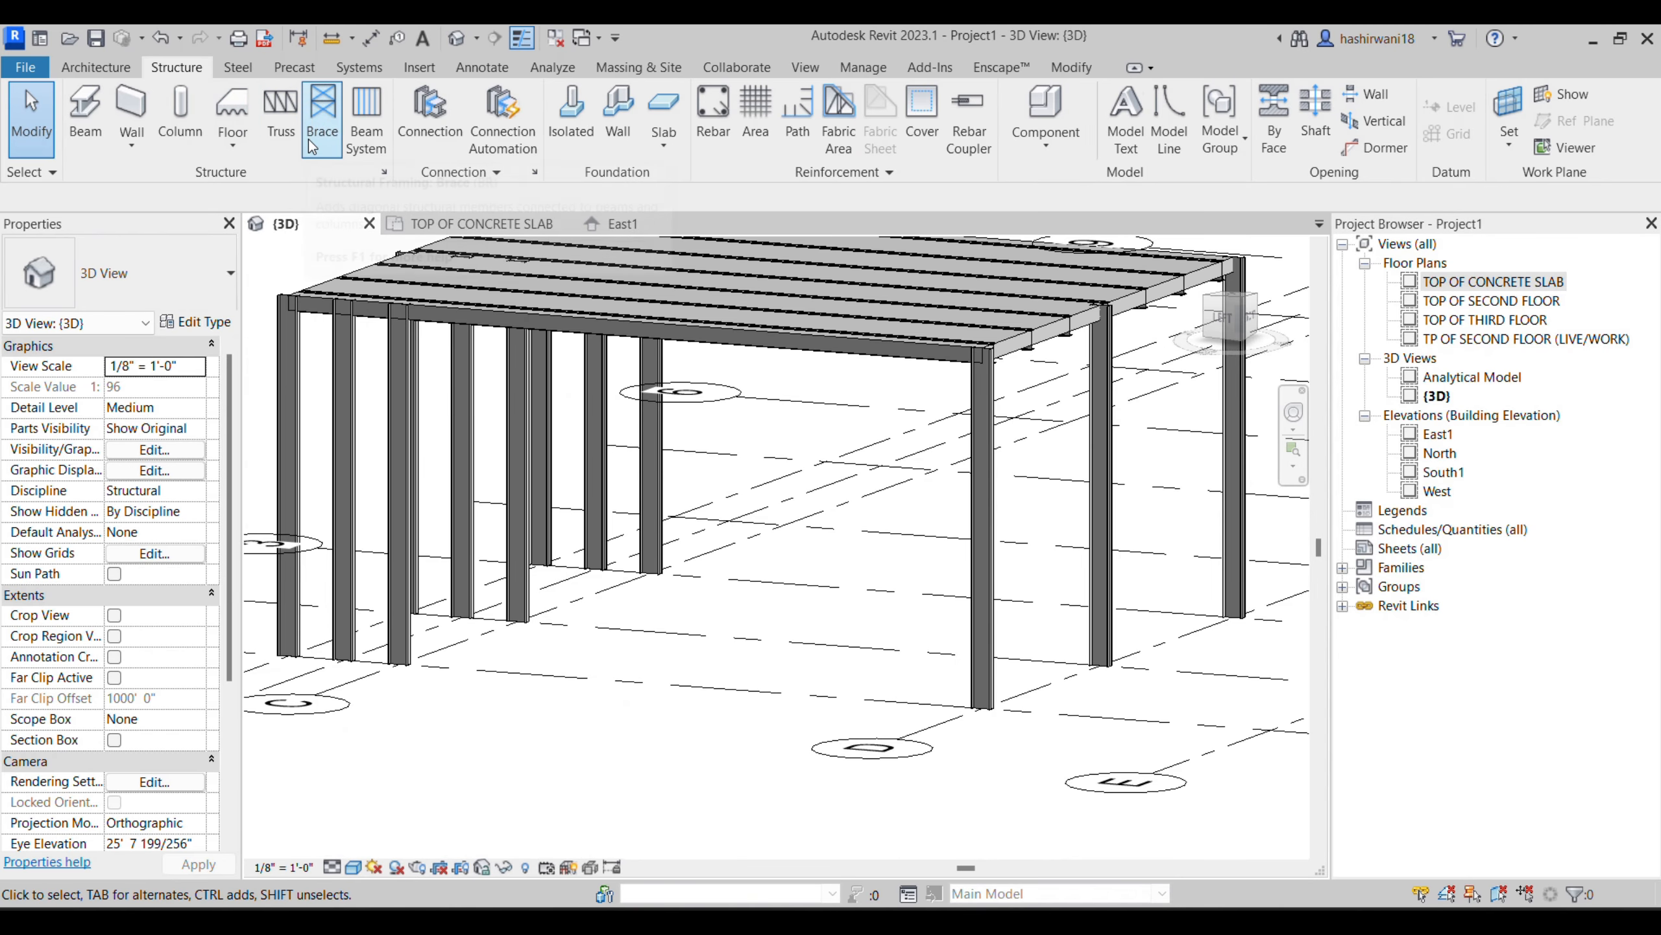
left_click(323, 118)
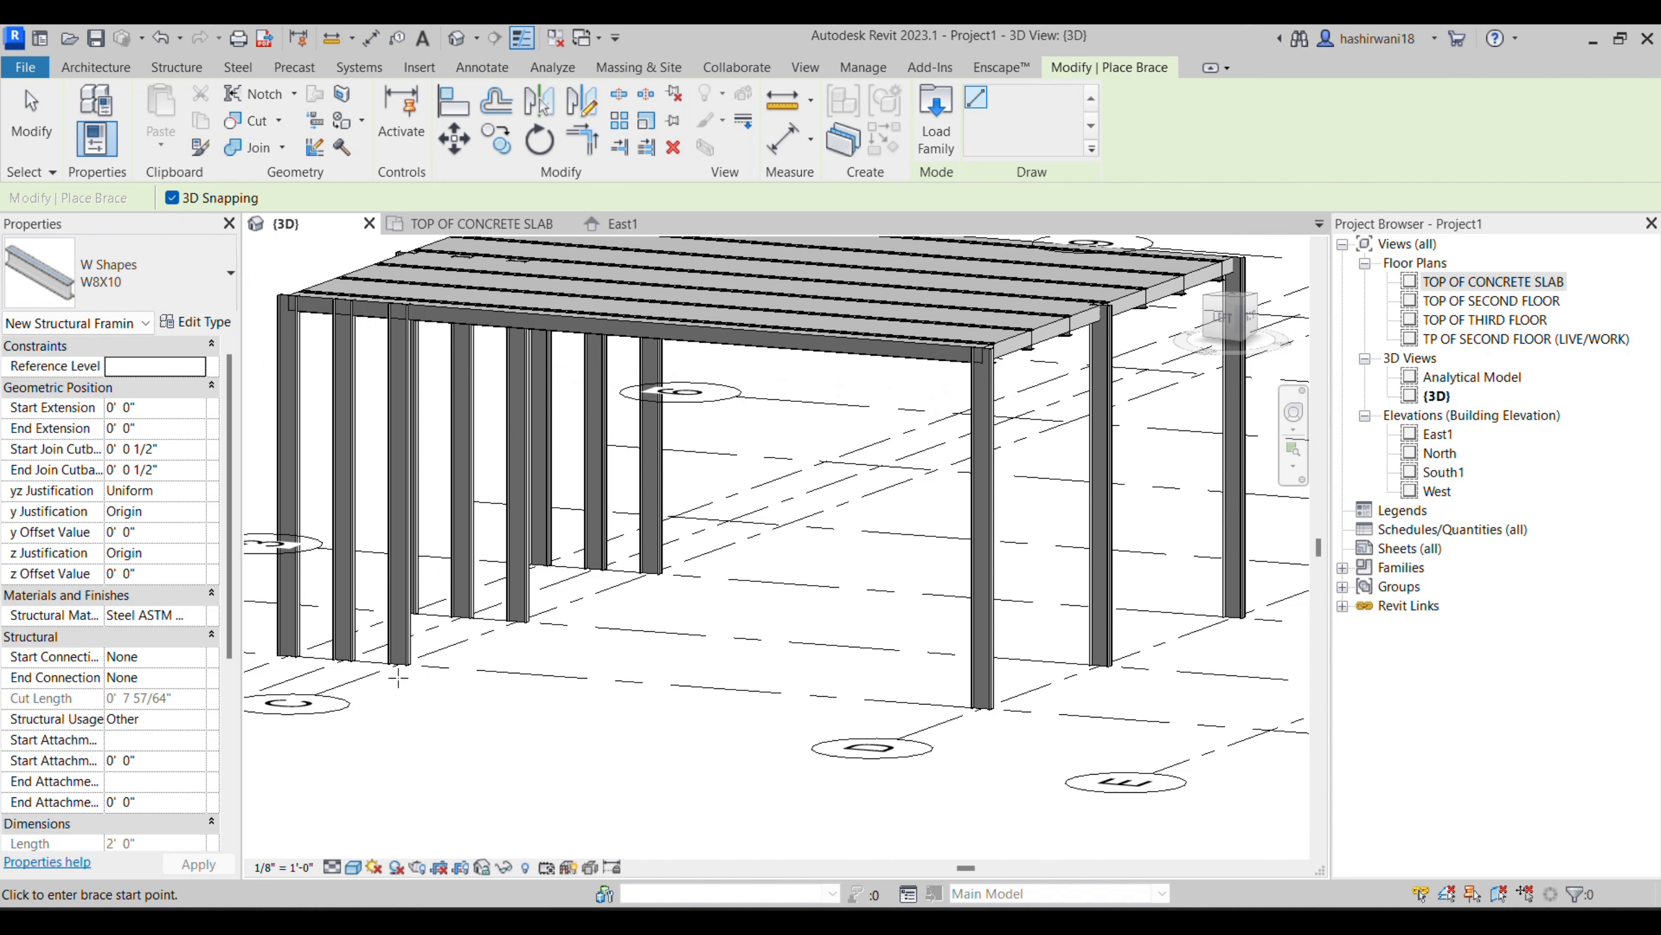
left_click(393, 597)
left_click(944, 576)
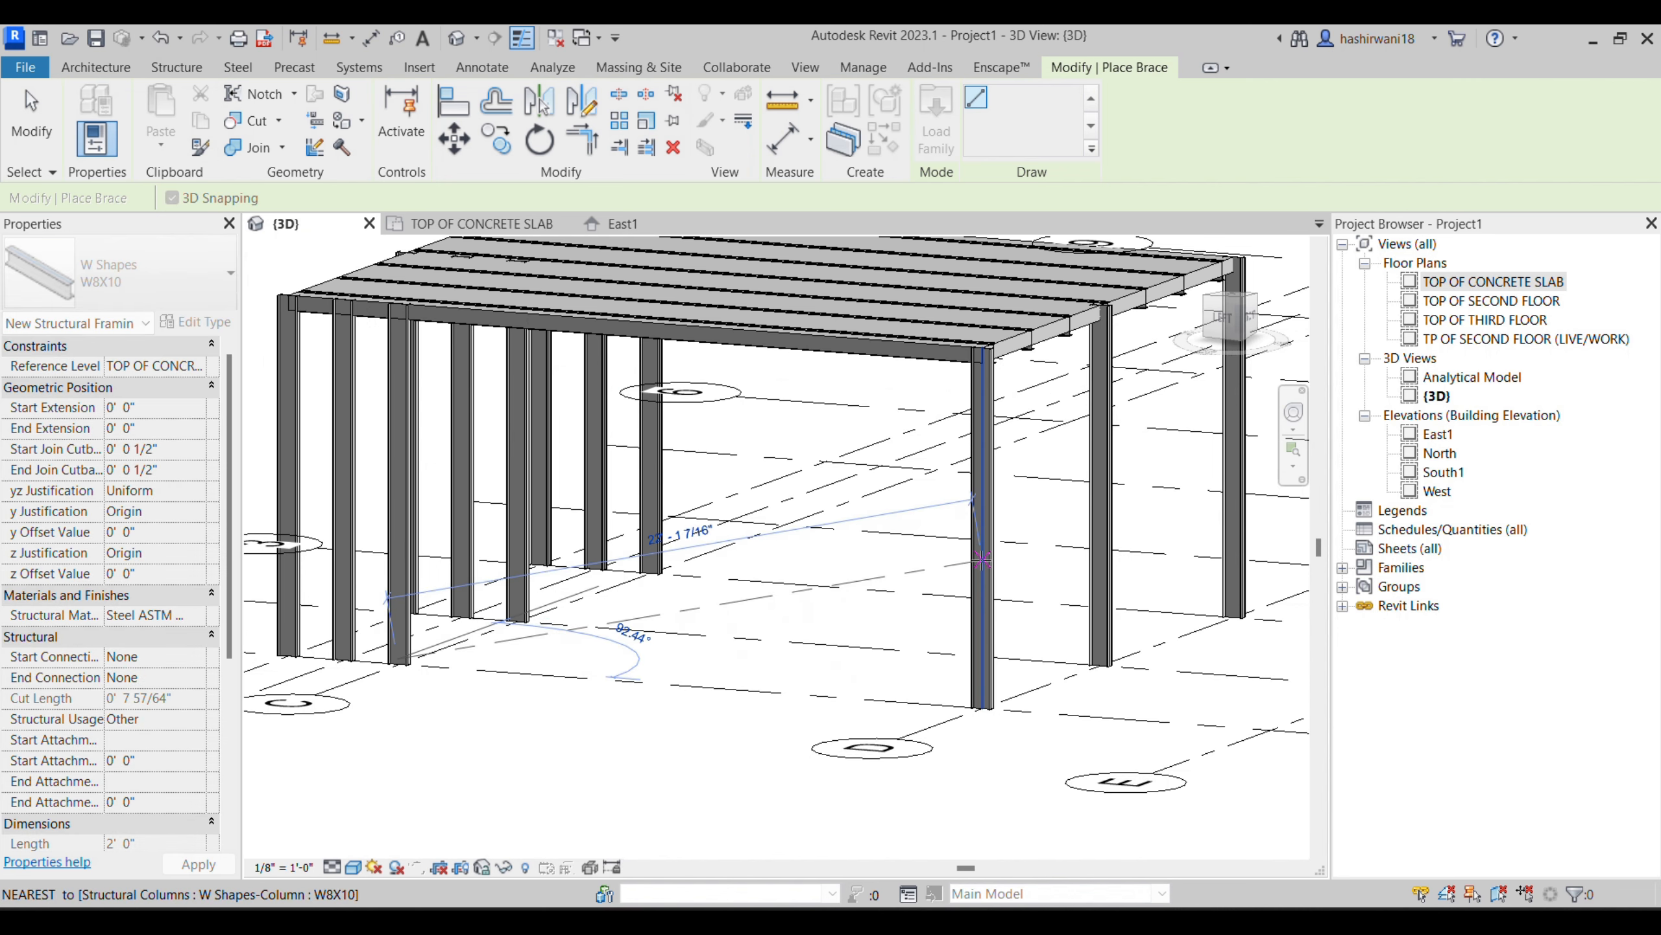
- Place a second W8X10 brace from the top of the C-1 column to the first brace's end on the D-1 column, and check the joint
left_click(397, 304)
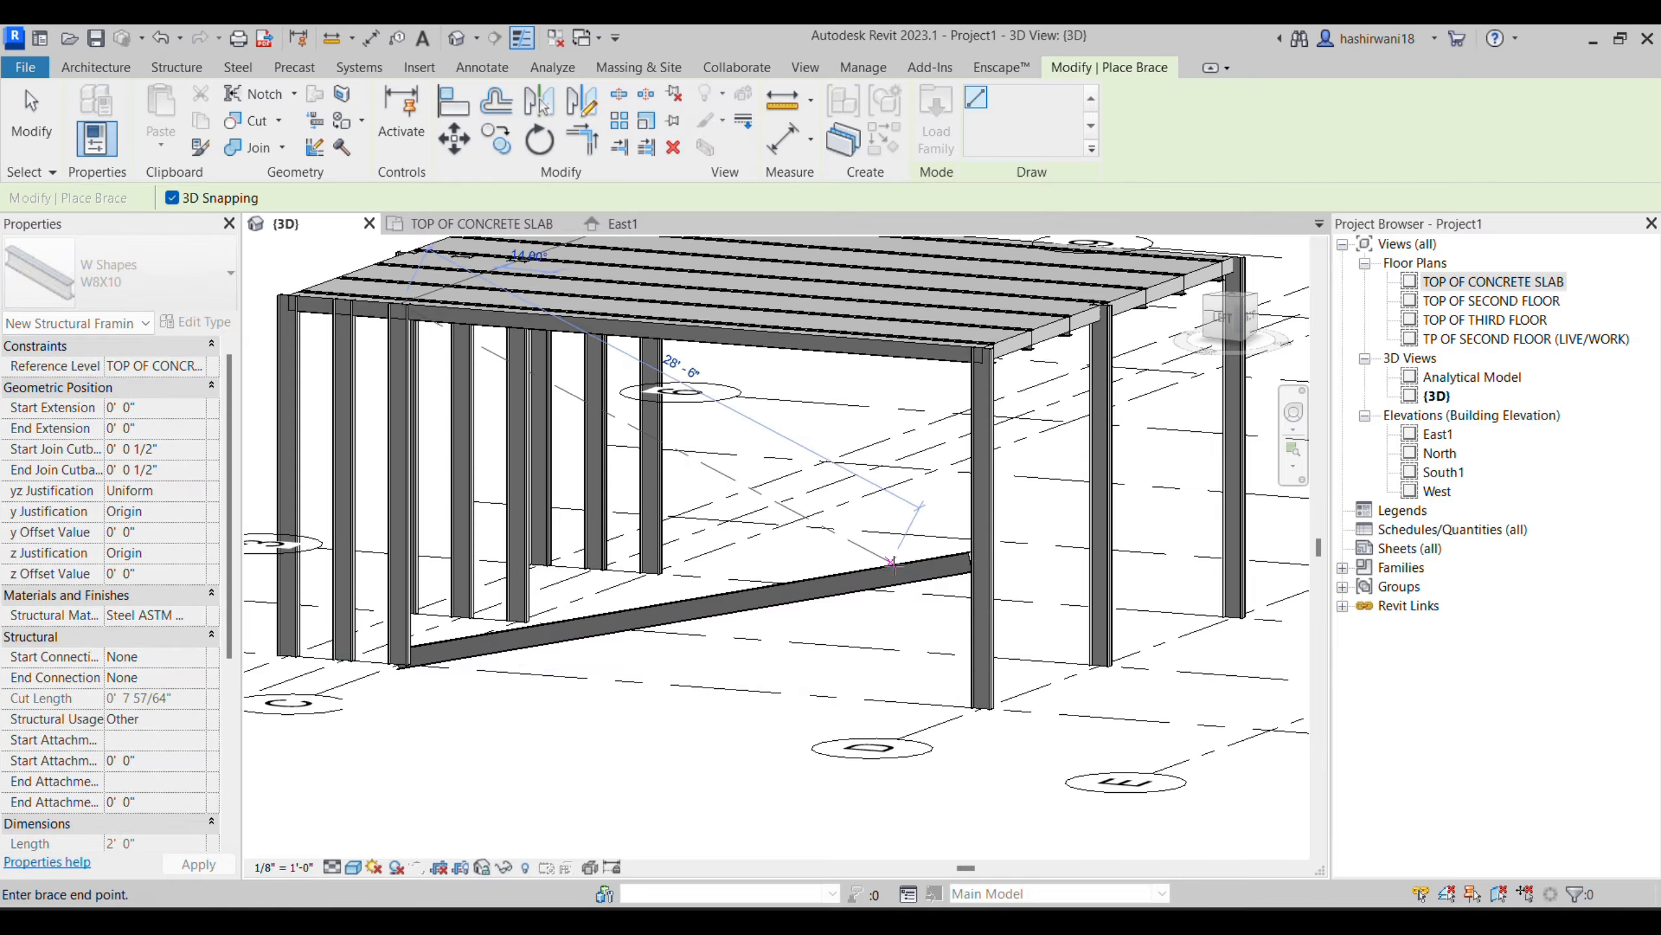
left_click(981, 560)
scroll(525, 512, "up", 3)
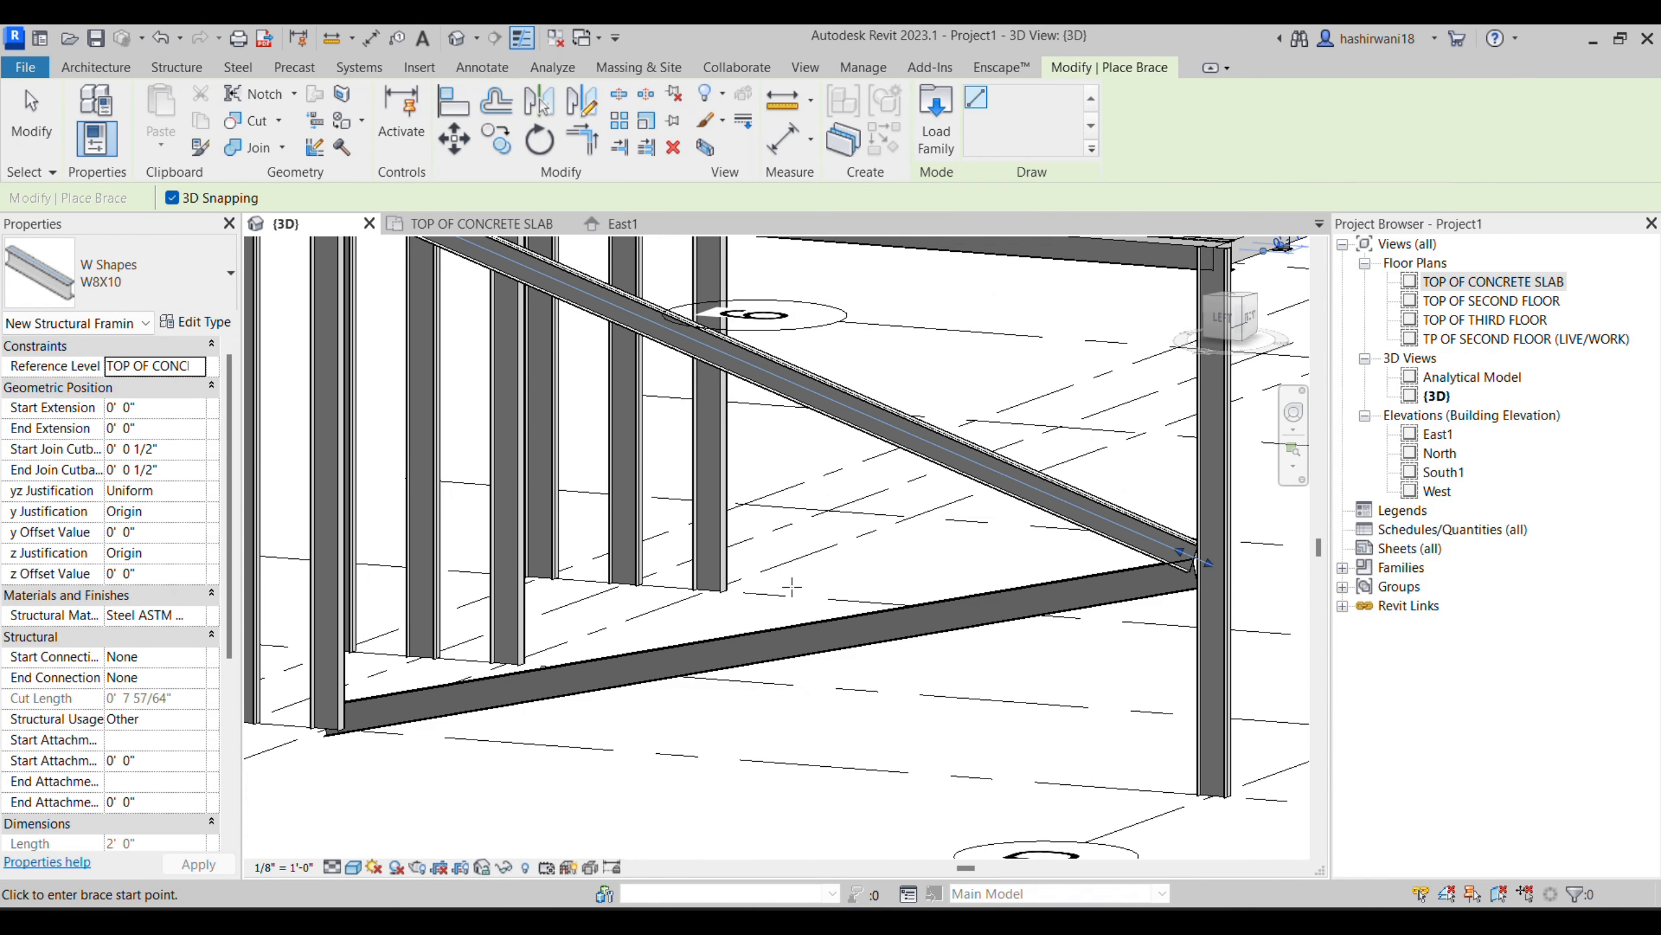
scroll(910, 653, "up", 4)
scroll(910, 653, "up", 2)
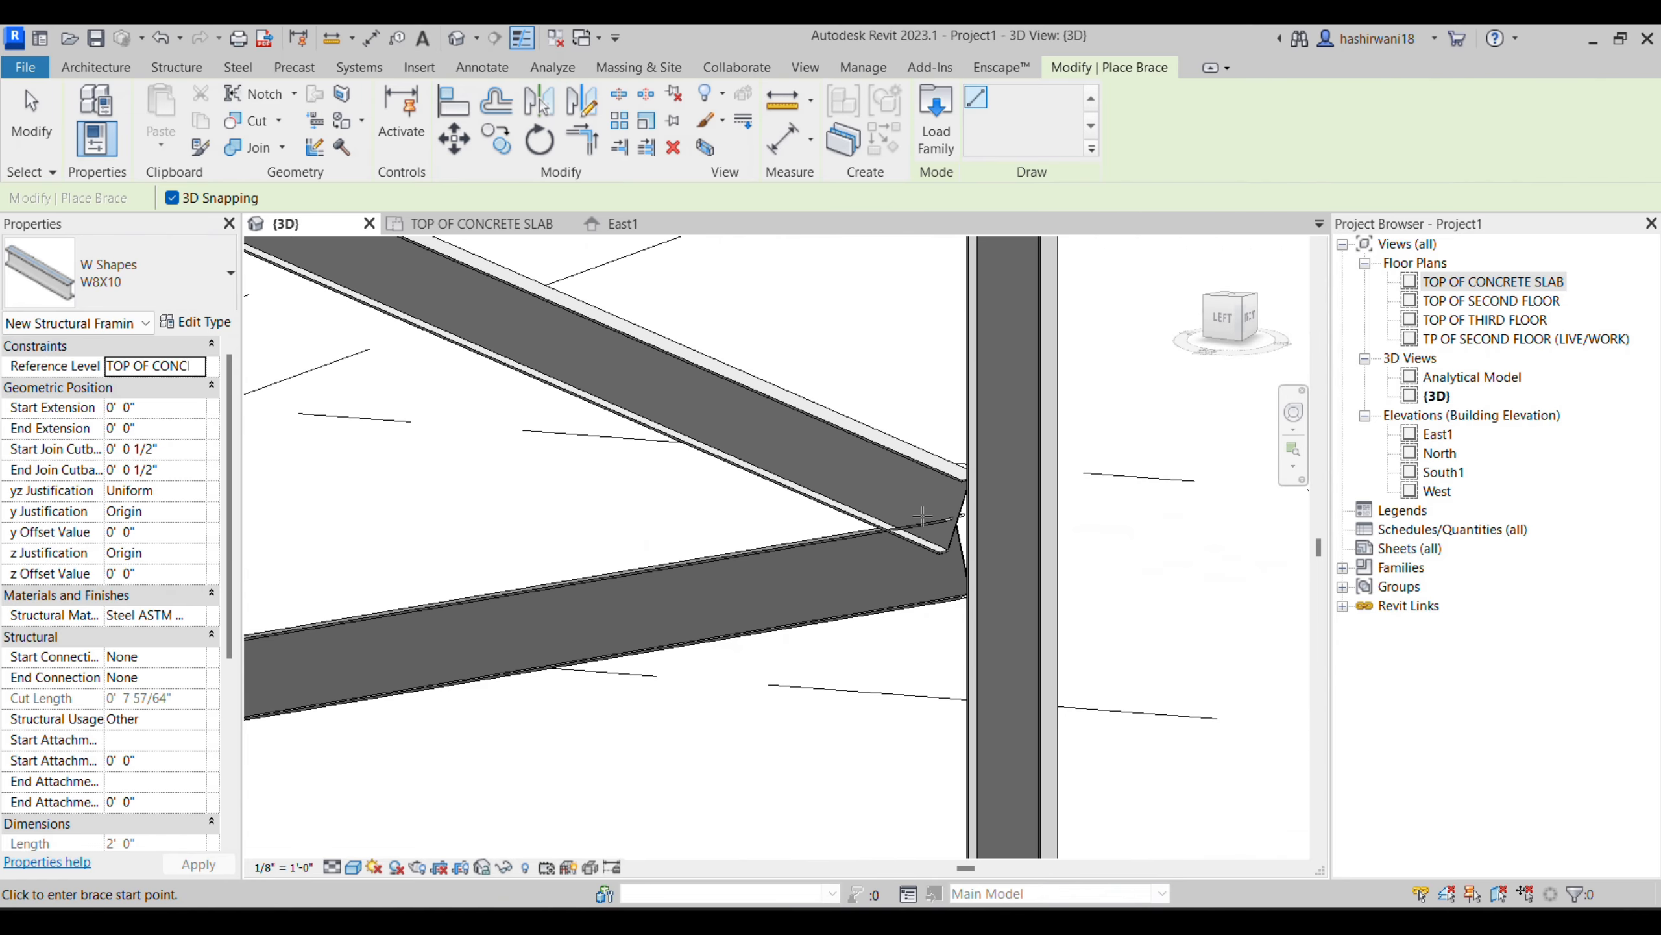
scroll(908, 516, "down", 4)
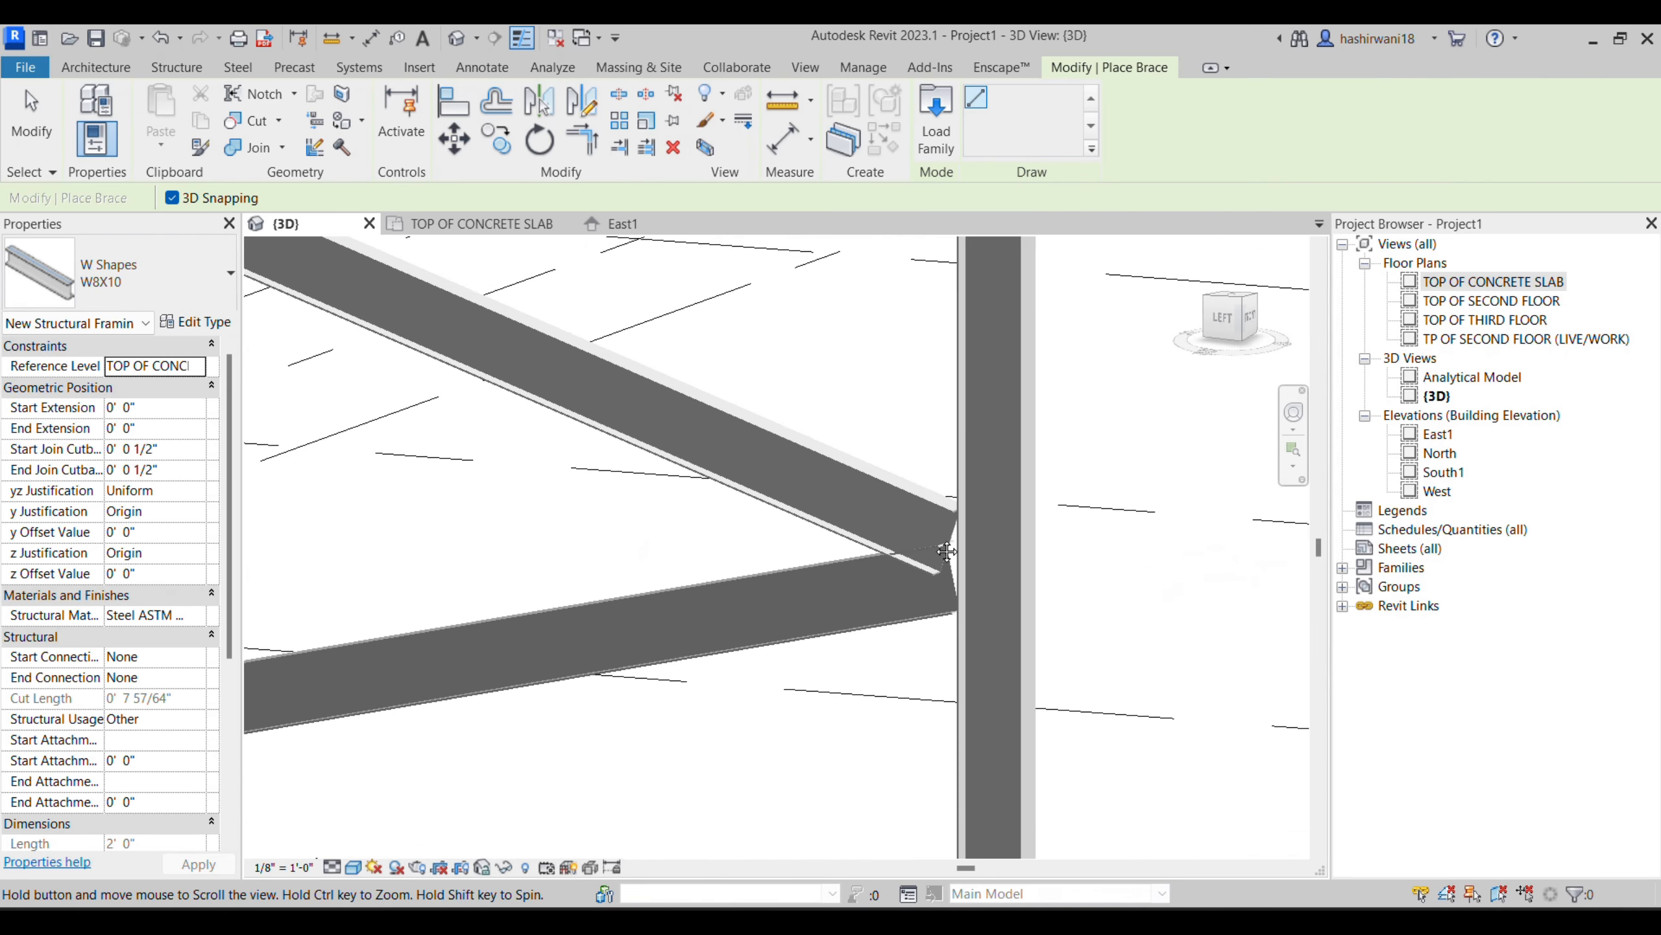
scroll(856, 512, "down", 5)
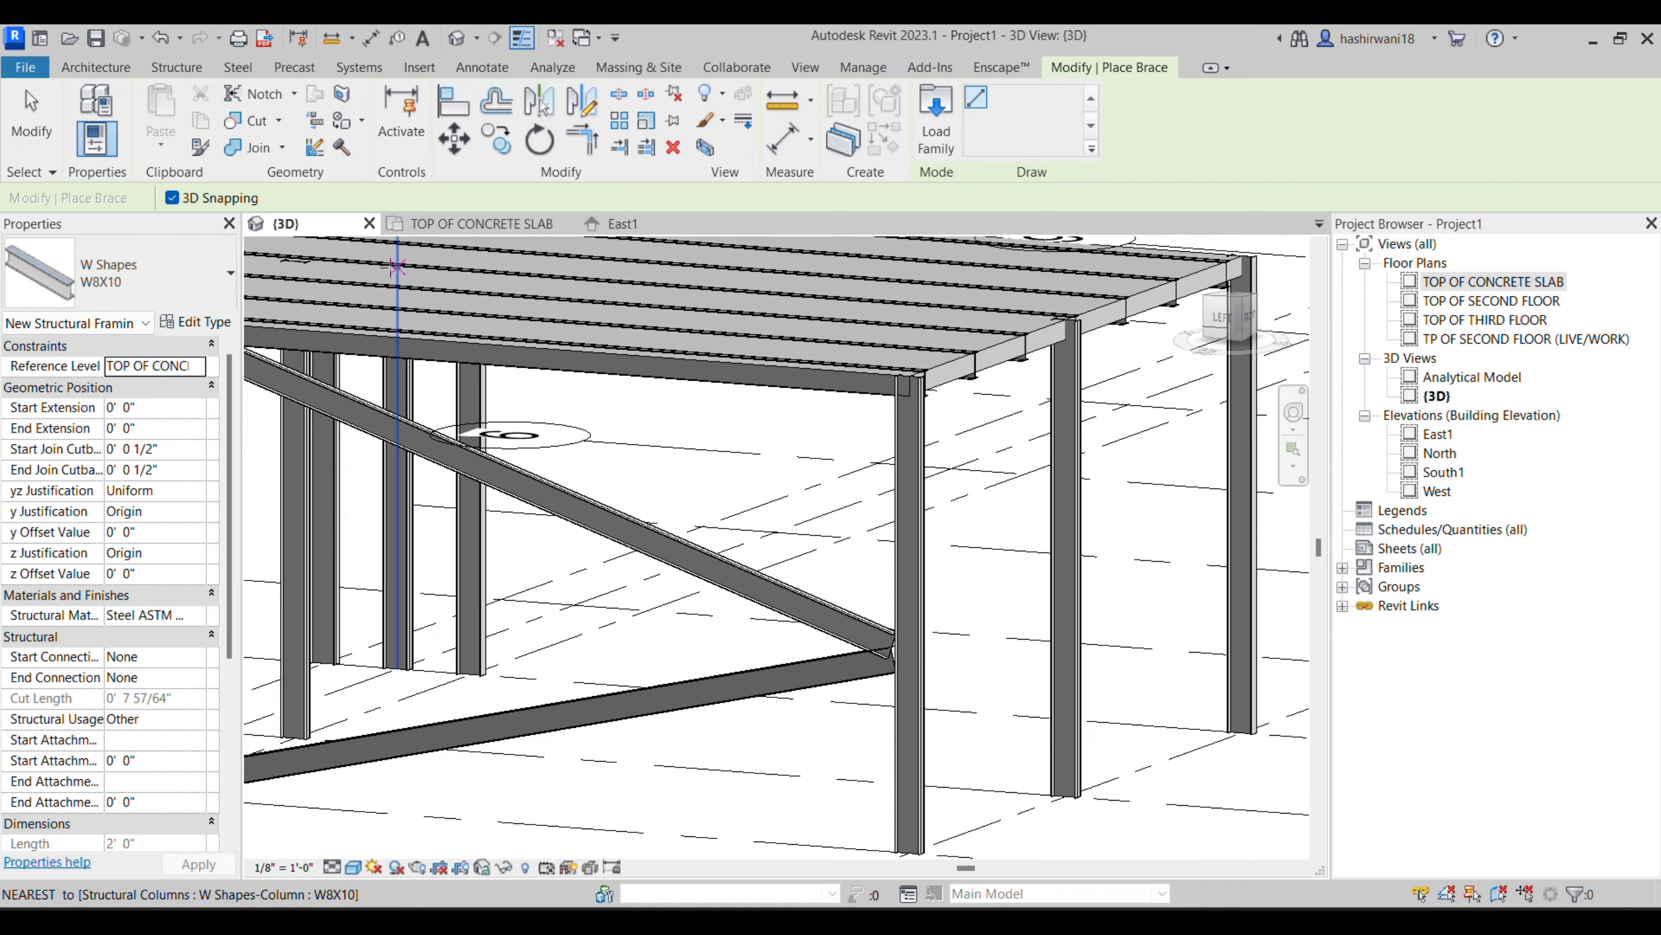
key("Escape")
key("Escape")
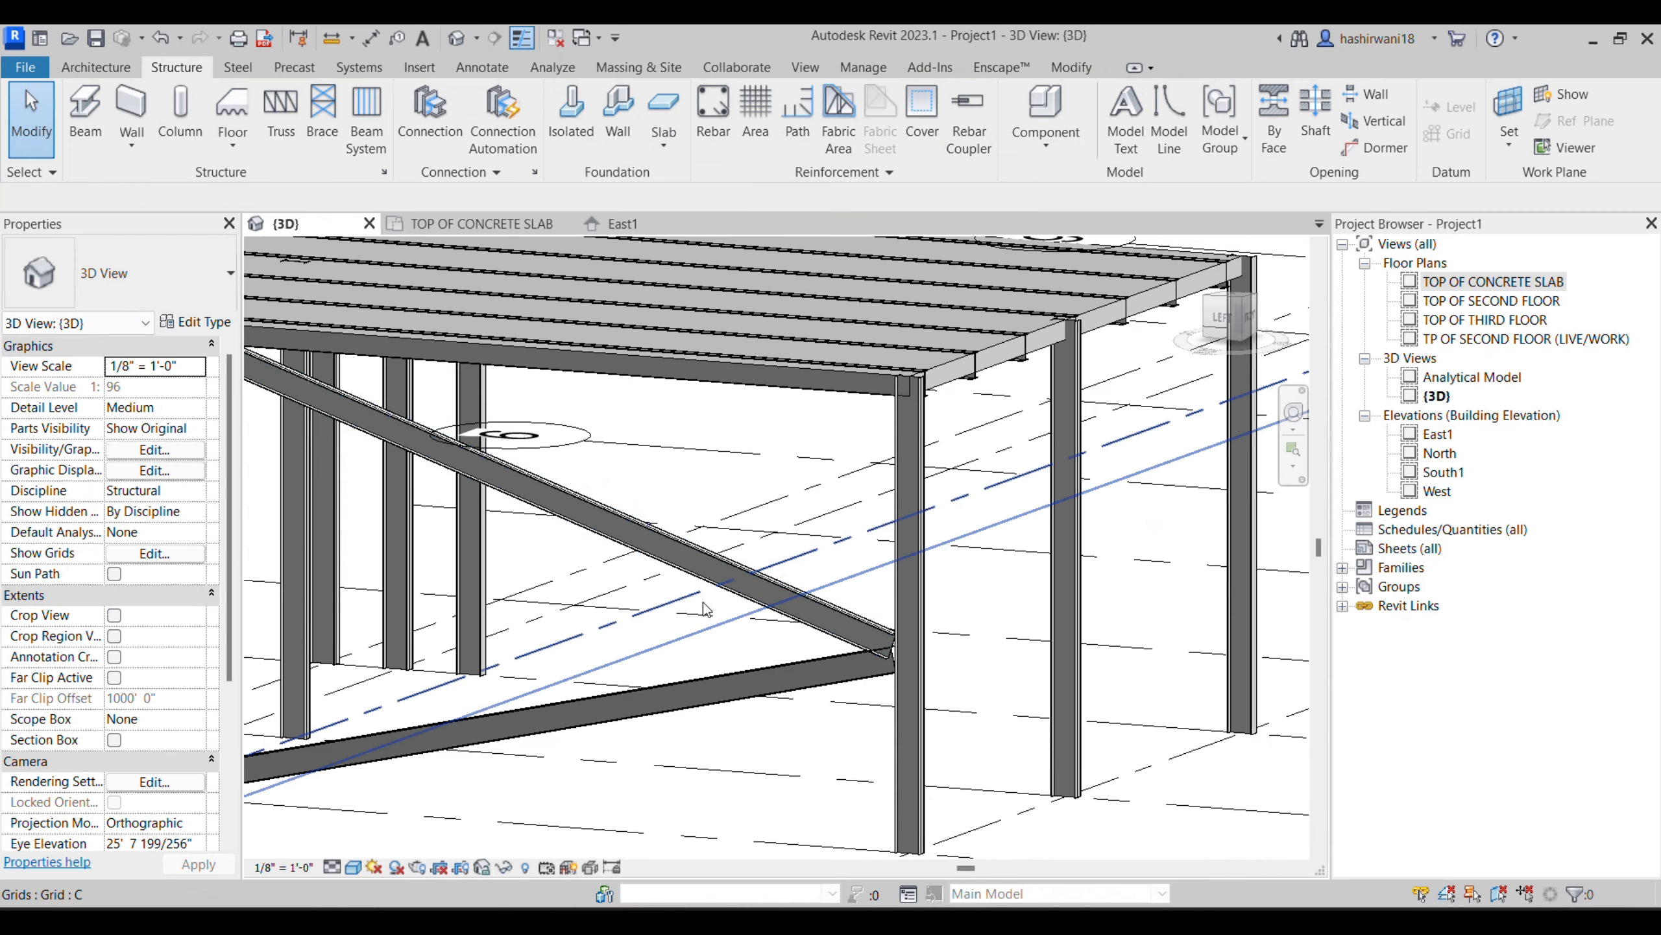
- Copy both braces in the TOP OF CONCRETE SLAB plan, with Multiple enabled, from grid 1 to grids 2 and 3
left_click(707, 568)
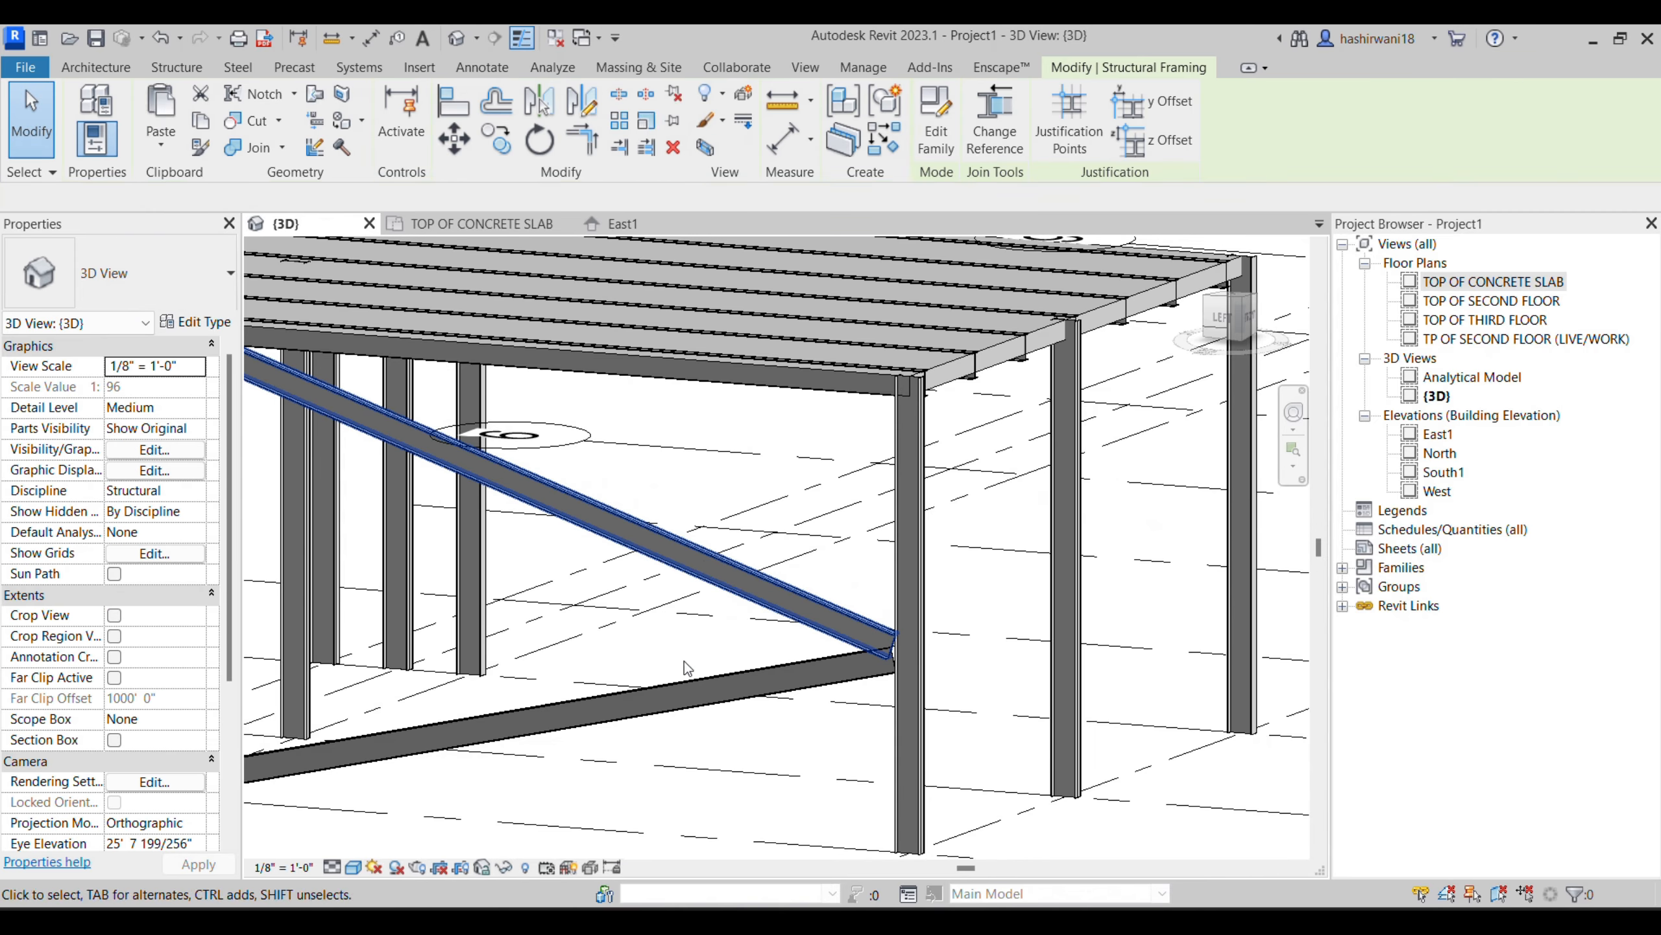
left_click(714, 700, "ctrl")
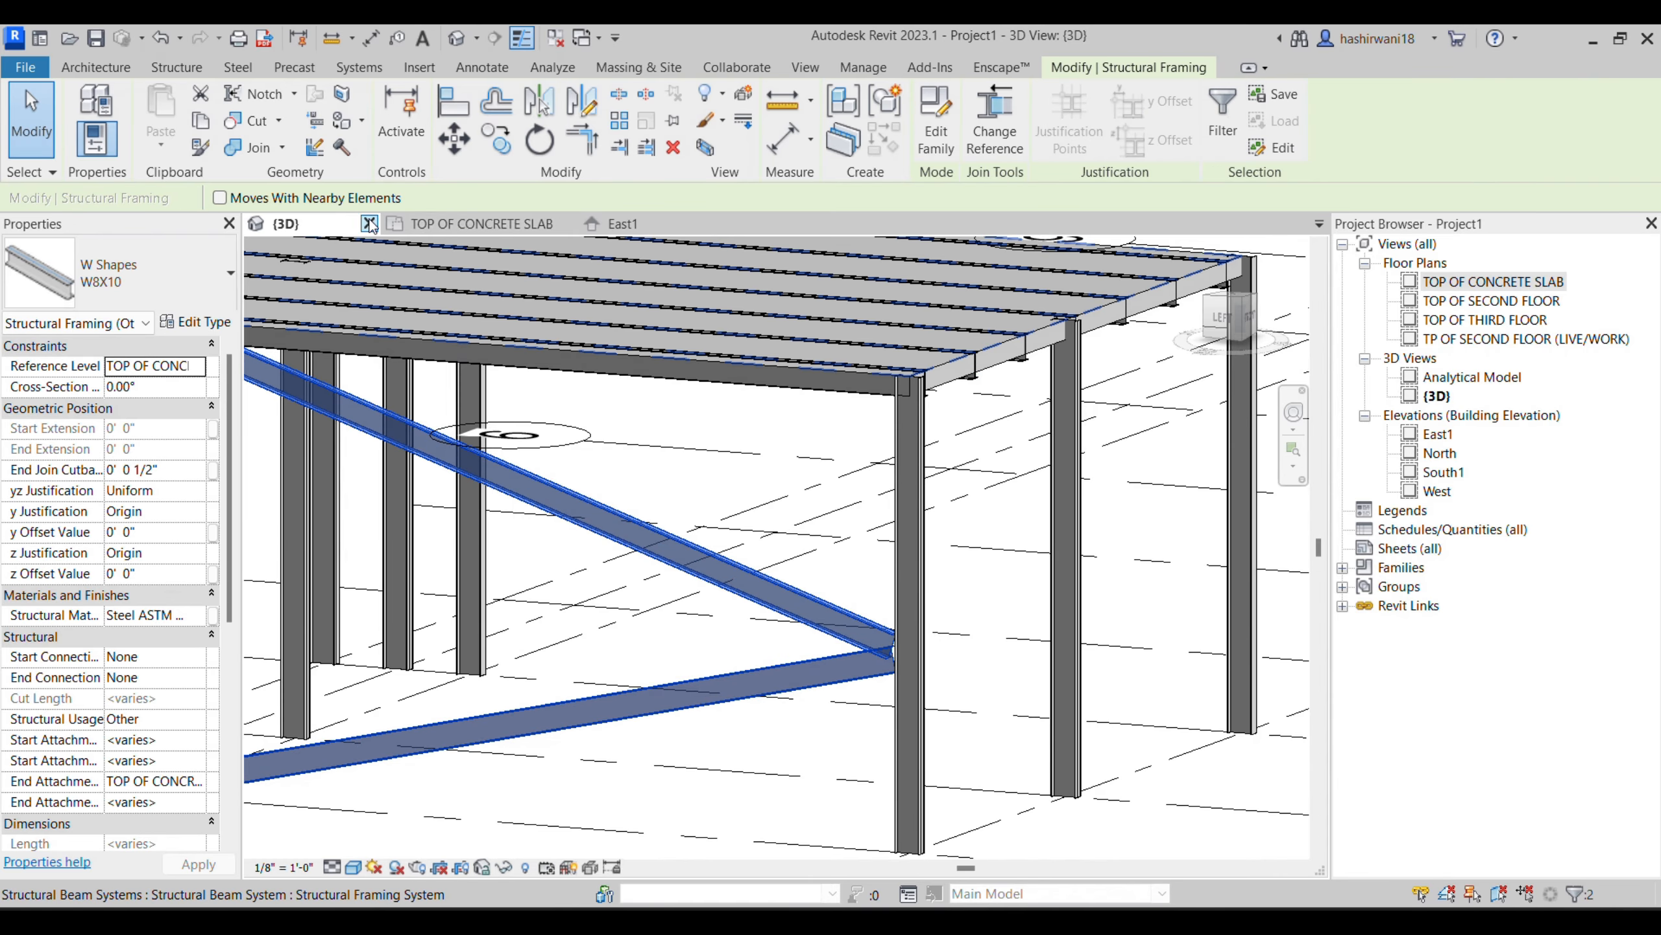
left_click(458, 224)
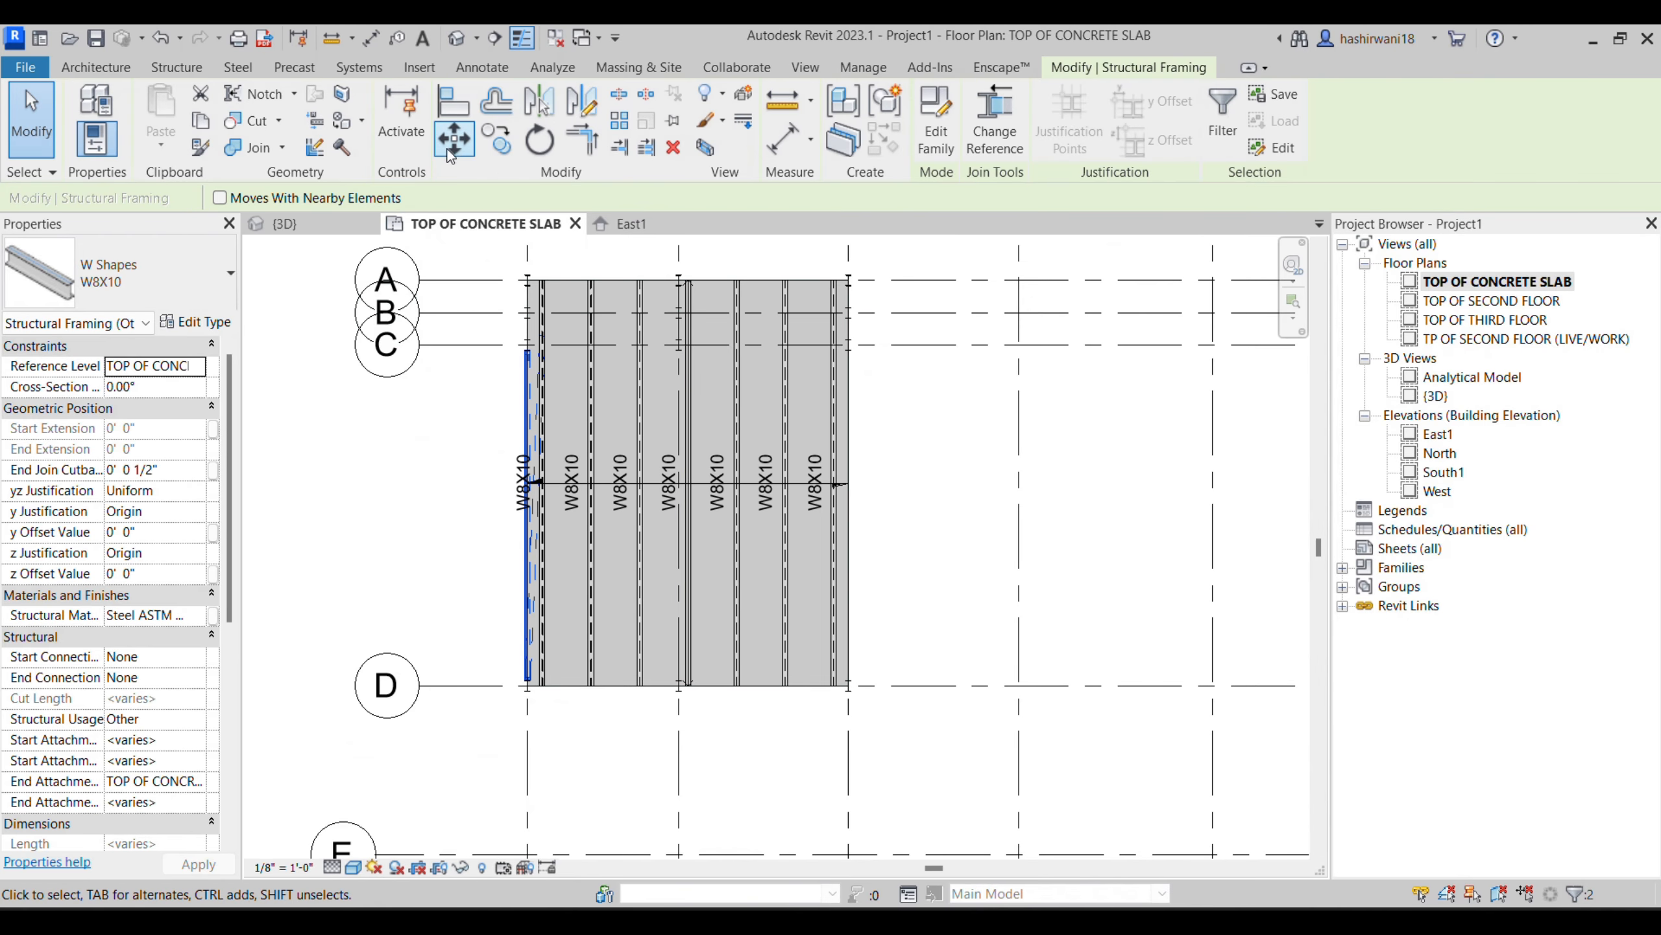
left_click(495, 146)
scroll(530, 695, "up", 5)
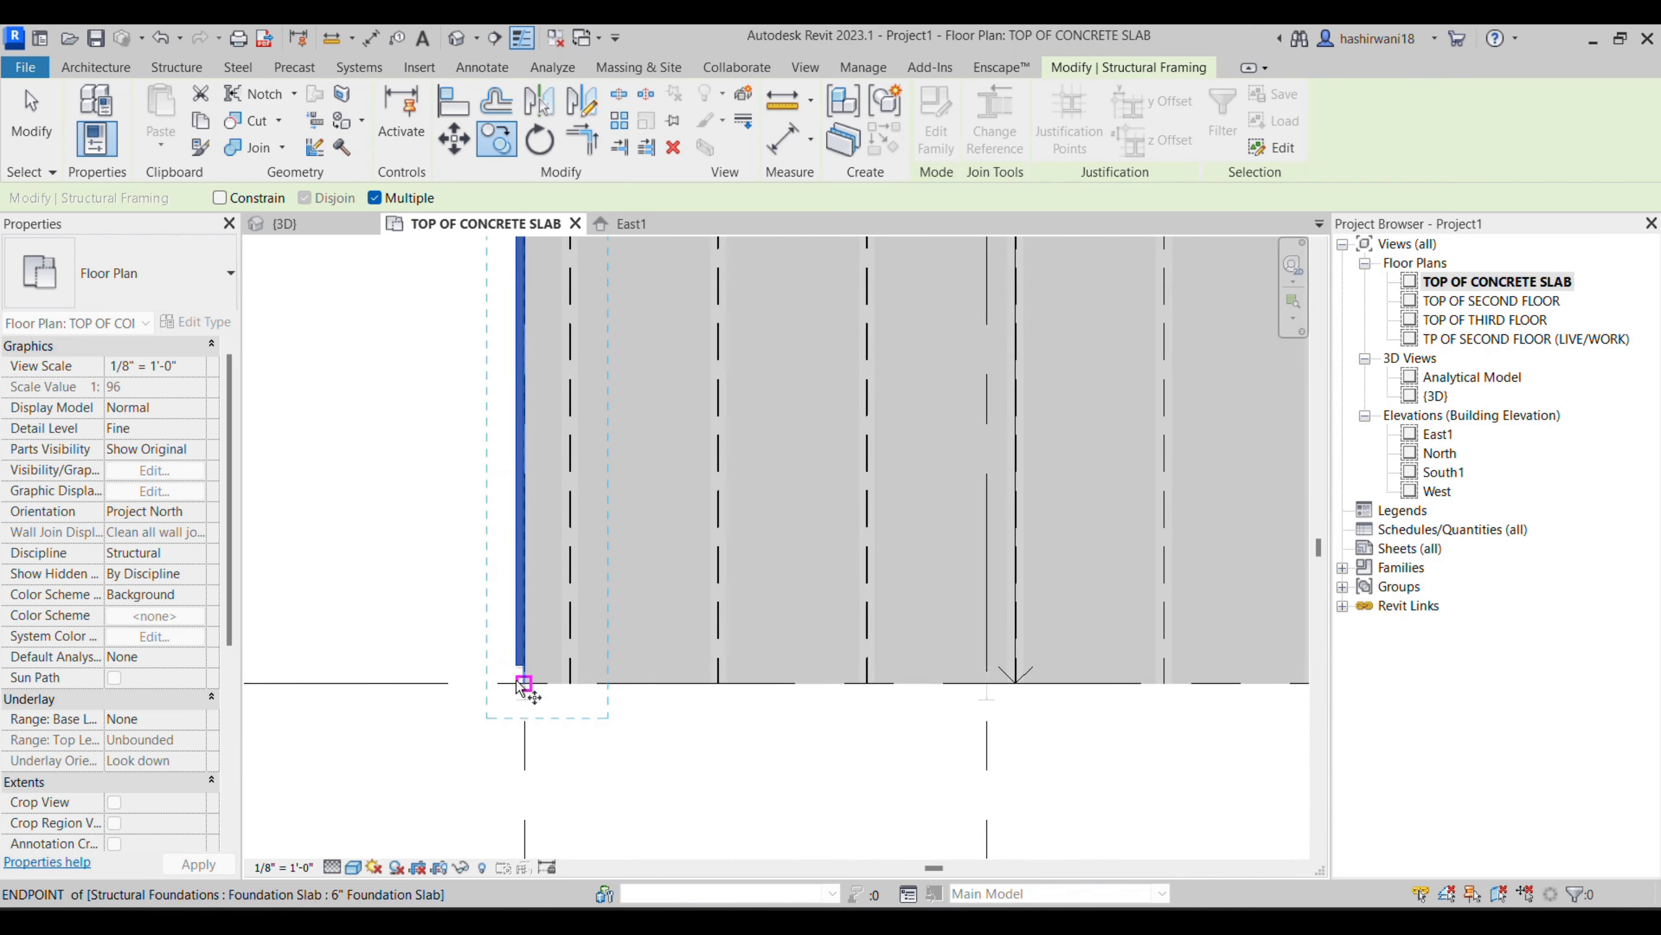
left_click(530, 690)
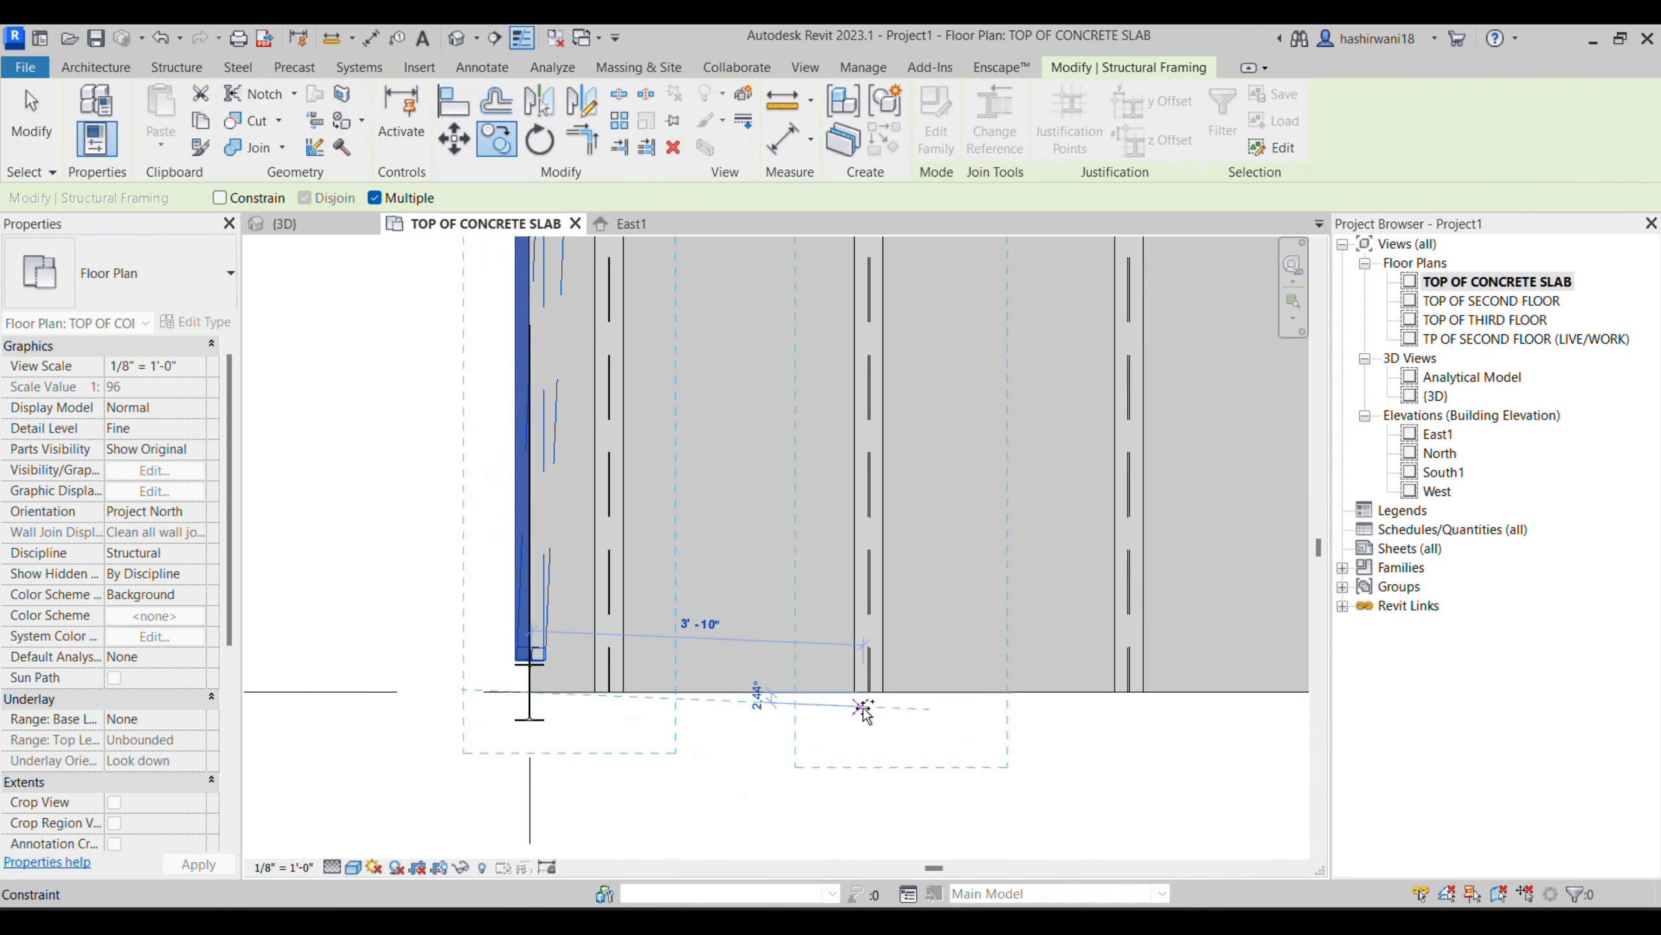
scroll(520, 618, "down", 2)
scroll(520, 619, "down", 2)
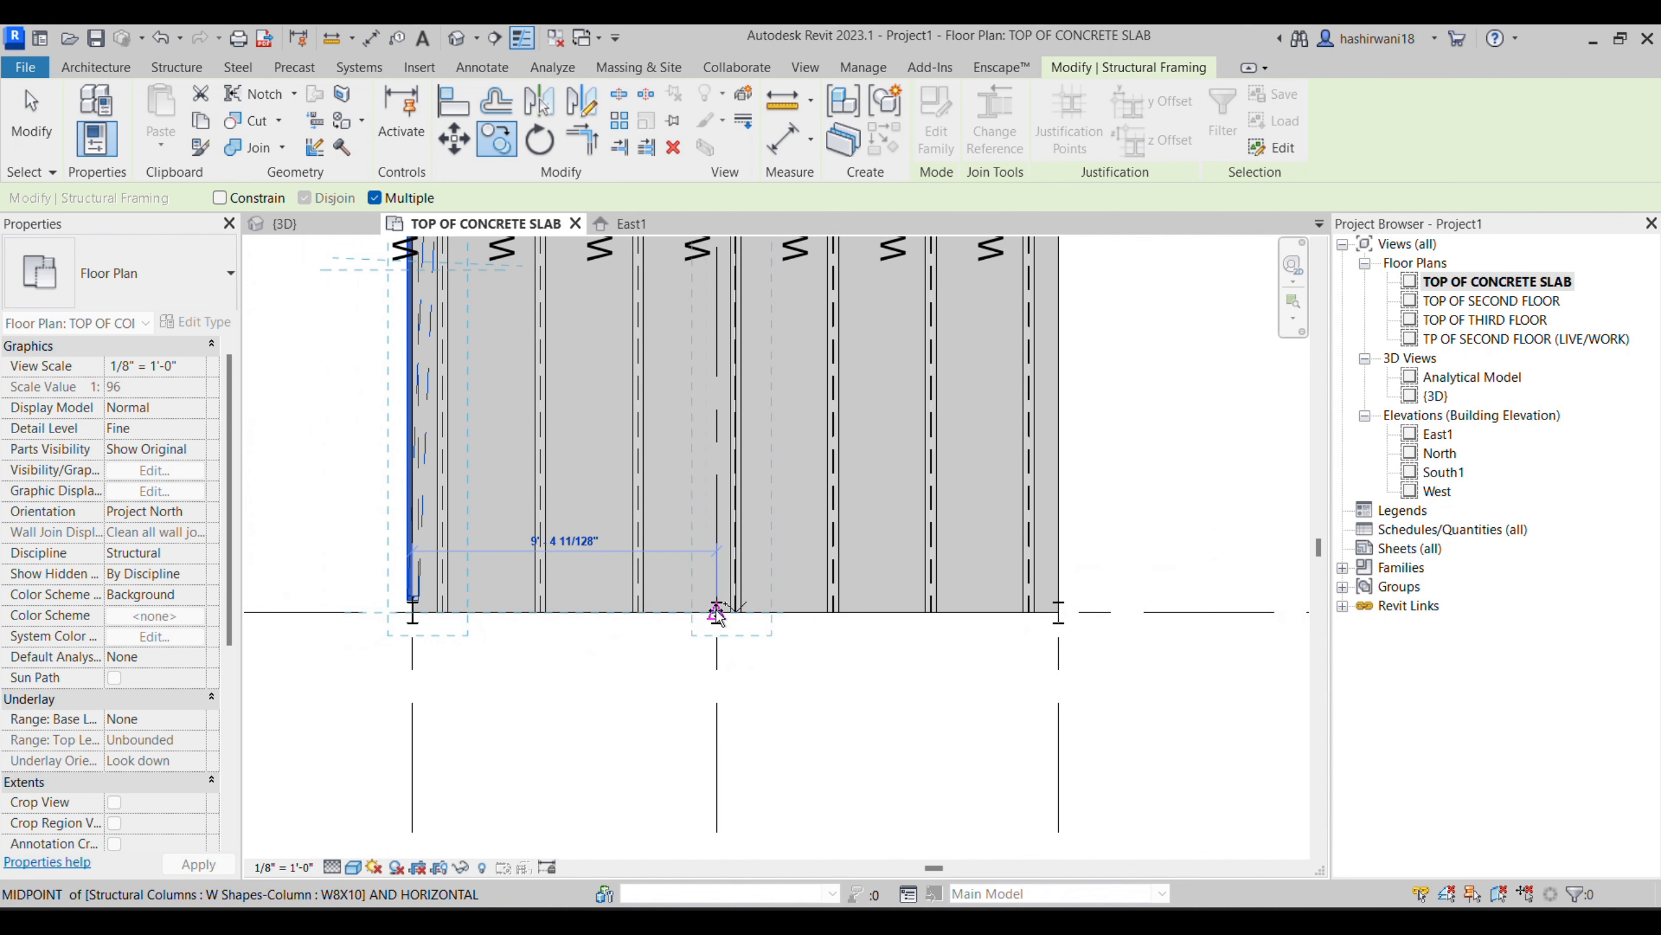
left_click(717, 615)
left_click(1059, 612)
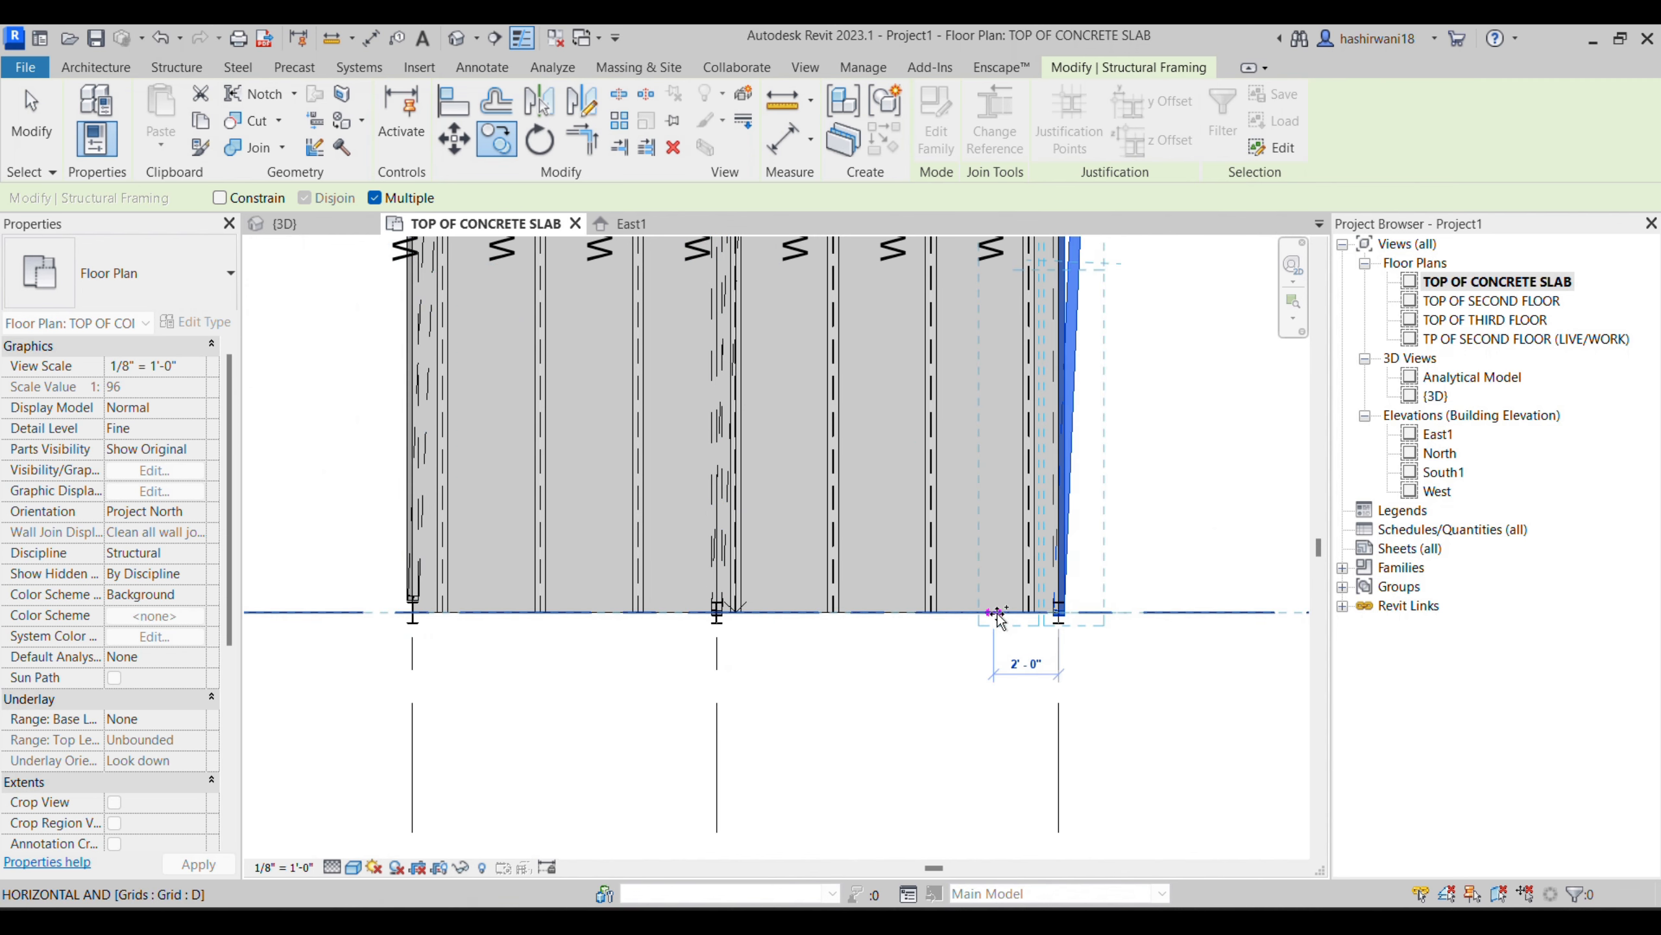
- Place three more copies of the braces along grid D between grids 2 and 3, and check them in 3D
left_click(995, 613)
left_click(927, 613)
left_click(764, 613)
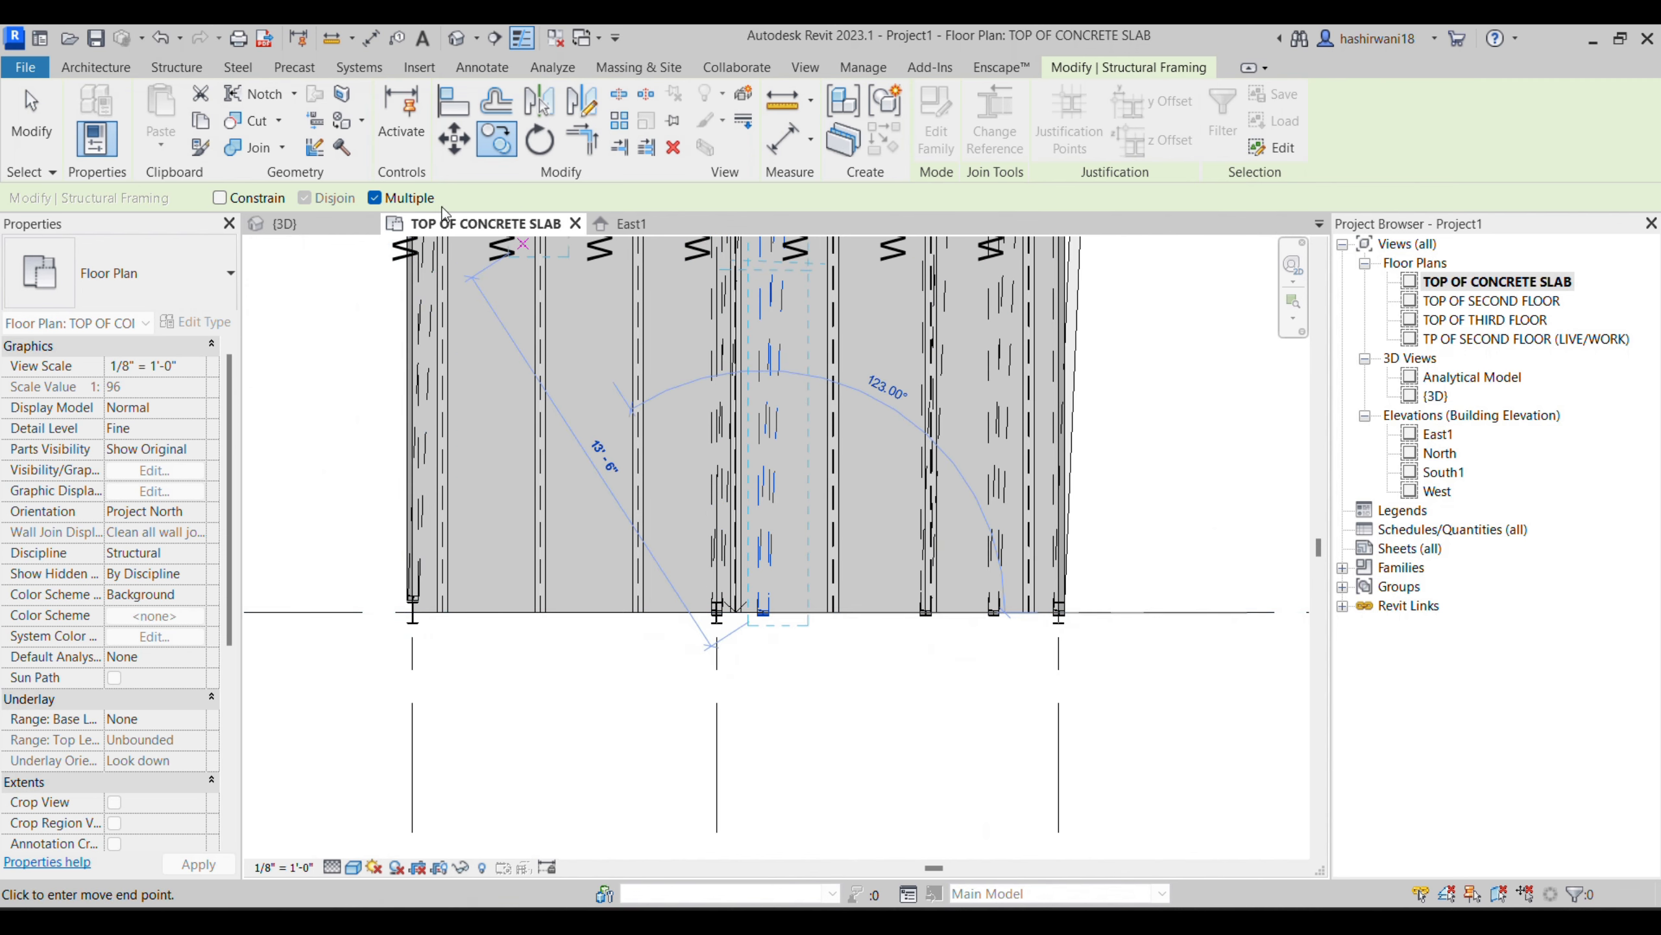
left_click(575, 223)
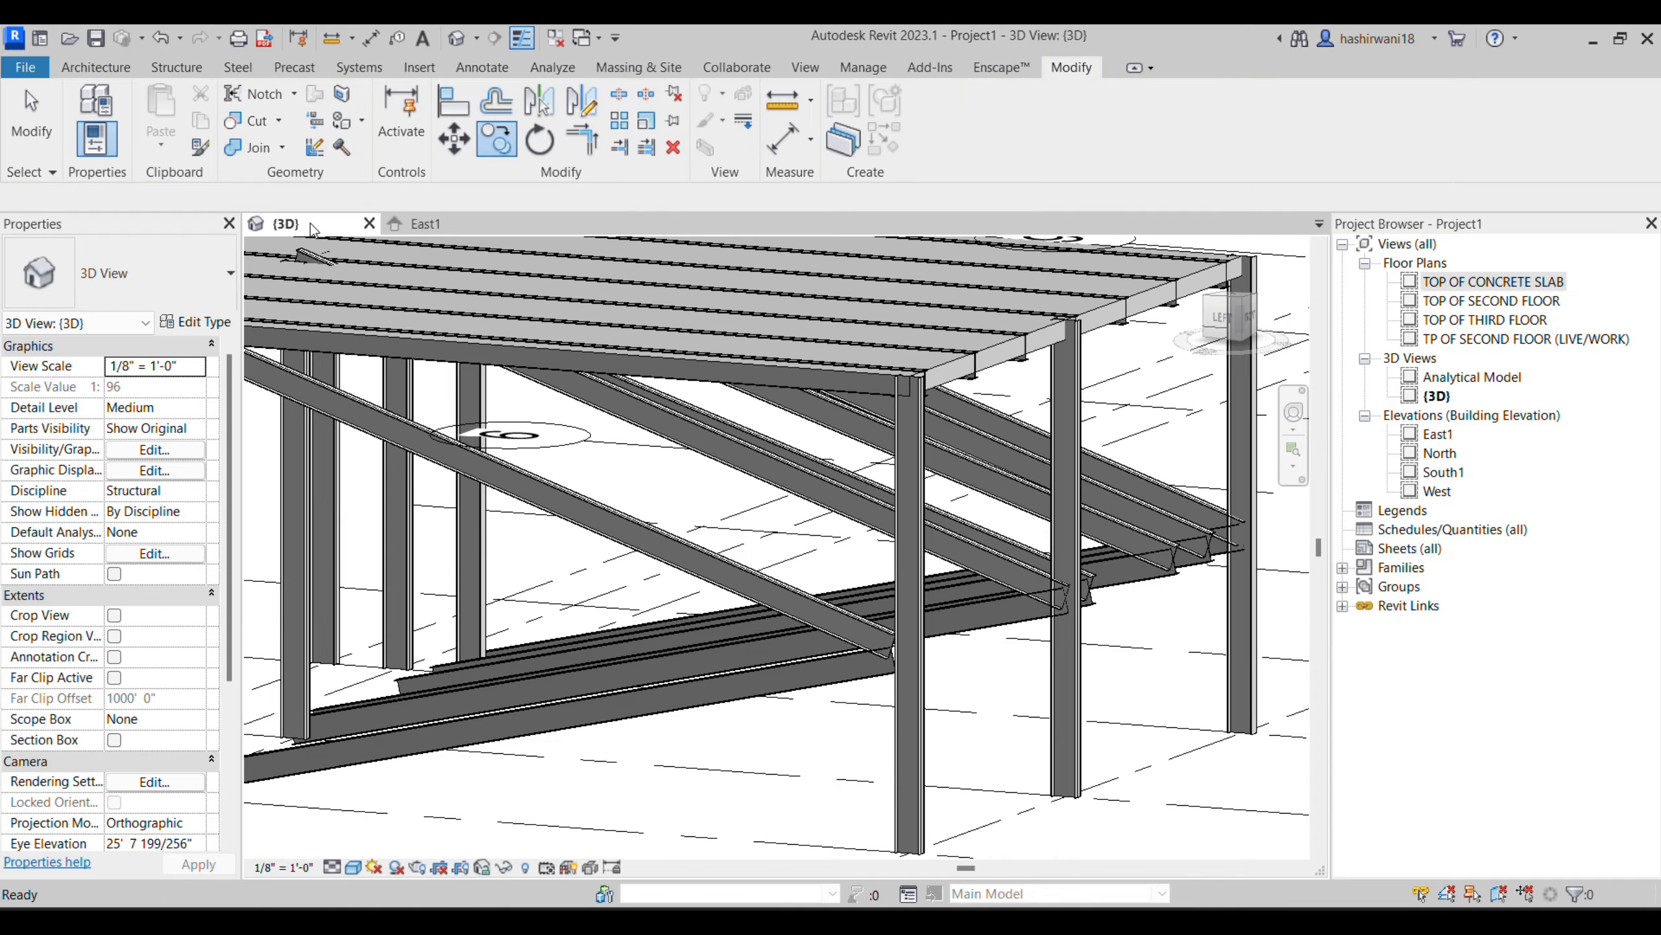
scroll(793, 524, "down", 5)
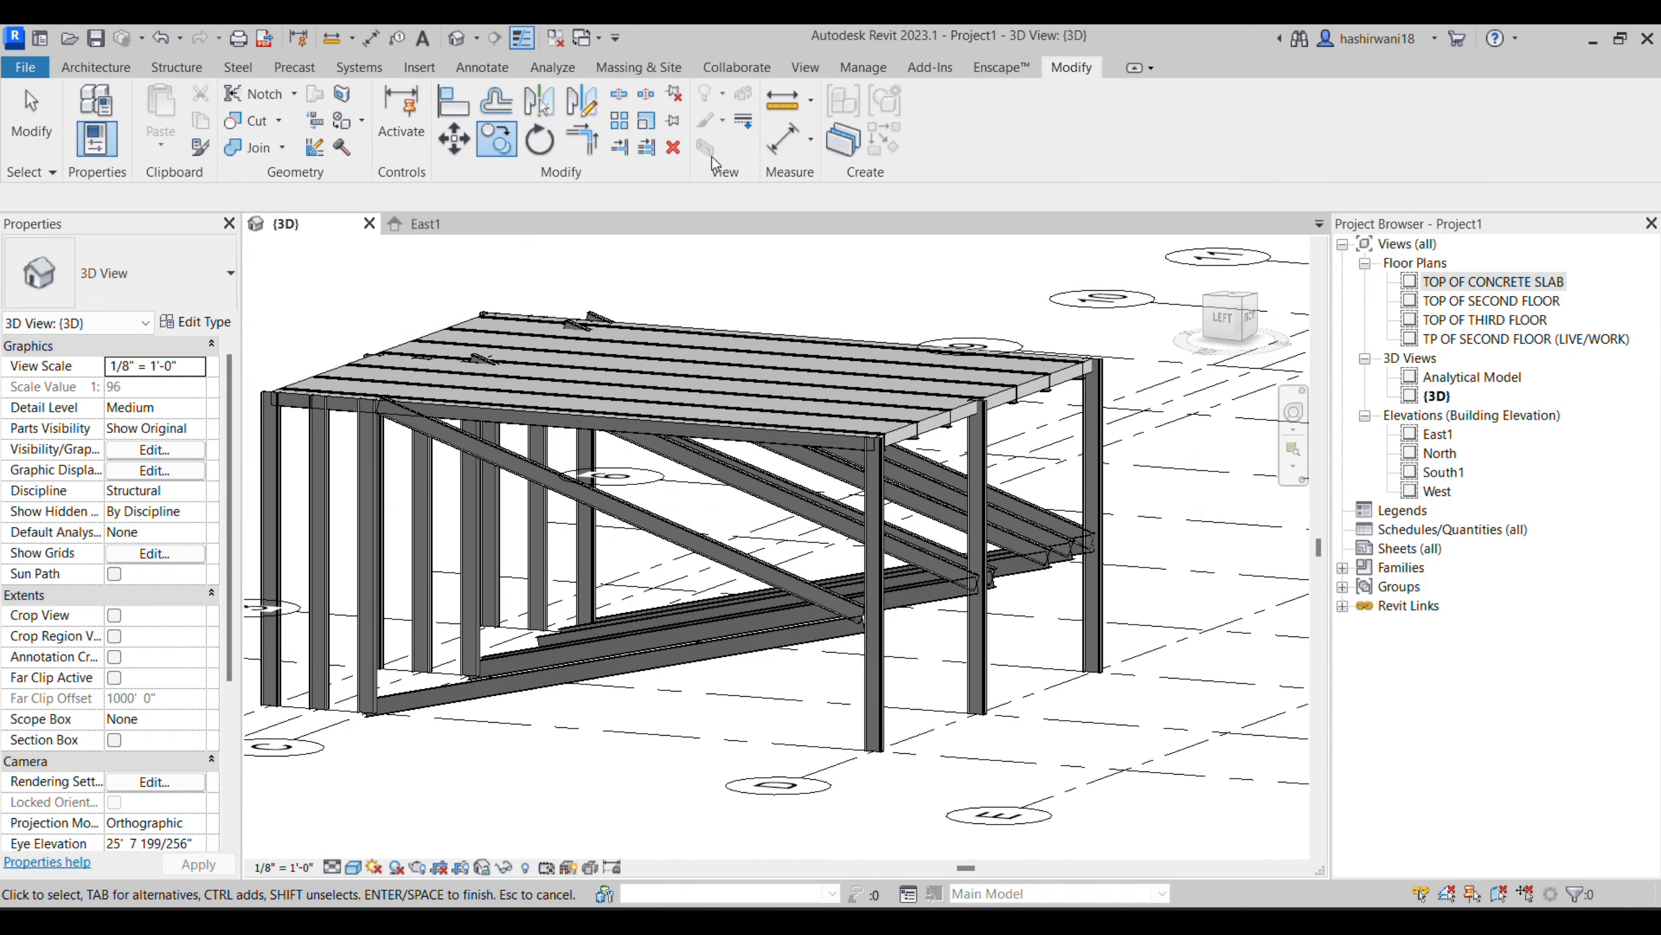
left_click(176, 67)
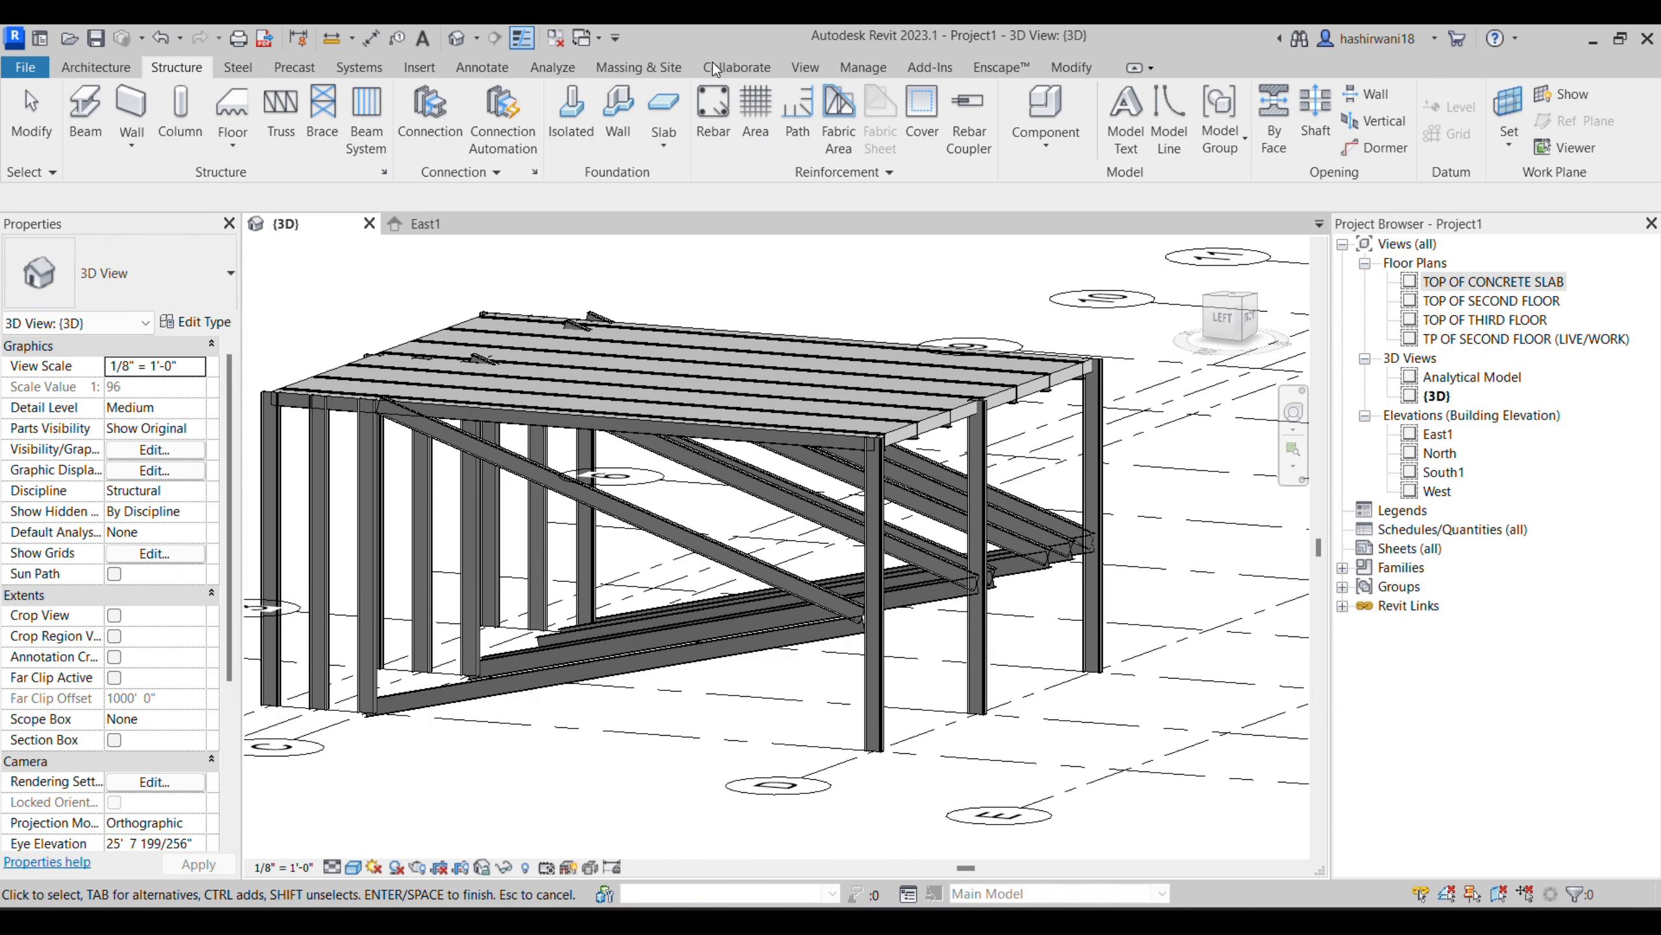
scroll(579, 386, "down", 3)
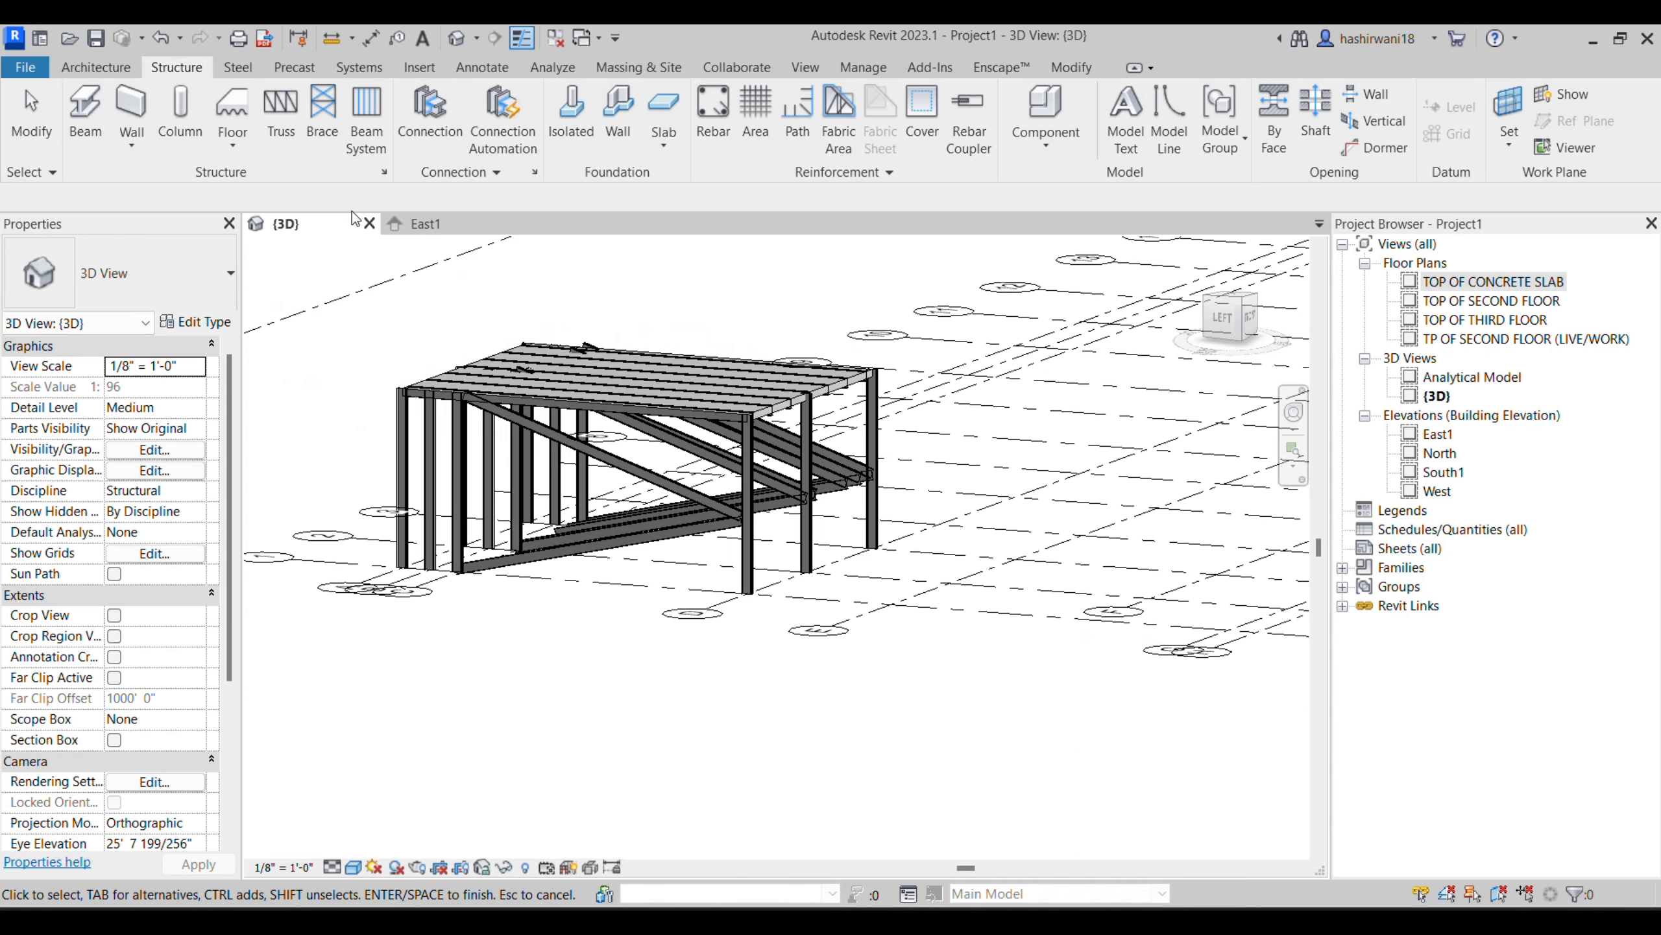
- In the TOP OF CONCRETE SLAB plan, select everything between grids 1–3 and A–D, filter out Grids, and delete the selection
double_click(1456, 283)
left_click(506, 224)
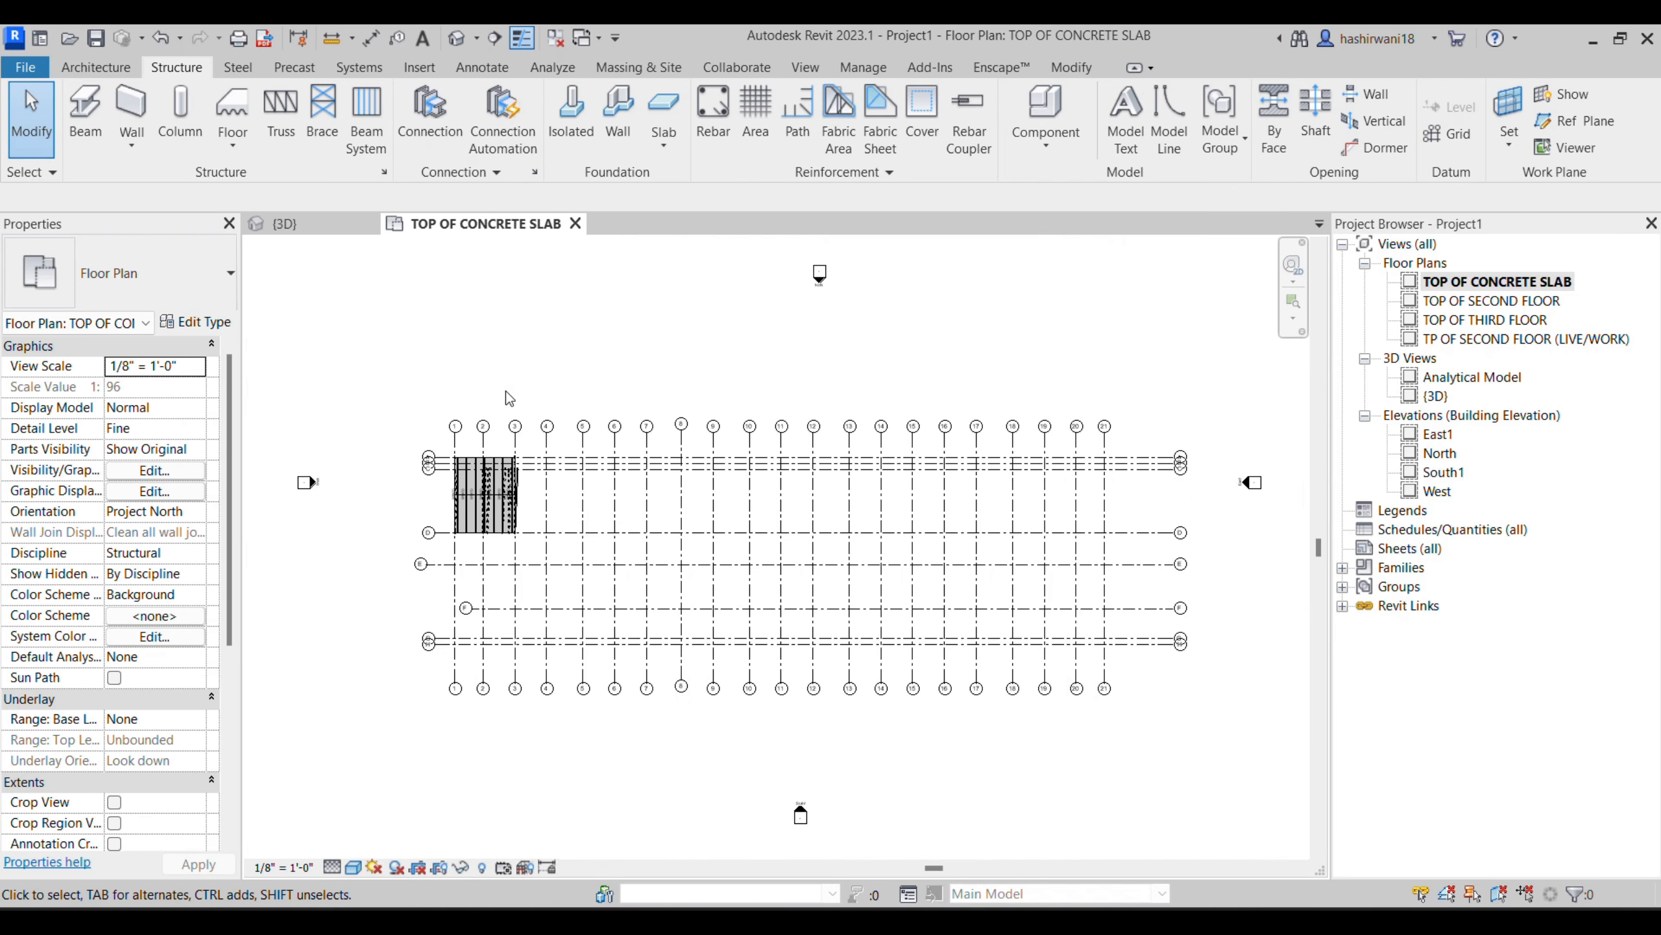
scroll(507, 514, "up", 3)
scroll(503, 510, "up", 1)
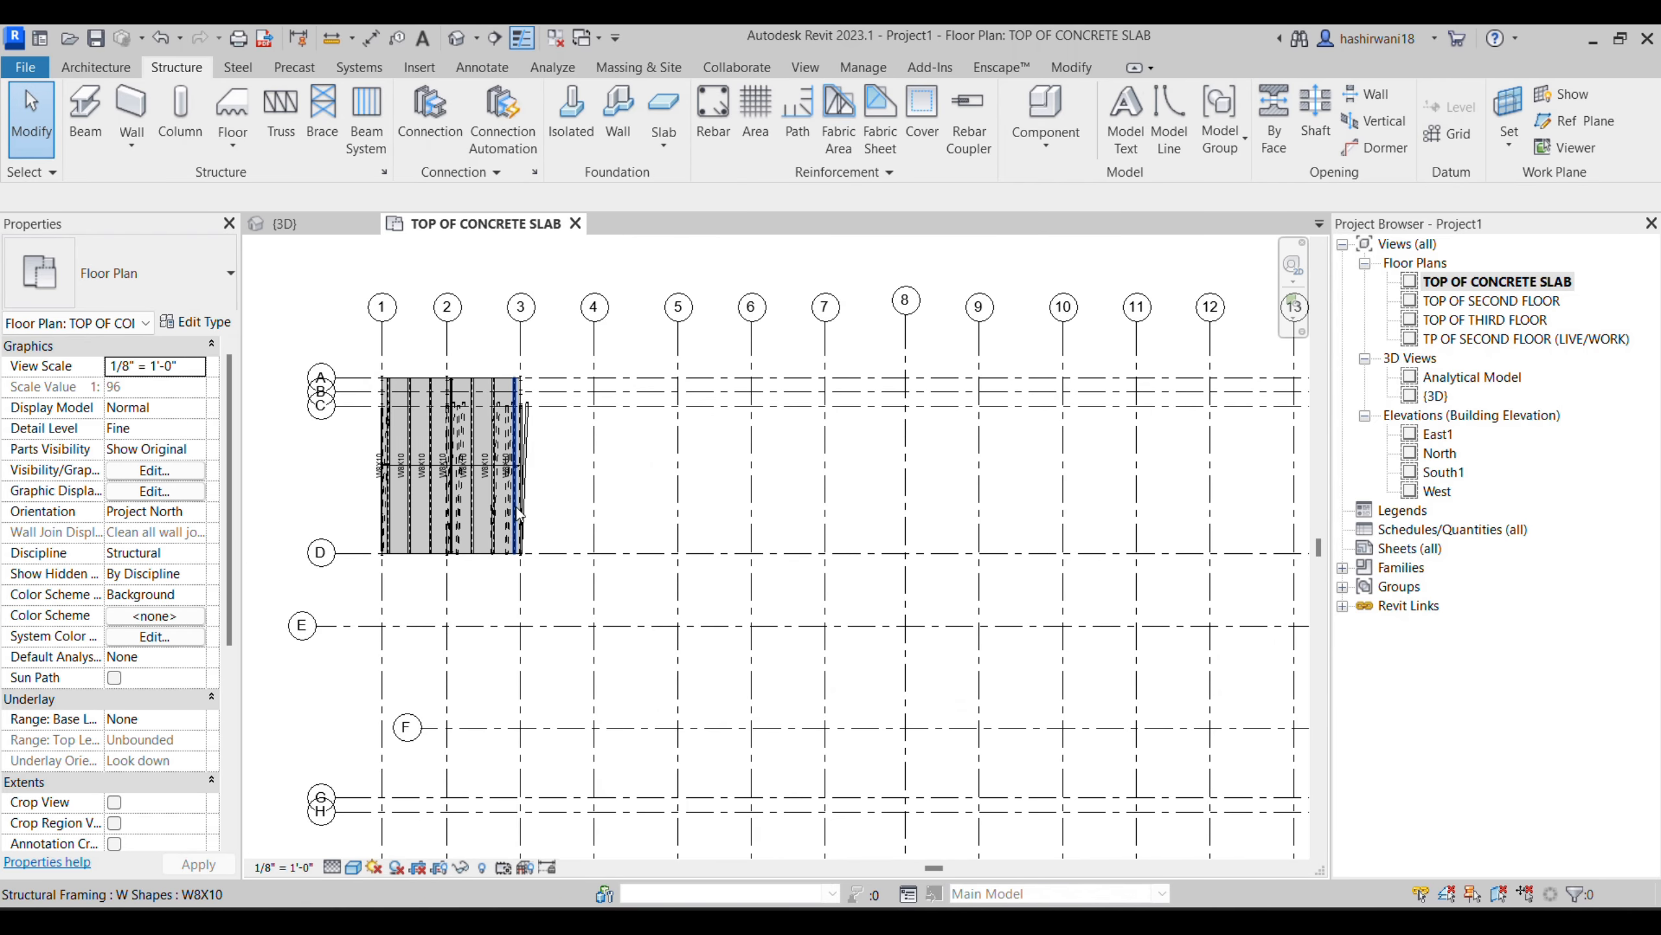
left_click_drag(565, 534, 364, 381)
left_click(1010, 119)
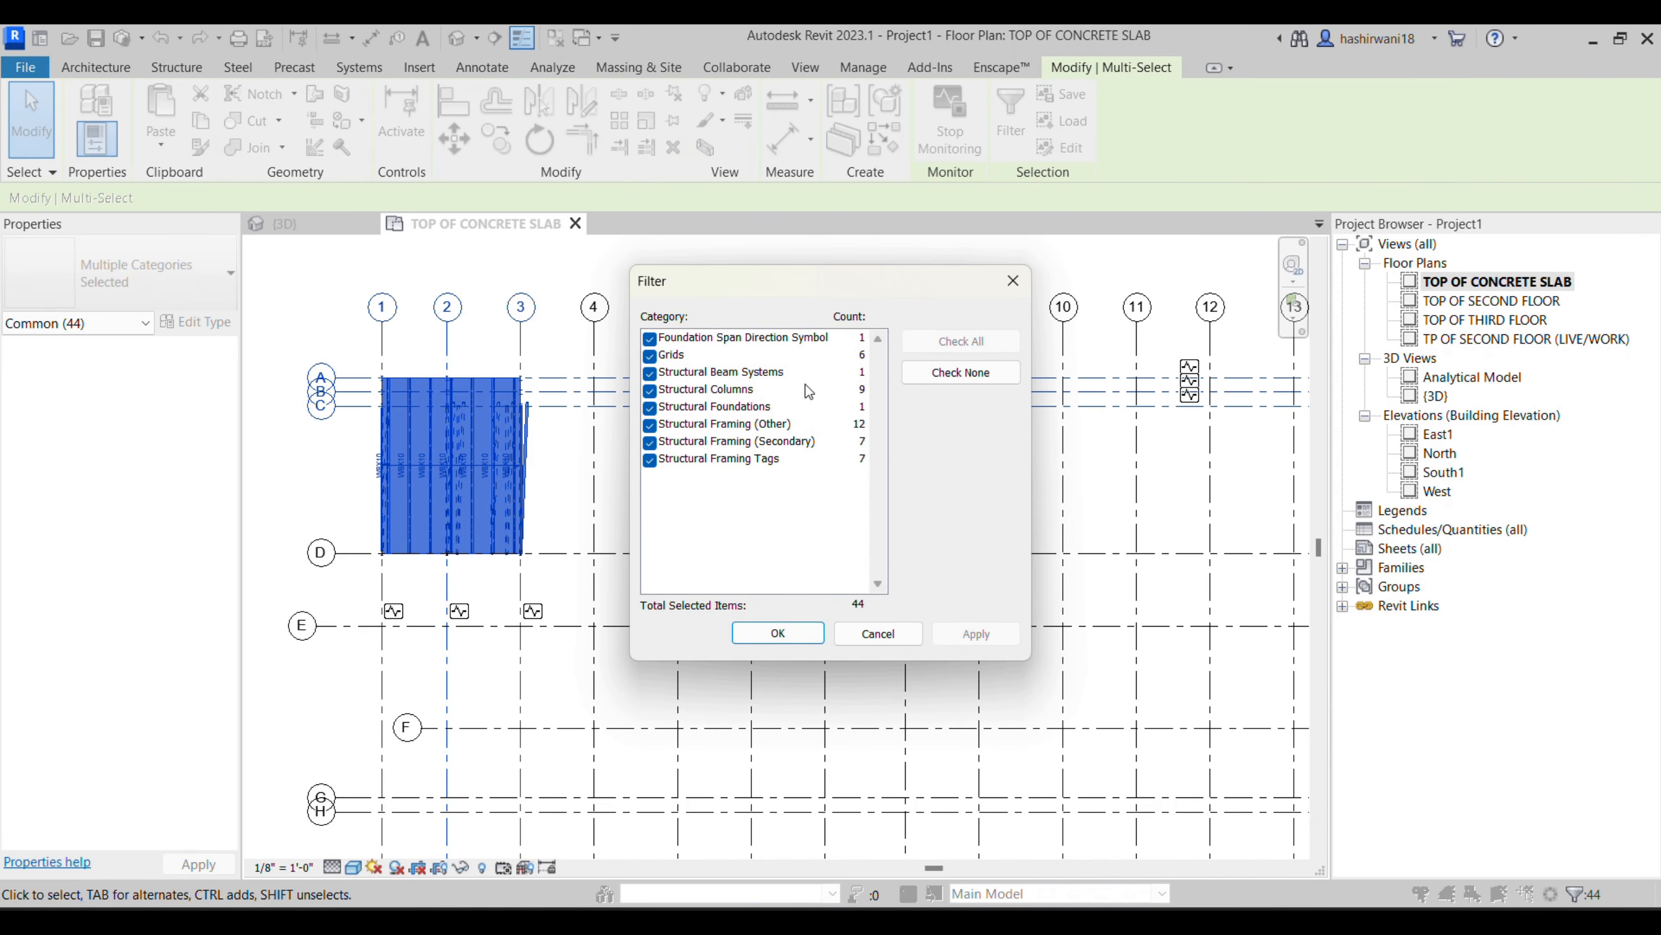
left_click(963, 372)
left_click(942, 343)
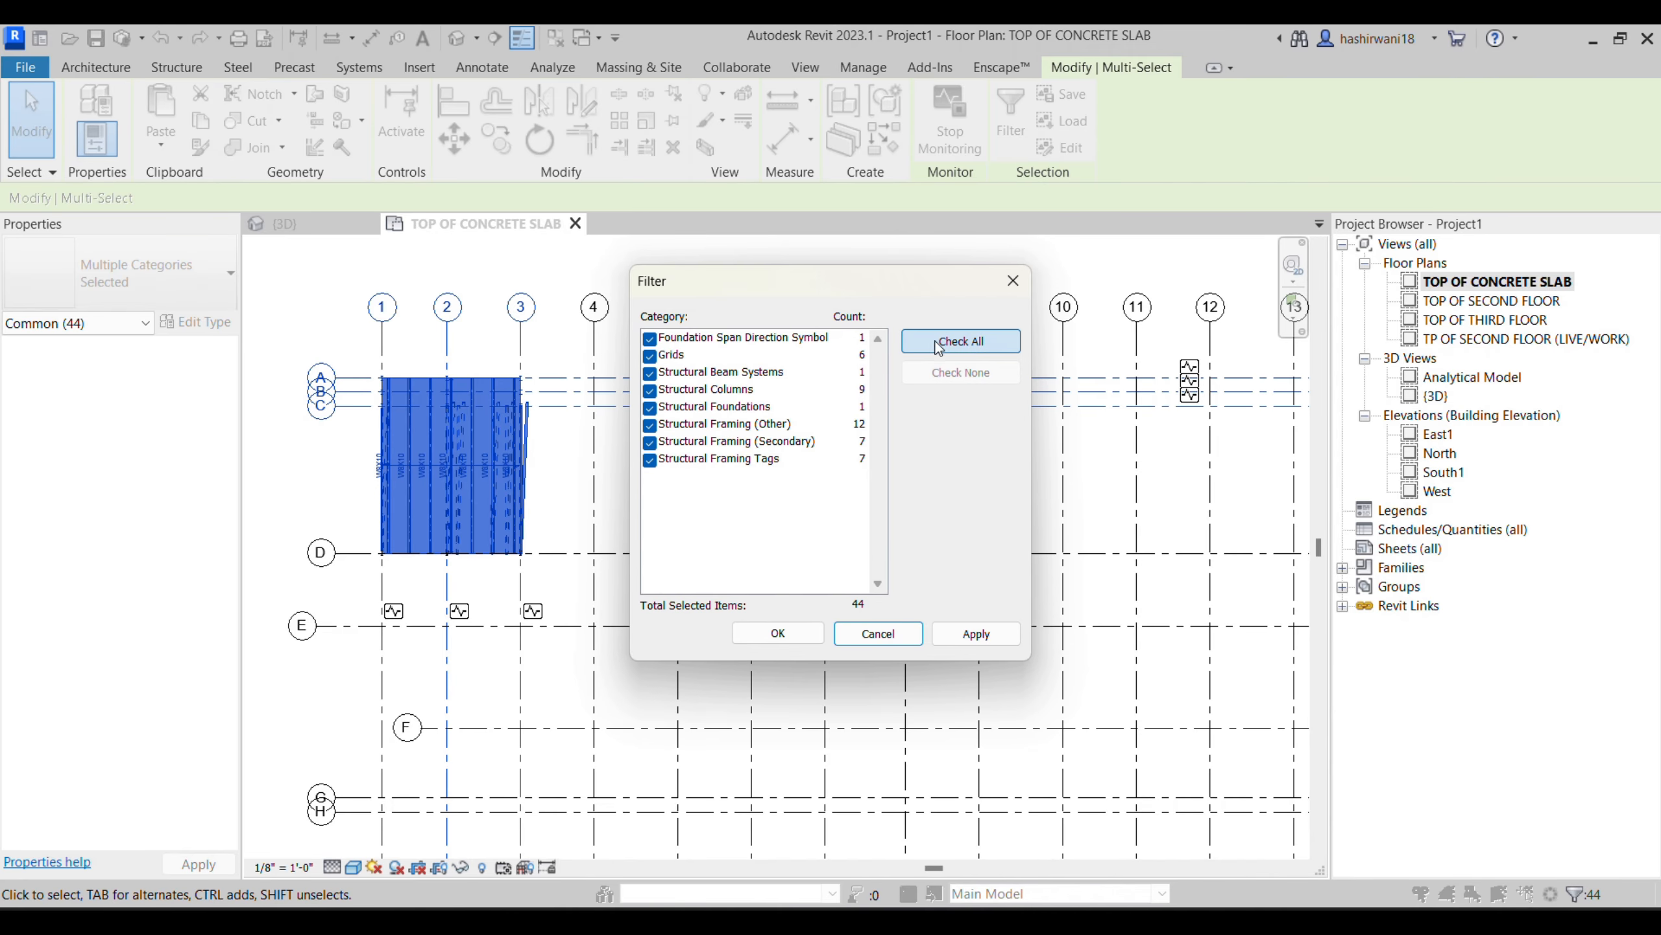
left_click(650, 356)
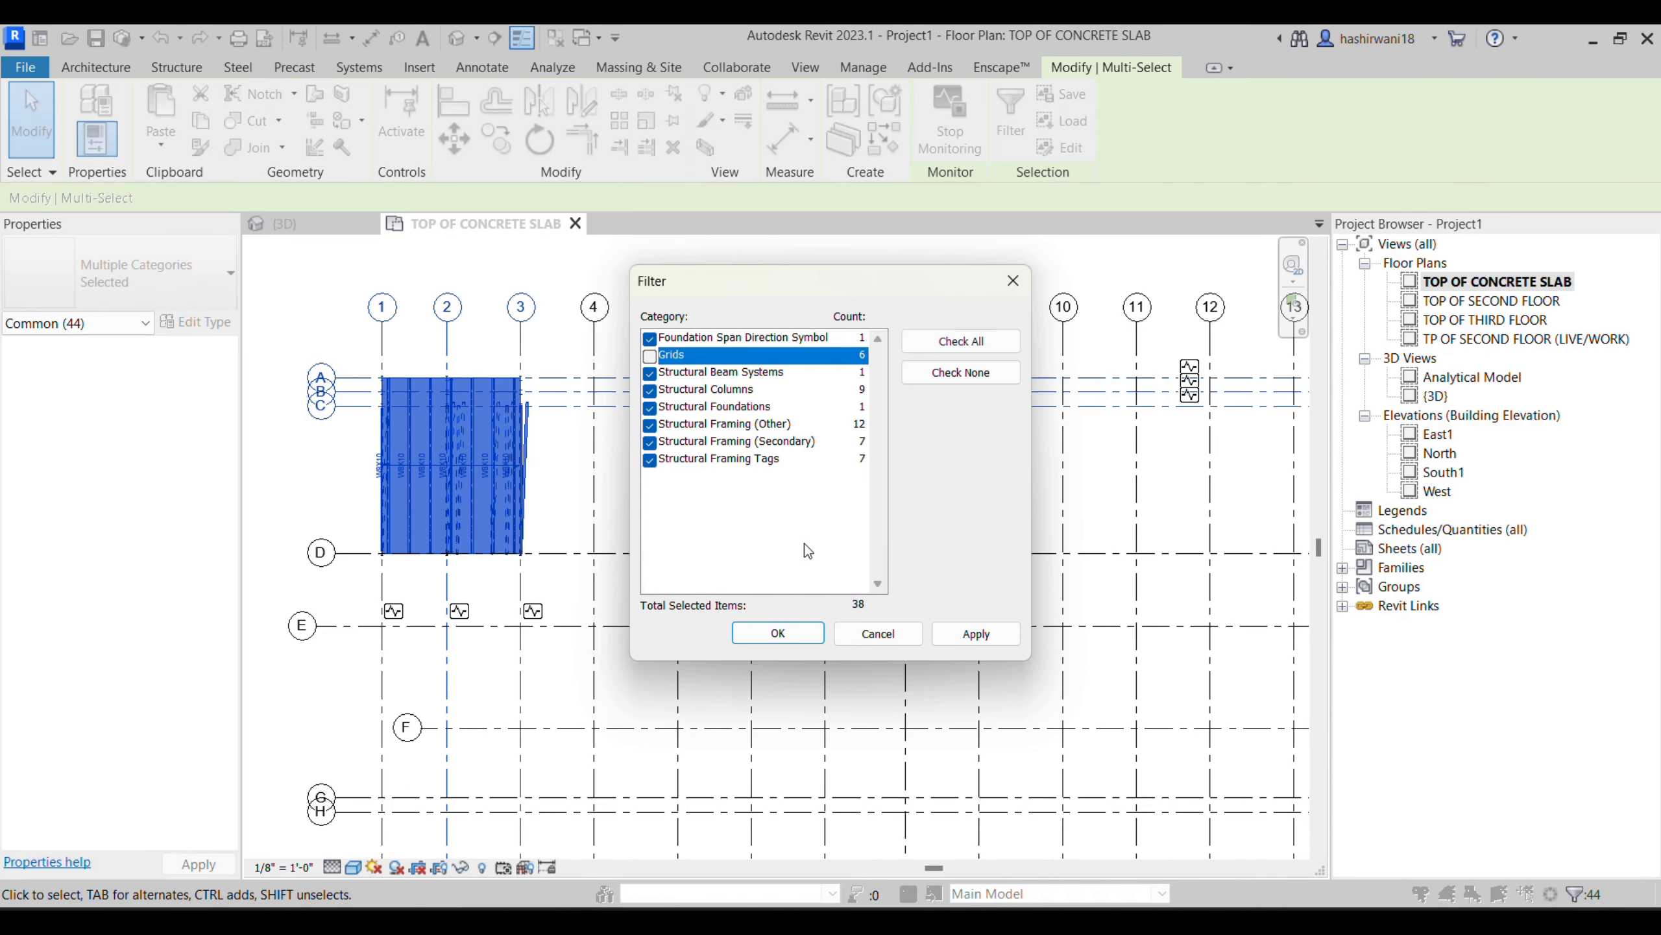
left_click(779, 632)
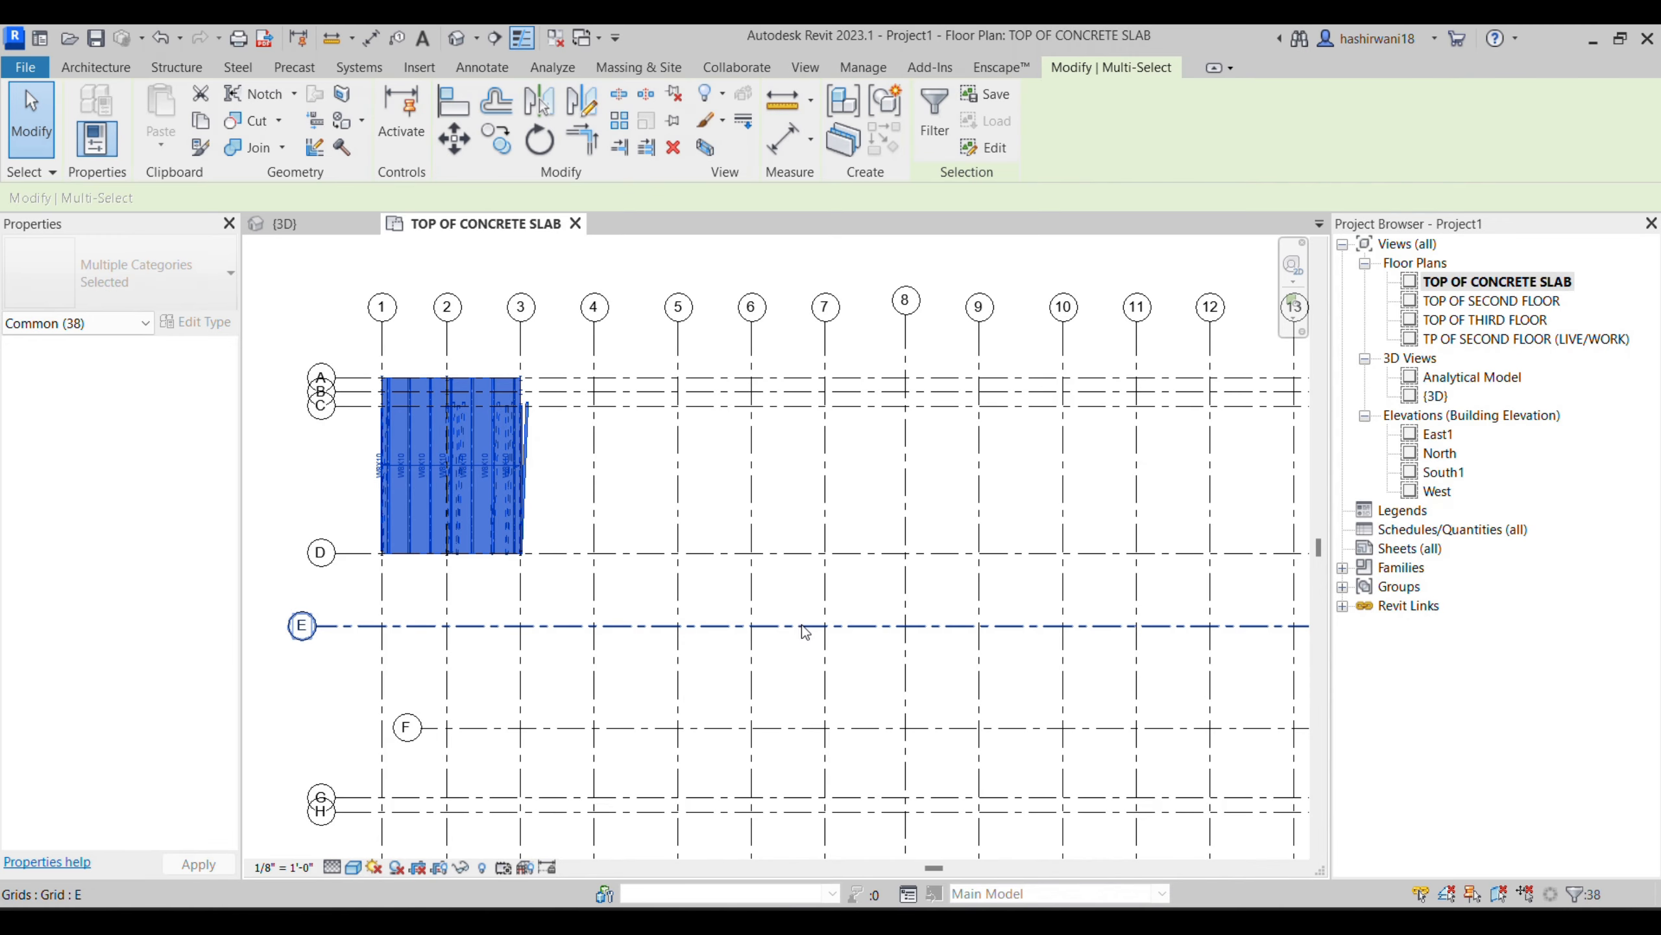
key("Delete")
- Place vertical W8X10 structural columns with a 9' 0" unconnected depth at grid intersections A-1, A-3, D-3 and D-1
scroll(704, 456, "down", 3)
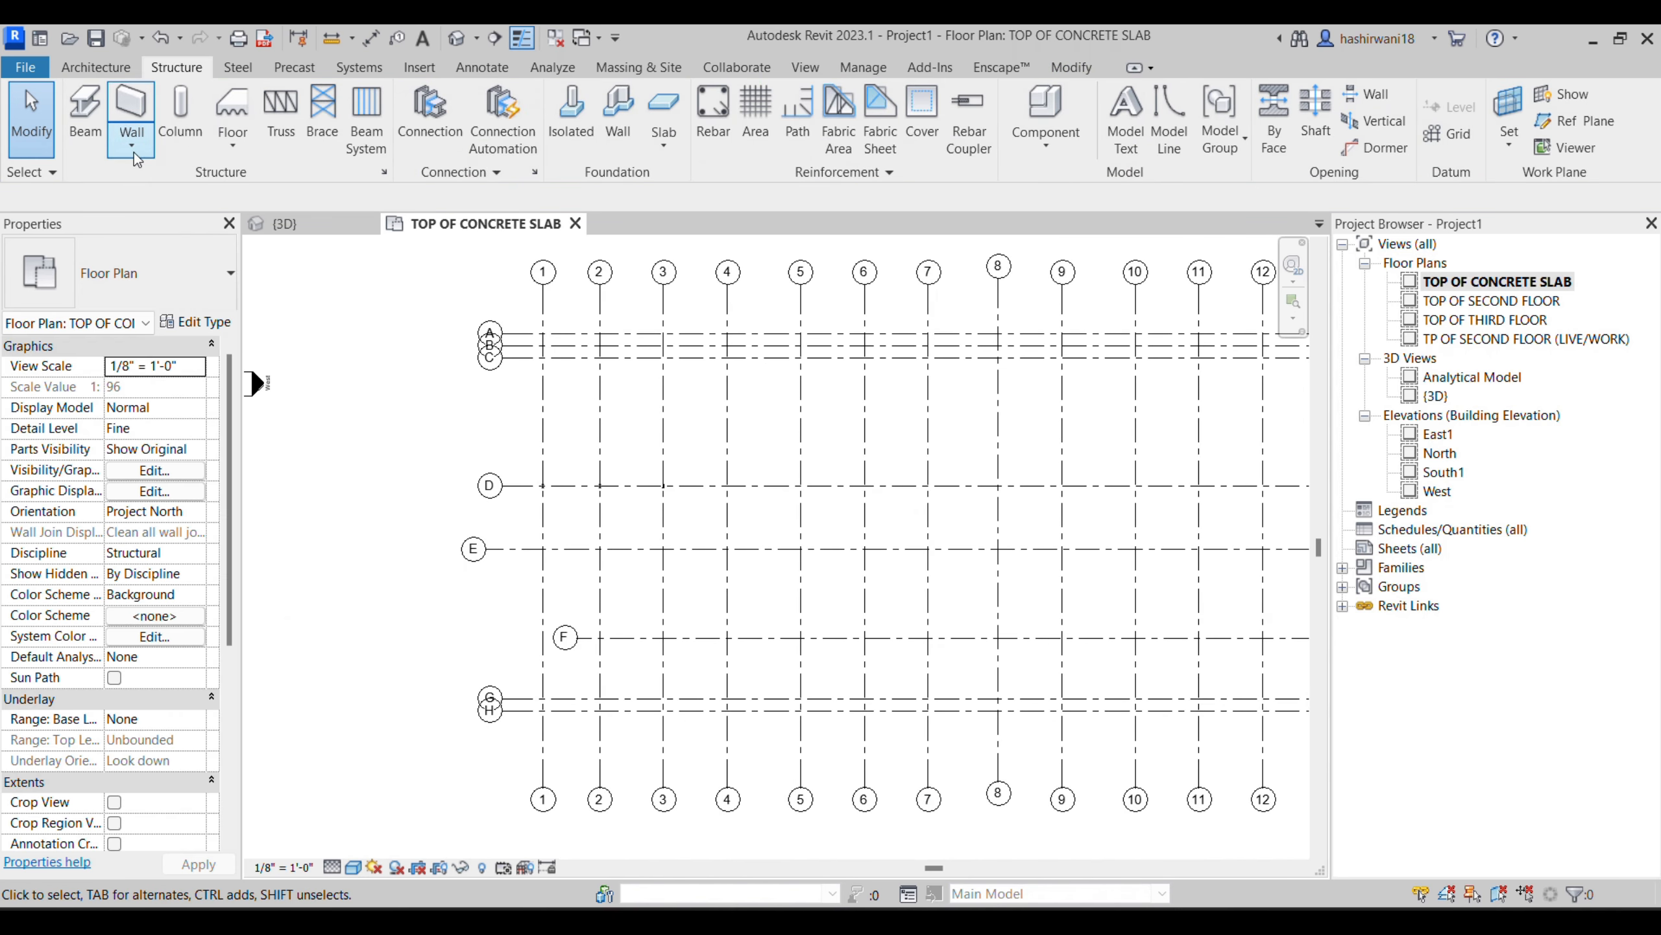
left_click(95, 123)
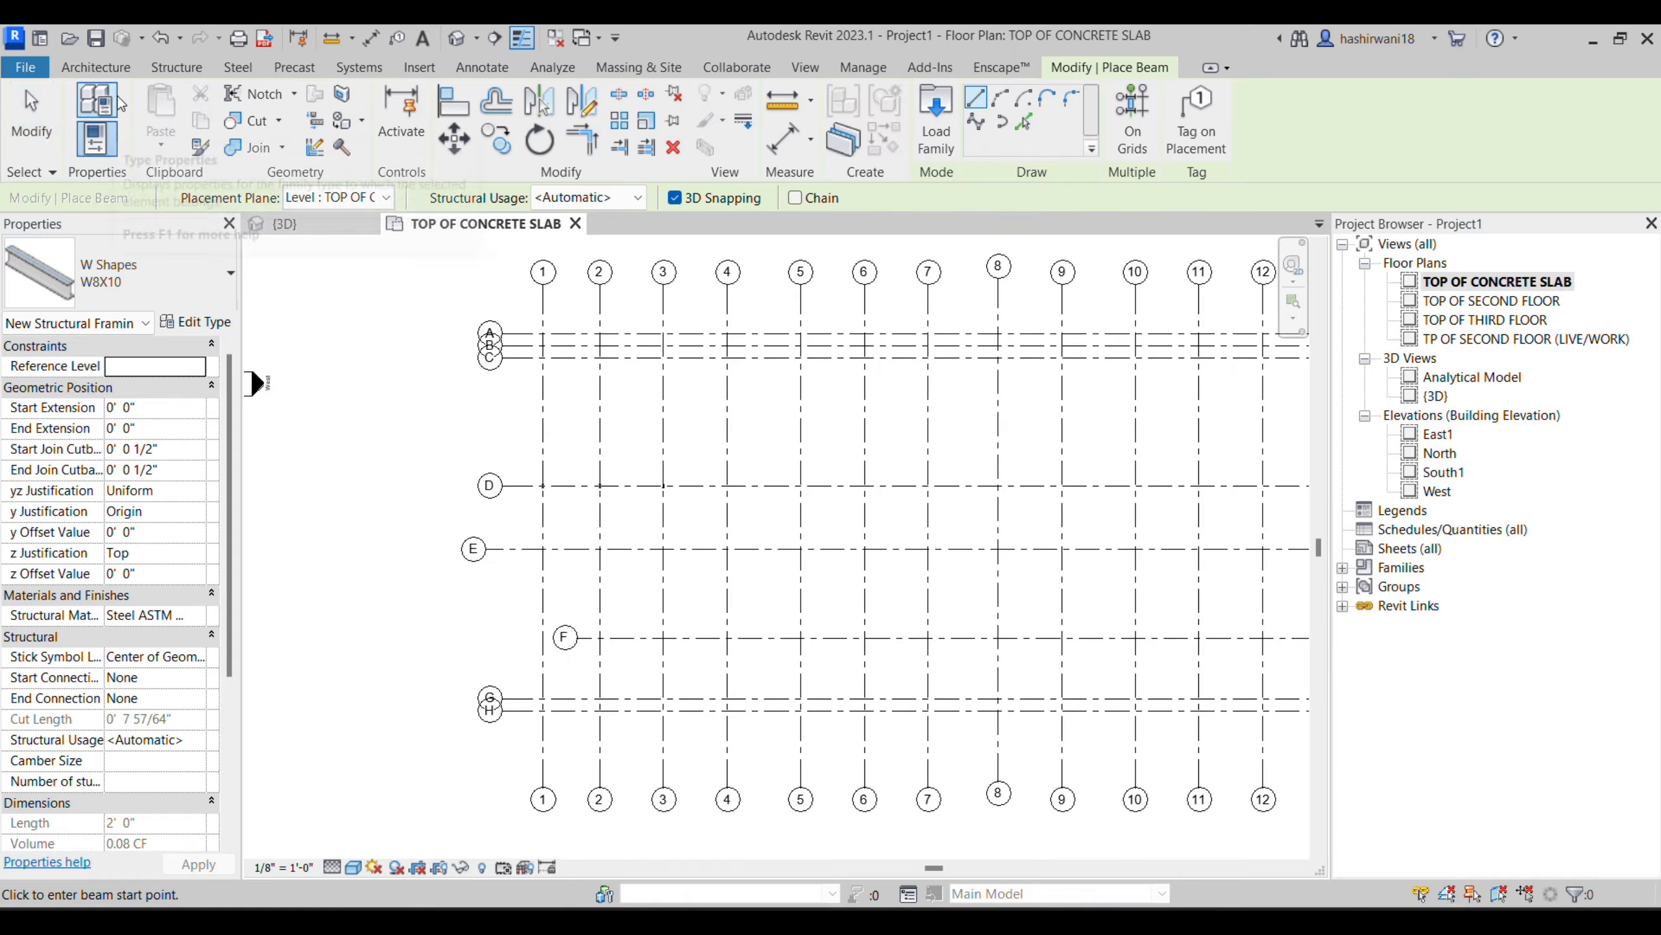
left_click(186, 68)
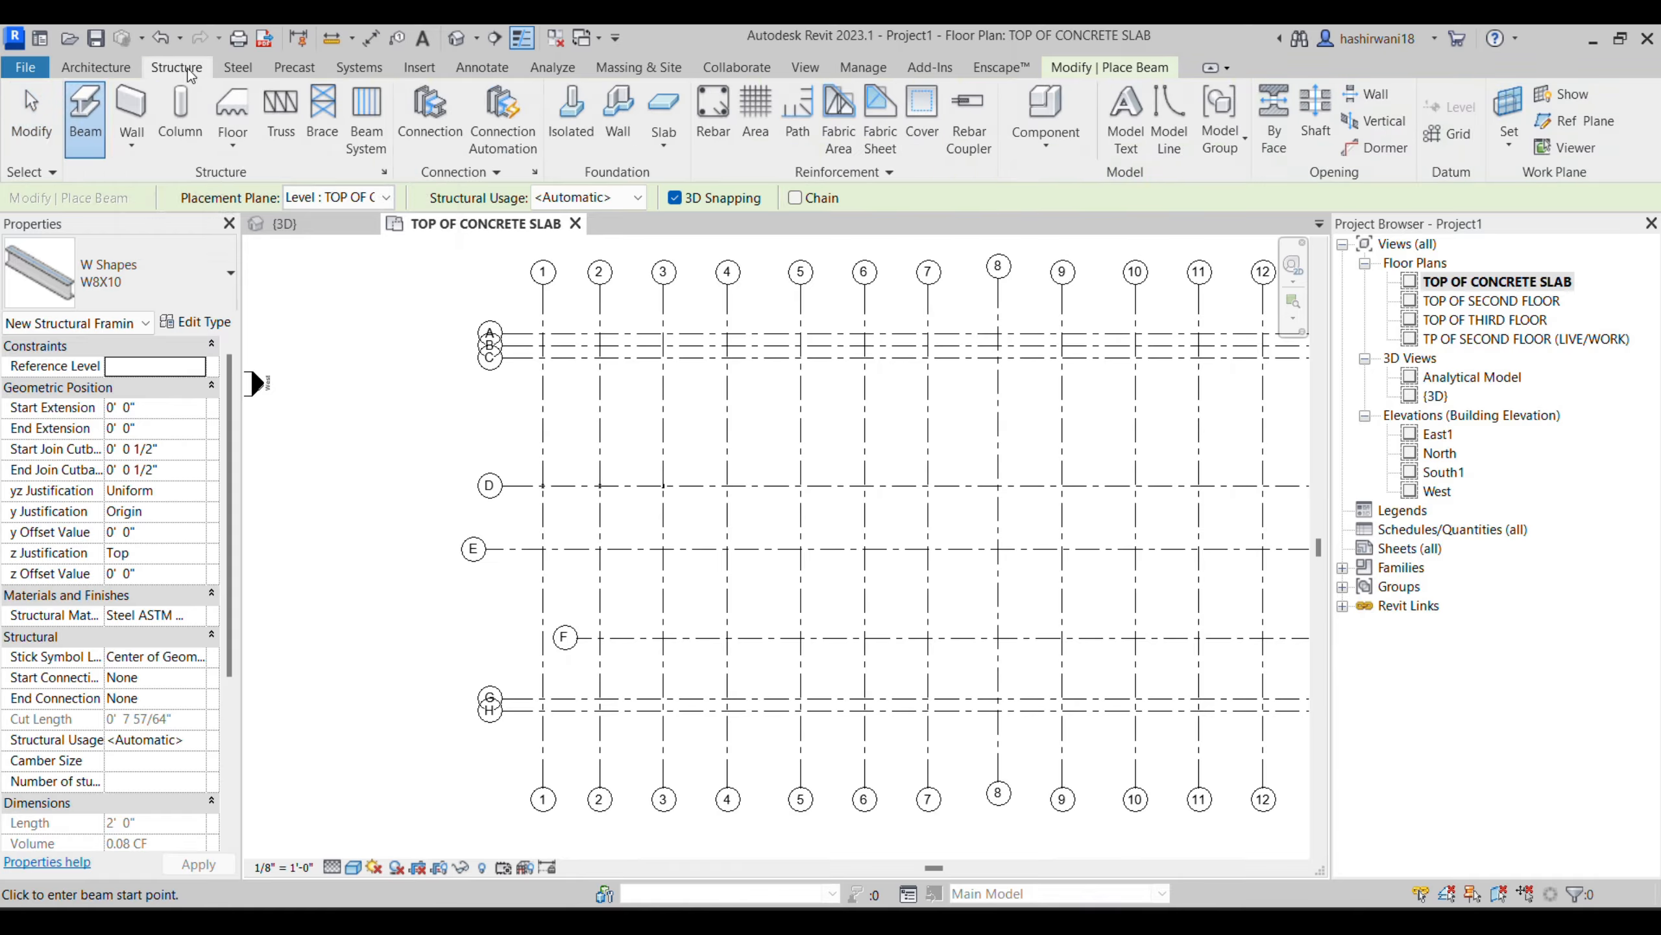
left_click(180, 122)
scroll(520, 327, "up", 5)
left_click(544, 332)
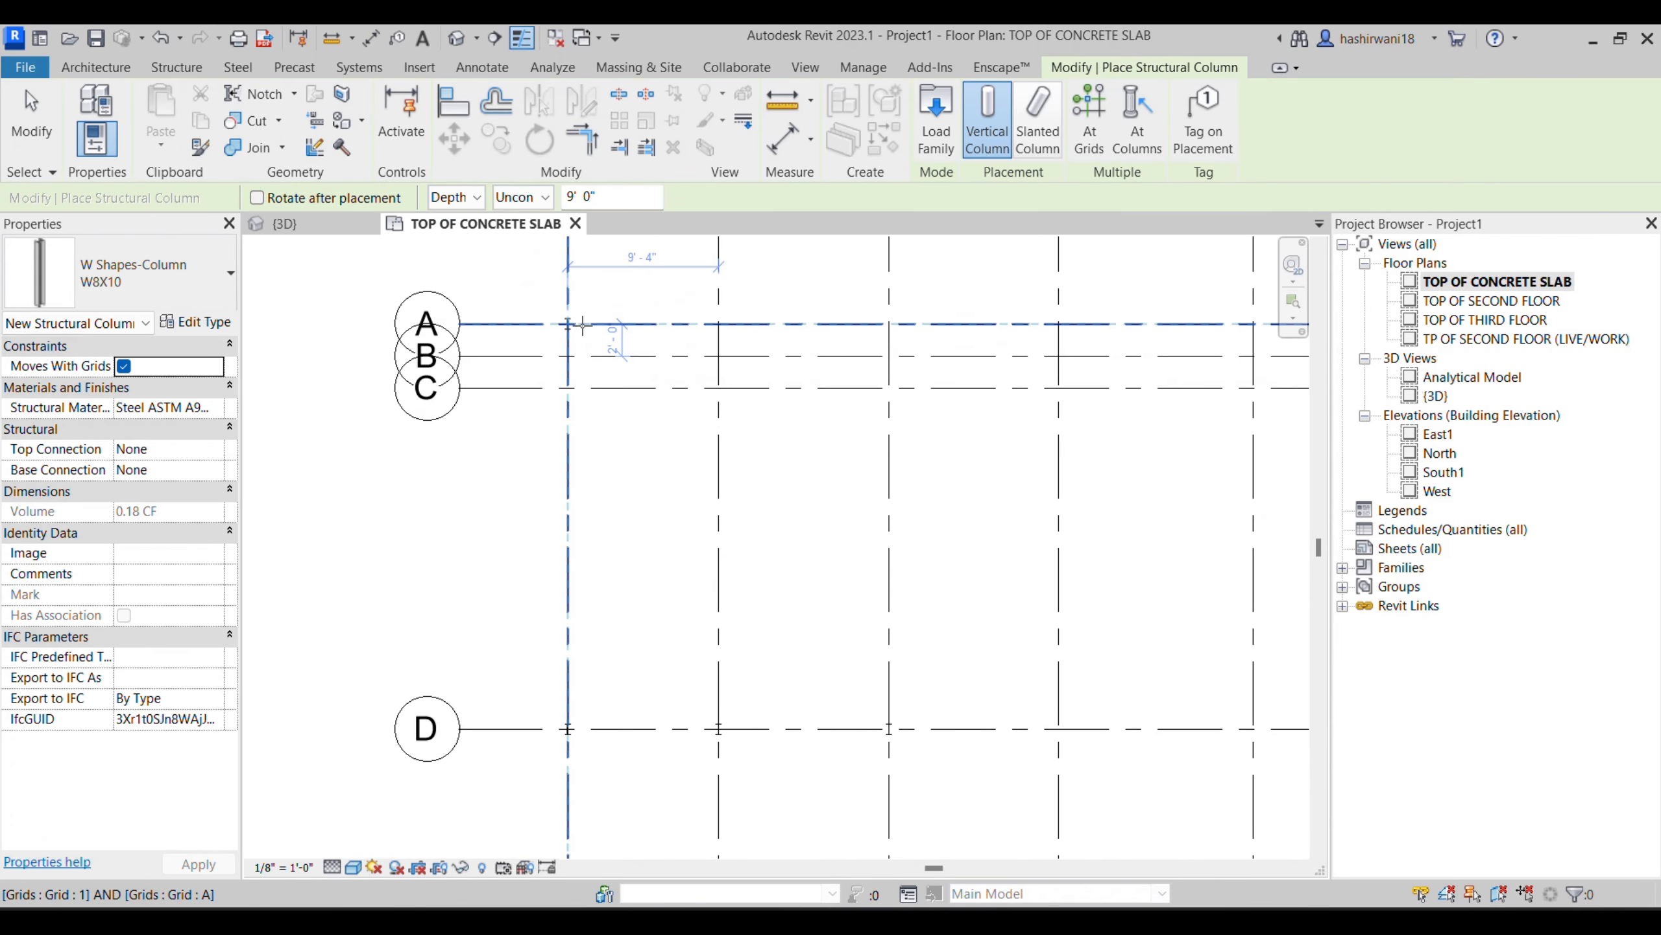
left_click(888, 323)
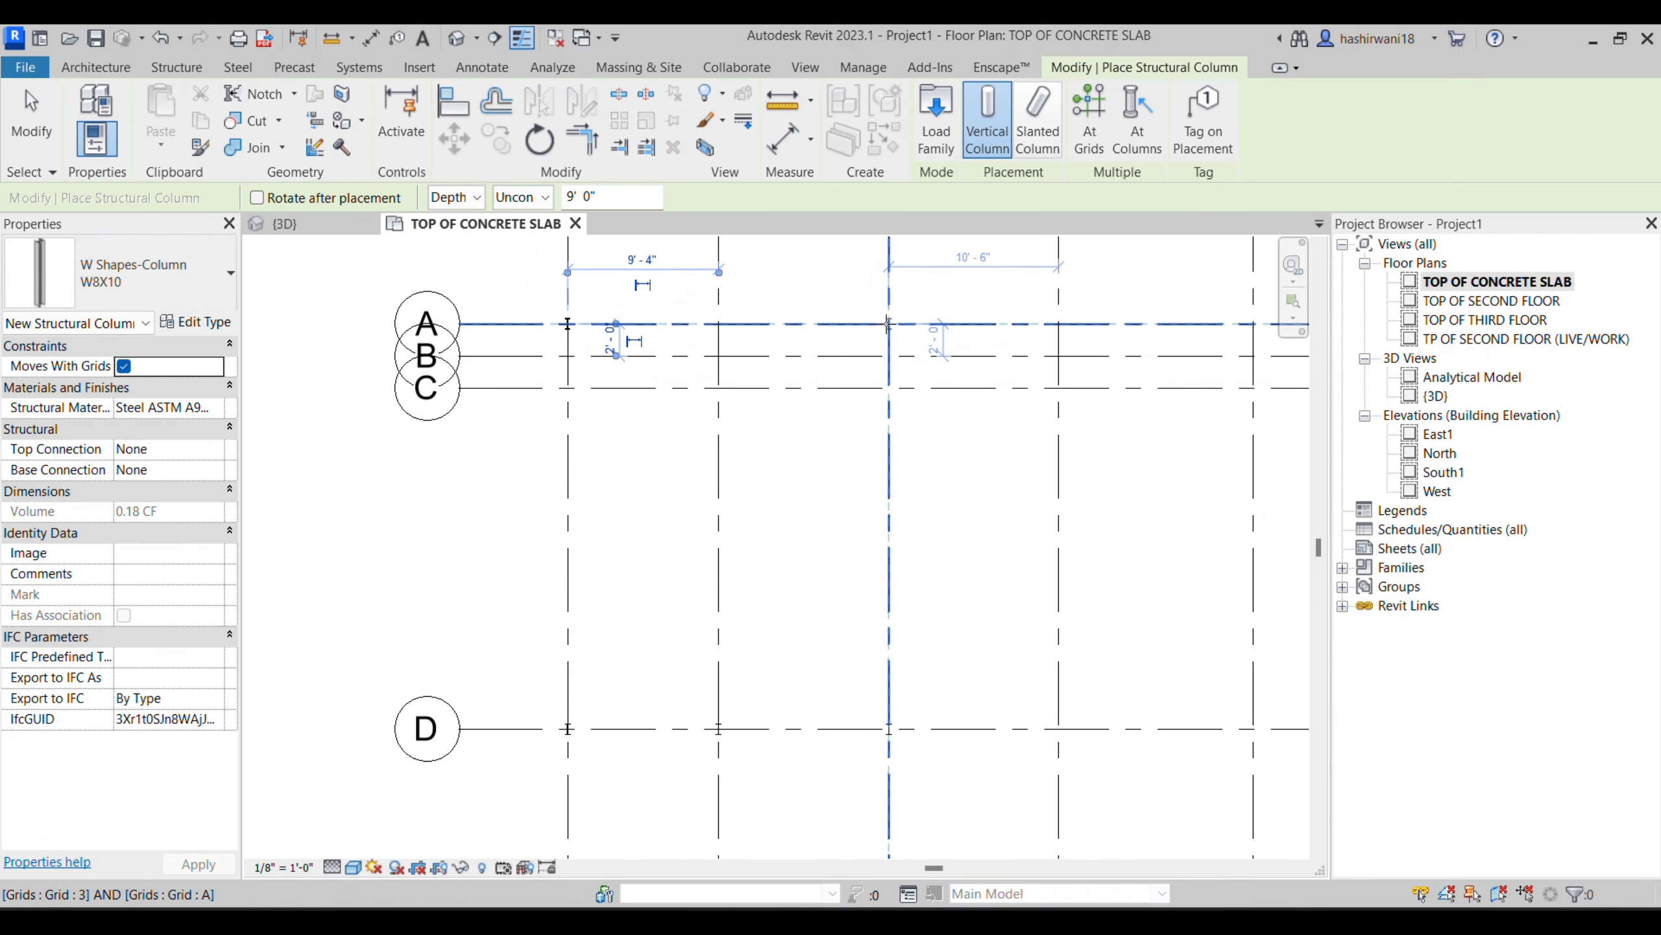
left_click(895, 733)
left_click(568, 731)
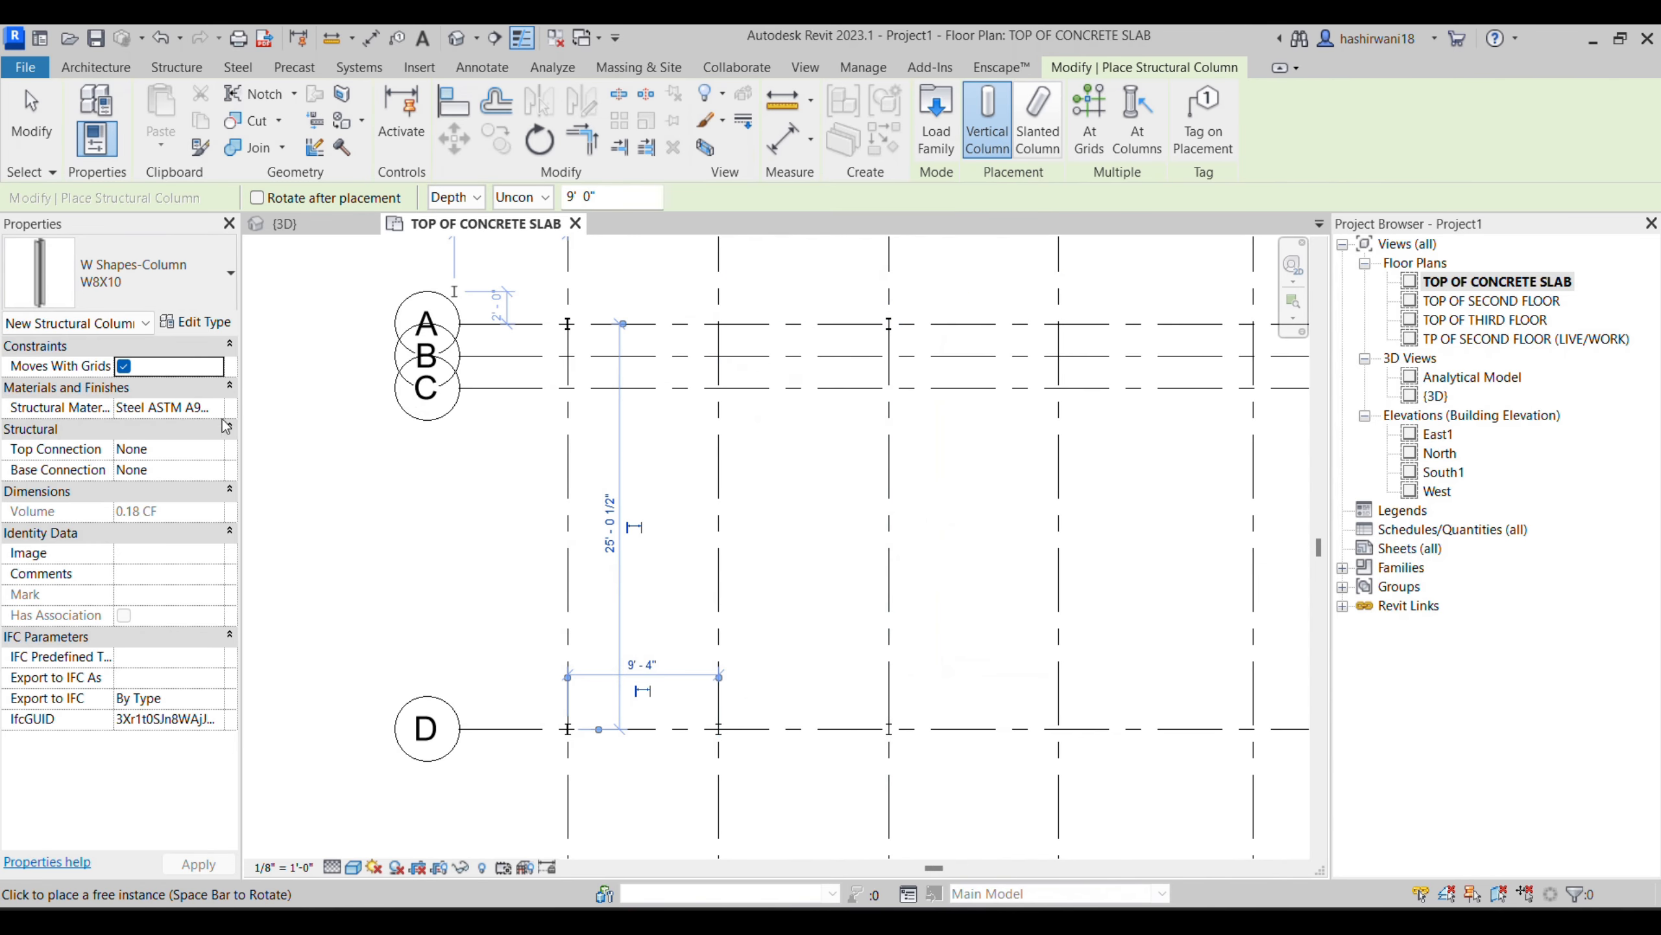
key("Escape")
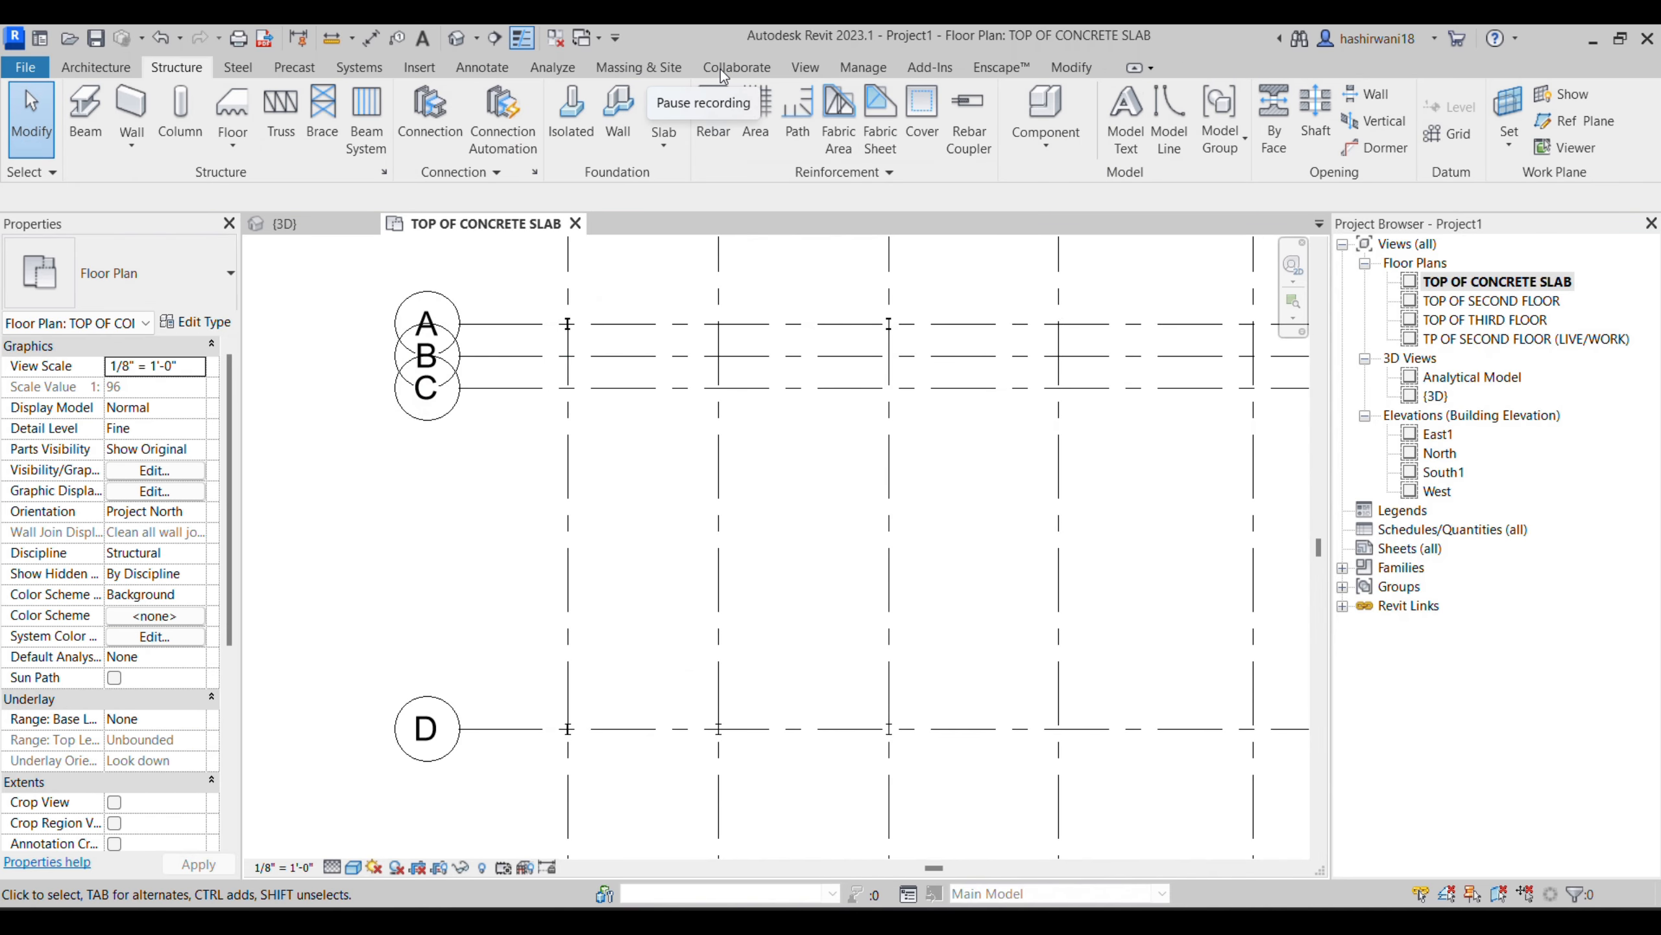
- Switch to the 3D view and frame the frame's corner joint closely, where the beam meets the column
key("ctrl+Tab")
scroll(719, 550, "down", 6)
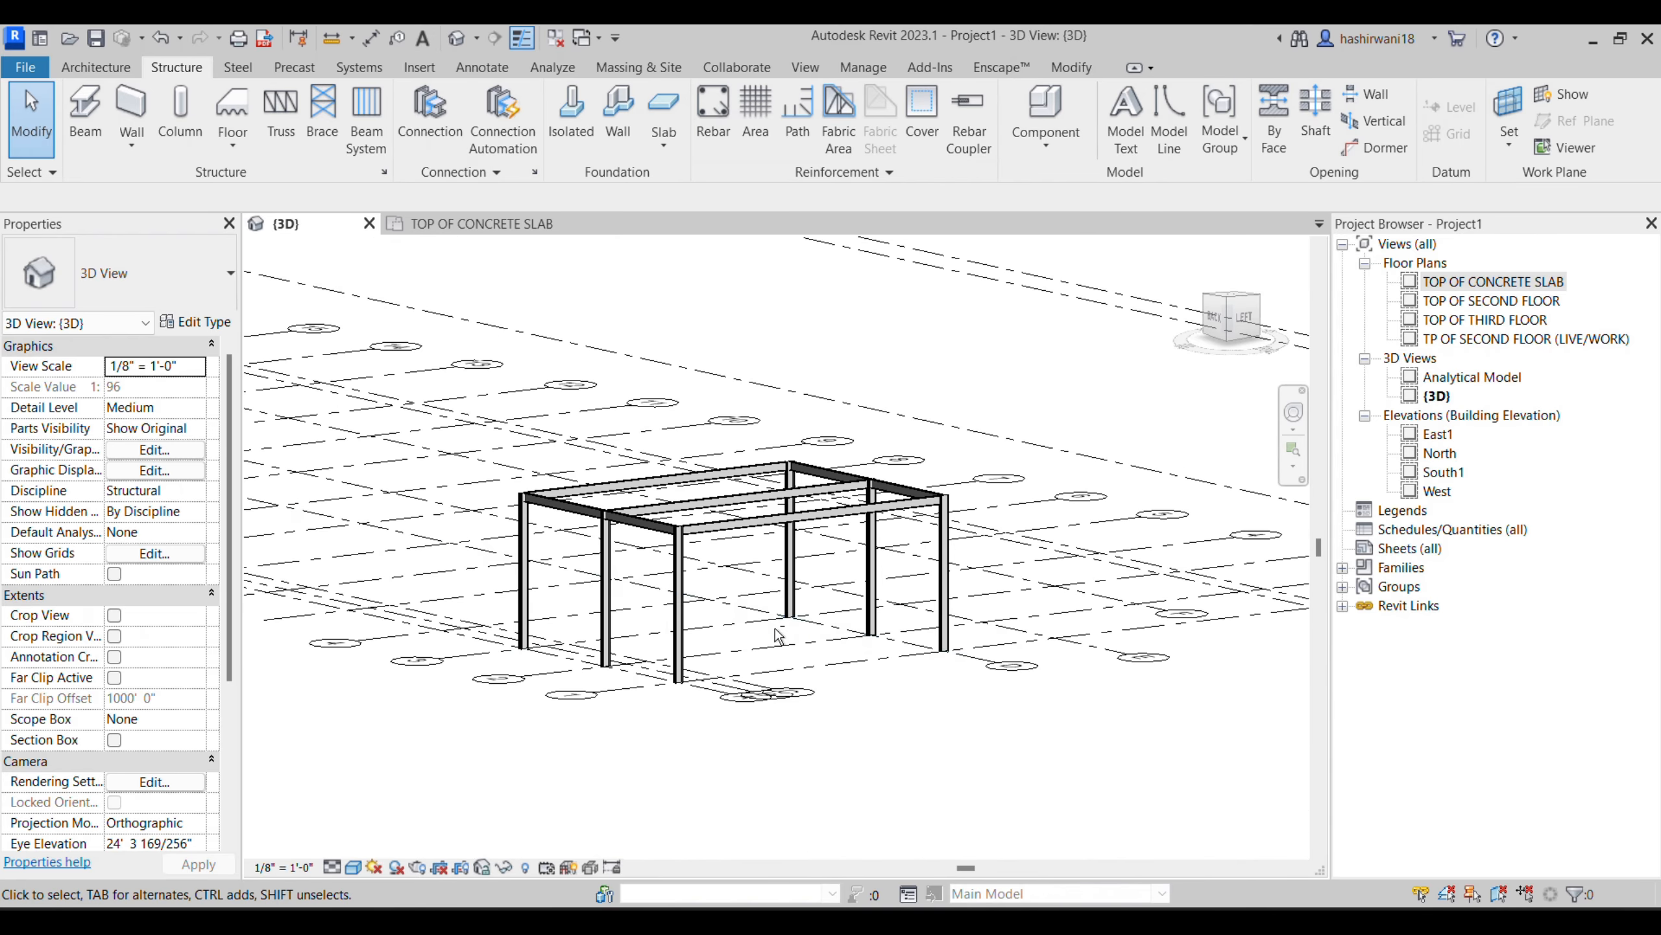
middle_click_drag(975, 623, 916, 627, "shift")
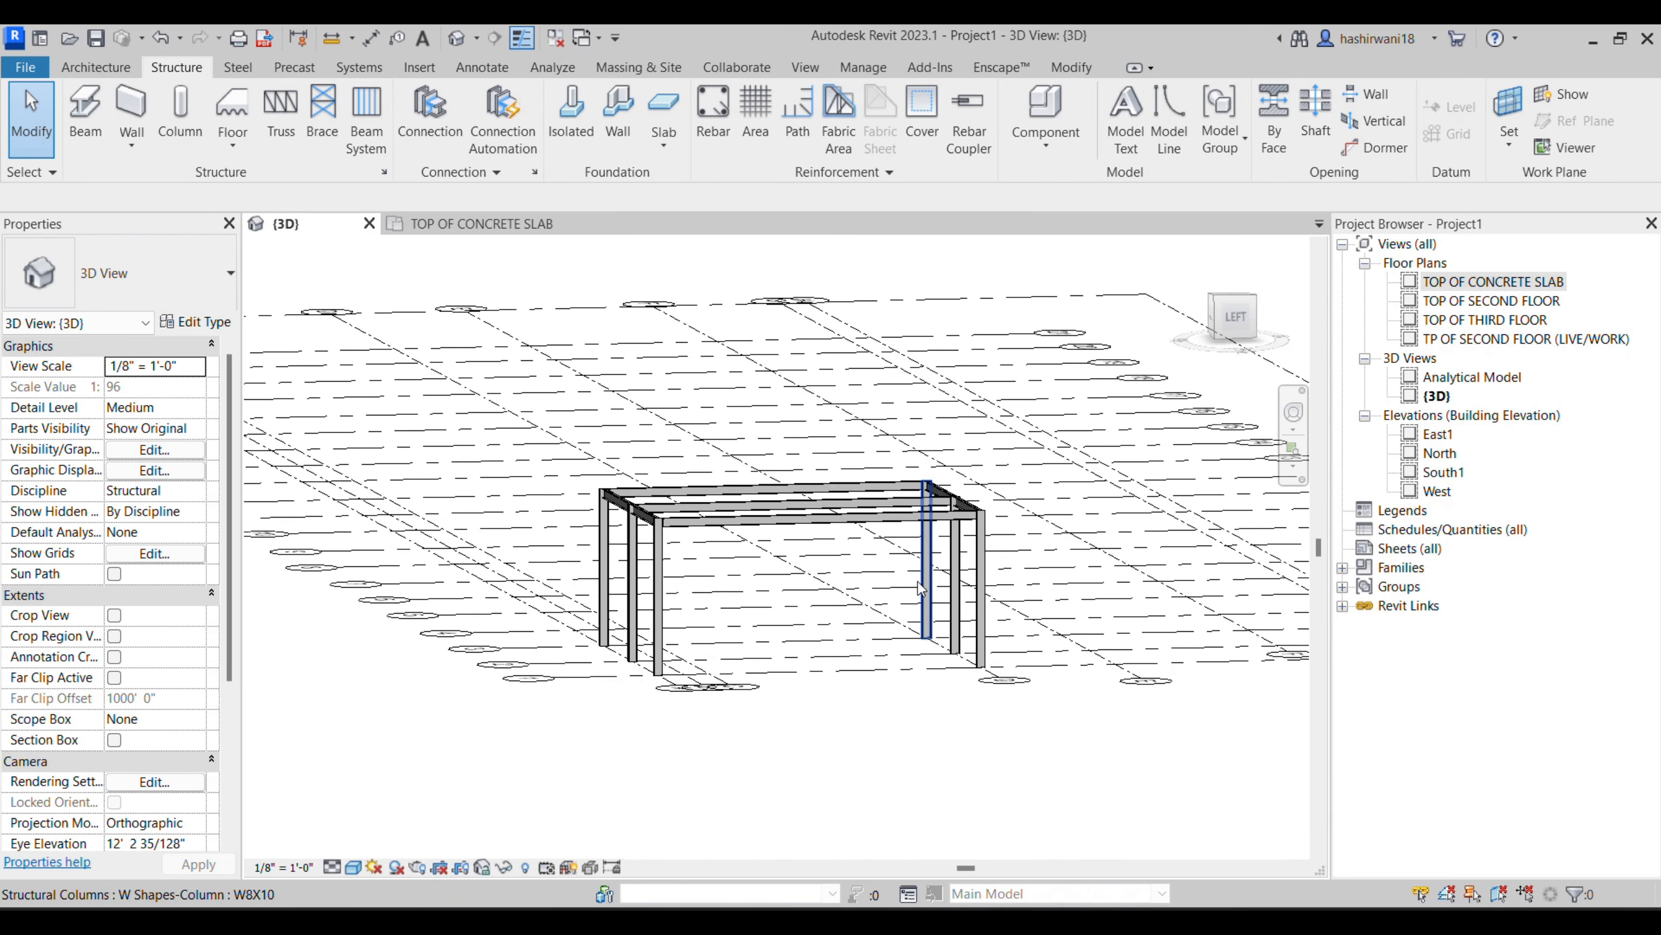
scroll(929, 497, "up", 10)
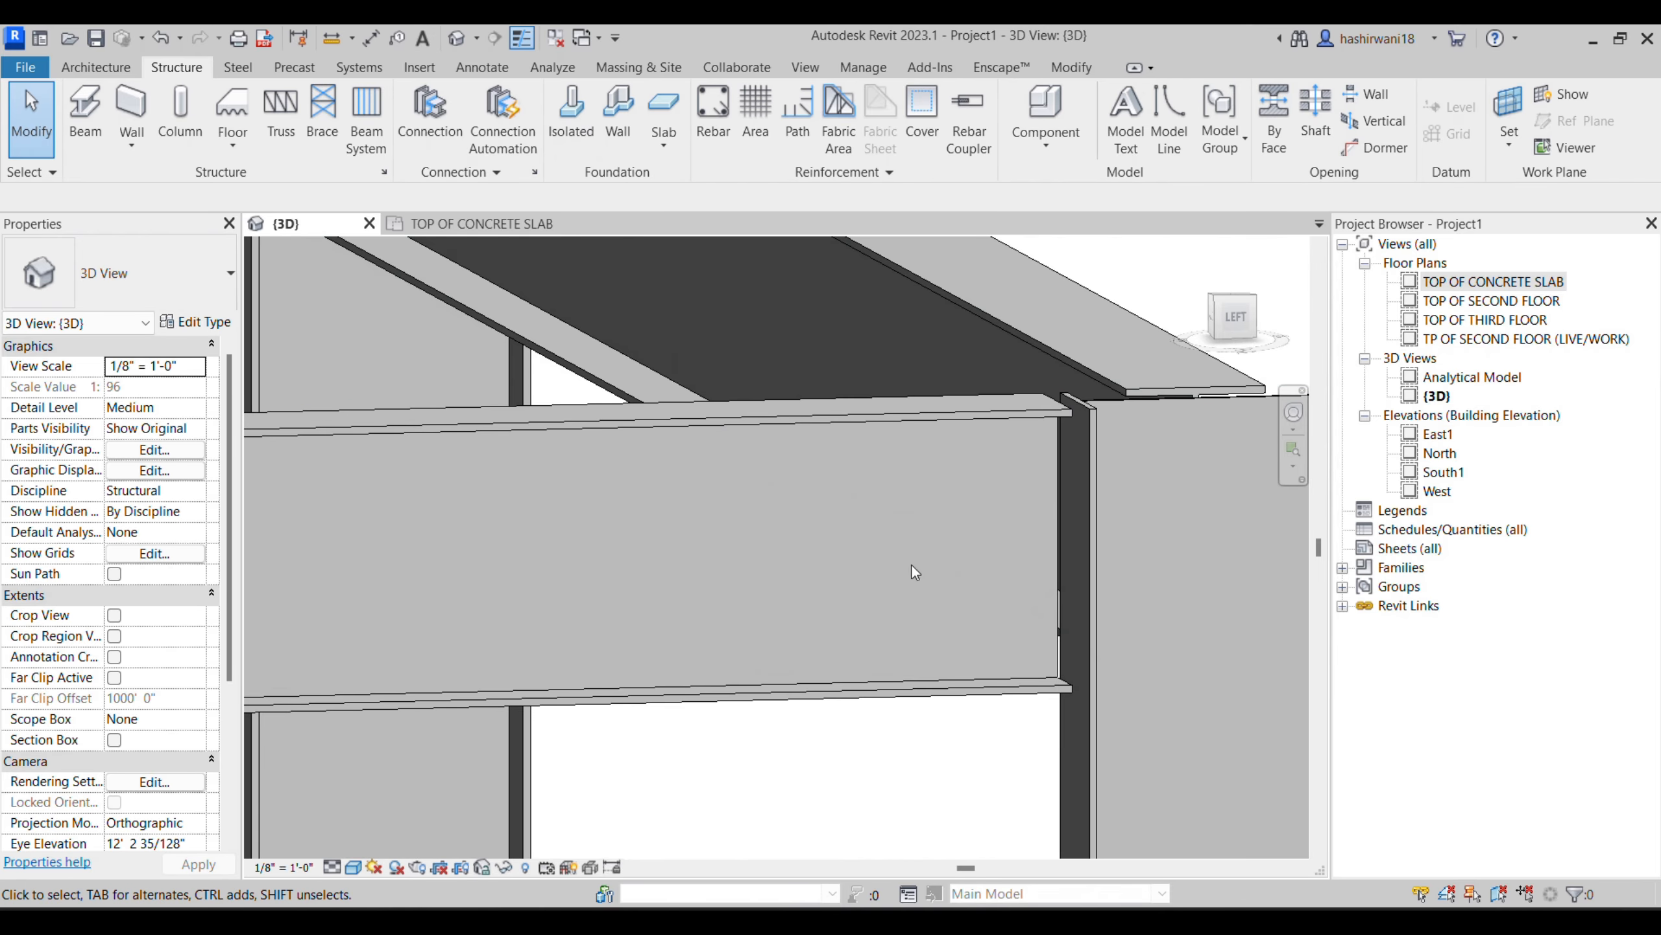
scroll(915, 572, "down", 2)
middle_click_drag(916, 572, 609, 522)
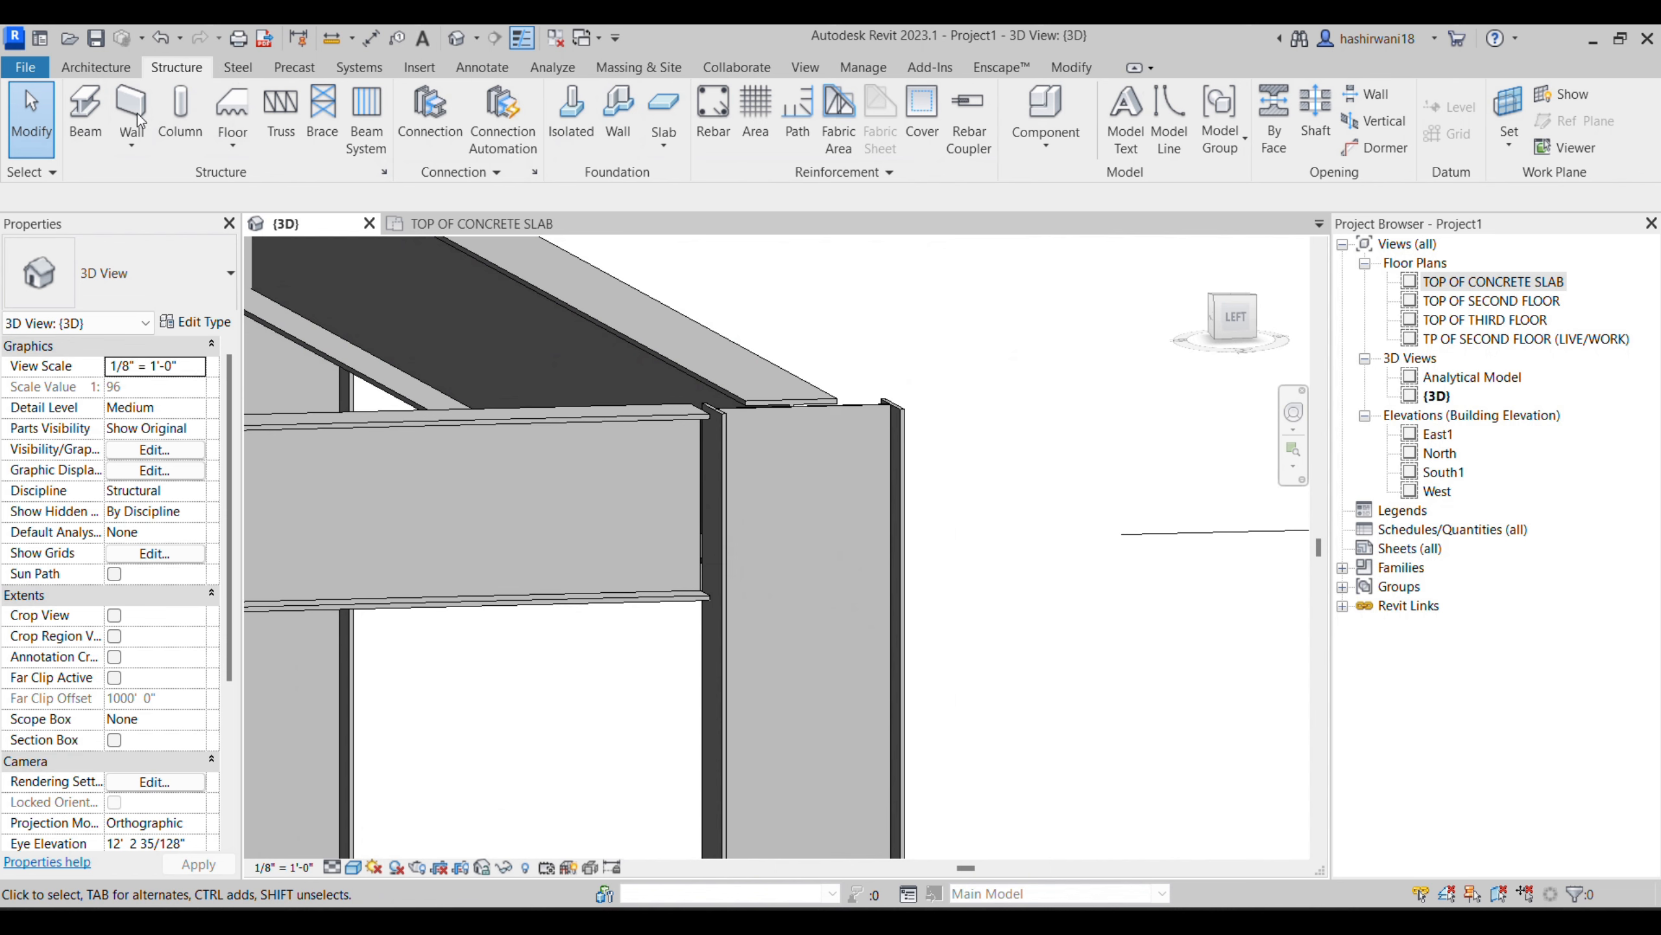
- Try to place a generic structural connection between the beam and the corner column
left_click(245, 71)
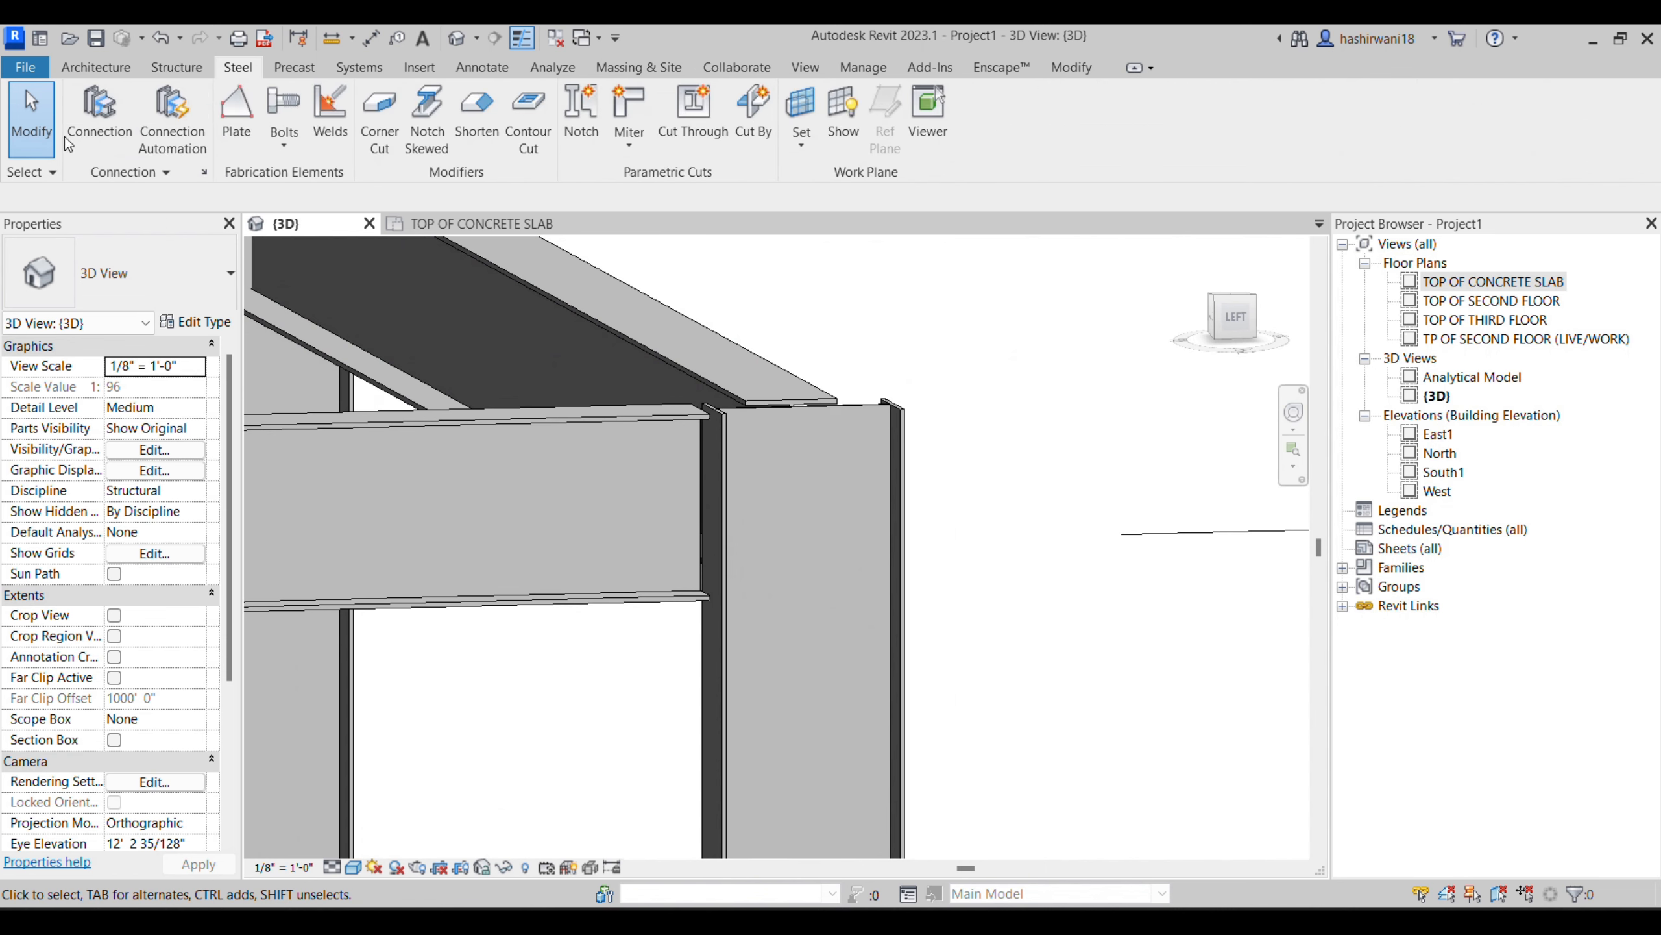
left_click(128, 135)
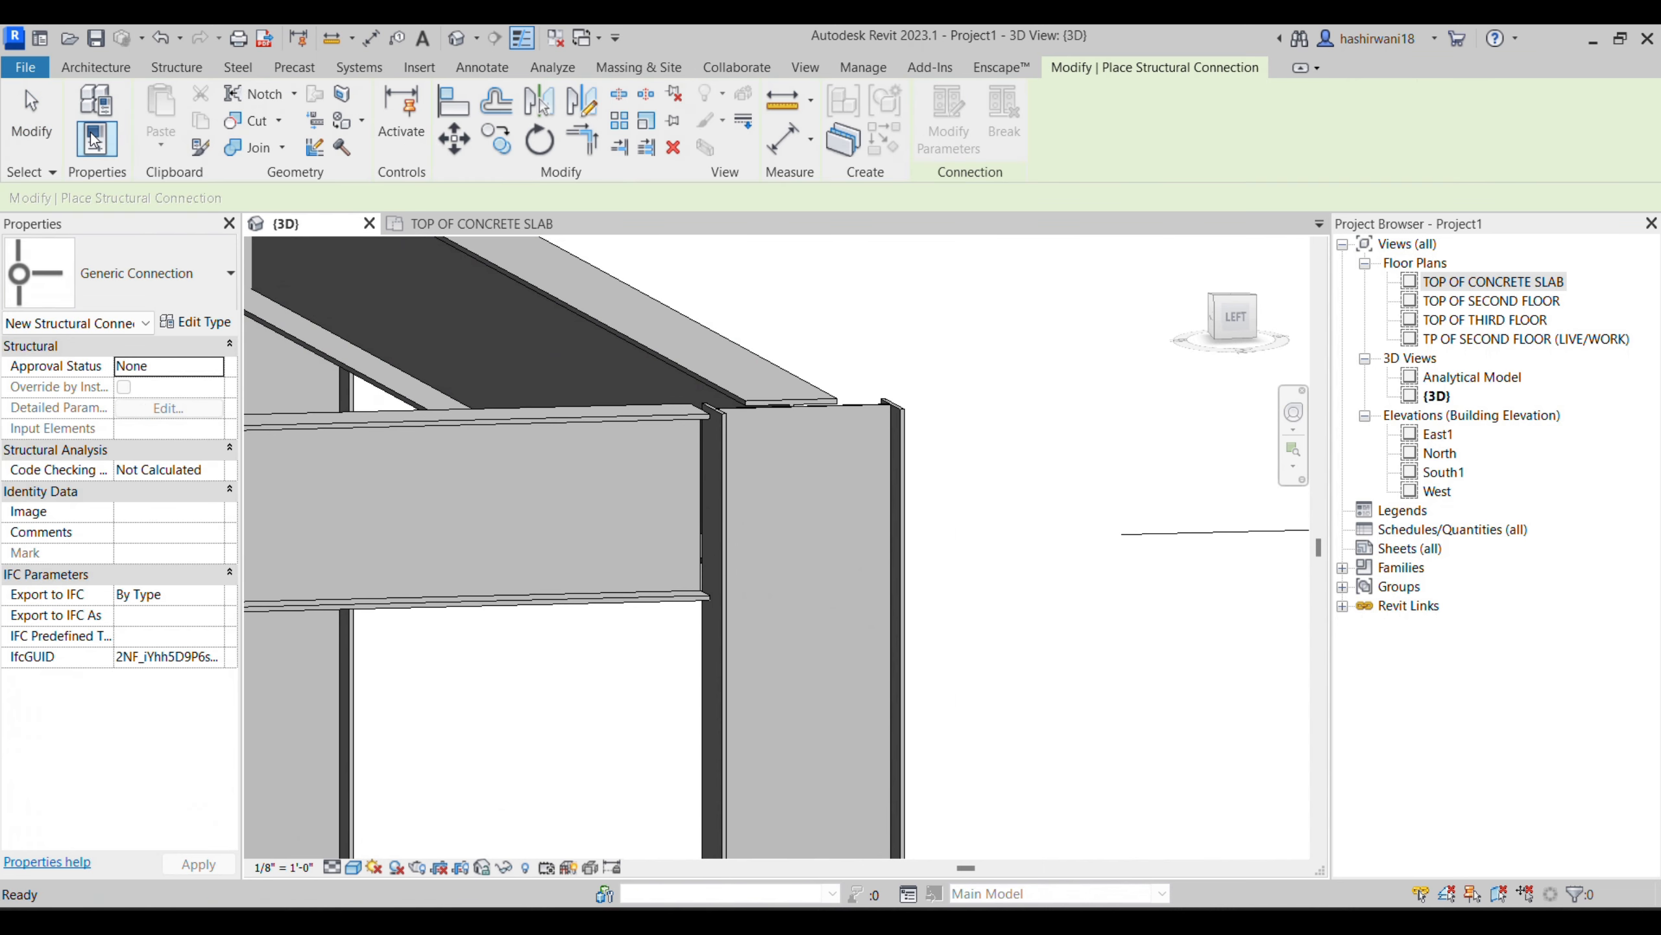
left_click(597, 409)
left_click(901, 463)
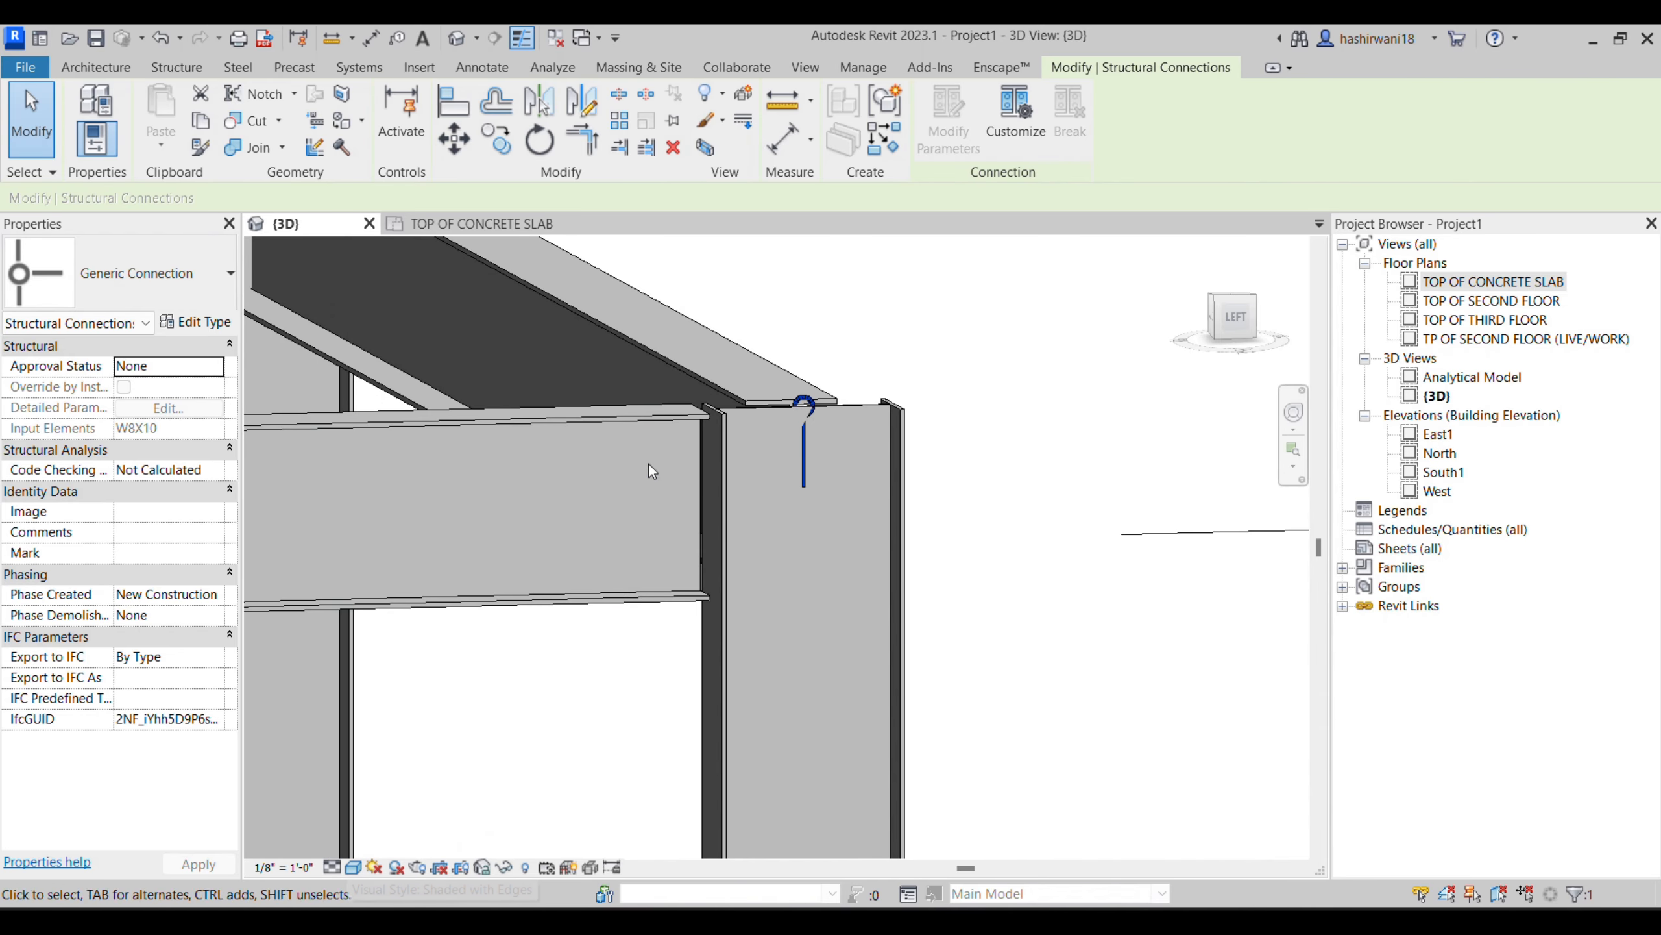
- Set the 3D view's visual style to Wireframe and its detail level to Fine
left_click(354, 868)
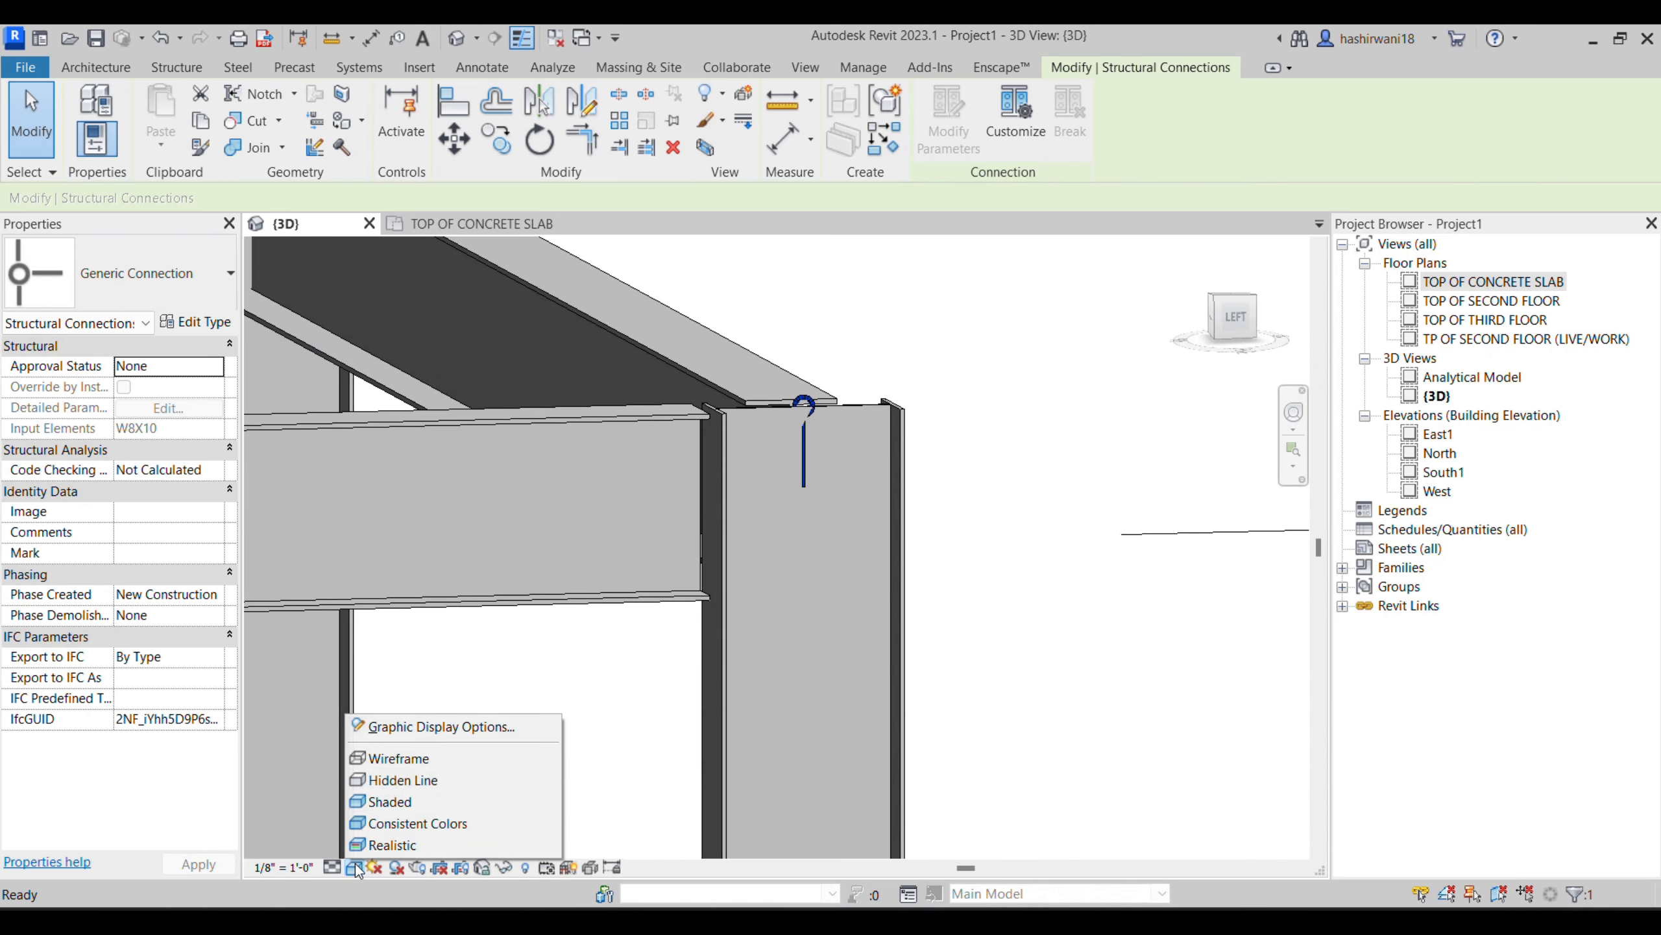
left_click(393, 760)
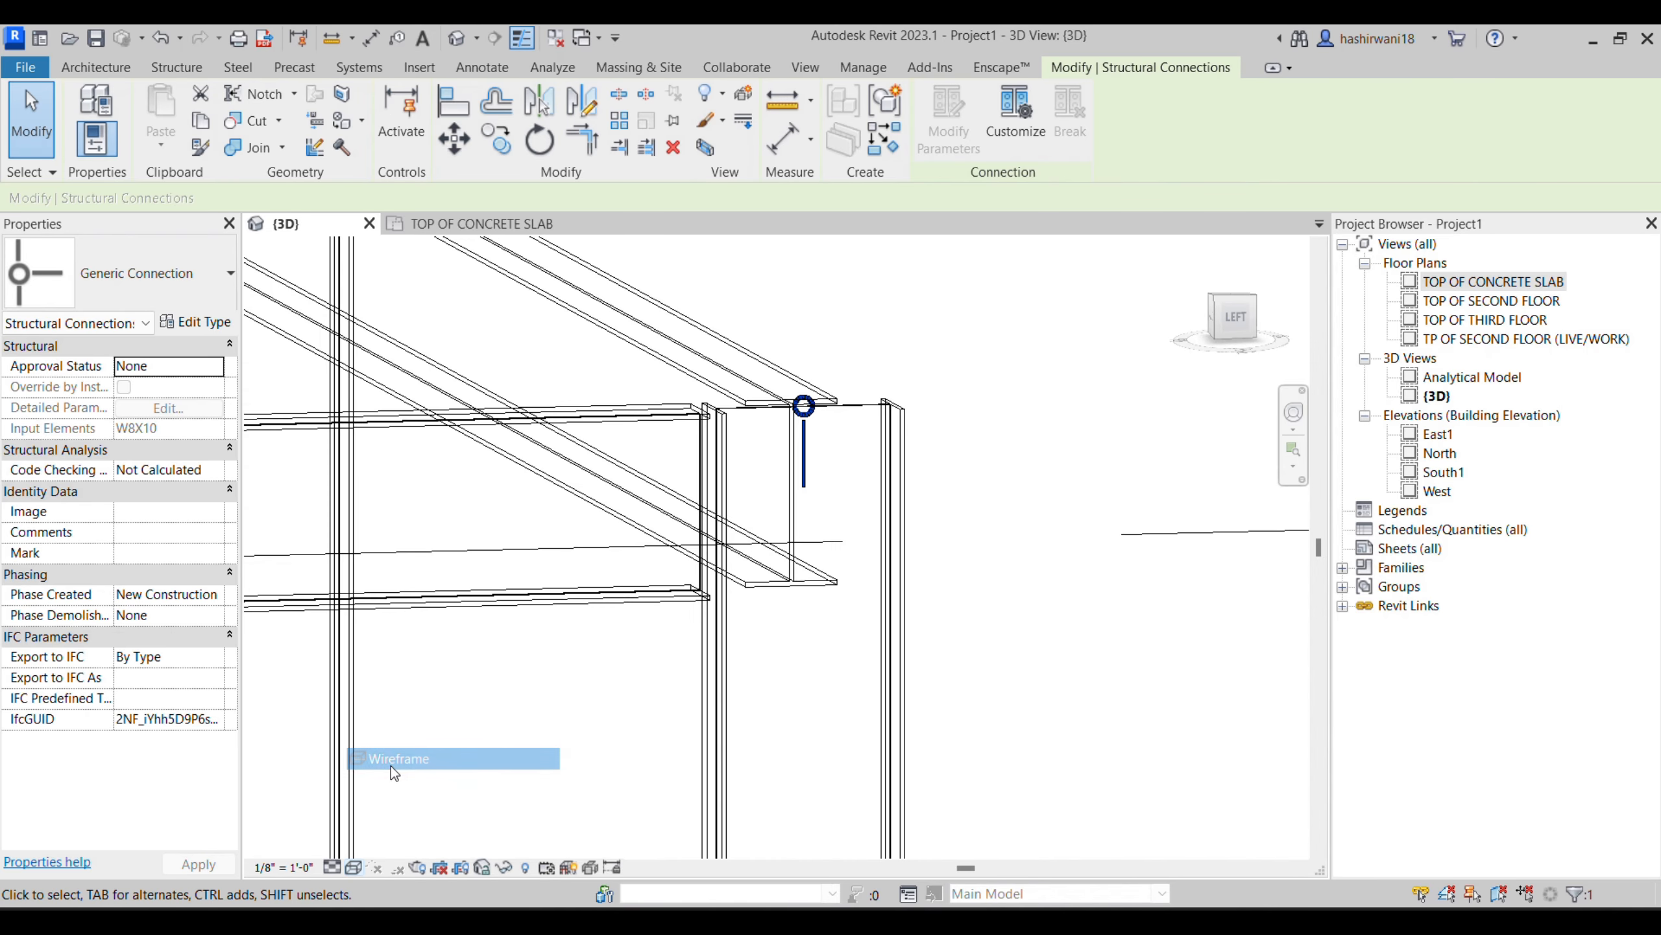
left_click(332, 867)
left_click(366, 846)
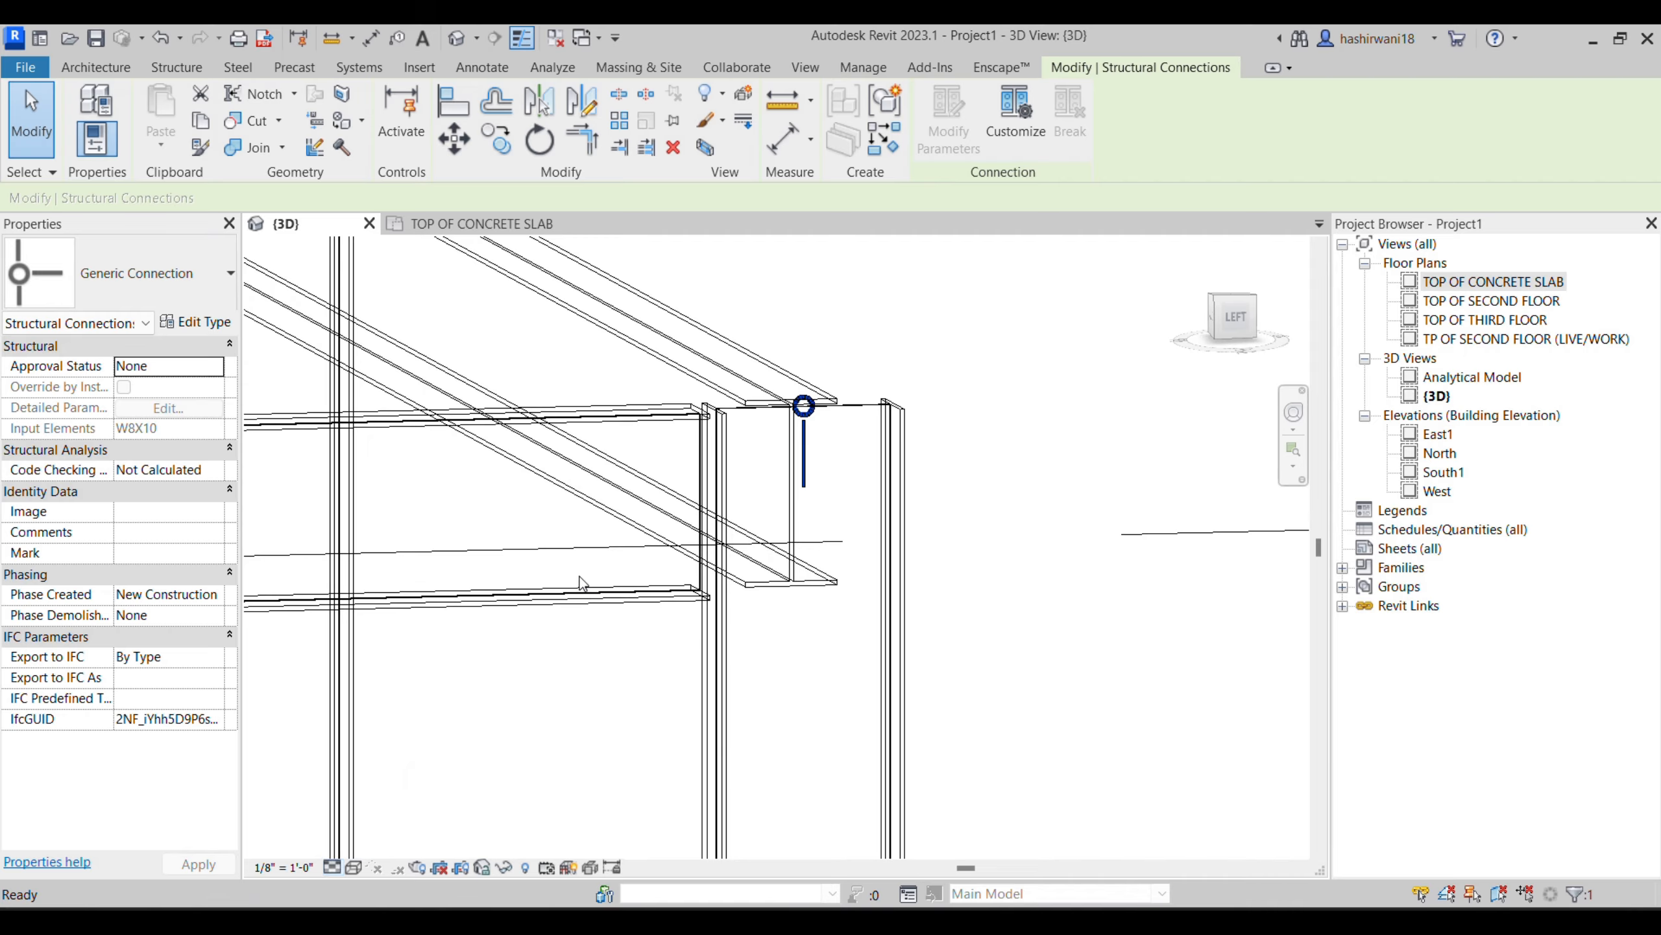
- Delete the generic connection at the head of the corner column
left_click(579, 576)
left_click(810, 412)
key("Delete")
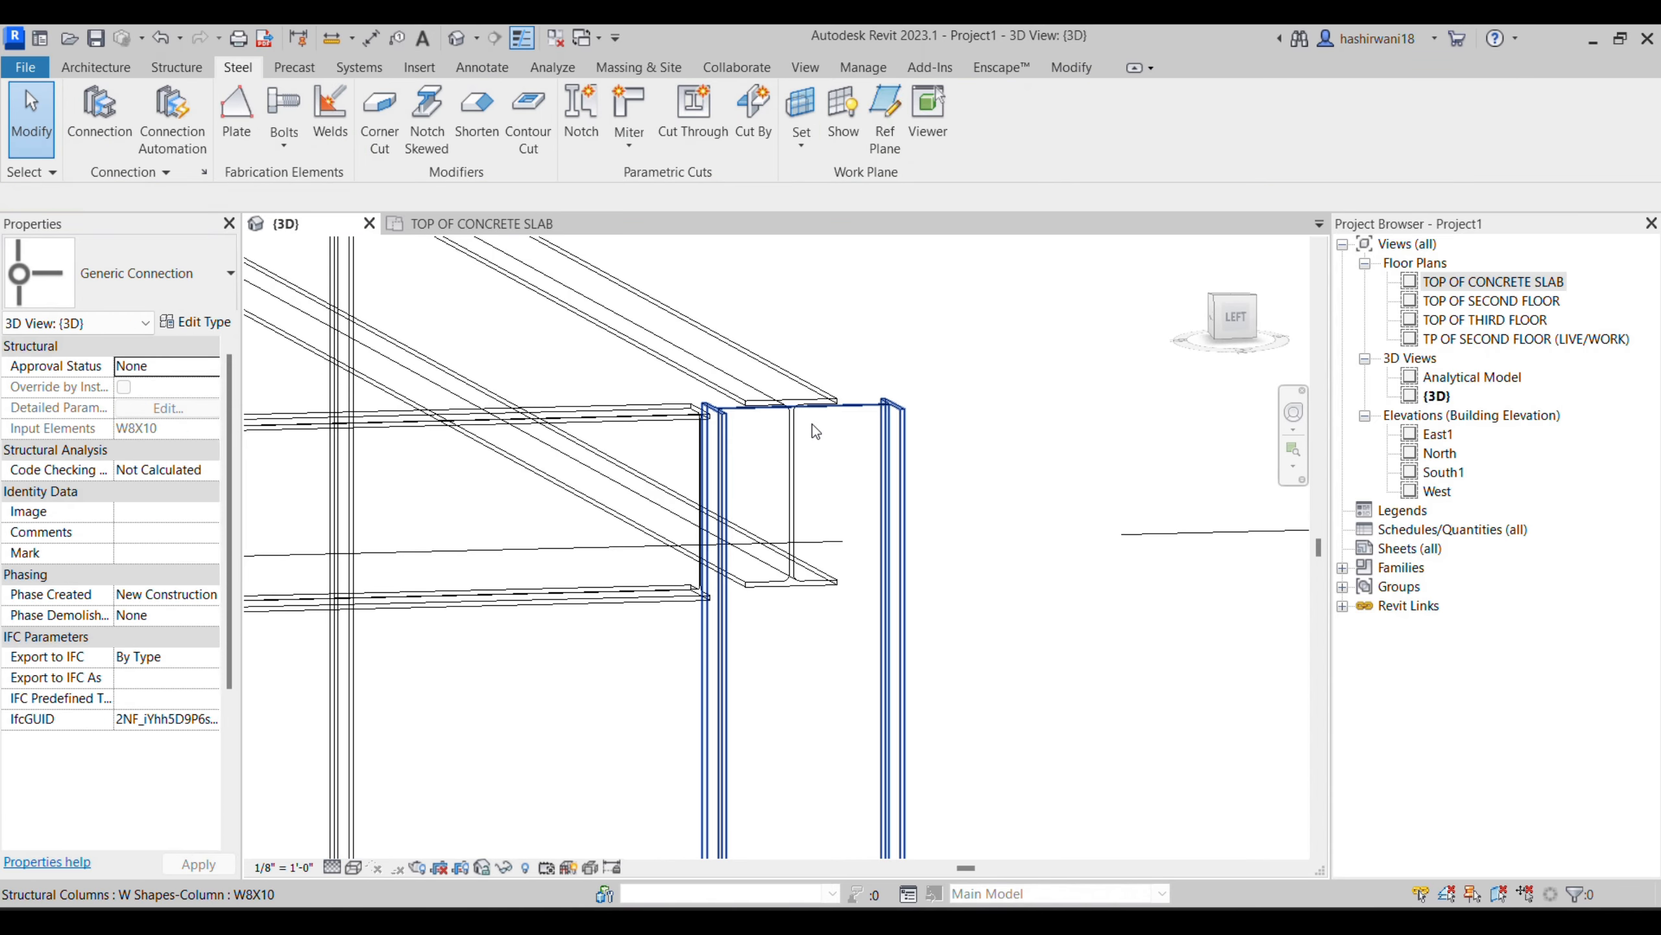
- Try to place generic connections by confirming the beam and the corner column one at a time, then discard them
left_click(98, 111)
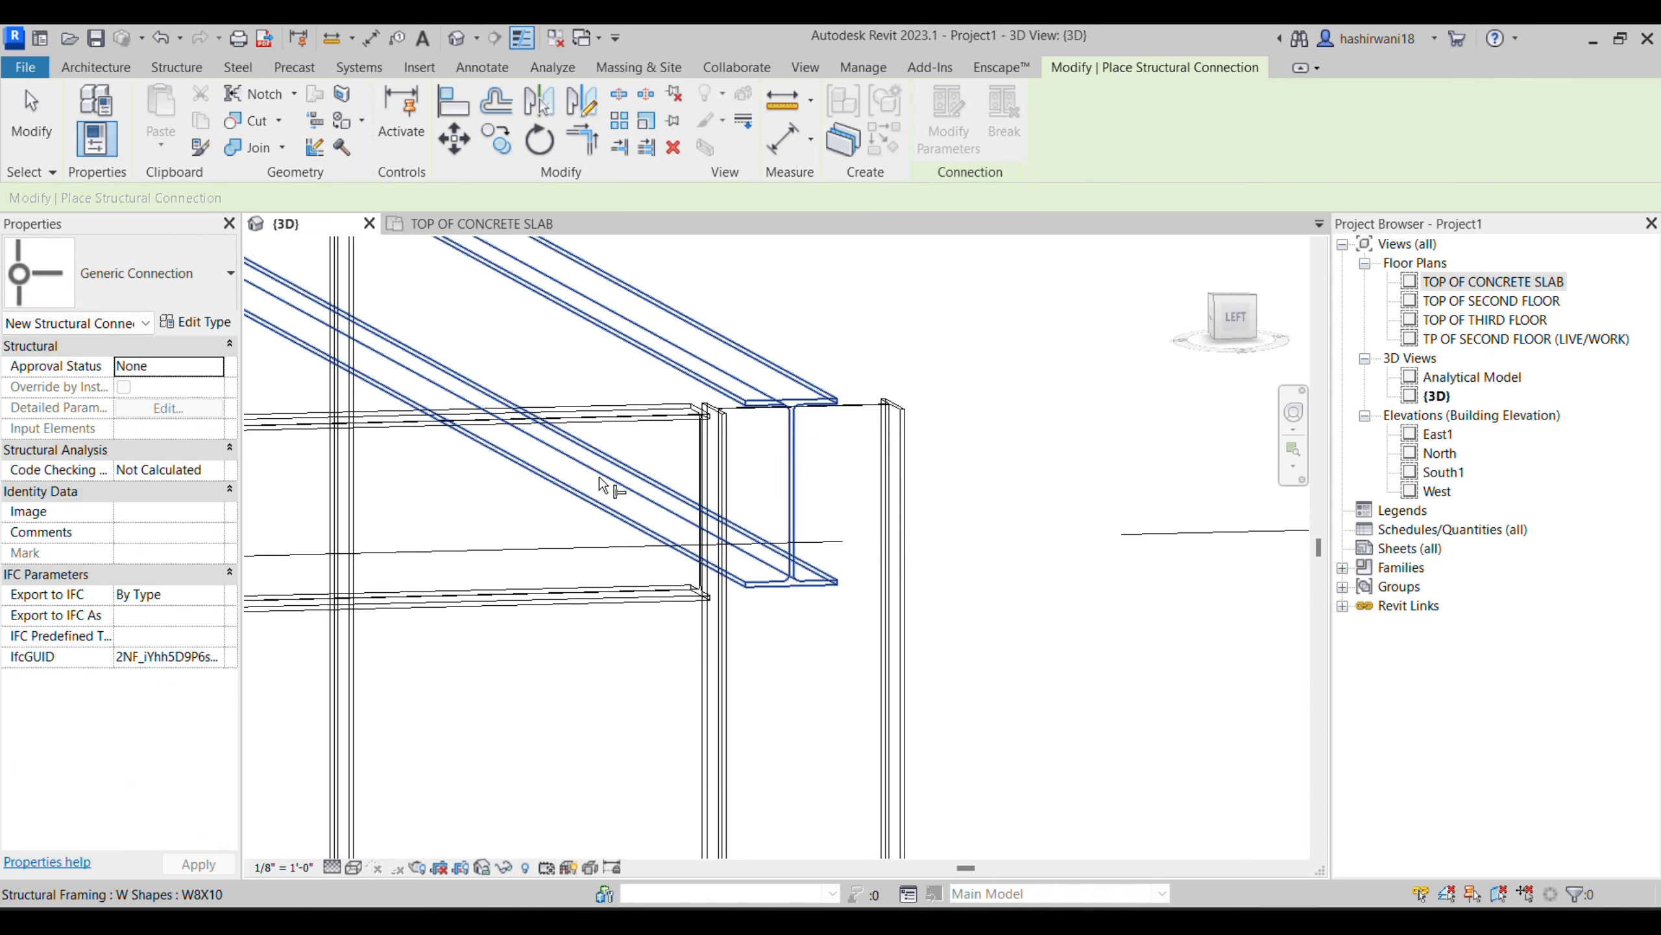
left_click(403, 422)
key("Return")
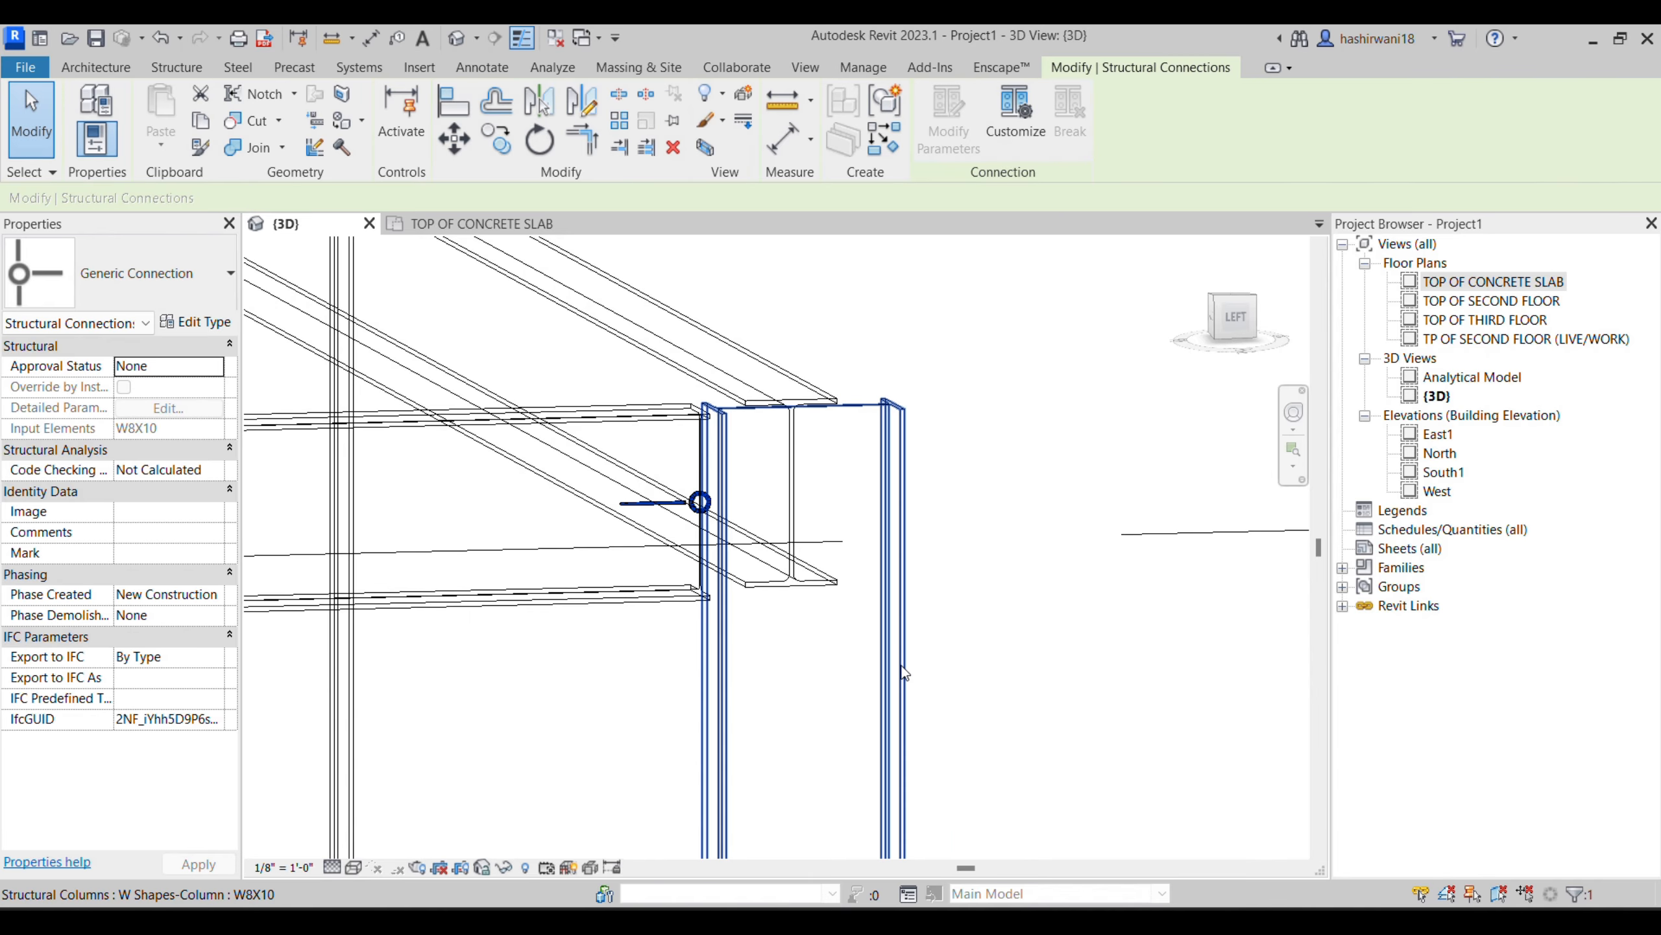
left_click(904, 673)
key("Return")
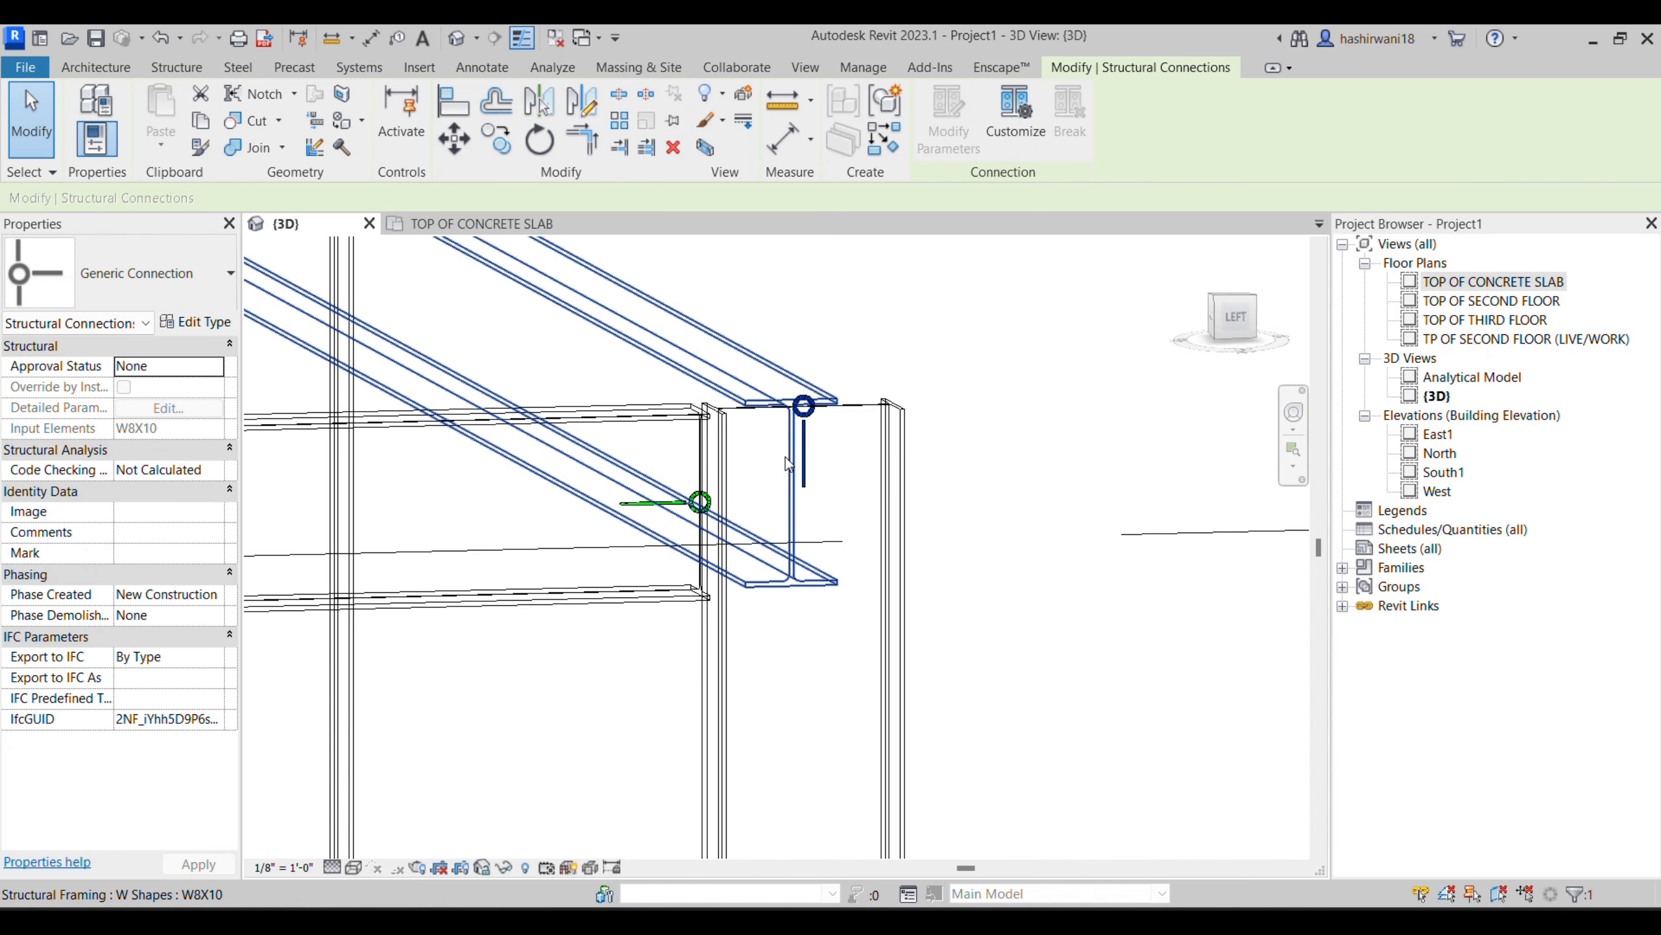
key("Escape")
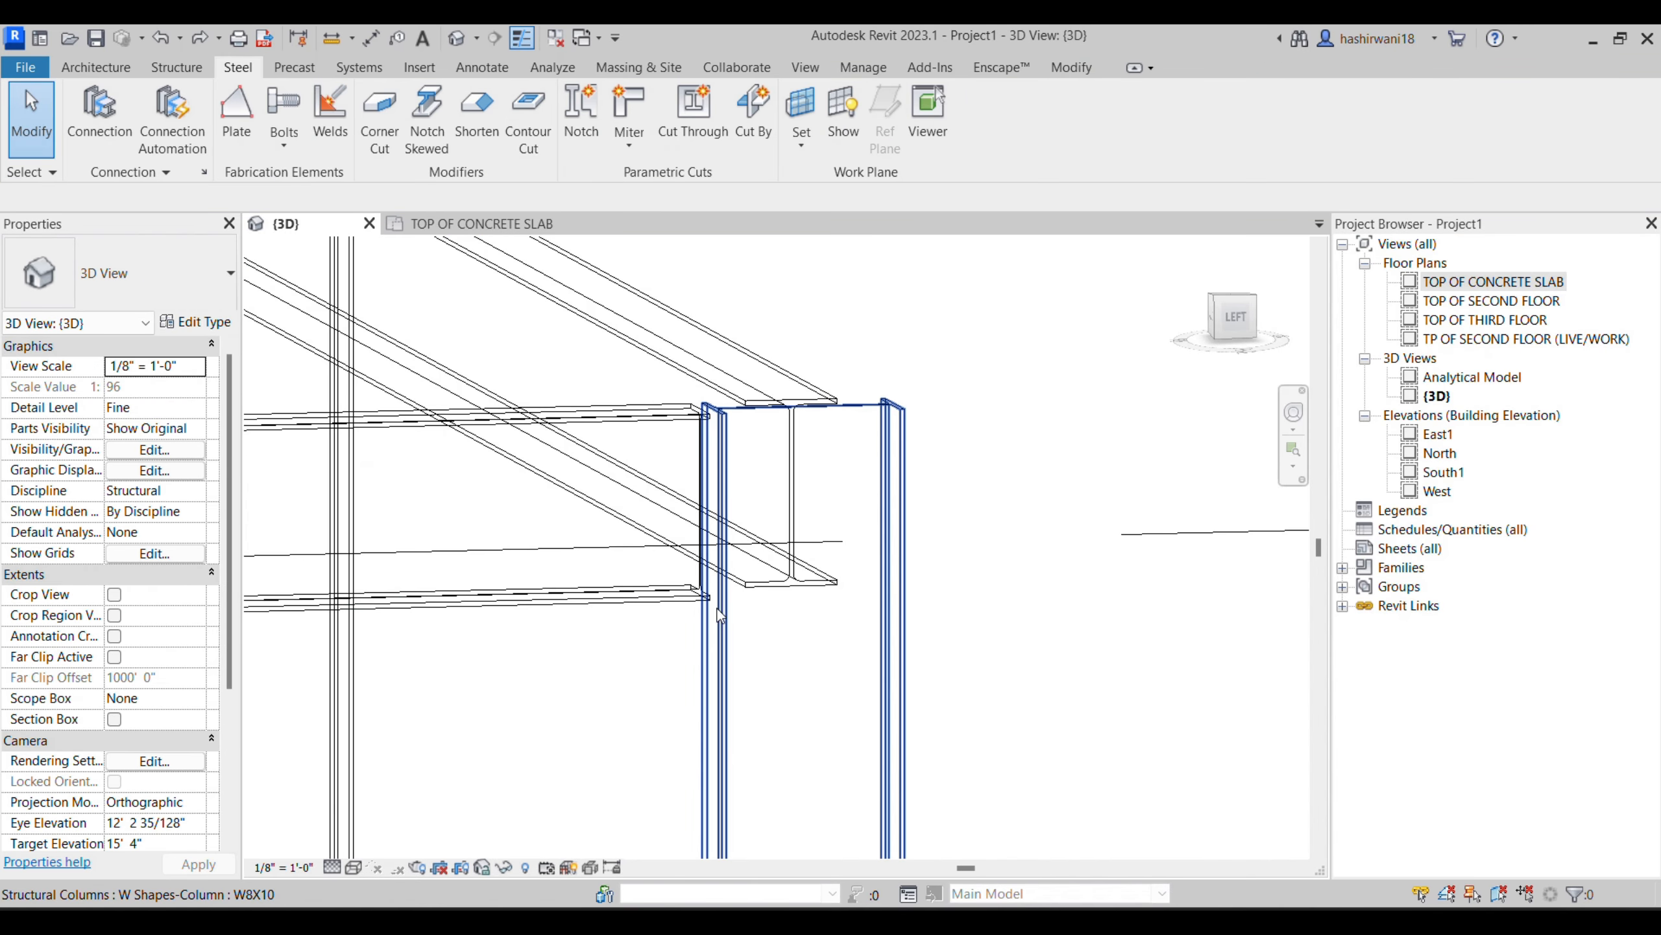
- Place one generic structural connection joining the corner column and the adjoining beam, selecting both as its input elements
left_click(84, 112)
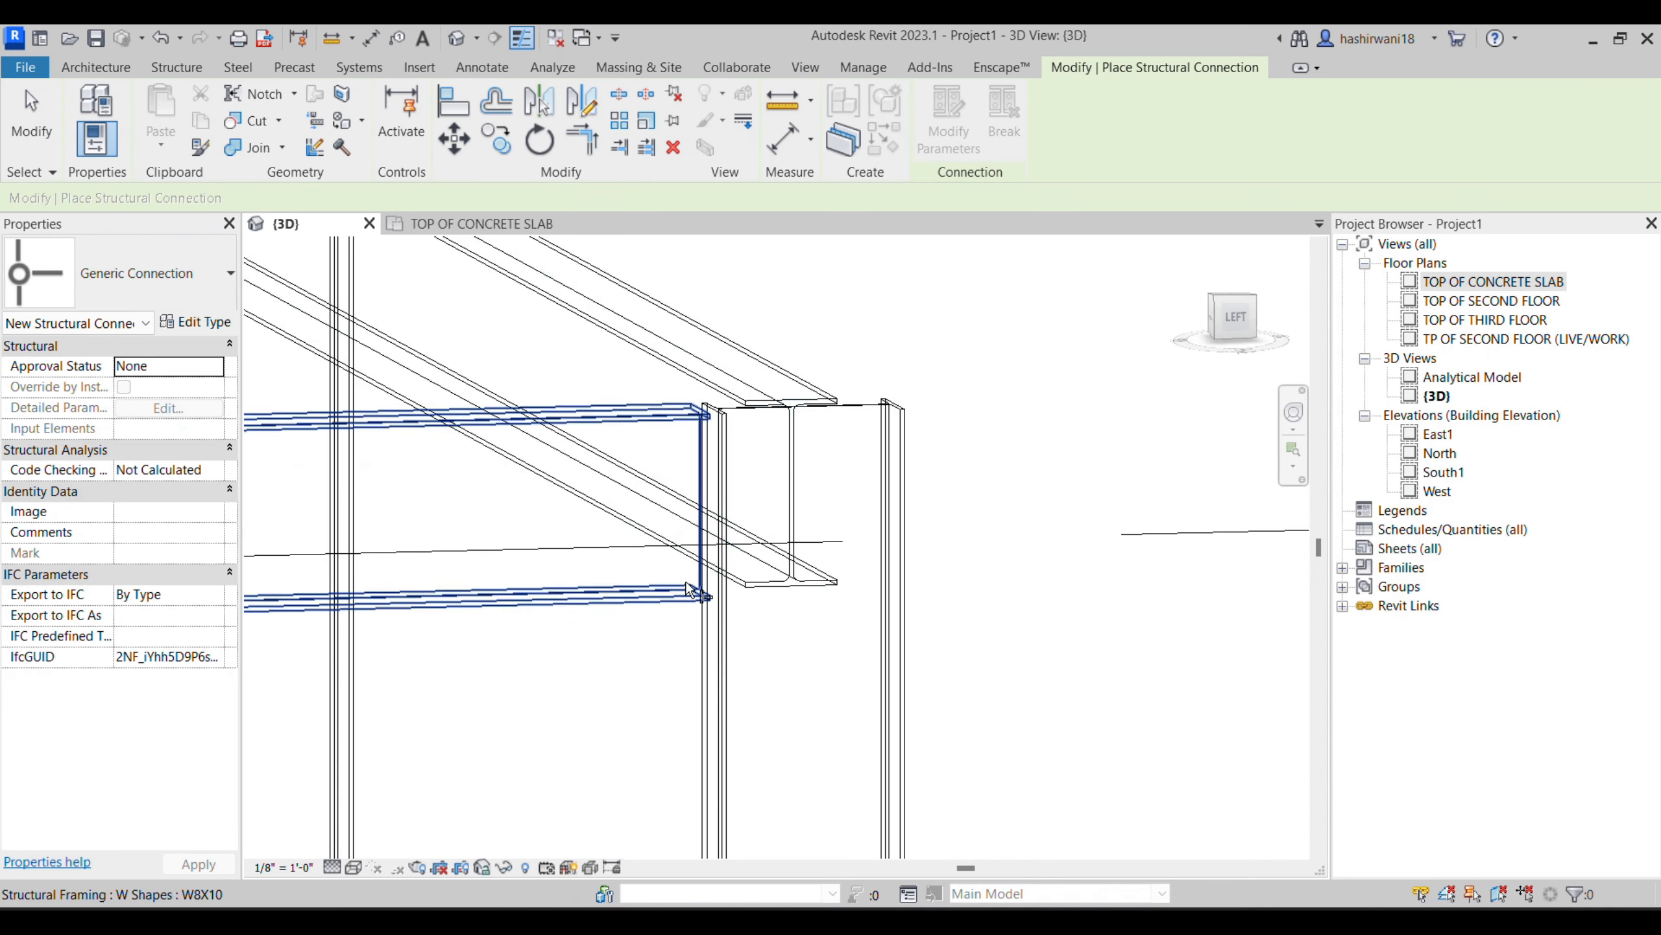
left_click(714, 628)
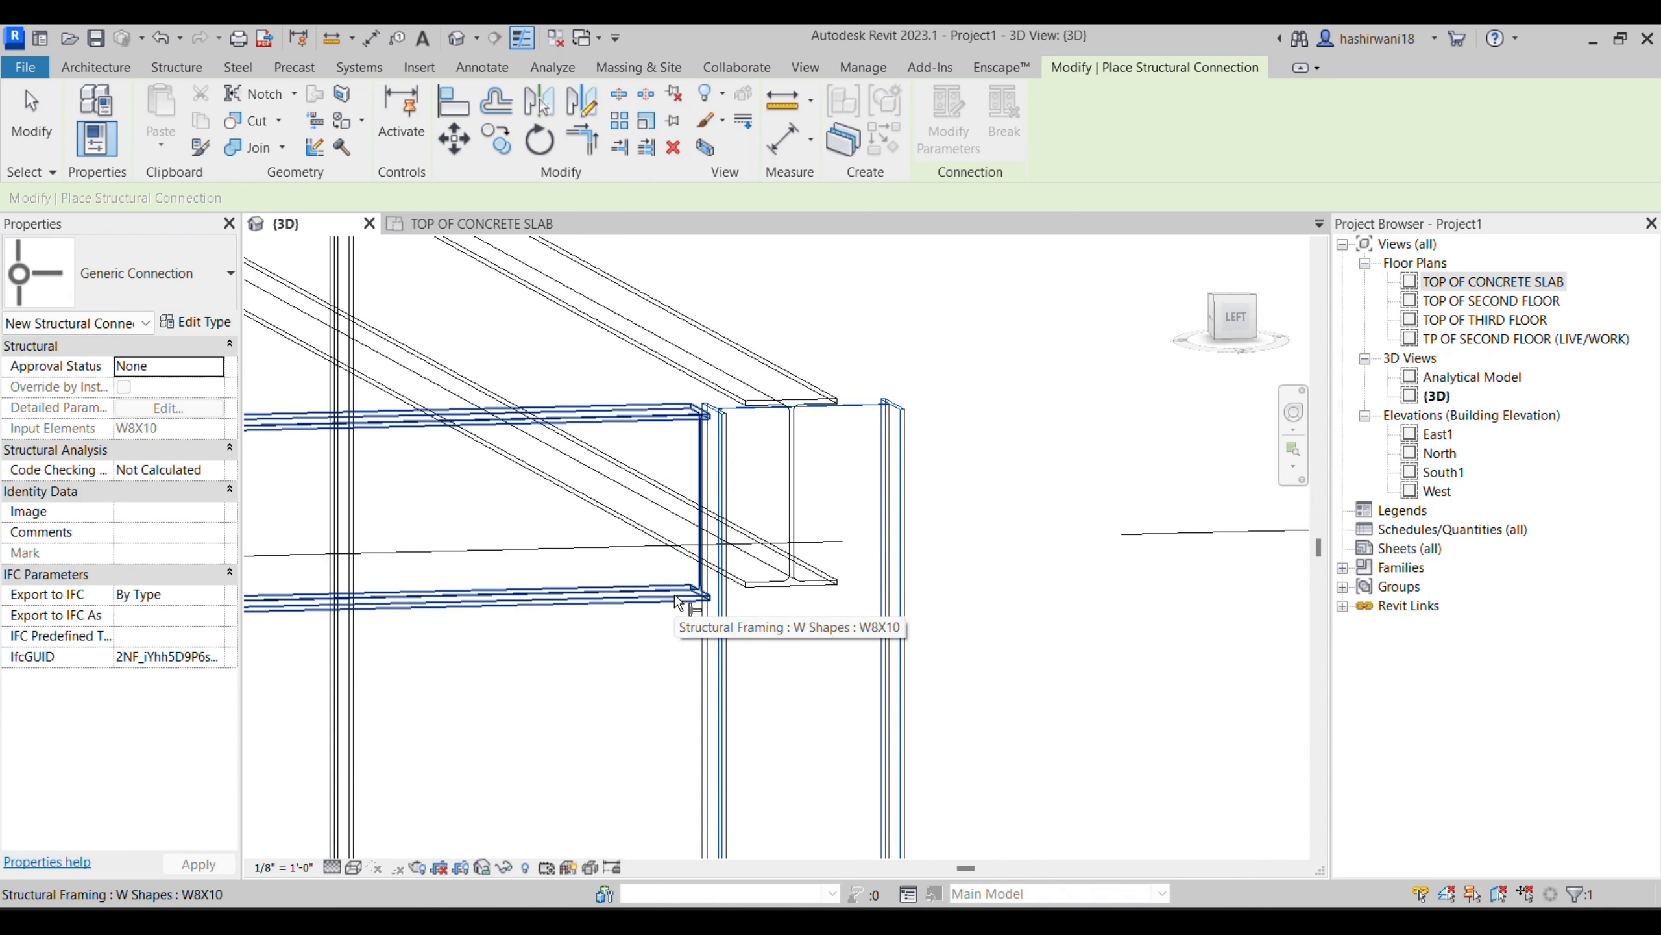
left_click(666, 596)
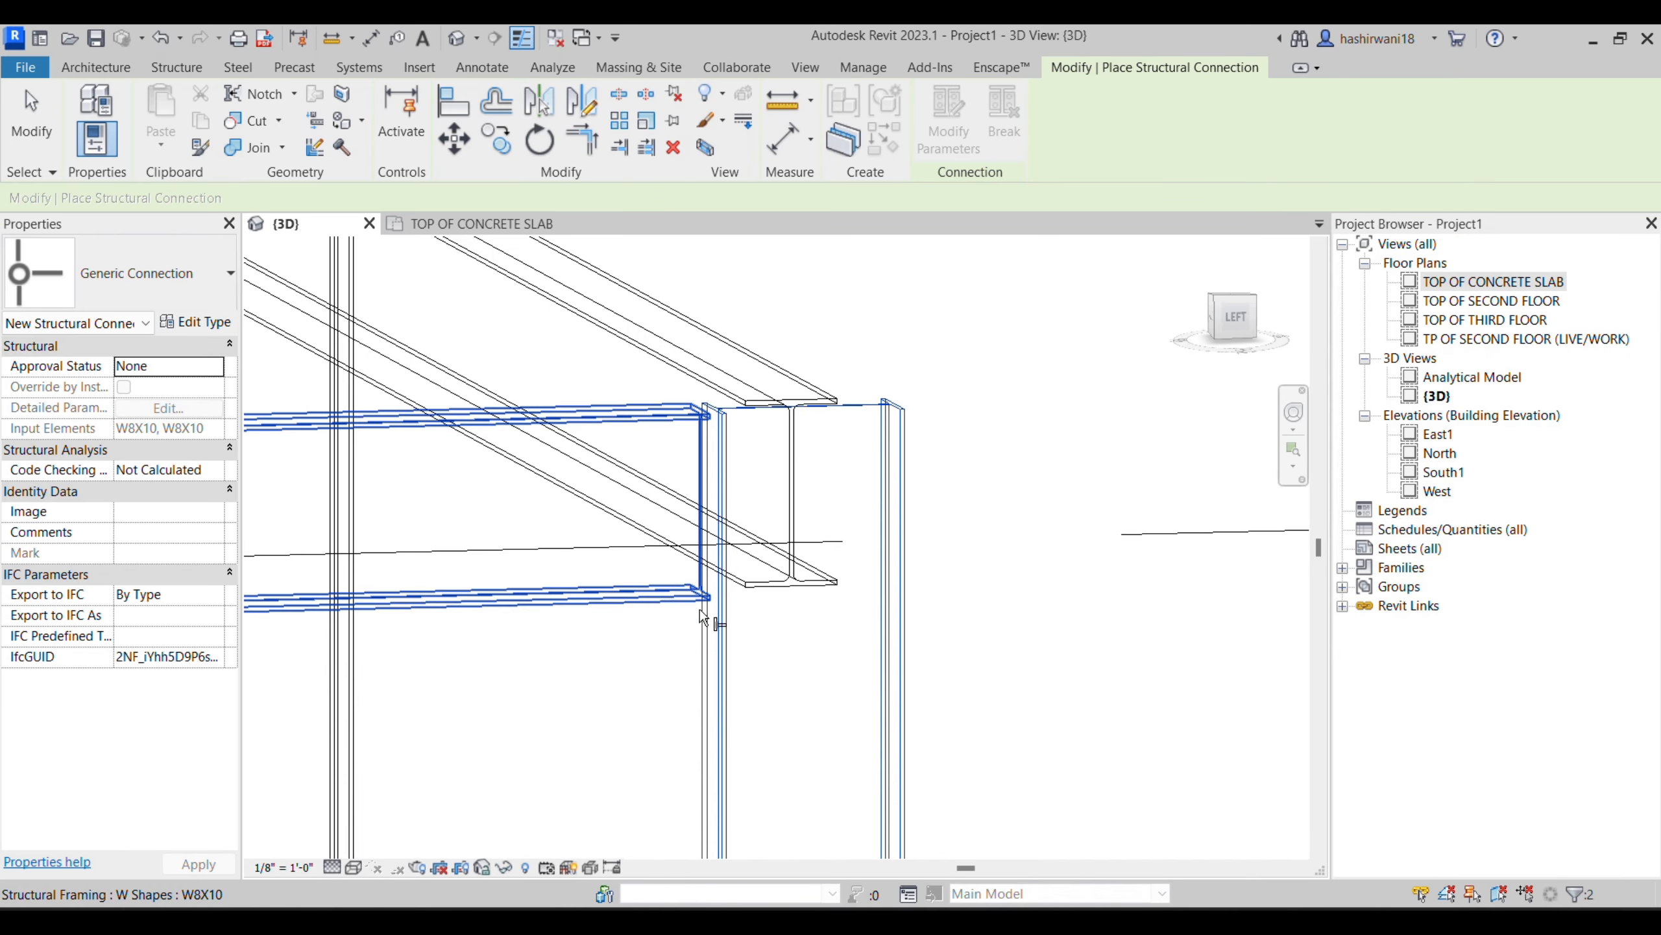
key("Return")
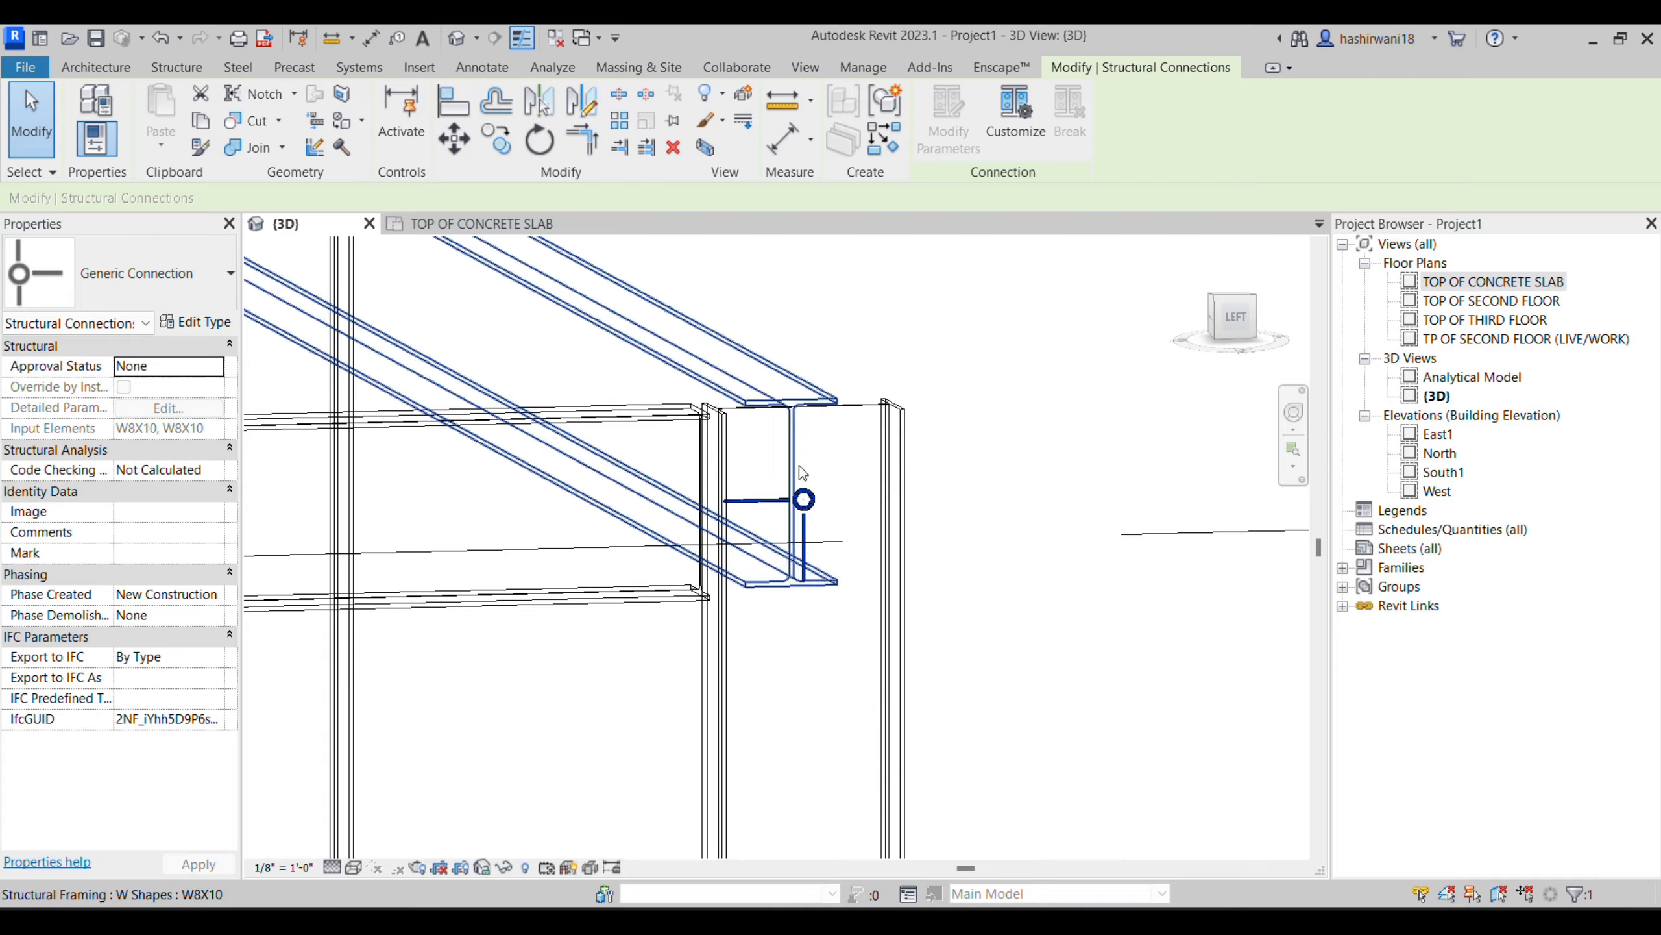
scroll(769, 520, "up", 3)
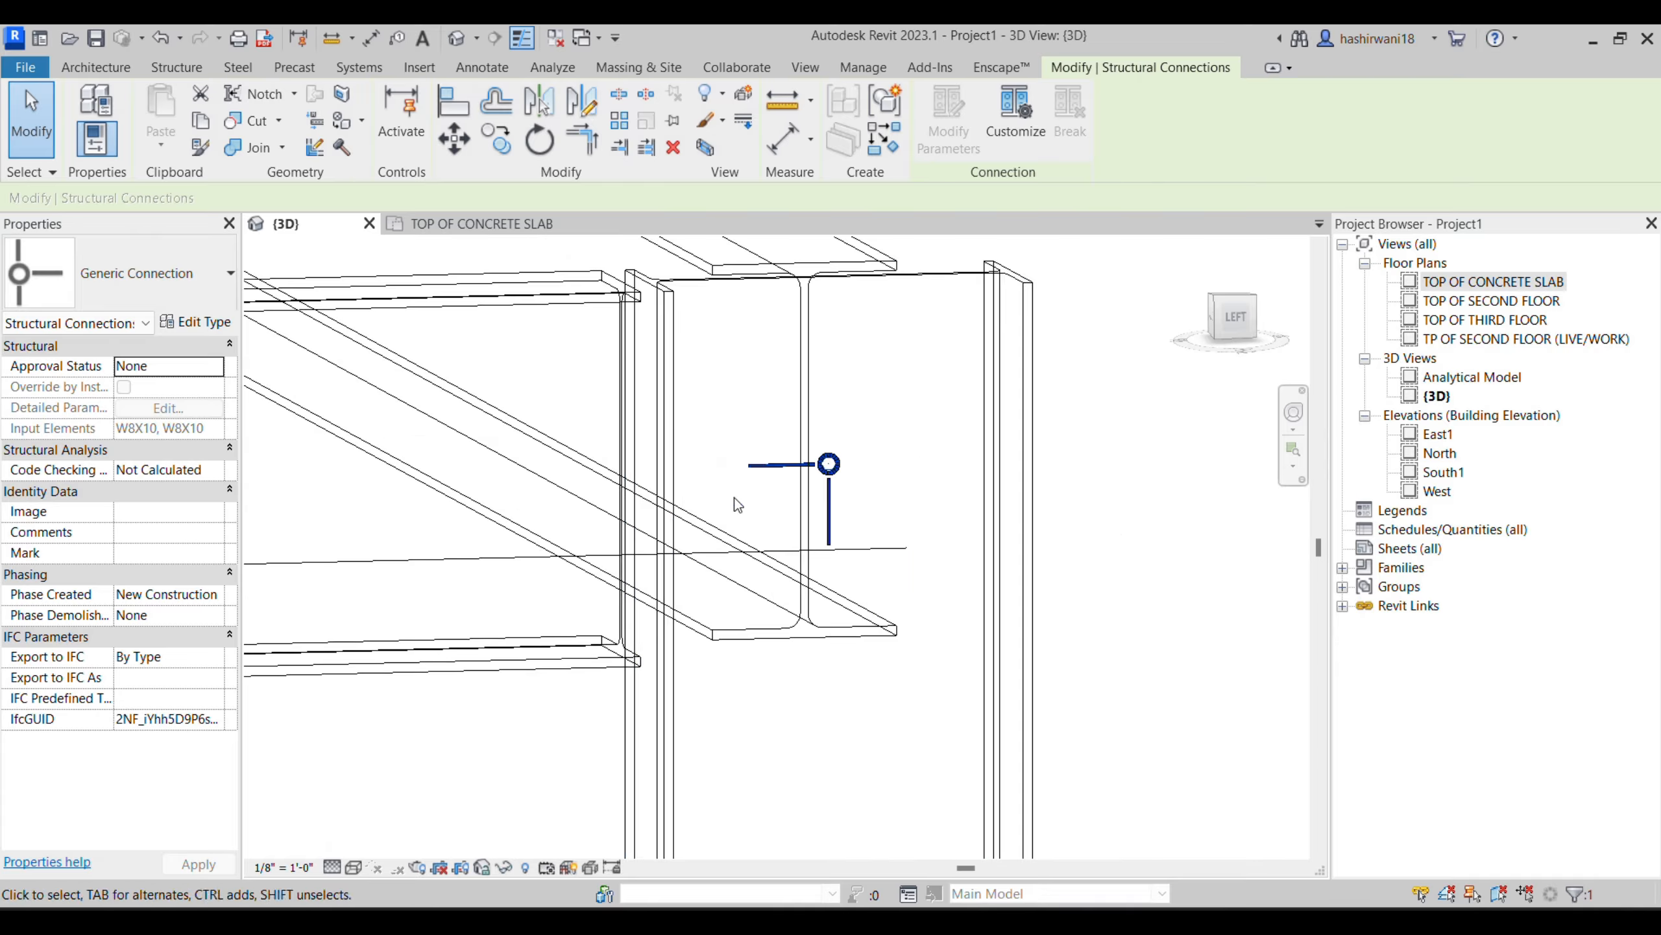
scroll(754, 583, "down", 2)
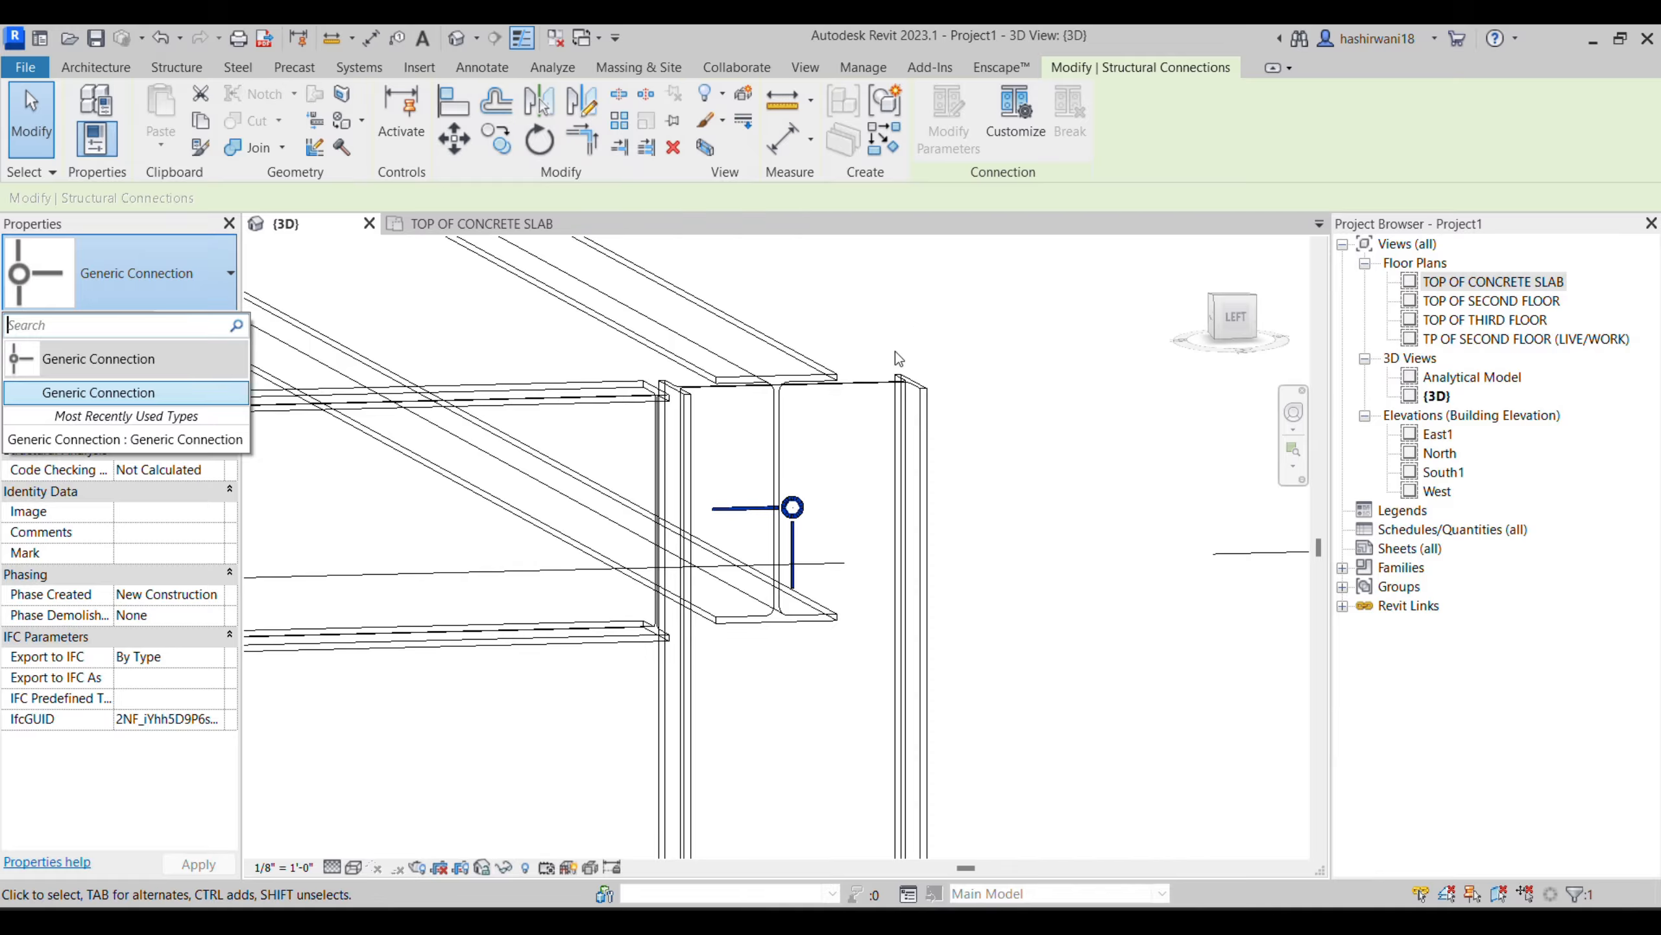
left_click(866, 328)
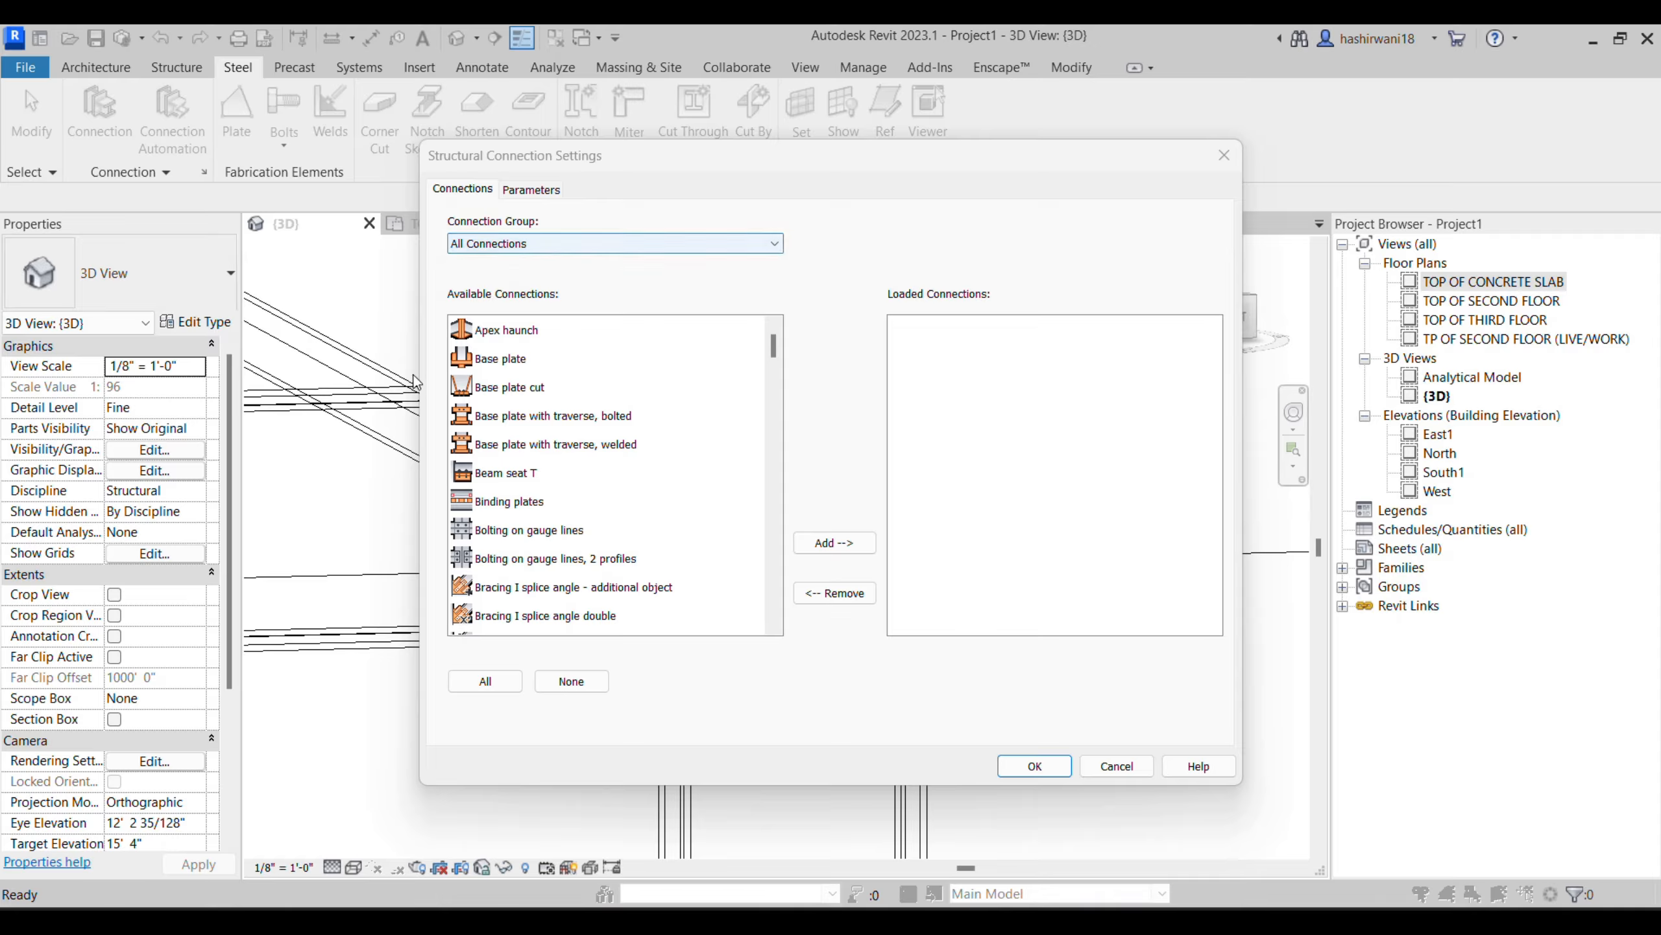
- In Structural Connection Settings, load every available connection from the Column - Beam group into the project
left_click(595, 252)
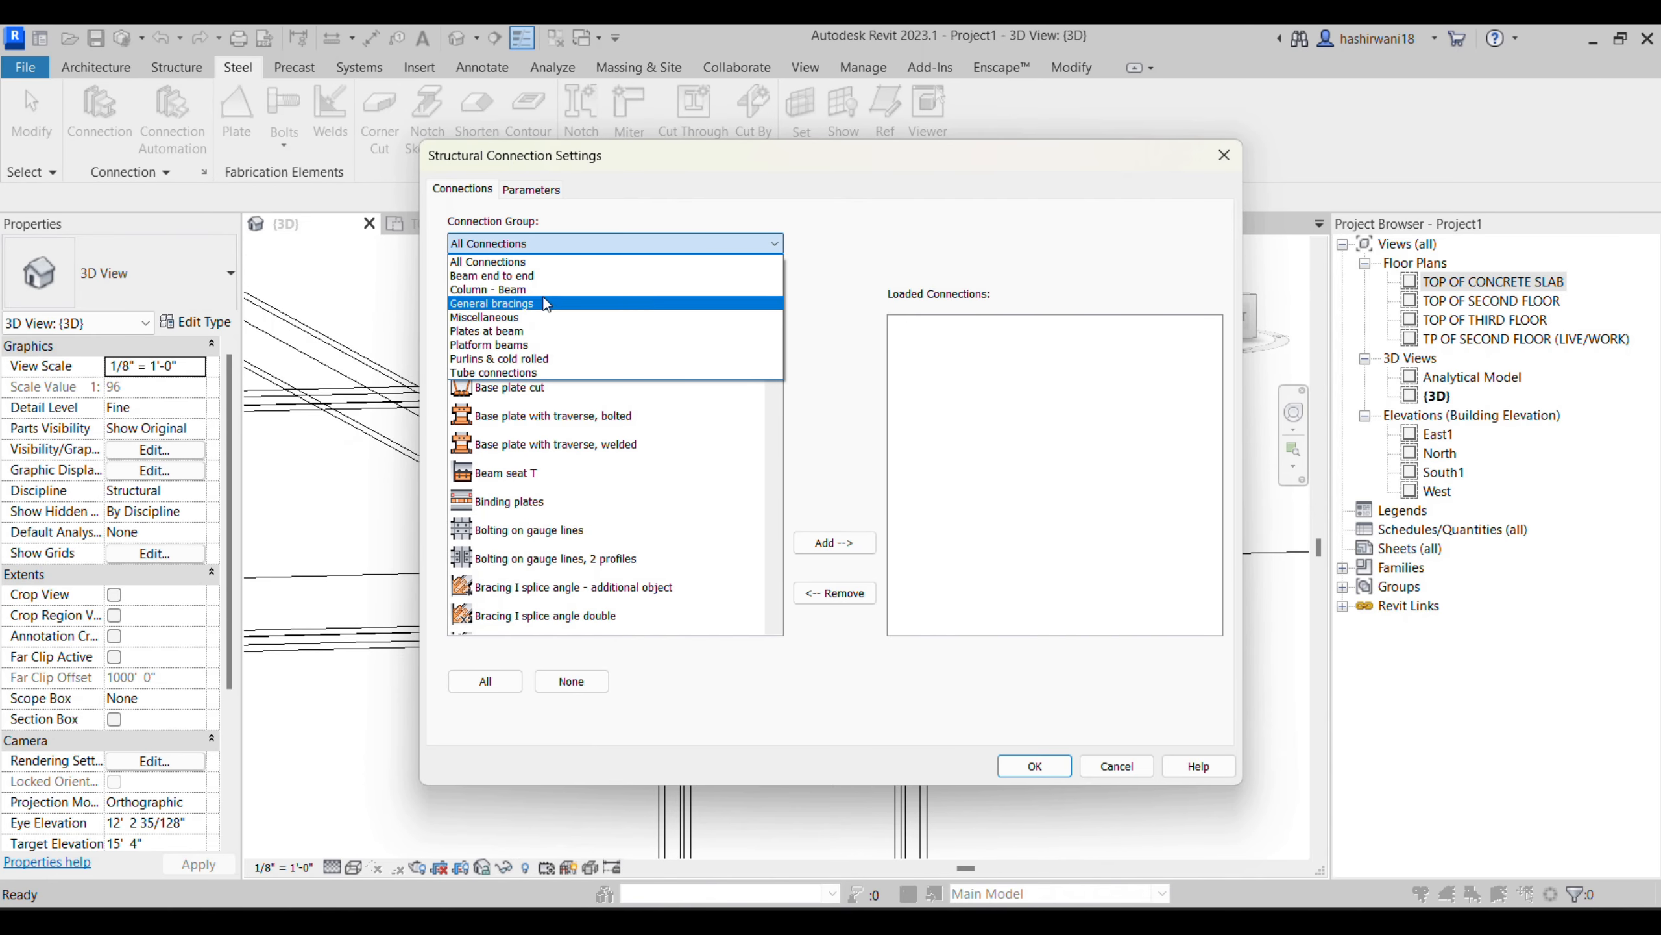
left_click(541, 290)
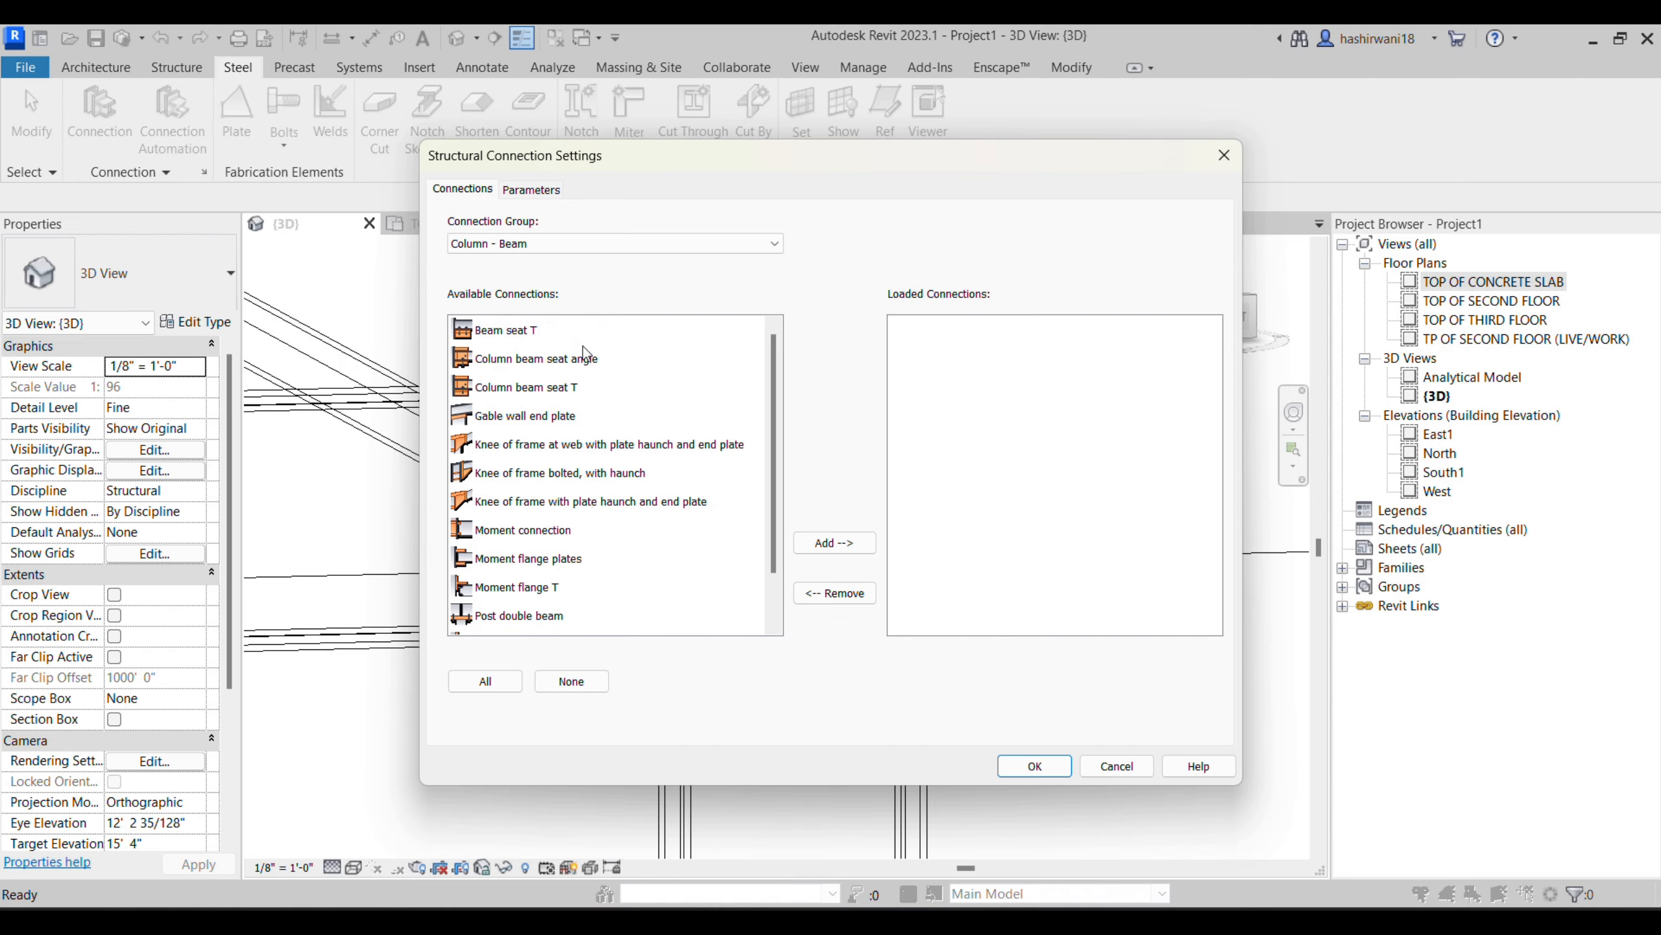
left_click(500, 320)
scroll(548, 480, "down", 1)
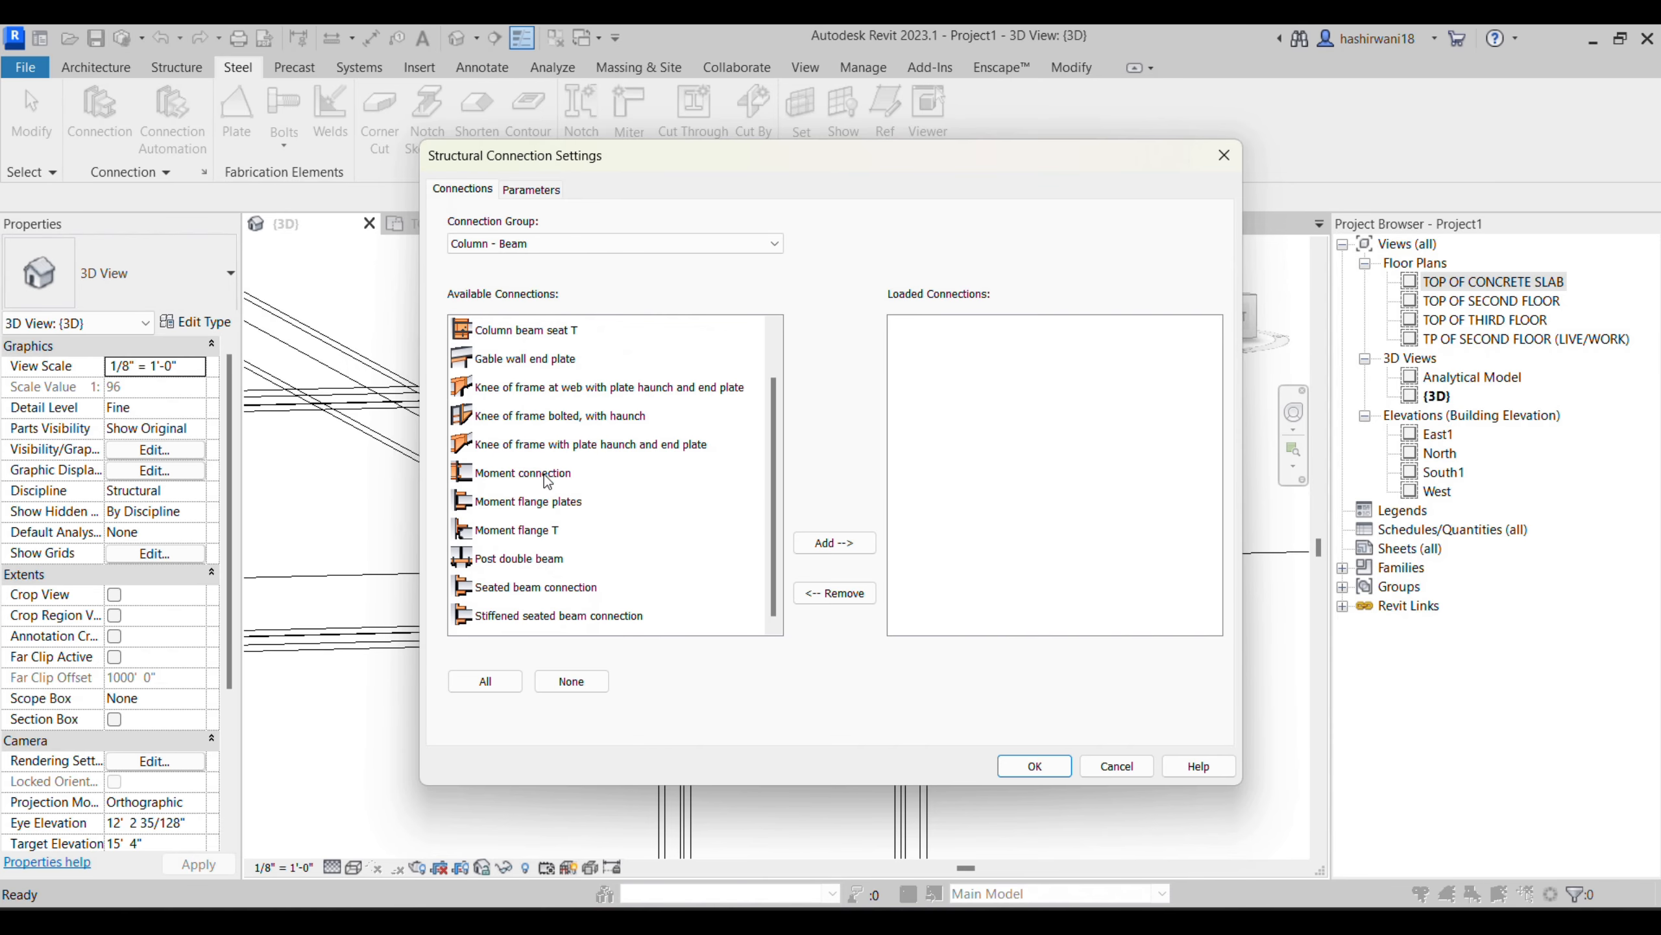
left_click(541, 622, "shift")
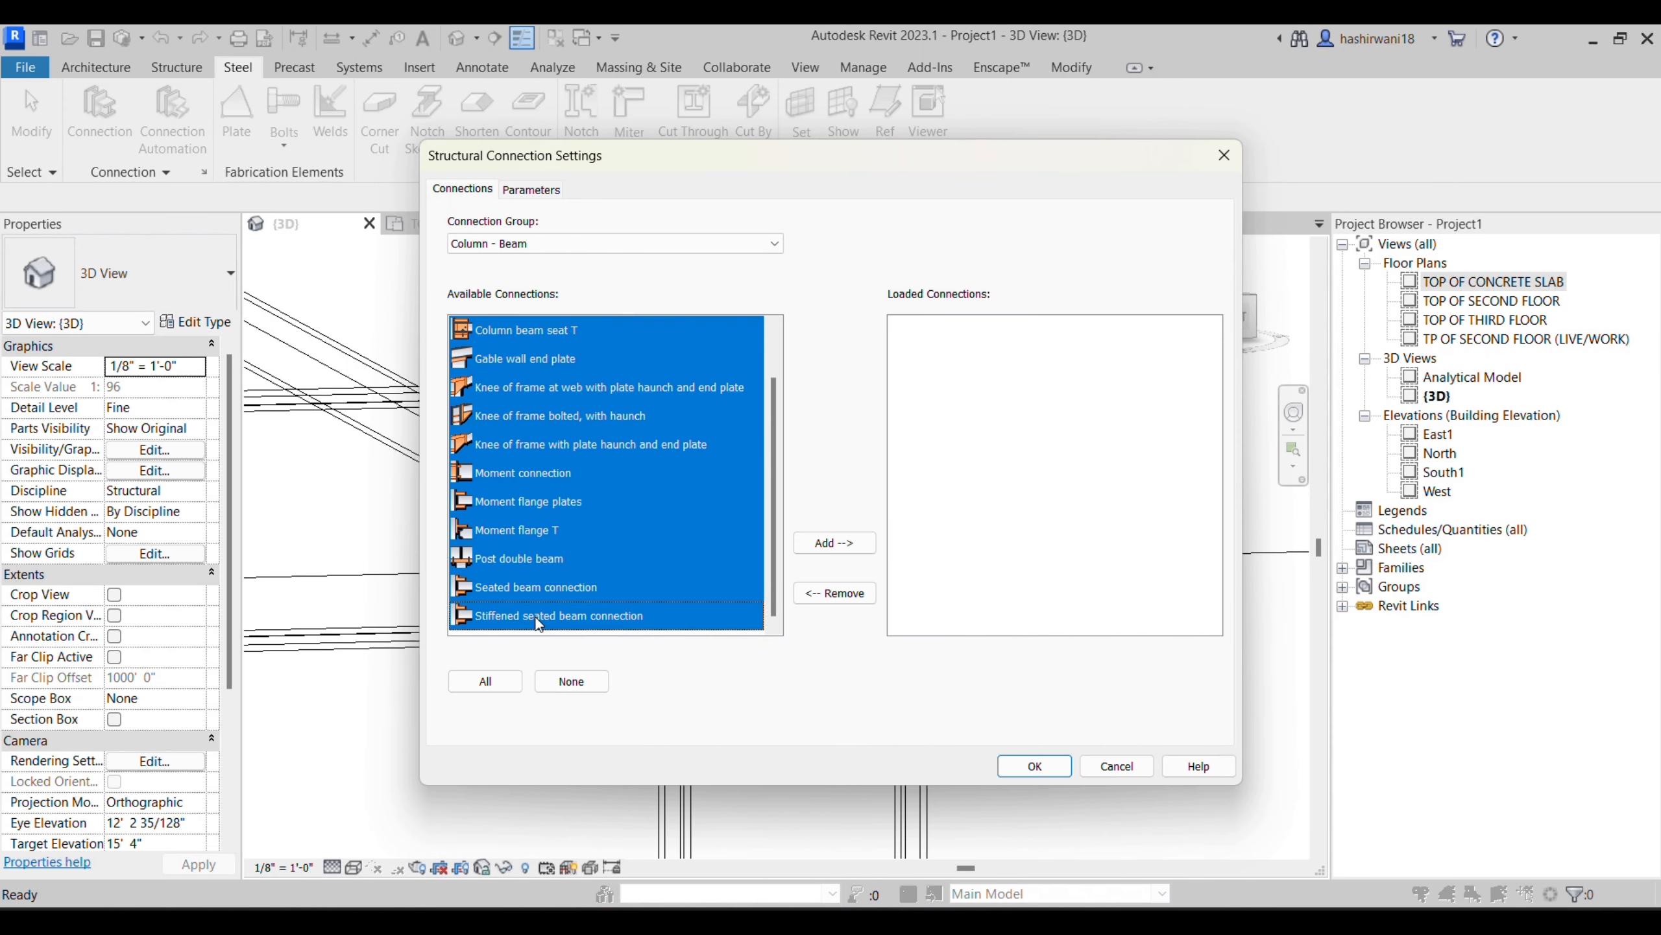
left_click(835, 542)
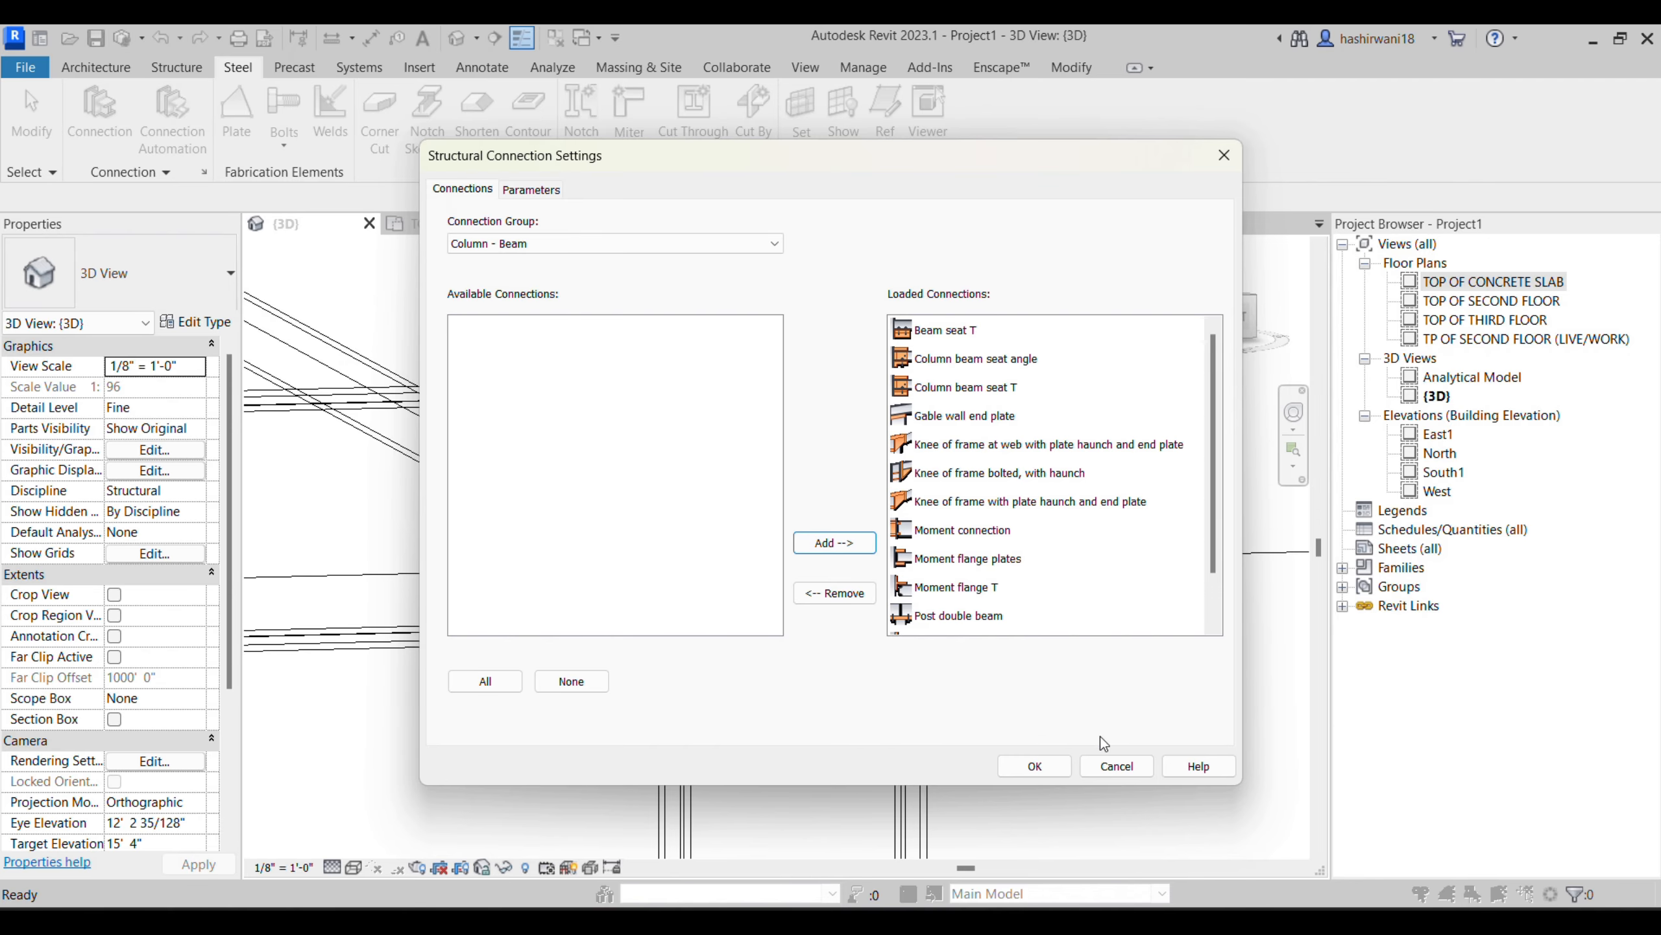
left_click(1056, 767)
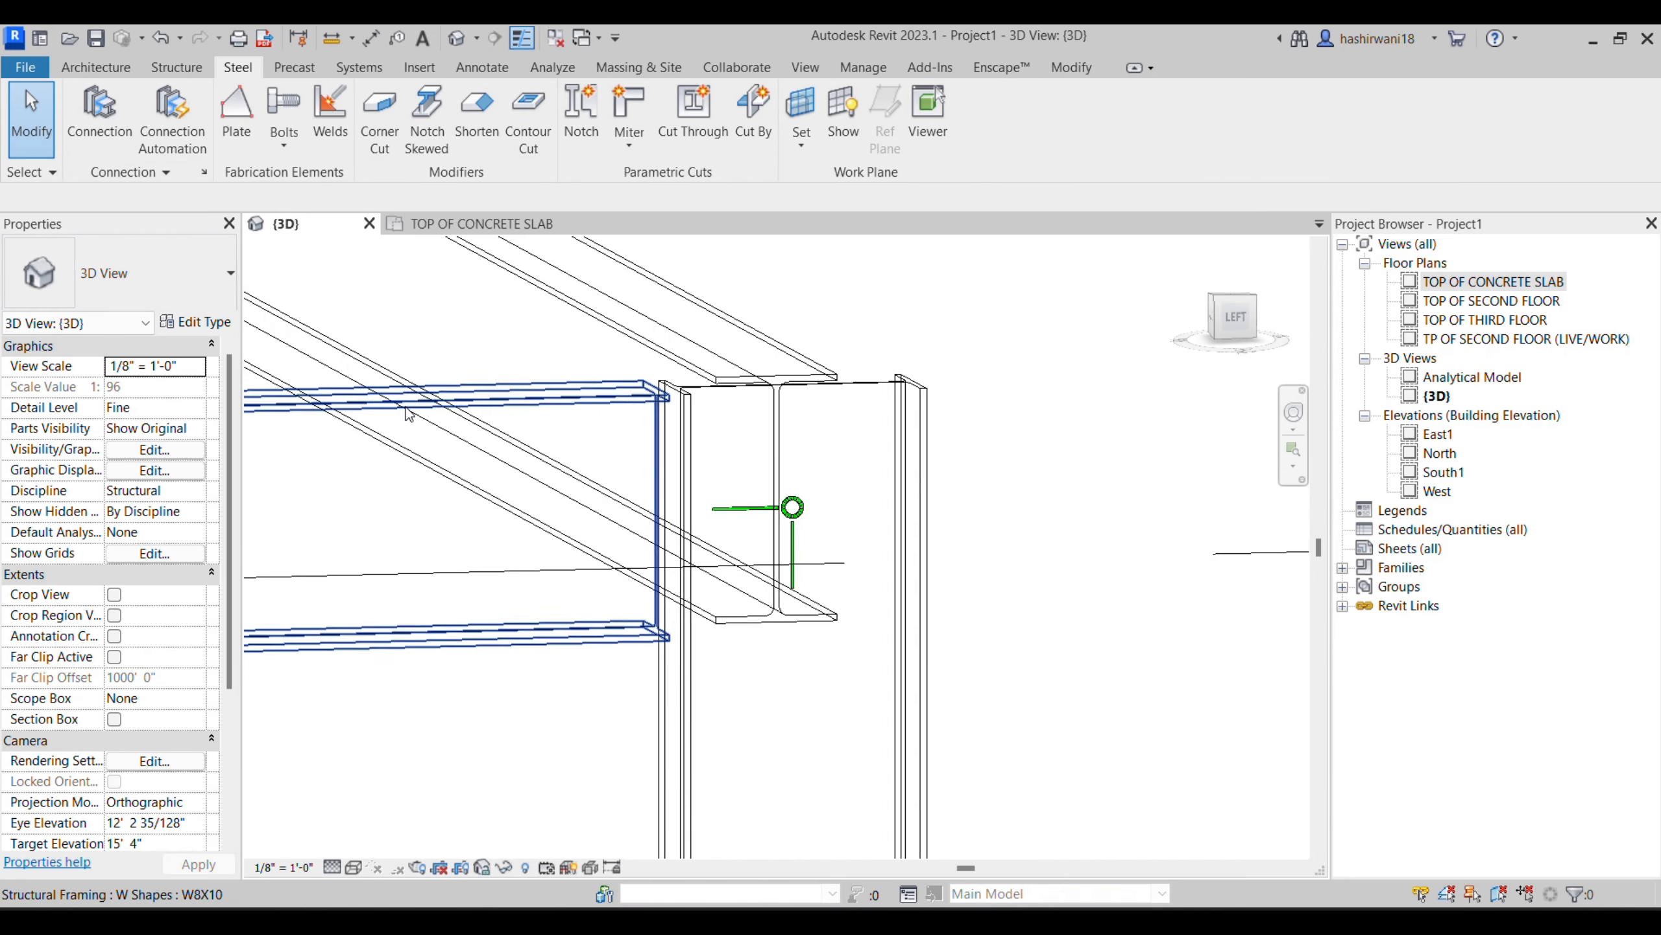
- Change the generic connection at the corner joint to the Stiffened seated beam connection type
left_click(791, 513)
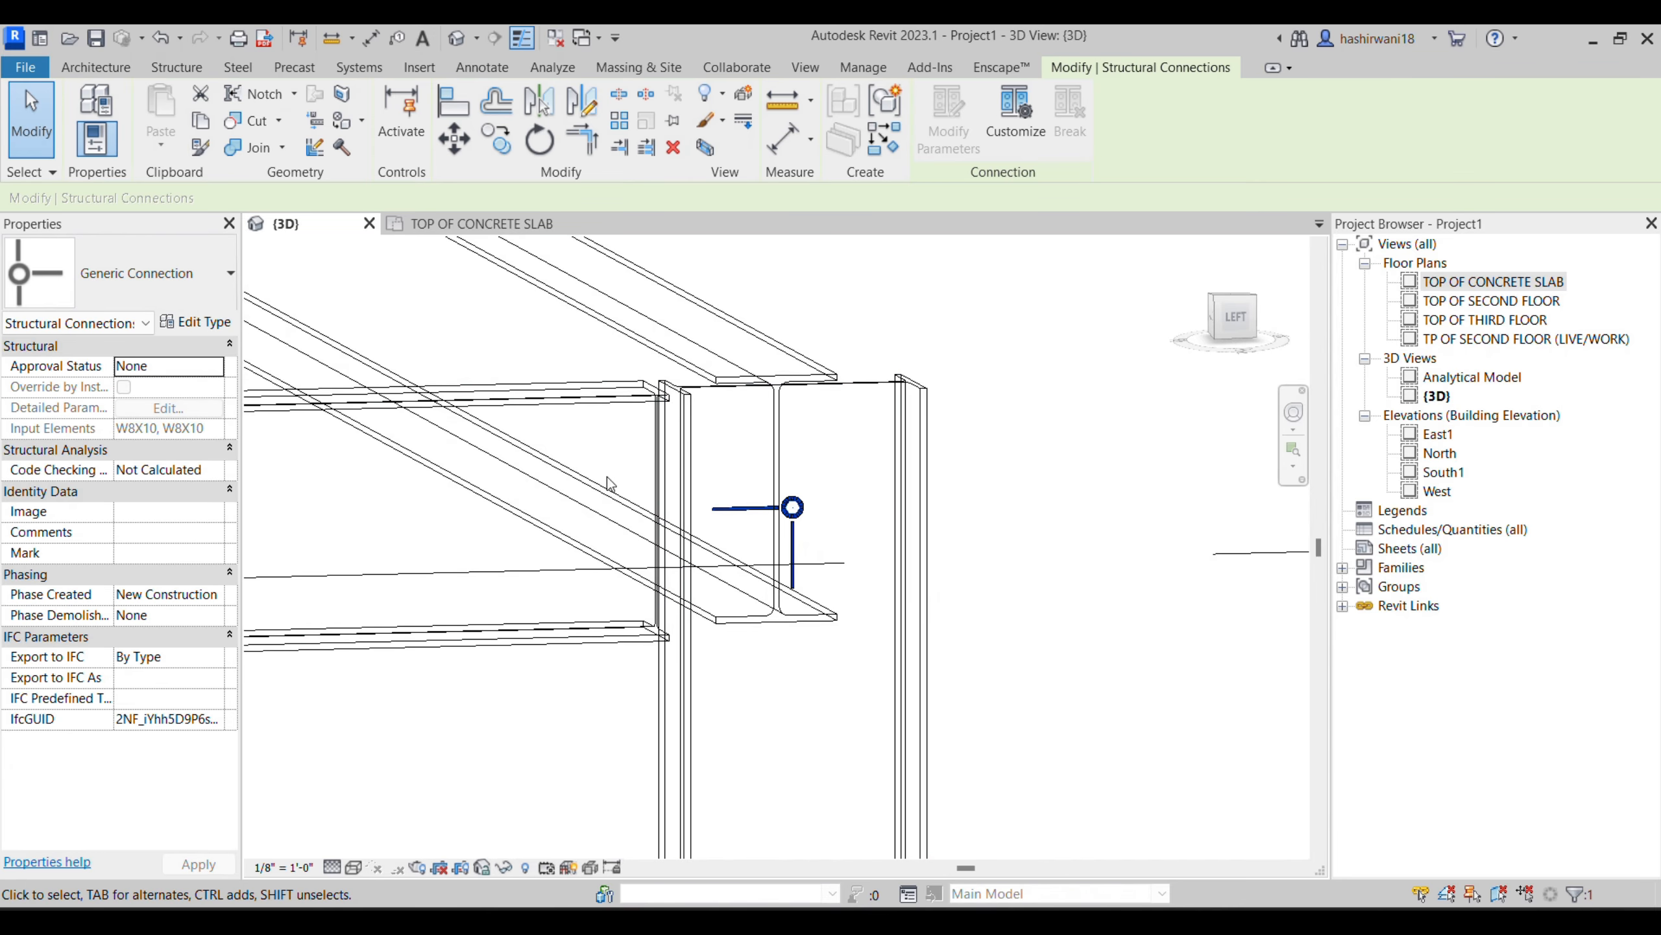
left_click(173, 278)
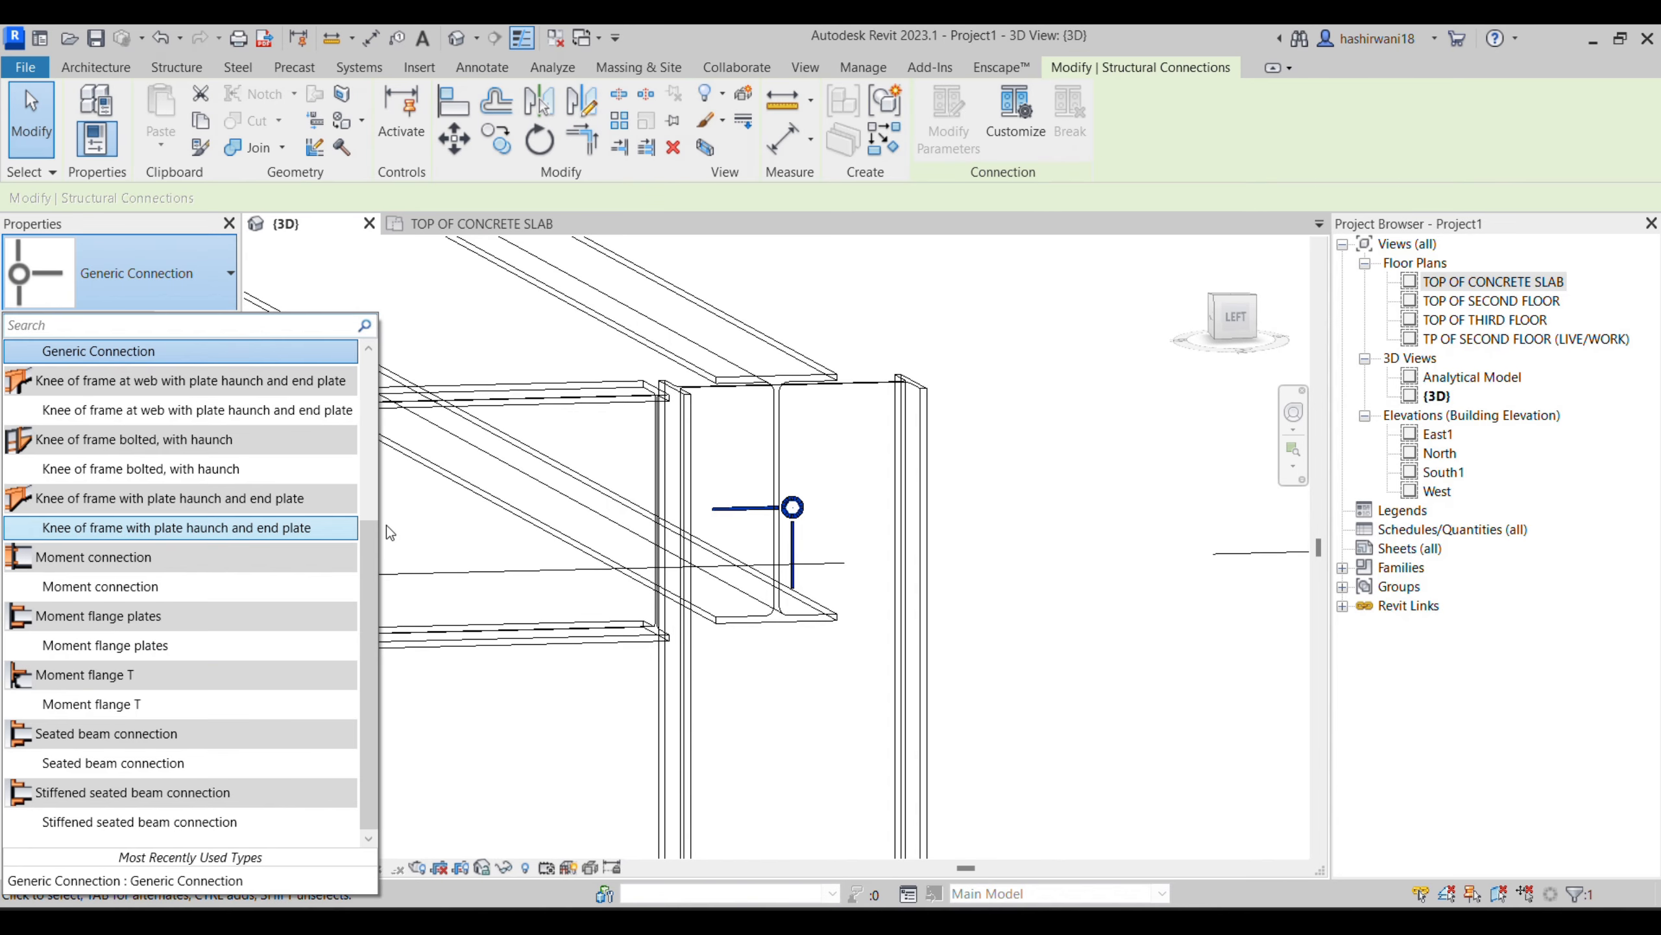
mouse_move(167, 586)
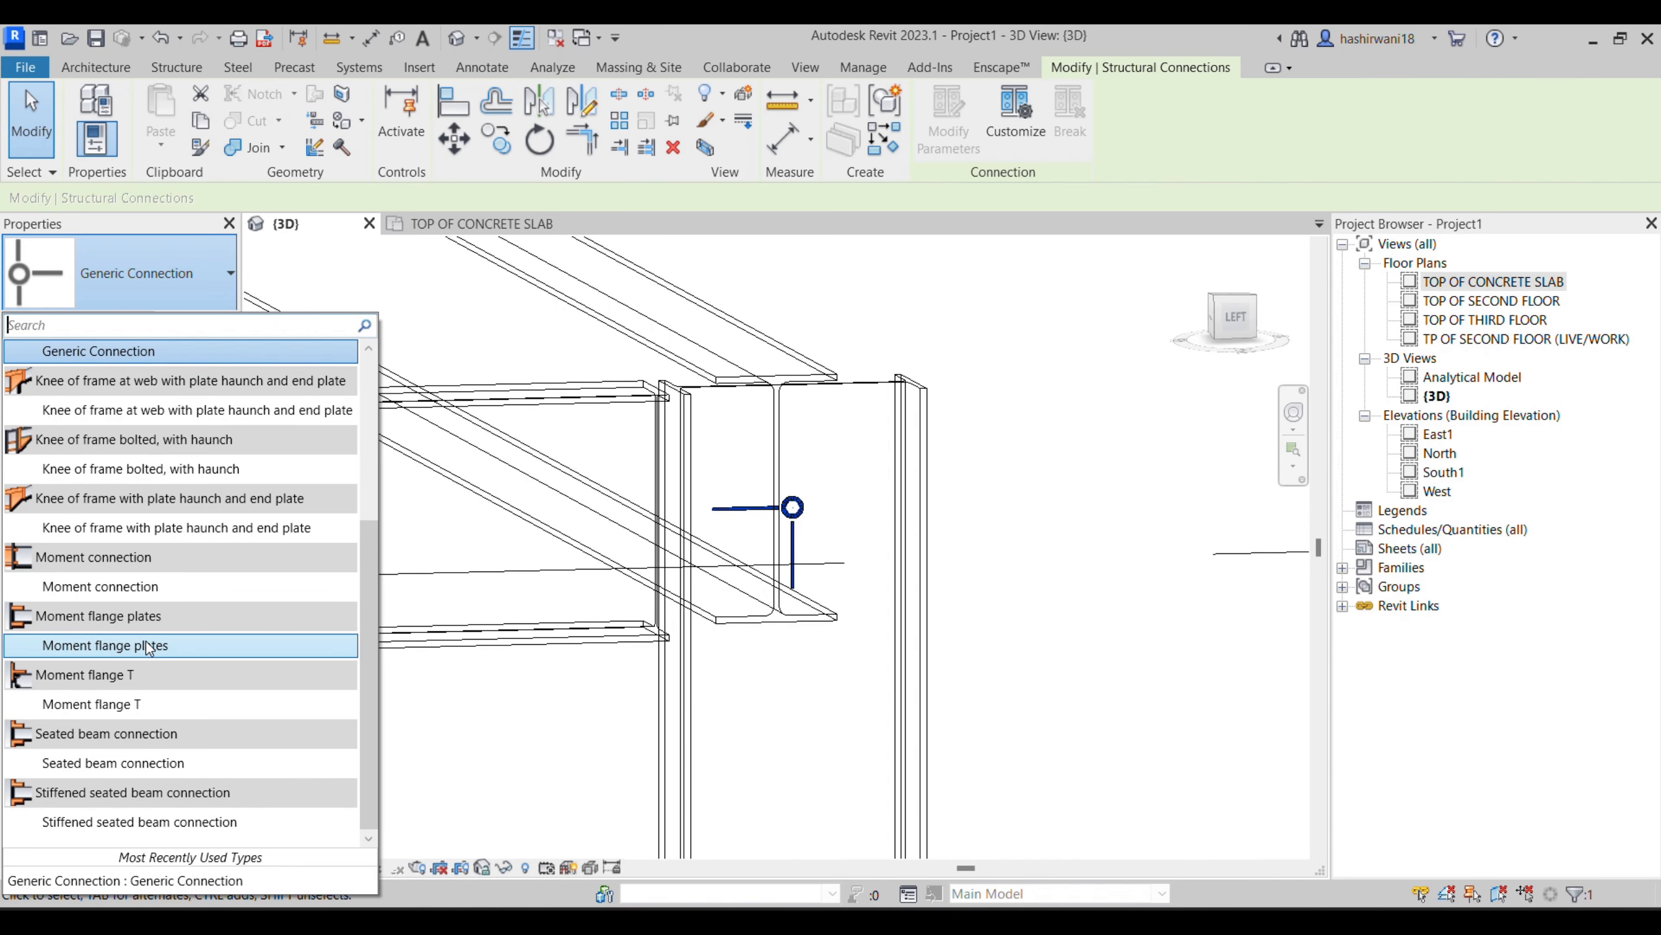
scroll(266, 519, "up", 3)
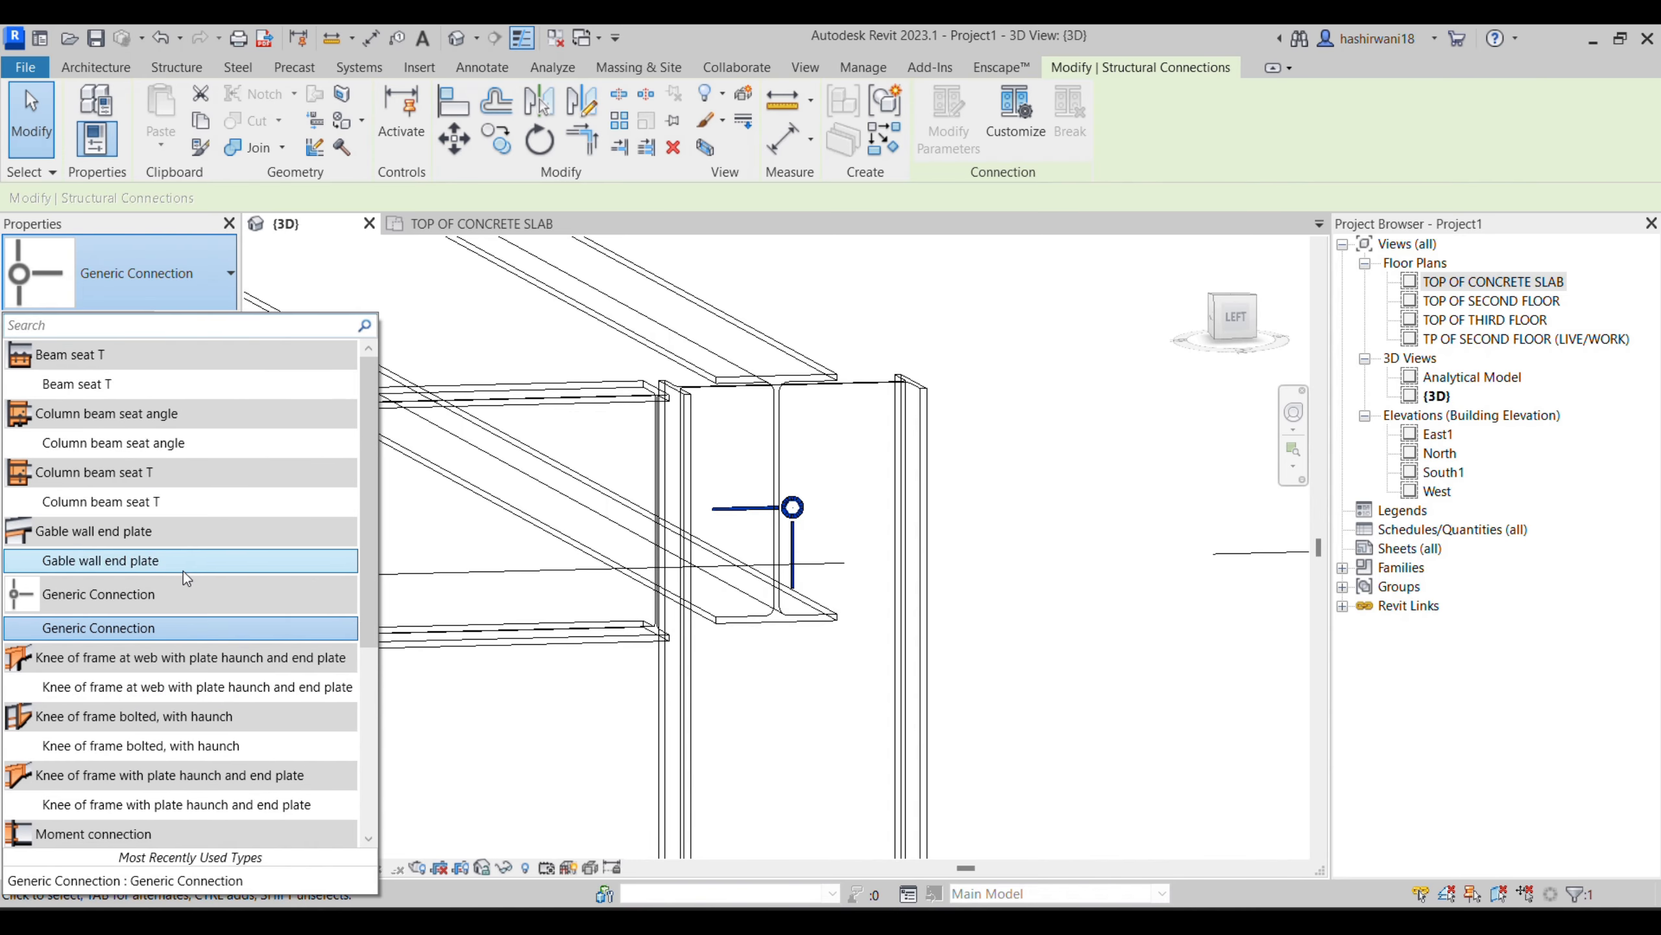
scroll(204, 714, "down", 3)
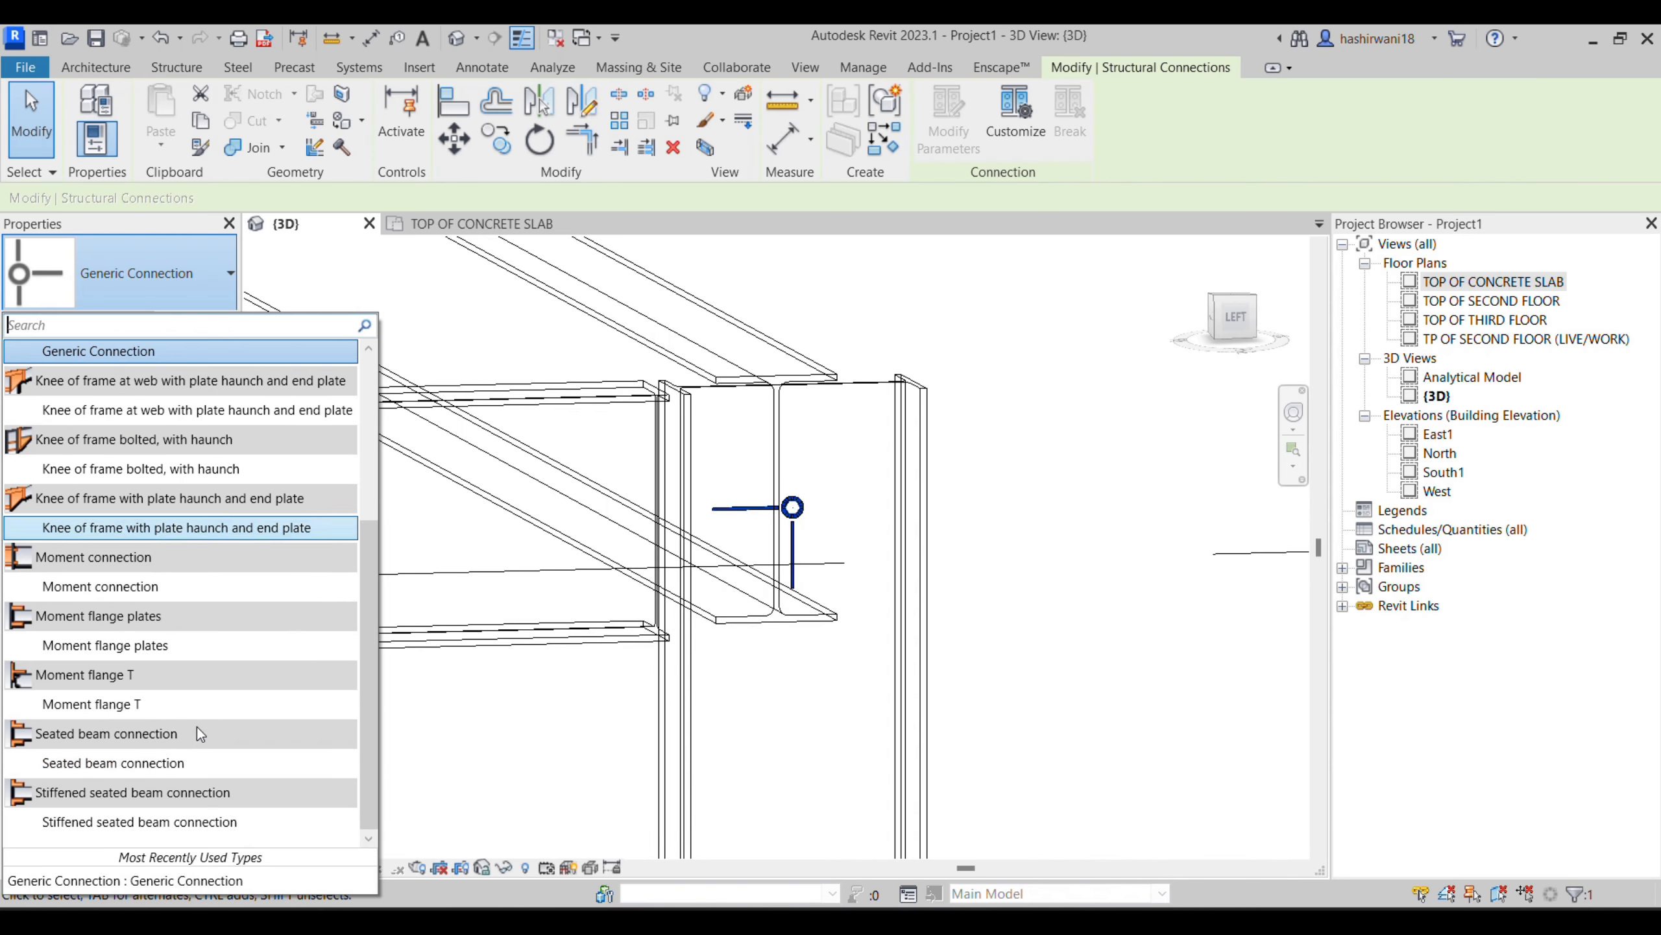
left_click(180, 823)
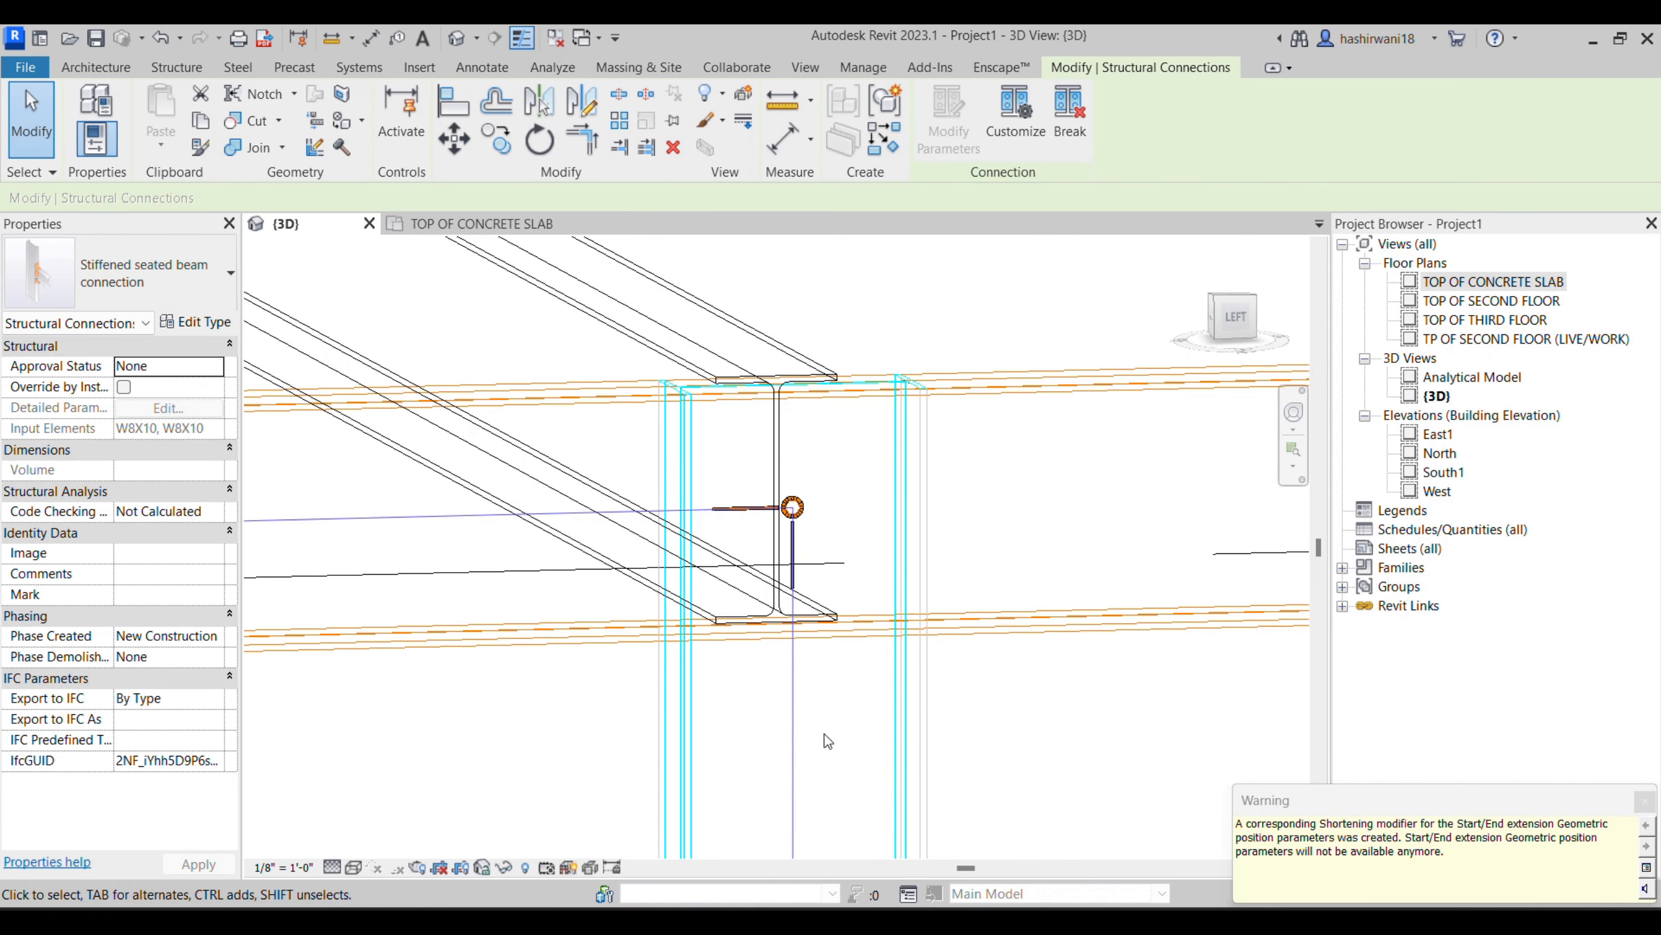
left_click(1120, 703)
scroll(777, 681, "down", 2)
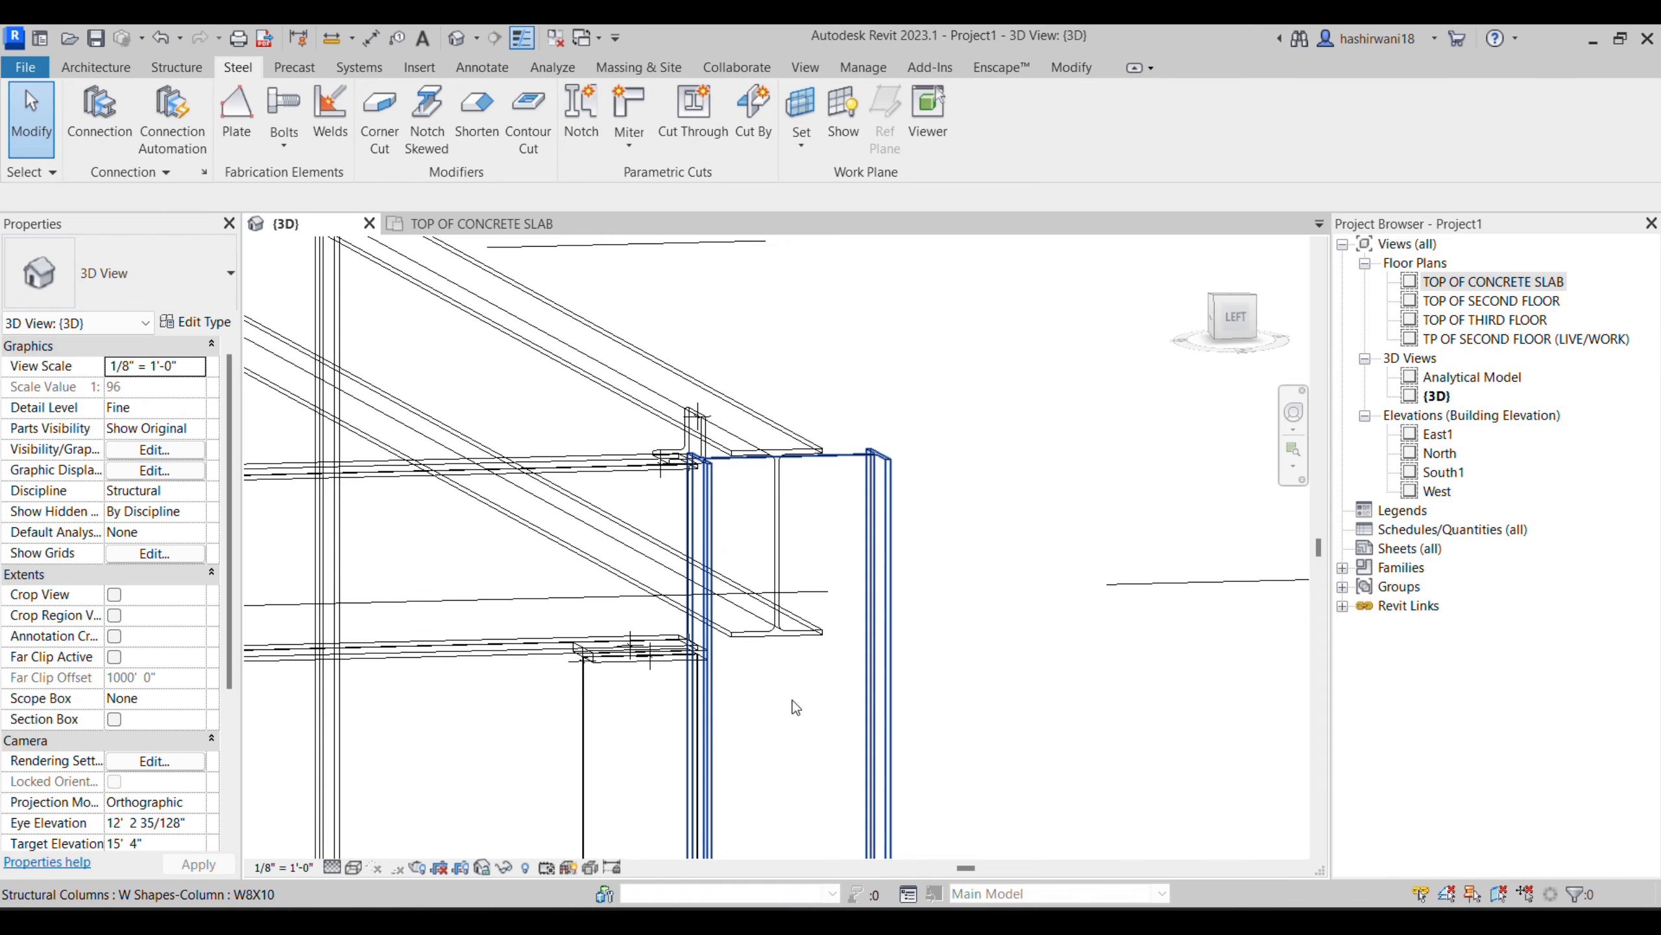
- Set the 3D view's visual style to Shaded
middle_click_drag(795, 705, 820, 714, "shift")
middle_click_drag(848, 716, 719, 392, "shift")
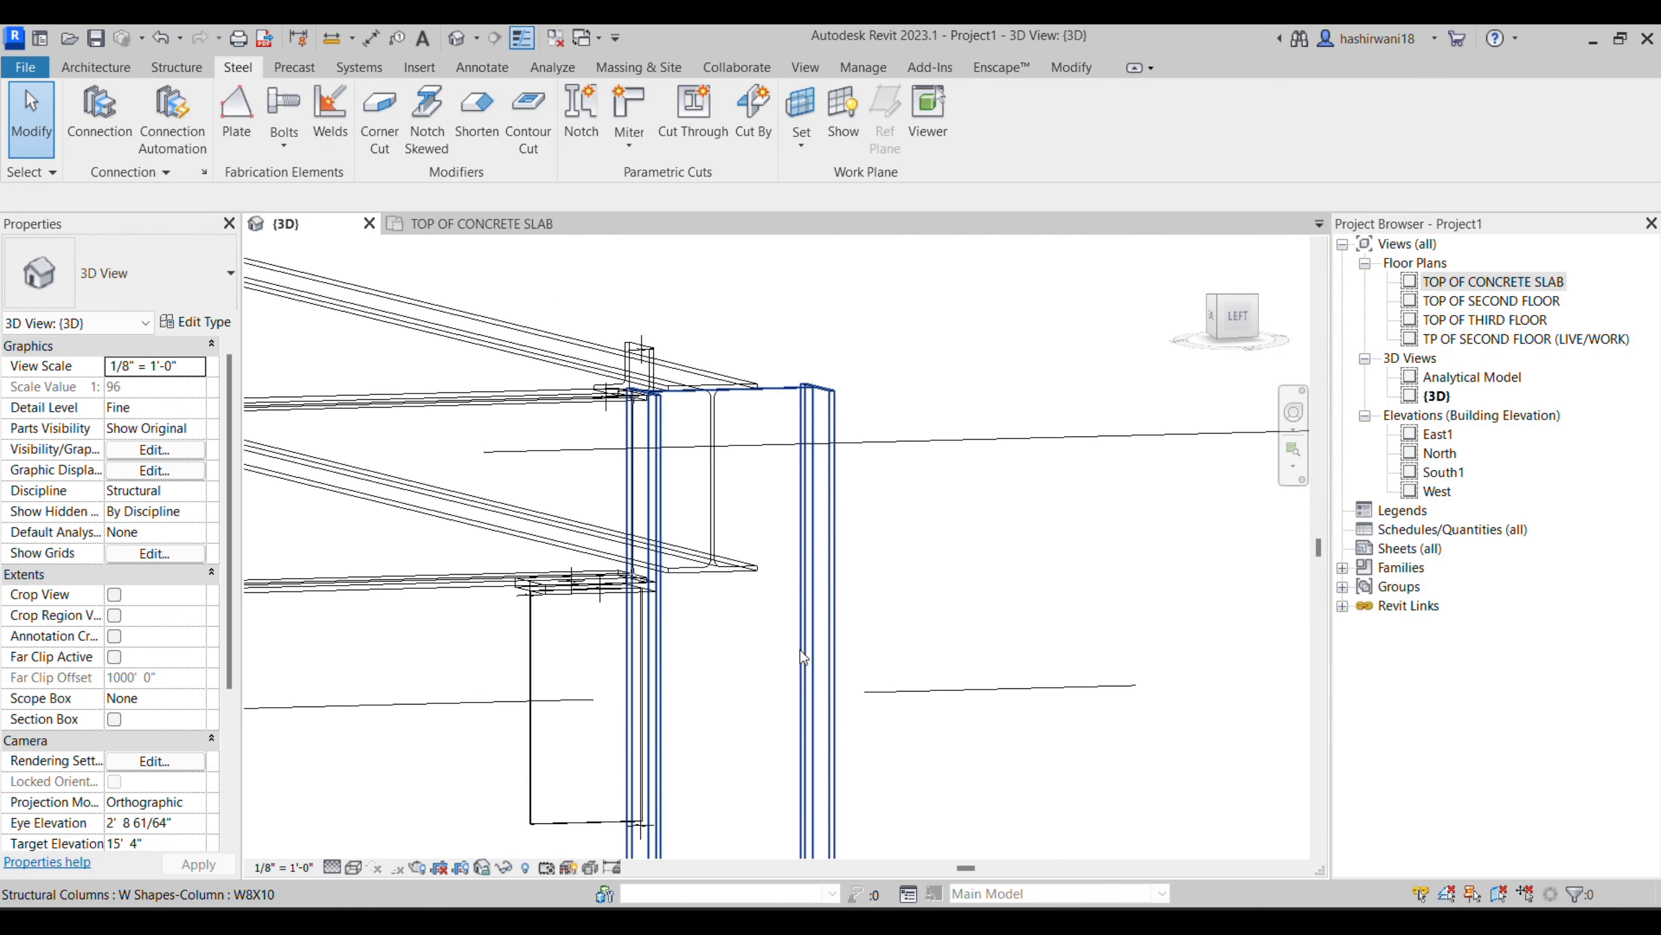
left_click(718, 392)
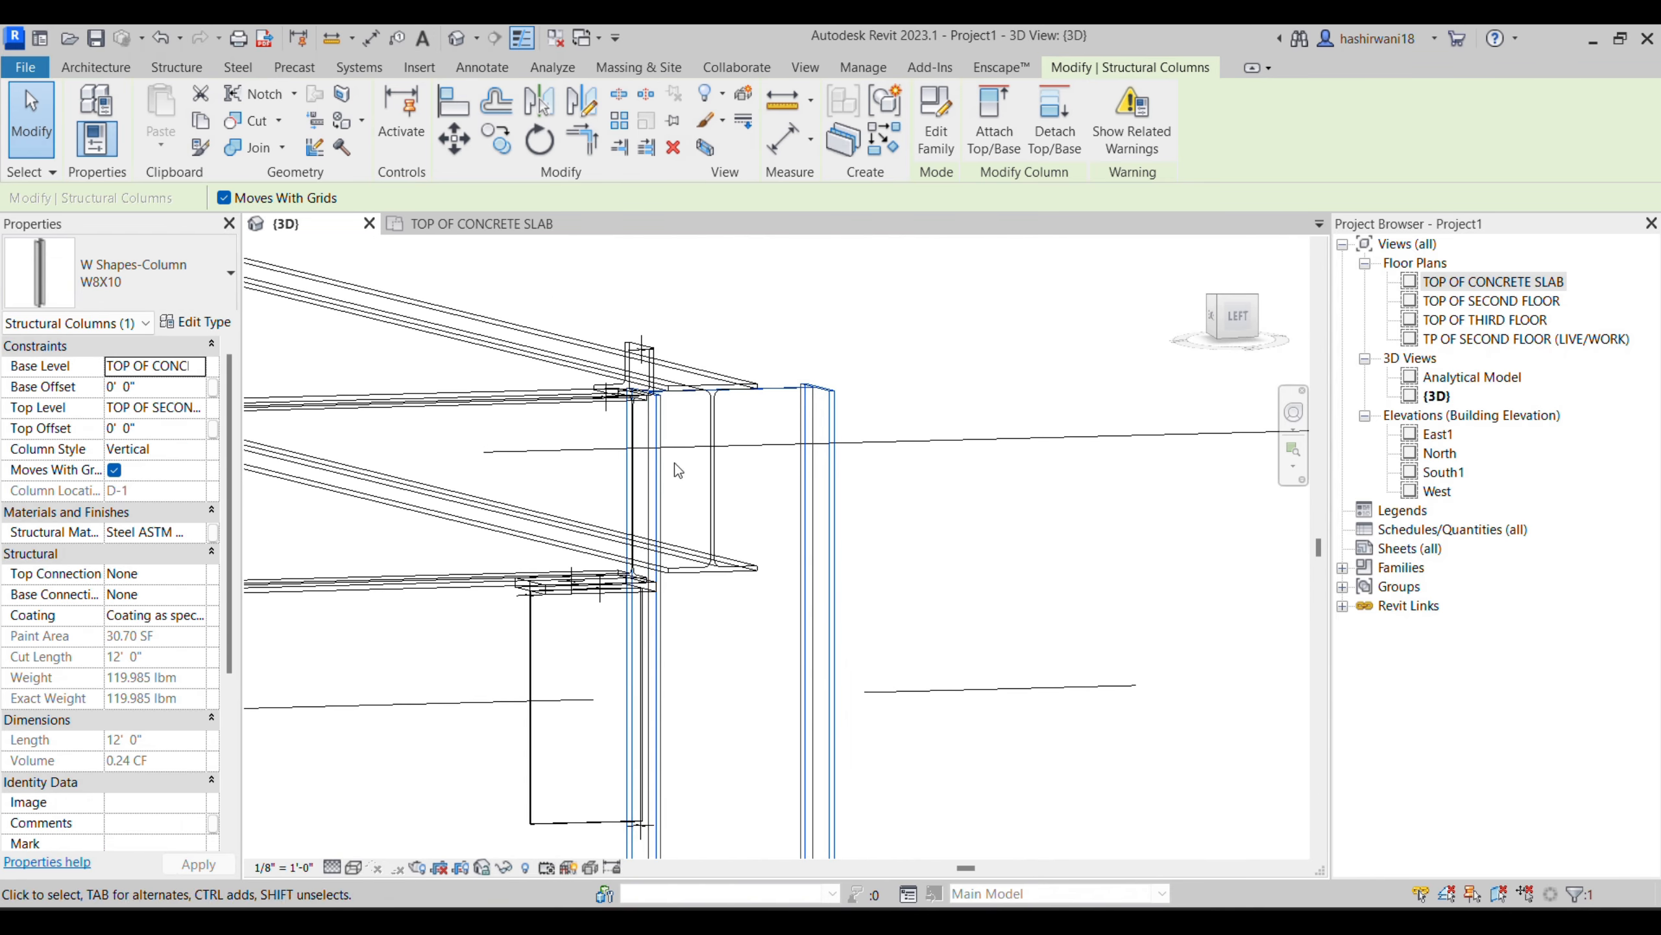
middle_click_drag(604, 620, 671, 556)
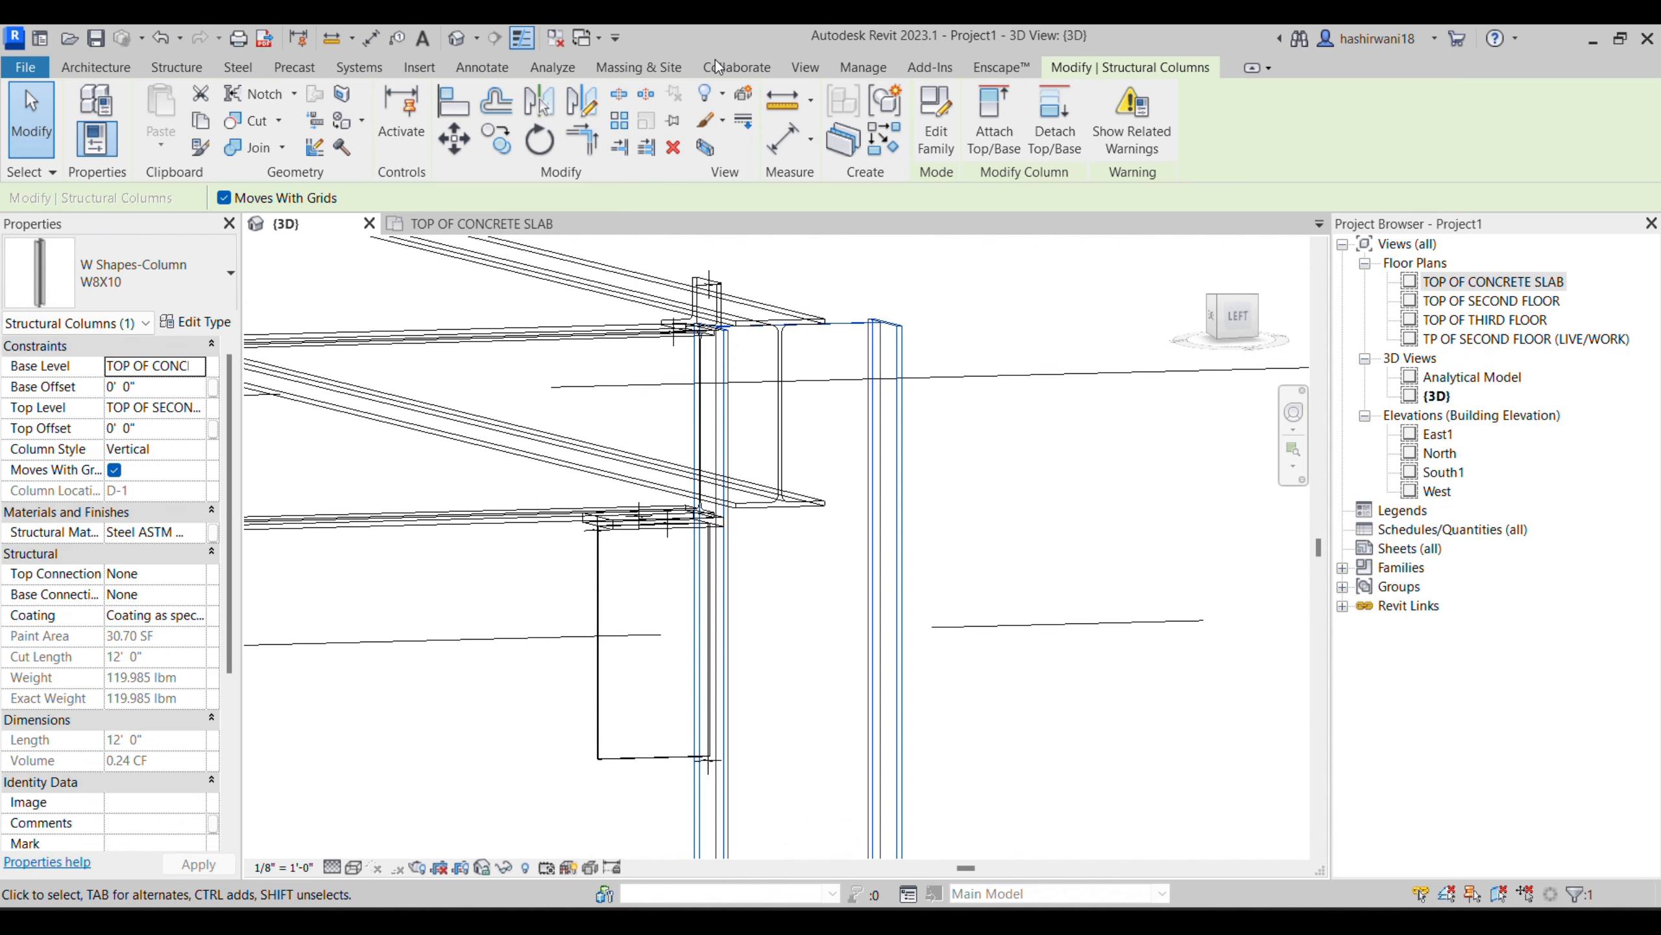
left_click(356, 868)
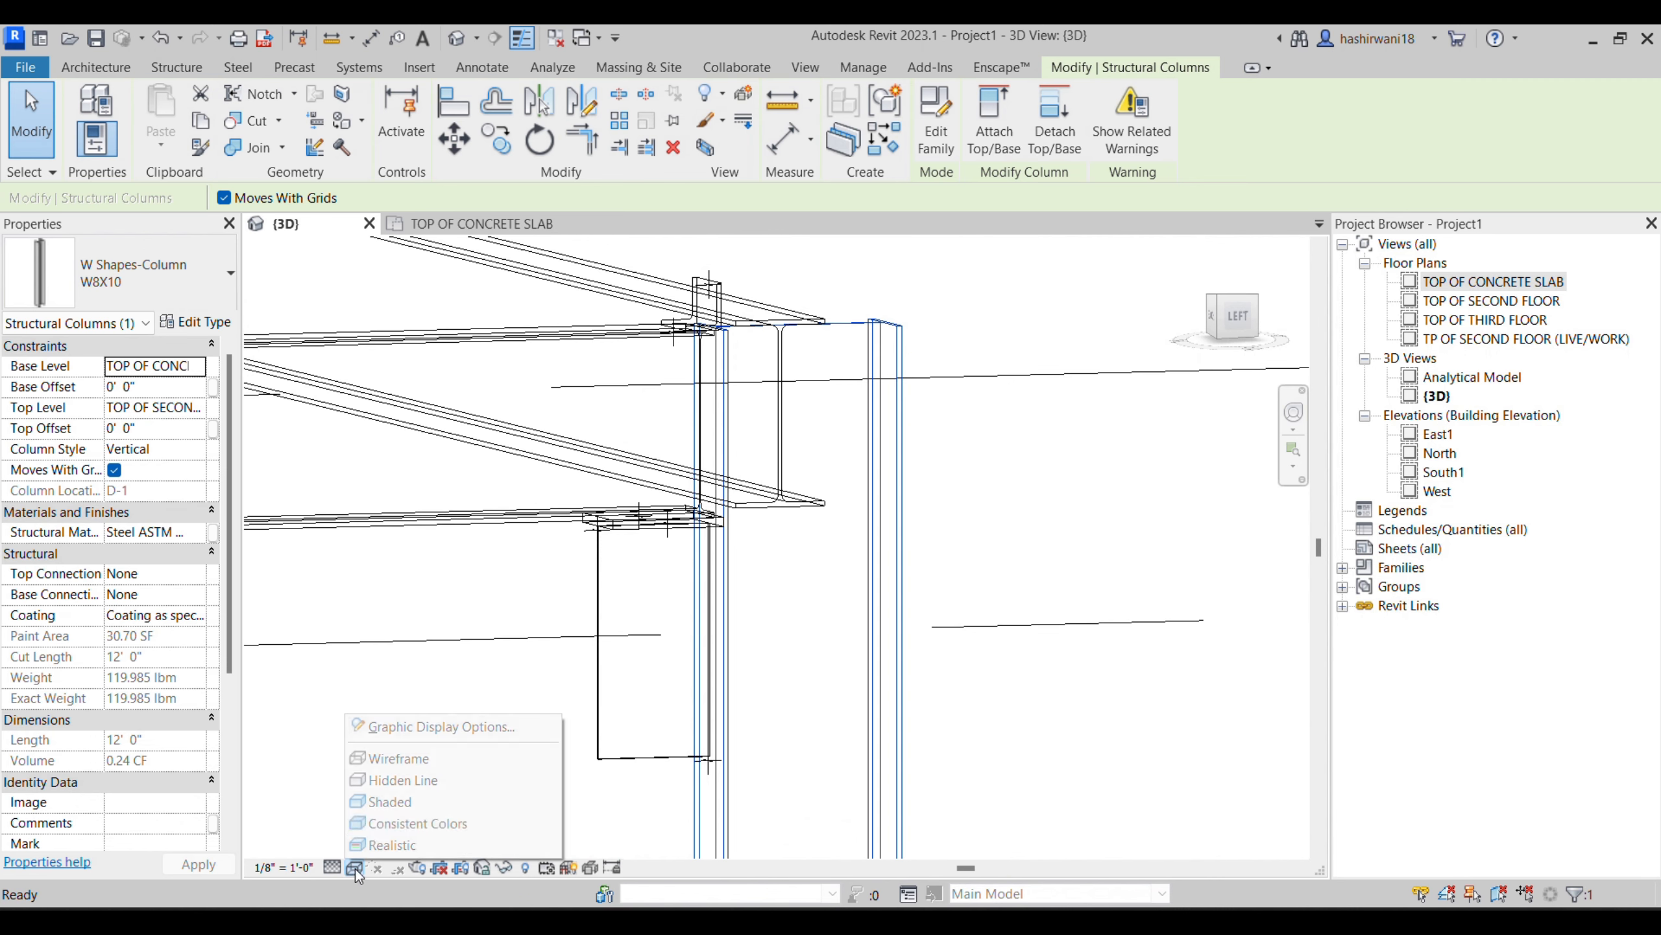
left_click(393, 808)
- Change the corner joint's stiffened seated beam connection to the Seated beam connection type
middle_click_drag(1095, 669, 1176, 531, "shift")
scroll(677, 572, "up", 3)
scroll(778, 531, "down", 4)
middle_click_drag(860, 541, 839, 554)
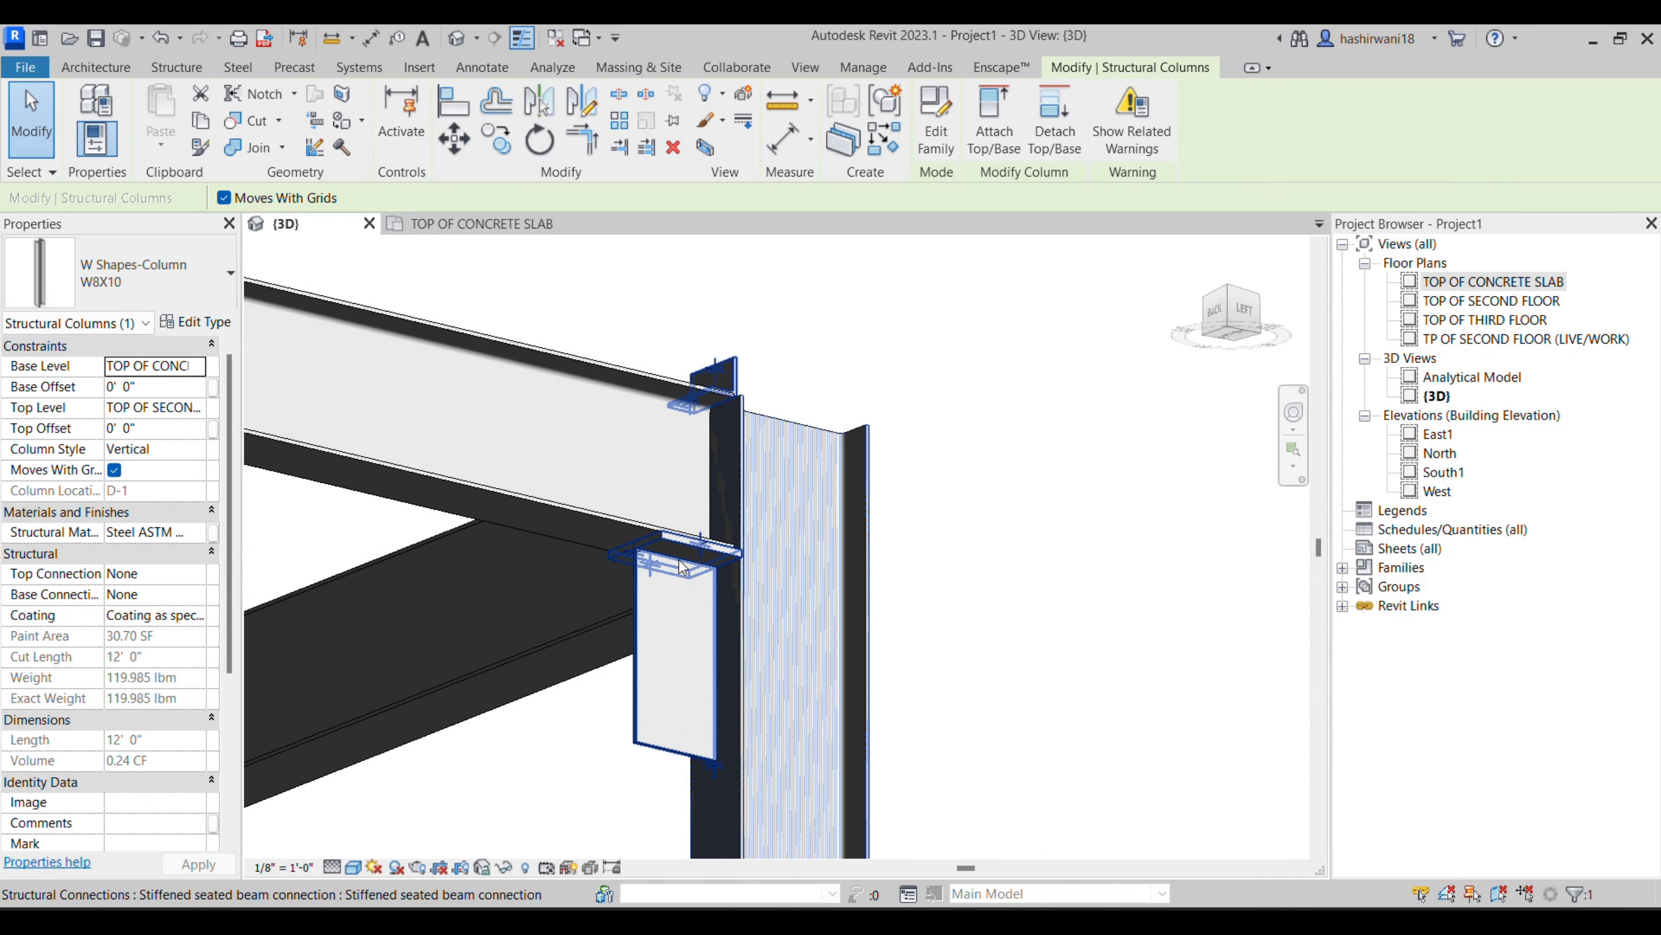
left_click(695, 559)
left_click(164, 284)
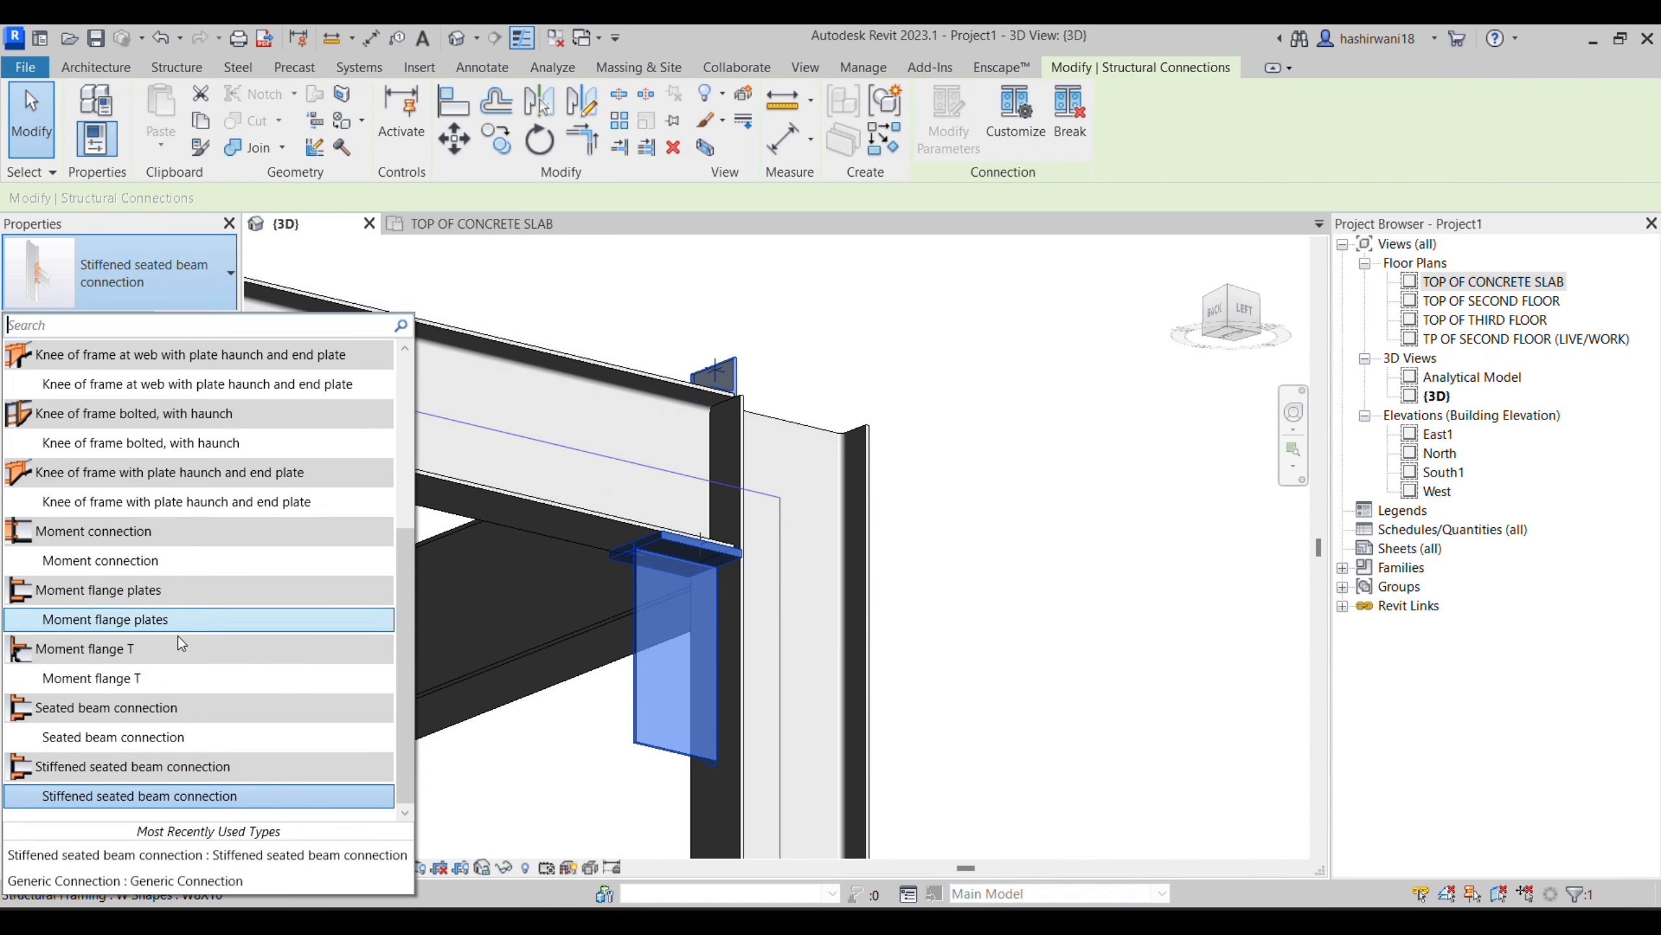
left_click(174, 735)
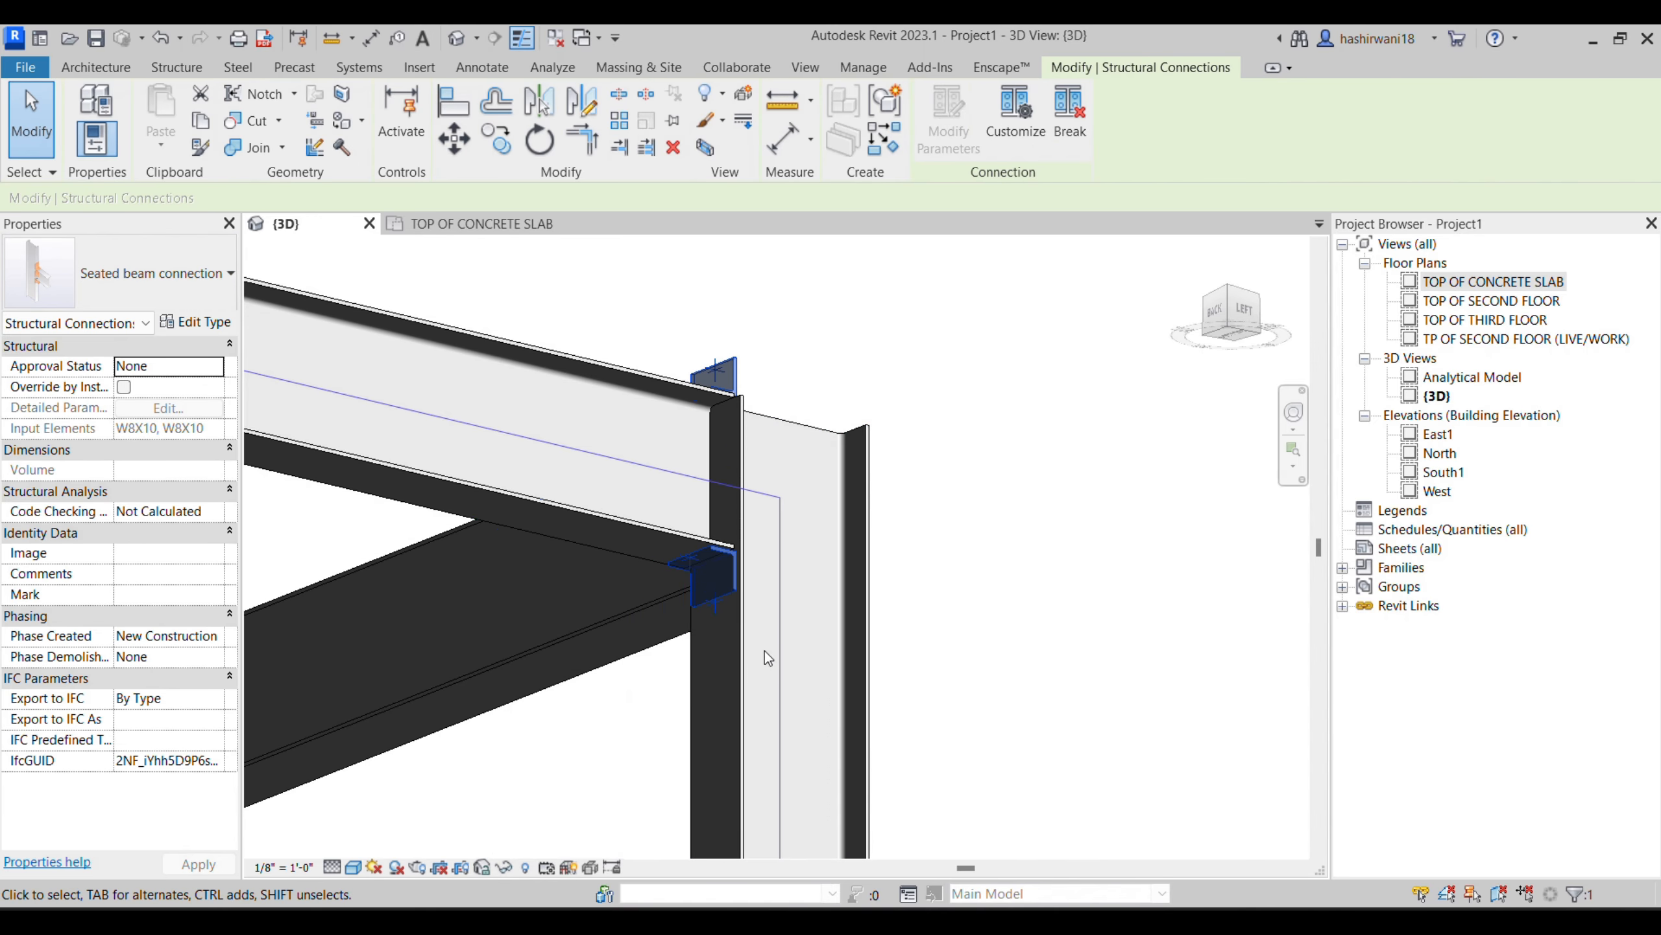
- Change the corner joint's connection to the Column beam seat angle type and inspect it from several sides
scroll(738, 542, "up", 2)
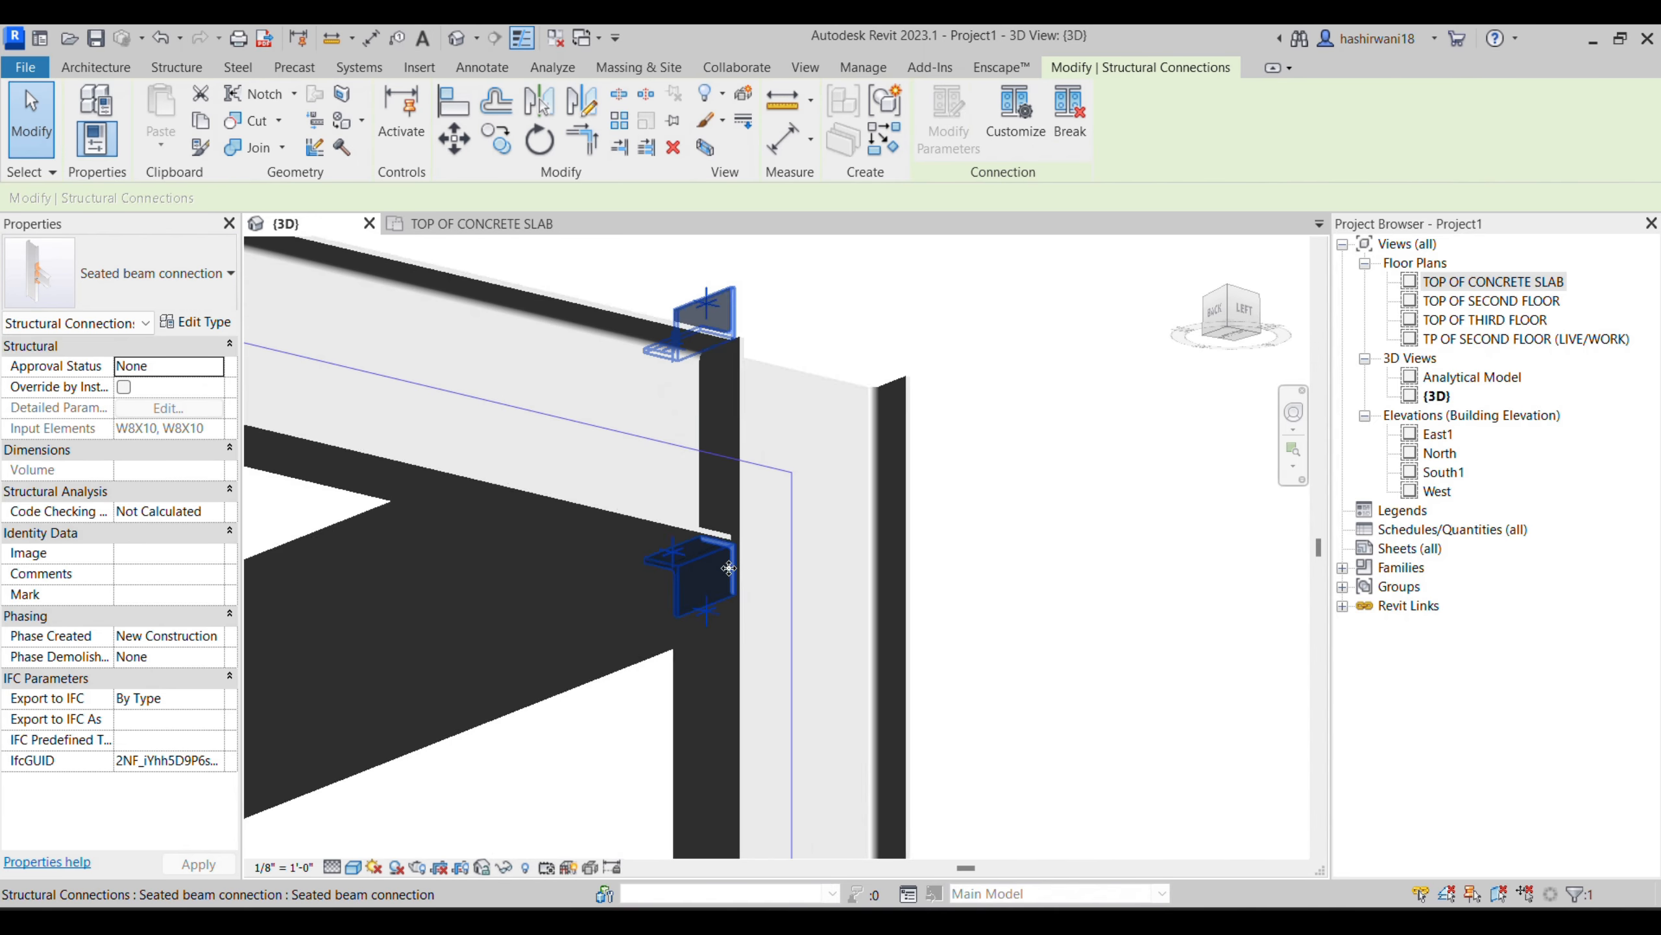
left_click(131, 301)
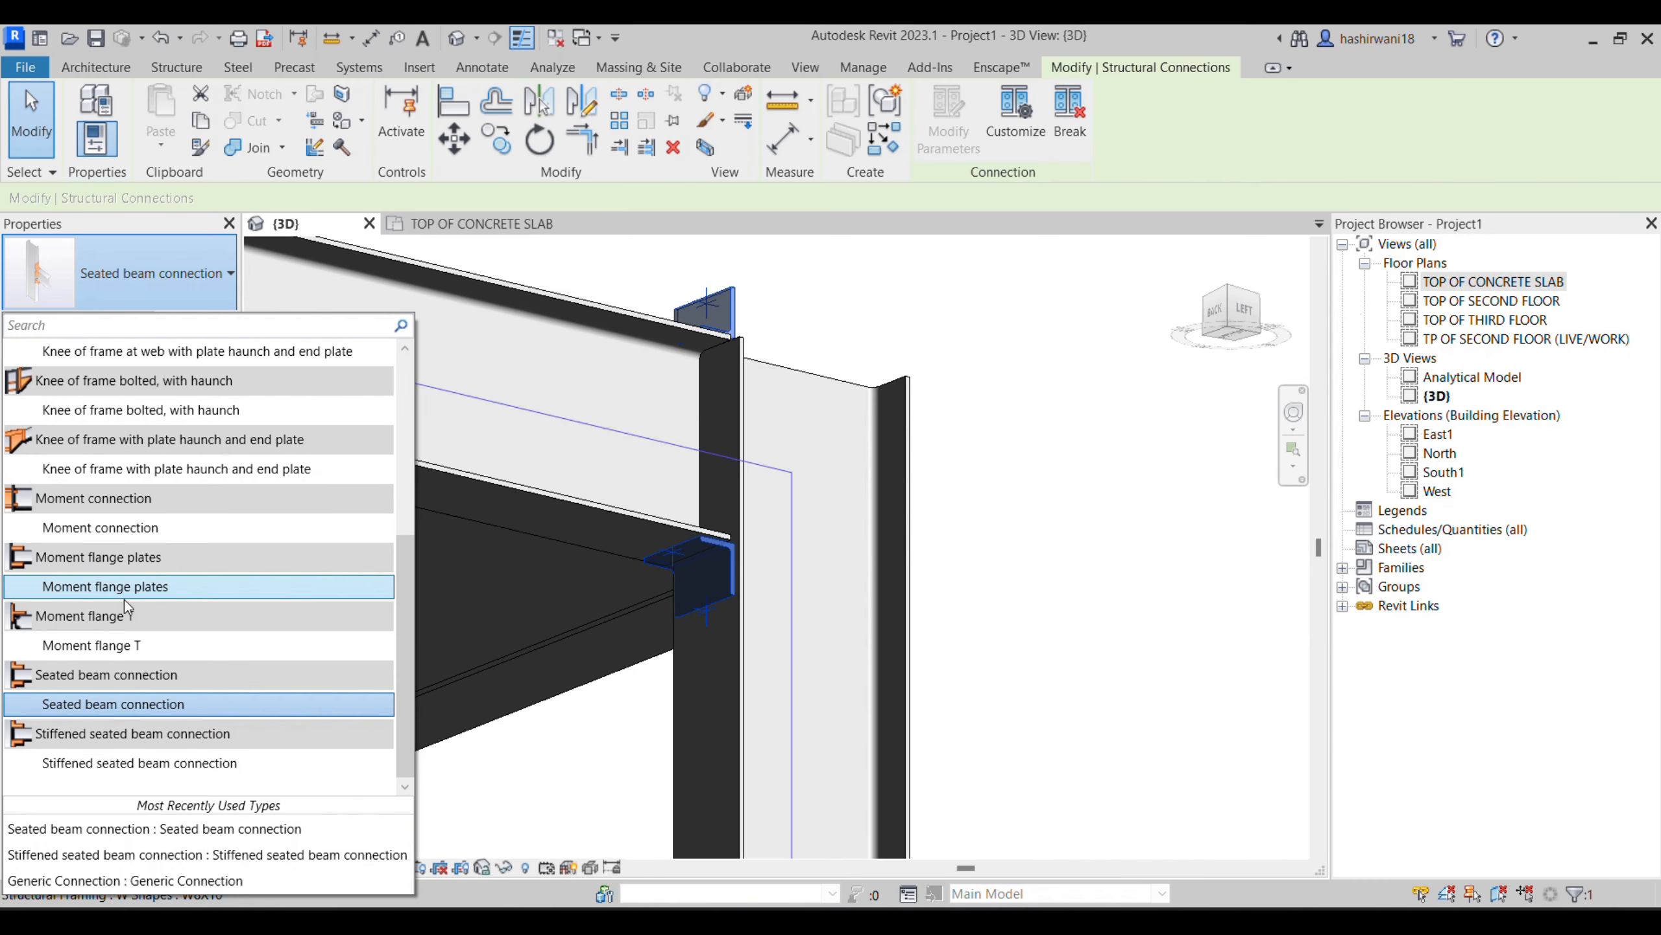
scroll(141, 500, "up", 3)
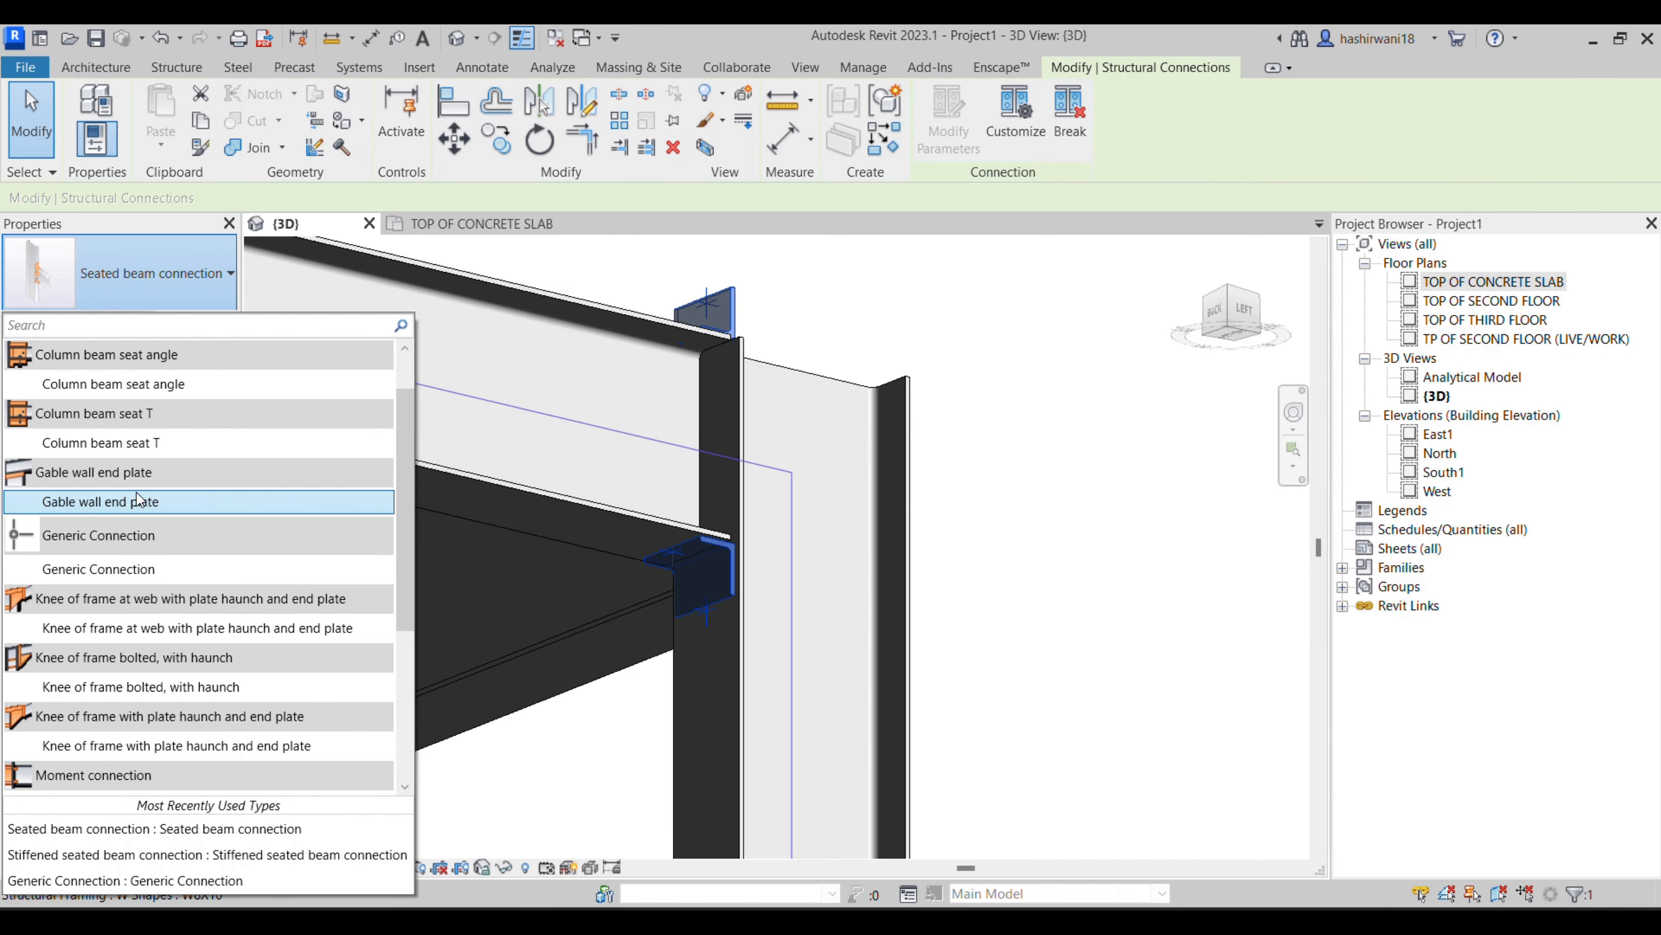
left_click(127, 383)
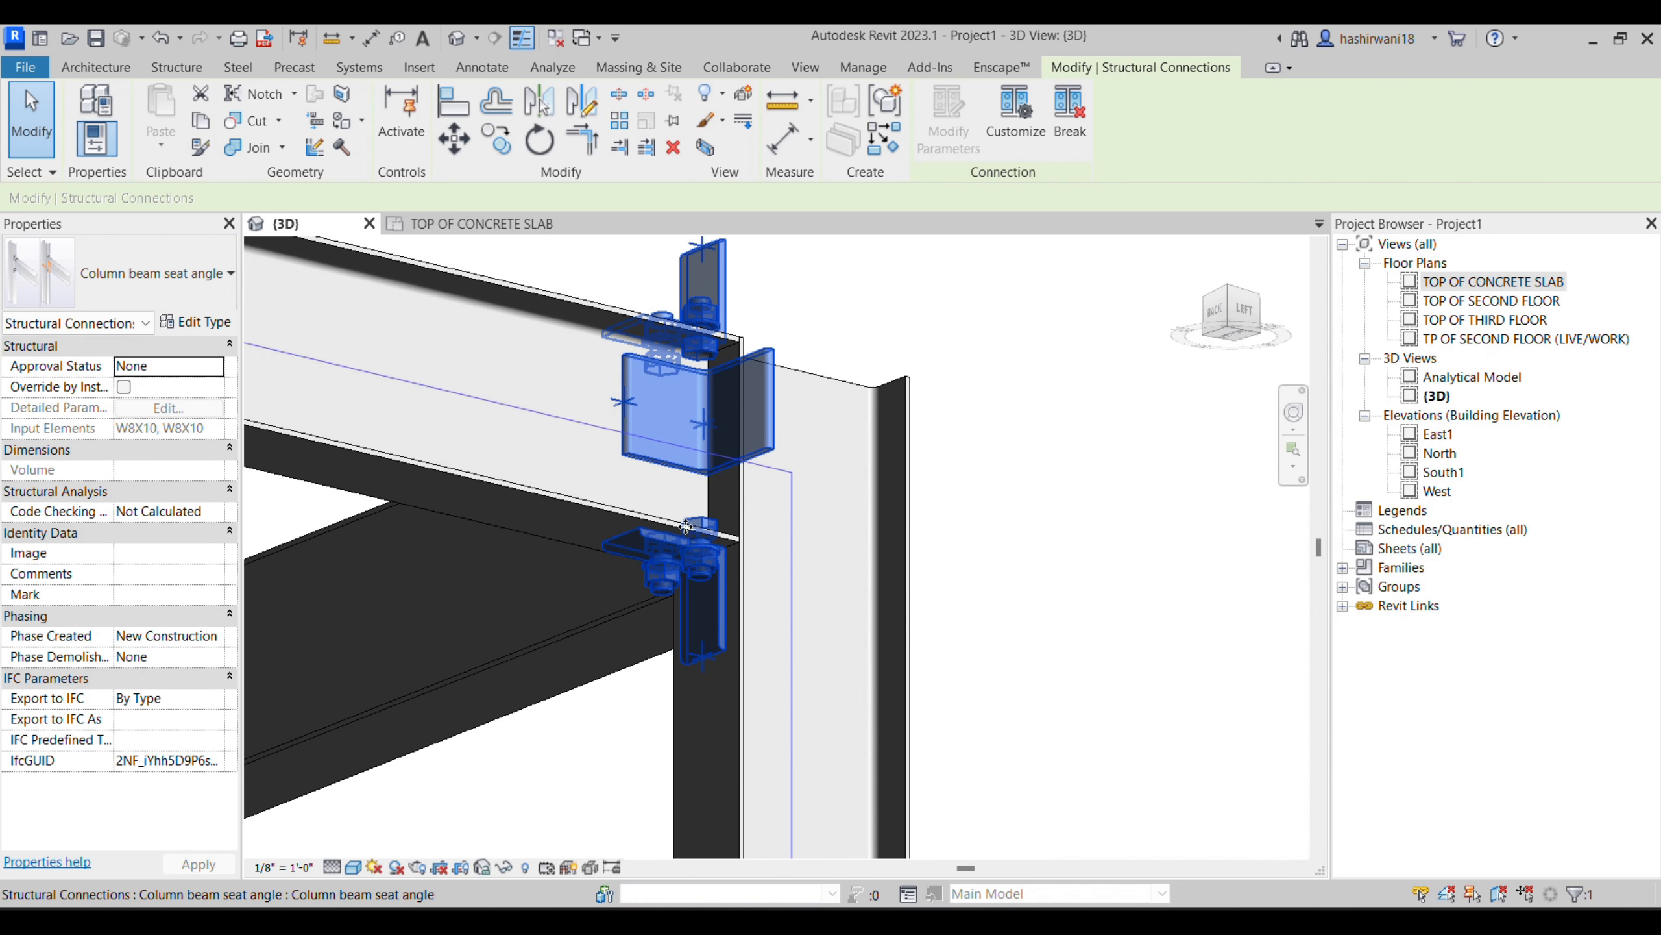
left_click(1094, 571)
middle_click_drag(892, 602, 740, 712, "shift")
middle_click_drag(775, 609, 888, 721)
scroll(859, 672, "down", 2)
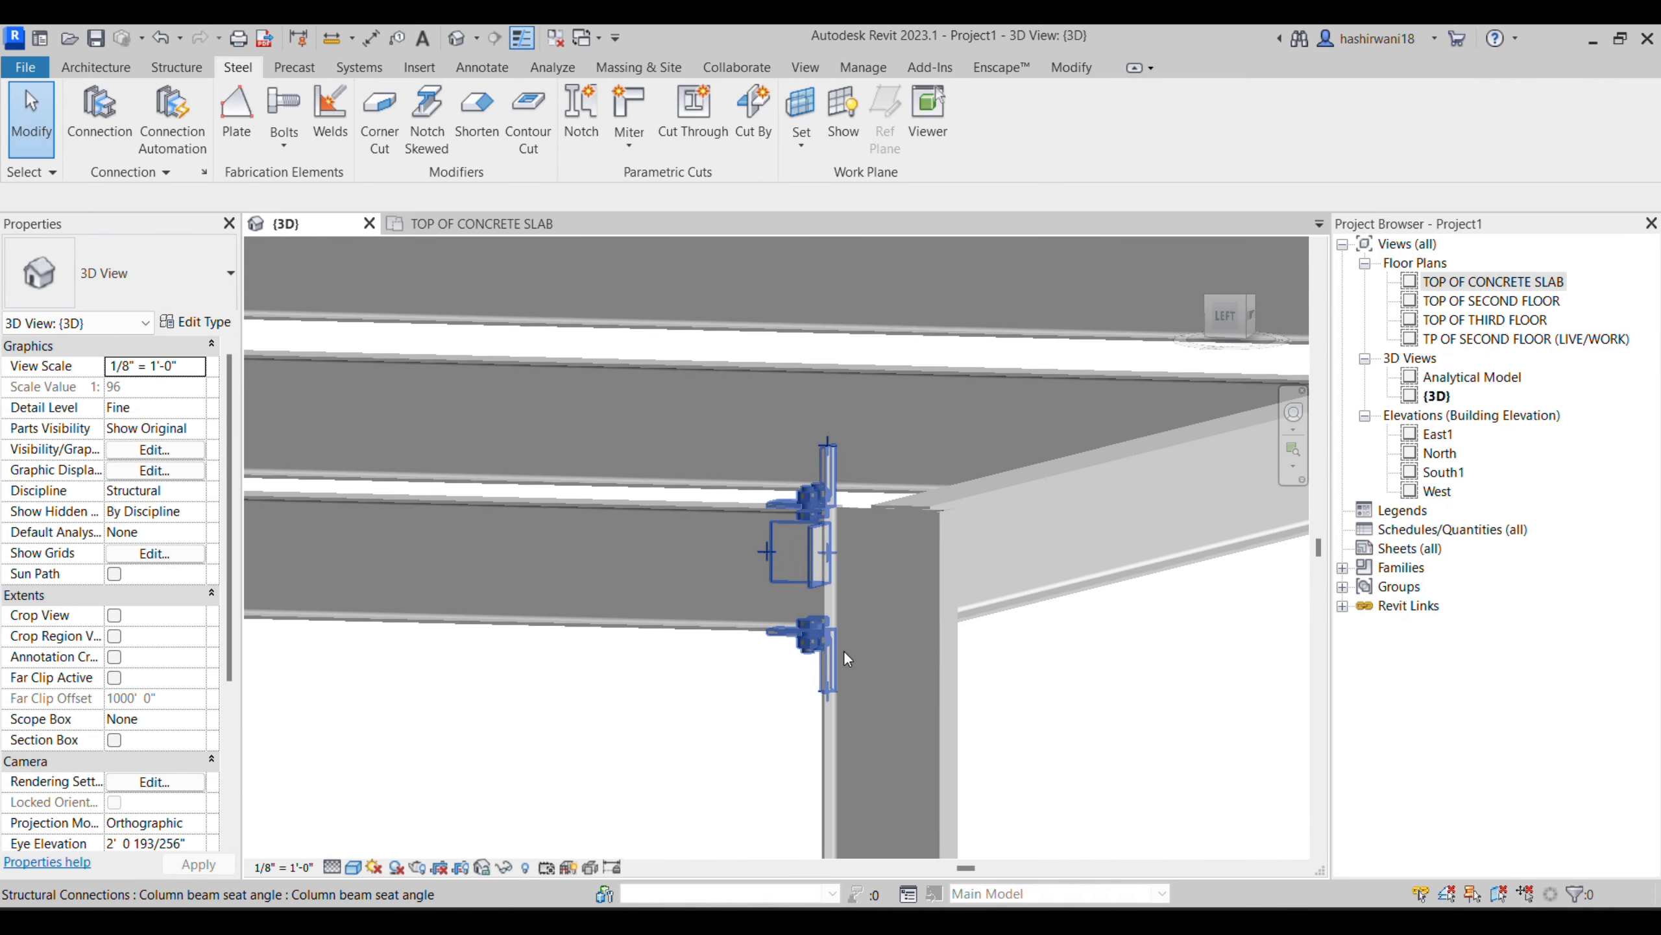
middle_click_drag(1047, 590, 850, 599, "shift")
mouse_move(988, 599)
middle_mouse_down("shift")
mouse_move(653, 556)
mouse_move(631, 660)
mouse_move(664, 660)
middle_mouse_up("shift")
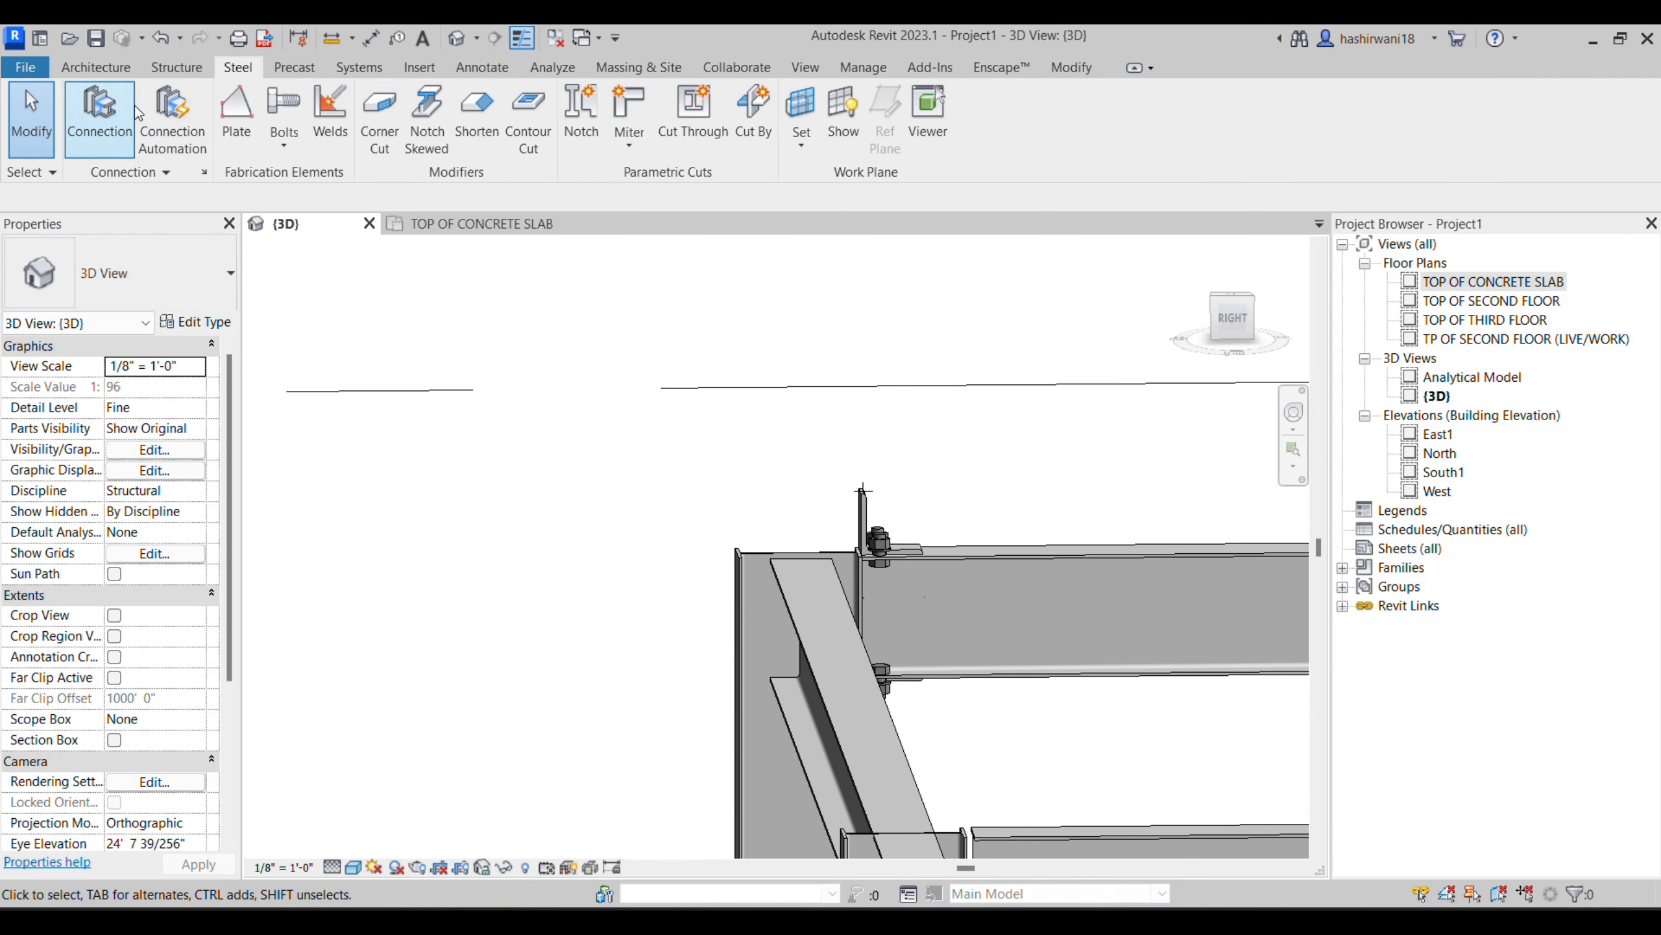
- Review the available connection groups in Structural Connection Settings, then close the settings
left_click(204, 172)
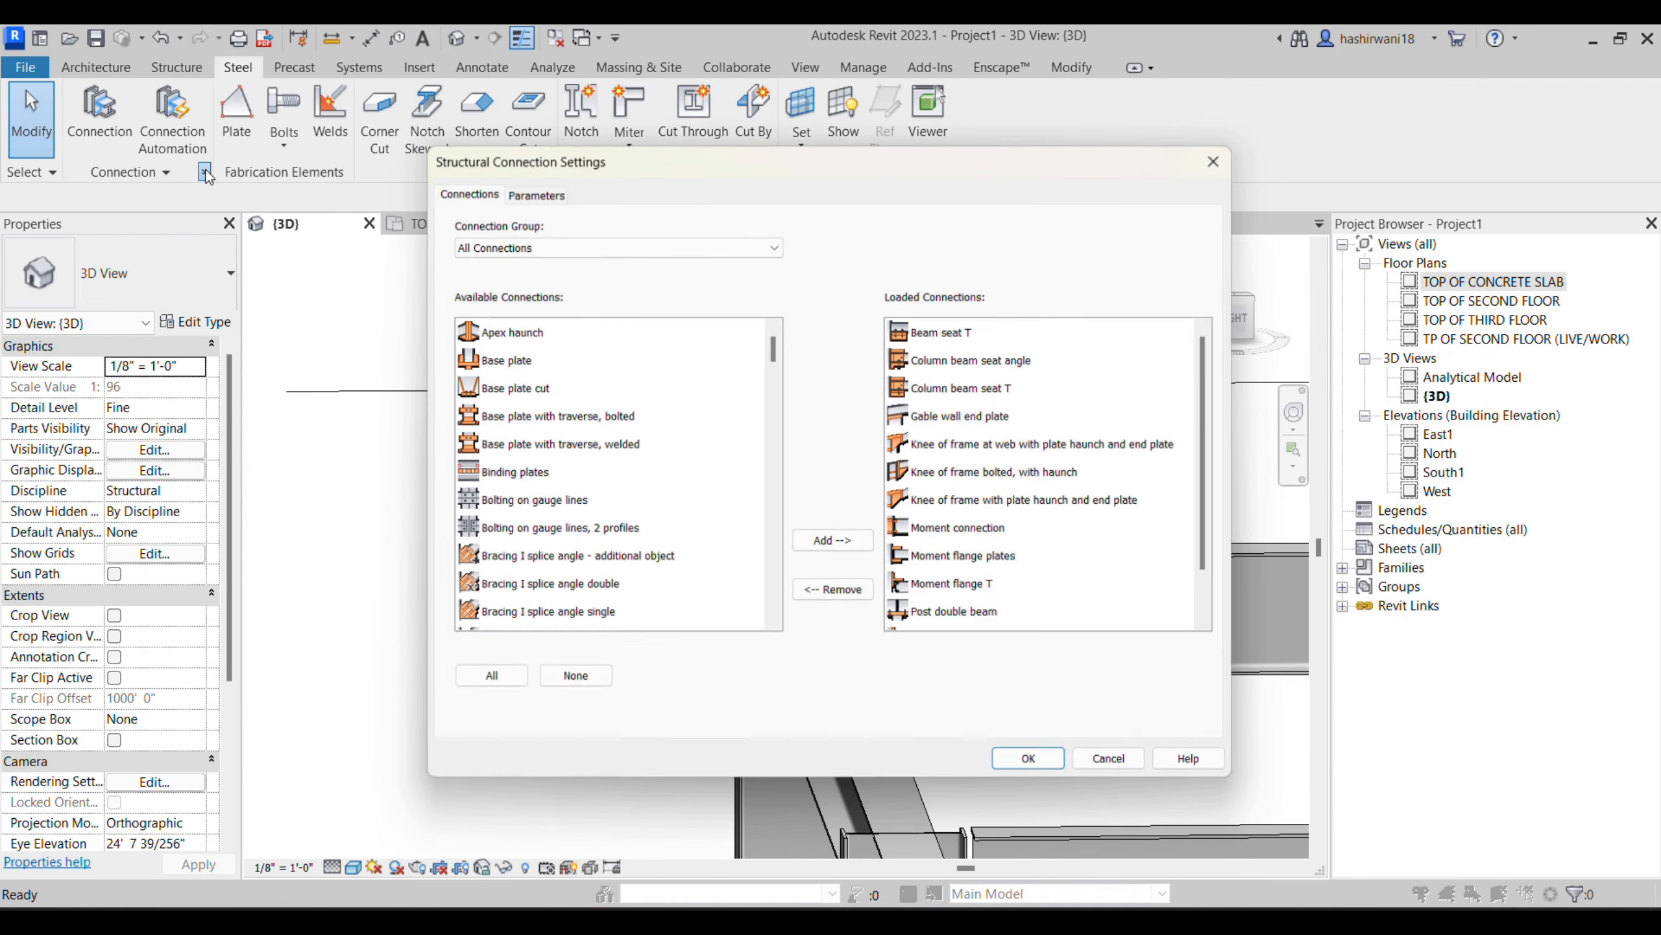
left_click(603, 253)
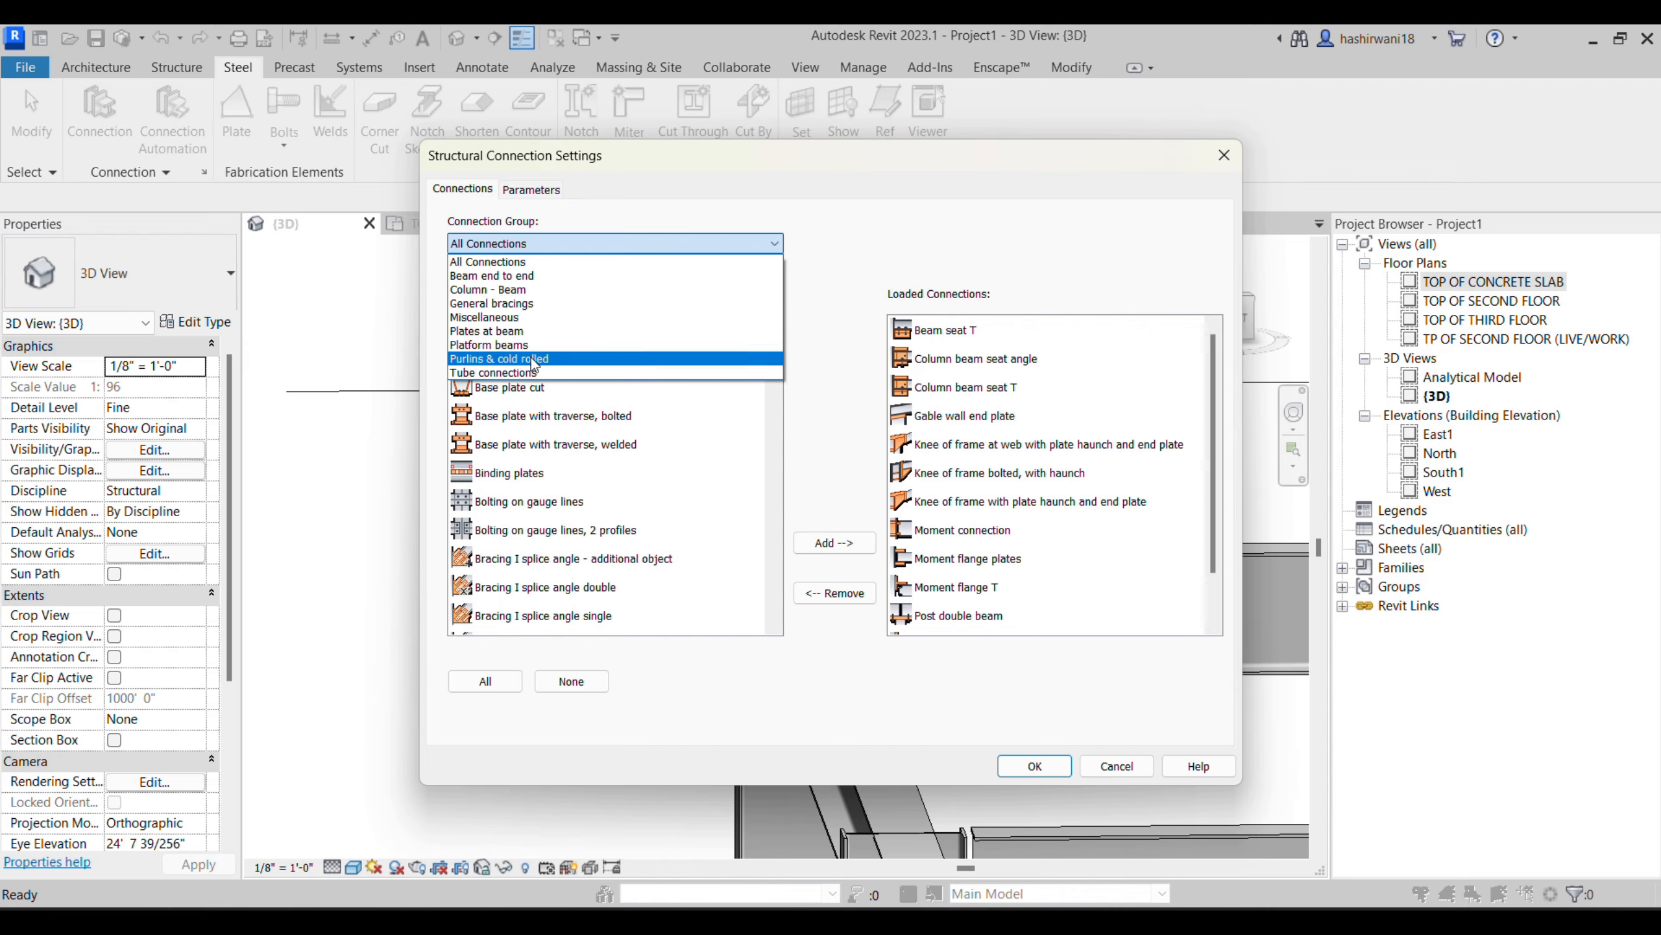
left_click(1045, 764)
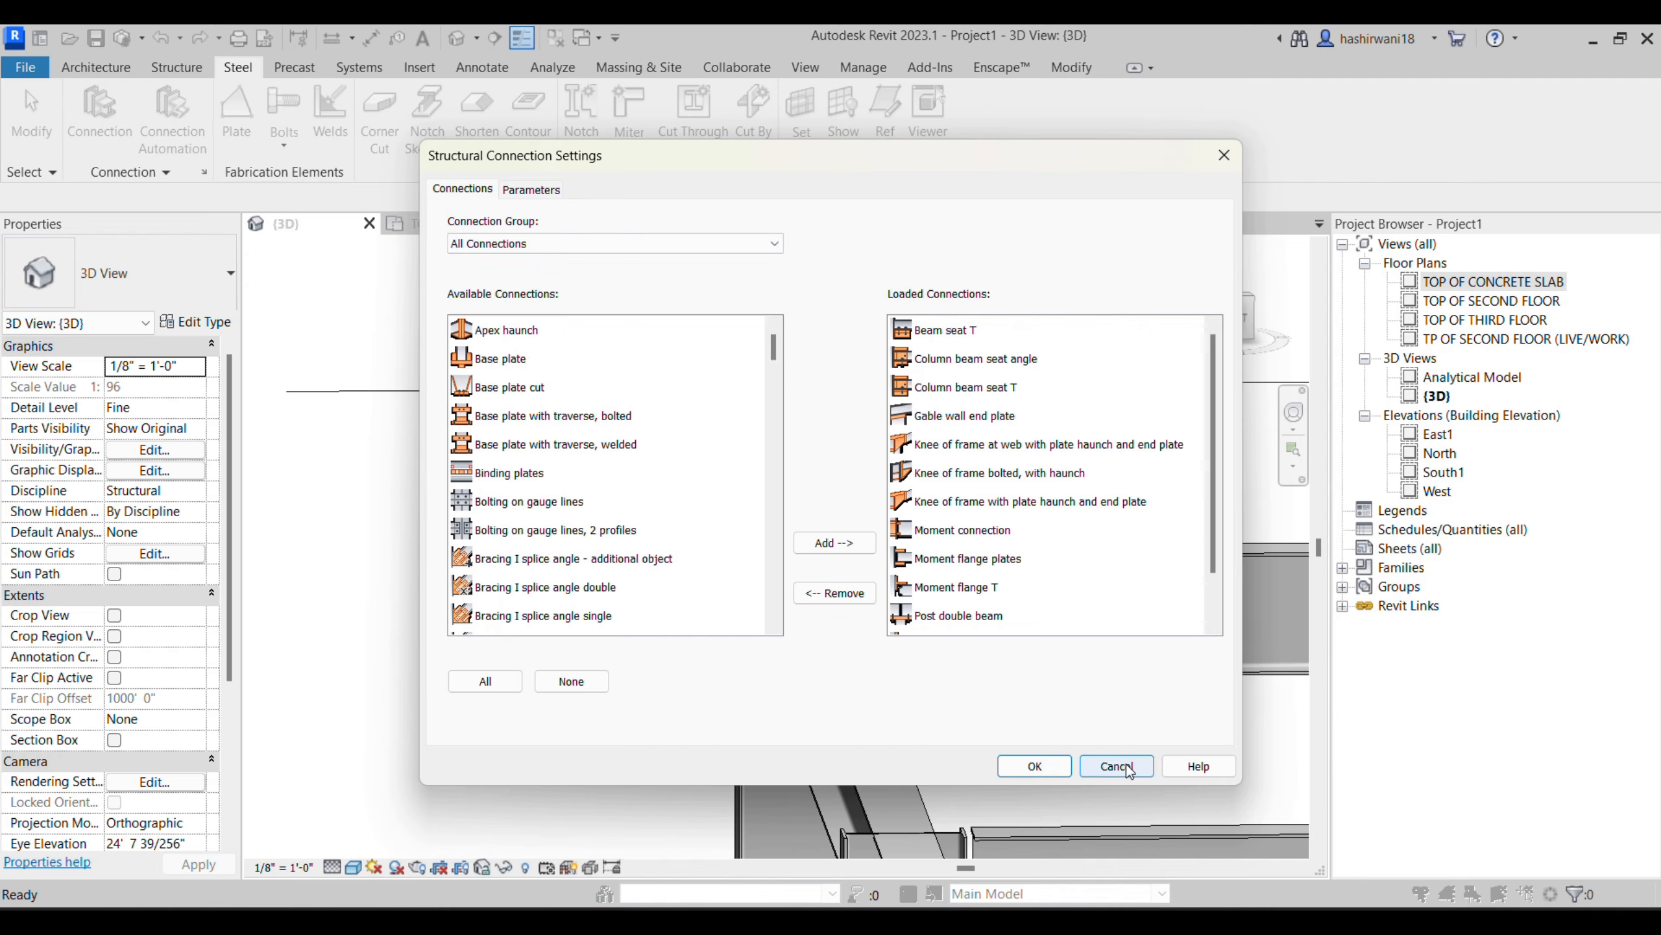
left_click(1033, 767)
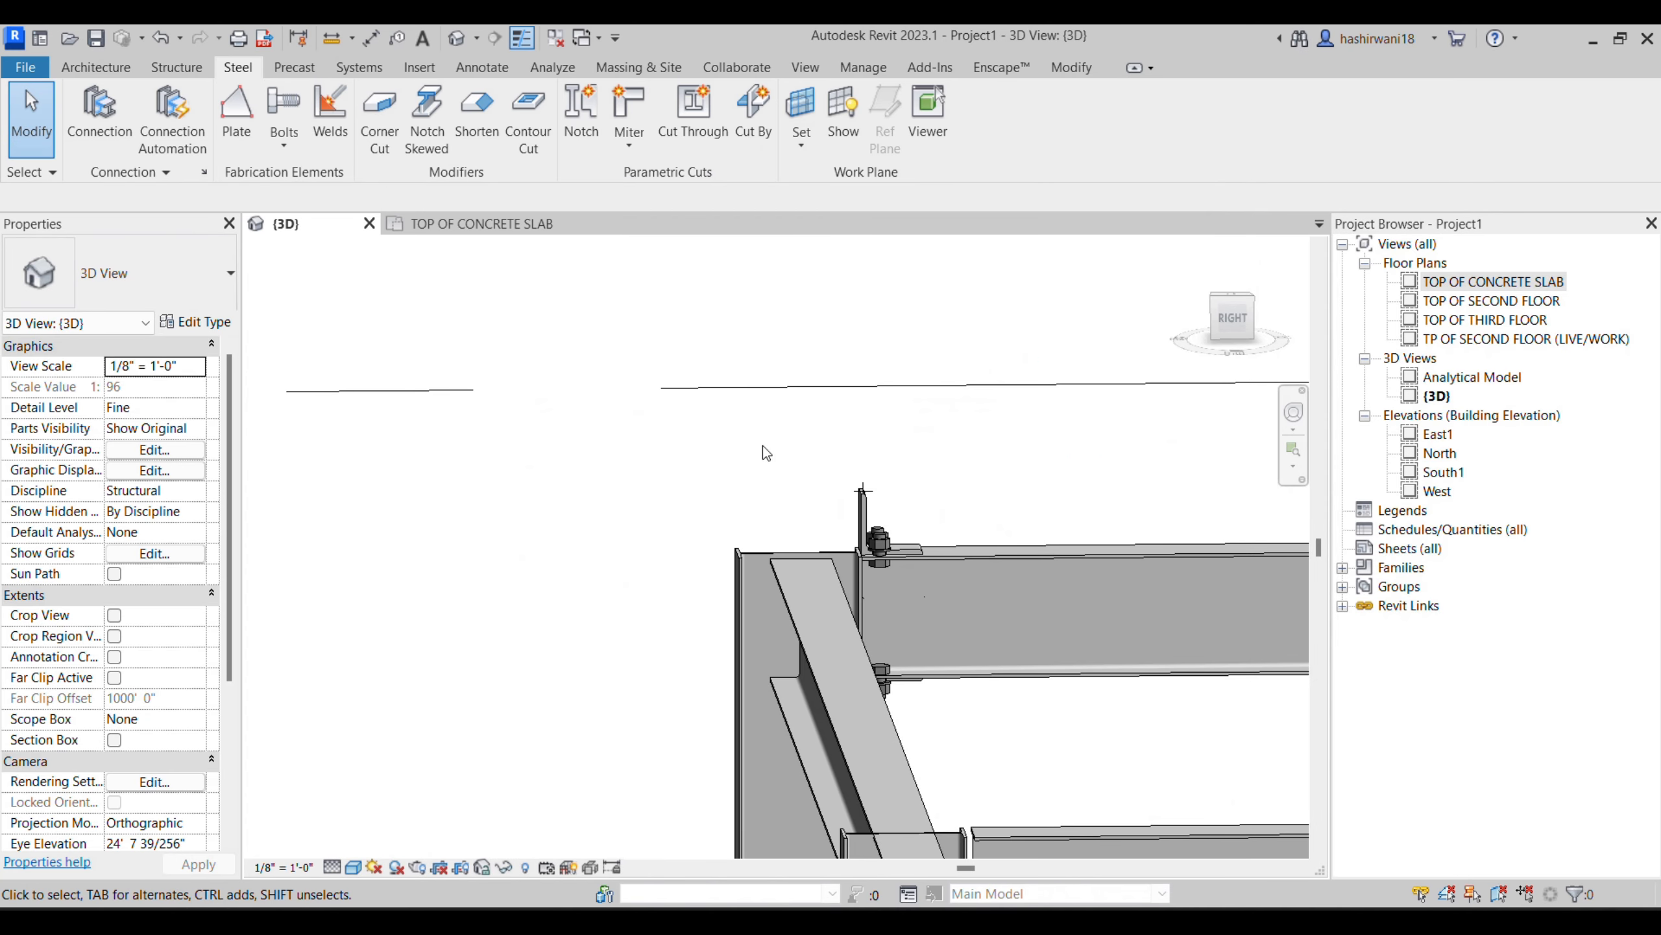
middle_click_drag(1096, 632, 693, 572, "shift")
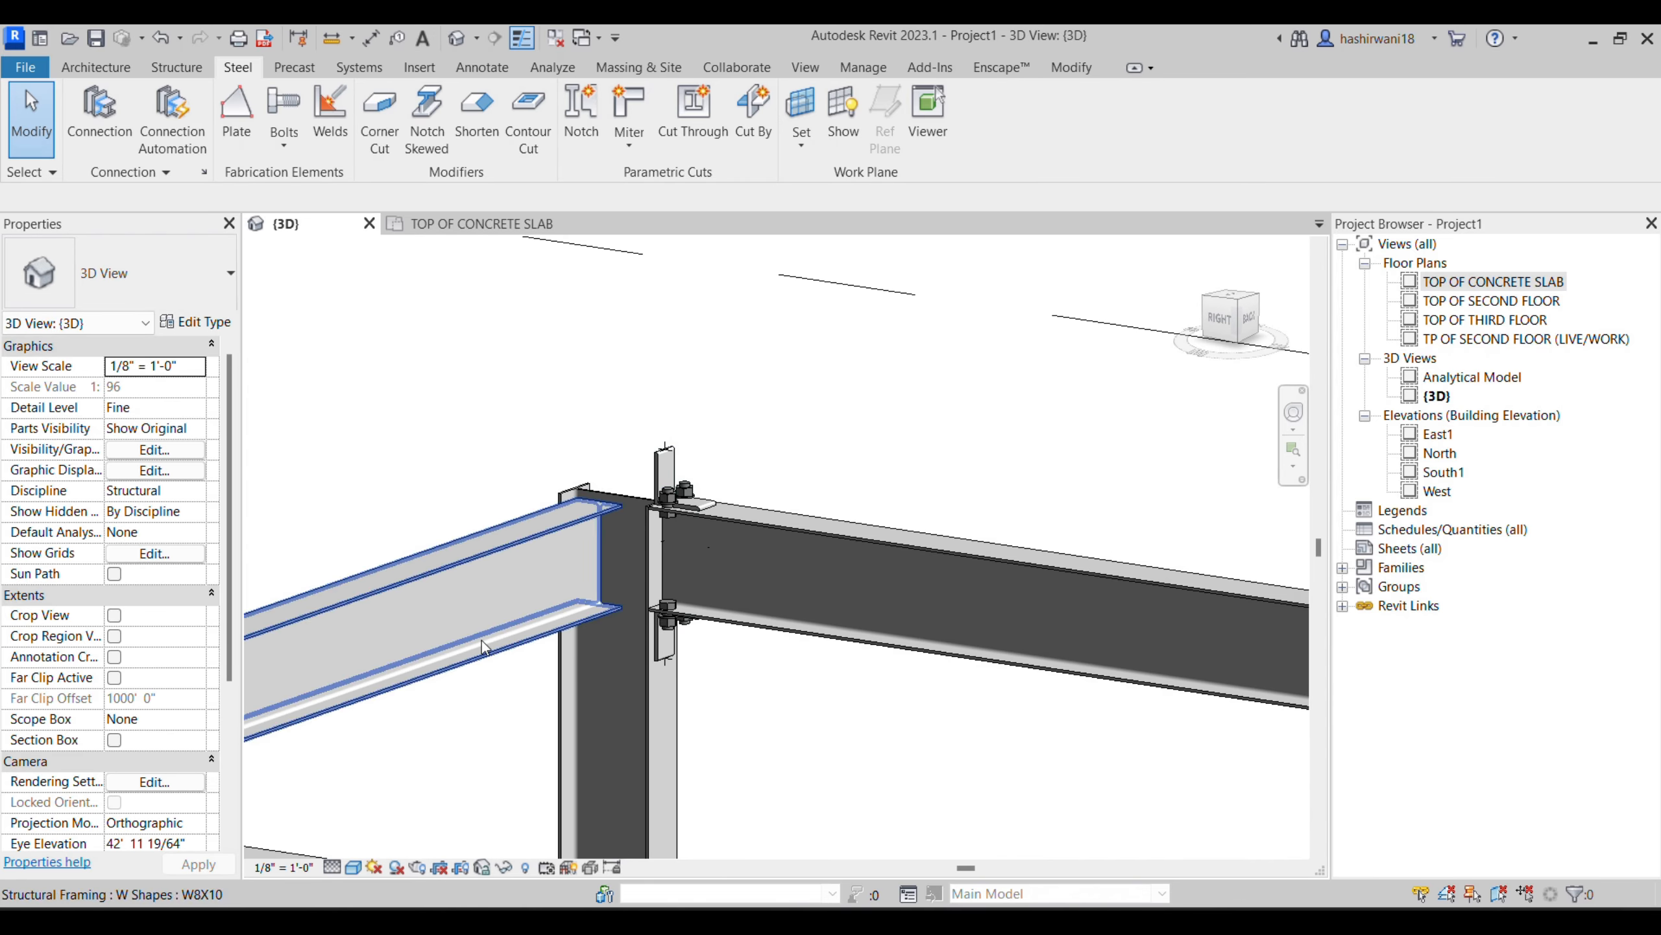
scroll(693, 539, "down", 1)
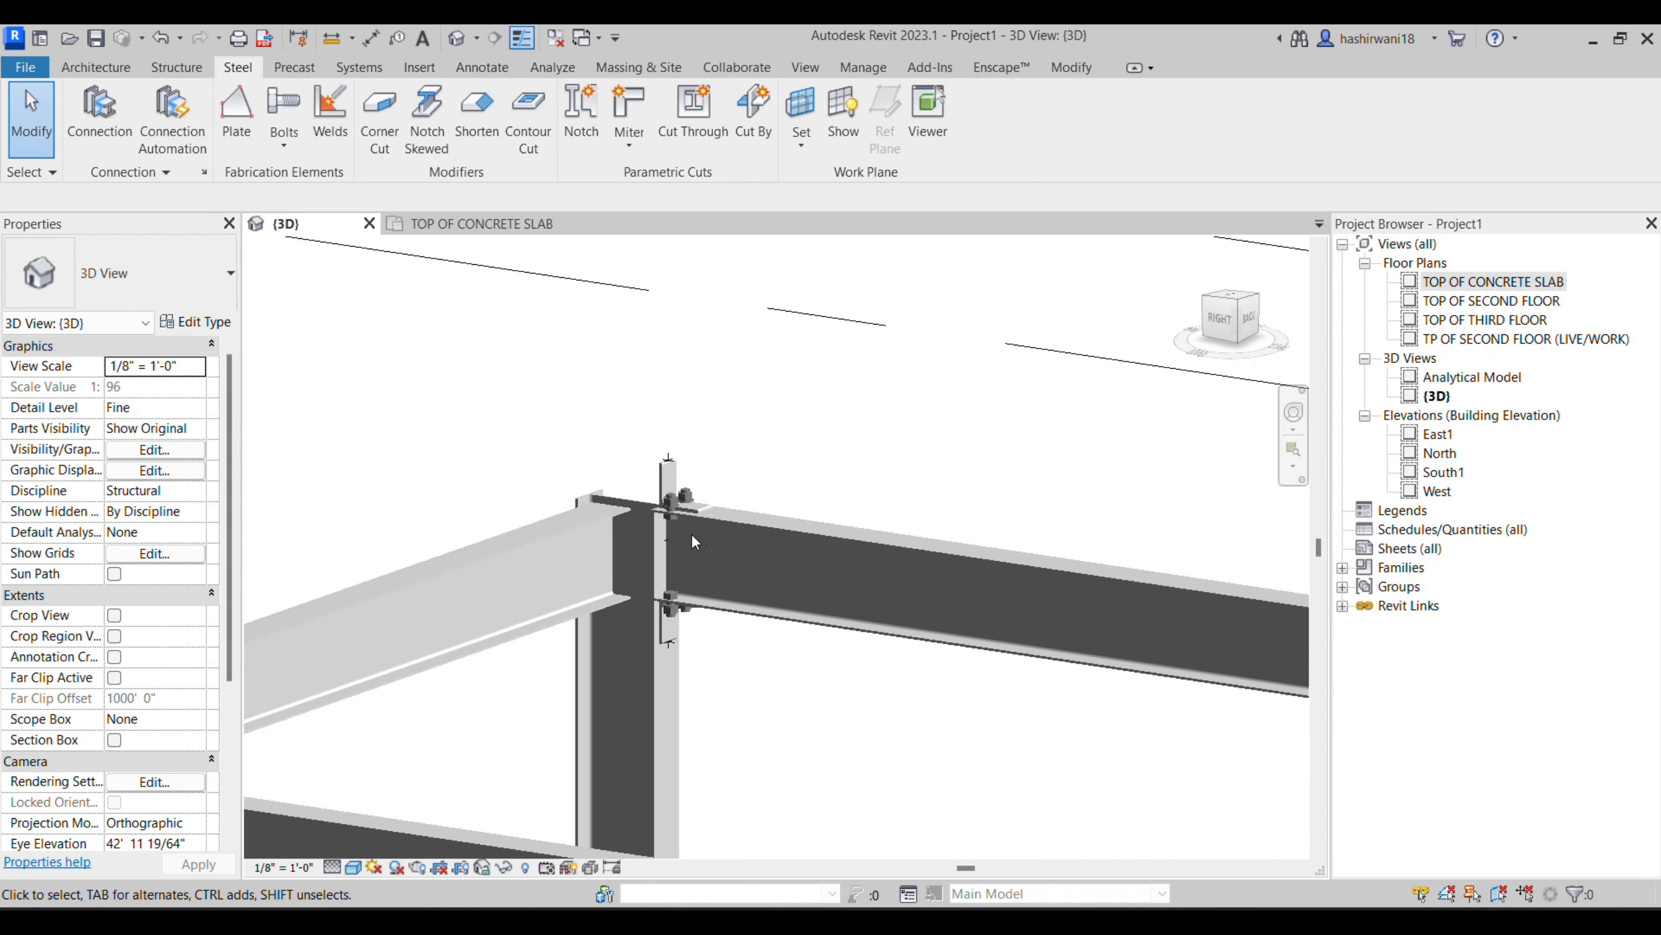
left_click(96, 67)
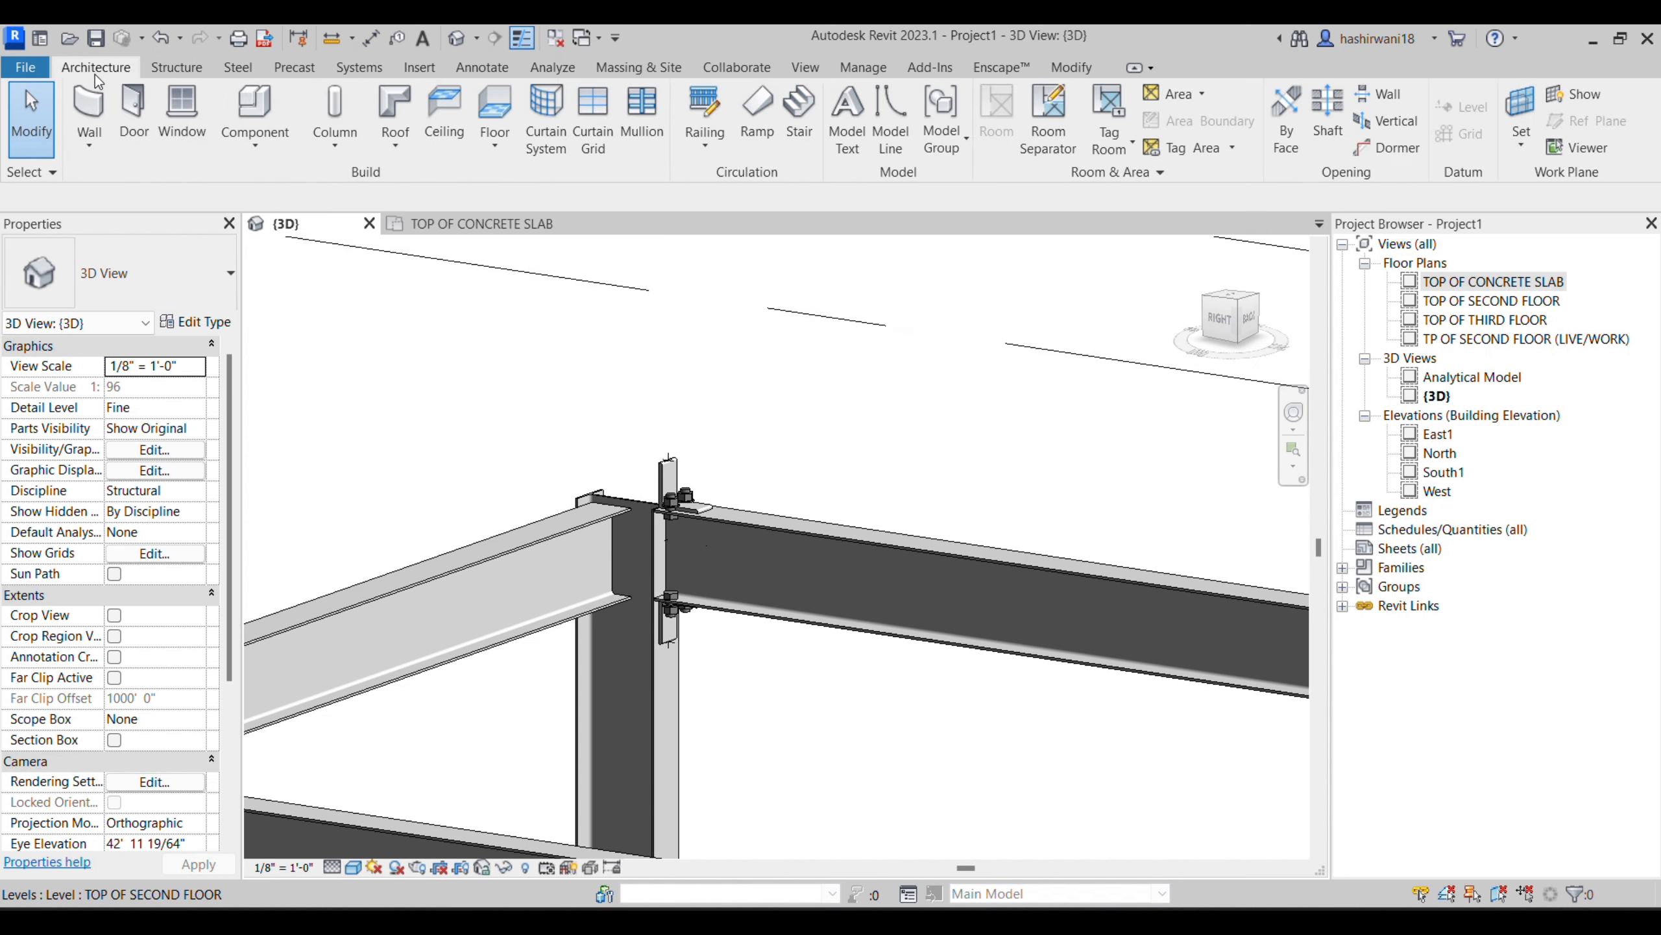
left_click(176, 67)
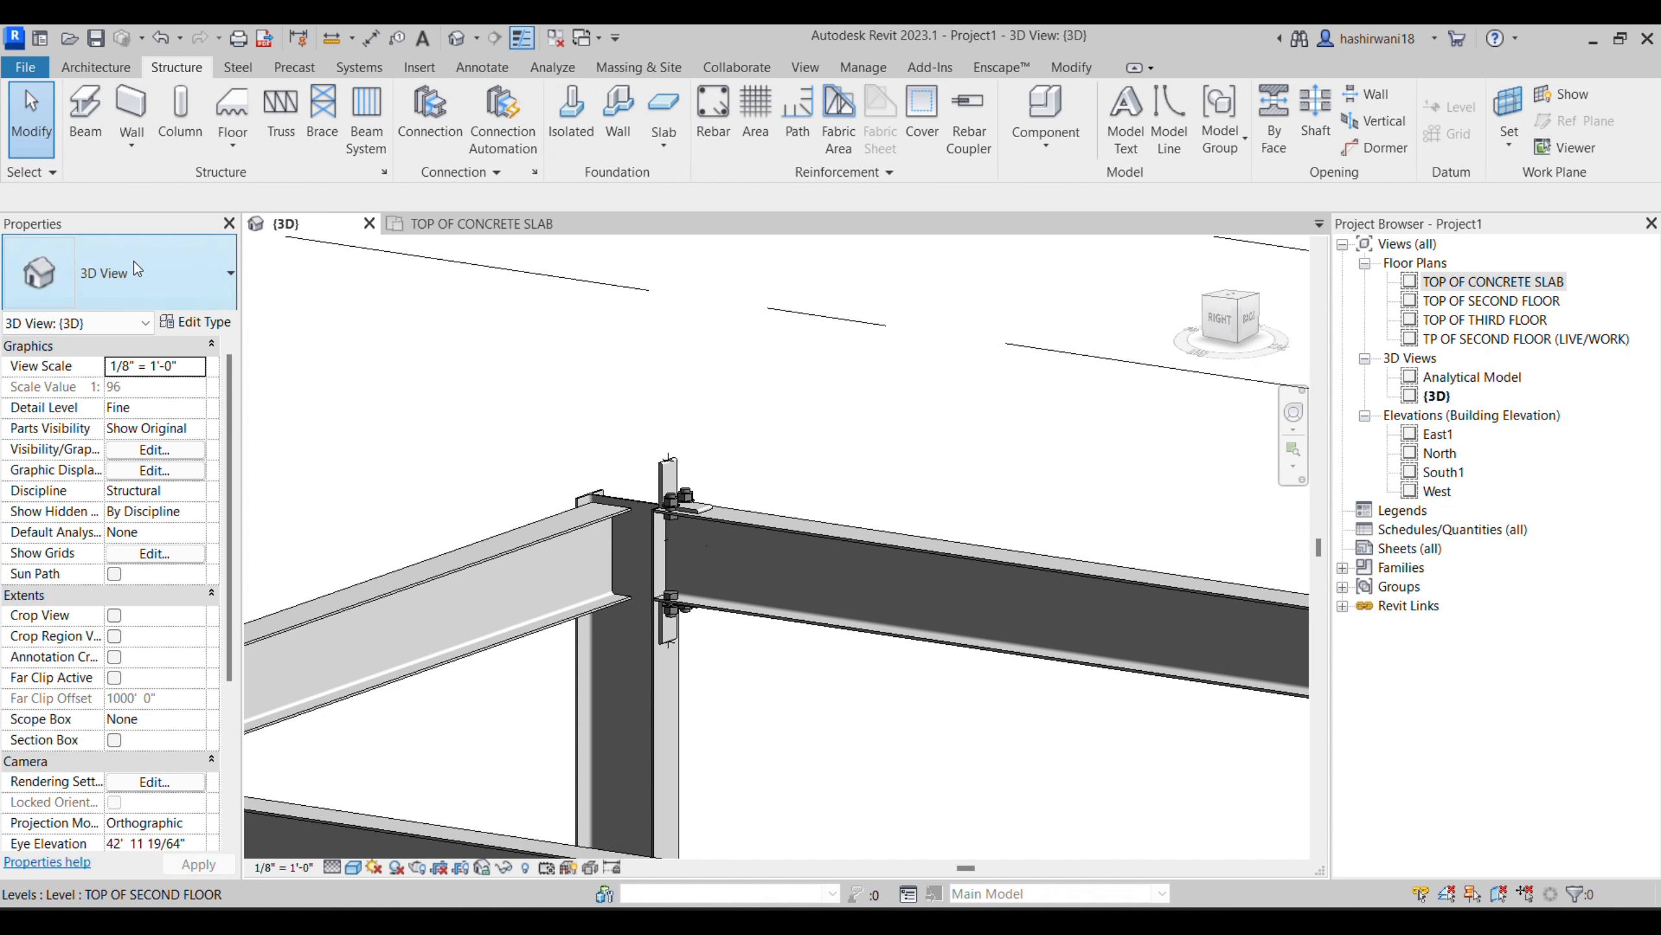
left_click(237, 67)
- Start a steel plate at a bare beam-to-column joint, picking the column flange face at the beam end as its work plane
scroll(456, 326, "up", 4)
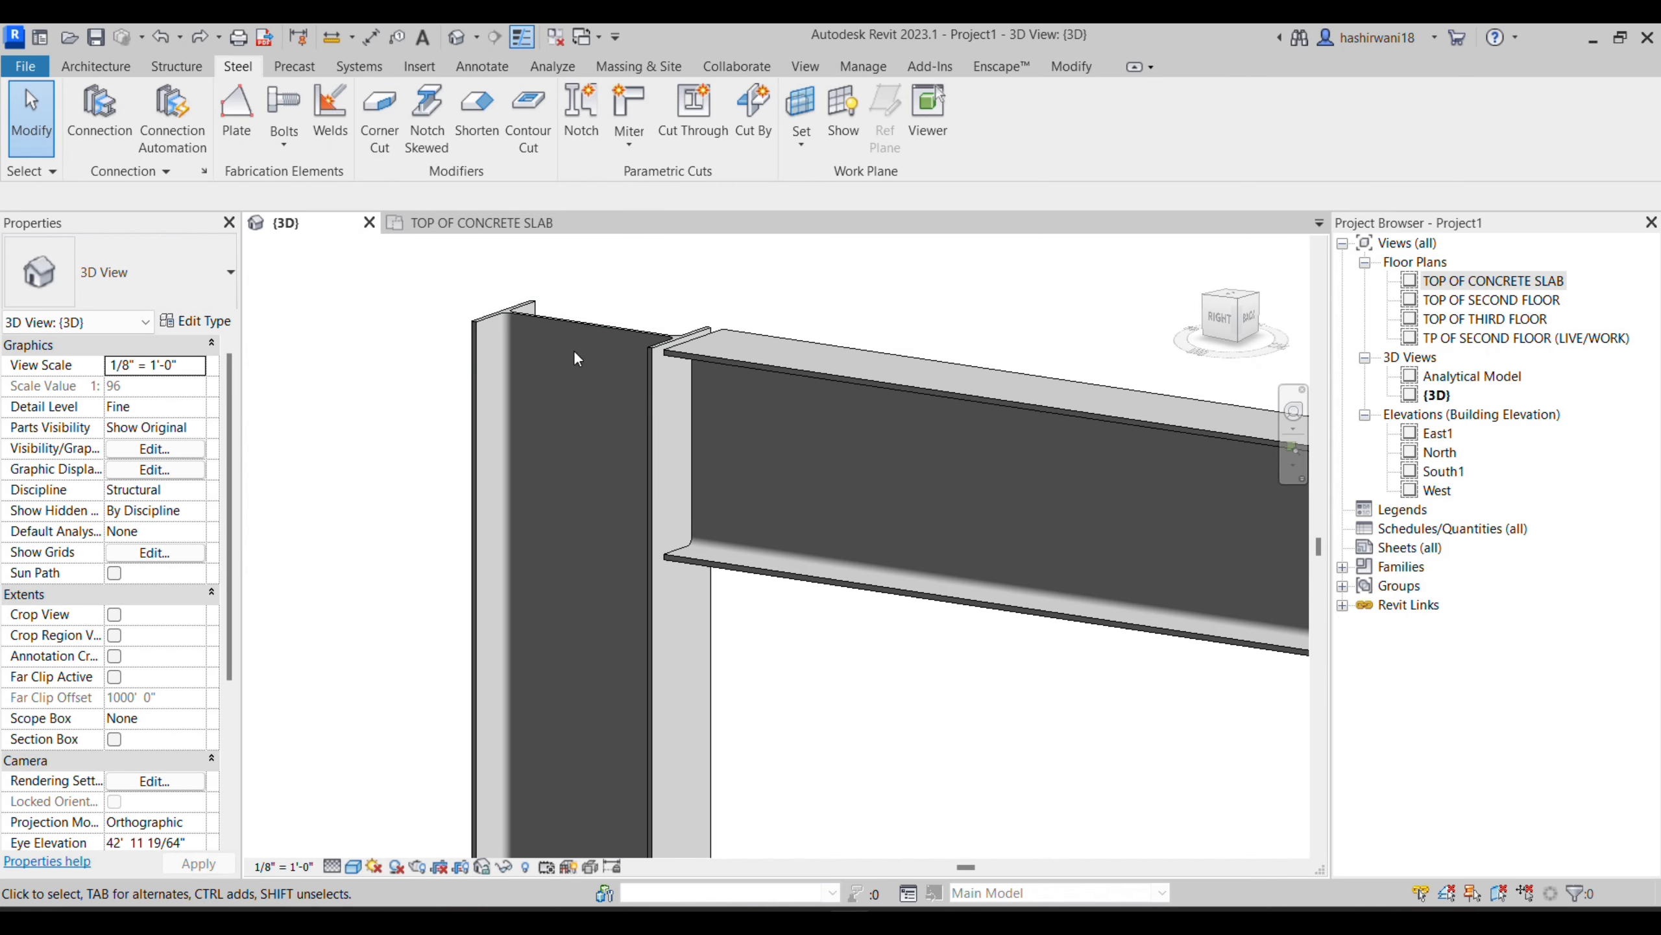
left_click(237, 125)
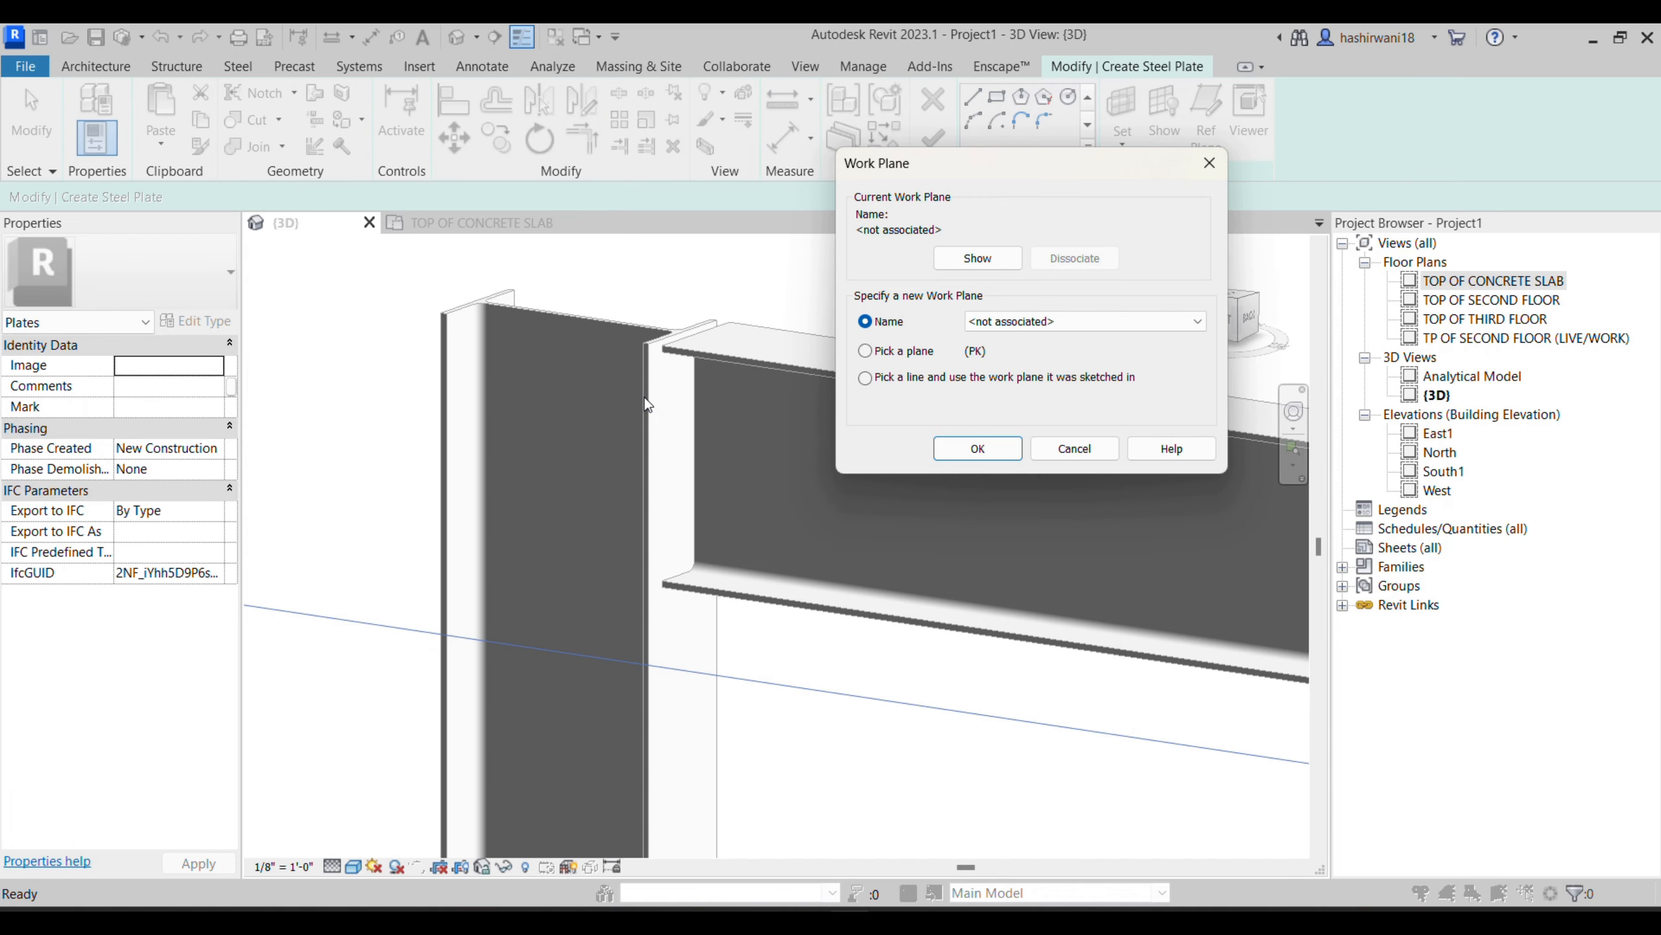
left_click(978, 448)
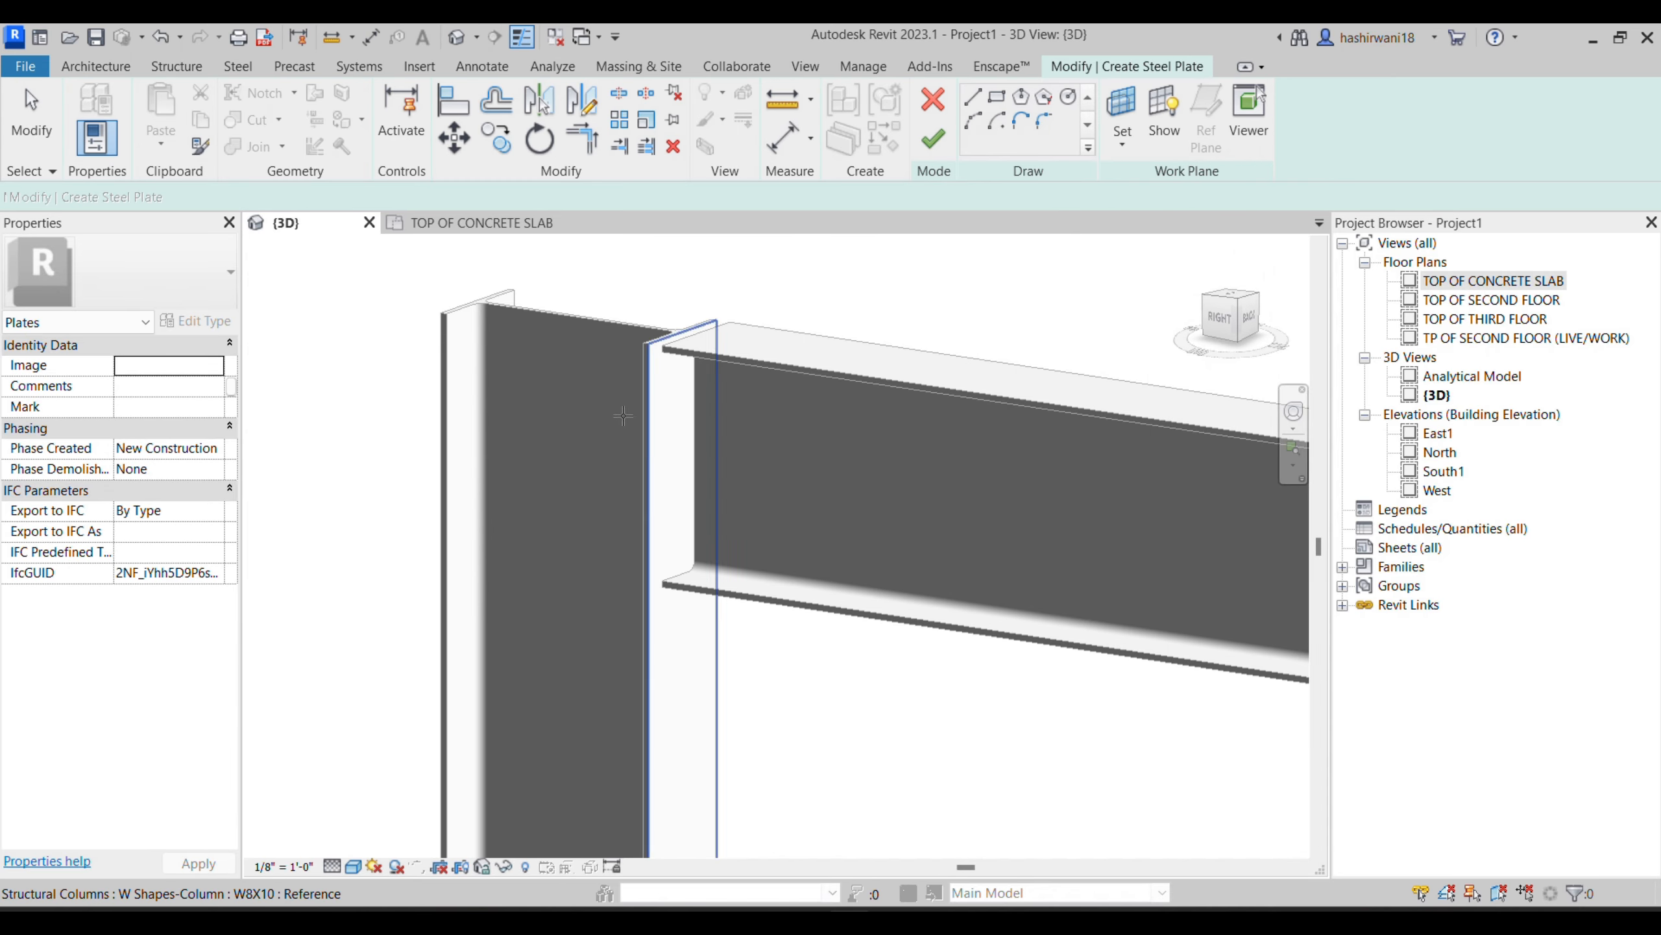
scroll(648, 392, "up", 2)
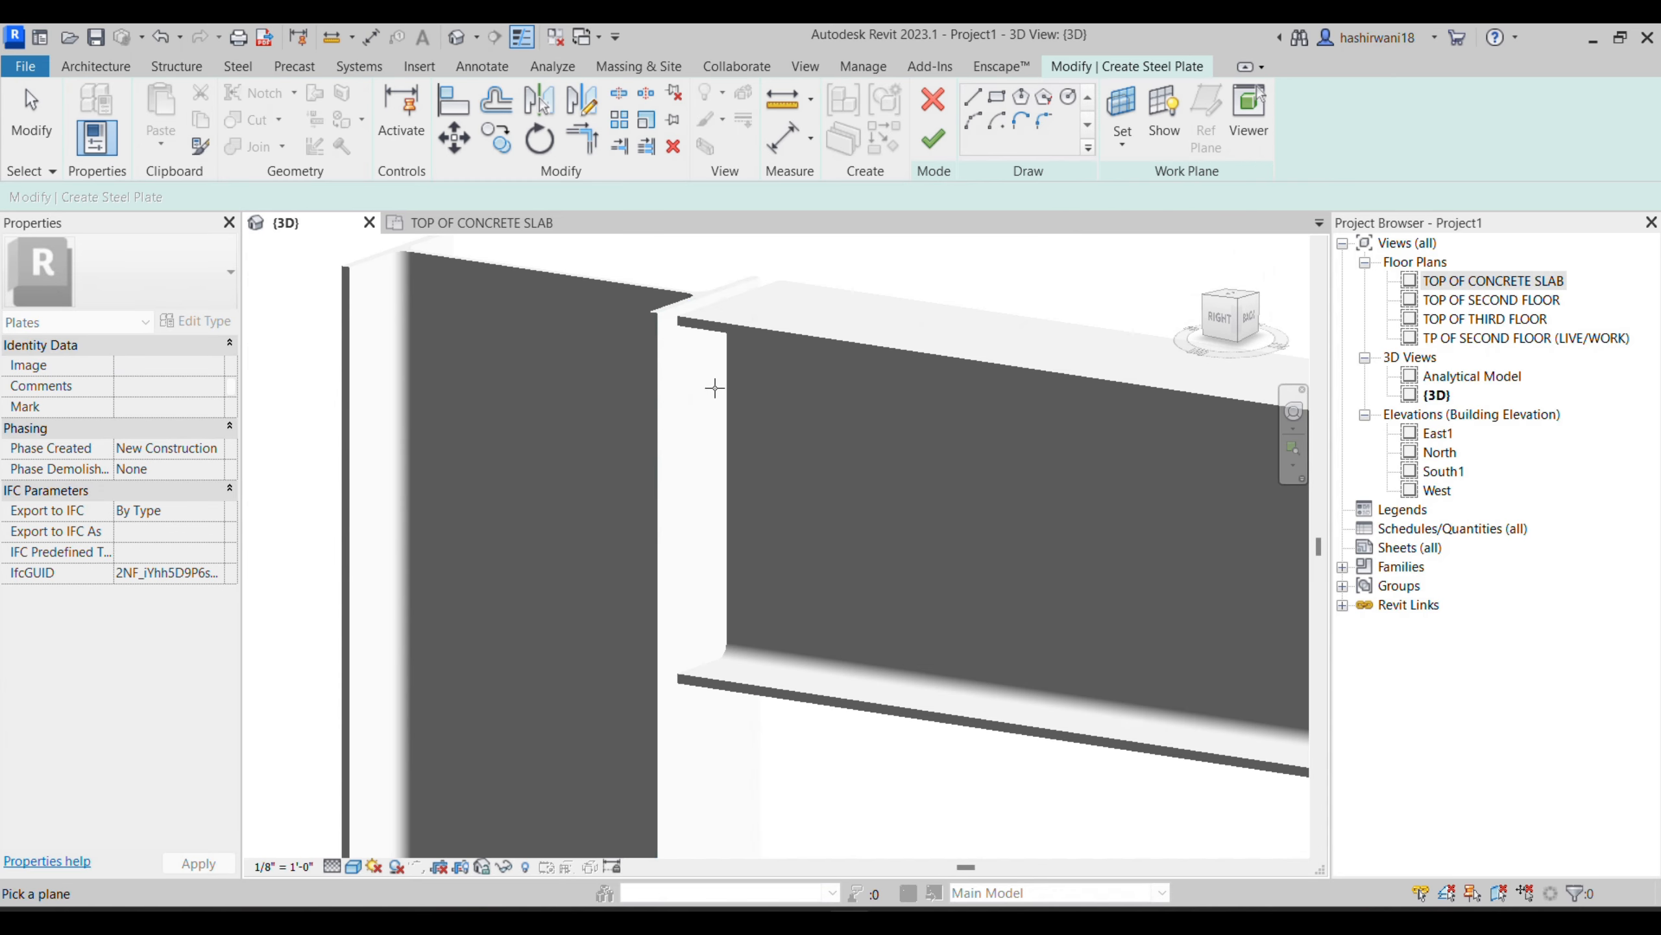
left_click(666, 358)
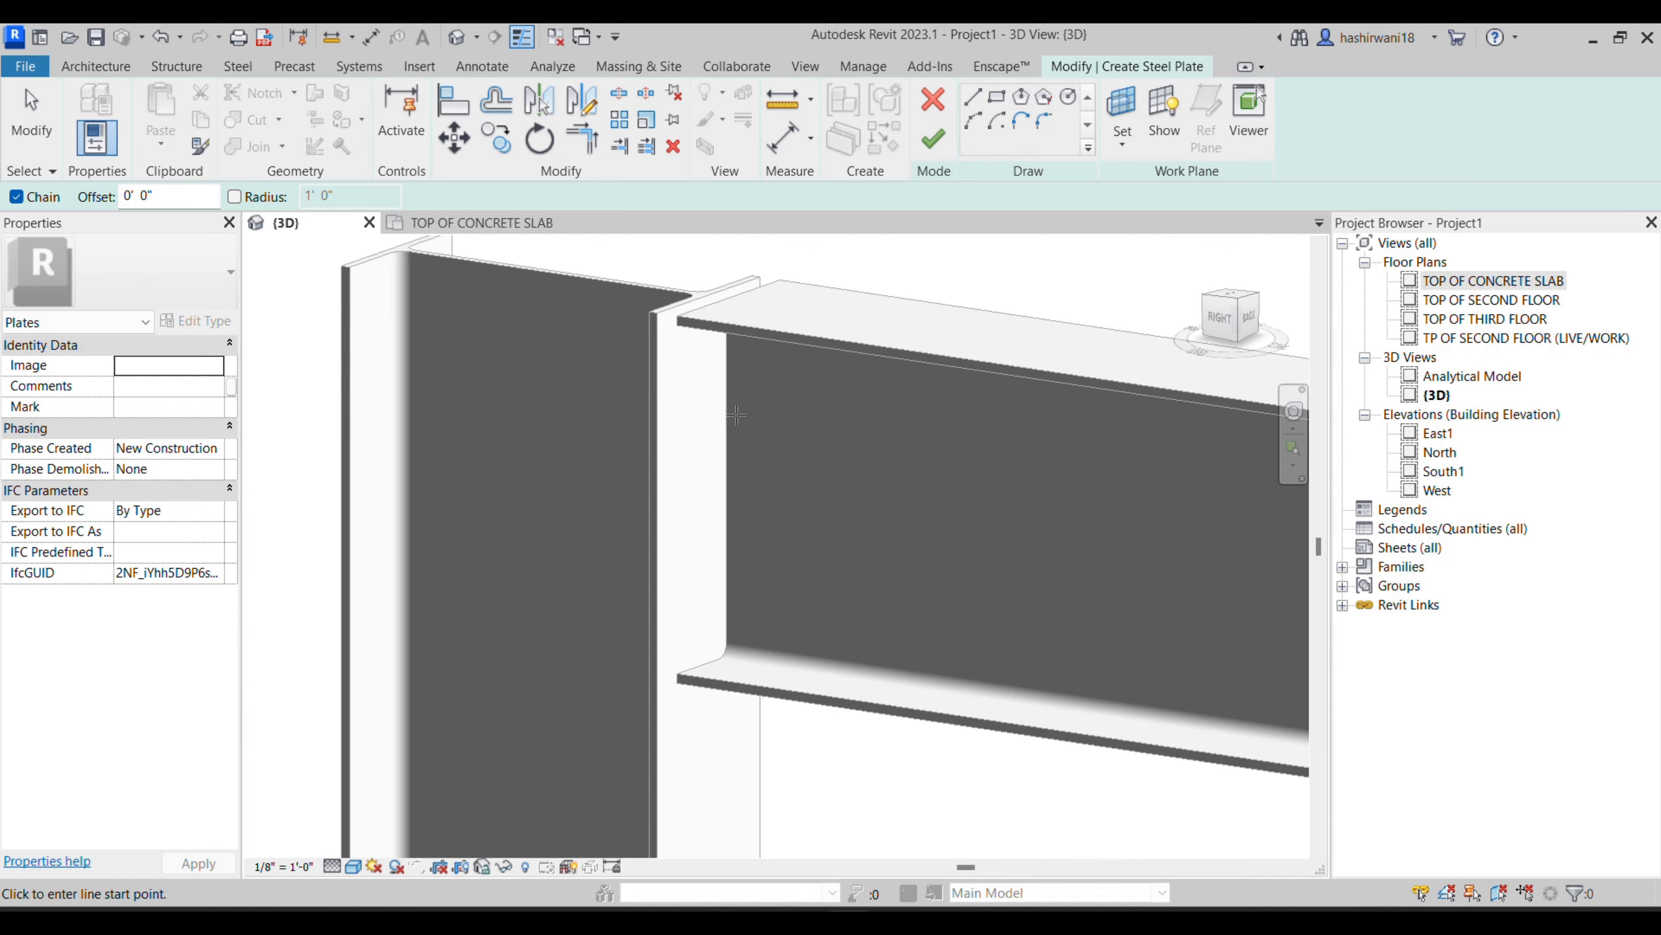
- Sketch a rectangular plate boundary about 3 1/2" wide and 7 1/2" high between the beam's flanges at the column
left_click(997, 98)
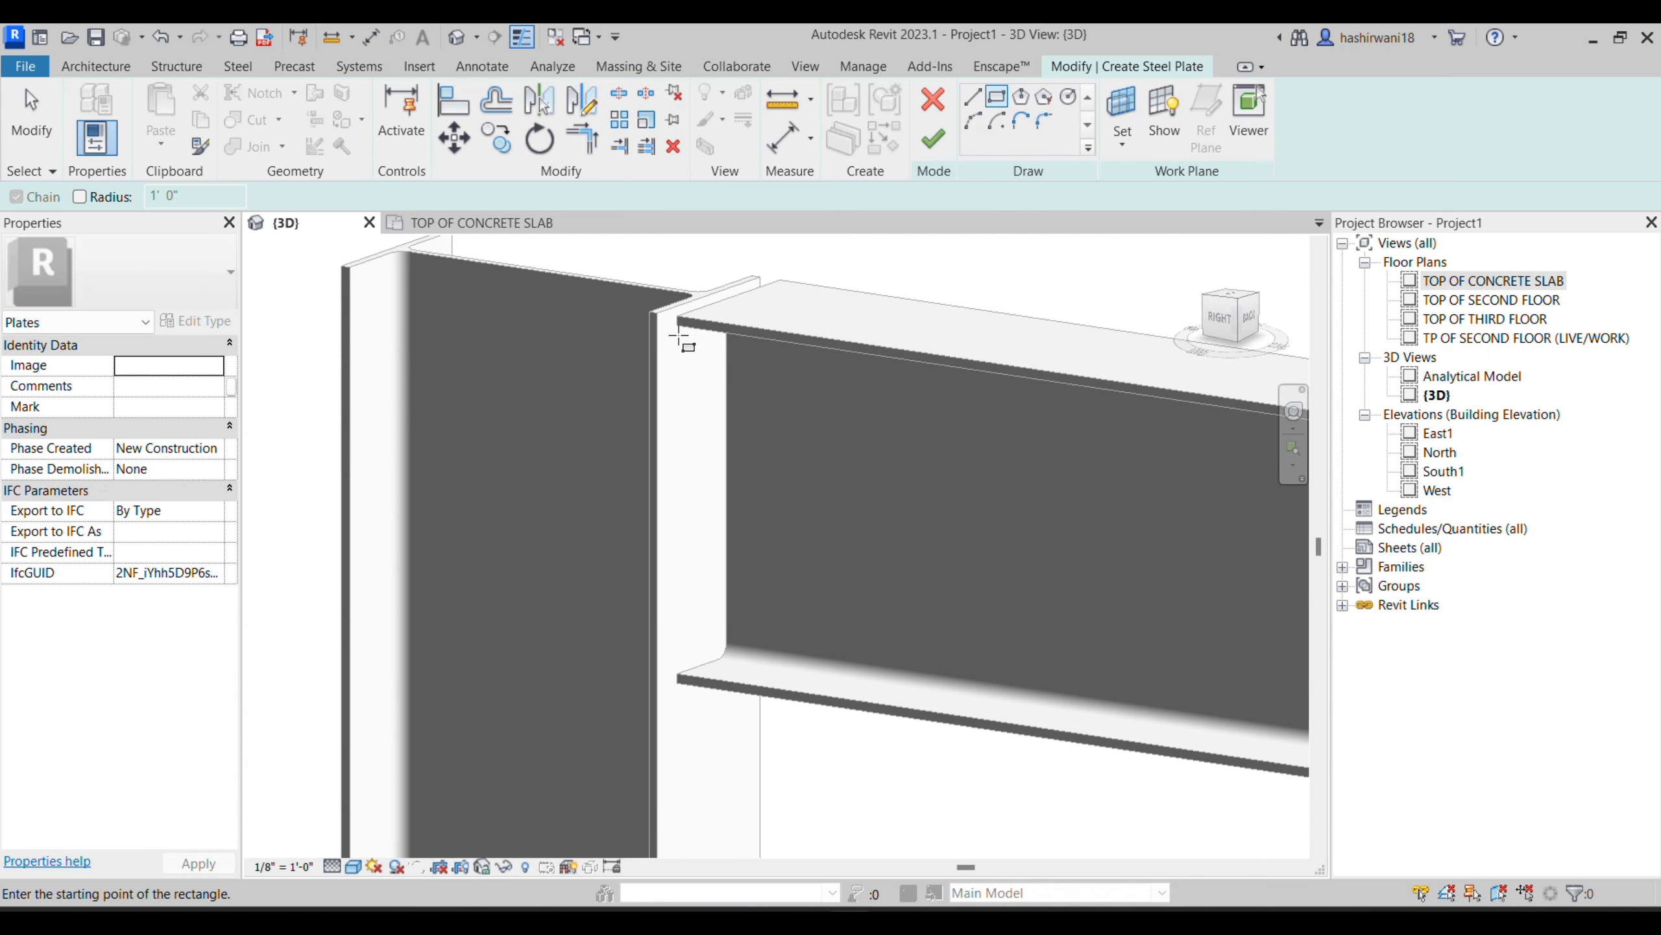
scroll(673, 328, "up", 3)
middle_click_drag(864, 668, 704, 656)
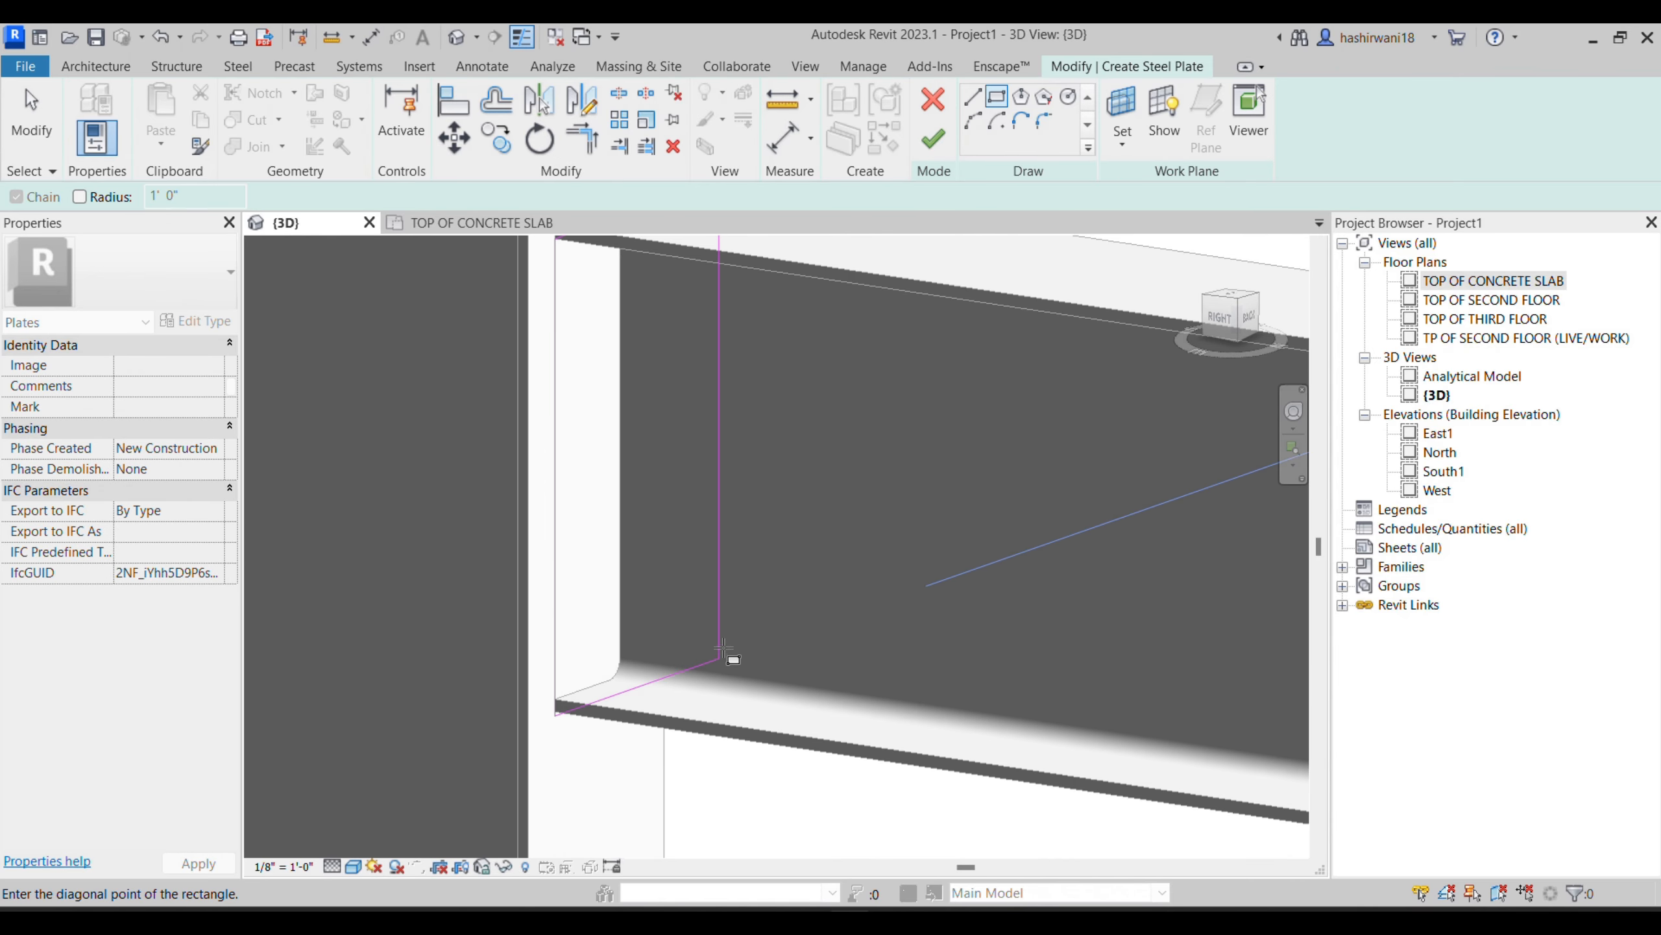
left_click(681, 656)
scroll(772, 533, "down", 2)
middle_click_drag(904, 634, 640, 619, "shift")
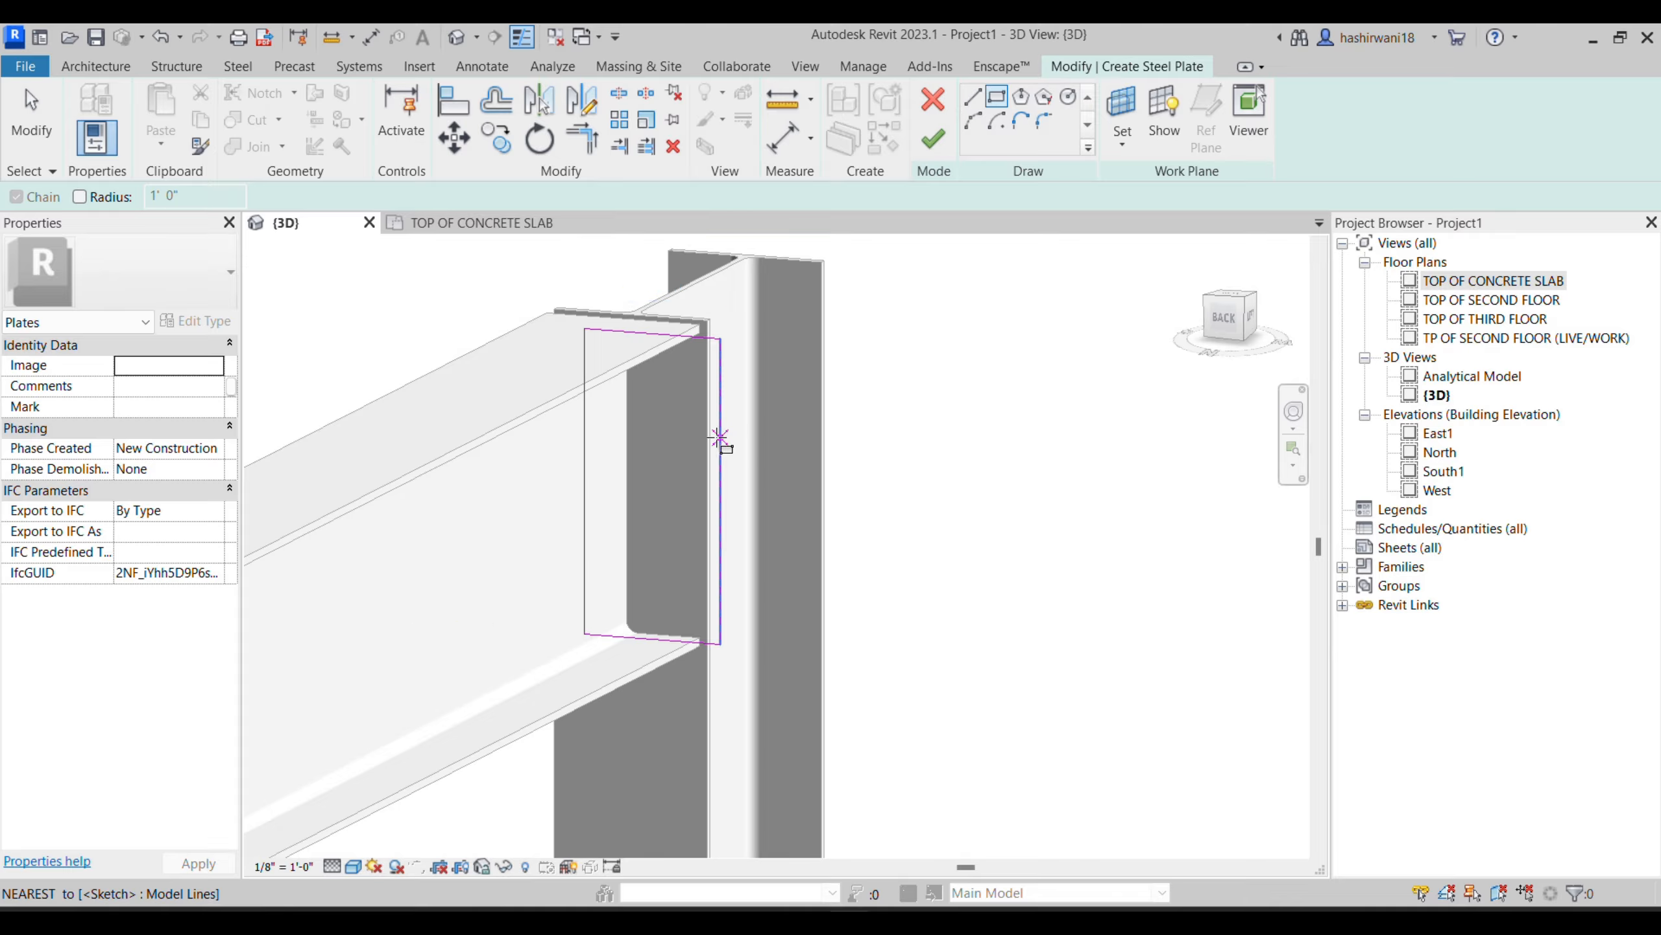
key("Escape")
key("Escape")
- Nudge the sketch's vertical edge on the far side of the beam inward until the boundary is about 2 7/8" wide
left_click(717, 451)
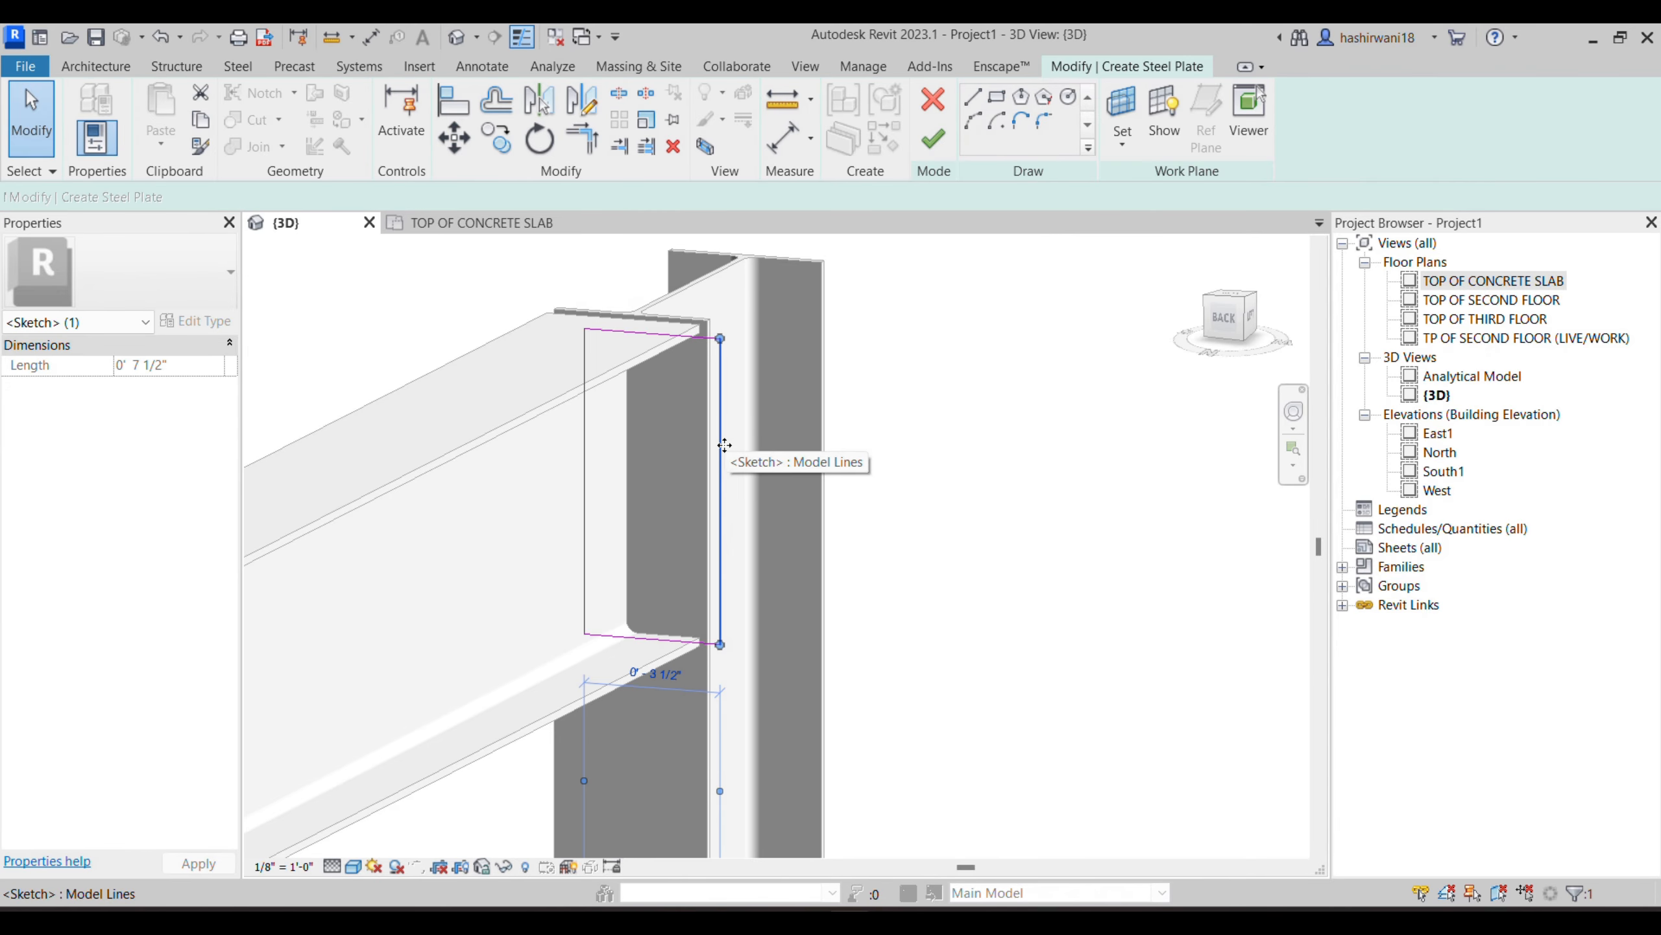
scroll(720, 651, "up", 3)
key("Left")
key("Left")
key("Left")
key("Right")
mouse_move(762, 649)
middle_mouse_down("shift")
mouse_move(876, 607)
mouse_move(891, 678)
mouse_move(959, 691)
middle_mouse_up("shift")
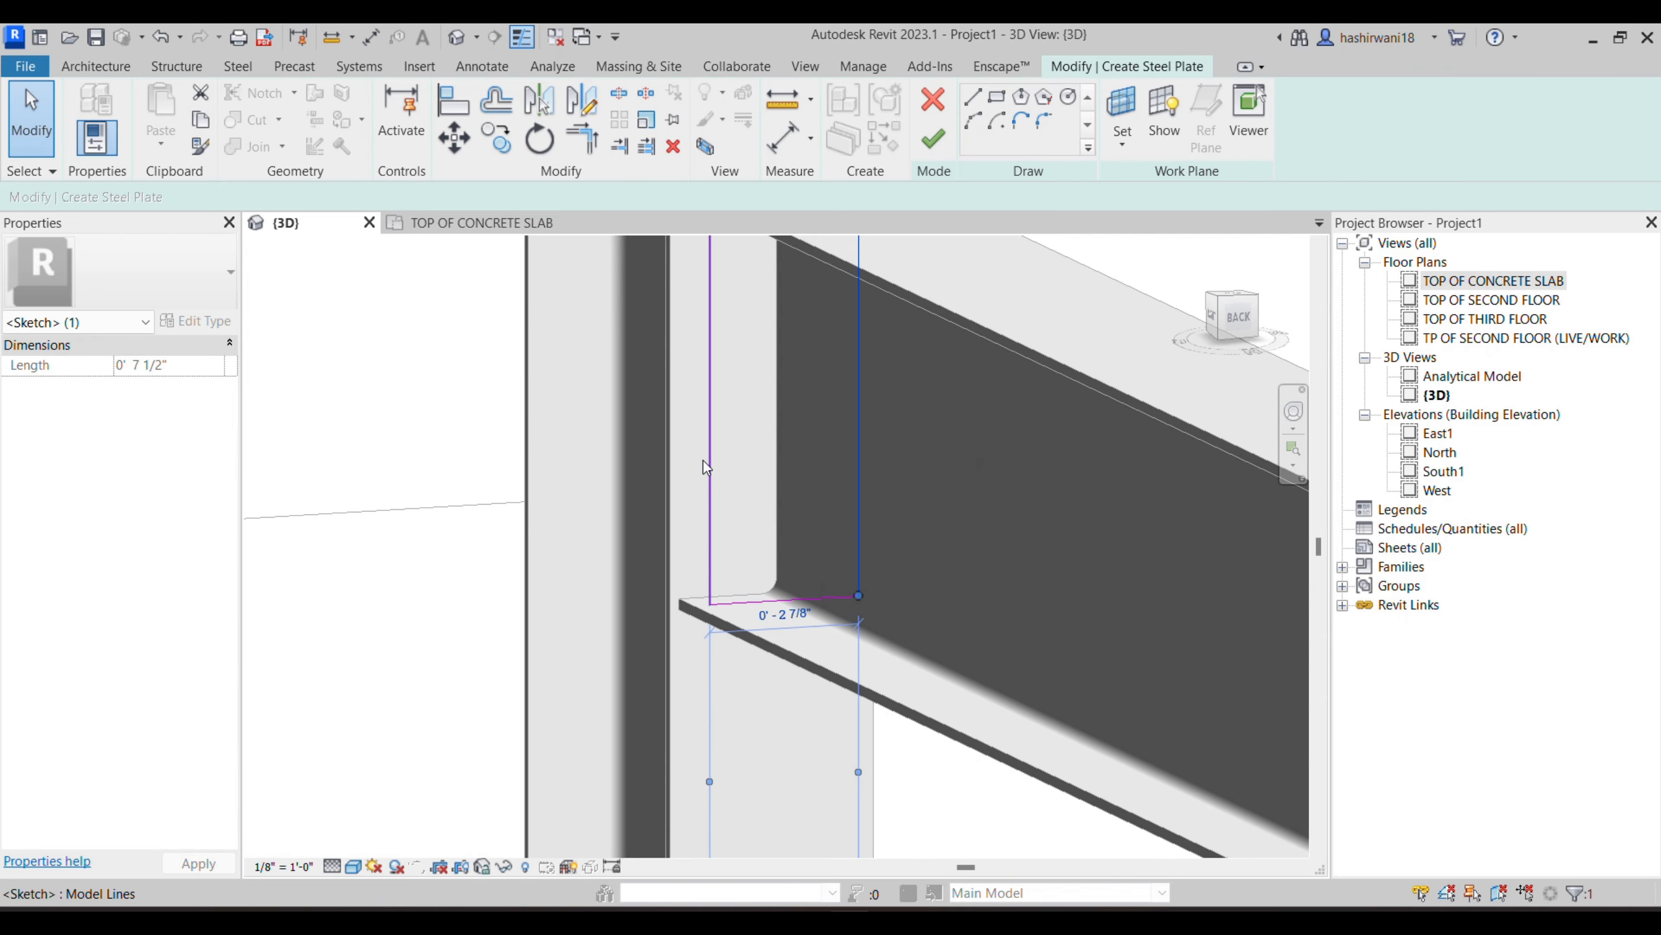
- Nudge the opposite vertical edge outward to make the boundary about 3 1/8" wide and finish the steel plate
left_click(709, 467)
key("Left")
key("Left")
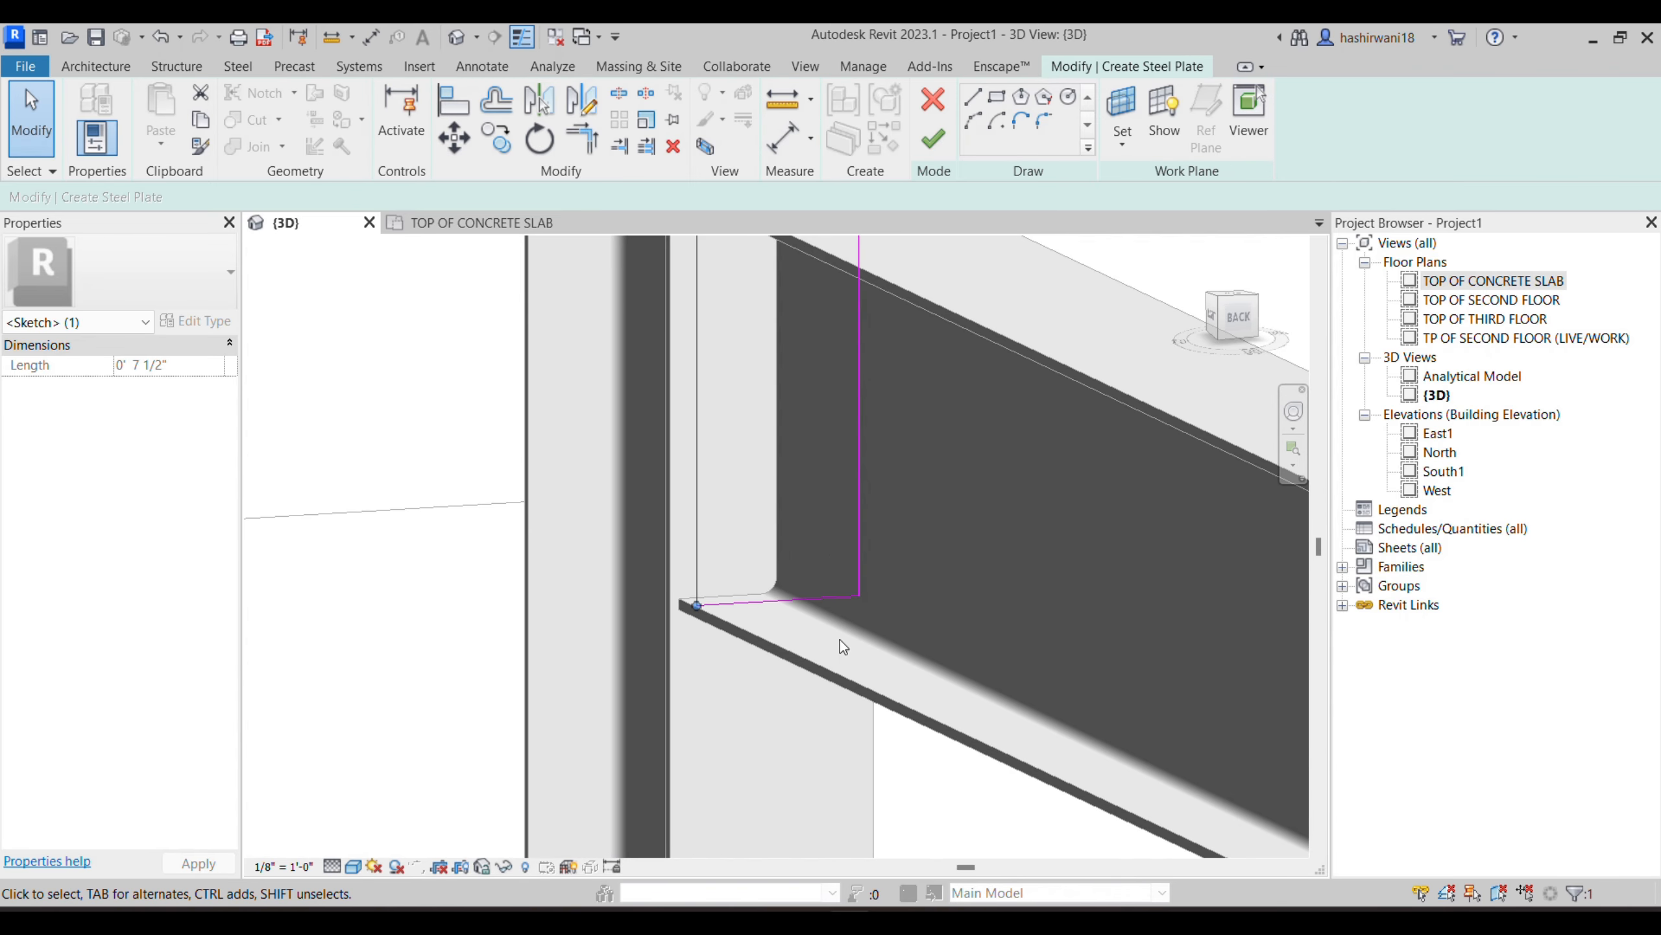
scroll(842, 636, "down", 5)
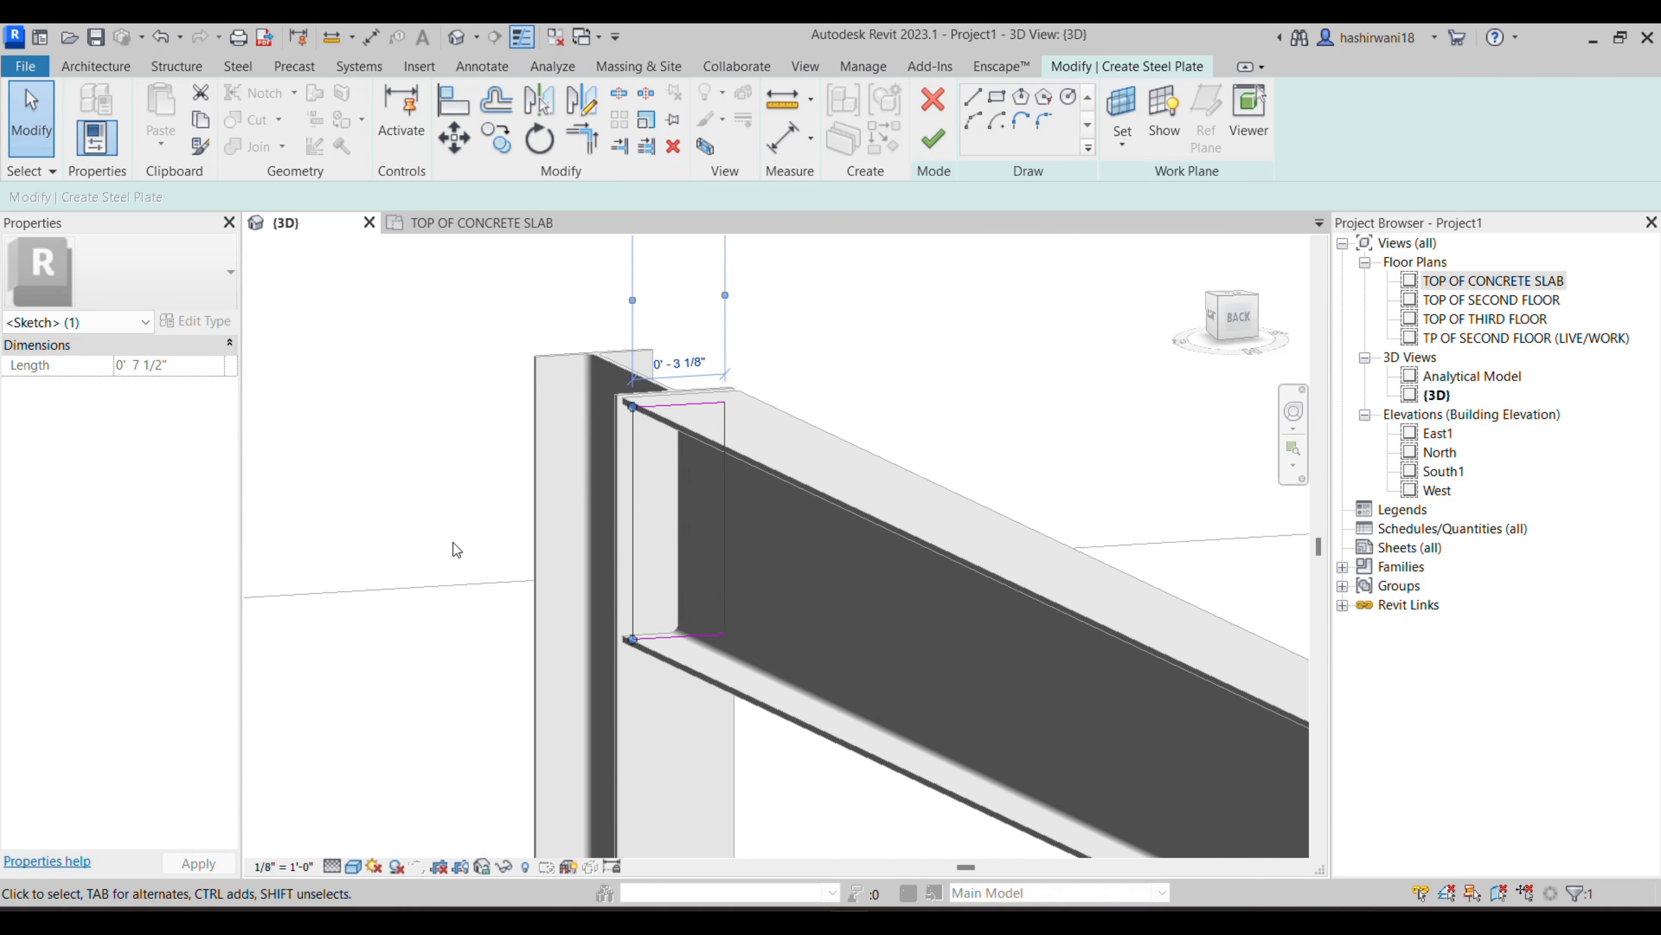
left_click(935, 138)
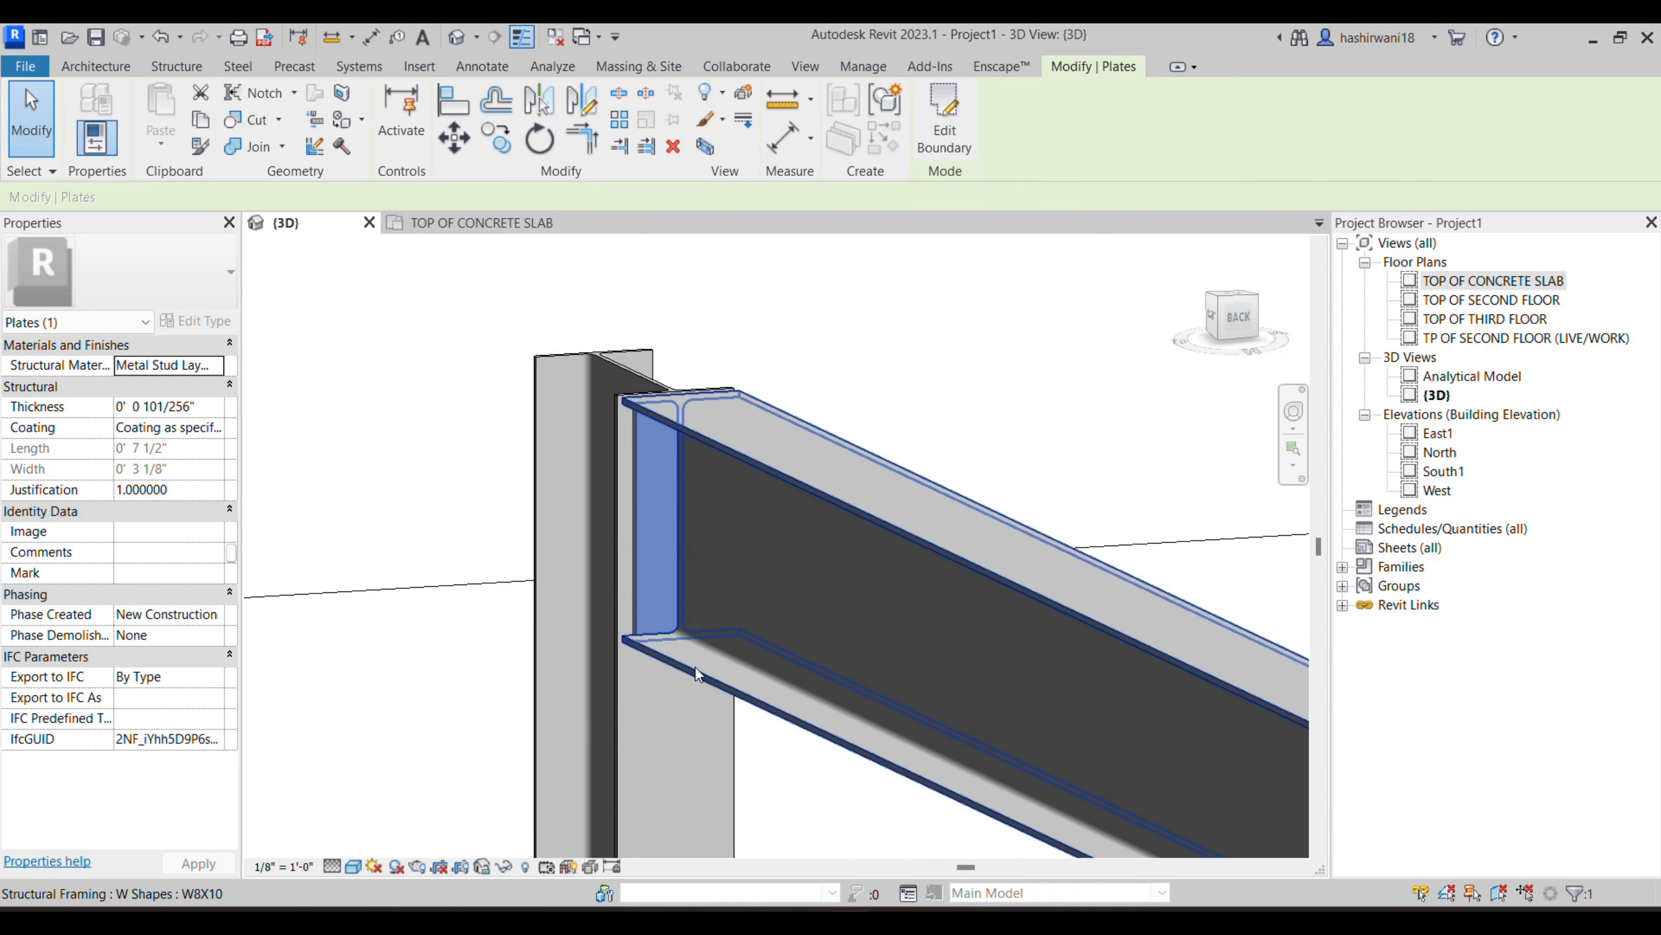
middle_click_drag(696, 668, 791, 672, "shift")
scroll(625, 525, "up", 2)
middle_click_drag(737, 543, 663, 534)
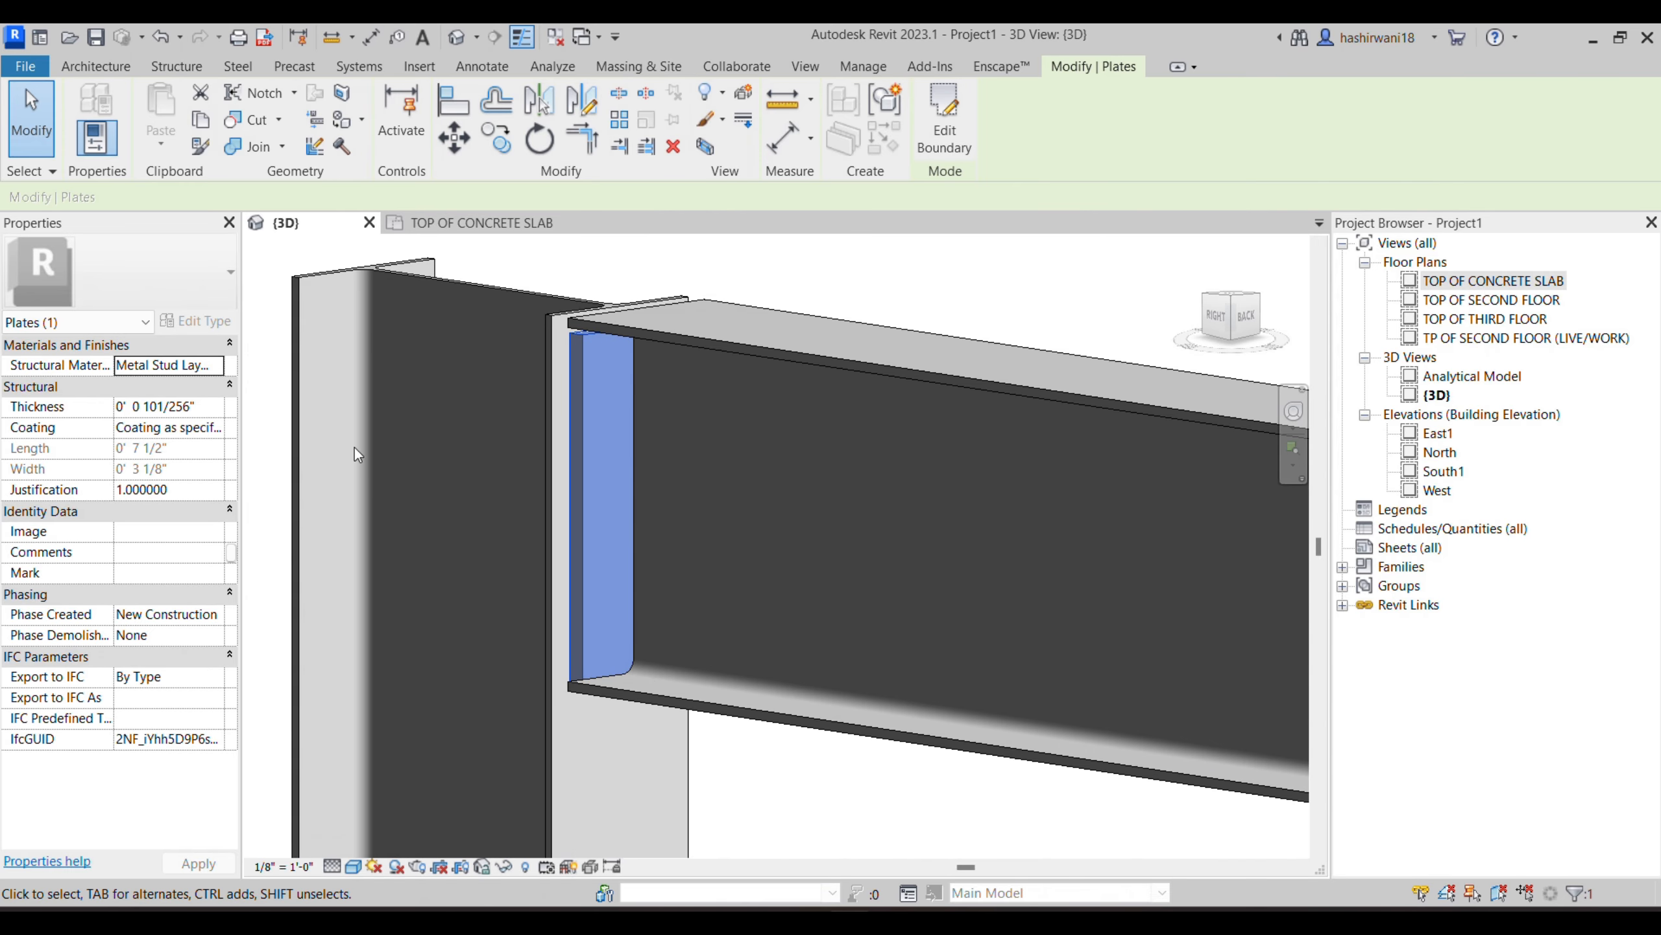
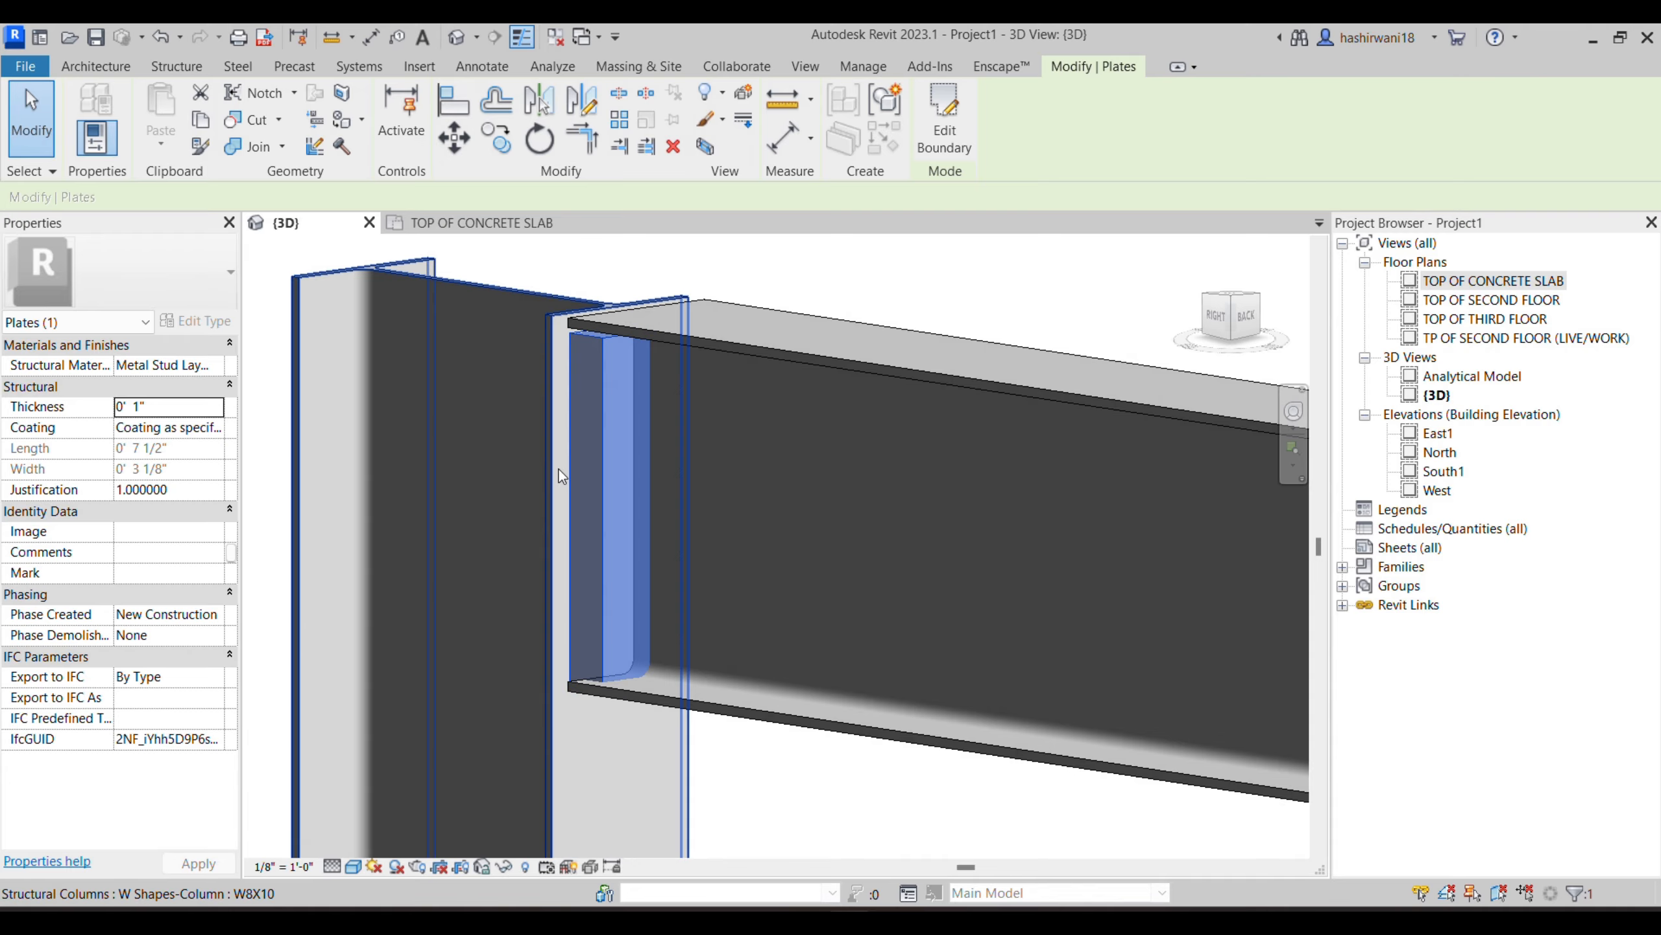
- Deselect the finished plate and set the 3D view's visual style to Hidden Line
key("Escape")
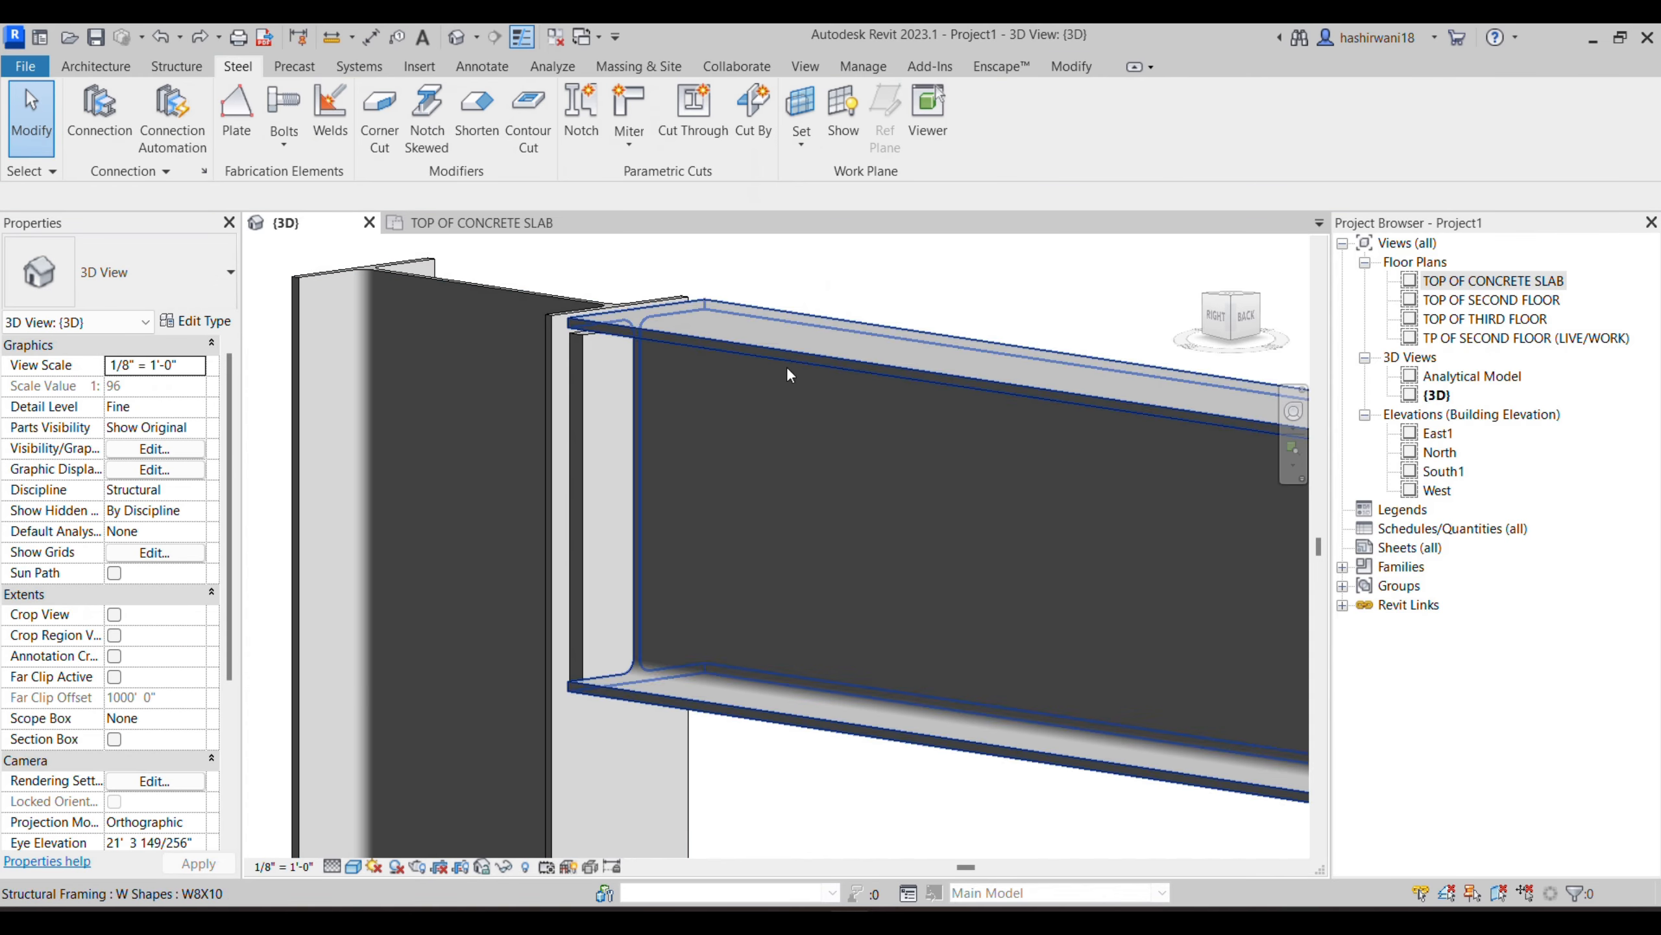
scroll(698, 500, "down", 1)
middle_click_drag(710, 515, 632, 500)
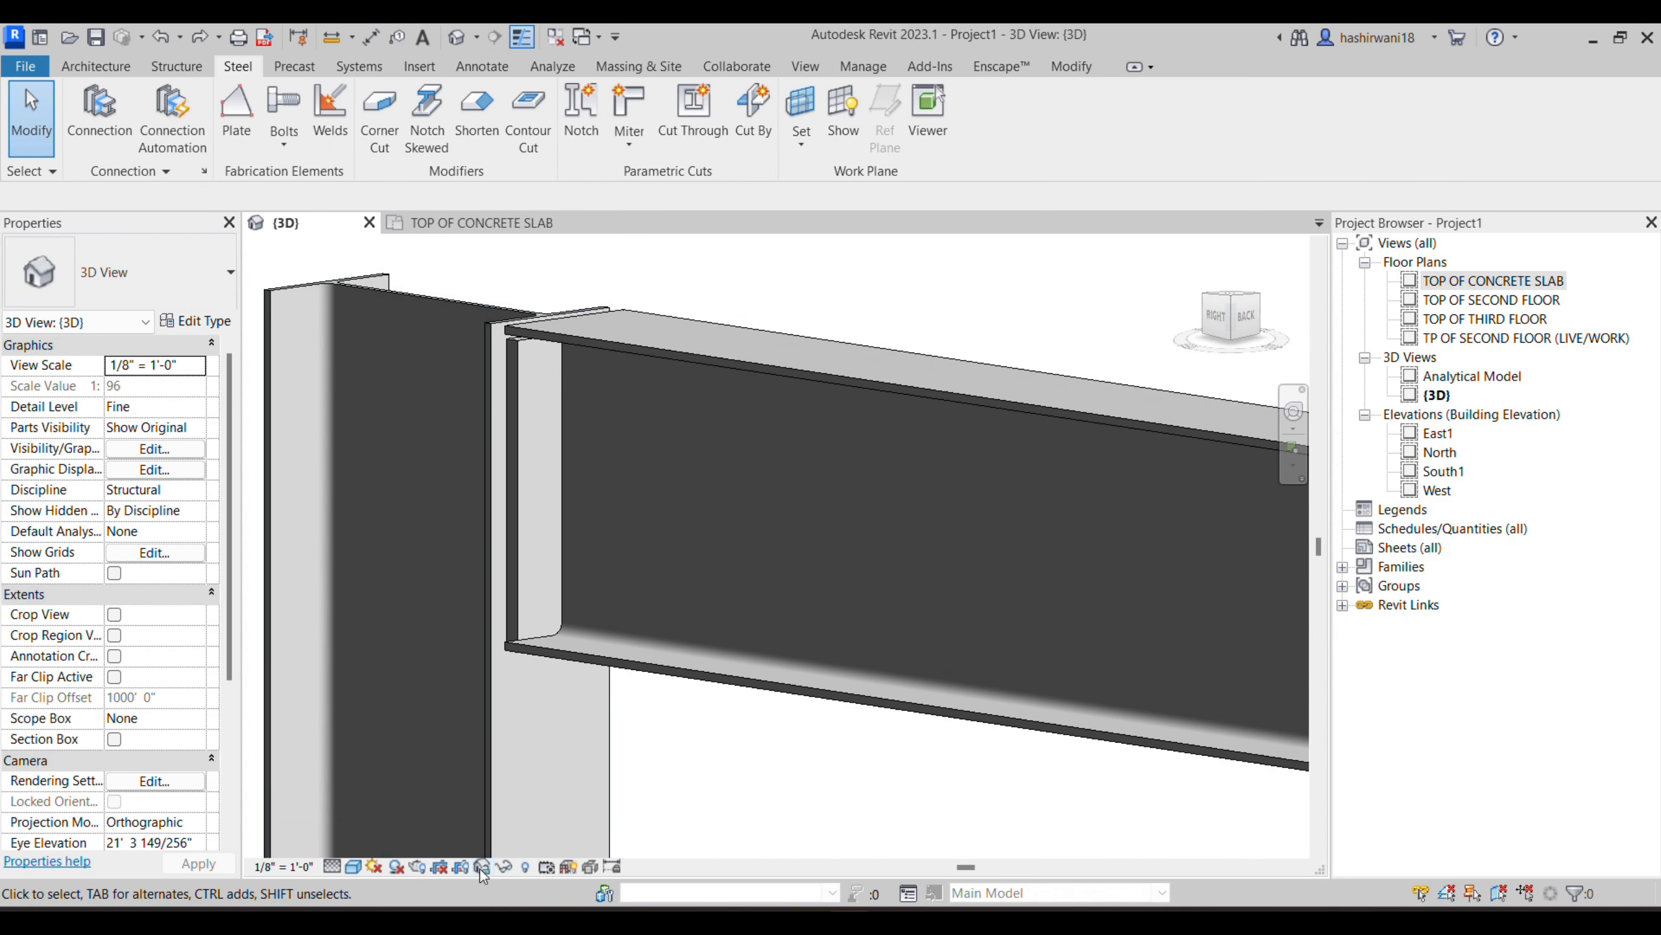
left_click(353, 865)
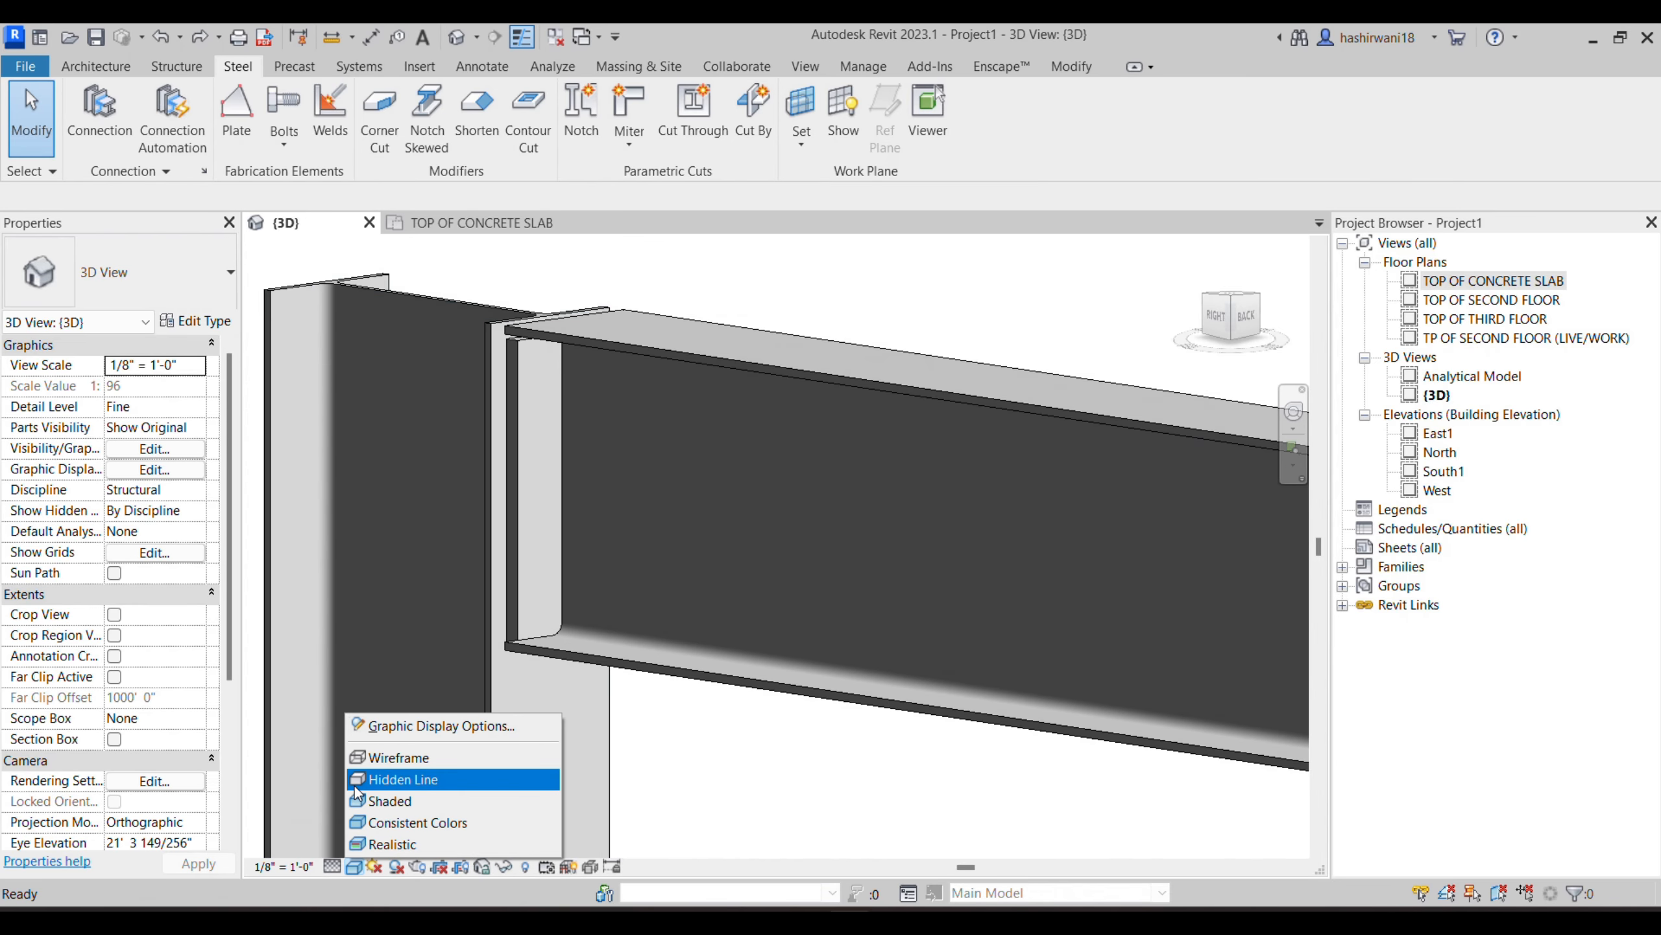
left_click(425, 783)
middle_click_drag(694, 563, 705, 572)
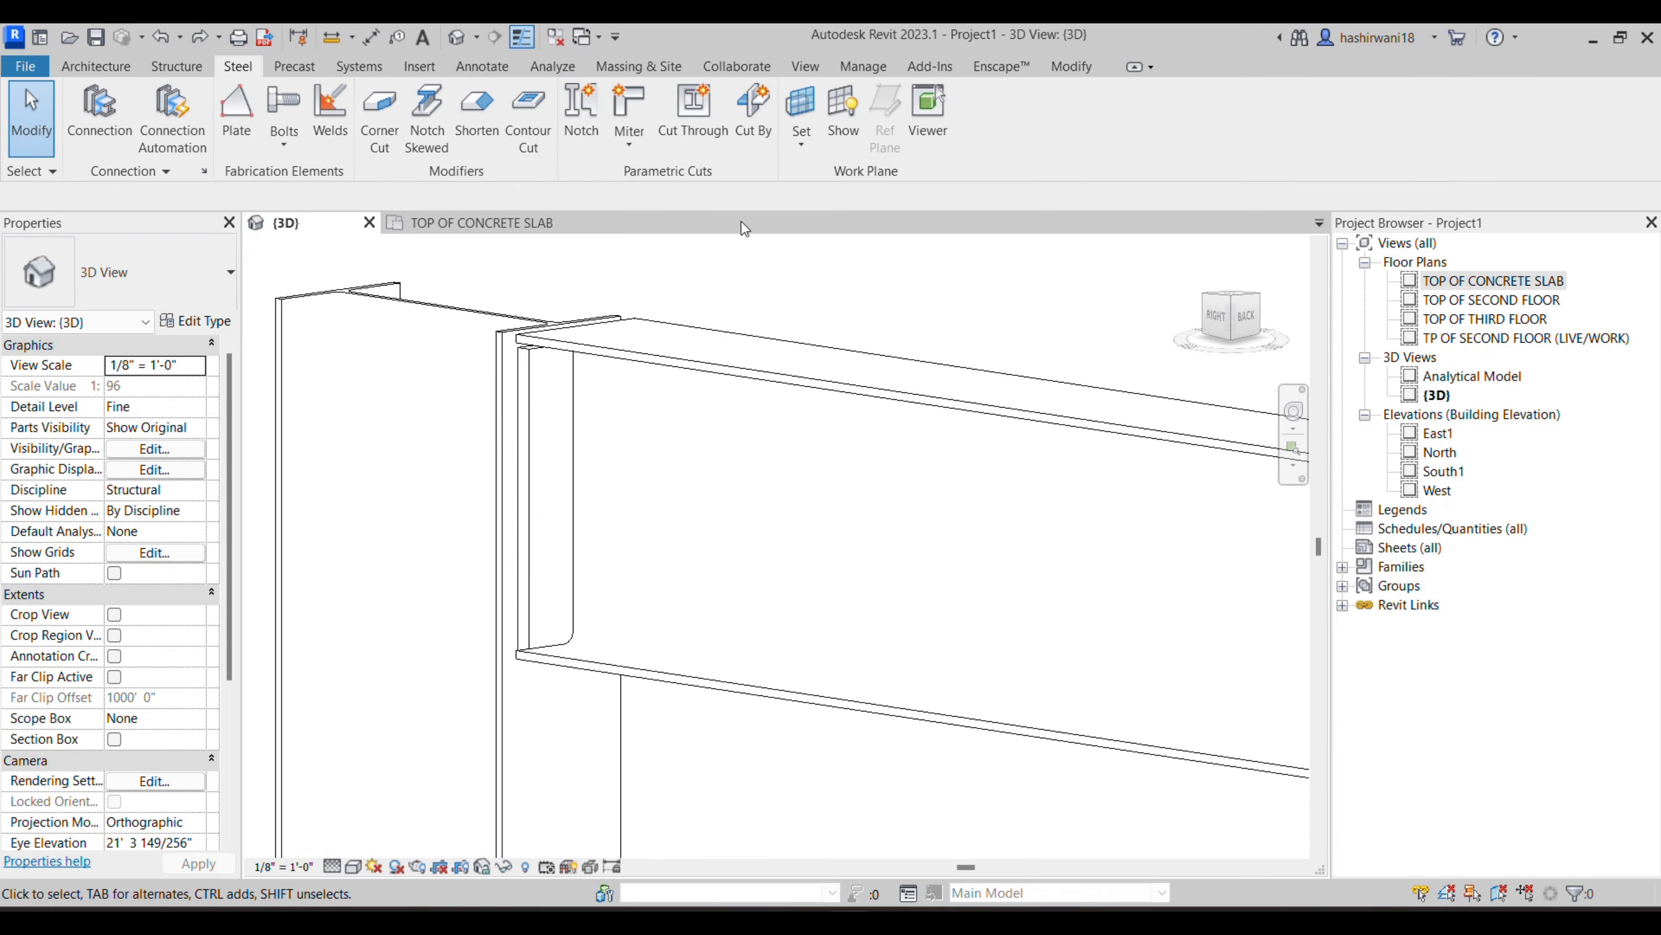
- Start another steel plate at the joint, picking the beam's web face as its work plane
left_click(222, 135)
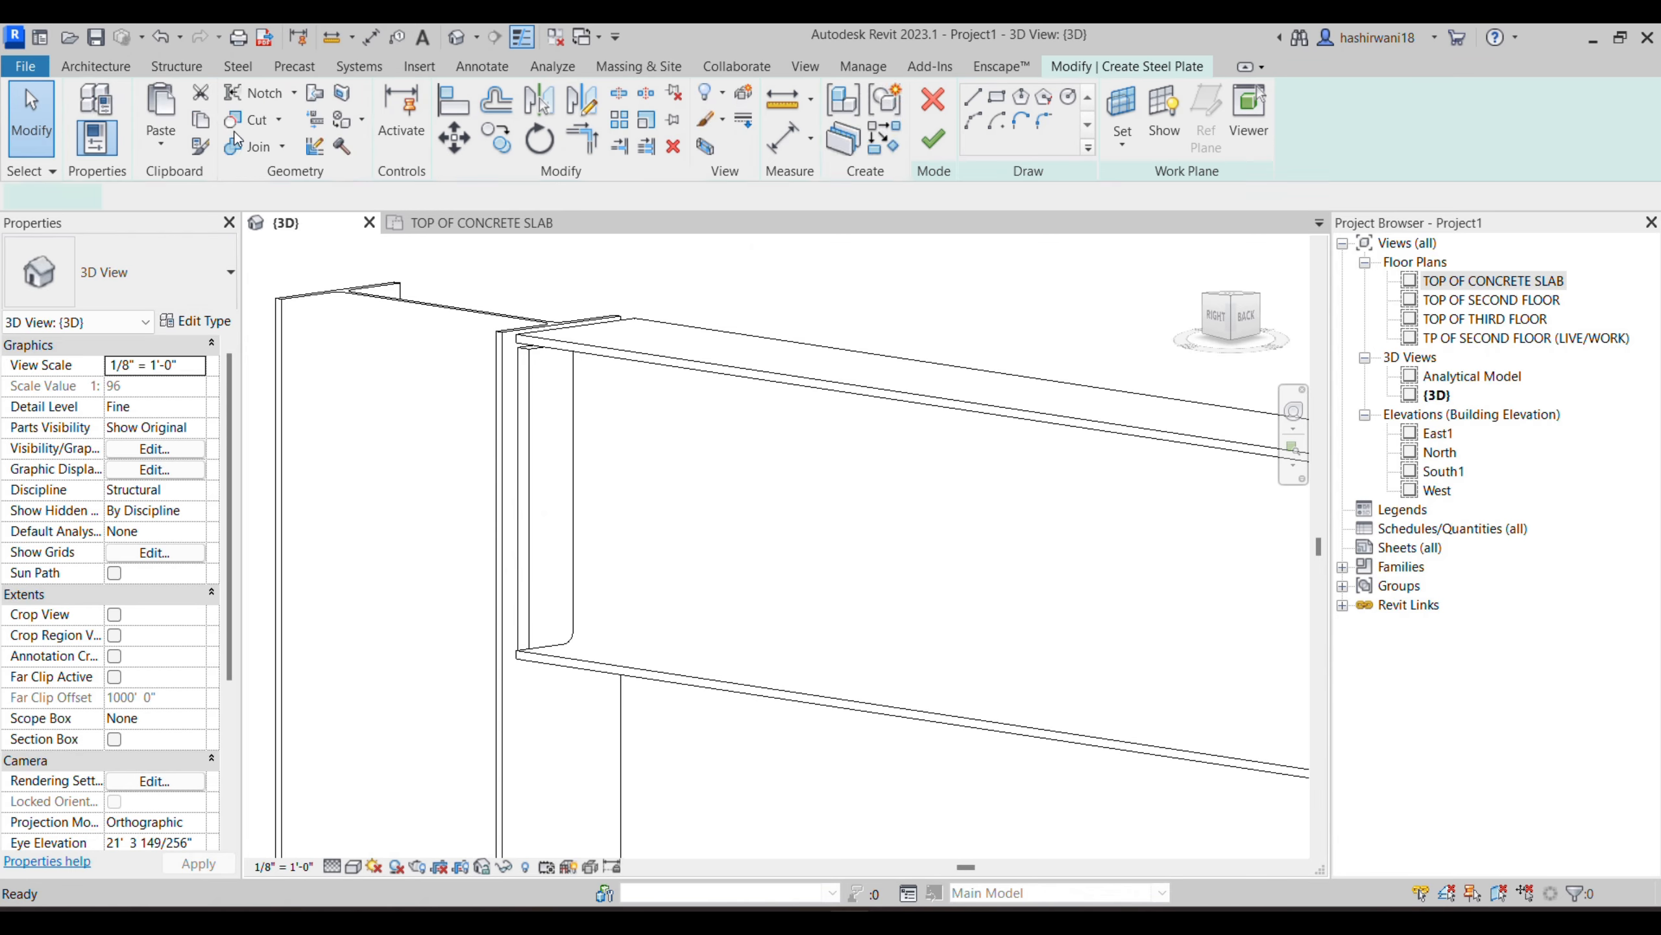
left_click(1123, 125)
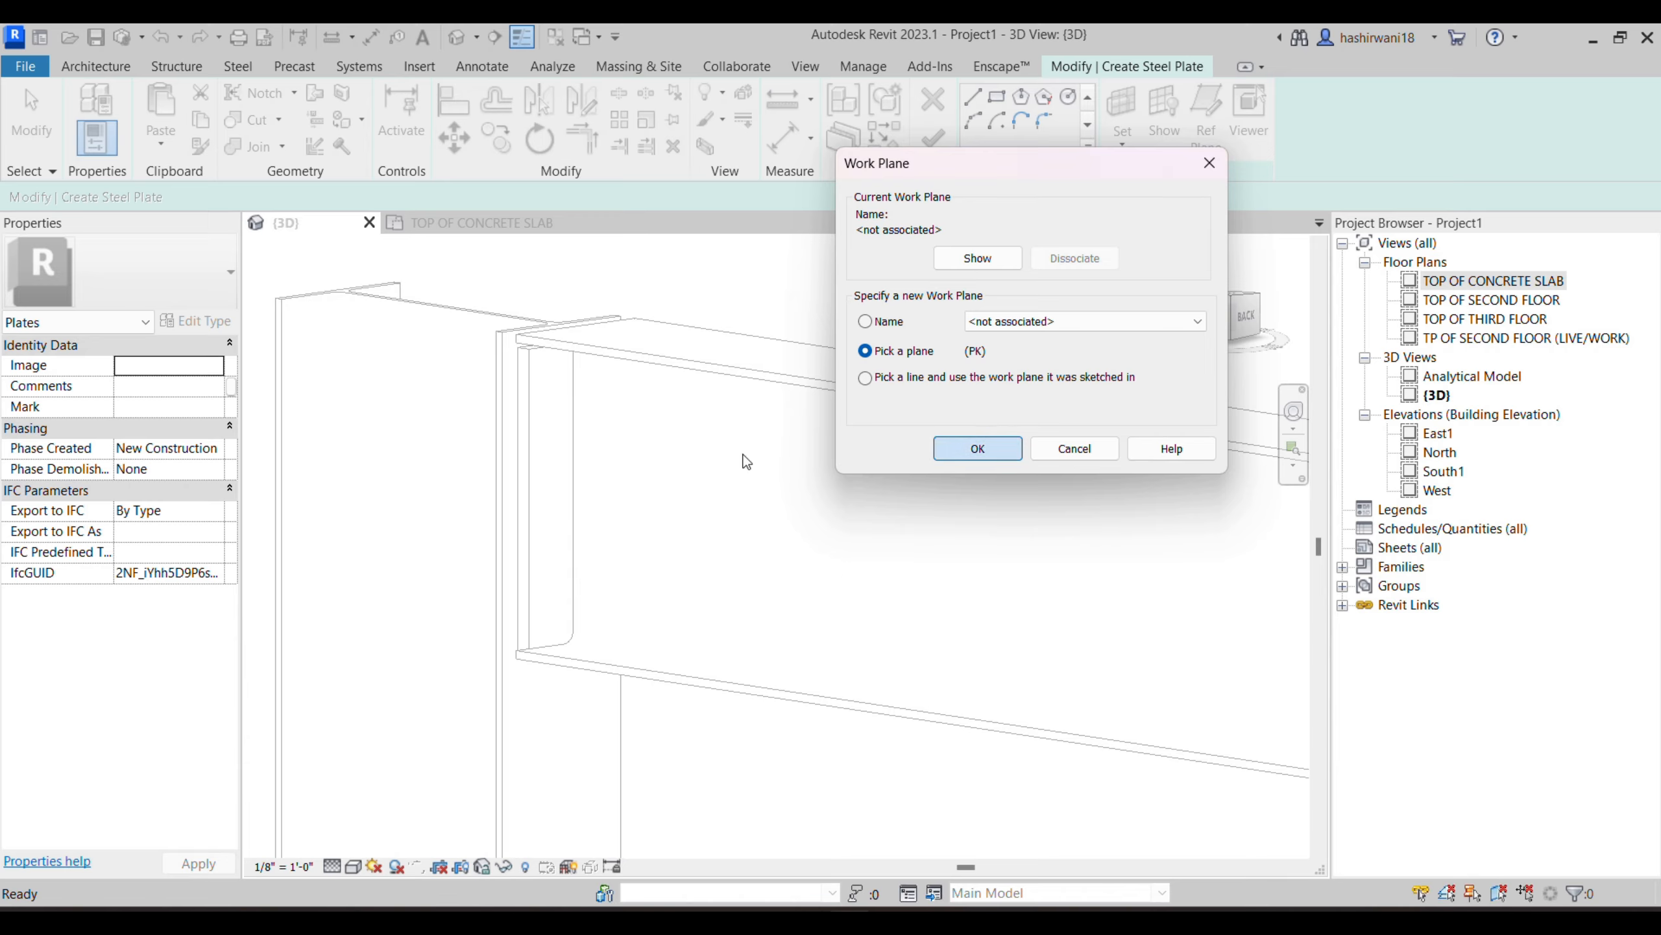
left_click(978, 448)
scroll(574, 437, "up", 3)
scroll(574, 438, "up", 5)
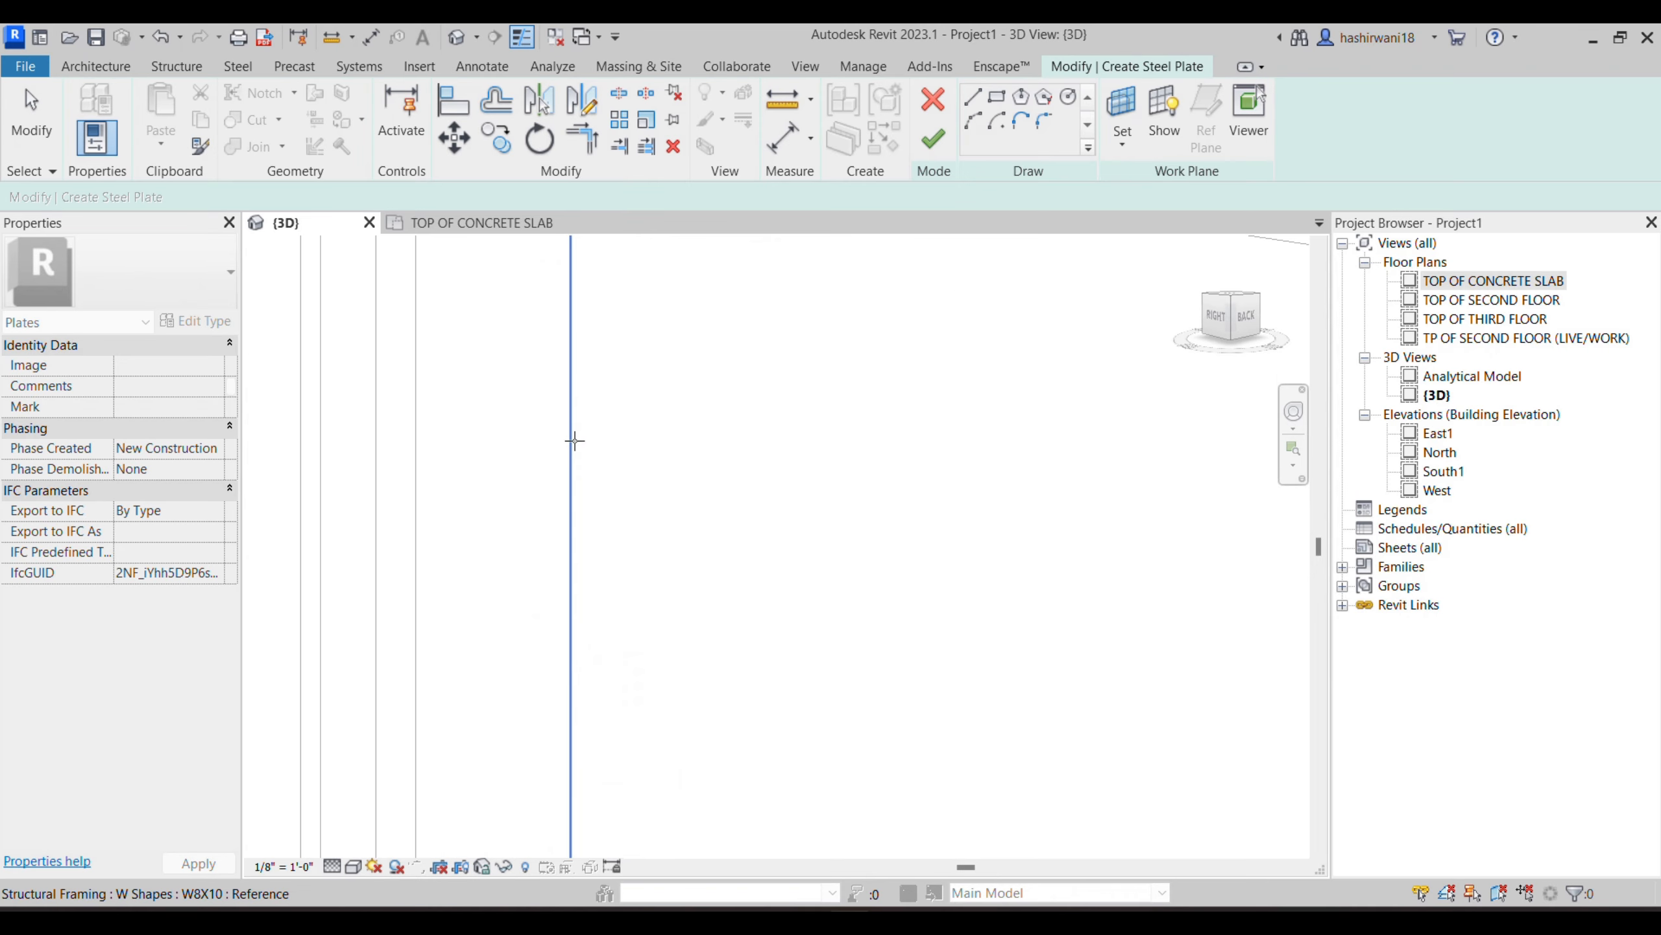
scroll(572, 442, "down", 5)
middle_click_drag(612, 366, 593, 416)
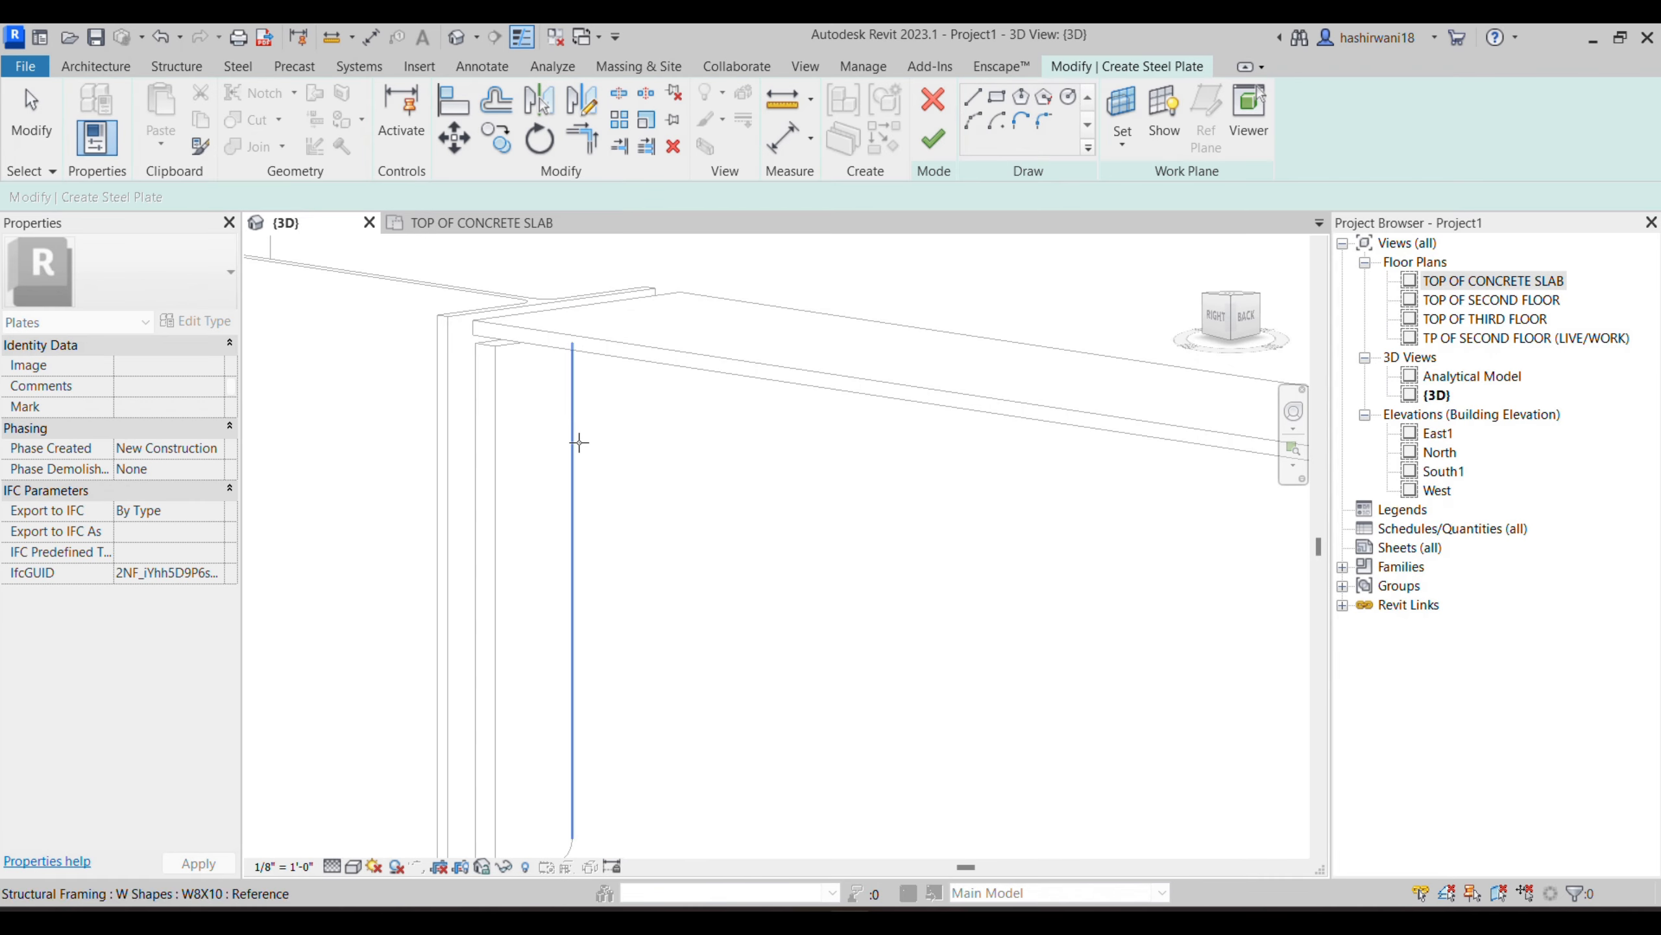
left_click(579, 464)
- Sketch a rectangular boundary about 6" wide and 6 3/4" high on the beam web near the column and finish the steel plate
scroll(1106, 587, "down", 3)
middle_click_drag(1105, 586, 843, 480)
middle_click_drag(645, 386, 648, 421)
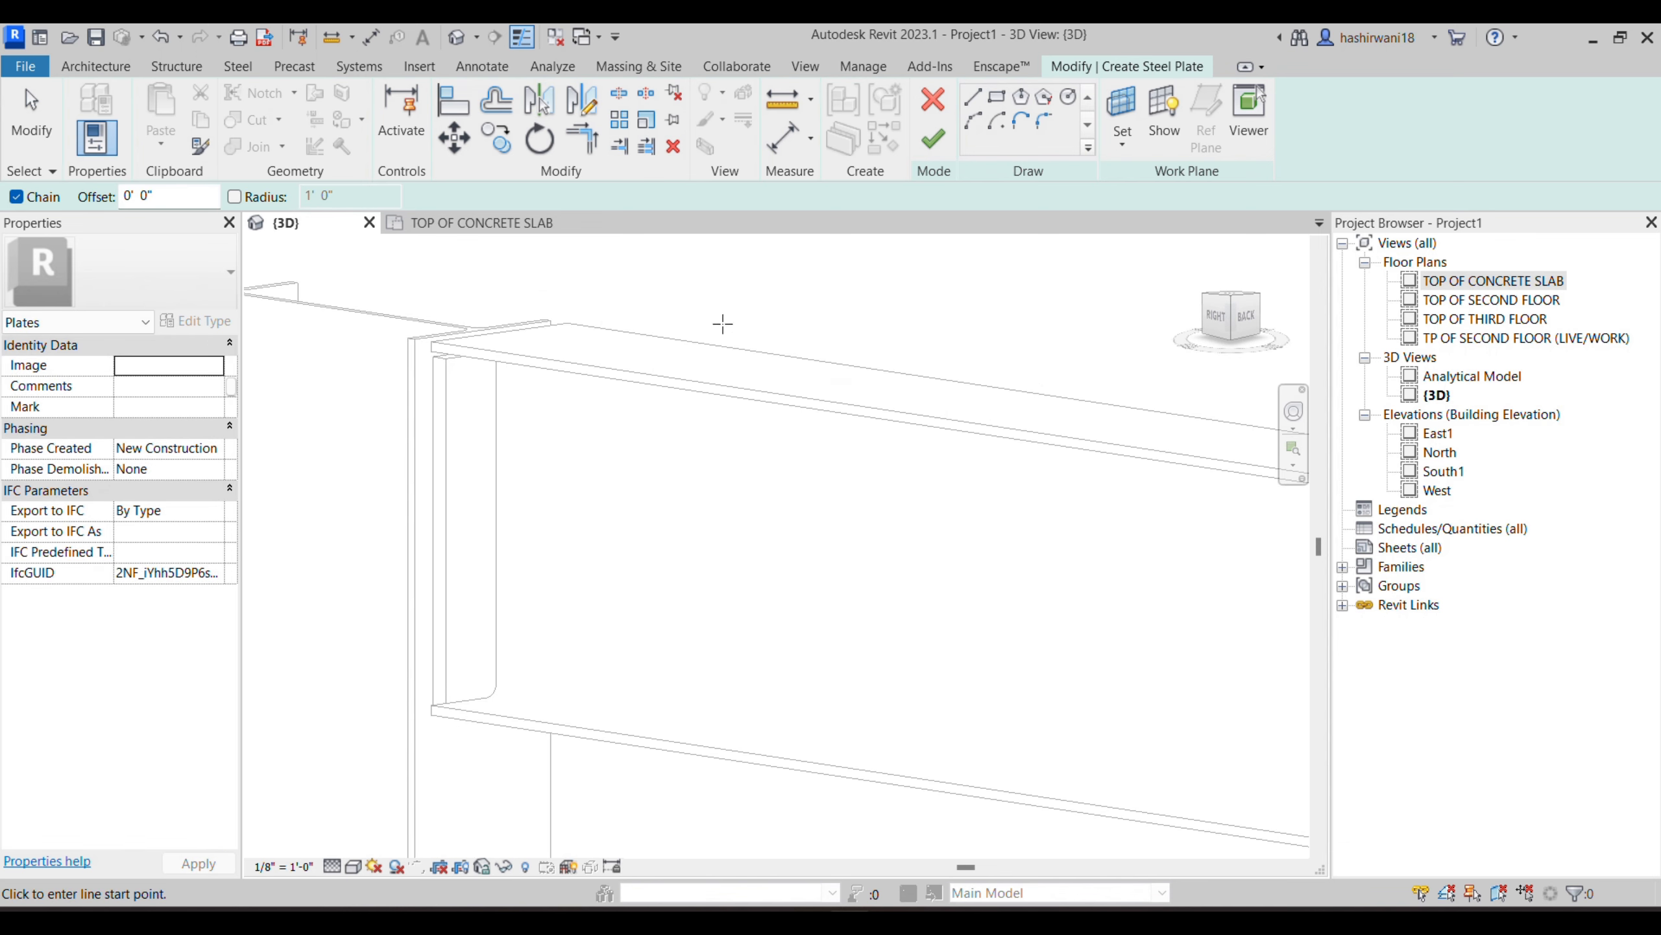
left_click(997, 98)
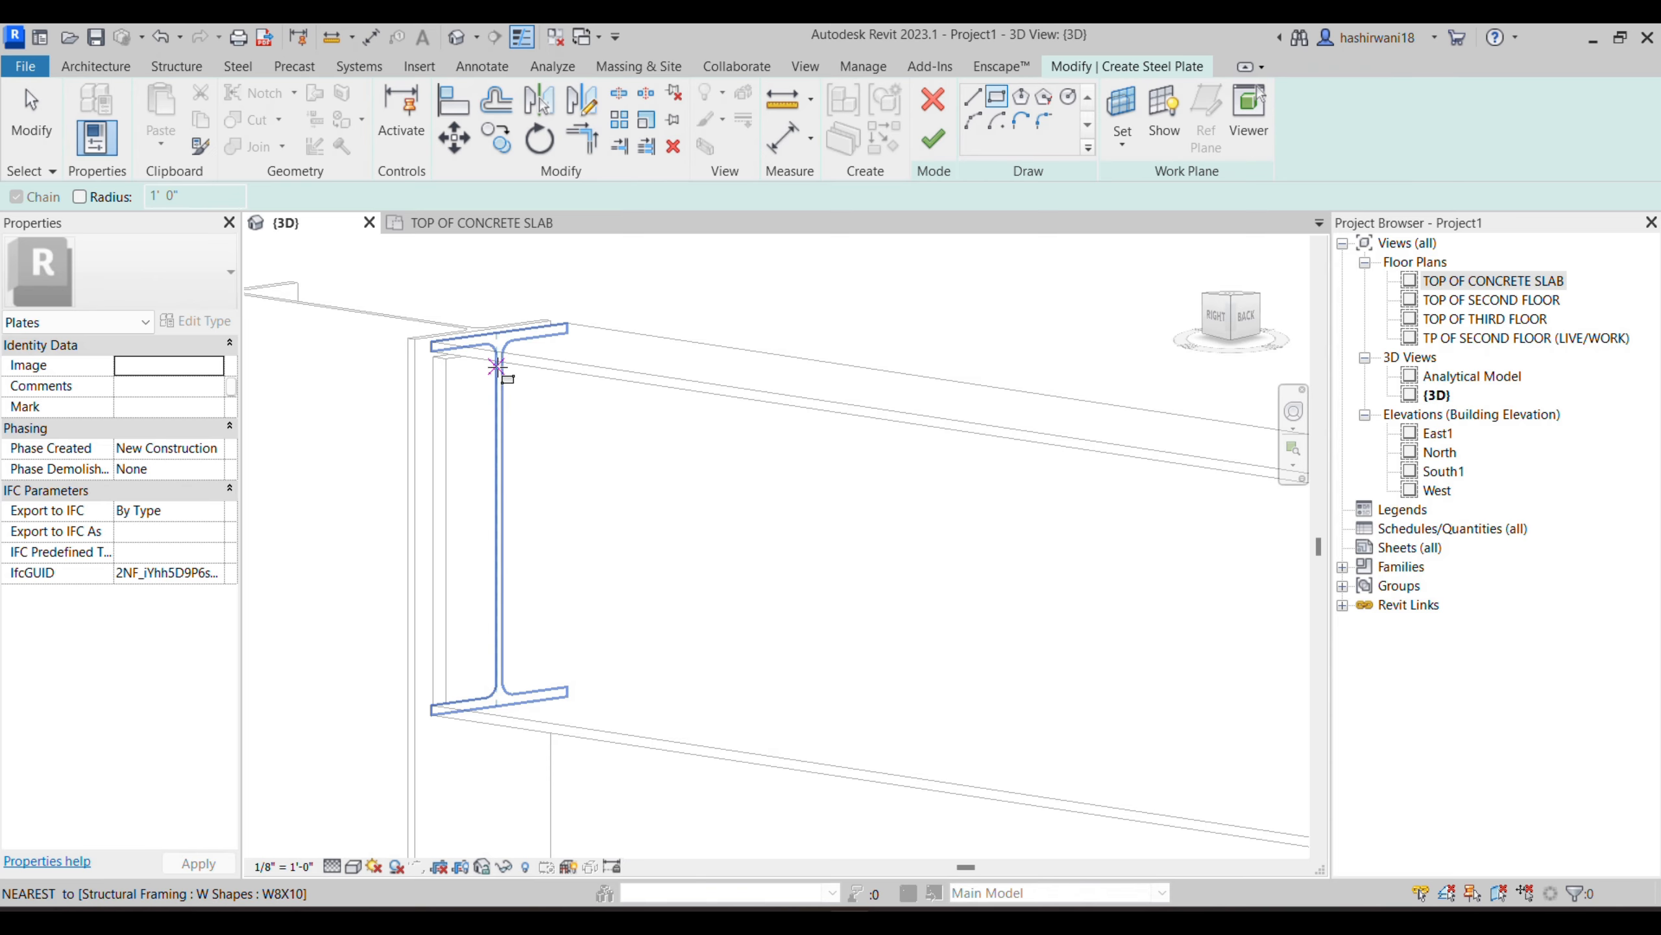
left_click(496, 367)
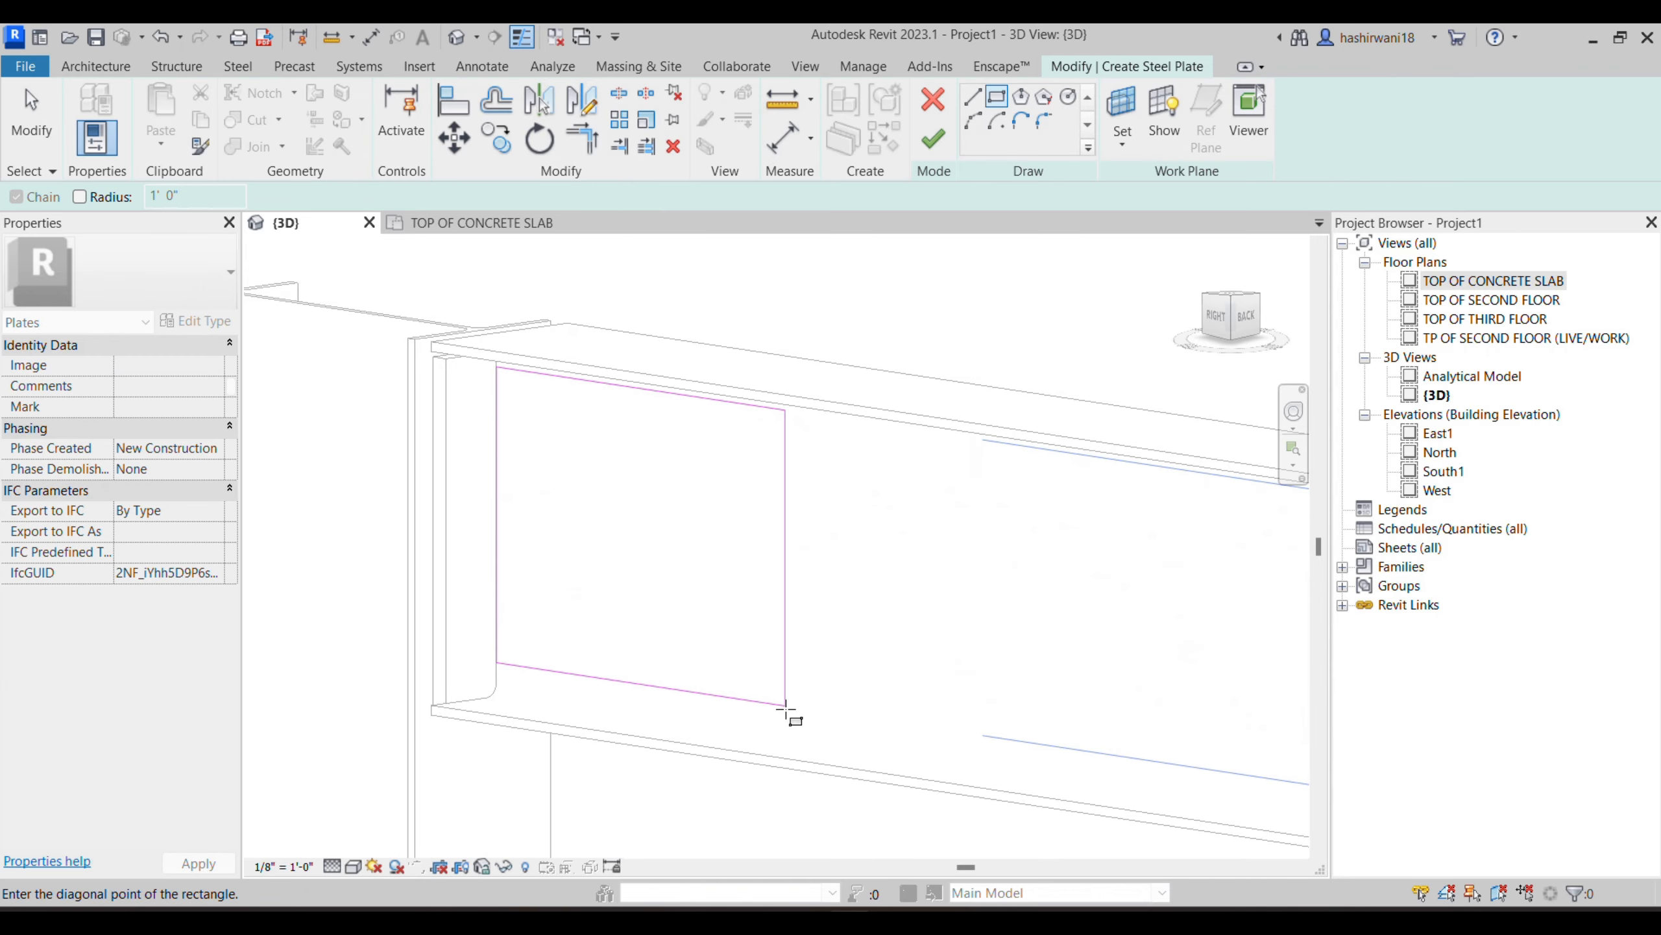
left_click(694, 715)
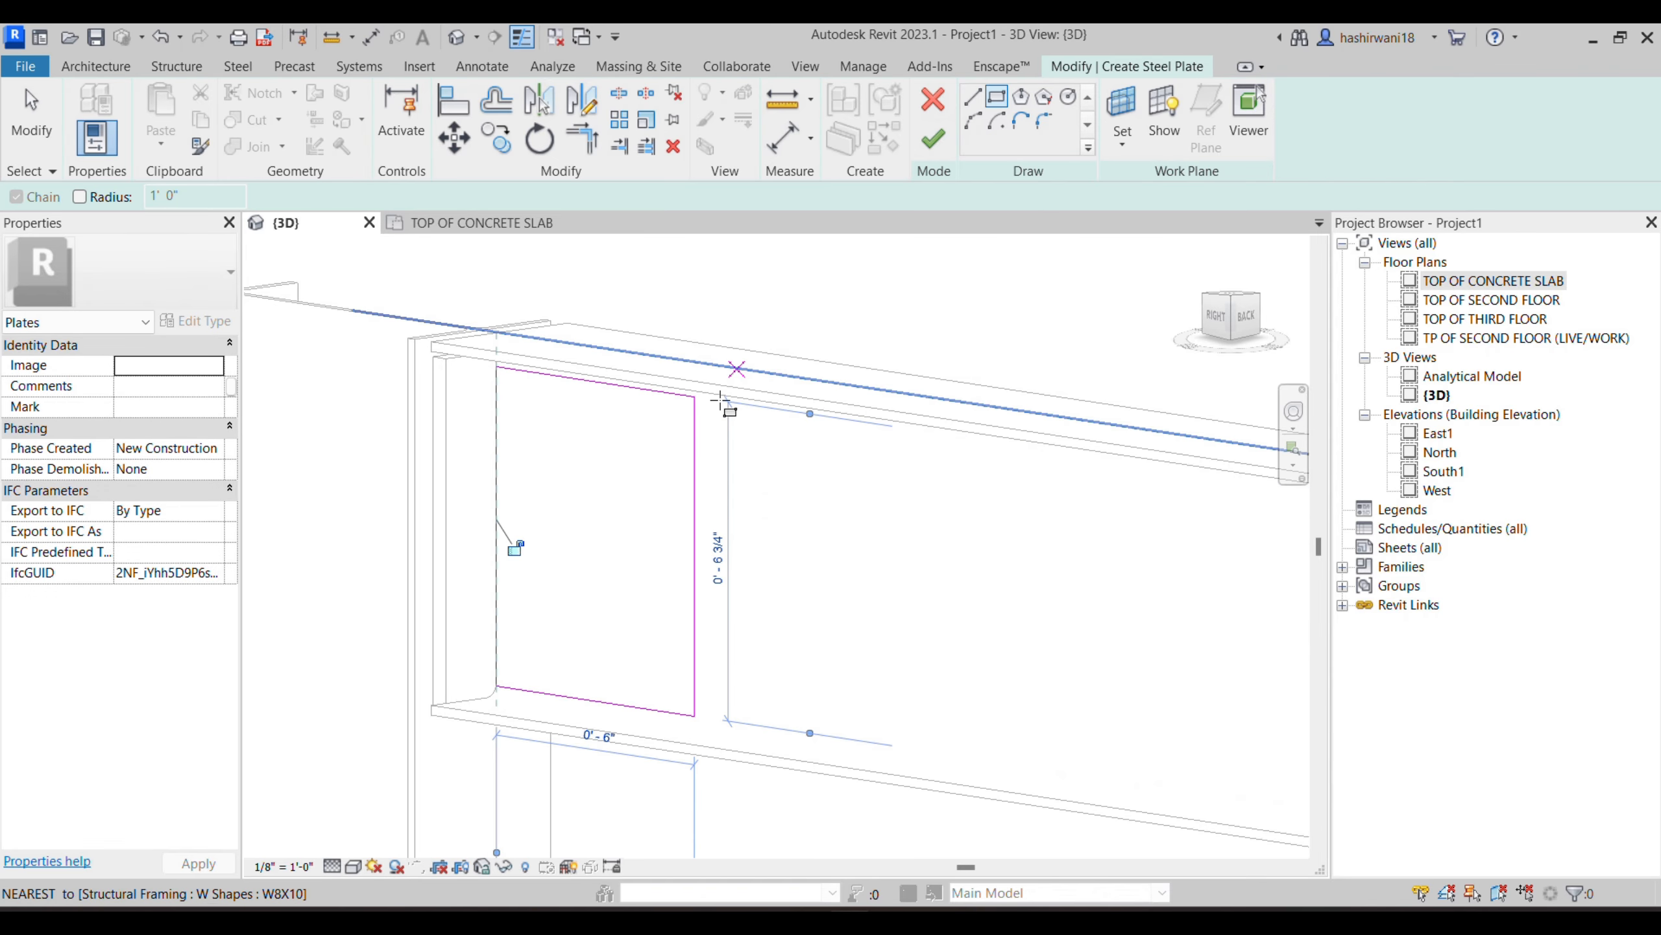
middle_click_drag(903, 688, 849, 529, "shift")
left_click(923, 138)
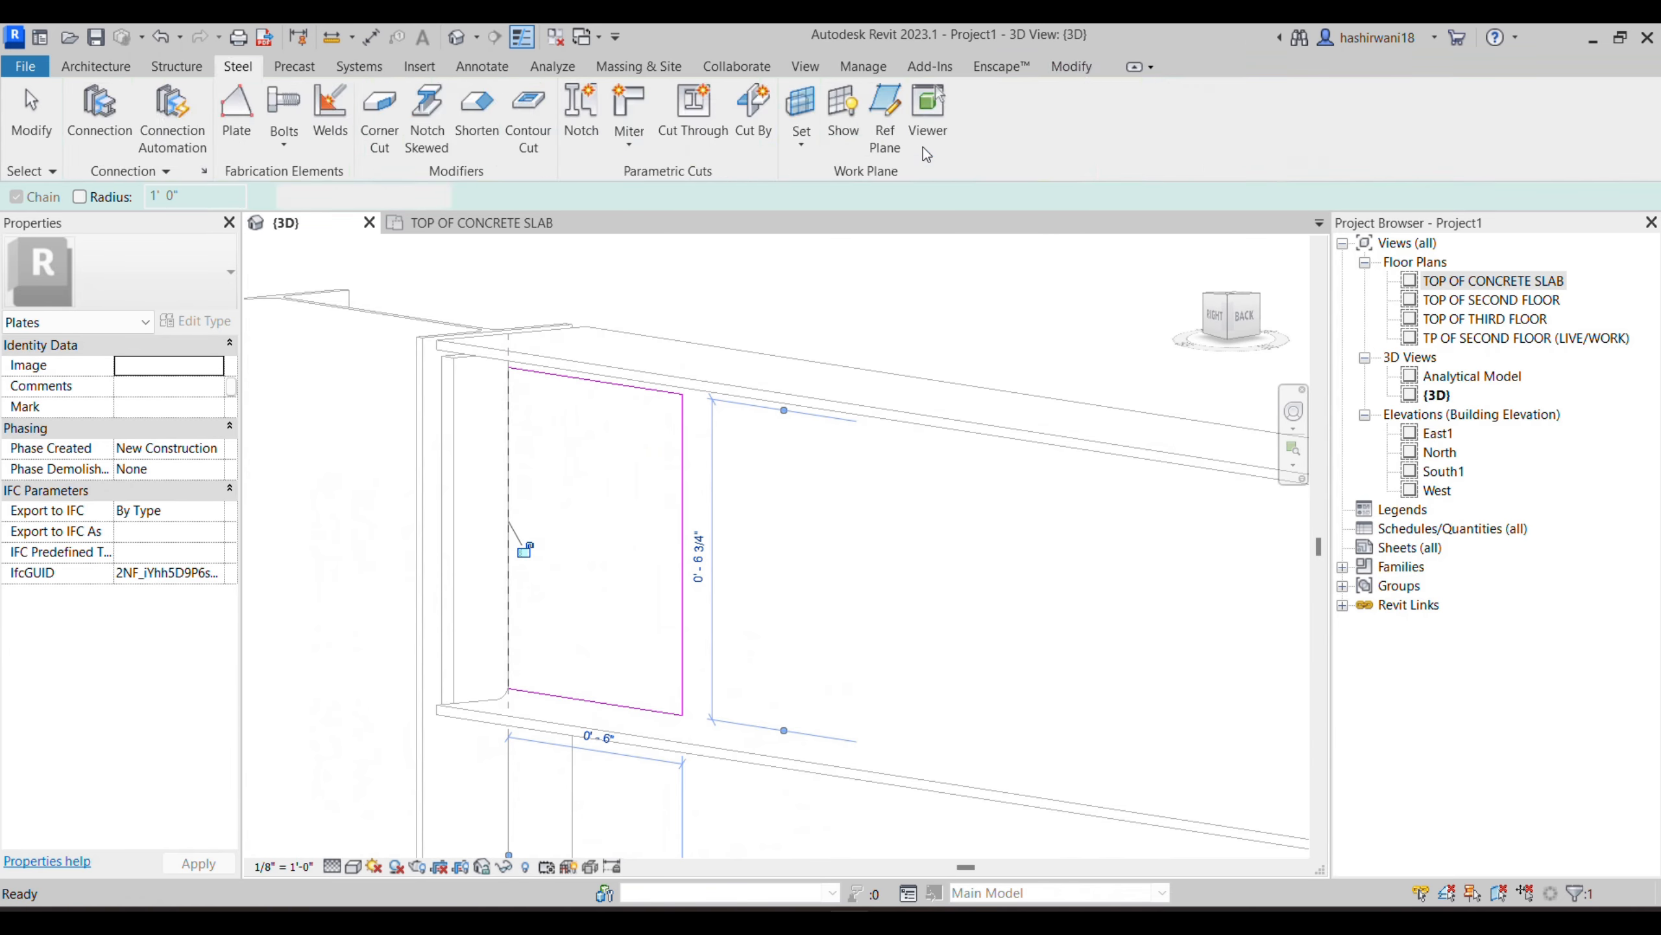
left_click(560, 464)
mouse_move(838, 557)
middle_mouse_down("shift")
mouse_move(768, 564)
mouse_move(868, 549)
mouse_move(717, 553)
middle_mouse_up("shift")
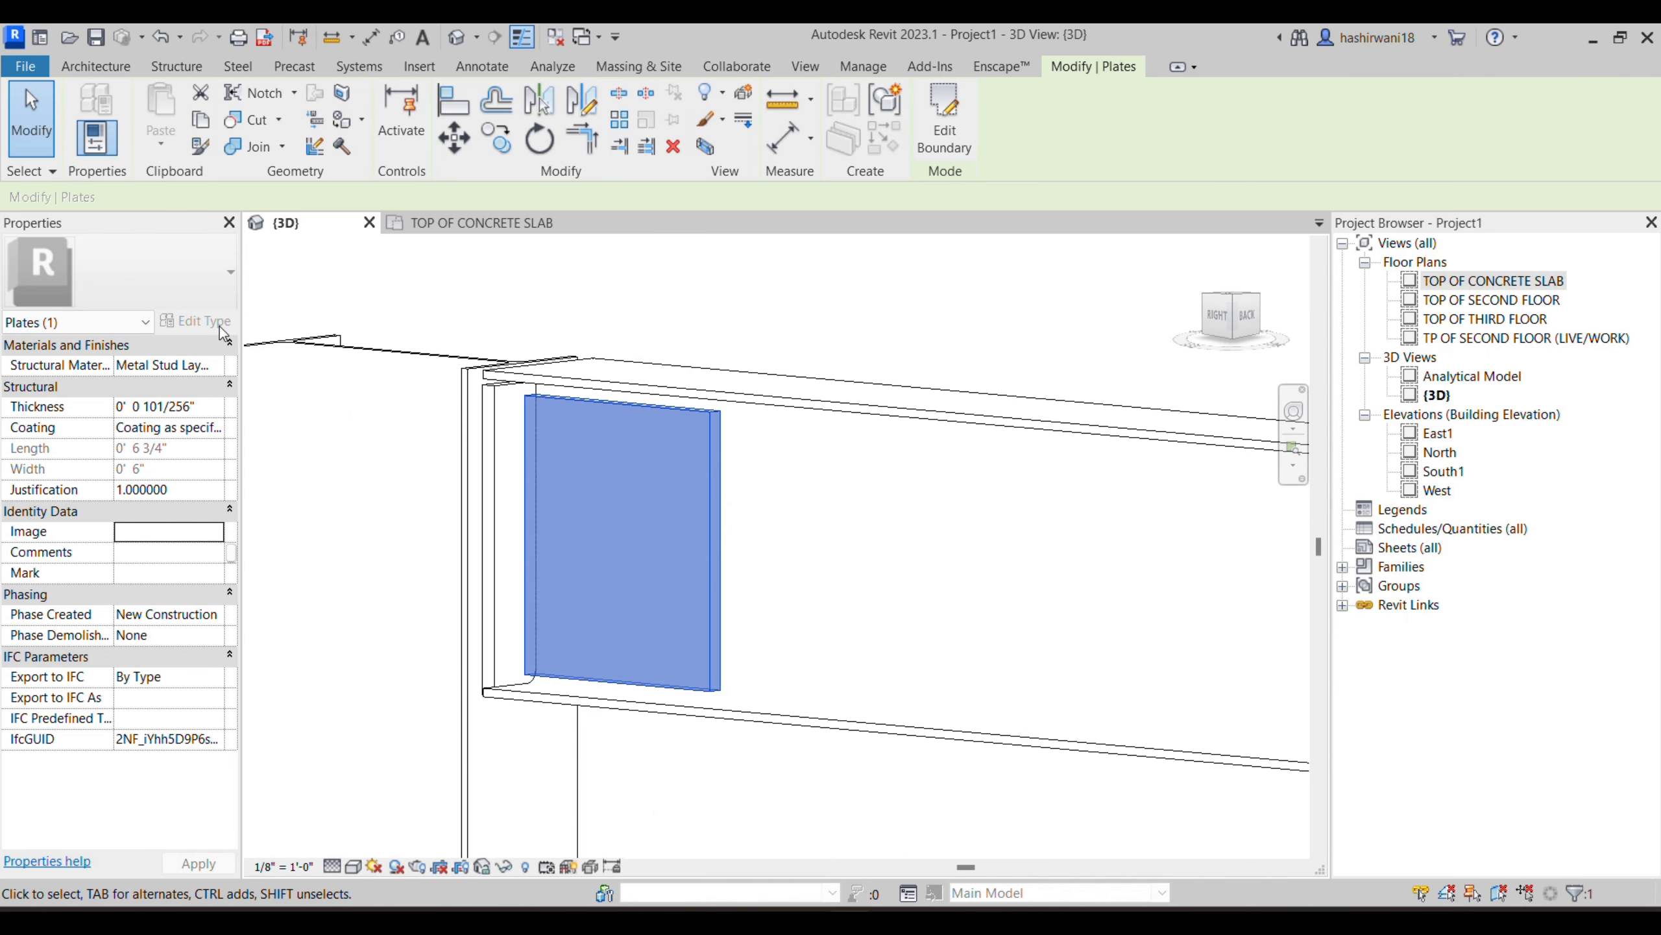
middle_click_drag(812, 517, 661, 316, "shift")
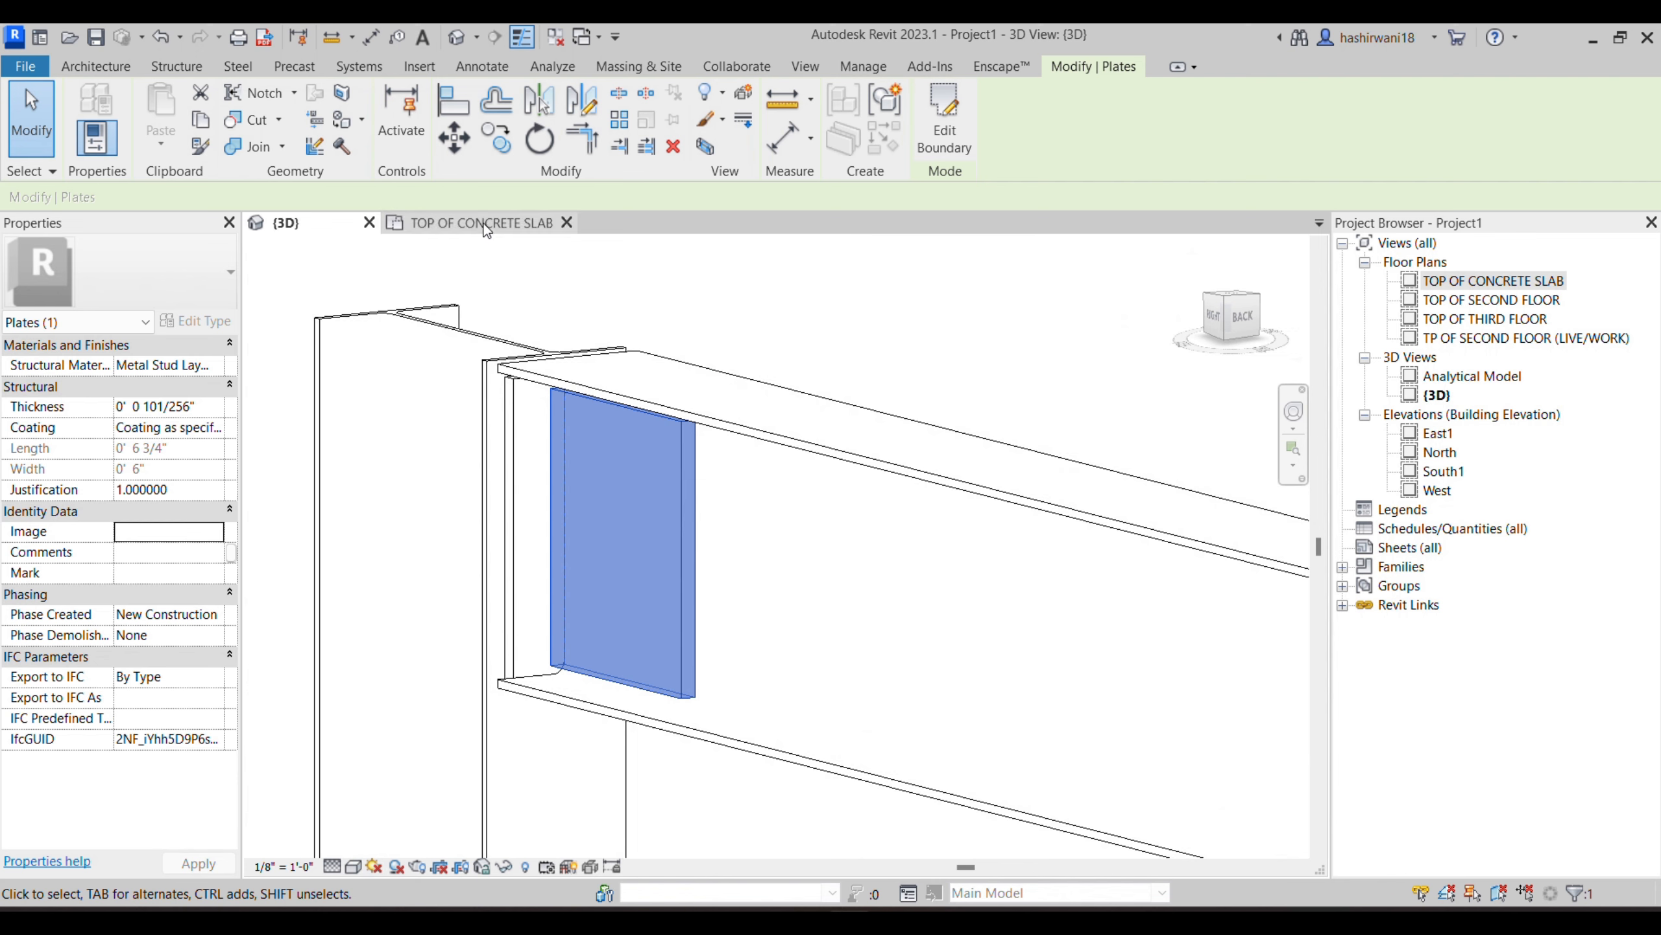
- Select the column at the joint and locate its connection in the TOP OF CONCRETE SLAB plan
left_click(491, 346)
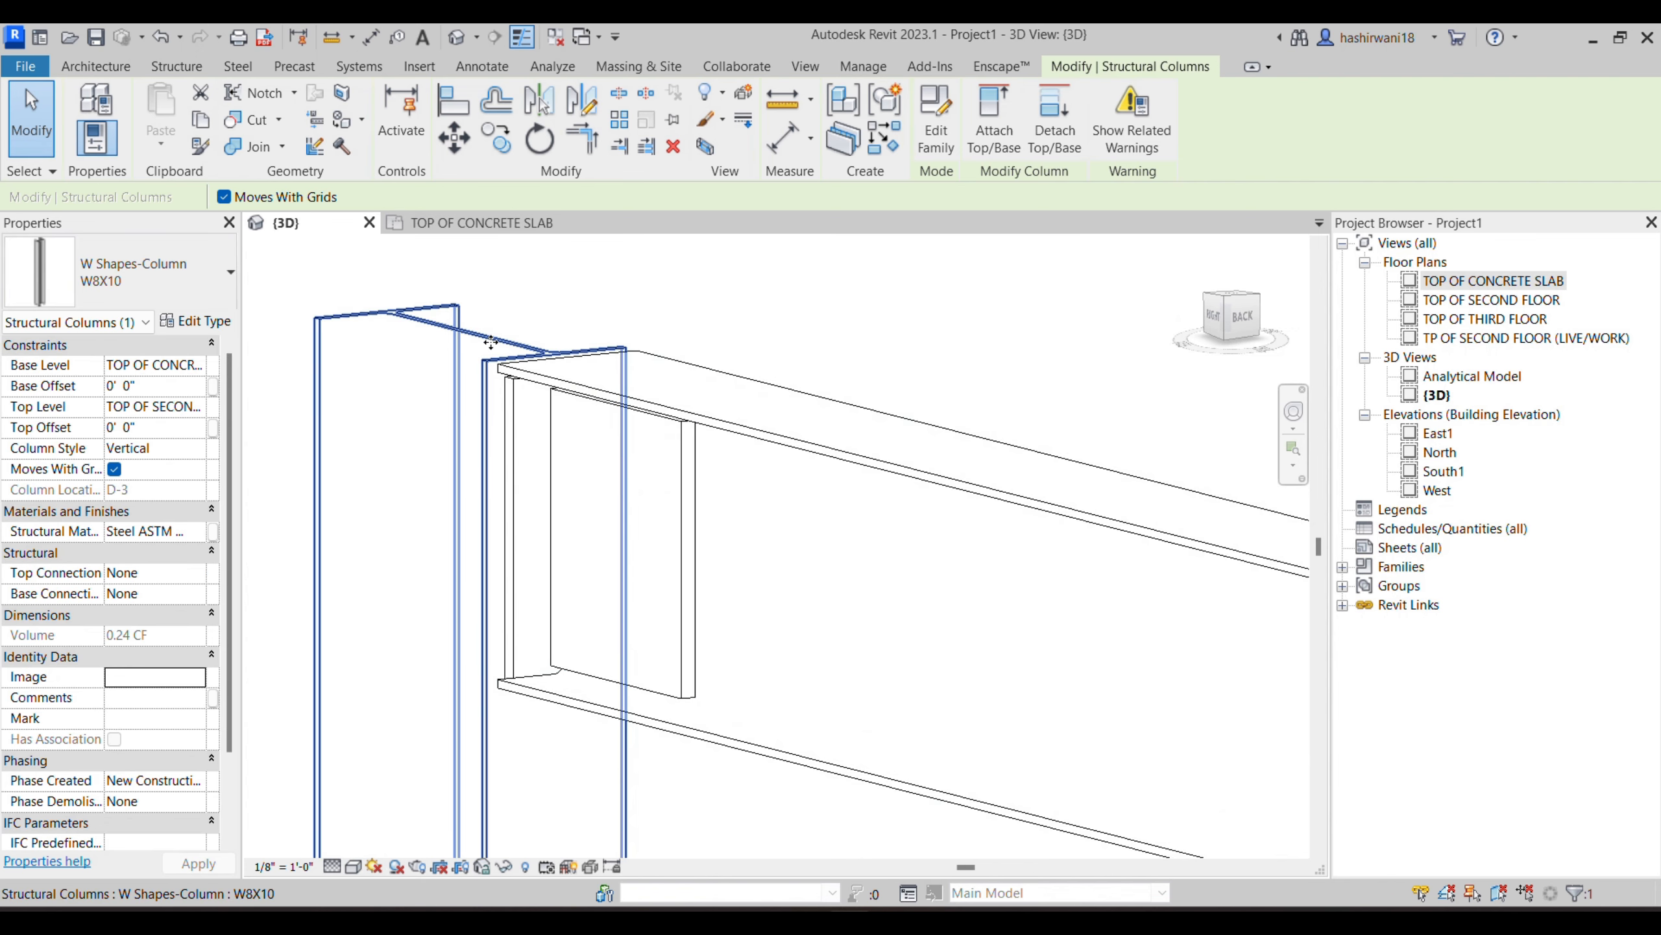
left_click(457, 224)
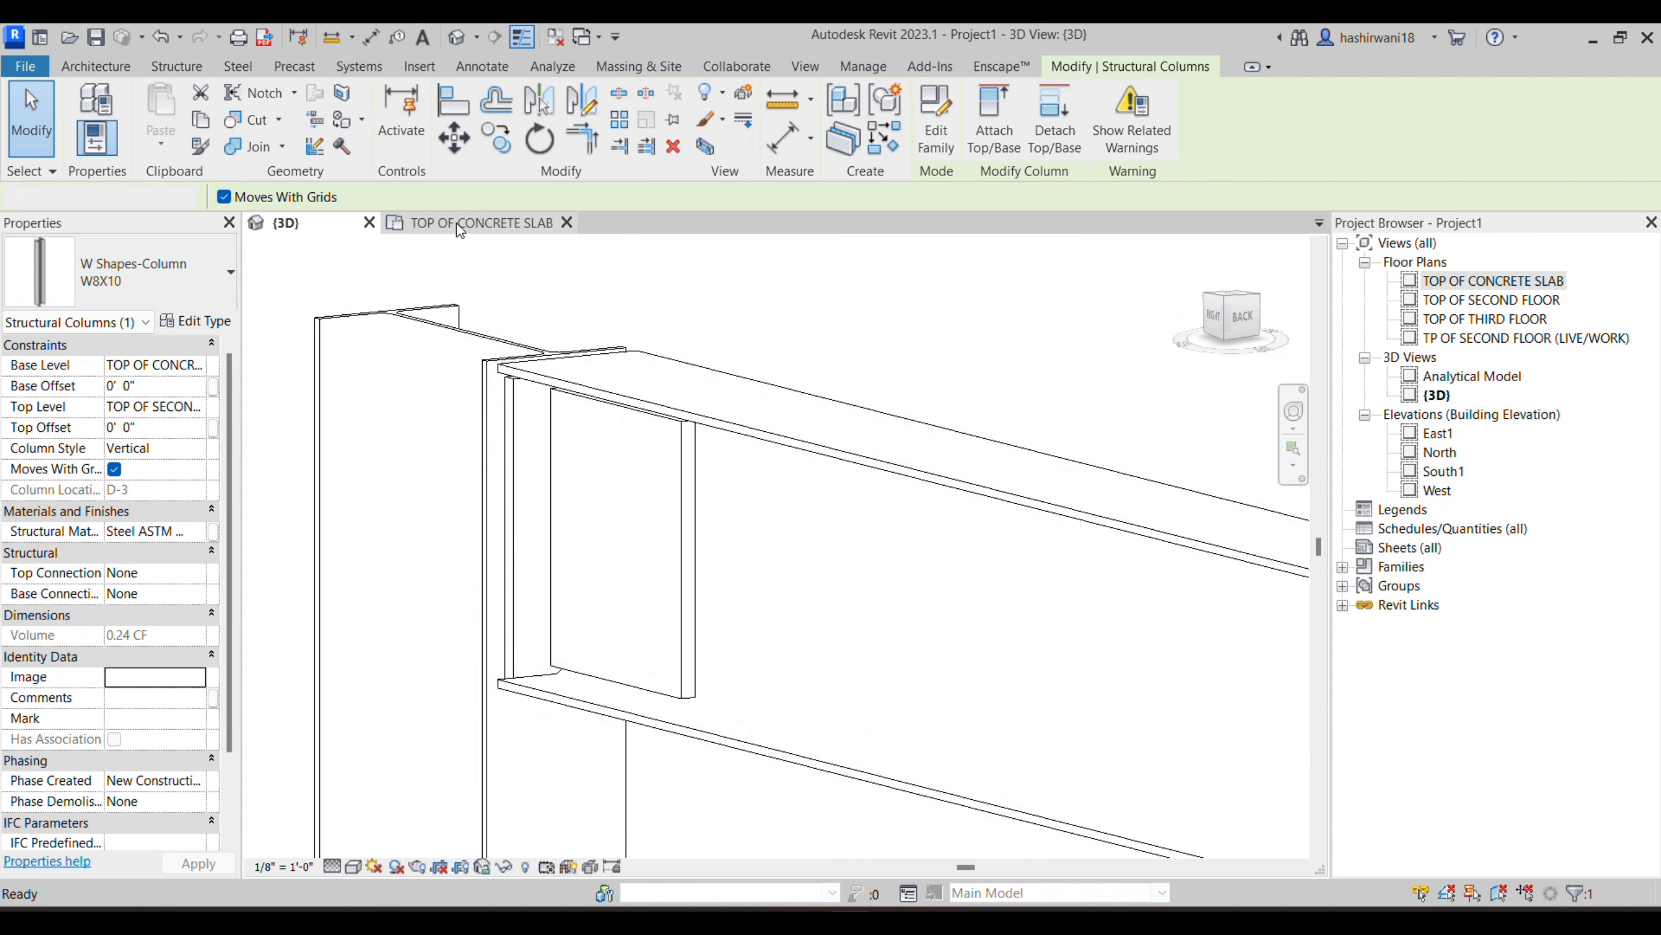
scroll(632, 493, "up", 6)
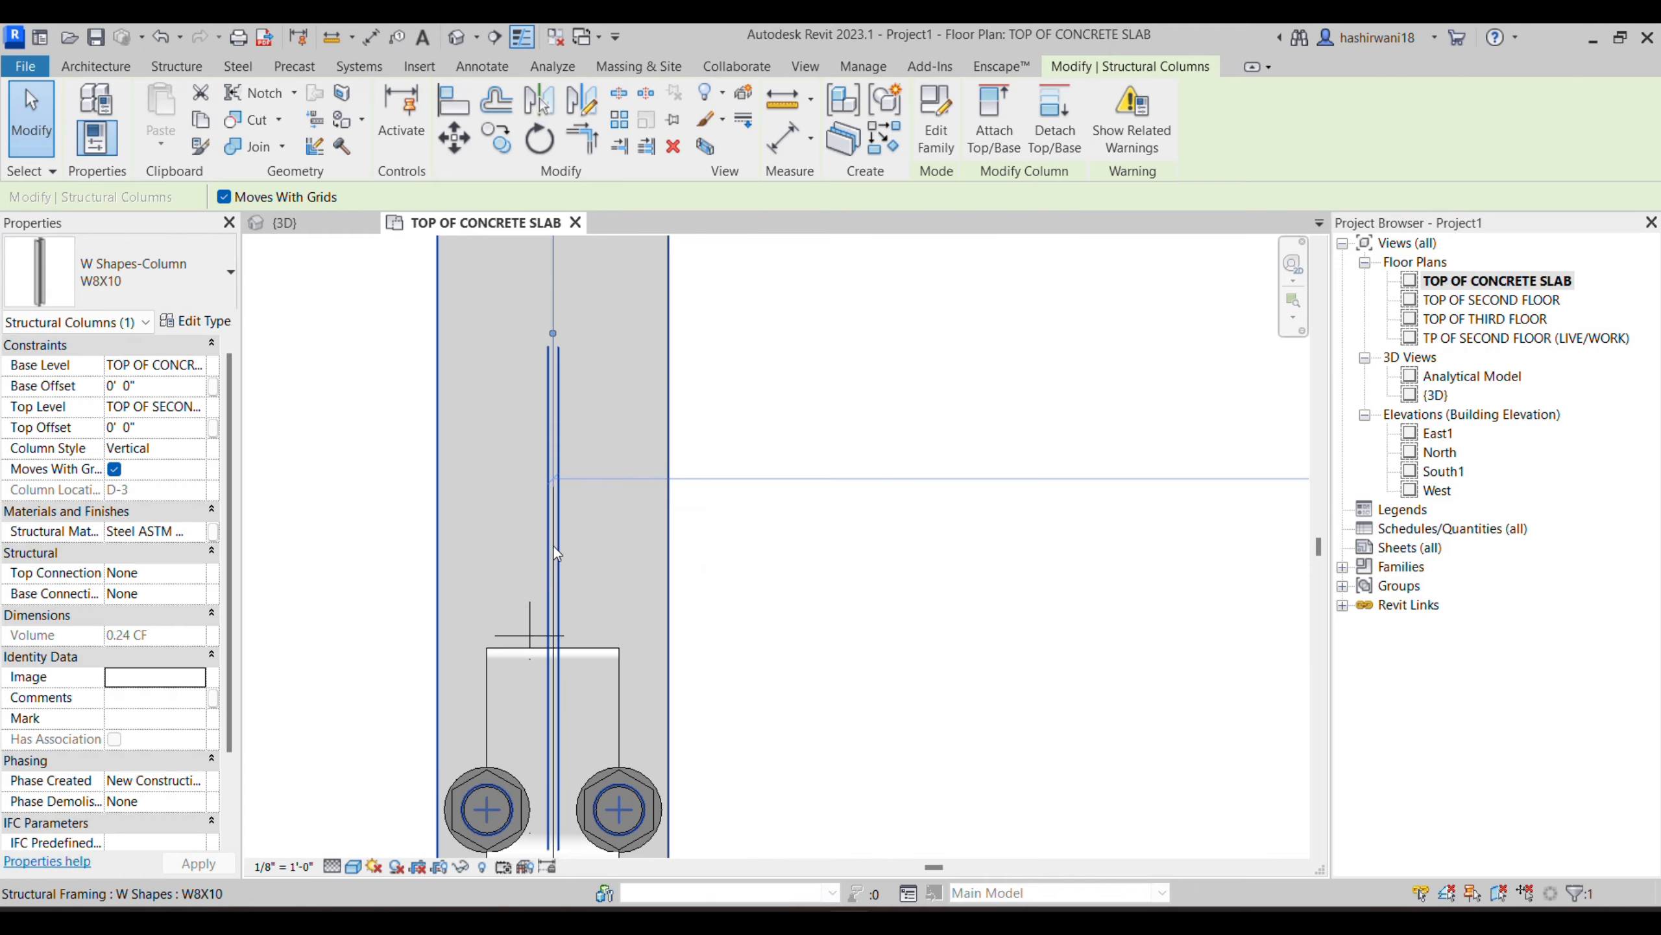
scroll(762, 556, "down", 1)
middle_click_drag(762, 555, 785, 403)
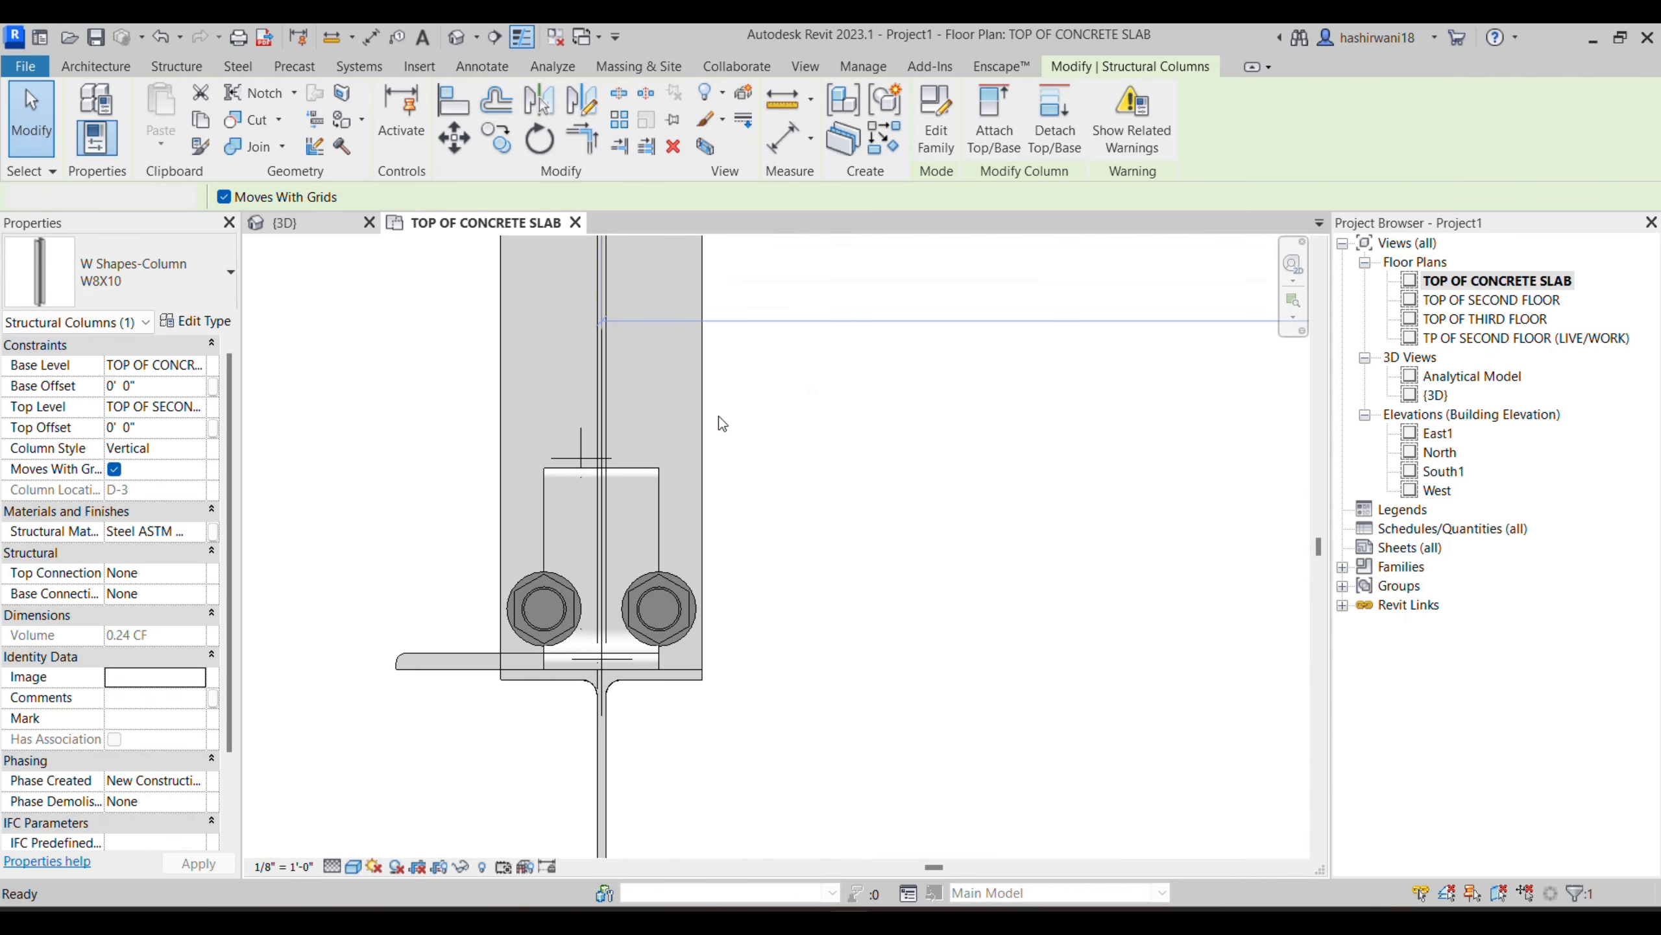
- Try to mirror a copy of the web plate in plan about an axis drawn along the beam's web
left_click(682, 495)
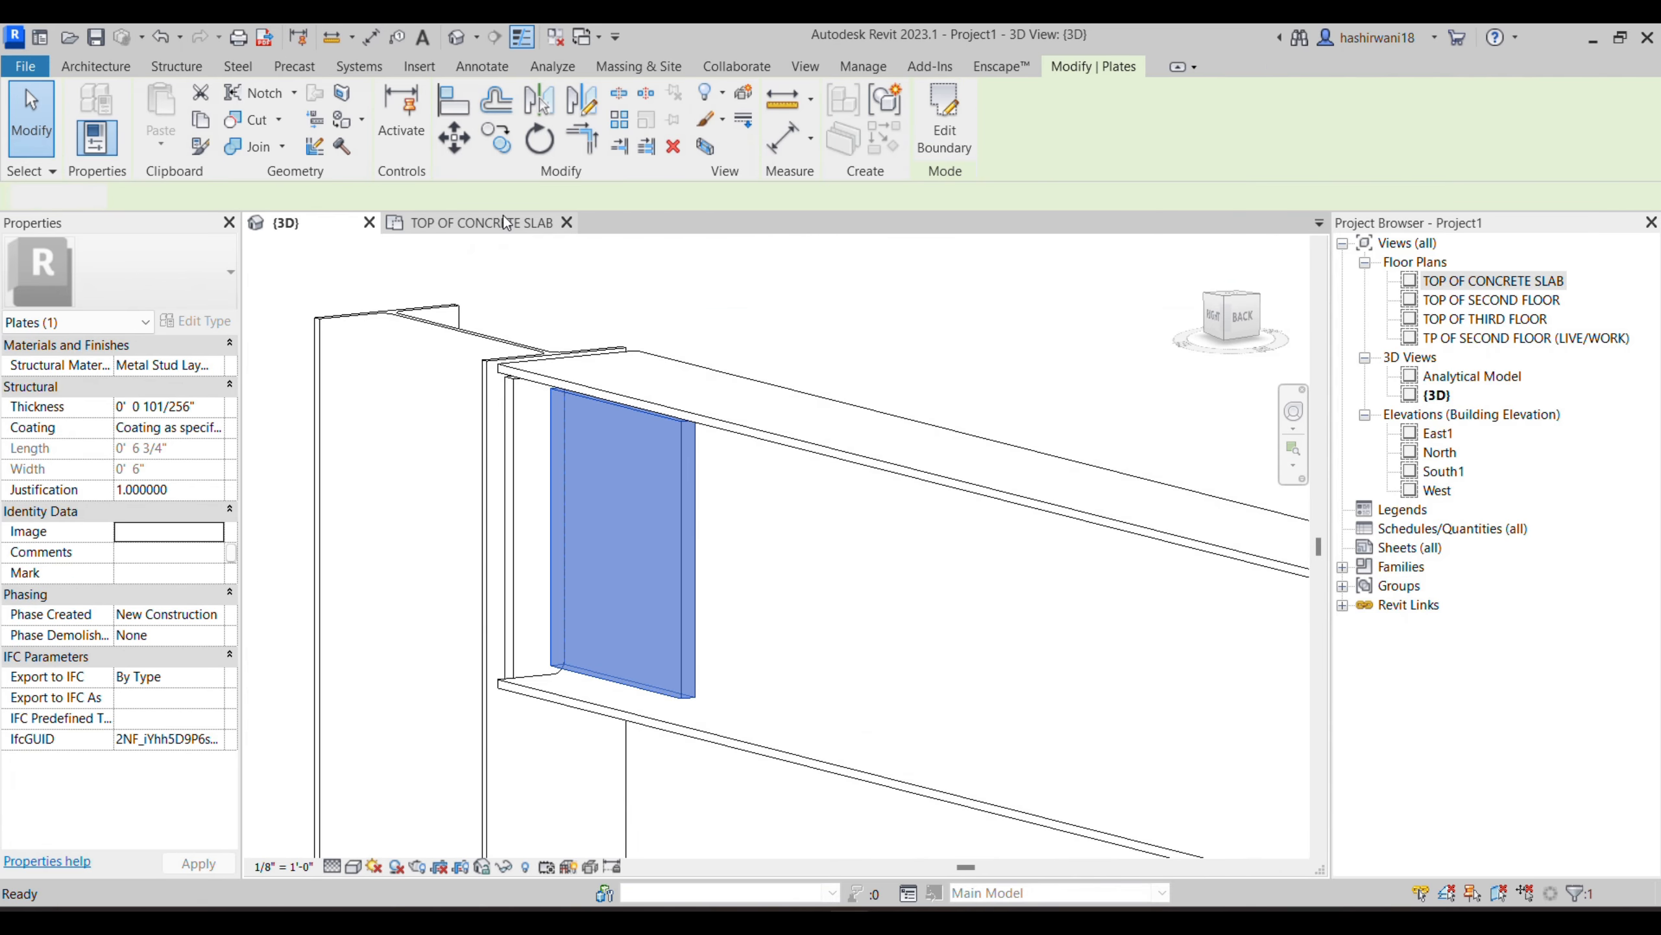
left_click(503, 223)
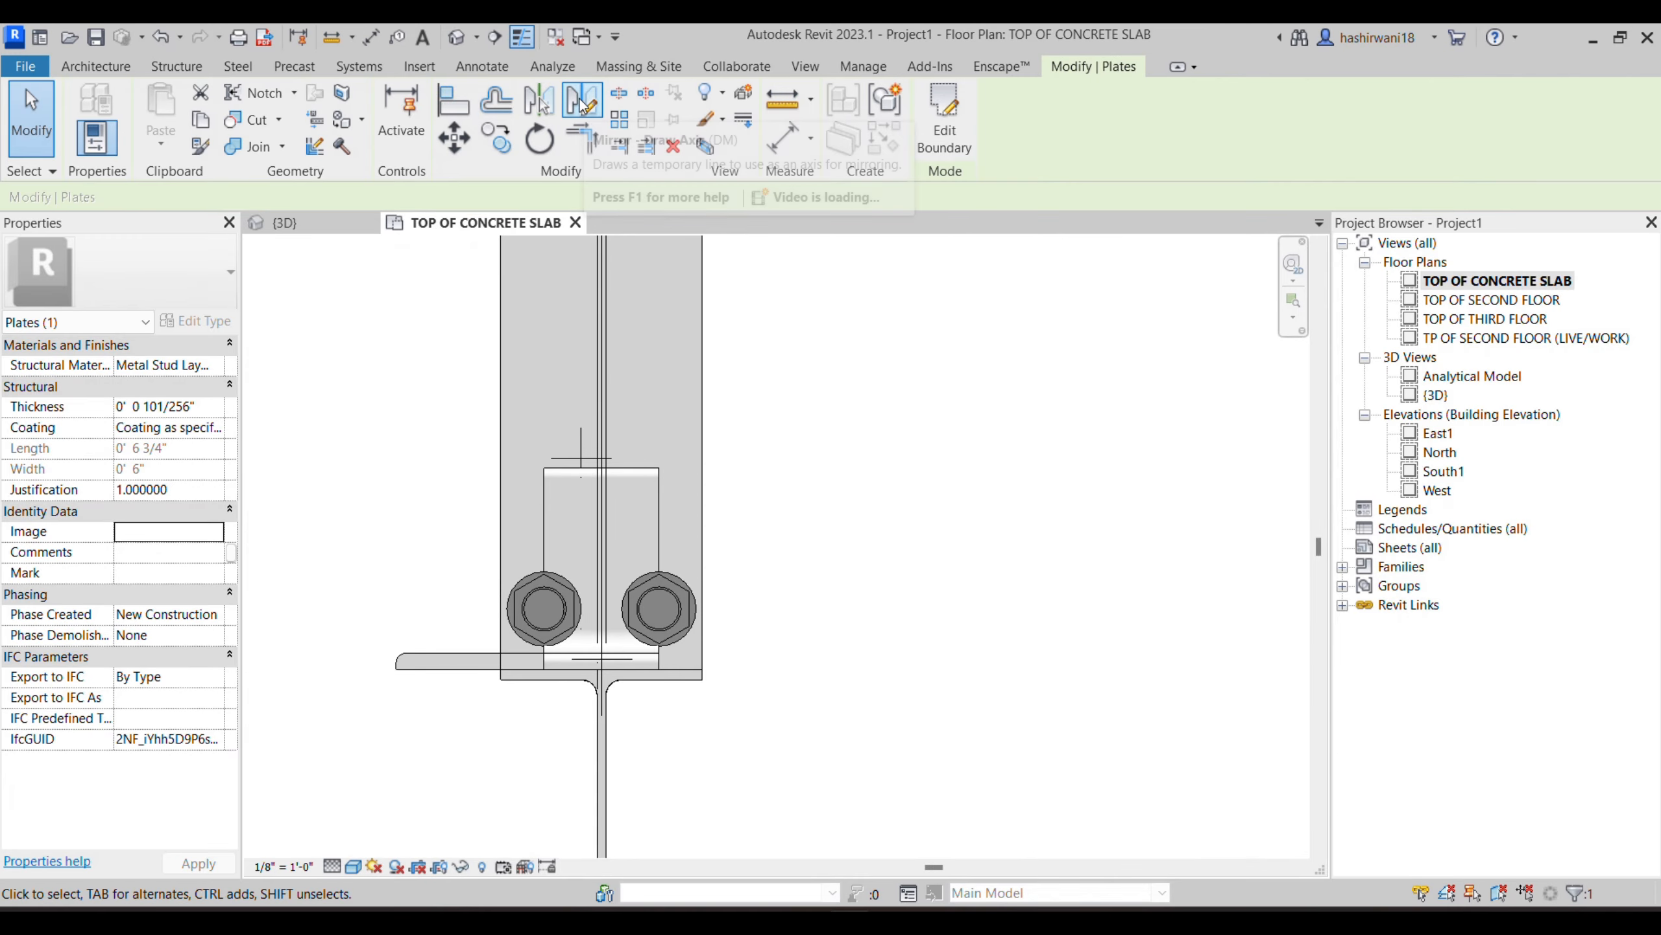
left_click(597, 99)
left_click(602, 442)
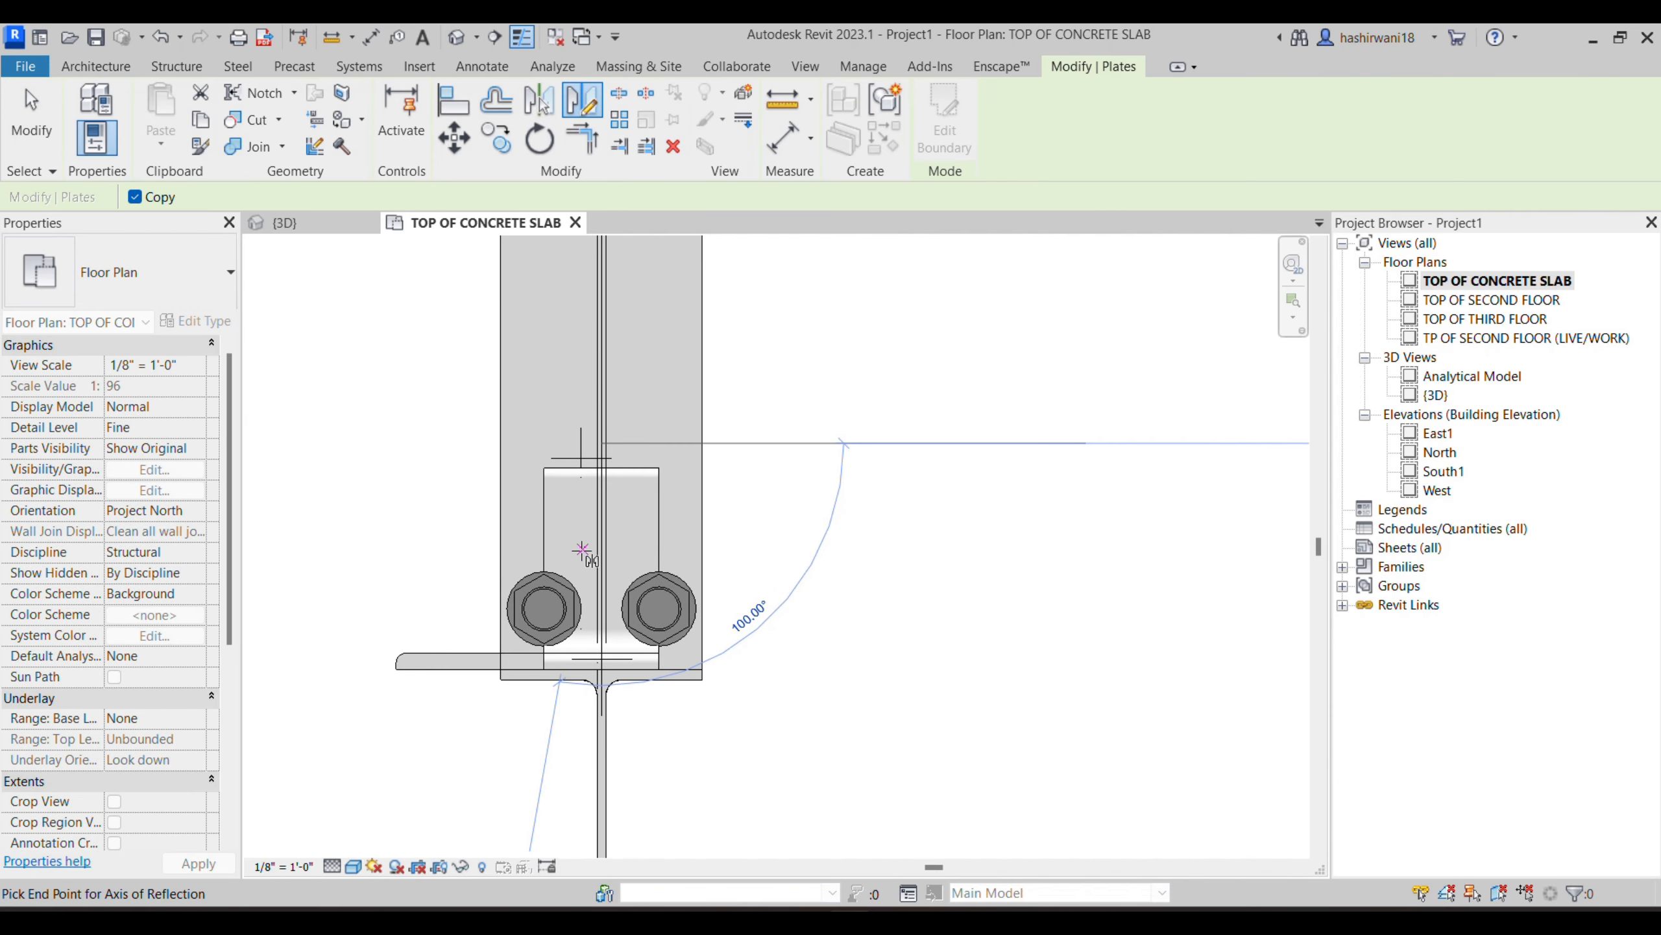
left_click(603, 564)
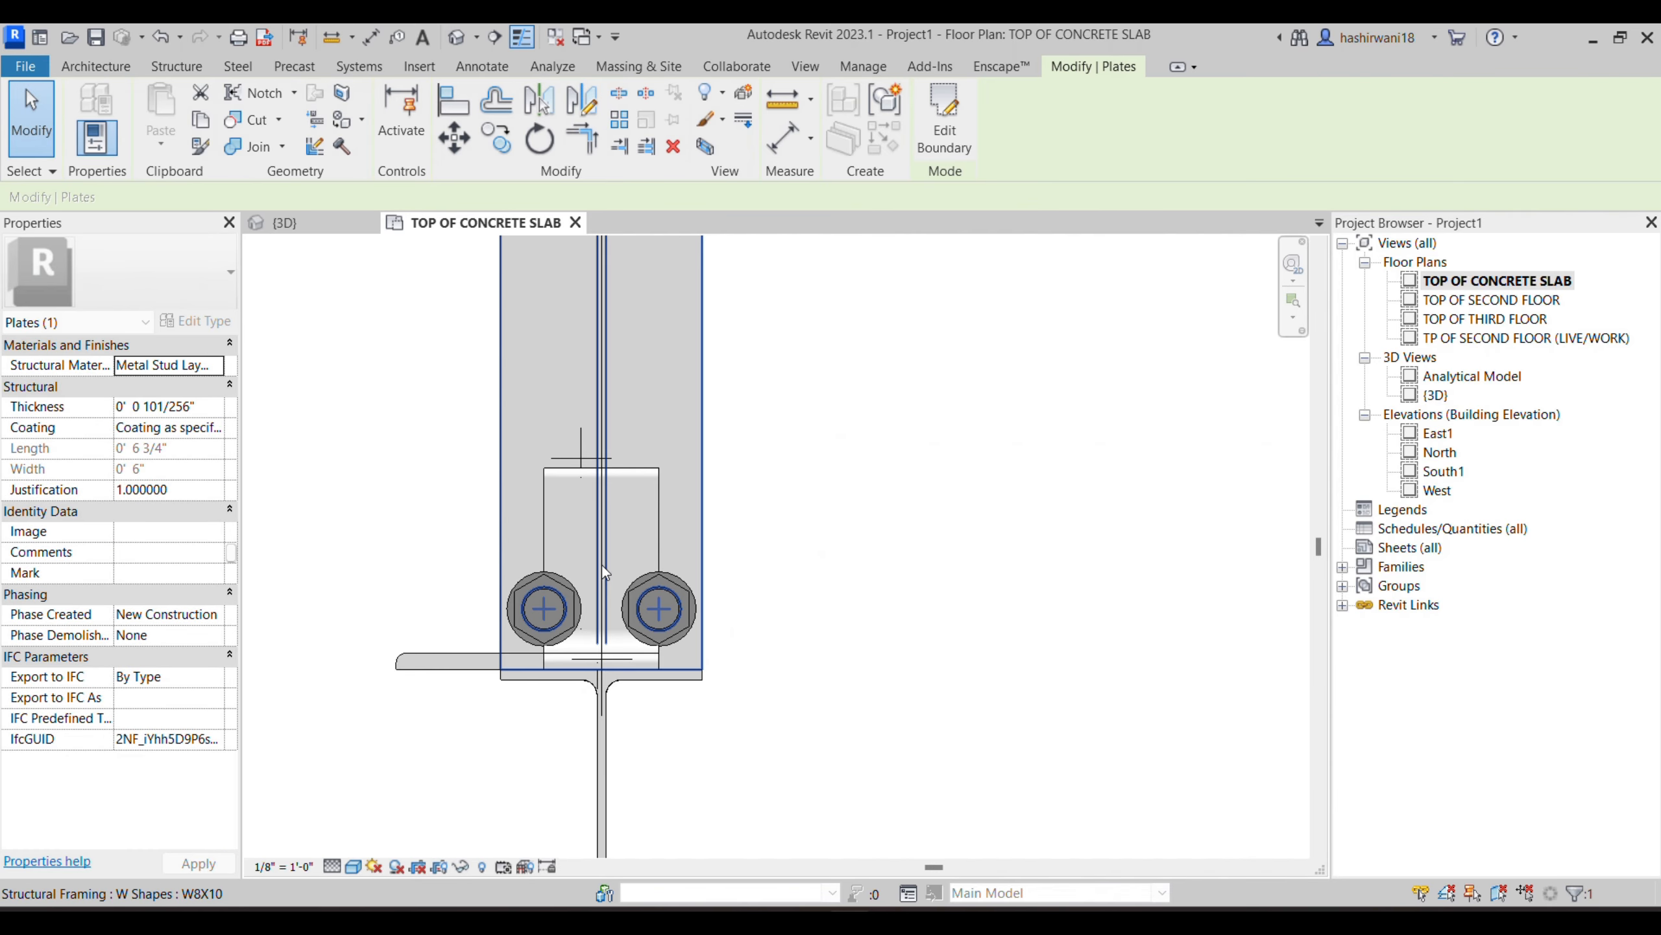
- Examine the joint in 3D from both sides of the beam web for the mirrored plate
left_click(308, 229)
middle_click_drag(891, 619, 813, 616, "shift")
scroll(762, 499, "down", 6)
middle_click_drag(762, 498, 931, 379)
scroll(931, 379, "down", 1)
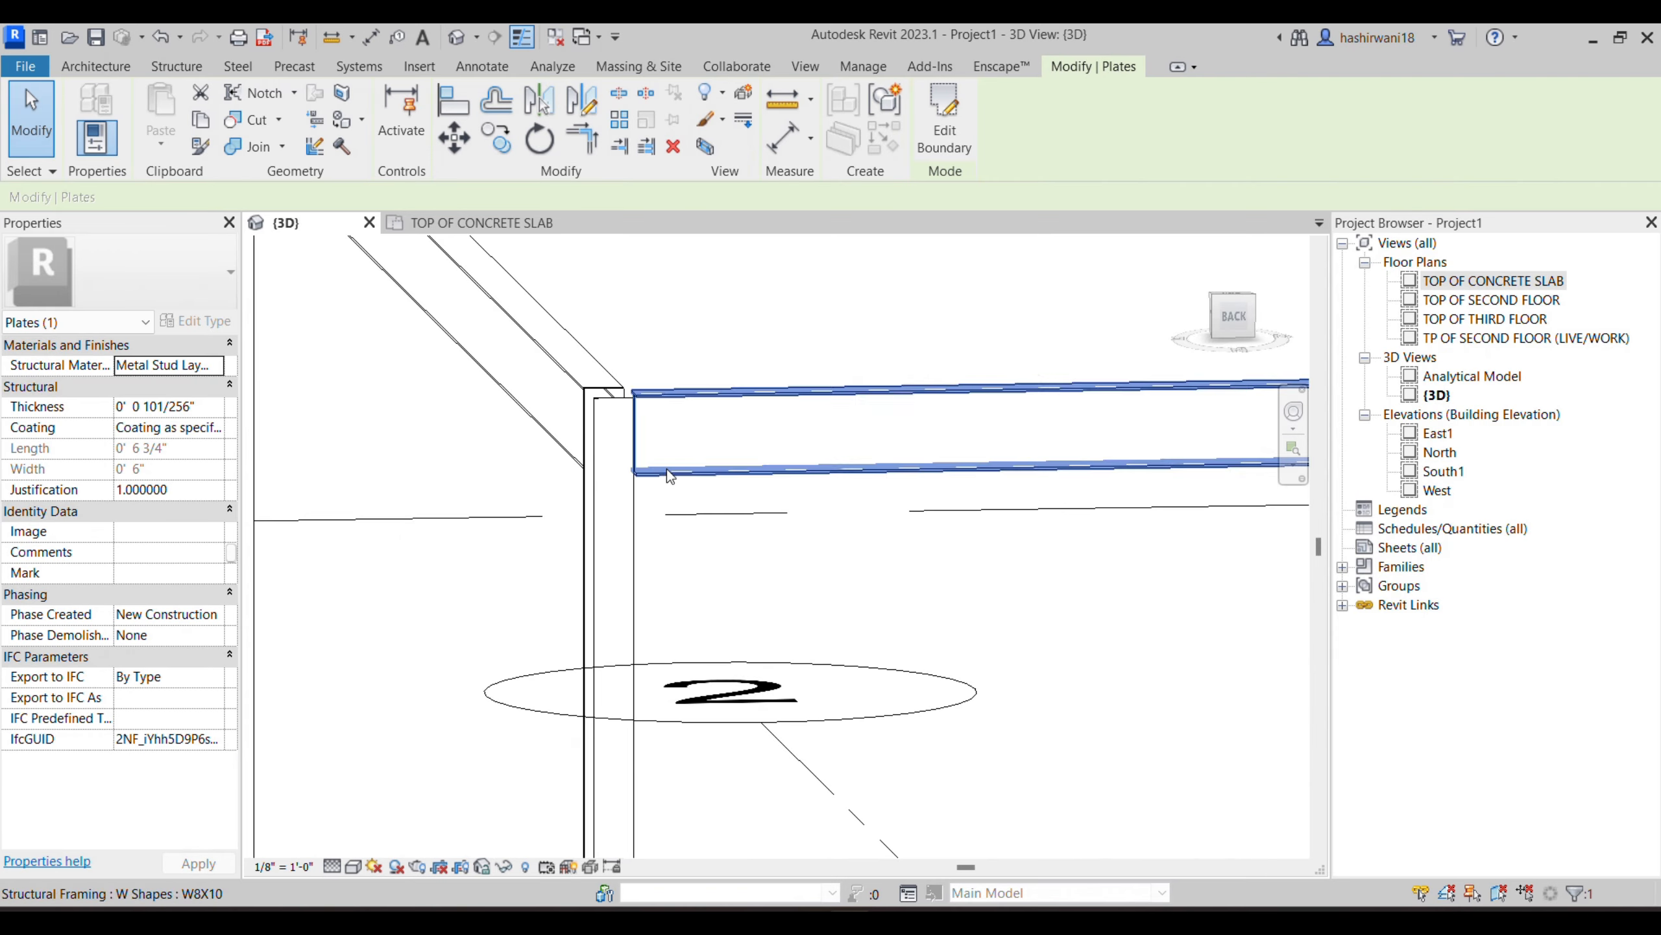
scroll(753, 471, "down", 6)
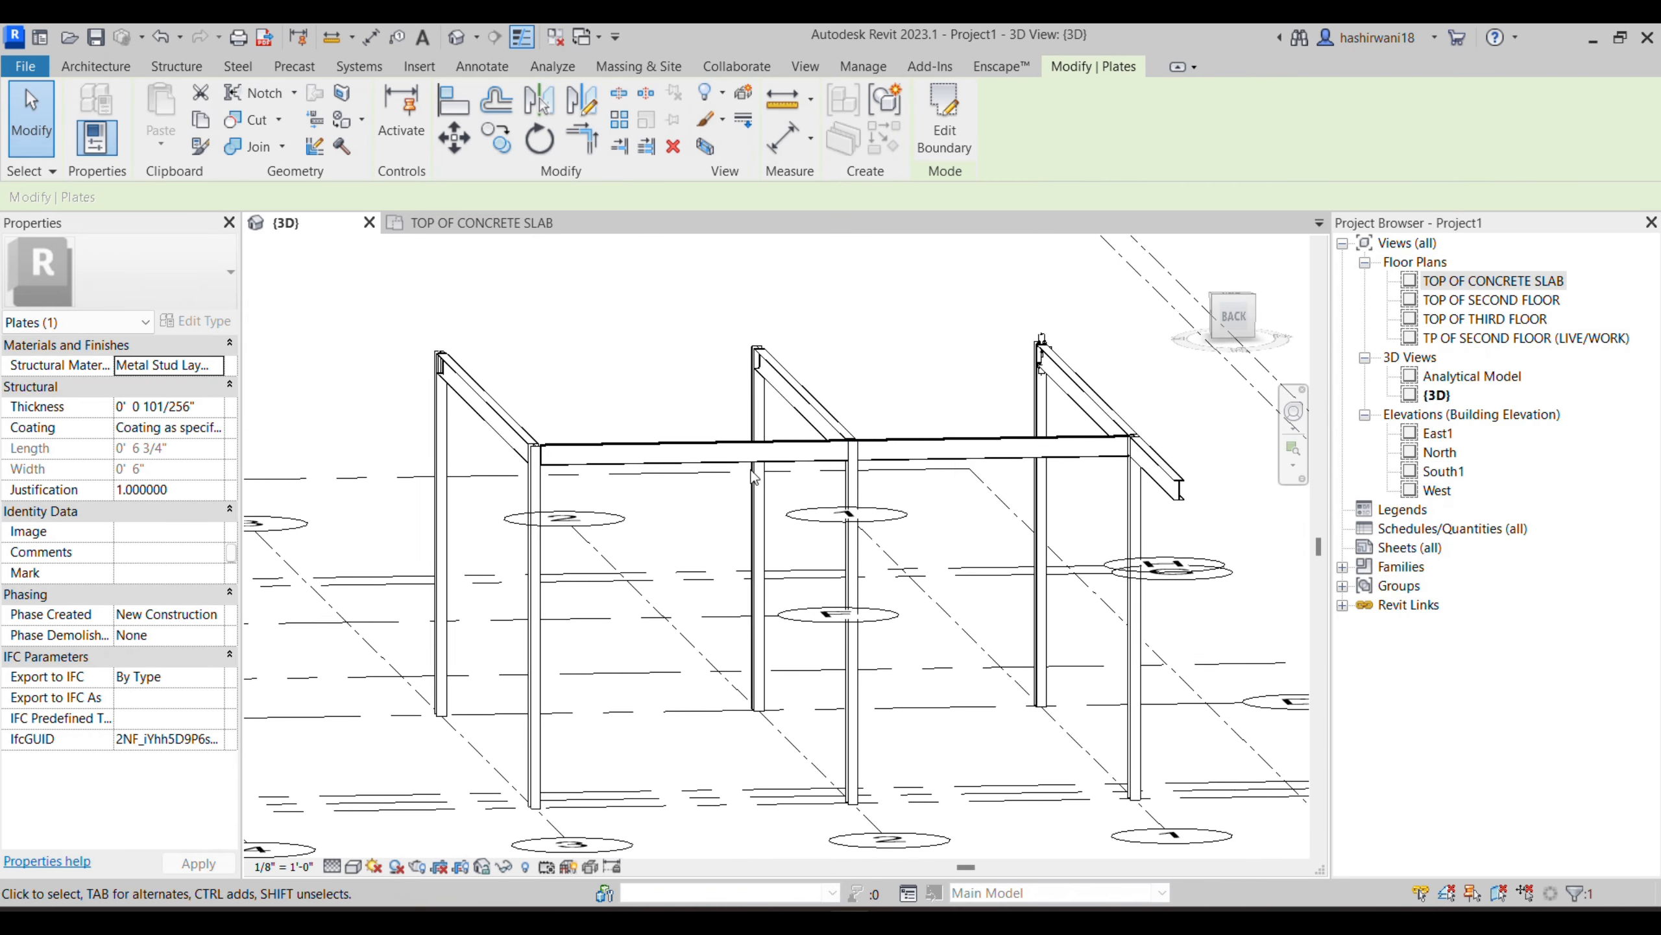
scroll(753, 476, "down", 1)
scroll(566, 468, "up", 6)
scroll(588, 457, "up", 2)
middle_click_drag(786, 453, 583, 537)
scroll(583, 537, "down", 3)
middle_click_drag(637, 434, 862, 480)
scroll(507, 449, "up", 1)
scroll(508, 447, "up", 4)
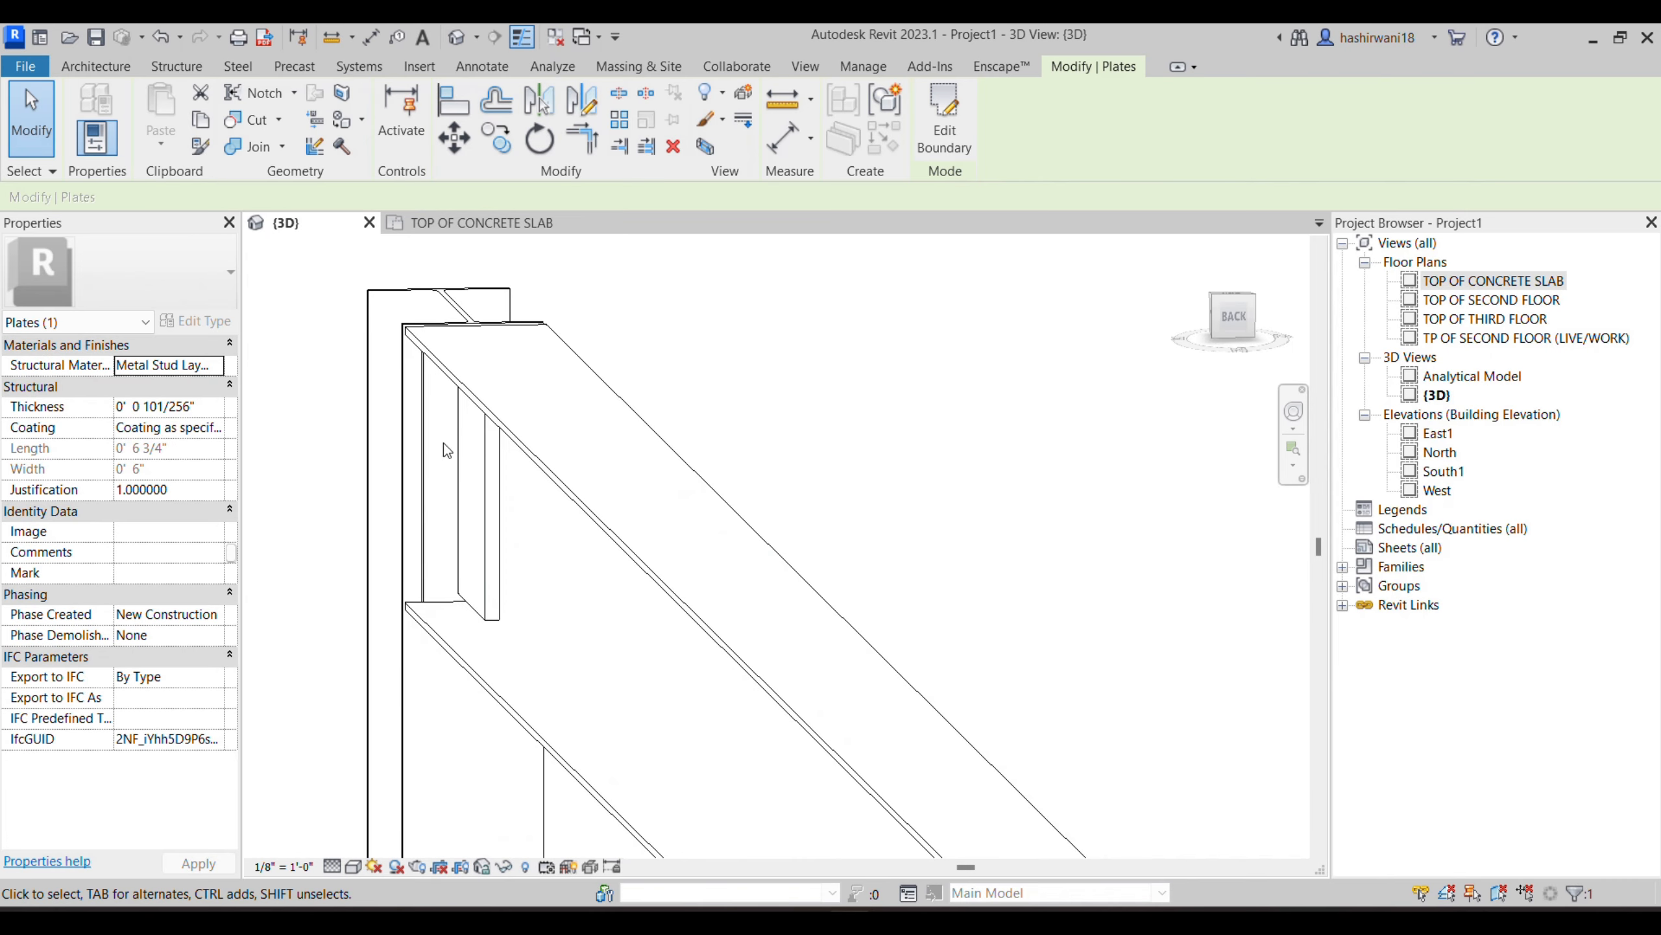
middle_click_drag(556, 448, 701, 549)
middle_click_drag(799, 497, 701, 505)
scroll(540, 400, "up", 3)
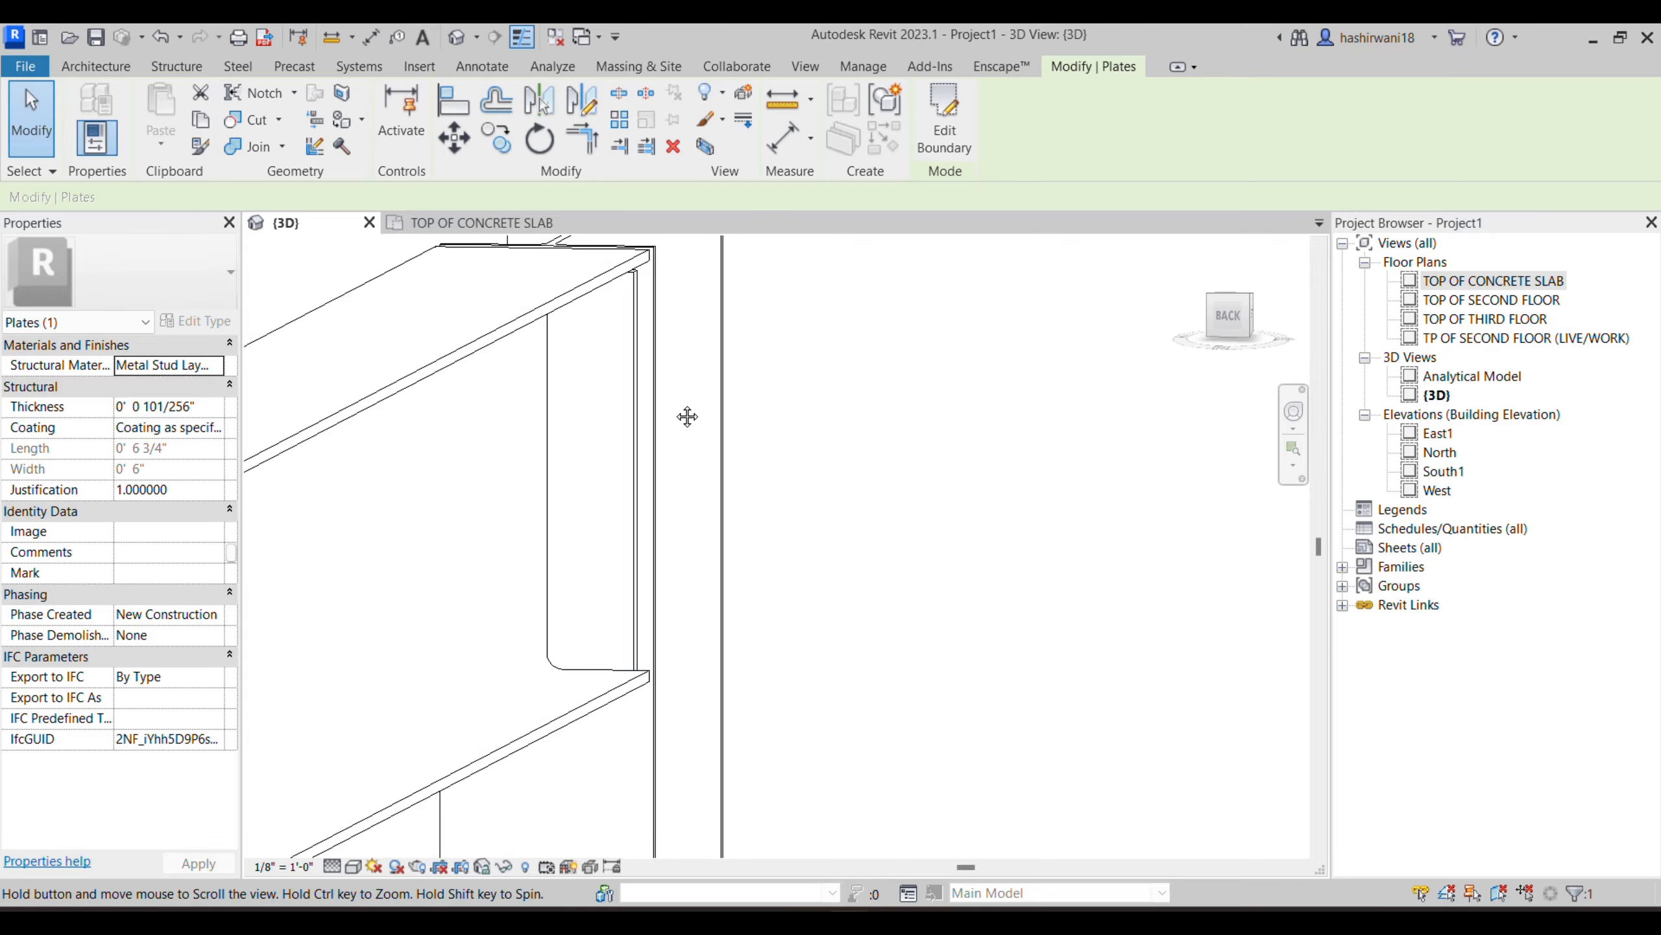
middle_click_drag(686, 465, 1003, 527, "shift")
middle_click_drag(949, 587, 884, 290)
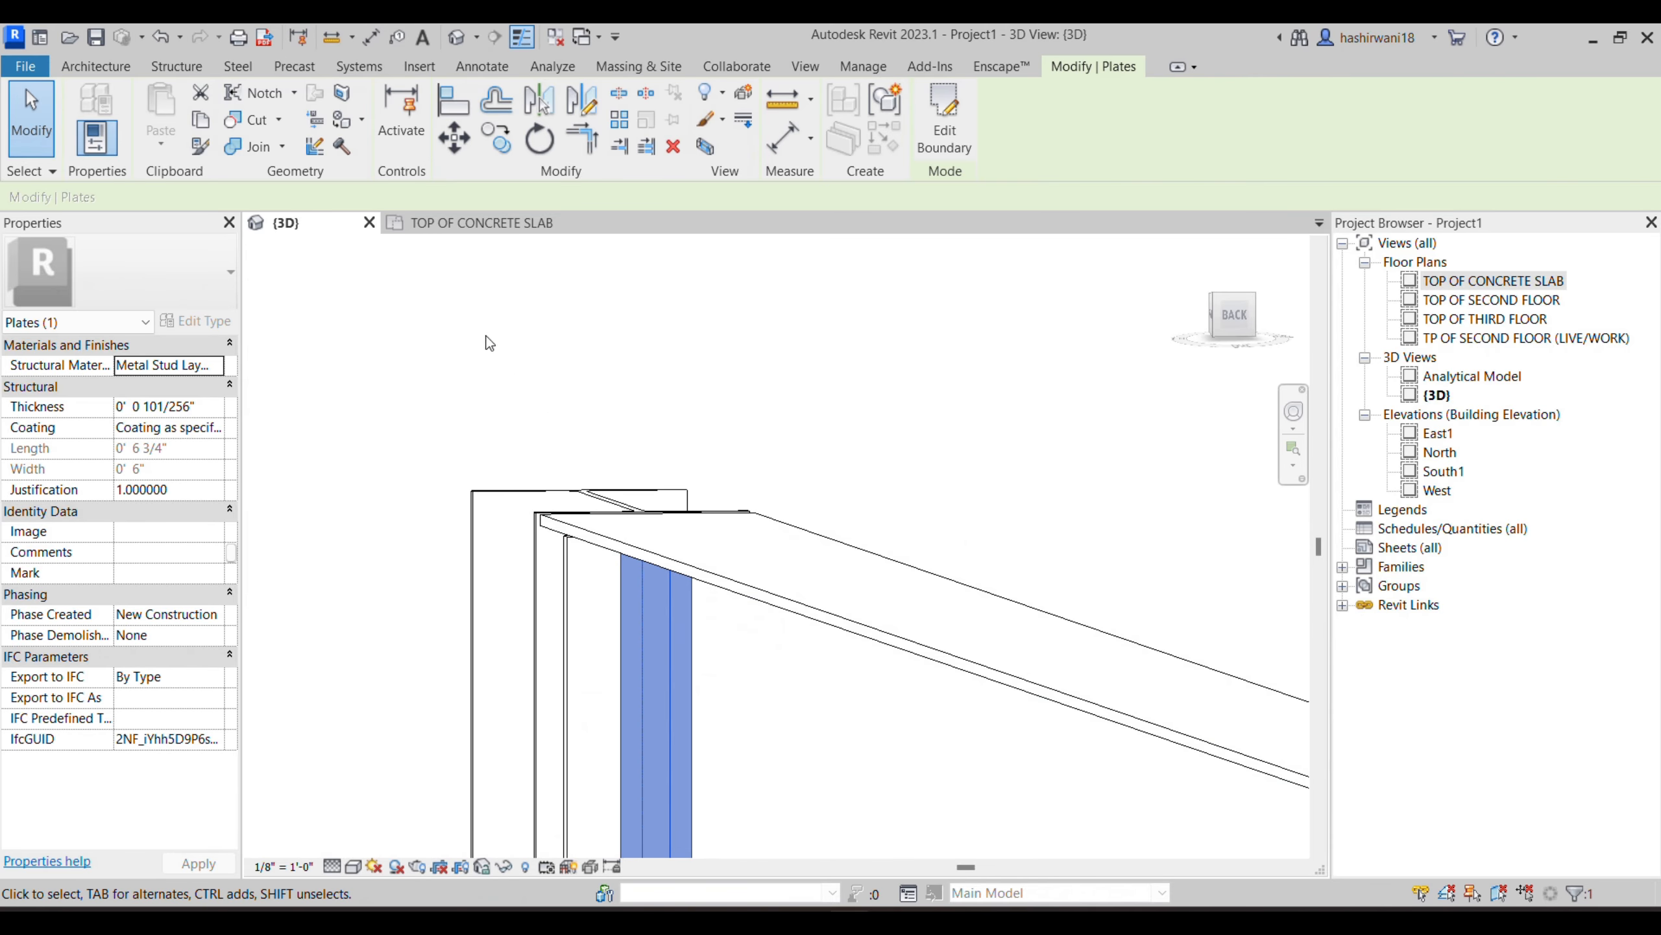
- Try to mirror the web plate in plan by picking the beam's centerline as the axis, and check the joint in 3D
left_click(484, 223)
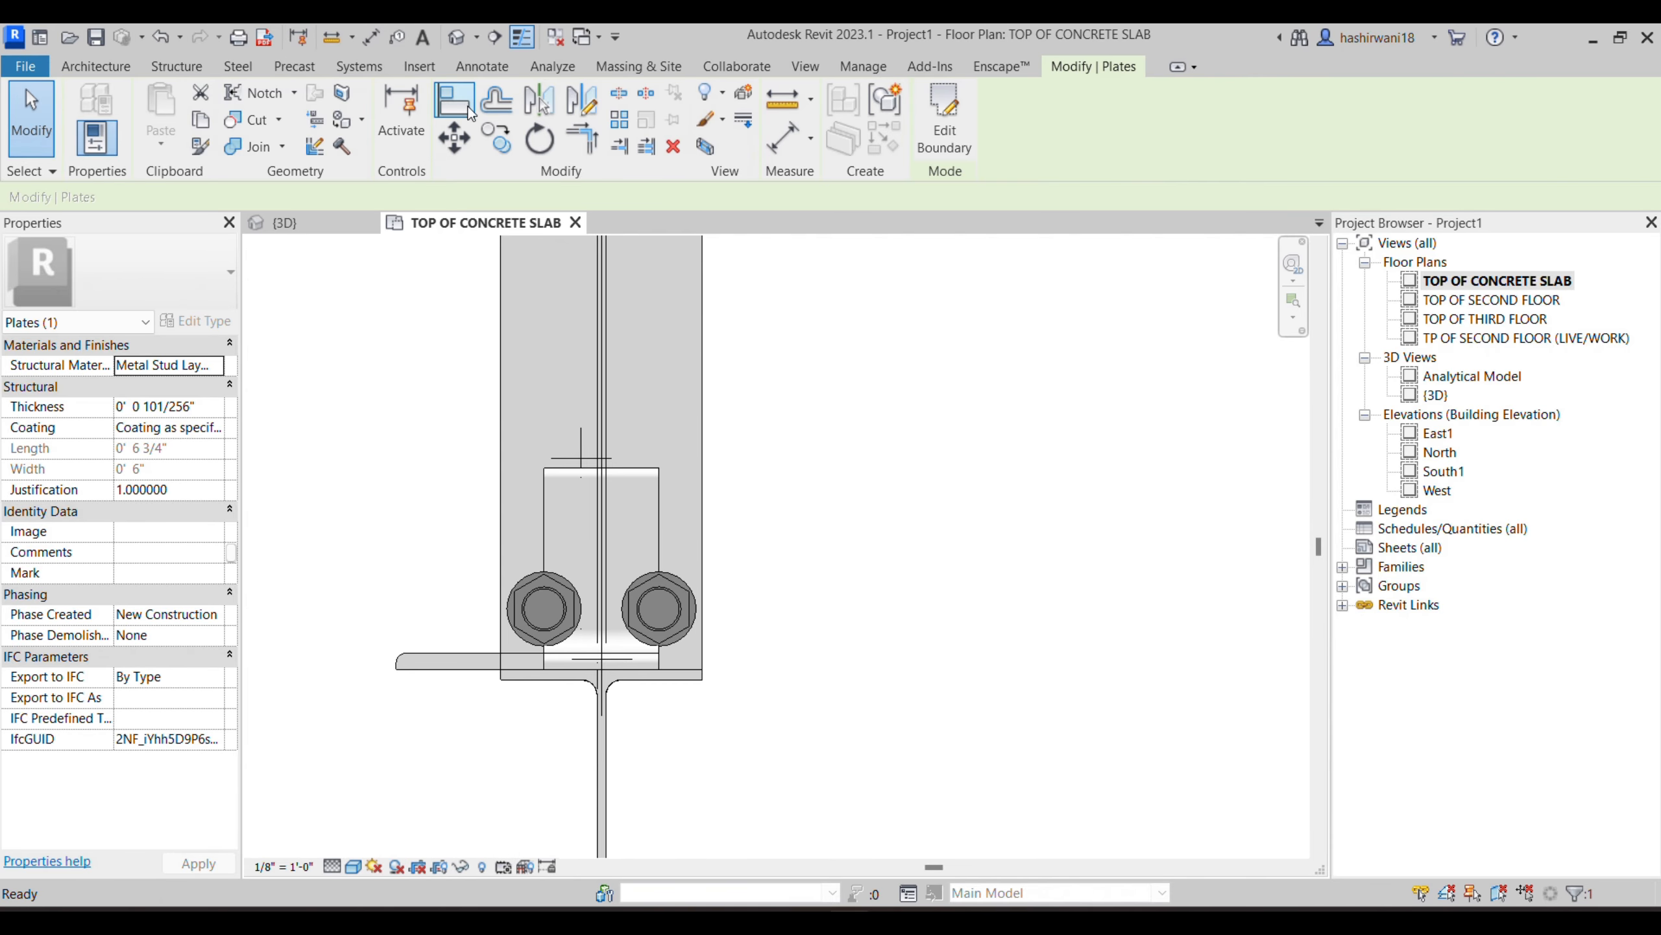
left_click(541, 99)
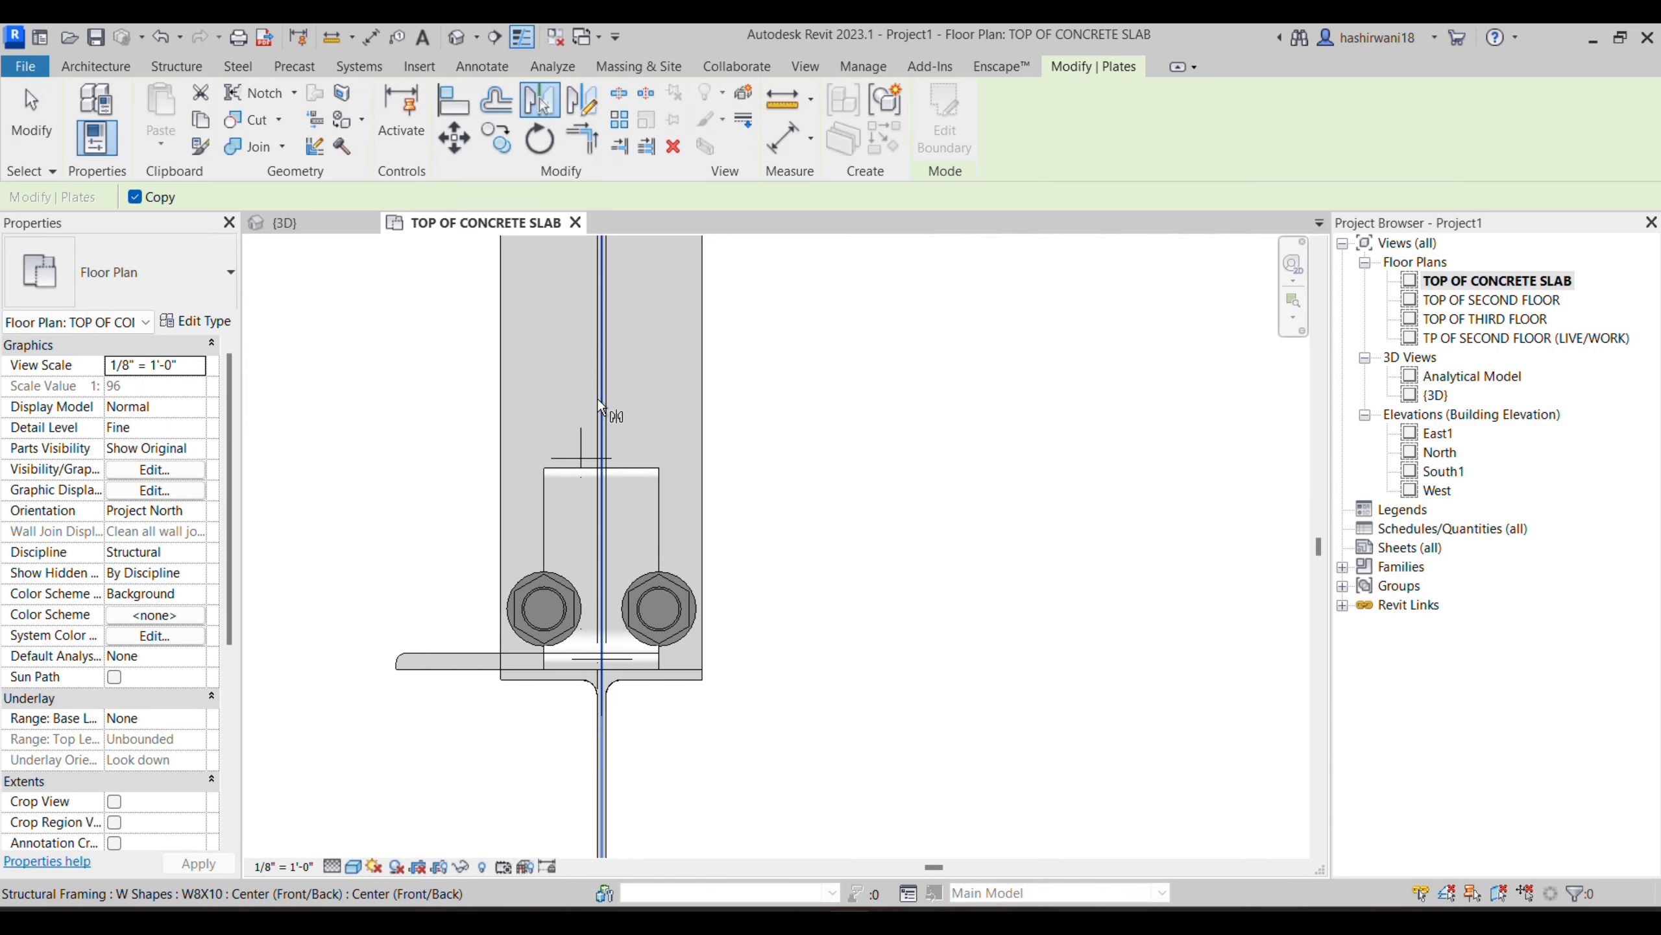
left_click(308, 228)
middle_click_drag(920, 694, 712, 559, "shift")
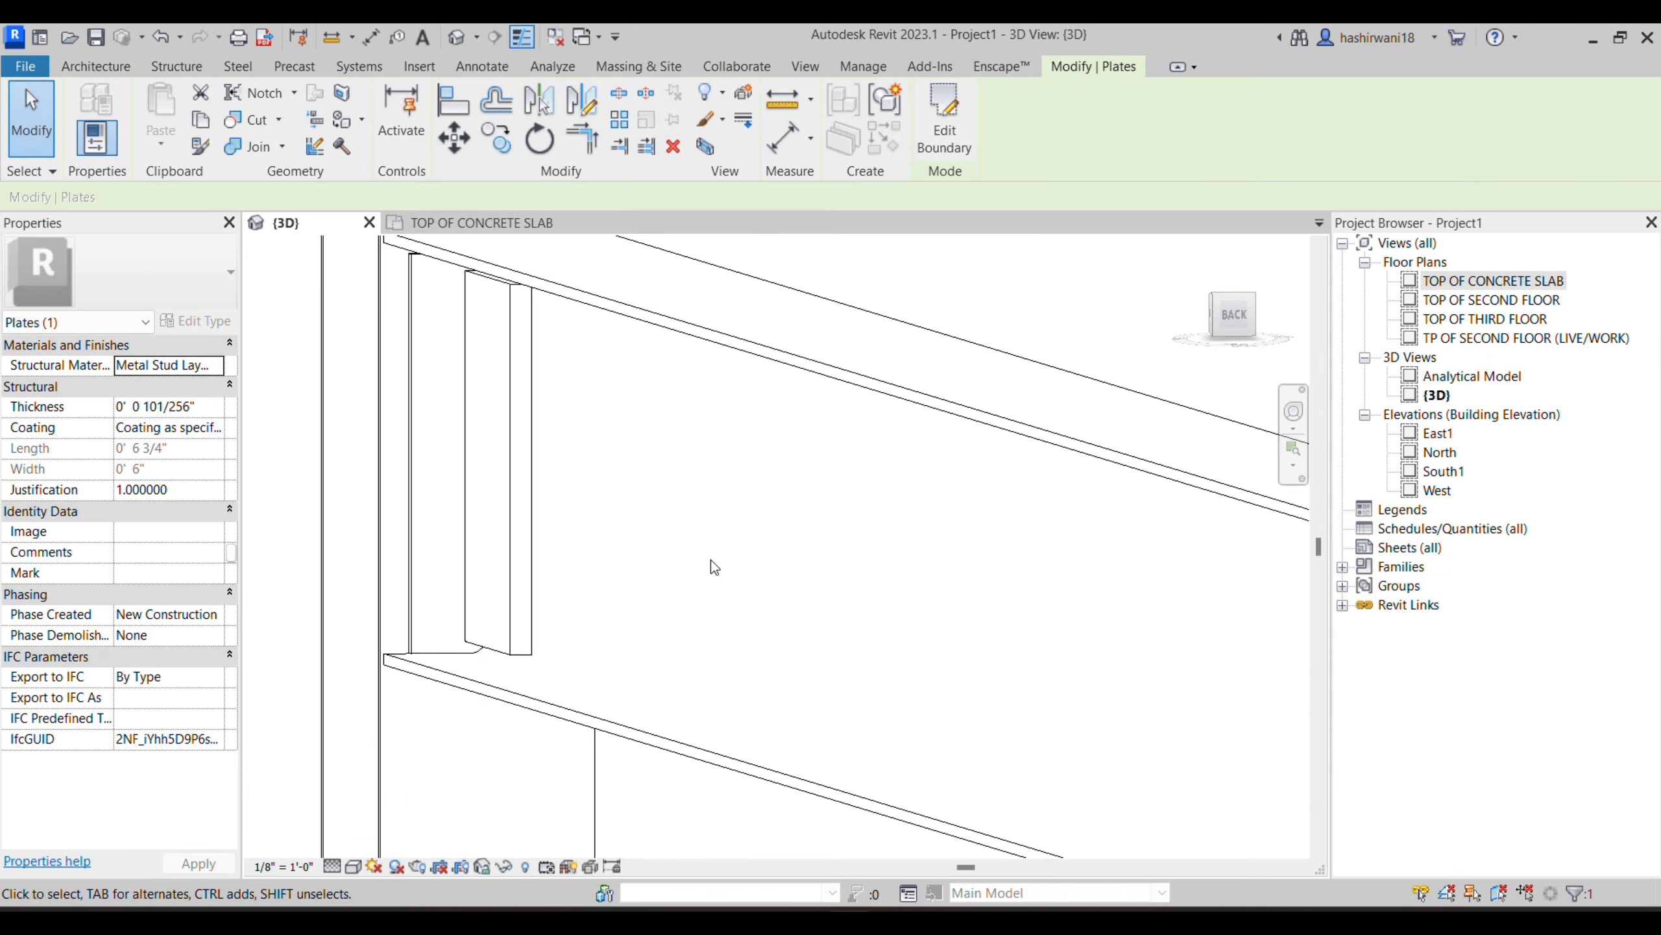
left_click(502, 521)
left_click(966, 275)
- Start a rectangular steel plate sketch on the opposite side of the beam web, picking that web face as the work plane
middle_click_drag(922, 553, 880, 649, "shift")
scroll(699, 259, "up", 1)
left_click(236, 104)
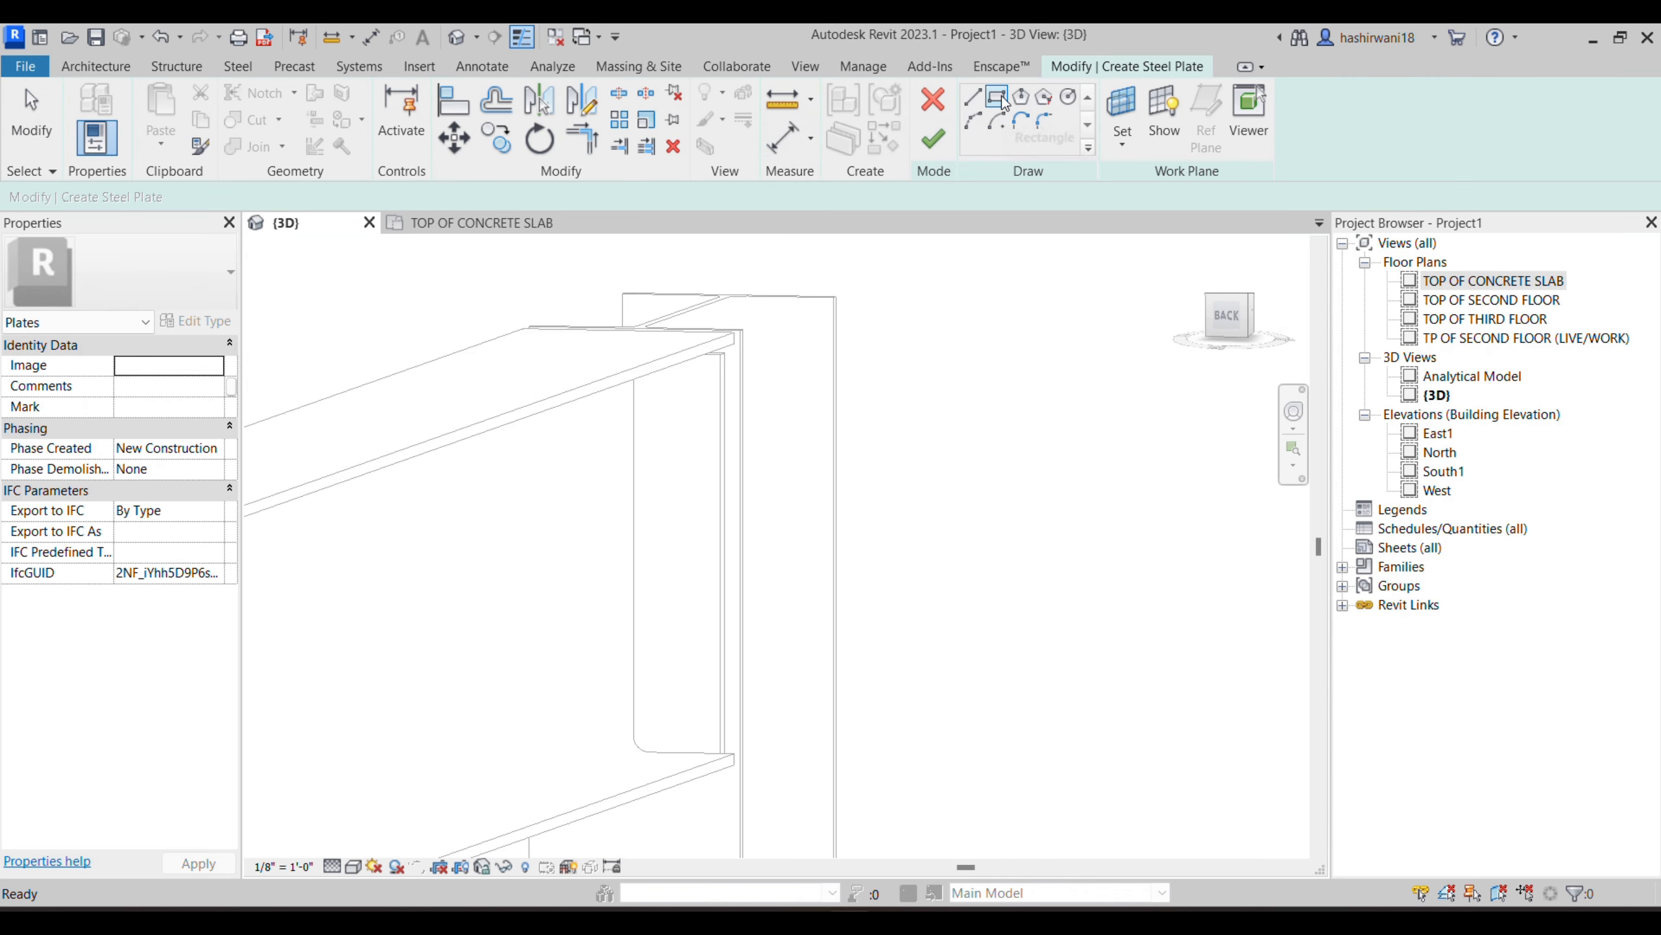
left_click(1122, 118)
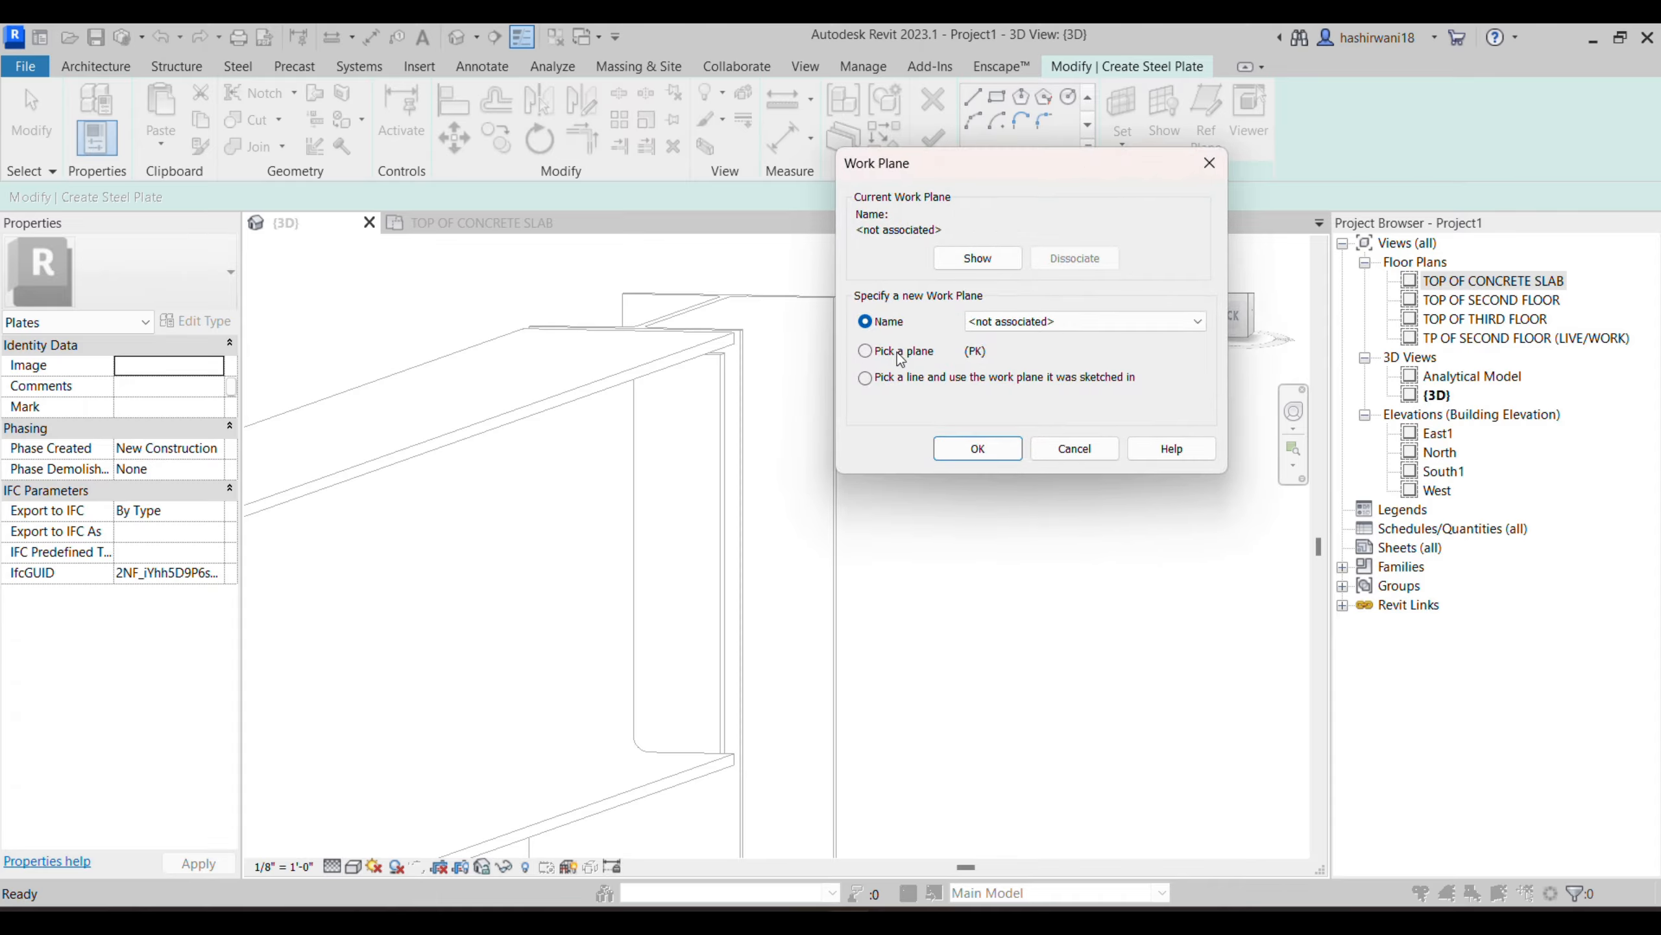
left_click(956, 450)
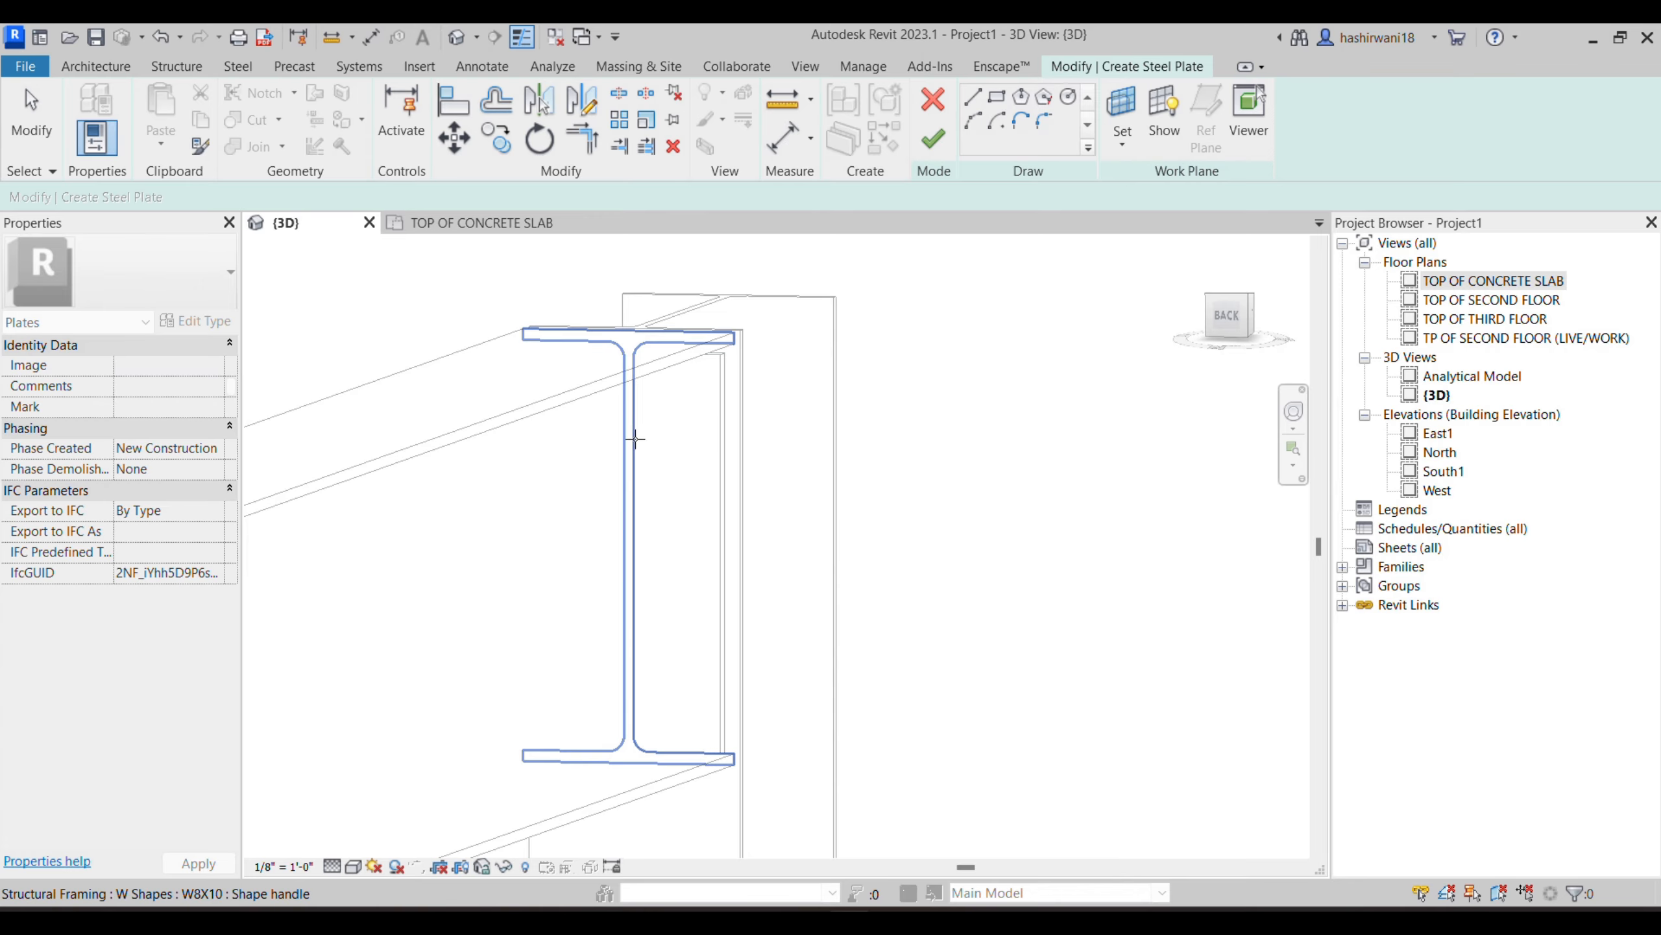
left_click(983, 122)
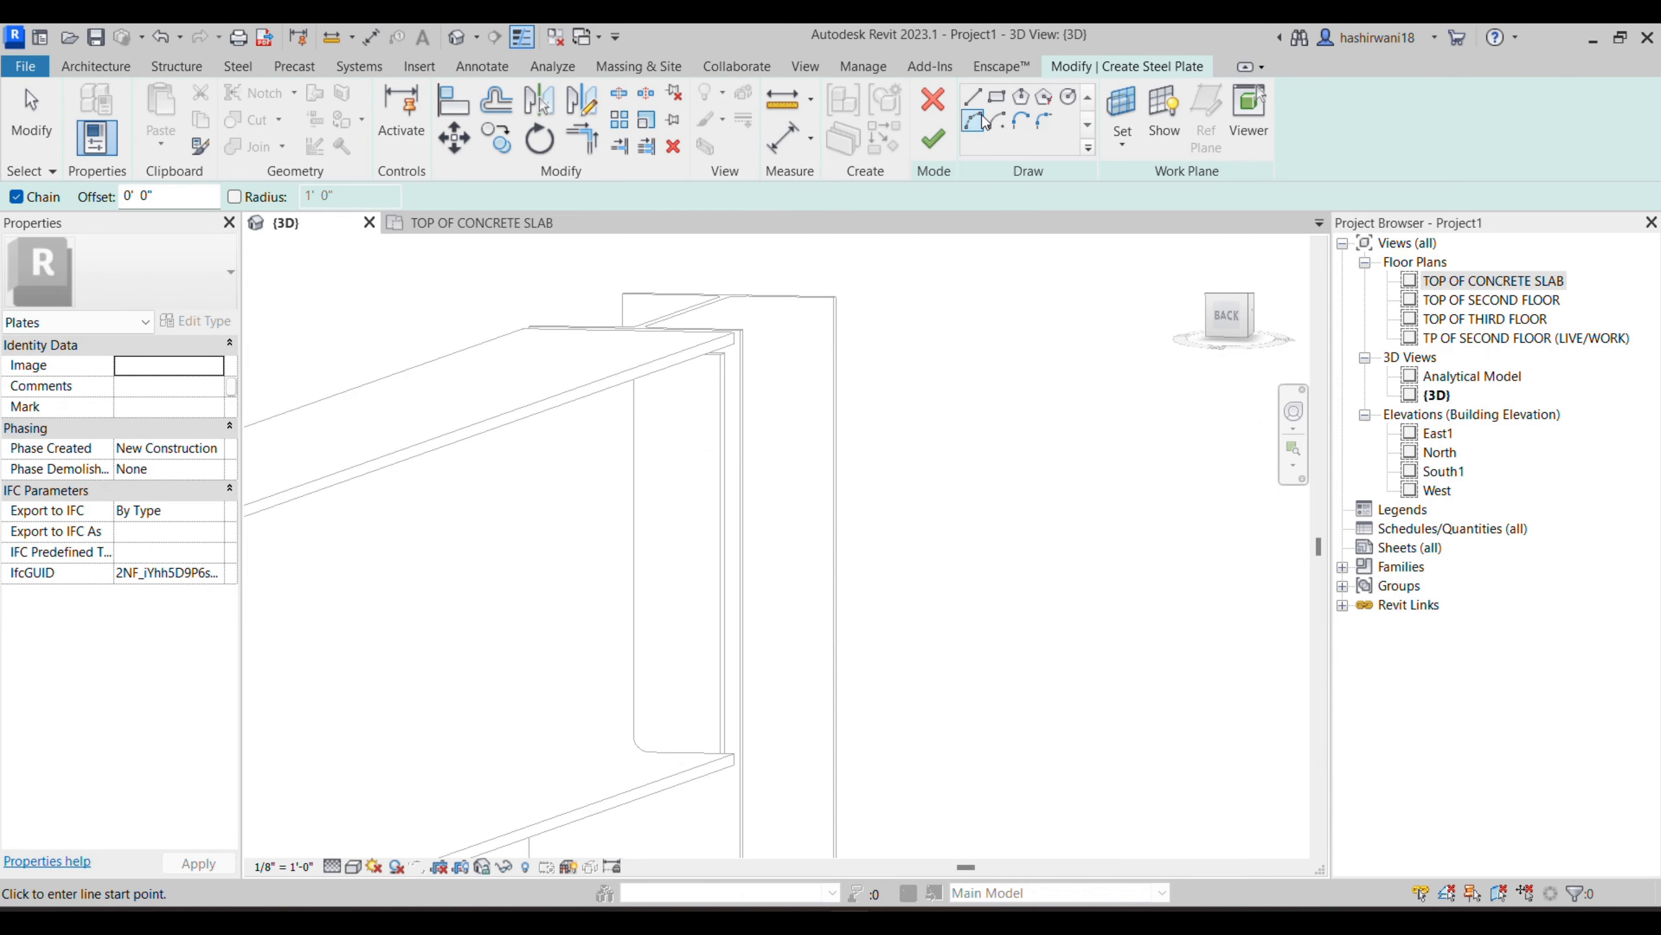
- Draw a rectangular plate outline about 1' - 4 1/4" long on the beam web beside the end plate and finish the plate
left_click(633, 401)
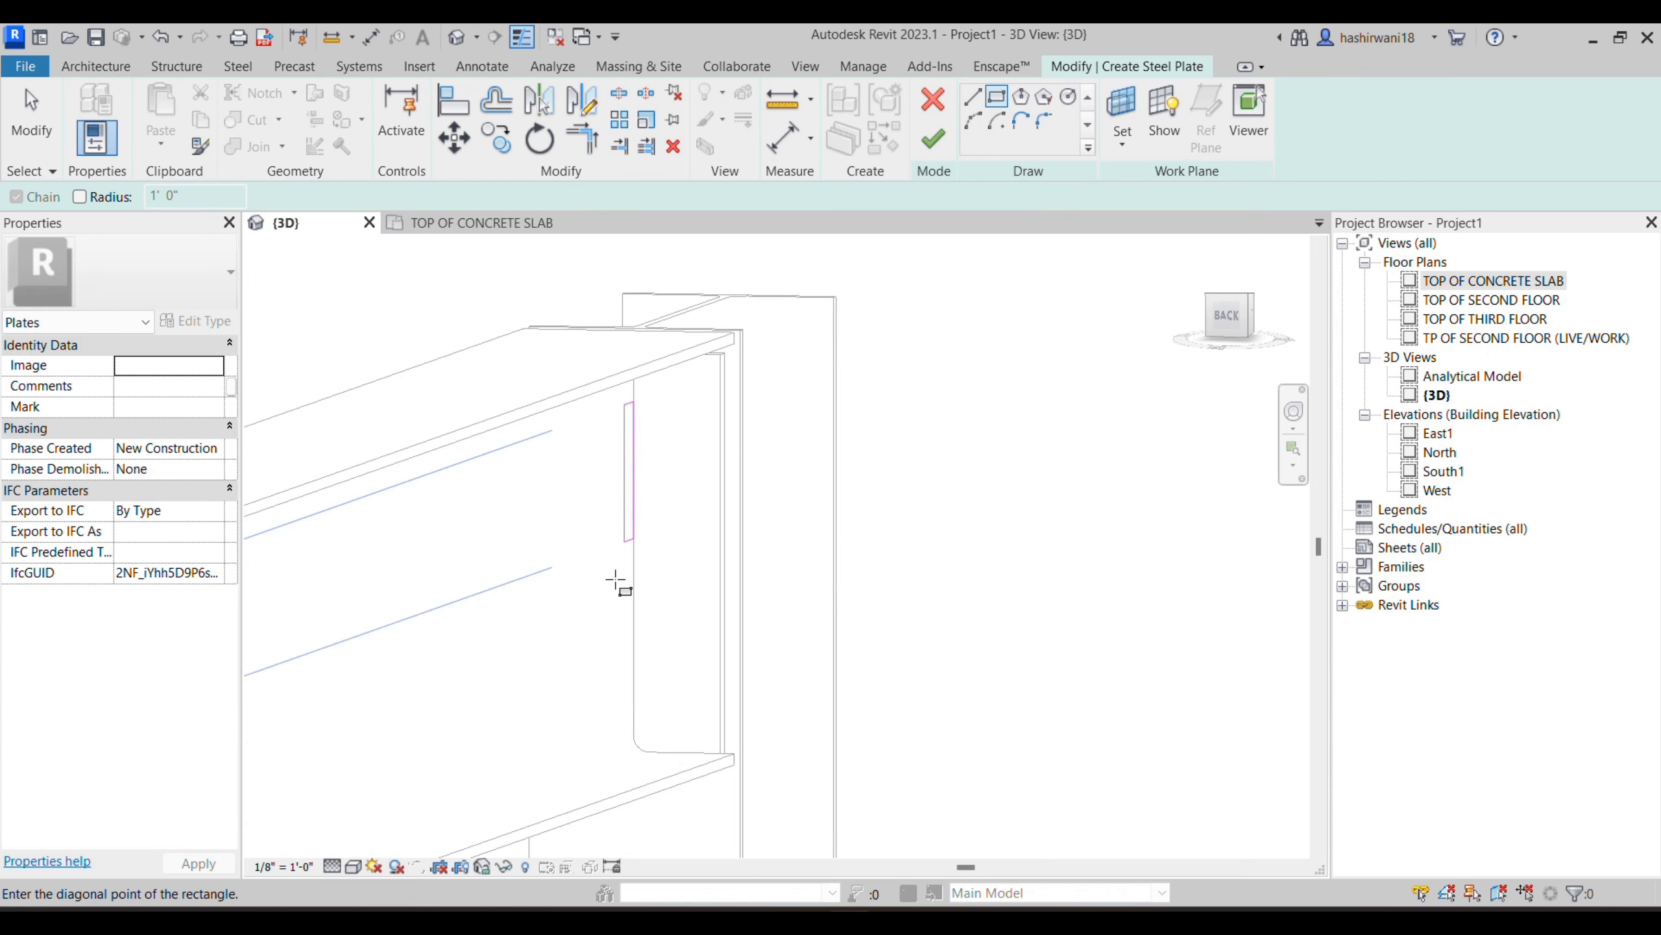
left_click(438, 813)
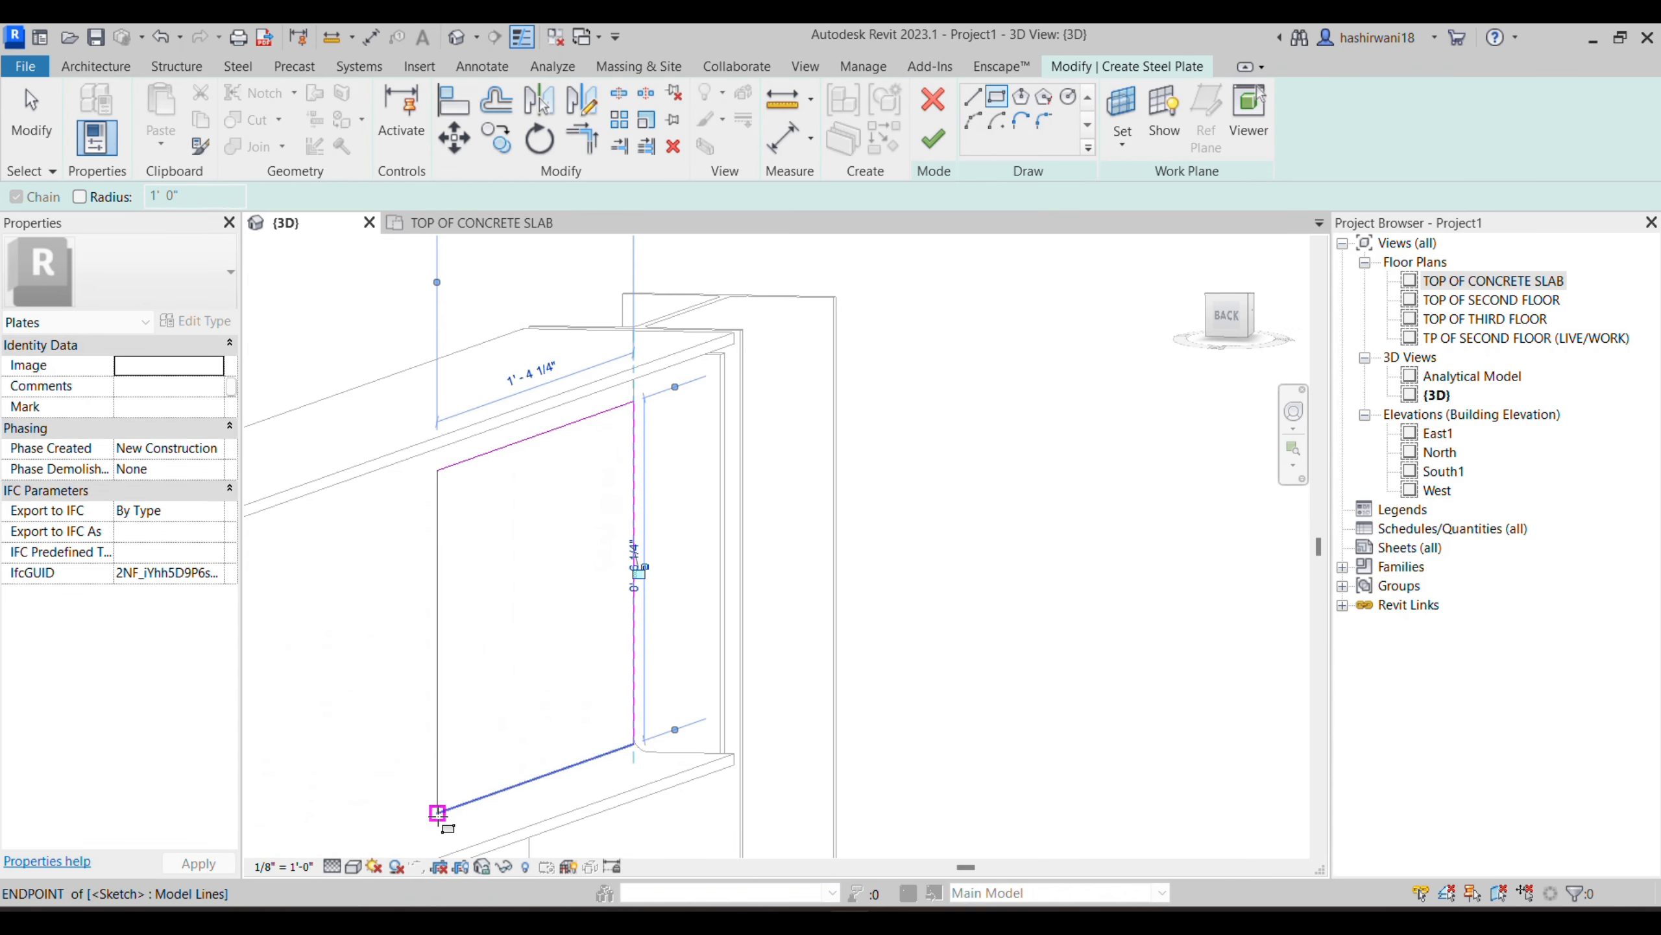
left_click(933, 139)
middle_click_drag(480, 714, 600, 728, "shift")
left_click(781, 255)
middle_click_drag(604, 593, 803, 613, "shift")
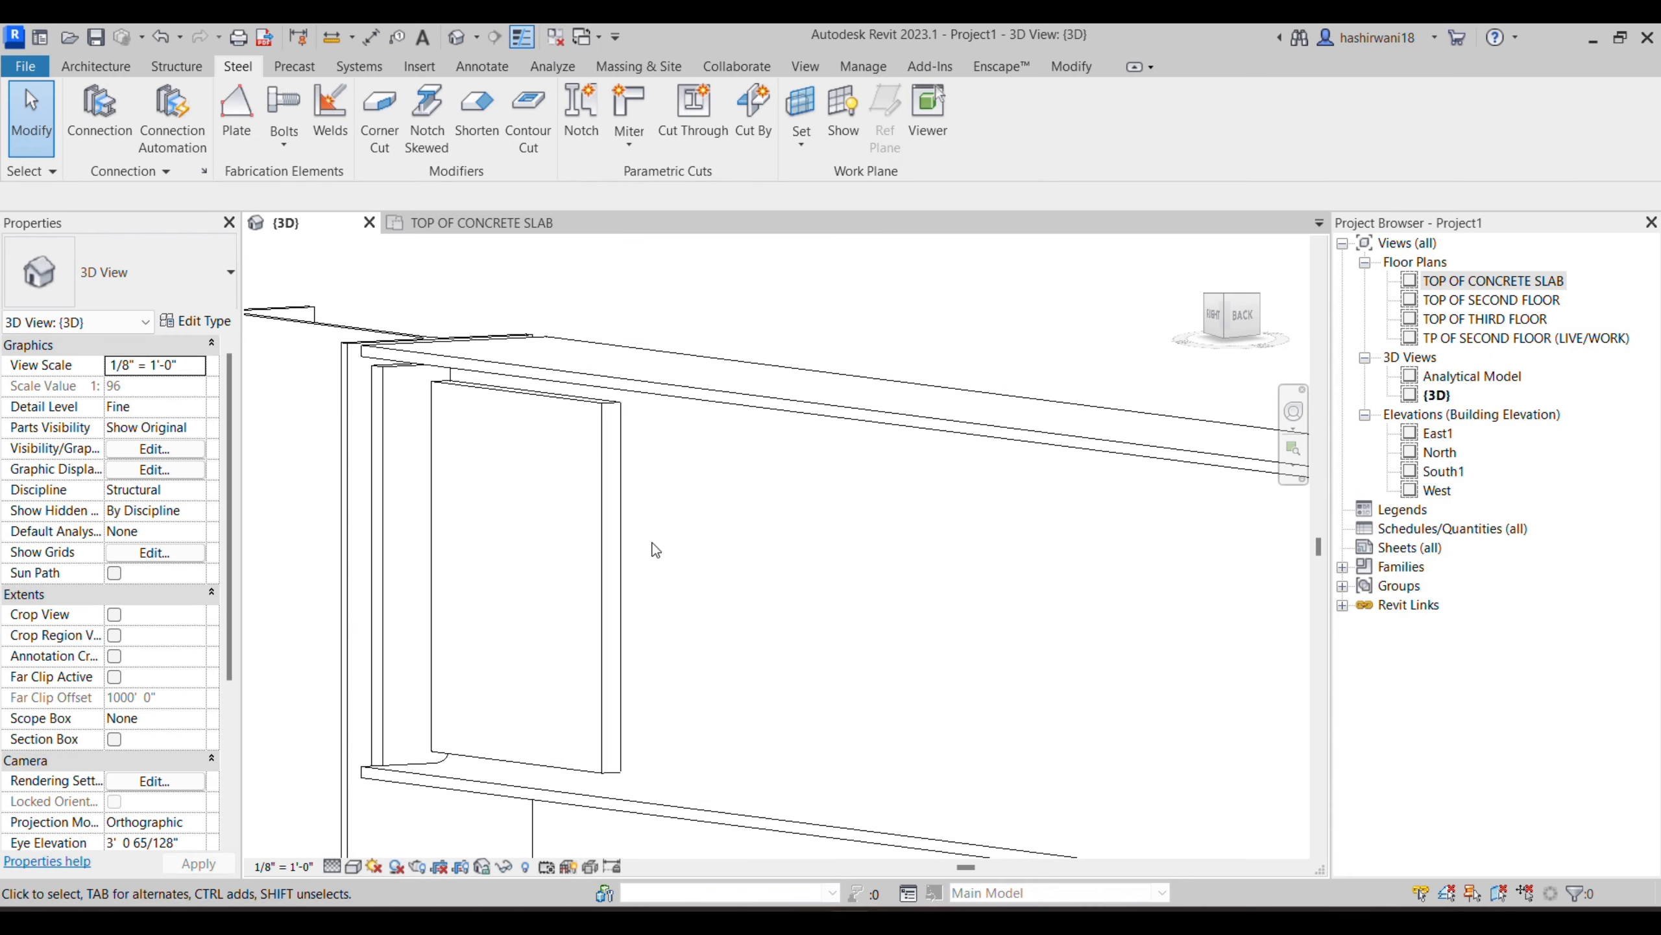
middle_click_drag(644, 539, 788, 561)
- Add a fillet weld between the end plate and the web plate near the upper end of their shared vertical edge
scroll(595, 457, "up", 2)
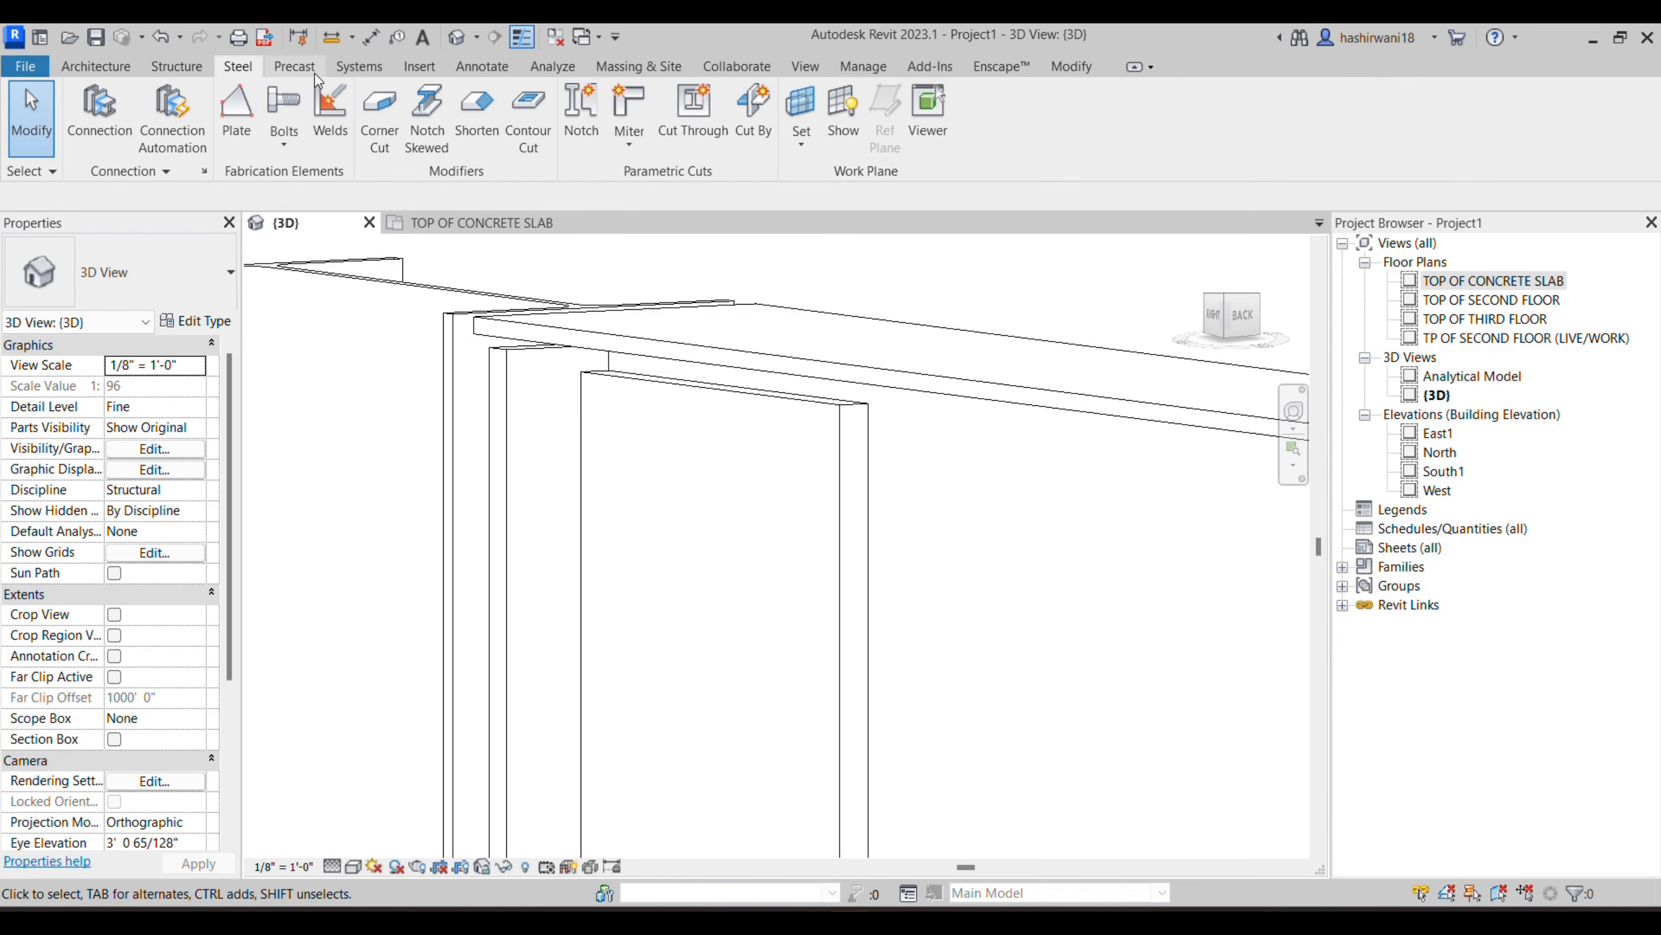
left_click(174, 68)
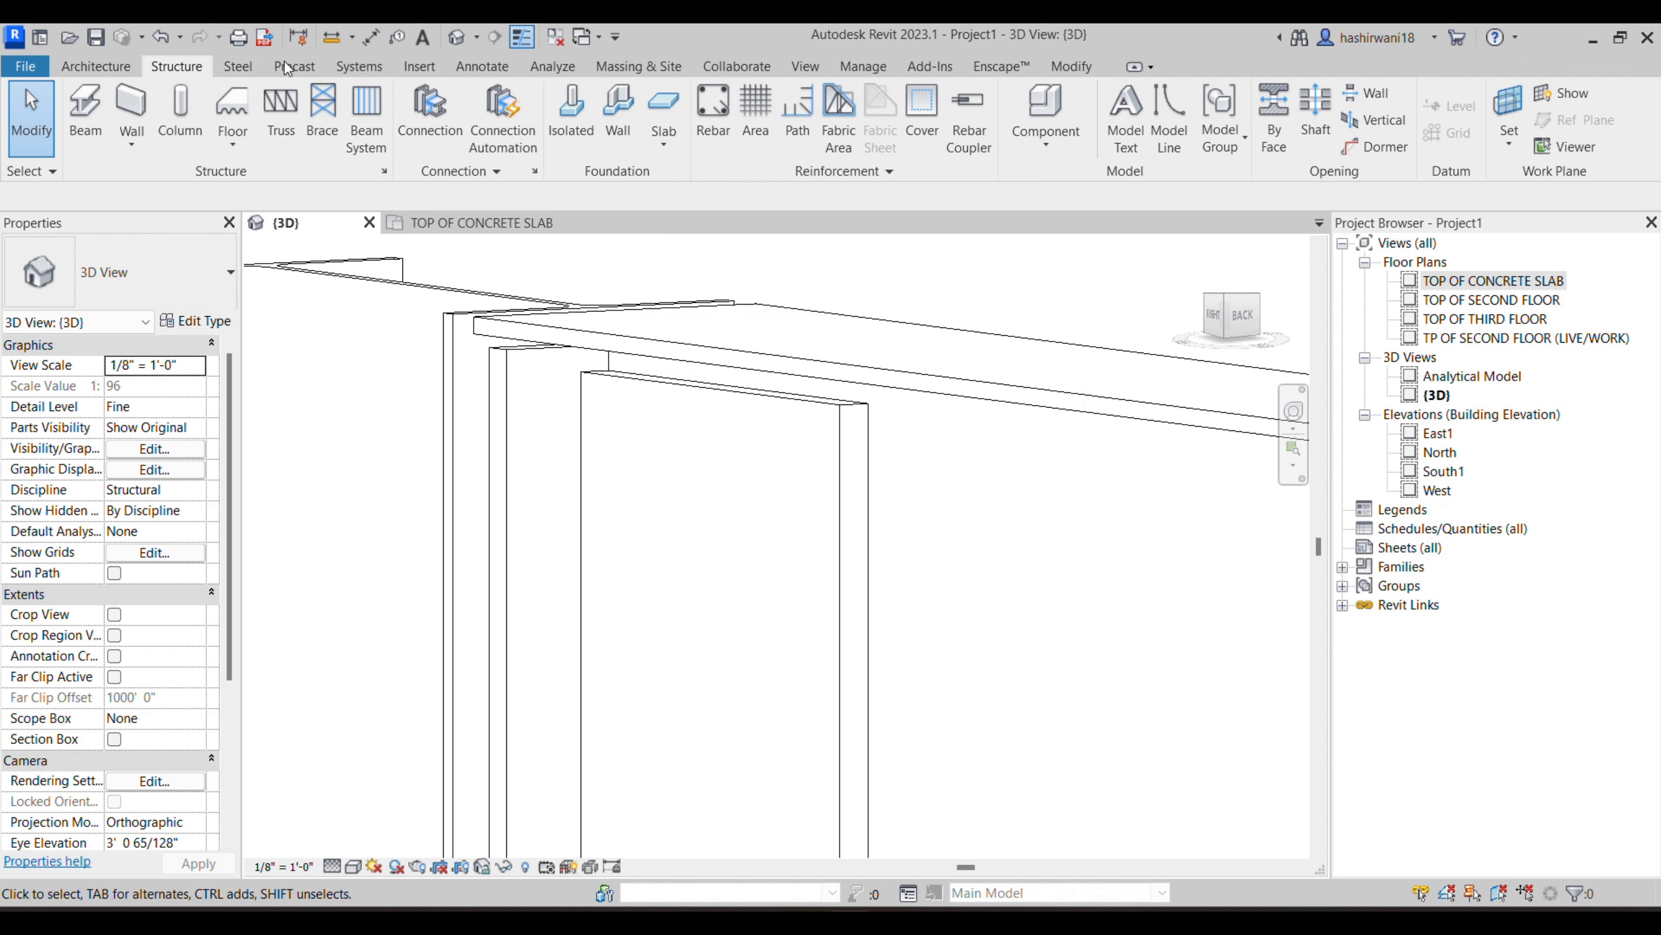
left_click(238, 67)
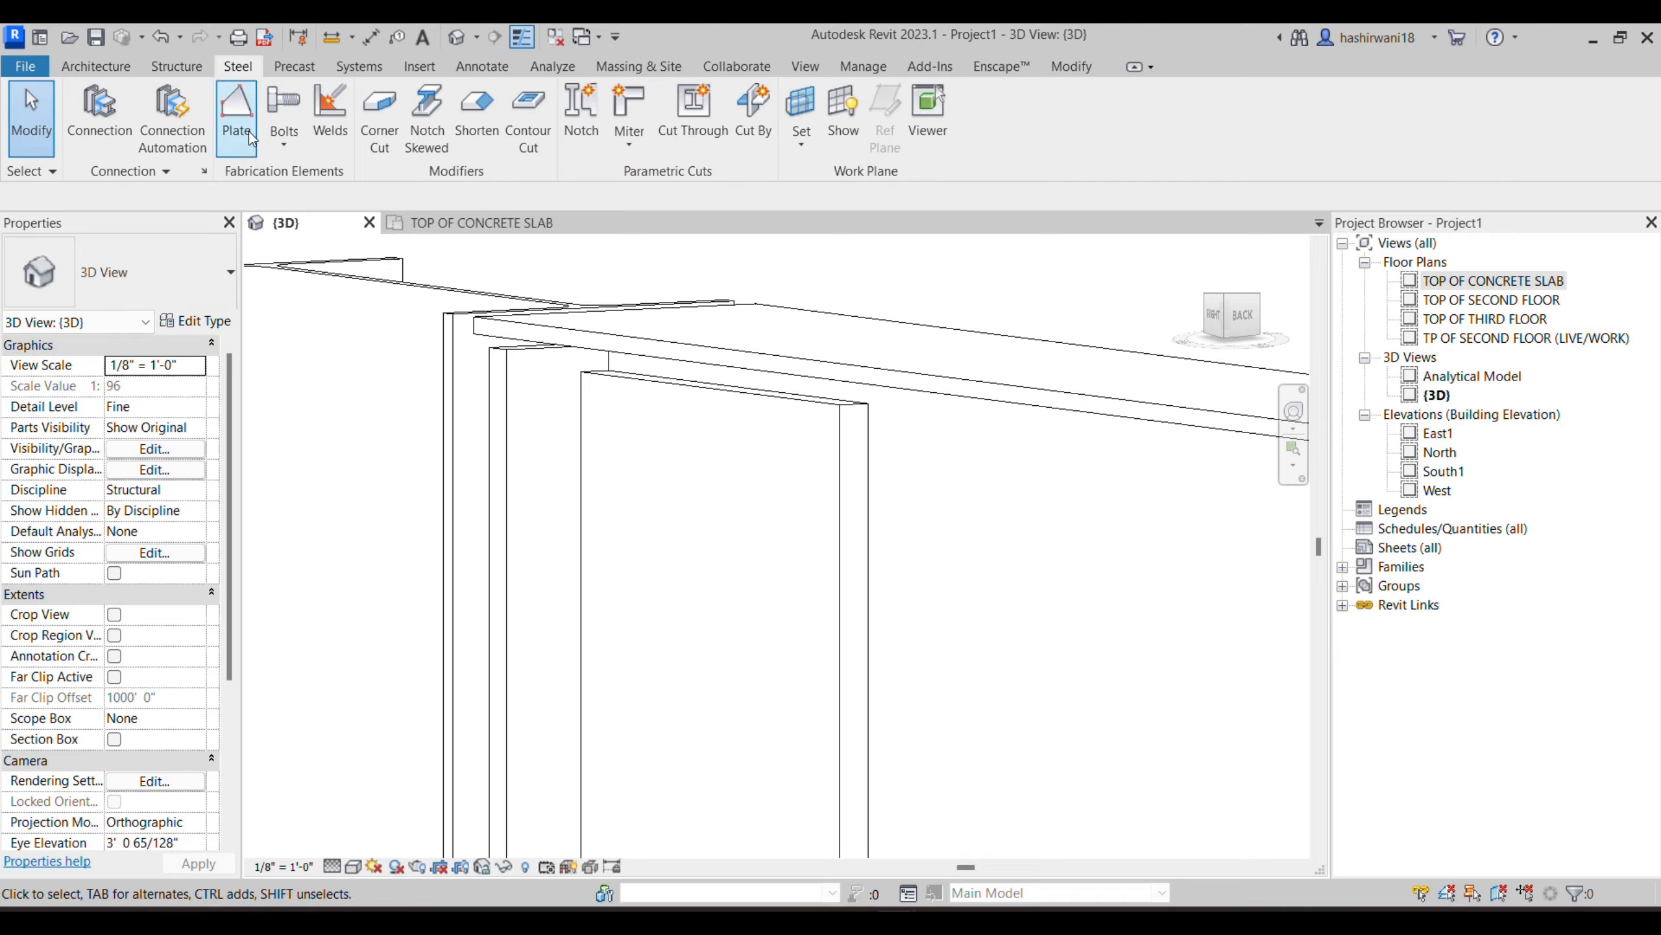
left_click(341, 129)
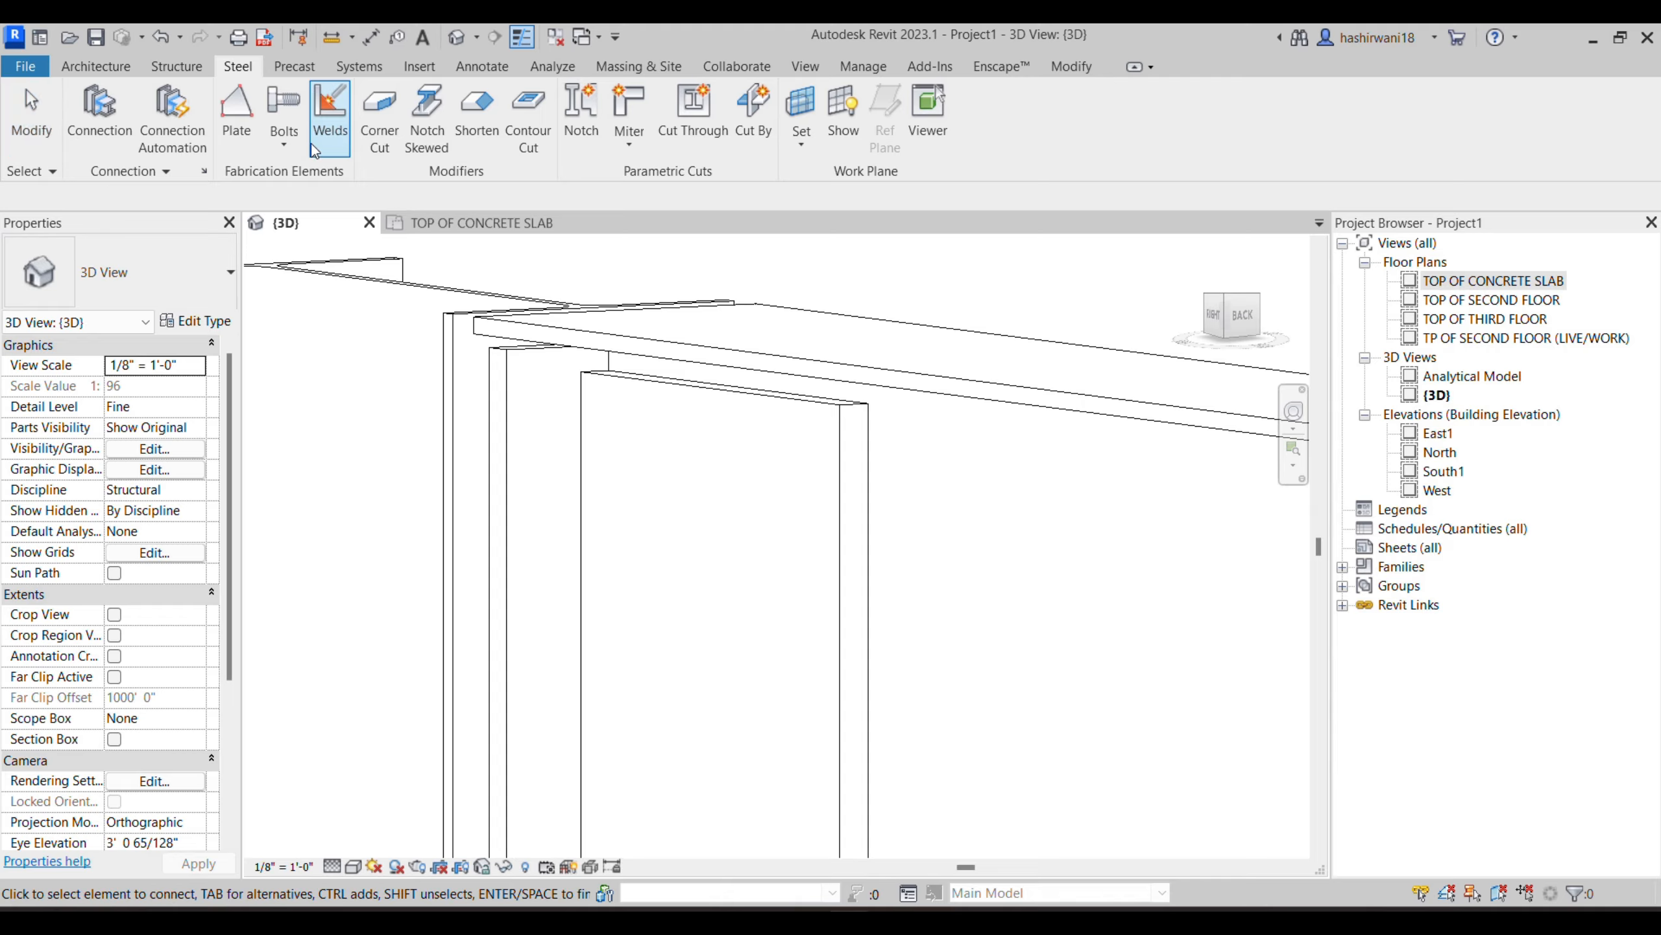
left_click(512, 437)
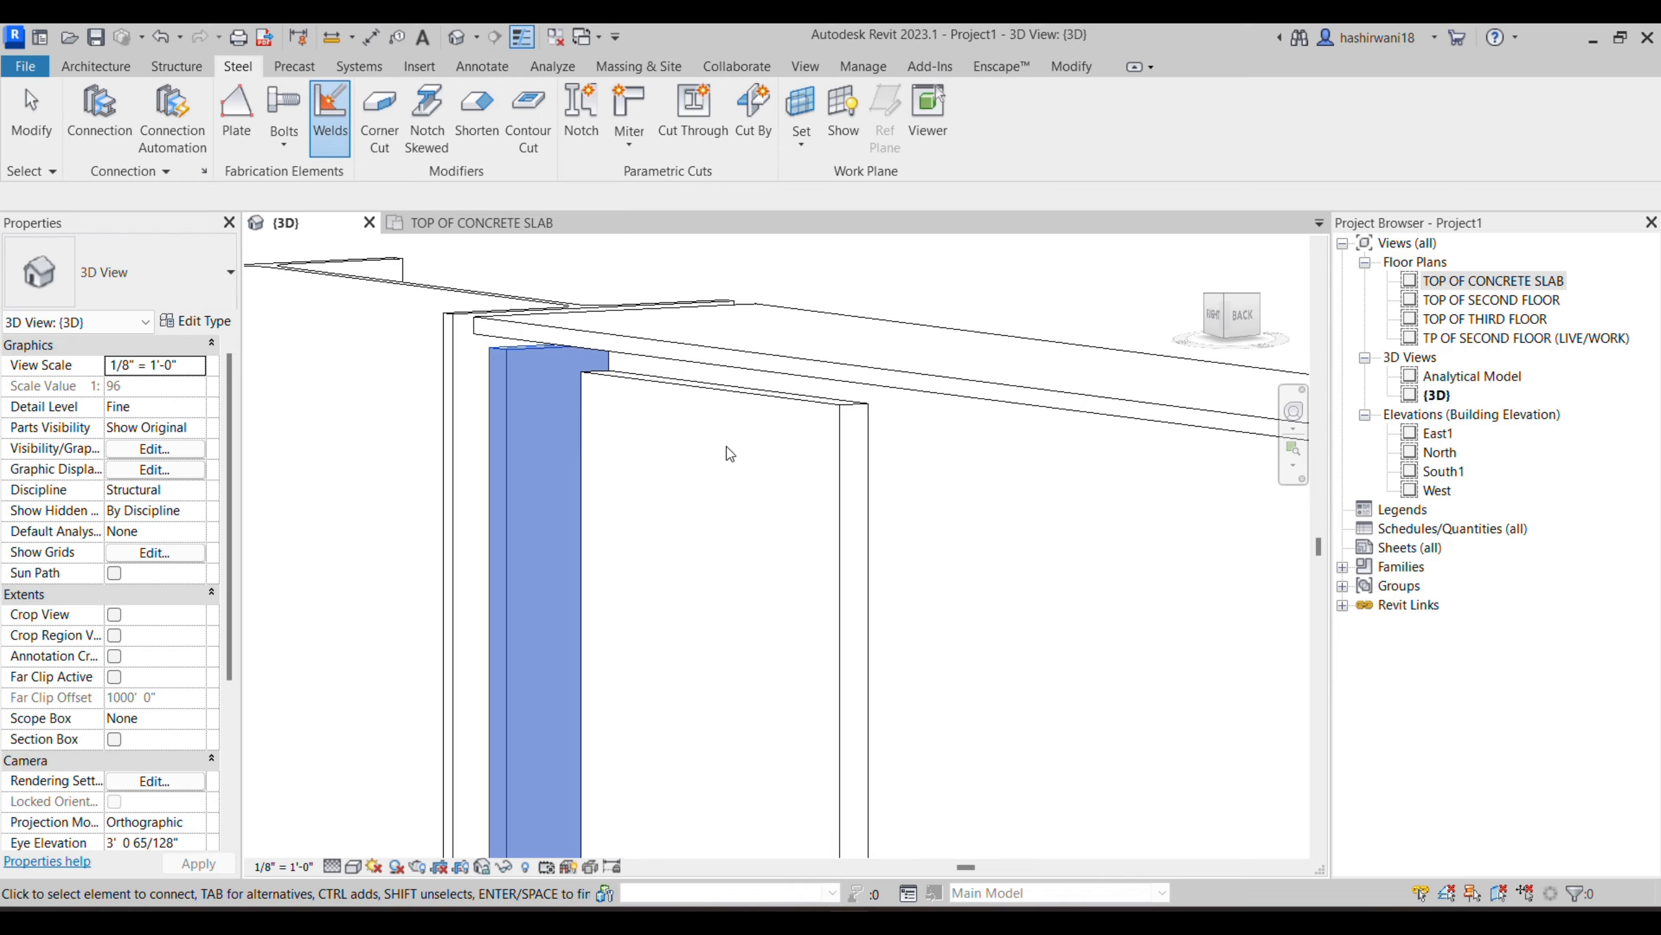
left_click(842, 431)
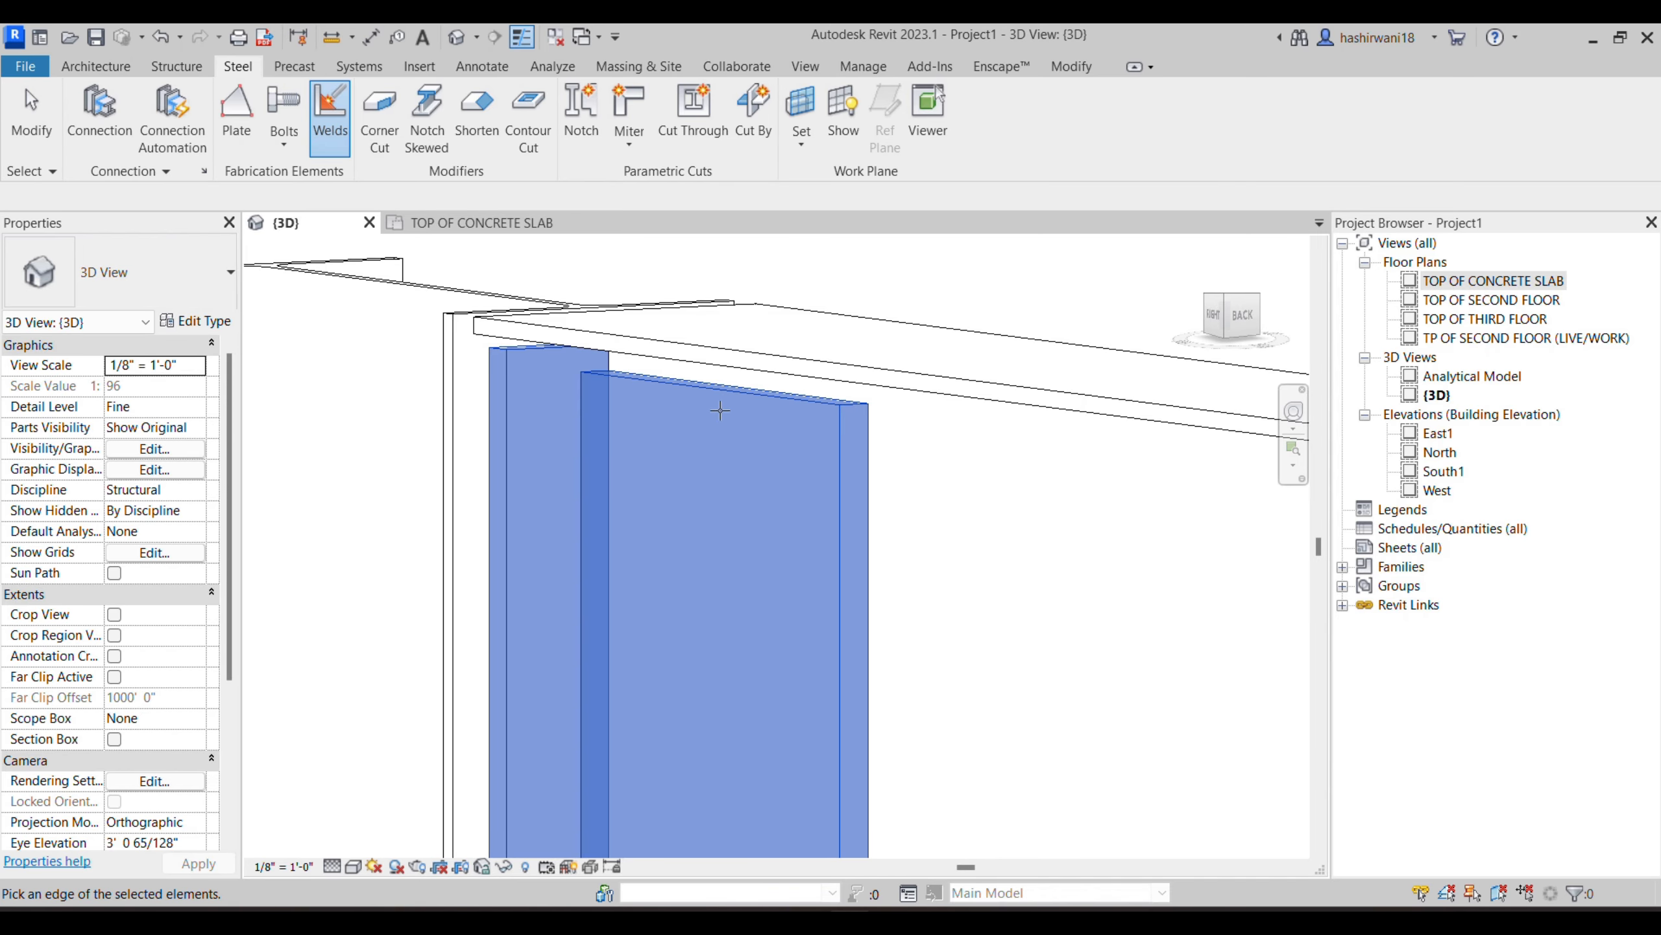
left_click(579, 483)
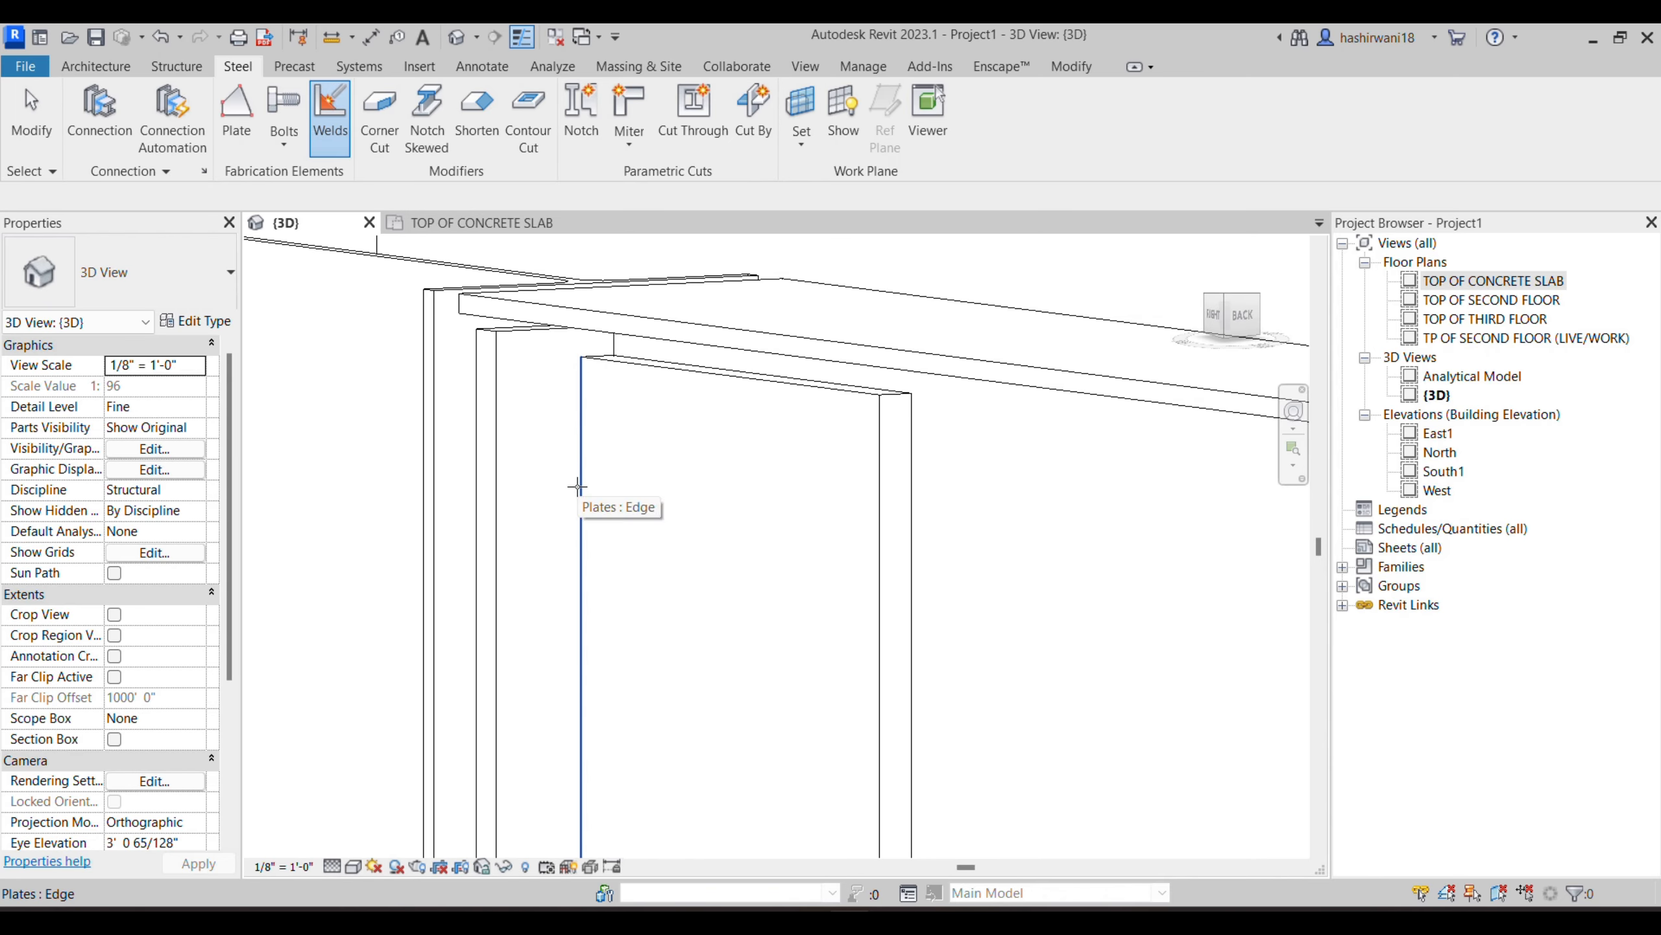
middle_click_drag(600, 456, 668, 413)
scroll(668, 413, "down", 1)
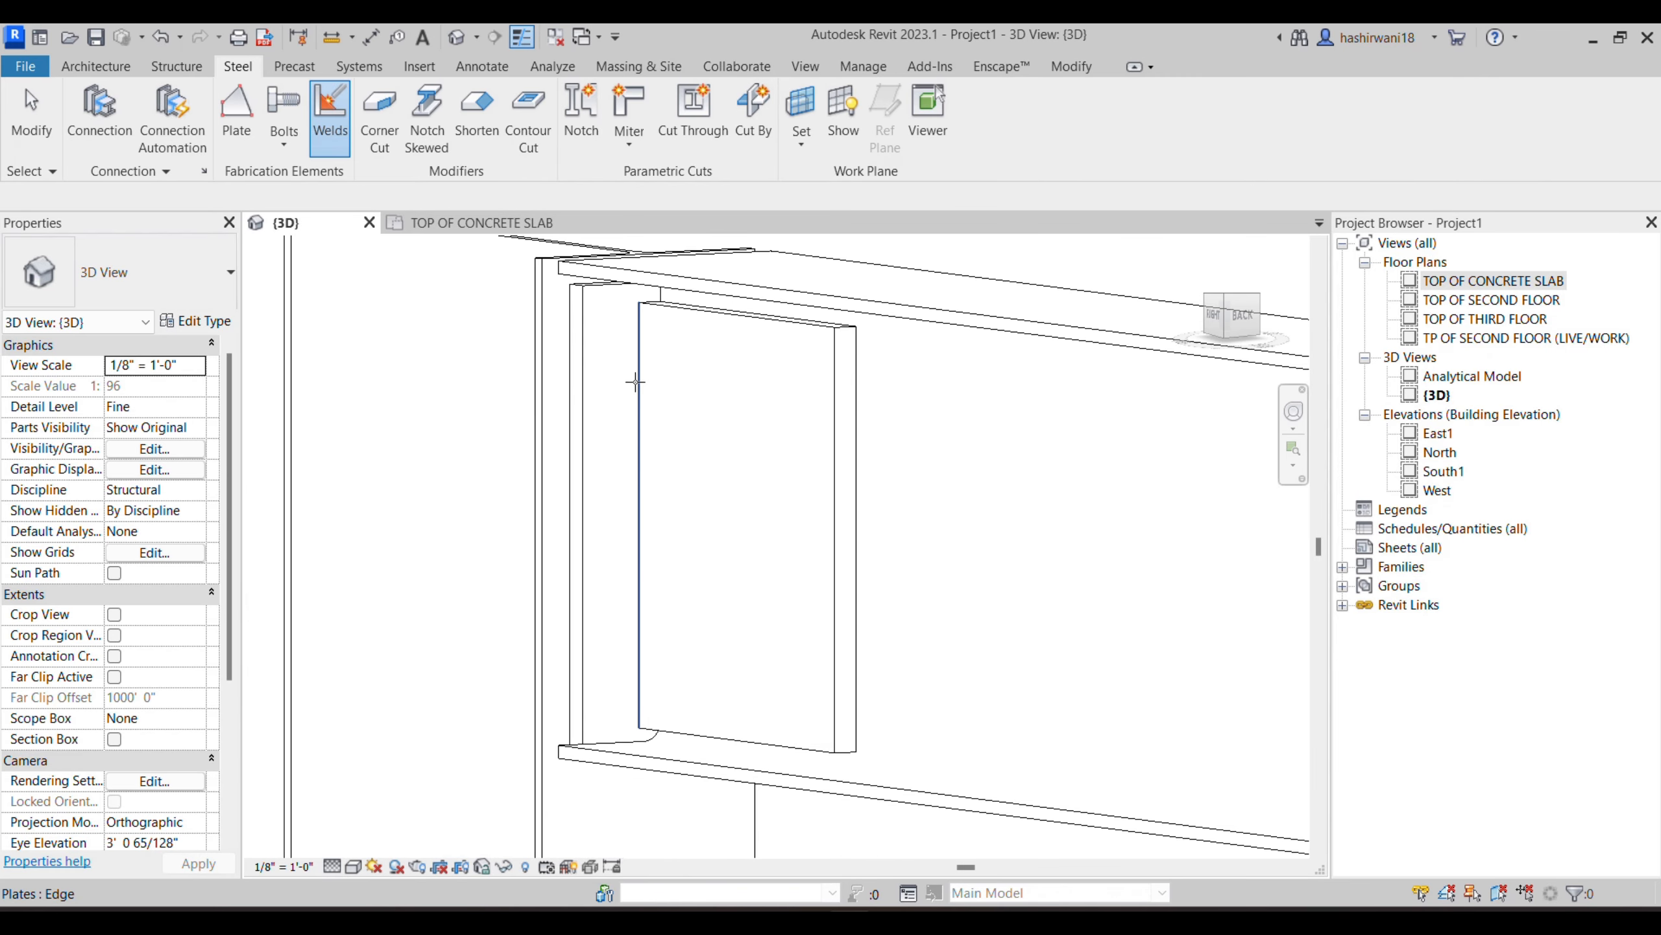
left_click(638, 358)
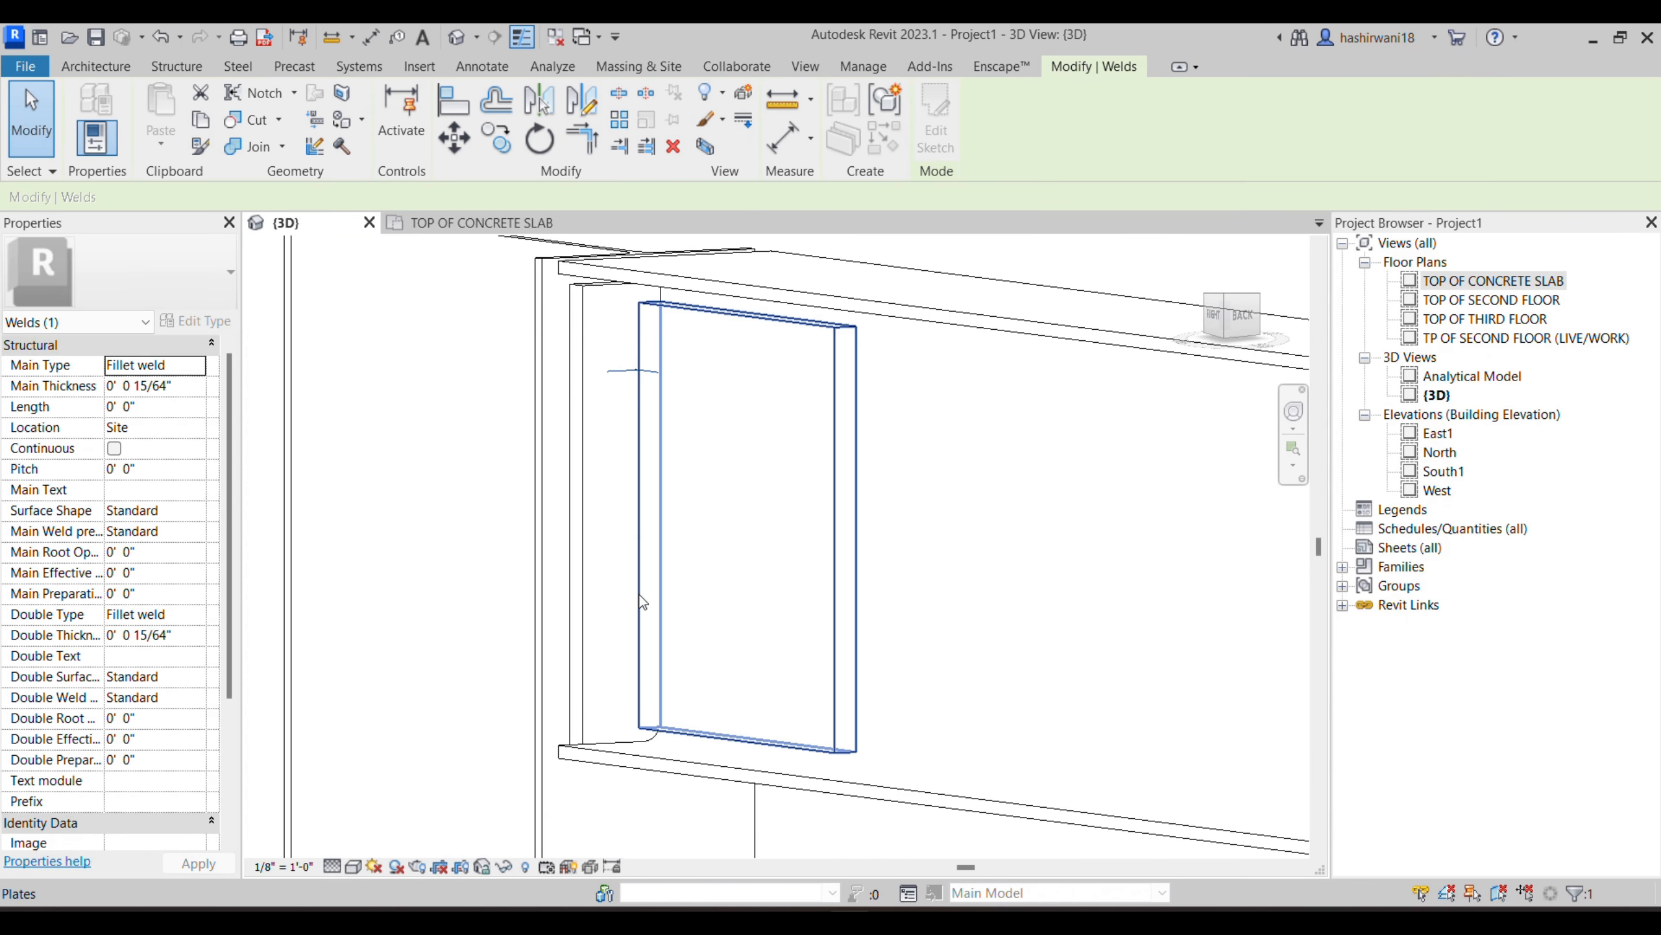
scroll(611, 407, "up", 5)
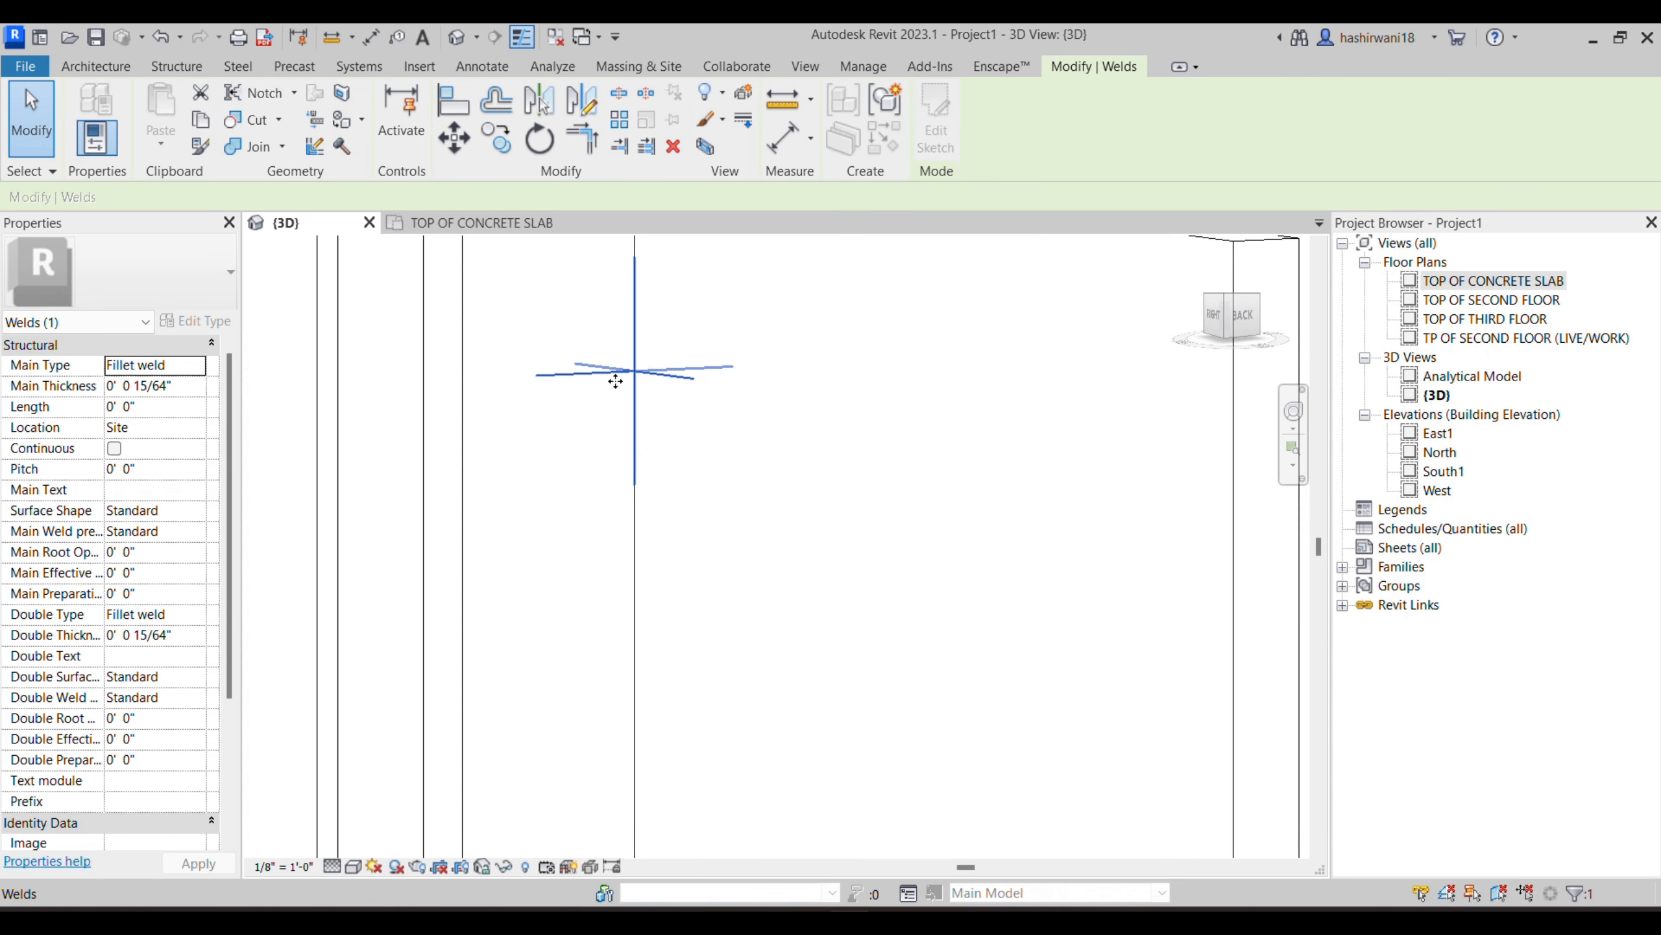
scroll(615, 381, "down", 4)
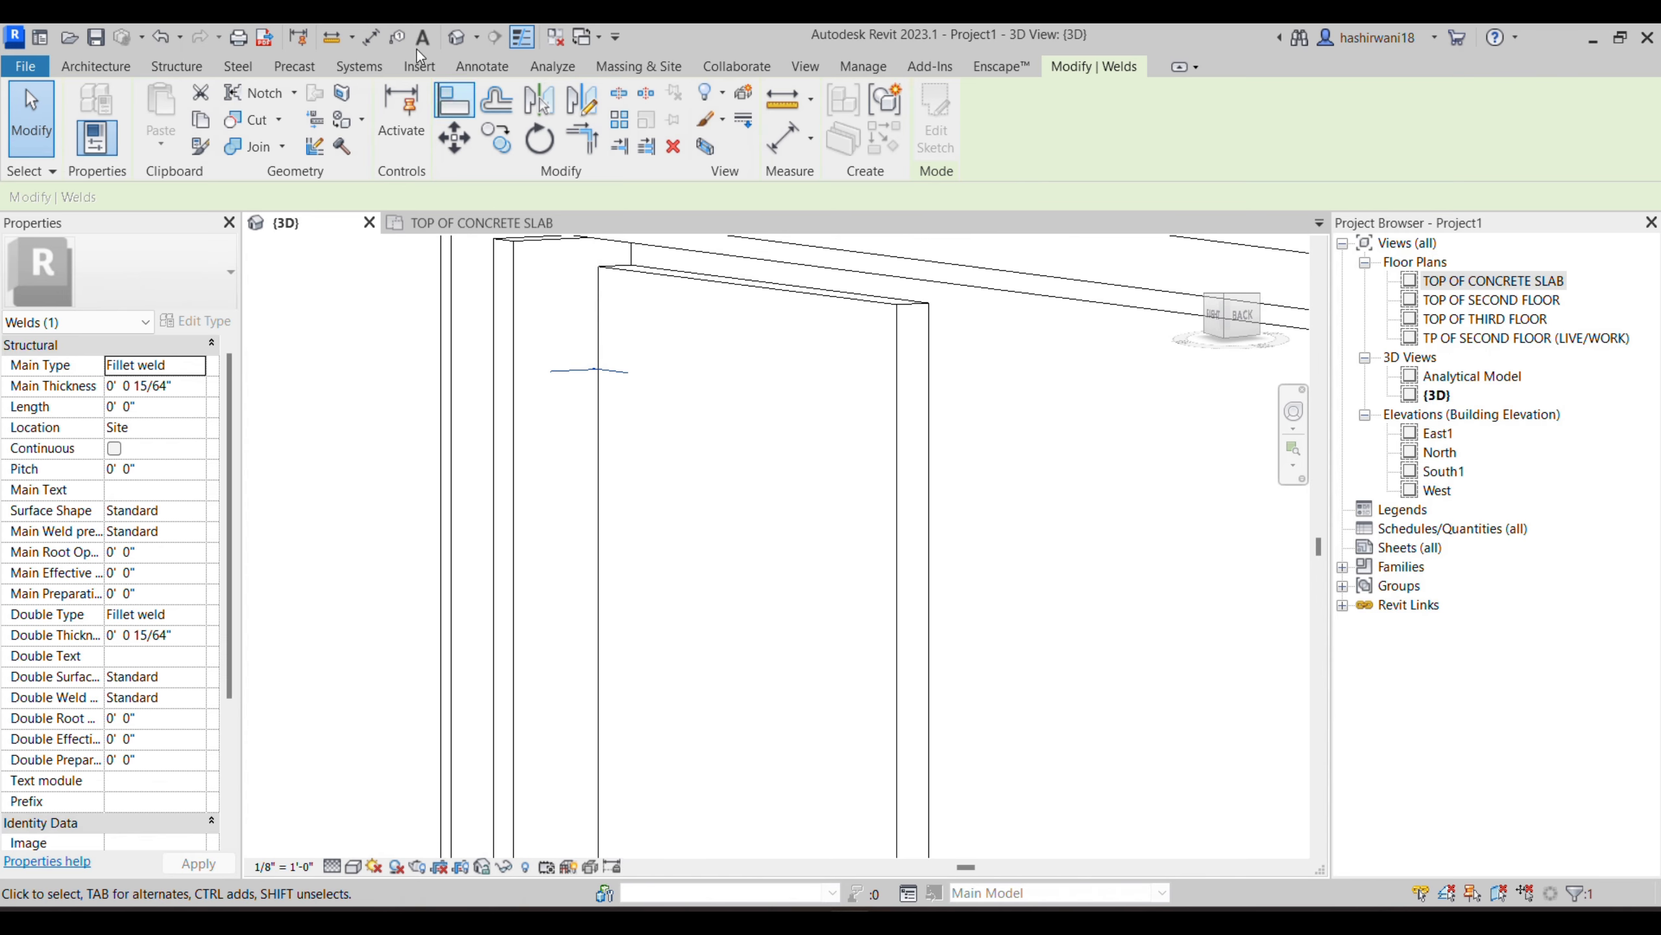
- Add a second weld between the same end plate and web plate, lower on the vertical edge
left_click(251, 66)
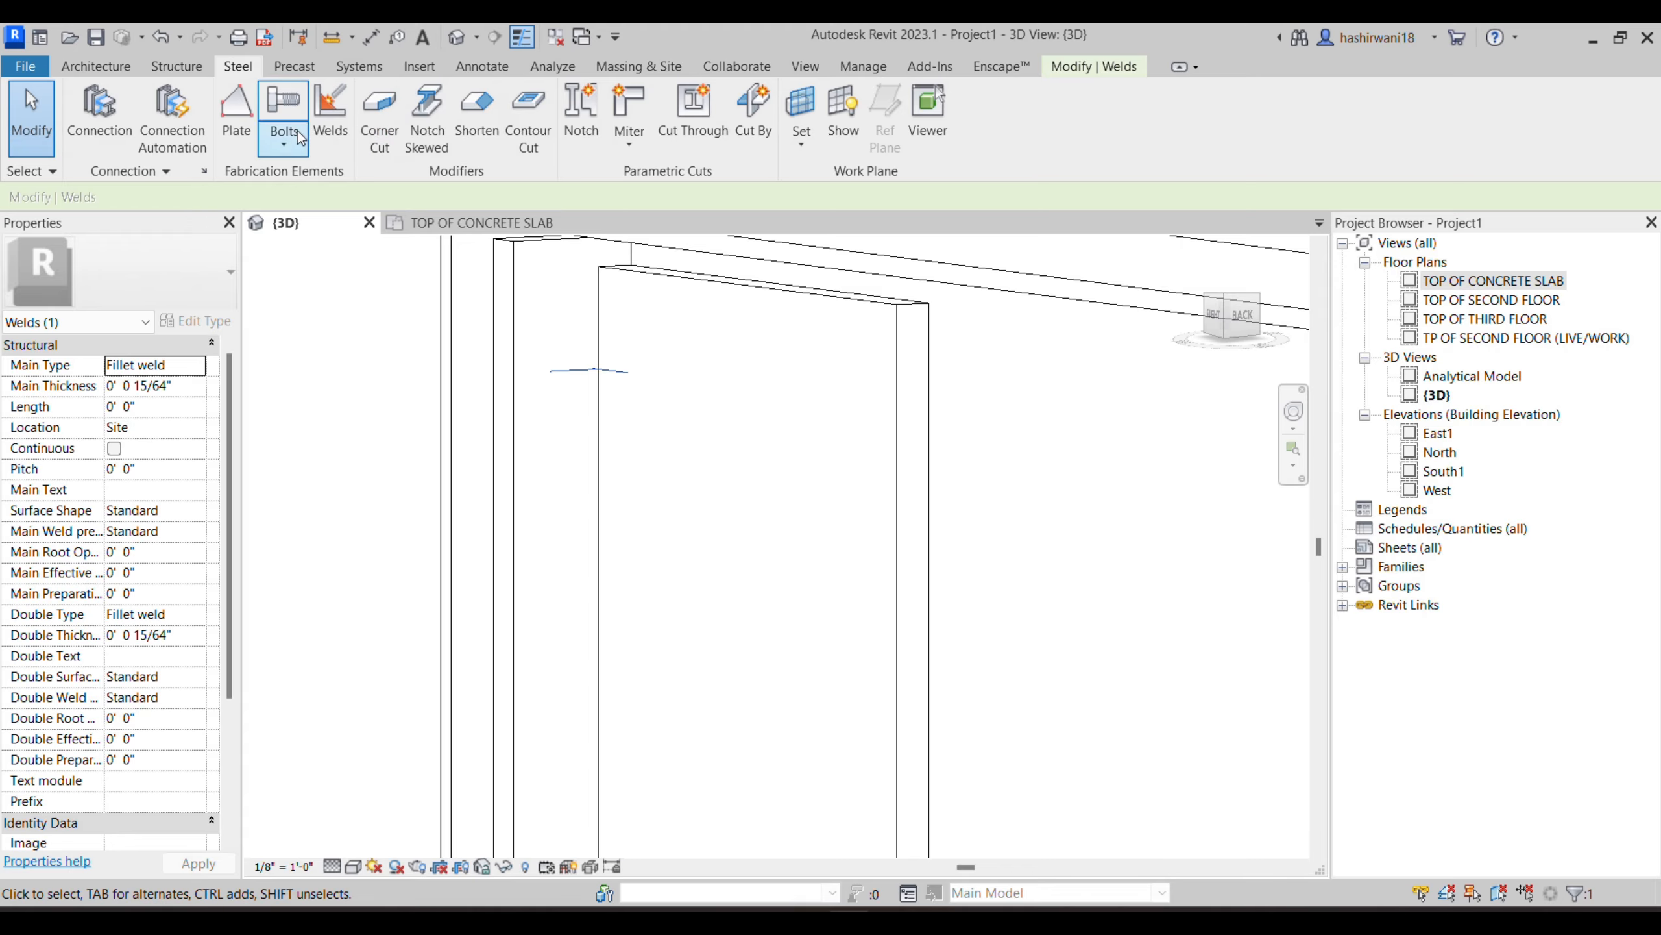
left_click(322, 130)
left_click(510, 350)
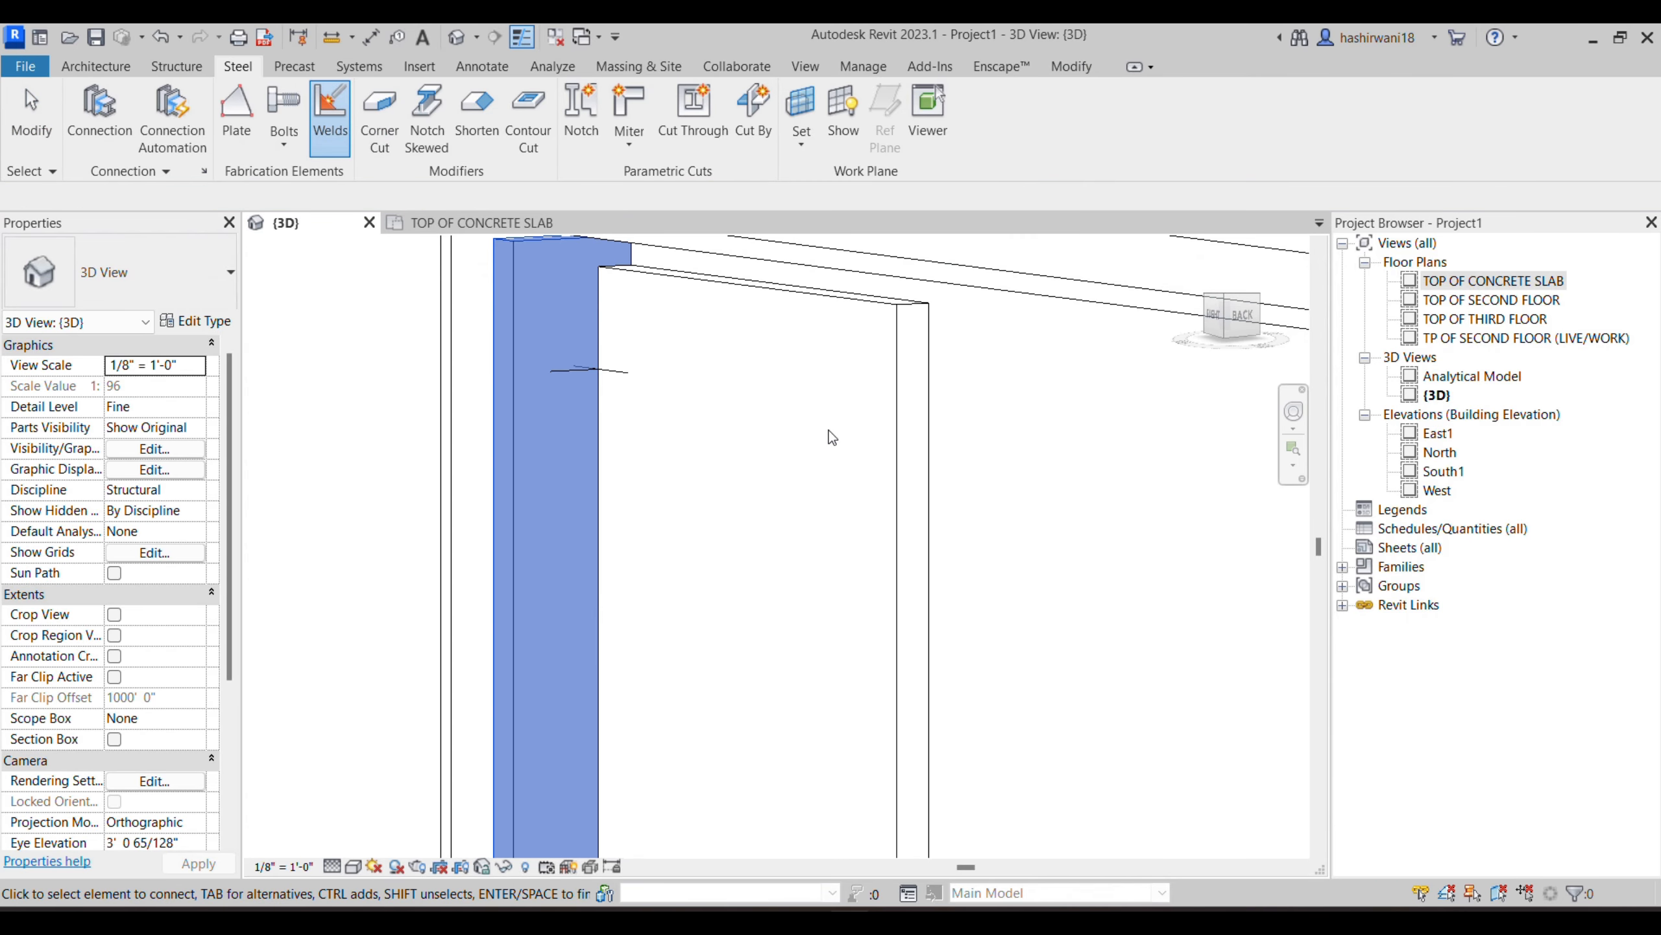
left_click(893, 458)
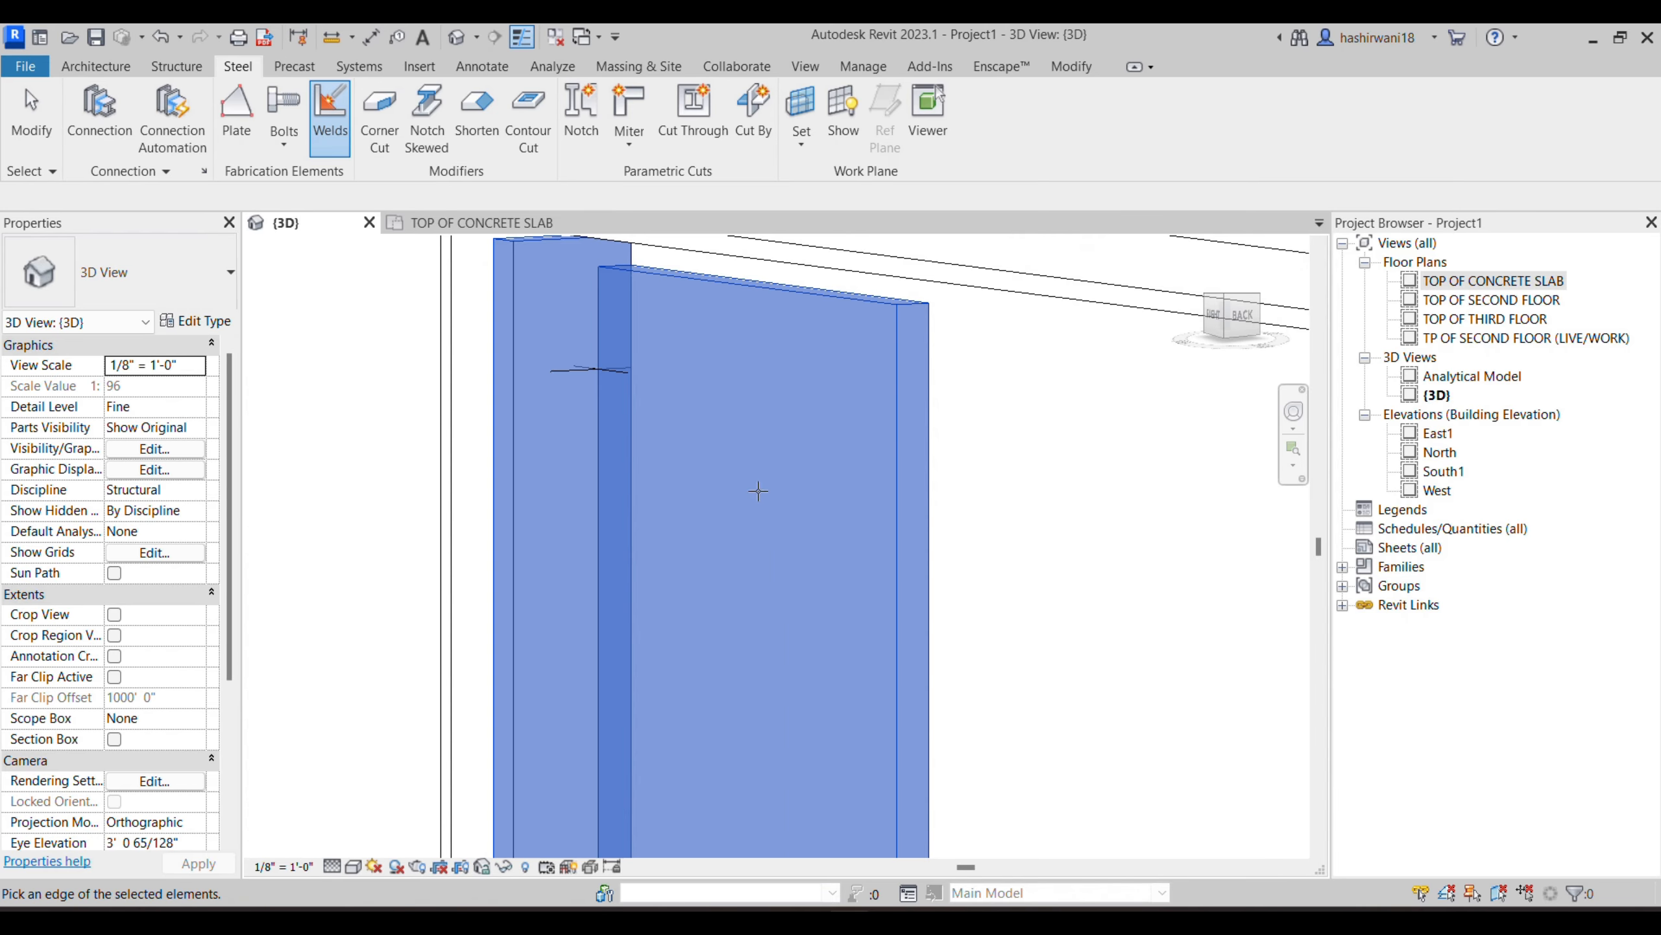
left_click(603, 647)
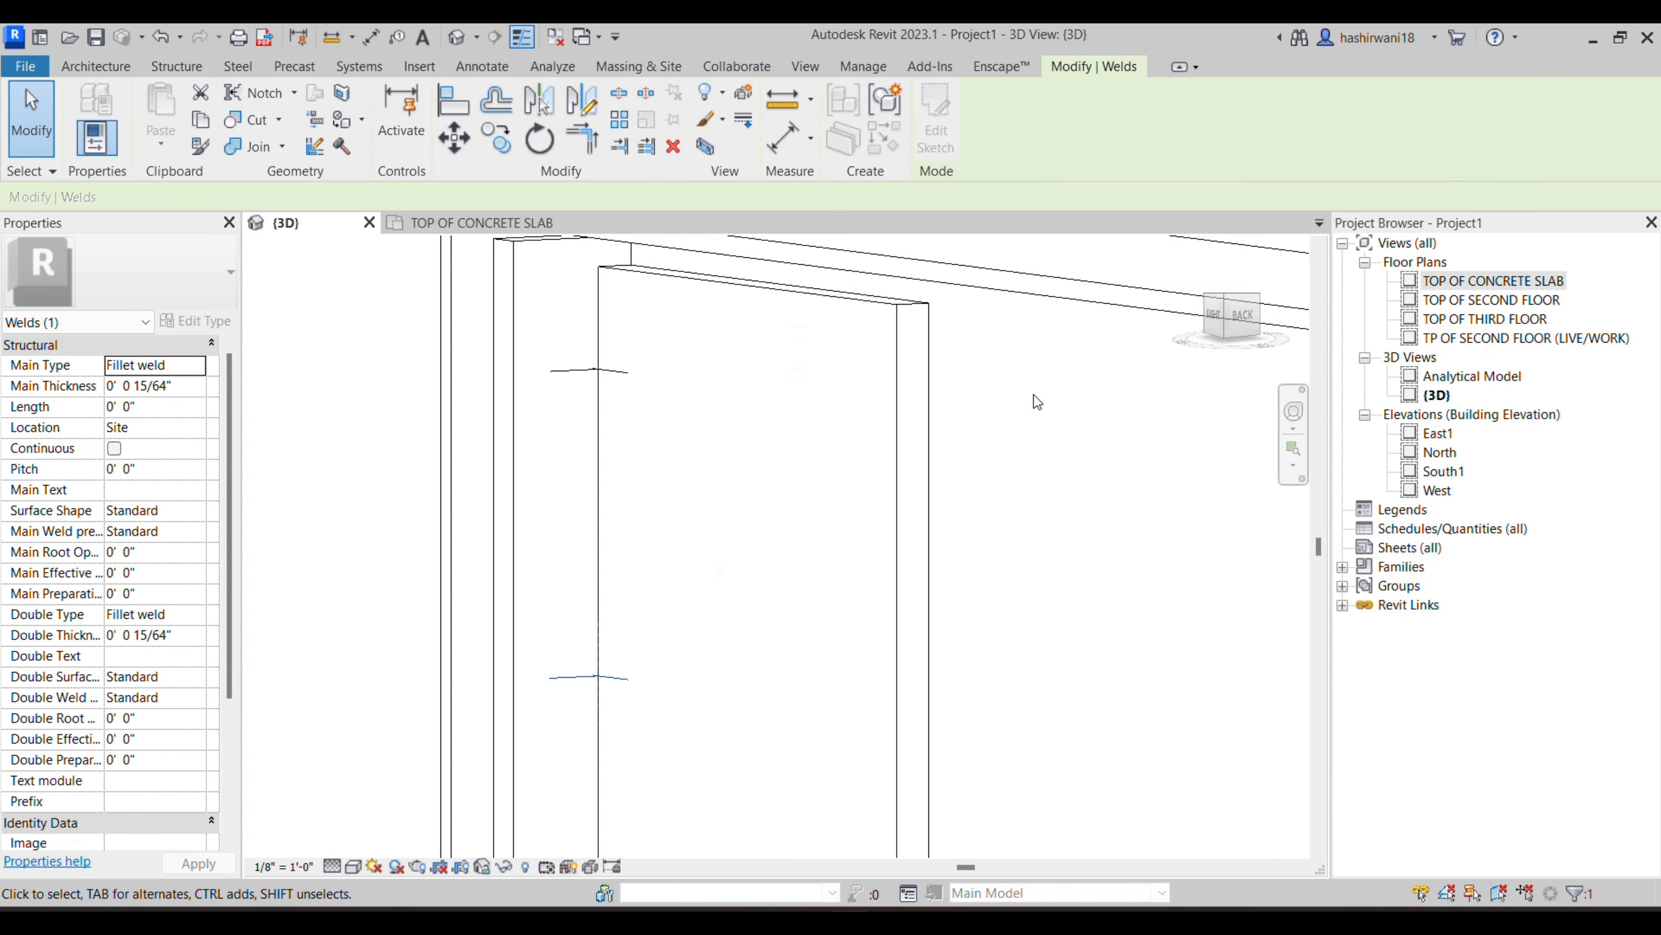
- Weld the web plate on the opposite side of the beam web to its end plate along their vertical edge
middle_click_drag(1028, 467, 847, 501, "shift")
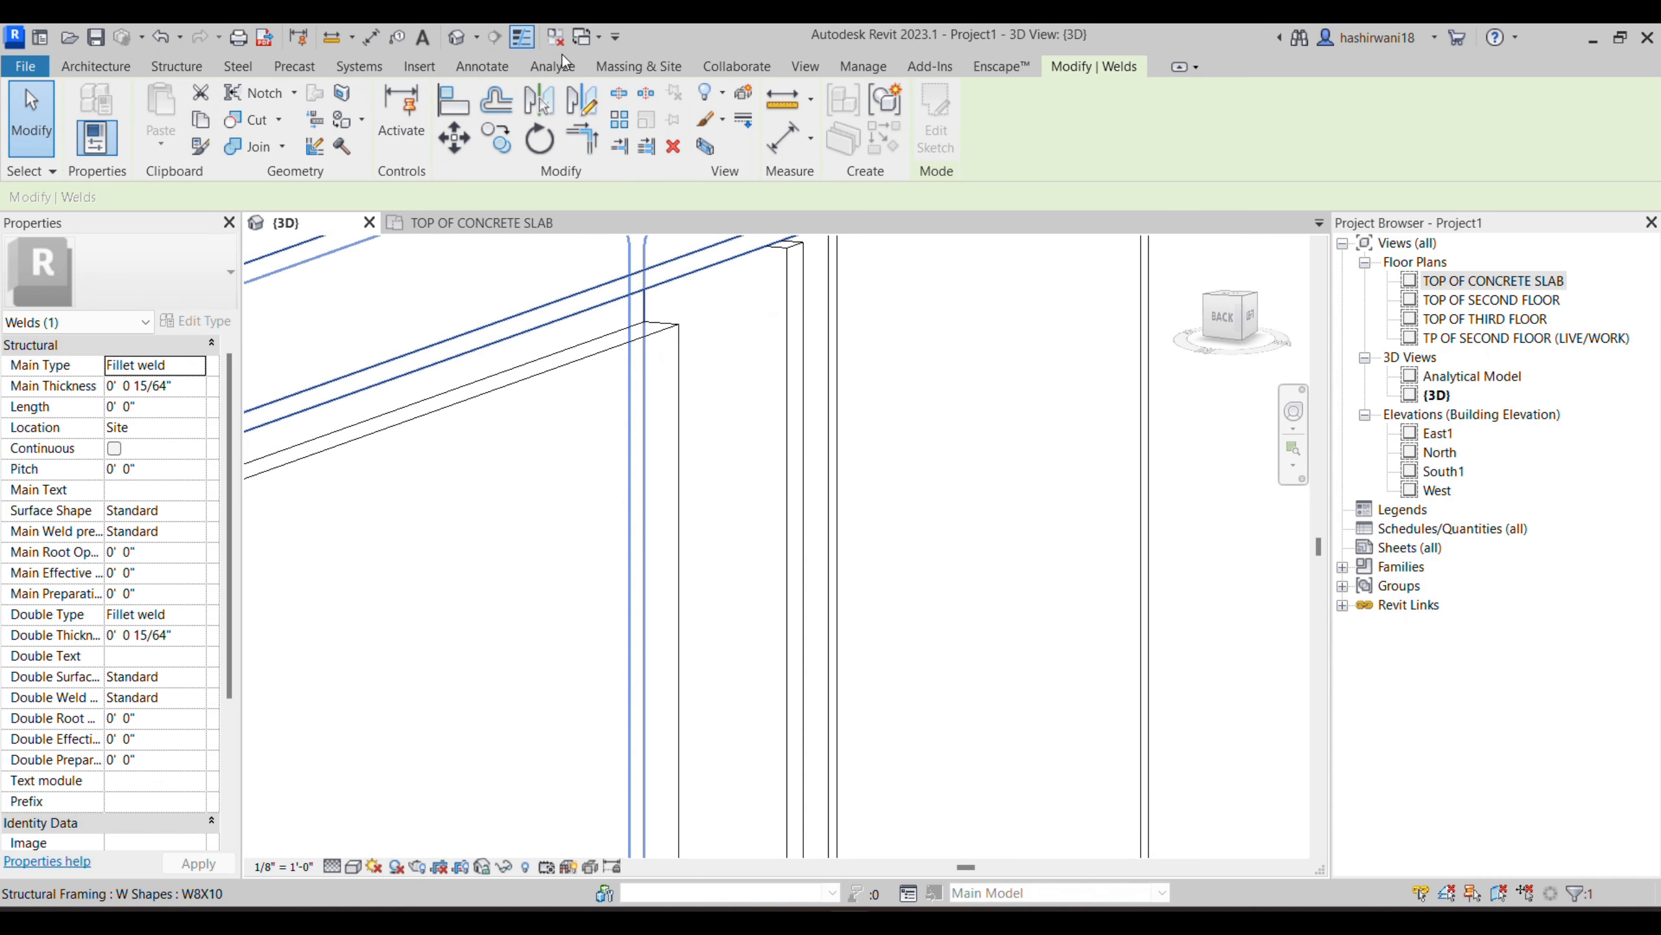
left_click(259, 68)
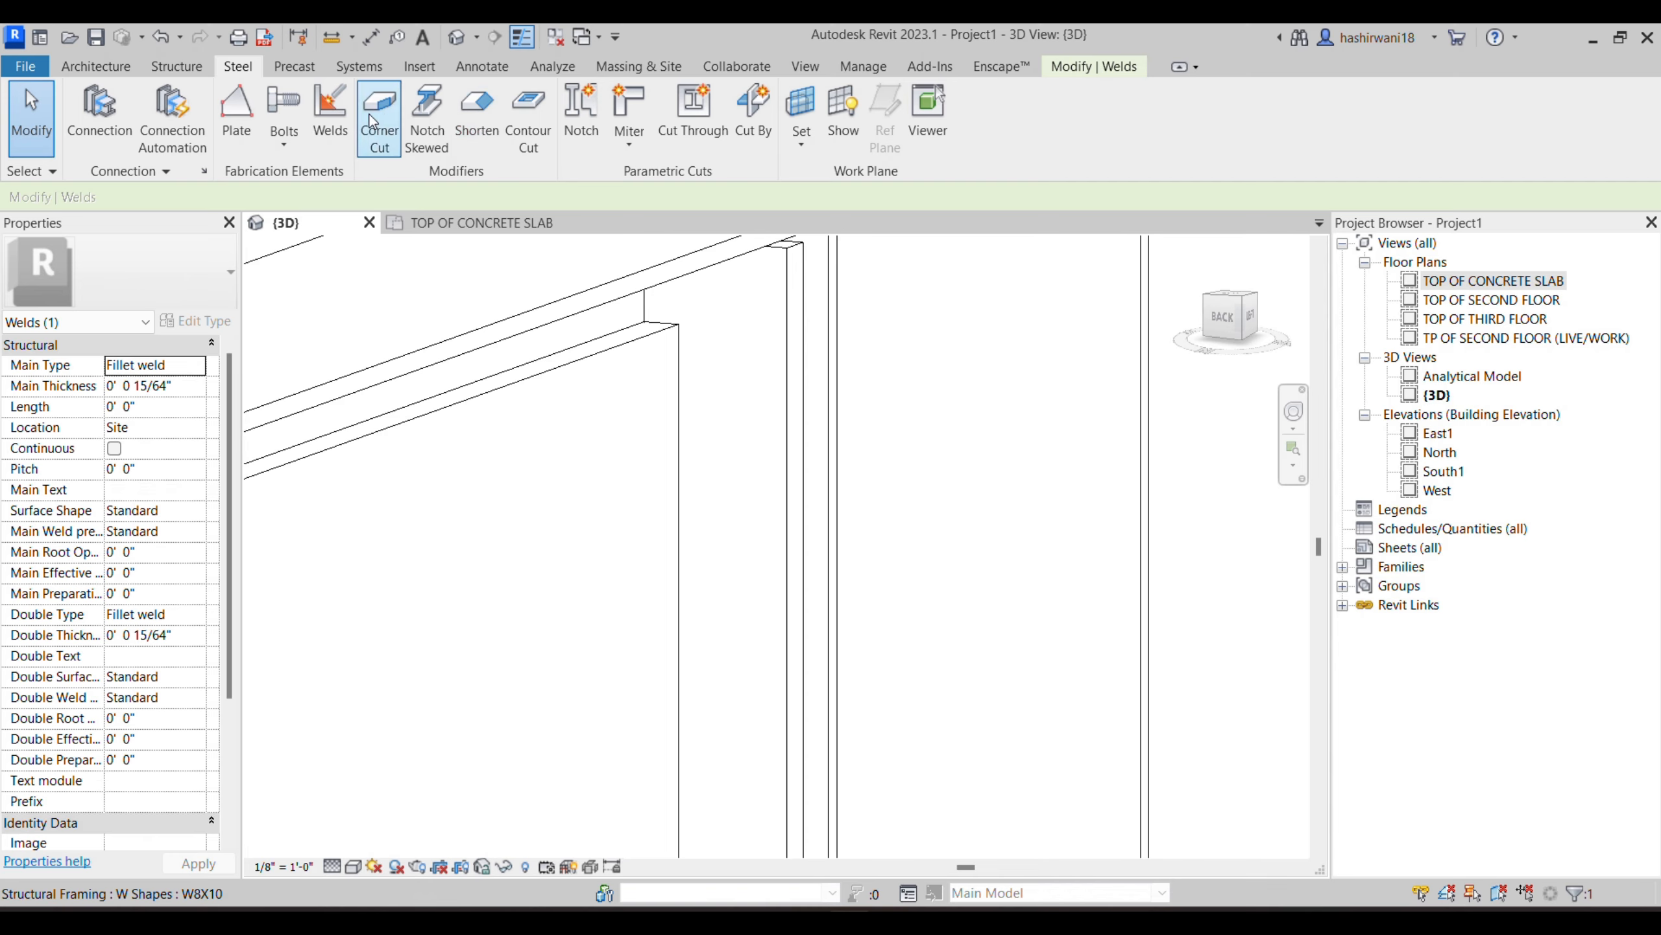
left_click(331, 125)
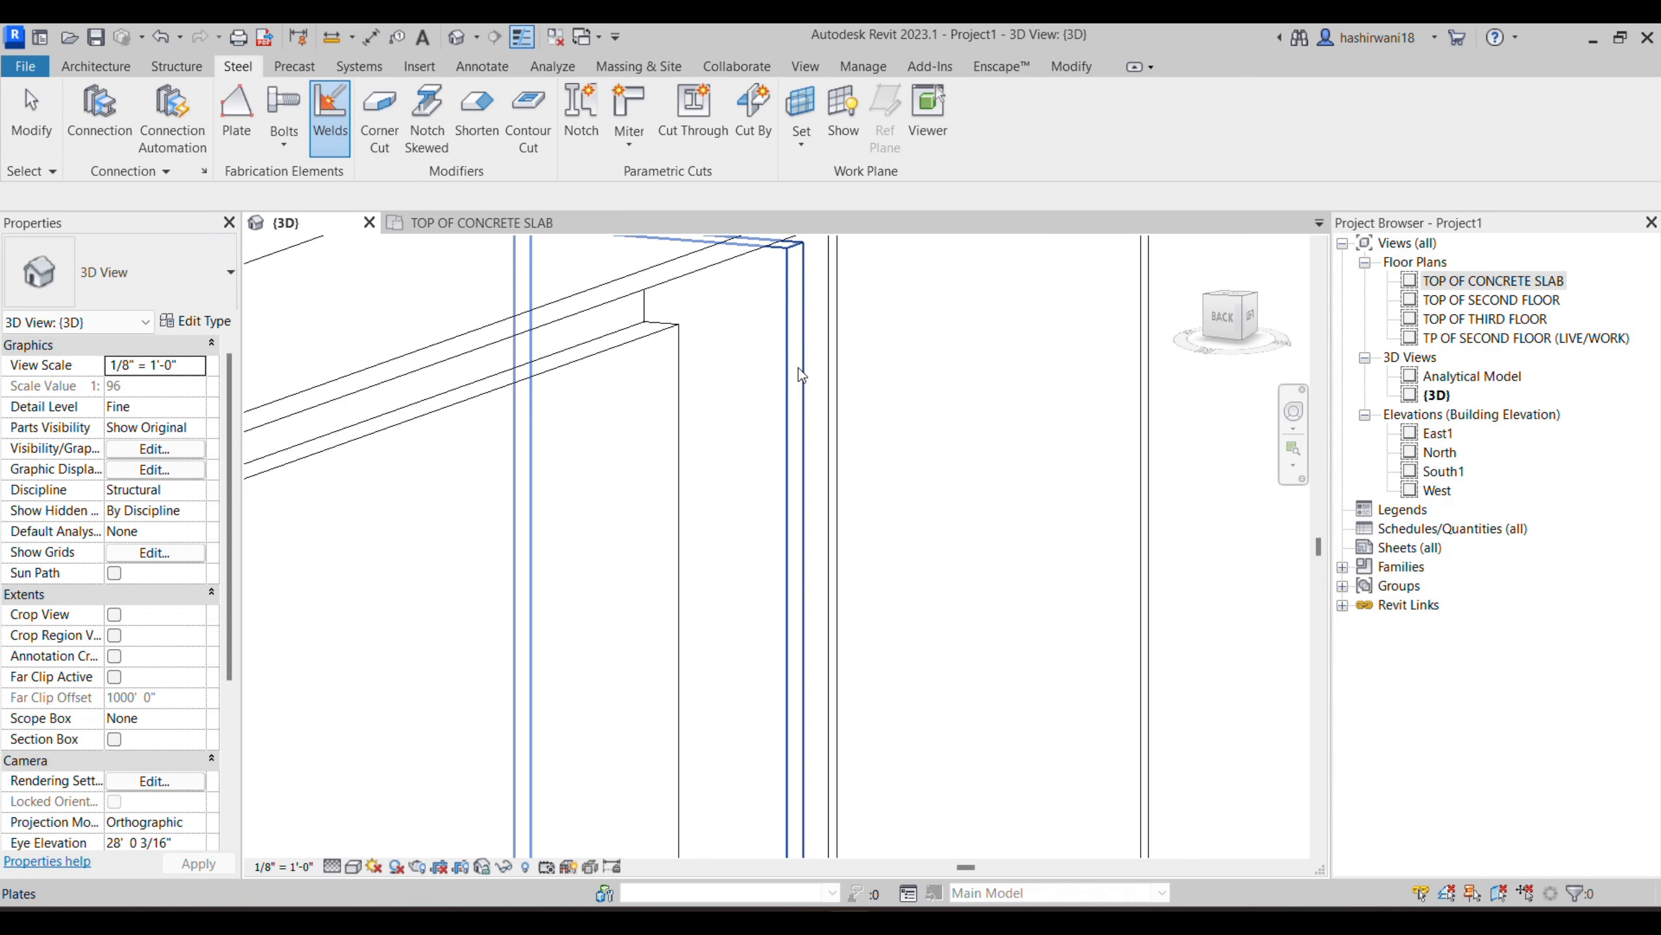
left_click(798, 369)
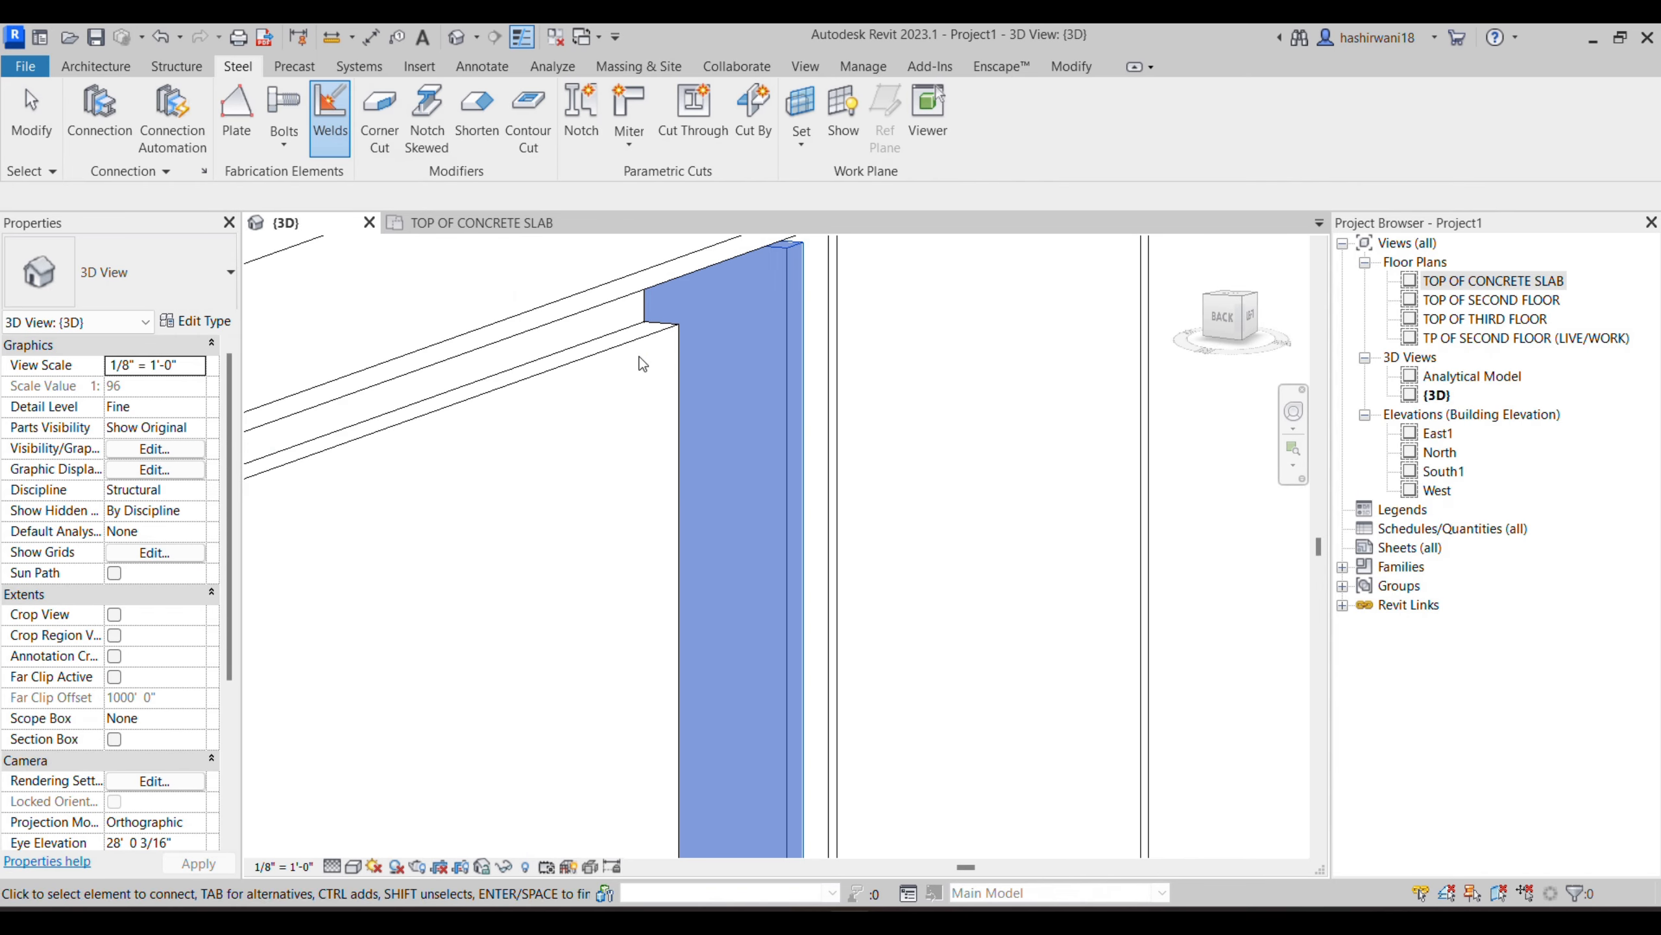
left_click(672, 423)
middle_click_drag(674, 485, 854, 370)
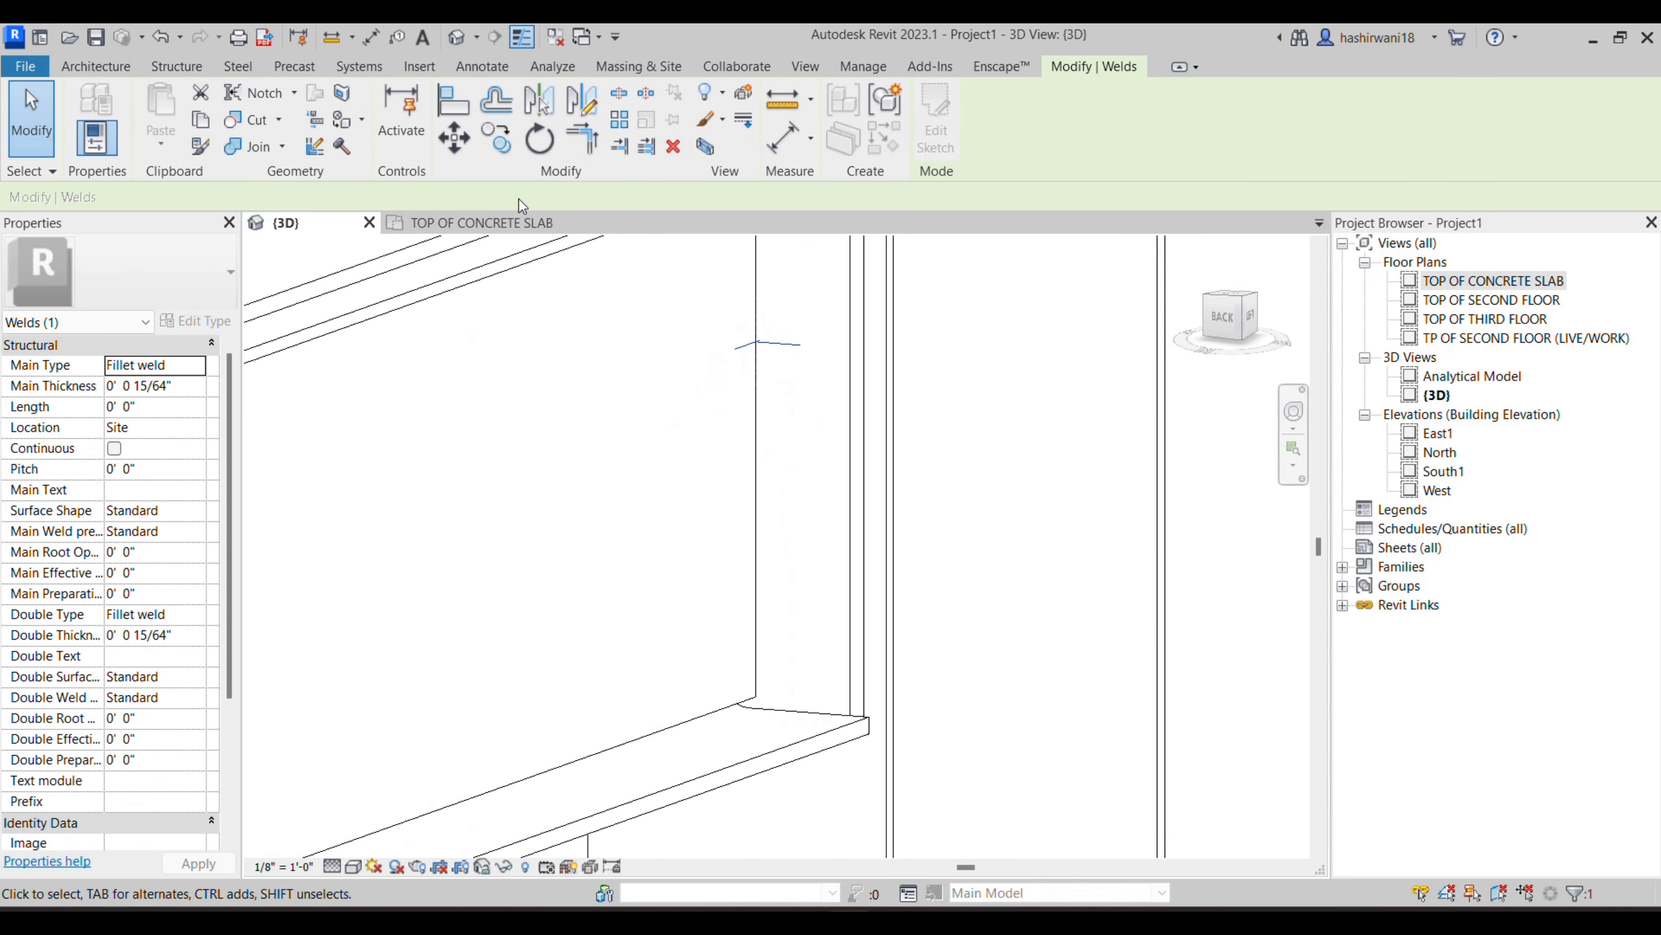
- Add a second weld on that opposite web plate's vertical edge, below the first one
left_click(238, 66)
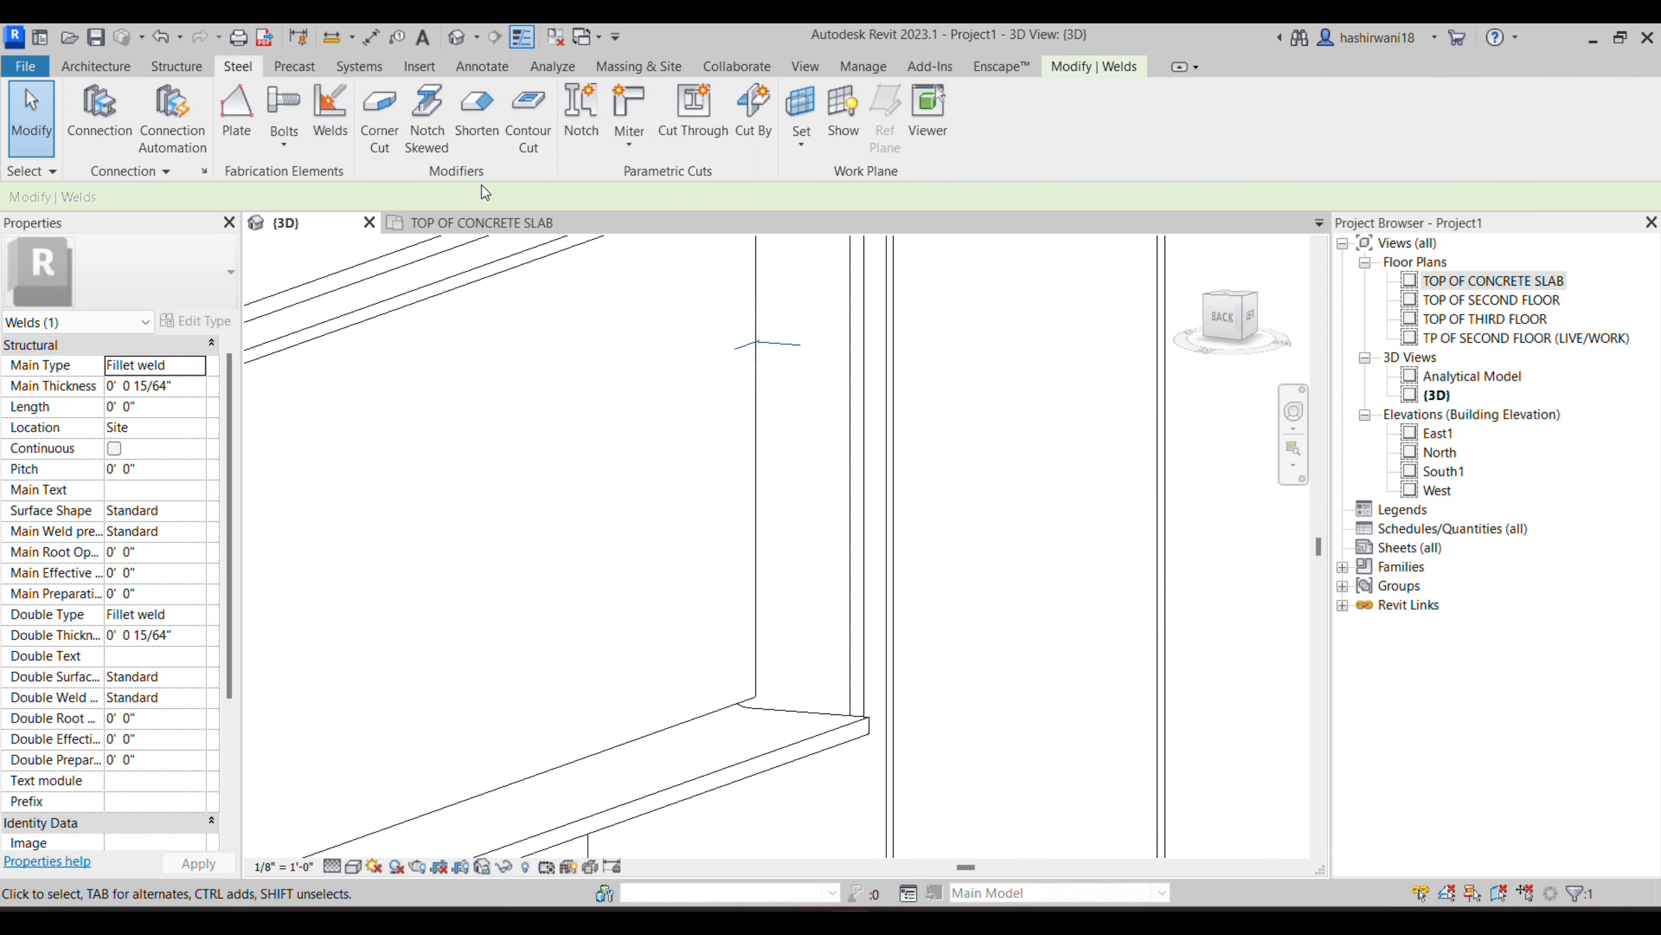
left_click(325, 137)
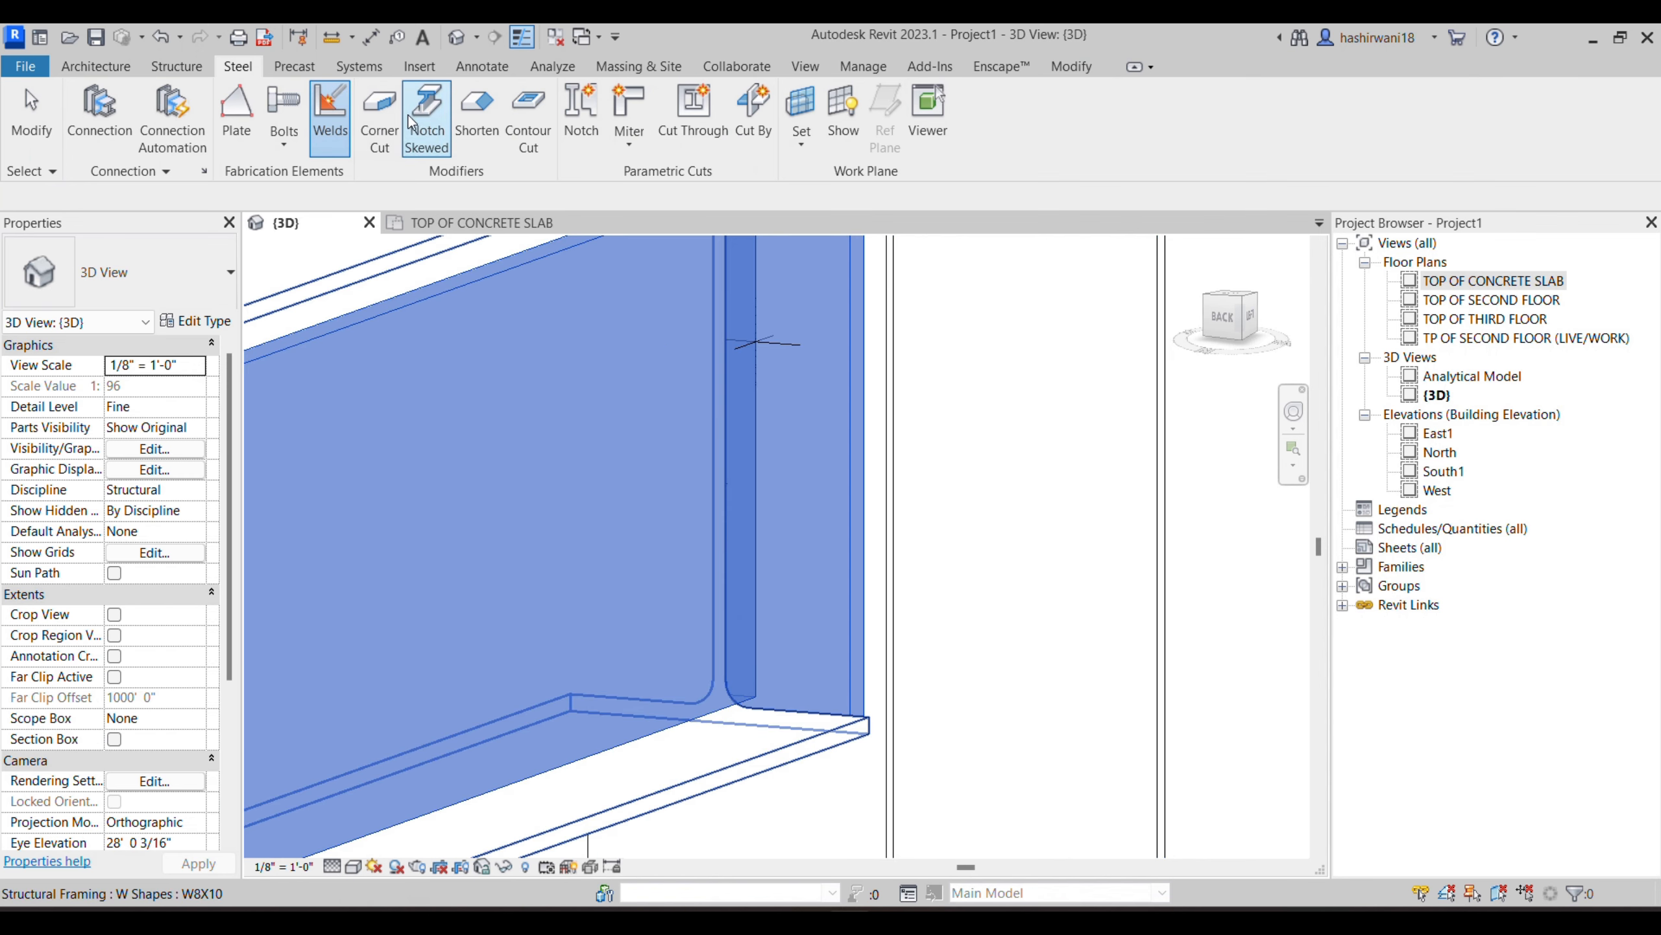
left_click(755, 474)
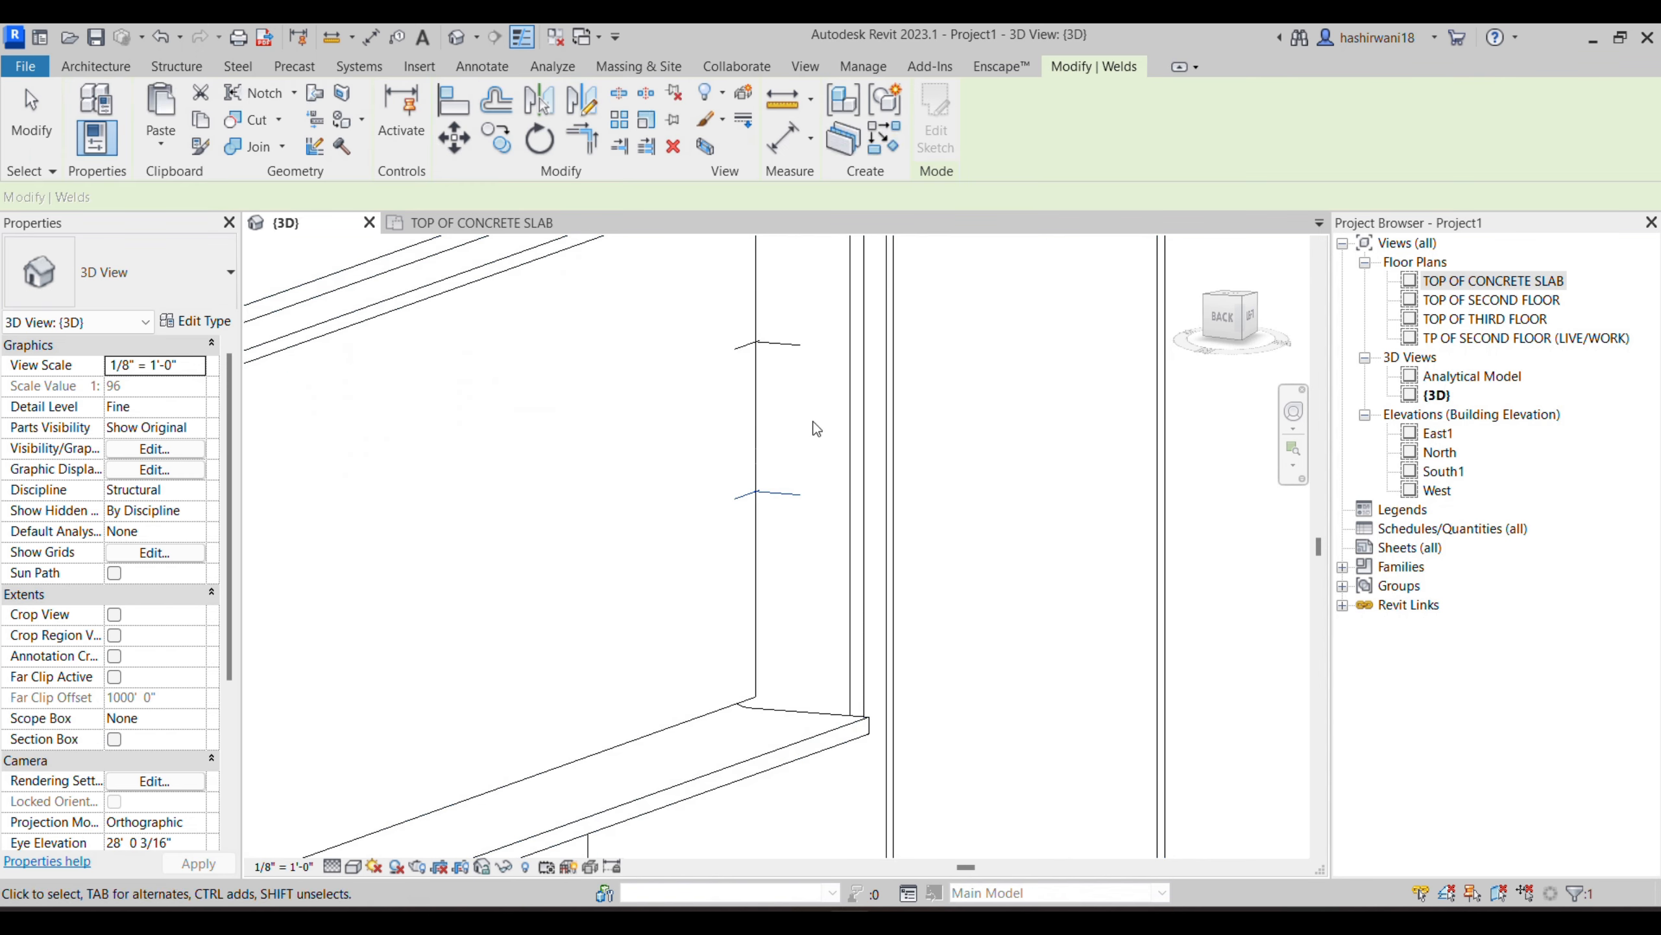
scroll(710, 421, "down", 2)
middle_click_drag(710, 399, 768, 427, "shift")
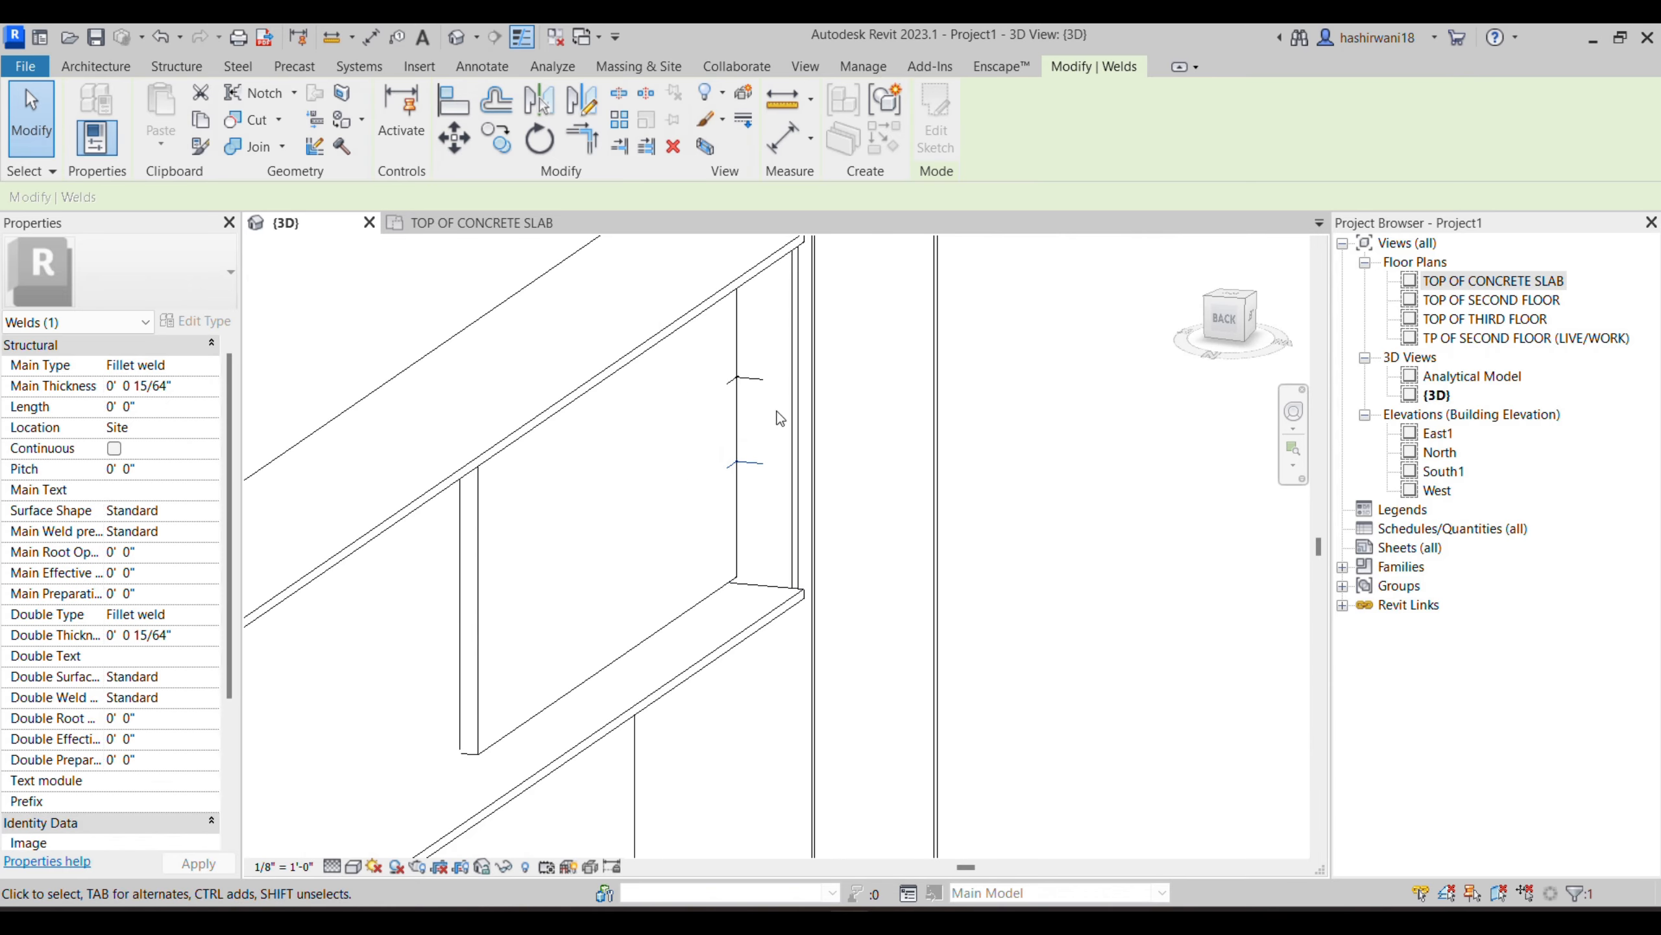
middle_click_drag(635, 644, 845, 571, "shift")
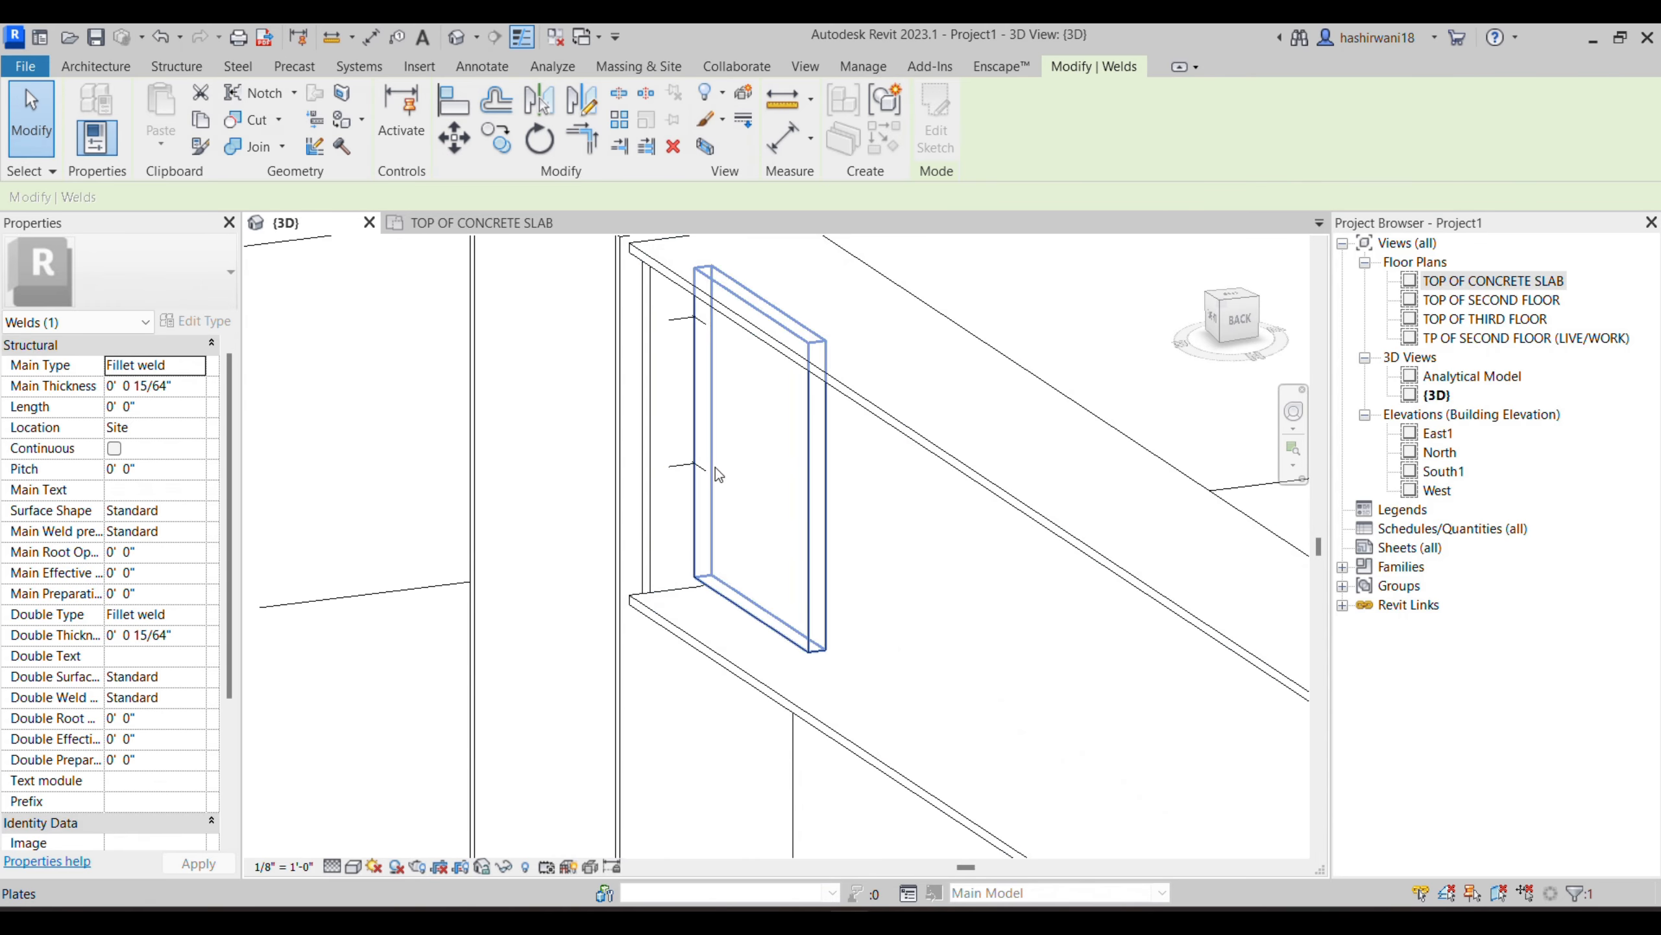
middle_click_drag(934, 436, 782, 520, "shift")
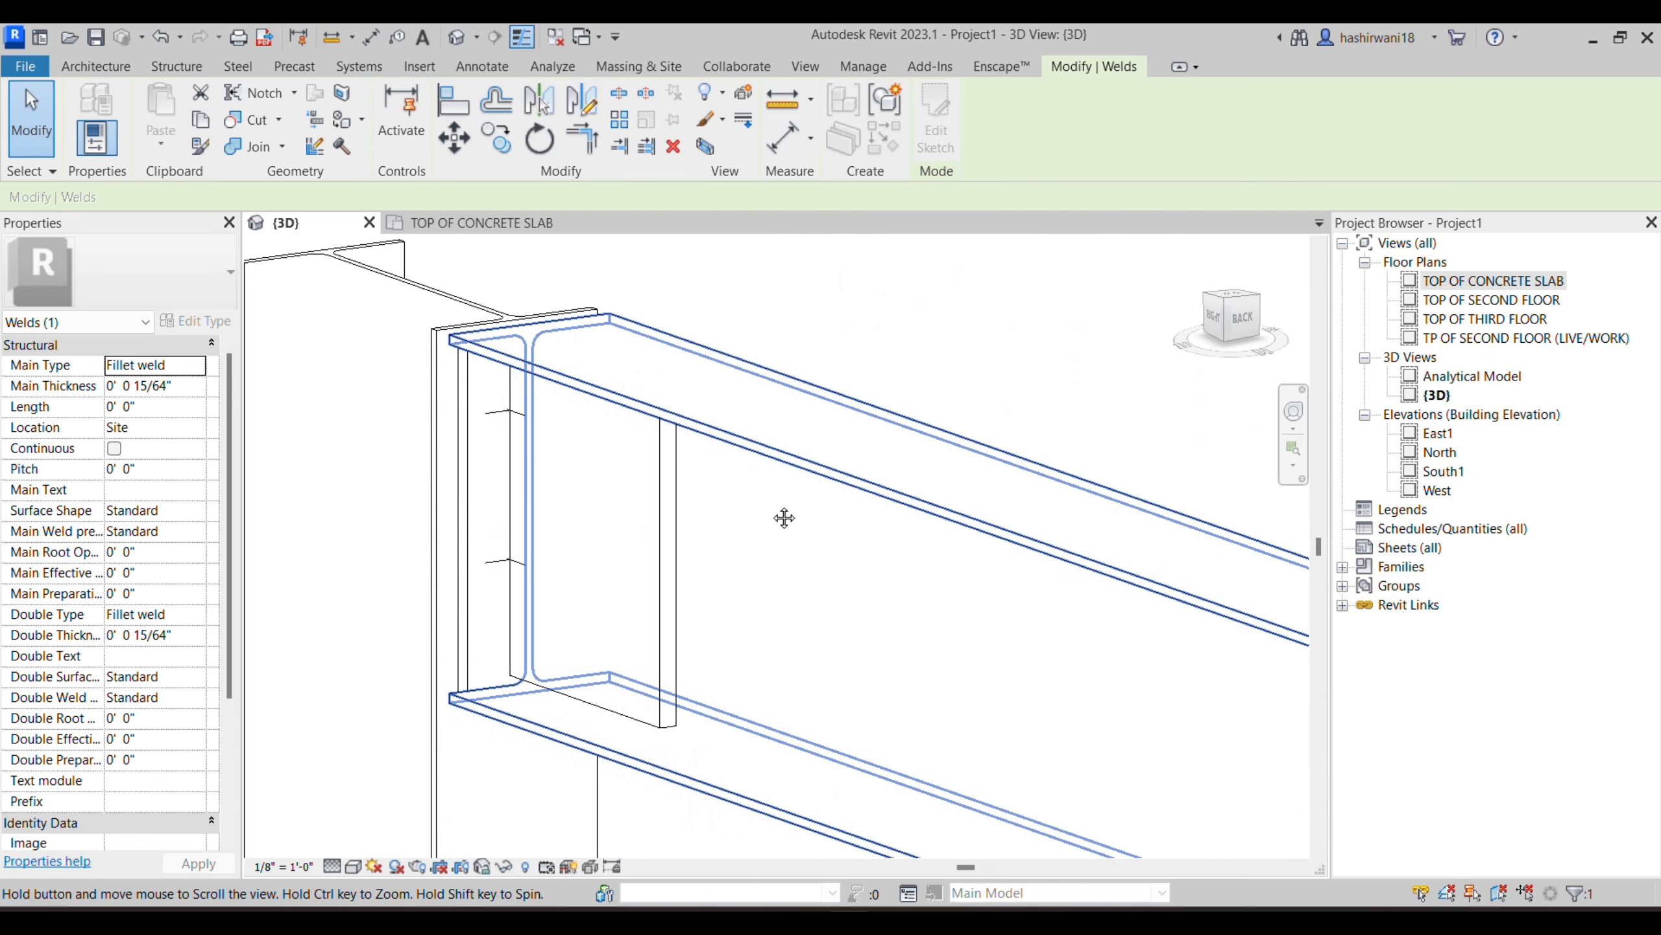
left_click(239, 68)
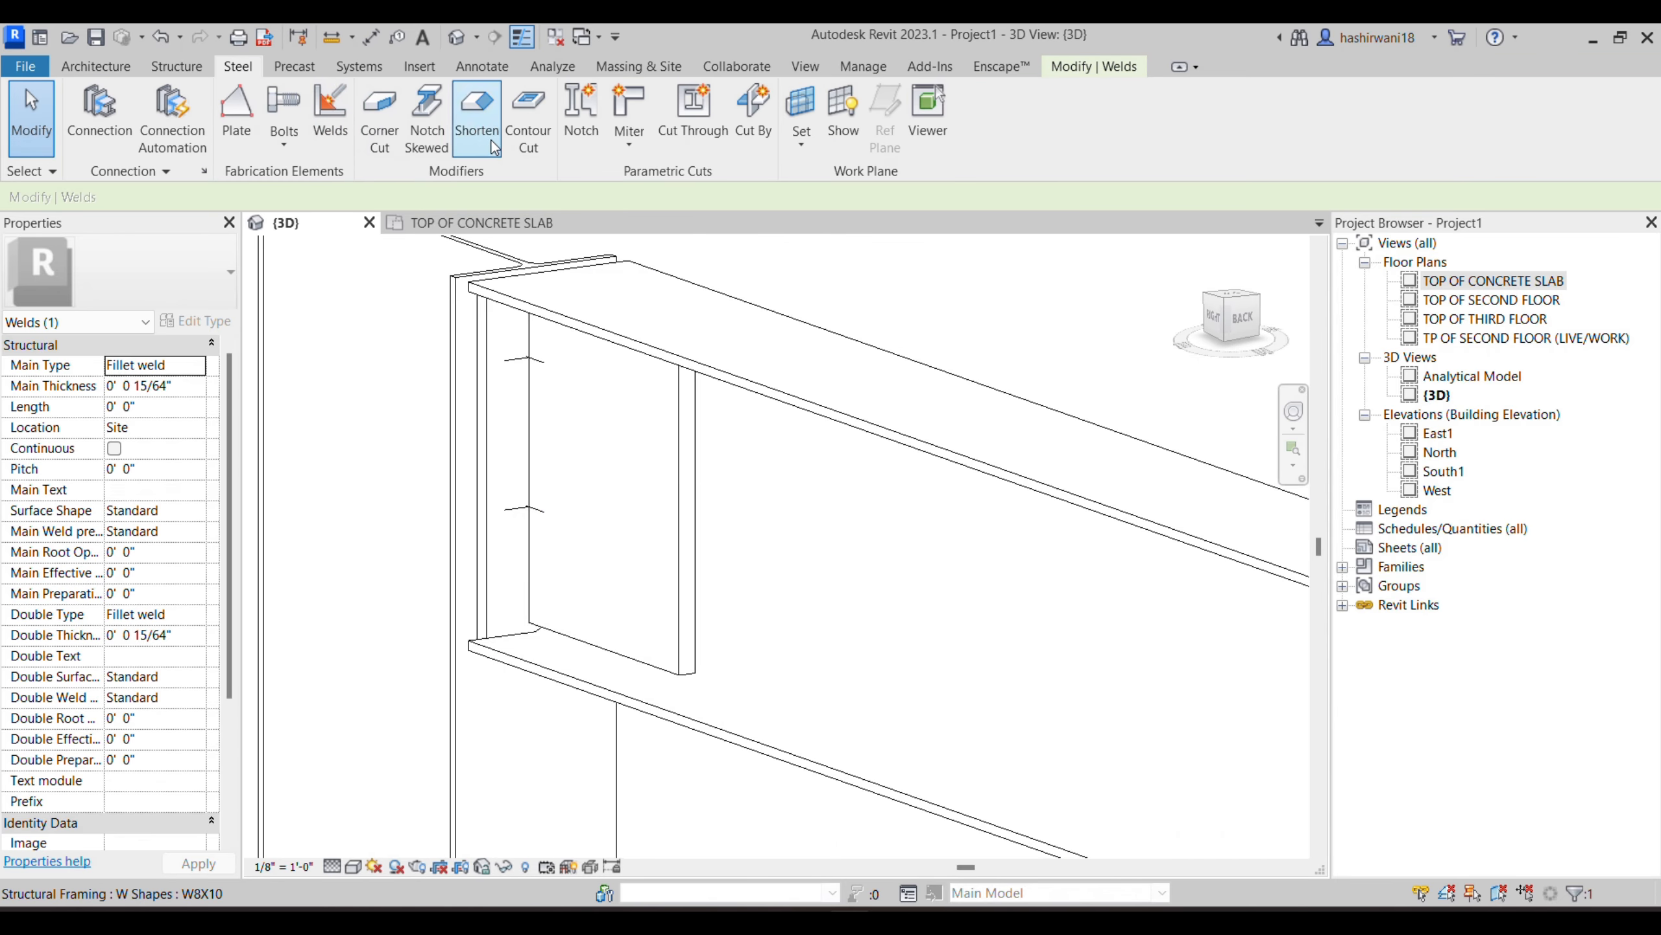
left_click(284, 139)
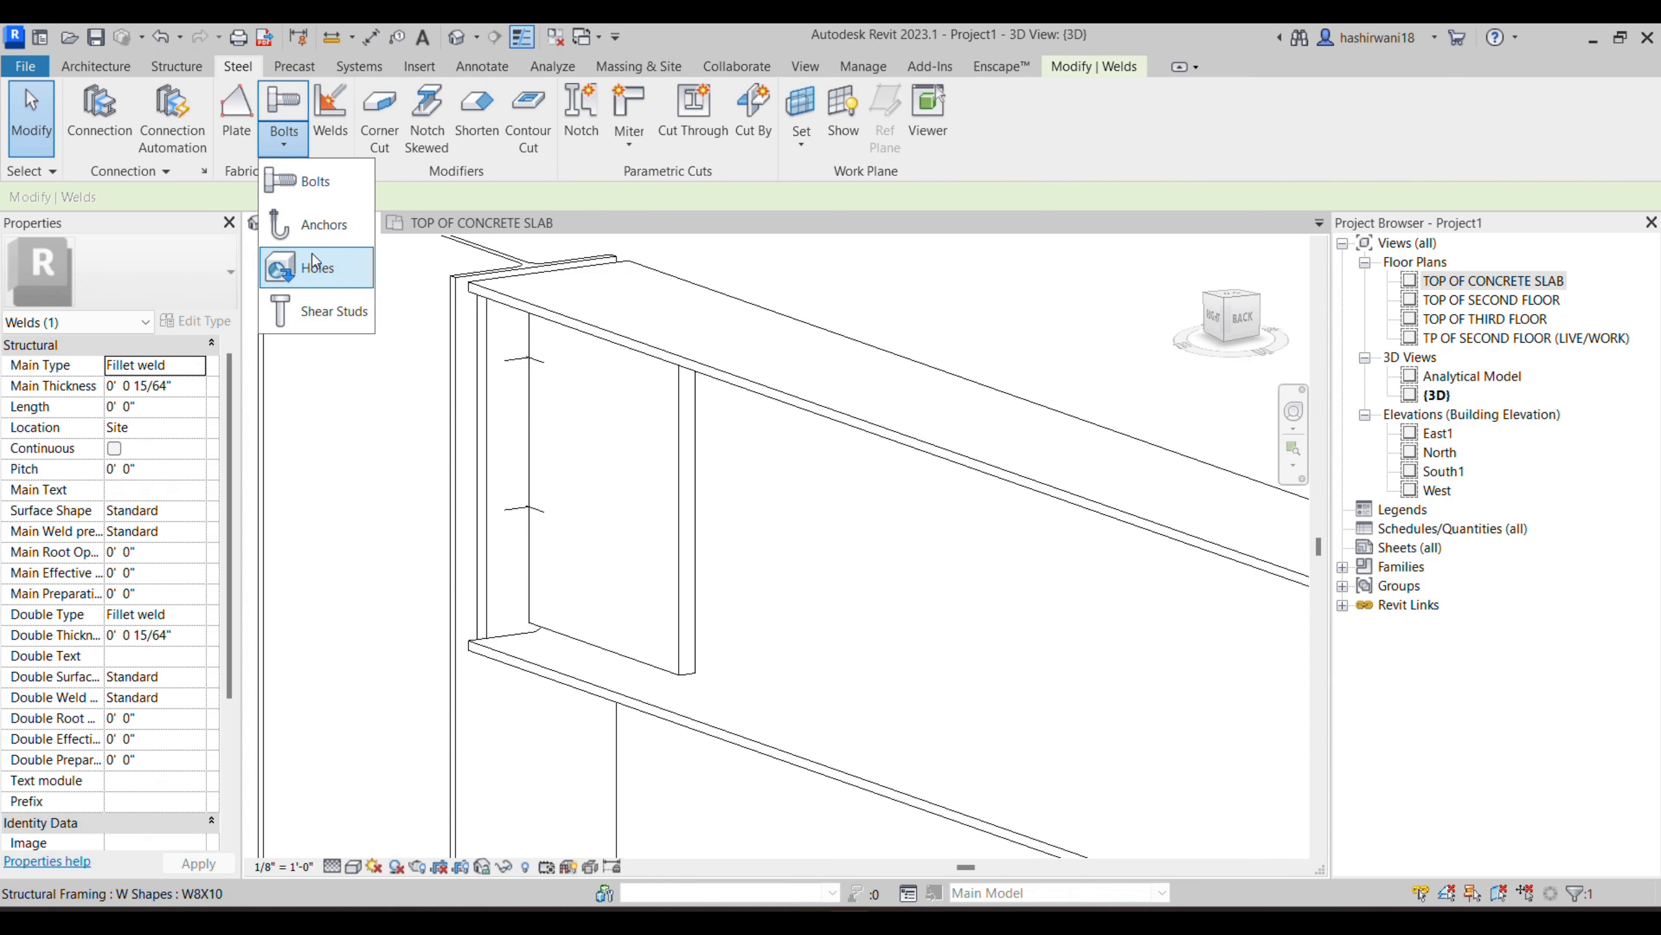
left_click(297, 183)
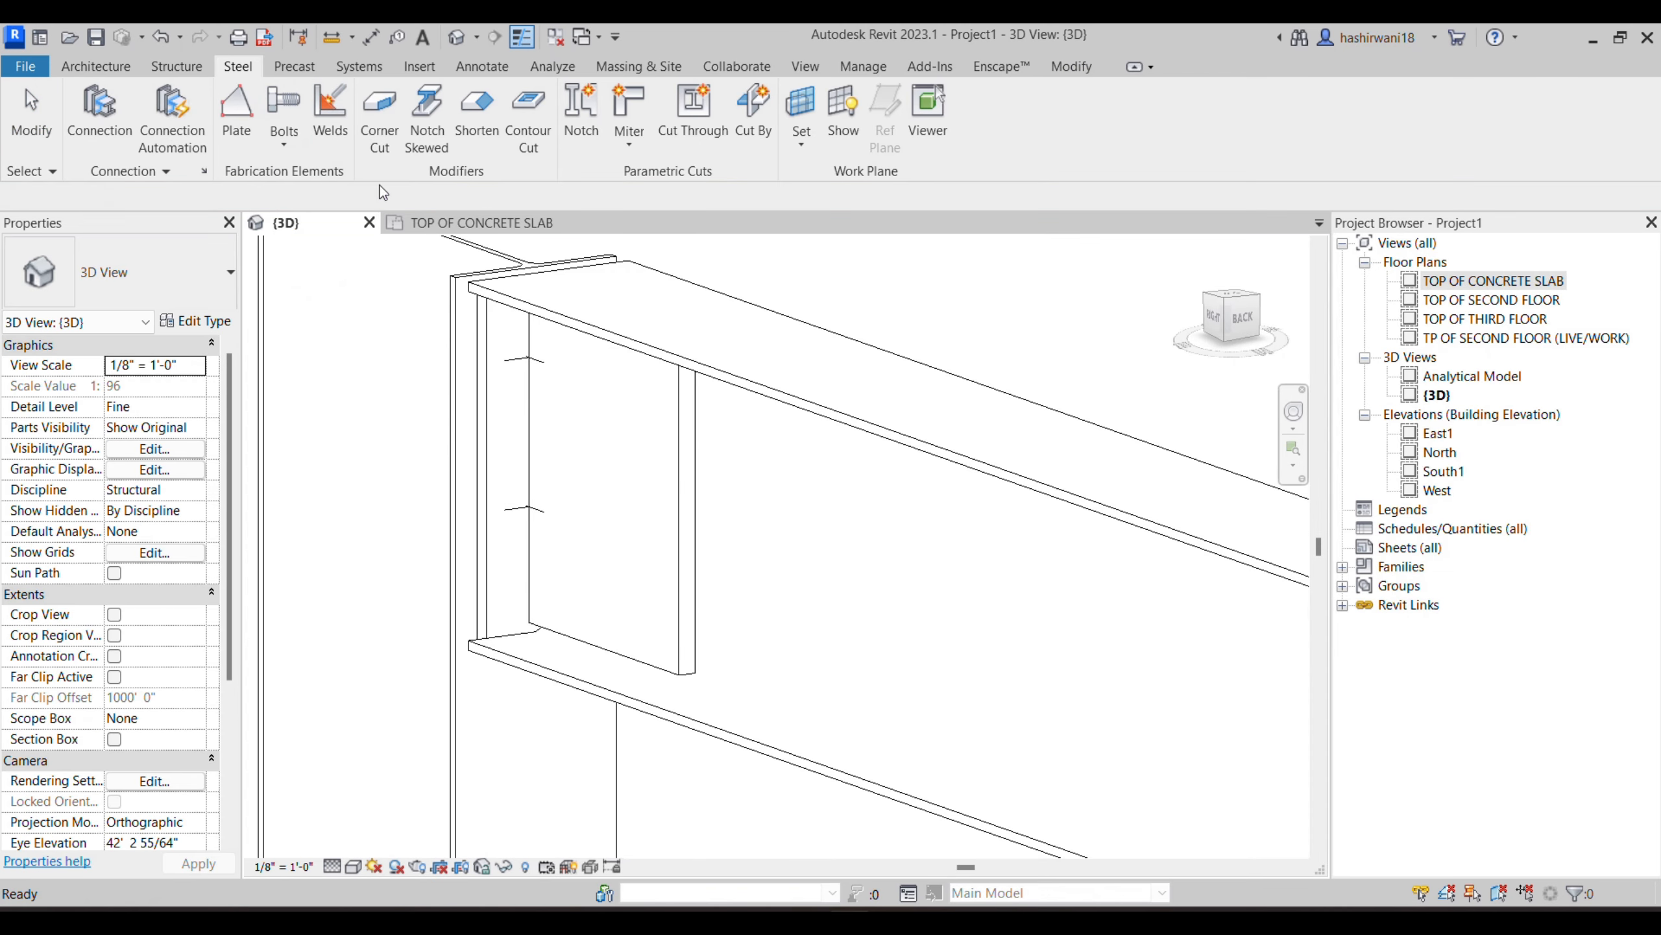
left_click(683, 437)
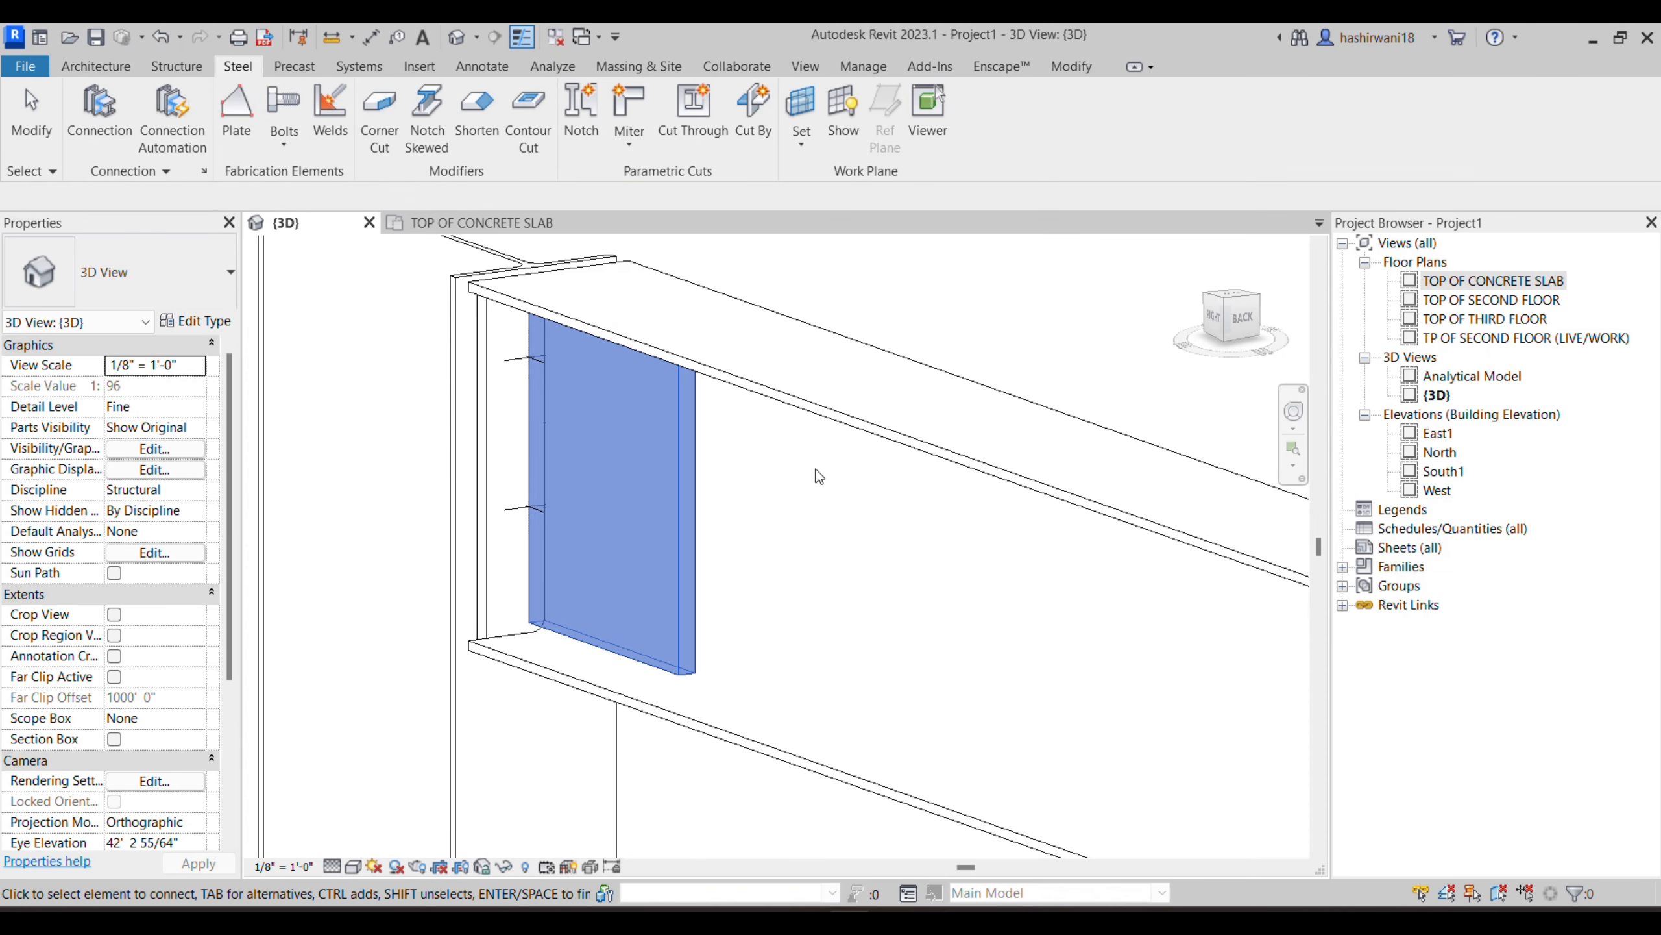
key("Return")
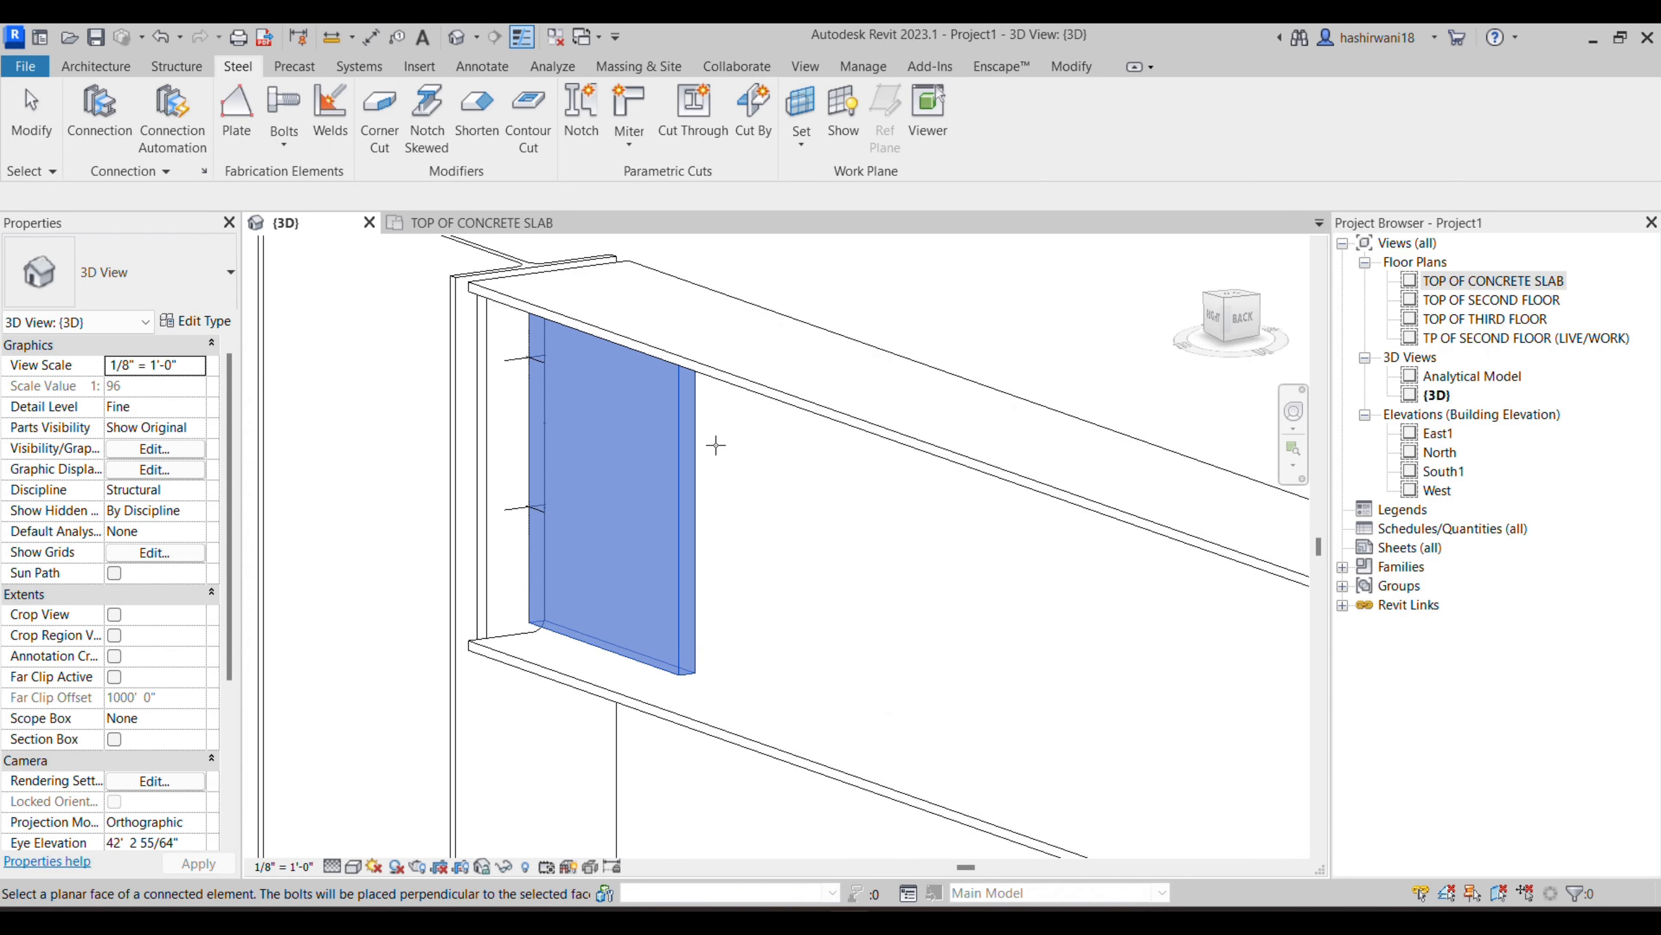
middle_click_drag(857, 453, 556, 477, "shift")
middle_click_drag(586, 479, 945, 486)
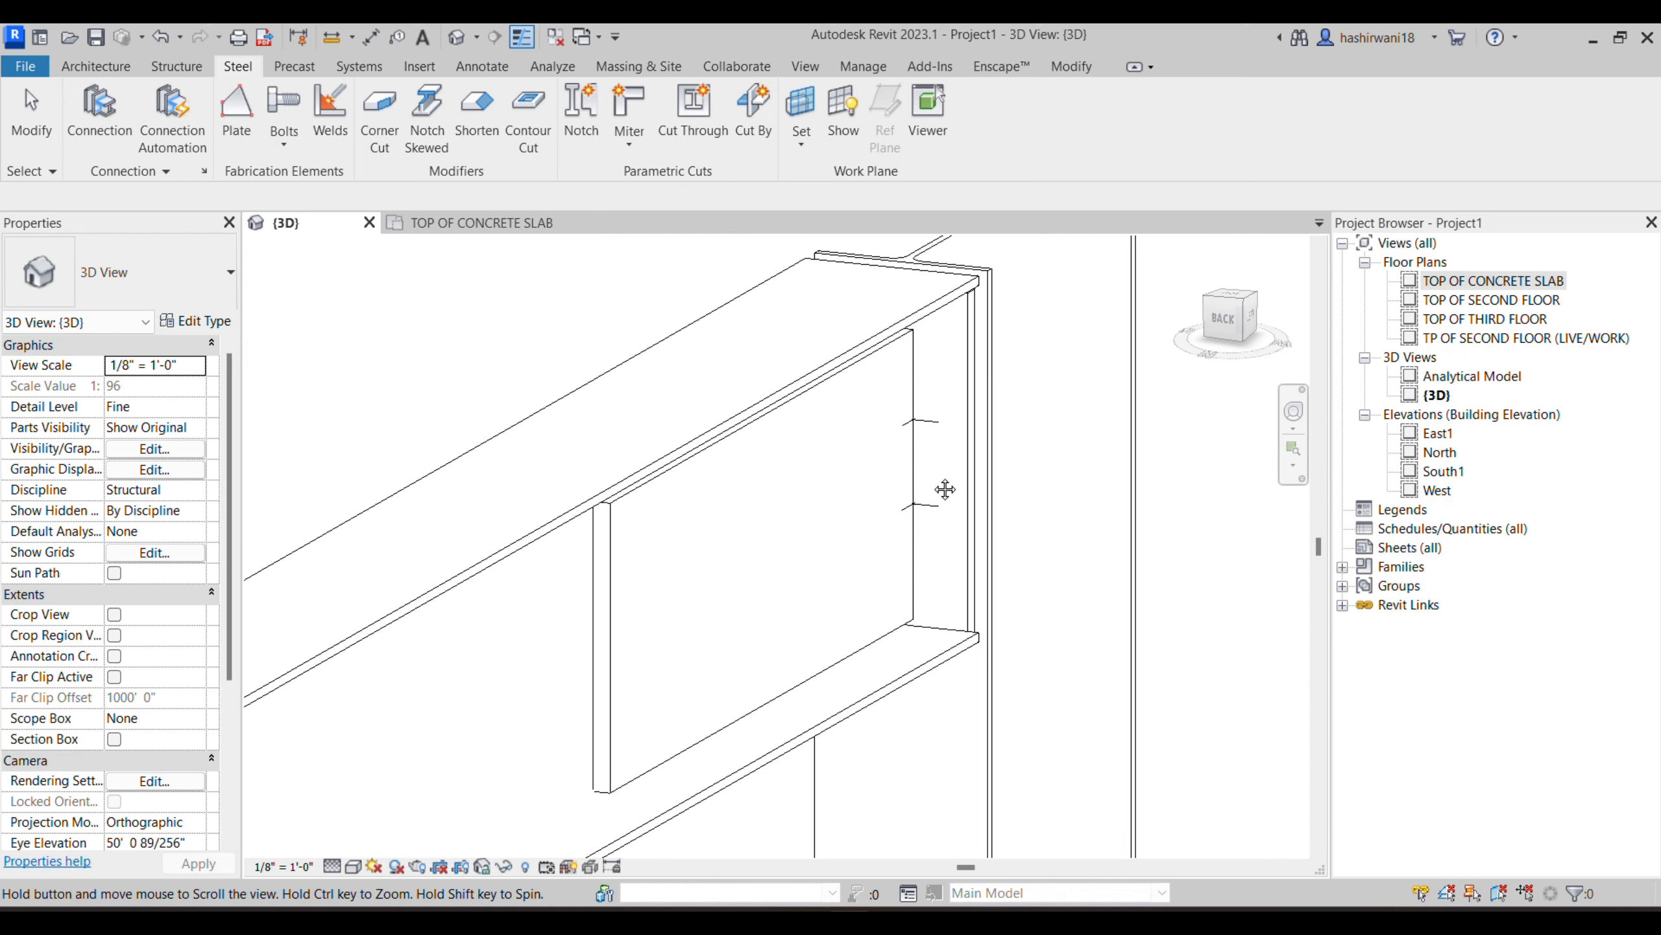
key("Escape")
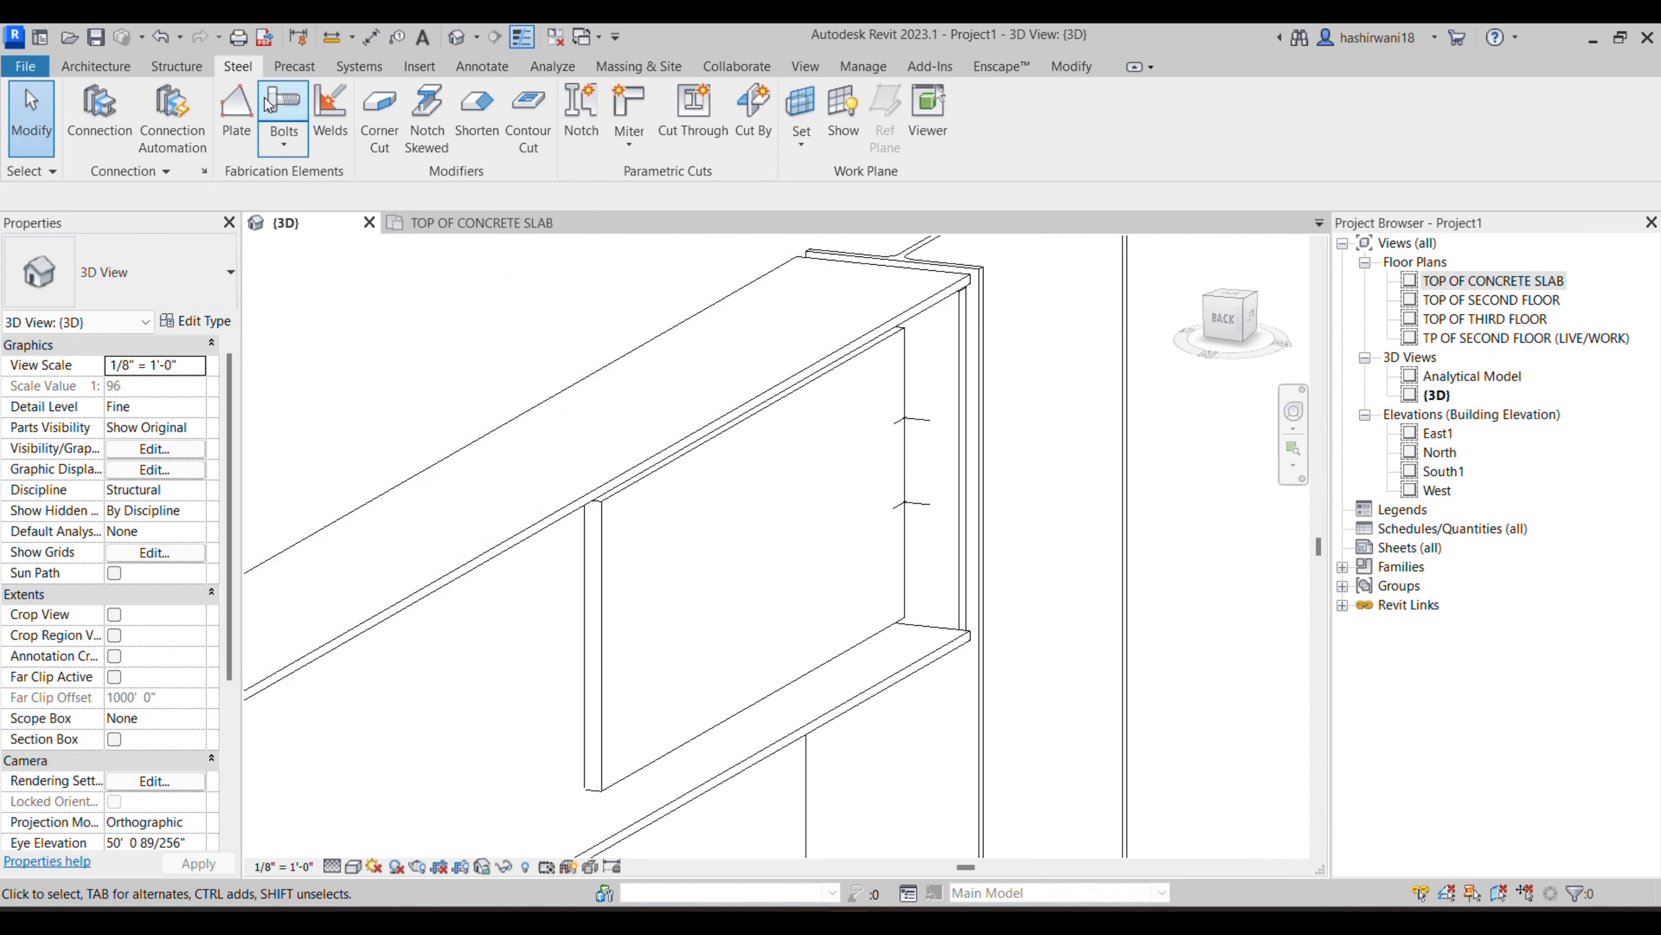
- Add a rectangular bolt pattern, about 5" by 4 1/2", through the web plates at the beam end
middle_click_drag(599, 608, 1086, 560, "shift")
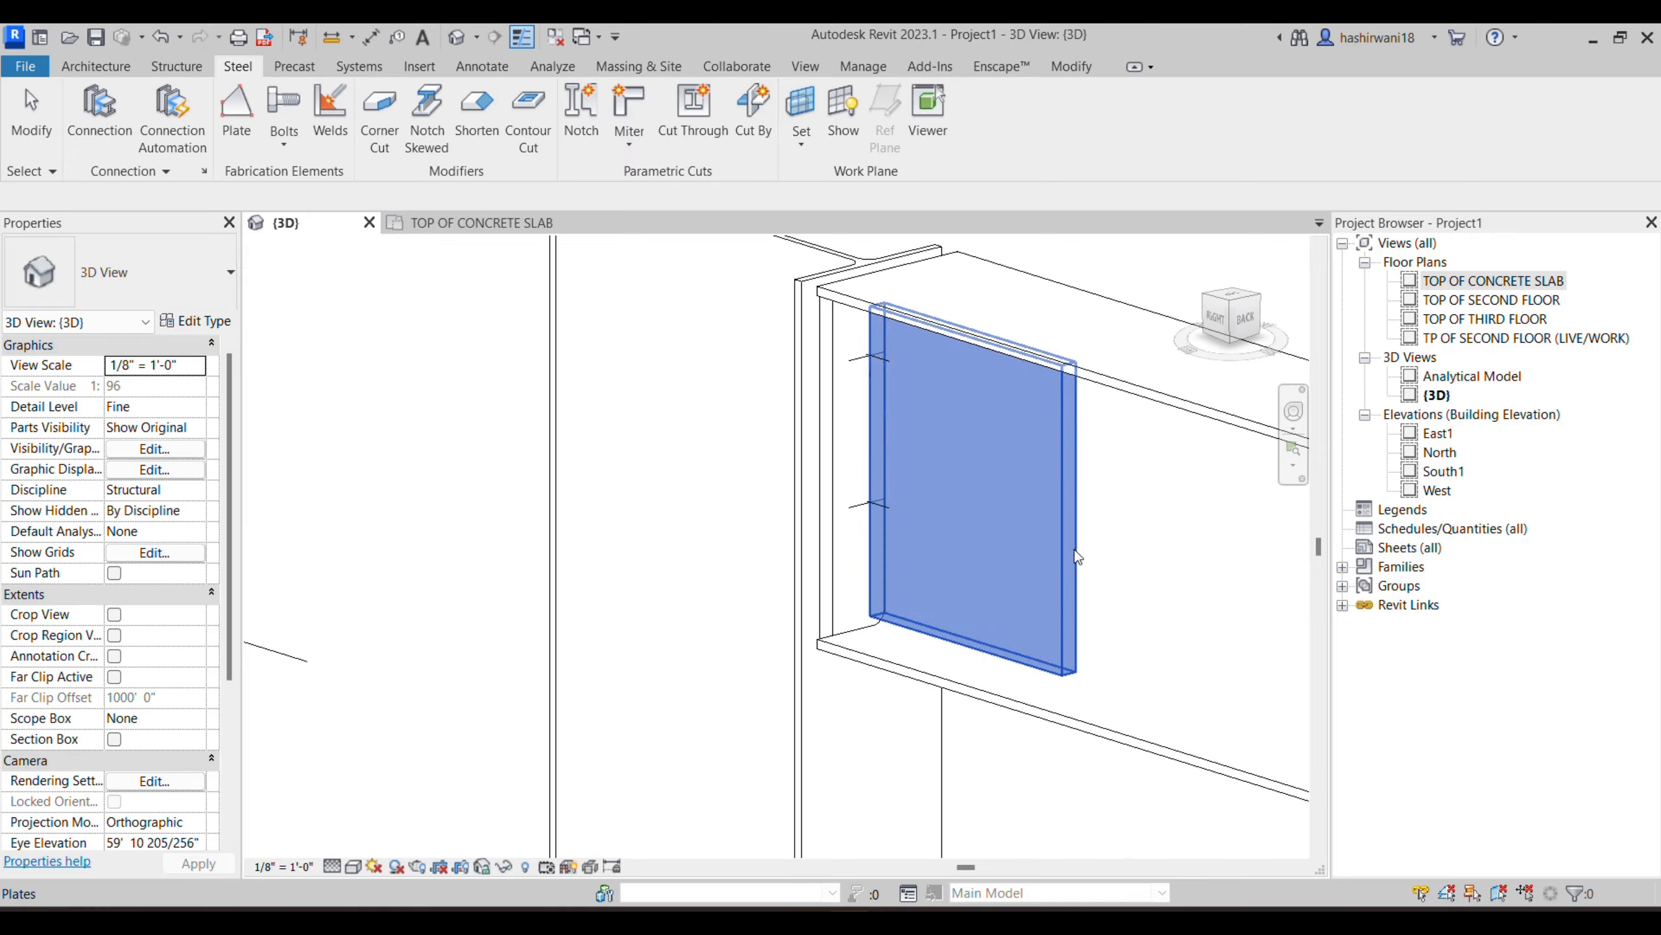
middle_click_drag(1119, 538, 895, 514)
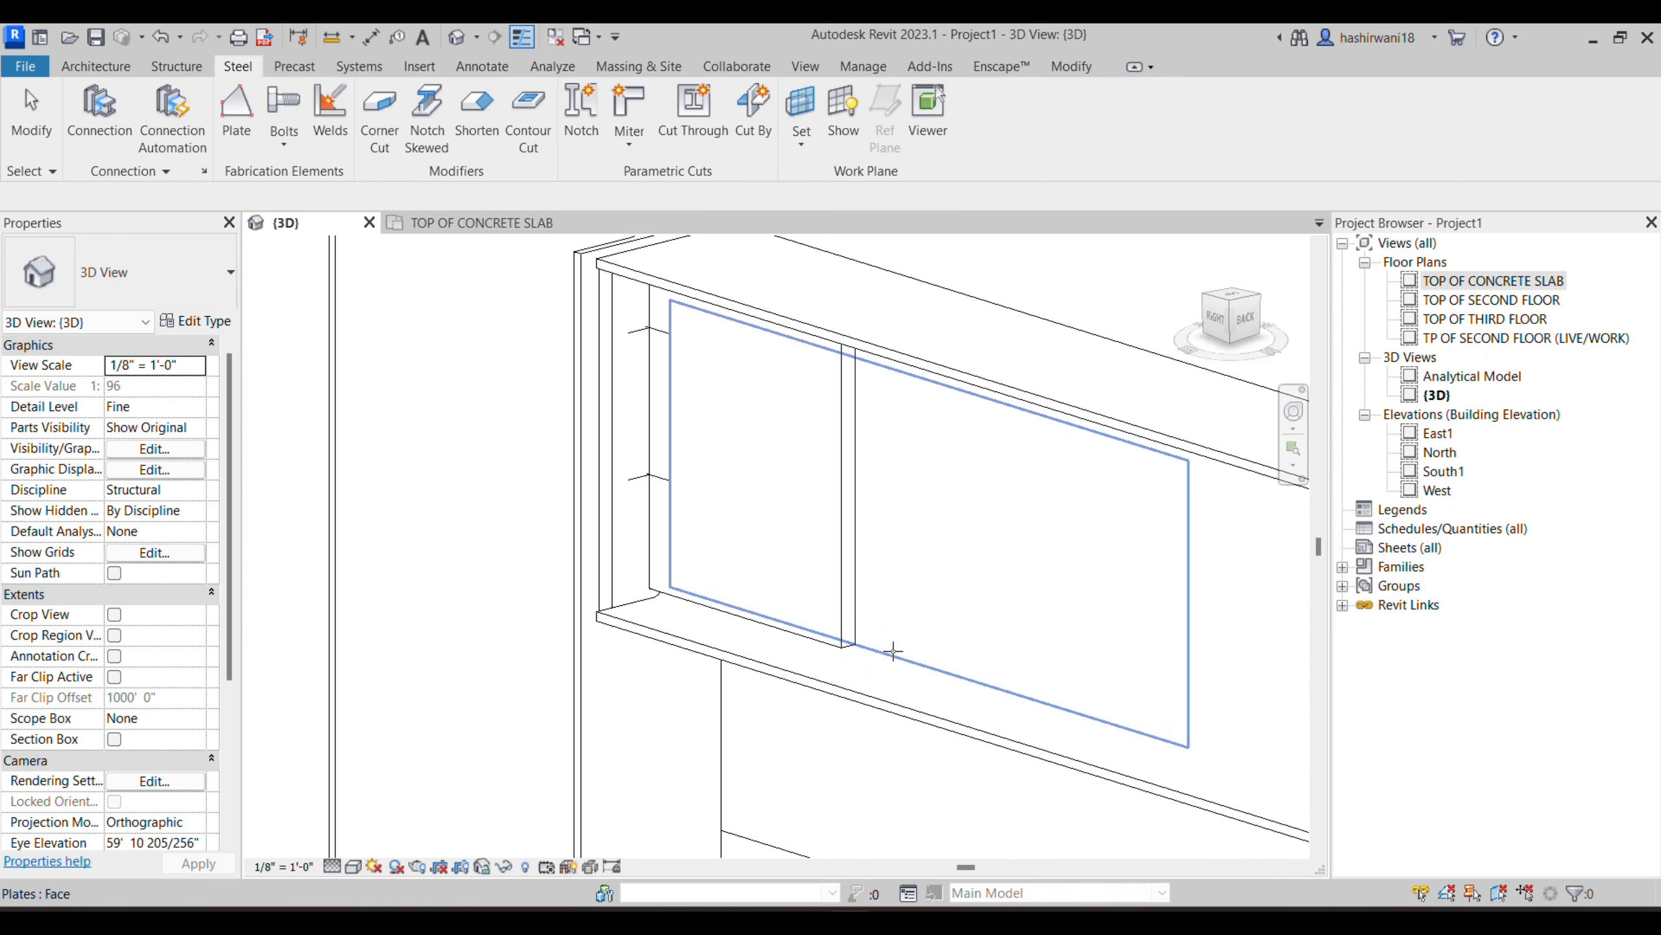
left_click(896, 654)
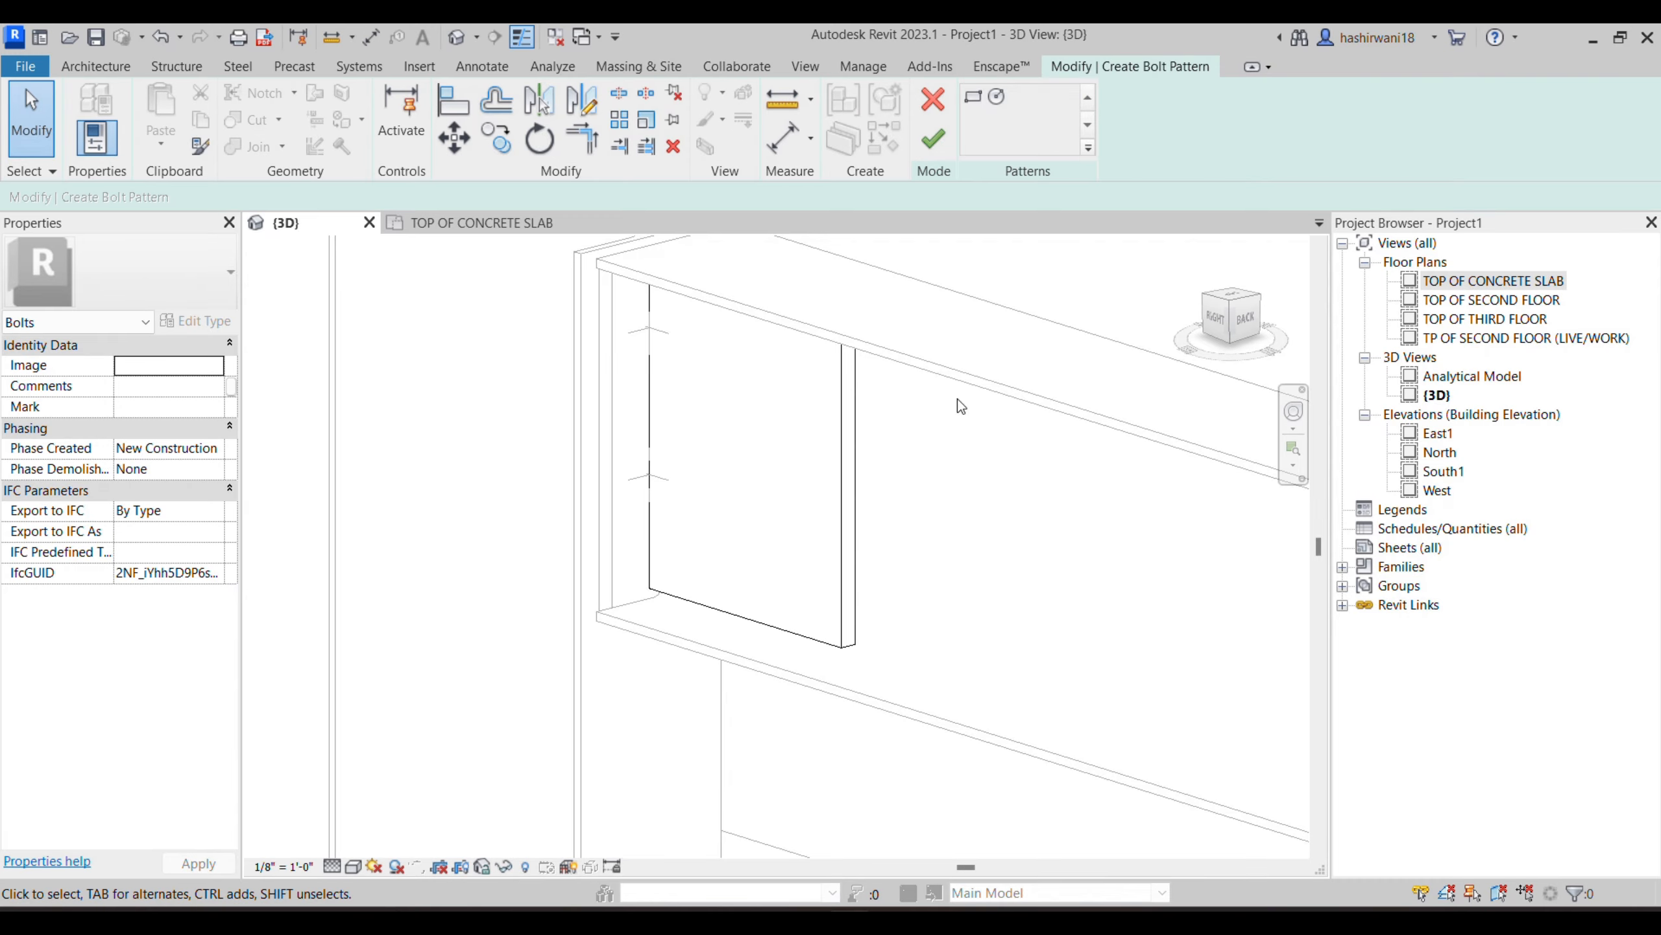
left_click(973, 99)
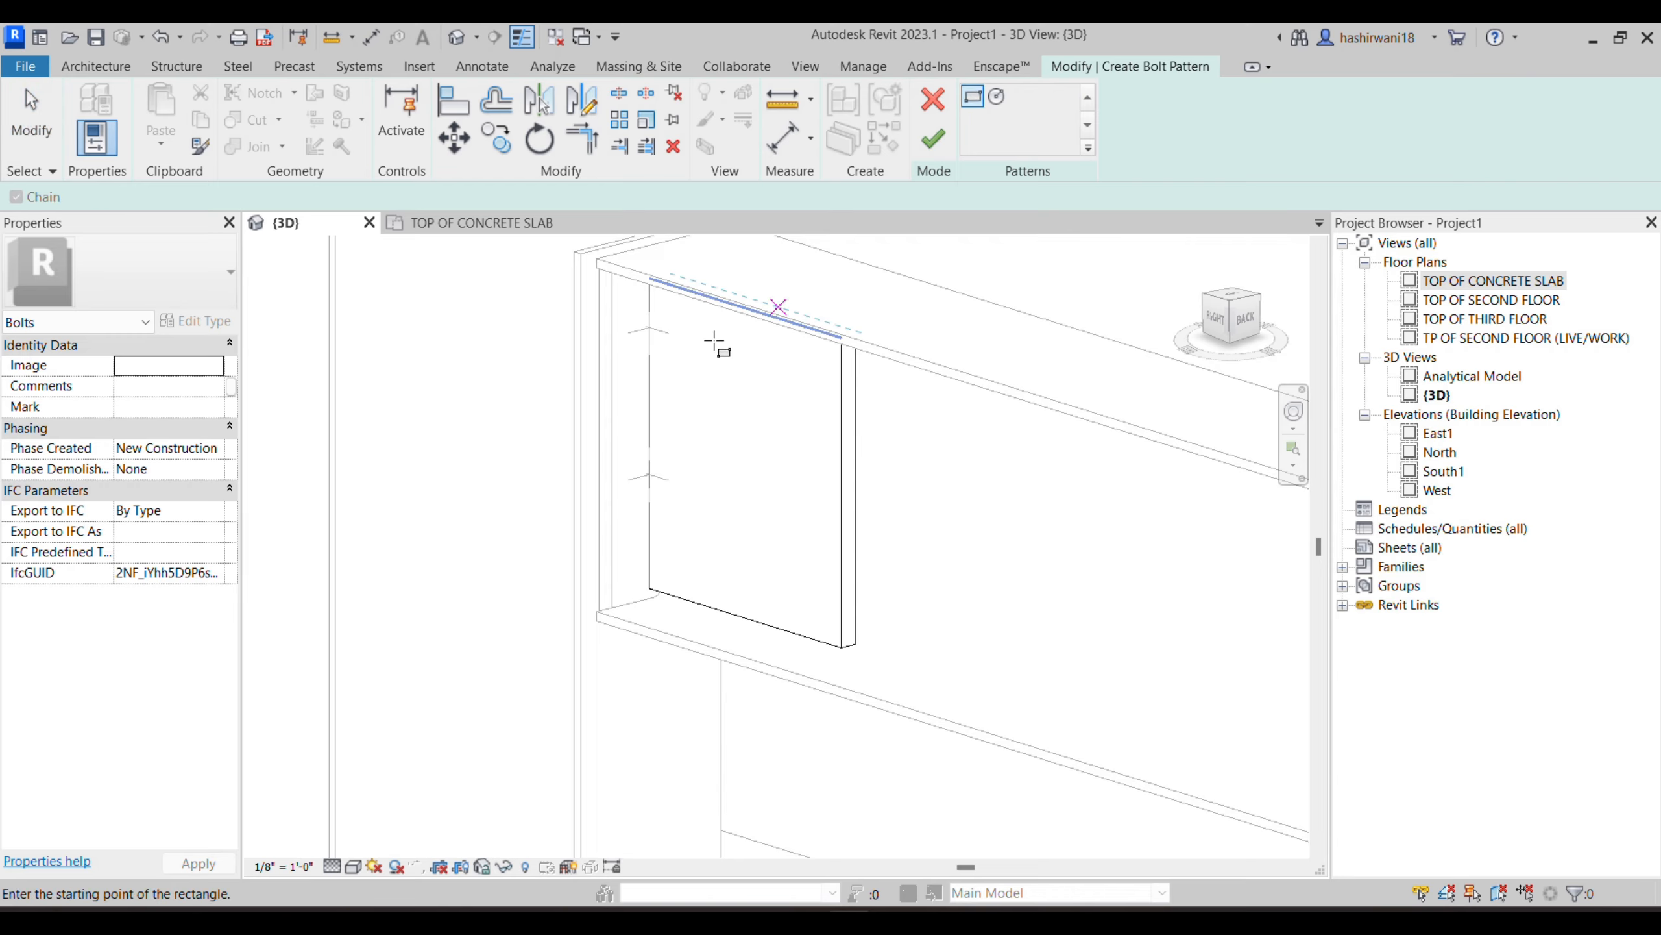
left_click(675, 334)
left_click(816, 604)
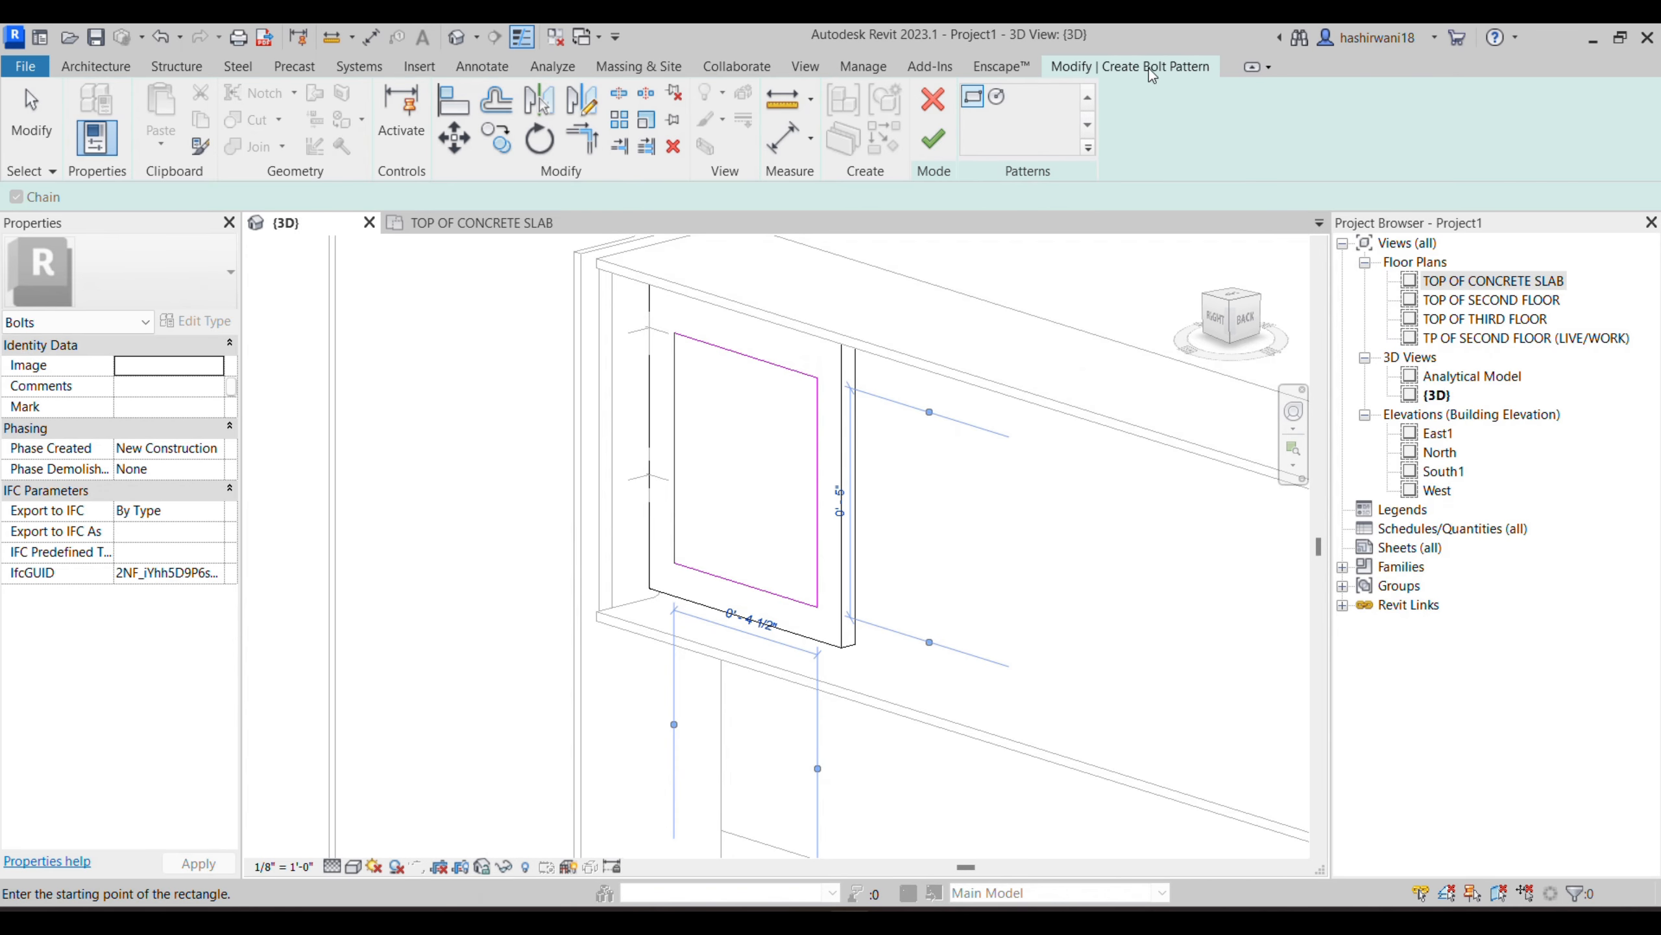
left_click(933, 139)
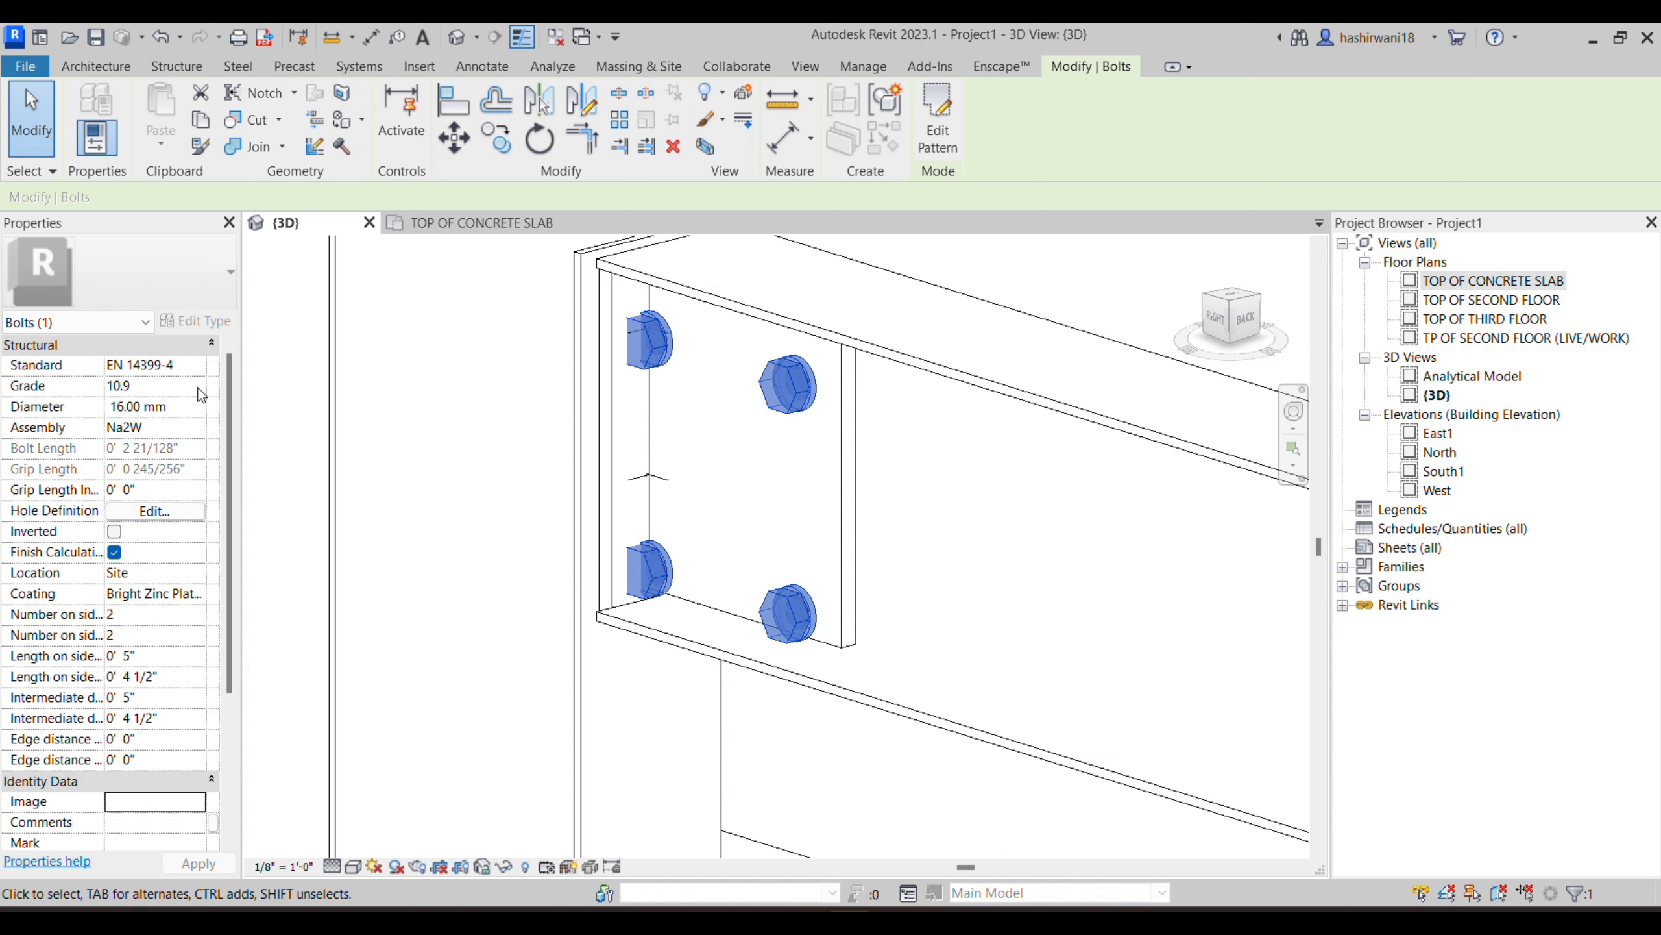
- Set the diameter of the web plate bolts to 12.00 mm
left_click(197, 407)
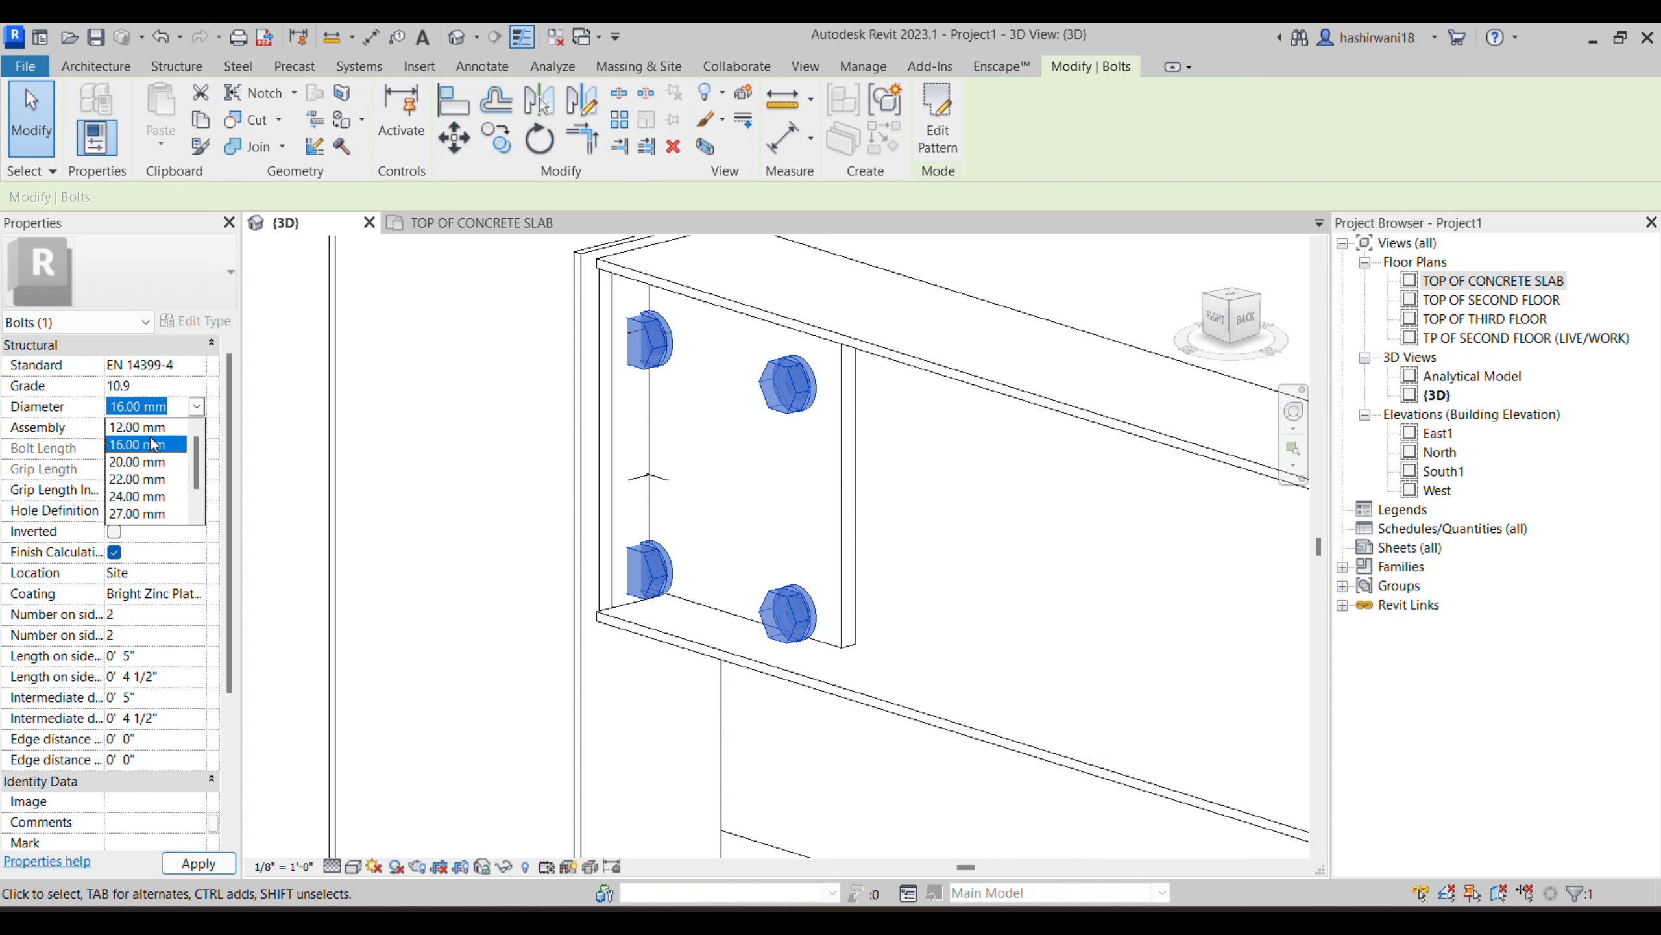
left_click(145, 428)
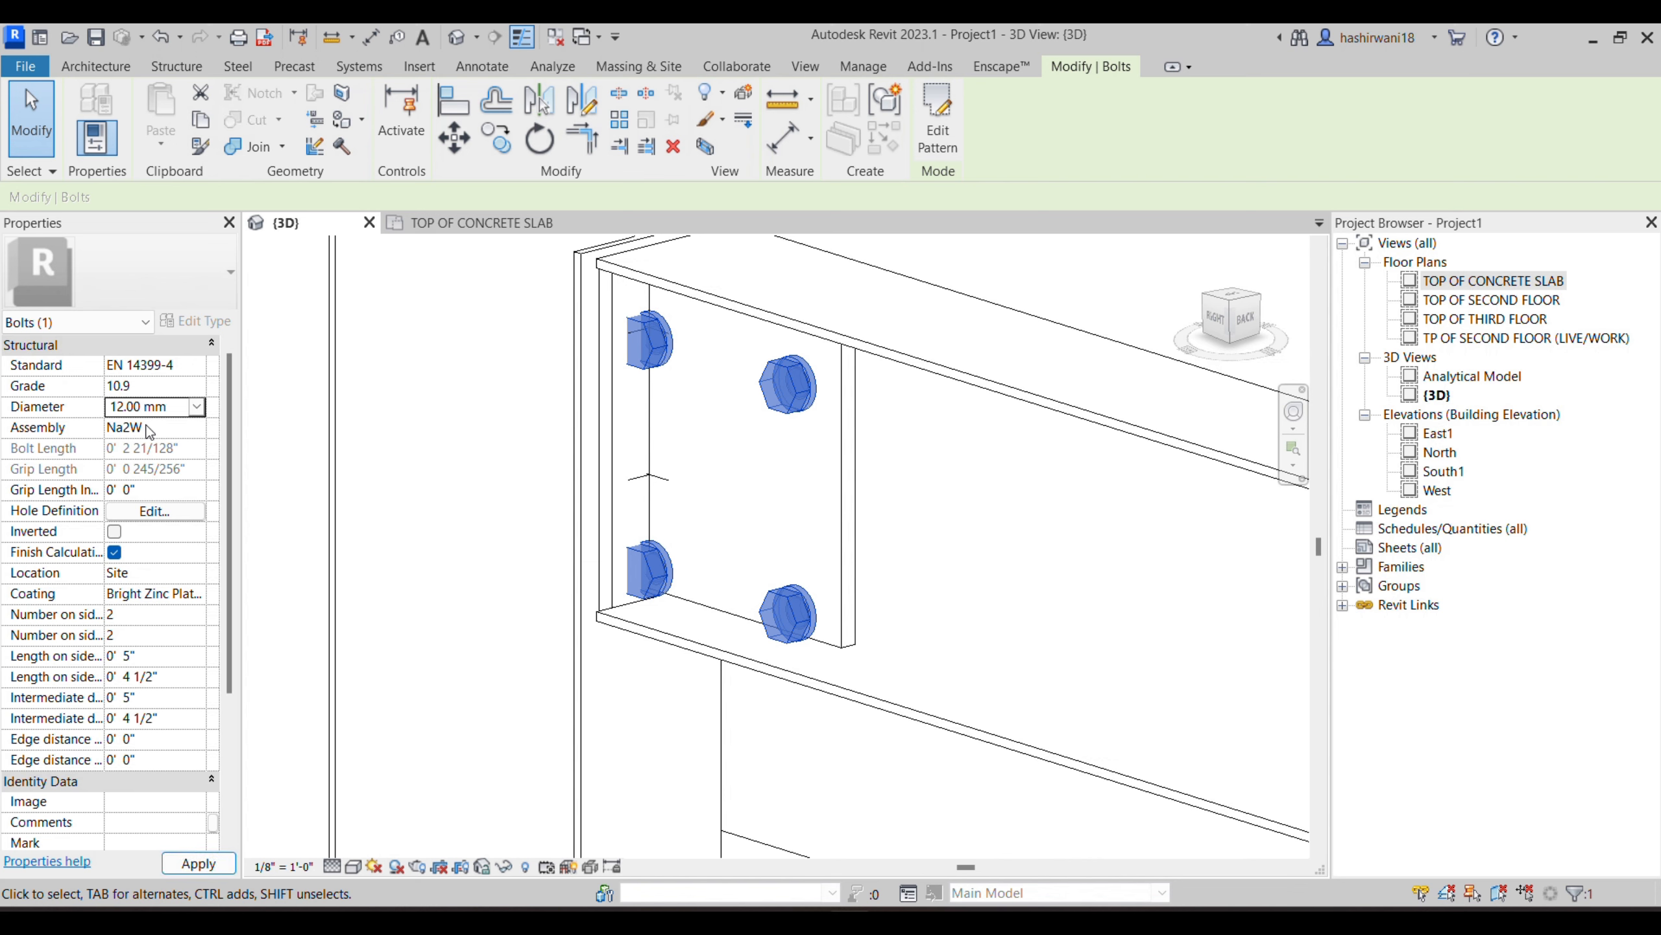
left_click(198, 863)
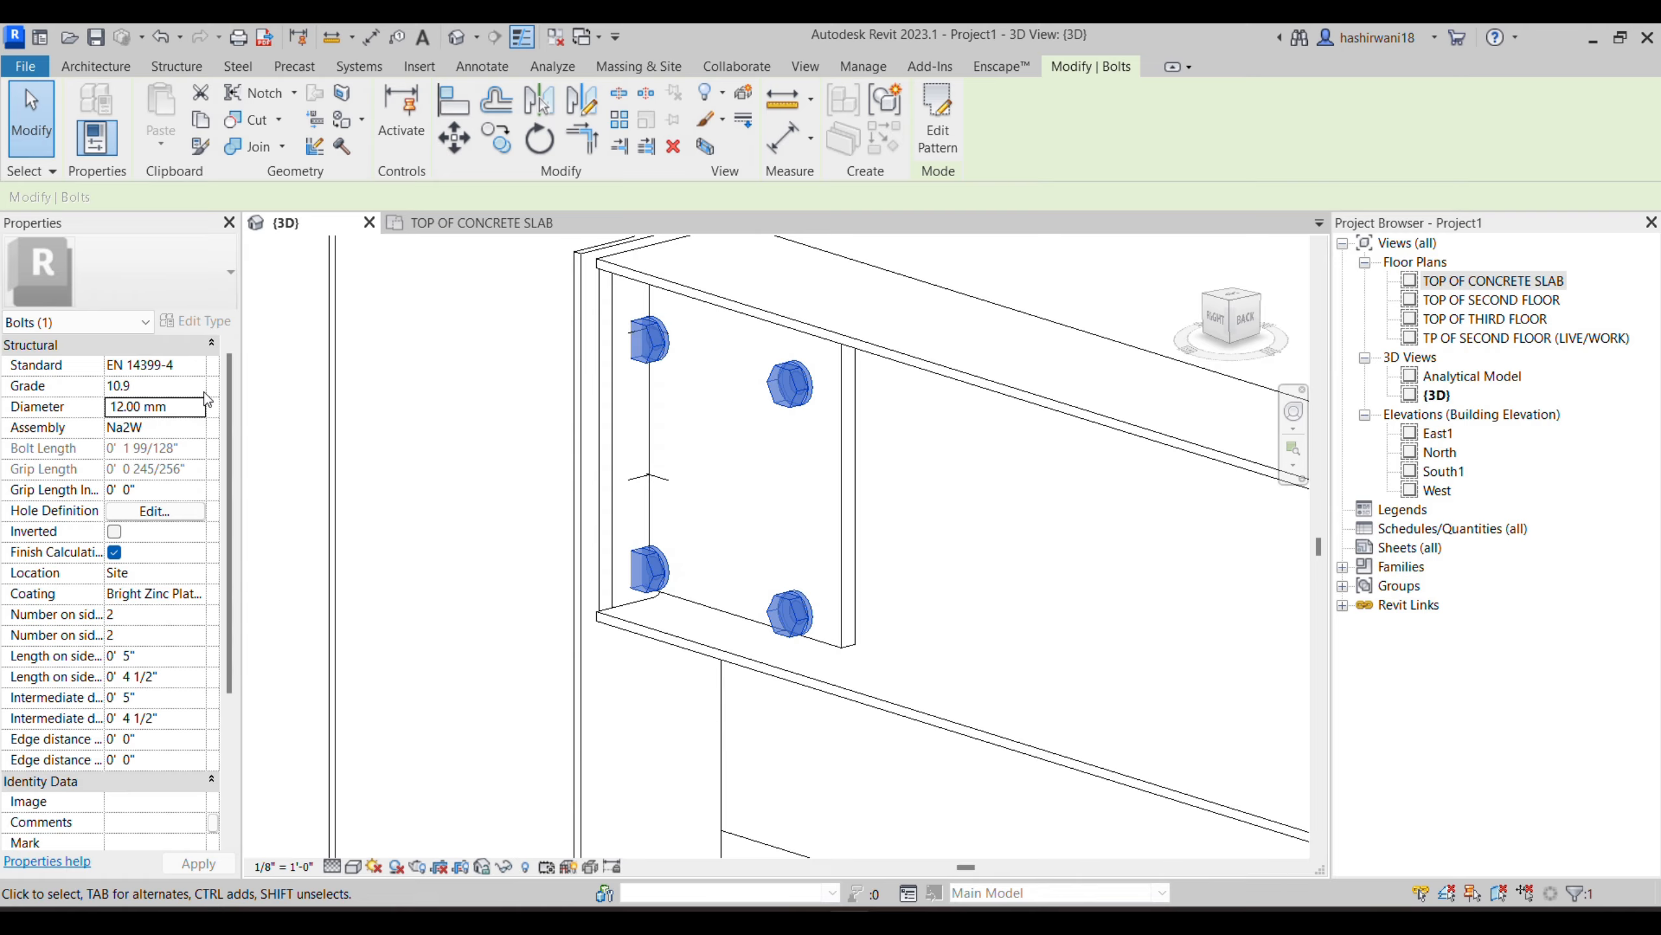
- Change the bolt standard of the web plate bolts to 267, after trying EN 14399-8
left_click(204, 365)
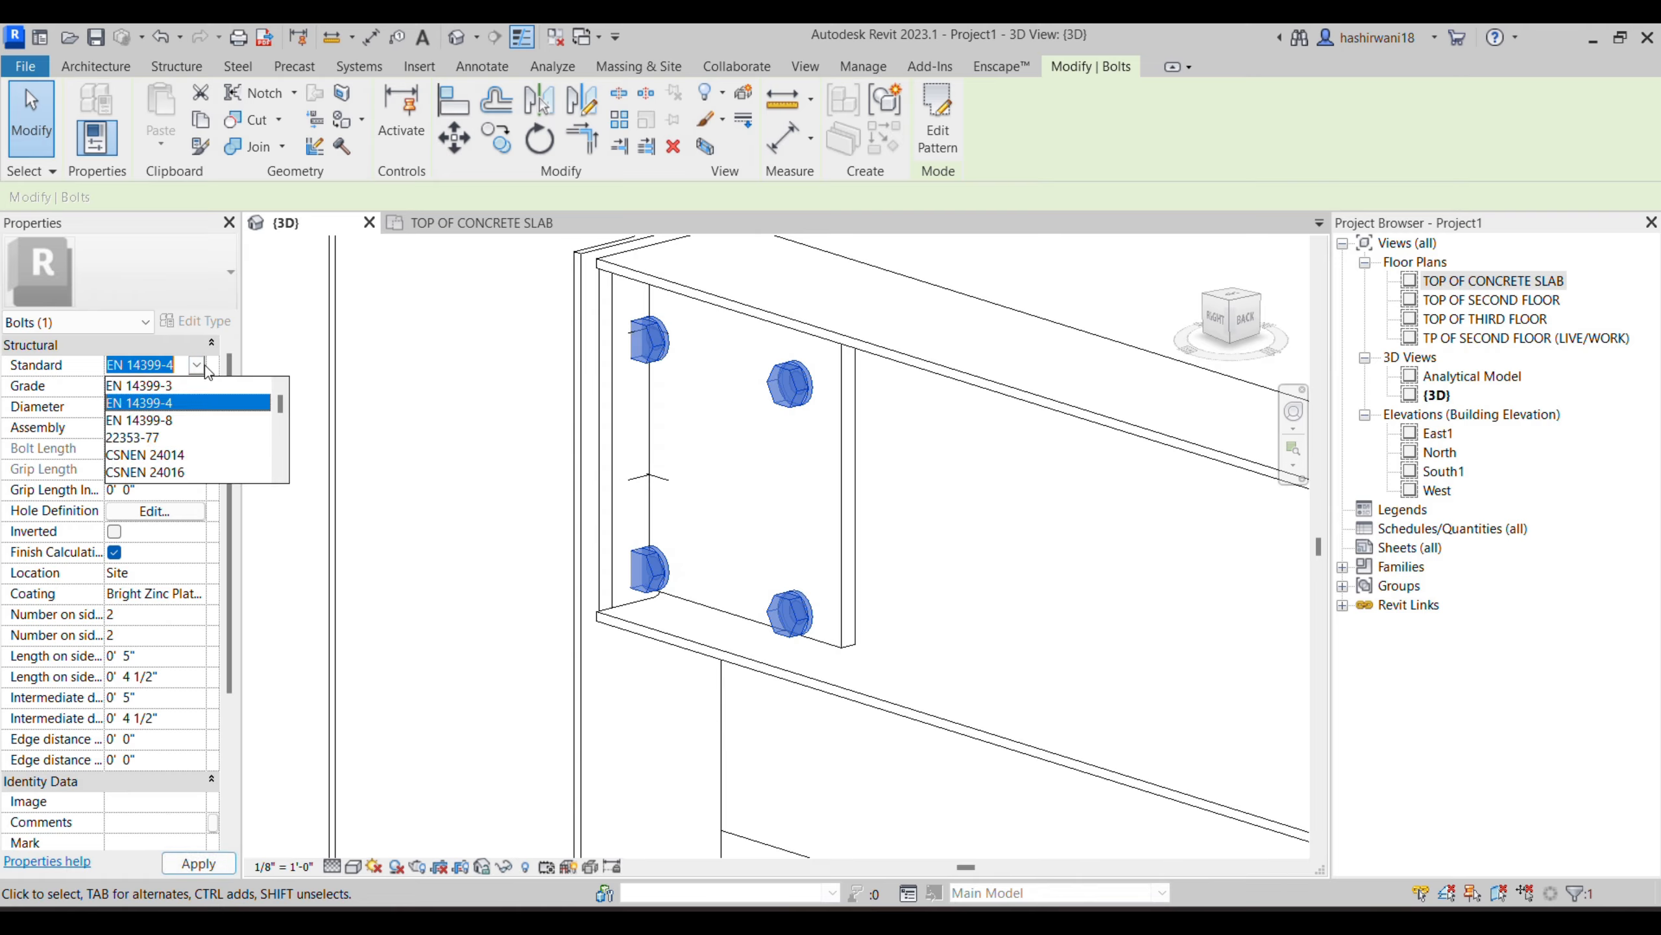
left_click(136, 422)
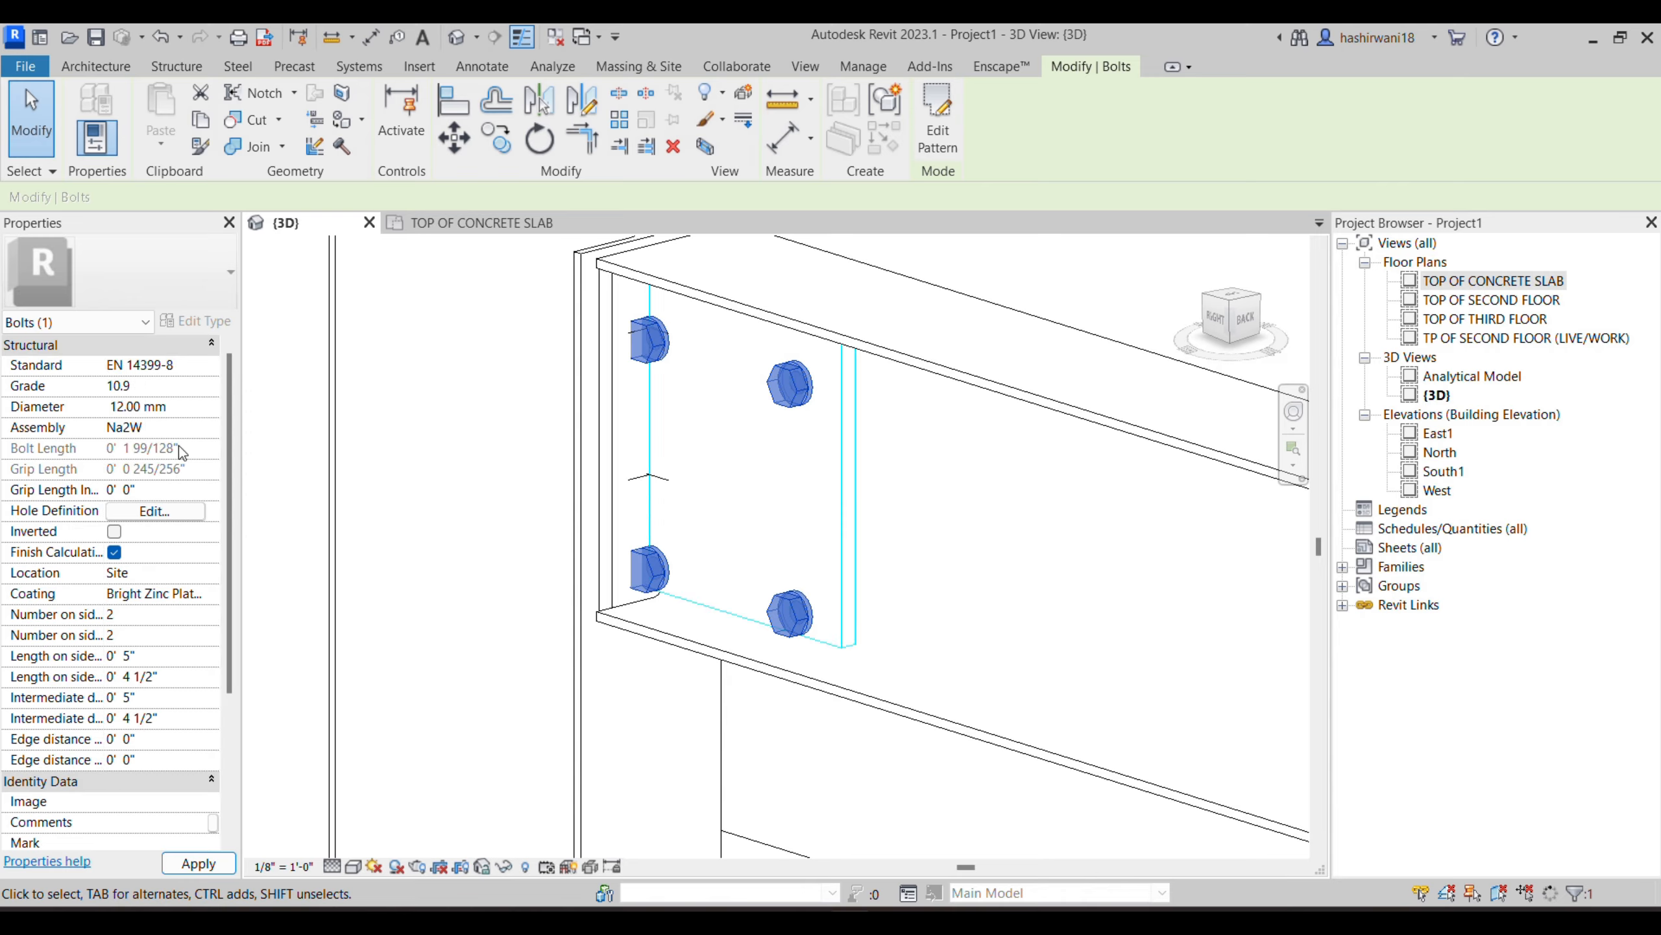
left_click(196, 365)
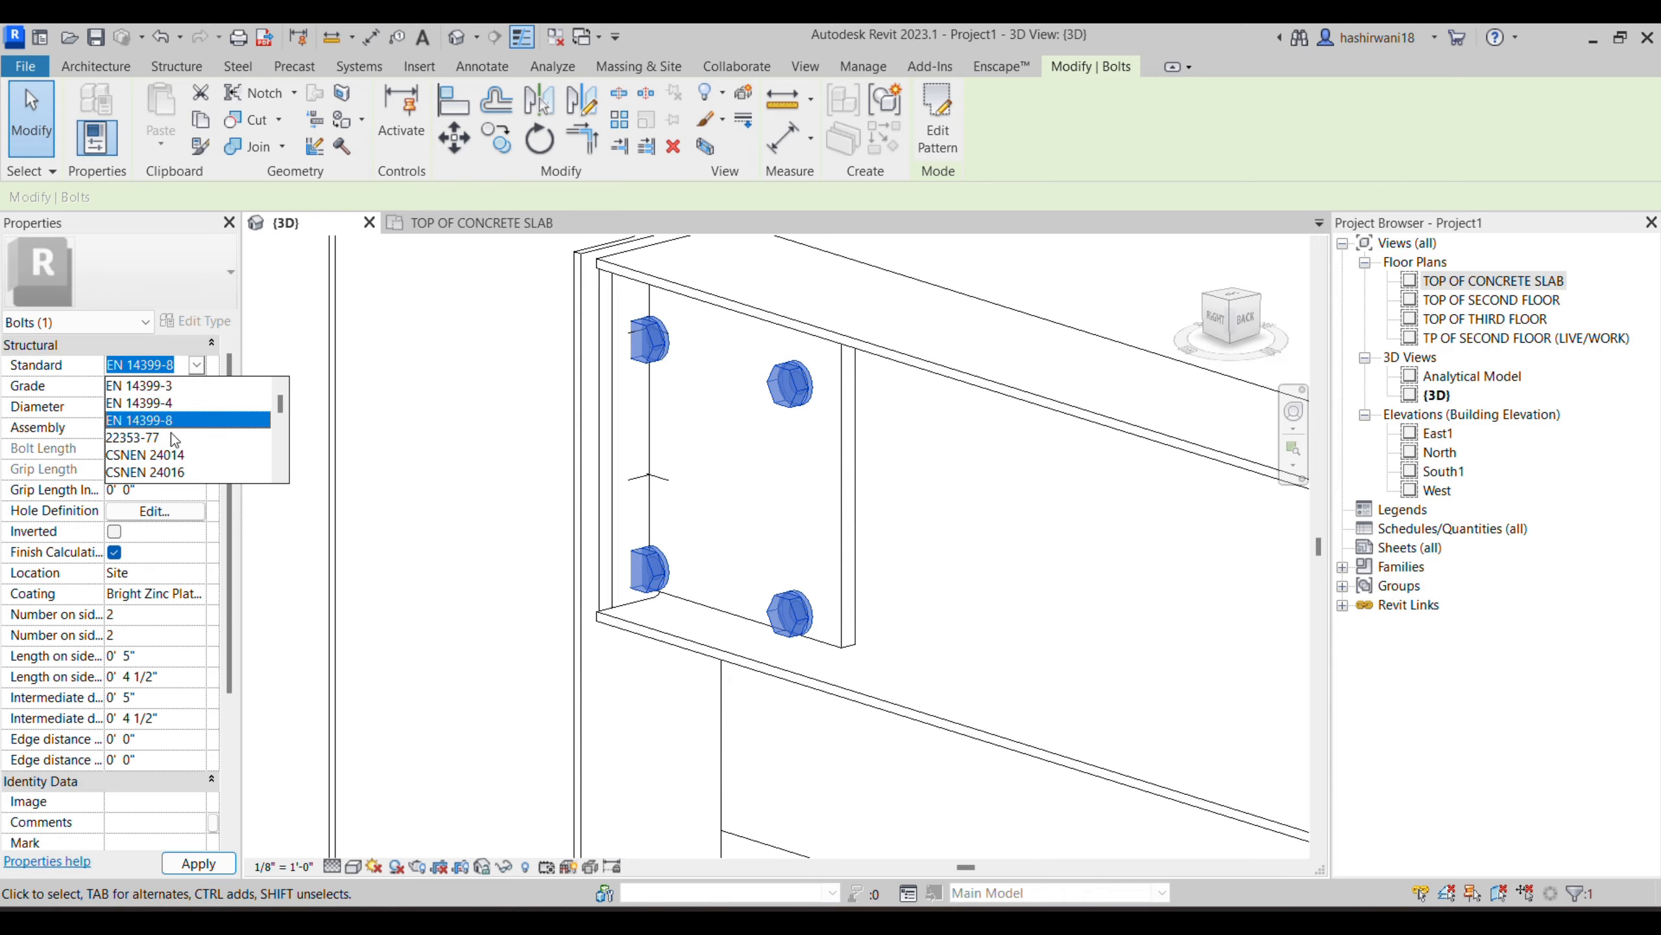
left_click(159, 455)
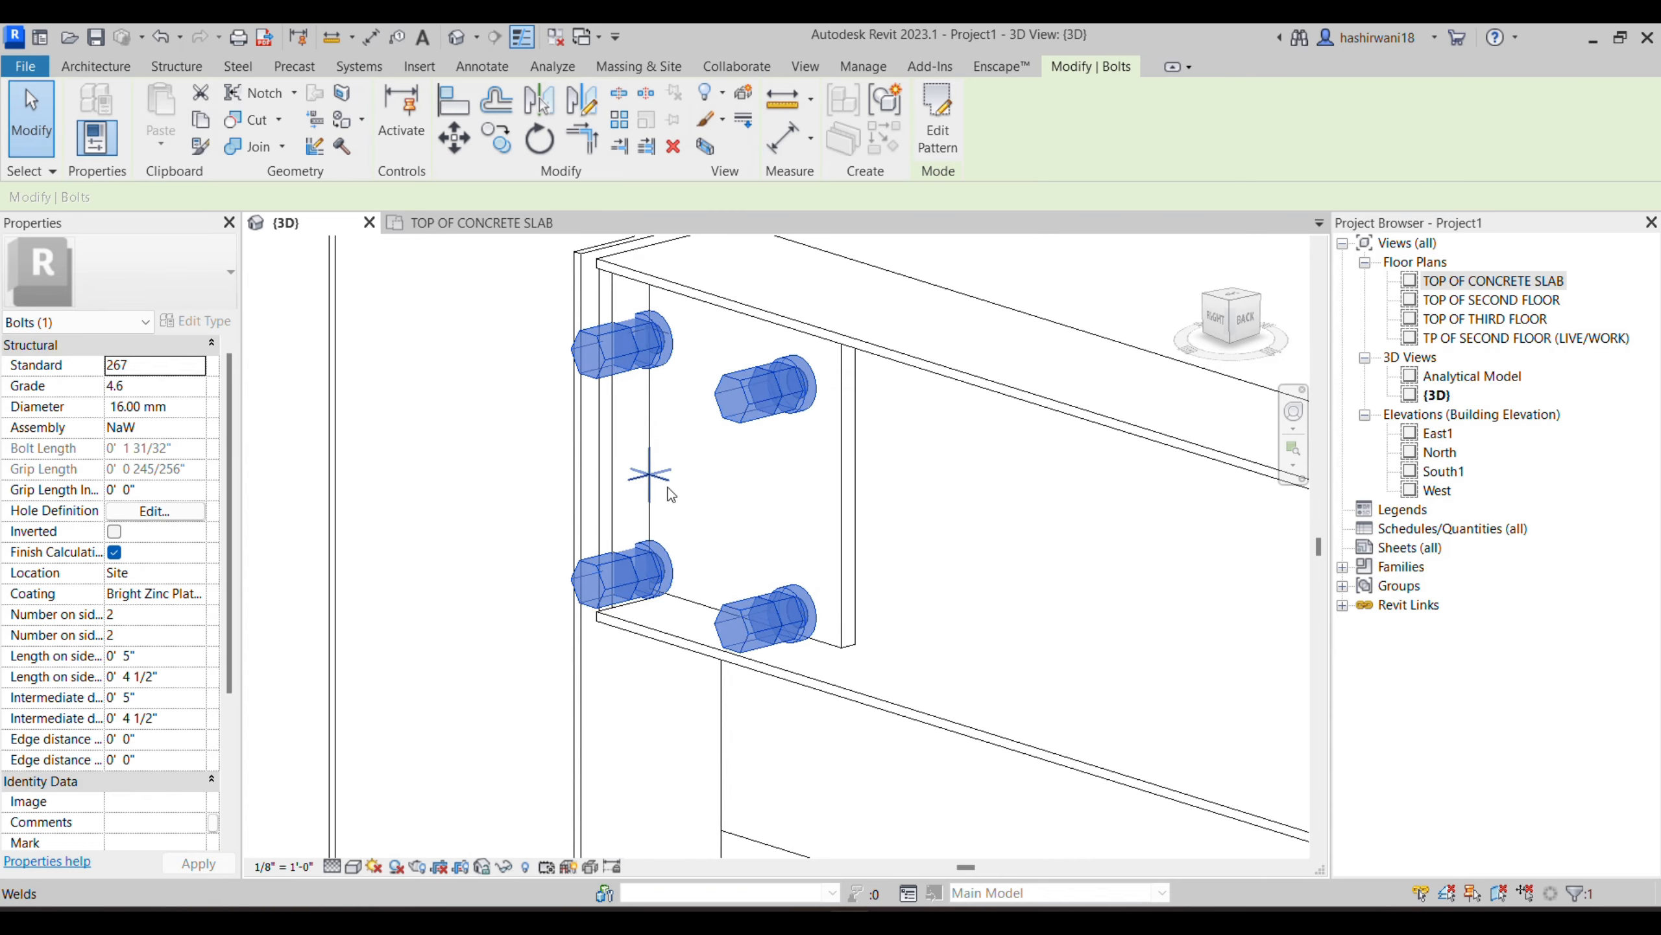
left_click(732, 477)
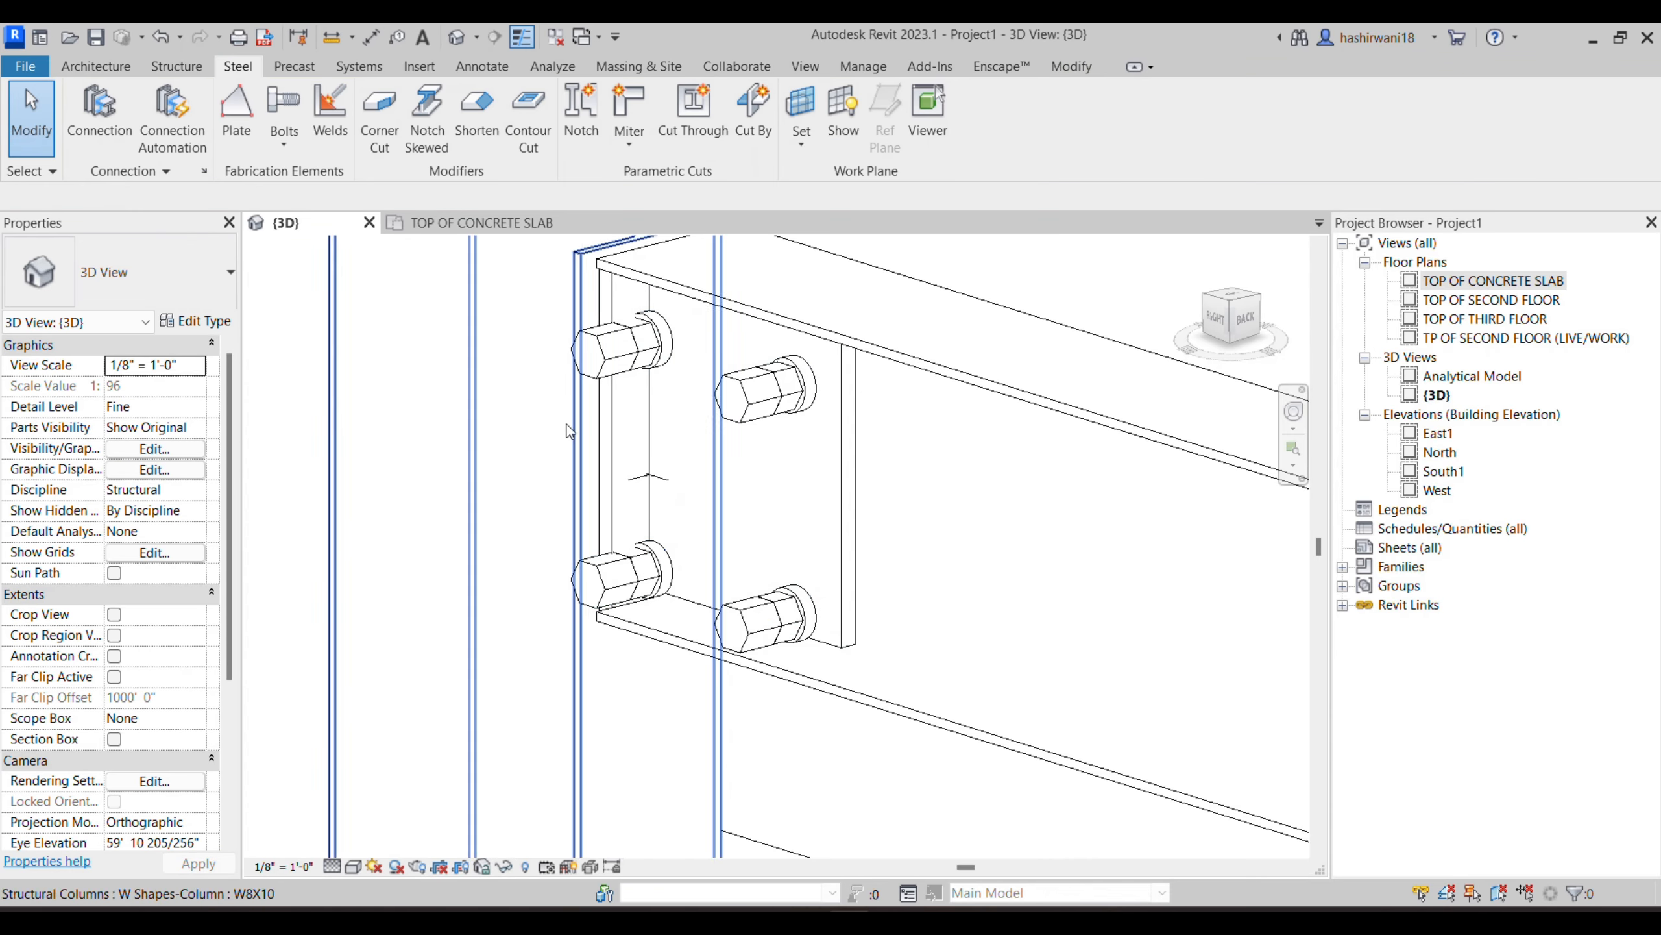
- Set the number of bolts to 3 on both sides of the web plate bolt pattern
left_click(783, 414)
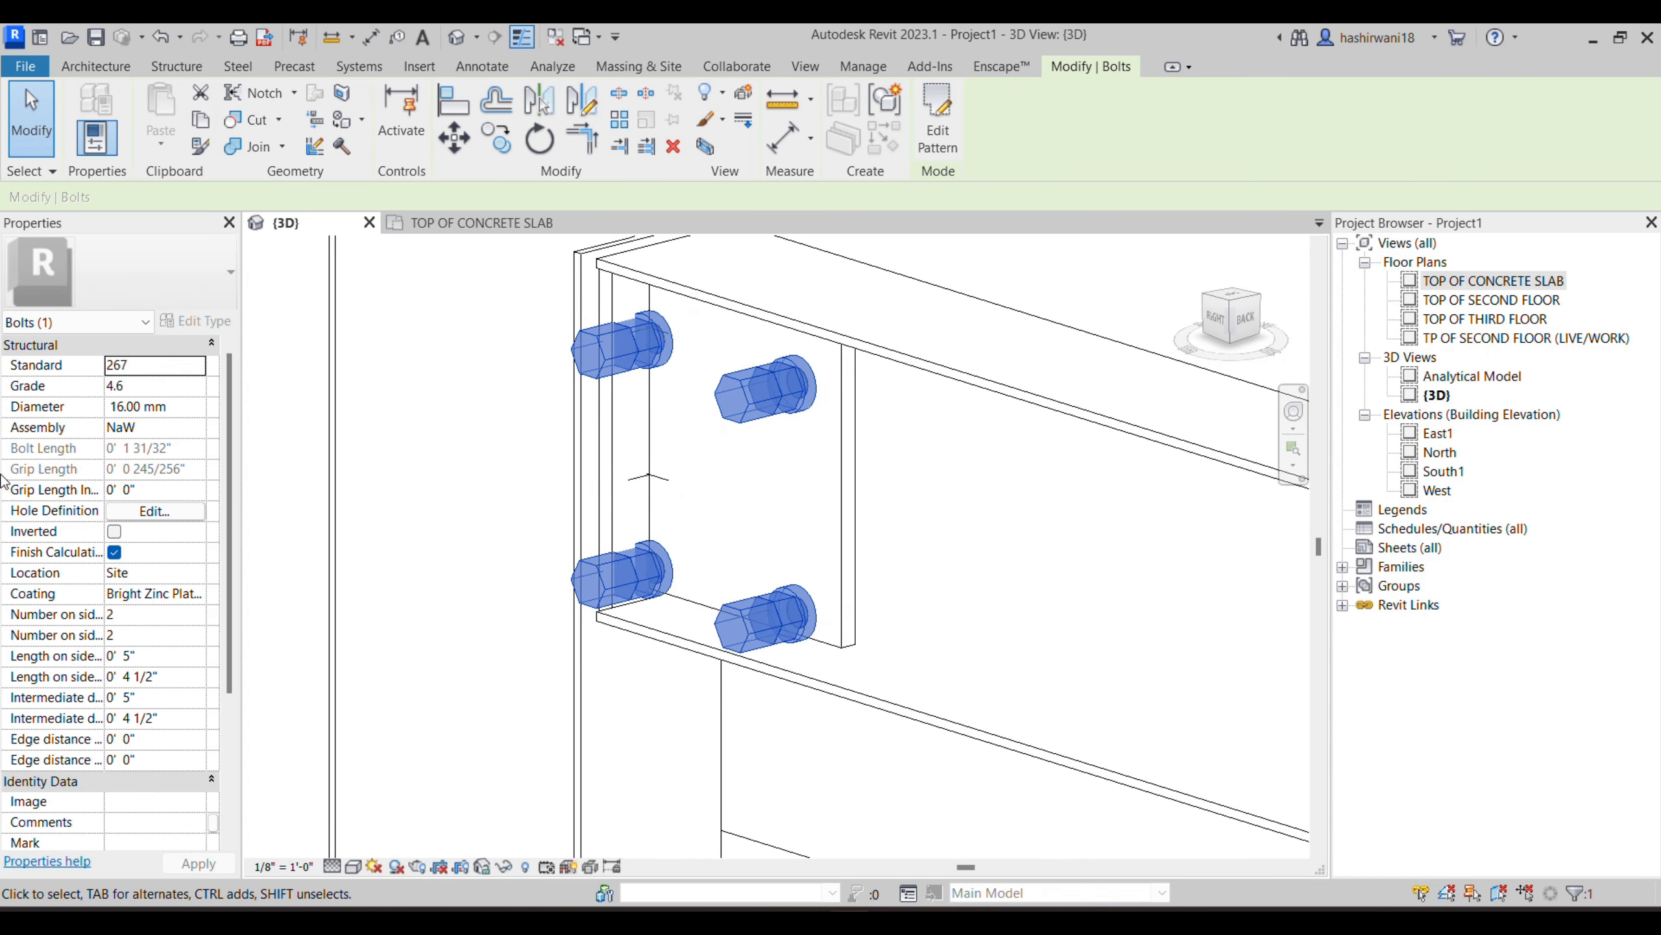
scroll(120, 588, "down", 2)
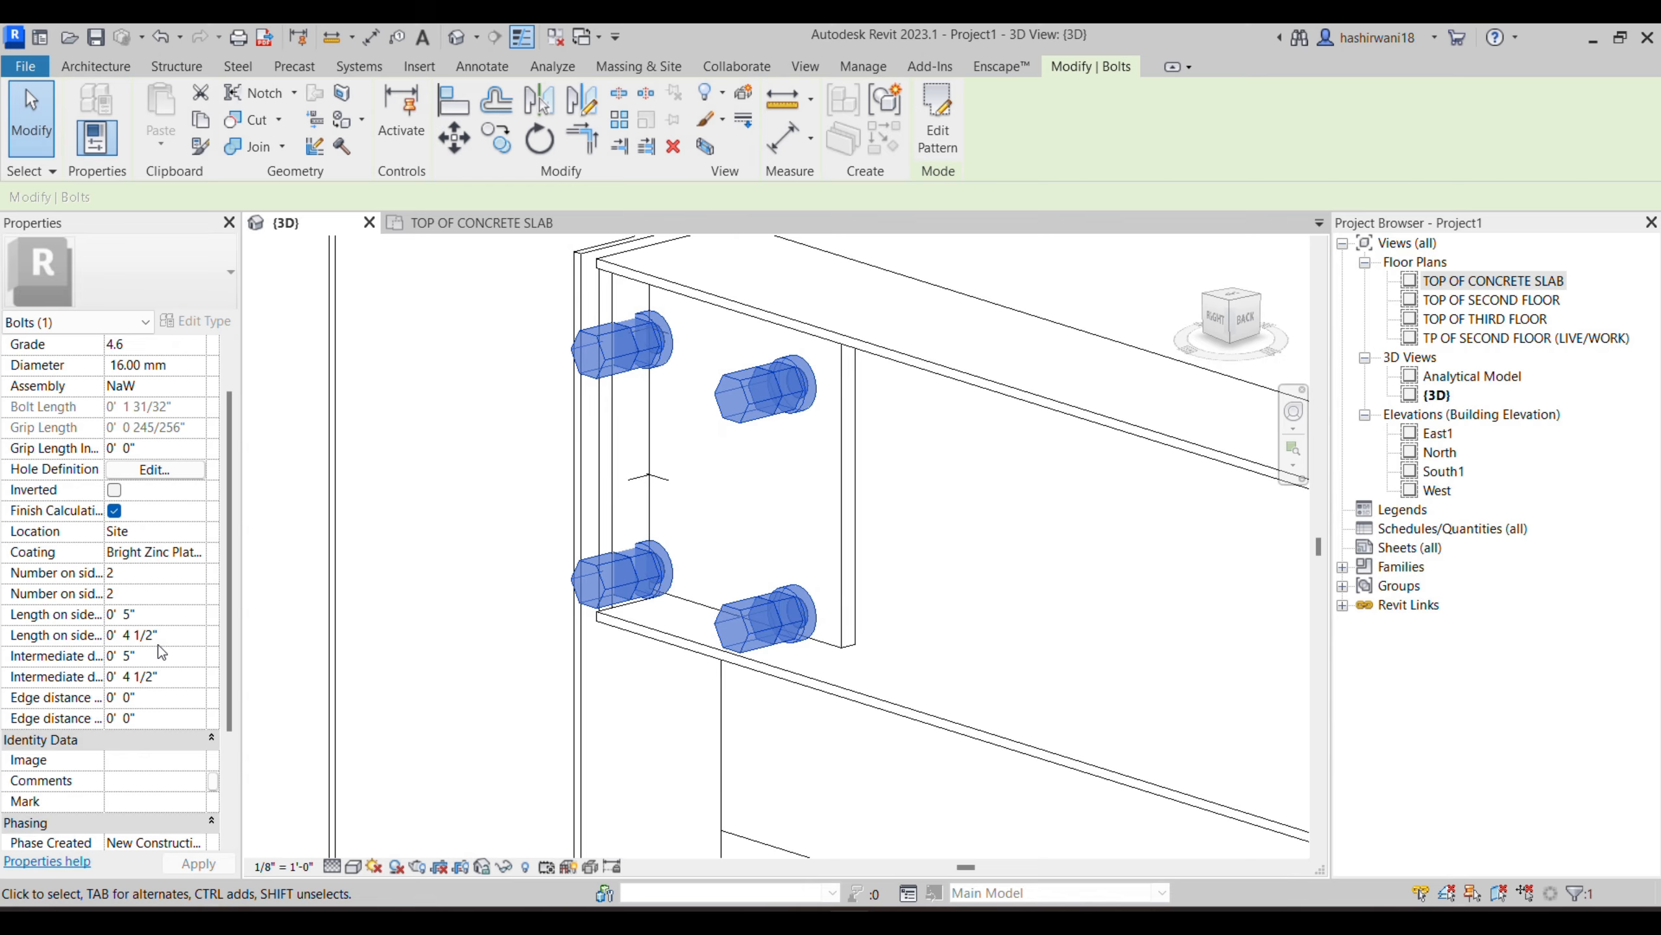
left_click(161, 573)
left_click(148, 569)
type("2")
left_click(209, 863)
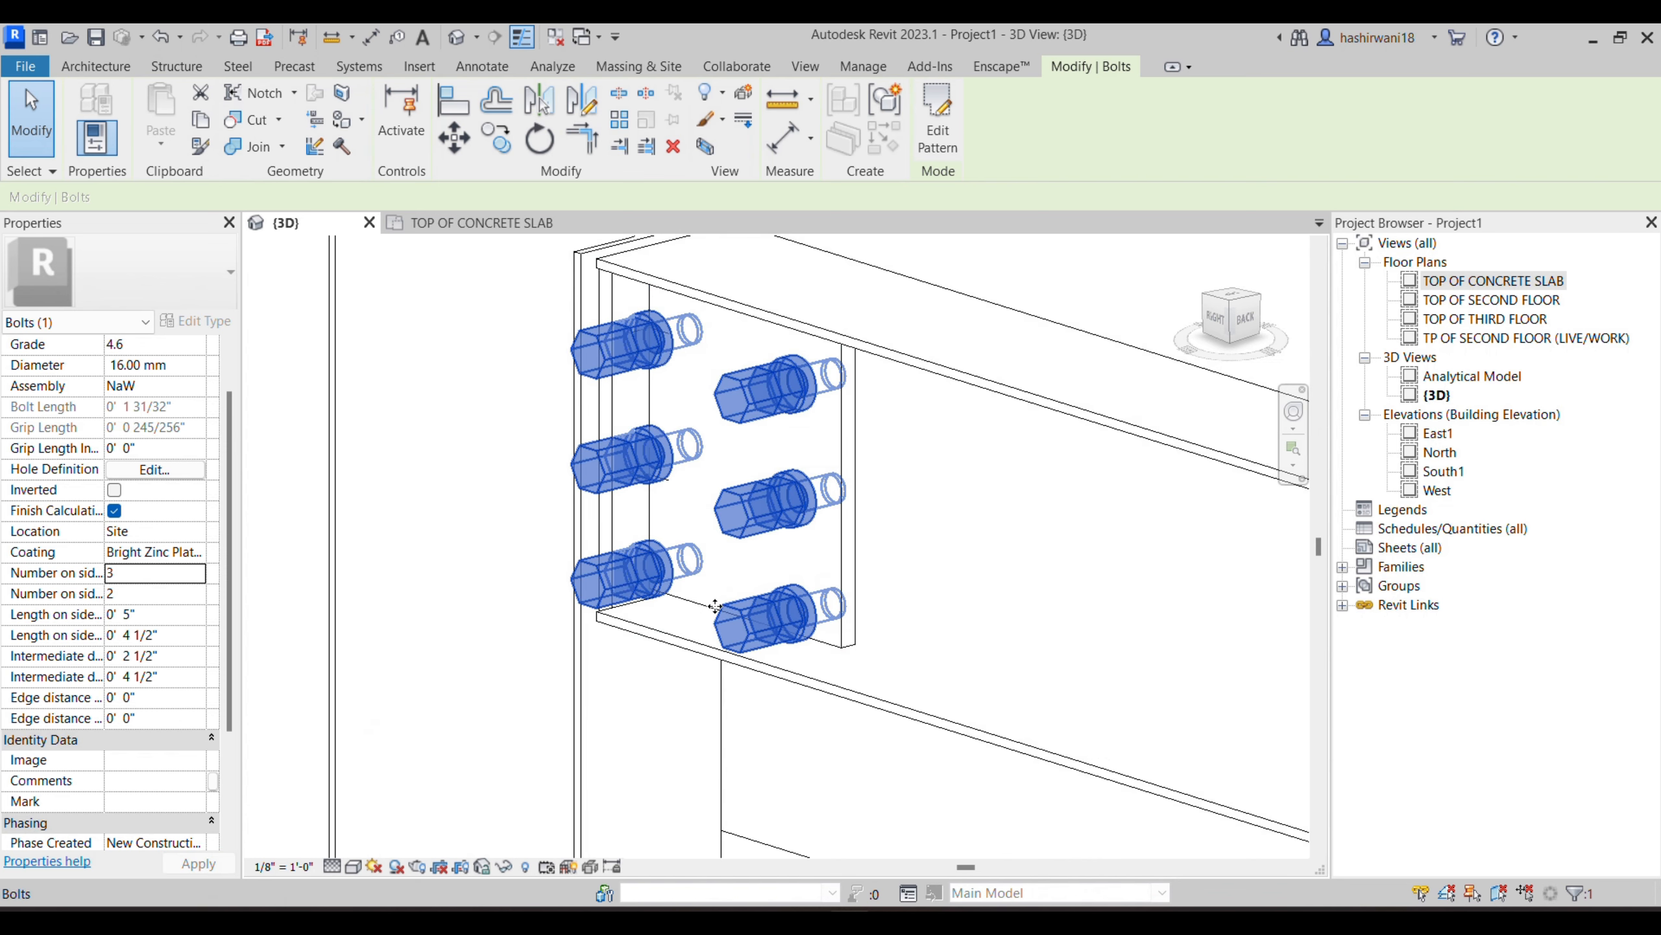
left_click(130, 593)
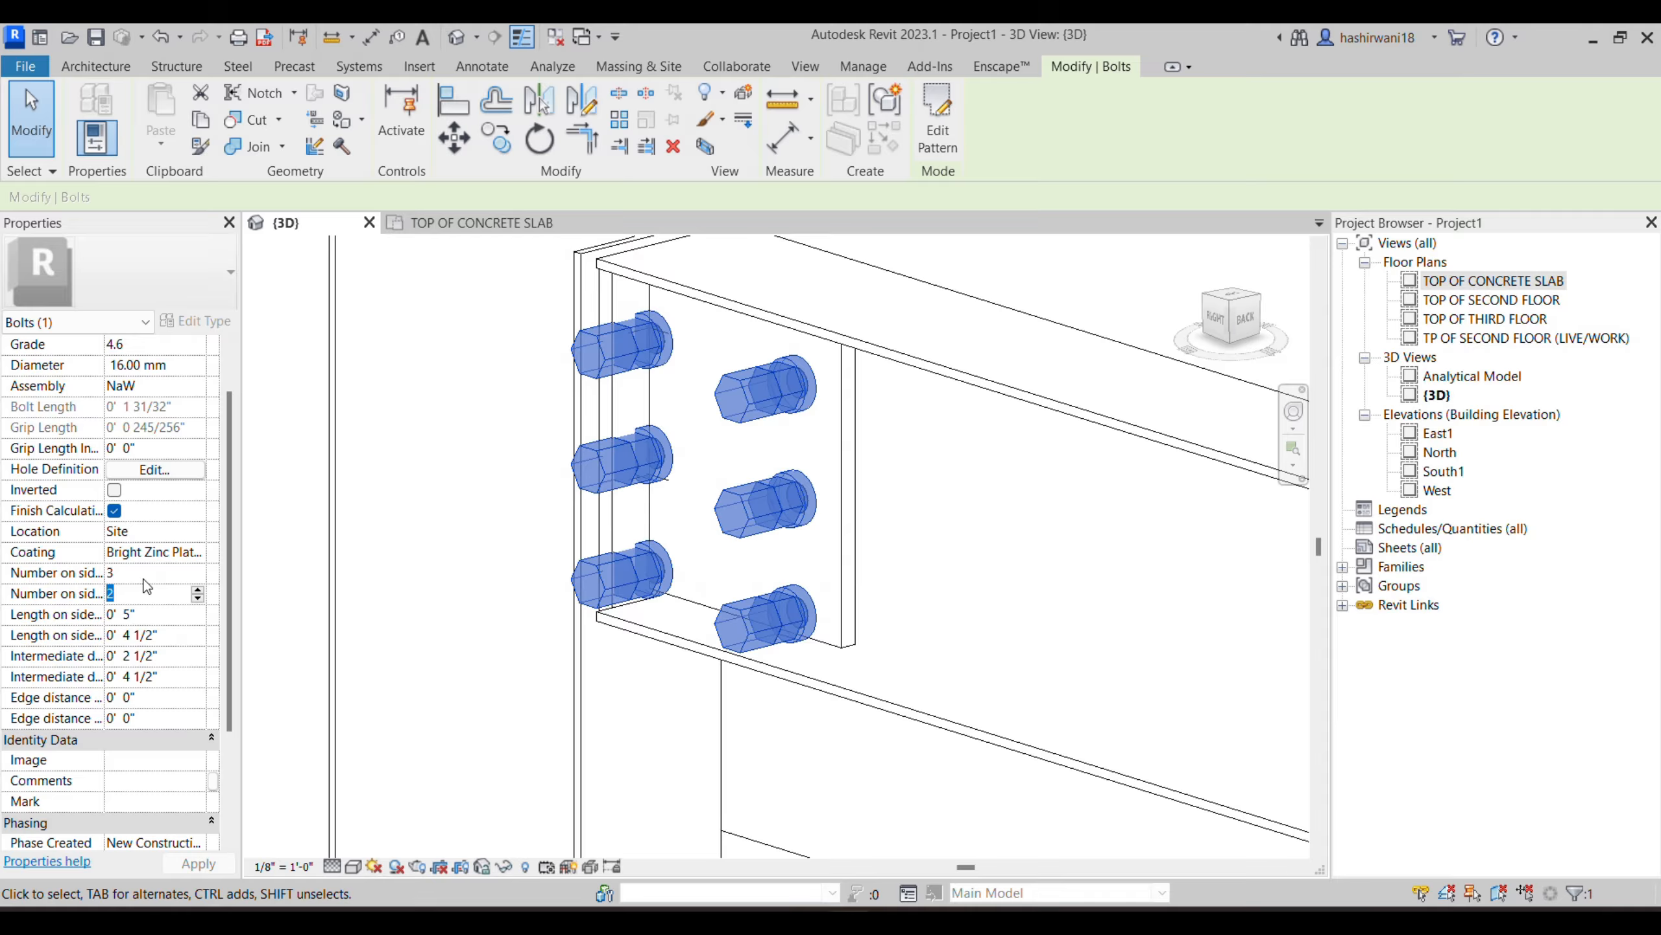
type("3")
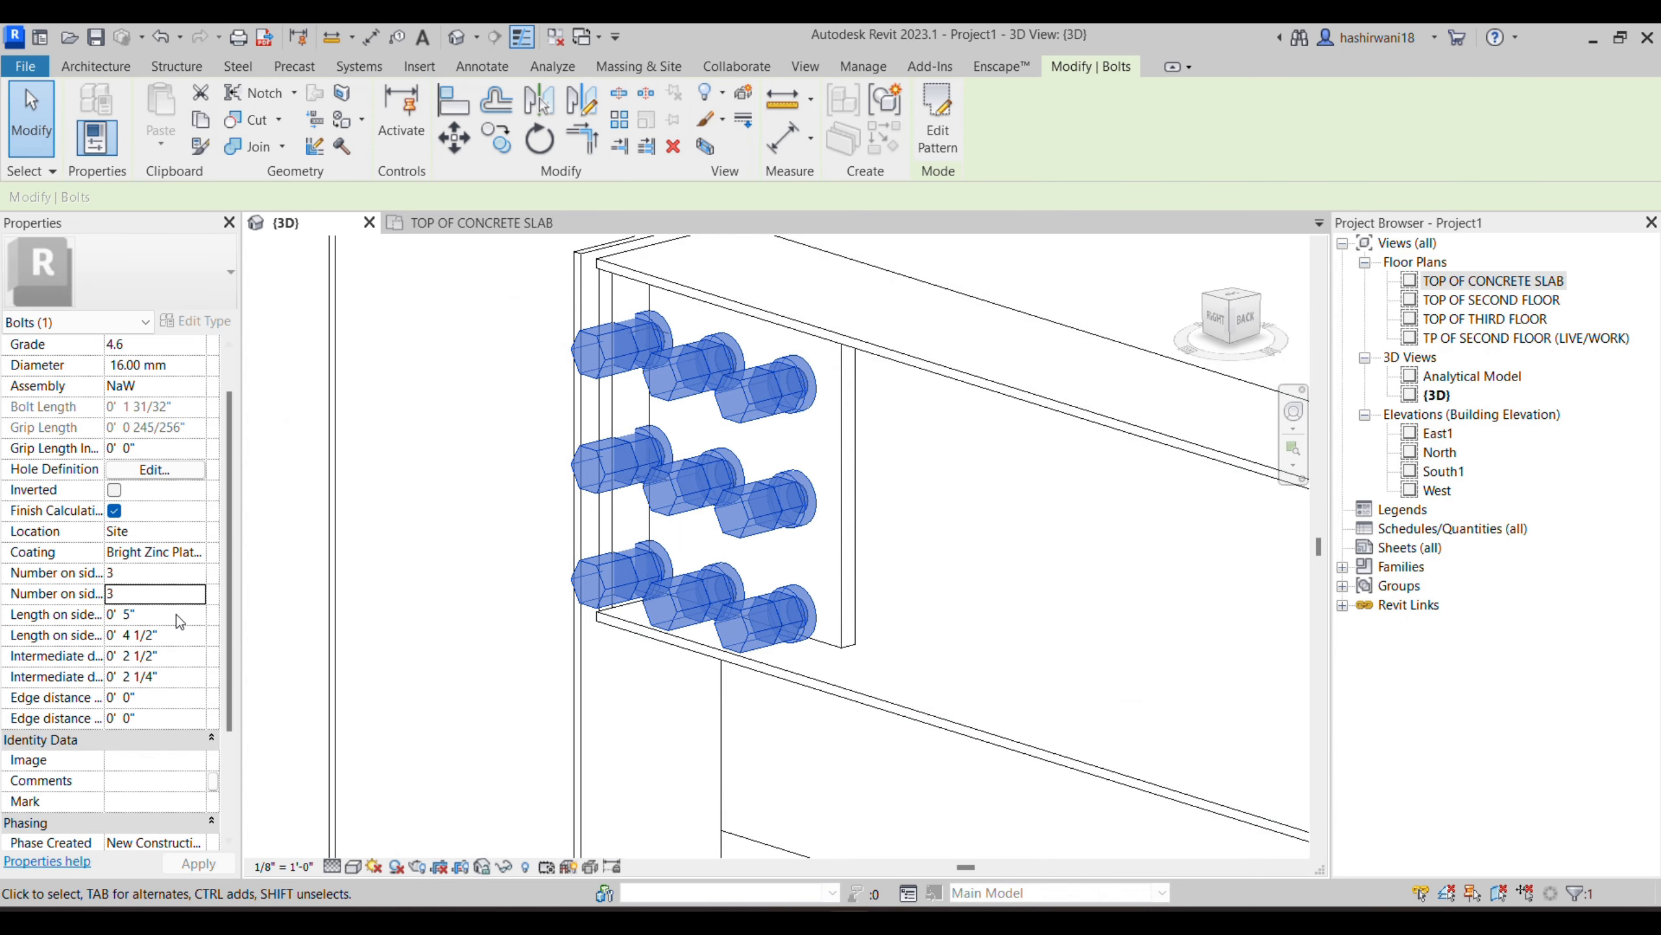
- Try to set the bolt pattern's first edge distance to 2 and its second edge distance to 2"
left_click(150, 697)
type("2")
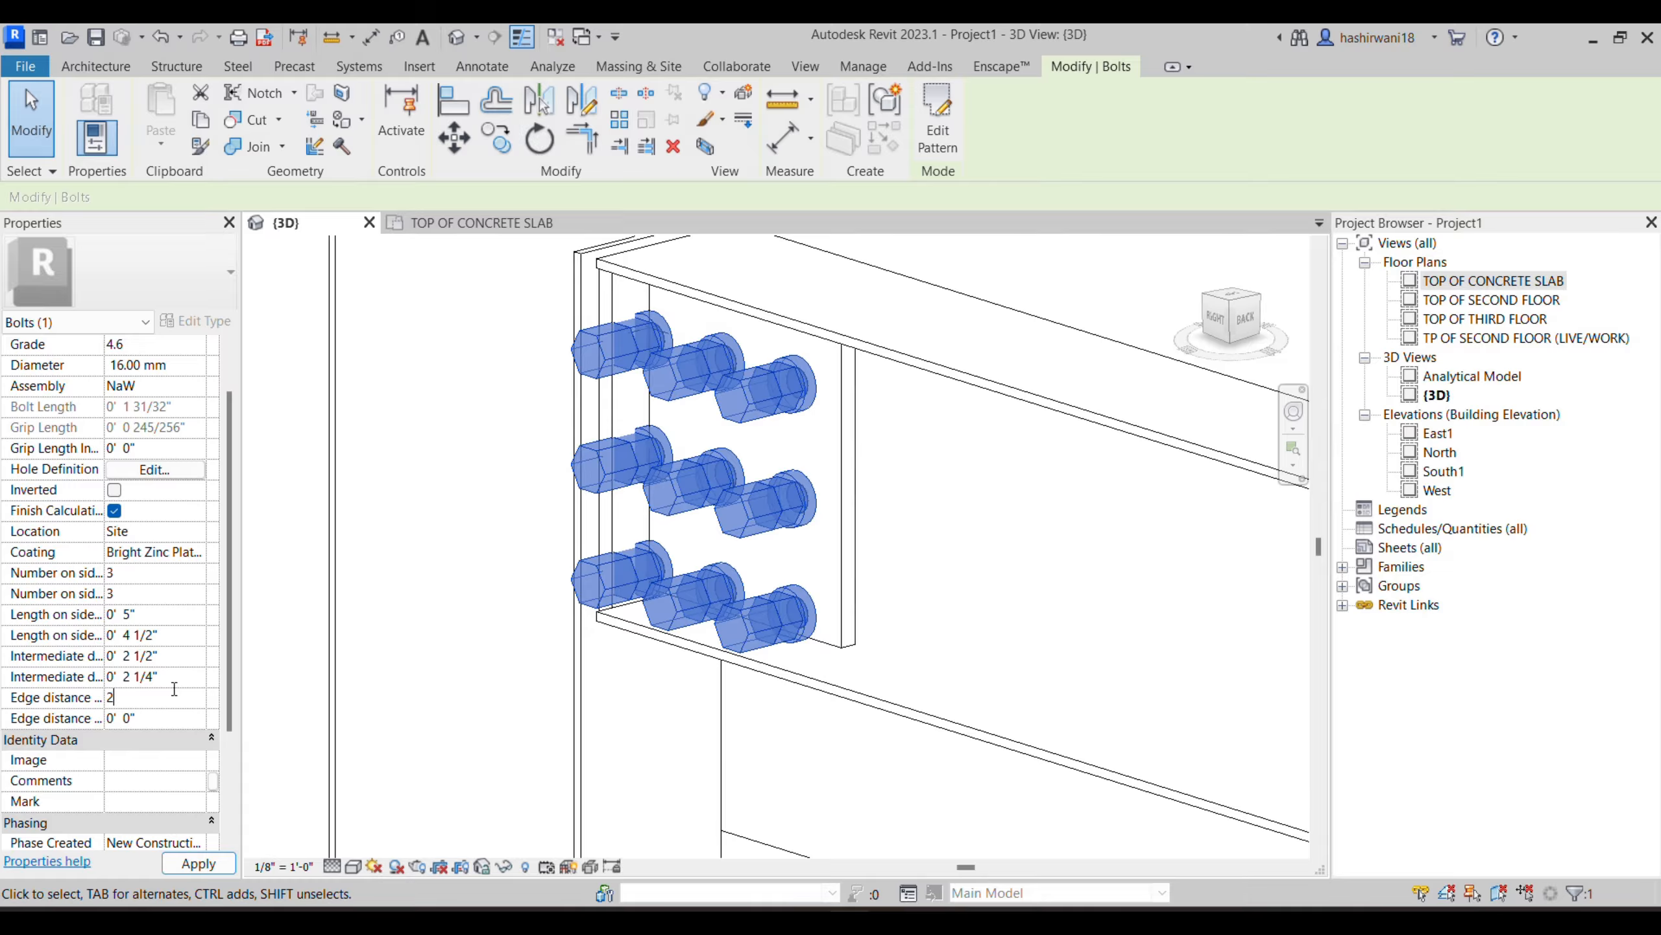
key("Return")
left_click(498, 665)
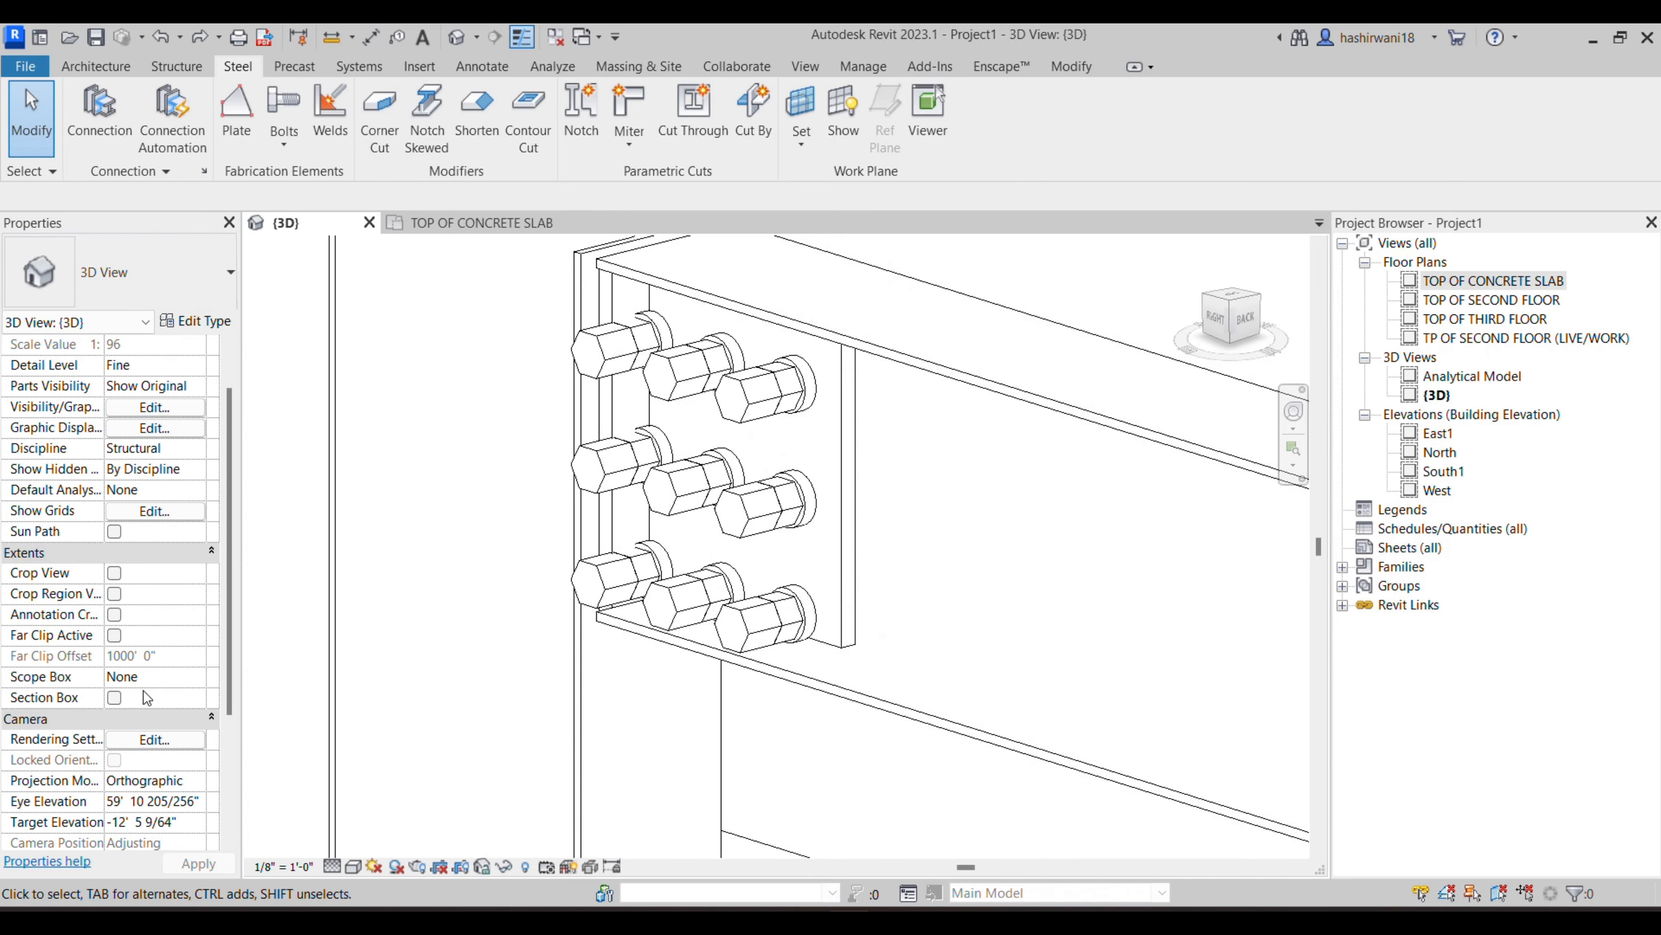
left_click(630, 484)
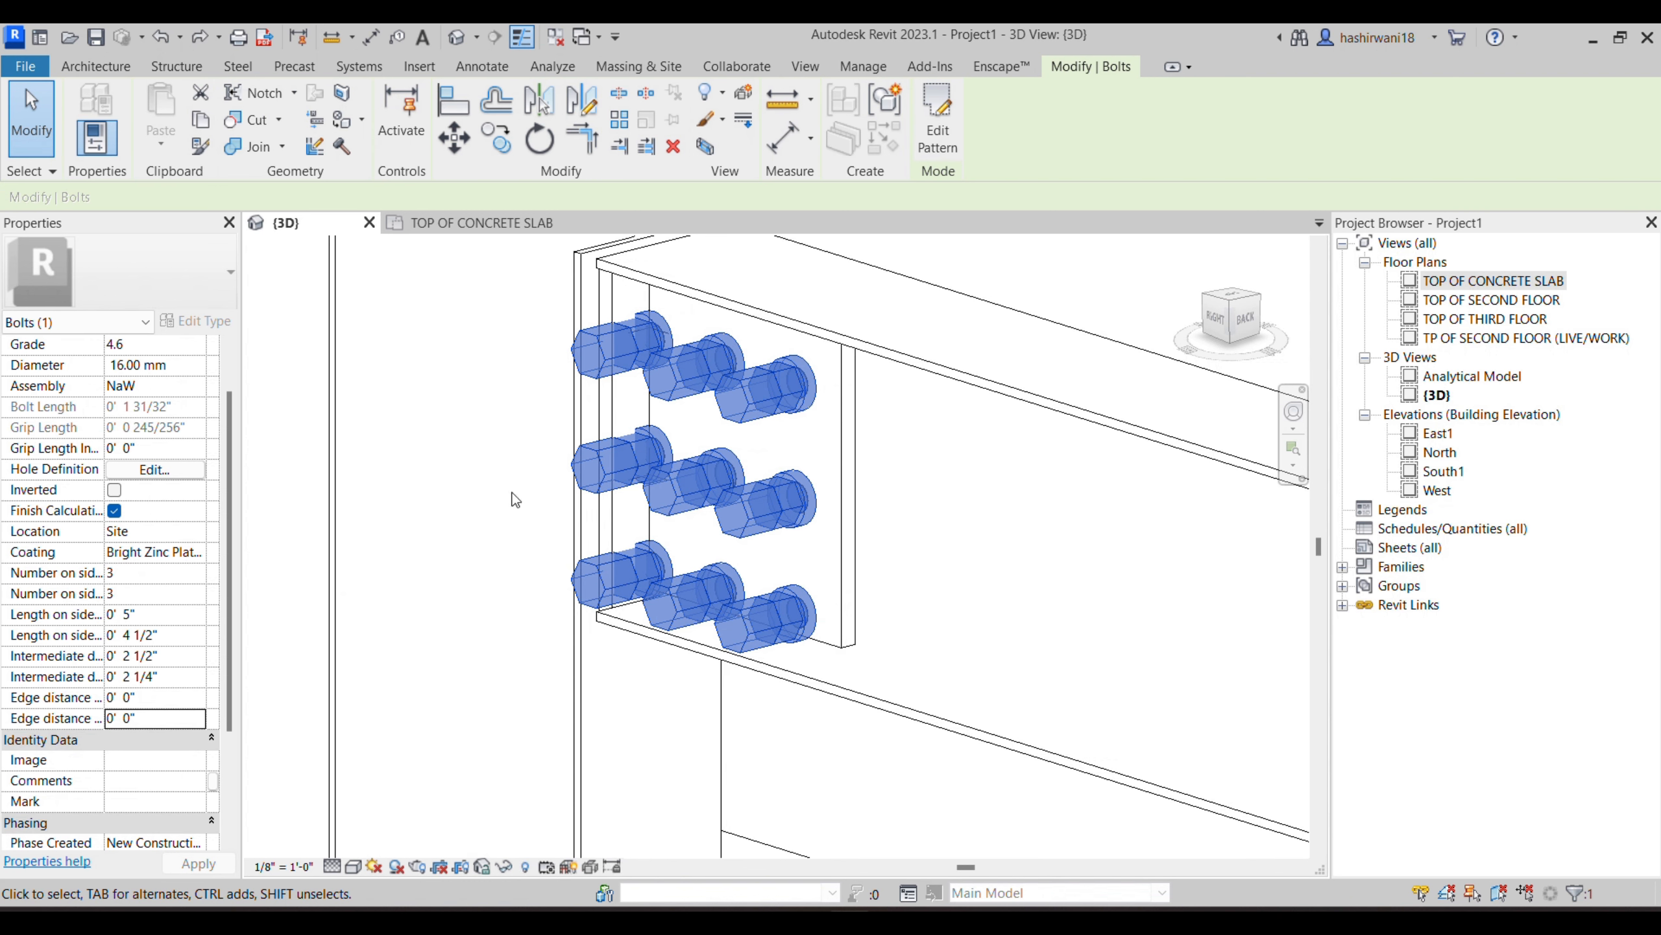
left_click(160, 719)
type("2\"")
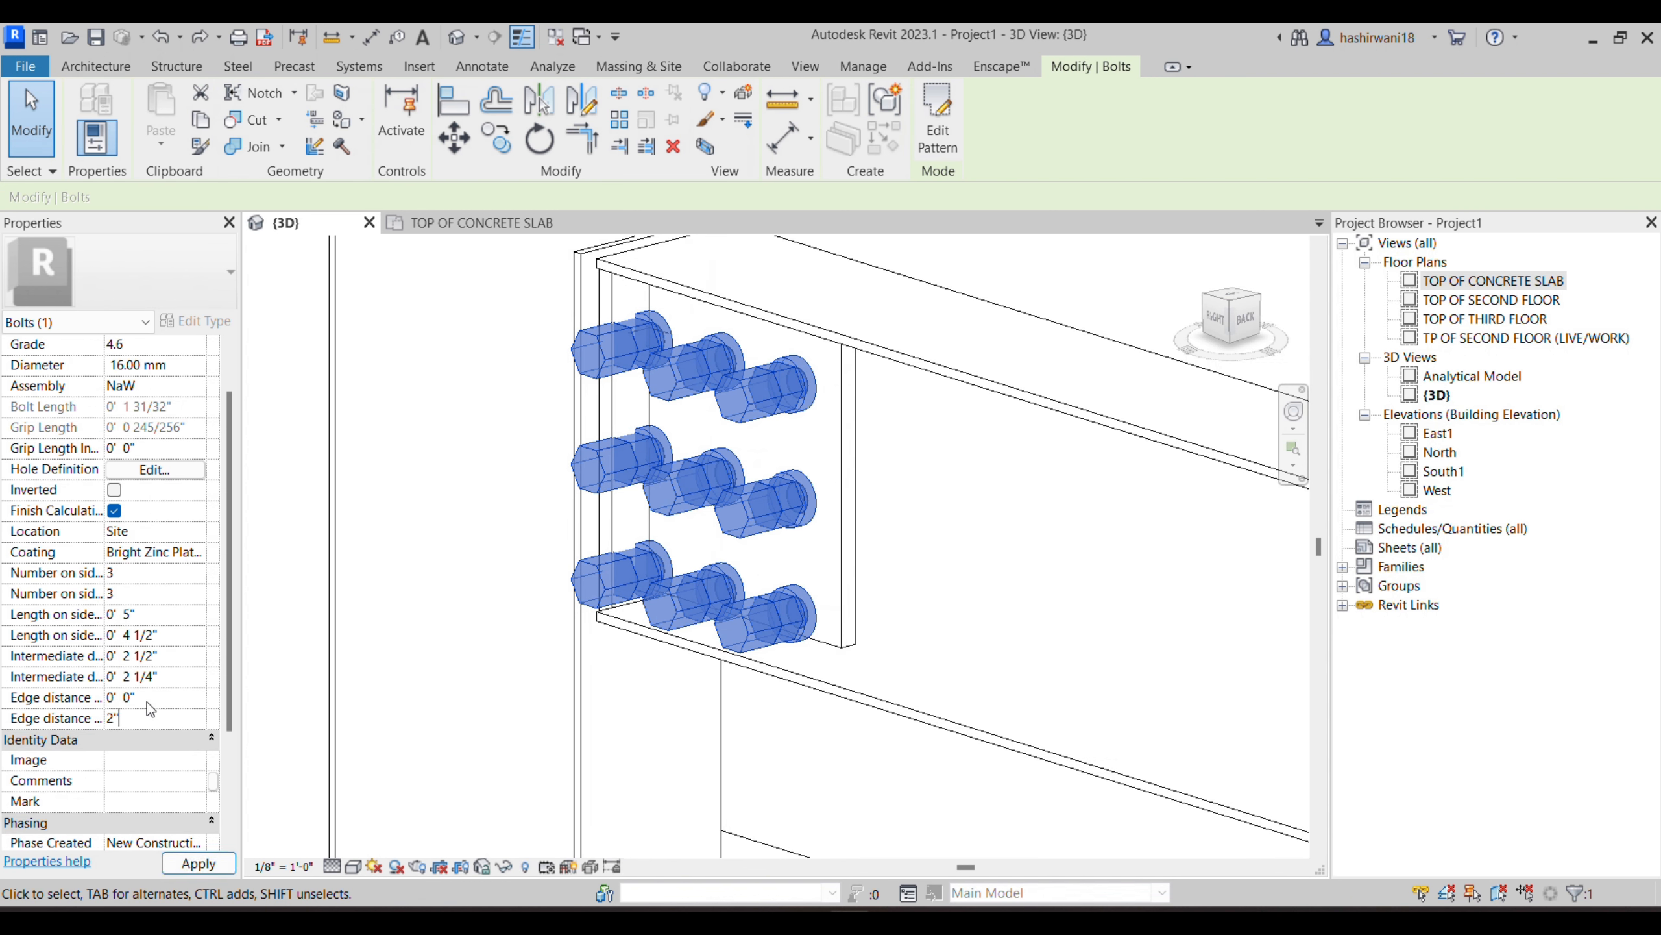
left_click_drag(144, 716, 83, 713)
left_click(190, 861)
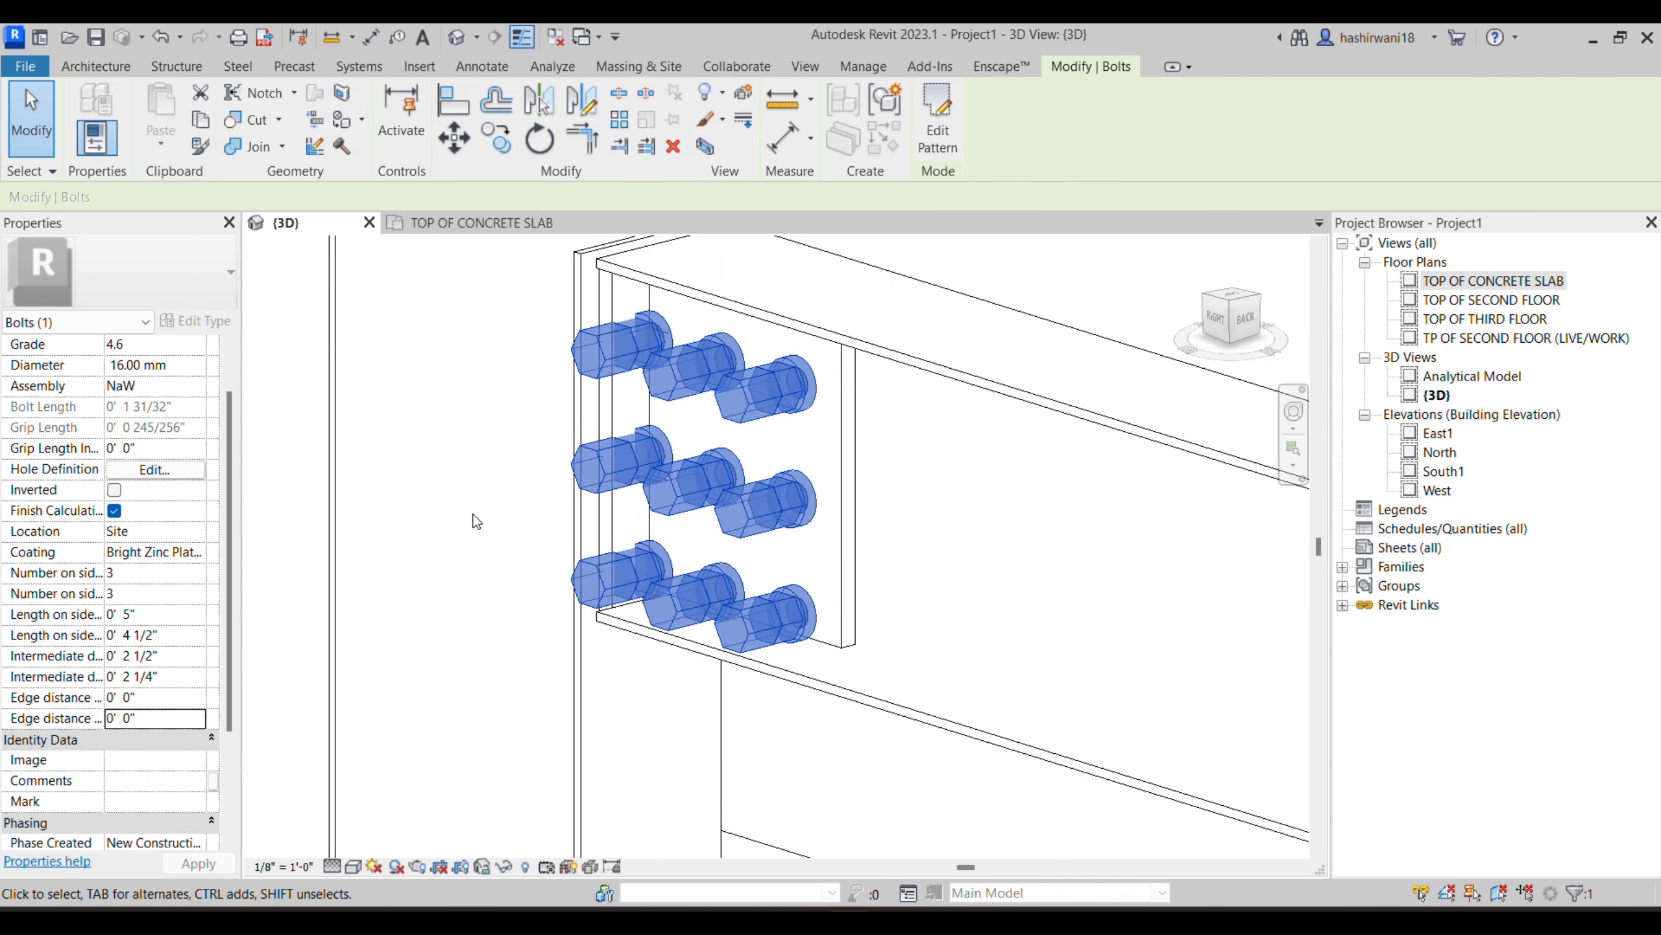
- Set the number of bolts to 2 on both sides of the web plate bolt pattern
middle_click_drag(716, 553, 856, 475, "shift")
middle_click_drag(985, 482, 857, 490, "shift")
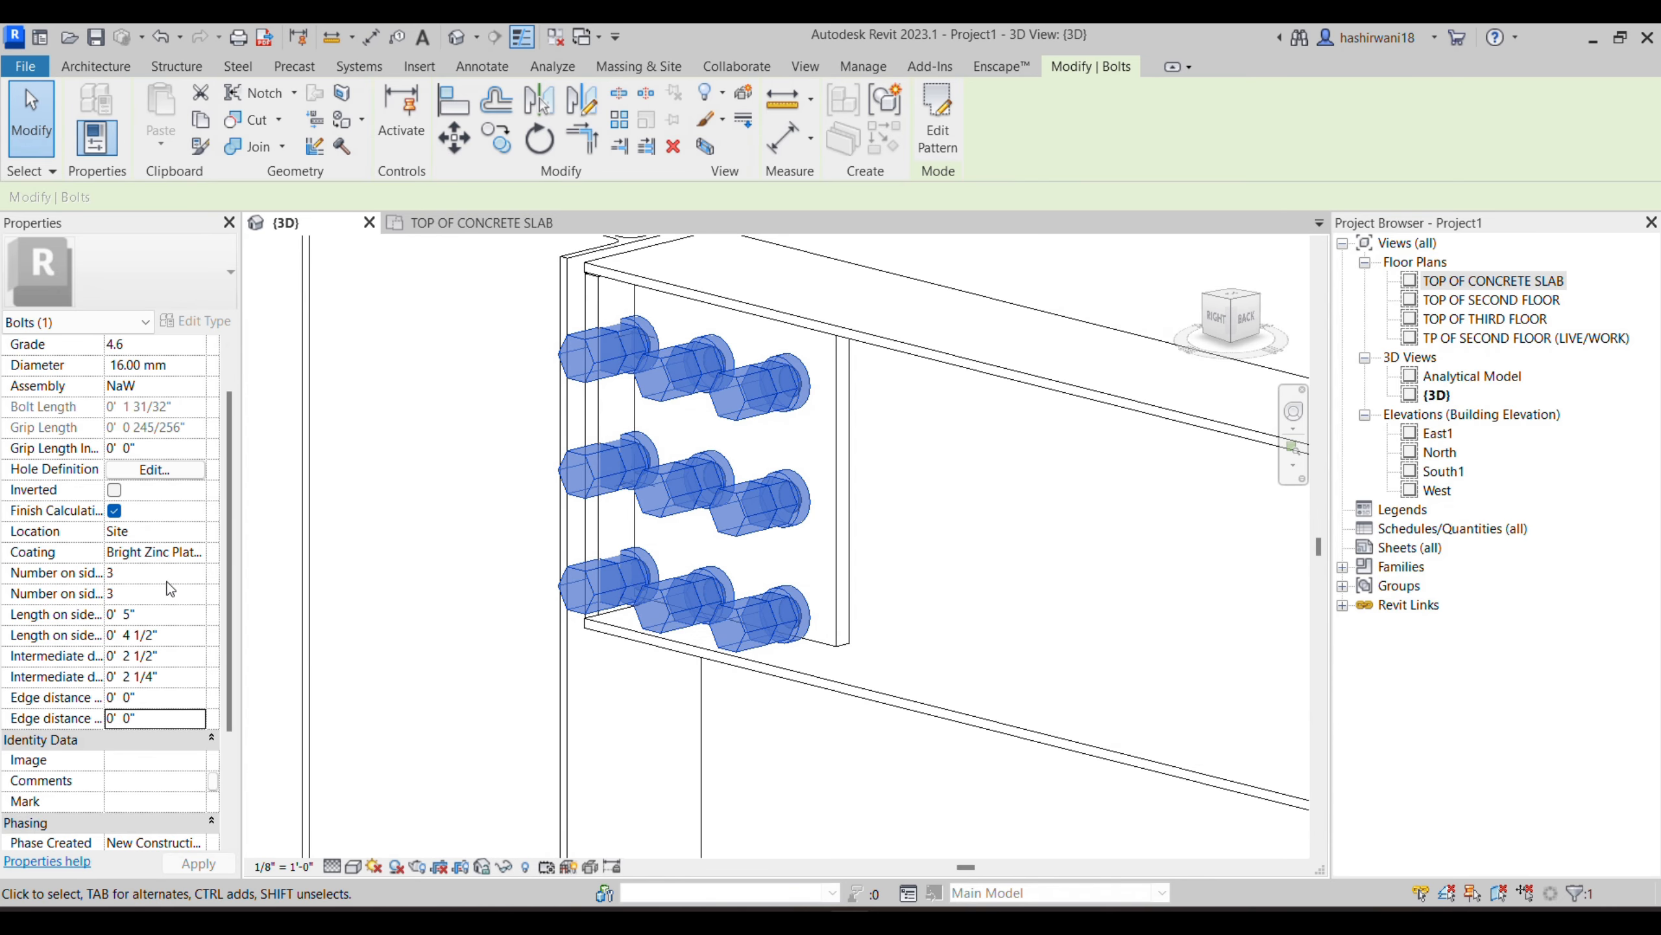
left_click(132, 574)
type("2")
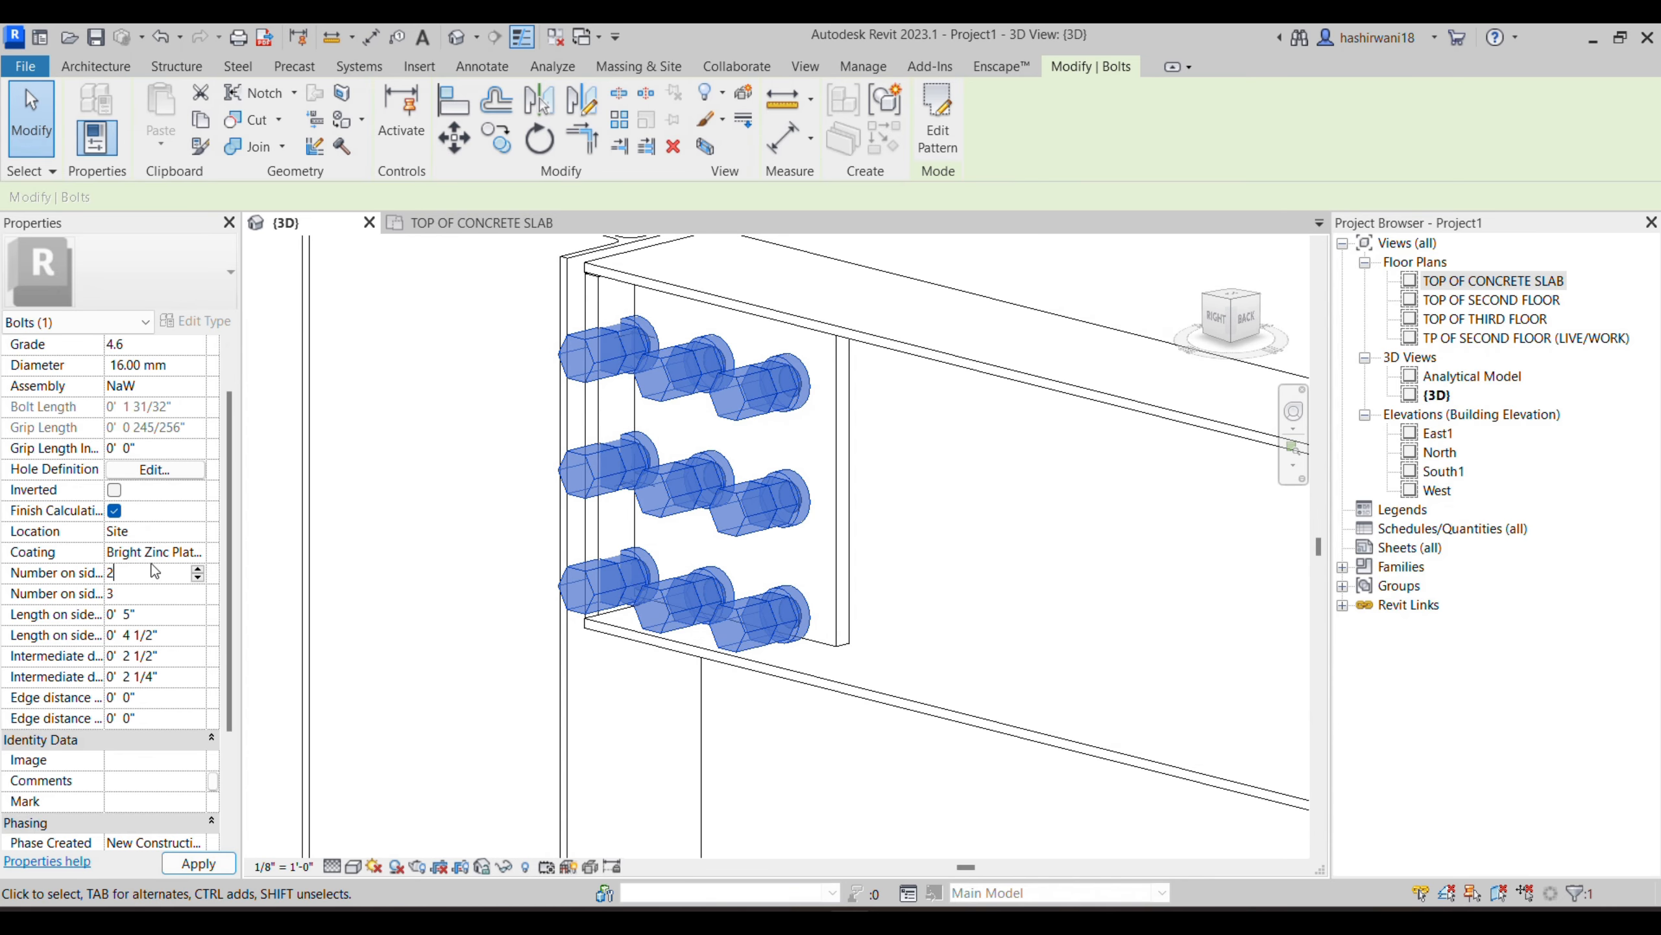
left_click(157, 594)
type("2")
left_click(198, 863)
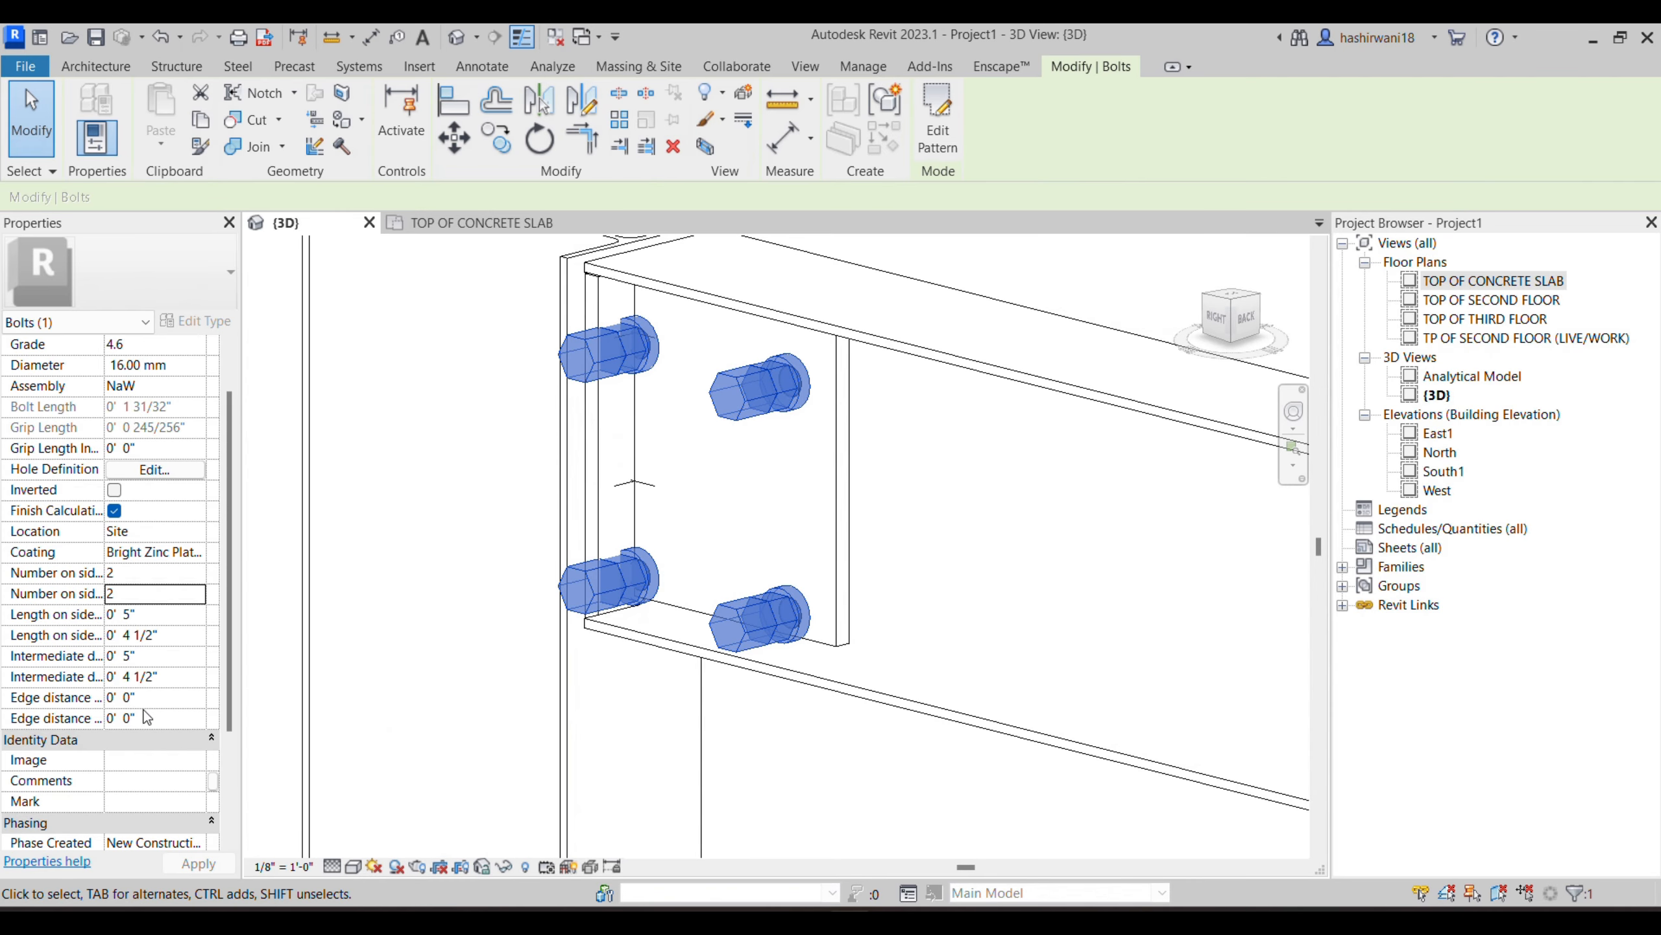
- Set both edge distances of the web plate bolt pattern to 2"
left_click(135, 719)
type("2\"")
left_click(202, 864)
left_click(148, 699)
type("2")
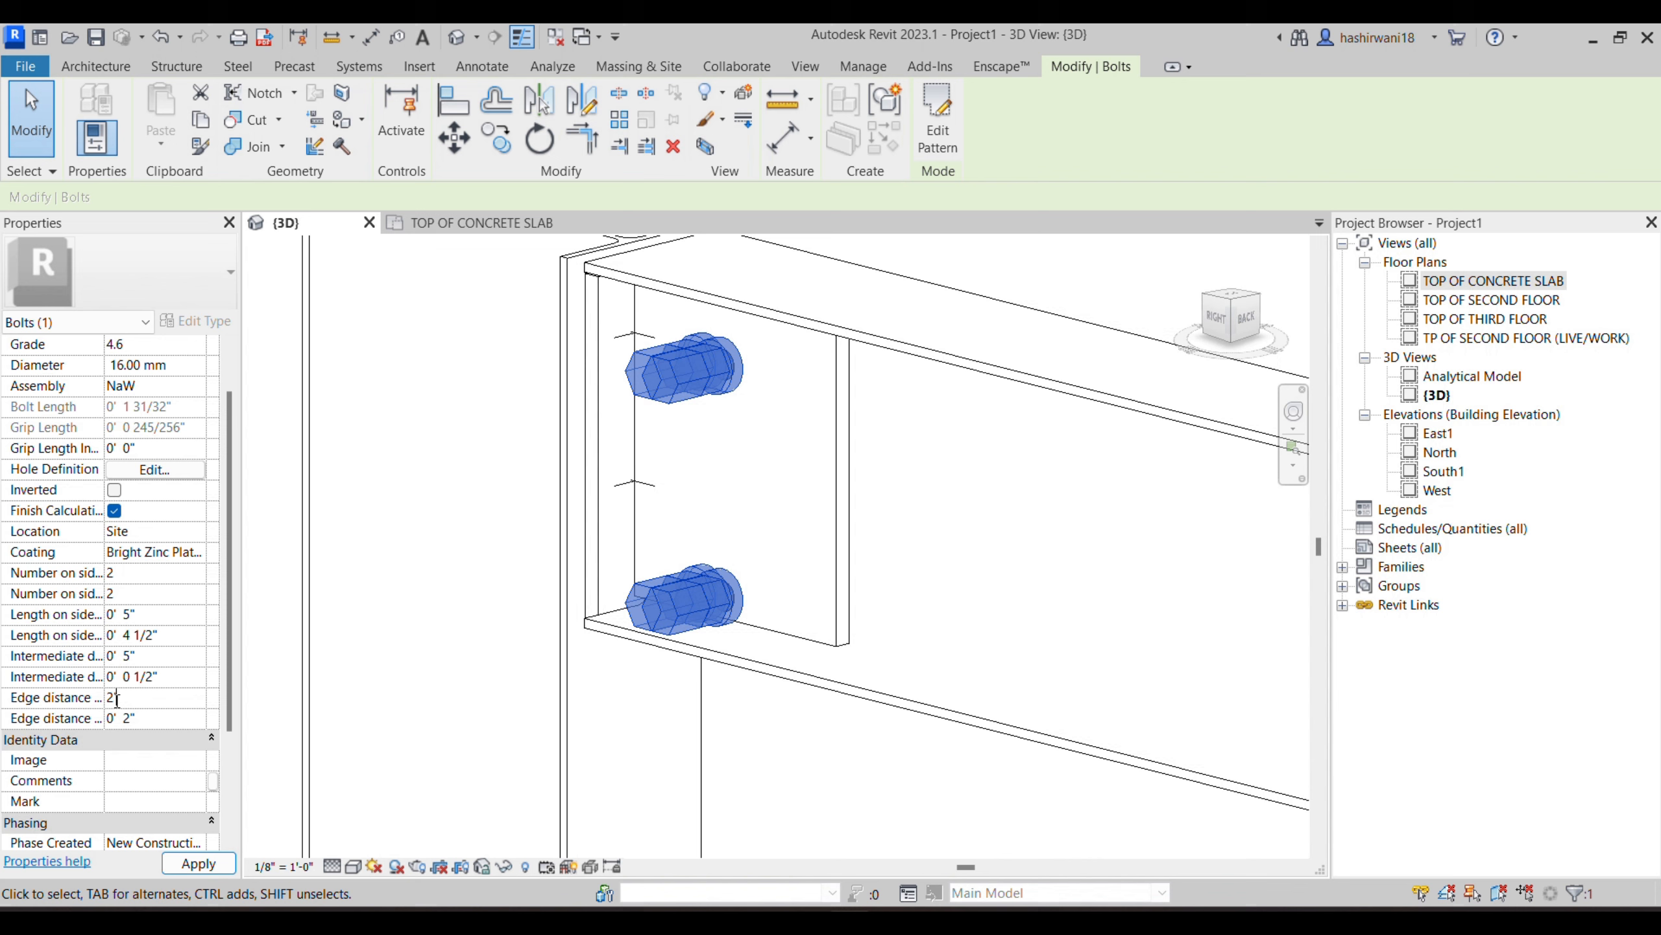
left_click(188, 865)
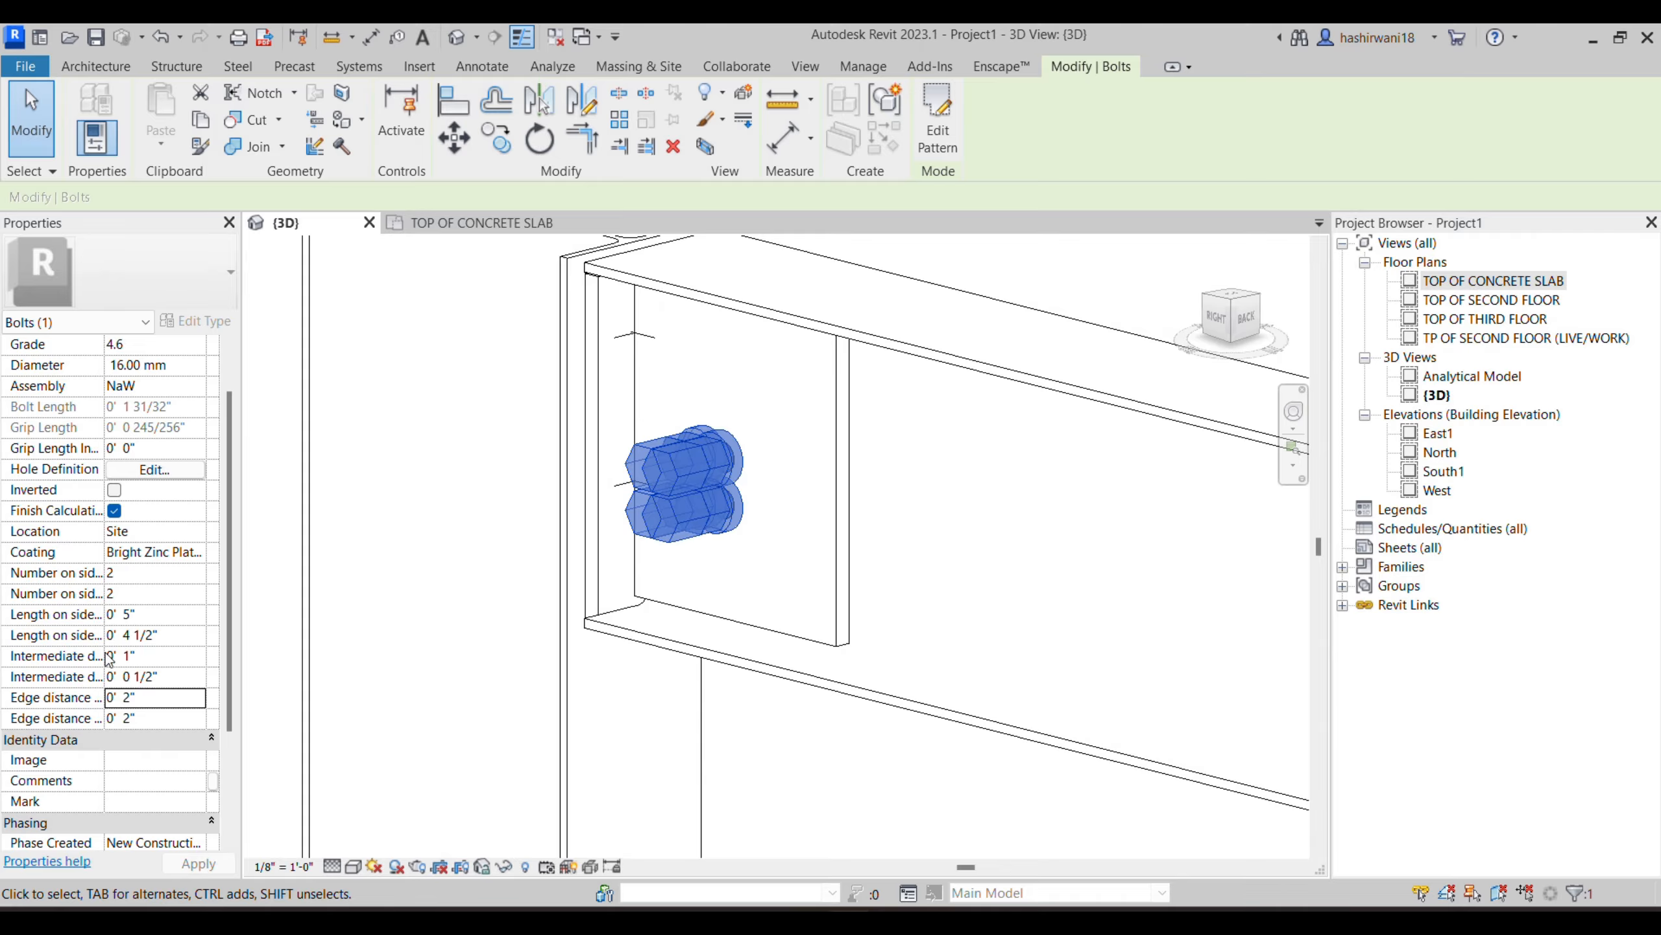
- Undo the edge distance and bolt count changes on the web plate bolt pattern
left_click(527, 346)
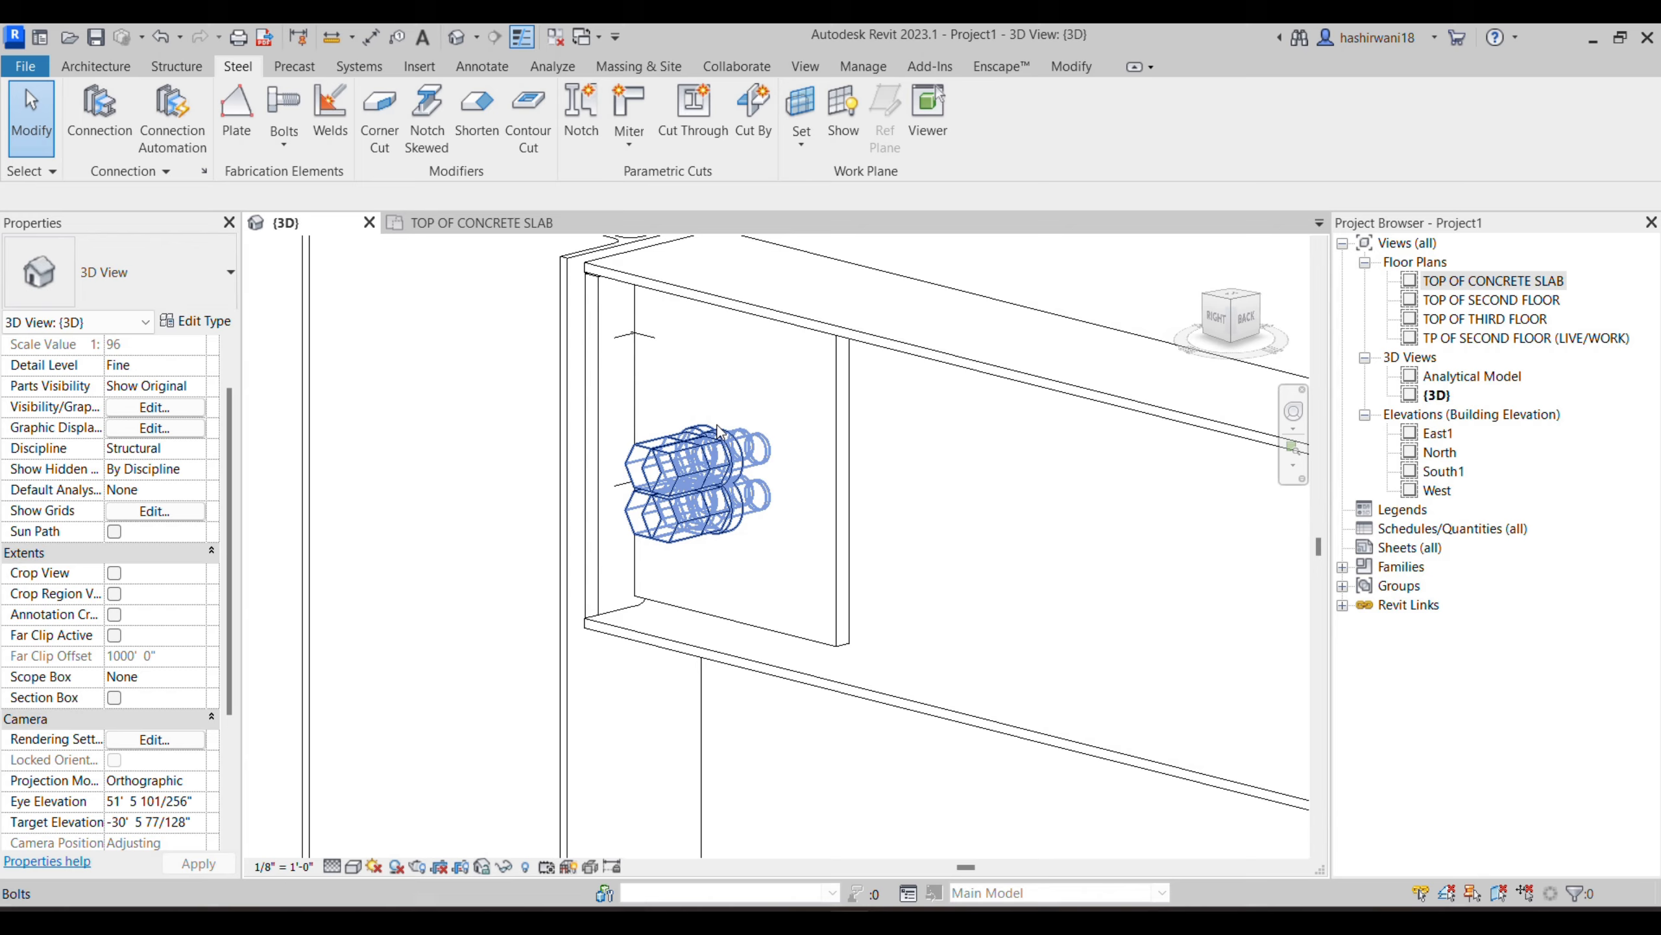
key("ctrl+z")
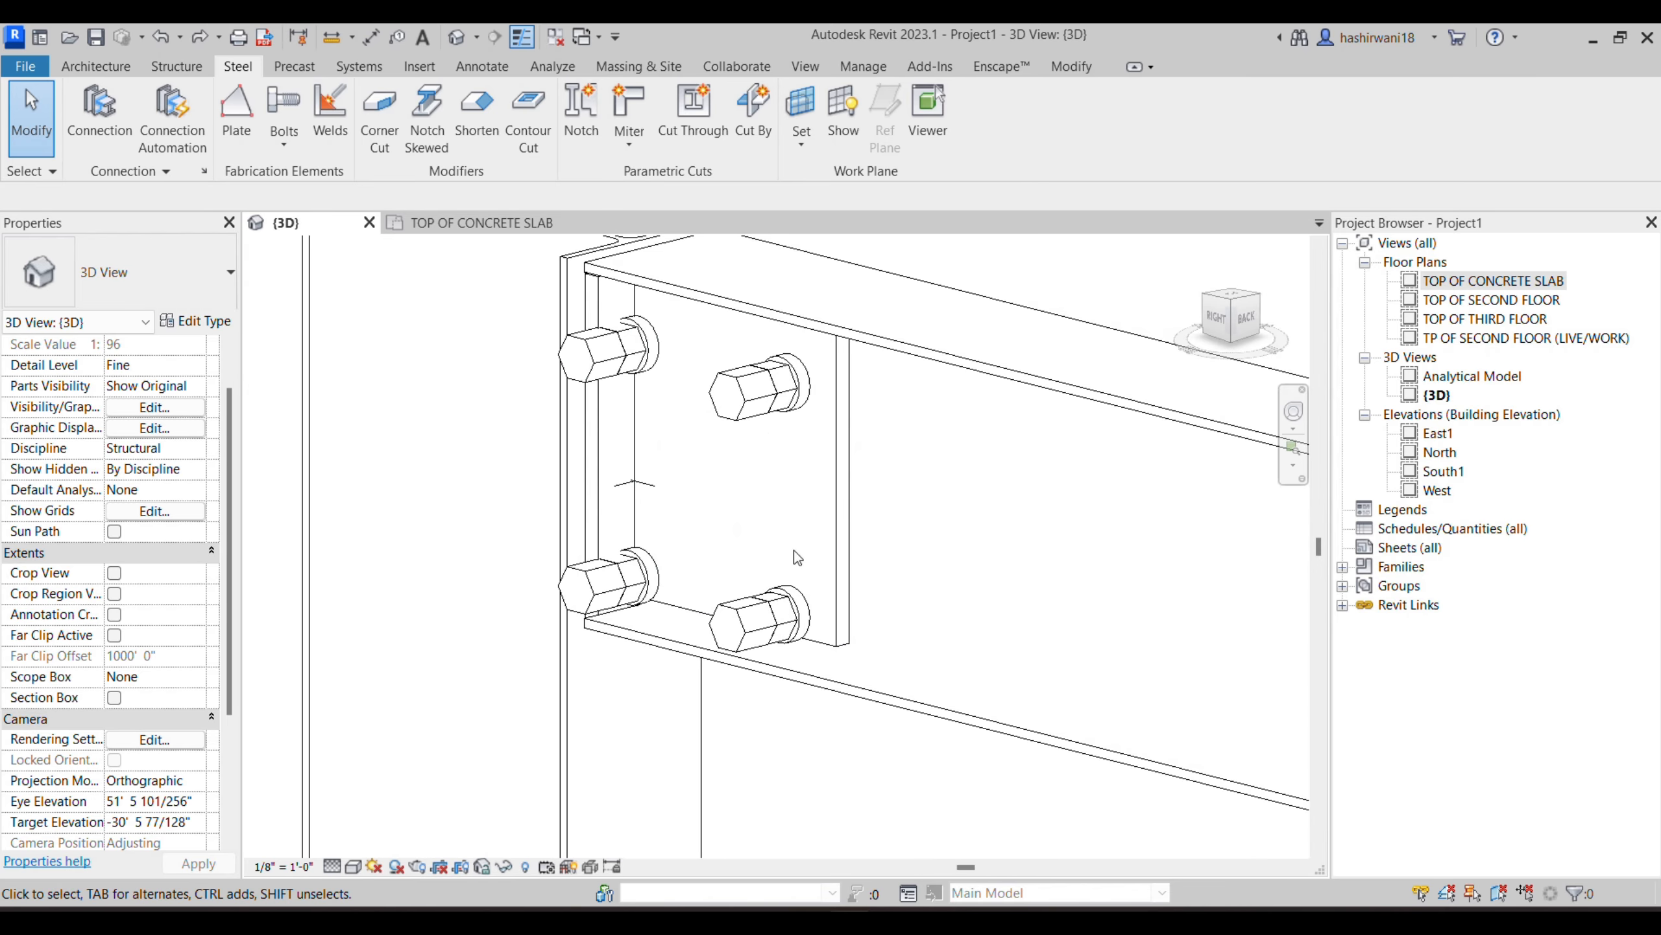
key("ctrl+y")
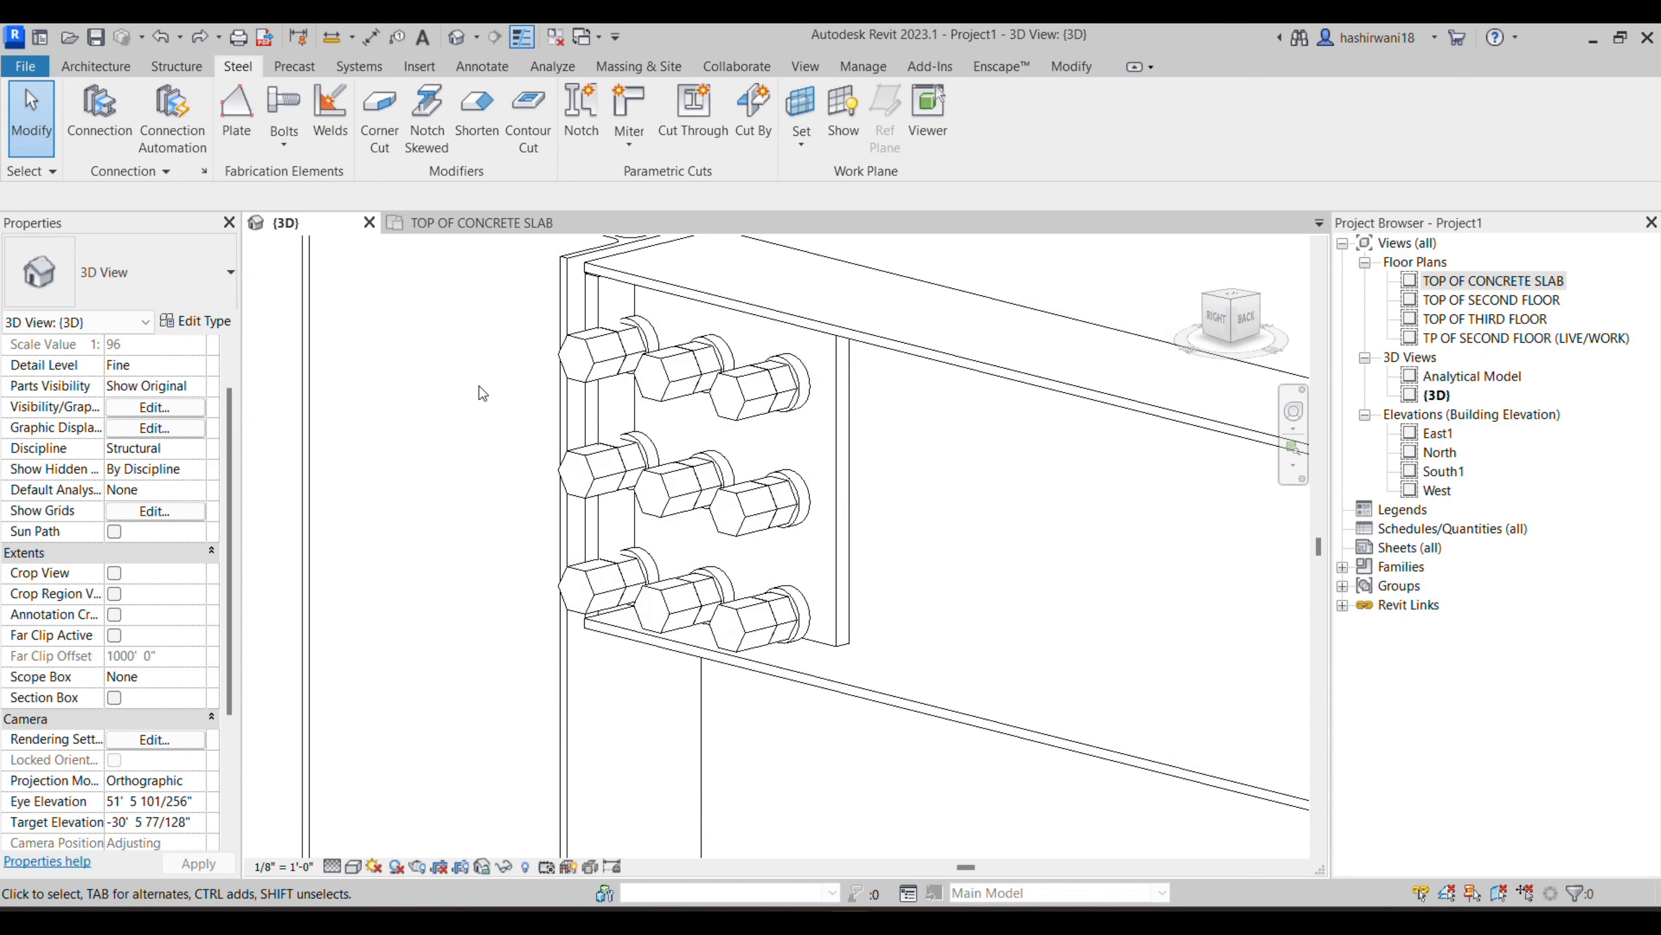
- Change the bolt standard of the web plate bolts to EN 14399-3
left_click(599, 373)
left_click(198, 345)
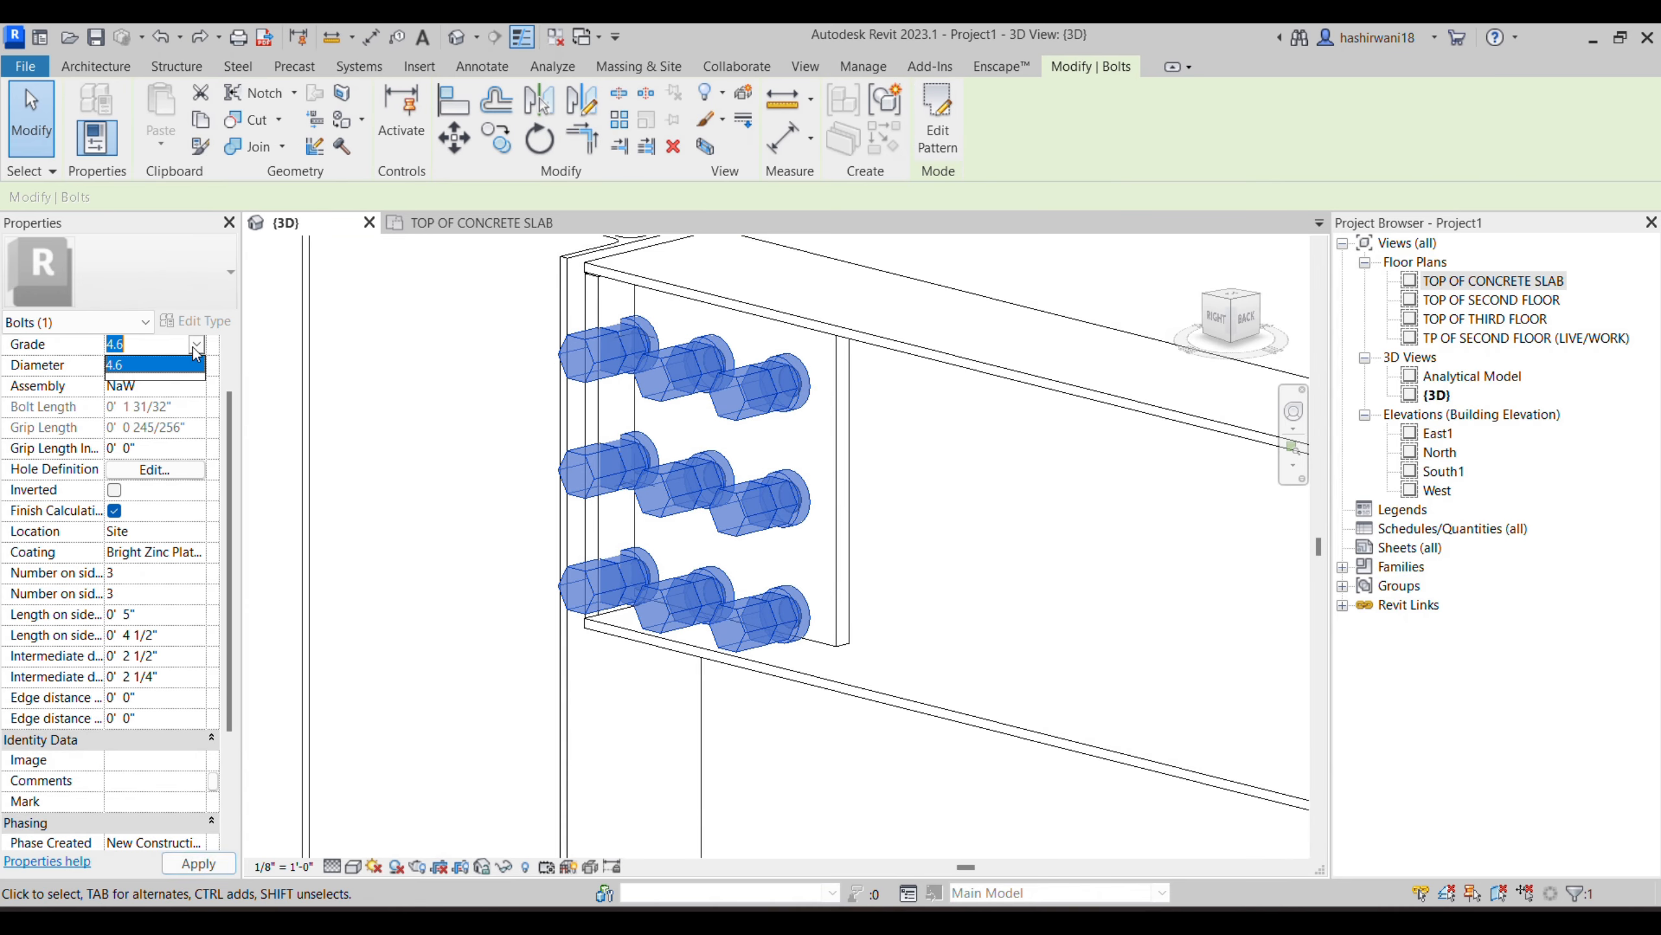
left_click(194, 371)
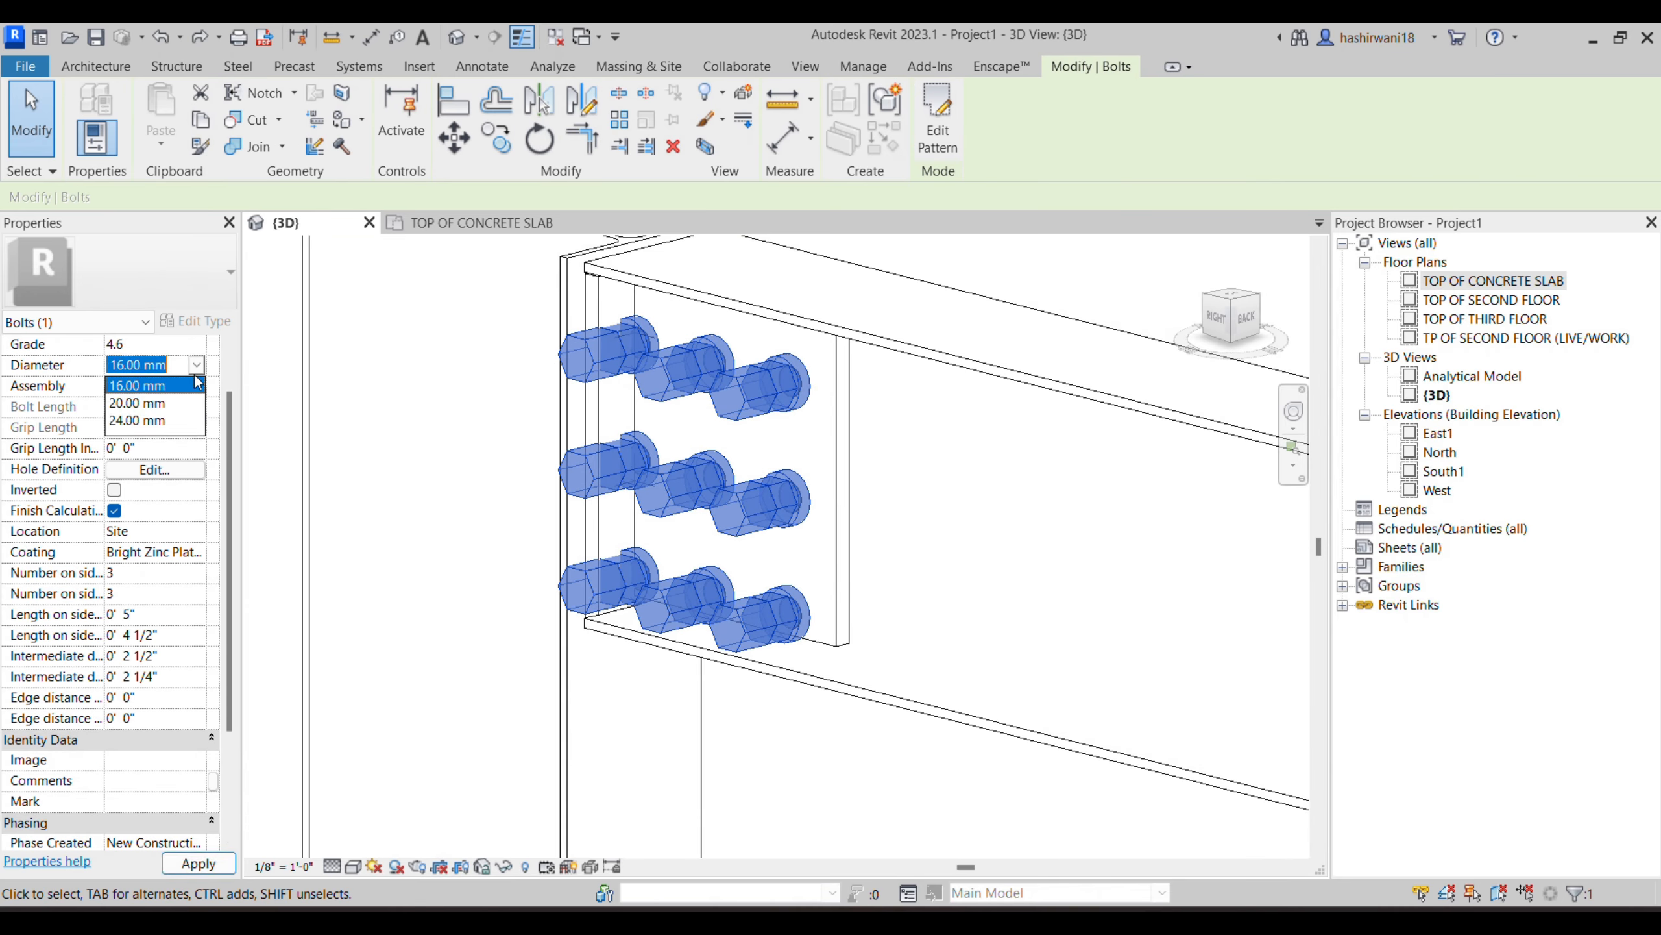
left_click(194, 368)
scroll(208, 362, "up", 1)
left_click(196, 364)
left_click(196, 365)
scroll(184, 405, "up", 1)
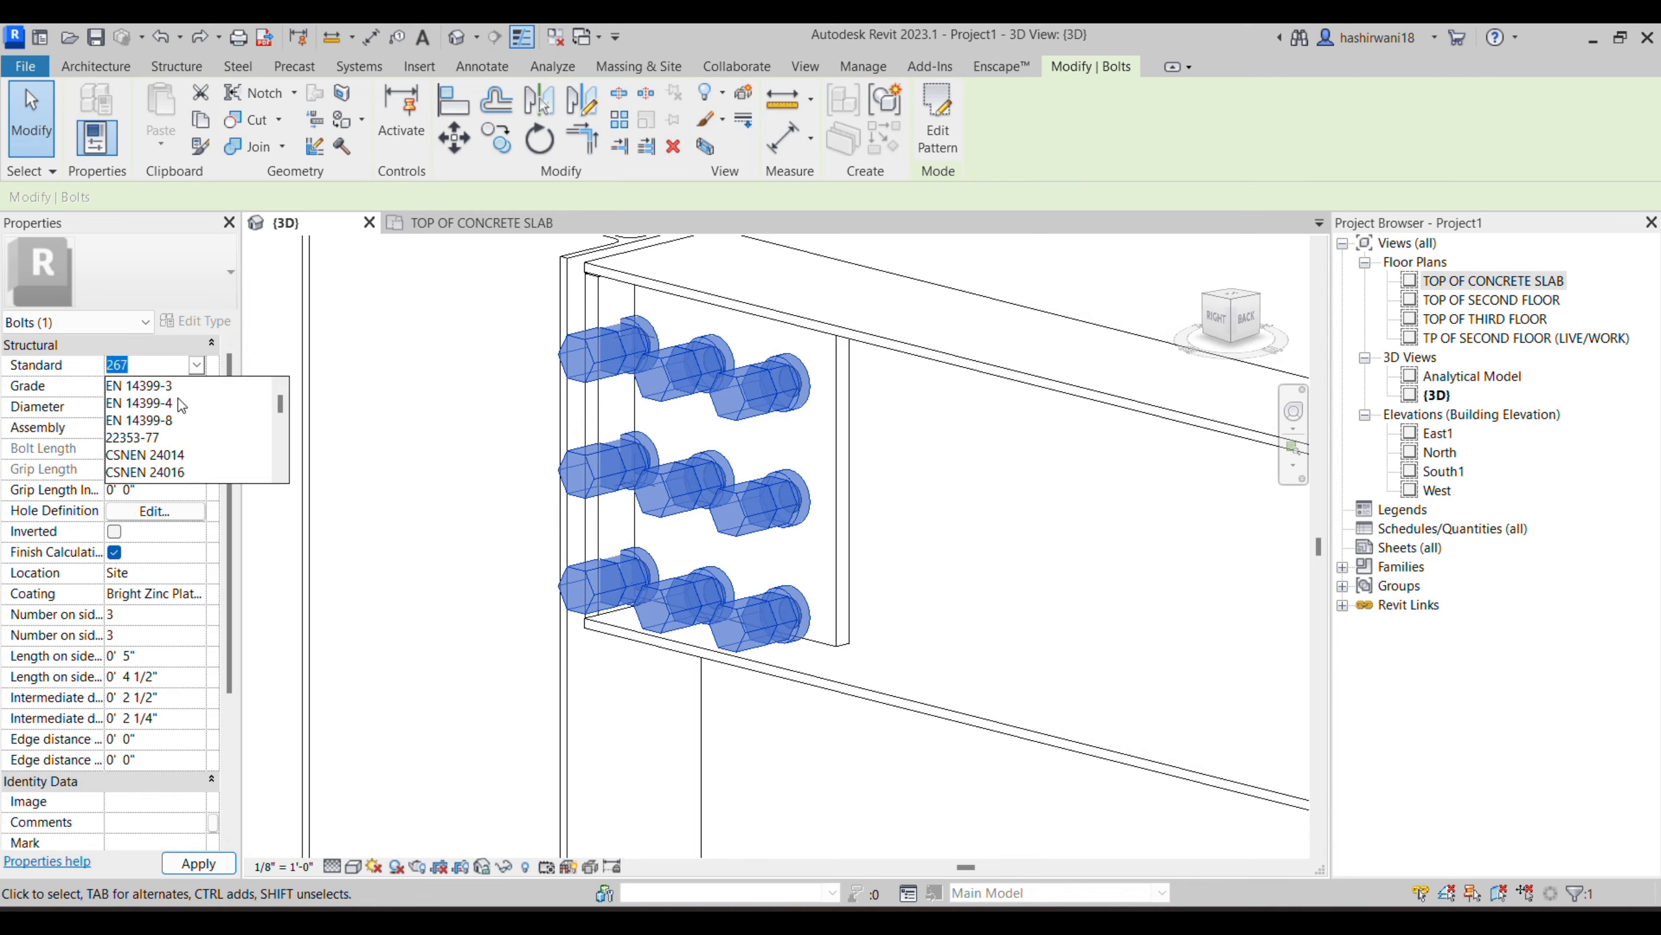
left_click(178, 392)
left_click(408, 495)
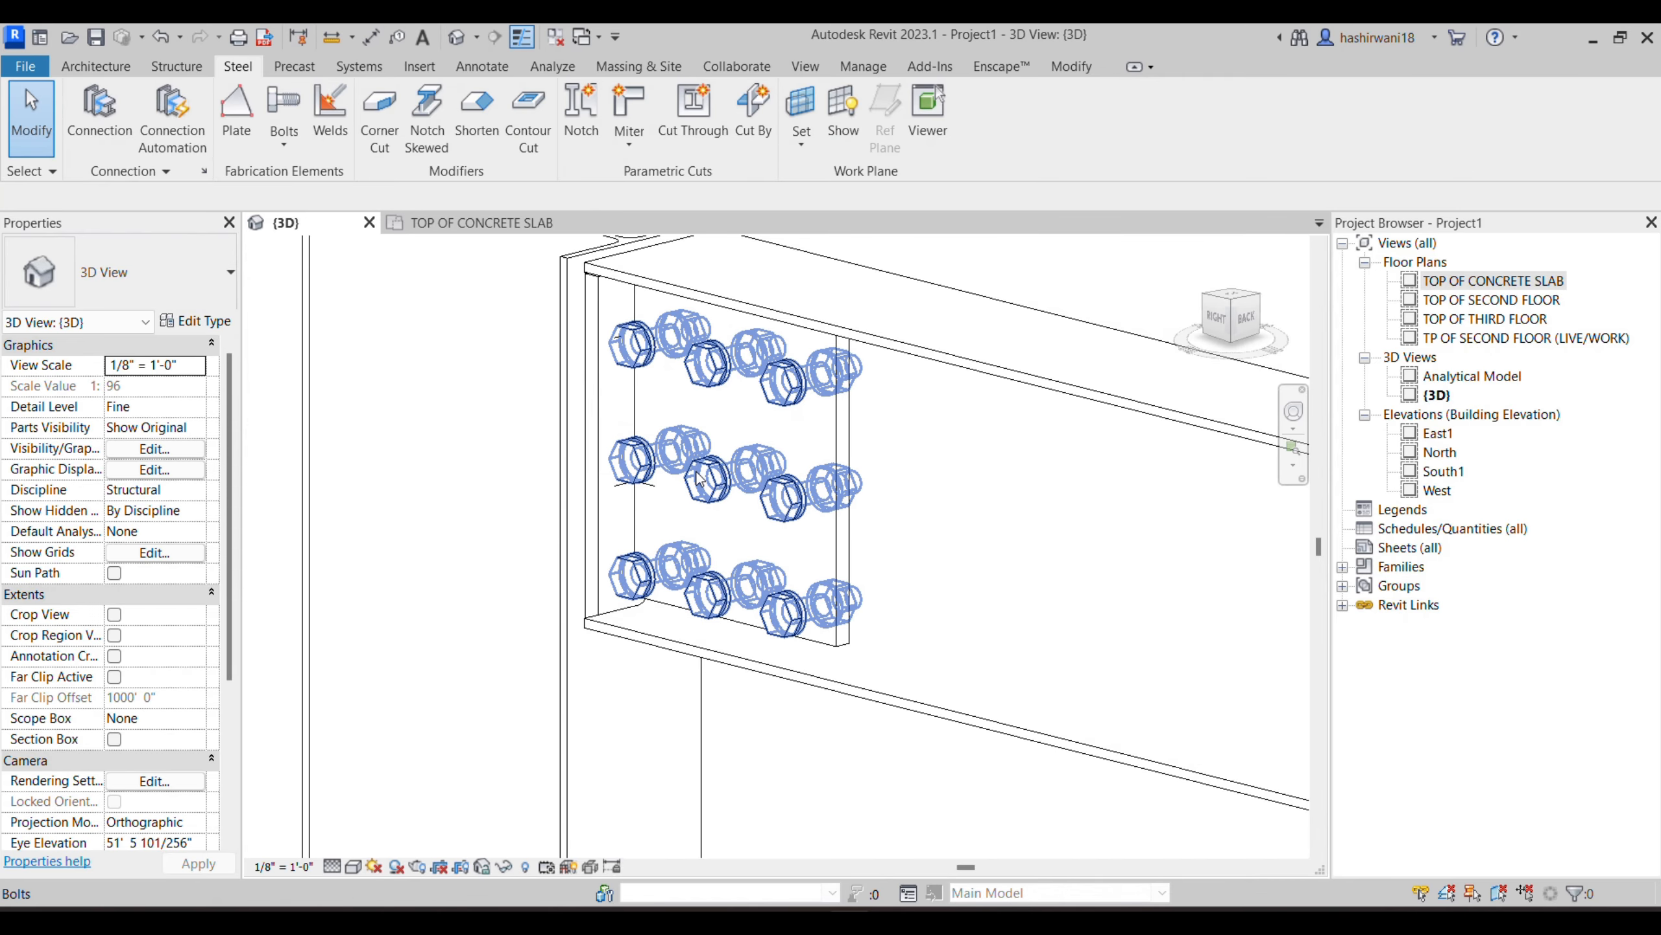
- Place a generic structural connection between the W8X10 column and the W8X10 beam
scroll(698, 477, "down", 2)
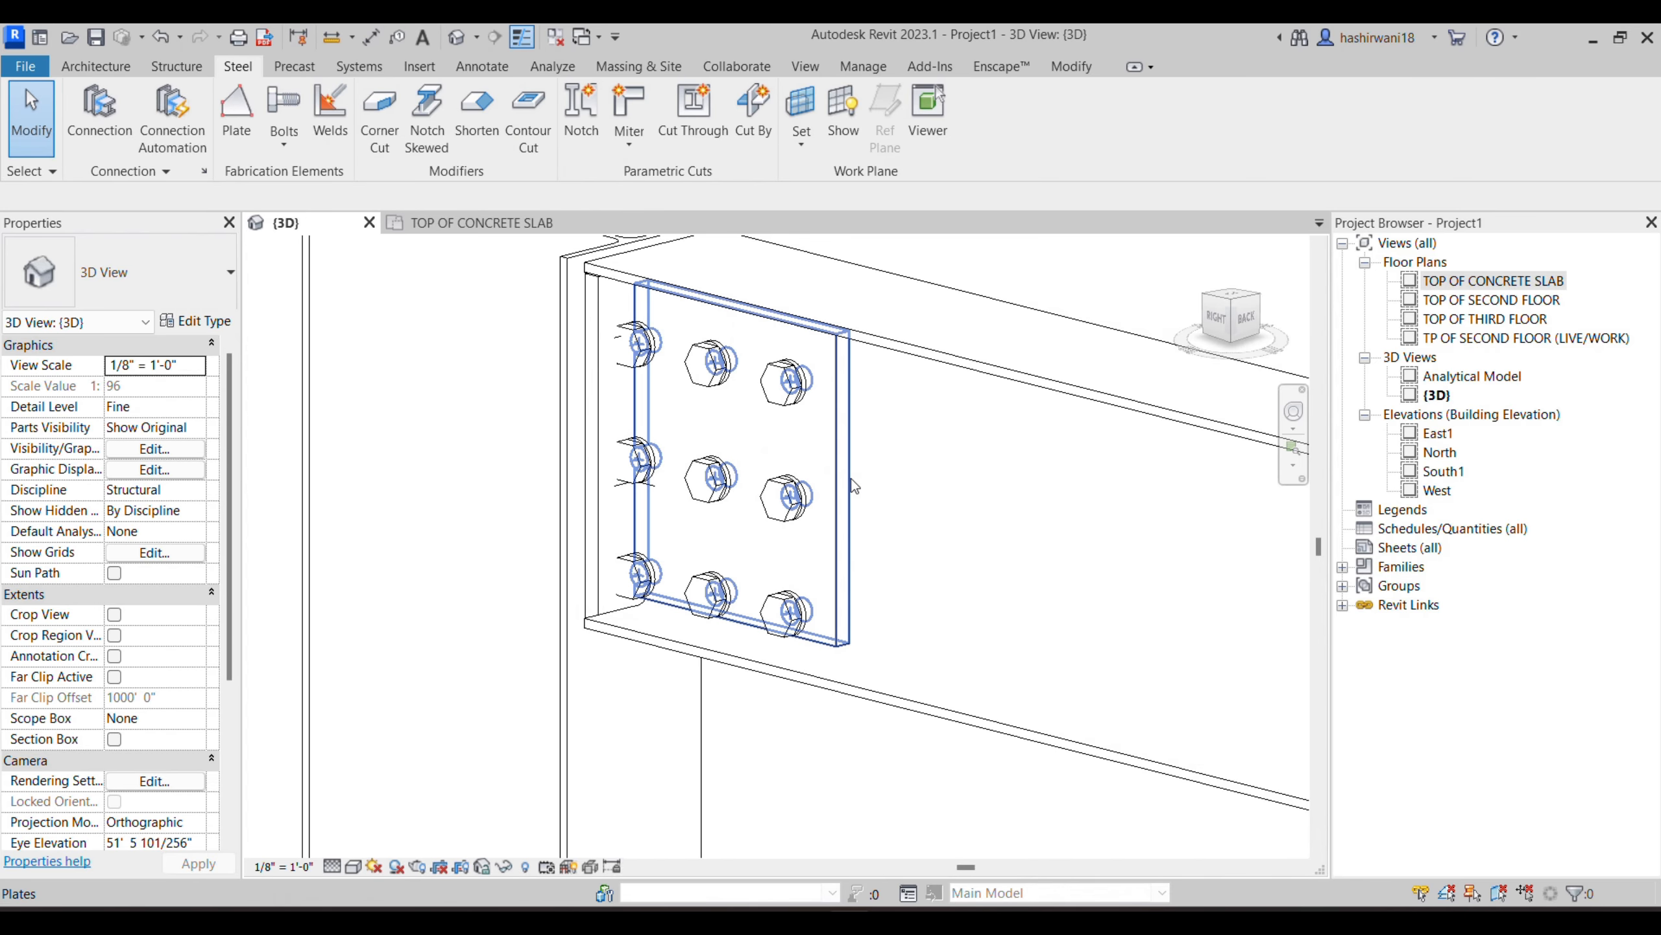
scroll(654, 471, "down", 1)
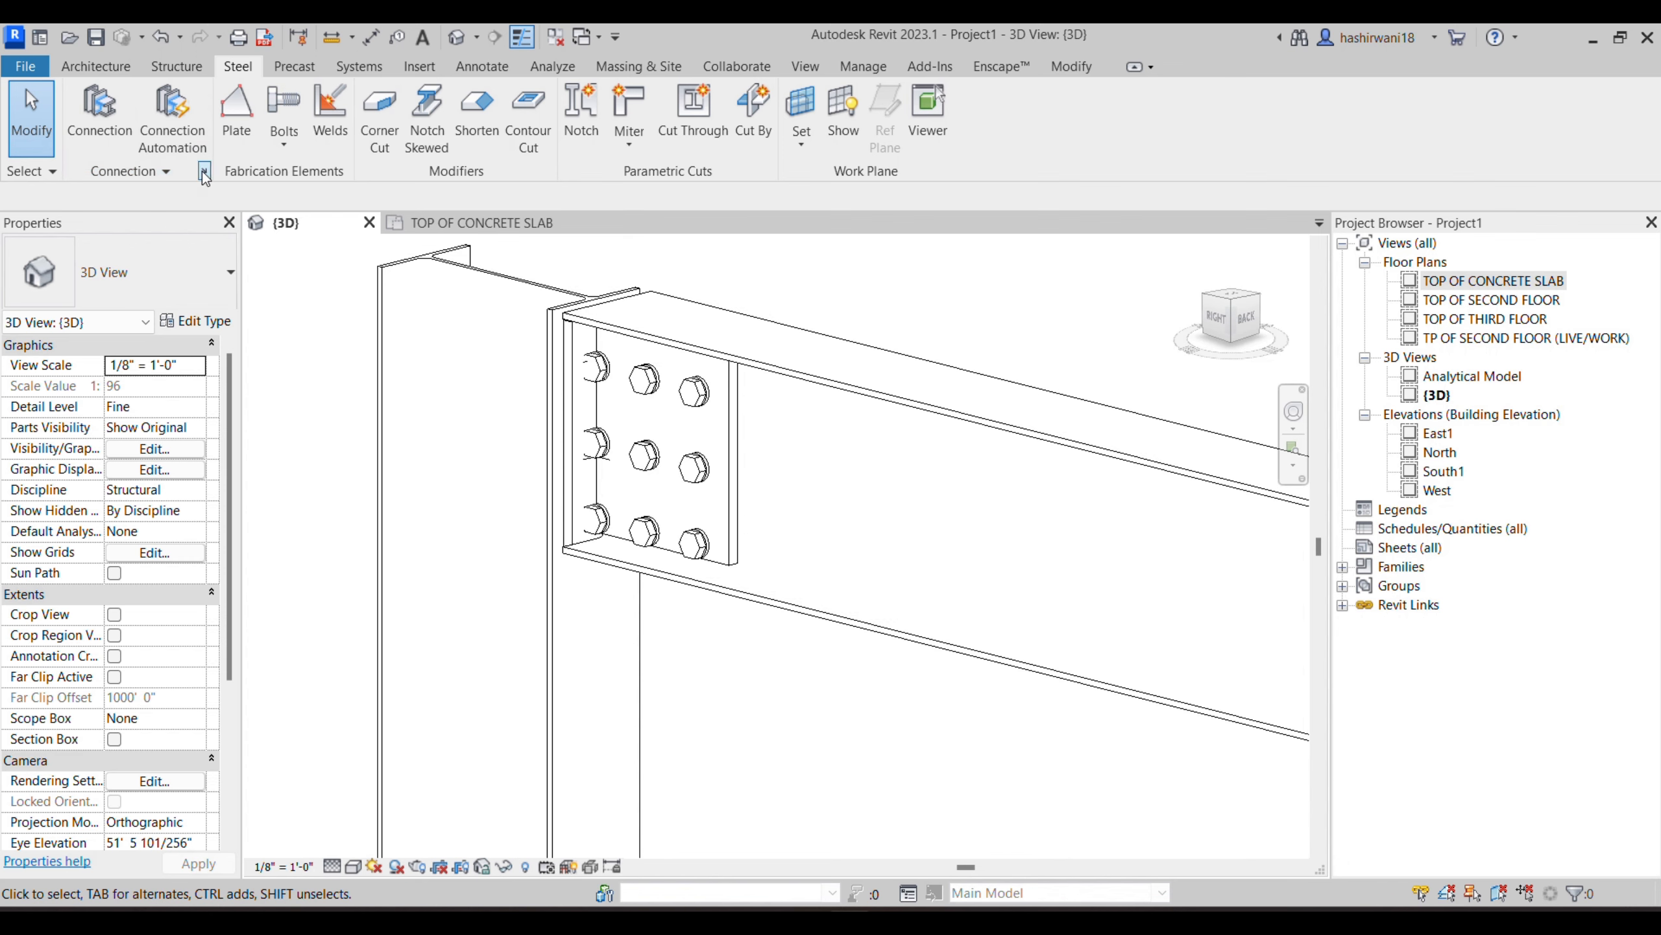
left_click(106, 140)
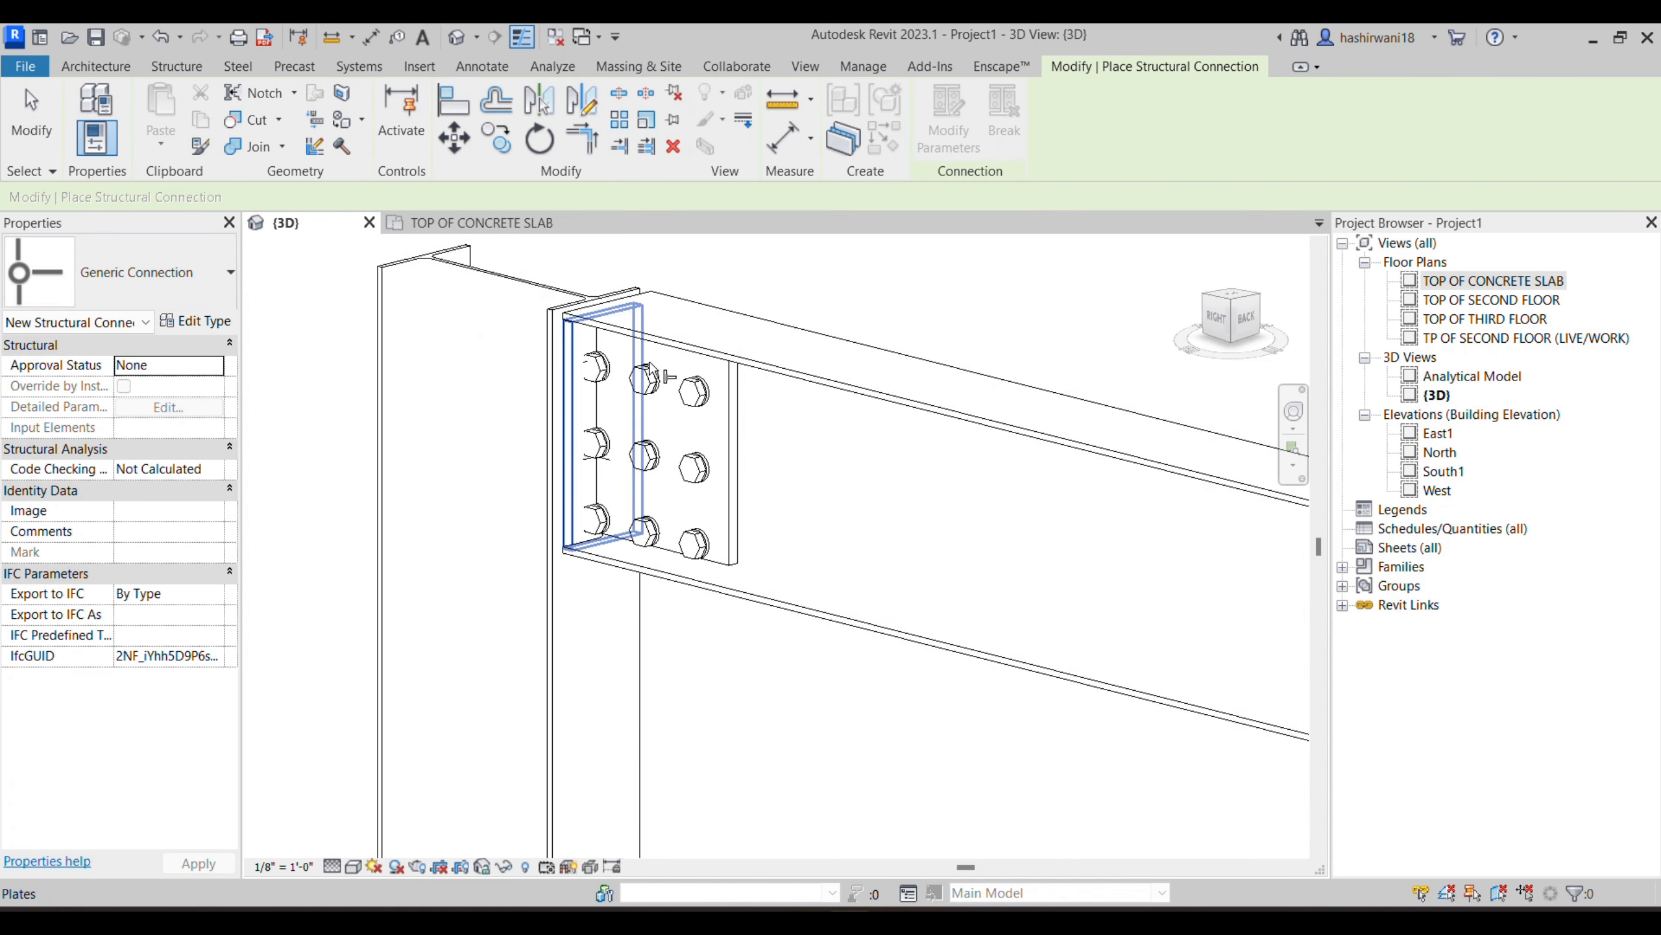
left_click(548, 592)
left_click(769, 610)
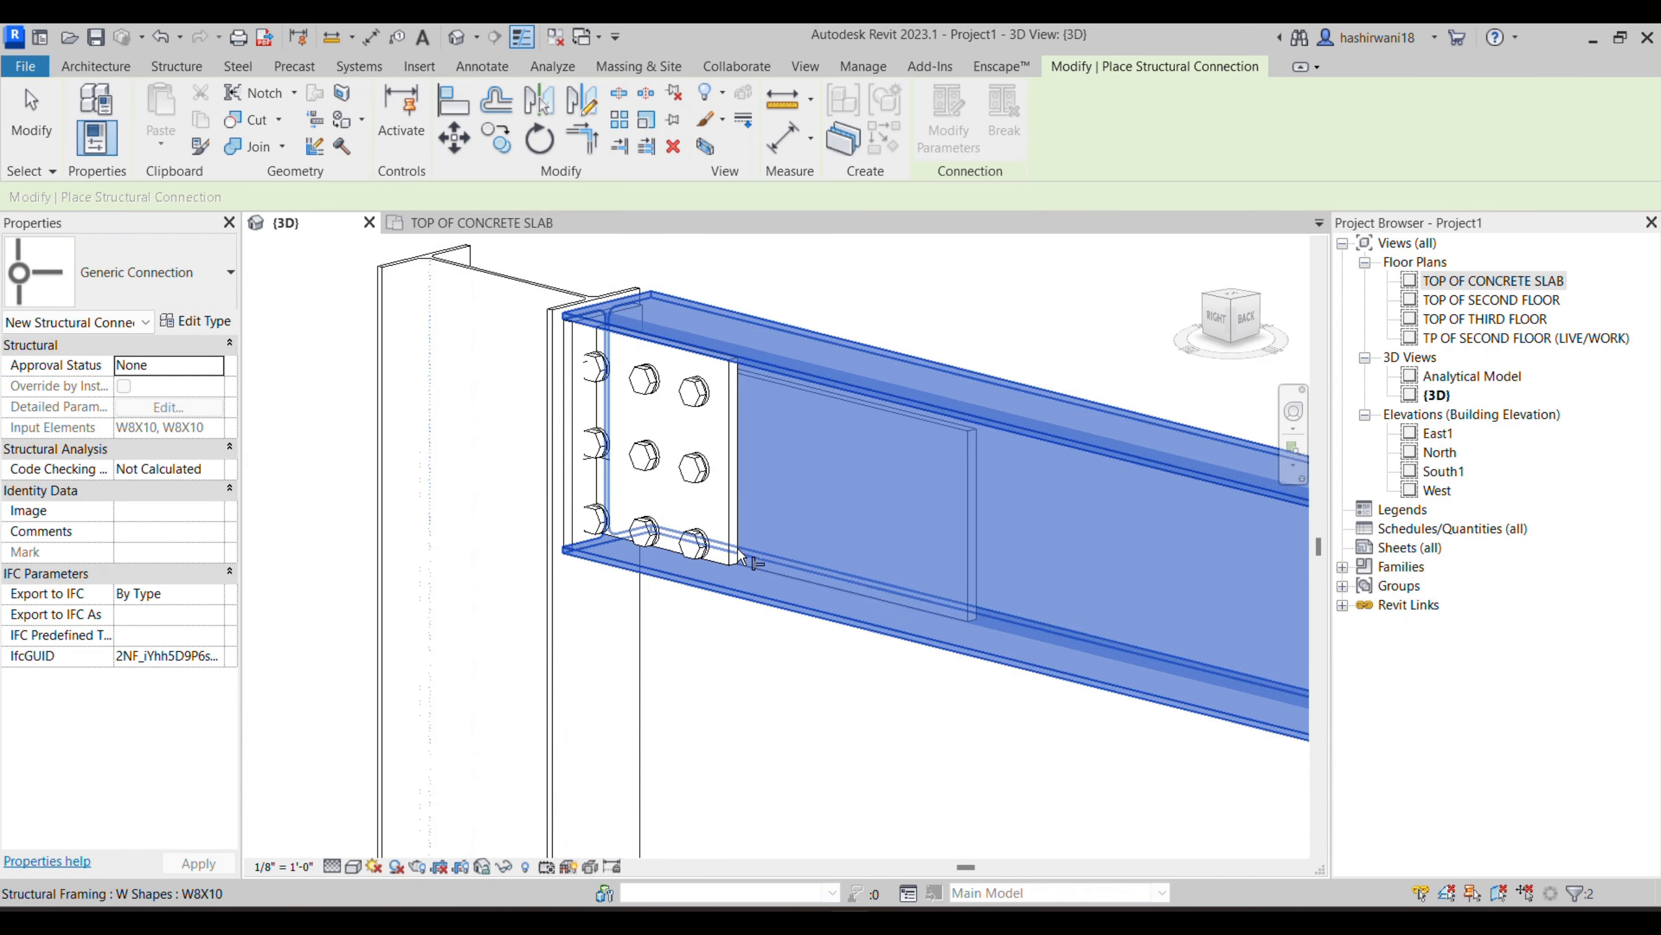
left_click(555, 620)
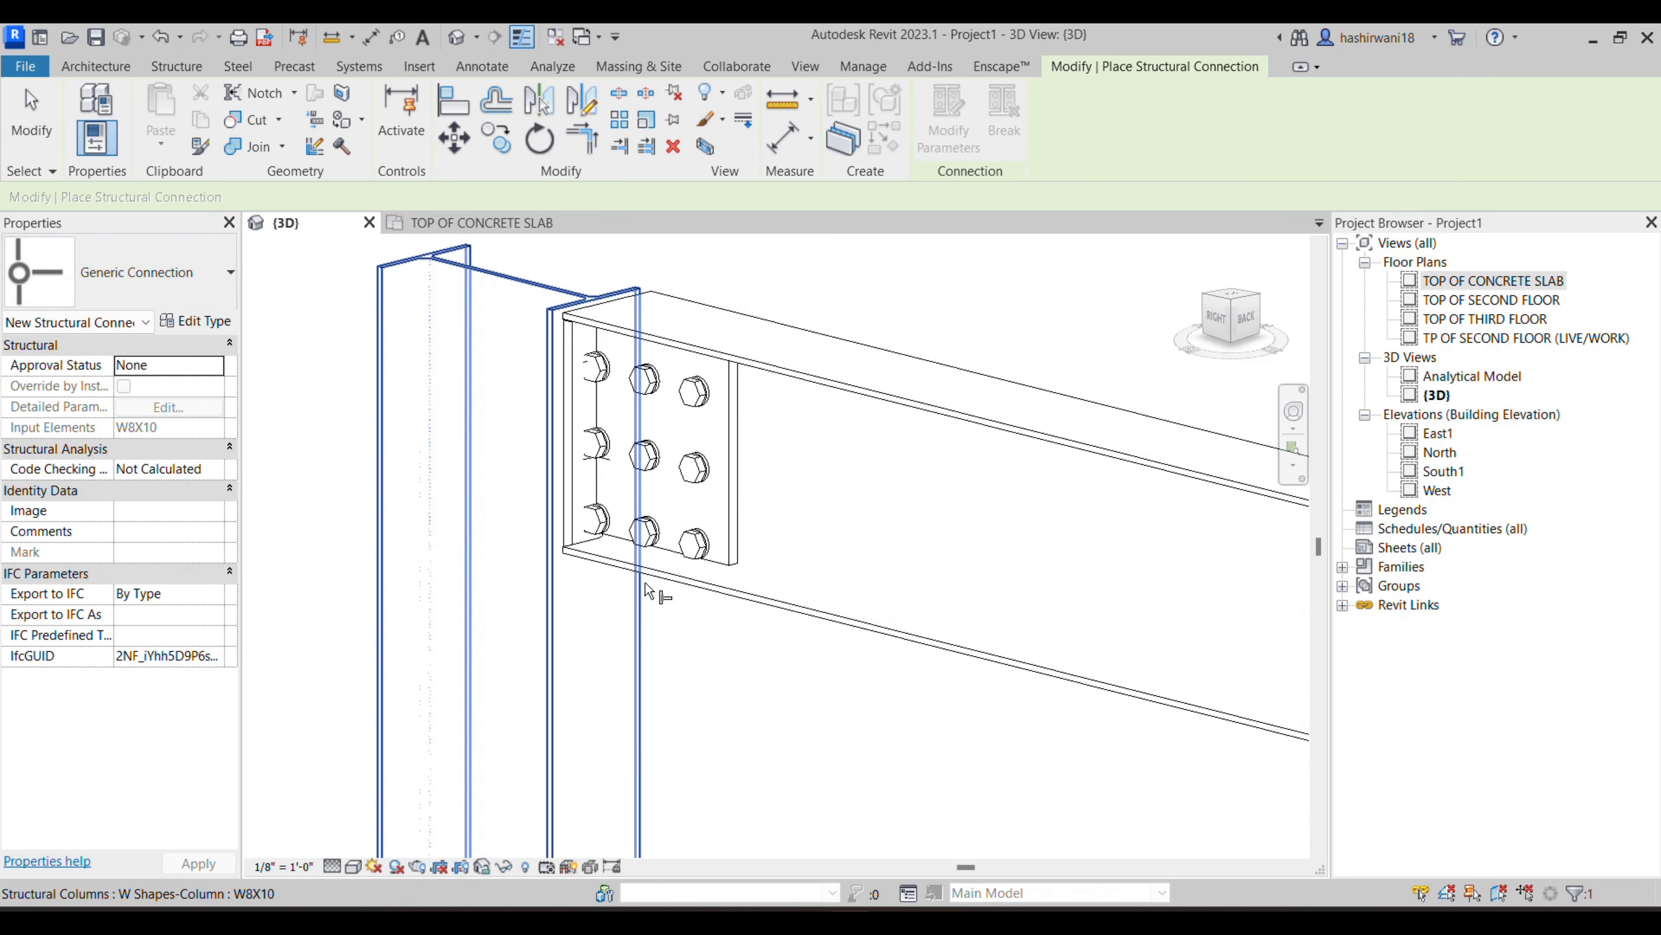
left_click(658, 593)
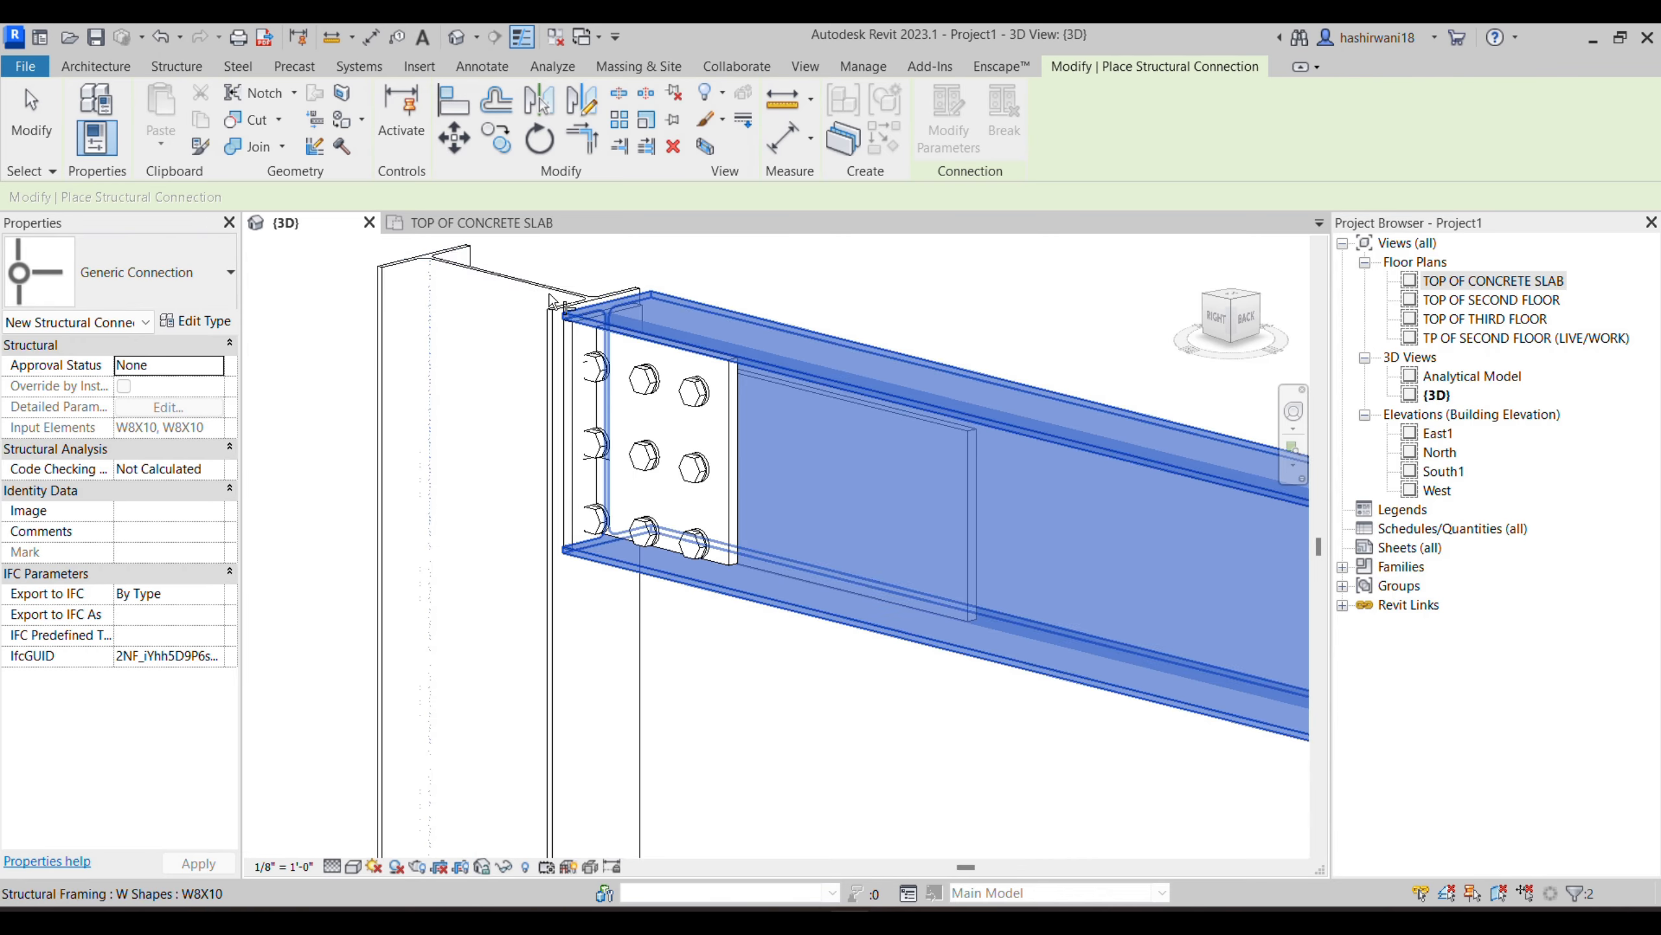
key("Return")
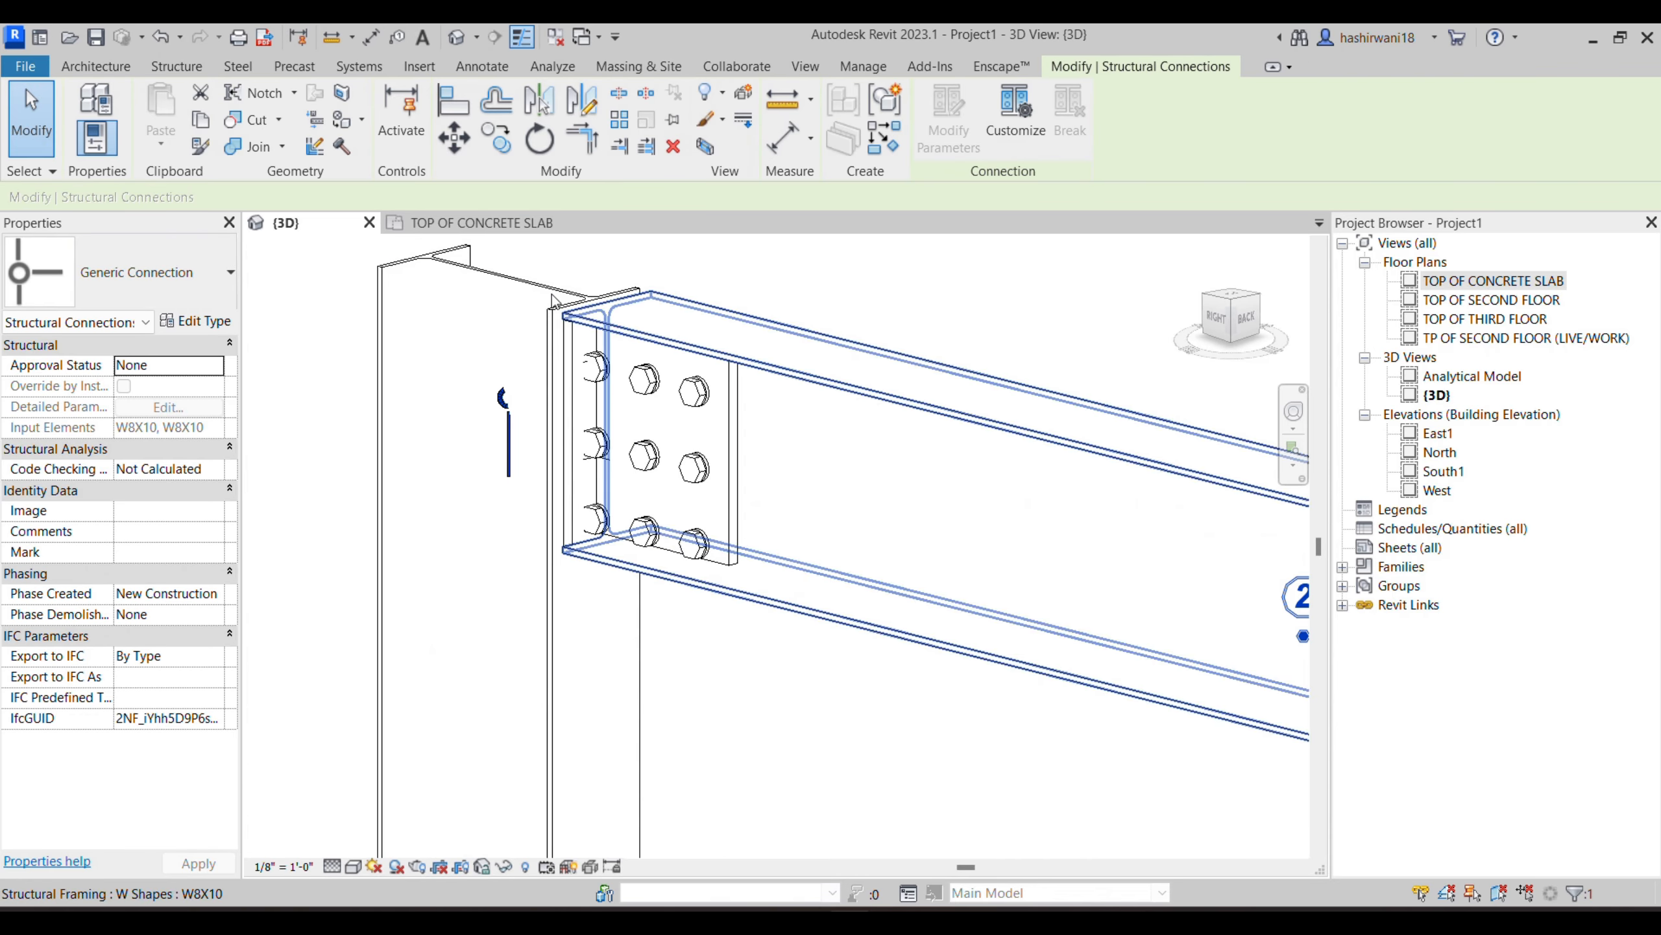
- Set the visual style of the 3D view to Wireframe around the beam-to-column joint
scroll(515, 398, "up", 3)
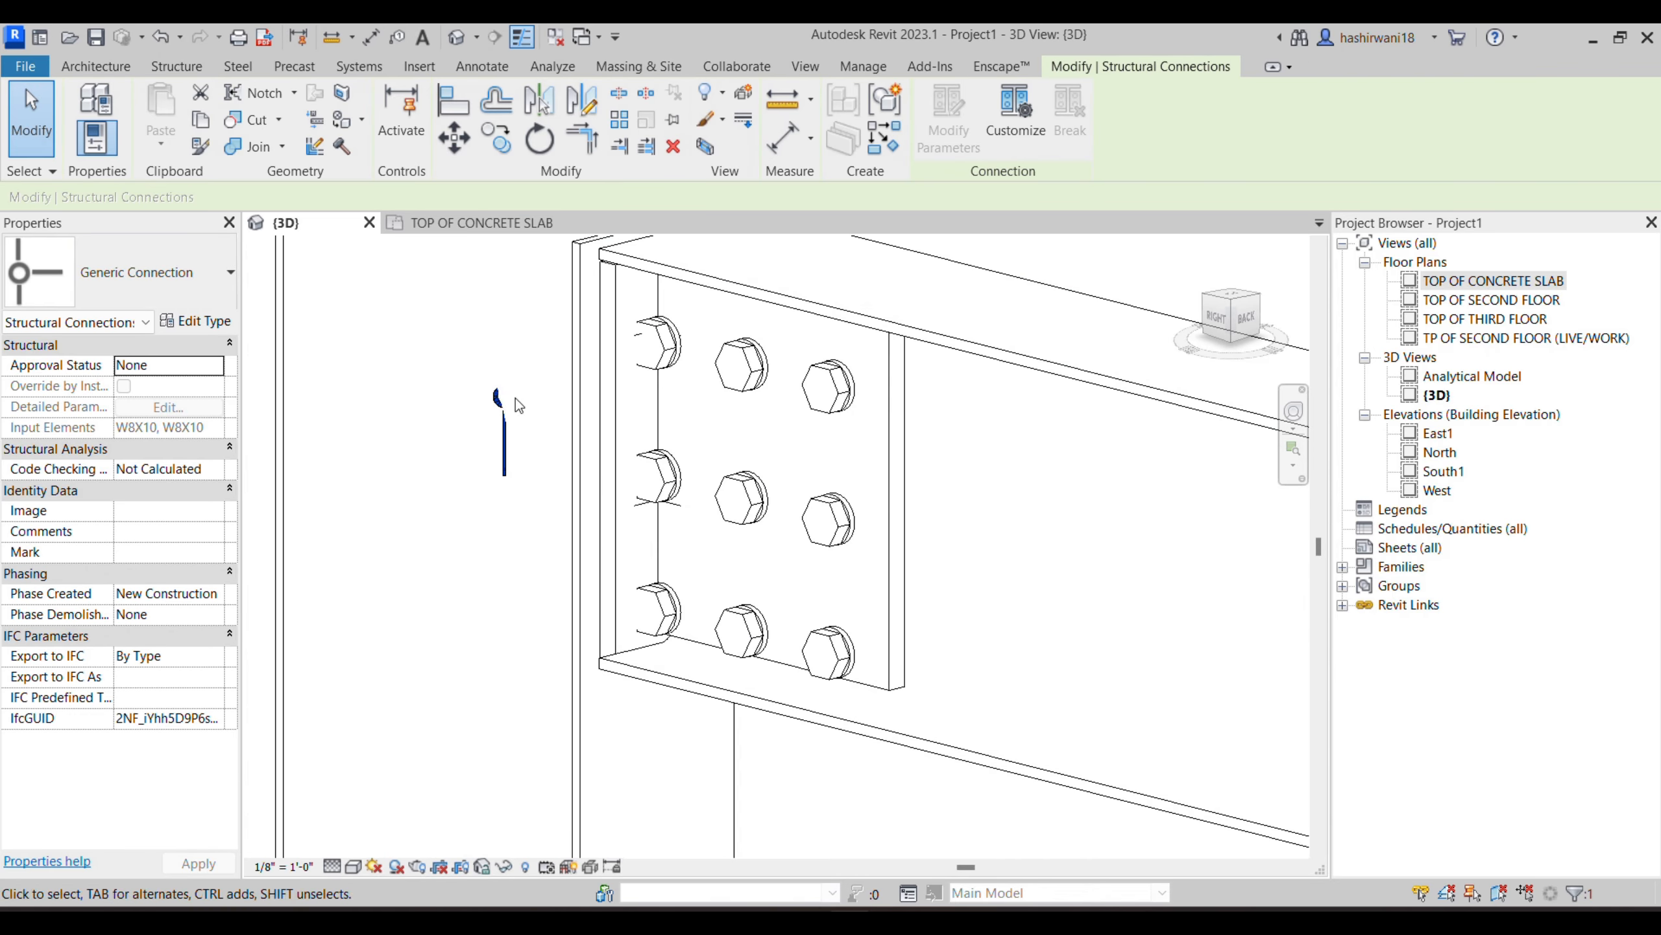
left_click(353, 866)
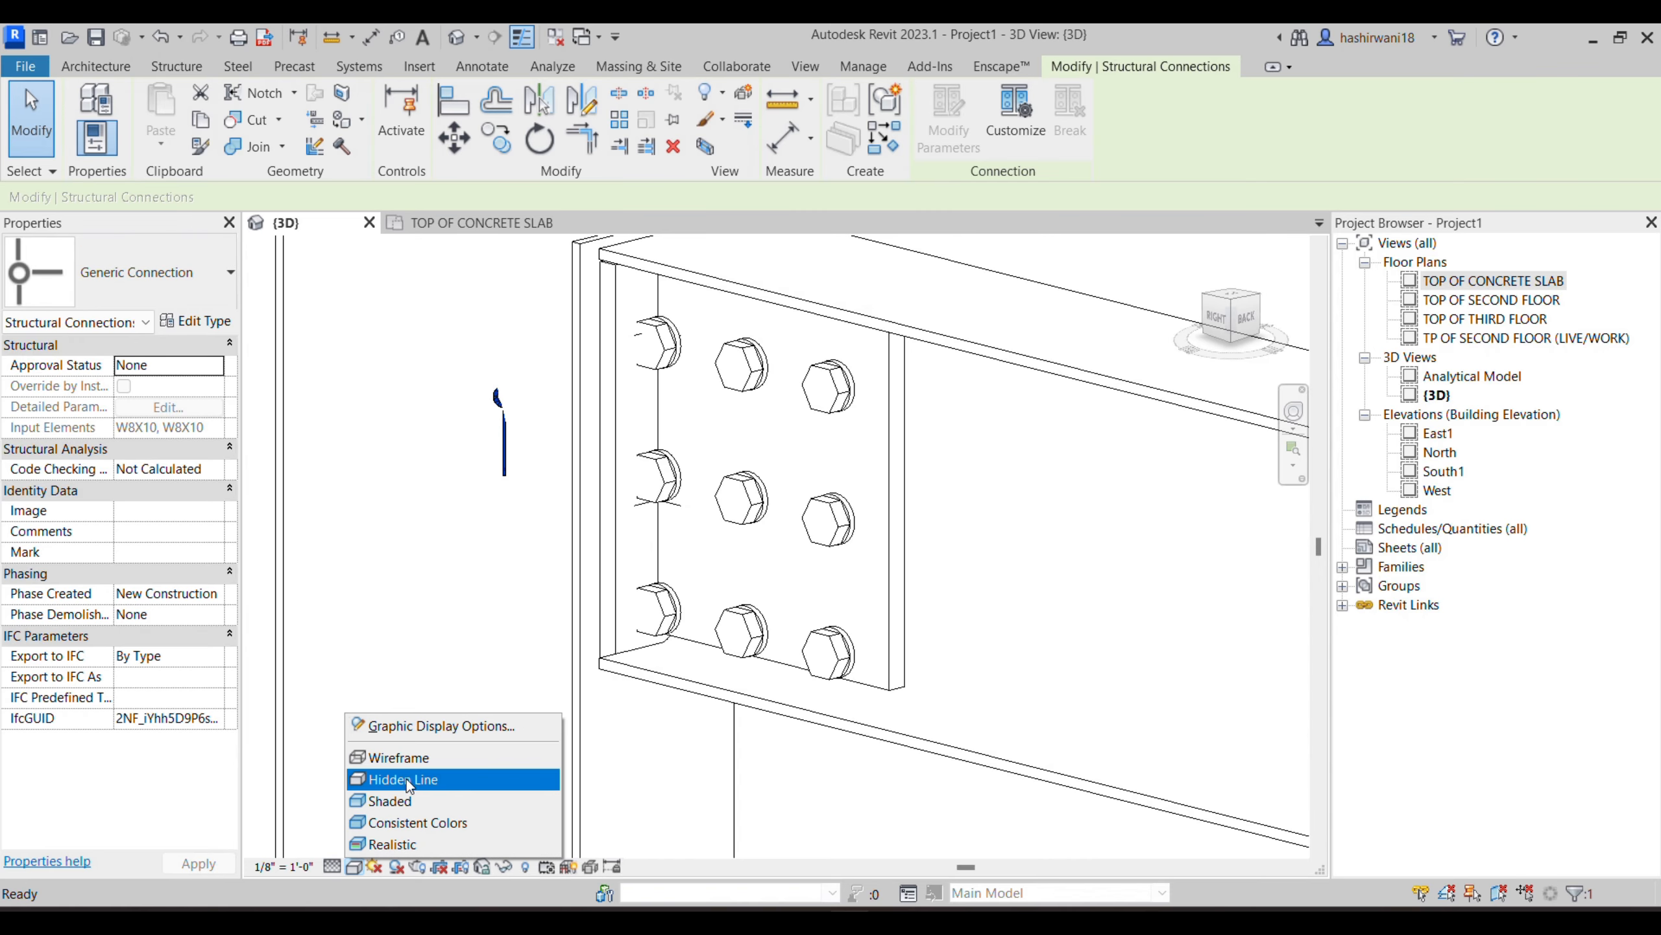
left_click(403, 757)
middle_click_drag(530, 415, 488, 399)
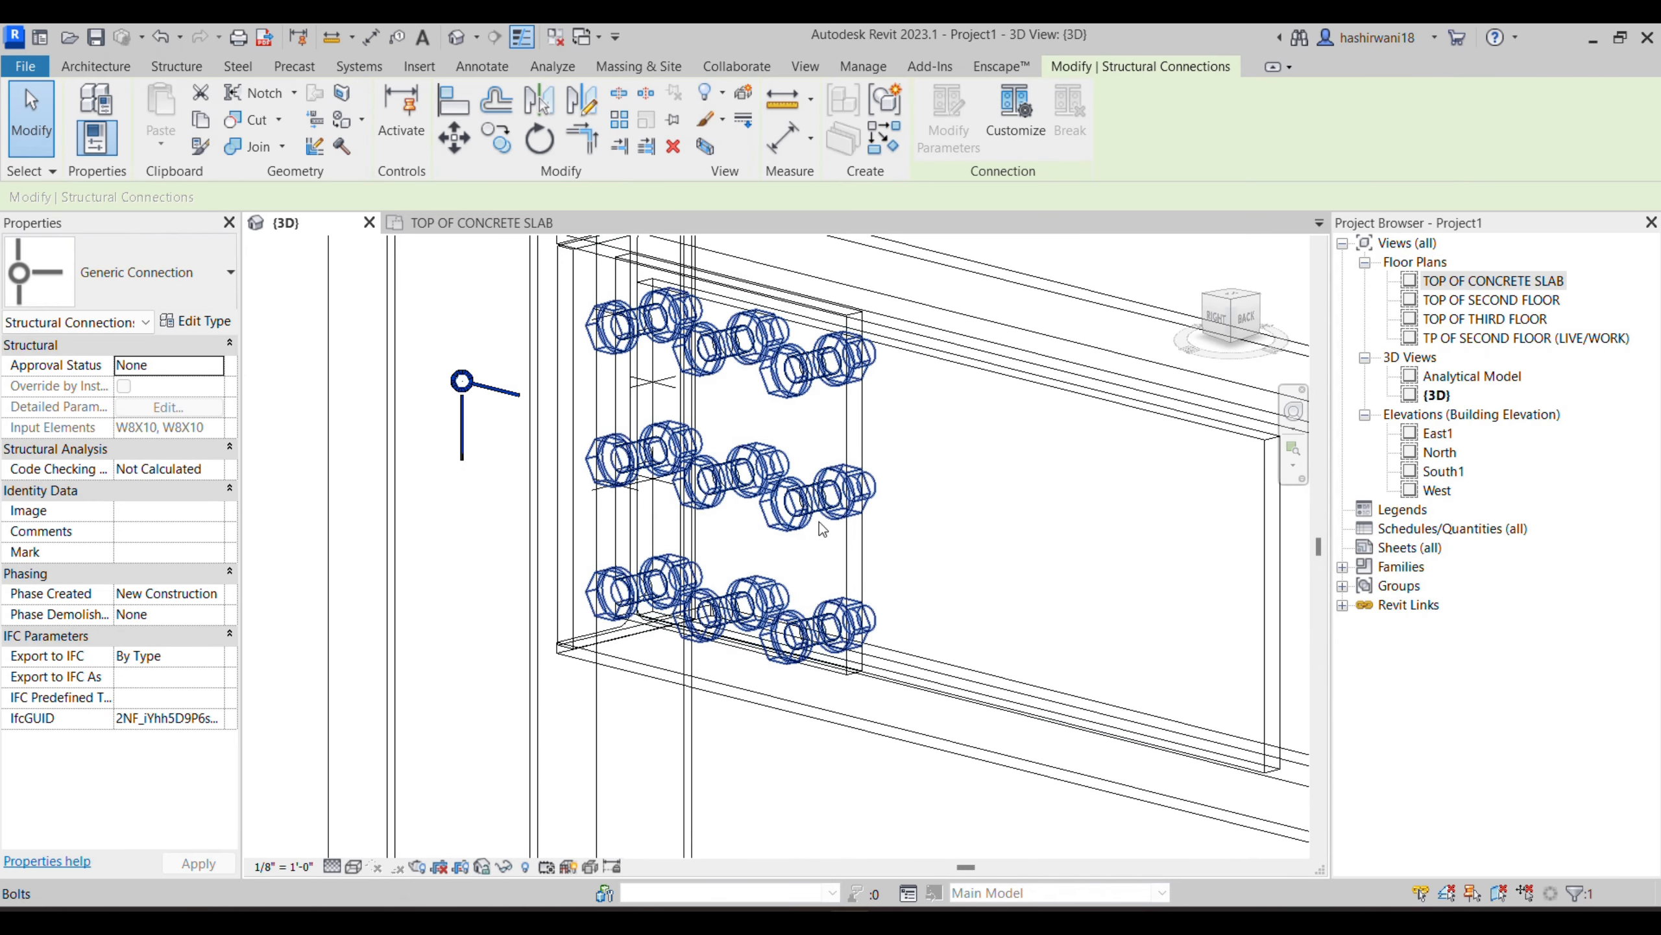
scroll(971, 496, "down", 4)
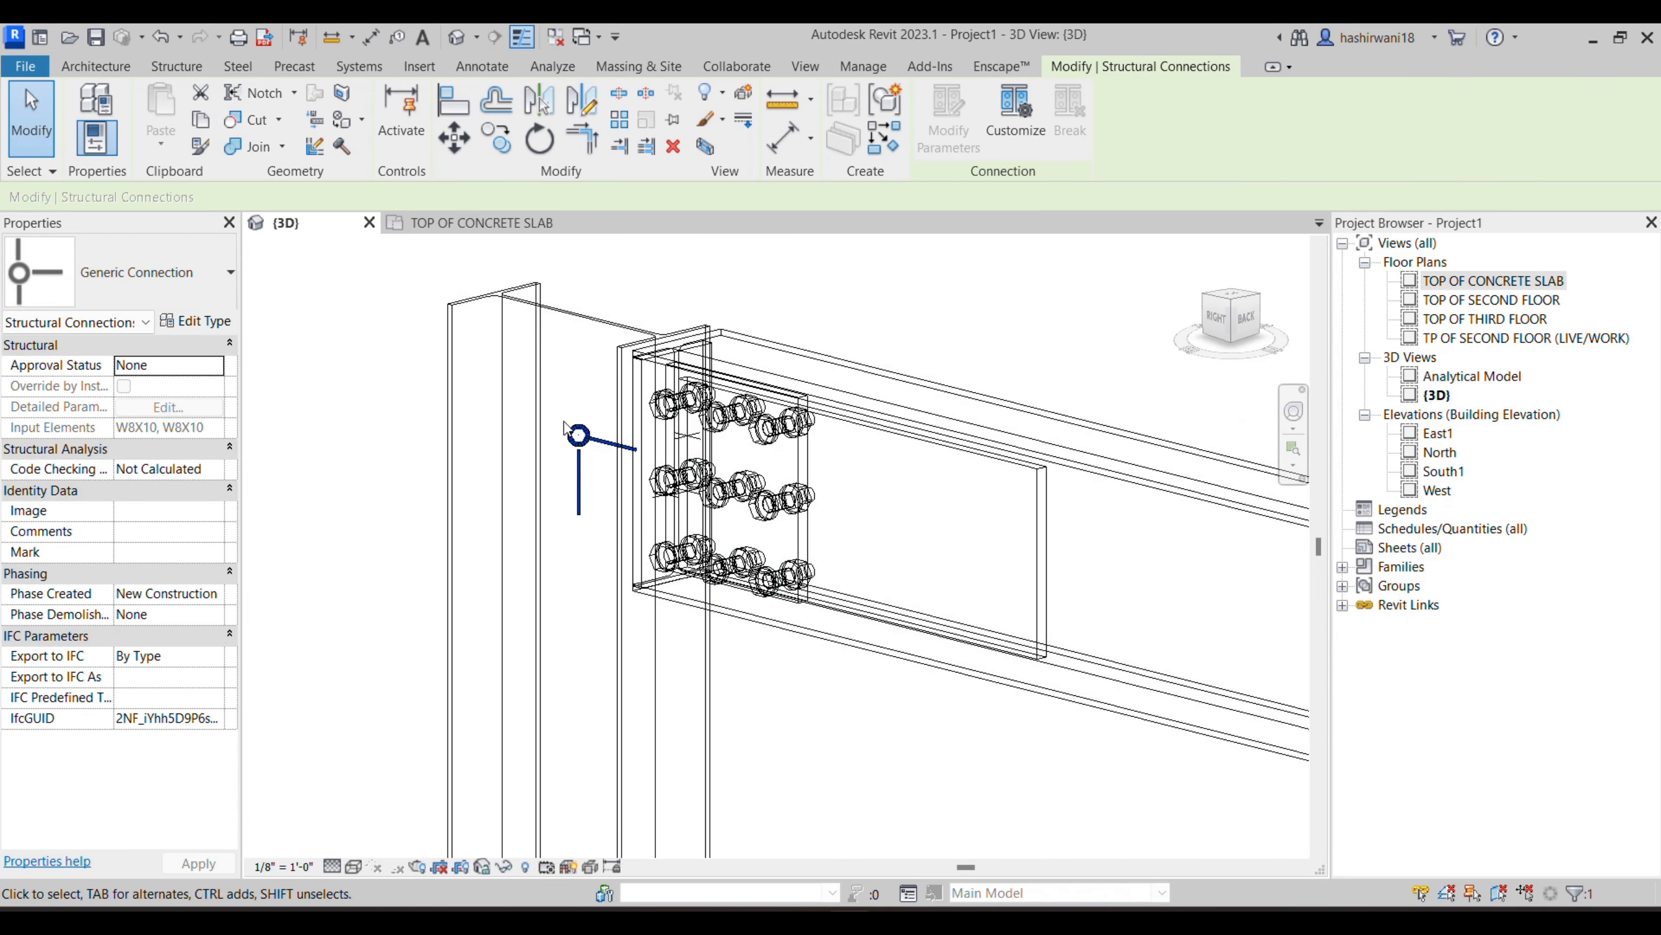
- Customize the generic connection as a custom connection named c1, adding the joint's column, plates and bolts to it
left_click(1015, 111)
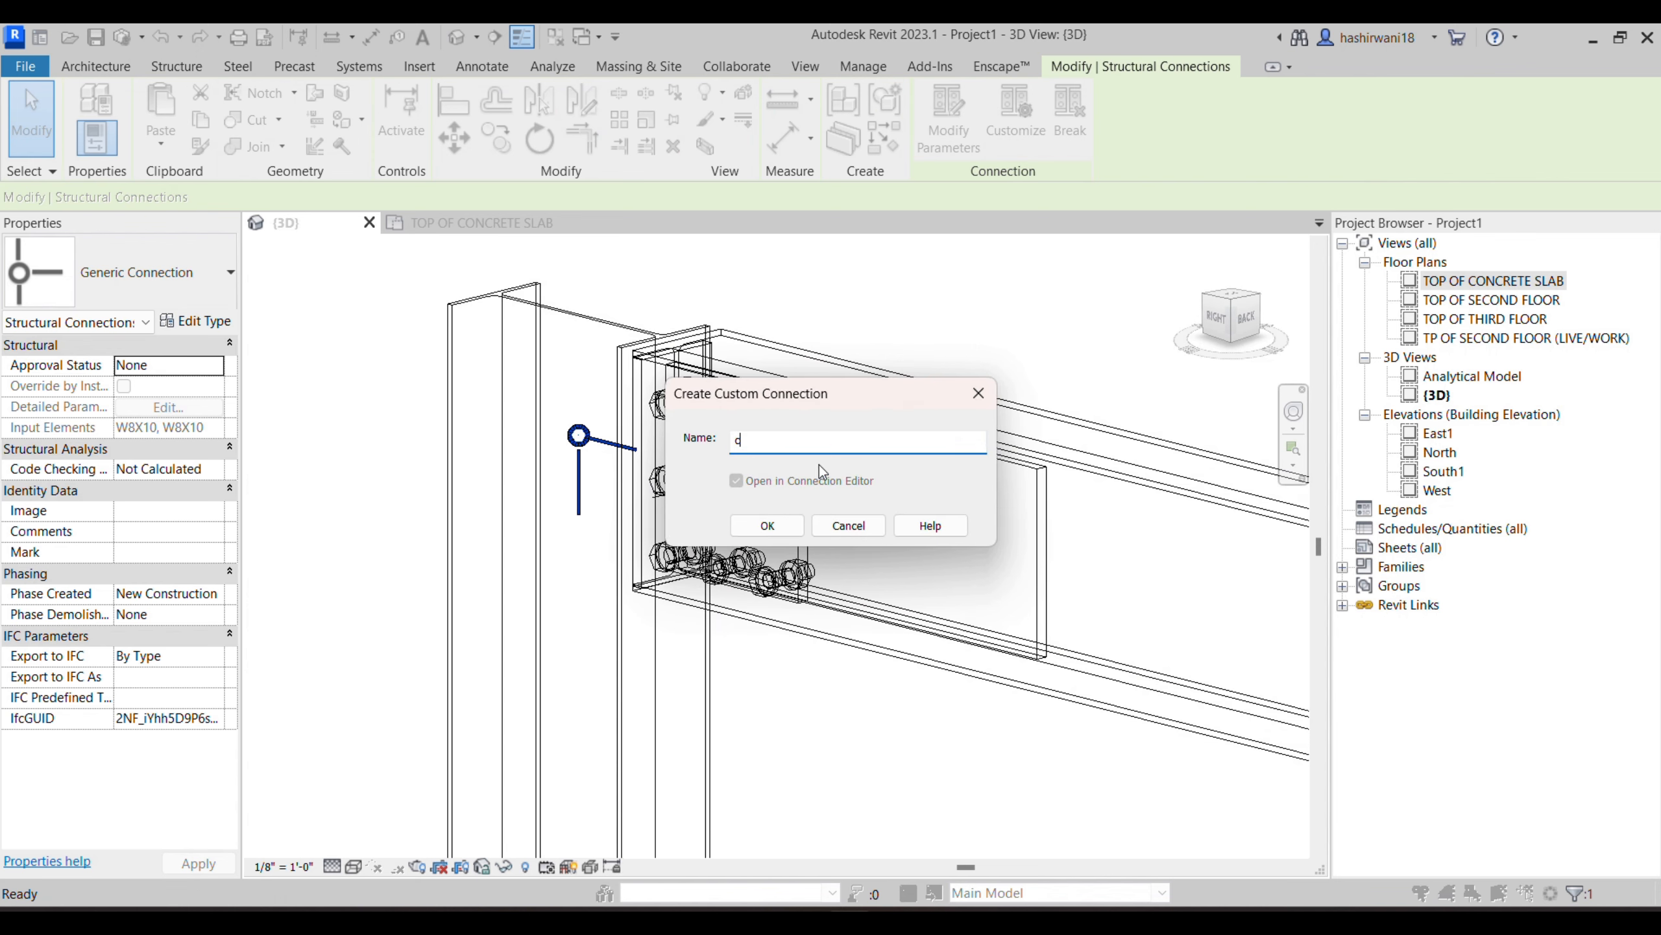
left_click(793, 529)
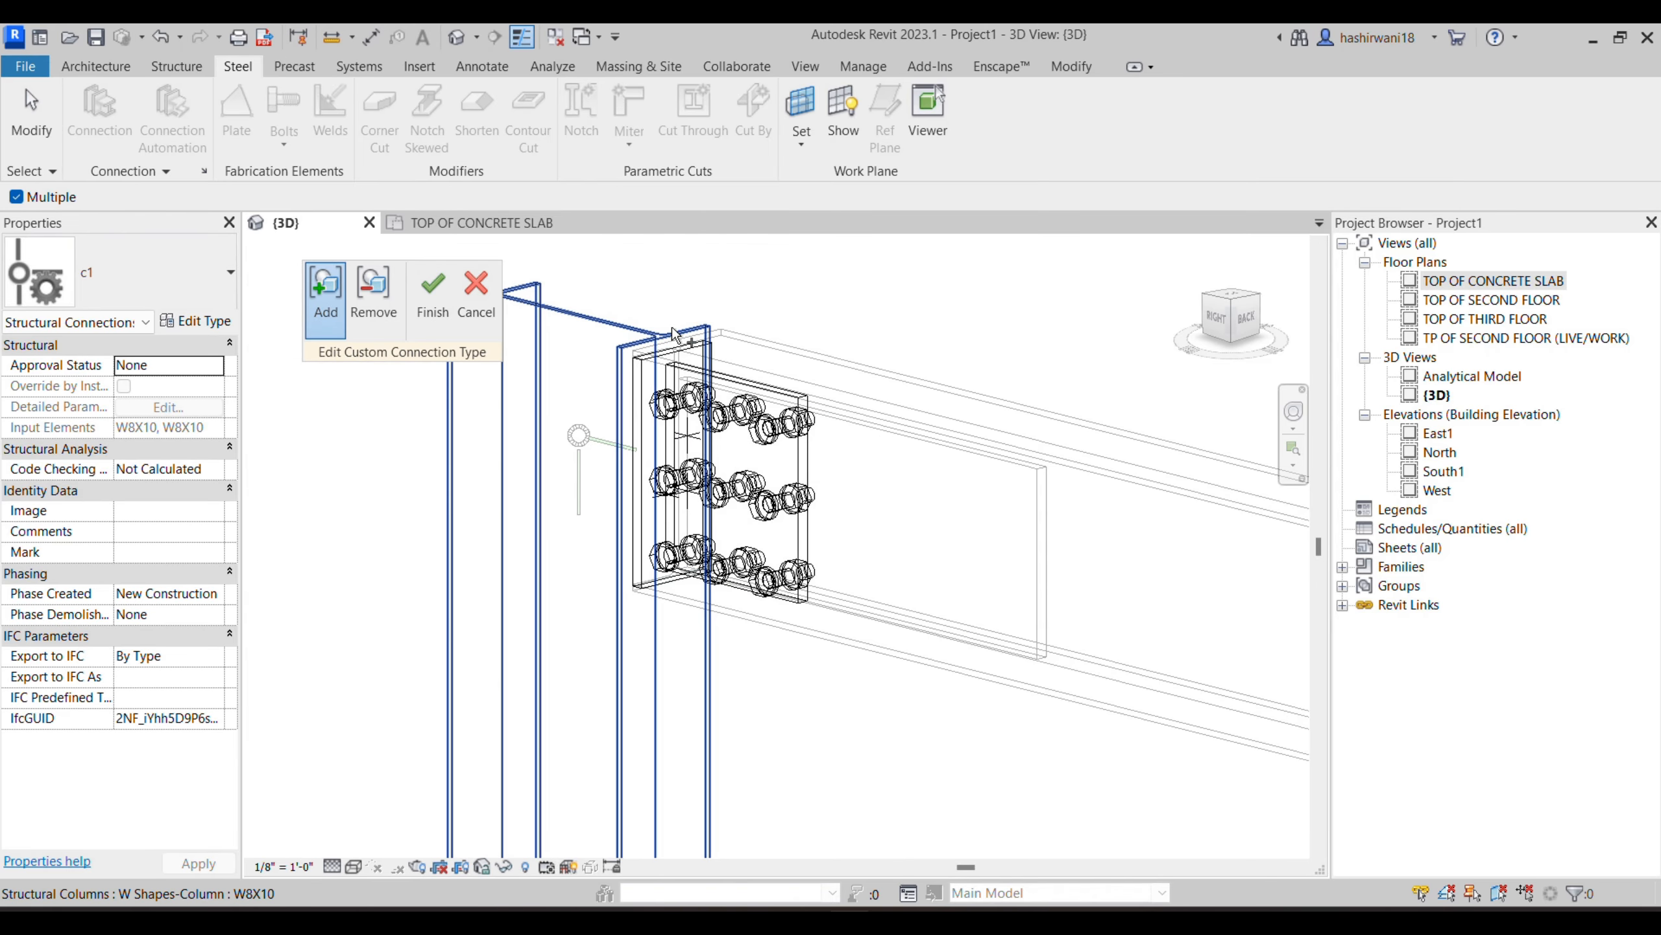
left_click(502, 477)
left_click_drag(997, 587, 710, 456)
left_click_drag(925, 606, 816, 520)
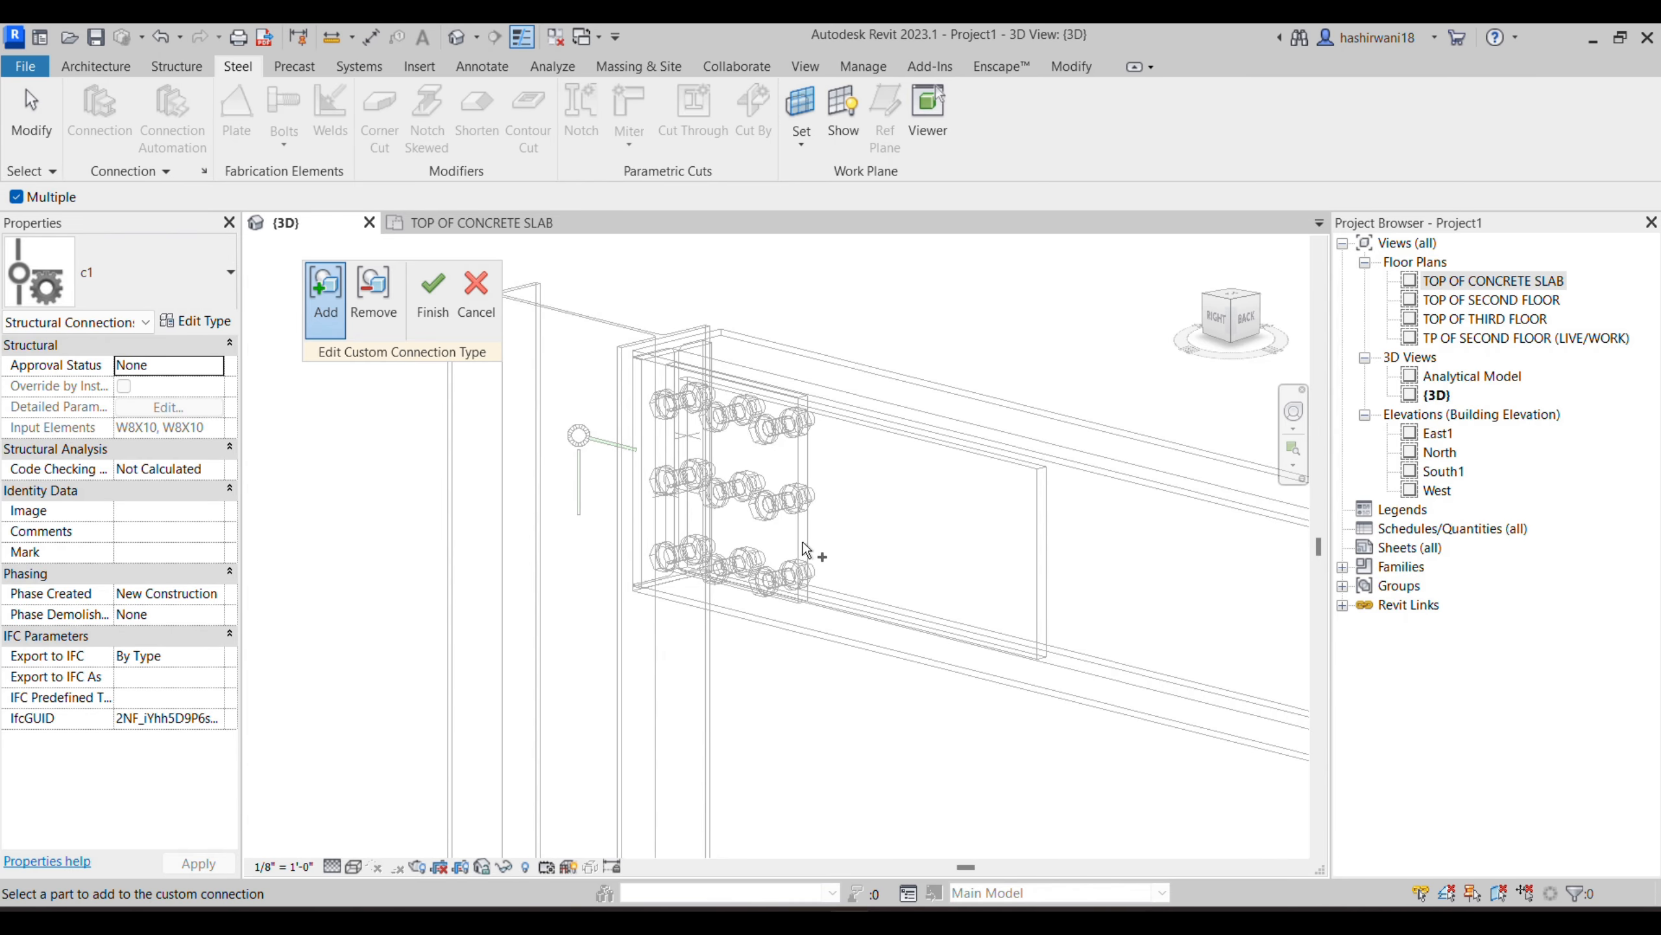
middle_click_drag(835, 557, 890, 564, "shift")
left_click(432, 298)
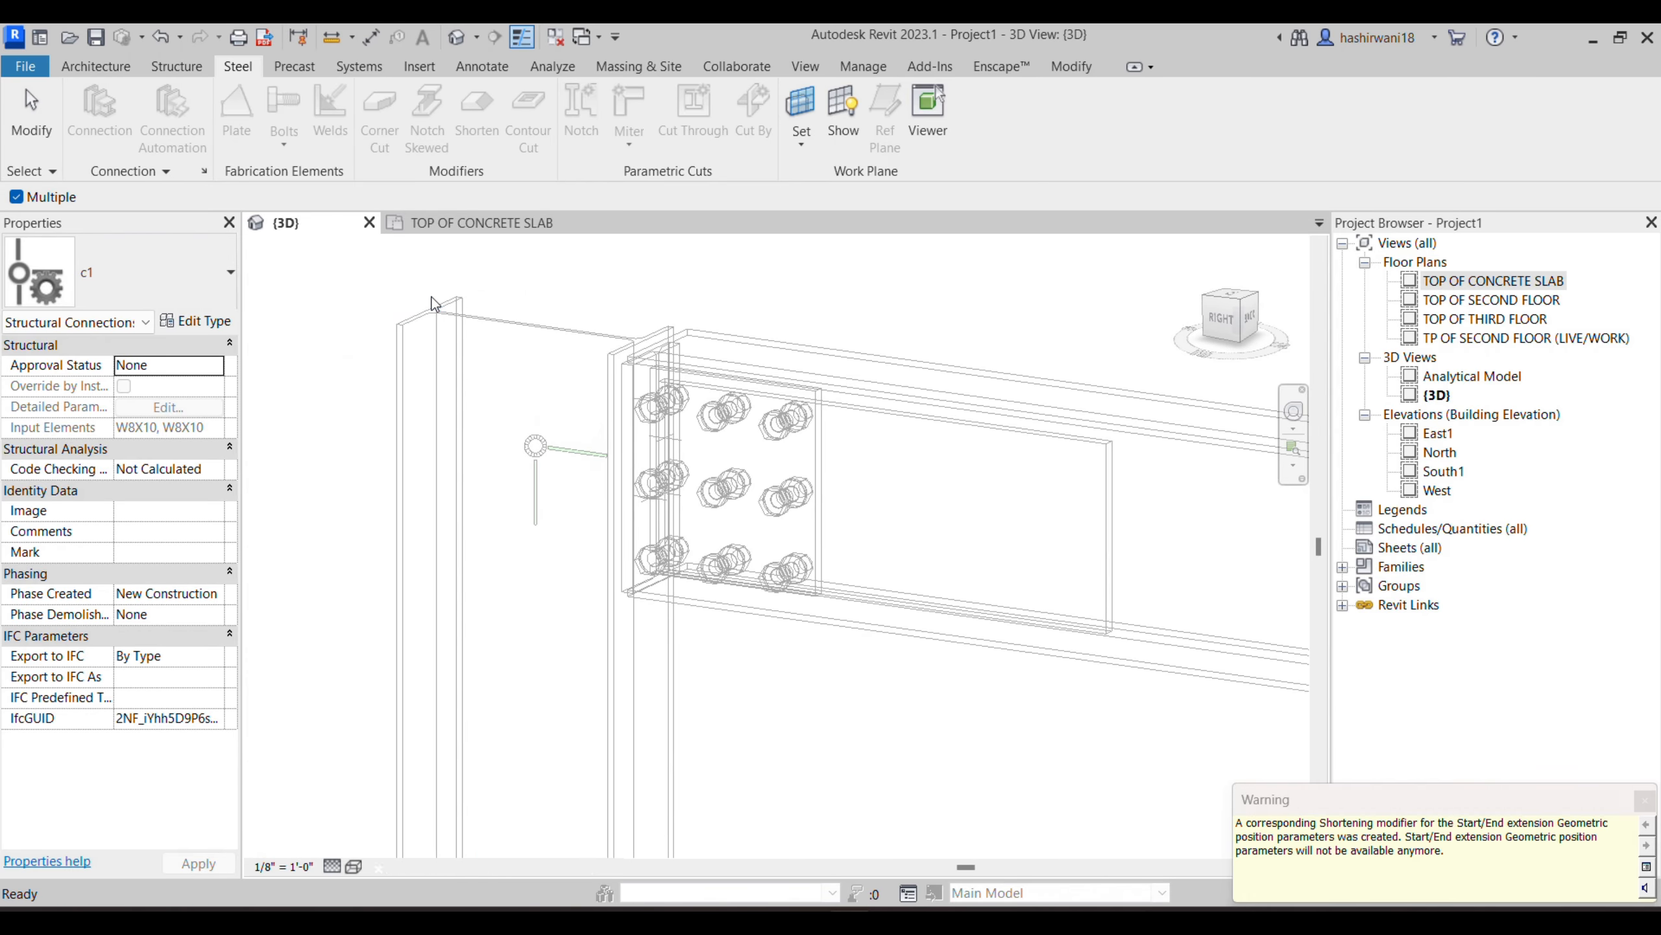
- Select the custom connection c1 at the joint and review the list of available connection types
left_click(819, 725)
scroll(819, 698, "down", 3)
scroll(867, 750, "down", 4)
middle_click_drag(858, 731, 782, 701)
scroll(778, 671, "up", 4)
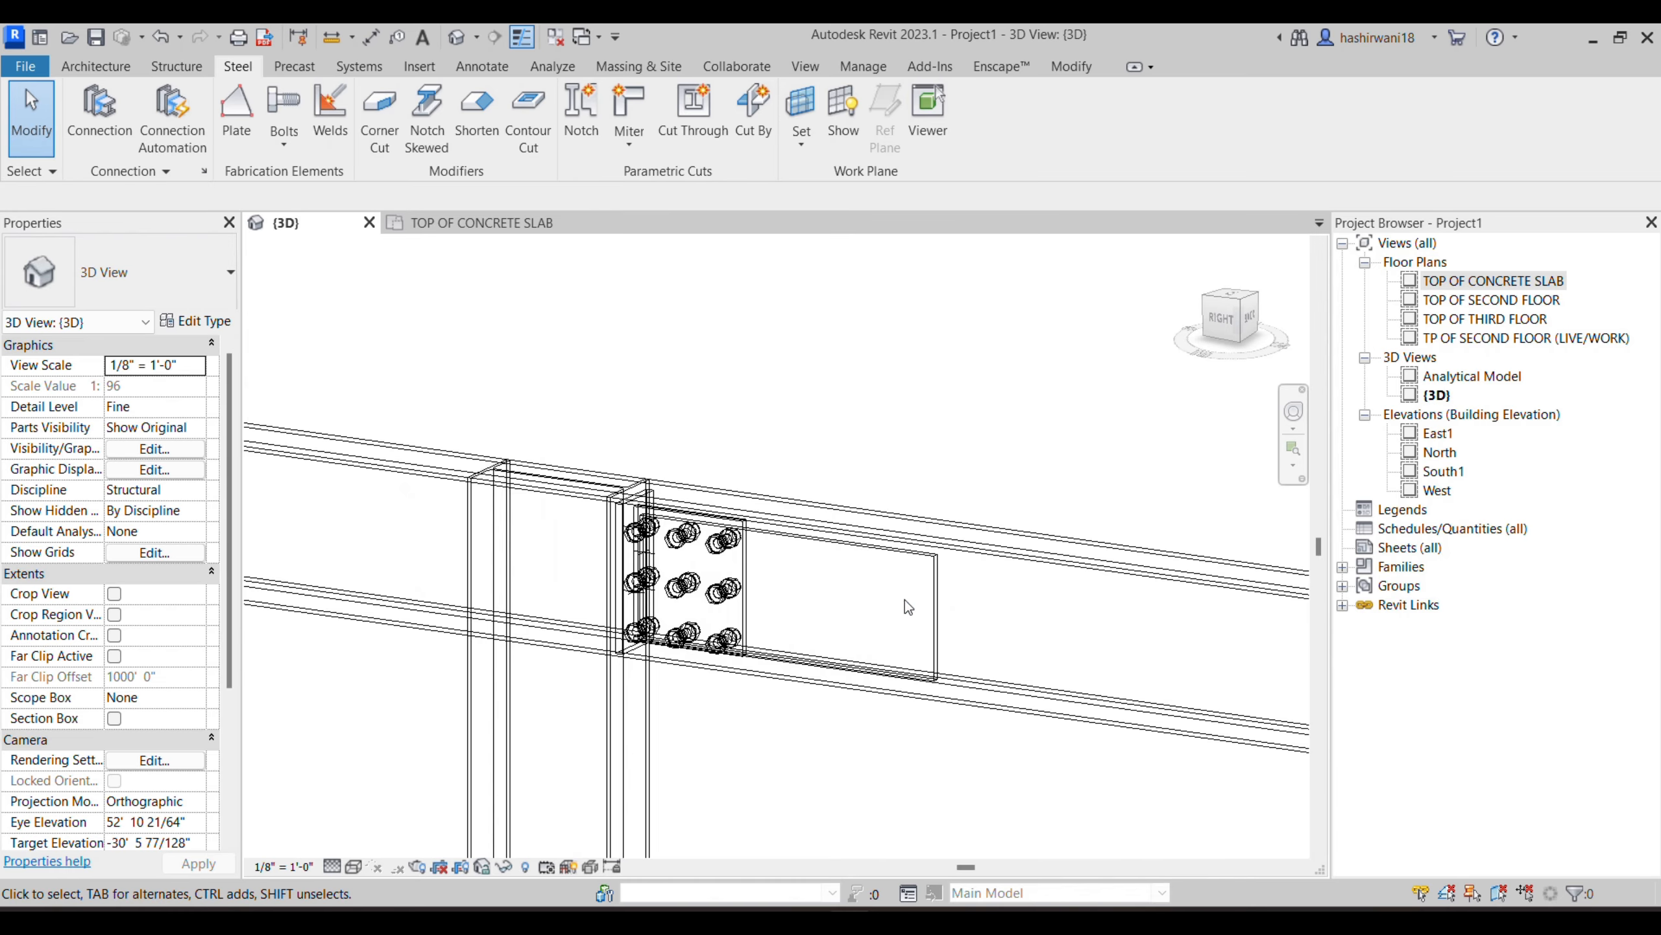
left_click(759, 586)
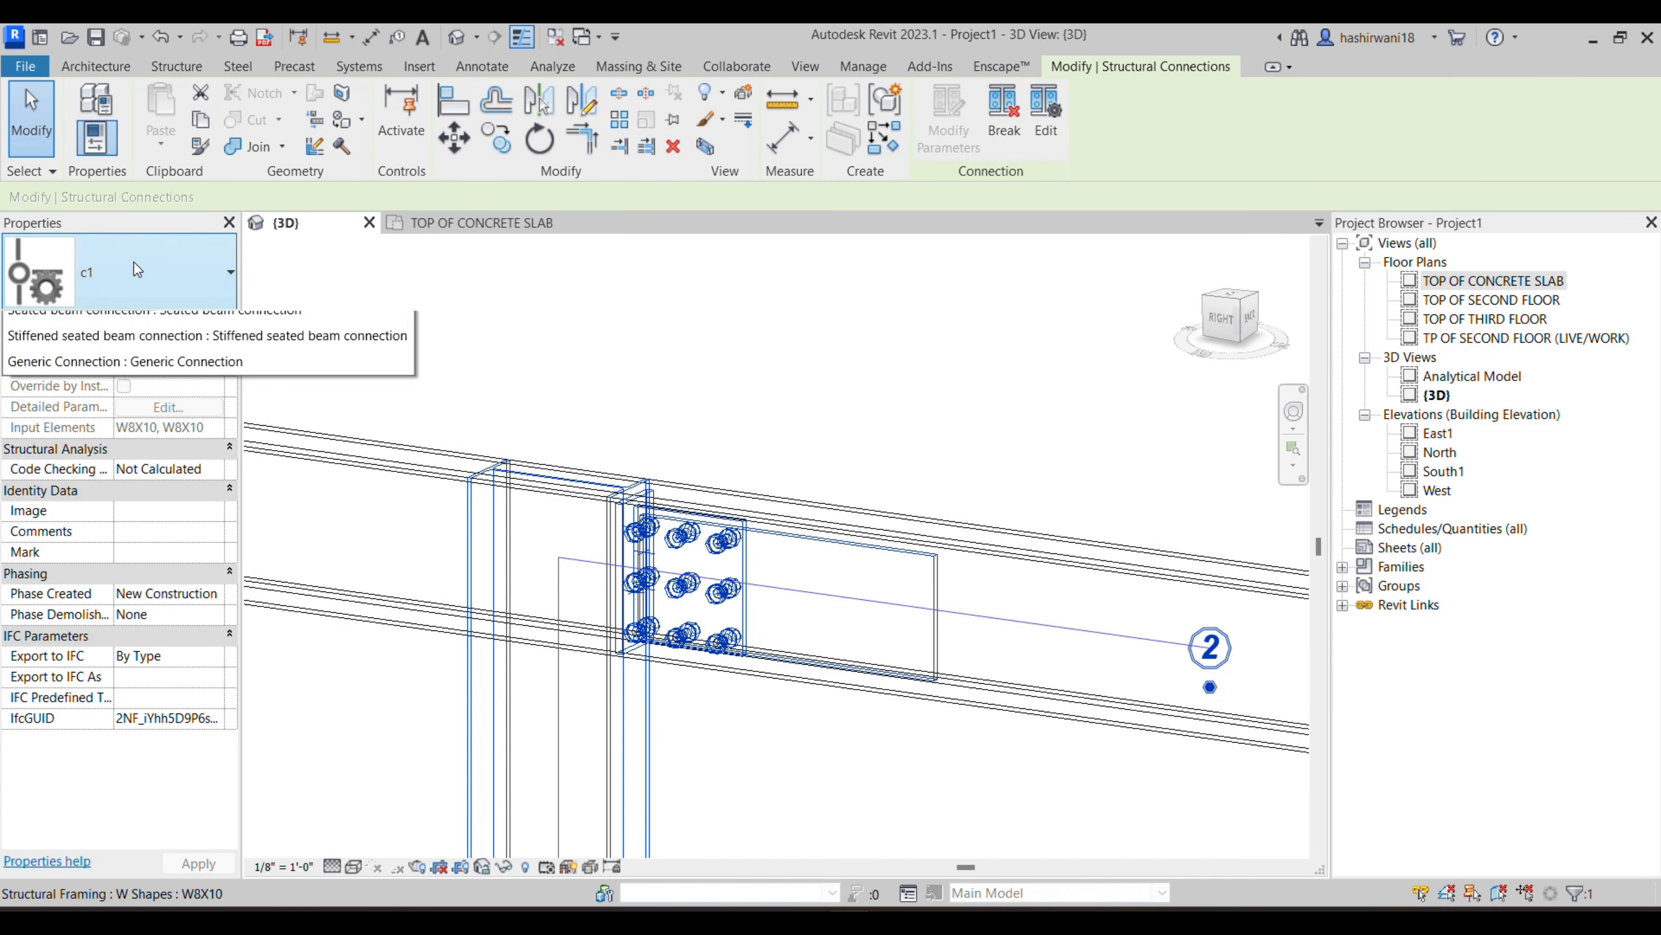
left_click(131, 271)
scroll(62, 452, "down", 4)
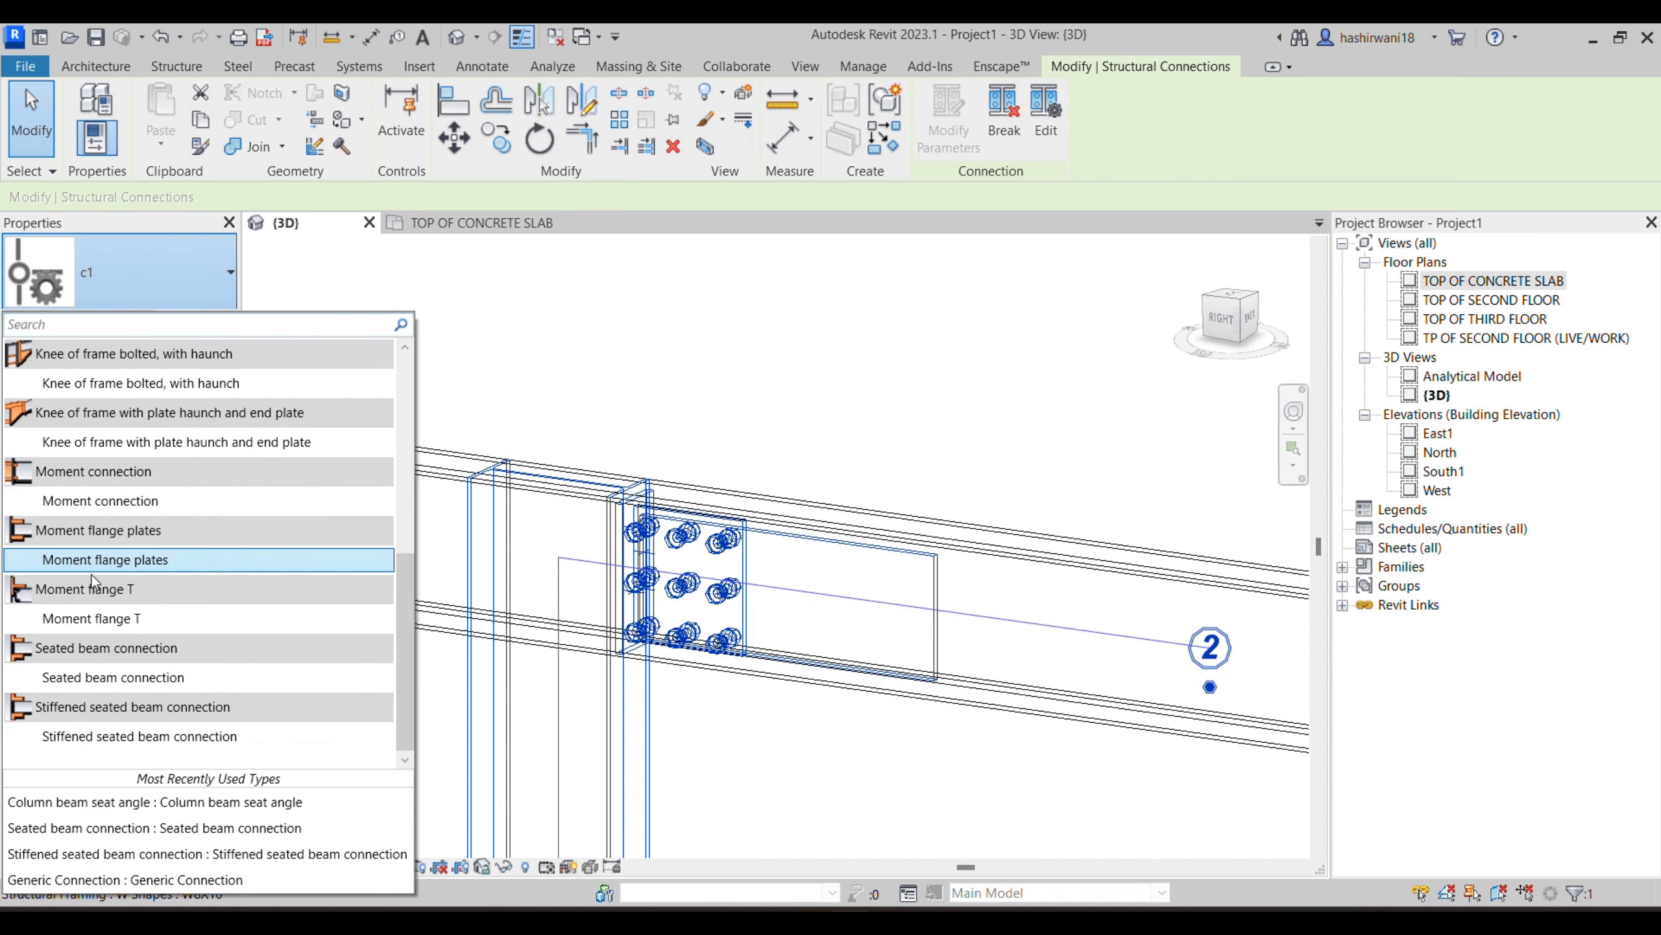
scroll(183, 608, "up", 5)
left_click(792, 336)
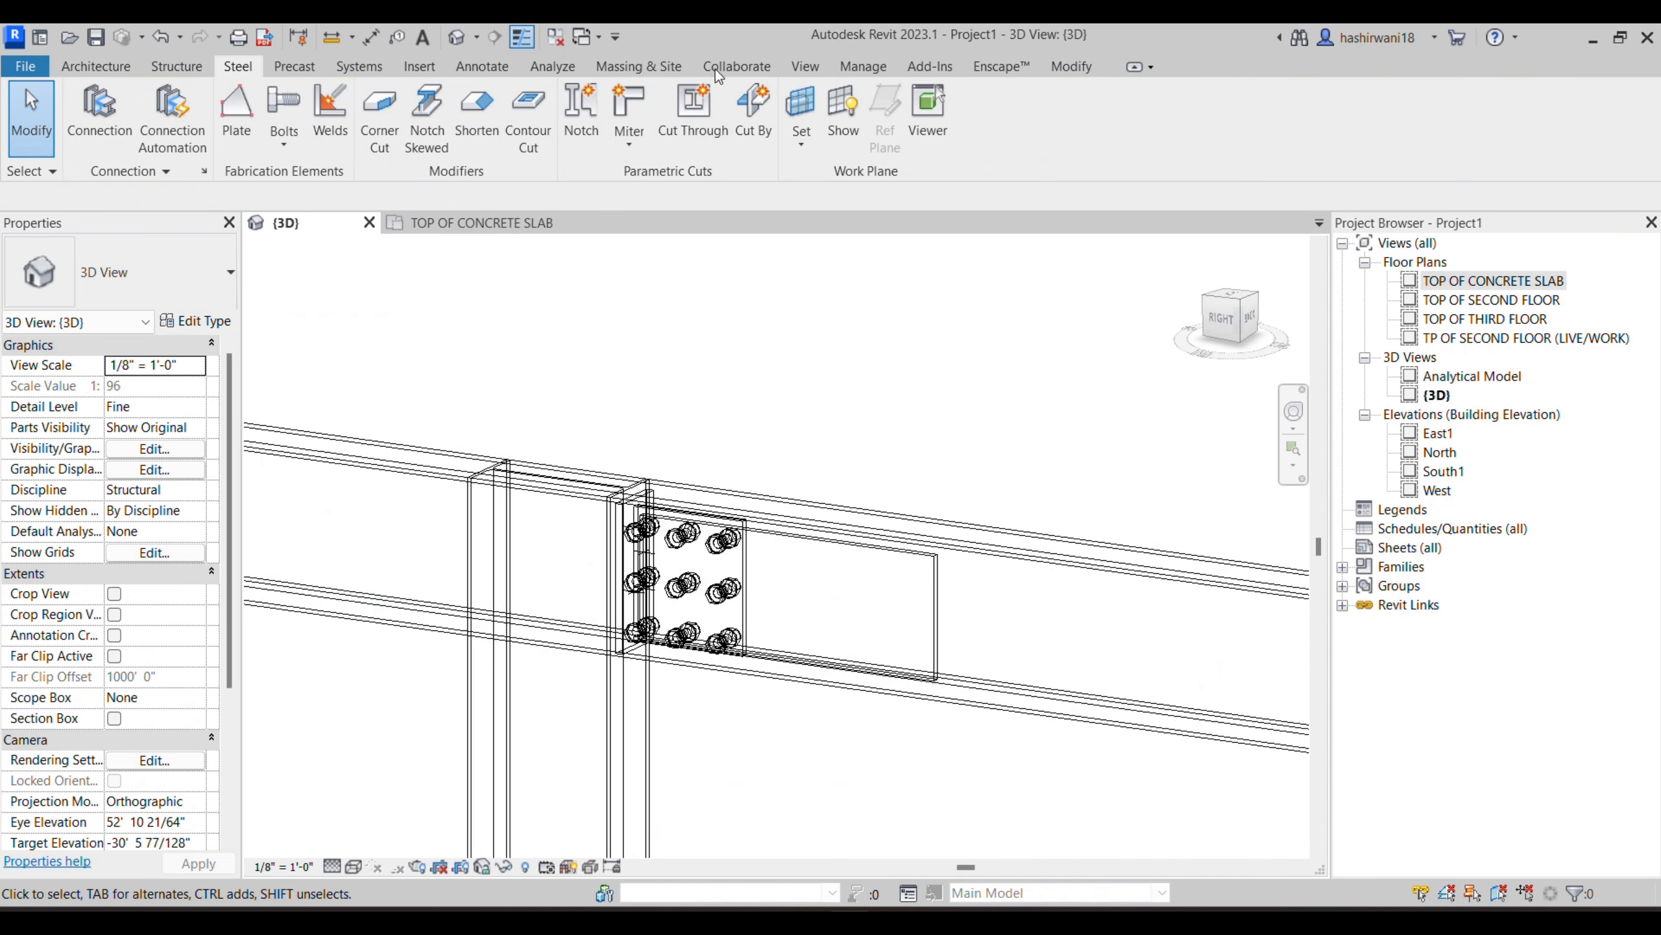
scroll(714, 548, "down", 2)
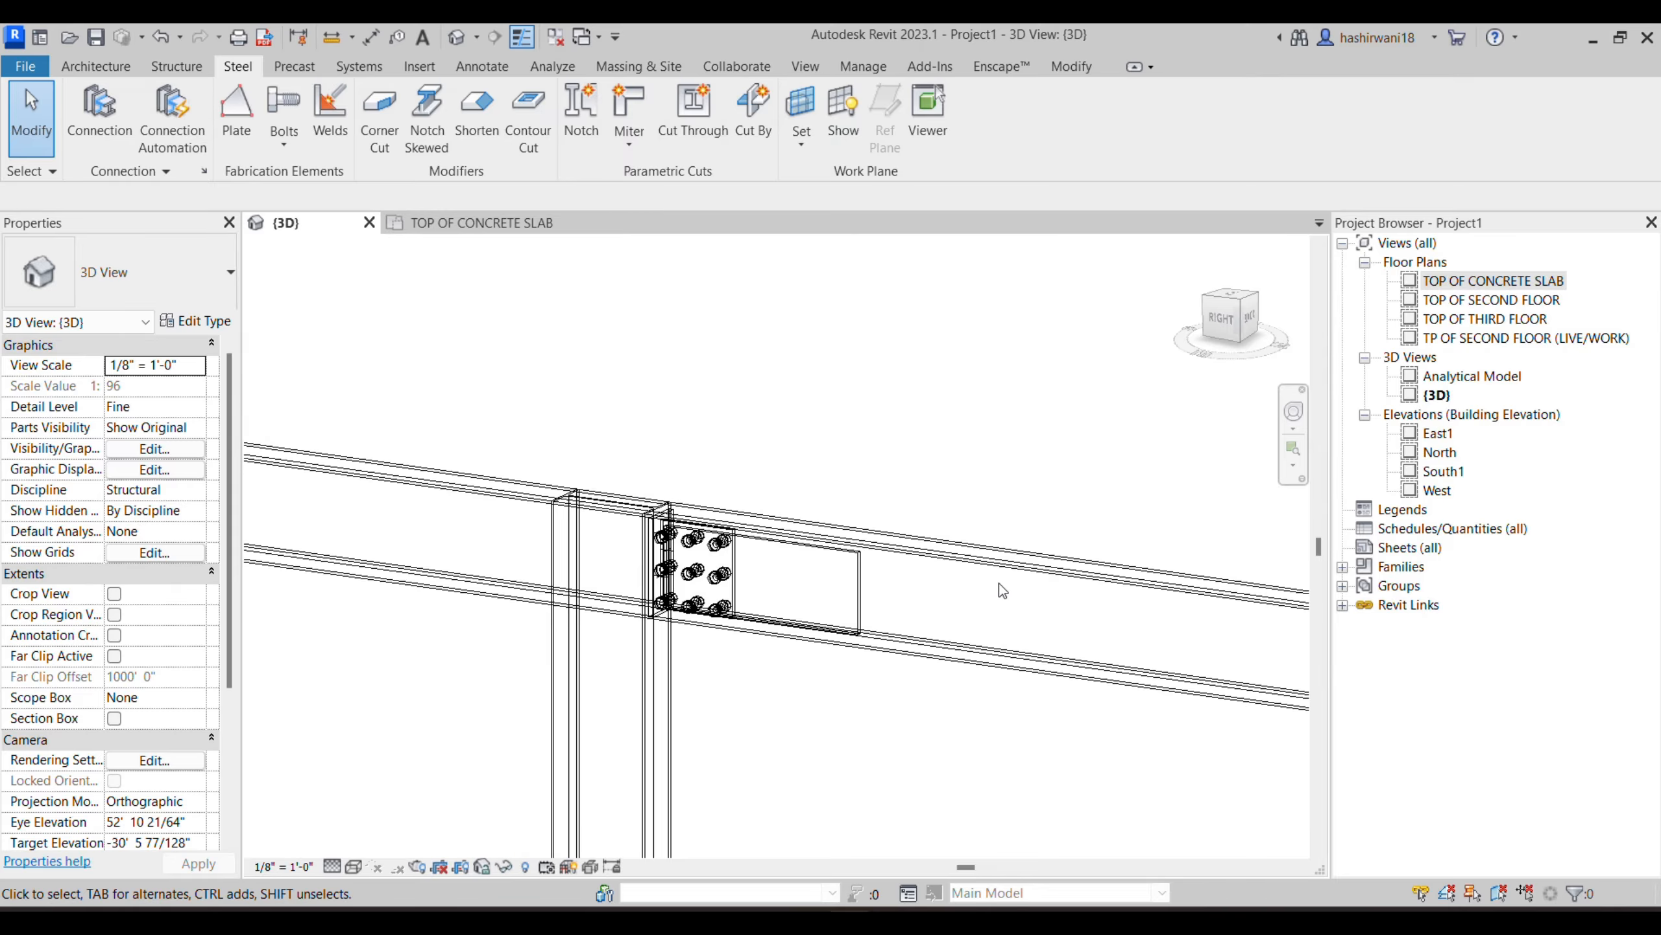
middle_click_drag(999, 581, 772, 457)
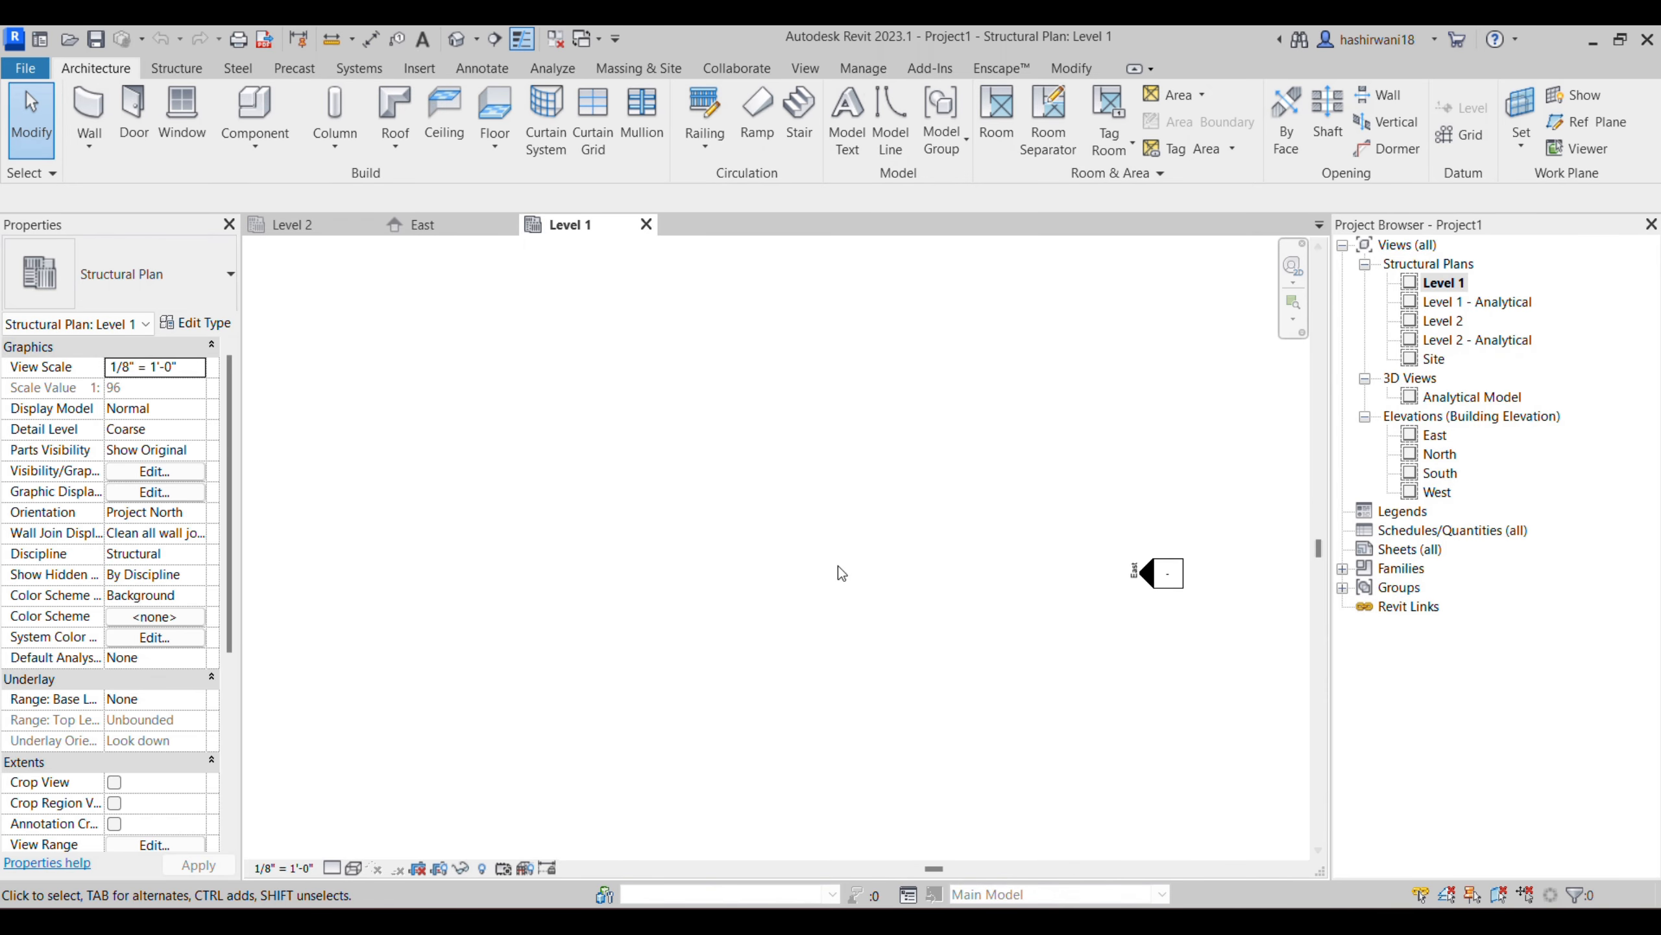
scroll(867, 587, "down", 2)
middle_click_drag(868, 586, 894, 598)
- Switch to the assignment PDF in the browser and read the M5 Assignment 2 tasks and the general notes
scroll(805, 561, "up", 3)
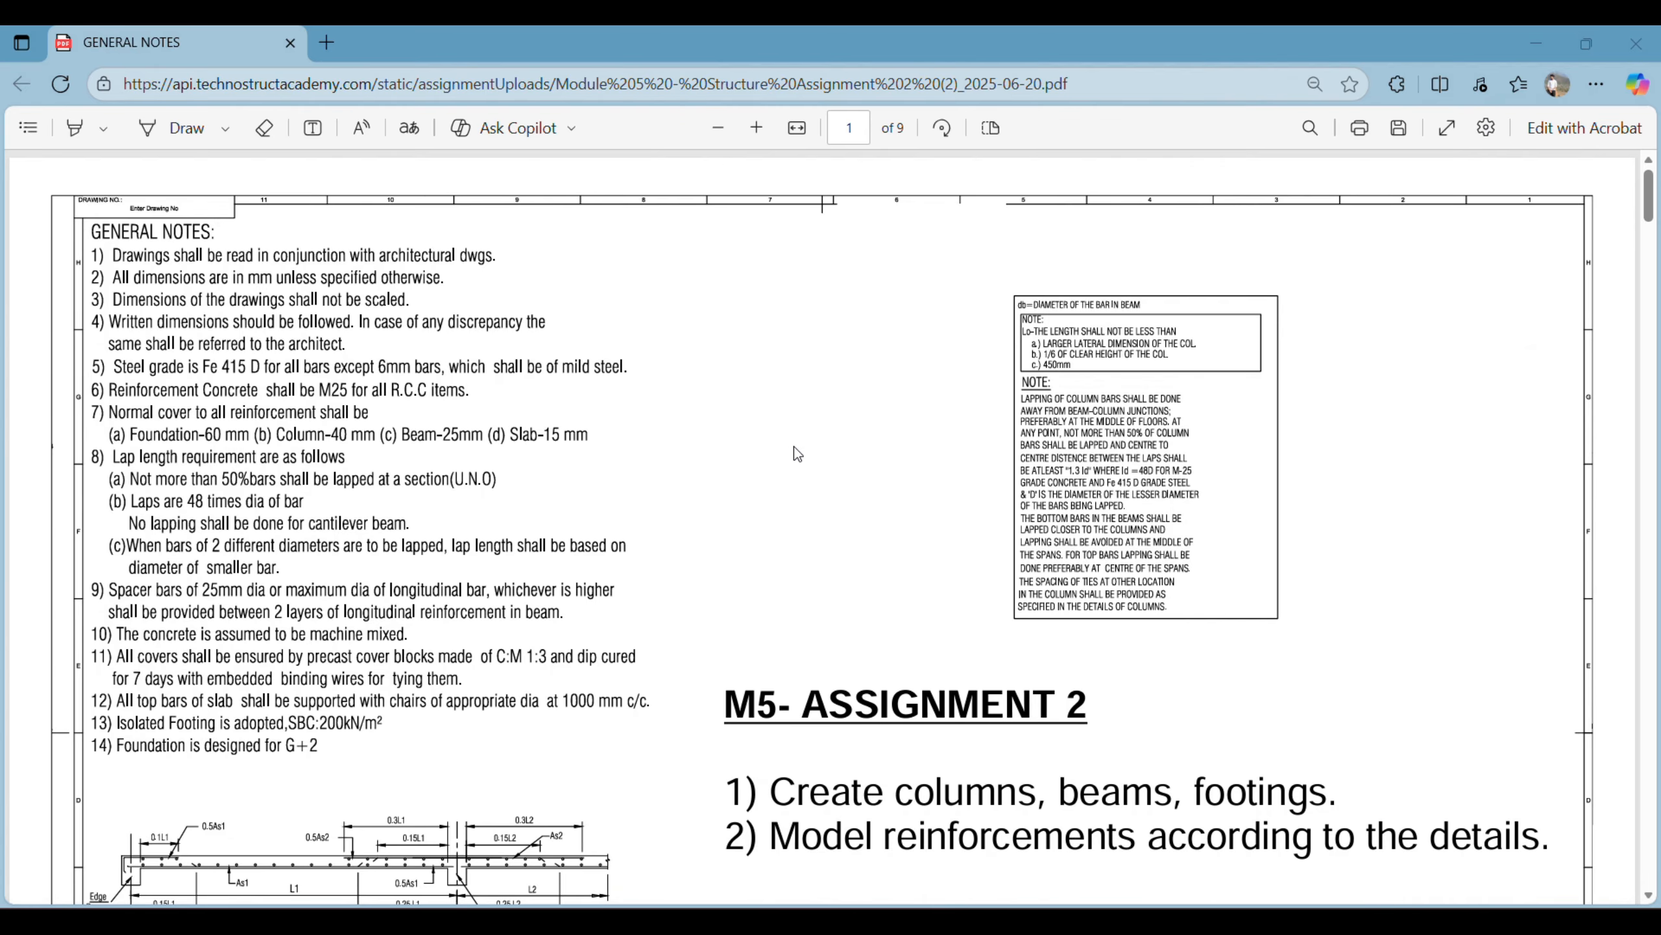
scroll(794, 447, "down", 5)
scroll(925, 523, "up", 5)
scroll(861, 642, "down", 5)
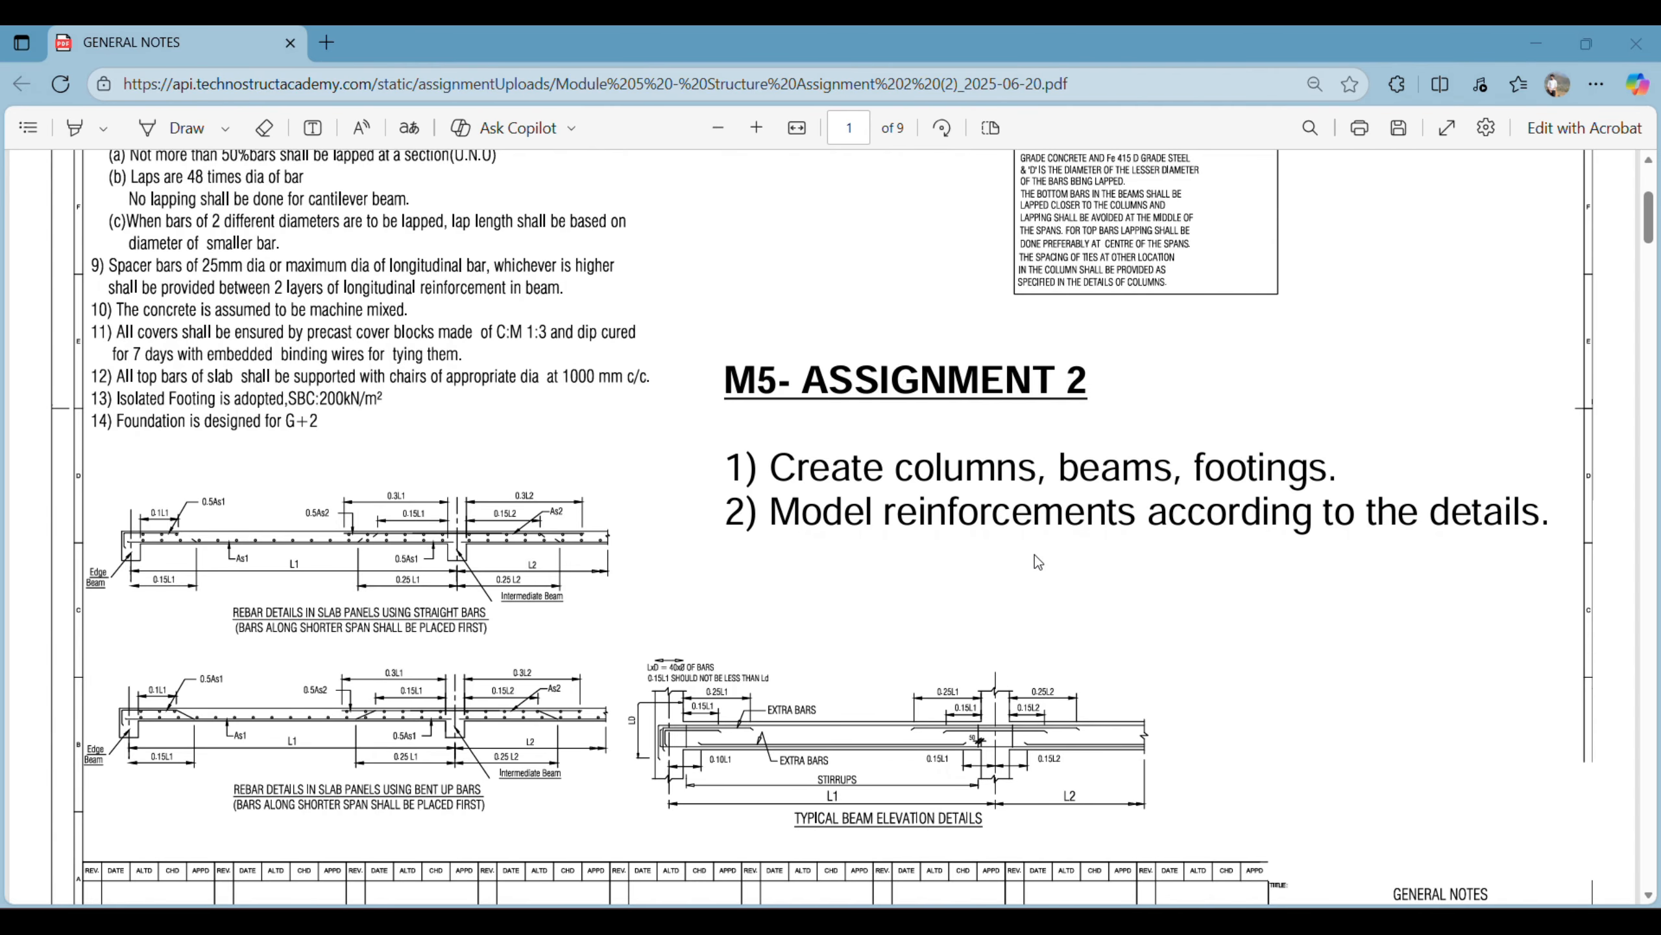
scroll(468, 543, "up", 5)
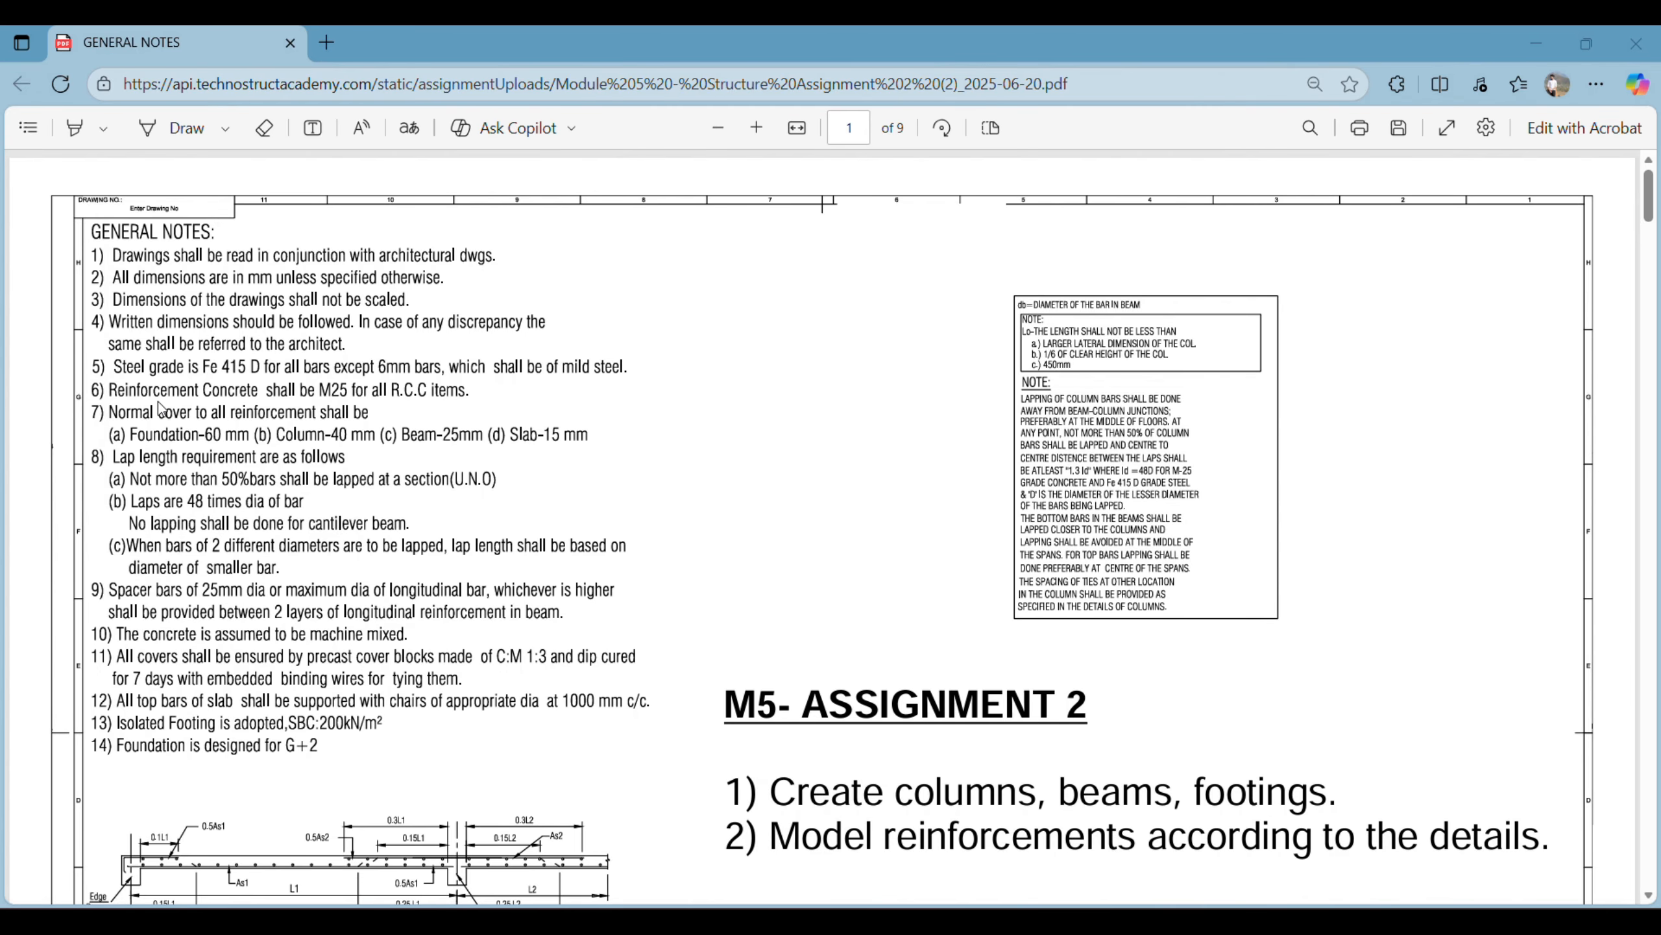
- Read the remaining general notes and the foundation details page with the footing schedule, column sections and level diagram
scroll(780, 571, "down", 1)
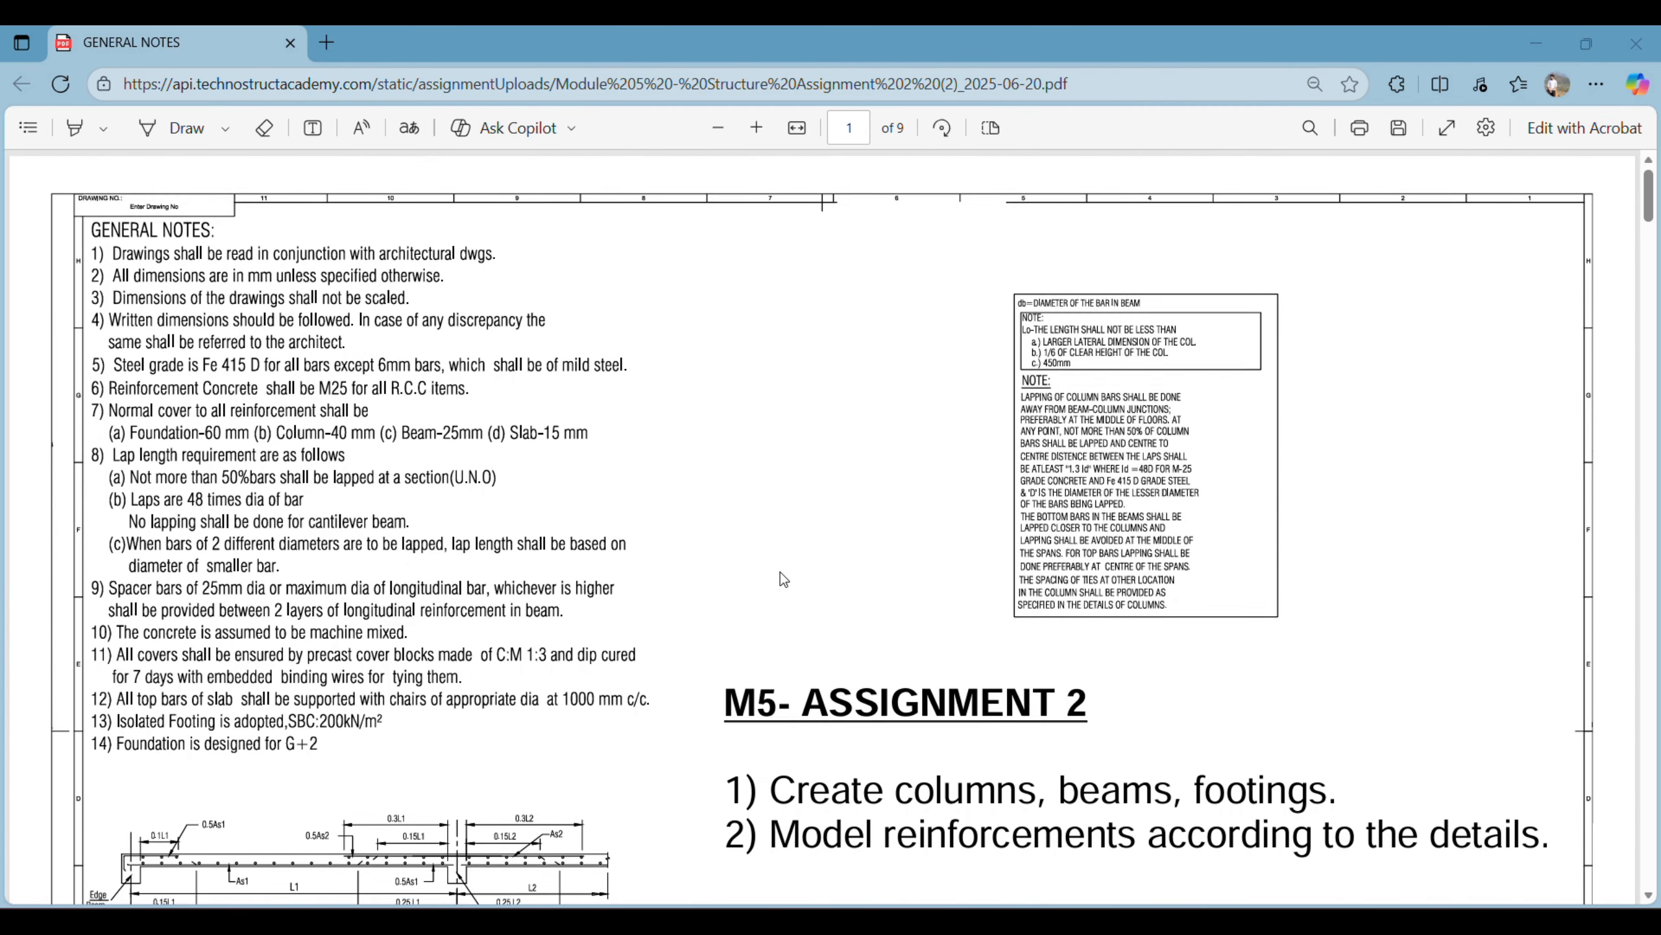
scroll(783, 579, "down", 3)
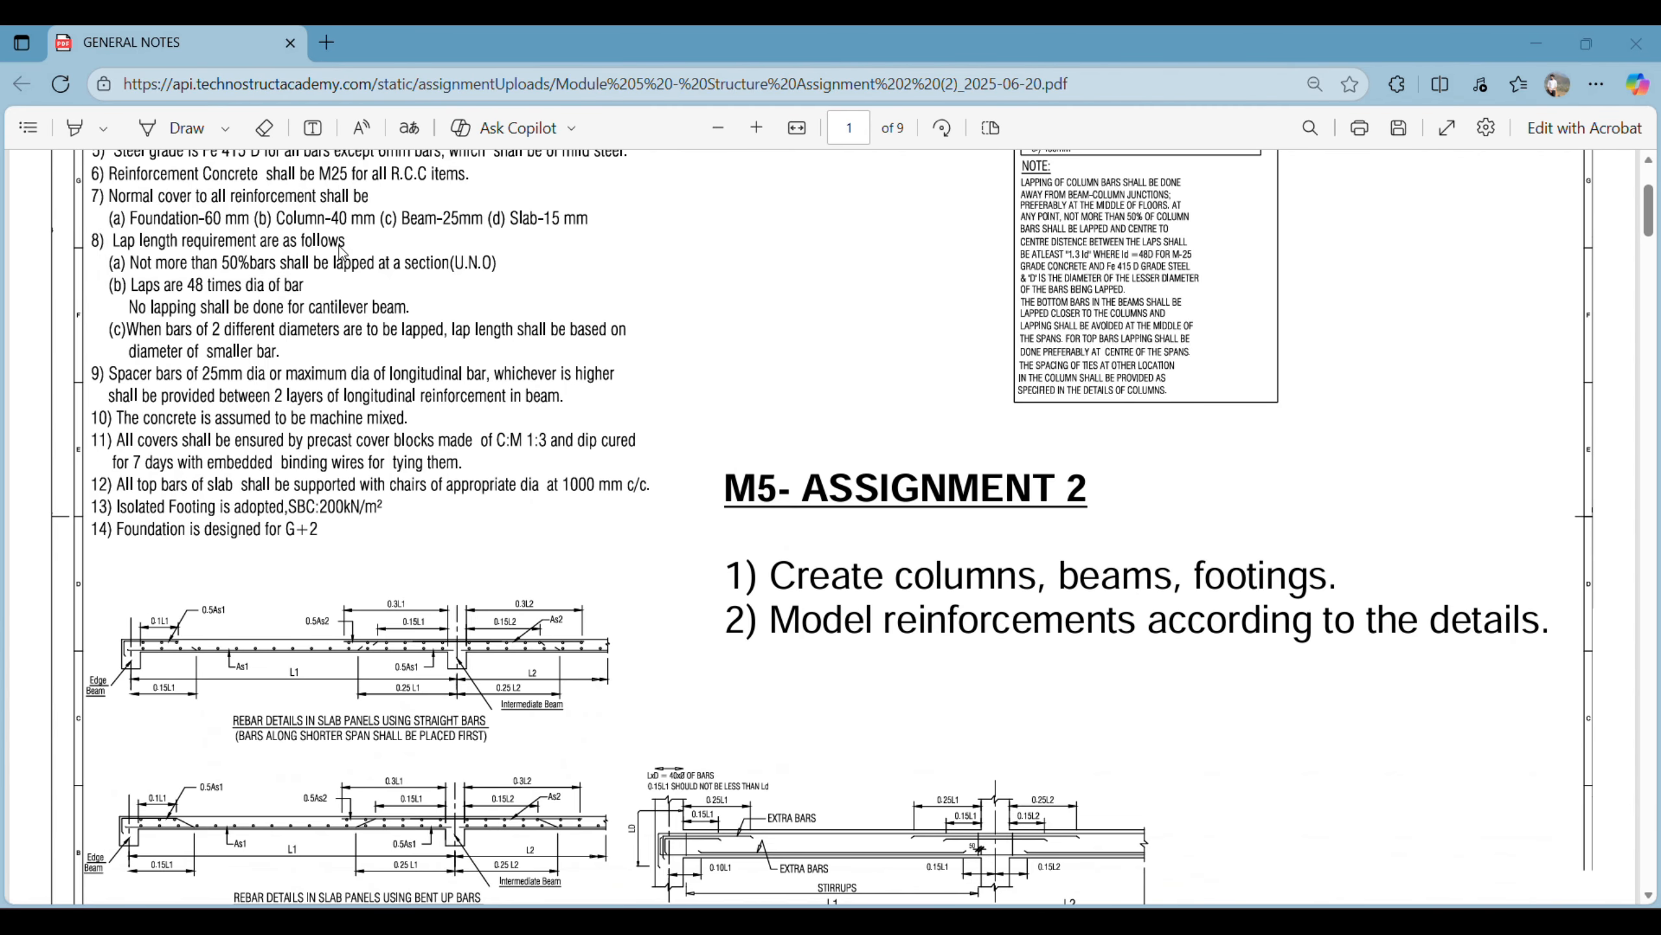
scroll(449, 628, "down", 8)
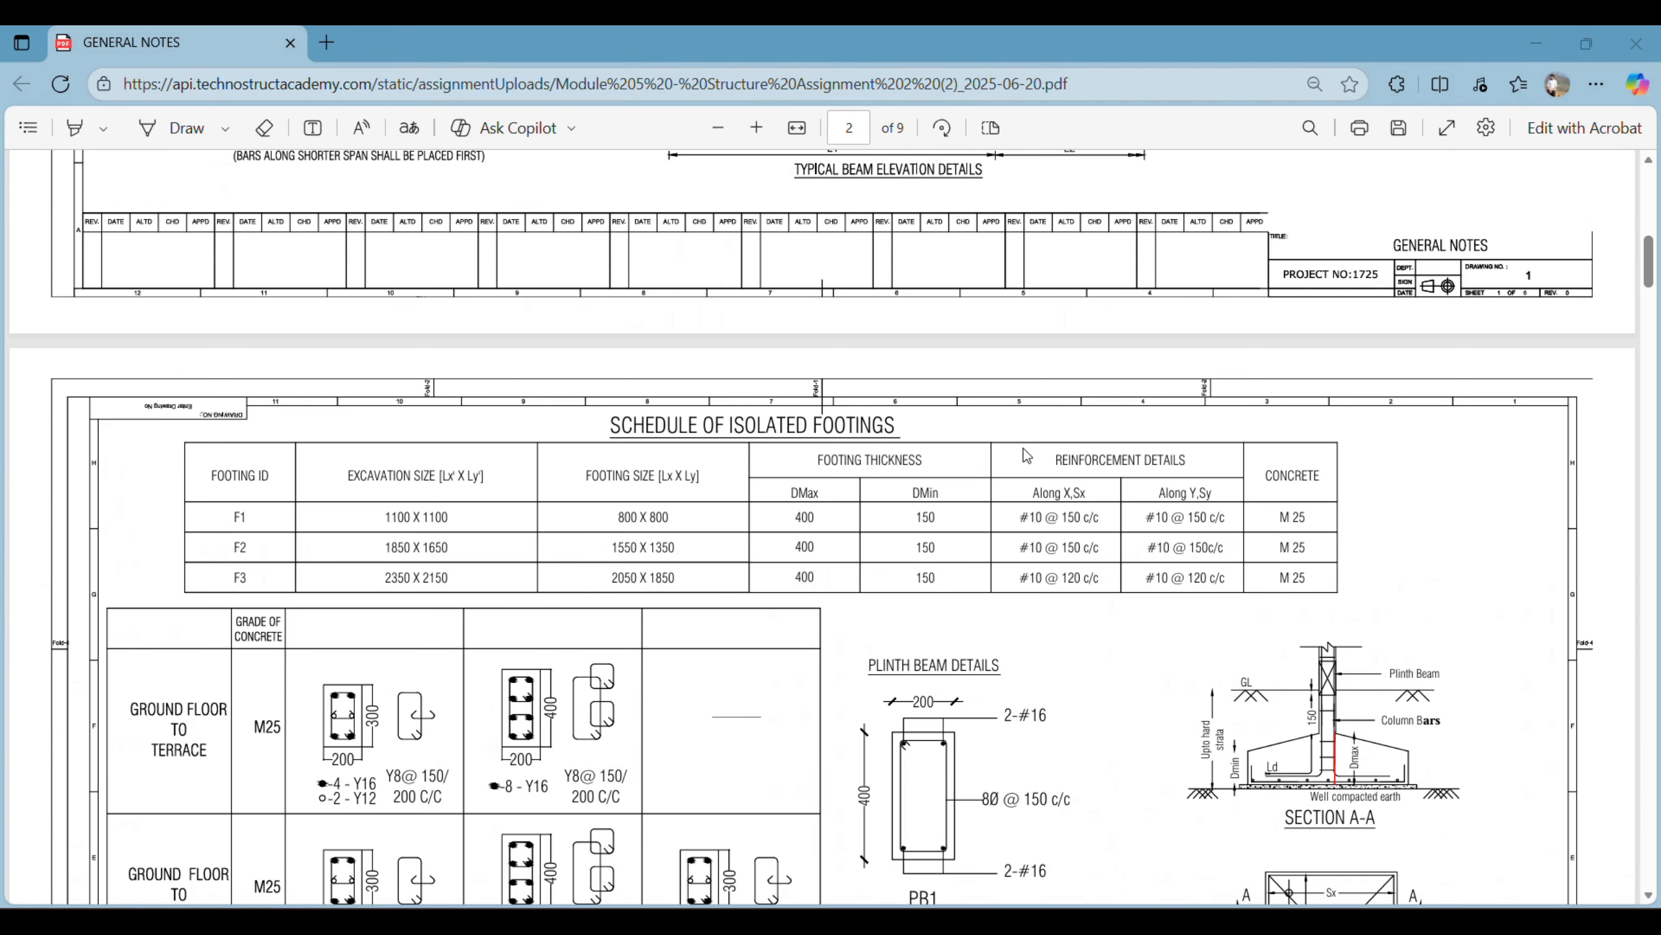
scroll(662, 518, "up", 4)
scroll(778, 567, "down", 20)
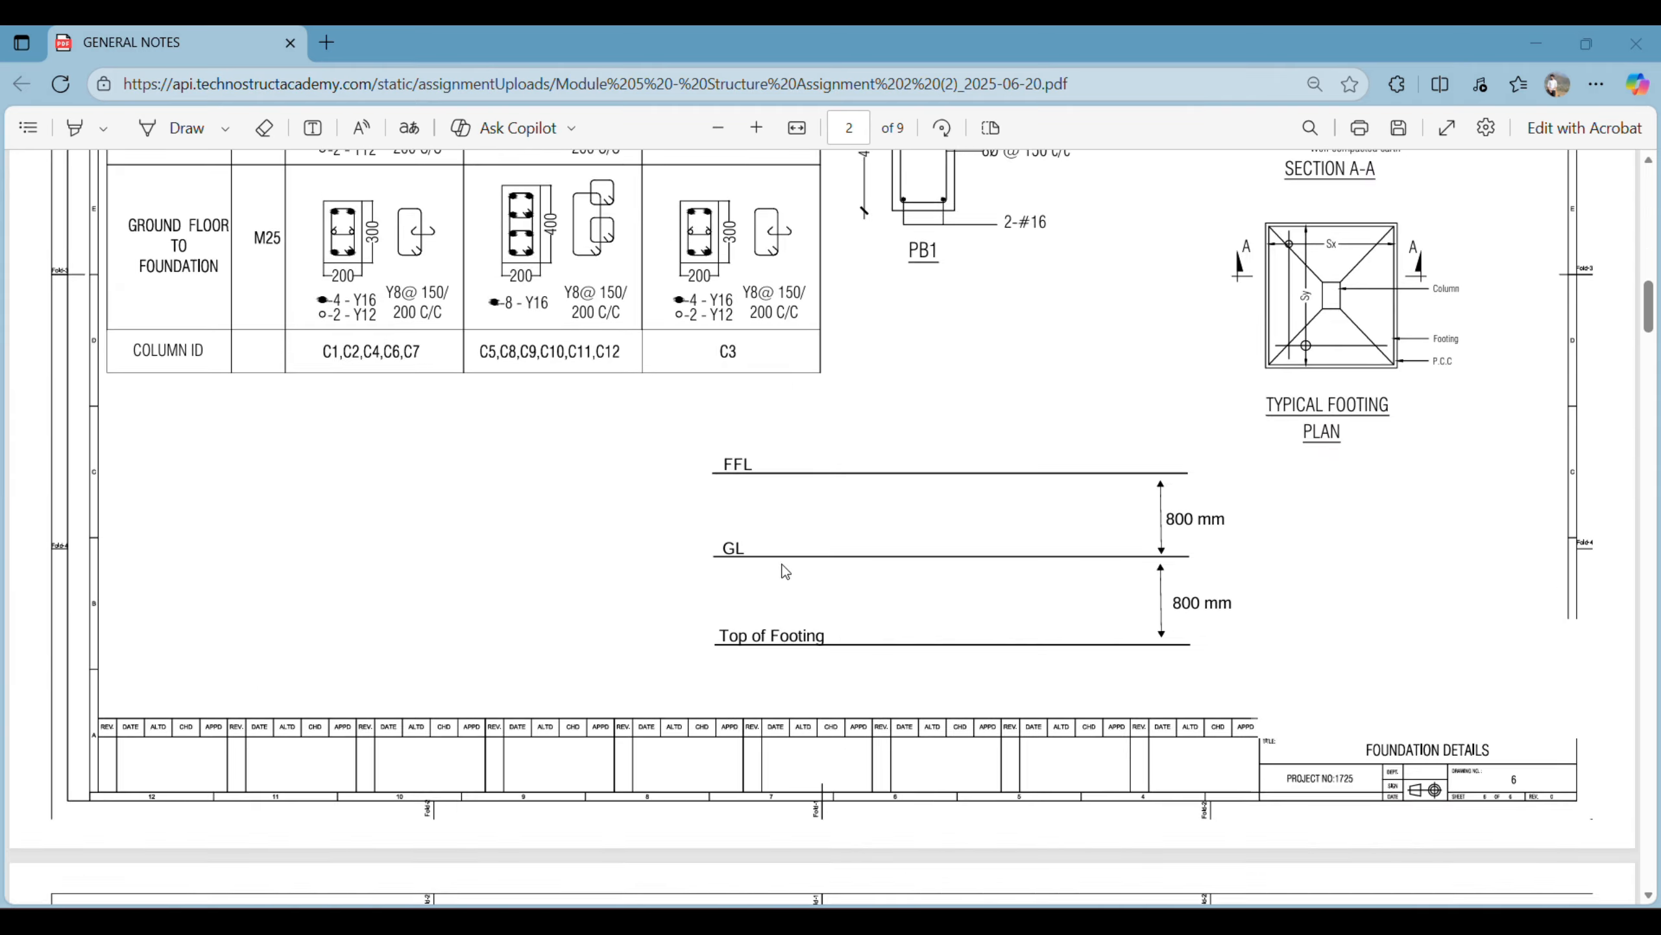
- Examine the foundation layout drawing for the grid spacing, footing and column IDs, and plinth beam positions
scroll(725, 592, "down", 13)
scroll(725, 594, "up", 9)
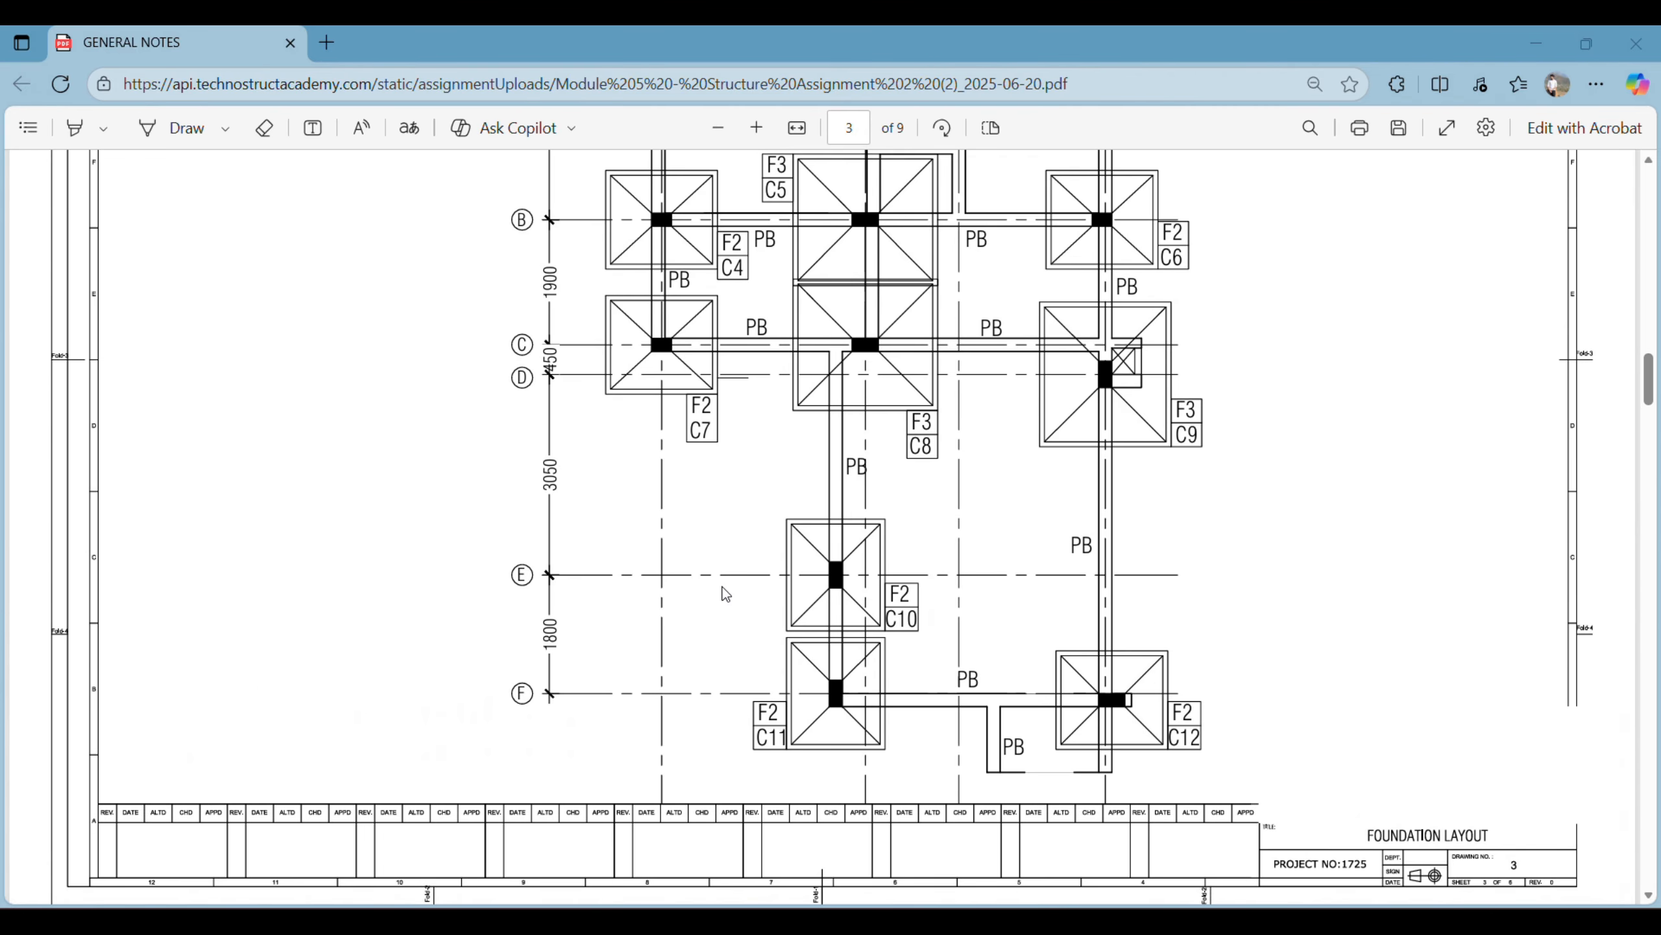
scroll(725, 592, "up", 3)
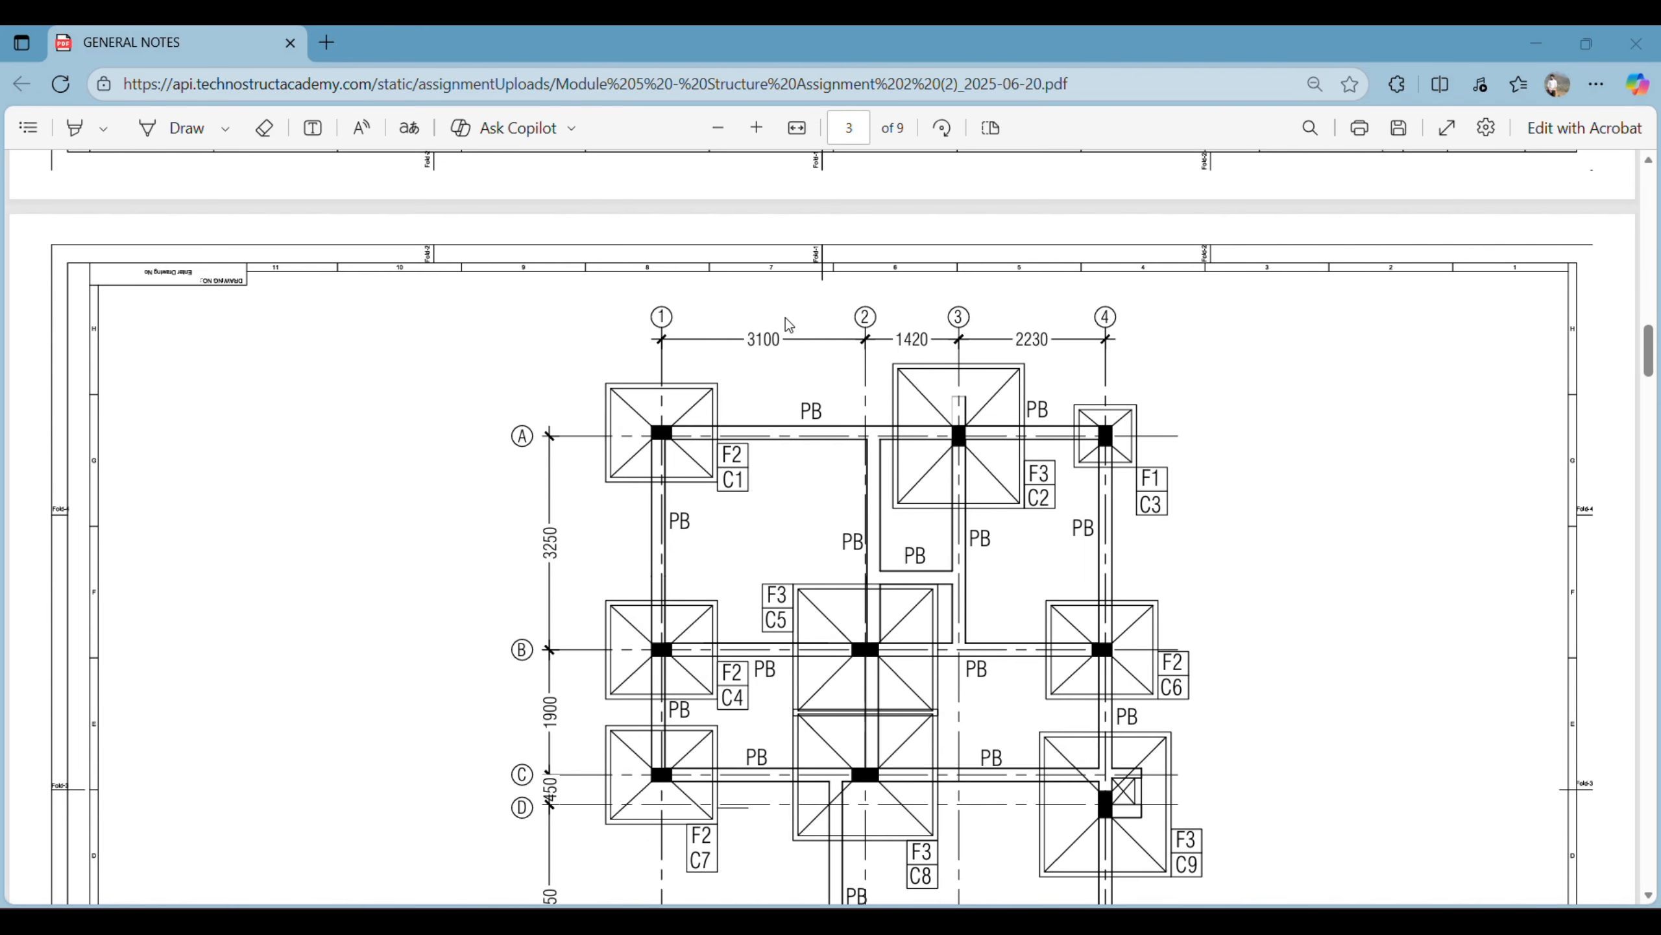
scroll(578, 441, "down", 4)
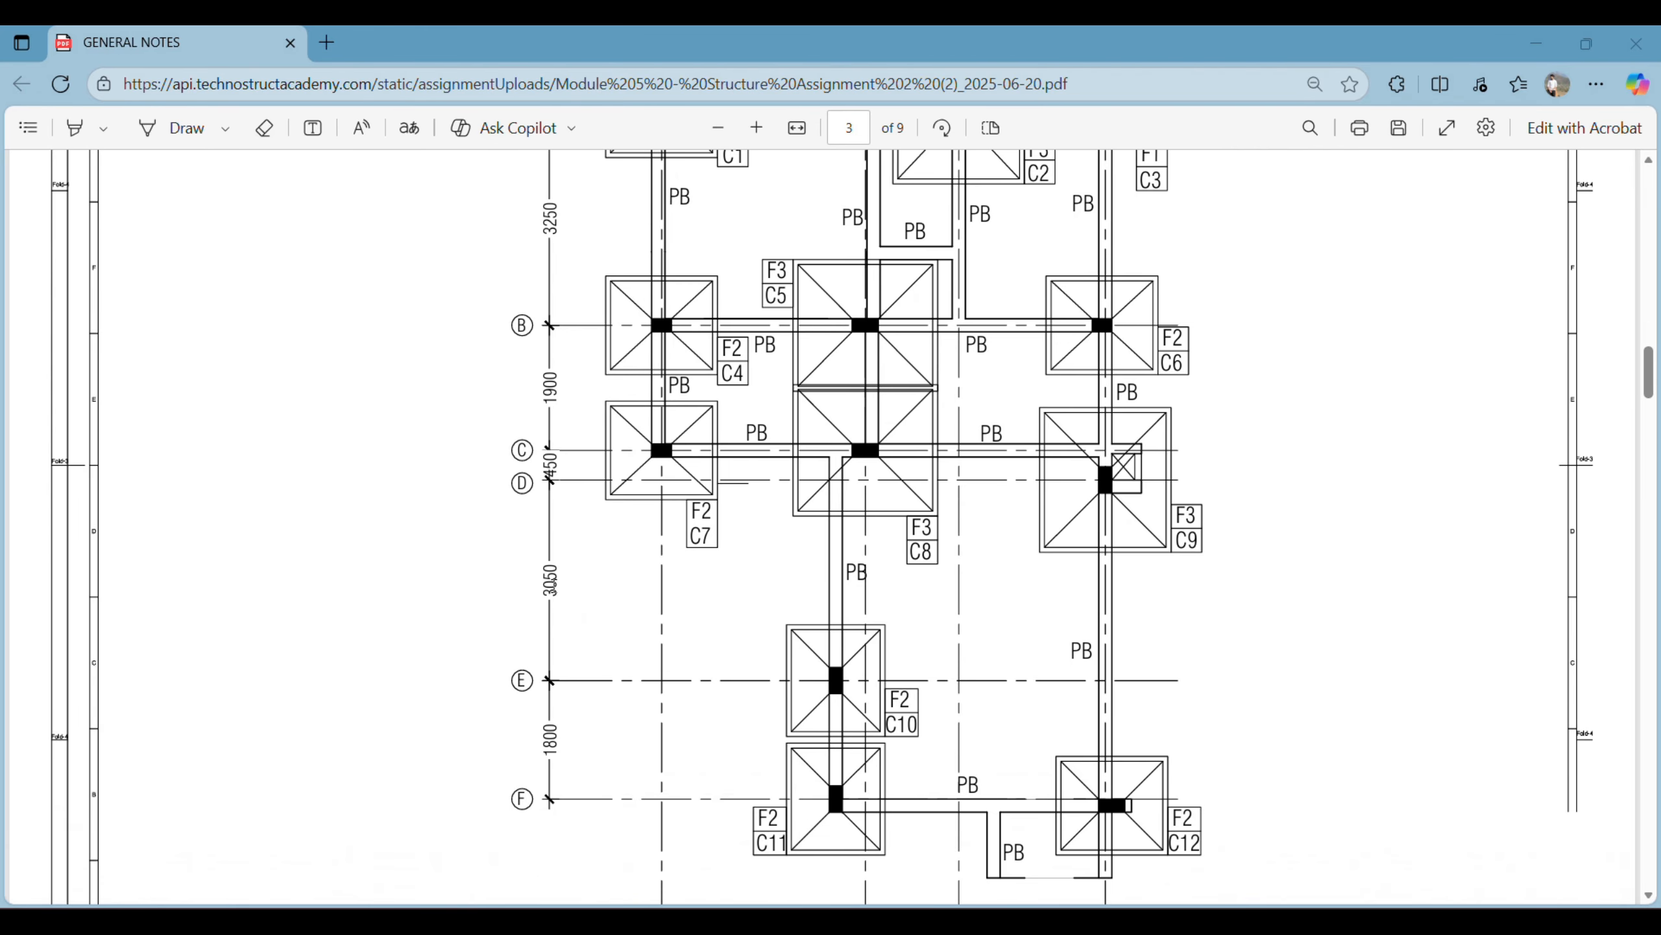
scroll(649, 553, "up", 2)
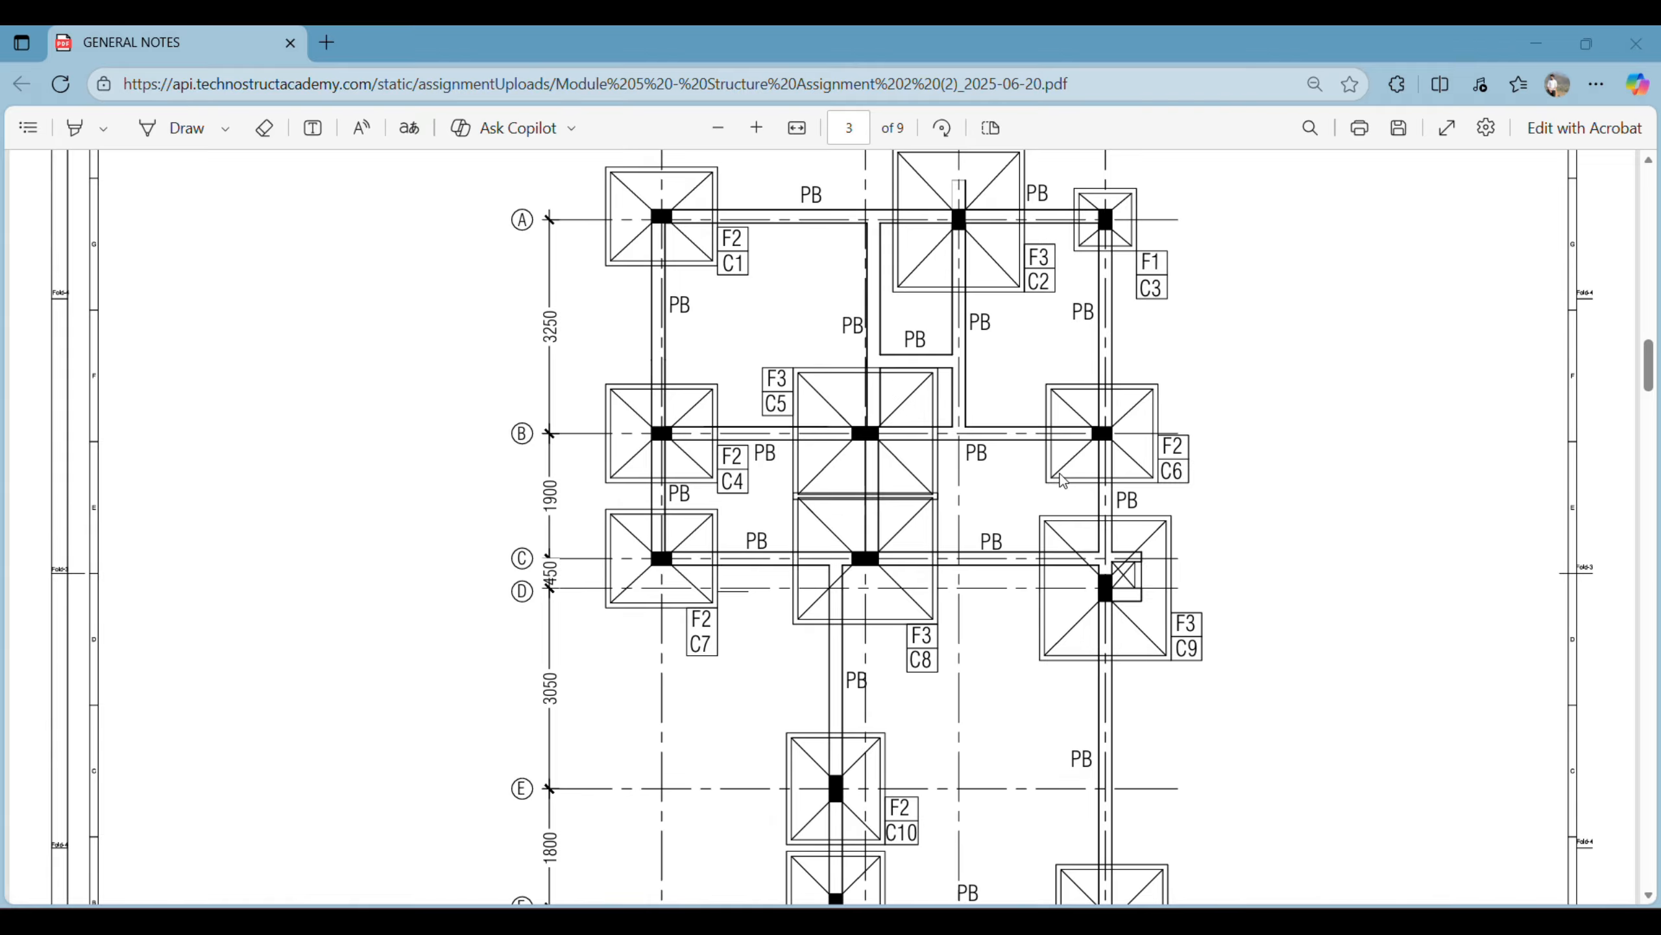
scroll(1065, 482, "down", 5)
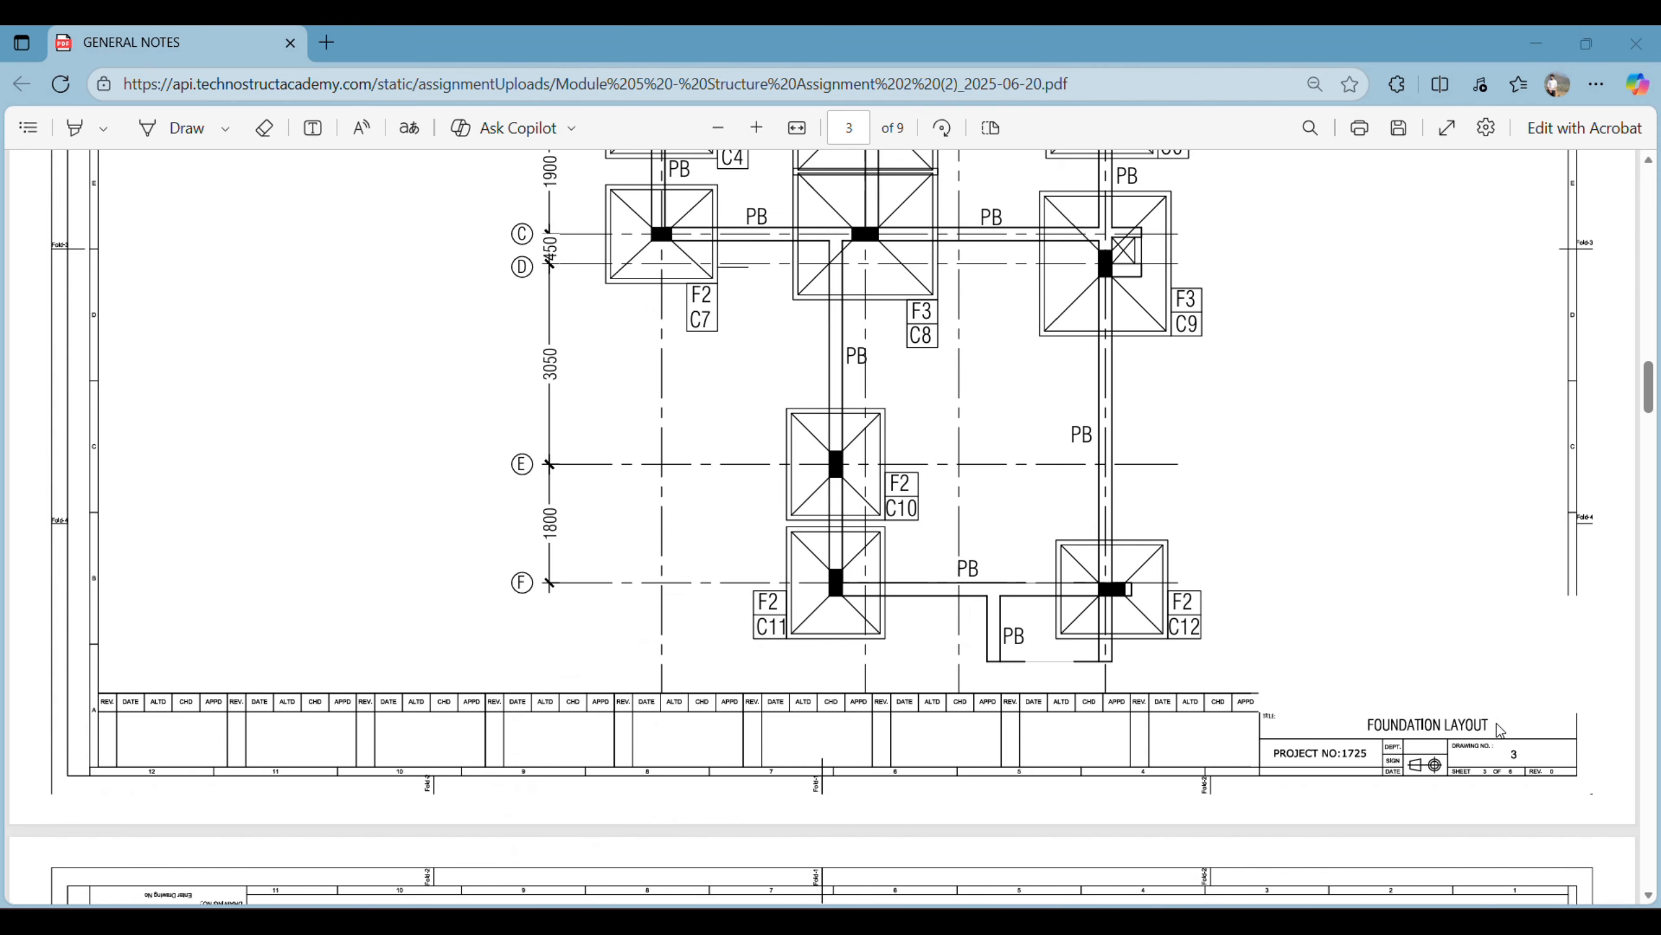
scroll(842, 569, "up", 3)
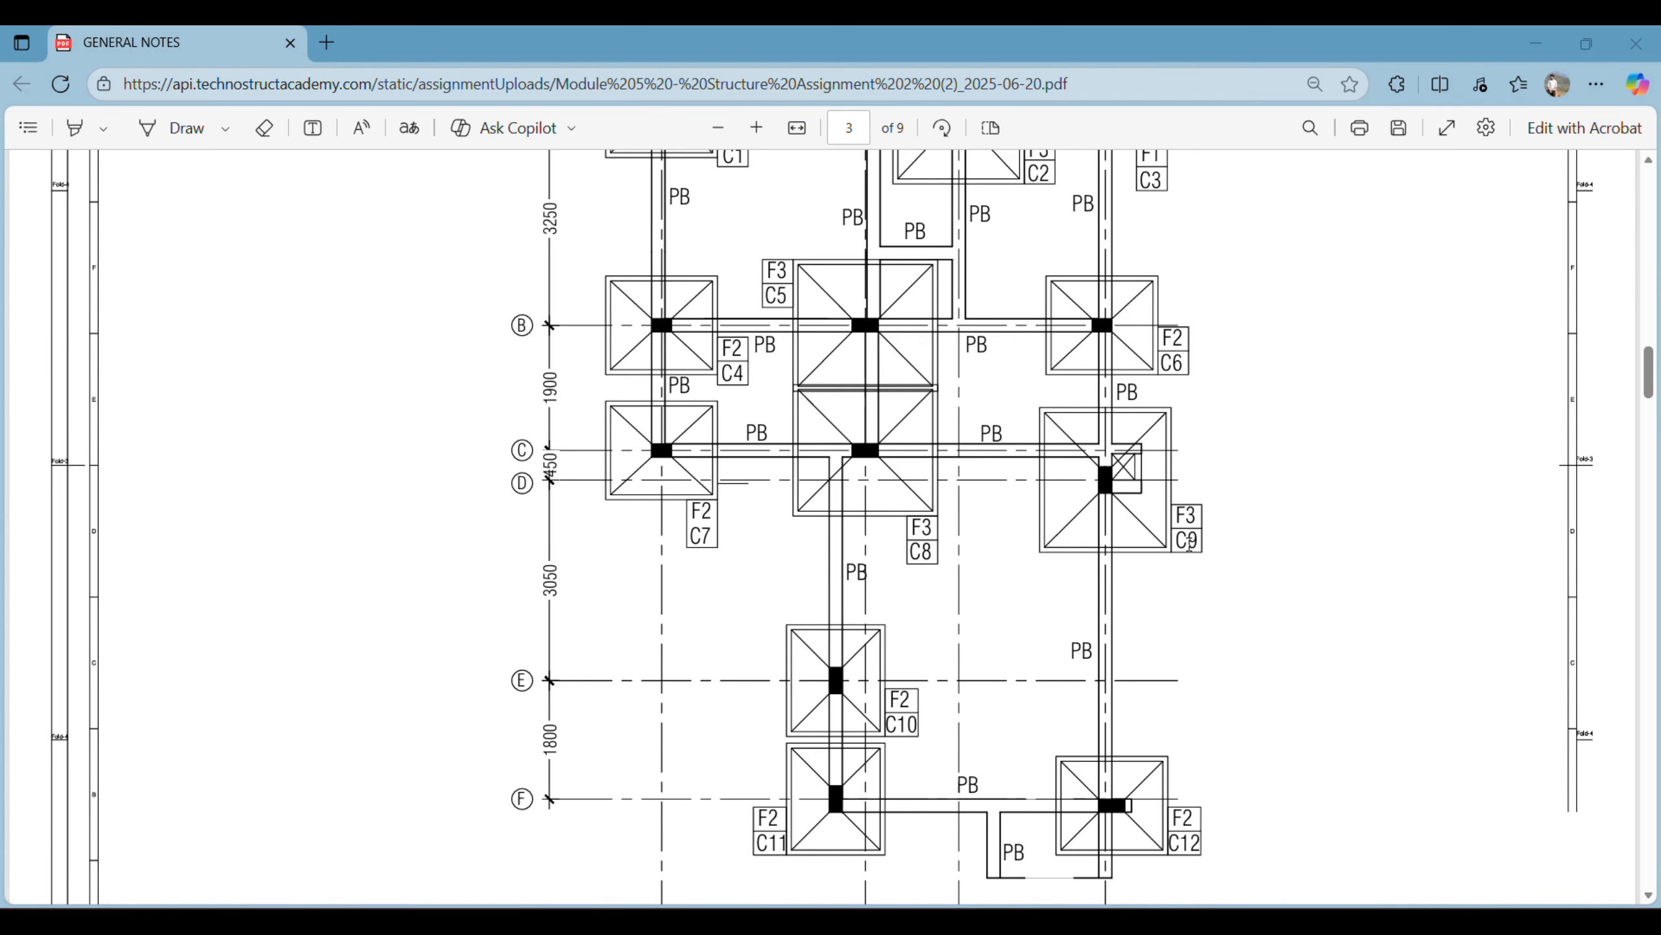
- Examine the footing layout drawing for footing positions and their offsets from the grid lines
scroll(1197, 592, "down", 4)
scroll(1186, 605, "down", 20)
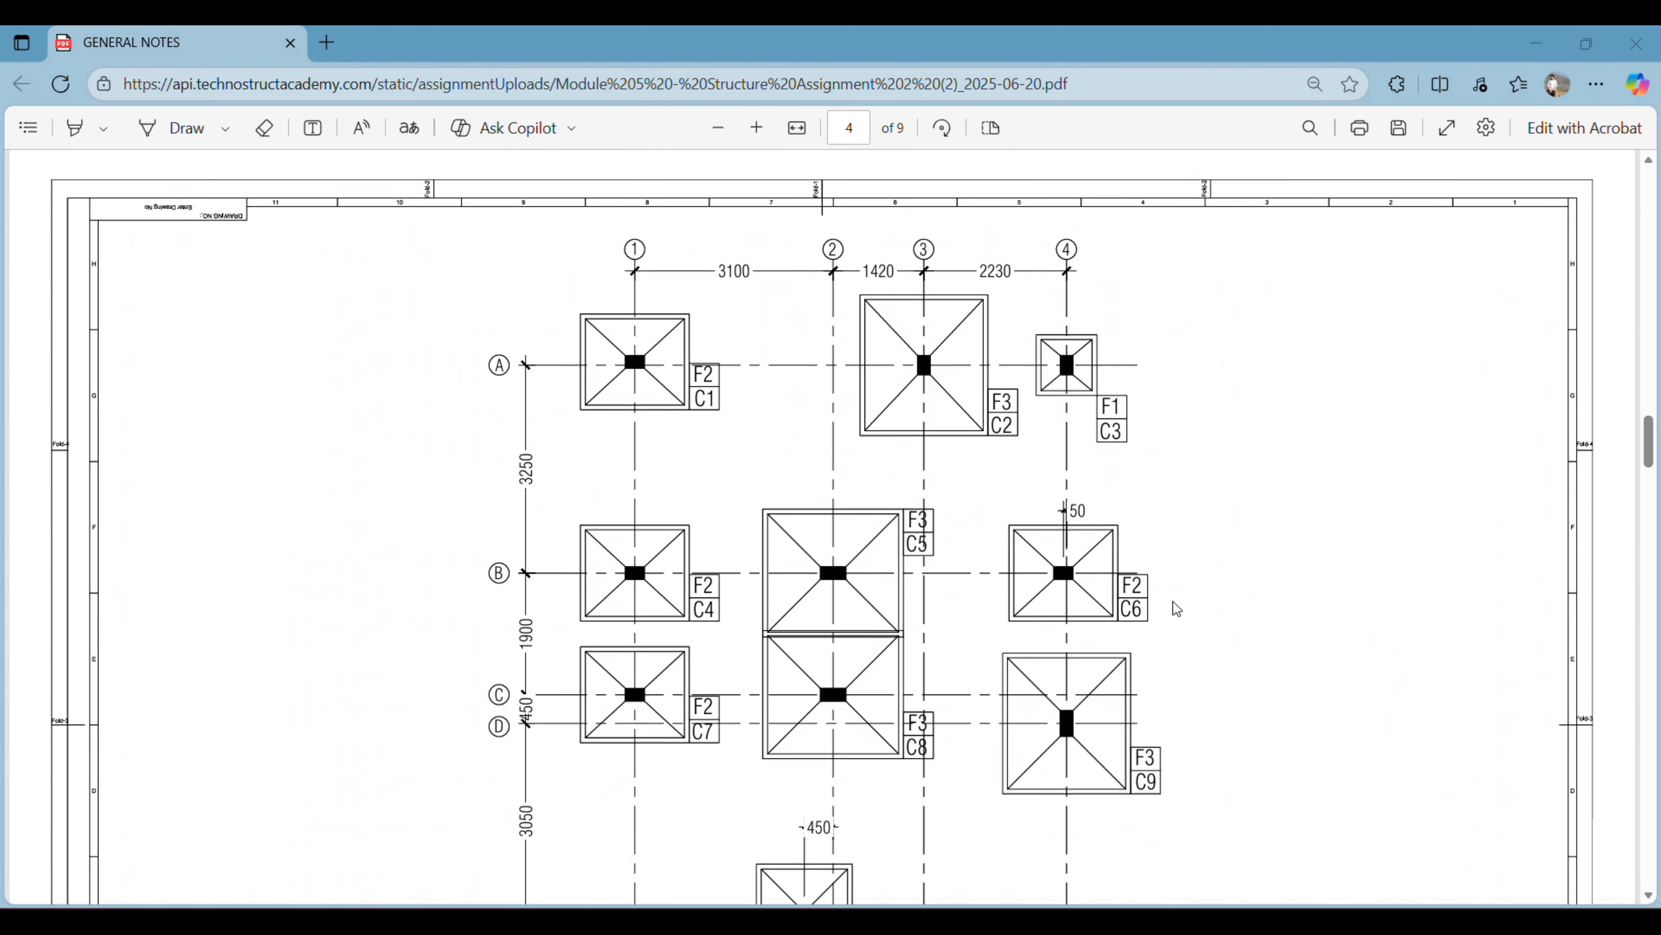
scroll(1174, 609, "up", 13)
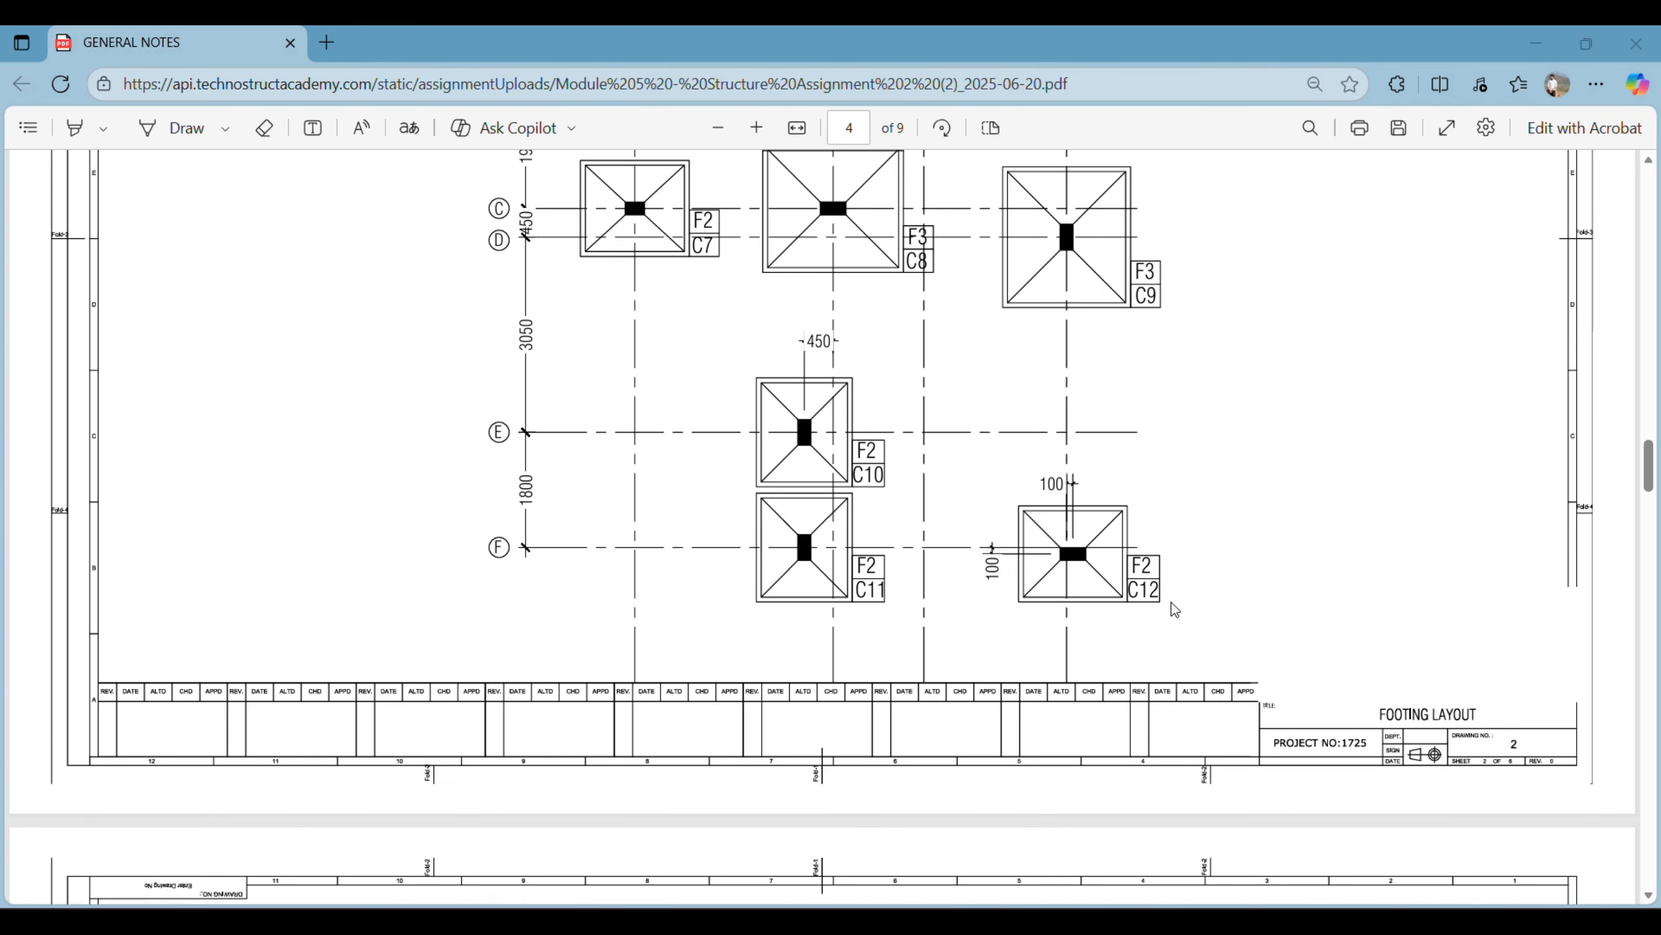
scroll(1172, 593, "down", 9)
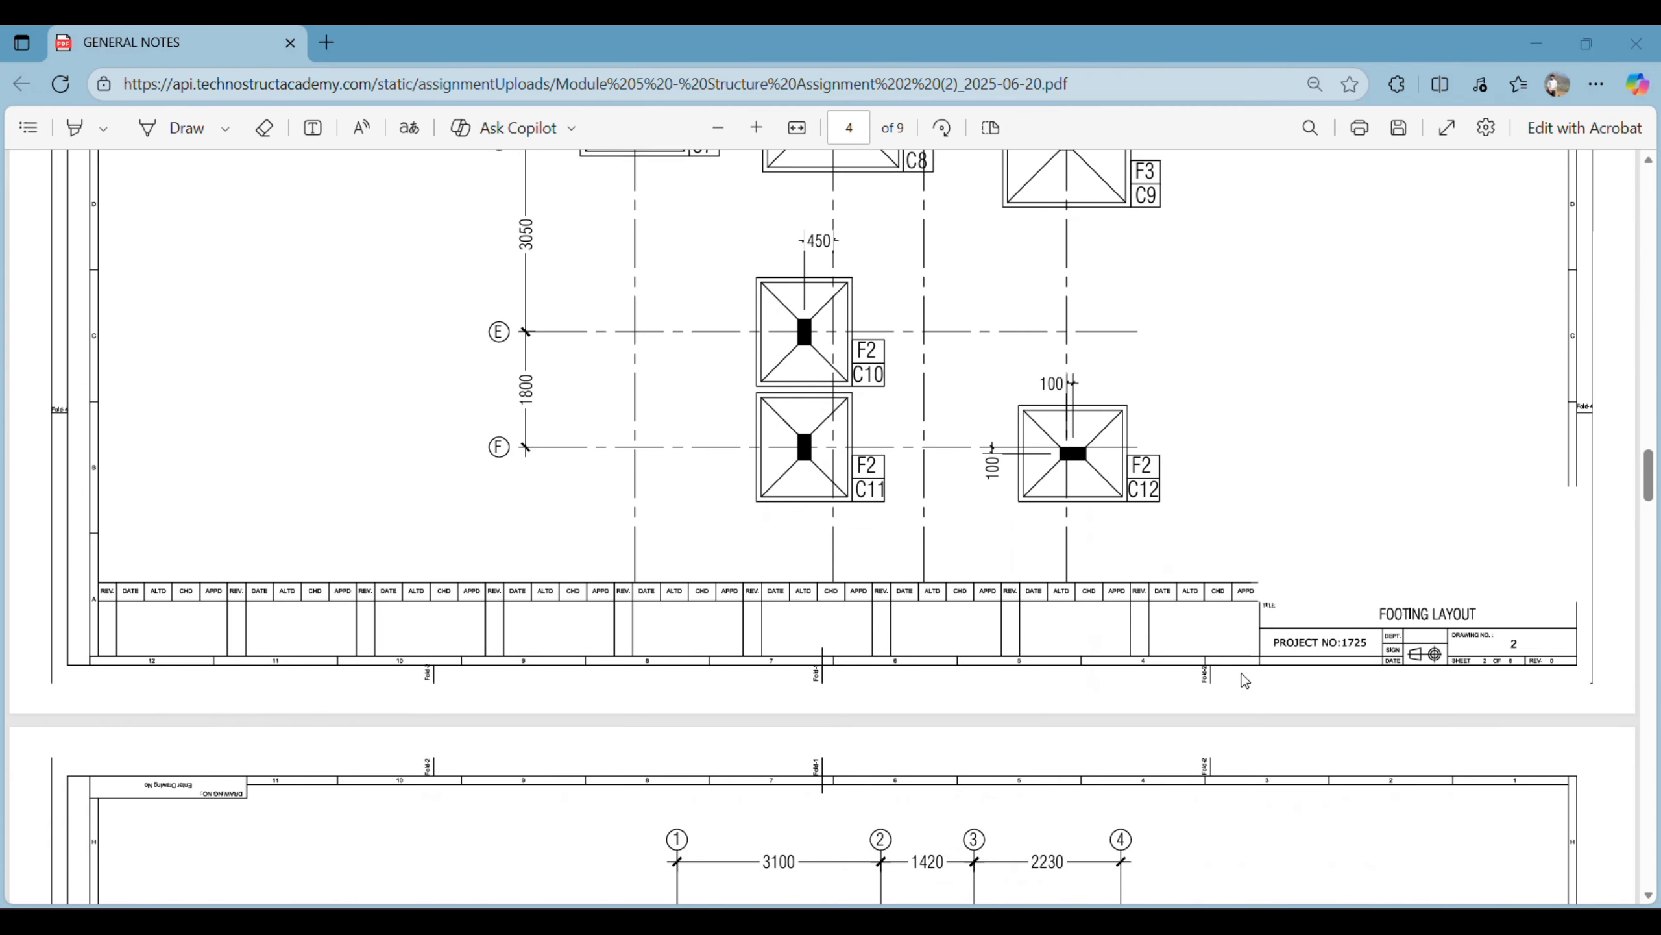
scroll(1276, 599, "up", 5)
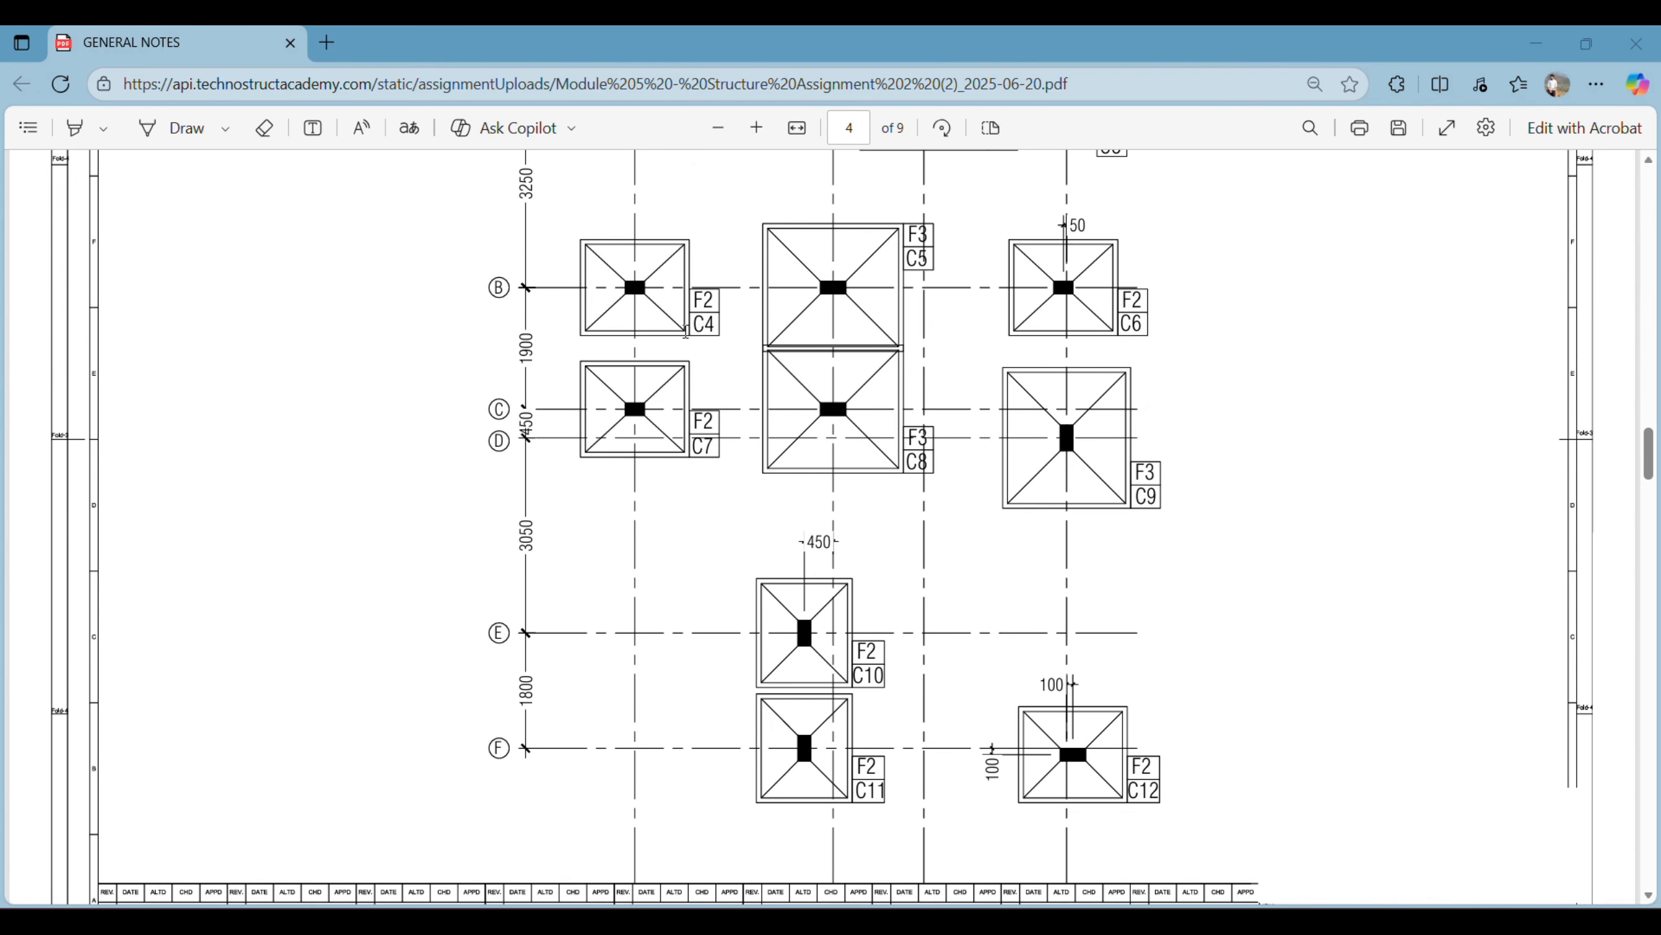
- Examine the column layout drawing, inspecting the grid offsets of columns C6, C10, C11 and C12 up close
scroll(957, 564, "down", 16)
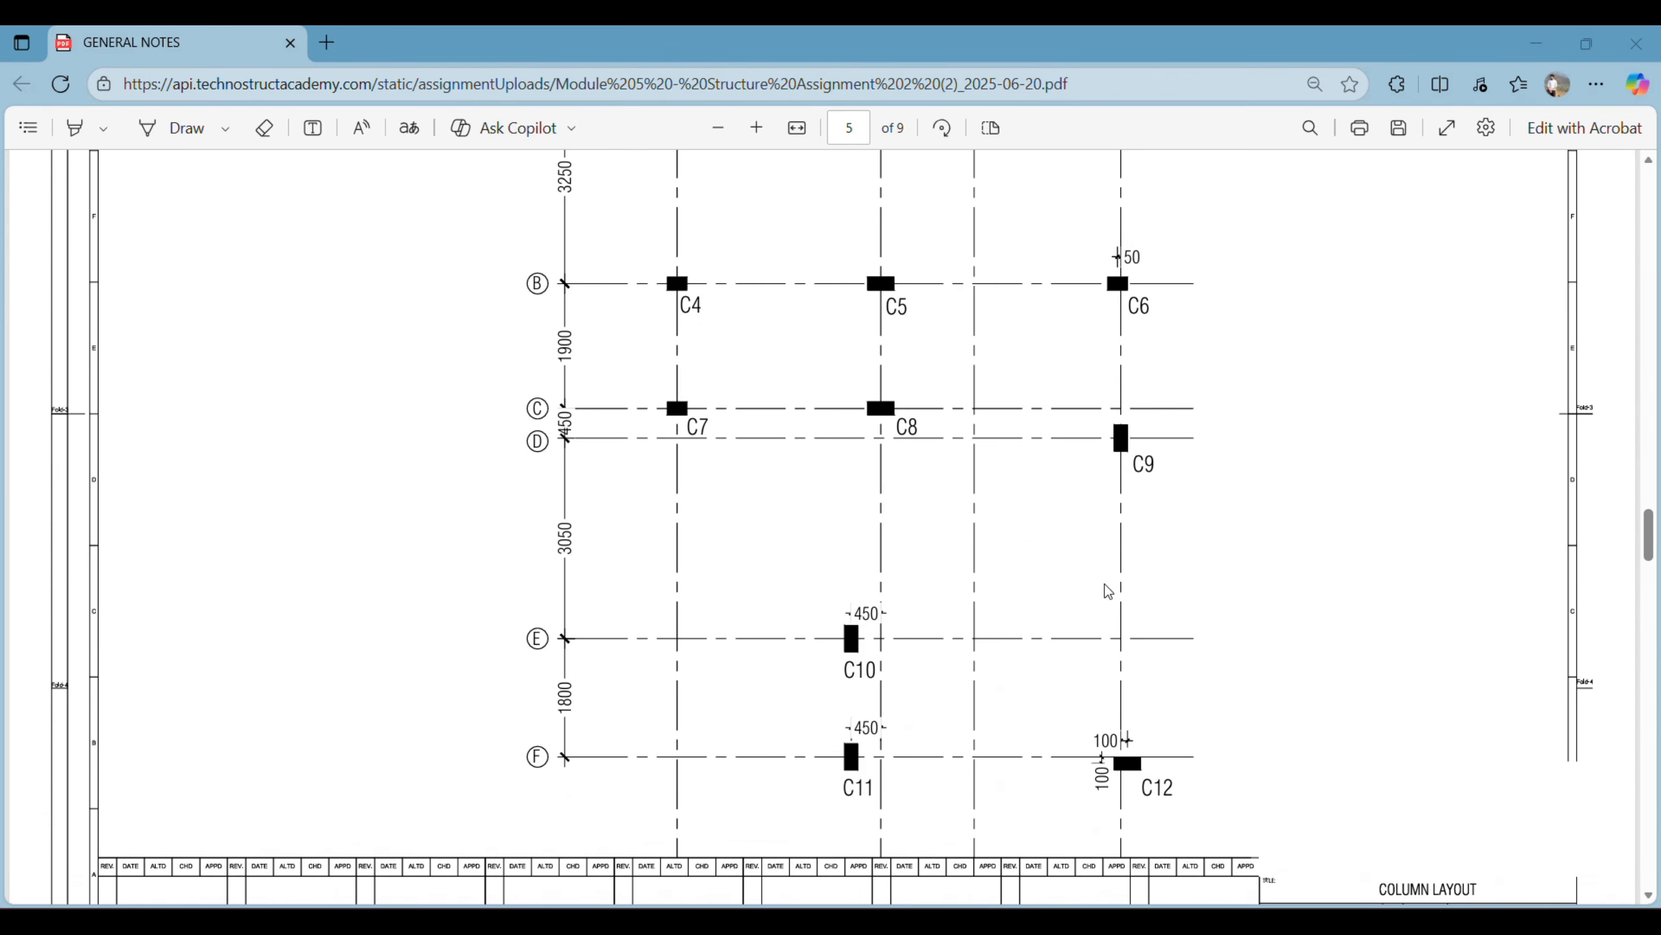
scroll(731, 445, "down", 2)
scroll(901, 411, "up", 2)
scroll(911, 281, "up", 5, "ctrl")
scroll(914, 284, "right", 8)
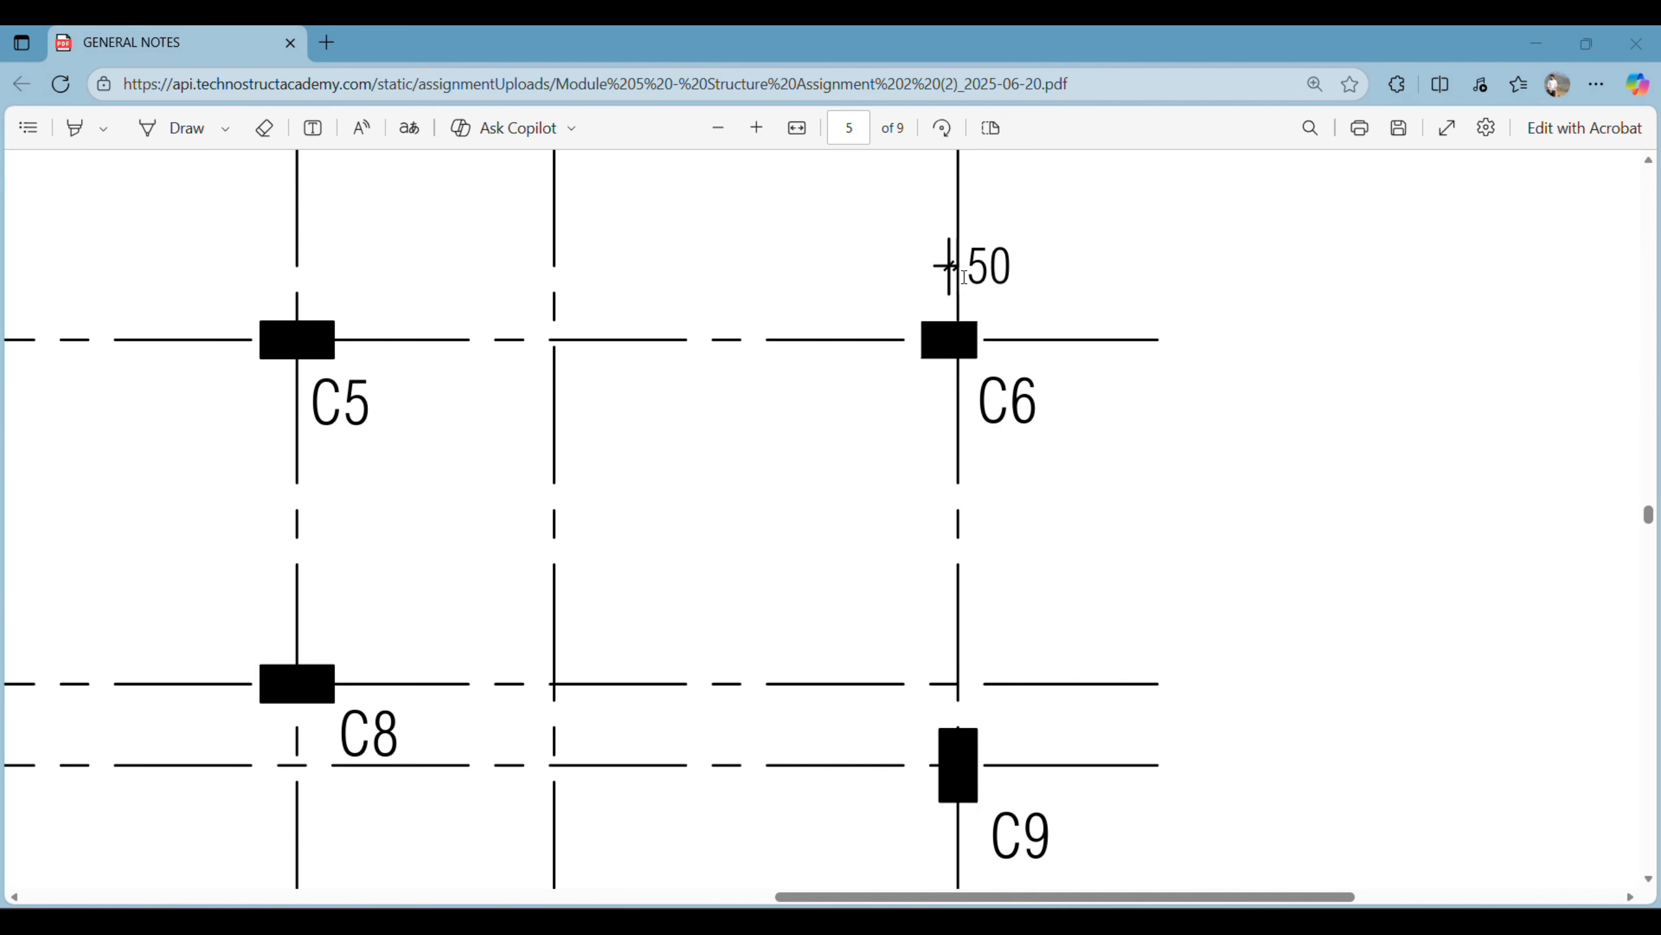
scroll(934, 259, "down", 5, "ctrl")
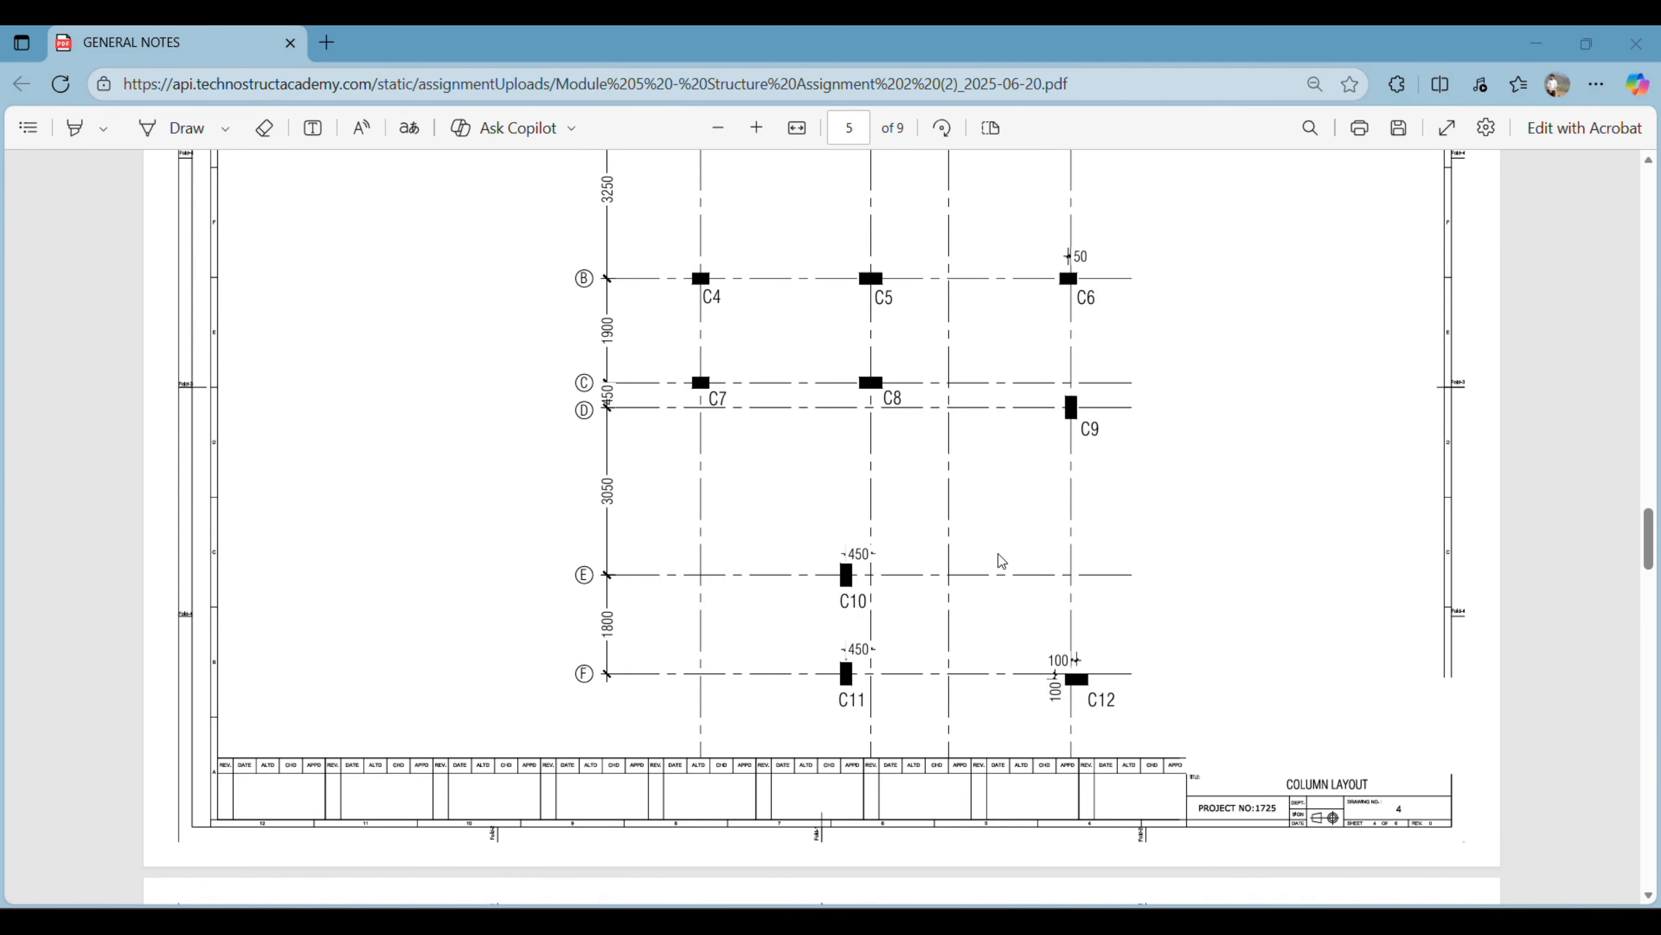
scroll(1073, 693, "up", 2)
scroll(1073, 694, "down", 3)
scroll(1082, 692, "up", 2, "ctrl")
scroll(1087, 691, "up", 2, "ctrl")
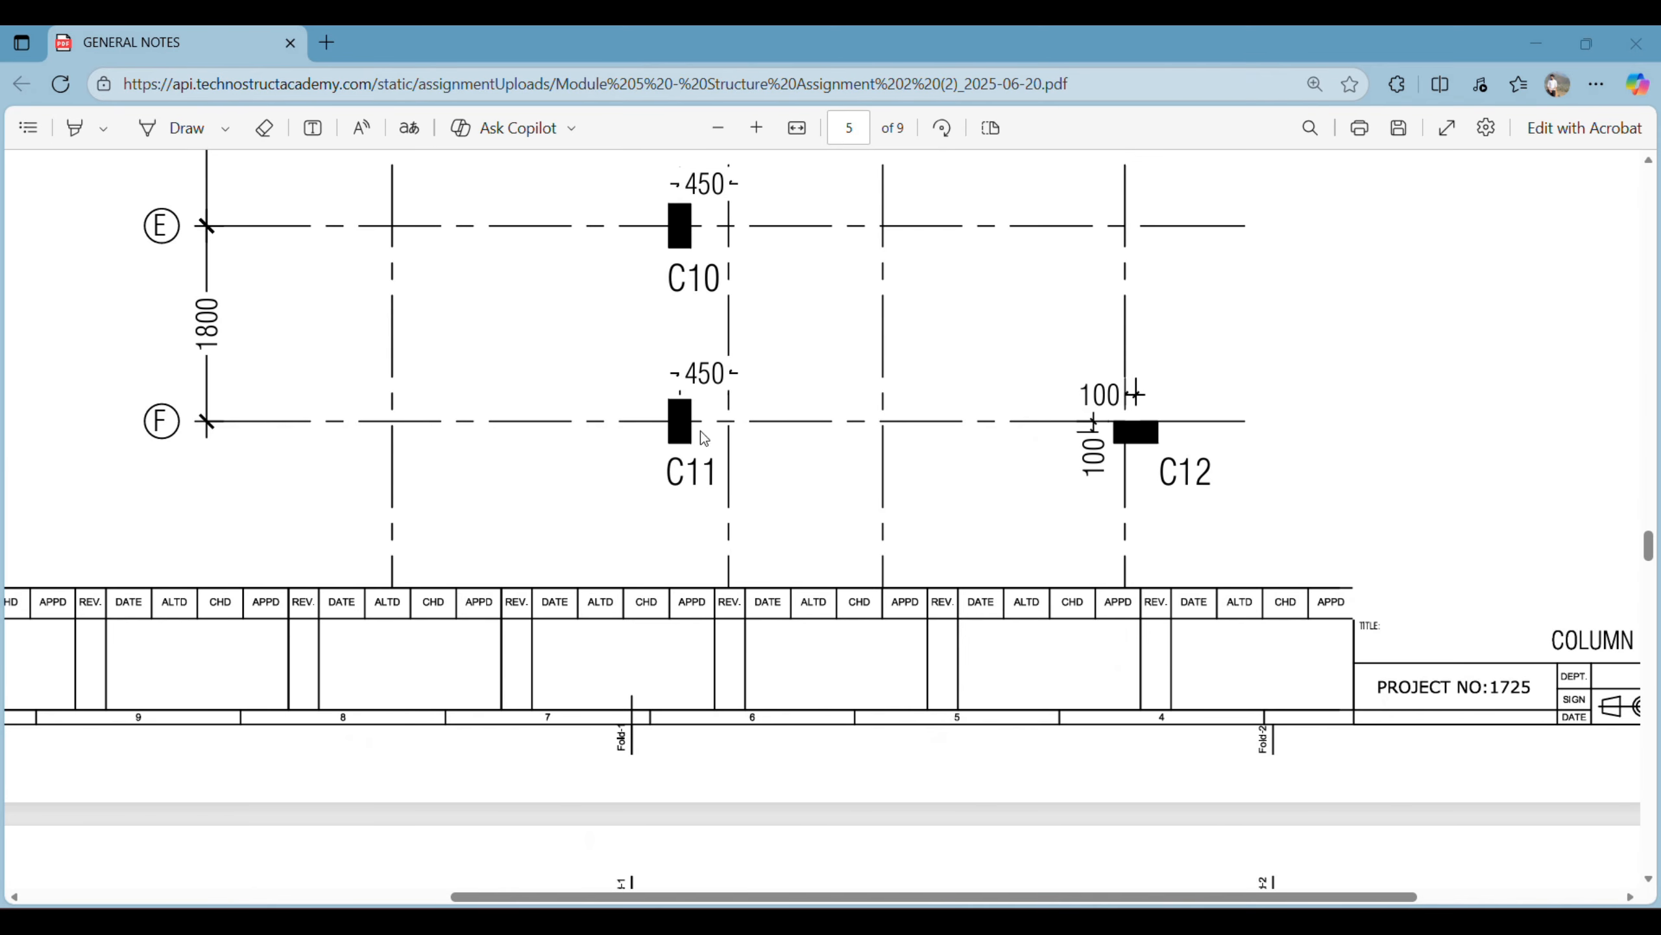
- Review the column sizes layout and the beam names and sizes on the first floor framing plan
scroll(704, 448, "down", 4, "ctrl")
scroll(723, 475, "down", 4)
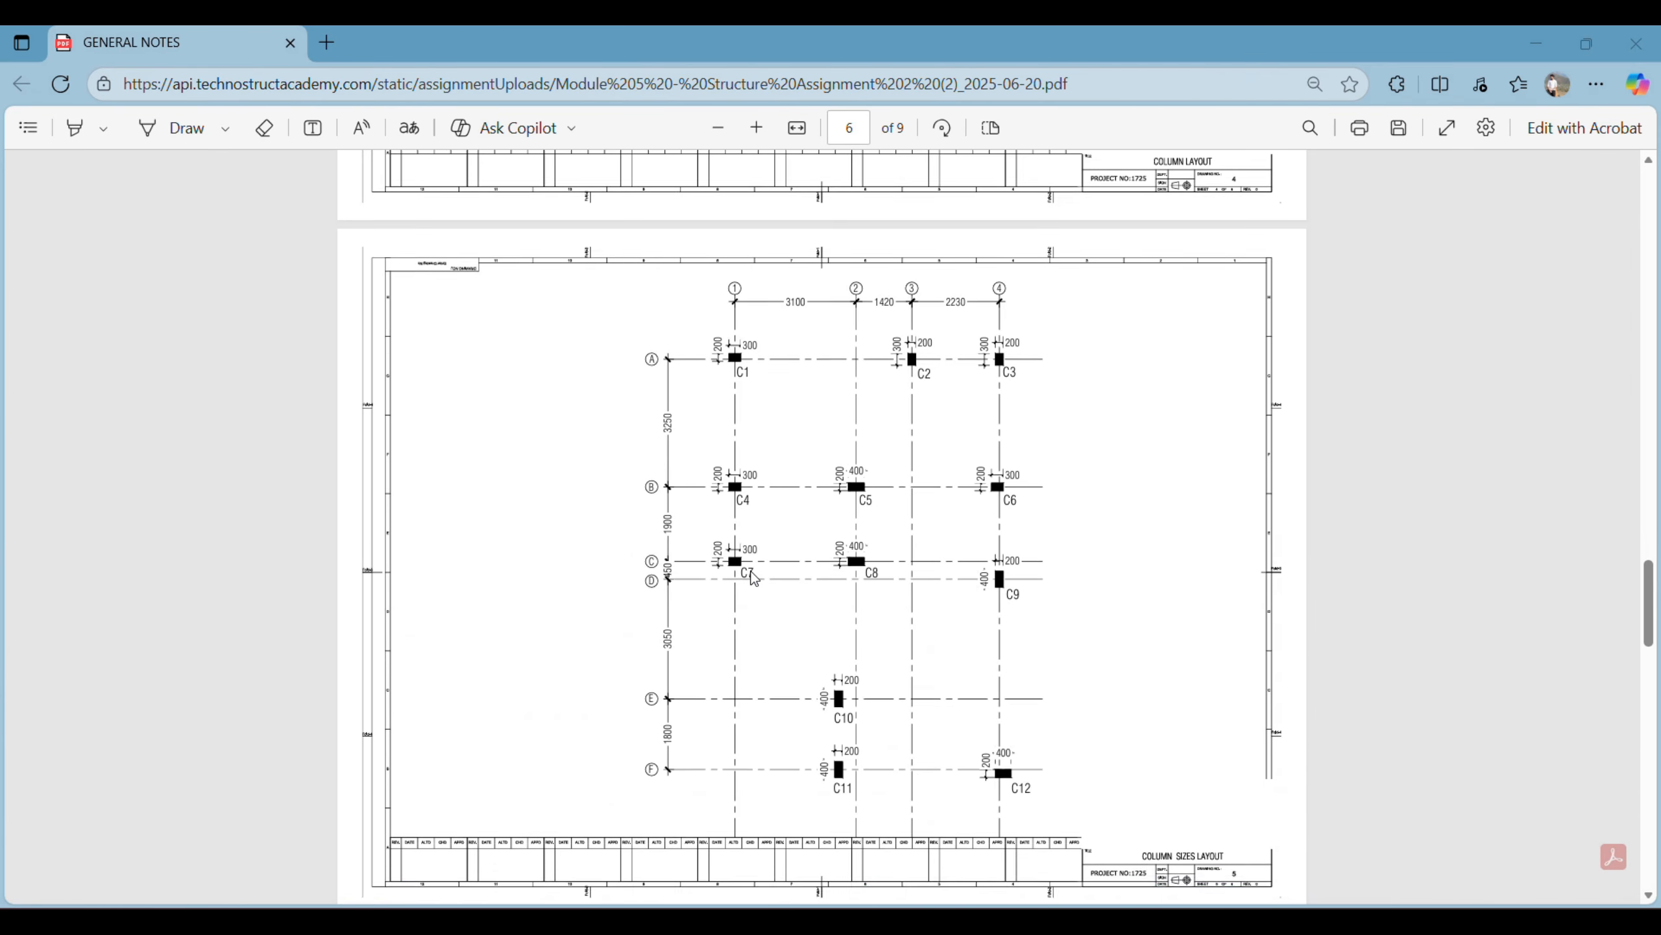
scroll(754, 577, "down", 3)
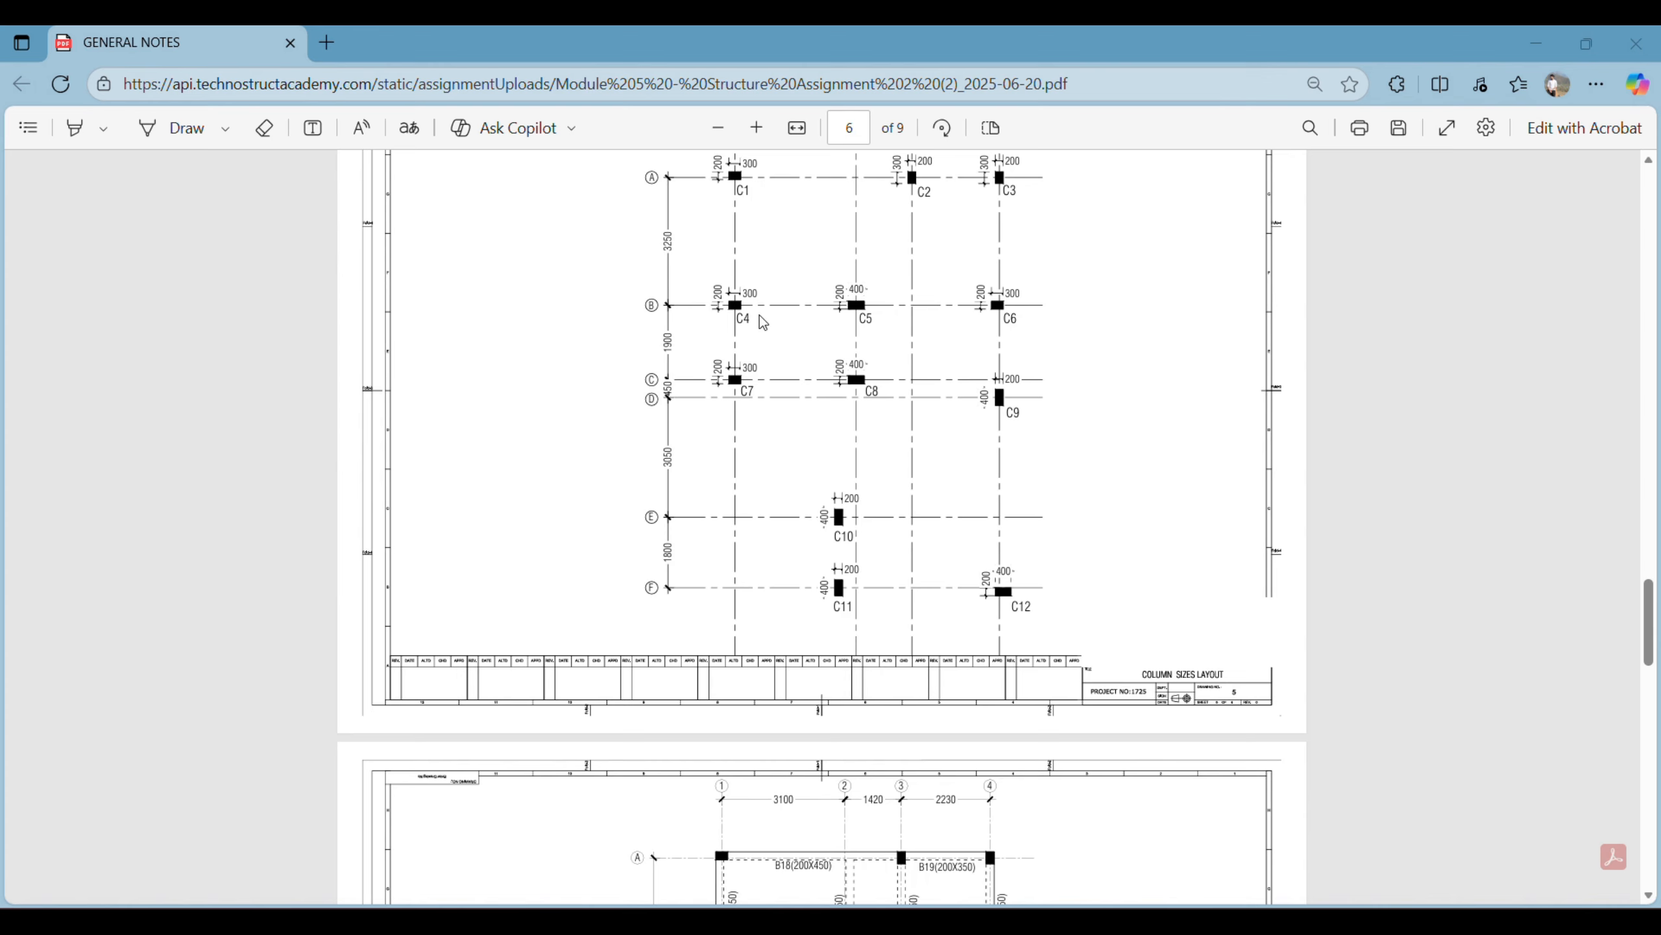
scroll(916, 518, "down", 8)
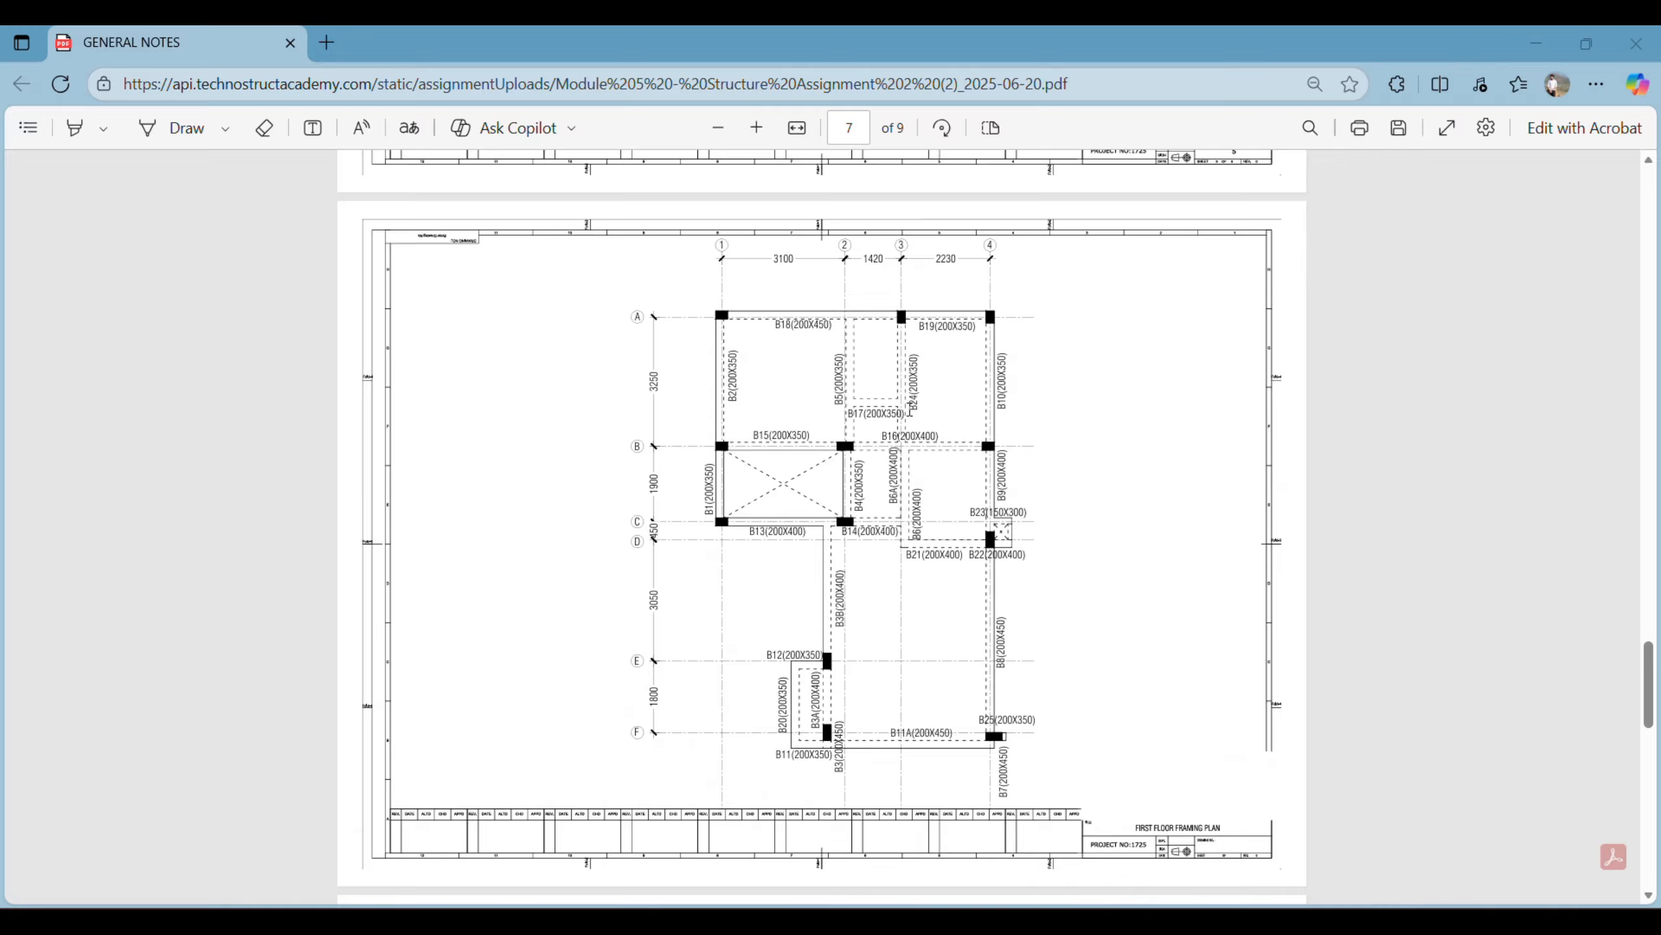
scroll(859, 343, "up", 5, "ctrl")
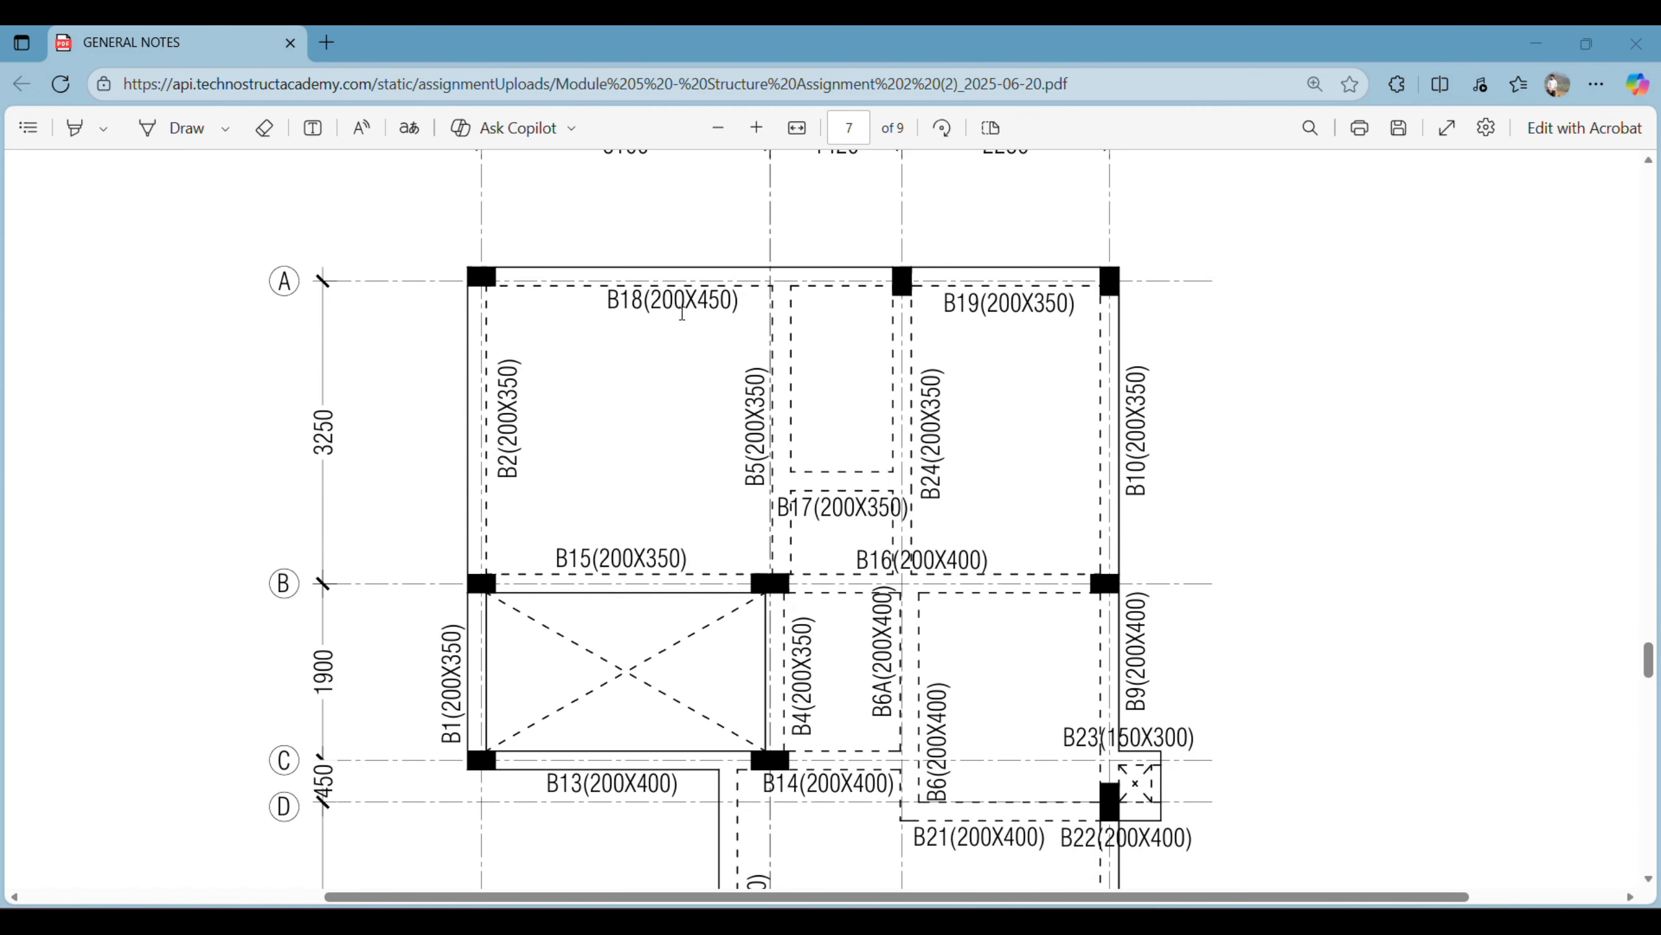
scroll(727, 317, "down", 5, "ctrl")
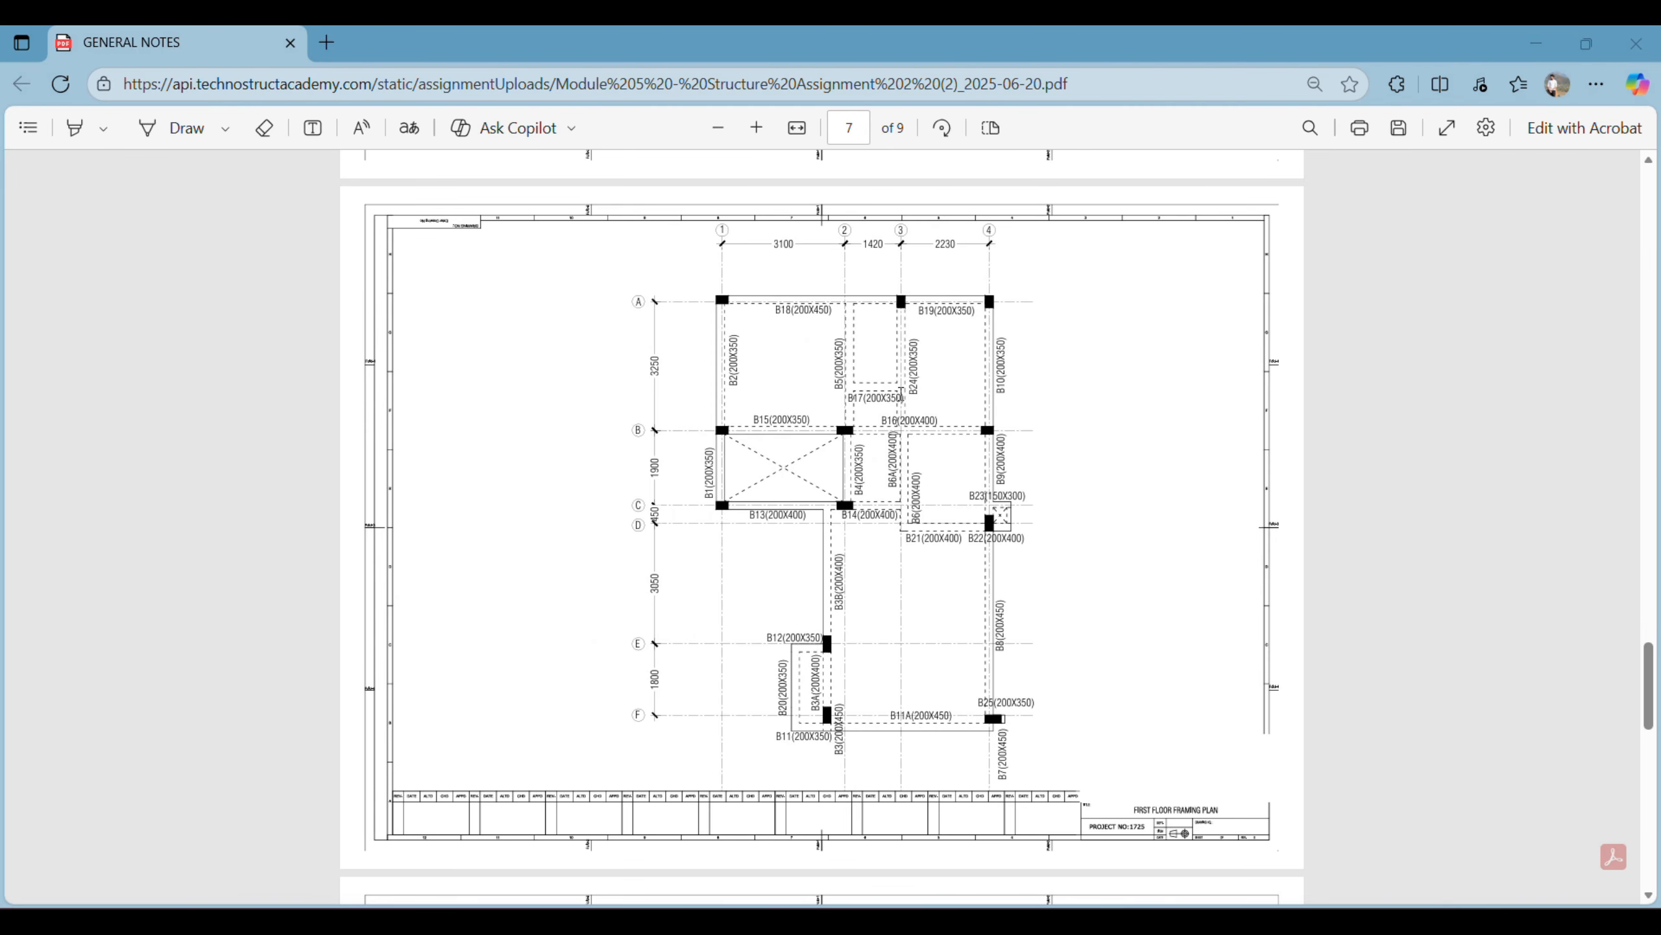
- Examine the first floor beam reinforcement details against the framing plan, and the slab layout with its reinforcement table
scroll(824, 617, "down", 15)
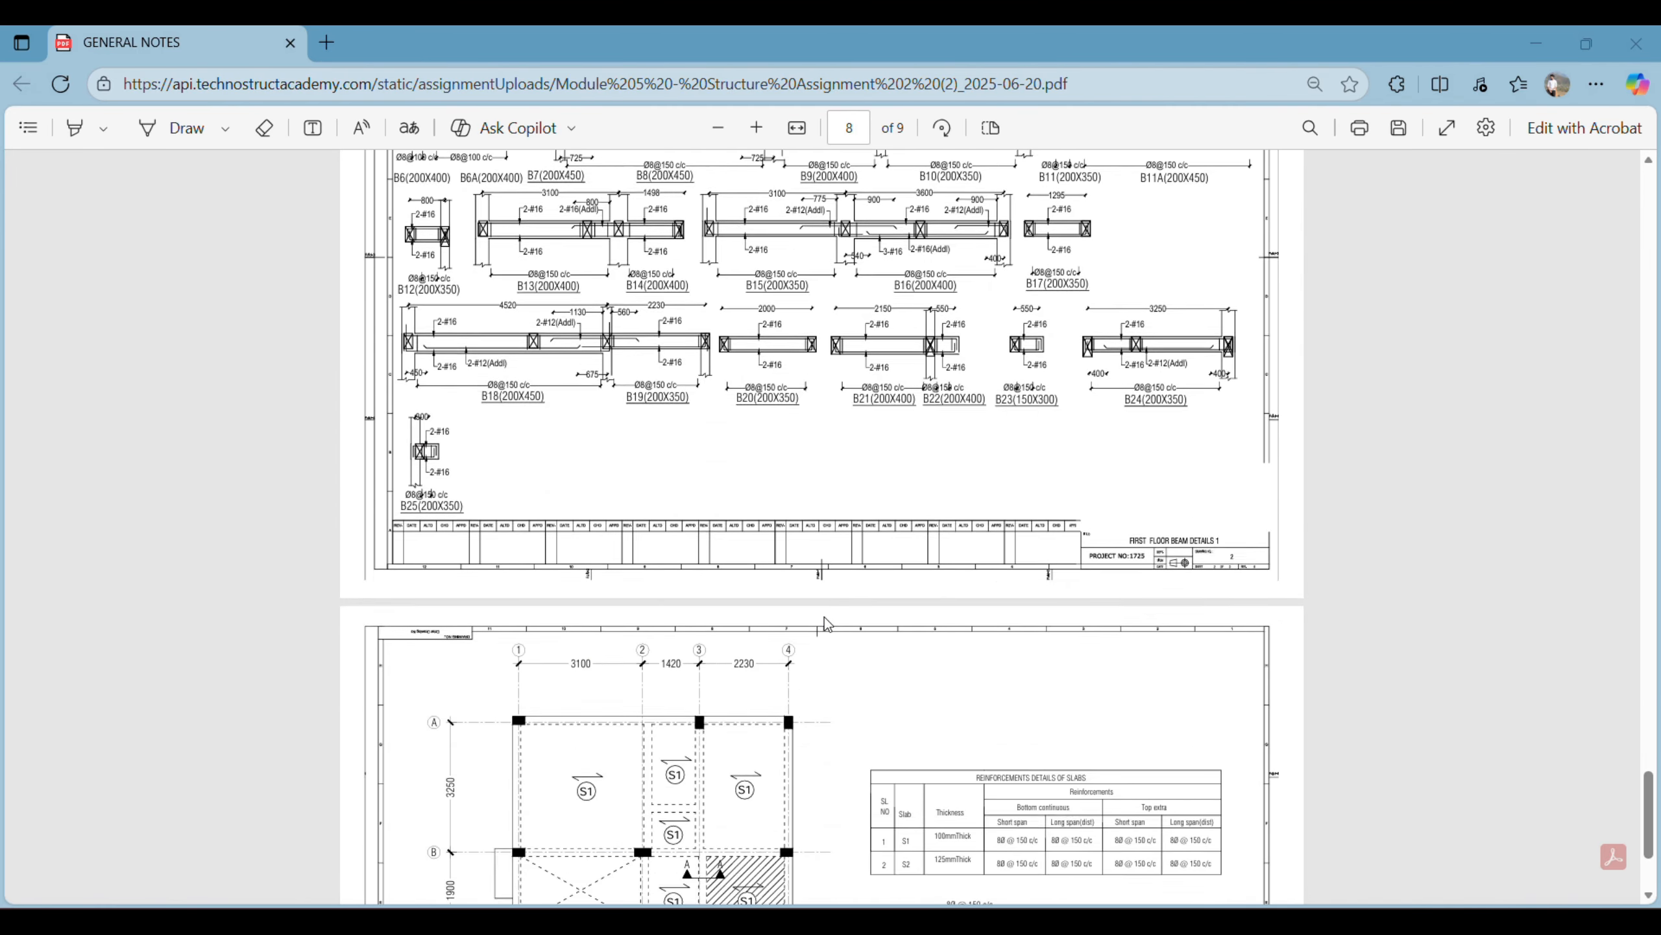
scroll(825, 633, "up", 3)
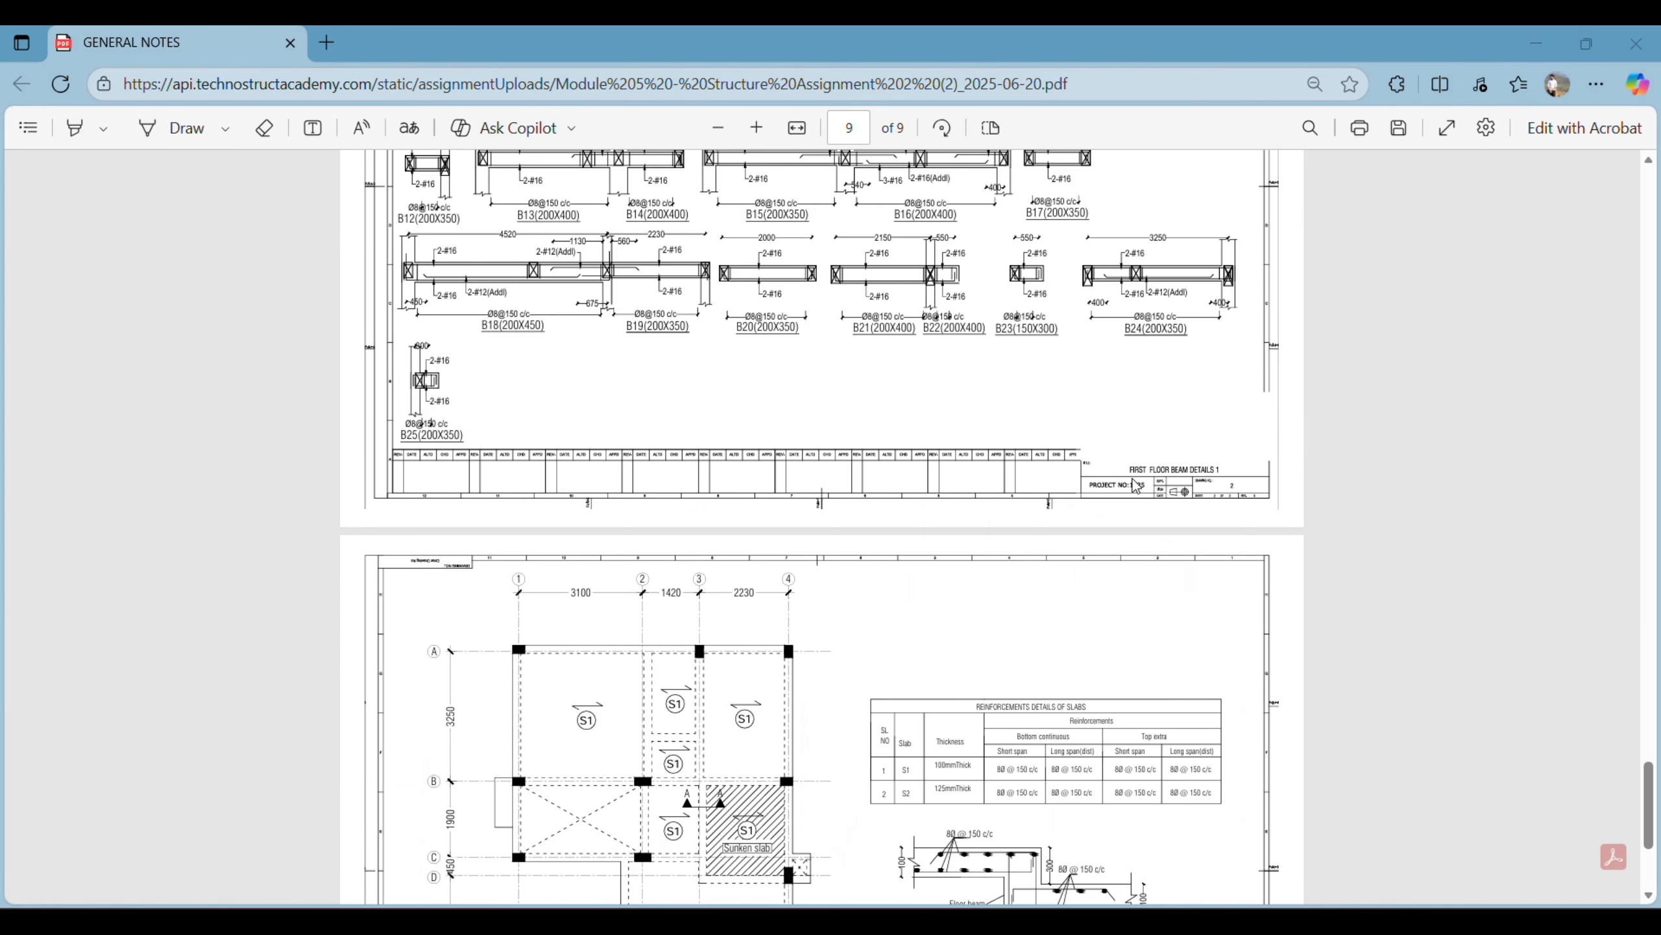
scroll(936, 311, "up", 10)
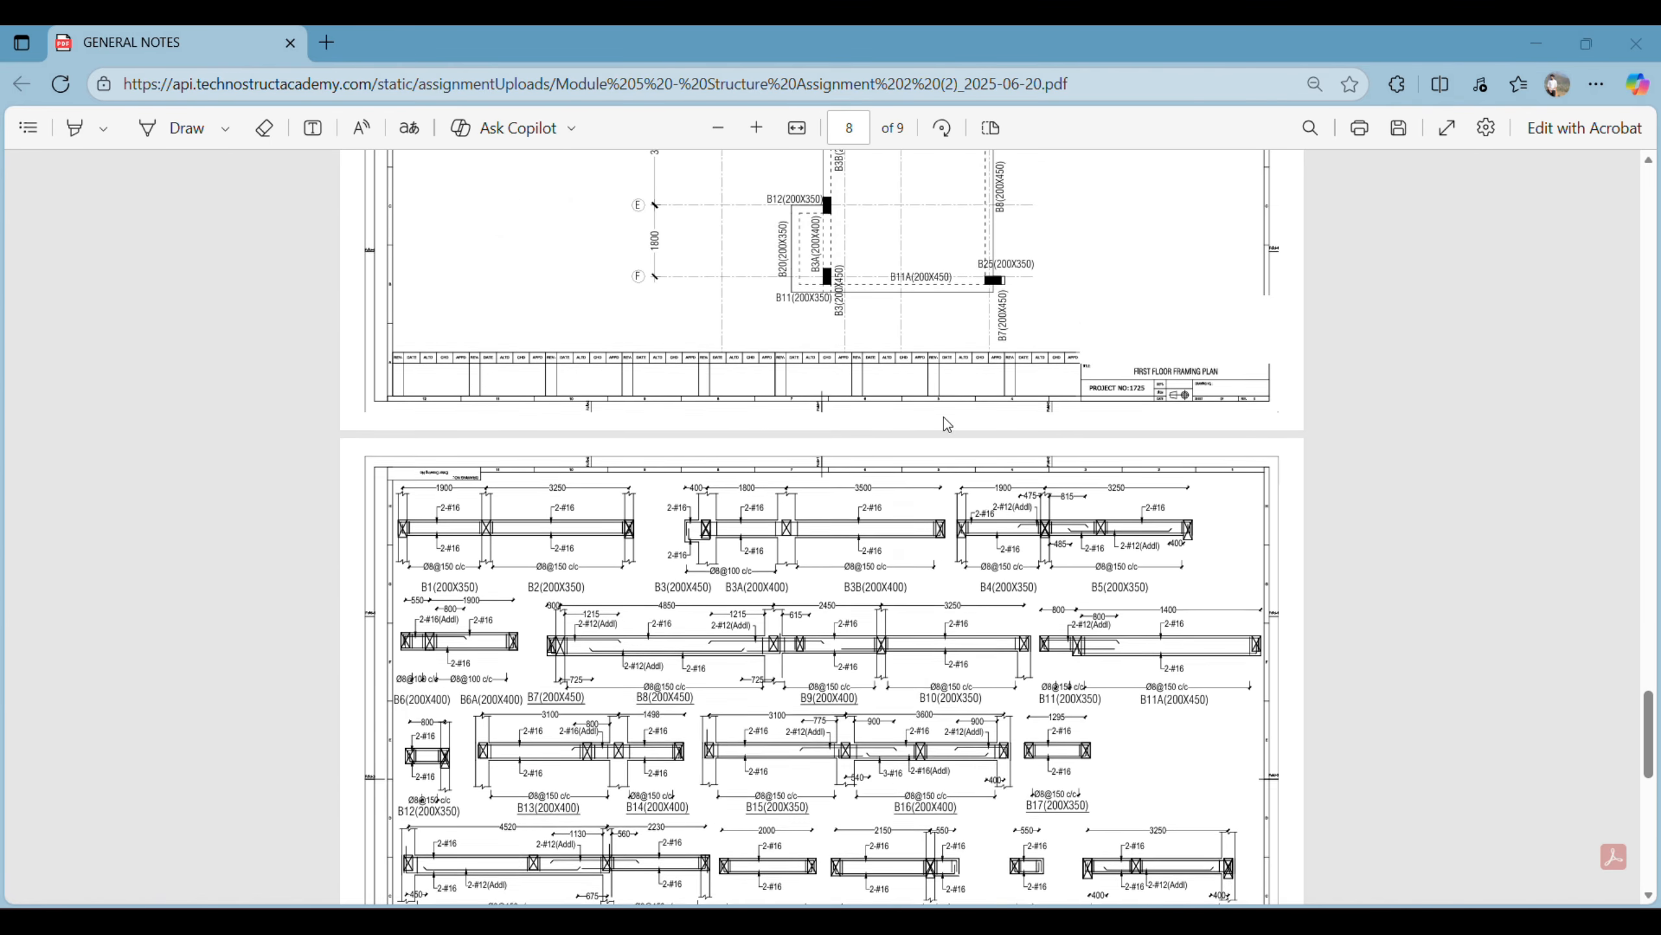
scroll(787, 287, "up", 2)
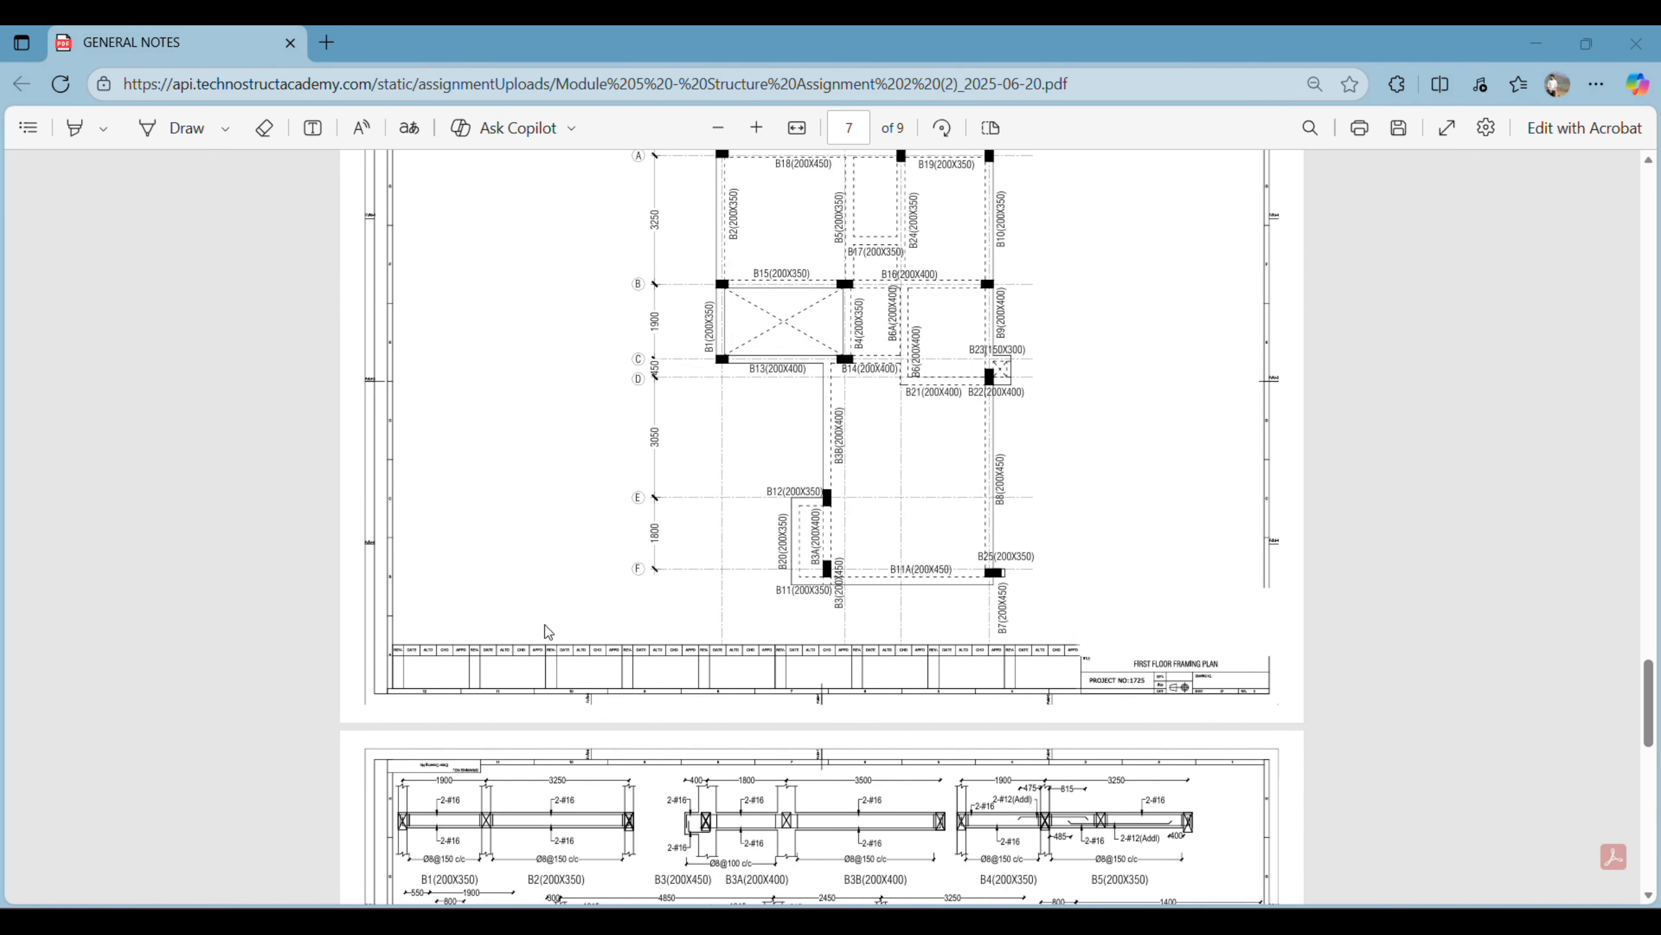
scroll(771, 391, "down", 7)
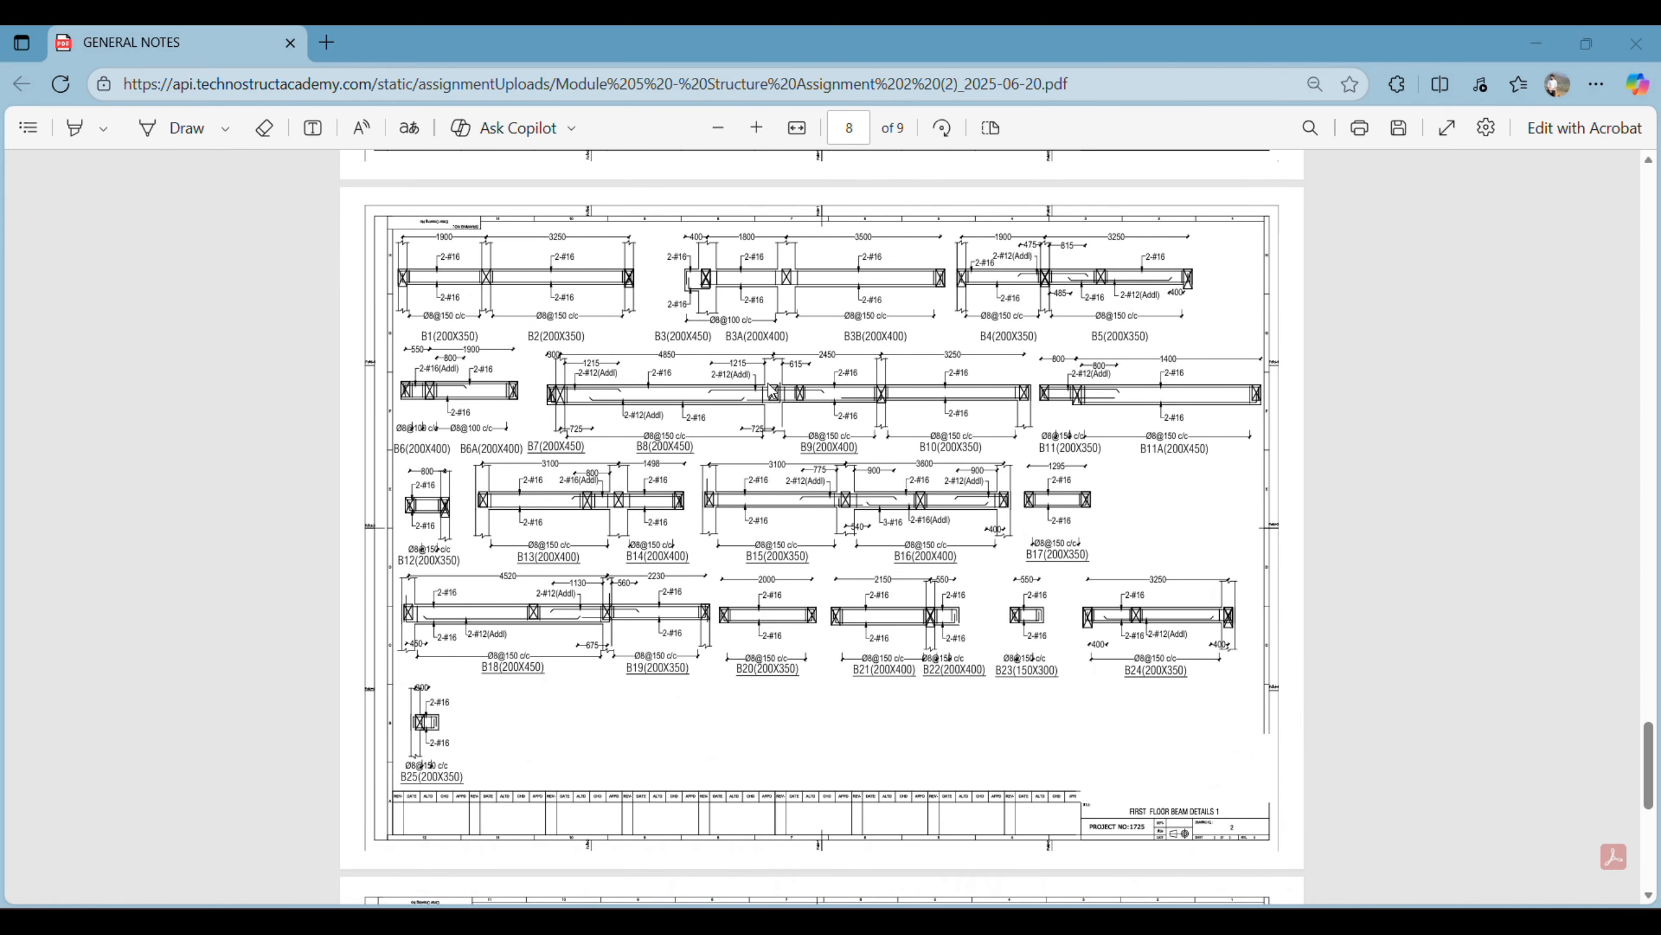
scroll(771, 391, "up", 1)
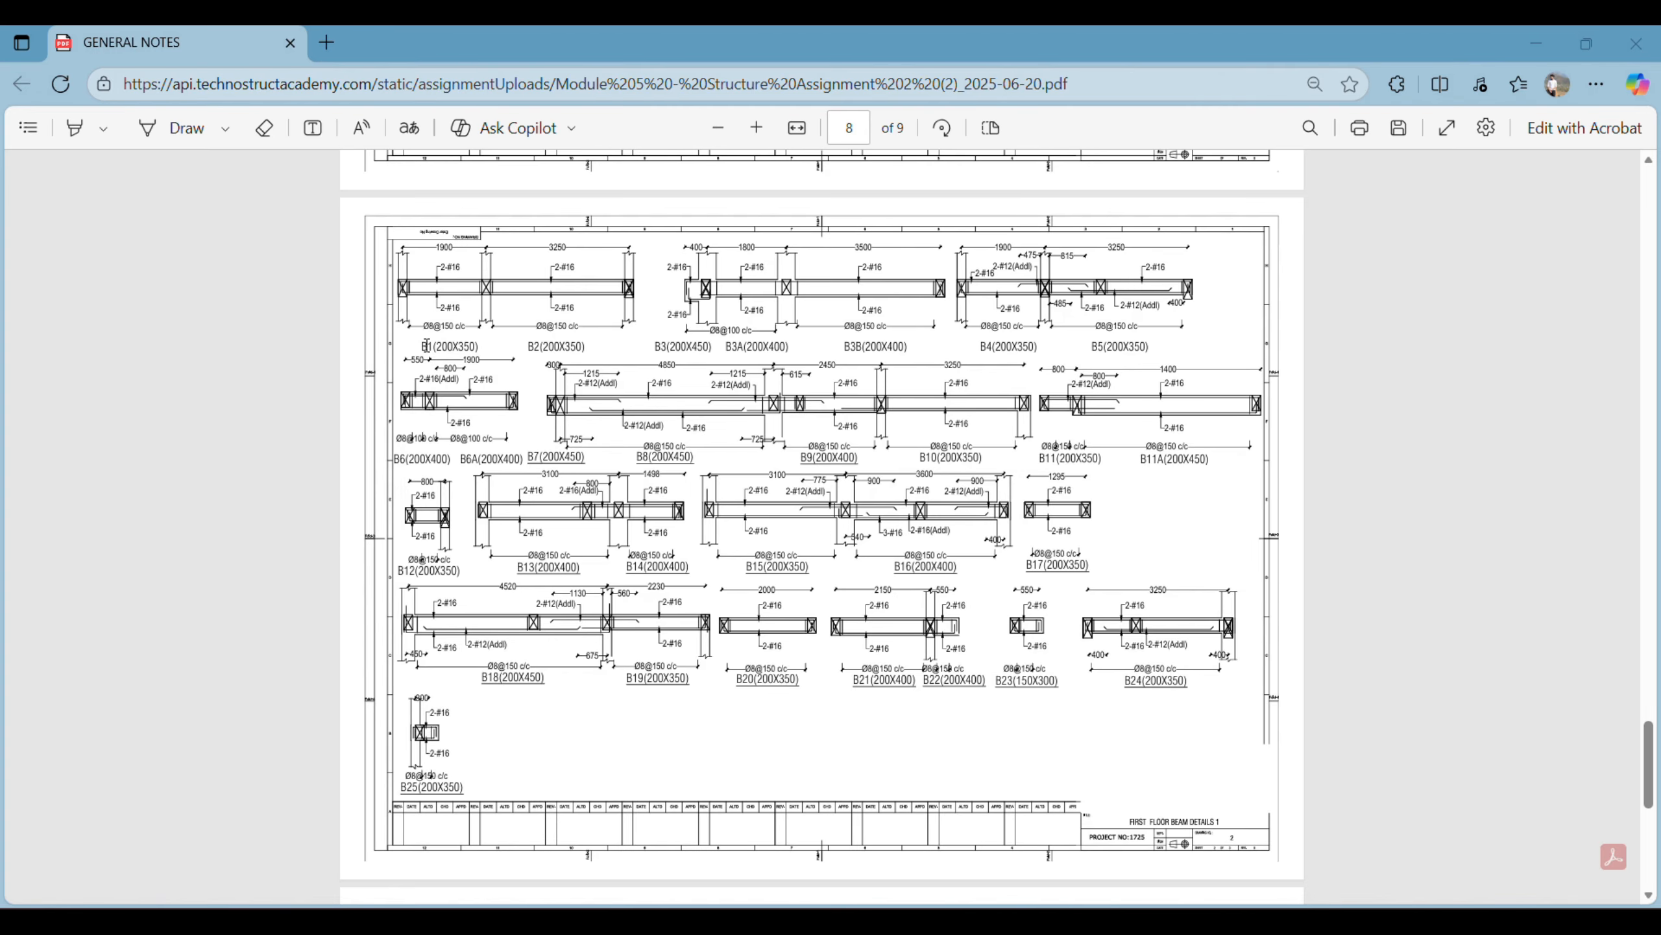
scroll(524, 332, "up", 3, "ctrl")
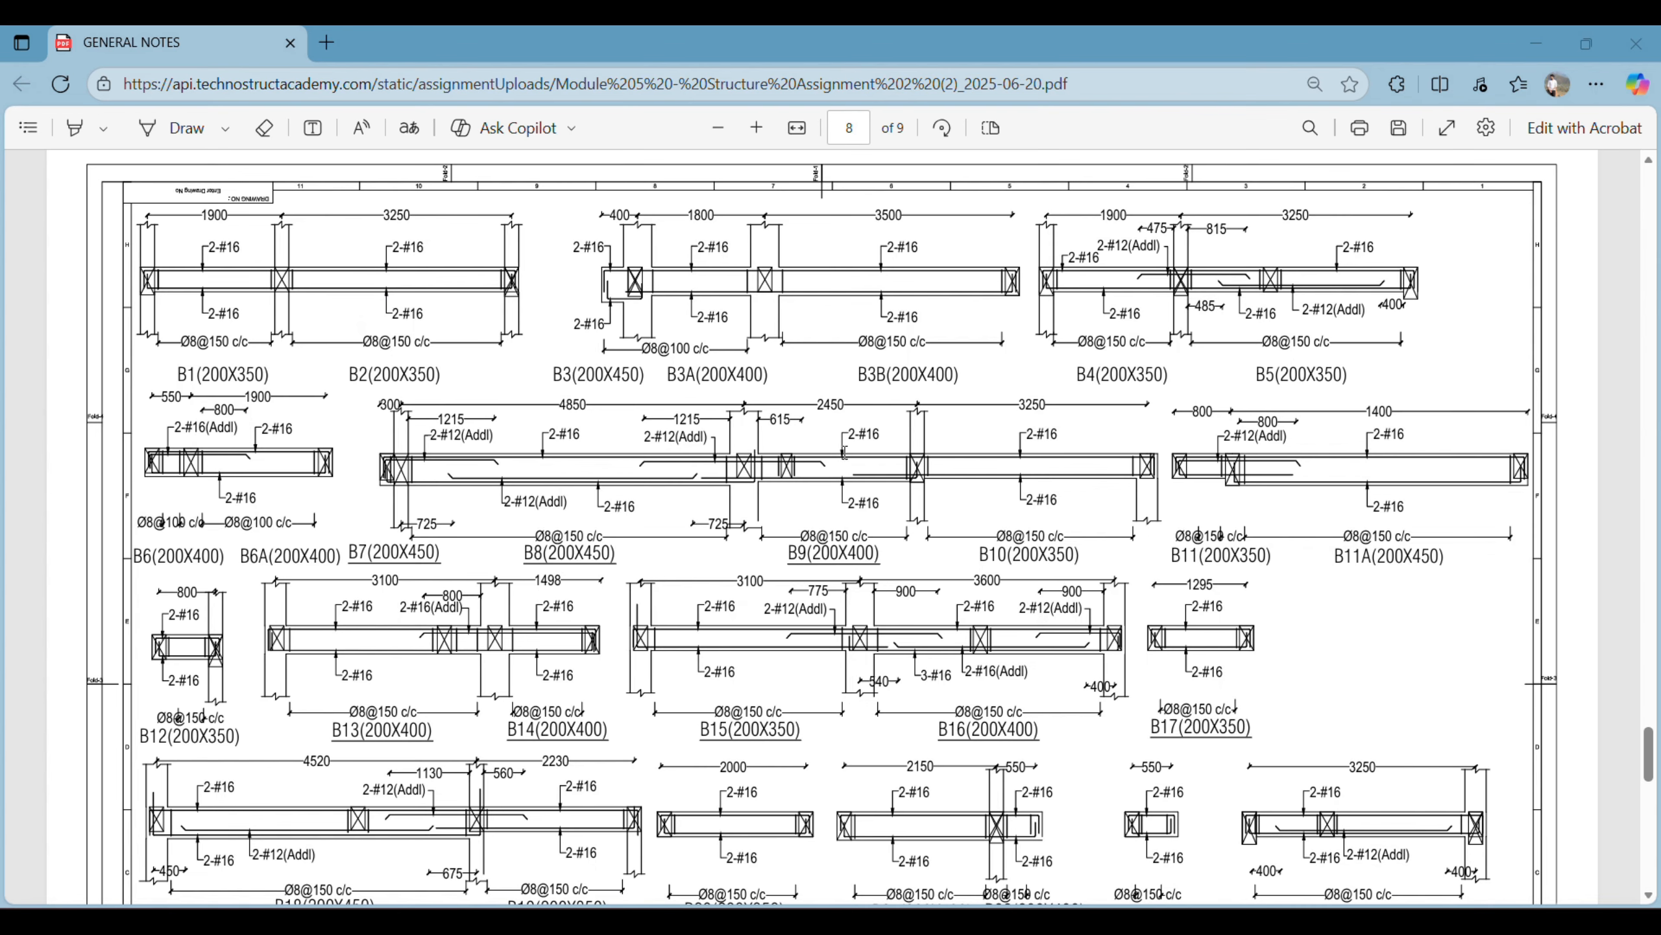
scroll(825, 445, "down", 5, "ctrl")
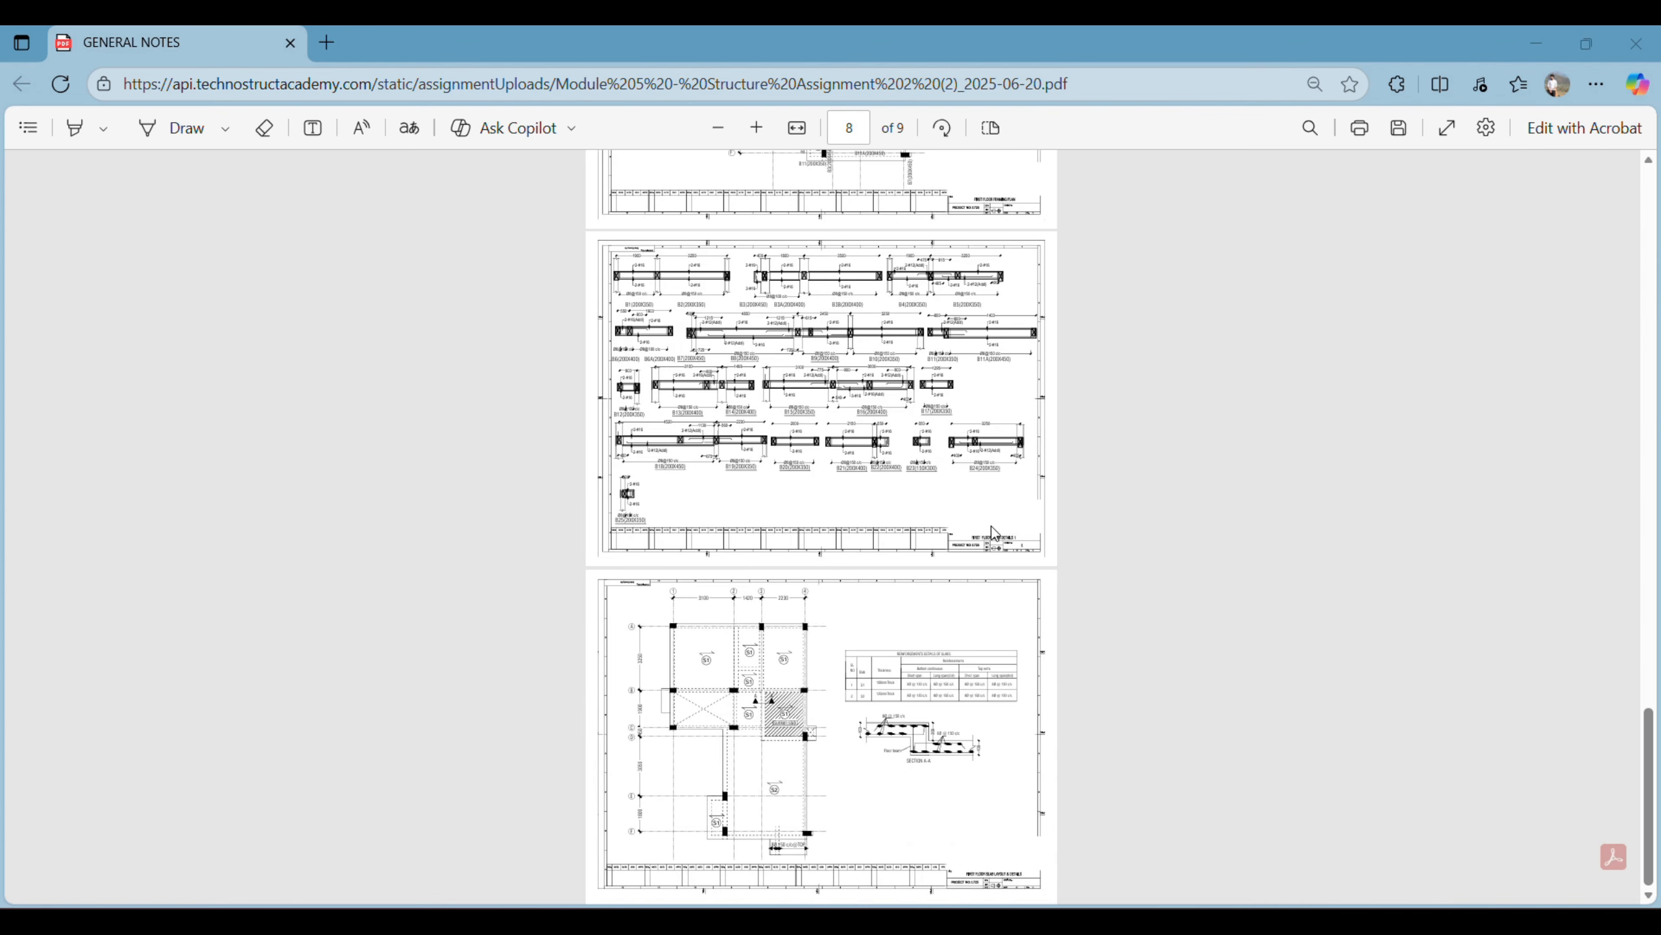
scroll(1048, 784, "up", 2)
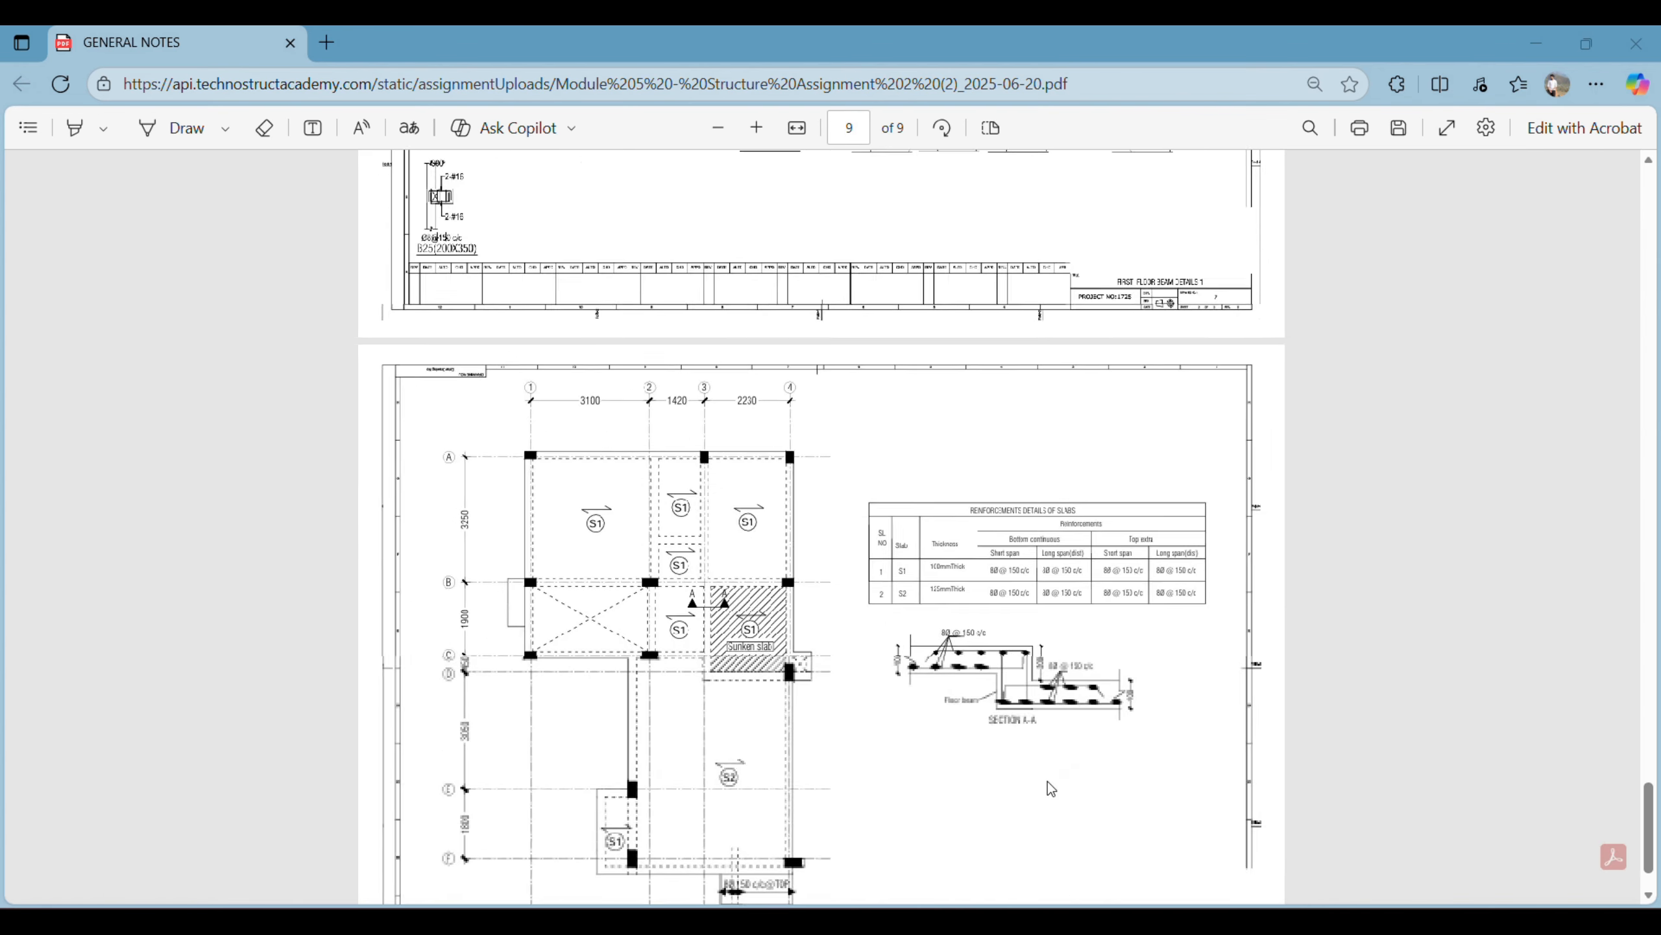
scroll(857, 653, "down", 2, "ctrl")
- Return to the foundation layout and the assignment task list on the first page for a recap
scroll(877, 592, "up", 15)
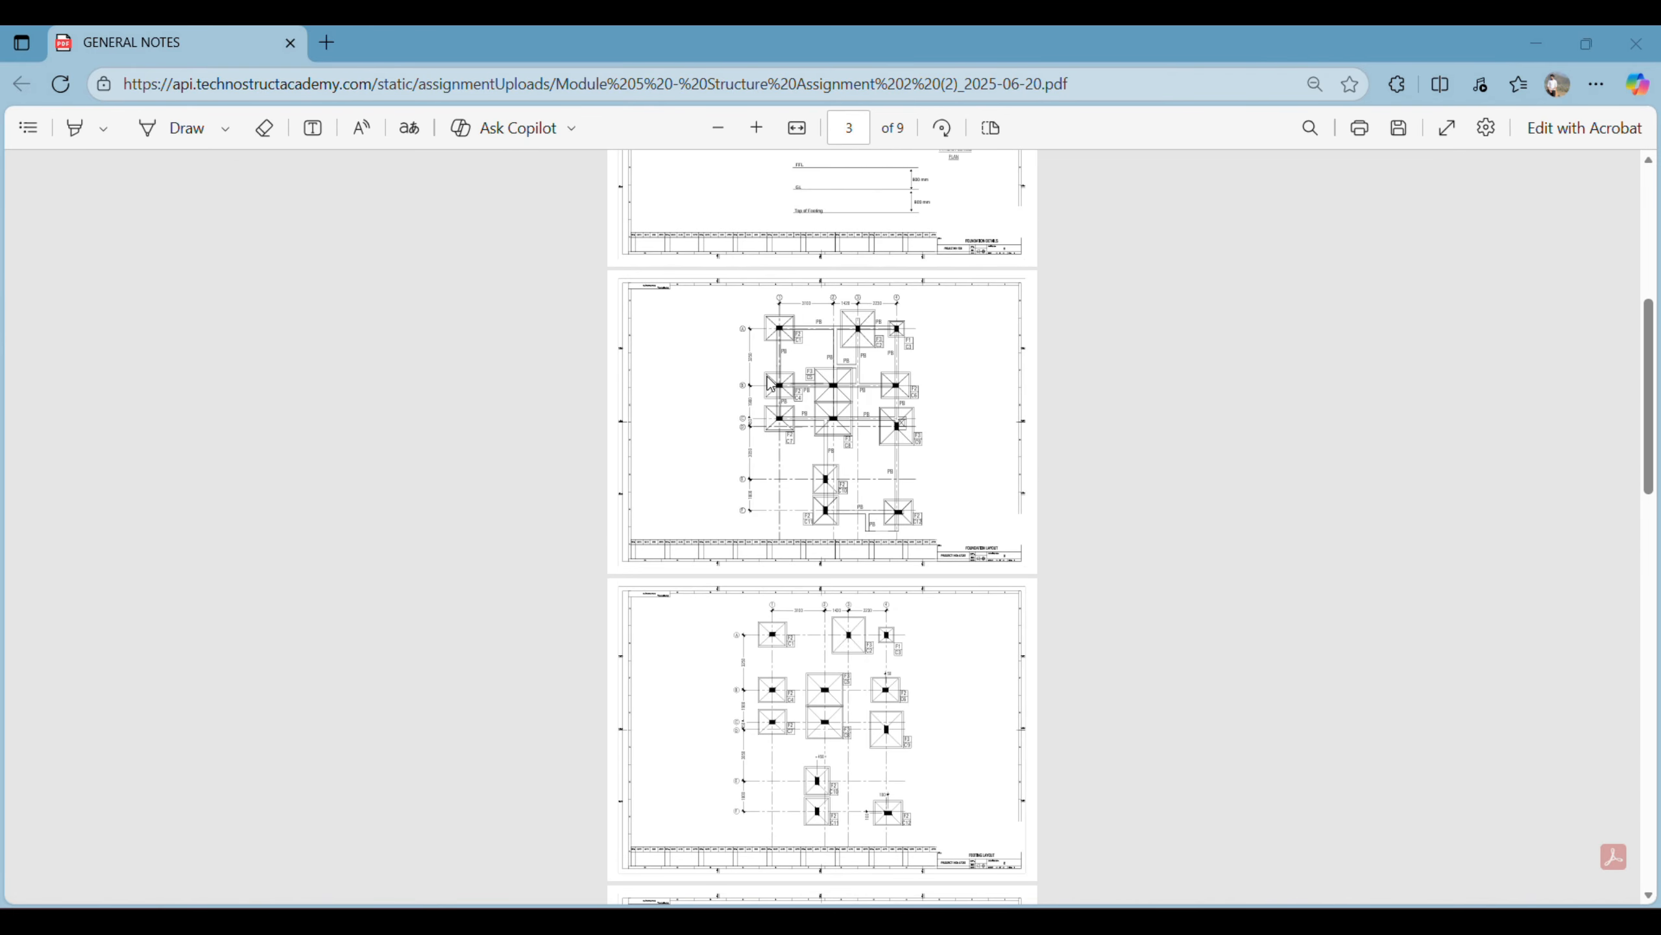
scroll(754, 395, "up", 1, "ctrl")
scroll(755, 396, "up", 2, "ctrl")
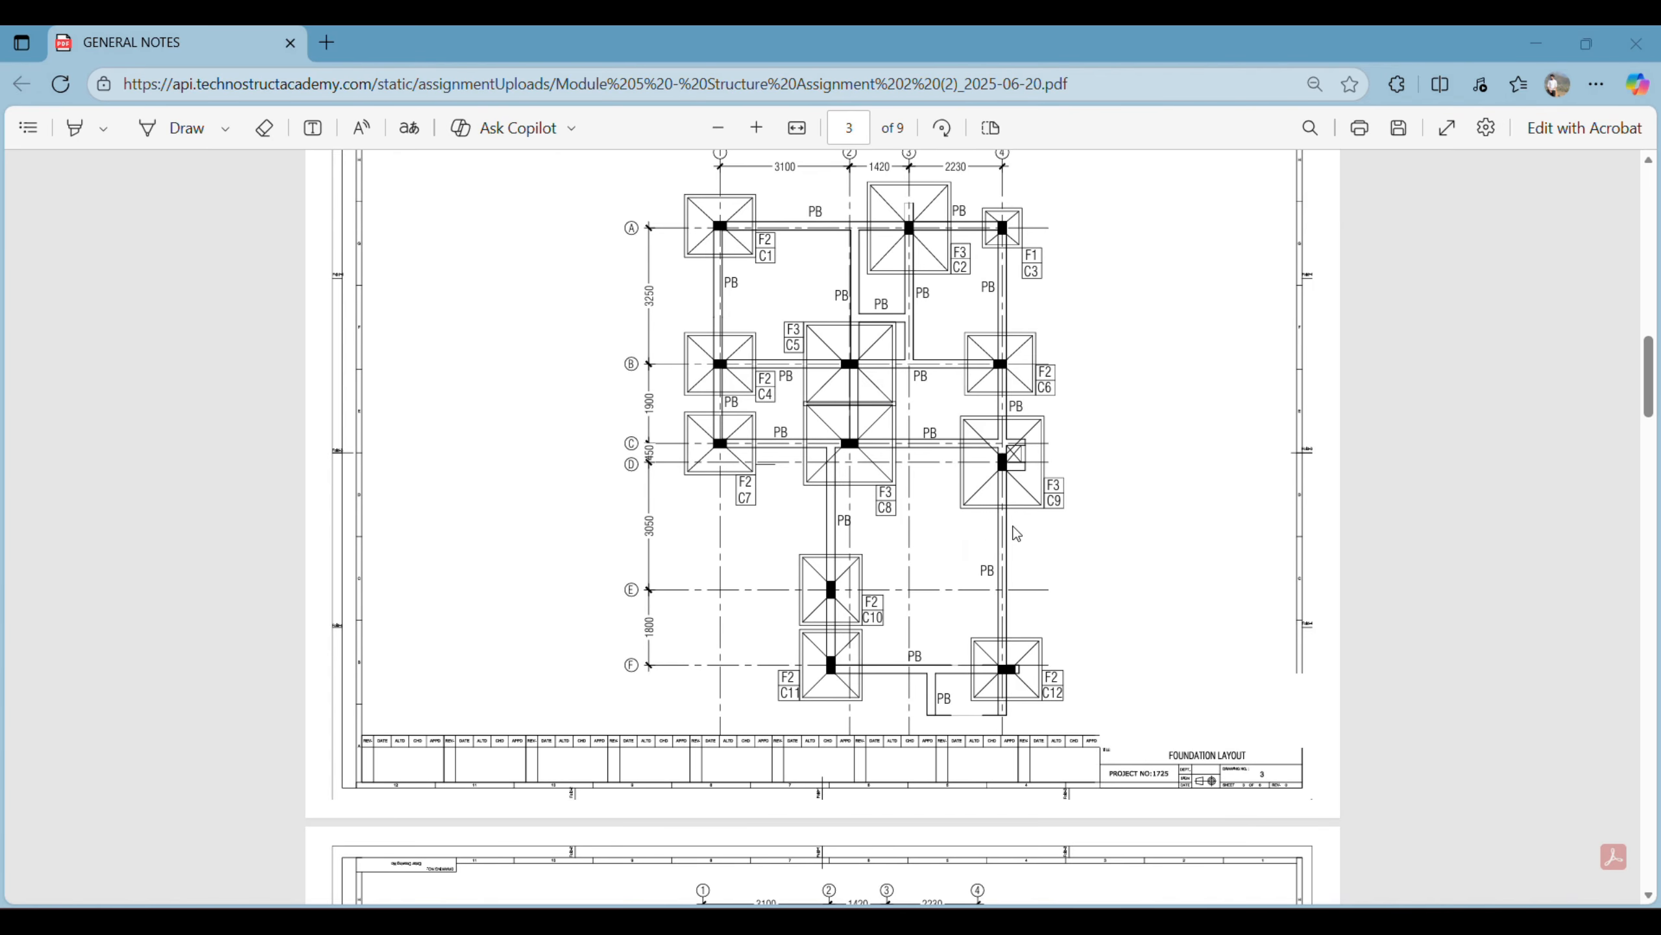
scroll(889, 511, "up", 15)
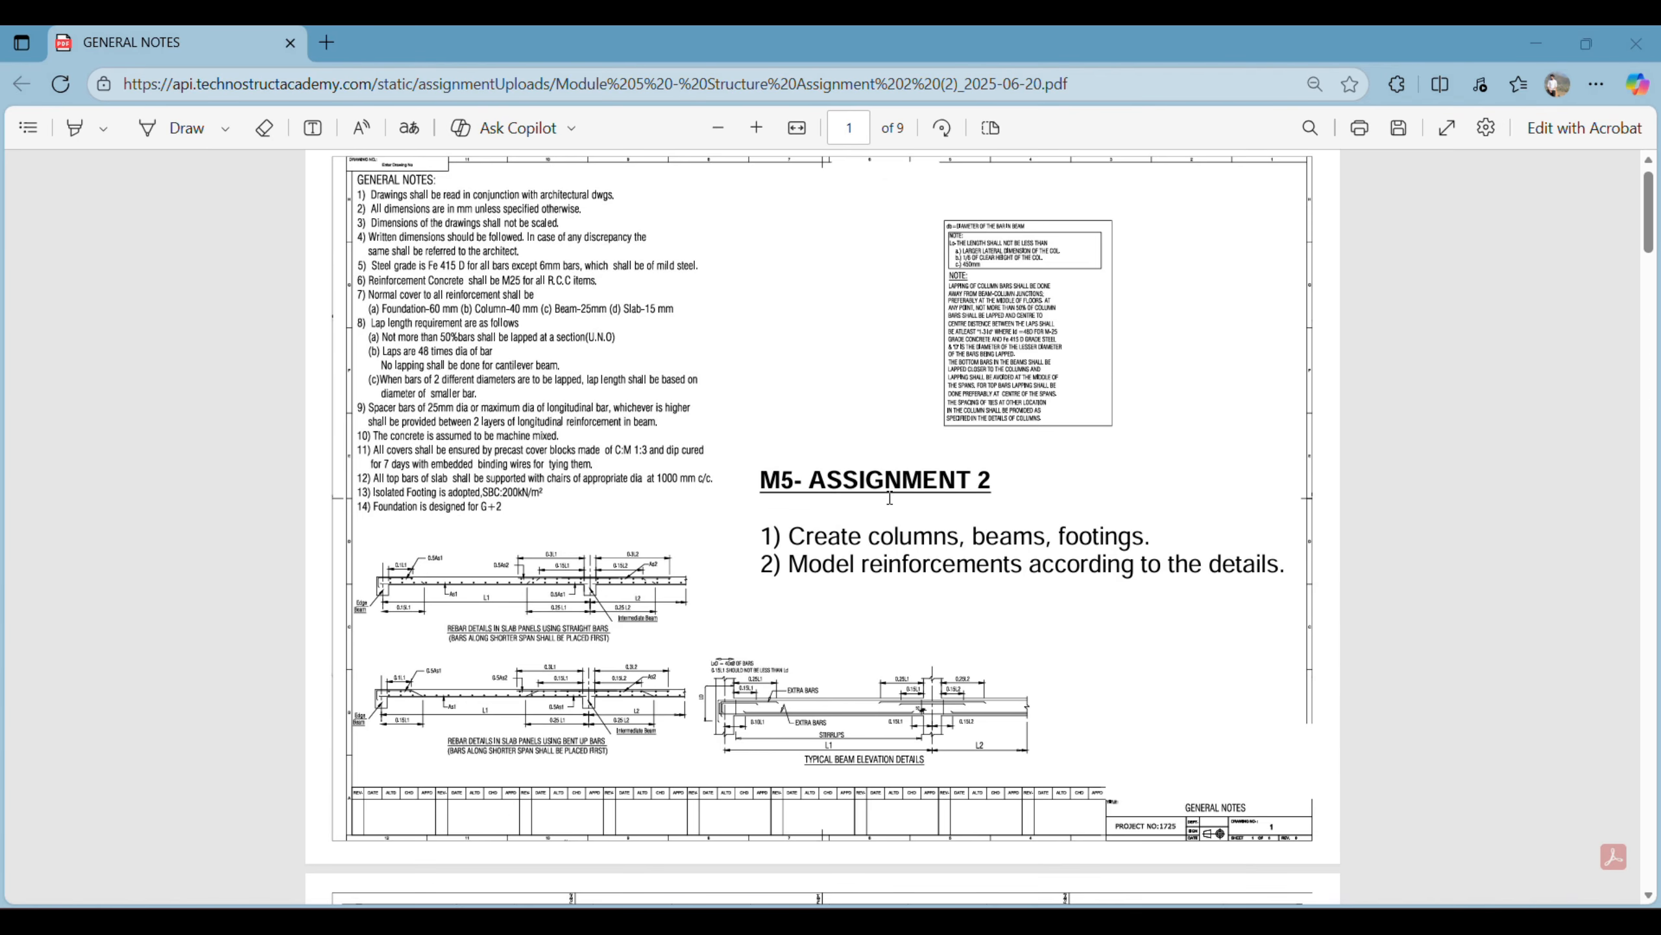
- Examine the schedule of isolated footings, the plinth beam details and the footing's Section A-A up close
scroll(890, 504, "down", 10)
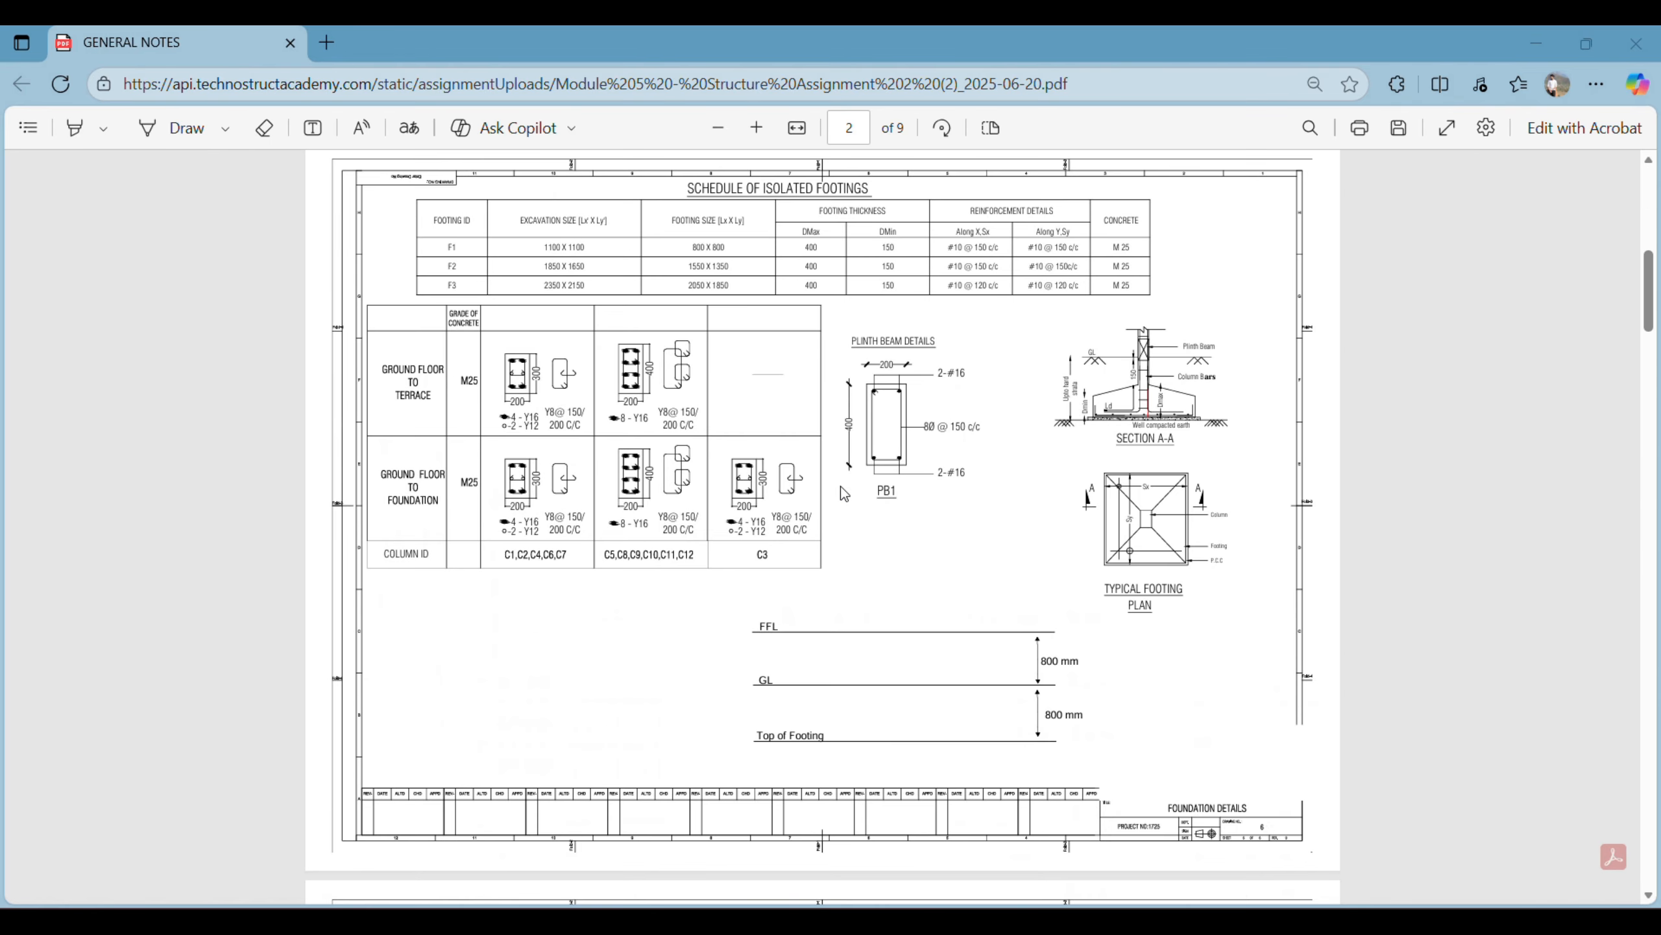
scroll(711, 412, "up", 3)
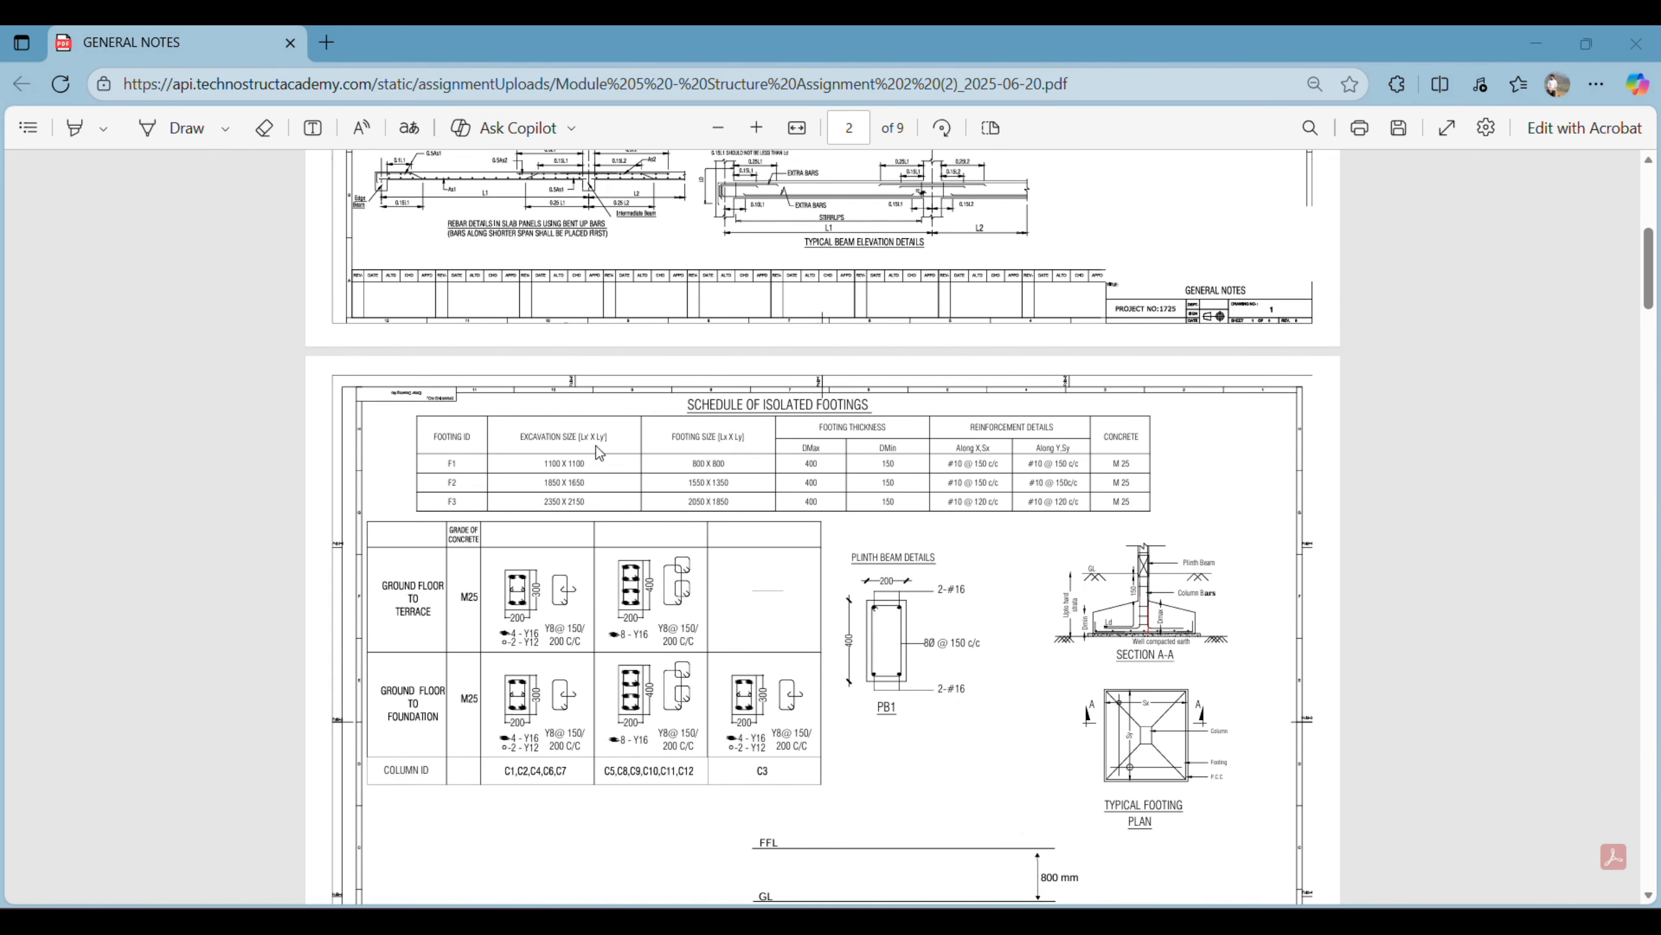
scroll(448, 493, "up", 5, "ctrl")
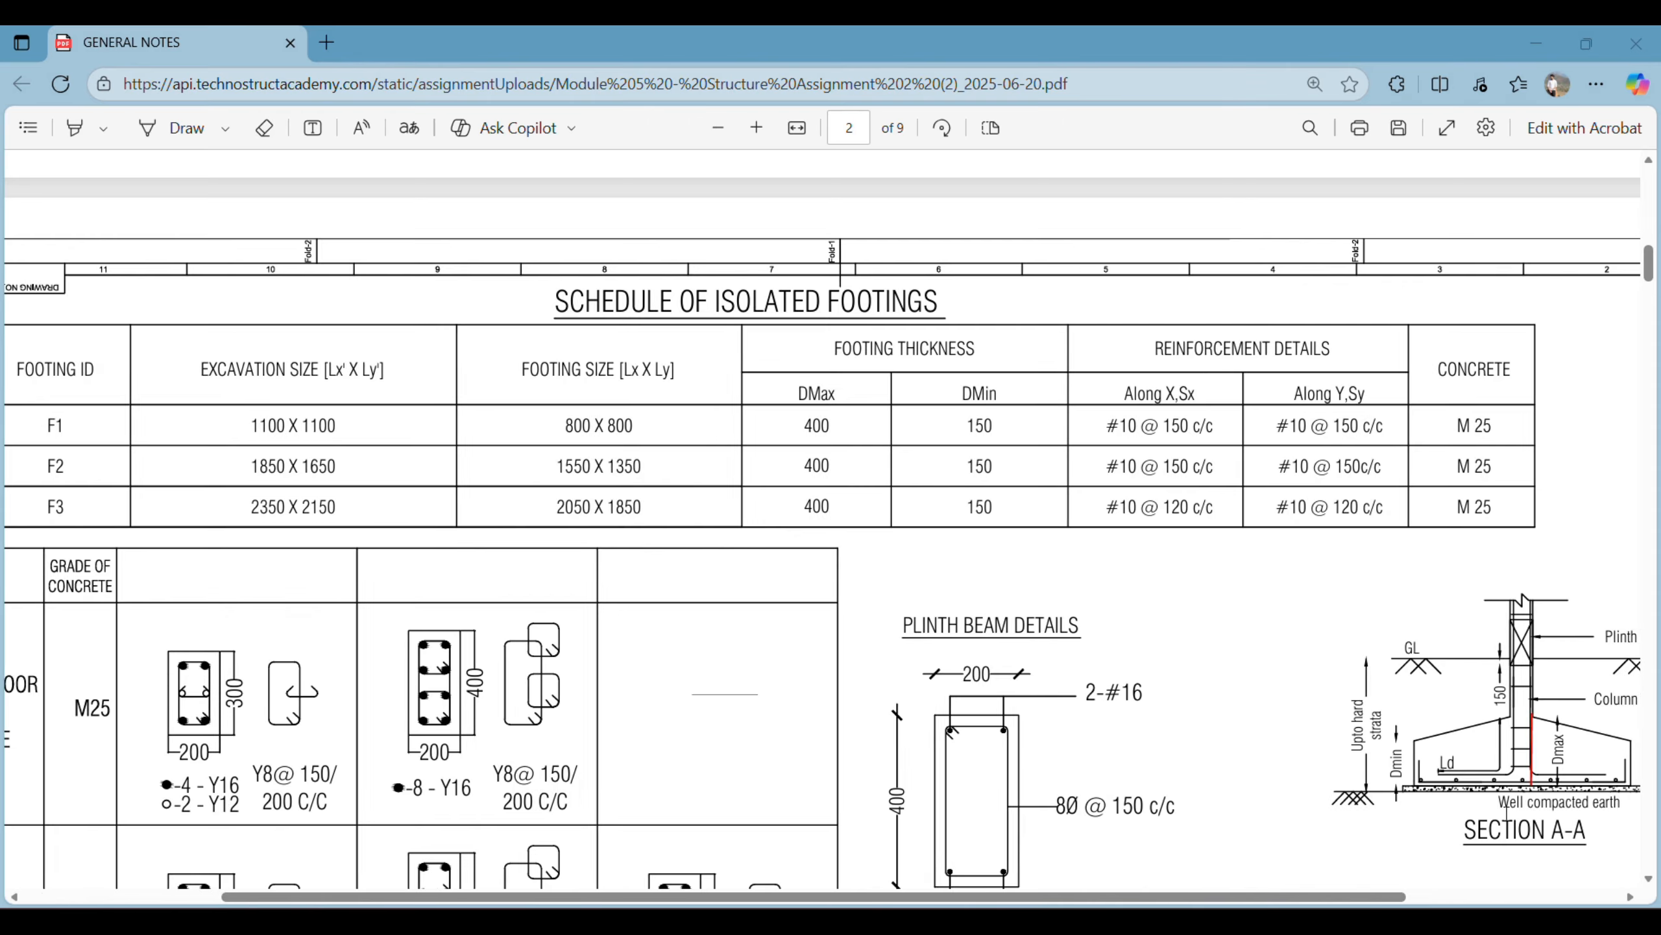
scroll(1471, 808, "down", 3)
scroll(1472, 808, "right", 5)
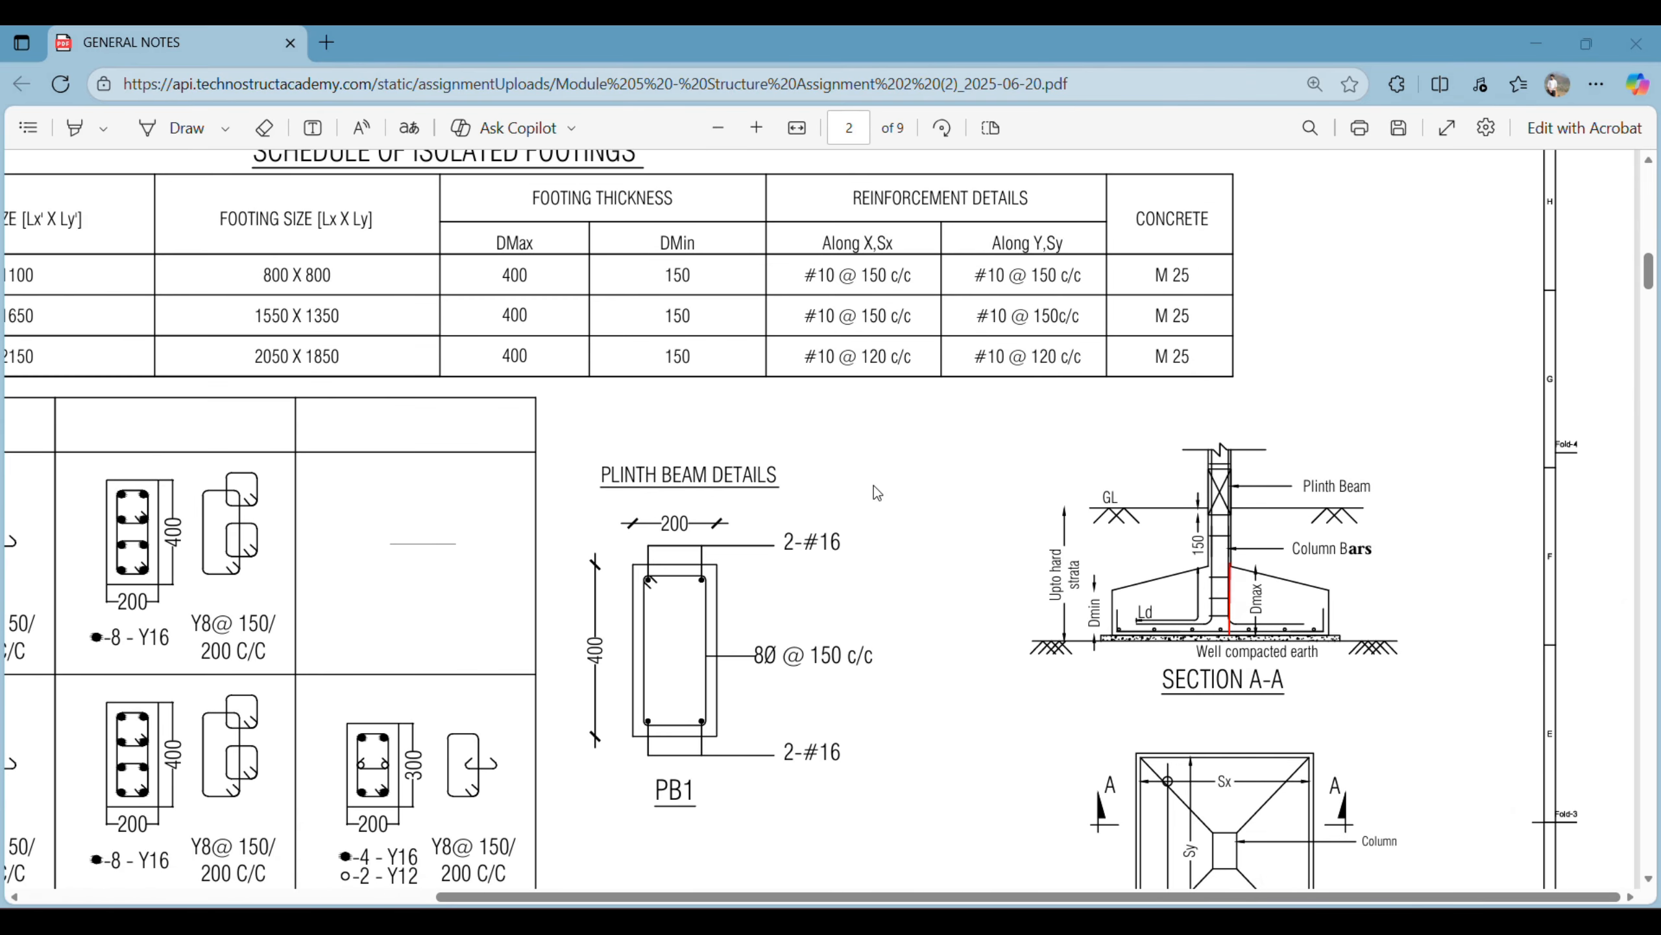
scroll(874, 484, "up", 5, "ctrl")
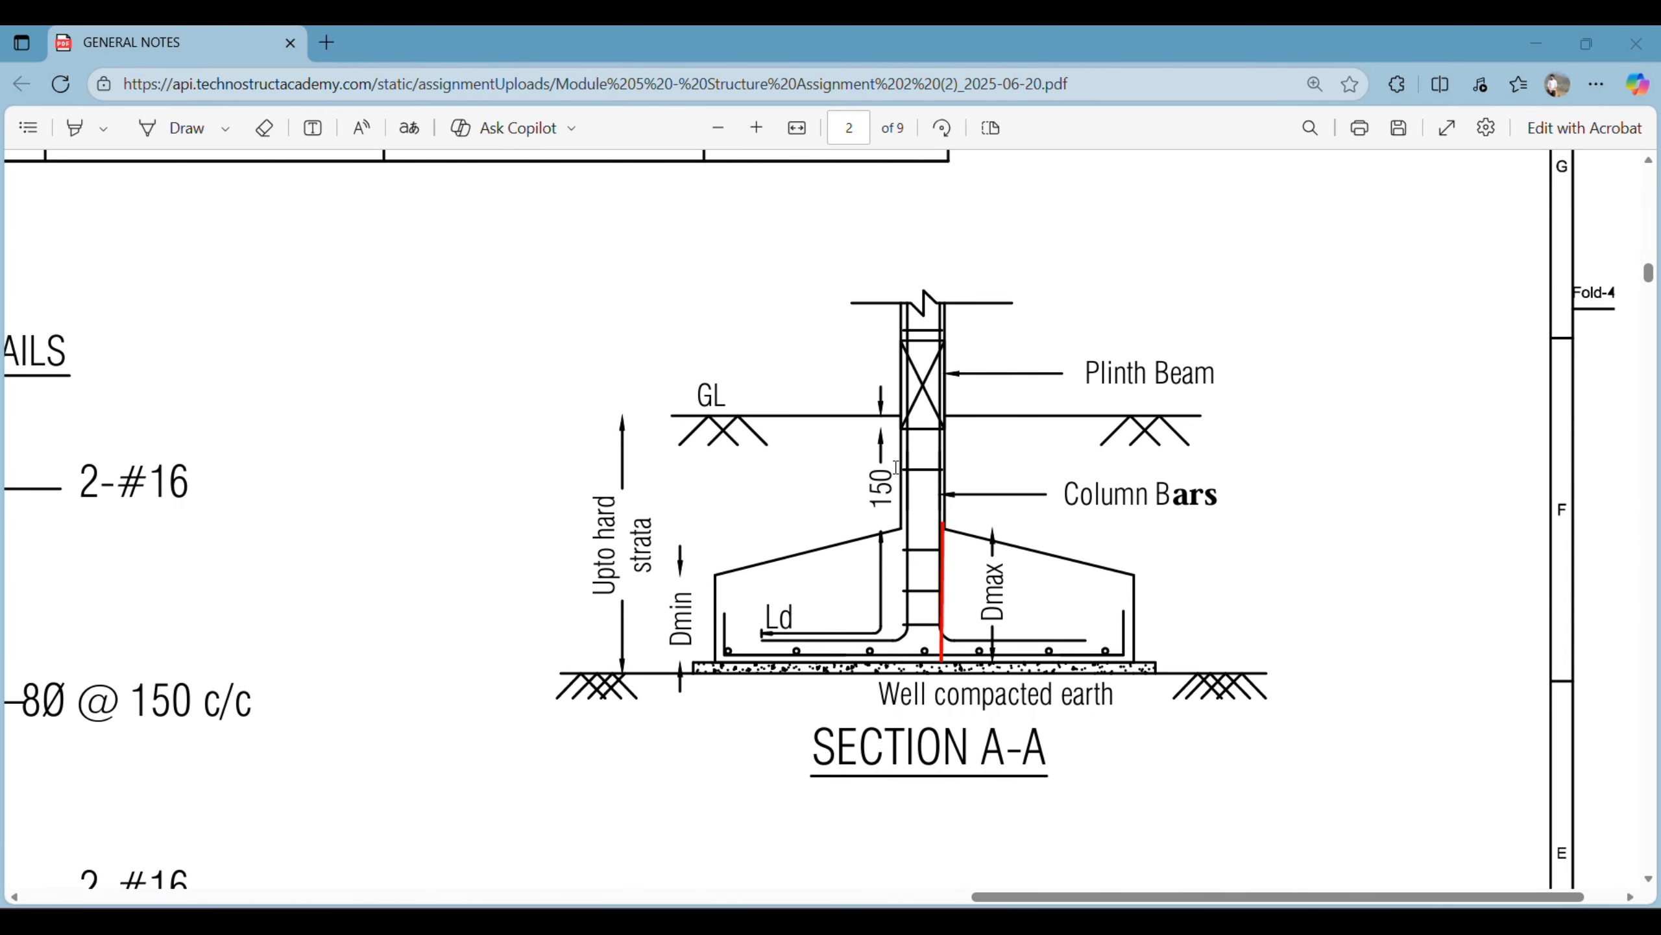
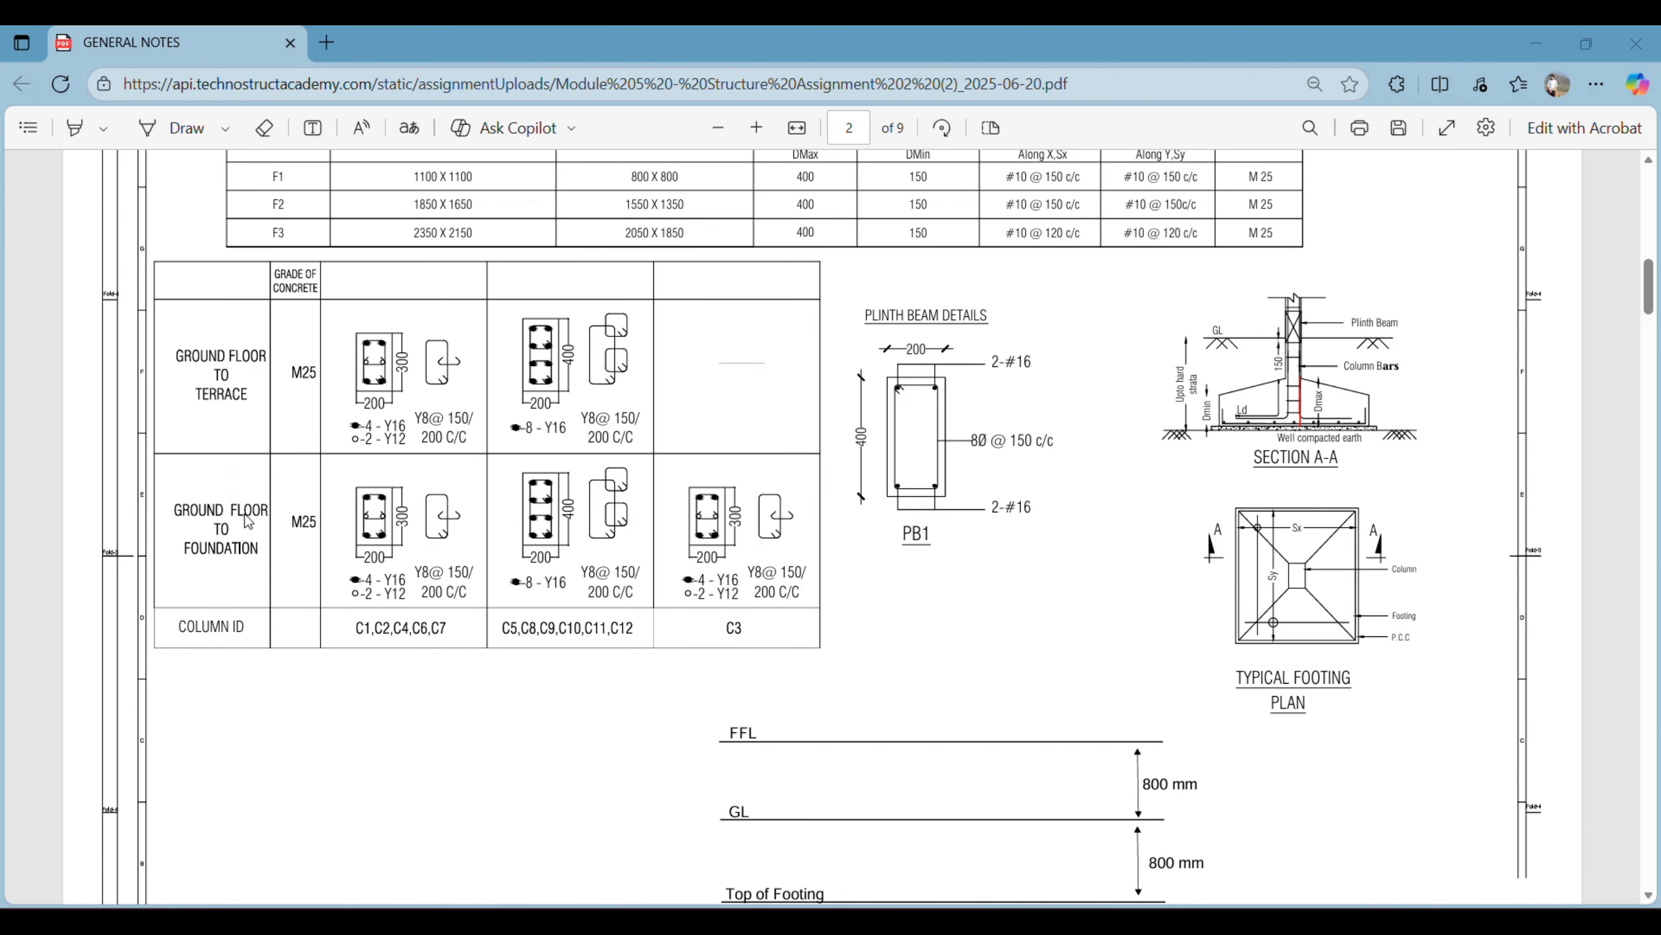
- Examine the column schedule's sections, bars and stirrups for ground floor to terrace and ground floor to foundation, by column ID
scroll(248, 521, "up", 3, "ctrl")
scroll(259, 519, "up", 4)
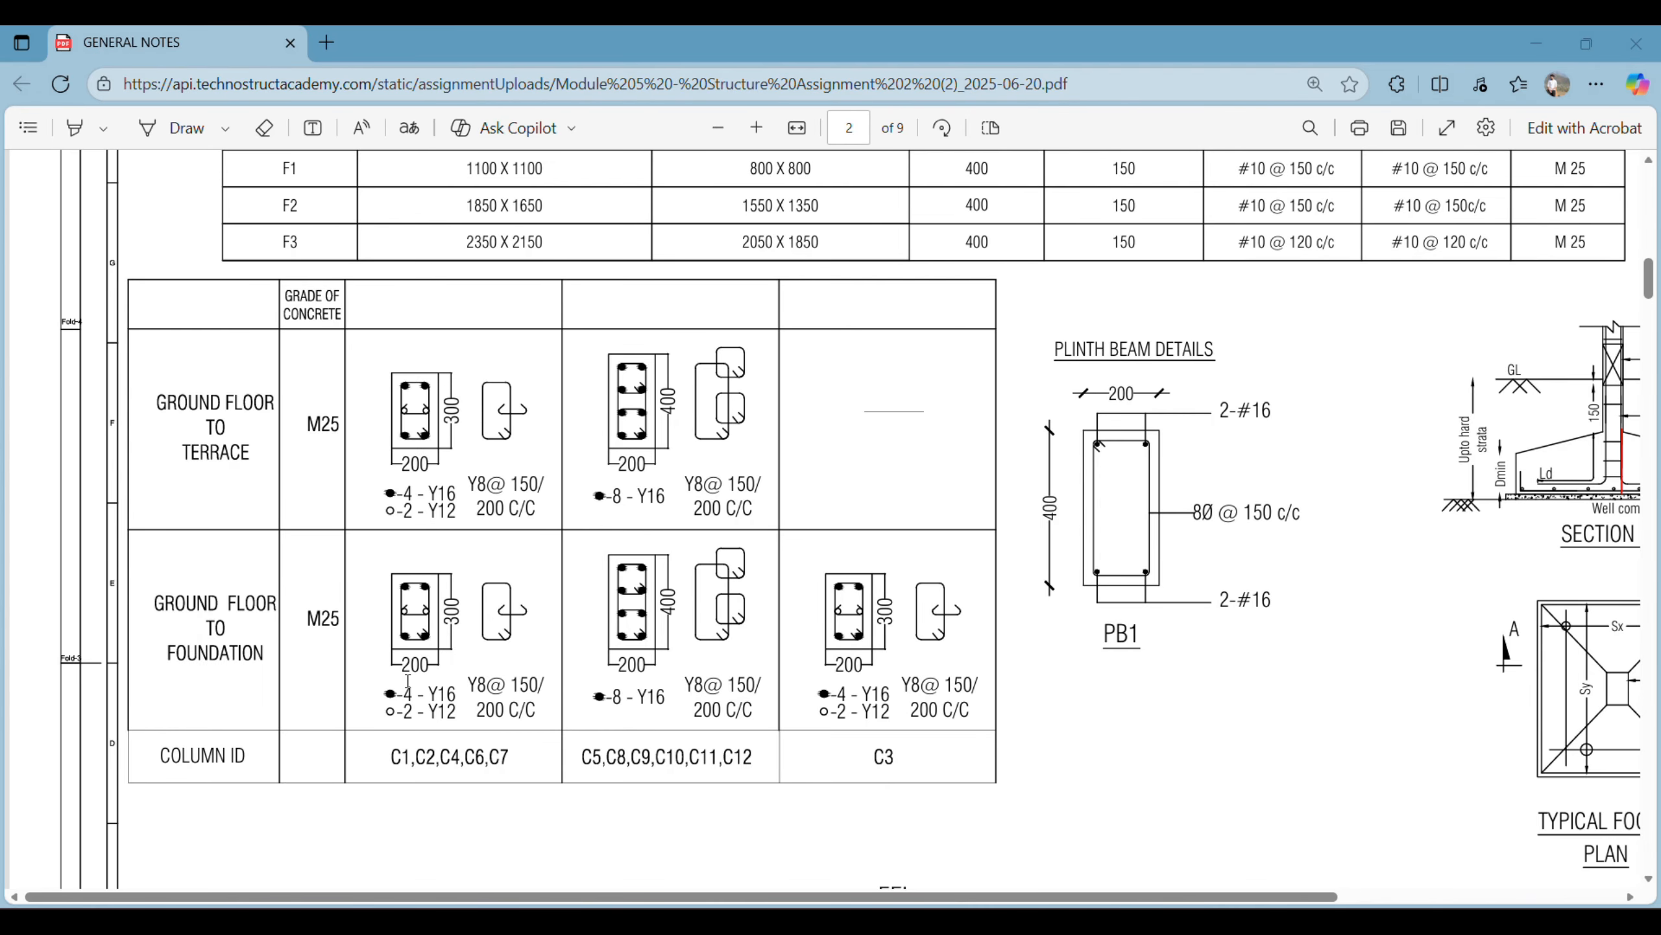
scroll(417, 681, "up", 4, "ctrl")
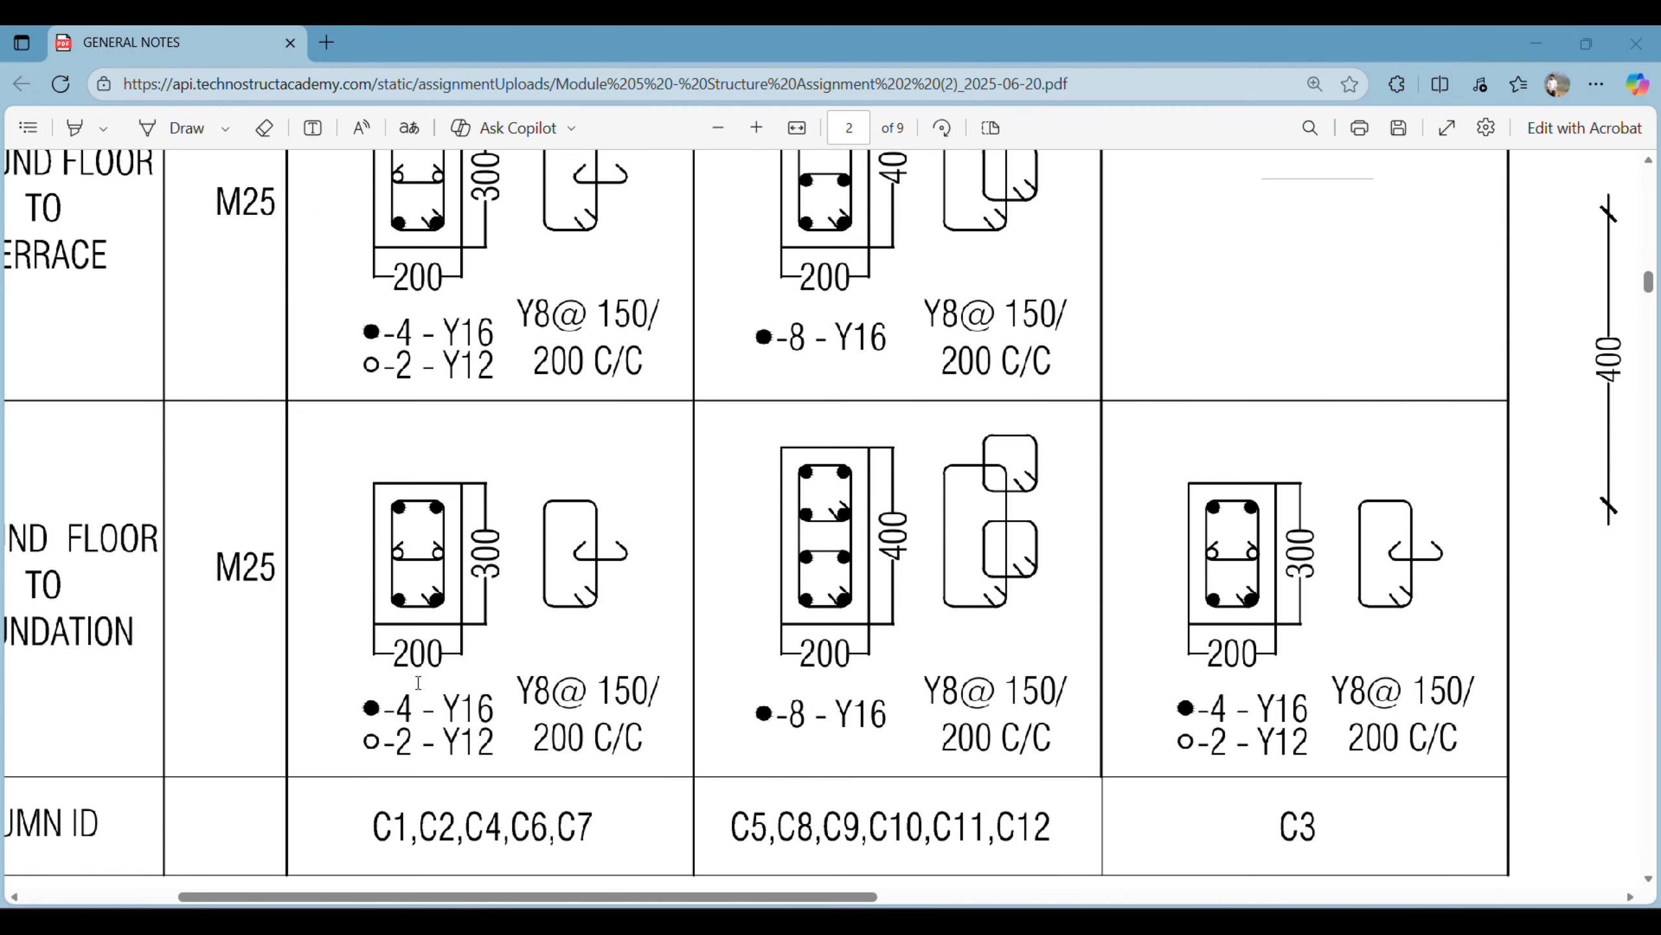
scroll(476, 682, "down", 3)
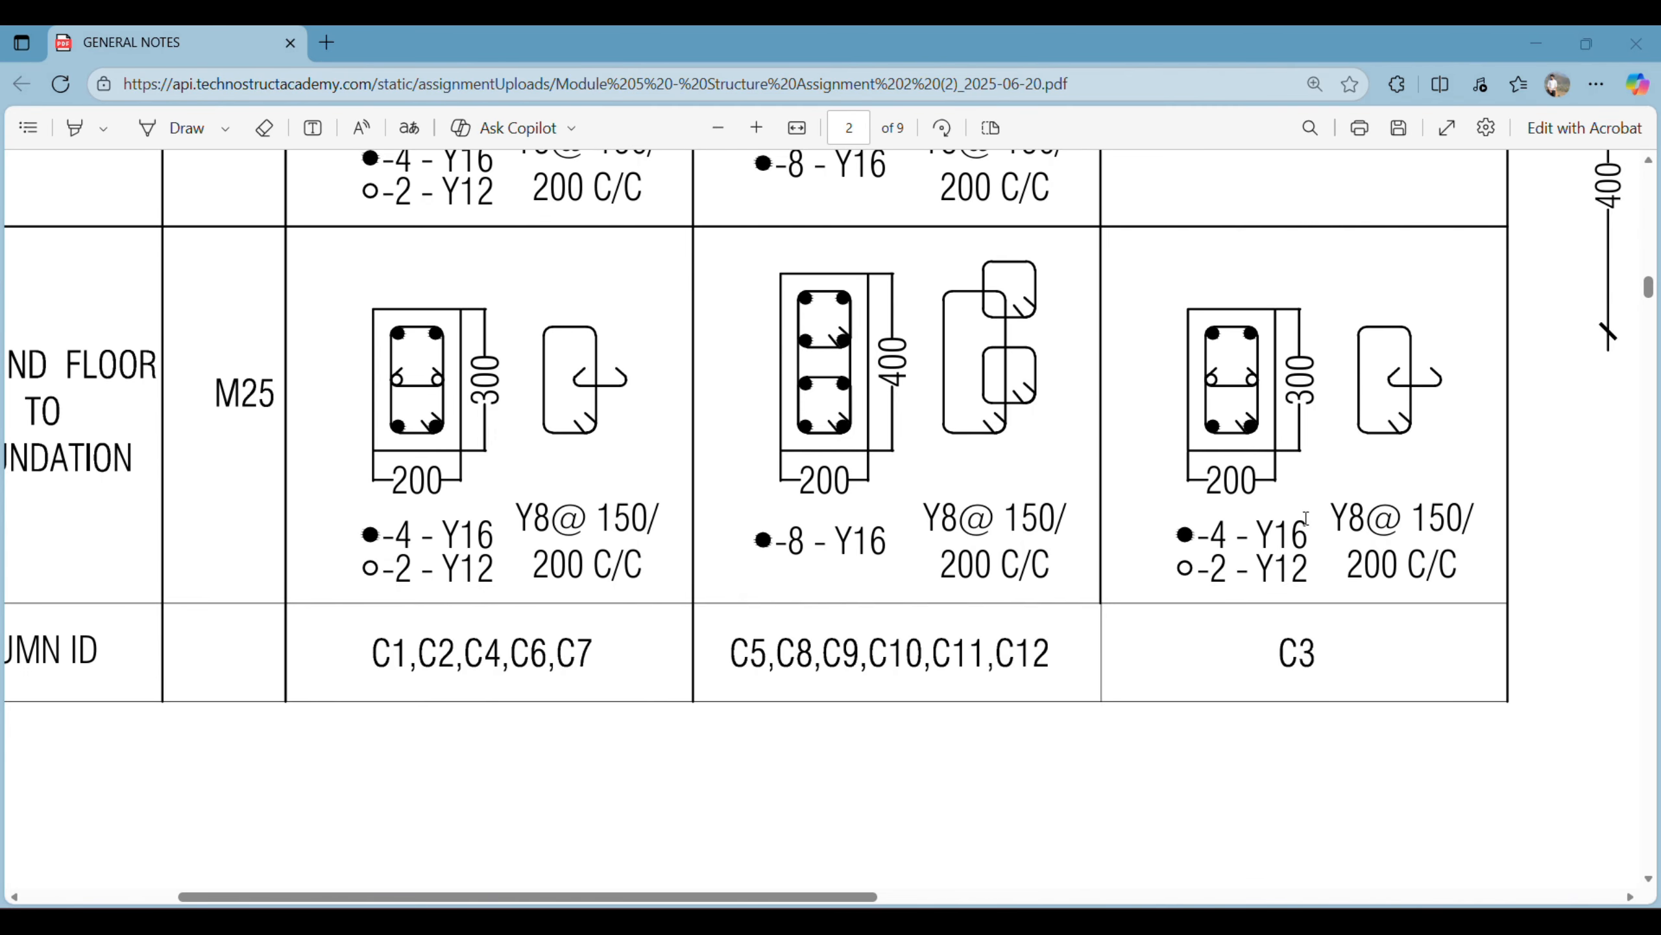
scroll(1384, 620, "up", 3)
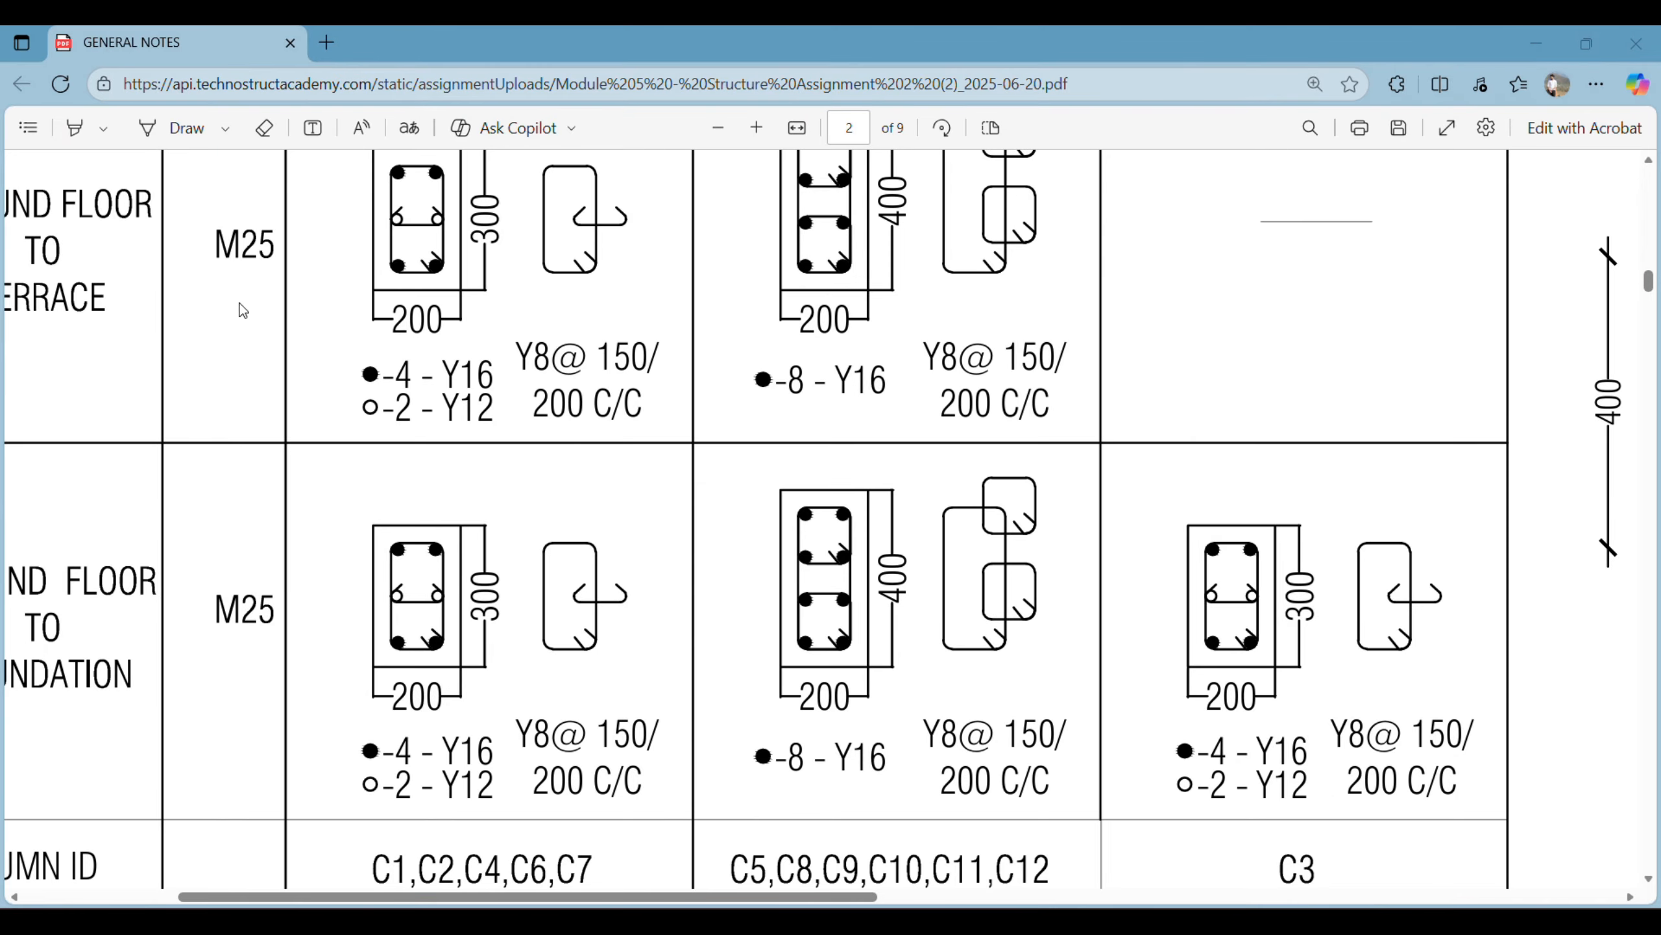
scroll(284, 311, "down", 4, "ctrl")
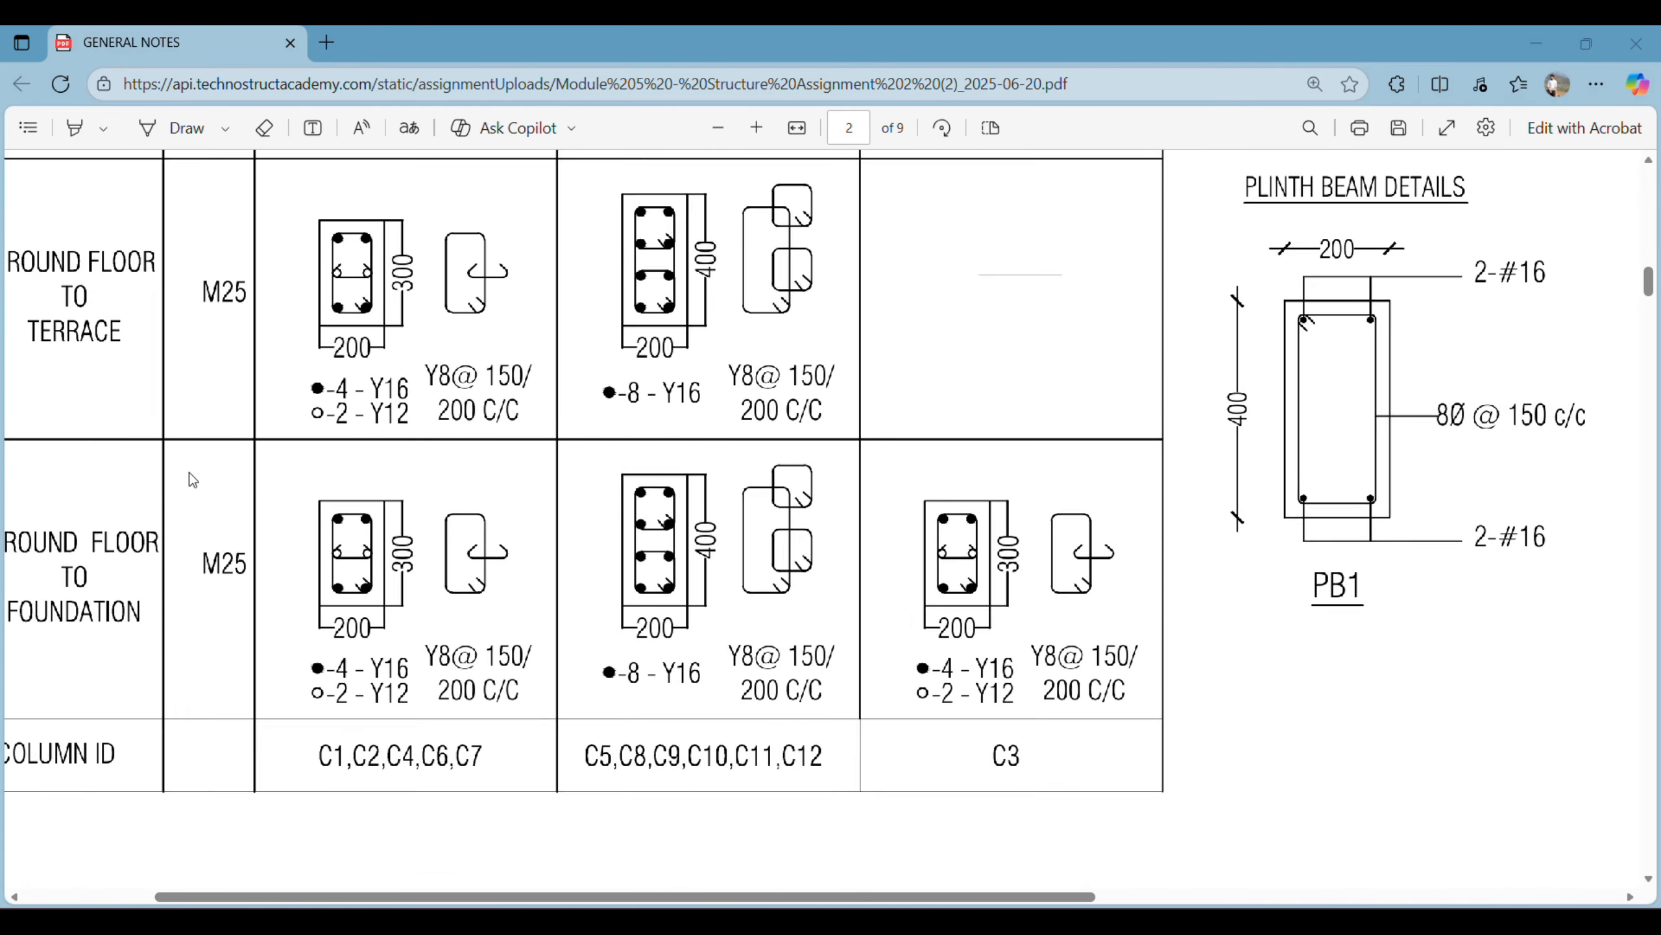
scroll(184, 468, "left", 3)
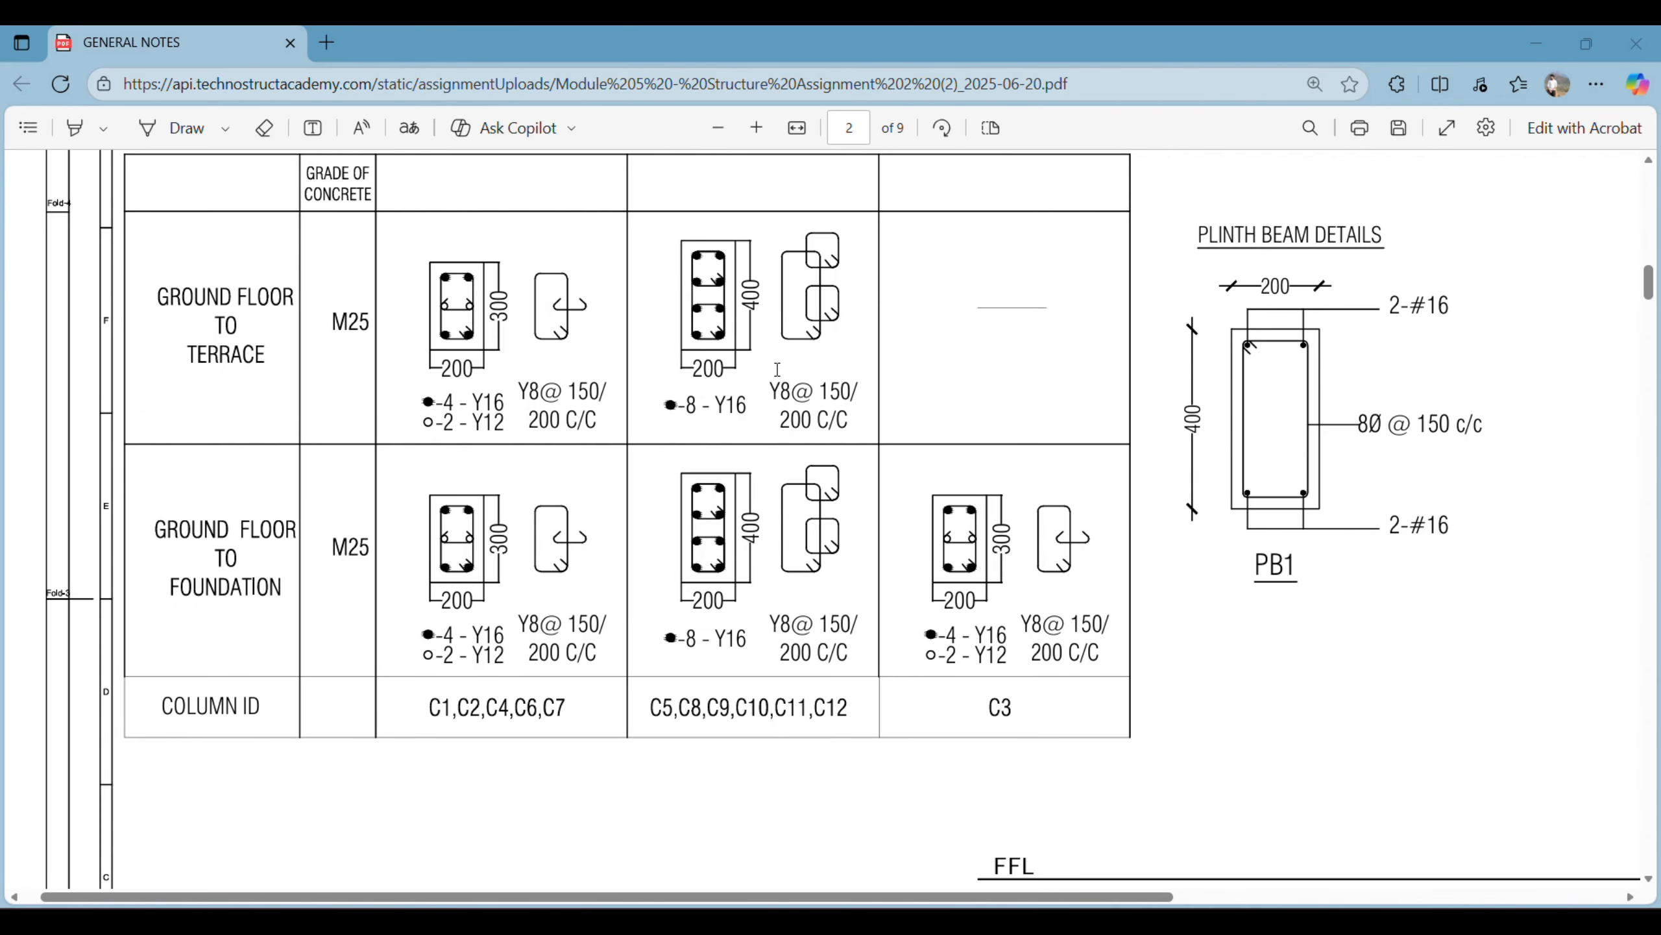
- Check the level diagram on the foundation details sheet for the spacing between FFL, GL and top of footing
scroll(915, 458, "down", 10)
scroll(1177, 556, "up", 2)
scroll(1139, 544, "down", 1)
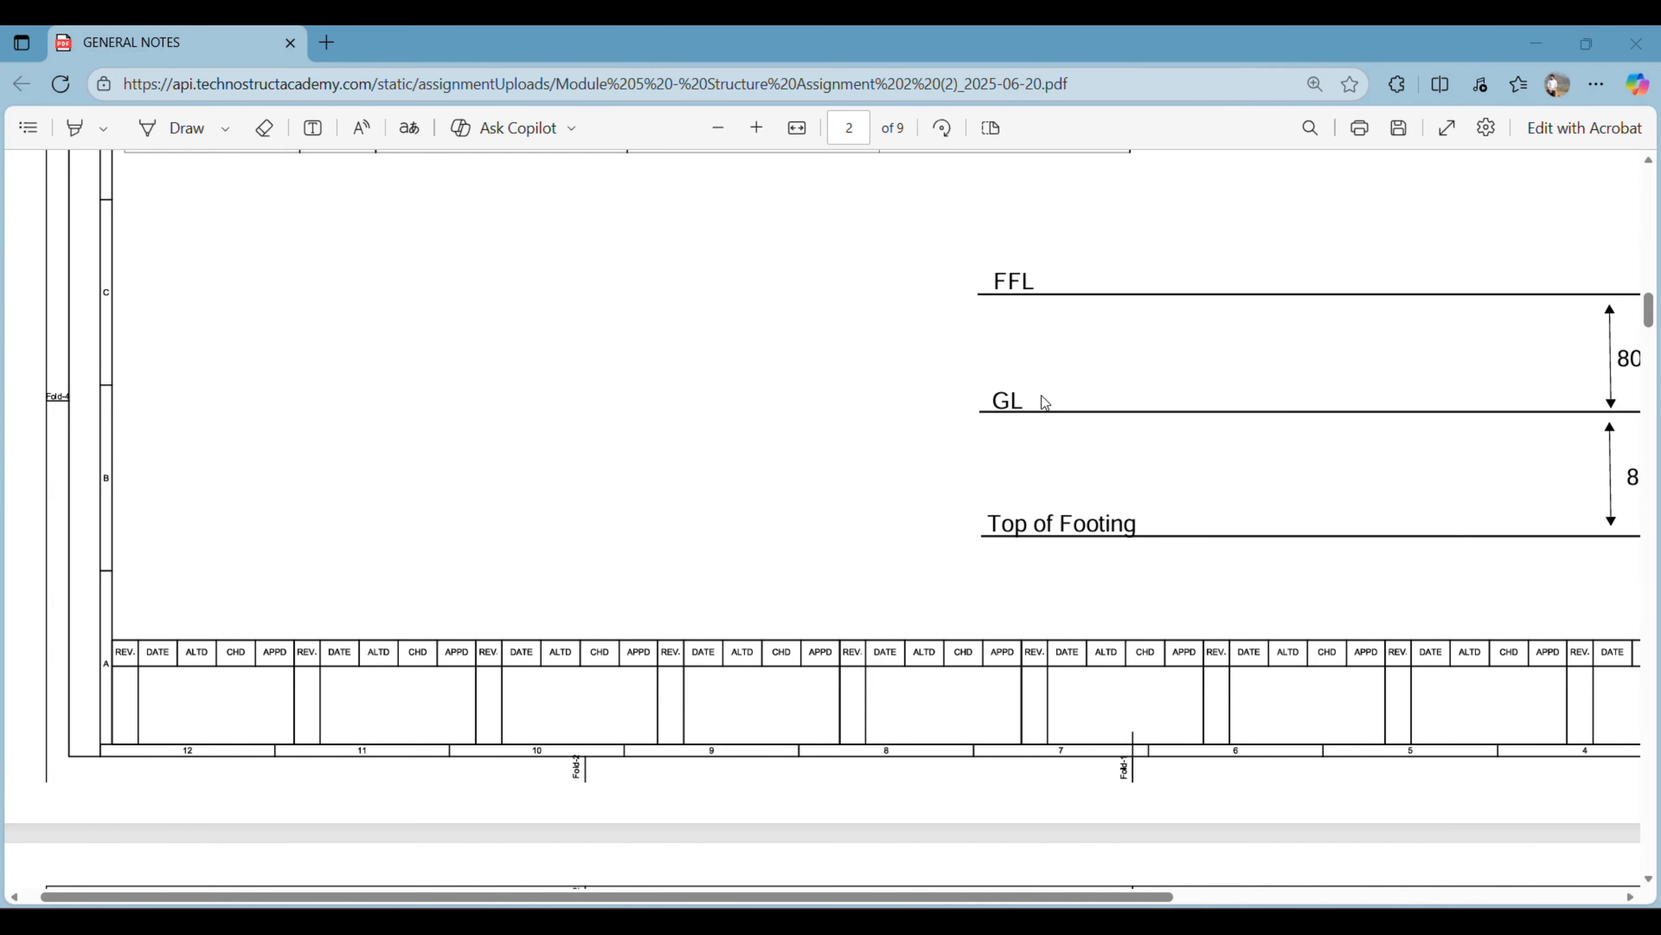
scroll(1105, 337, "right", 7)
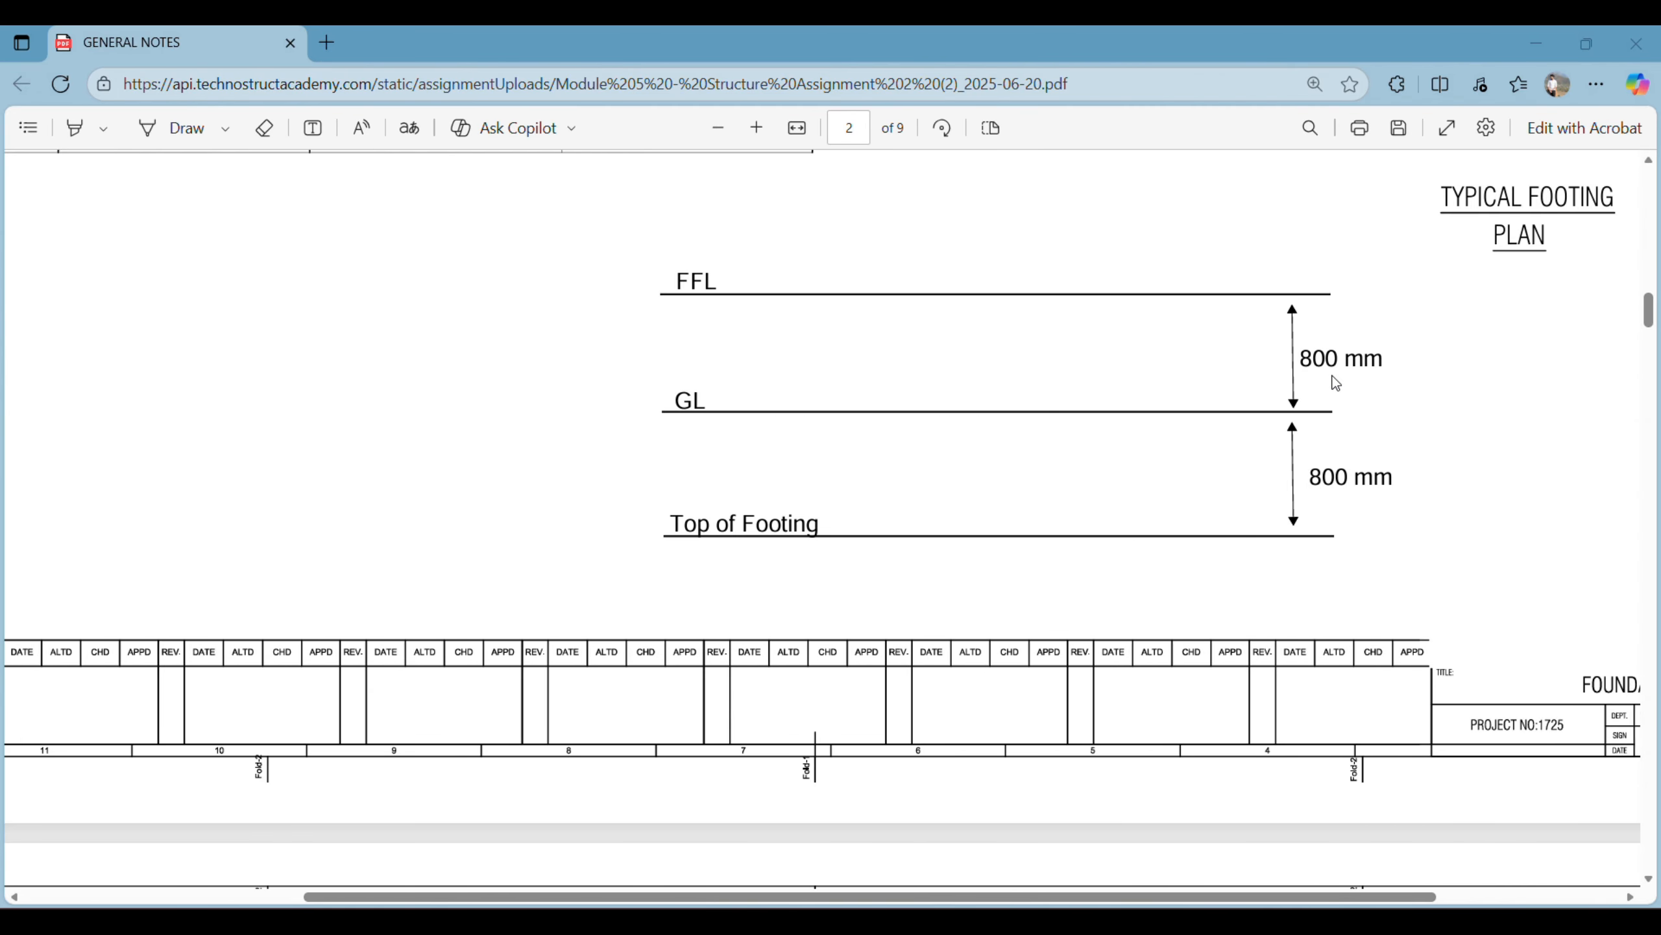
scroll(1123, 470, "down", 4, "ctrl")
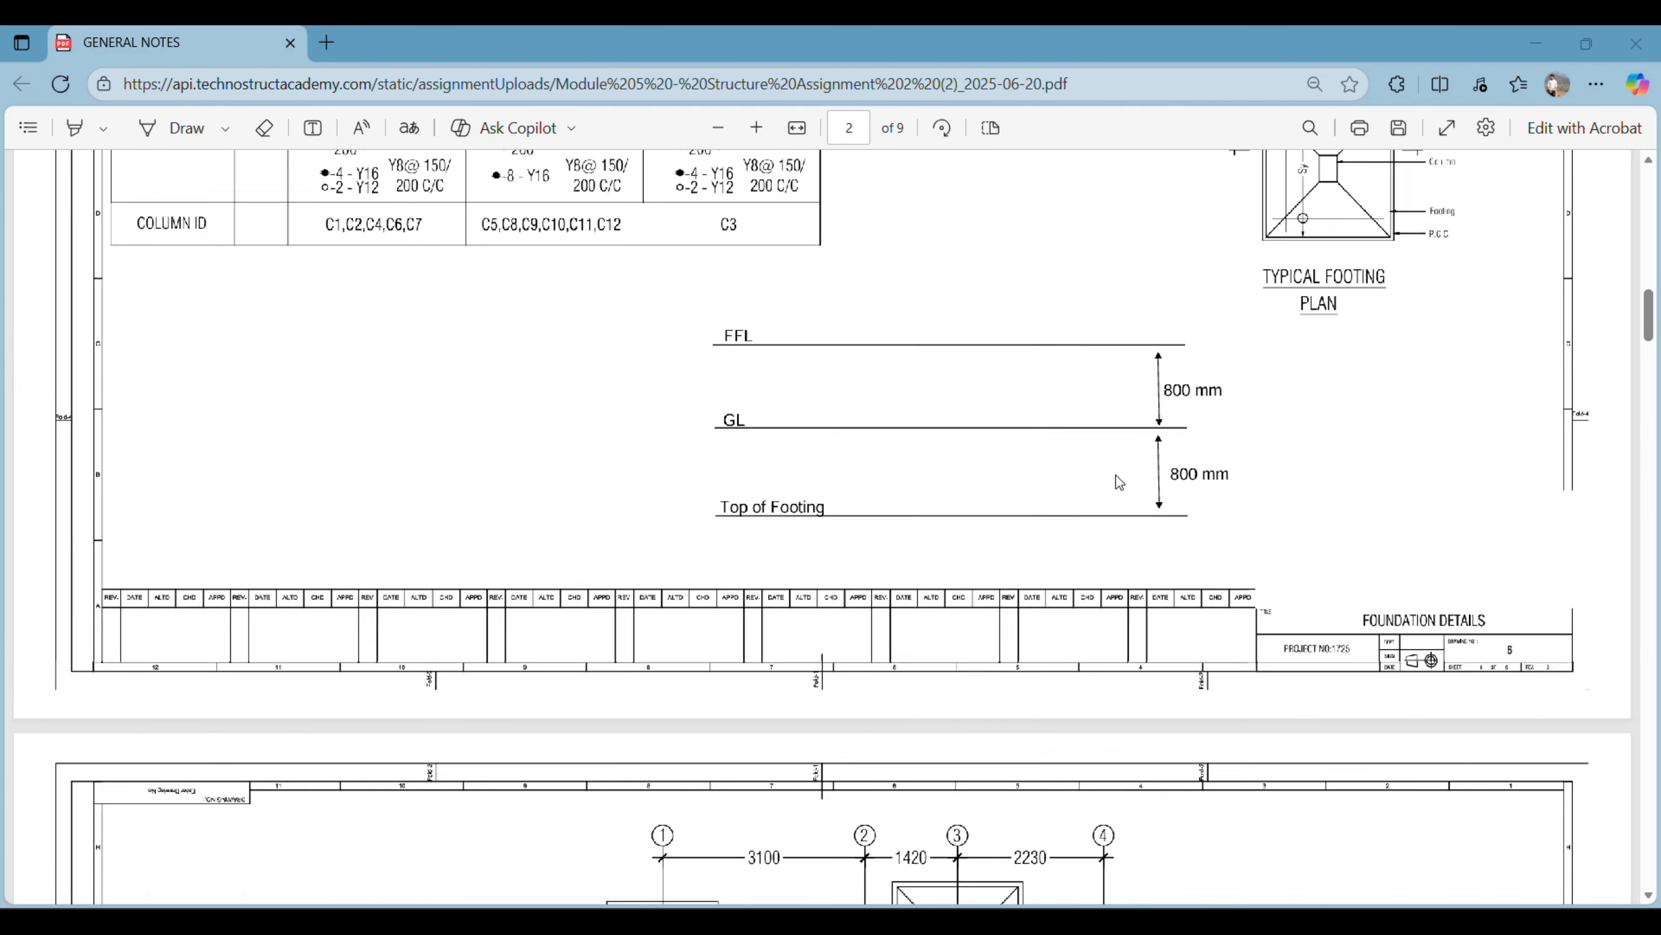
- Skim the foundation and column sizes layouts, and inspect the first floor slab layout with its reinforcement table
scroll(1074, 532, "down", 5)
scroll(1074, 548, "down", 15)
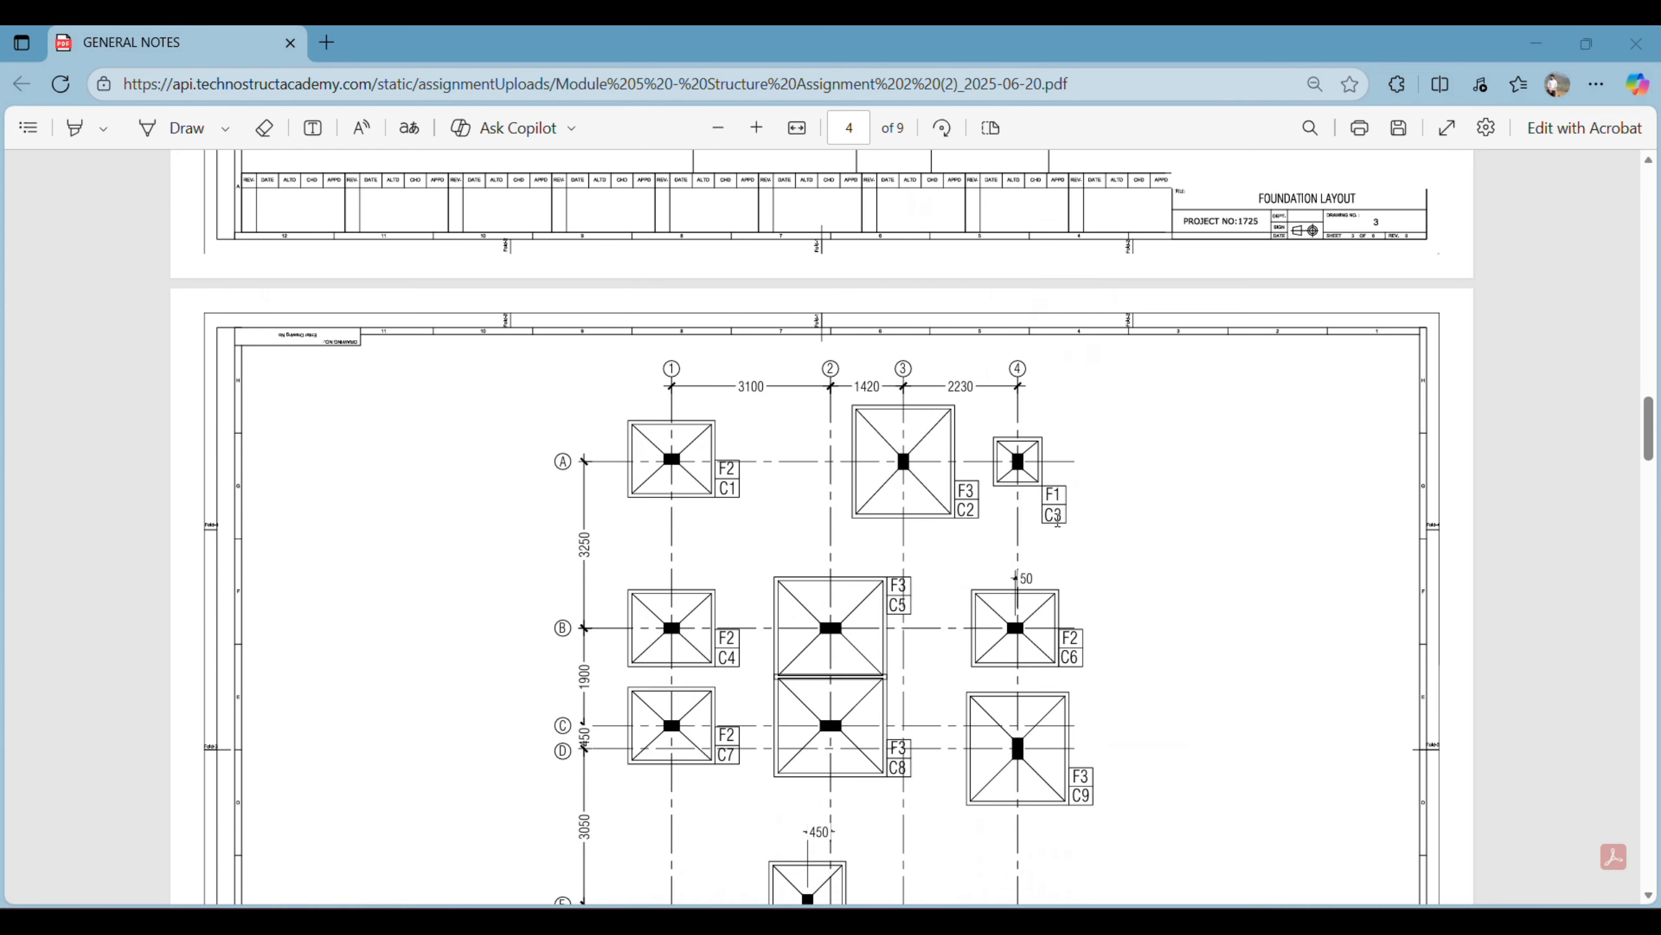
scroll(1057, 517, "down", 20)
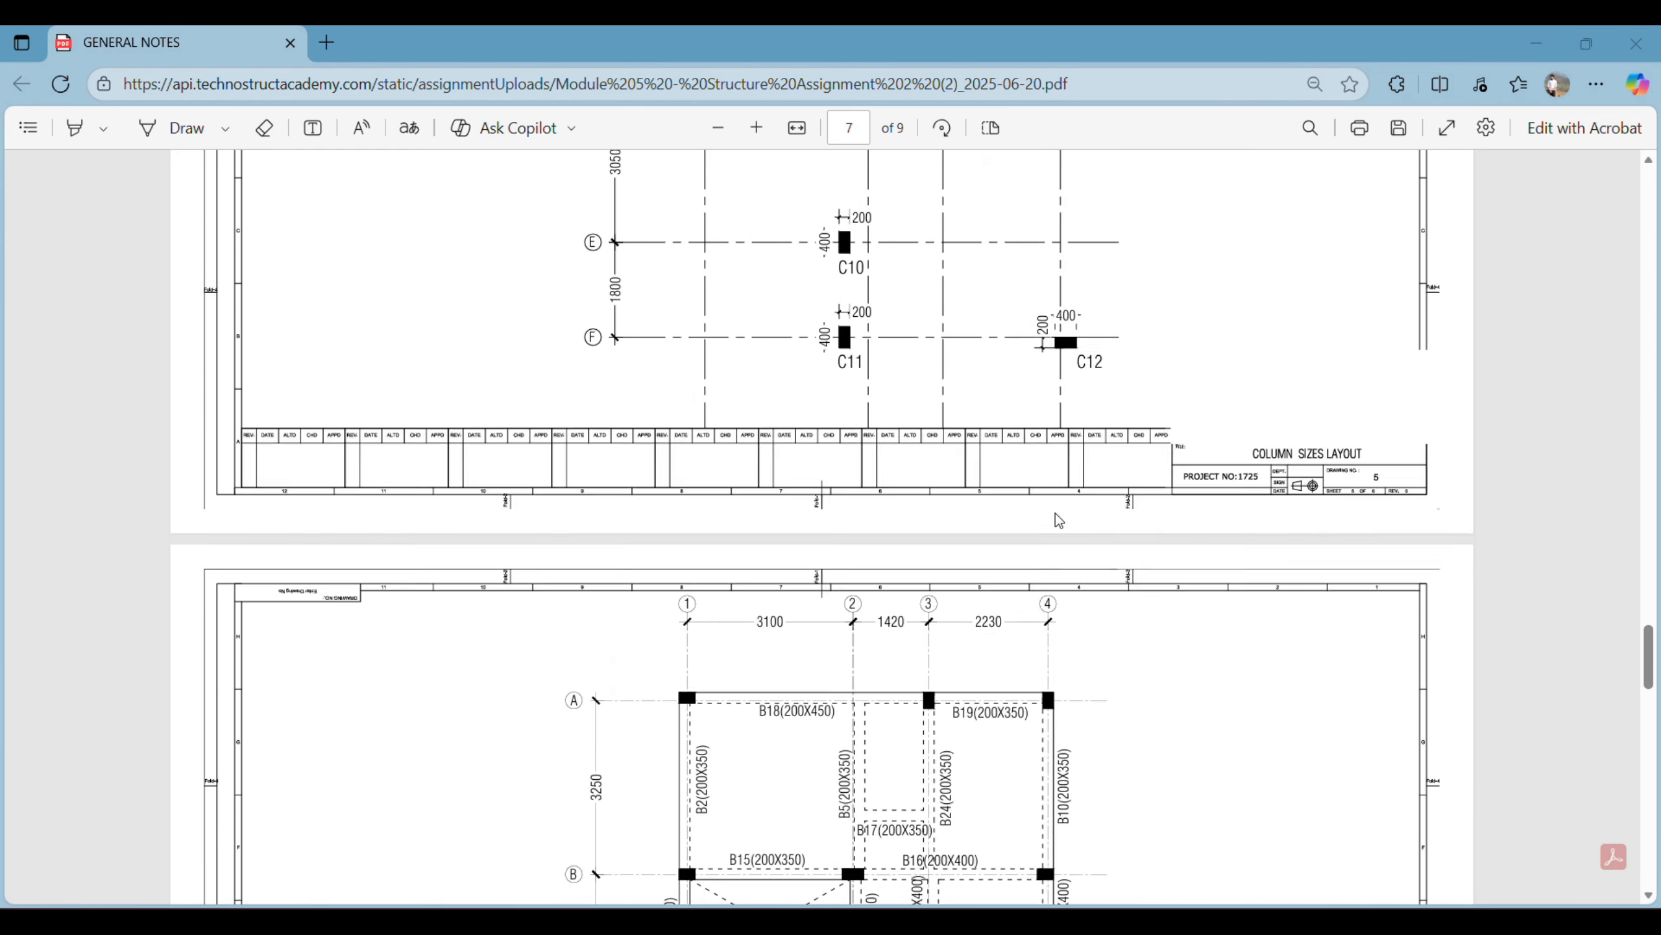
scroll(1055, 513, "down", 10)
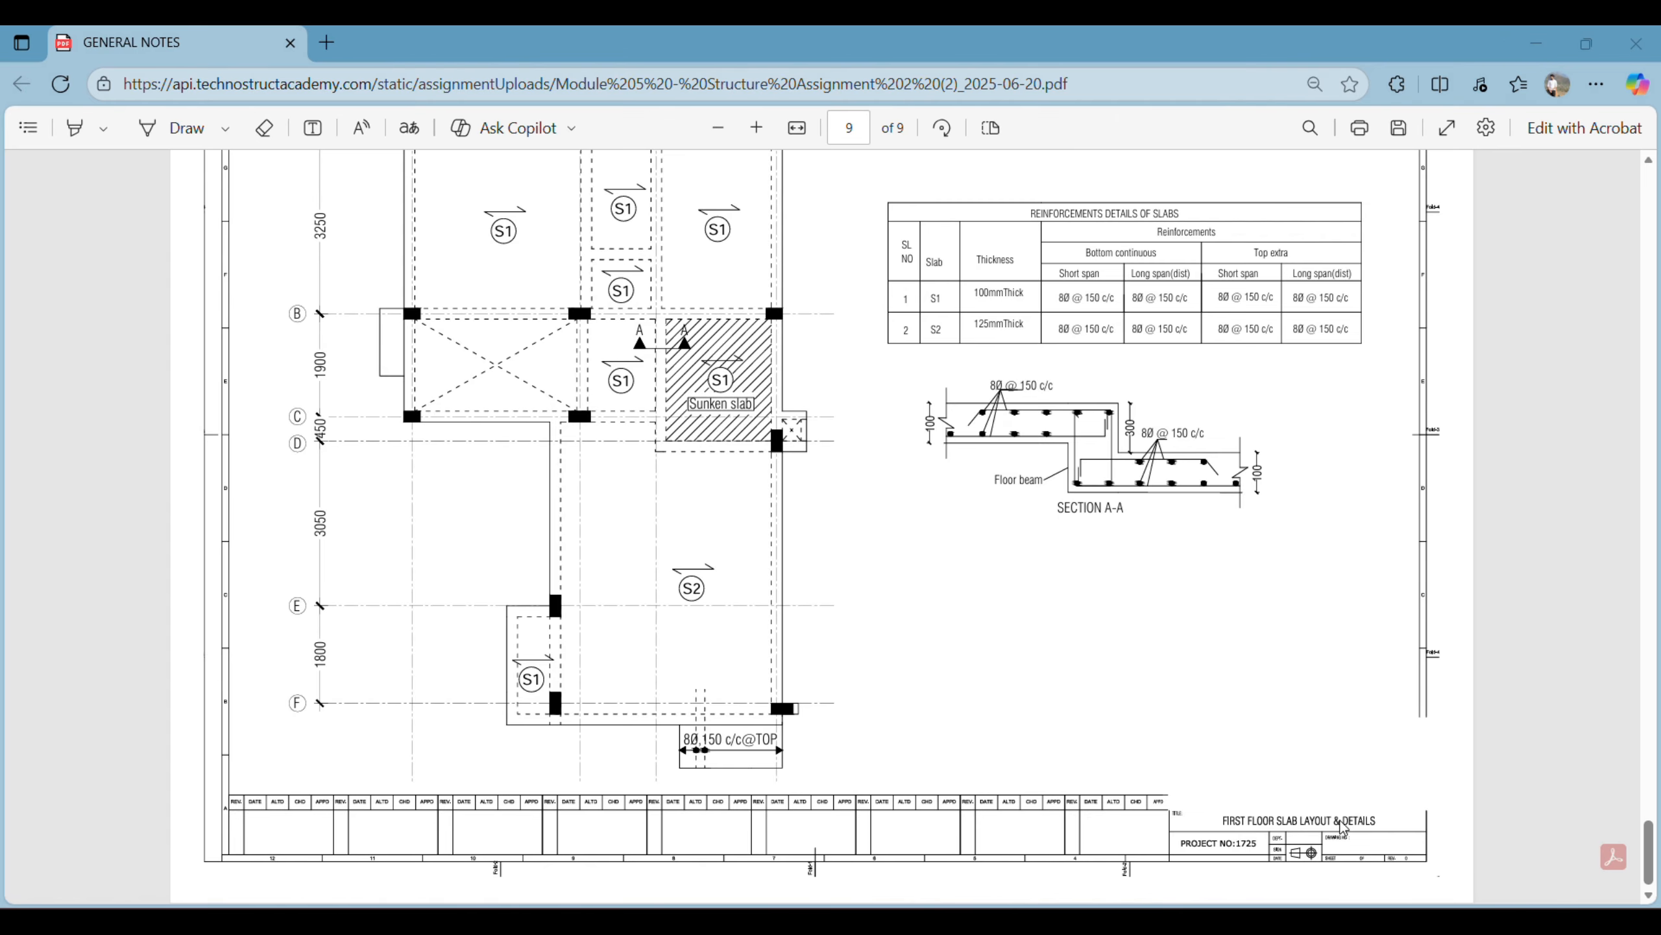
scroll(785, 524, "up", 1)
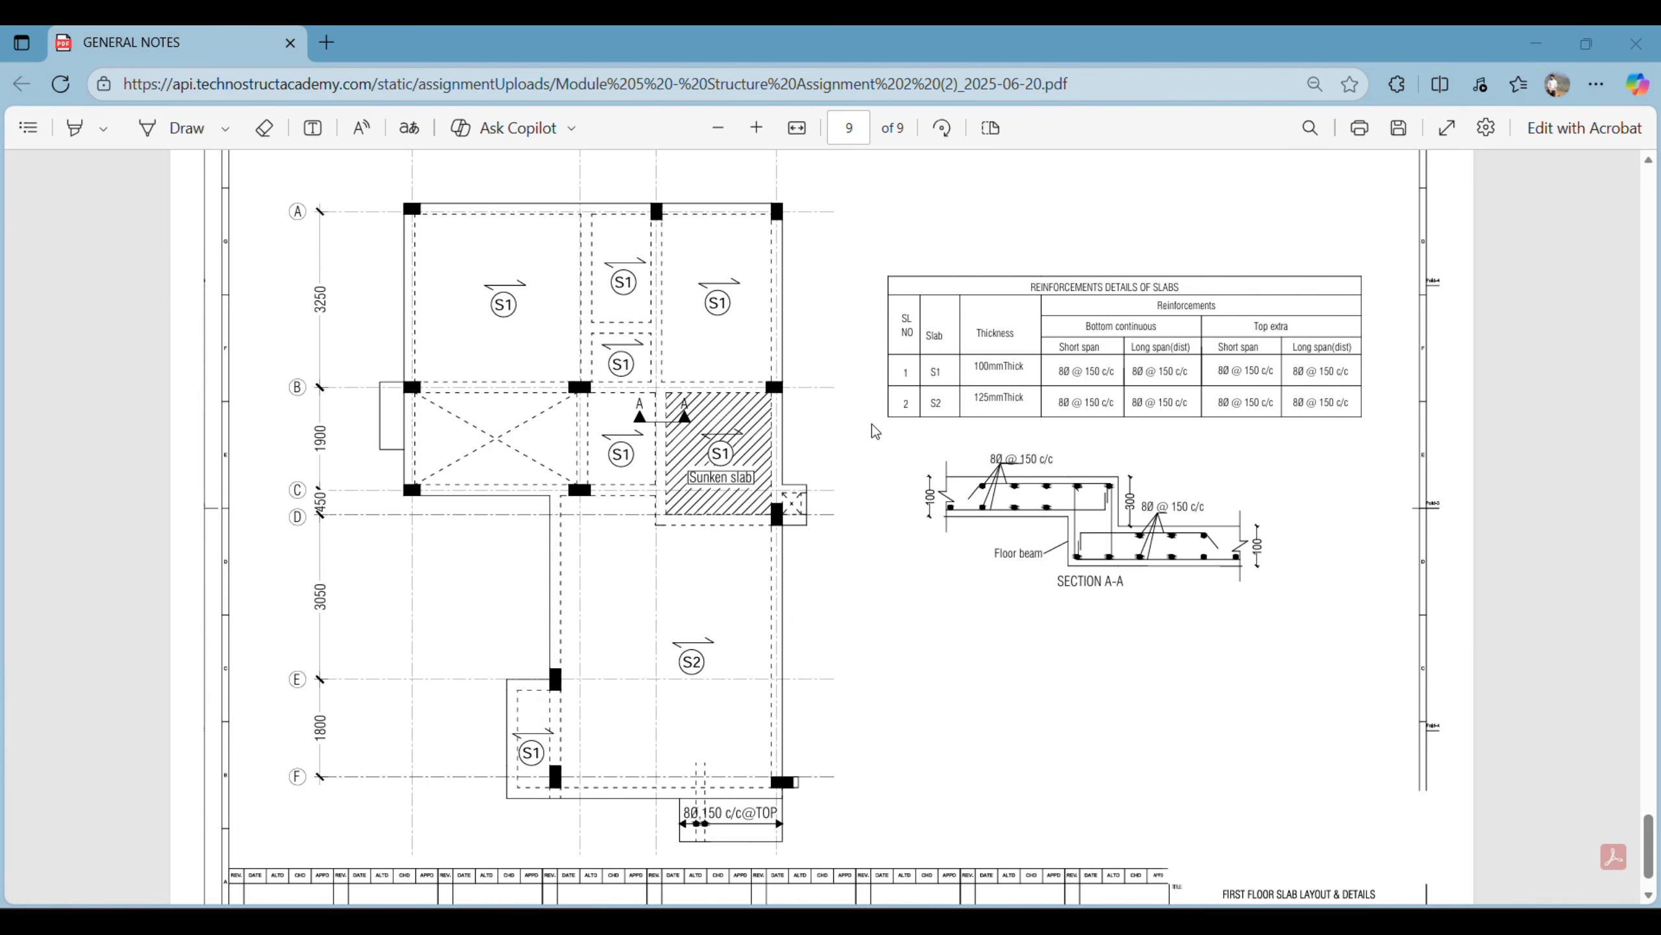
- Go back over the first floor beam details and the first floor framing plan
scroll(876, 433, "up", 5)
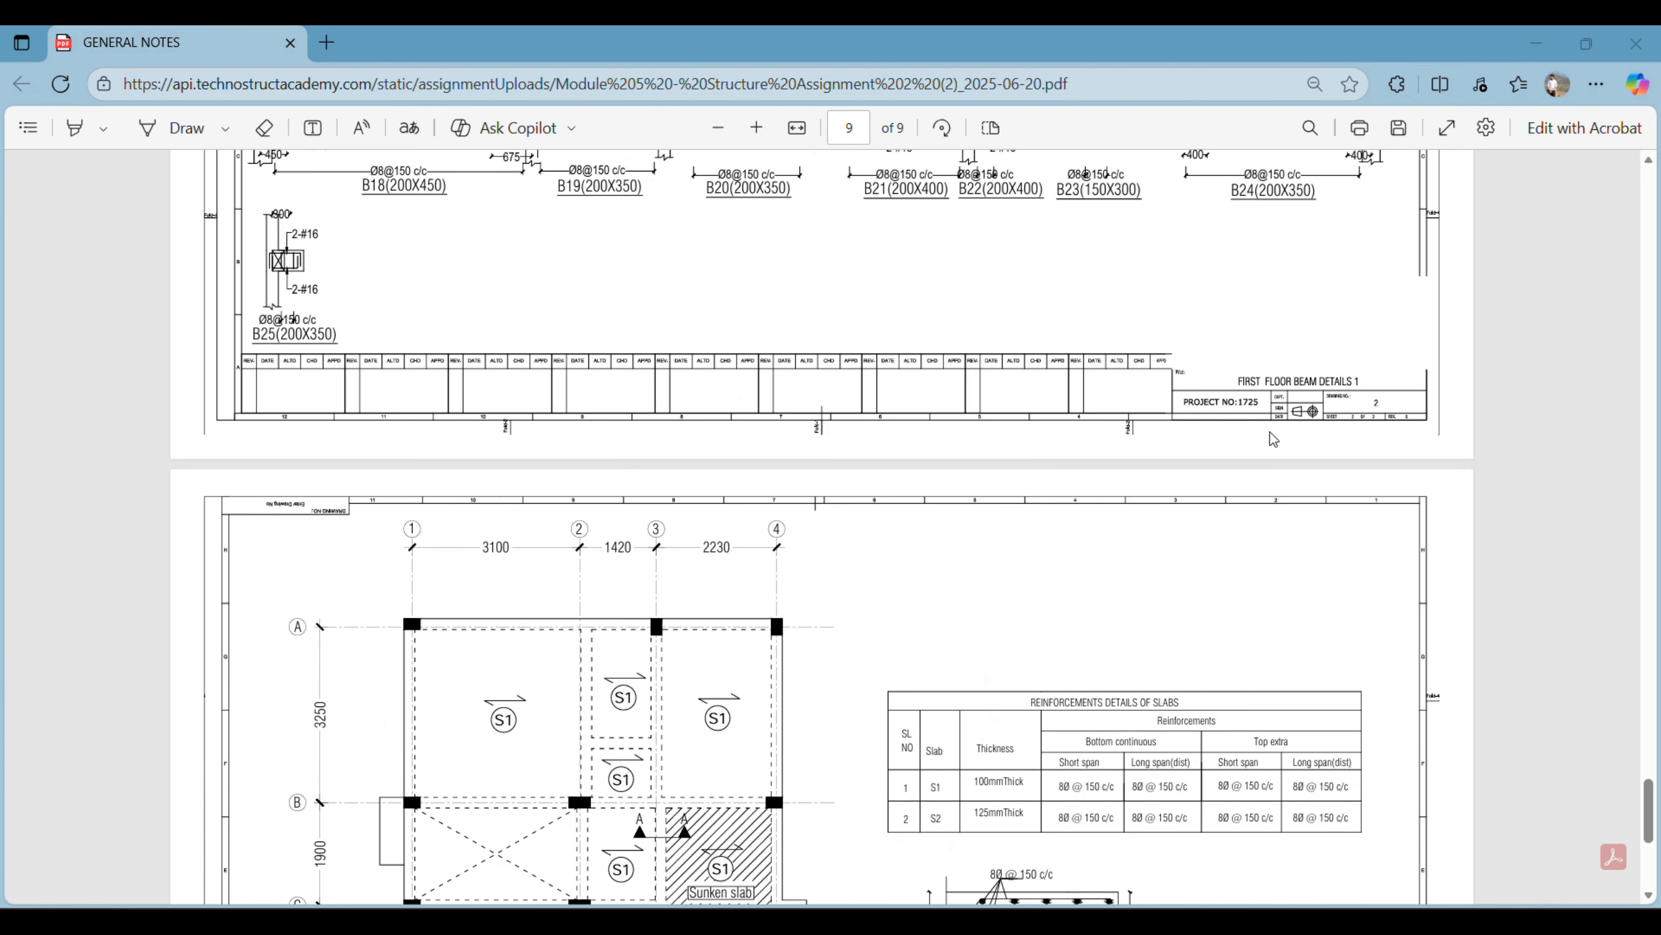
scroll(882, 323, "up", 6)
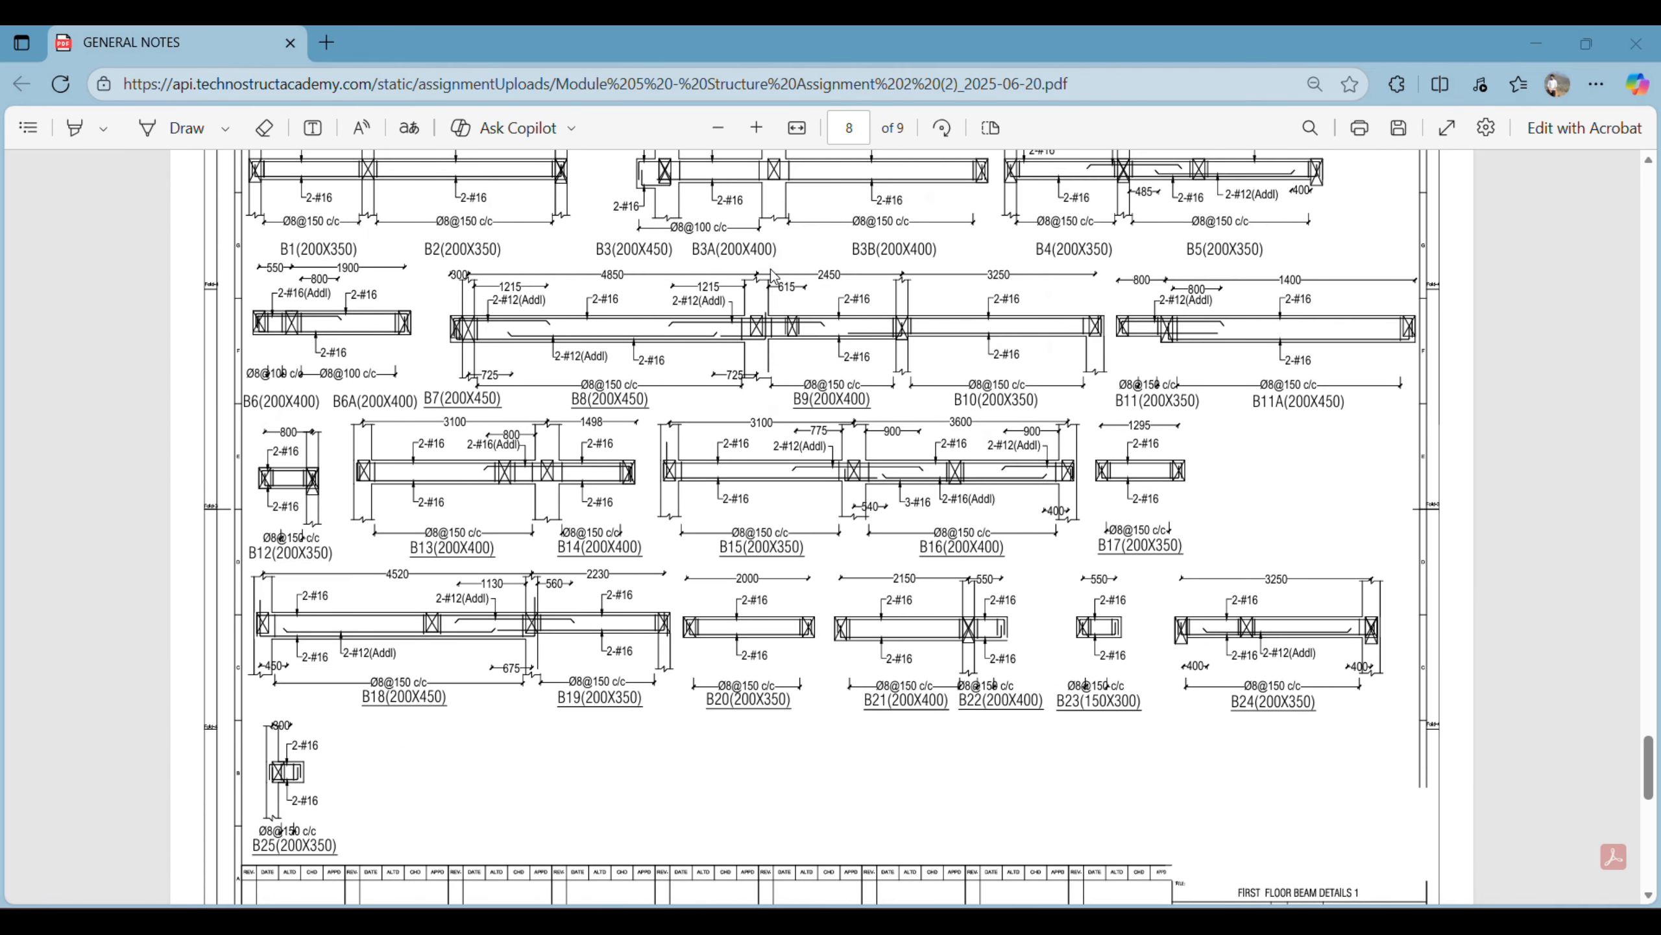
scroll(747, 488, "up", 2)
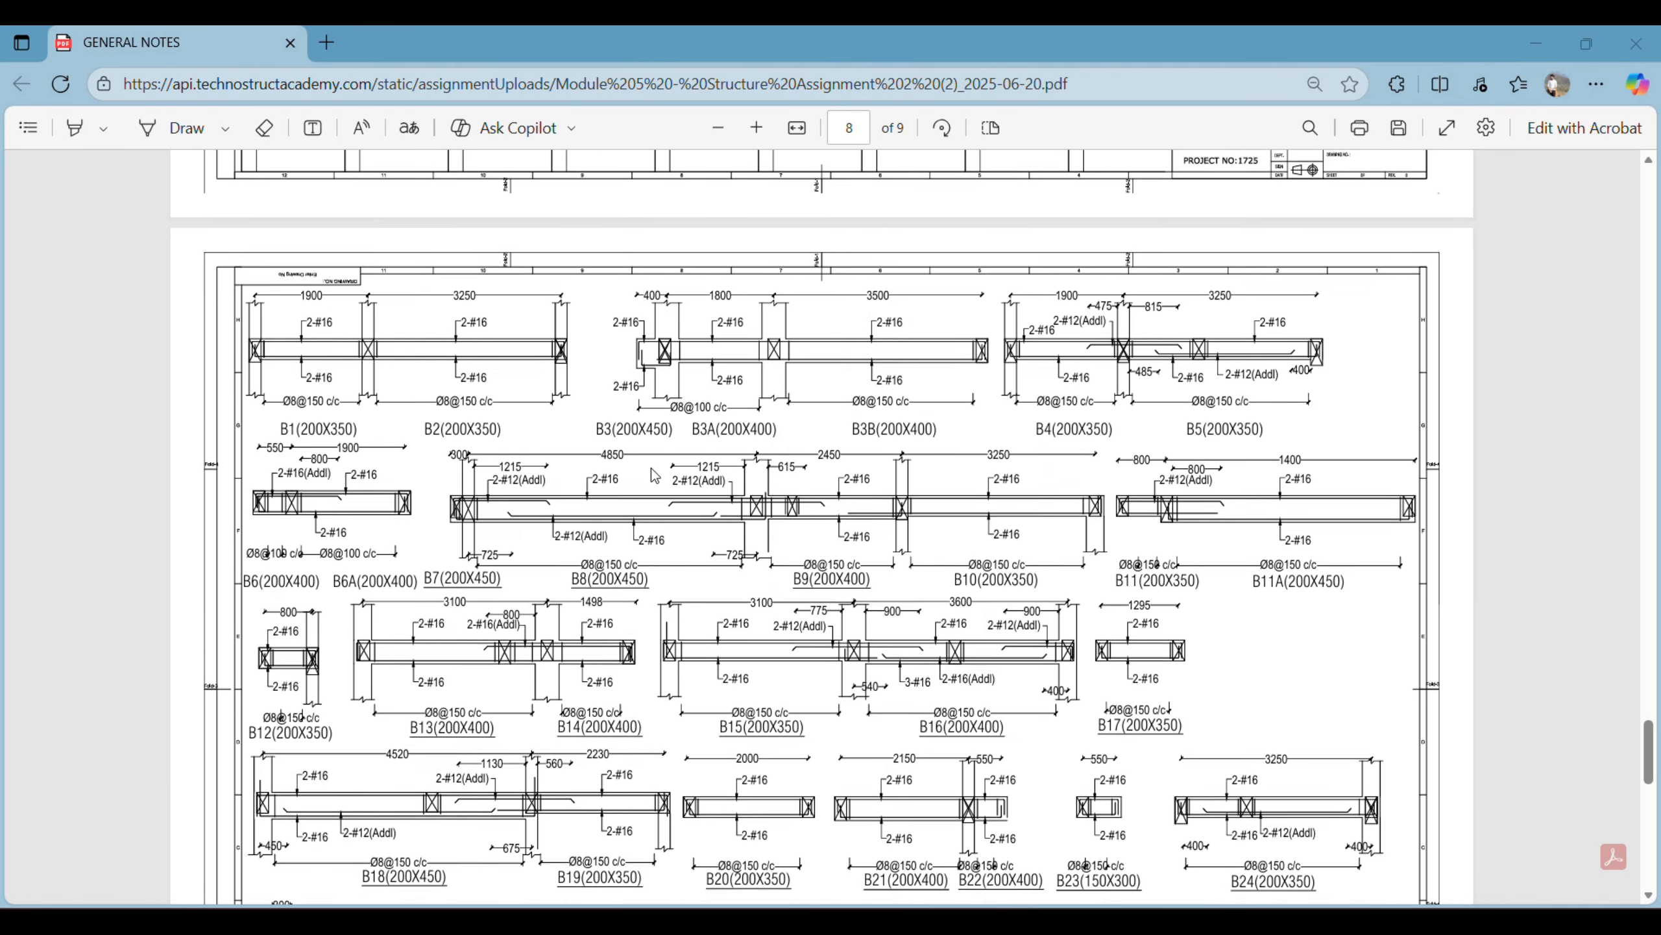
scroll(811, 356, "up", 7)
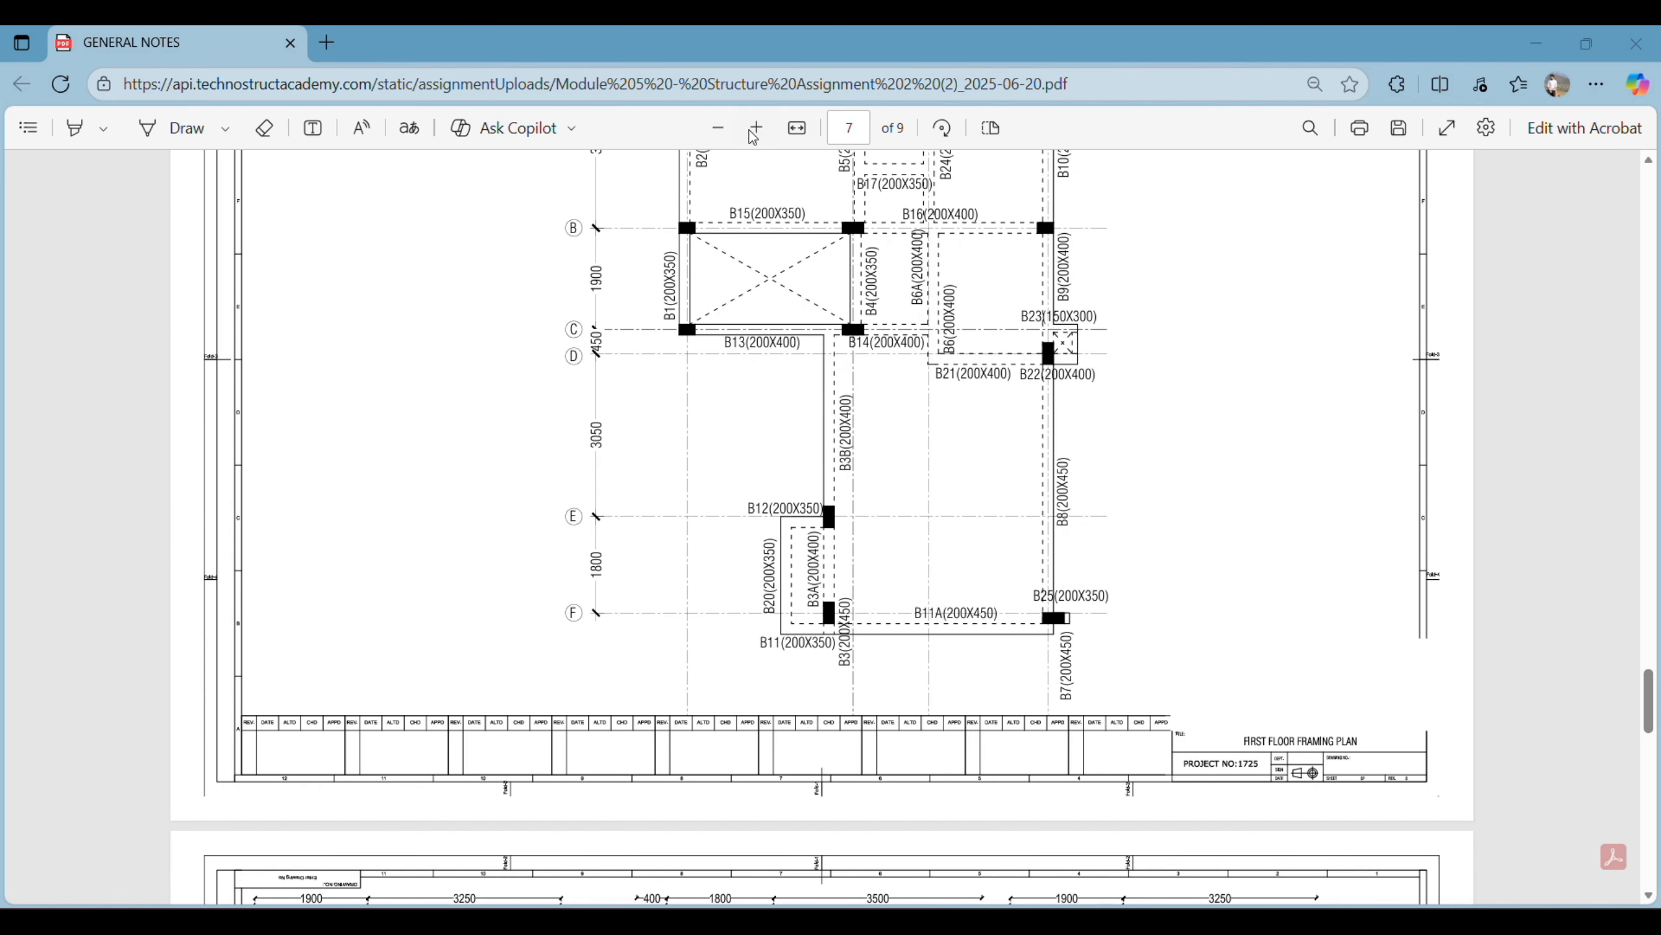
- Switch to Revit and open the Site structural plan
key("alt+Tab")
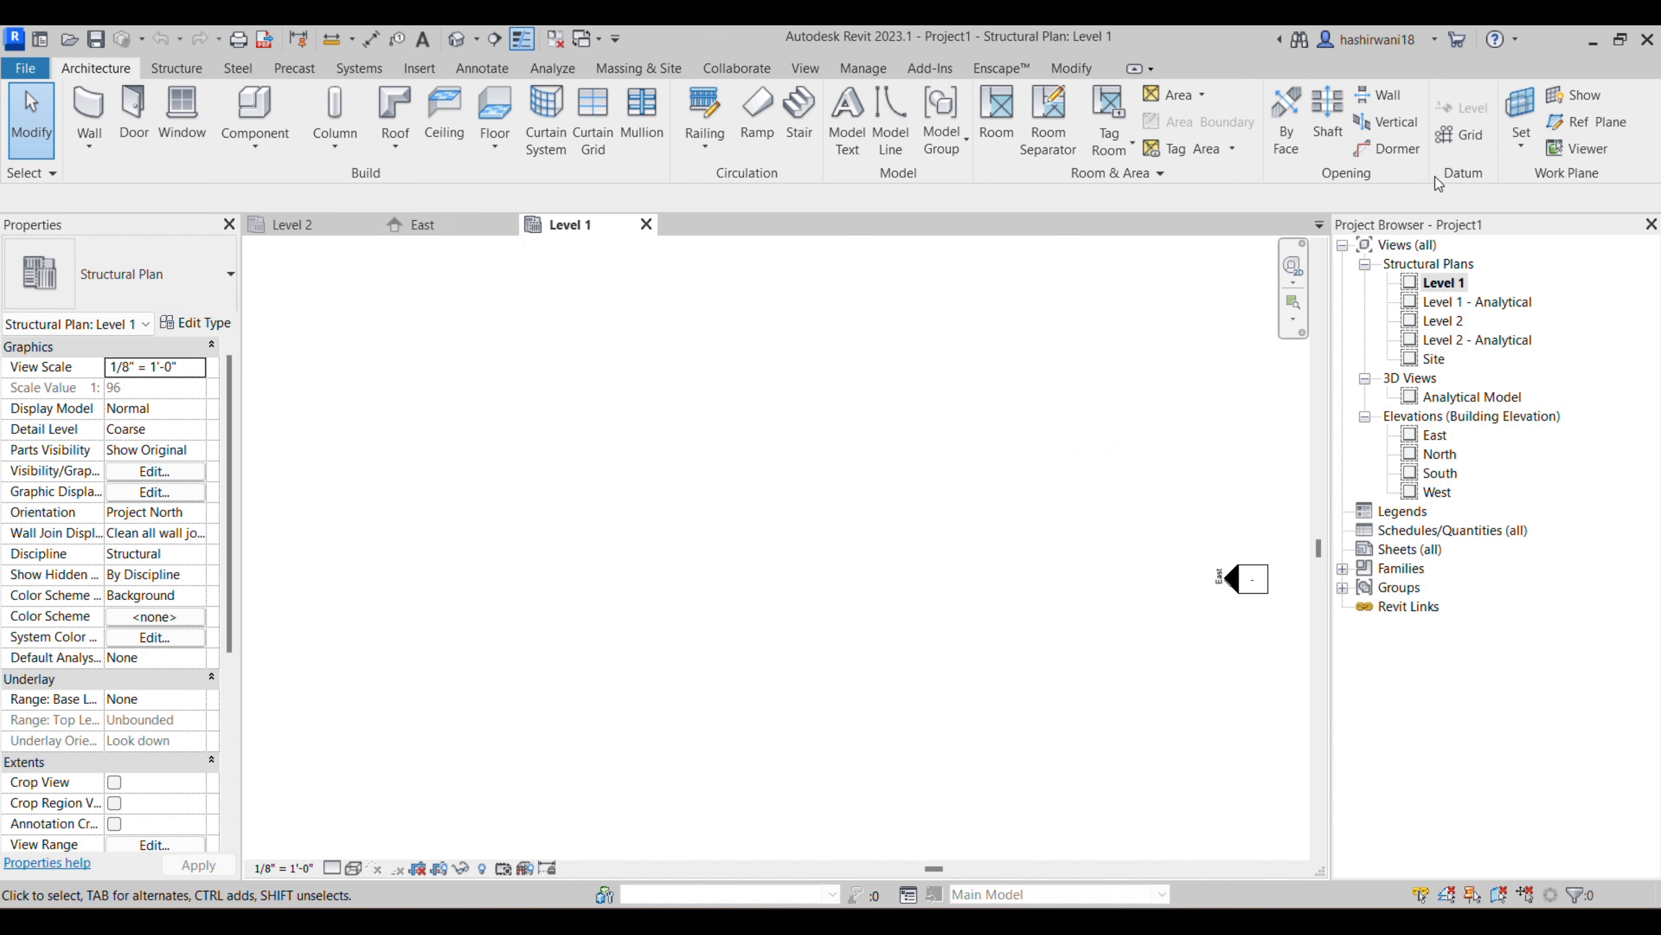
double_click(1434, 360)
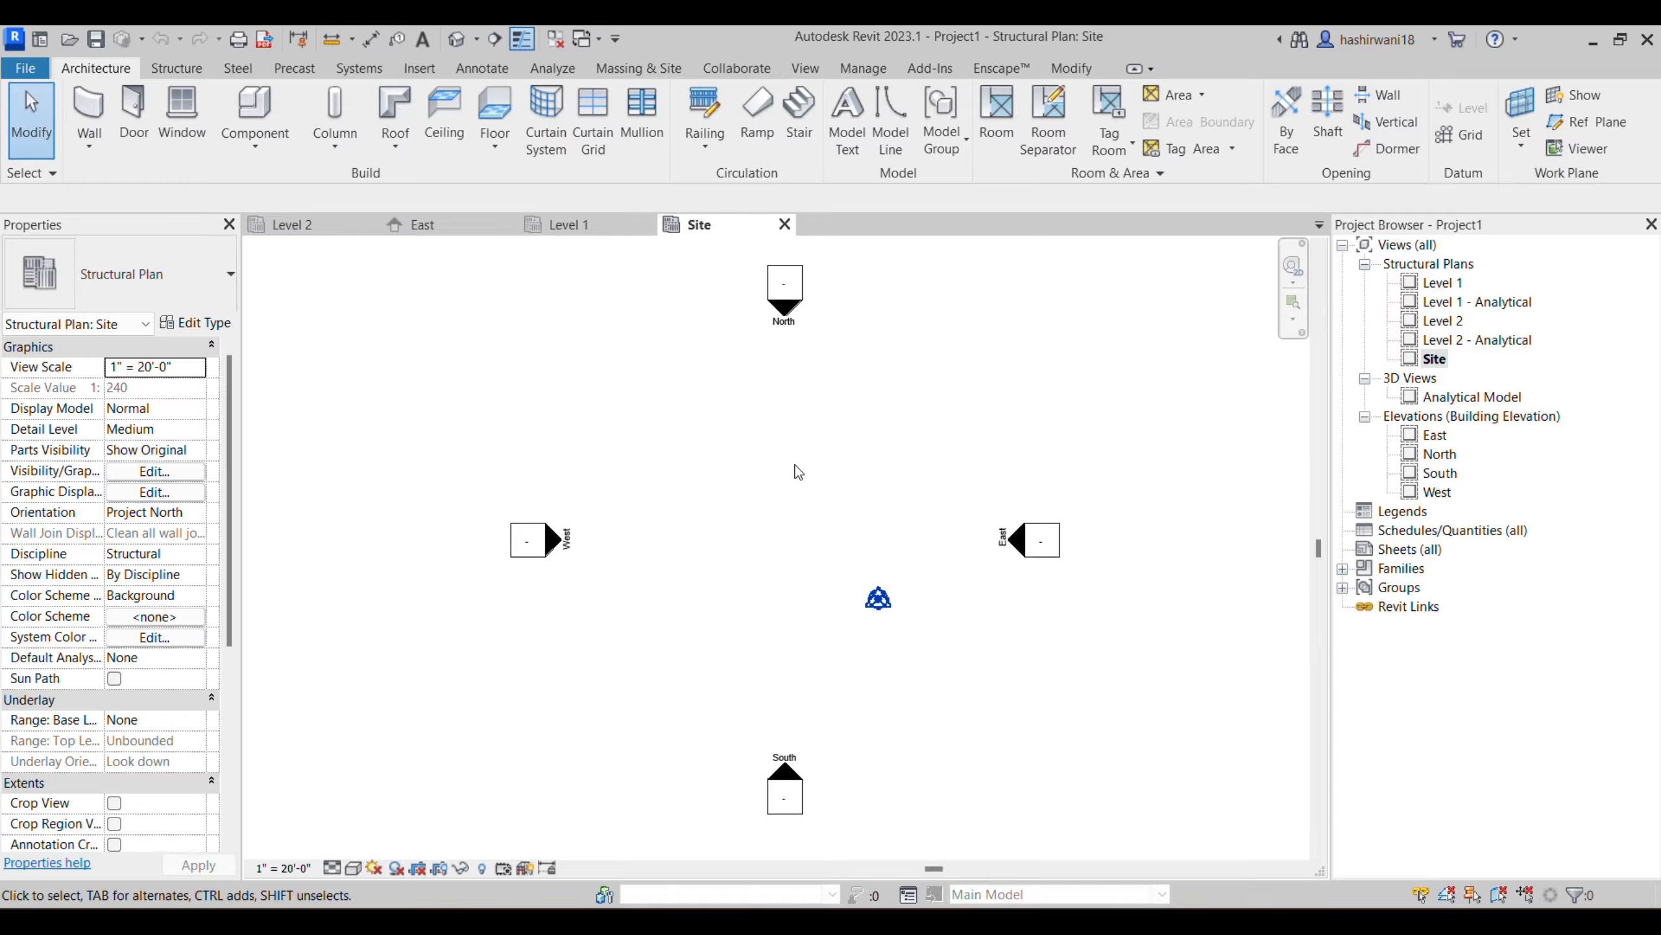
scroll(852, 588, "up", 3)
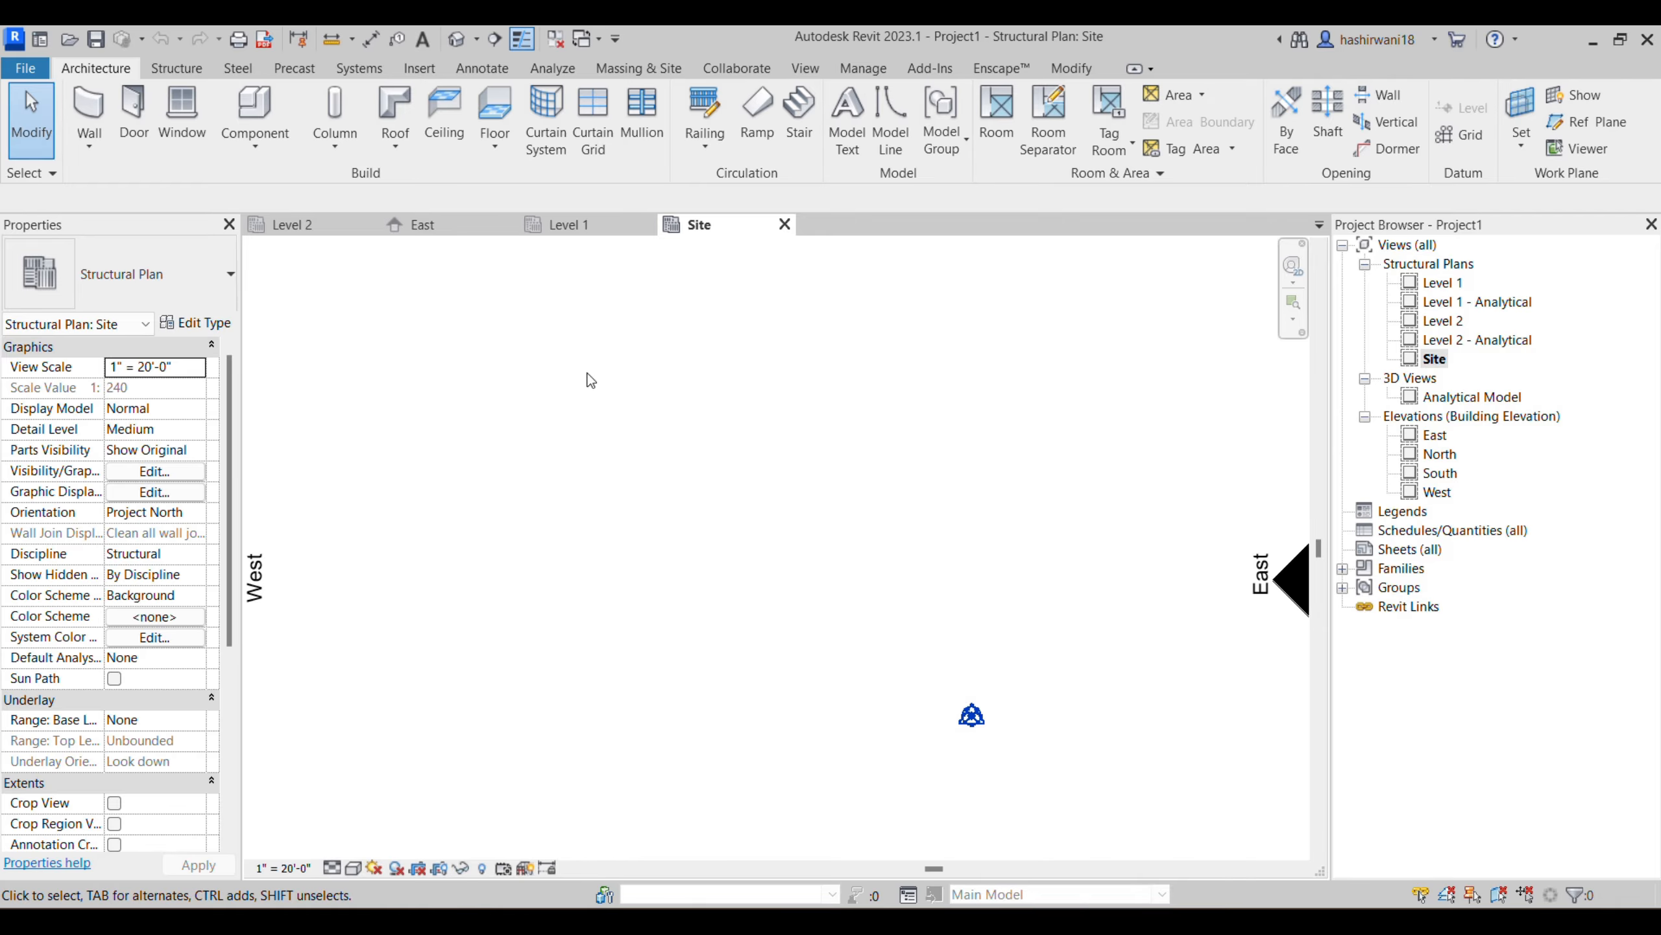
key("v")
key("g")
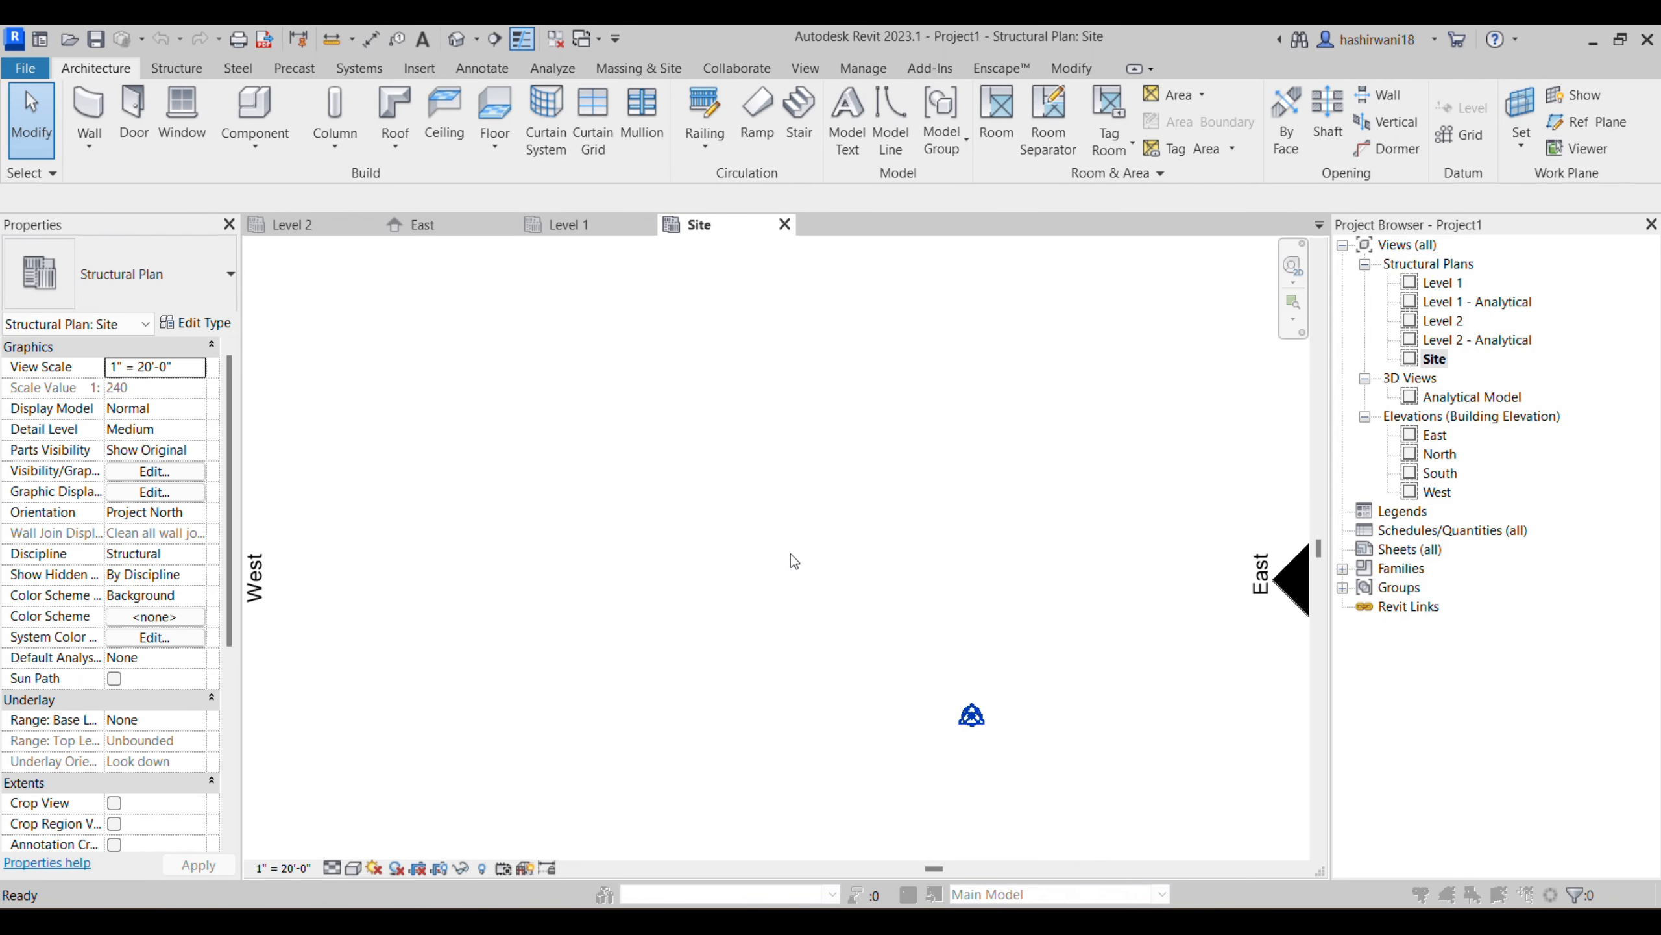
left_click(863, 158)
key("v")
key("r")
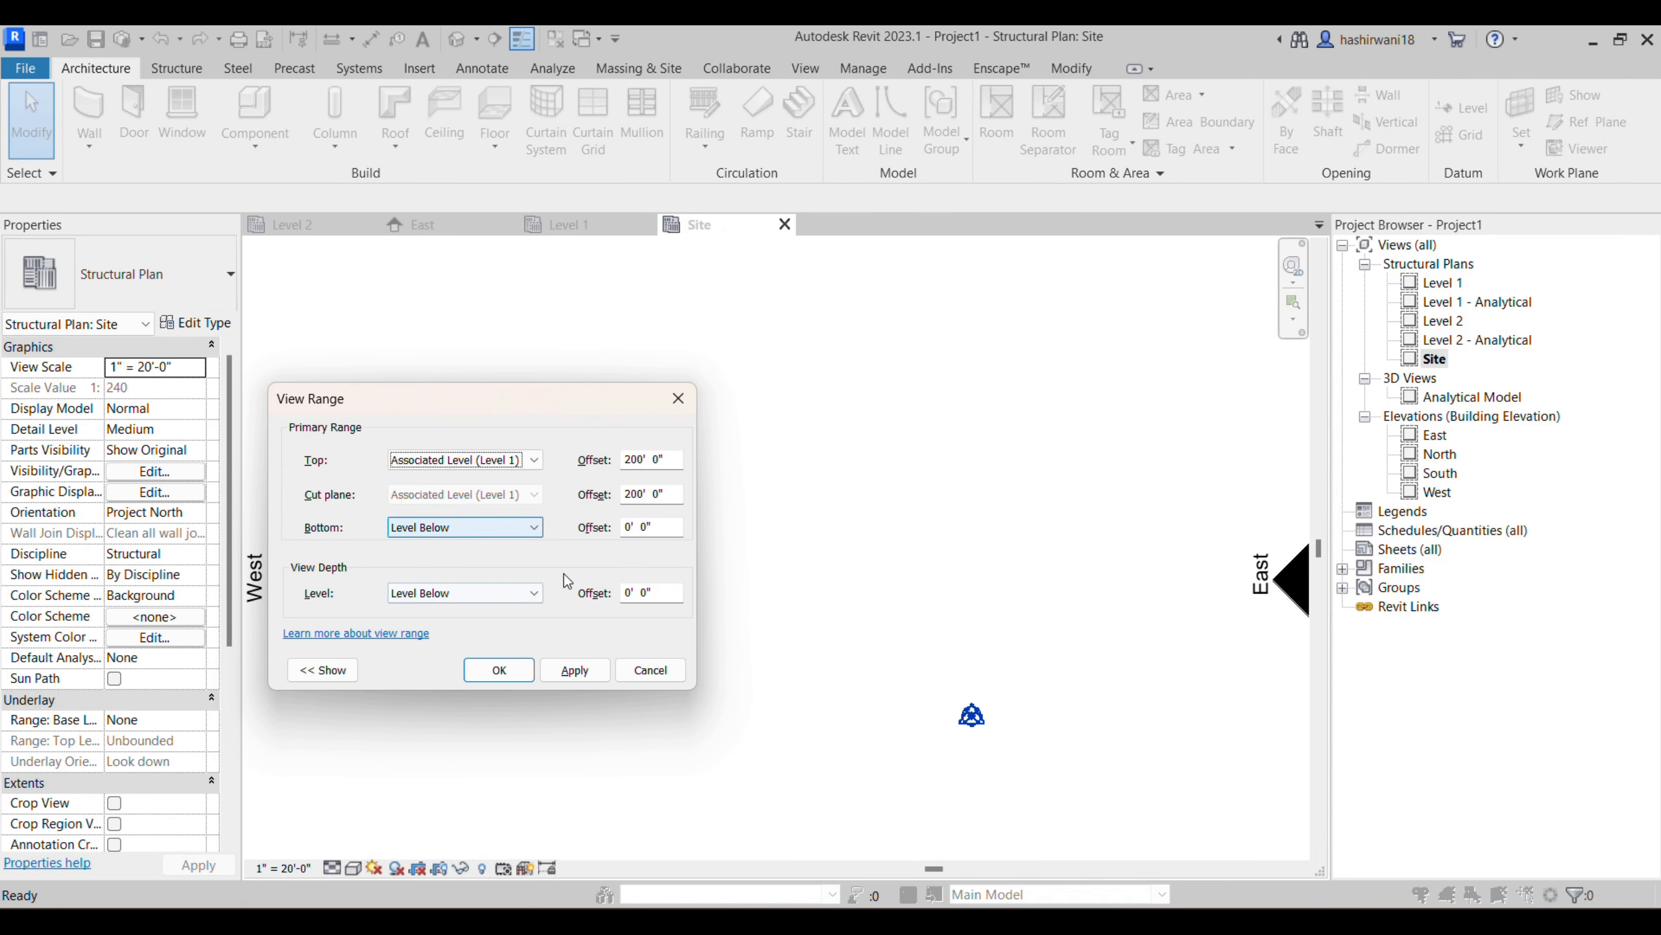
left_click(499, 670)
- Try to turn off the Survey Point subcategory of Site in the Site plan's Visibility/Graphic Overrides
mouse_move(757, 404)
middle_mouse_down()
mouse_move(820, 456)
mouse_move(734, 368)
middle_mouse_up()
key("g")
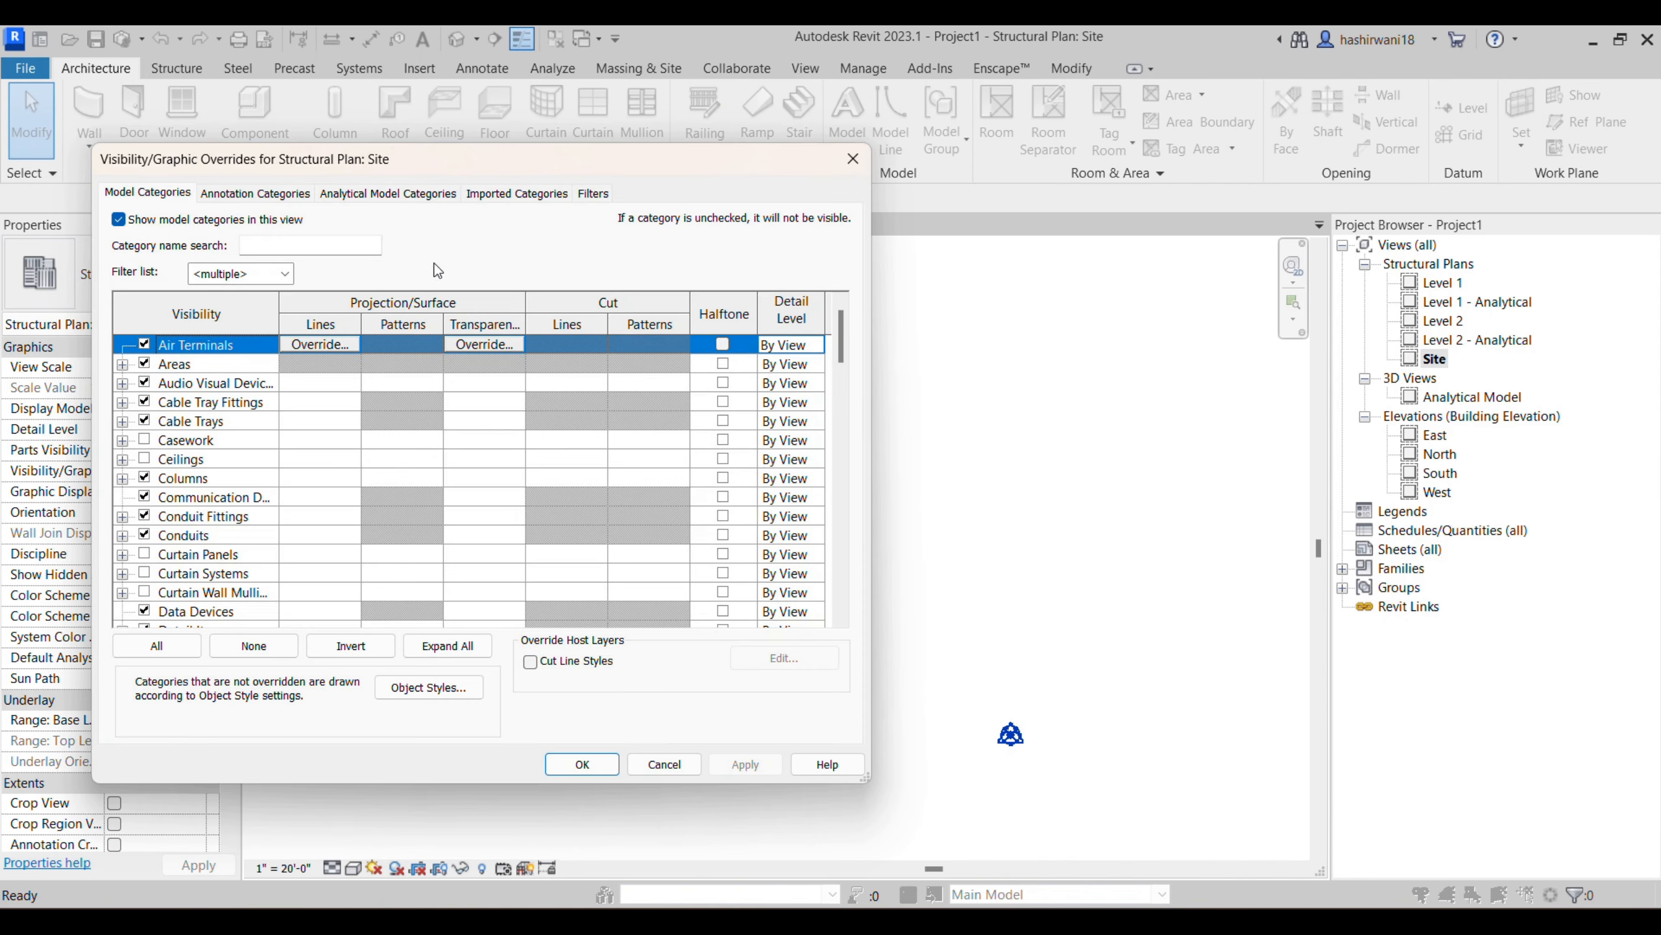
key("s")
scroll(246, 475, "down", 3)
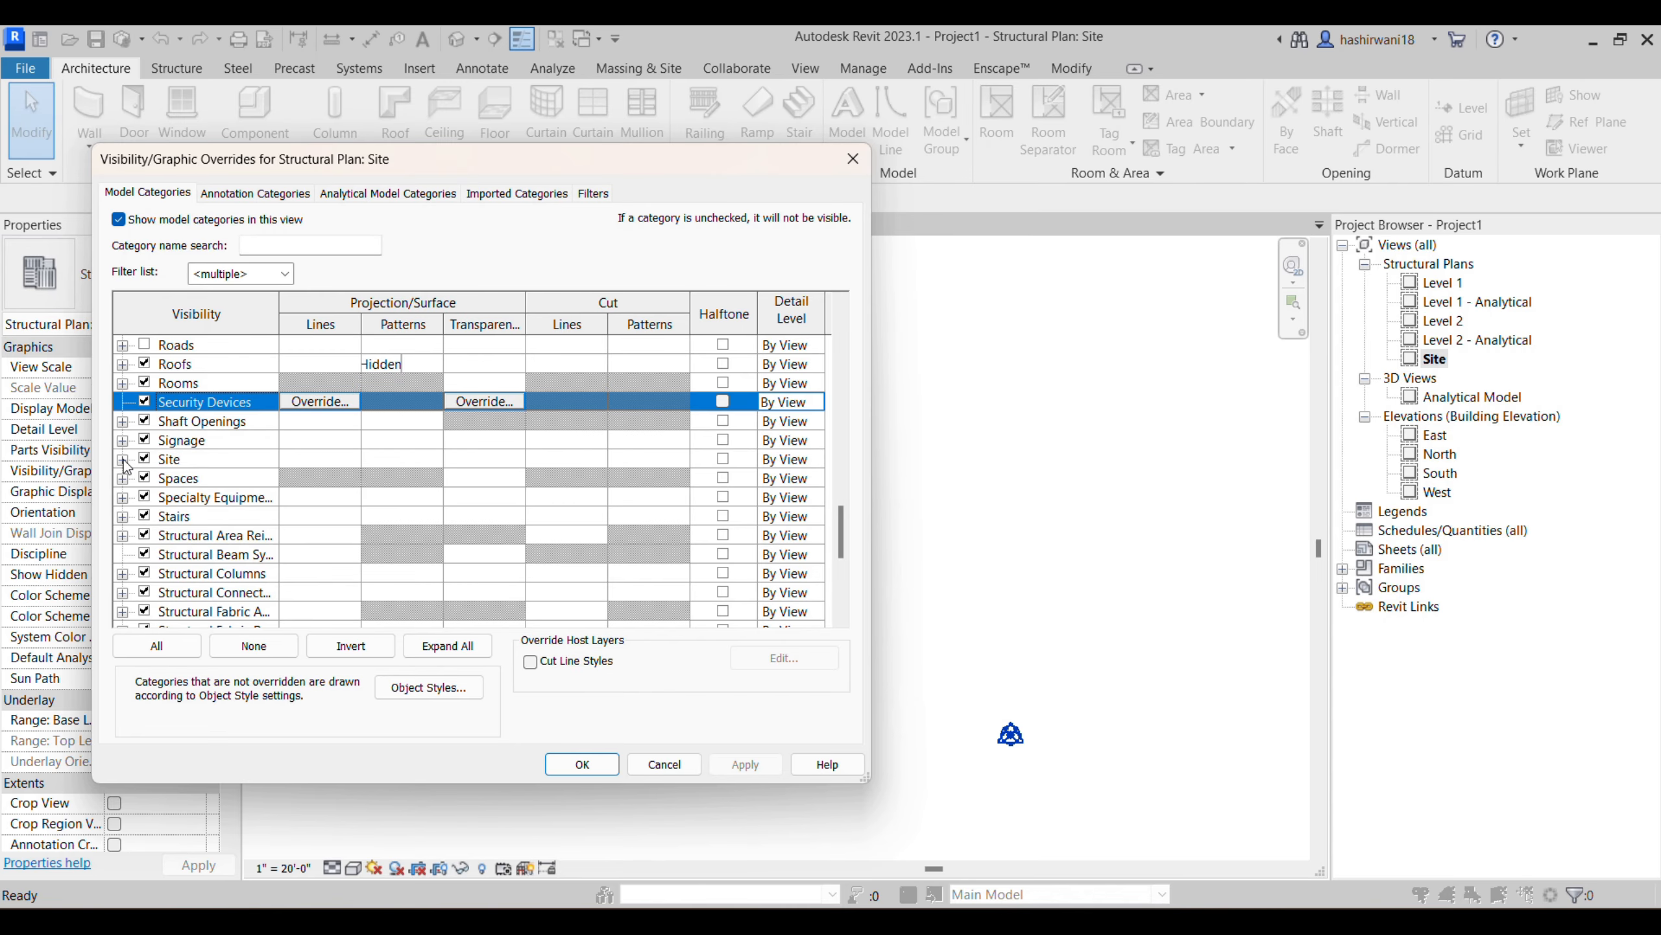
left_click(123, 460)
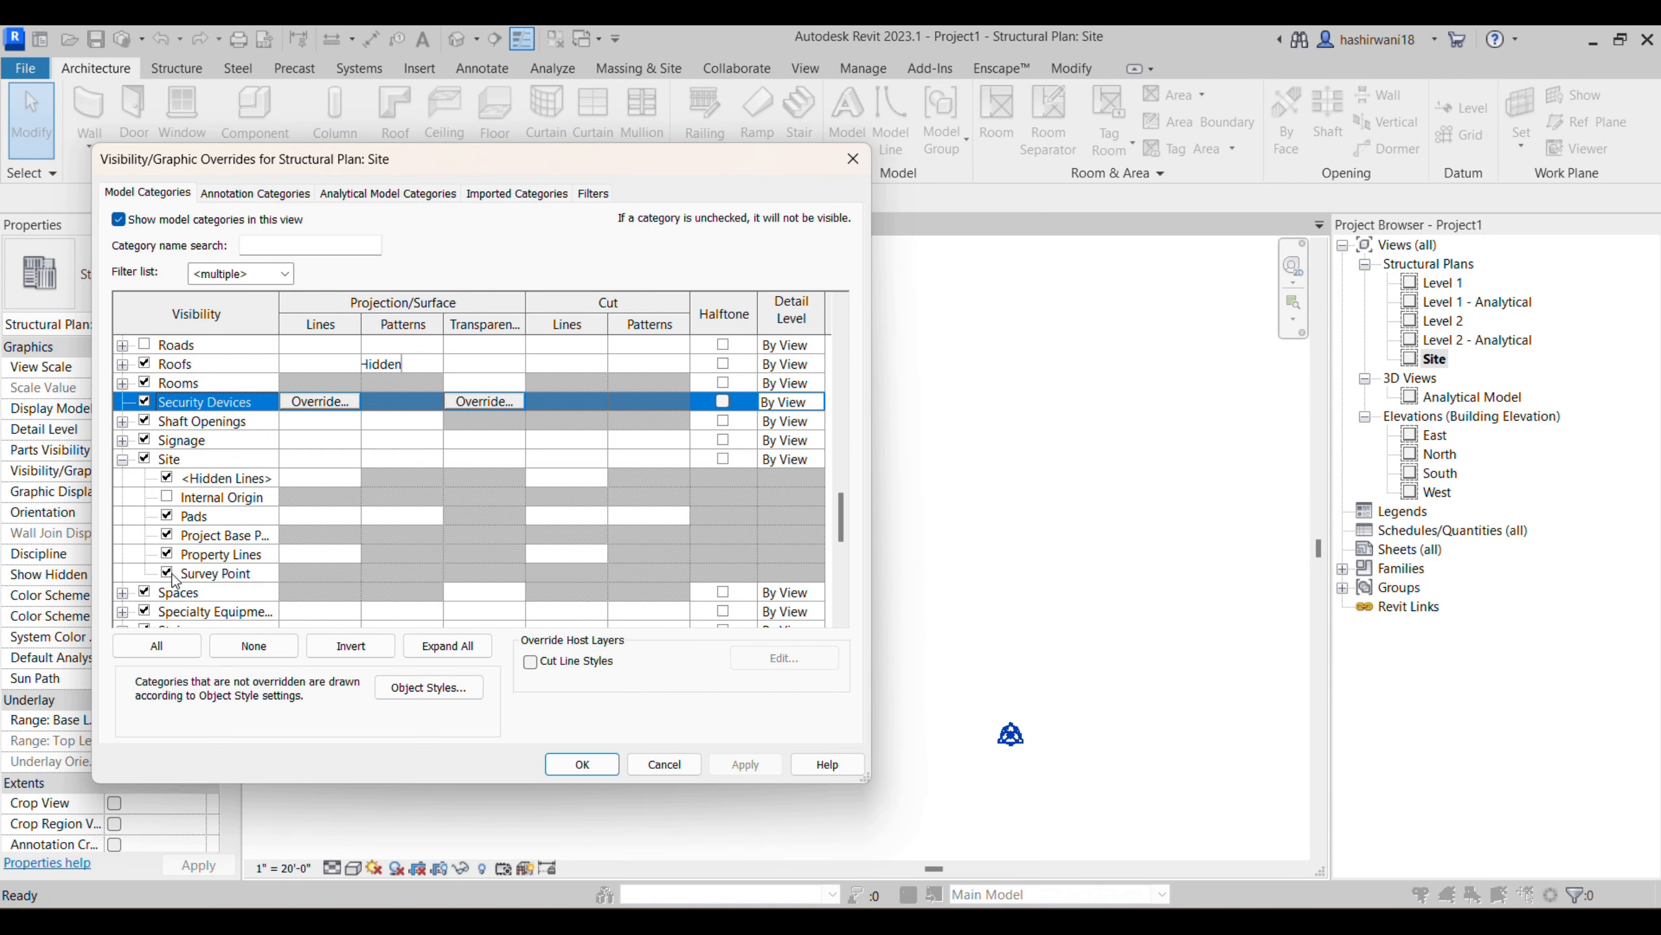
left_click(167, 570)
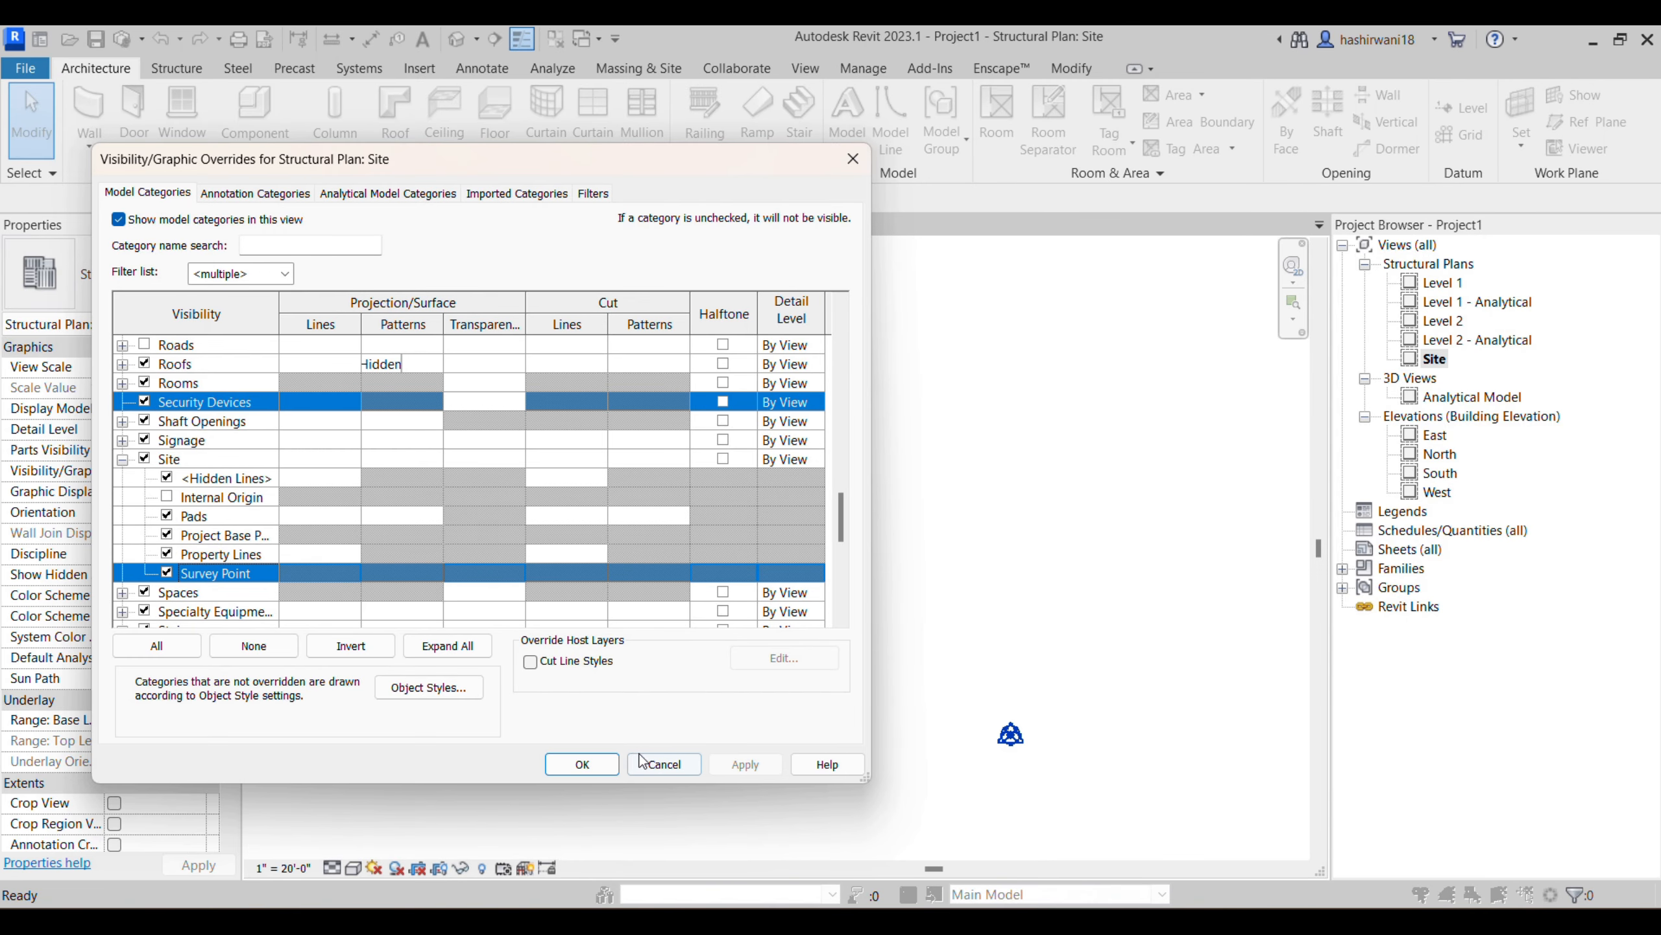
left_click(587, 764)
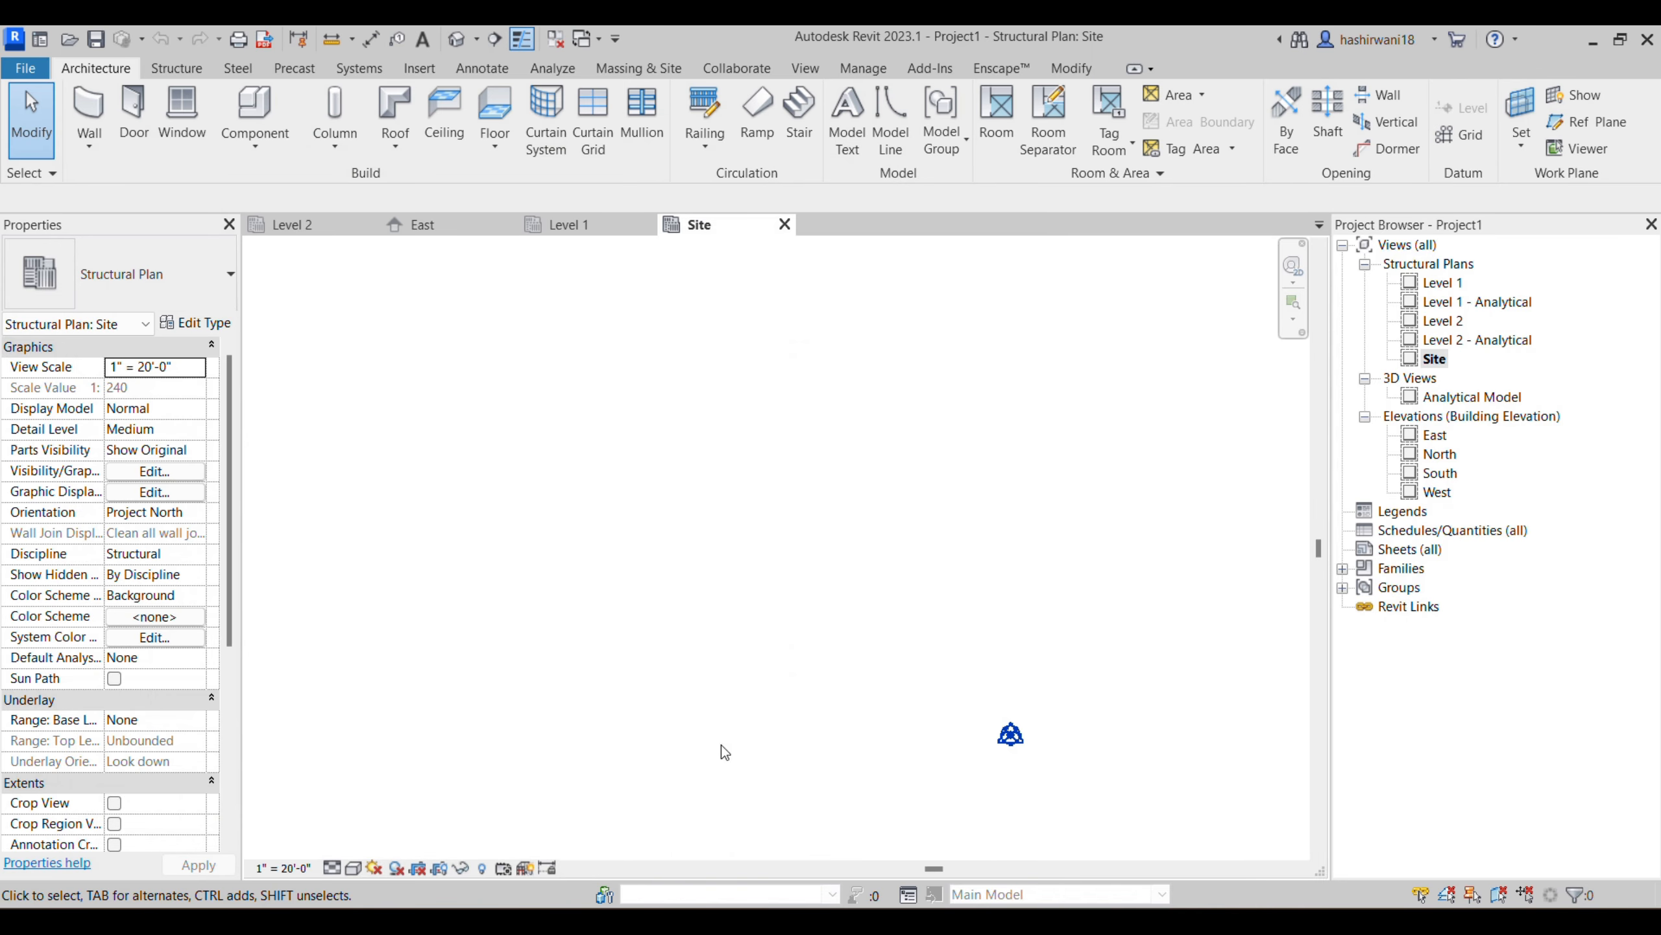
scroll(931, 723, "down", 2)
middle_click_drag(931, 723, 921, 647)
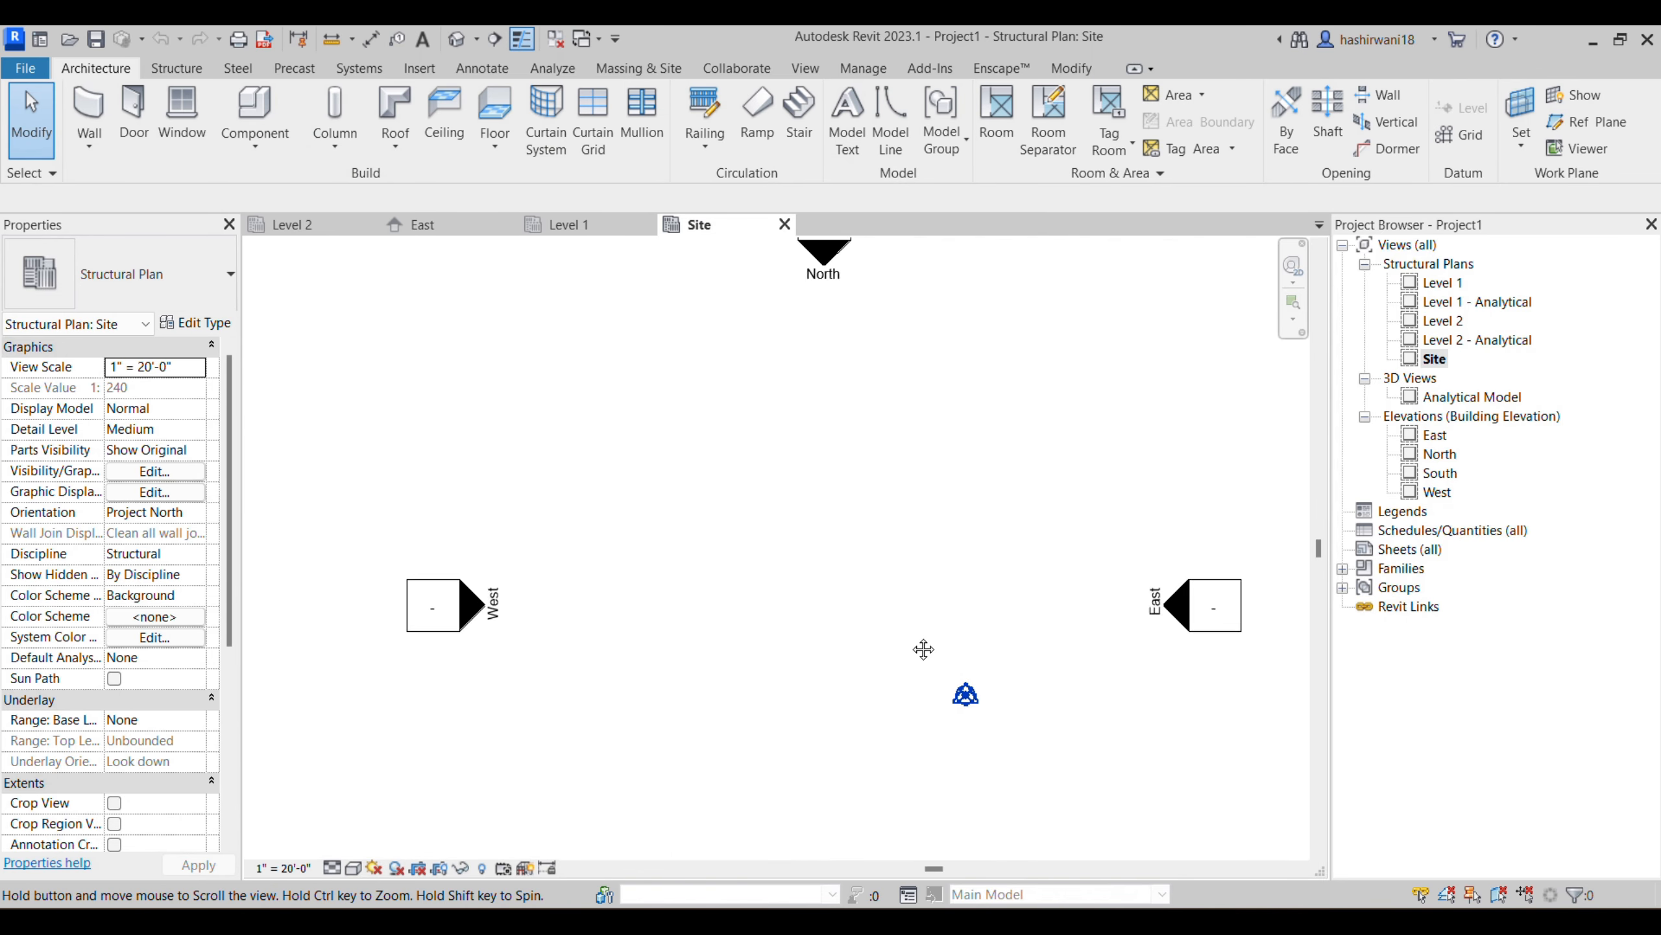
- Turn off the Pads, Project Base Point, Property Lines and Survey Point subcategories of Site in the Site plan's Visibility/Graphic Overrides
scroll(905, 630, "up", 1)
left_click(154, 471)
scroll(192, 501, "down", 2)
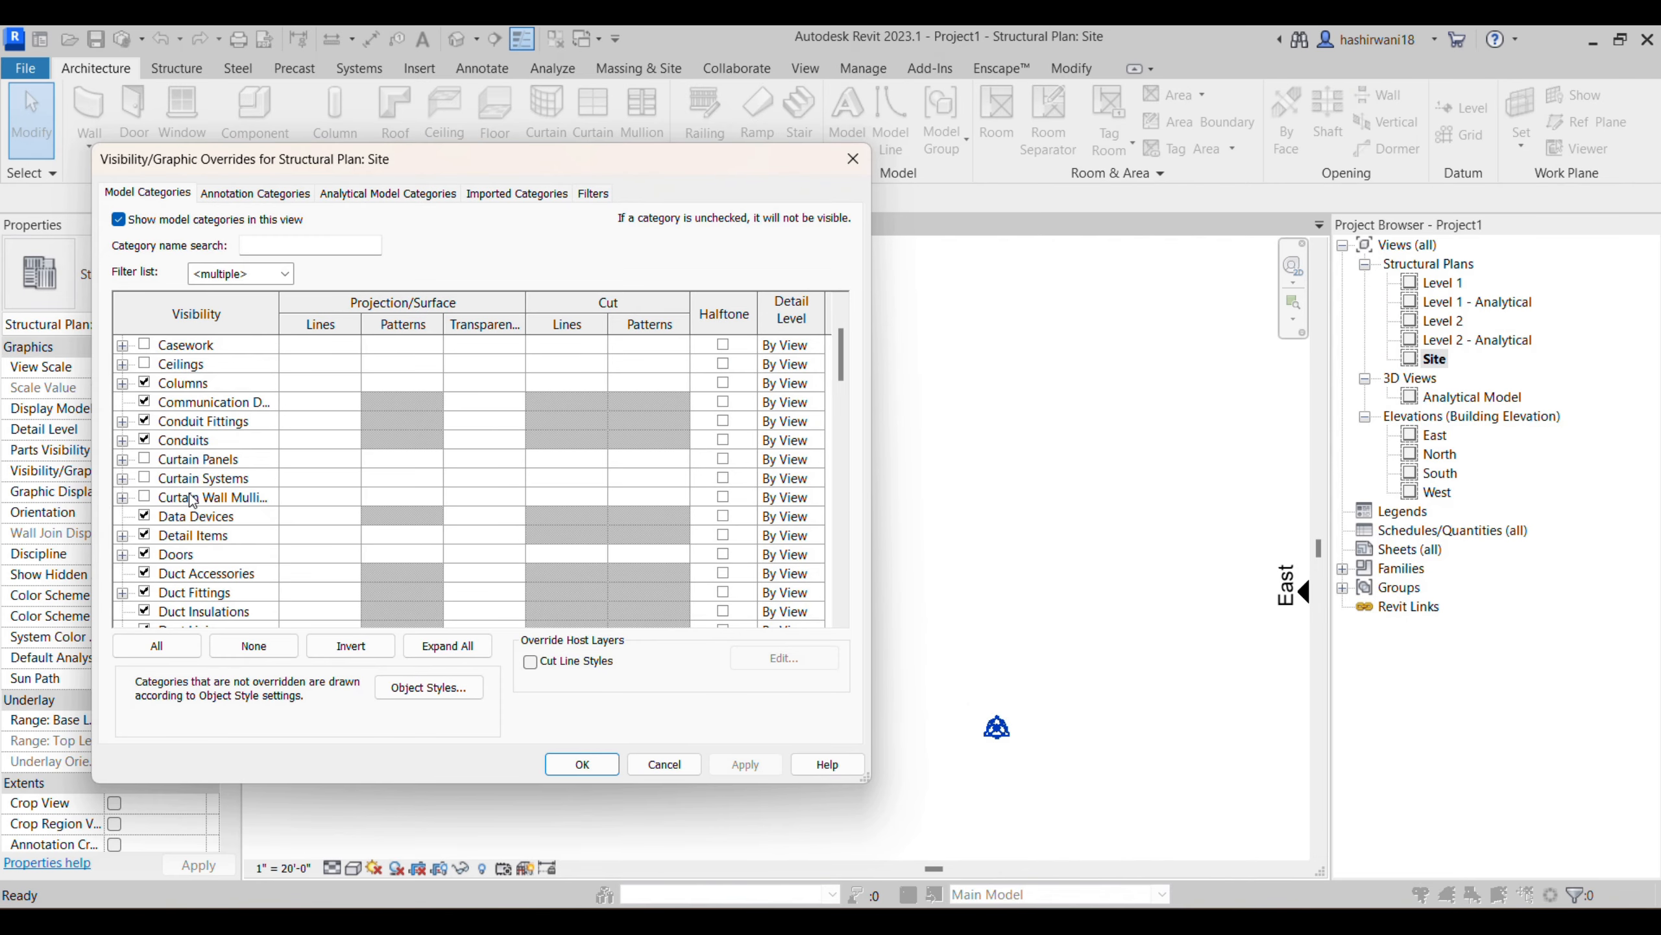
key("s")
scroll(272, 621, "down", 3)
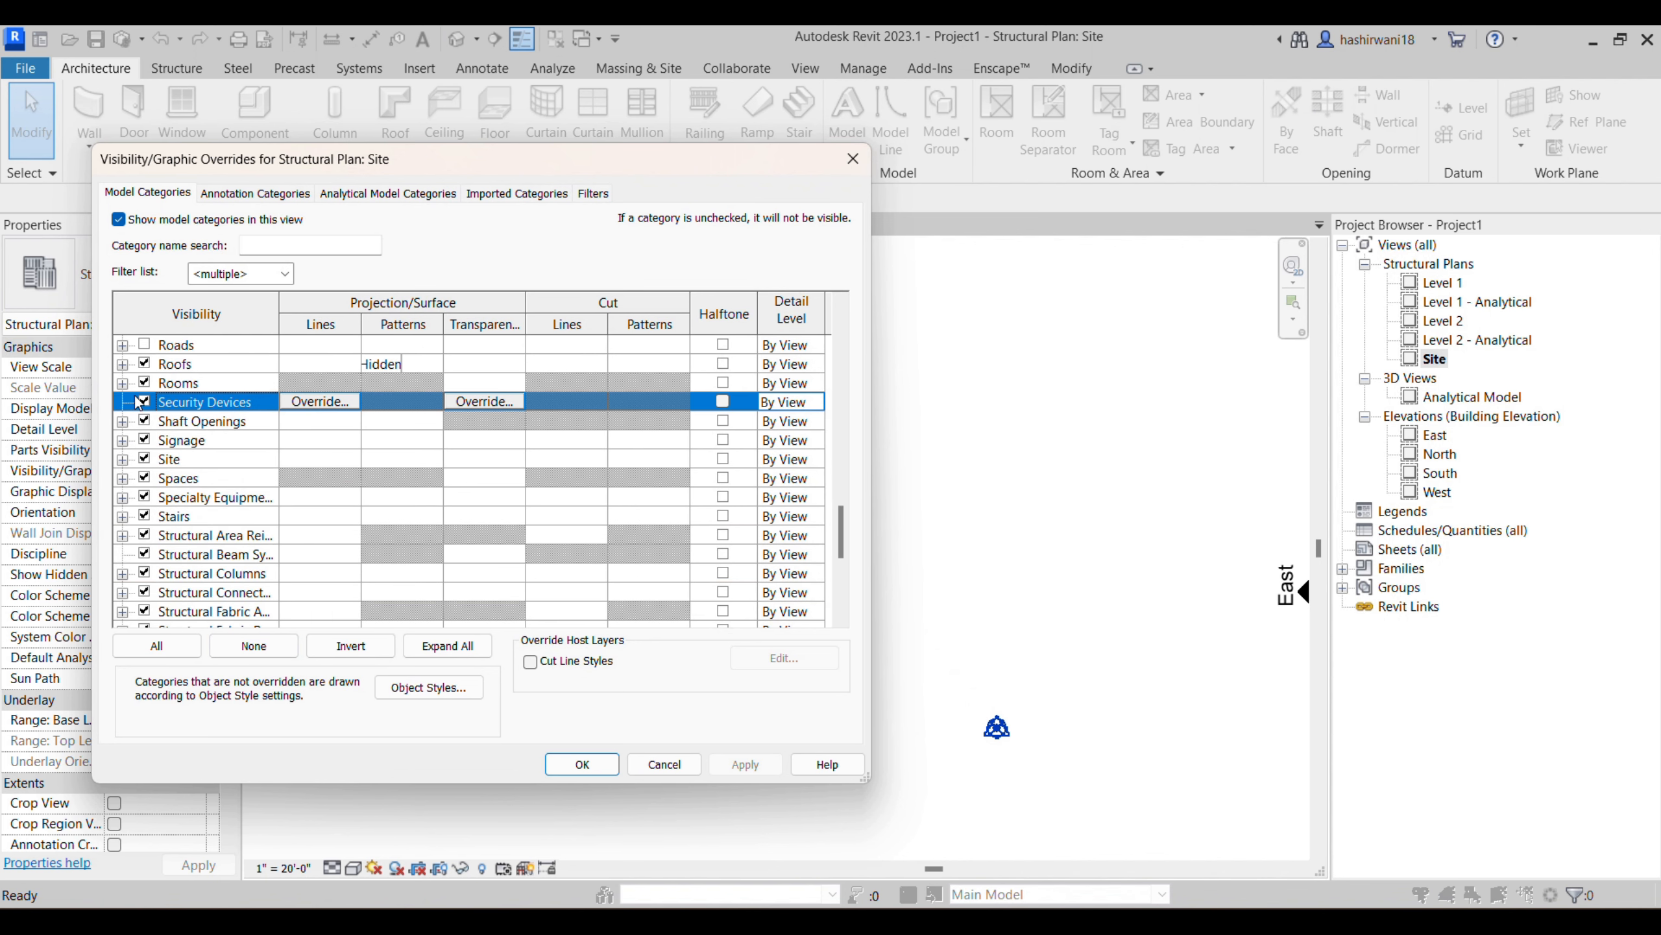
scroll(170, 484, "up", 1)
left_click(122, 479)
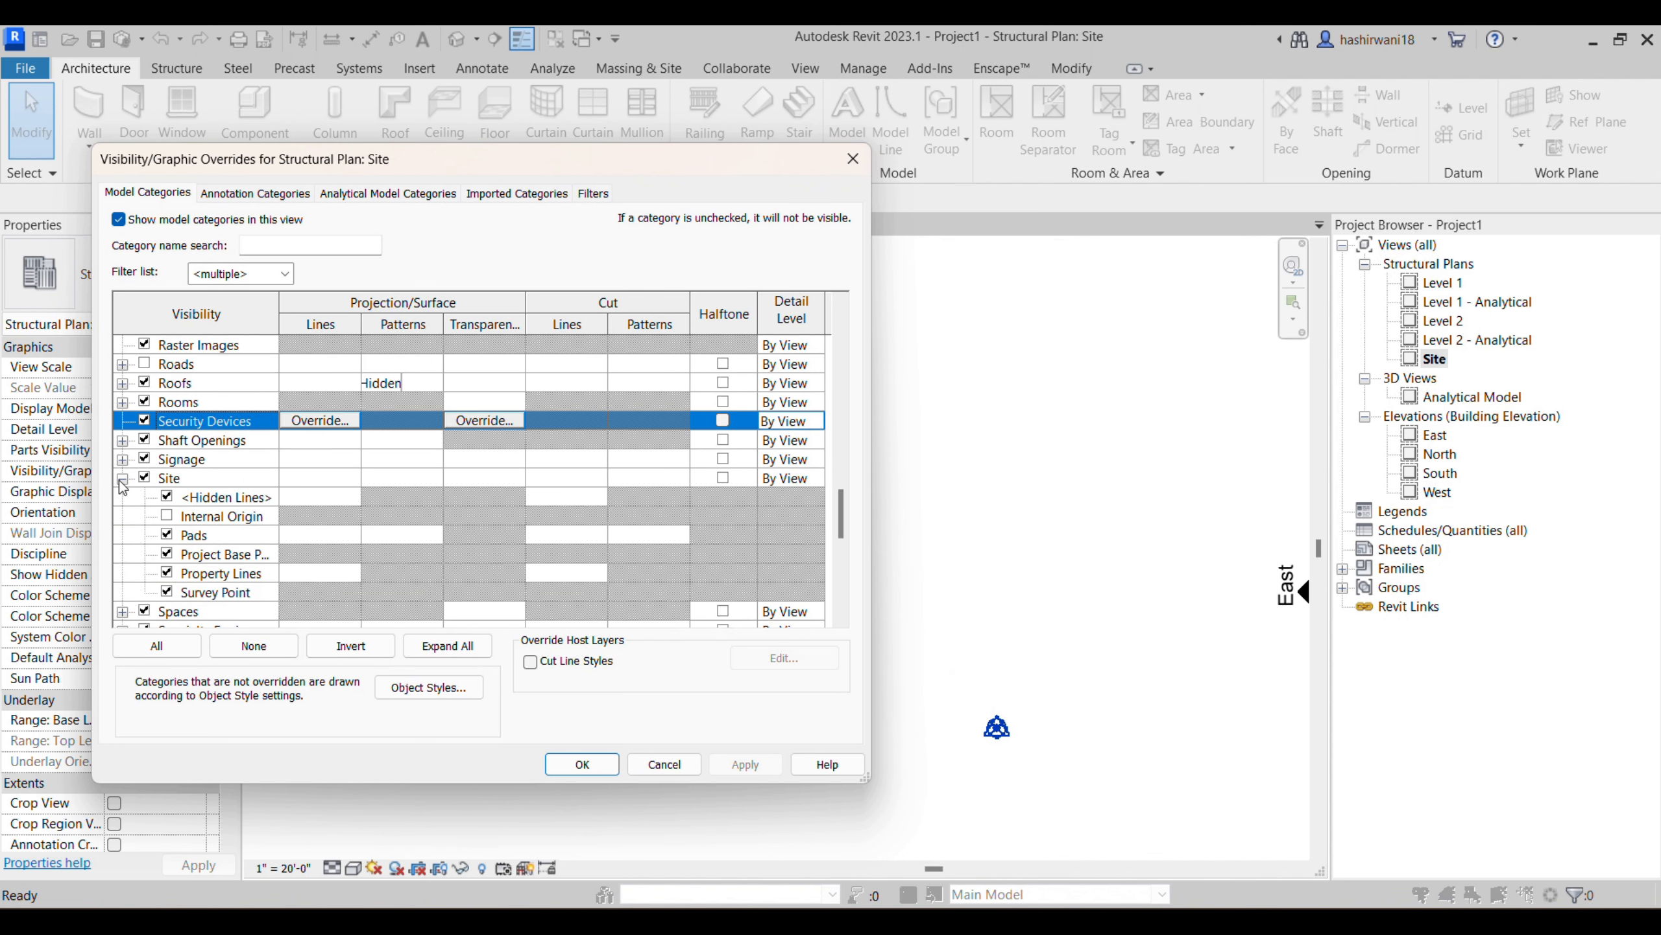
left_click(170, 536)
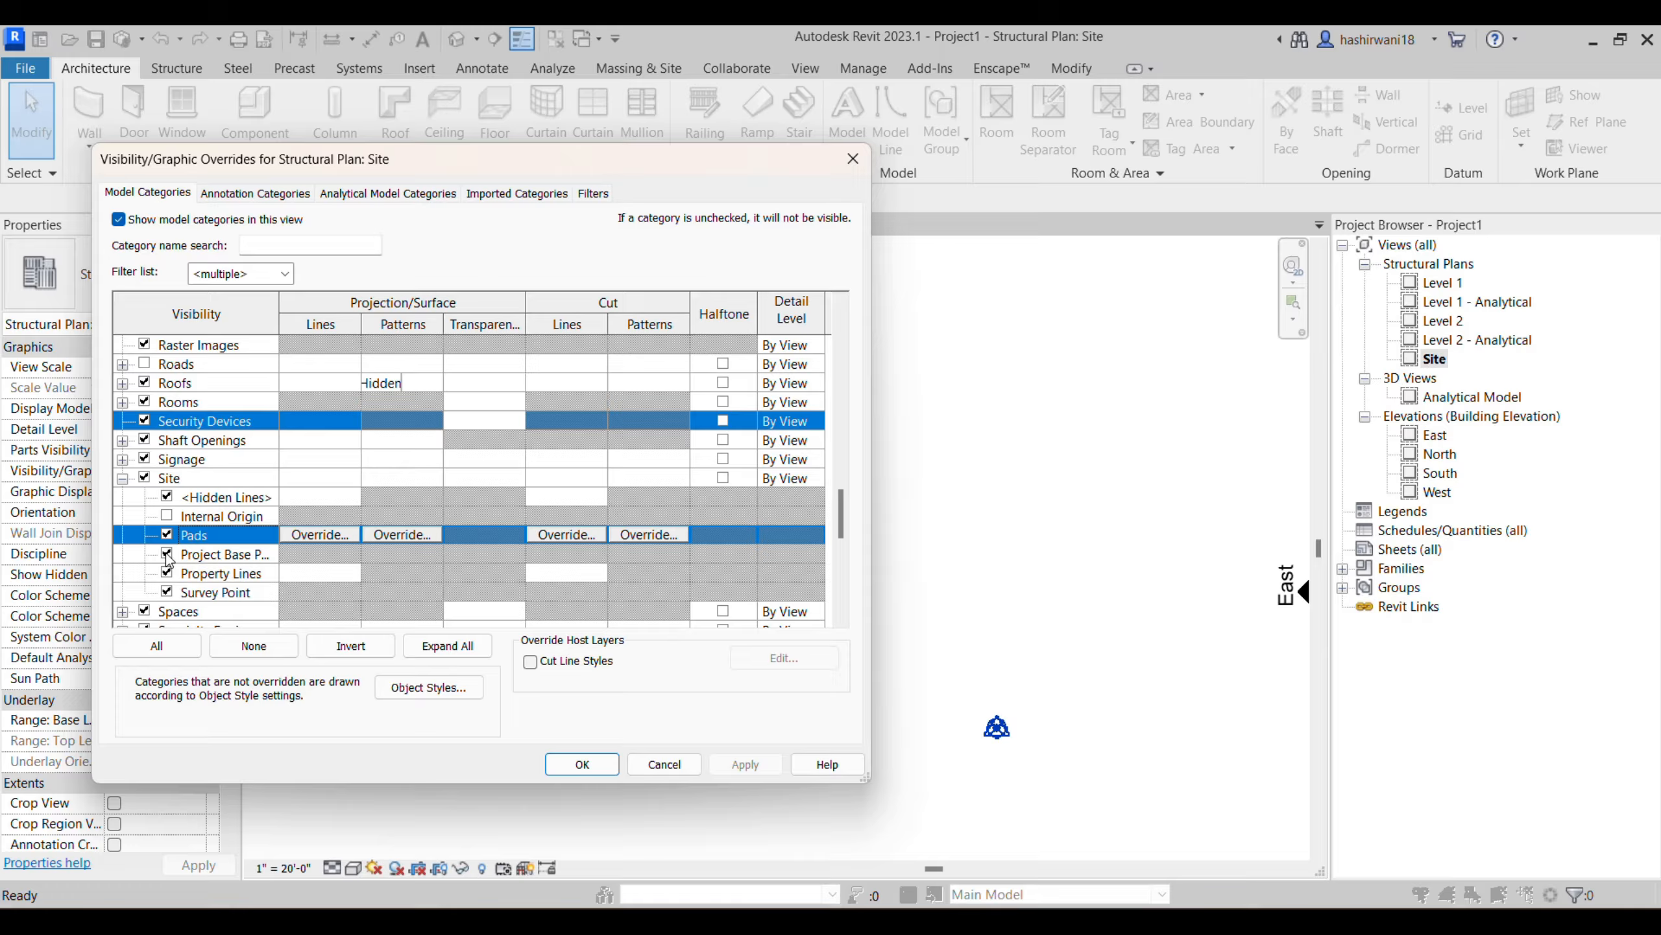
left_click(166, 535)
left_click(169, 554)
left_click(167, 592)
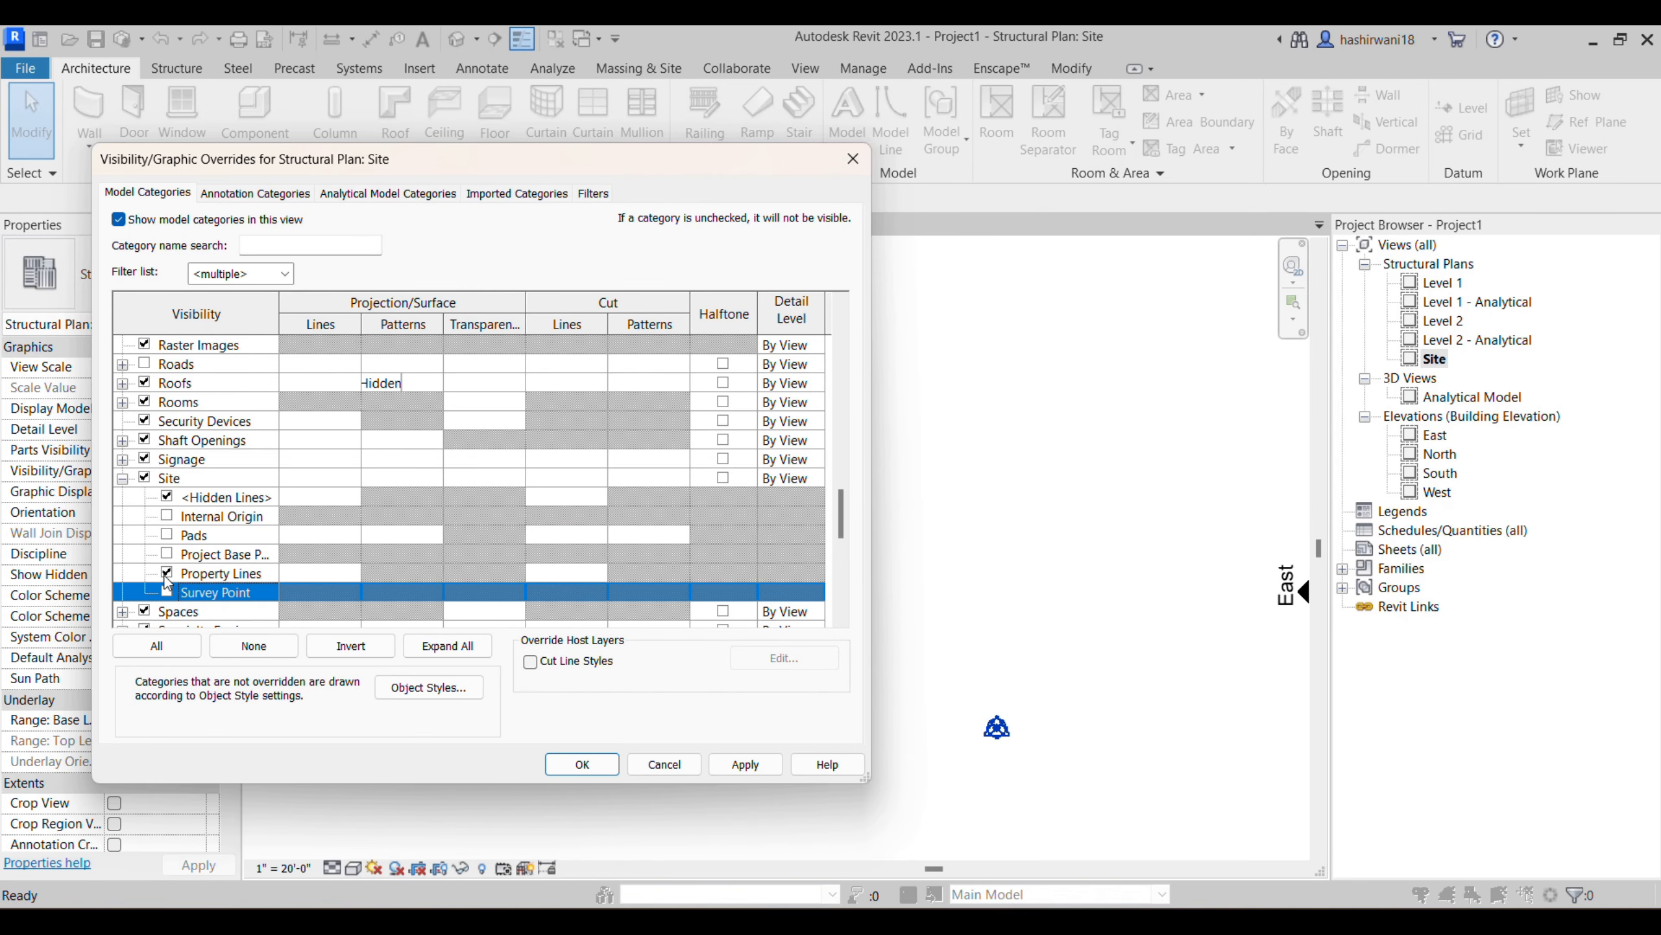
left_click(167, 572)
left_click(582, 764)
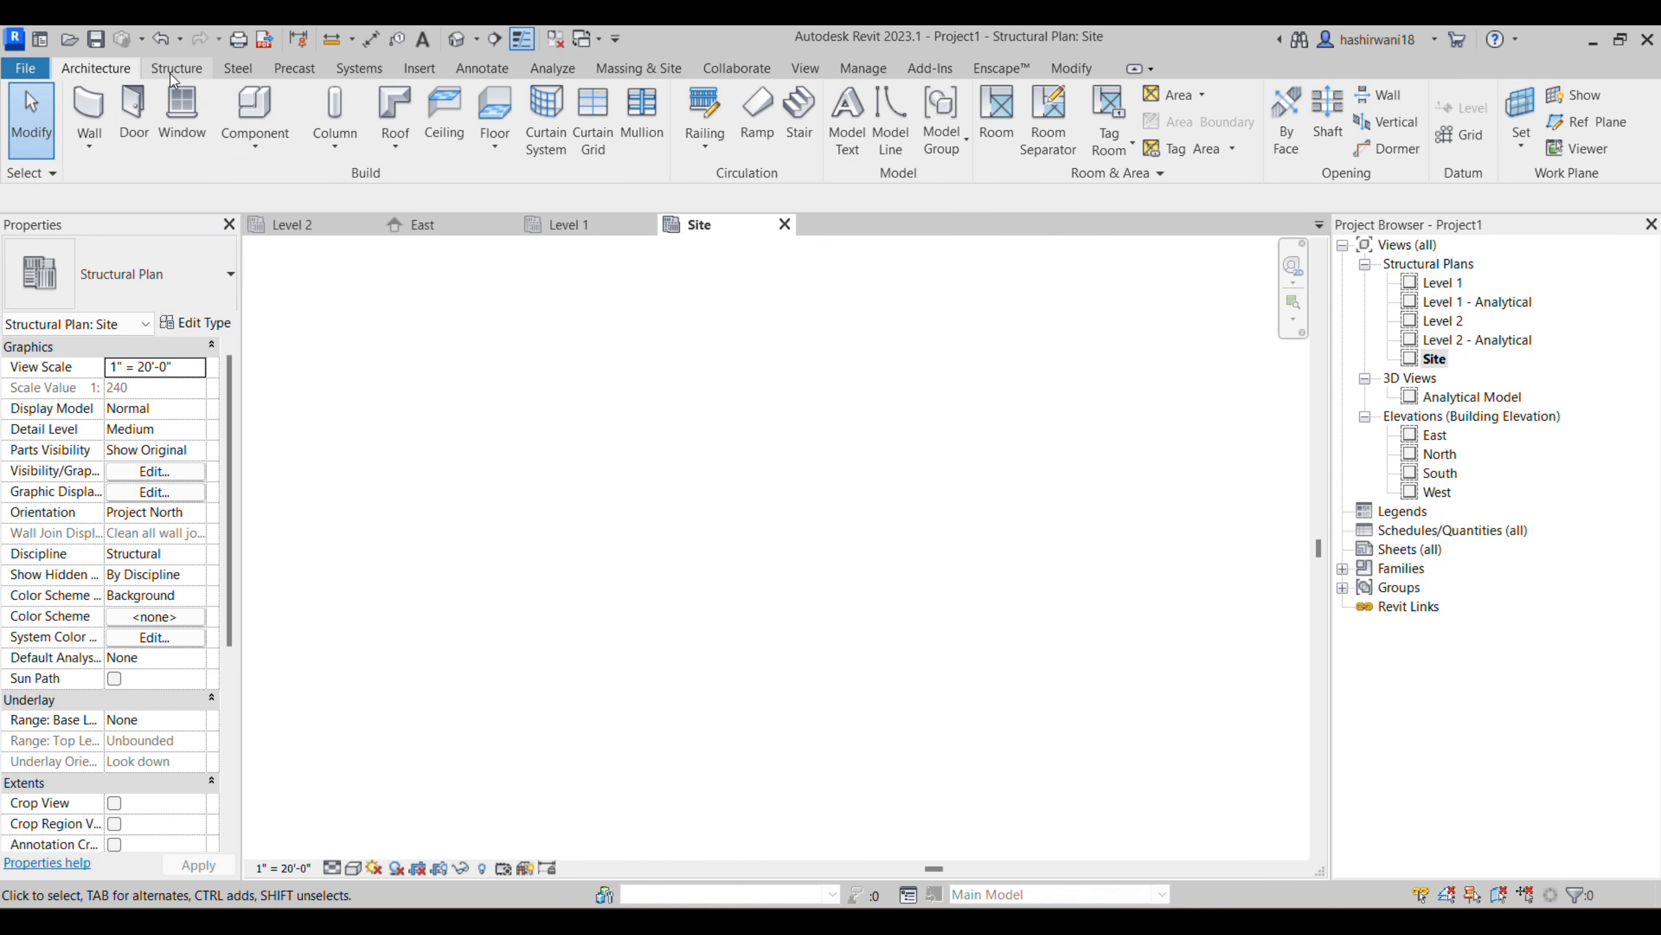
- Place a 12 x 18 Concrete-Rectangular-Column structural column in the empty Site plan
scroll(118, 104, "down", 1)
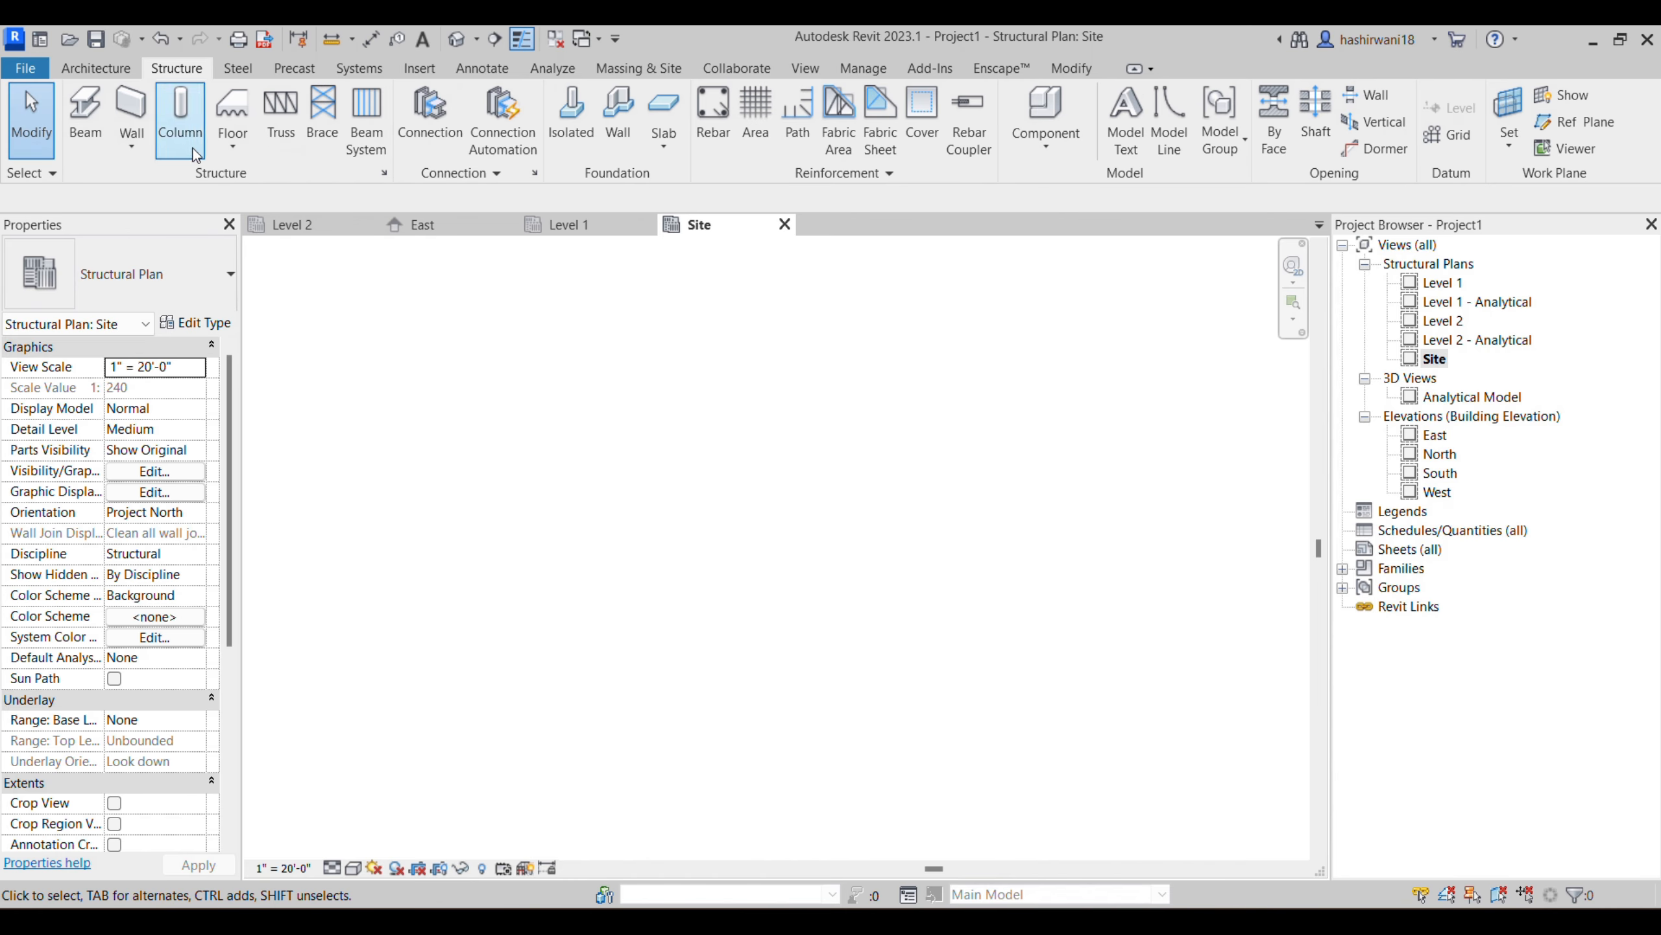
left_click(182, 127)
left_click(156, 301)
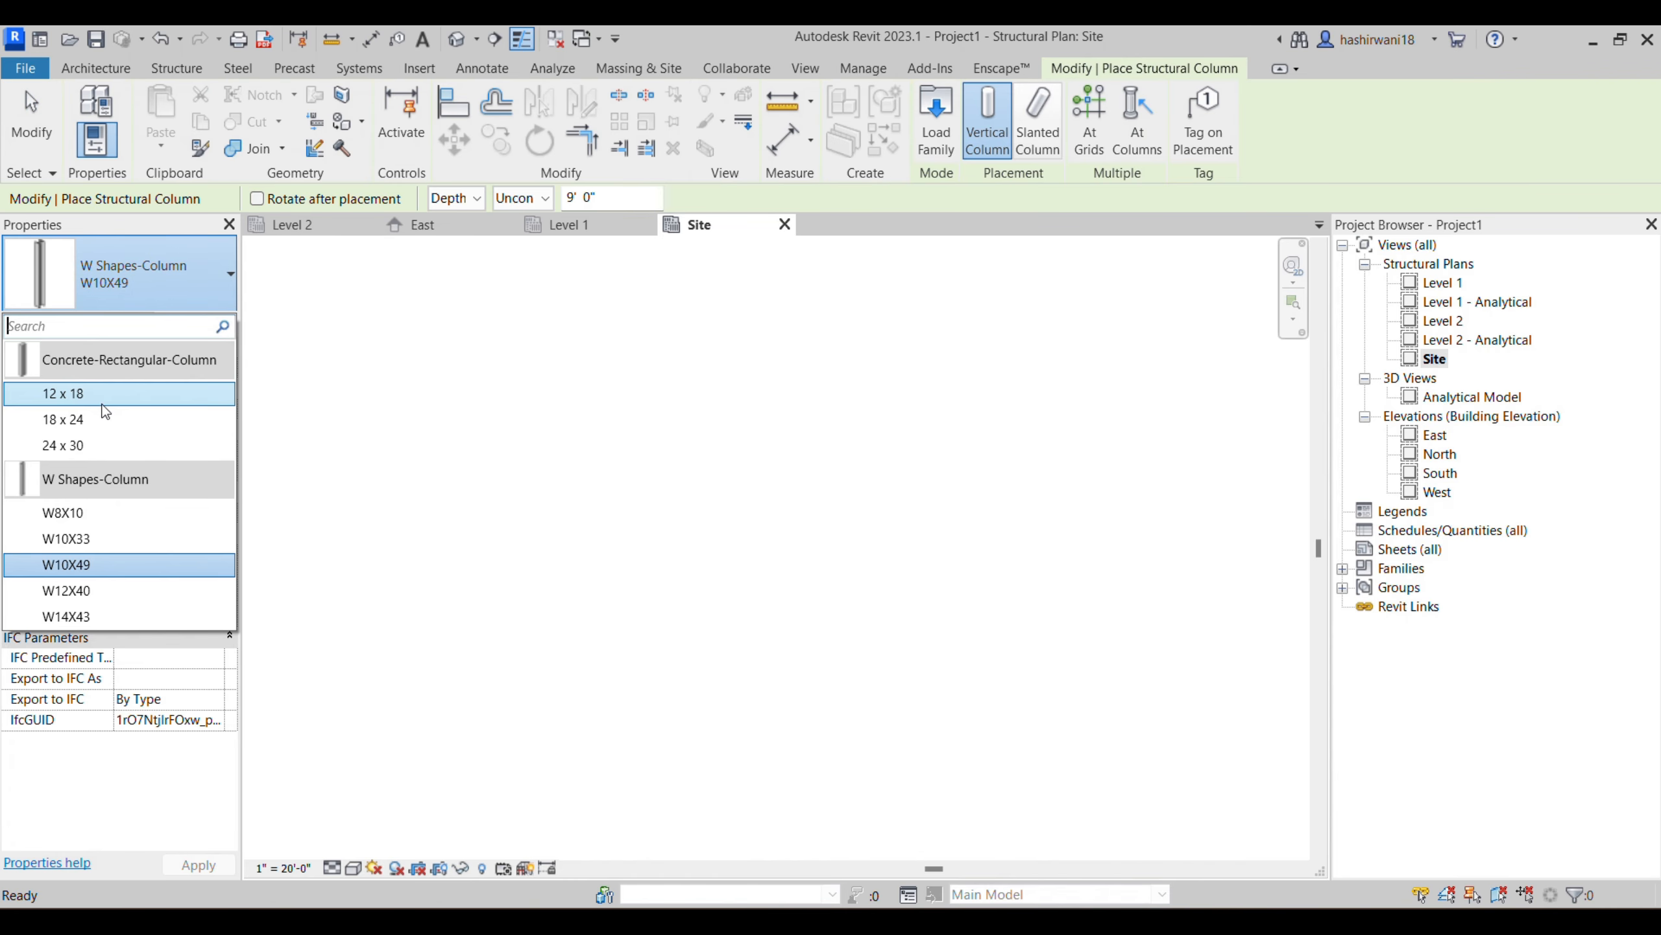
left_click(96, 518)
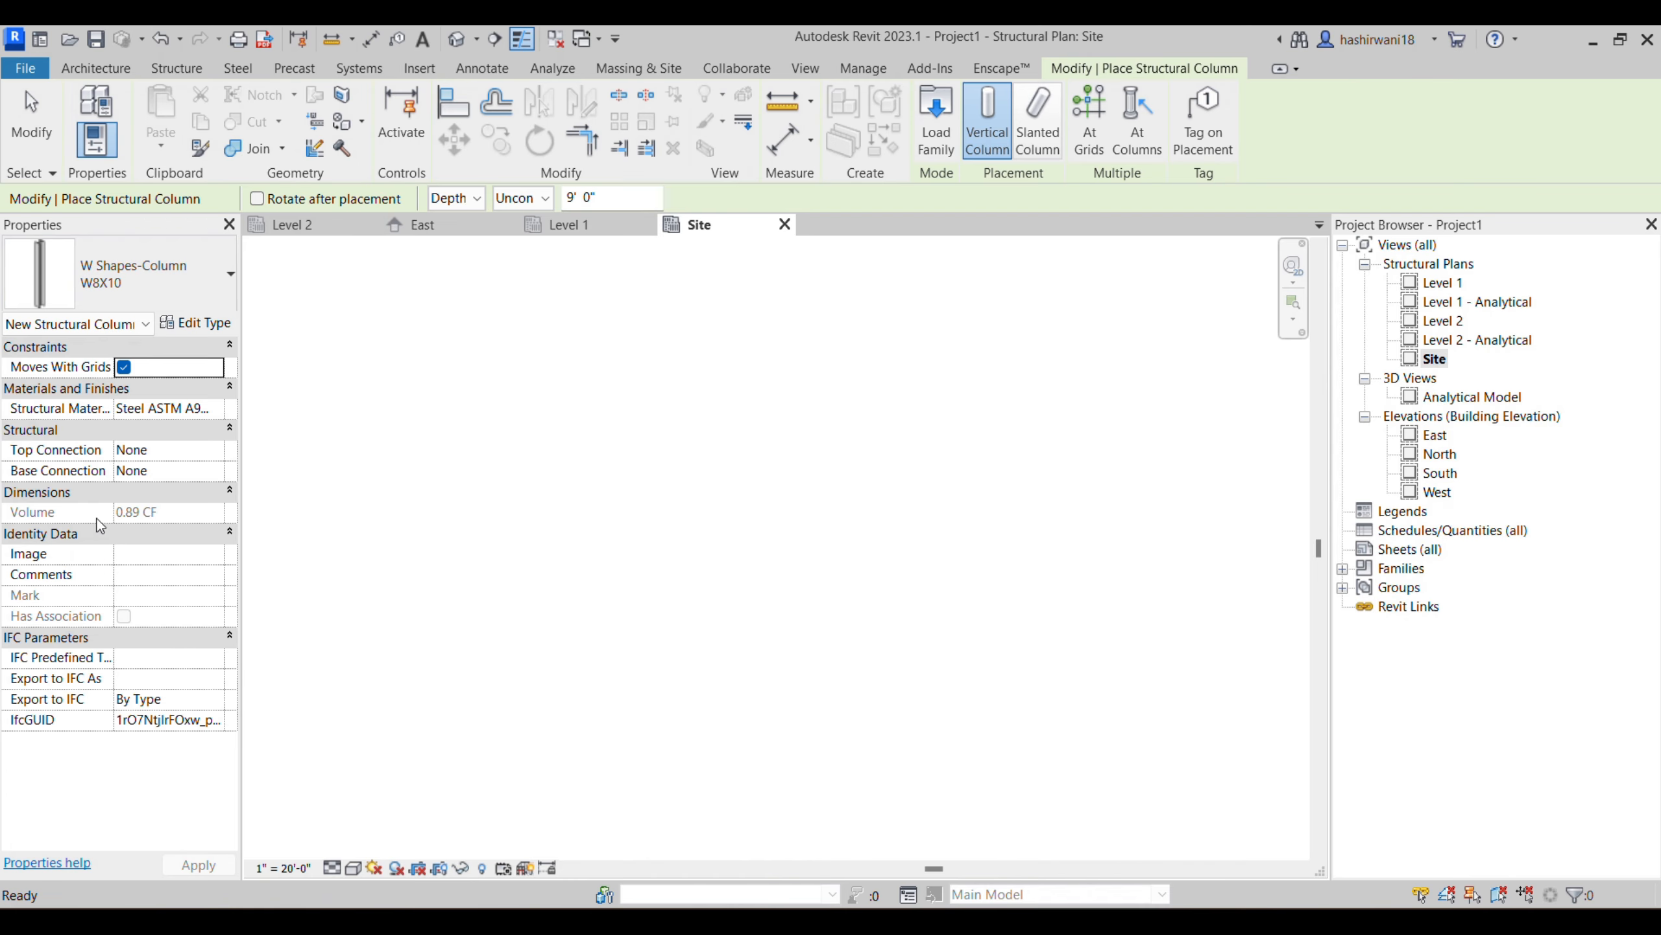
left_click(133, 283)
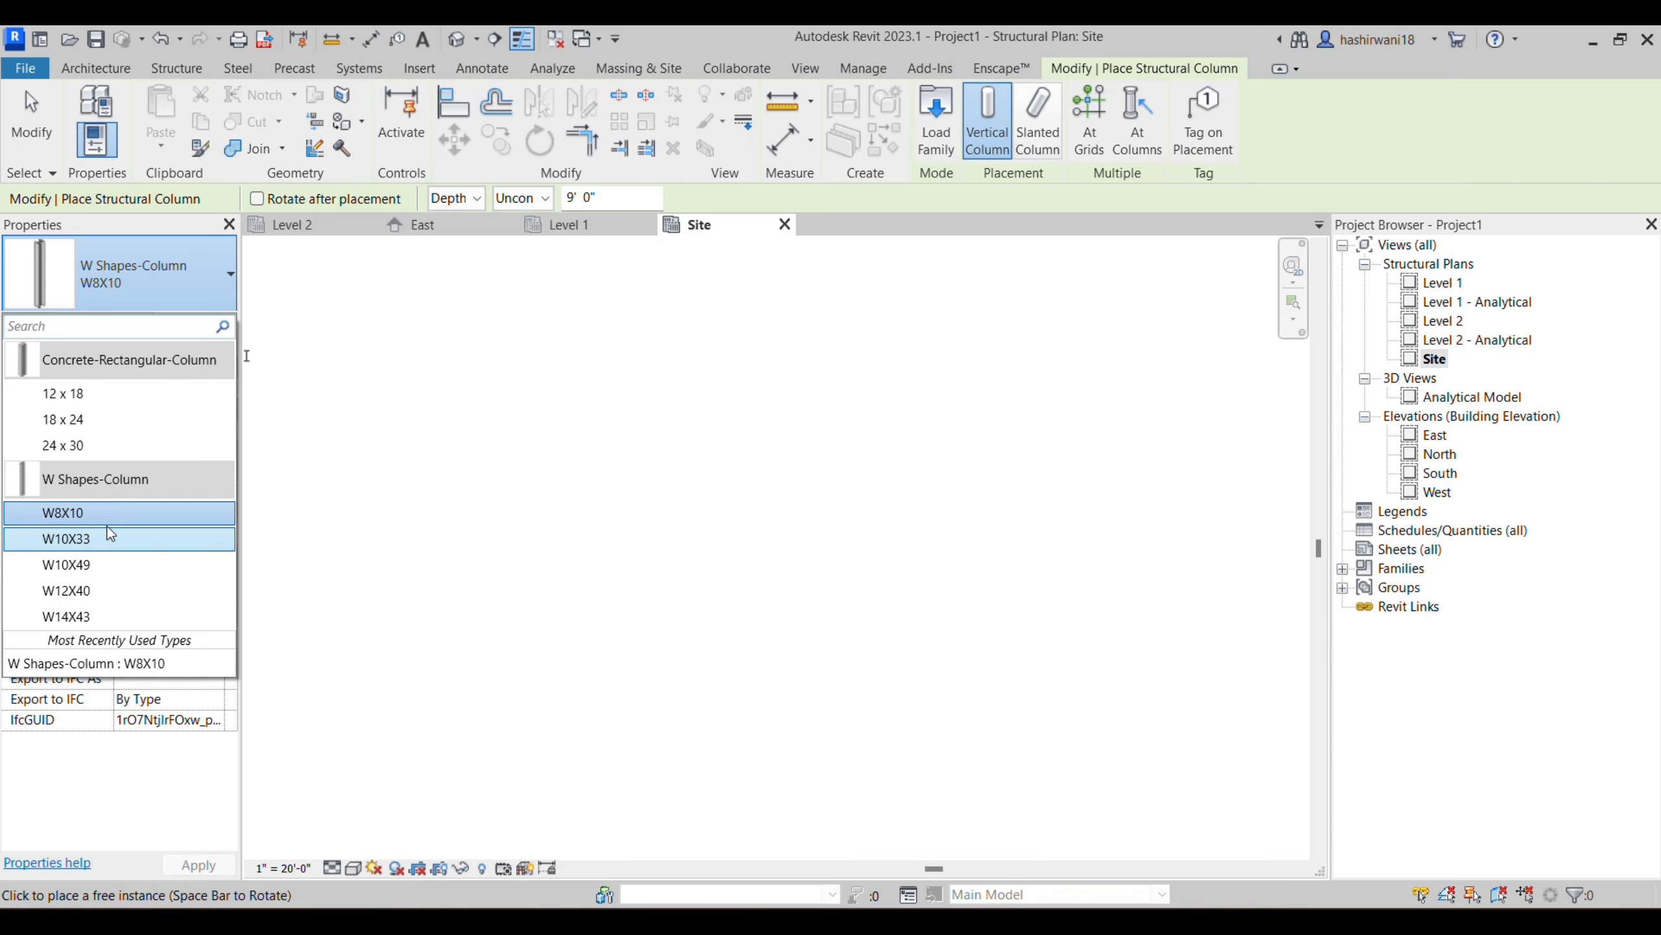
left_click(122, 402)
left_click(670, 439)
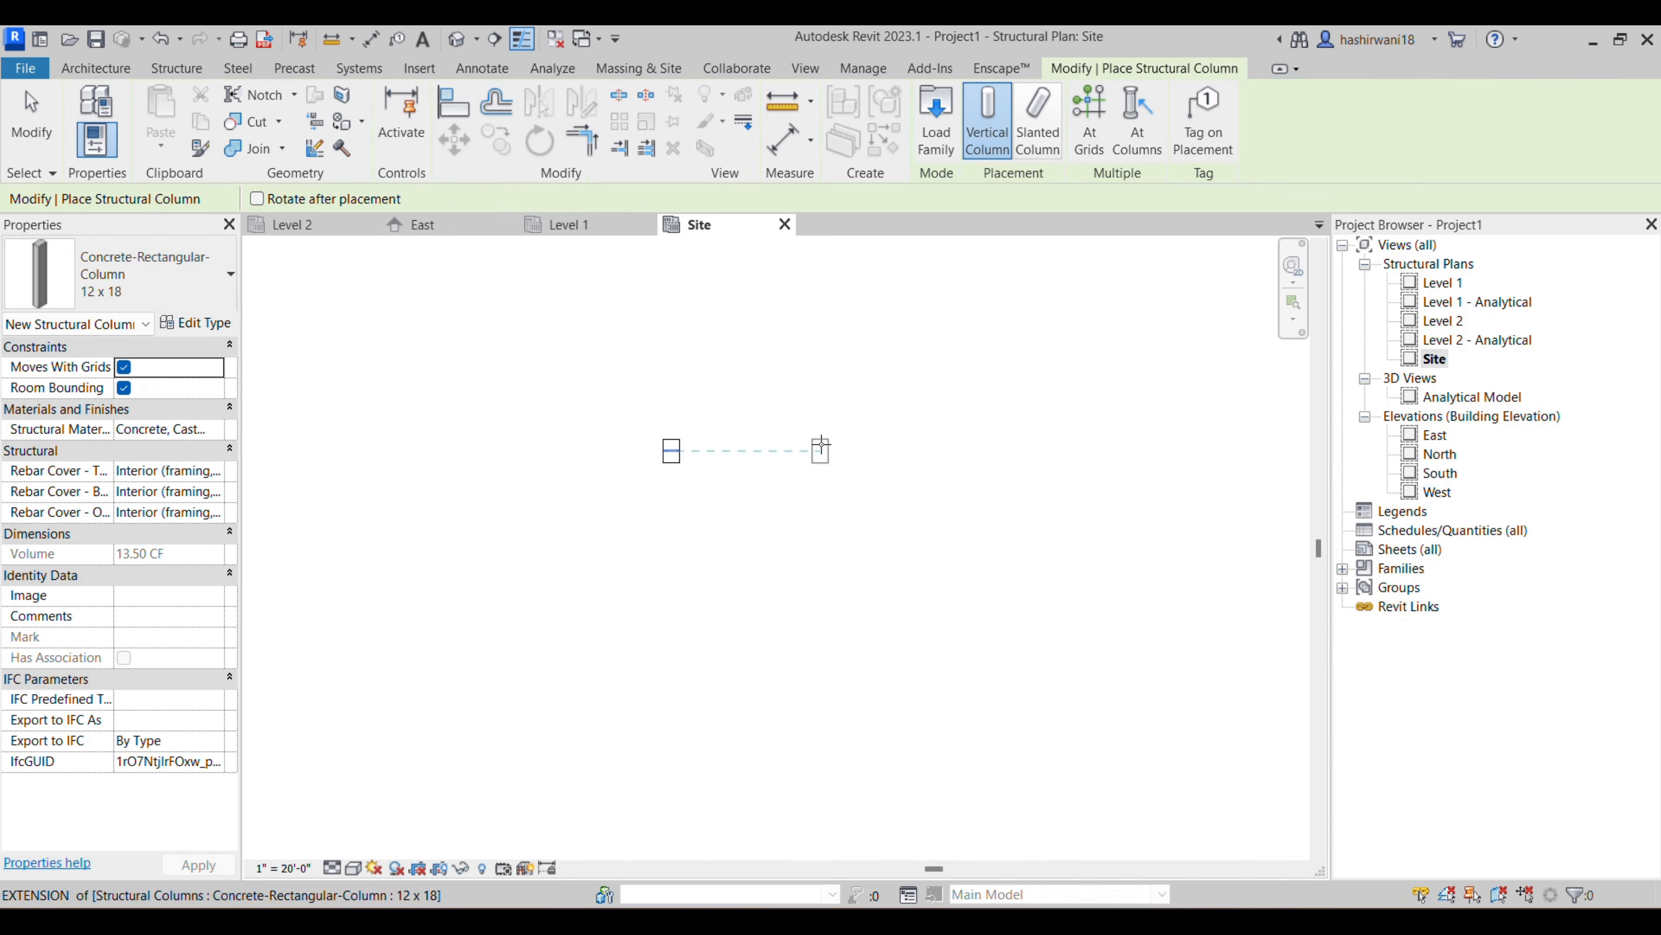
- Place a 72" x 48" x 18" Footing-Rectangular isolated foundation centred on the concrete column
scroll(631, 471, "up", 2)
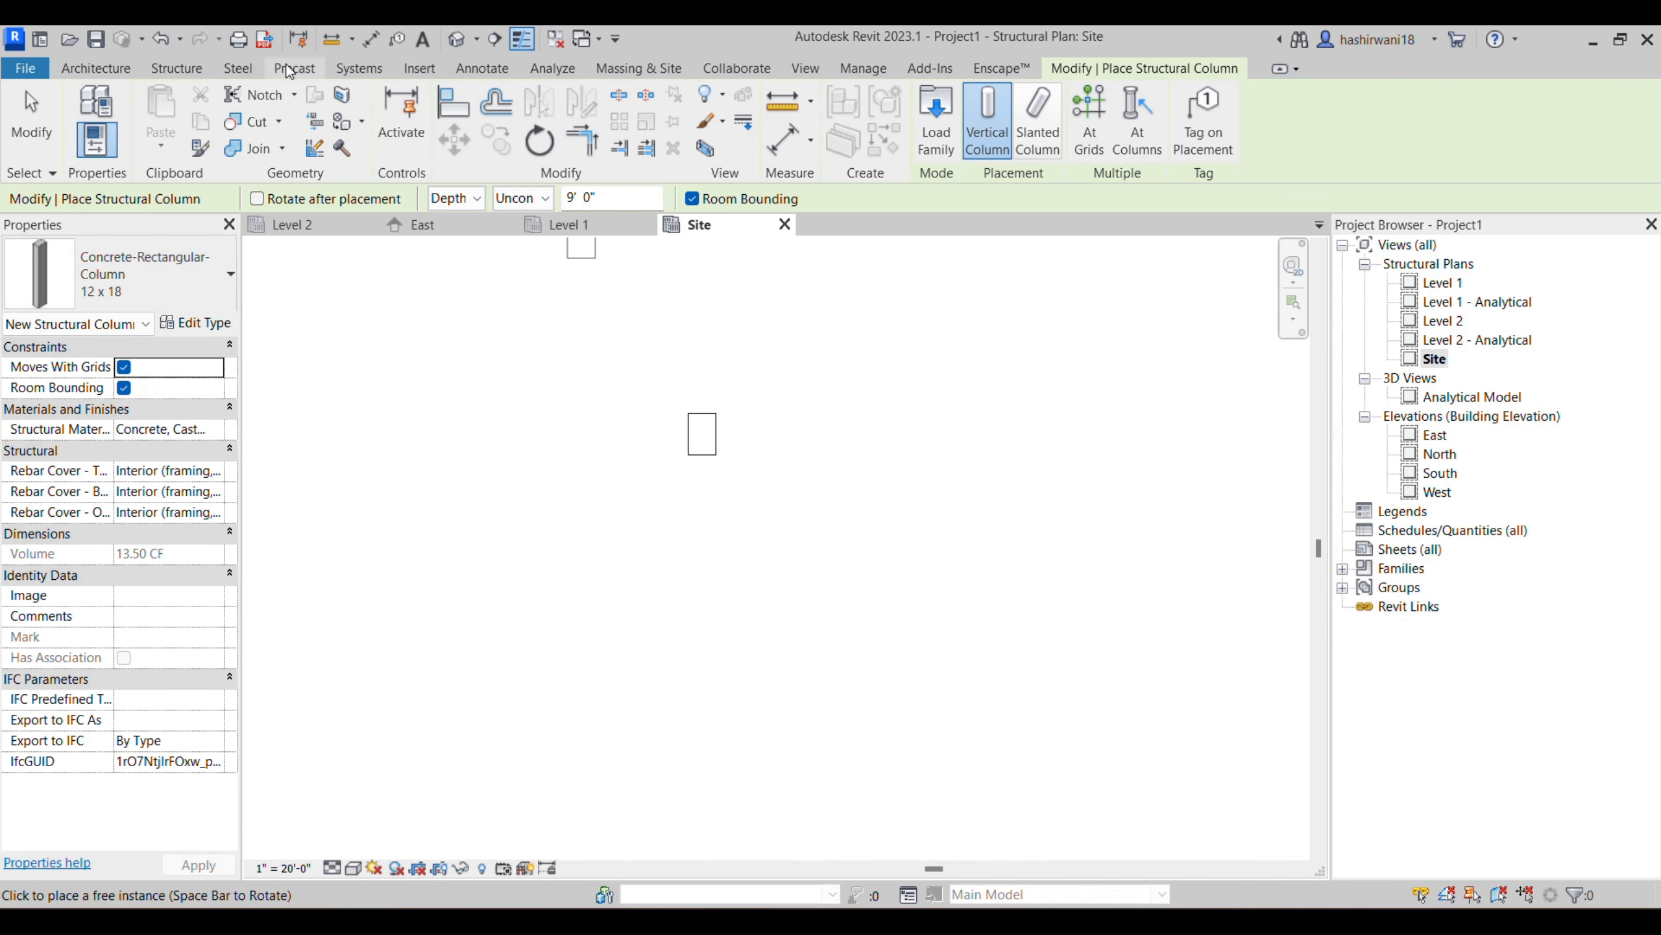
left_click(176, 68)
left_click(569, 114)
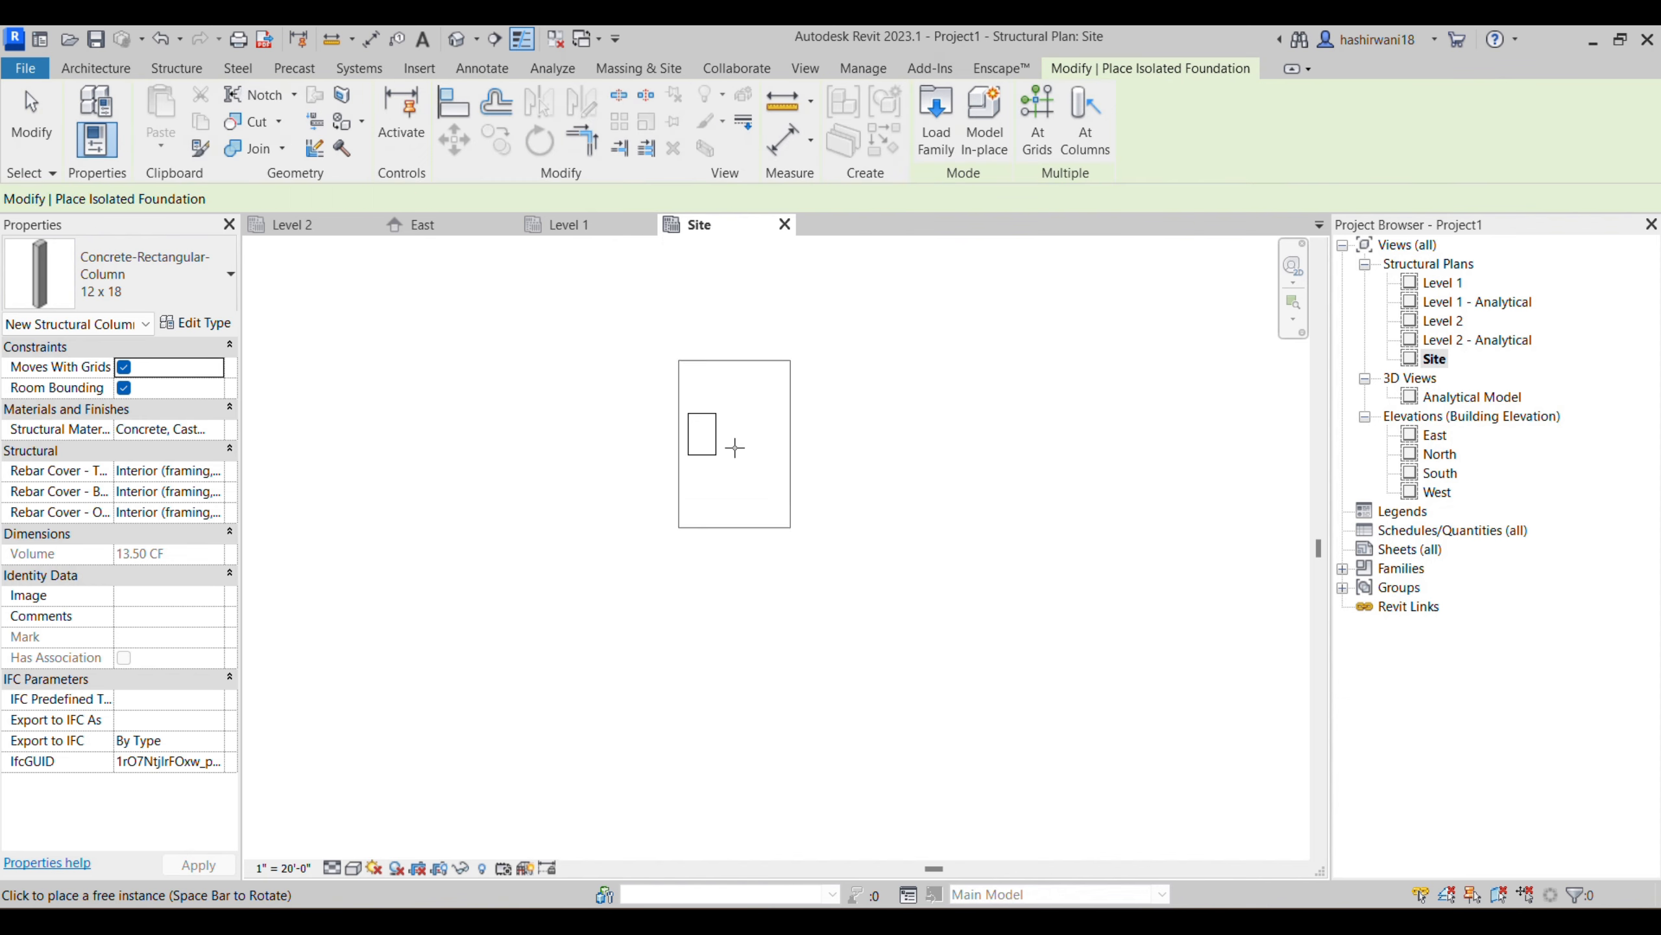
left_click(702, 434)
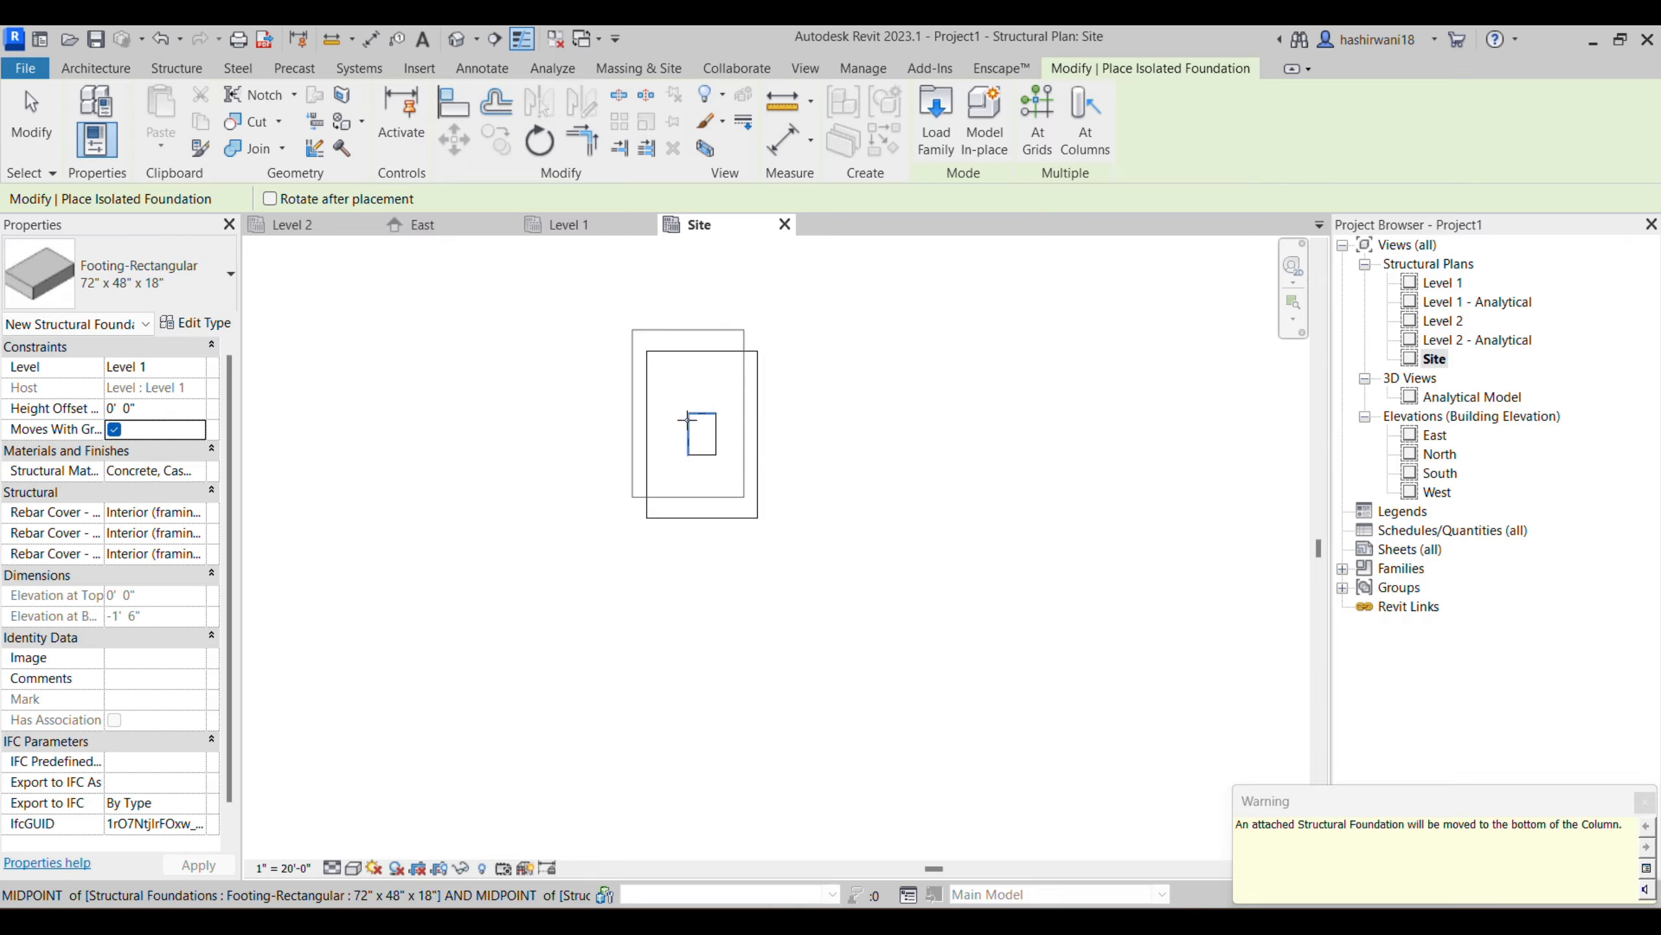
key("Escape")
key("Escape")
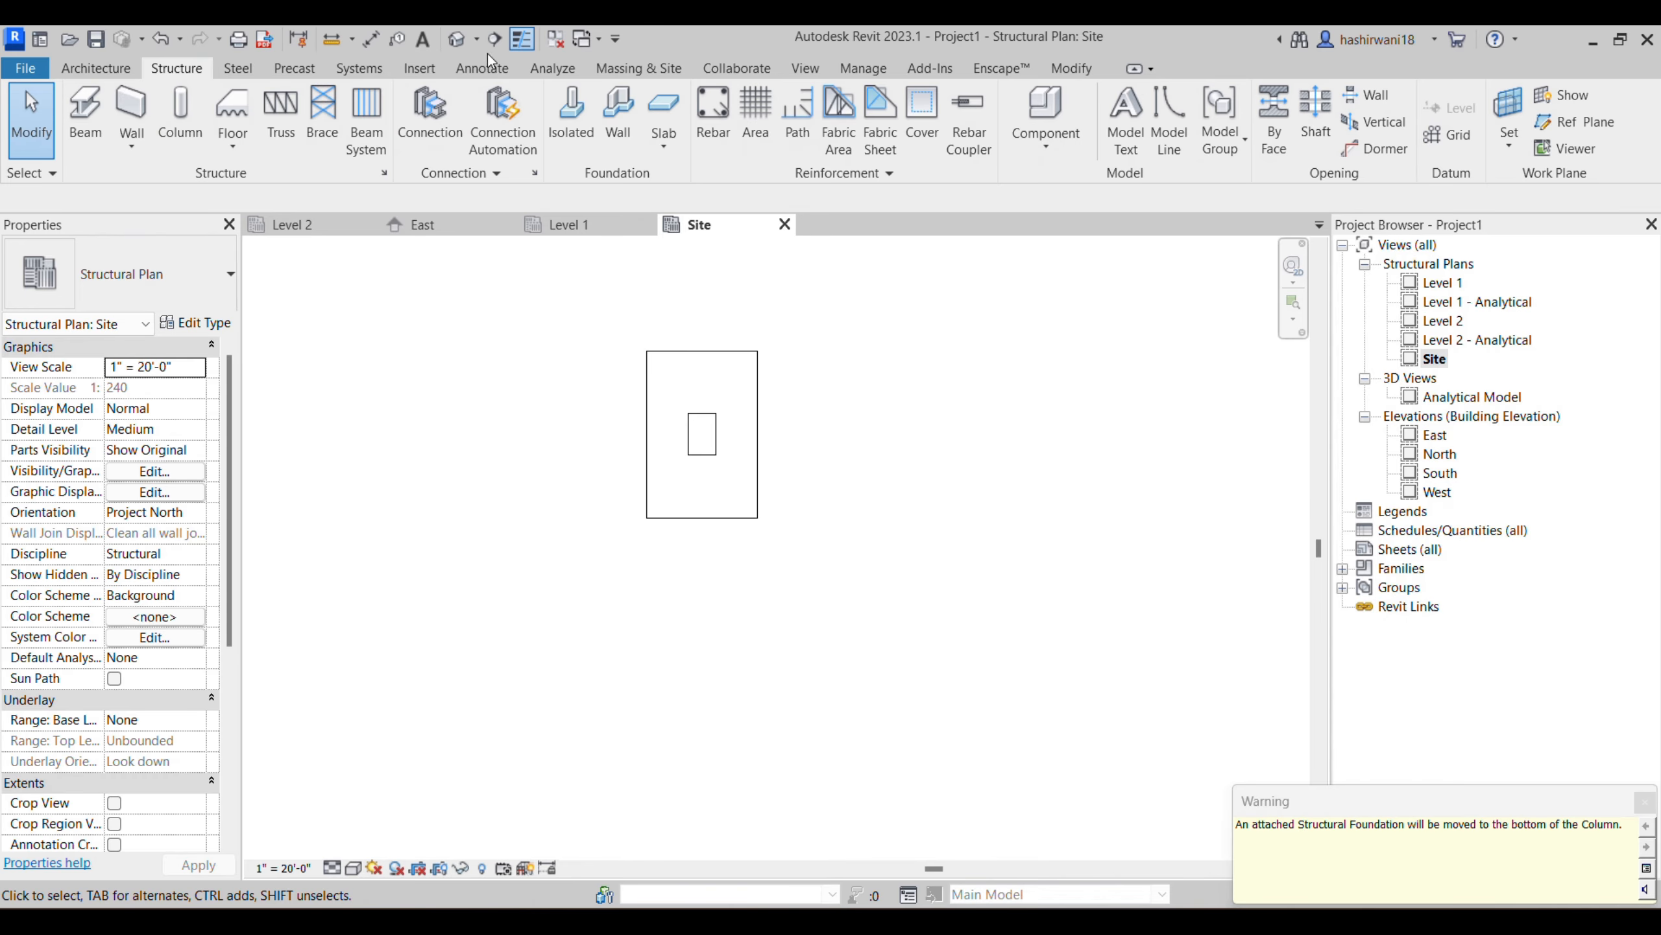
- Open the default 3D view and display the column and footing in the Shaded visual style
left_click(458, 37)
scroll(816, 674, "up", 2)
left_click(355, 868)
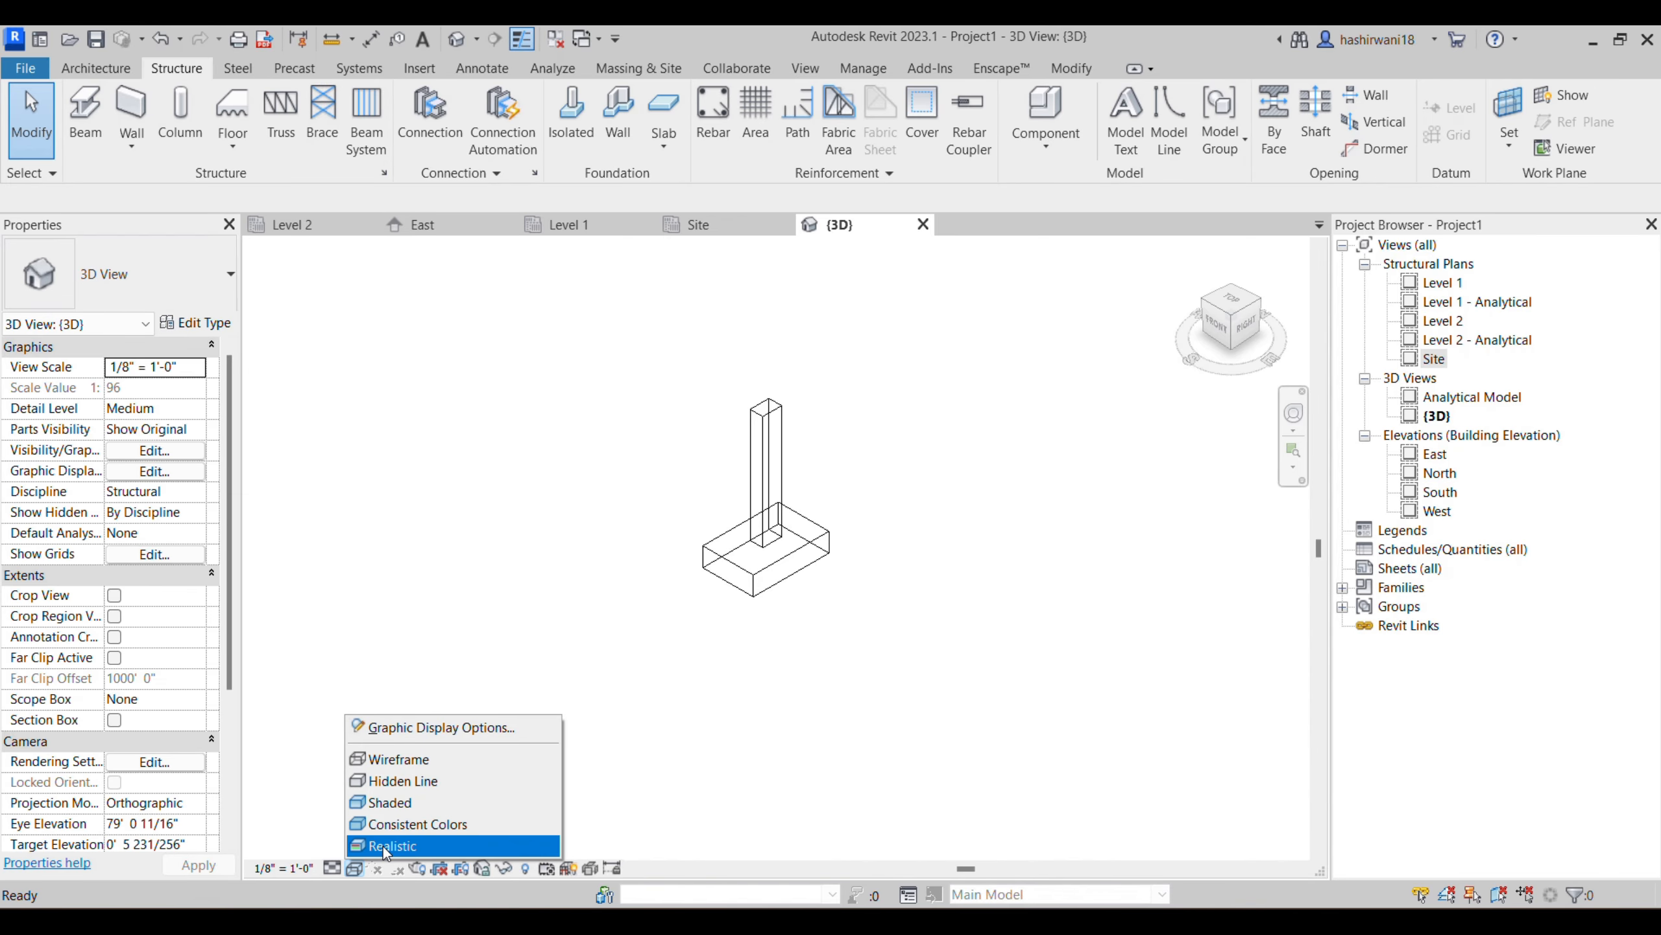
left_click(395, 810)
scroll(795, 563, "up", 2)
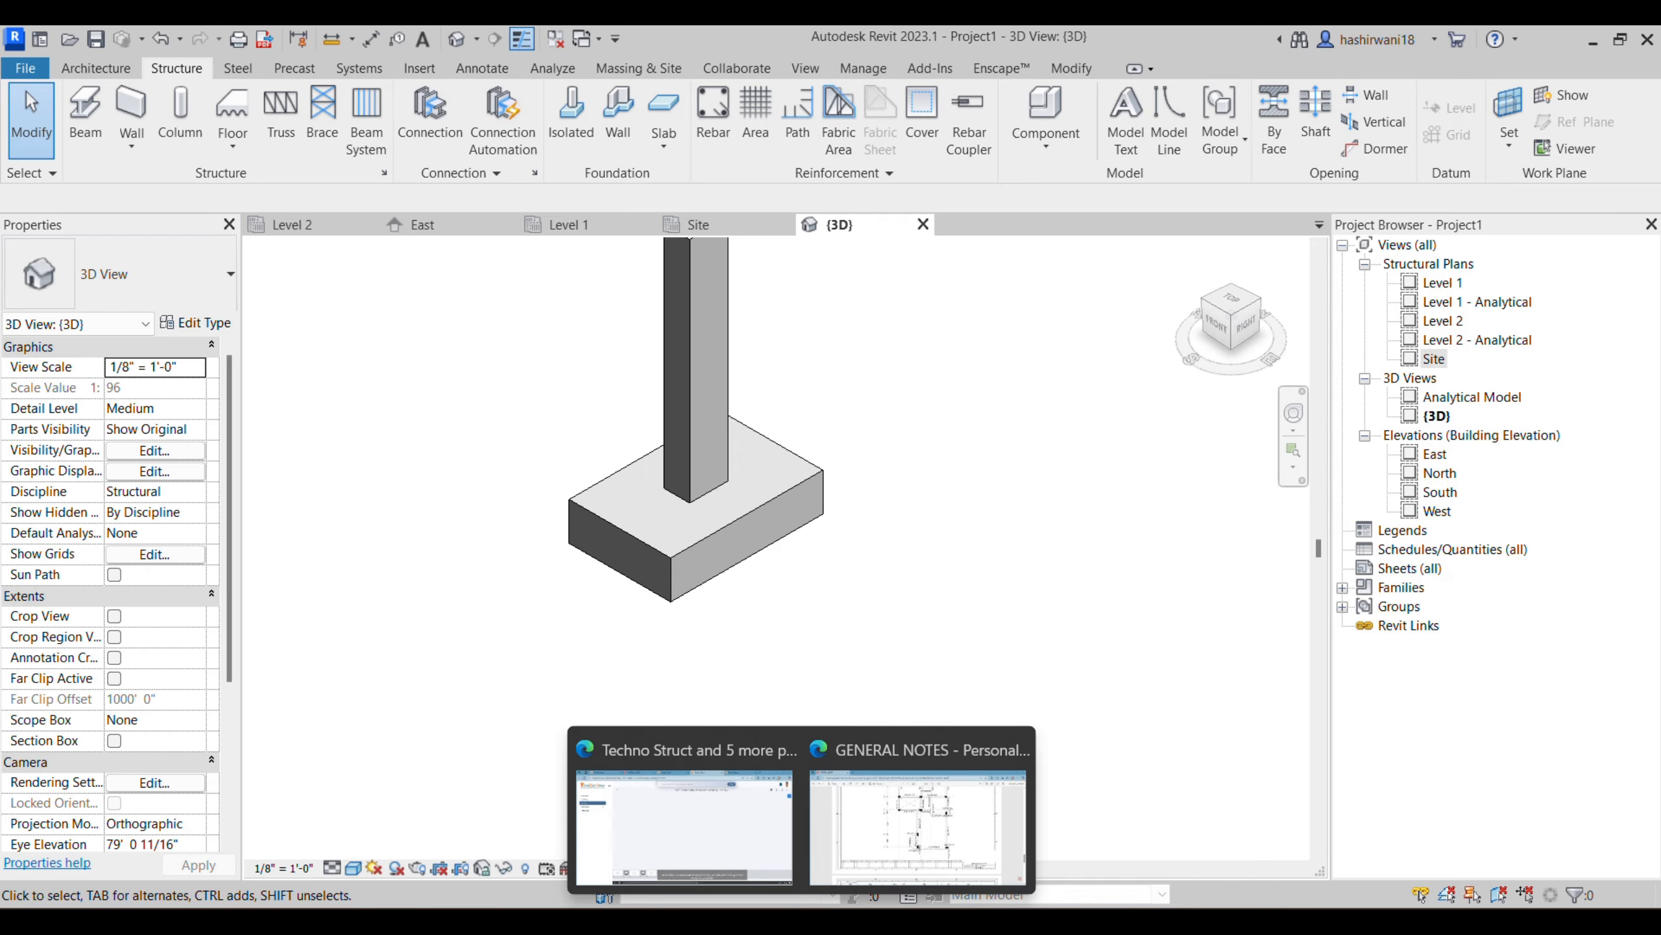
- Switch to the General Notes PDF and examine the footing's Section A-A and typical footing plan
left_click(848, 834)
scroll(1183, 568, "up", 20)
scroll(1241, 571, "up", 15)
scroll(1229, 614, "down", 2)
scroll(1227, 647, "up", 5, "ctrl")
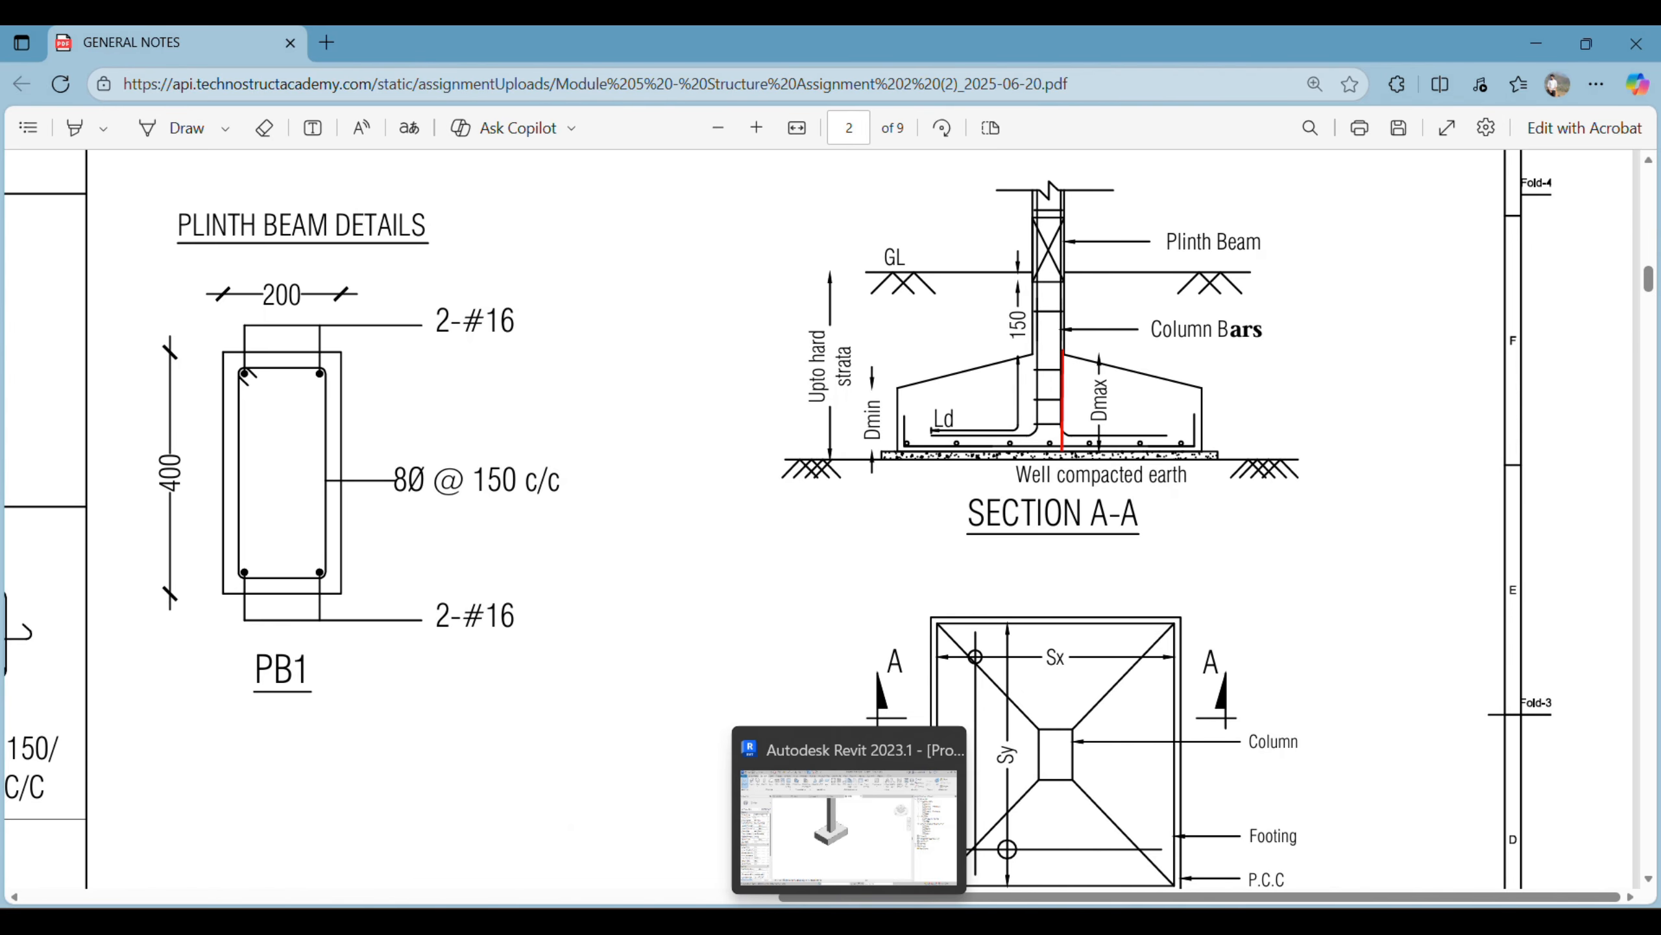
- Switch back to Revit, open the rectangular footing's family for editing and shade its 3D view
left_click(764, 844)
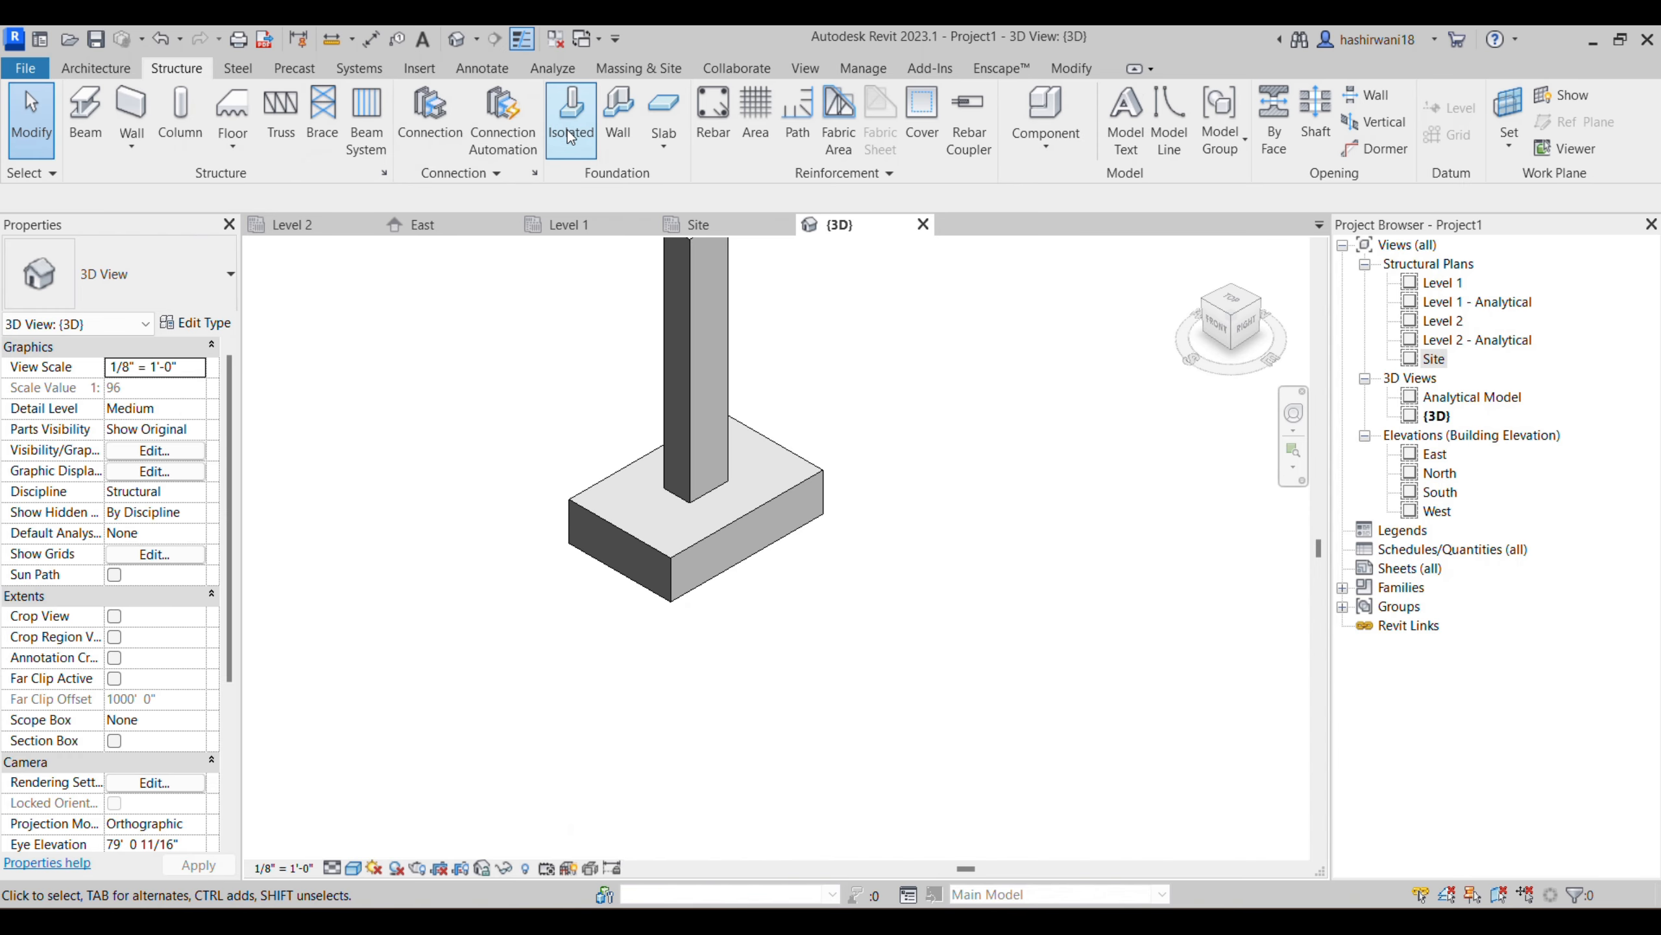
left_click(719, 556)
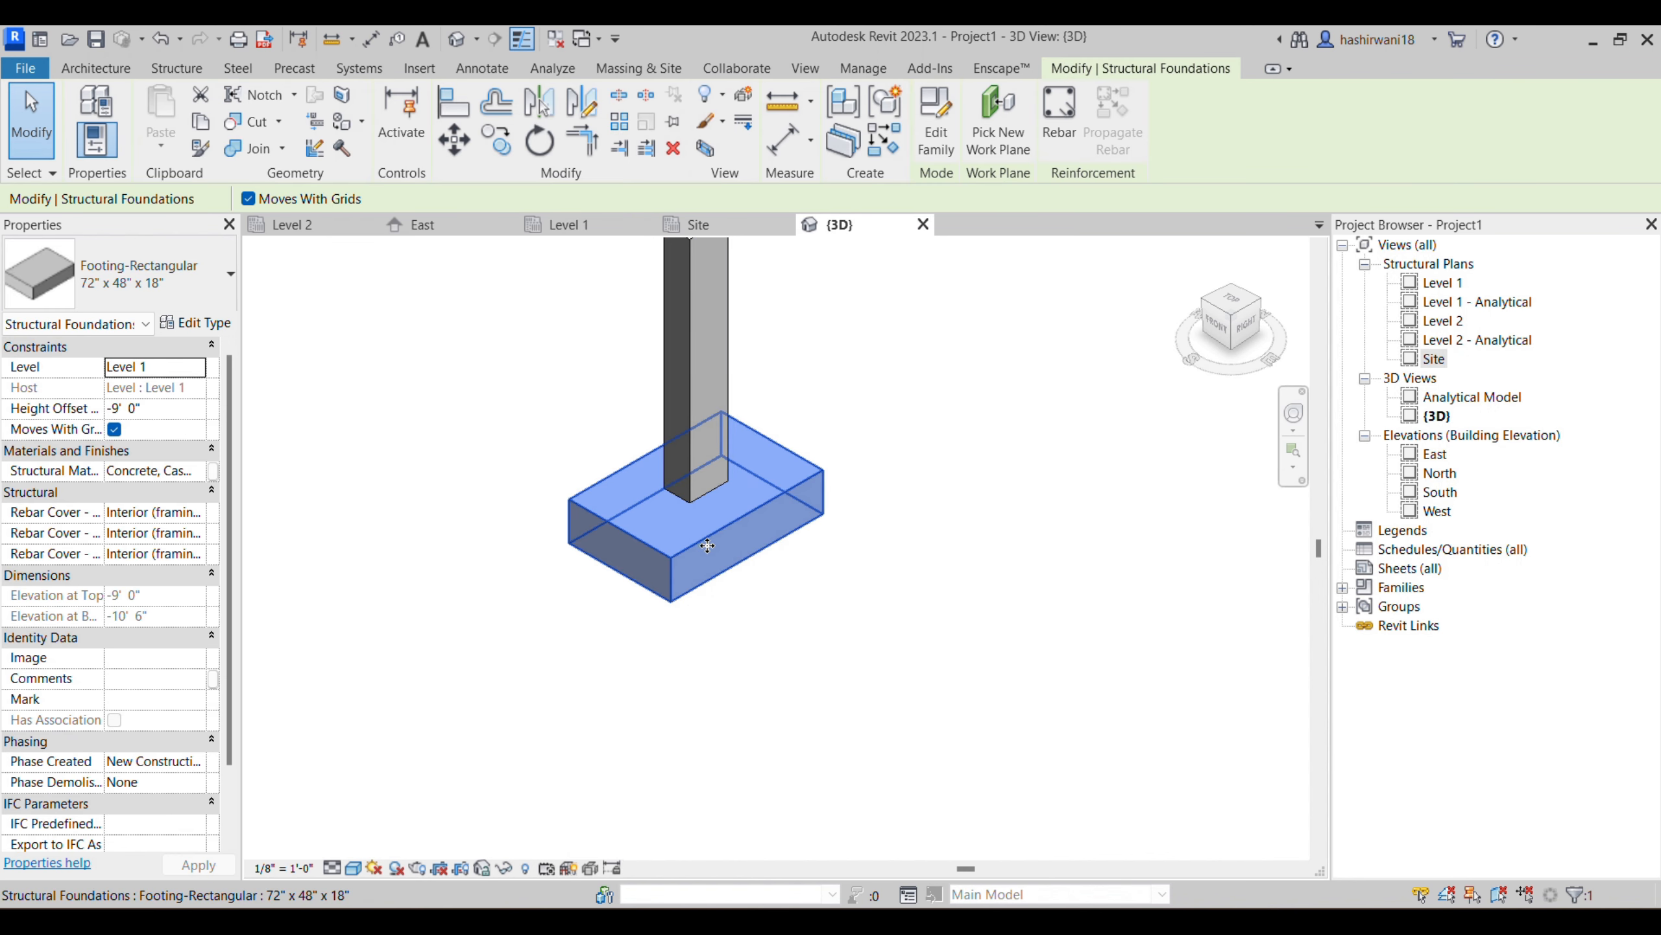
left_click(936, 141)
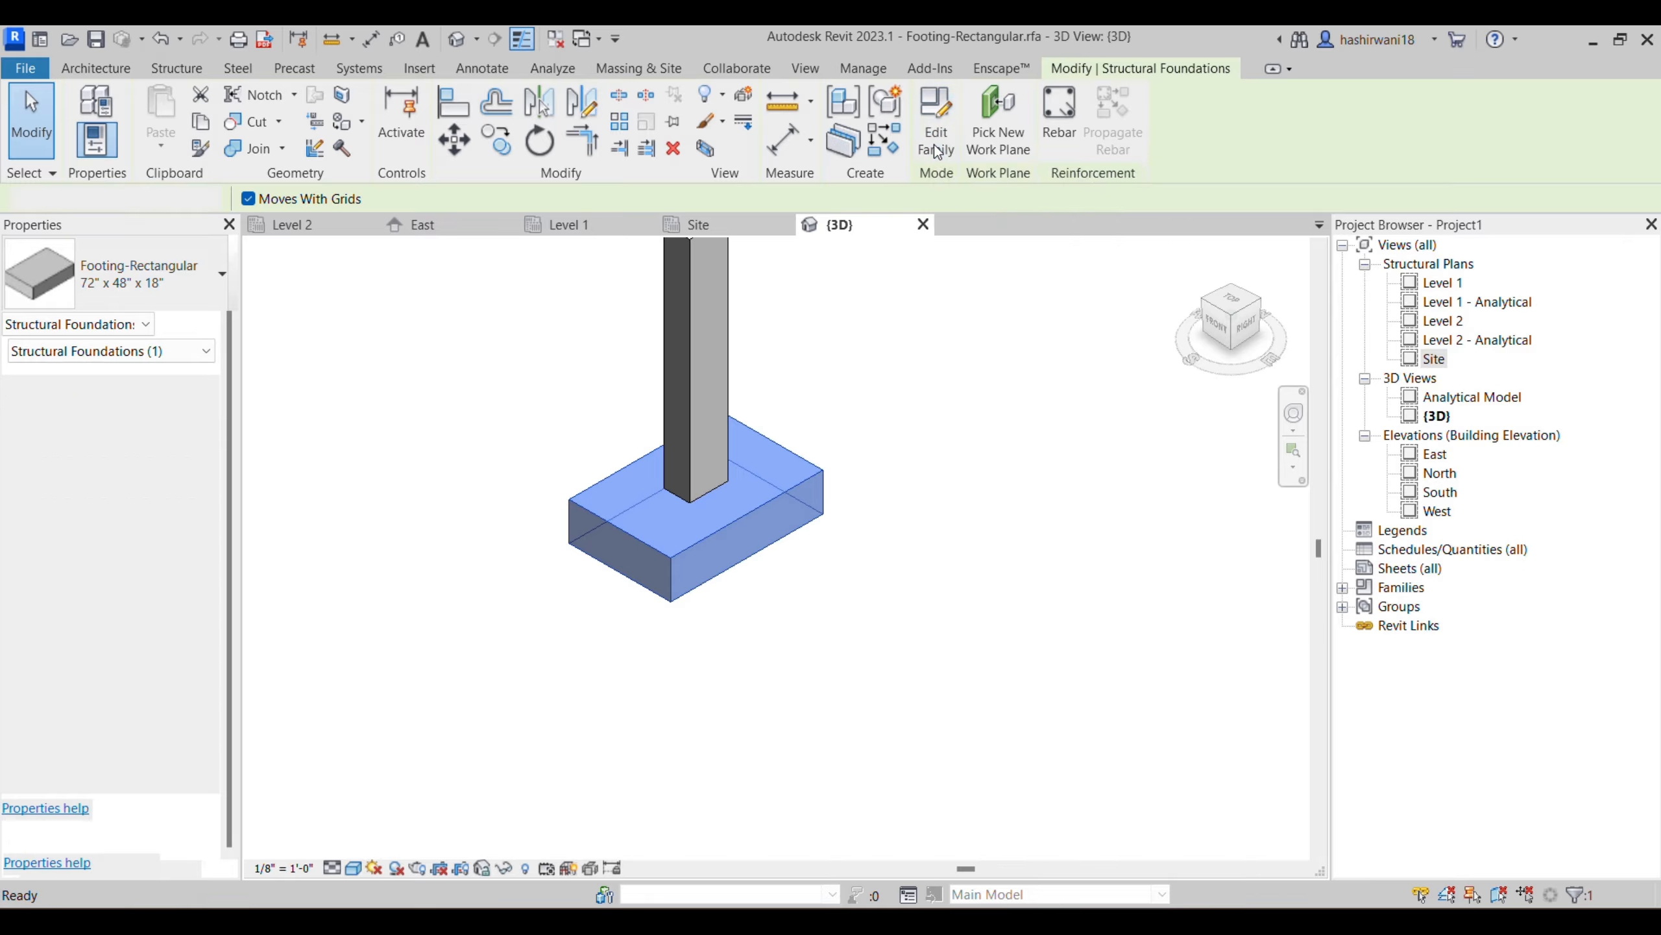
scroll(891, 449, "down", 3)
middle_click_drag(891, 449, 863, 612, "shift")
left_click(353, 868)
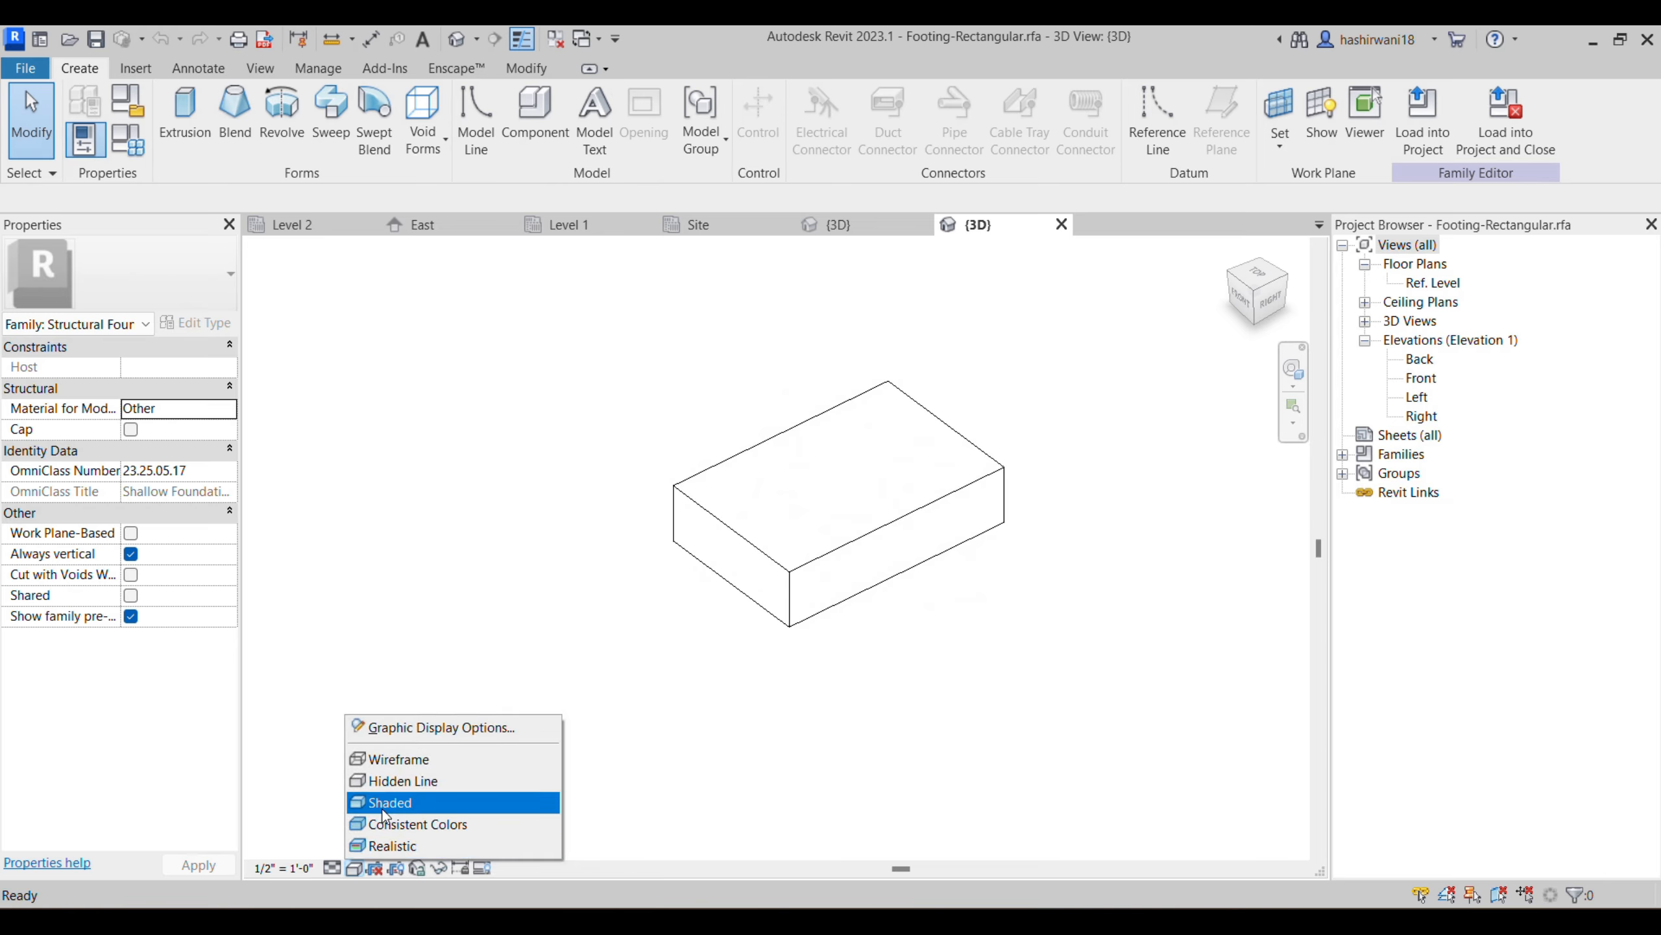
left_click(386, 802)
mouse_move(695, 705)
middle_mouse_down("shift")
mouse_move(920, 705)
mouse_move(883, 627)
mouse_move(775, 567)
mouse_move(780, 485)
mouse_move(782, 578)
mouse_move(1009, 501)
mouse_move(962, 557)
mouse_move(975, 578)
middle_mouse_up("shift")
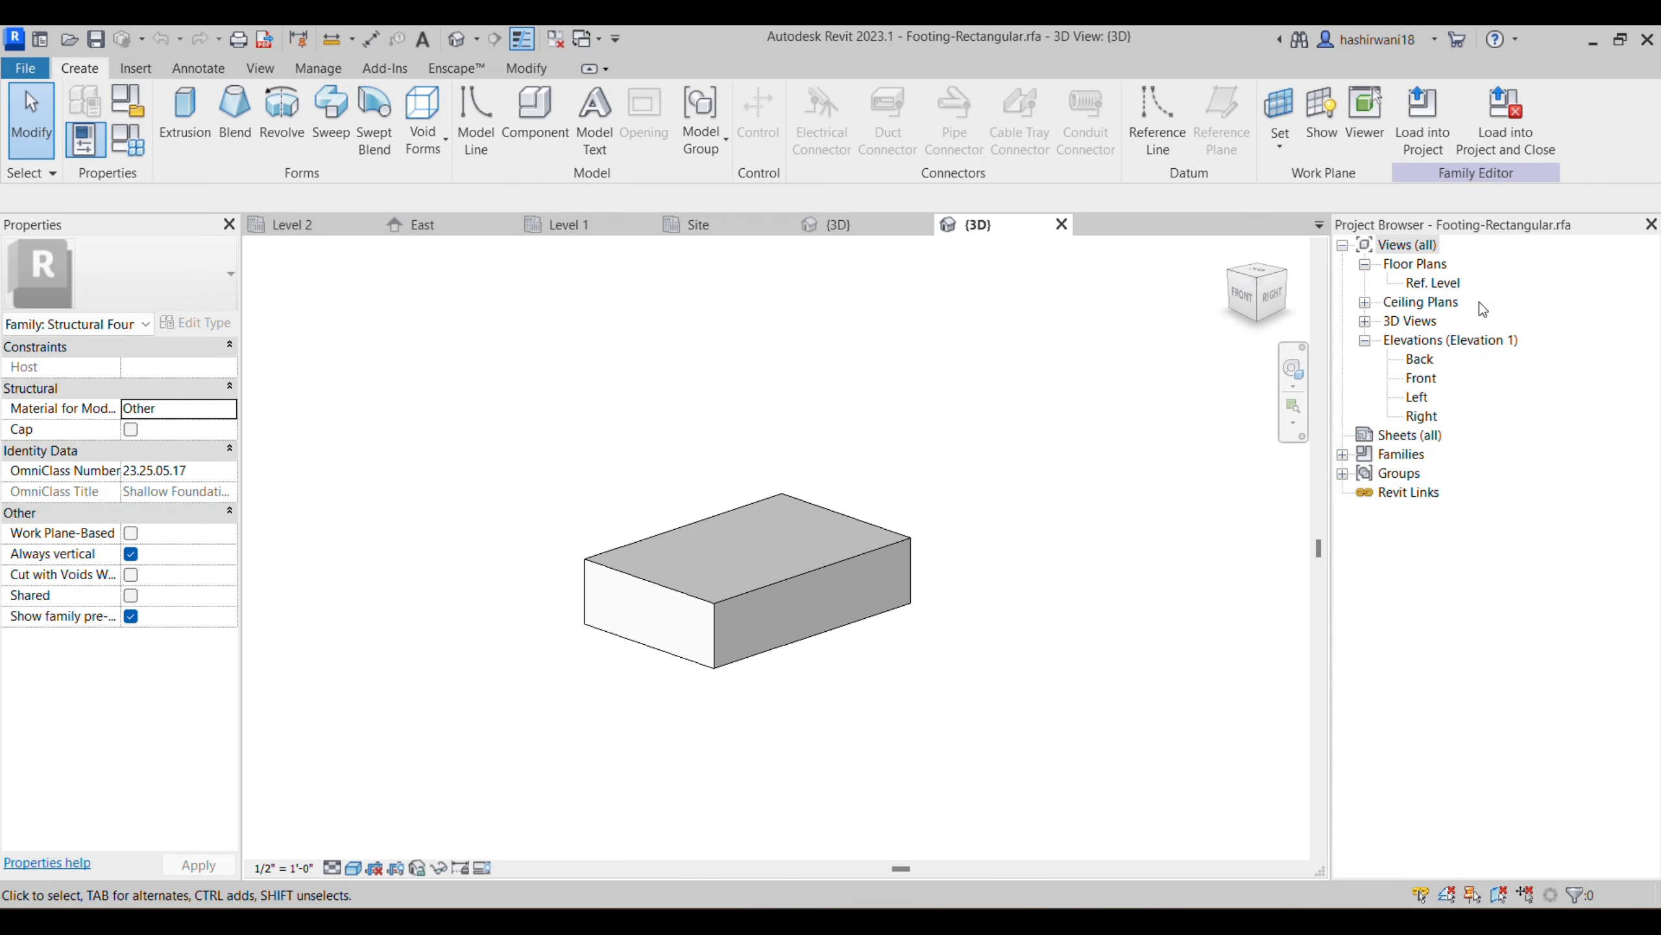
- Open the family's Ref. Level floor plan and the footing's Length dimension value for editing
double_click(1445, 284)
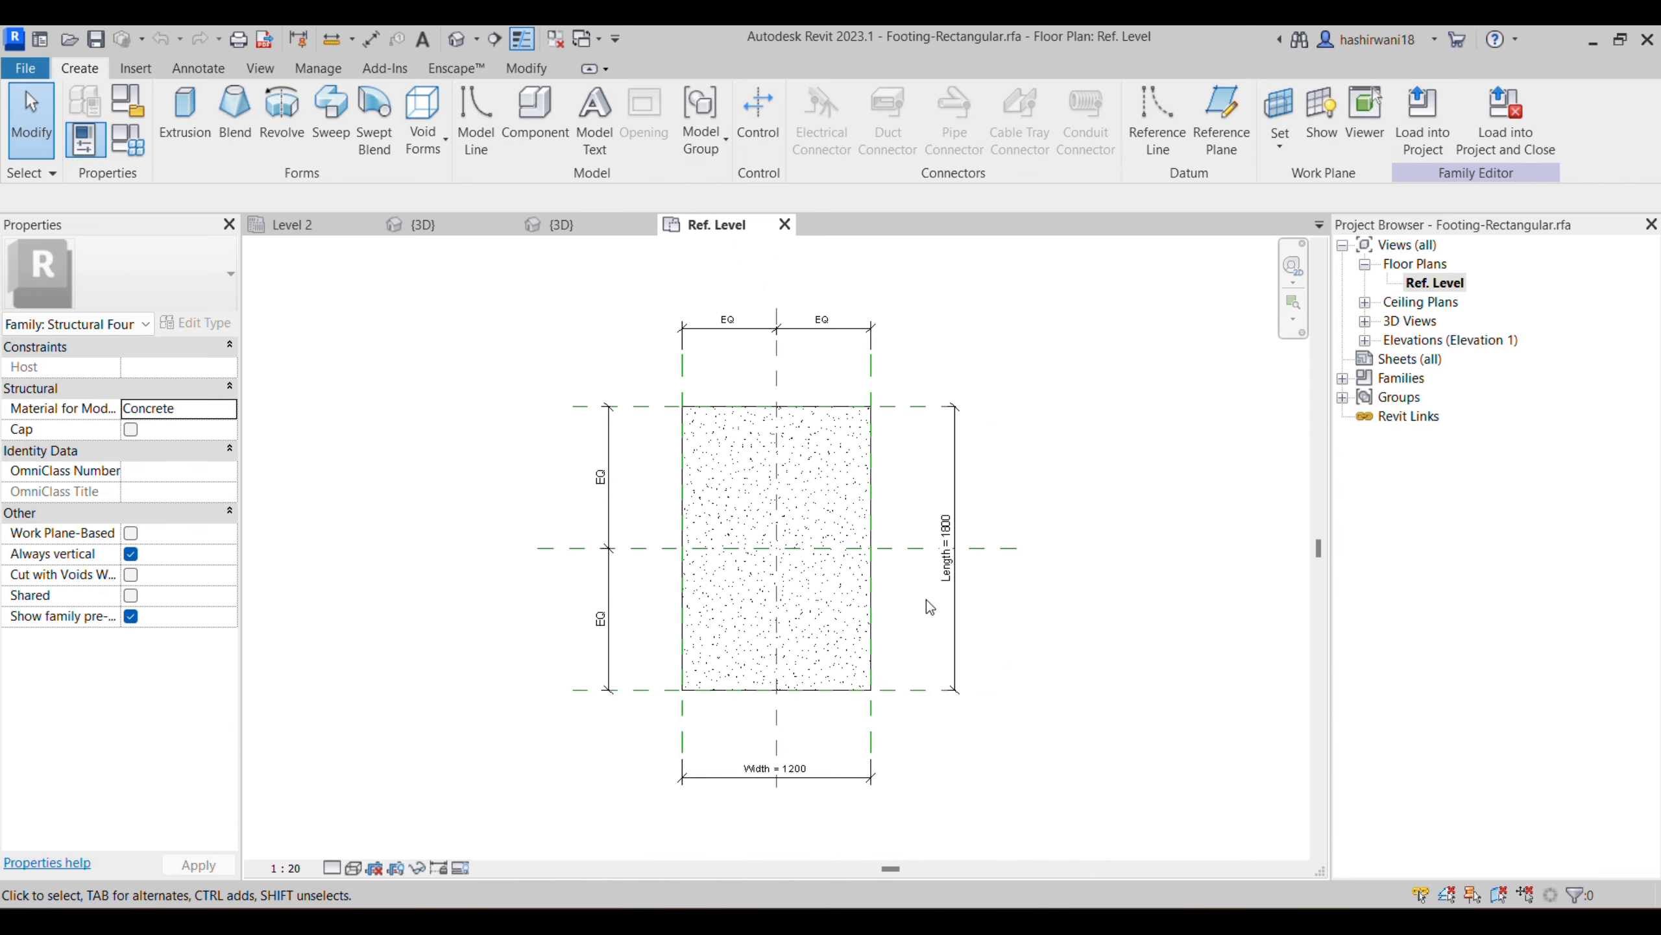
scroll(929, 607, "up", 3)
left_click(971, 522)
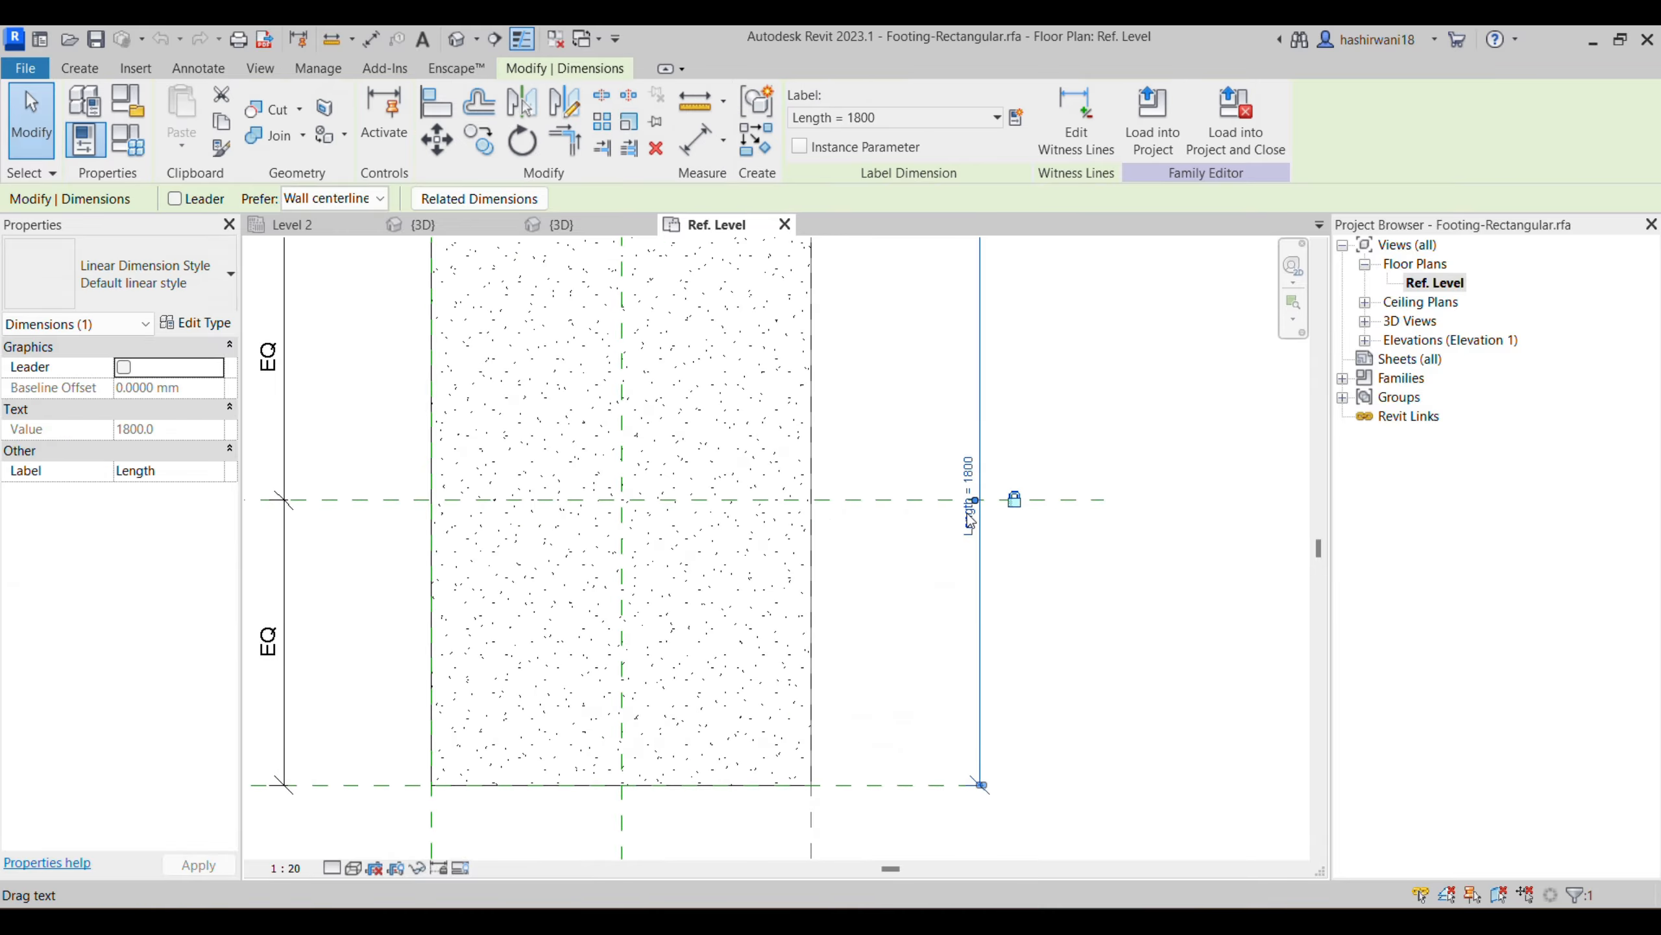
left_click_drag(971, 505, 973, 476)
left_click(973, 470)
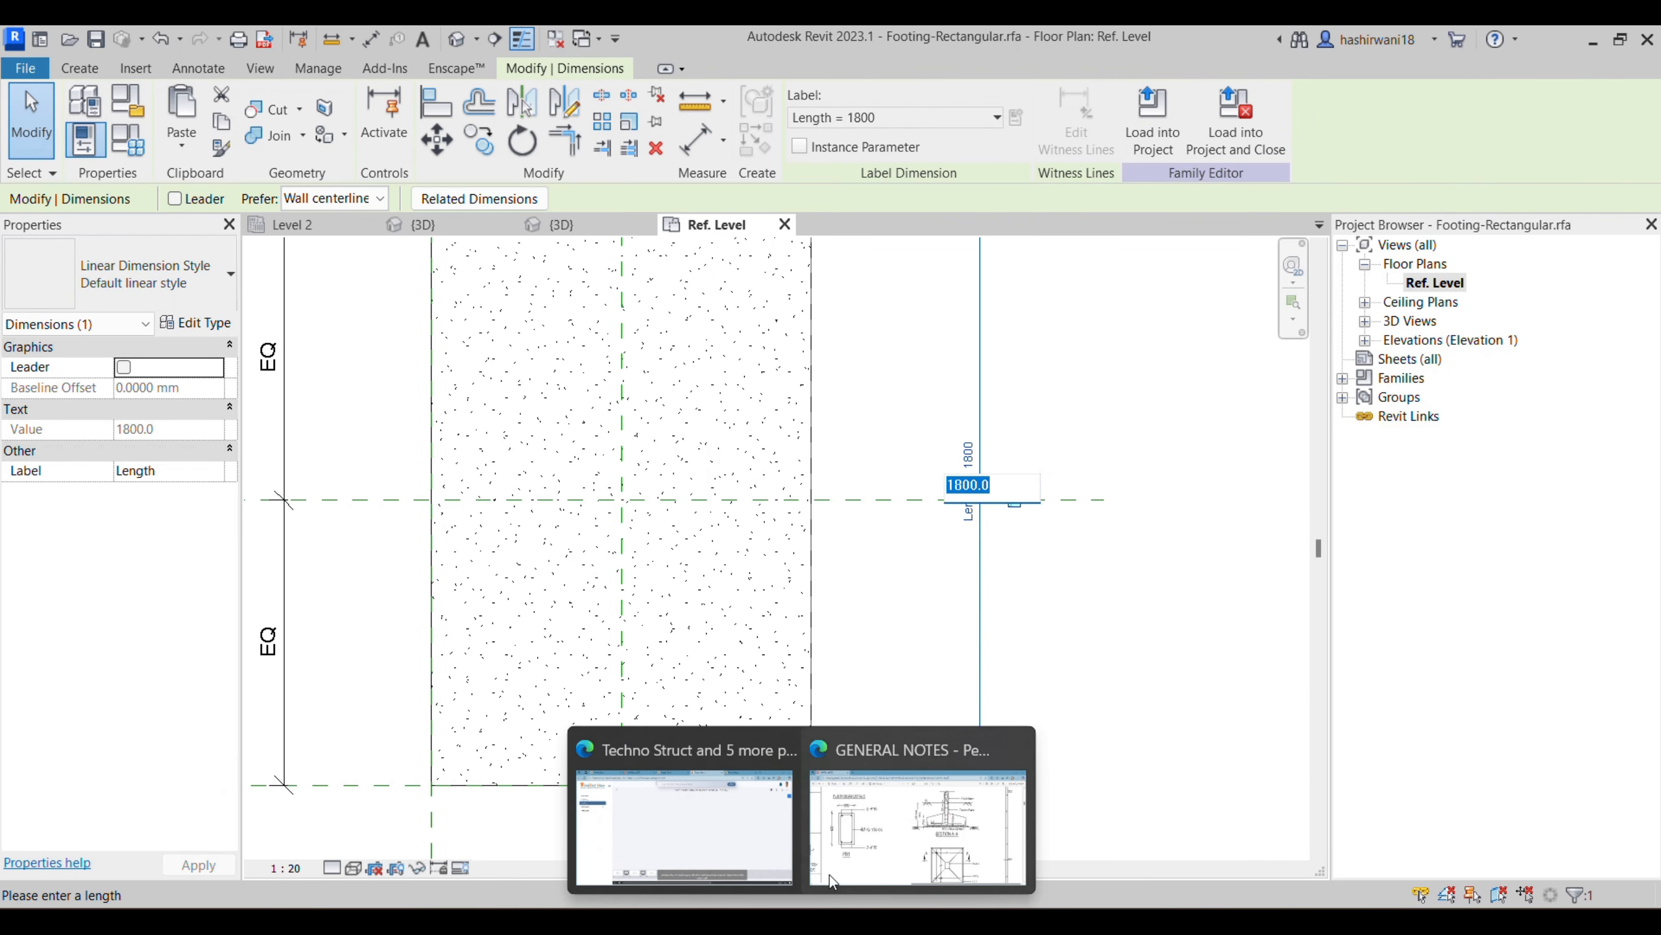
- Switch to the General Notes PDF and examine the footing types marked on the foundation layout
left_click(892, 806)
scroll(1040, 642, "down", 4, "ctrl")
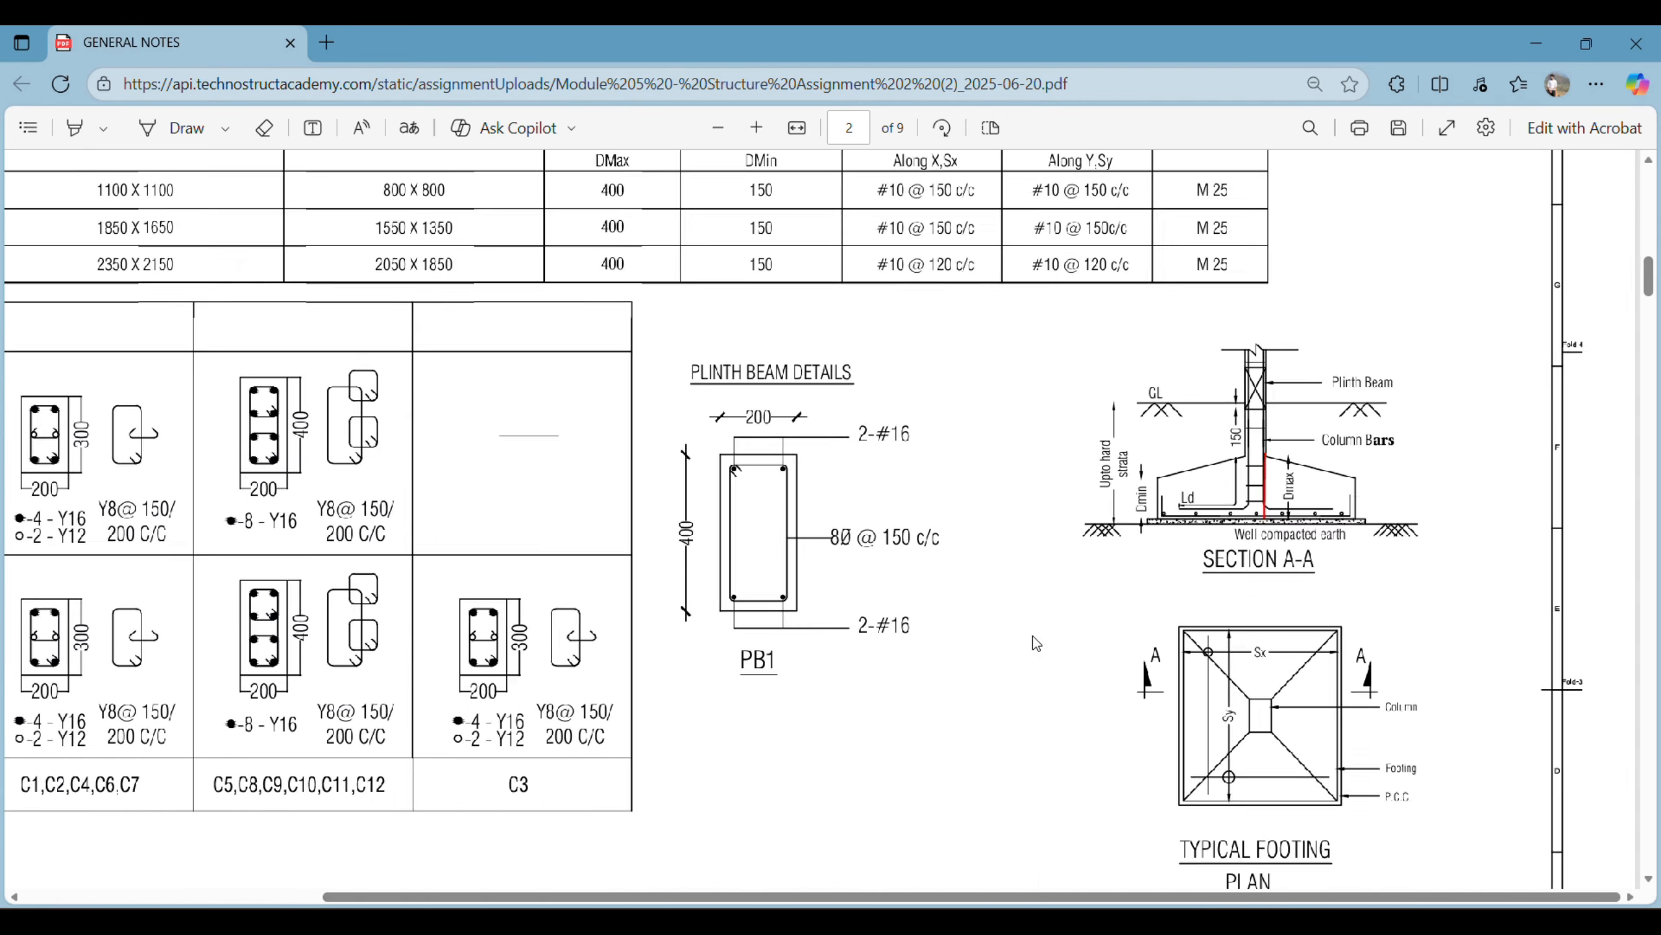
scroll(640, 571, "down", 15)
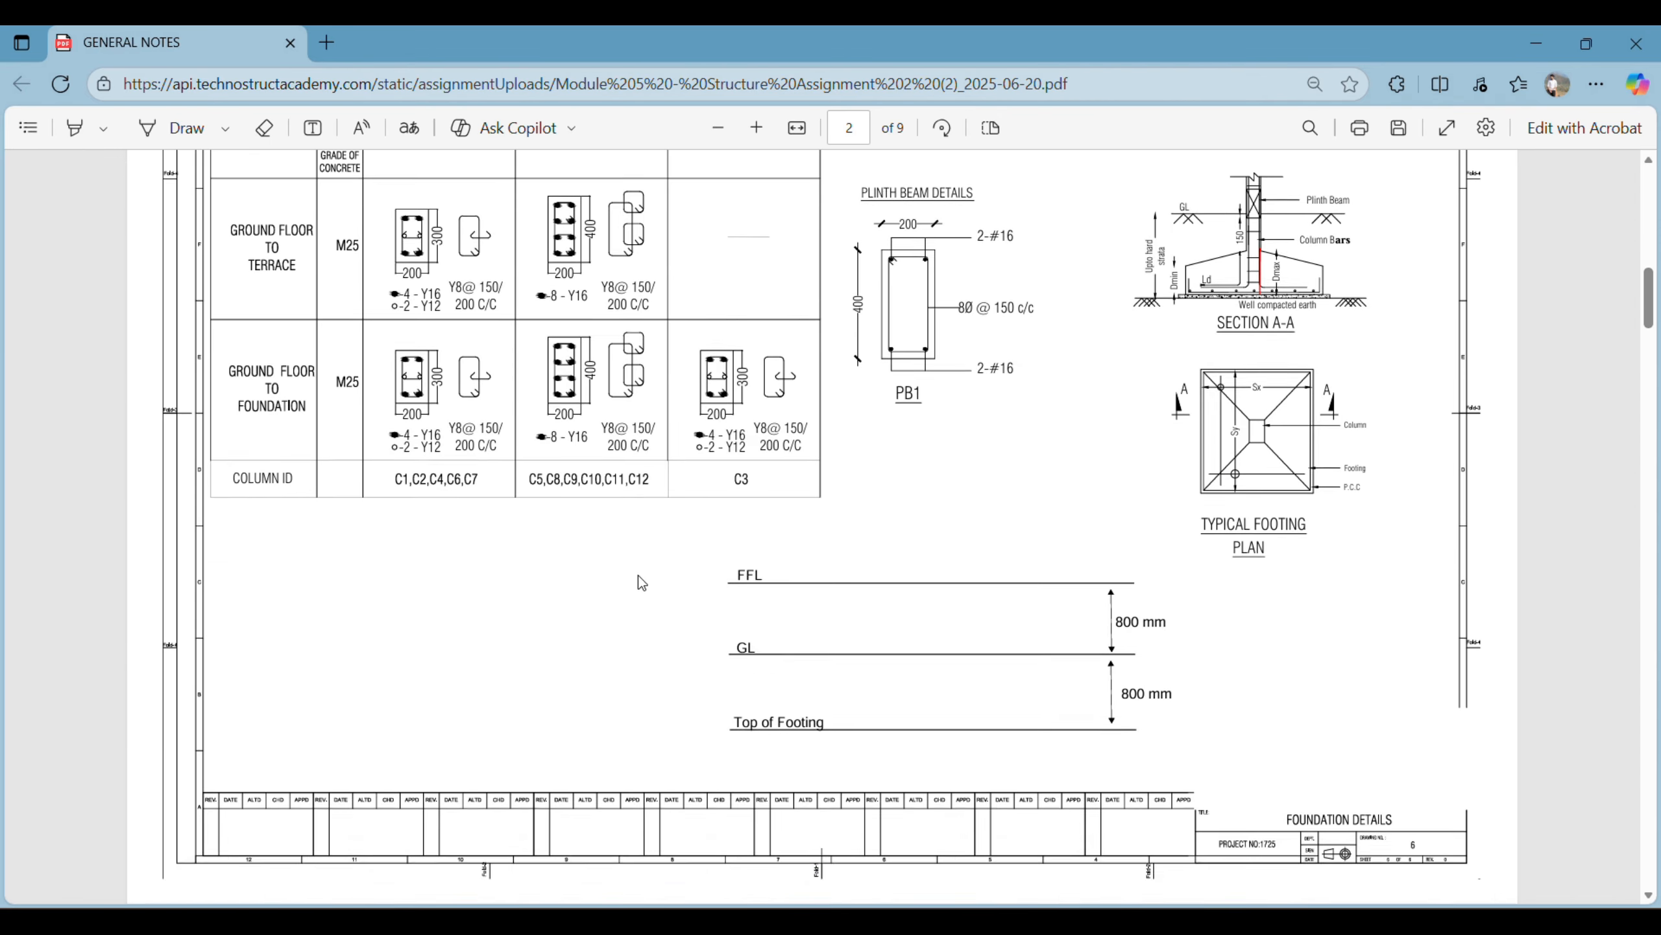
scroll(650, 590, "up", 7)
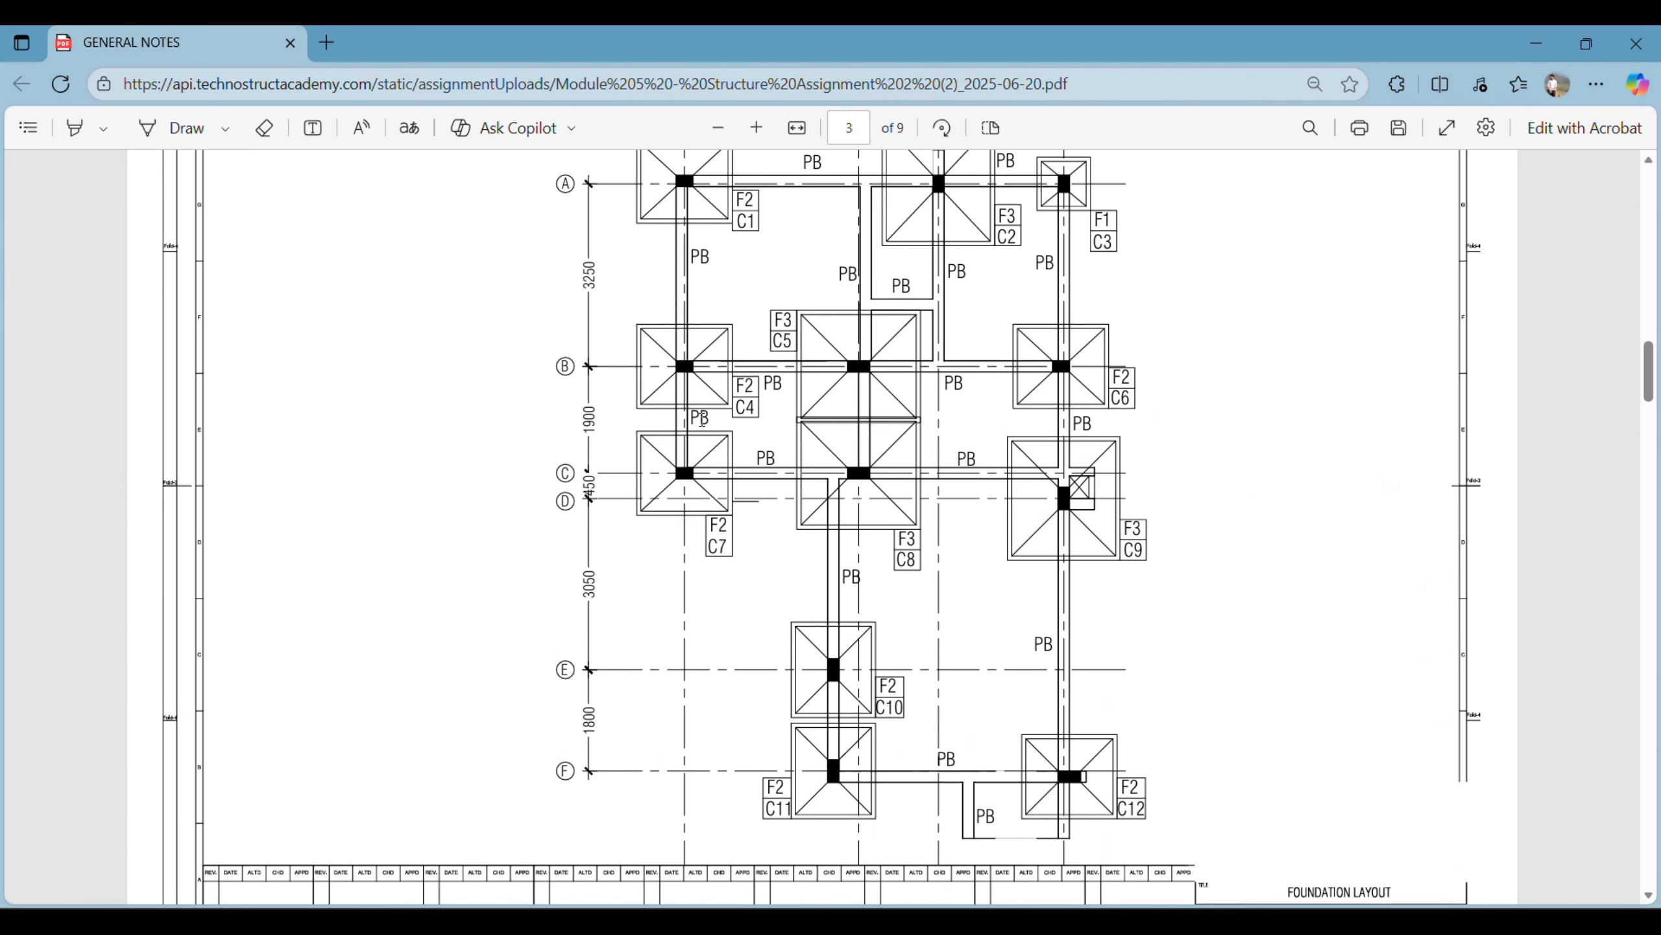
scroll(708, 337, "up", 4, "ctrl")
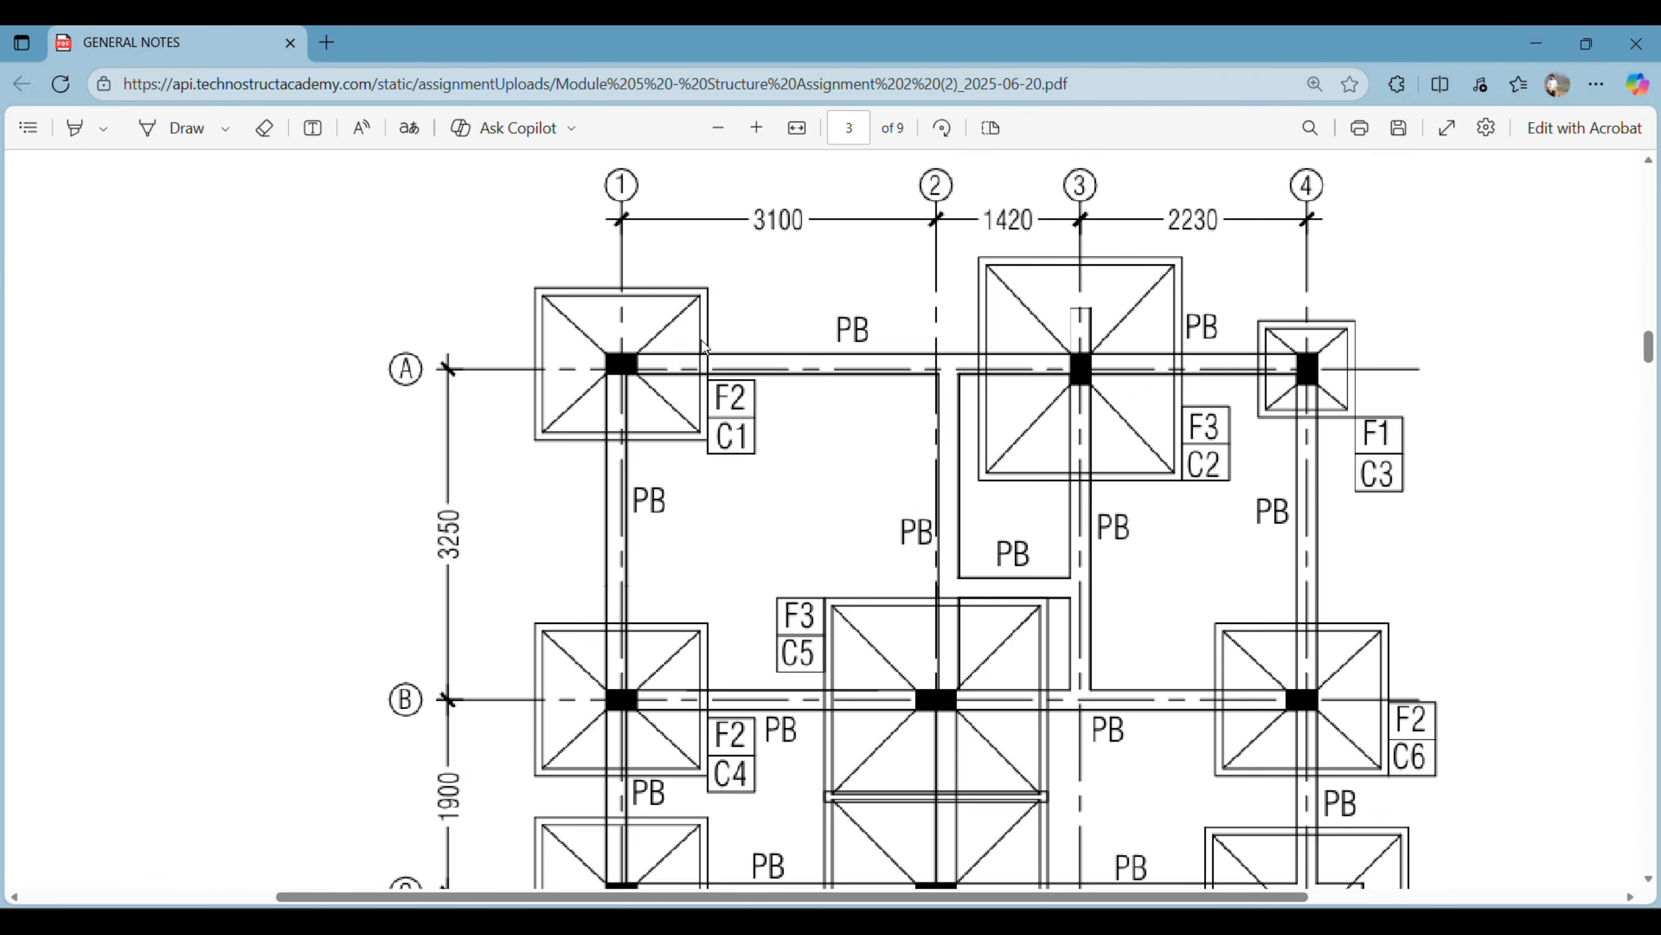
scroll(755, 390, "down", 4, "ctrl")
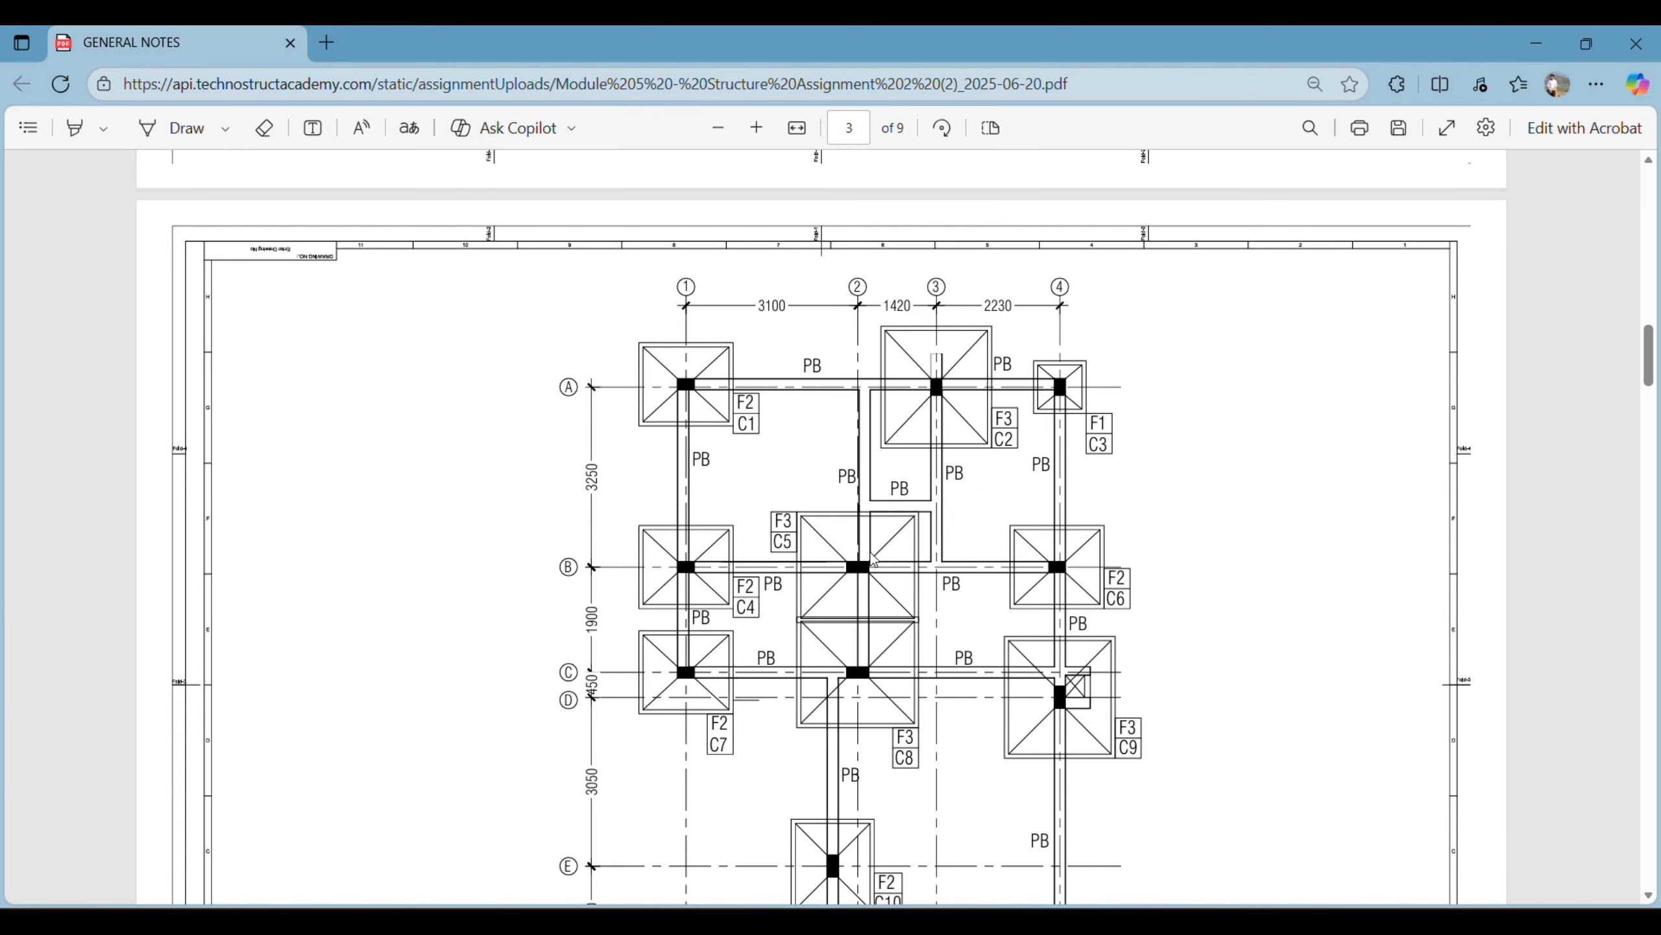
scroll(880, 576, "down", 7)
scroll(882, 585, "up", 3)
scroll(933, 582, "up", 3)
scroll(804, 541, "up", 2)
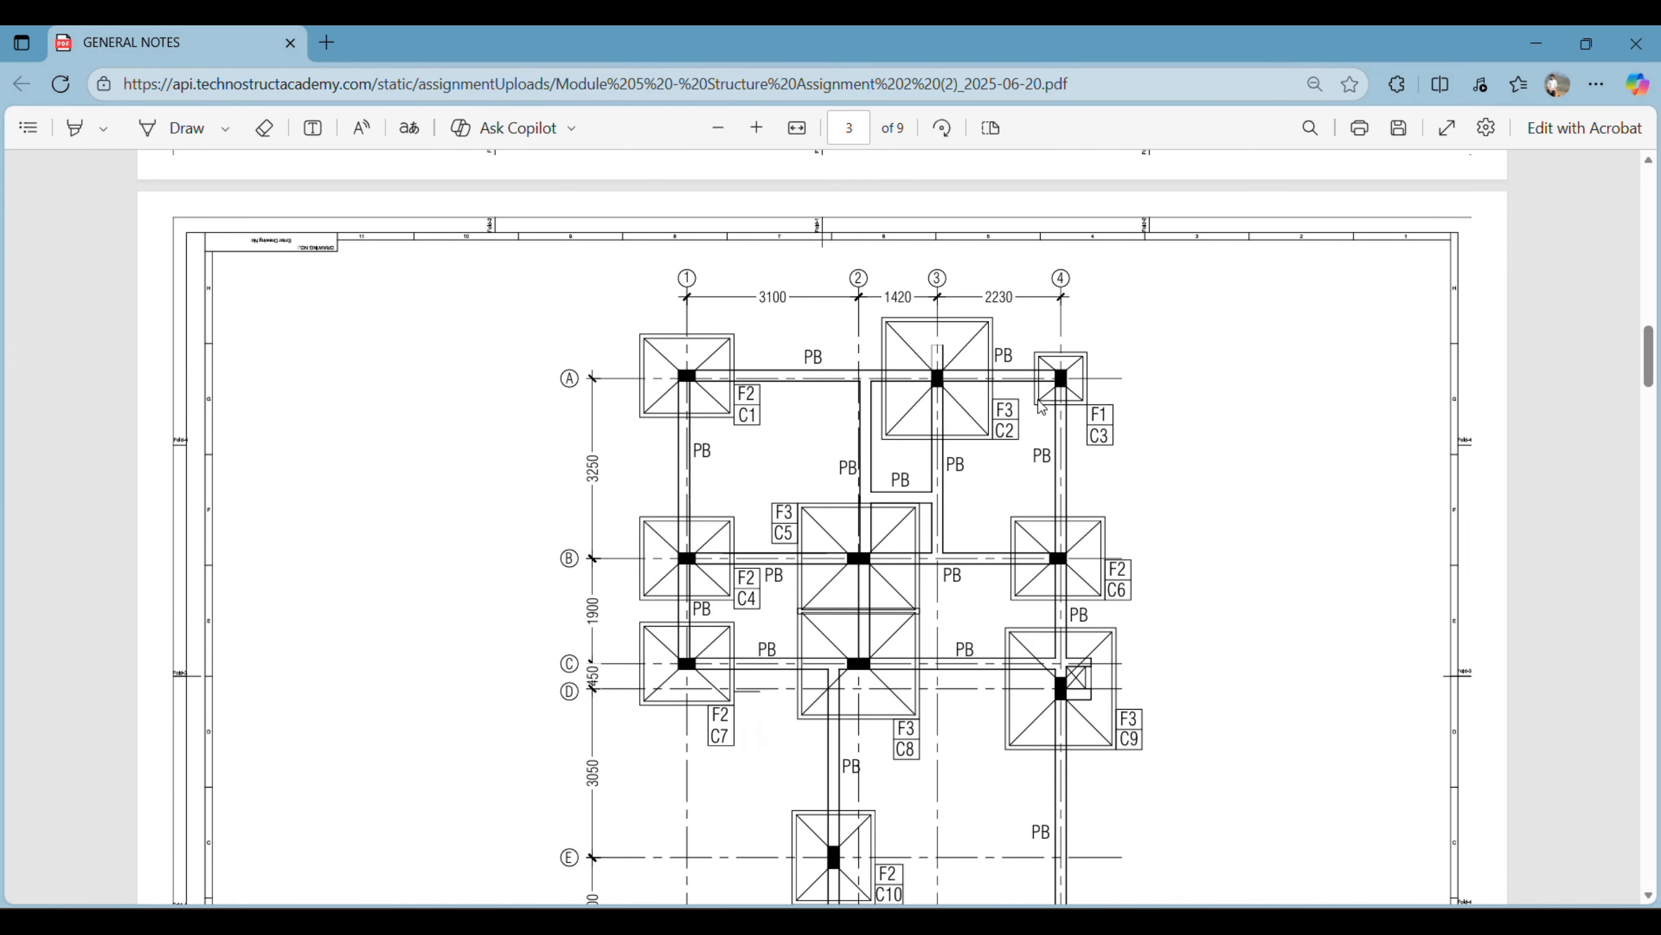
- Look up the footing sizes in the Schedule of Isolated Footings
scroll(999, 434, "up", 15)
scroll(999, 434, "down", 4)
scroll(886, 386, "up", 2, "ctrl")
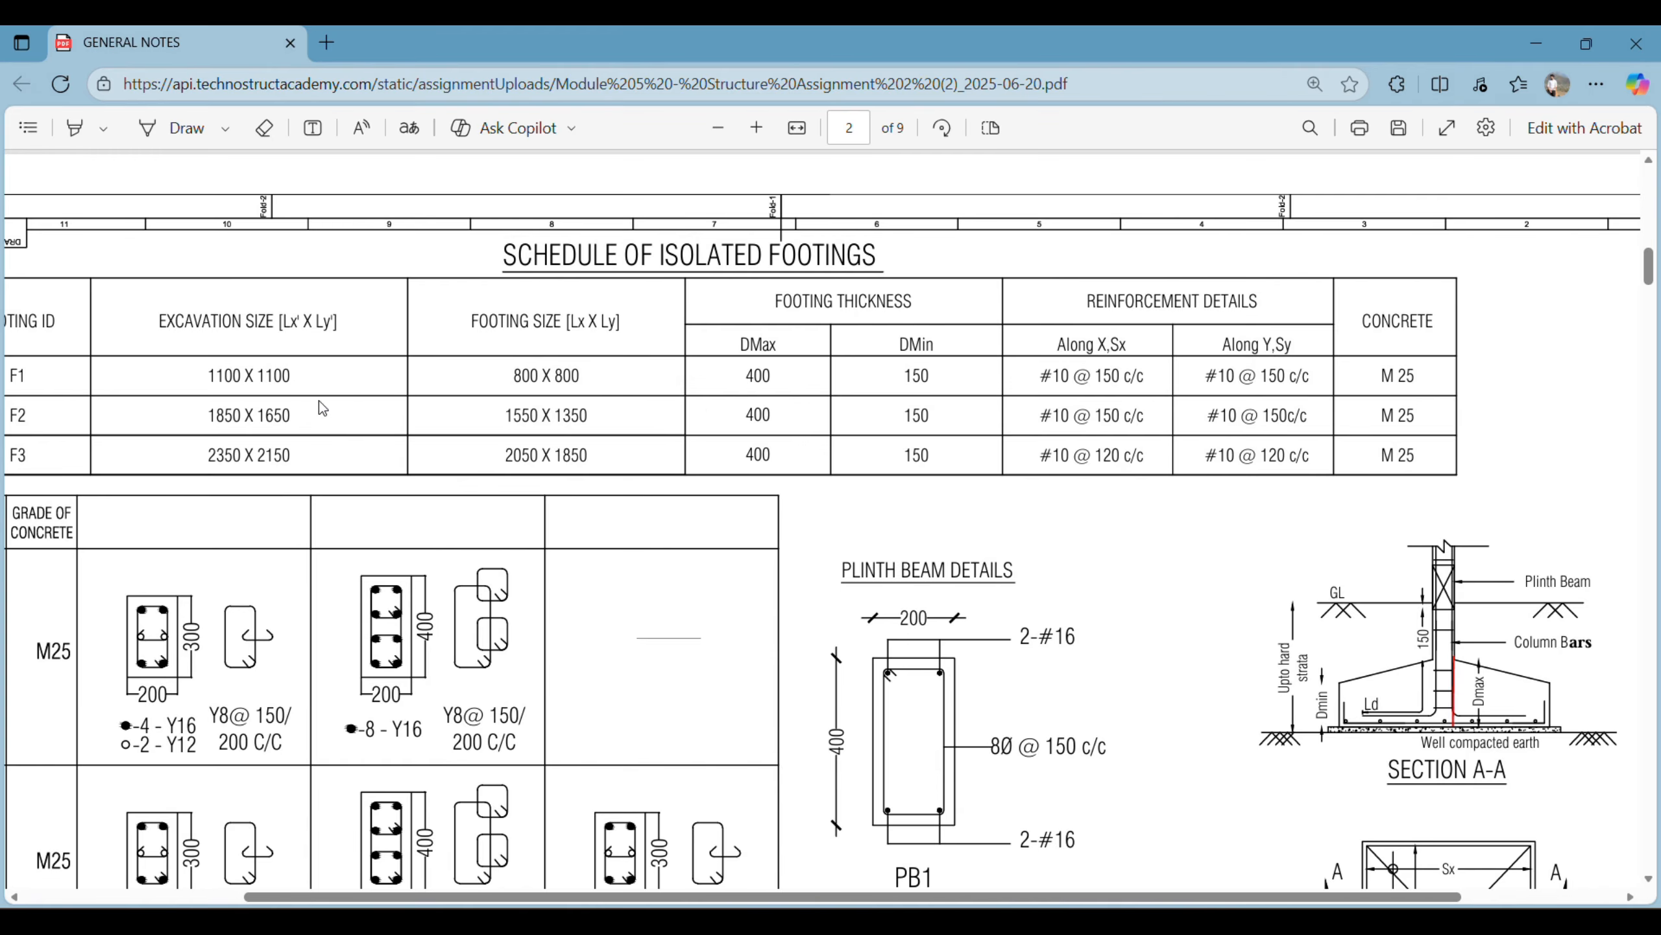
scroll(563, 387, "down", 1)
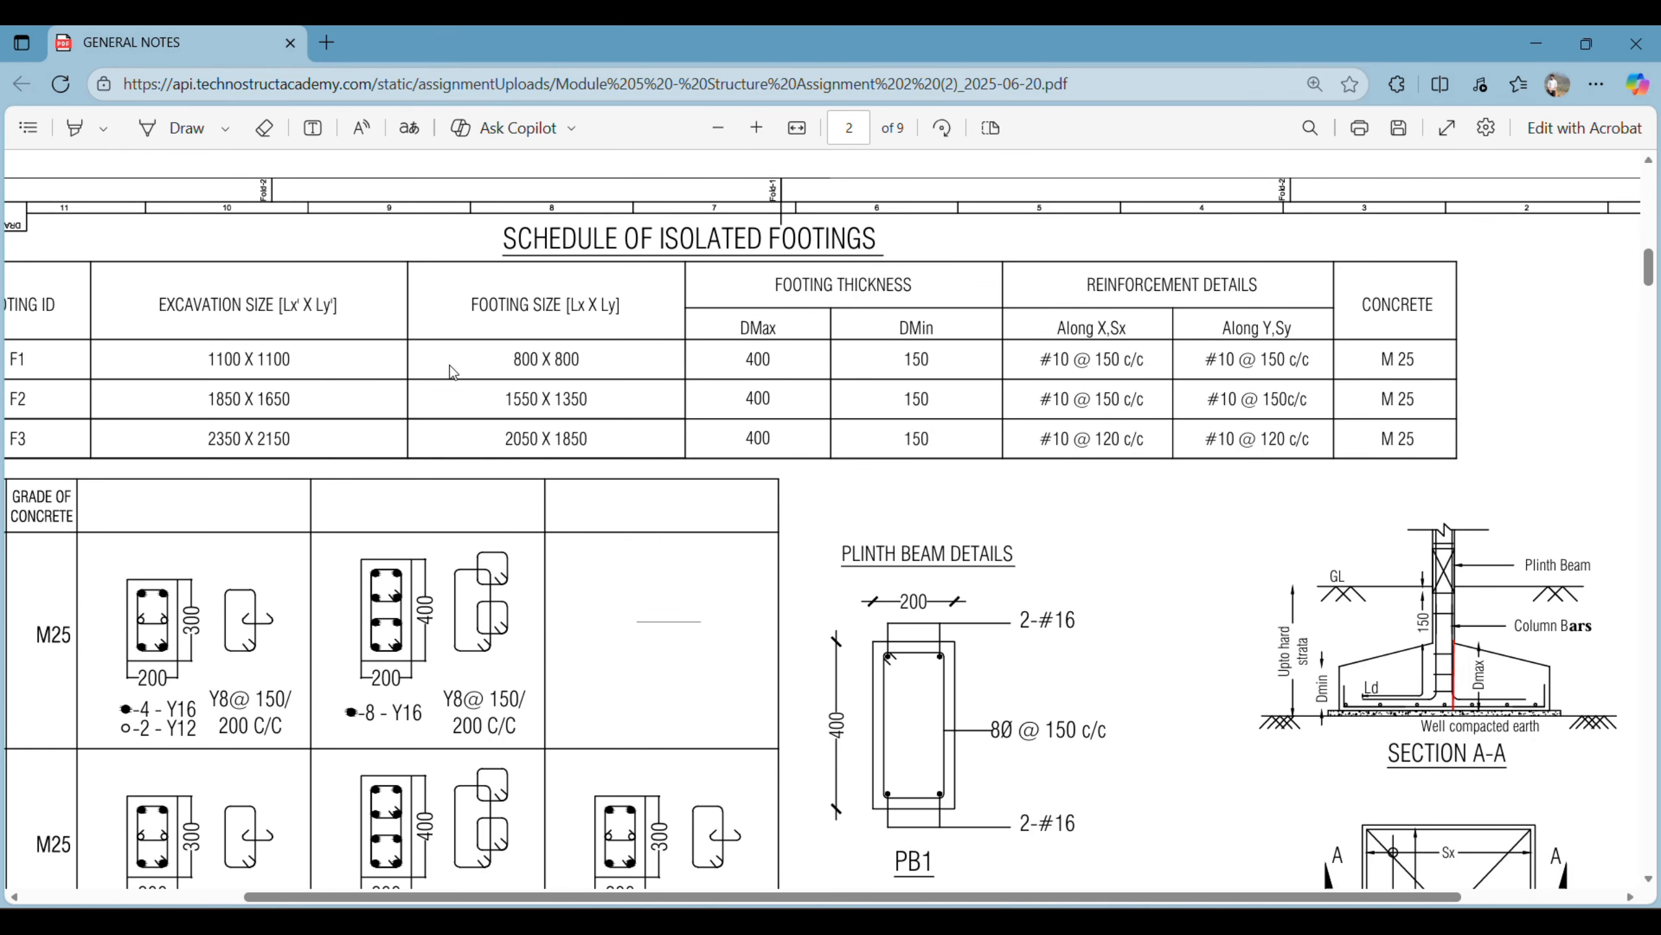
scroll(453, 373, "down", 1)
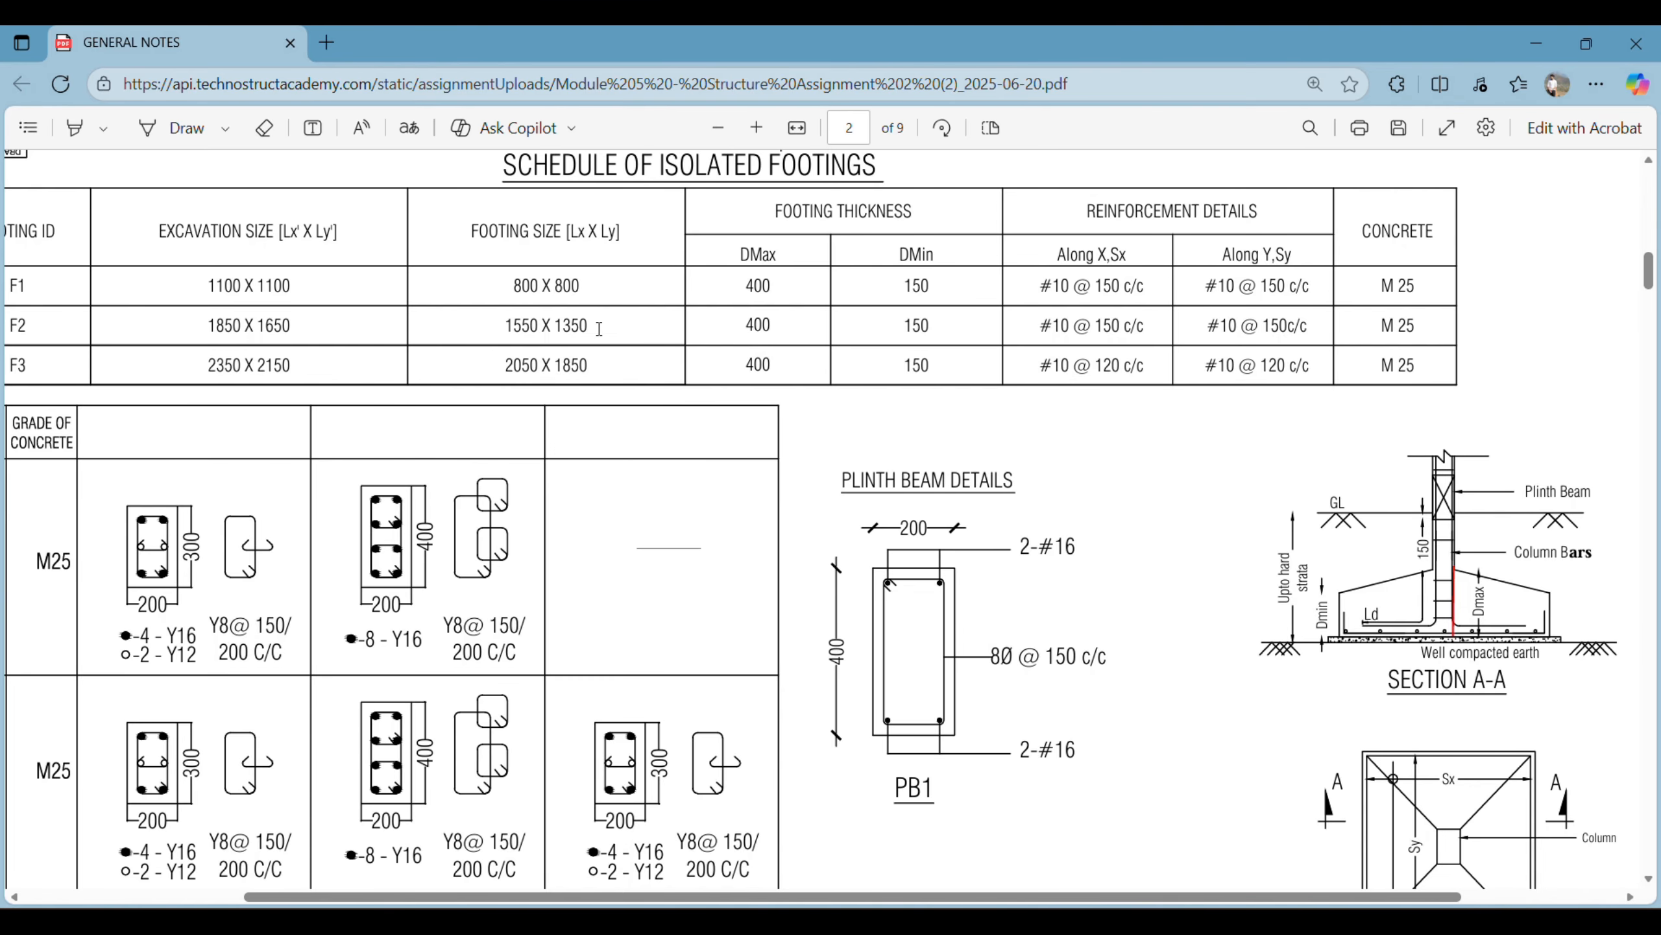
- Switch back to Revit and set the footing family's Length dimension to 1550
left_click(849, 923)
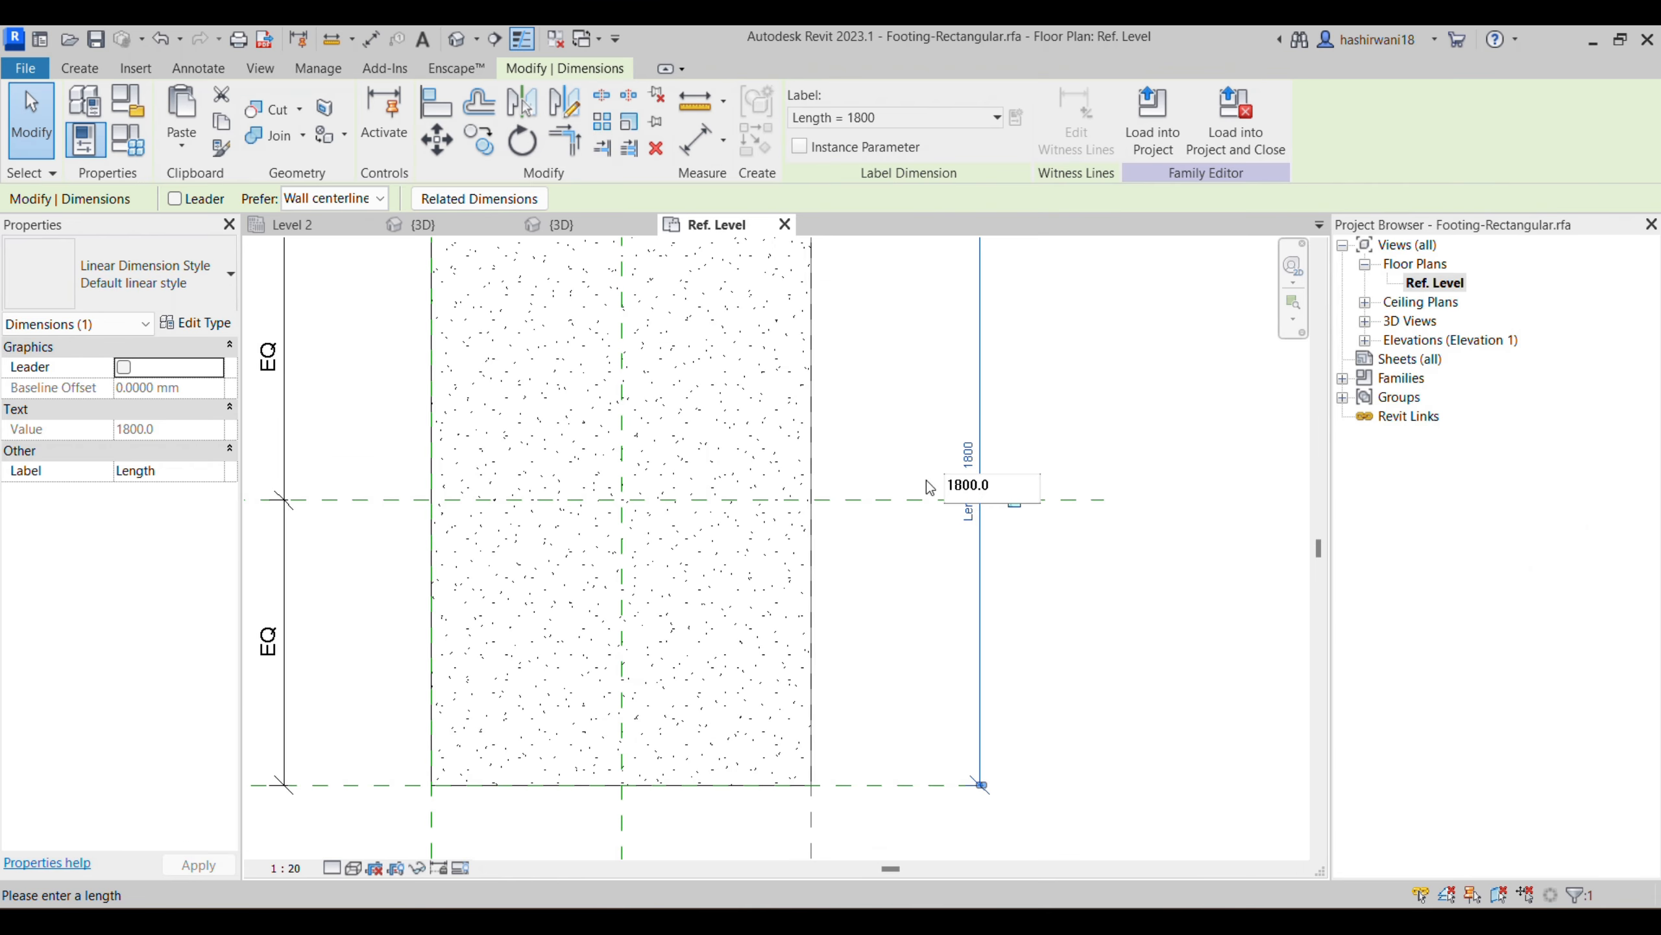
left_click_drag(1003, 483, 893, 492)
type("1550")
key("Return")
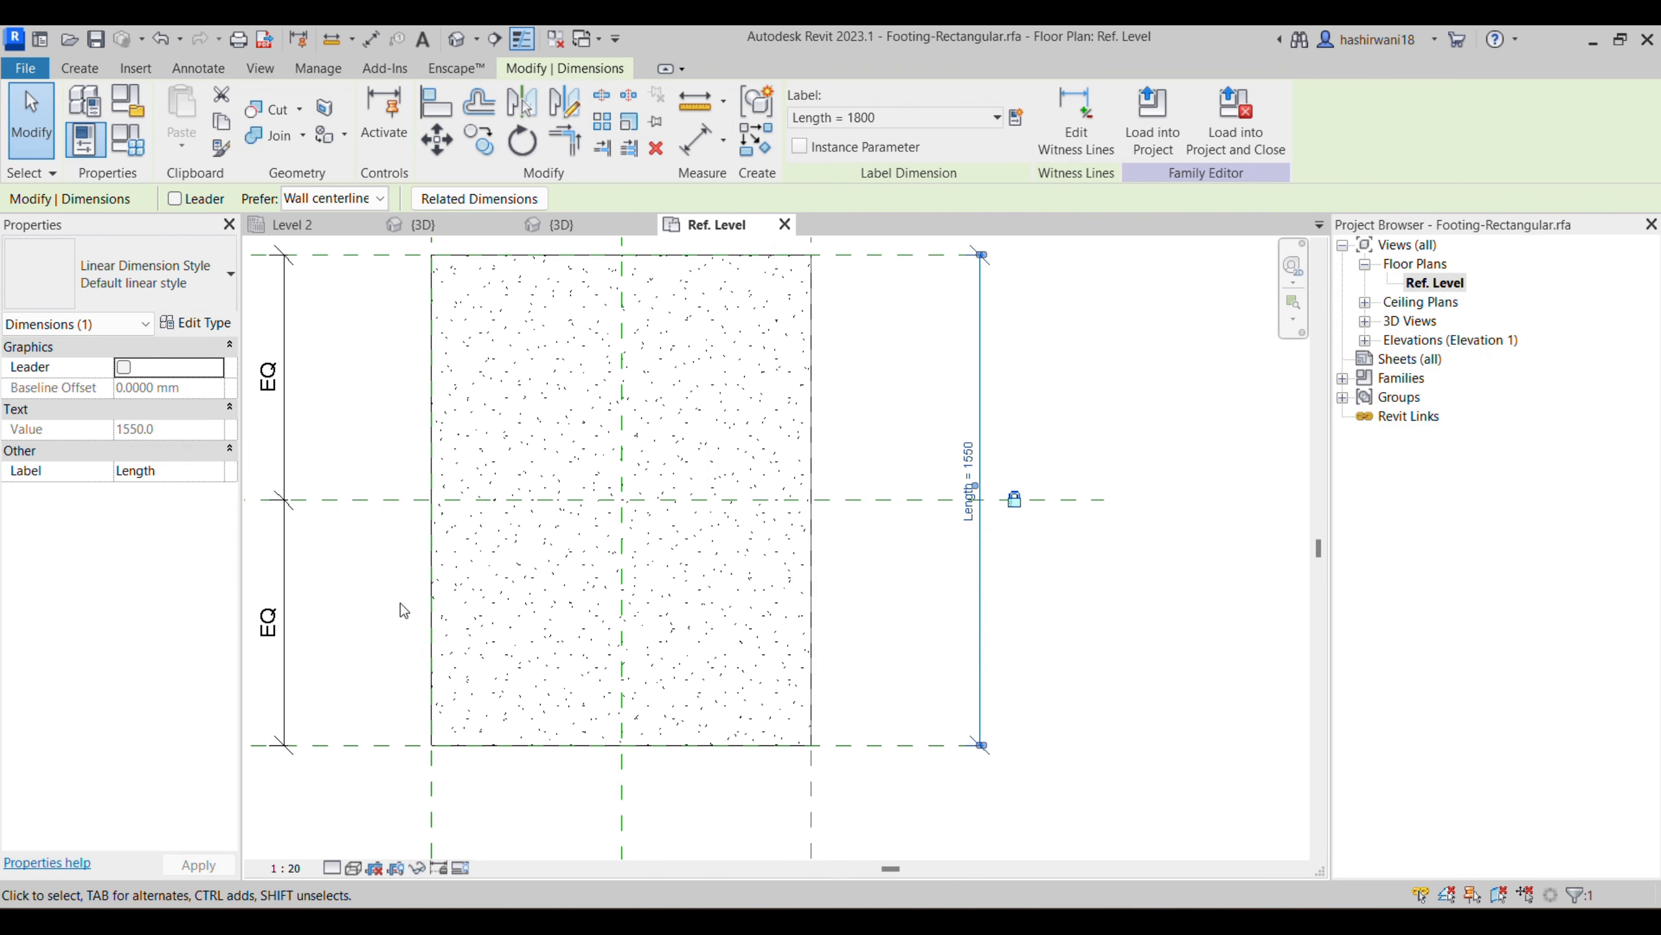
- Set the footing family's Width dimension to 1350
scroll(725, 458, "up", 2)
scroll(712, 456, "down", 4)
middle_click_drag(718, 466, 749, 560)
scroll(749, 560, "down", 1)
scroll(745, 674, "down", 1)
middle_click_drag(745, 674, 732, 498)
left_click(668, 664)
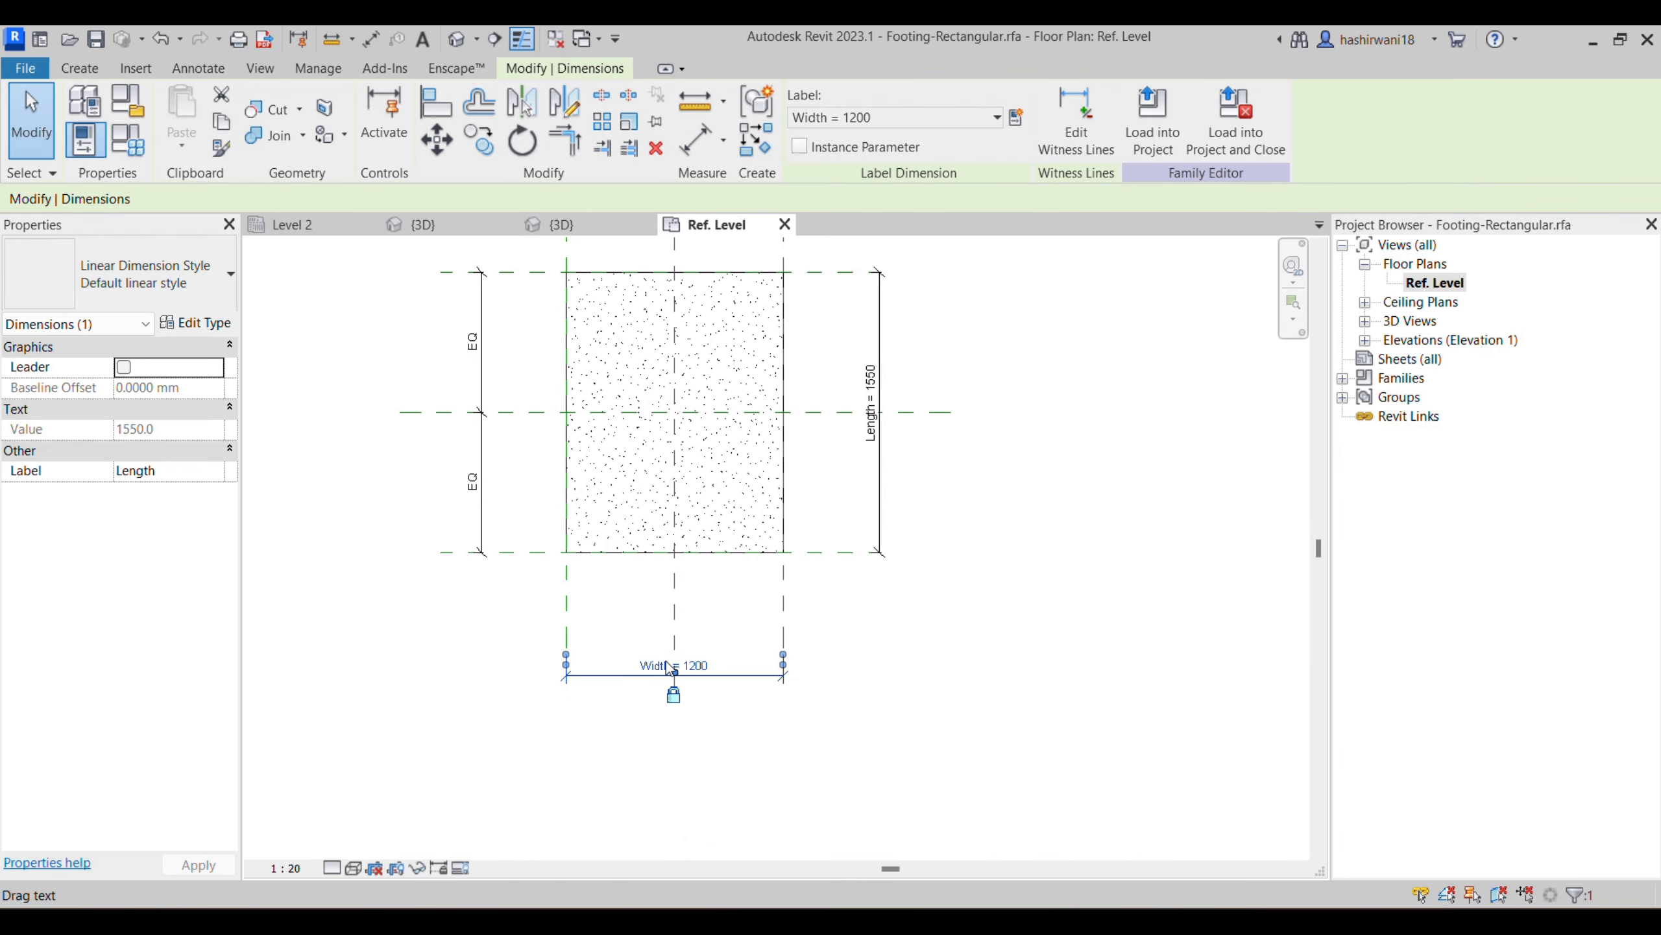
left_click(660, 656)
type("1350")
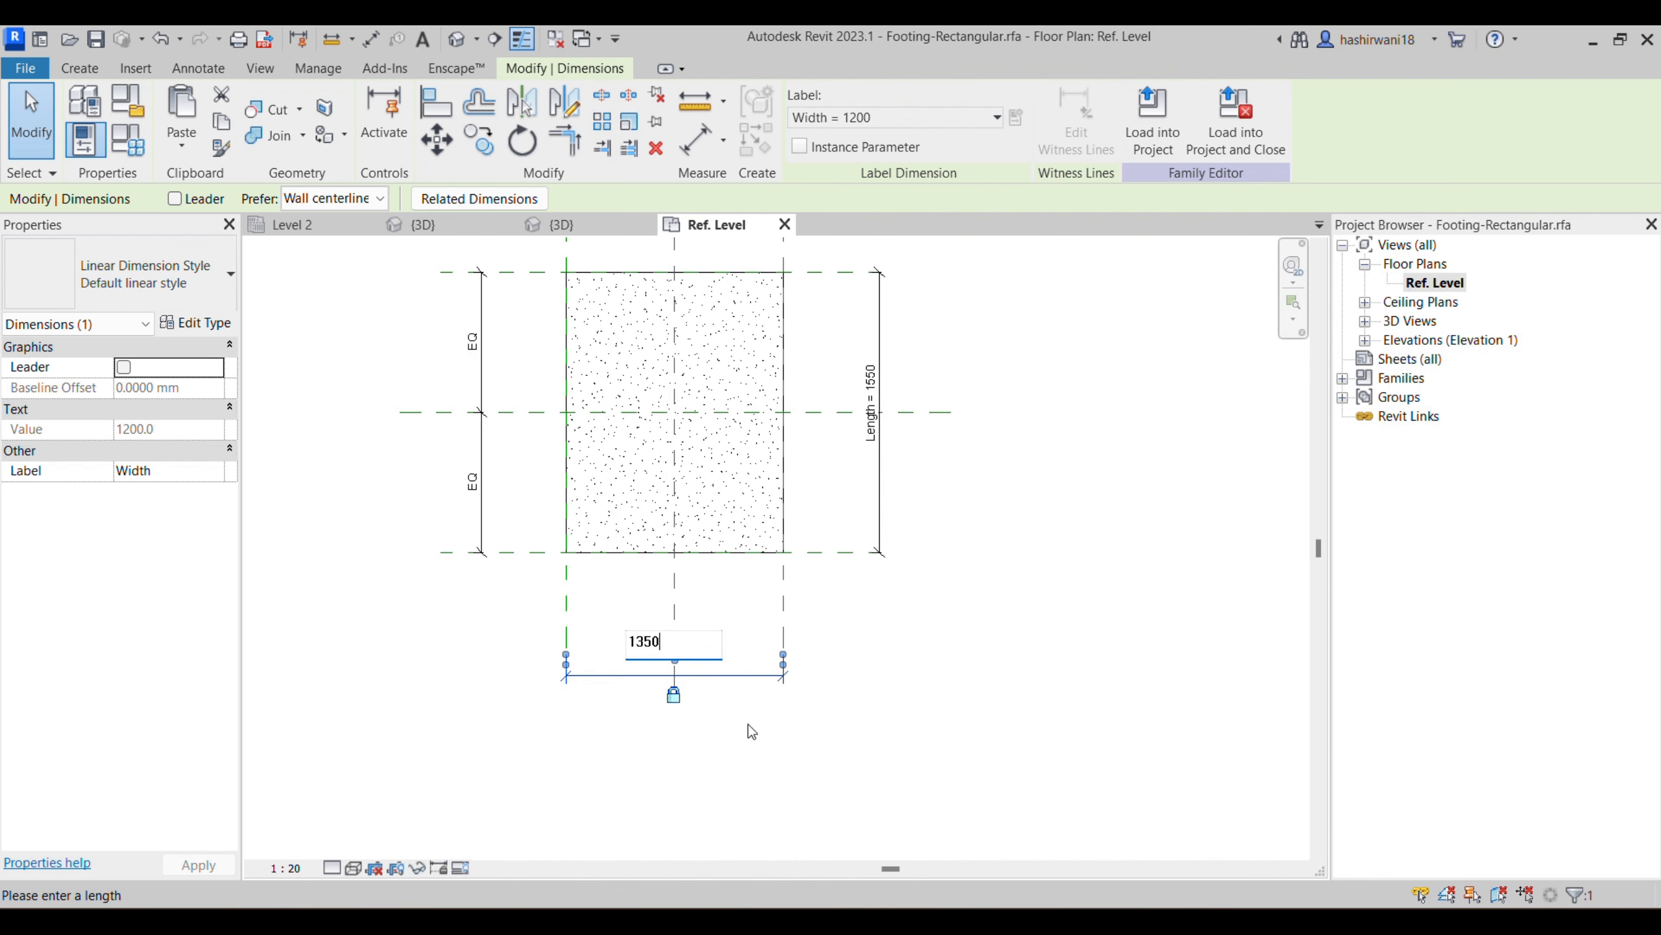
key("Return")
- Open the Front elevation of the footing family
middle_click_drag(901, 575, 915, 559)
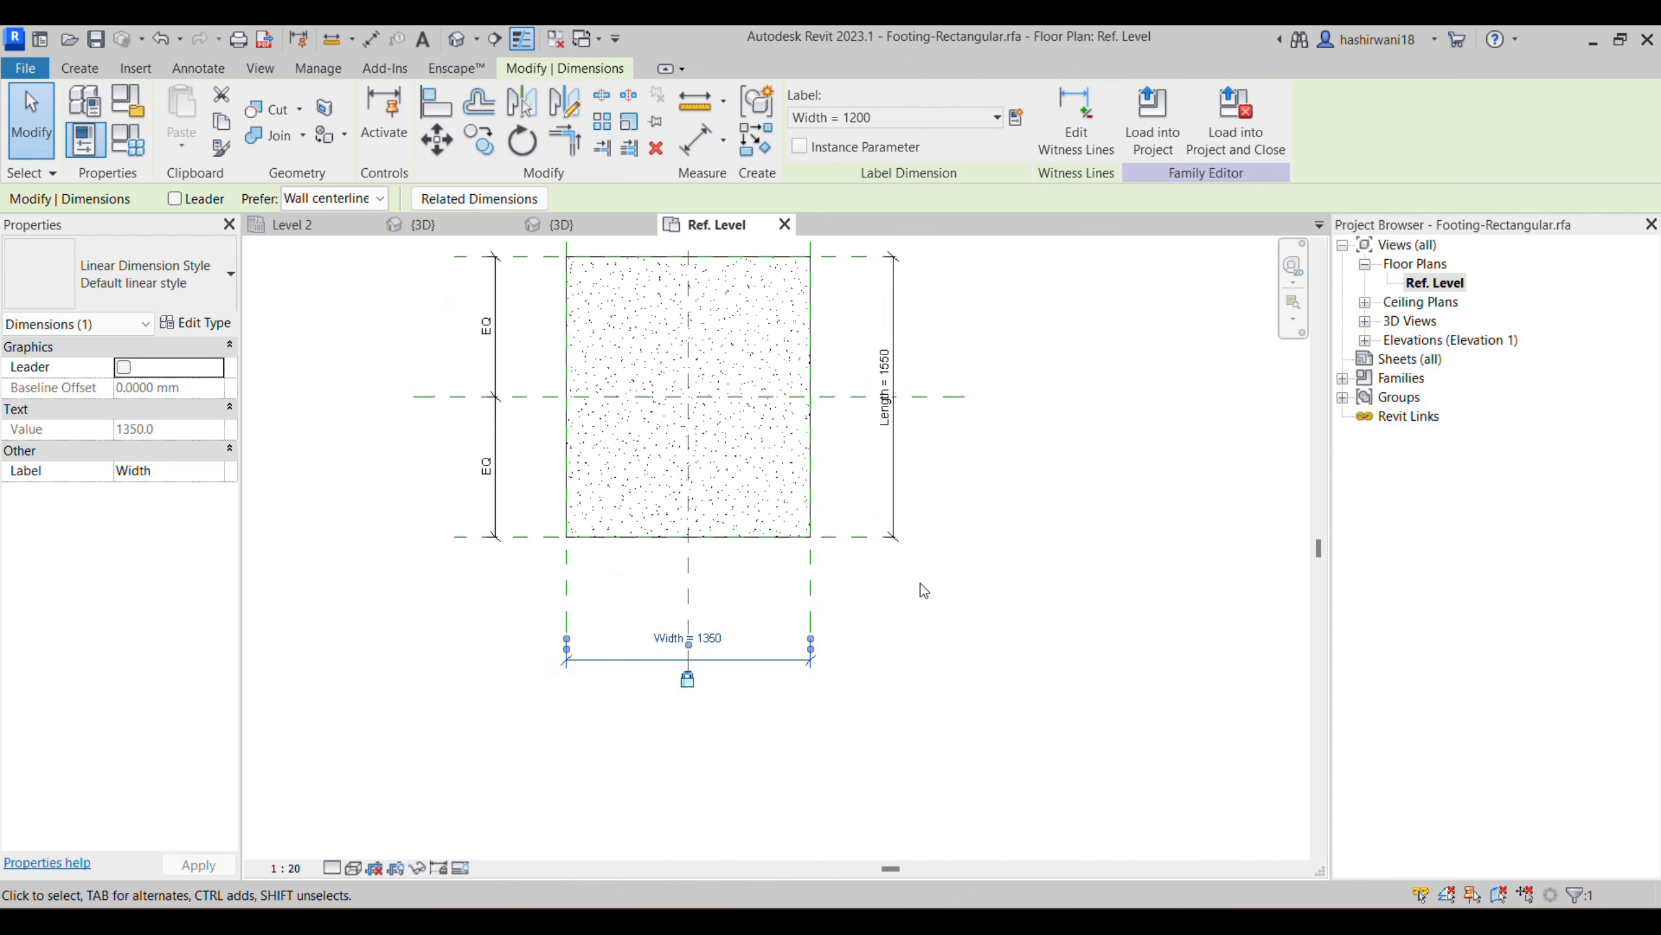
left_click(1365, 341)
double_click(1423, 377)
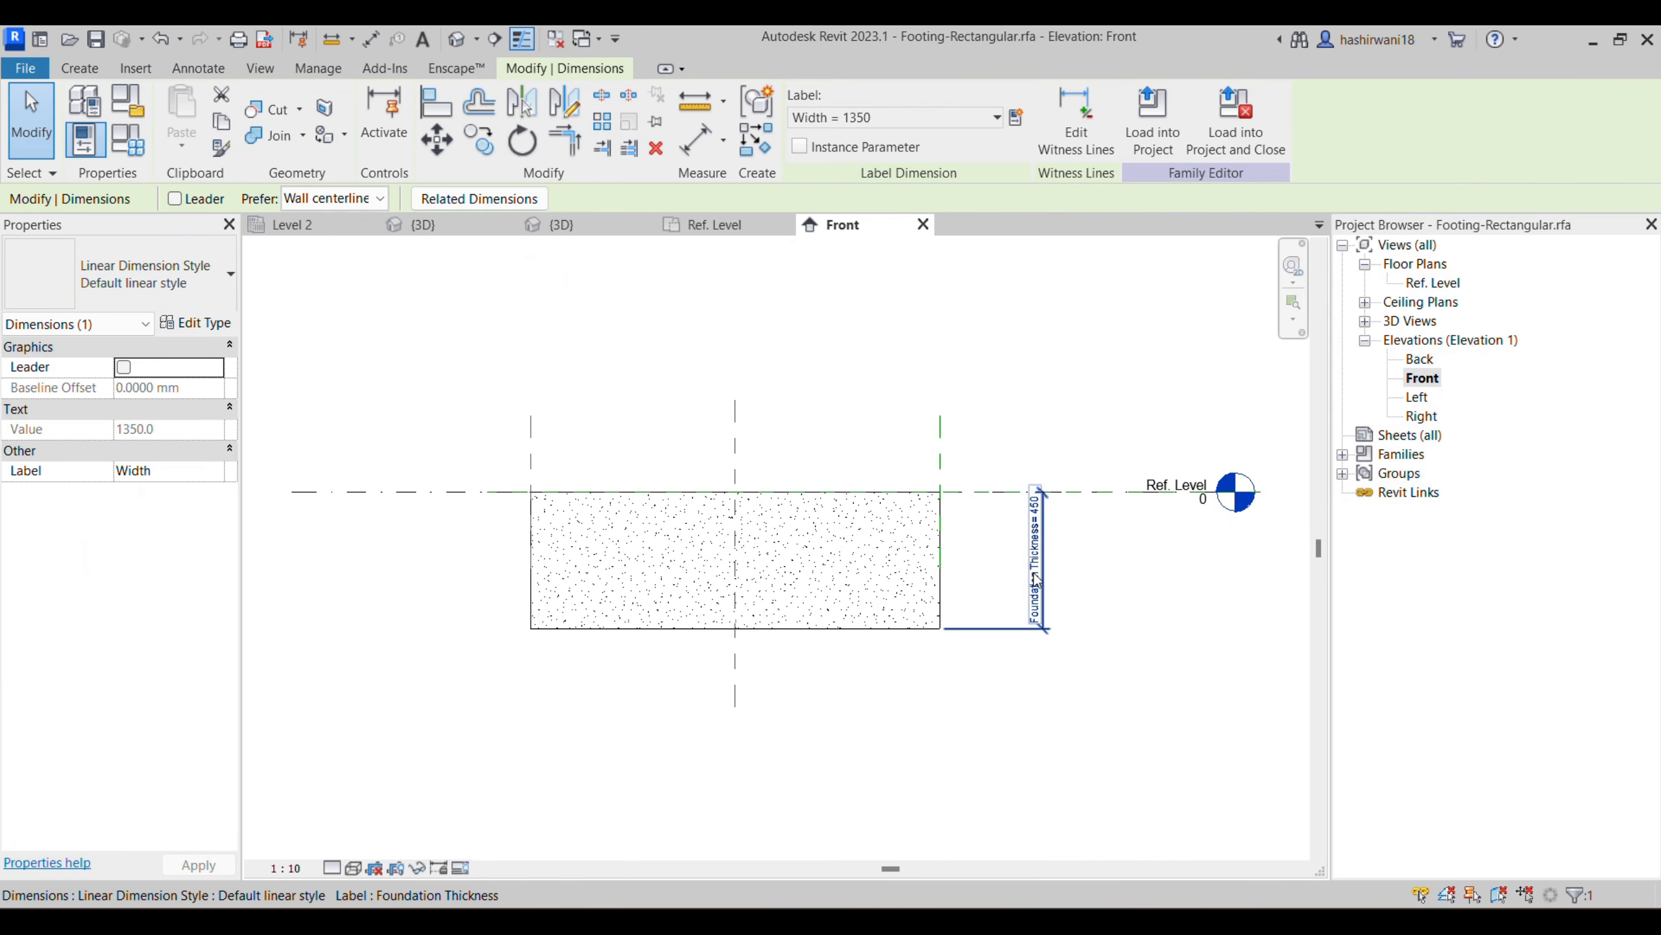
- Check the footing thickness in the General Notes PDF's footing schedule, and set the family's Foundation Thickness dimension to 150 back in Revit
left_click(1034, 565)
left_click(1036, 553)
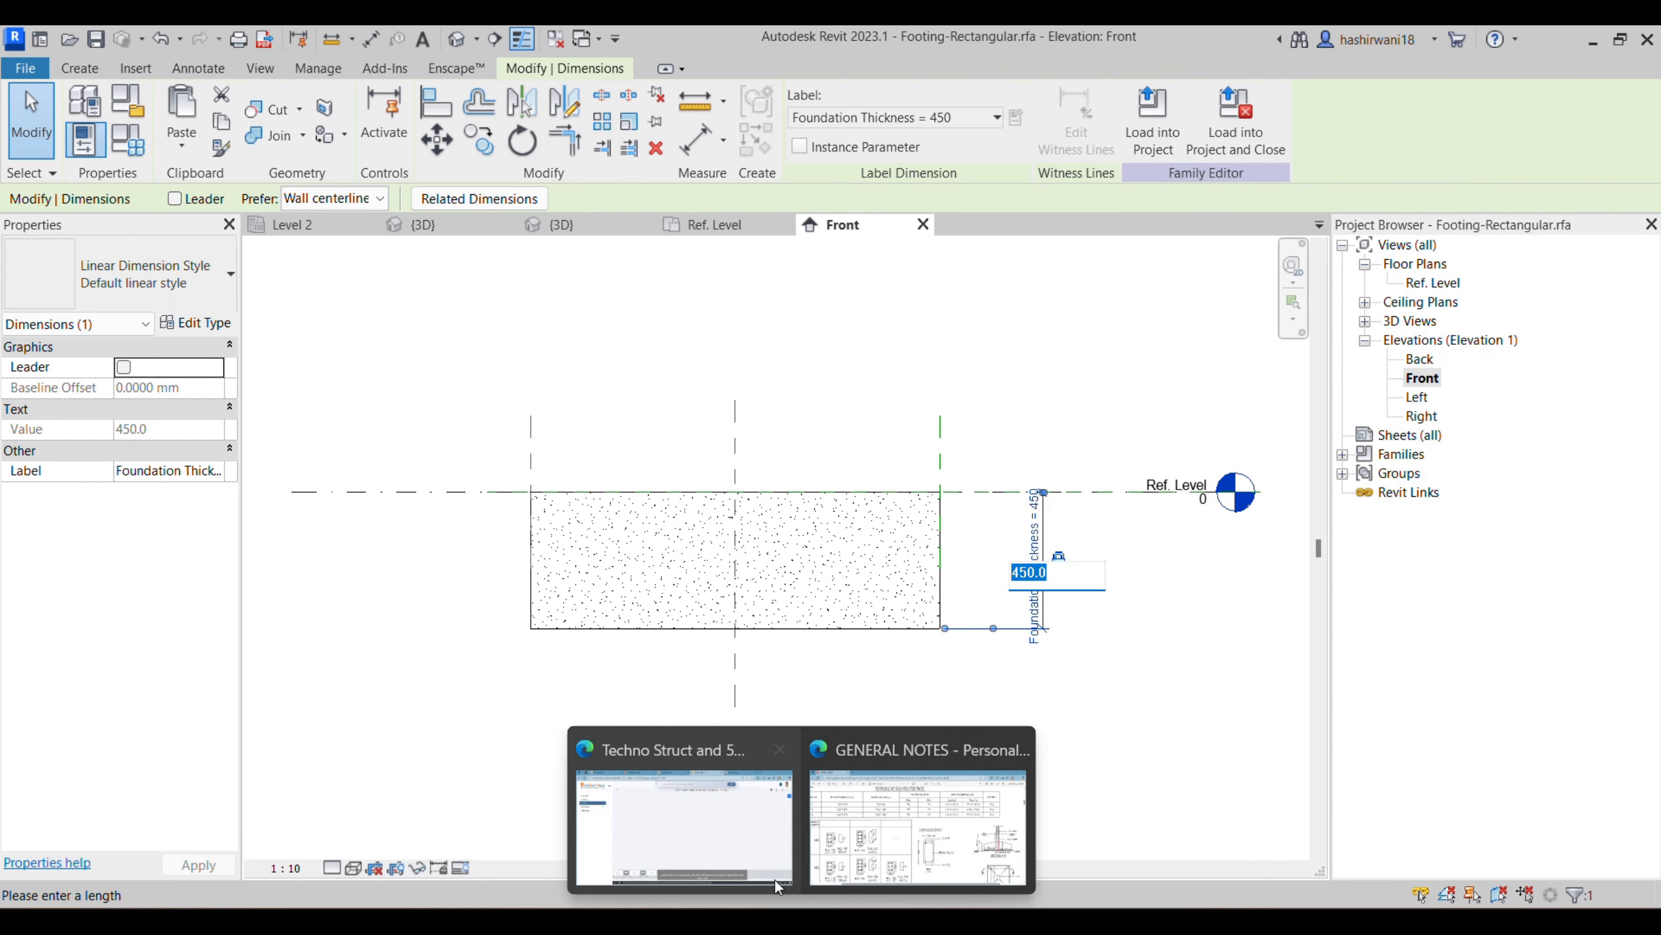
left_click(867, 833)
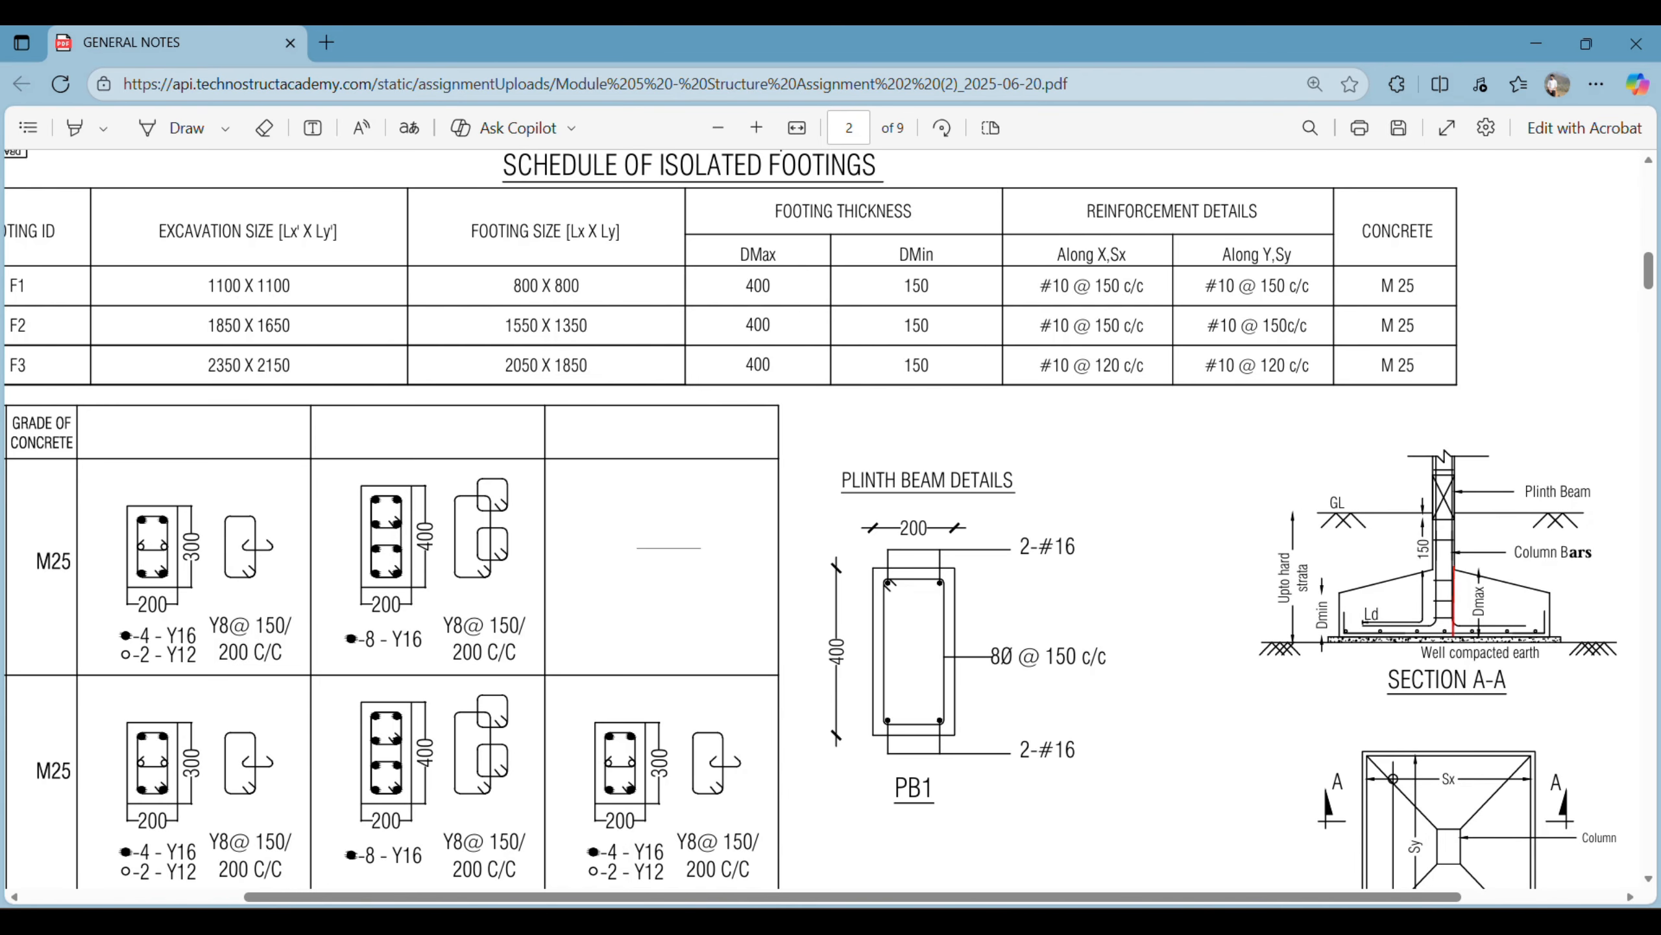
mouse_move(850, 922)
left_click(849, 844)
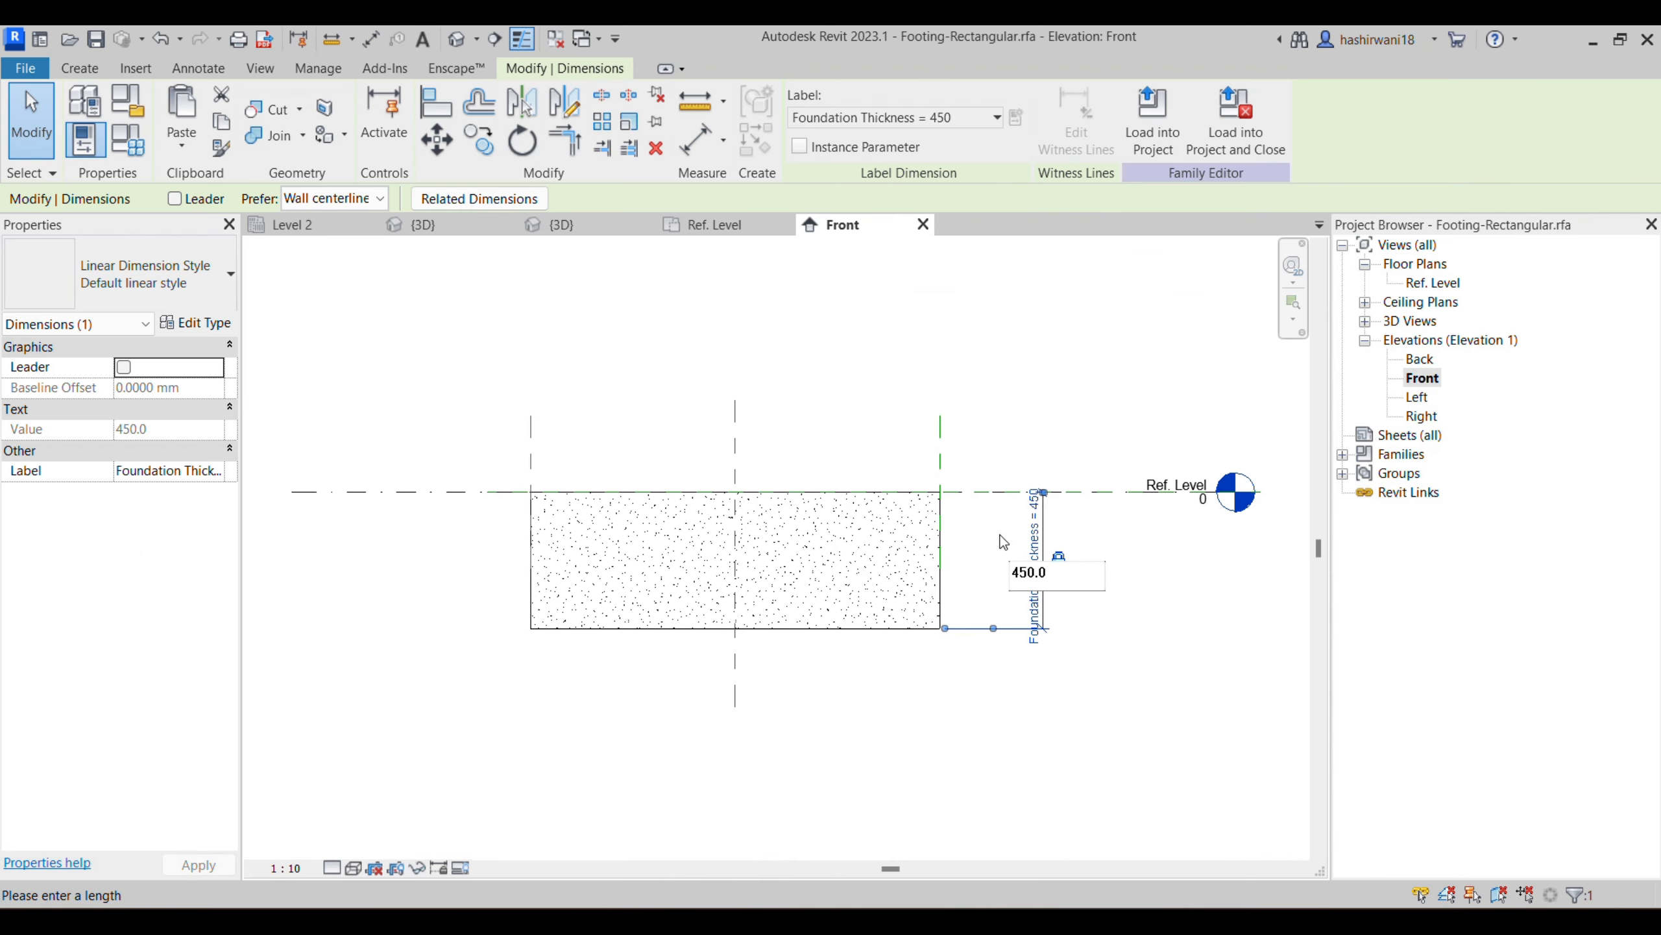
type("1800")
key("BackSpace")
key("BackSpace")
key("BackSpace")
type("50")
key("Return")
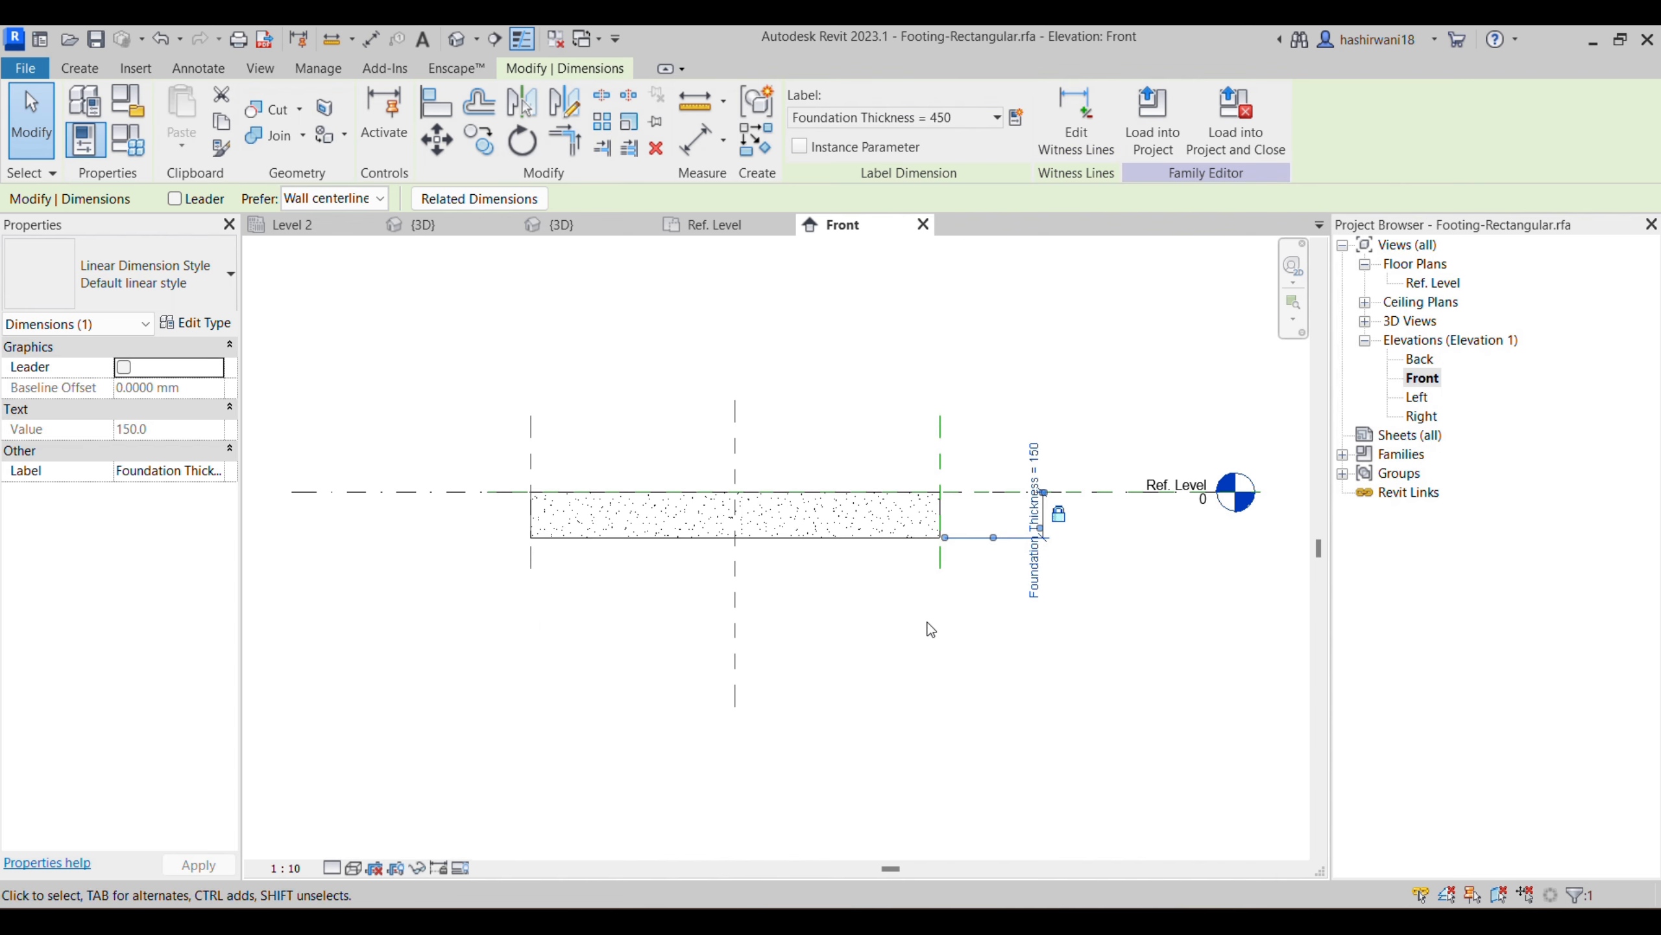
- Start a solid blend in the Ref. Level plan and sketch its rectangular 1350 x 1550 base boundary along the footing's outer edges
middle_click_drag(897, 624, 969, 619)
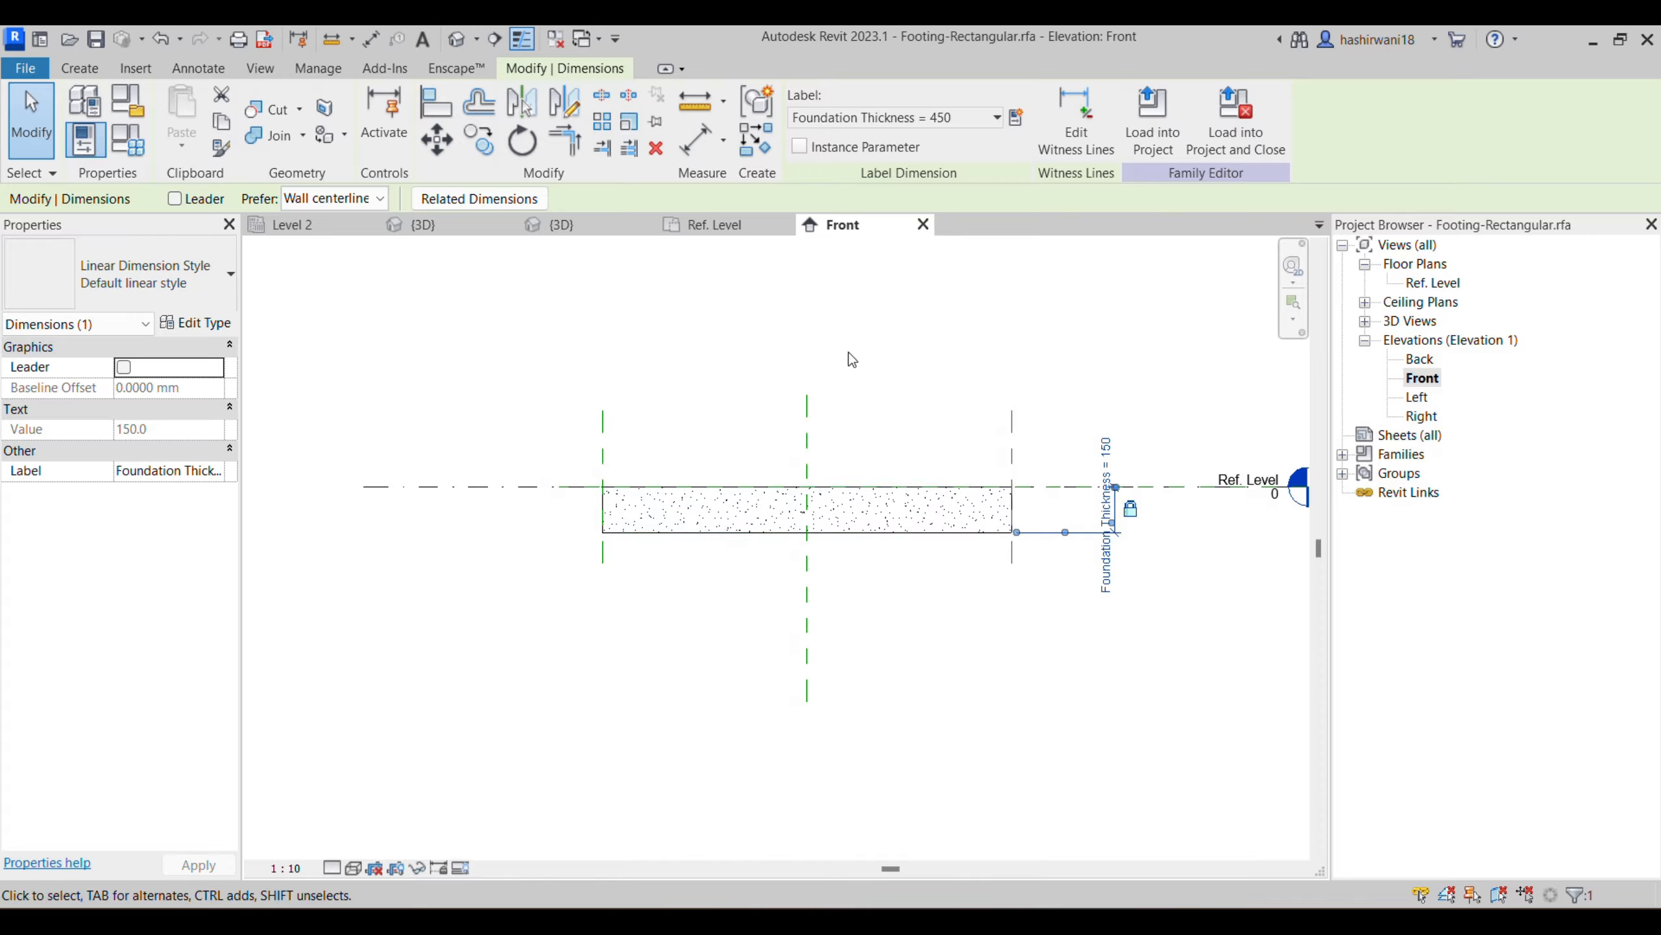
left_click(749, 229)
left_click(76, 73)
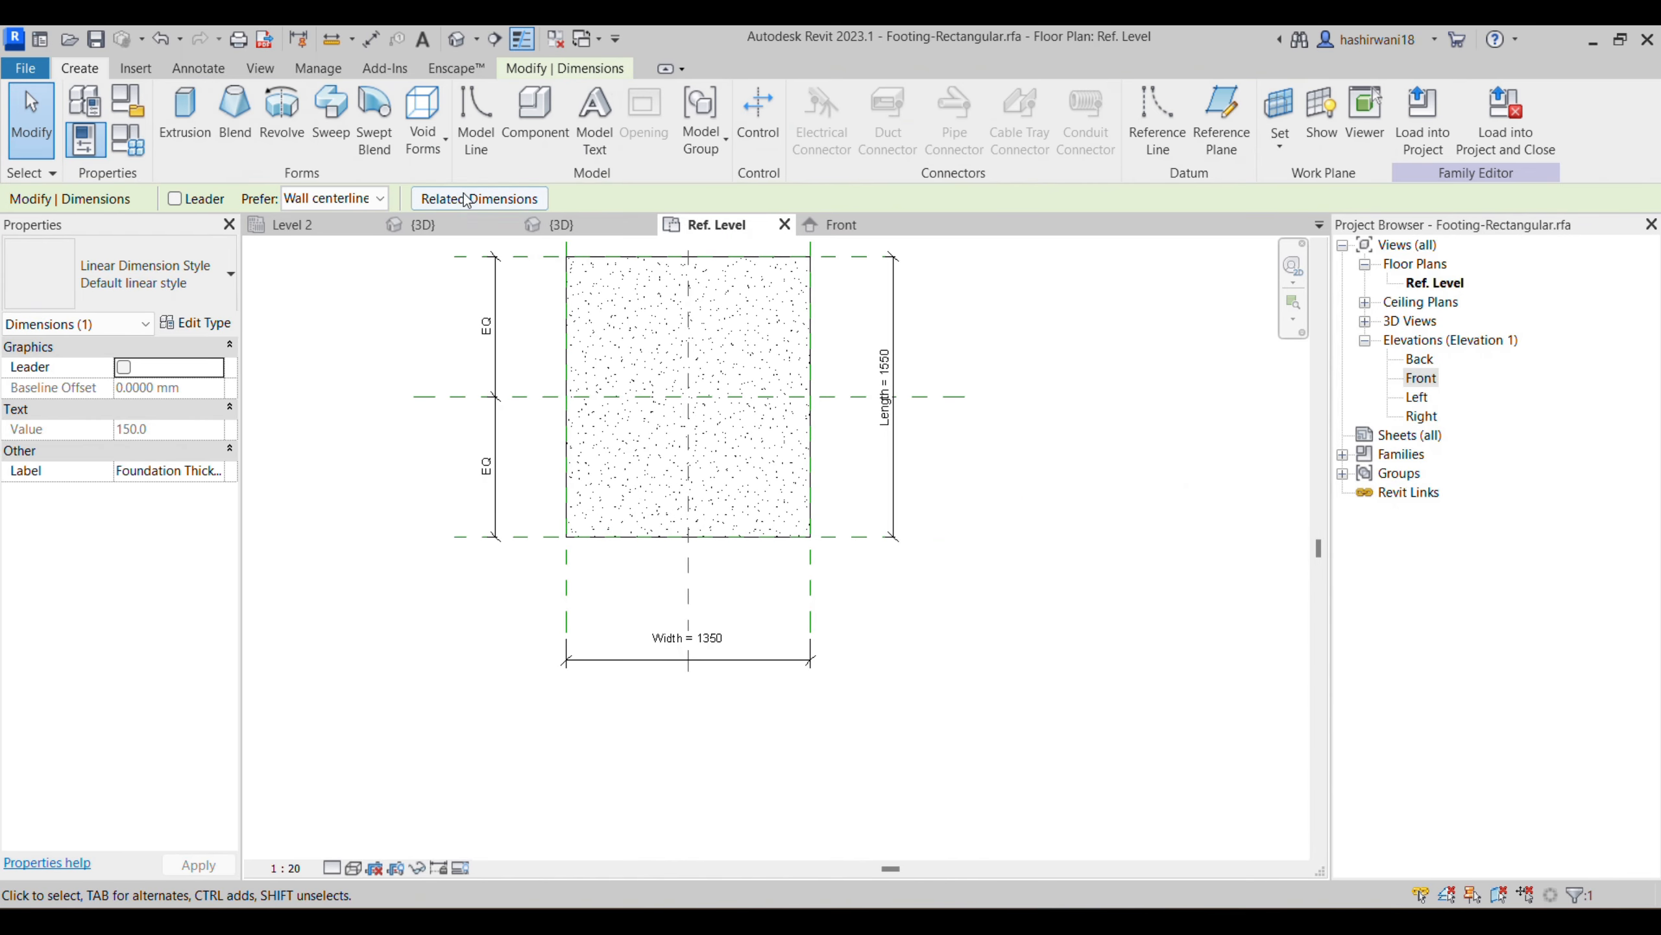
left_click(235, 114)
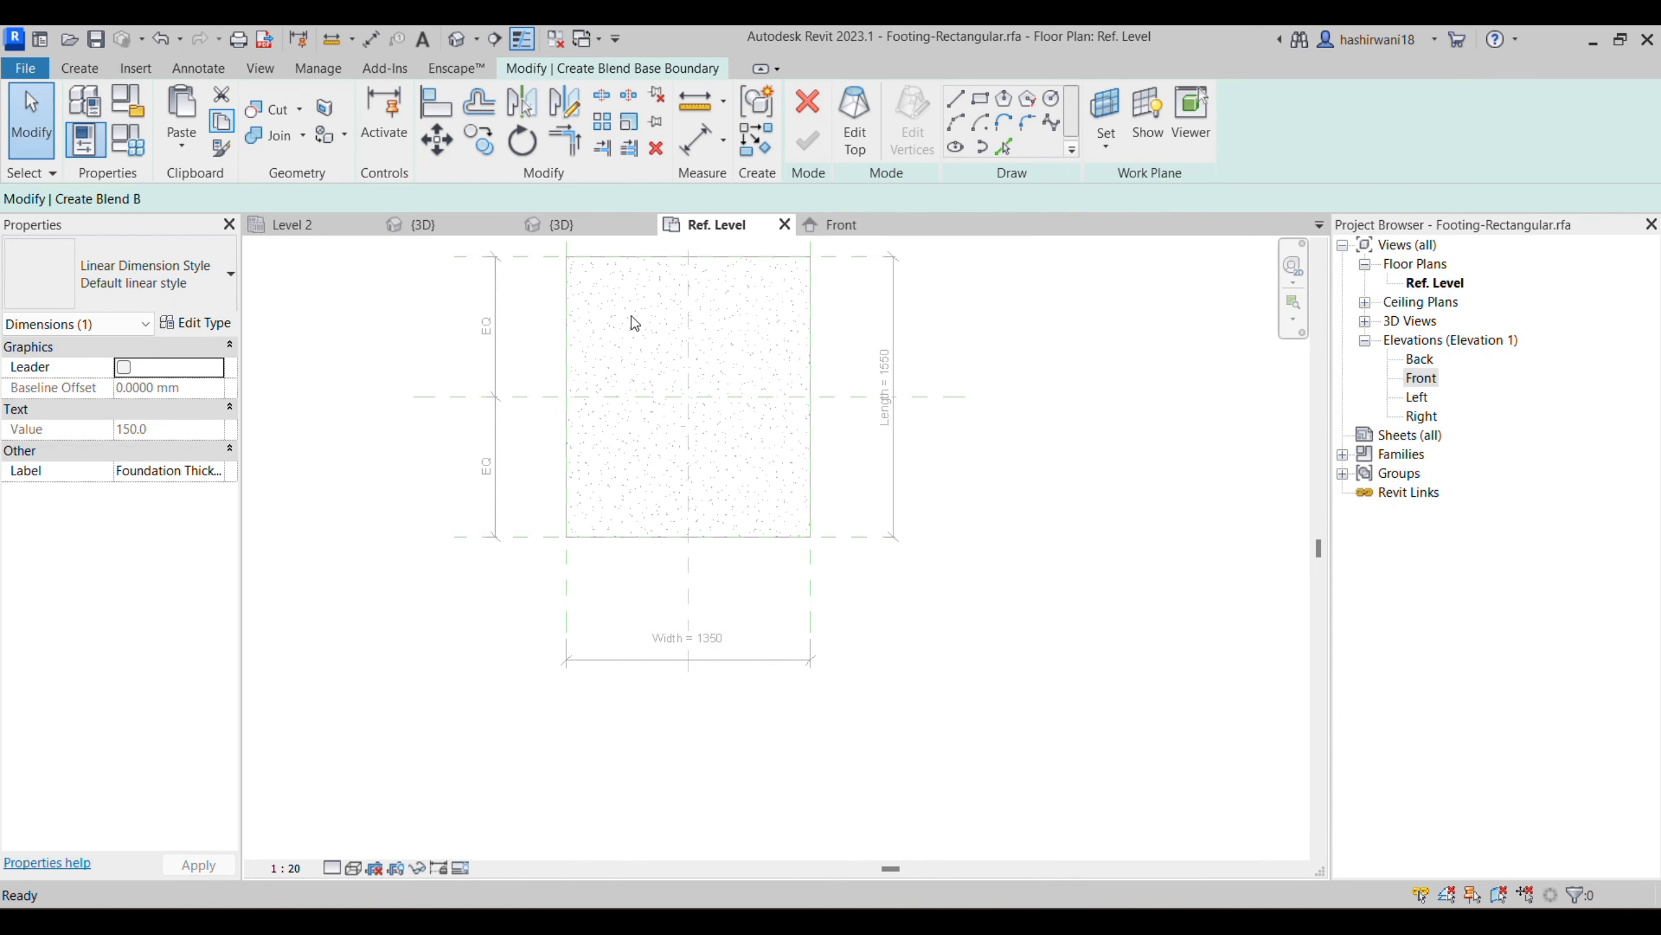
left_click(567, 256)
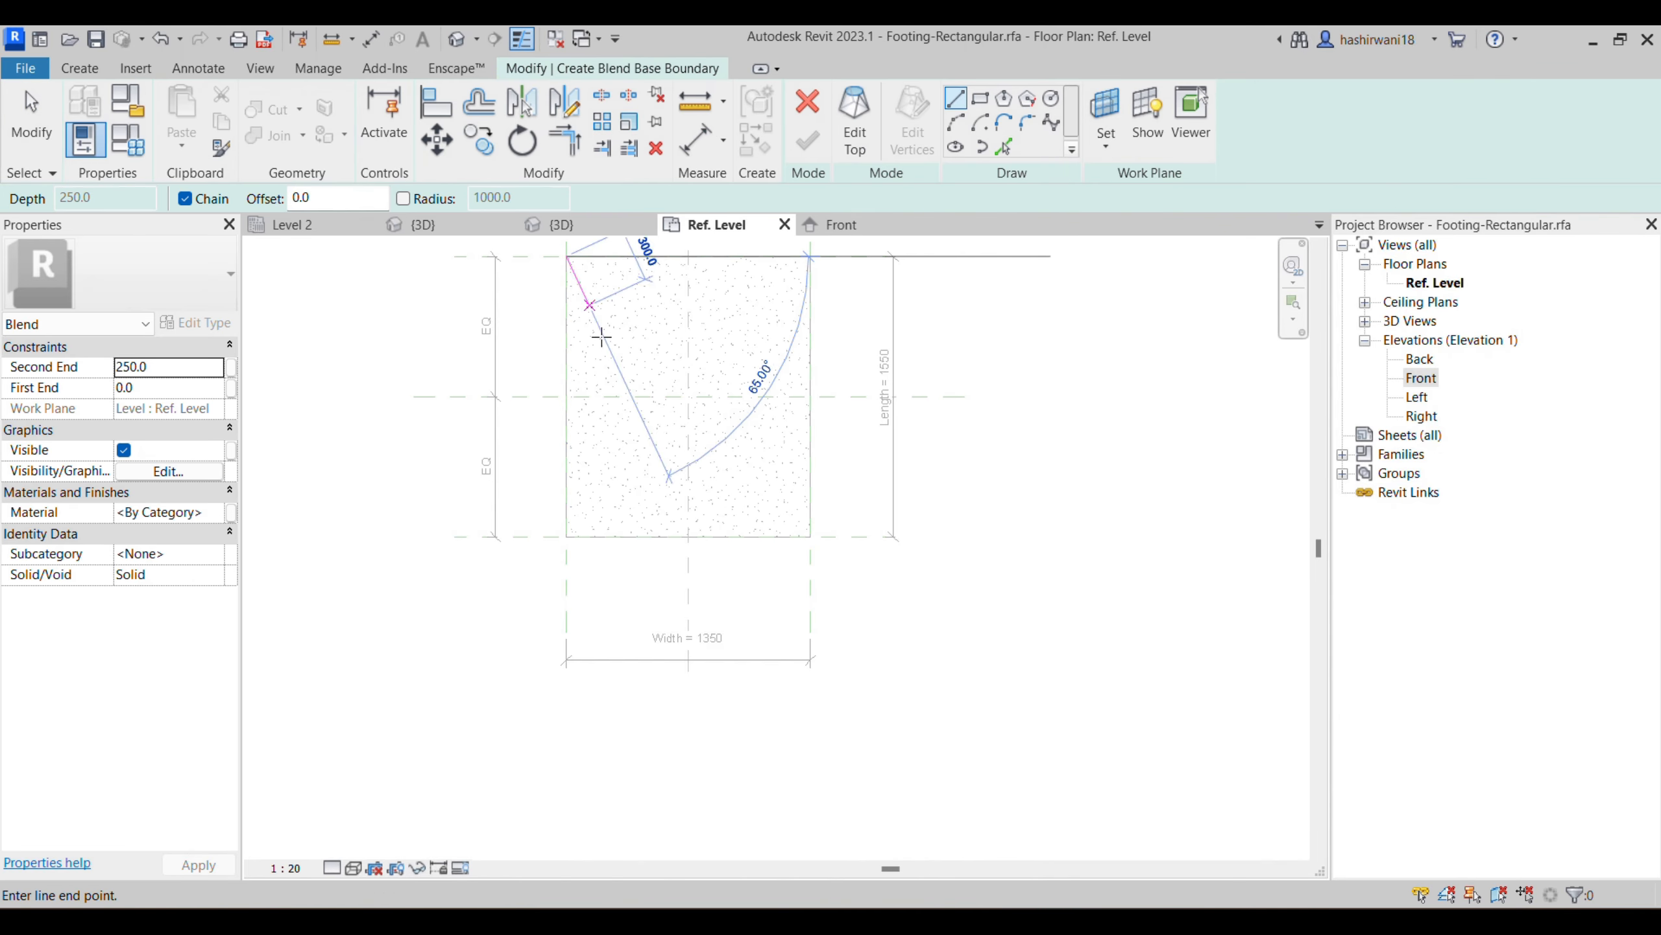
left_click(980, 99)
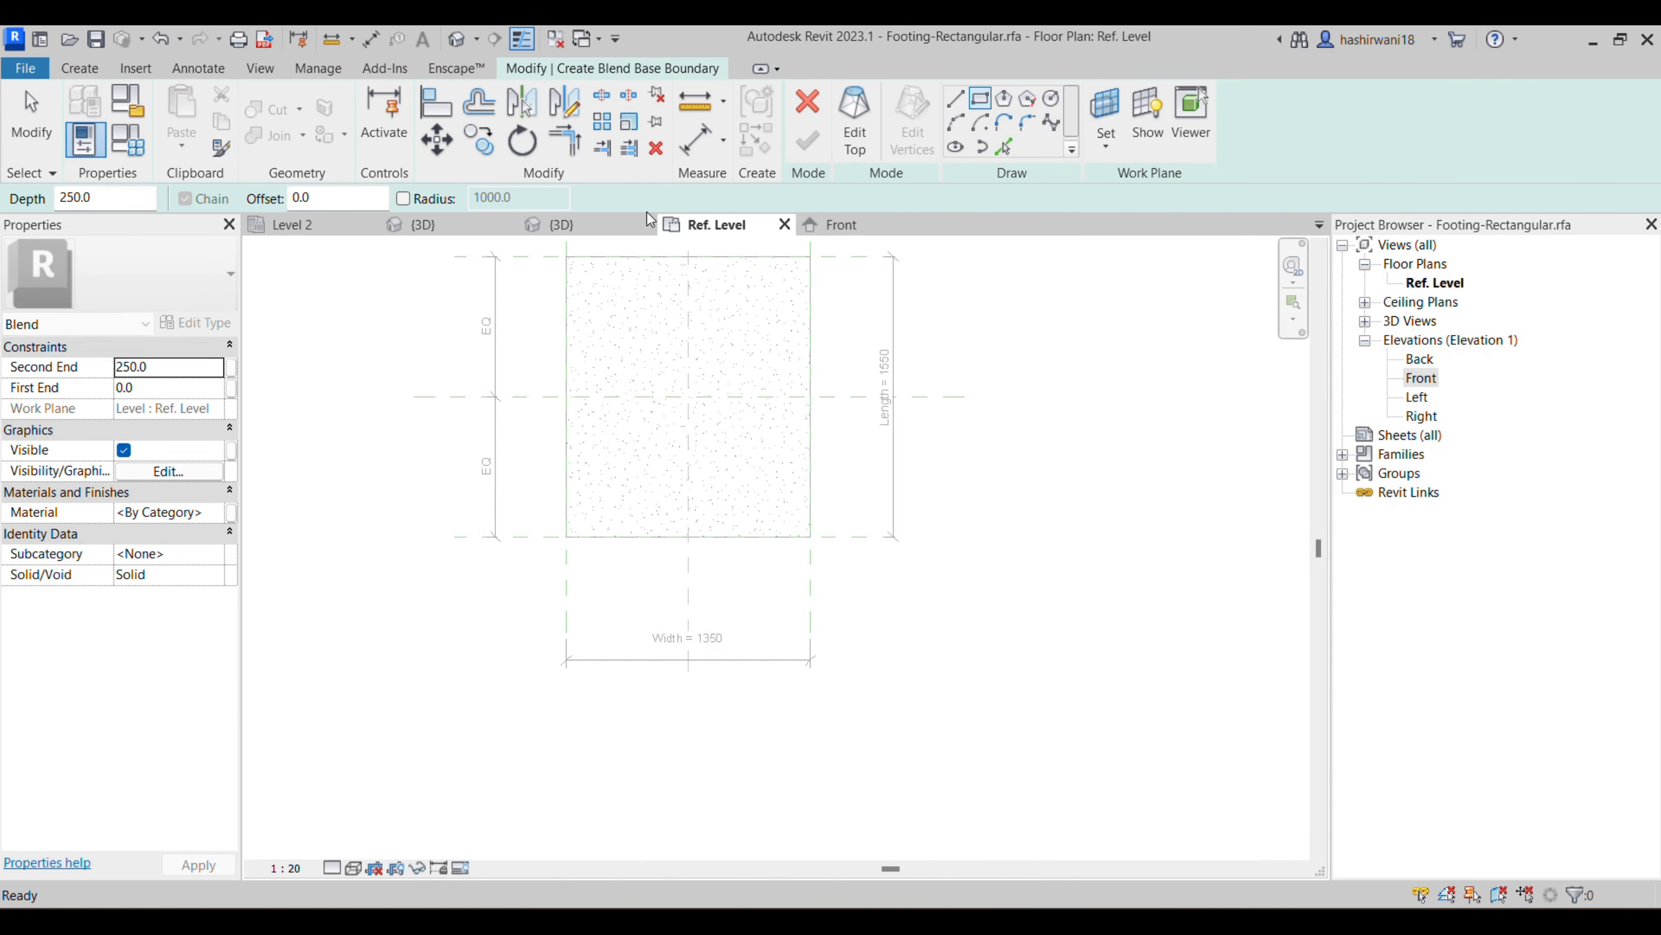
left_click(566, 256)
left_click(811, 536)
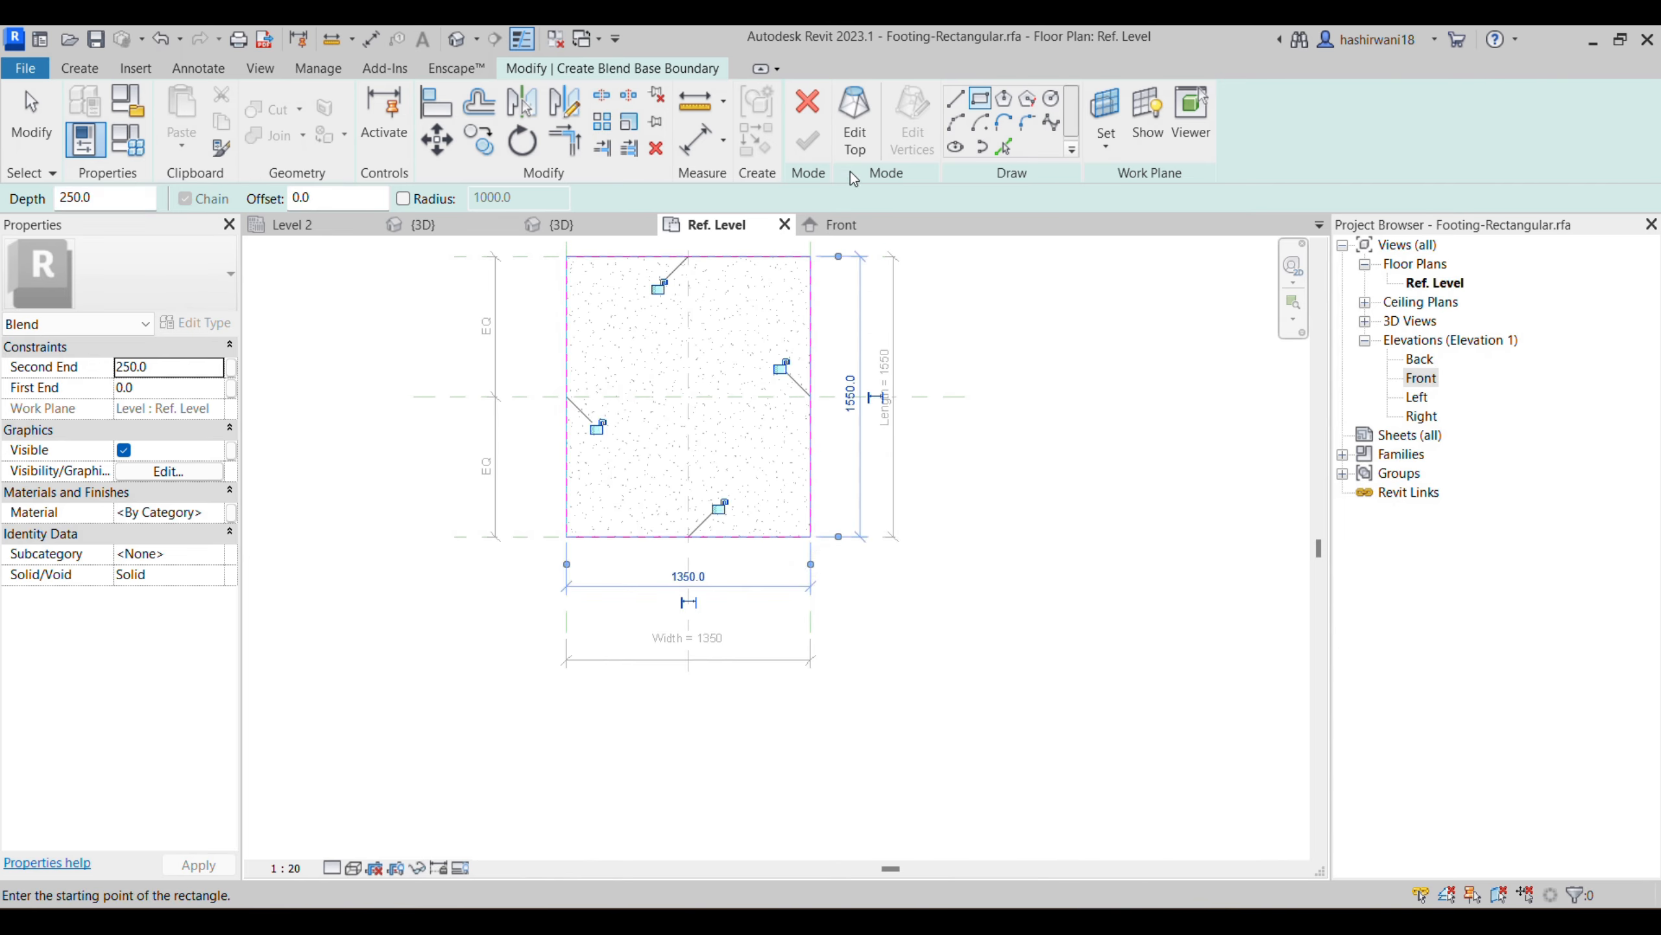
- Sketch a 500 x 500 square inside the blend's base boundary, near the footing's centre
left_click(639, 341)
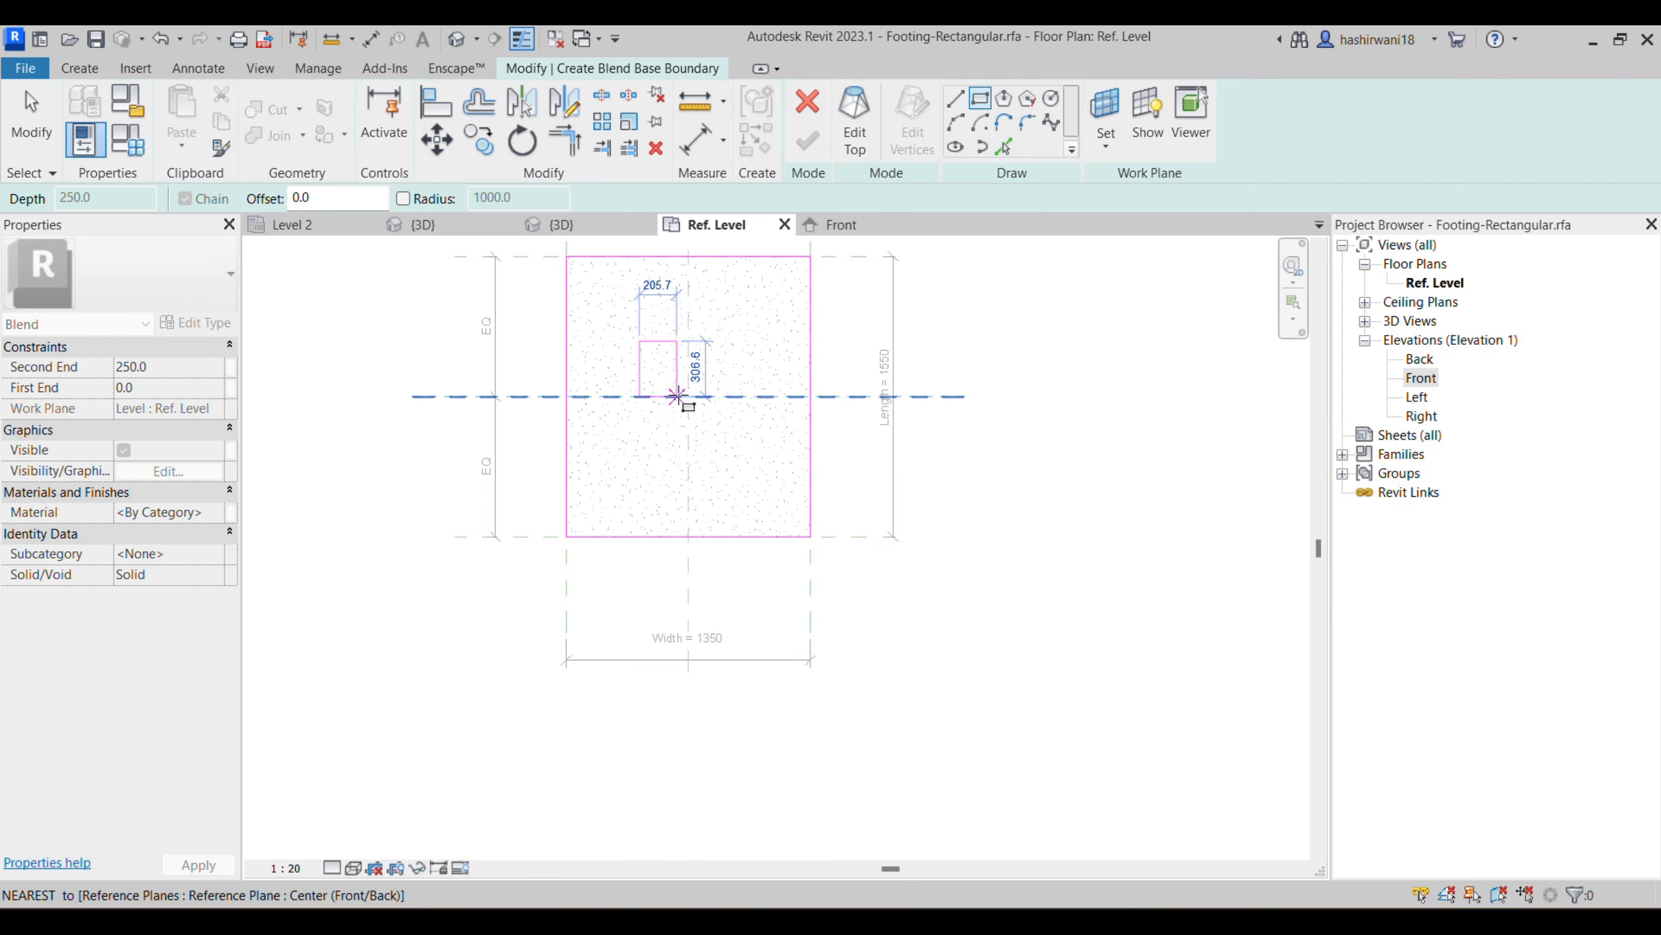
left_click(730, 433)
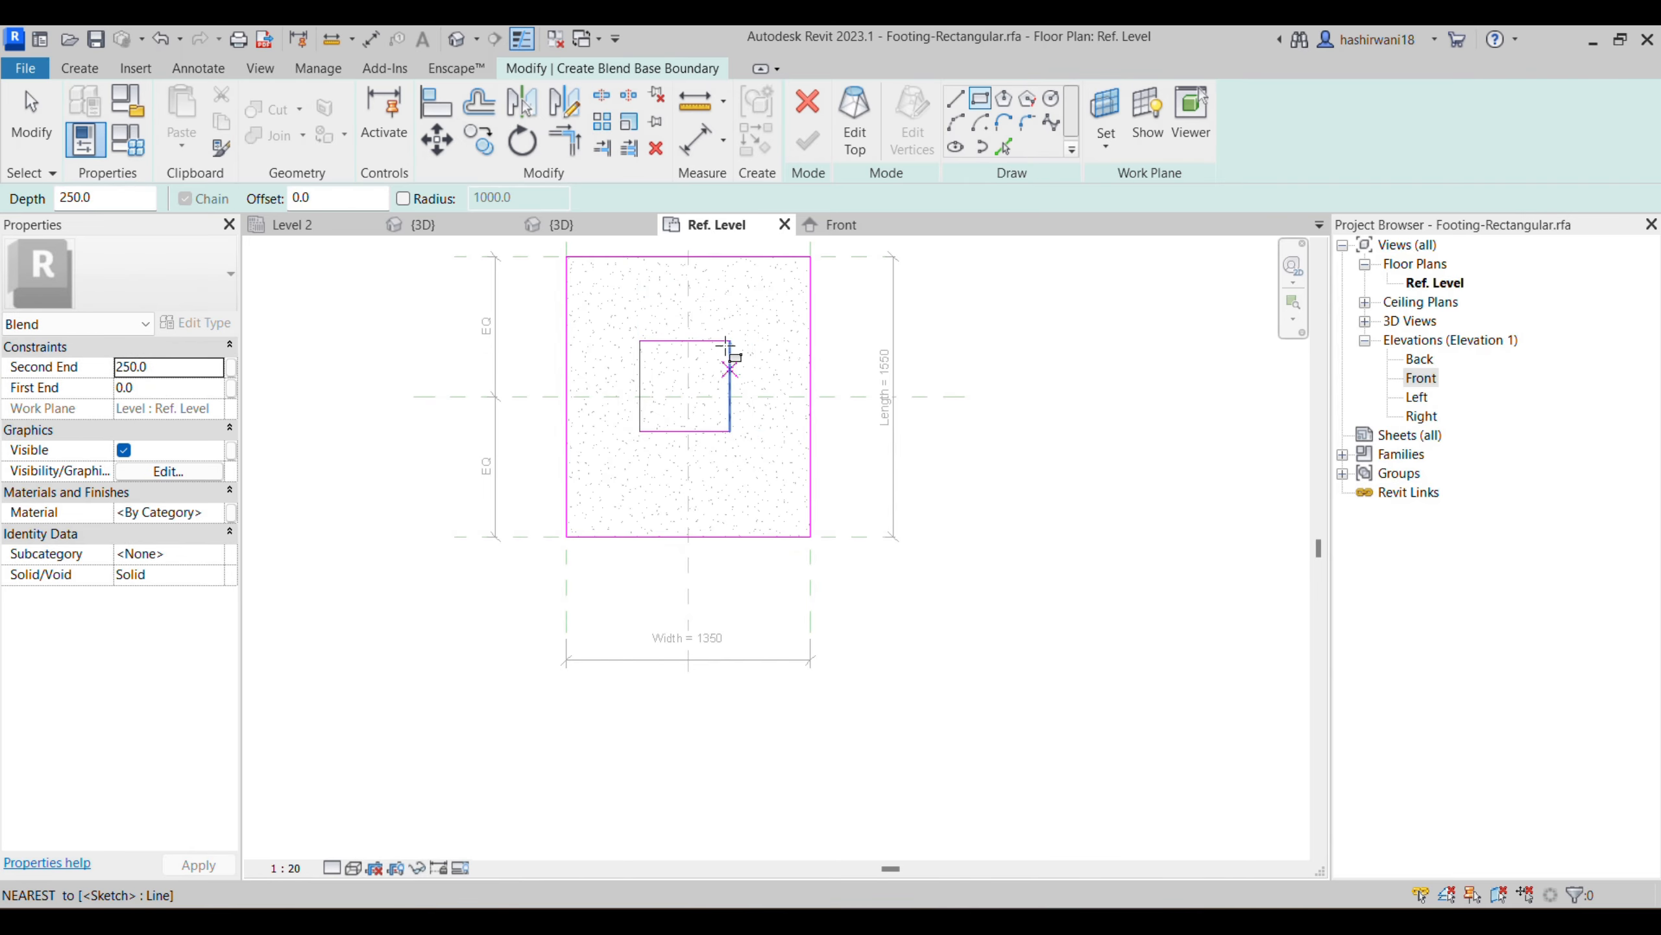
key("Escape")
key("Escape")
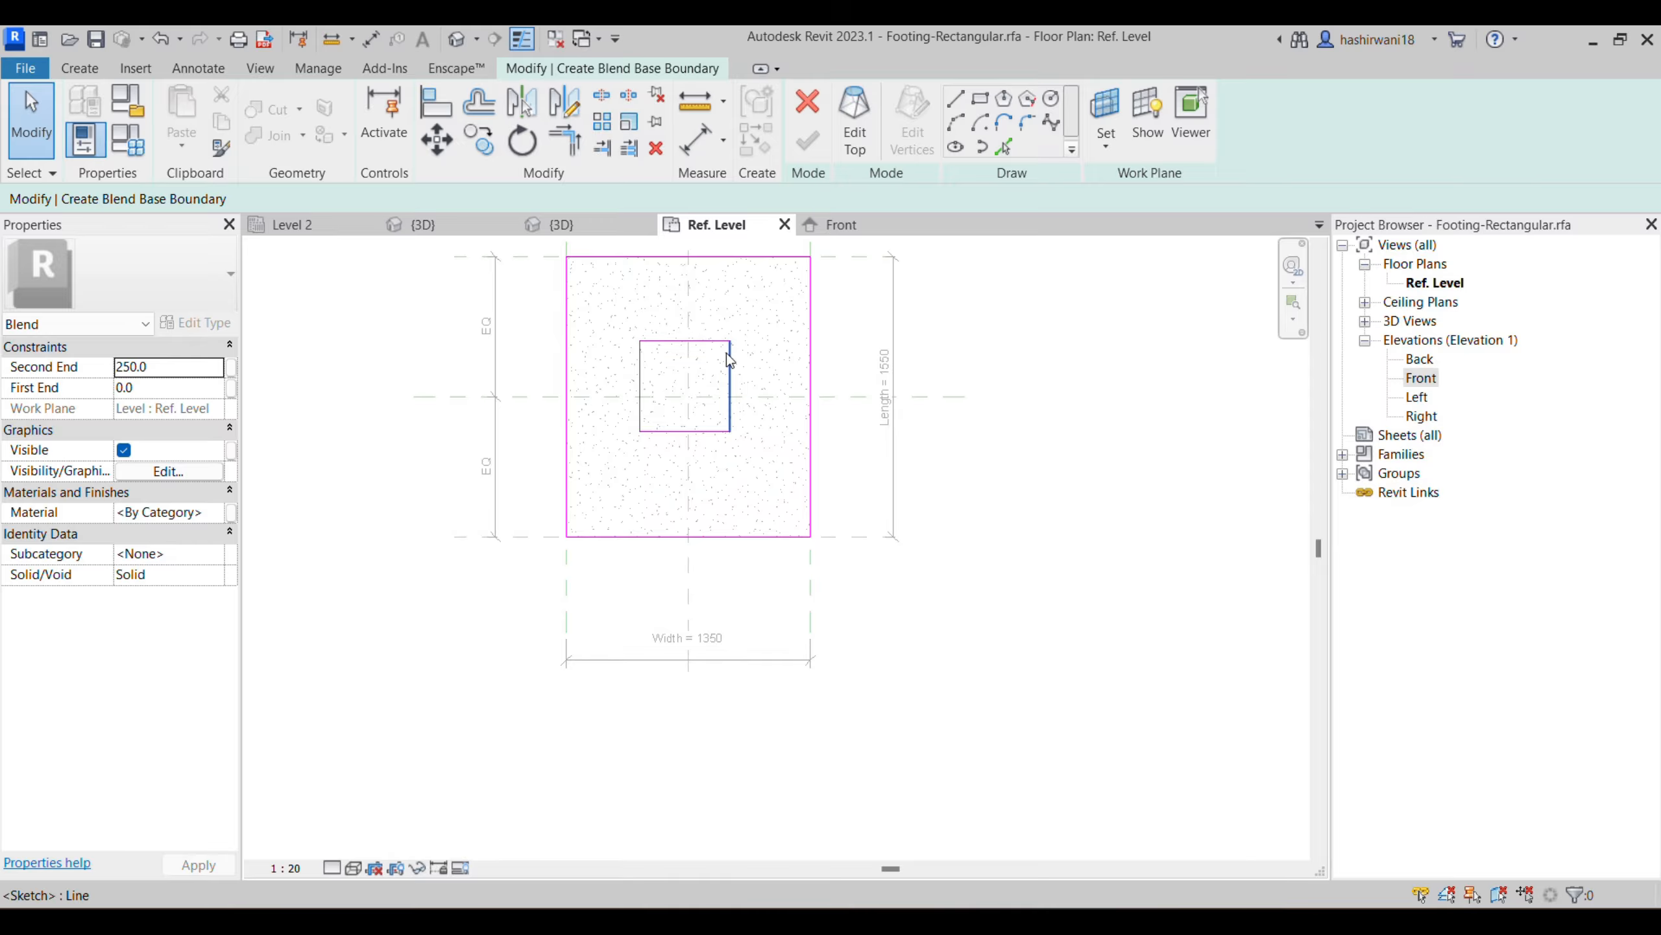
- Switch to the General Notes PDF to consult the footing and column details for the inner rectangle
scroll(701, 396, "up", 2)
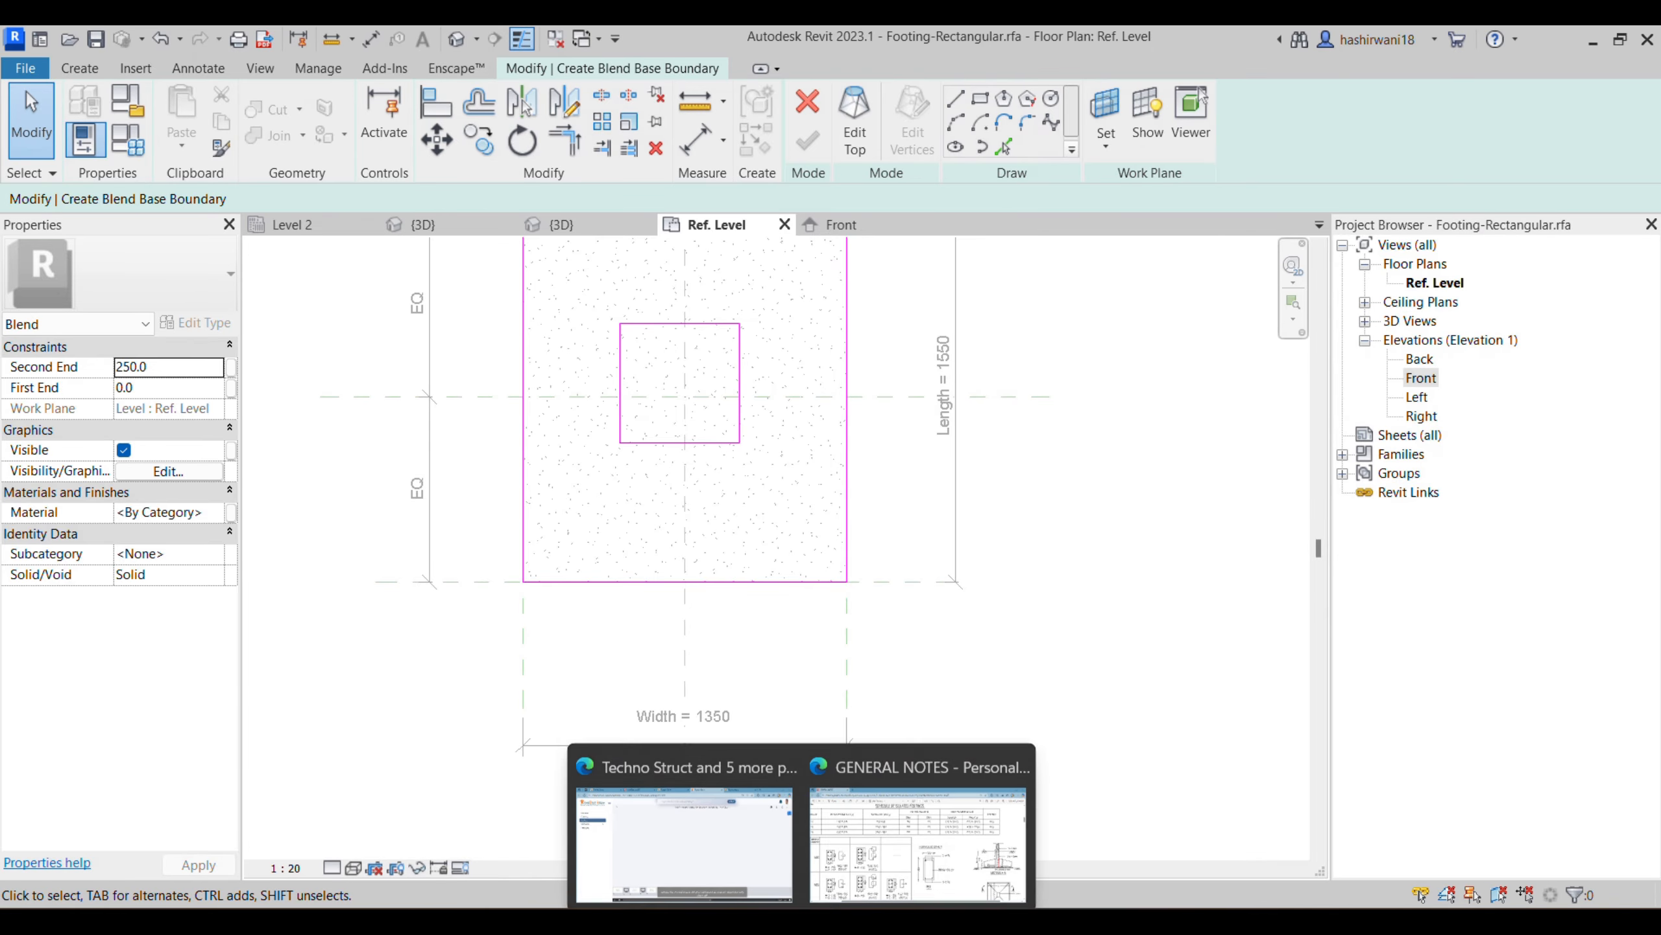
left_click(861, 837)
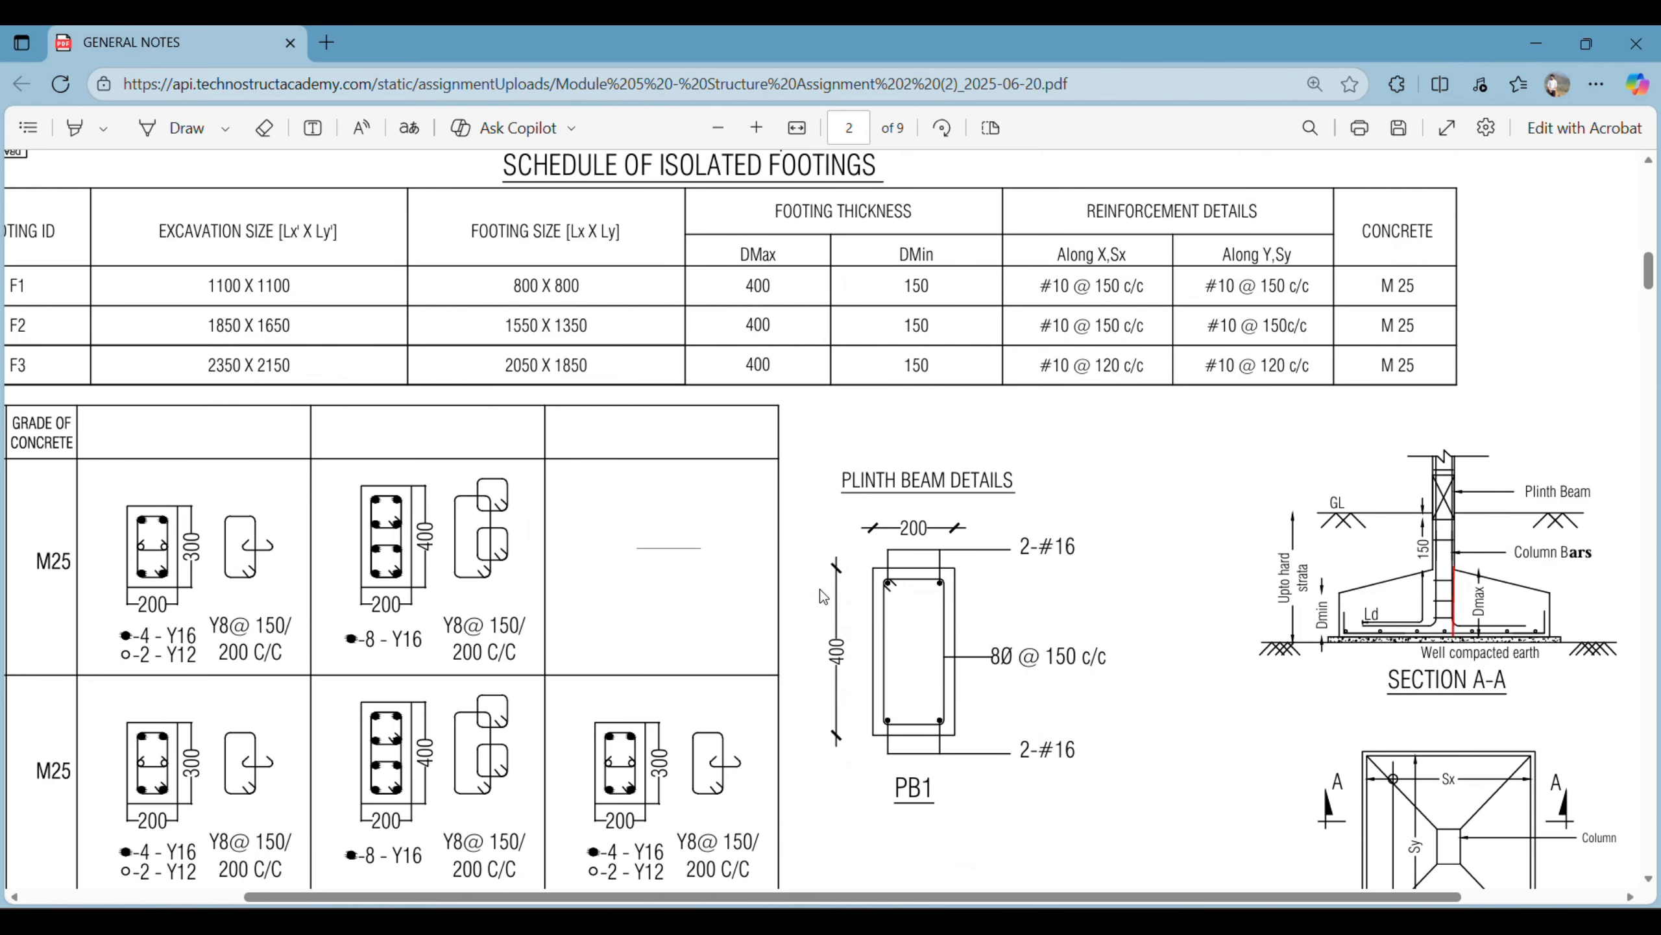
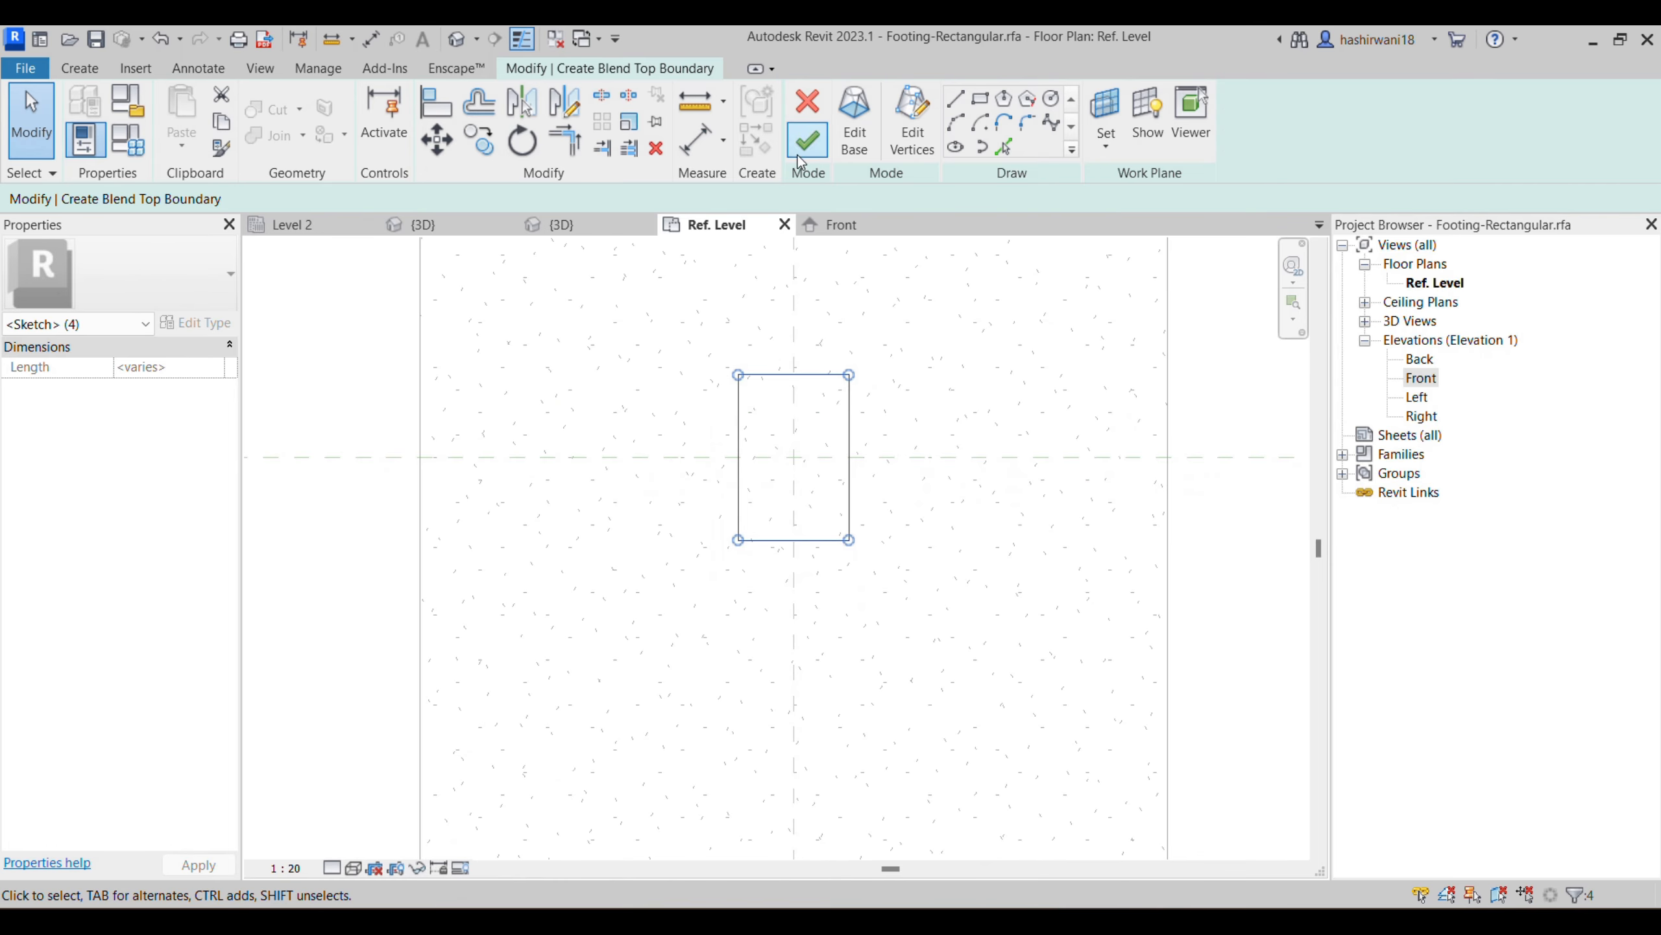
- Finish the blend from its base and top boundaries and inspect its profile above the footing in the Front elevation
left_click(800, 159)
left_click(744, 488)
scroll(745, 484, "down", 2)
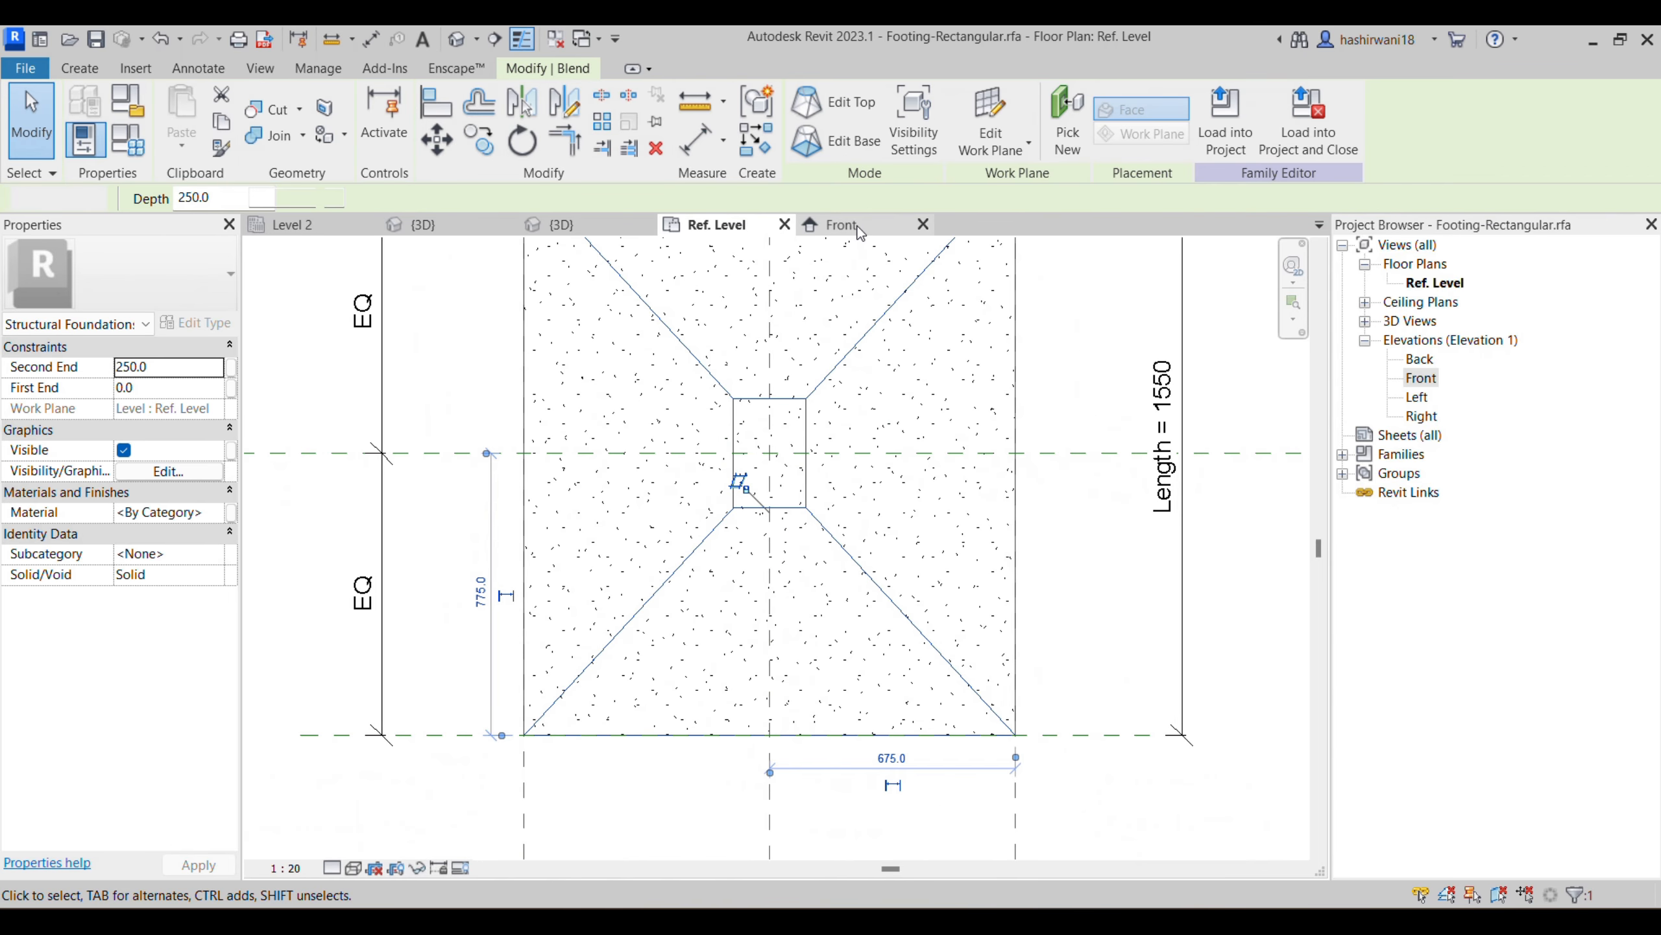
left_click(841, 224)
middle_click_drag(1066, 516, 958, 508)
left_click(874, 510)
scroll(810, 431, "up", 2)
scroll(958, 507, "down", 2)
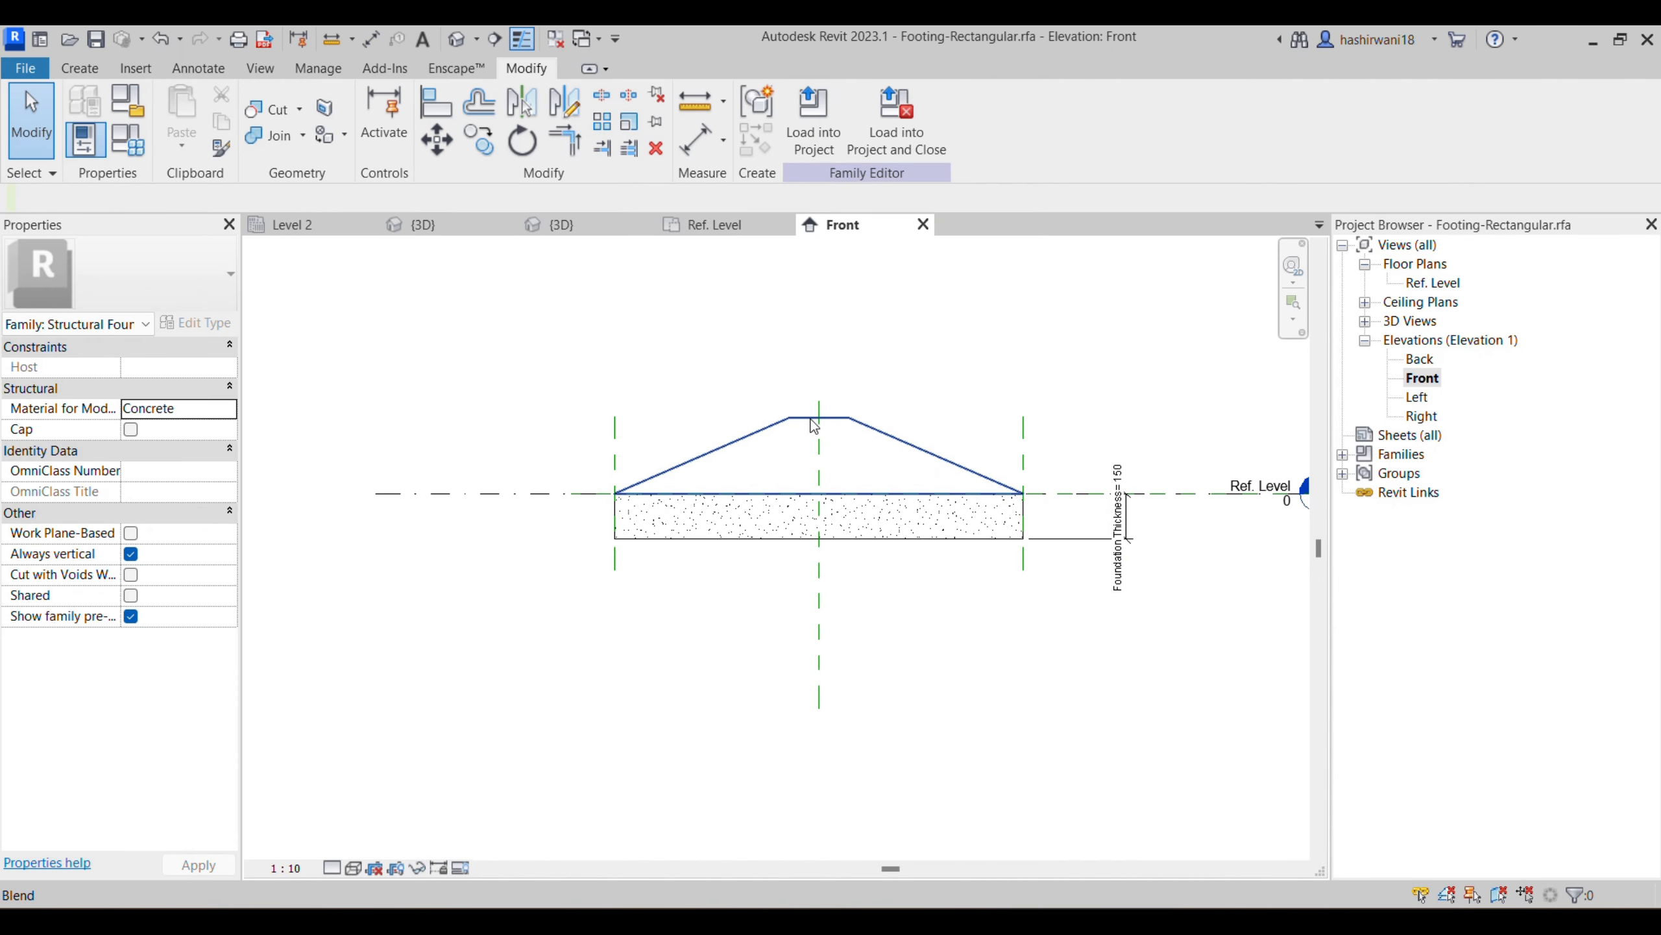
scroll(765, 465, "up", 1)
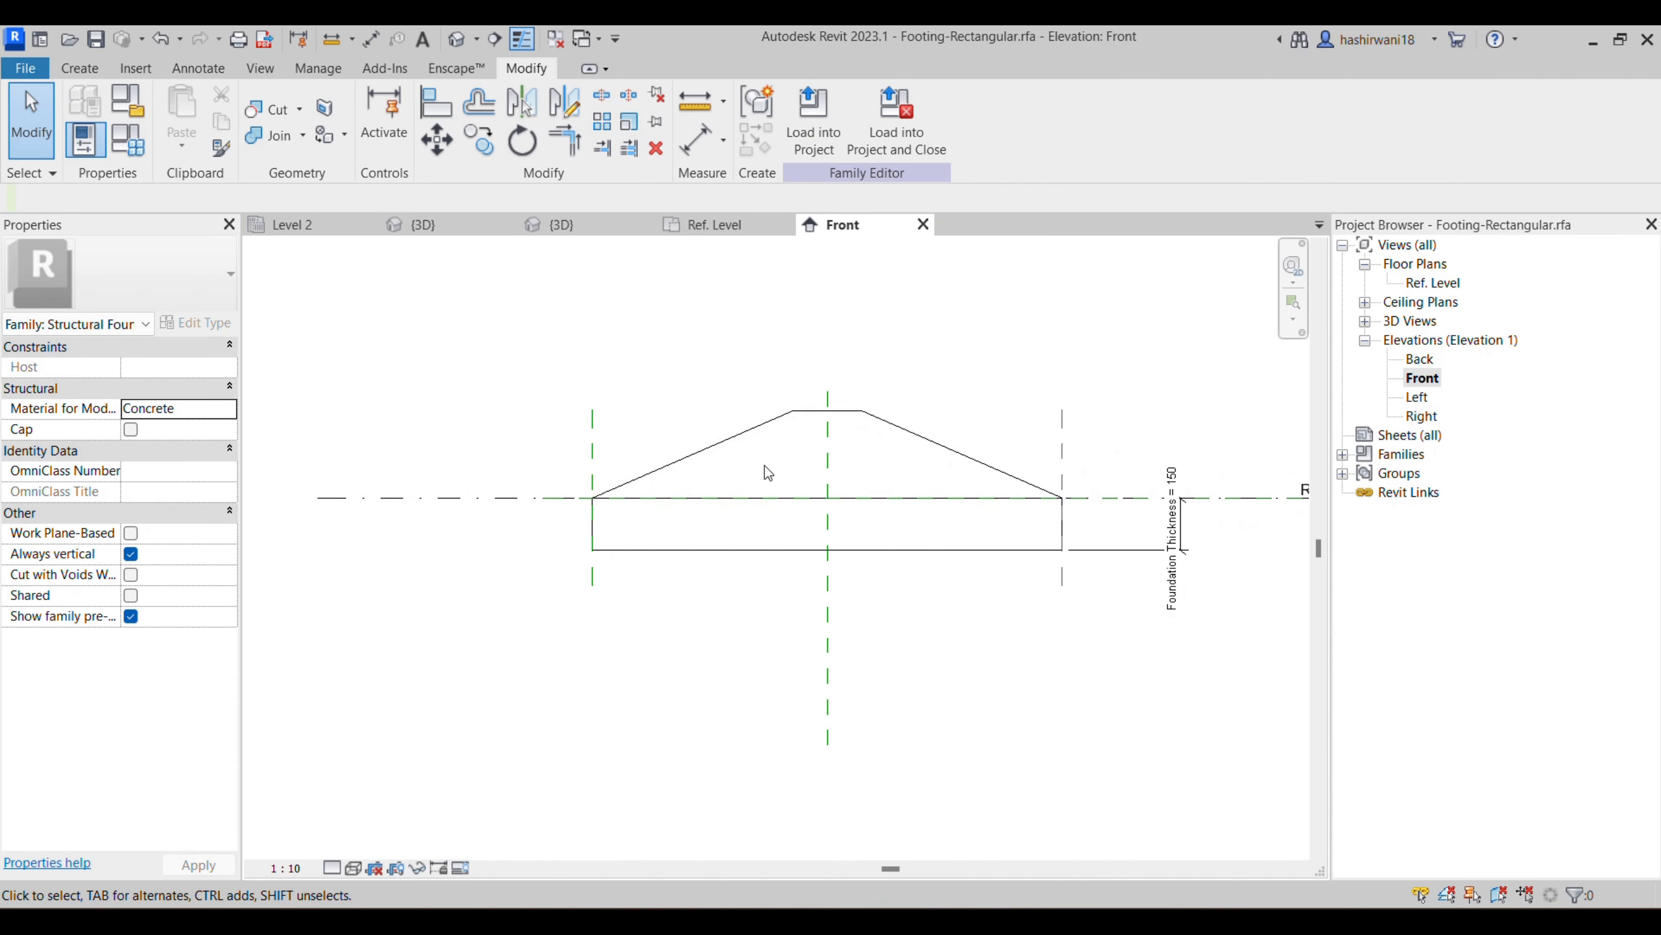
- Try a positive Extrusion Start of 150 for the footing slab in the Front elevation
left_click(633, 550)
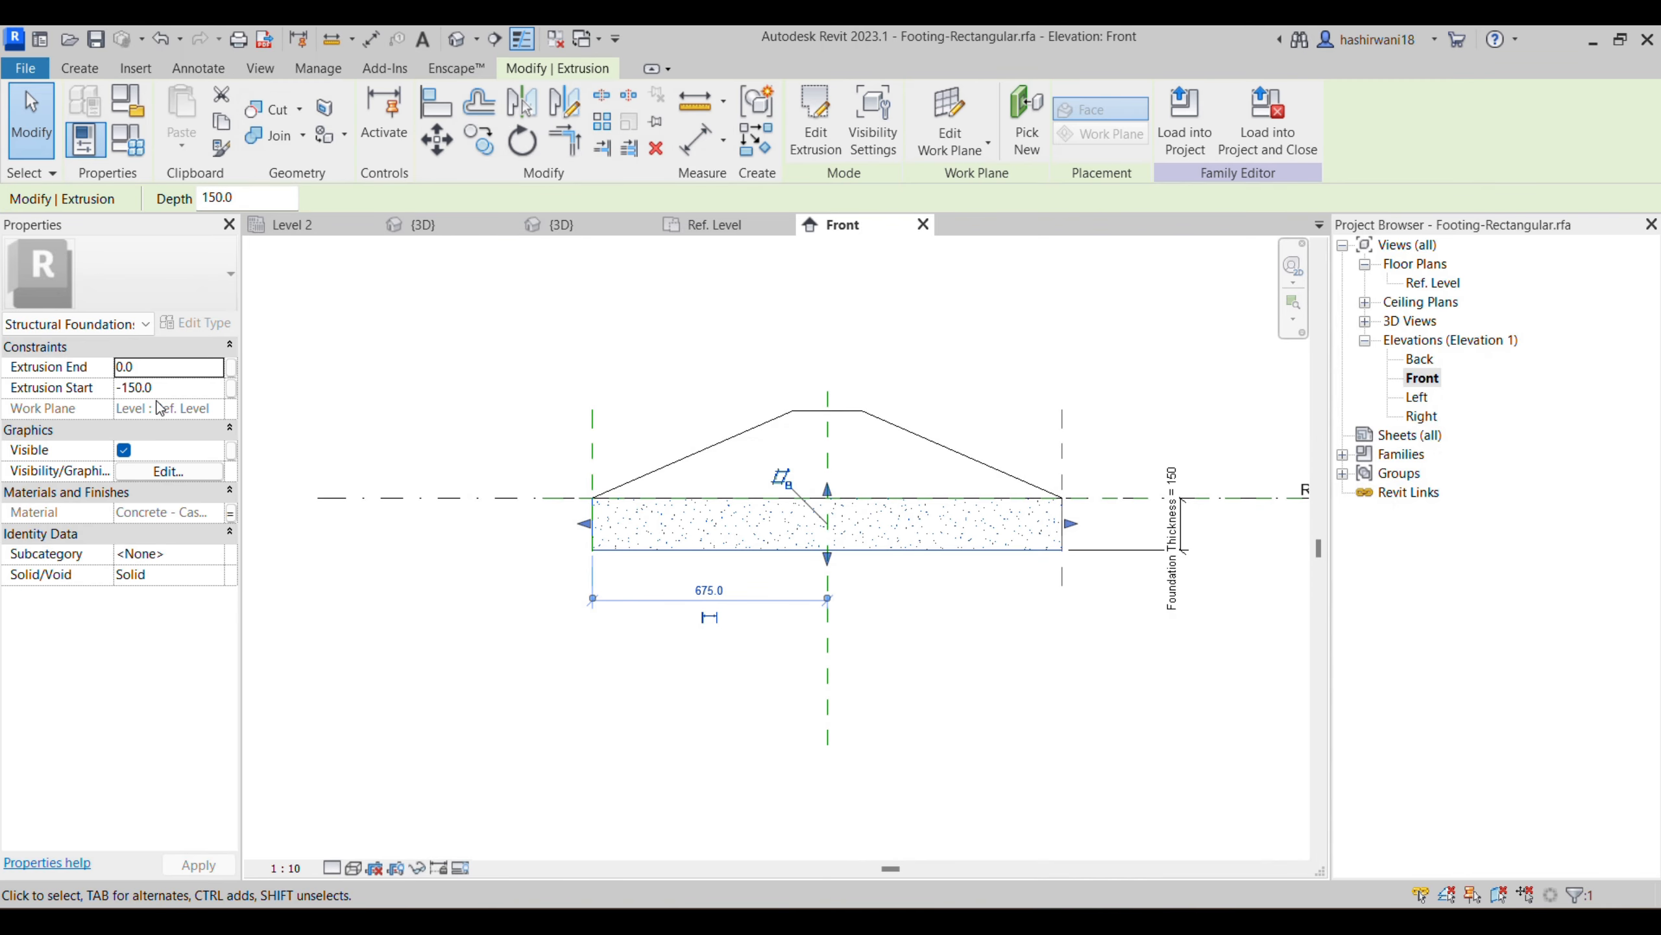
left_click(138, 389)
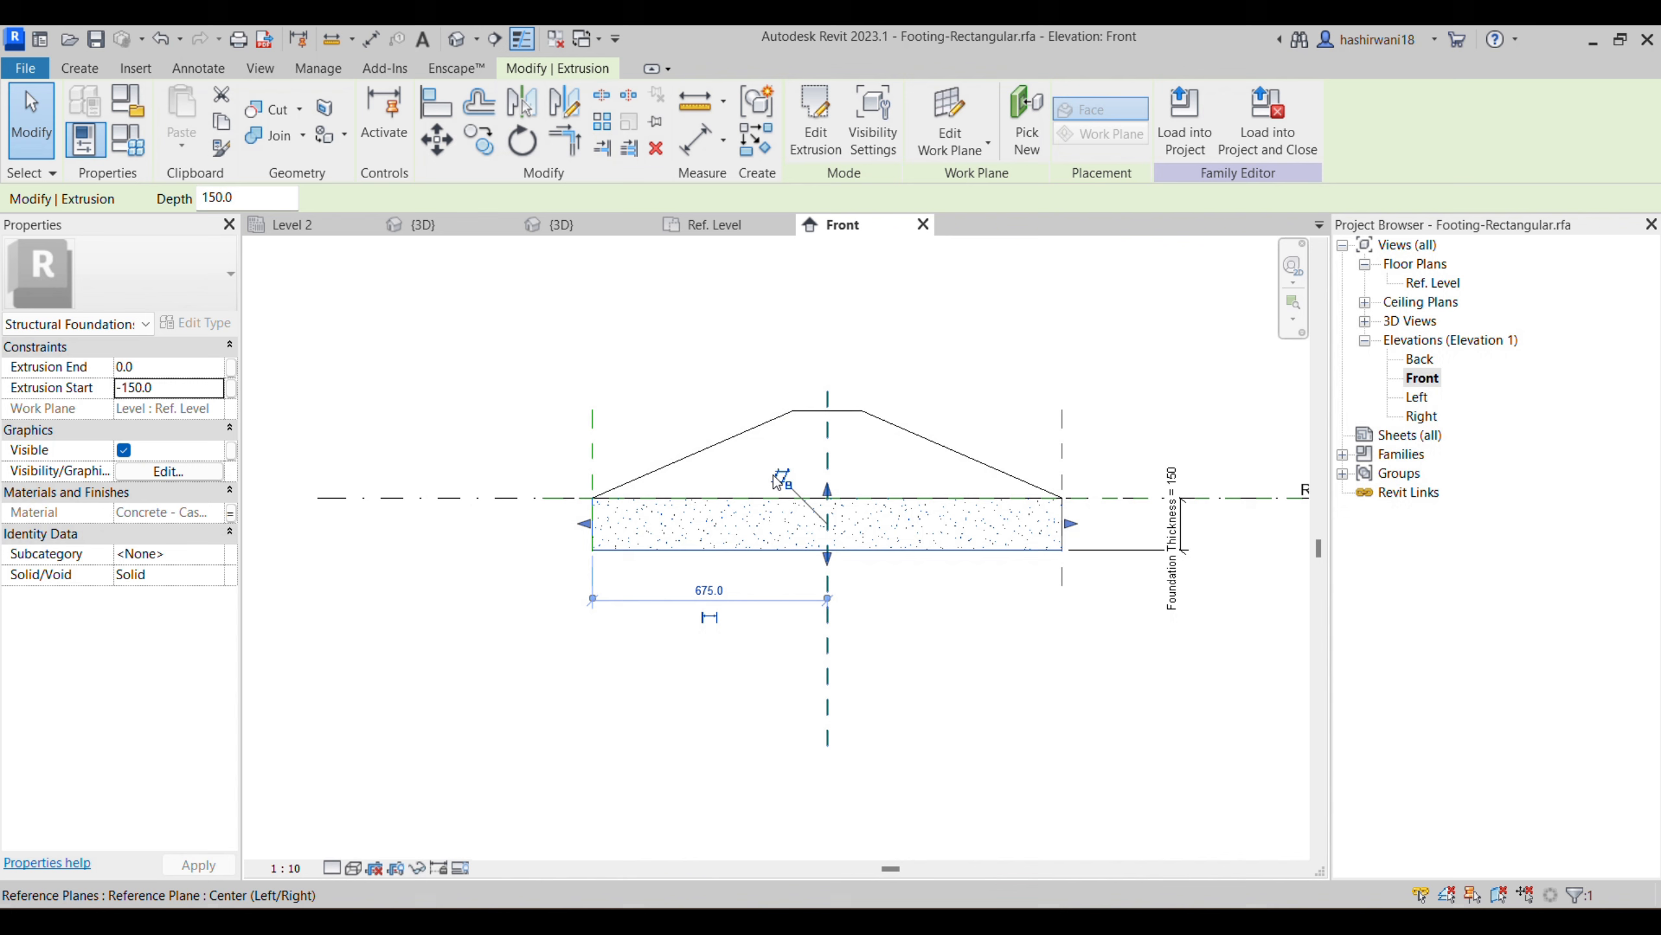
left_click(155, 391)
left_click_drag(157, 391, 117, 389)
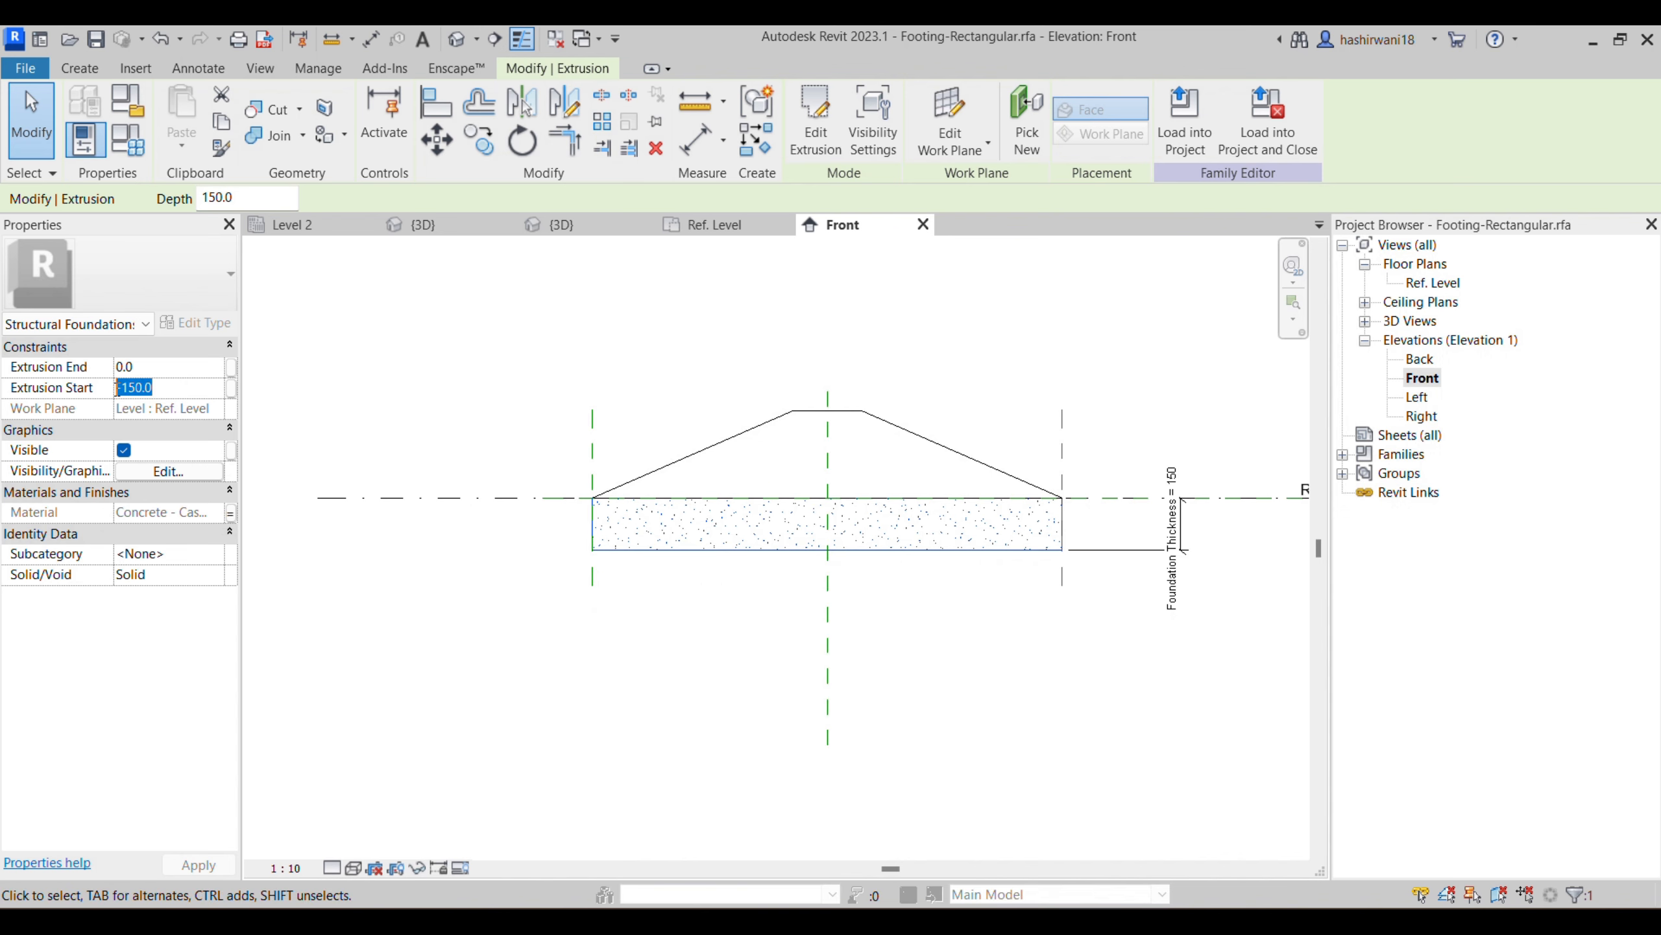
left_click(183, 388)
type("400")
key("Return")
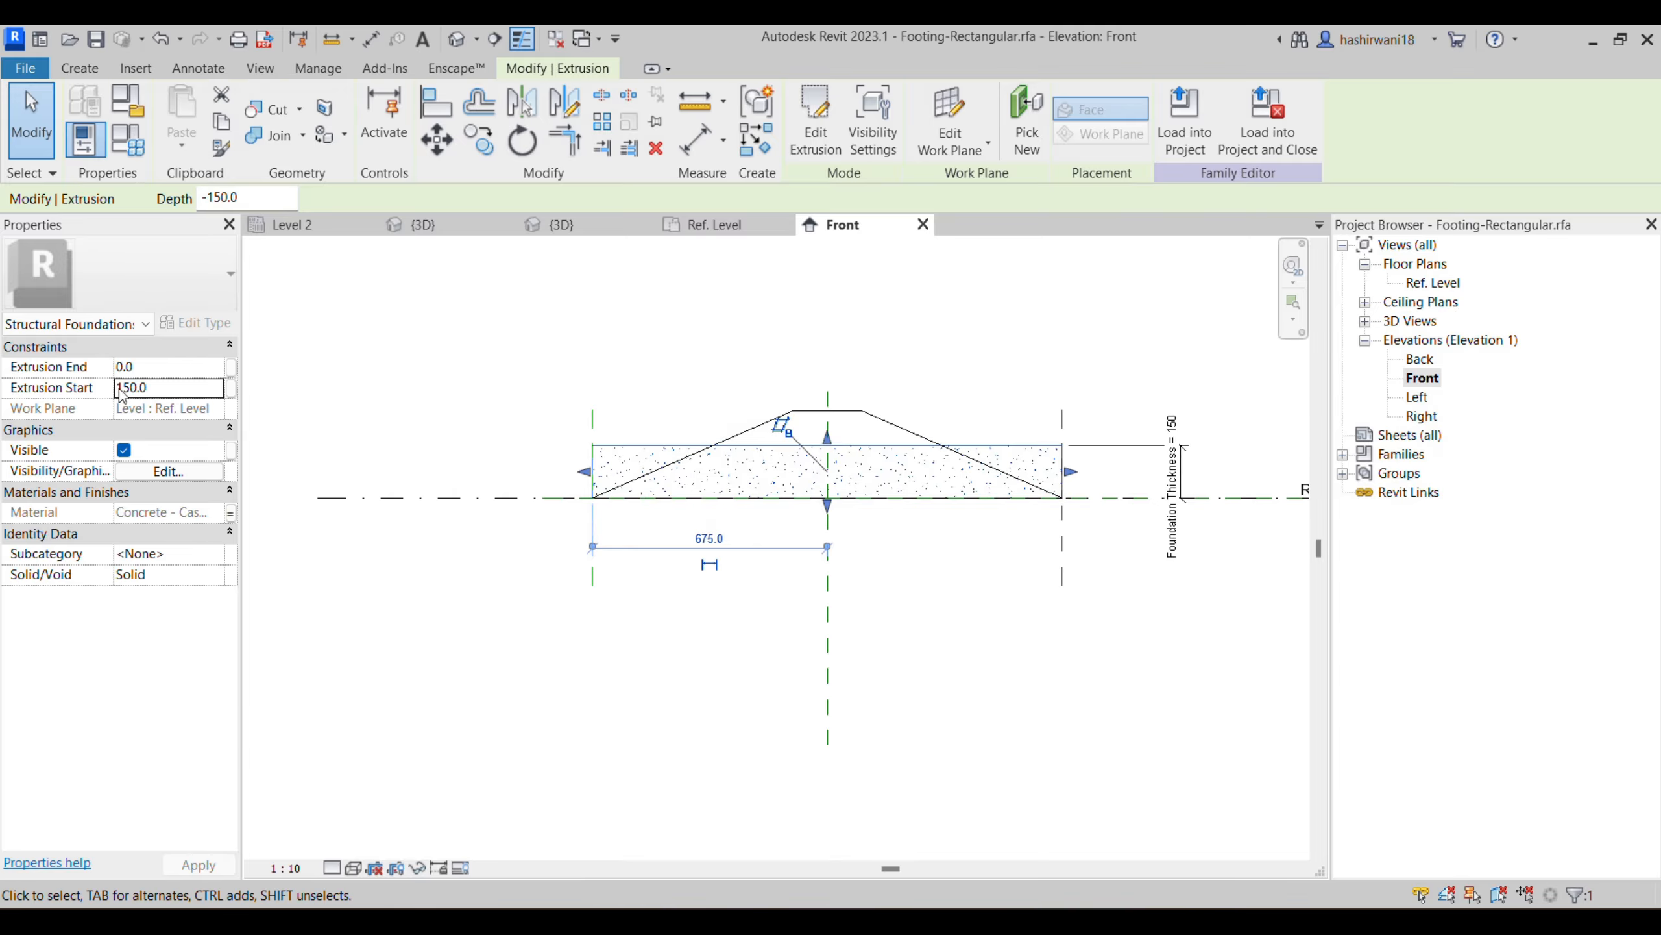
- Try to set the footing slab's Extrusion Start to 400 and revert the slab to below the reference level
left_click(167, 387)
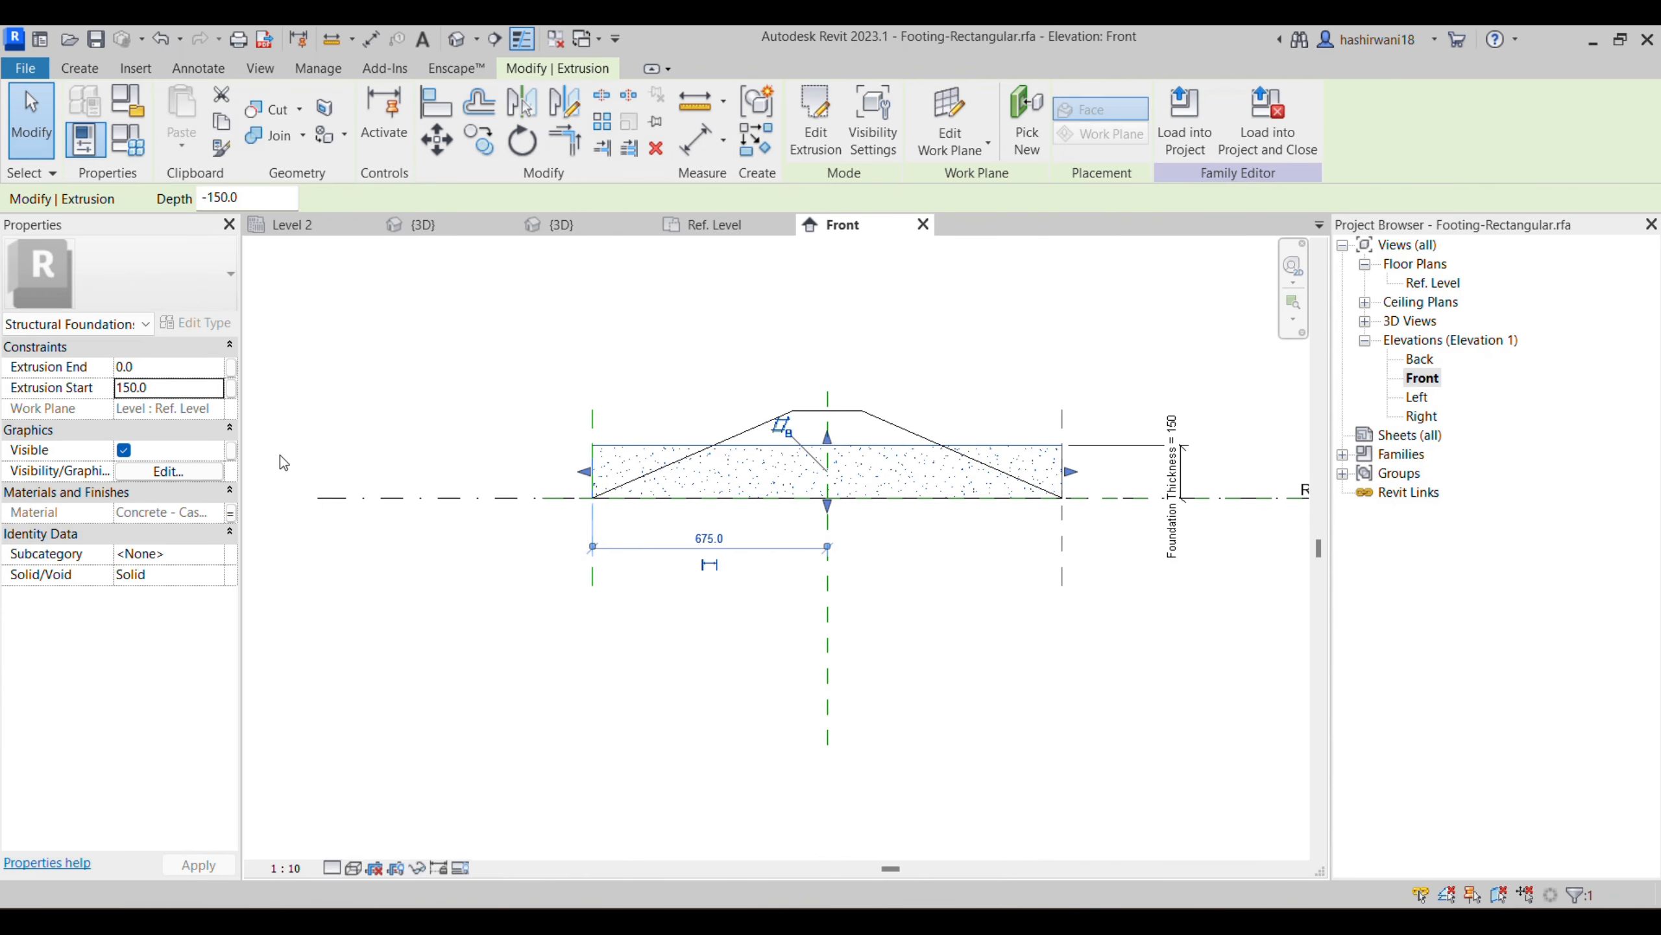
left_click(145, 388)
left_click_drag(164, 387, 100, 388)
type("40")
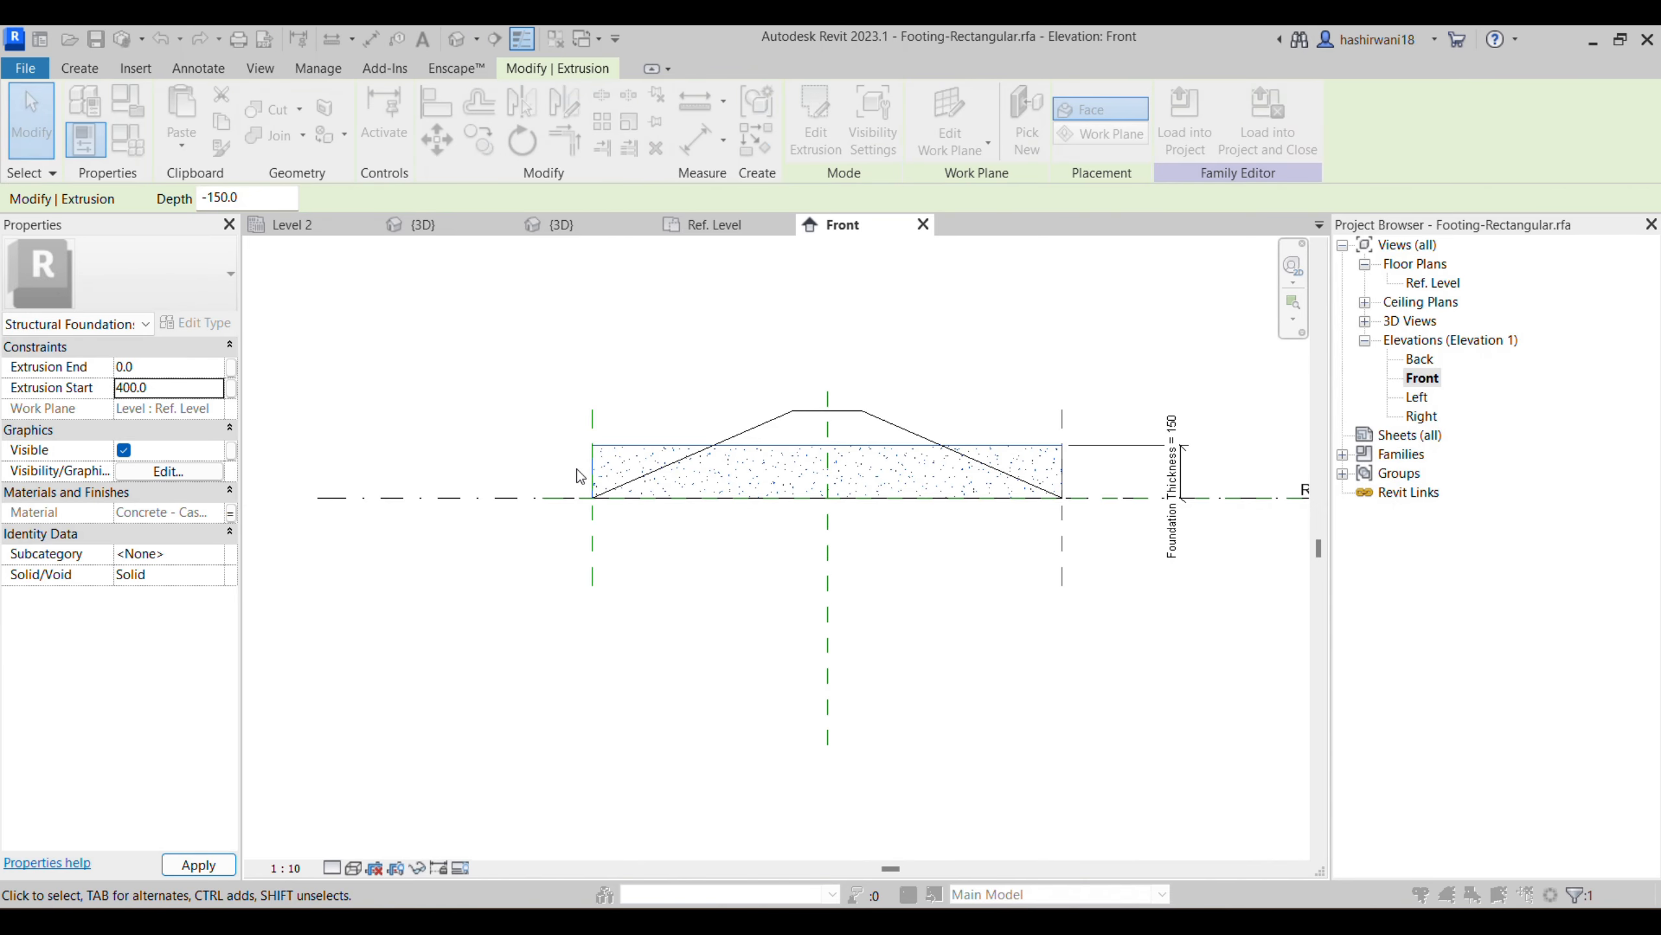
mouse_move(568, 453)
left_click(1001, 547)
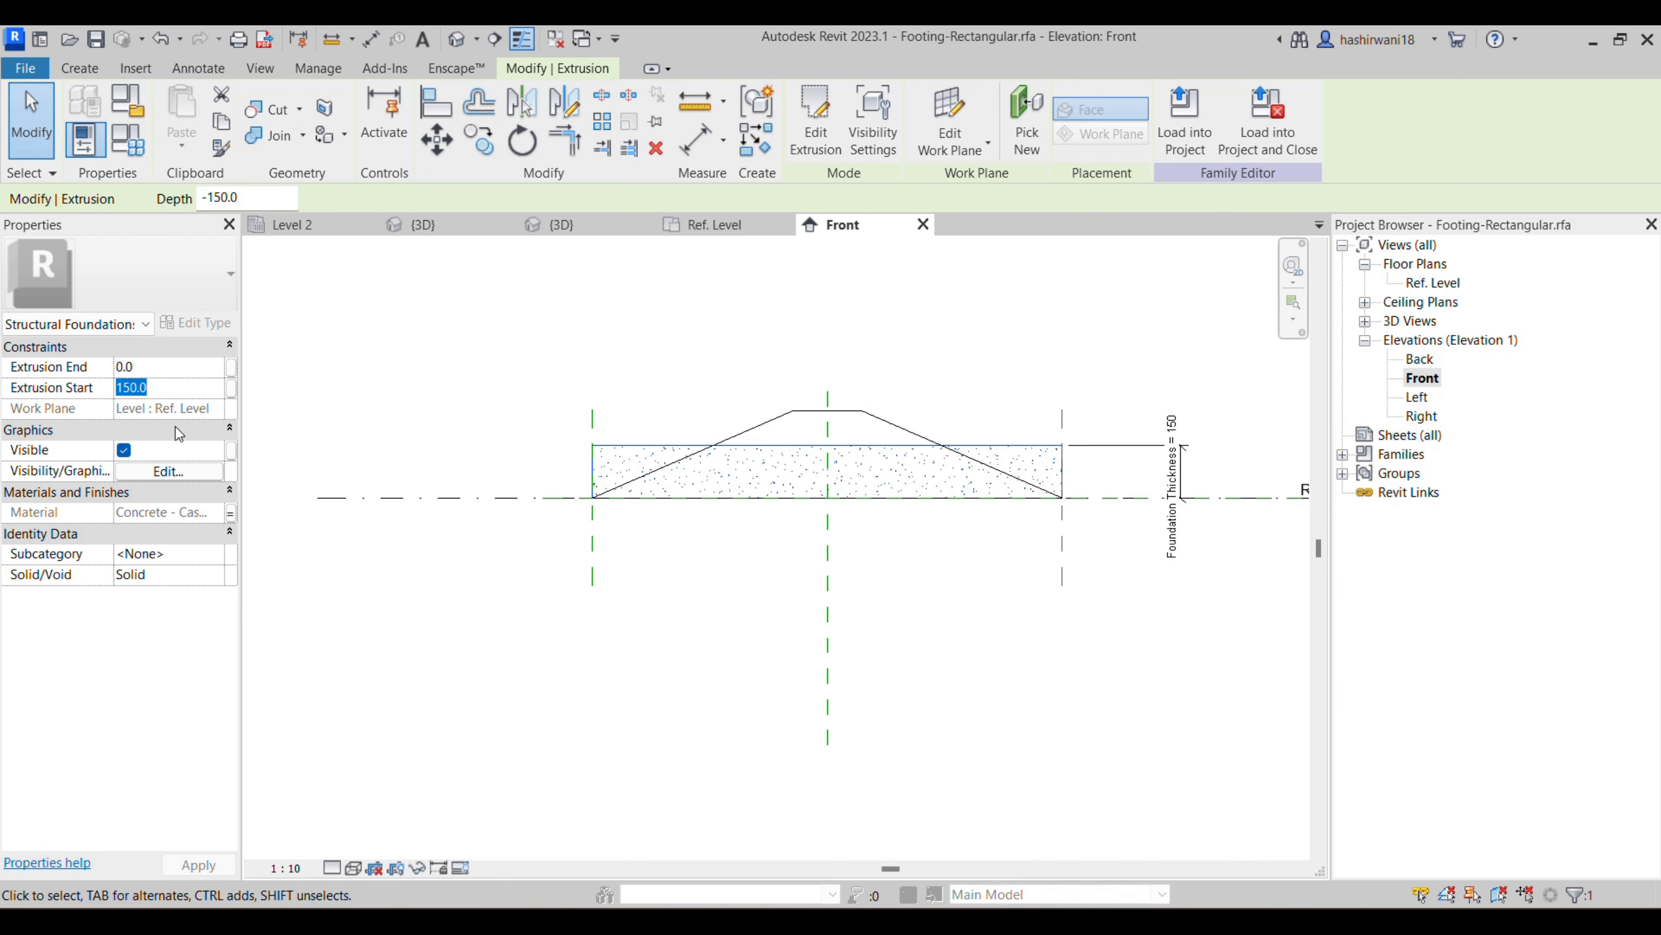
left_click(359, 566)
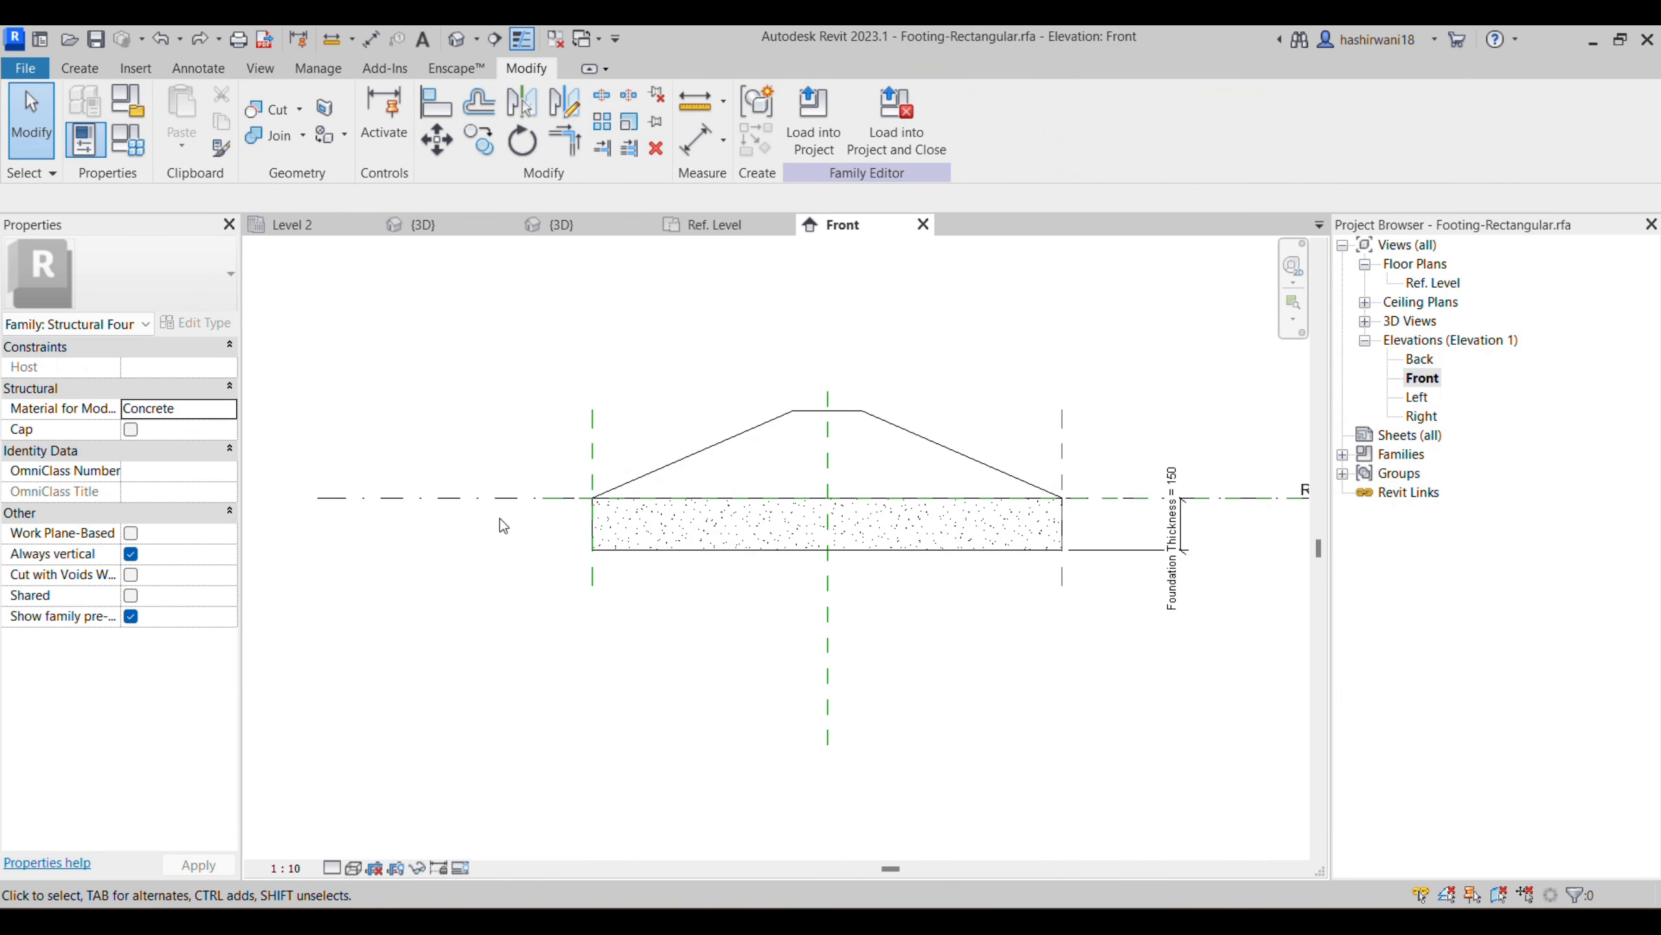
- Try to set the footing slab's Extrusion Start to 0 and cancel the change
left_click(633, 548)
left_click(128, 389)
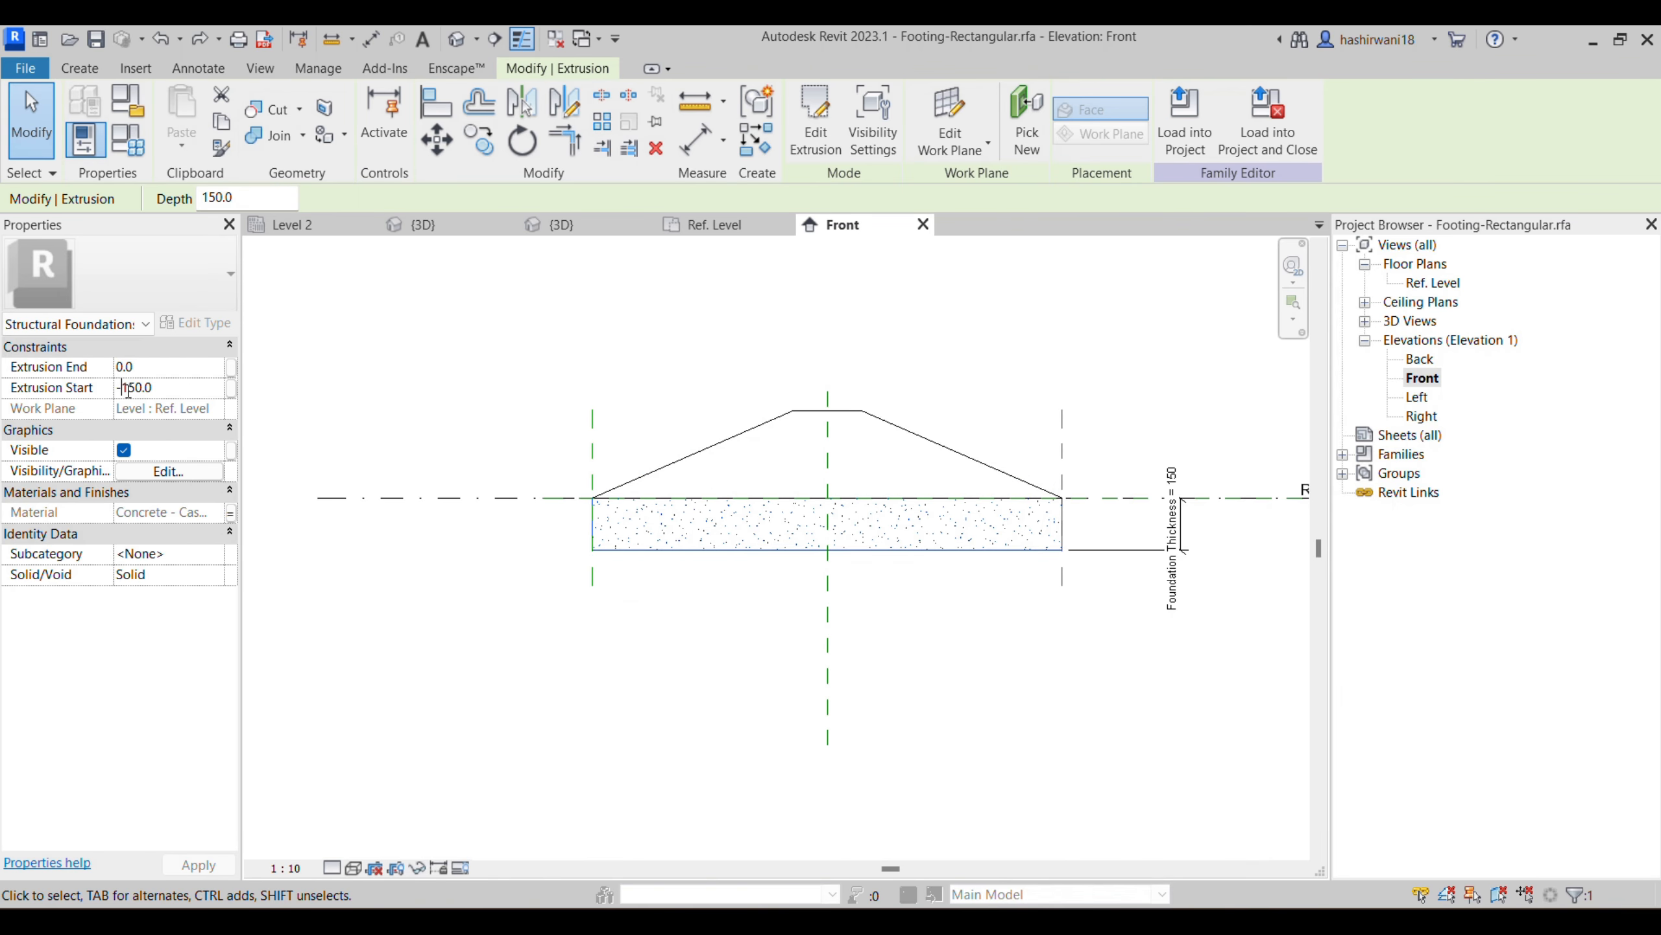
key("BackSpace")
key("BackSpace")
key("BackSpace")
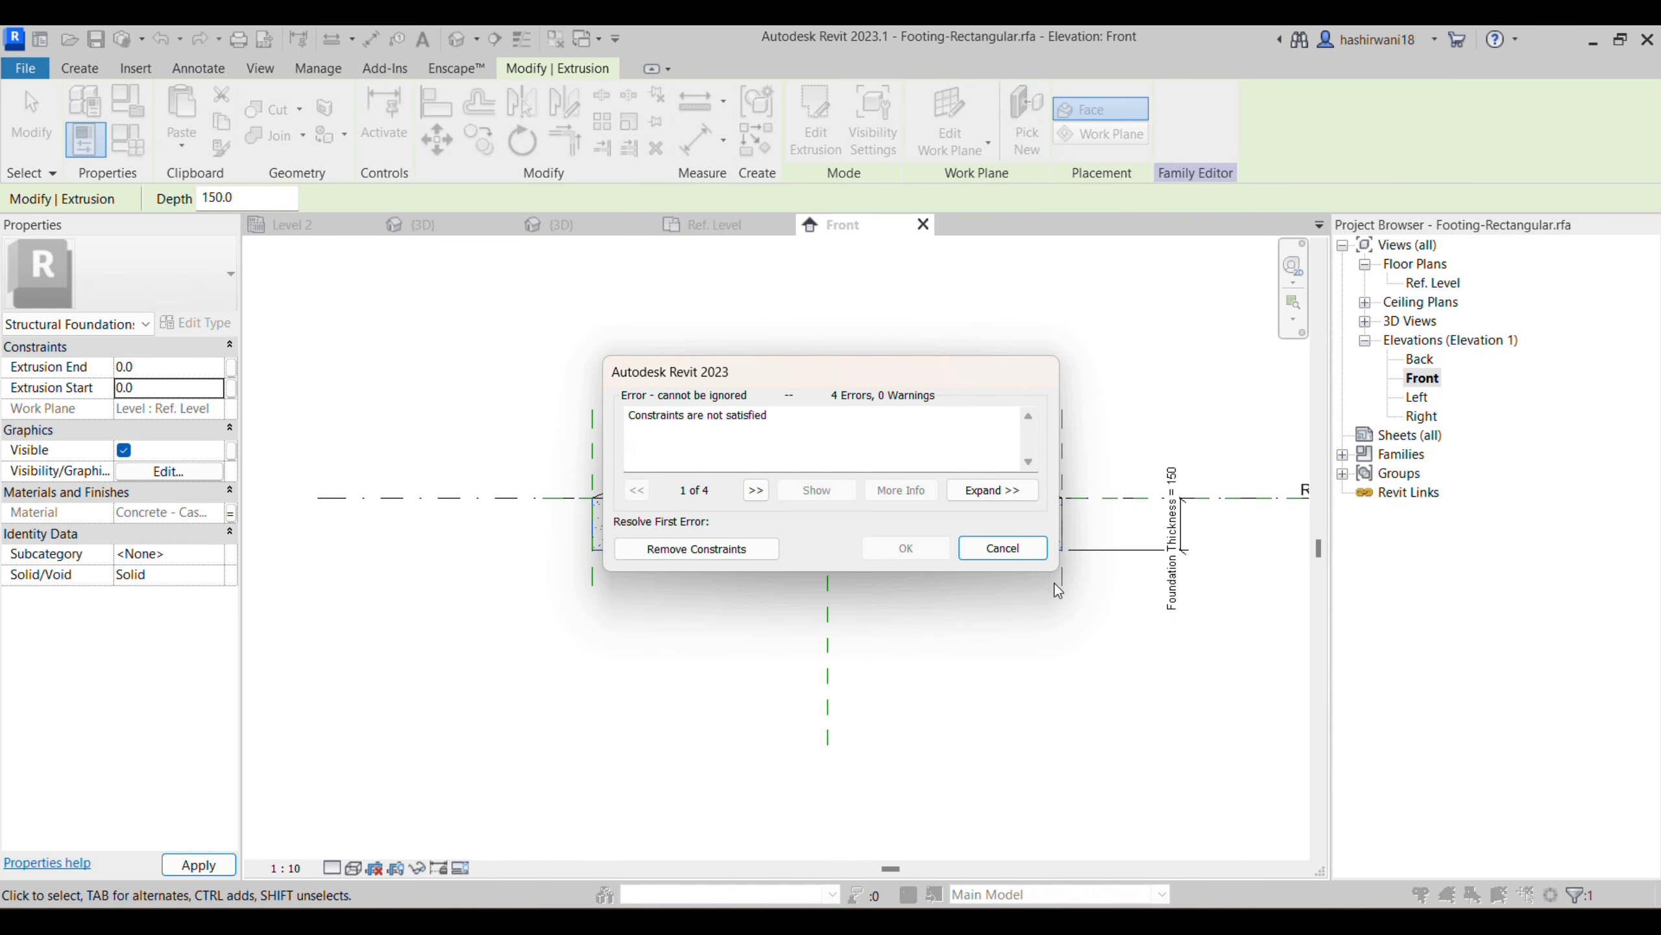
left_click(1002, 548)
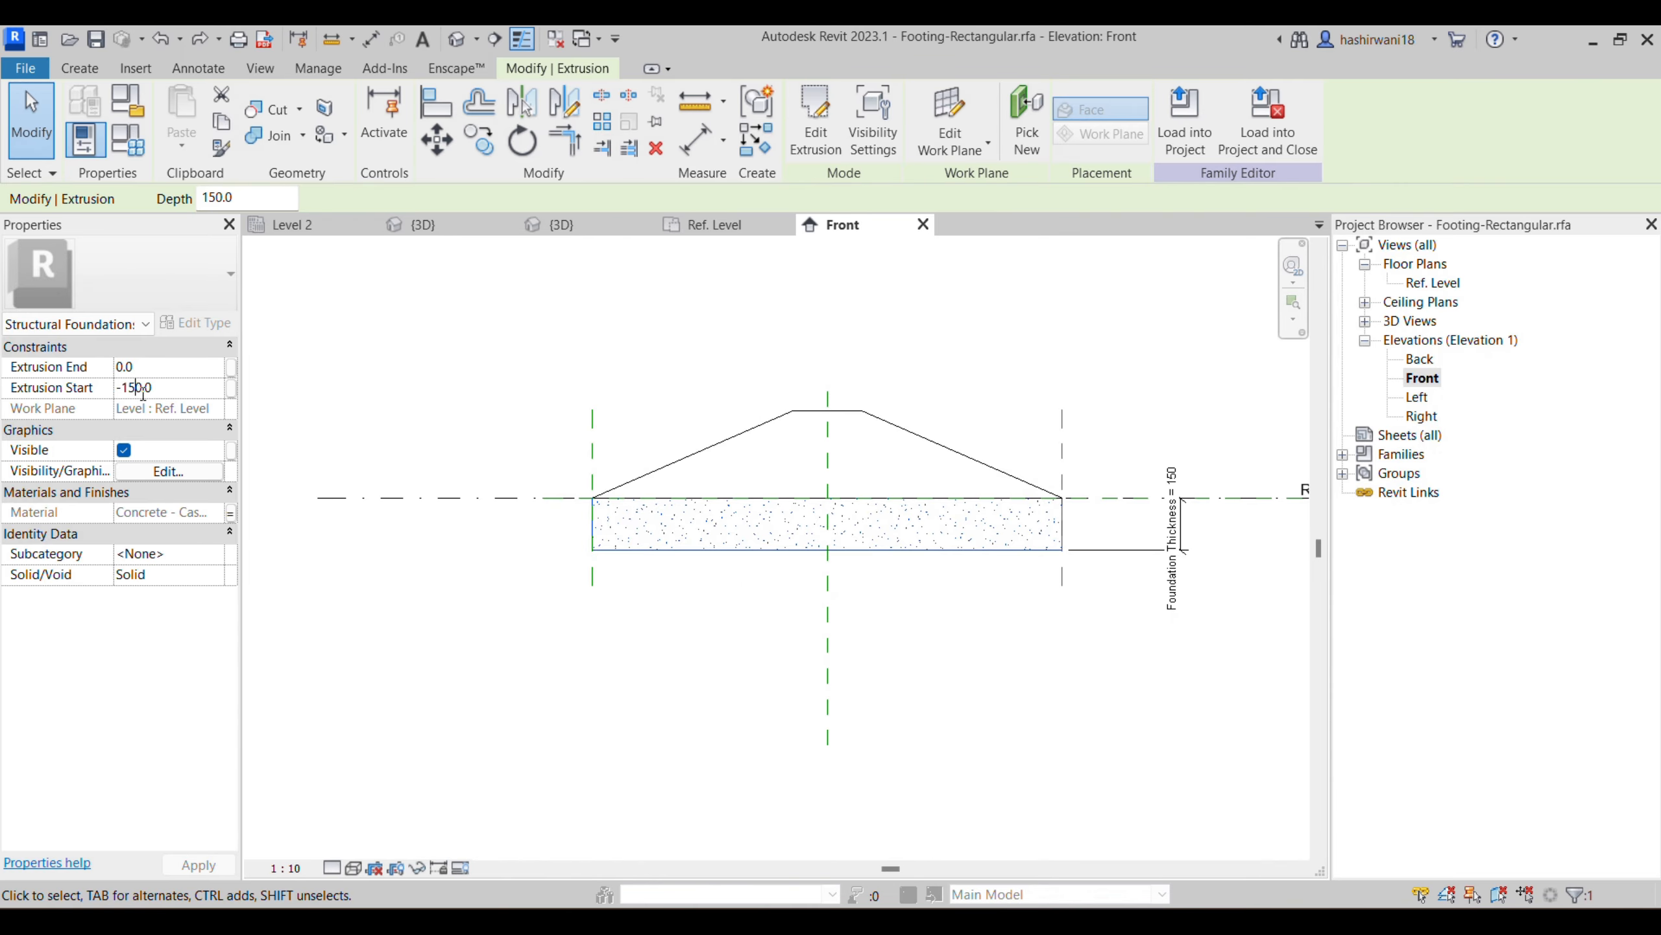
- Set the footing slab's Extrusion Start to -400, removing the constraints that block it
type("400")
left_click(759, 551)
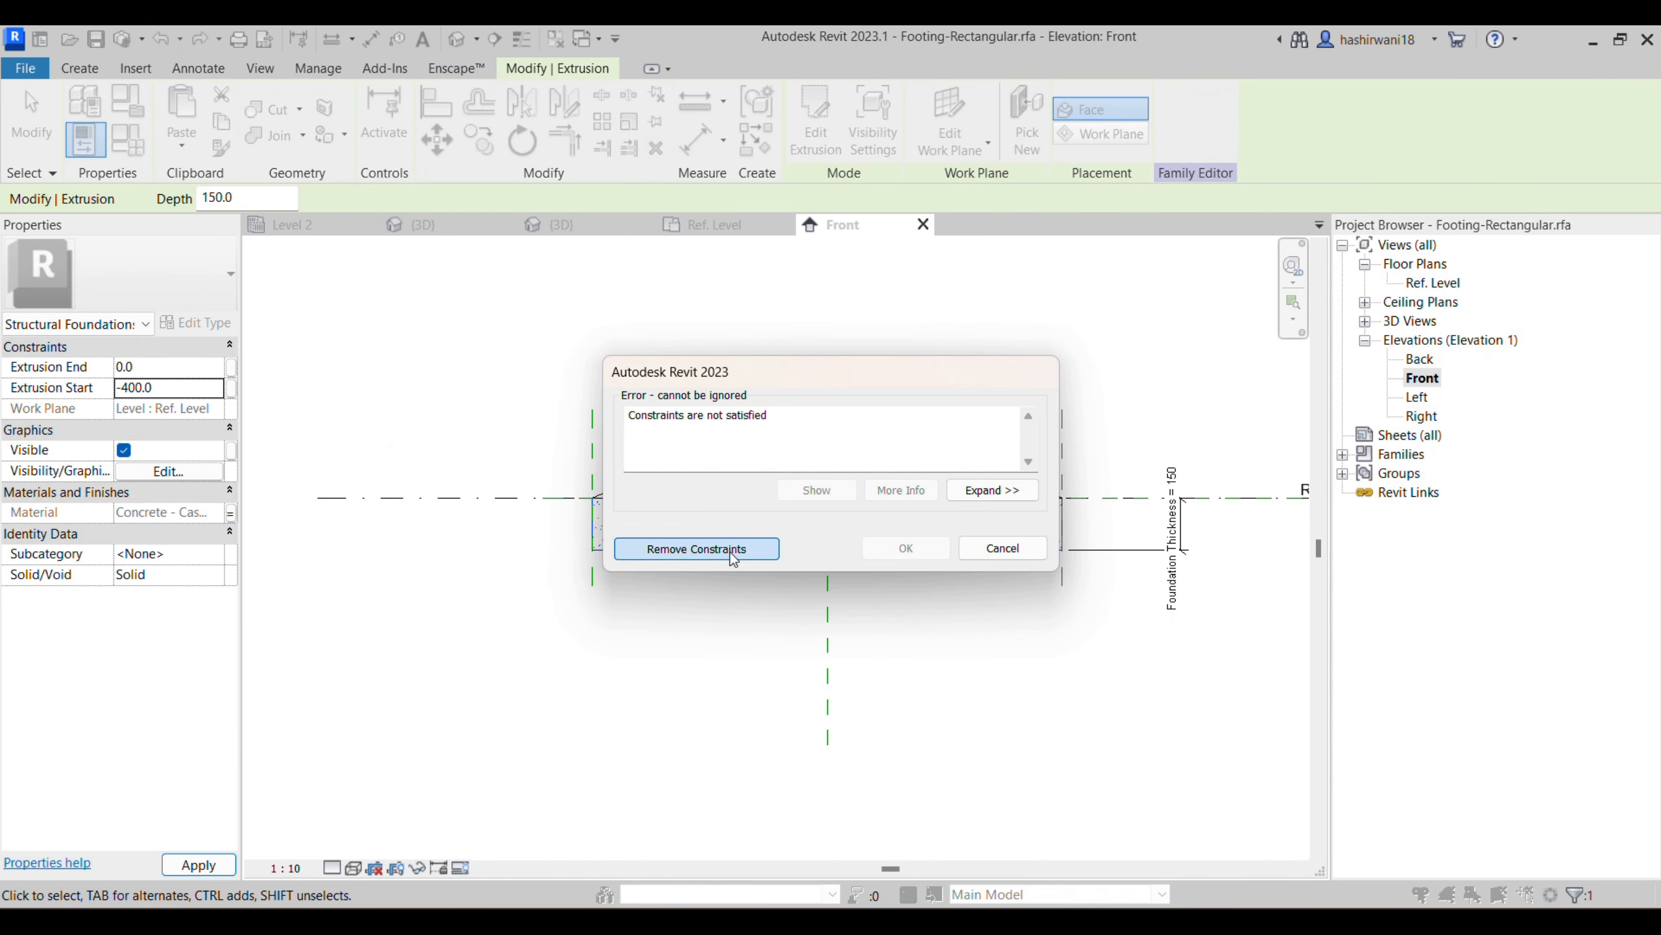
left_click_drag(161, 388, 114, 370)
type("400")
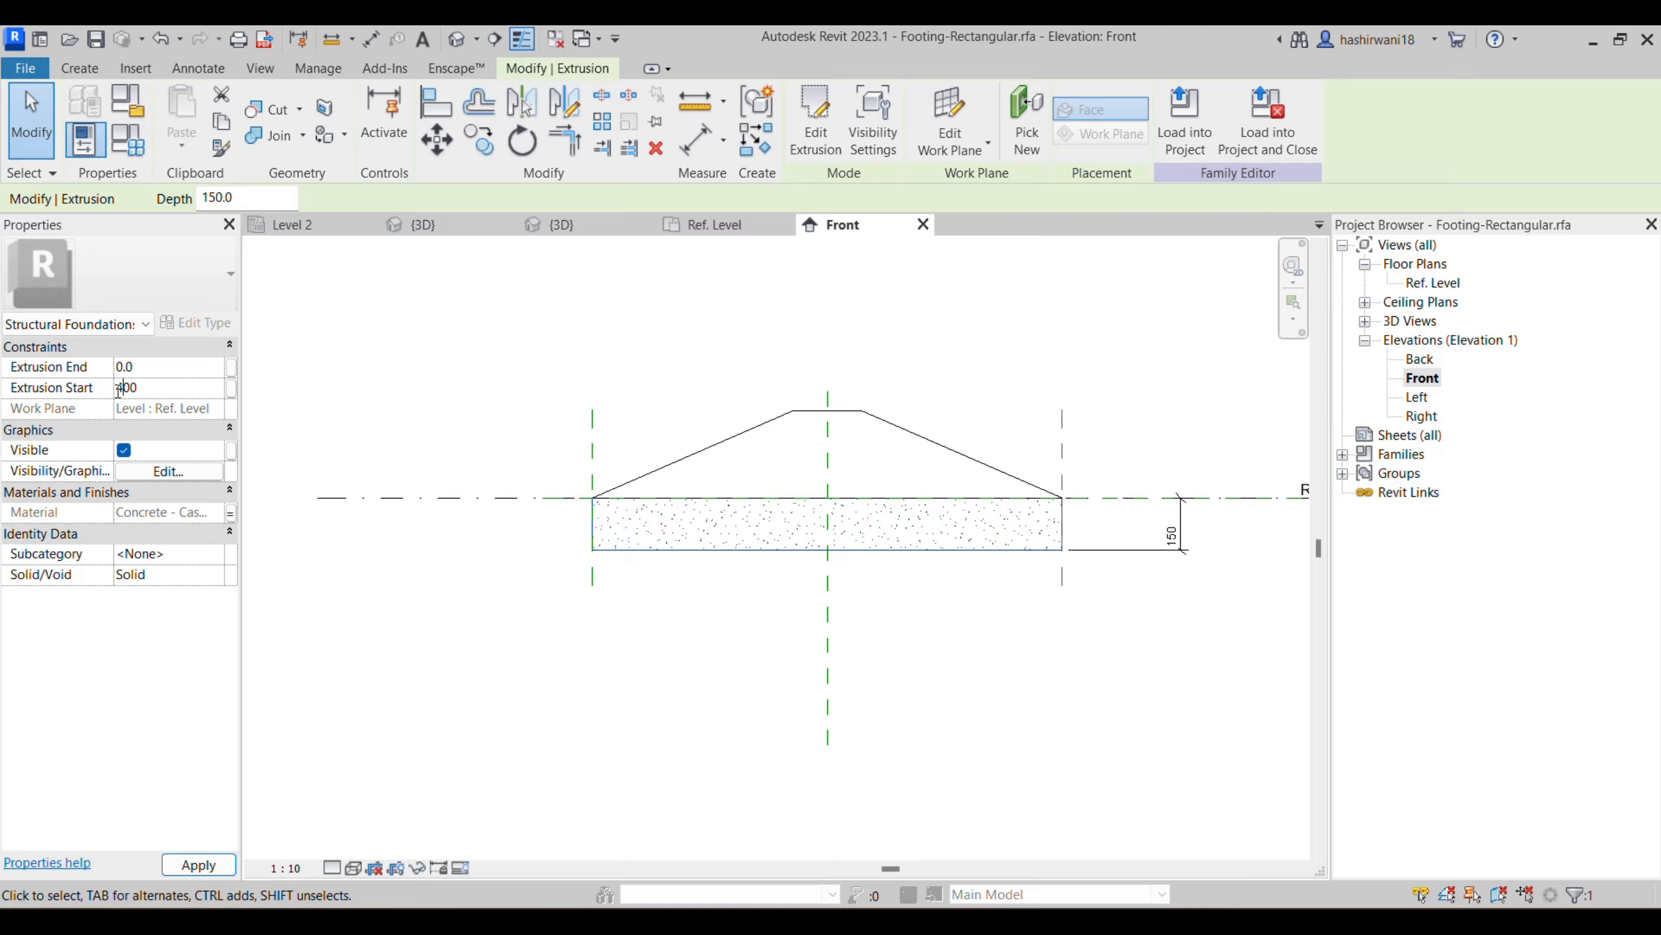
type("-")
key("Return")
left_click(655, 551)
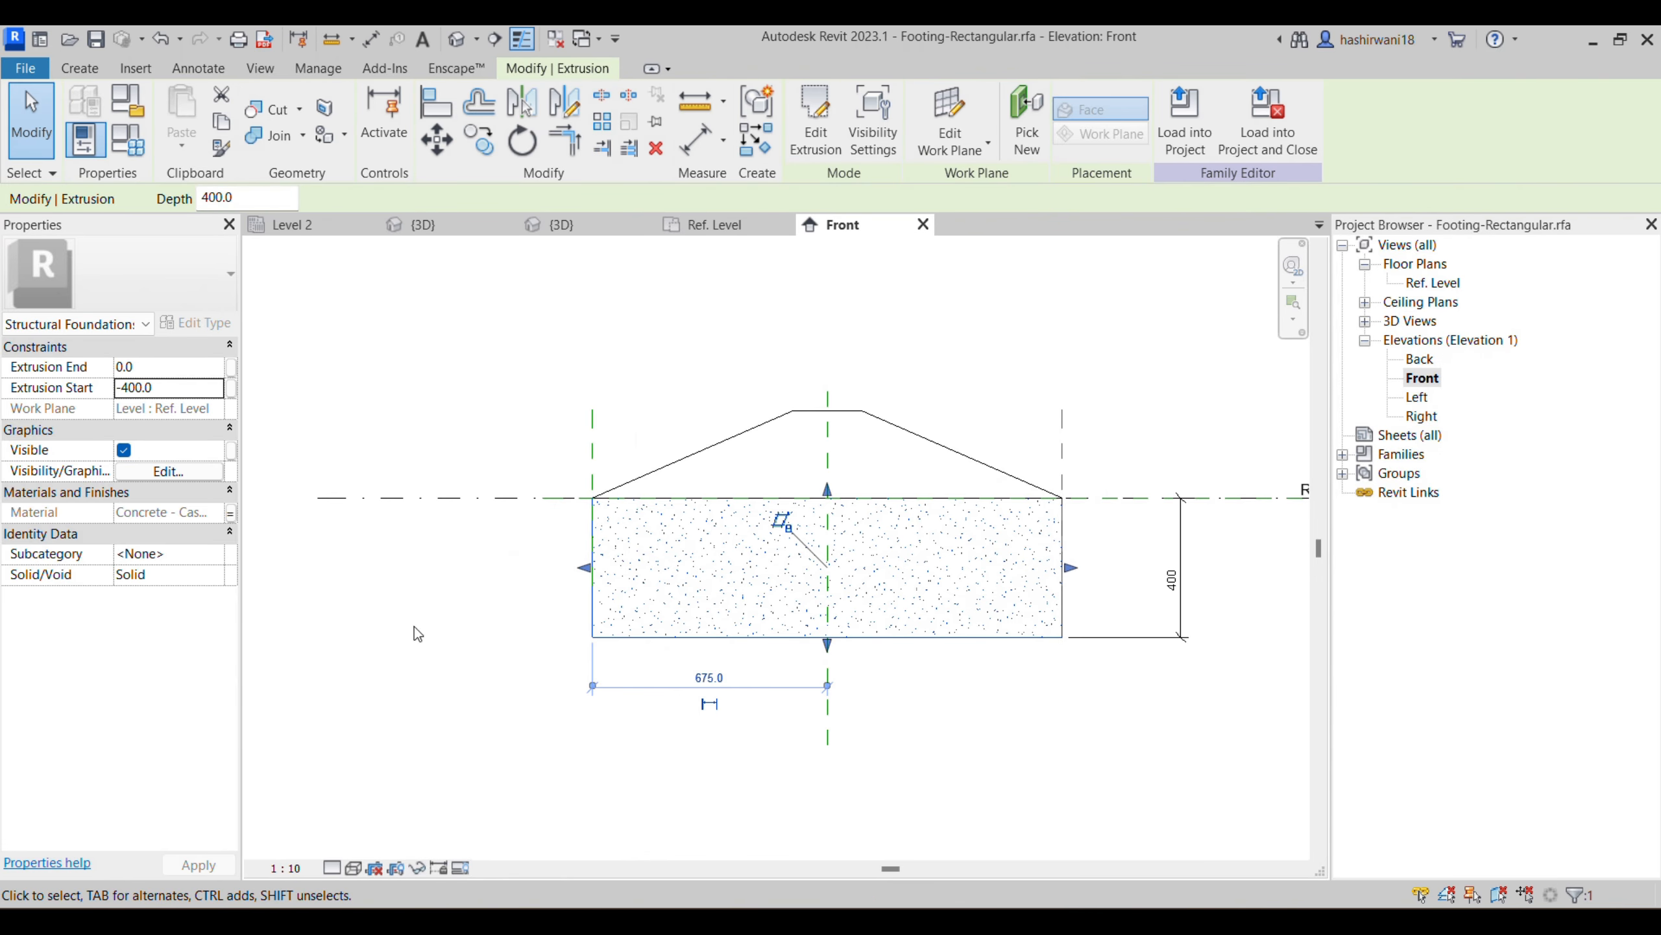
- Set the footing slab's Extrusion End to -250 and remove the conflicting constraints
left_click(201, 365)
left_click(150, 368)
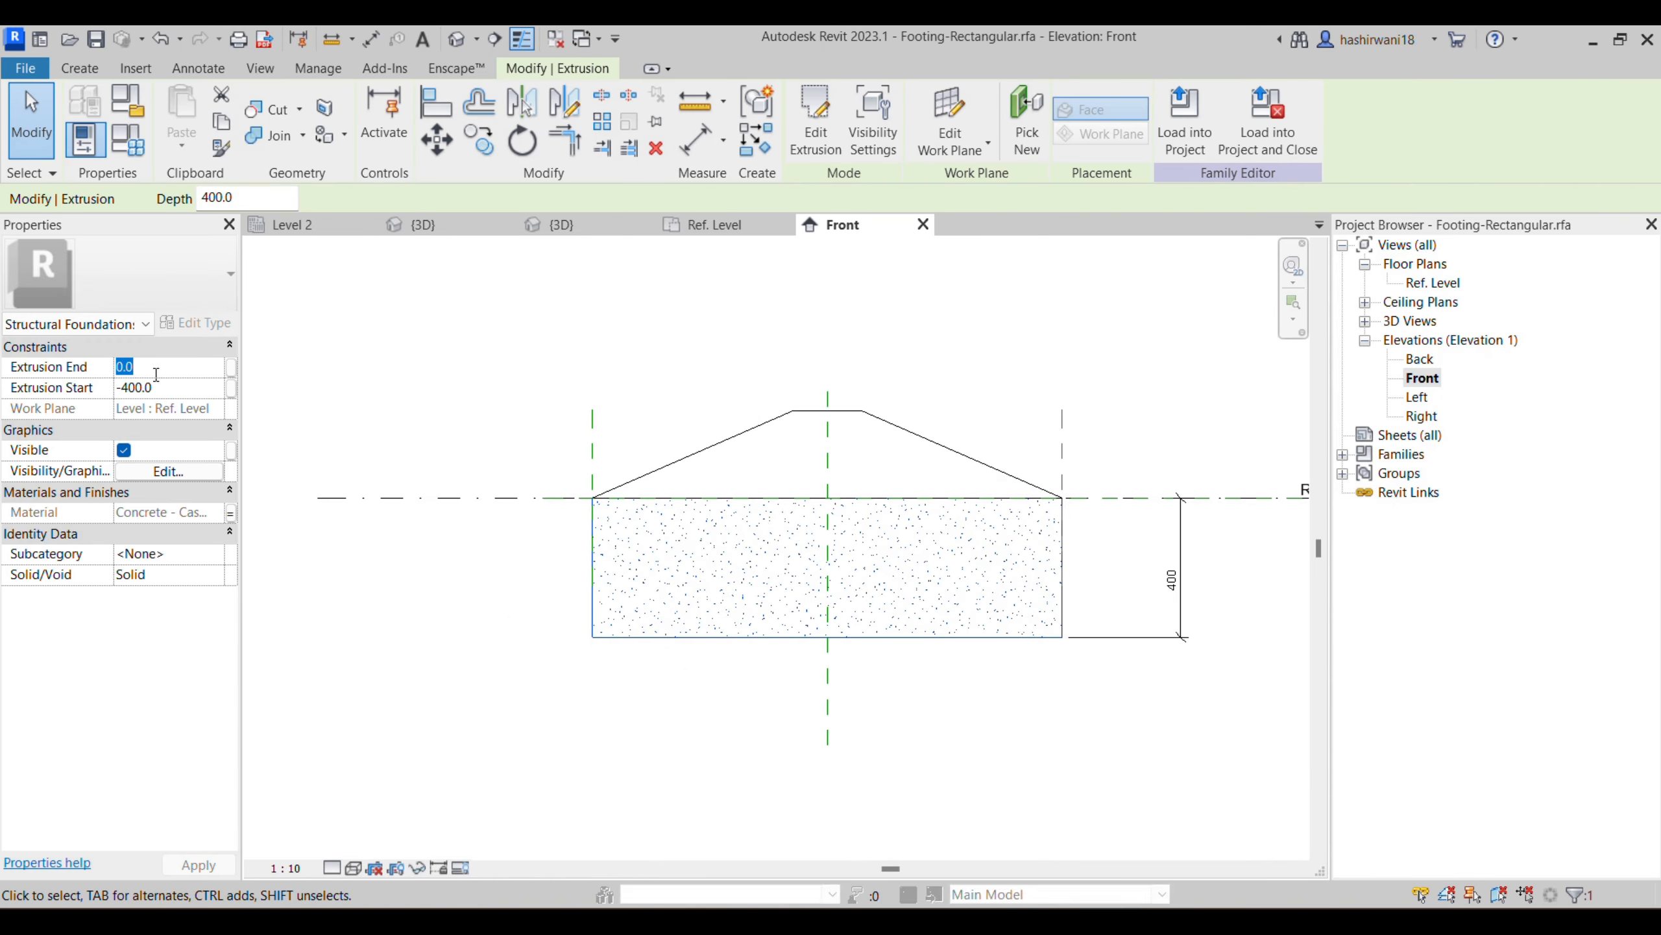
type("-250")
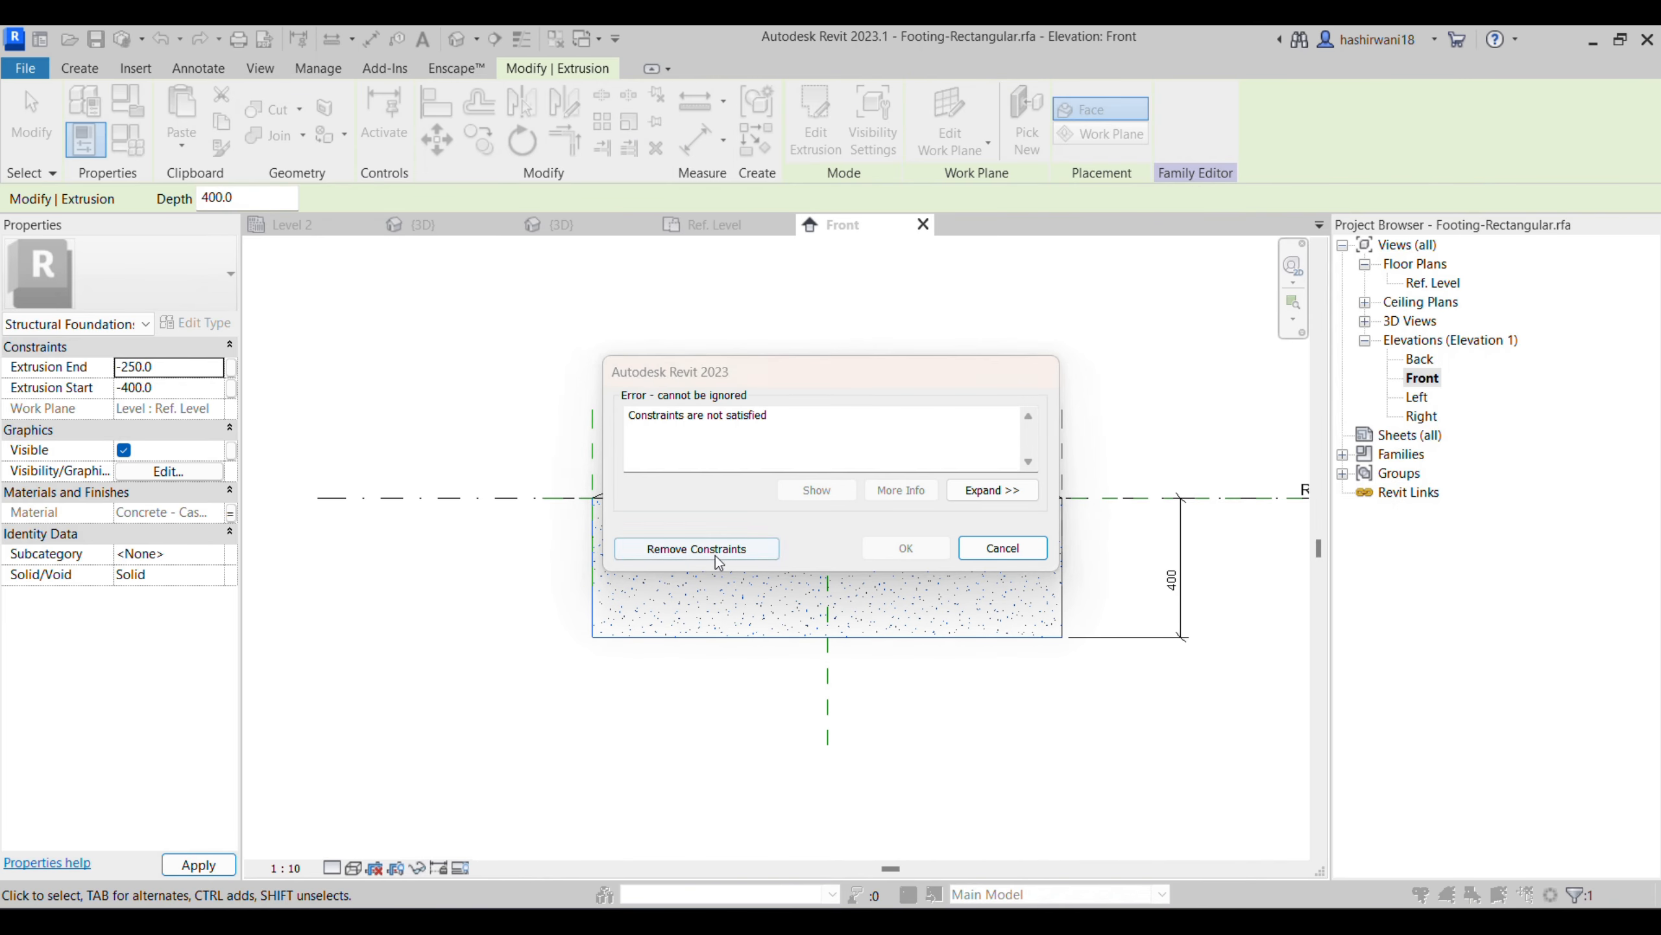
left_click(712, 549)
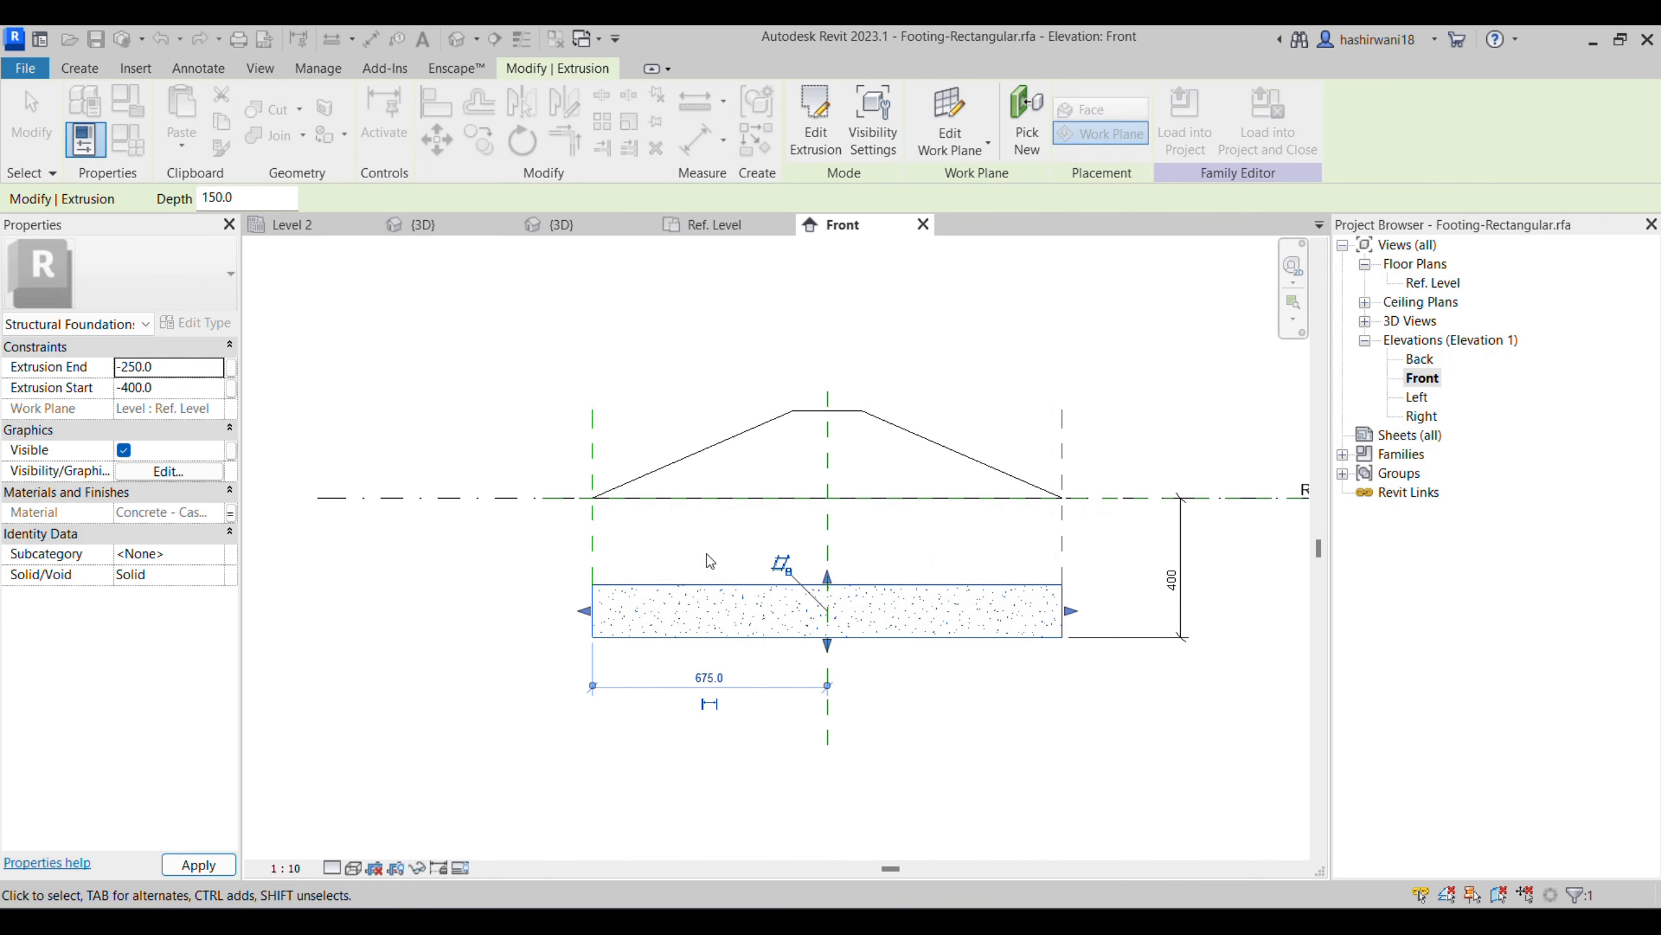
- Set the blend's First End to -250 so its base sits on the footing slab
left_click(736, 504)
left_click(160, 384)
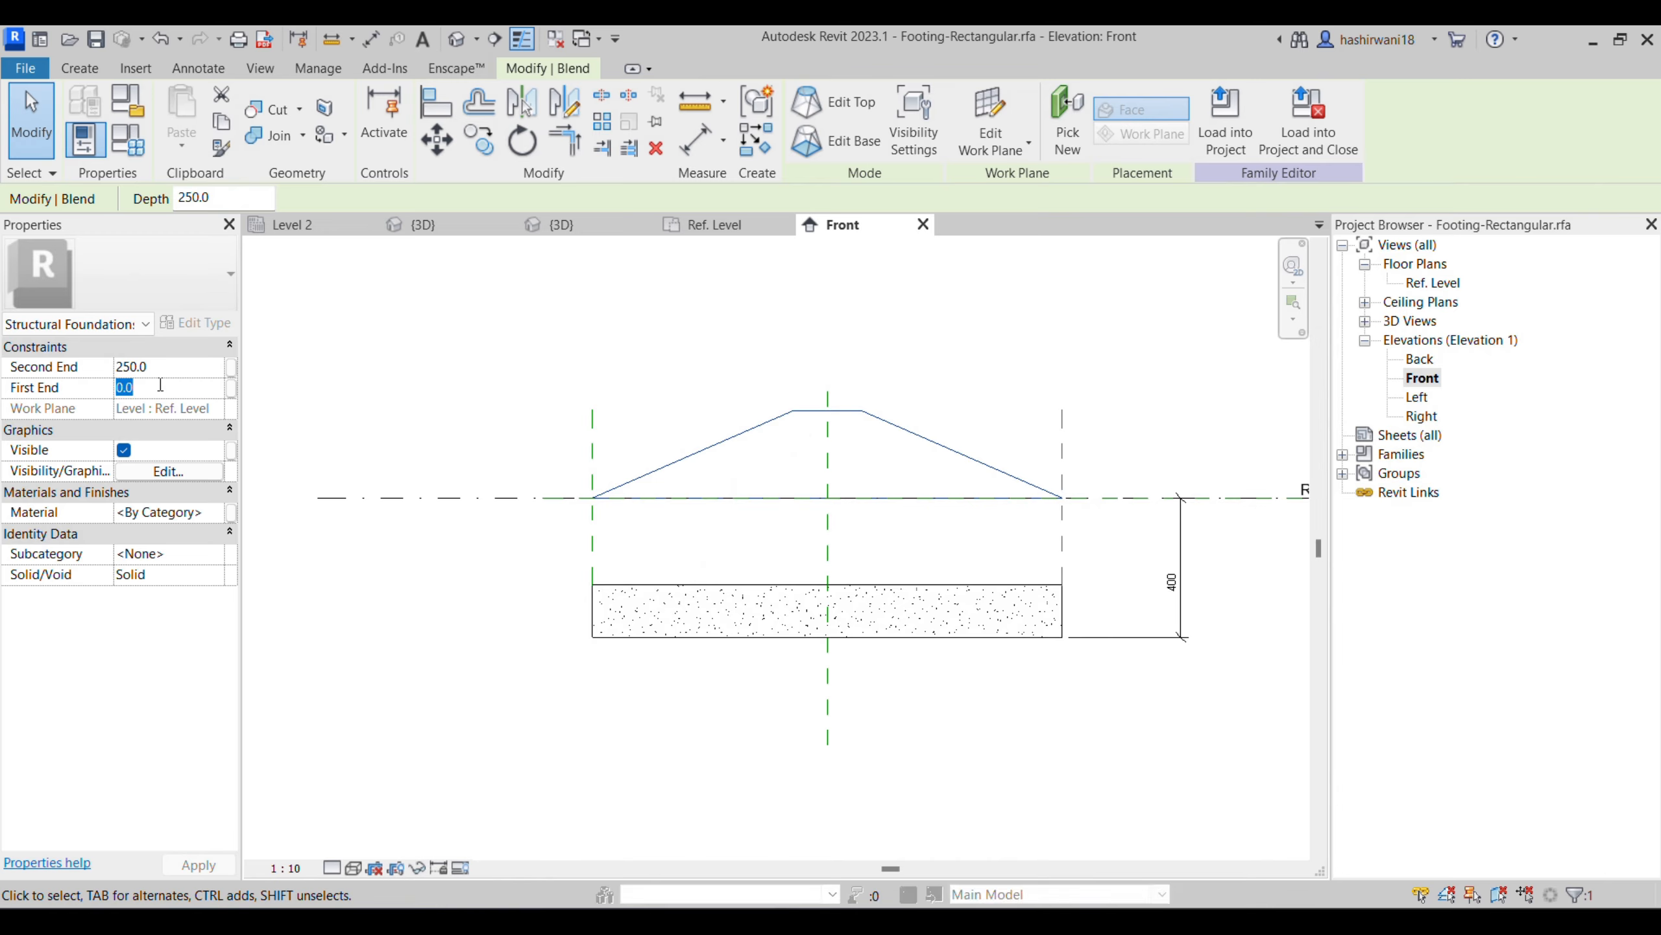
left_click(232, 392)
left_click(157, 390)
type("-25")
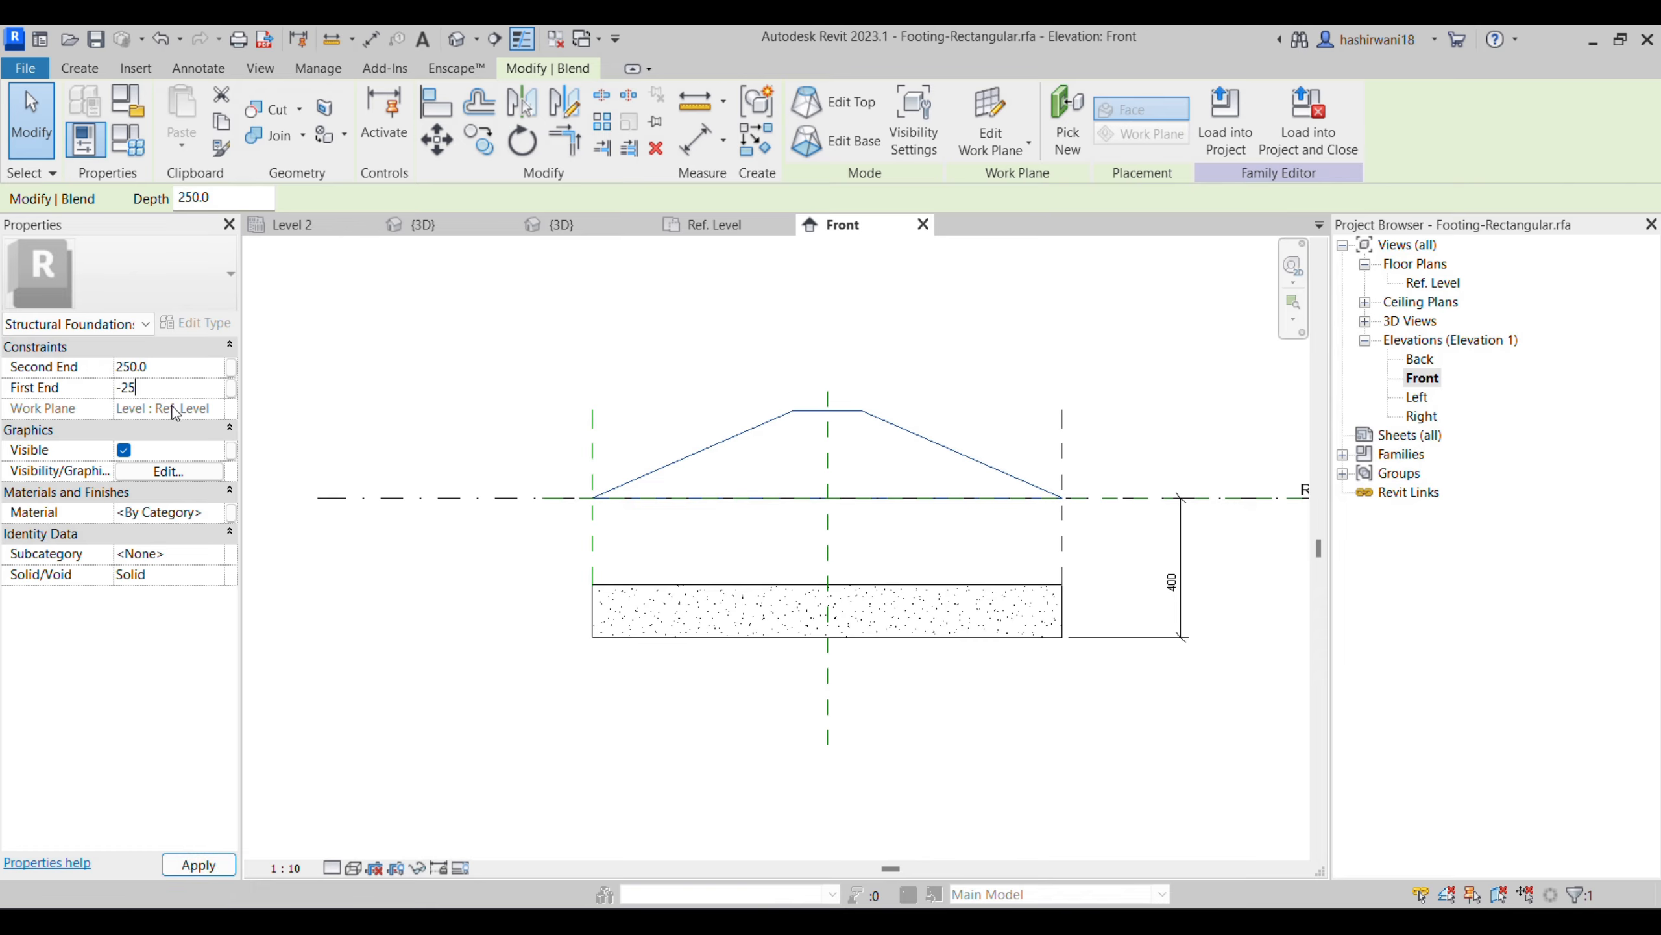
type("0")
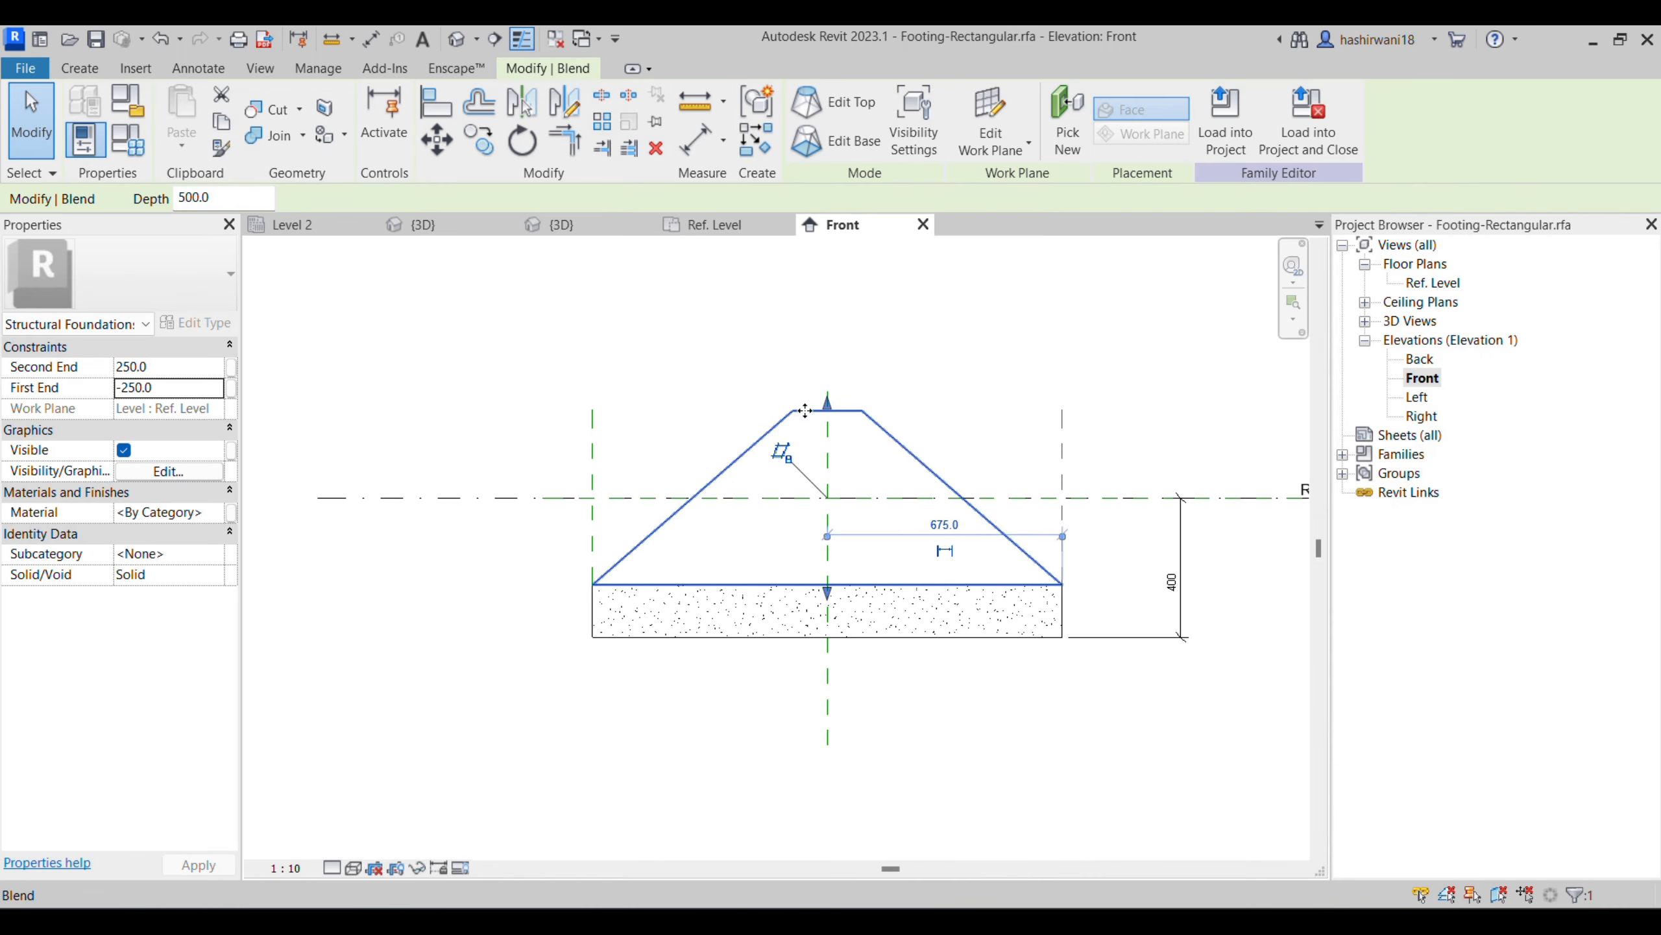
- Set the blend's Second End to 0 so its top lies on the reference level
left_click(167, 367)
type("0")
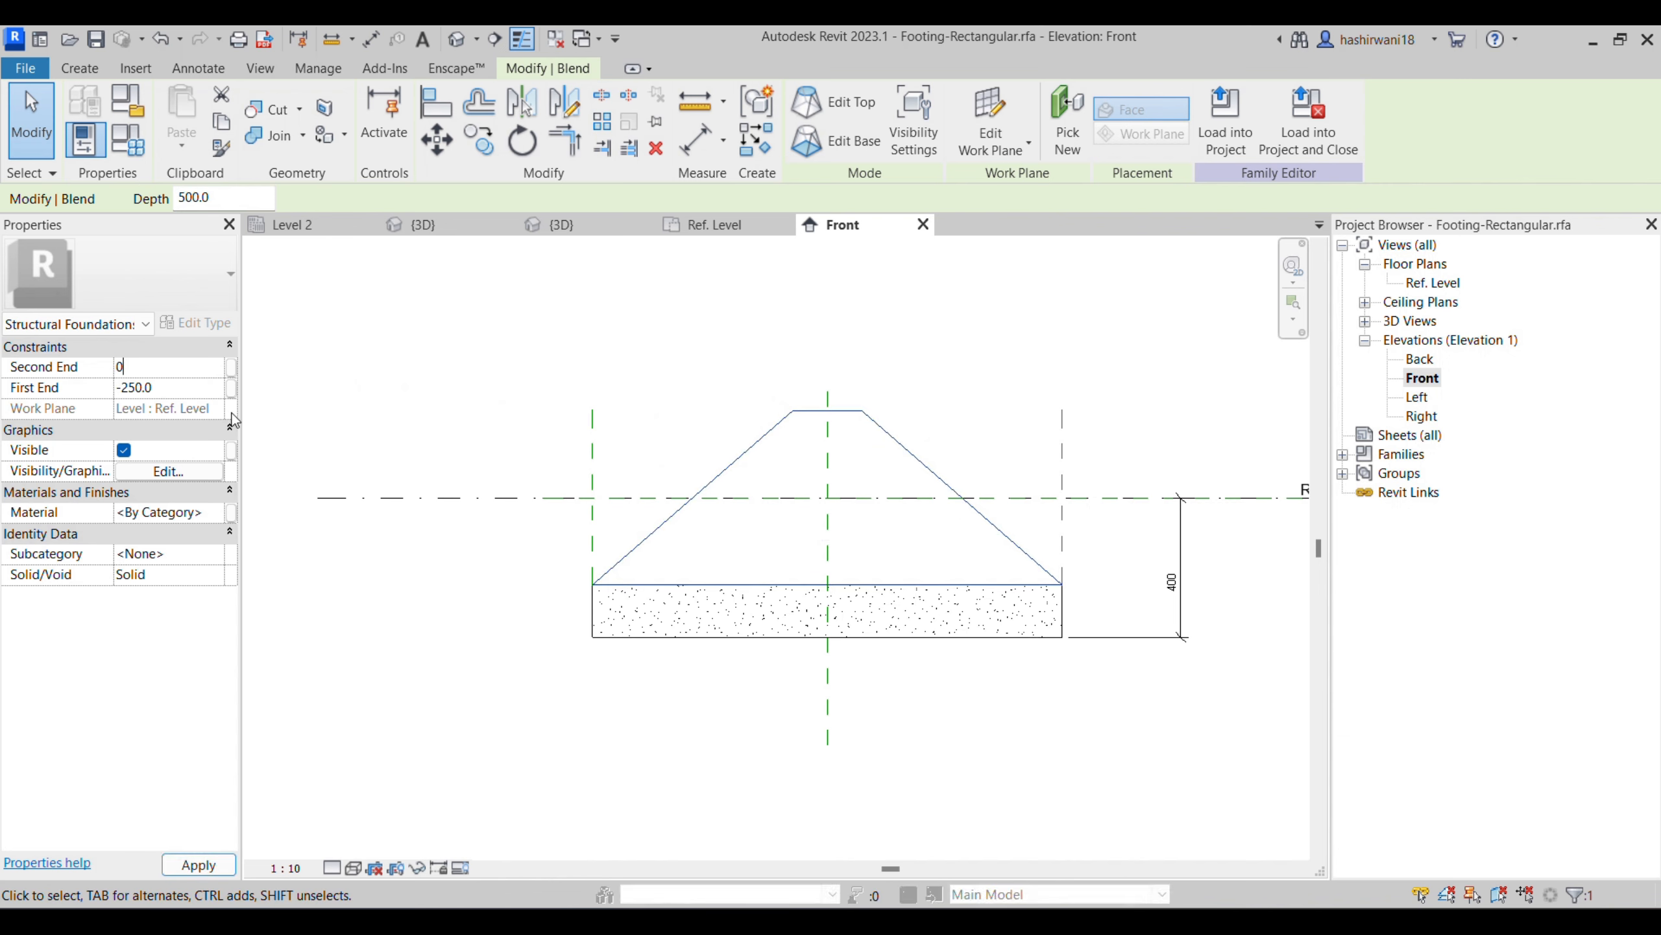
left_click(755, 431)
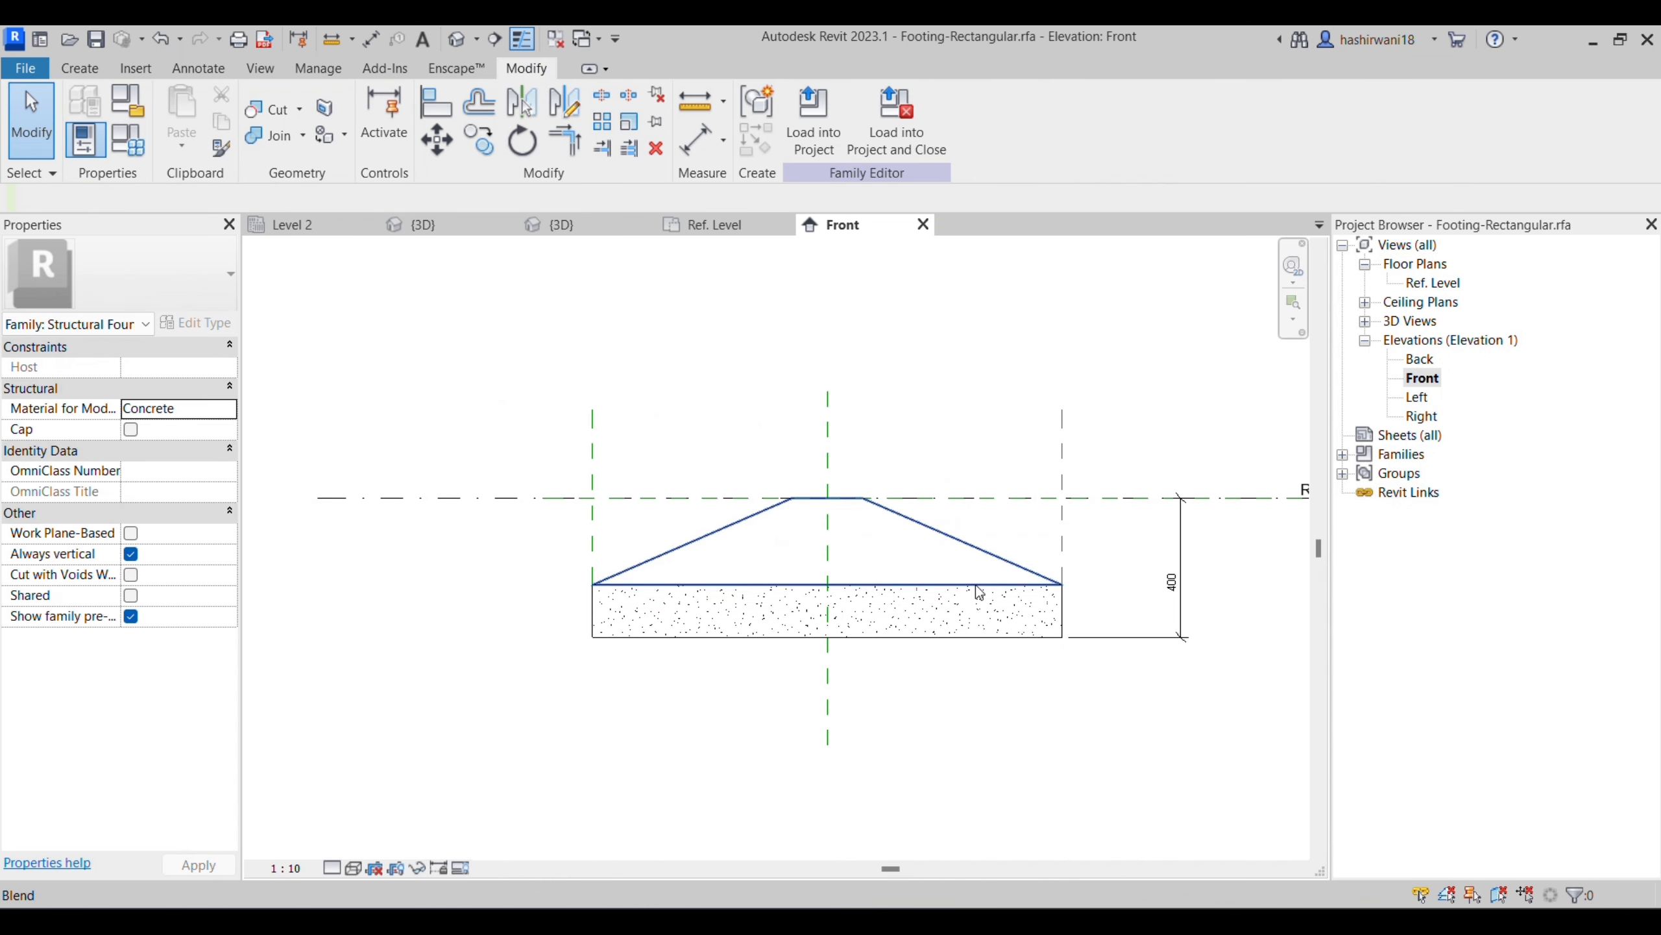
- Assign the Concrete - Cast-in-Place Concrete material to the blend
left_click(689, 548)
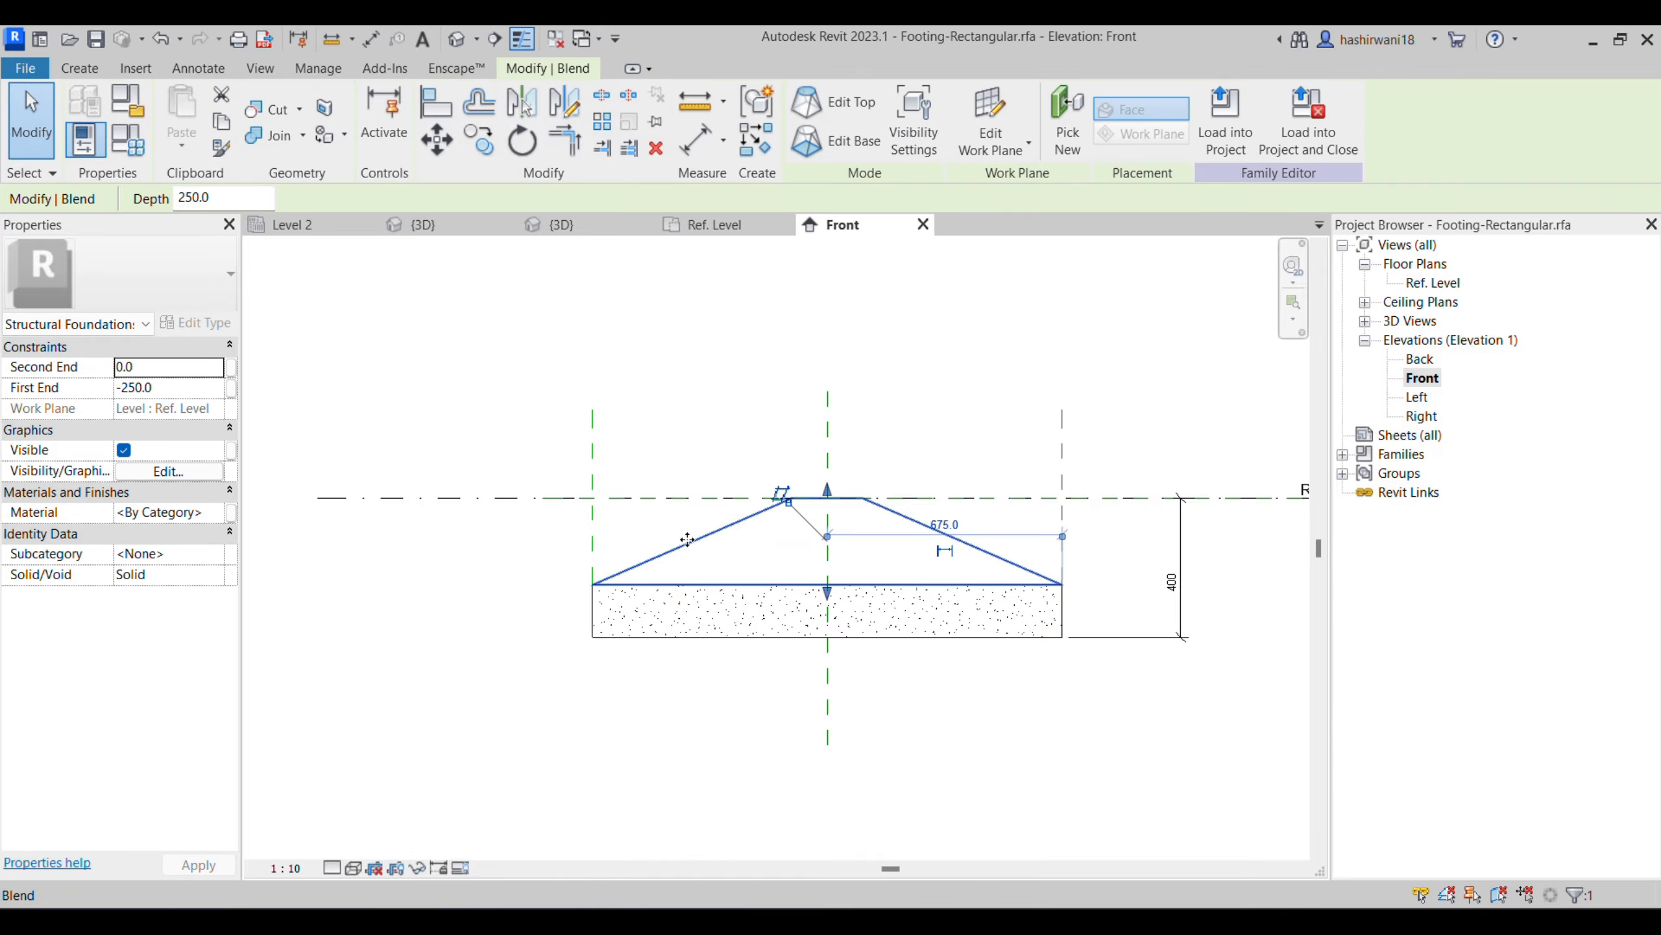
left_click(211, 516)
left_click(216, 512)
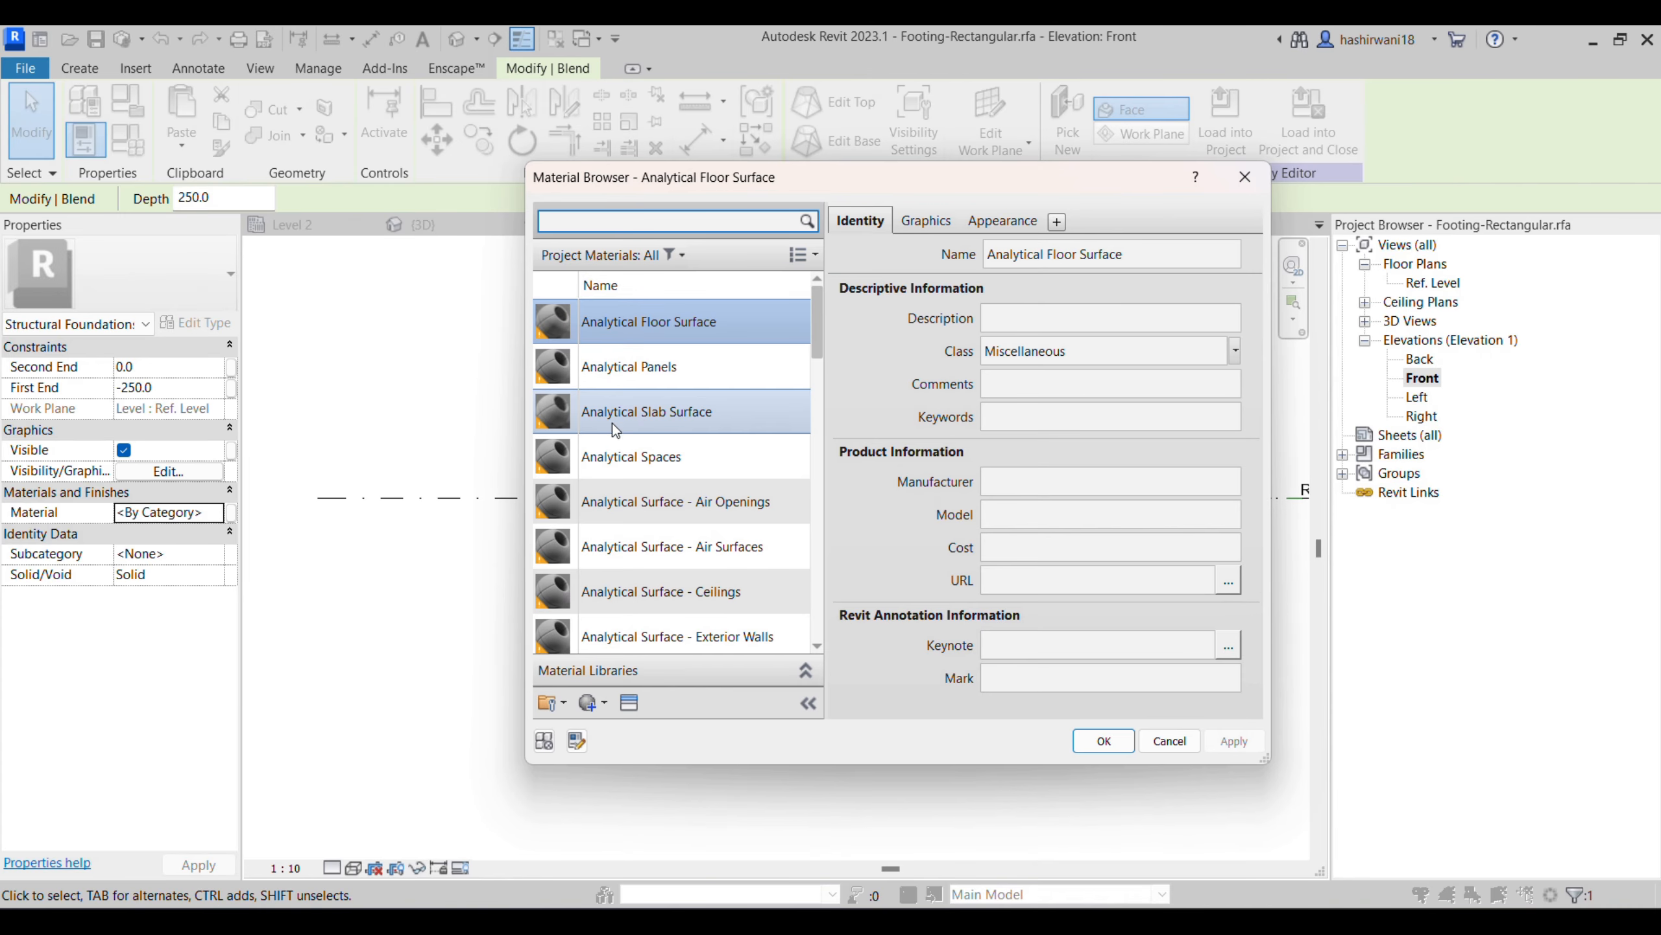
type("conc")
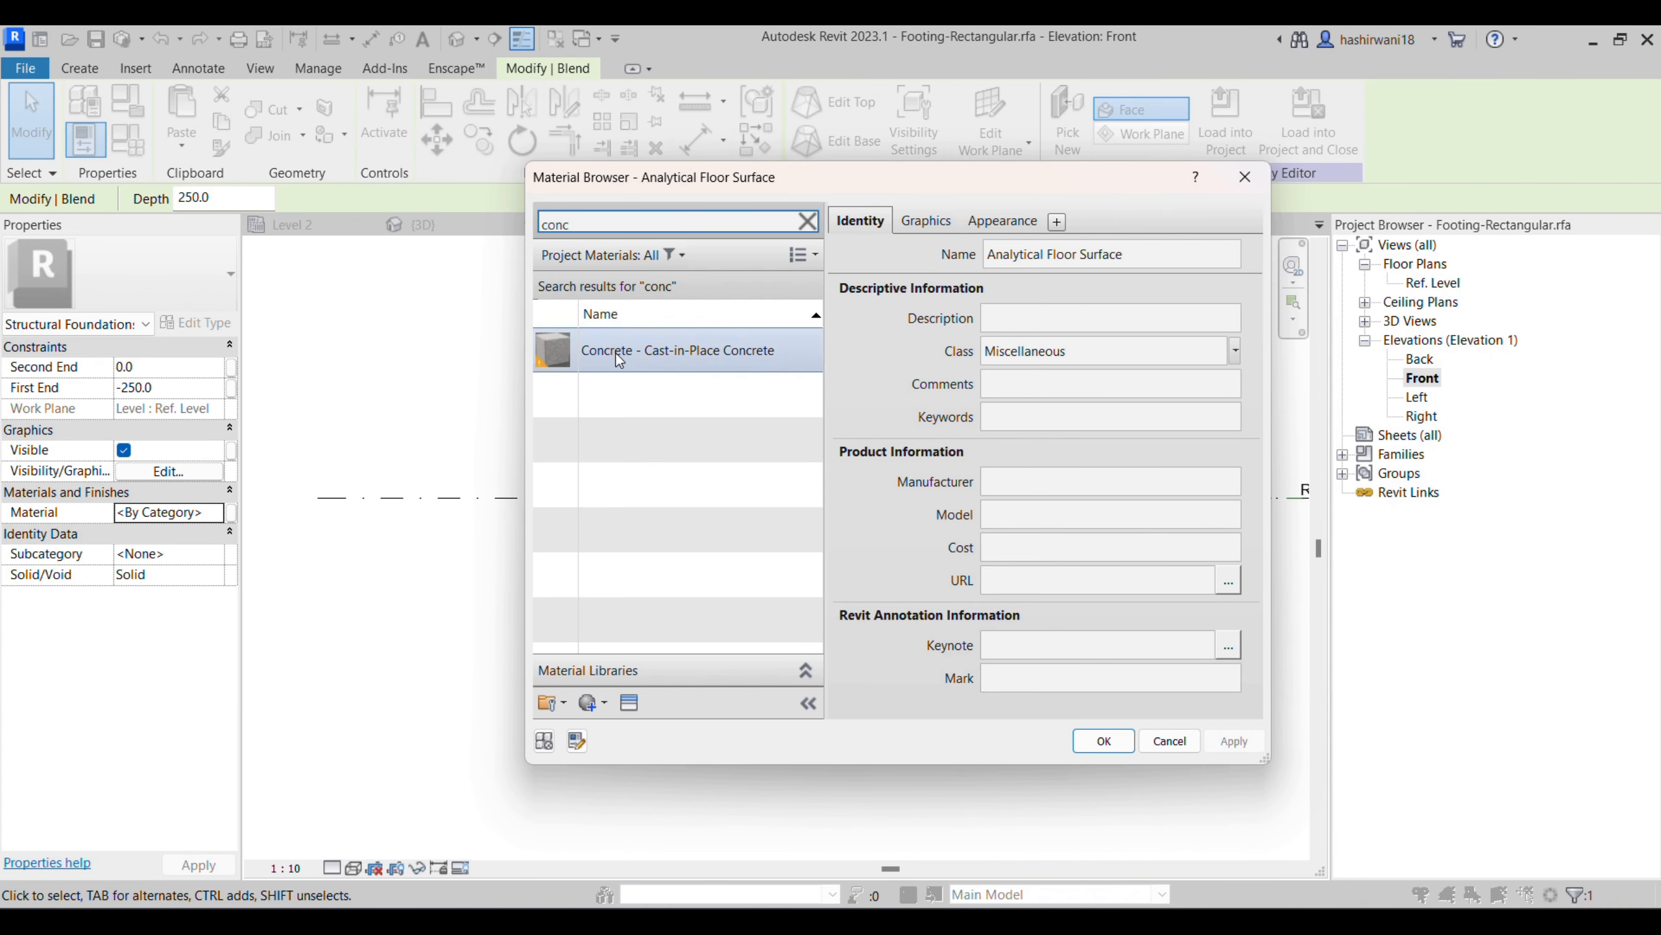
left_click(619, 361)
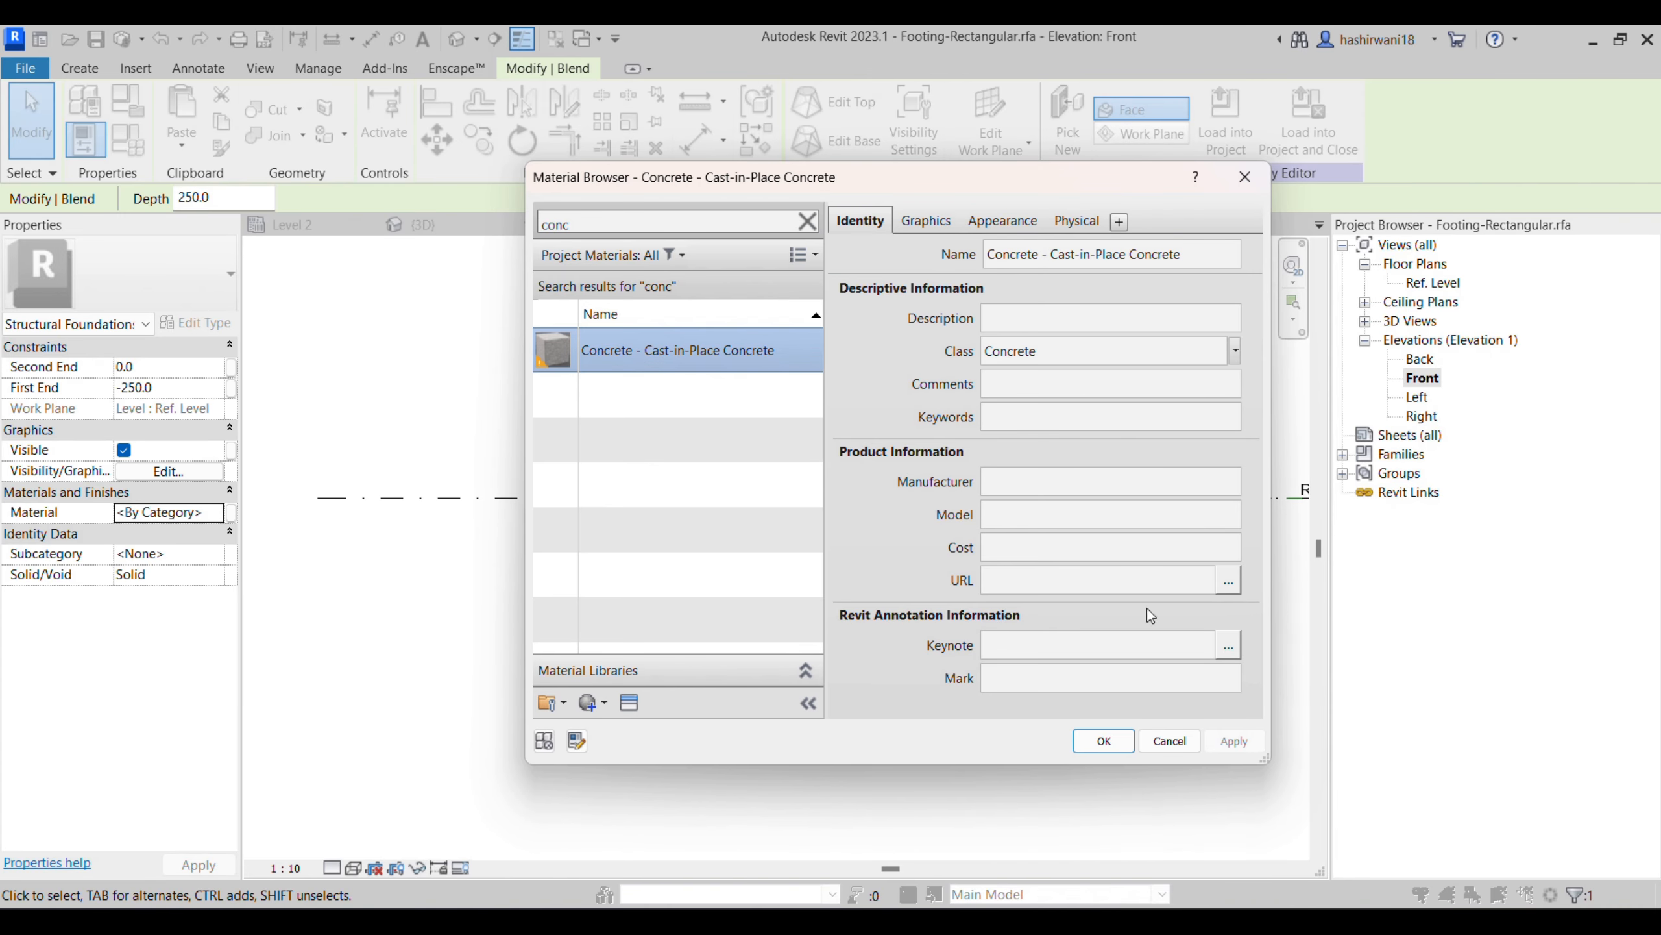
left_click(1104, 741)
- Load the edited footing family into Project2 and inspect the sloped footing under the column in 3D
left_click(957, 690)
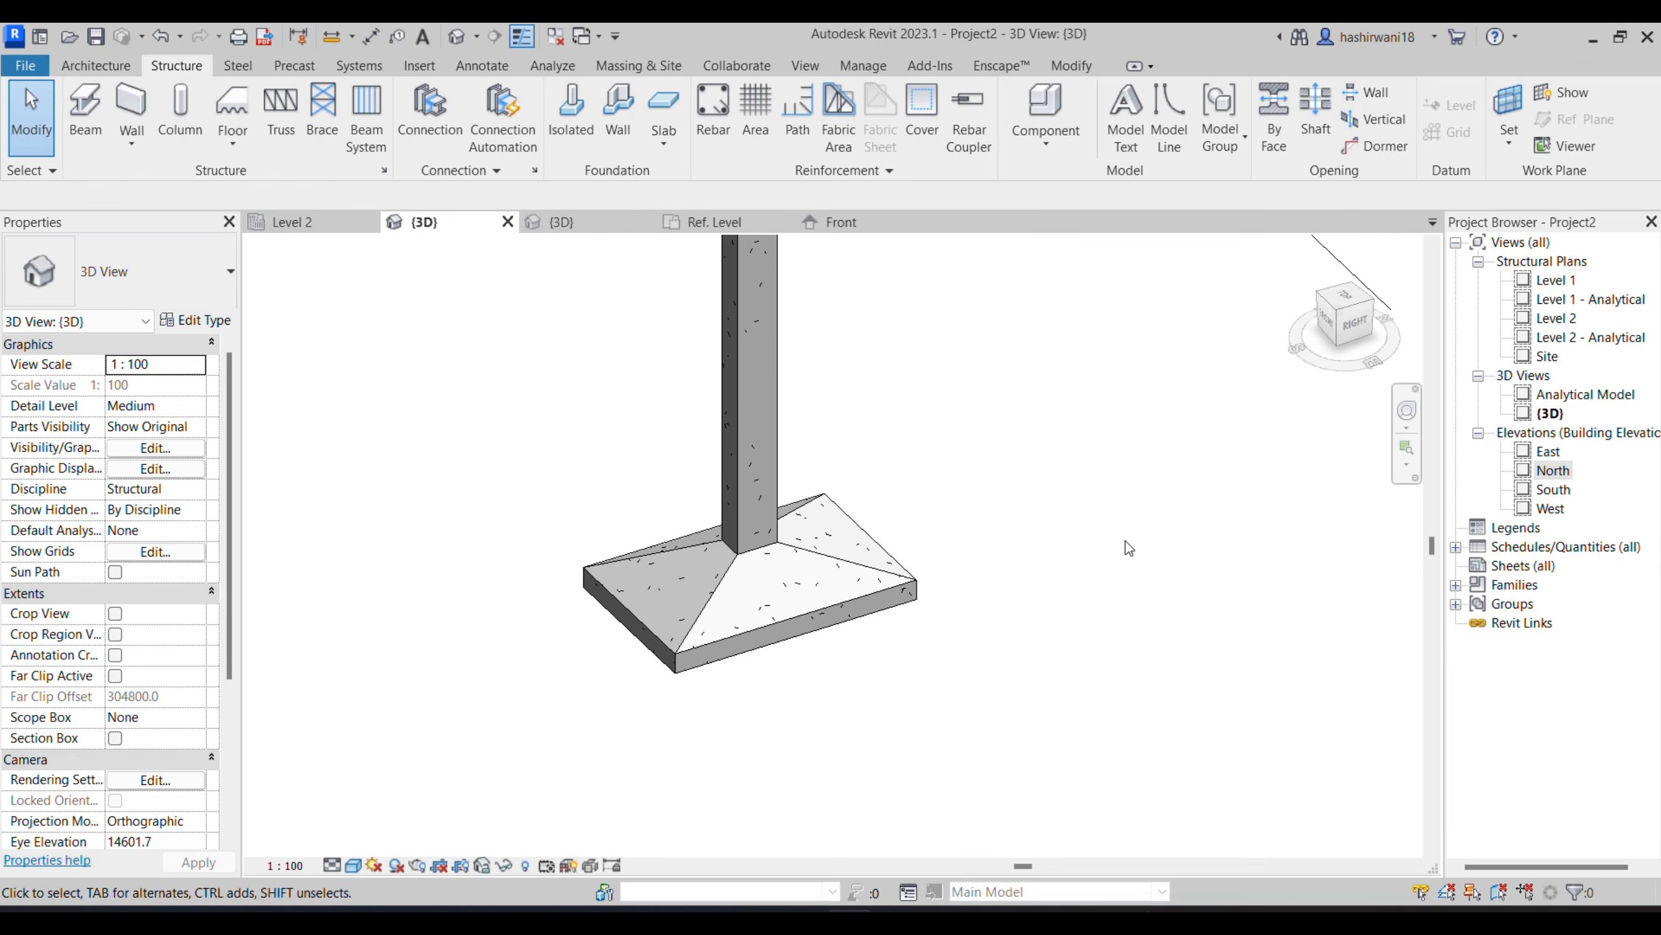
scroll(978, 570, "up", 3)
middle_click_drag(1013, 573, 1179, 512)
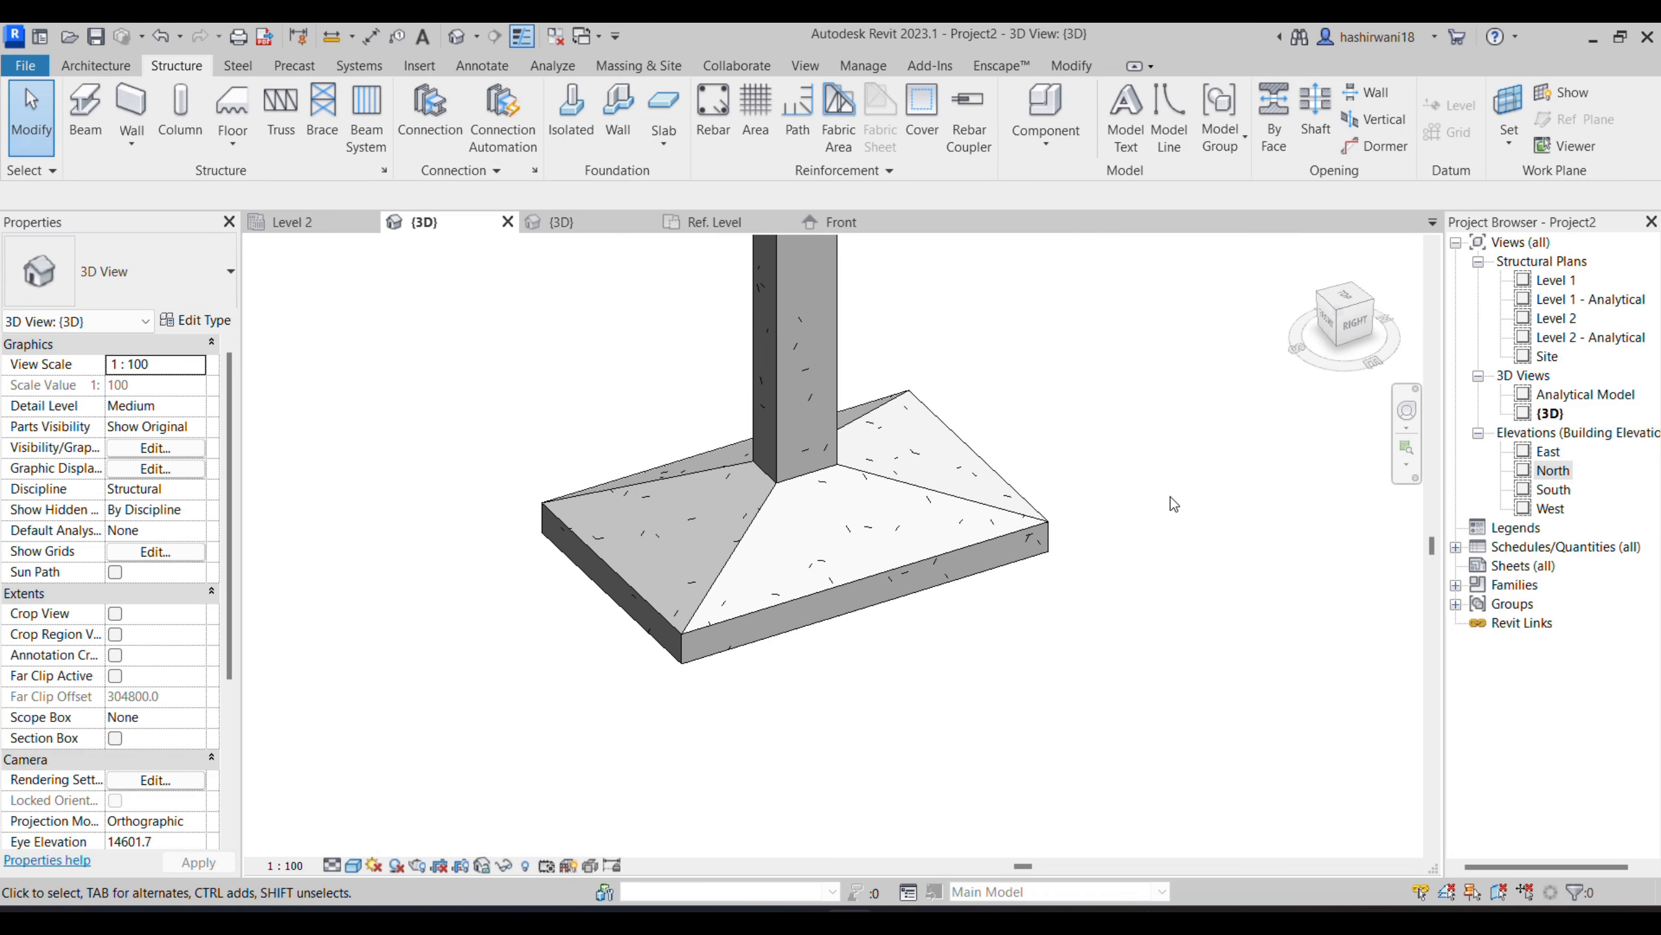
- Open the project's North elevation and delete the green line along the footing's base
double_click(1553, 473)
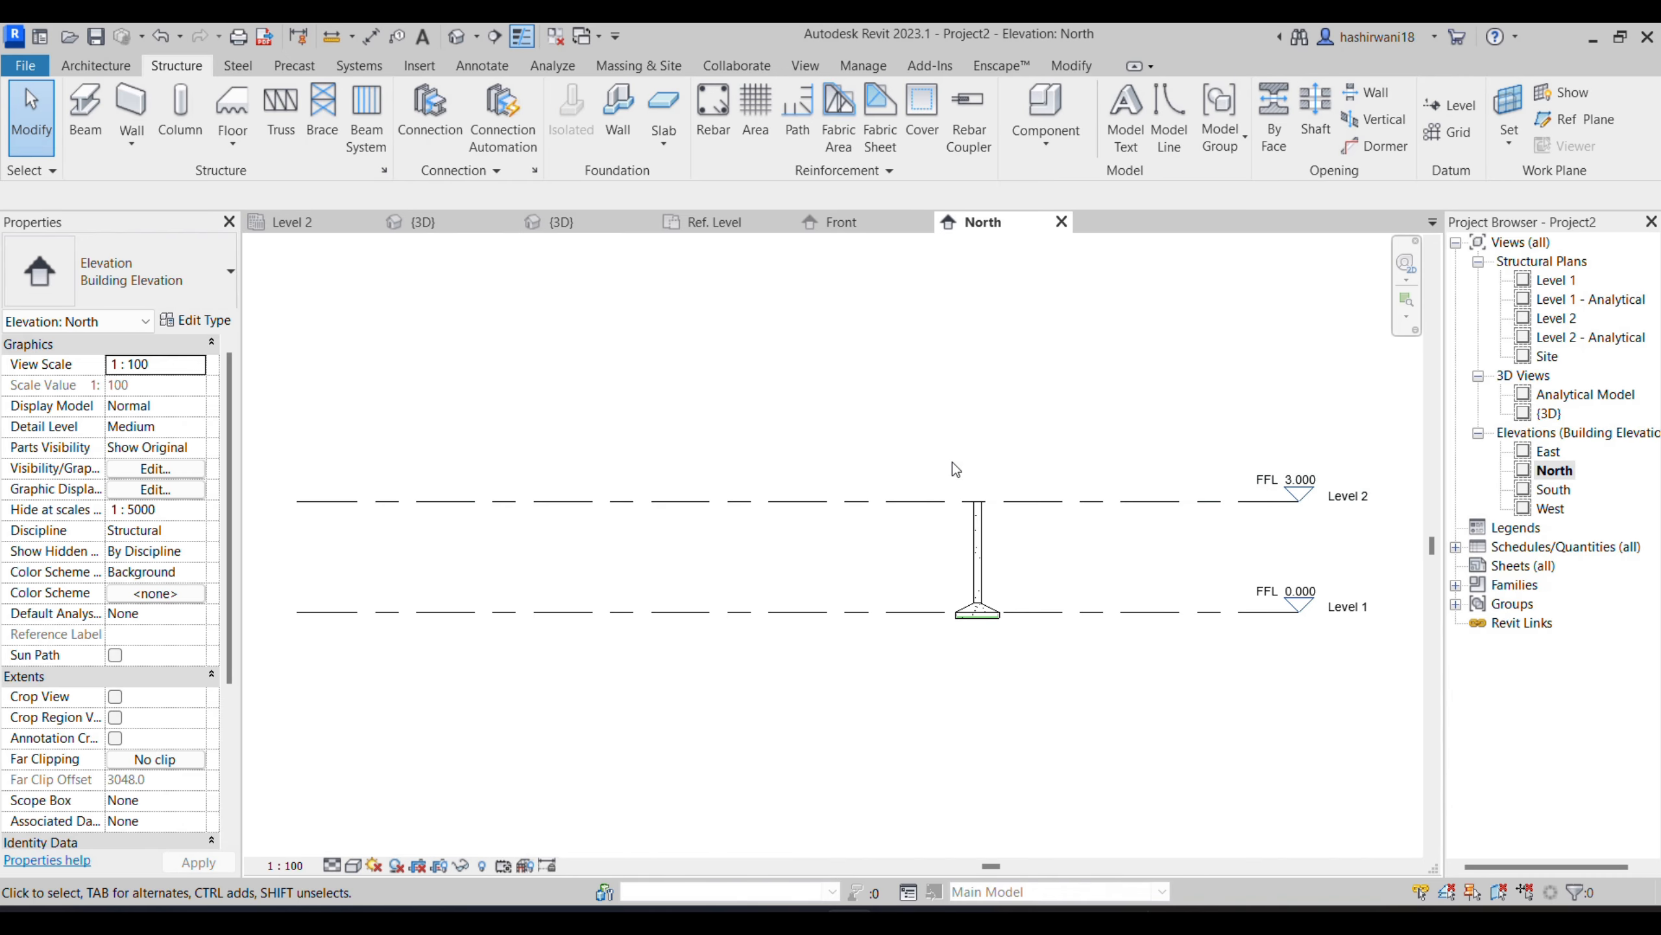
scroll(978, 621, "up", 5)
left_click(987, 510)
key("Delete")
scroll(897, 631, "up", 2)
middle_click_drag(841, 550, 797, 516)
- Set the North elevation's visual style to Wireframe and frame the sloped footing
left_click(359, 872)
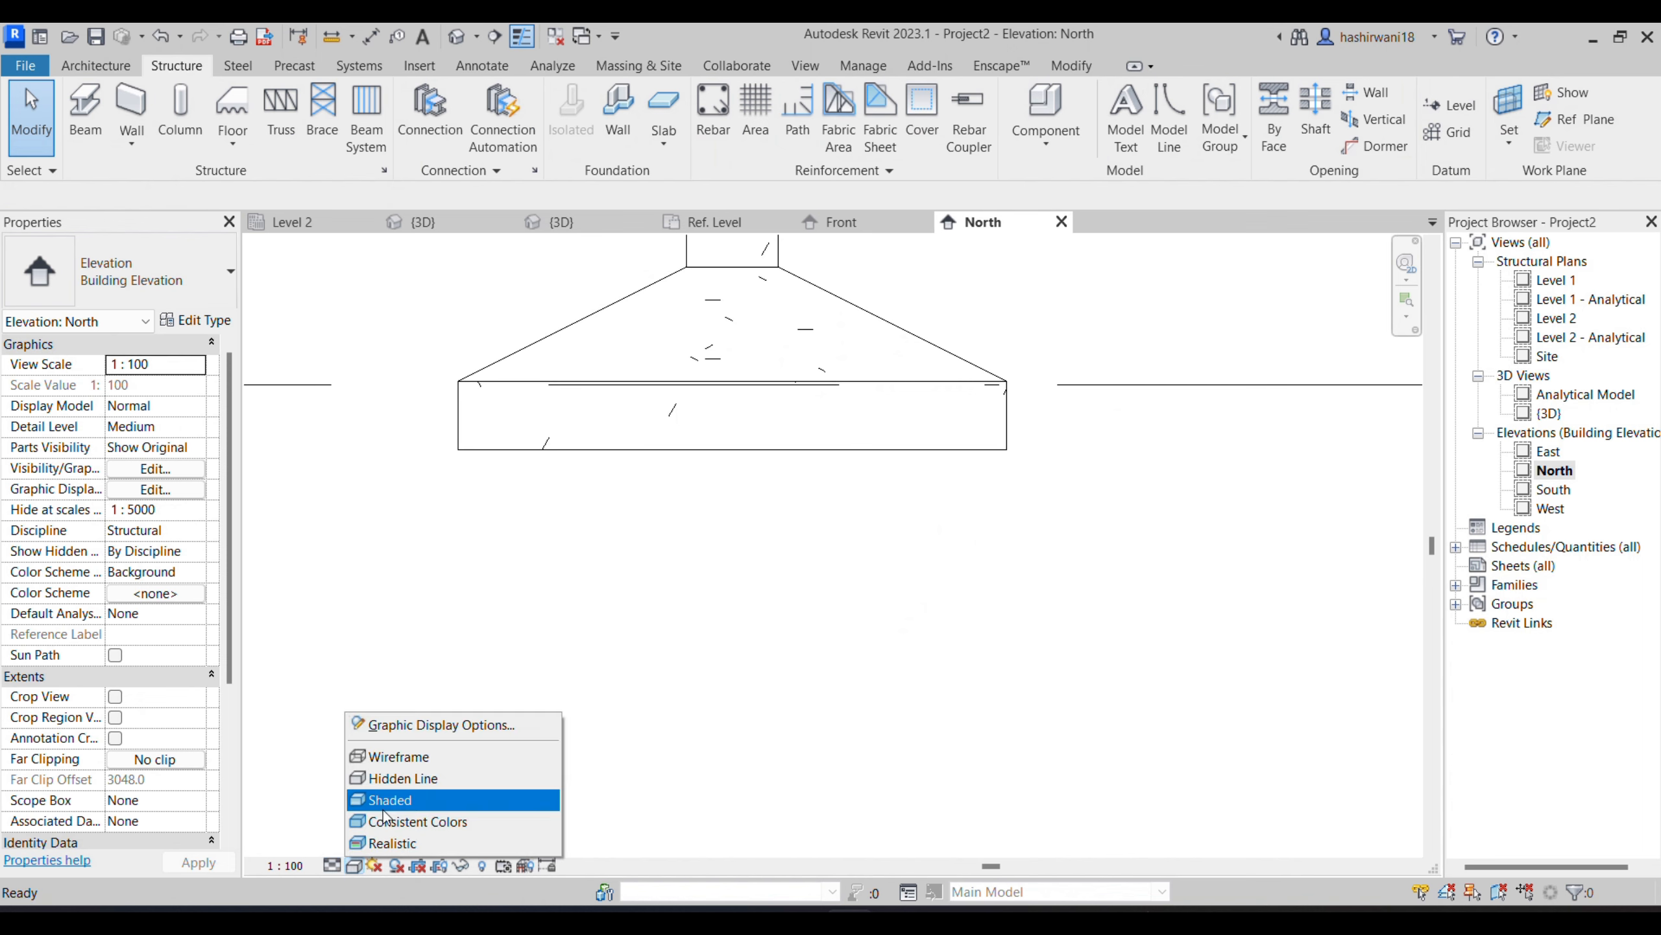
left_click(406, 753)
middle_click_drag(618, 698, 779, 695)
scroll(776, 687, "up", 2)
middle_click_drag(946, 528, 882, 658)
scroll(876, 678, "down", 1)
middle_click_drag(962, 583, 959, 595)
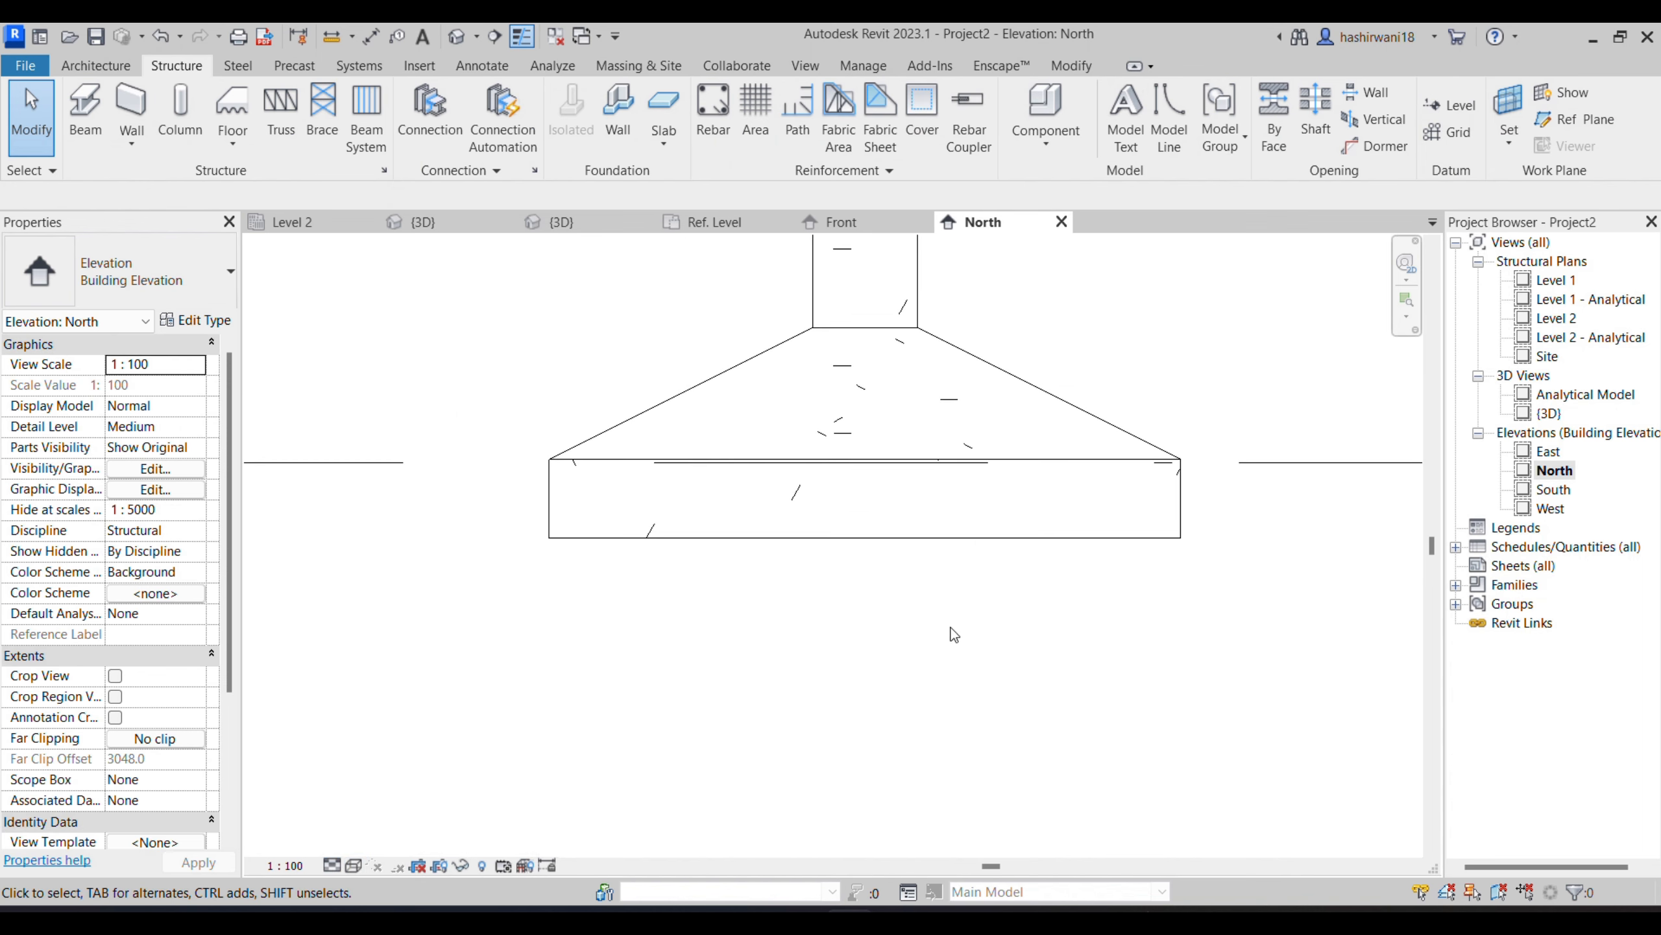
- Start the Rebar command on the sloped footing, accepting shape definitions without hooks or end treatments
left_click(1178, 511)
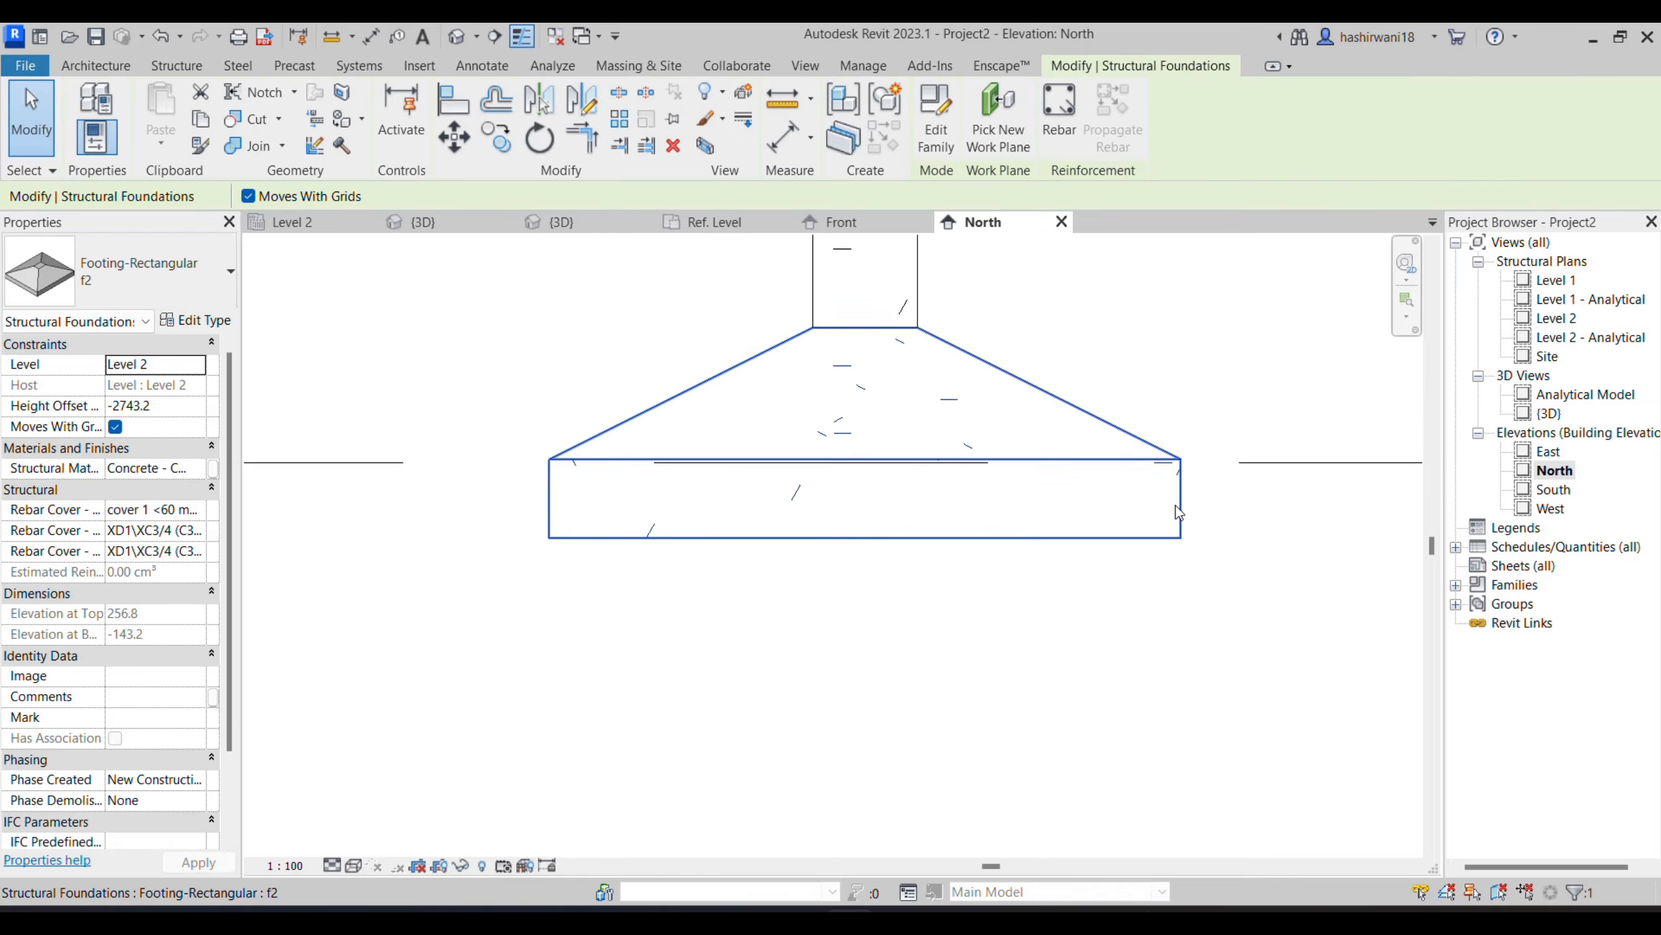
left_click(1061, 140)
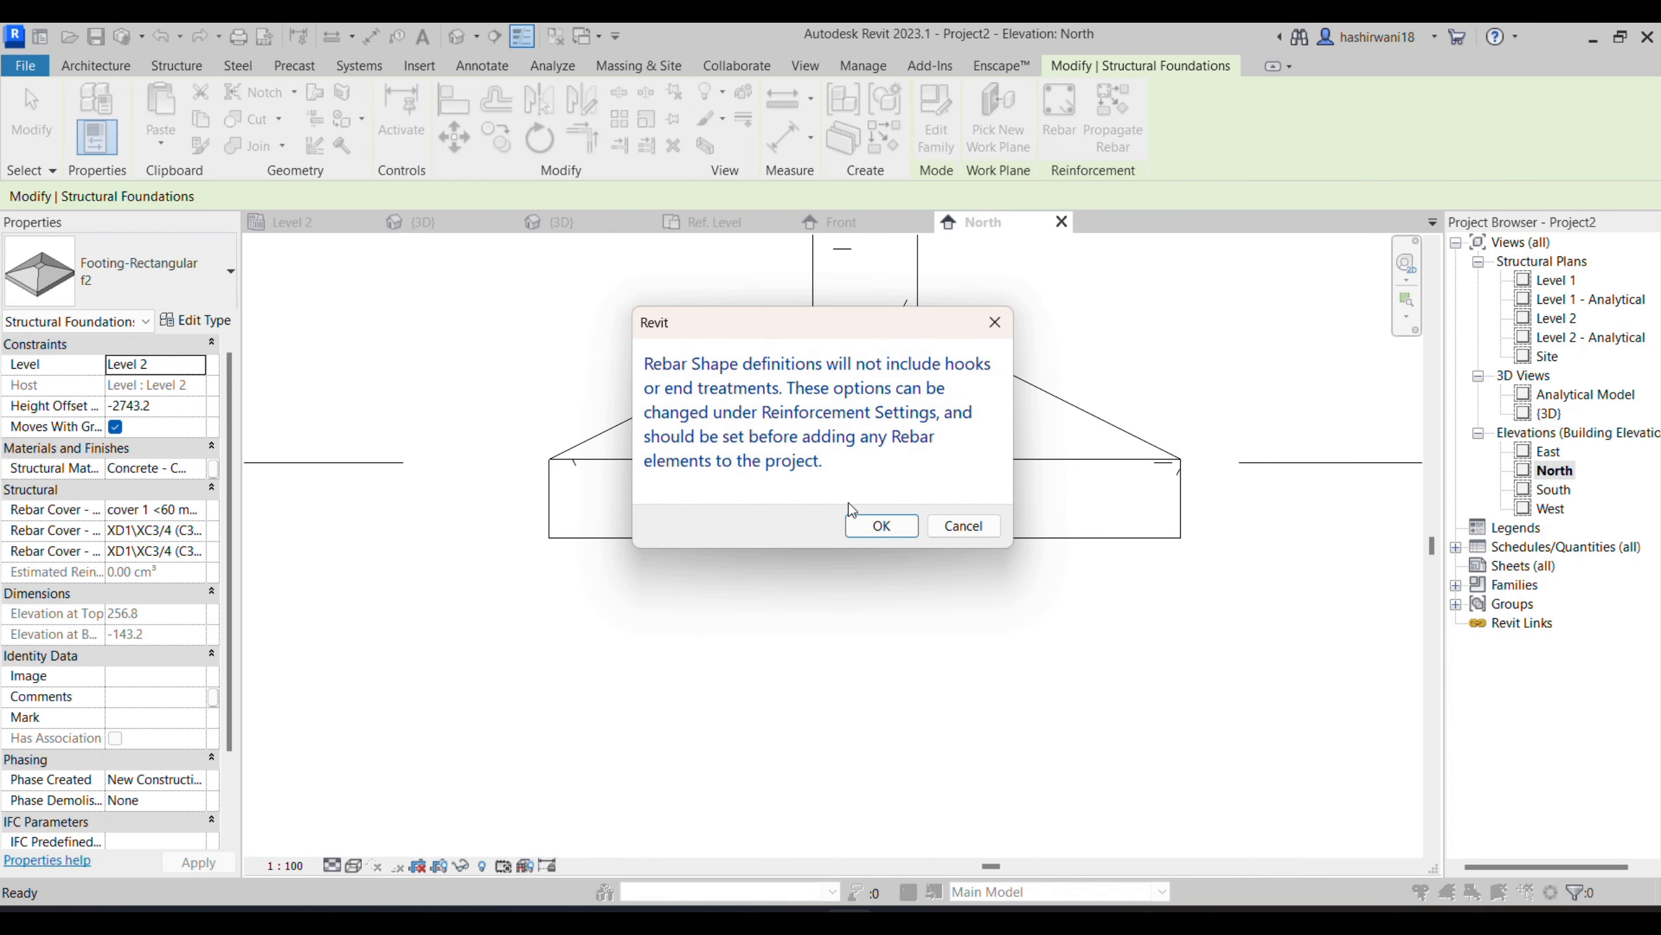
left_click(881, 525)
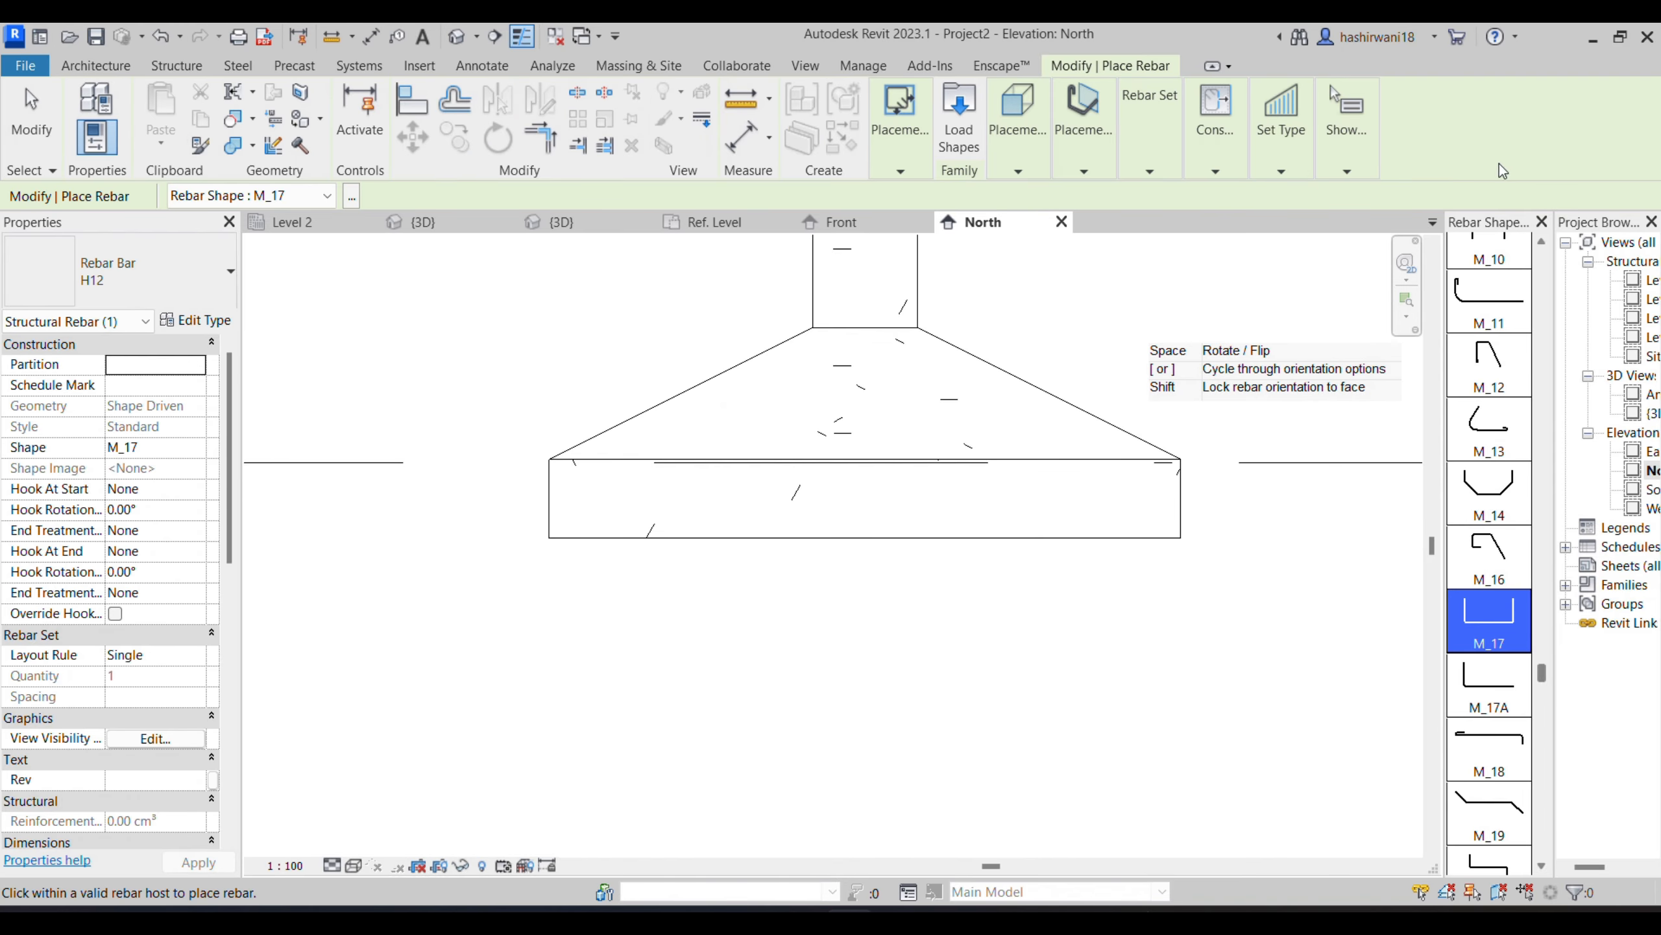
scroll(1504, 355, "up", 10)
scroll(1504, 357, "up", 10)
scroll(1498, 374, "up", 5)
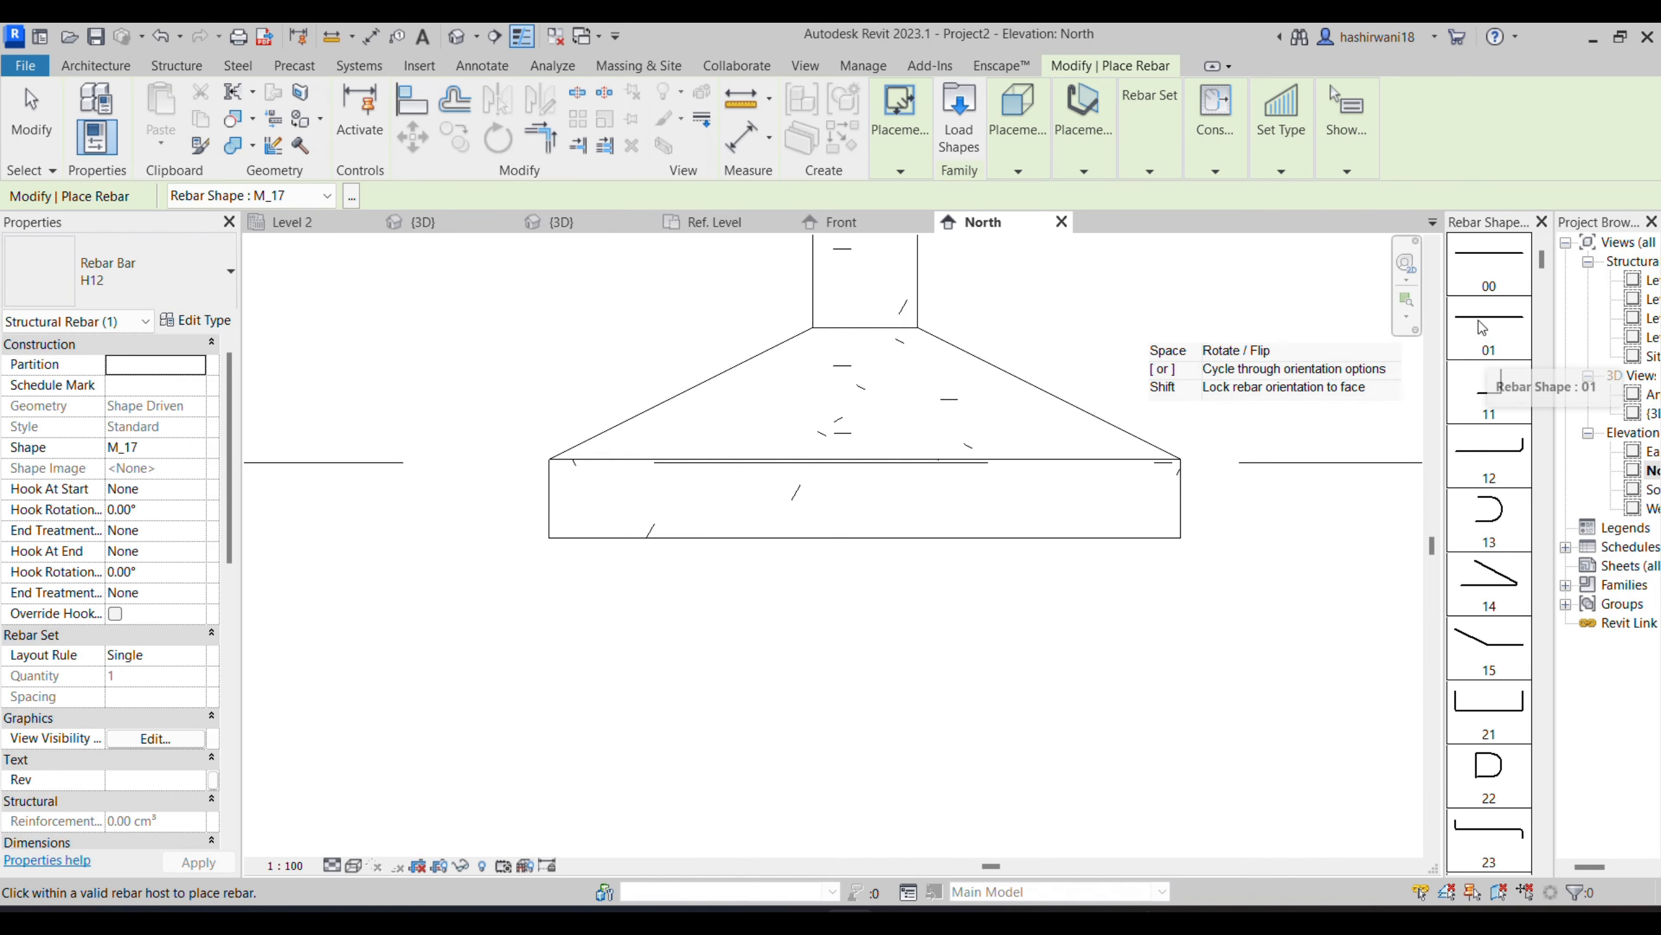
- Load the rebar shape families M_00 through M_T9 from the US library's Structural Rebar Shapes folder
left_click(959, 145)
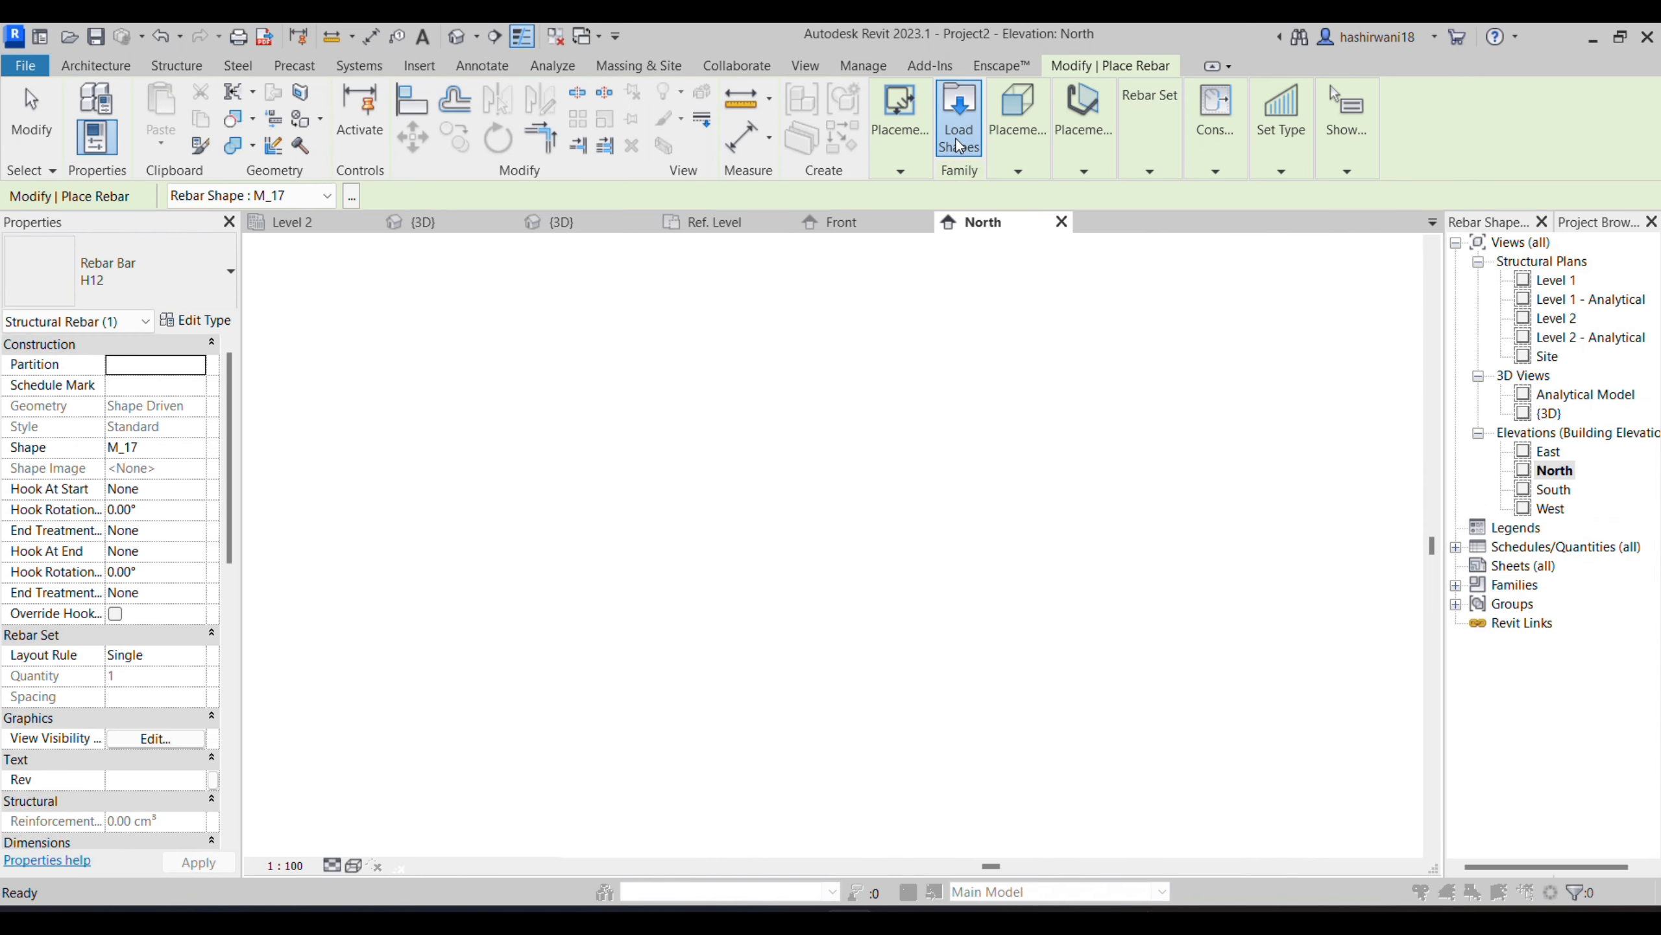
left_click(1087, 259)
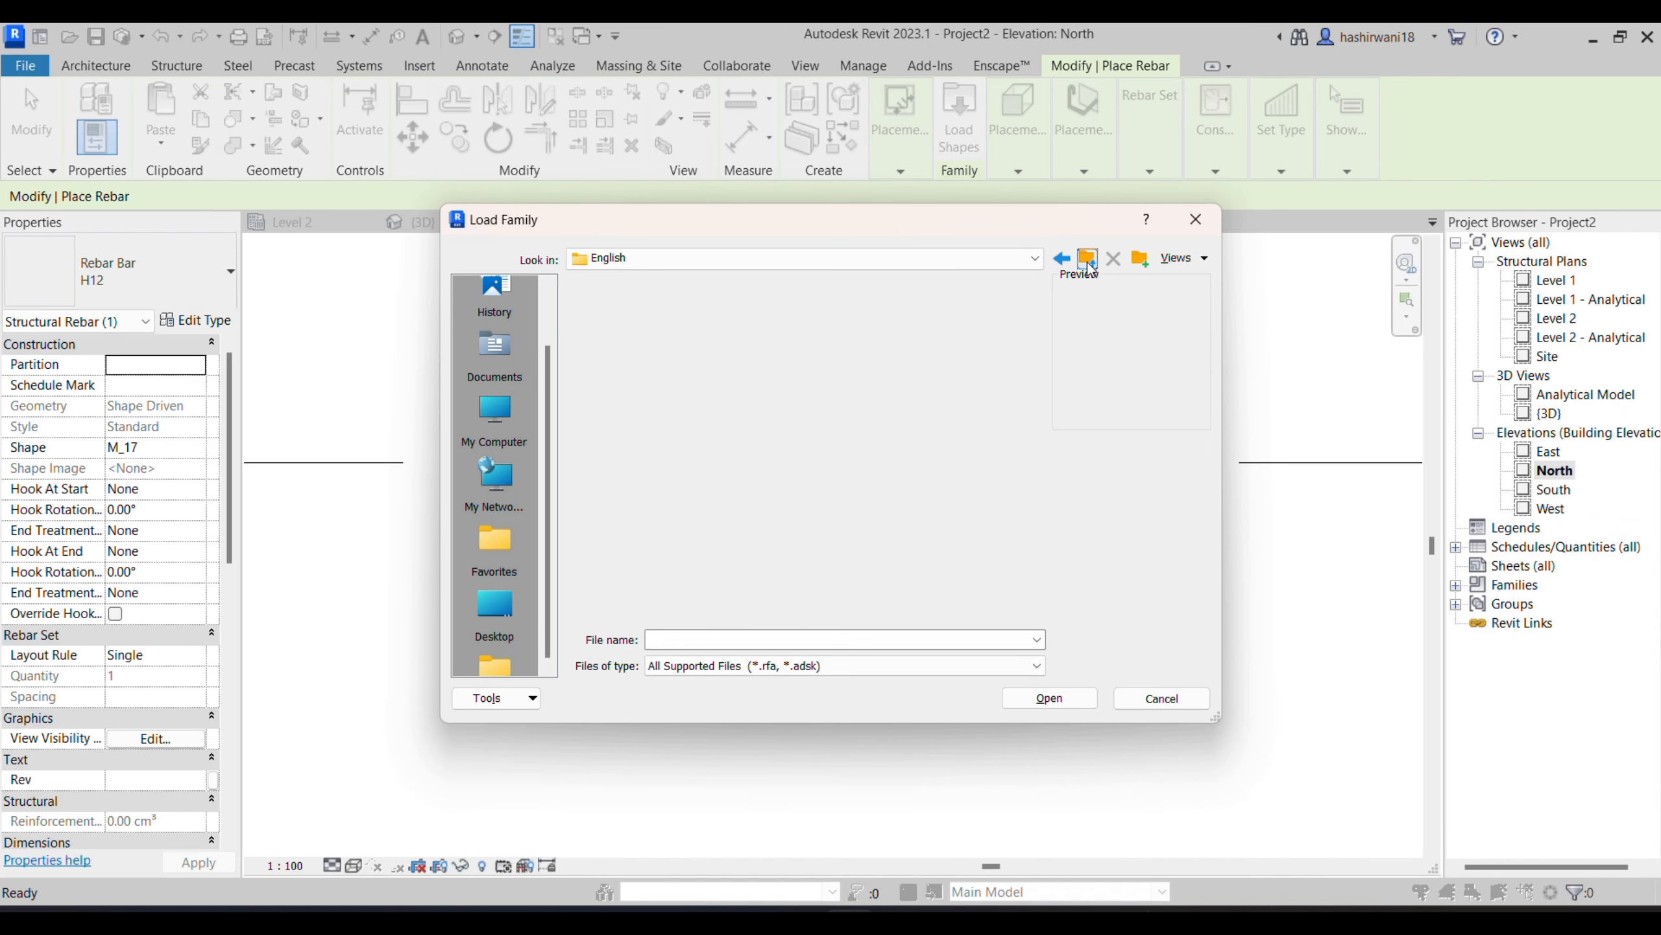
double_click(742, 370)
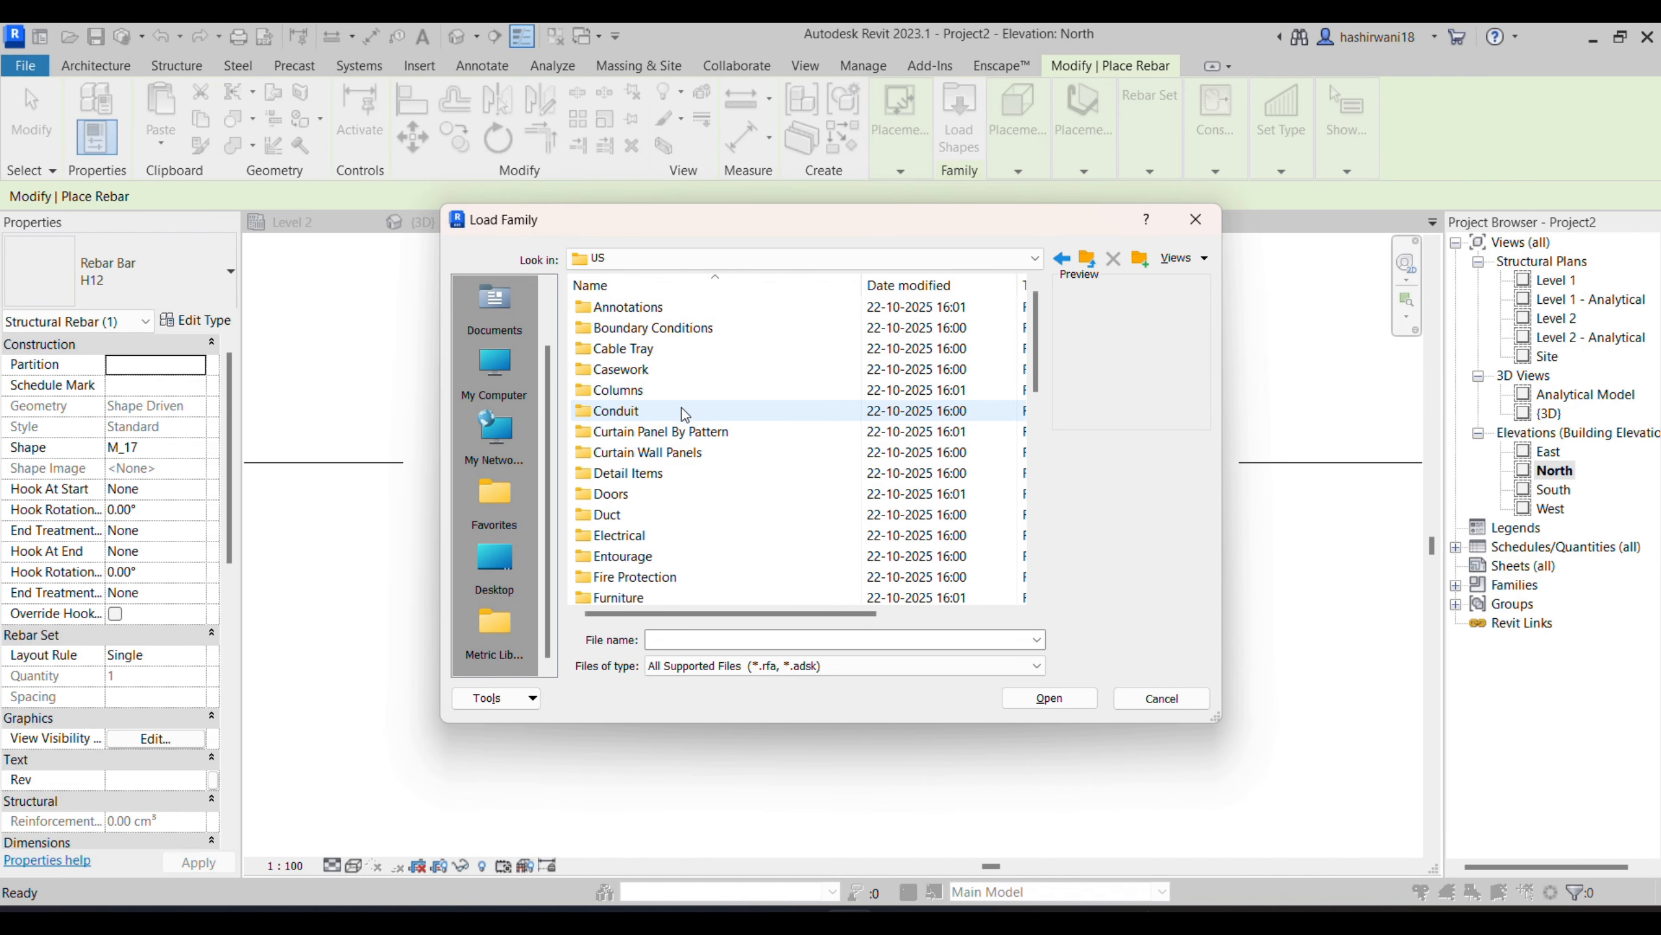
scroll(684, 413, "down", 10)
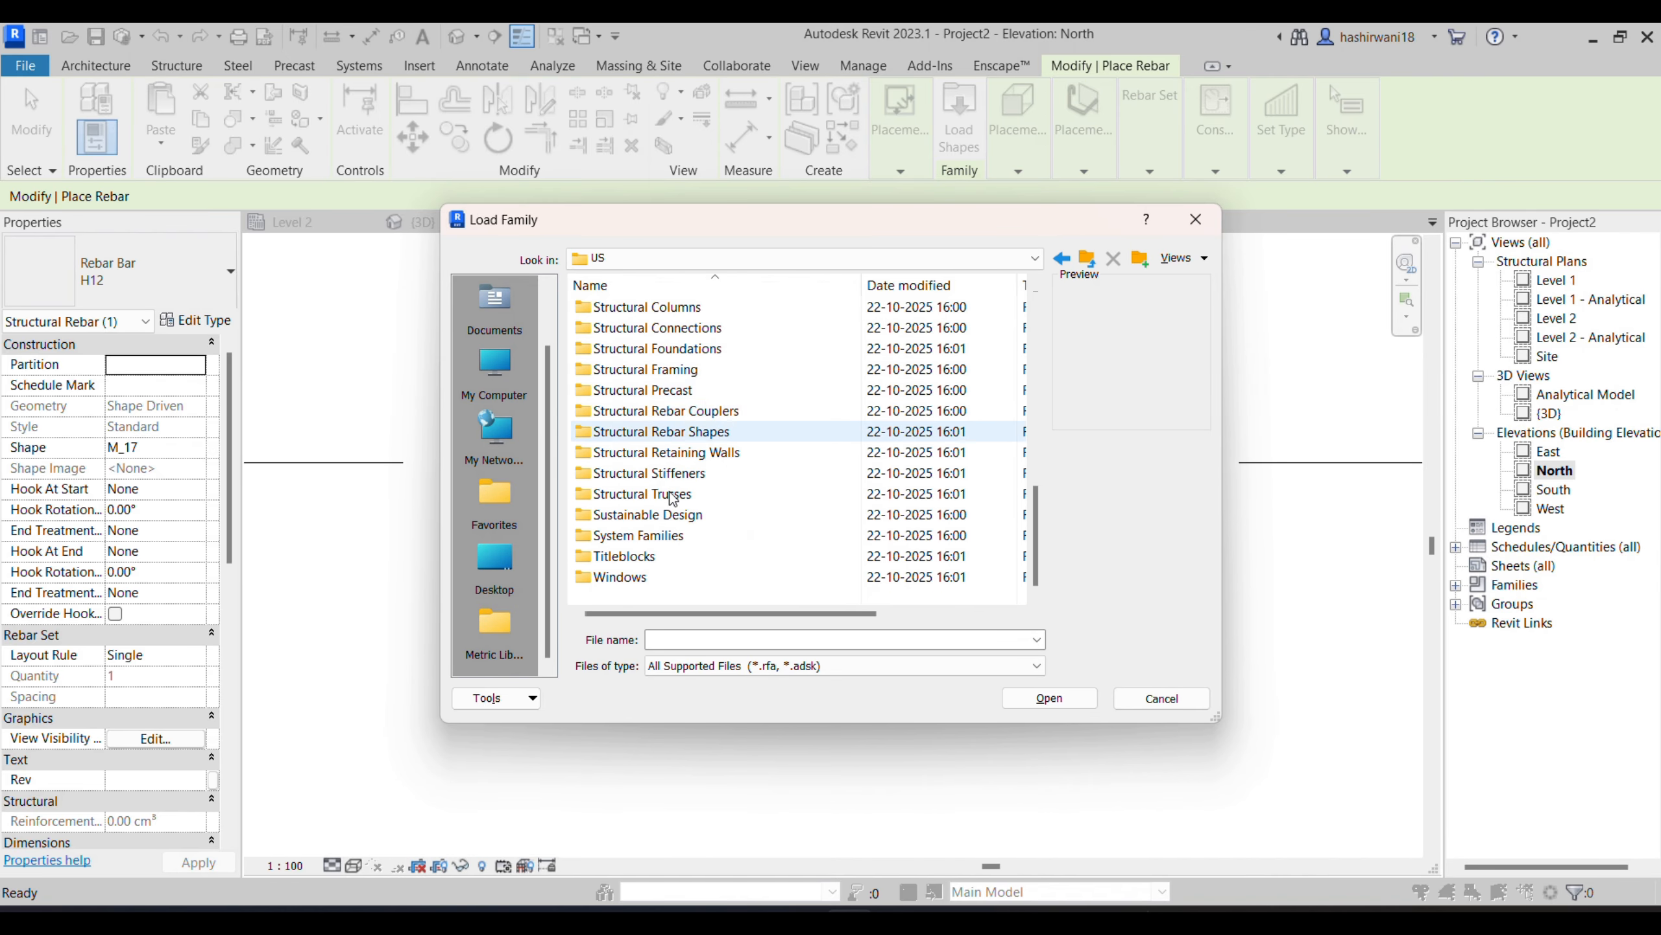
left_click(713, 432)
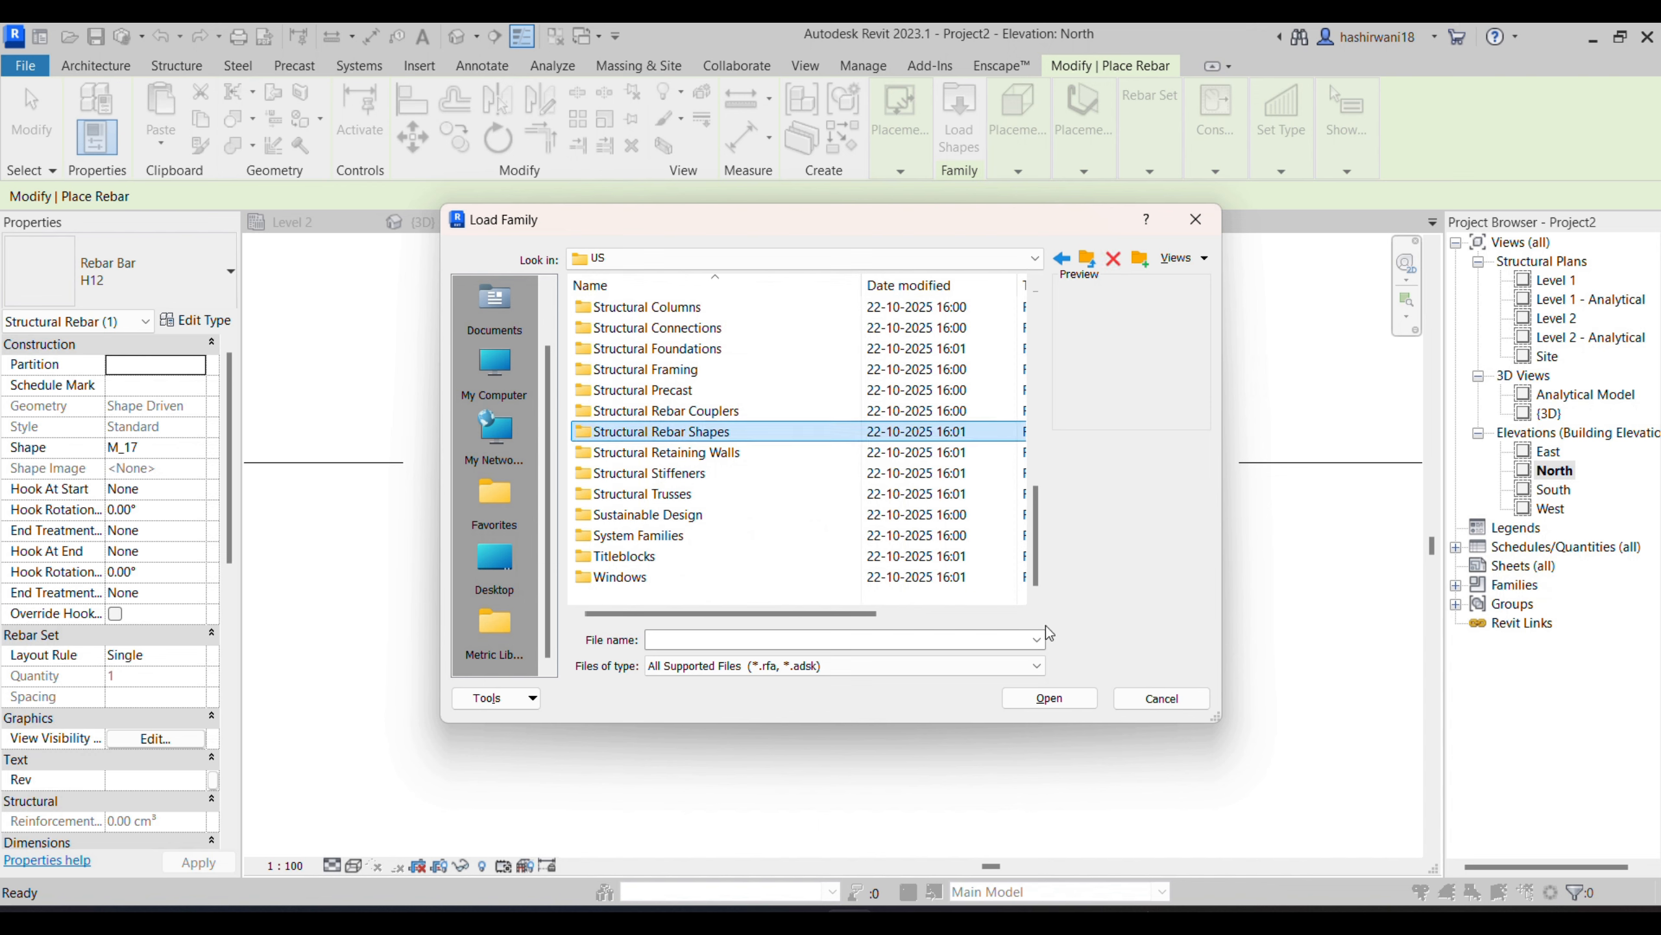
left_click(1068, 706)
scroll(666, 482, "down", 10)
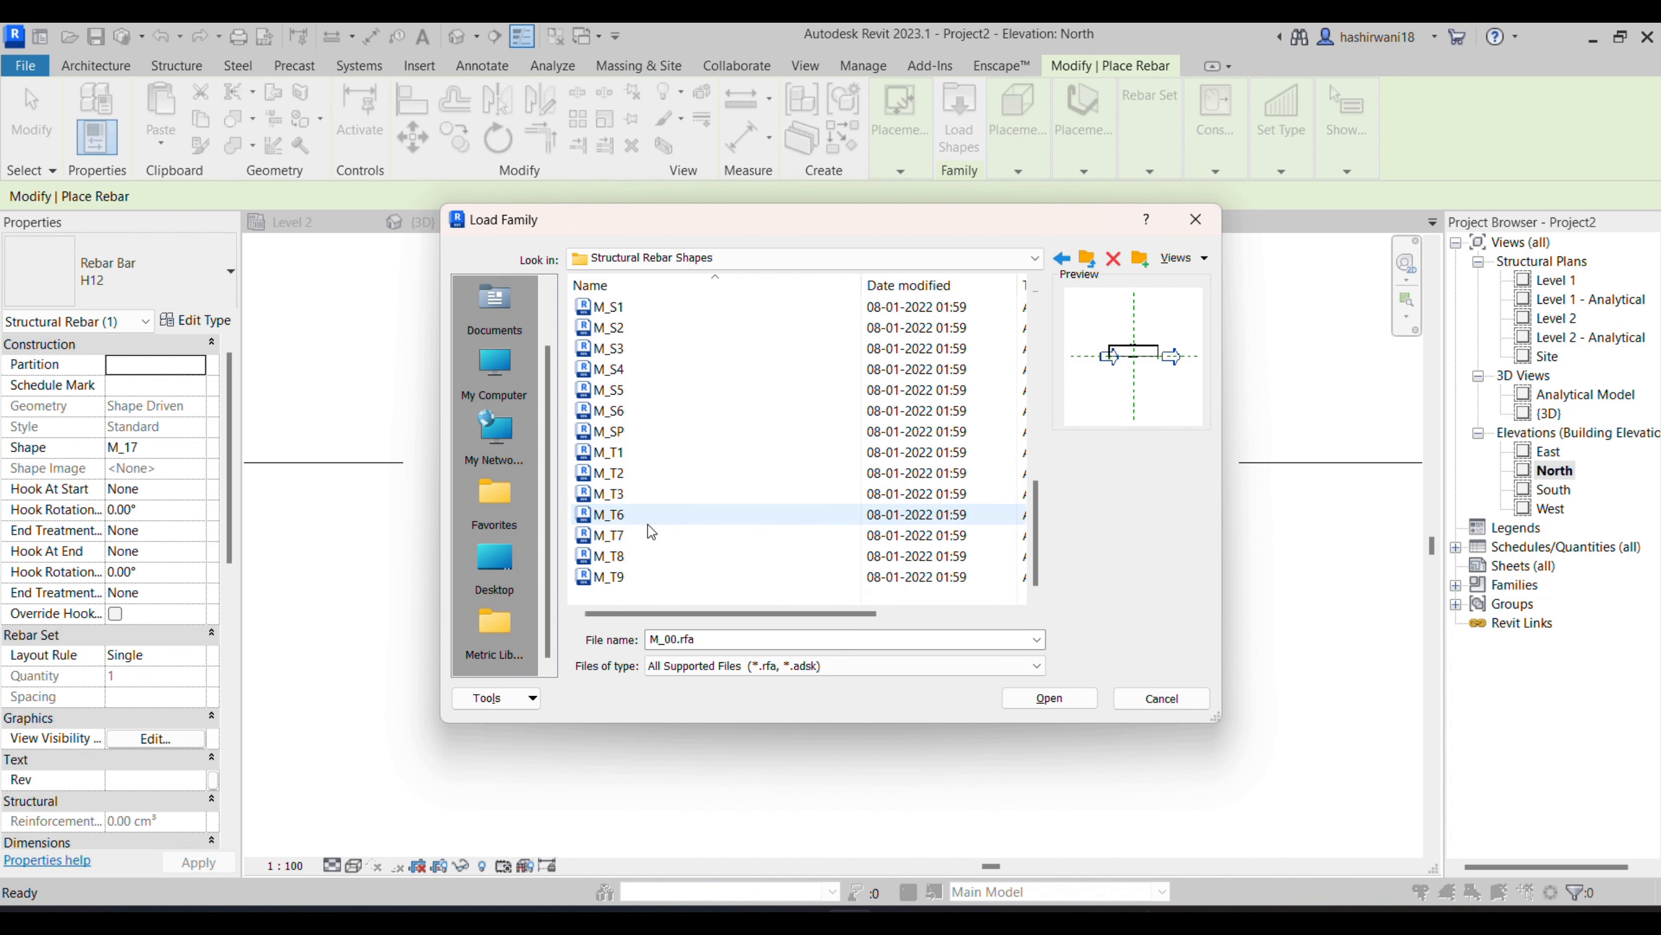
left_click(634, 576, "shift")
left_click(1074, 707)
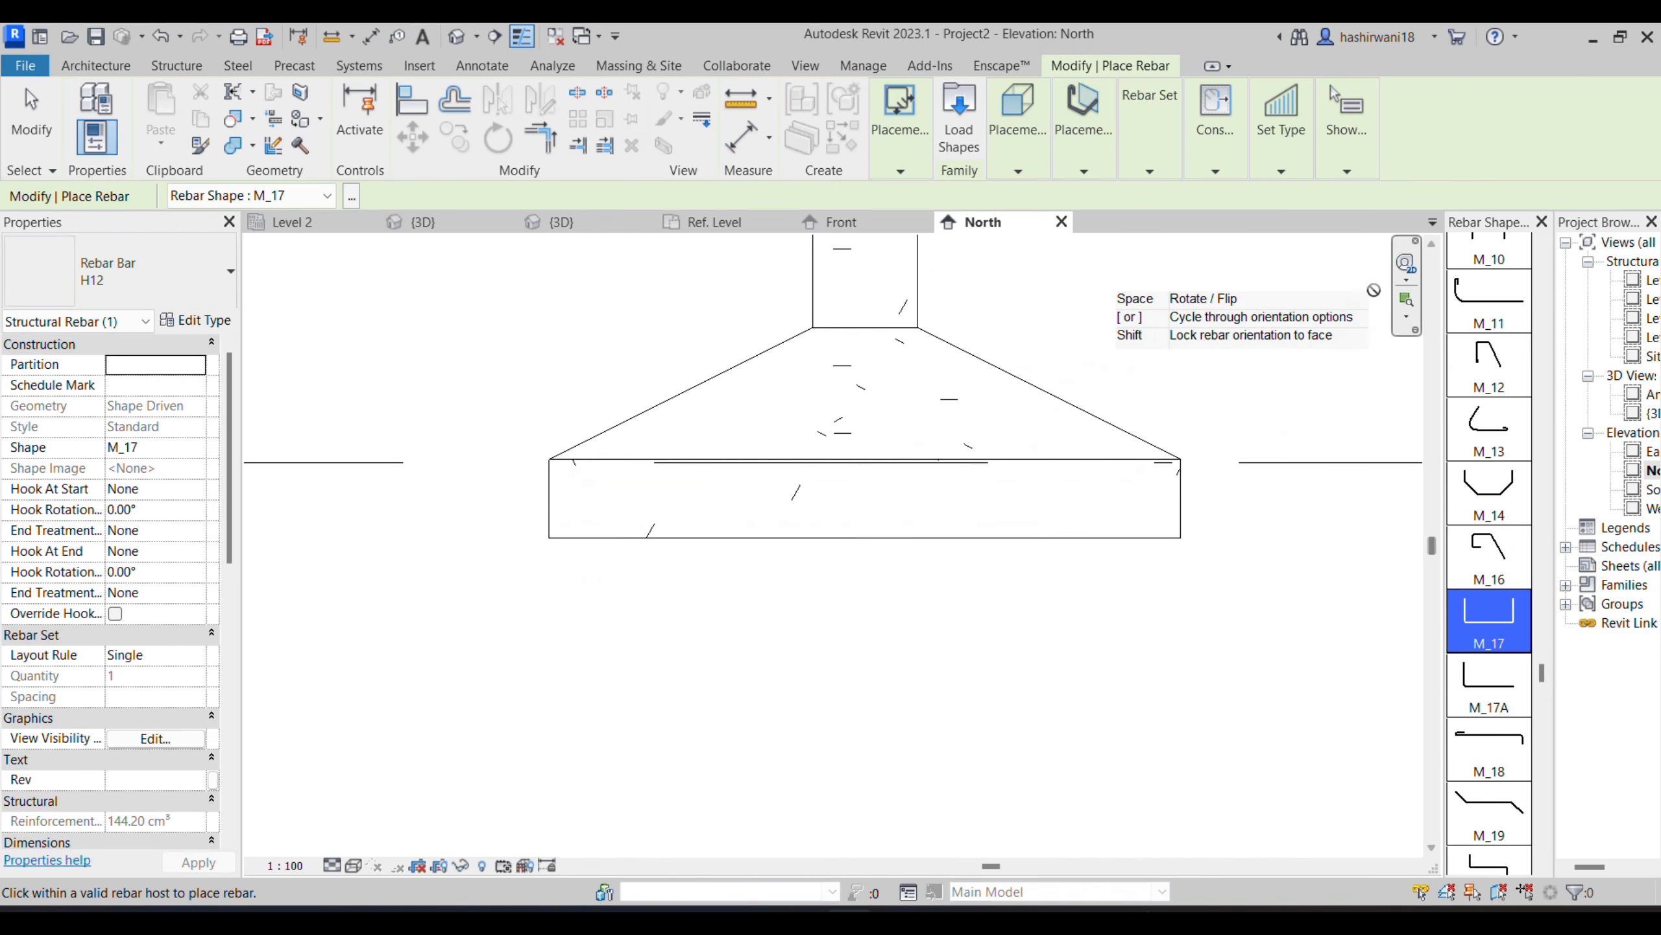
- Examine the available rebar shapes and the placement plane and placement orientation options for footing bars
scroll(1504, 491, "up", 9)
scroll(1505, 491, "down", 20)
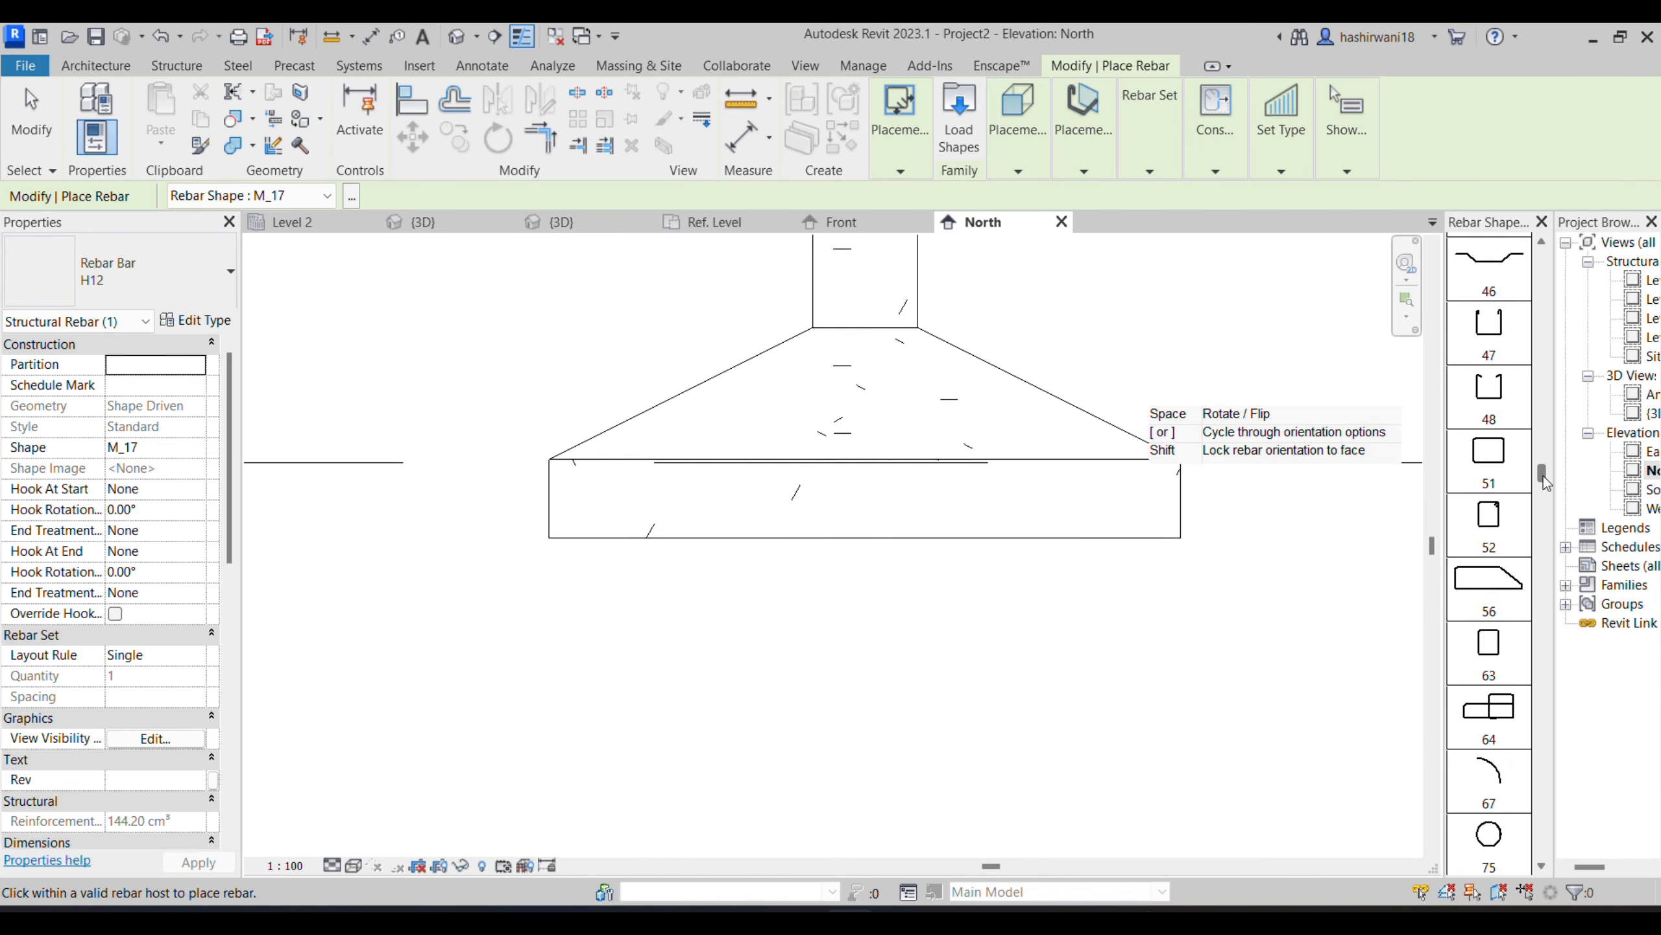
scroll(1542, 480, "up", 20)
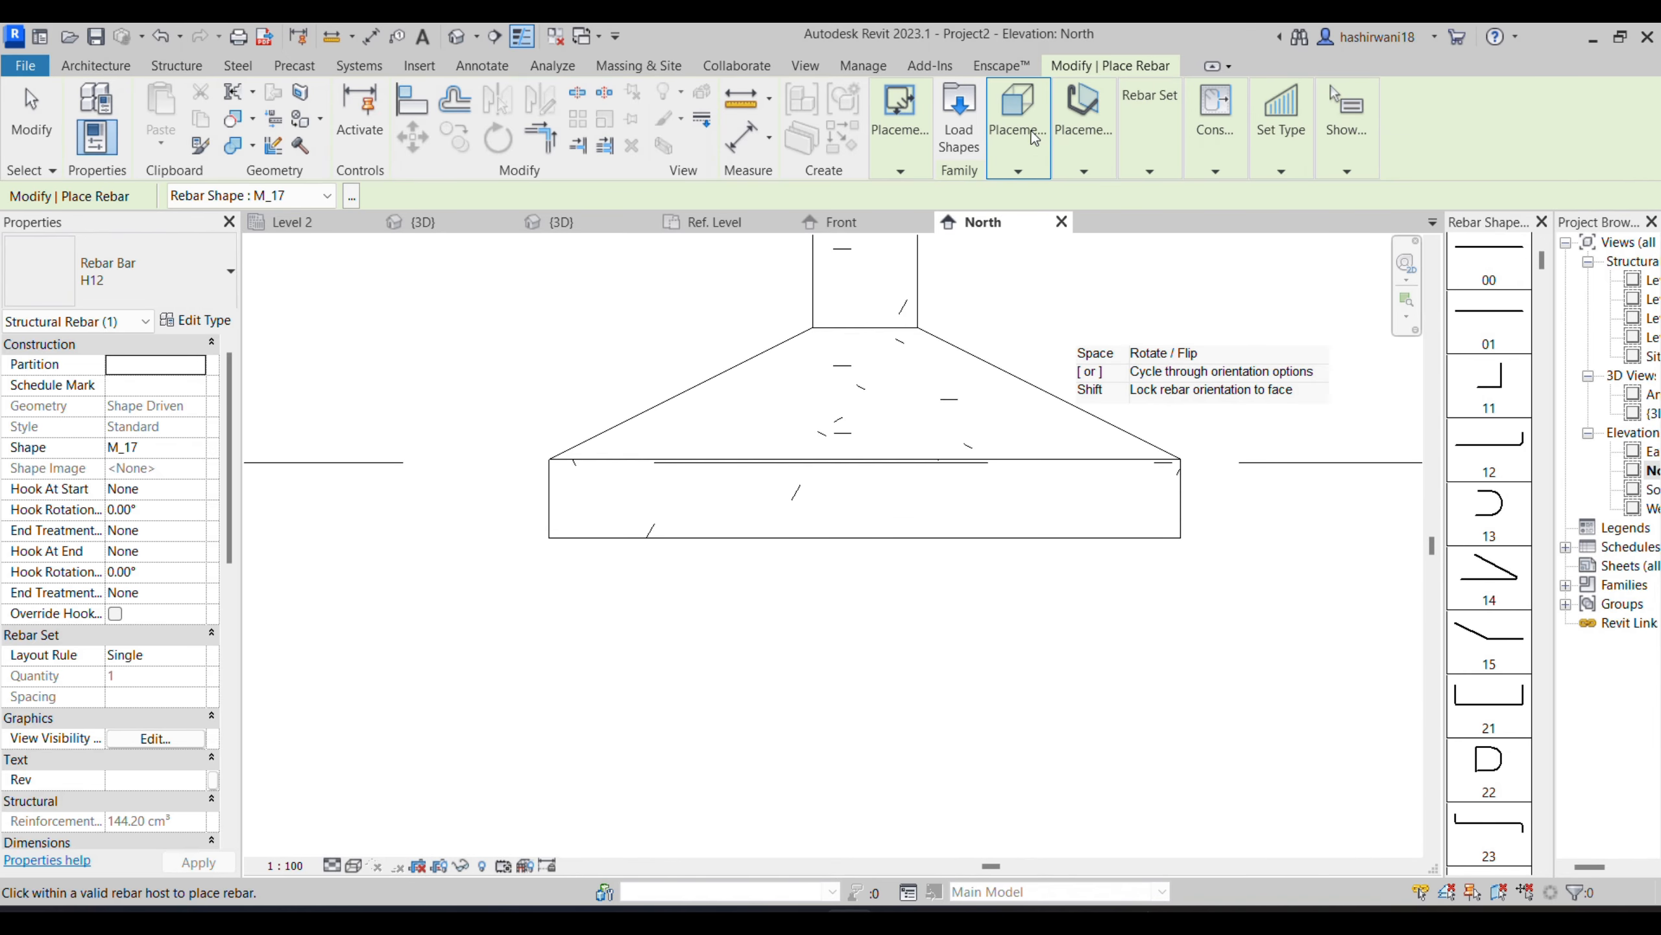
left_click(1024, 149)
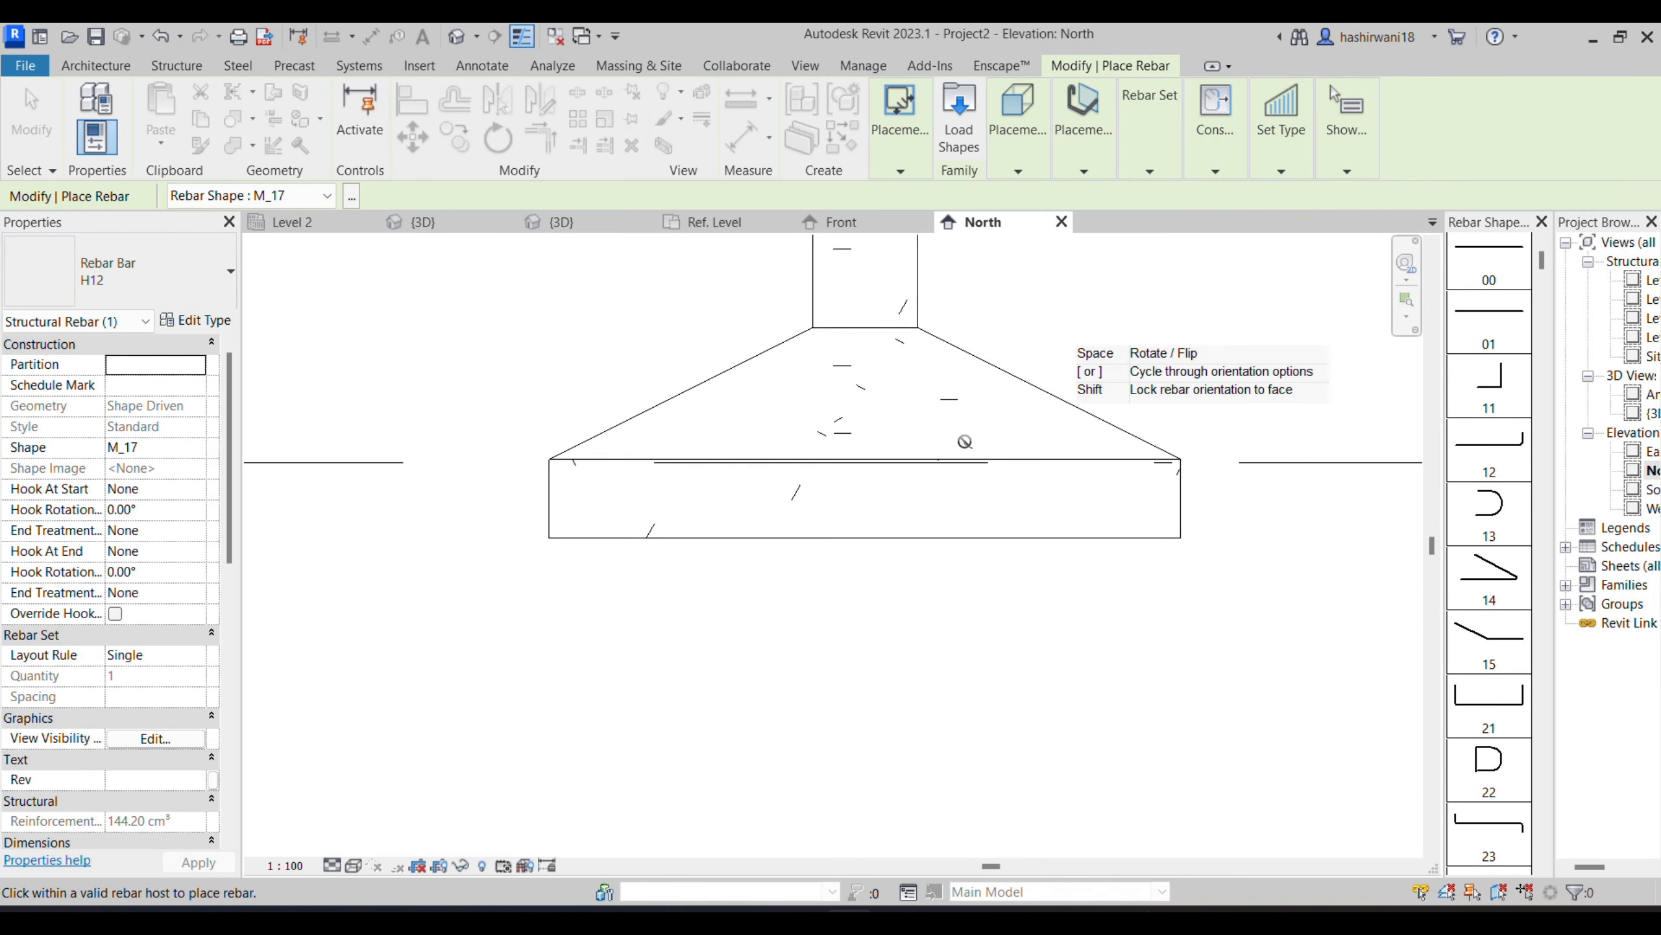
left_click(1017, 171)
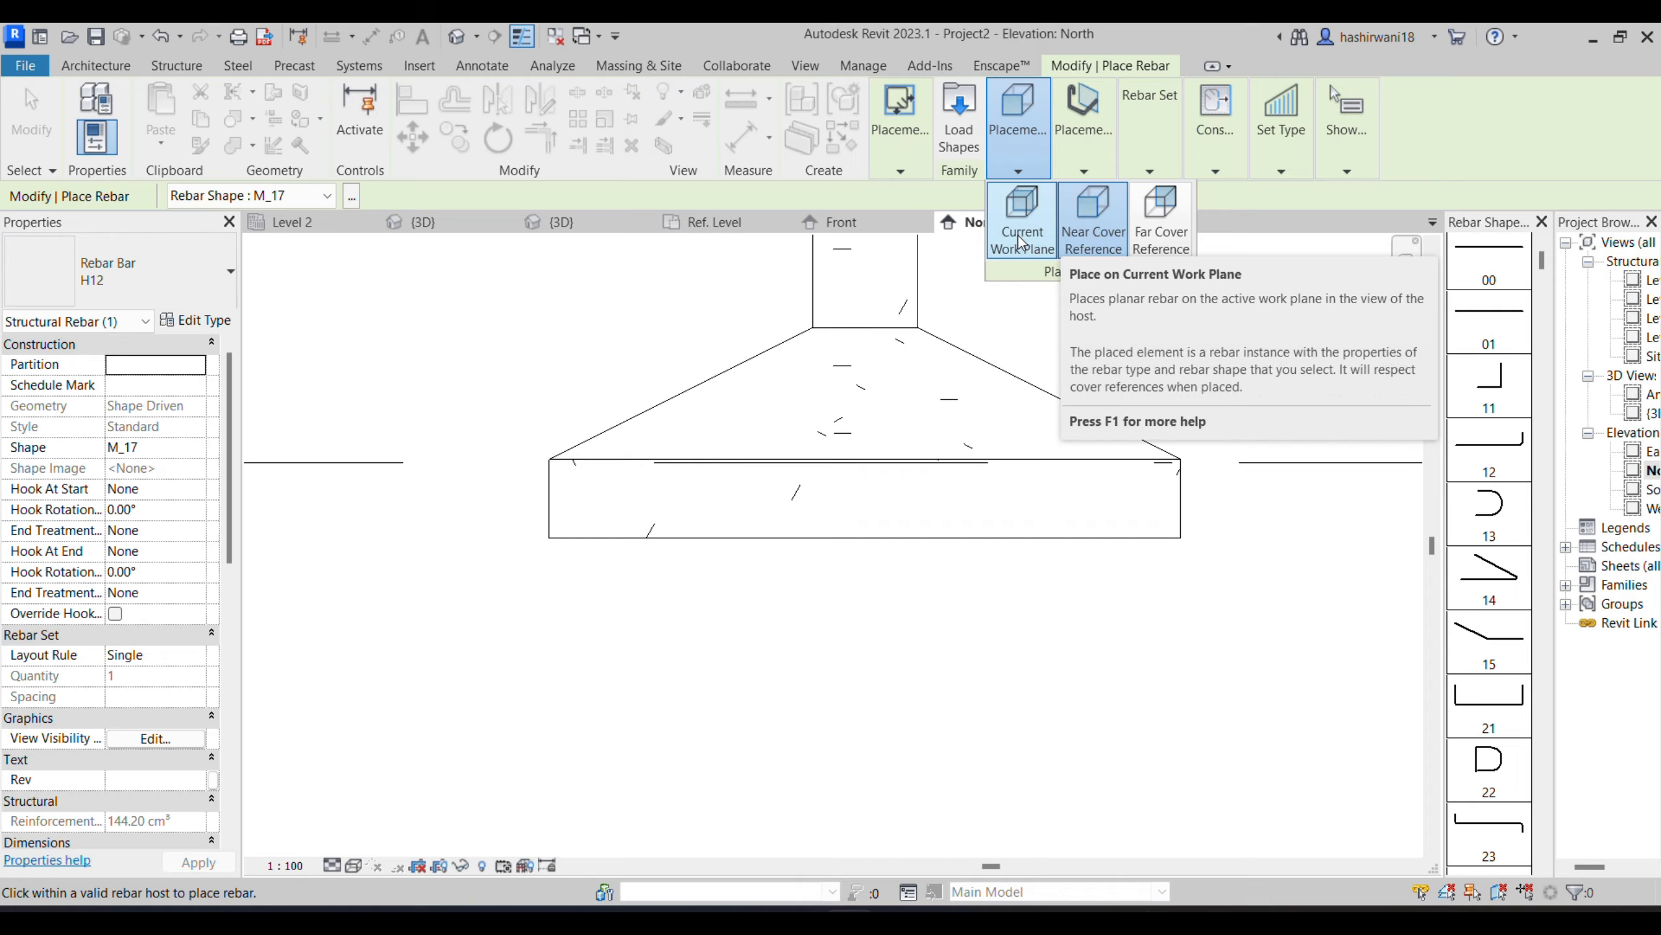
left_click(1084, 122)
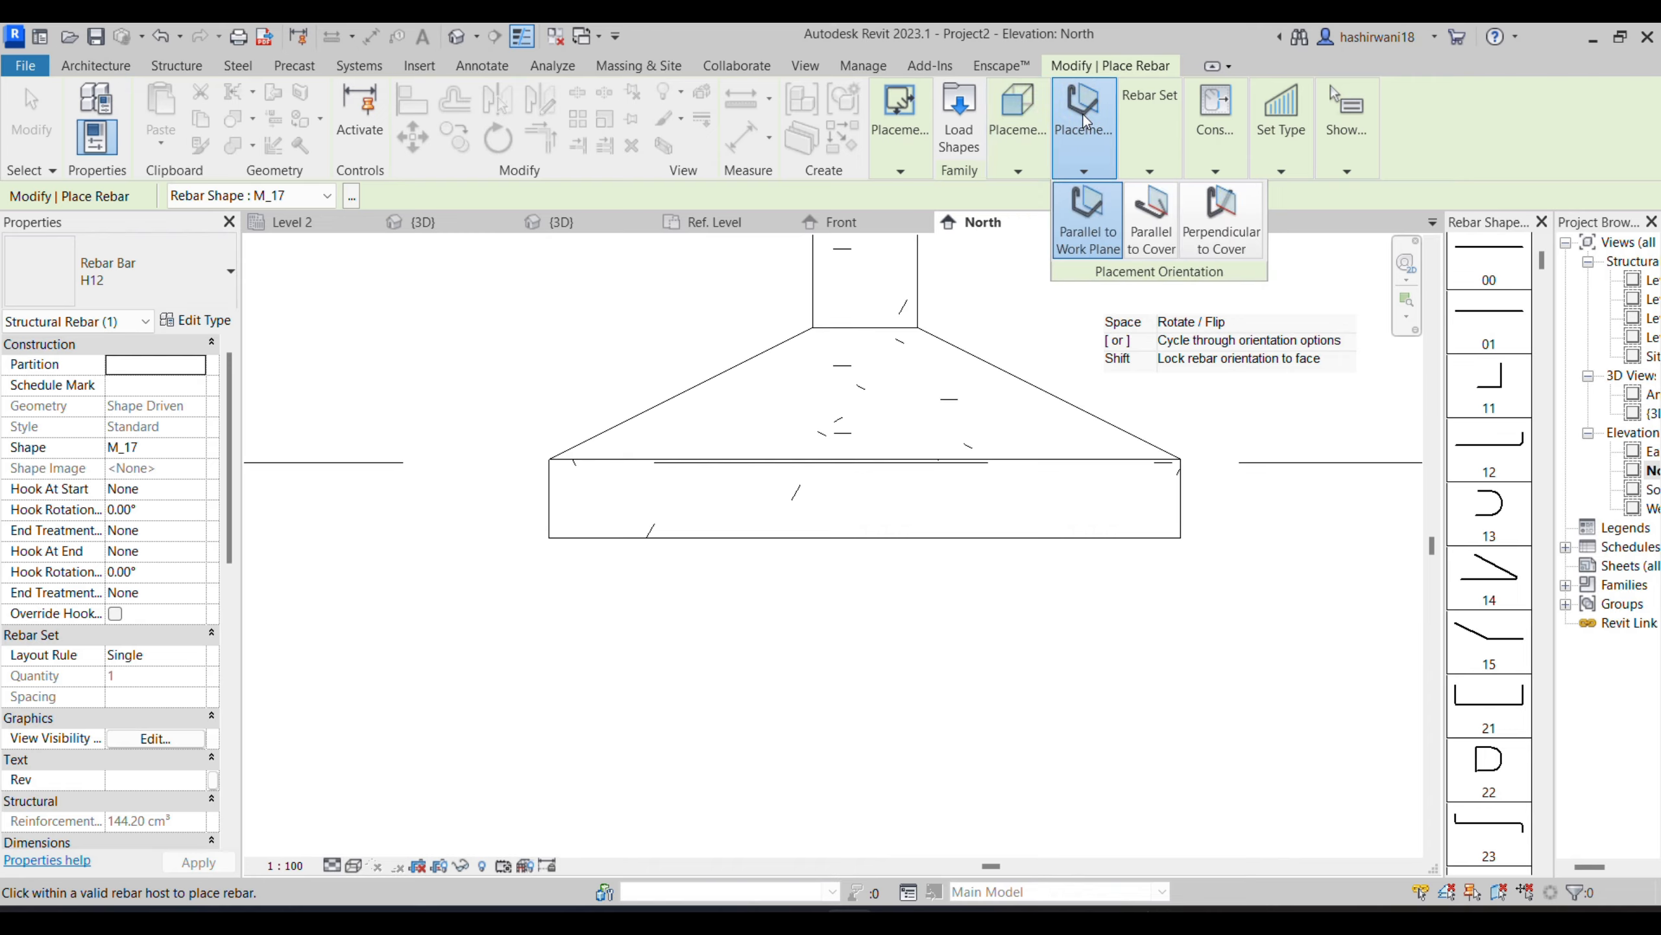
left_click(1090, 162)
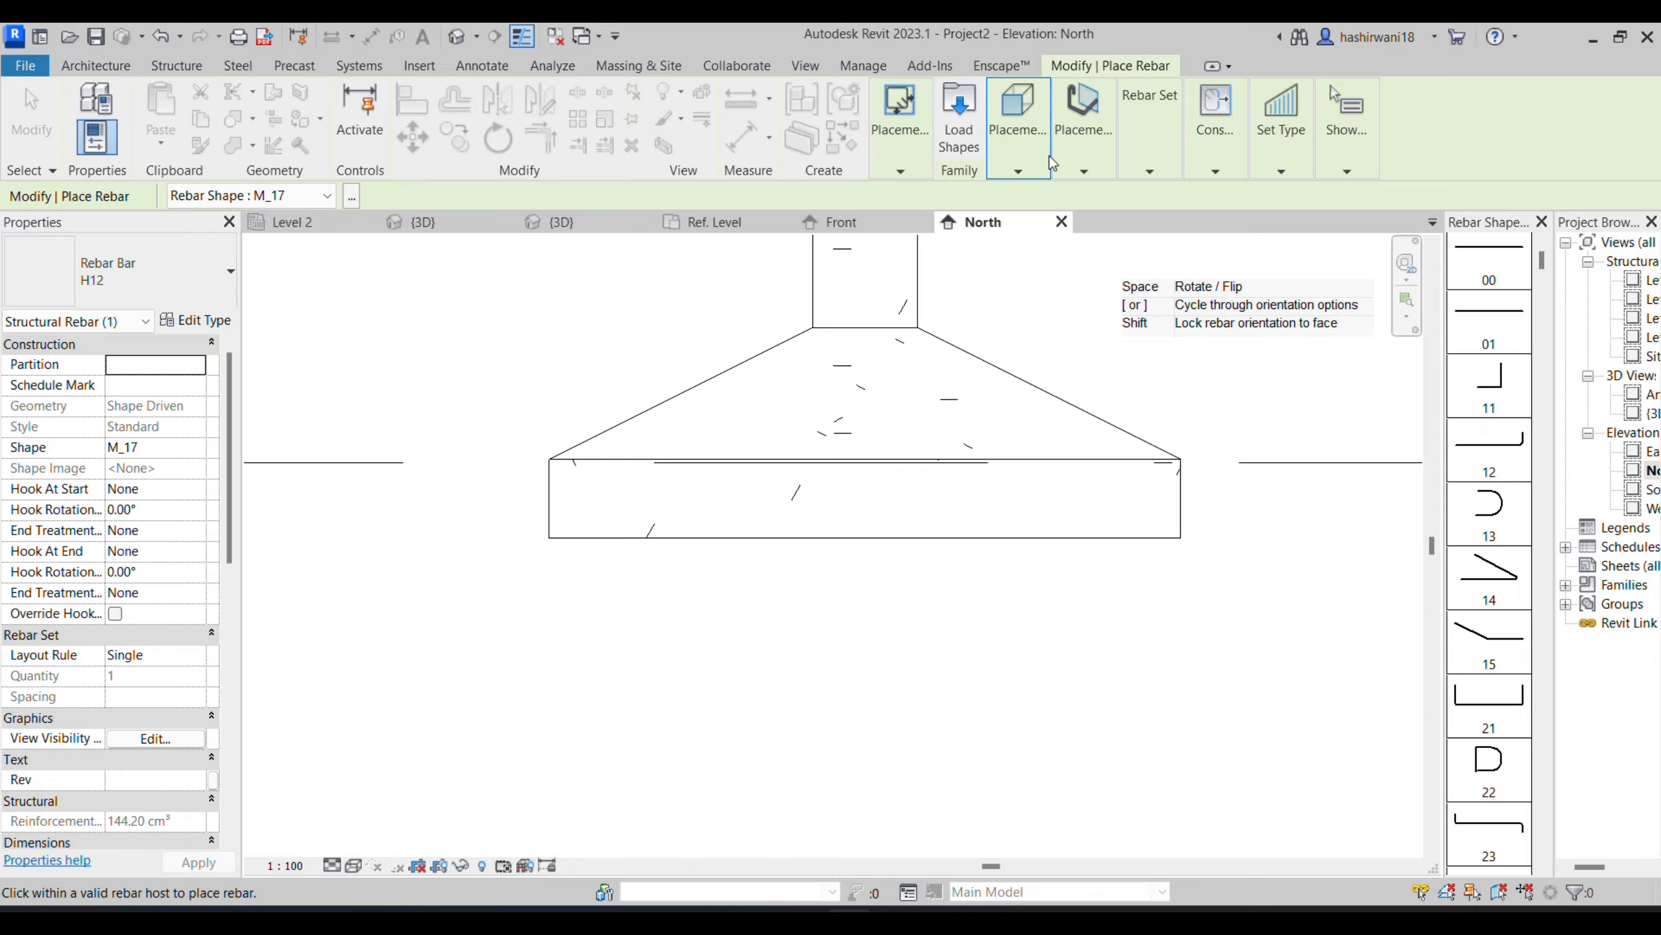
left_click(1083, 165)
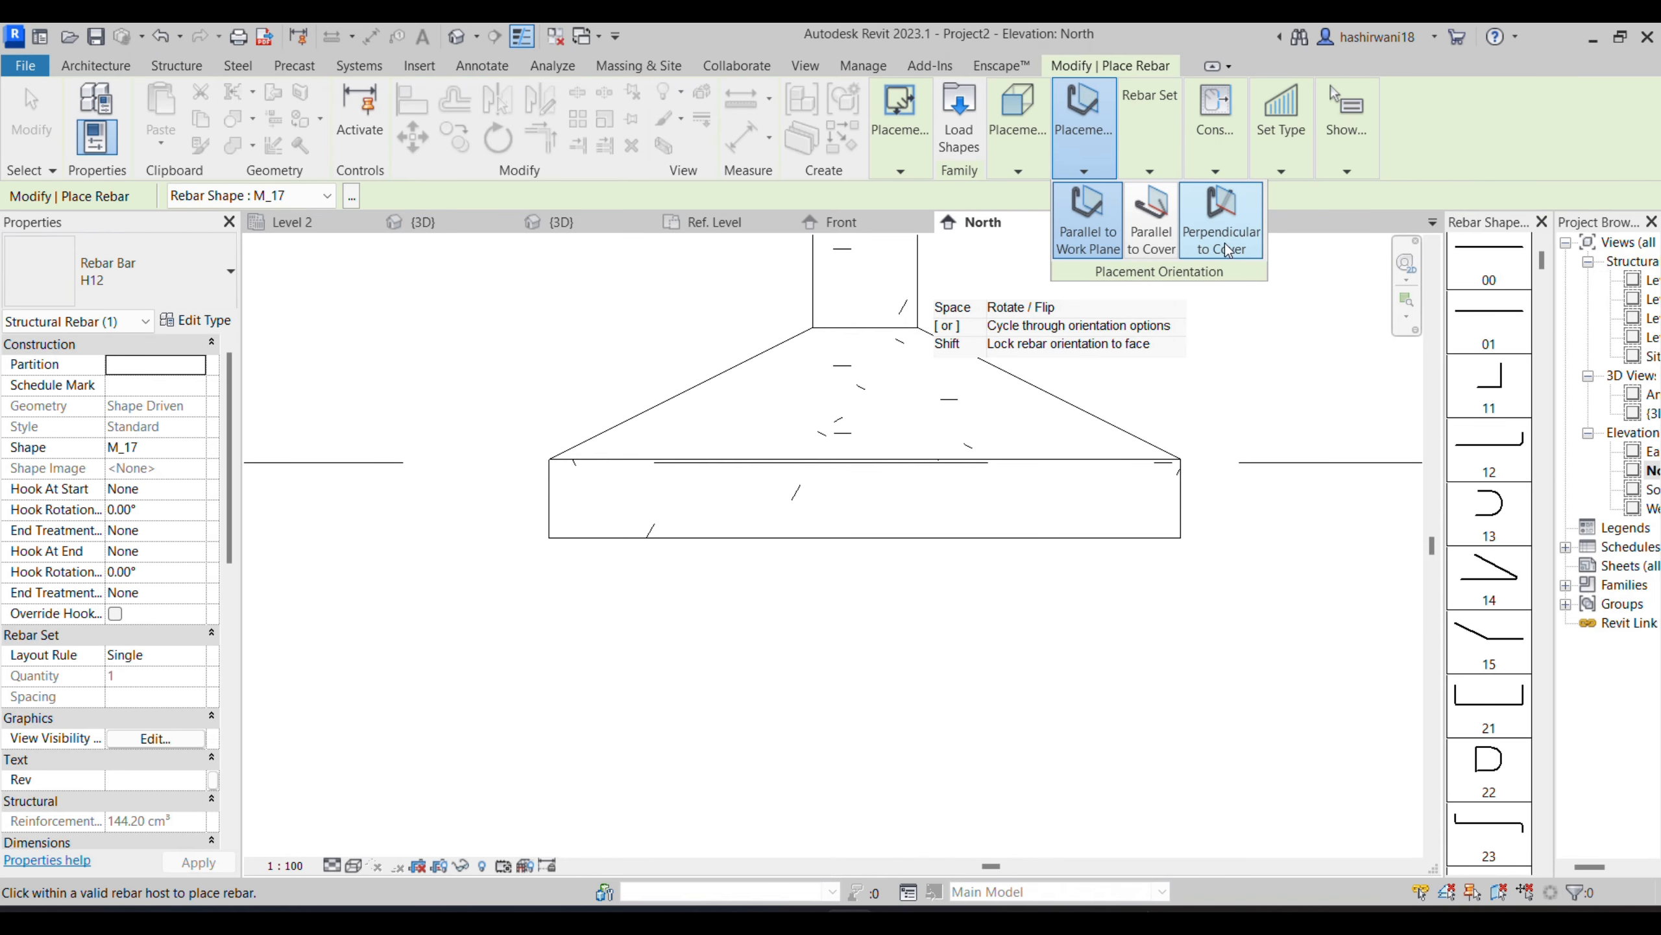
left_click(1224, 243)
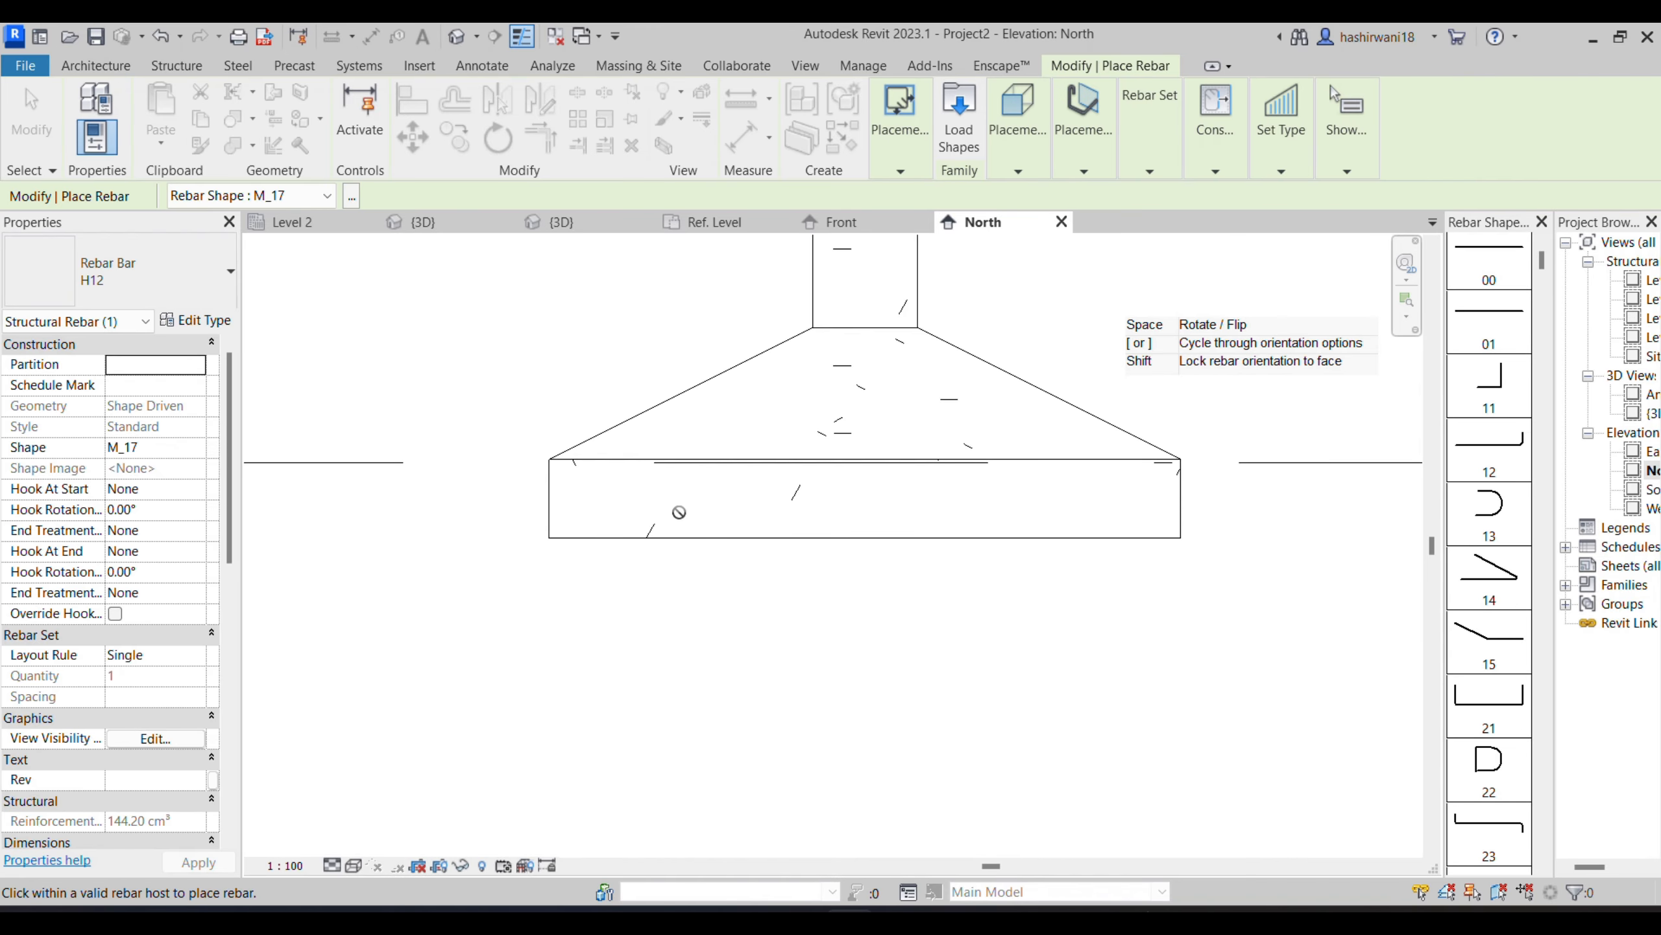
scroll(1472, 615, "down", 5)
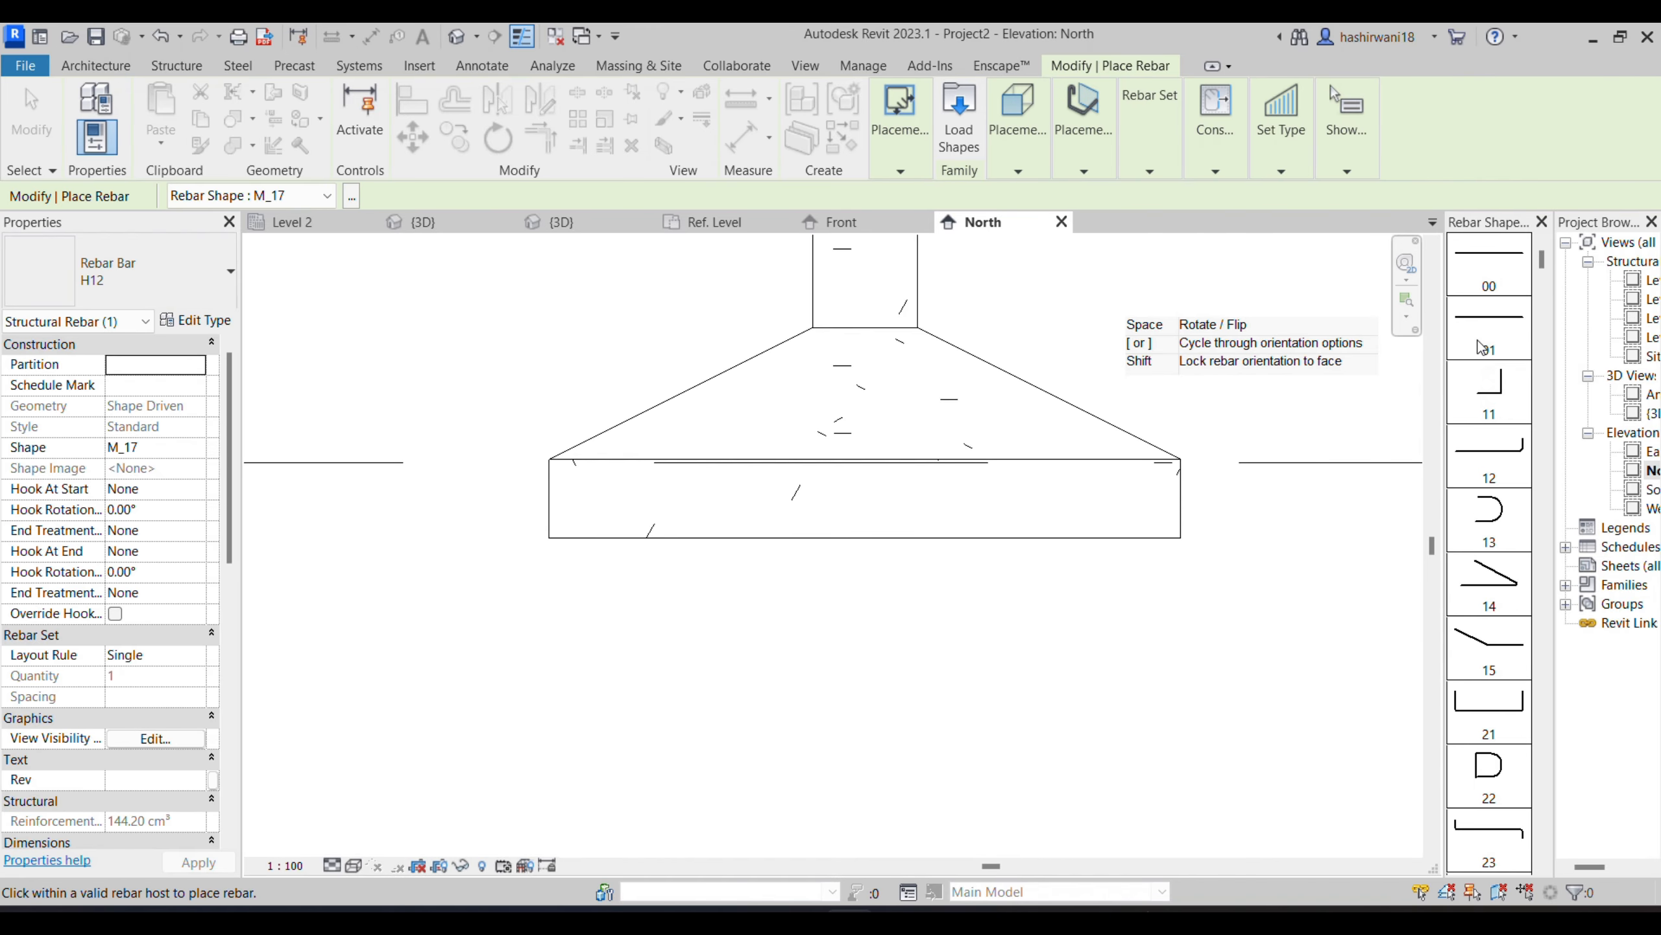
scroll(1473, 615, "down", 10)
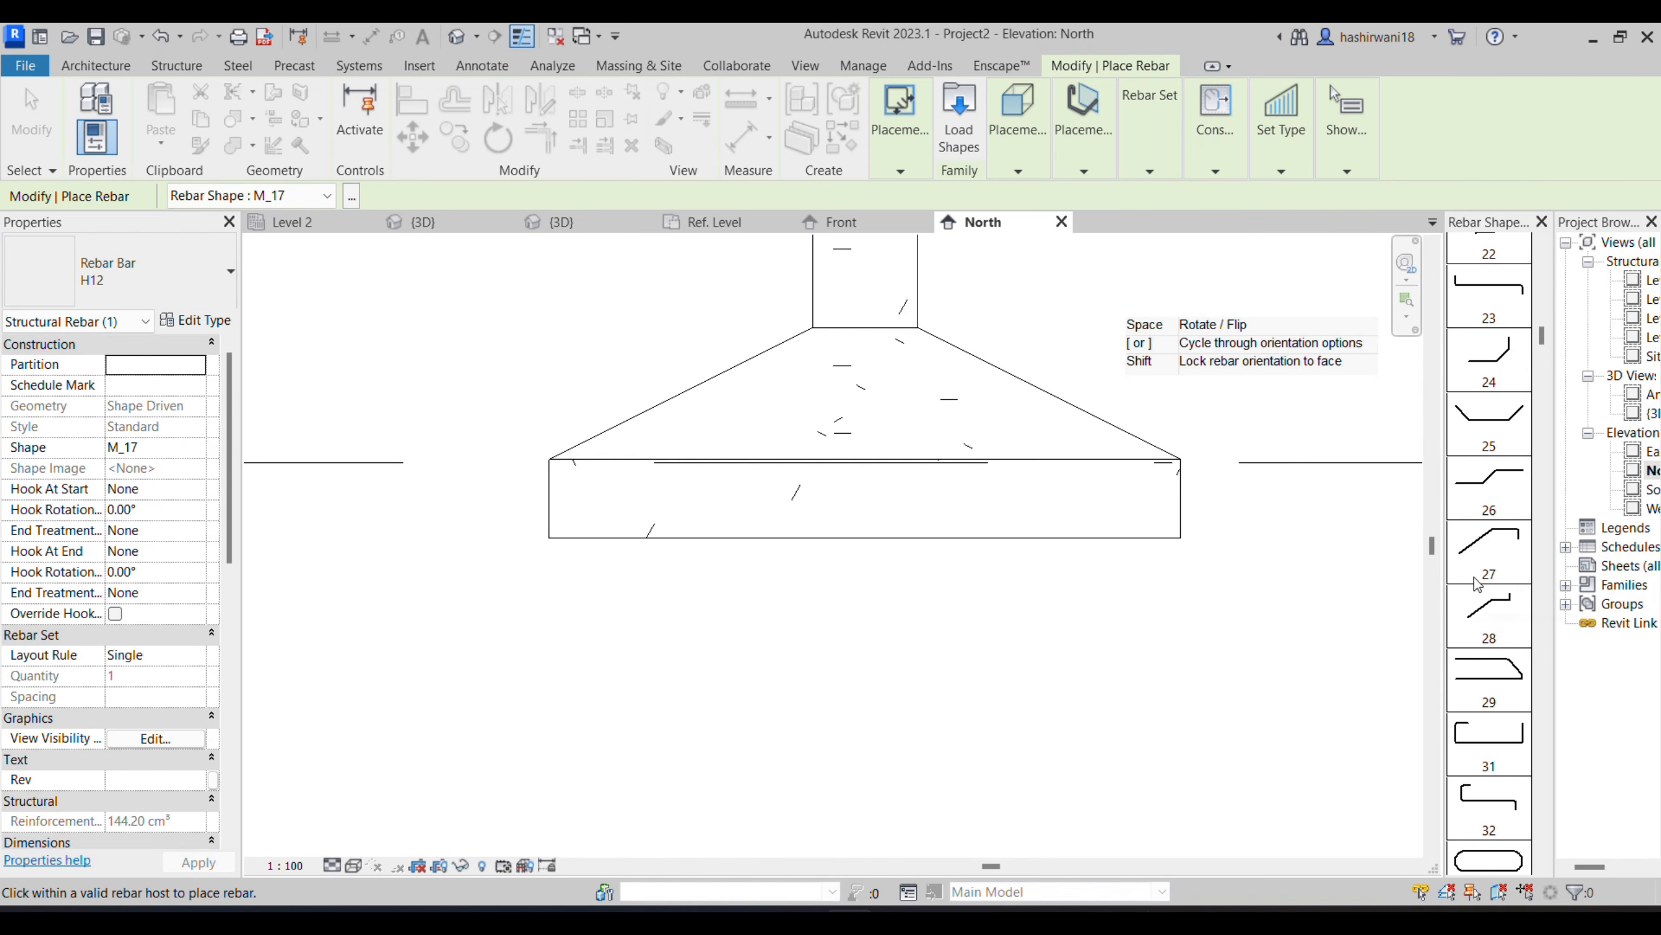
- Switch to the GENERAL NOTES PDF and examine the footing reinforcement table and the Section A-A bar layout
mouse_move(849, 920)
mouse_move(922, 920)
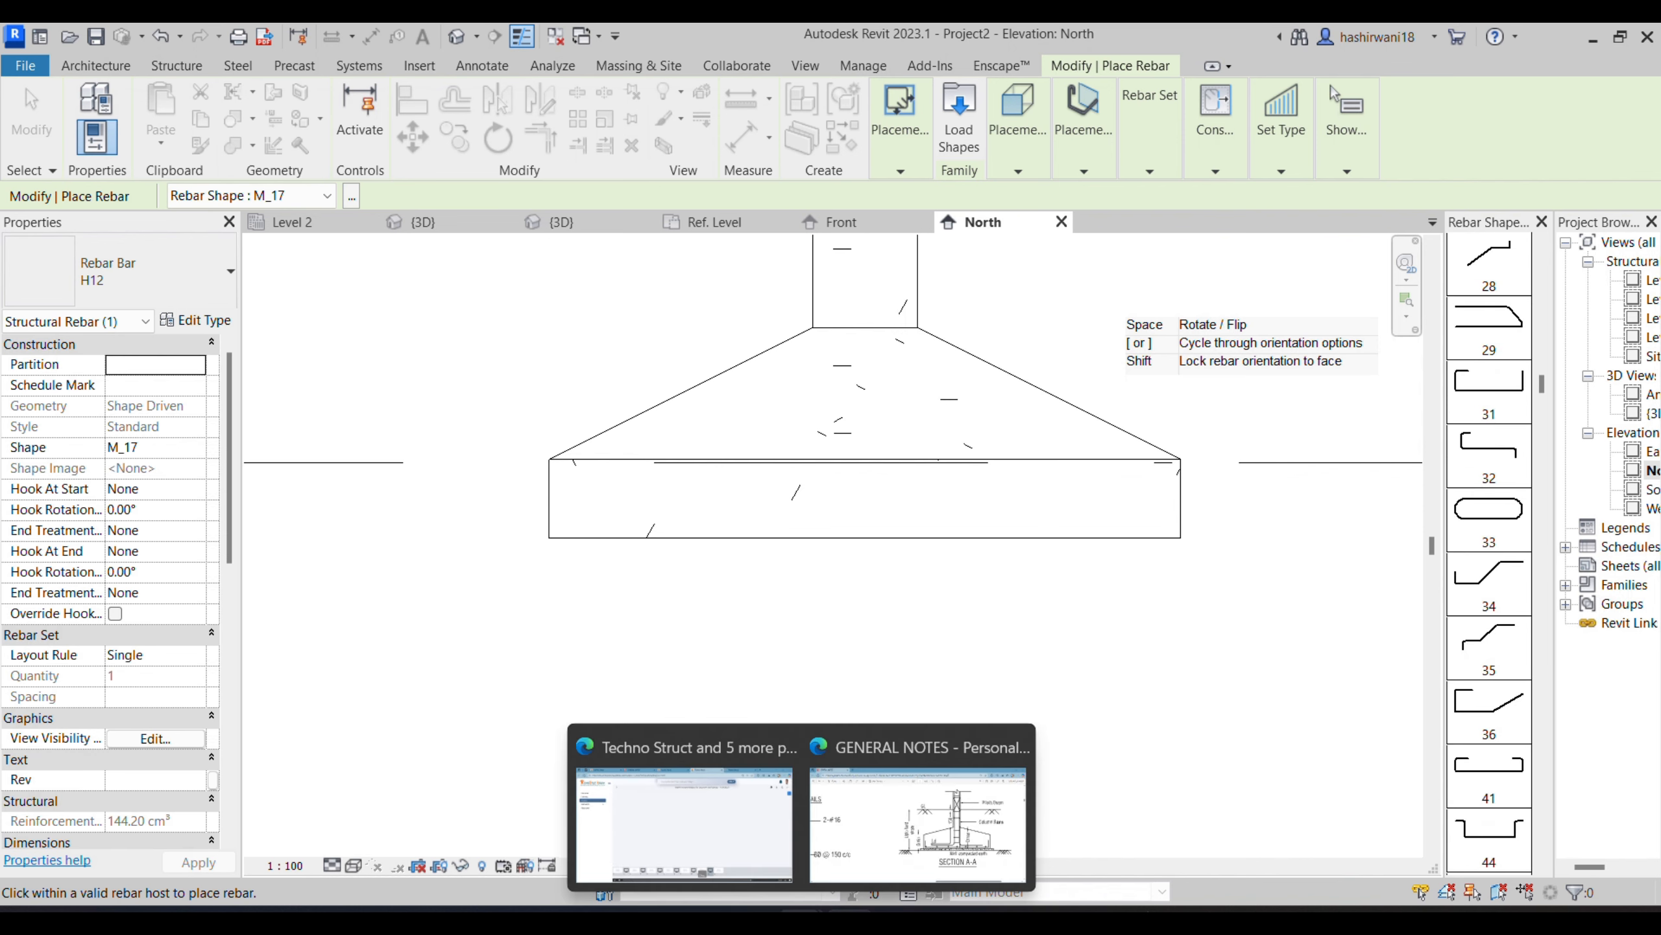
left_click(919, 811)
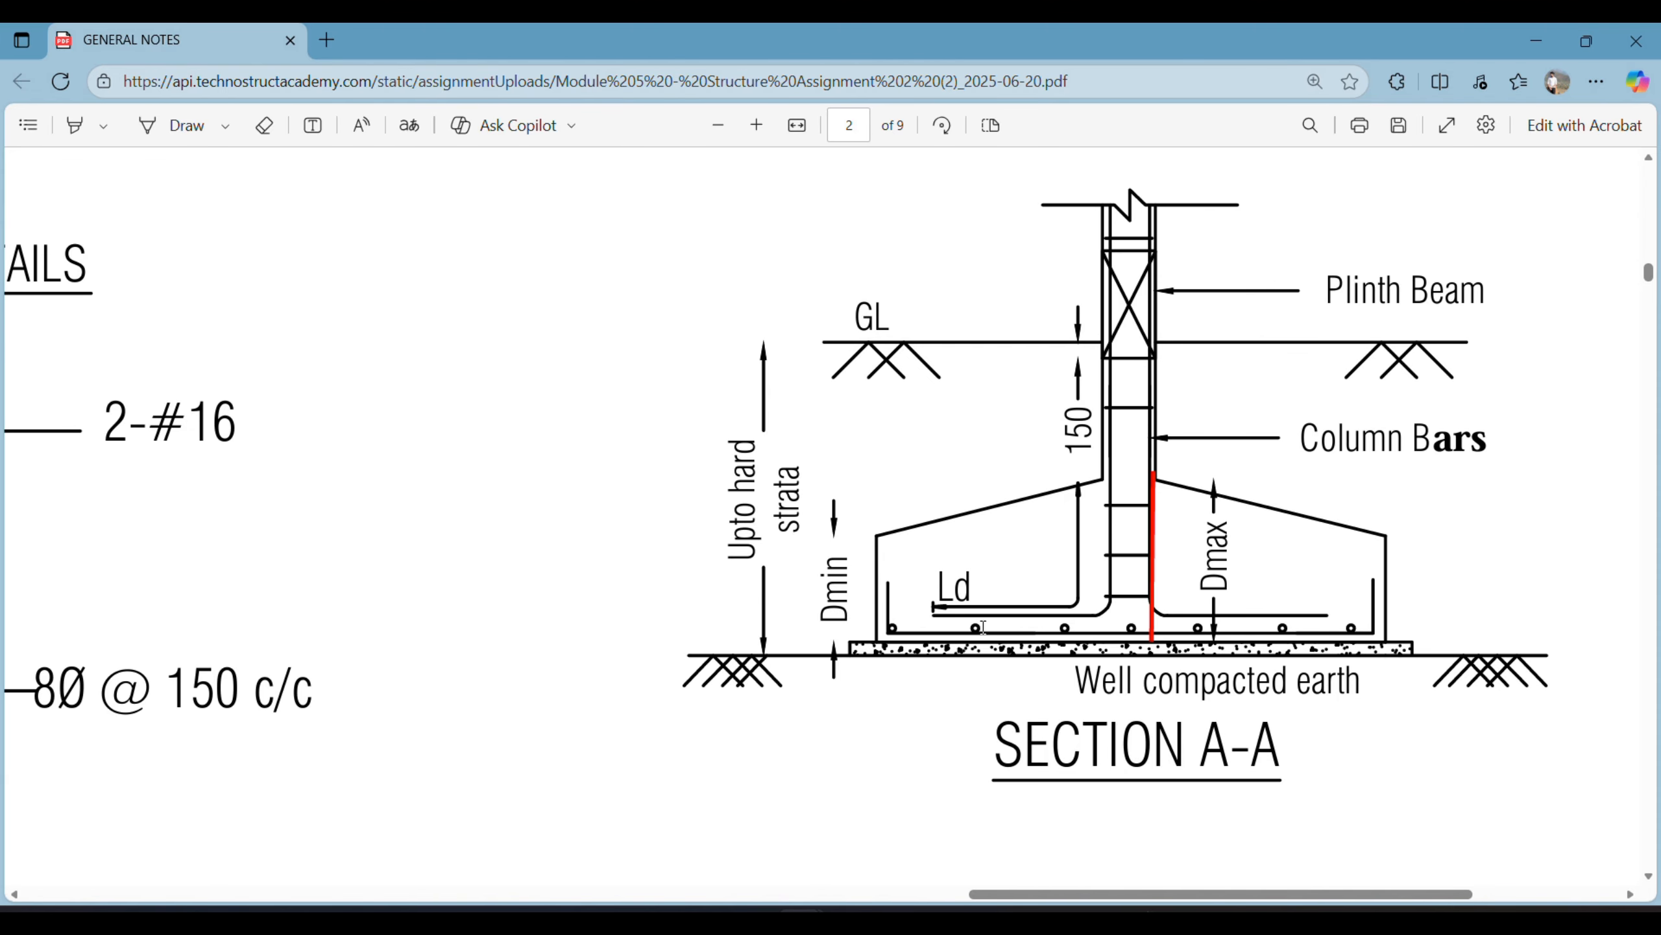
scroll(998, 641, "up", 5)
scroll(1006, 702, "down", 5)
scroll(981, 630, "up", 5)
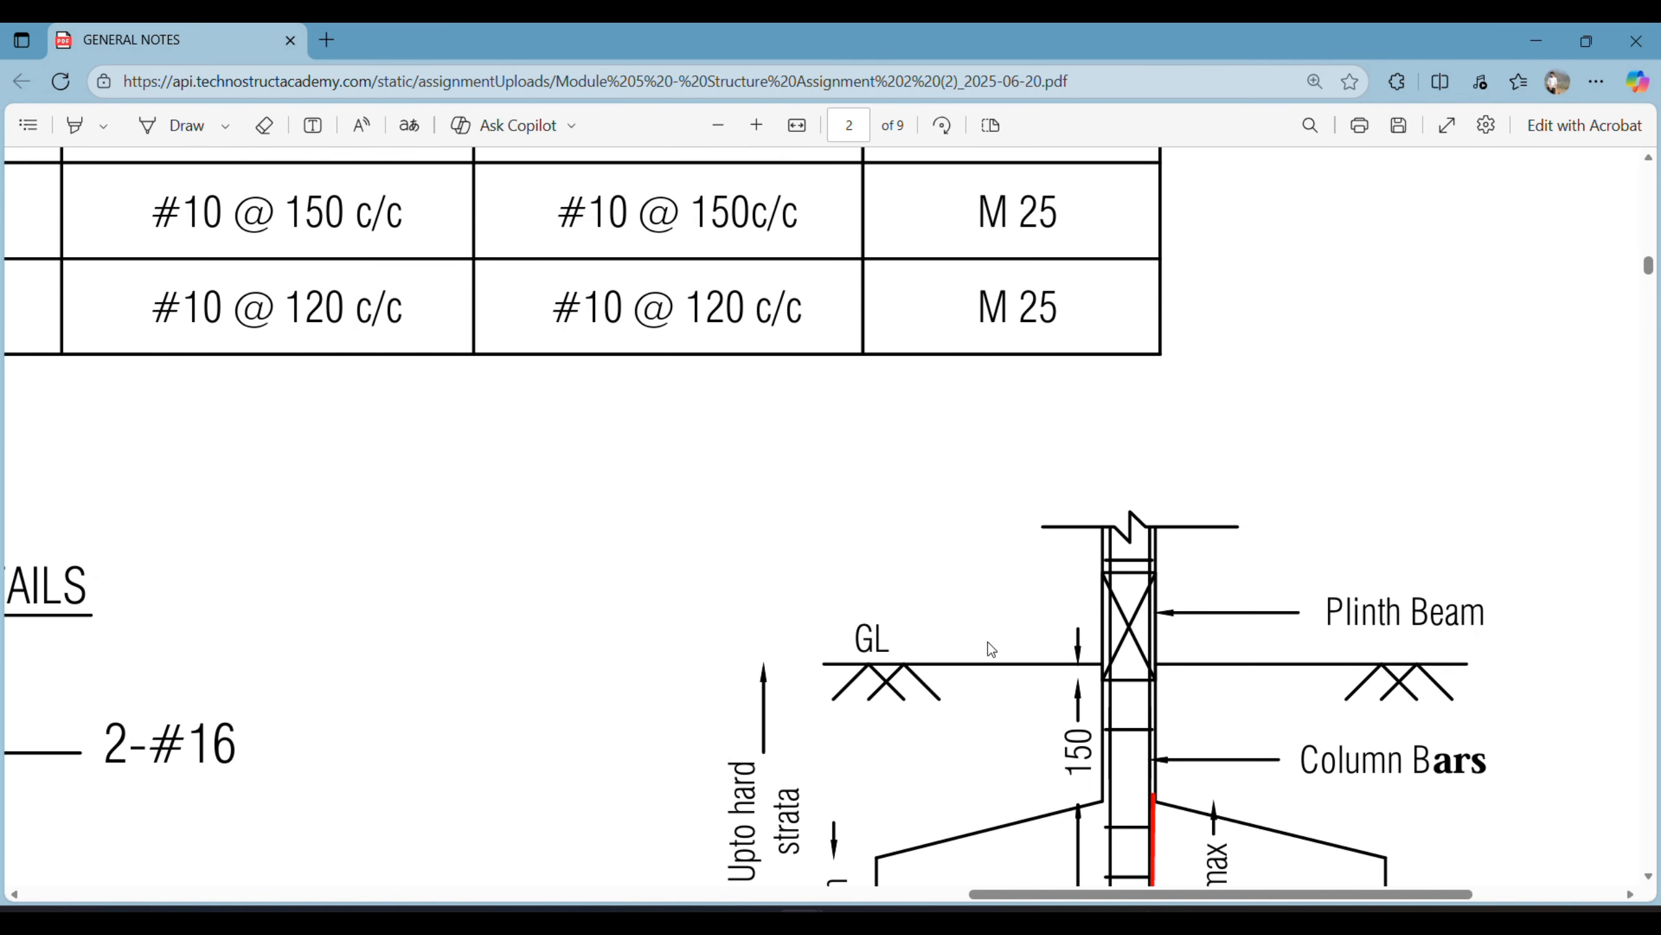
scroll(989, 643, "down", 5)
scroll(827, 631, "up", 5)
scroll(823, 628, "up", 3)
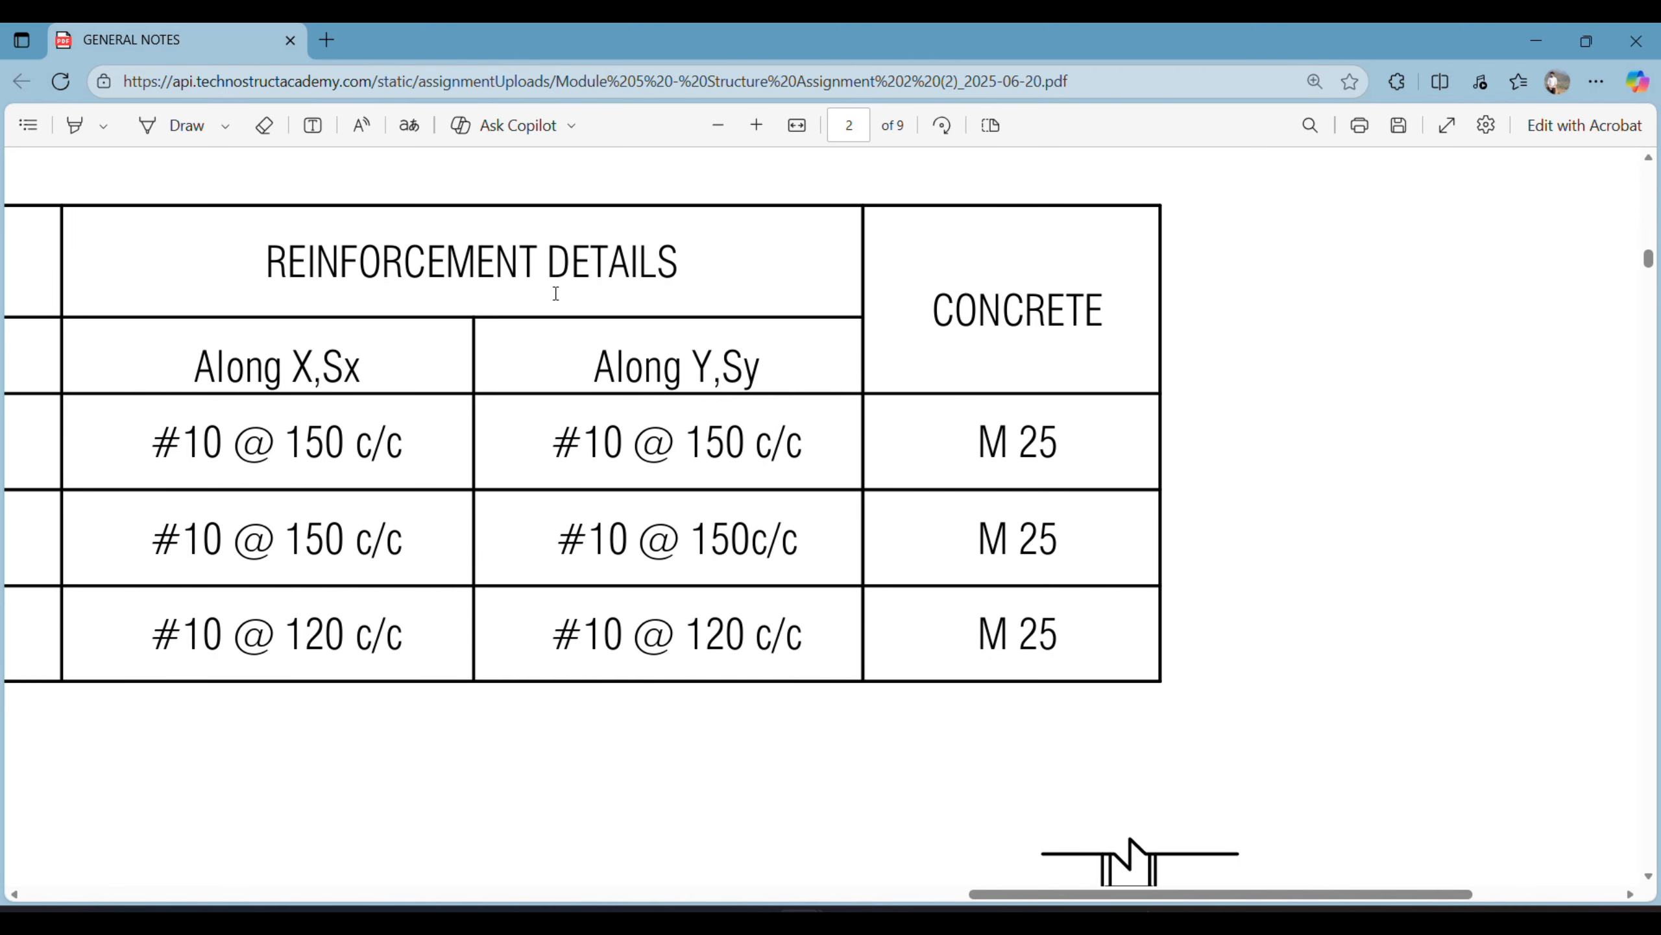
scroll(584, 434, "down", 5)
scroll(820, 416, "up", 5)
scroll(938, 564, "down", 6)
scroll(947, 567, "down", 2)
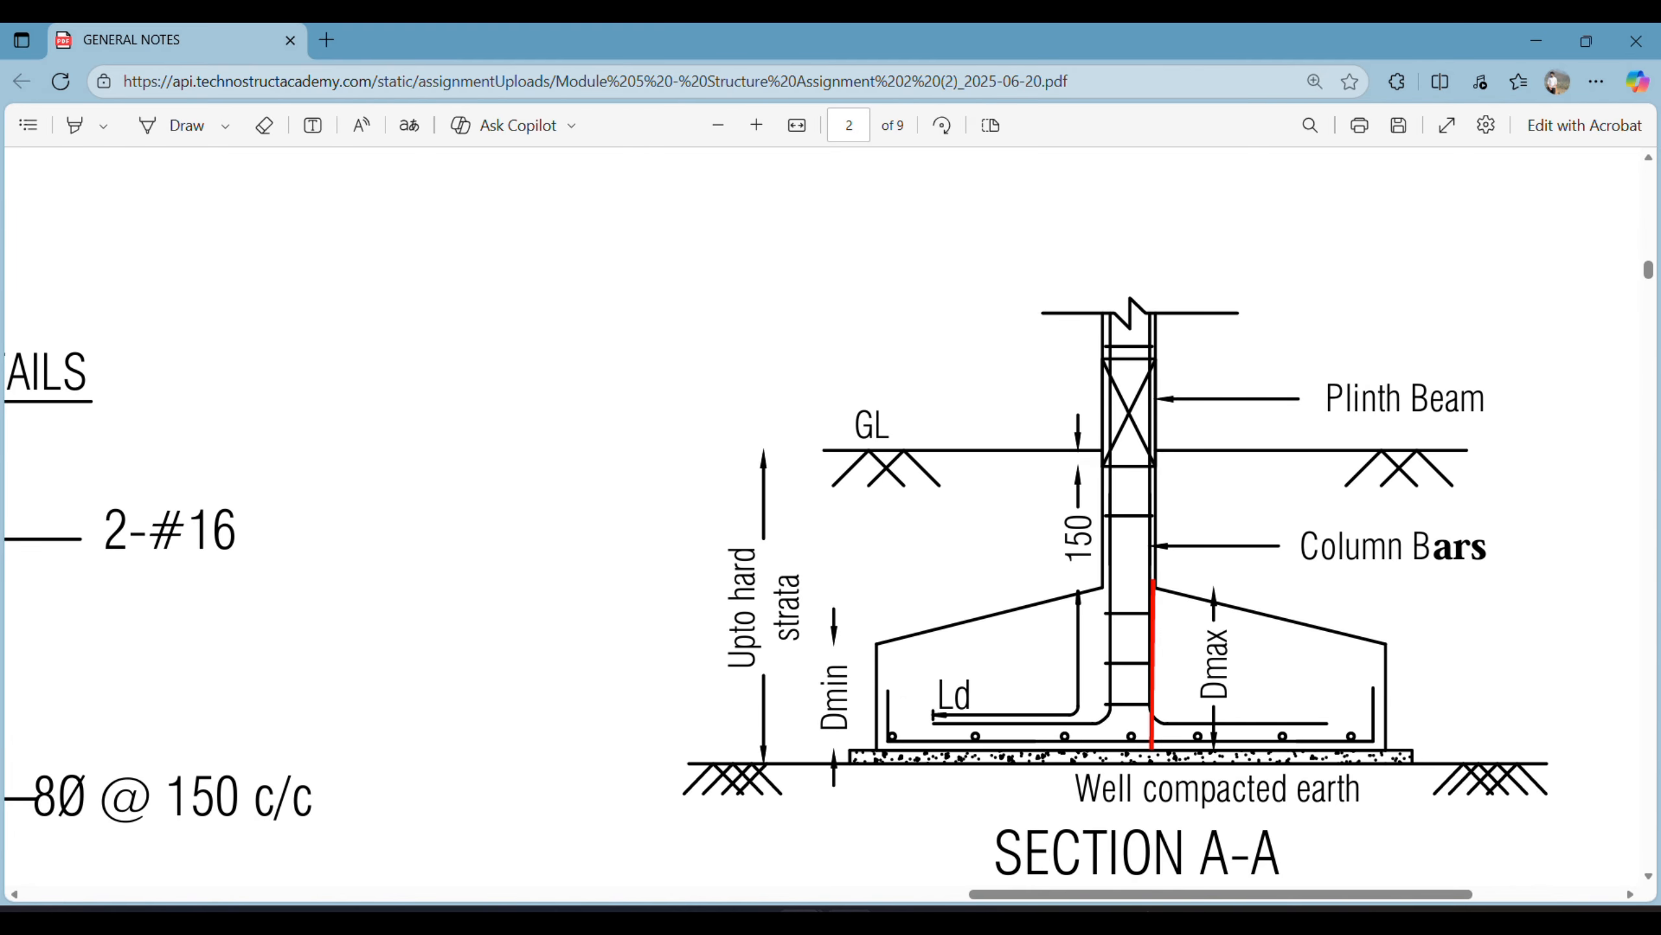
- Return to Revit and choose rebar shape M_02 for the footing bar
left_click(849, 918)
scroll(1493, 590, "down", 9)
scroll(1501, 651, "down", 5)
left_click(1500, 579)
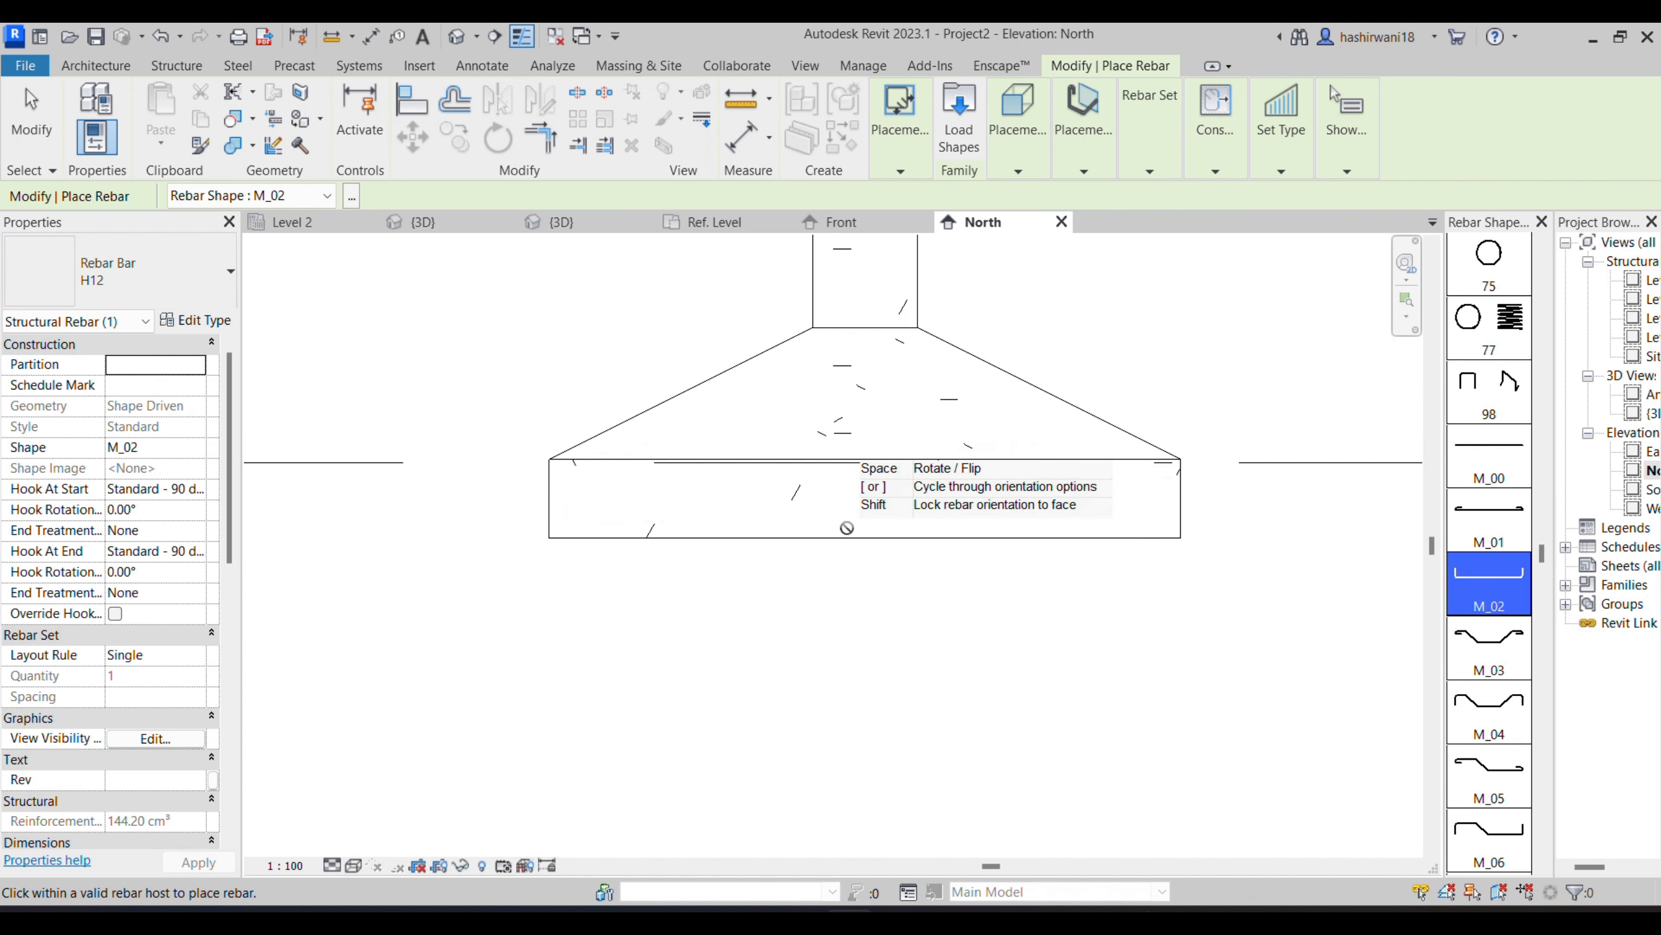
- Look through the remaining rebar shapes and choose the U-shaped M_17 for the footing bar
scroll(1465, 668, "down", 3)
scroll(1465, 674, "down", 6)
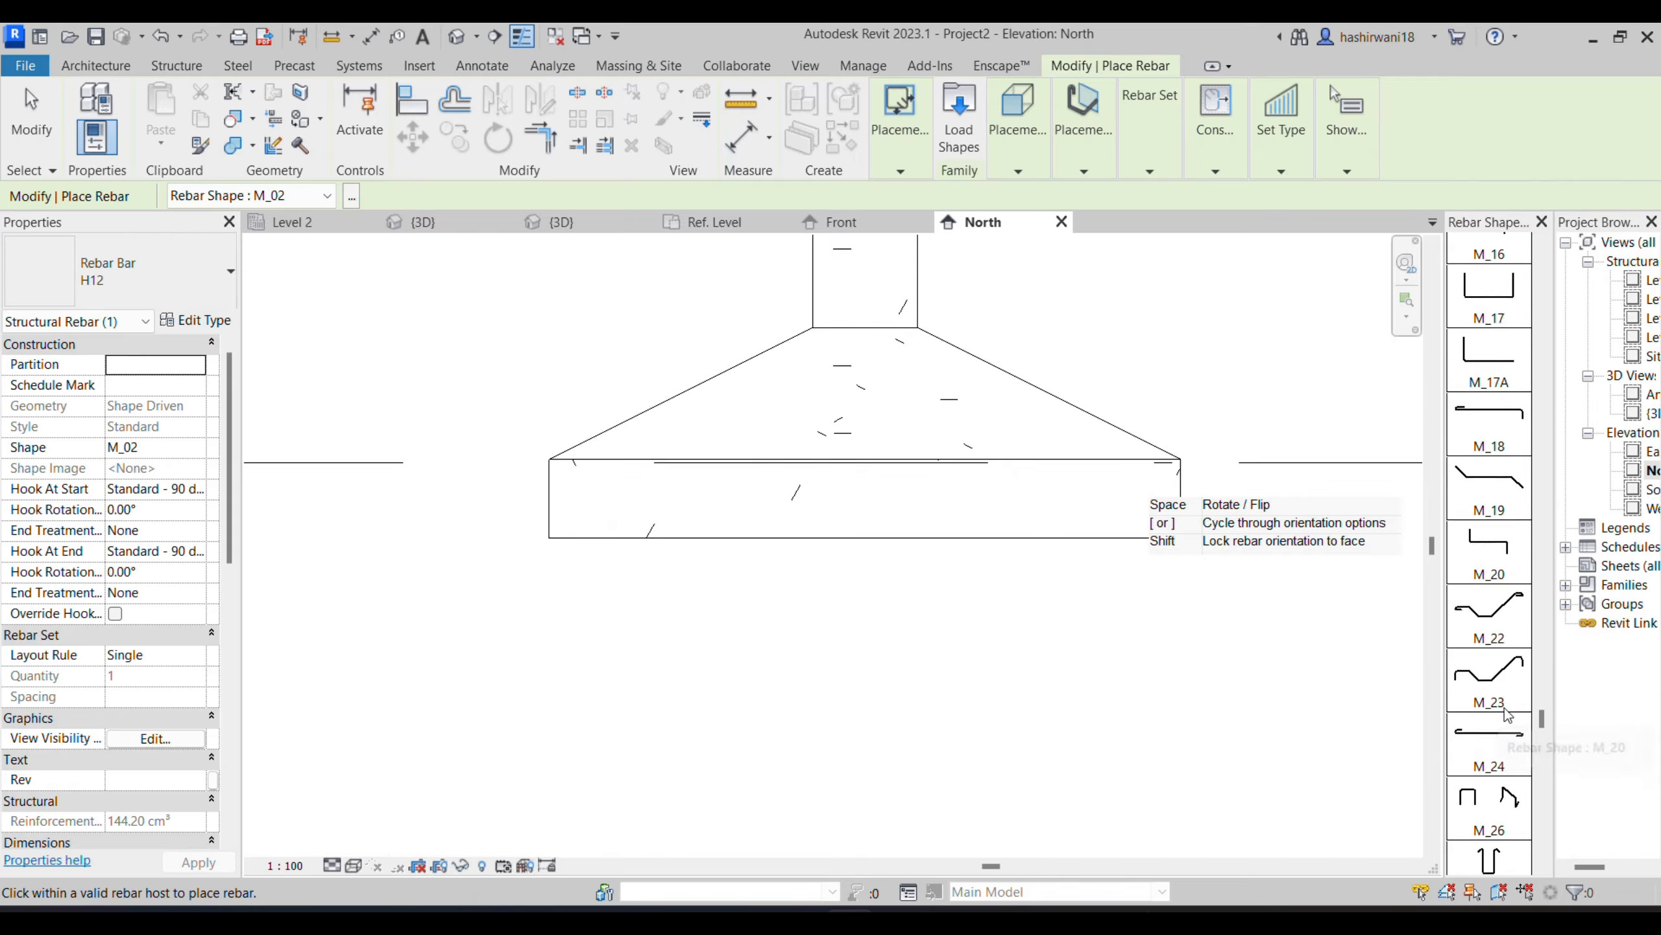
scroll(1508, 713, "down", 5)
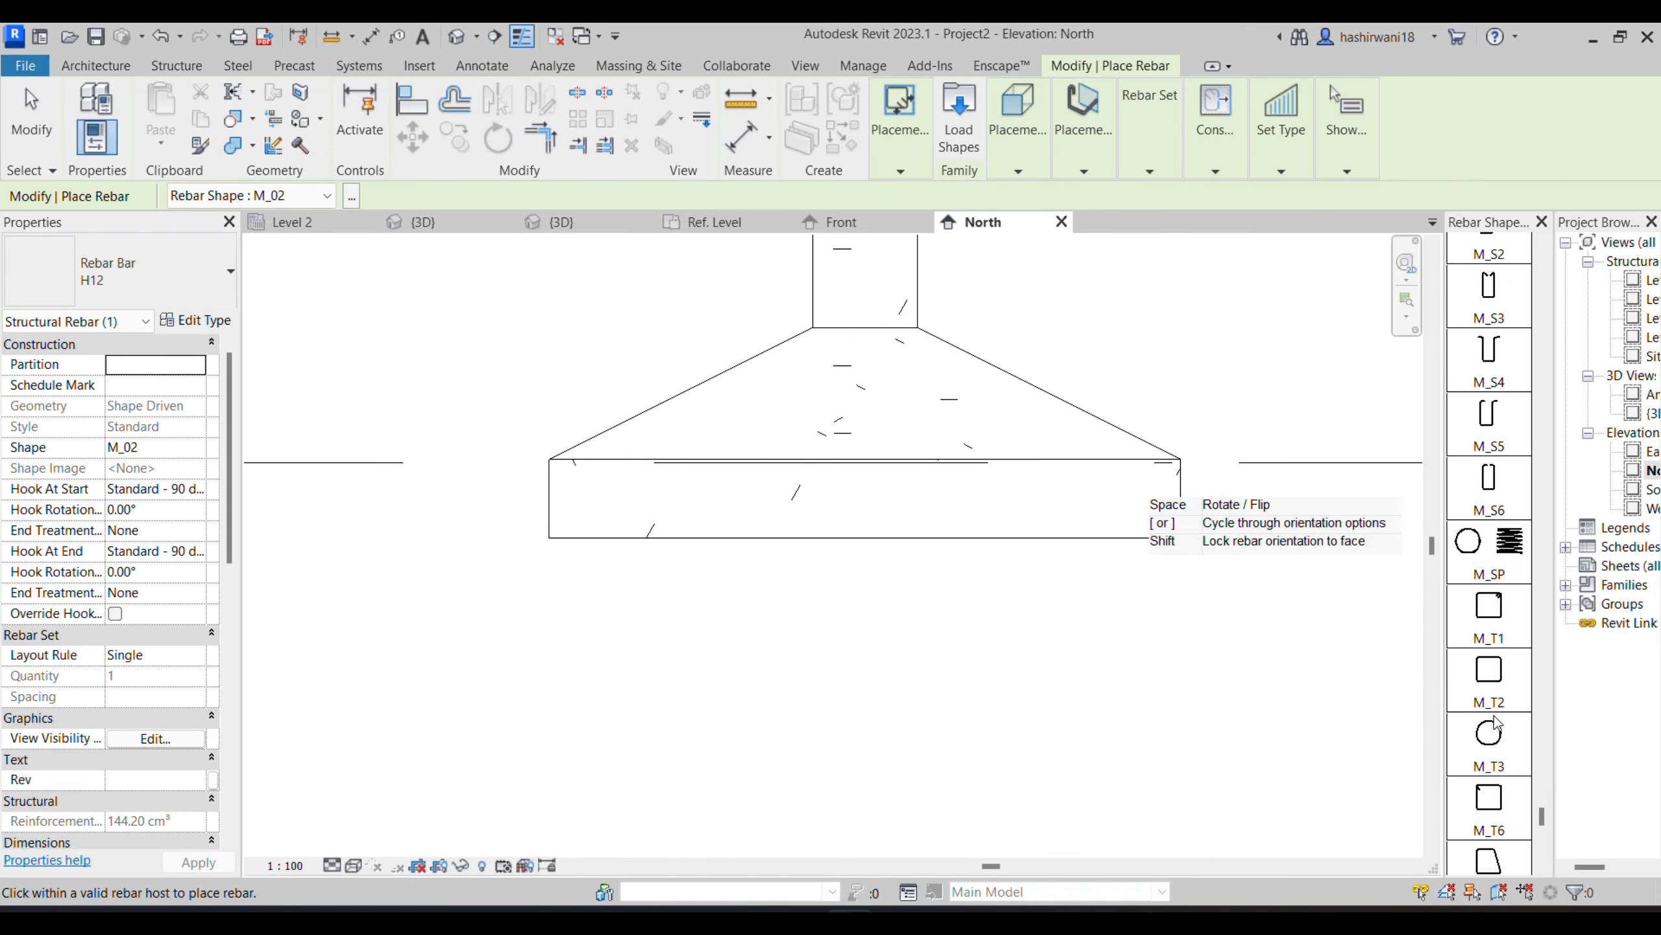
scroll(1484, 675, "up", 5)
scroll(1480, 630, "up", 5)
scroll(1502, 564, "up", 3)
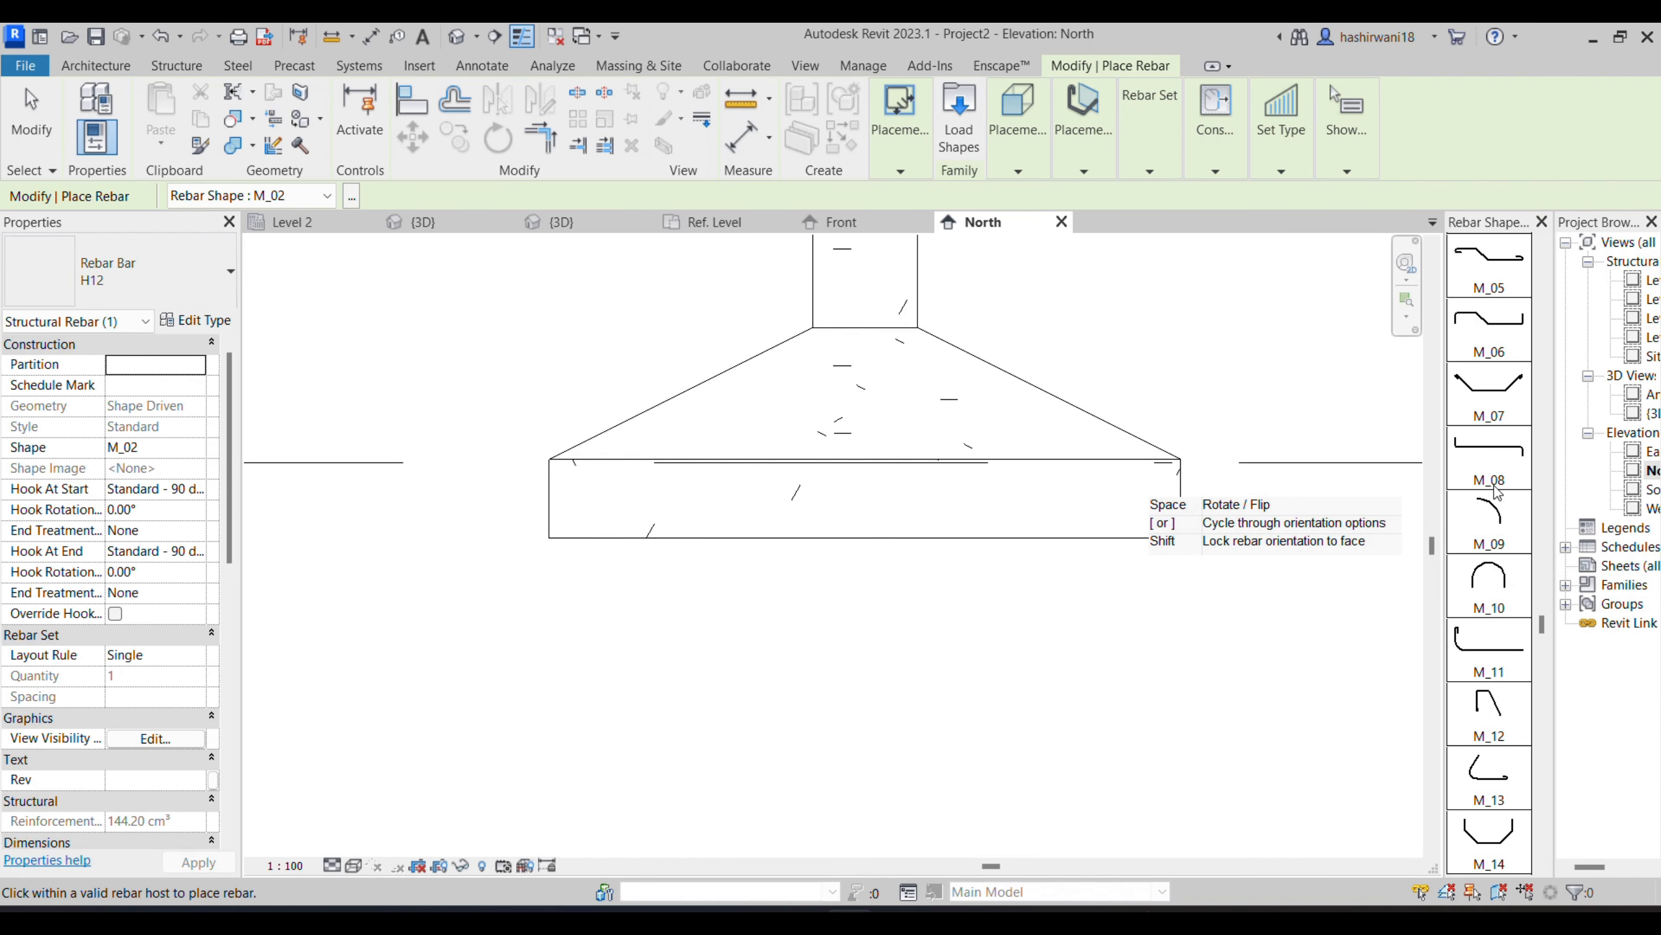
scroll(1496, 418, "up", 3)
scroll(1502, 356, "down", 7)
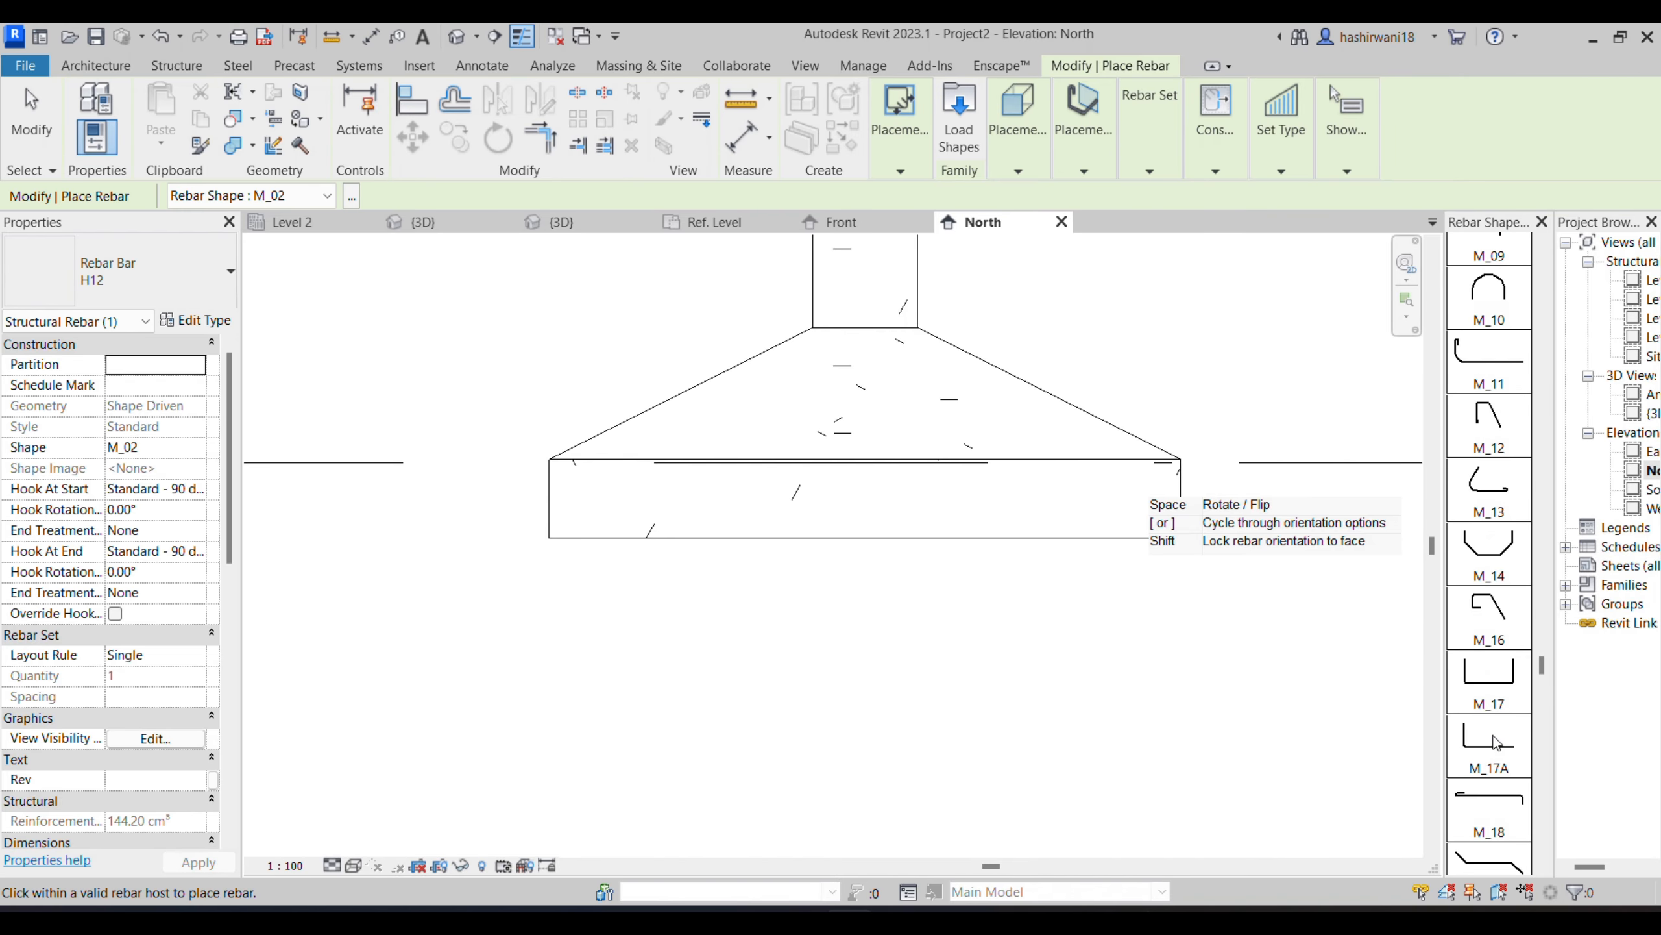
left_click(1492, 710)
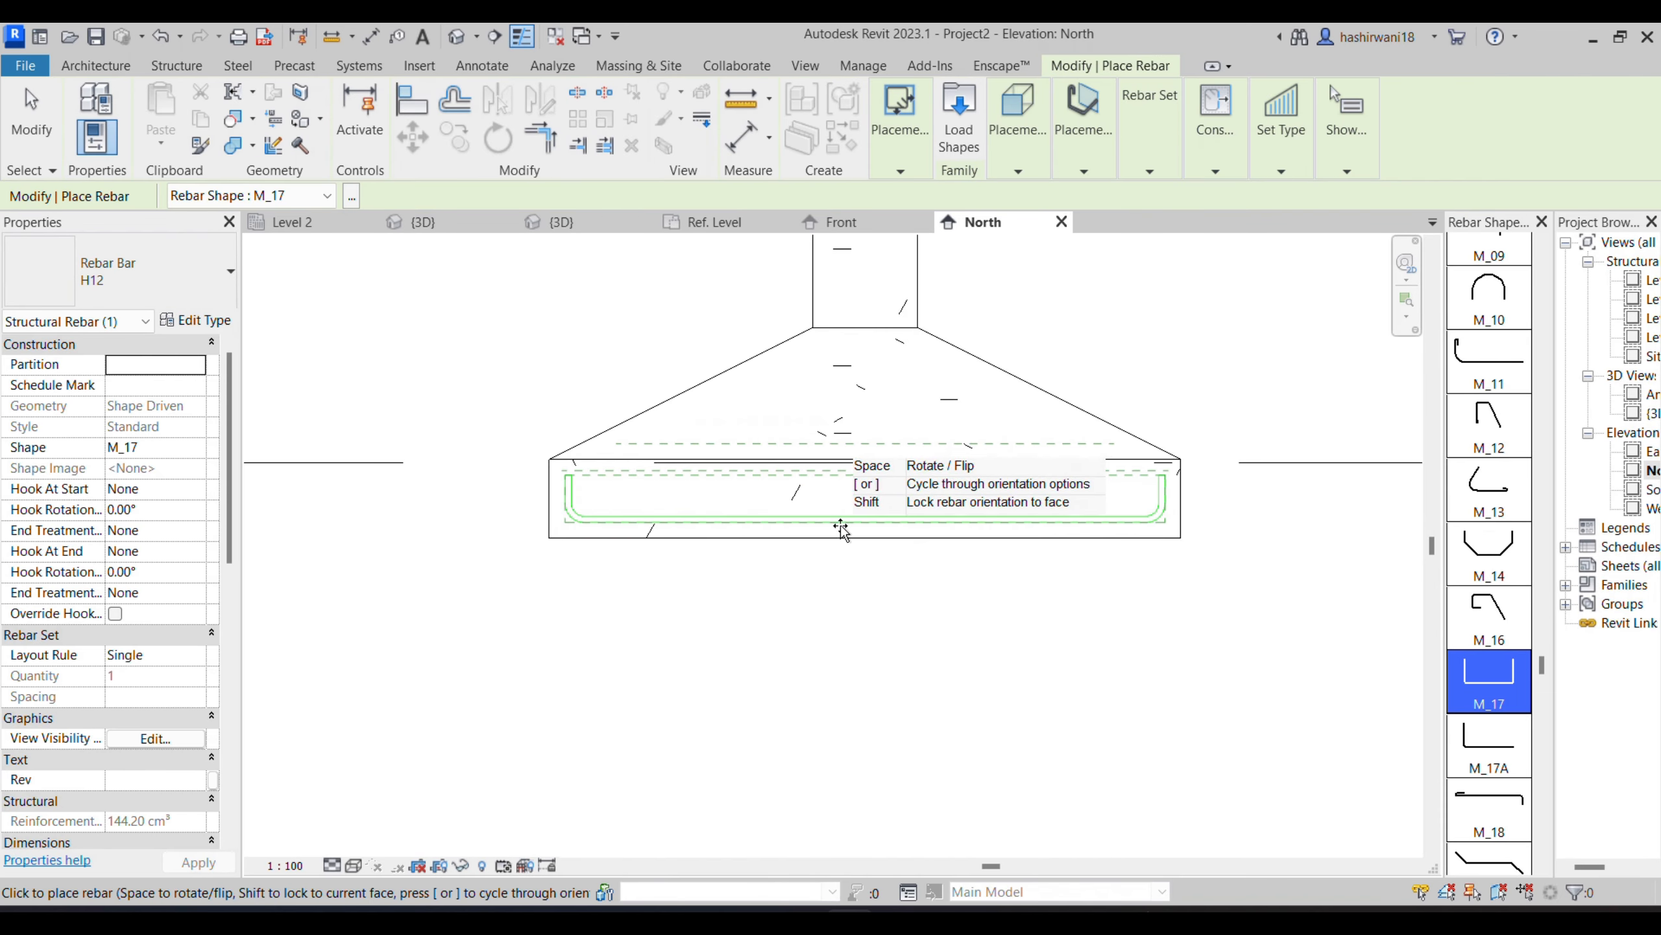
- Place a single H12 bar of shape M_17 in the footing's rectangular base in the North elevation and select it
left_click(586, 464)
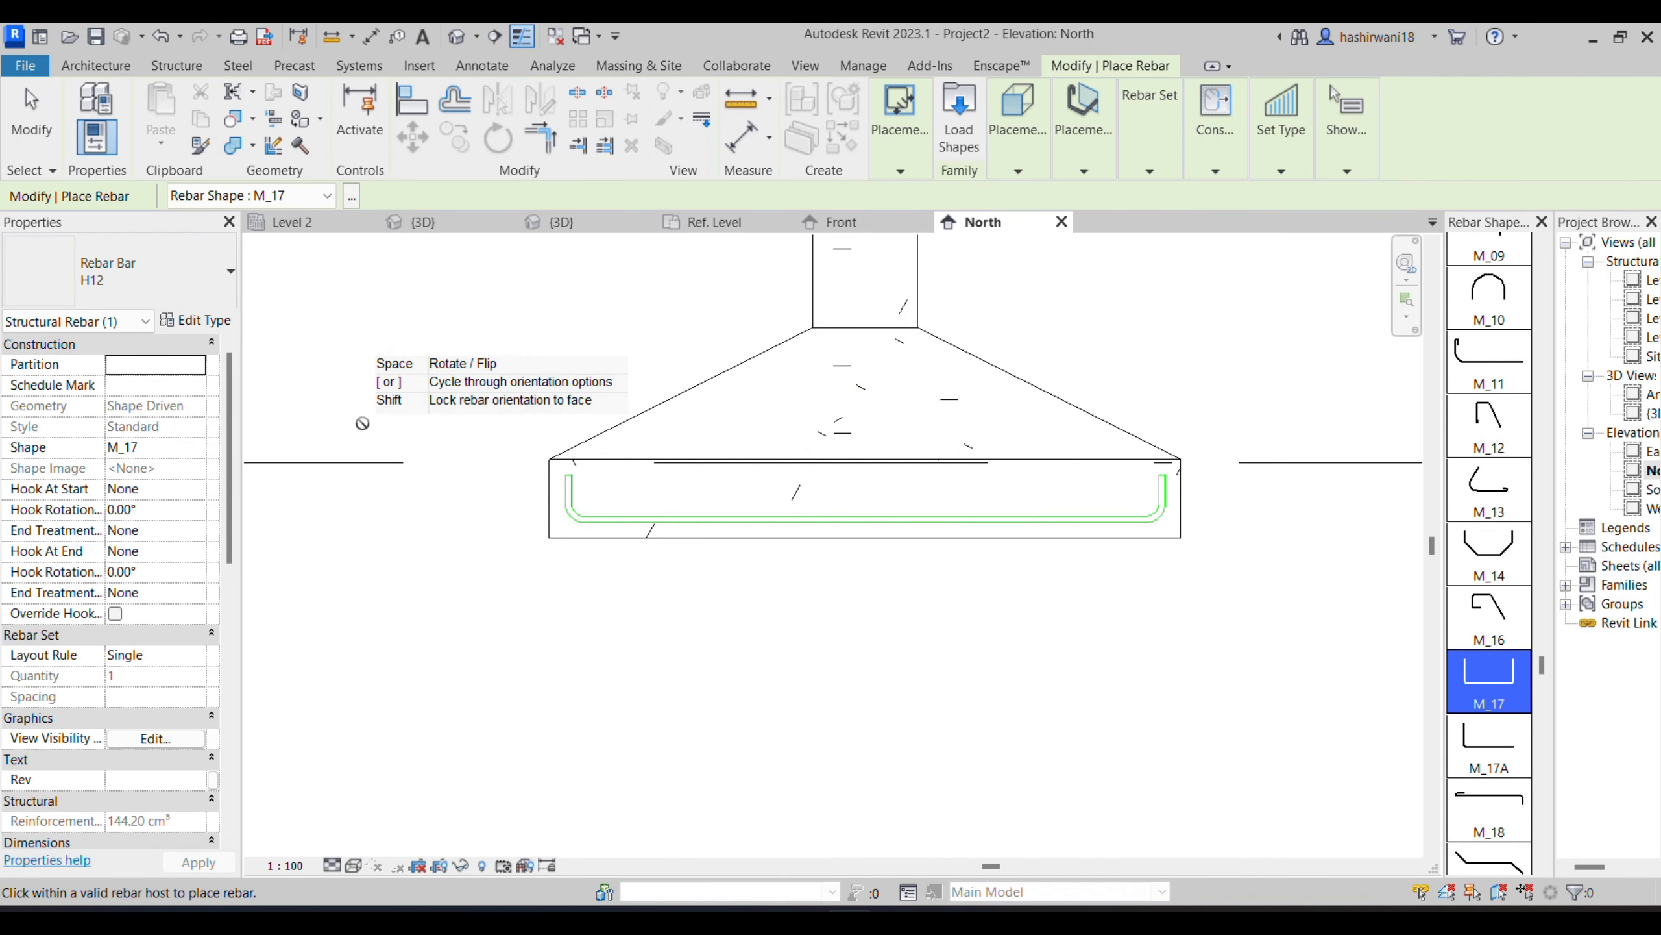
key("Escape")
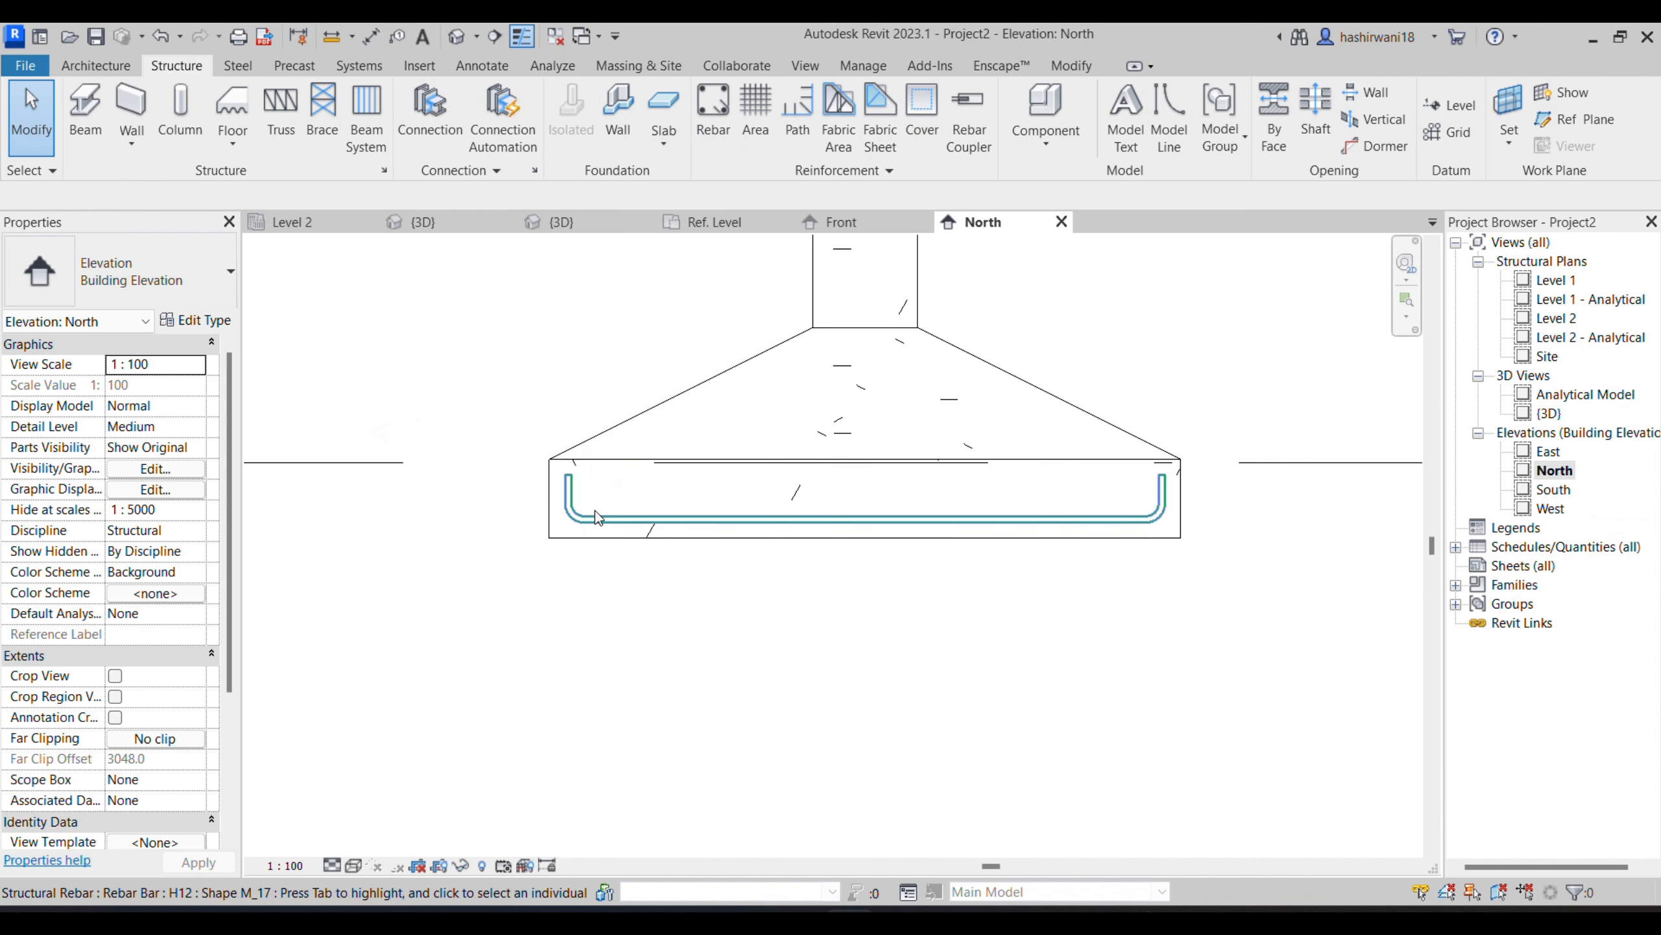
left_click(608, 531)
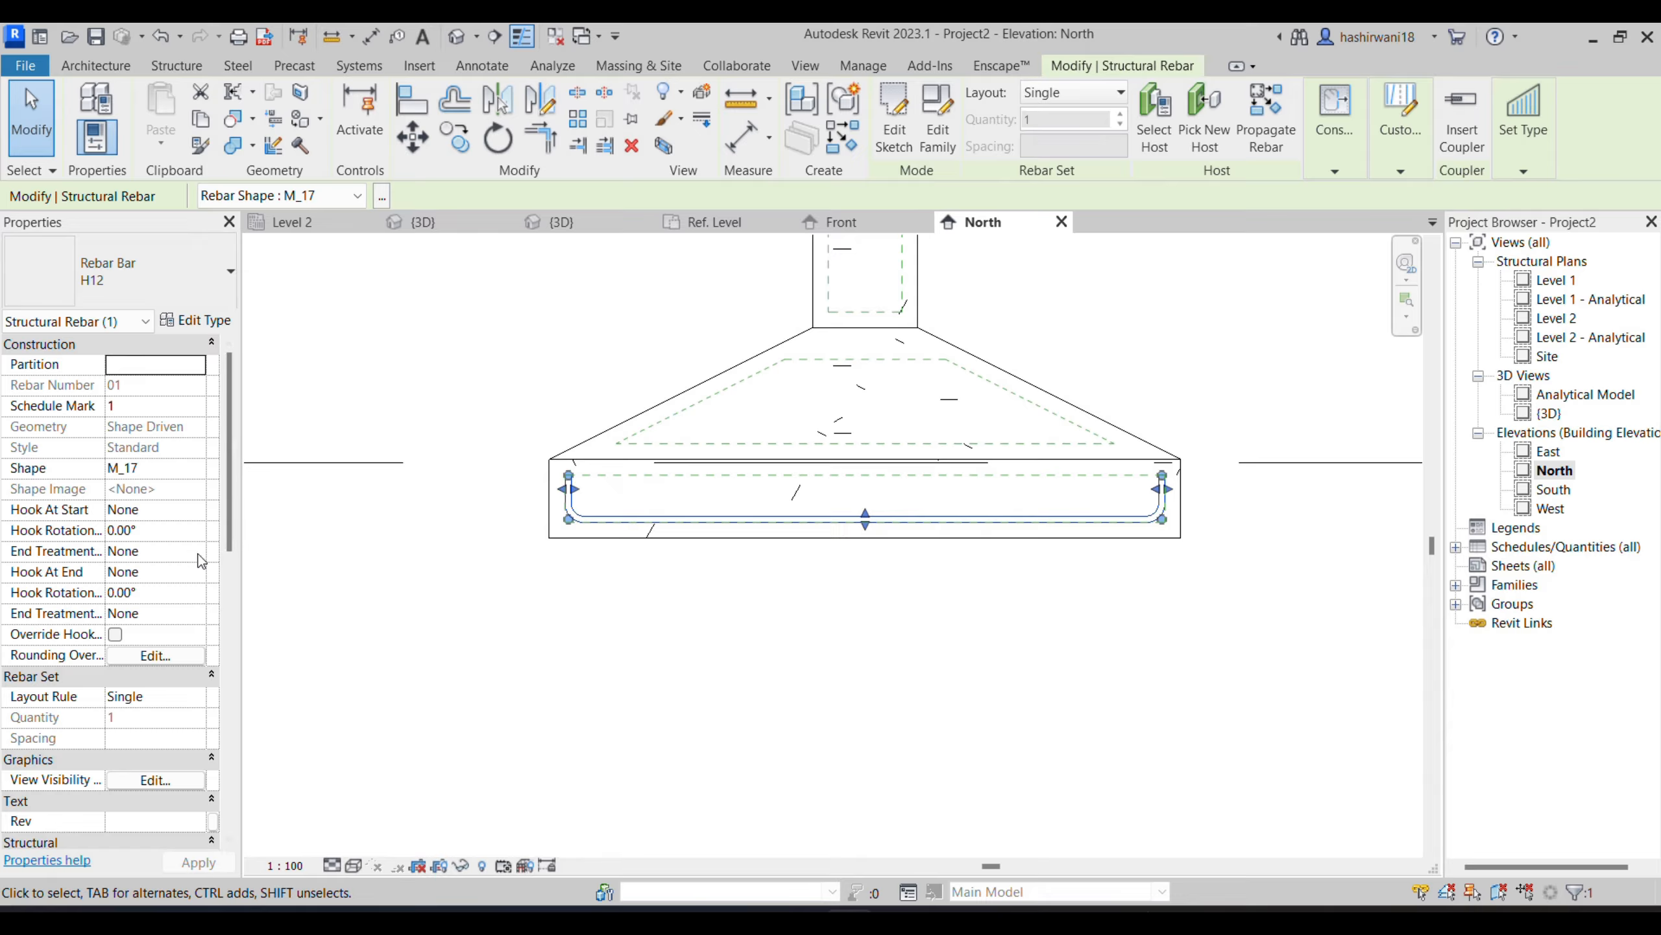
- Try a Standard - 90 deg. start hook on the U-shaped footing bar, reset it to None and remove the bar
left_click(203, 518)
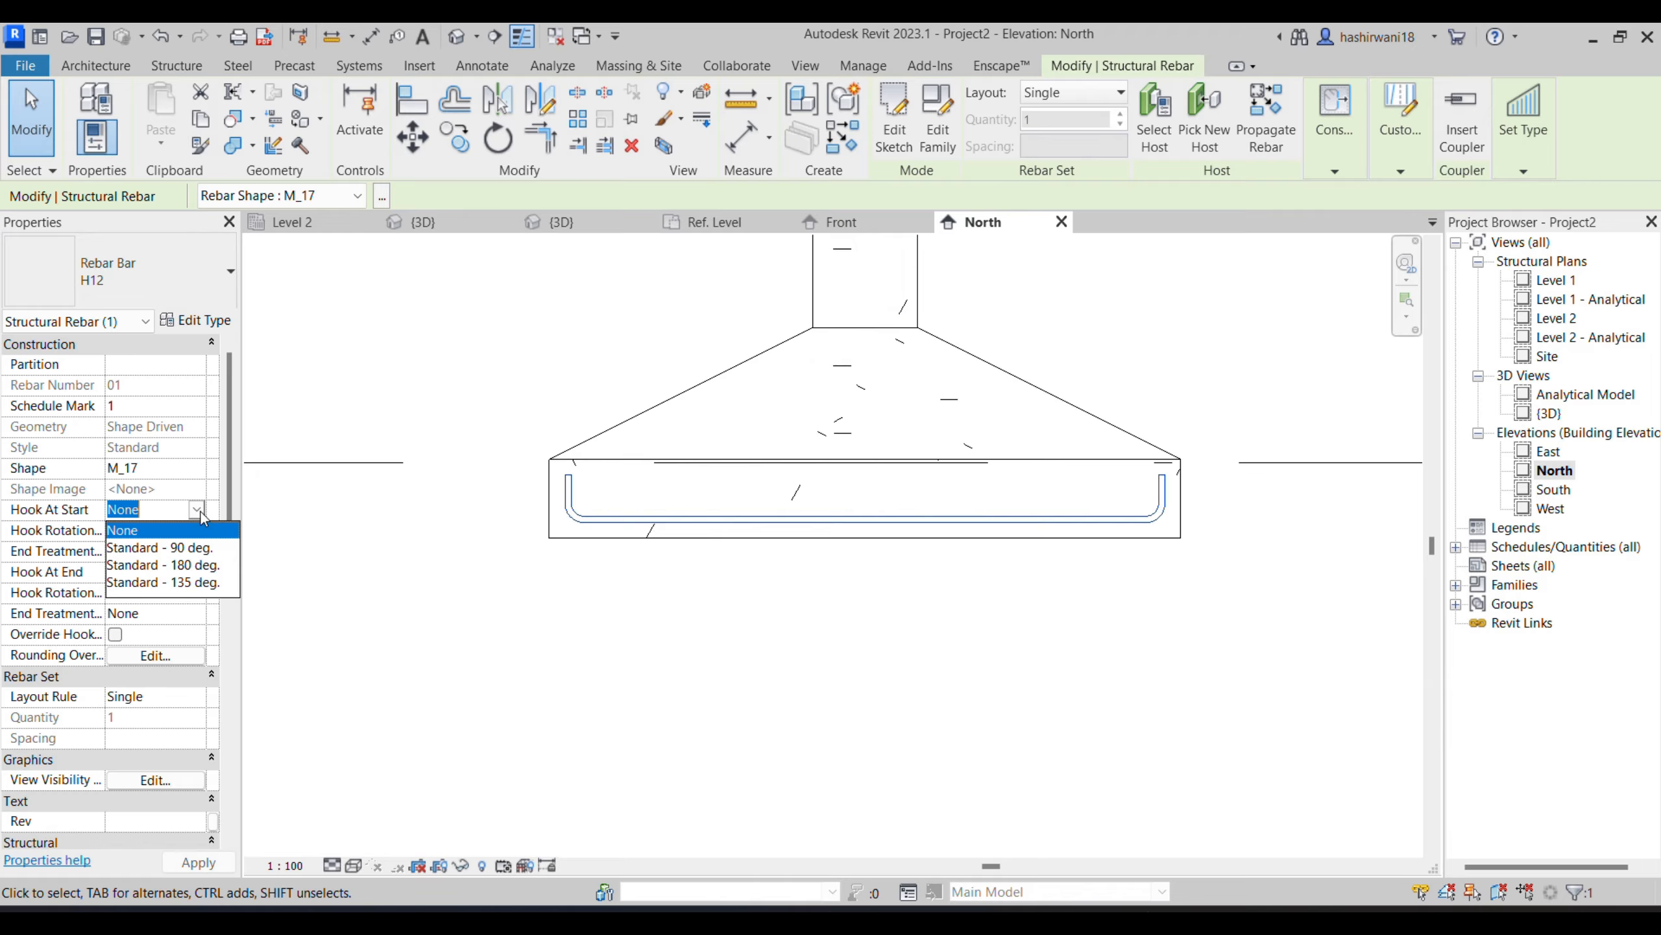
left_click(185, 557)
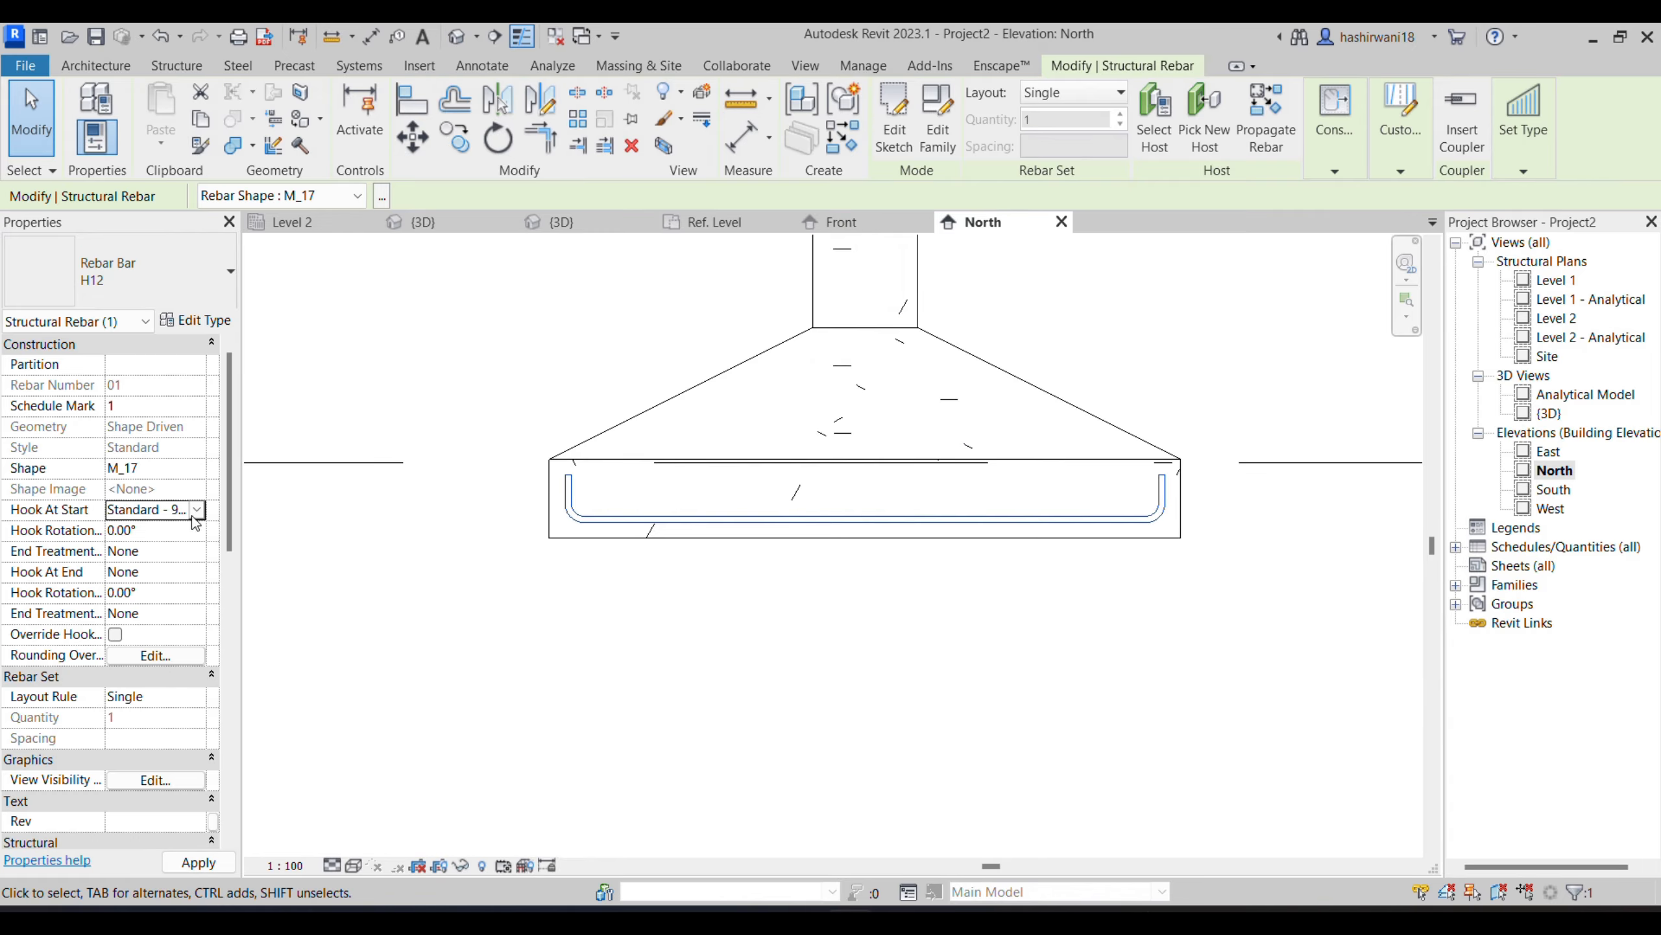
left_click(195, 512)
left_click(151, 529)
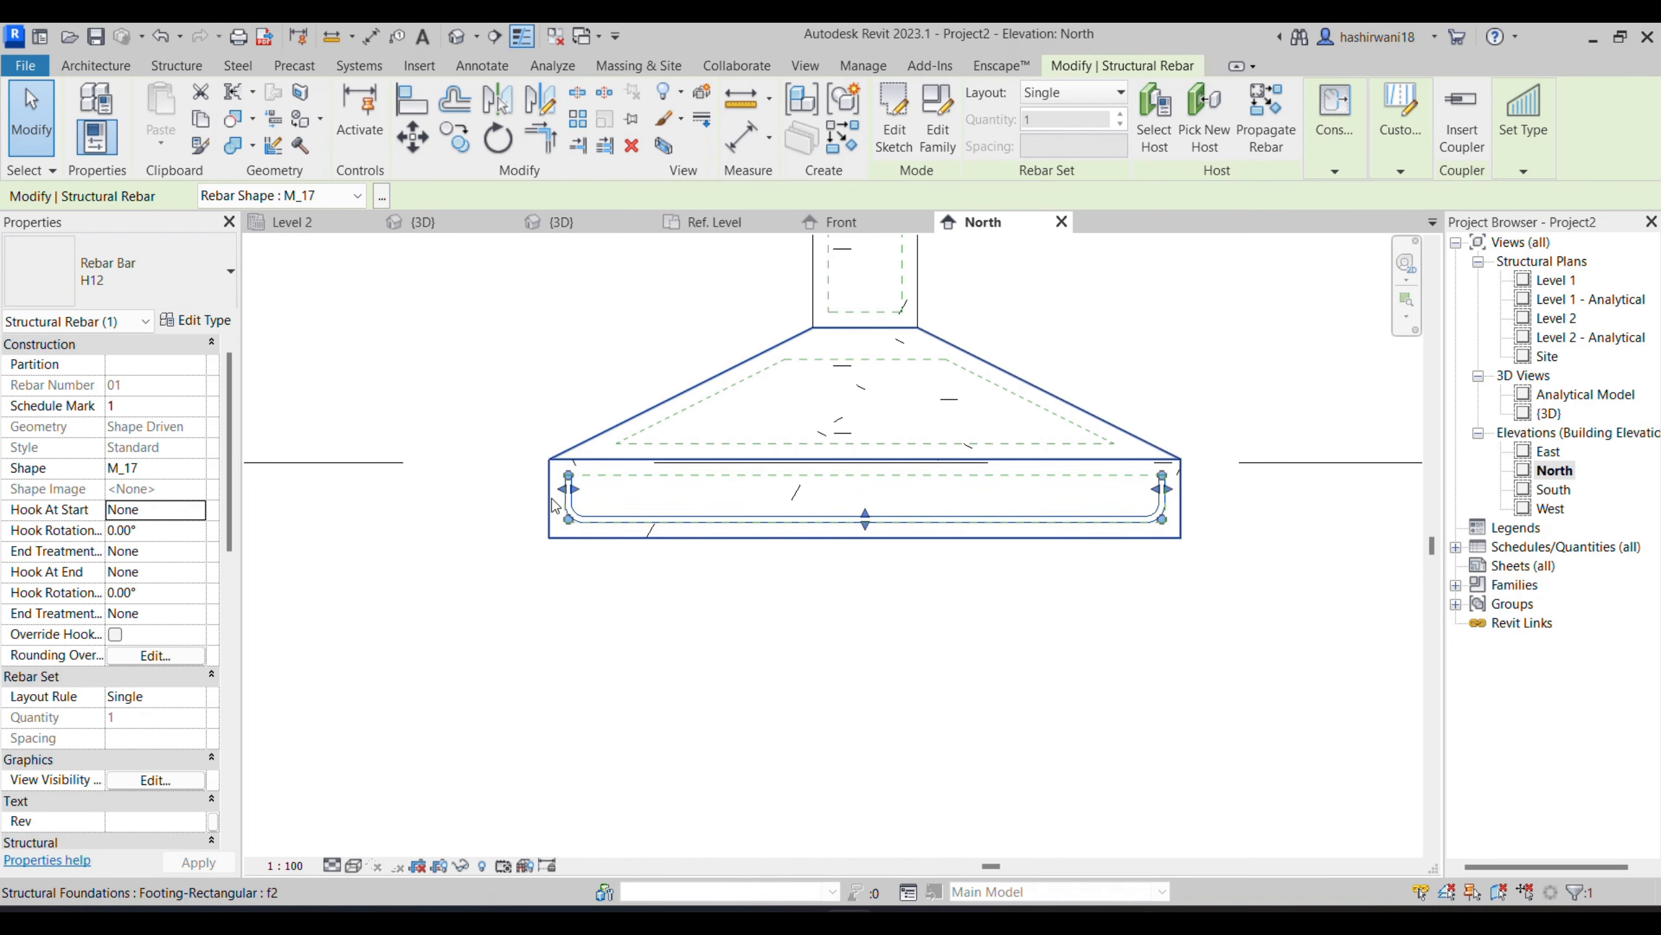
key("Escape")
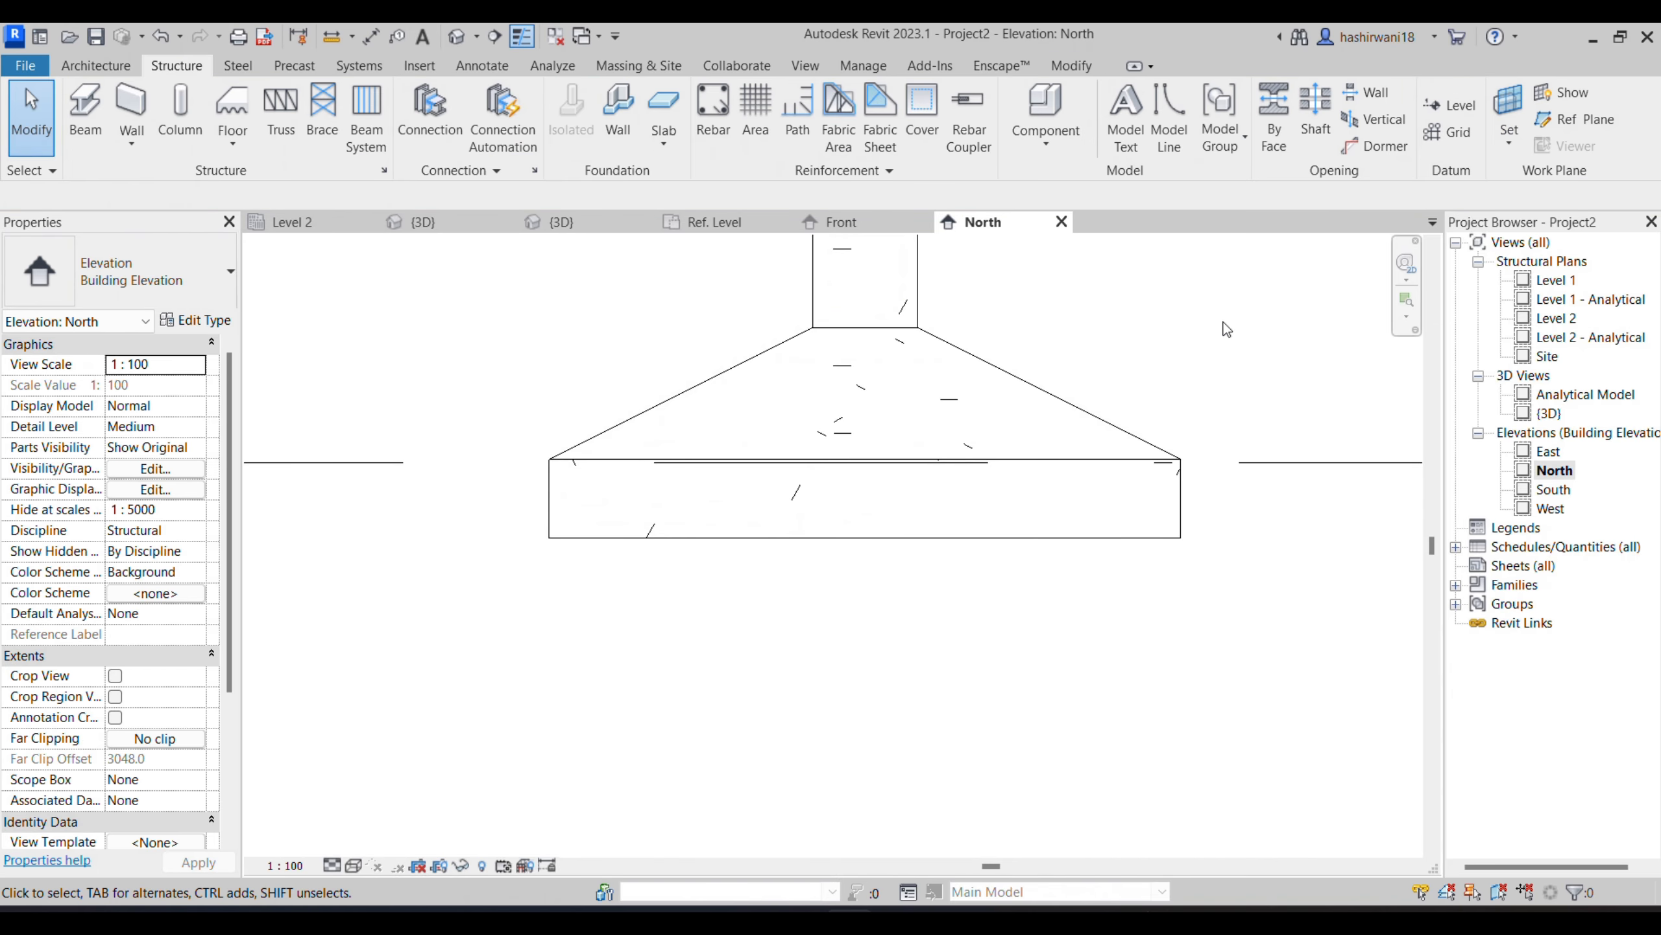
- Place a single straight H12 bar of shape 00 along the bottom of the footing's rectangular base
left_click(1020, 378)
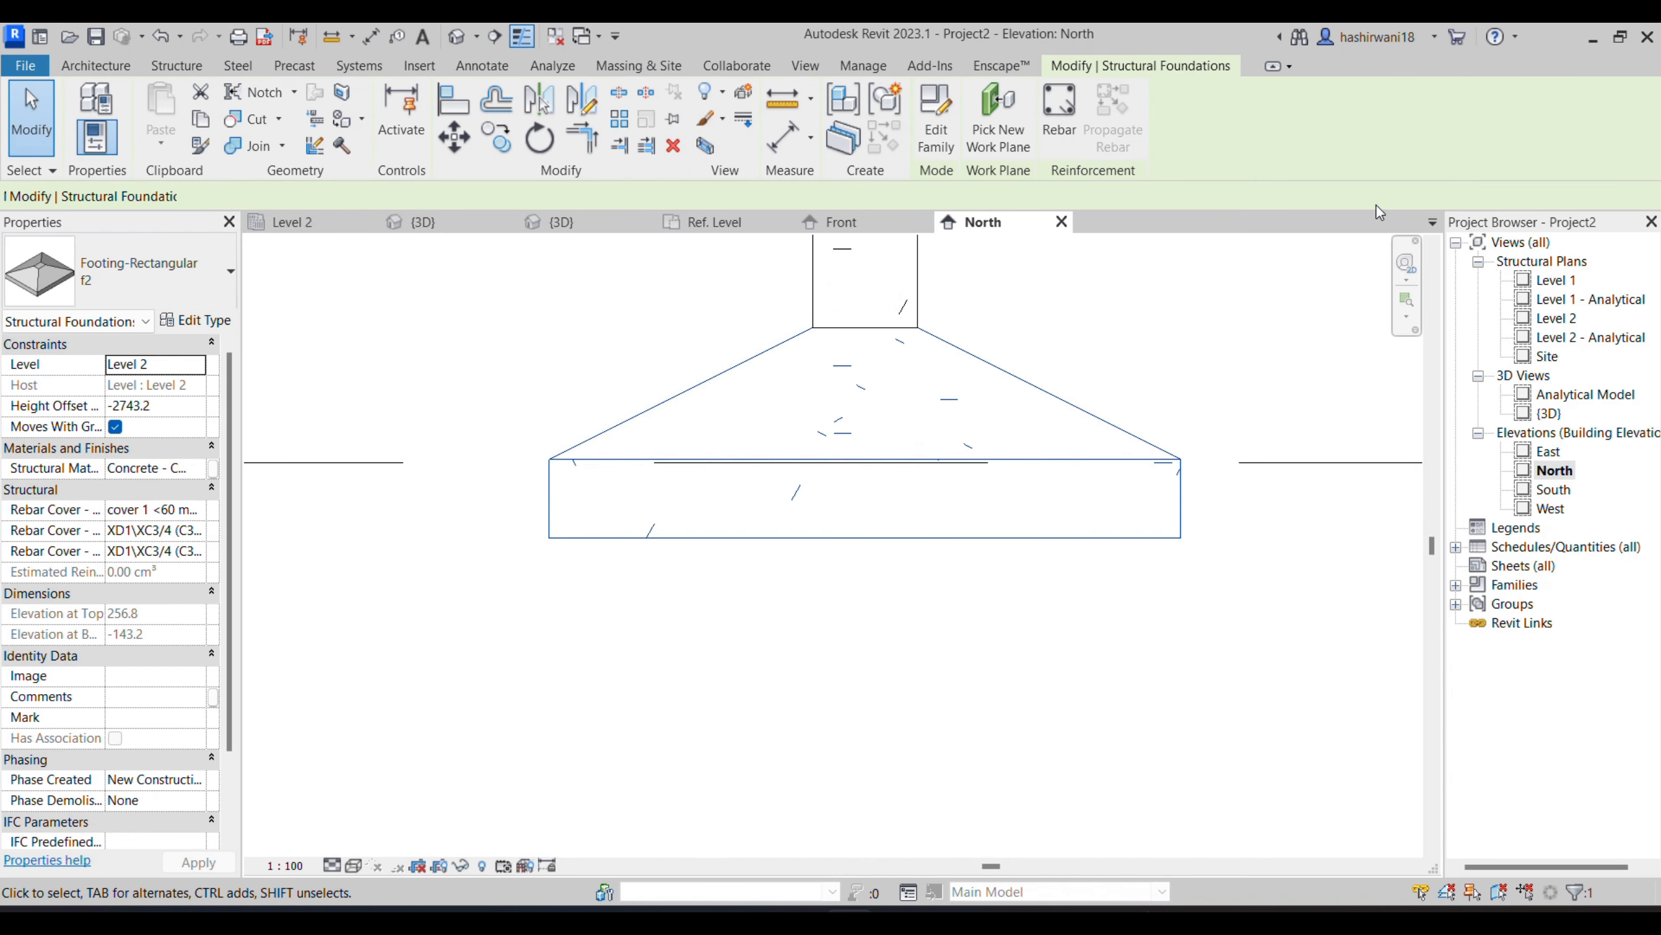
left_click(1059, 114)
left_click(870, 514)
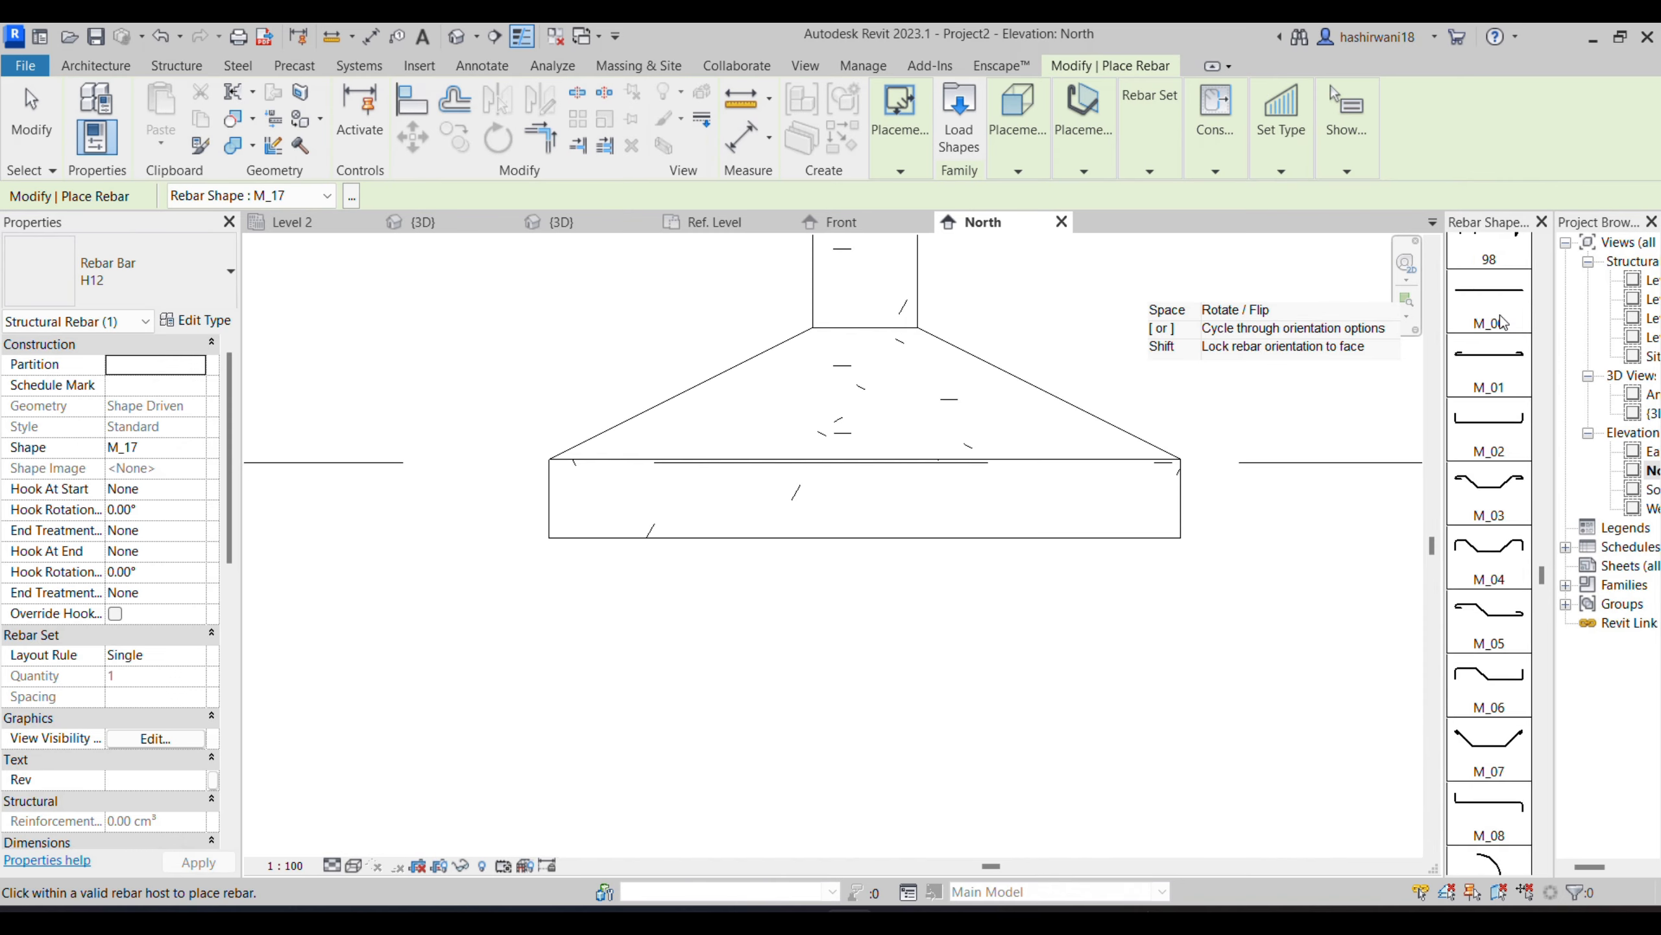
scroll(1498, 314, "up", 10)
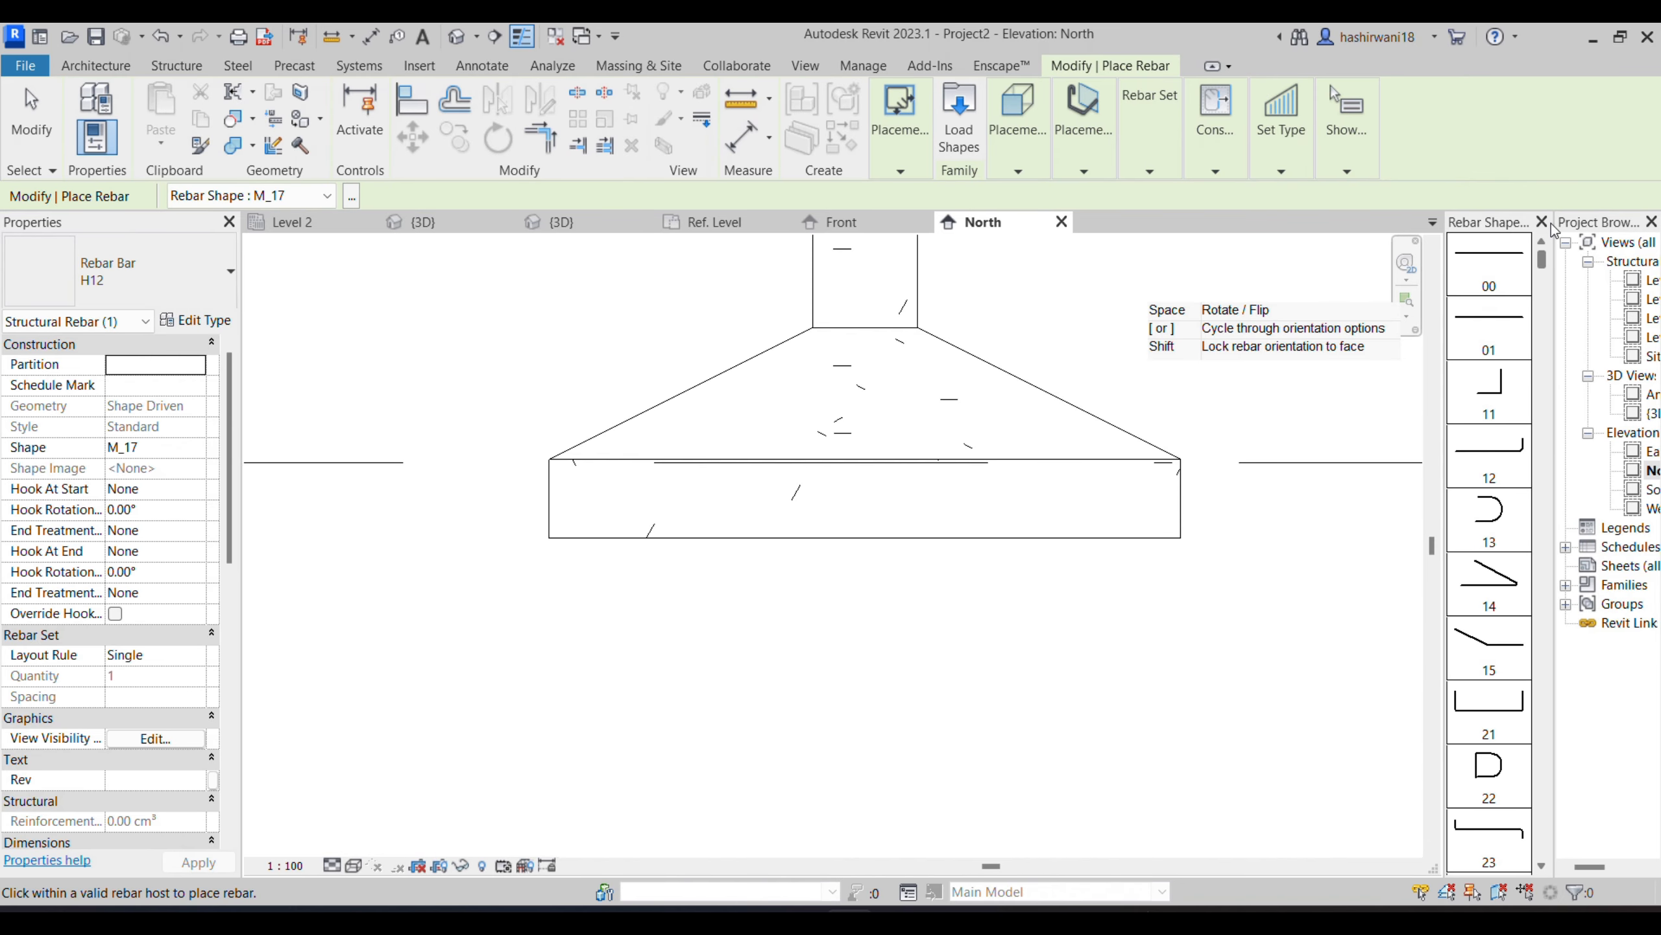
left_click(1491, 275)
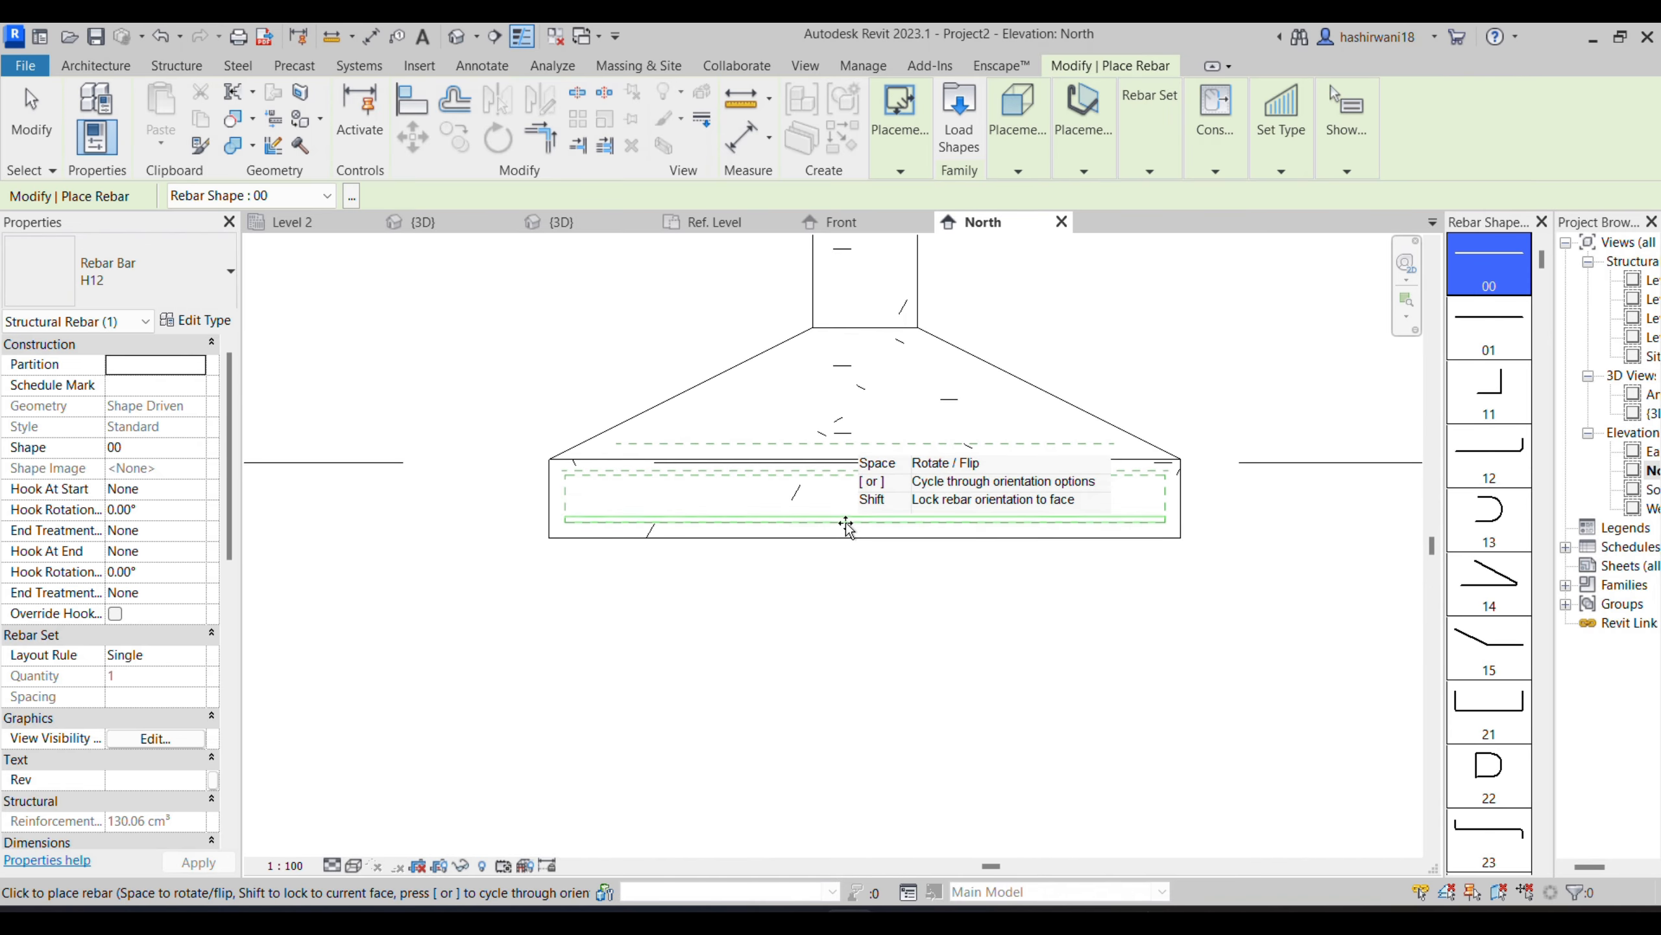
key("Escape")
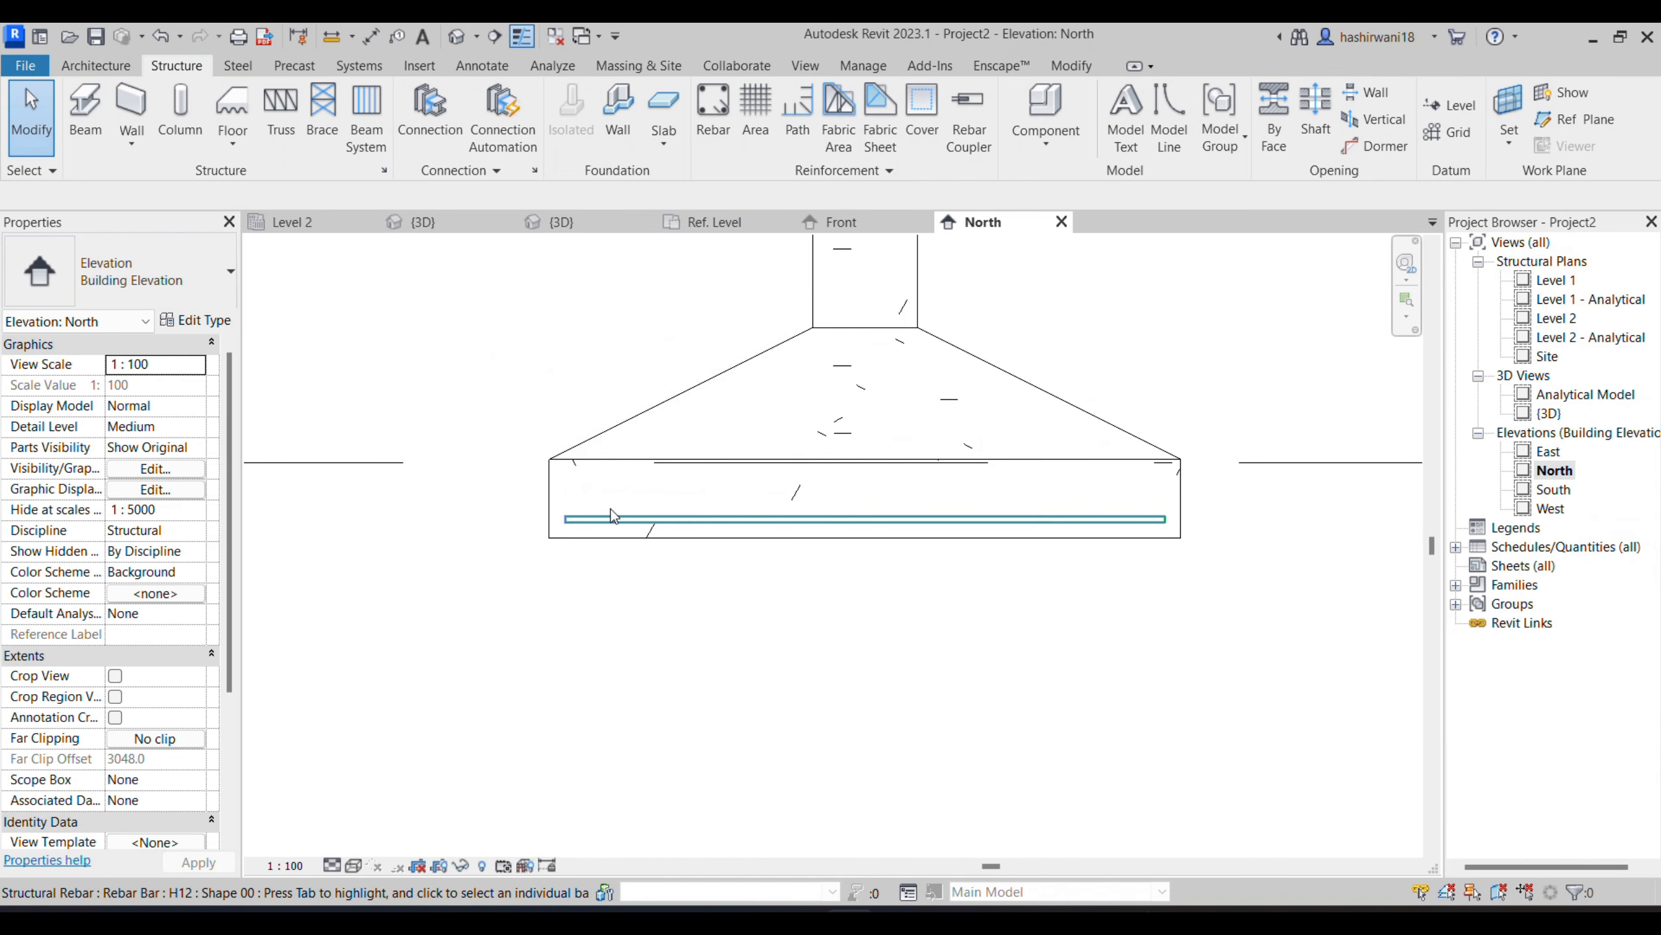
- Set the straight footing bar's start hook to Standard - 90 deg
left_click(621, 522)
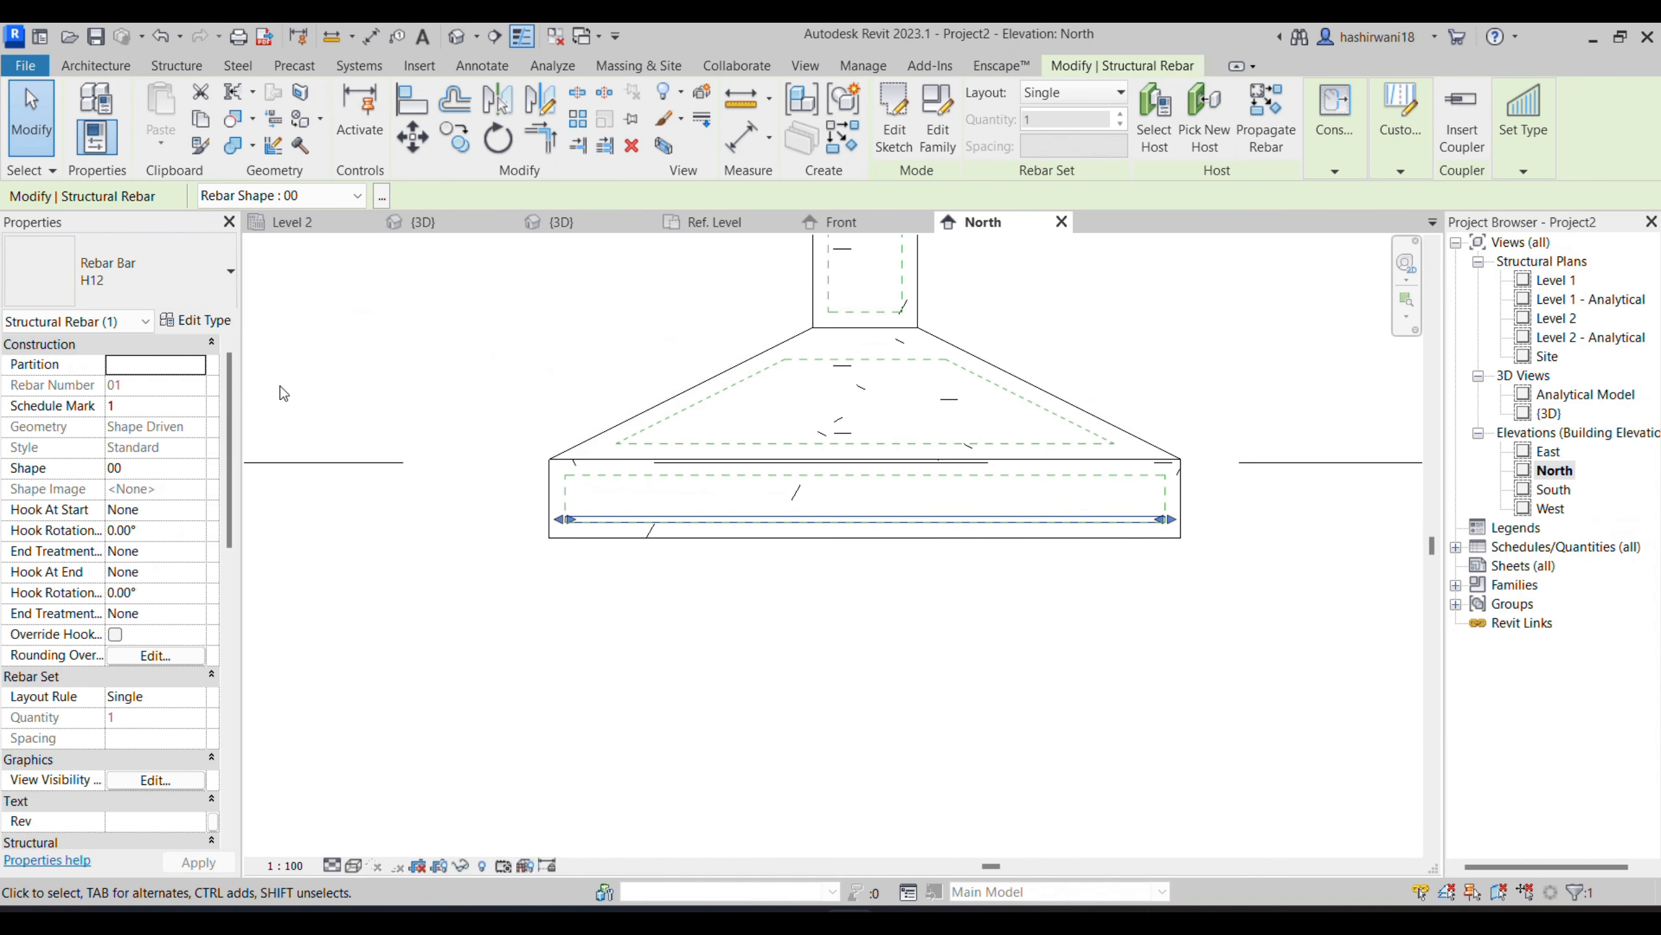
left_click(202, 510)
left_click(196, 510)
left_click(178, 553)
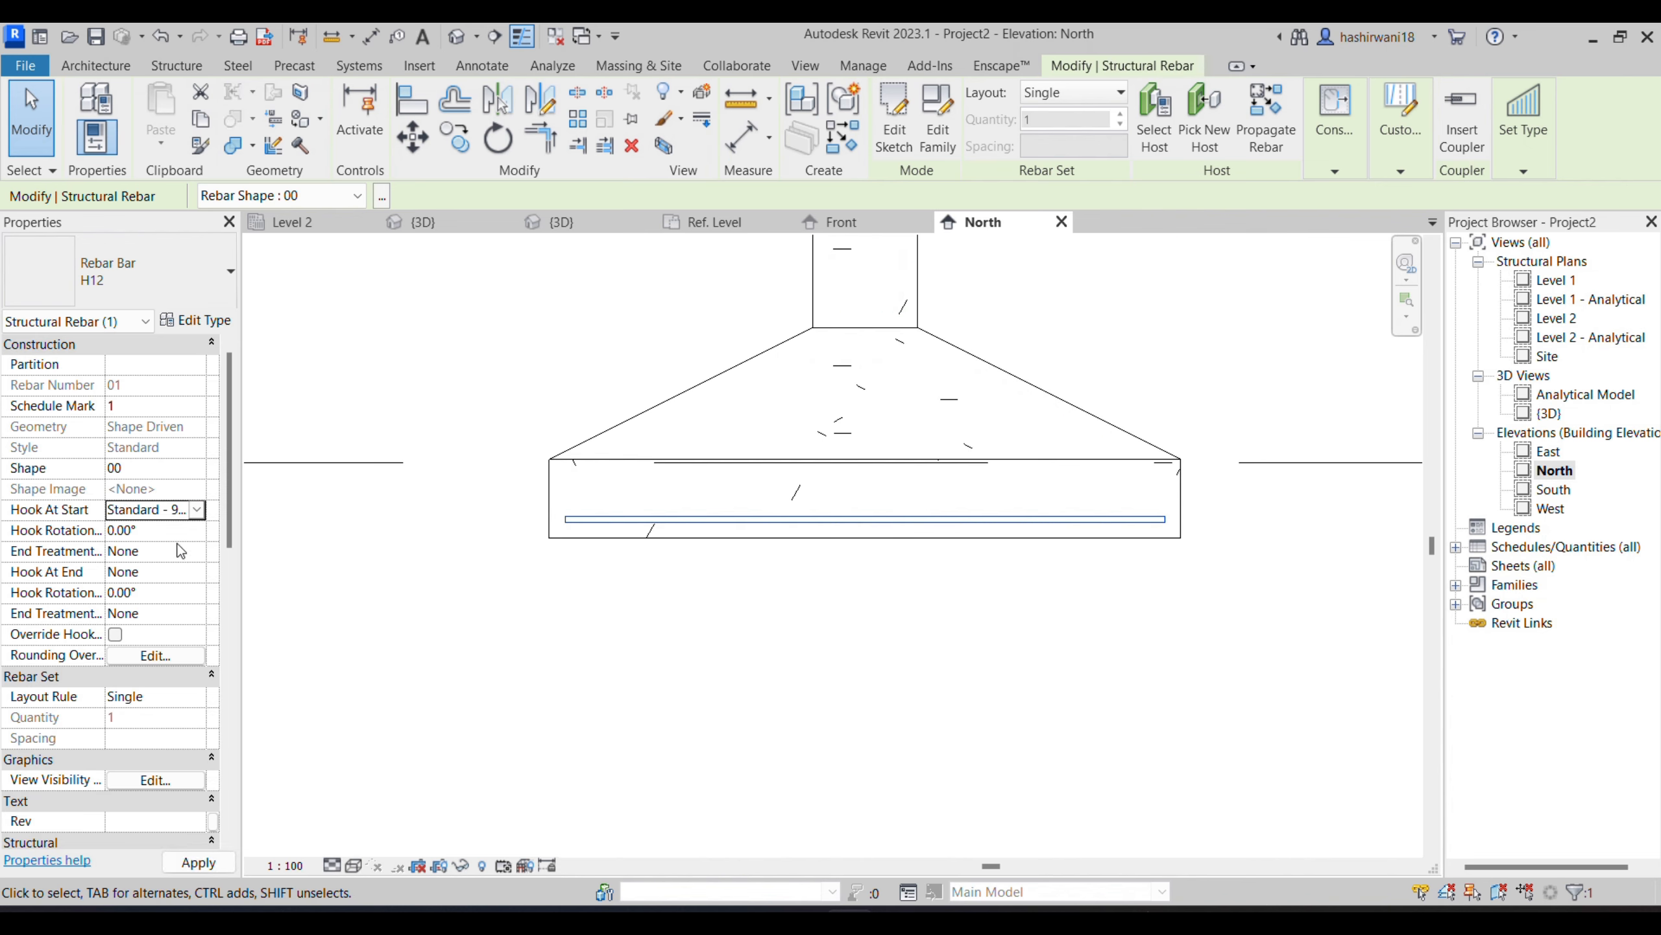
left_click(203, 859)
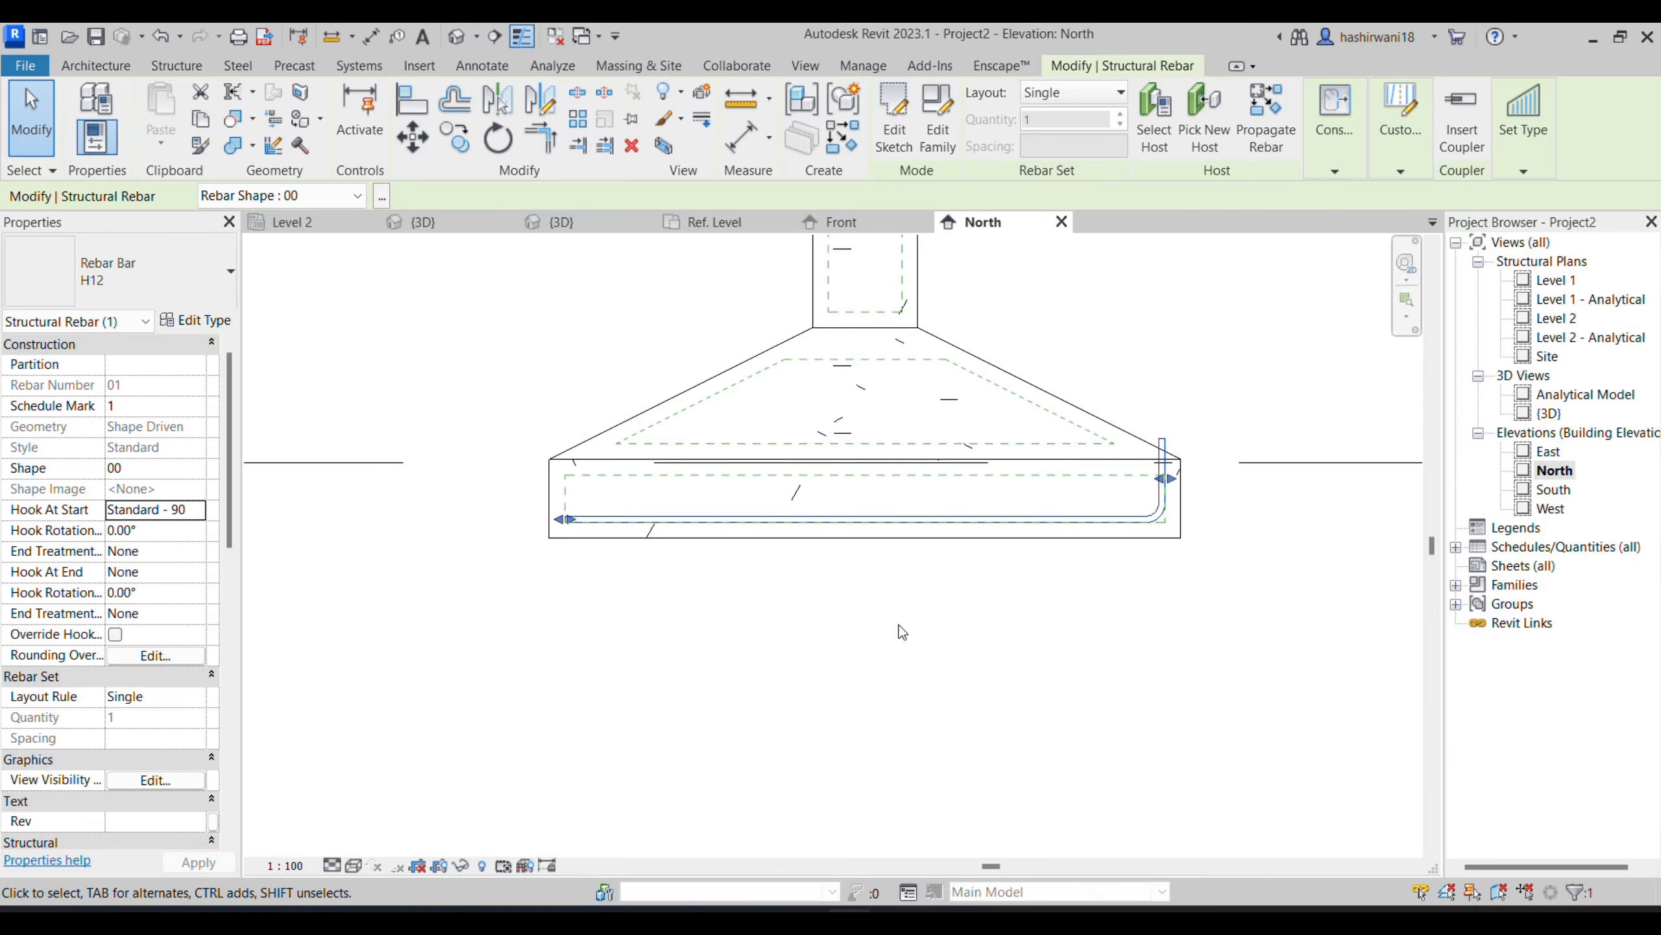
- Try the Standard - 180 deg. and Standard - 135 deg. start hooks on the straight bar, and restore the U-shaped M_17 bar
left_click(154, 510)
left_click(196, 510)
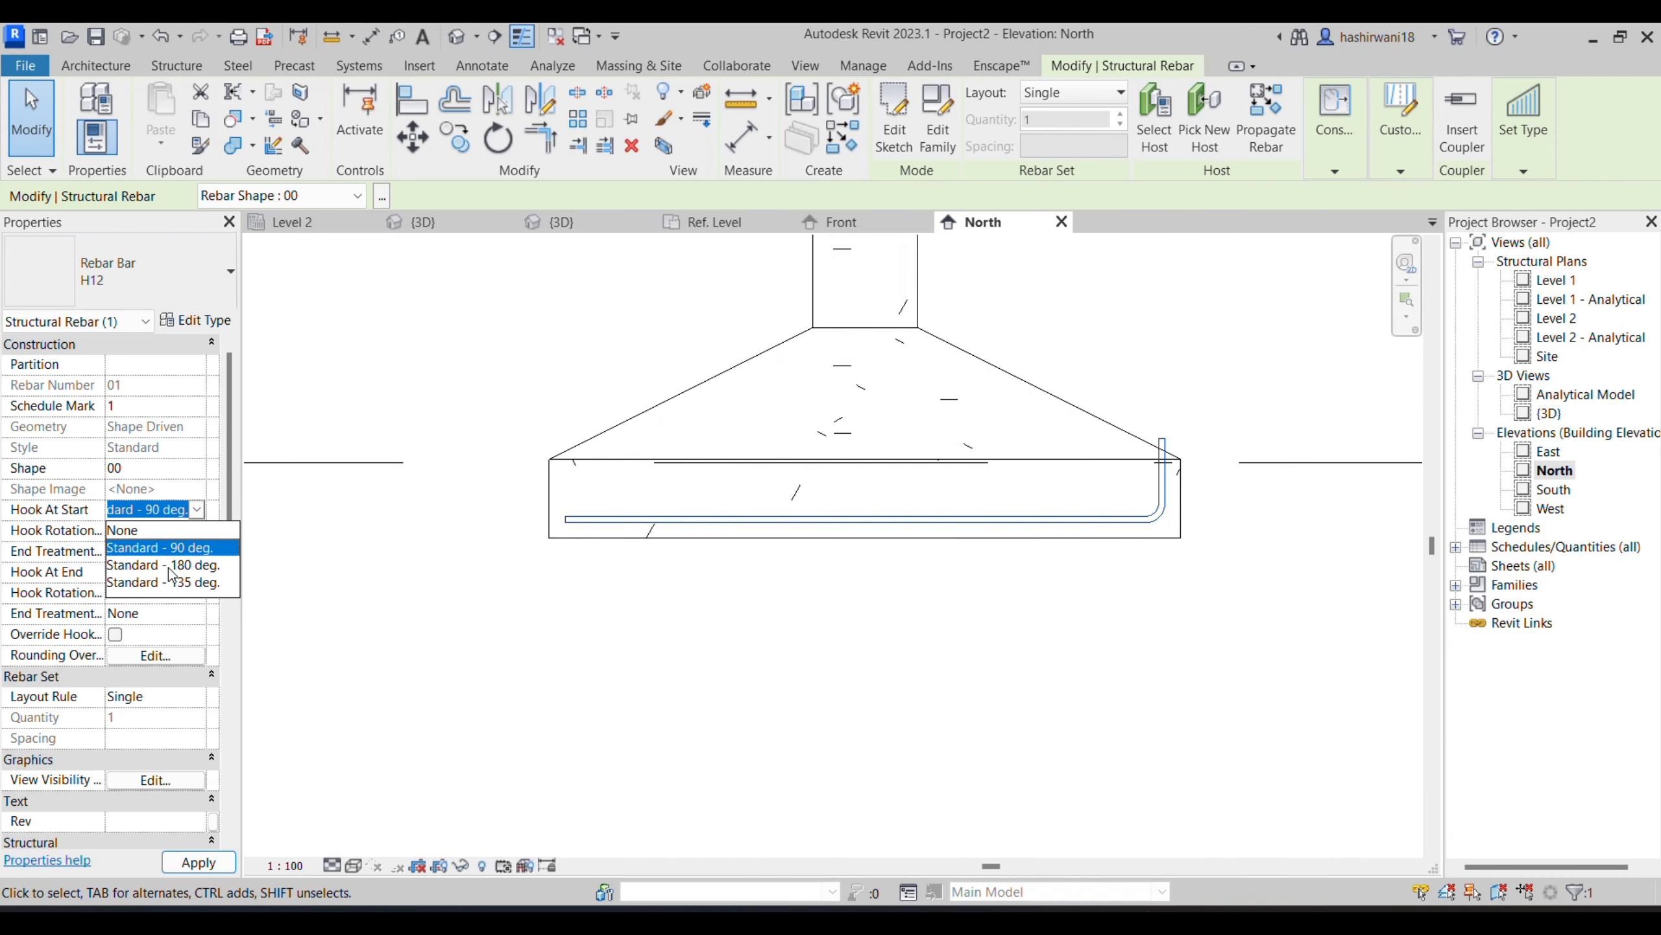
left_click(173, 568)
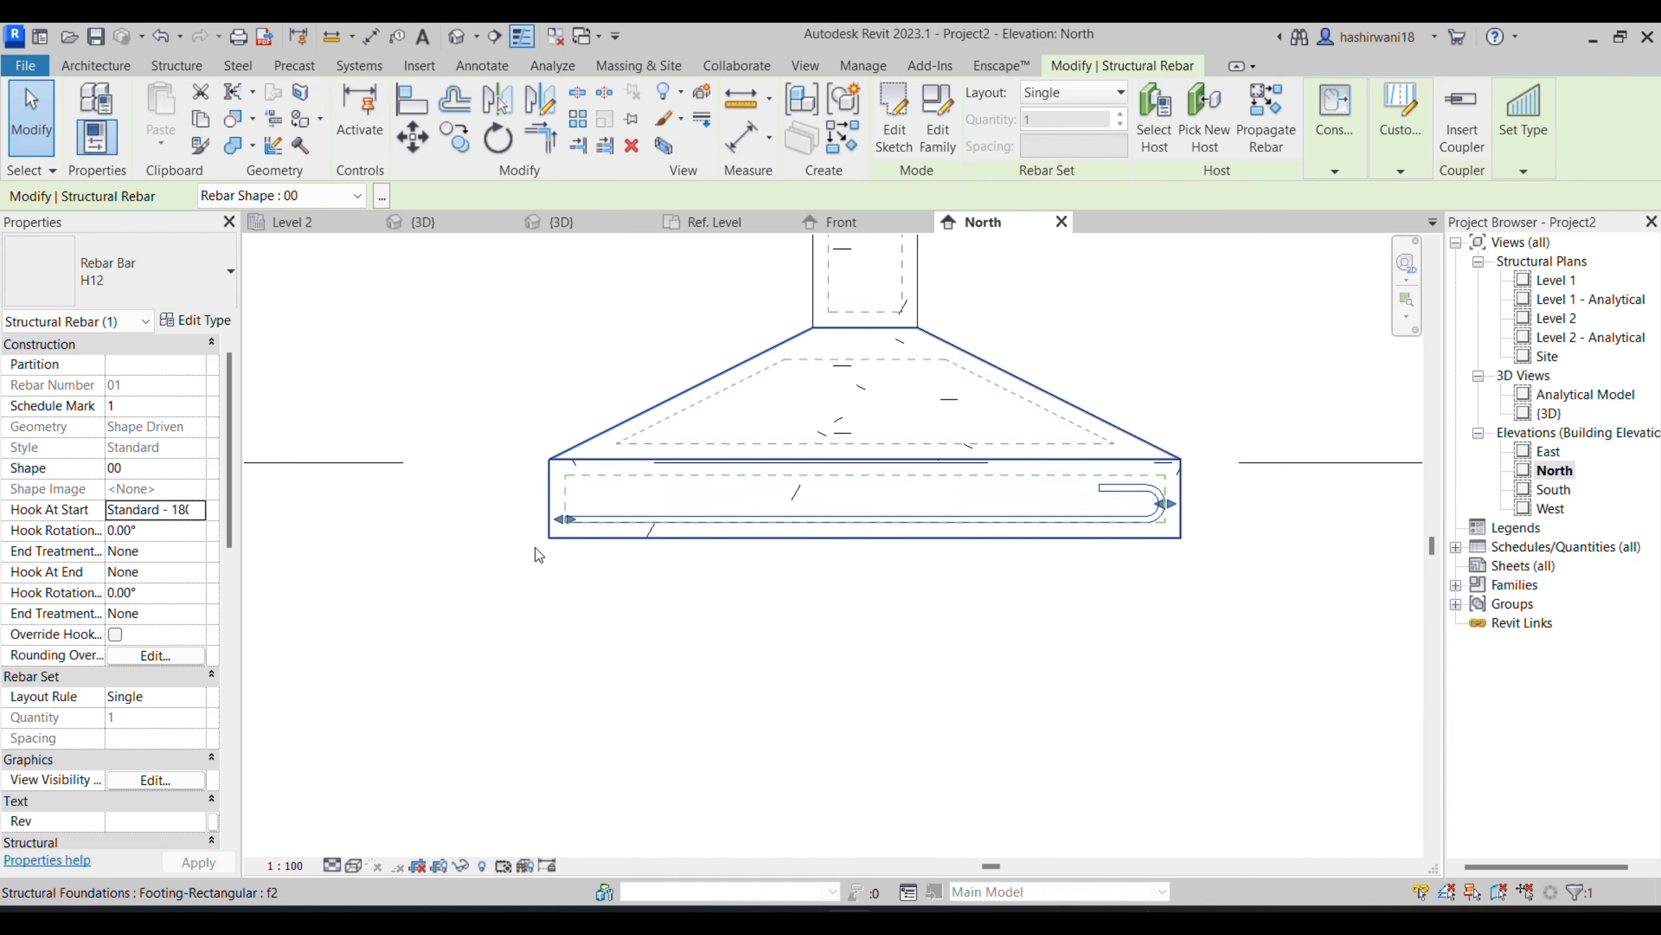
left_click(192, 514)
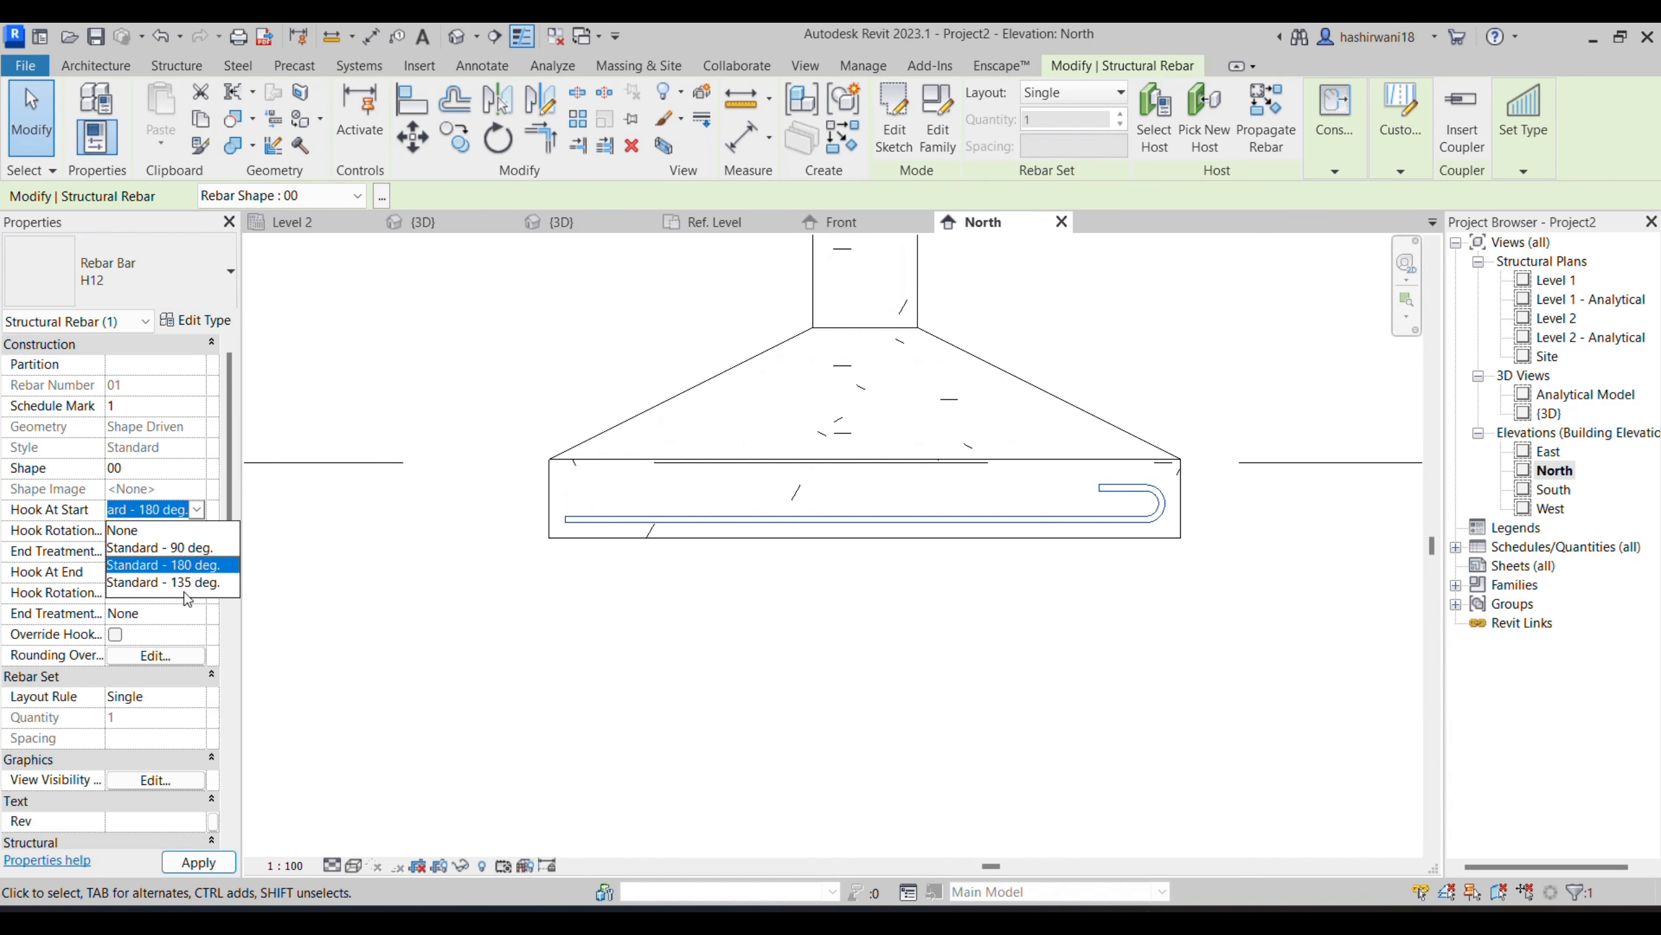
left_click(166, 585)
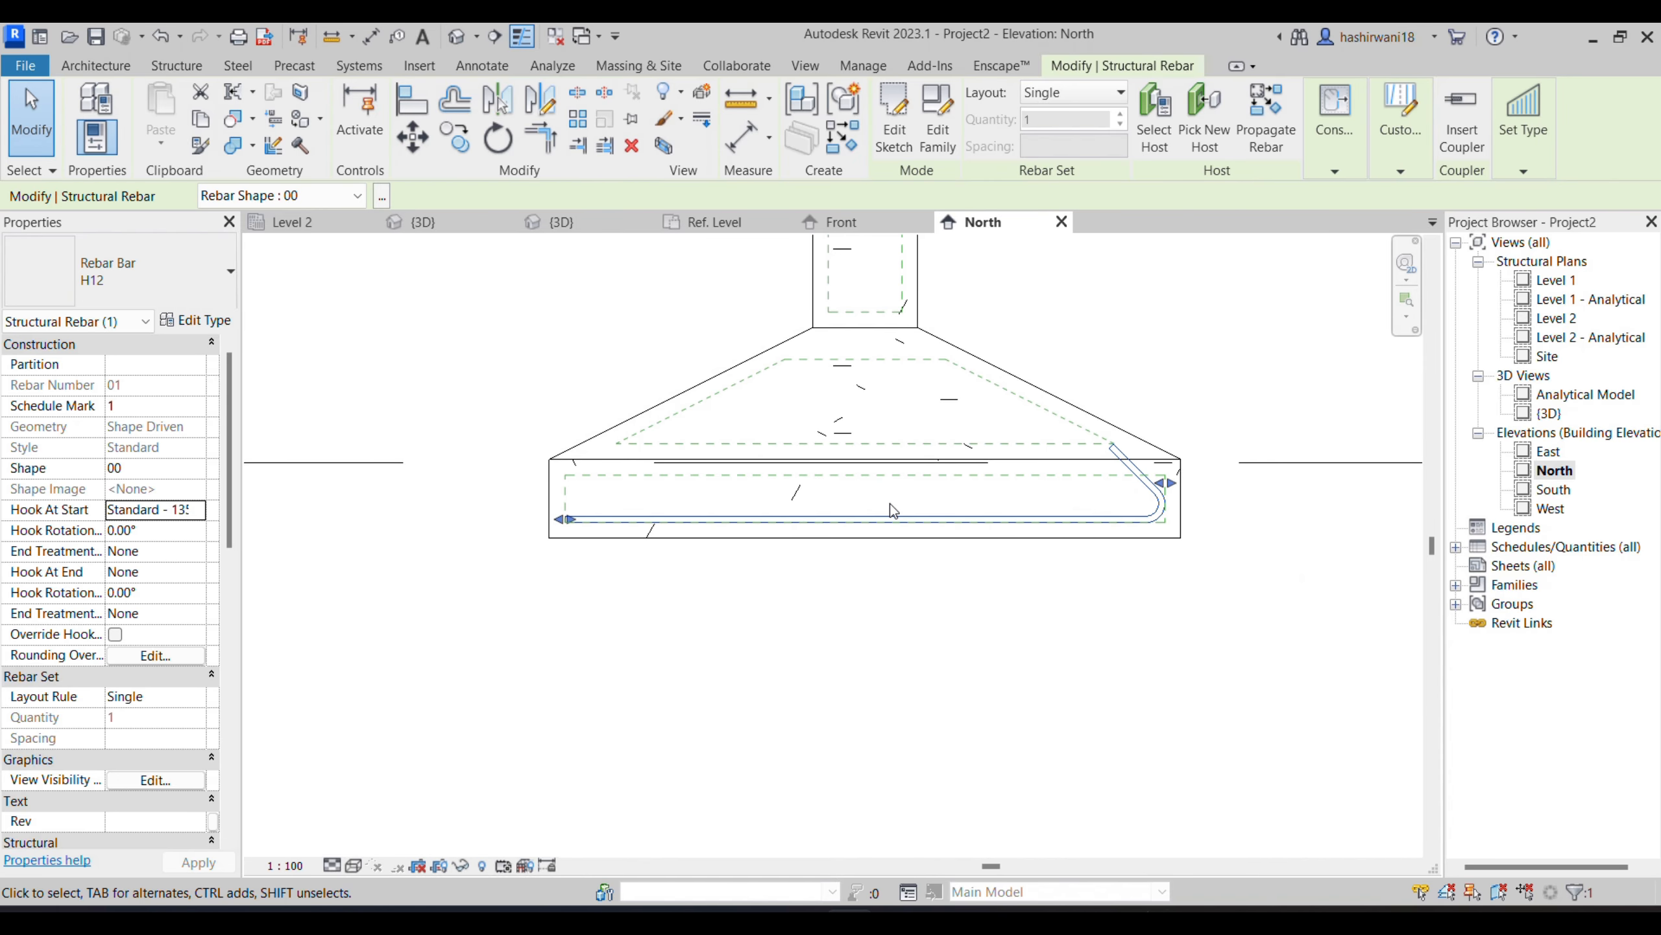
key("Escape")
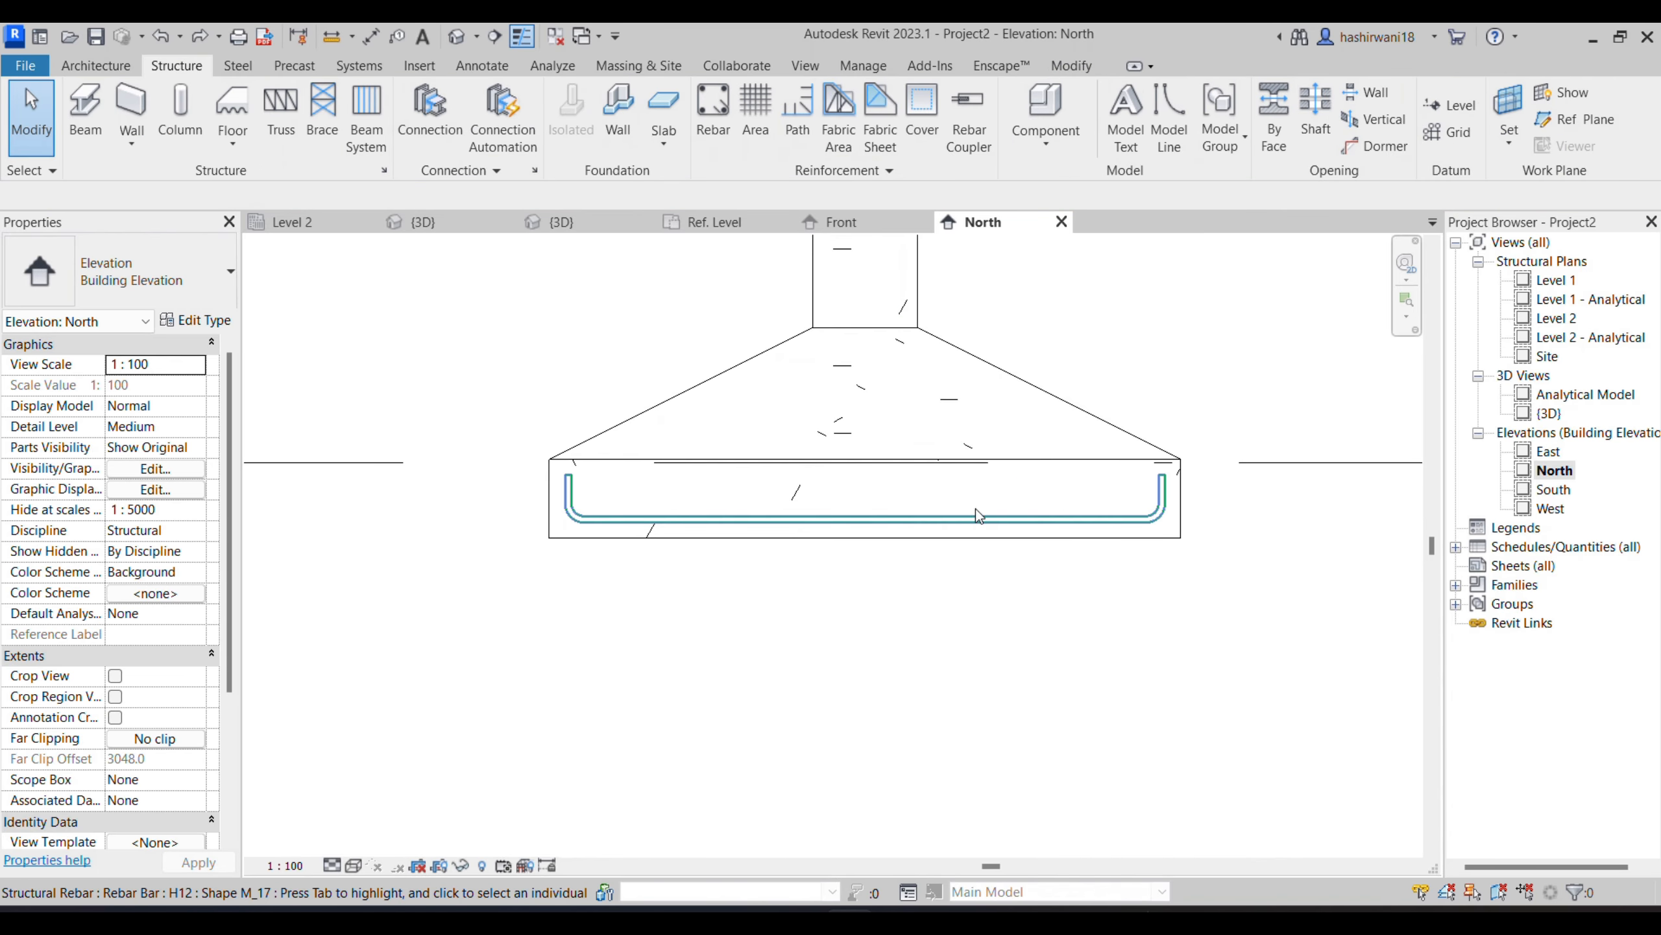
- Change the U-shaped M_17 footing bar's type to H10
left_click(588, 509)
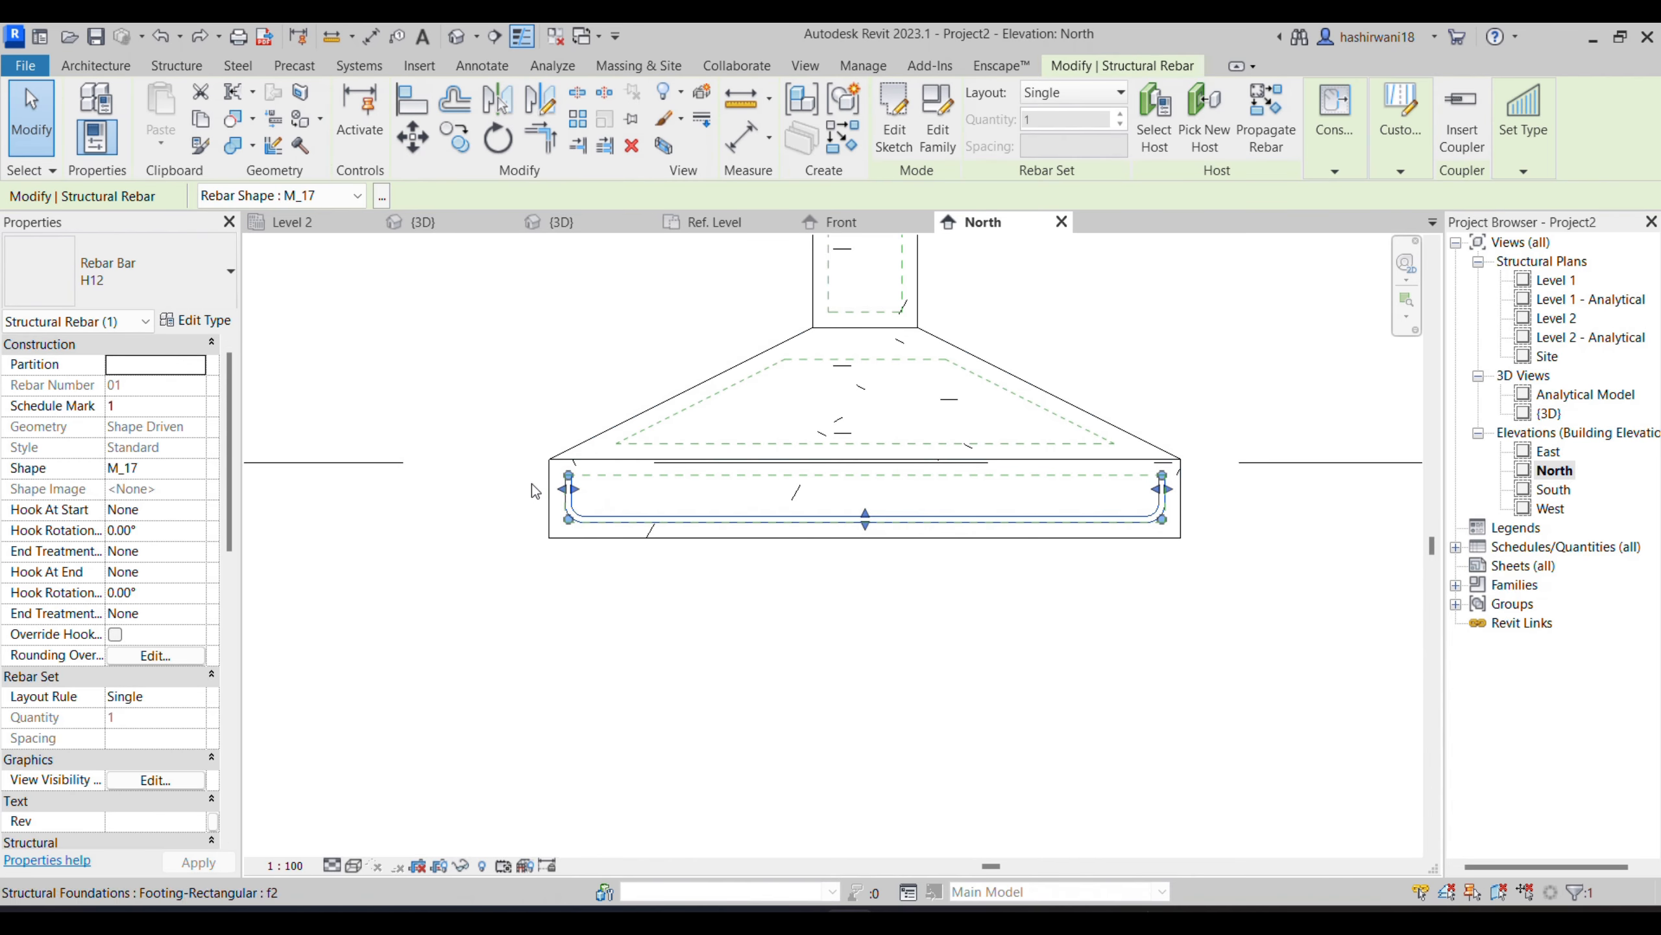
left_click(157, 271)
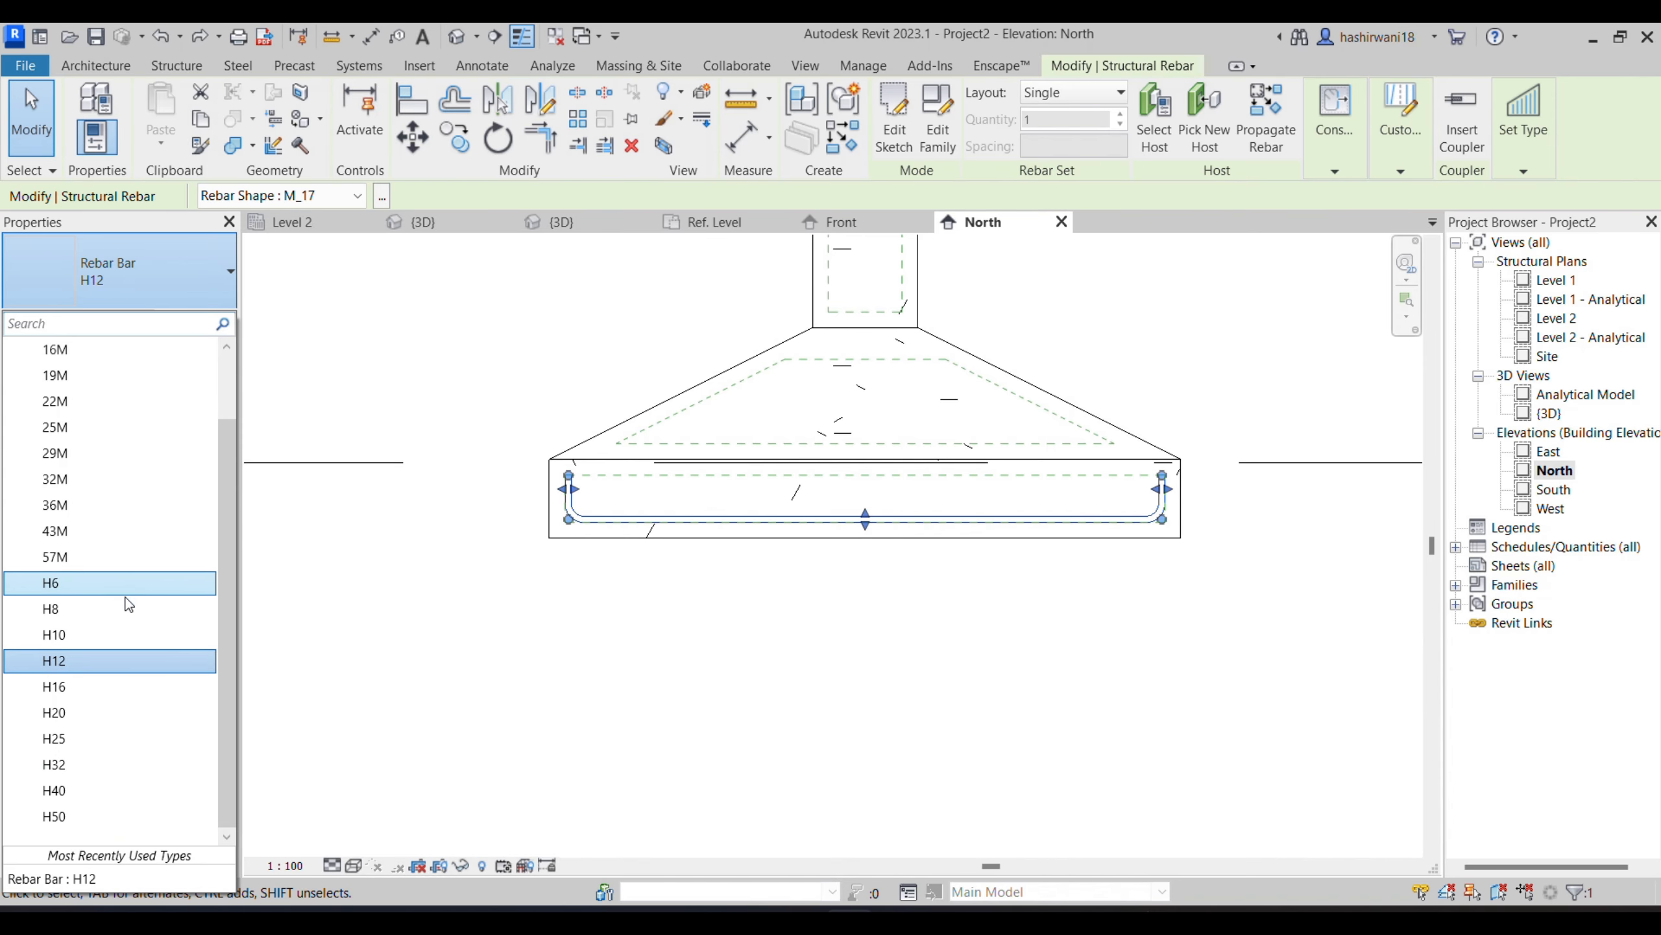
left_click(133, 632)
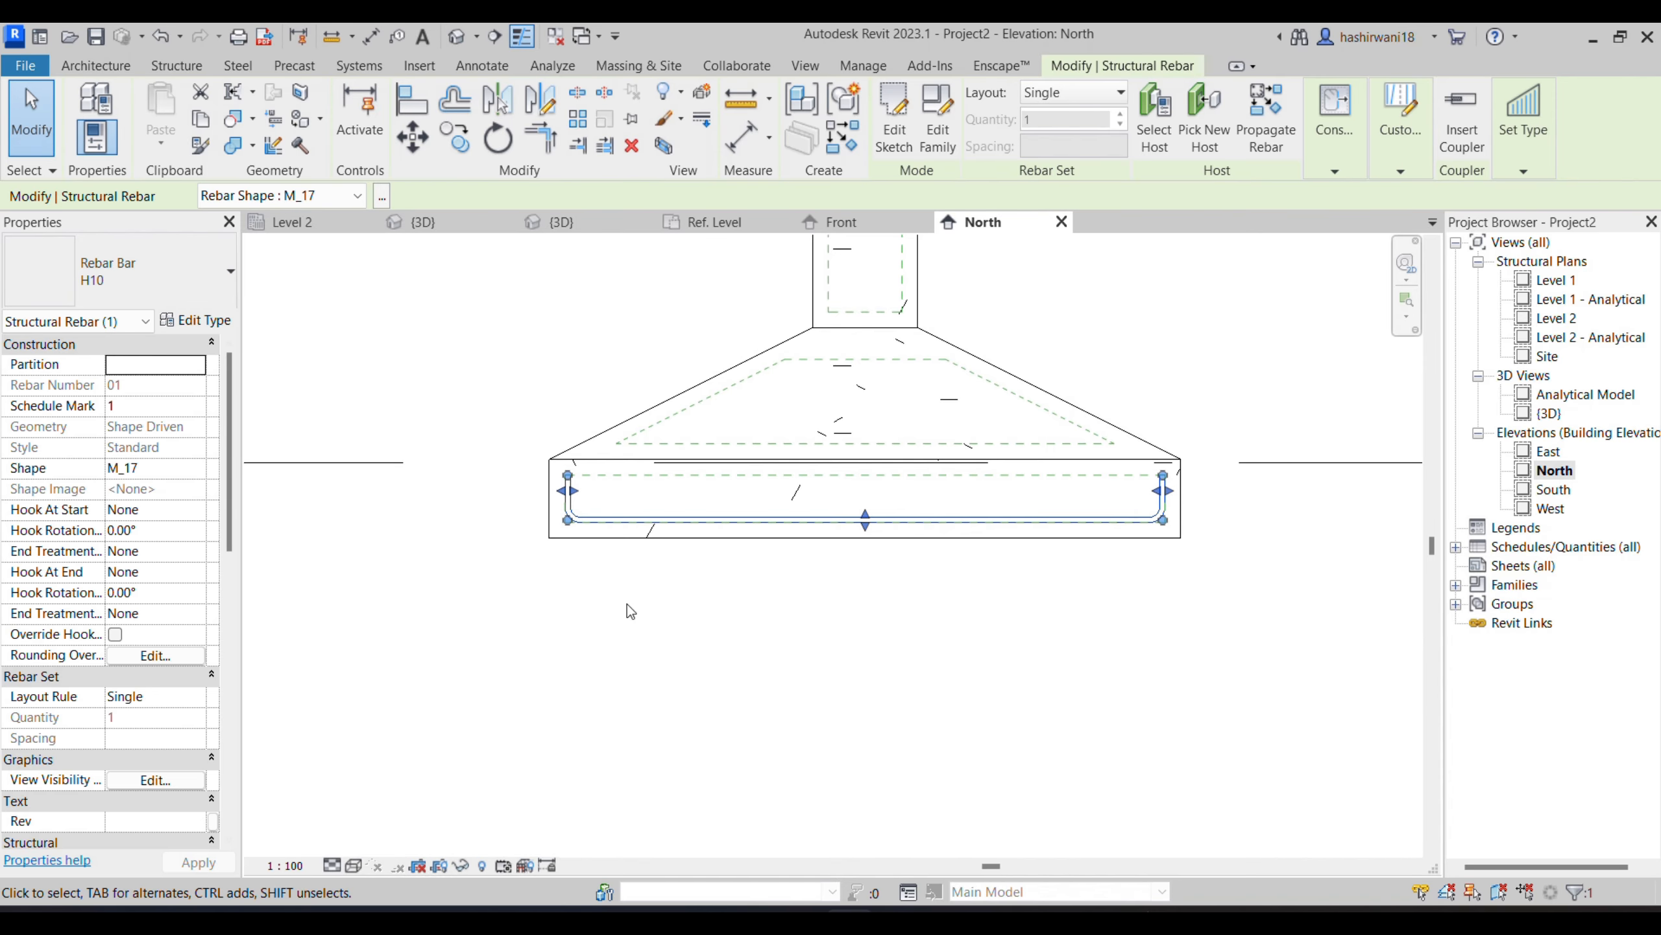
scroll(562, 505, "up", 5)
scroll(562, 505, "down", 2)
scroll(561, 494, "down", 2)
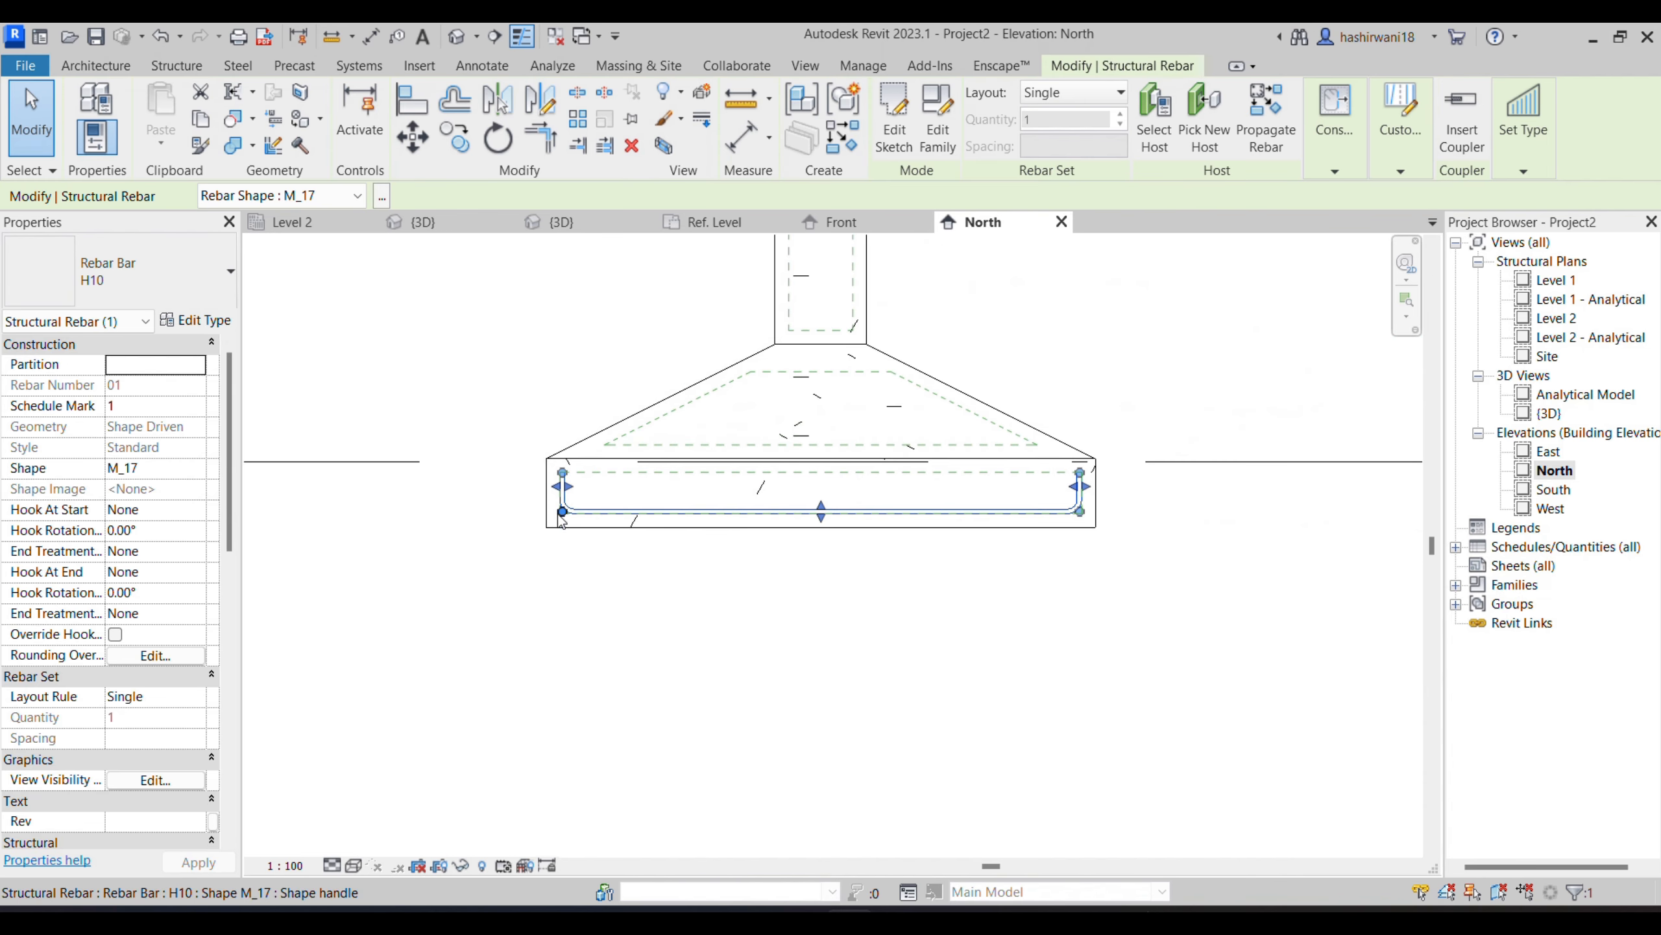
- Lay out the H10 footing bar as a rebar set with the Maximum Spacing rule at 150 mm
scroll(140, 609, "down", 4)
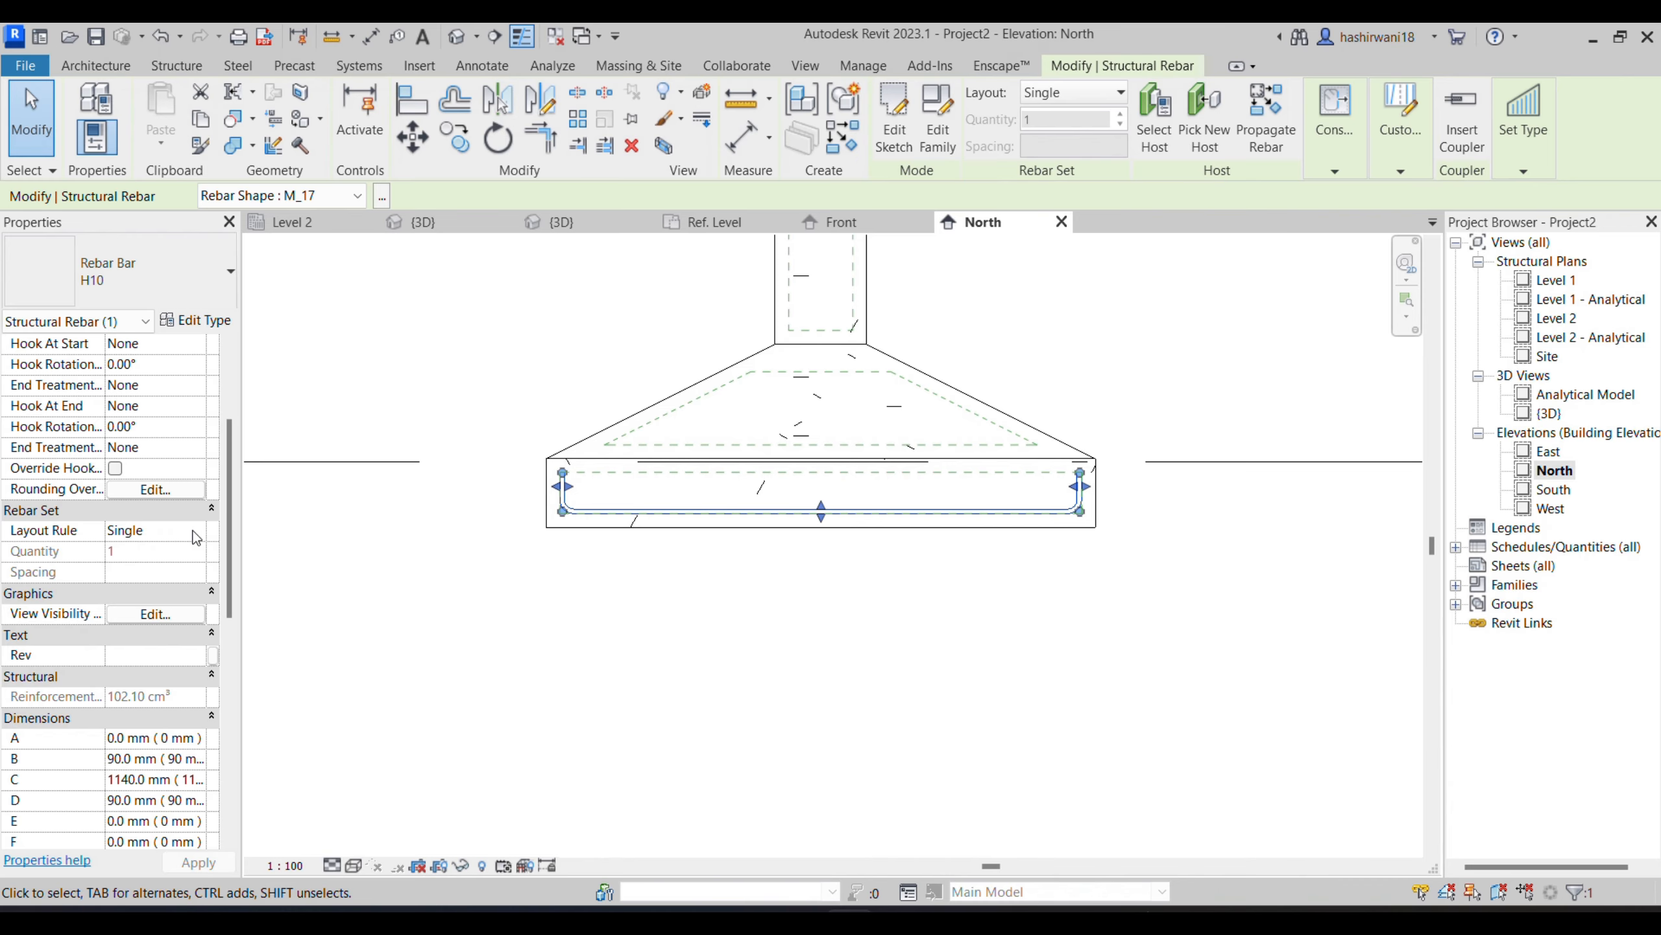
left_click(196, 534)
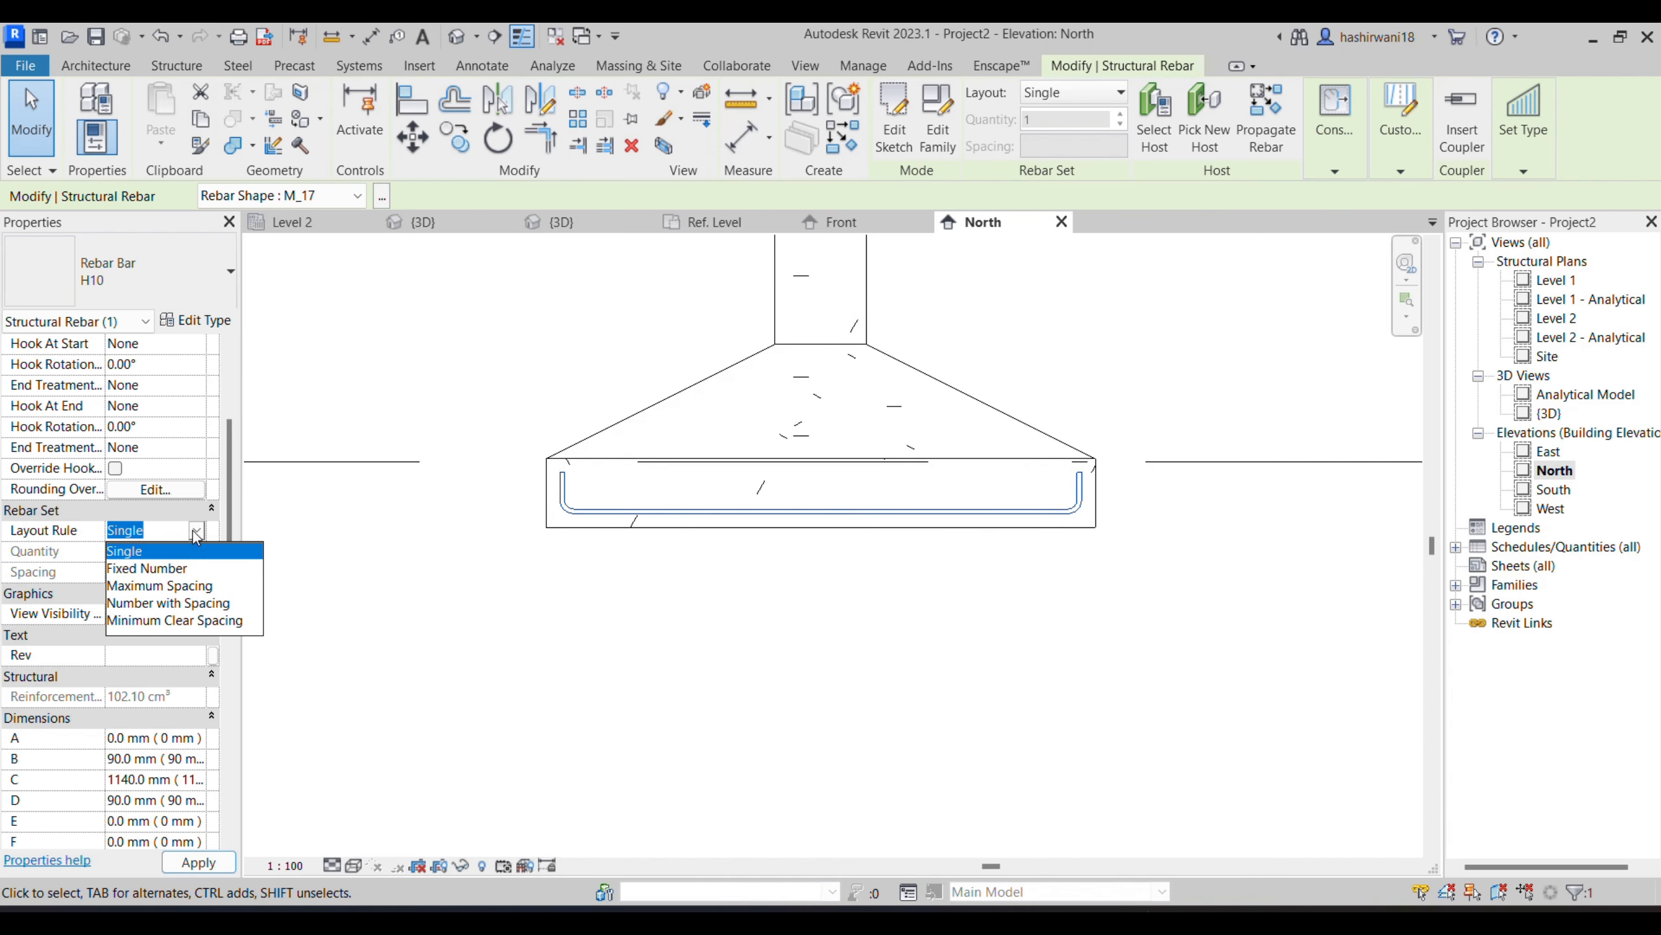
left_click(177, 586)
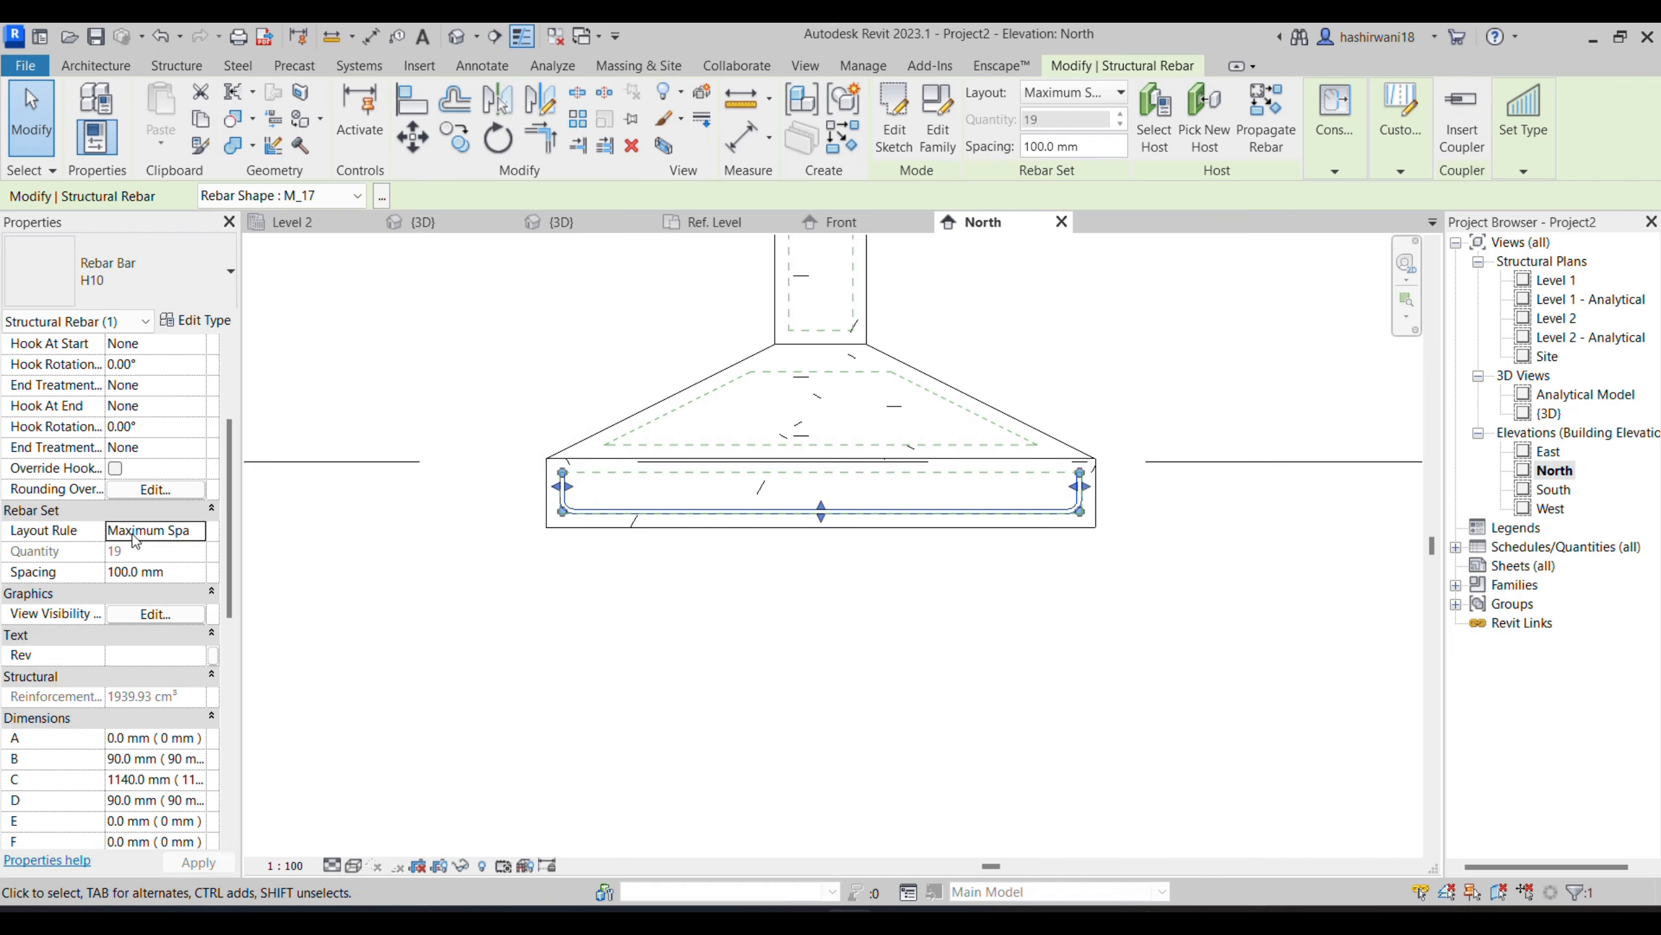
left_click(129, 570)
key("BackSpace")
key("Return")
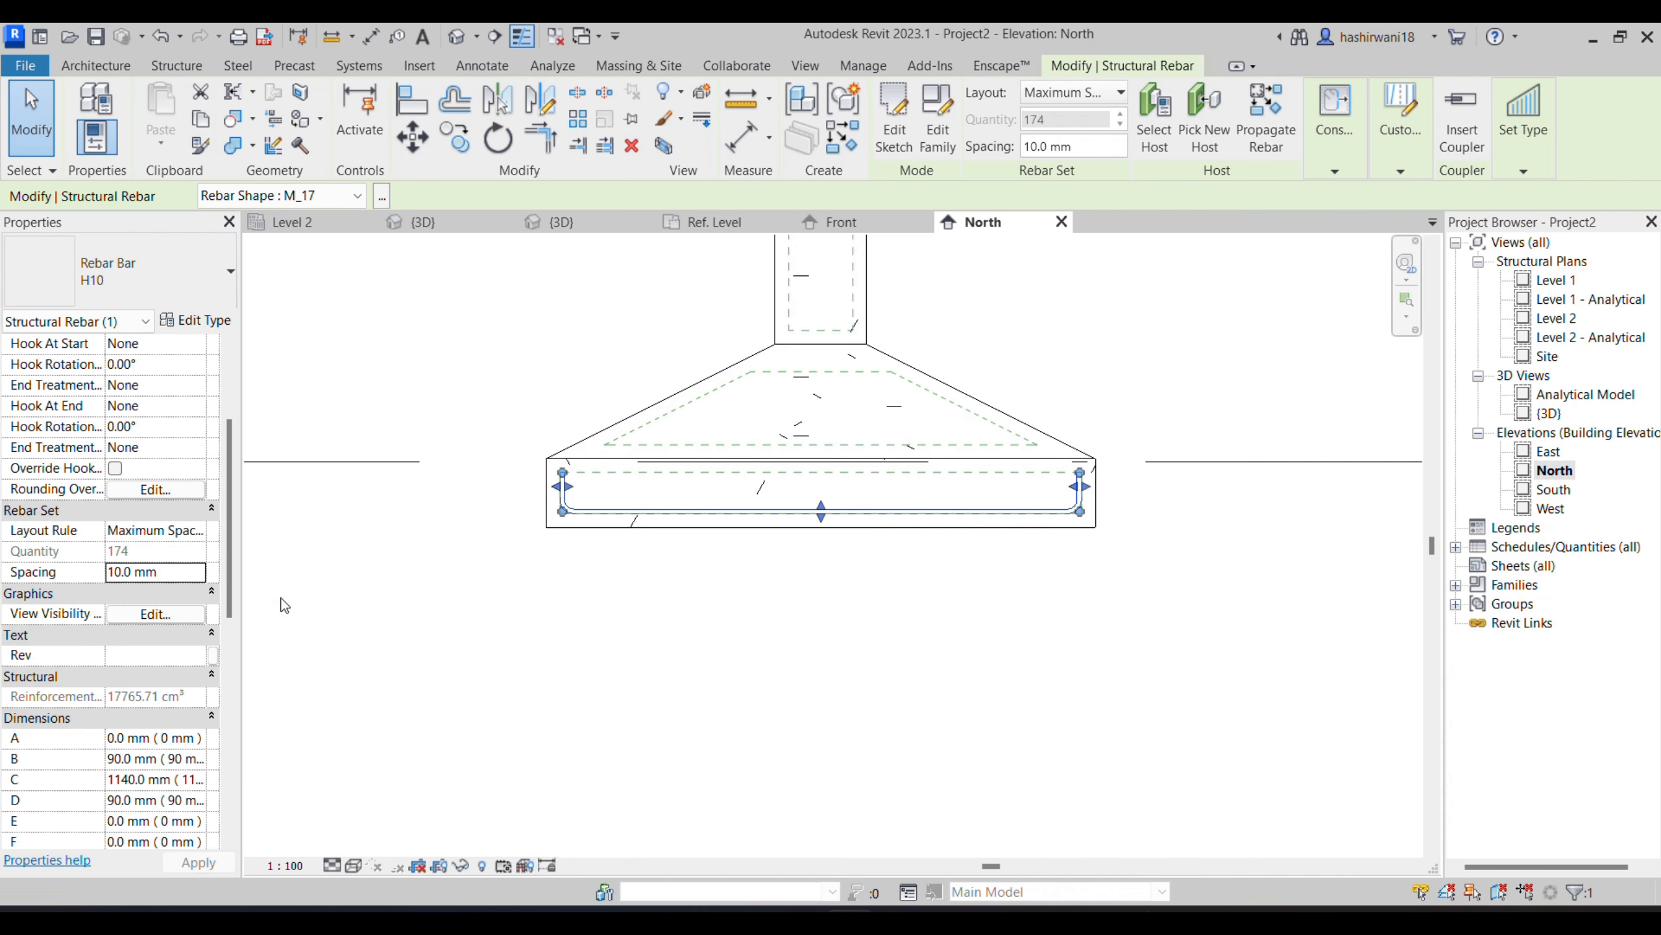
left_click(128, 577)
double_click(129, 577)
type("150")
key("Return")
left_click(632, 767)
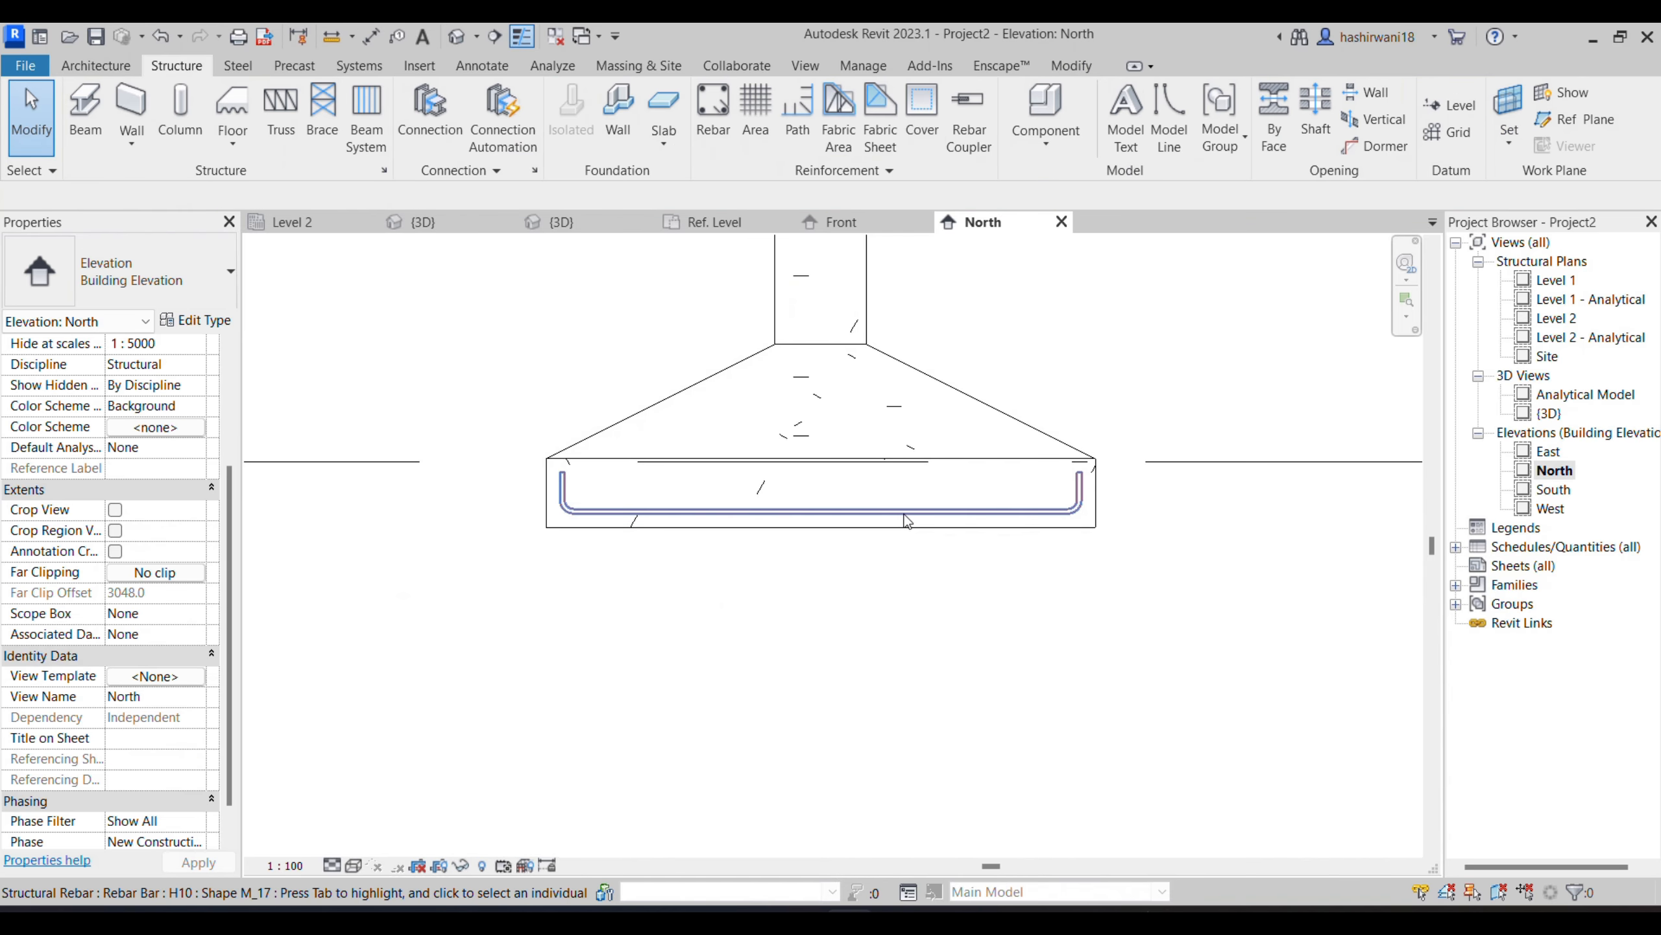
- Switch to the GENERAL NOTES PDF, check the footing reinforcement details along X and Y, and return to Revit
mouse_move(827, 905)
left_click(944, 797)
scroll(1125, 608, "up", 6)
scroll(786, 553, "up", 1)
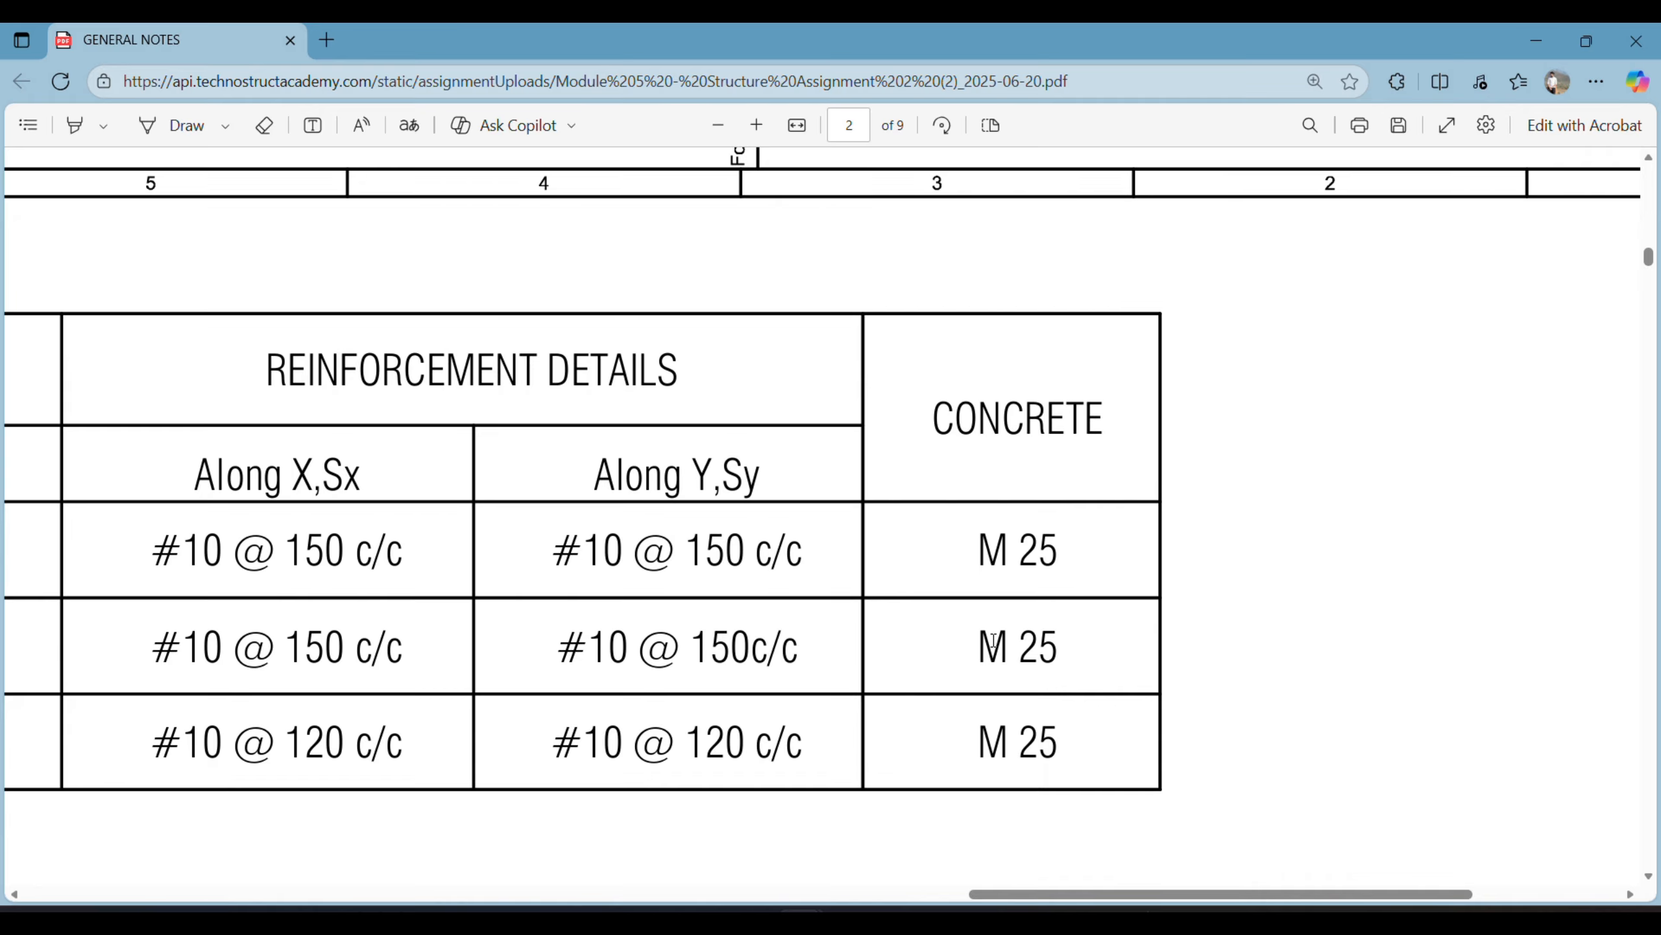
mouse_move(849, 906)
left_click(871, 829)
- Select the rectangular footing in the North elevation and dismiss the save reminder without saving
middle_click_drag(900, 583, 888, 651)
scroll(868, 632, "down", 2)
left_click(855, 588)
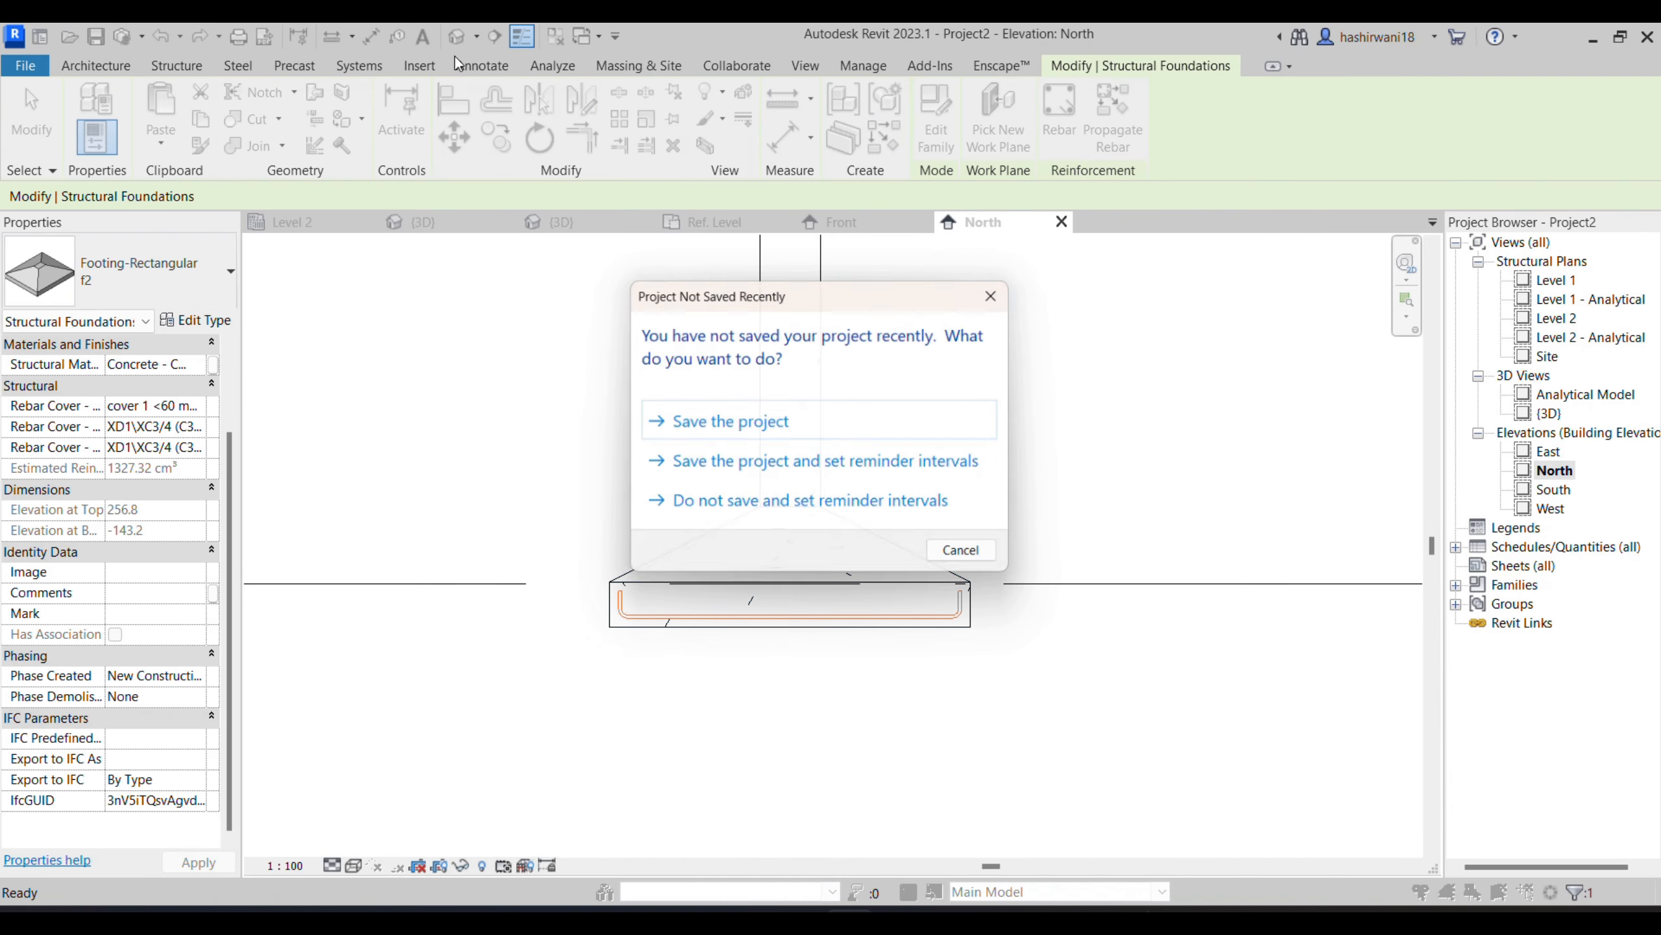
left_click(1003, 291)
- Display the footing and its bars in the 3D view with a wireframe visual style and Fine detail level
key("ctrl+Tab")
scroll(826, 602, "up", 2)
left_click(373, 865)
left_click(427, 758)
middle_click_drag(578, 663, 646, 675)
left_click(337, 865)
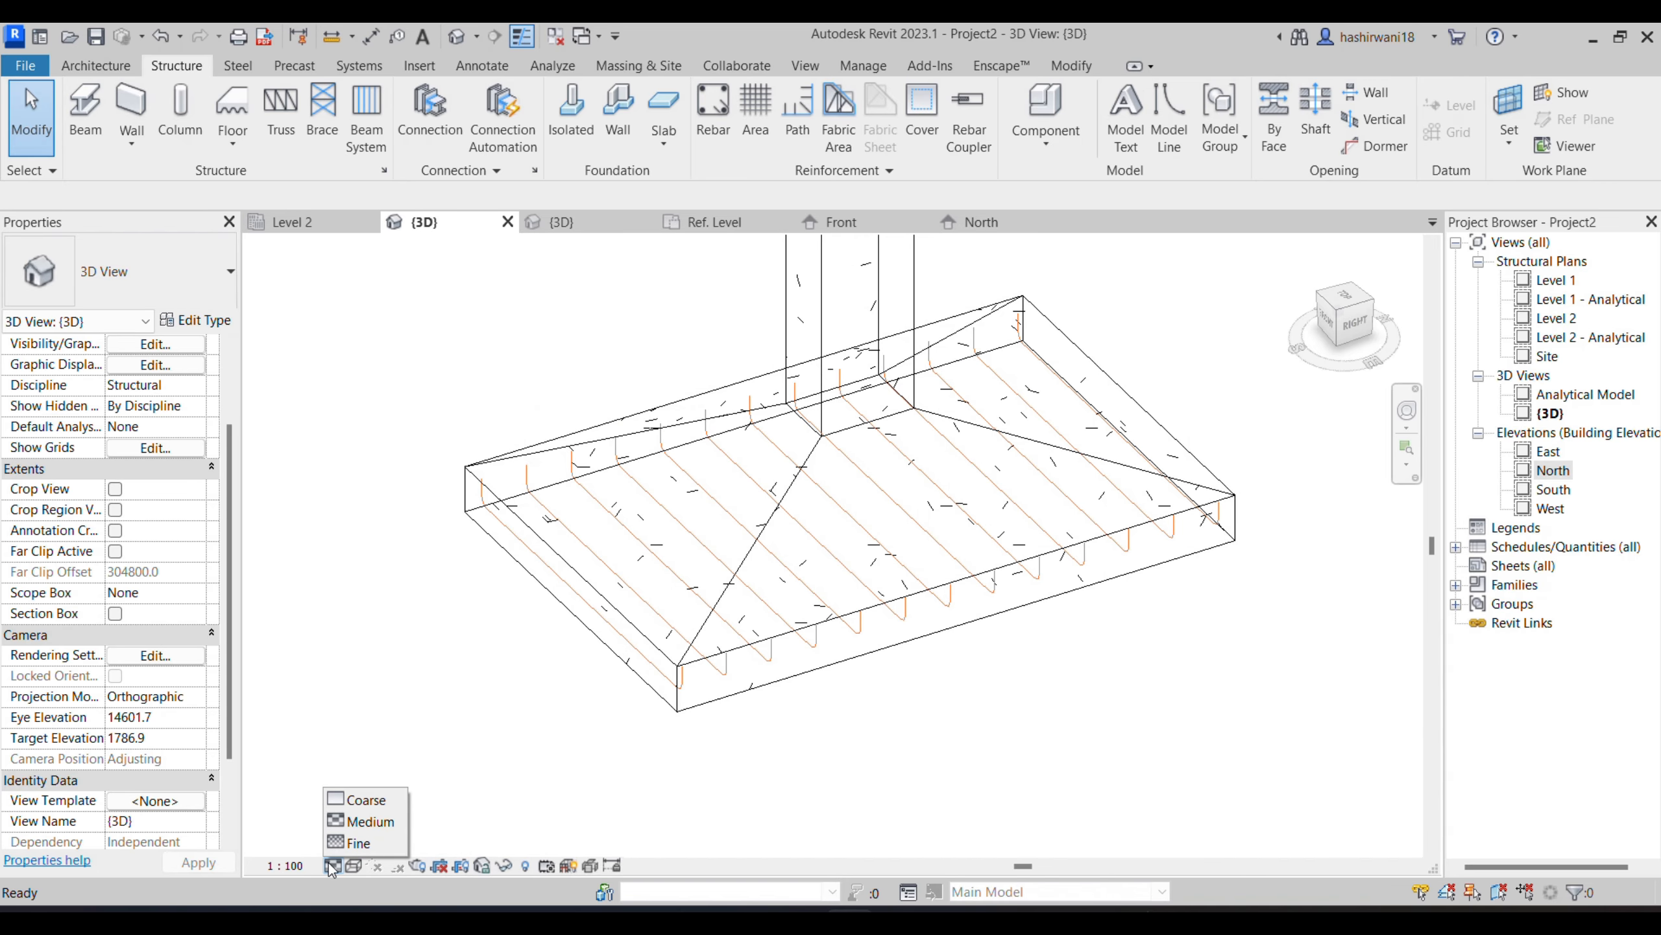
left_click(345, 844)
scroll(533, 648, "down", 2)
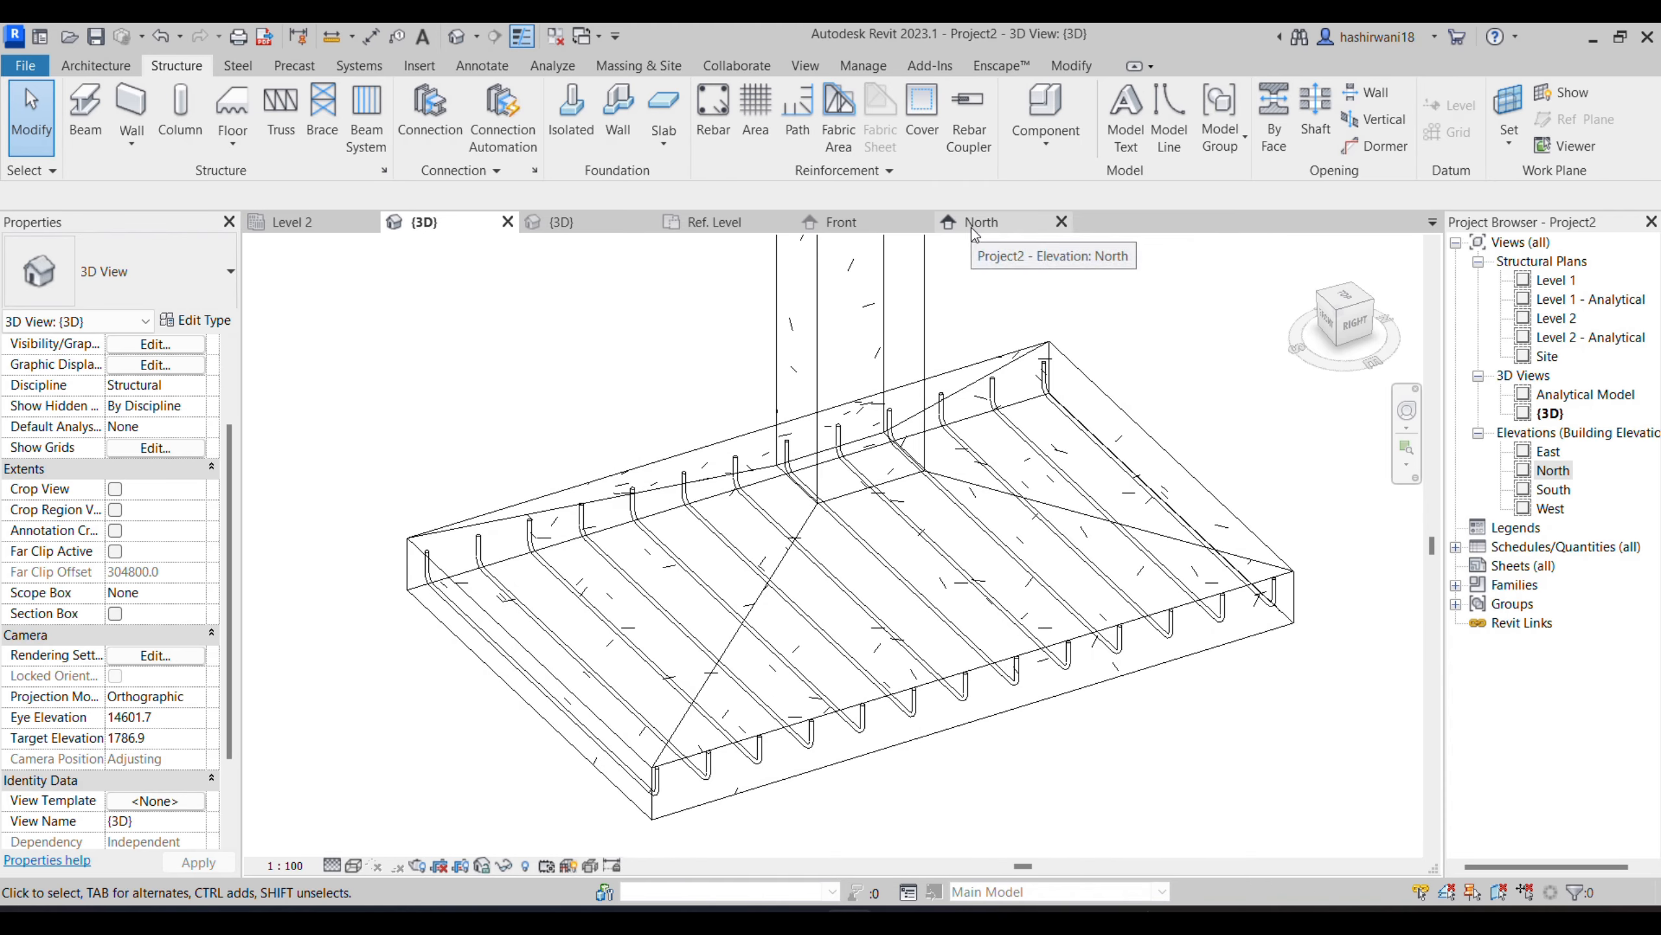
- Reopen the North elevation, examine Section A-A's bar layout in the GENERAL NOTES PDF, and switch back to Revit
left_click(979, 222)
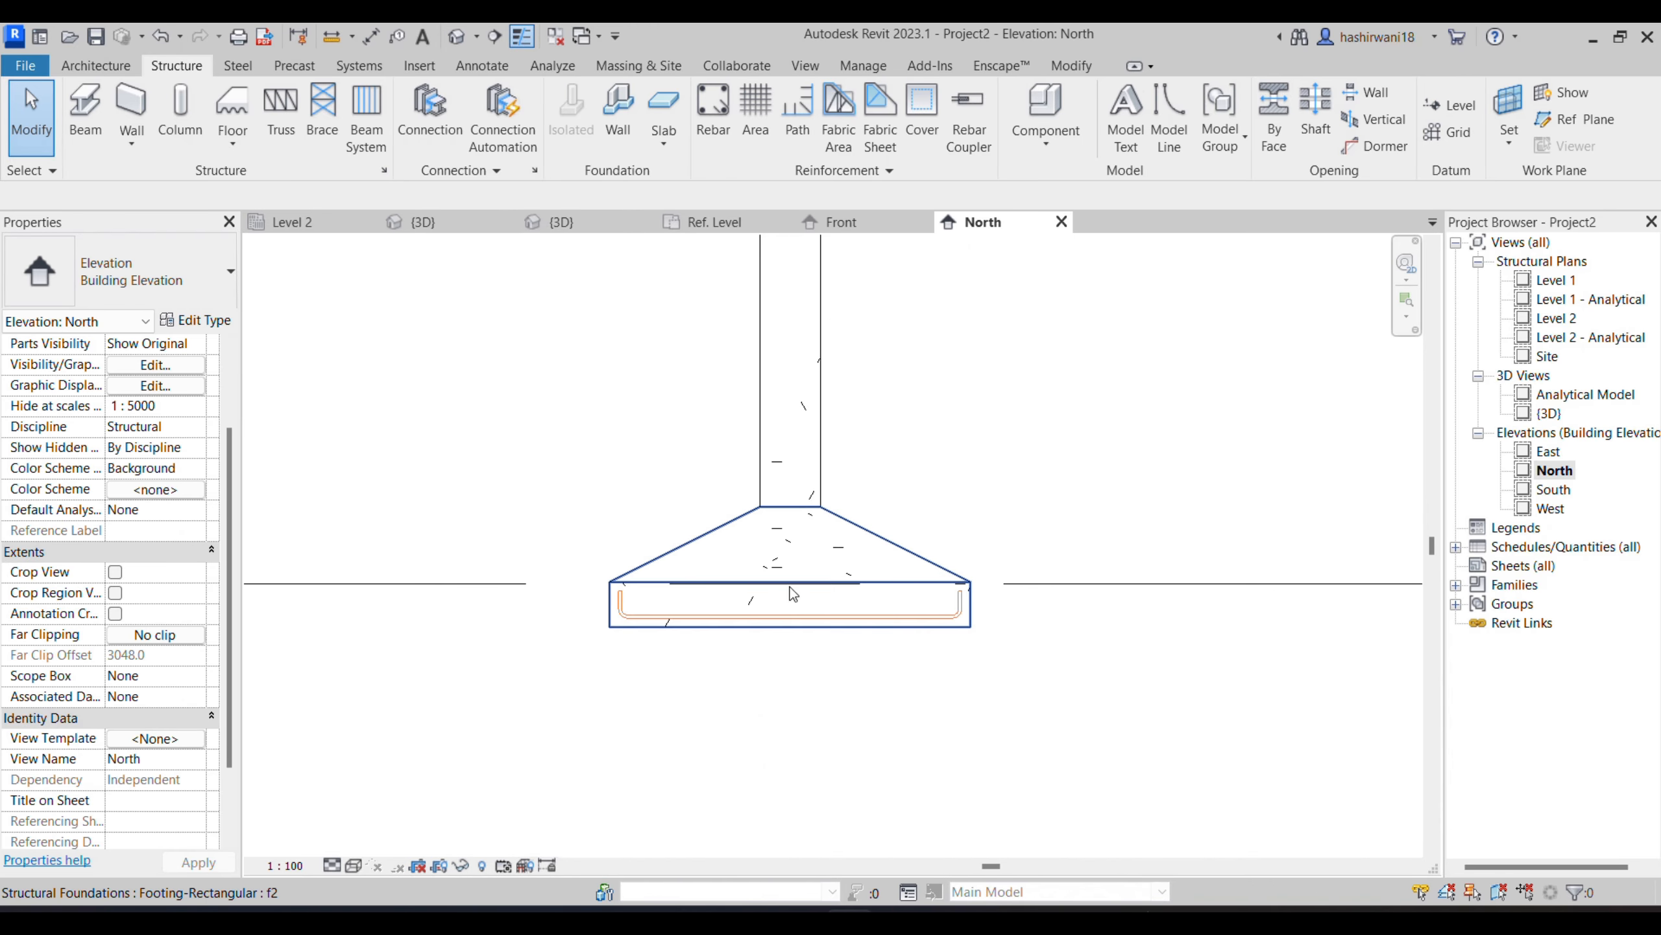
mouse_move(802, 919)
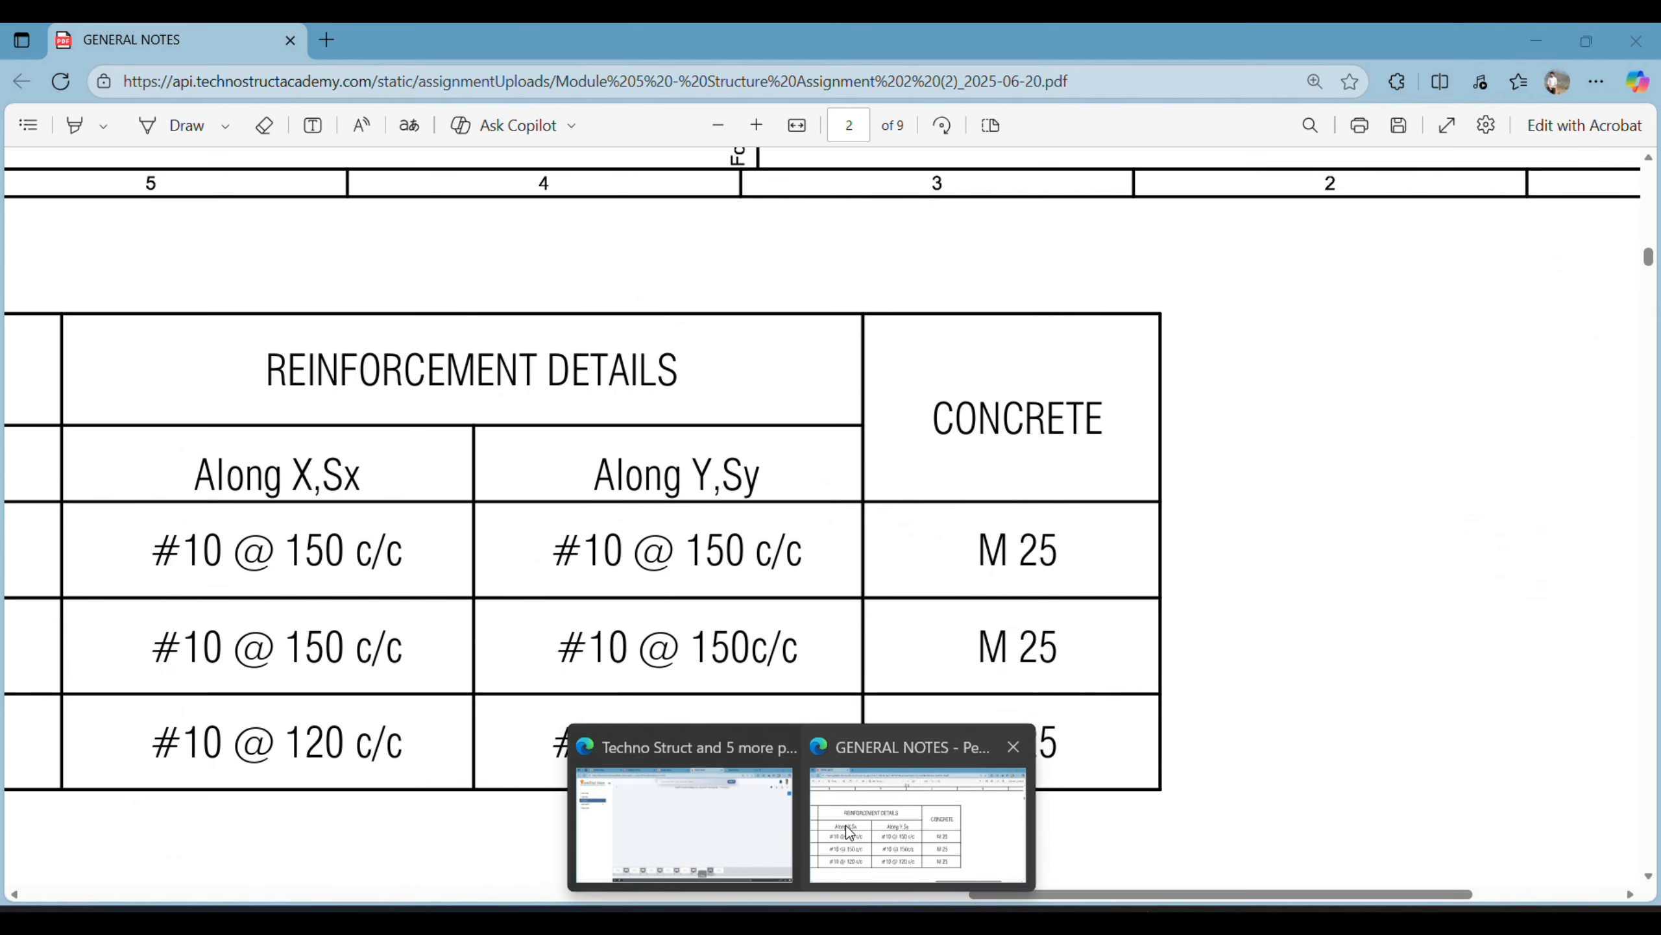
left_click(916, 850)
scroll(1001, 676, "down", 5)
scroll(1001, 675, "down", 5)
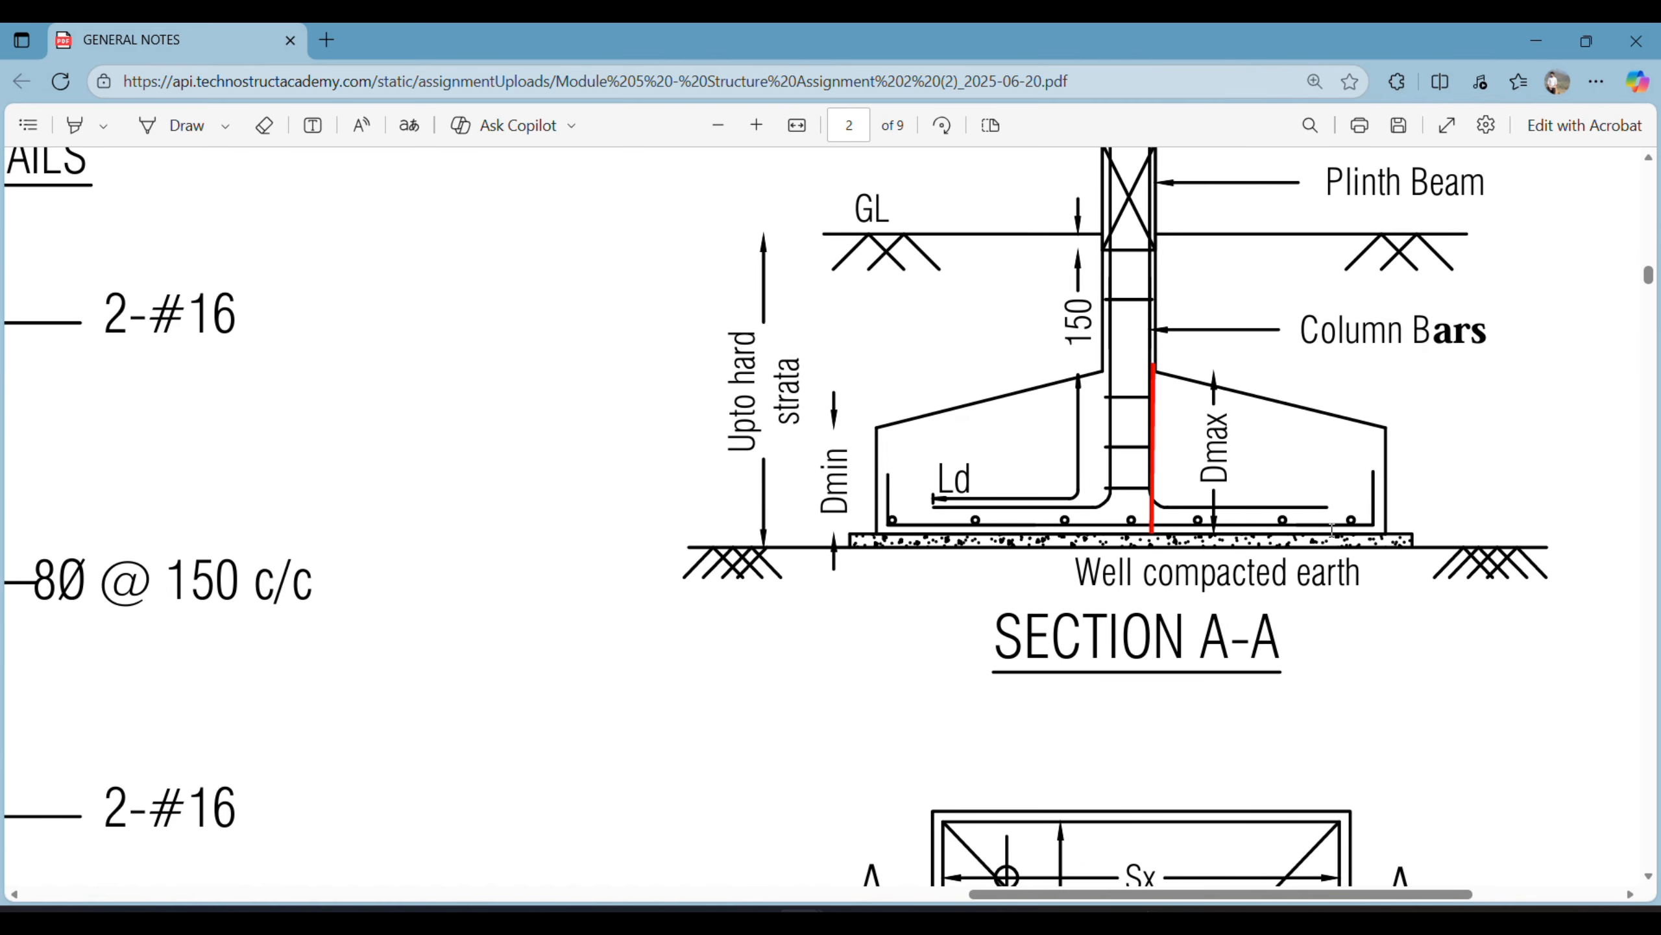
mouse_move(849, 923)
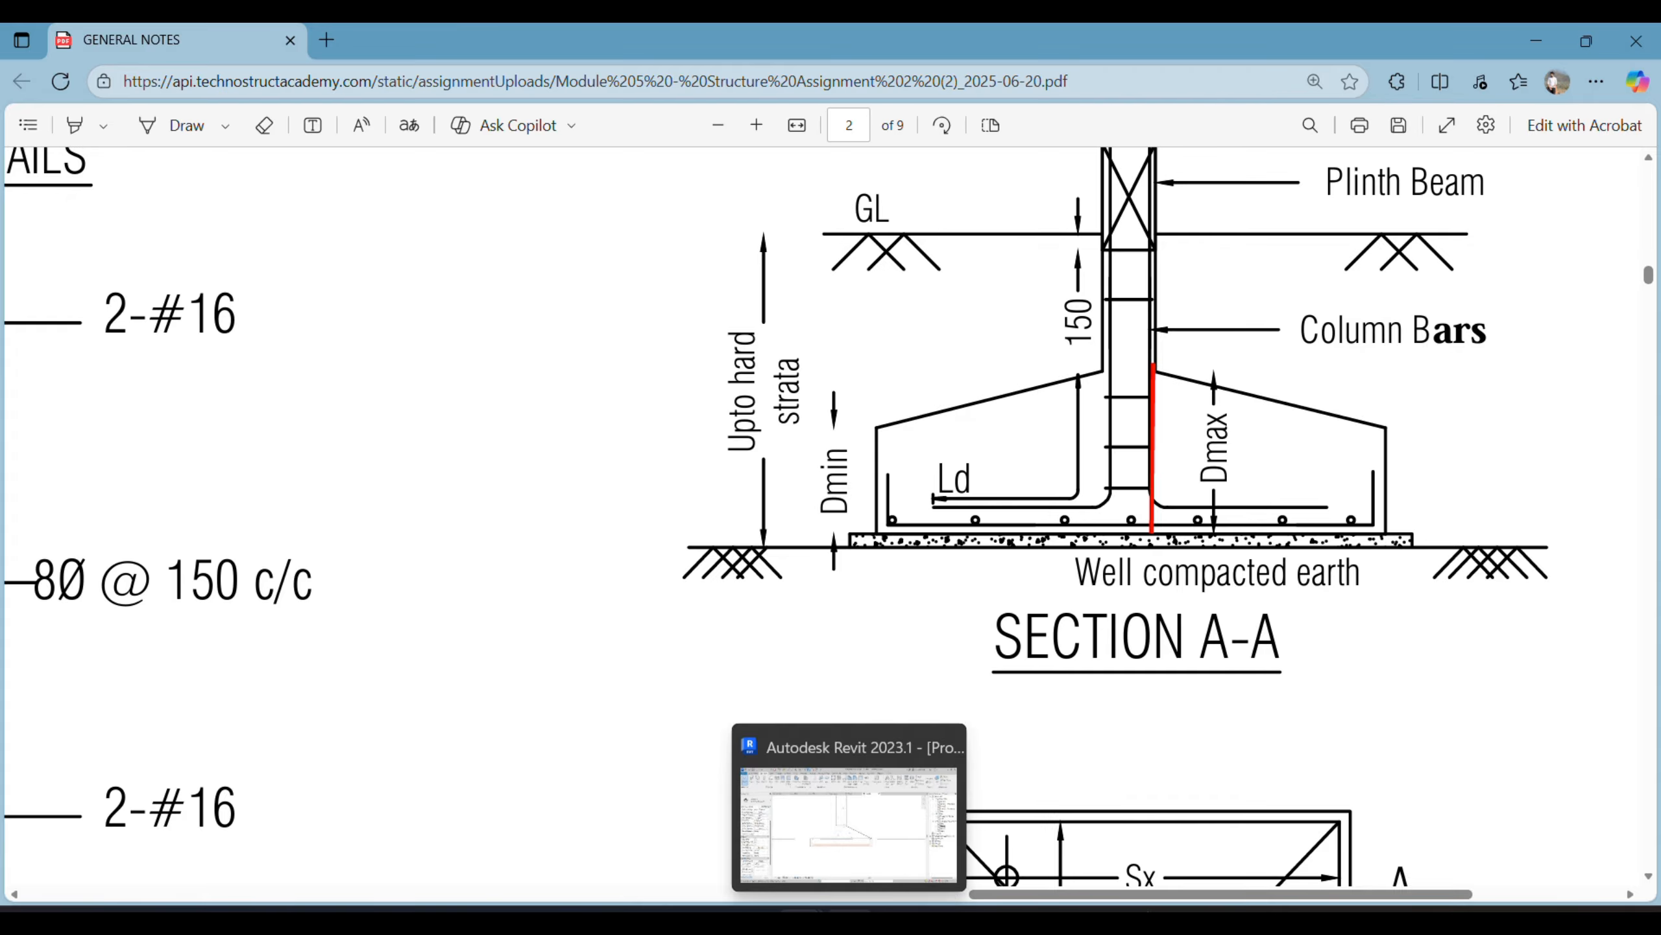
left_click(849, 825)
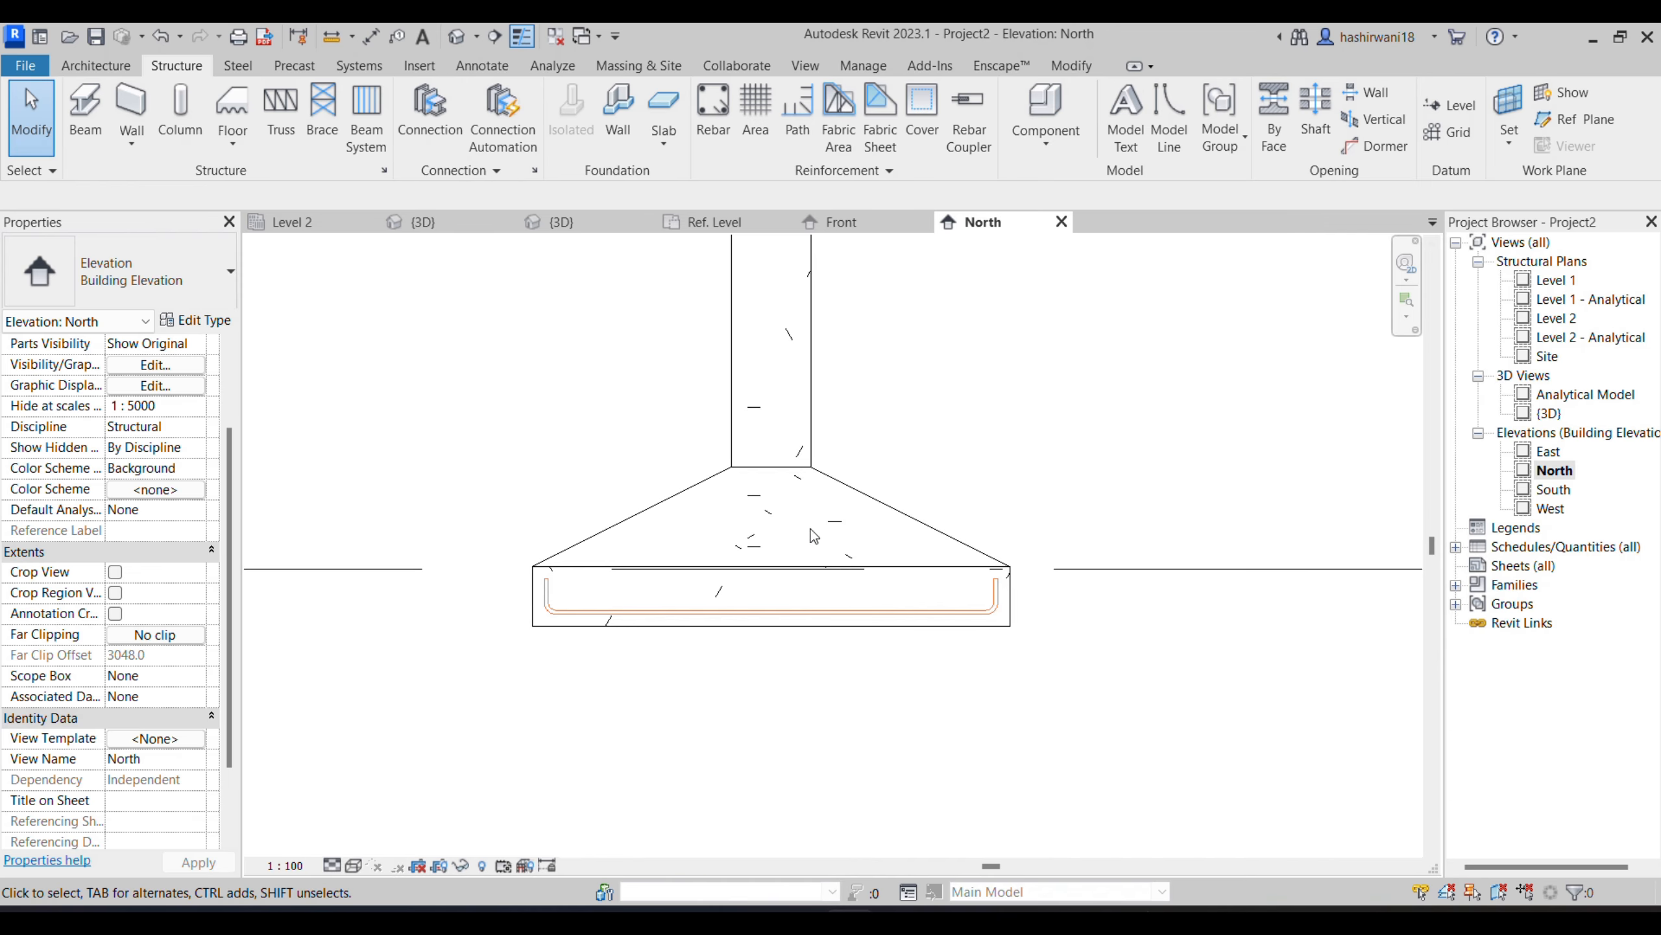
- Place a straight shape 00 H12 bar perpendicular to the cover in the footing, inside the U-bar's lower bend in the North elevation
left_click(897, 520)
left_click(1059, 111)
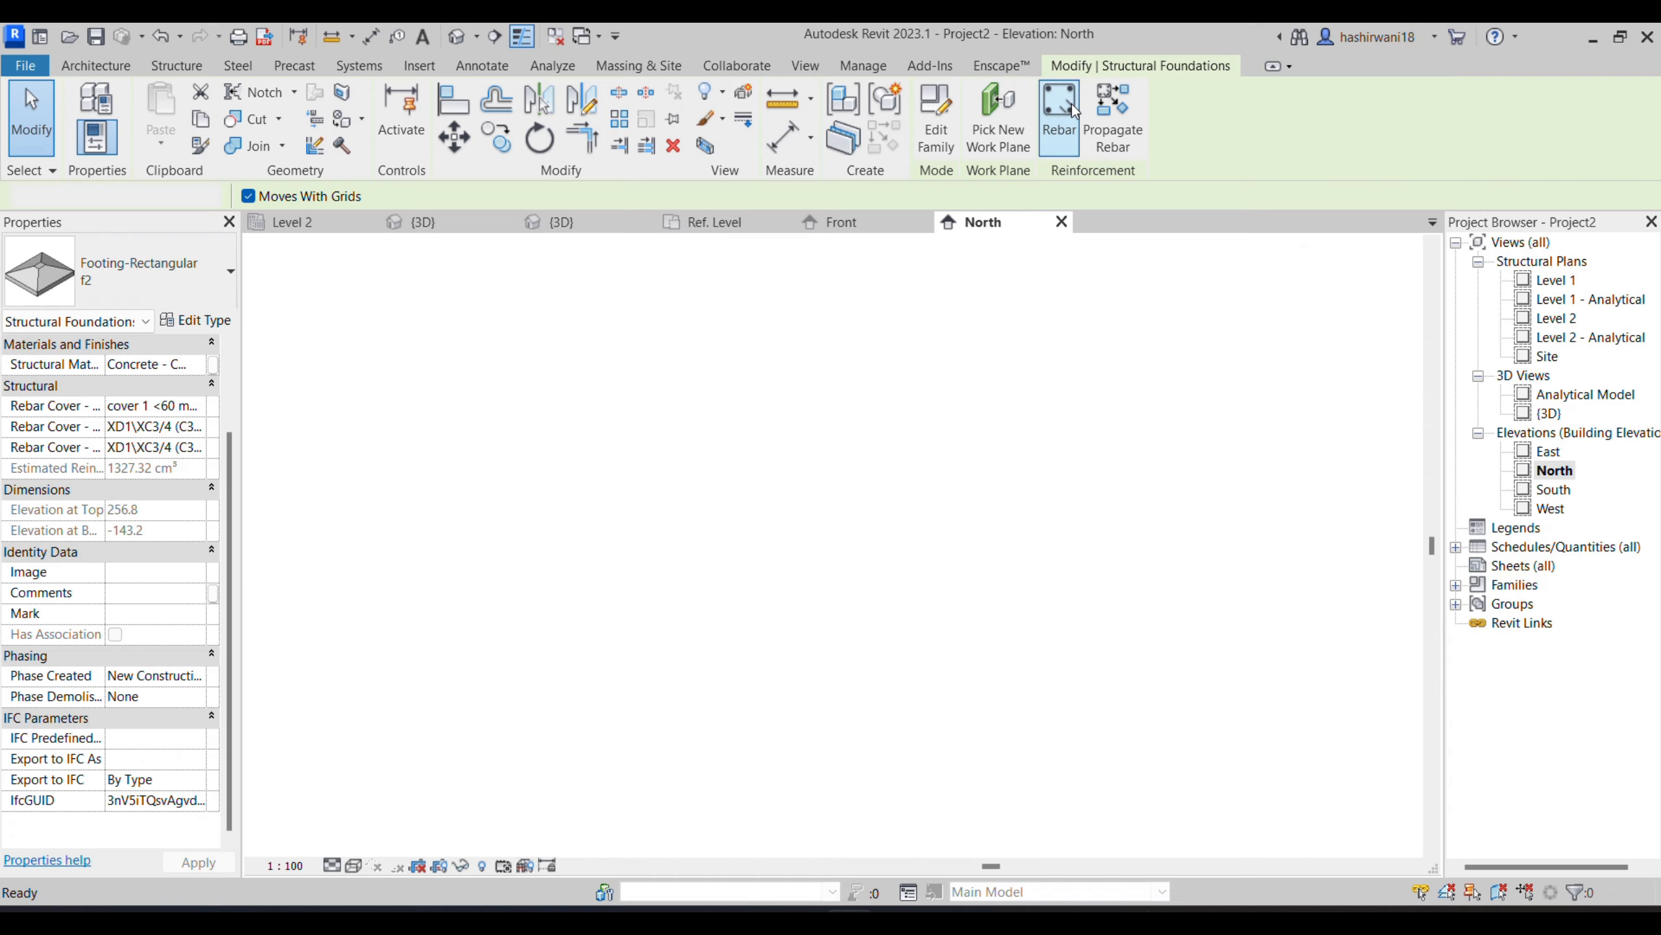
scroll(1500, 367, "up", 2)
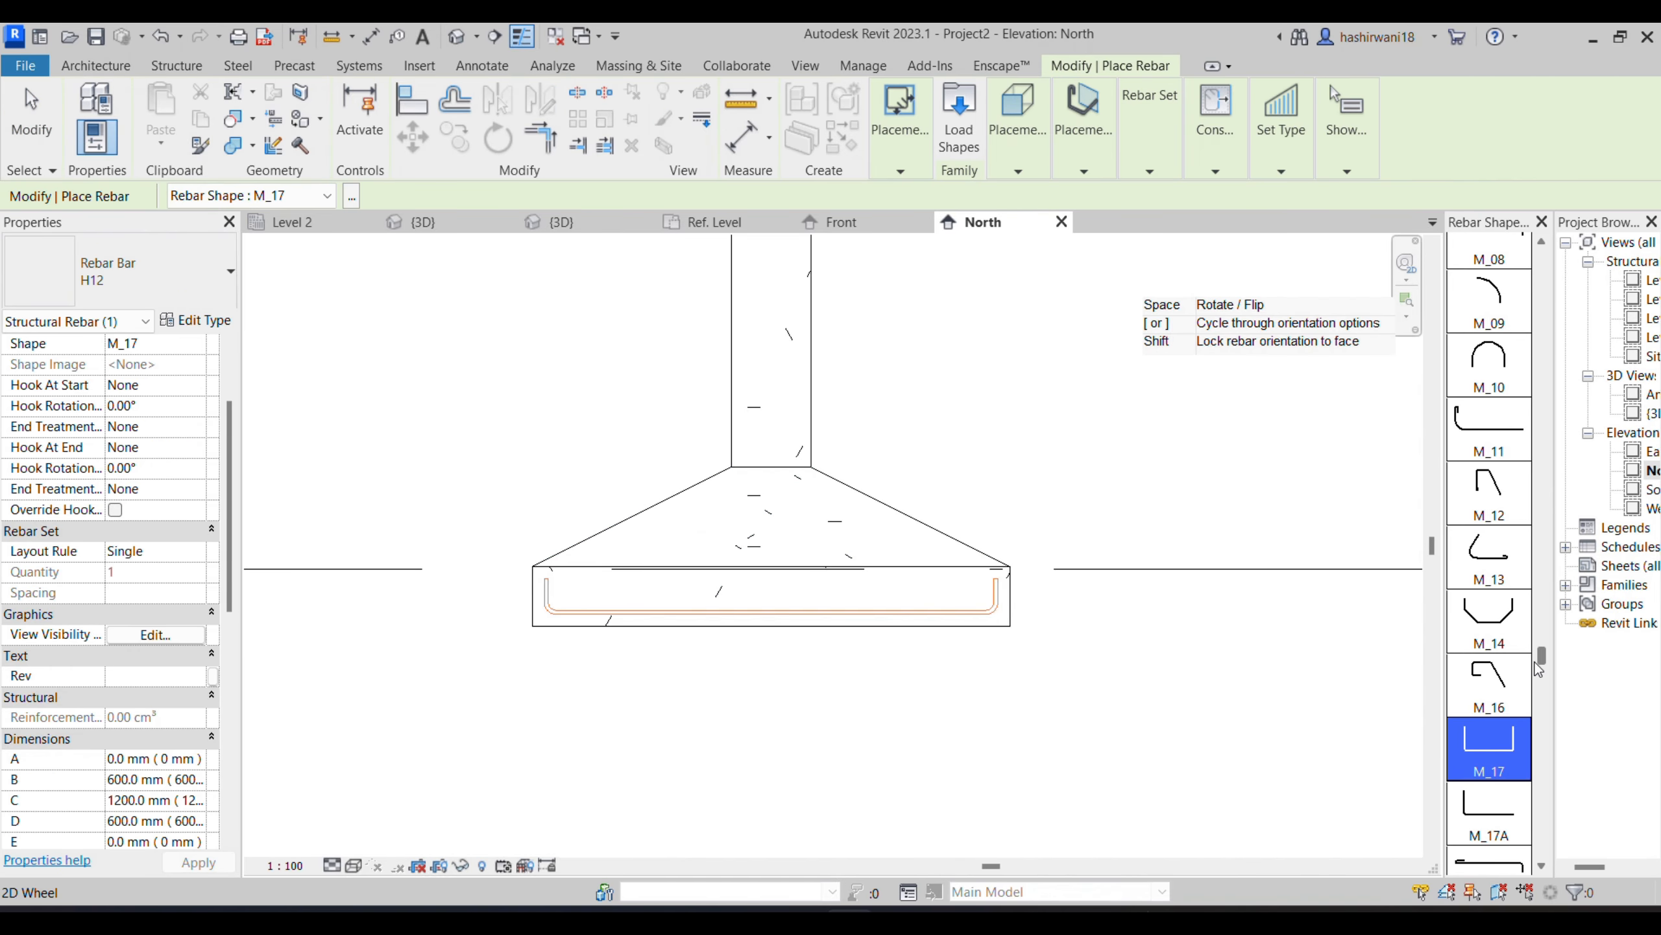
left_click_drag(1542, 657, 1560, 252)
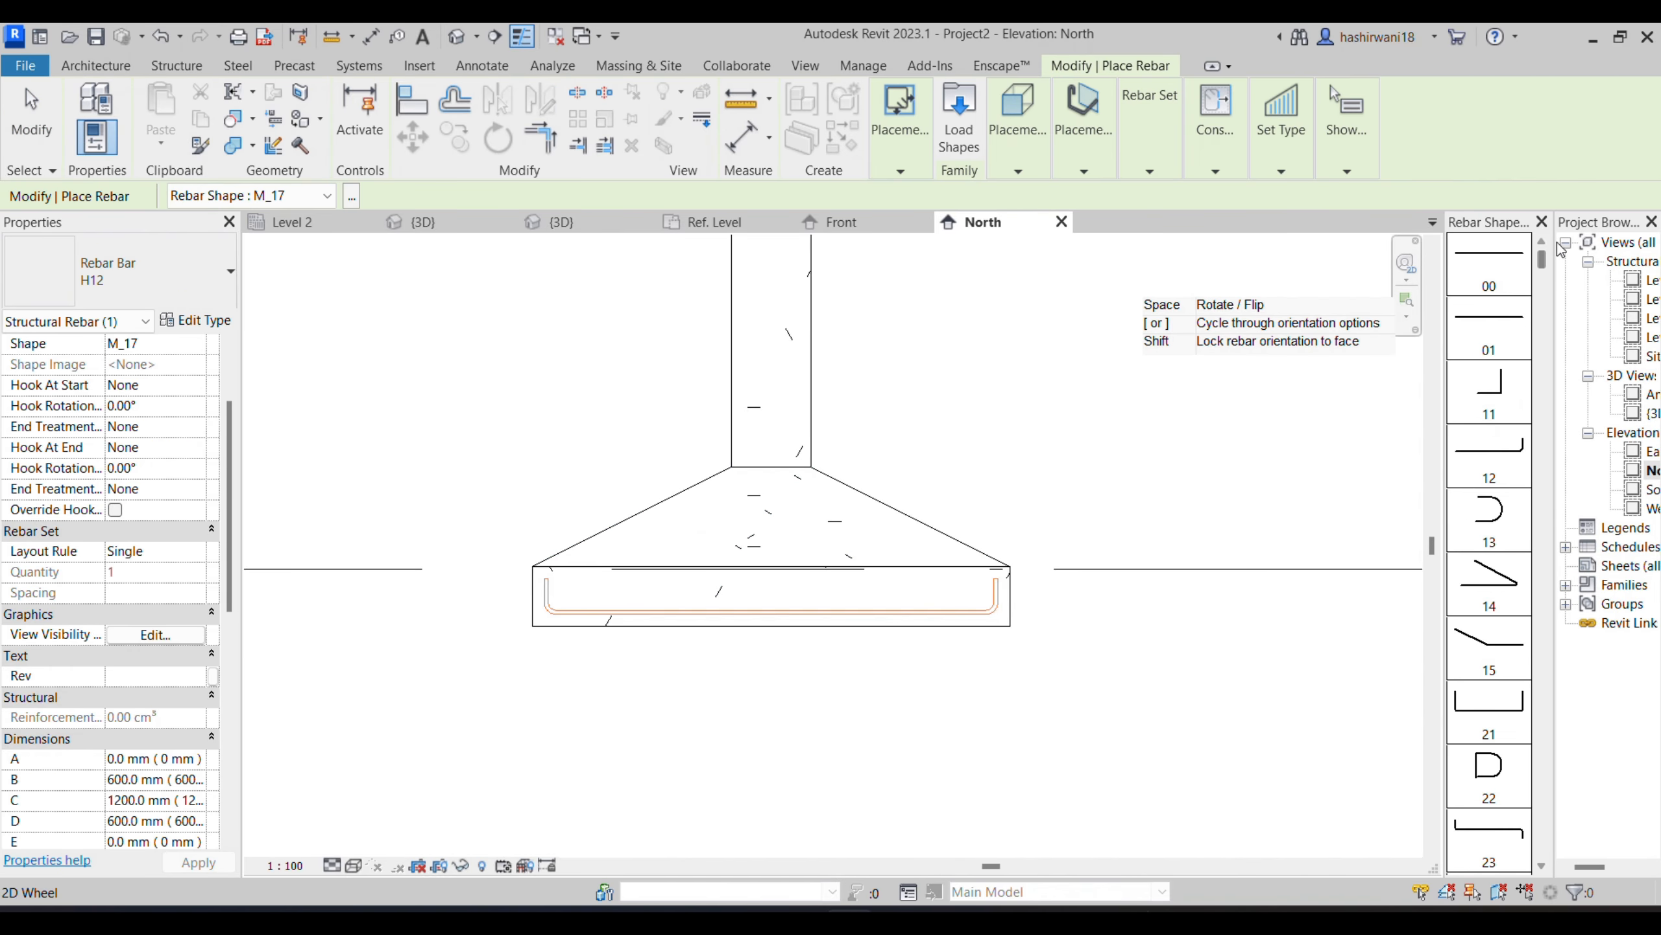
left_click(1489, 261)
scroll(650, 619, "up", 1)
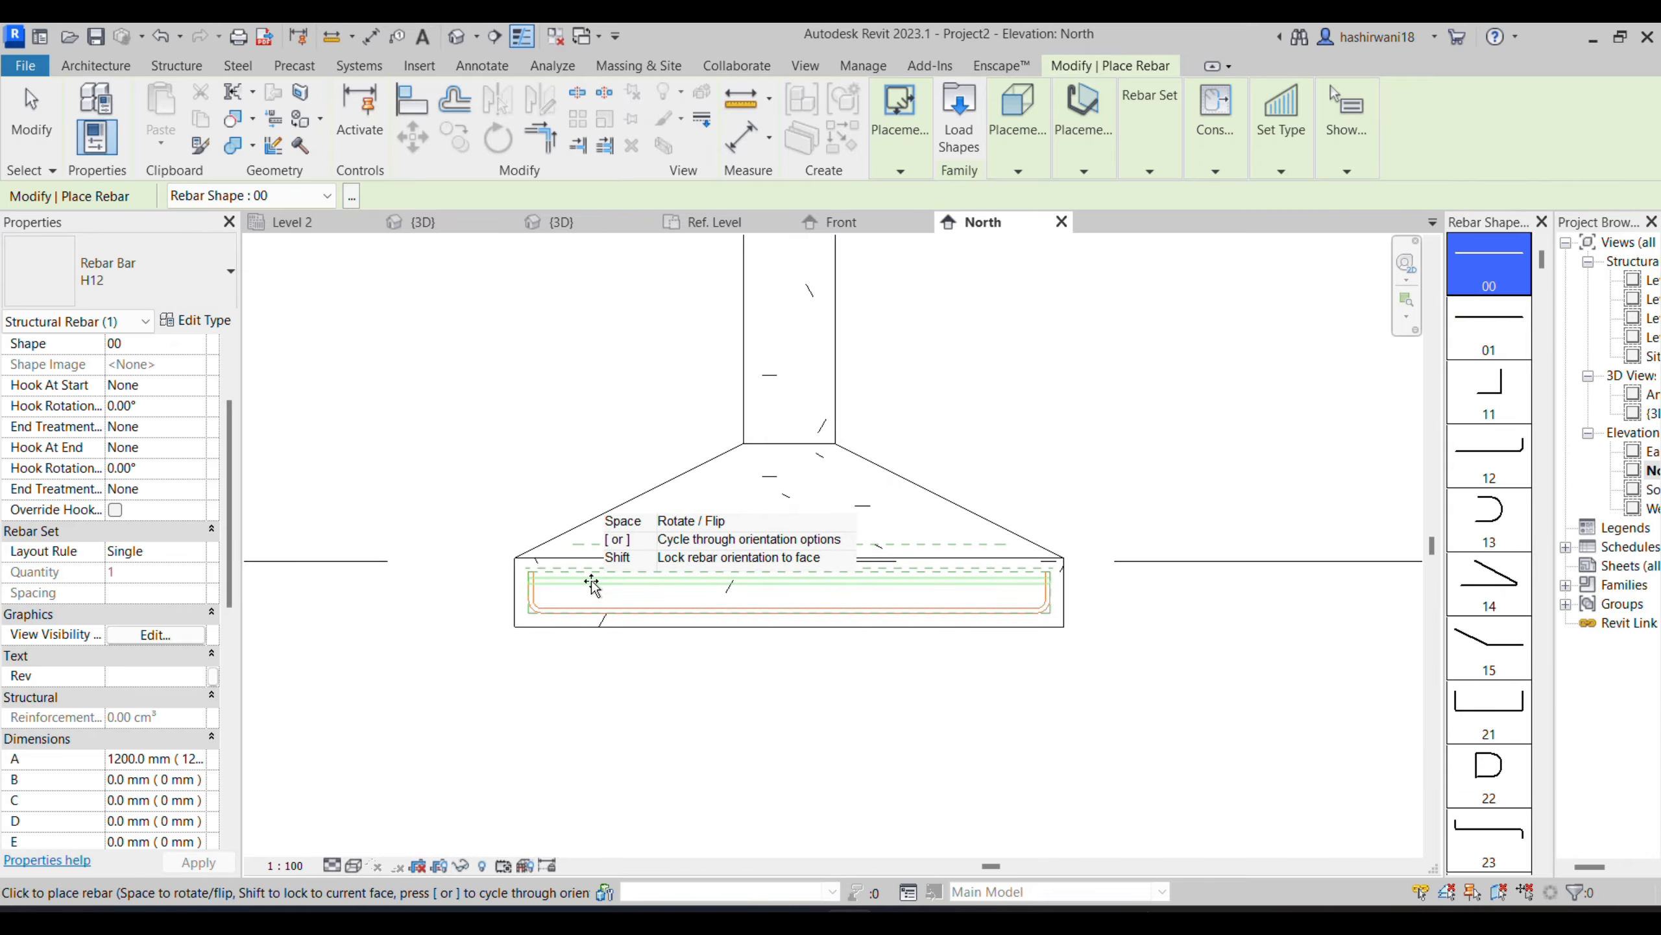
left_click(1064, 151)
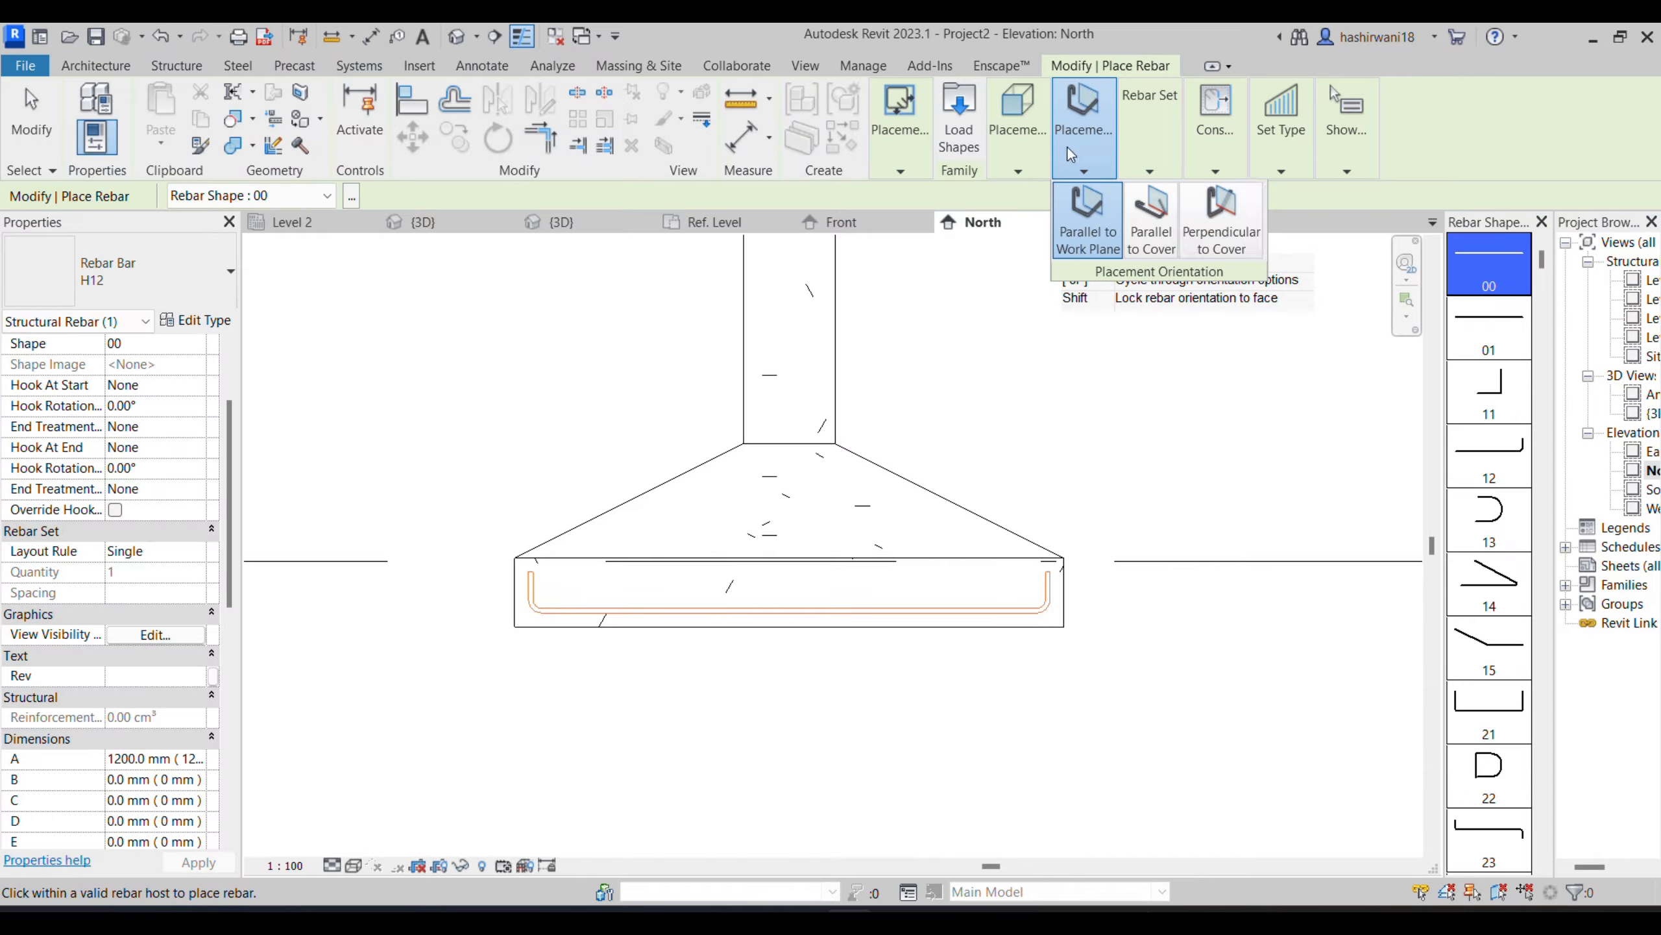
left_click(1220, 222)
scroll(553, 605, "up", 4)
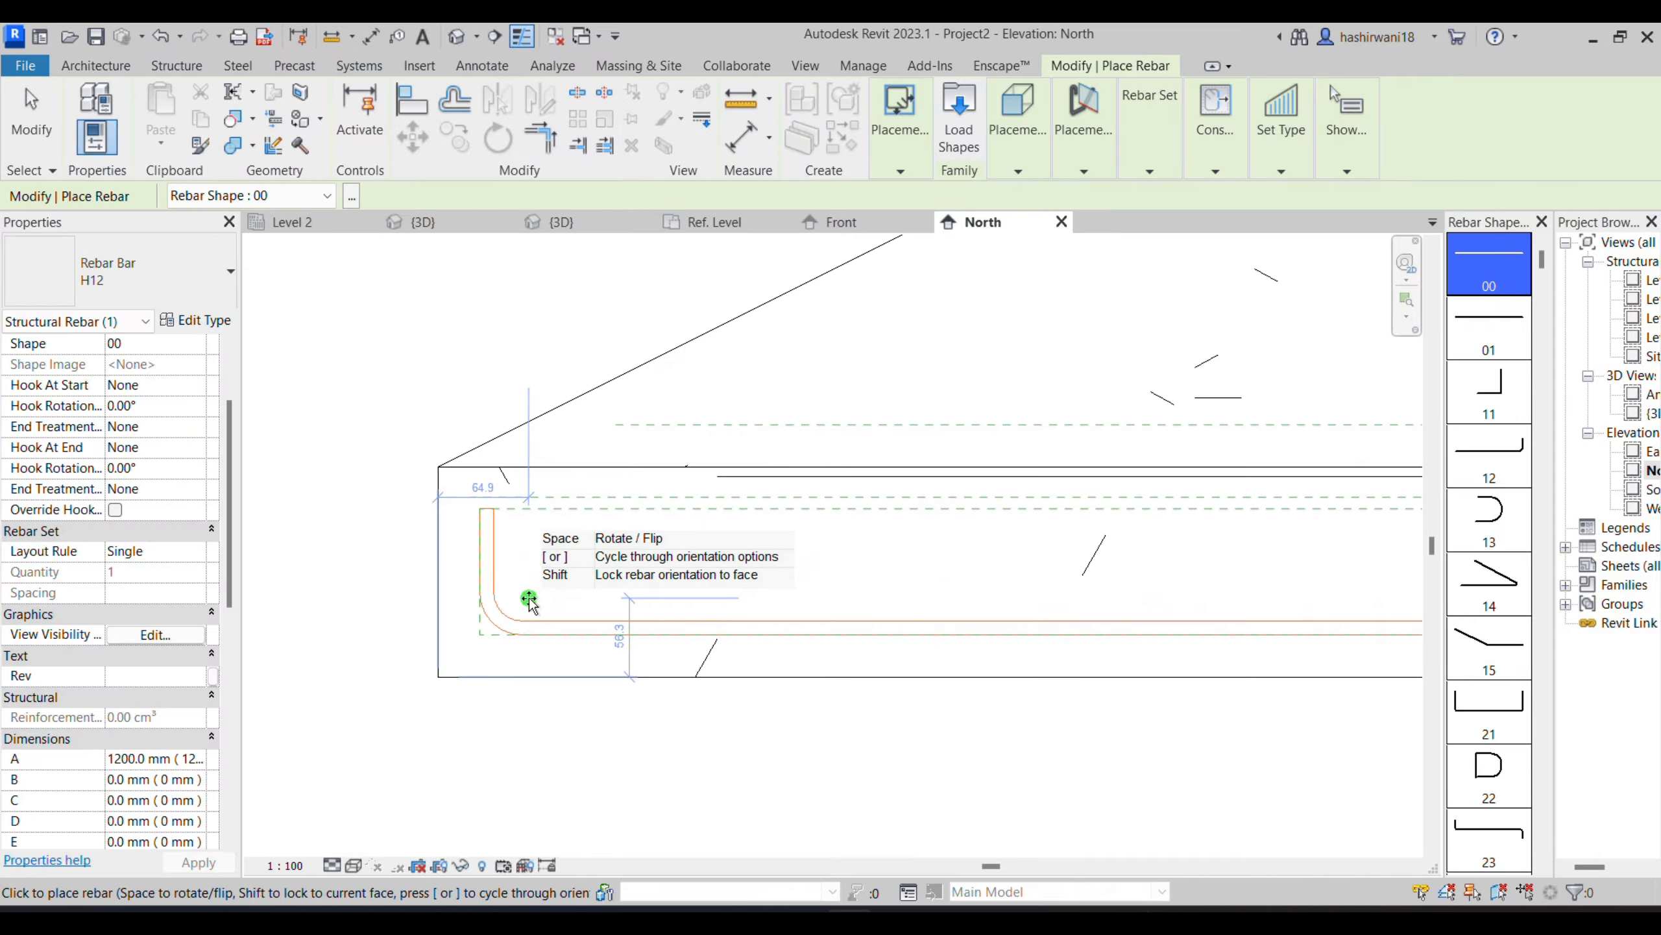
left_click(706, 527)
left_click(138, 298)
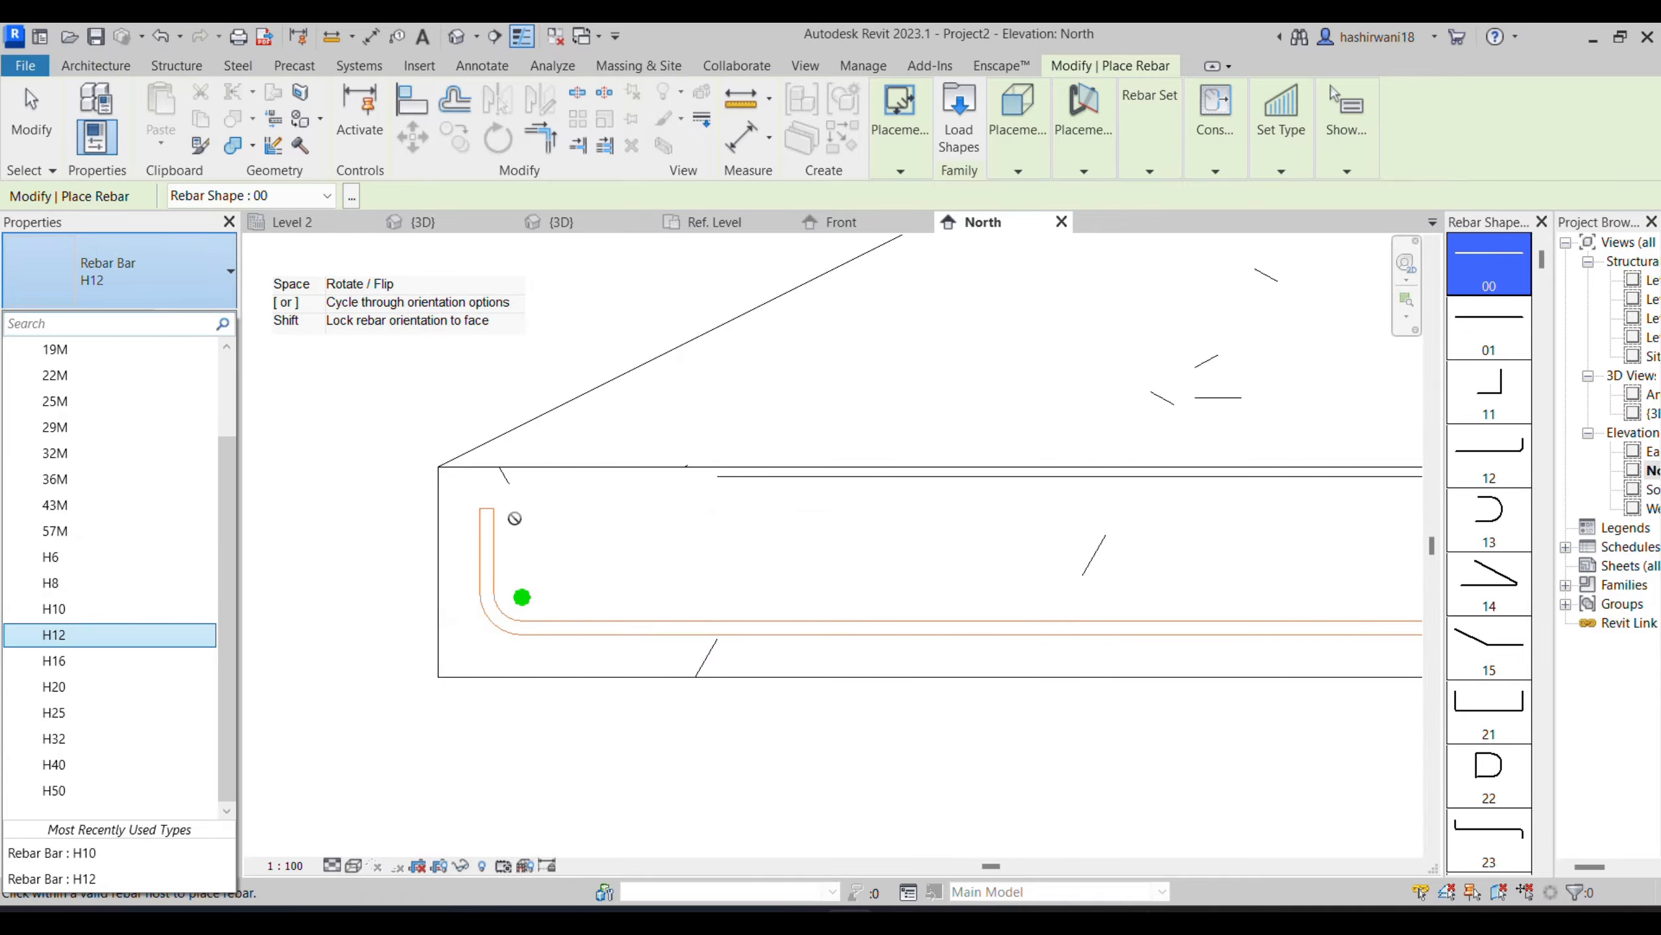
key("Escape")
key("Escape")
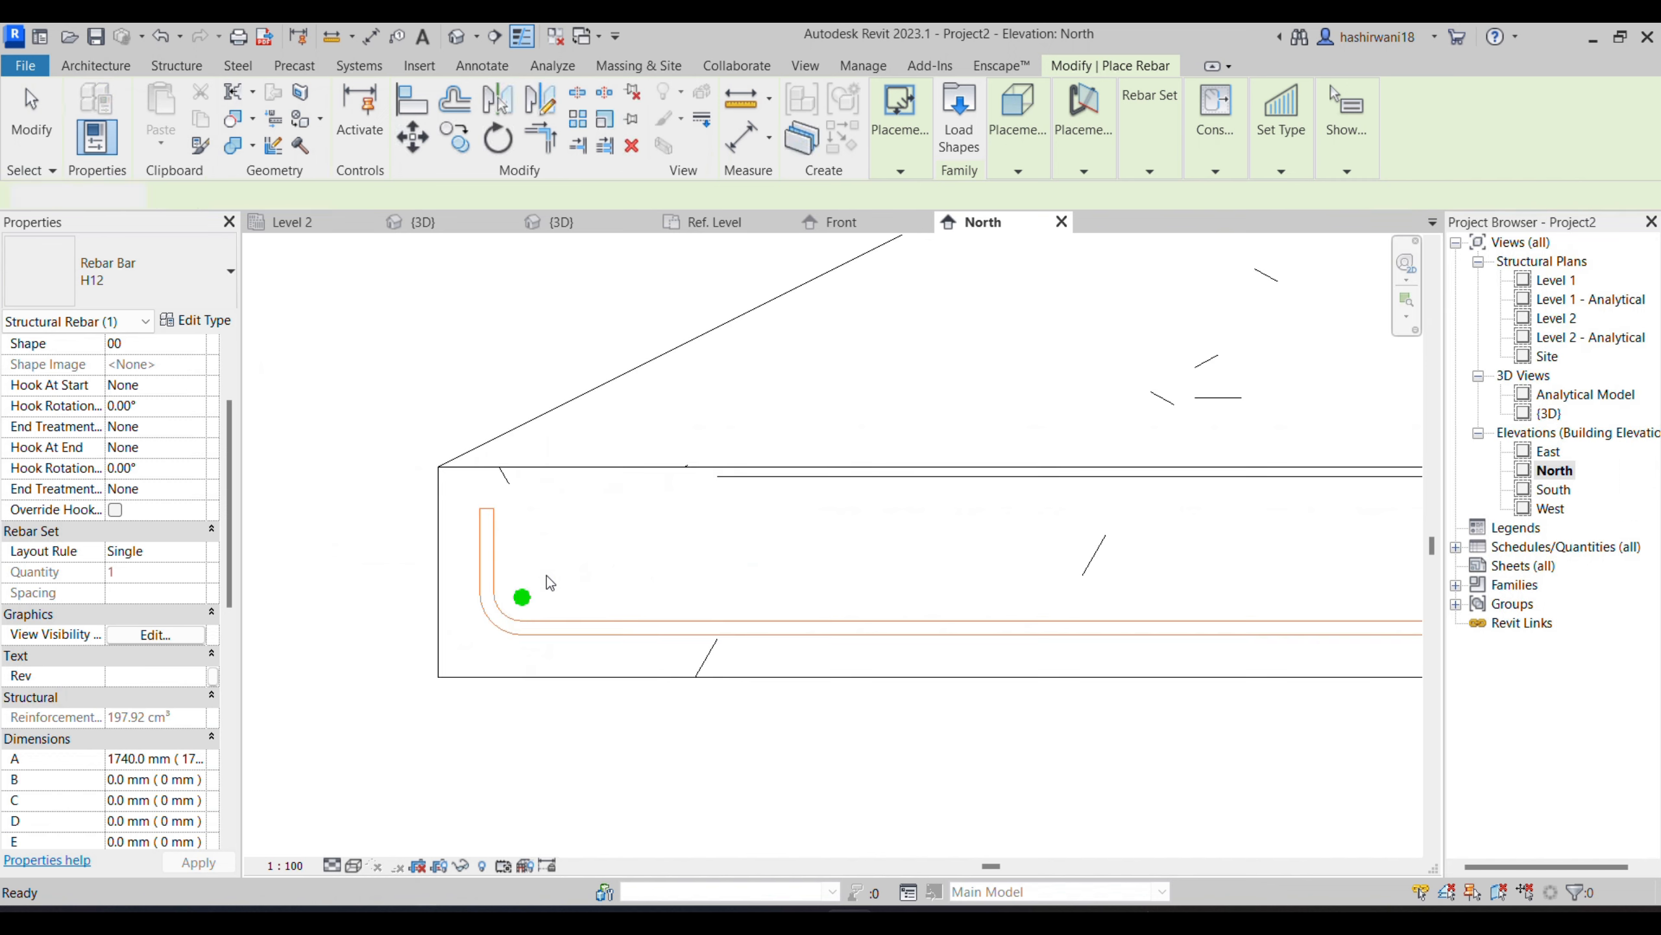
- Change the newly placed straight bar in the footing to the H10 bar type
left_click(528, 614)
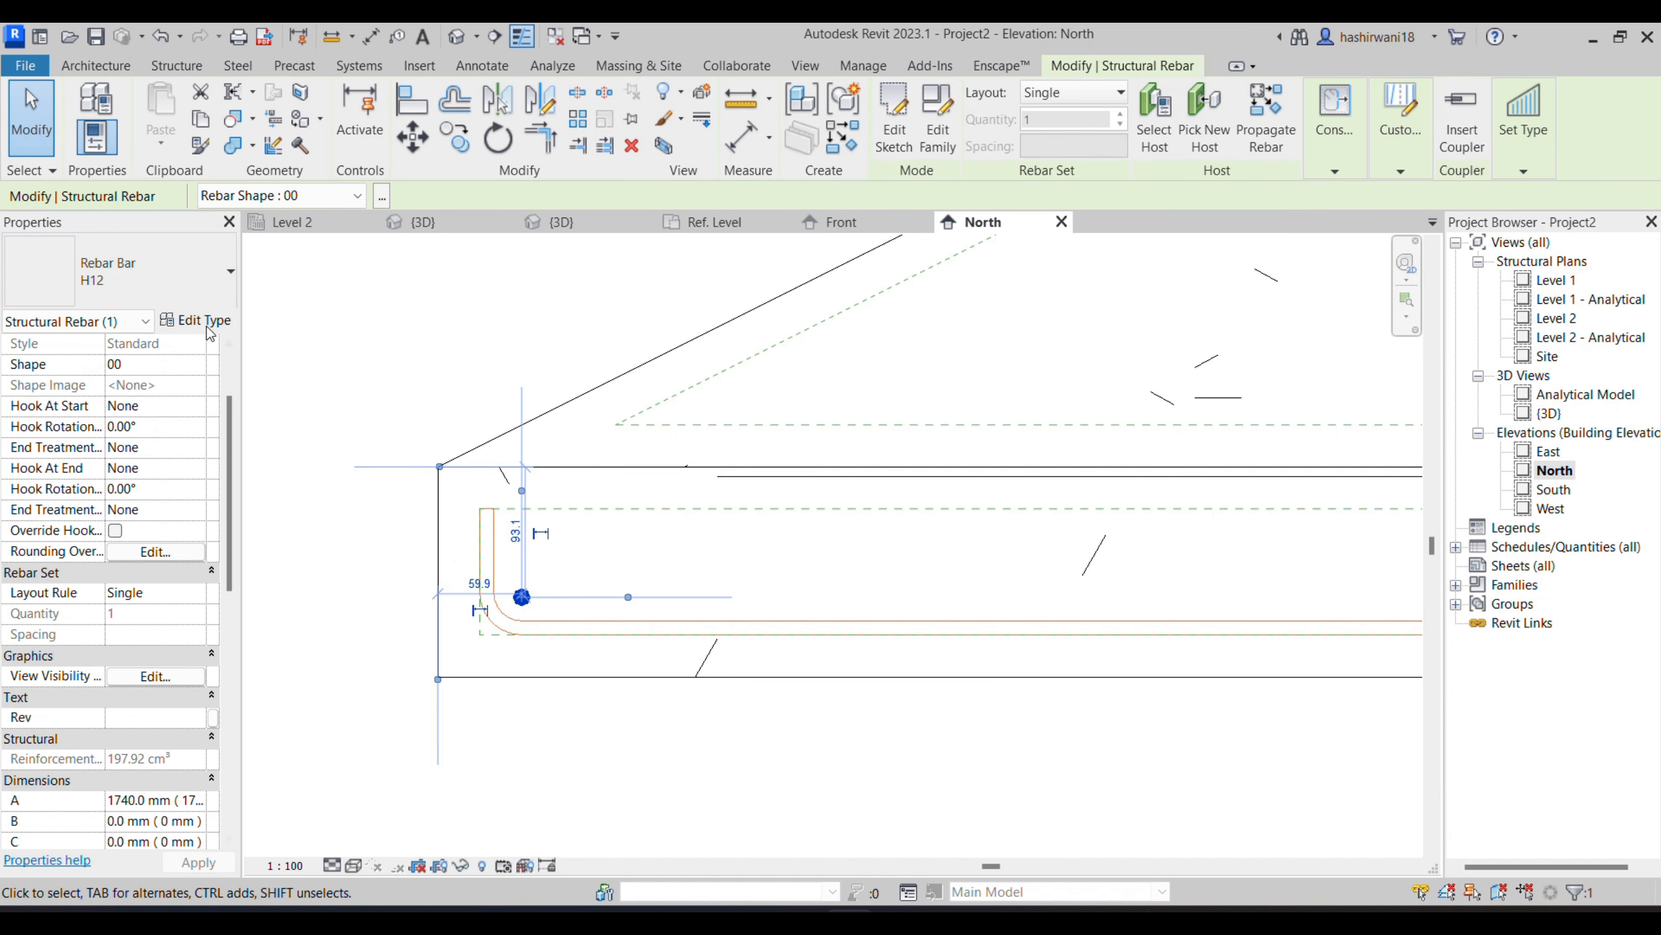
left_click(189, 308)
left_click(108, 616)
left_click(512, 740)
left_click(526, 614)
- Lay out the straight H10 bar as a Maximum Spacing set with 150 mm spacing
left_click(200, 595)
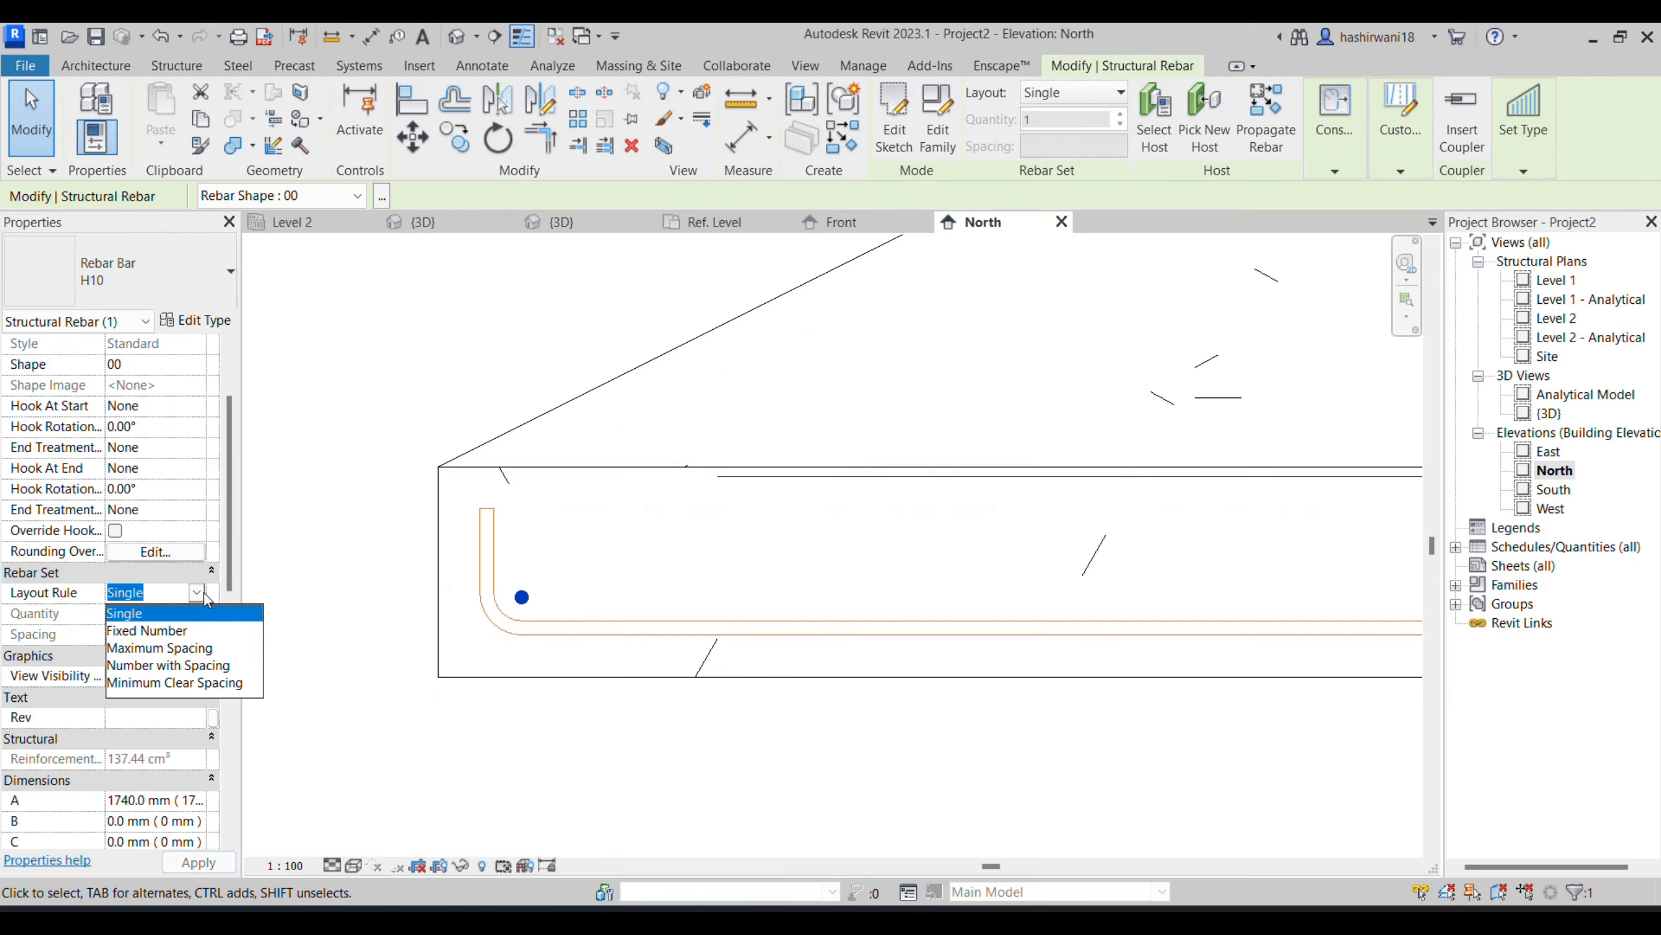
left_click(174, 649)
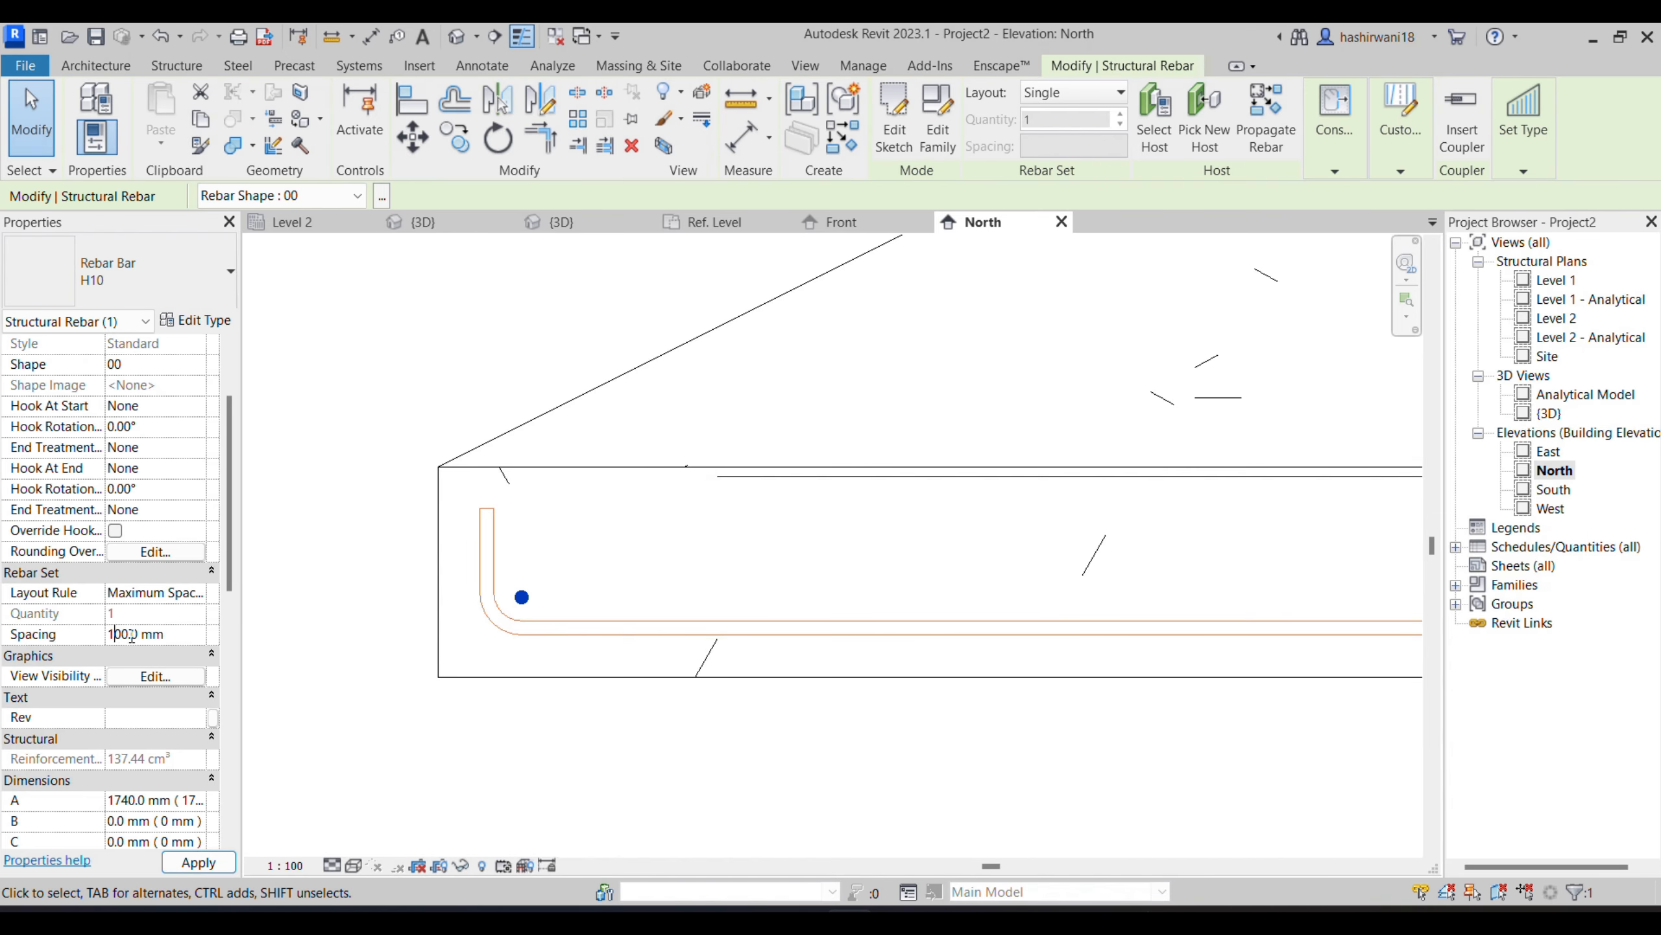
mouse_move(375, 613)
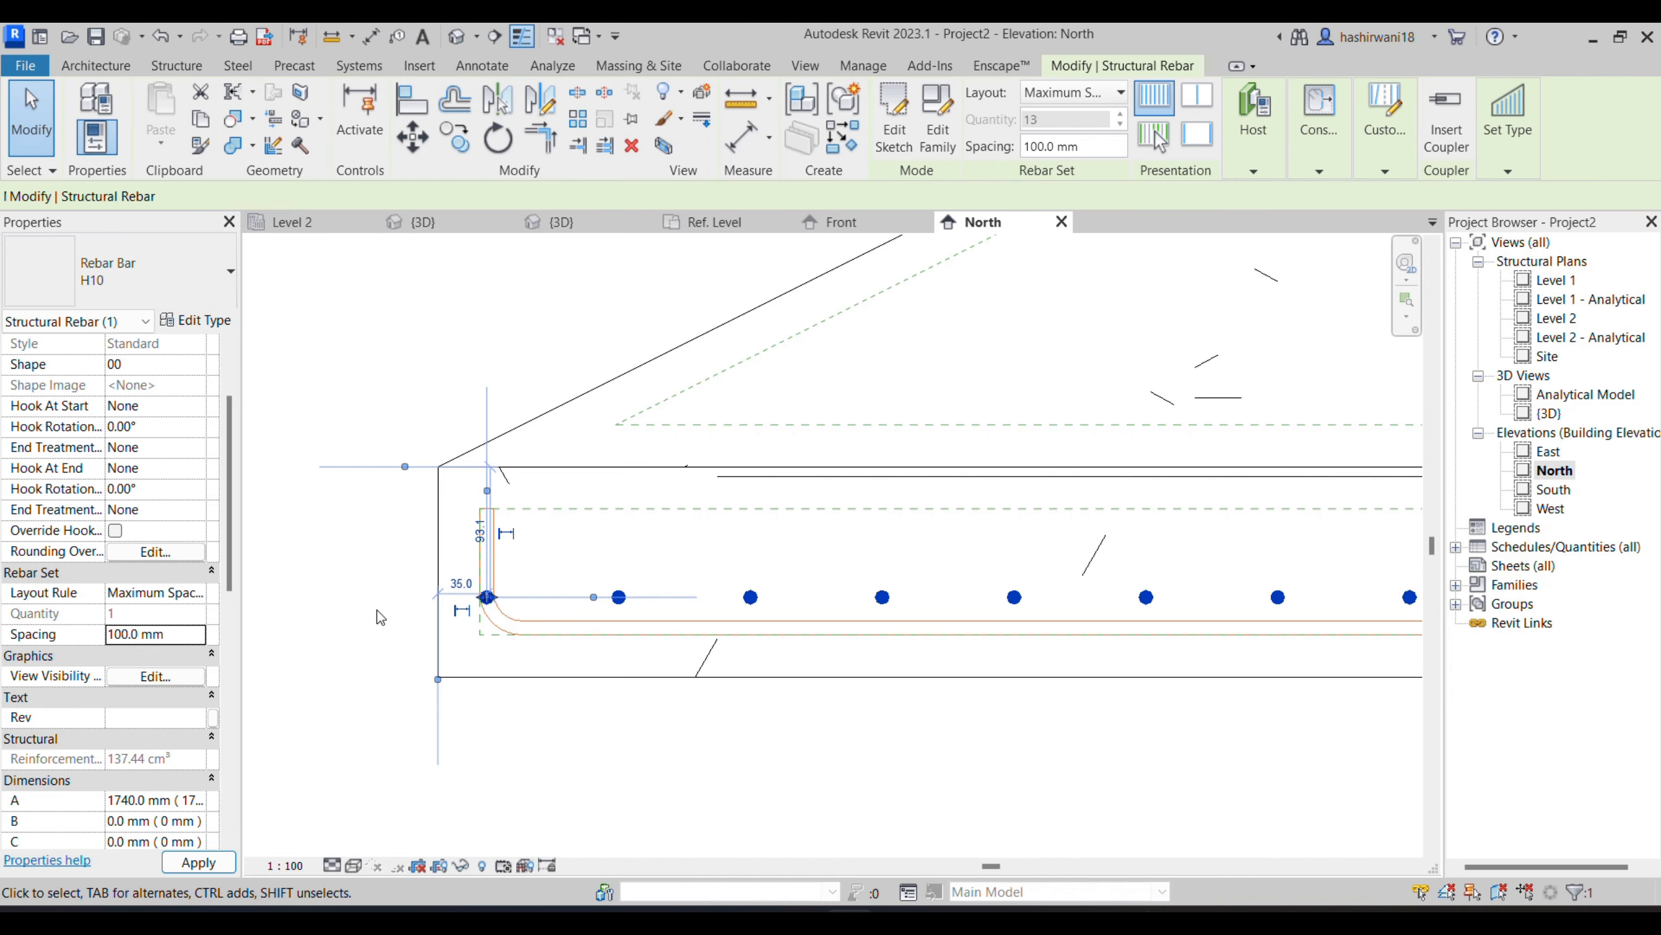
left_click(166, 636)
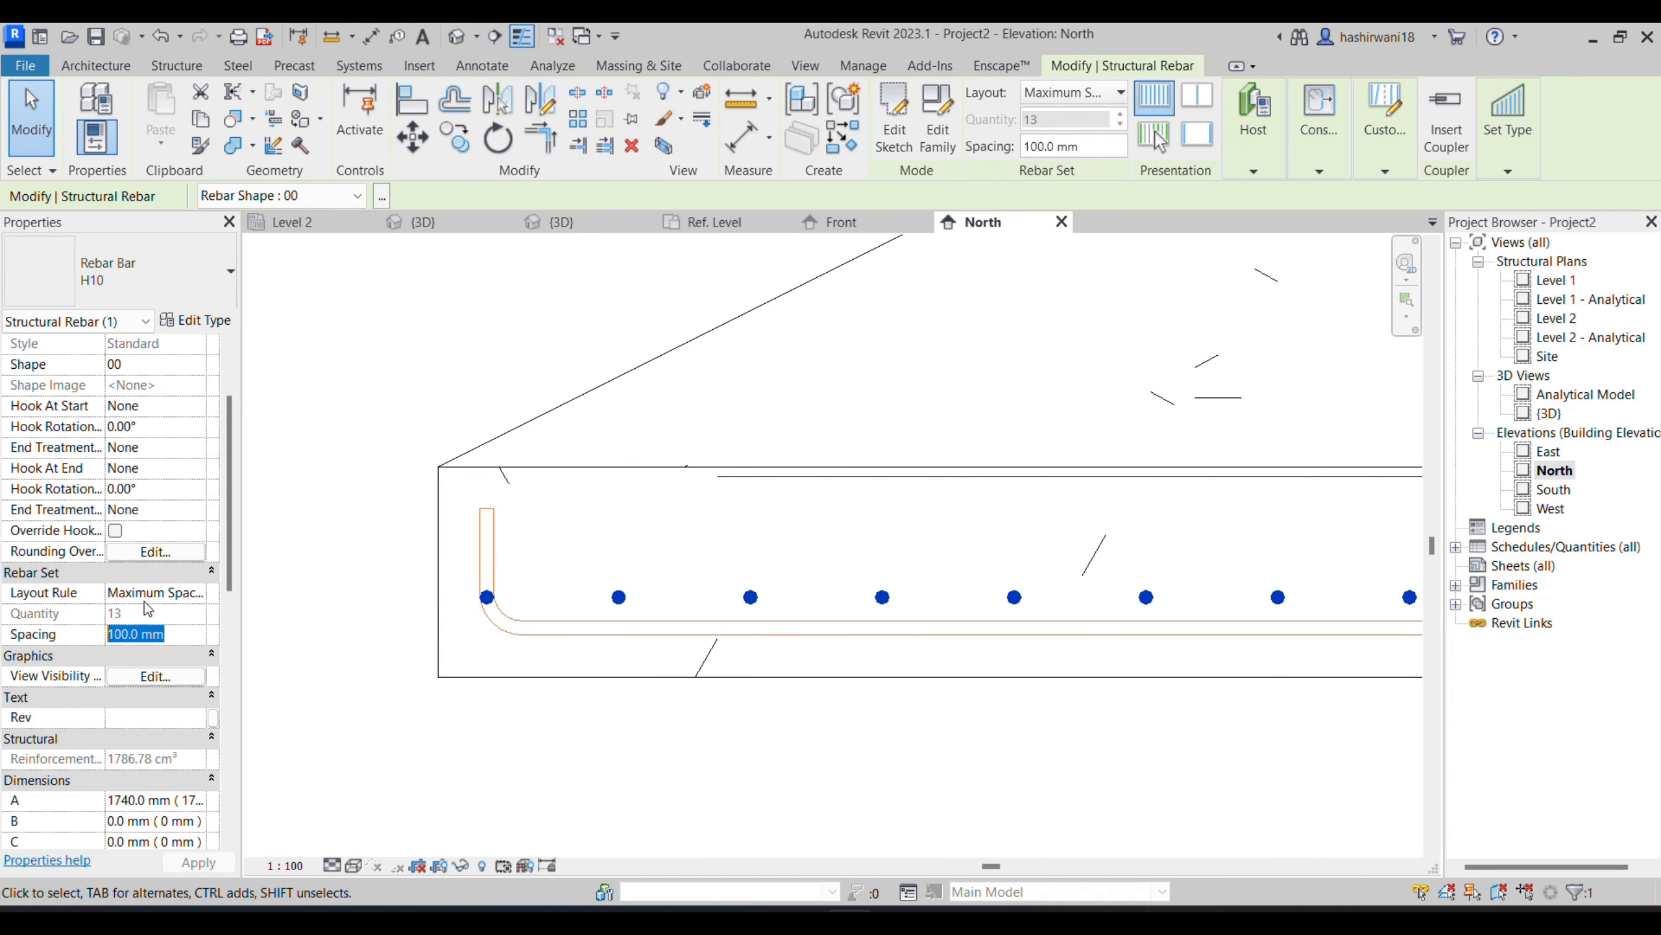
type("1")
left_click(216, 867)
- Stretch both legs of the M_17 U-shaped bar outward around the outermost straight bars, making segment C about 1170 mm long
scroll(572, 731, "down", 1)
middle_click_drag(571, 730, 478, 694)
scroll(478, 694, "down", 2)
scroll(790, 693, "down", 2)
middle_click_drag(791, 693, 646, 668)
scroll(1179, 628, "up", 3)
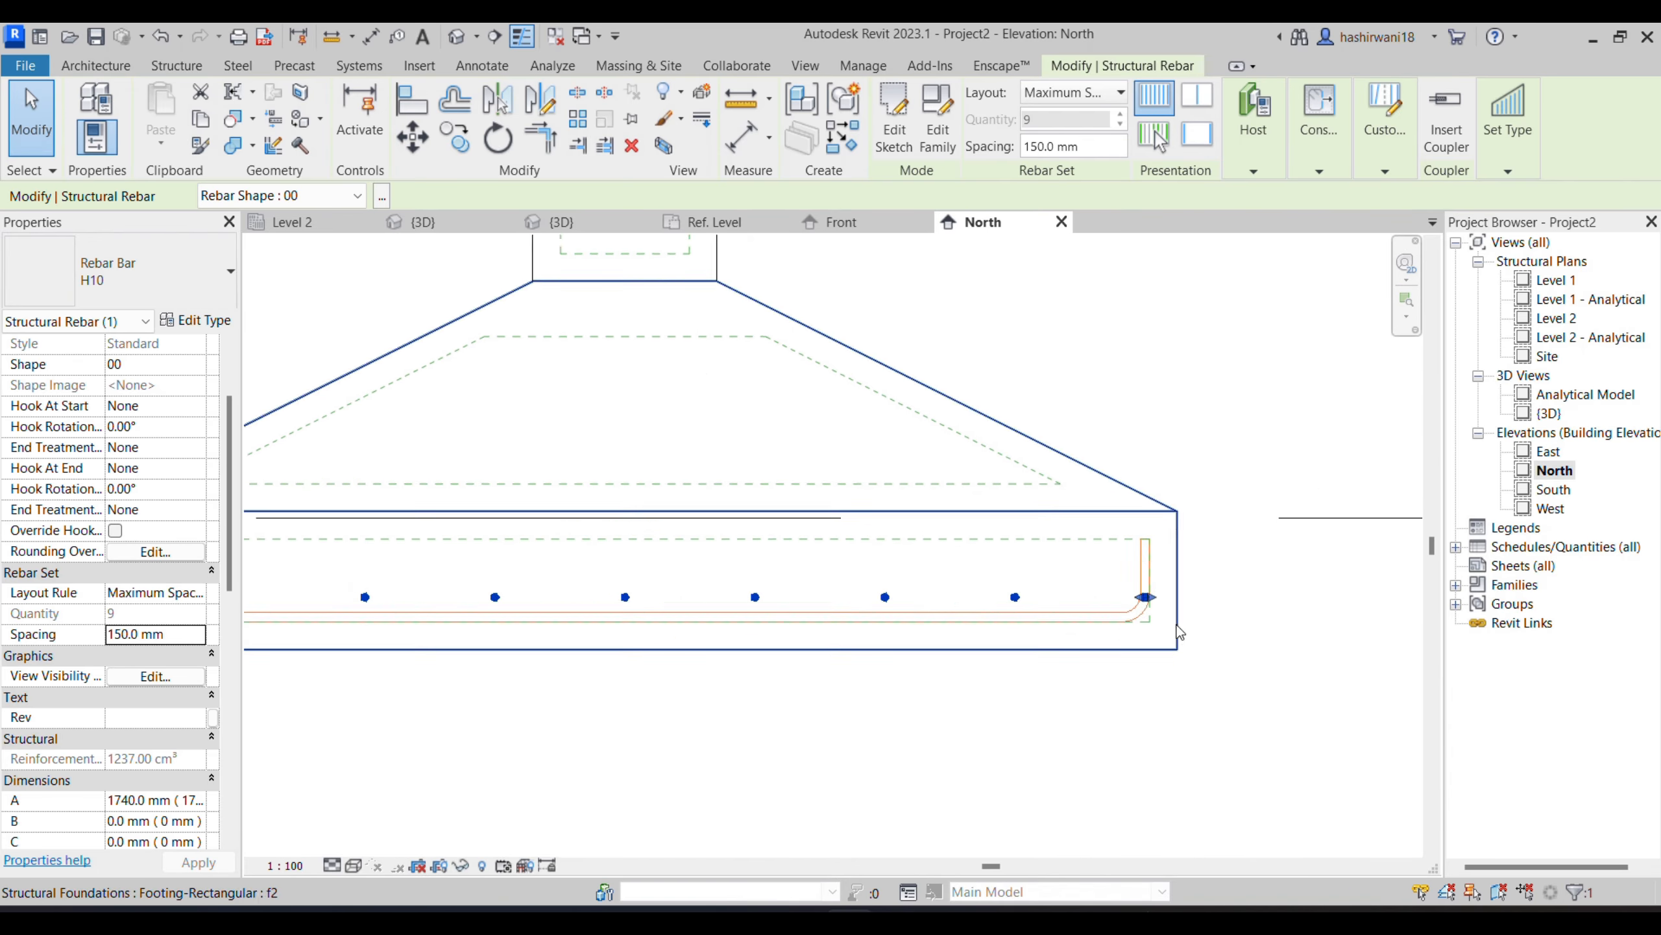
scroll(1131, 644, "down", 2)
middle_click_drag(1128, 705, 1123, 711)
scroll(1125, 617, "up", 2)
left_click(1080, 649)
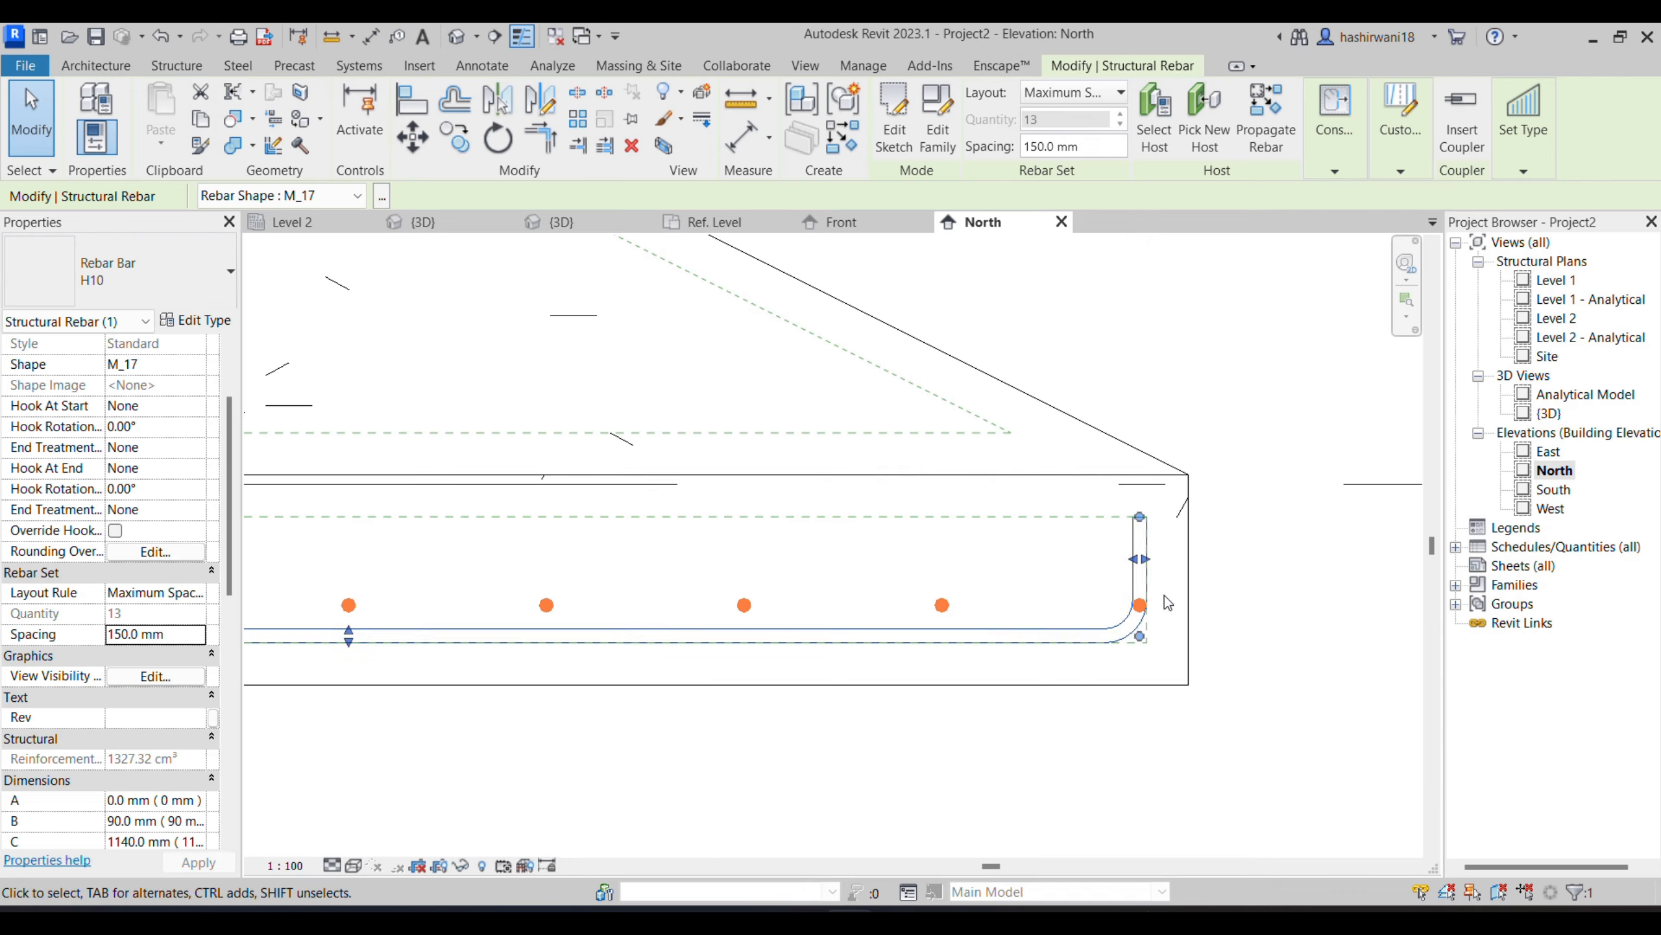
left_click_drag(1153, 562, 1158, 574)
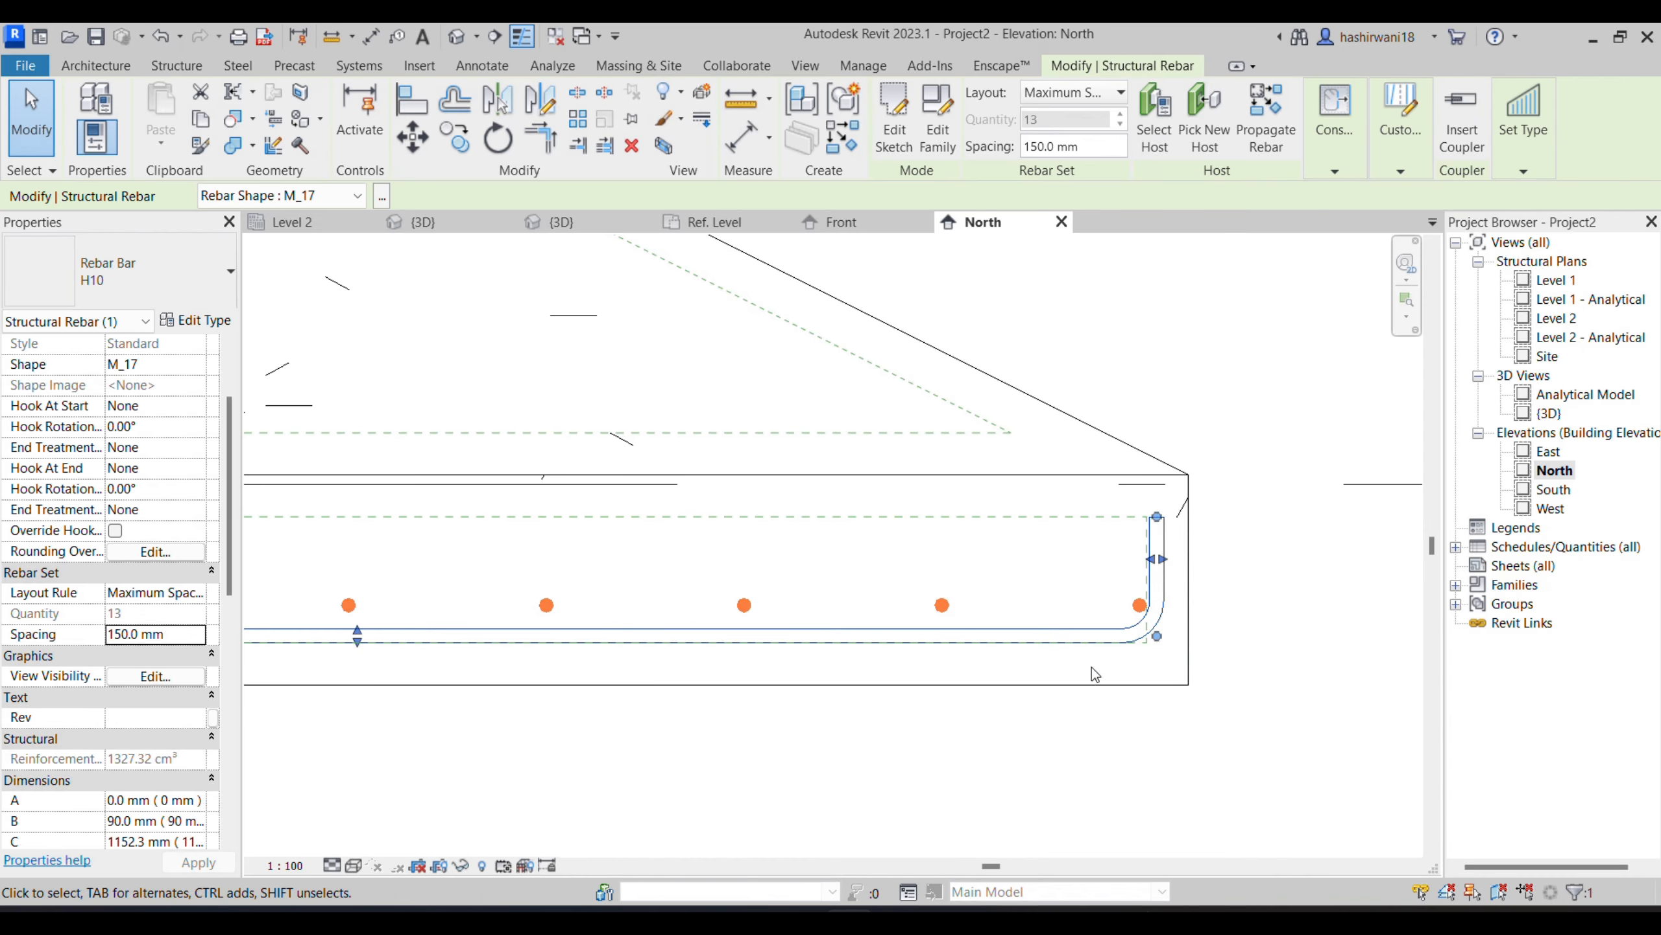
scroll(1101, 633, "down", 5)
scroll(646, 658, "up", 4)
left_click_drag(607, 590, 580, 588)
- Show the footing in the 3D view, compare the Shaded and Hidden Line visual styles, and return to Wireframe
left_click(423, 222)
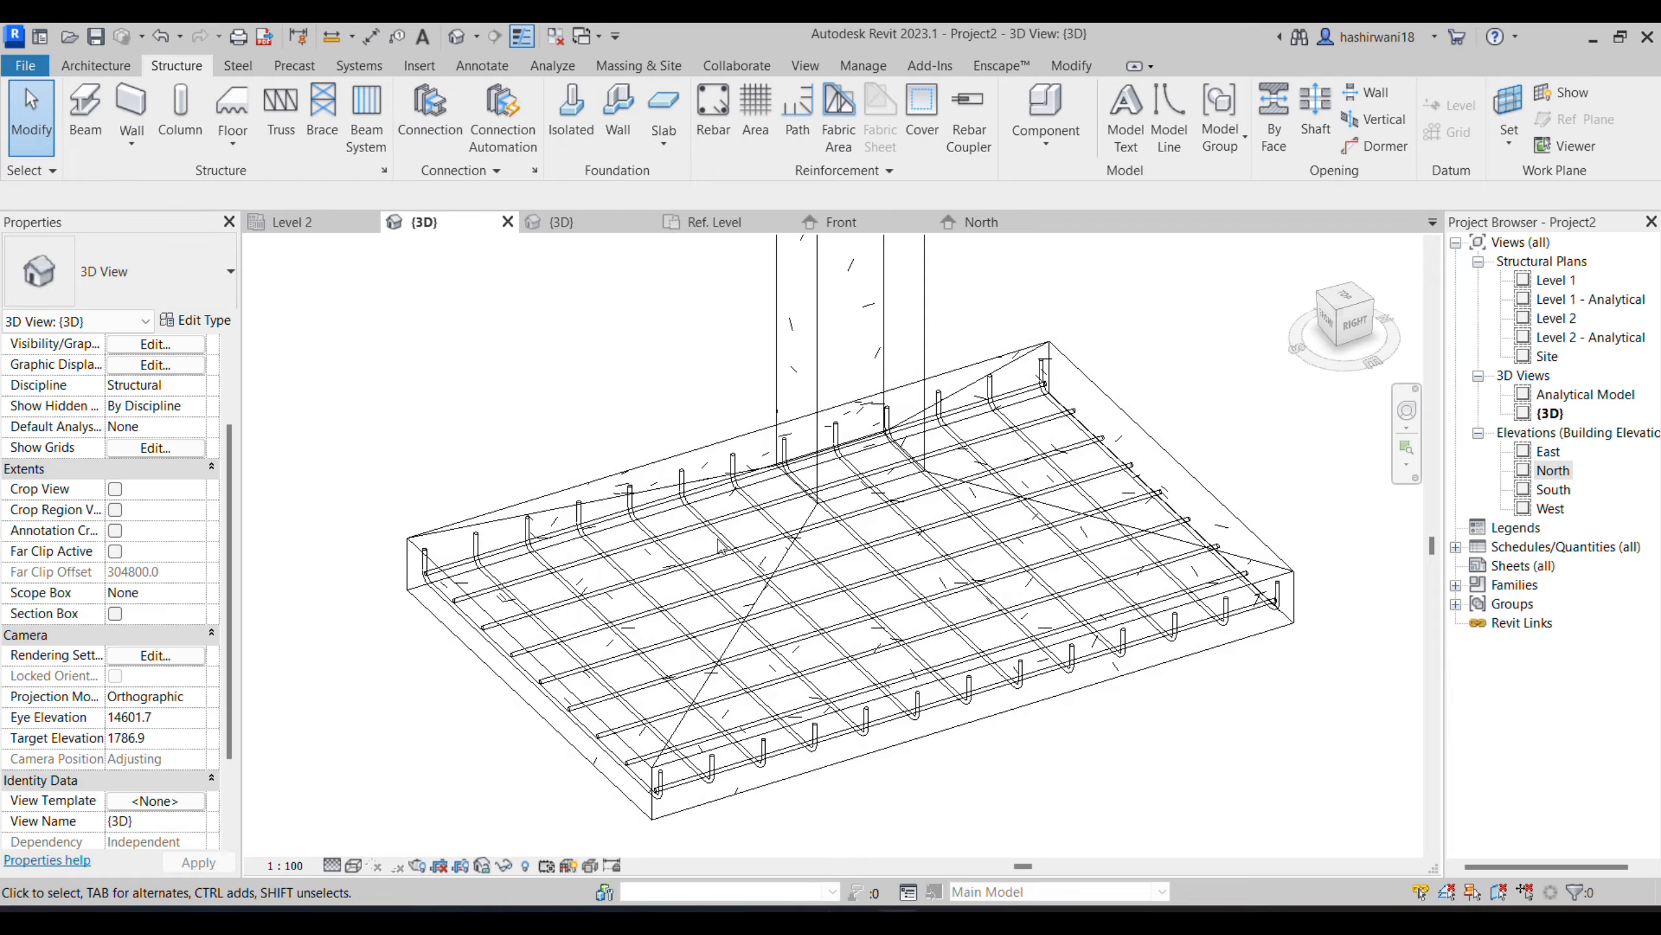
left_click(352, 871)
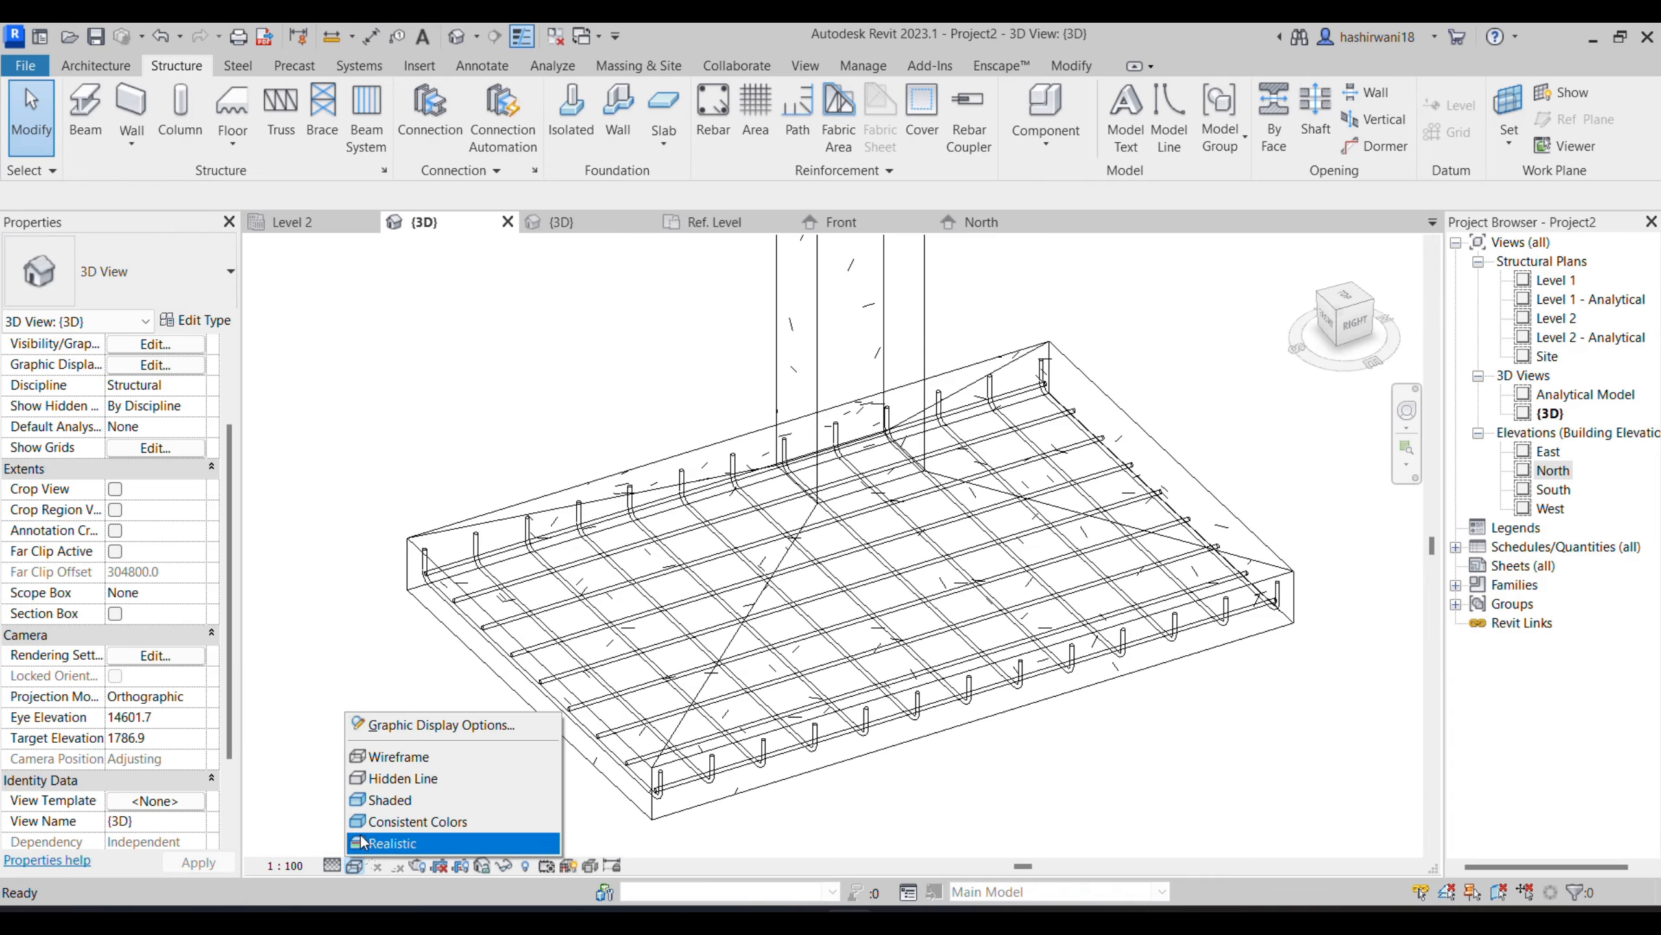
left_click(400, 800)
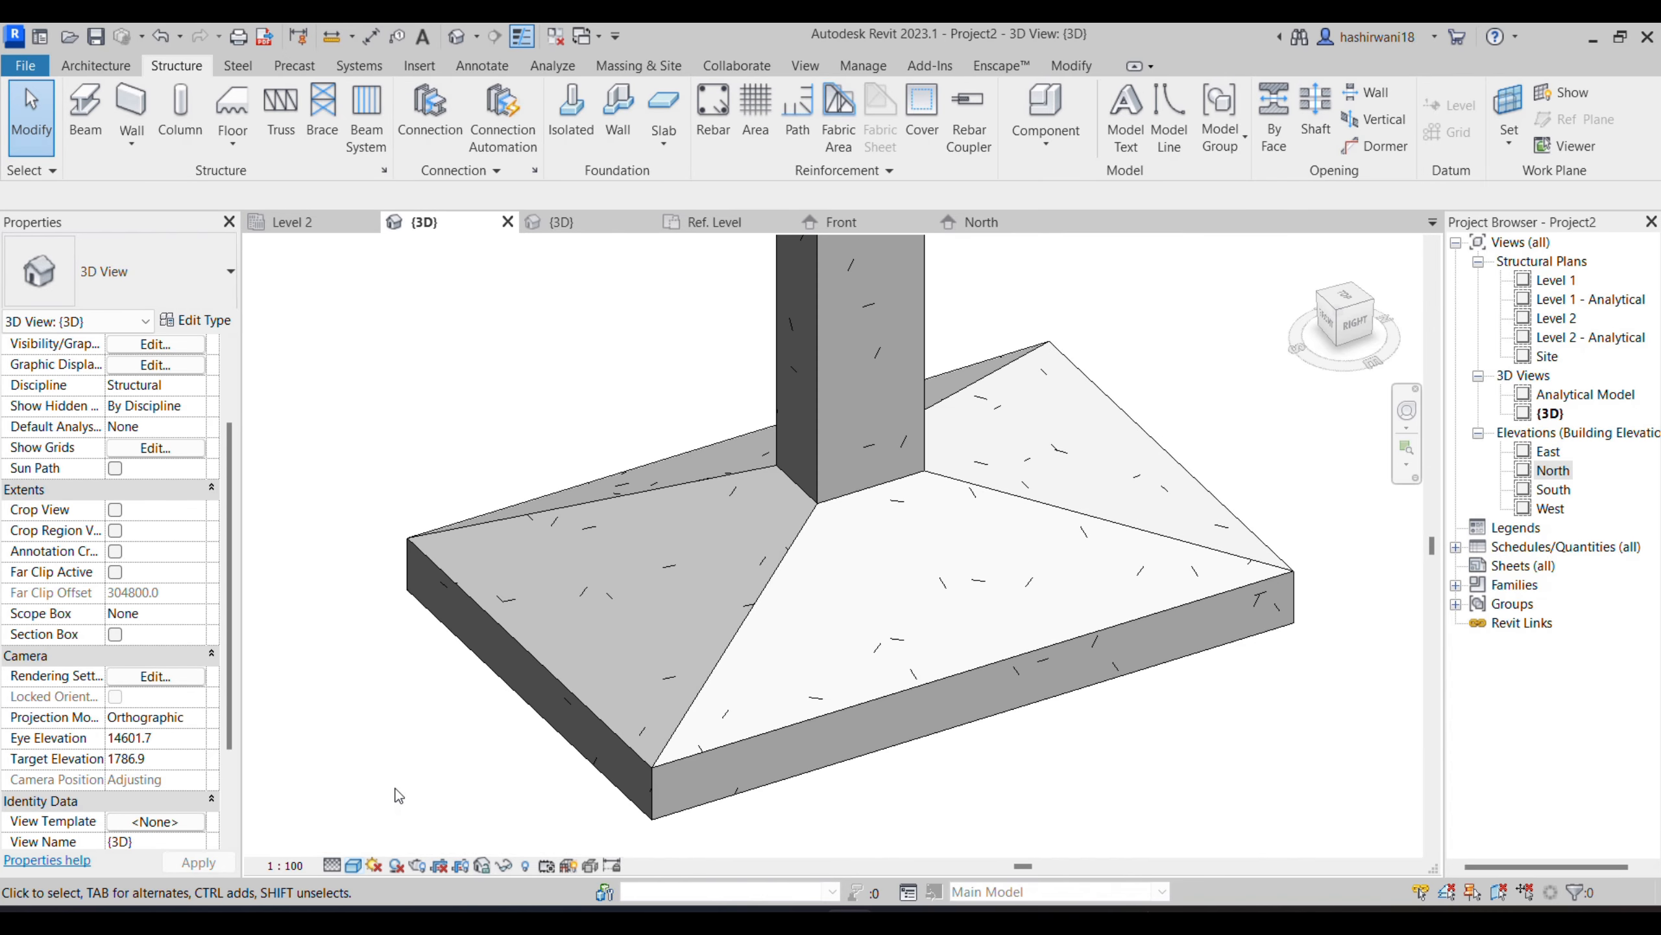
left_click(354, 867)
left_click(381, 782)
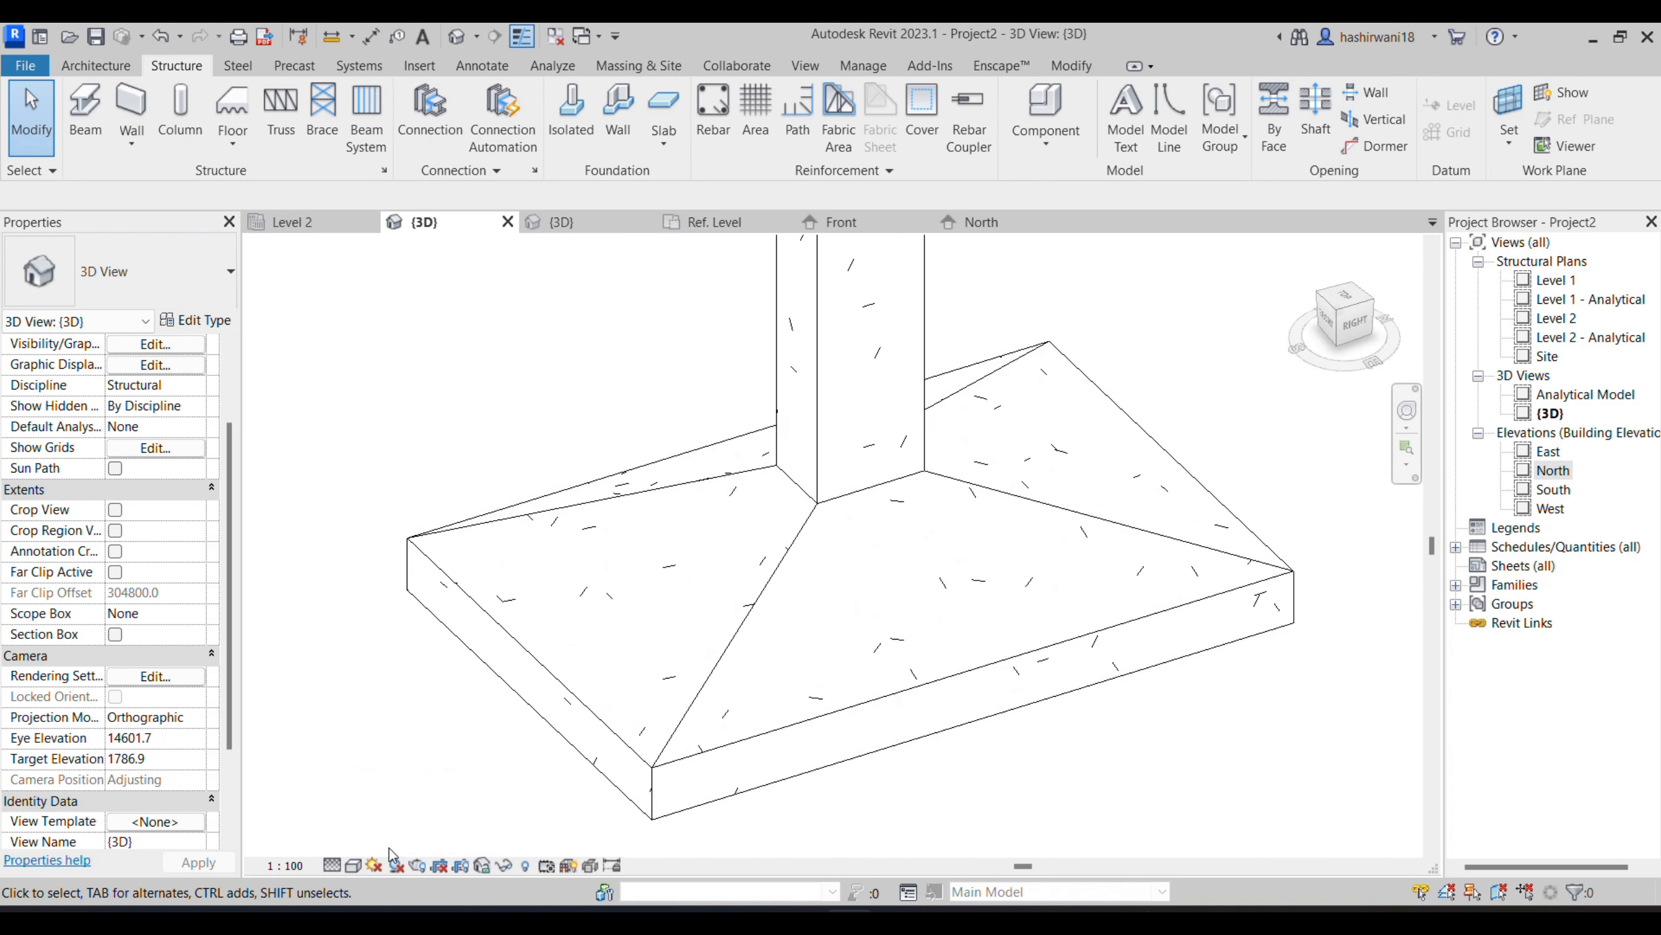
left_click(354, 866)
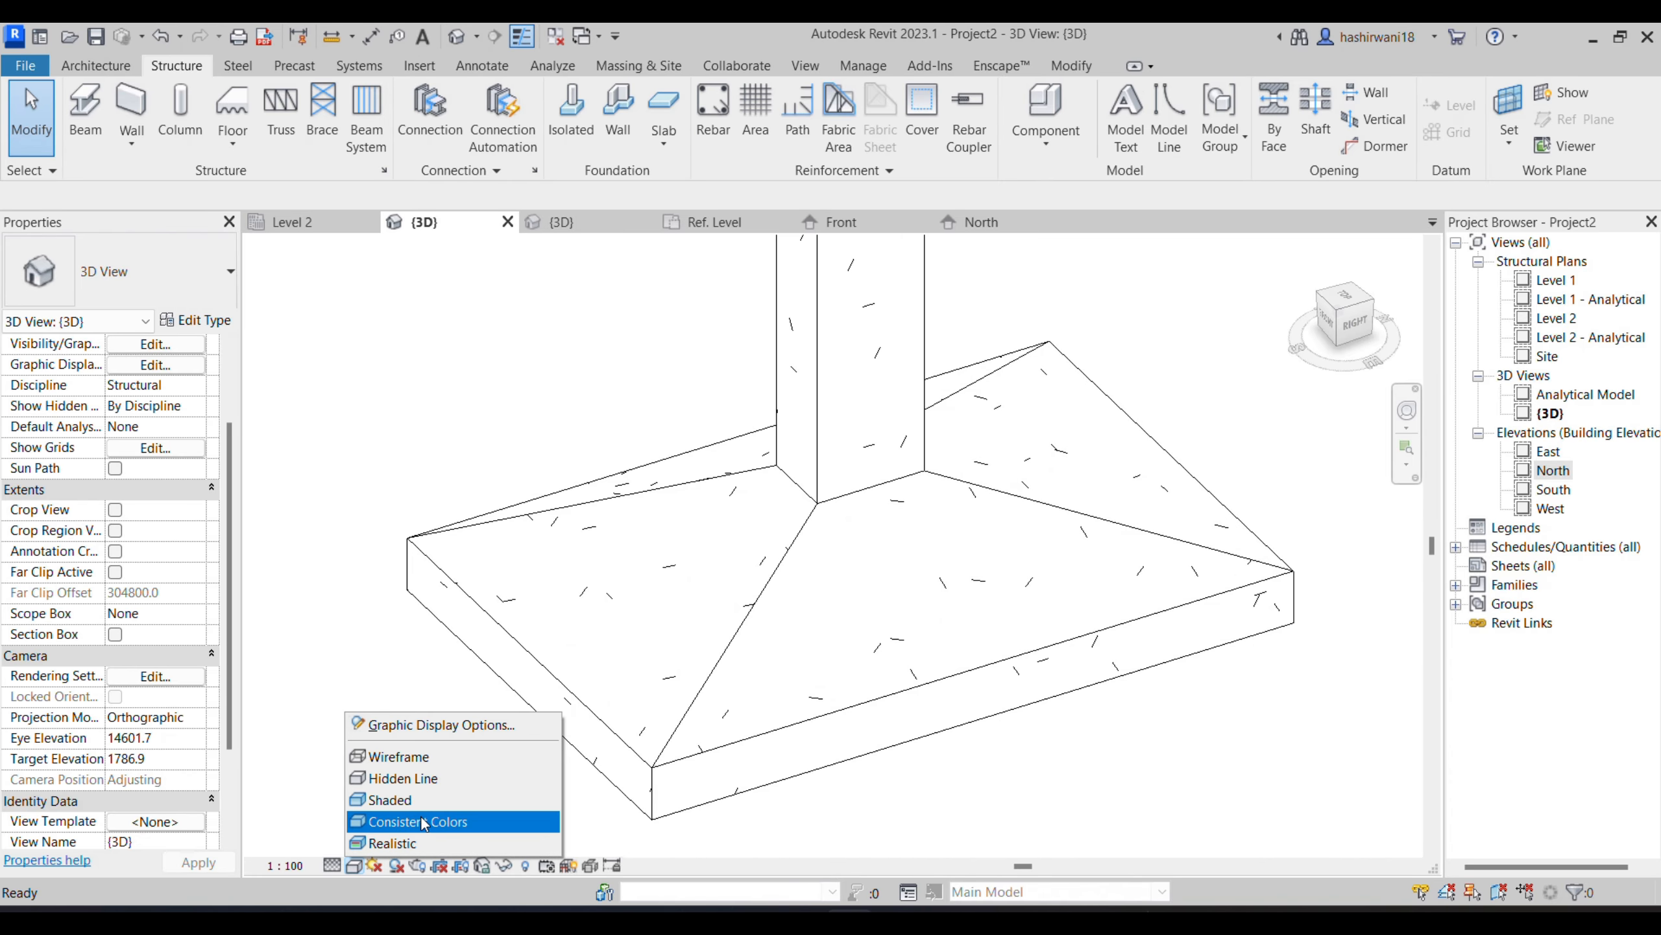
left_click(403, 756)
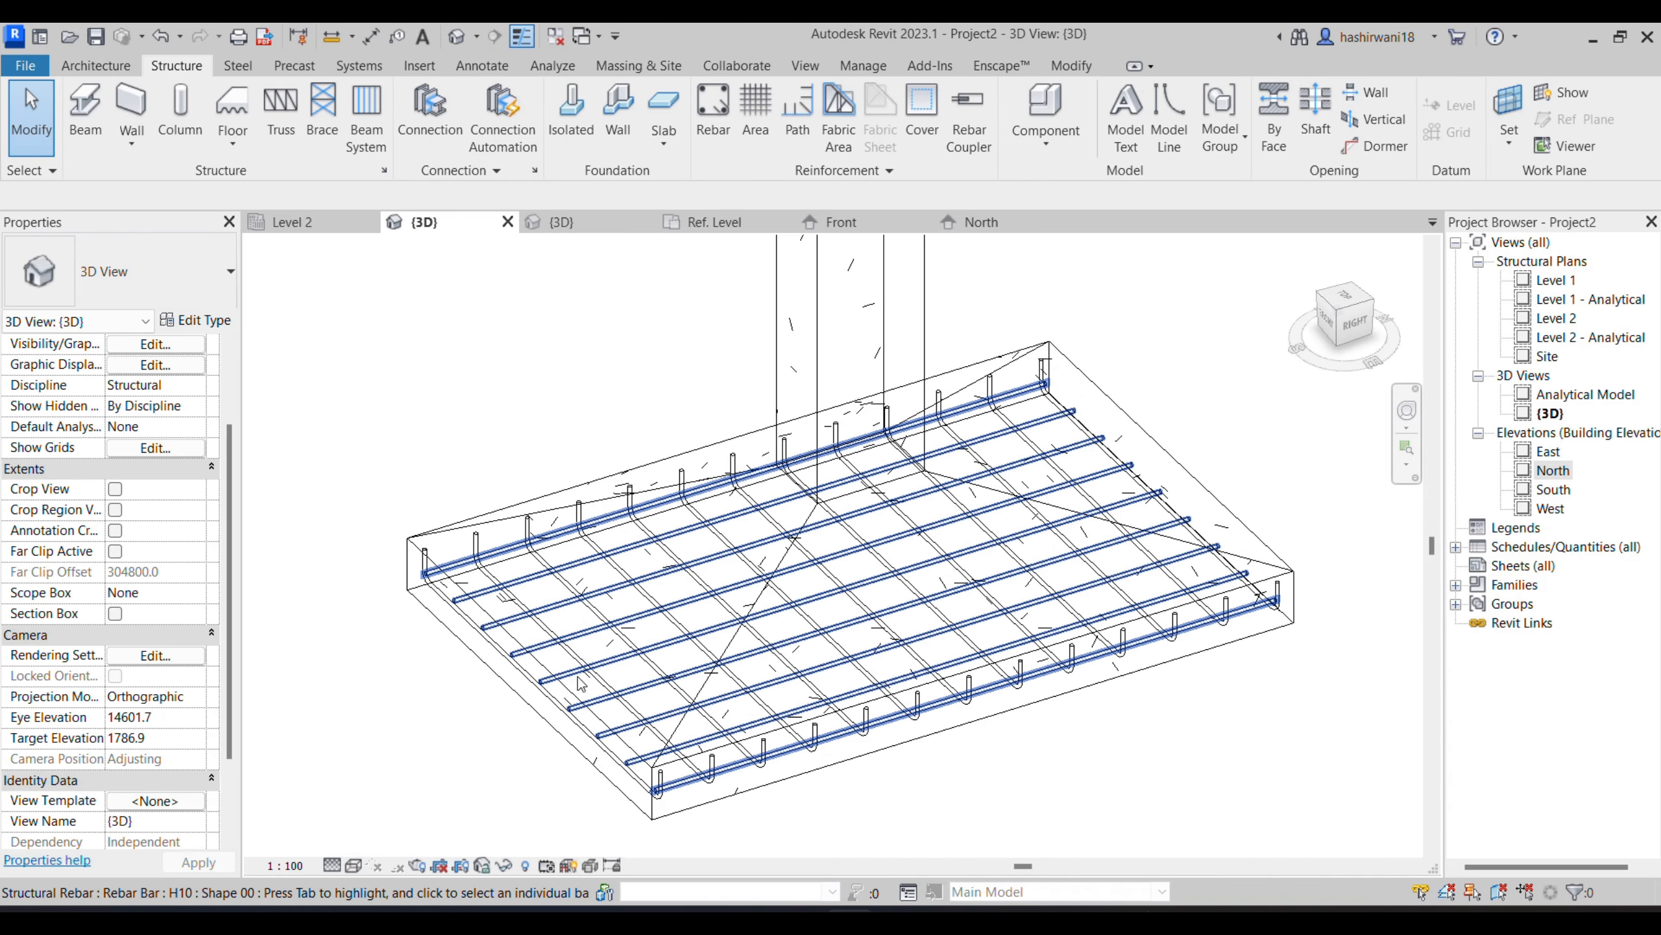
- Lower the 3D view's detail level so bars display as single lines, and examine the bars at the footing's front corner
left_click(332, 865)
left_click(347, 826)
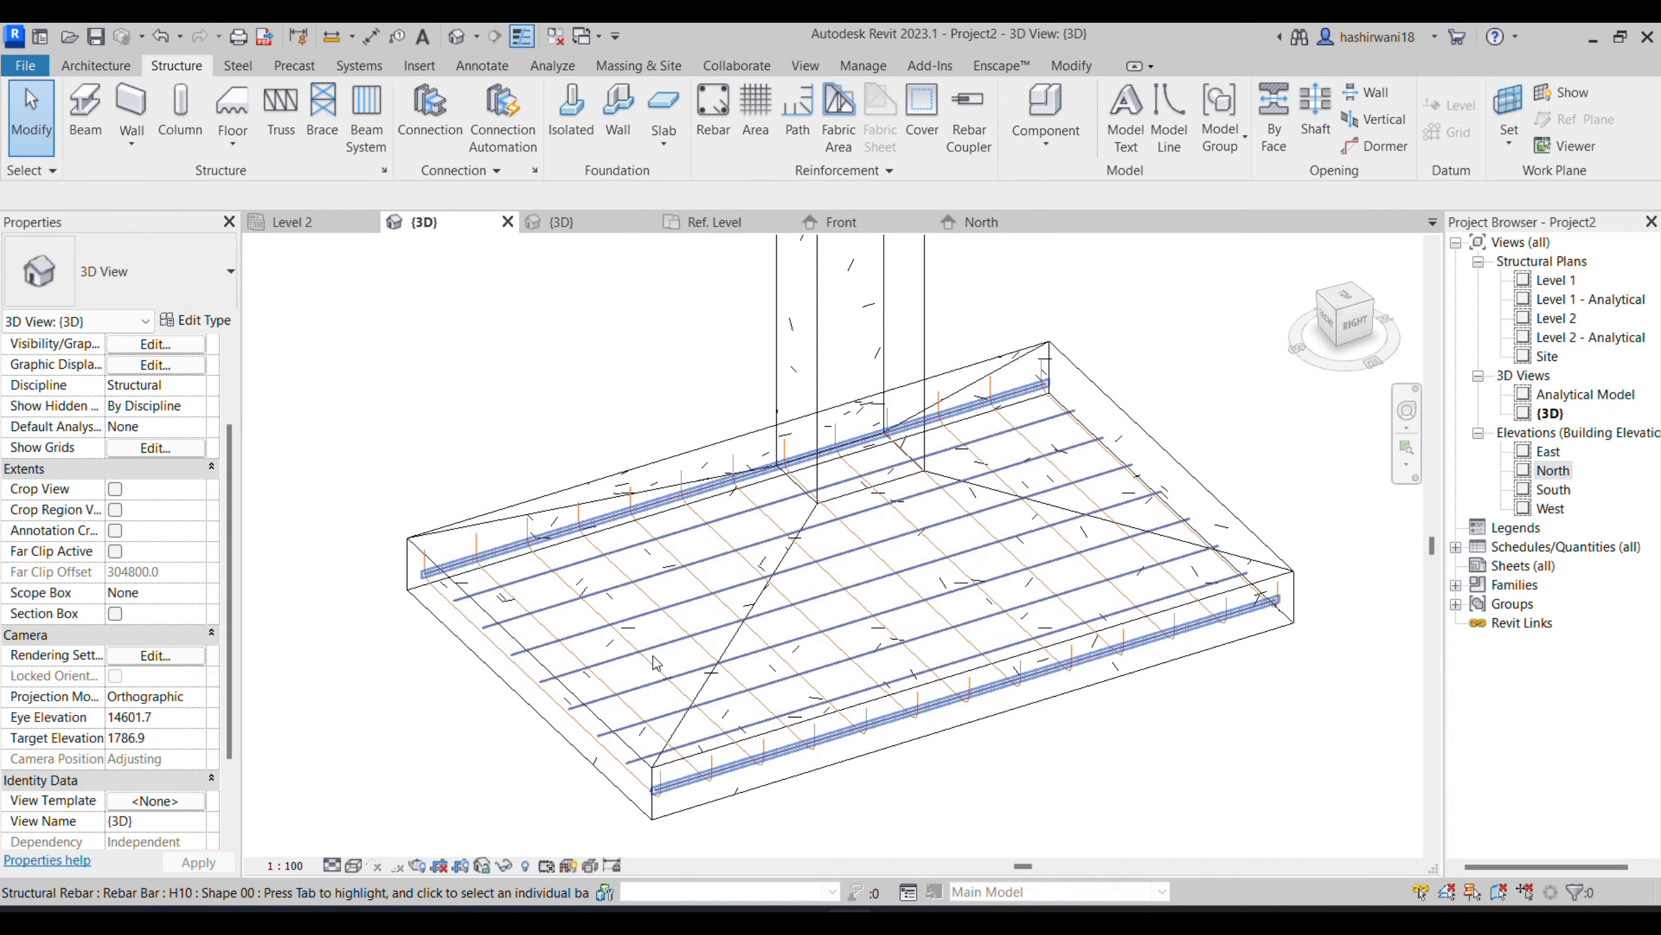
scroll(694, 811, "up", 5)
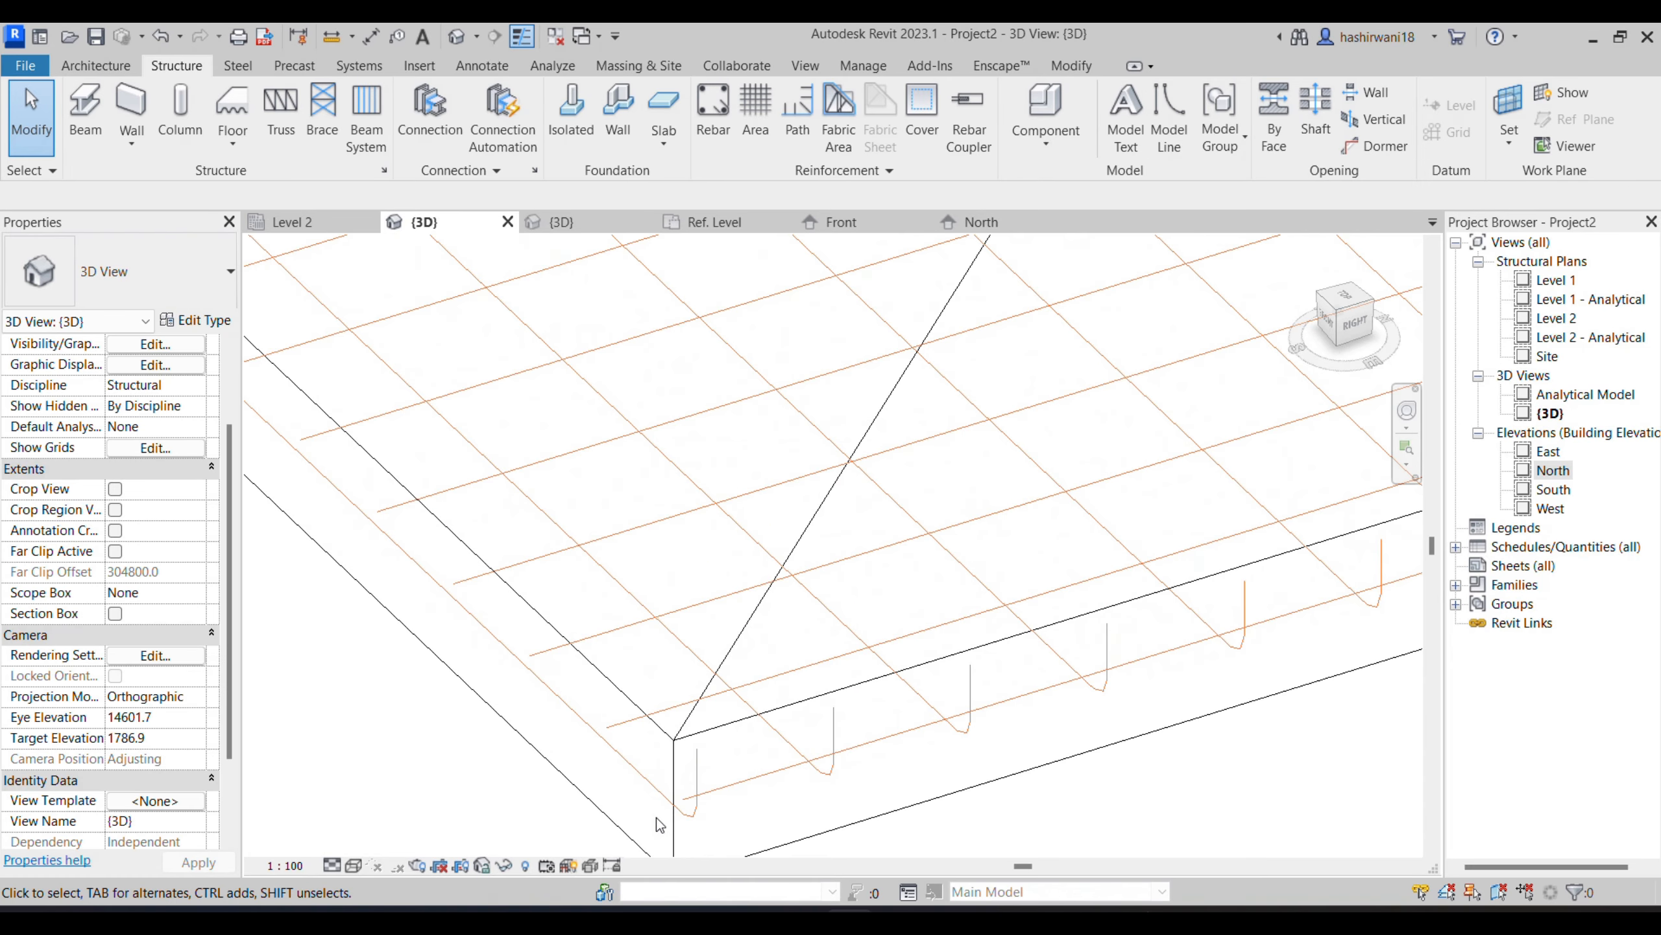
scroll(698, 831, "down", 3)
scroll(700, 835, "up", 4)
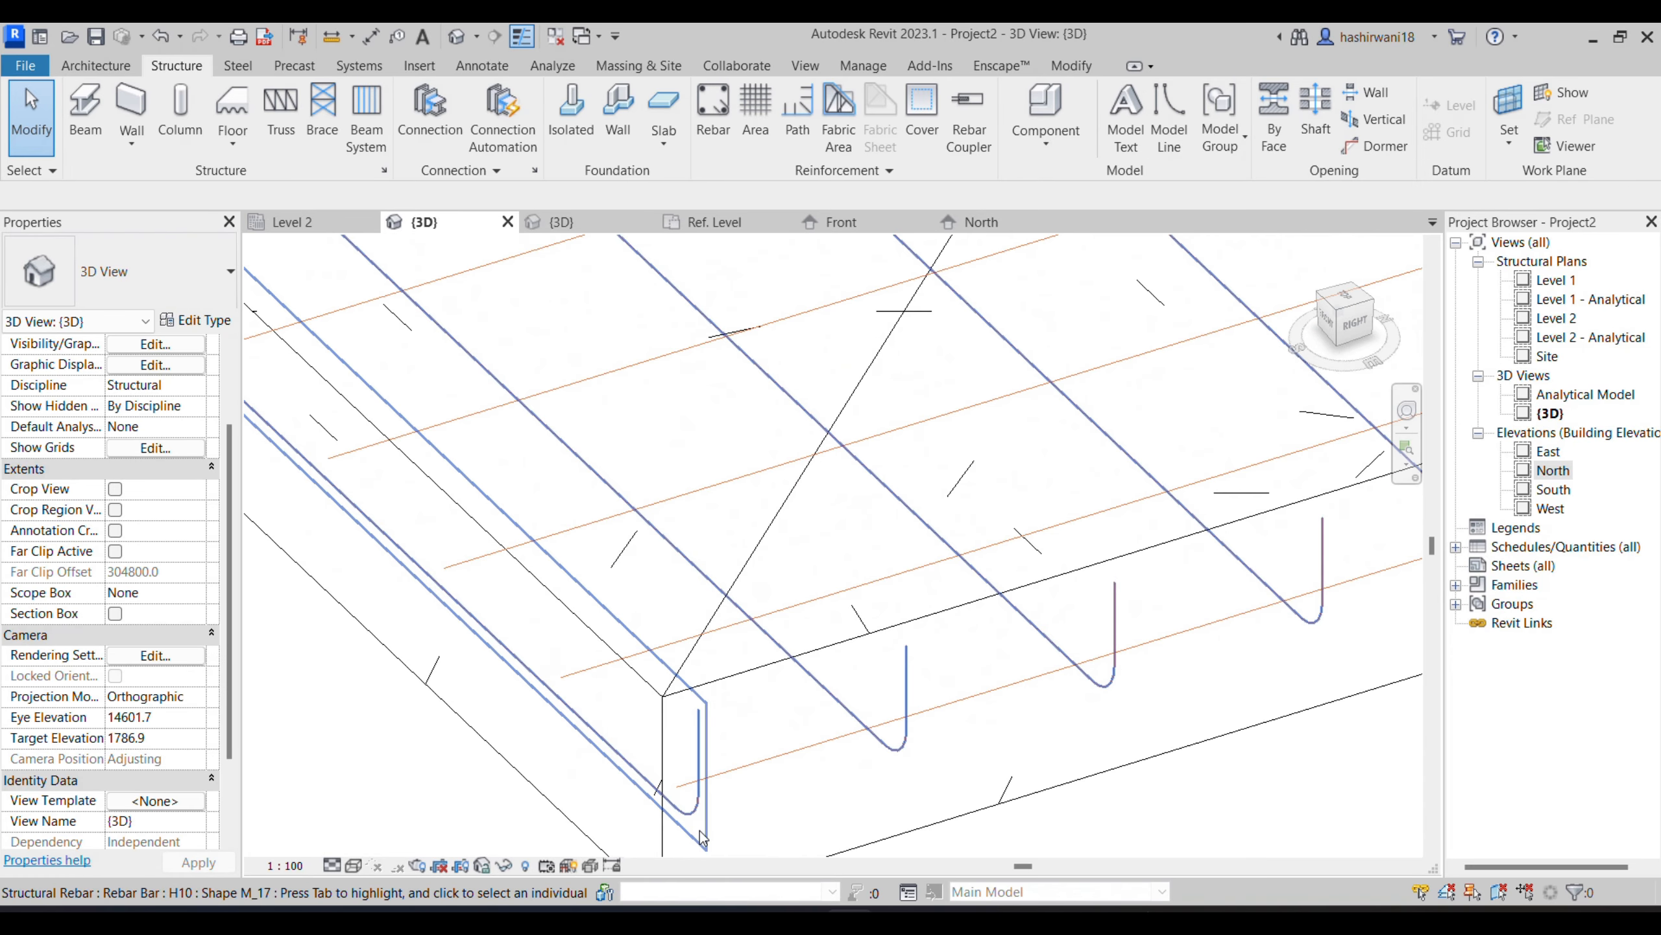
scroll(701, 839, "down", 5)
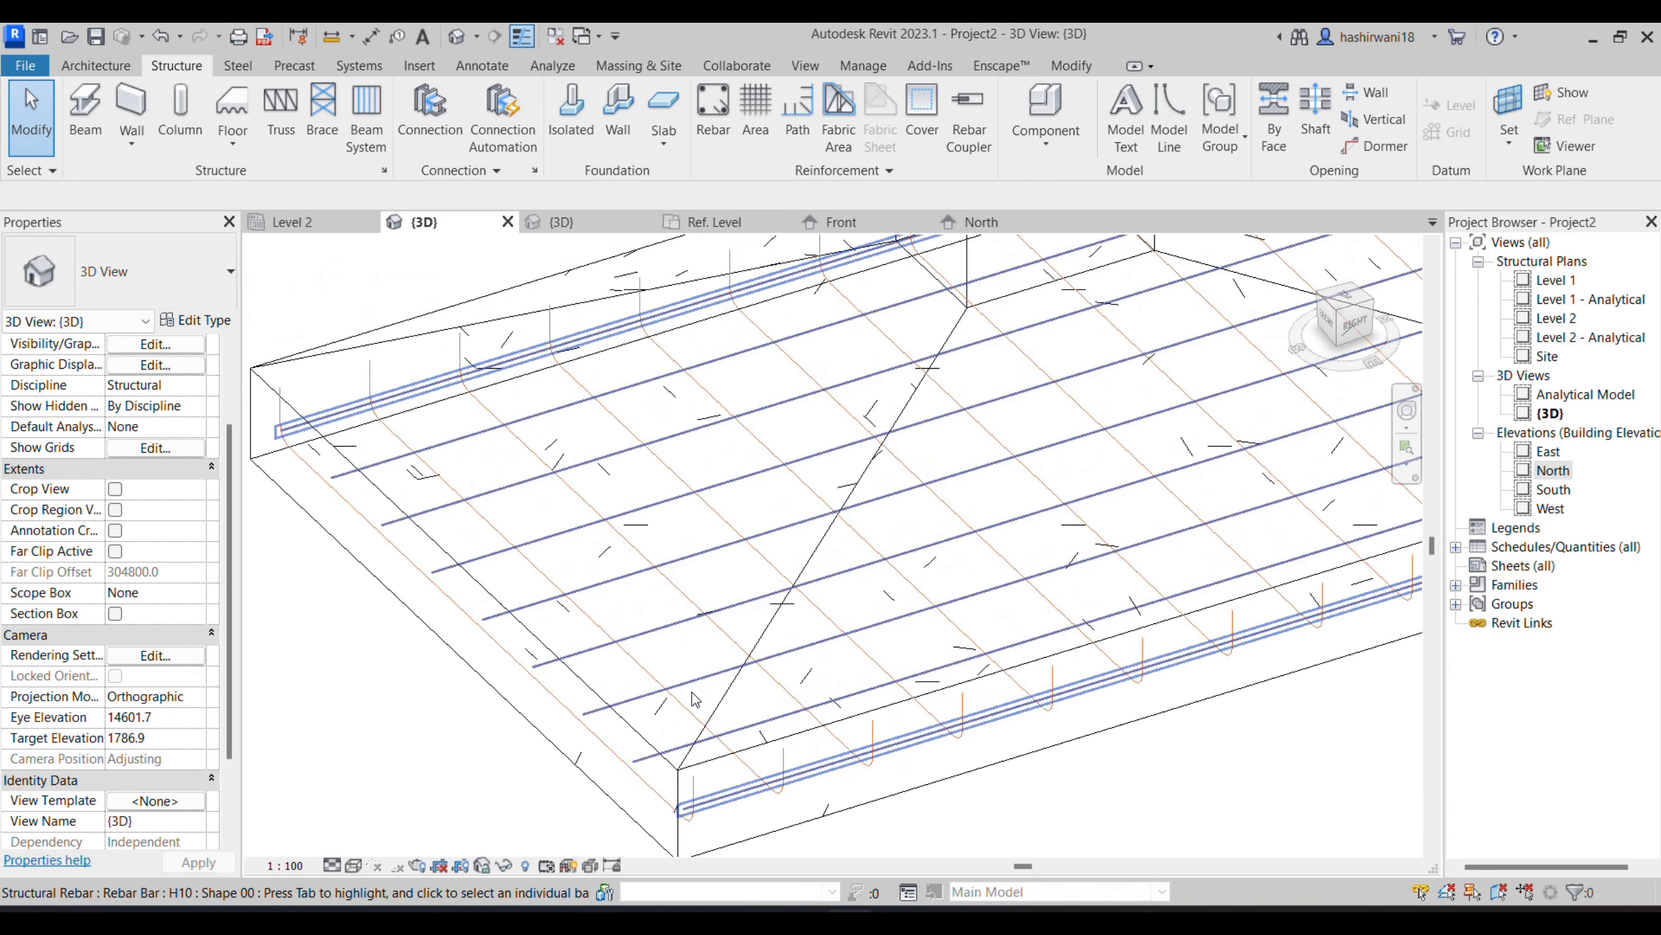
- Change the M_17 U-shaped bar set in the footing to the H12 bar type
left_click(664, 706)
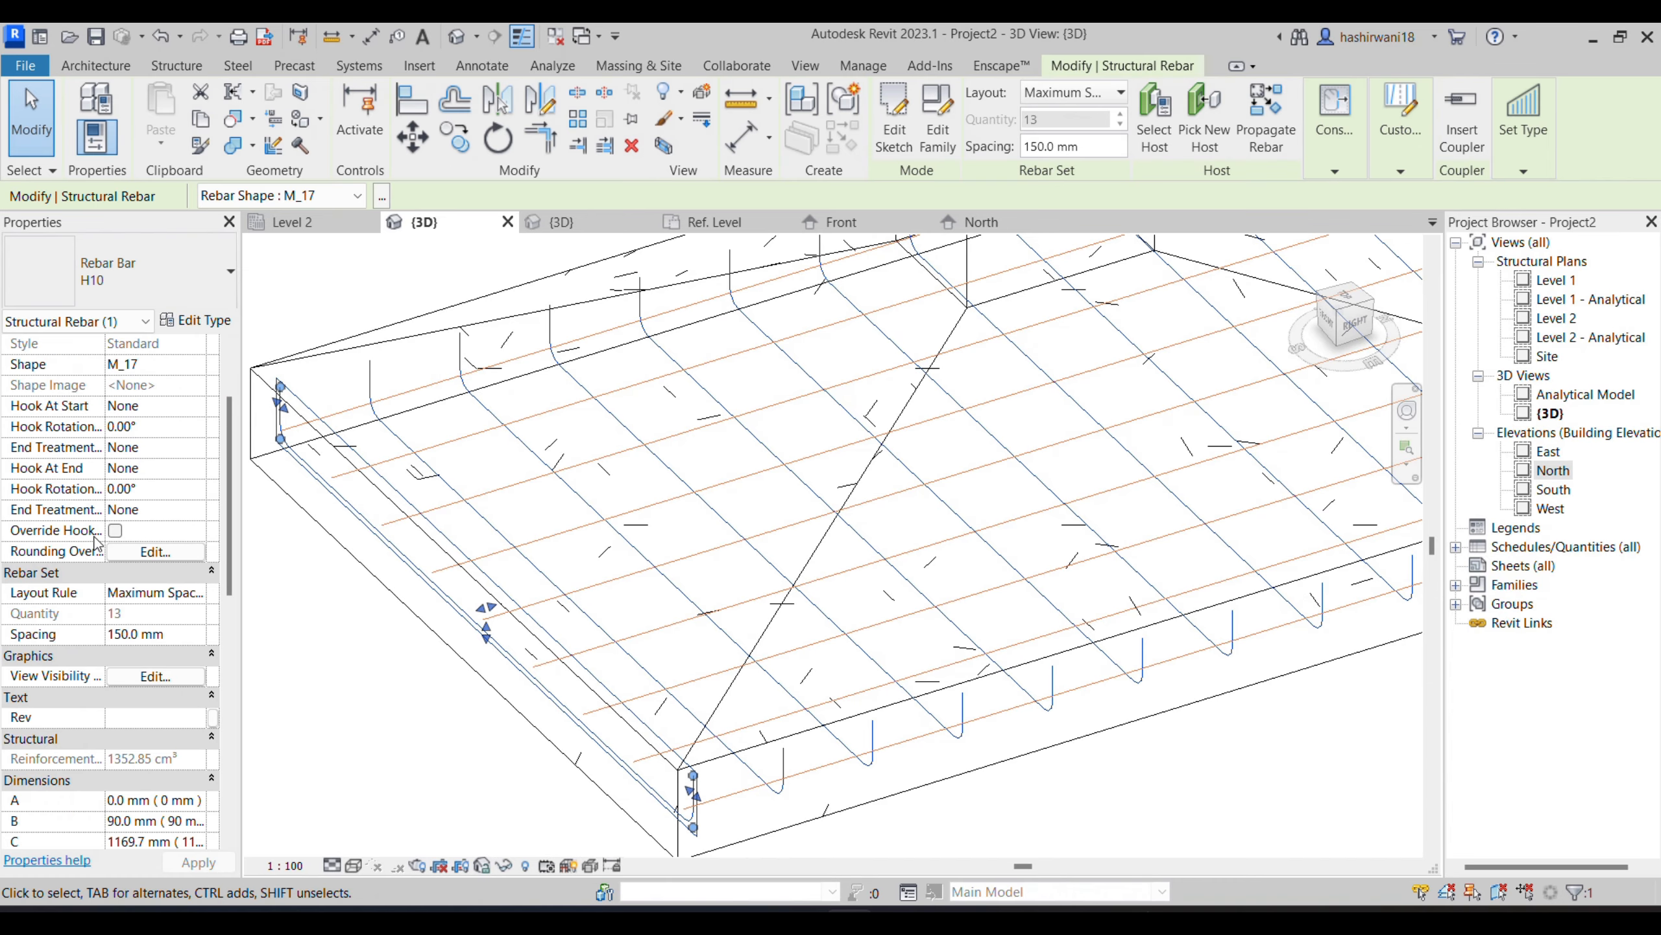
left_click(183, 279)
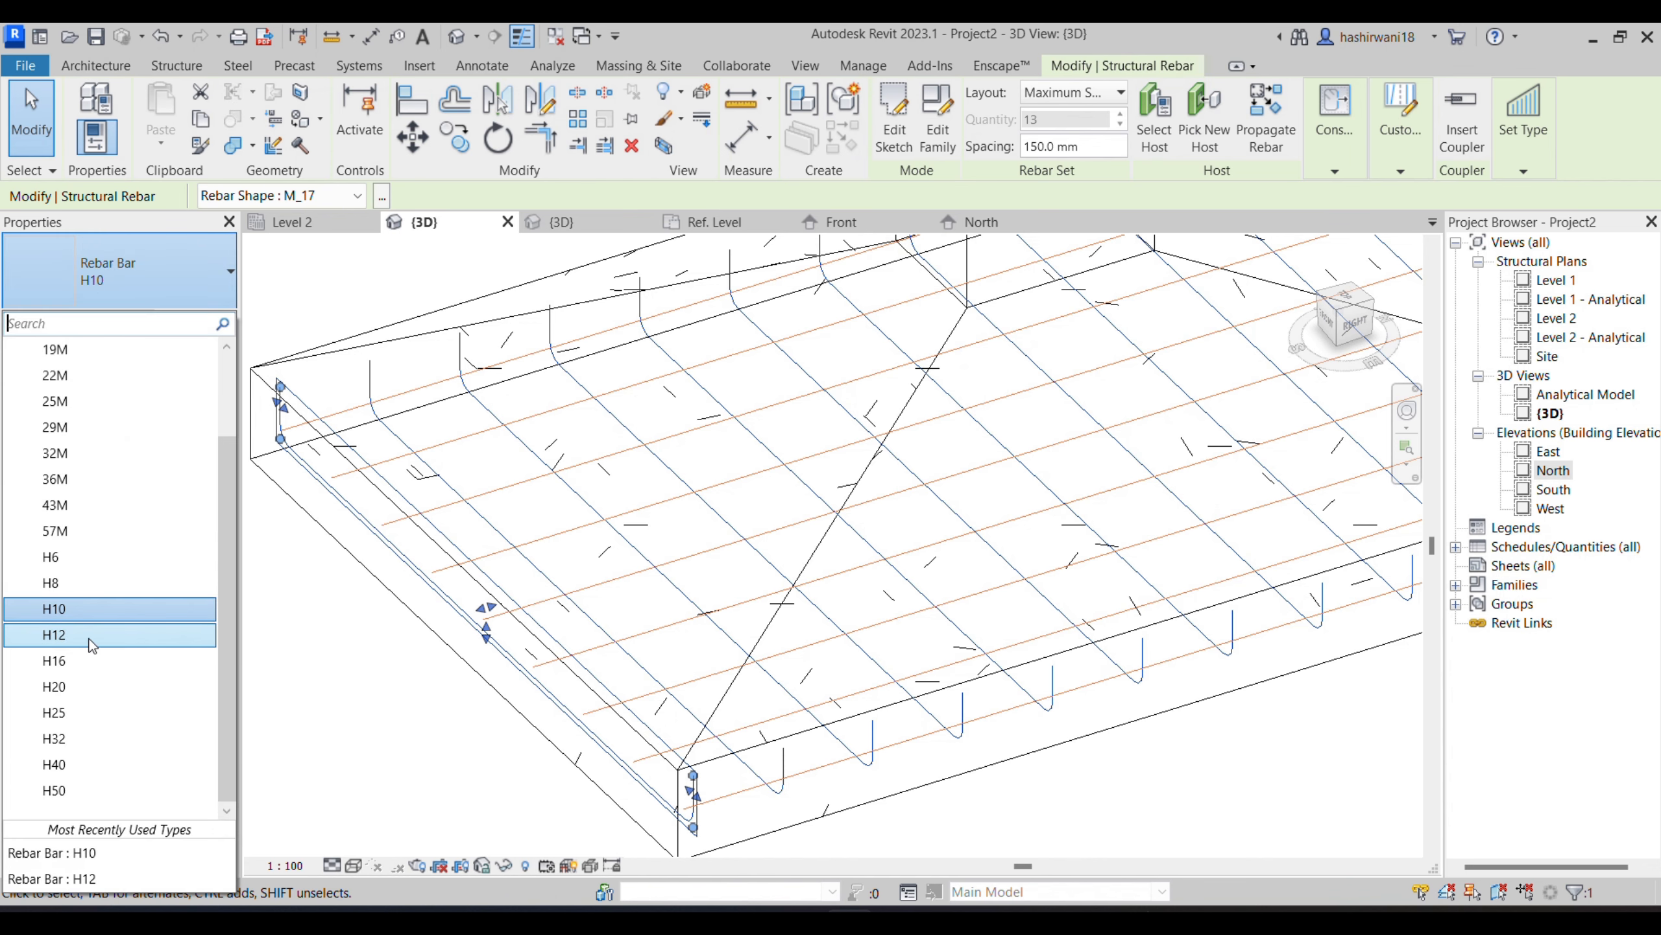
left_click(97, 635)
left_click(387, 747)
scroll(667, 760, "down", 2)
middle_click_drag(569, 746, 546, 687)
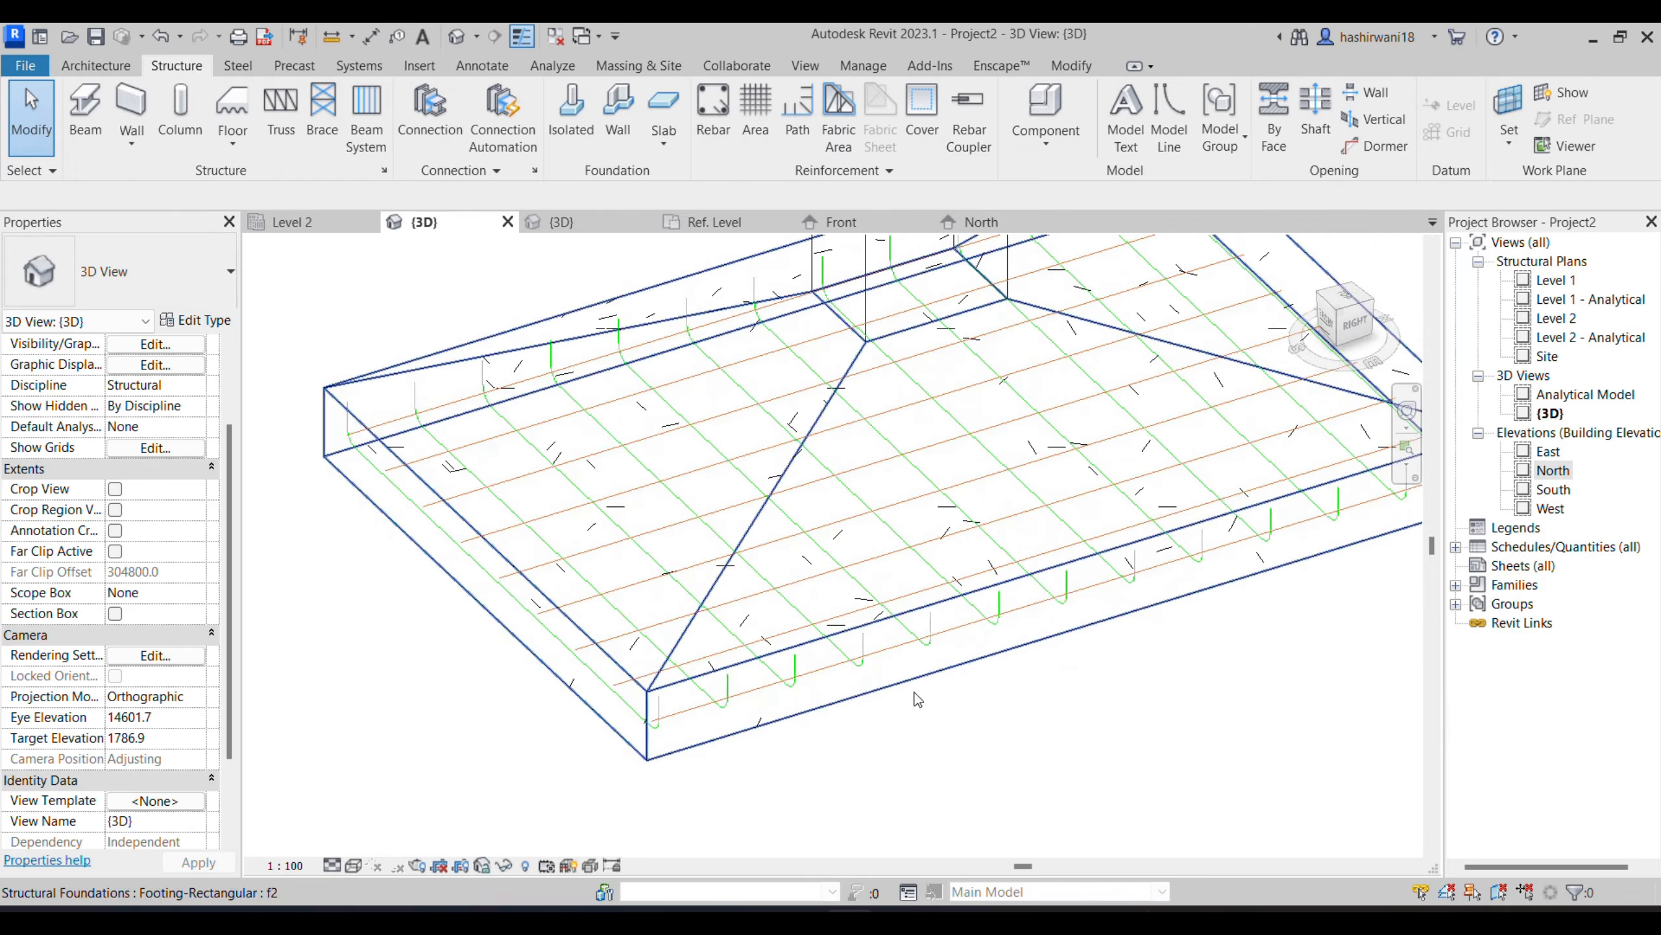
scroll(715, 68, "down", 2)
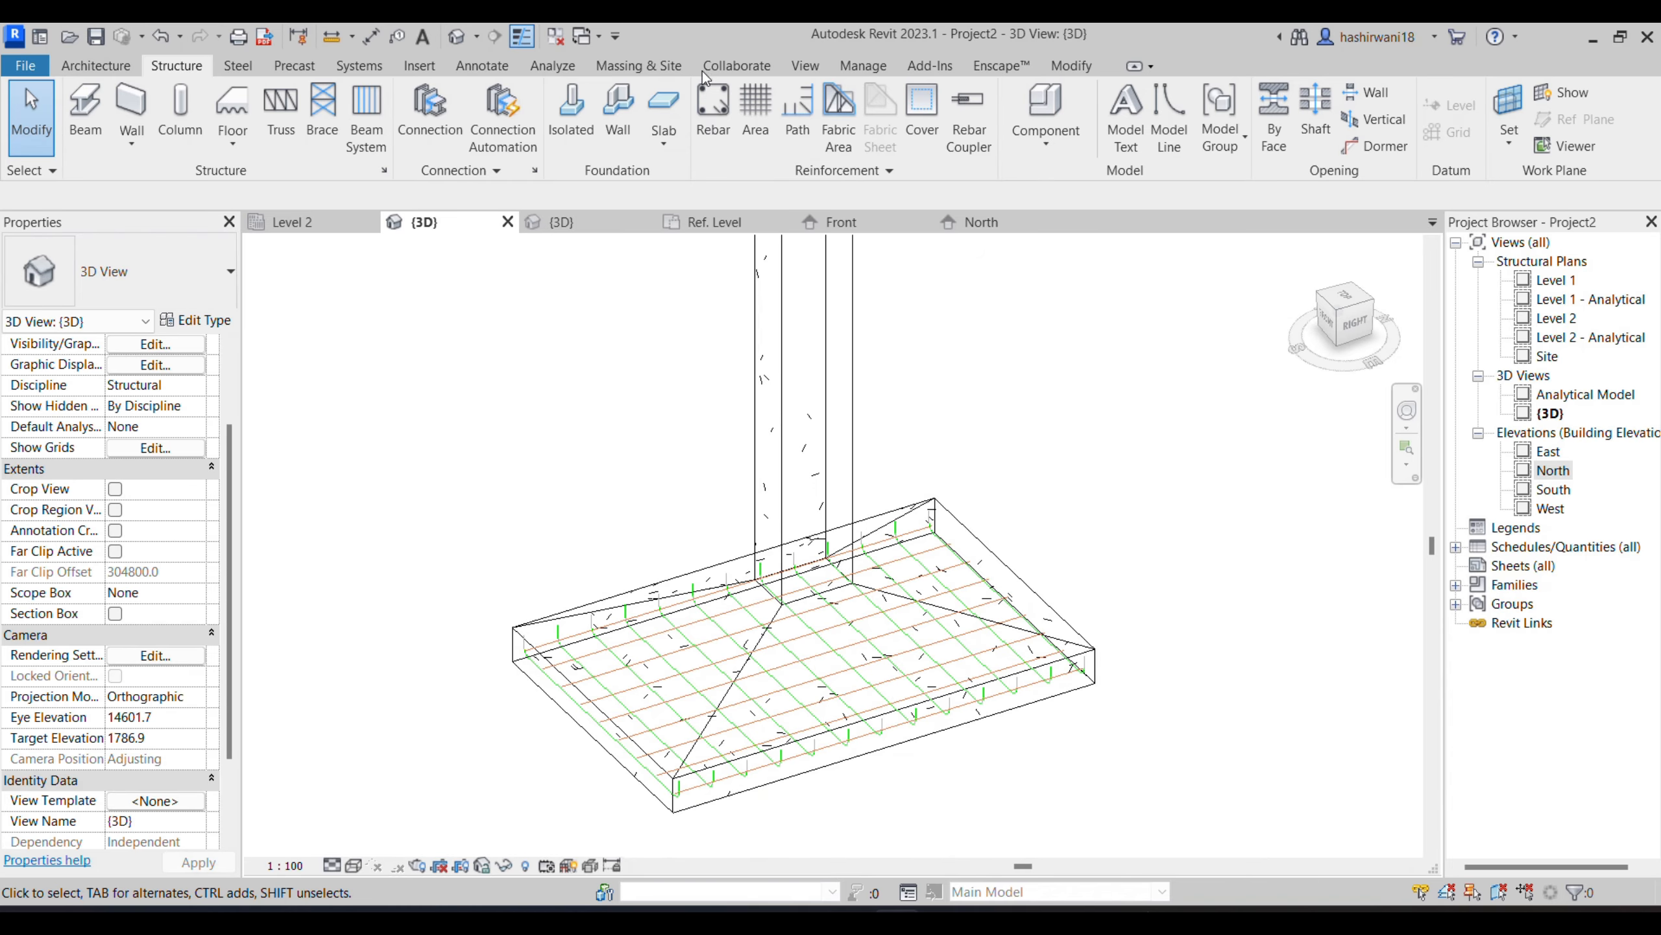
- Select the concrete rectangular column and open the Site structural plan at the column's location
key("z")
key("r")
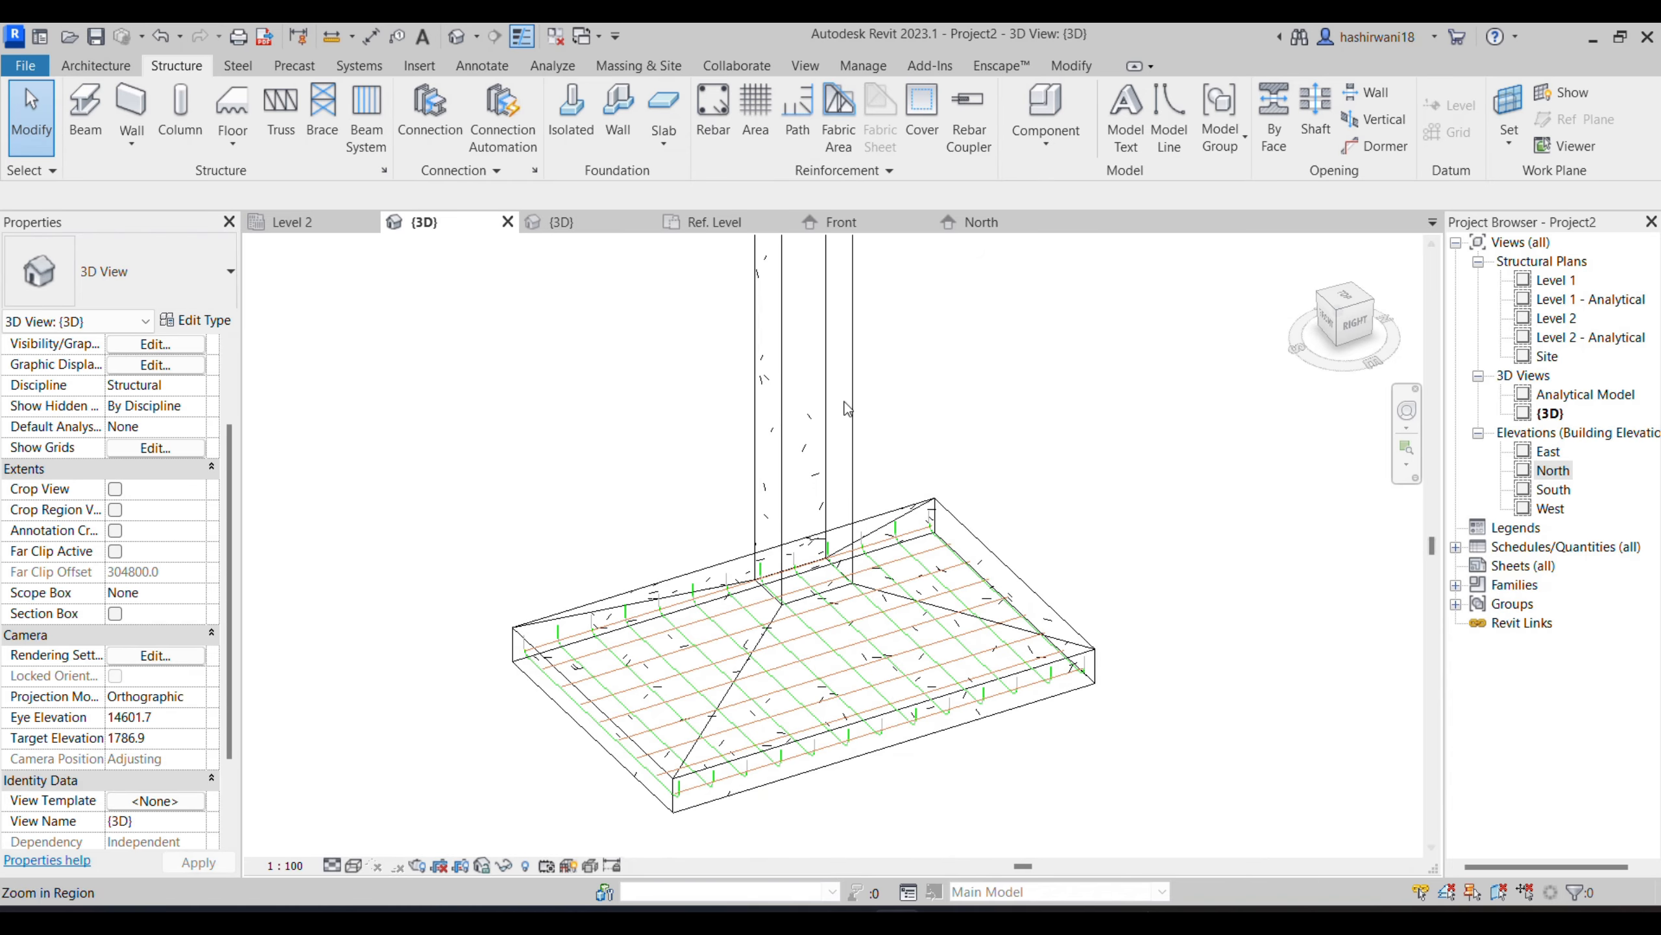
left_click(852, 413)
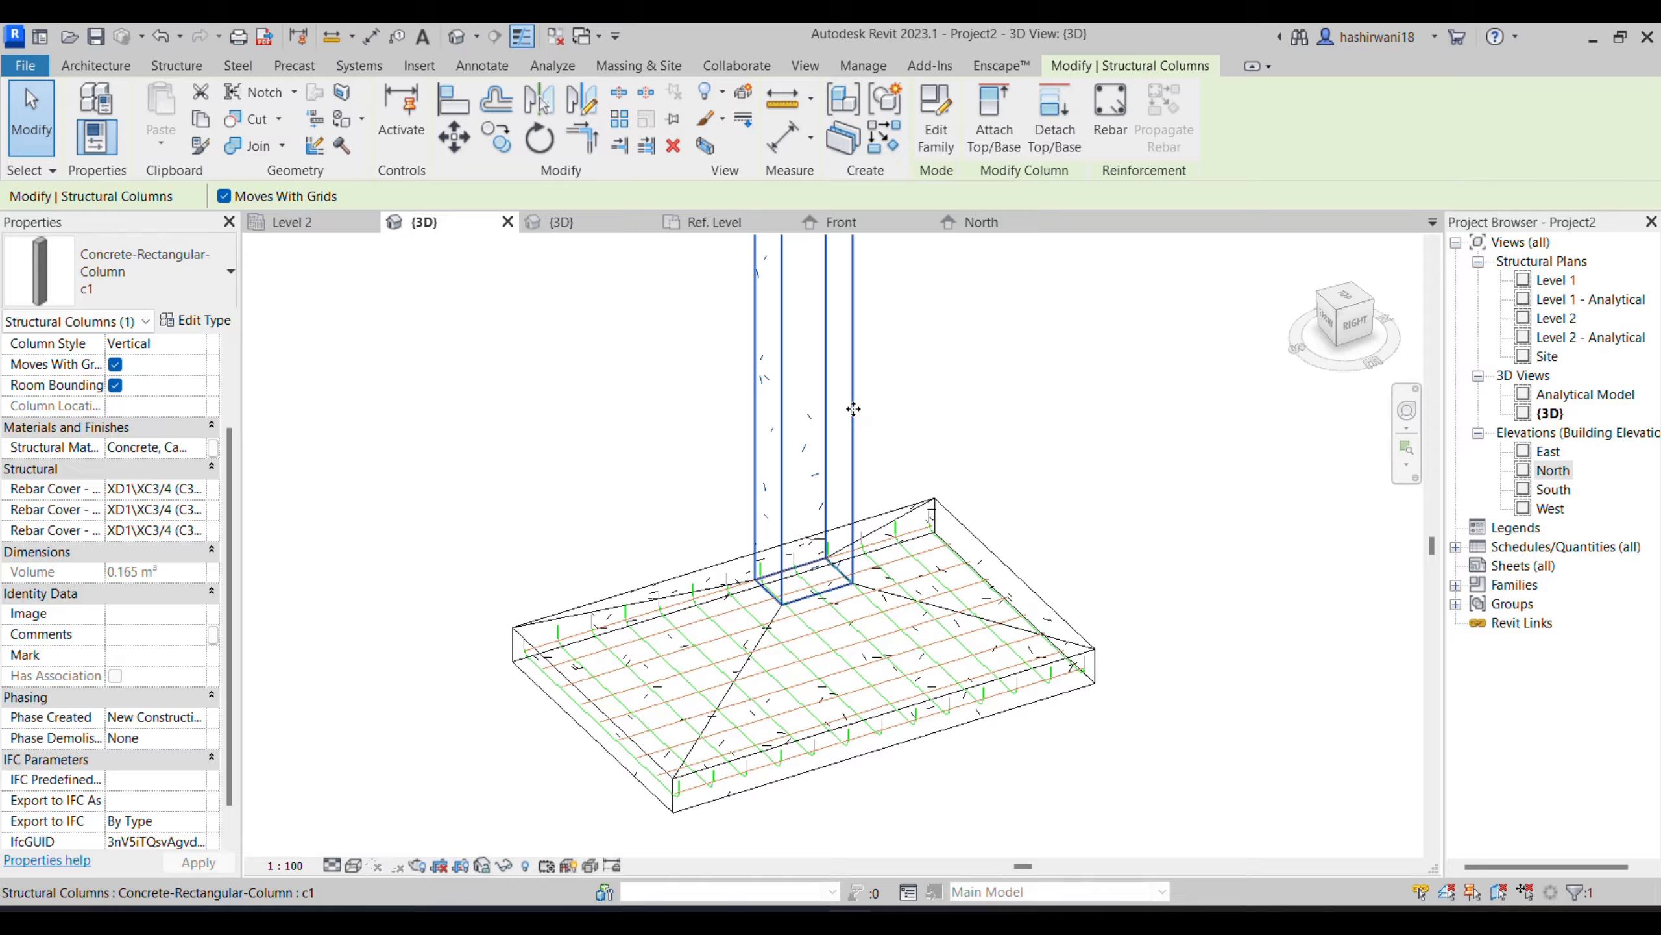
double_click(1547, 357)
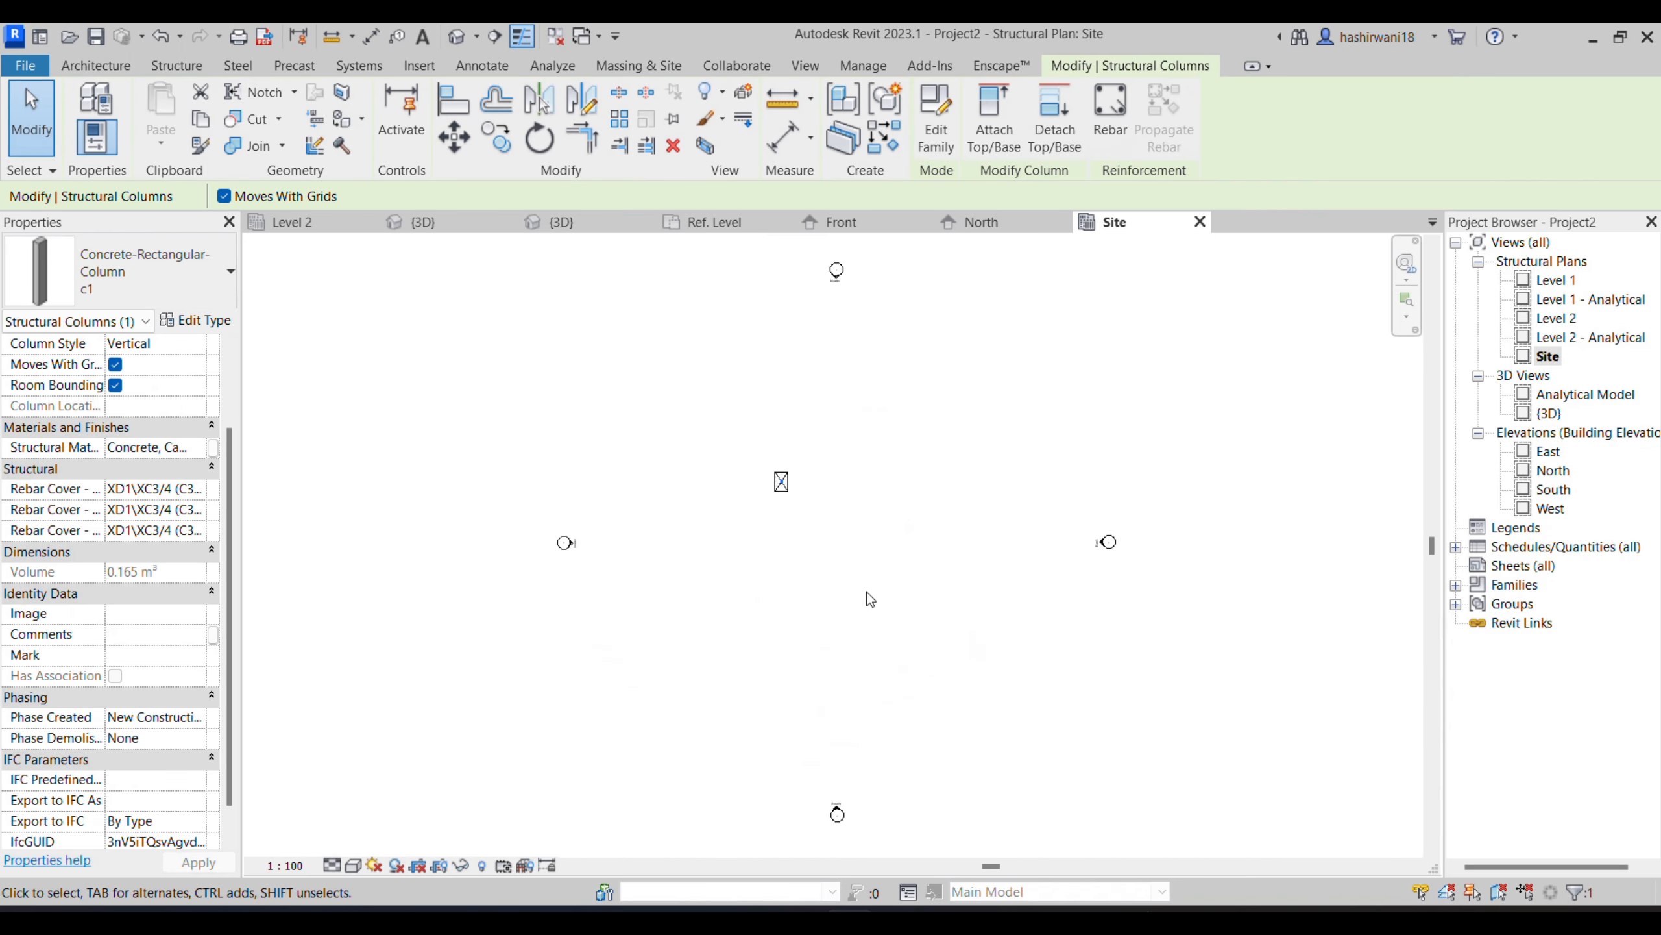
scroll(762, 520, "up", 5)
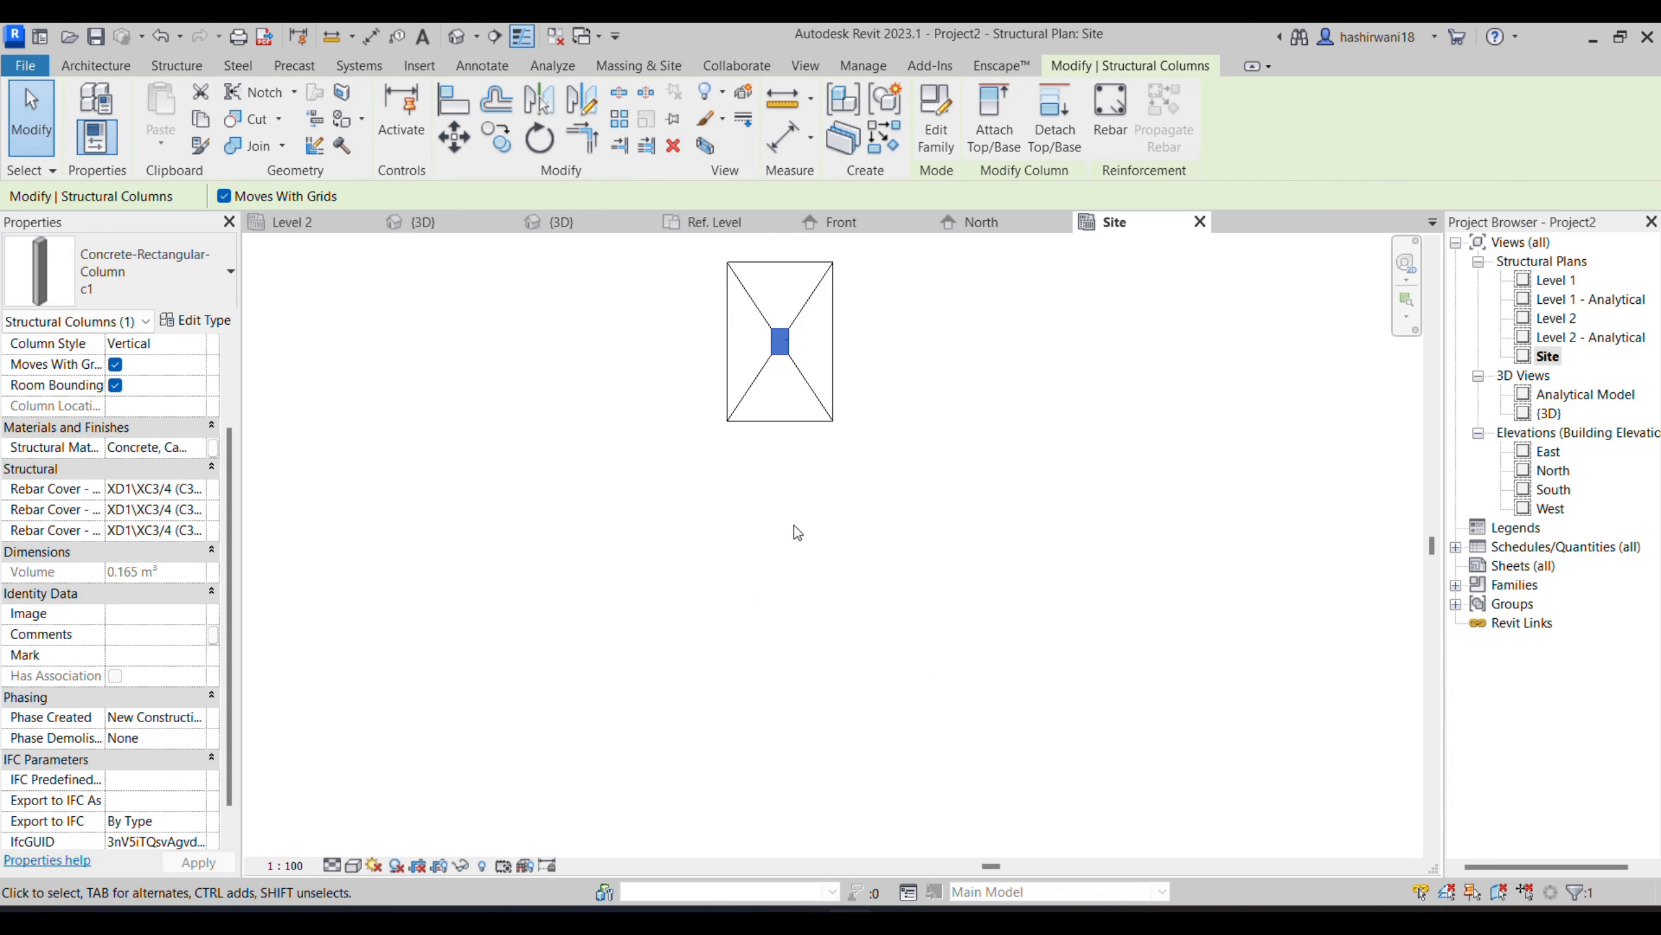
scroll(759, 452, "up", 5)
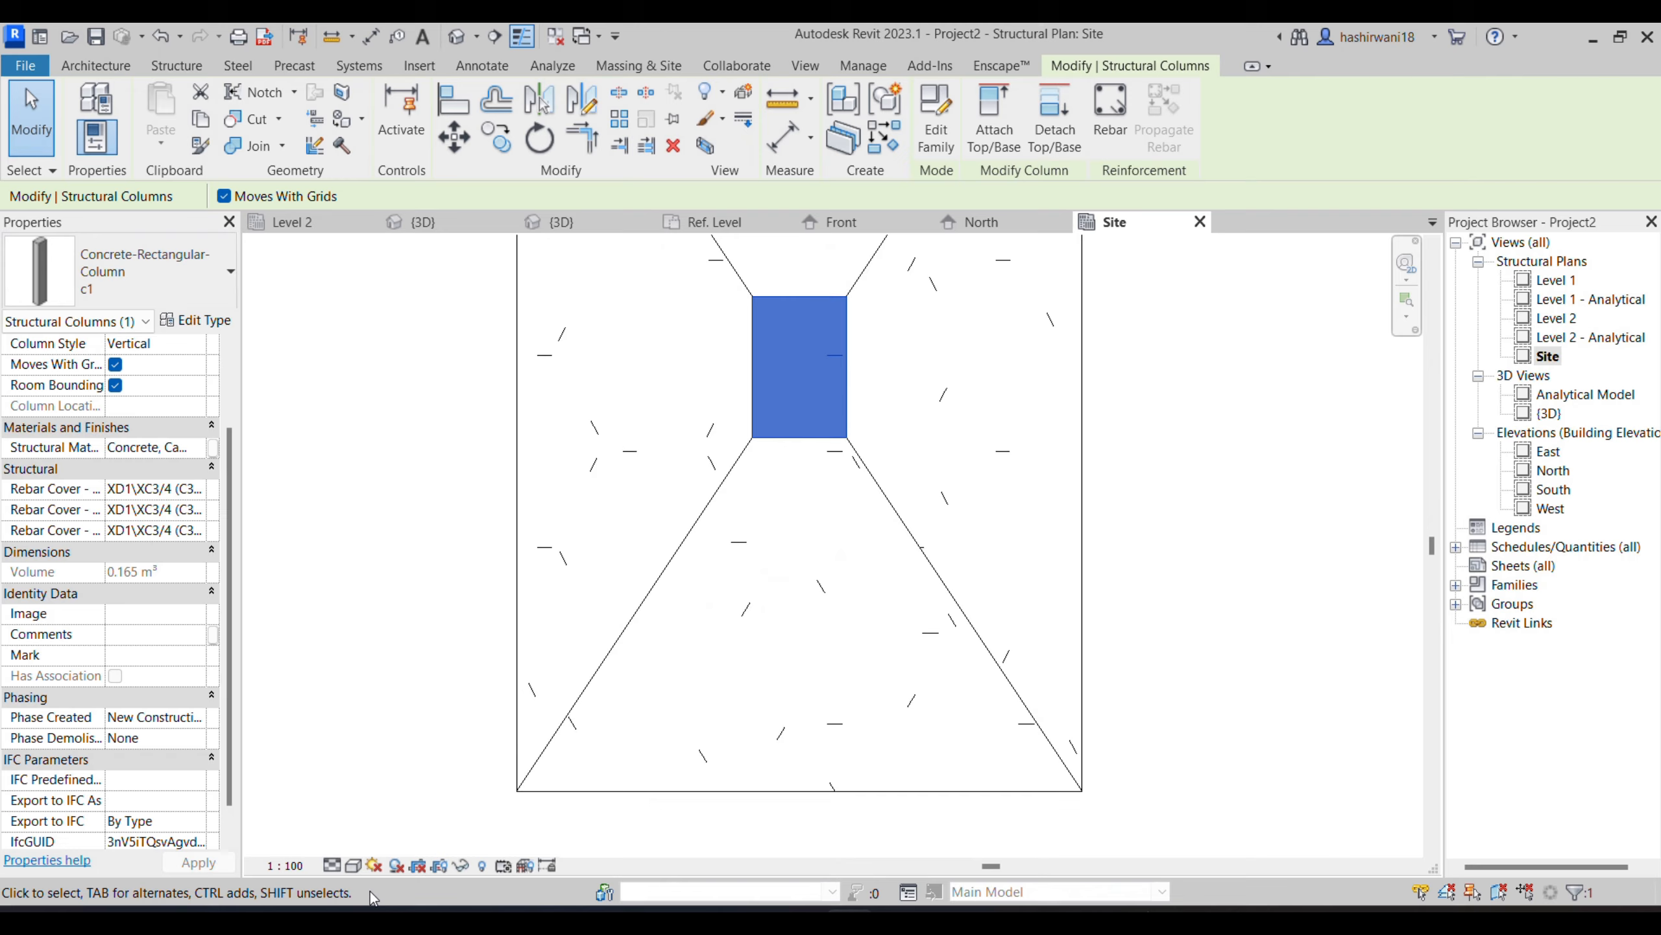
- Set the Site plan's detail level to Fine and its visual style to Wireframe
left_click(332, 865)
left_click(358, 839)
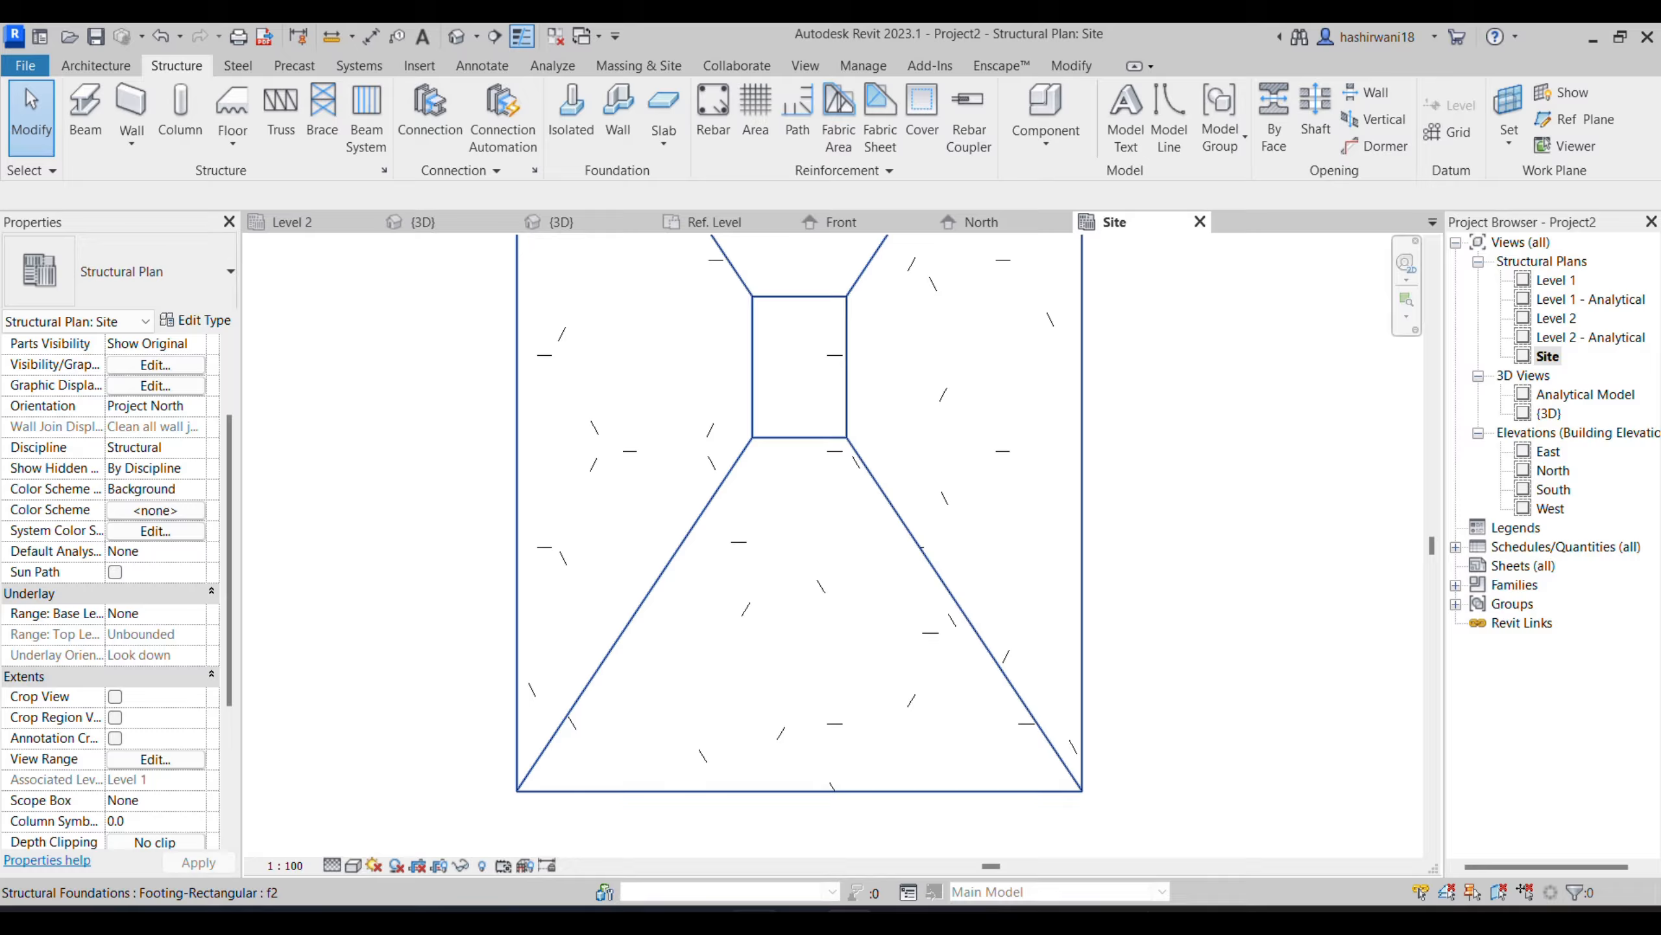
left_click(353, 865)
left_click(397, 754)
middle_click_drag(713, 590, 679, 716)
scroll(757, 482, "up", 3)
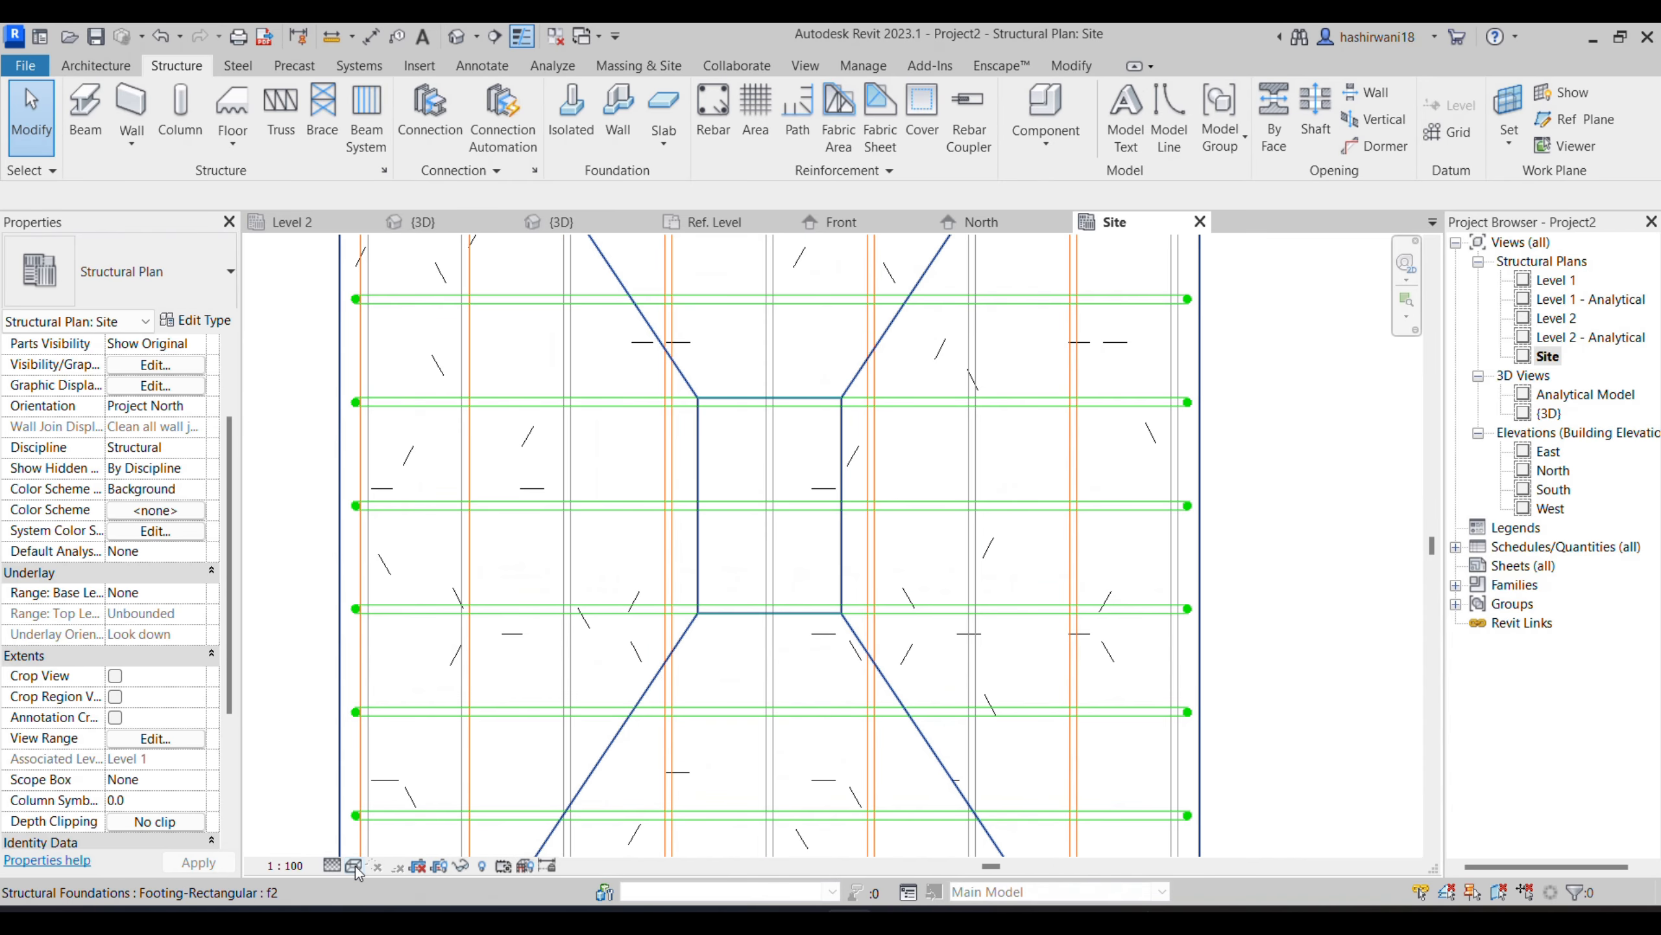
- Switch the Site plan to the Shaded visual style around the column and sloped footing
left_click(354, 867)
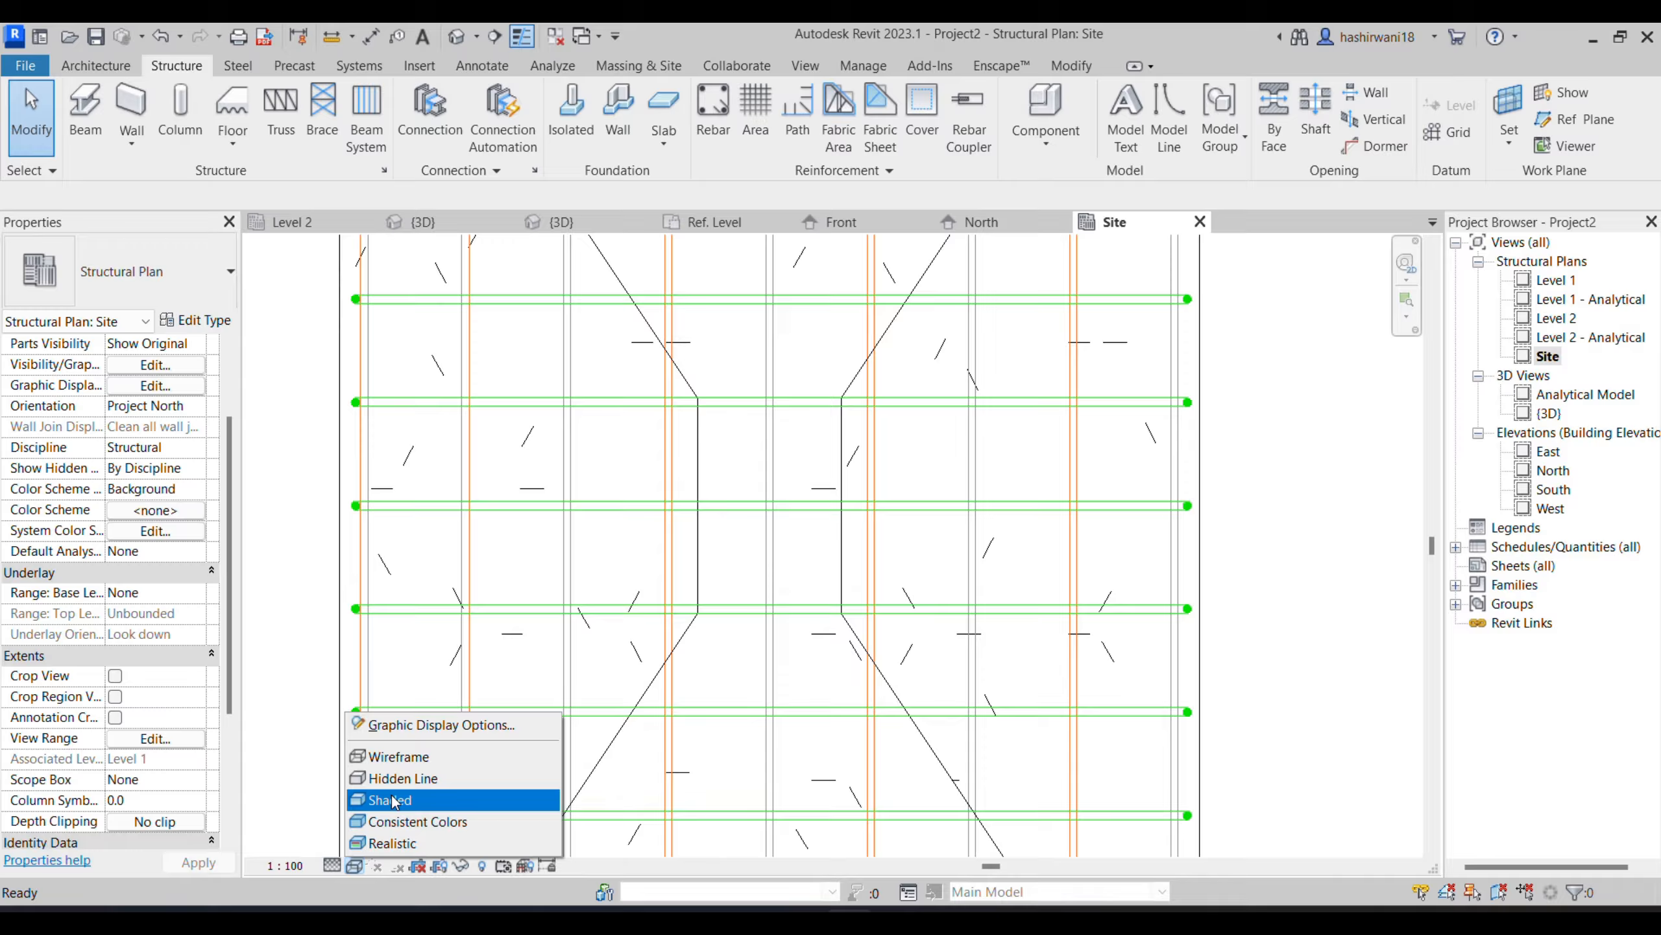
left_click(393, 797)
middle_click_drag(872, 603, 845, 669)
scroll(1088, 615, "down", 1)
middle_click_drag(1089, 617, 1093, 601)
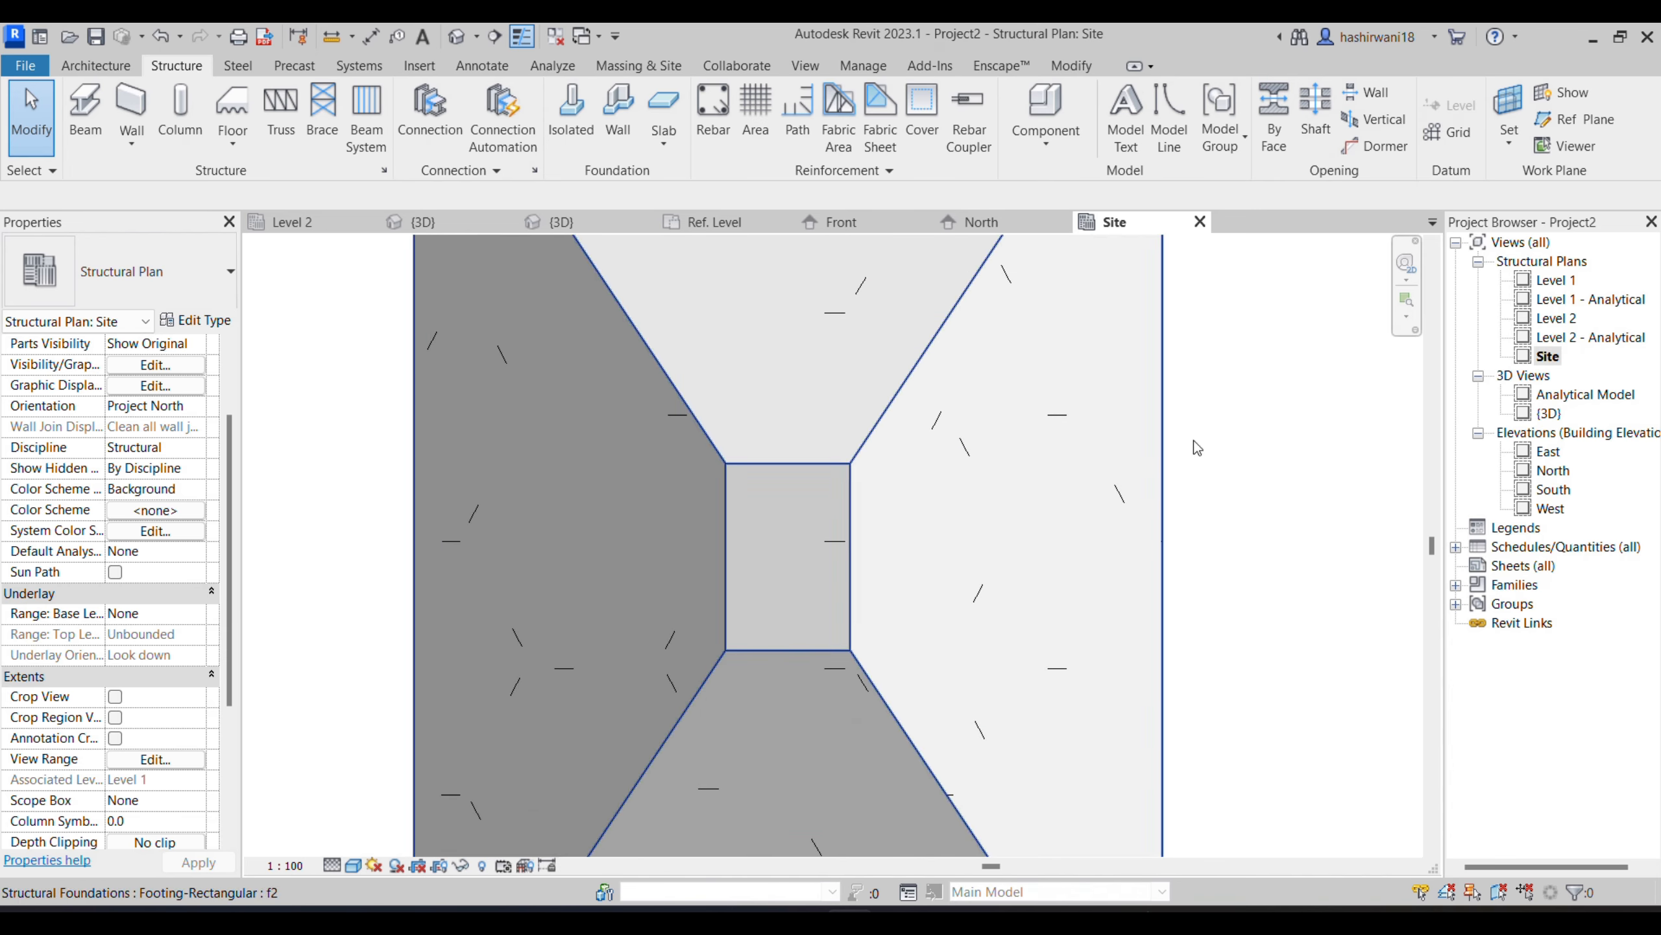
- Select the rectangular column and start placing an H12 bar of rebar shape 00 in it
left_click(845, 587)
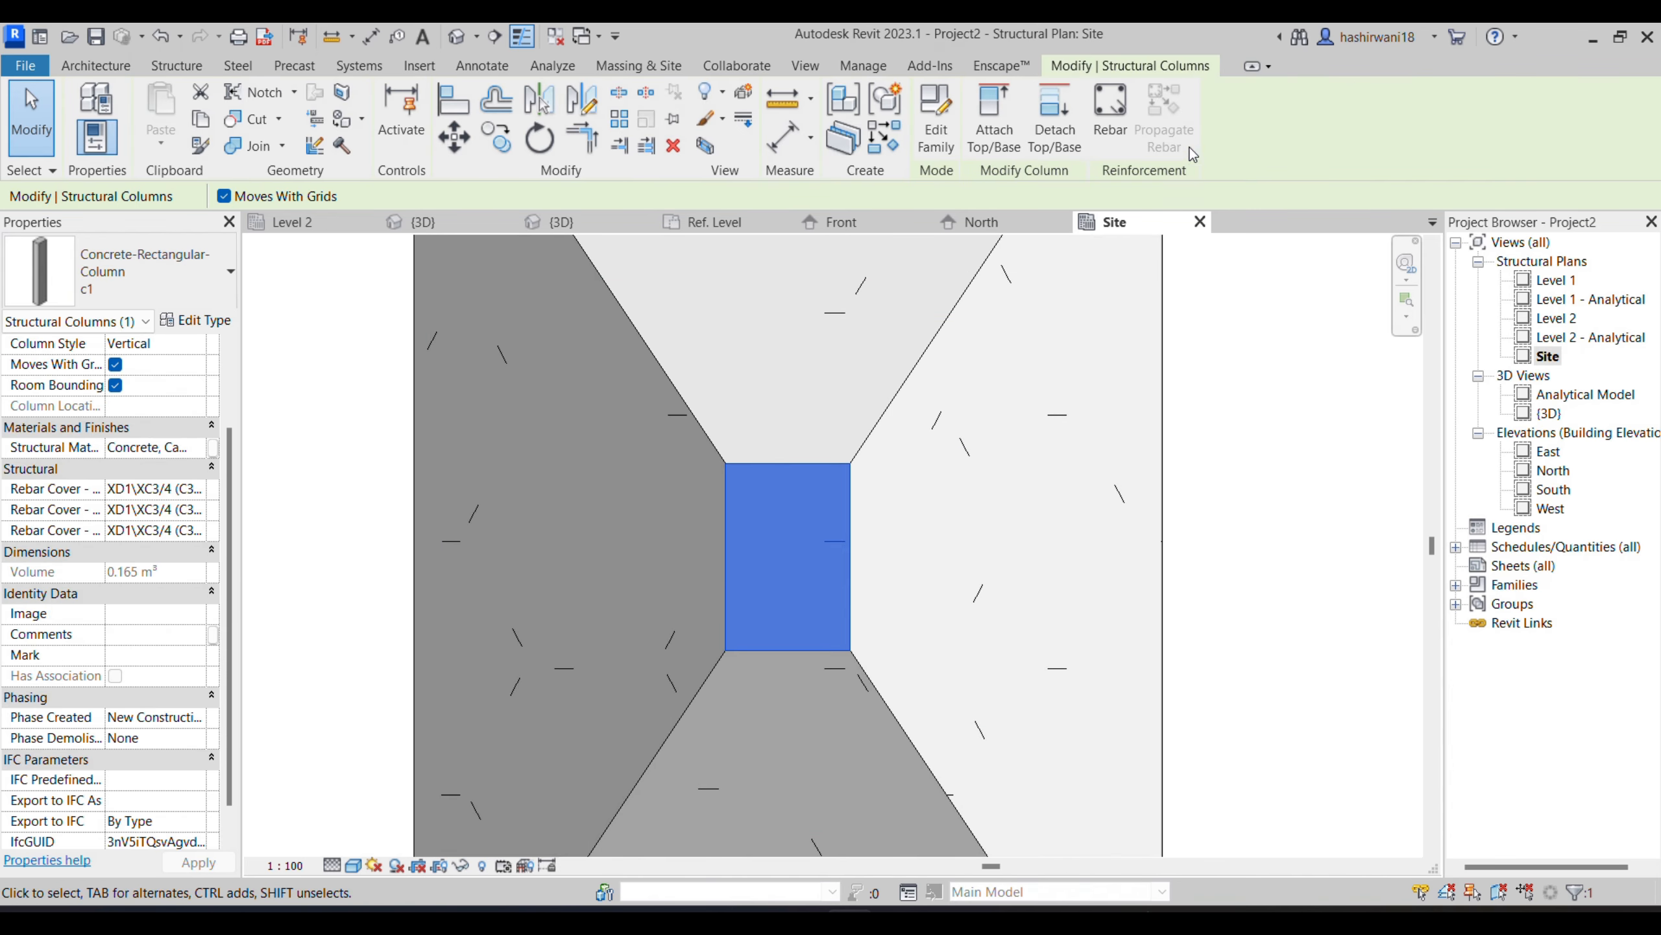
left_click(1110, 114)
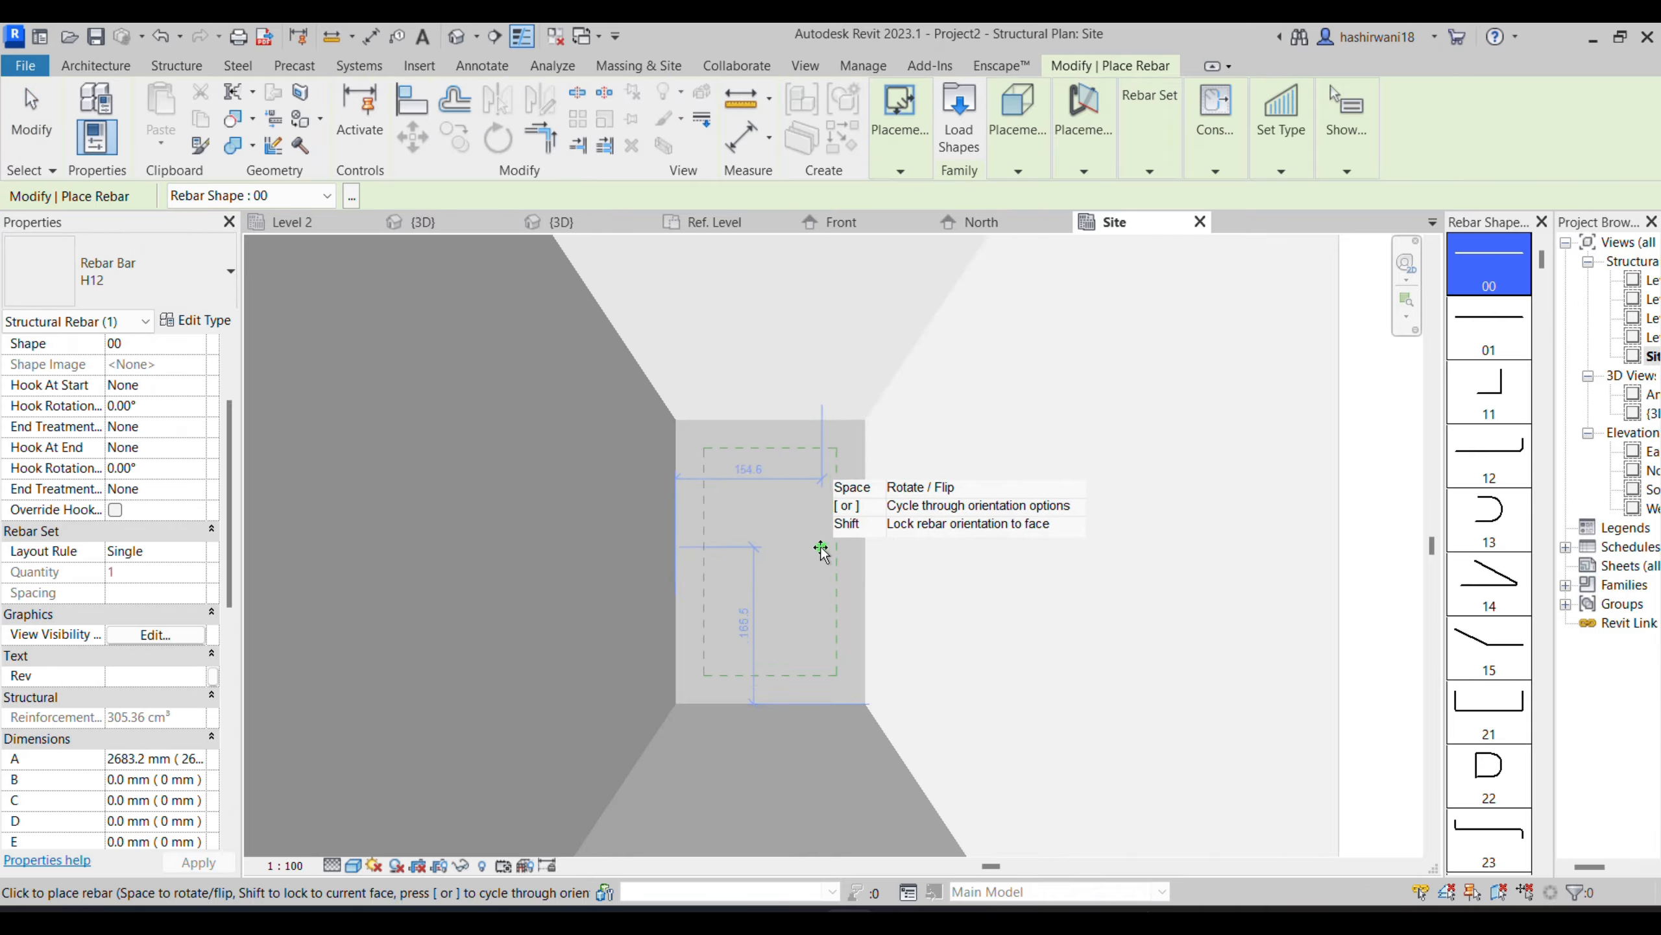
scroll(823, 553, "up", 2)
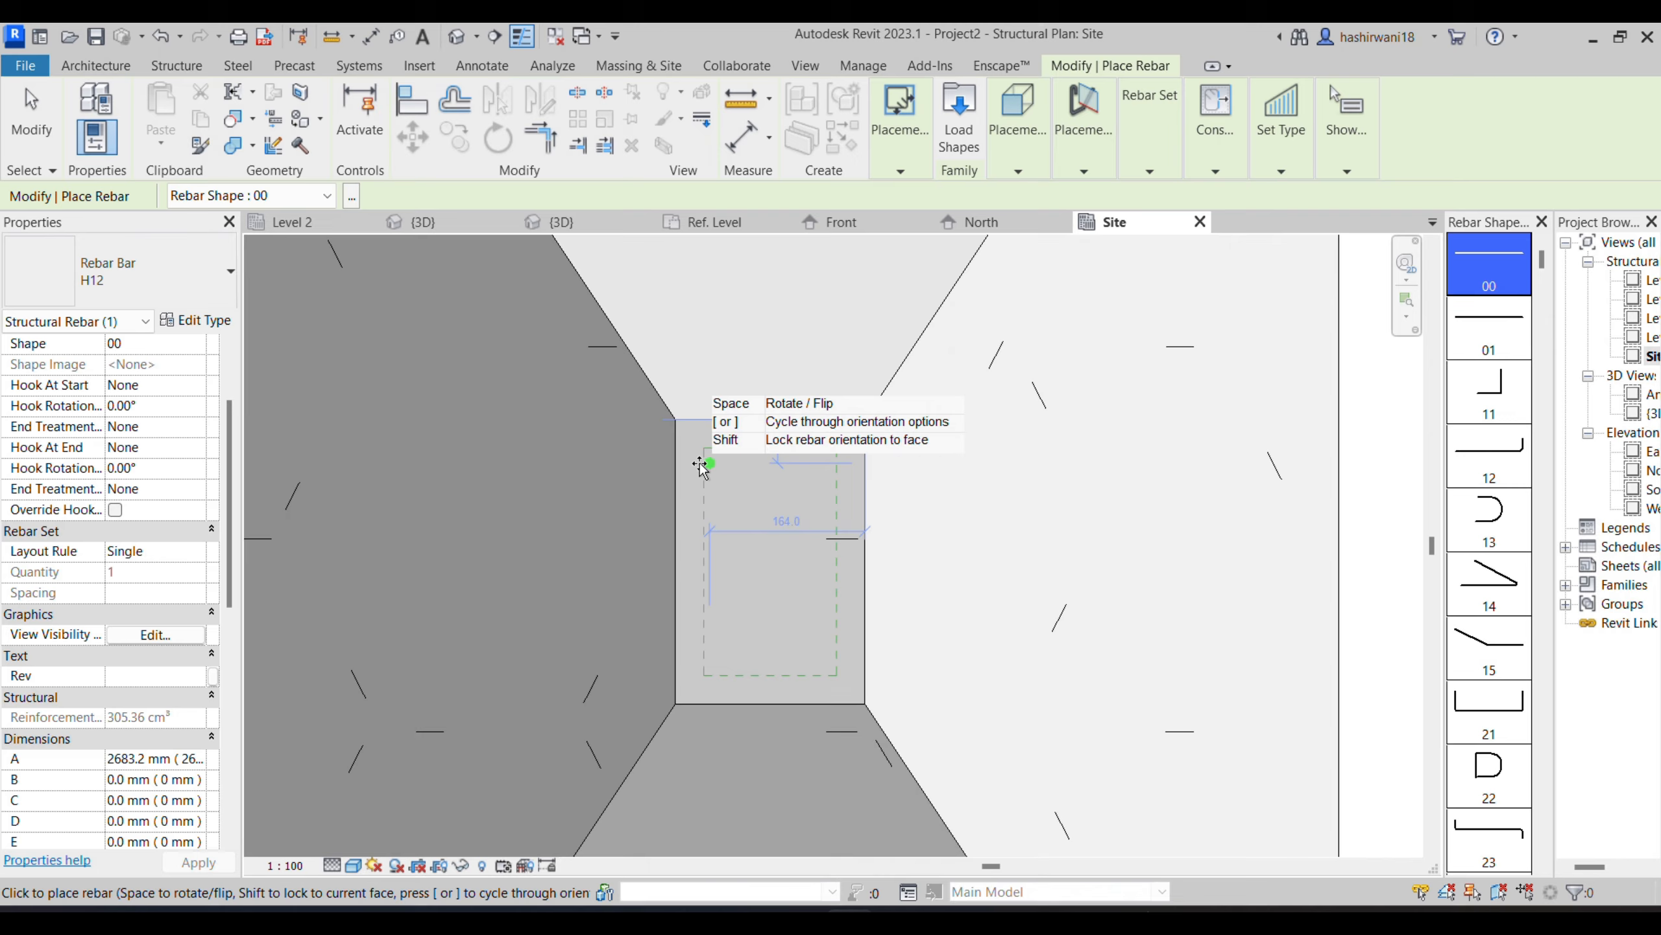
scroll(921, 786, "up", 1)
- Switch to the GENERAL NOTES PDF in the browser and examine the column reinforcement details for ground floor to foundation
mouse_move(803, 911)
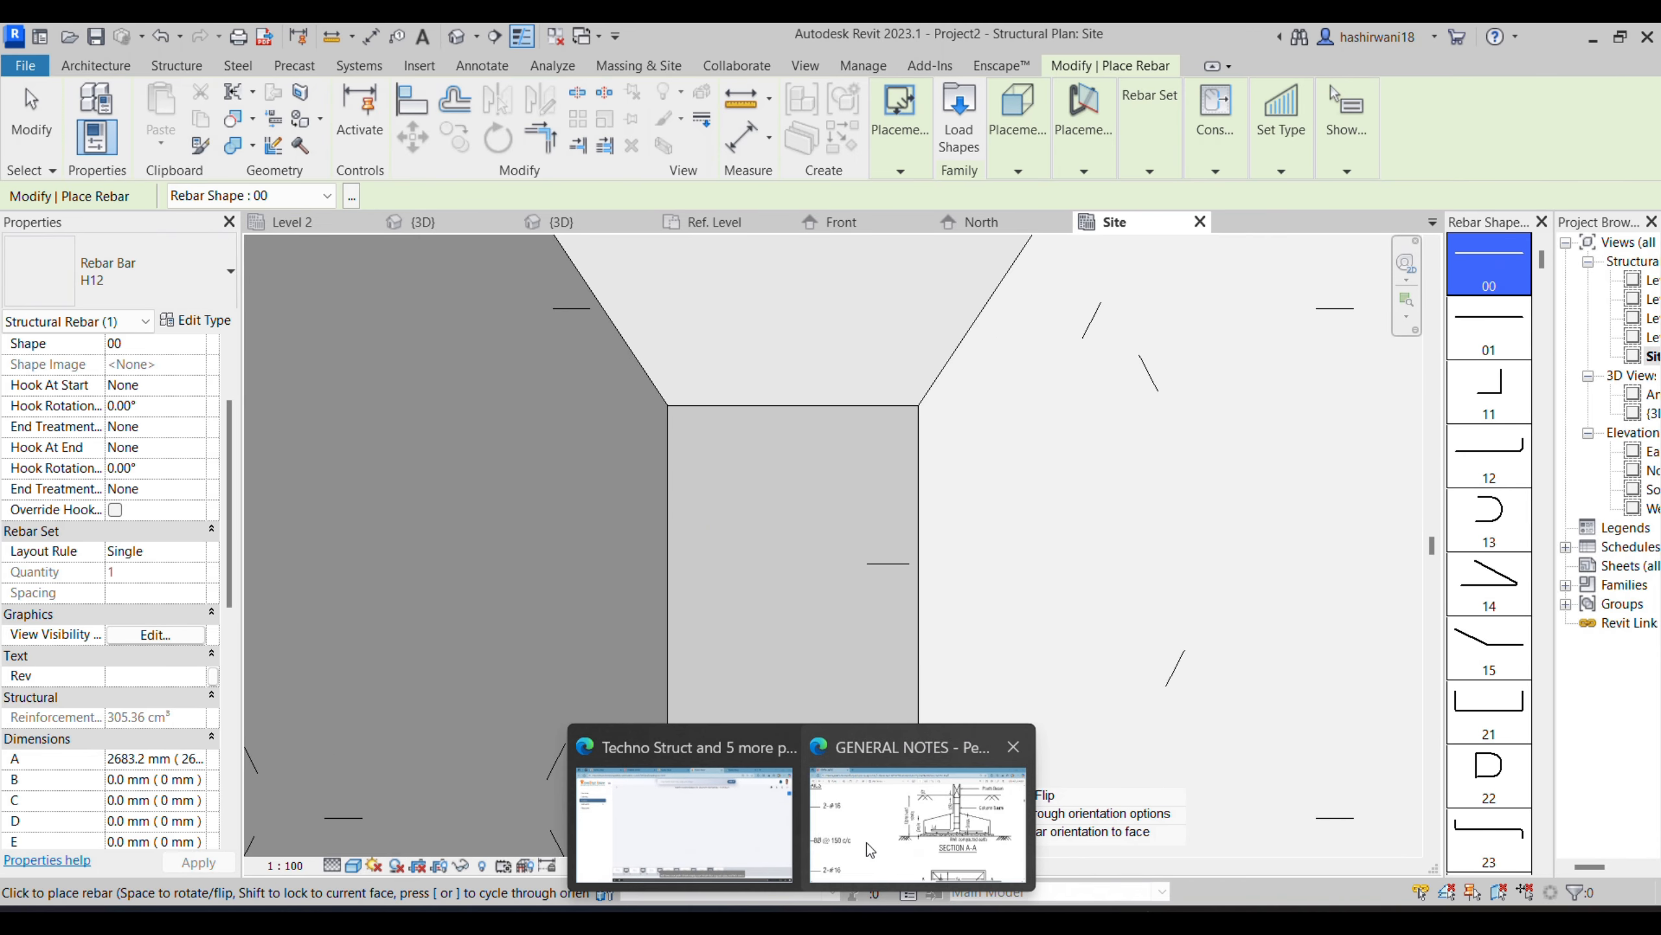
left_click(864, 853)
scroll(767, 646, "down", 5, "ctrl")
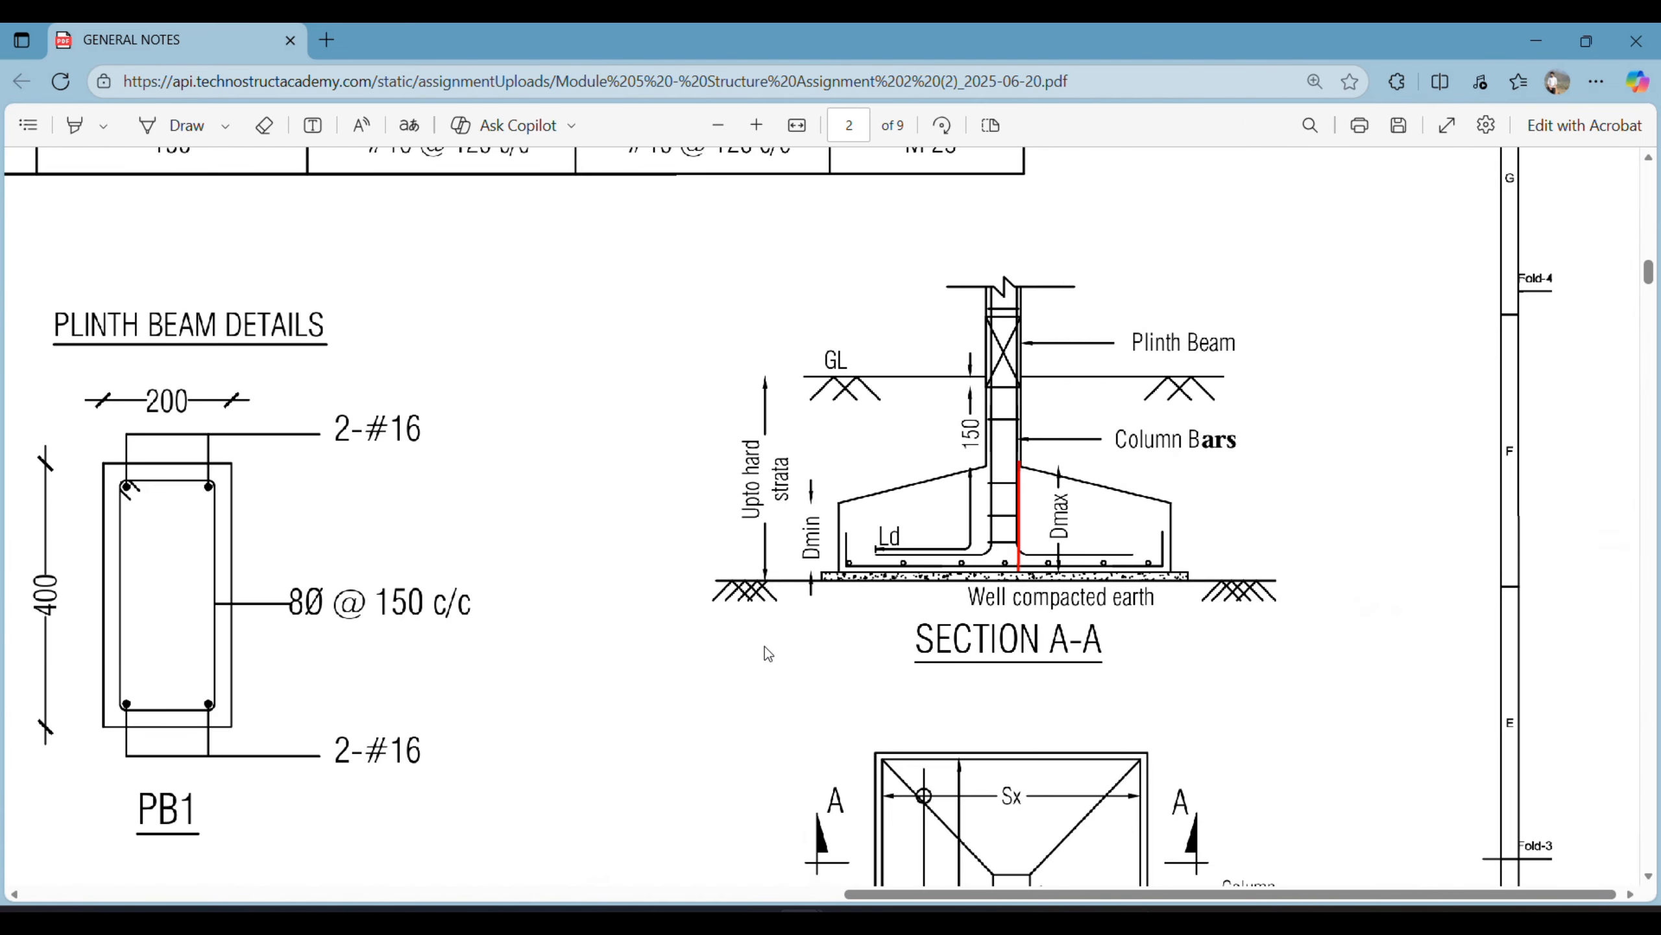
scroll(768, 646, "down", 2)
scroll(767, 646, "left", 2)
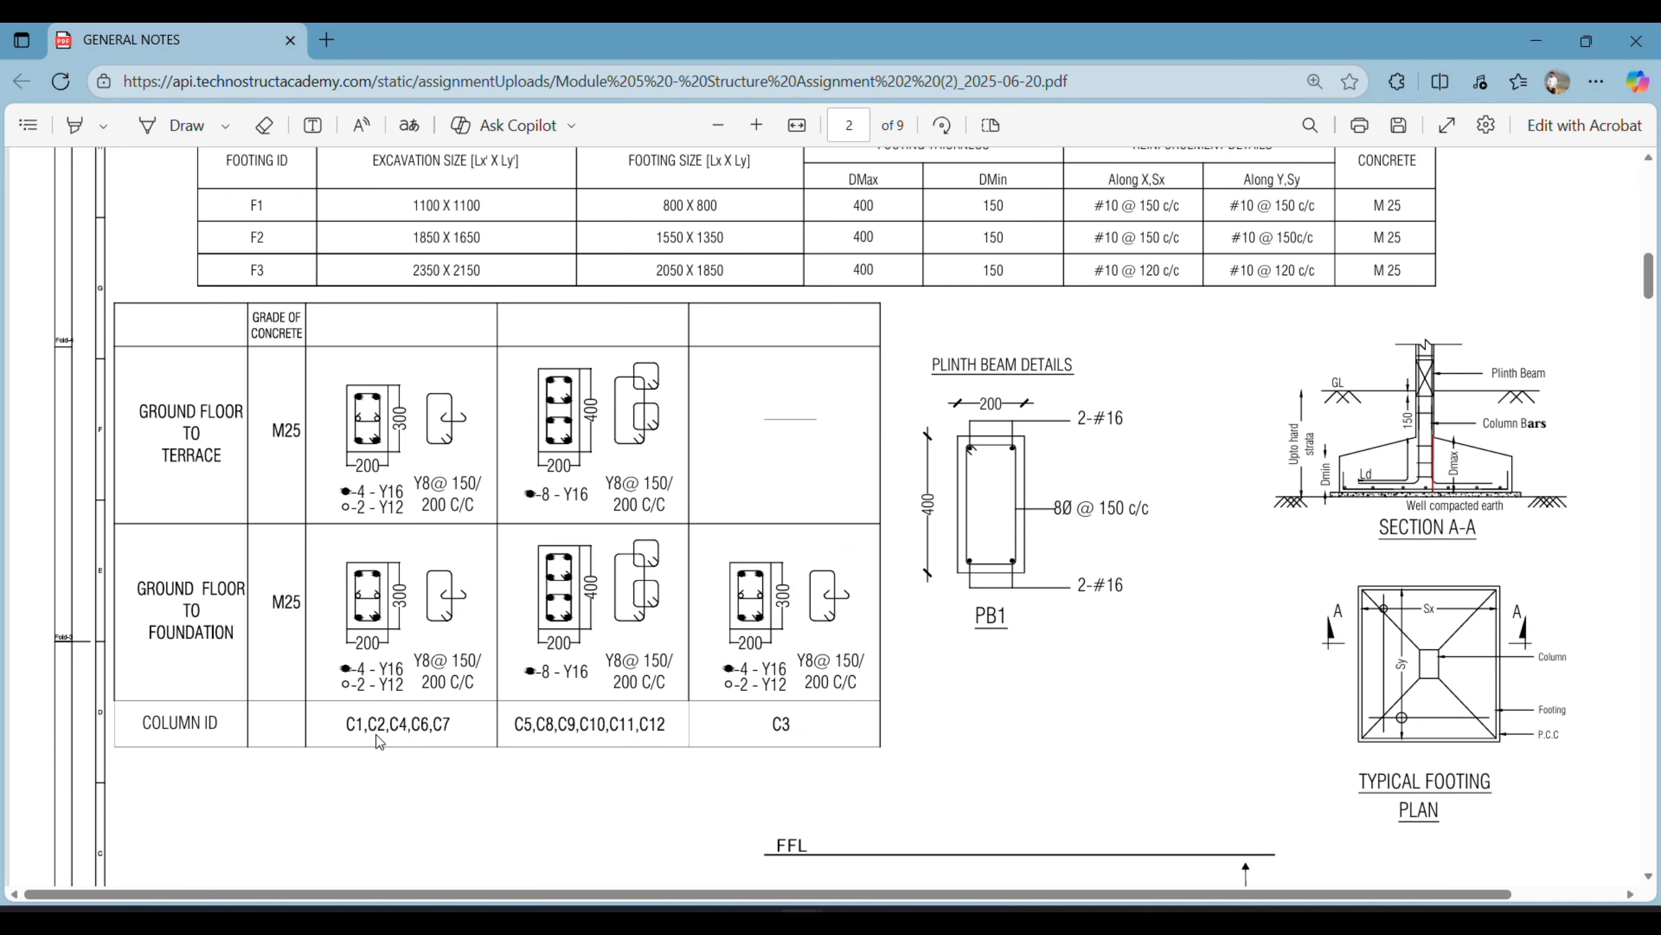
scroll(380, 730, "up", 5, "ctrl")
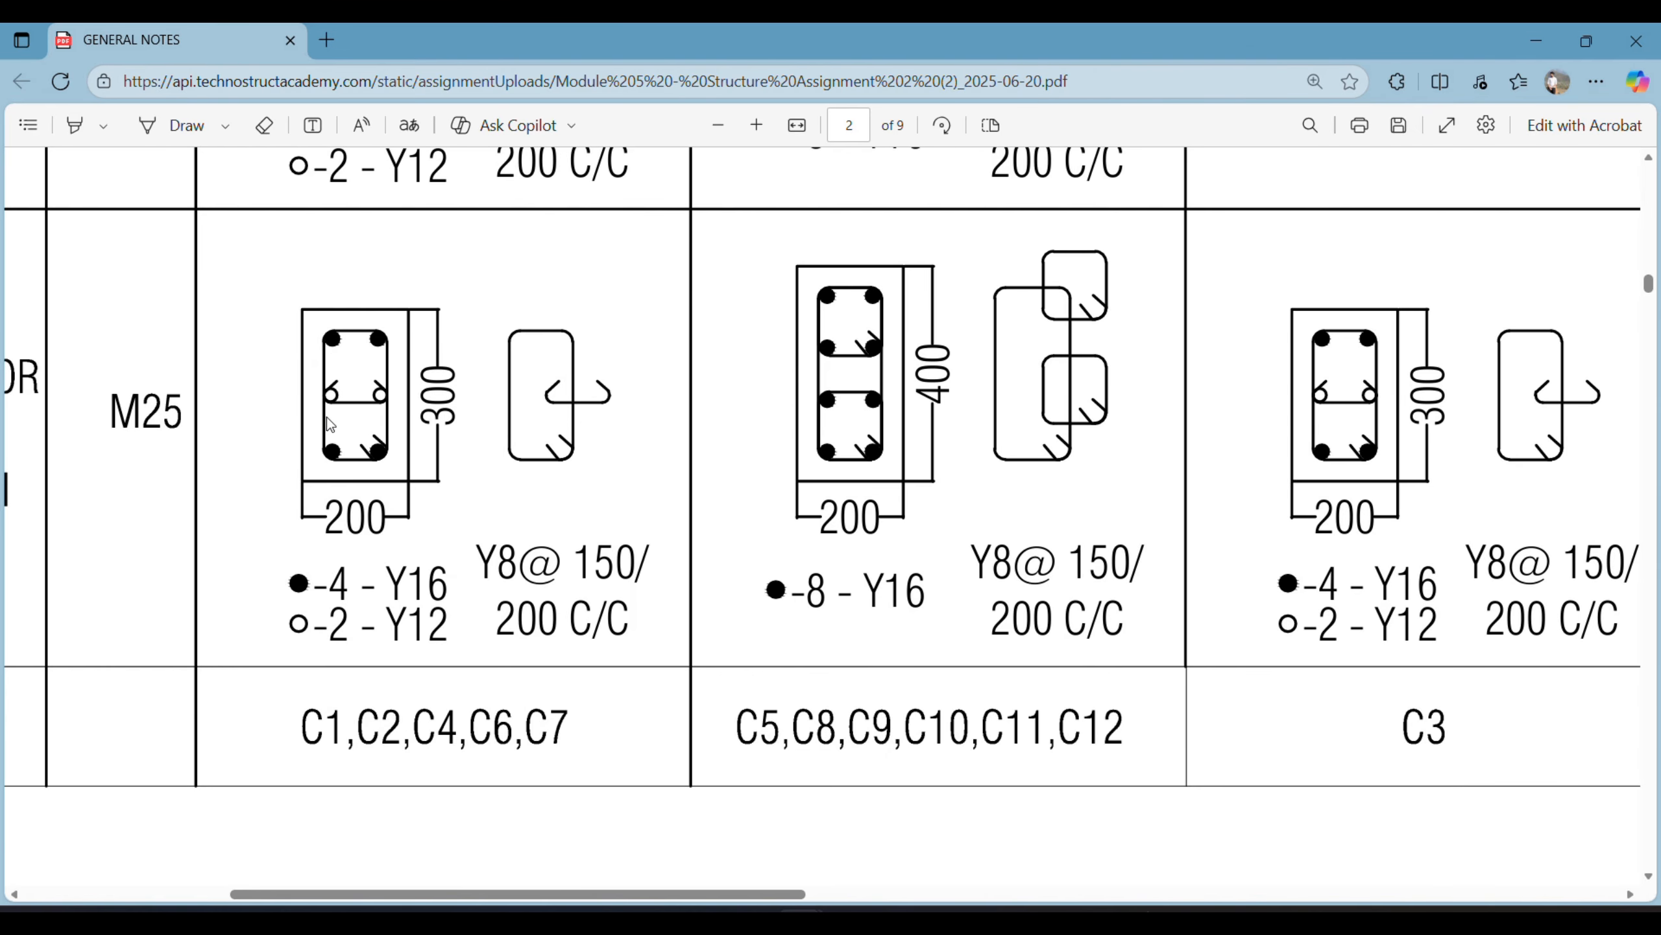
scroll(332, 425, "left", 5)
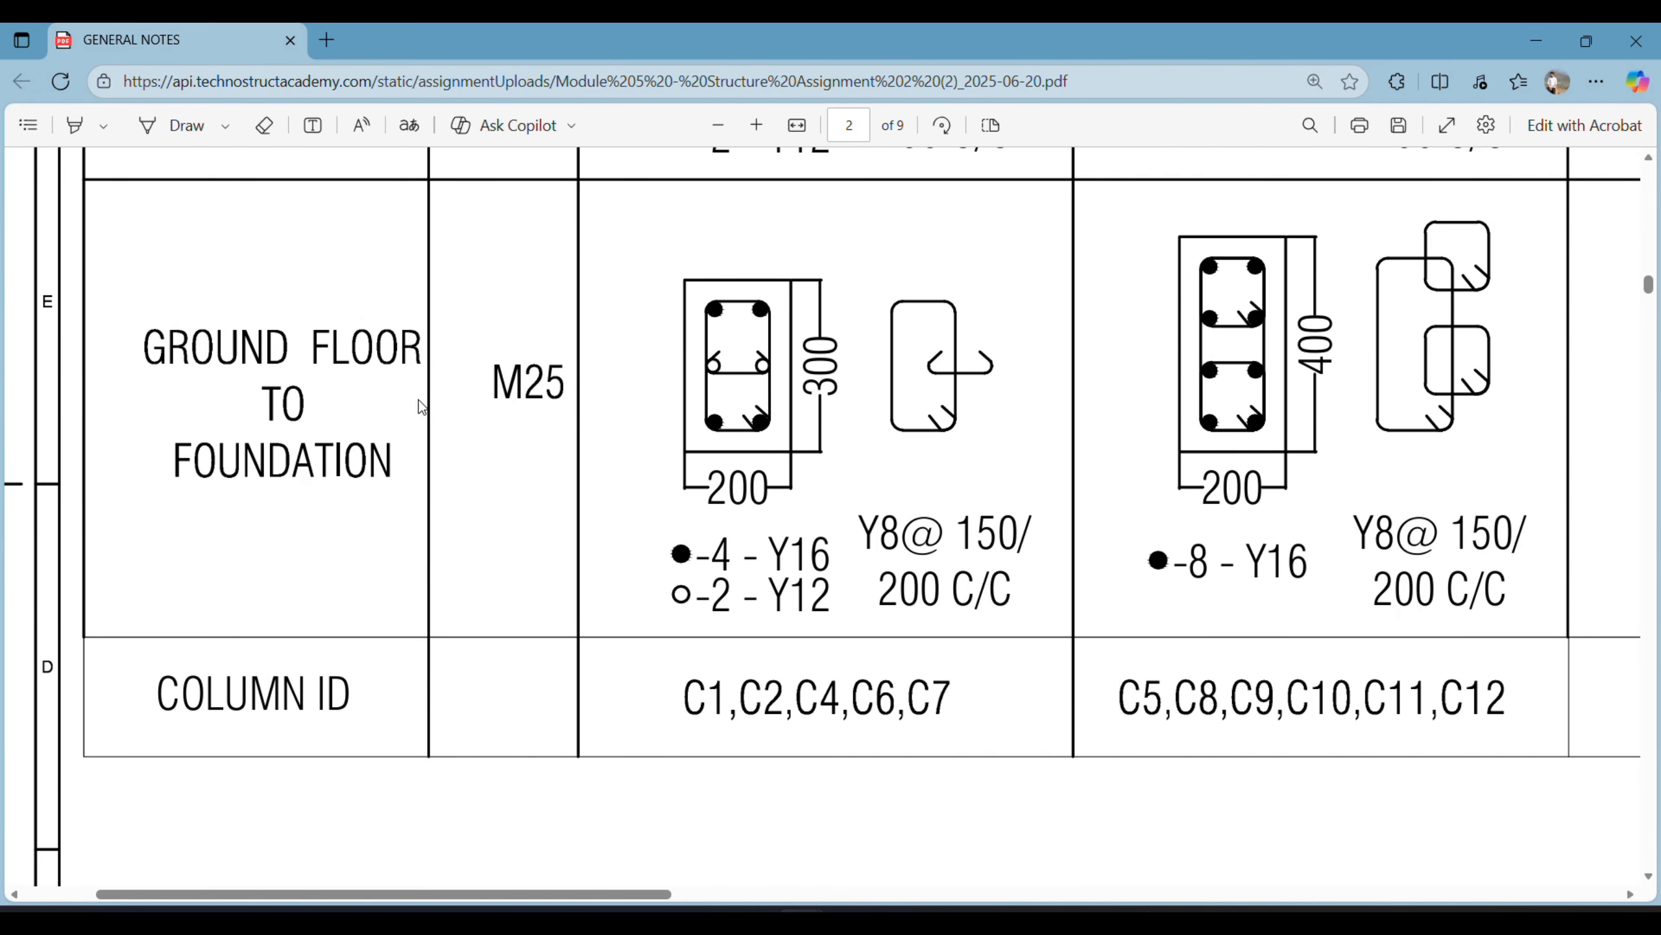
scroll(422, 407, "right", 3)
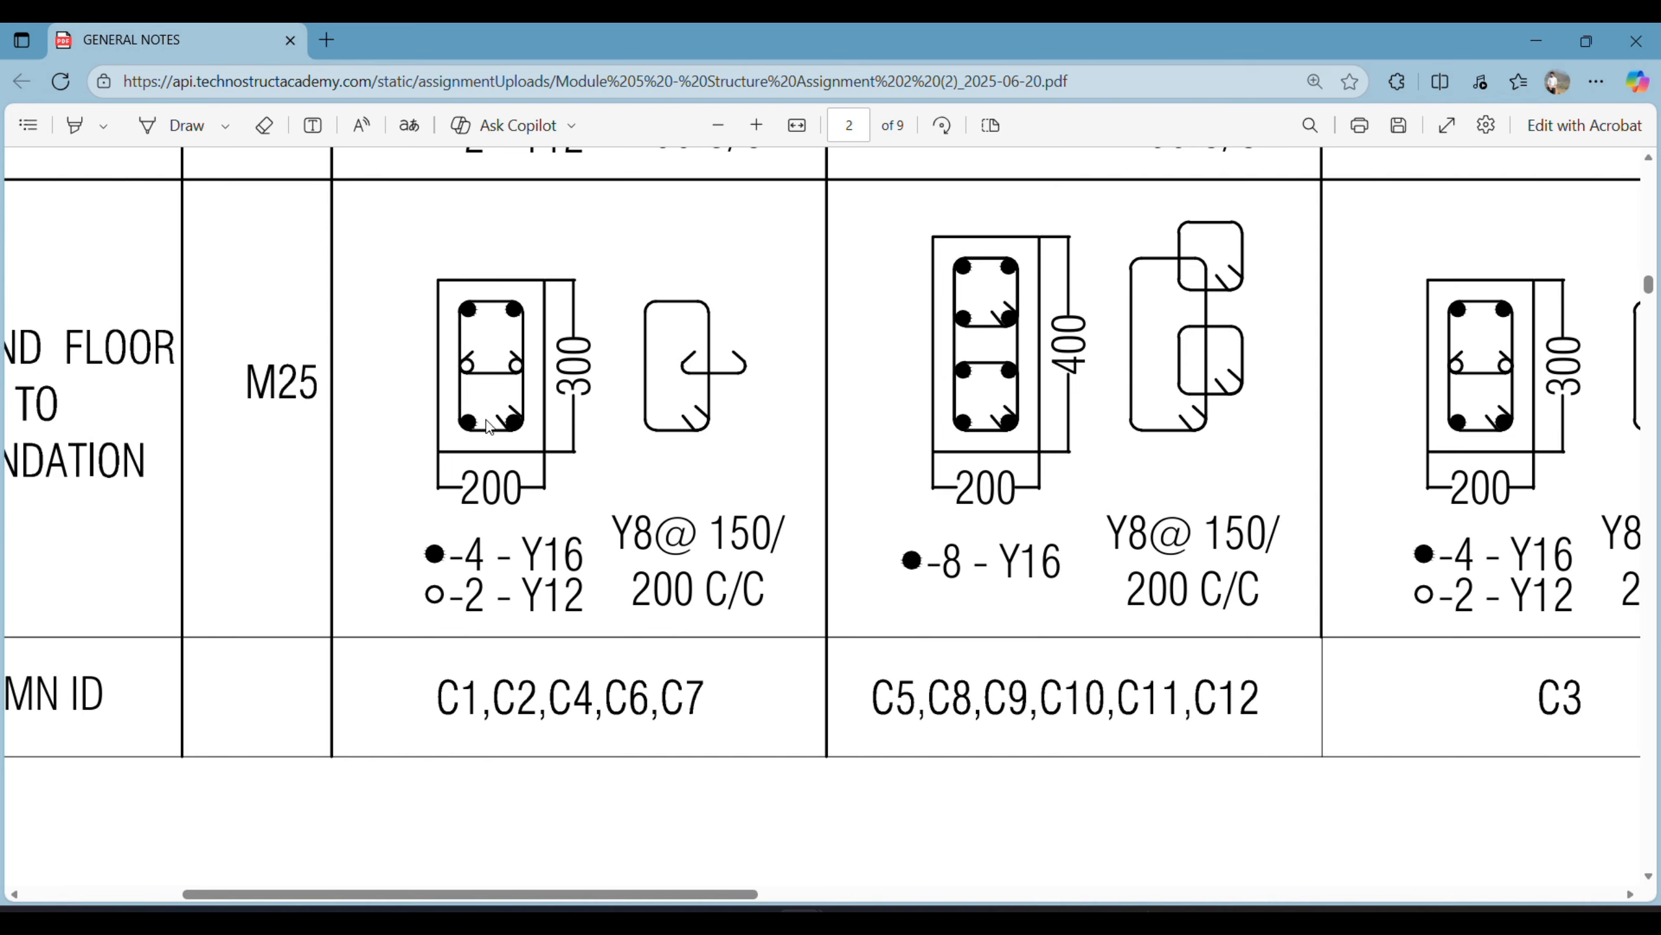
scroll(536, 358, "up", 6)
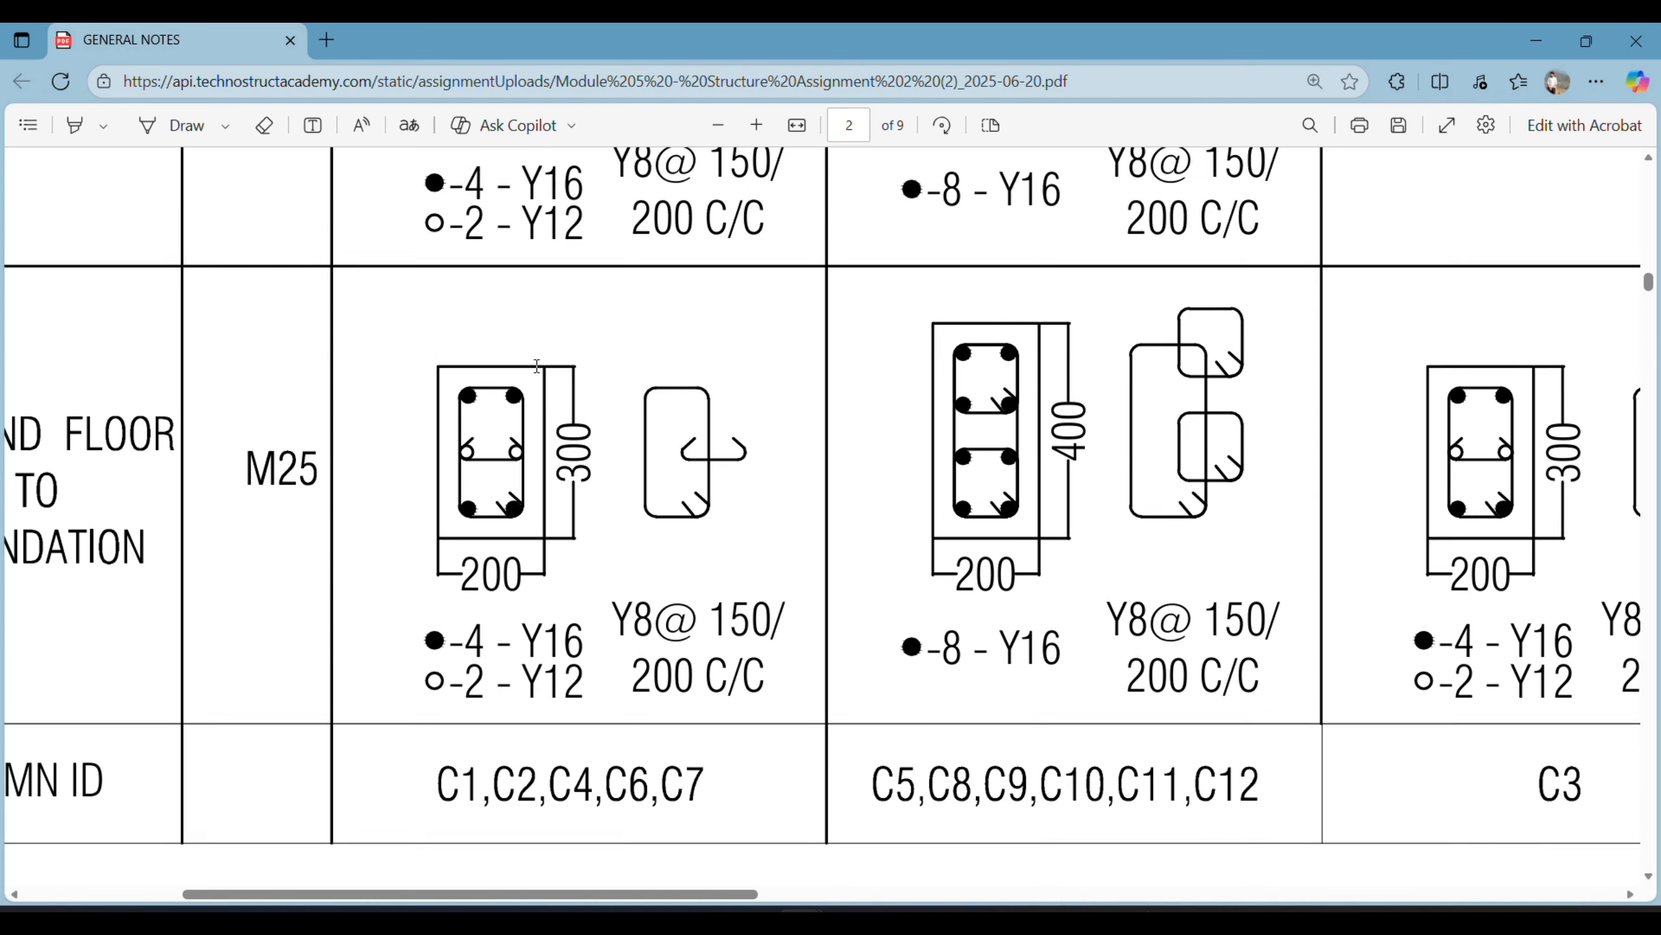
scroll(473, 522, "down", 5)
scroll(474, 521, "down", 5)
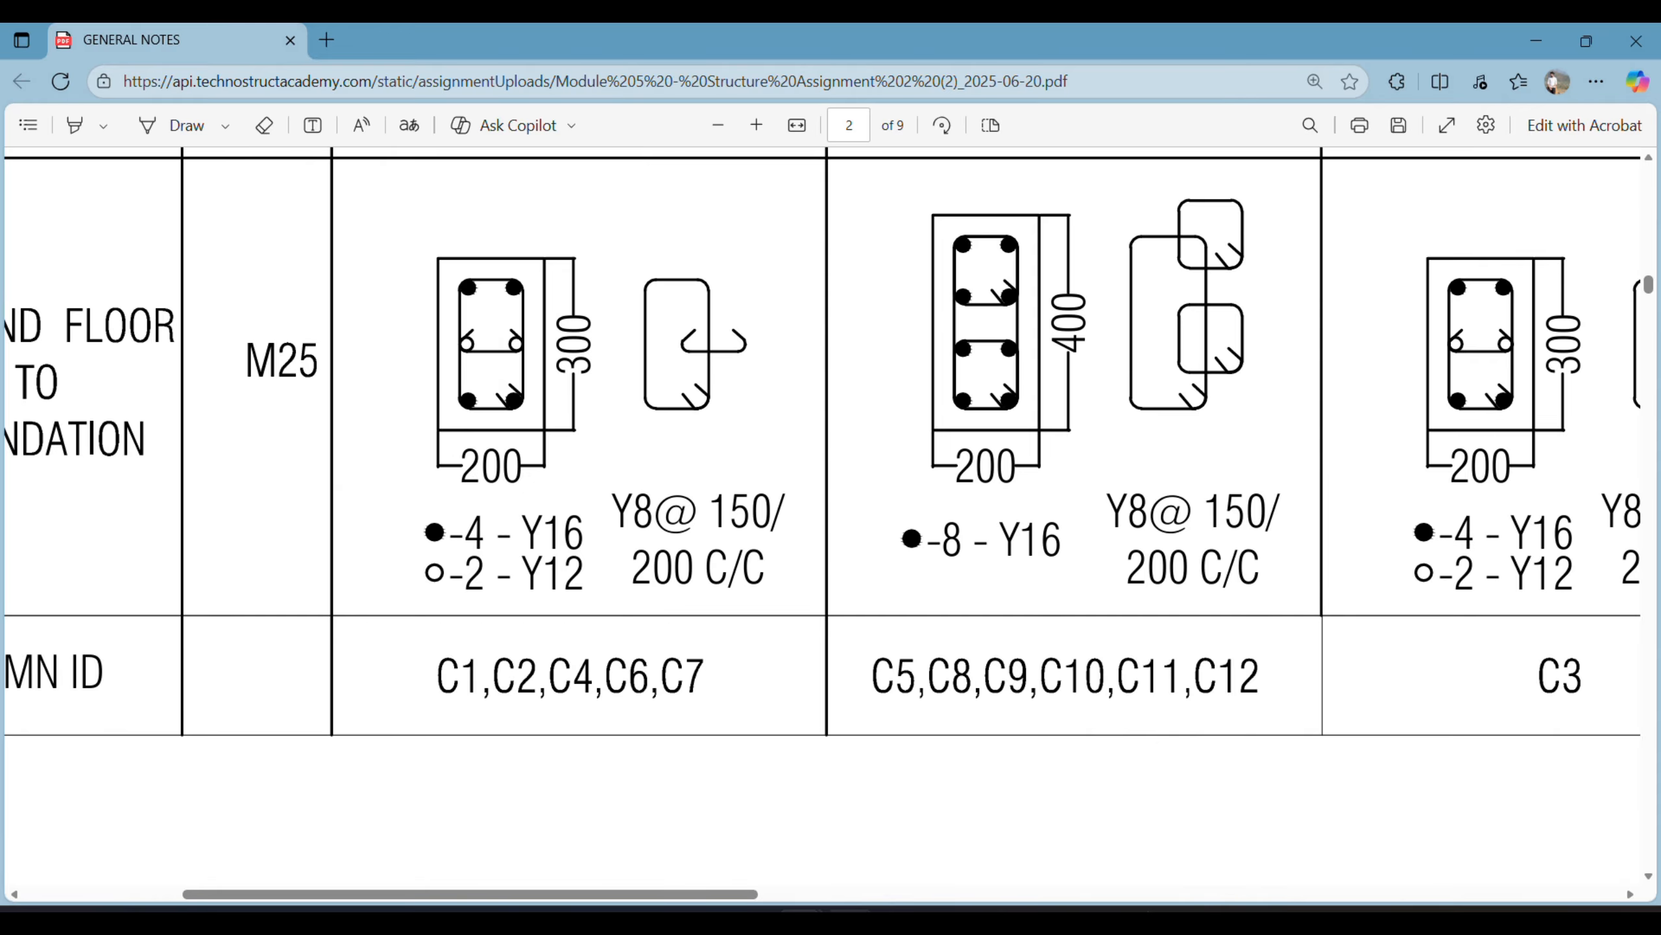
- Examine Section A-A in the PDF for how the column bars run down and bend into the footing
mouse_move(849, 923)
scroll(611, 526, "right", 15)
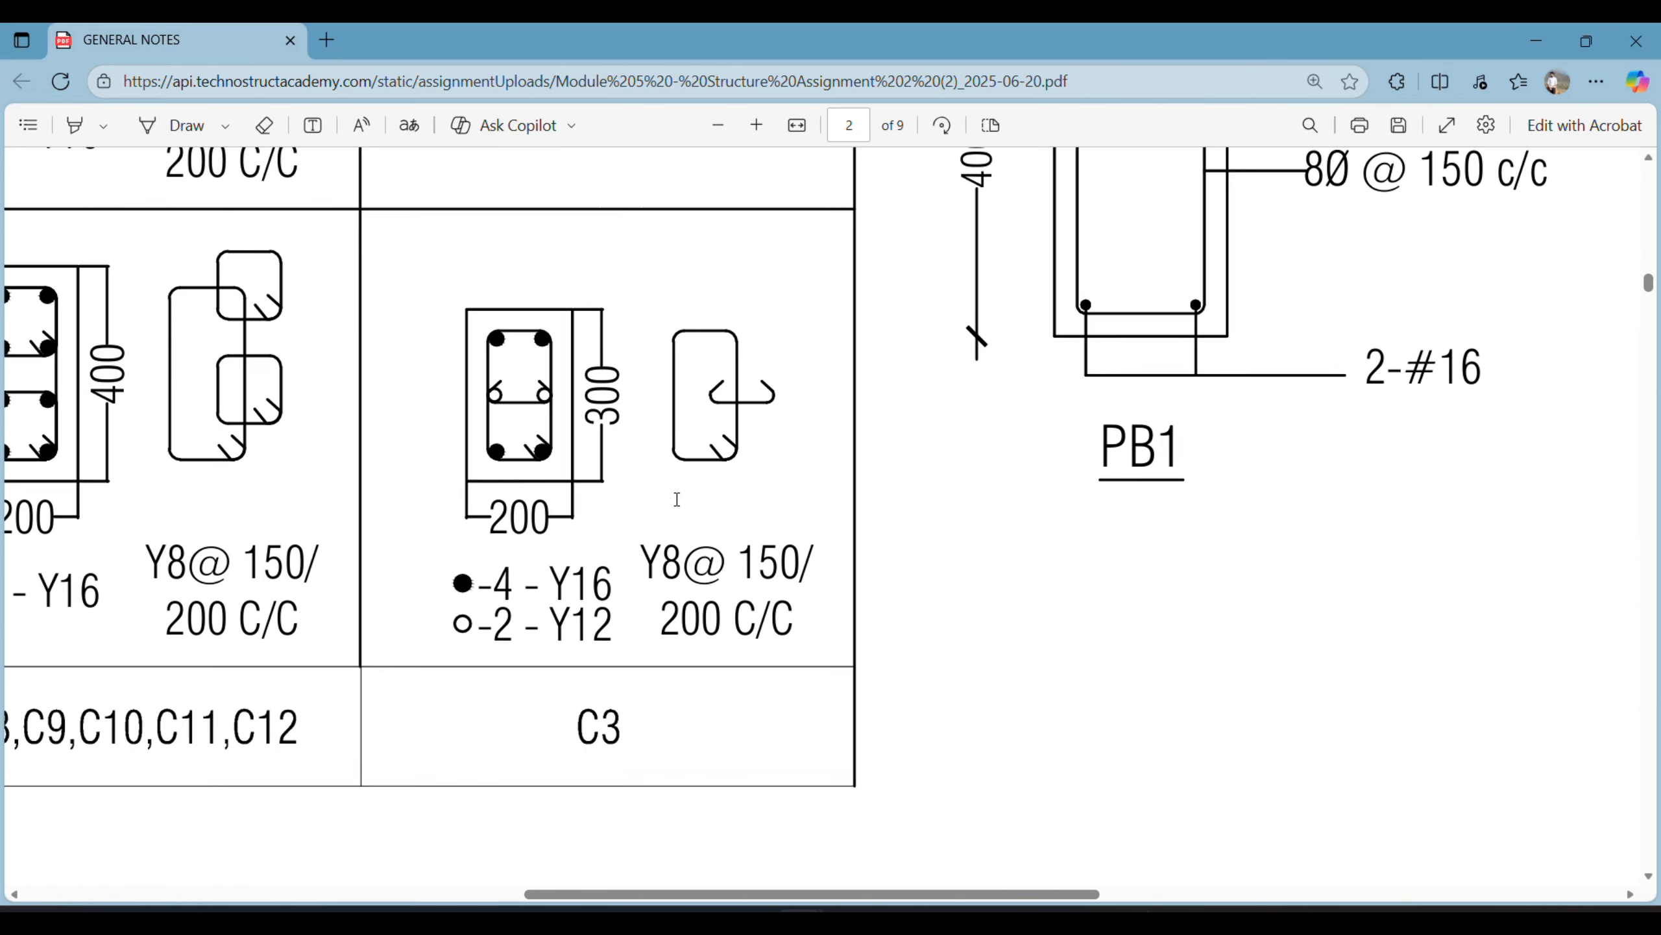
scroll(673, 497, "up", 5)
scroll(679, 504, "right", 15)
scroll(675, 494, "down", 4)
scroll(678, 547, "up", 4)
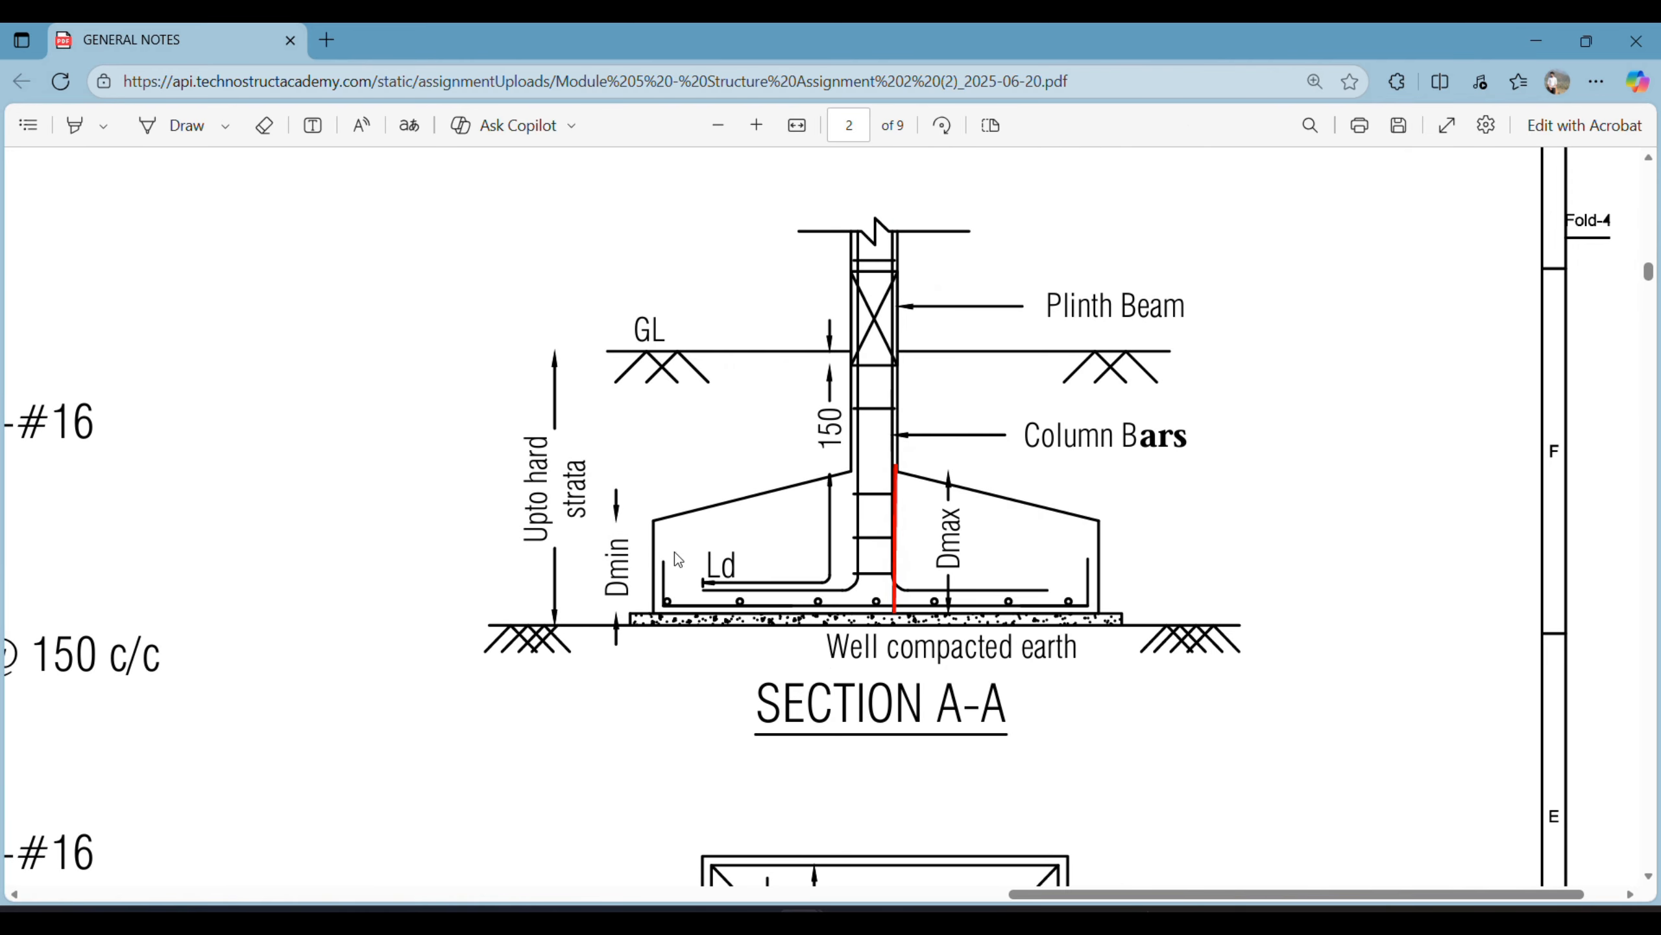
scroll(879, 702, "up", 4, "ctrl")
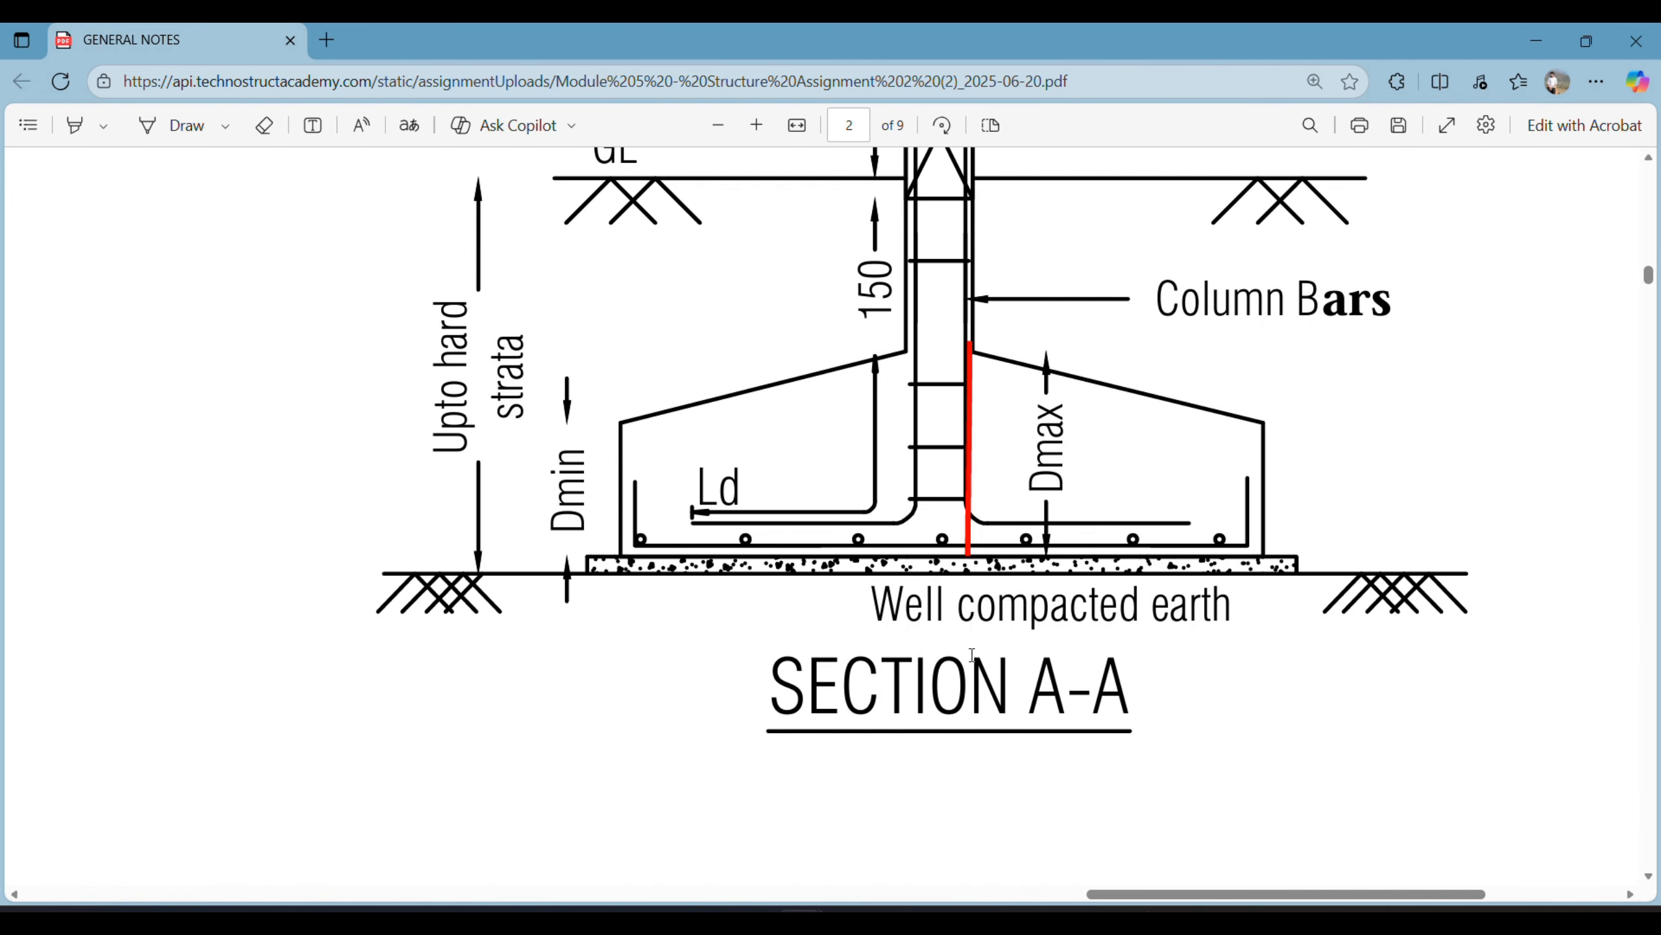
scroll(964, 329, "down", 3, "ctrl")
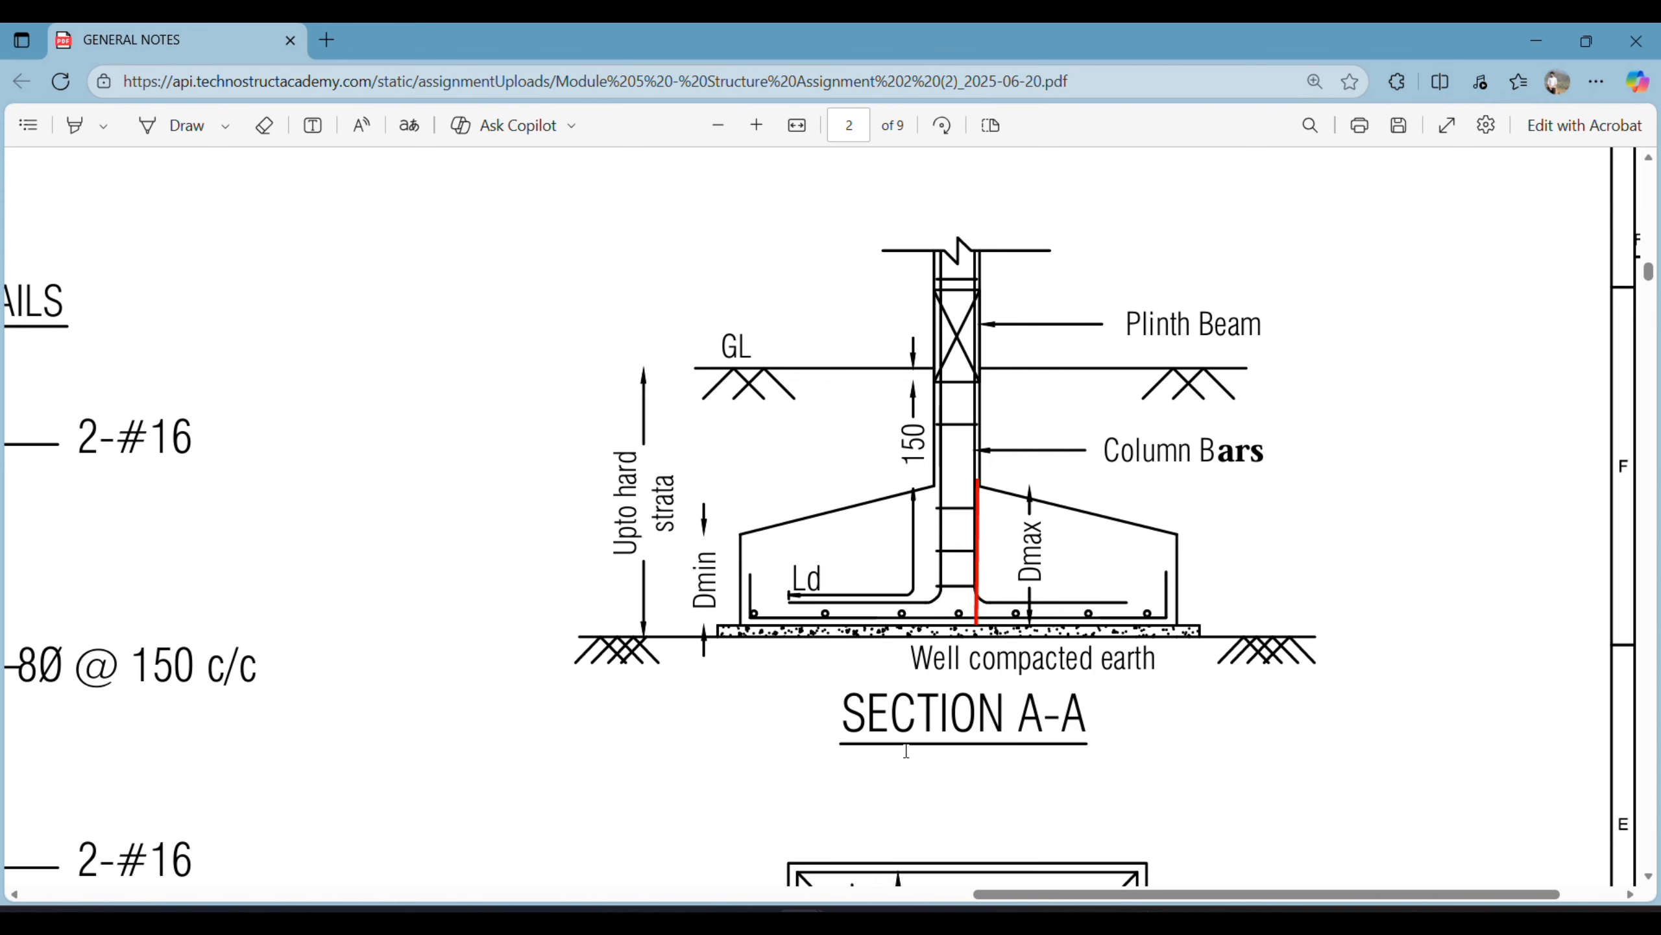
- Return to Revit, place a vertical shape 00 H12 bar near a corner of the column, and show it in the North elevation
left_click(849, 924)
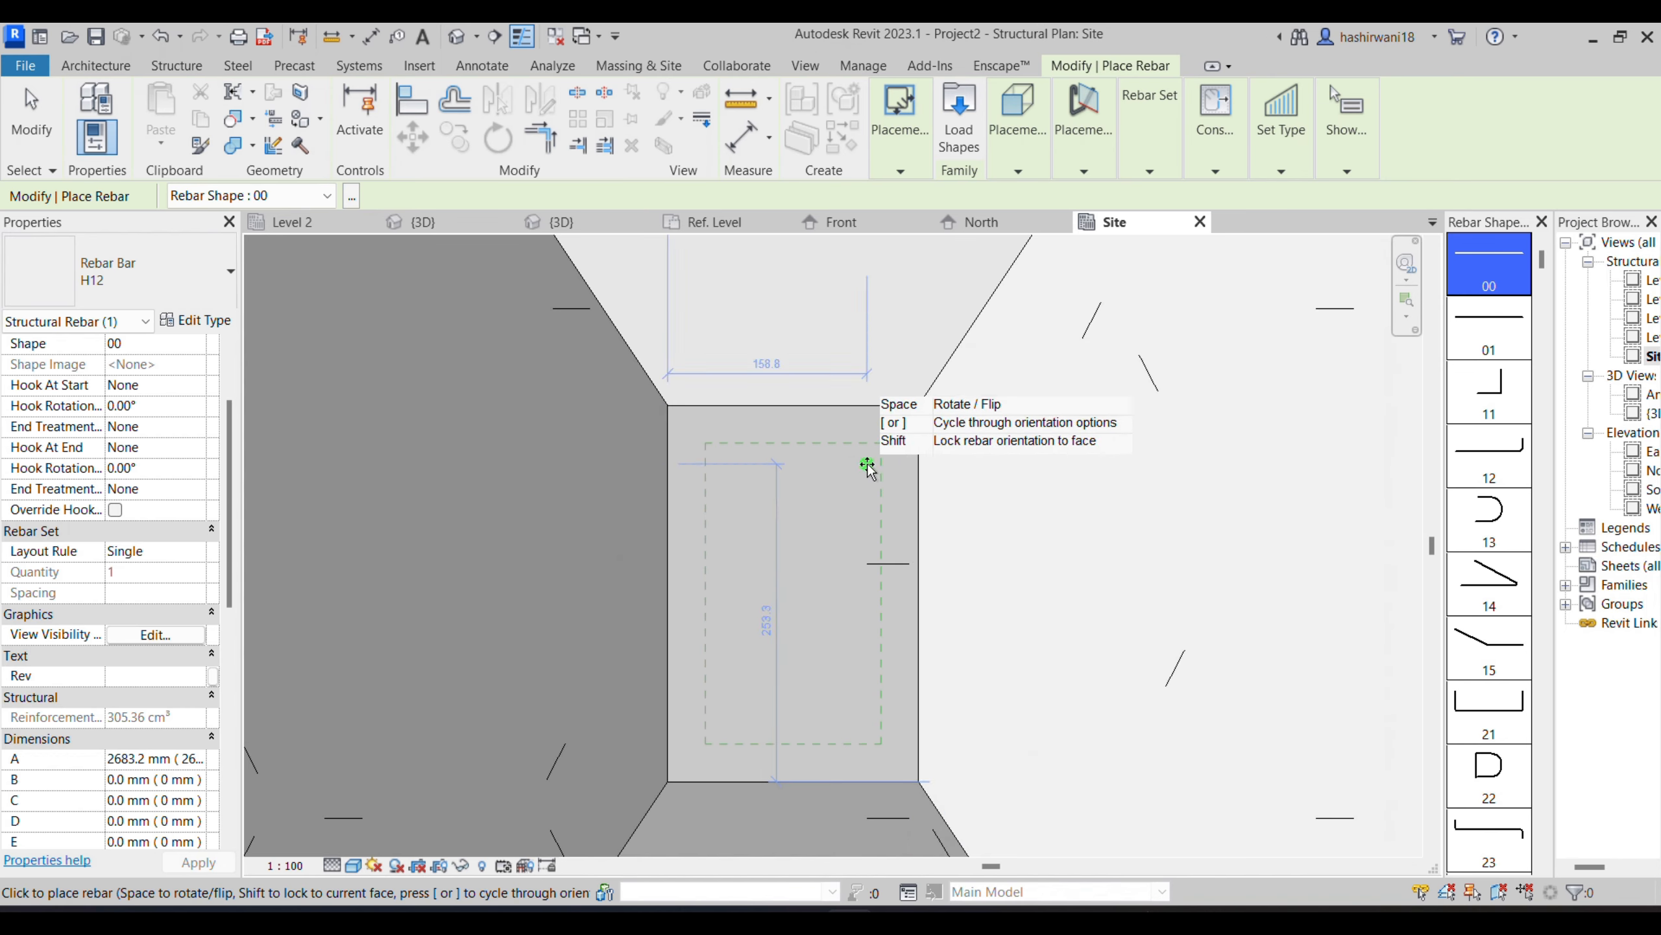
left_click(862, 726)
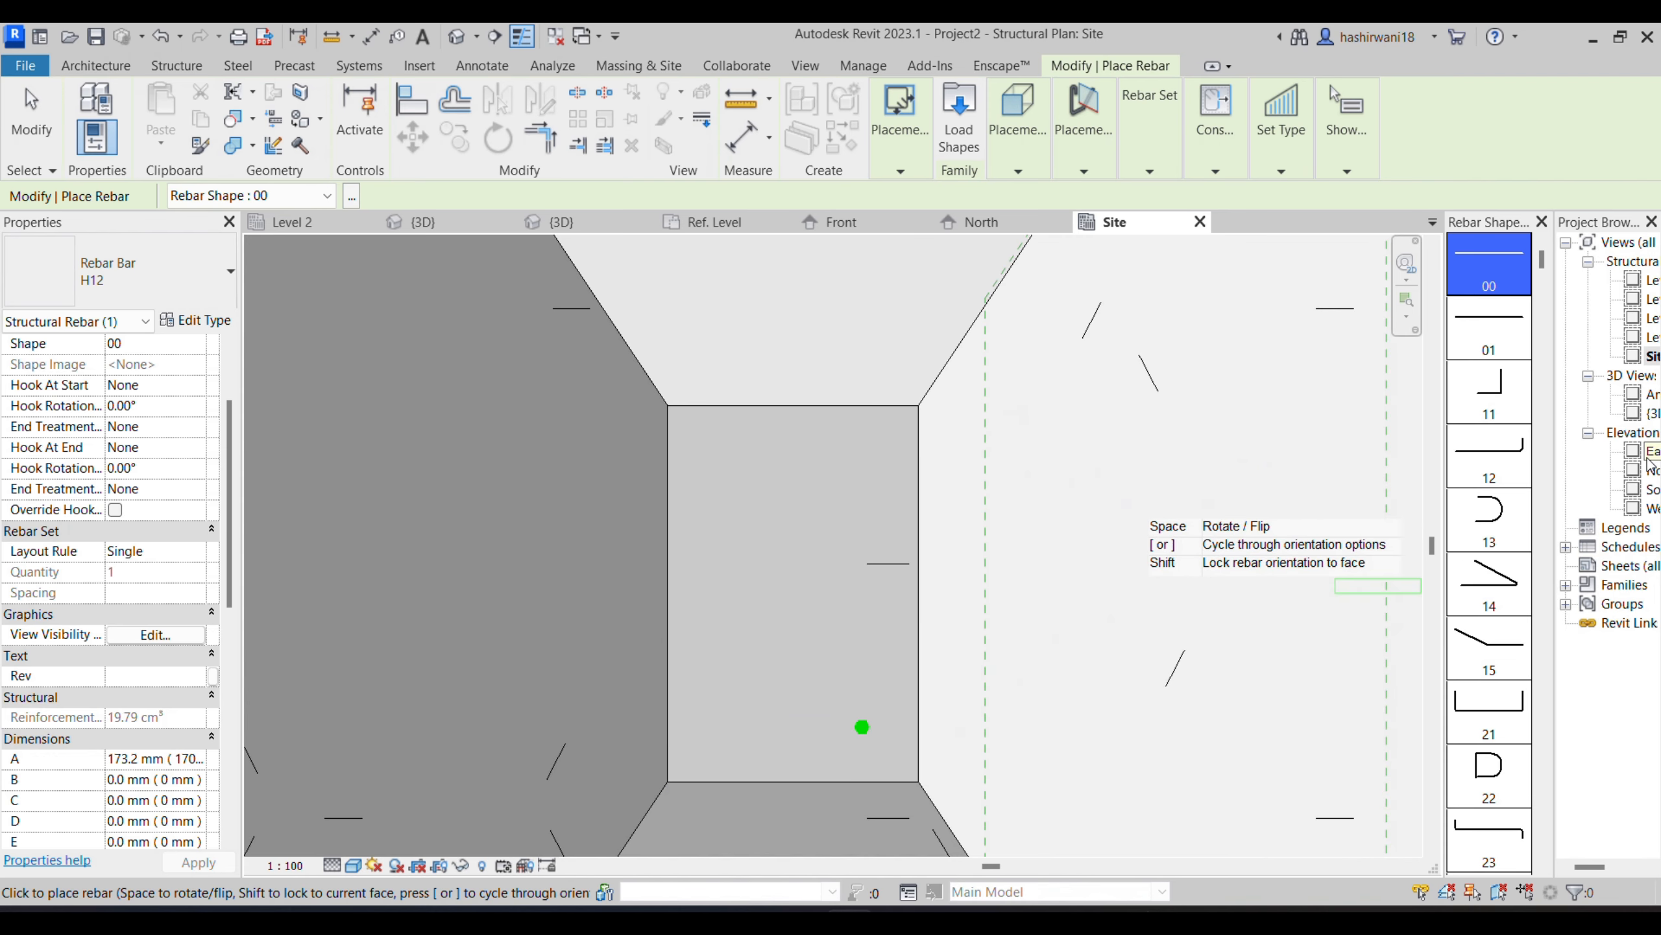
left_click(1649, 477)
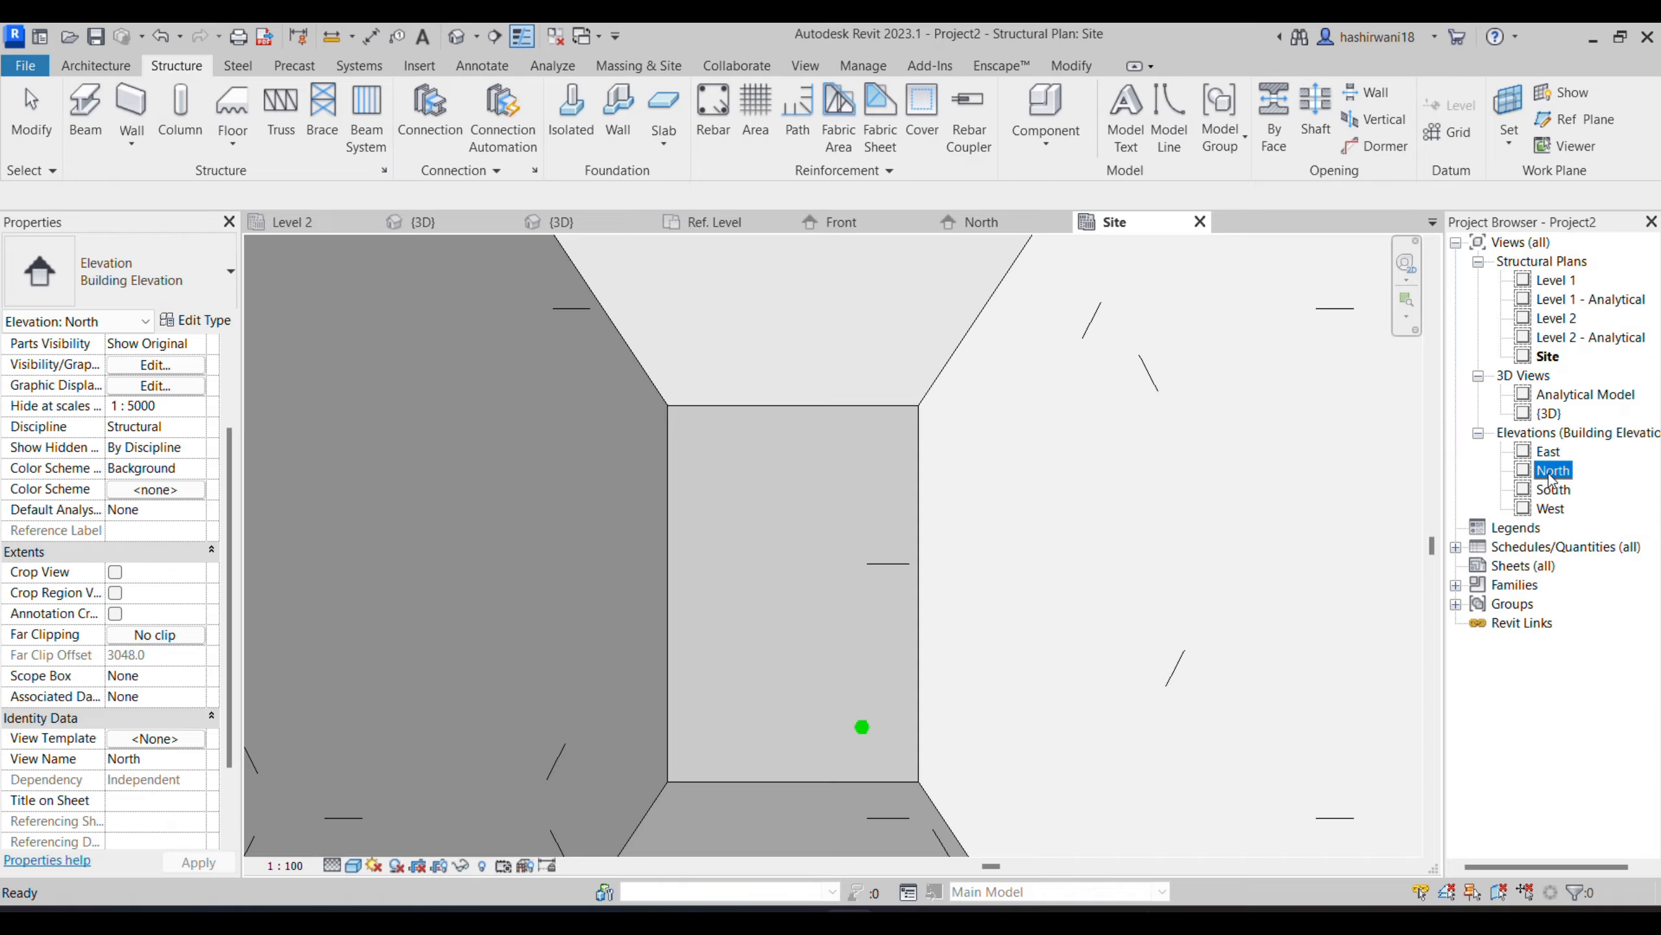
double_click(1552, 471)
scroll(1003, 523, "up", 4)
scroll(974, 529, "down", 5)
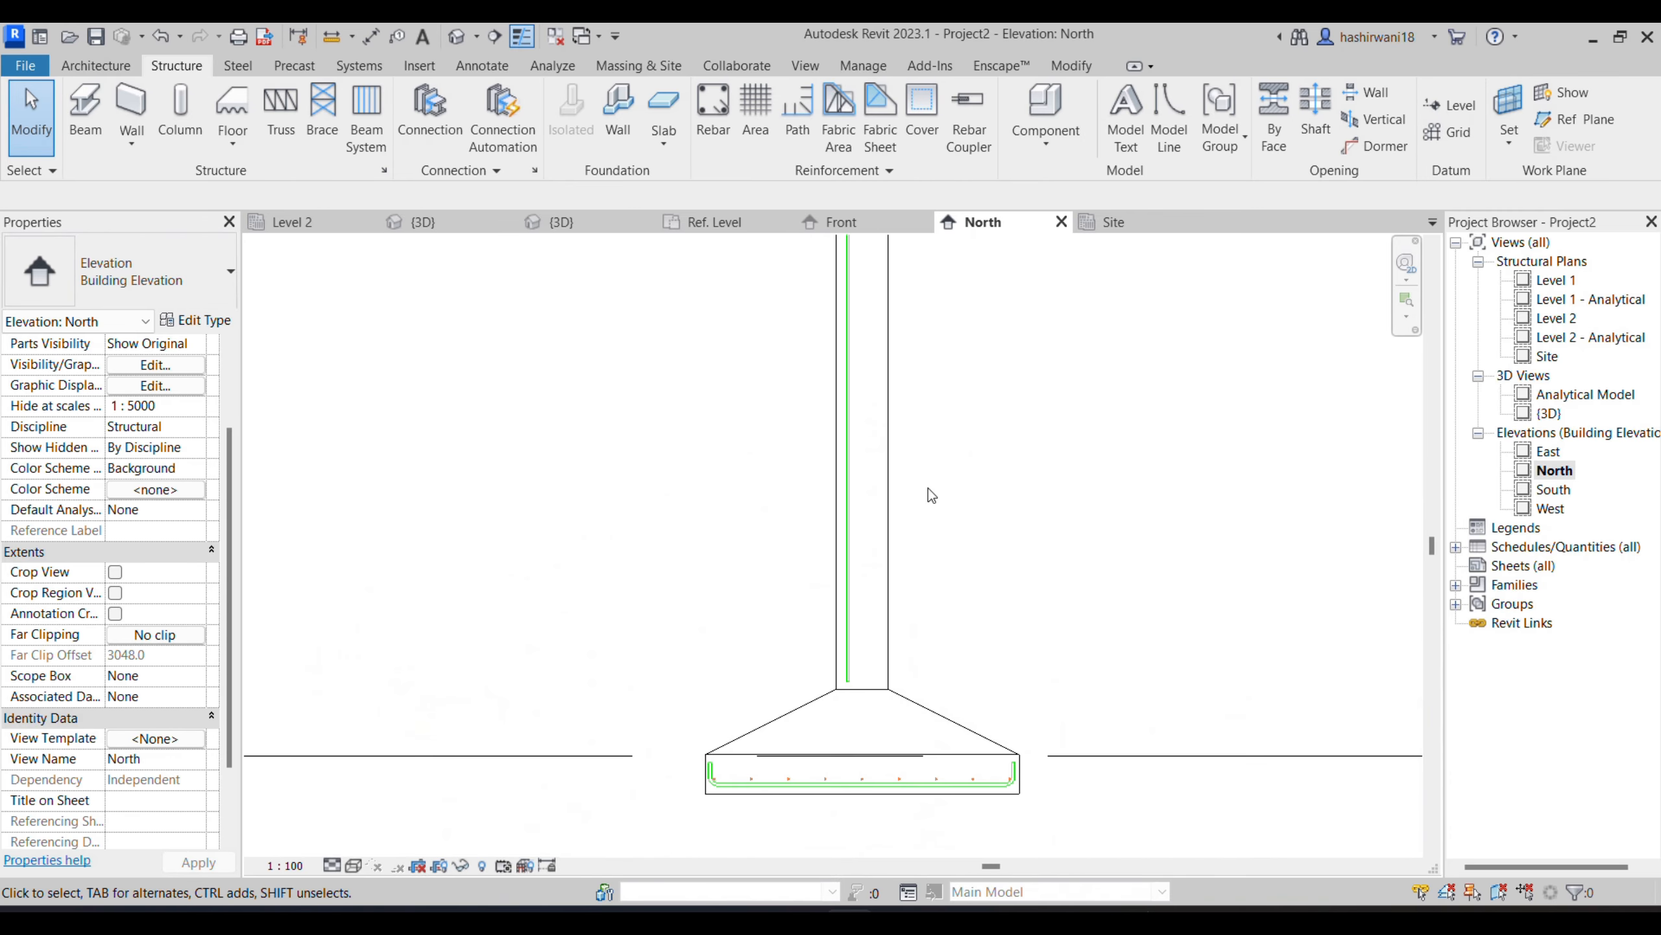
scroll(844, 485, "down", 1)
- Select the vertical column bar and open its sketch for editing in the East elevation
left_click(846, 487)
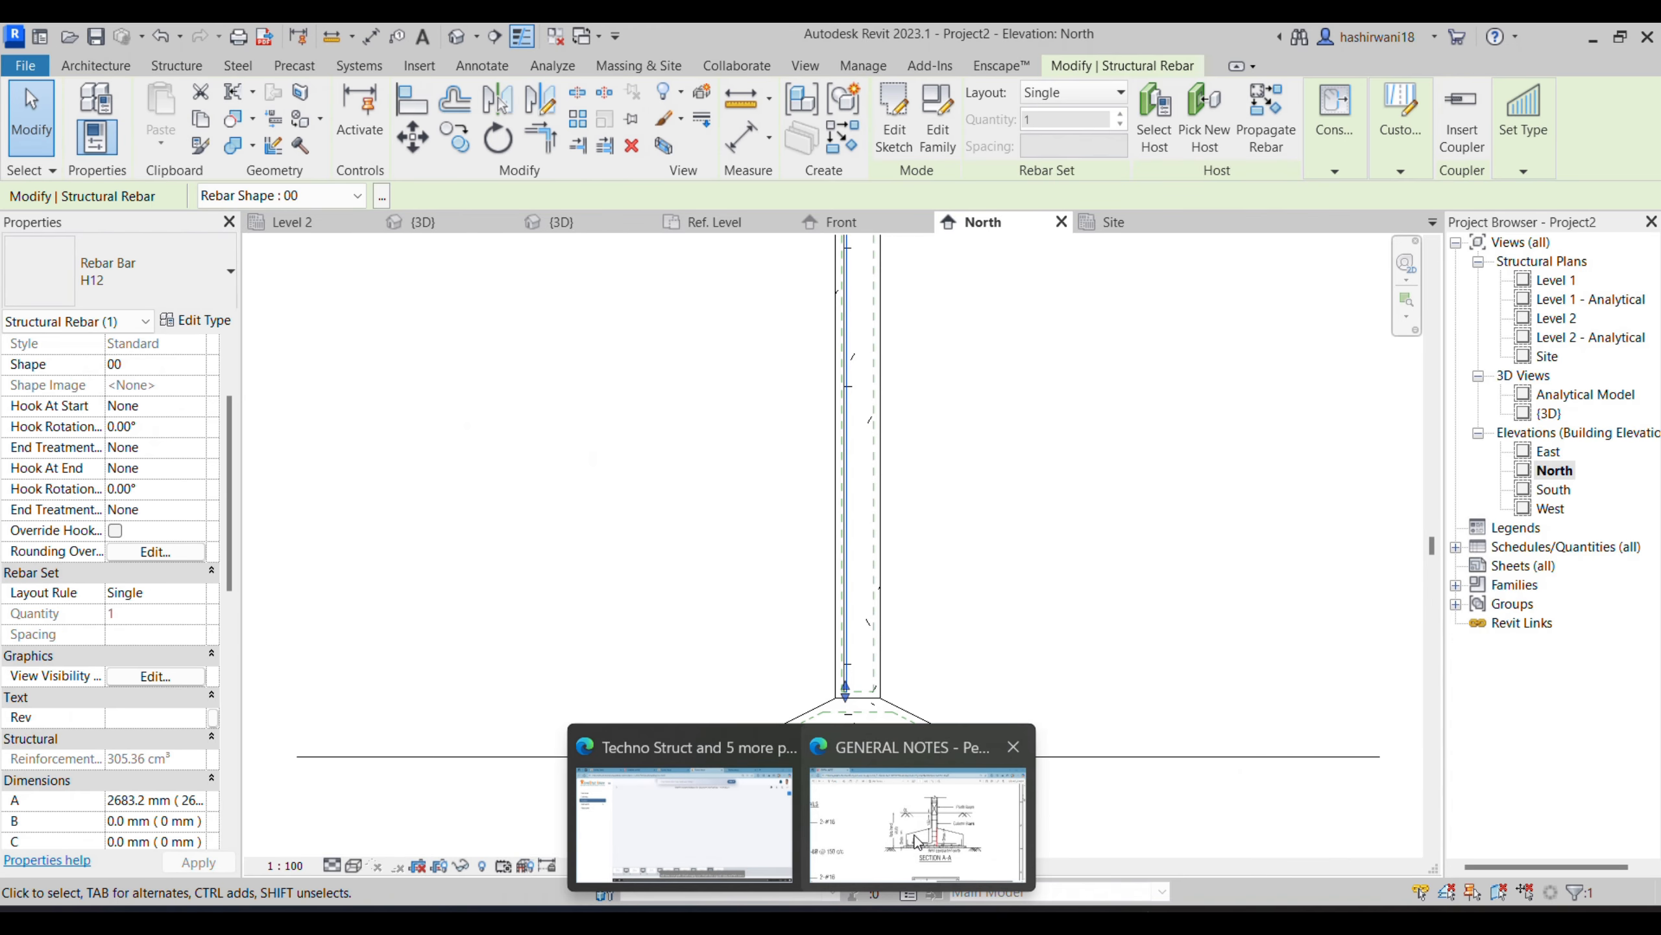
scroll(778, 747, "up", 2)
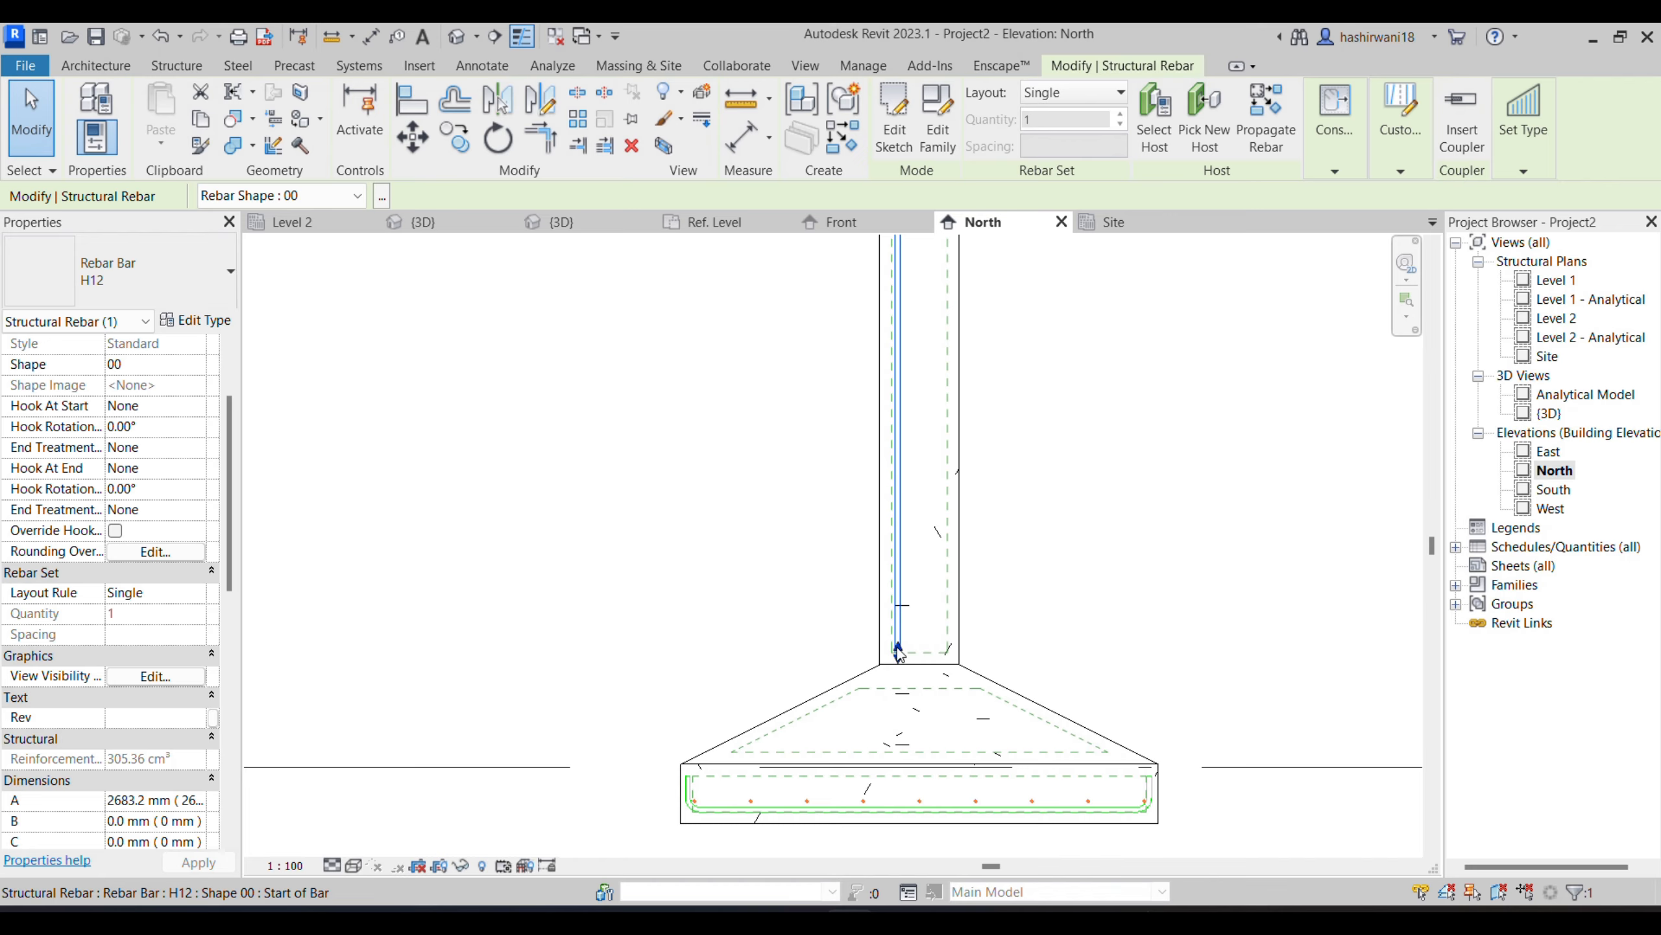
left_click(895, 136)
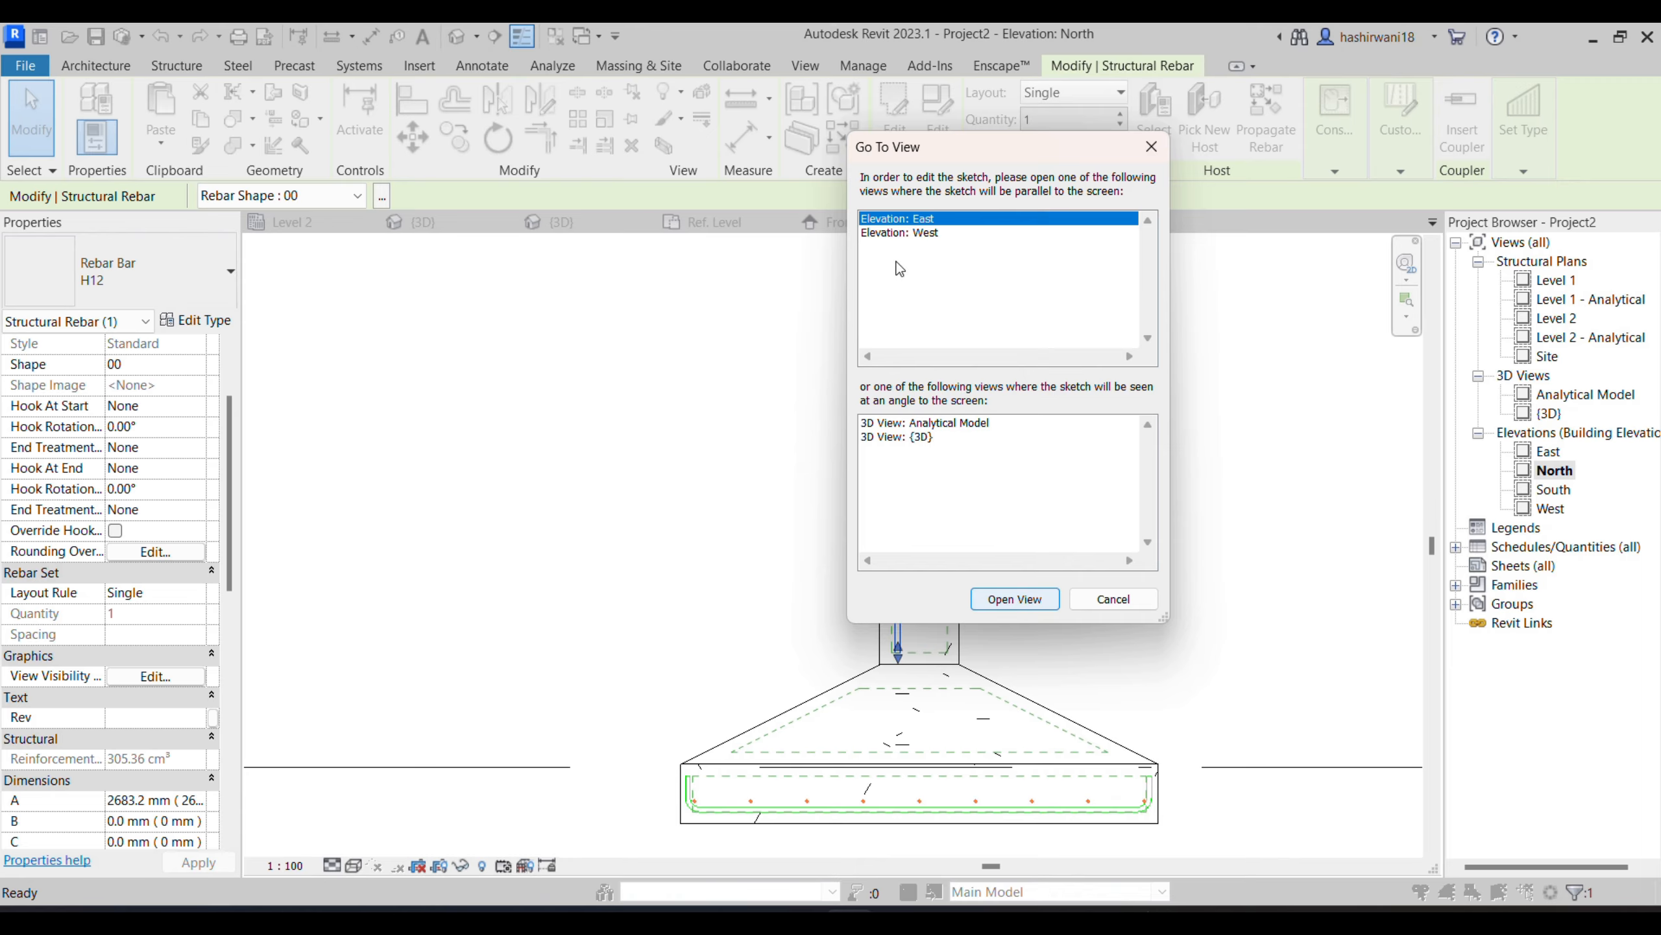
left_click(1014, 599)
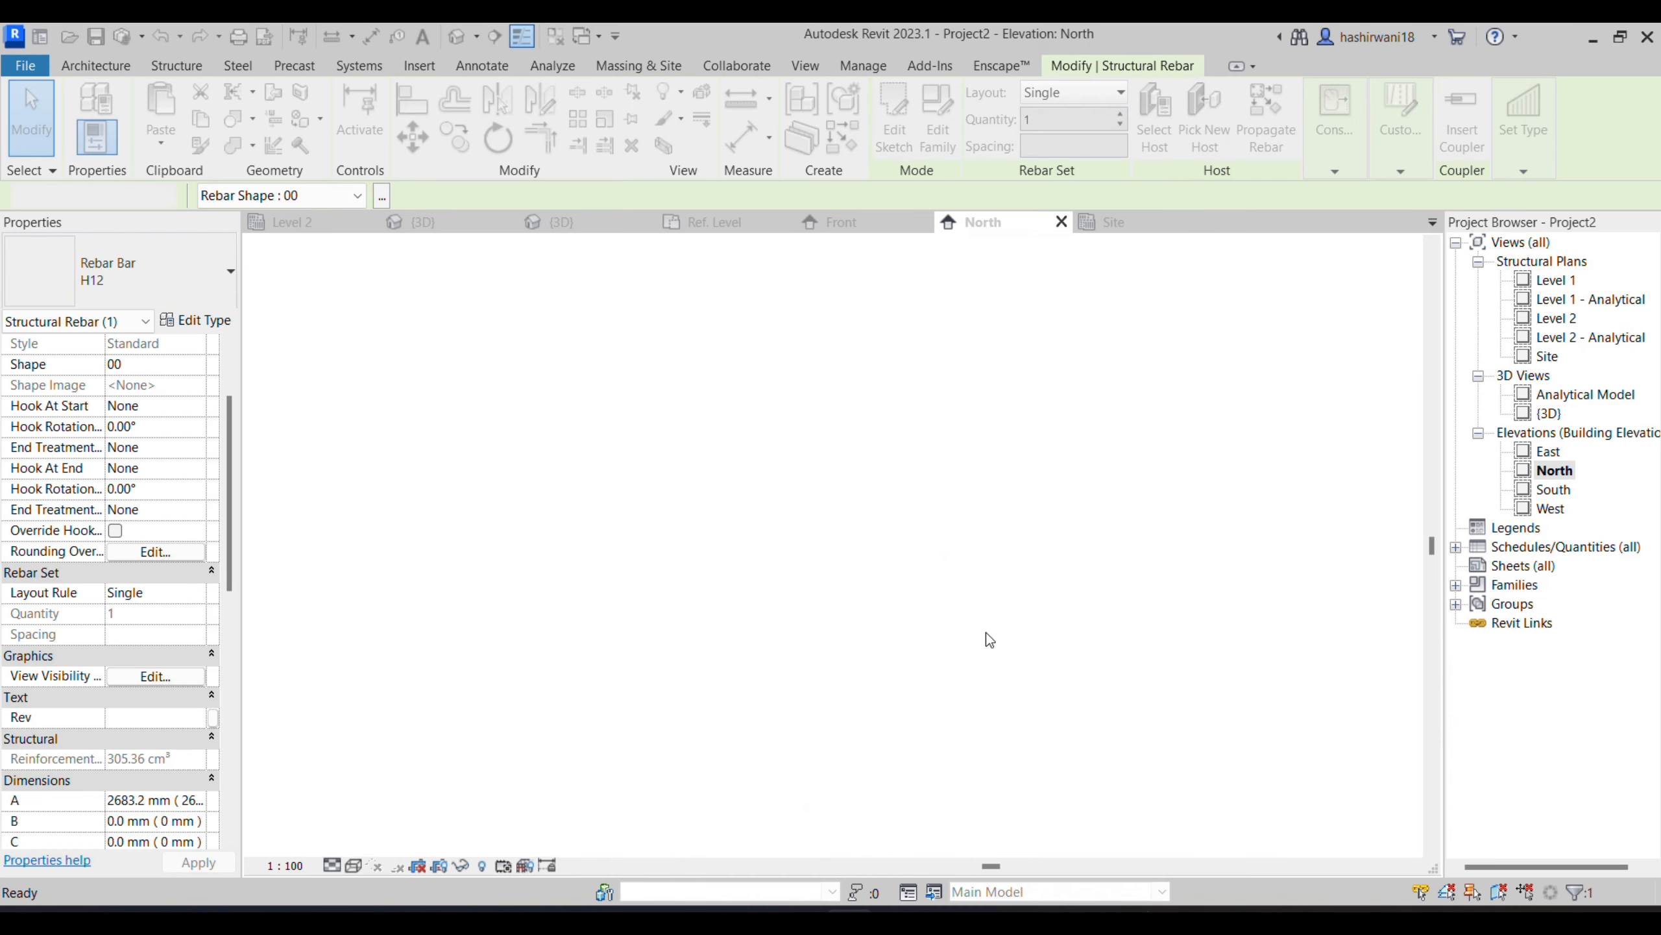
scroll(1016, 631, "up", 5)
scroll(1070, 523, "up", 2)
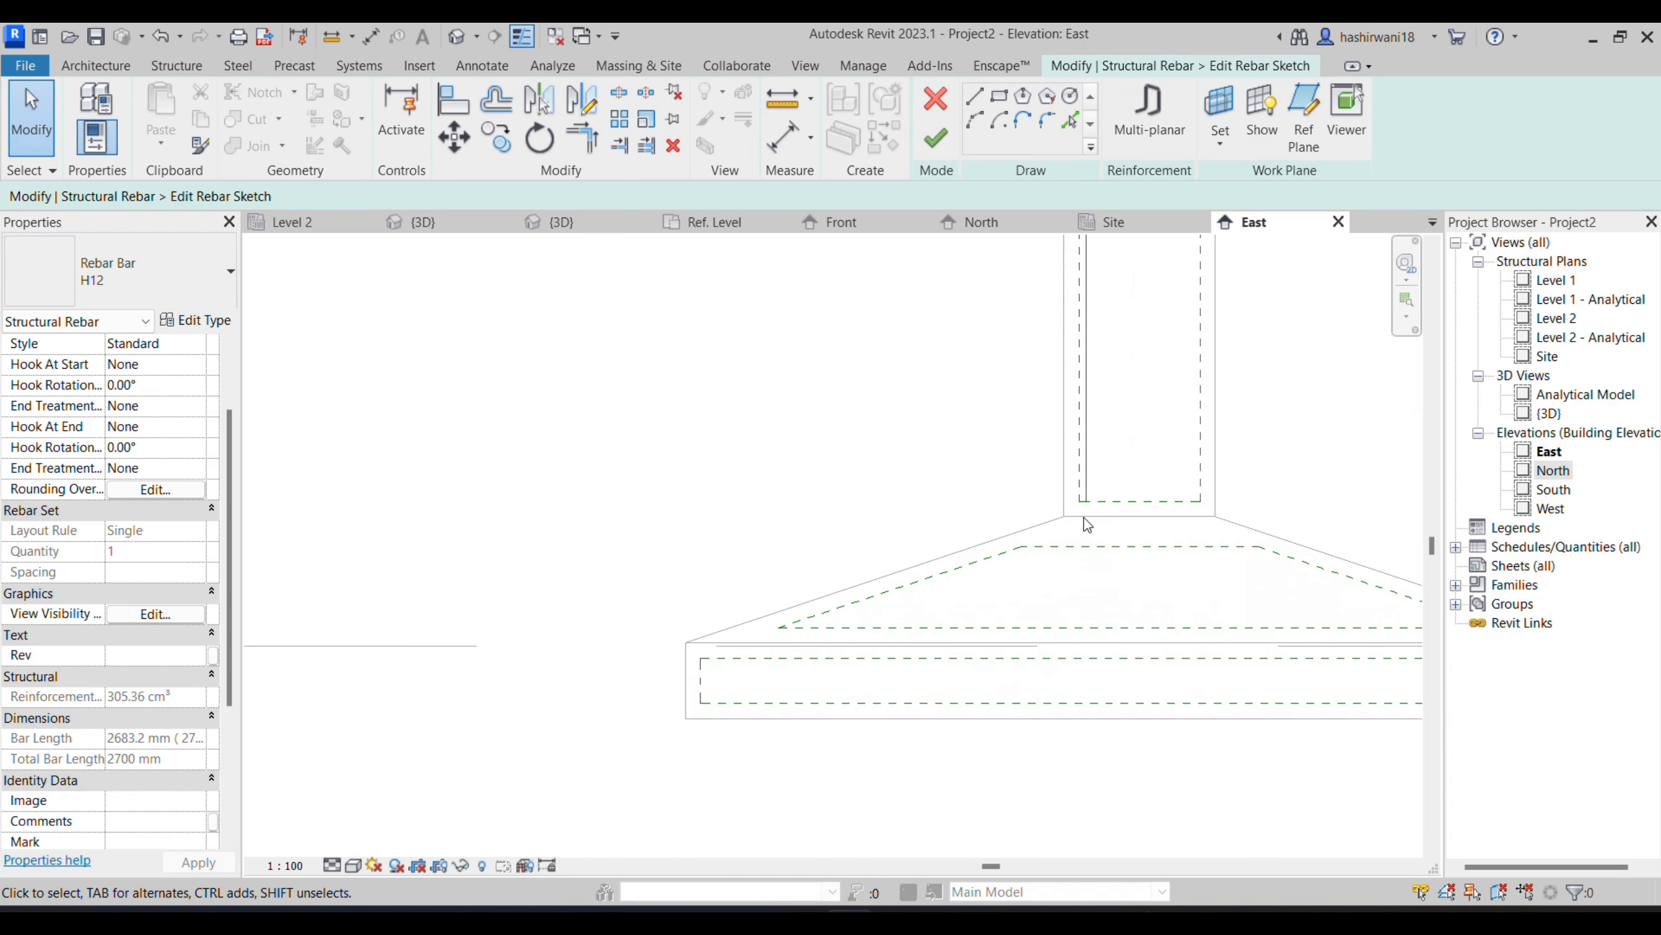
- Extend the column bar's sketch line down into the footing base, to a length of 3020 mm
left_click(1086, 490)
scroll(1087, 489, "up", 2)
left_click_drag(1091, 484, 1088, 693)
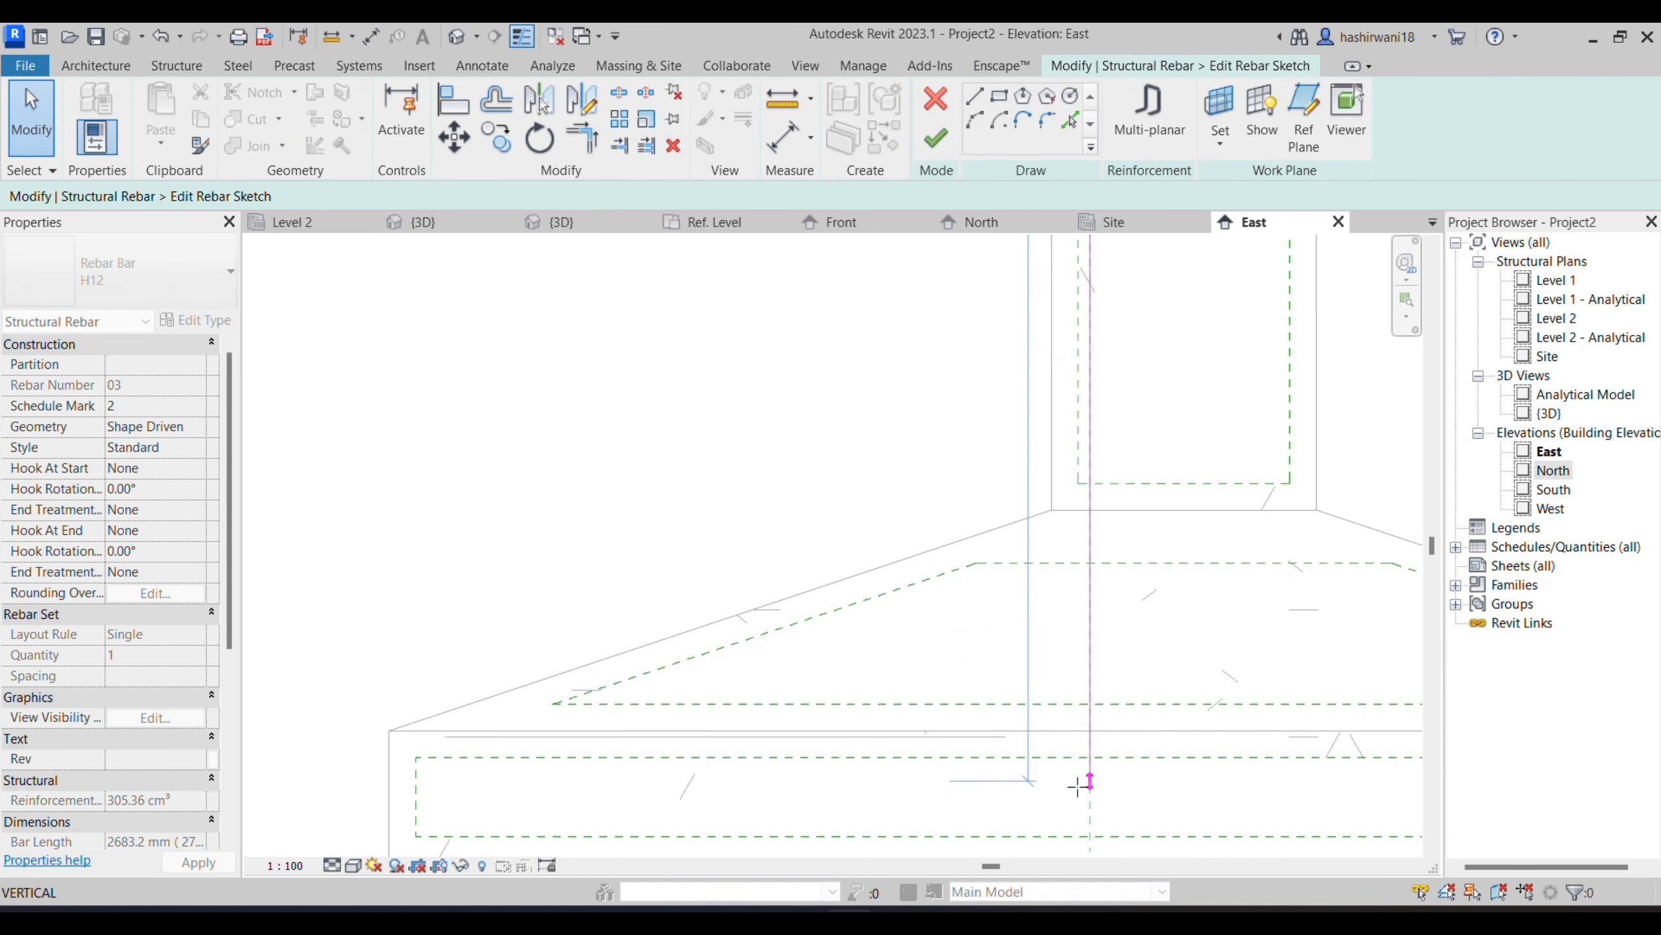
left_click_drag(1078, 788, 1079, 785)
middle_click_drag(1139, 668, 1076, 546)
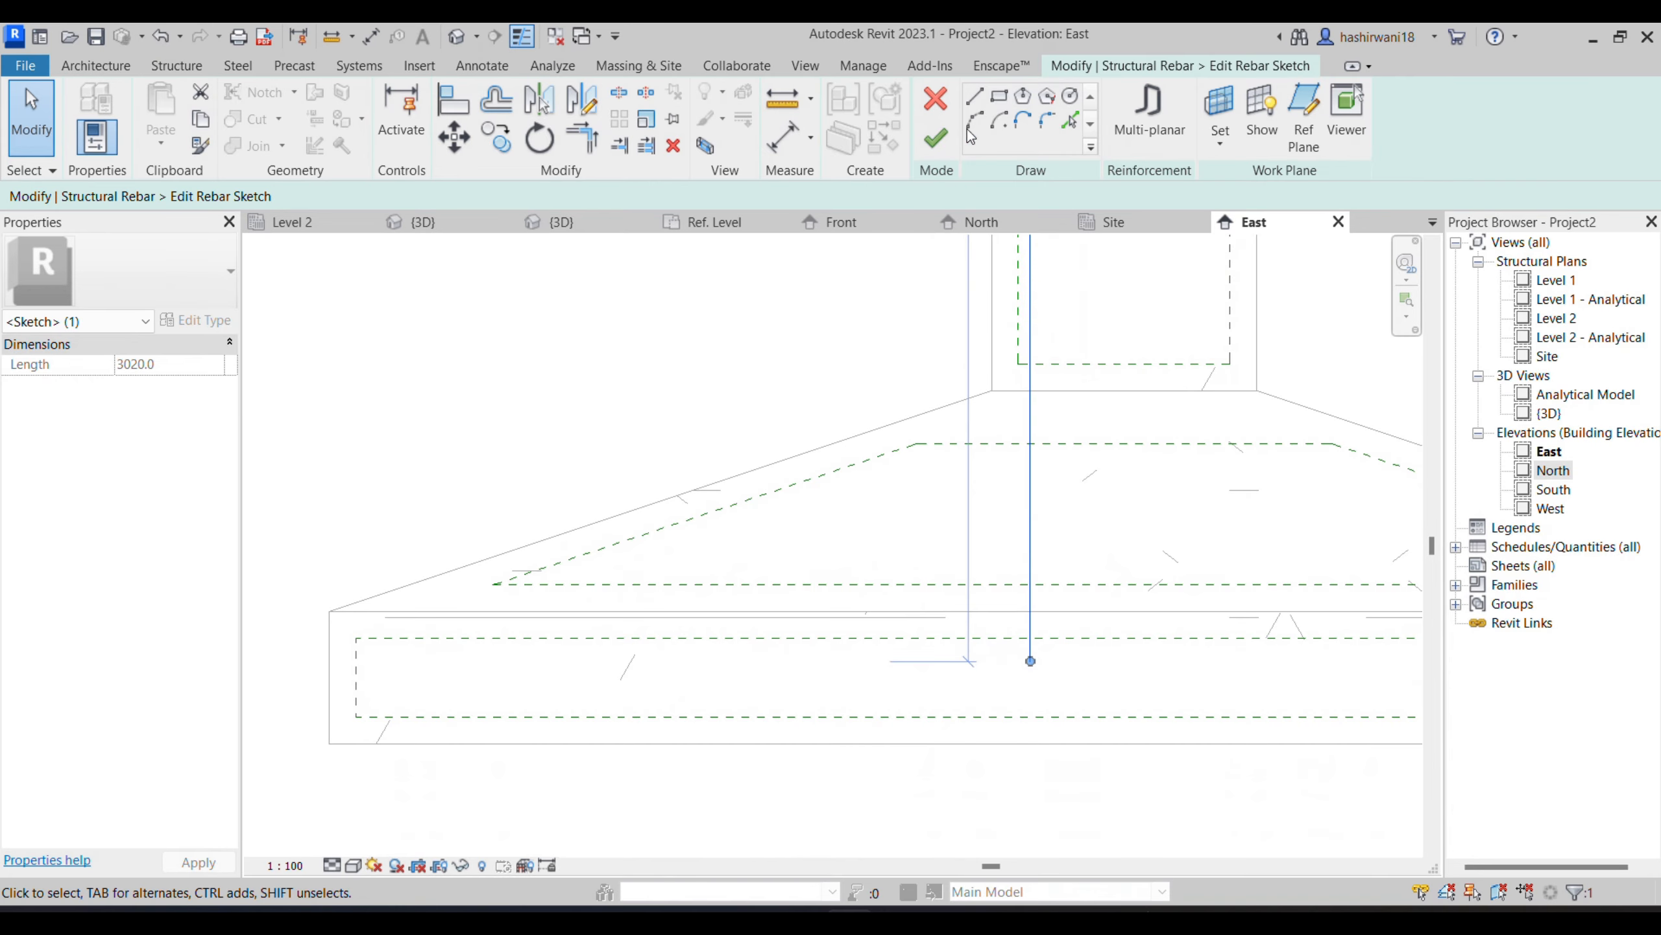
- Draw a horizontal leg about 720 mm long from the bar's lower end toward the footing's outer edge and finish the sketch
left_click(976, 97)
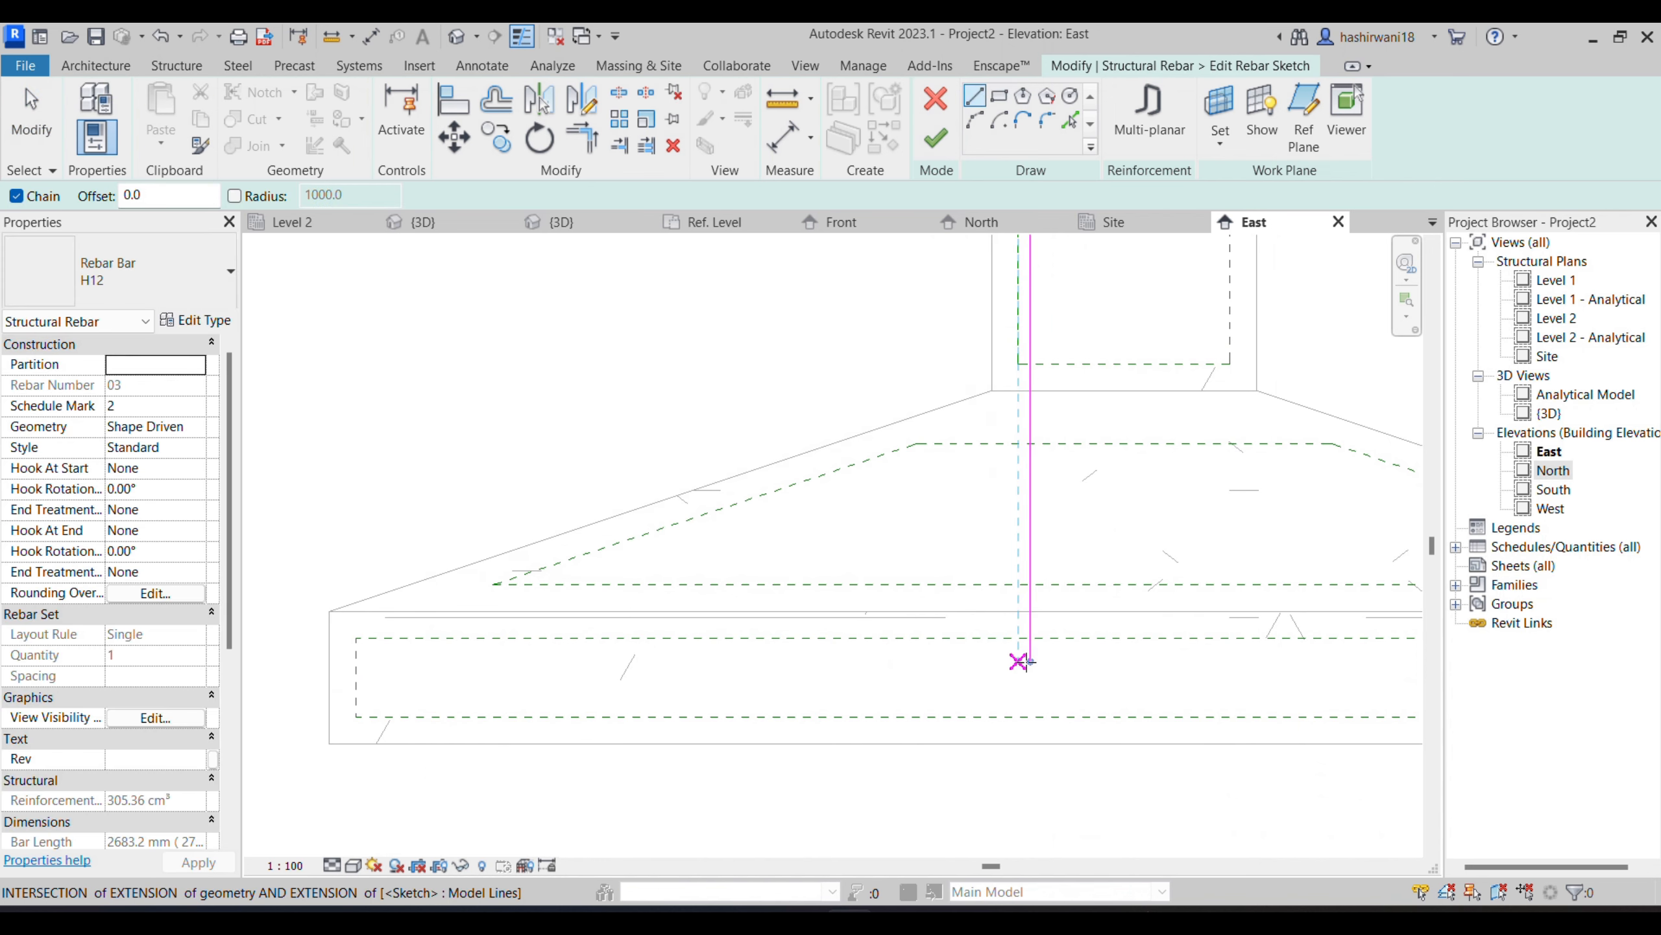
left_click(382, 660)
scroll(1047, 704, "up", 2)
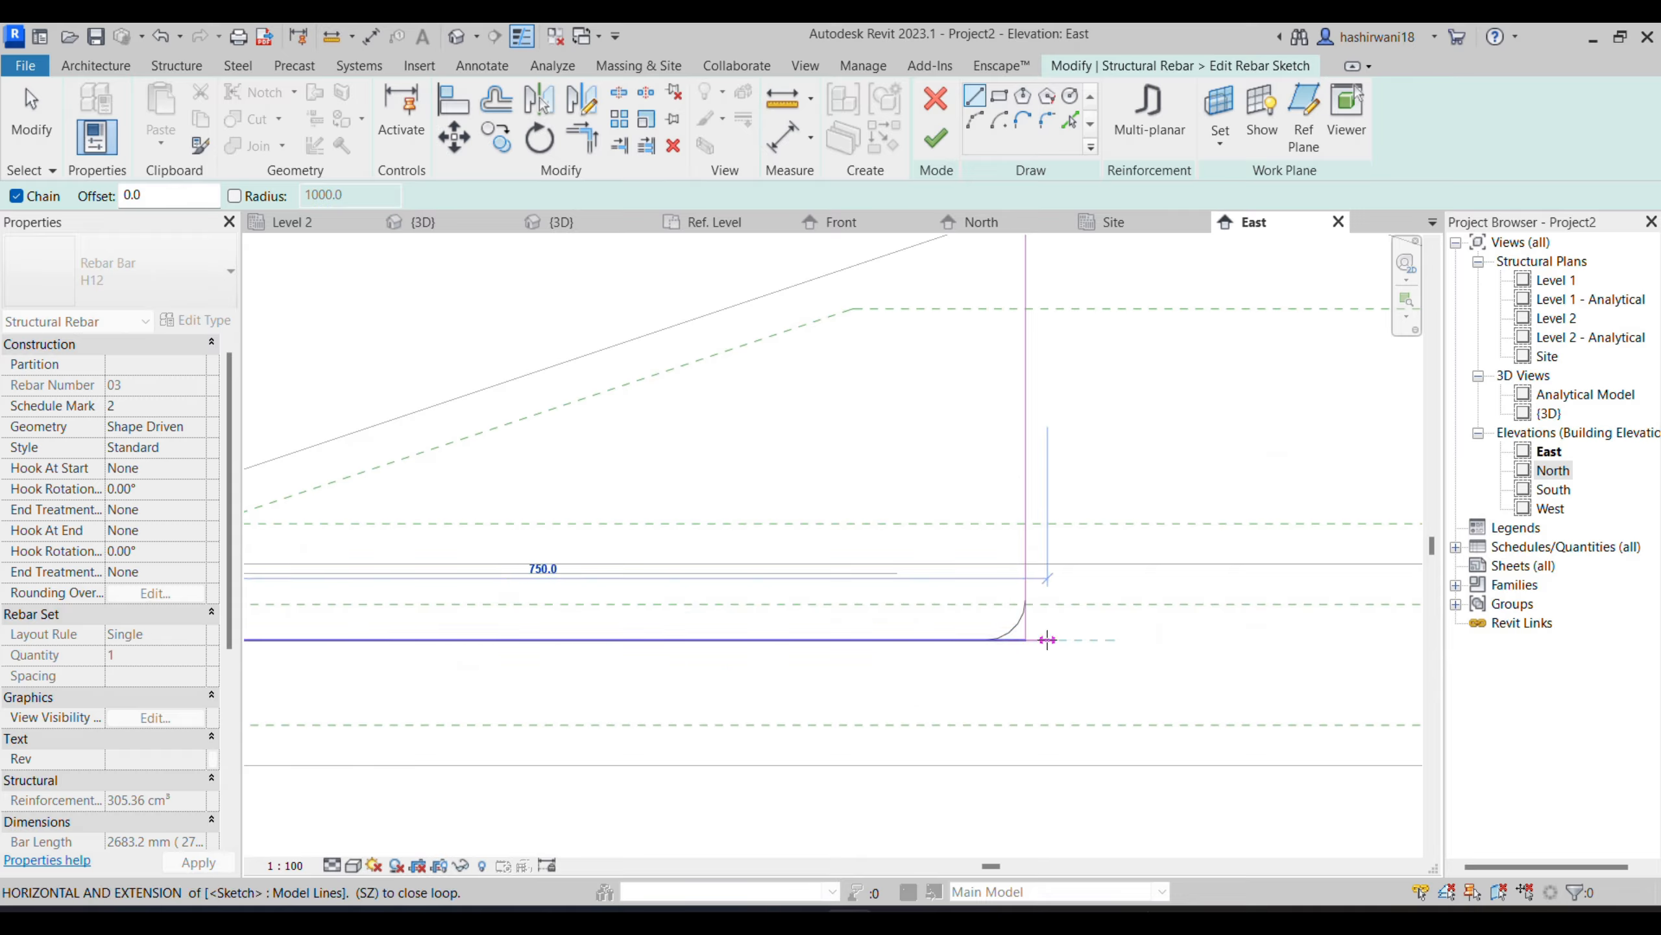
mouse_move(387, 660)
middle_mouse_down()
mouse_move(867, 641)
mouse_move(755, 626)
middle_mouse_up()
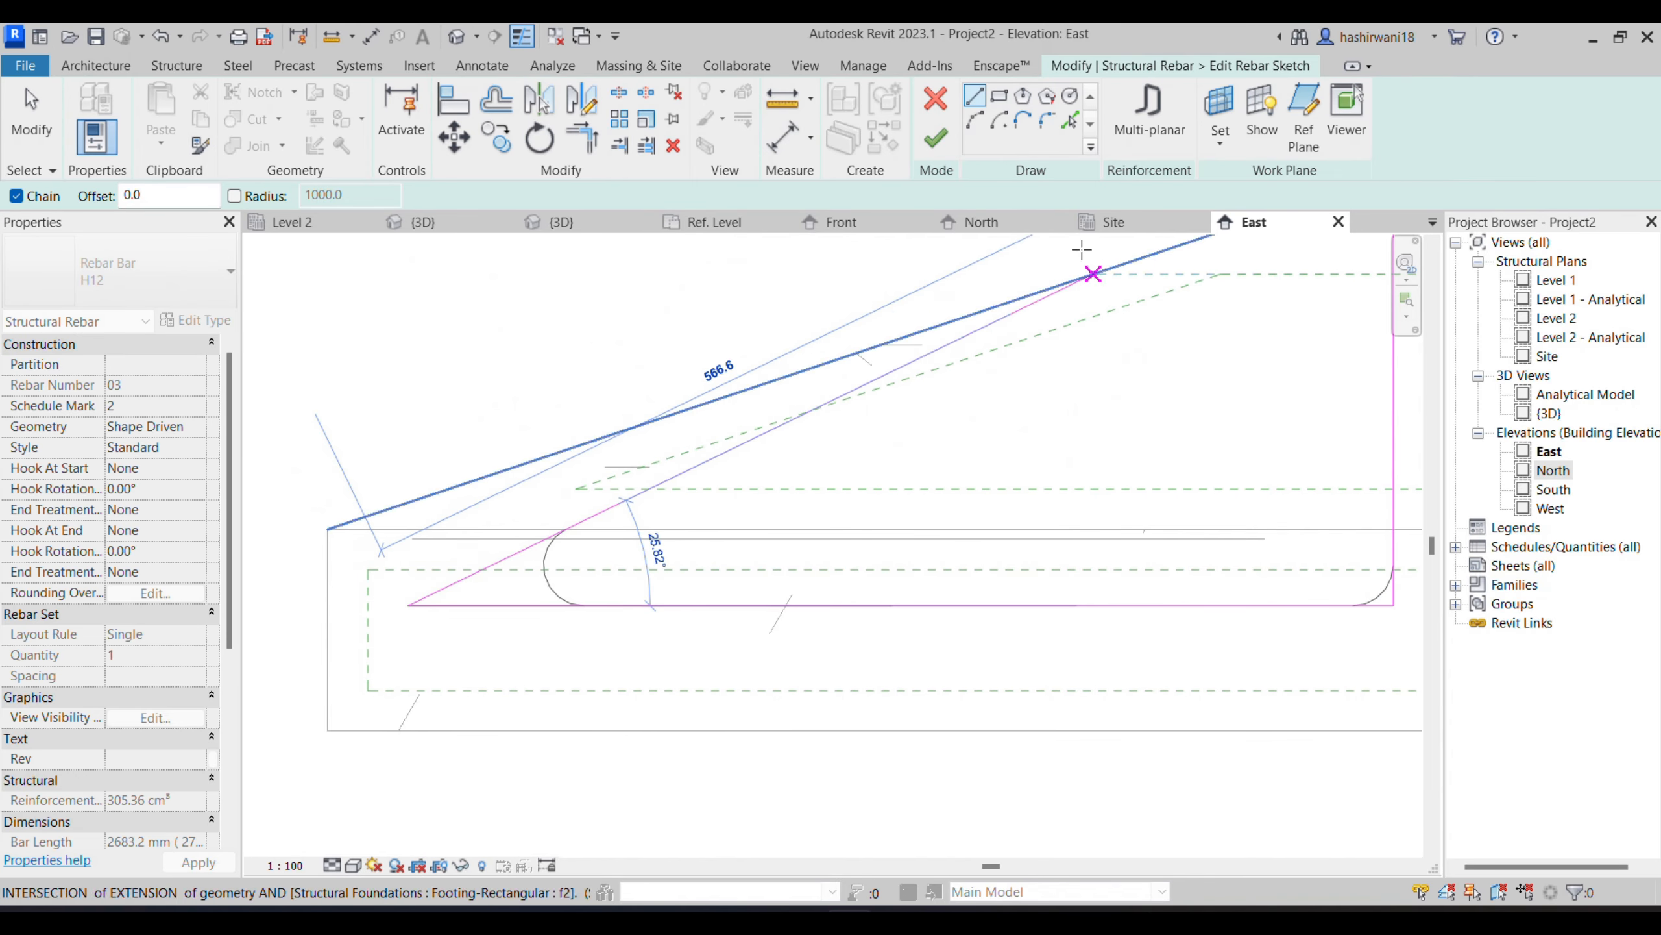
left_click(934, 140)
scroll(1022, 652, "up", 3)
scroll(669, 792, "down", 1)
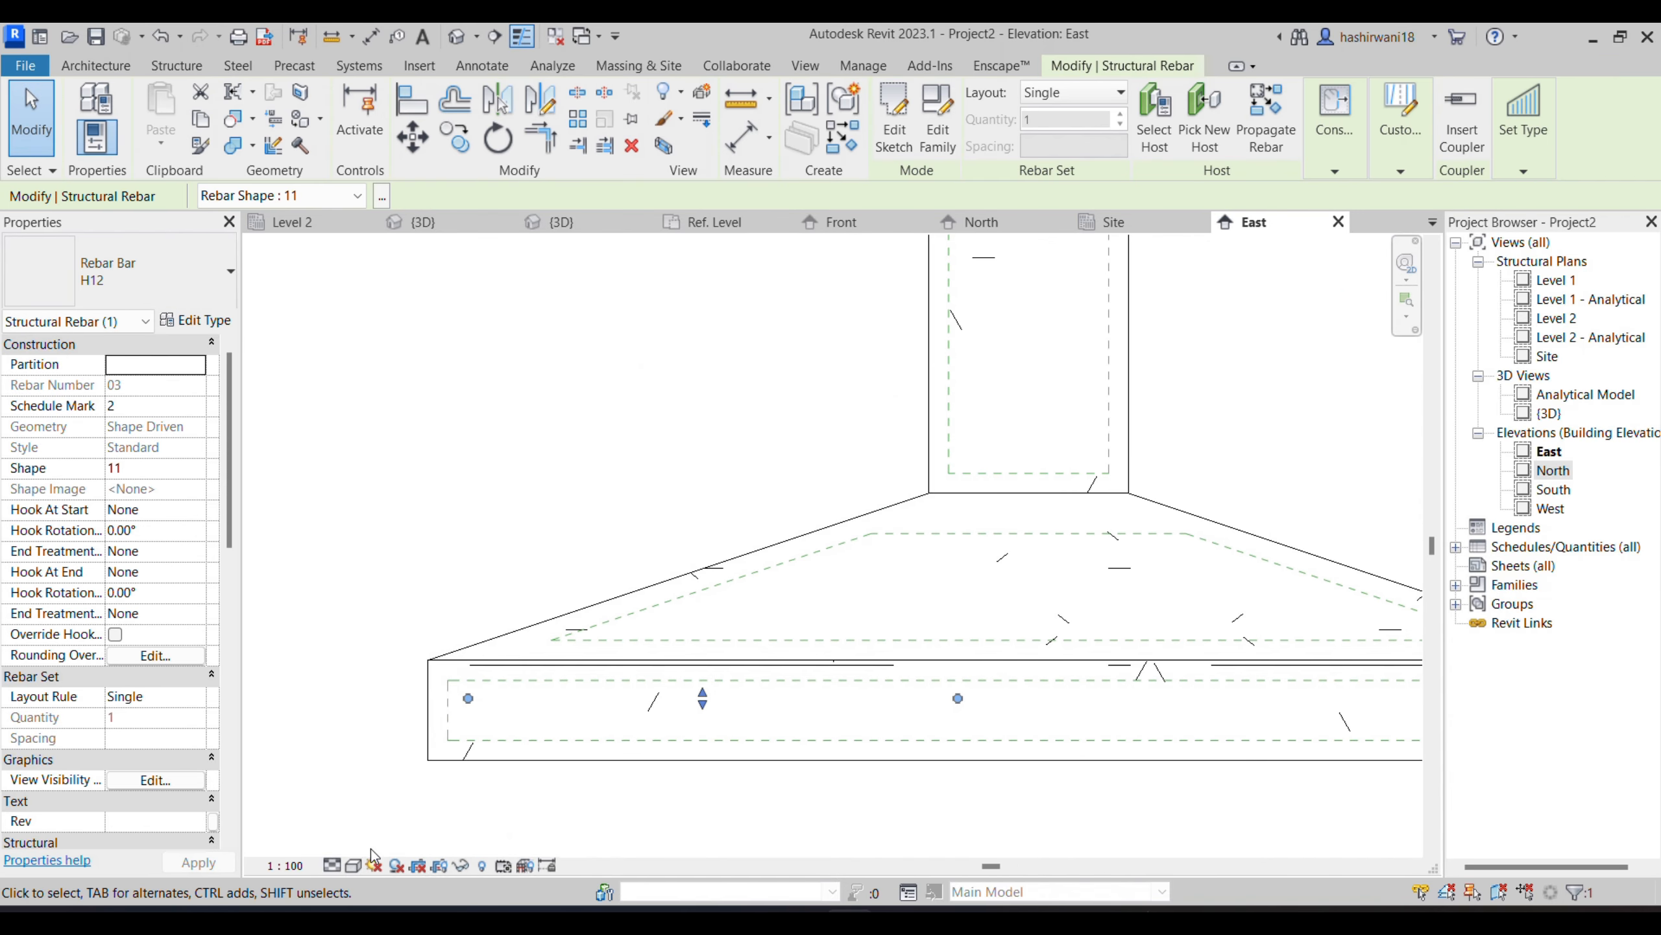
- Set the East elevation's detail level to Fine
left_click(332, 865)
left_click(358, 843)
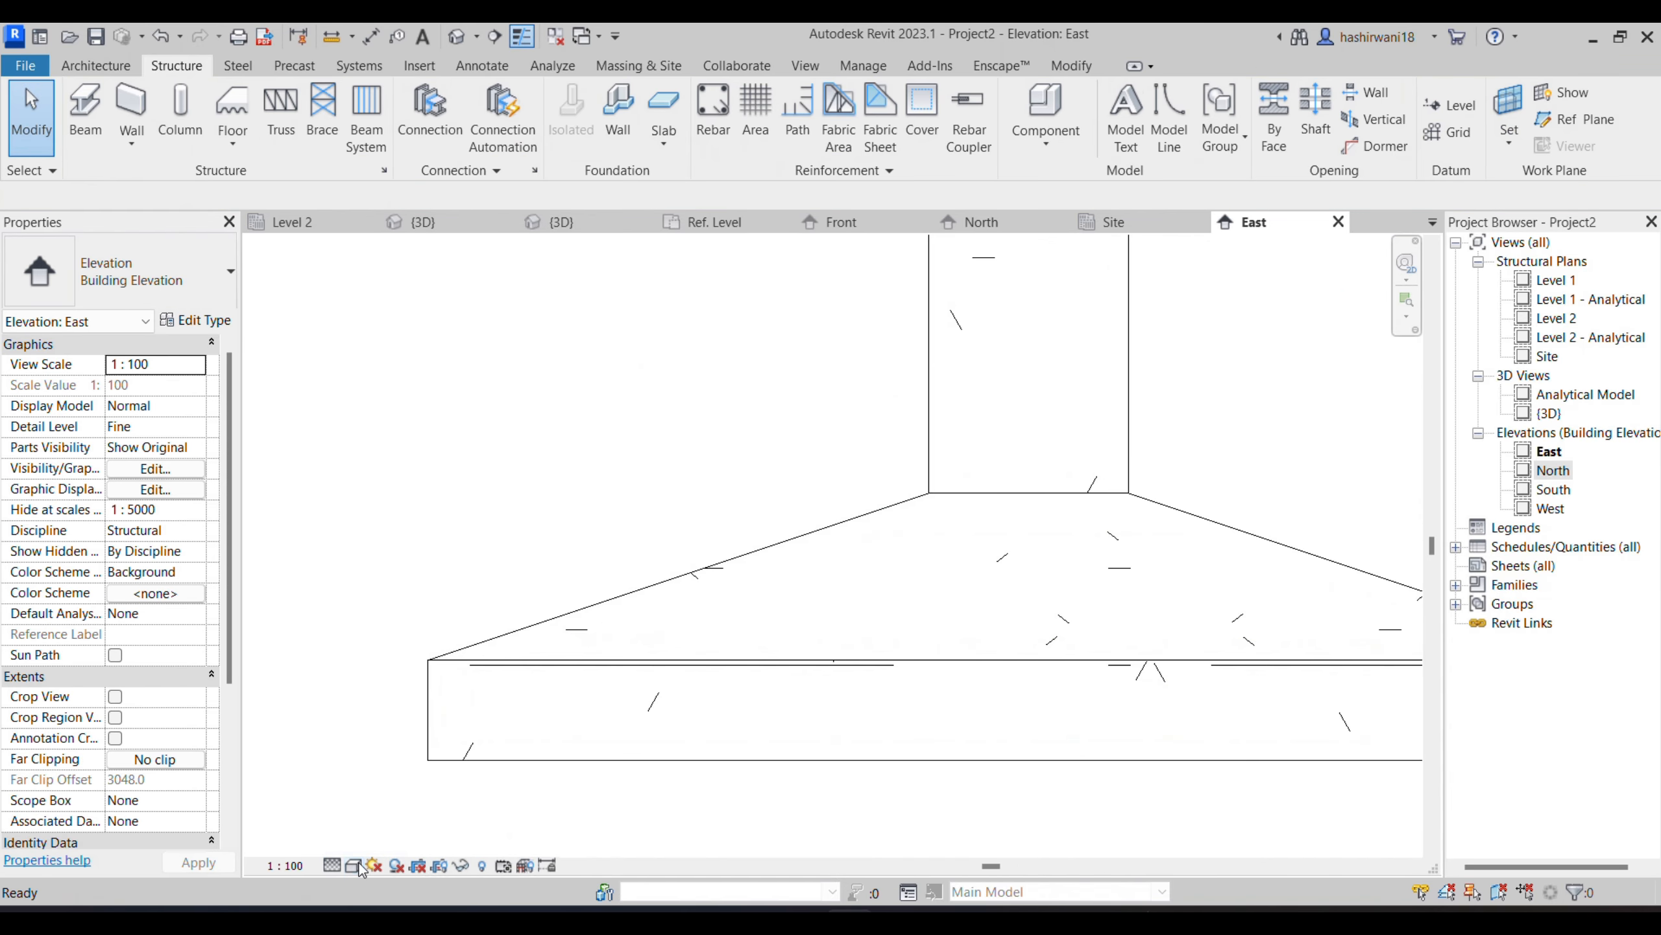
- Display the East elevation in Wireframe and fine-tune the bent column bar's horizontal leg and outer end within the footing
left_click(359, 864)
left_click(393, 753)
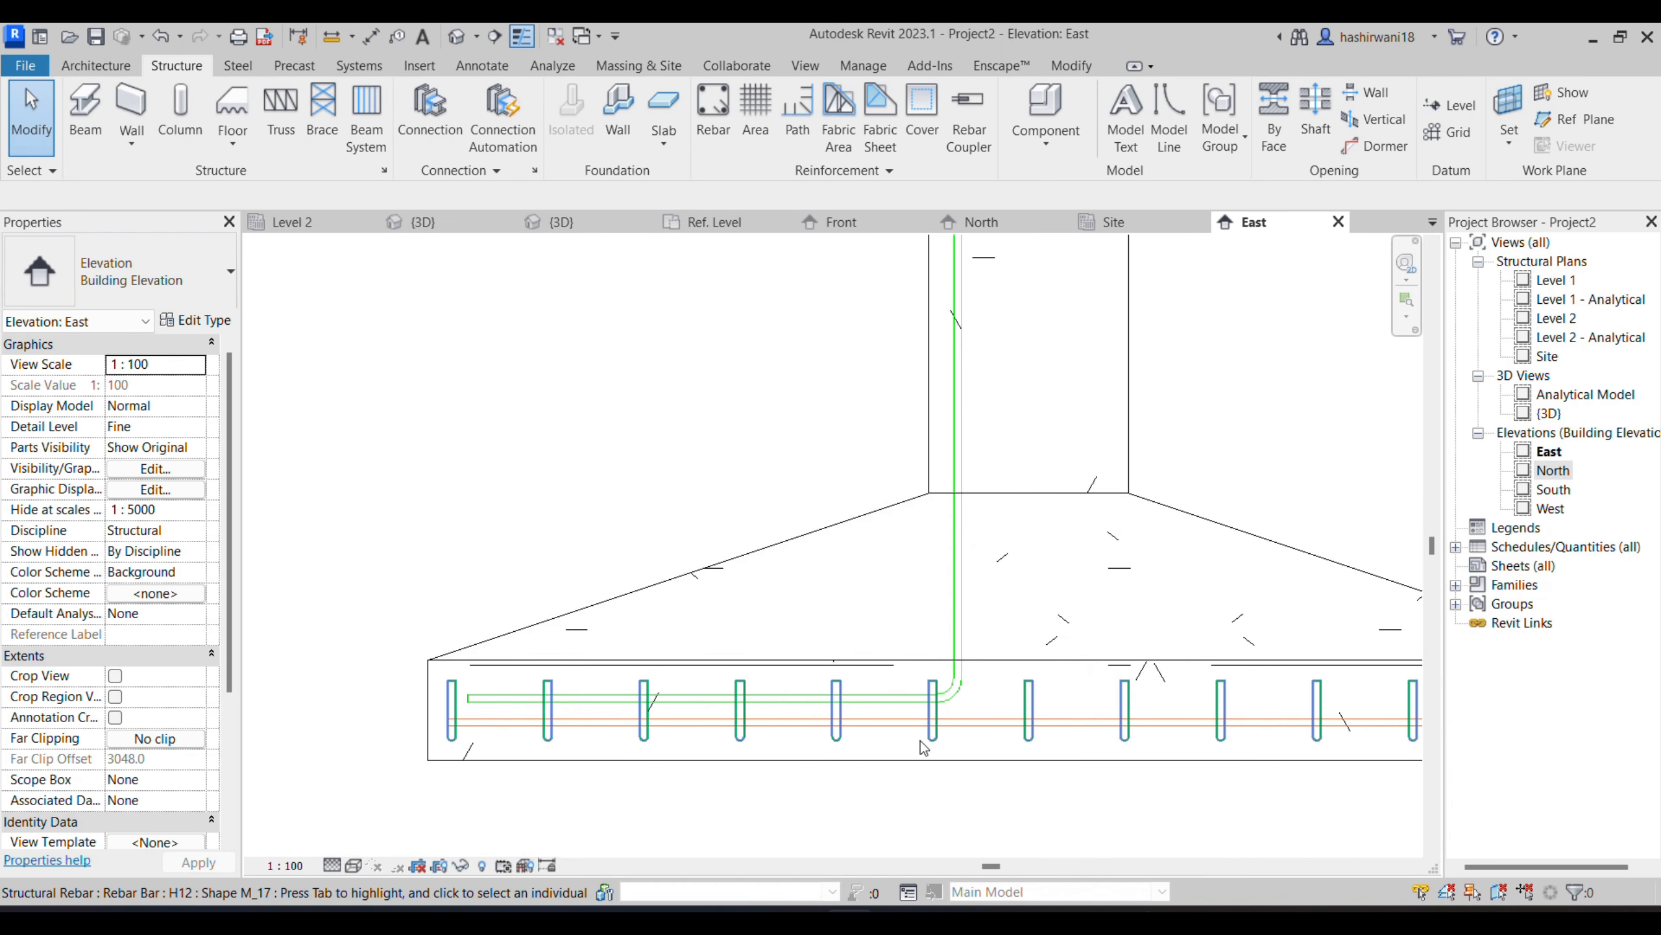
left_click(869, 692)
mouse_move(699, 695)
left_mouse_down()
mouse_move(700, 648)
mouse_move(701, 702)
left_mouse_up()
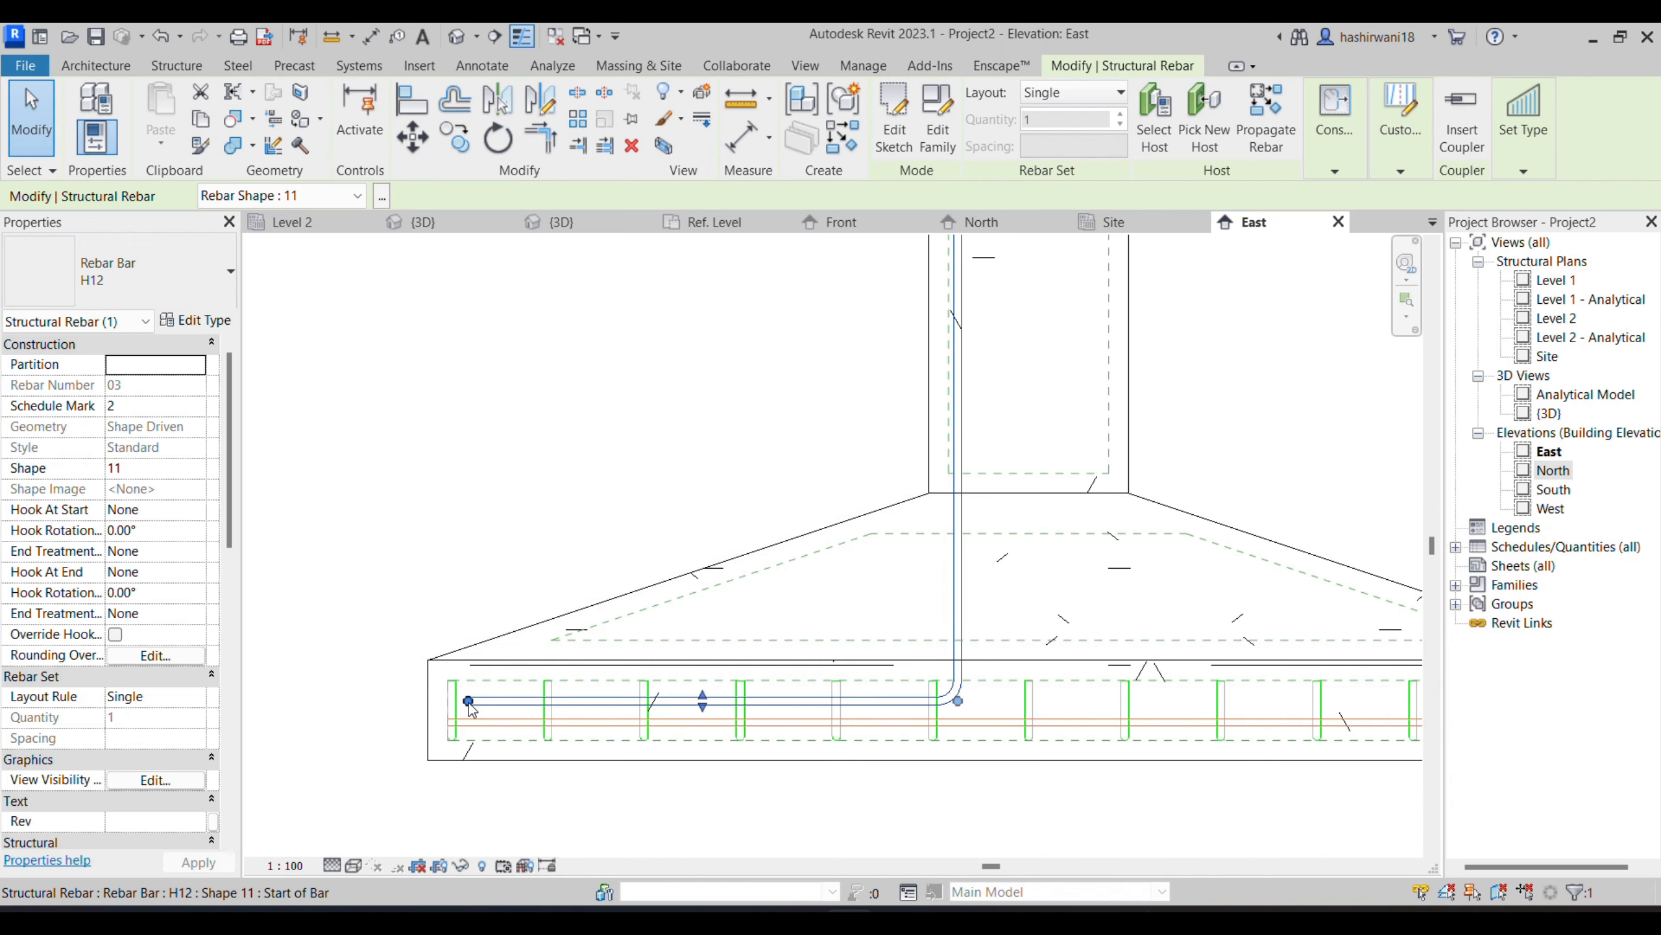
left_click_drag(470, 702, 718, 604)
left_click_drag(608, 733, 470, 701)
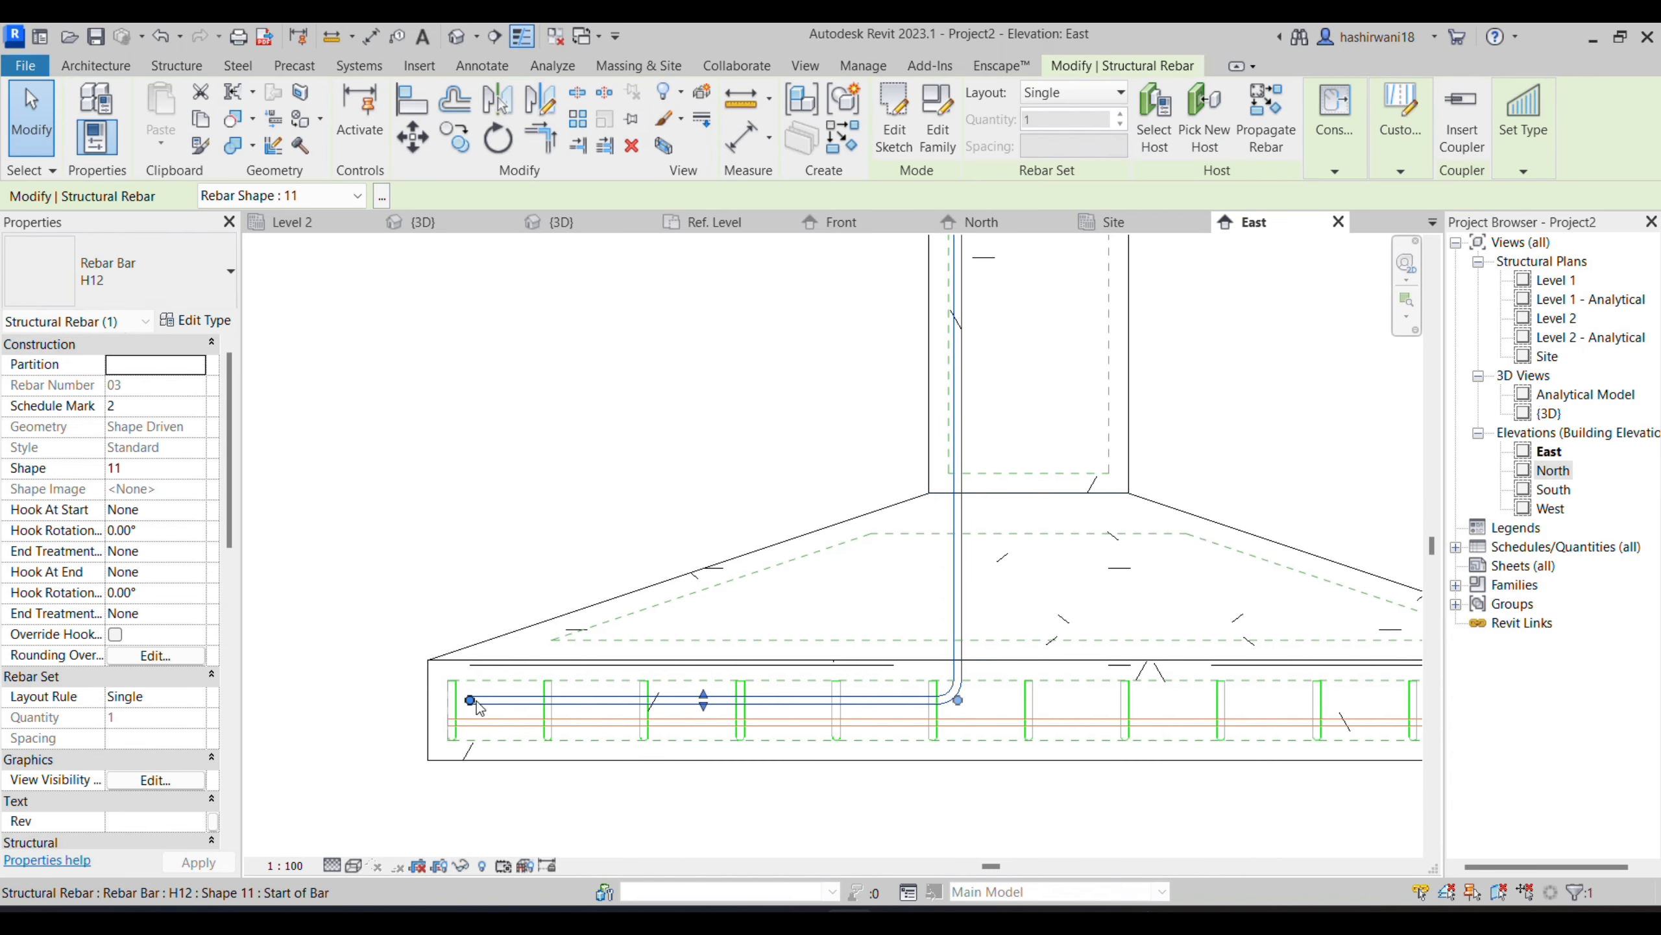
left_click(532, 507)
scroll(801, 613, "down", 4)
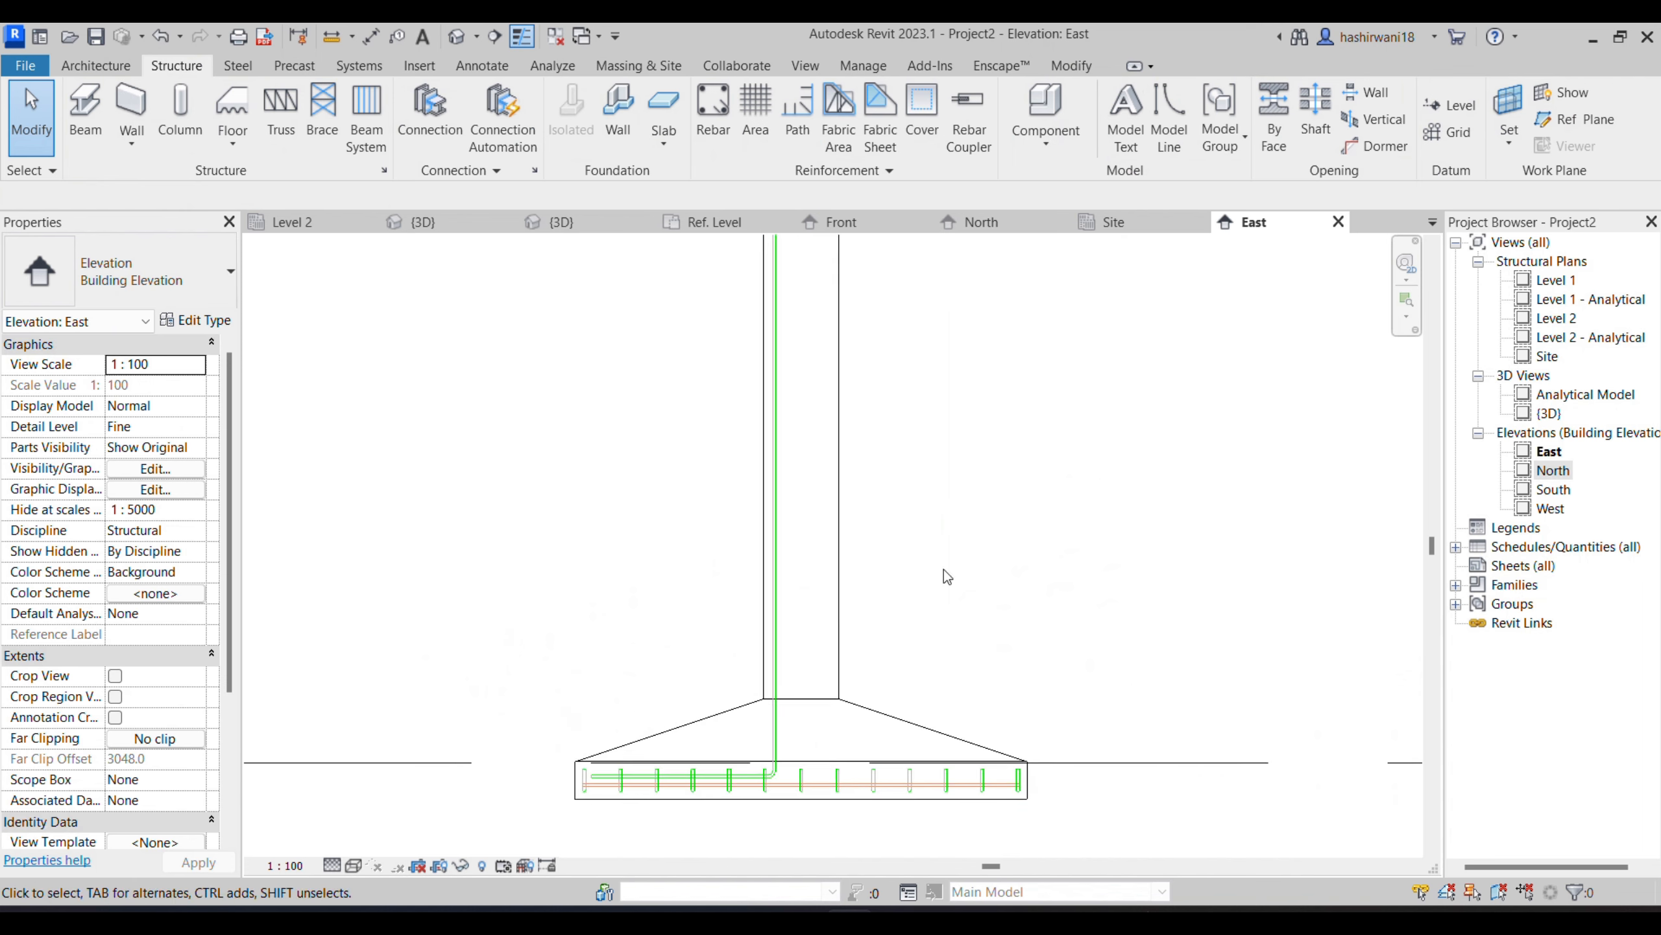
scroll(843, 642, "down", 2)
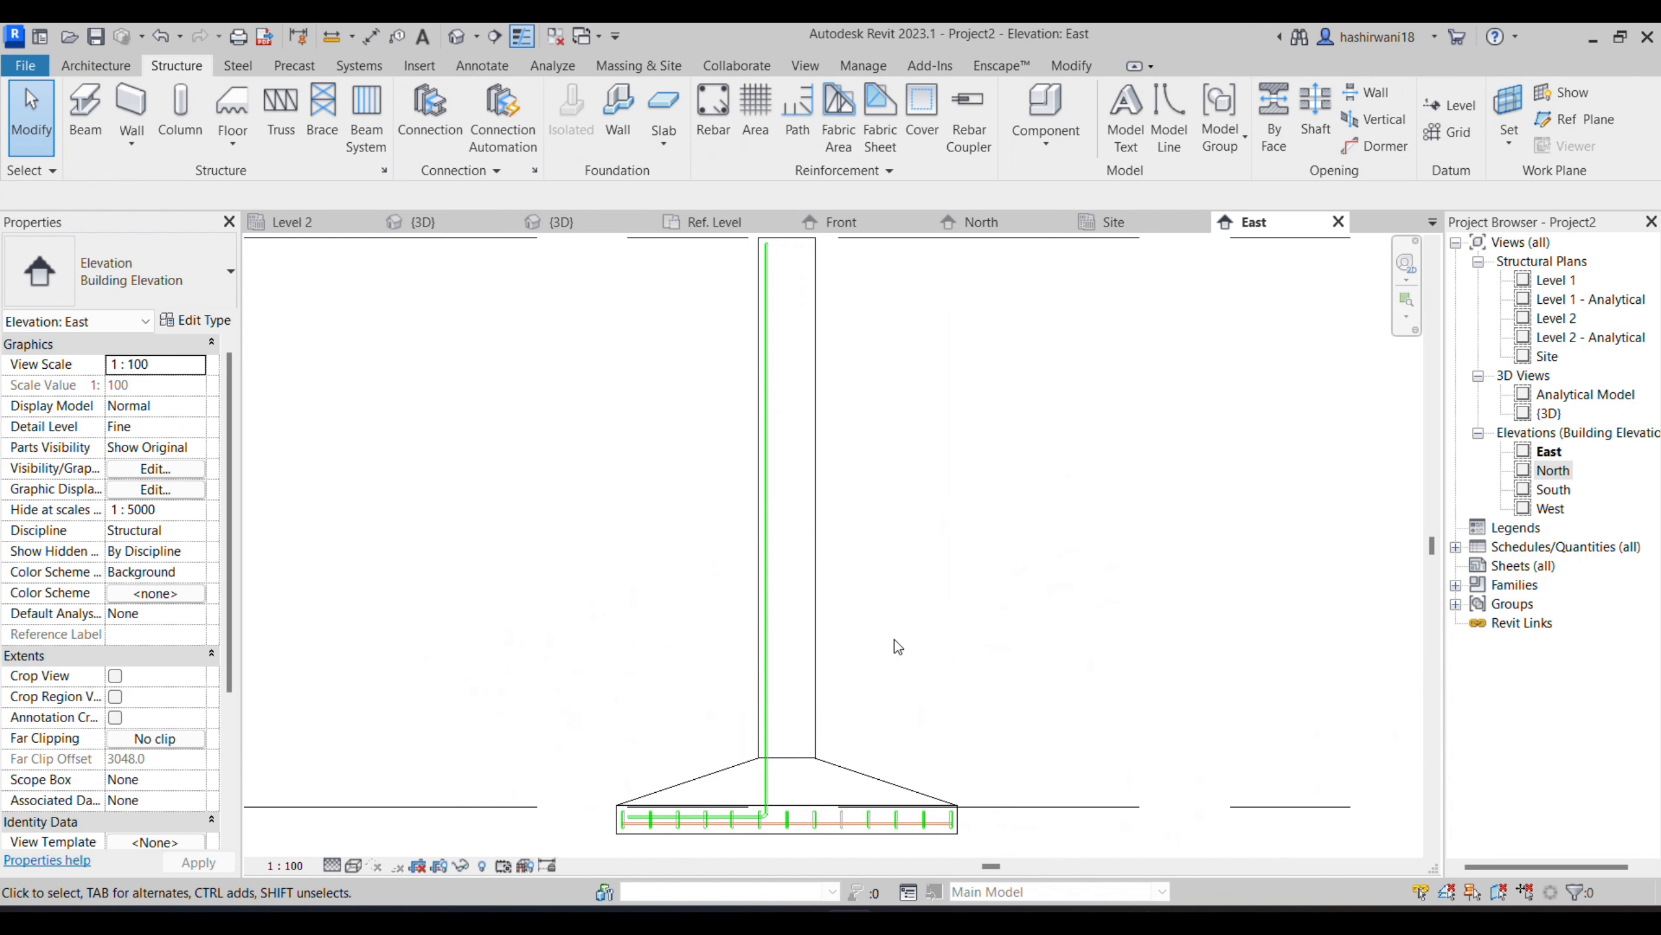
- Open the Site structural plan and set its visual style to Wireframe
left_click(1546, 357)
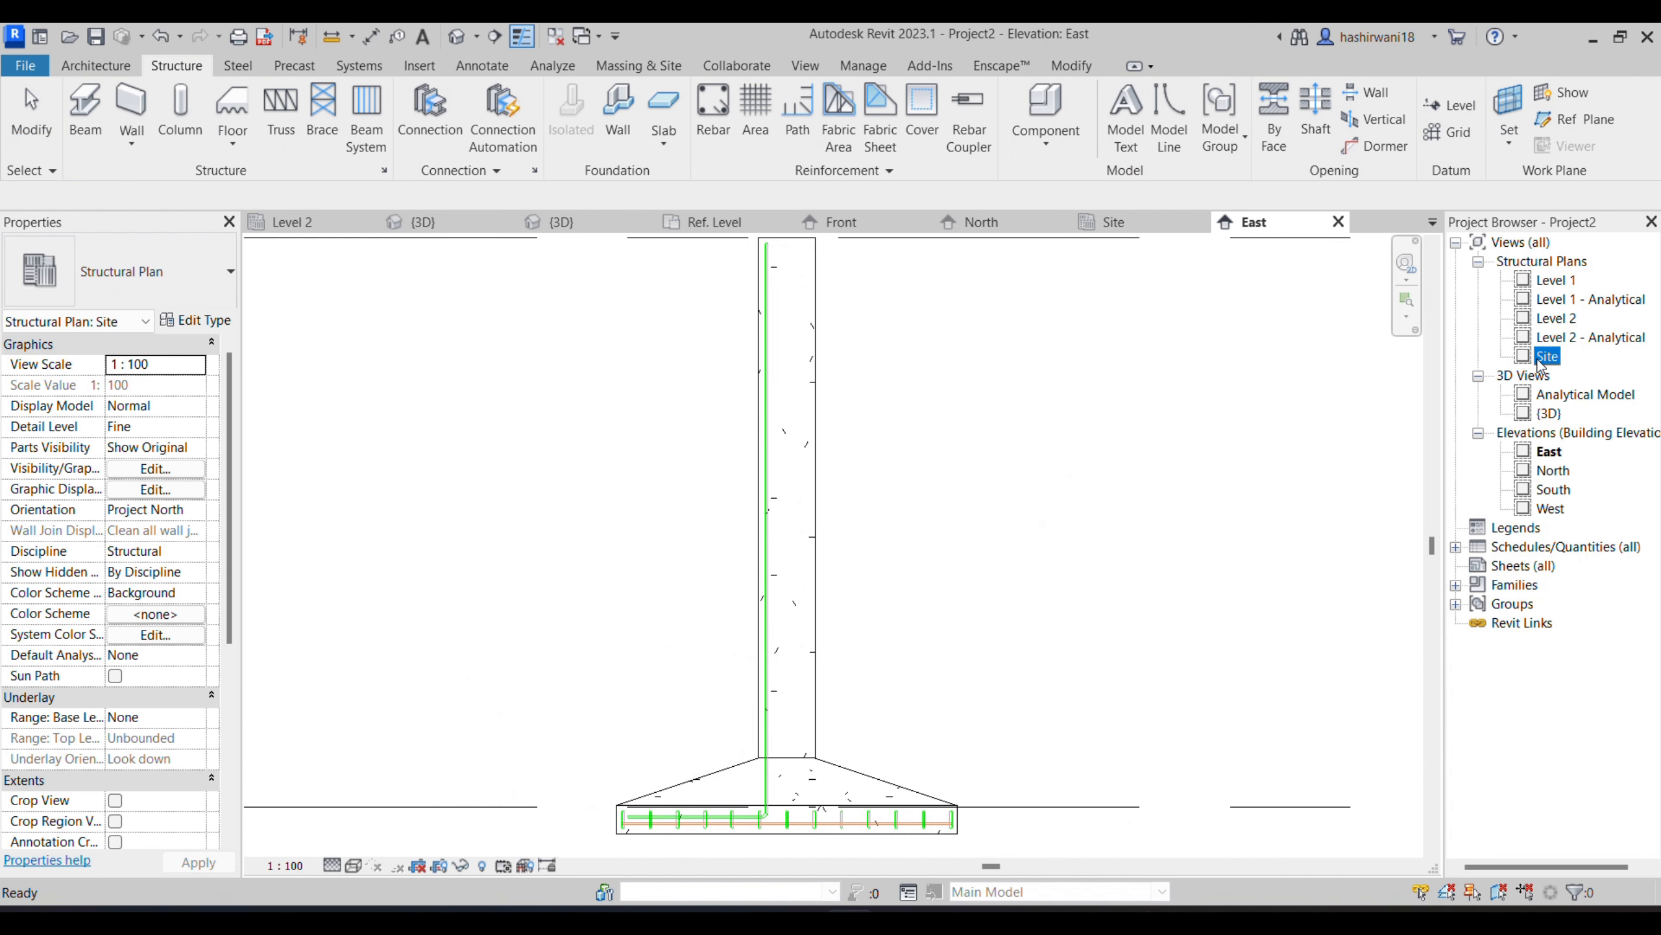
double_click(1548, 357)
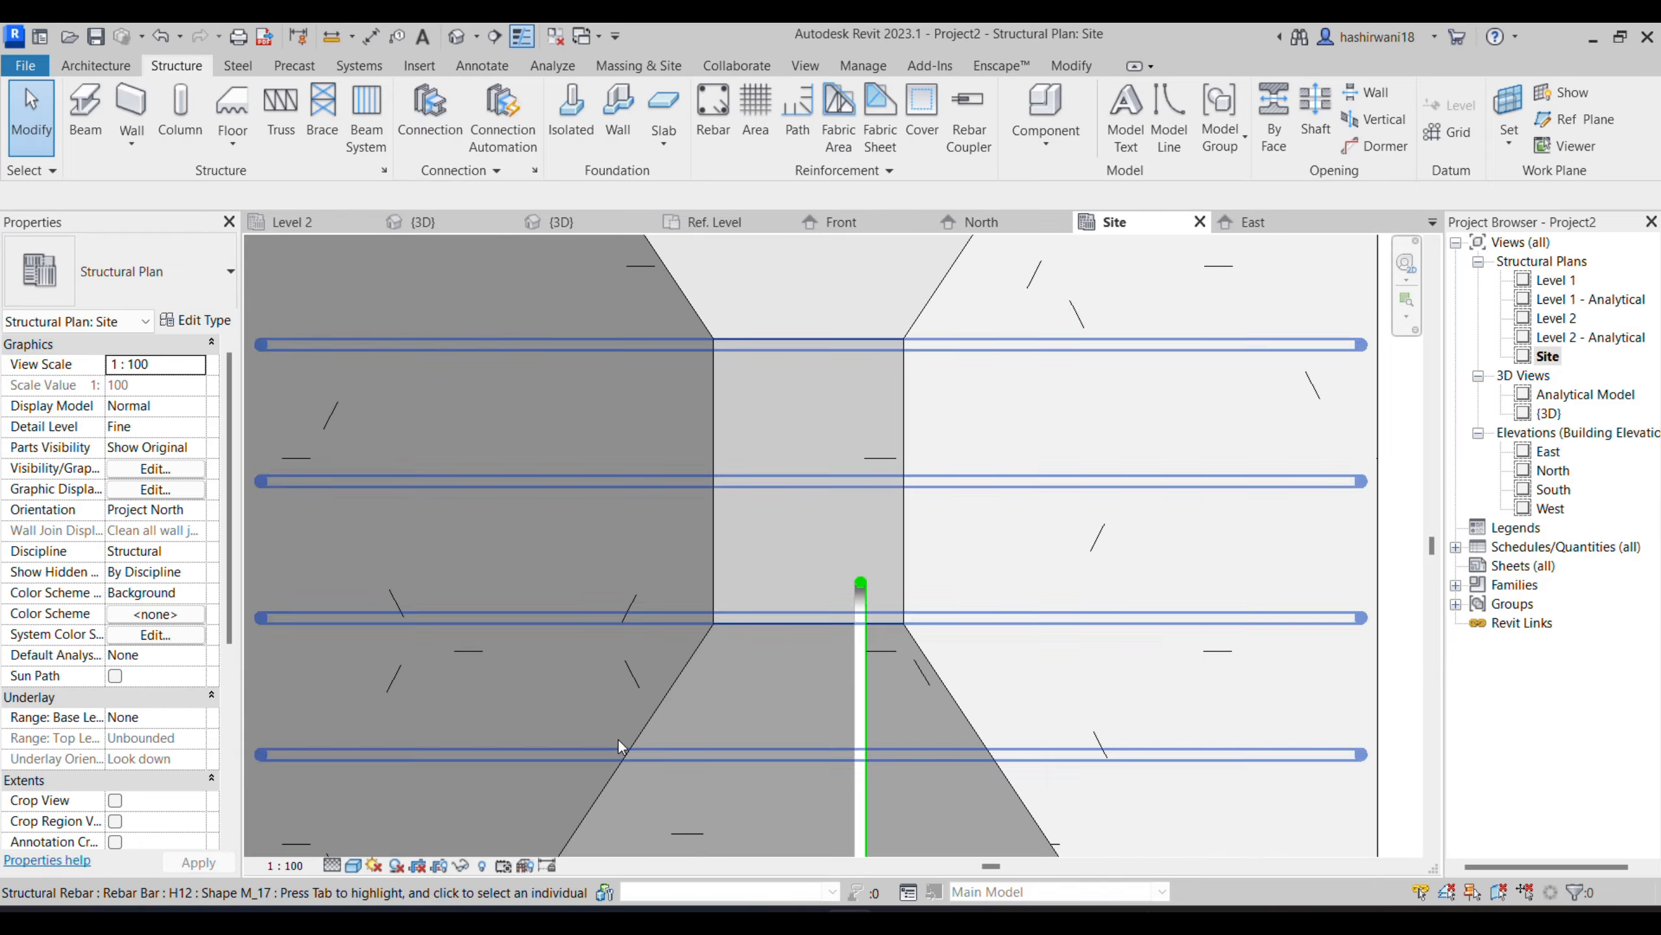
left_click(340, 867)
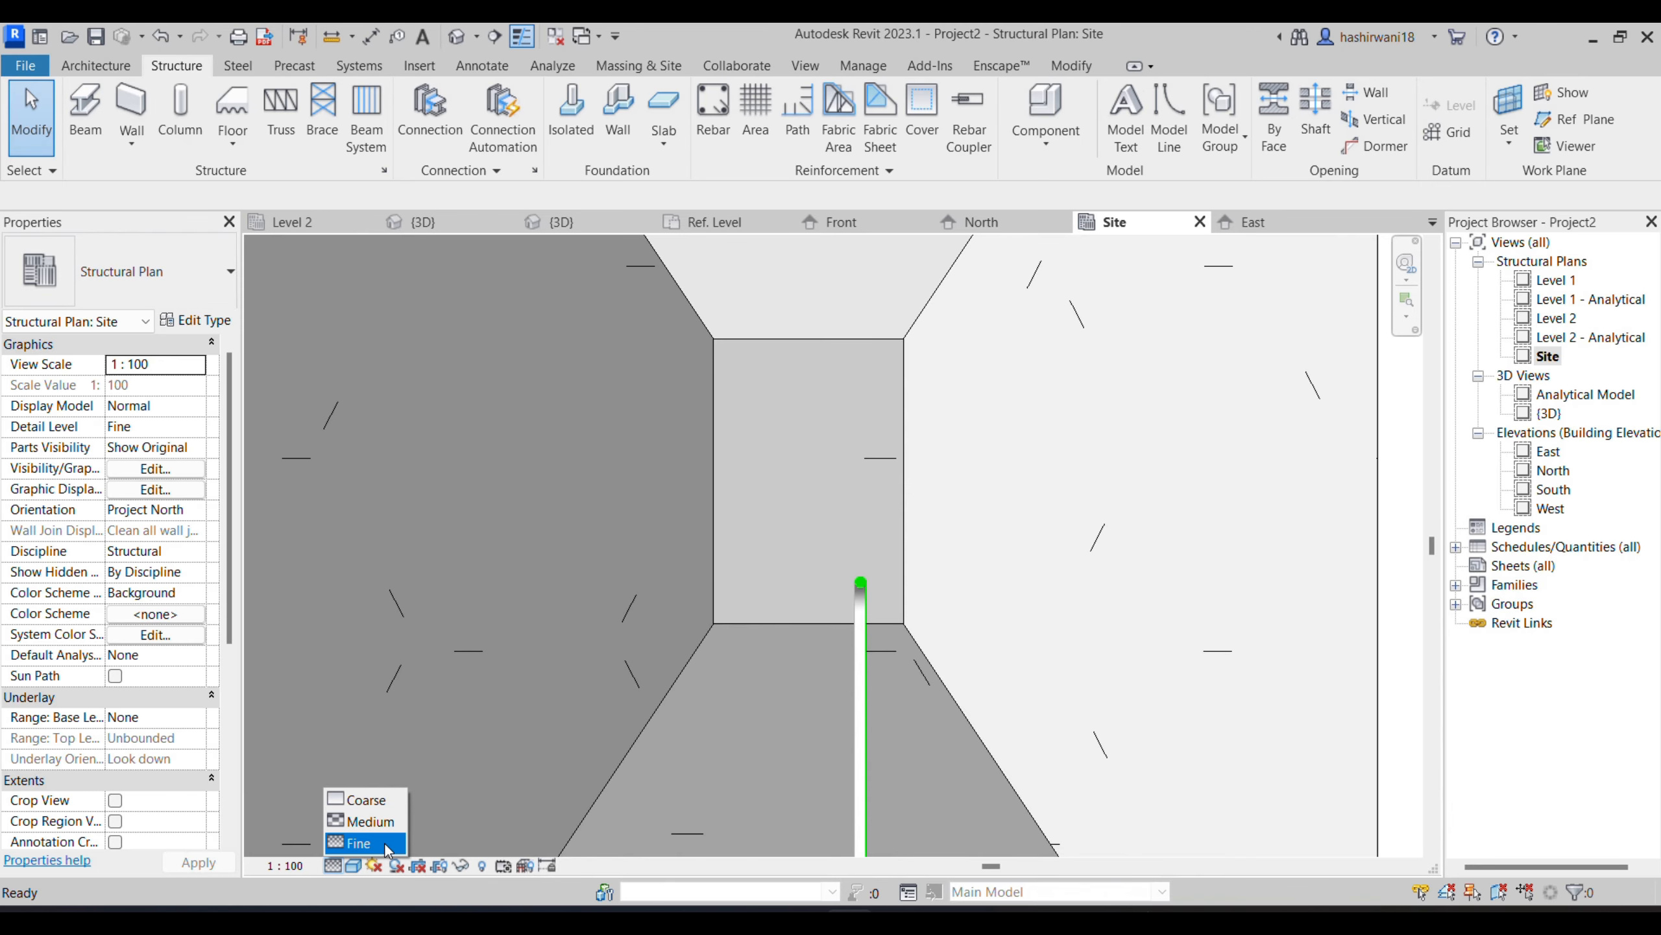
left_click(354, 866)
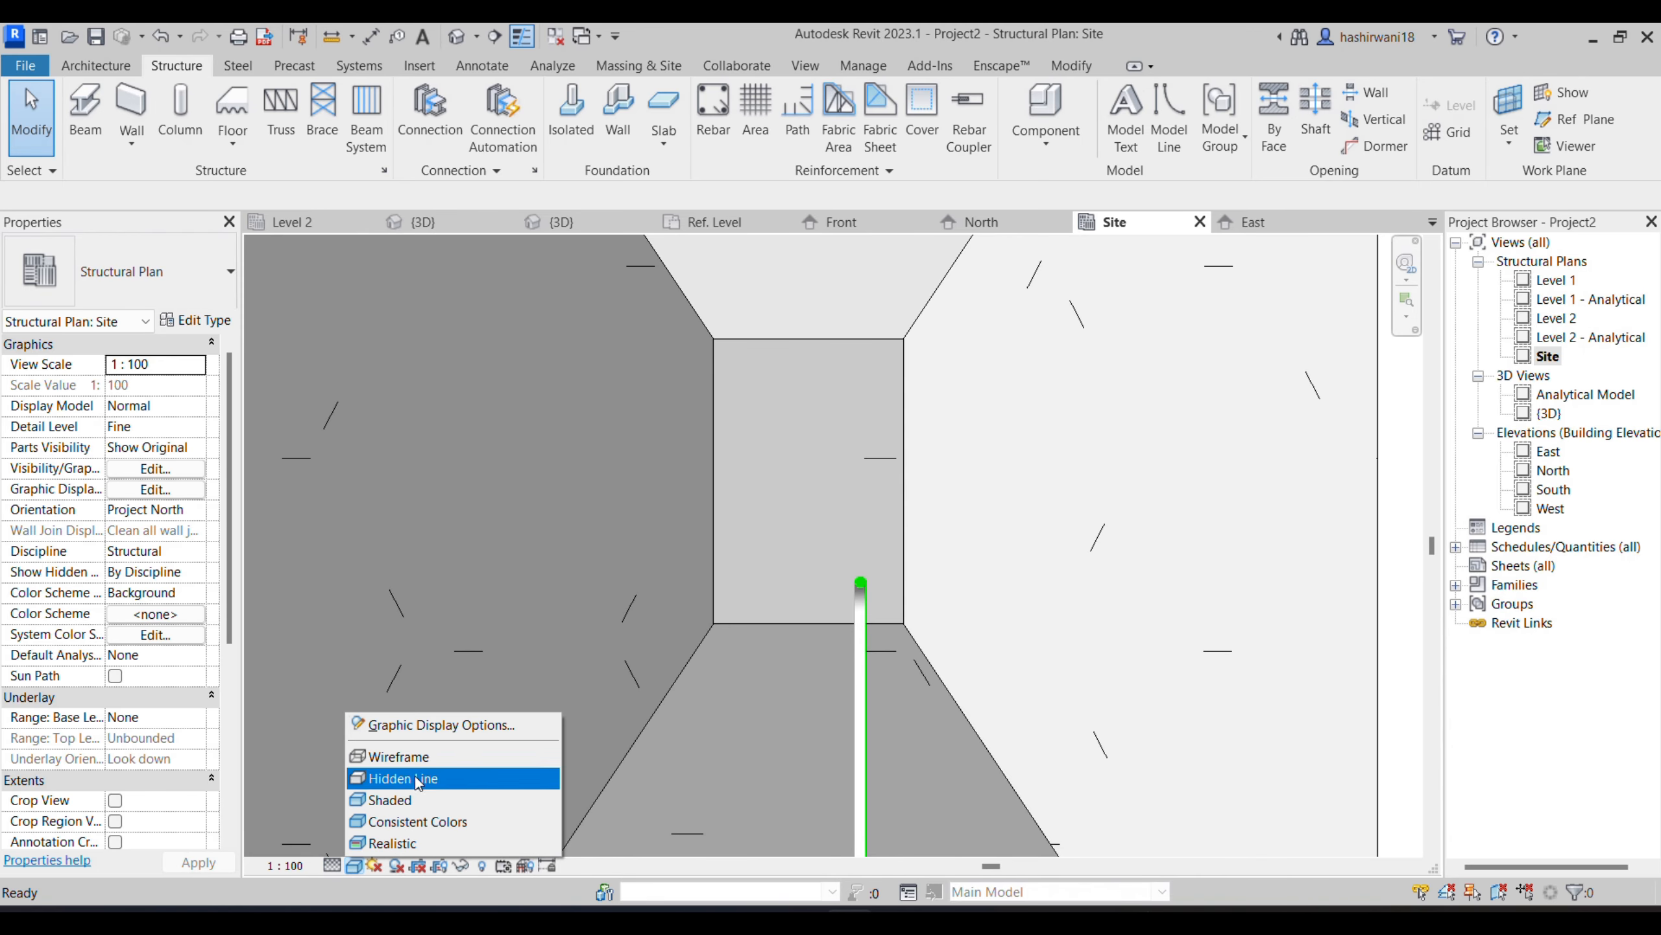
left_click(437, 756)
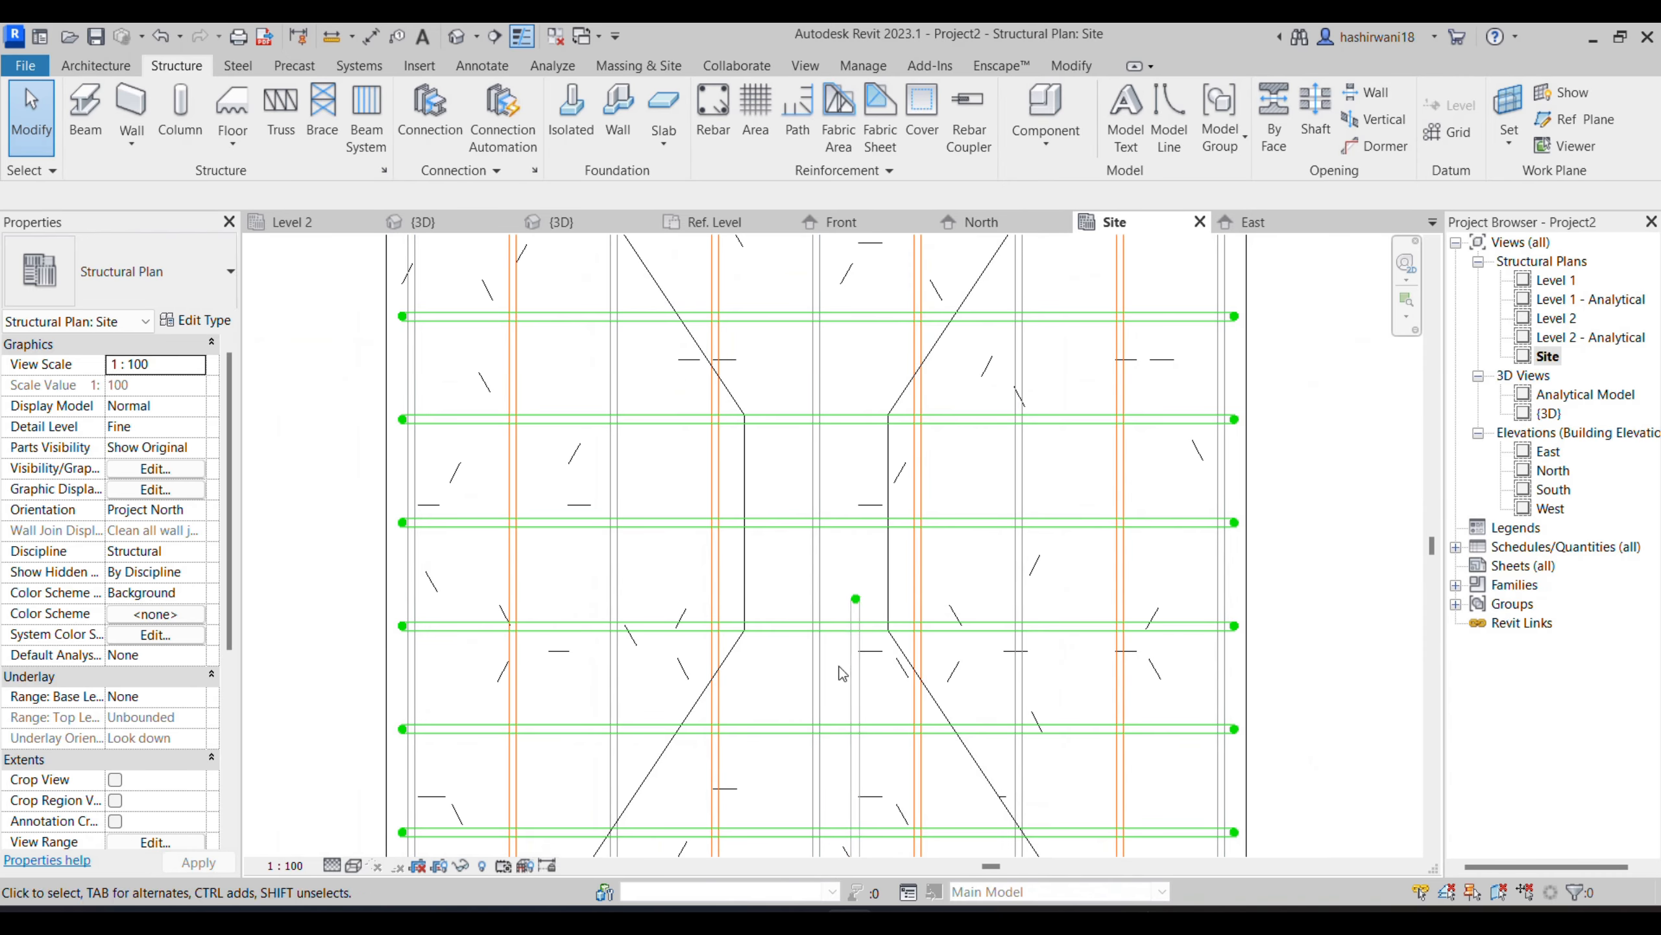
- Mirror a copy of the bent column bar about a vertical axis drawn through the column's centre
left_click(853, 684)
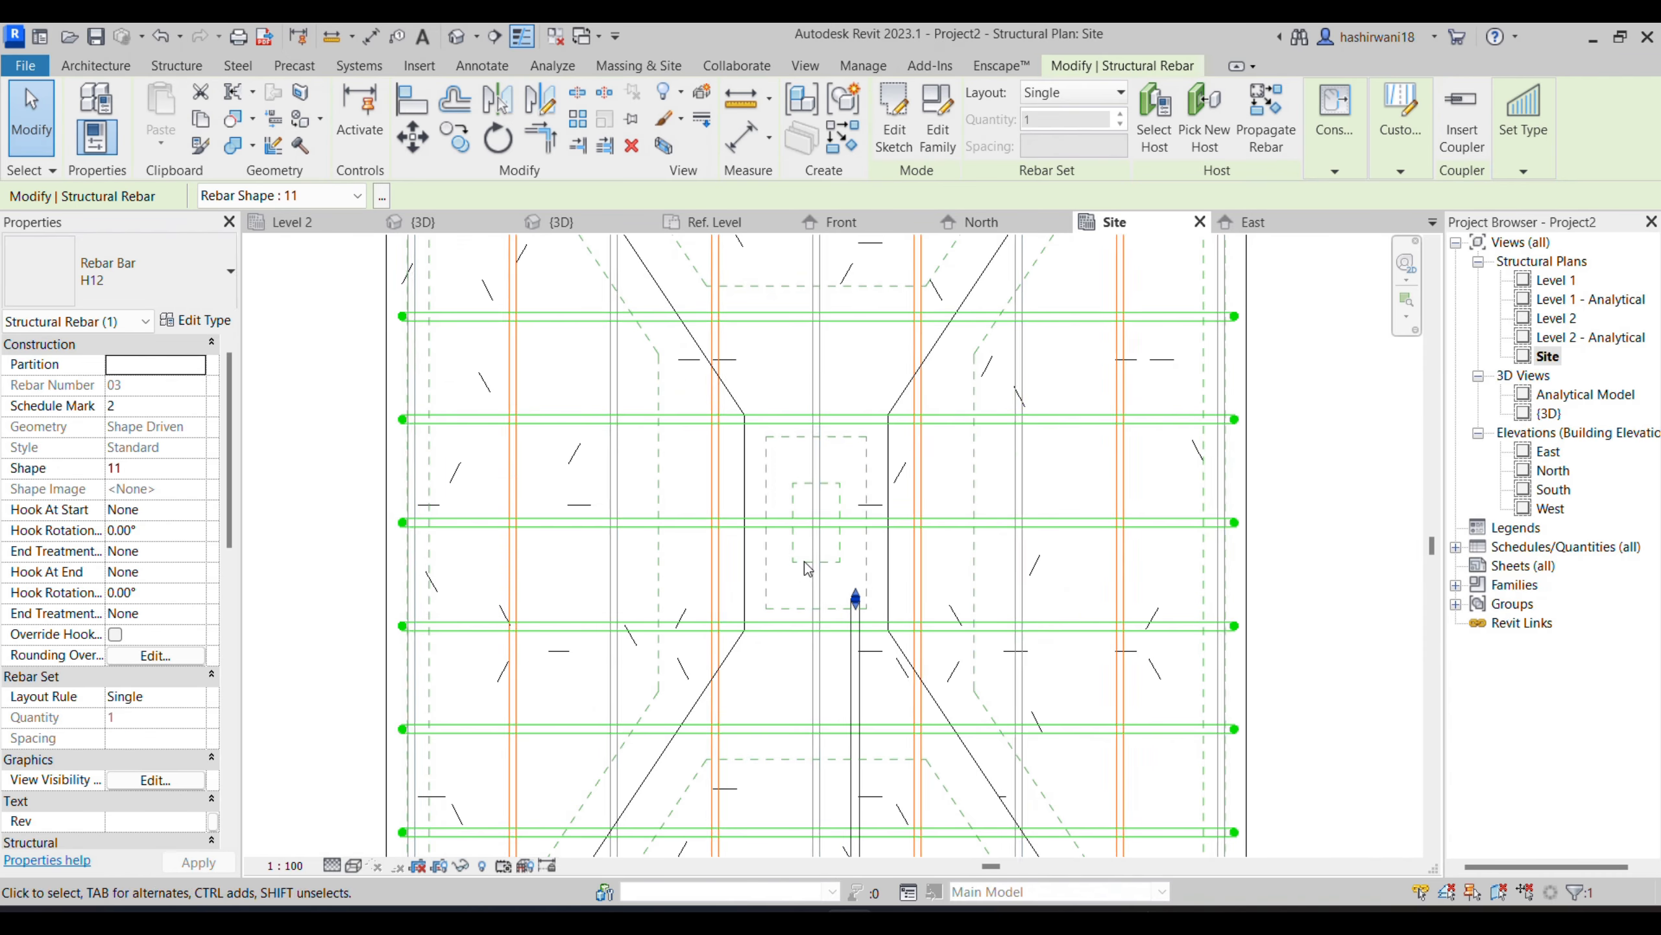
left_click(550, 121)
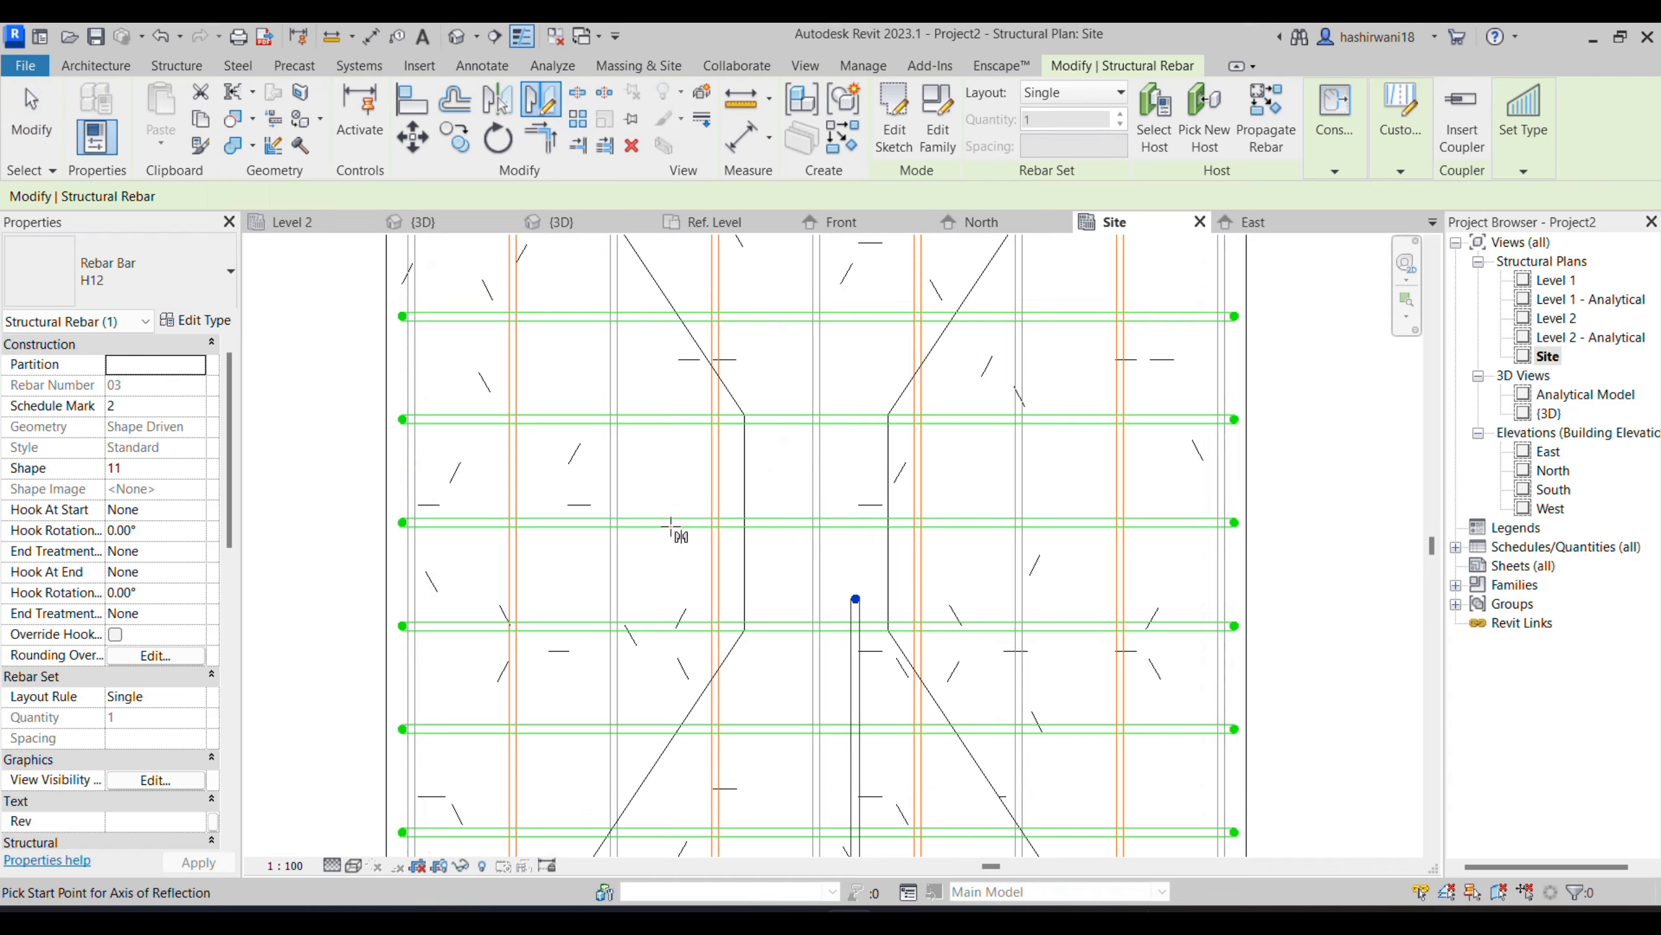
left_click(816, 572)
left_click(816, 691)
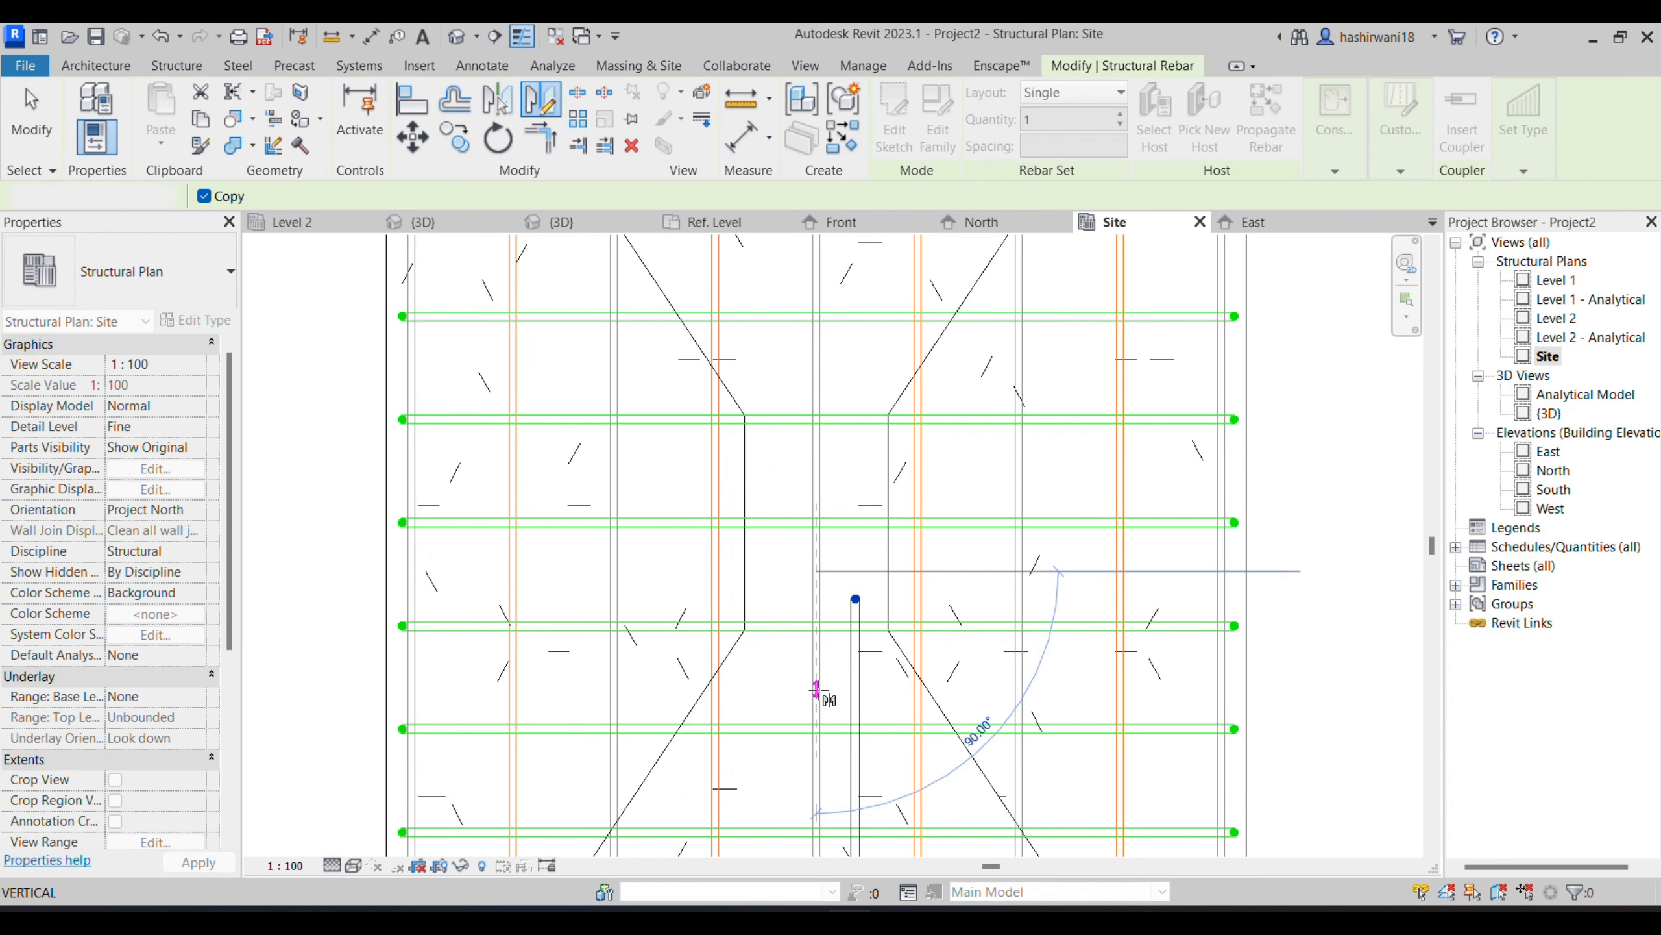
scroll(733, 599, "down", 2)
middle_click_drag(733, 599, 750, 504)
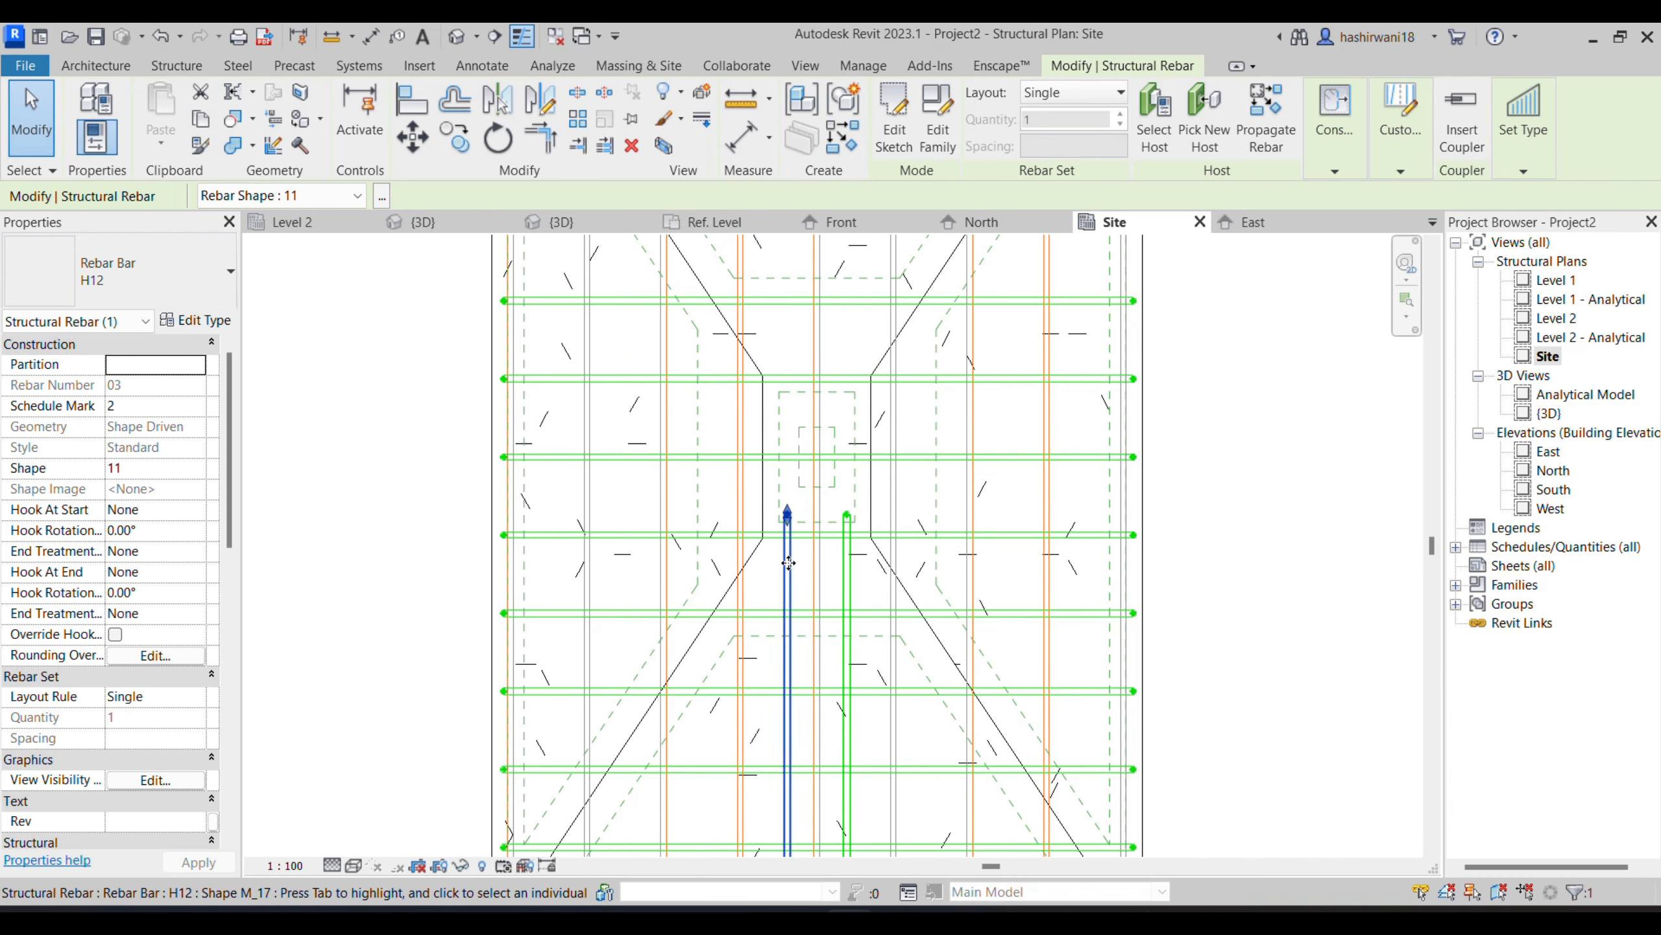
- Mirror copies of both bent column bars about a horizontal axis through the column's centre to reinforce its opposite side
left_click(847, 655)
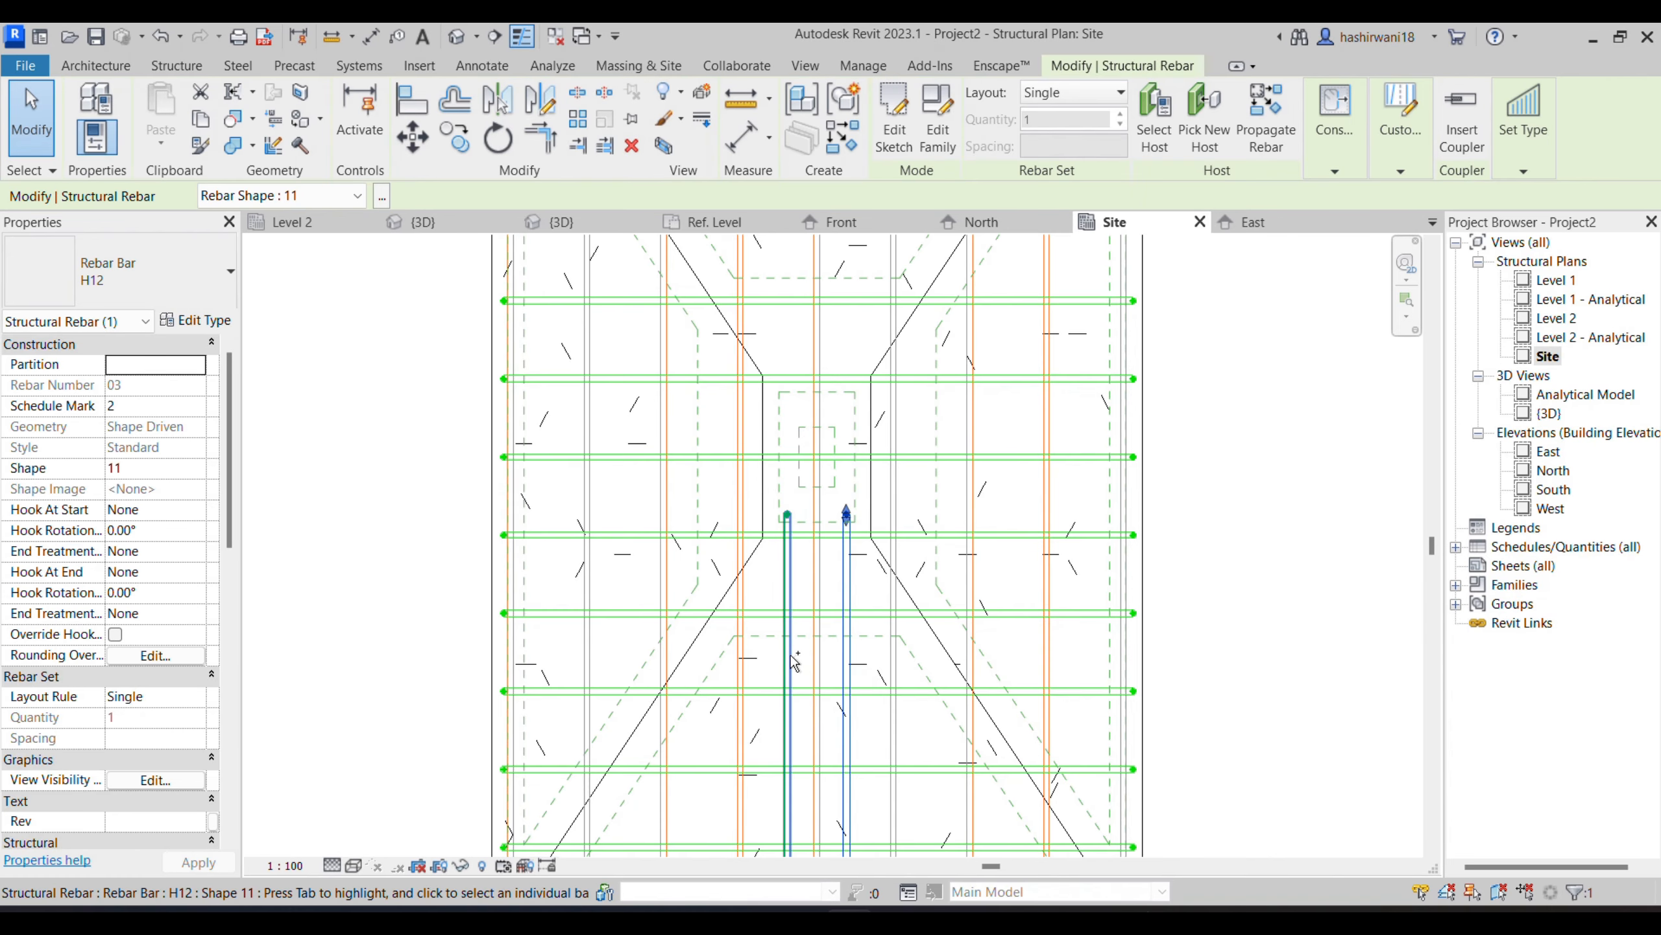
left_click(818, 603, "ctrl")
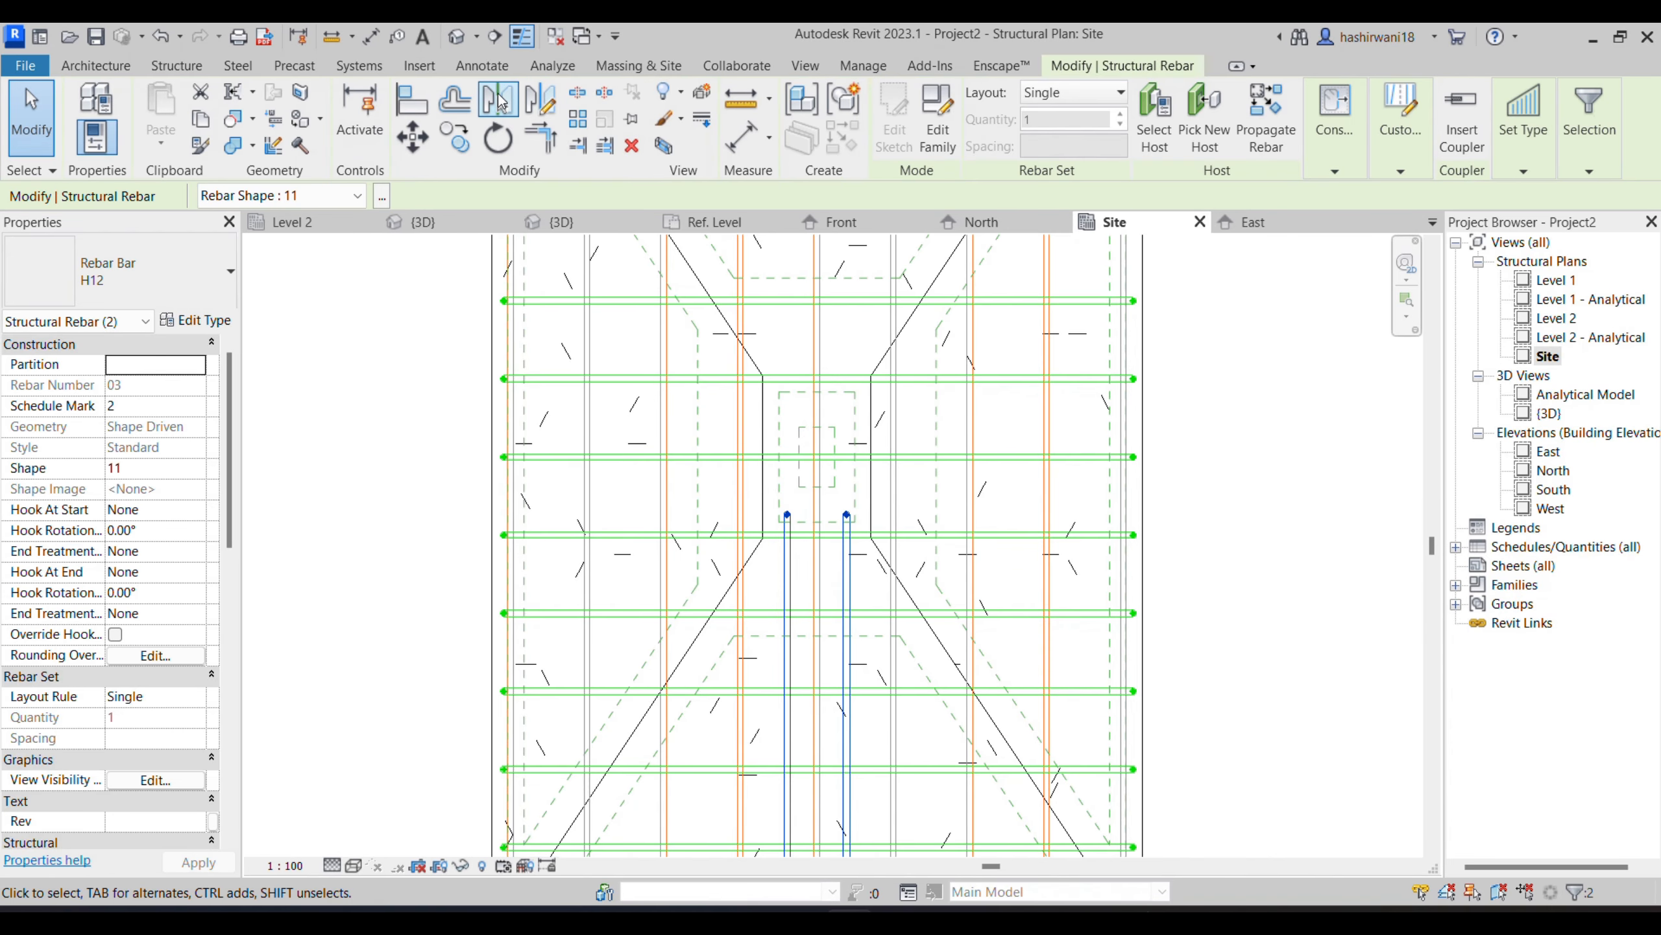
left_click(532, 118)
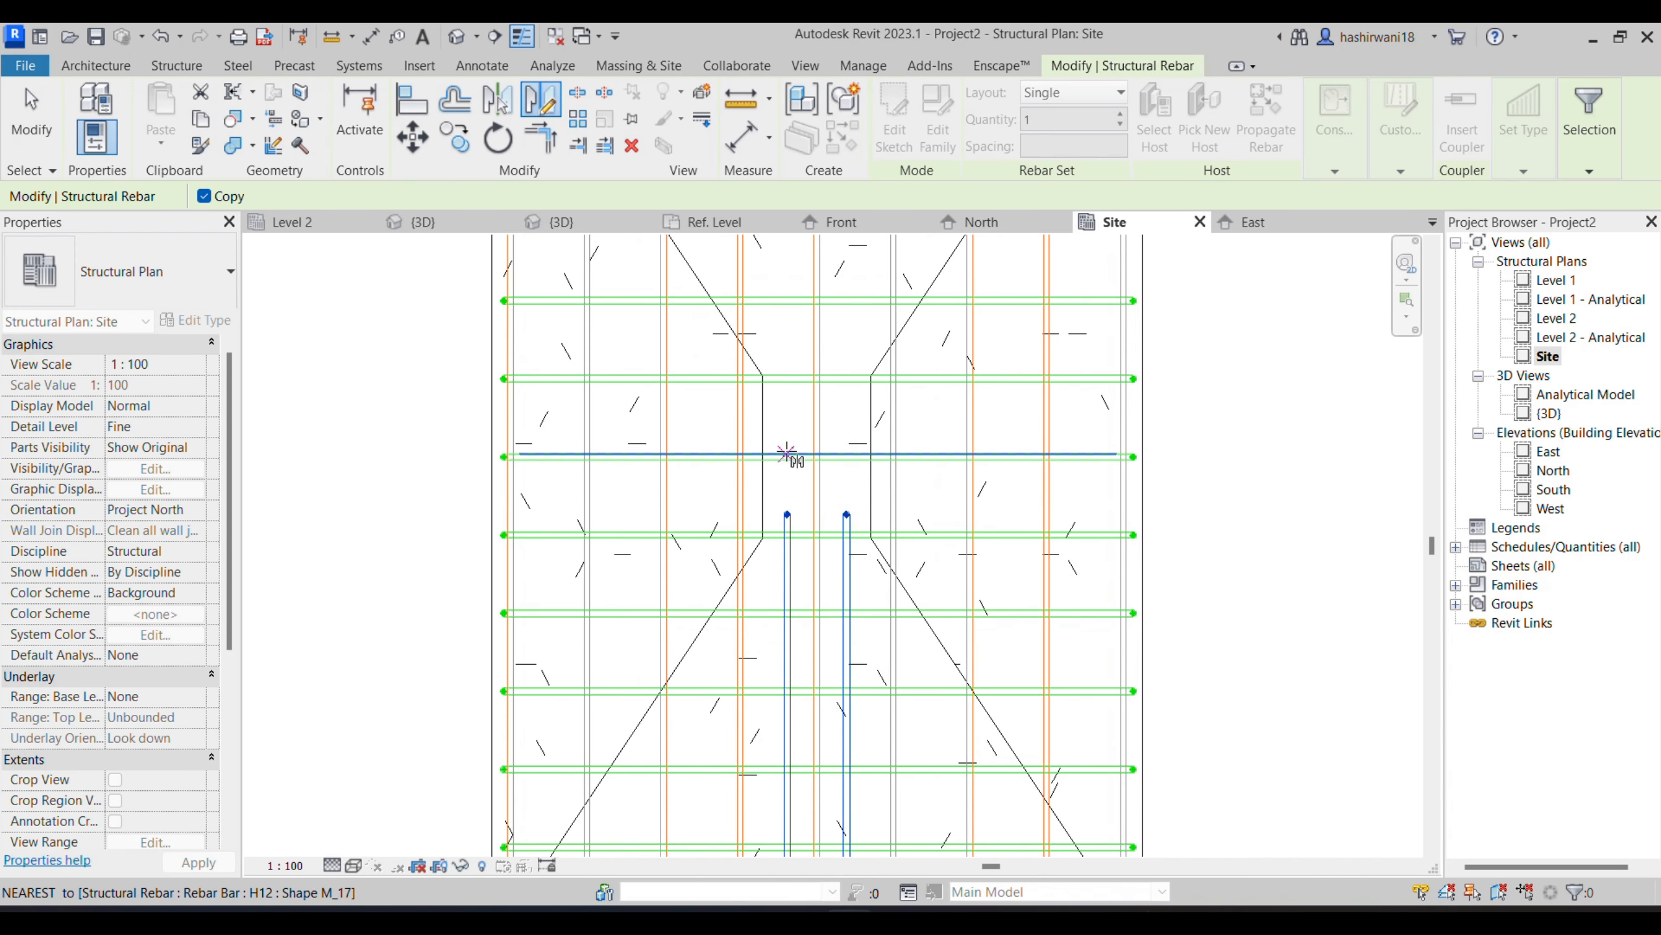
scroll(788, 463, "up", 5)
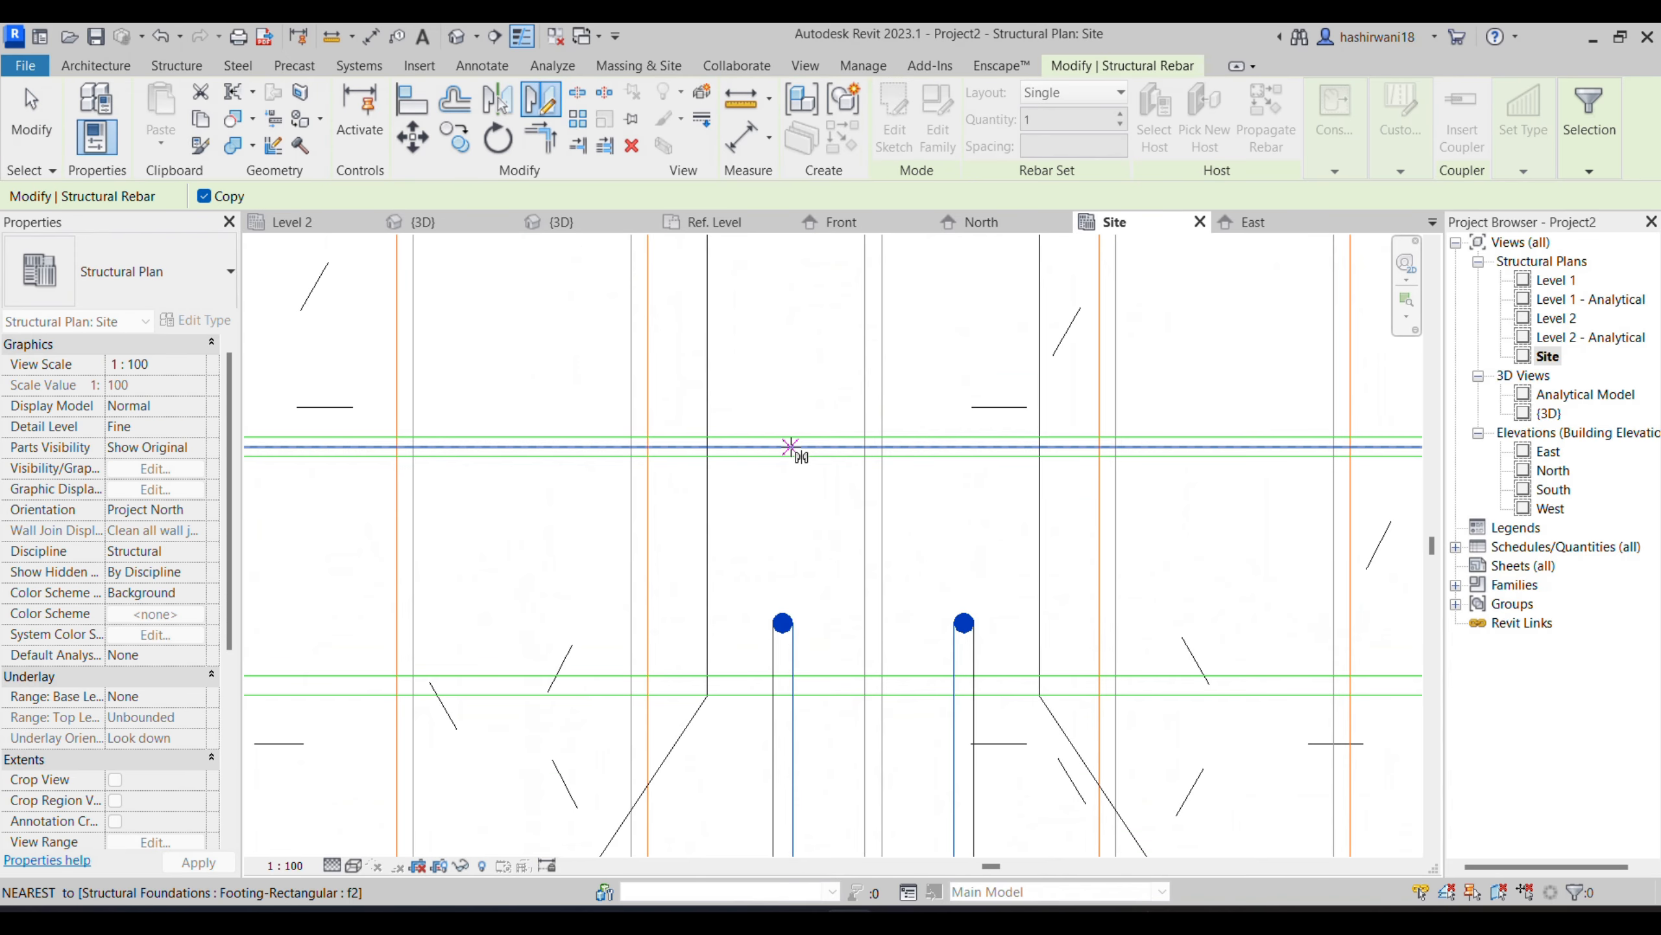
left_click(960, 461)
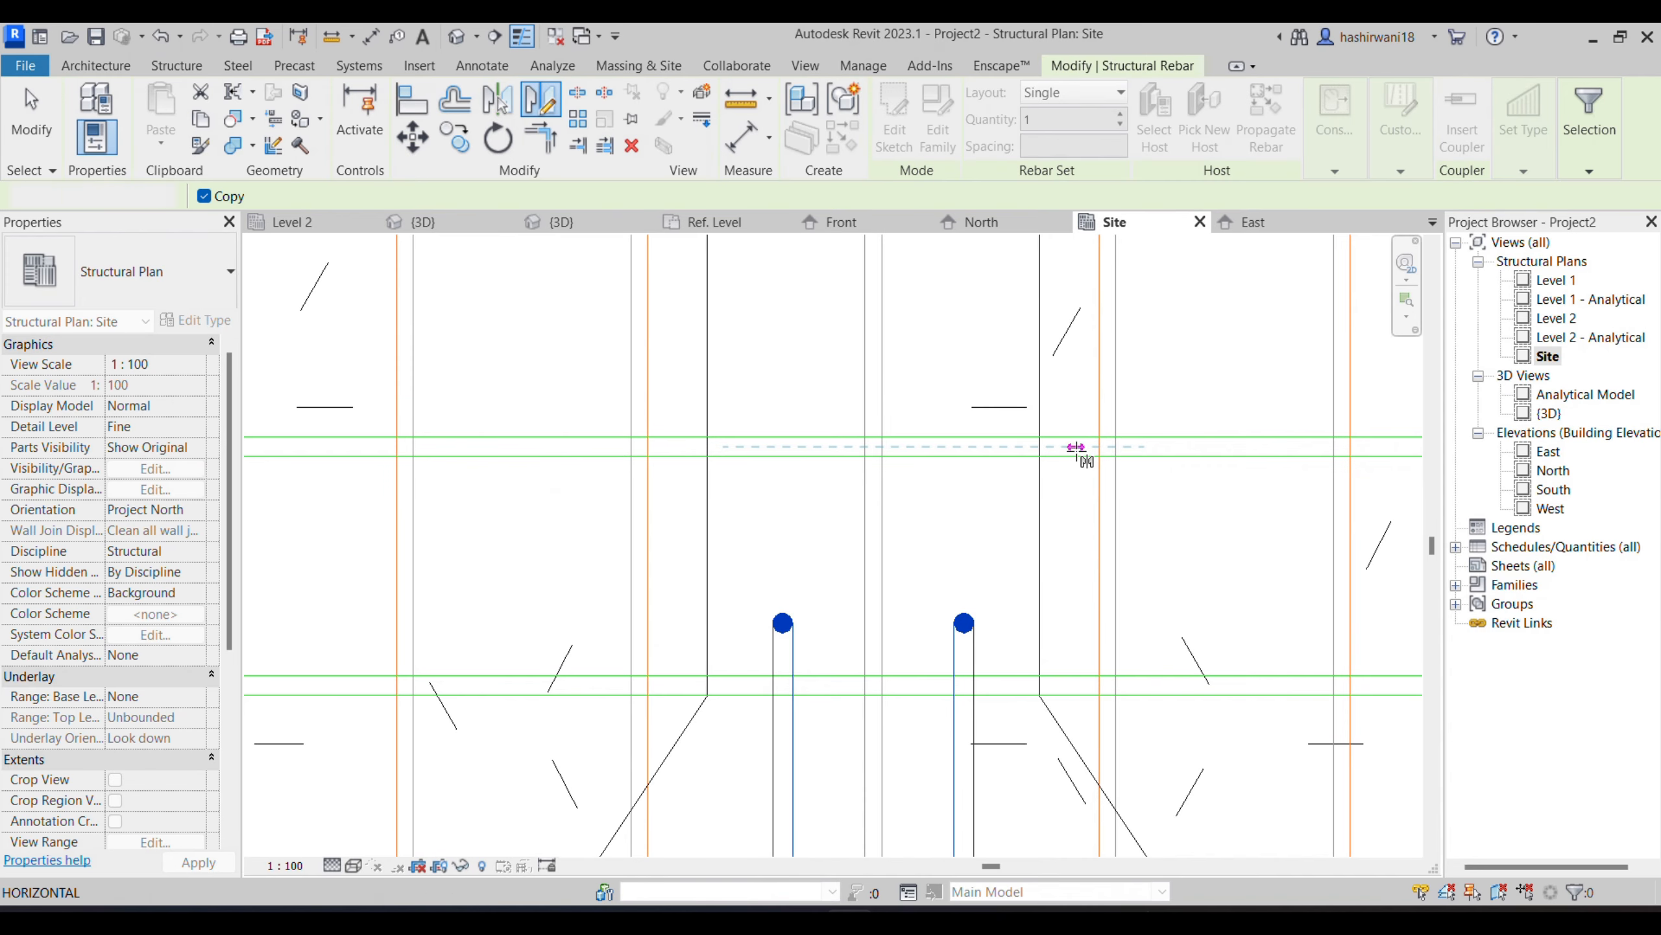
left_click(1076, 447)
scroll(766, 606, "down", 5)
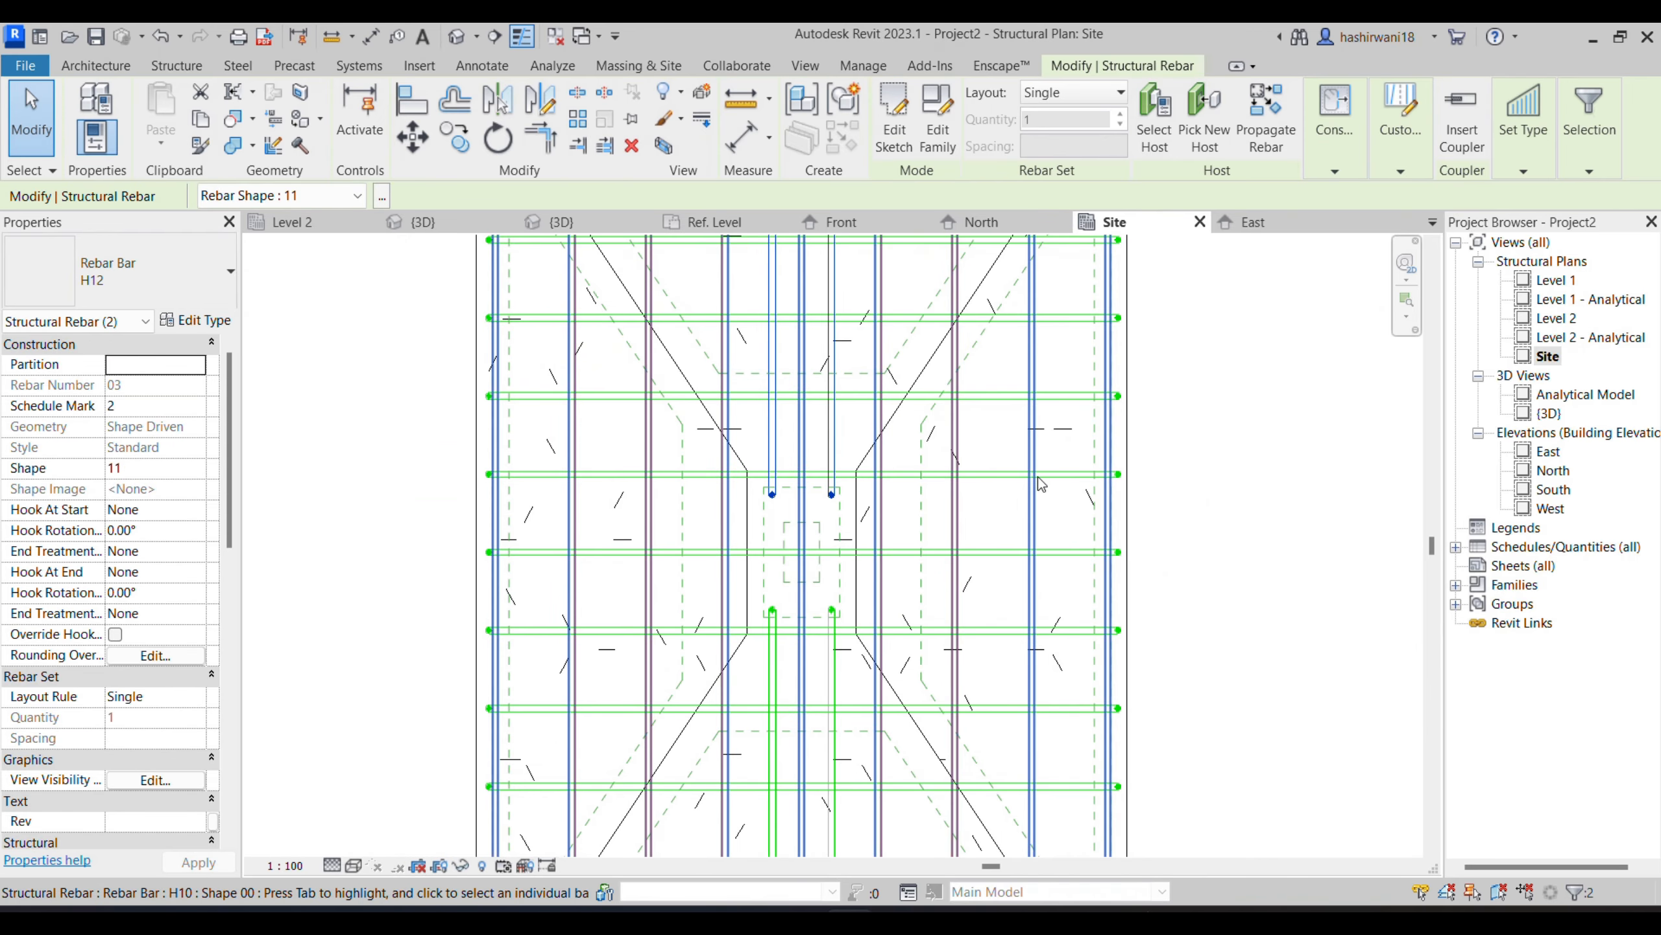
key("Escape")
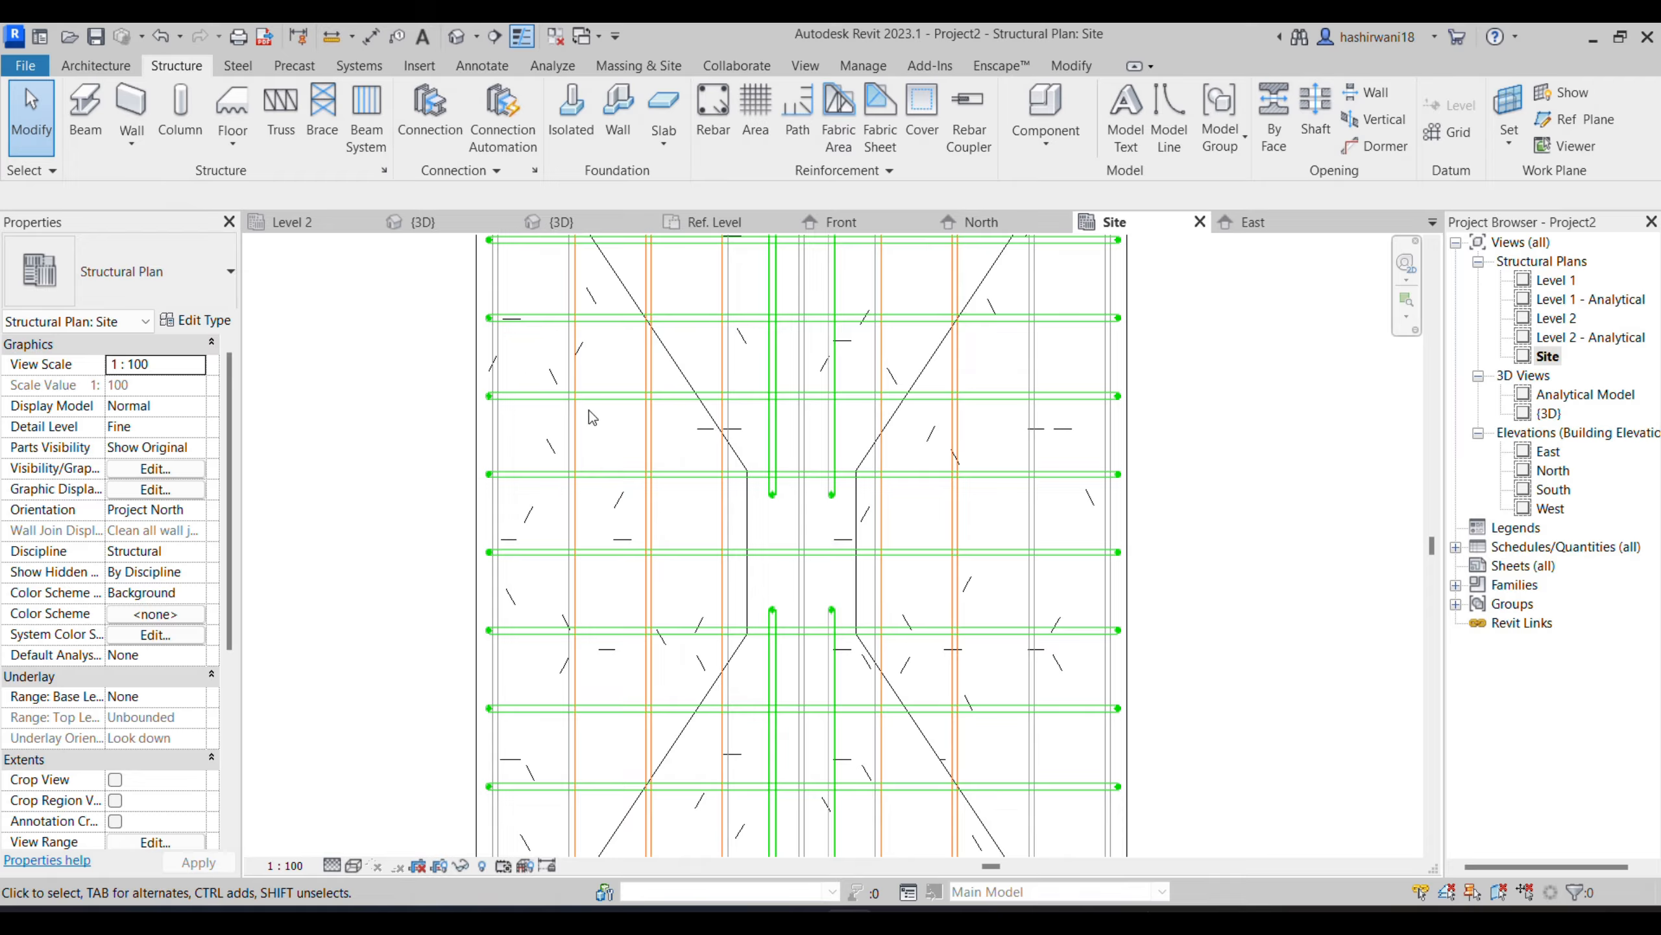
- Open the project's 3D view showing the footing and column reinforcement
left_click(562, 222)
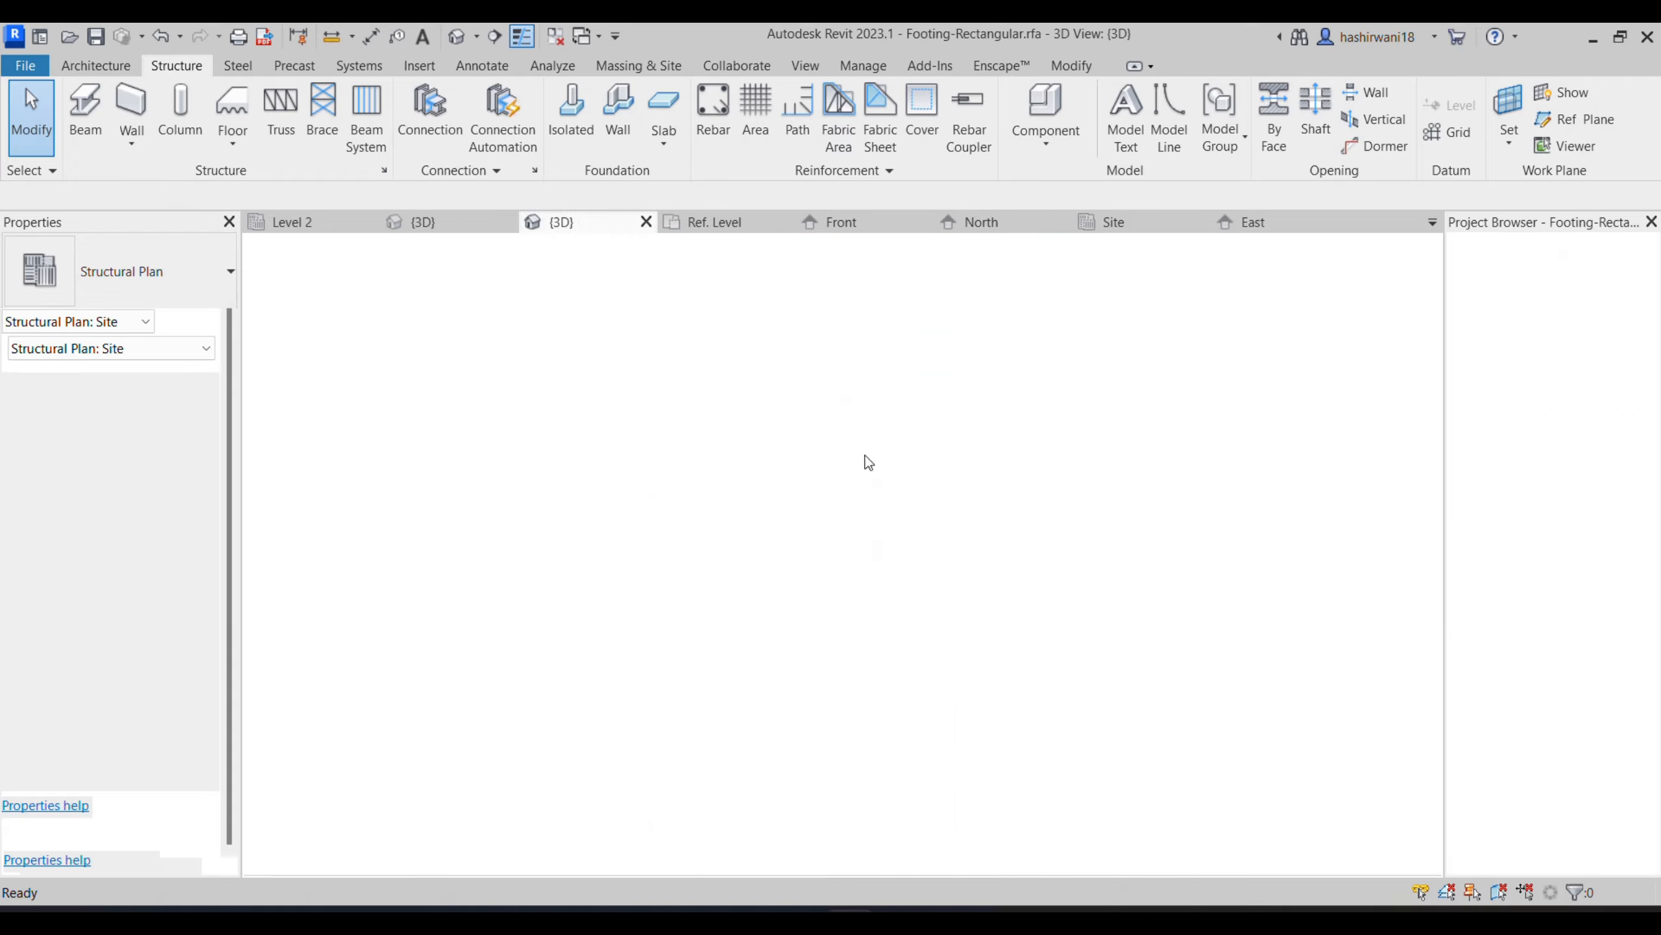
left_click(1001, 292)
left_click(432, 222)
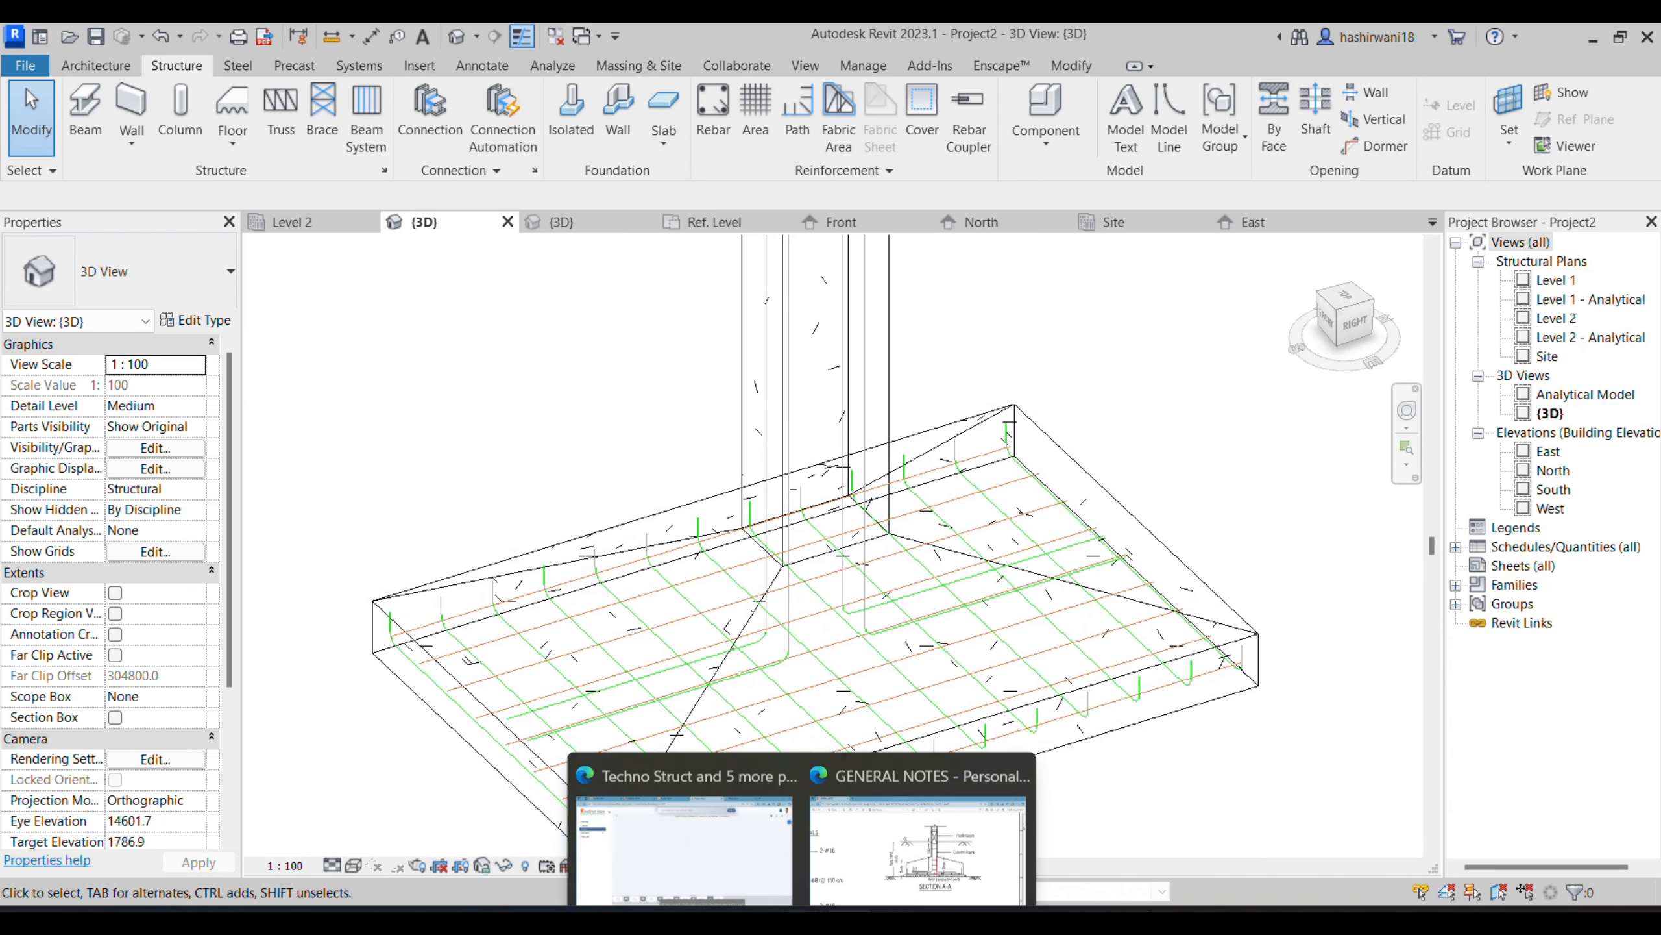
- Switch to the GENERAL NOTES PDF in Edge, check the column reinforcement schedule for bar sizes, and return to Revit
left_click(867, 852)
scroll(886, 799, "down", 5, "ctrl")
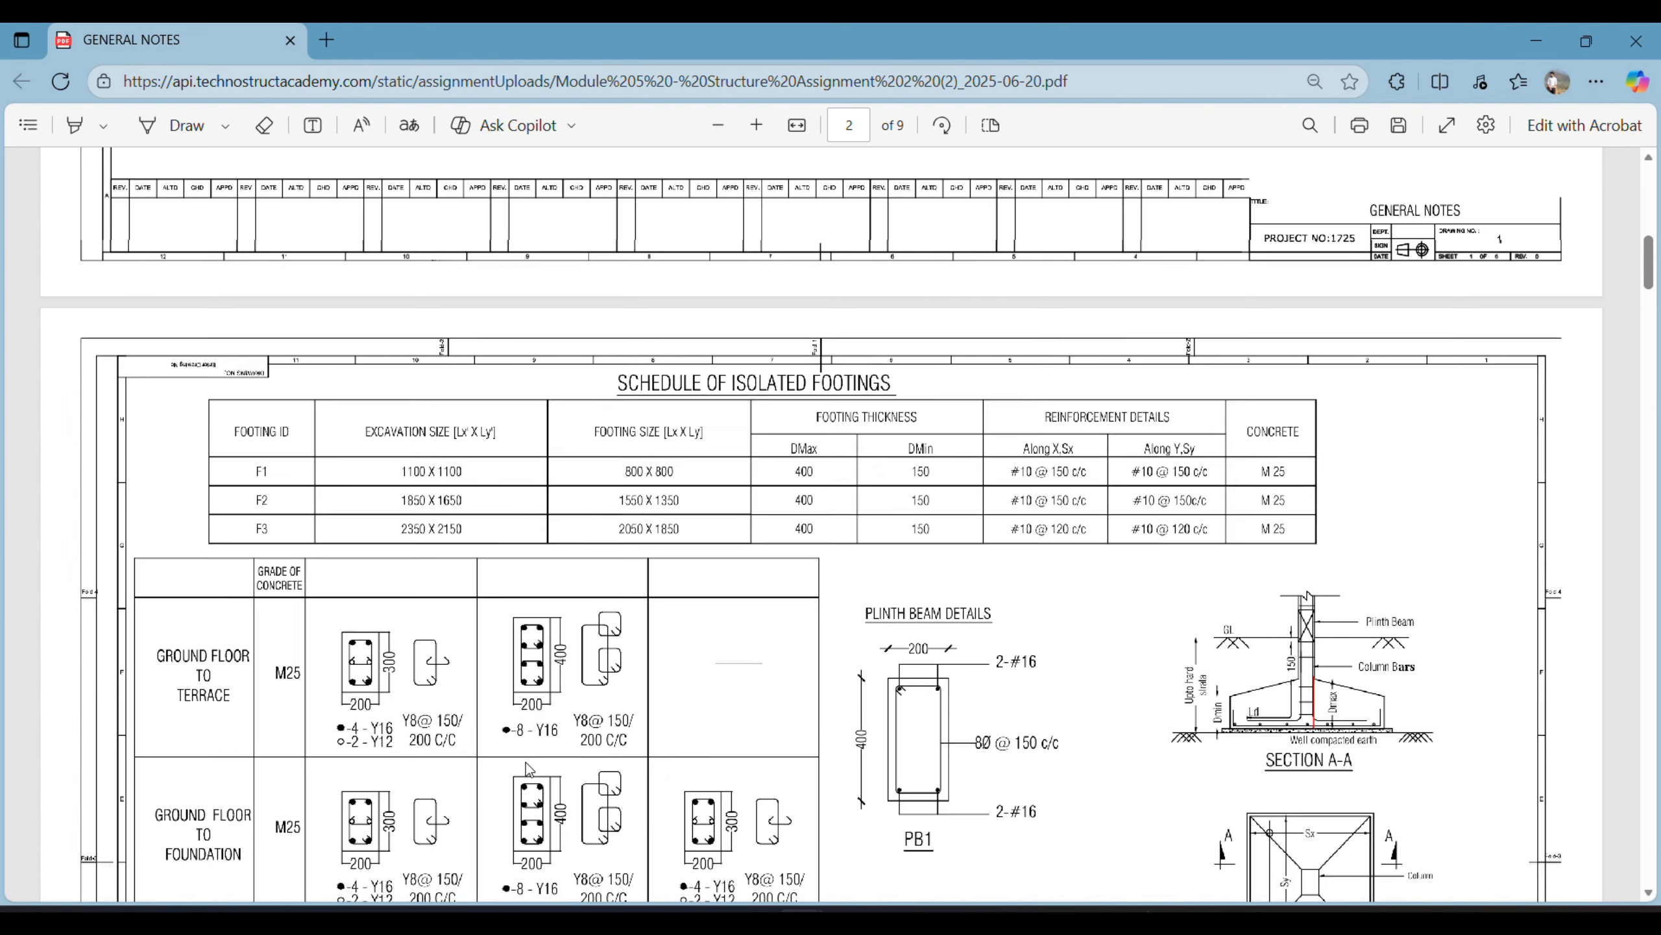
scroll(366, 873, "down", 1)
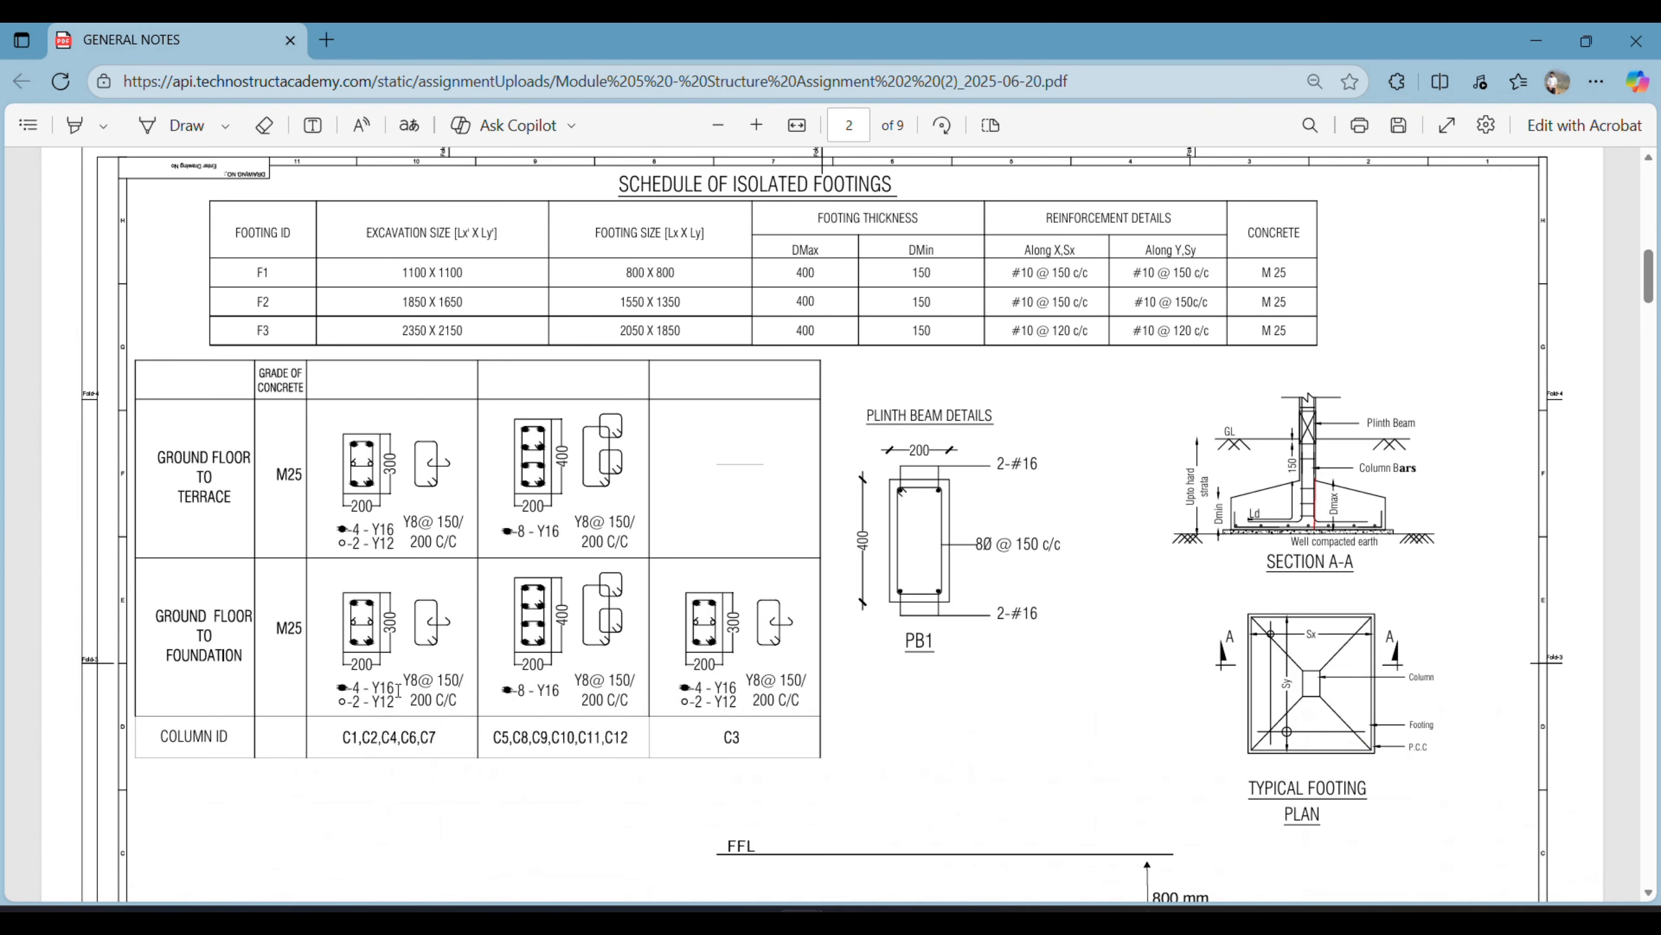
scroll(394, 707, "up", 1)
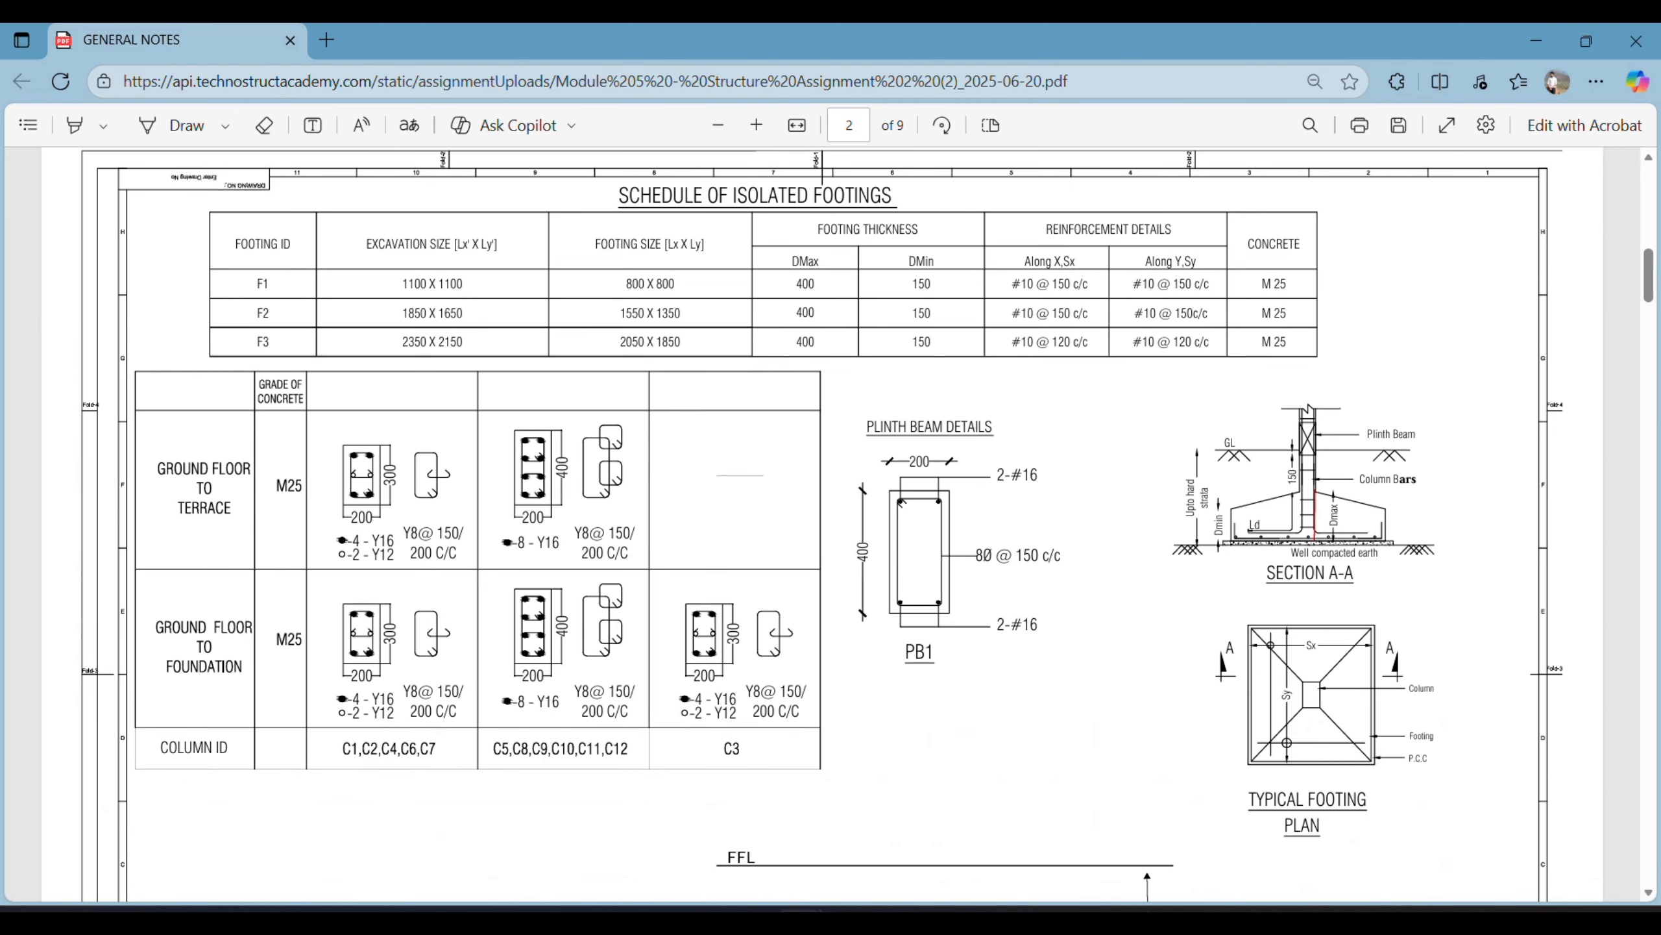
mouse_move(849, 911)
left_click(864, 821)
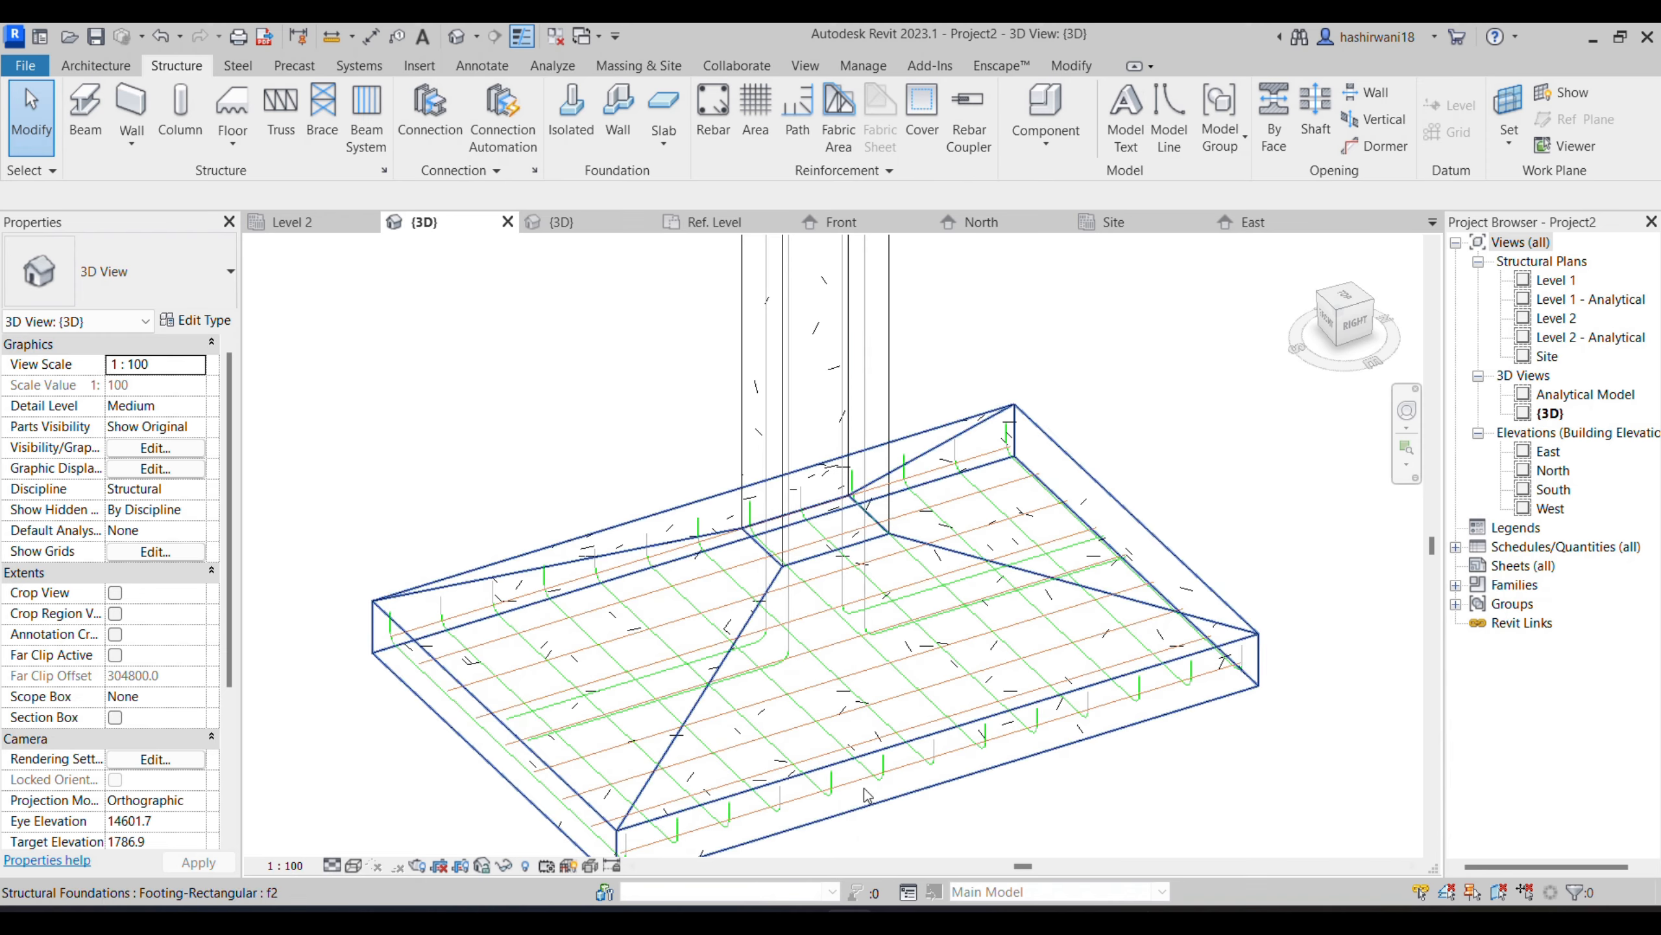
- Select the four bent column bars and change their rebar type to H16
left_click(858, 614)
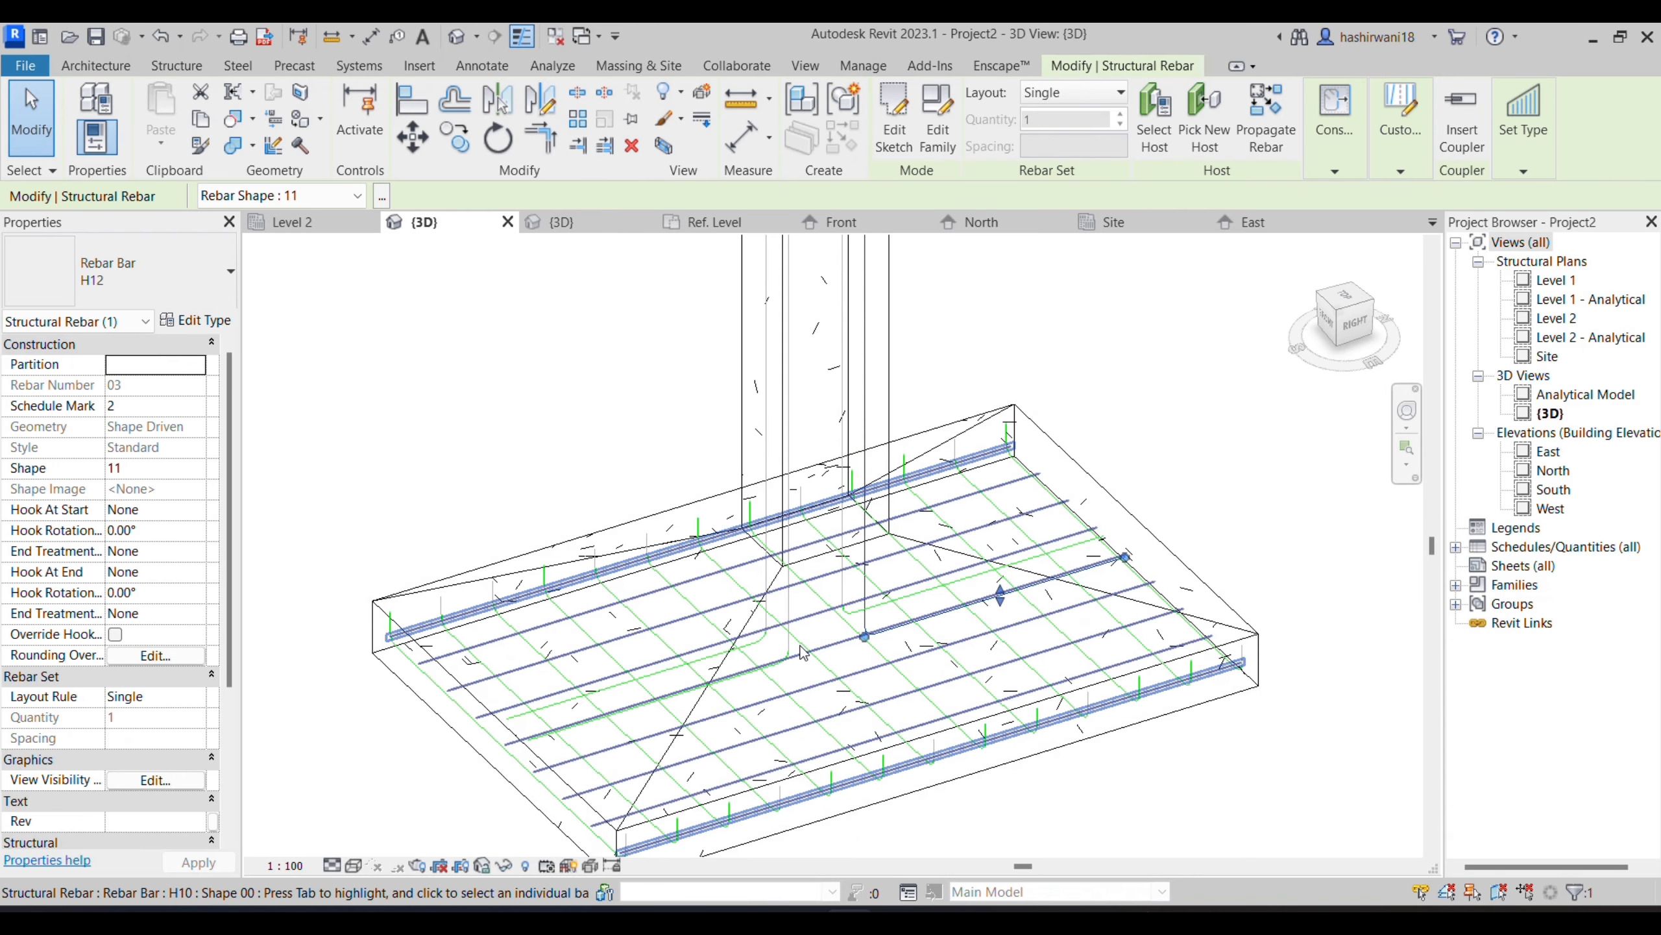
left_click(766, 621, "ctrl")
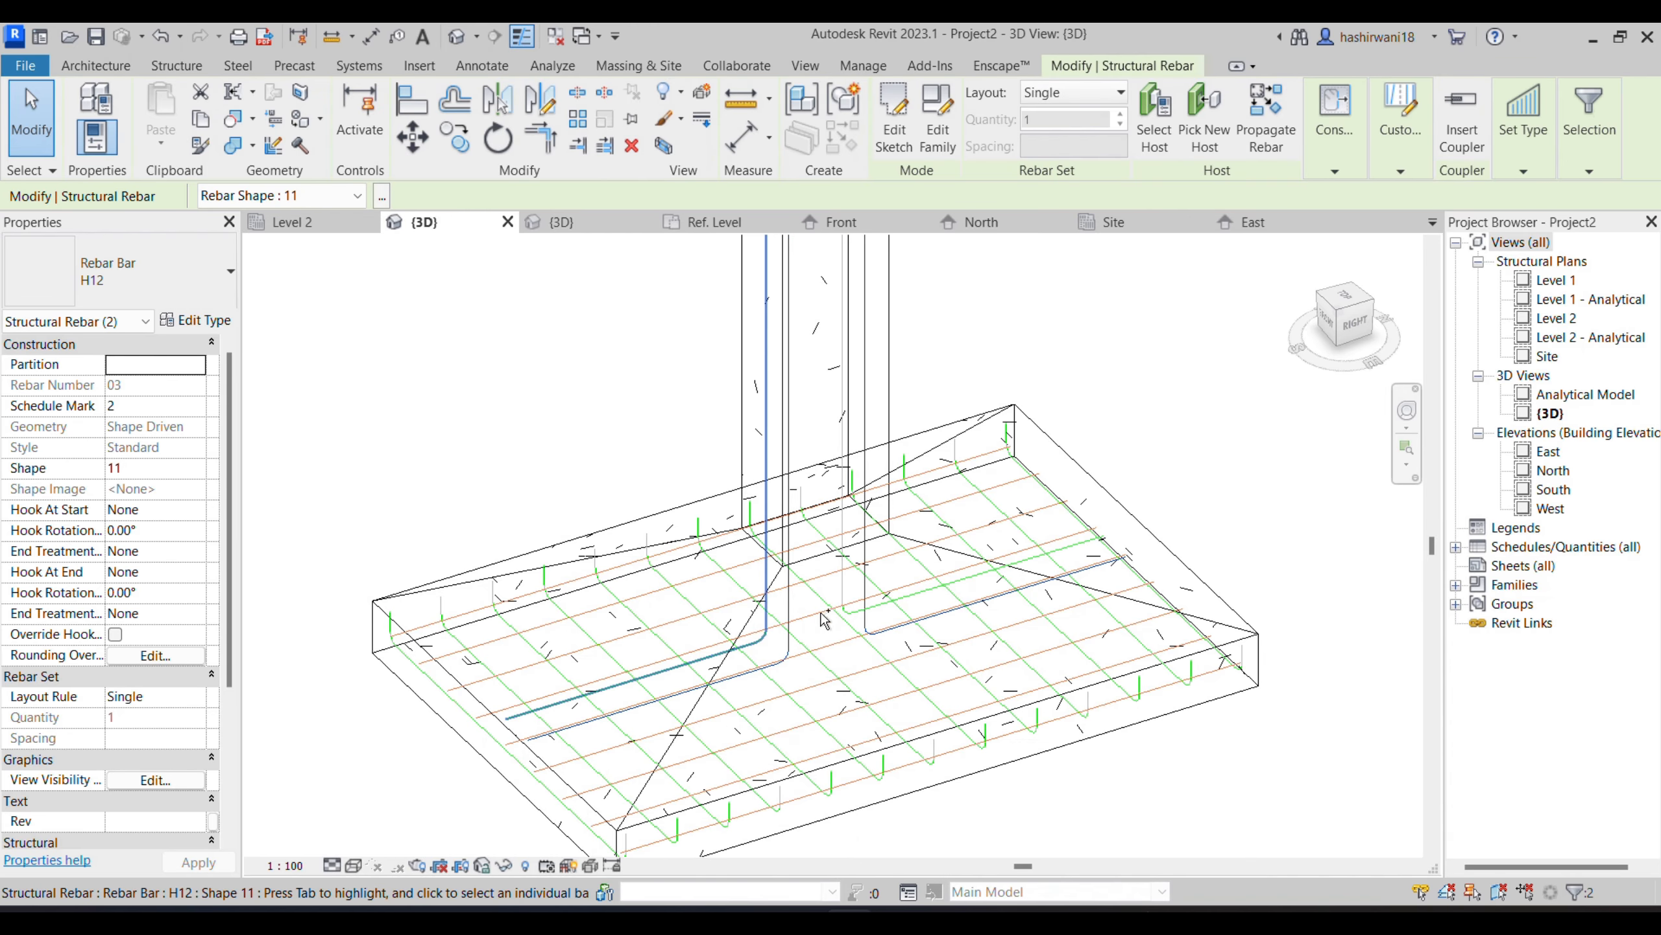
left_click(185, 301)
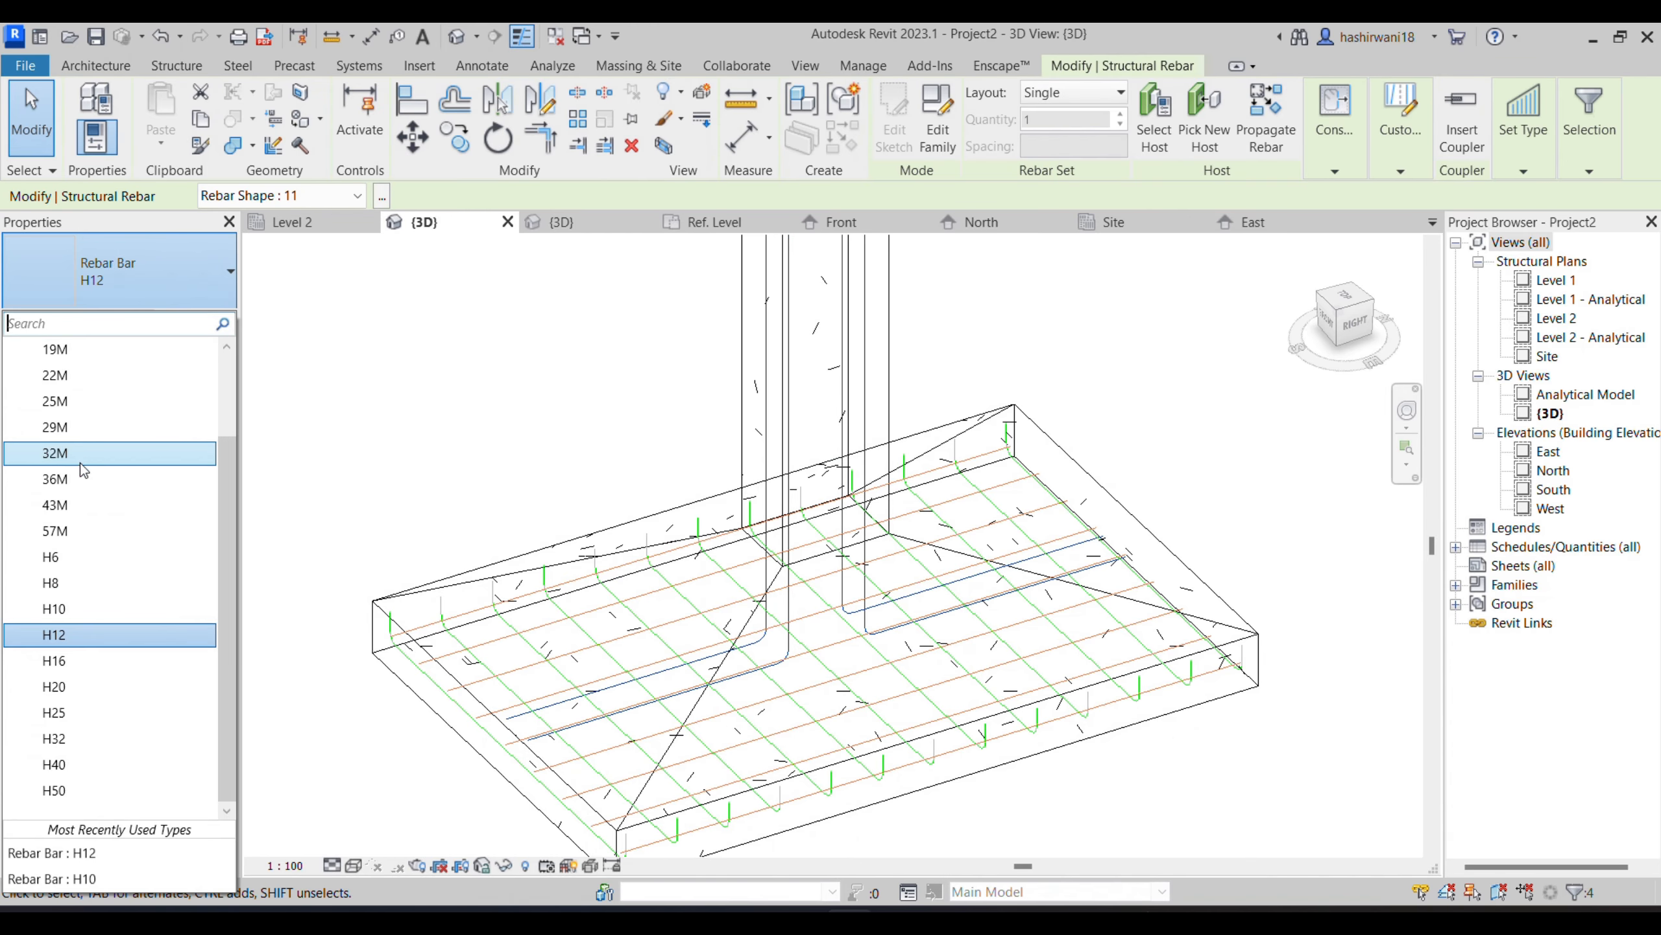
left_click(65, 660)
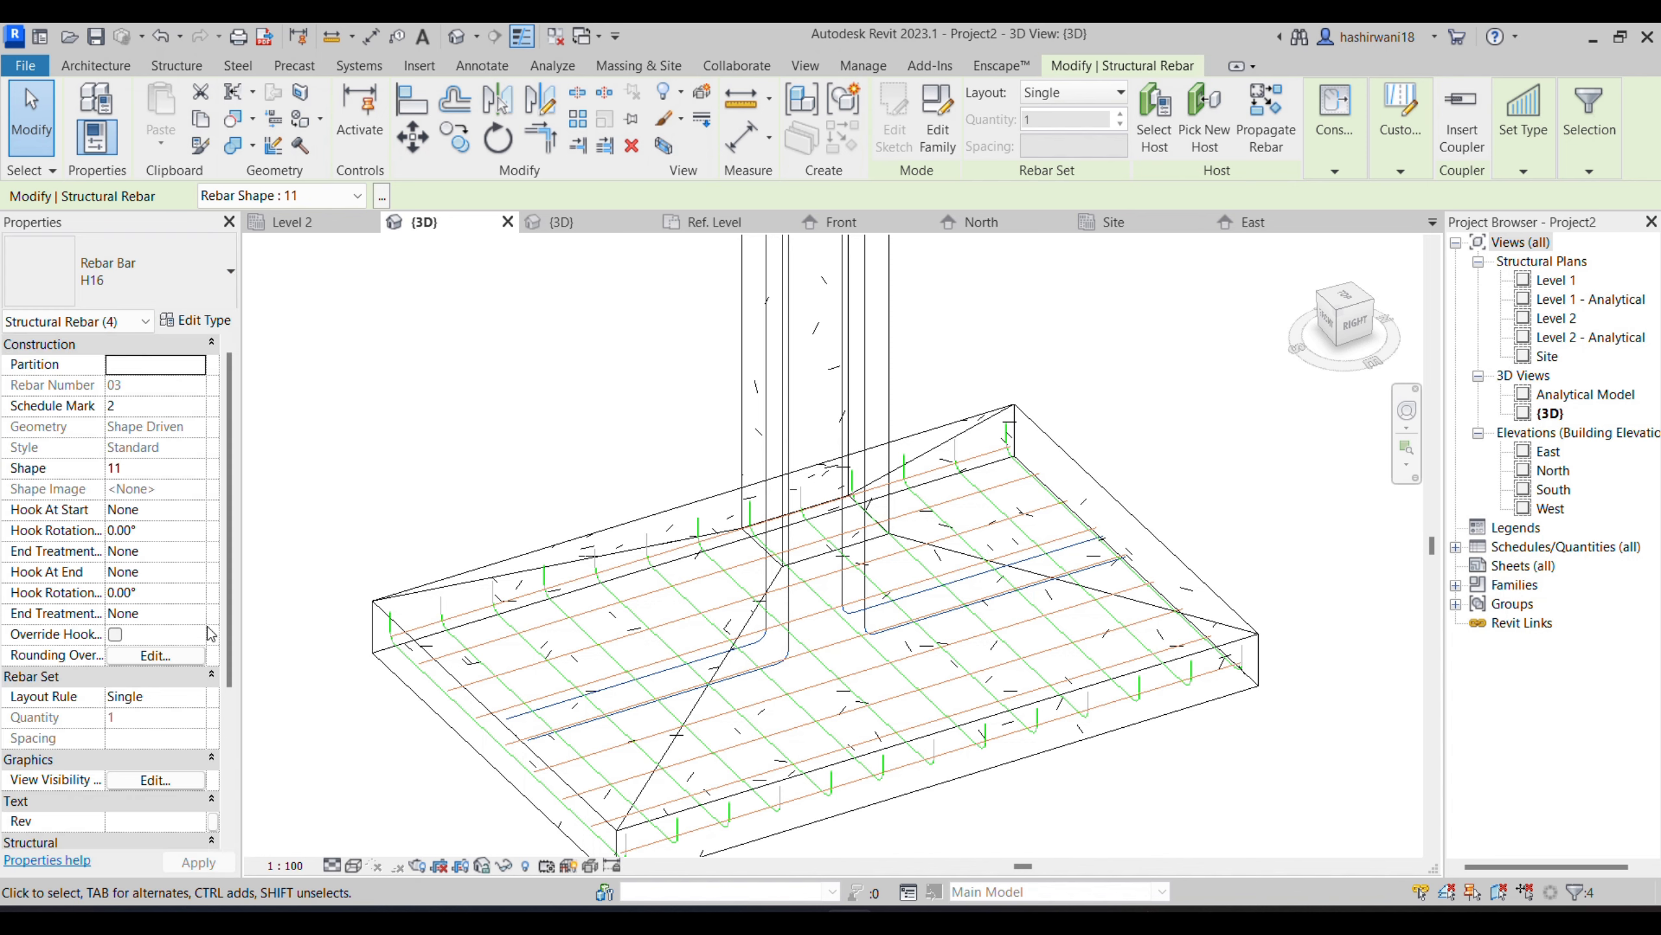
left_click(439, 494)
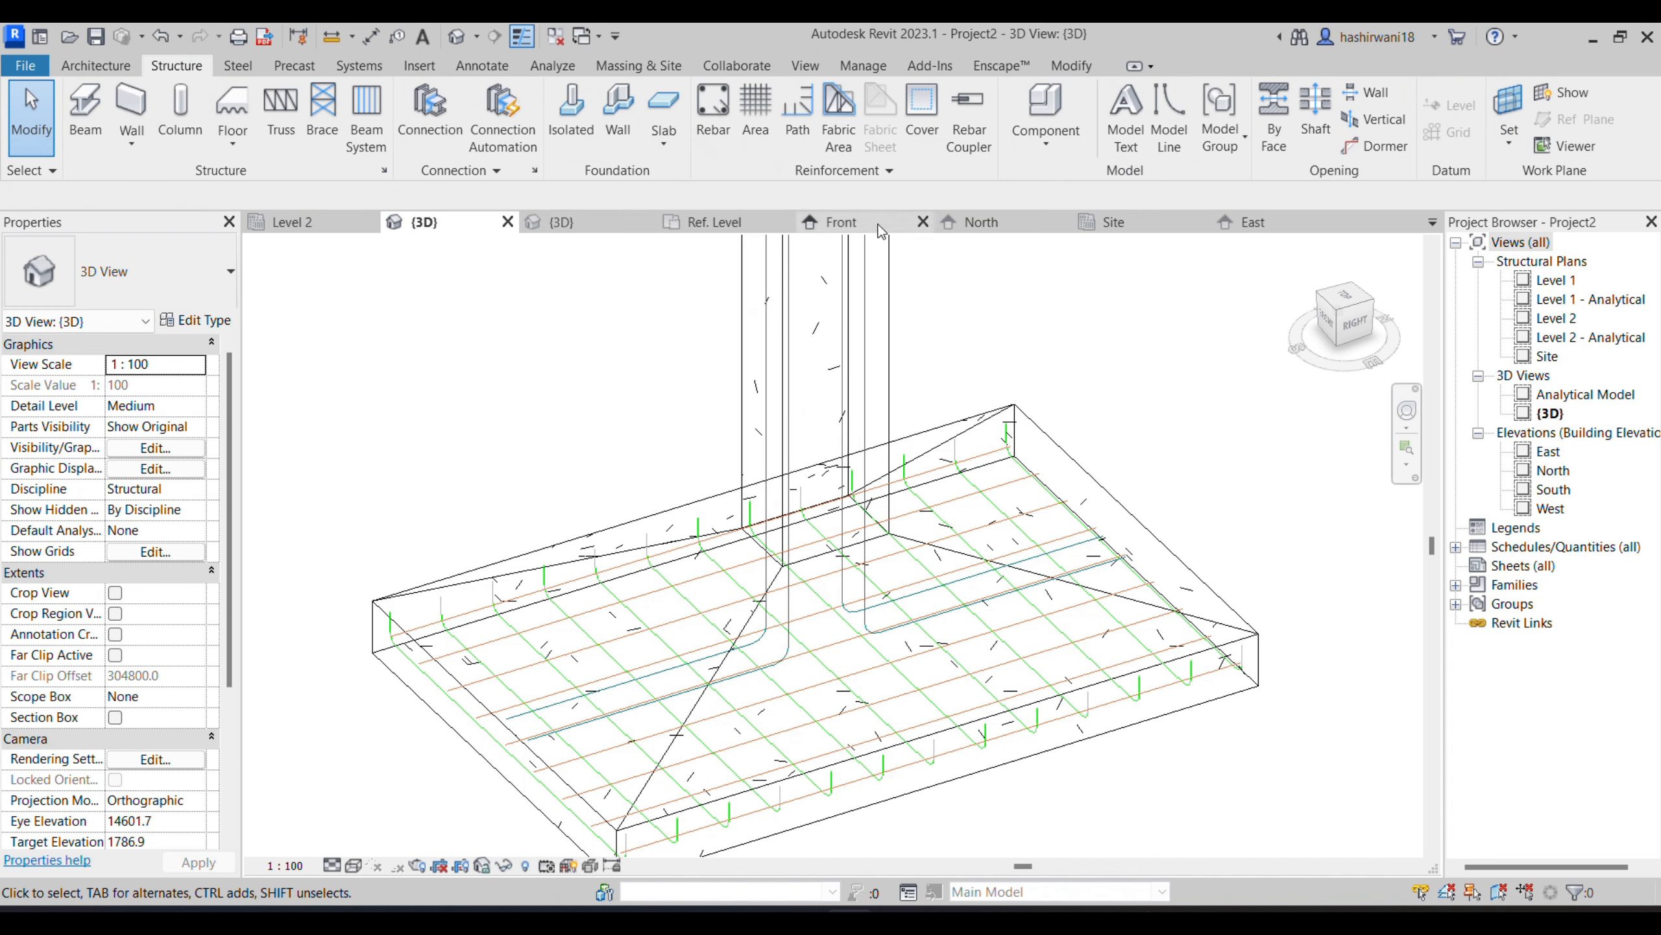
- In the Site structural plan, start placing a straight shape 00 rebar with the column as host
left_click(1133, 223)
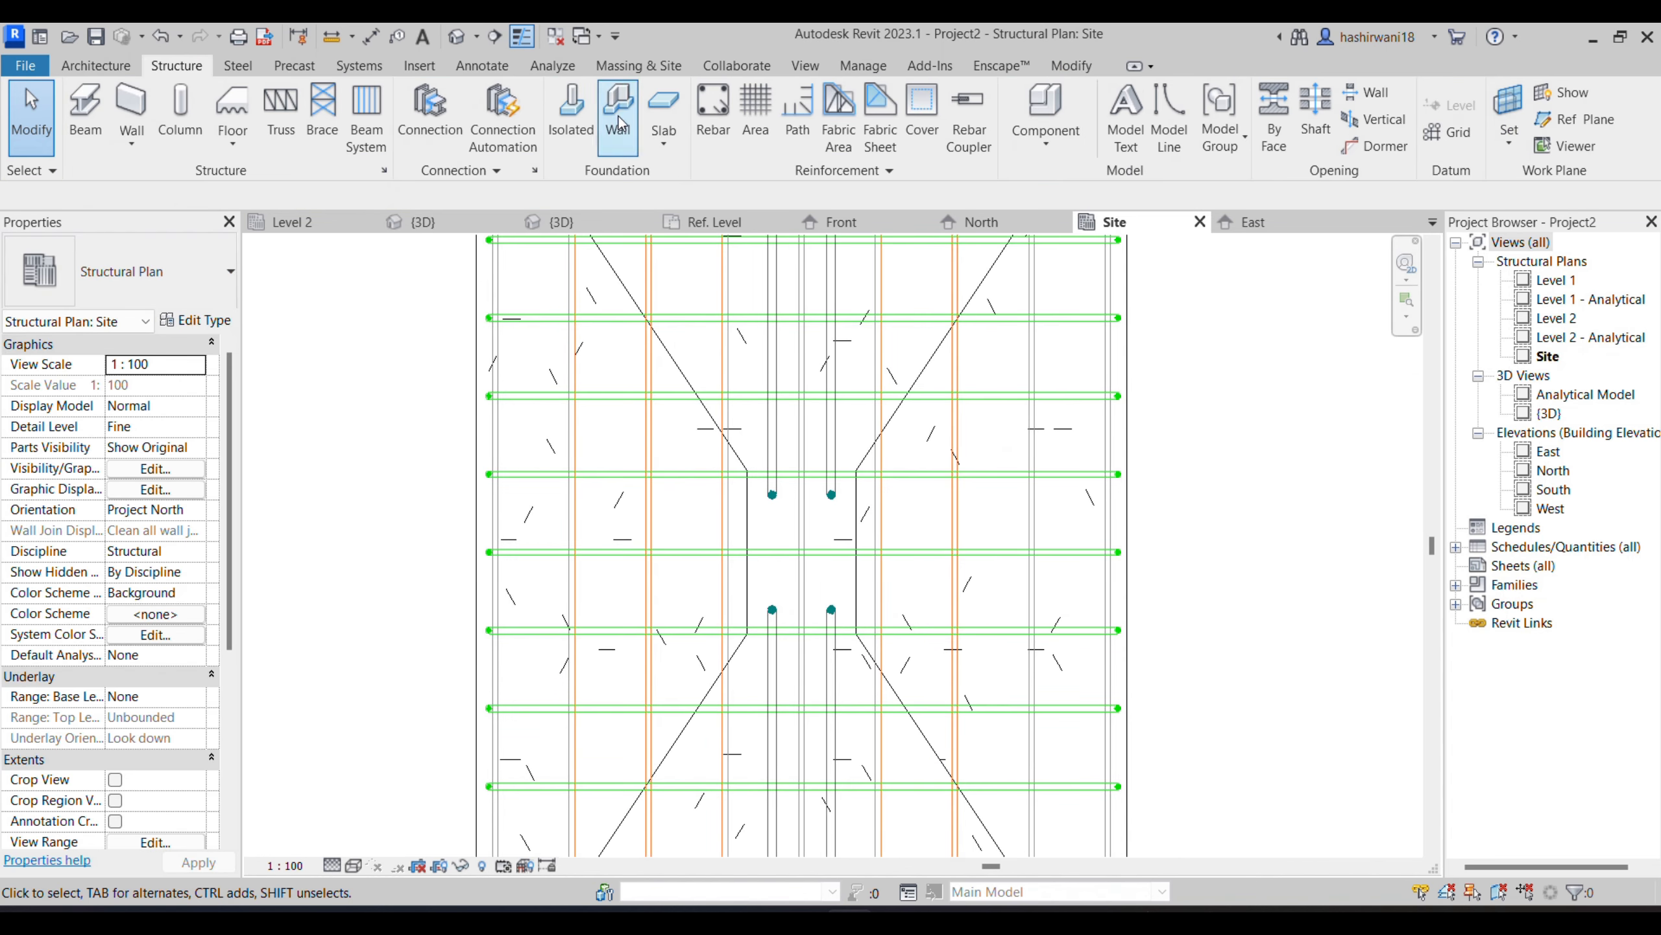
left_click(854, 523)
left_click(1110, 119)
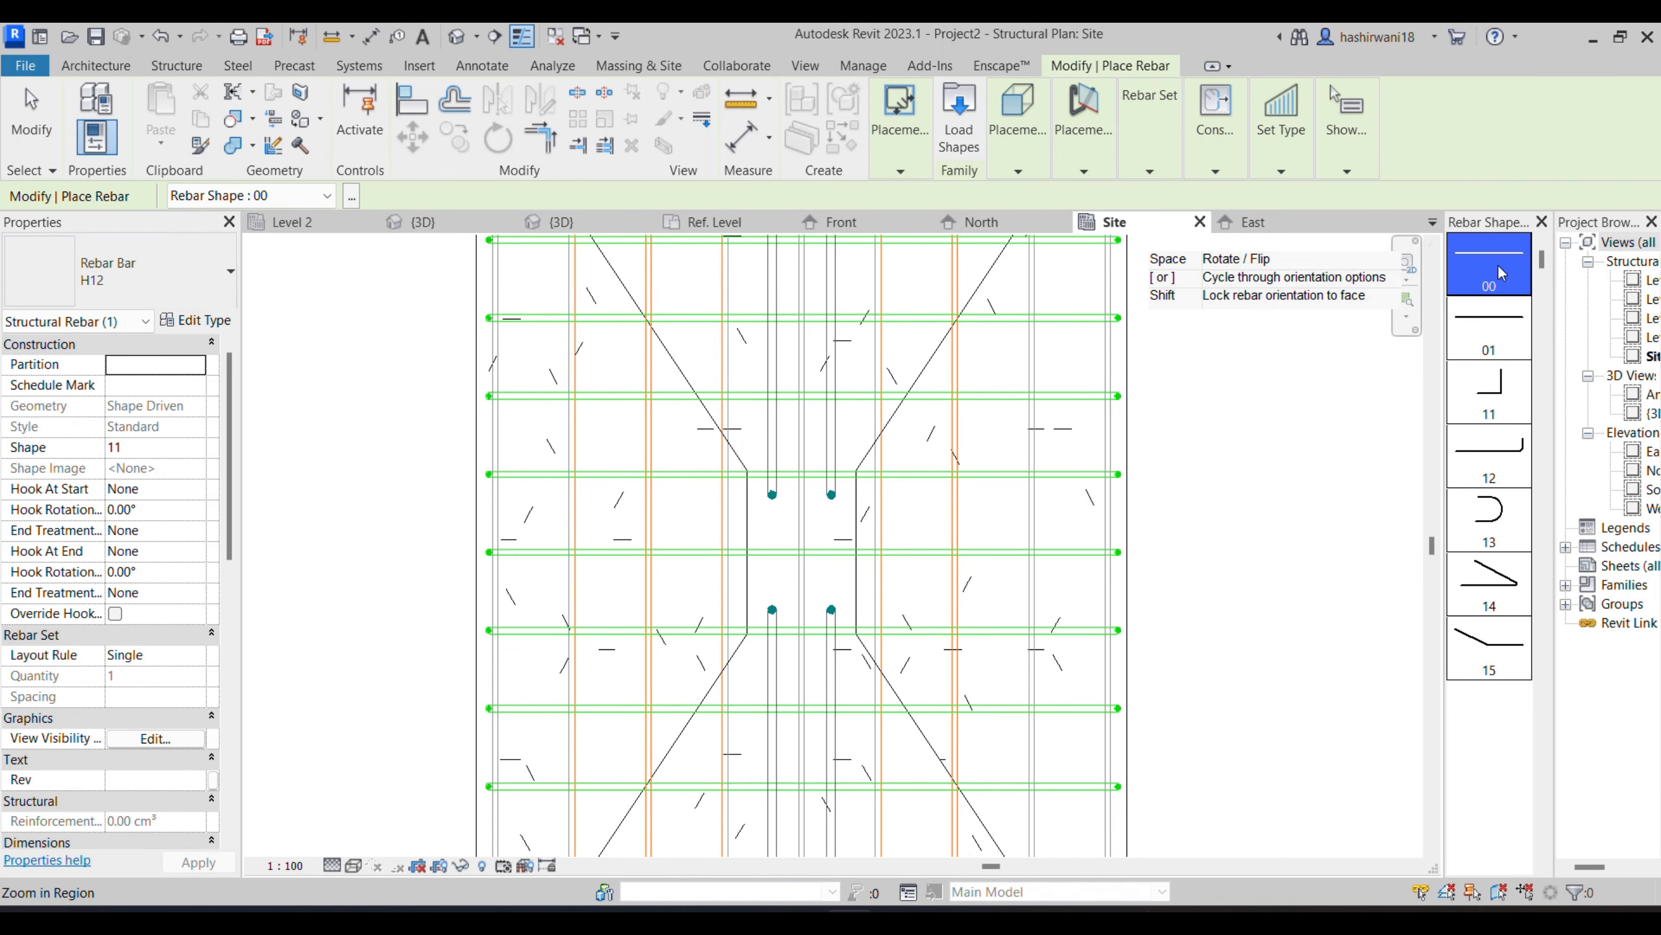
scroll(782, 592, "up", 3)
- Switch to the GENERAL NOTES PDF in Edge, check the column reinforcement schedule for the intermediate bars, and return to Revit
mouse_move(804, 911)
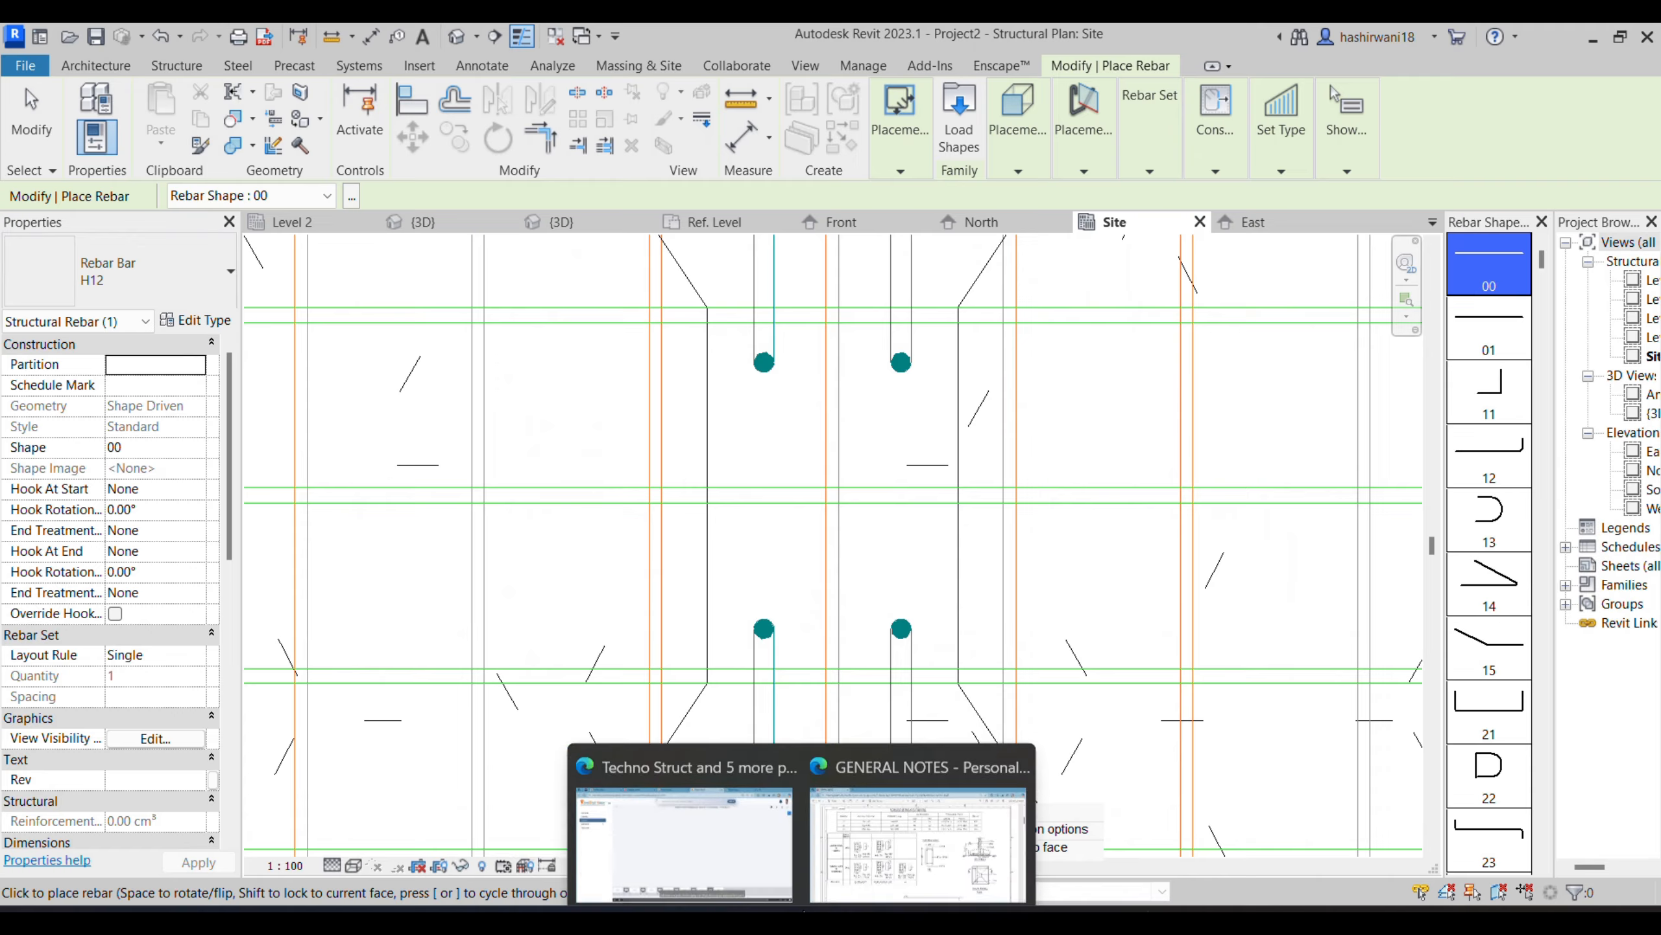
left_click(915, 844)
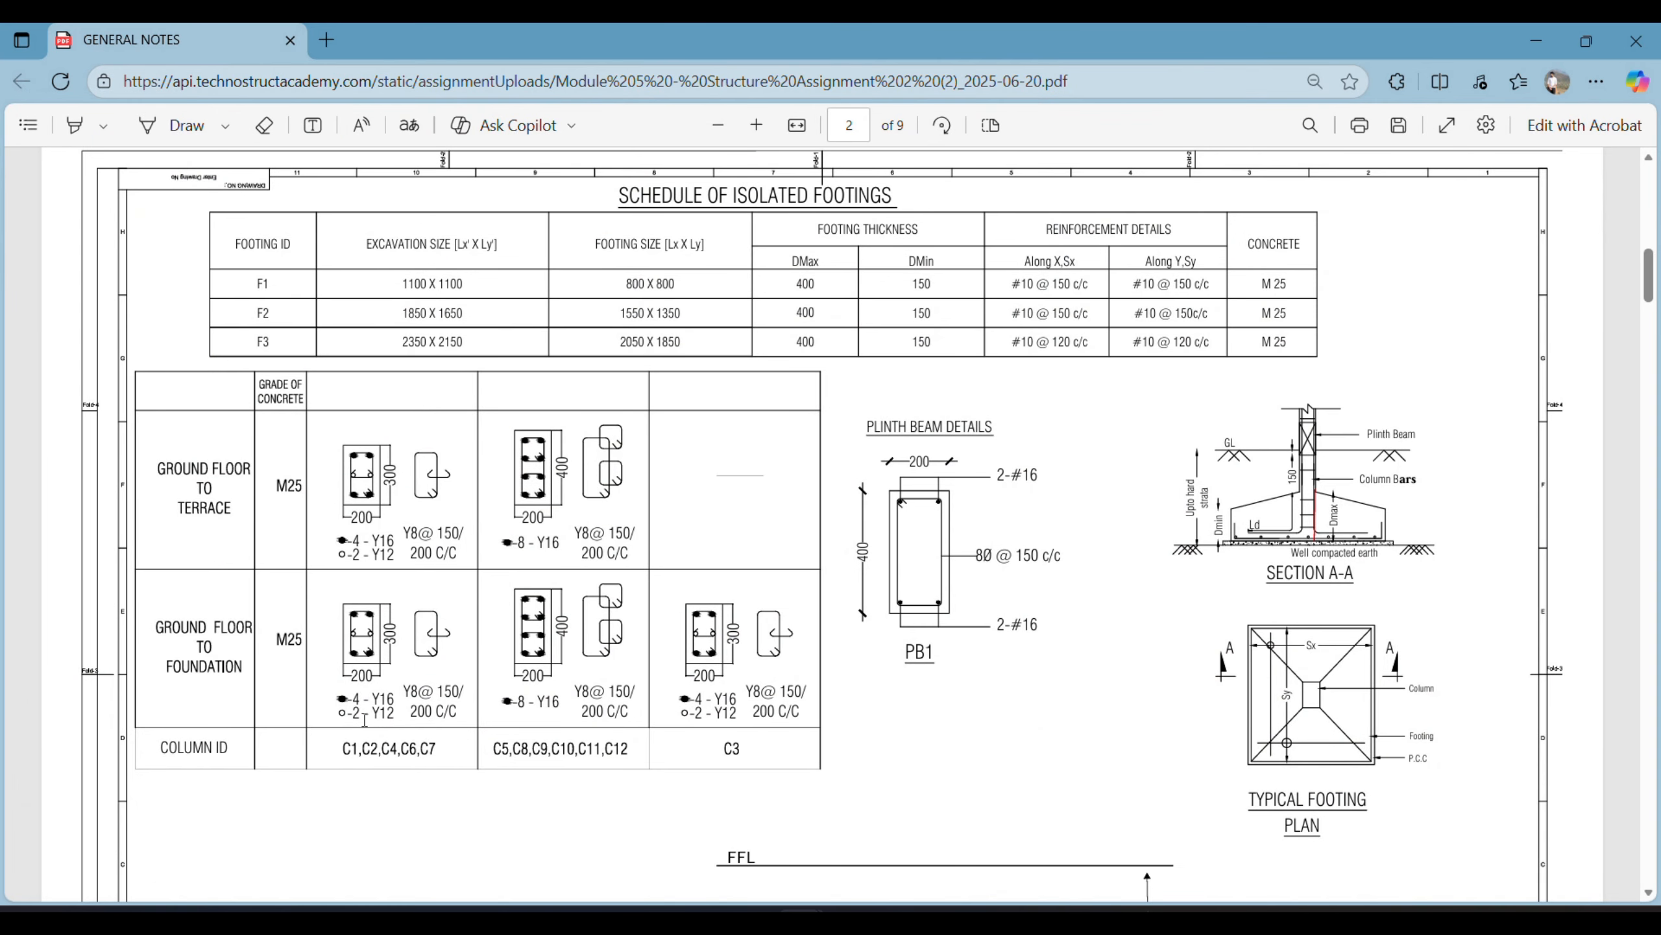
left_click(849, 911)
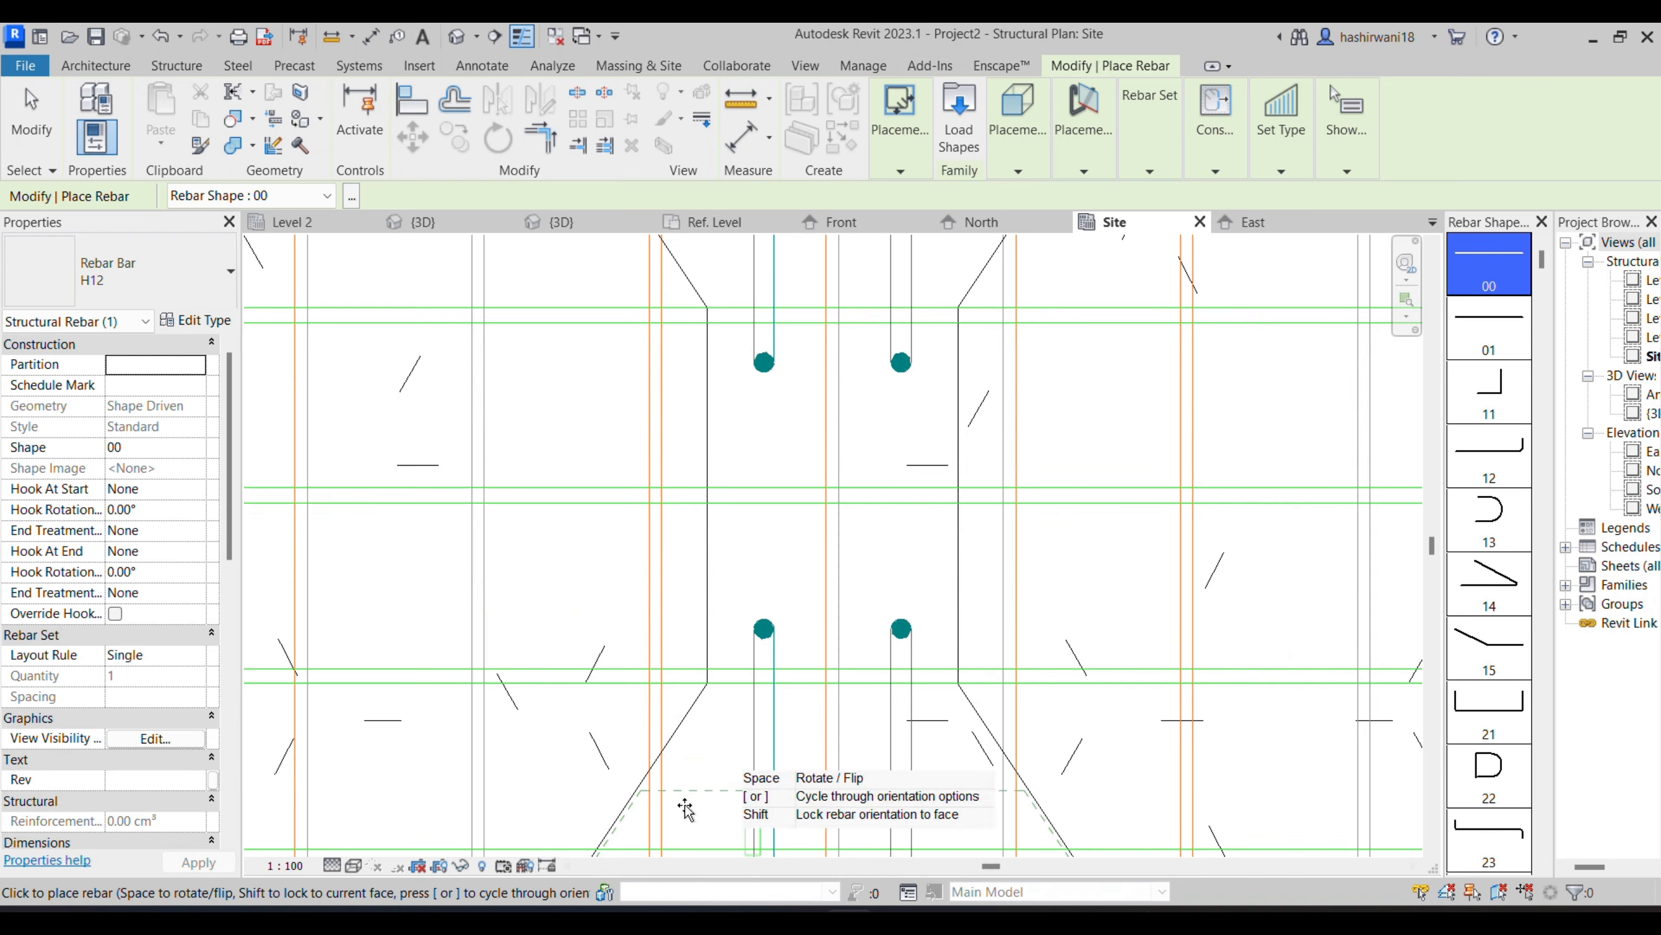
- Place a straight H12 bar in the column, midway between the two corner bars on its left face, and end rebar placement
scroll(742, 543, "up", 1)
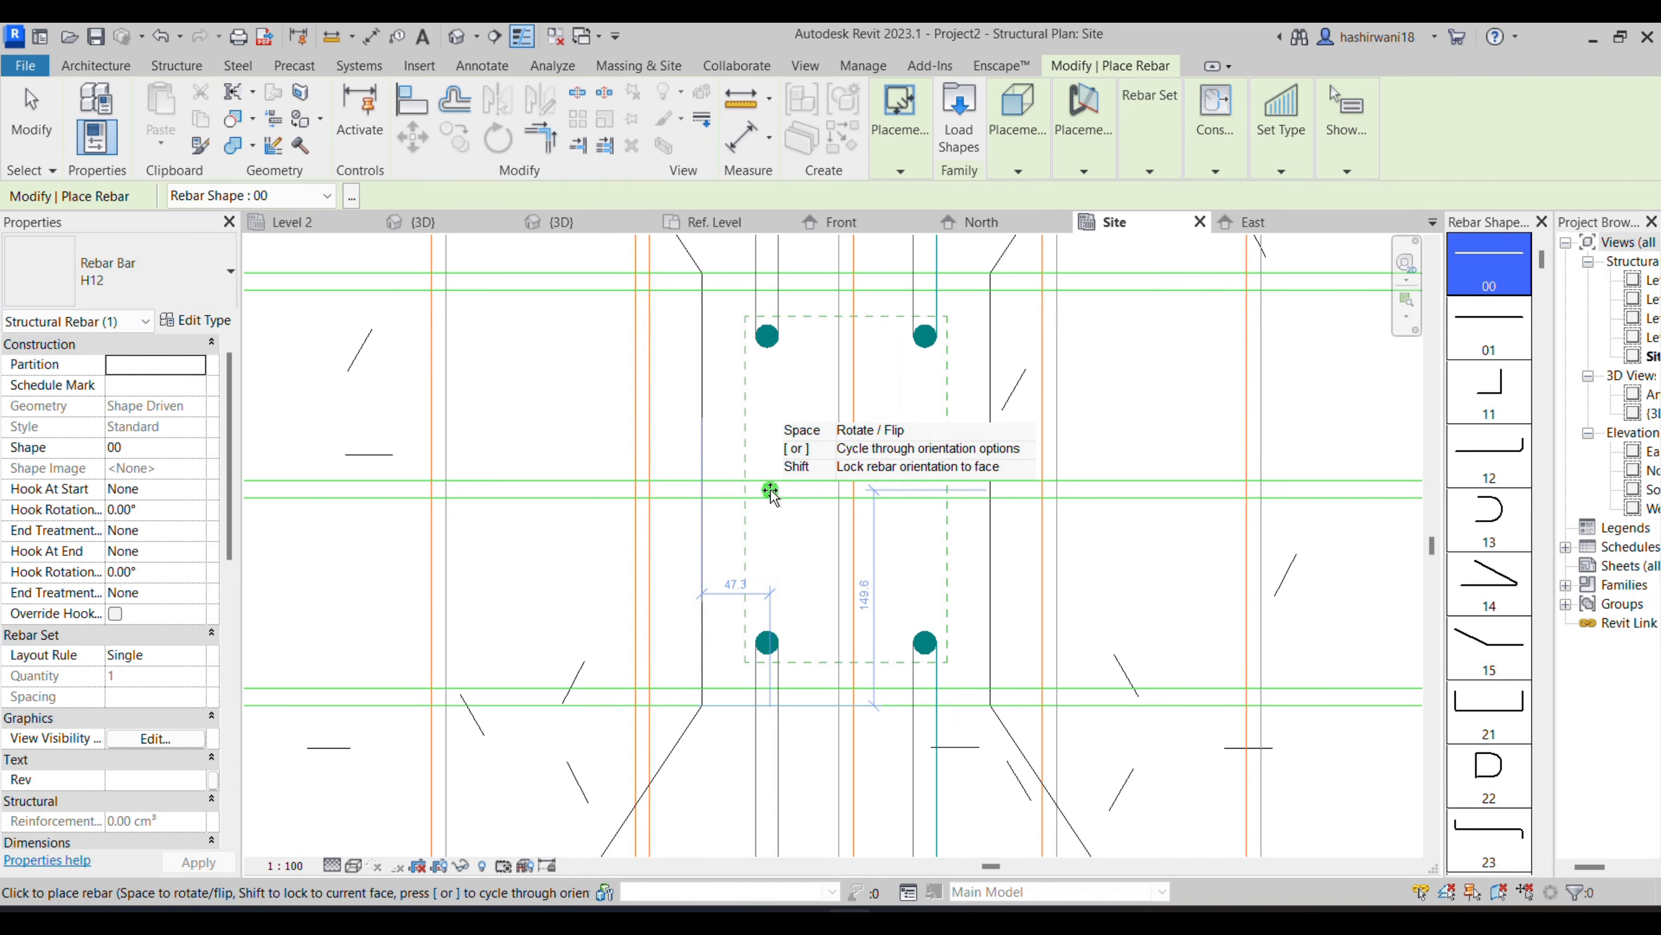
left_click(769, 489)
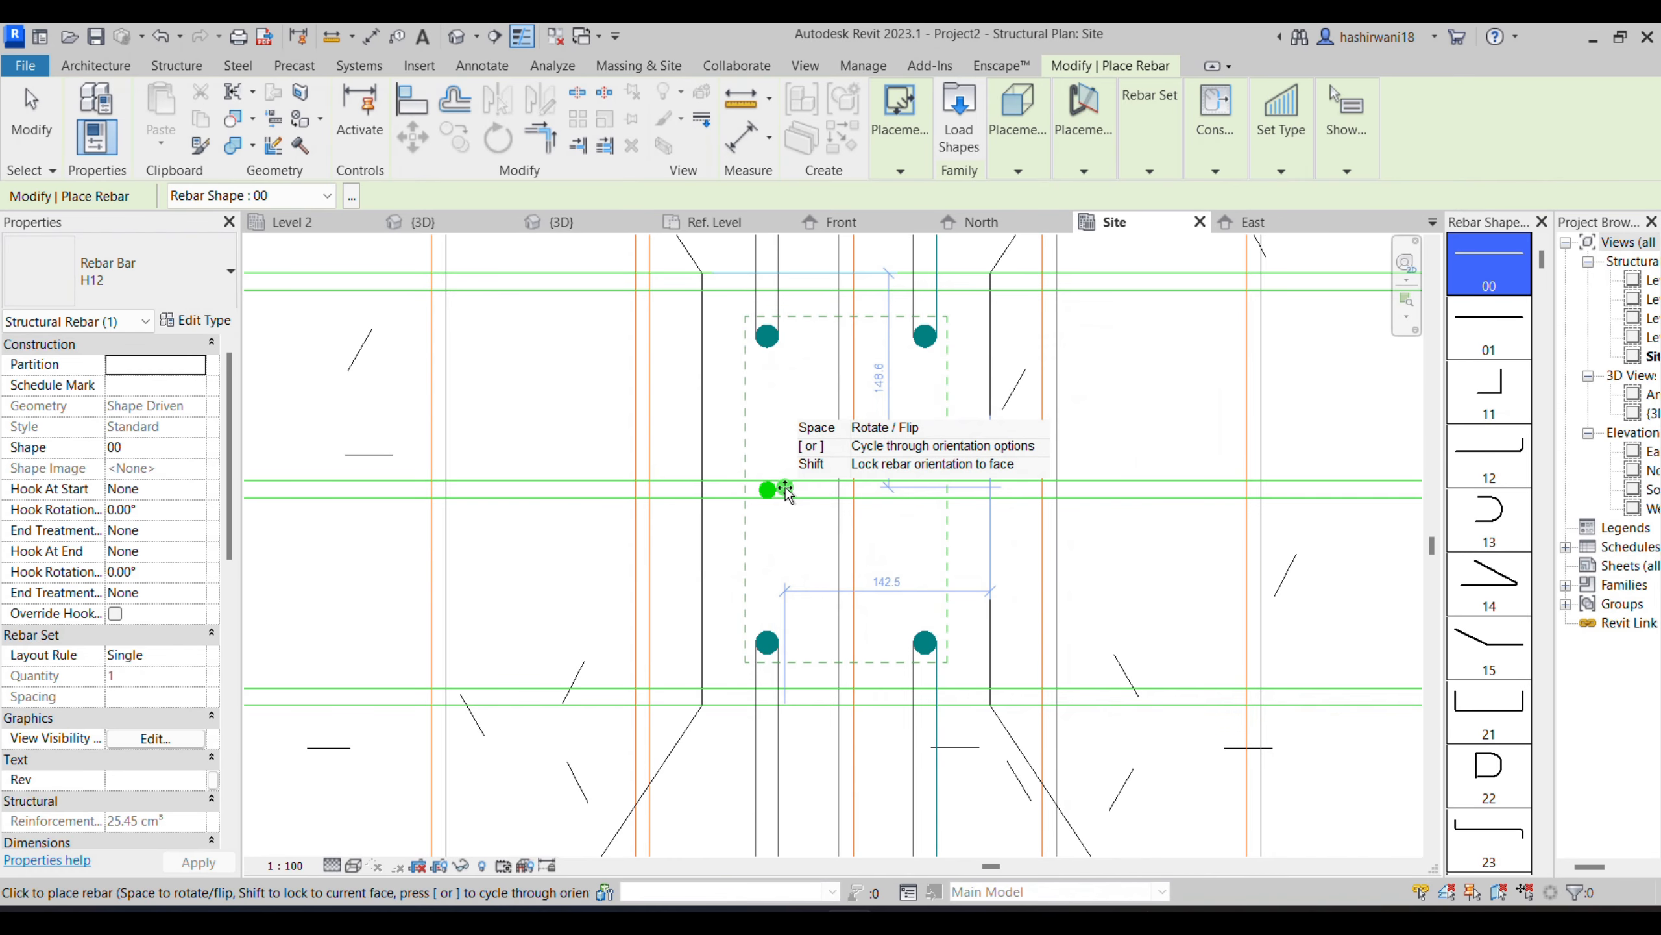
key("Escape")
key("Escape")
- Edit the new H12 bar's sketch in the North elevation and extend its lower end into the footing to the corner bars' bottom level
left_click(768, 490)
left_click(894, 119)
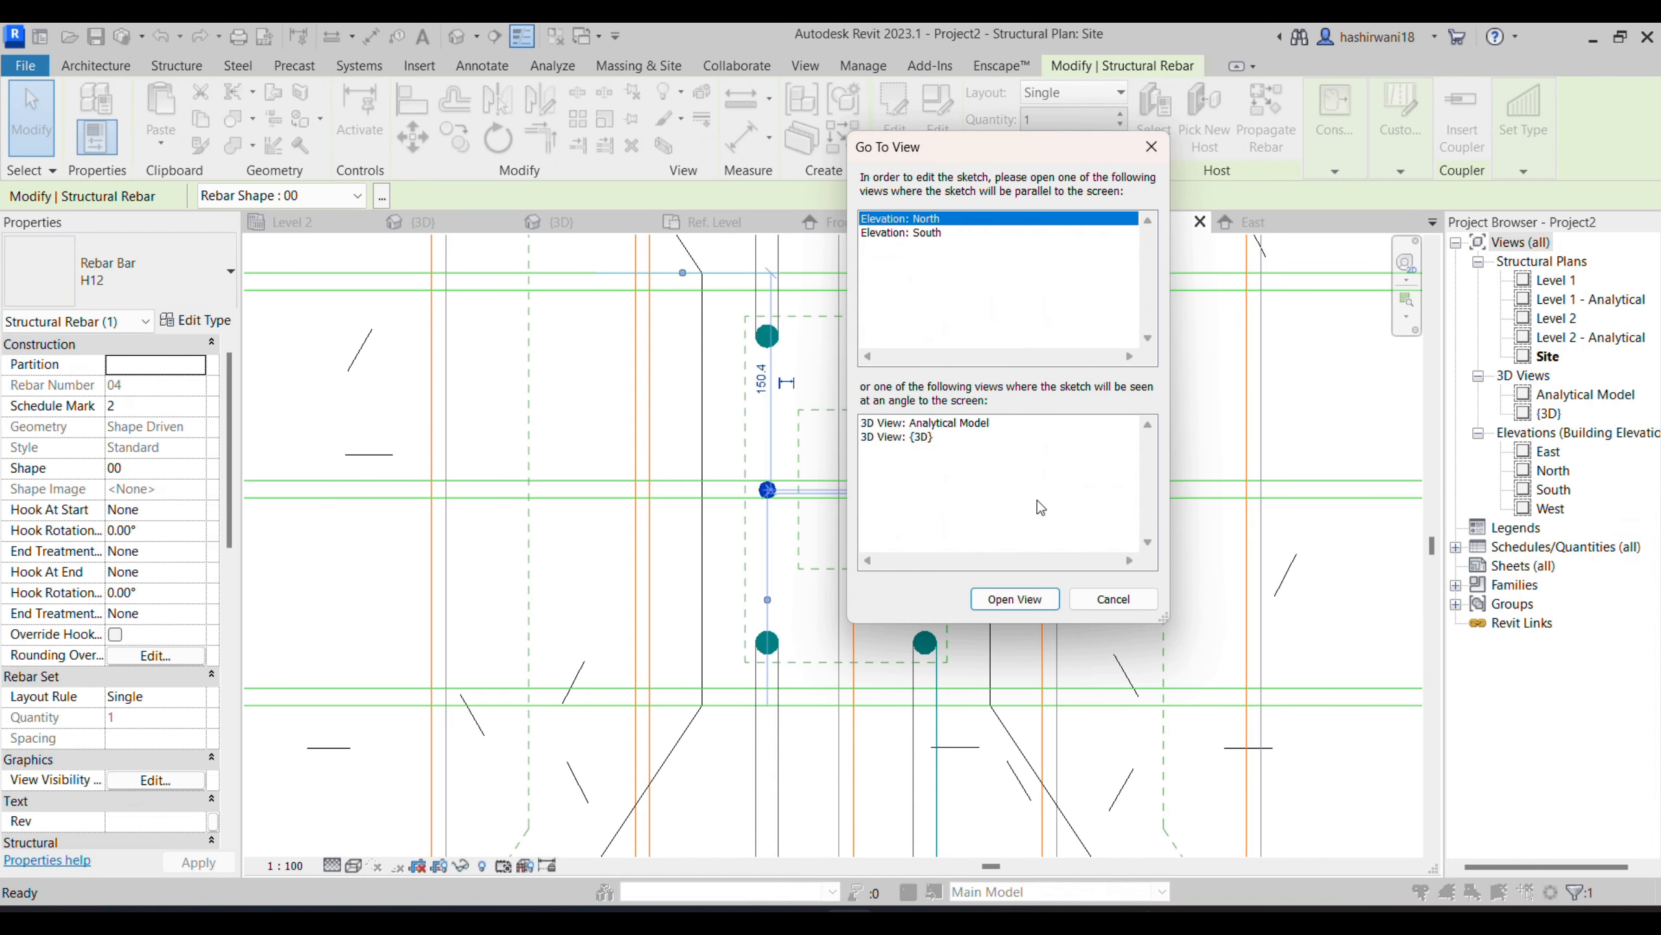
left_click(1002, 601)
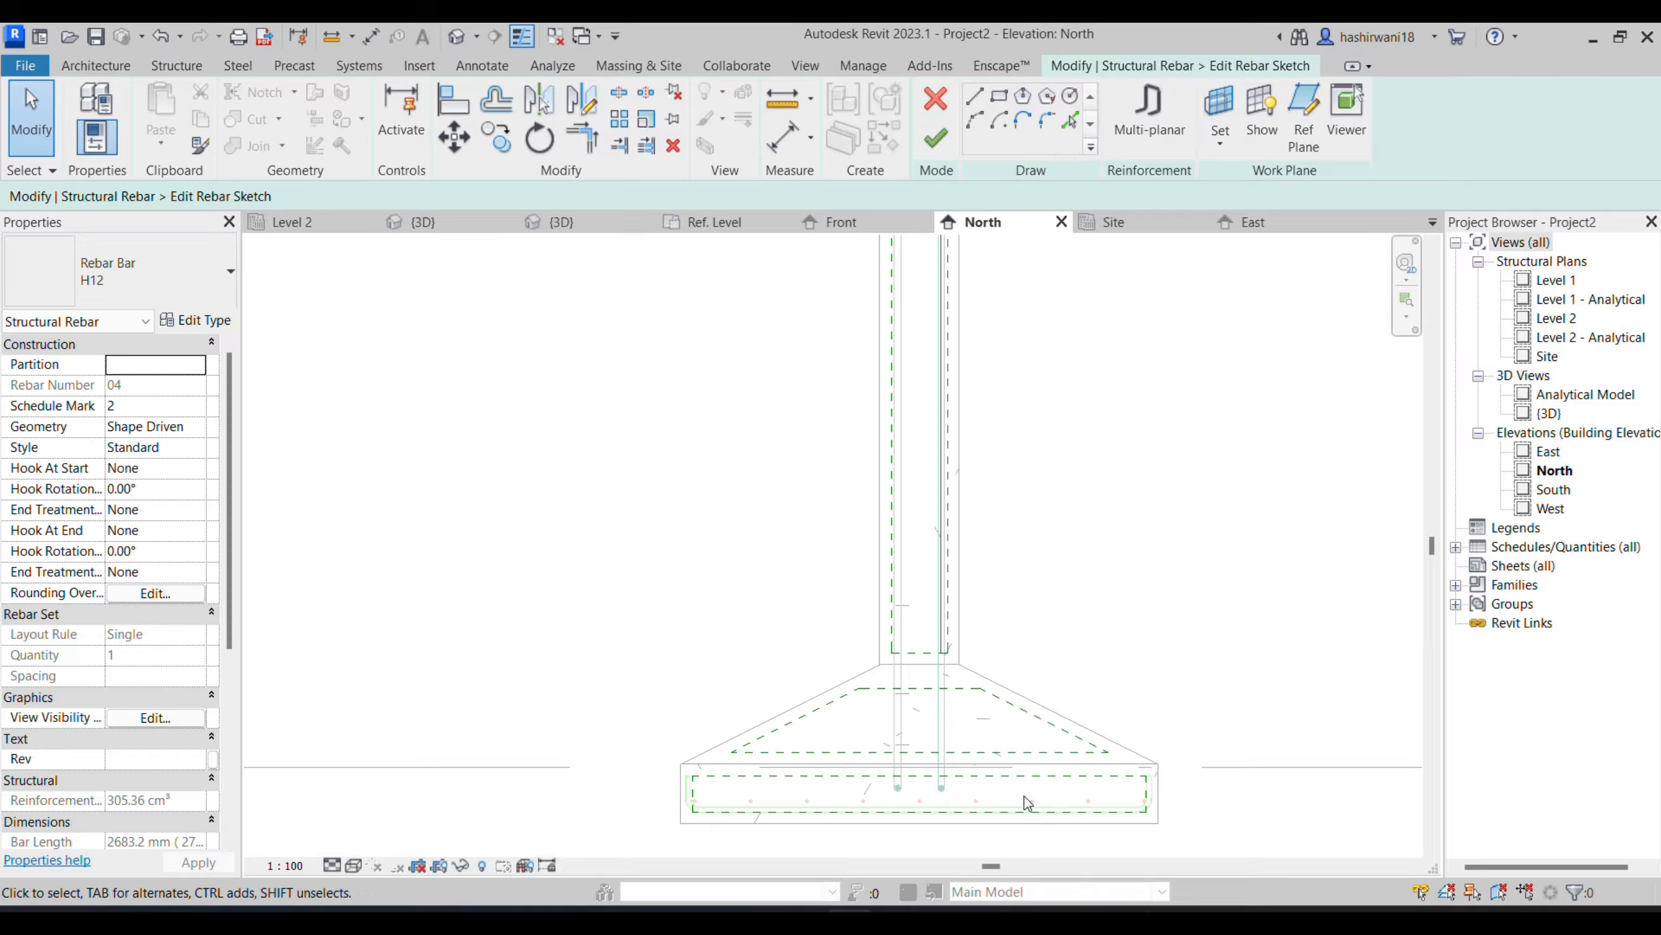
scroll(952, 752, "up", 2)
scroll(935, 697, "up", 1)
left_click(947, 540)
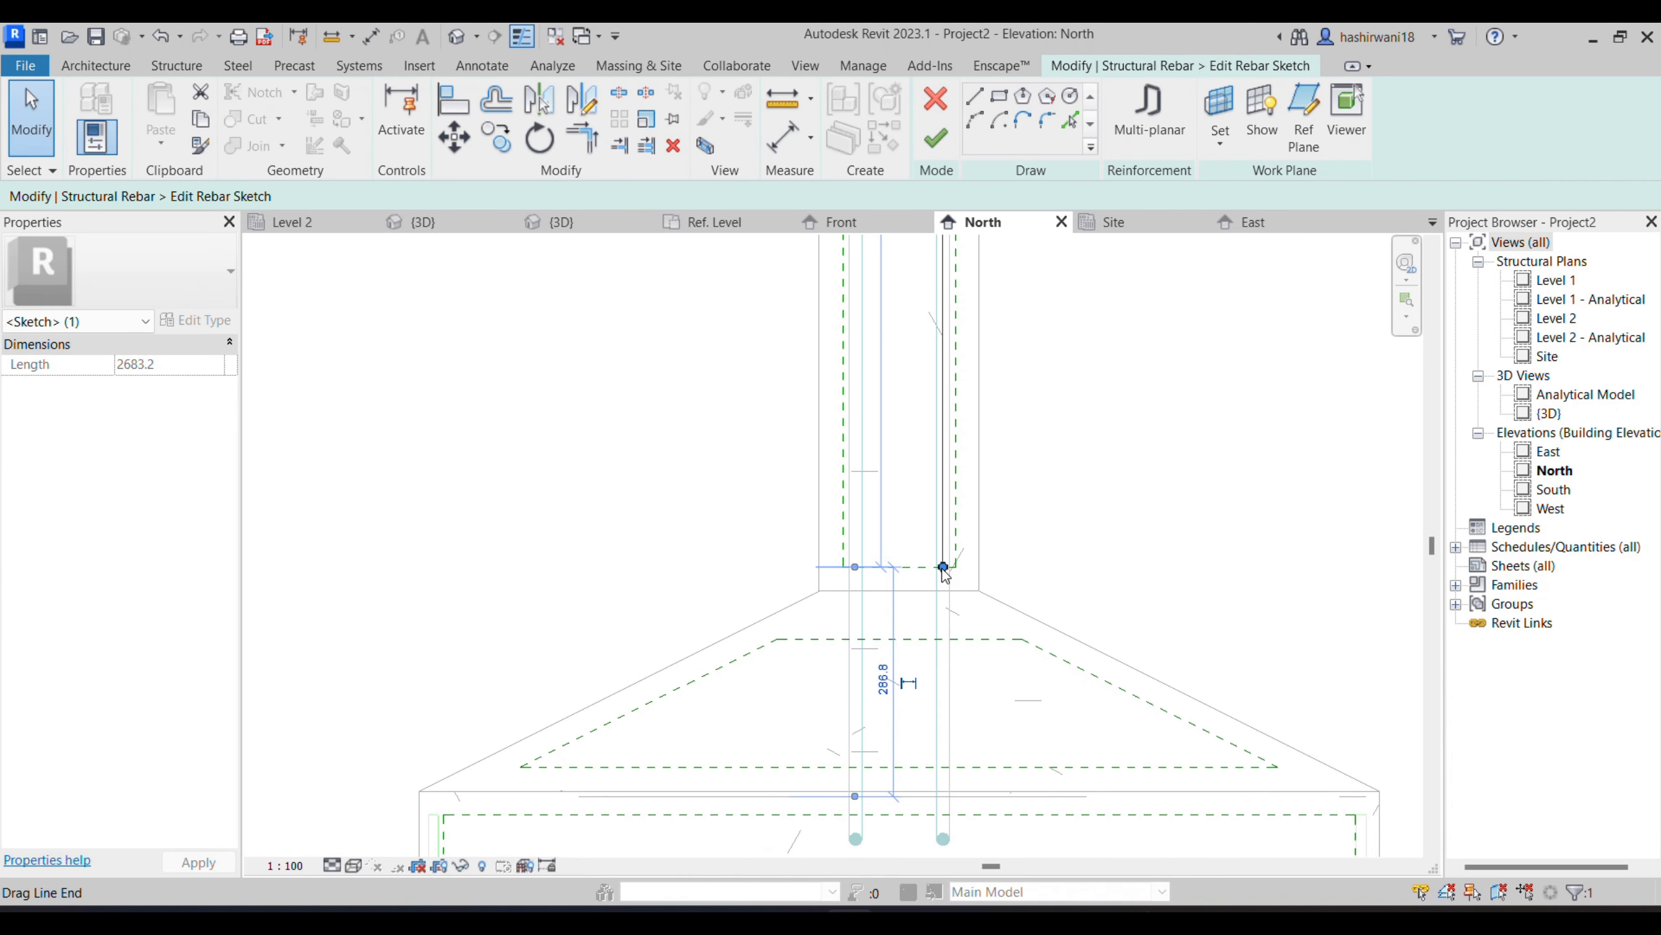
left_click_drag(940, 707, 943, 837)
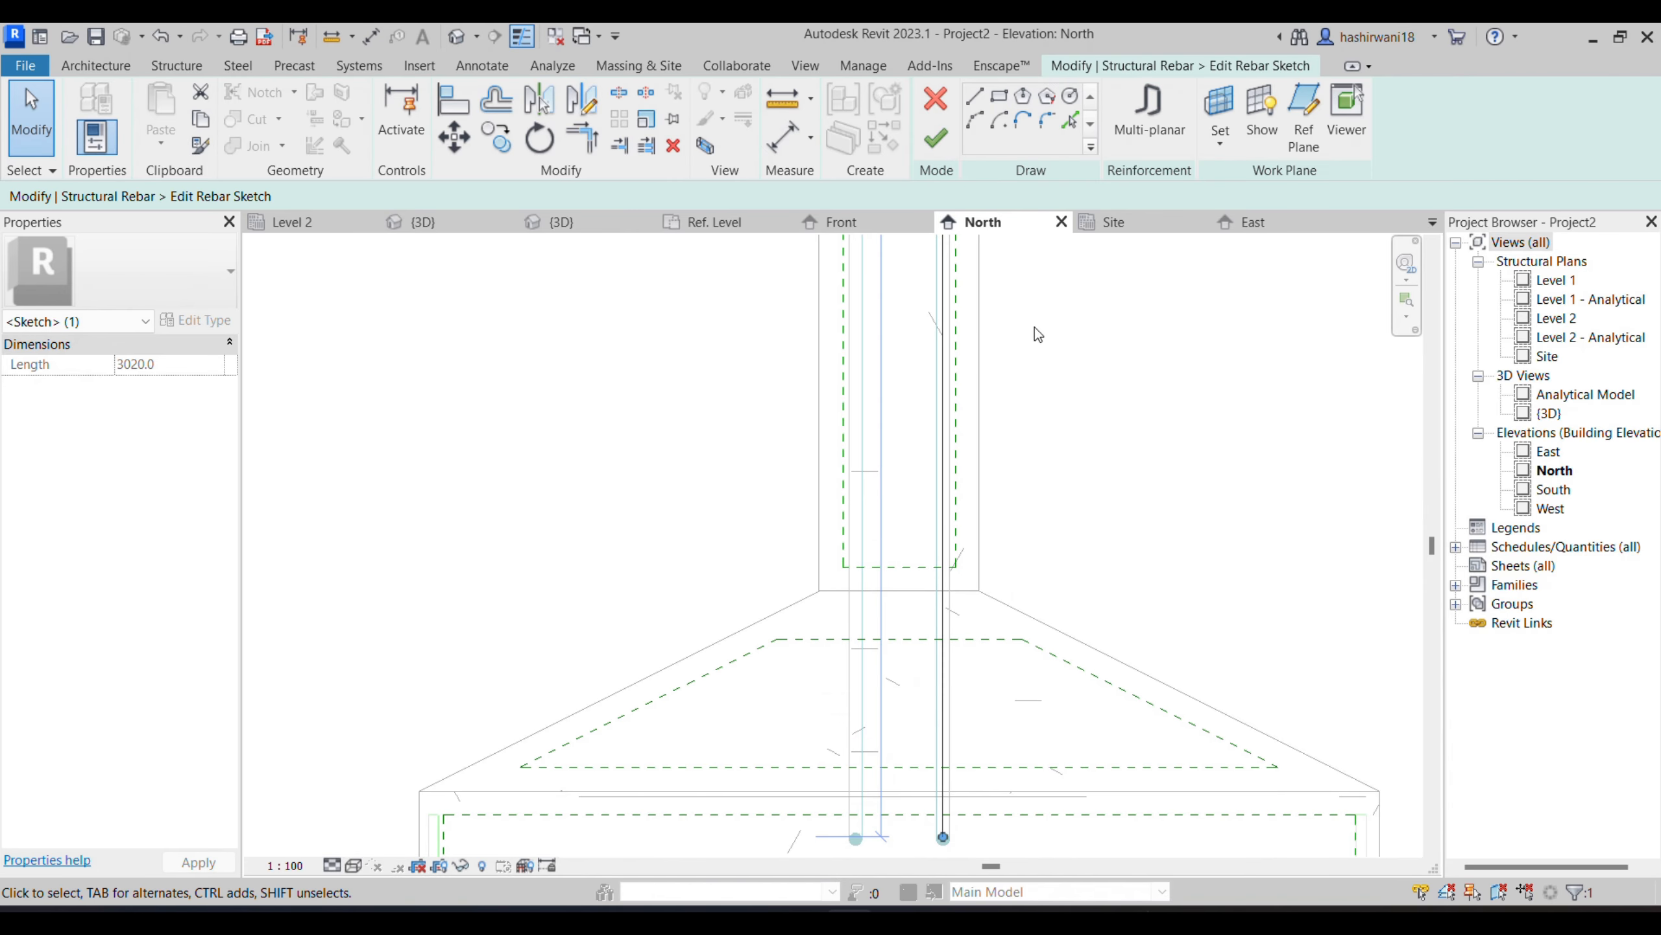
- Draw a horizontal leg of 500 mm from the bar's lower end towards the footing's edge and finish the rebar sketch
left_click(975, 98)
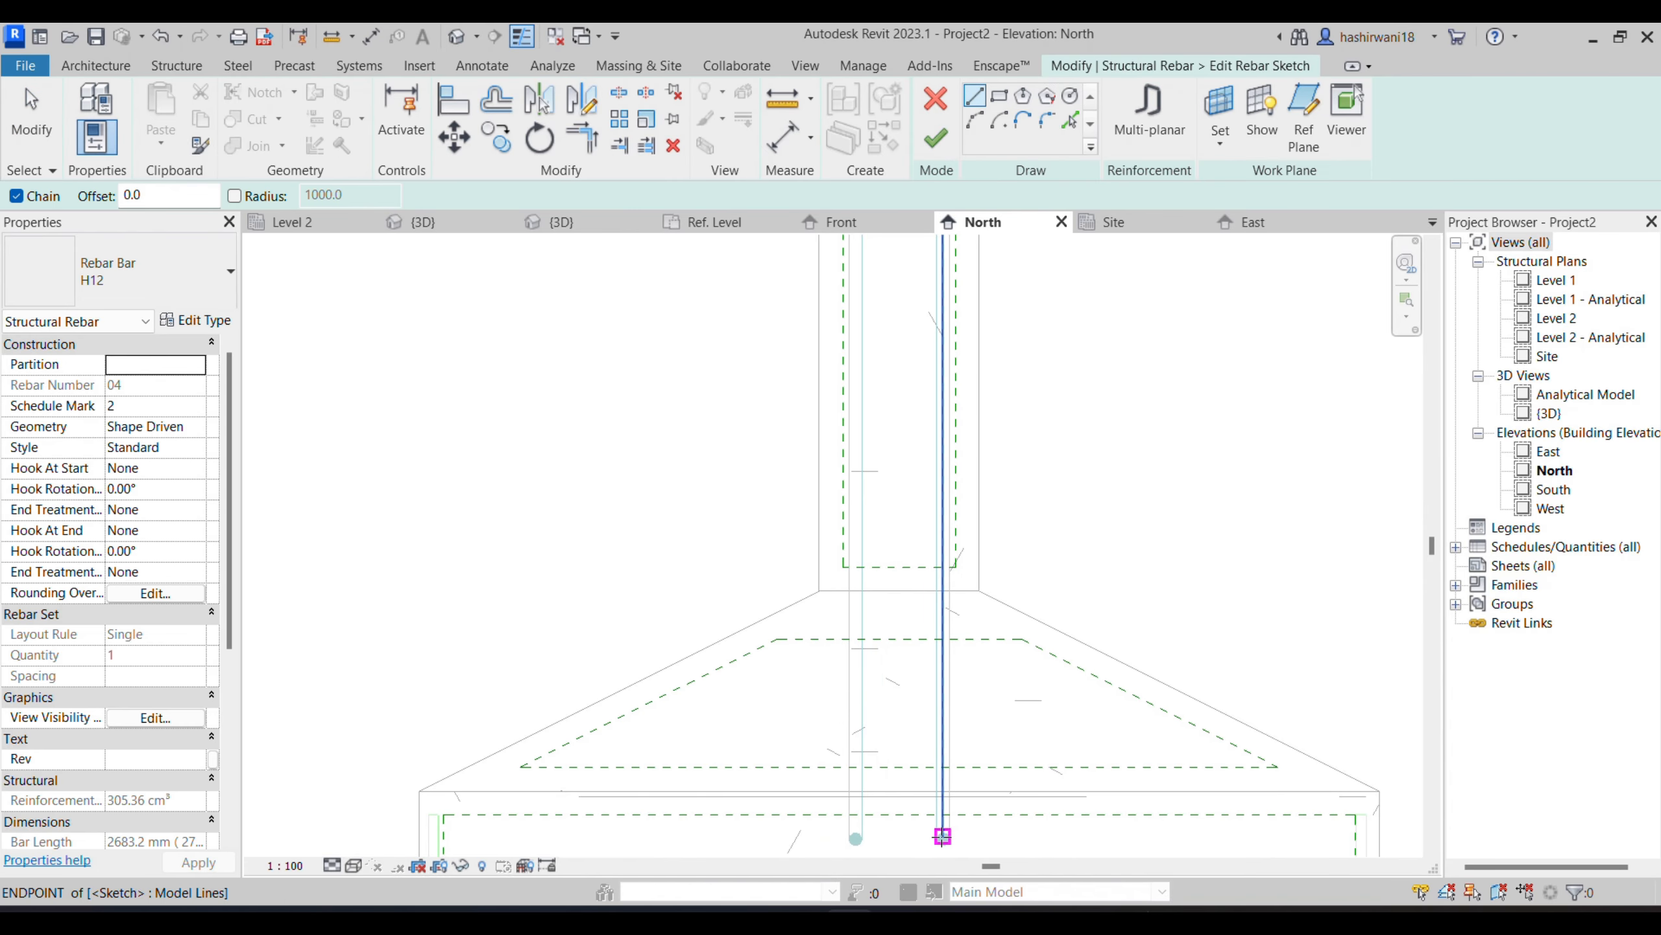
left_click(942, 838)
left_click(1345, 837)
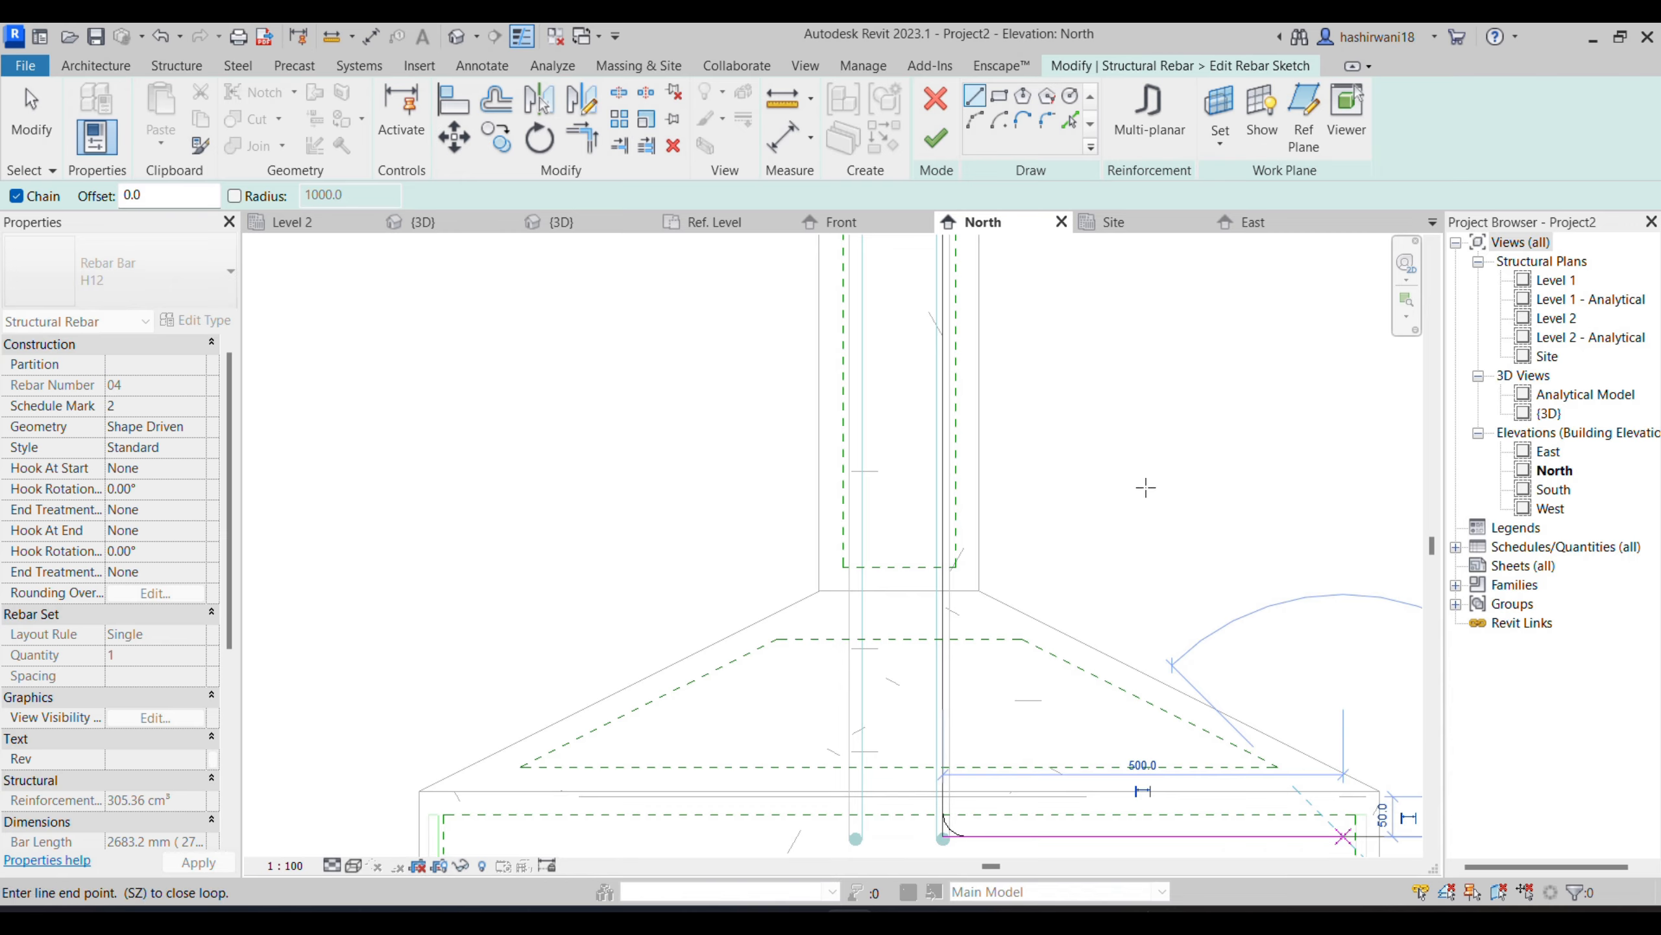
left_click(930, 143)
mouse_move(1116, 693)
middle_mouse_down()
mouse_move(1082, 737)
mouse_move(932, 717)
middle_mouse_up()
scroll(1065, 599, "down", 1)
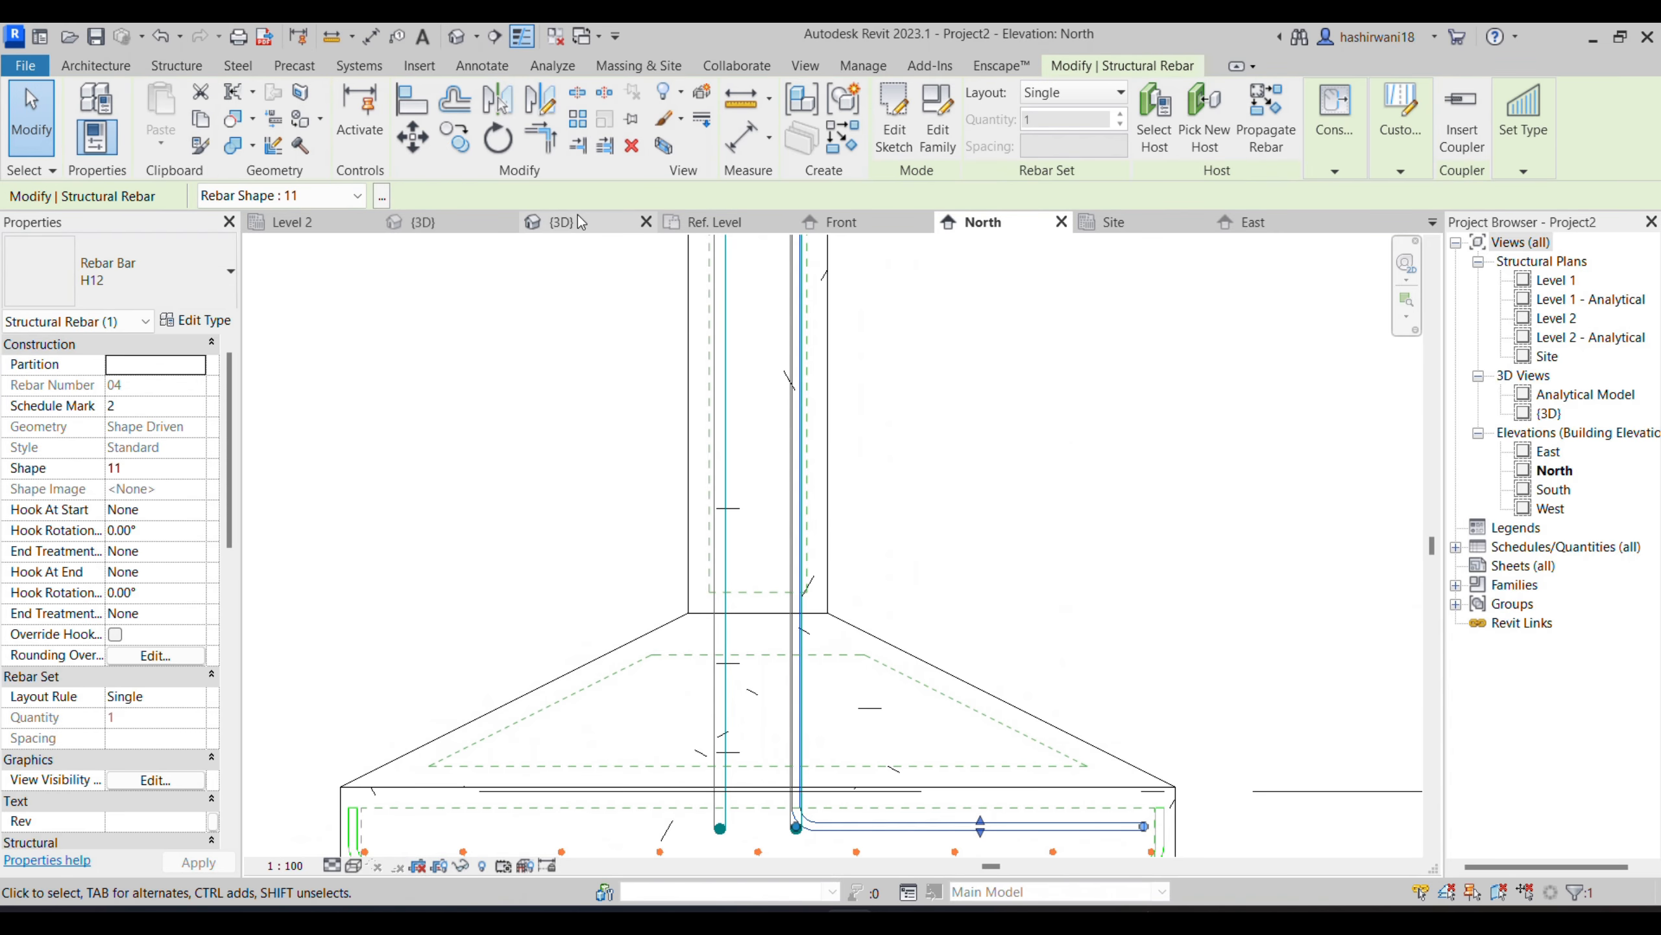
- In the Site plan, mirror a copy of the bent H12 bar about a vertical axis through the column's centre
left_click(1113, 222)
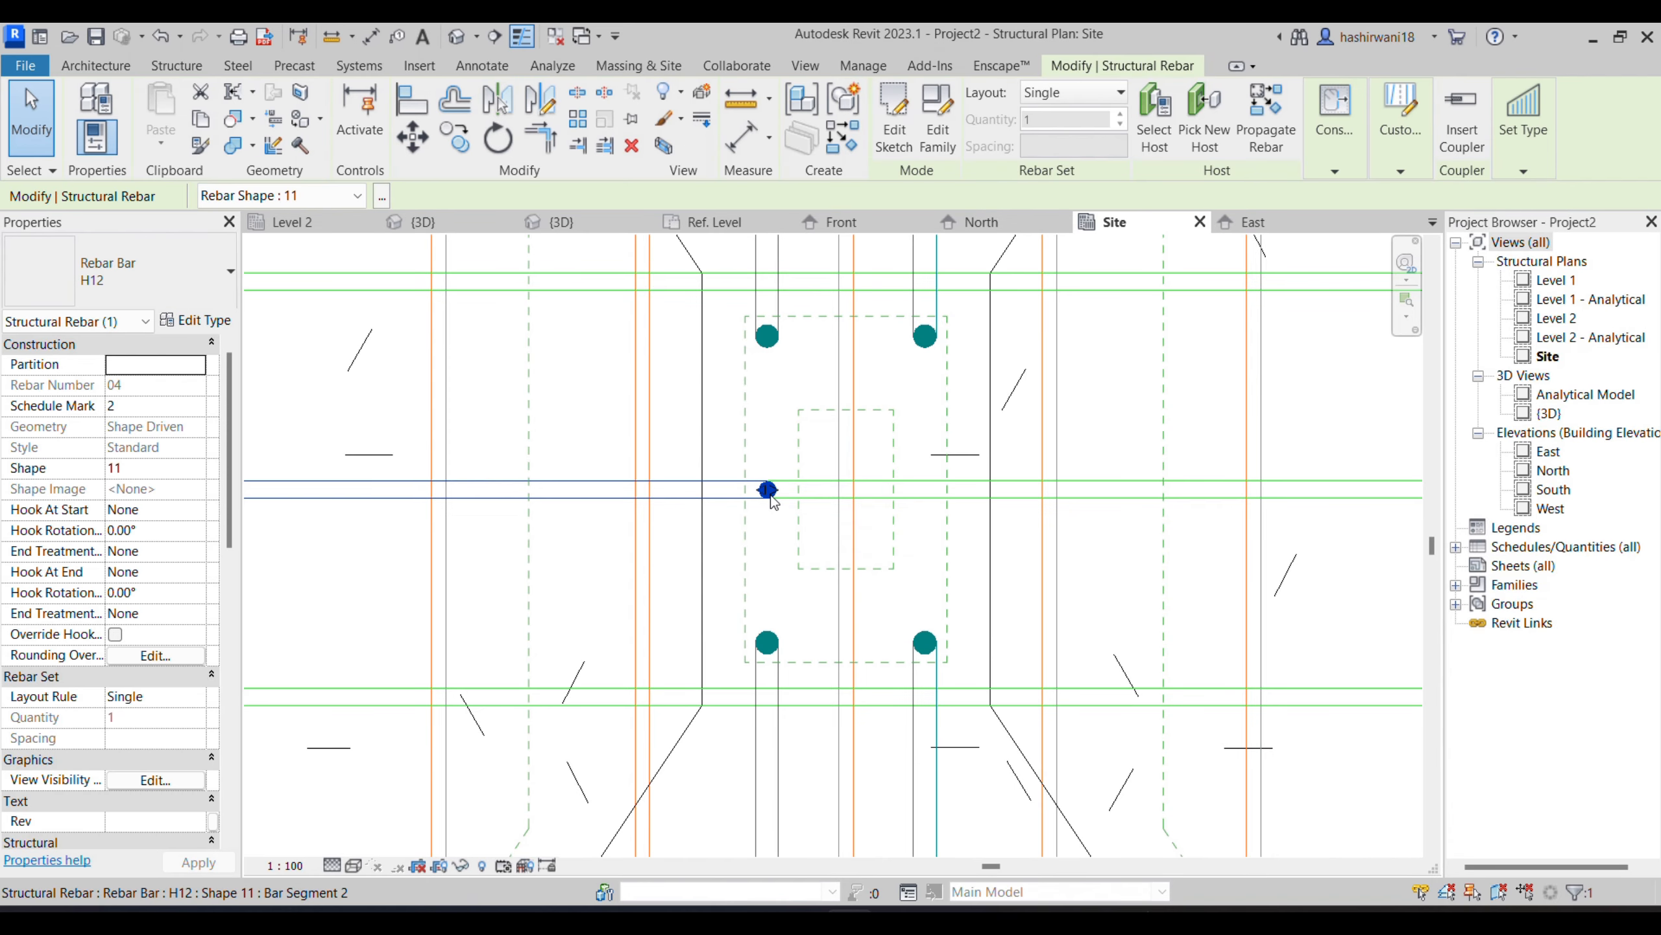
left_click(548, 101)
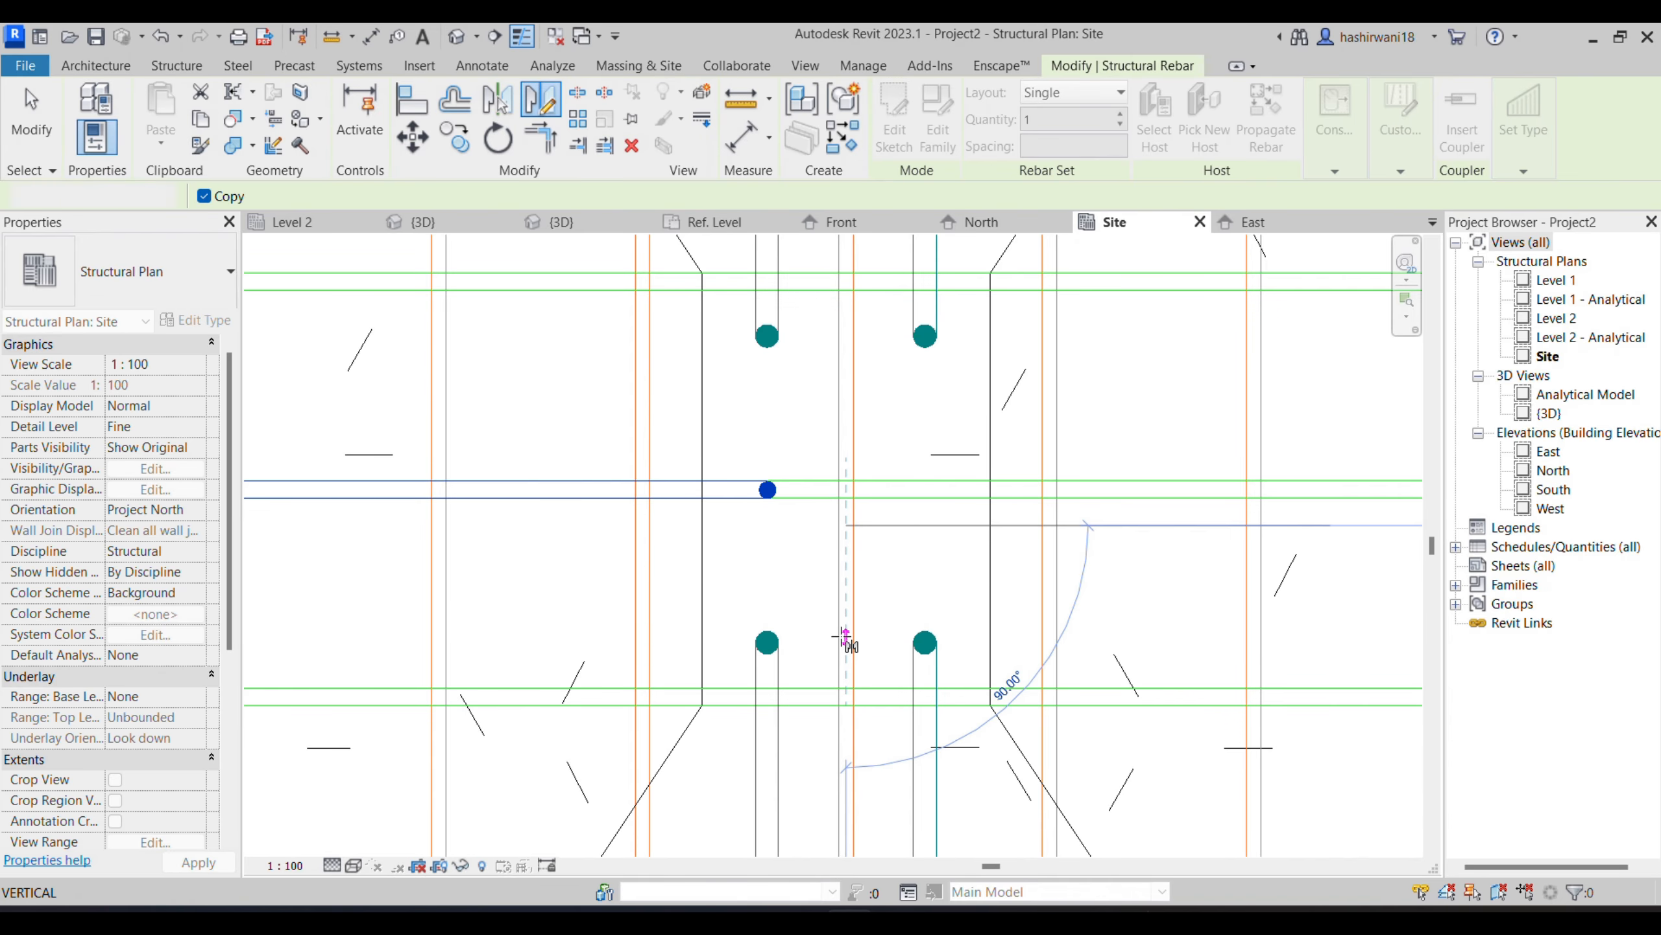
key("Escape")
scroll(830, 431, "down", 3)
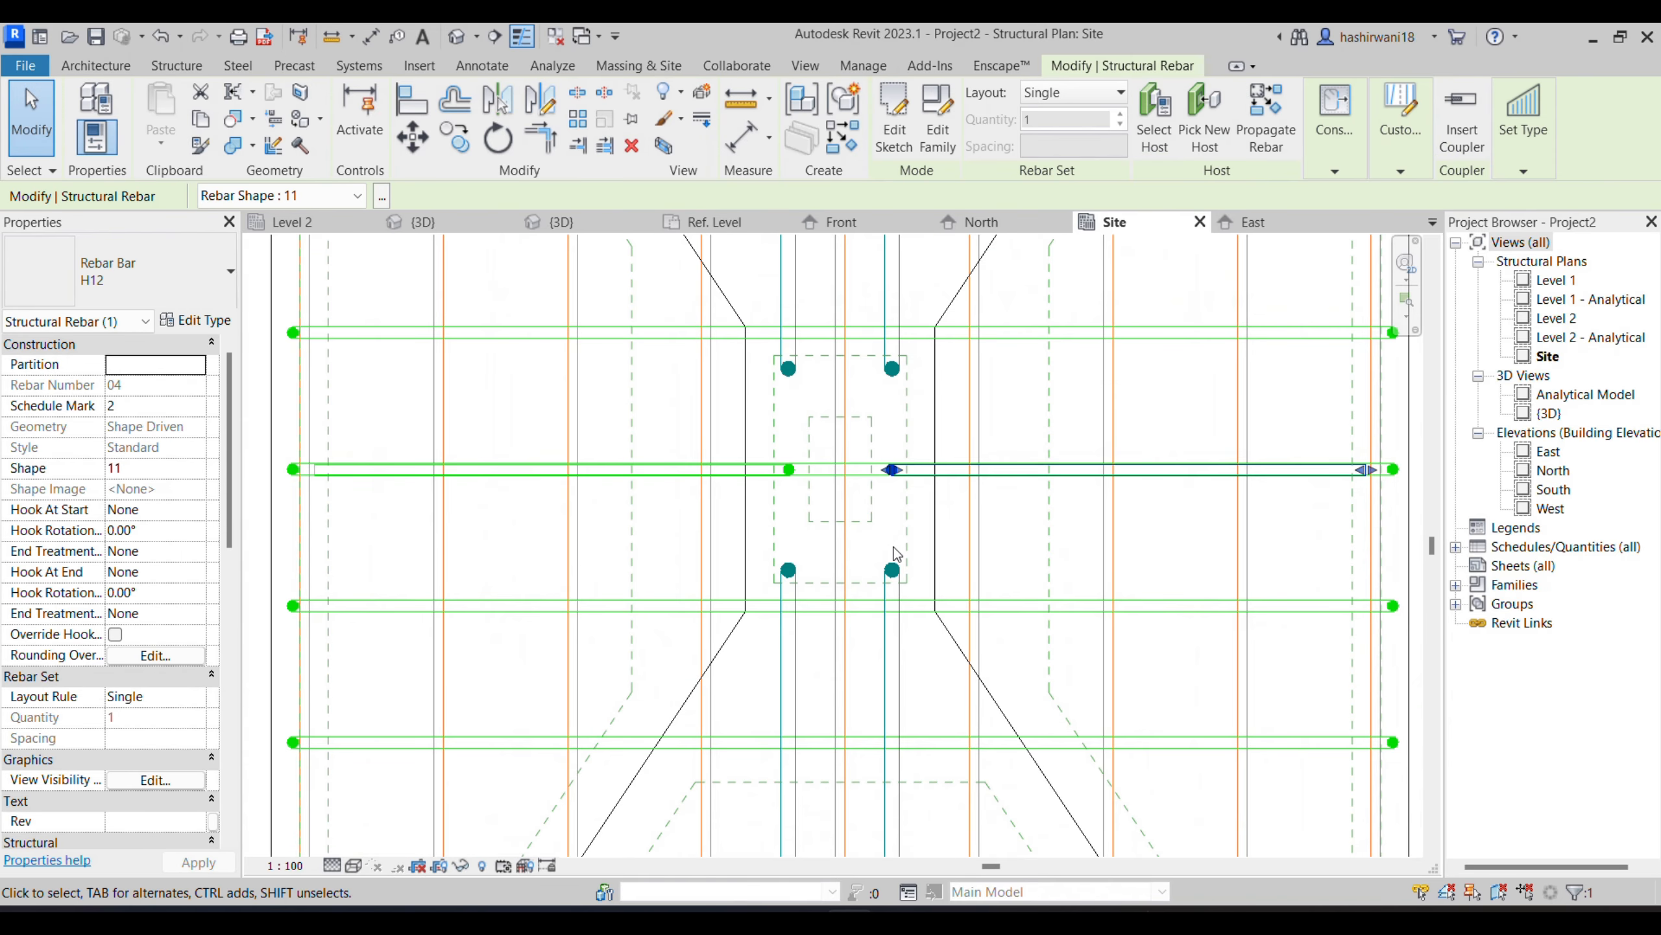
- Examine the two bent H12 bars in the 3D view, from the footing up along the column
left_click(425, 223)
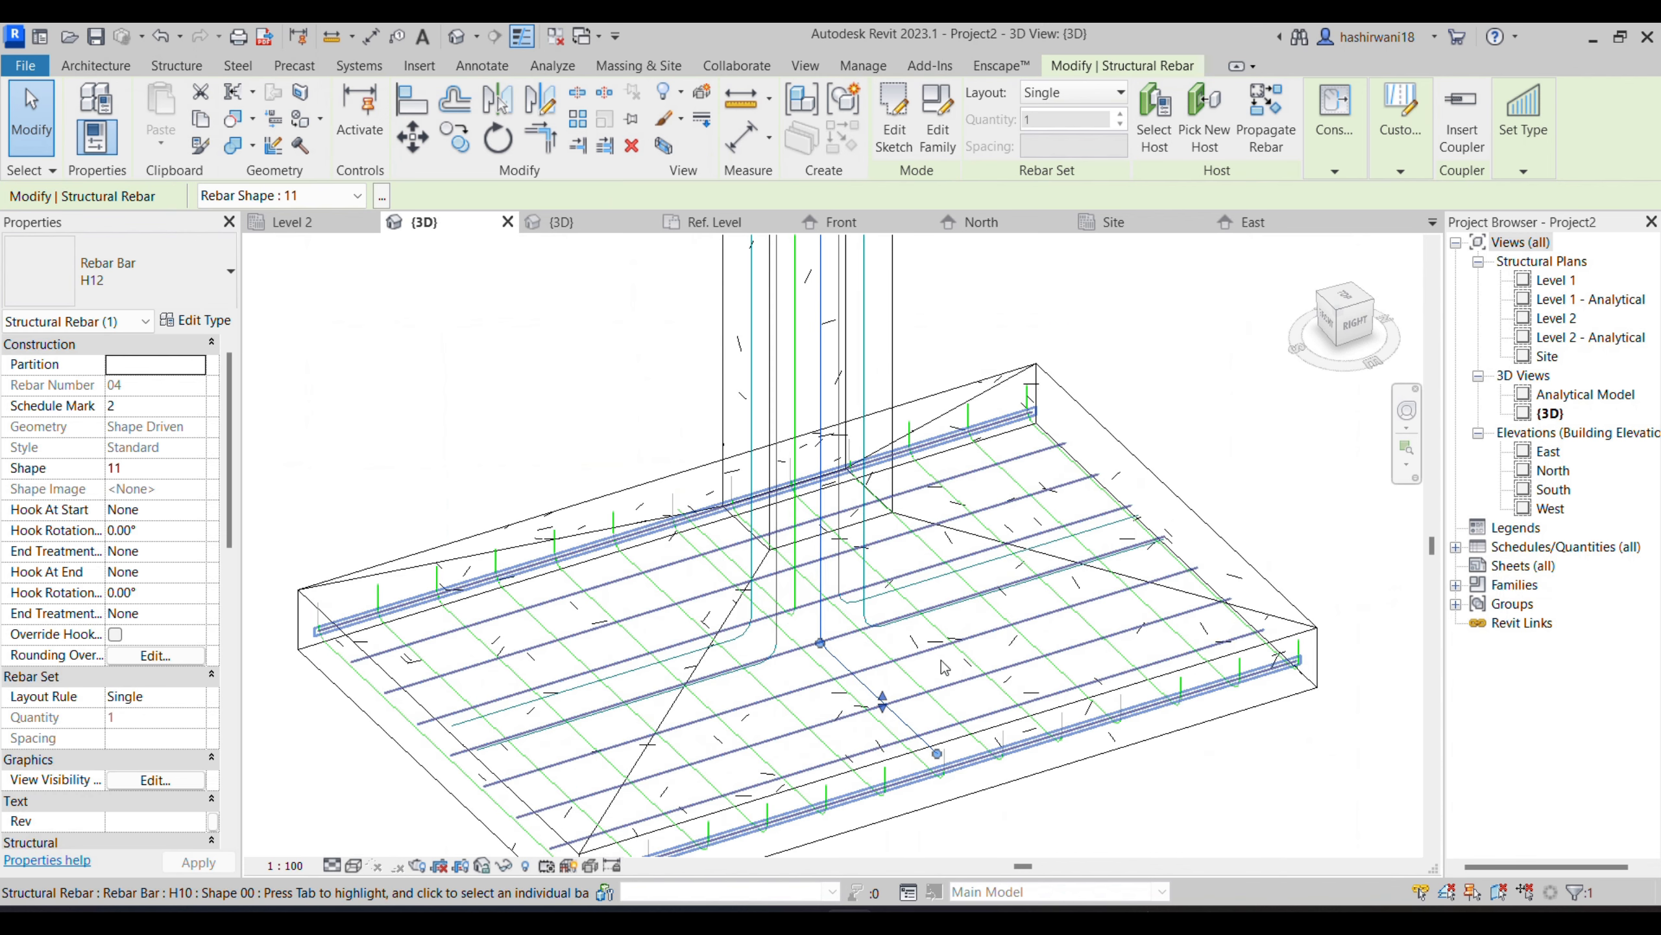
left_click(1180, 354)
scroll(844, 628, "down", 1)
middle_click_drag(844, 628, 831, 663)
scroll(831, 663, "down", 2)
middle_click_drag(875, 568, 823, 675)
scroll(824, 676, "down", 1)
scroll(842, 614, "down", 1)
middle_click_drag(842, 613, 822, 699)
scroll(806, 562, "up", 5)
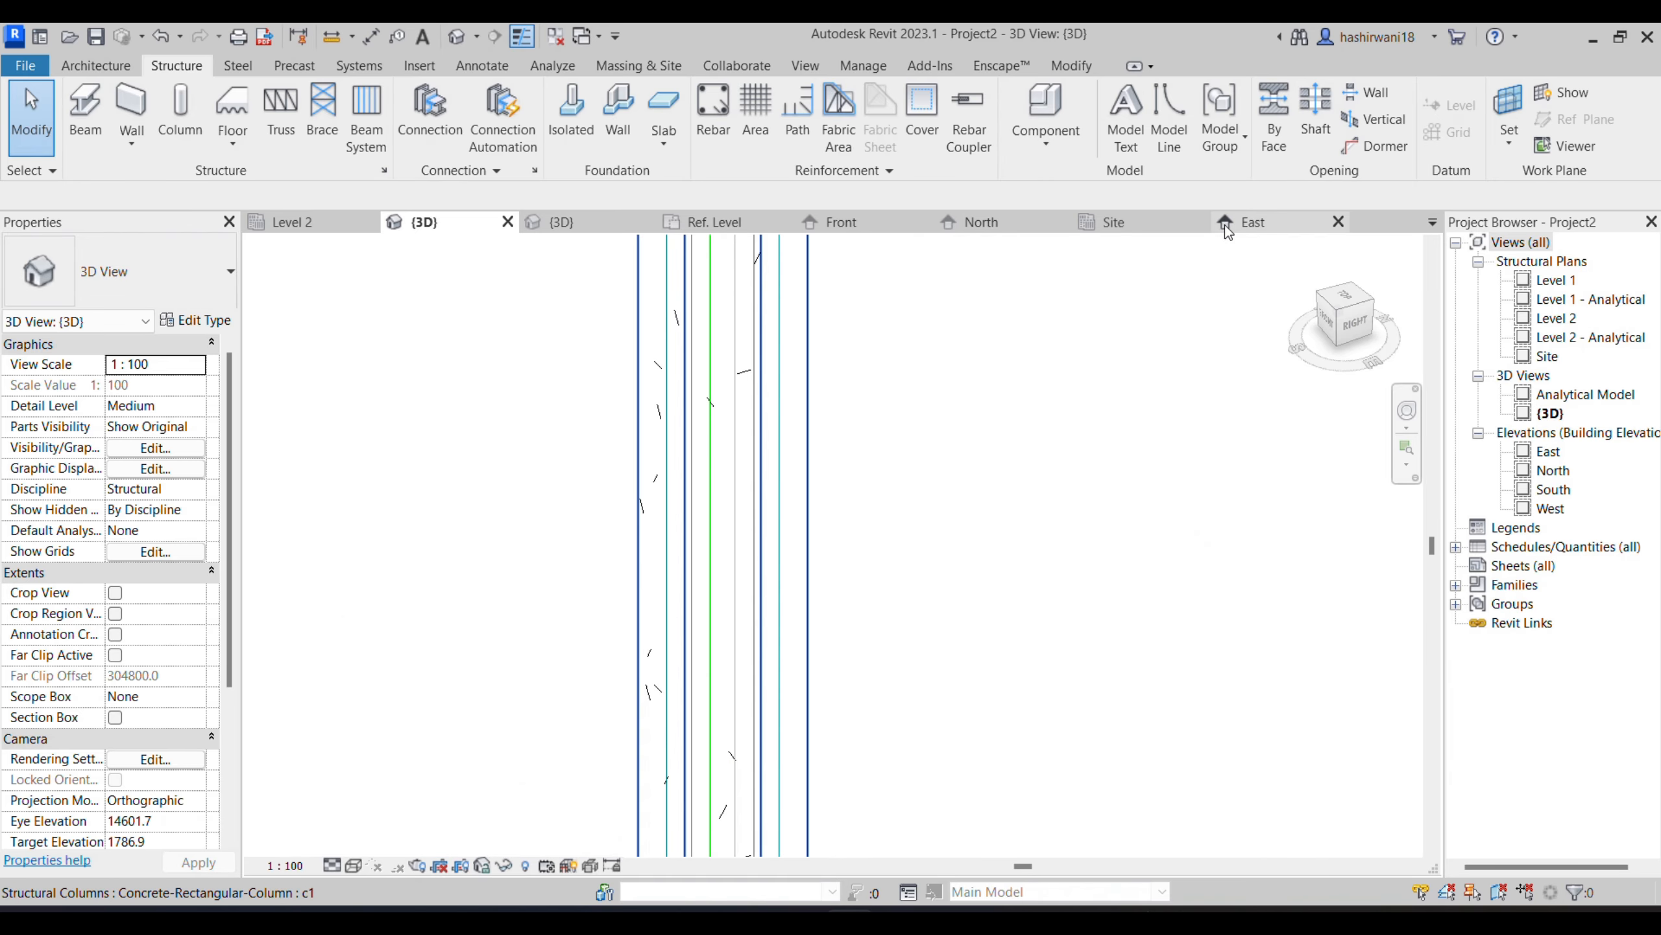
- In the Site plan, start rebar placement for the column and choose the rectangular tie shape M_T6
left_click(1148, 222)
scroll(1208, 514, "down", 3)
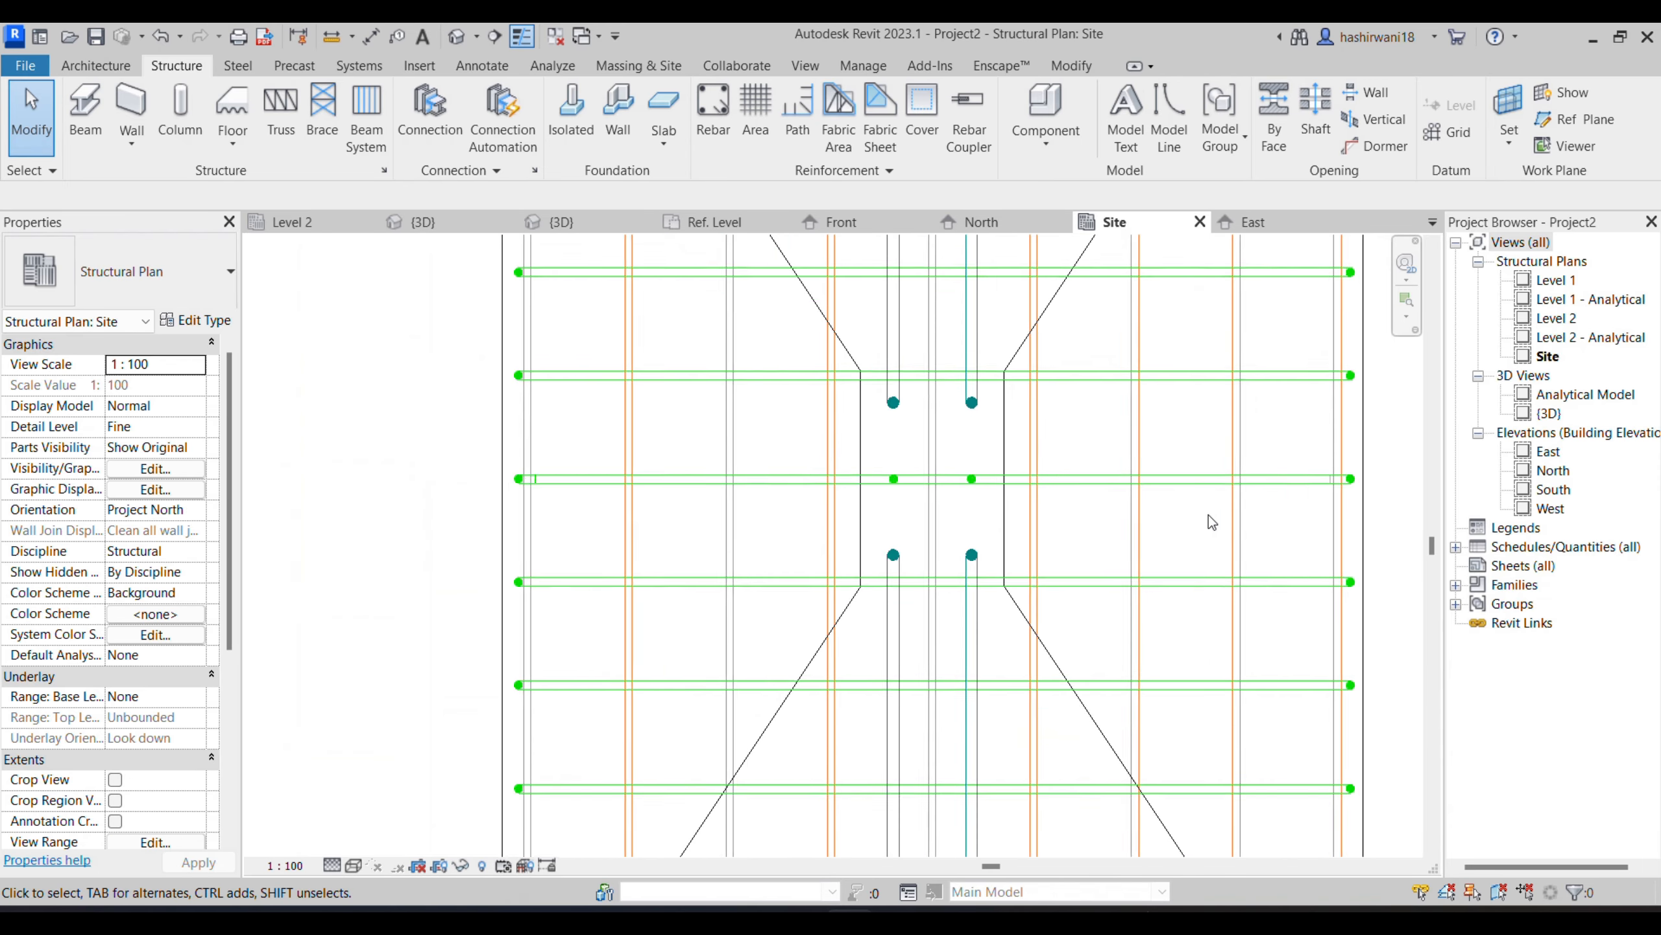
left_click(1053, 525)
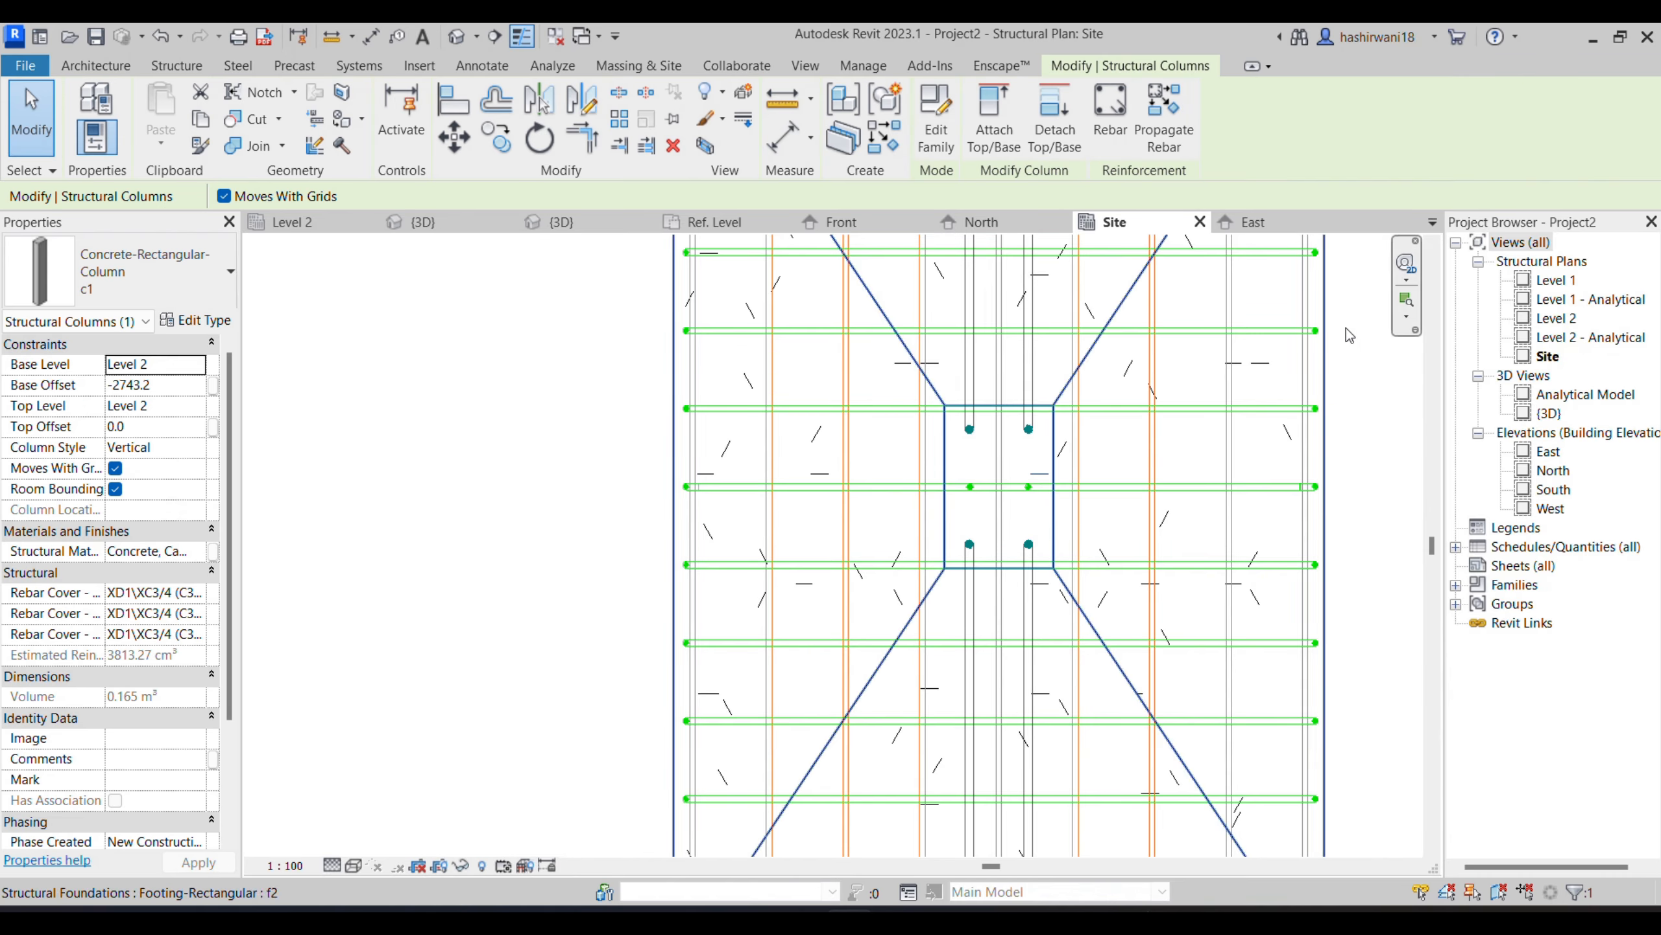
left_click(1110, 125)
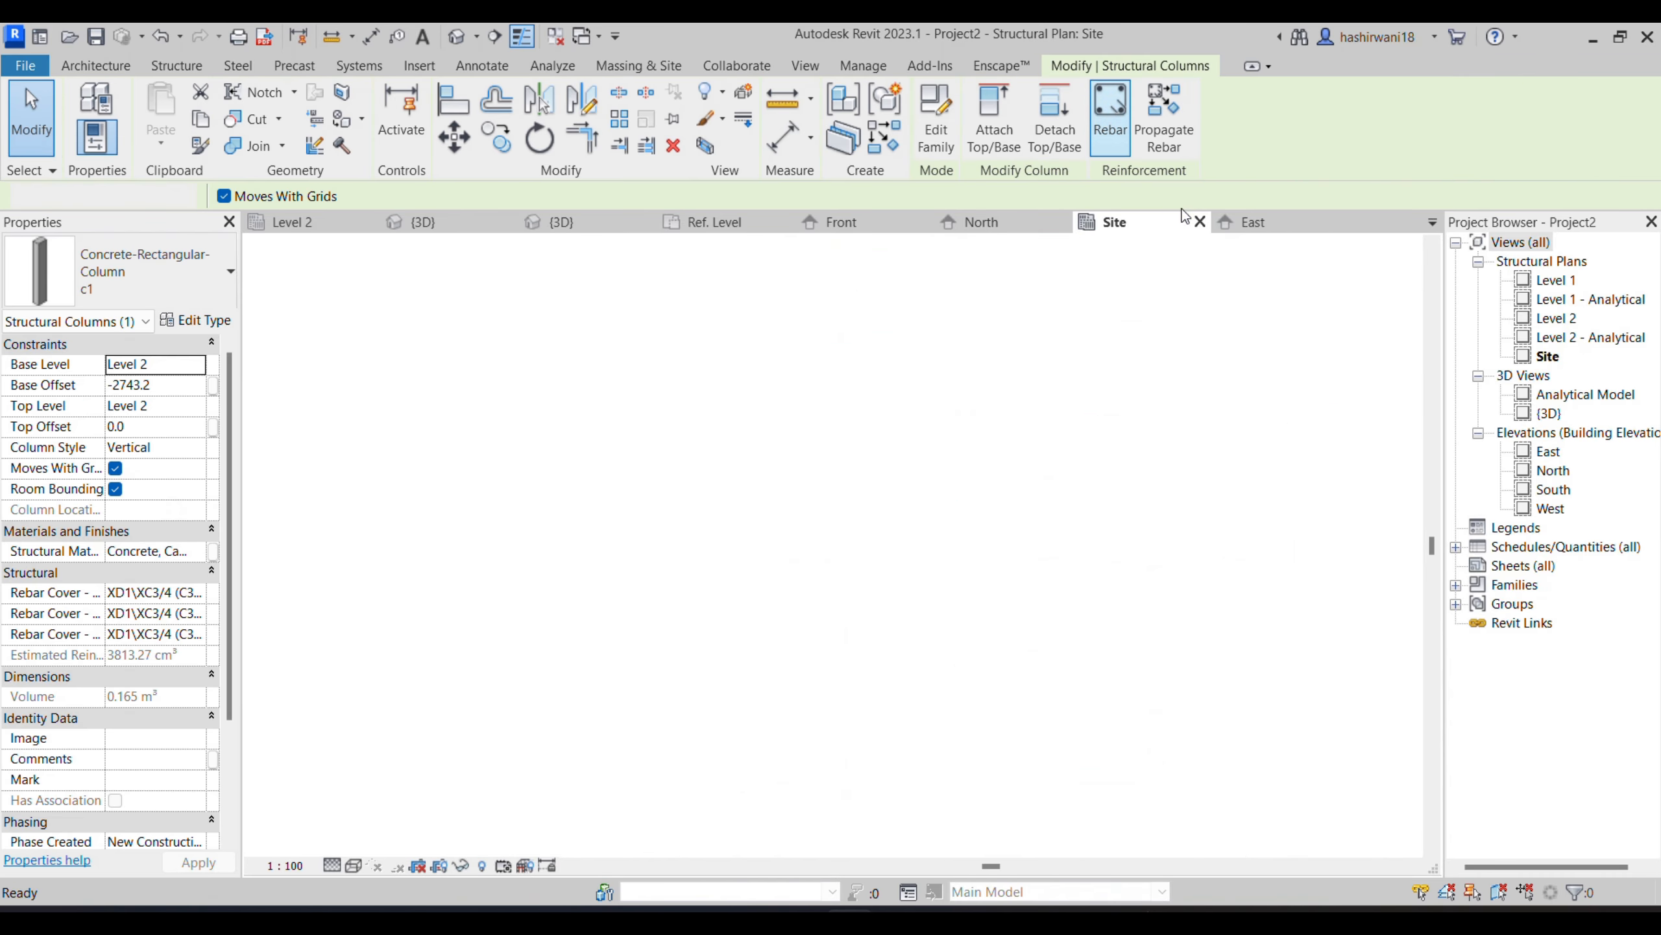
scroll(1477, 654, "down", 8)
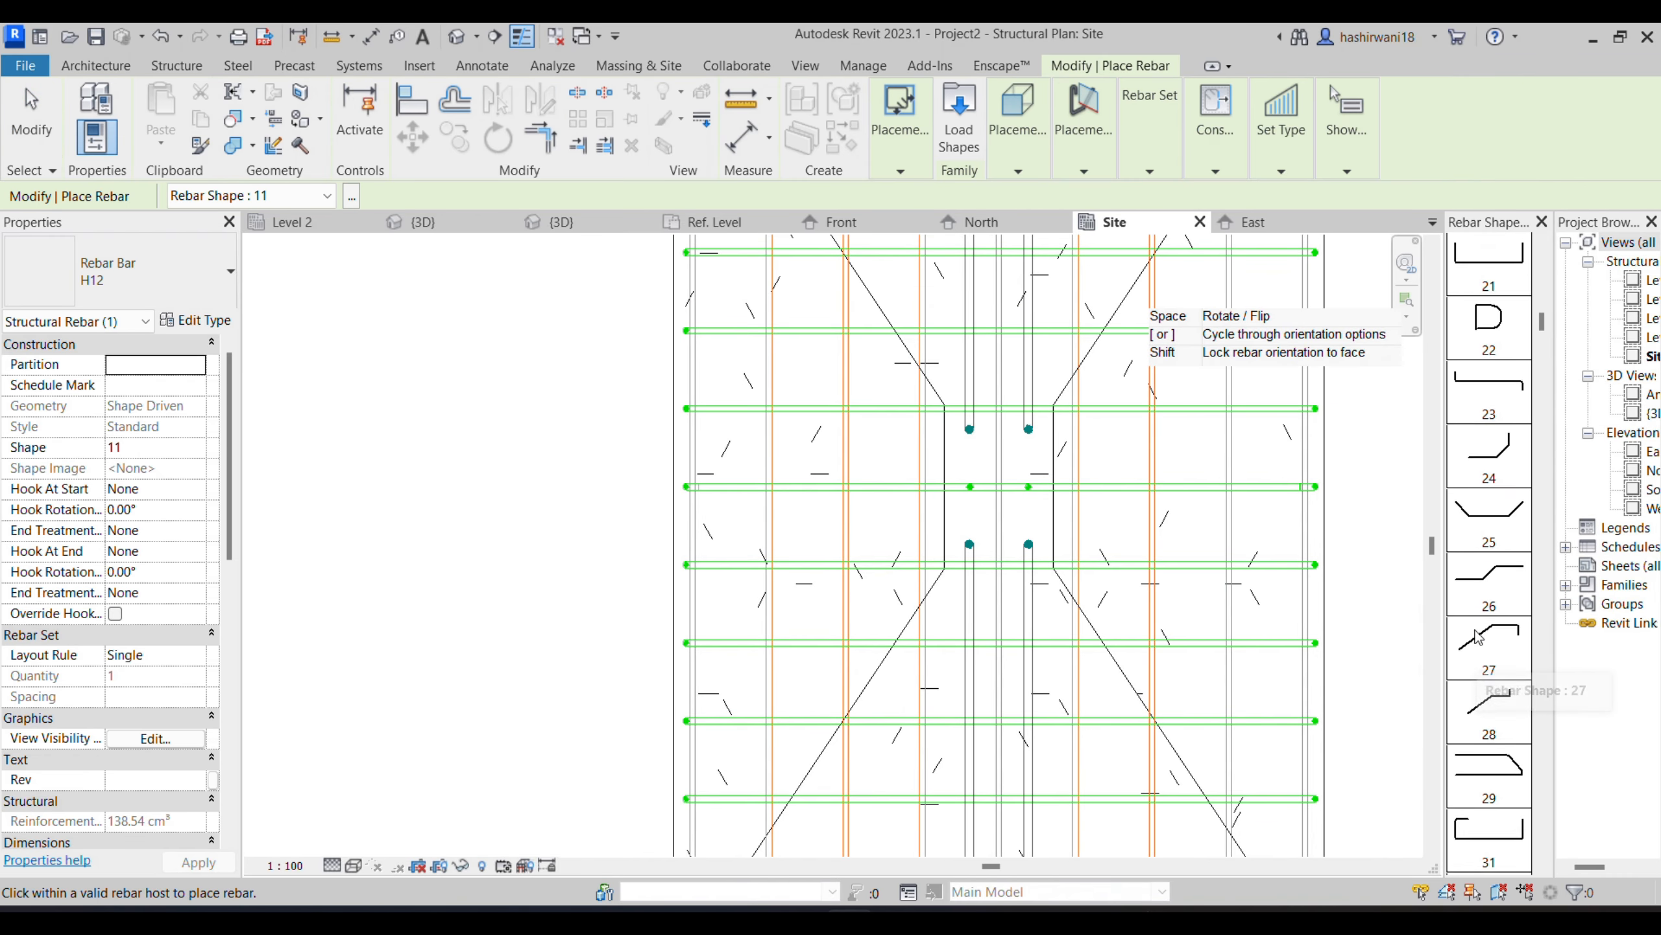
scroll(1491, 693, "down", 3)
scroll(1498, 681, "down", 5)
scroll(1498, 681, "down", 6)
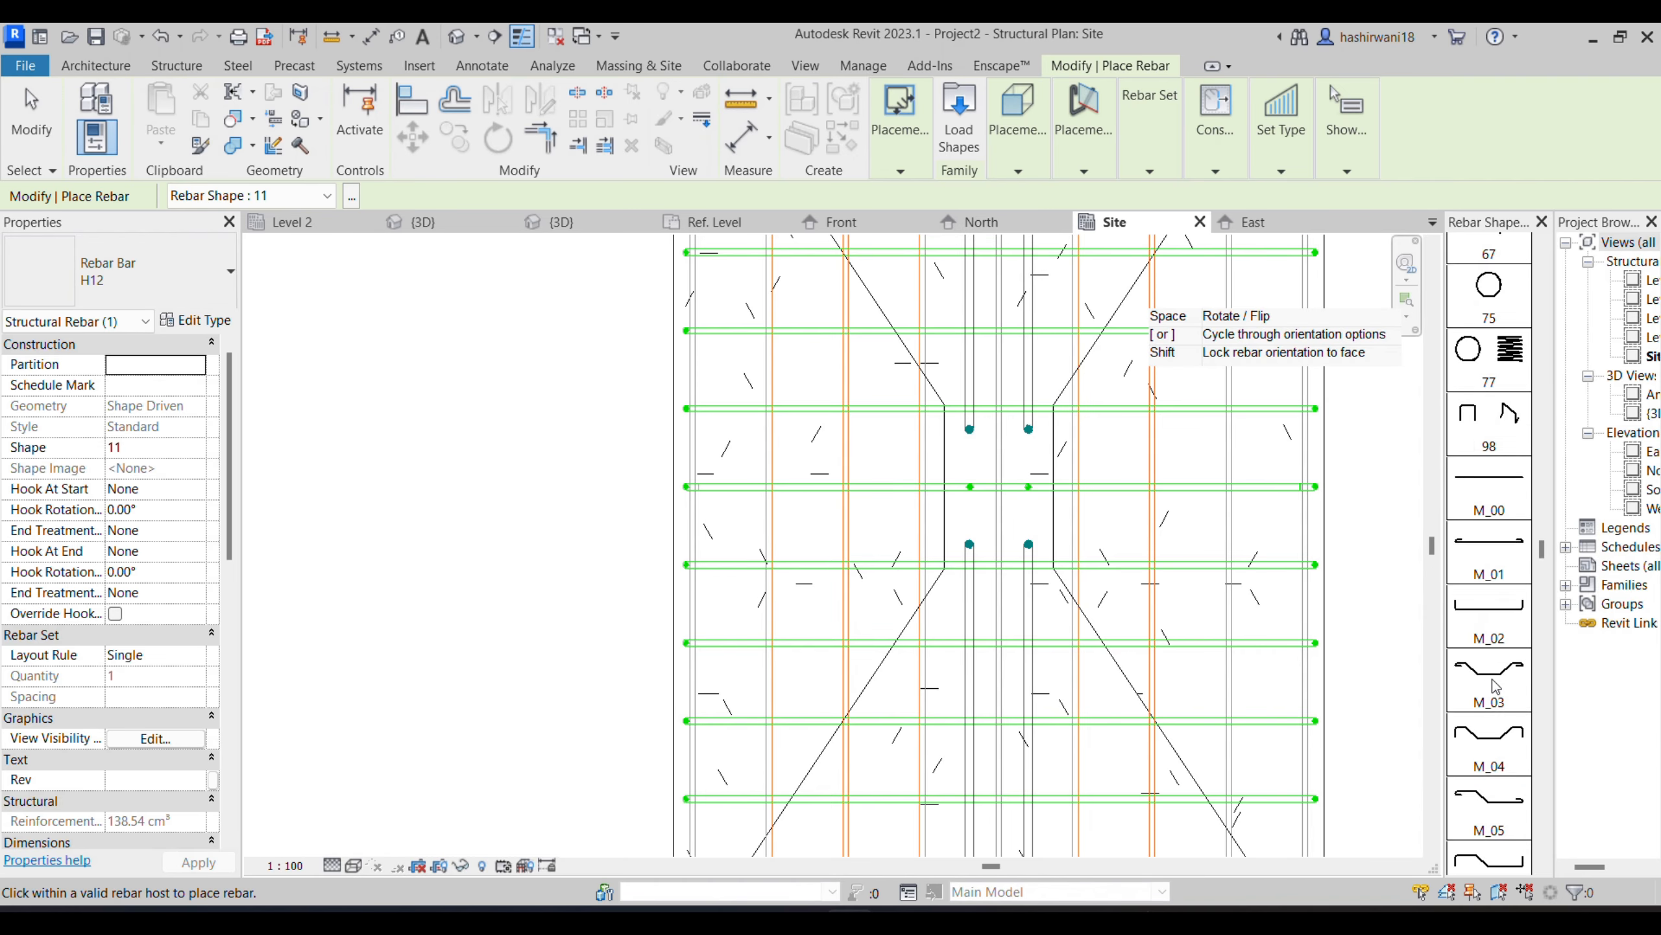
scroll(1490, 681, "down", 8)
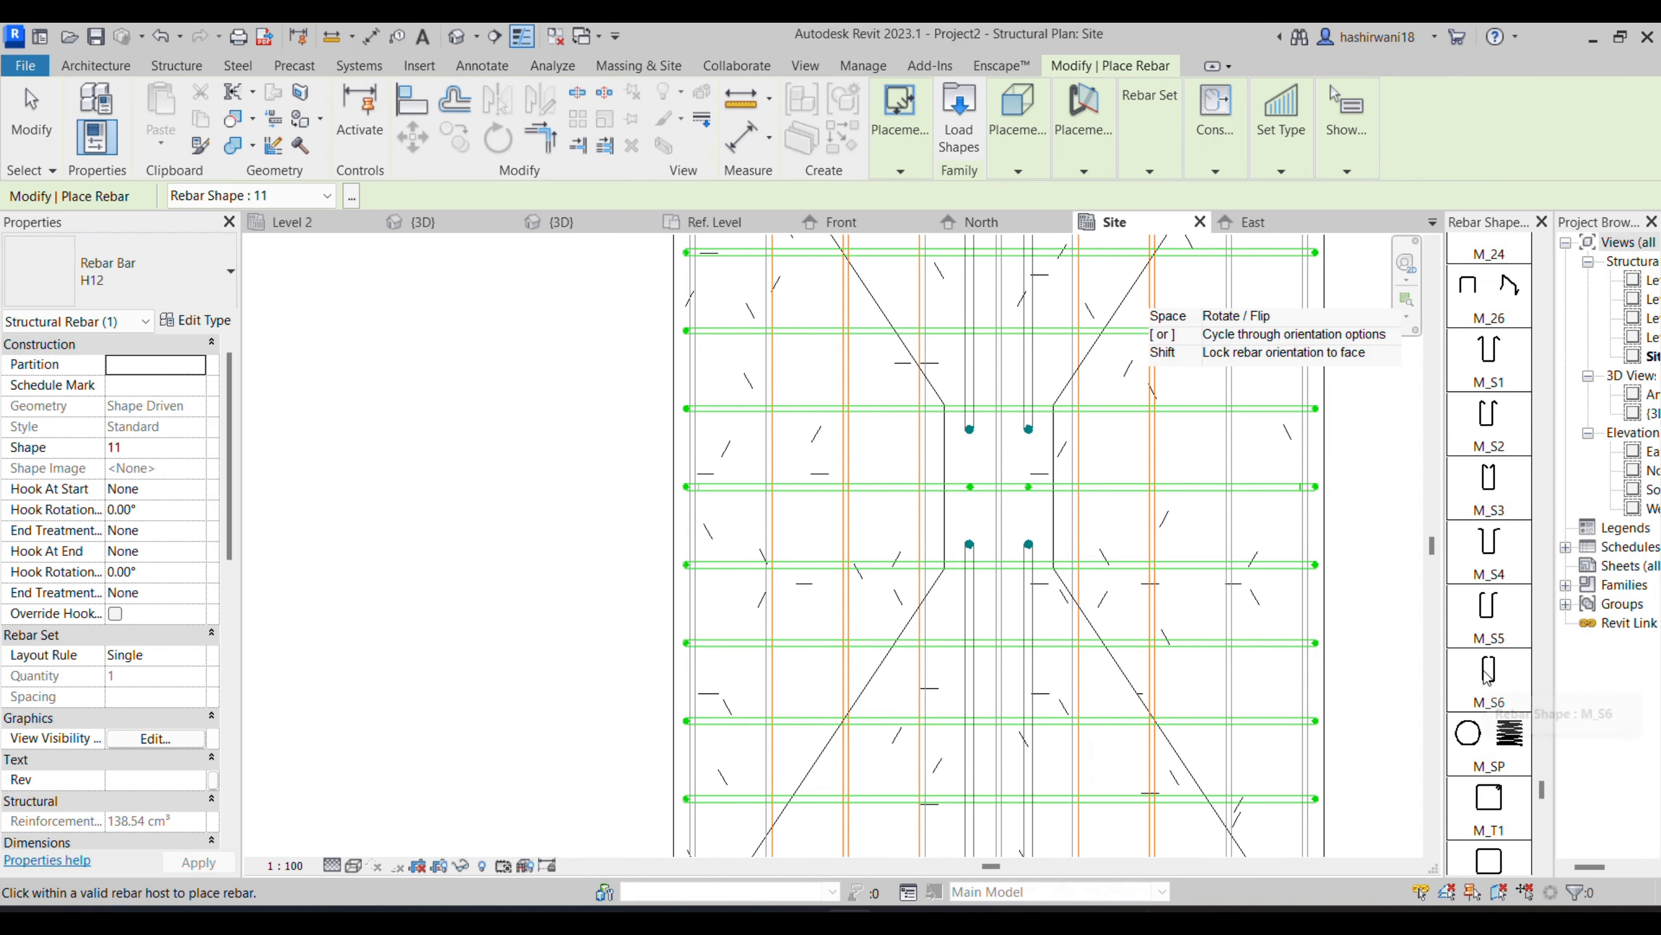
scroll(1500, 712, "down", 3)
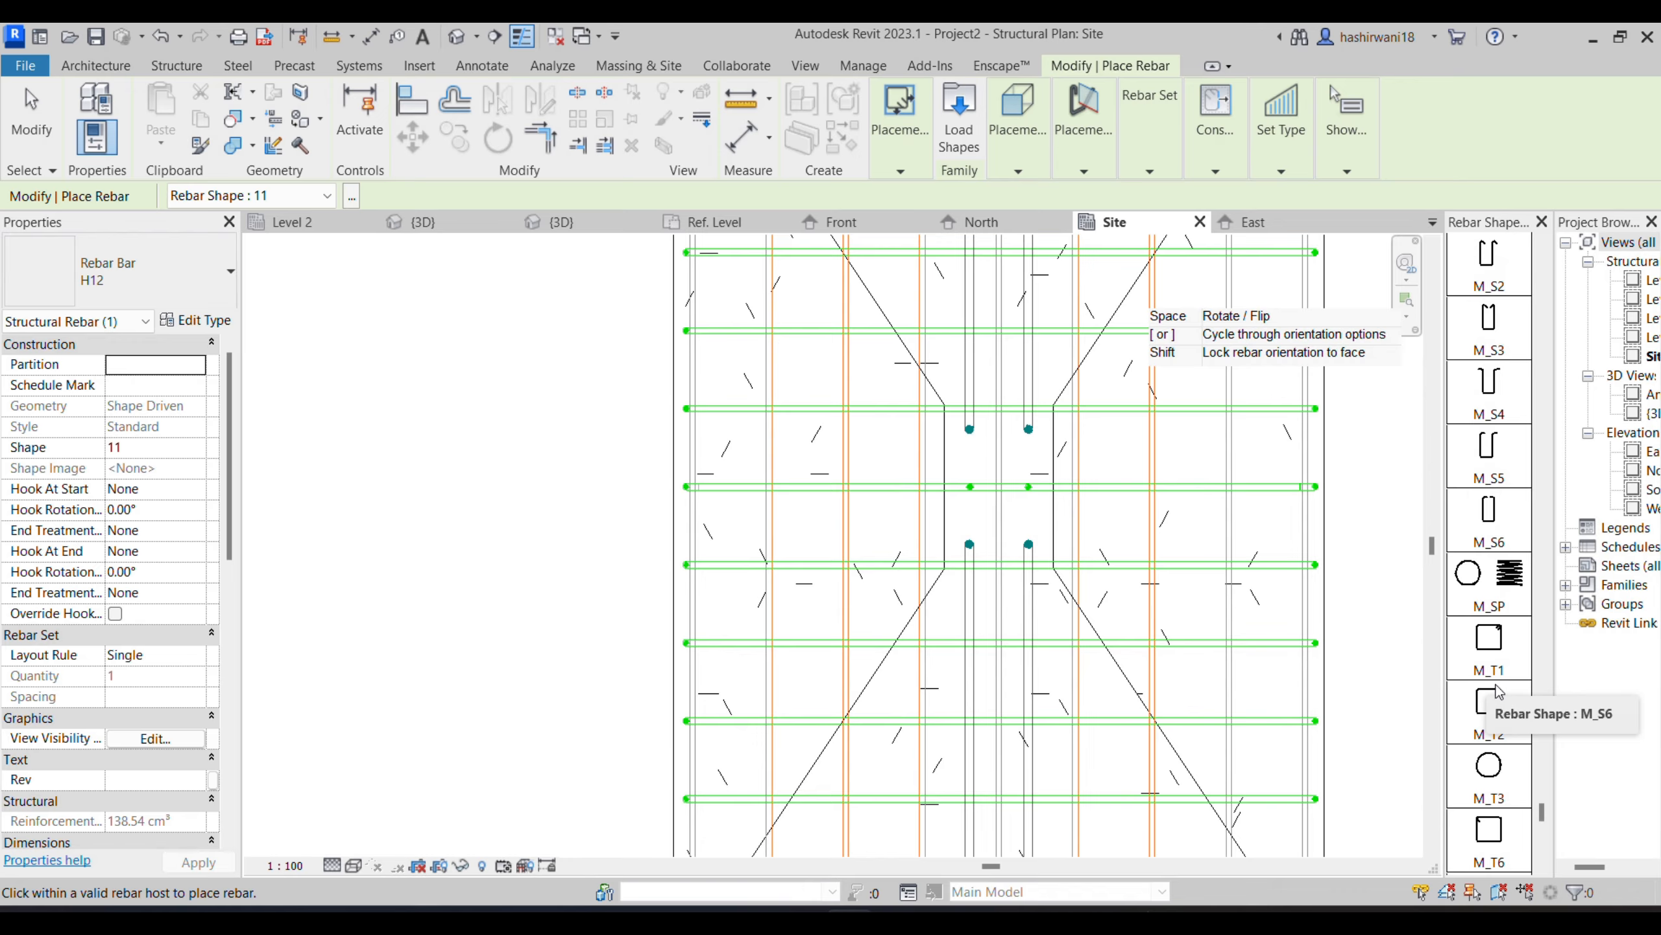
scroll(1498, 692, "down", 4)
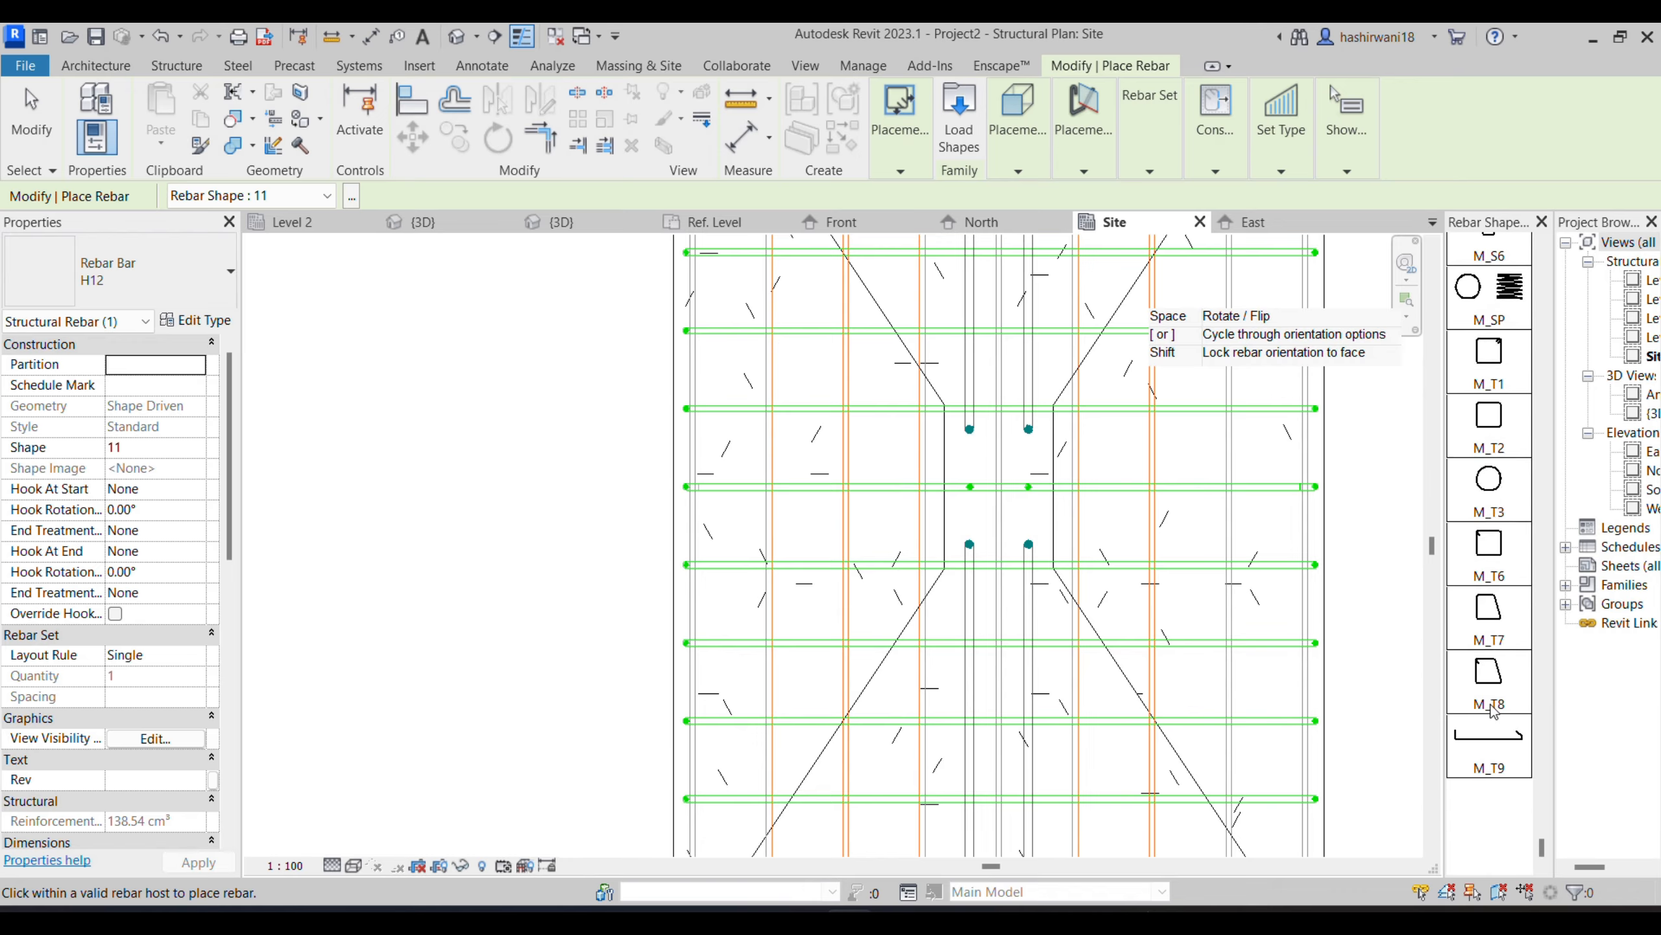
left_click(1494, 560)
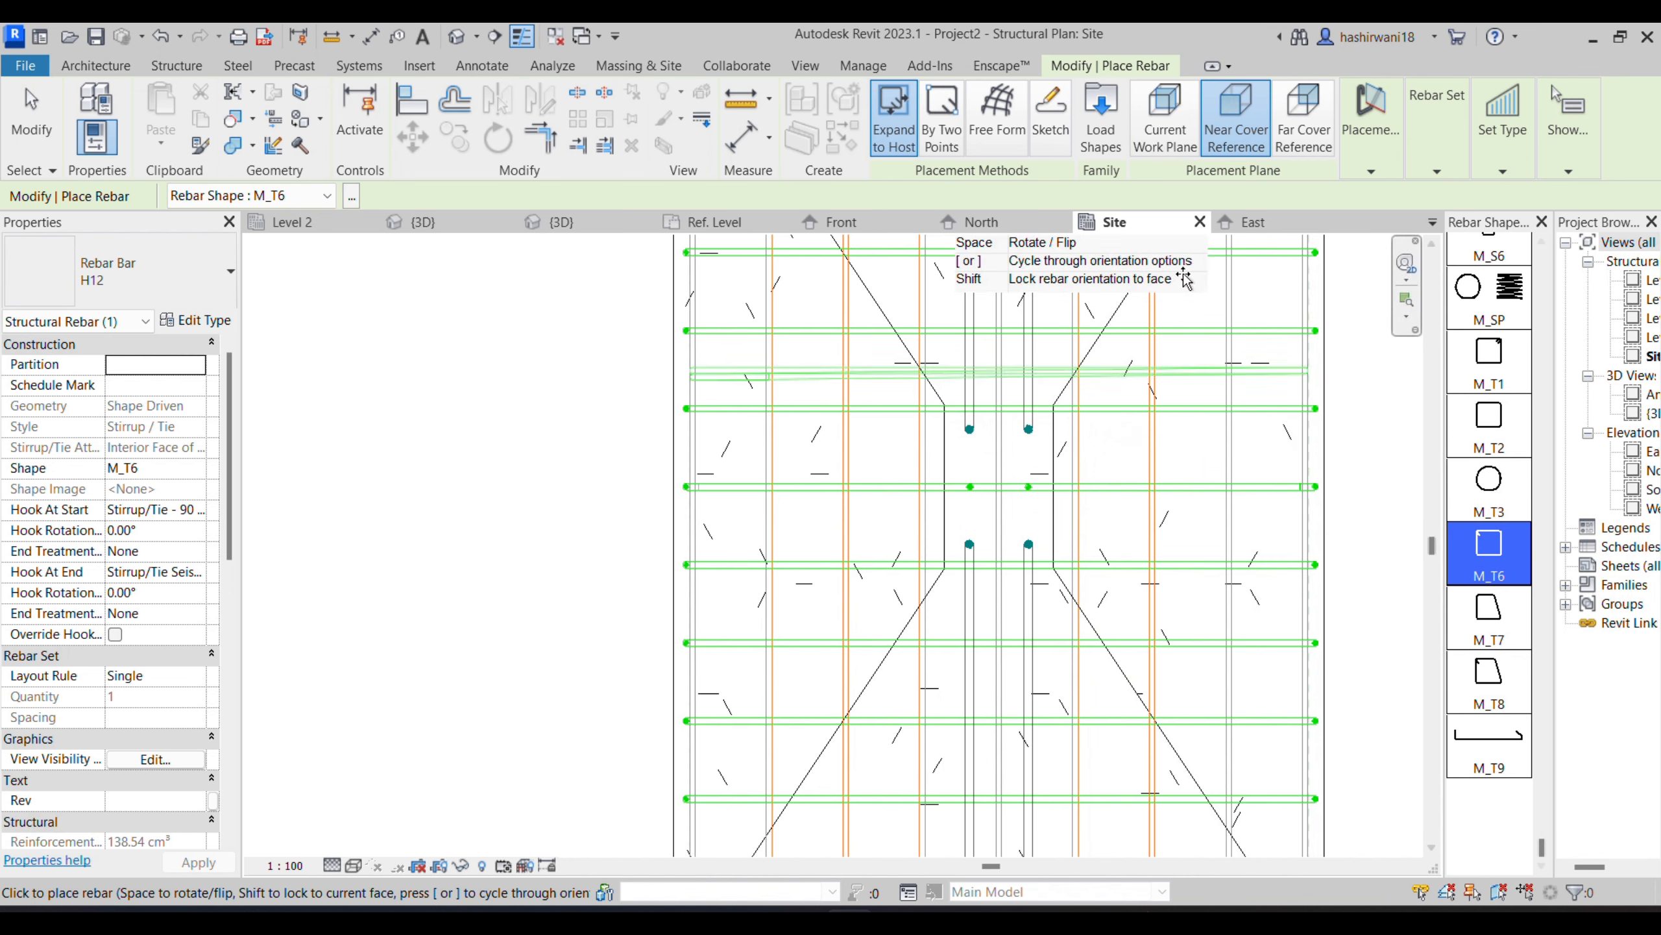
- Set the placement plane to Far Cover Reference, try the cover-based orientations, and set the tie's orientation to Parallel to Work Plane
left_click(1292, 122)
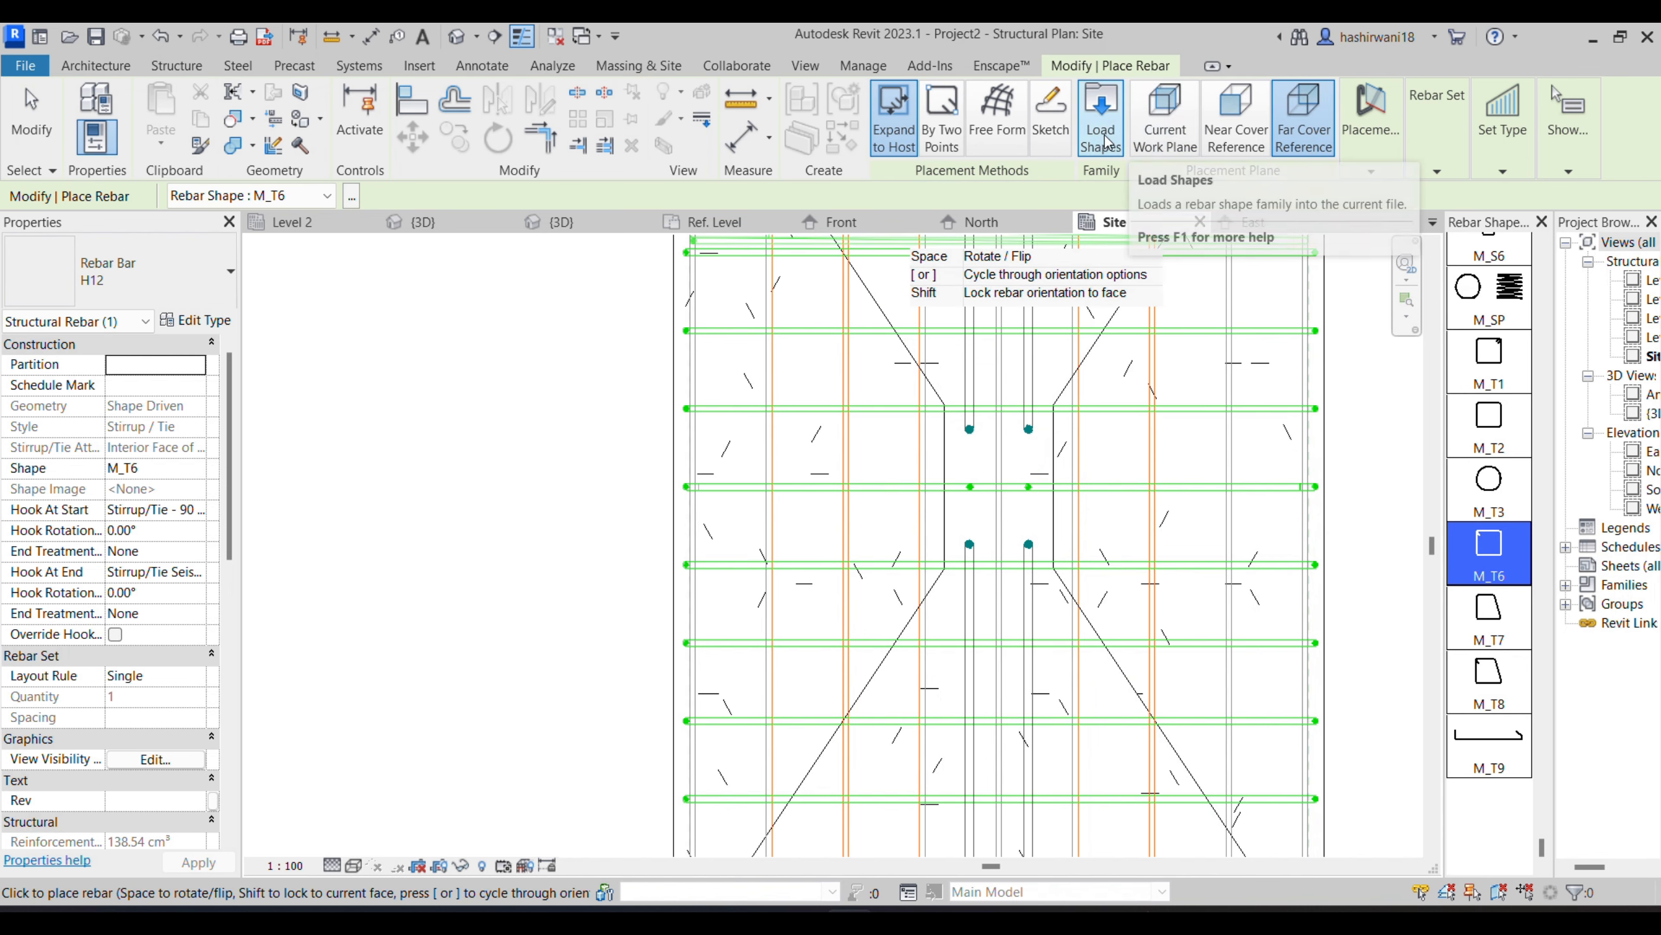
left_click(1365, 146)
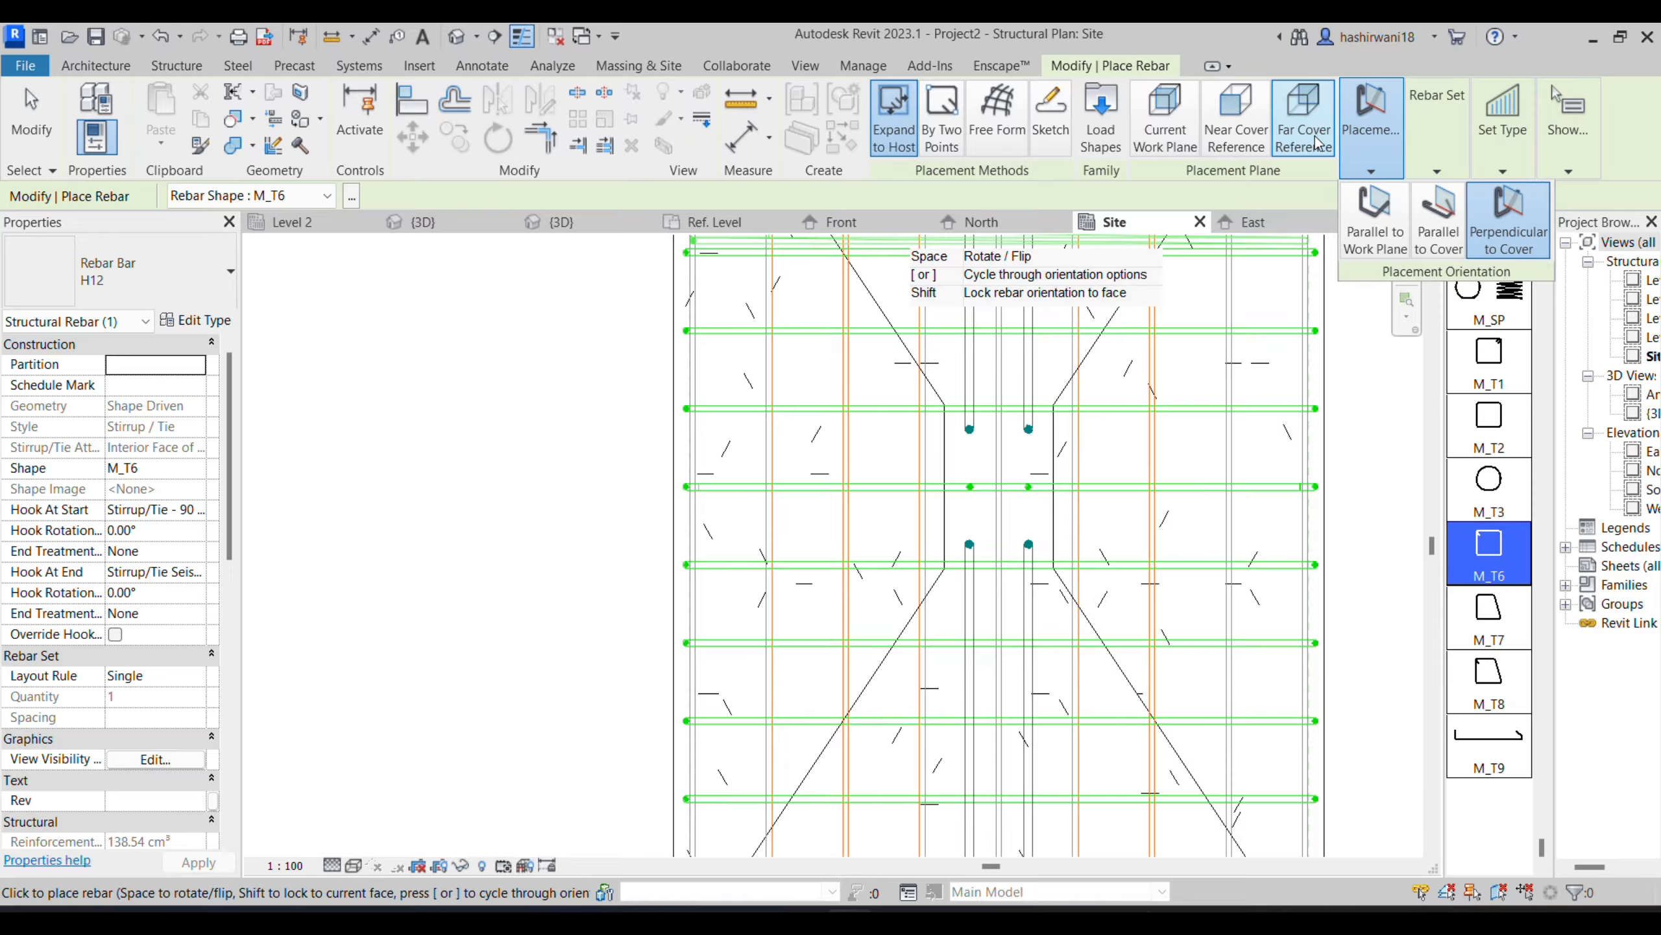
left_click(1439, 223)
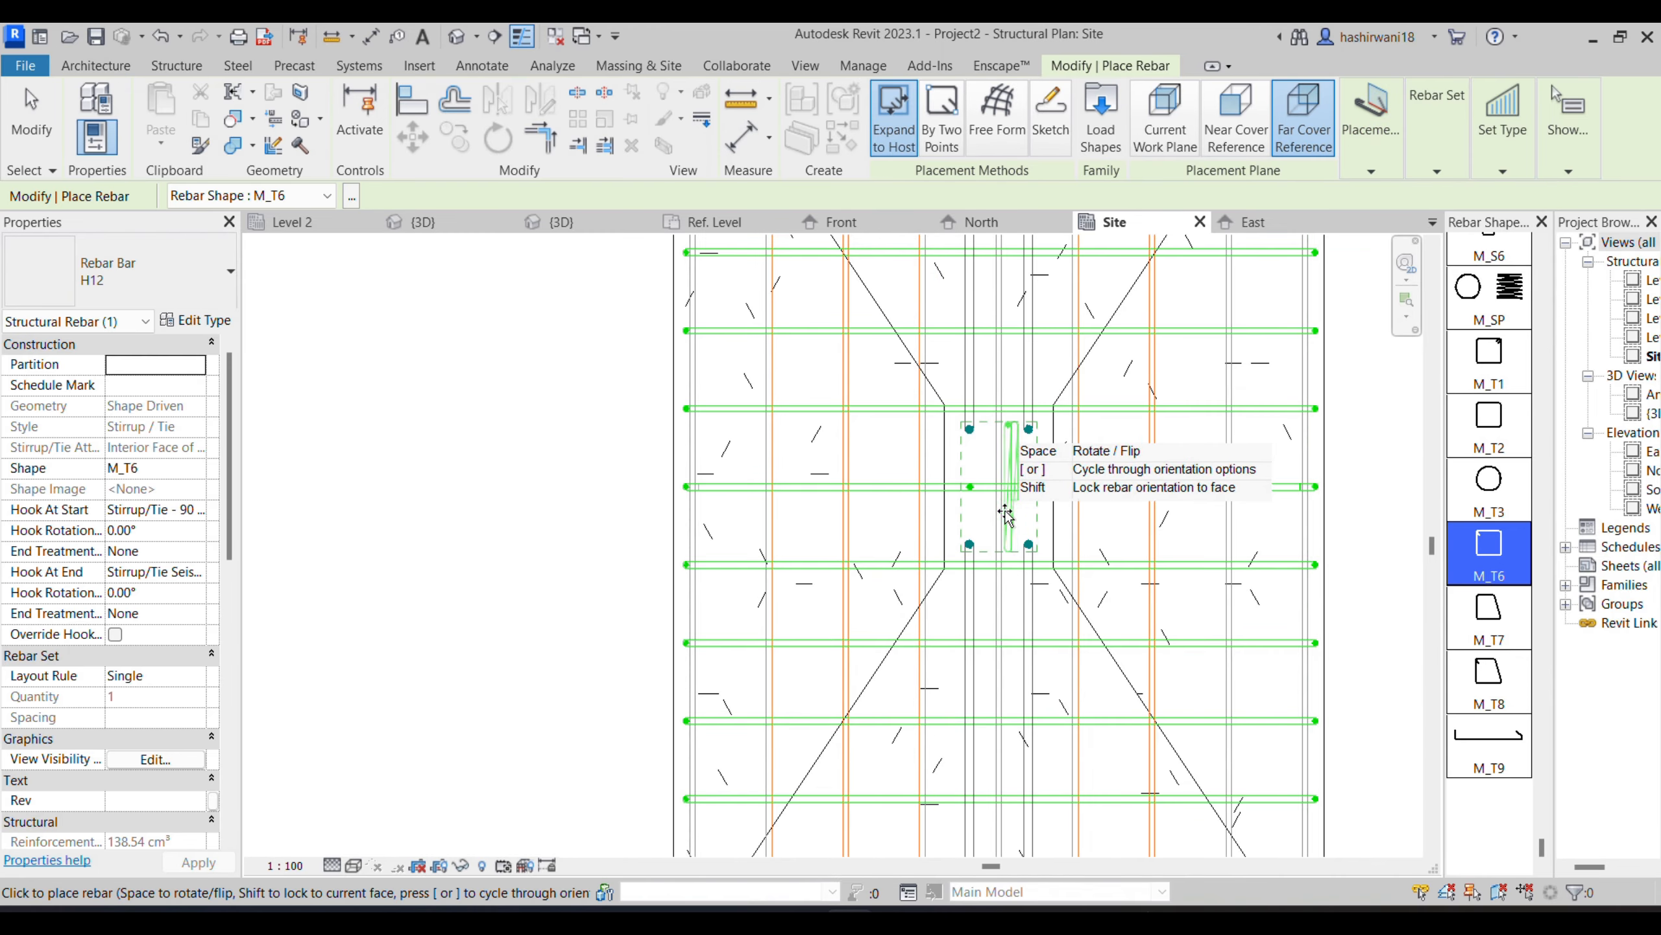
left_click(1391, 154)
left_click(1505, 251)
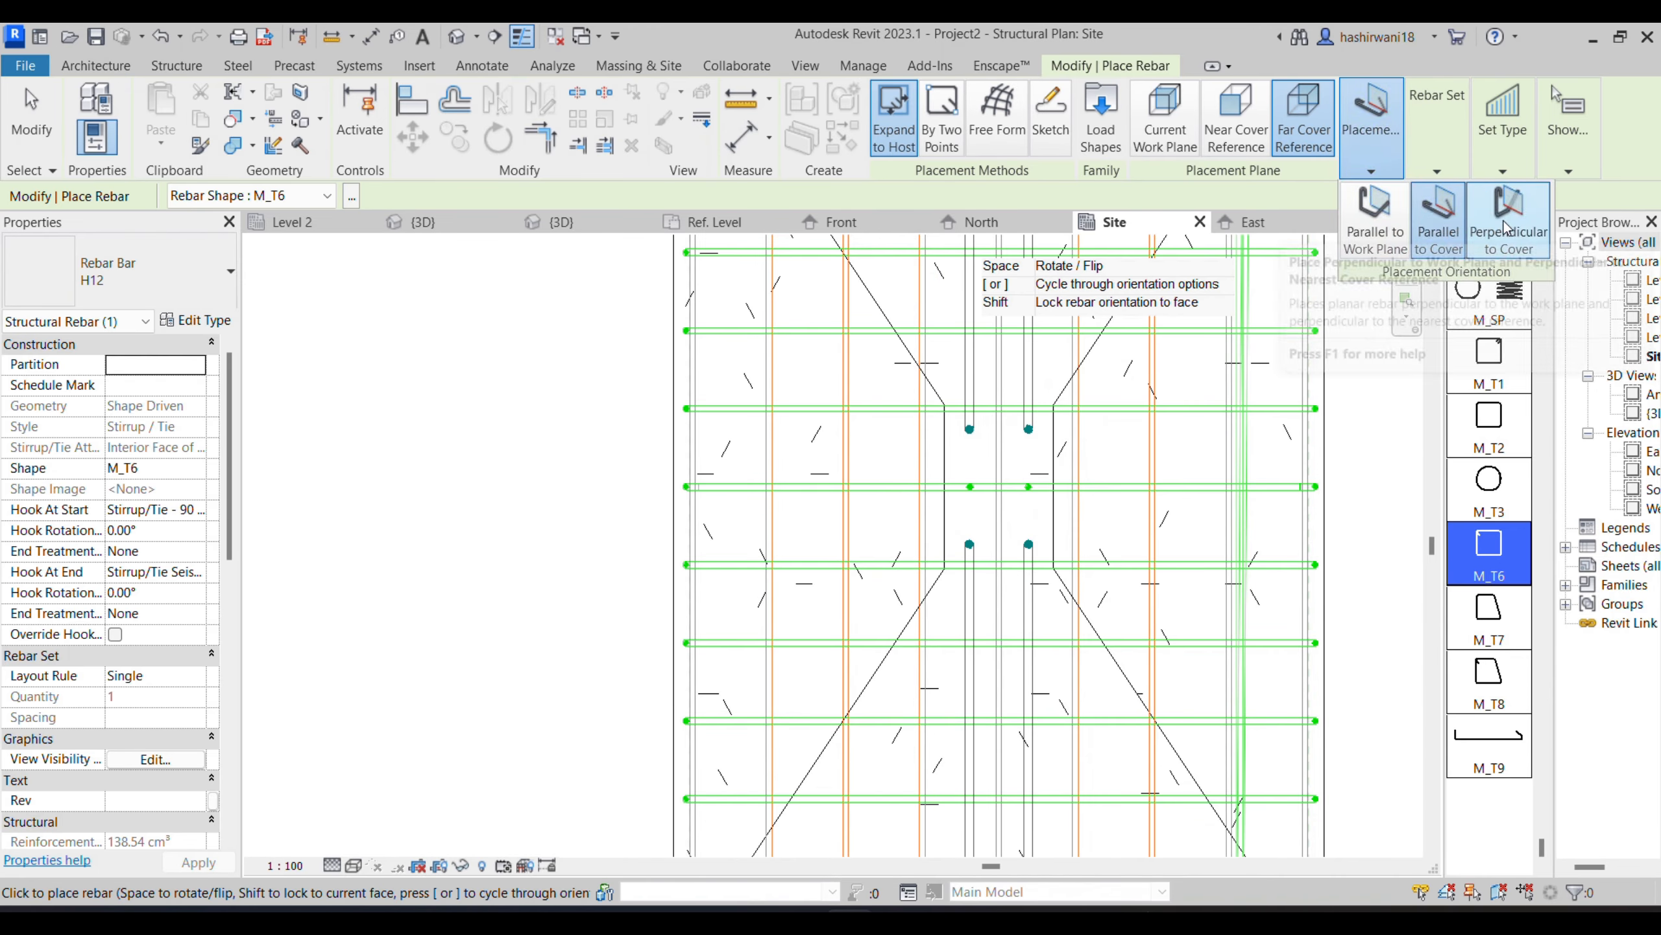
left_click(1391, 163)
left_click(1352, 239)
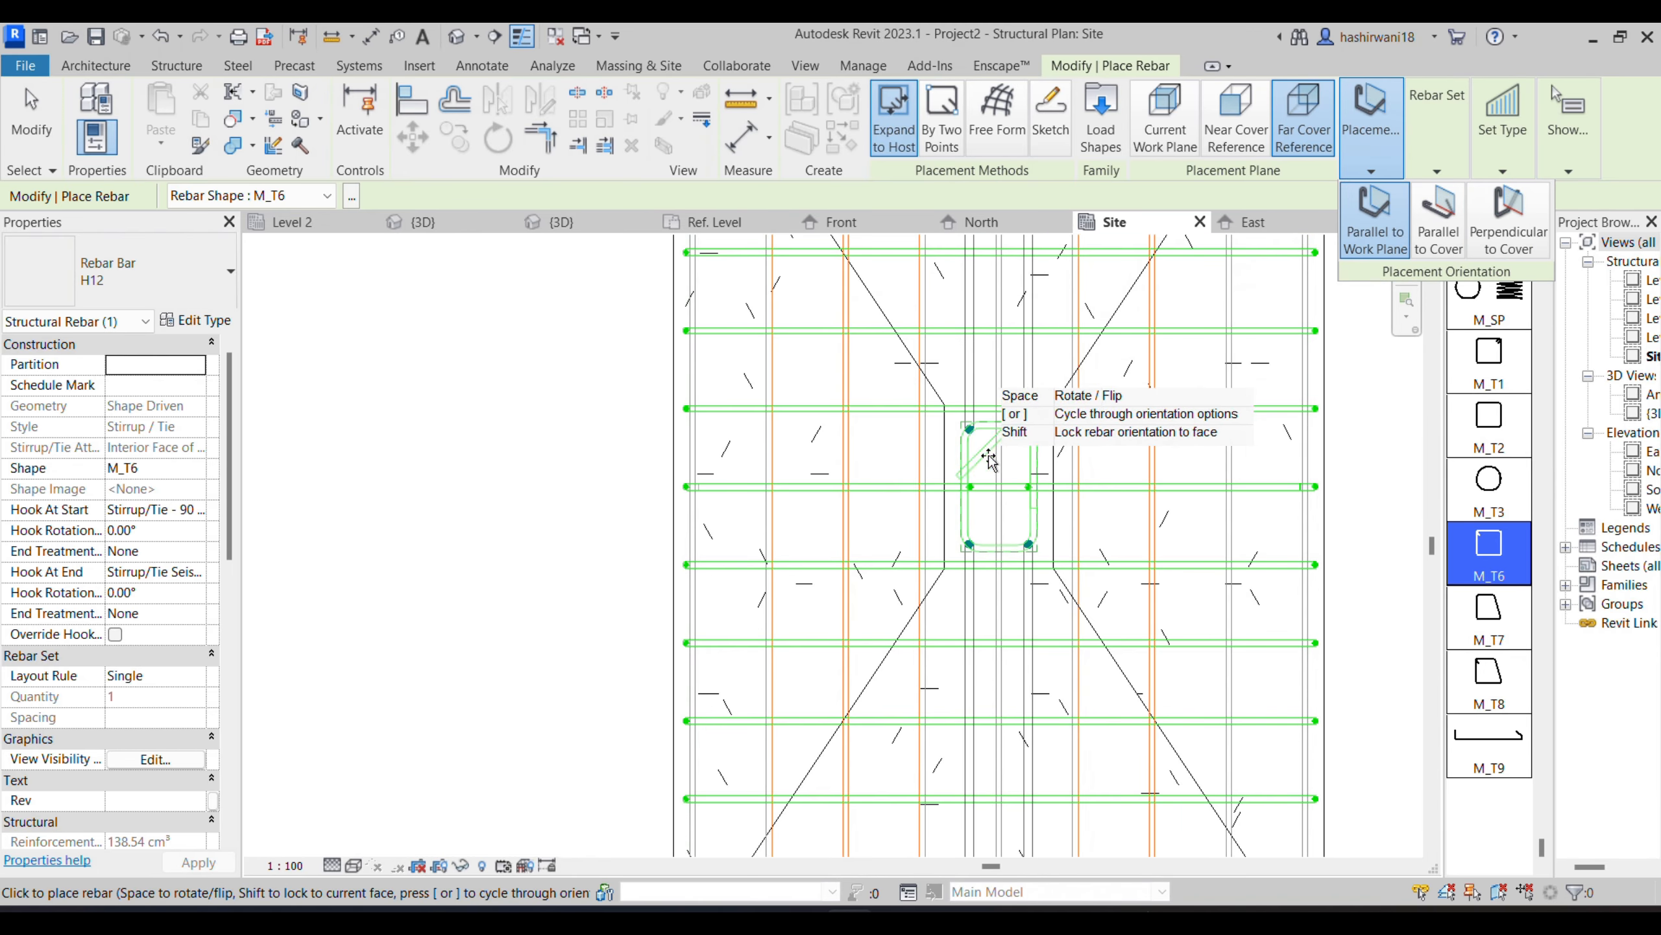
- Change the tie shape to M_T1 and place one tie around the corner bars in the column
scroll(1014, 465, "up", 4)
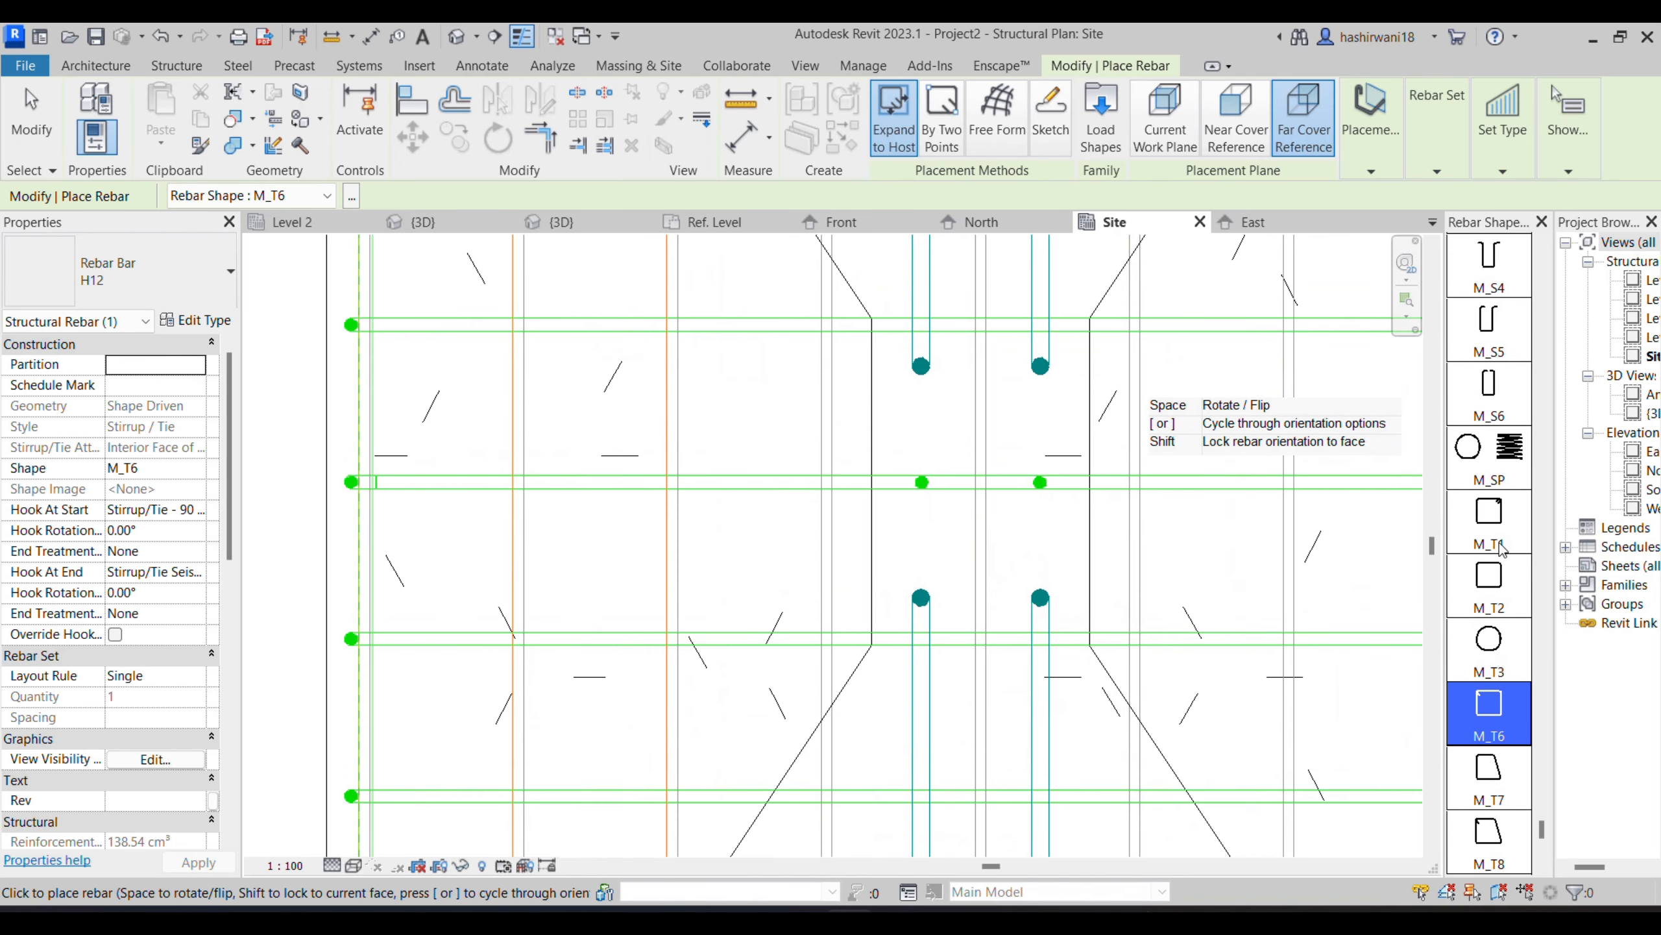
scroll(1492, 589, "up", 3)
left_click(1498, 536)
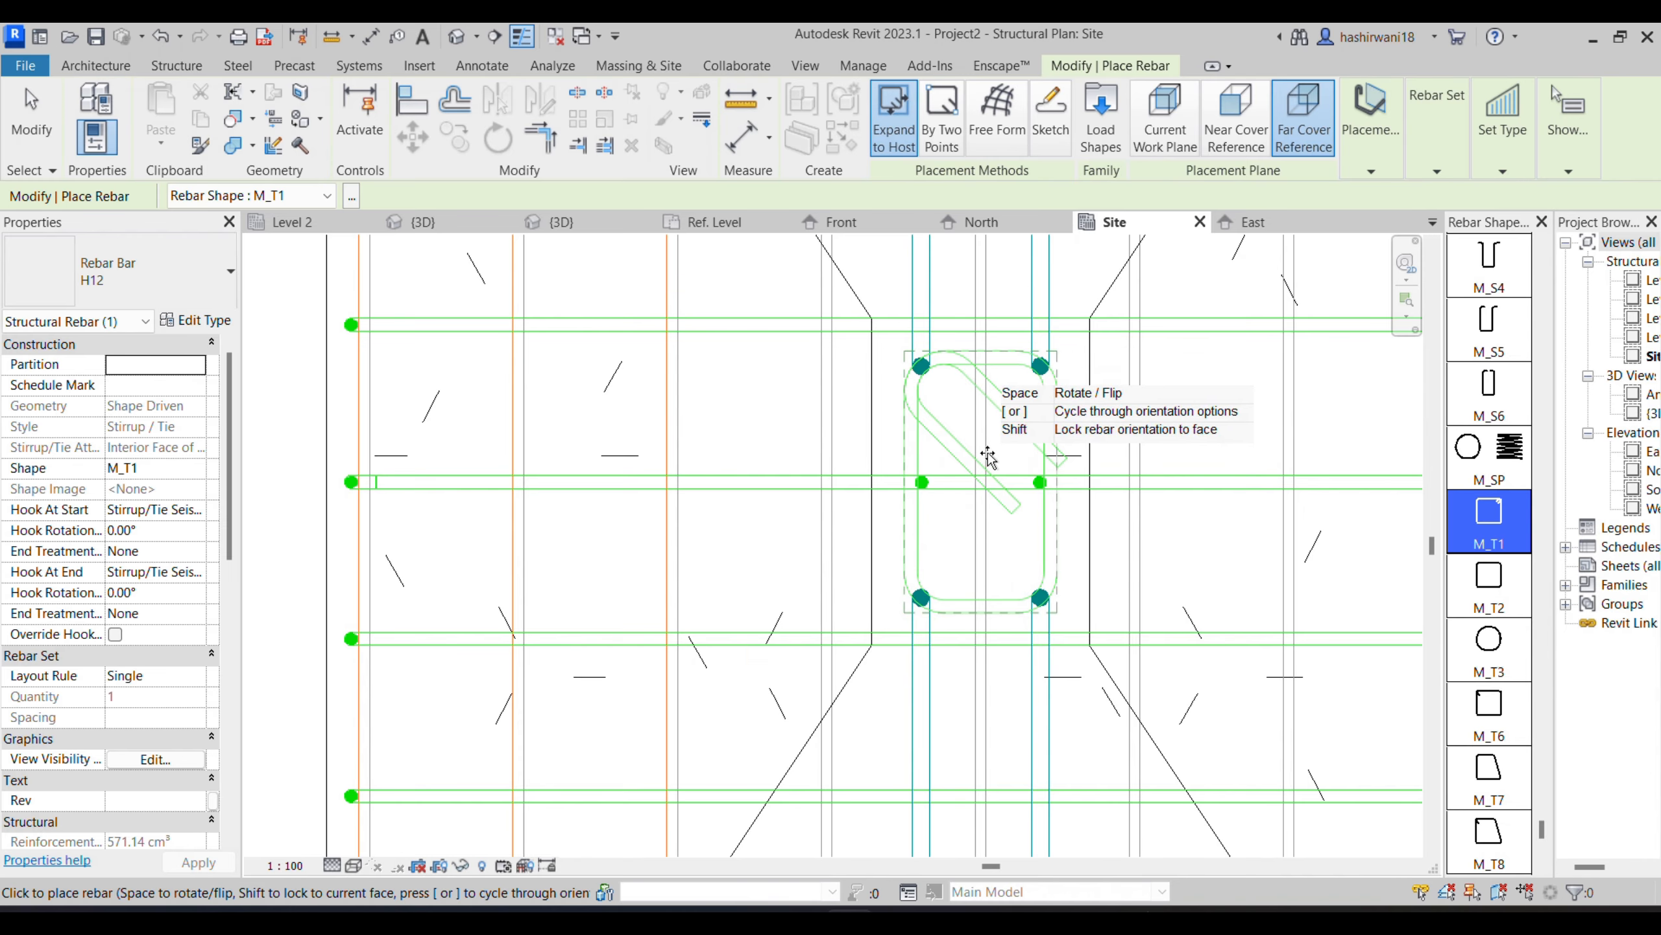
scroll(950, 495, "up", 1)
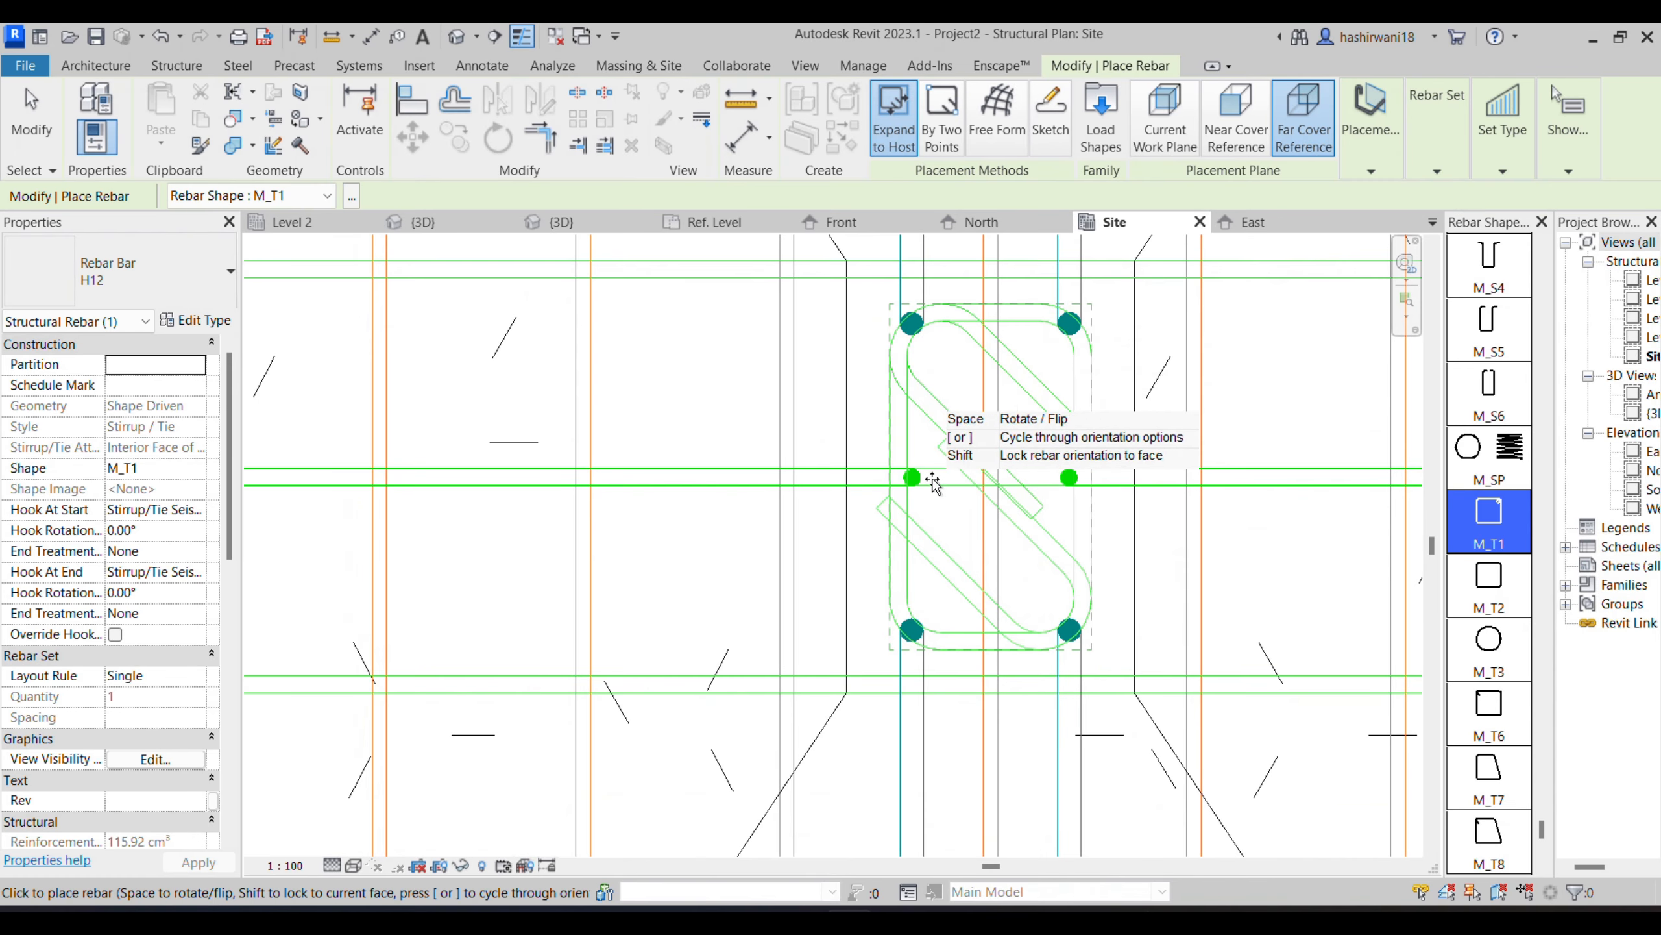
left_click(1090, 406)
key("Escape")
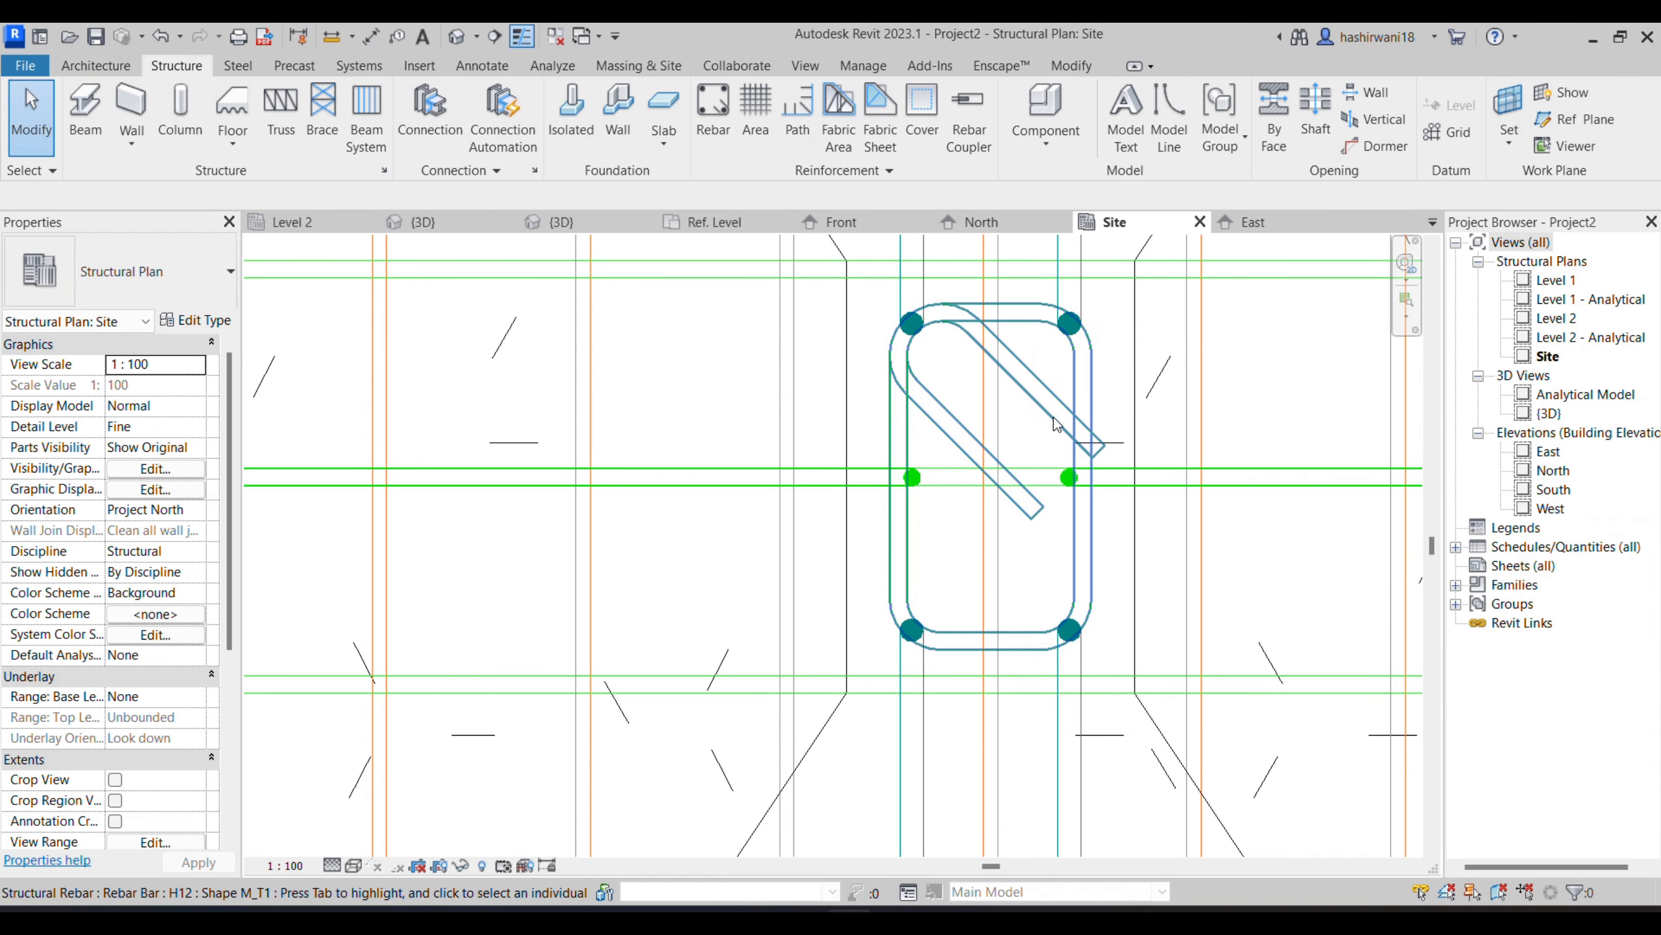
- Check the column tie specification in the GENERAL NOTES PDF in the browser, and set the placed tie's bar type to H8 in Revit
left_click(1054, 417)
middle_click_drag(1001, 519, 930, 499)
mouse_move(925, 298)
left_mouse_down()
mouse_move(915, 258)
mouse_move(919, 286)
left_mouse_up()
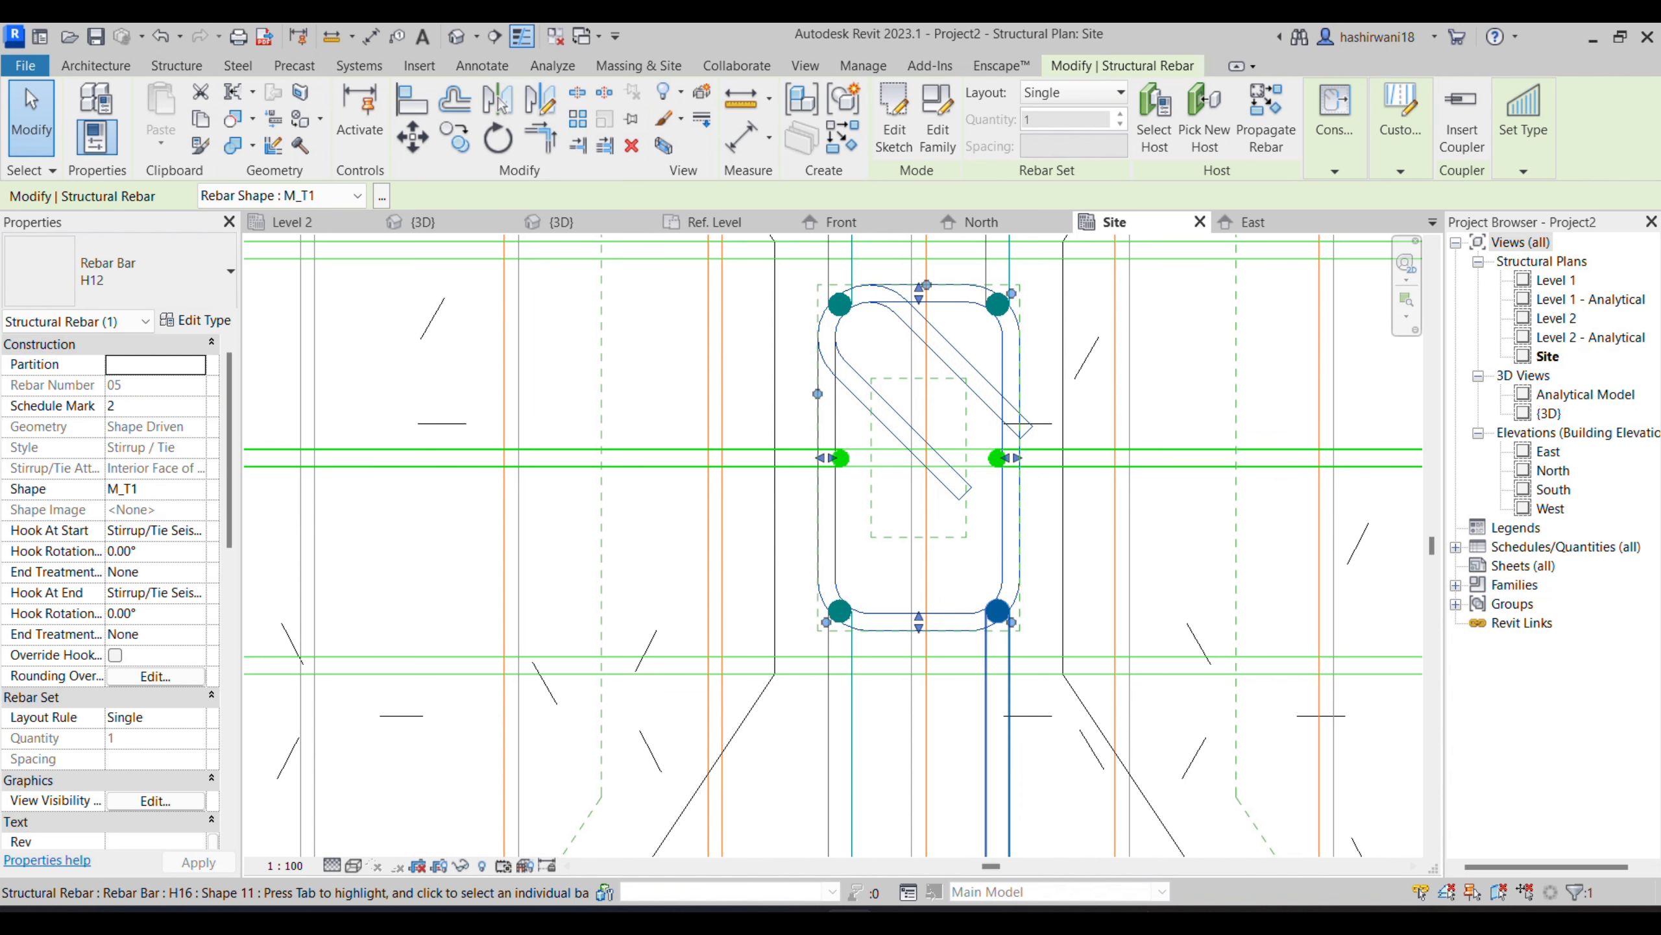
mouse_move(801, 920)
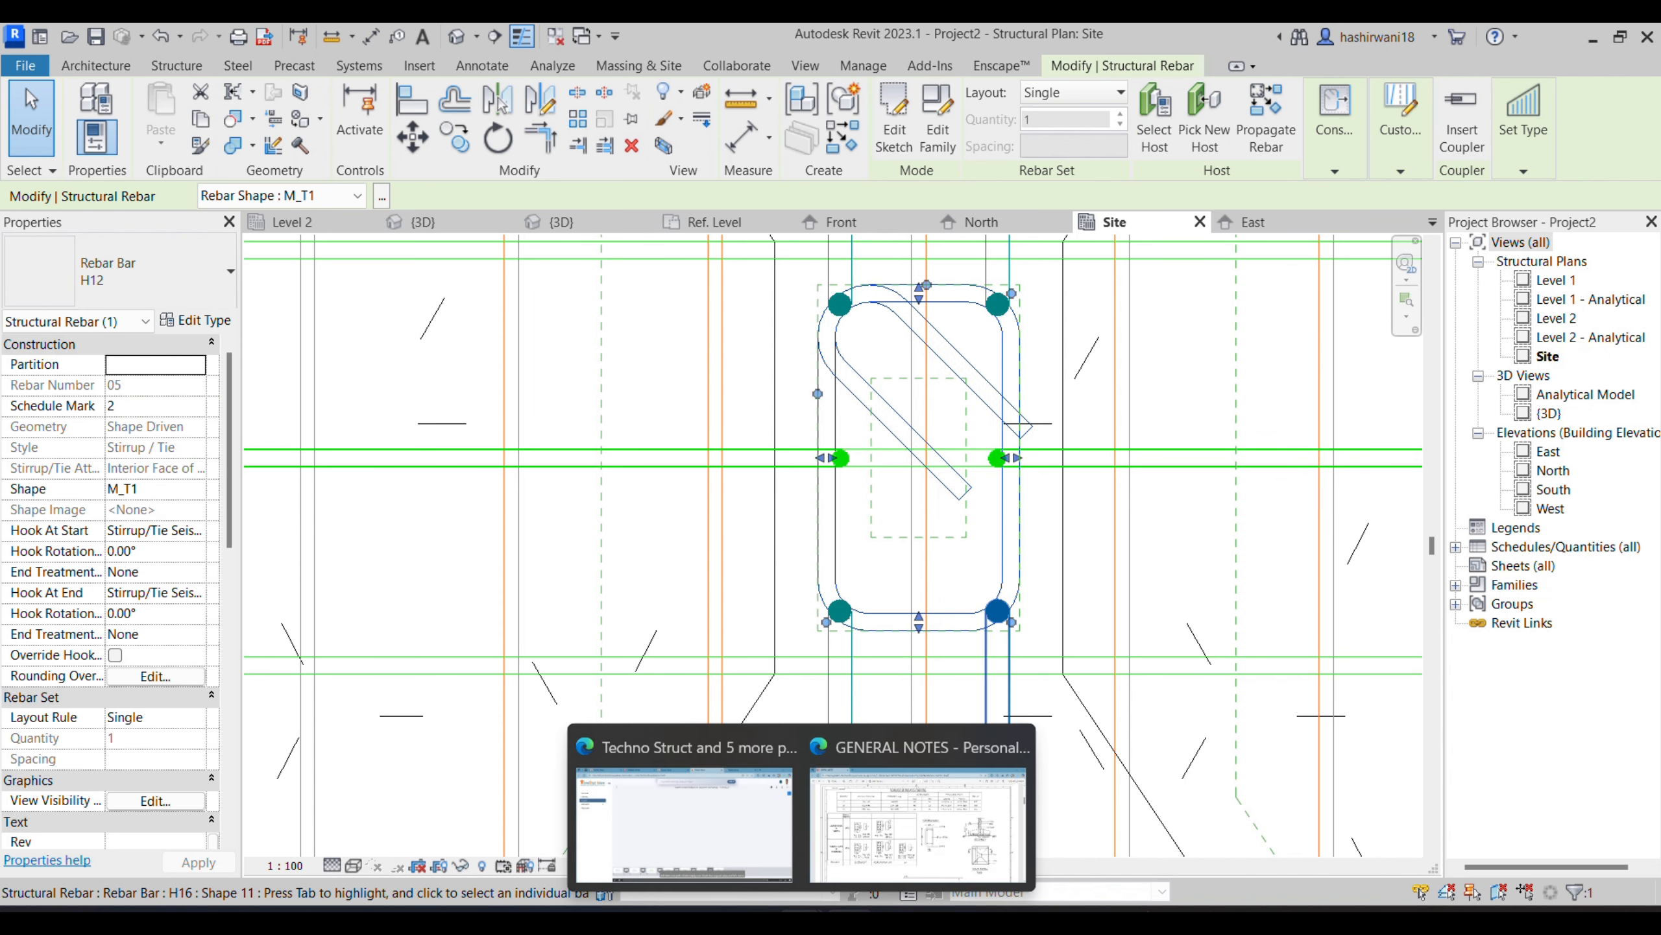
left_click(855, 880)
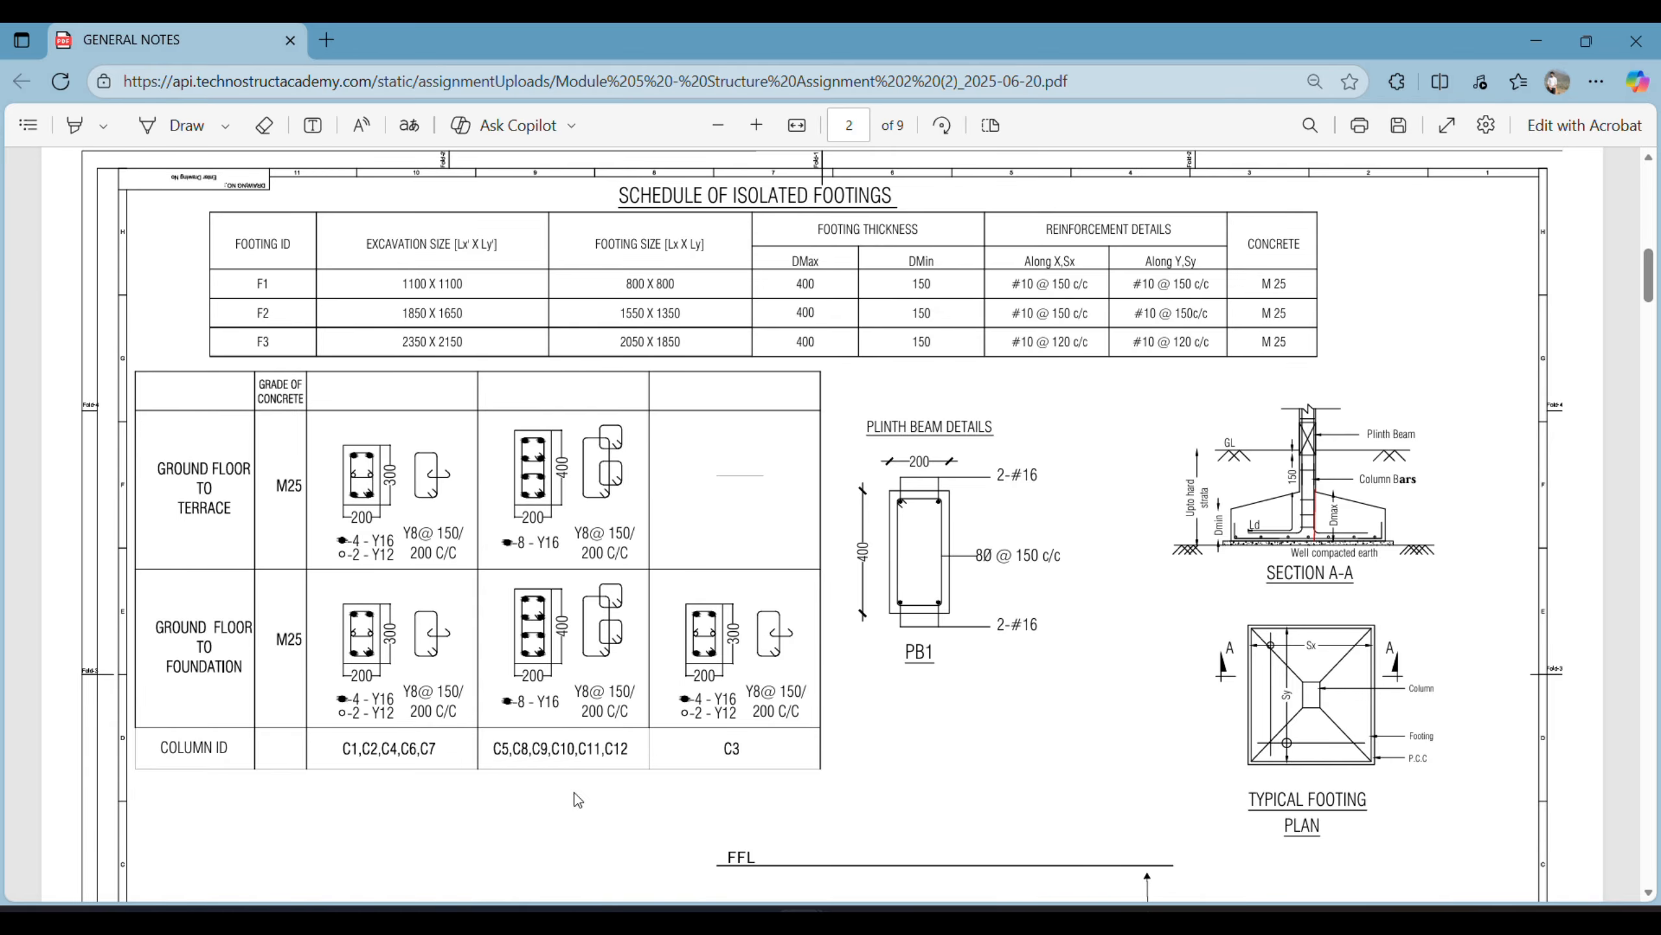
left_click(850, 918)
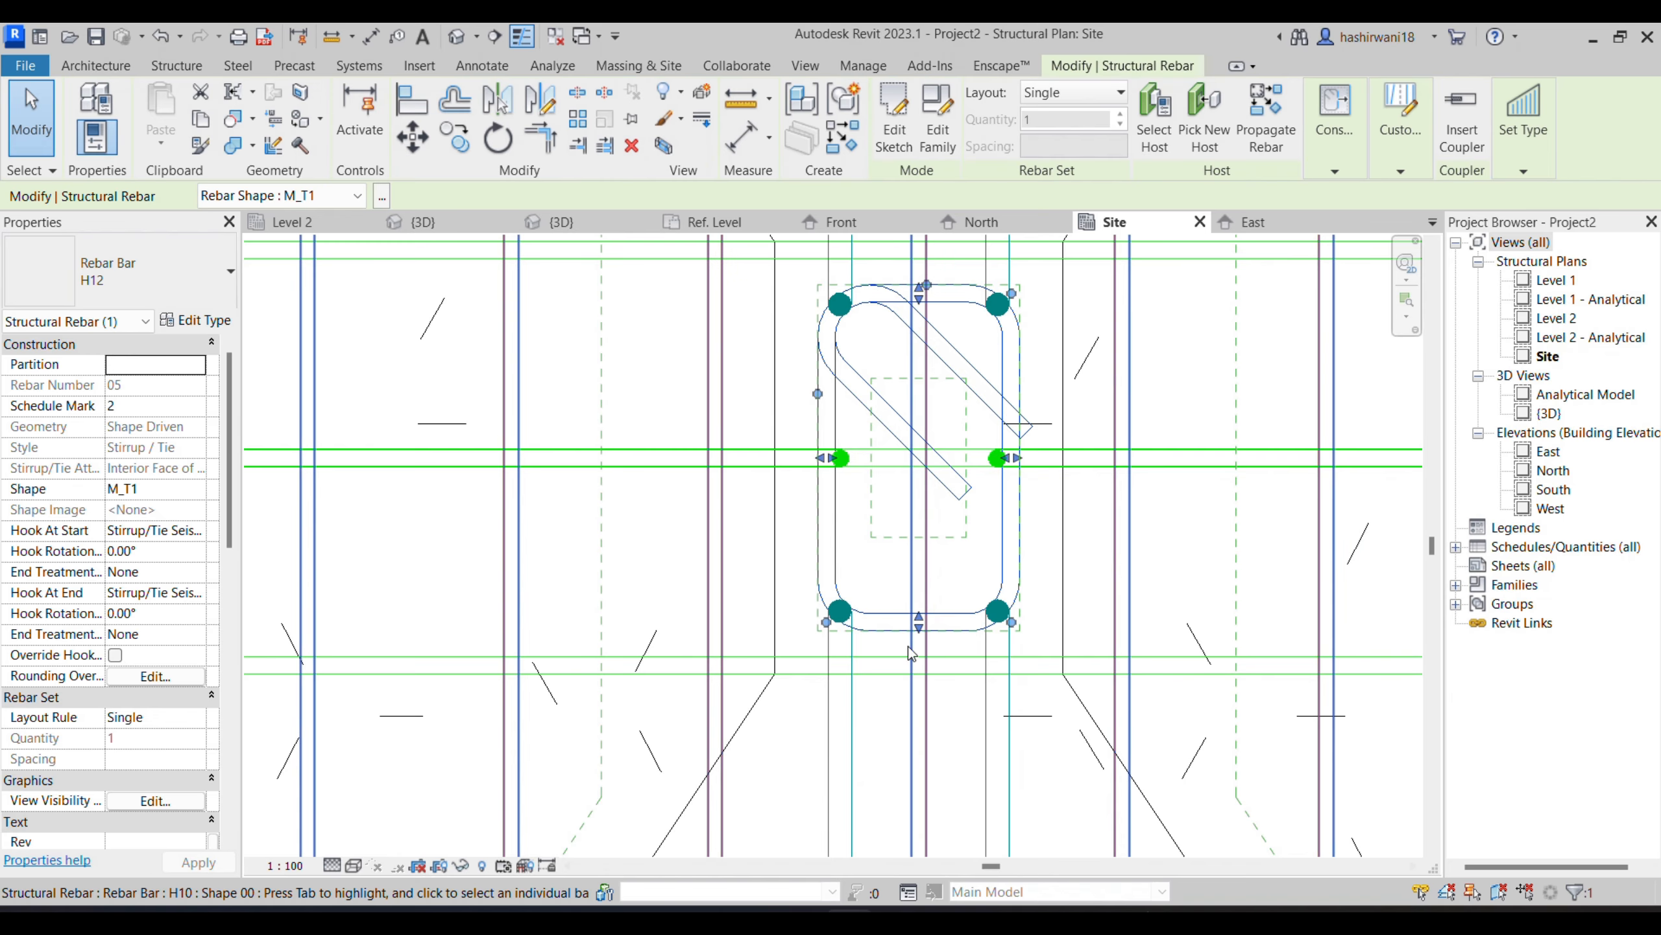
left_click(159, 287)
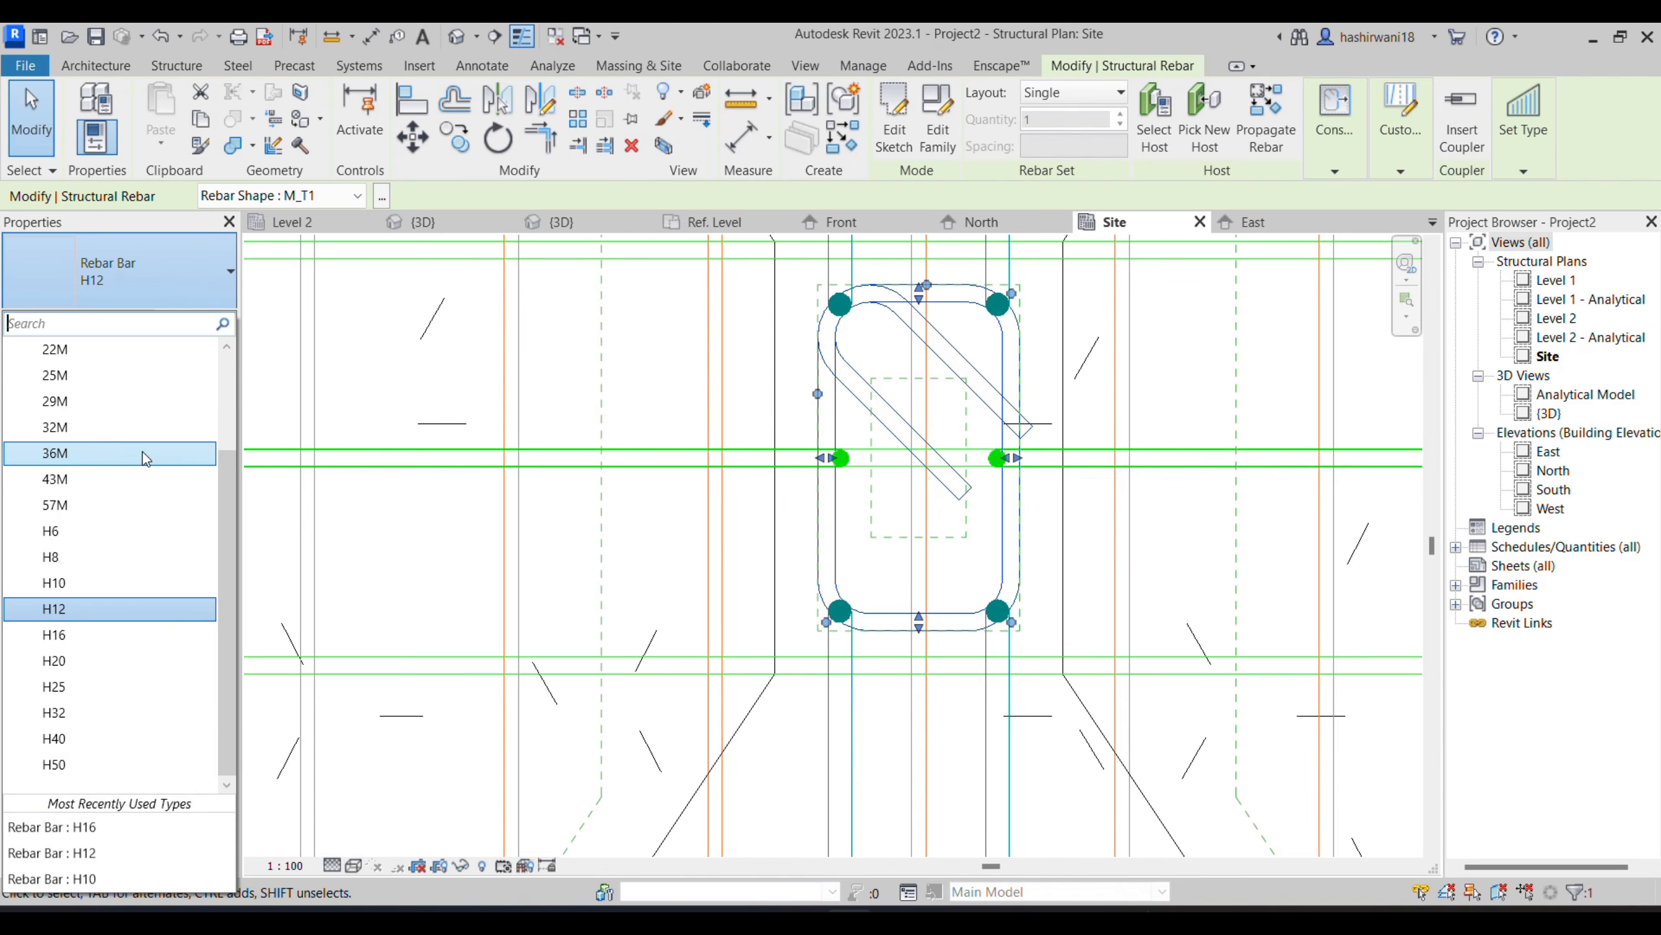
left_click(124, 556)
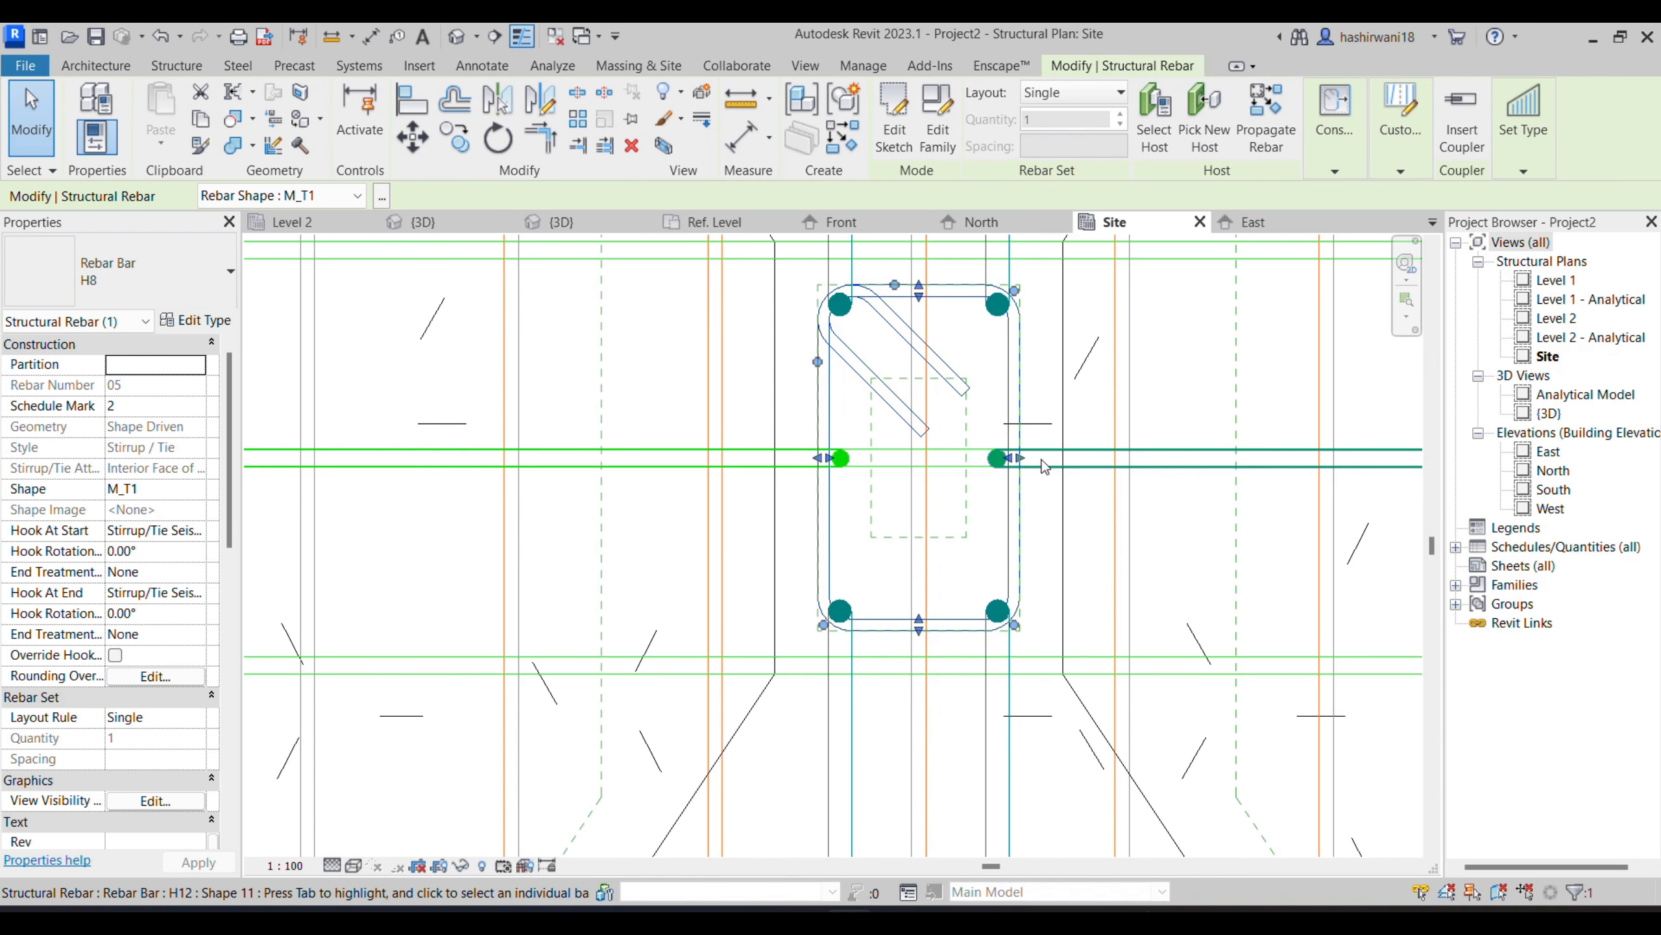
- Stretch all four sides of the H8 tie outward so it fully encloses the column's vertical bars
left_click_drag(1016, 459, 1040, 485)
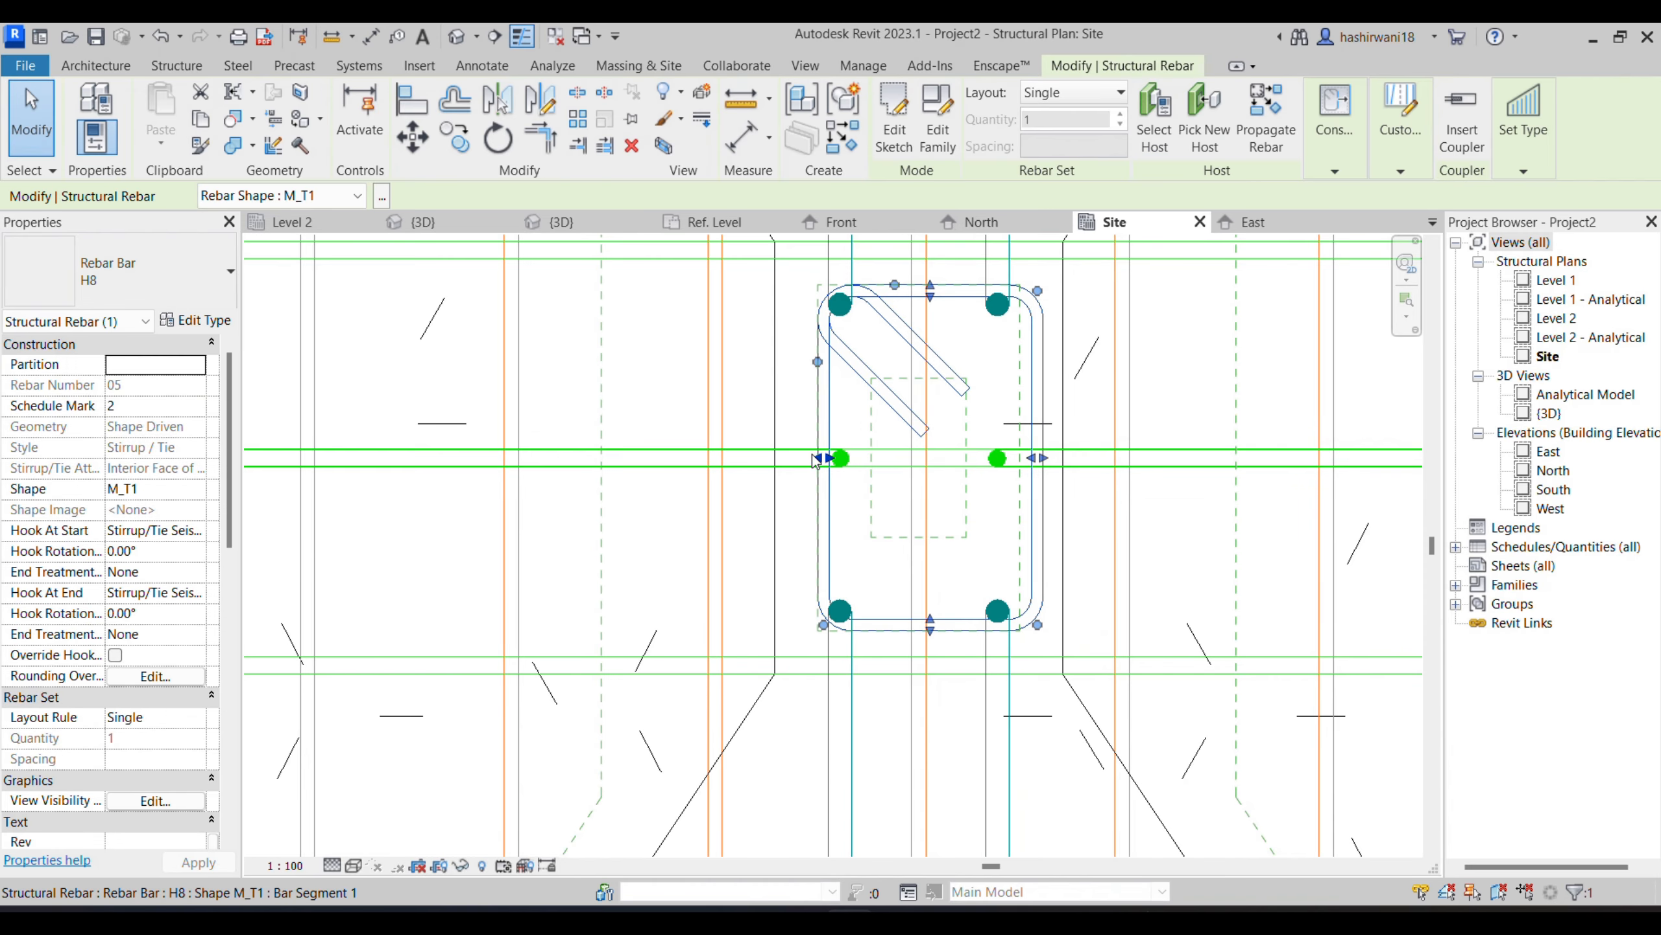
left_click_drag(817, 460, 798, 462)
left_click_drag(913, 624, 912, 638)
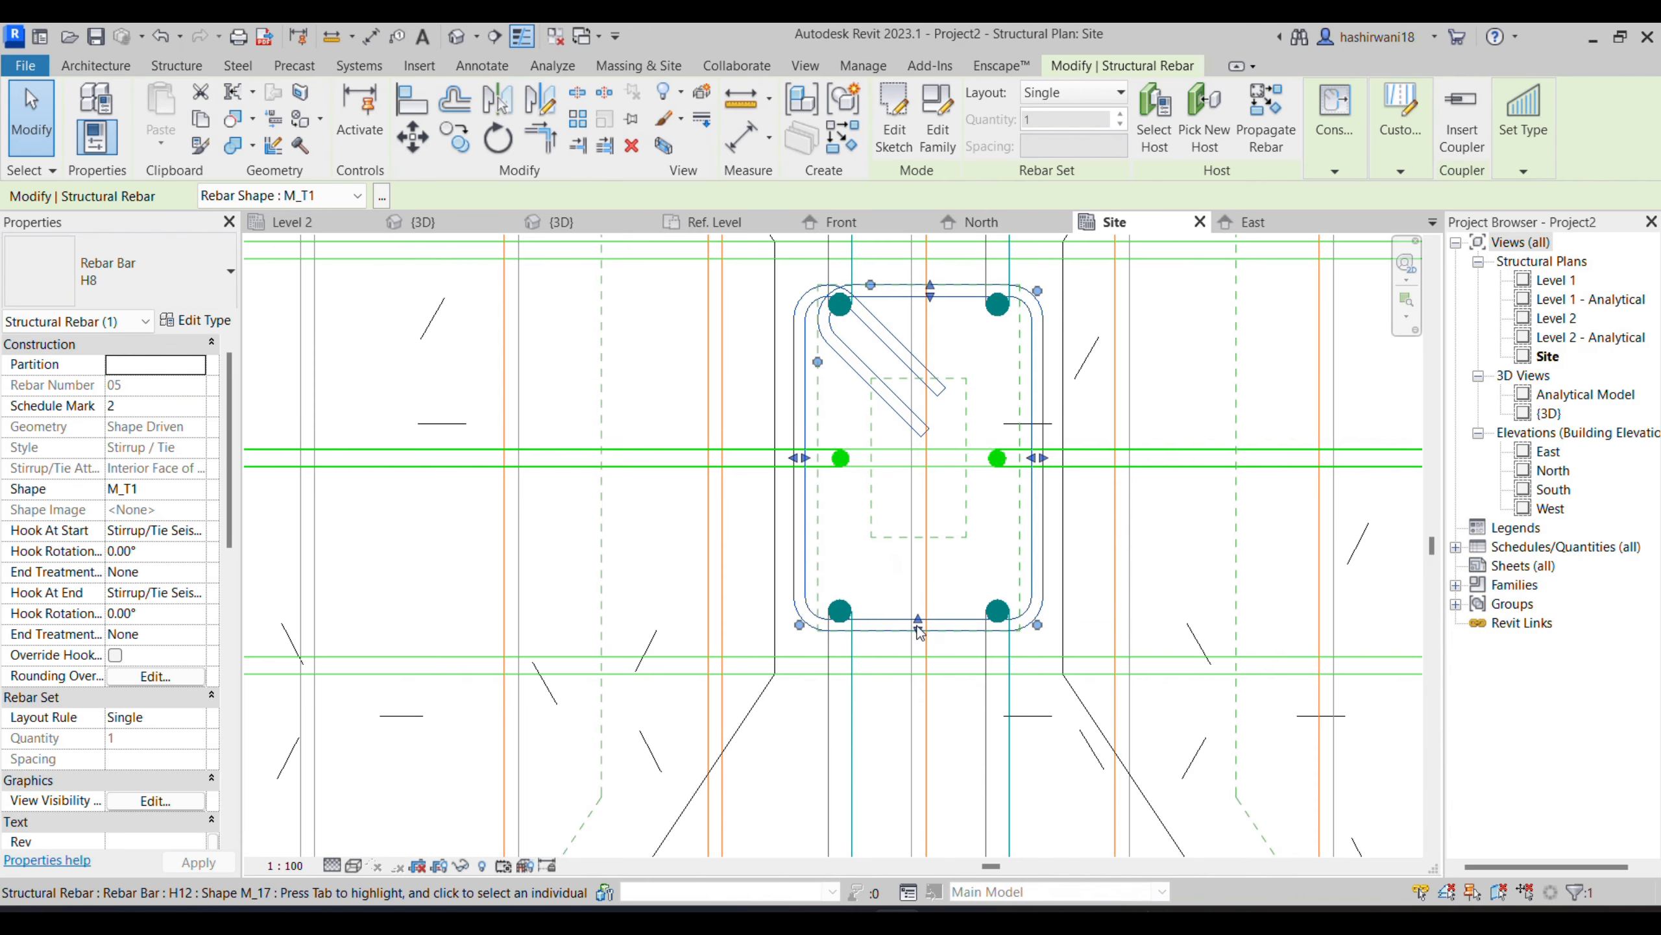
left_click_drag(918, 630, 920, 656)
left_click_drag(931, 293, 931, 270)
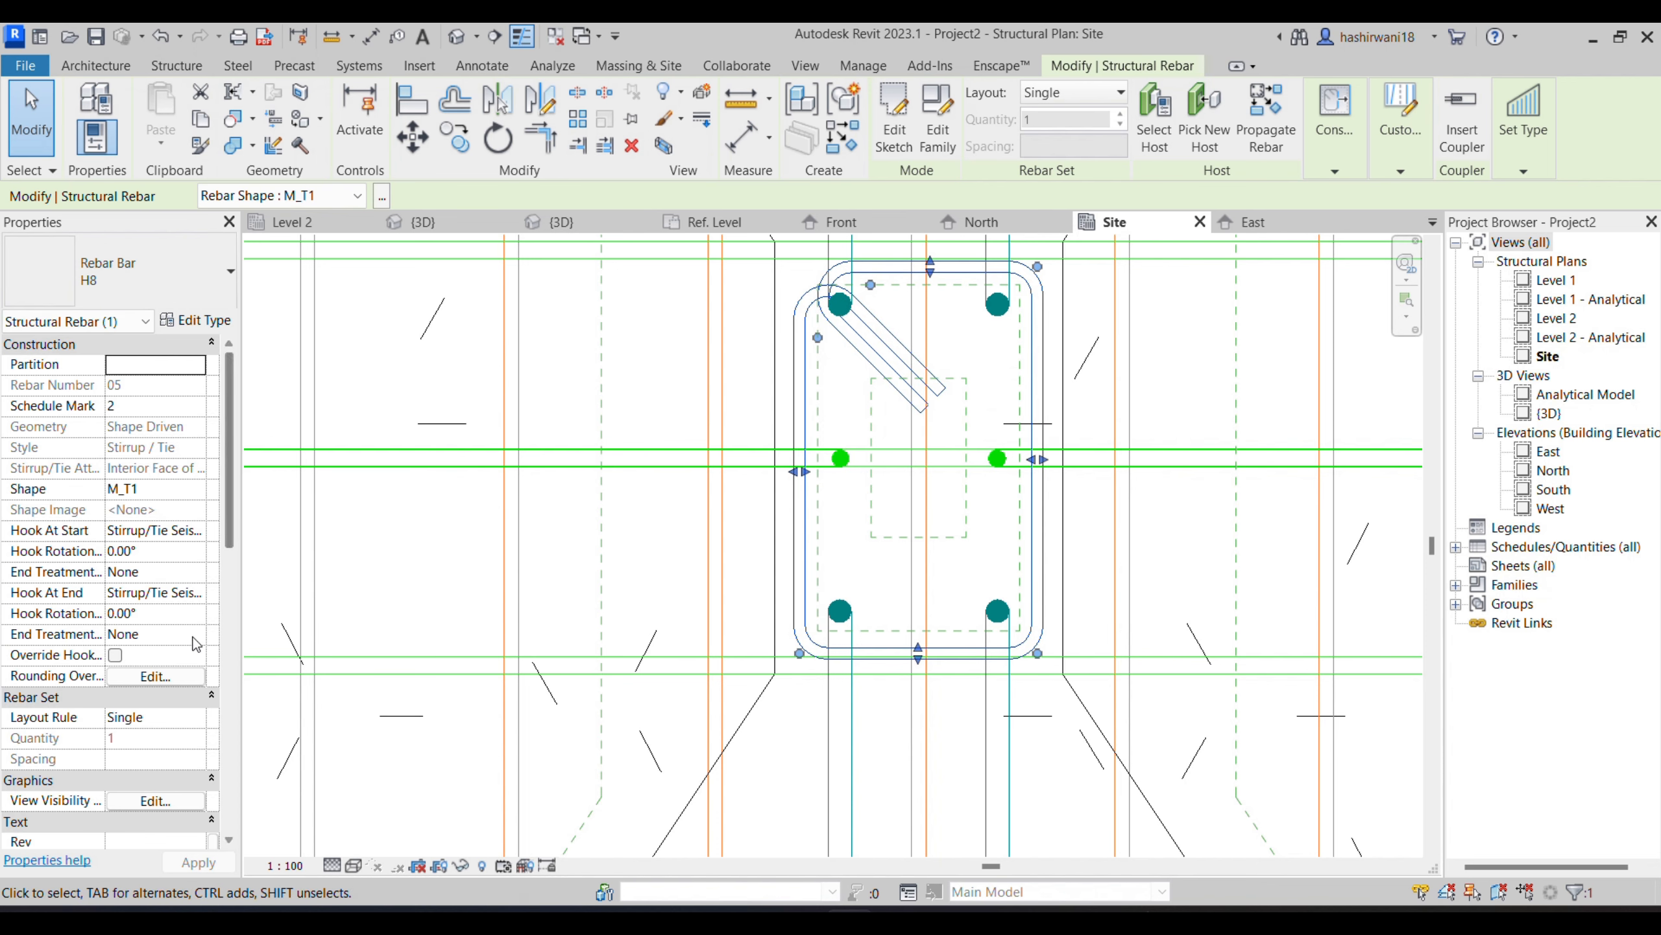
- Try the Stirrup/Tie - 90 deg. hook at the end of the H8 tie
left_click(157, 614)
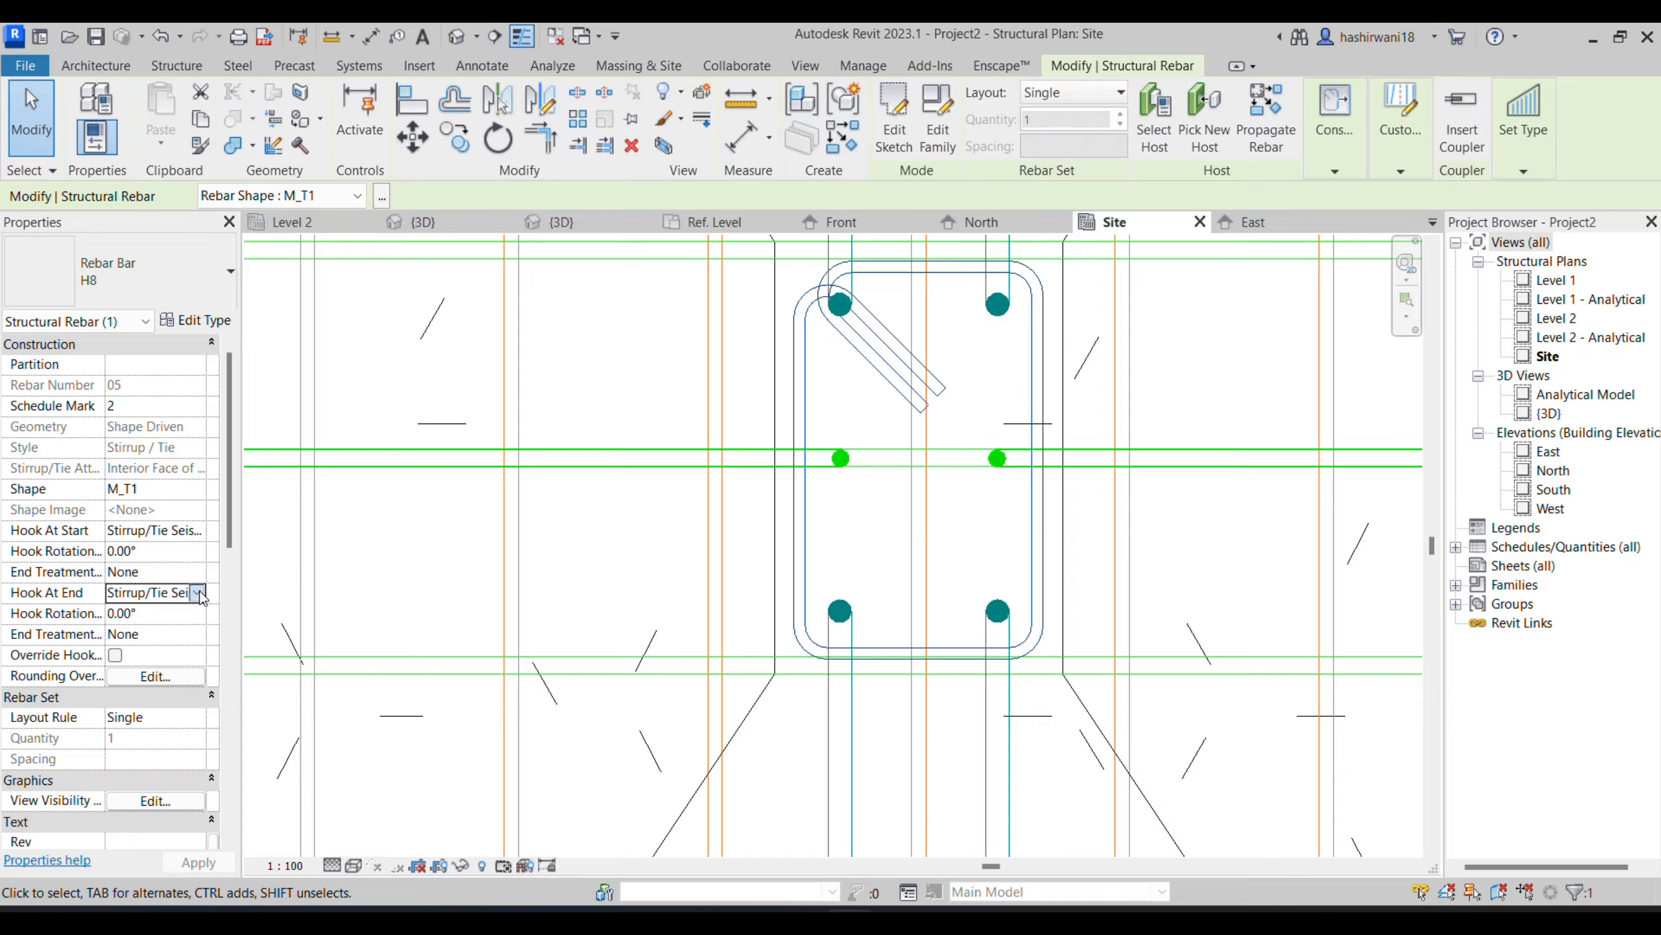
left_click(198, 593)
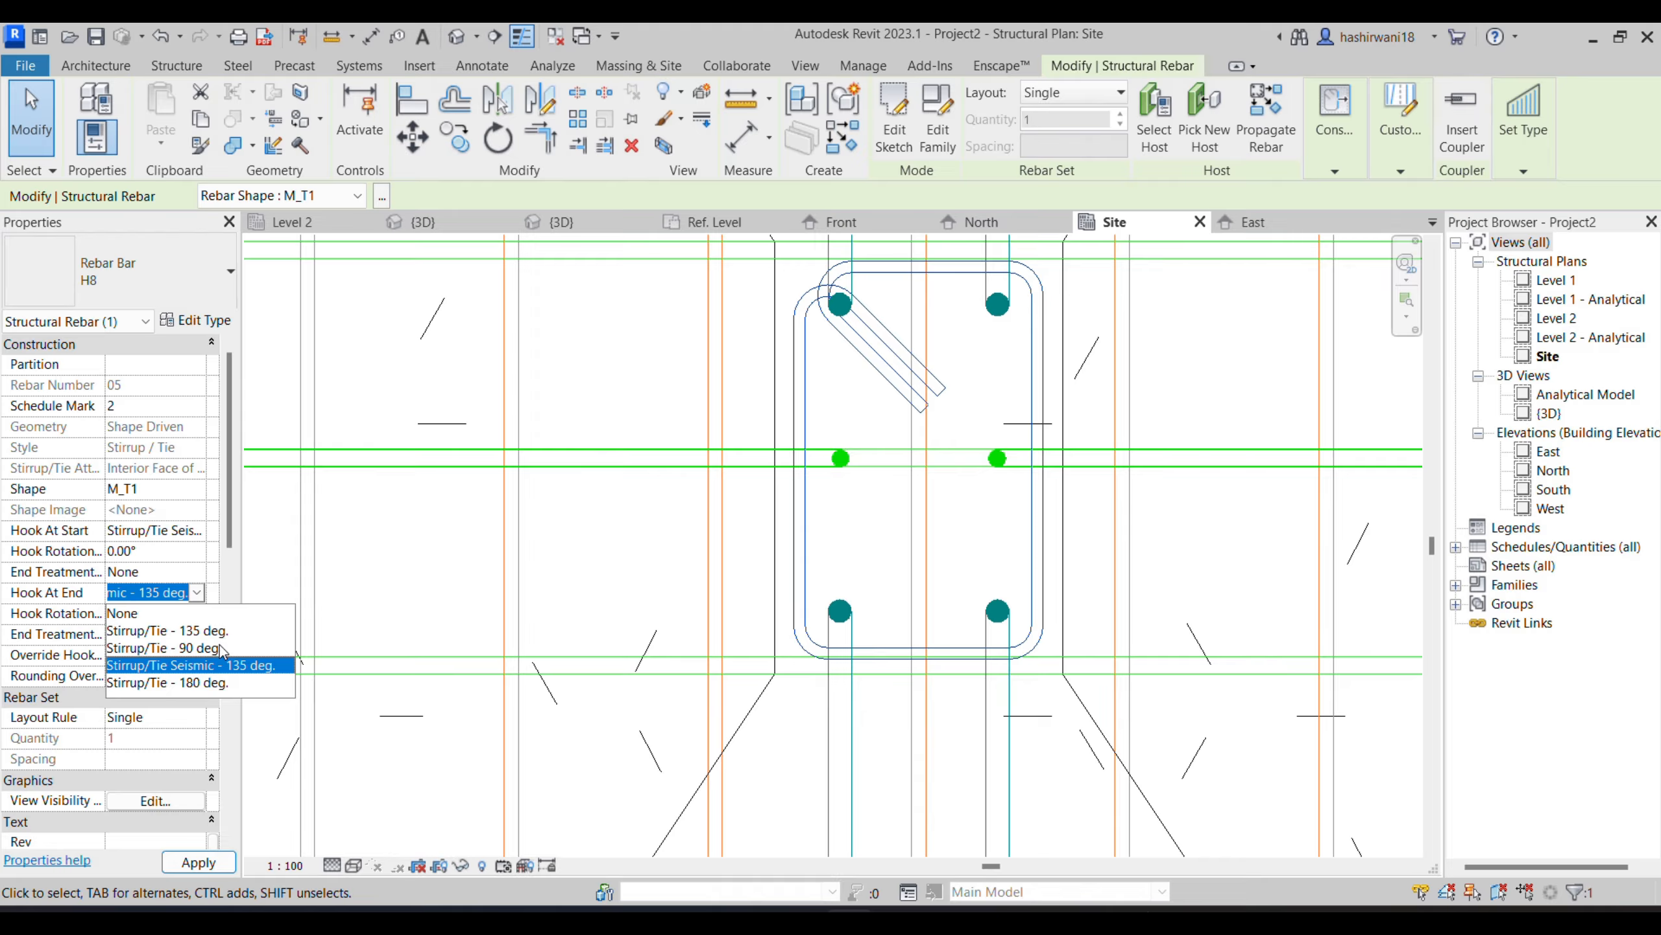
left_click(220, 648)
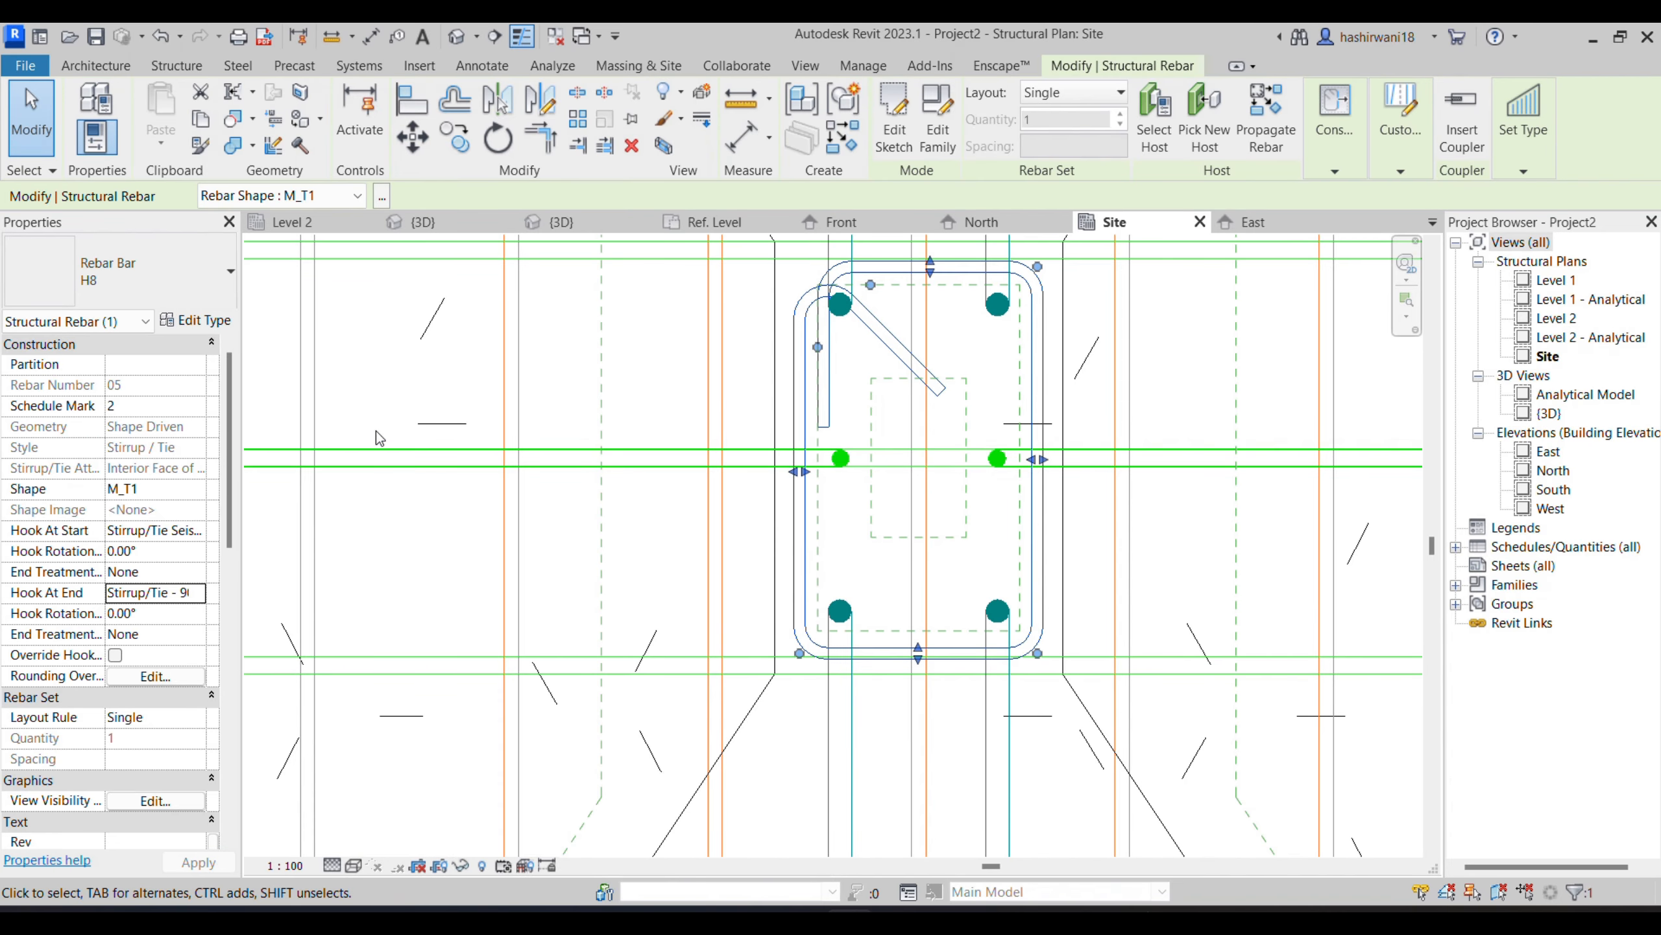
key("Escape")
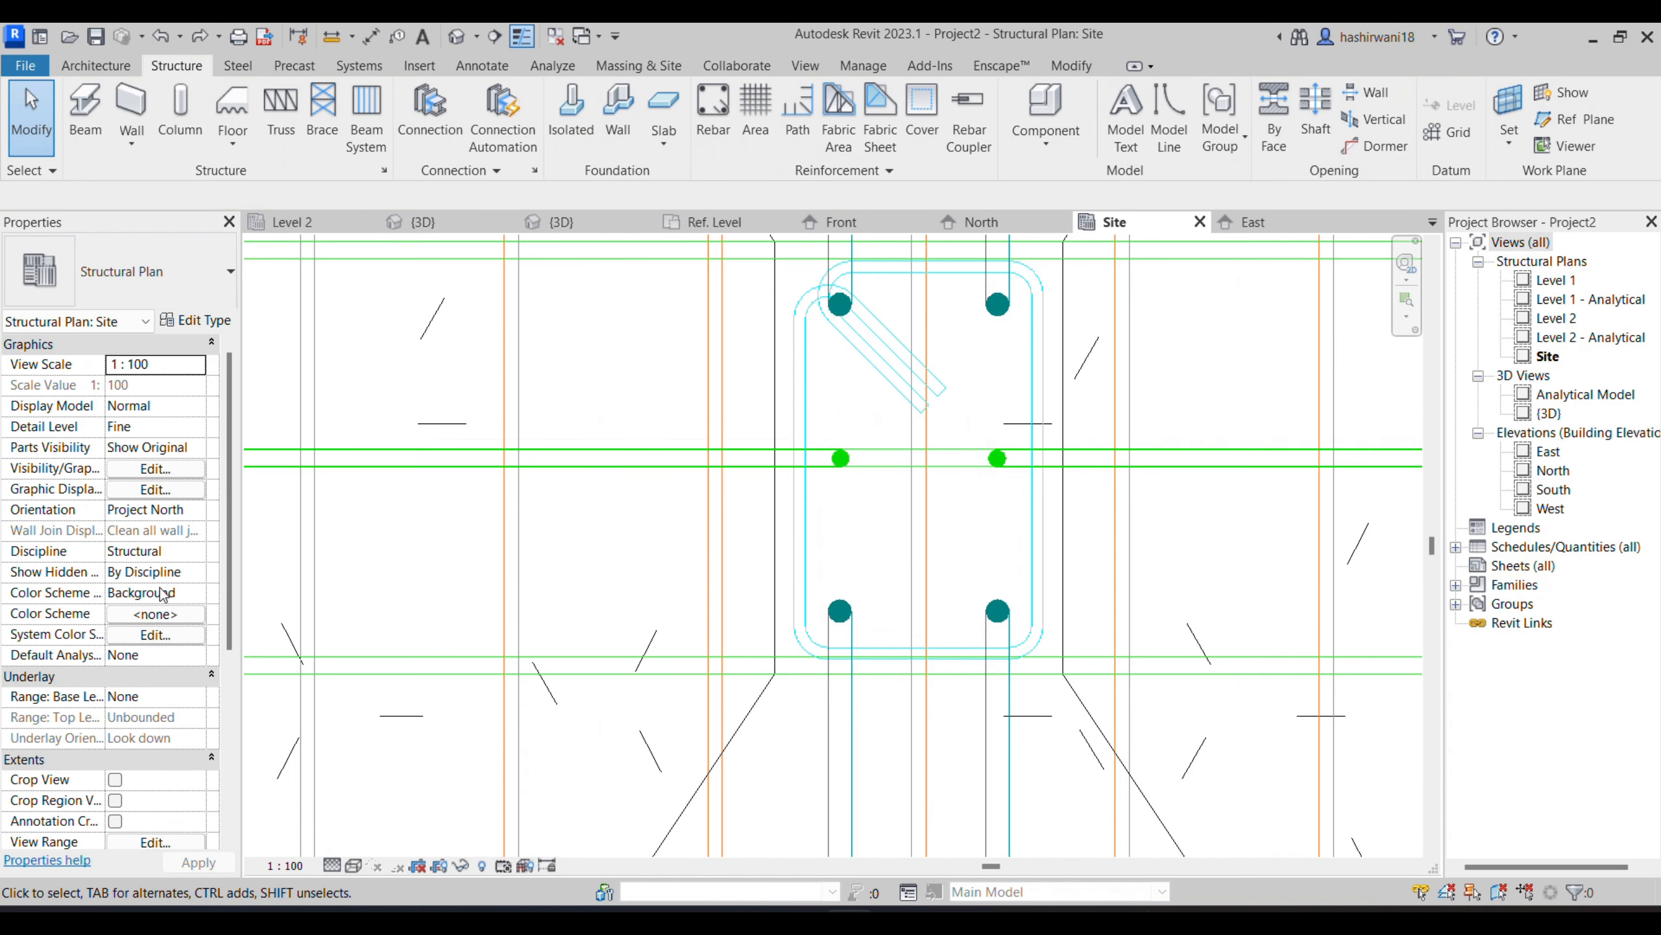
- Examine the segment dimensions of the H8 tie in its properties
left_click(801, 528)
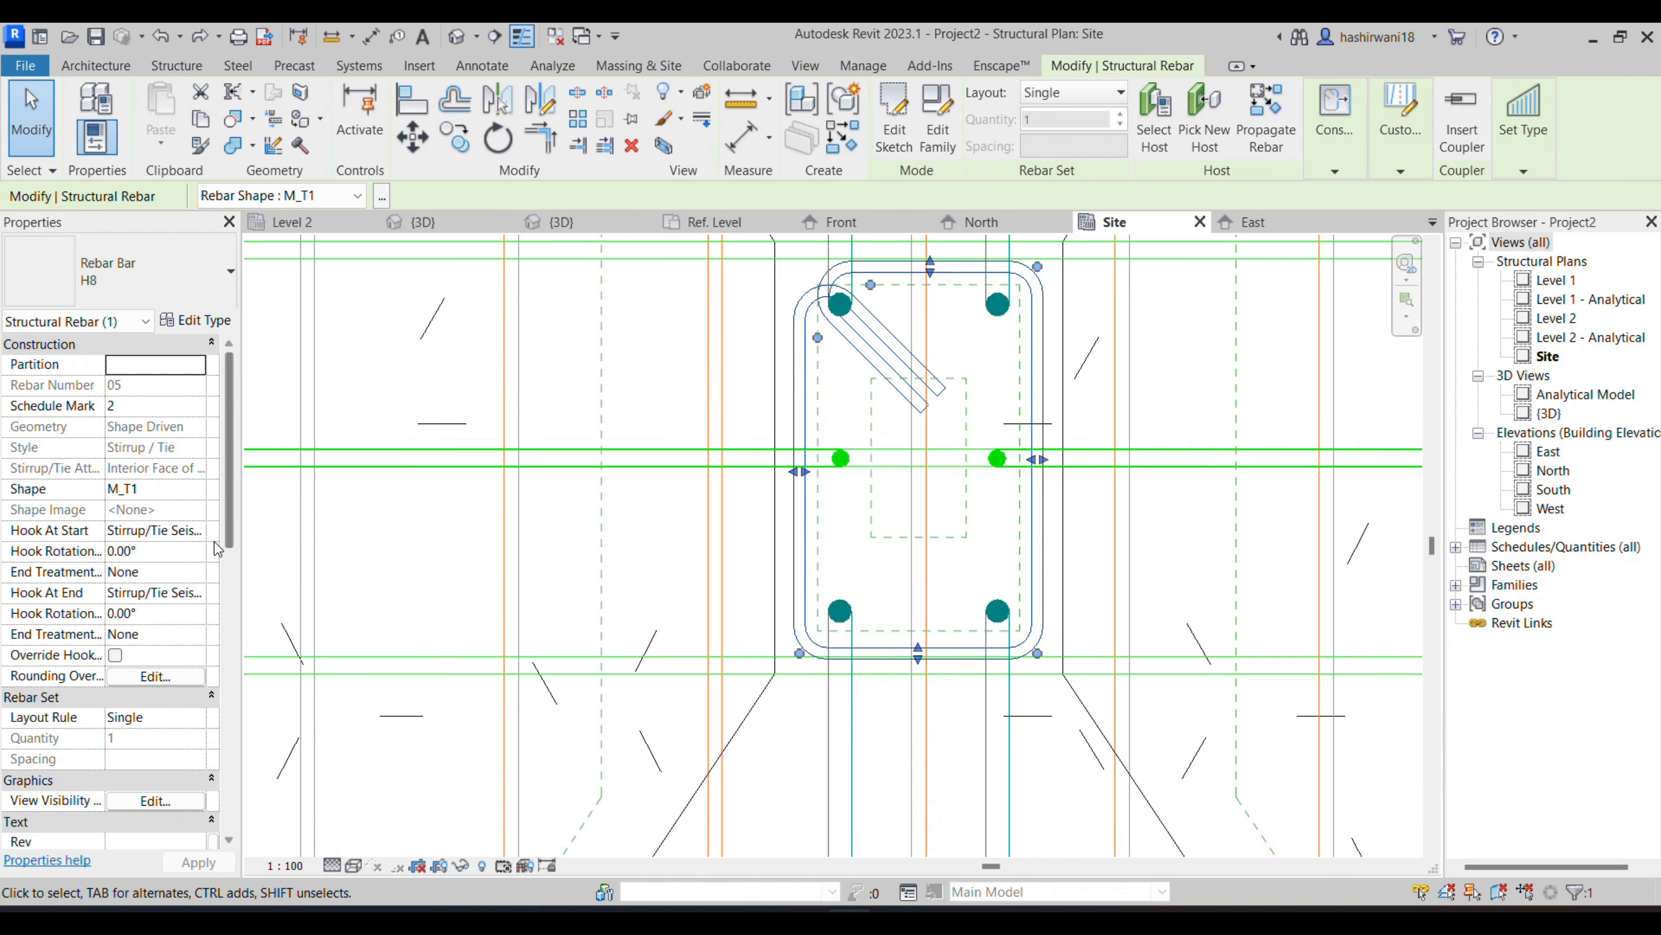
scroll(174, 620, "down", 2)
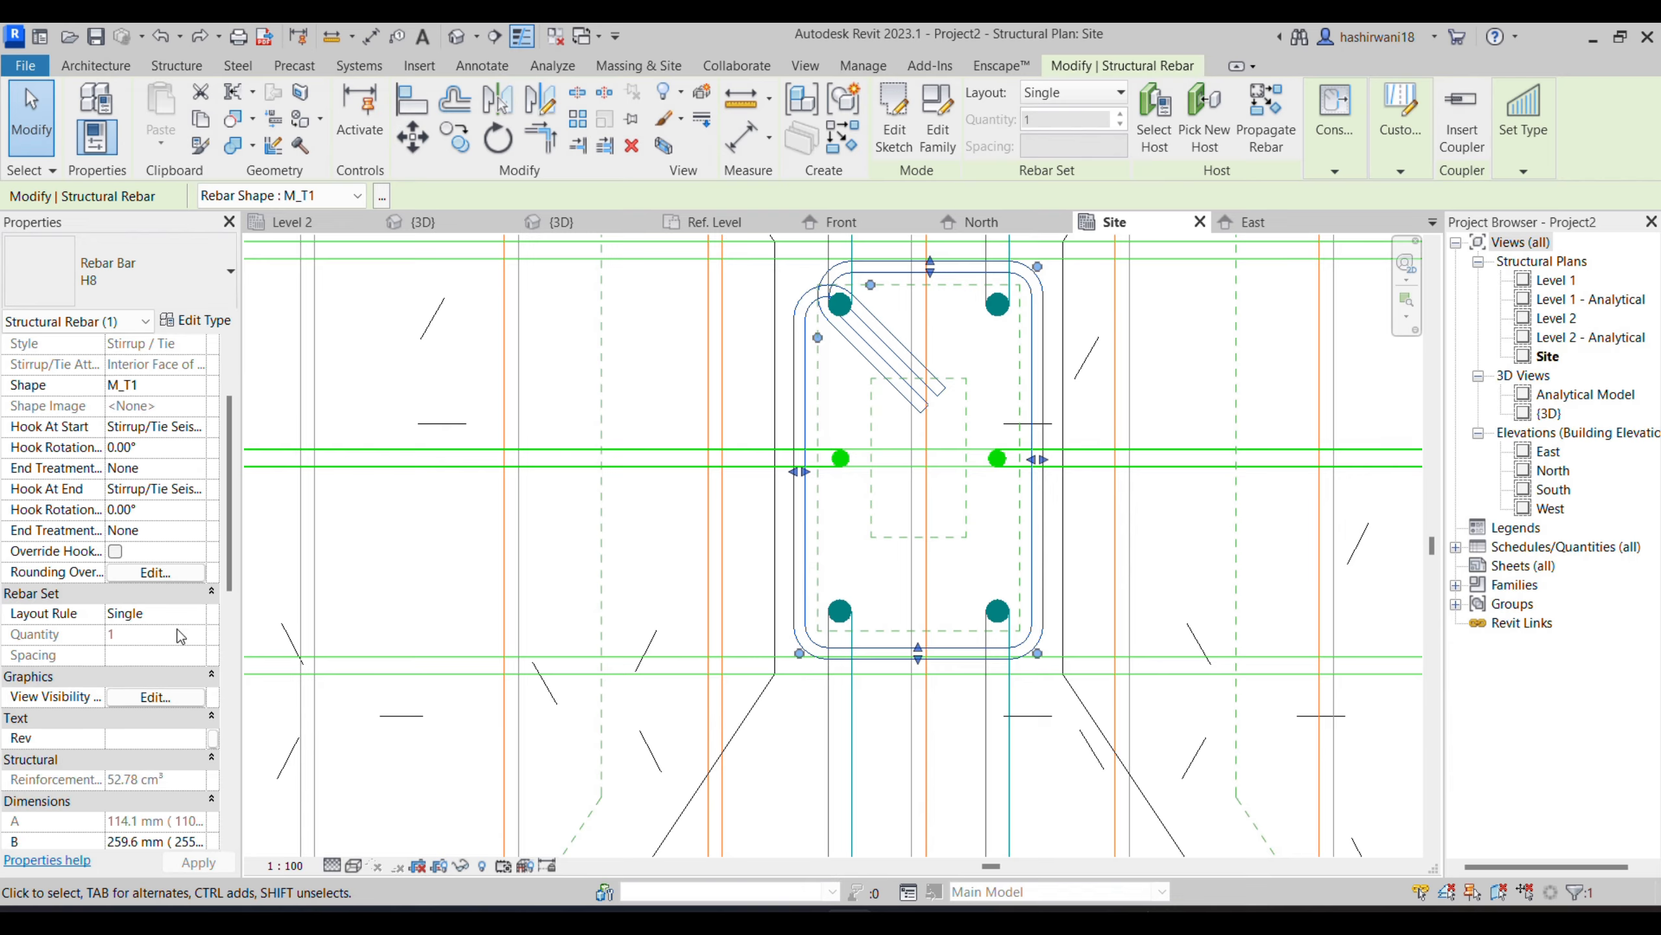
scroll(184, 642, "down", 4)
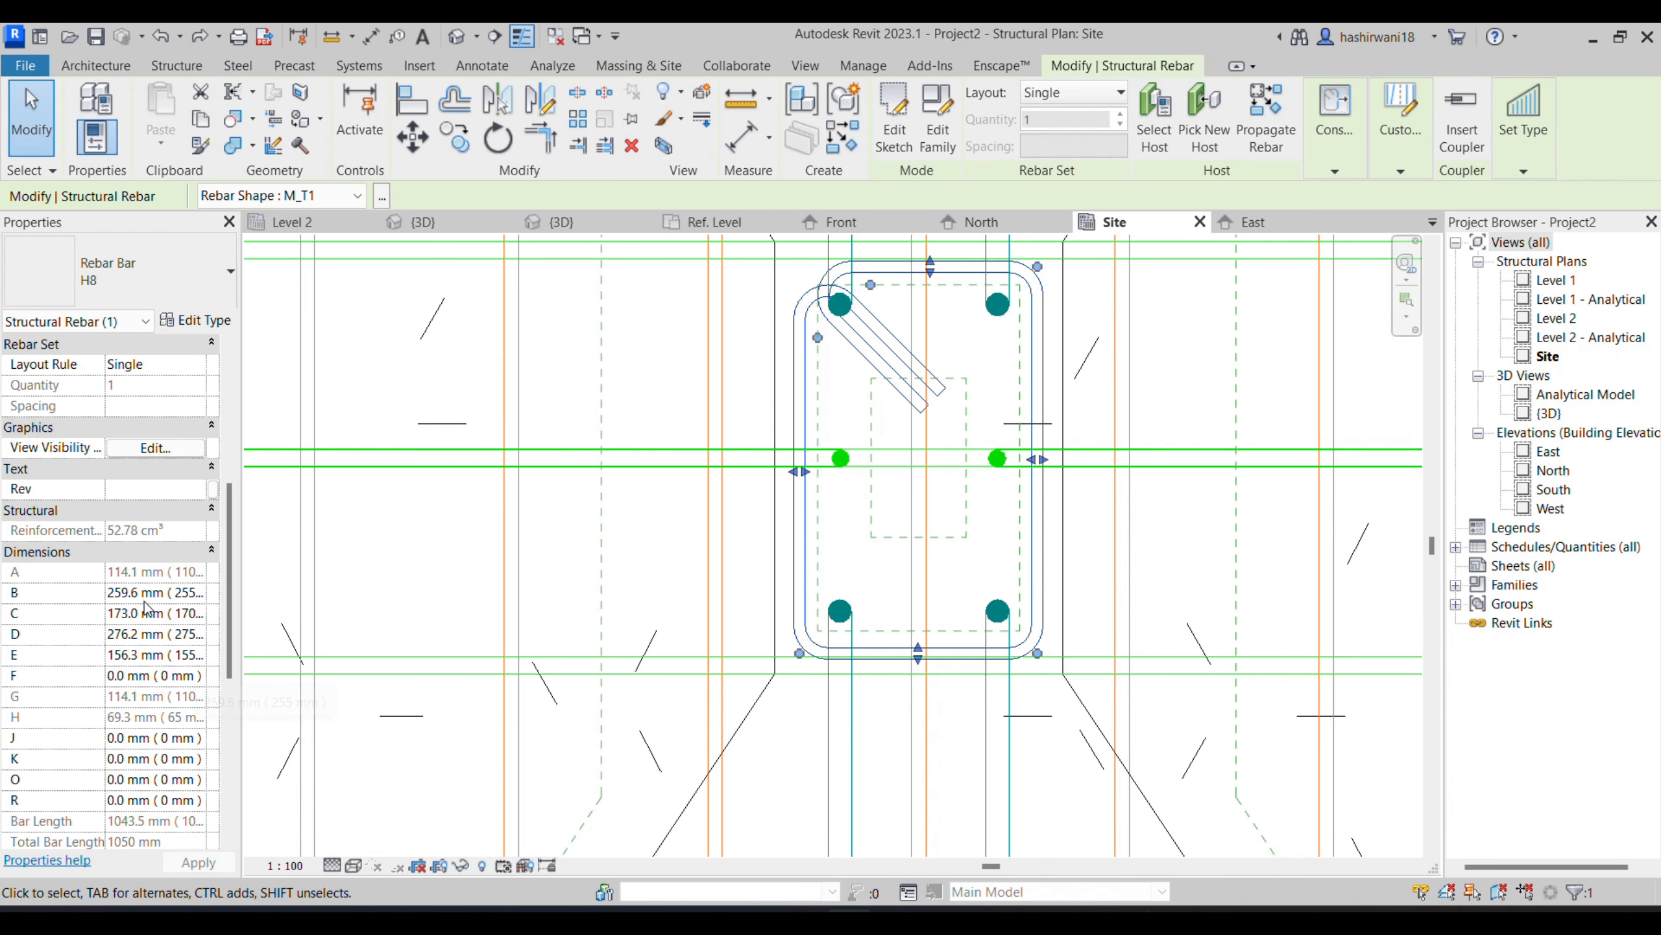
left_click(20, 594)
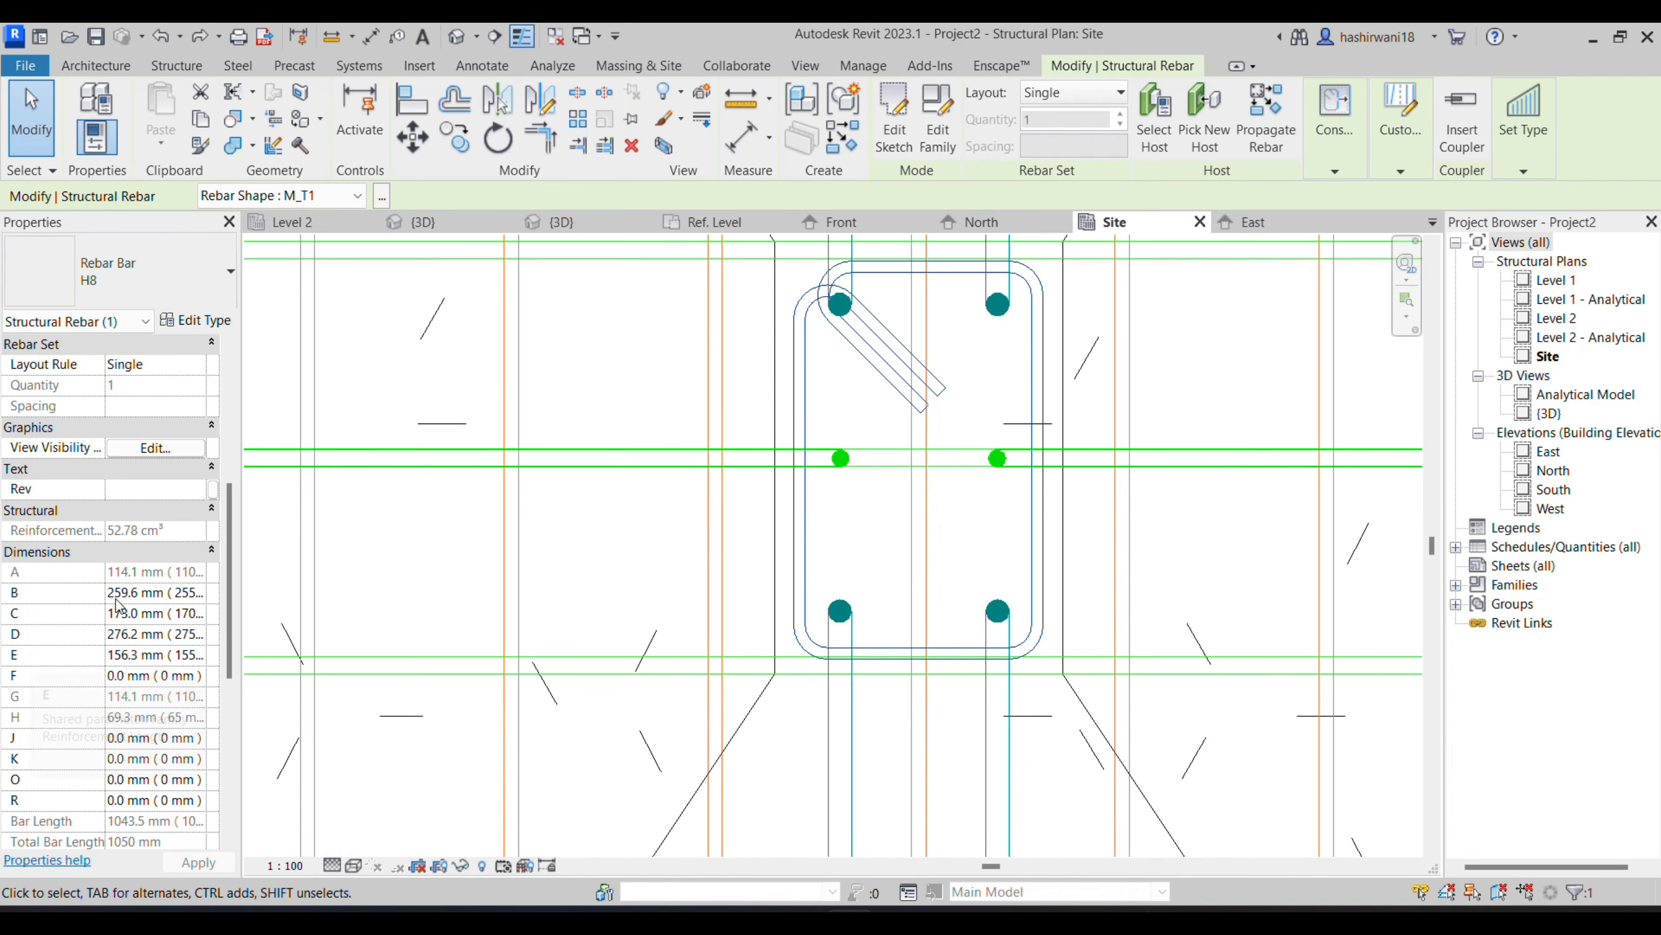
scroll(130, 690, "down", 2)
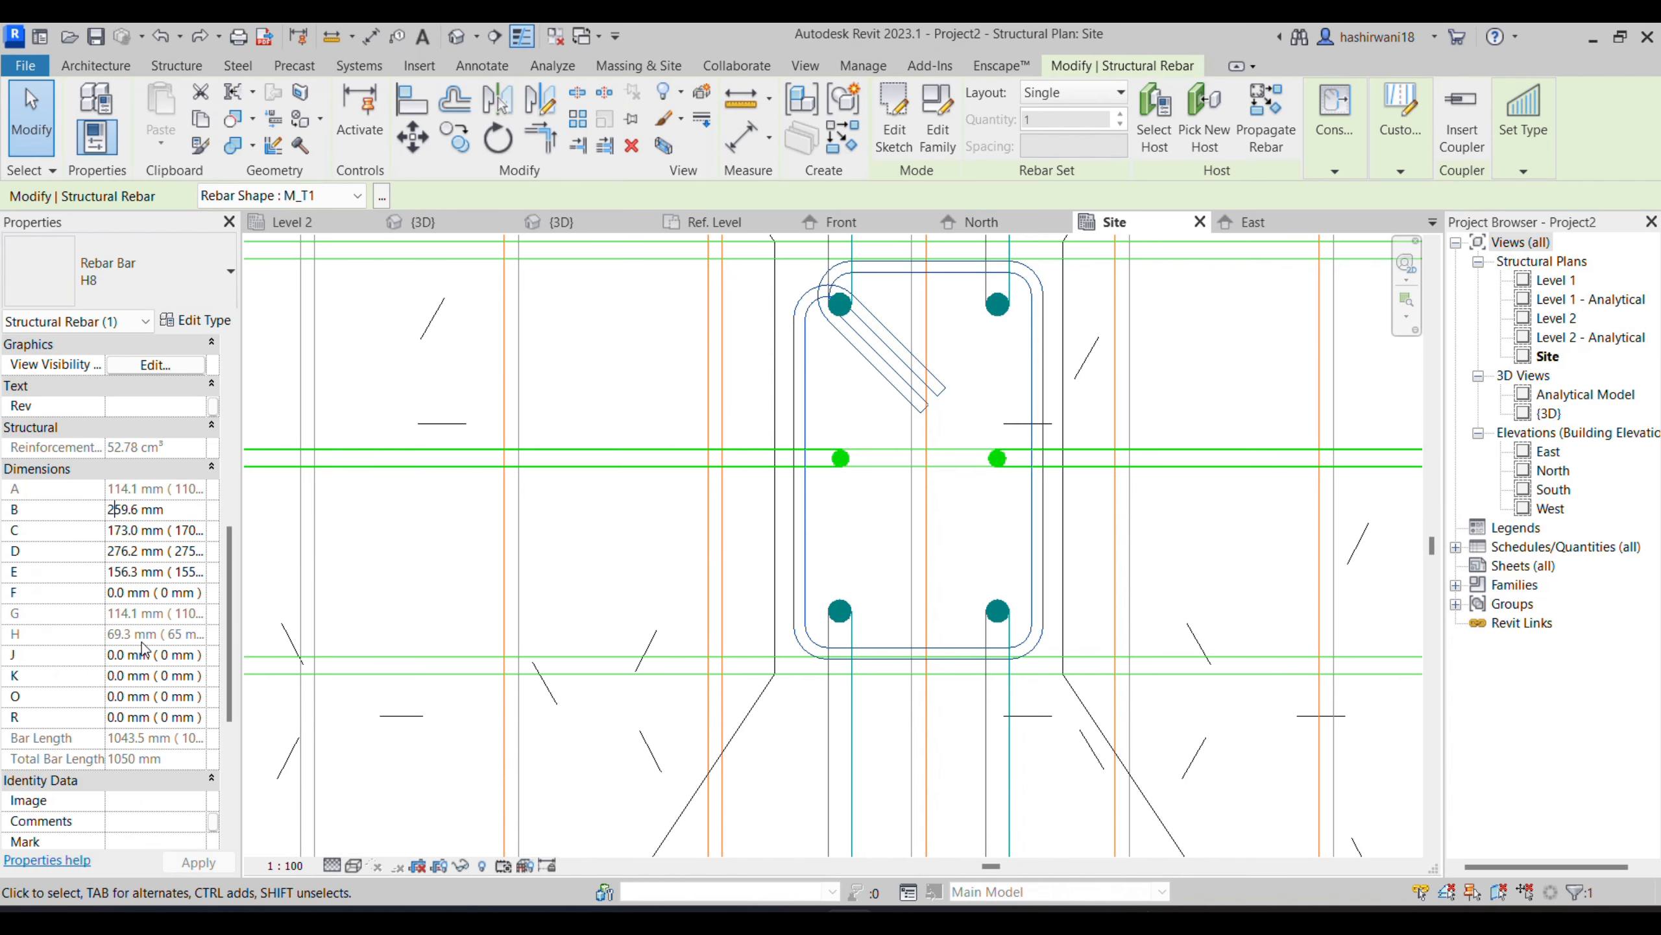
scroll(129, 694, "up", 4)
key("Escape")
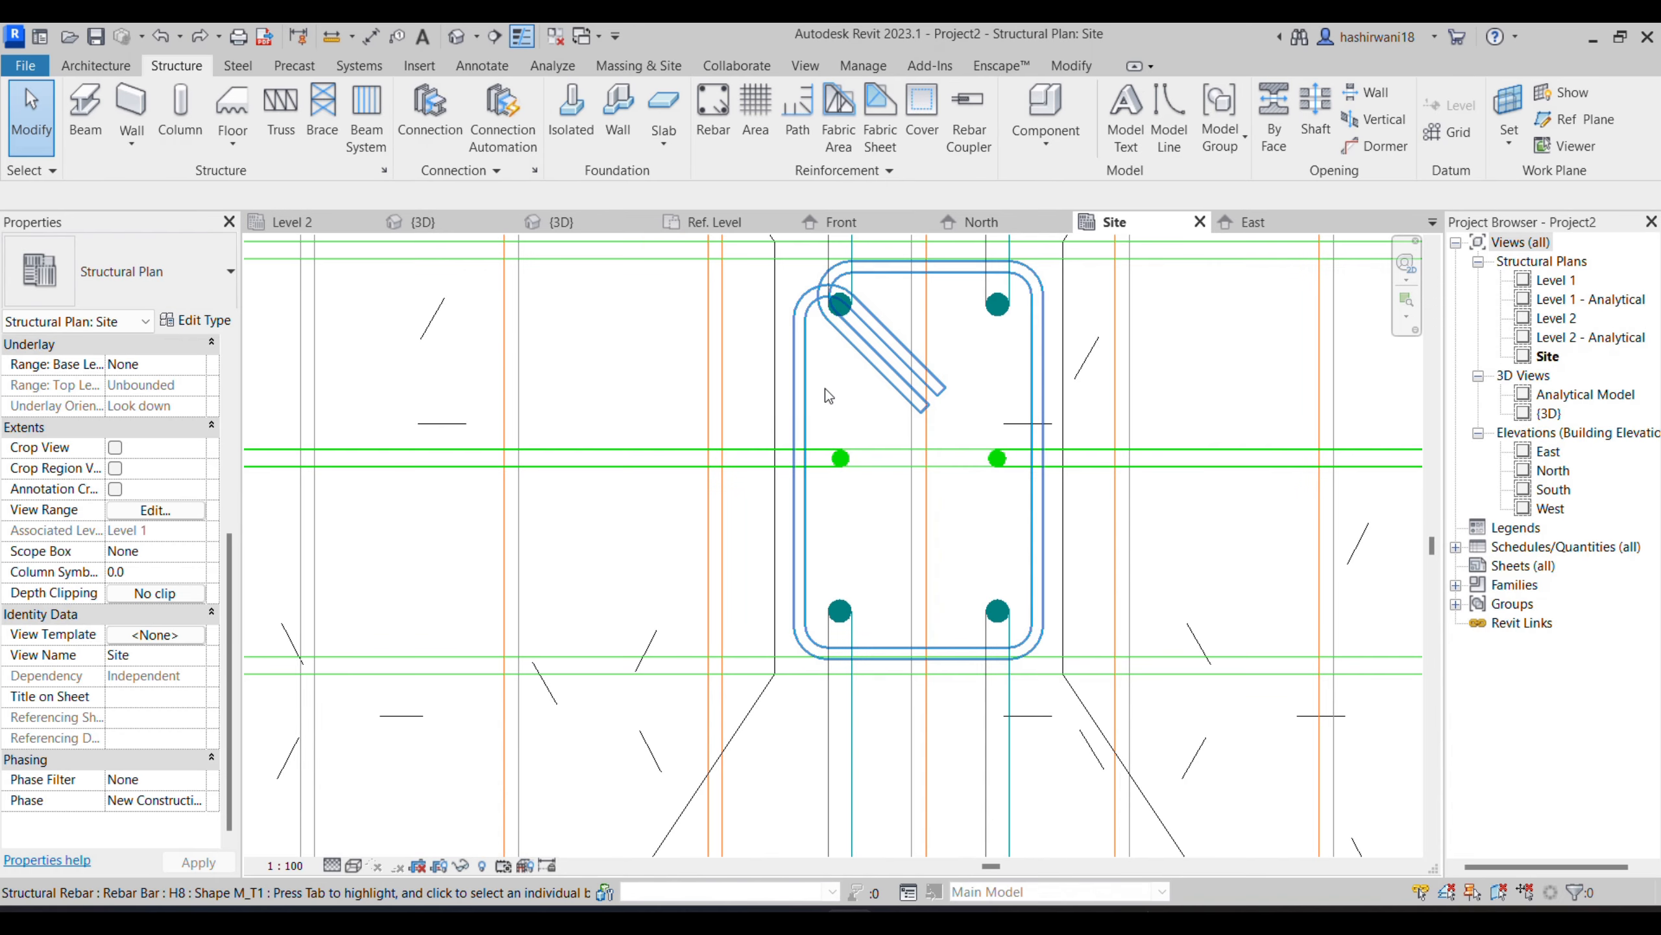
- Try a length of 200.6 mm for dimension B of the H8 tie
left_click(786, 374)
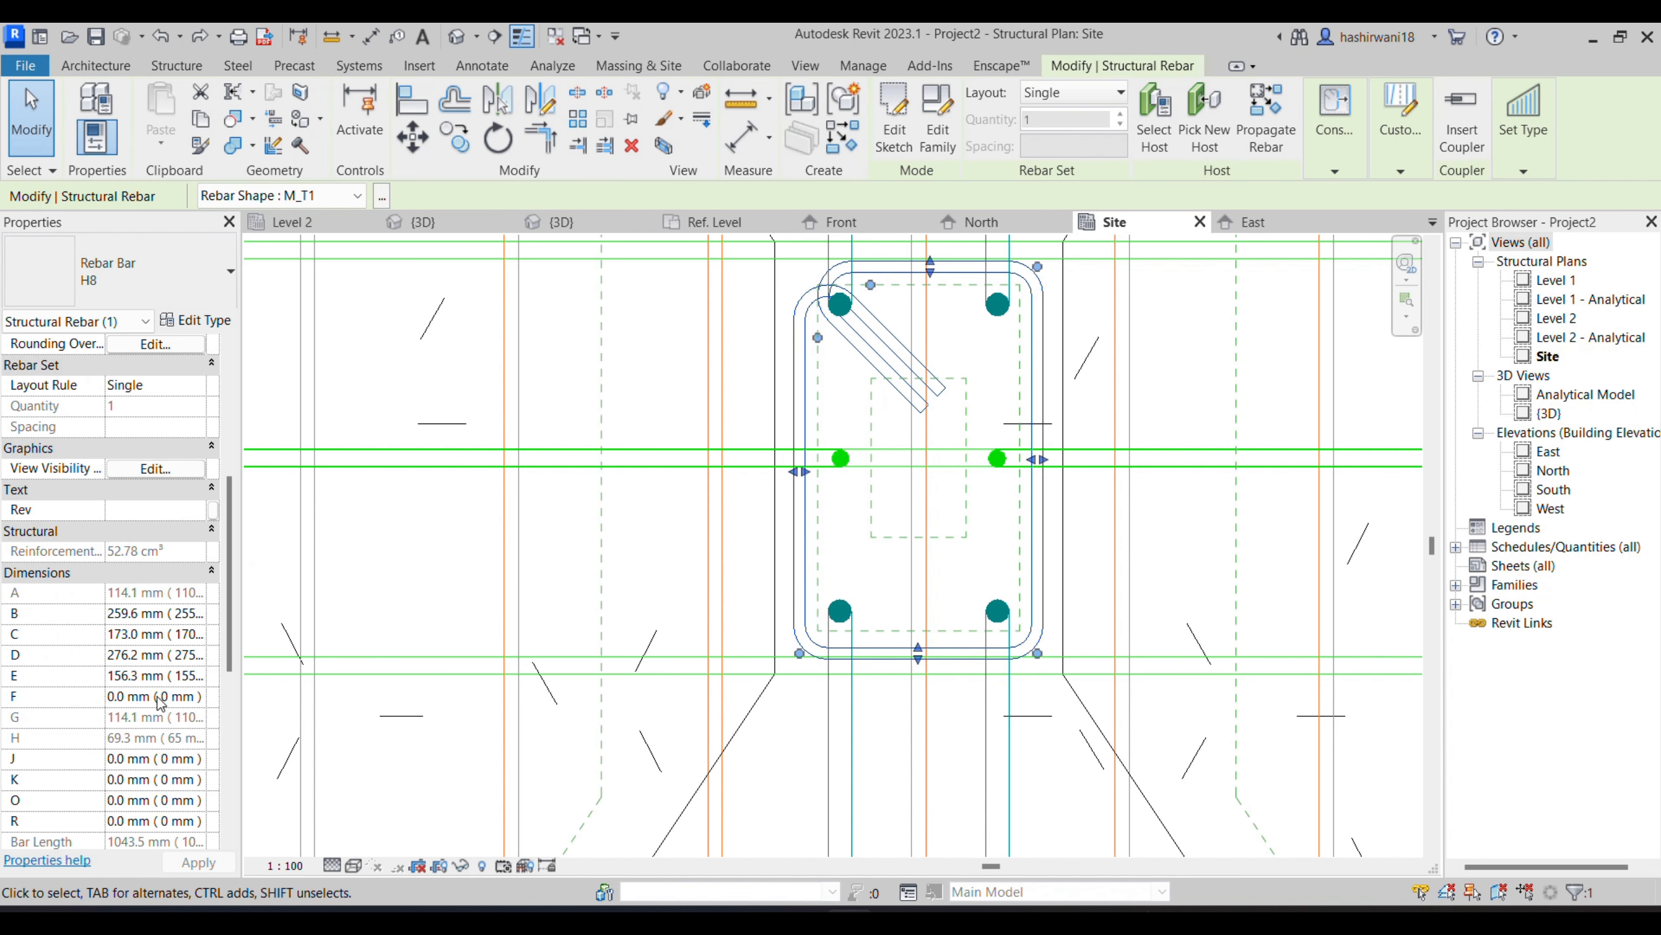
left_click(142, 619)
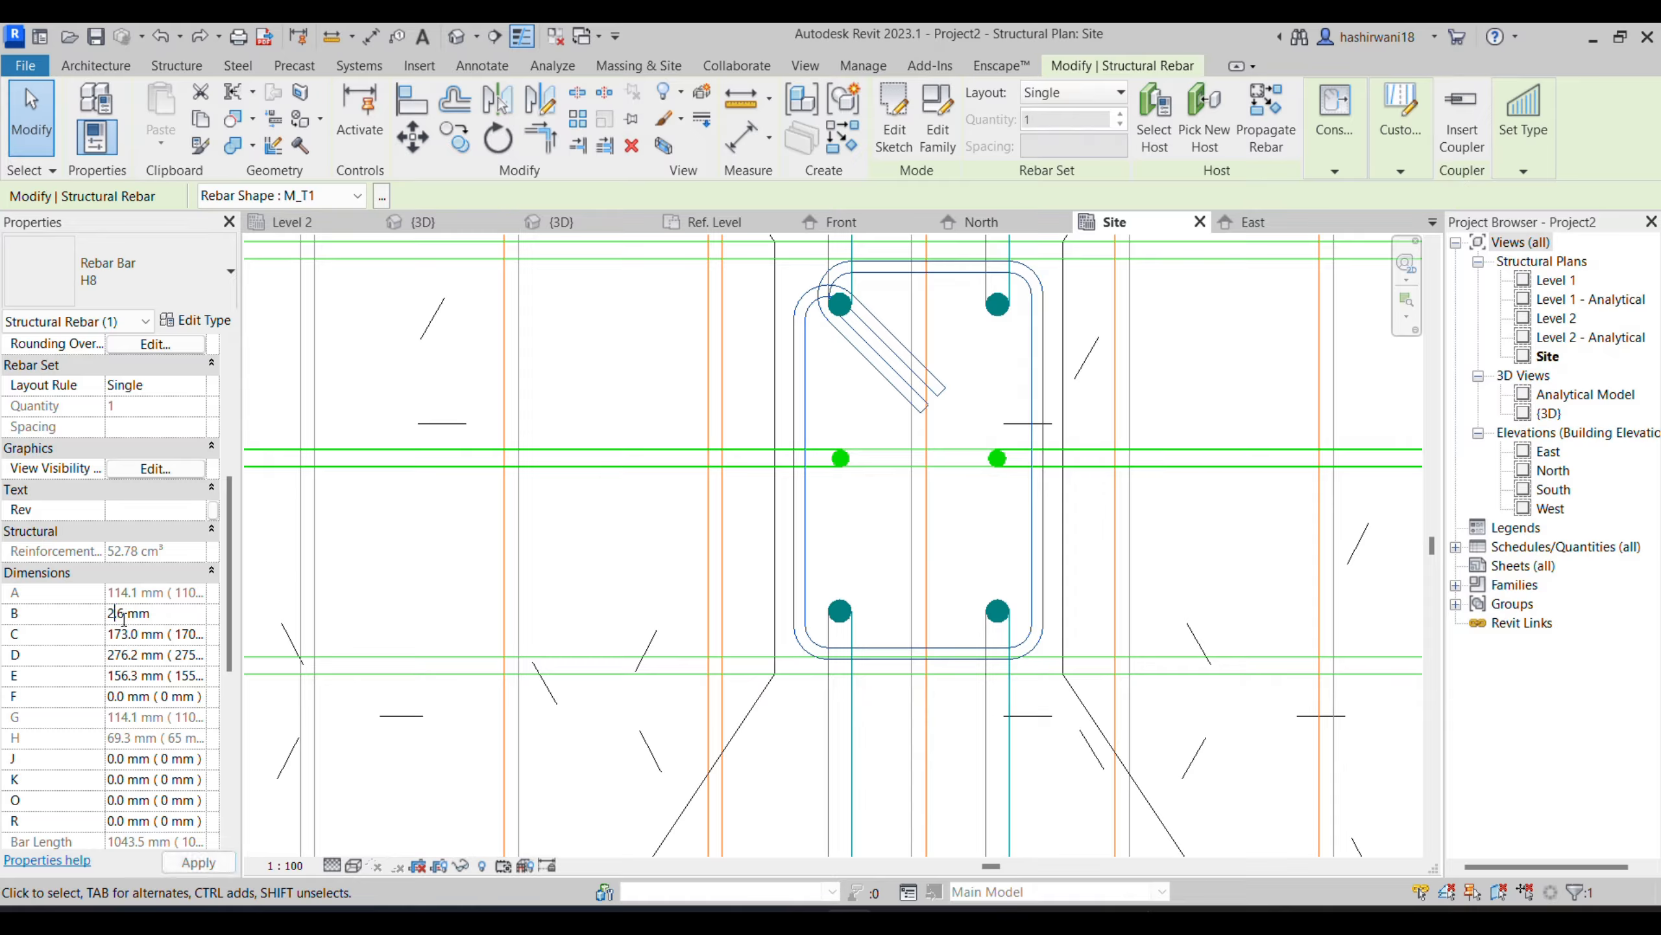
left_click(200, 863)
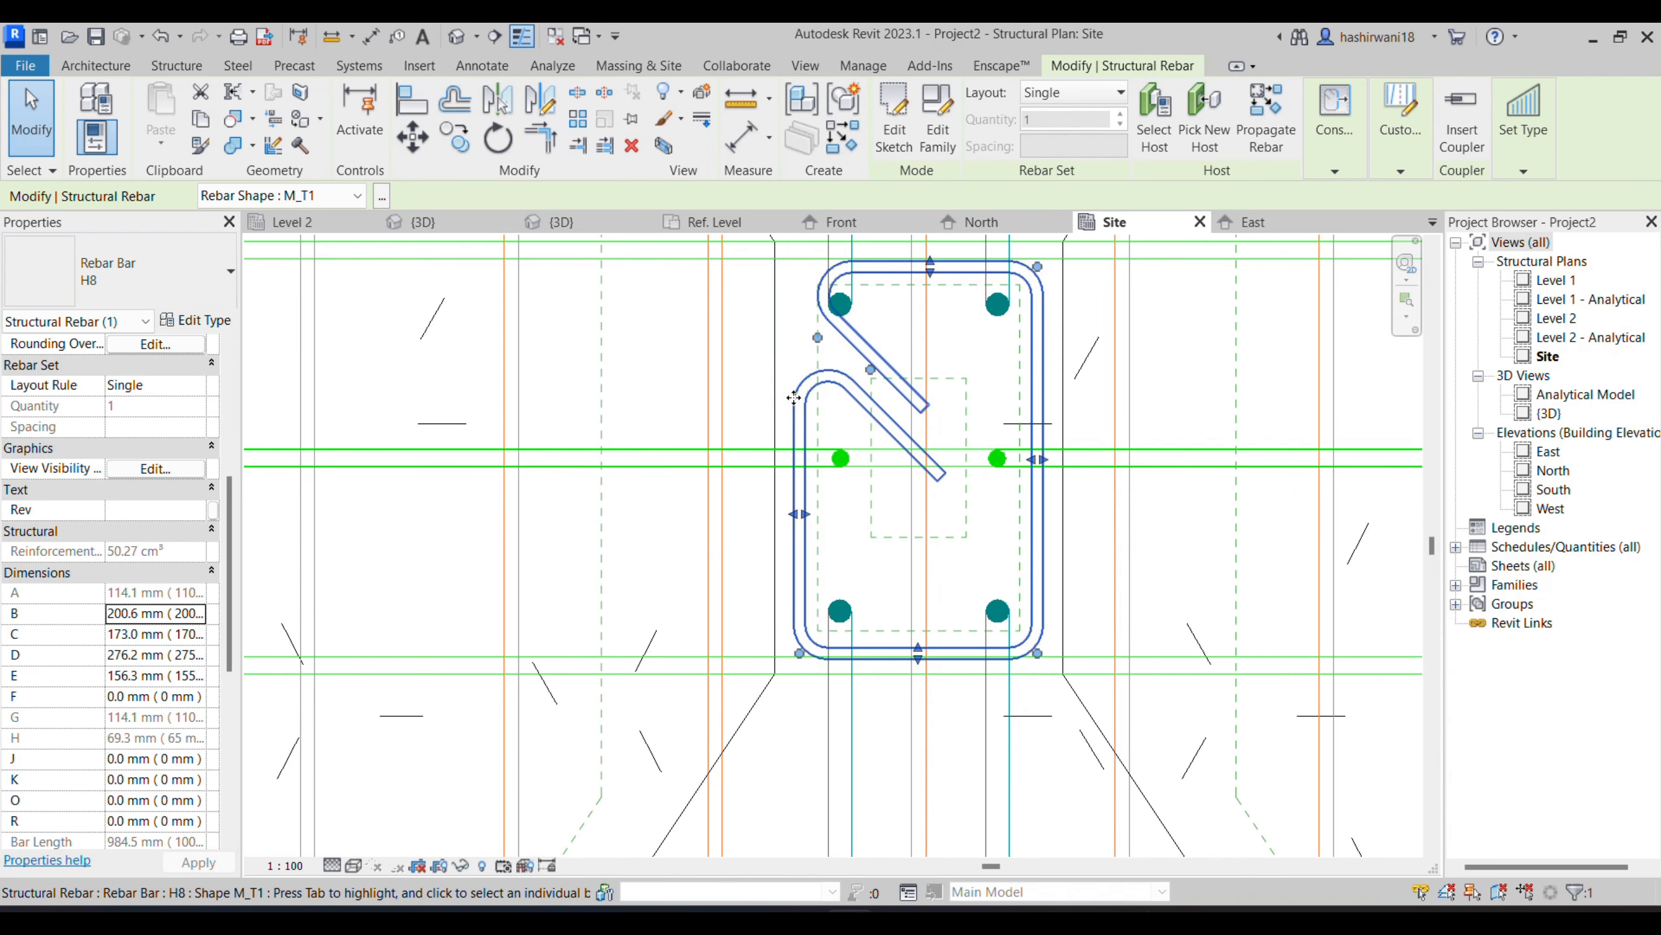
left_click(129, 635)
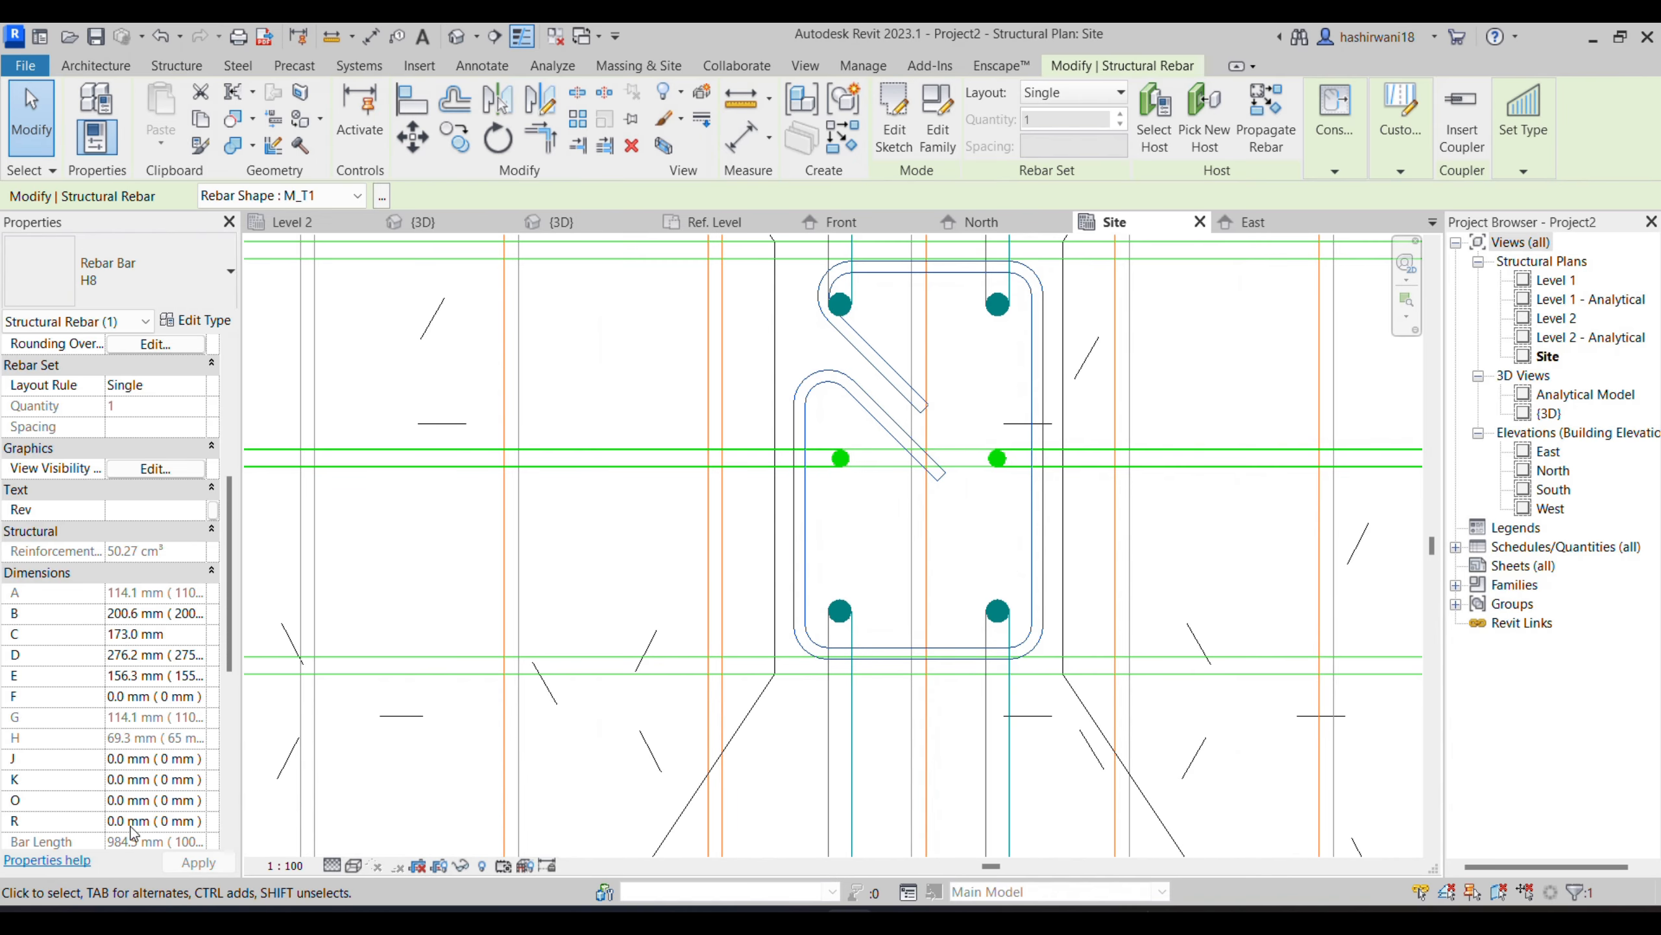
left_click(92, 635)
left_click(763, 516)
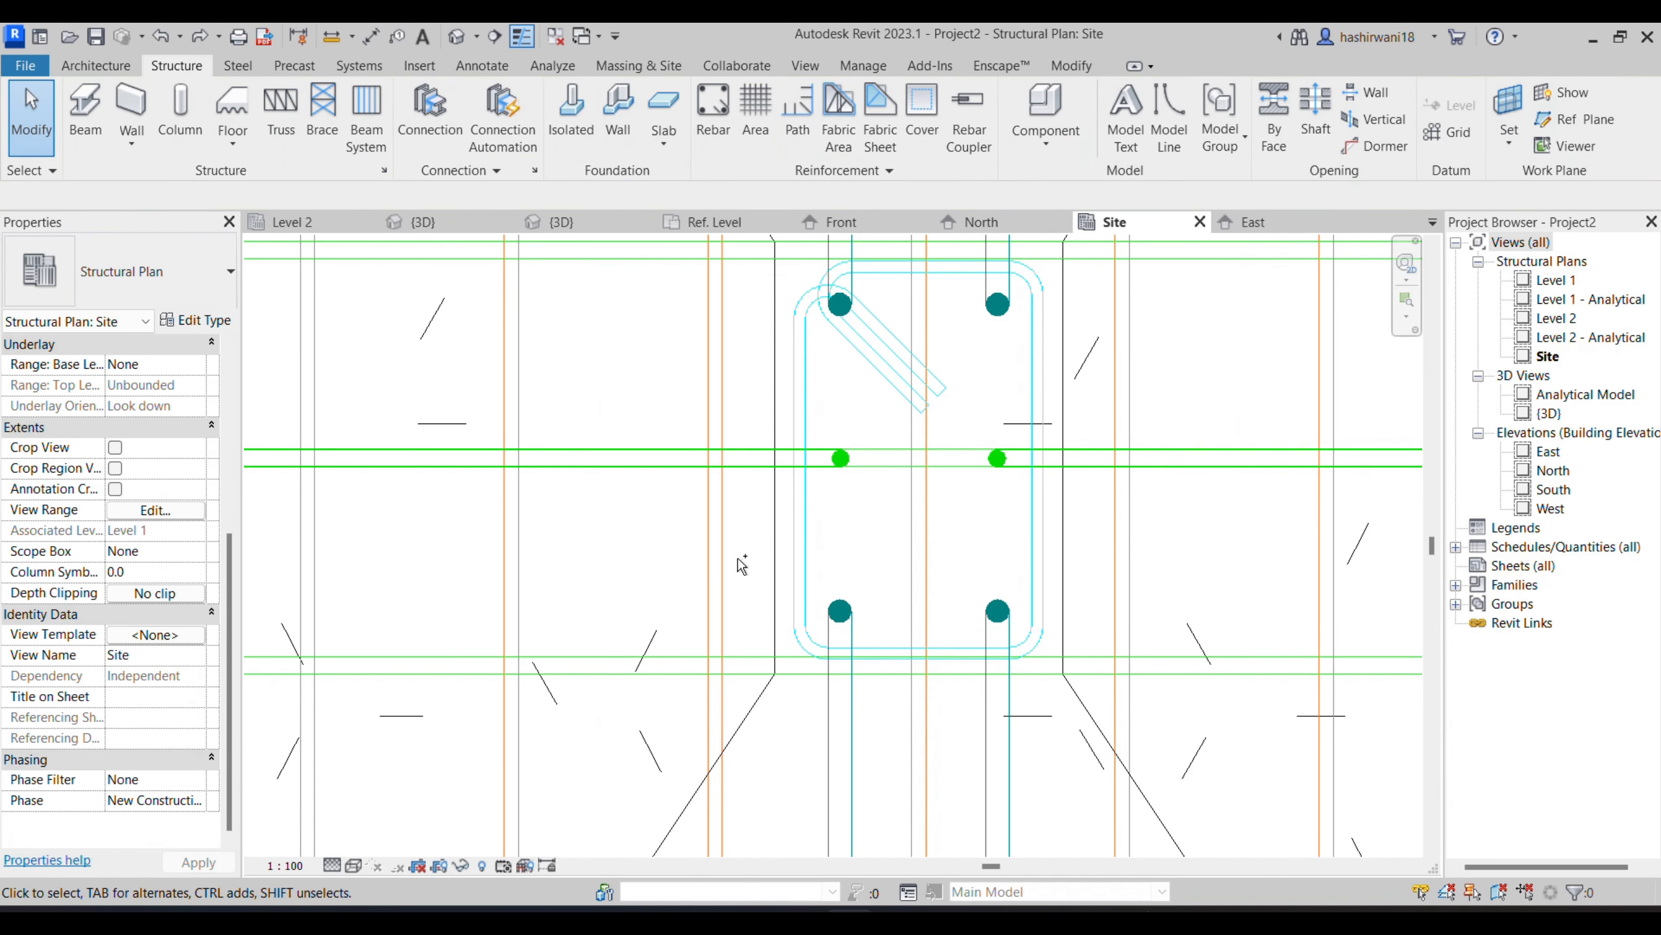
- Try a length of 200.2 mm for dimension D of the H8 tie
left_click(803, 425)
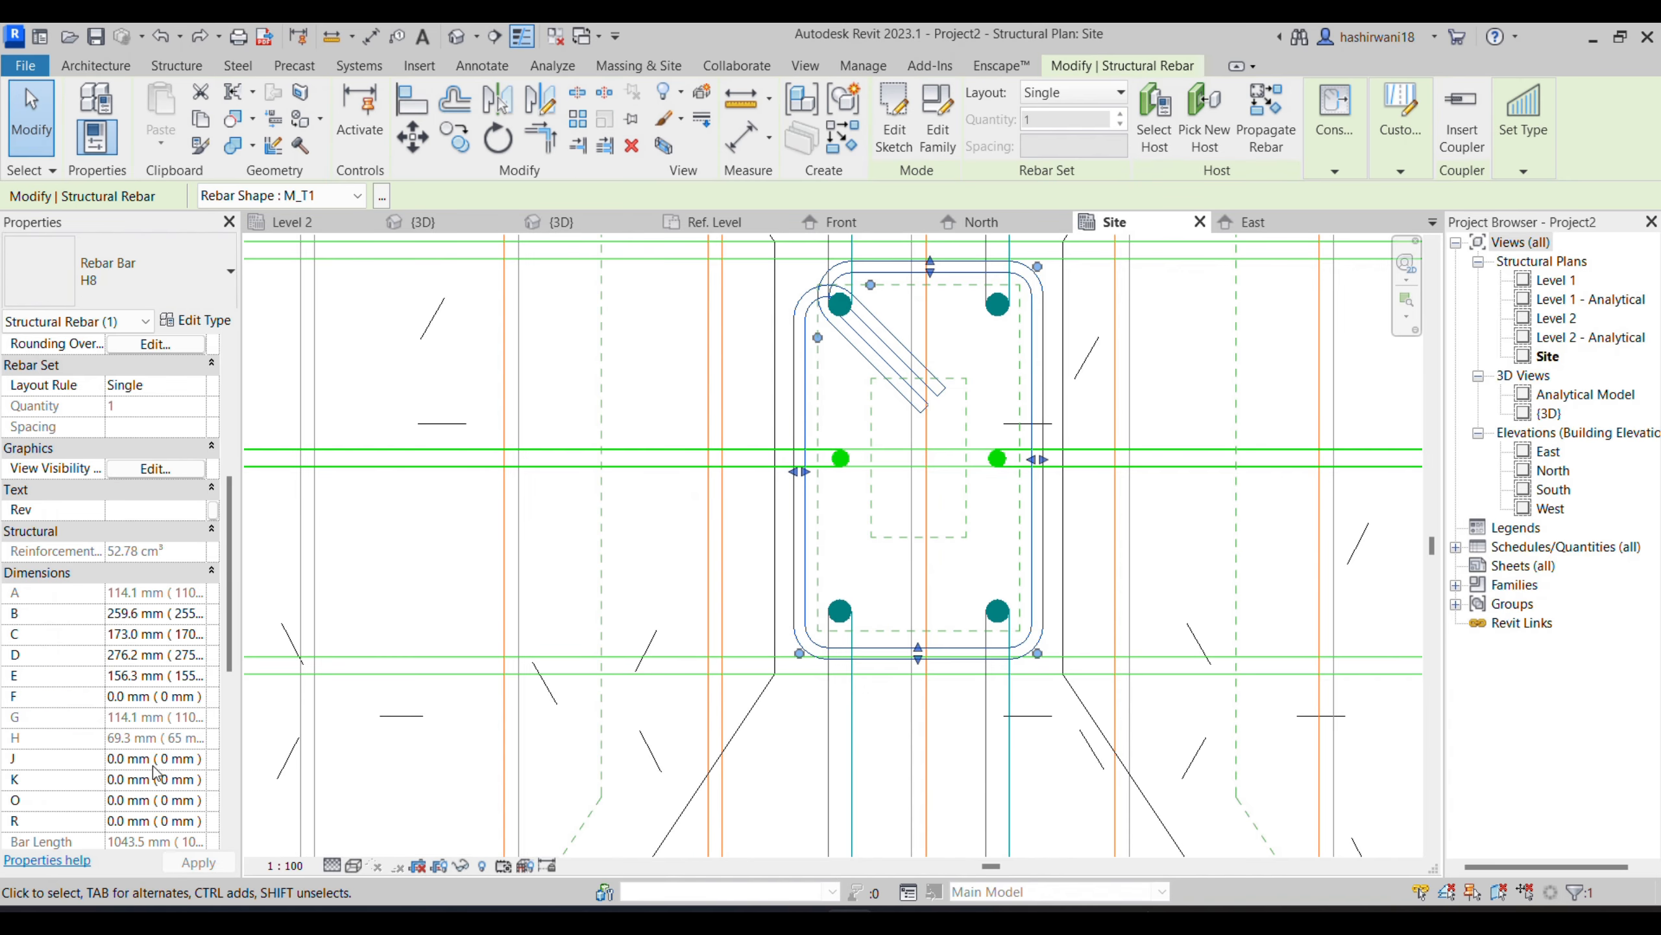
left_click(135, 654)
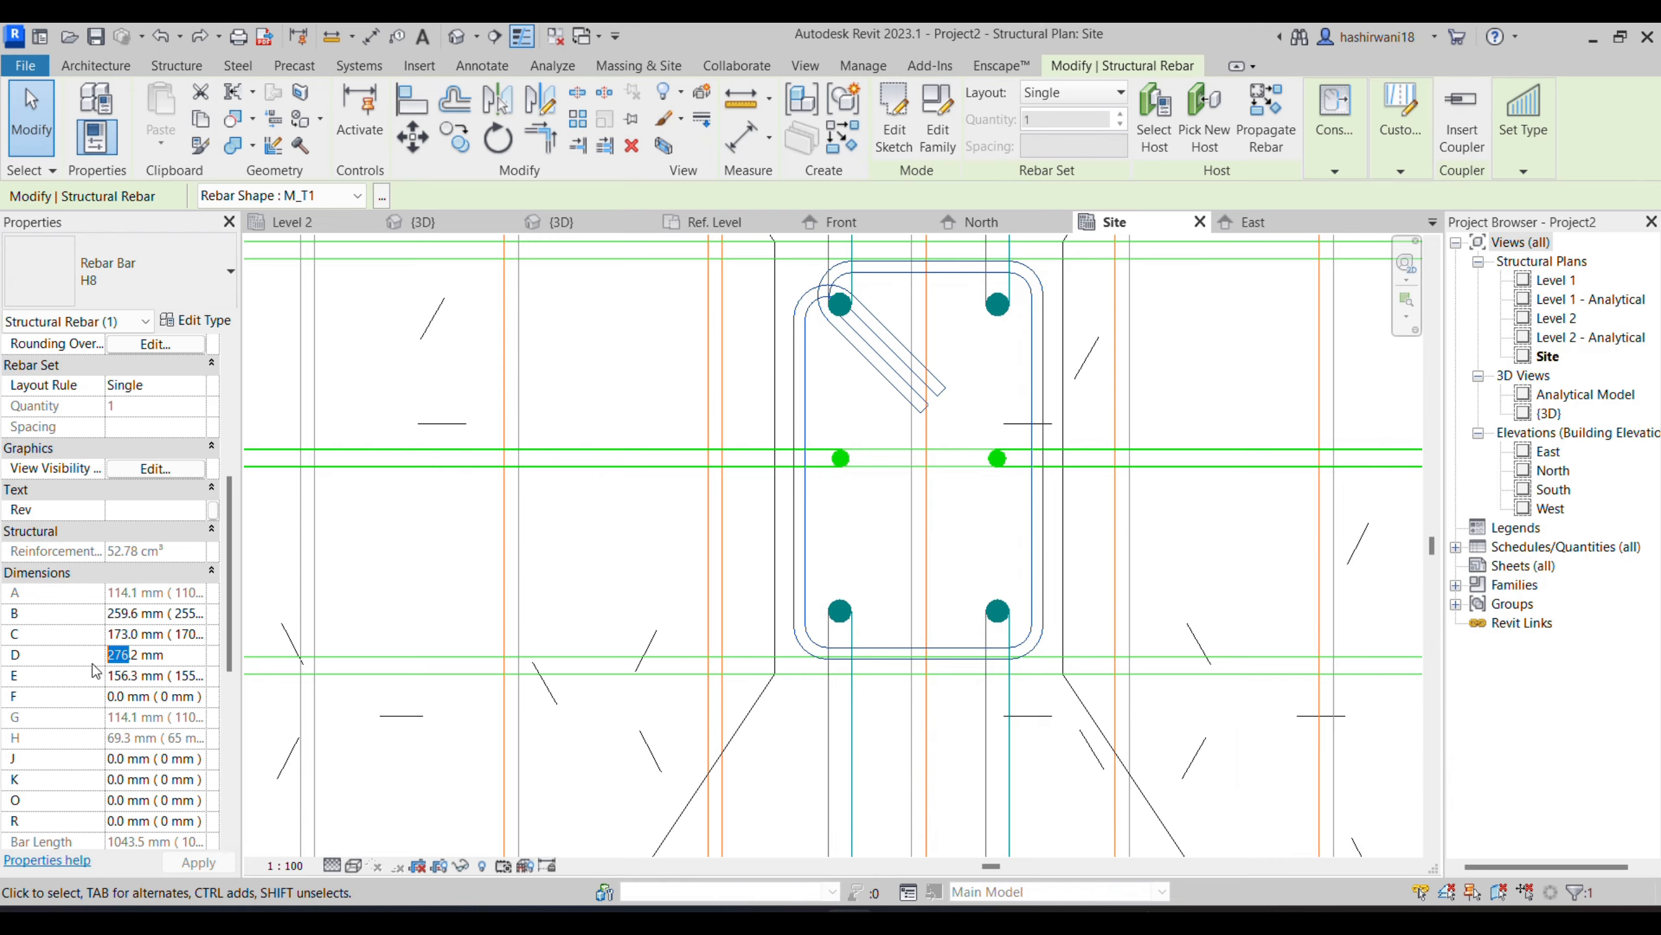
key("BackSpace")
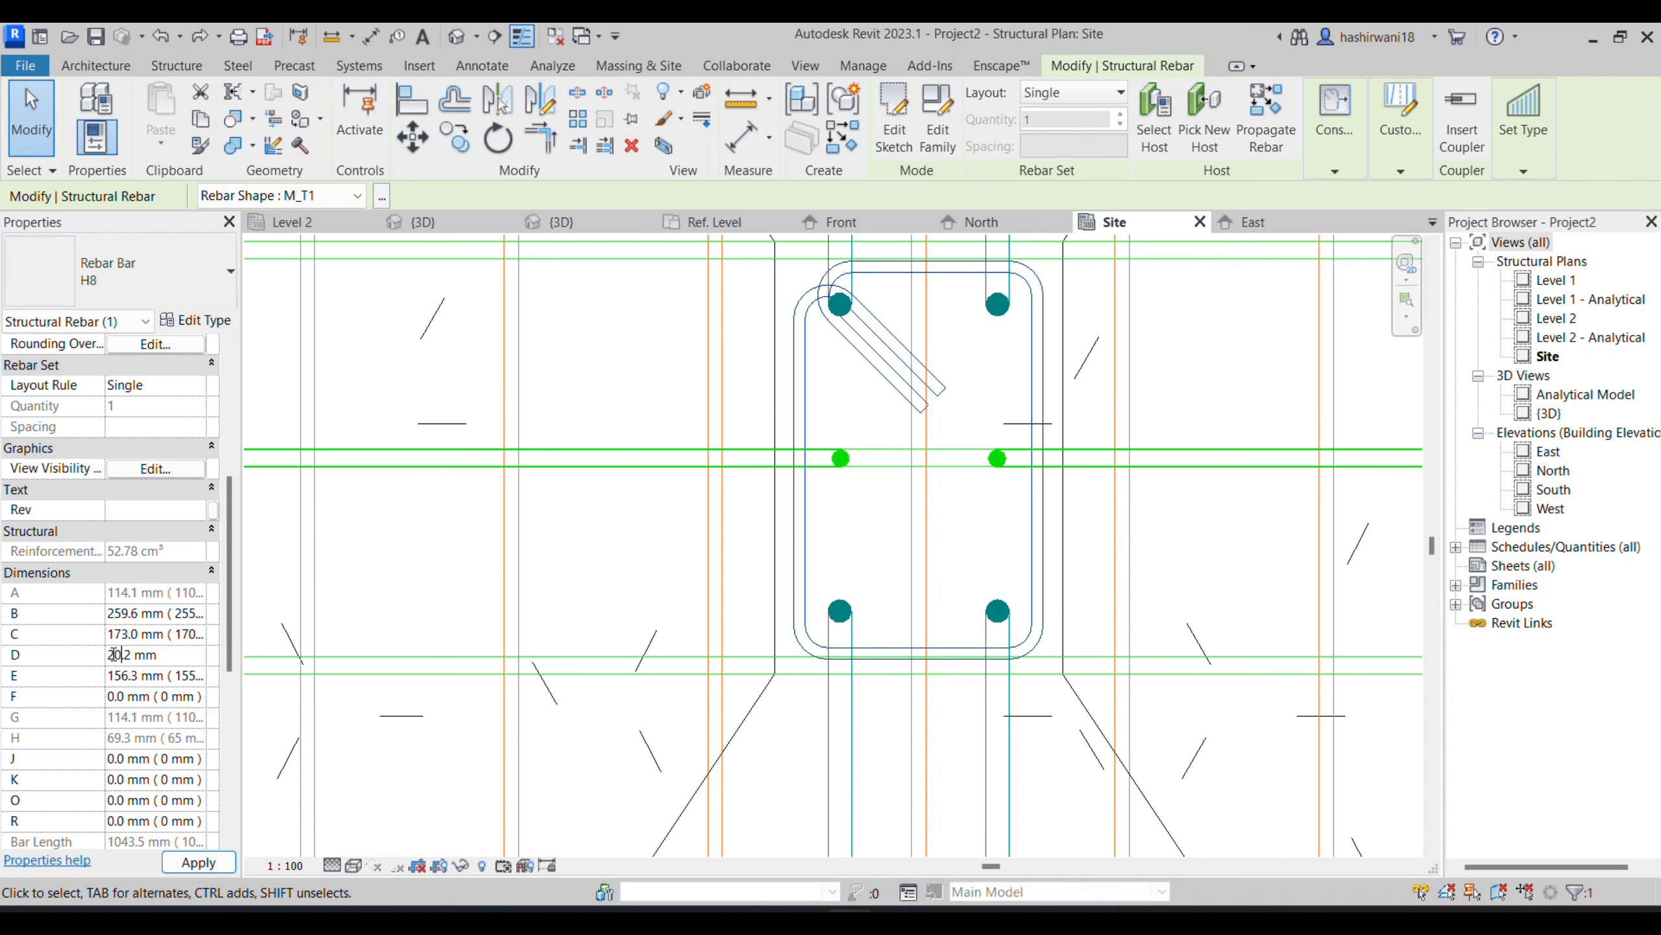
key("Return")
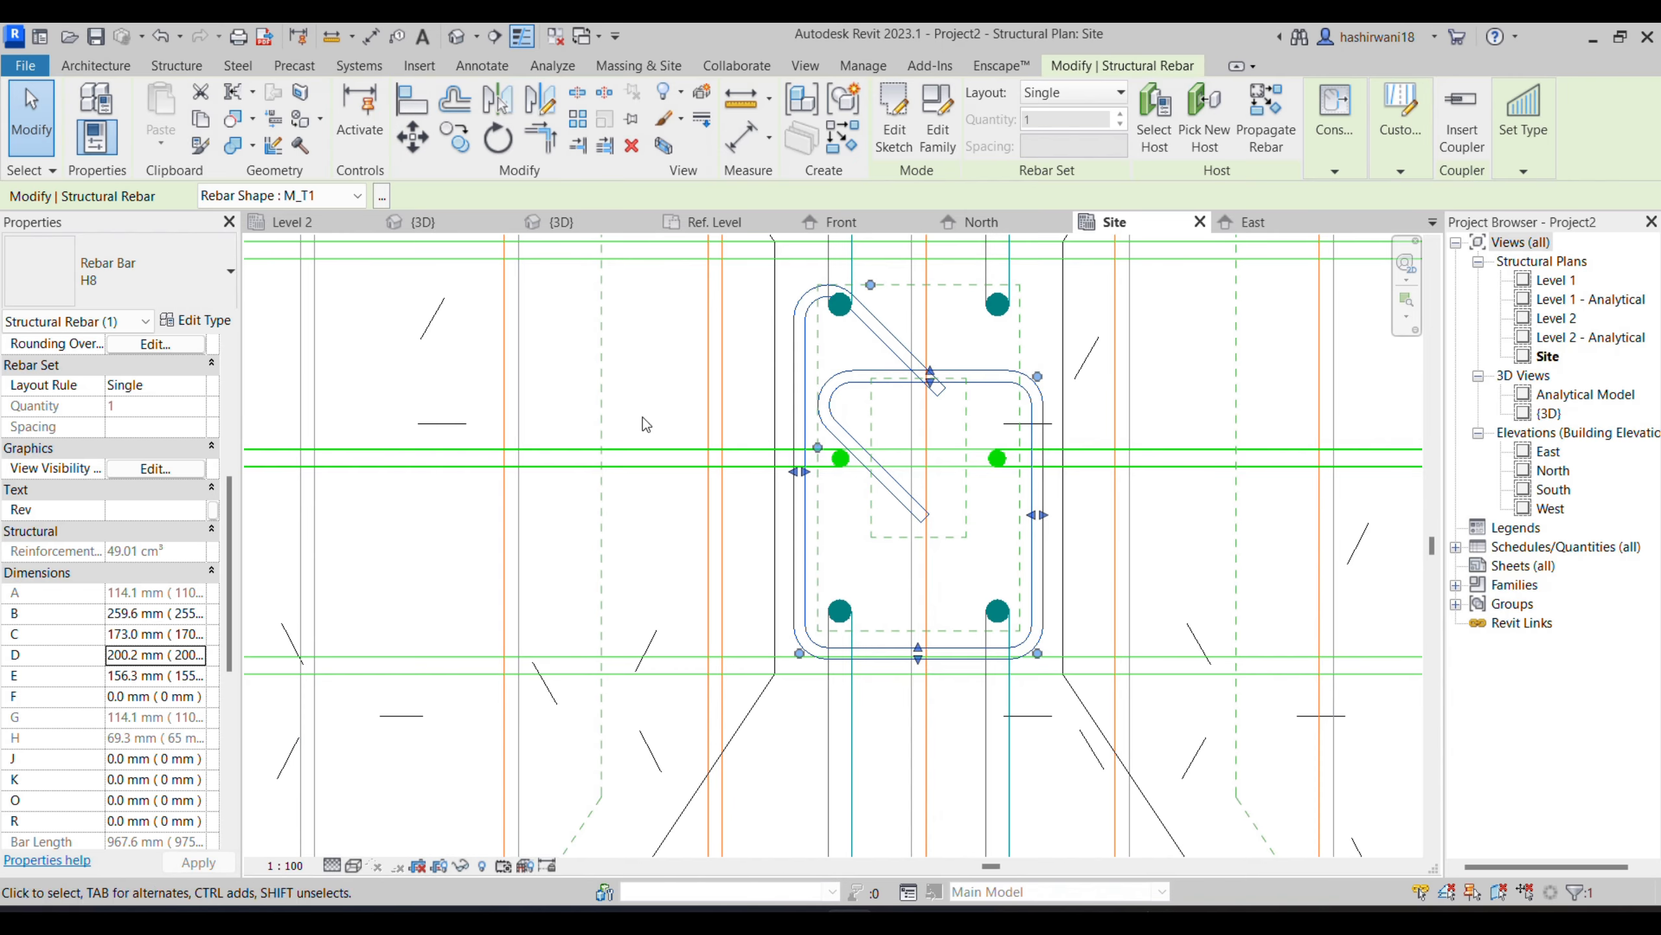
left_click(750, 425)
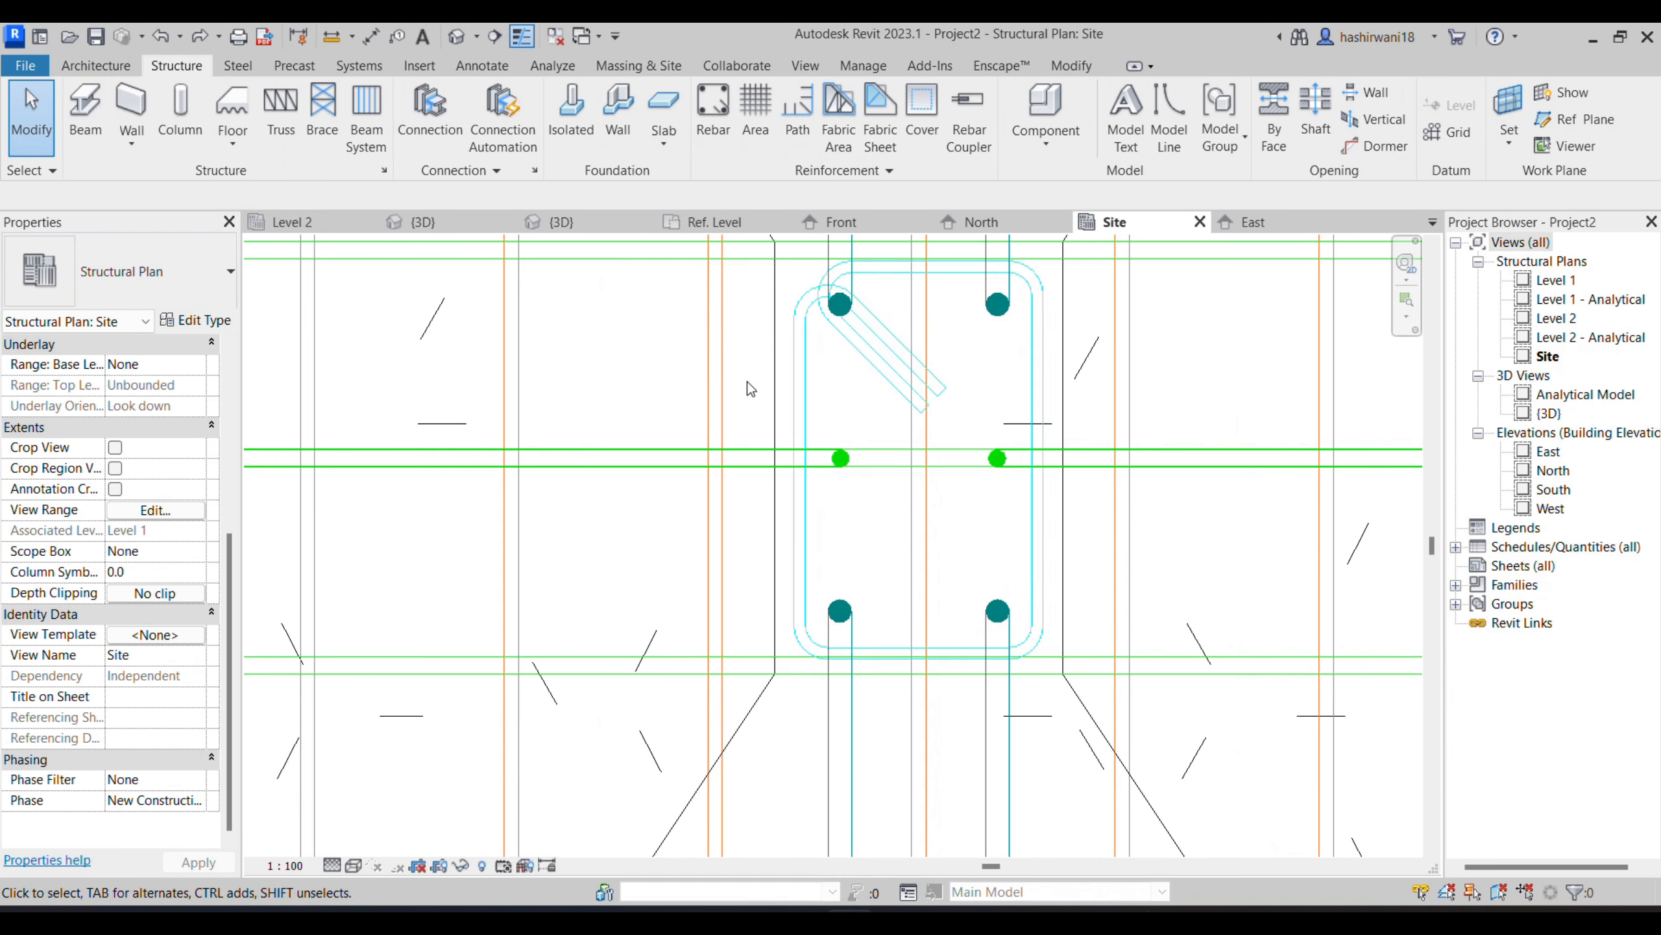
- Distribute the H8 tie along the column using the Maximum Spacing layout rule with 100 mm spacing
left_click(812, 396)
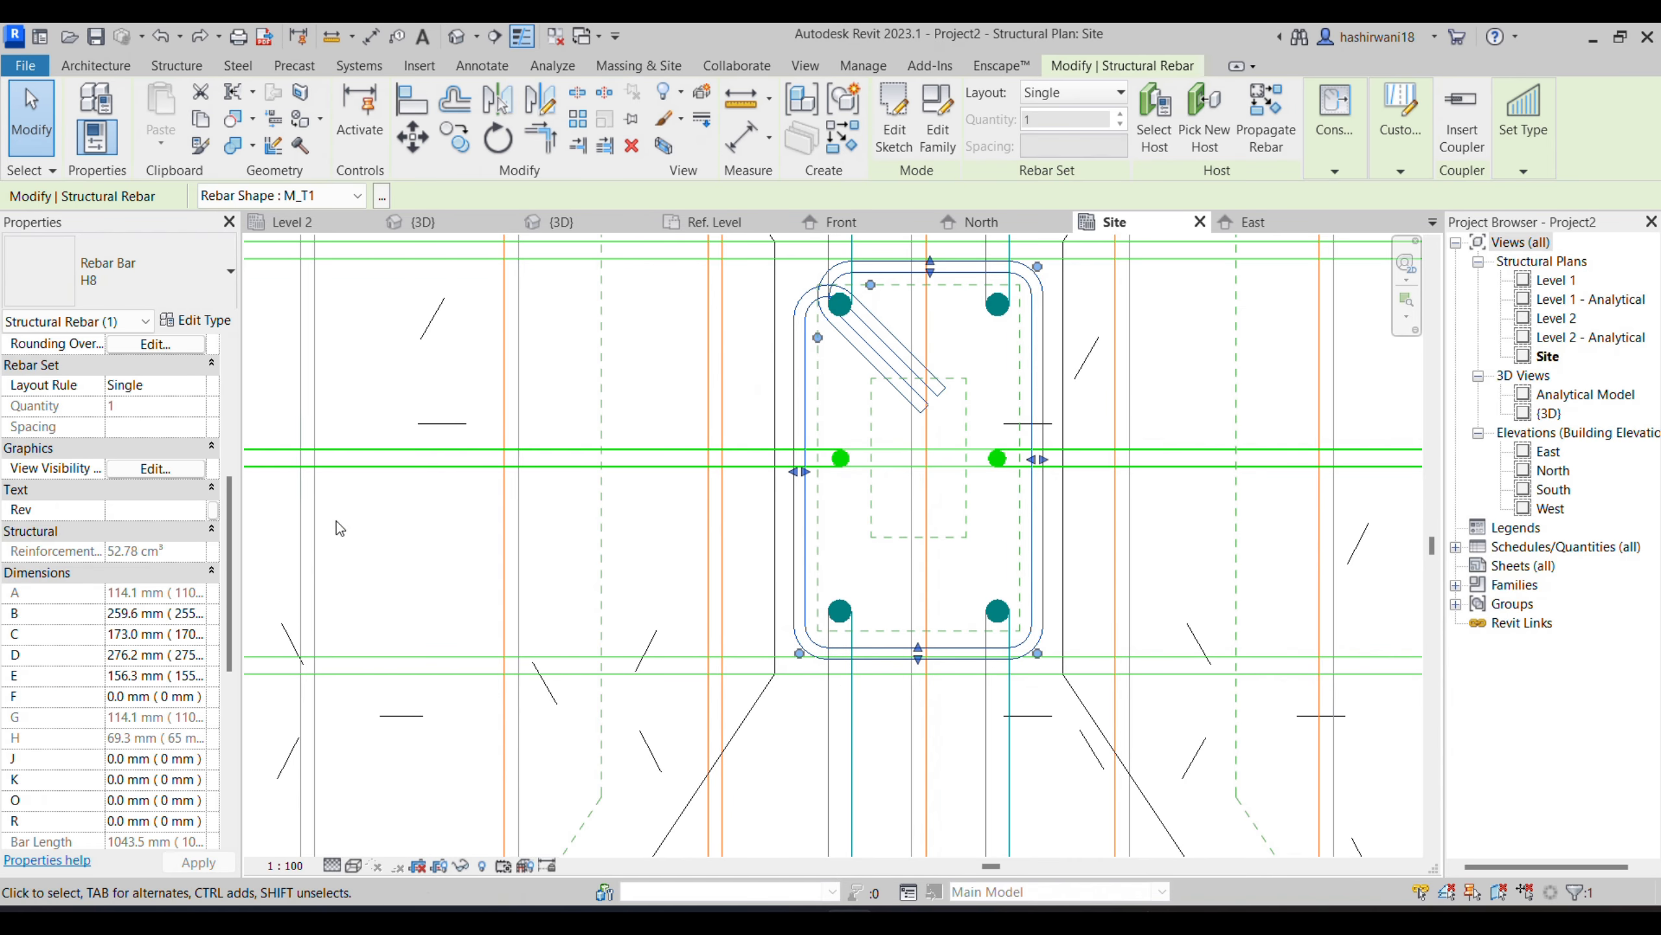
scroll(170, 504, "up", 3)
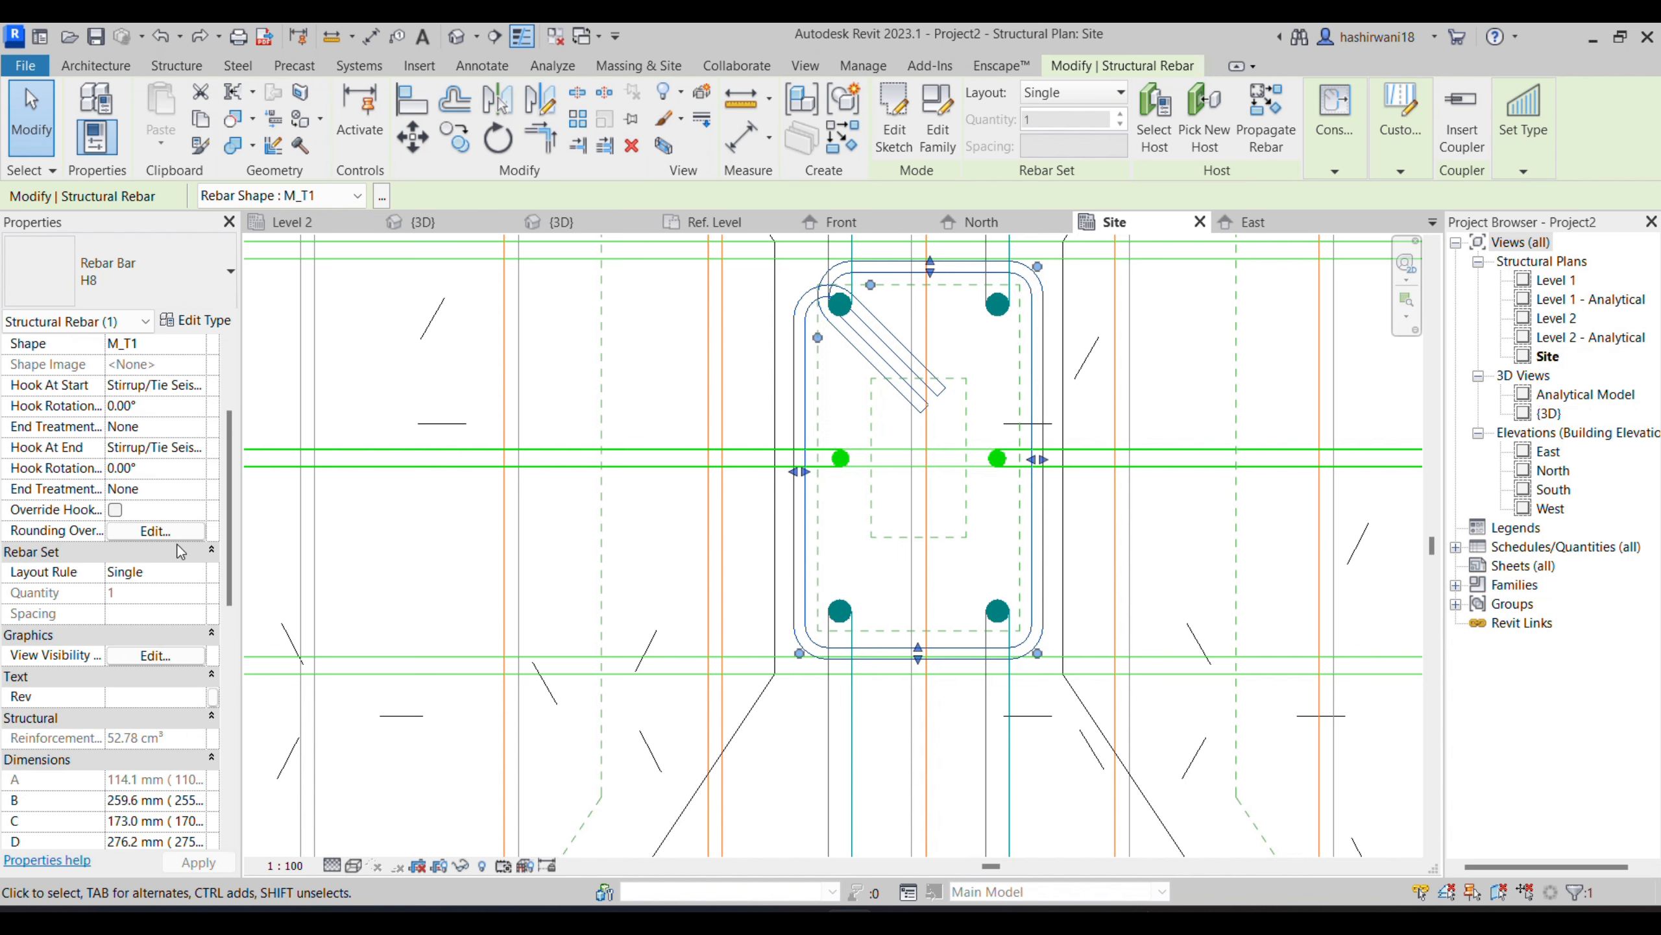
left_click(203, 573)
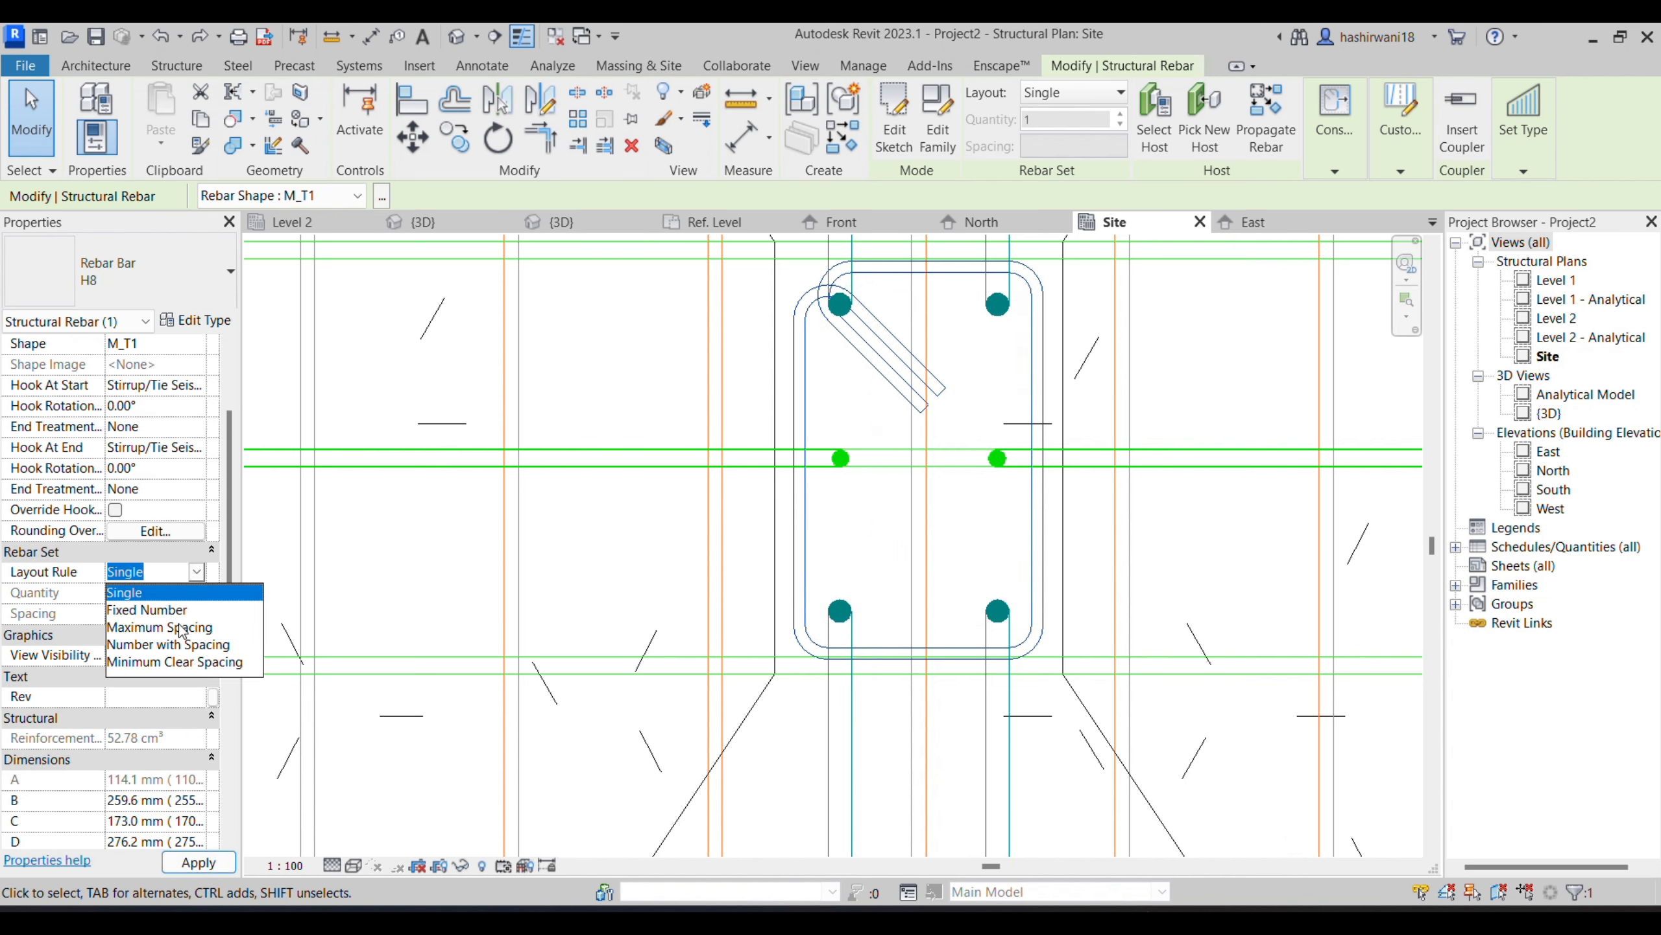
left_click(183, 629)
left_click(178, 614)
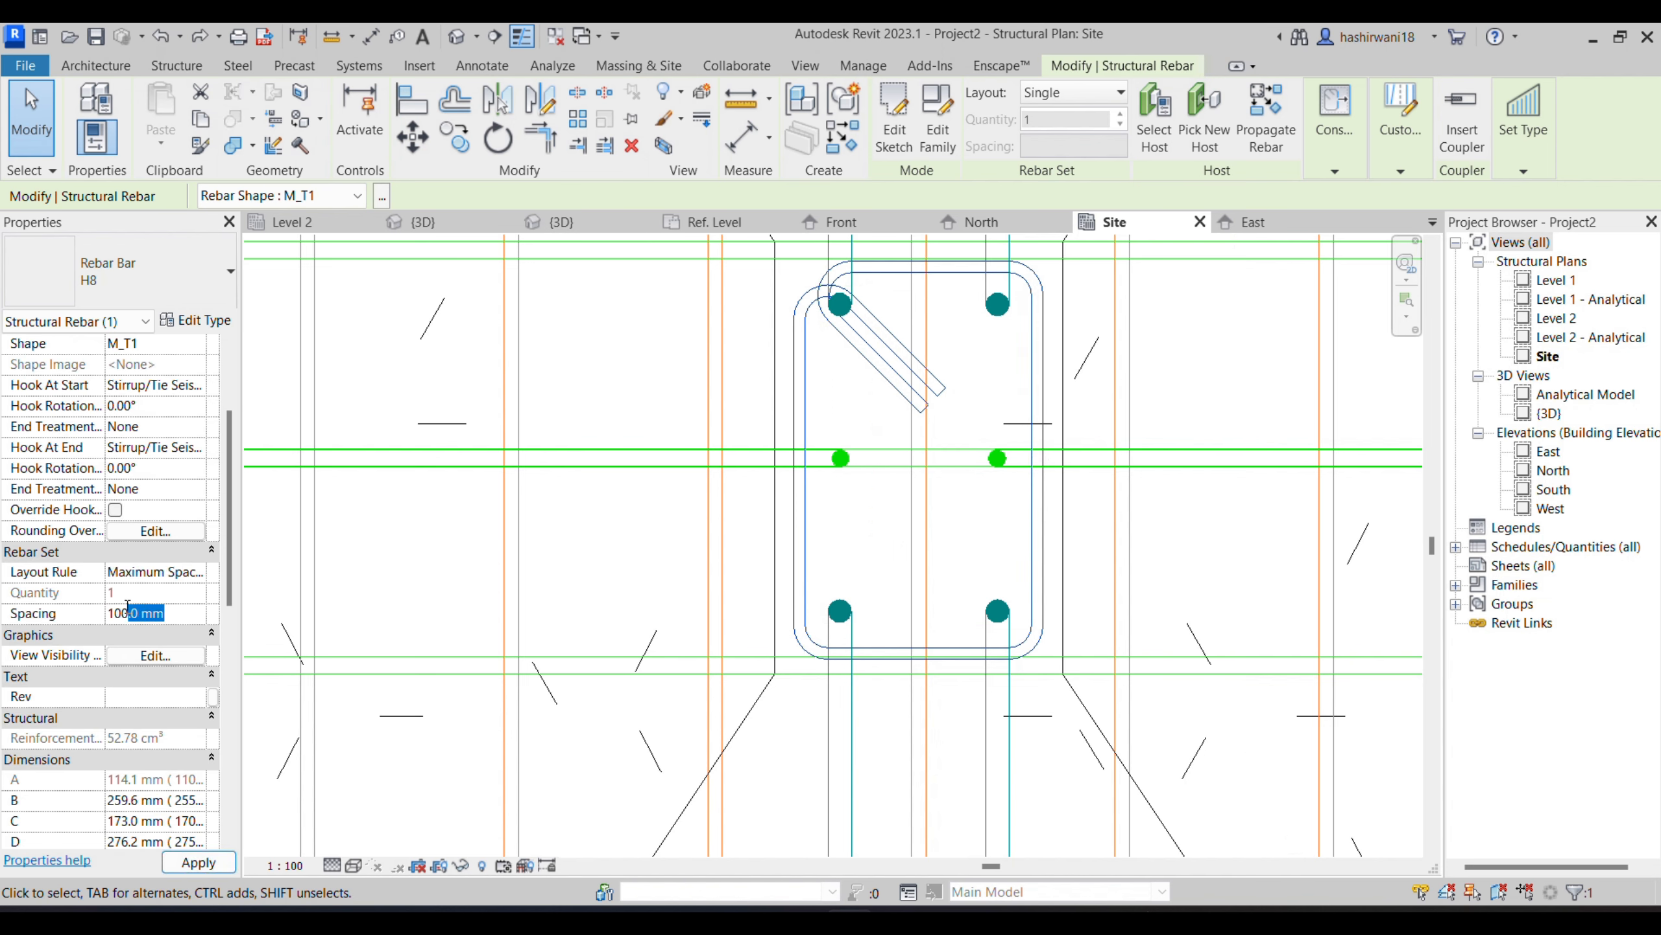
key("Return")
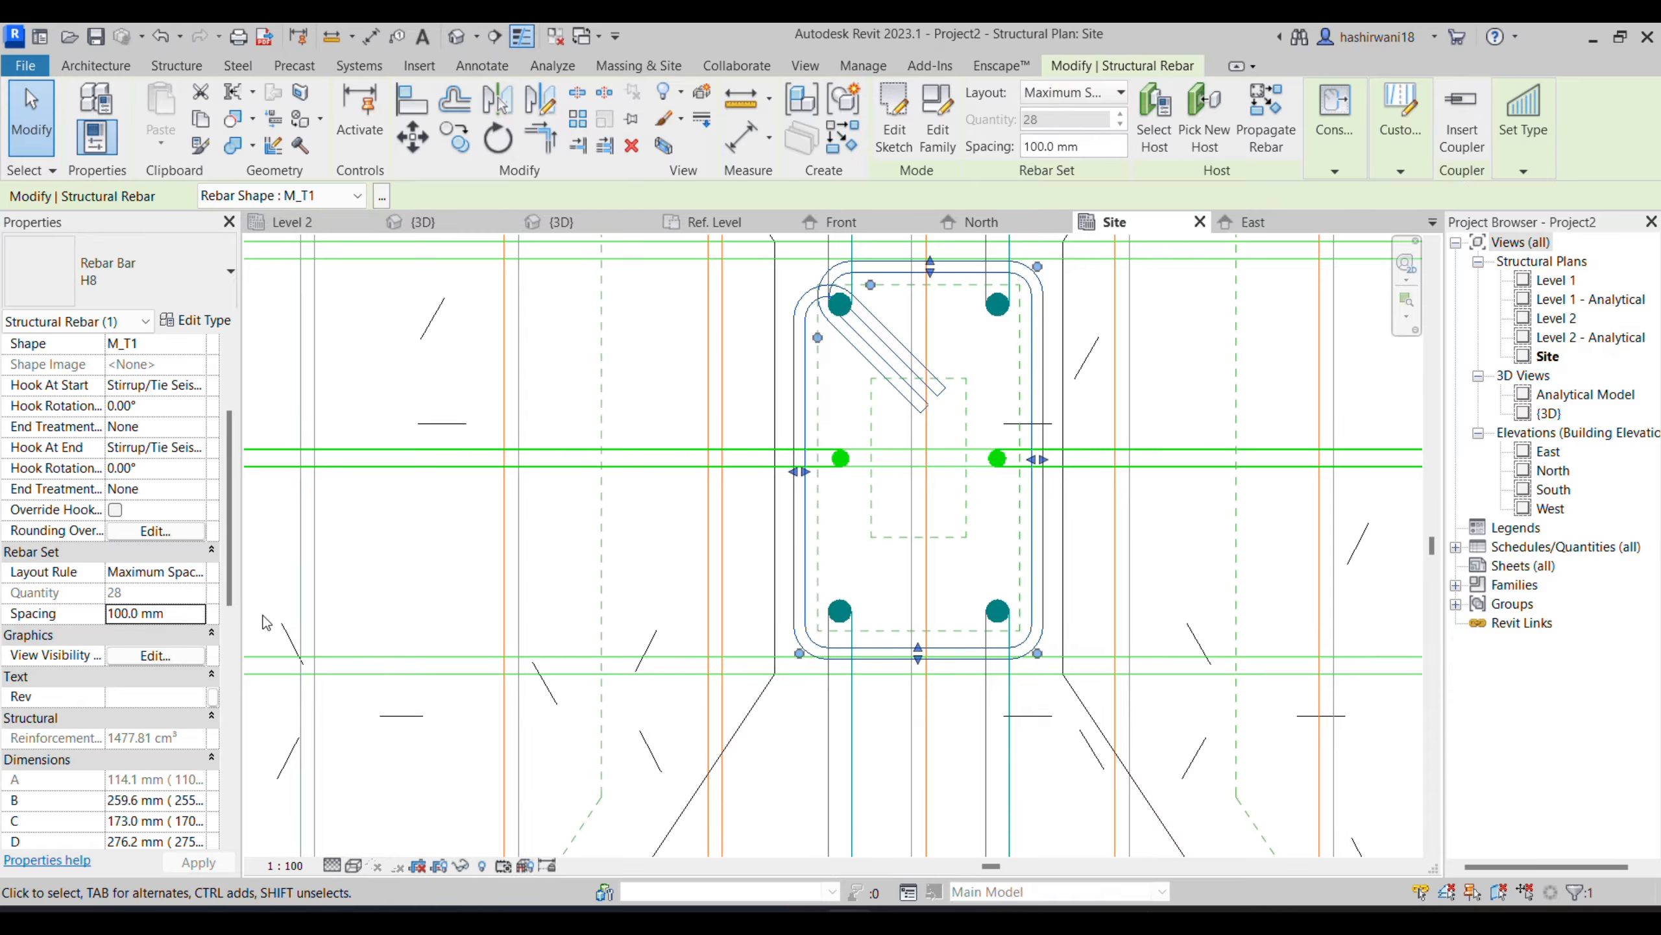
- Set the H8 tie spacing to 150 mm and check it against the column schedule in the assignment PDF
left_click(171, 614)
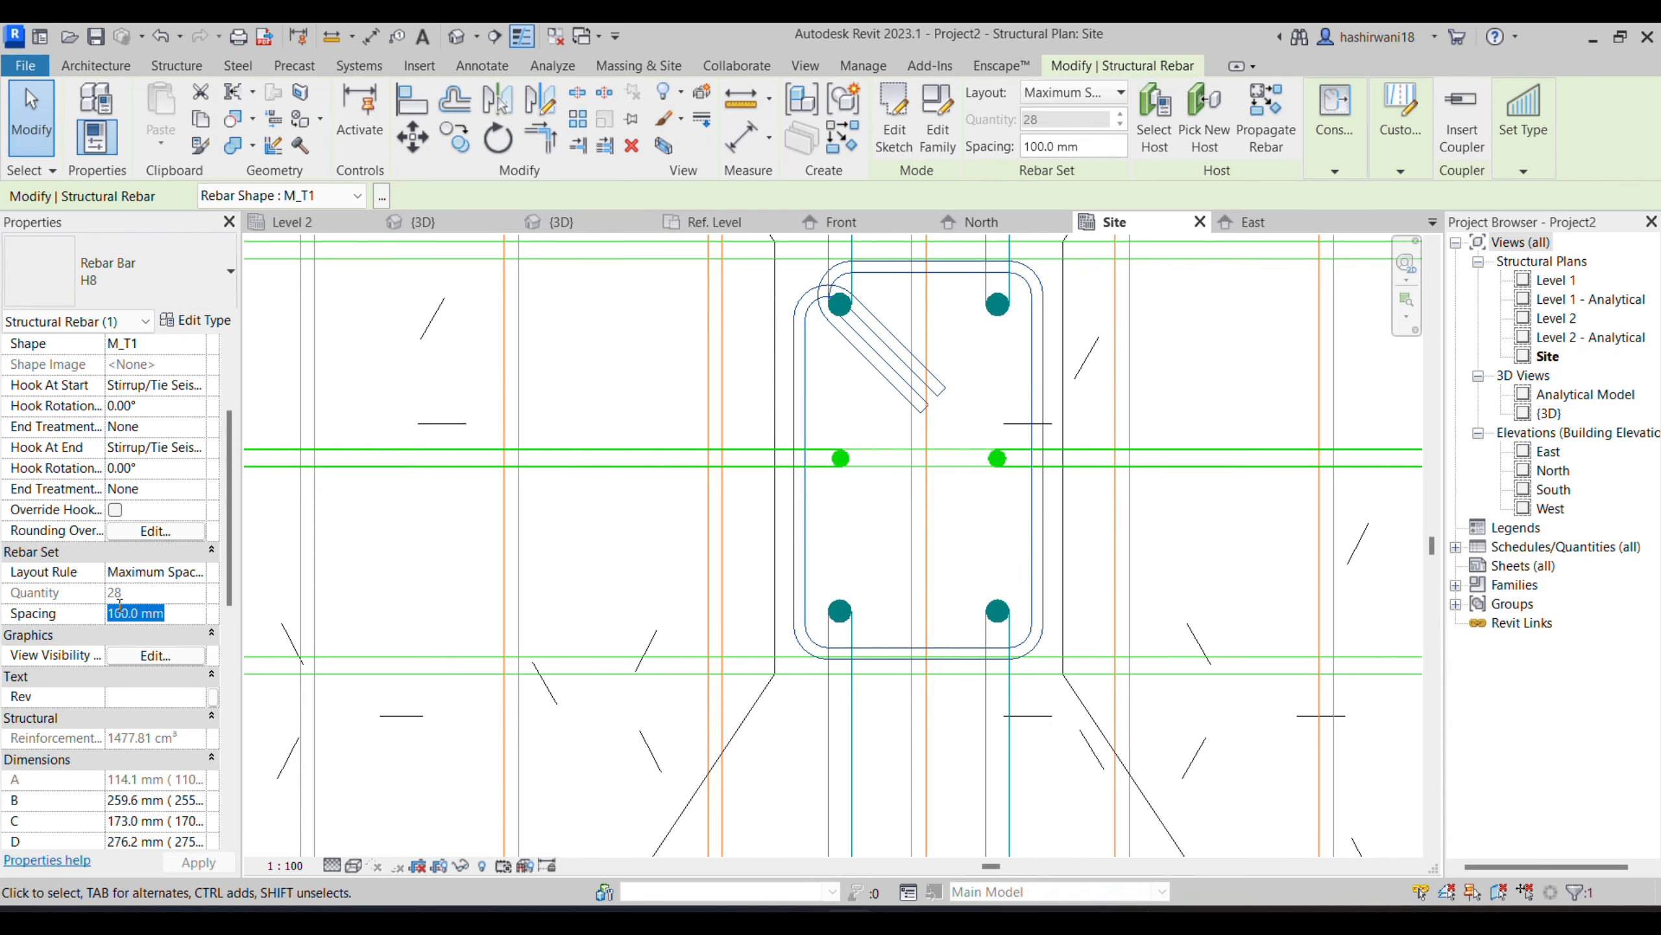
left_click(221, 862)
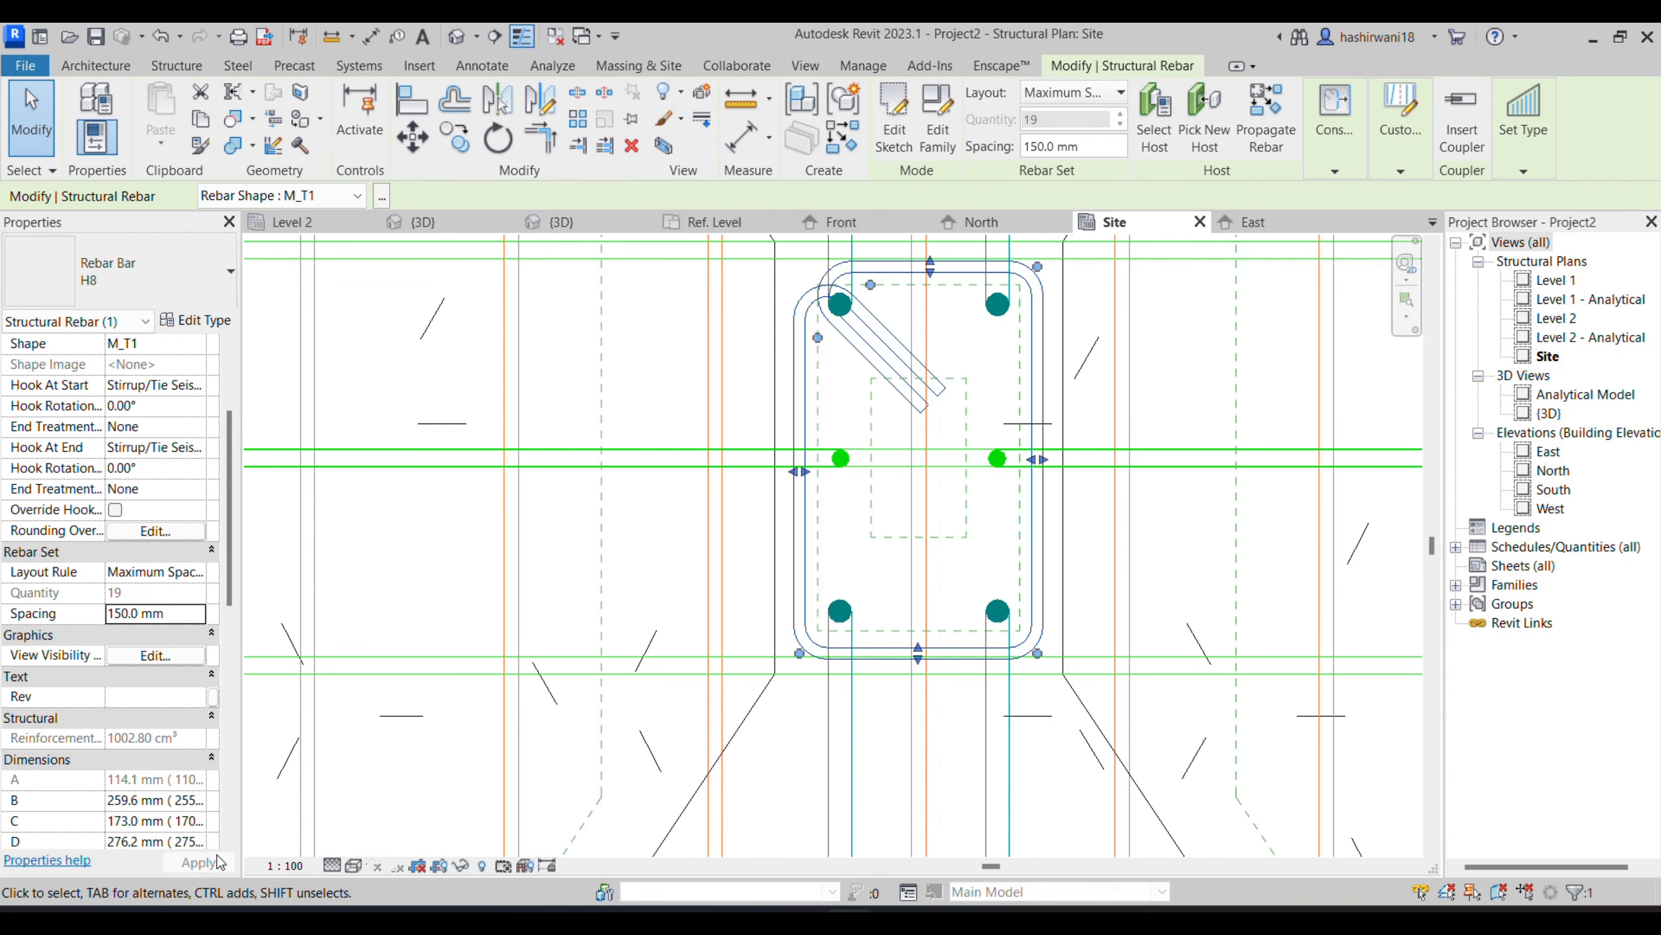
left_click(869, 836)
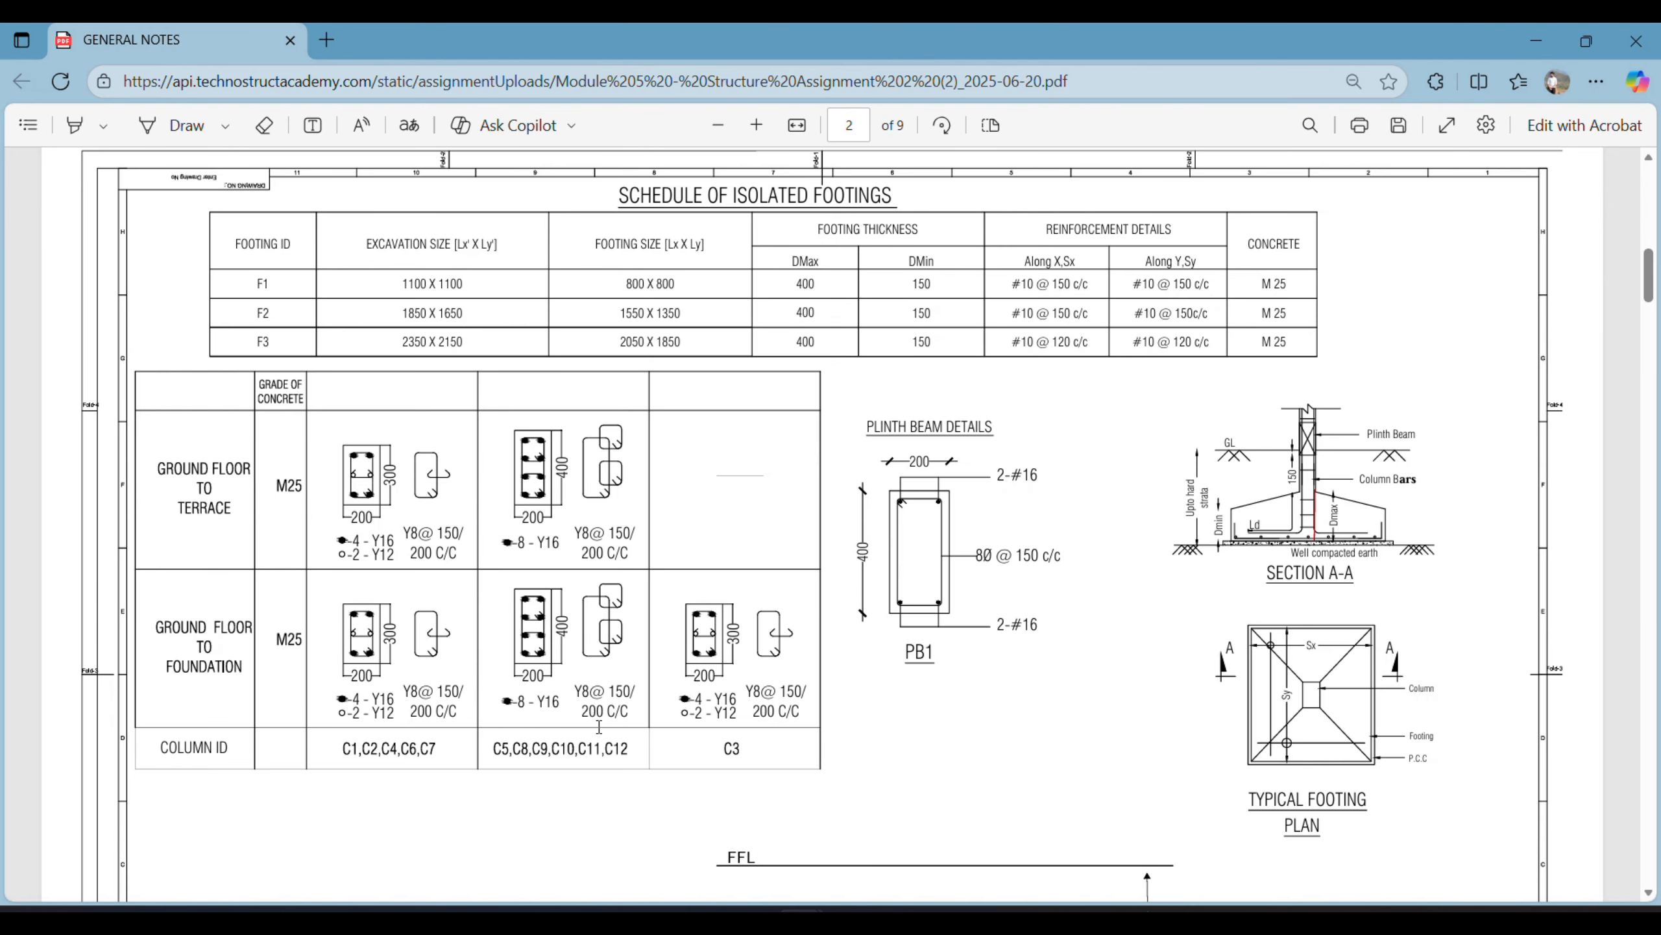
left_click(850, 921)
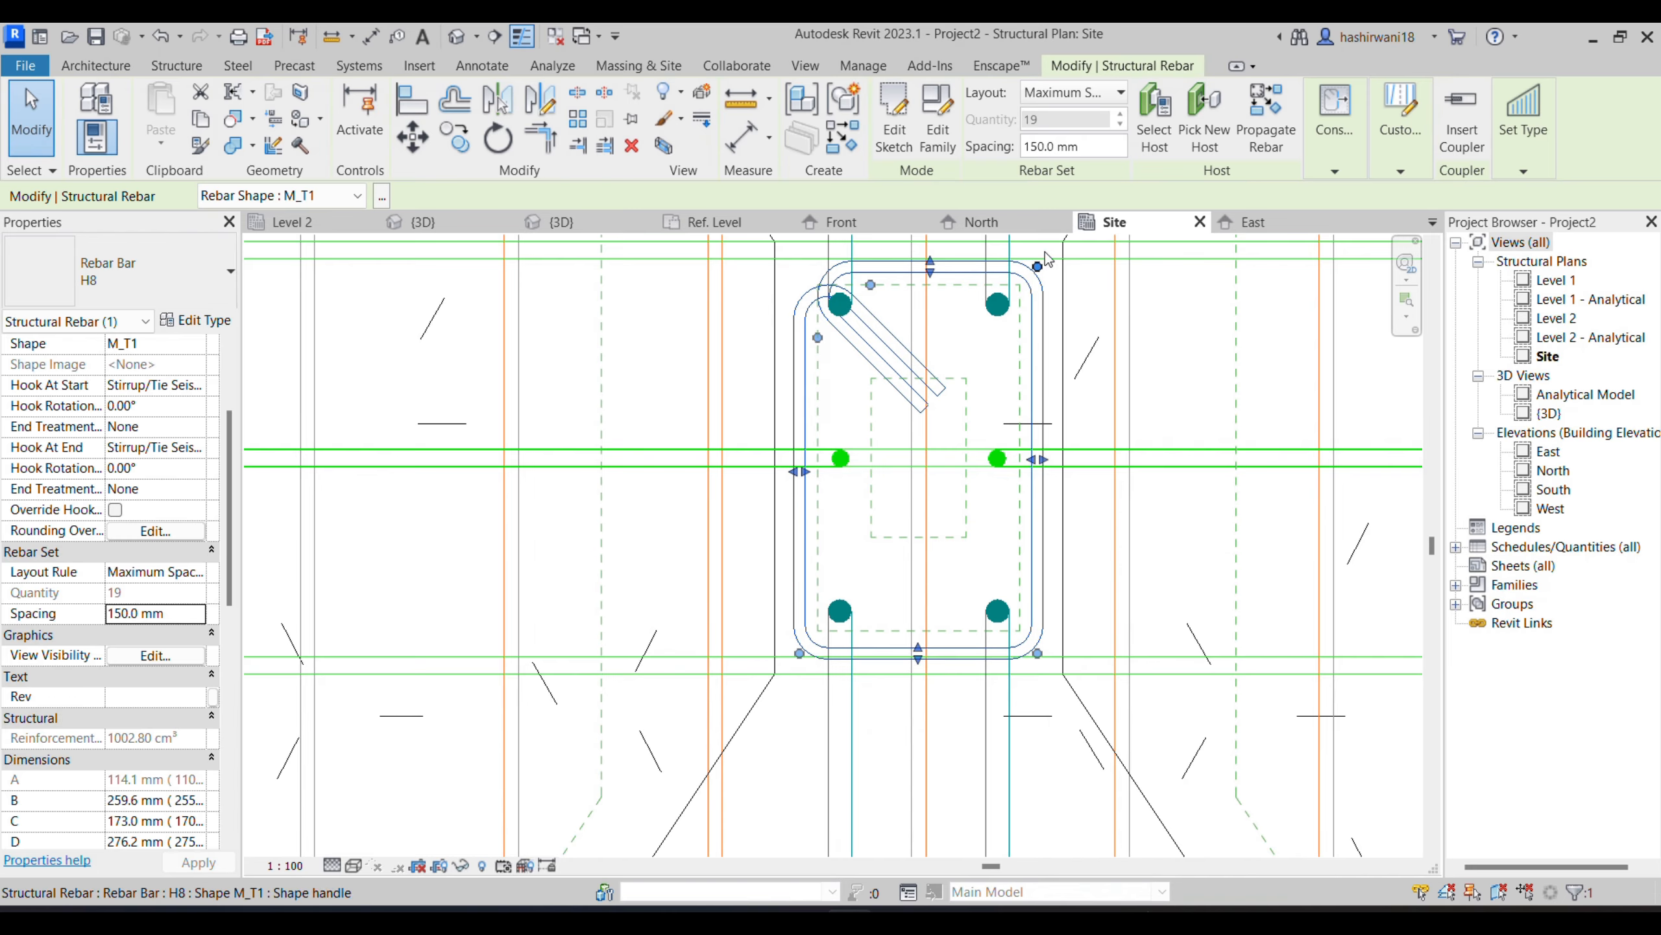
- In the North elevation, extend the lower end of the H8 tie set down through the sloped footing to the column bars' bends
left_click(994, 222)
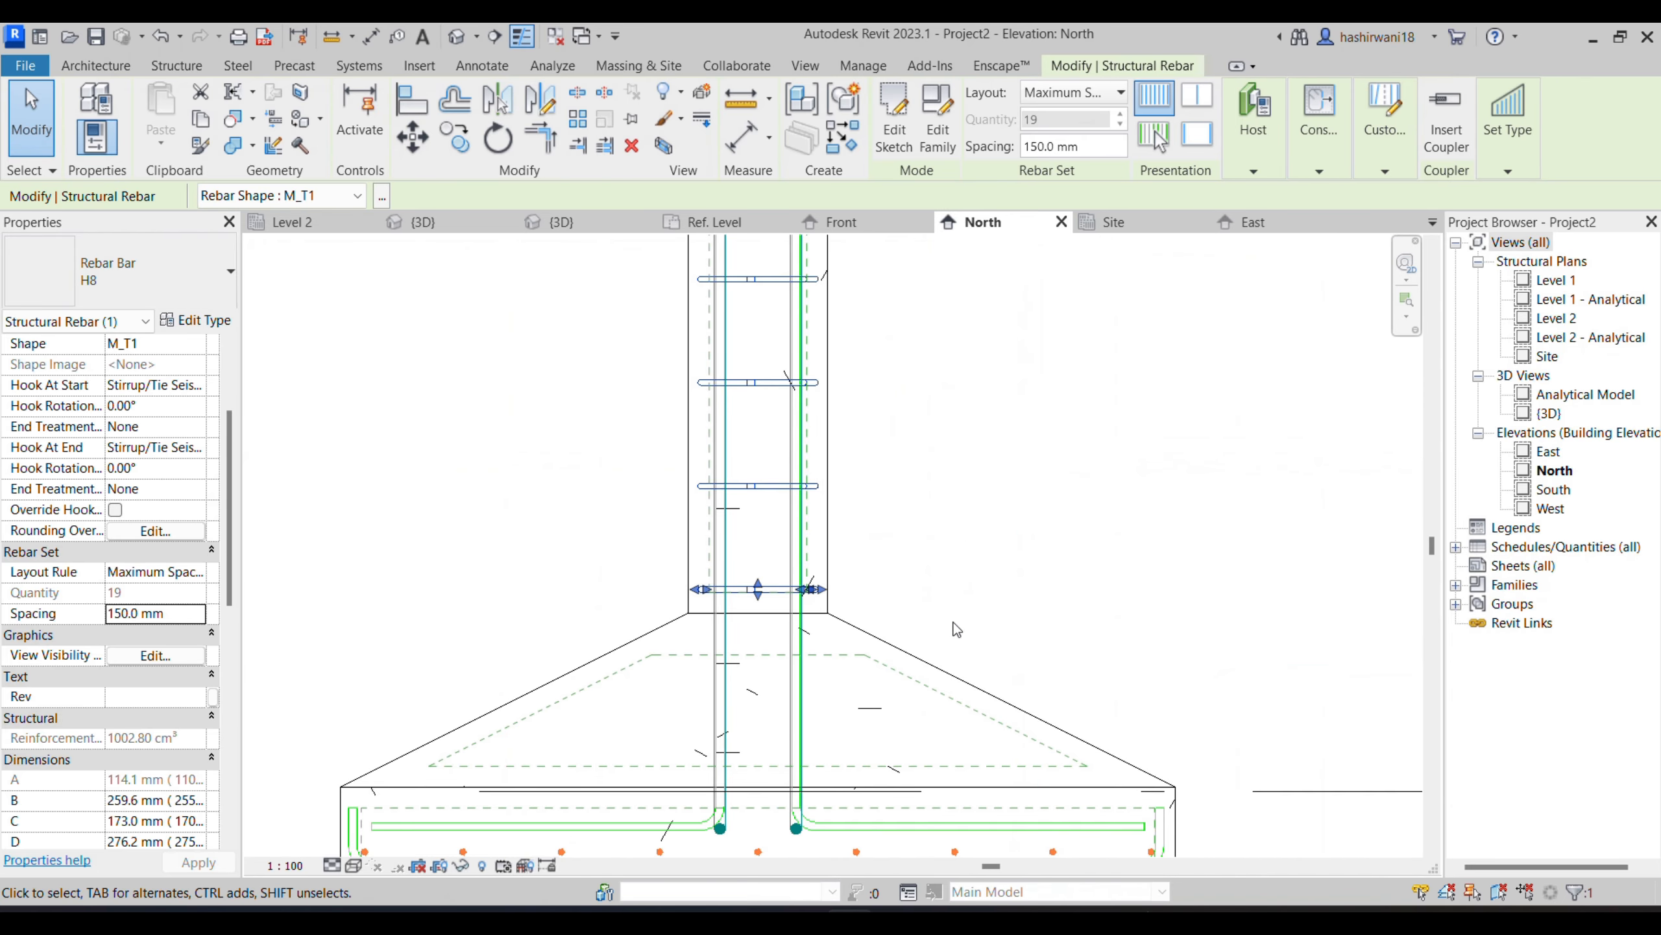
middle_click_drag(961, 576, 954, 538)
scroll(953, 538, "down", 1)
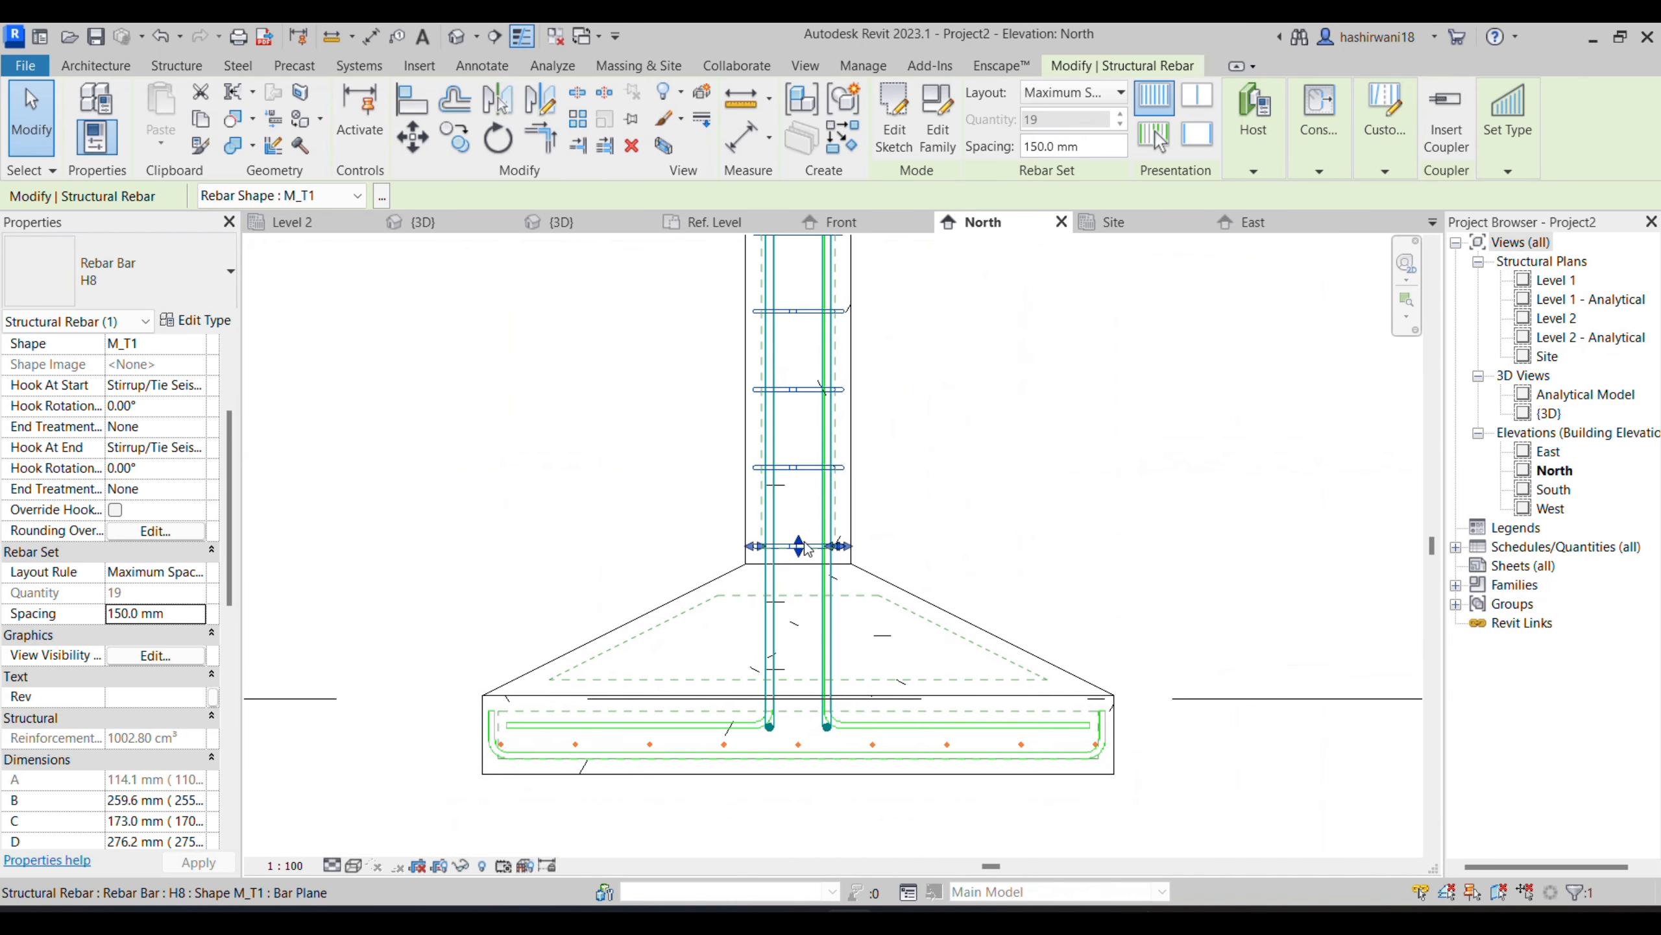
left_click_drag(804, 550, 793, 714)
- Examine the tie distribution from the footing up to the column's upper end in the North elevation
middle_click_drag(1086, 531, 1010, 627)
scroll(989, 541, "down", 2)
middle_click_drag(989, 541, 923, 661)
scroll(915, 484, "down", 3)
middle_click_drag(915, 484, 846, 698)
scroll(837, 706, "down", 2)
scroll(743, 392, "up", 3)
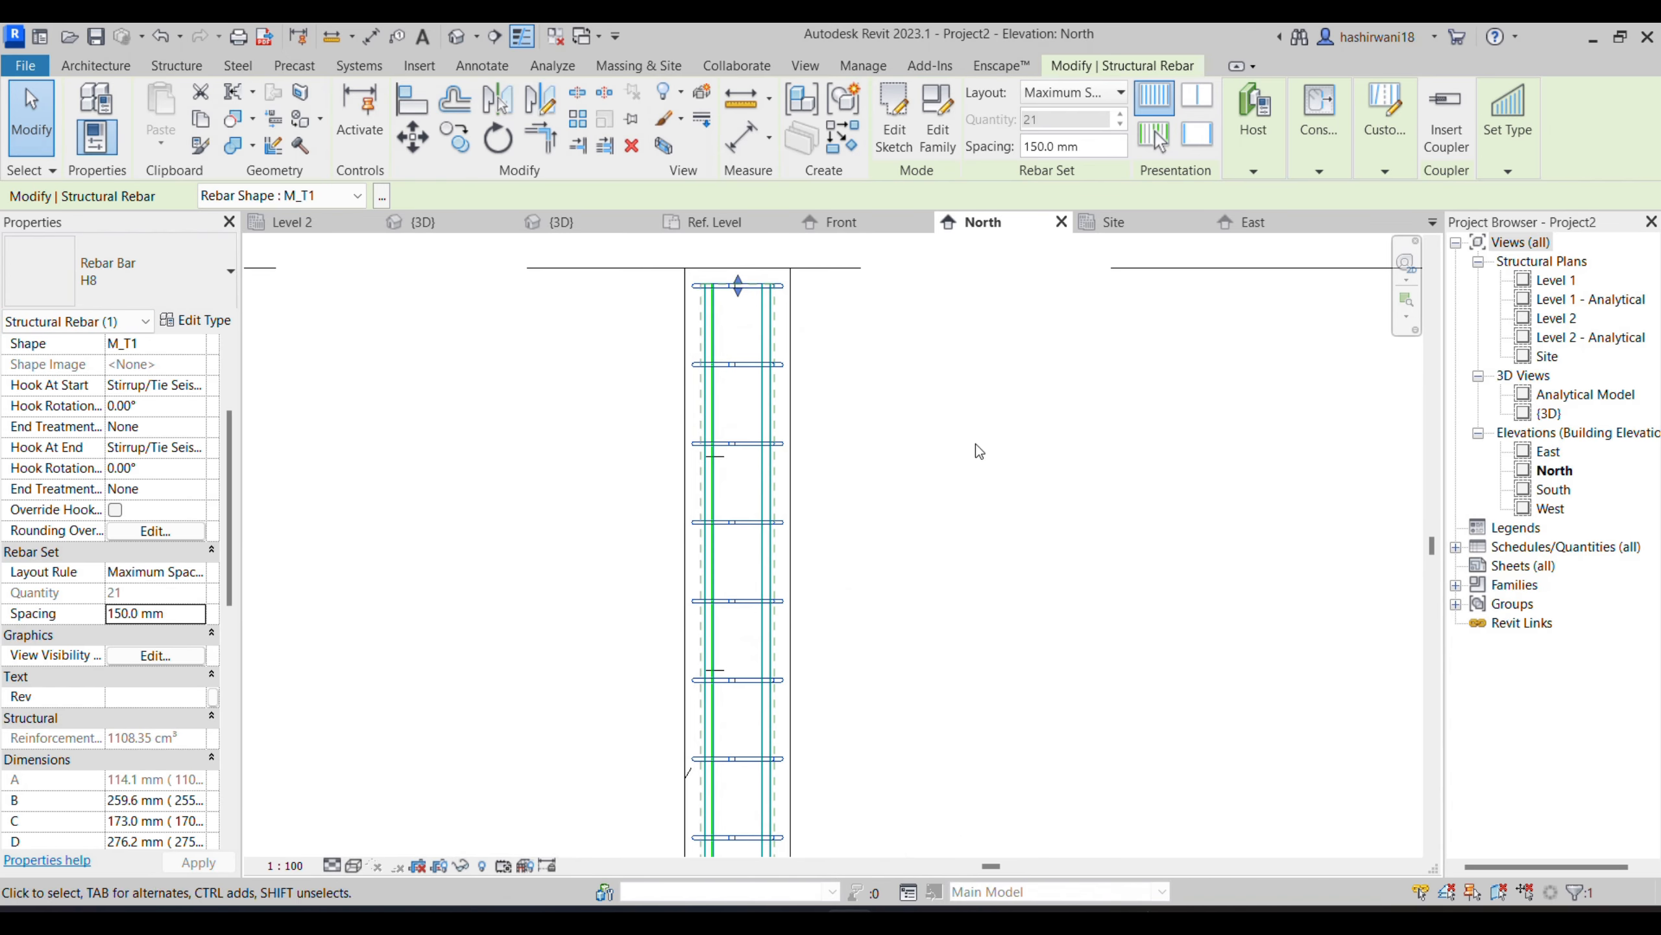
scroll(739, 283, "down", 5)
middle_click_drag(854, 610, 828, 653)
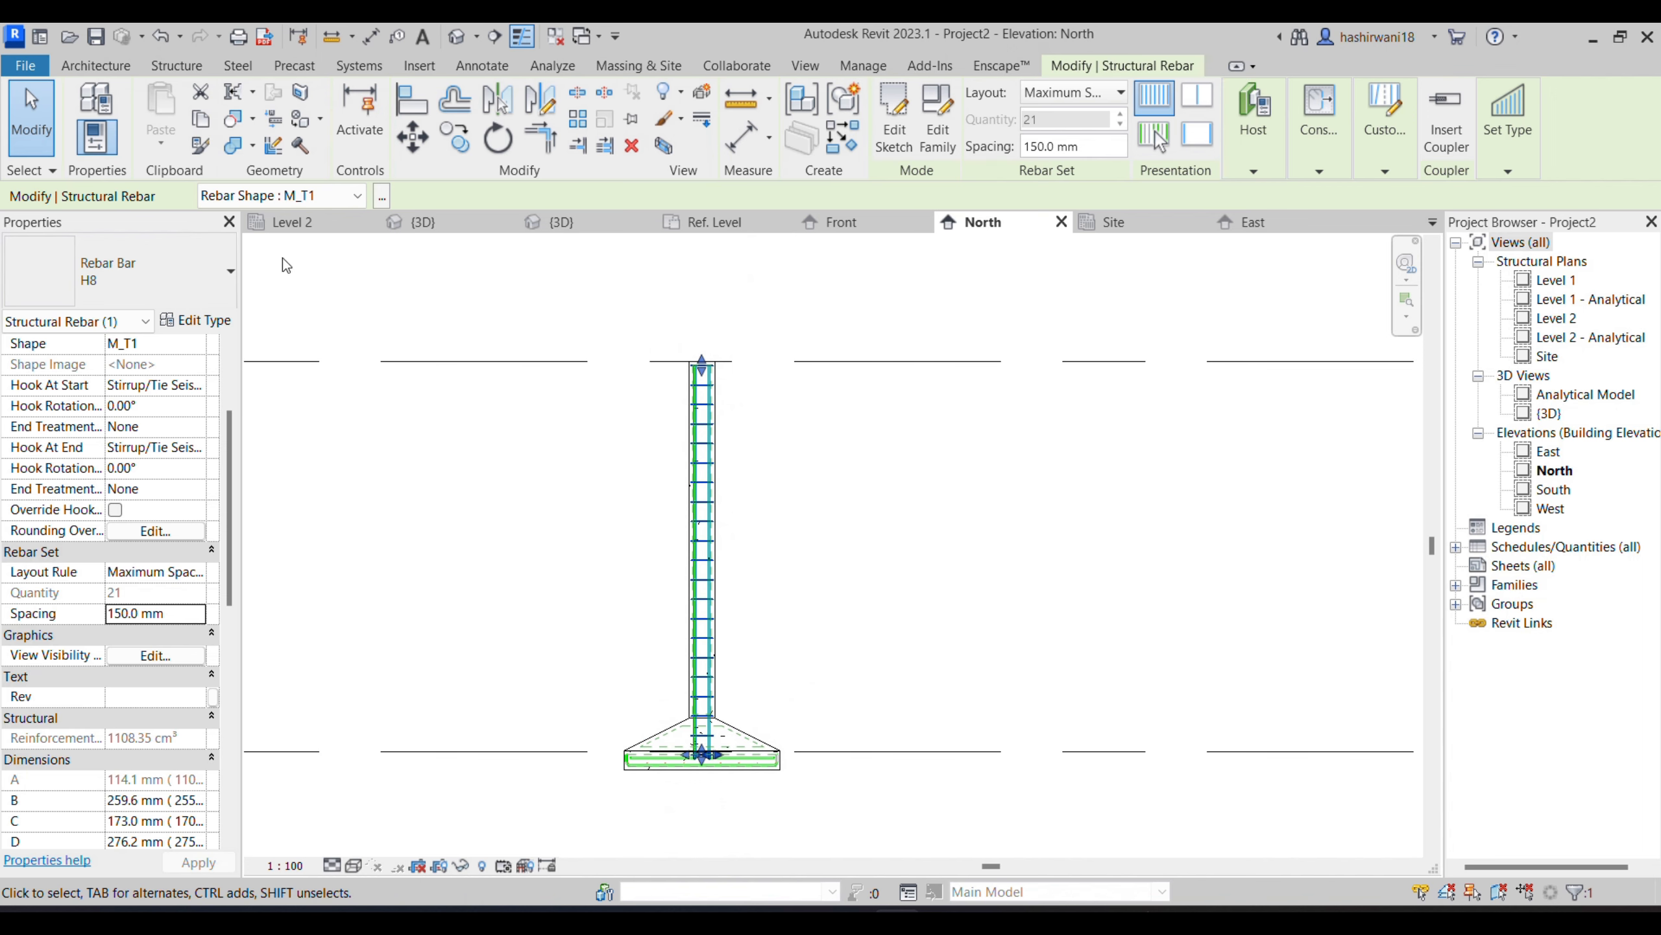
- Open the {3D} view and examine the tie set along the column and the footing reinforcement
left_click(417, 222)
scroll(953, 612, "down", 3)
middle_click_drag(898, 627, 815, 357)
scroll(845, 556, "down", 2)
middle_click_drag(928, 556, 956, 557, "shift")
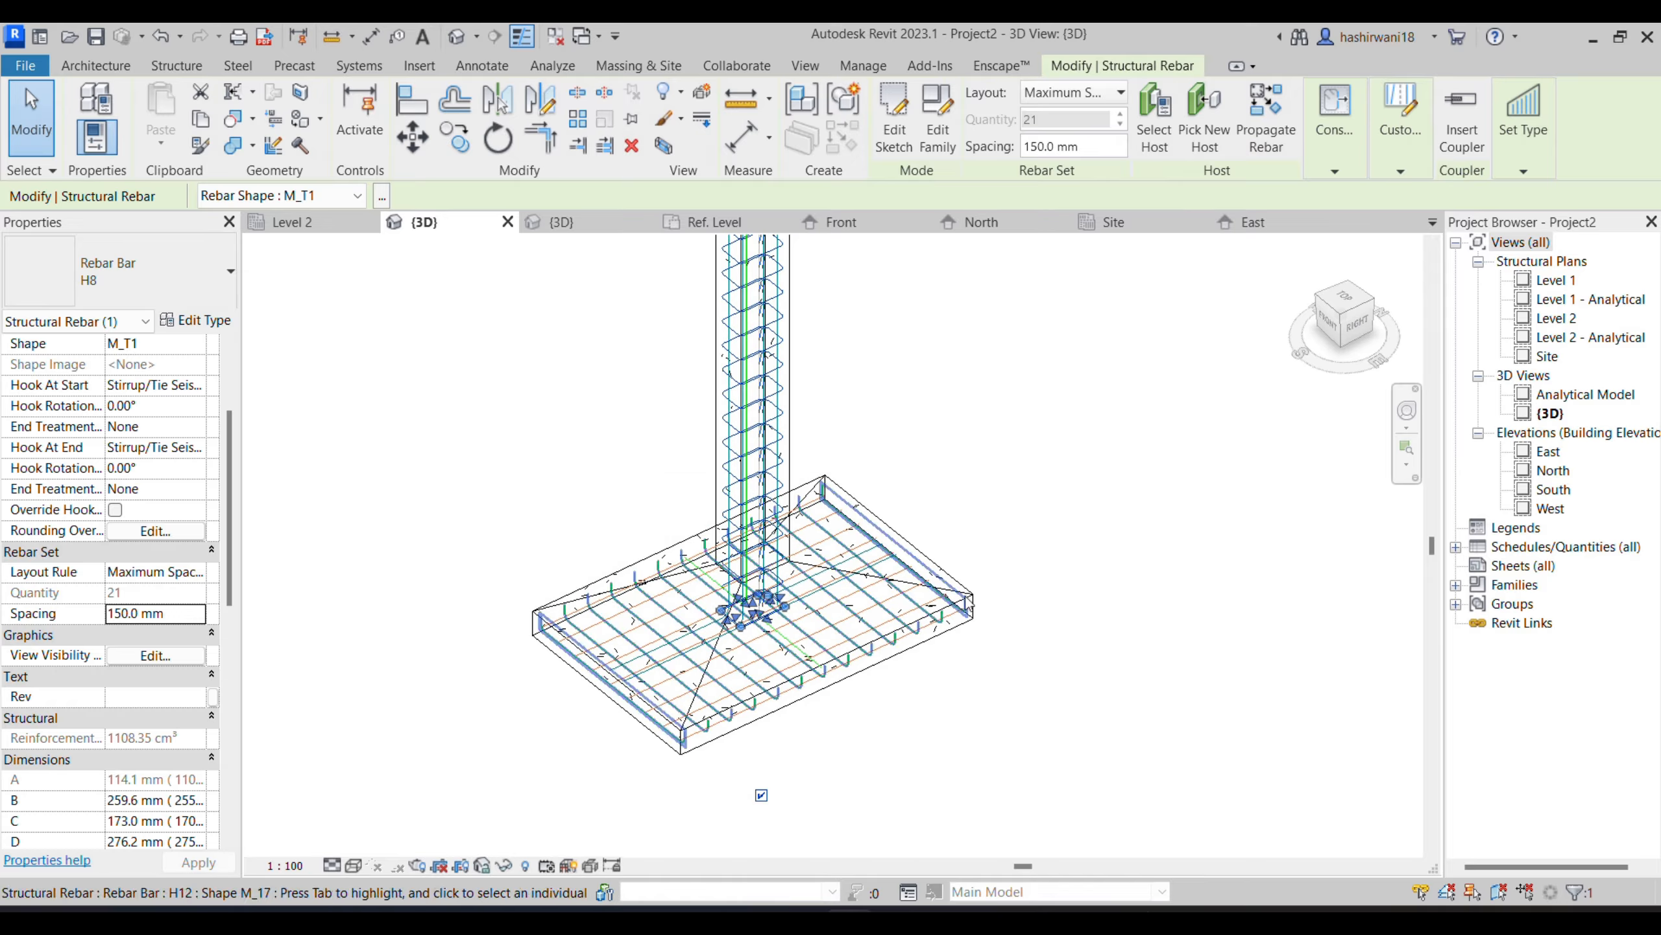
middle_click_drag(1049, 606, 1050, 713)
scroll(1026, 591, "down", 1)
middle_click_drag(1017, 640, 992, 727)
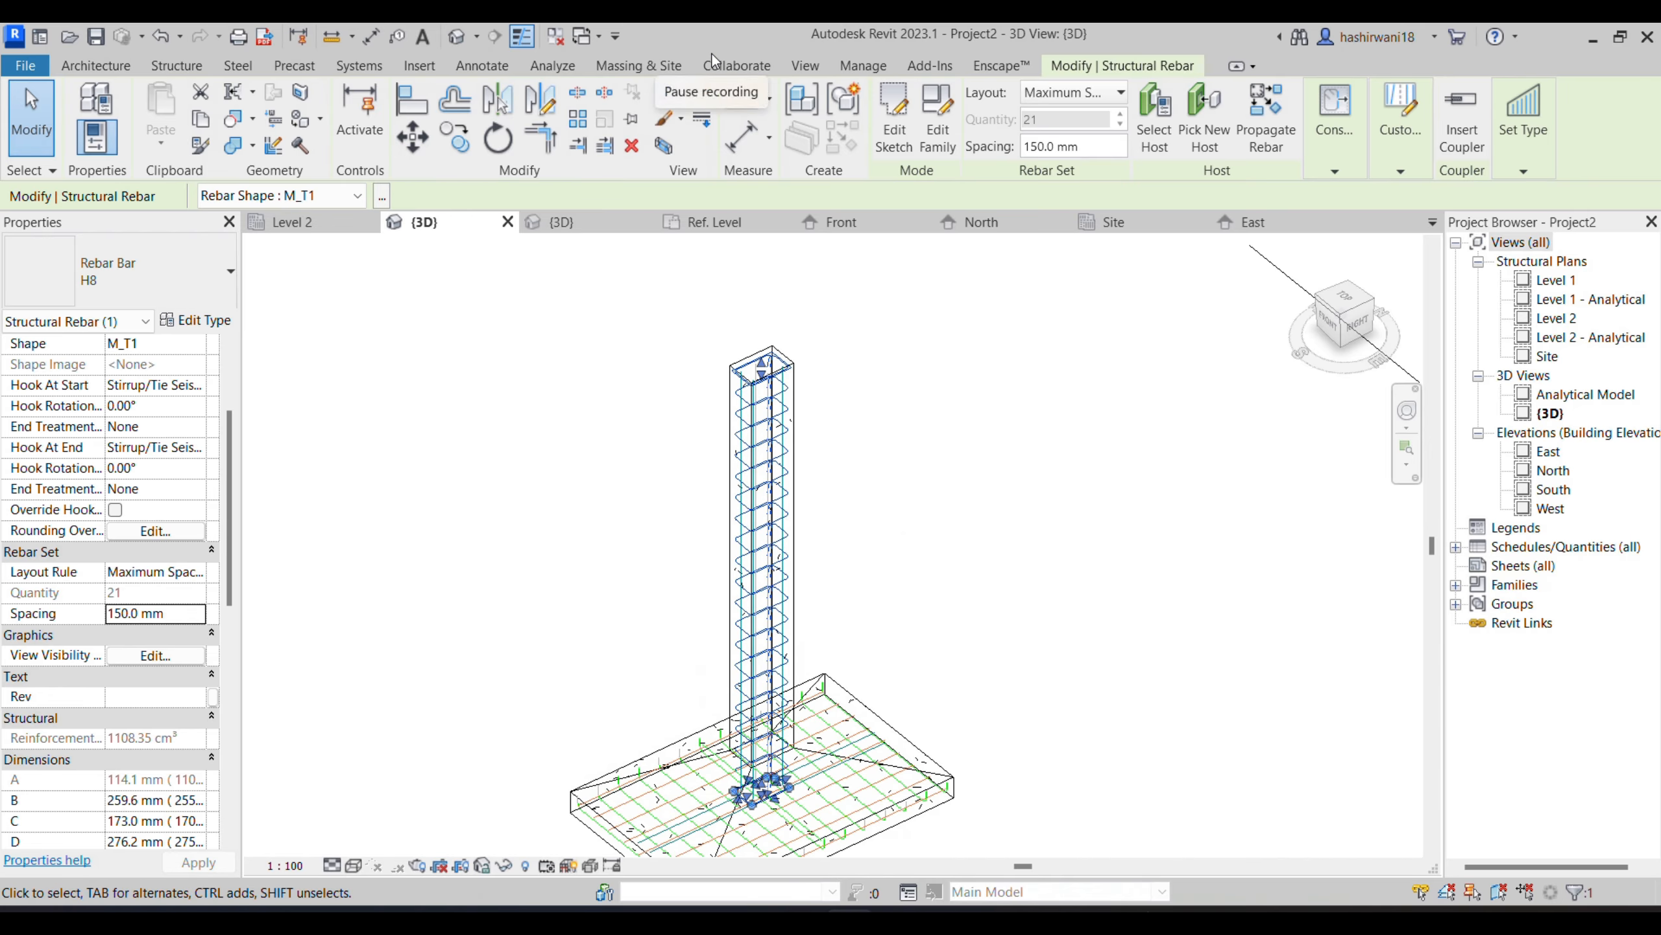
- Set the {3D} view's detail level to Fine and inspect the column and footing reinforcement
left_click(353, 865)
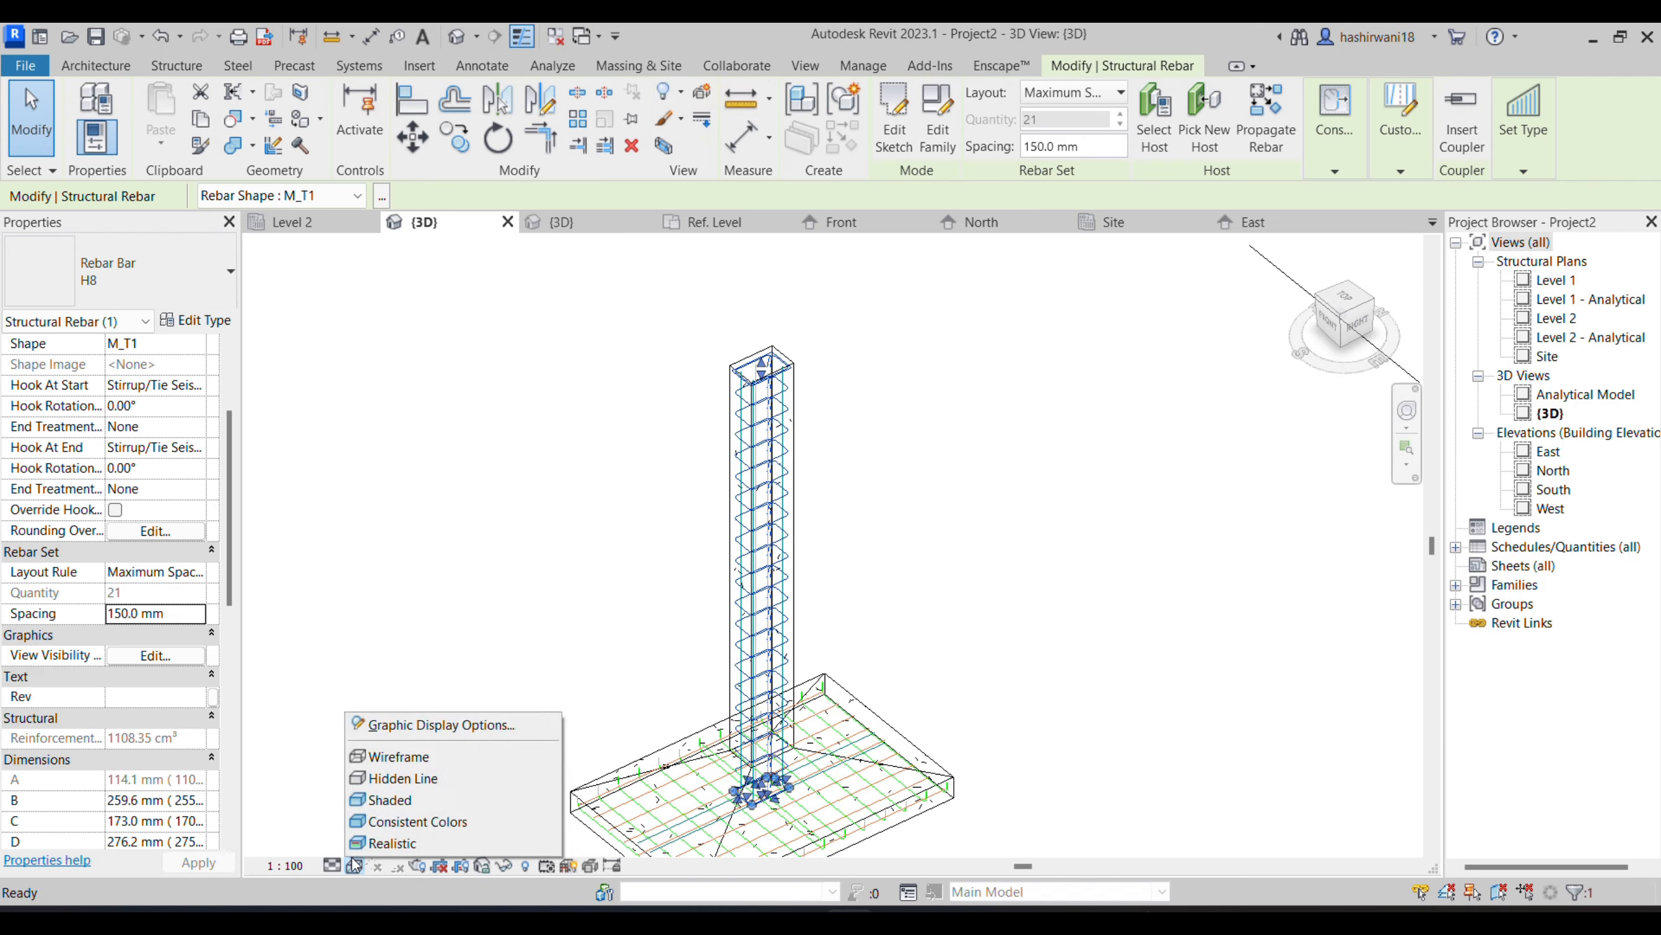
left_click(329, 868)
left_click(344, 840)
left_click(882, 675)
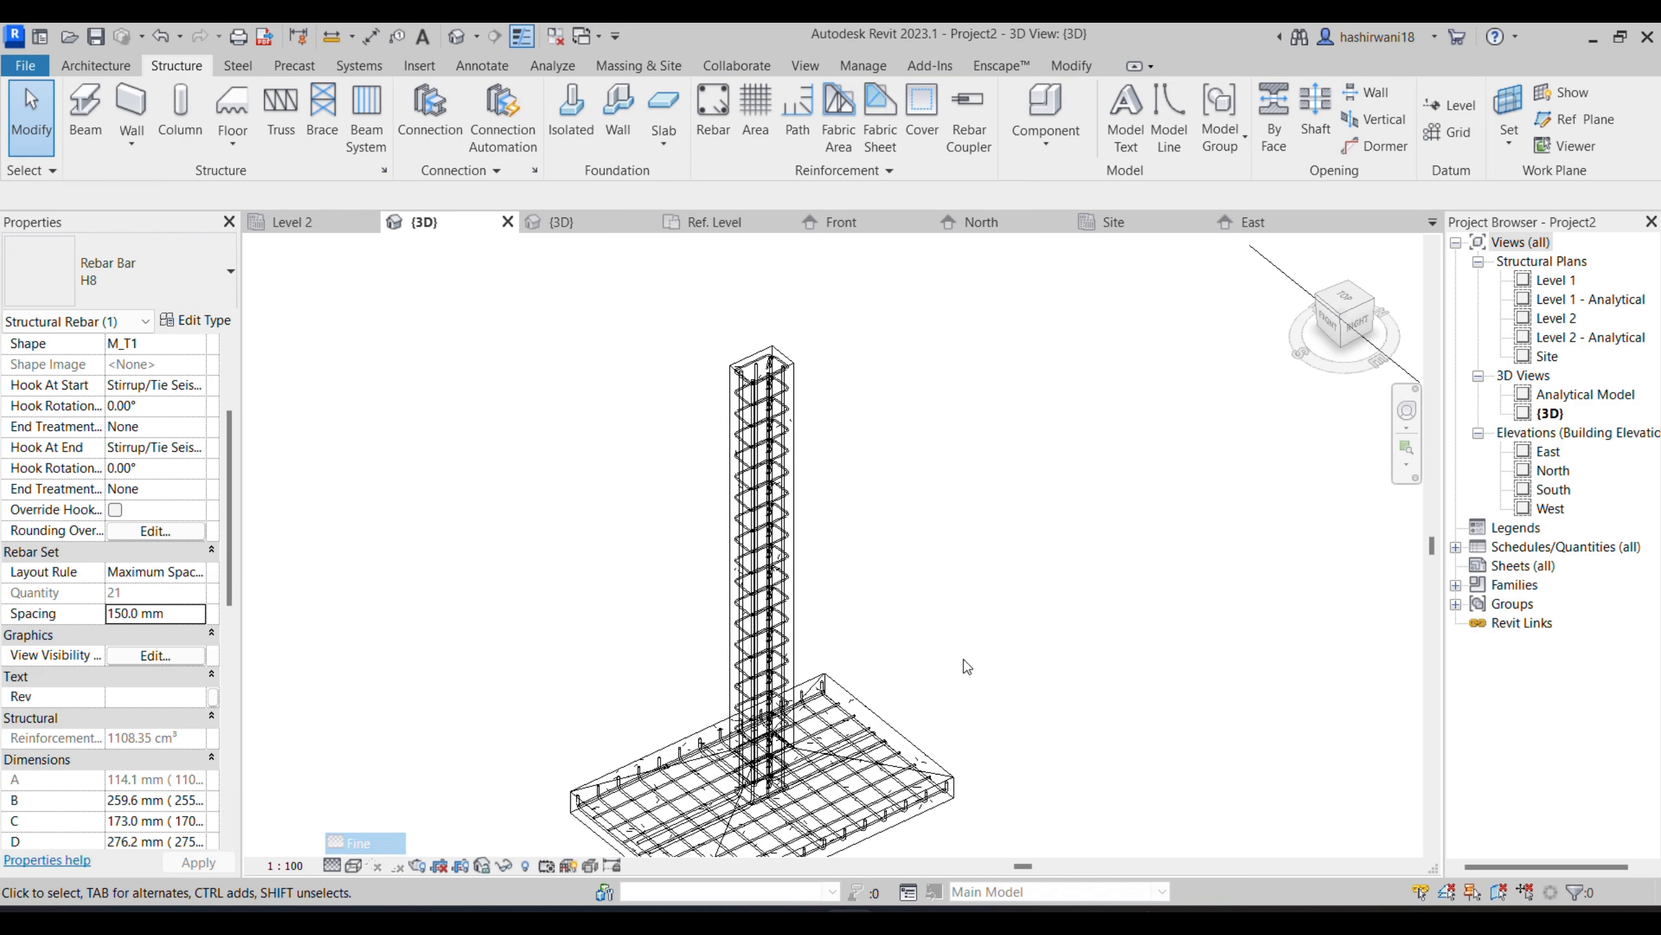
scroll(1060, 710, "up", 4)
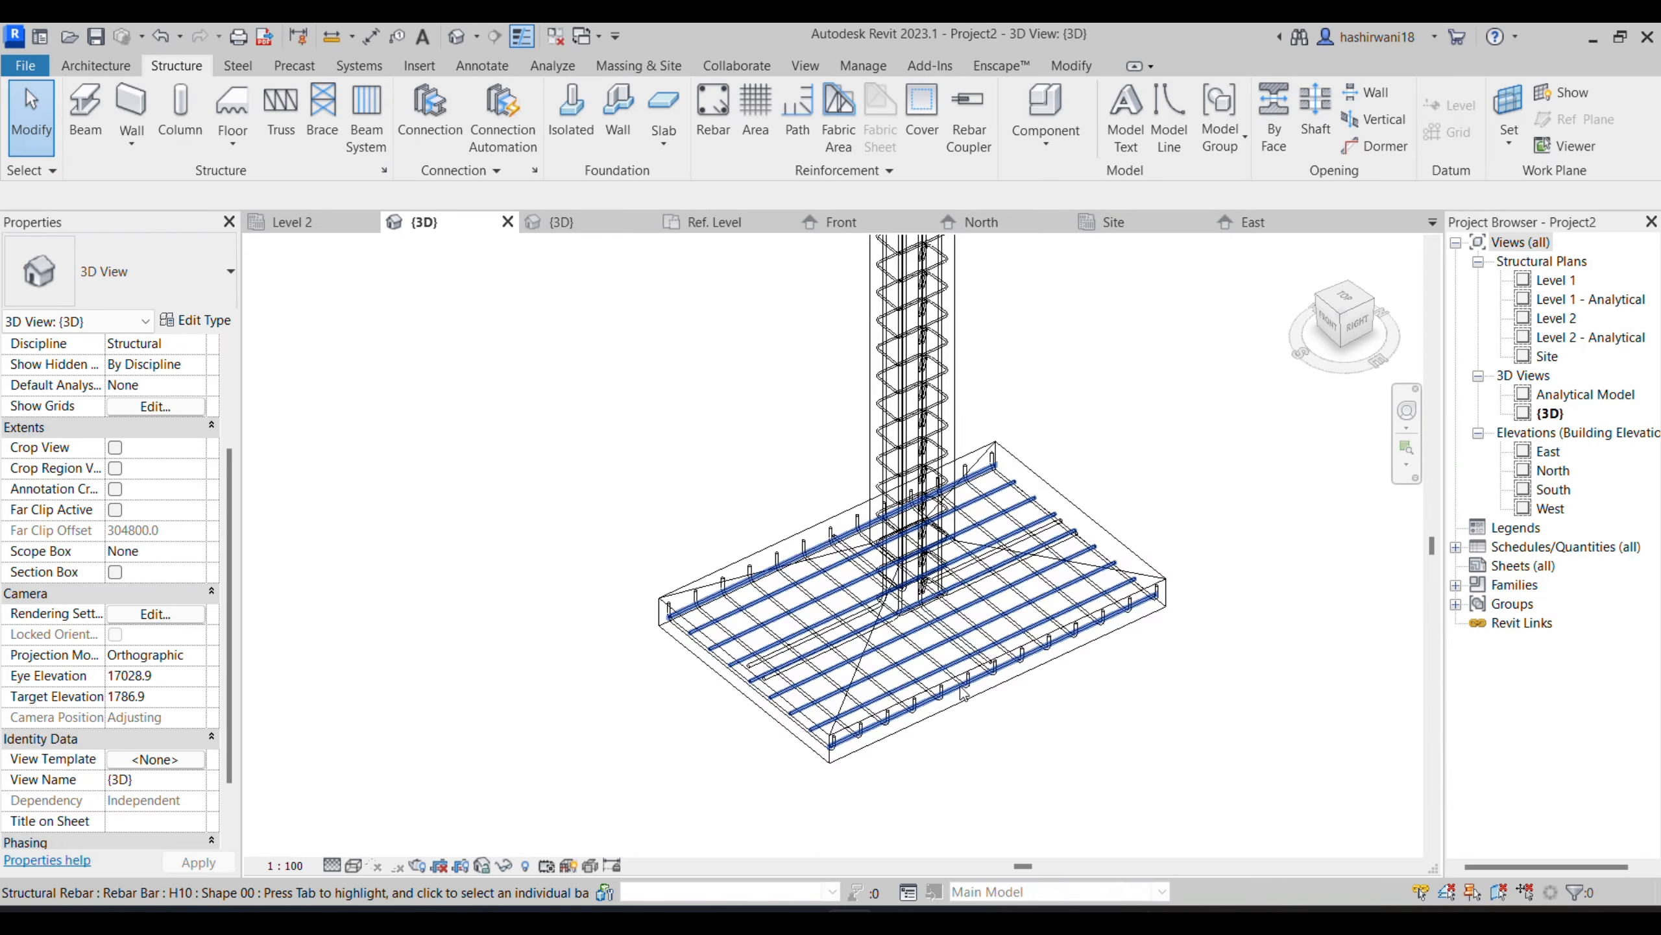
middle_click_drag(1059, 710, 866, 726)
scroll(1054, 418, "down", 1)
middle_click_drag(1054, 419, 975, 597)
scroll(813, 762, "down", 2)
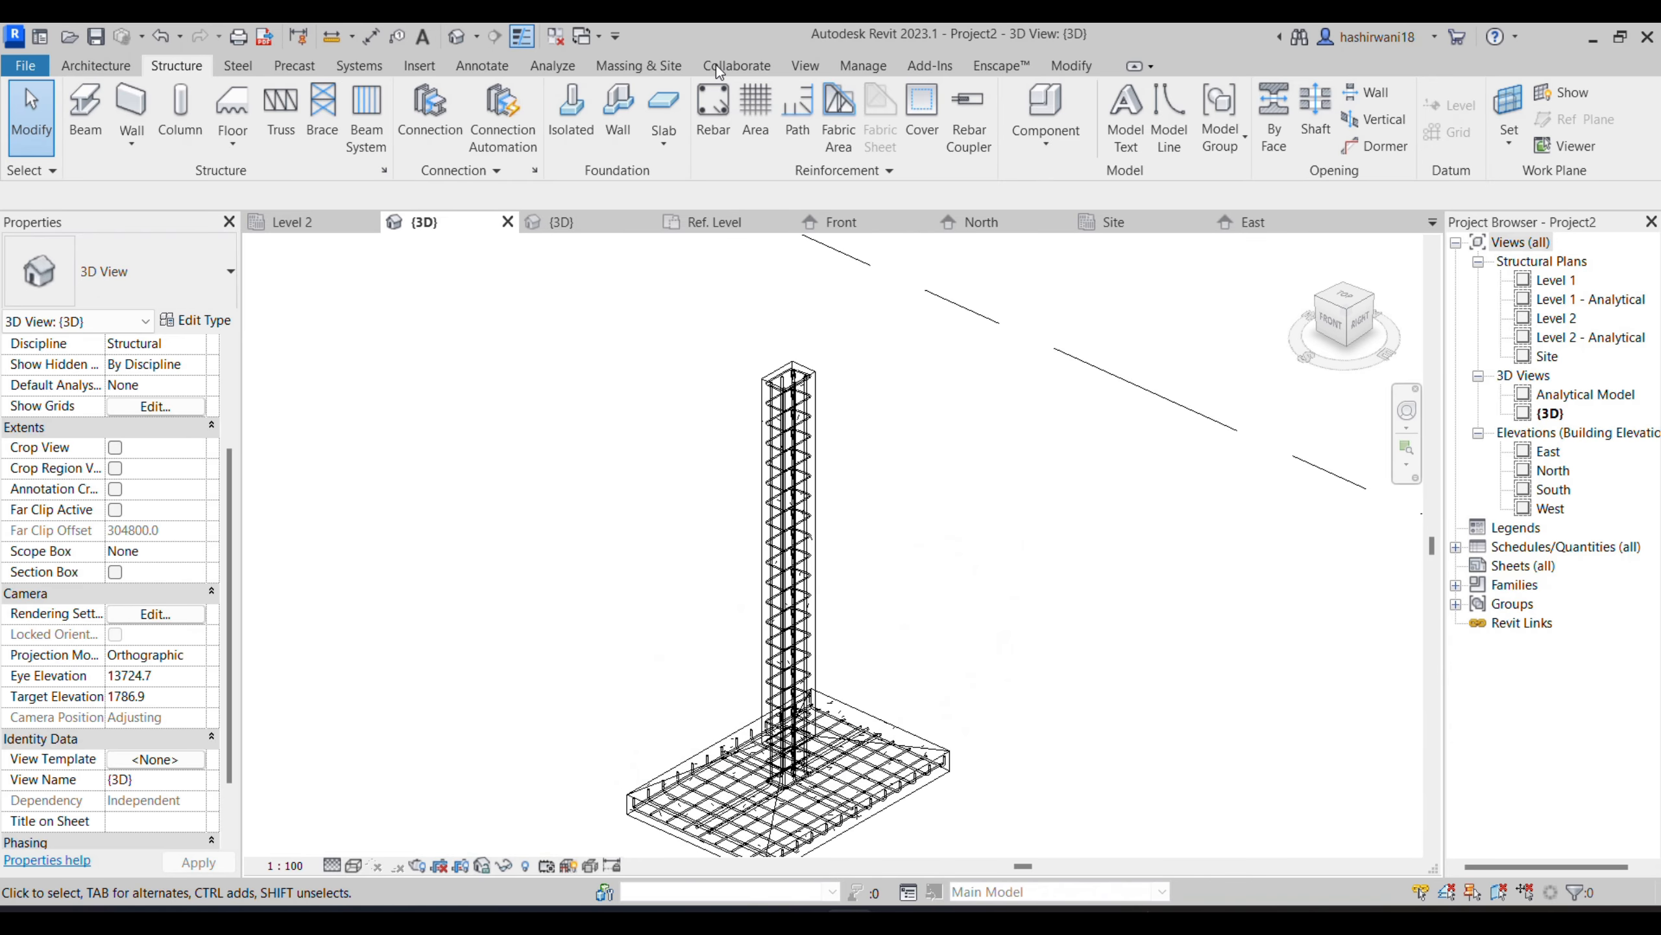
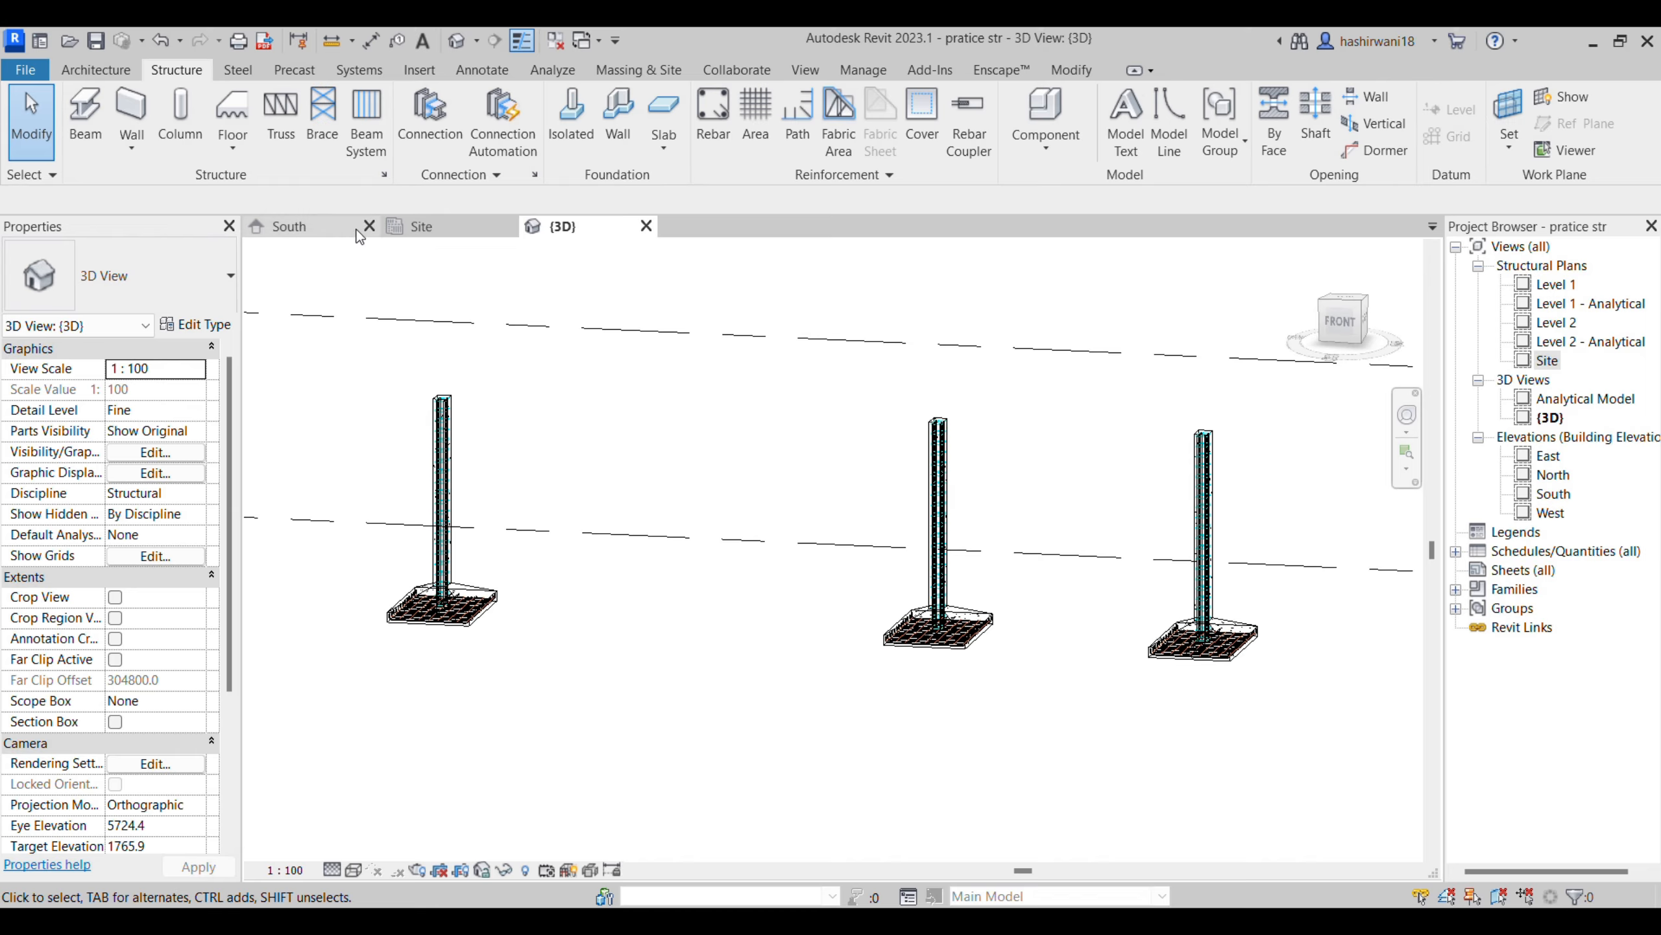
- Open the Site structural plan with all three column footings in view
left_click(428, 227)
scroll(561, 413, "down", 8)
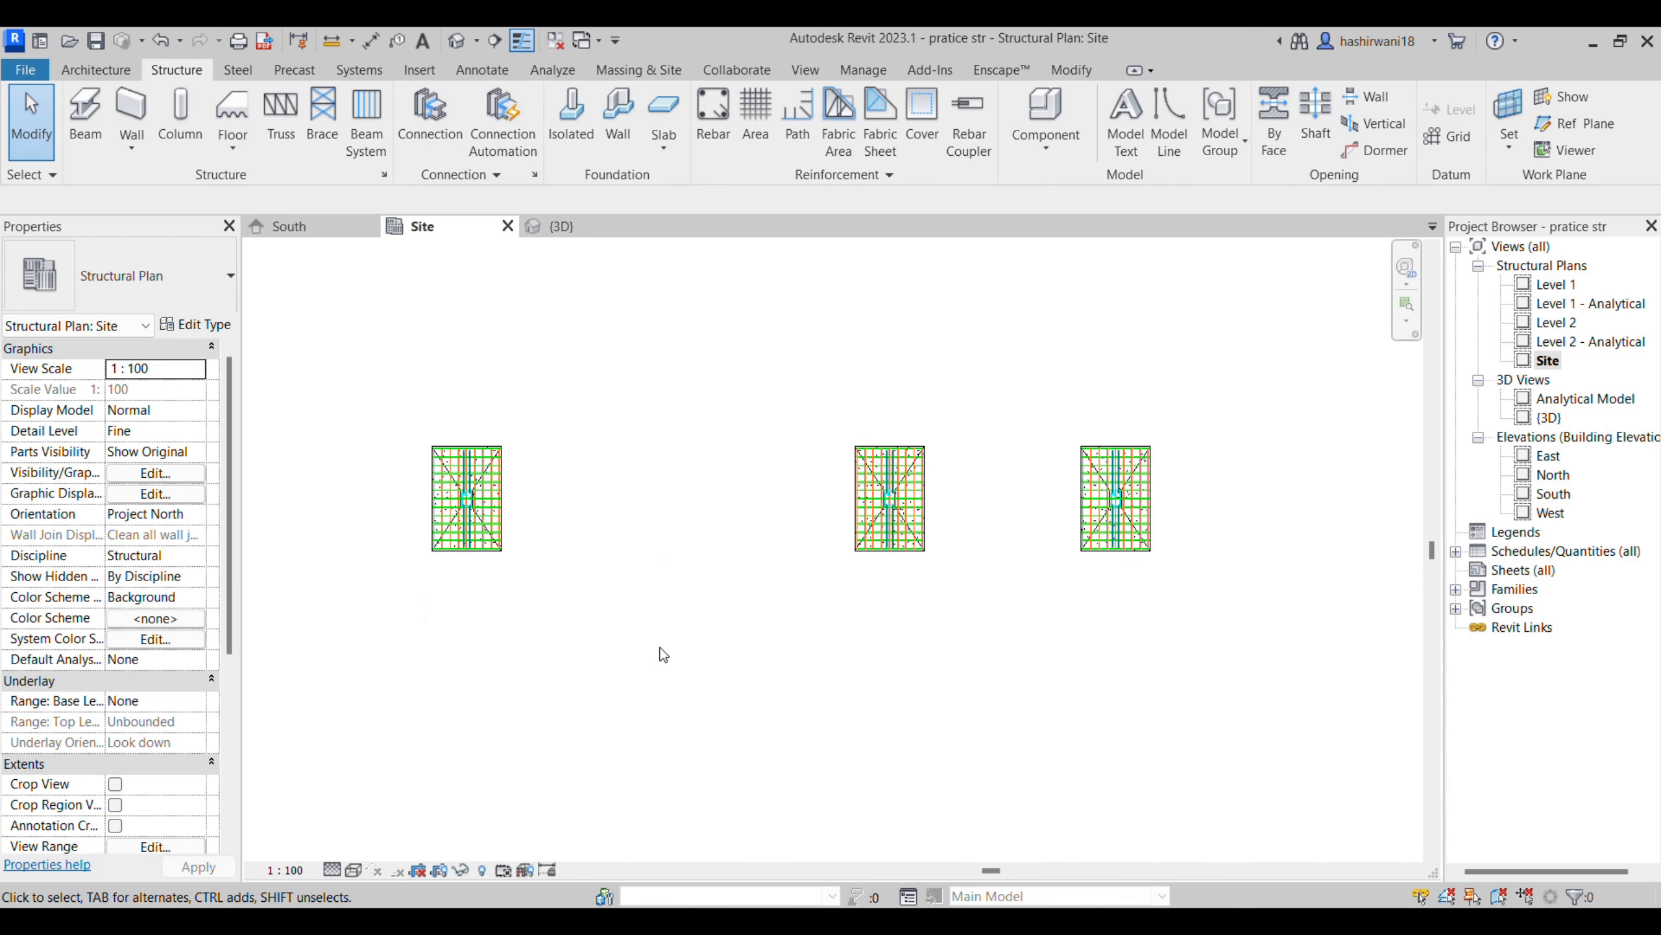
- Switch to the structural drawing PDF and examine the foundation layout and the plinth beam's section size and reinforcement
left_click(1035, 811)
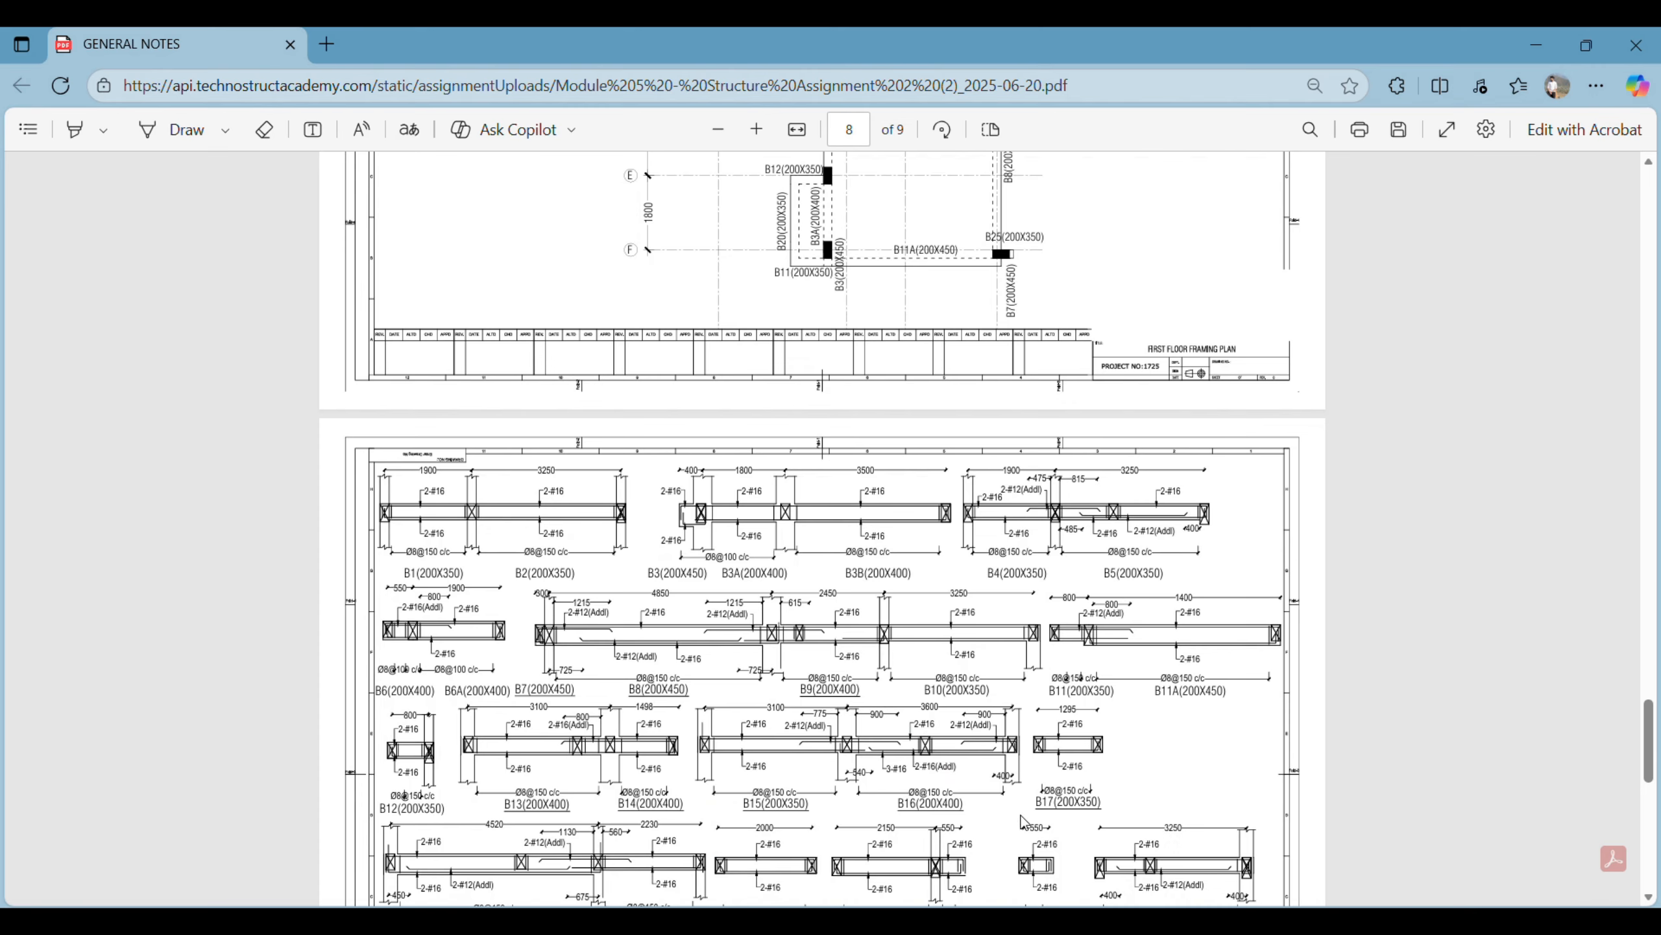
scroll(897, 641, "up", 3)
scroll(894, 639, "down", 8)
scroll(894, 640, "up", 7)
scroll(894, 643, "up", 15)
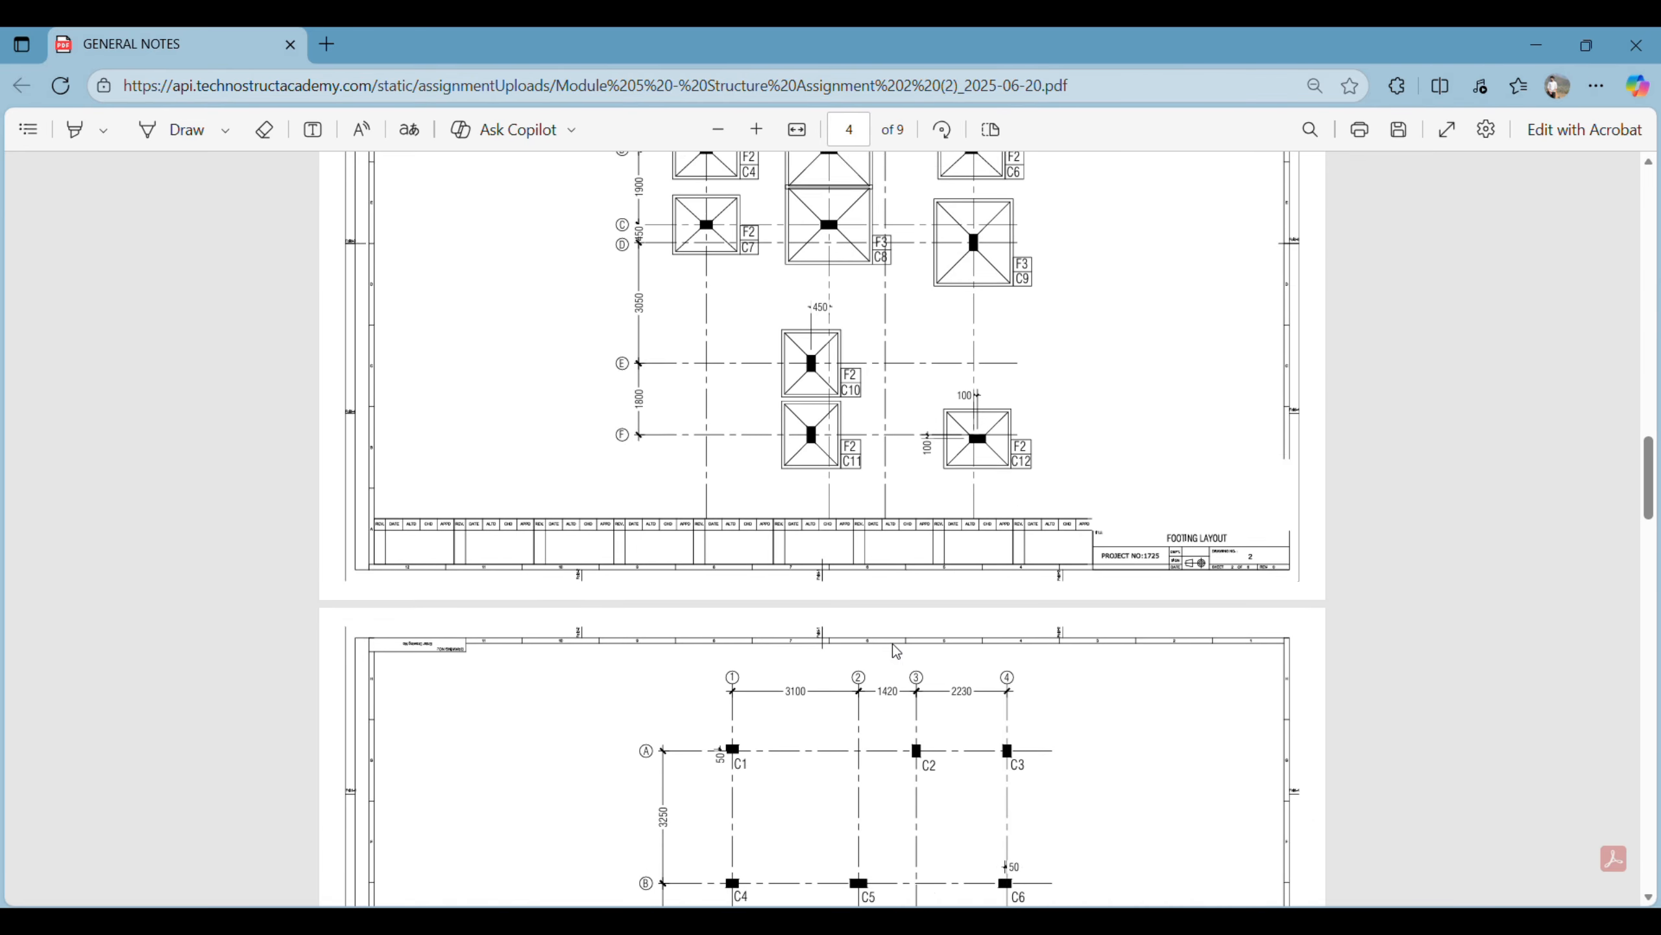
scroll(893, 654, "up", 7)
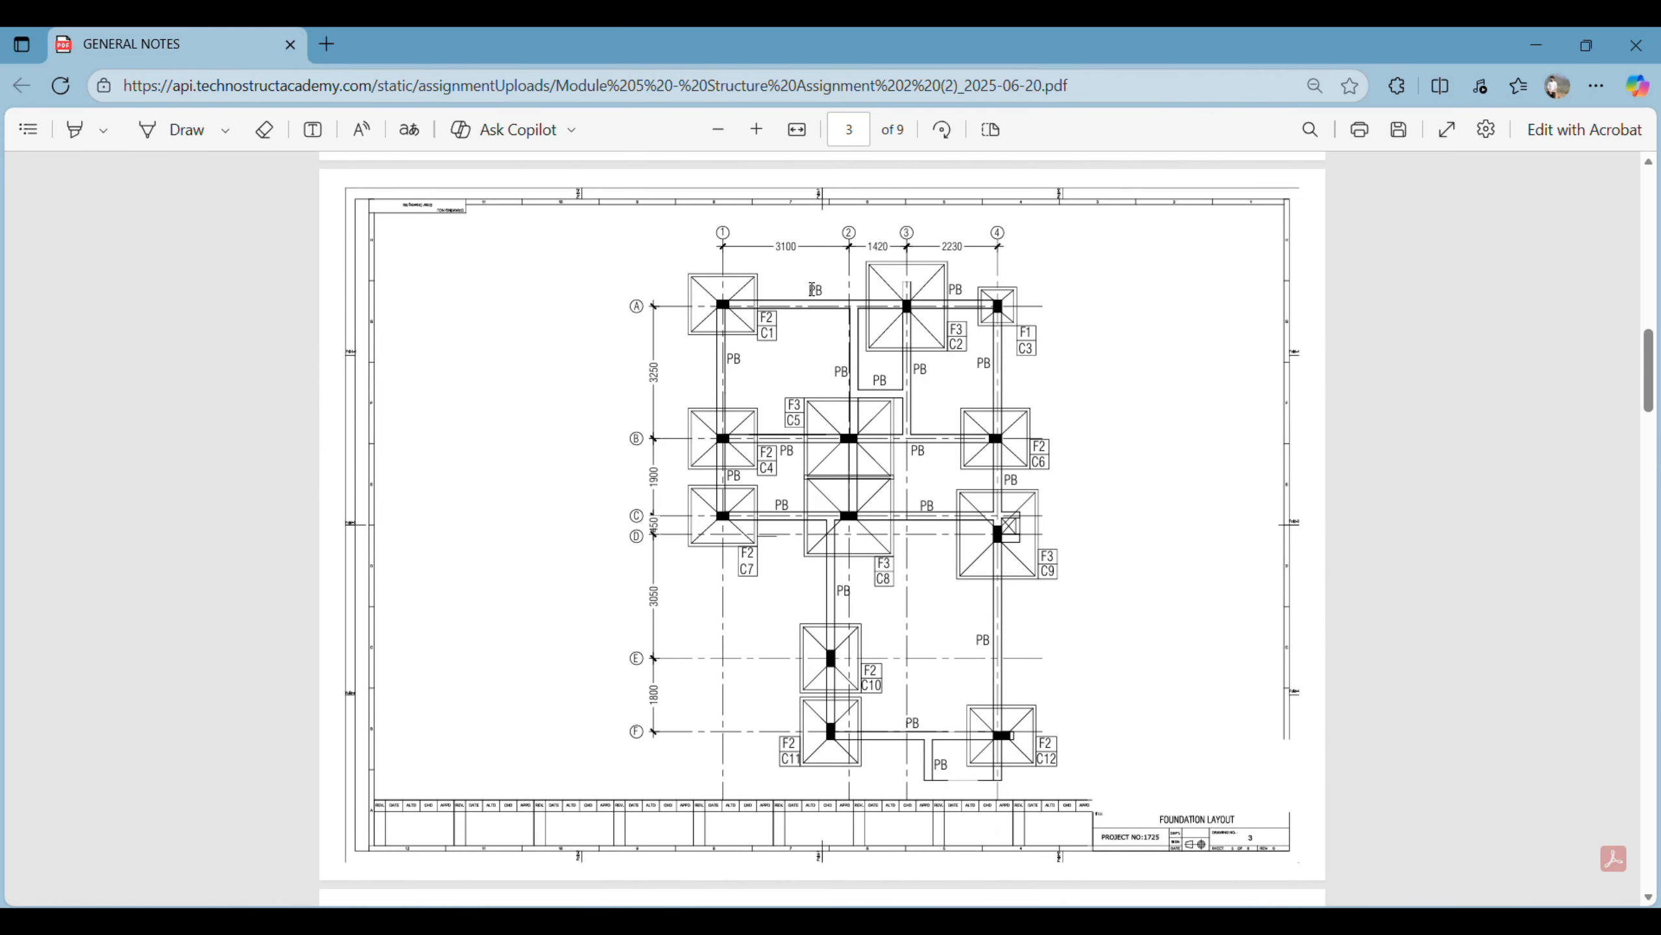
scroll(915, 518, "up", 7)
scroll(913, 530, "up", 5, "ctrl")
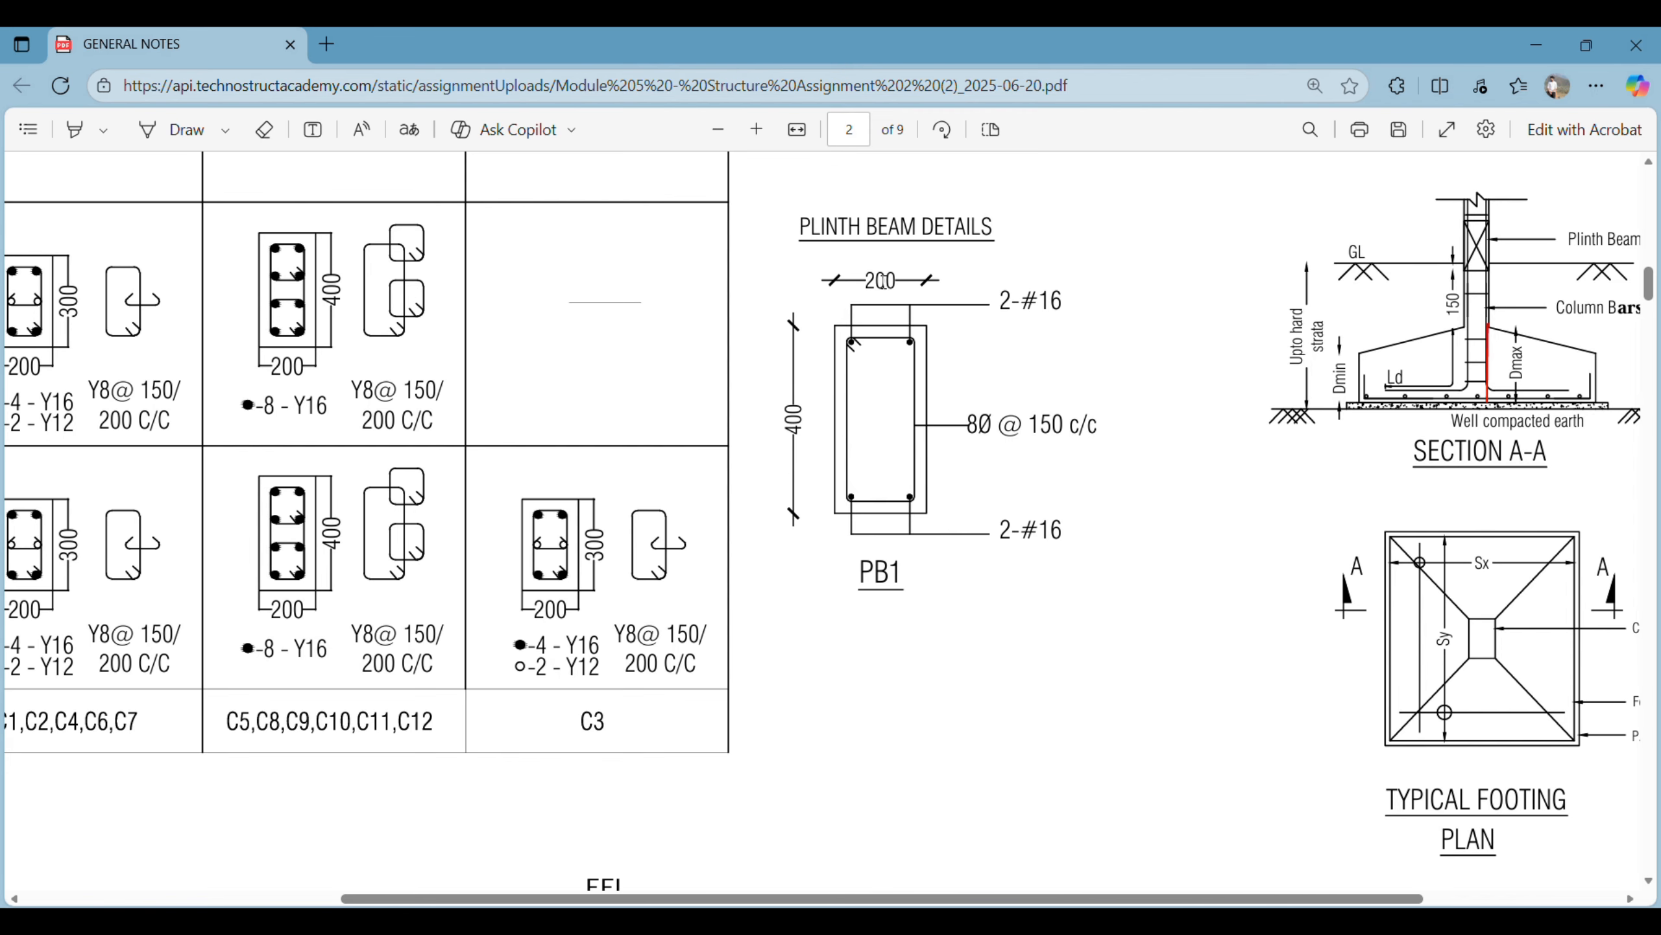
mouse_move(850, 929)
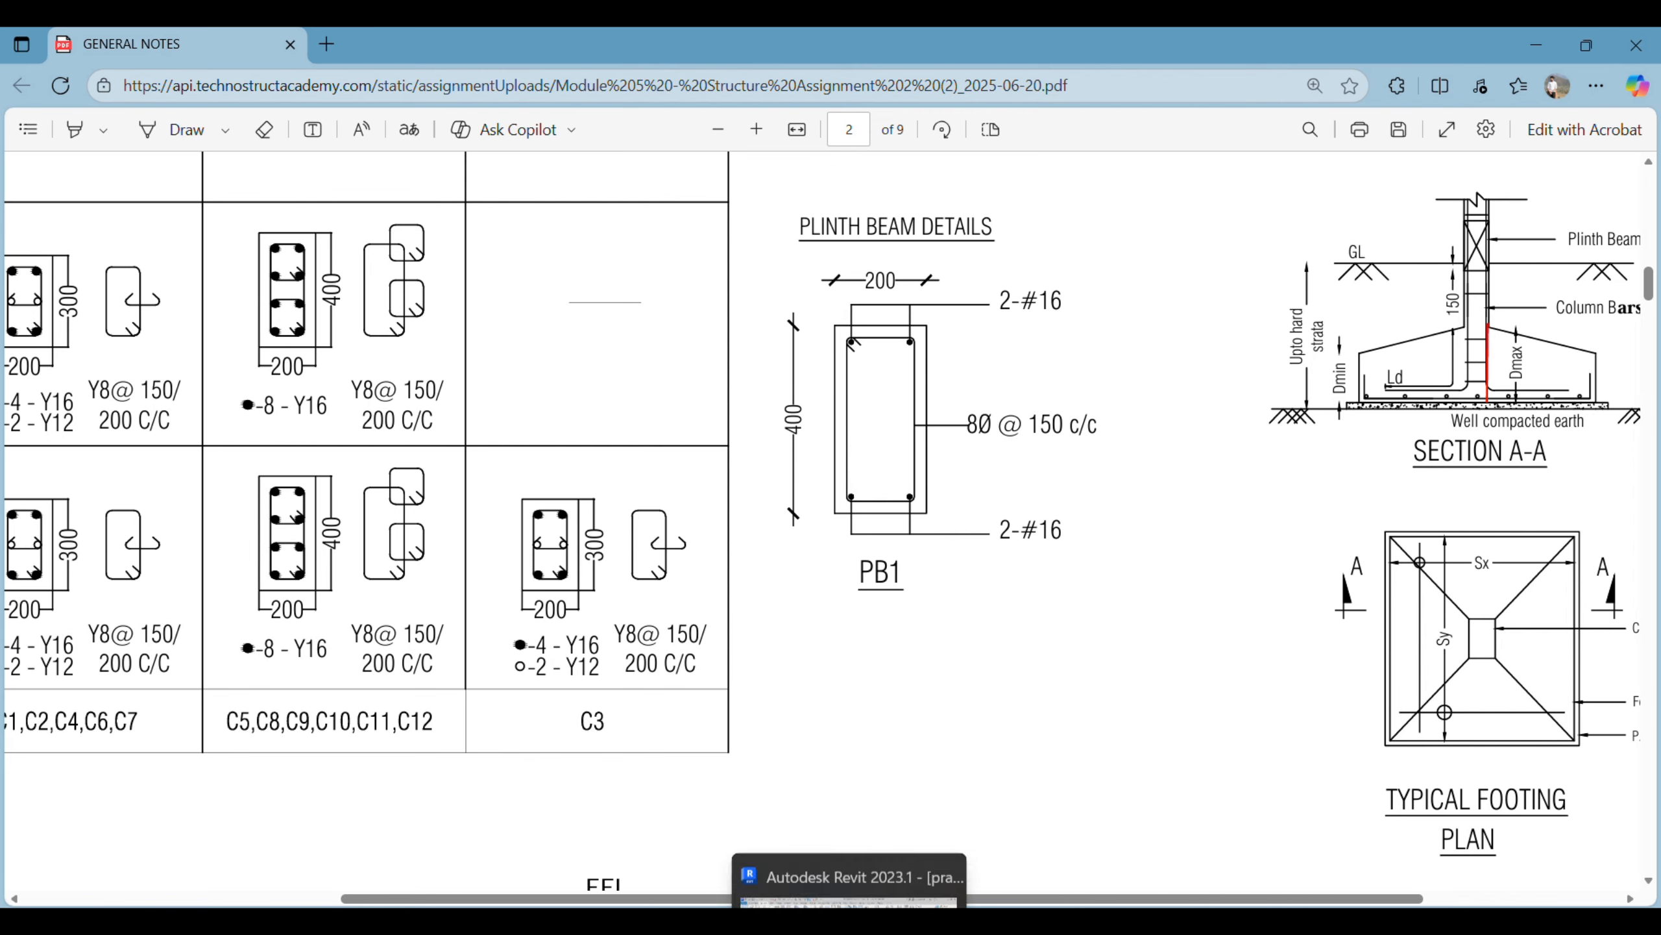
- Return to Revit and duplicate the Concrete-Rectangular Beam type 300 x 600mm as a new beam type named 1
left_click(850, 897)
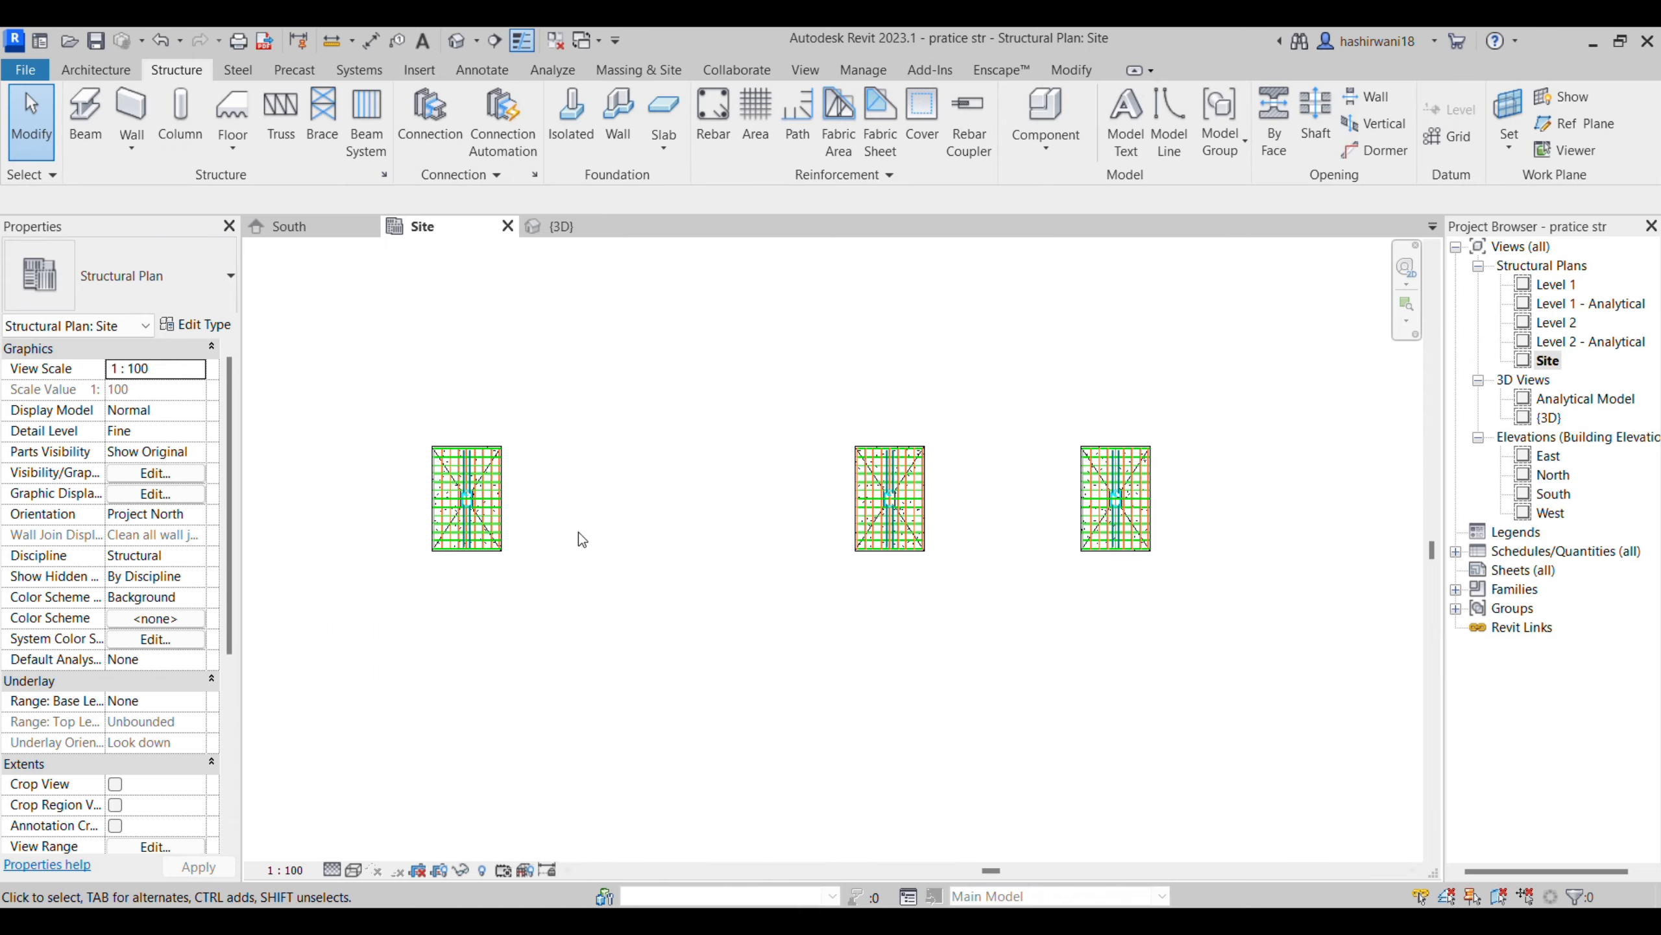
left_click(92, 135)
left_click(148, 294)
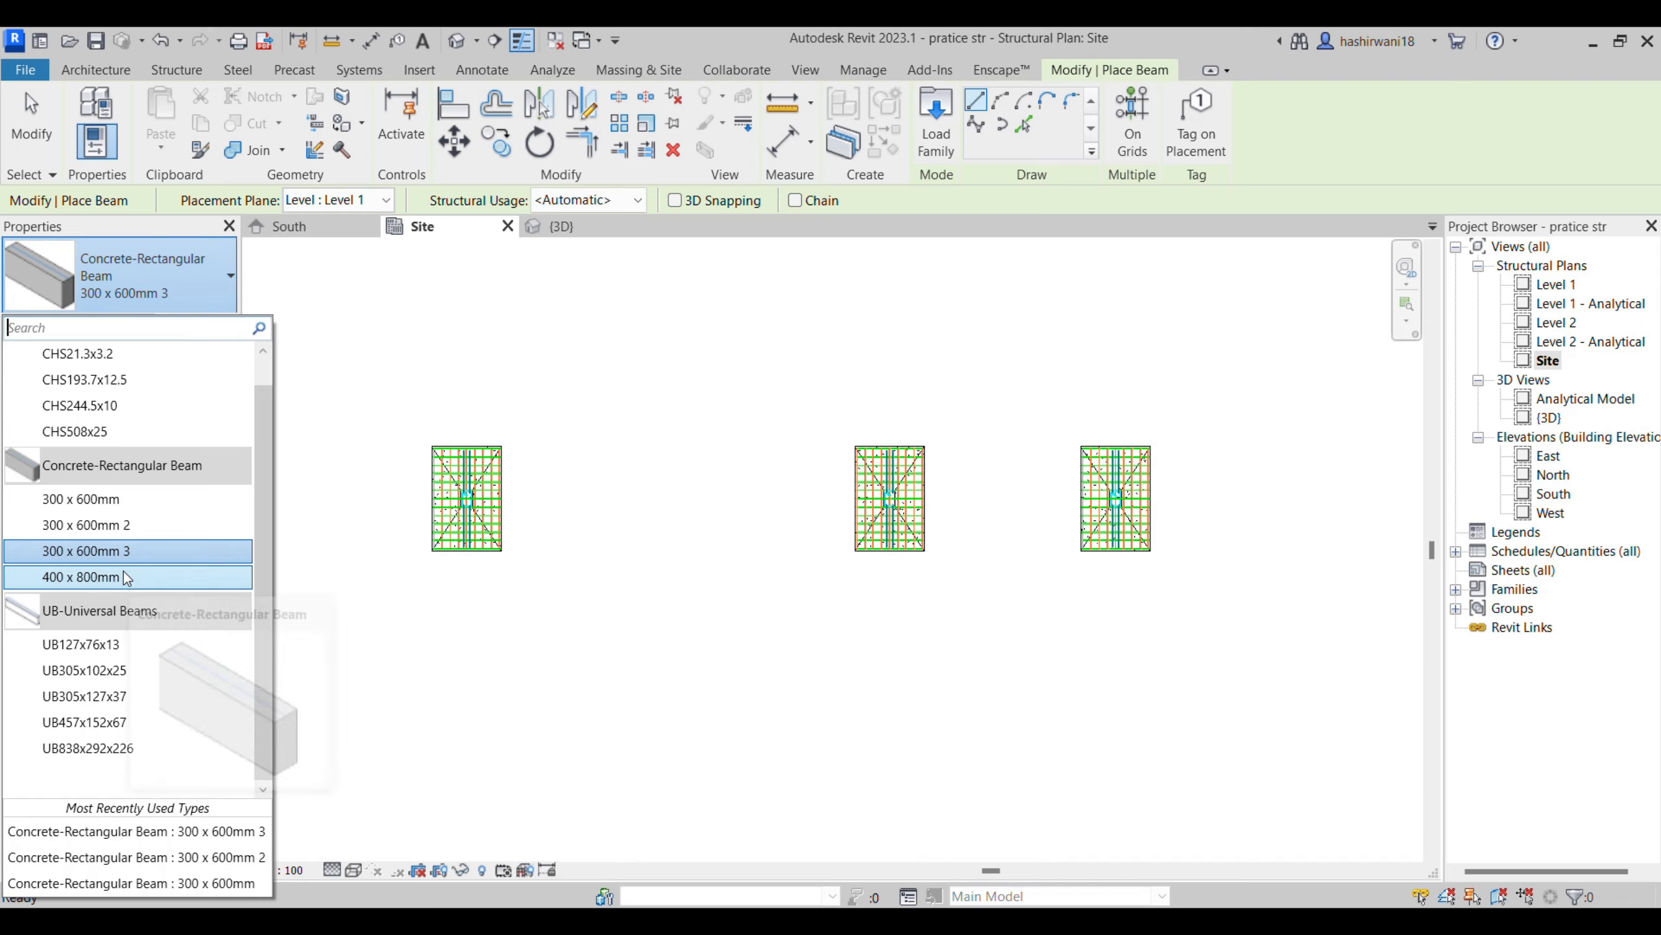
left_click(124, 500)
left_click(221, 327)
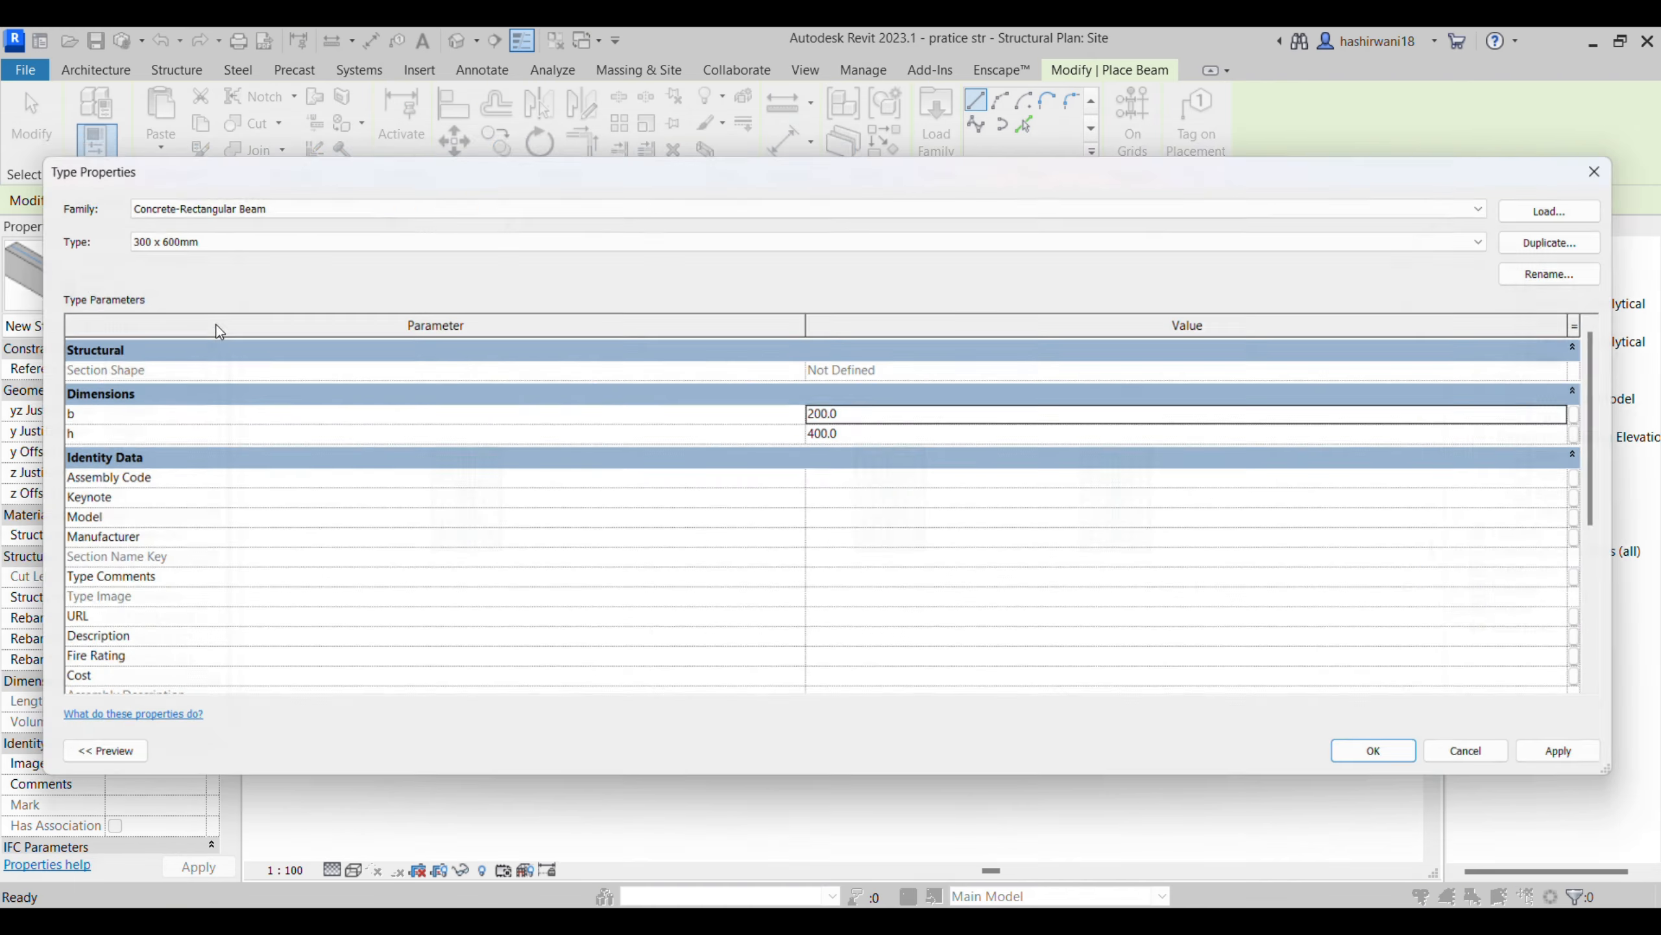
left_click(1582, 235)
type("1")
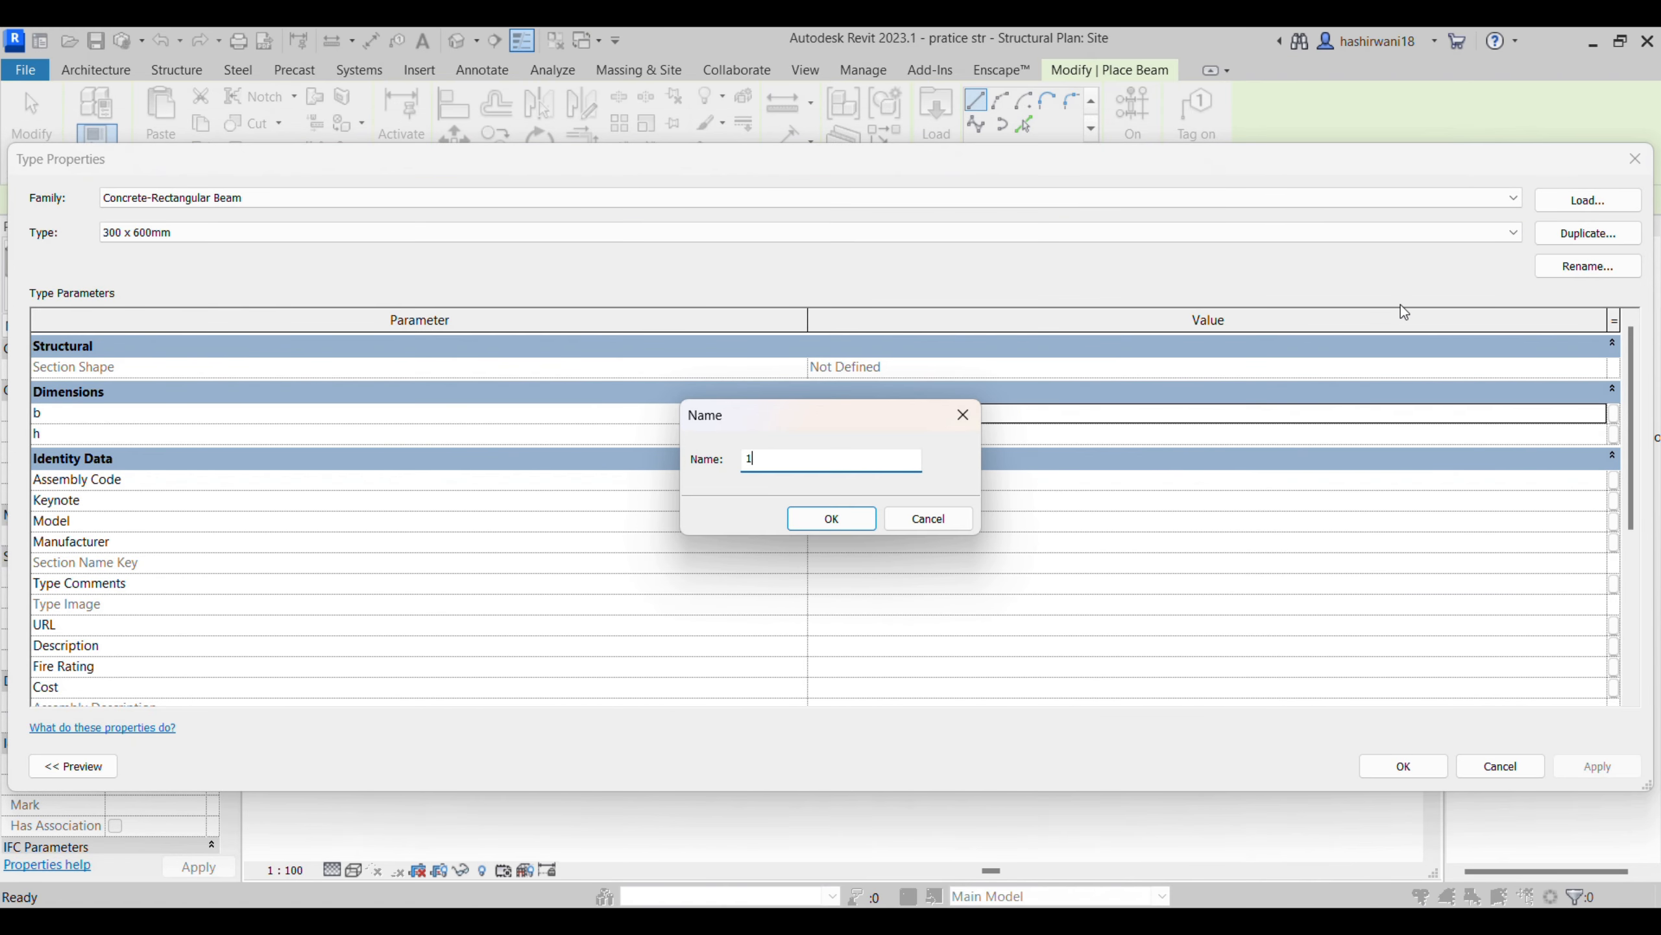
left_click(831, 519)
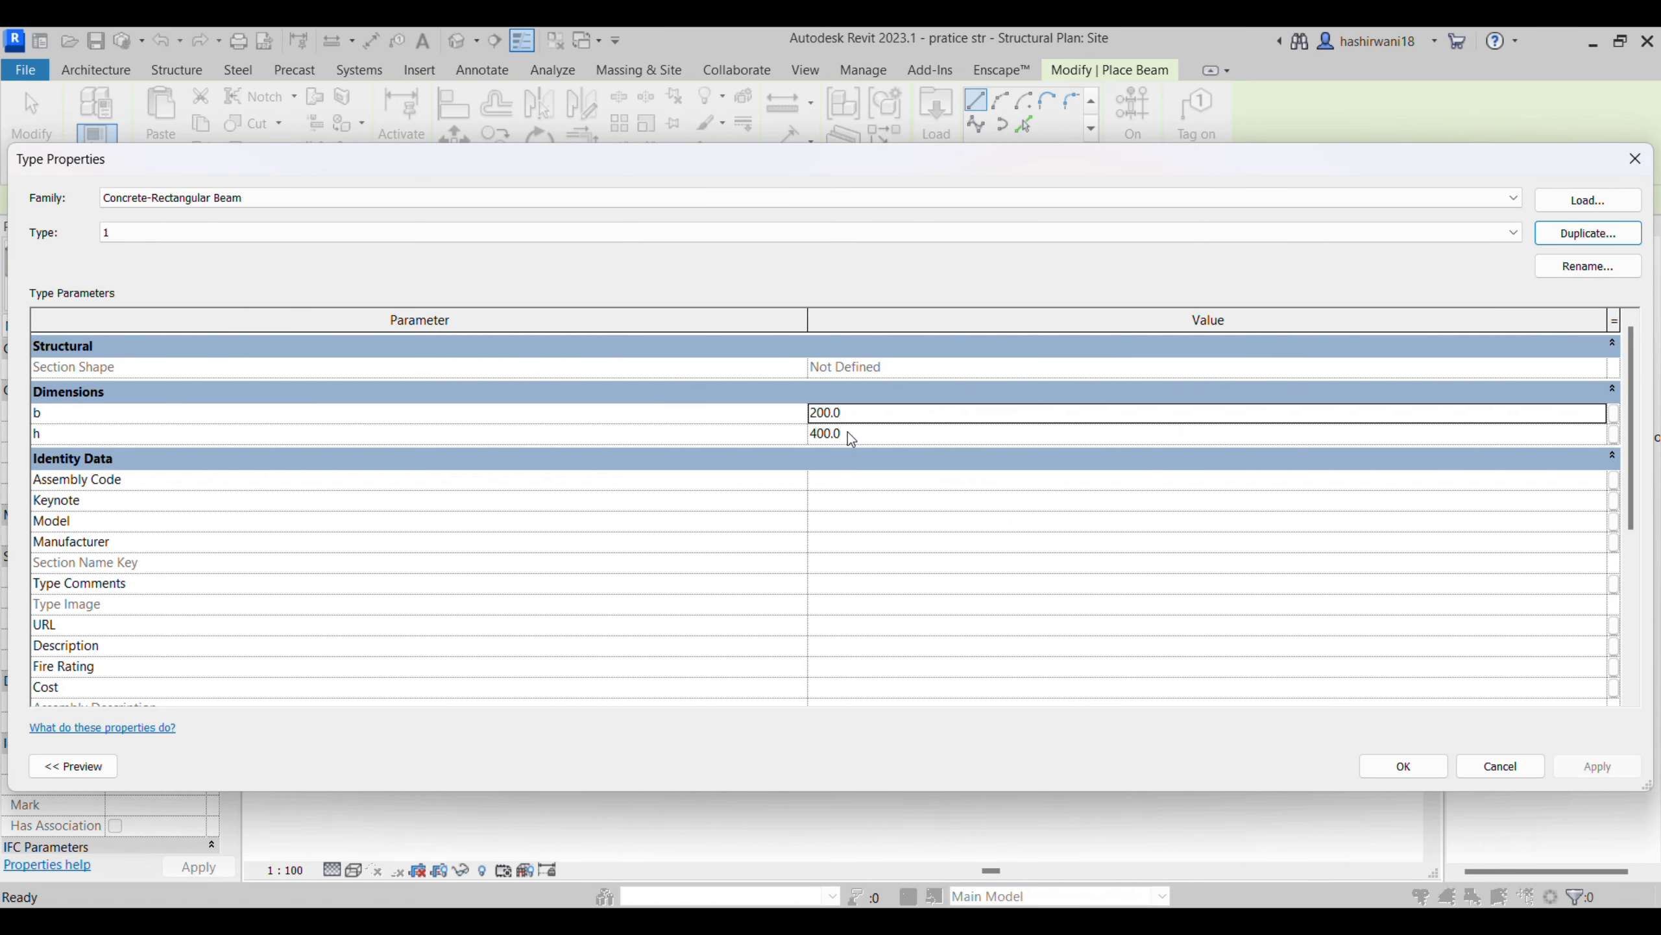
left_click(1399, 766)
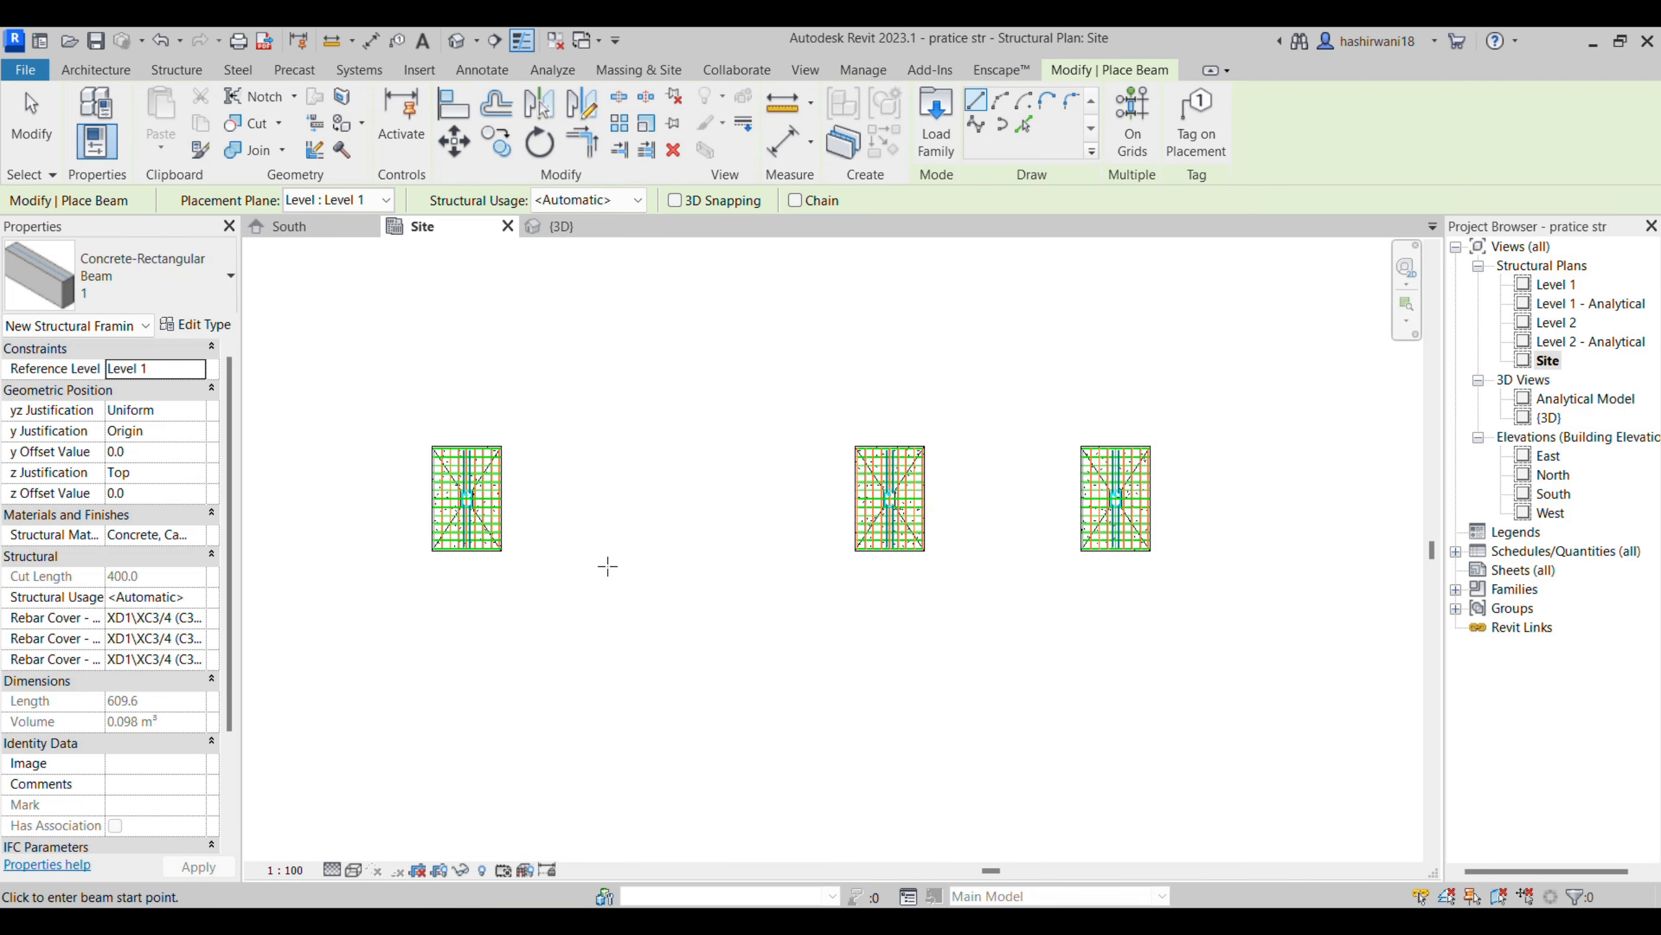
- Place a beam of type 1 on Level 1, about 11200 mm long, from the first column's midpoint to the third column's midpoint
scroll(445, 503, "up", 4)
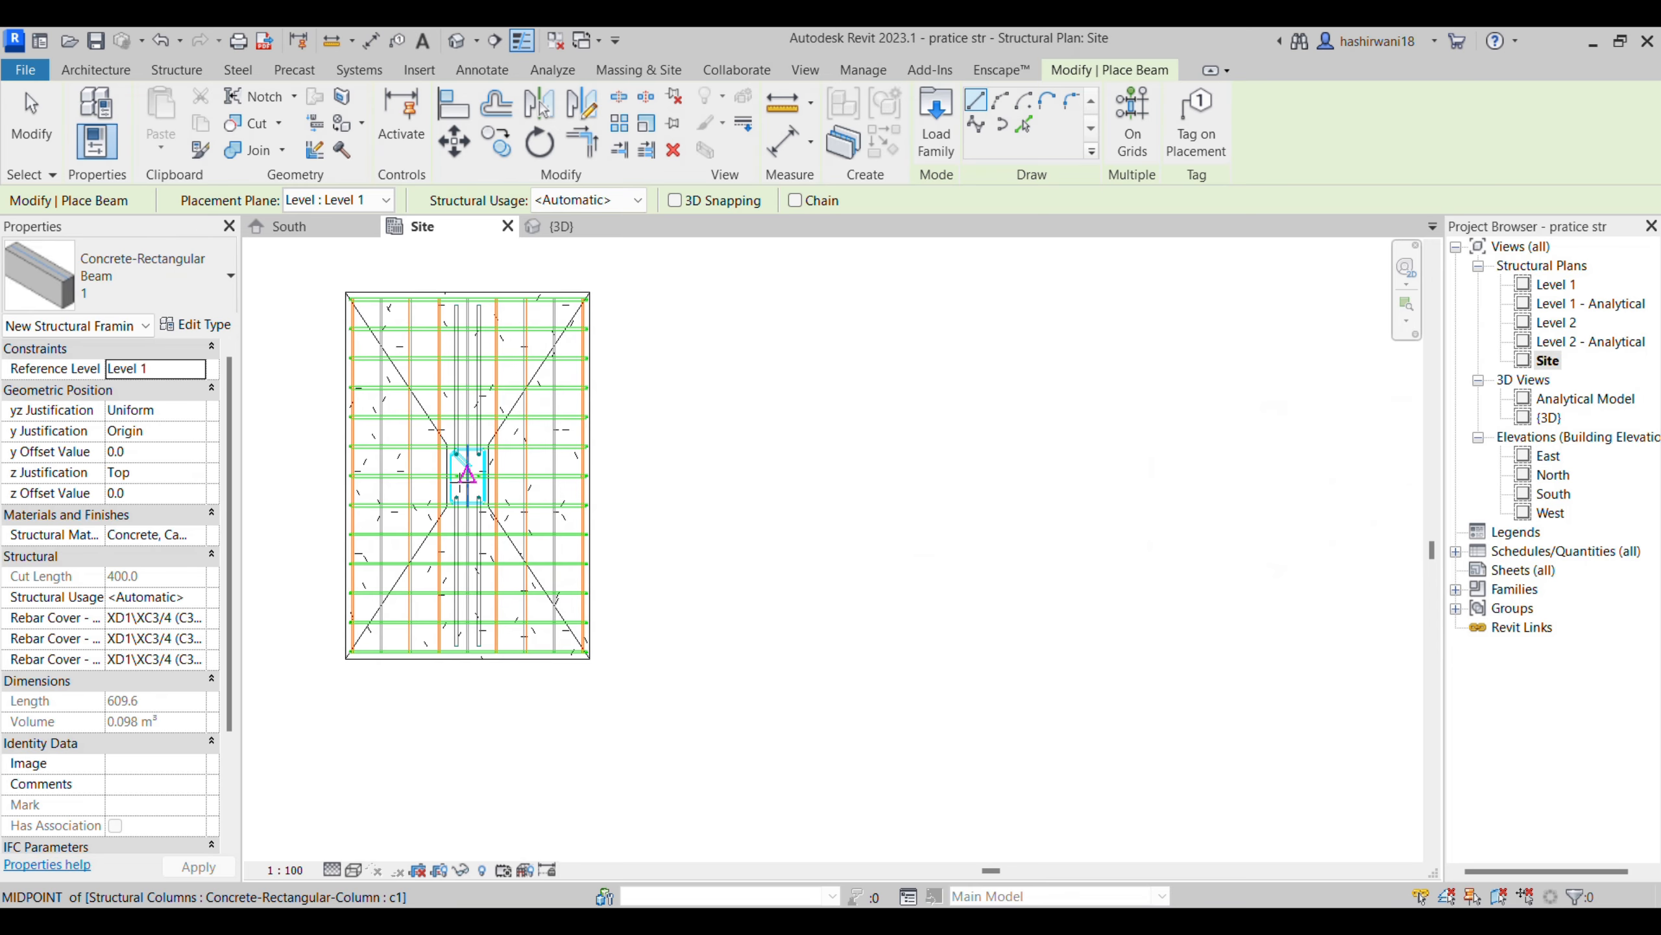
left_click(468, 476)
scroll(968, 497, "down", 3)
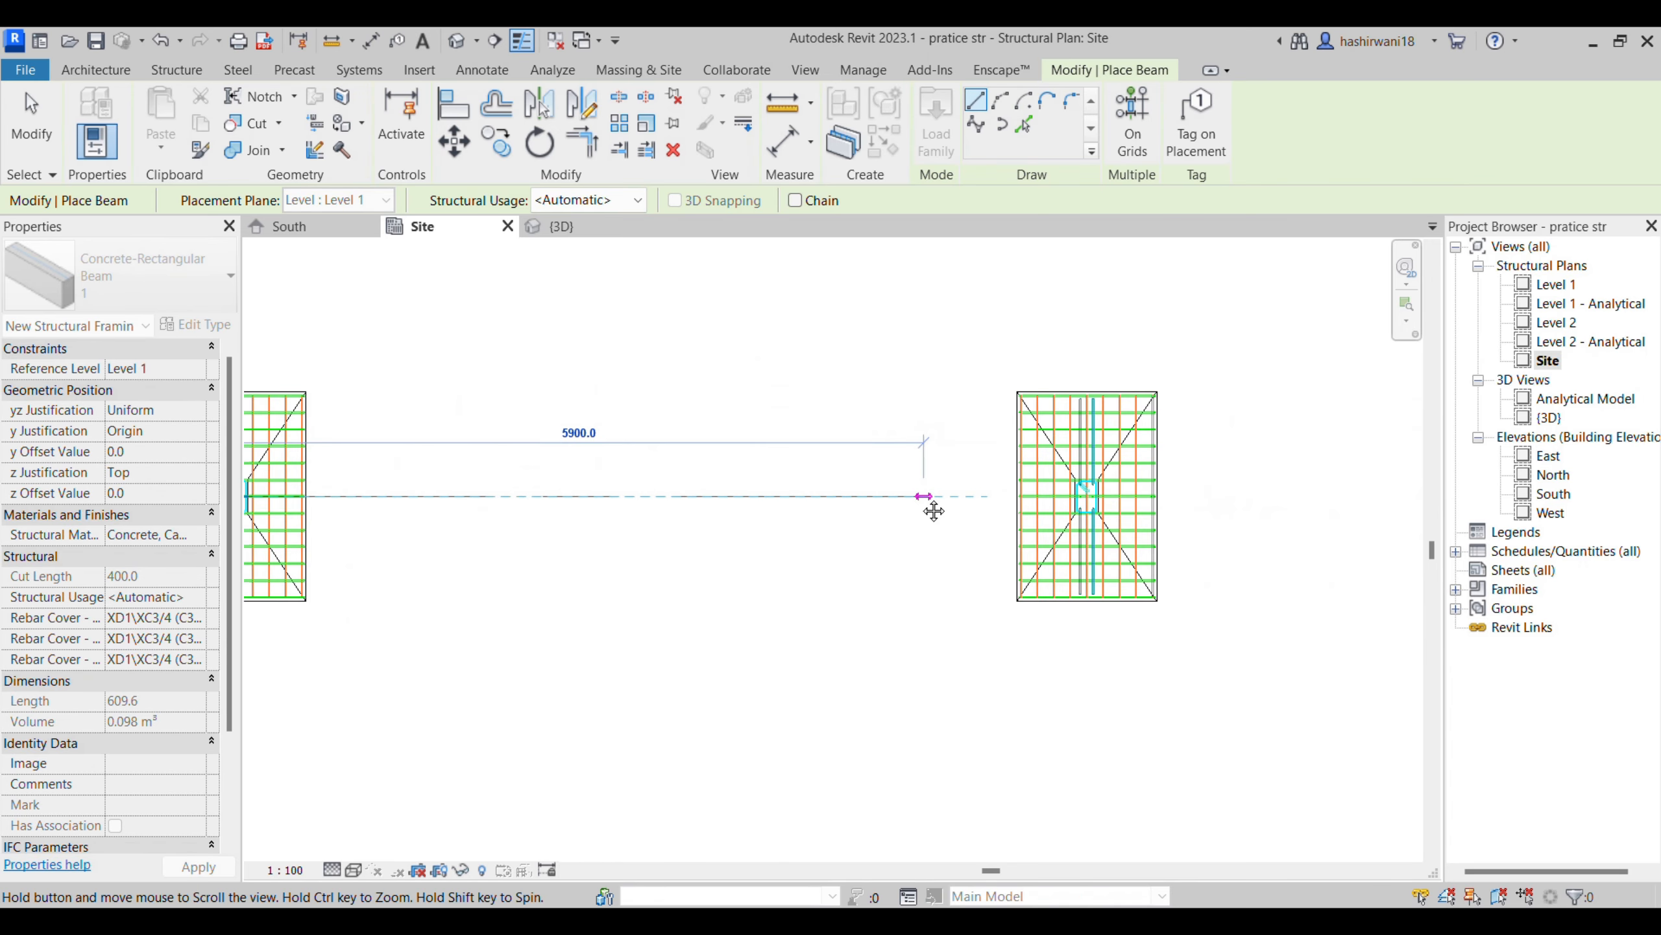
middle_click_drag(1299, 496, 1054, 496)
scroll(1164, 494, "up", 2)
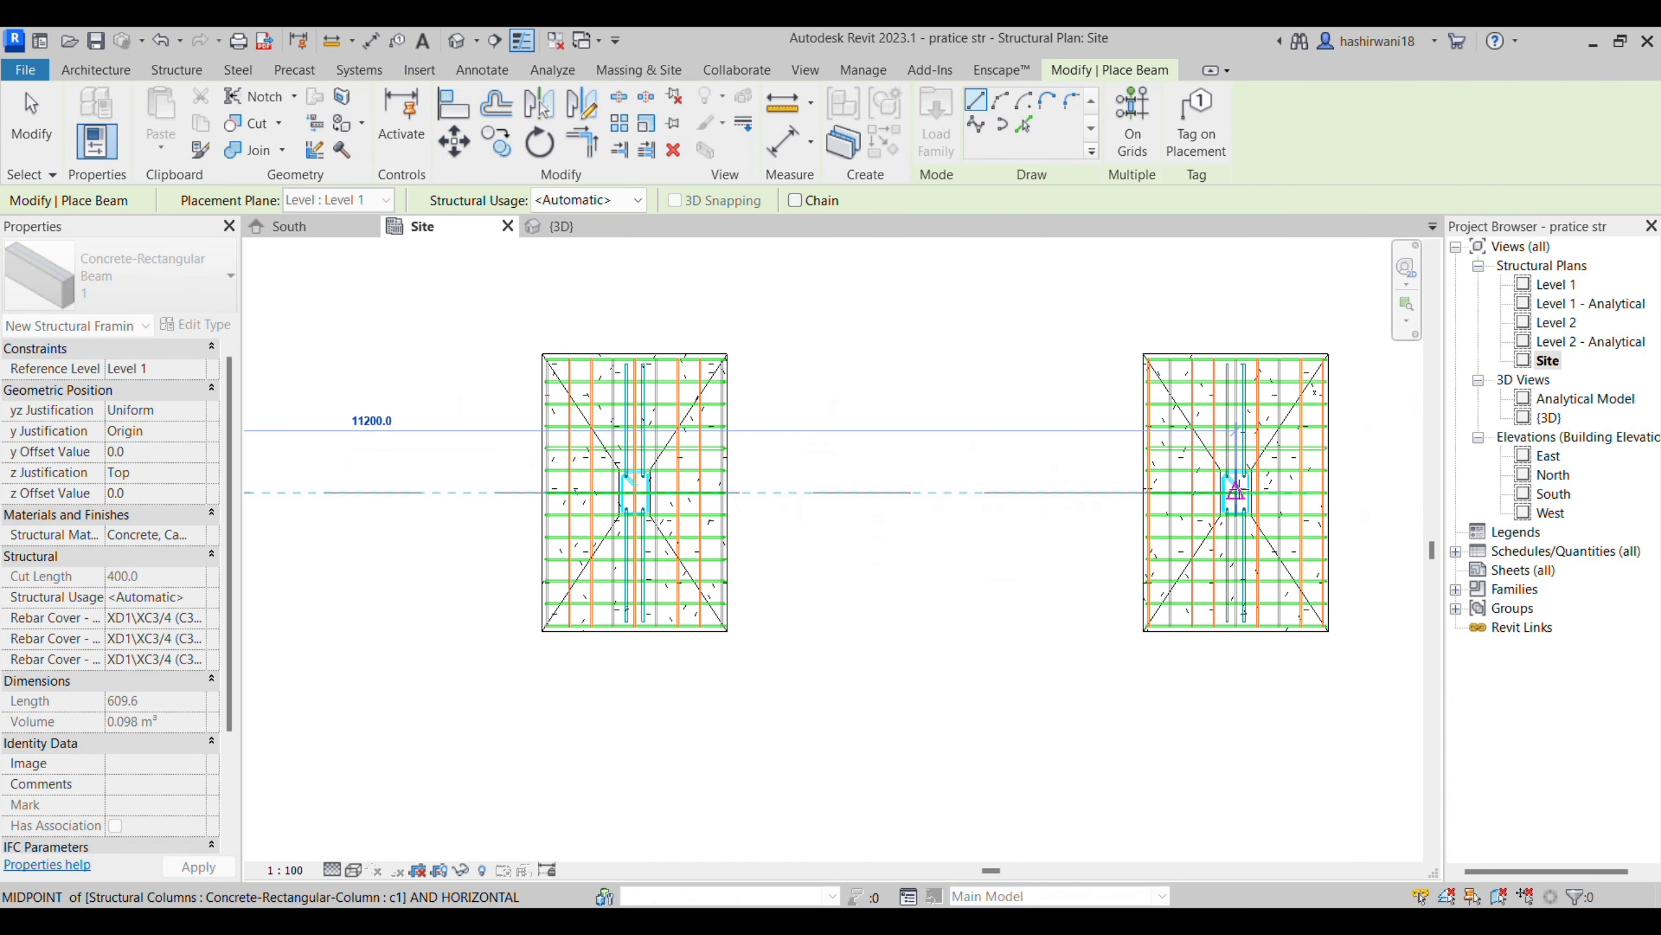
scroll(1241, 491, "up", 3)
scroll(1242, 491, "up", 1)
left_click(1228, 495)
middle_click_drag(407, 657, 536, 626)
scroll(532, 619, "down", 3)
key("Escape")
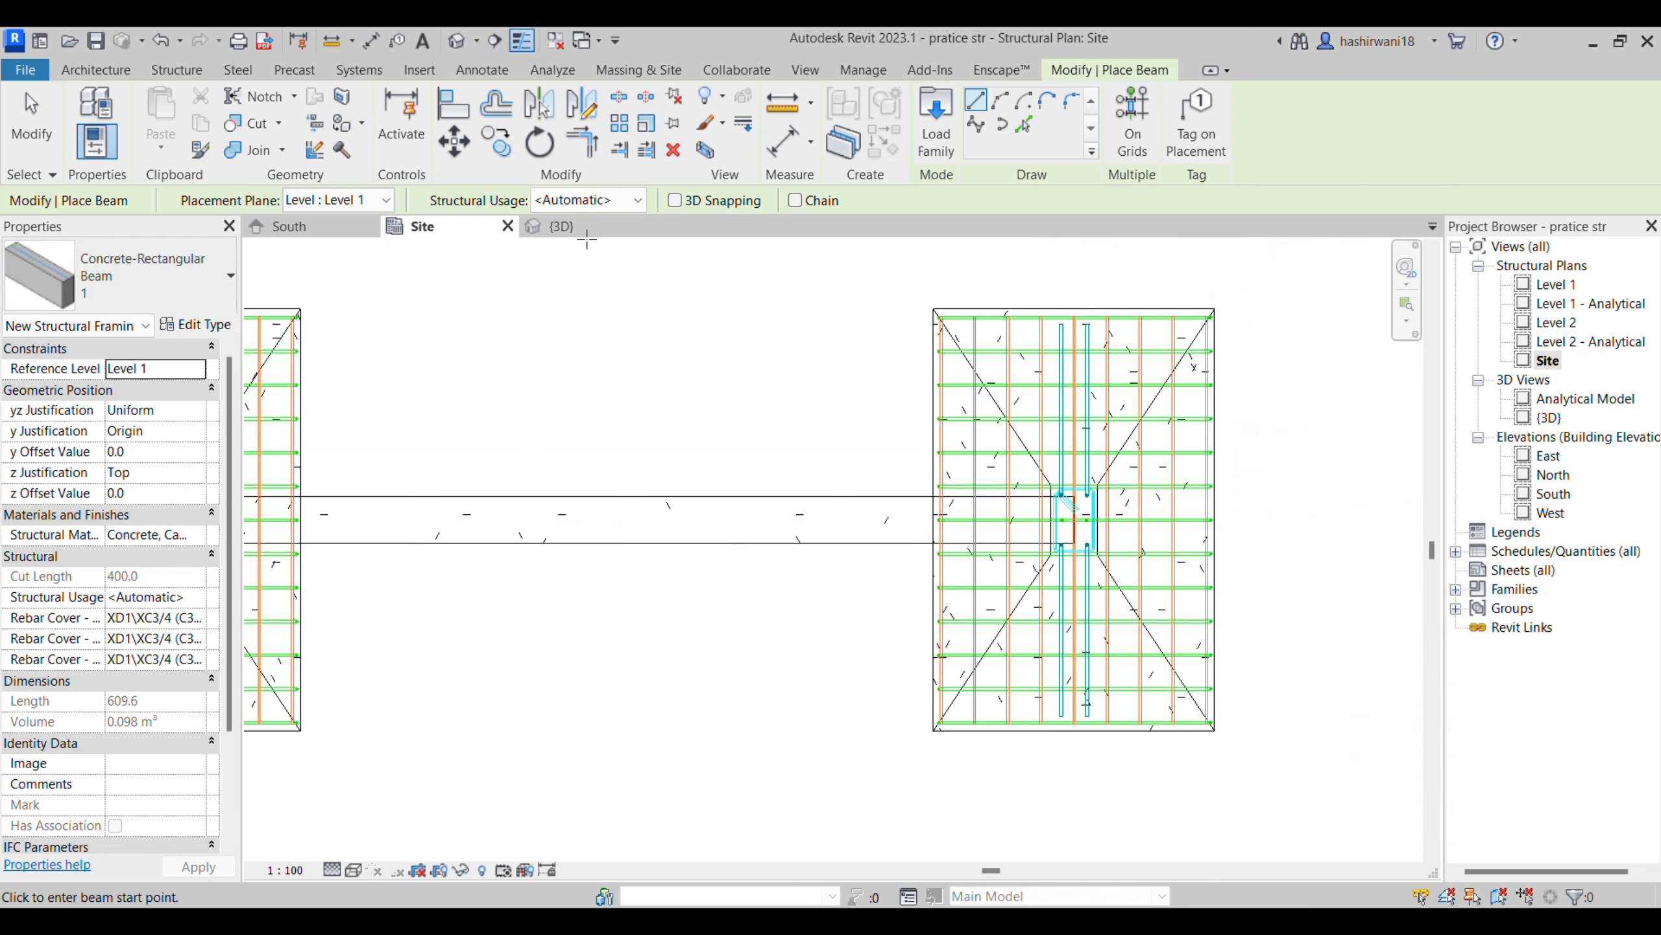
key("Escape")
- In the 3D view, set the new beam's start and end level offsets to 700
left_click(562, 227)
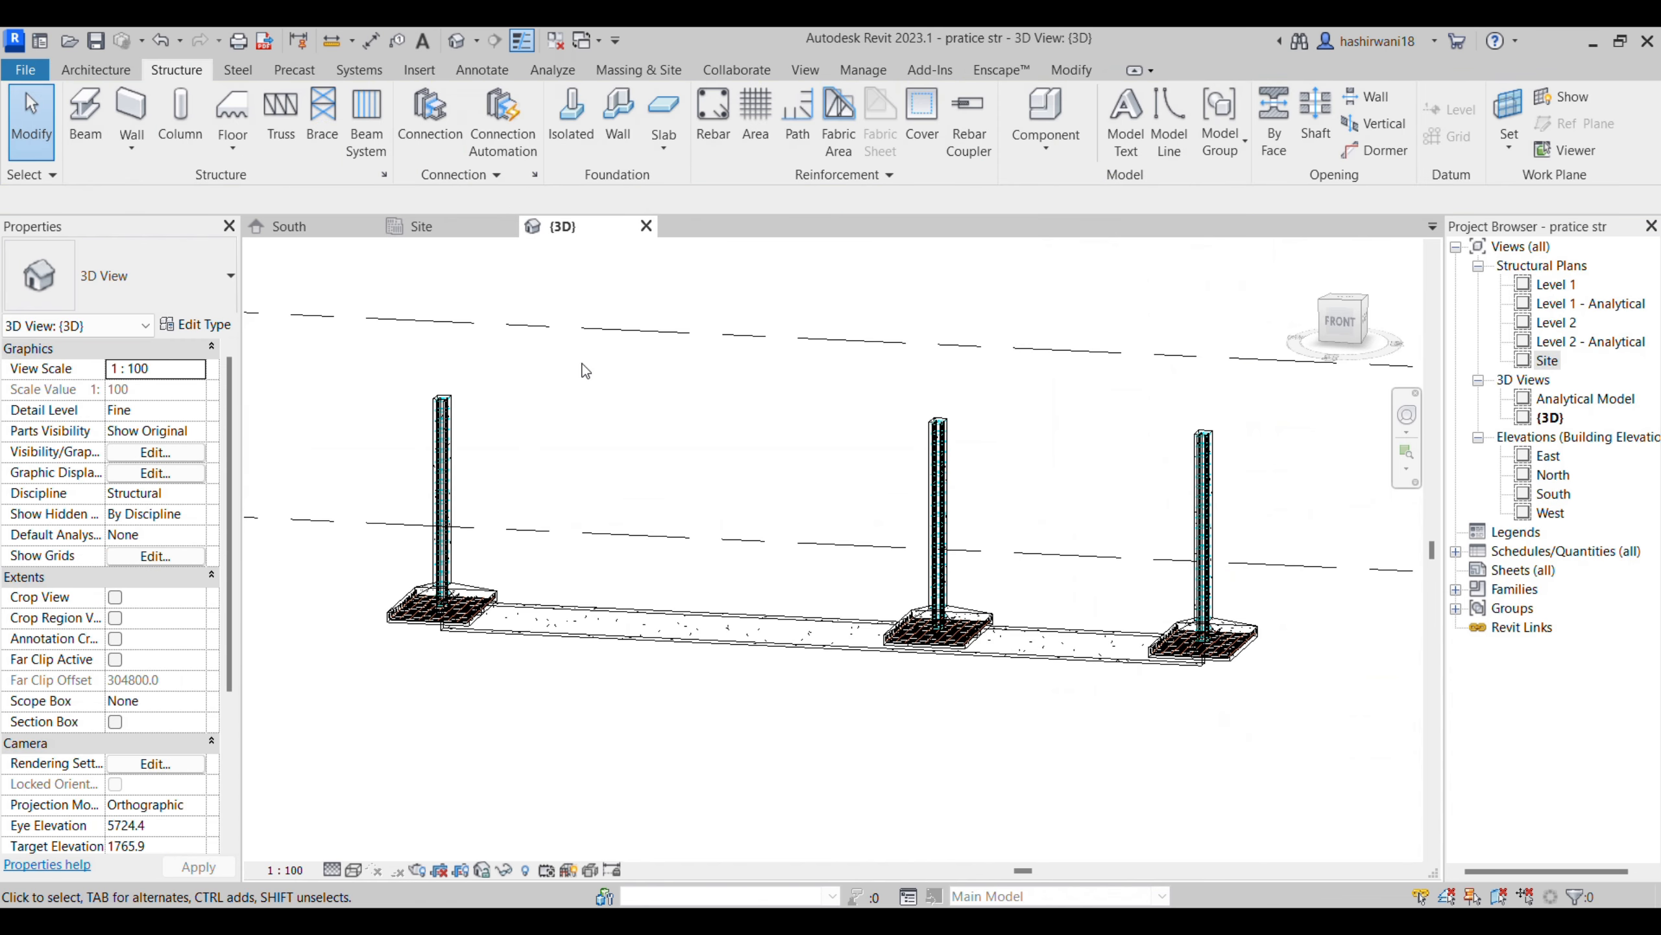
left_click(696, 645)
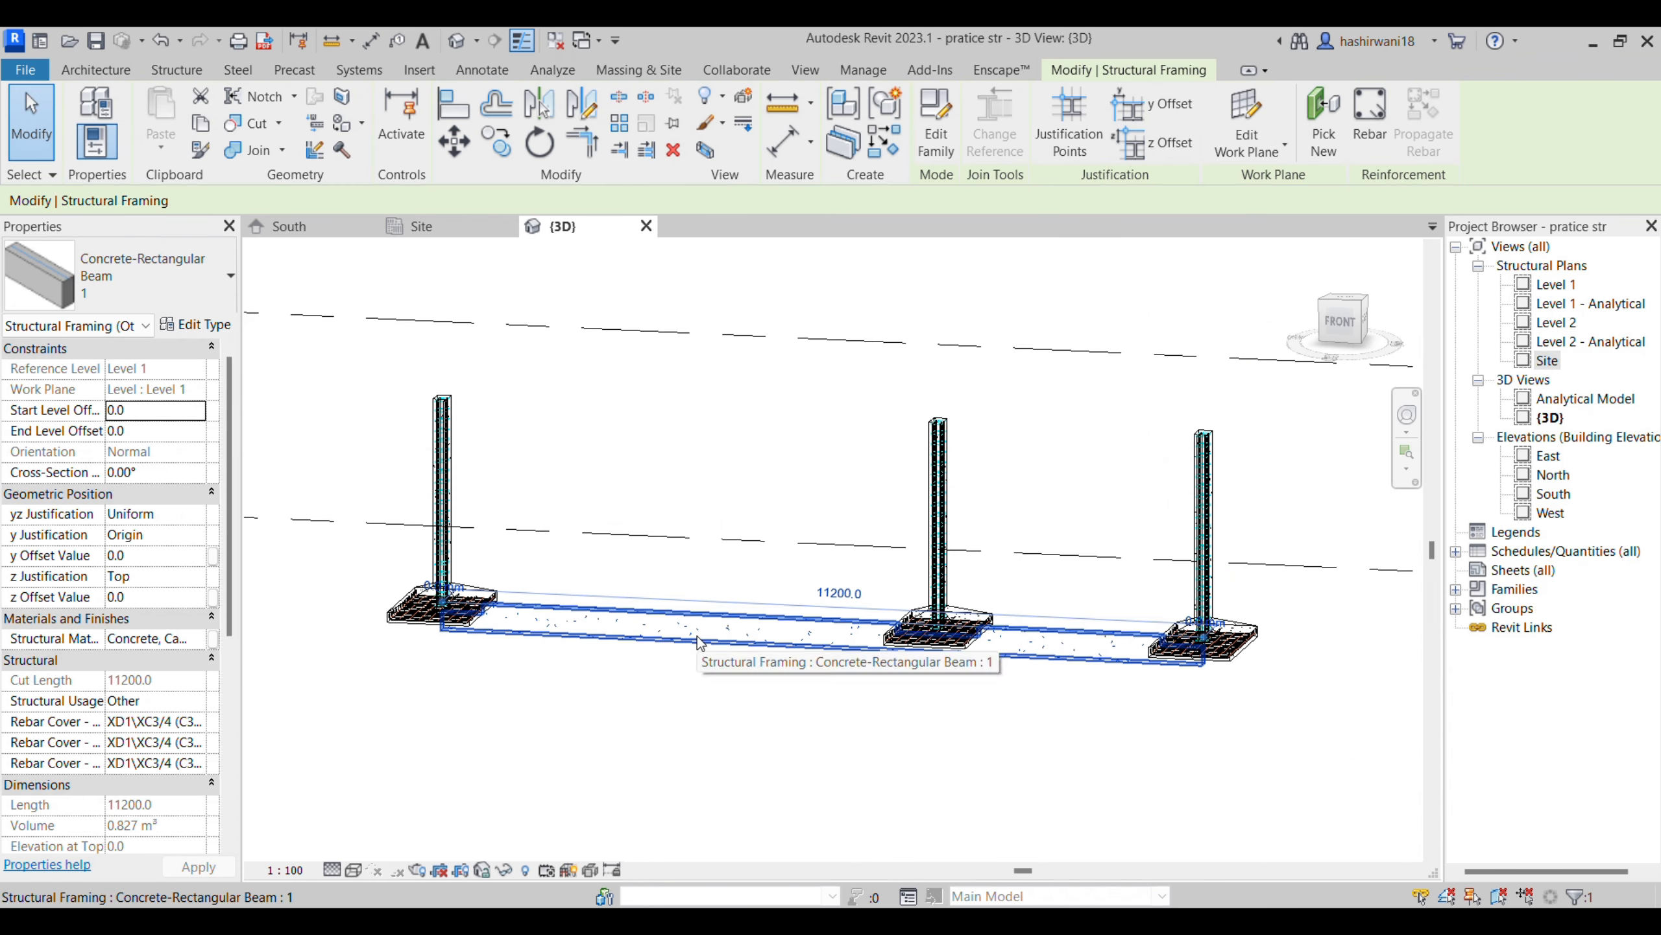
left_click(155, 412)
type("700")
left_click(157, 434)
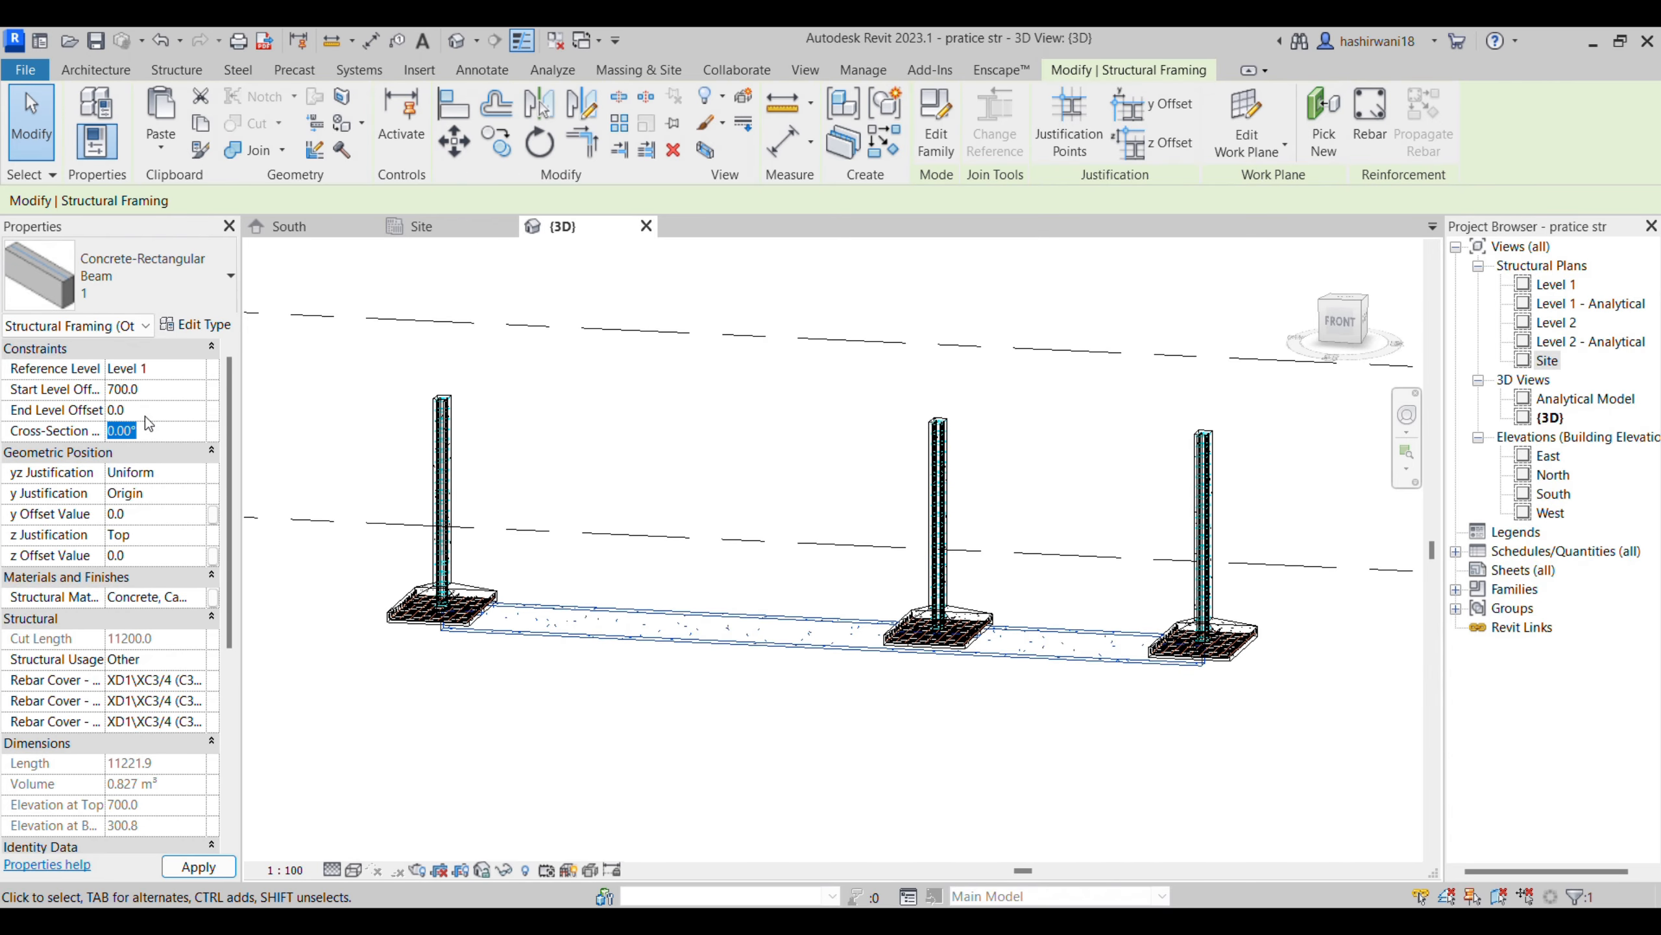
type("700")
key("Return")
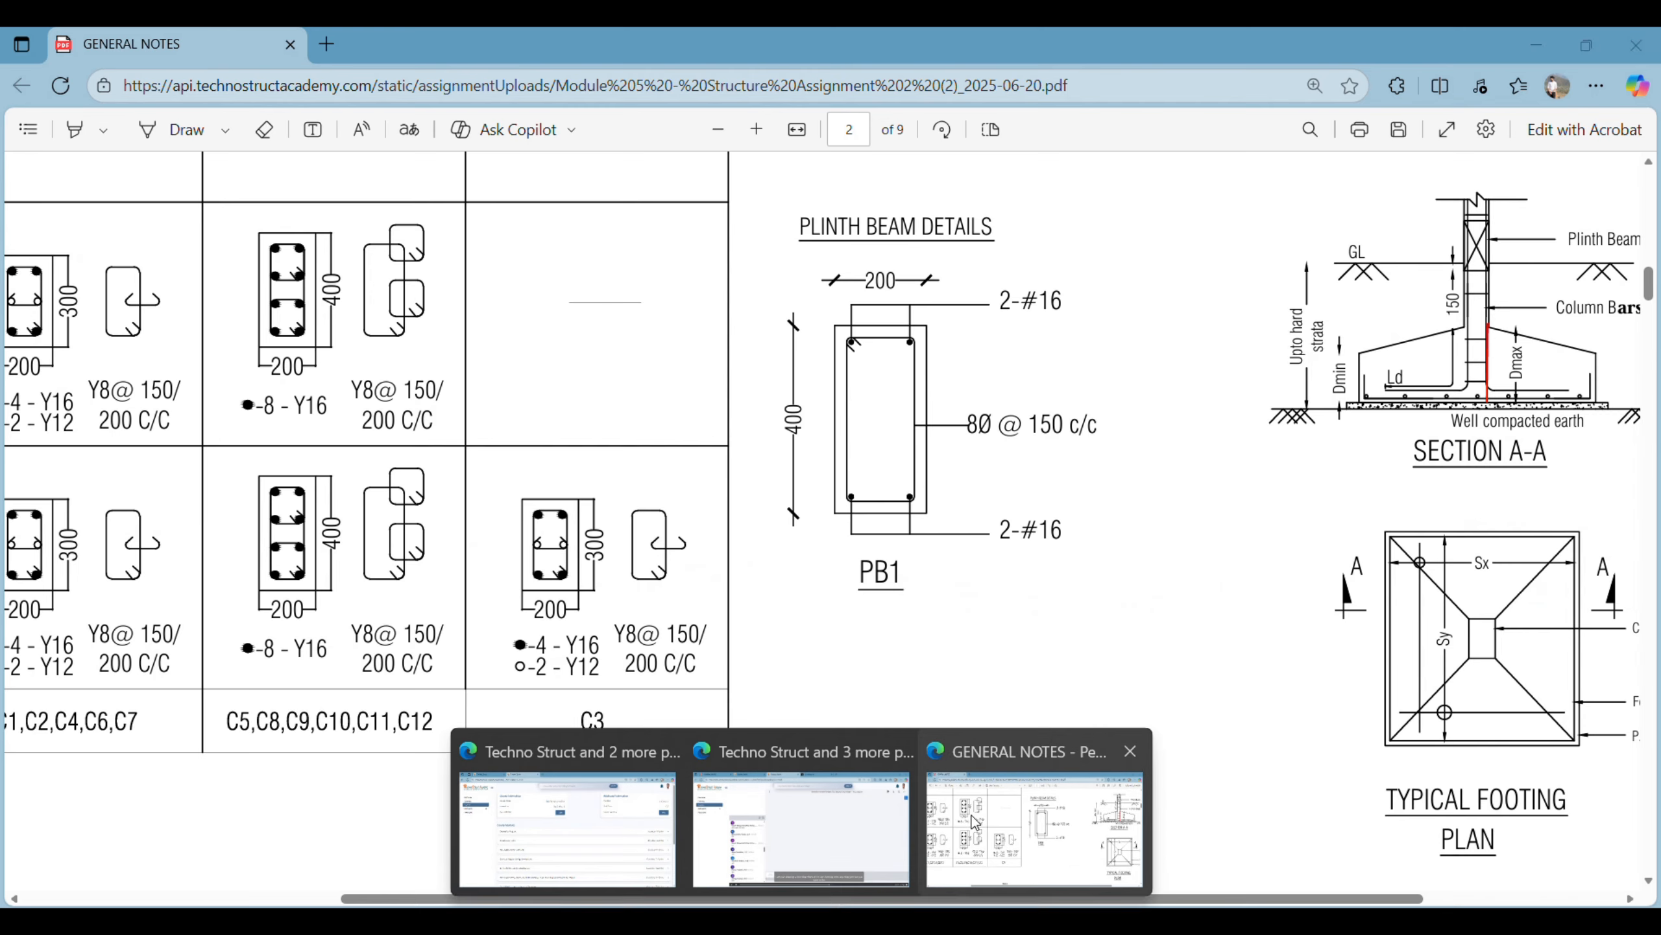
- Examine the plinth beam position in Section A-A, the FFL and GL levels, and the PB1 reinforcement in the drawing PDF
left_click(1013, 825)
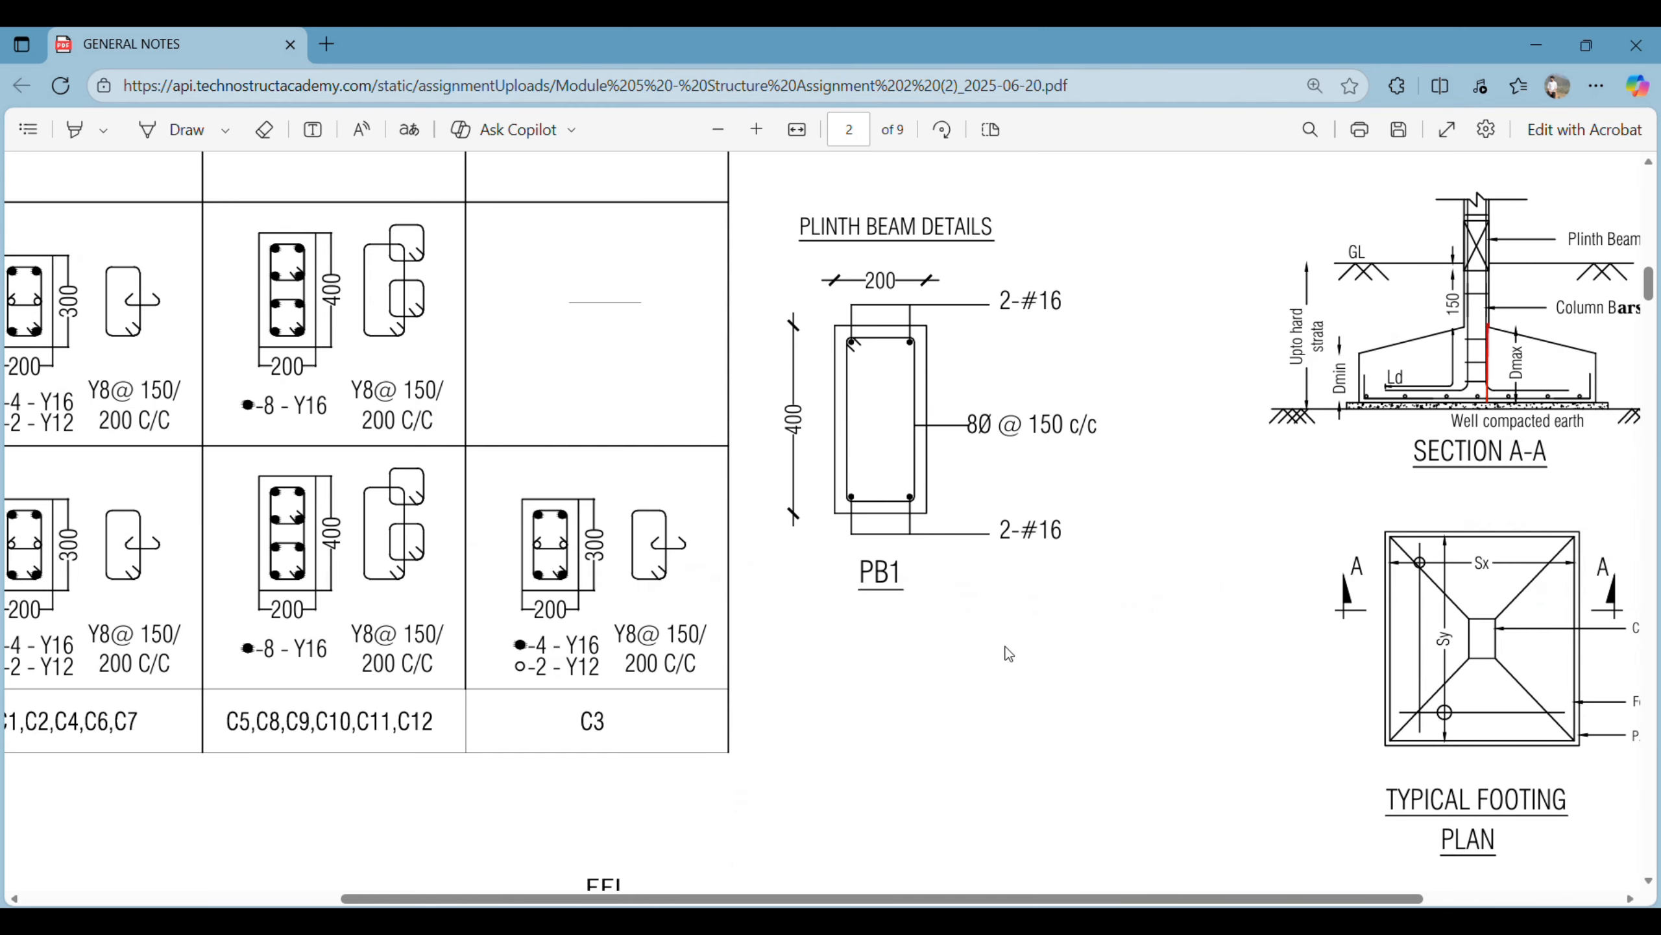
scroll(1022, 626, "right", 3)
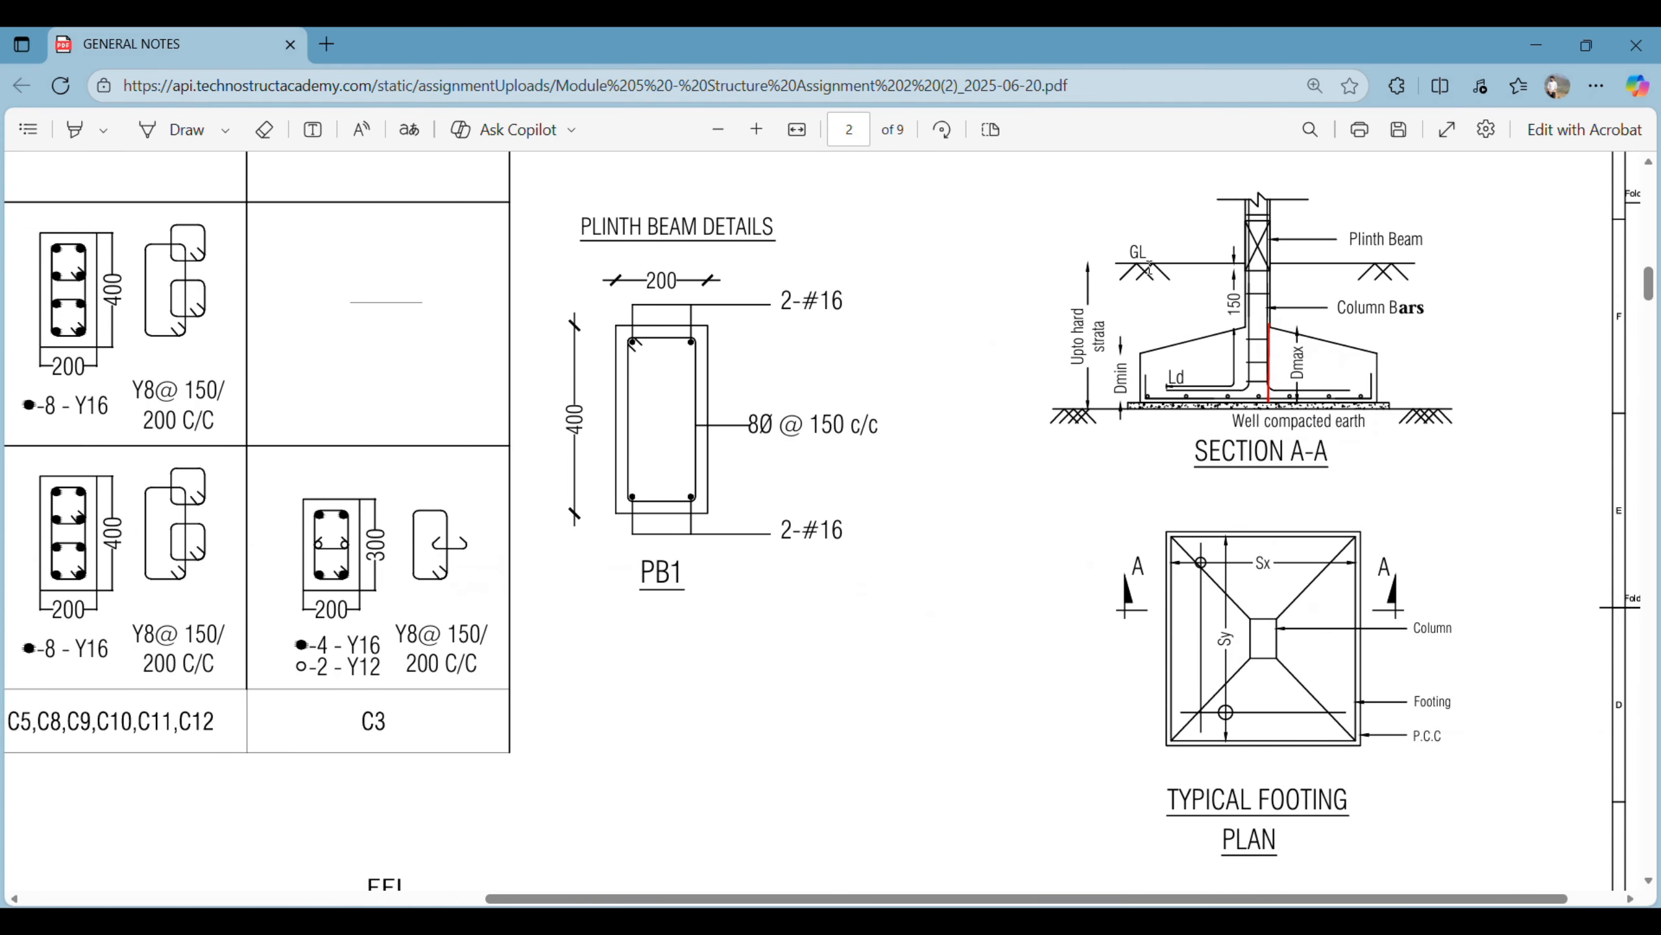
scroll(1286, 286, "up", 3)
scroll(1241, 400, "up", 5, "ctrl")
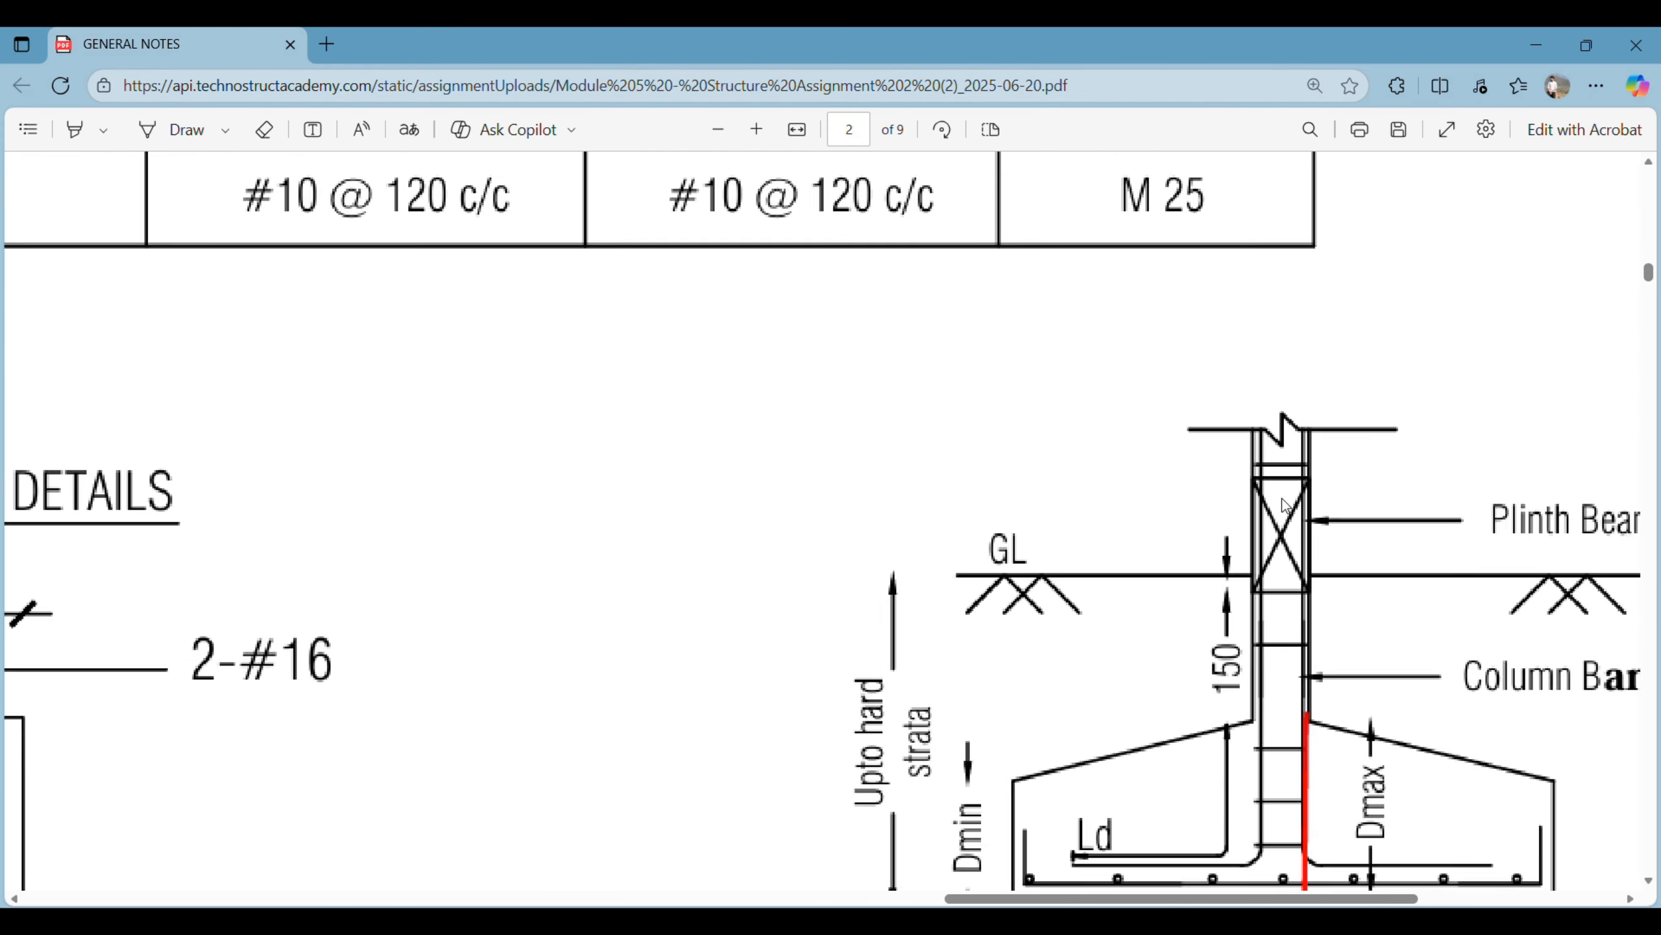
scroll(1495, 549, "right", 2)
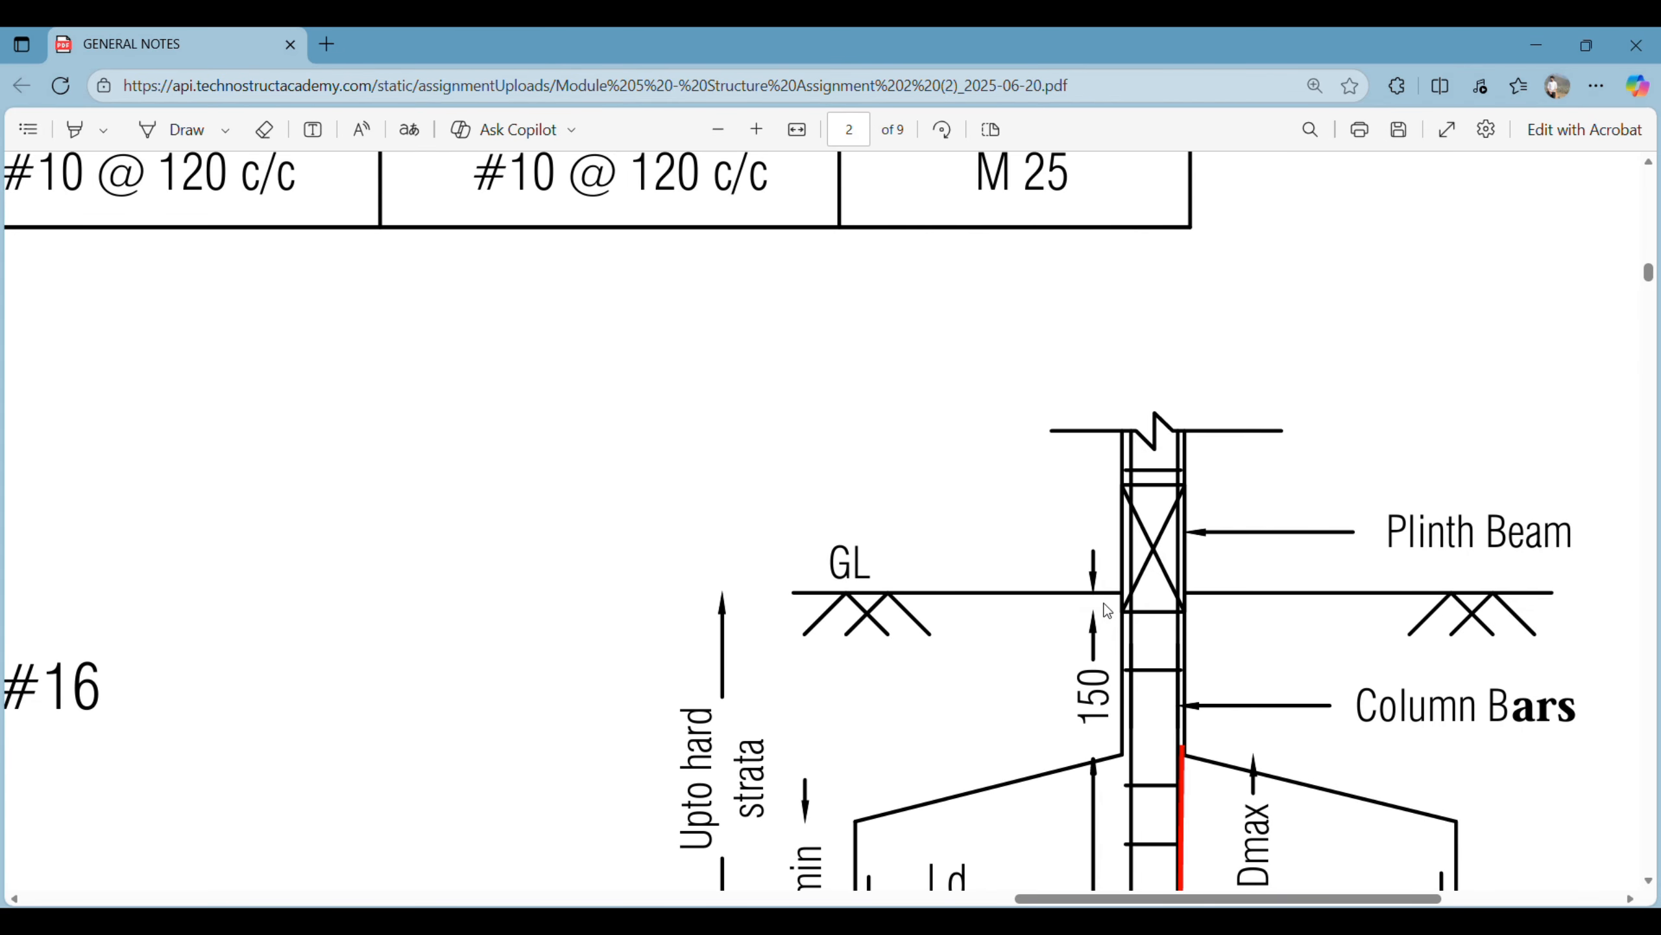
scroll(748, 512, "down", 5, "ctrl")
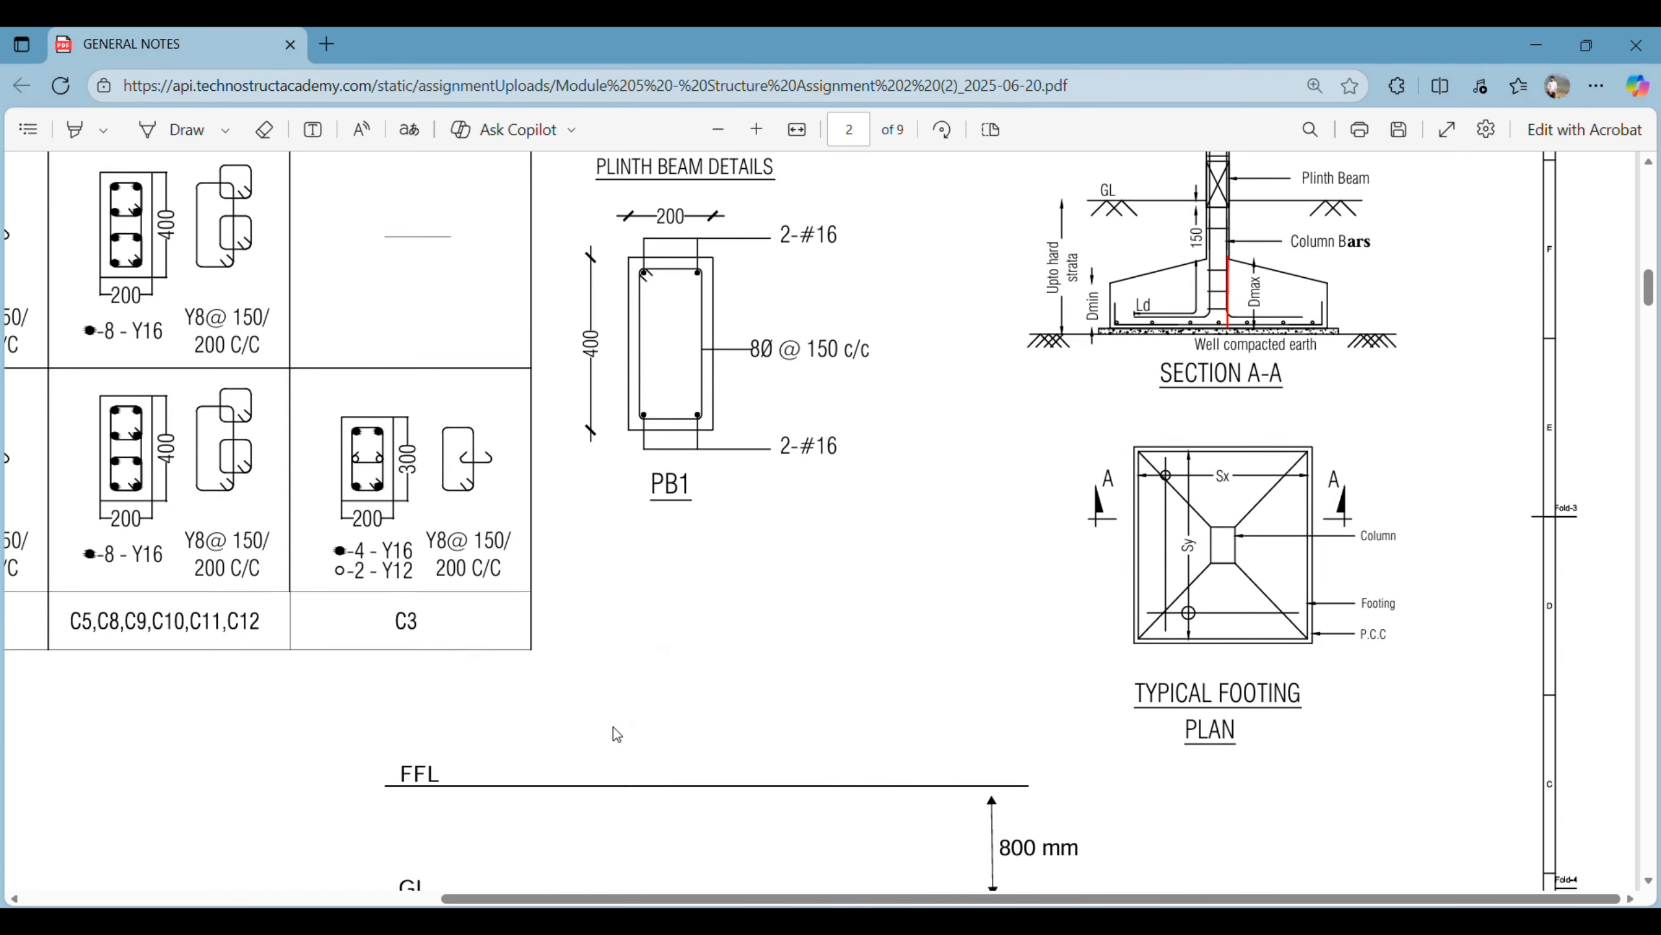
scroll(588, 733, "down", 5)
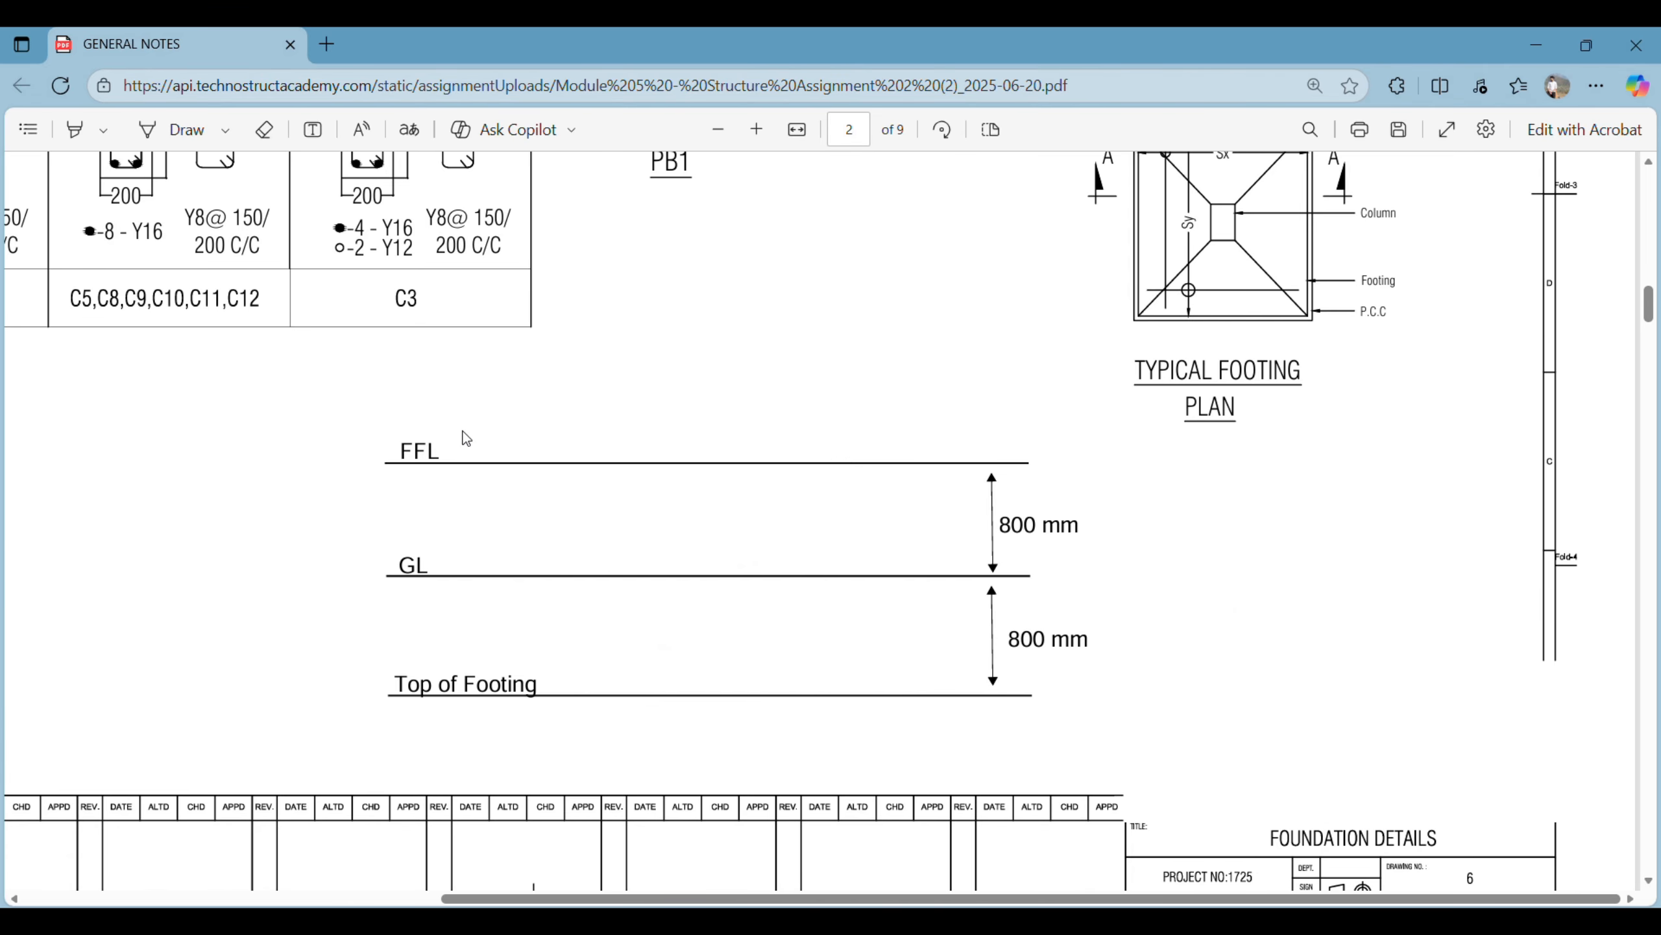
scroll(753, 616, "up", 5)
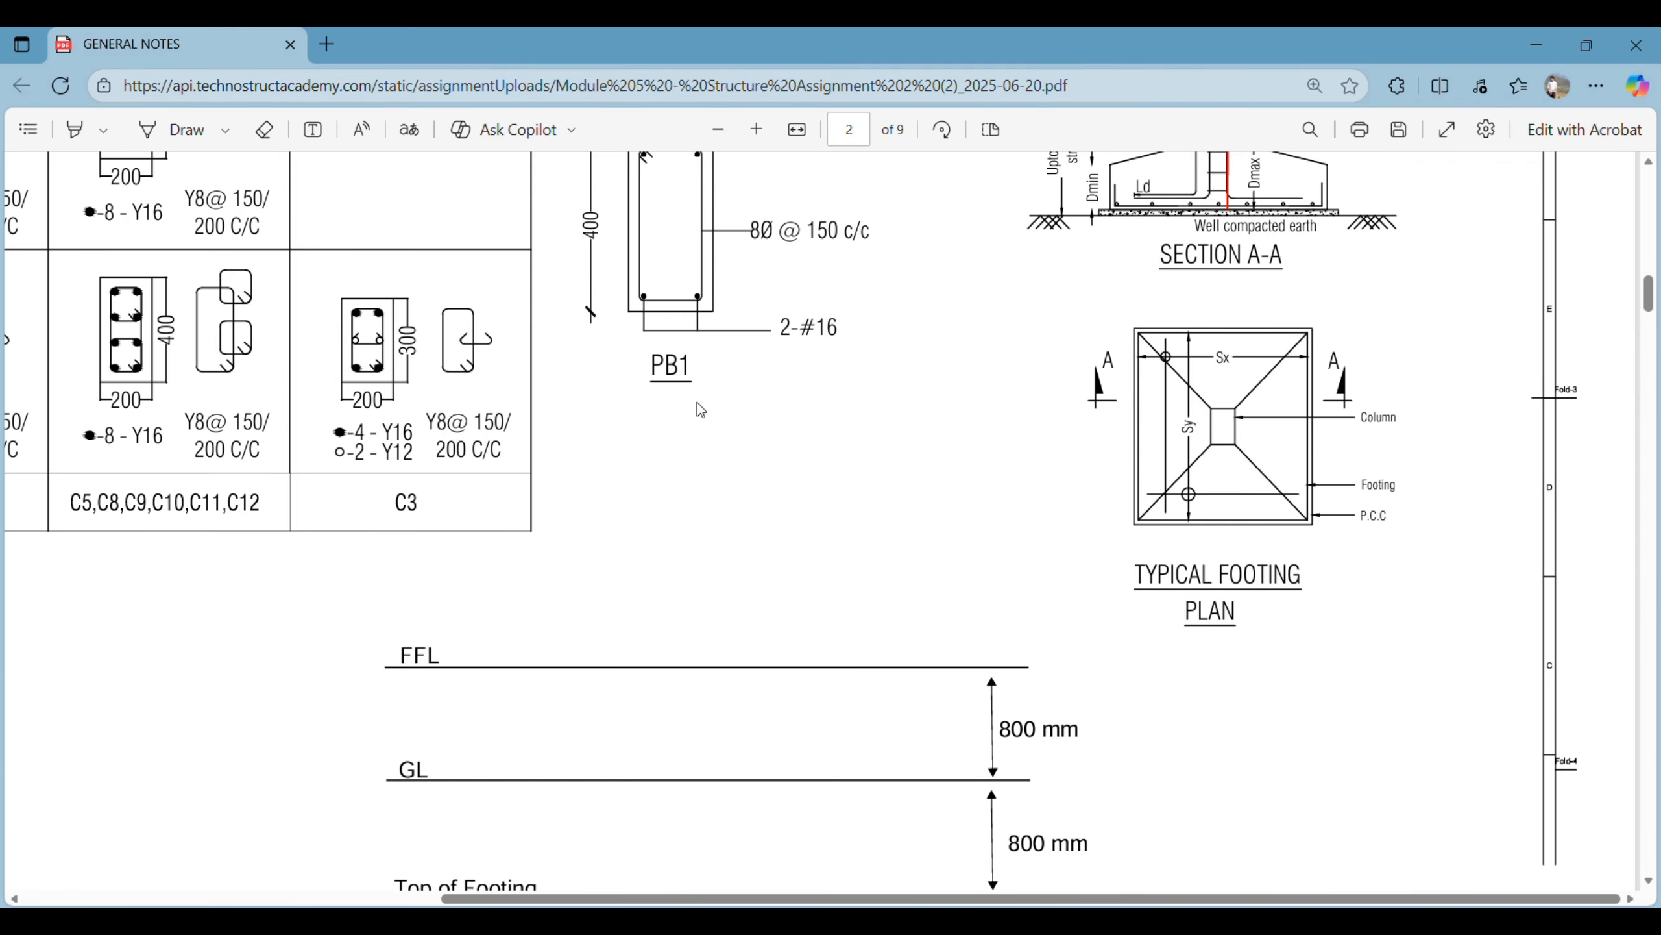
scroll(707, 402, "up", 4, "ctrl")
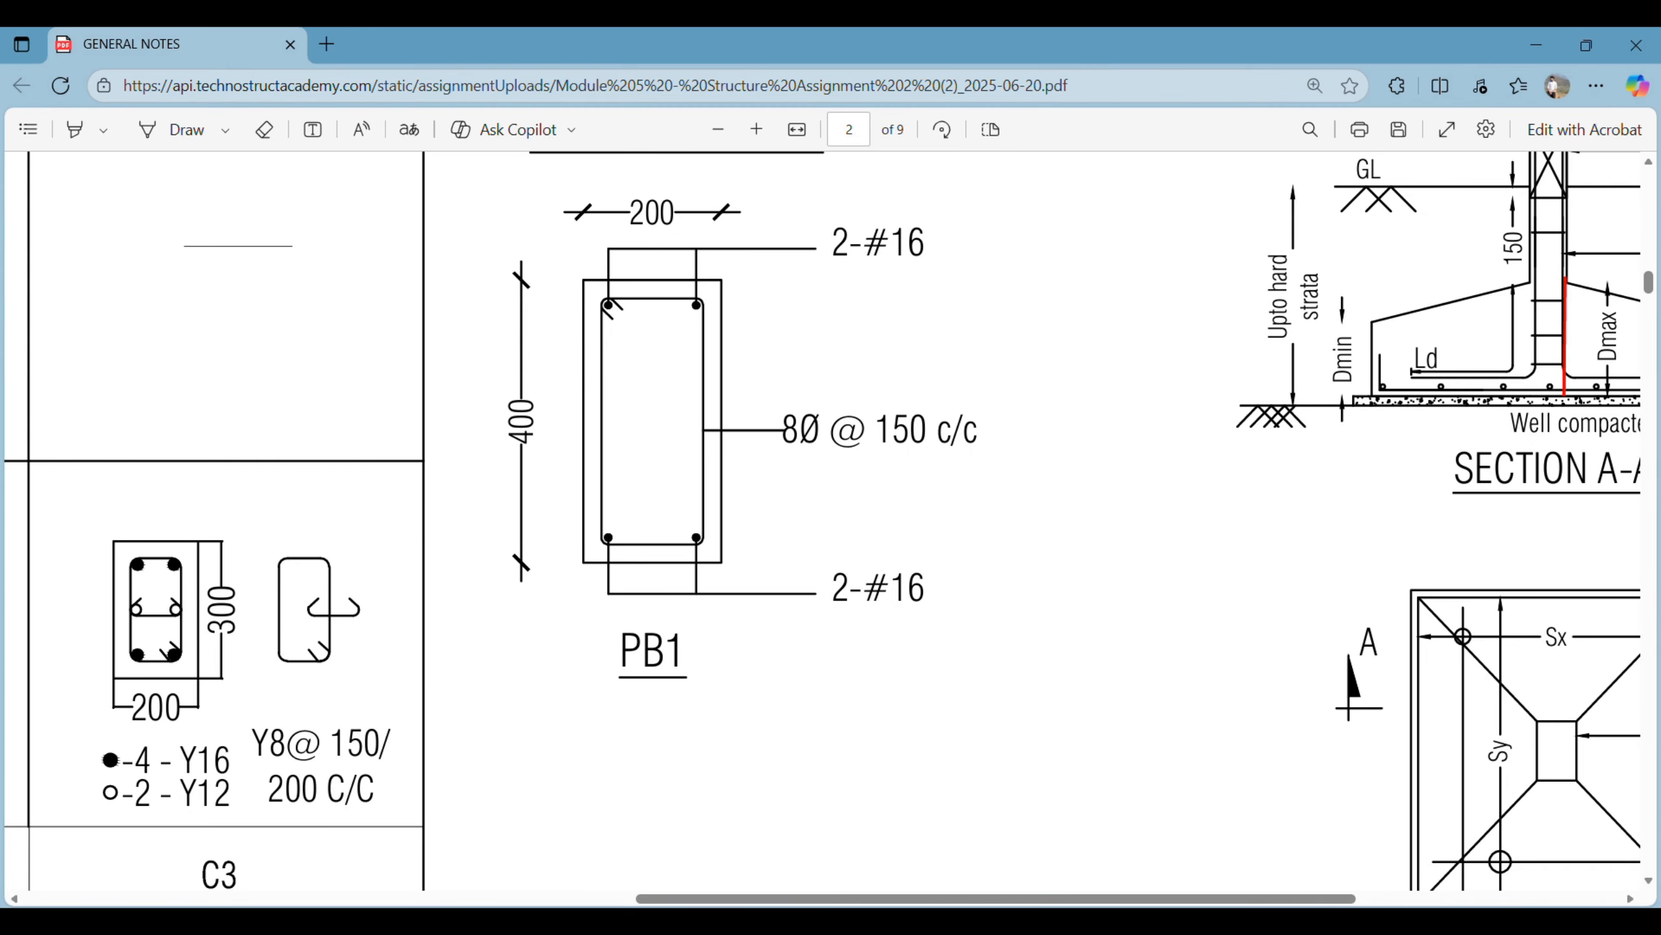
- Return to Revit and inspect the plinth beam's position within the column in the East elevation
key("alt+Tab")
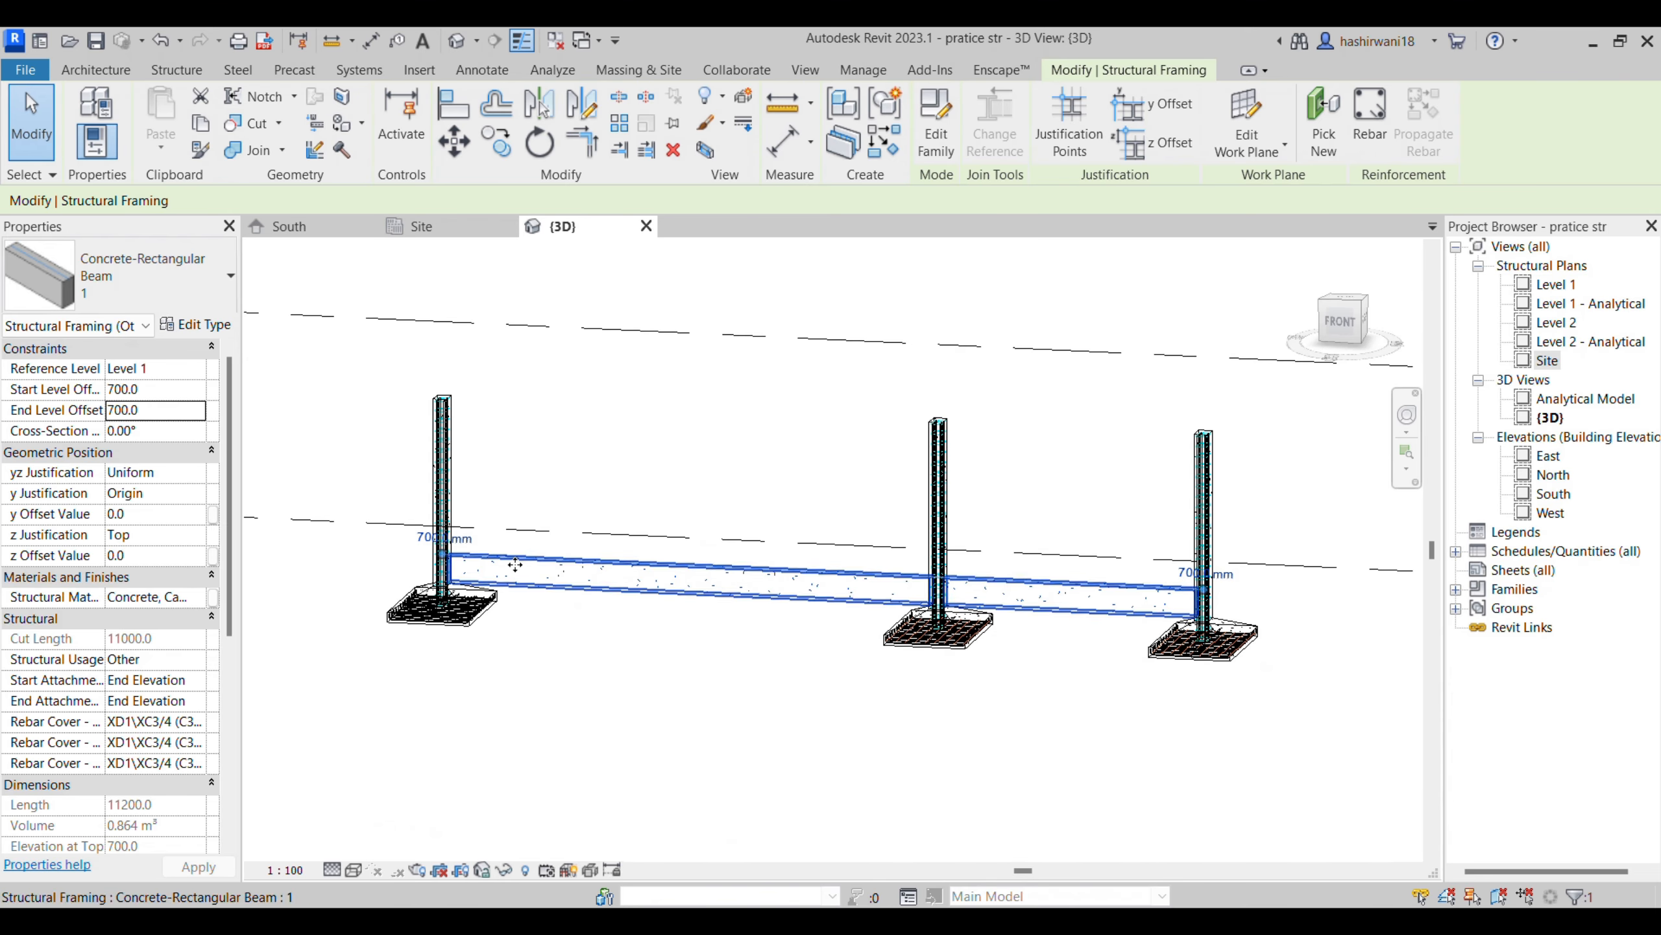
double_click(1550, 458)
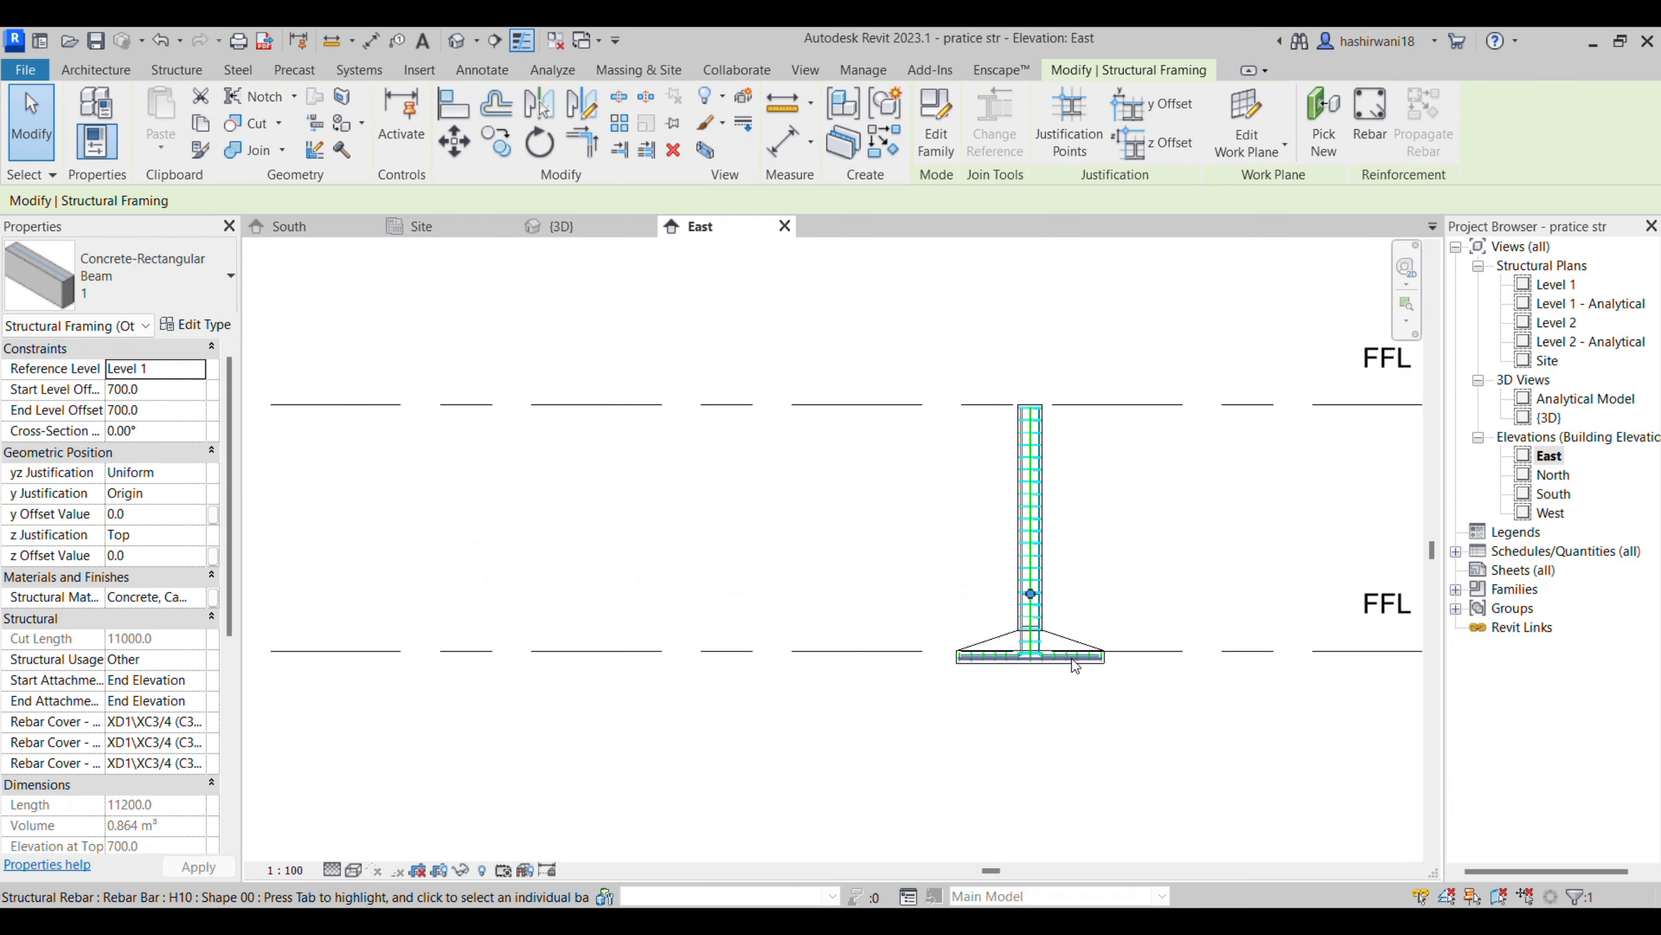
scroll(1075, 665, "up", 5)
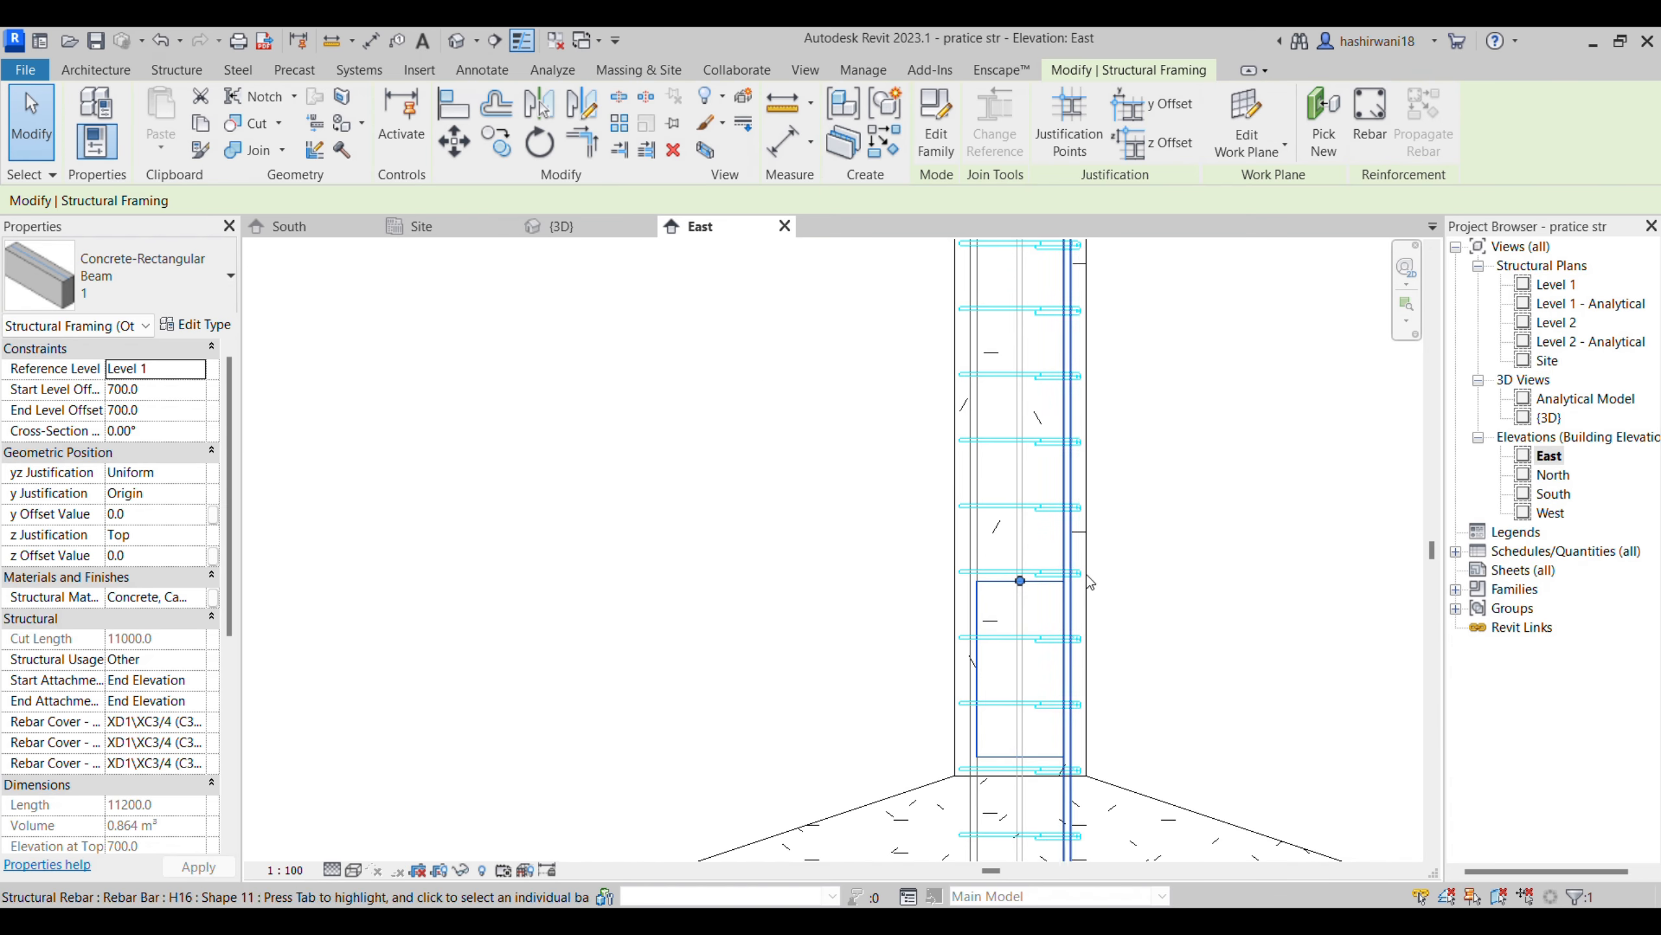
left_click(1155, 598)
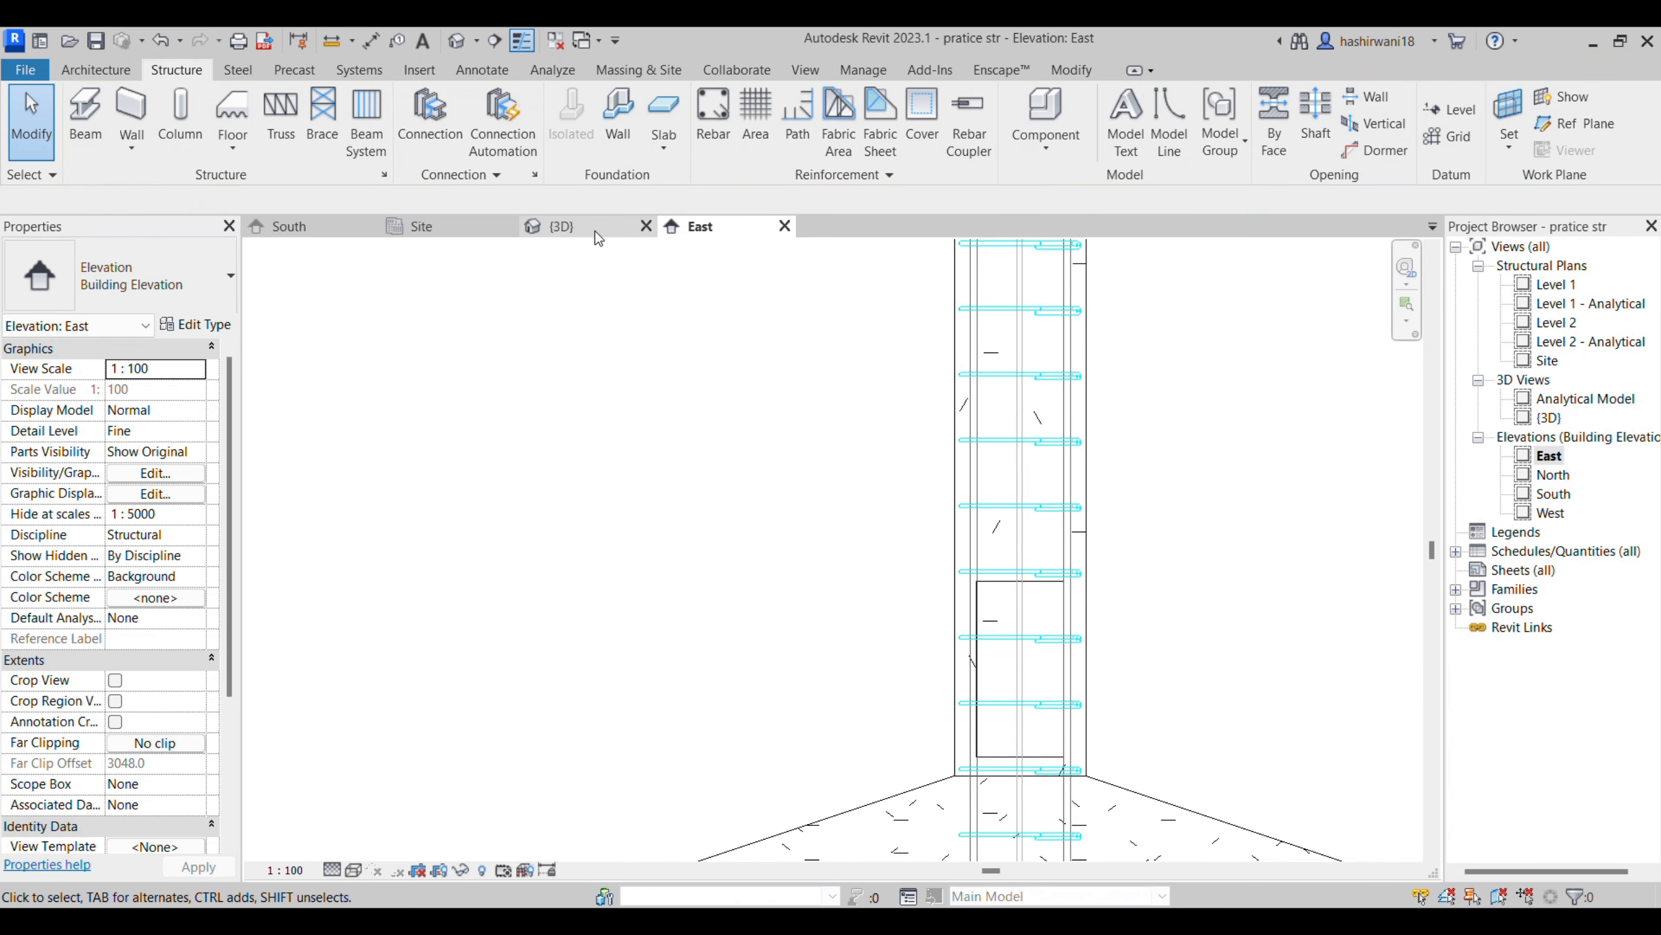
- In the Site plan, cut a section across the plinth beam between two footings with a far clip offset of about 1169, and open its view
left_click(452, 222)
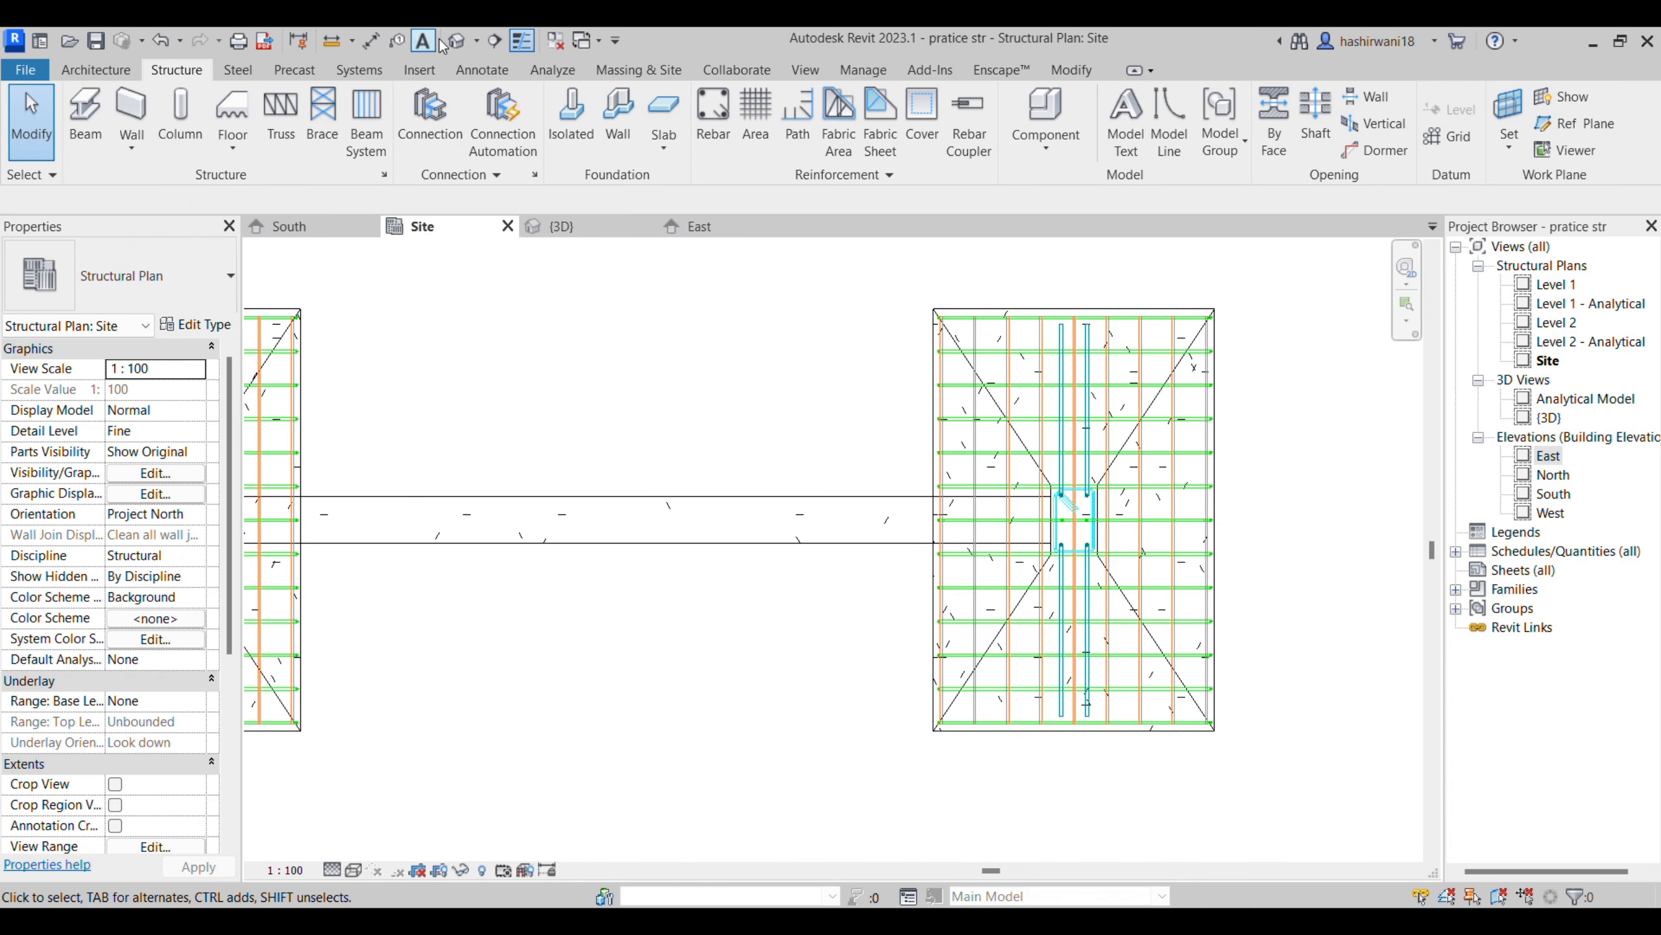
left_click(495, 41)
left_click(499, 329)
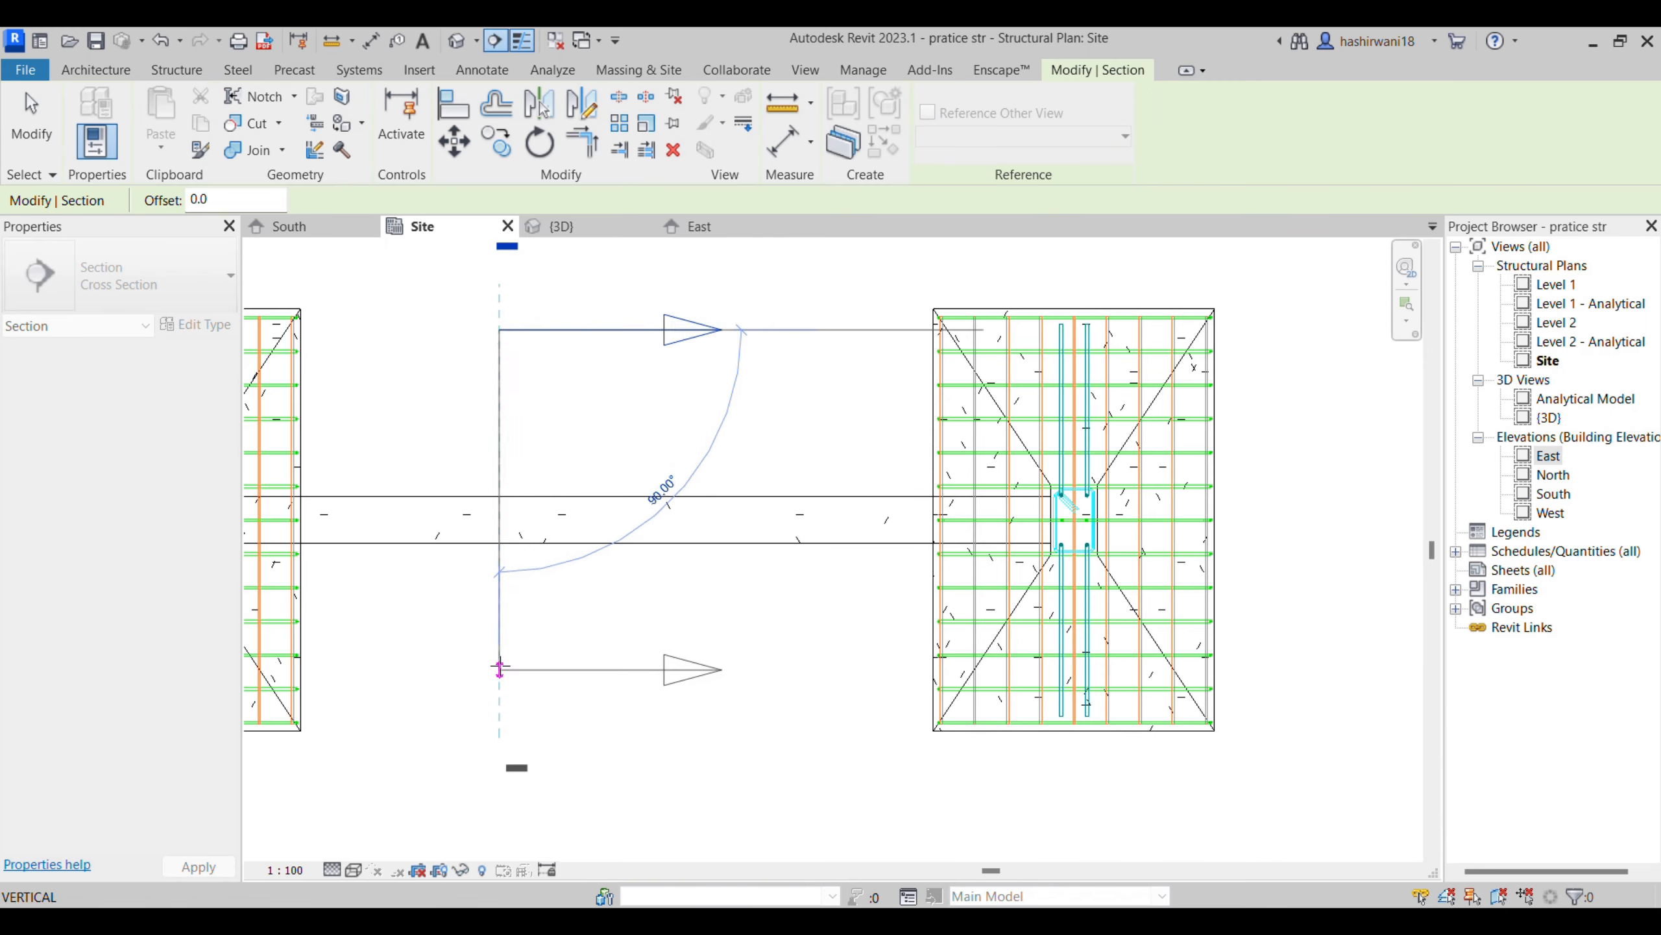
left_click(499, 663)
left_click_drag(1213, 496, 773, 496)
right_click(598, 432)
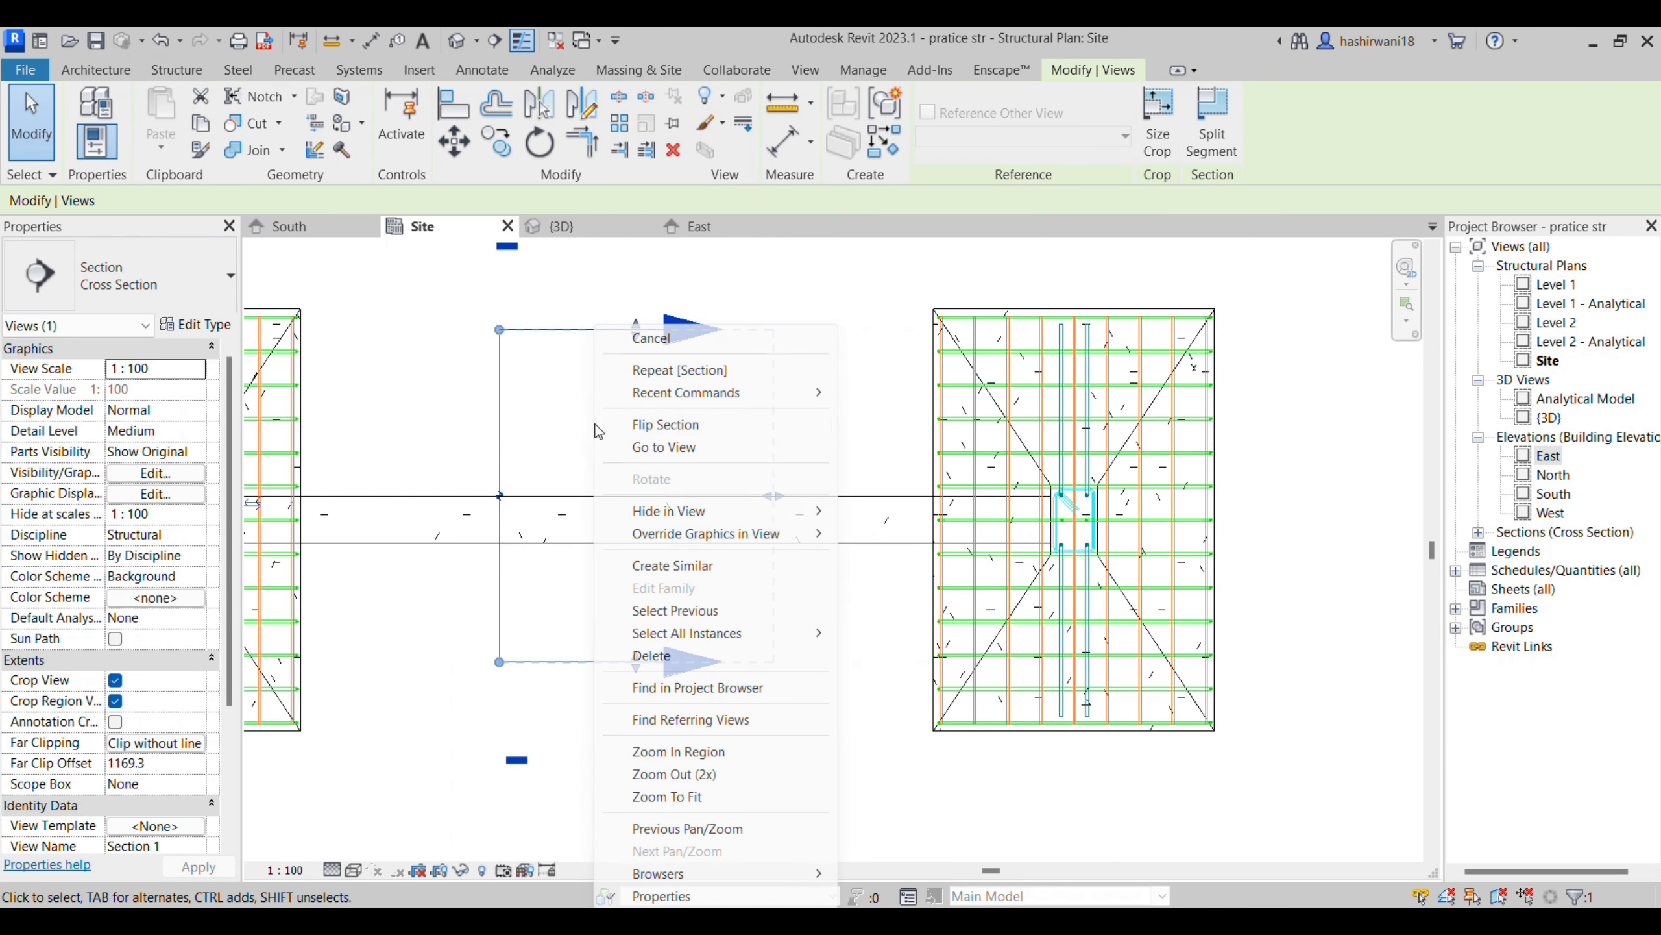
left_click(693, 449)
- Set the section view's detail level to Fine and change its visual style
scroll(741, 692, "up", 2)
left_click(738, 691)
left_click(334, 868)
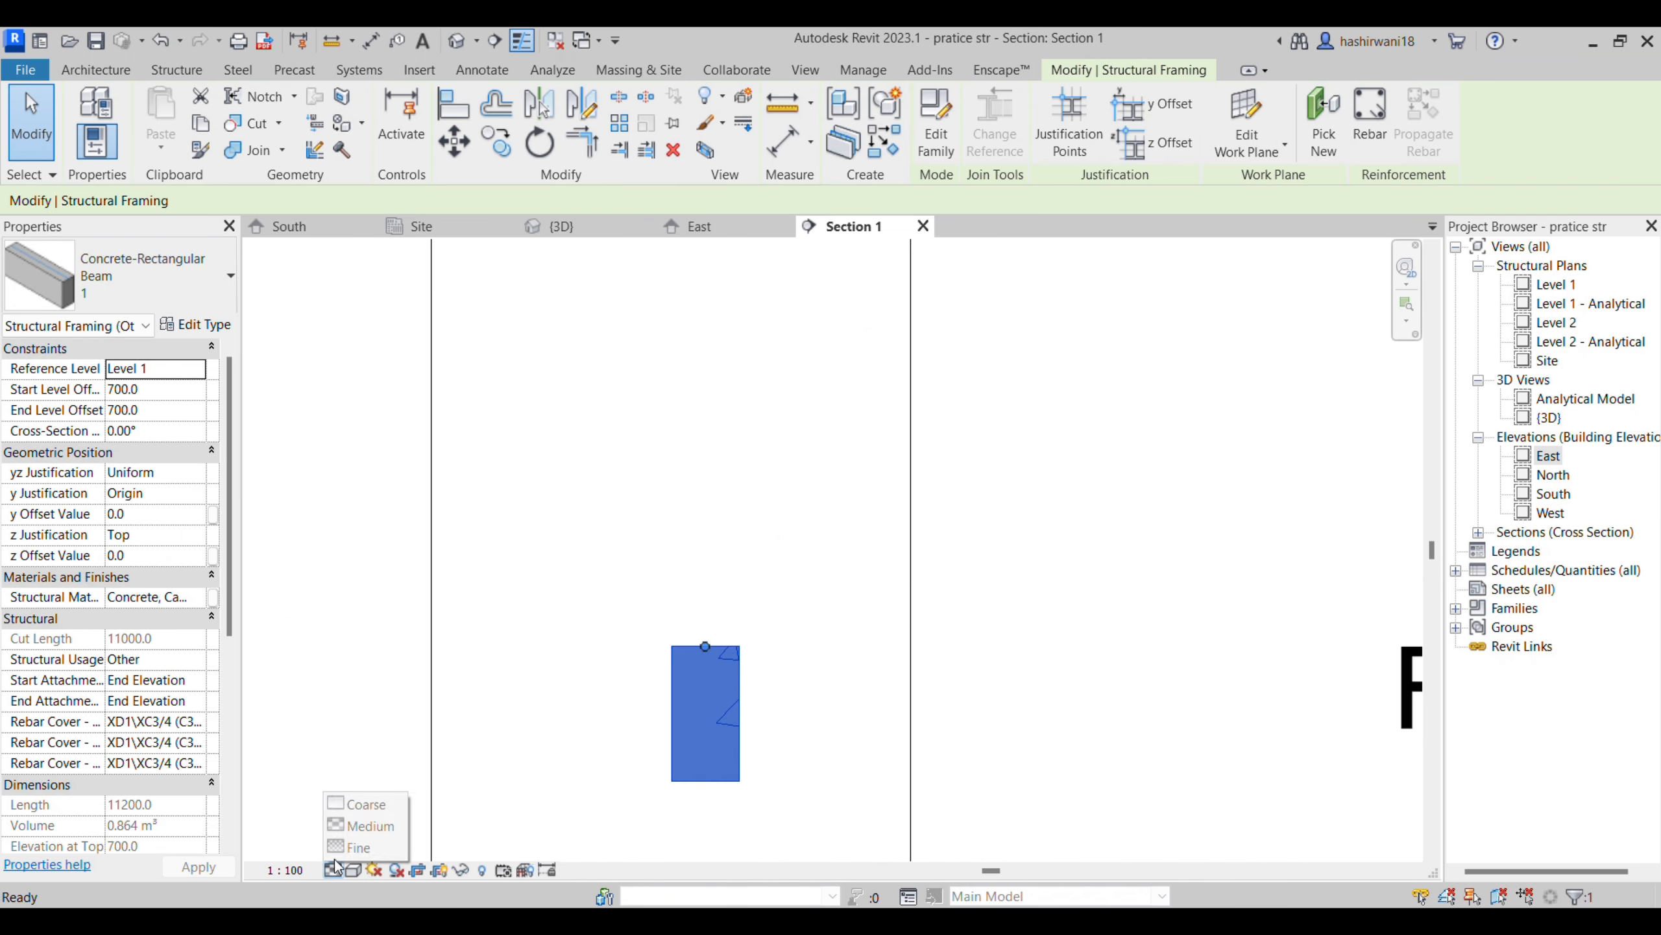
left_click(347, 849)
left_click(352, 868)
left_click(373, 784)
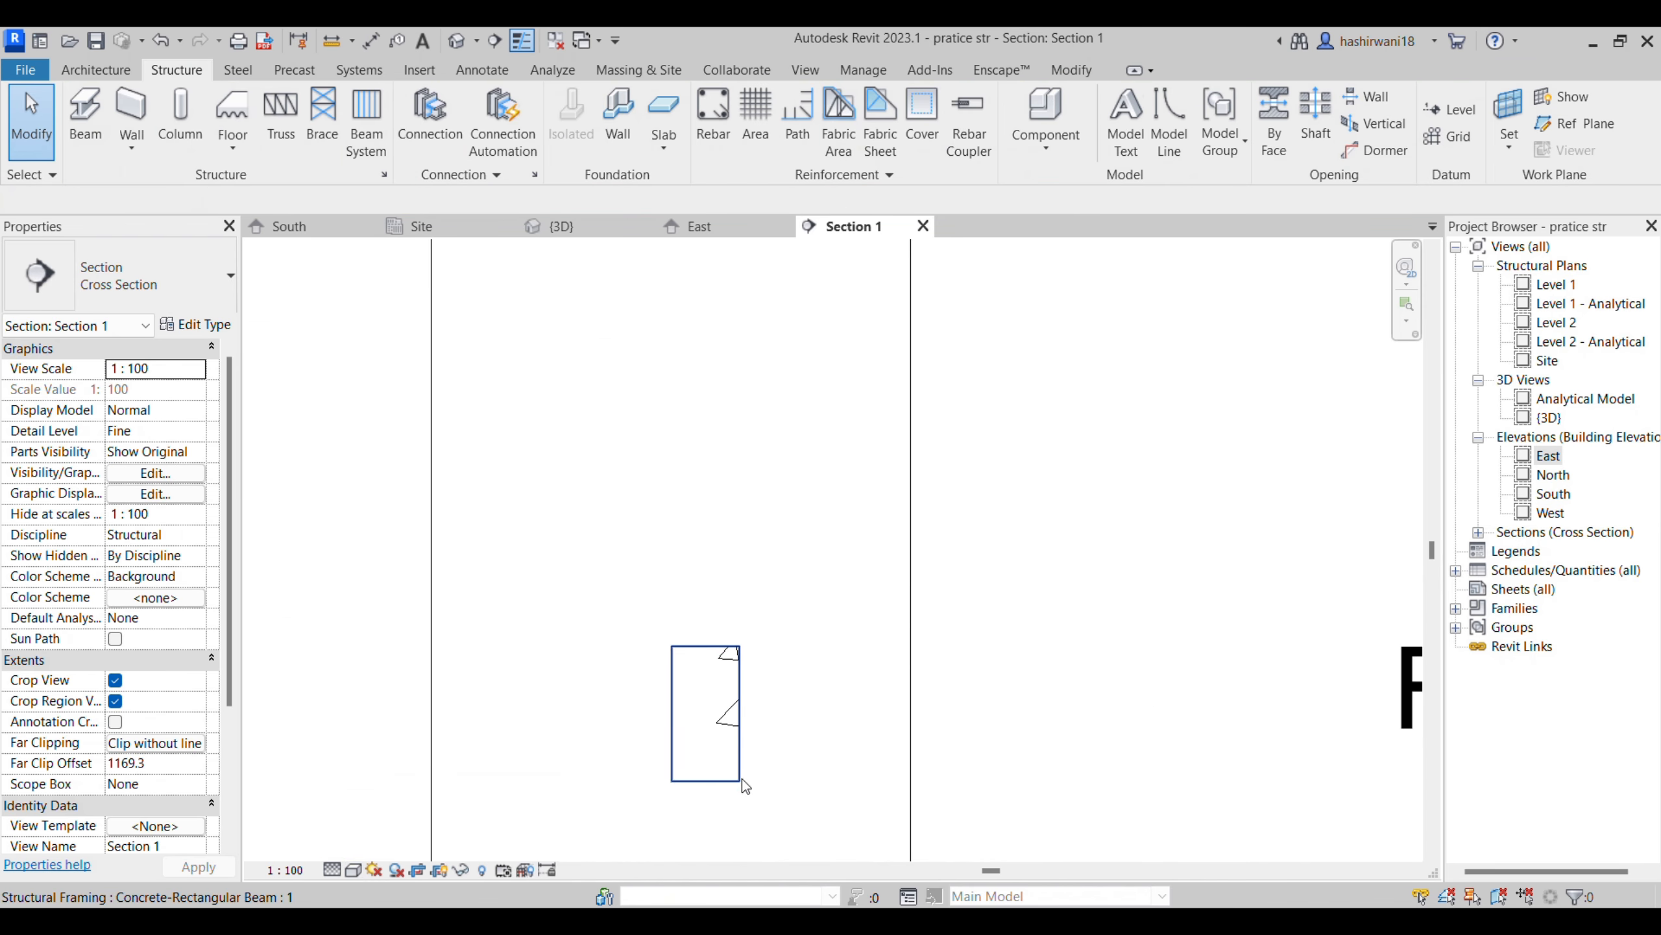
- Place four straight H16 bars of shape 00, perpendicular to cover, in the corners of the plinth beam's section
scroll(742, 781, "up", 3)
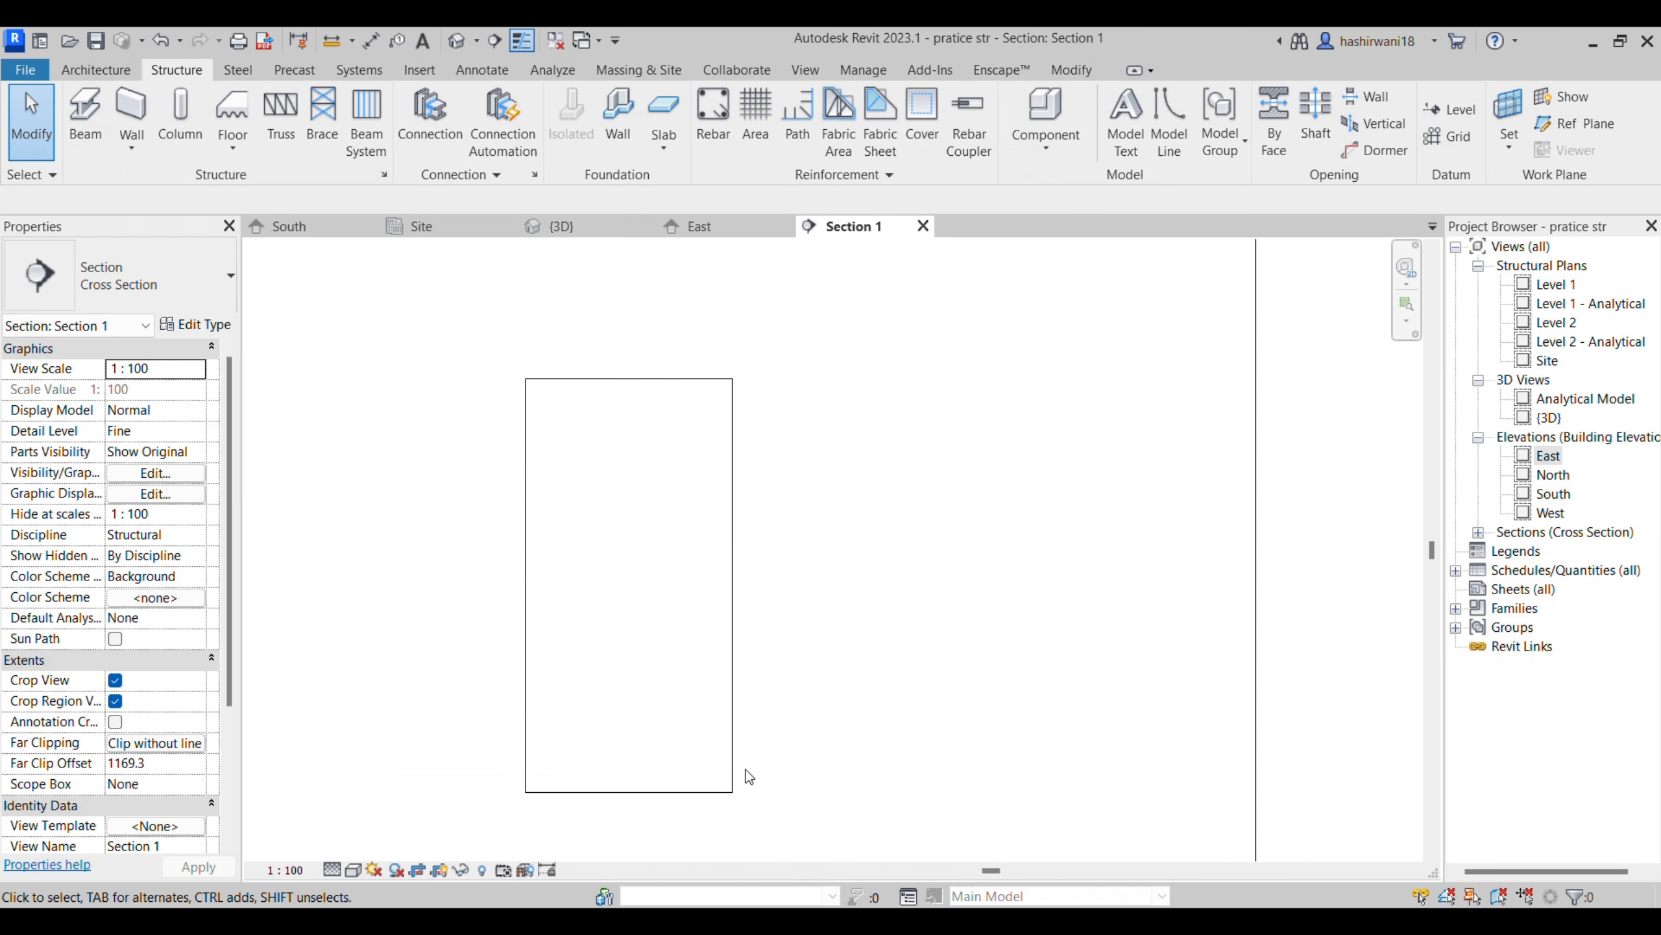
left_click(732, 507)
left_click(1370, 119)
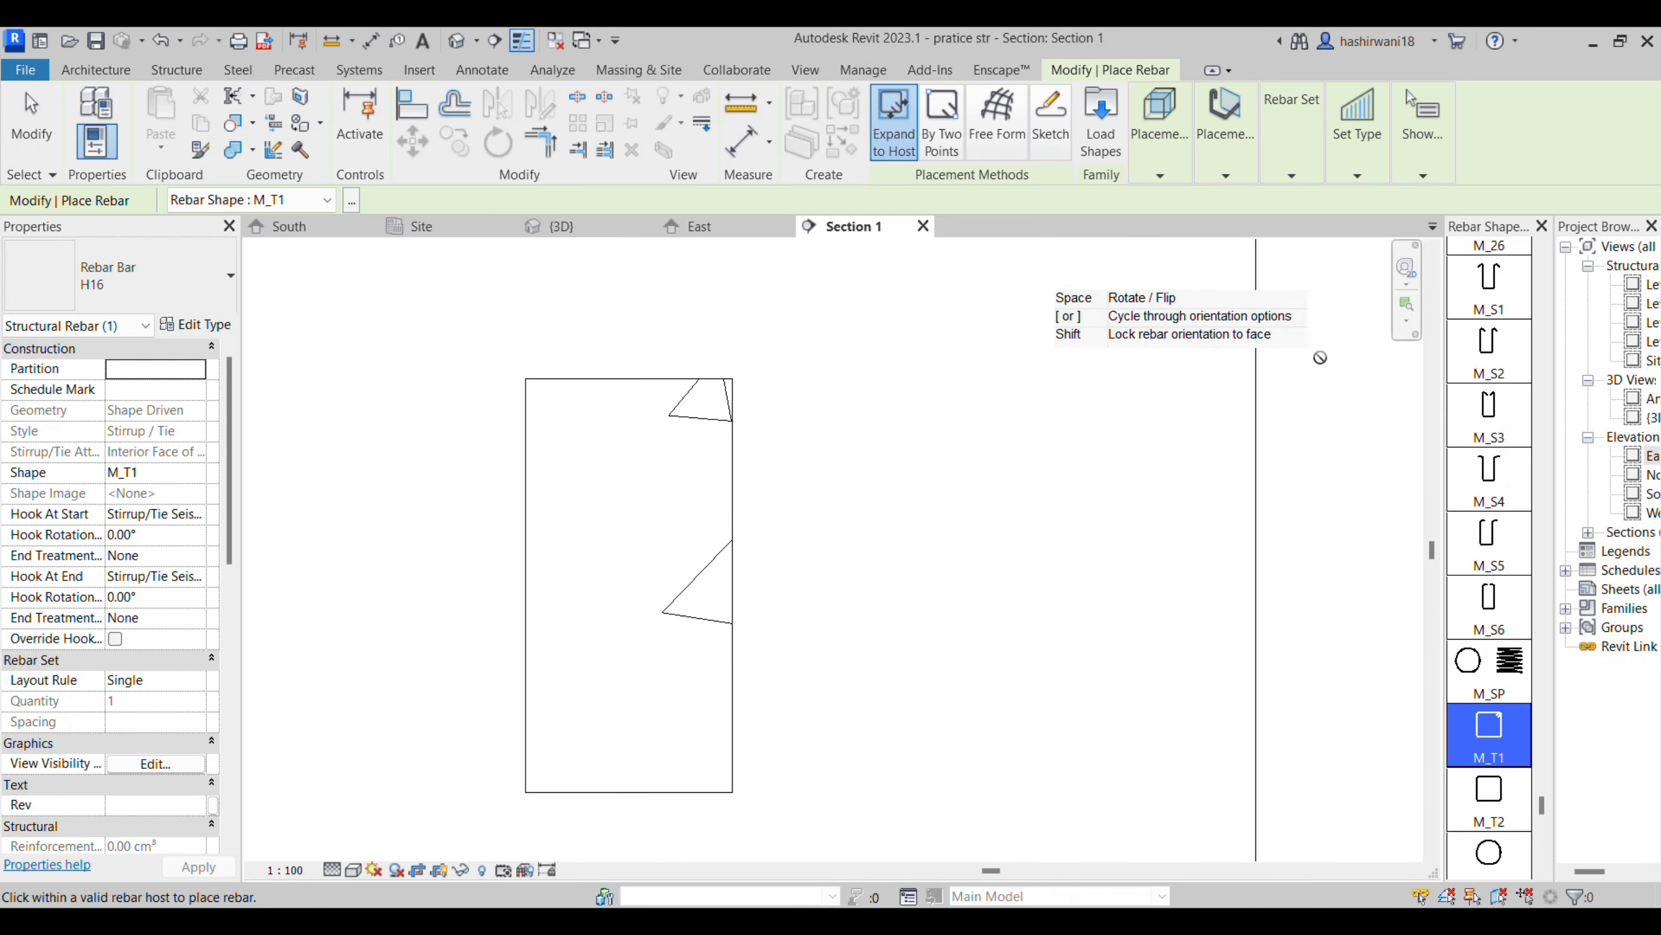
left_click_drag(1543, 804, 1582, 249)
left_click(1489, 282)
scroll(567, 441, "up", 3)
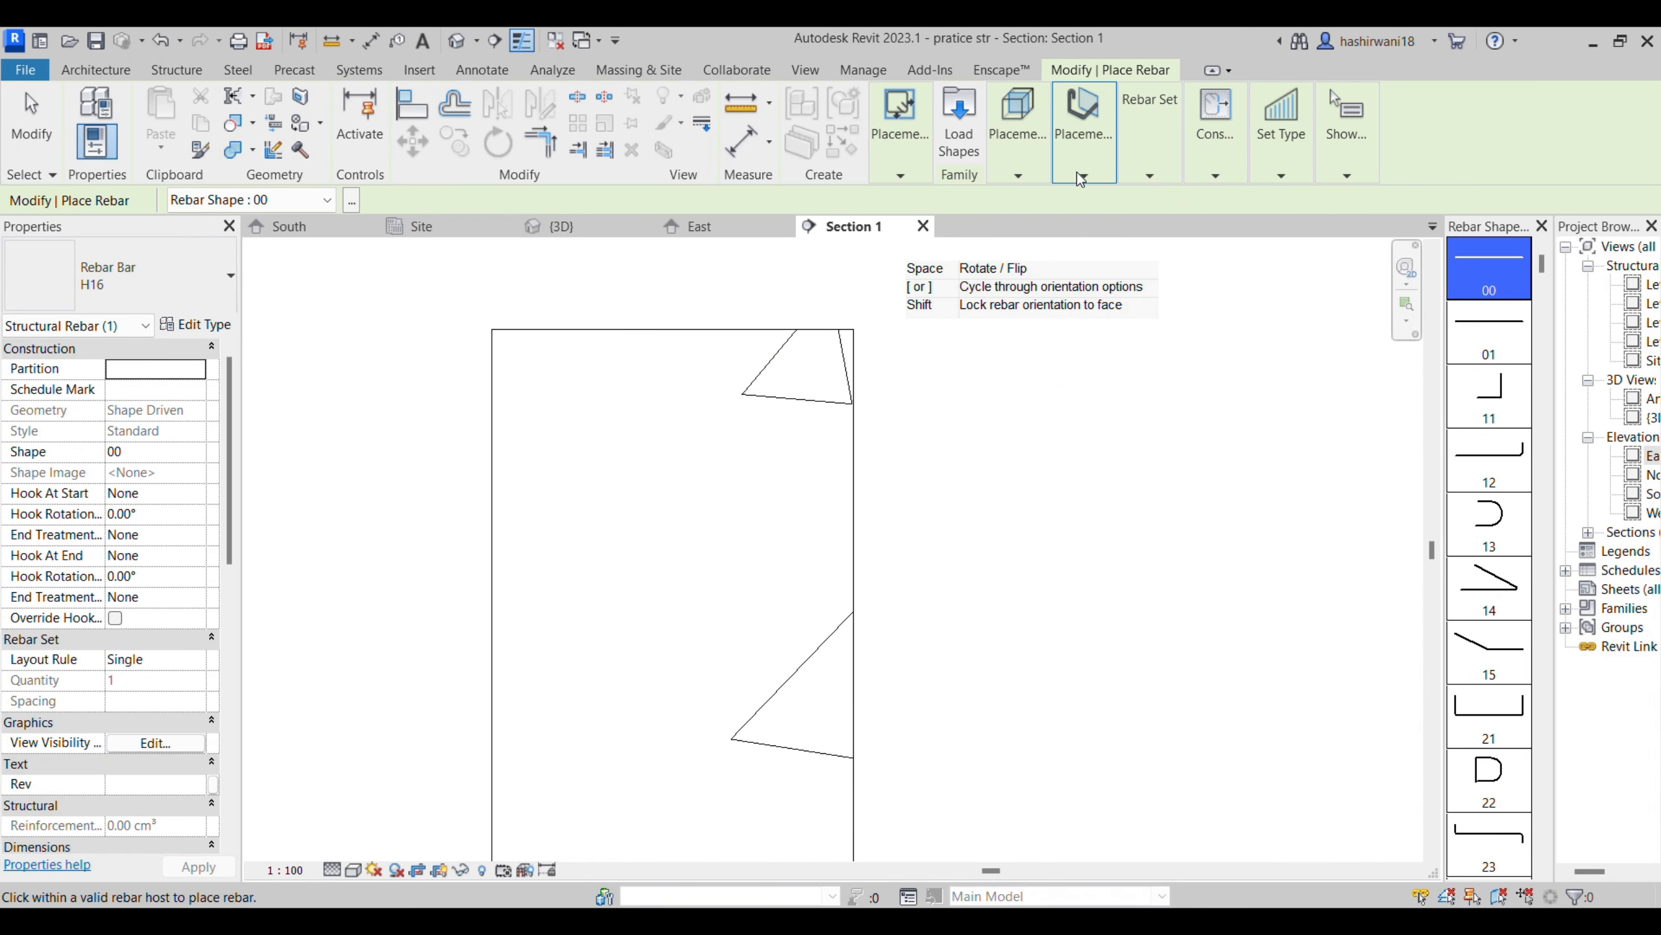
left_click(1093, 177)
left_click(1208, 244)
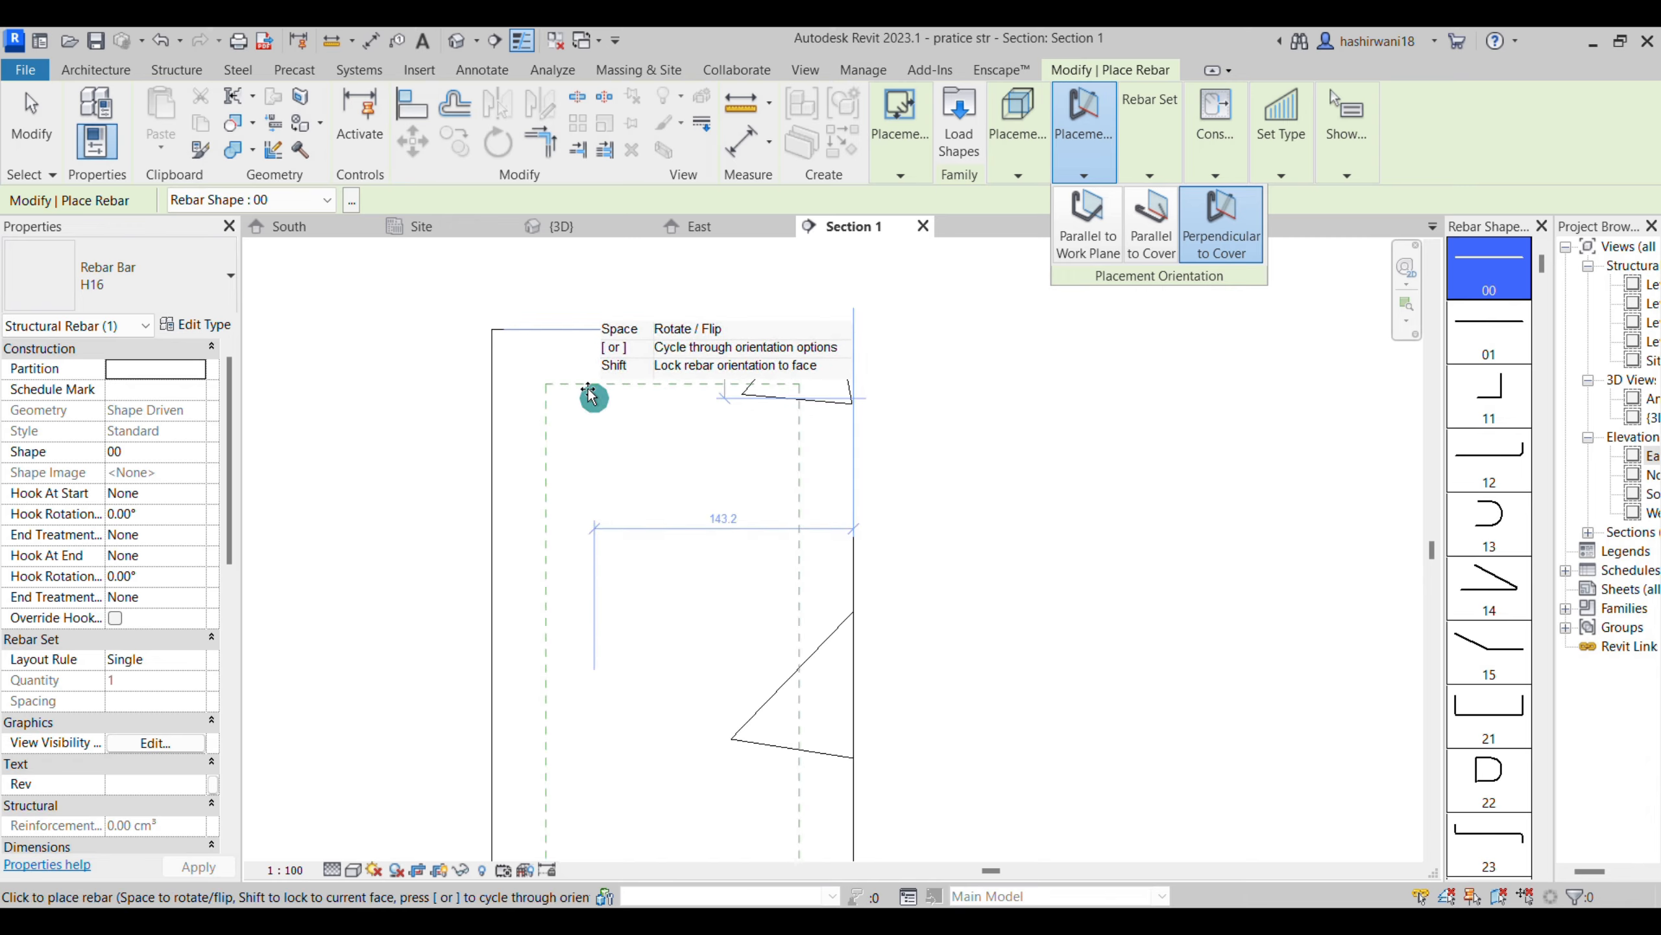
left_click(787, 398)
middle_click_drag(728, 769, 725, 582)
scroll(725, 581, "down", 1)
left_click(777, 768)
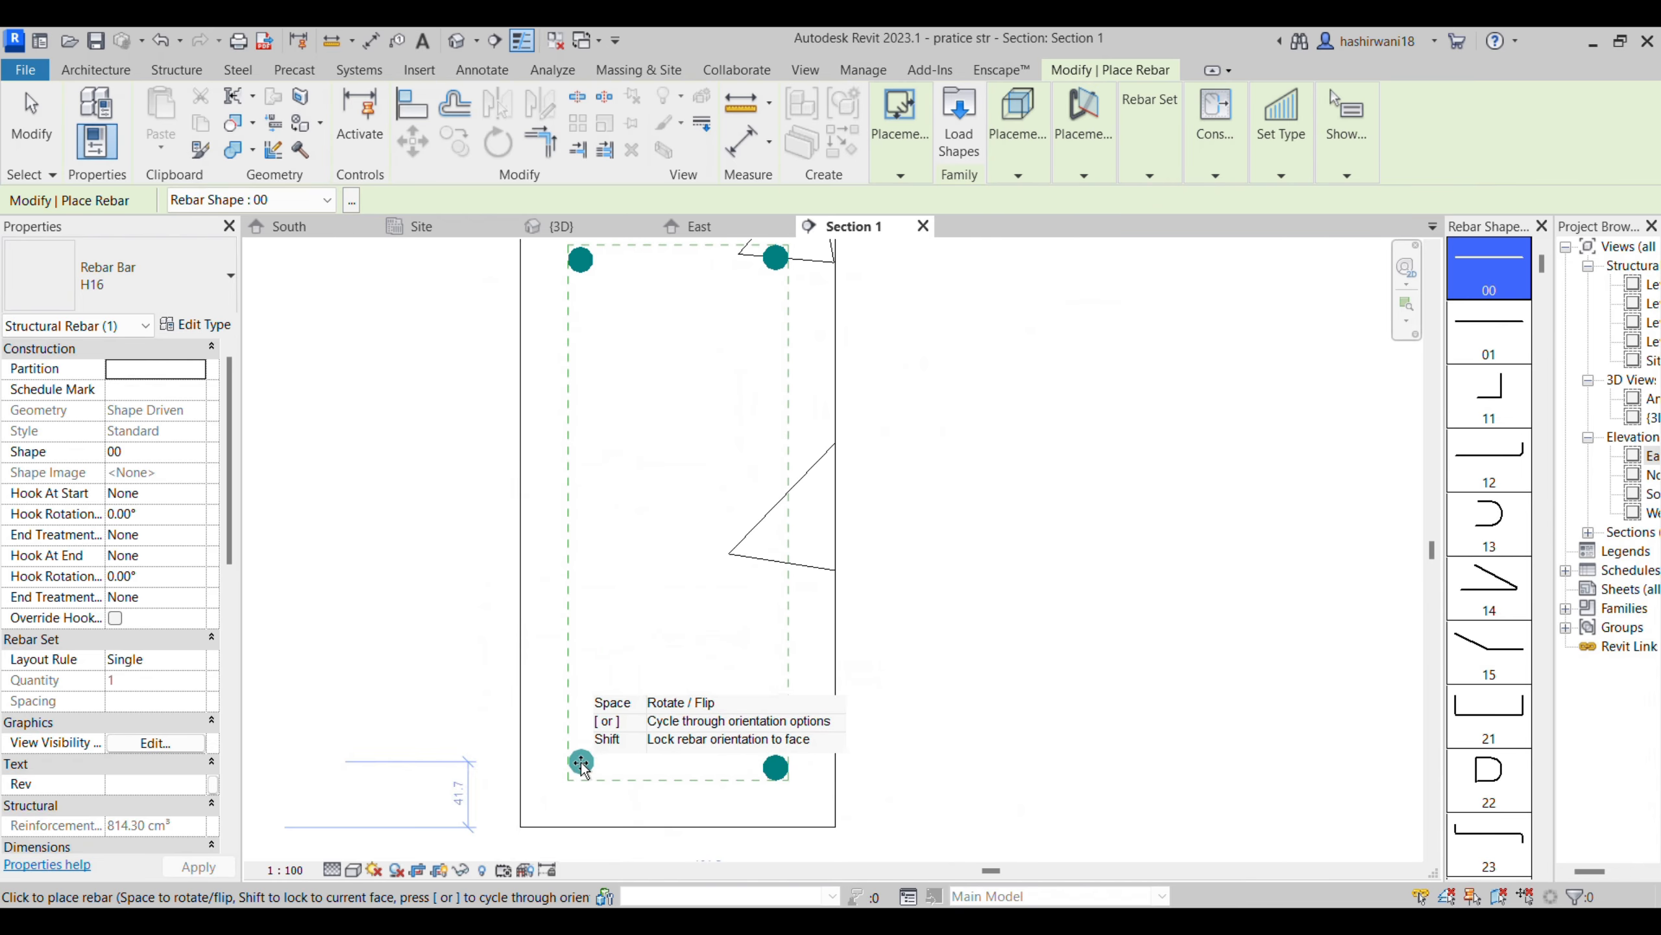
left_click(580, 767)
key("Escape")
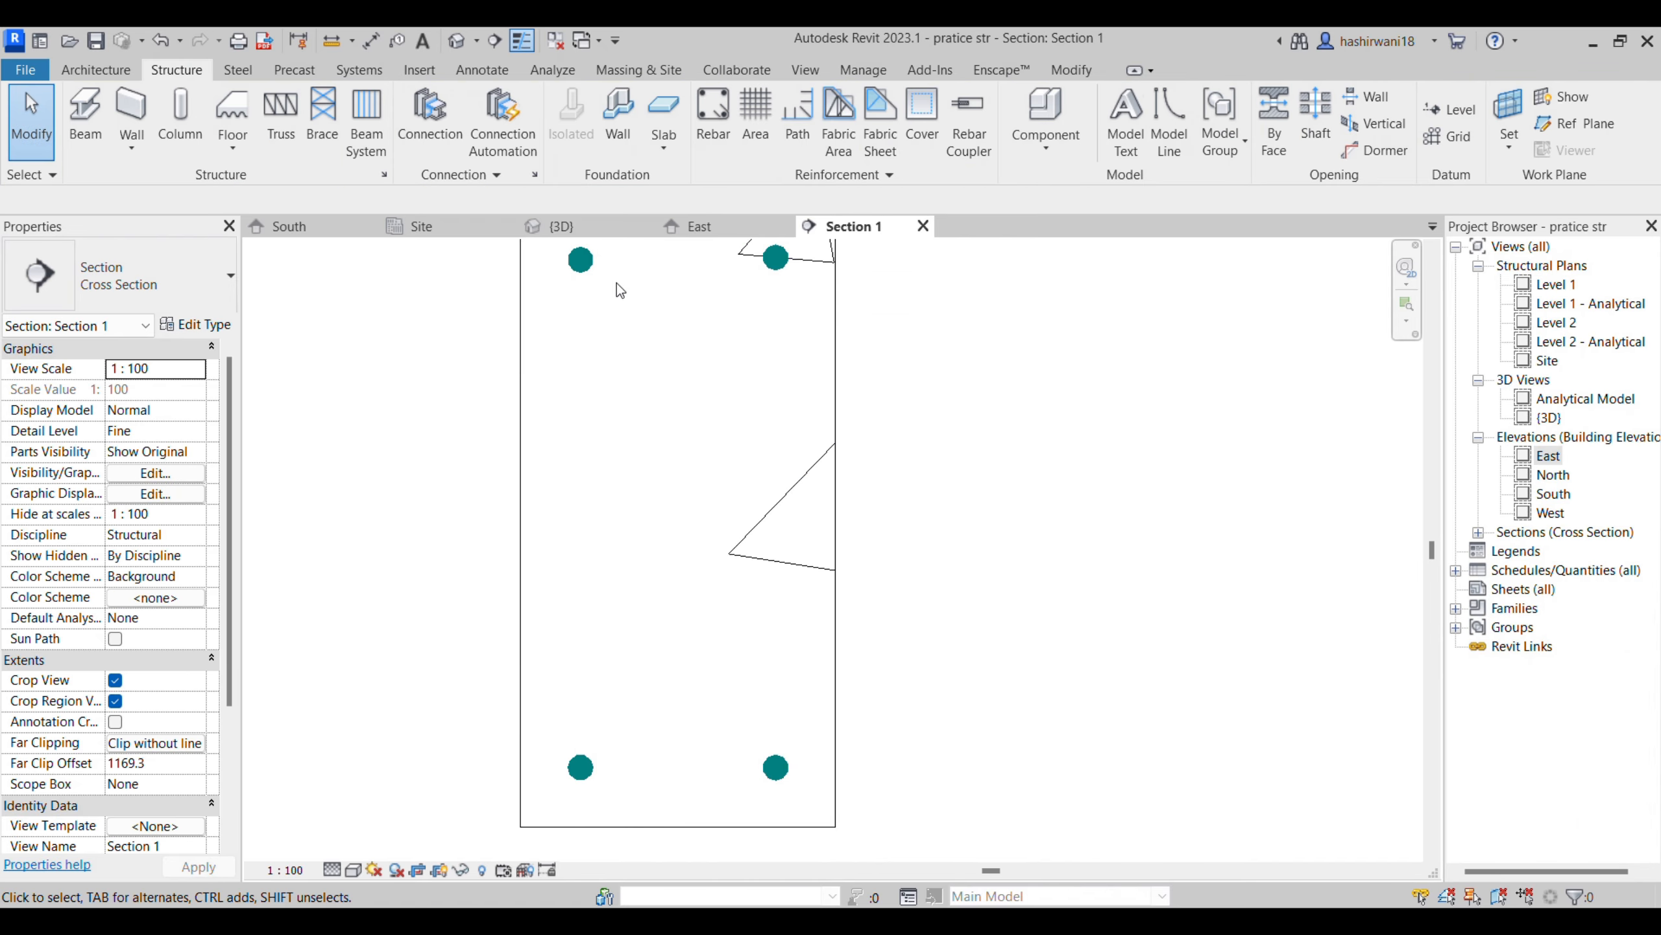
- Select the four corner bars and check their bar type against the PB1 reinforcement detail in the drawing PDF
left_click(775, 259)
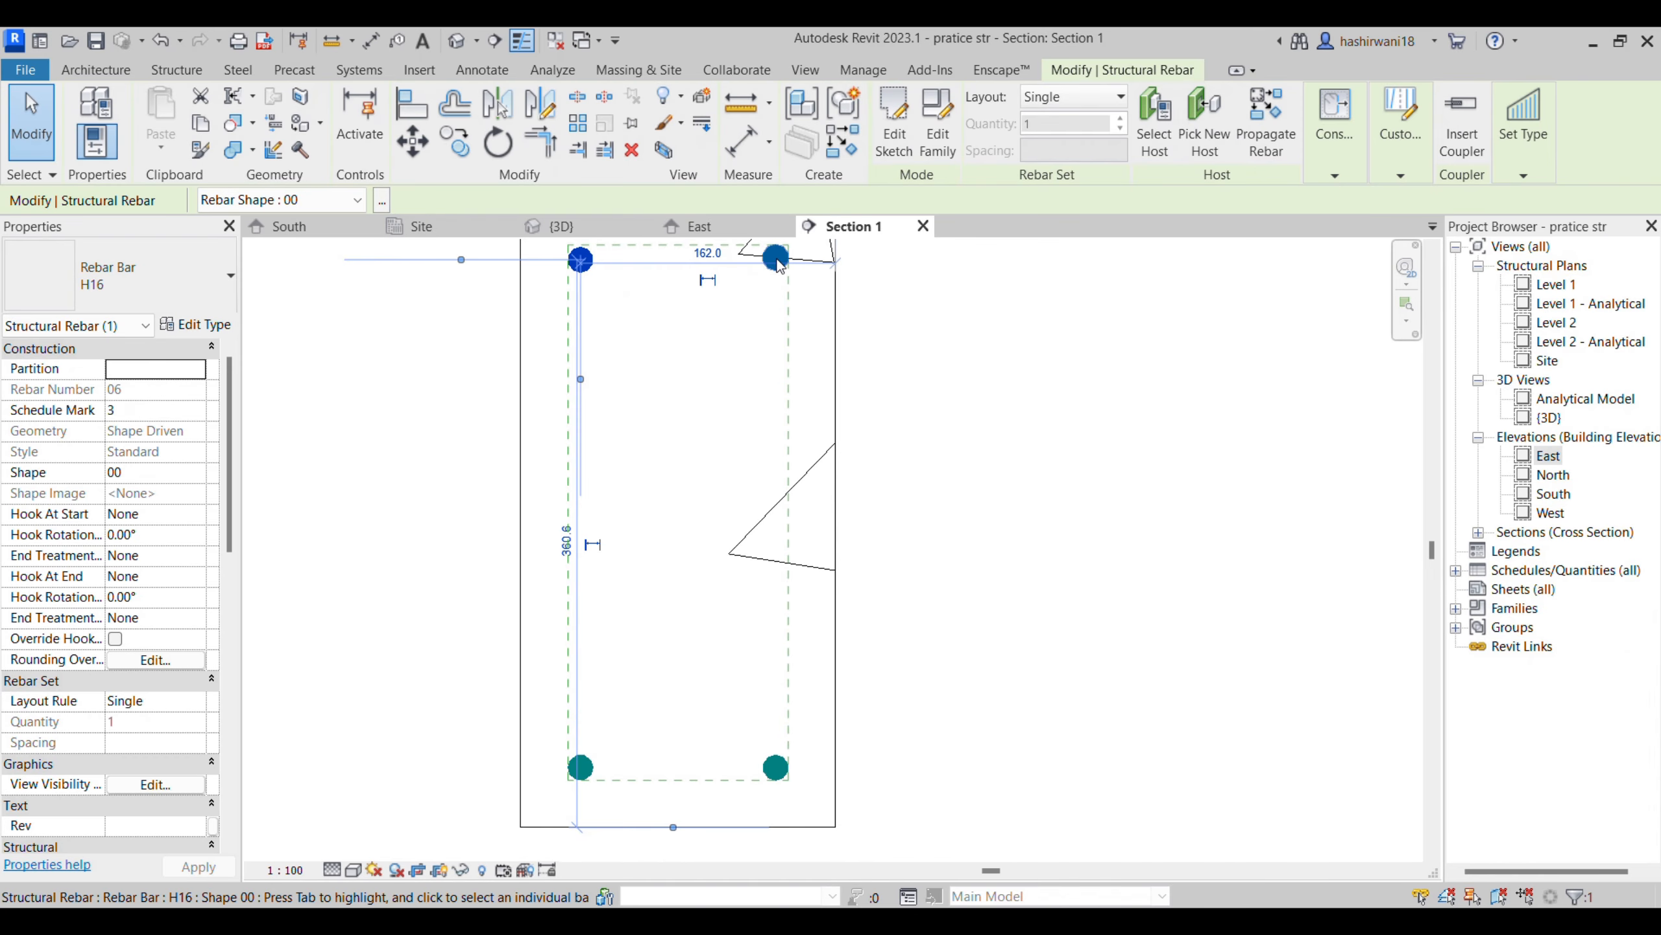
left_click(774, 764, "ctrl")
left_click(582, 767, "ctrl")
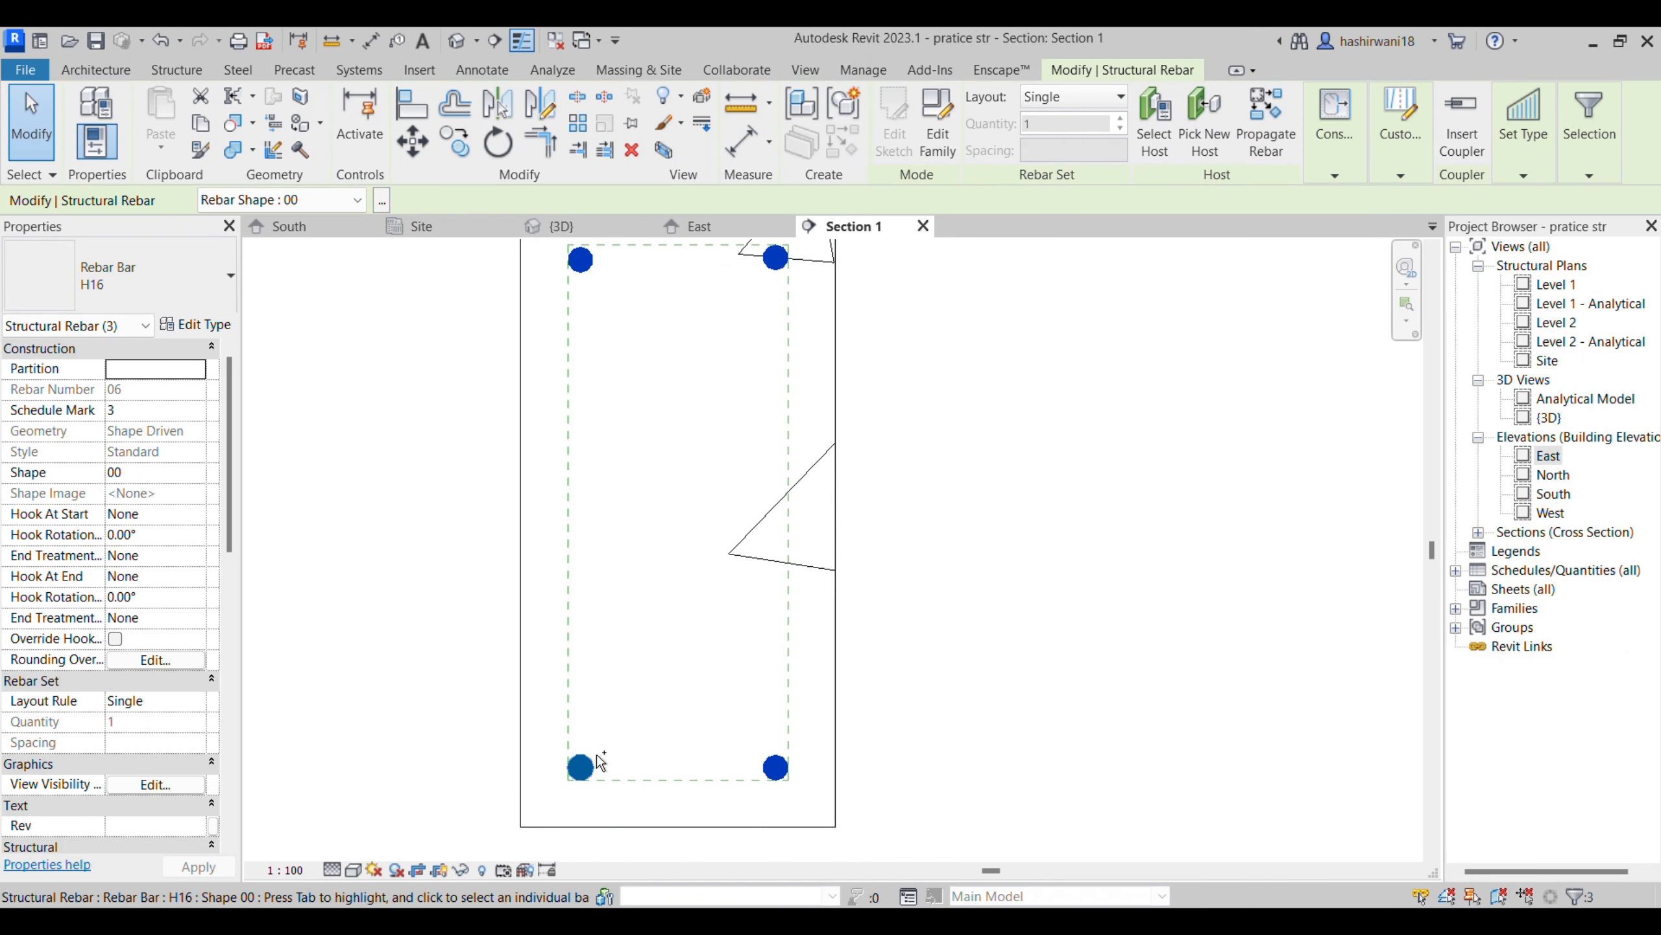
left_click(581, 769, "ctrl")
left_click(1035, 815)
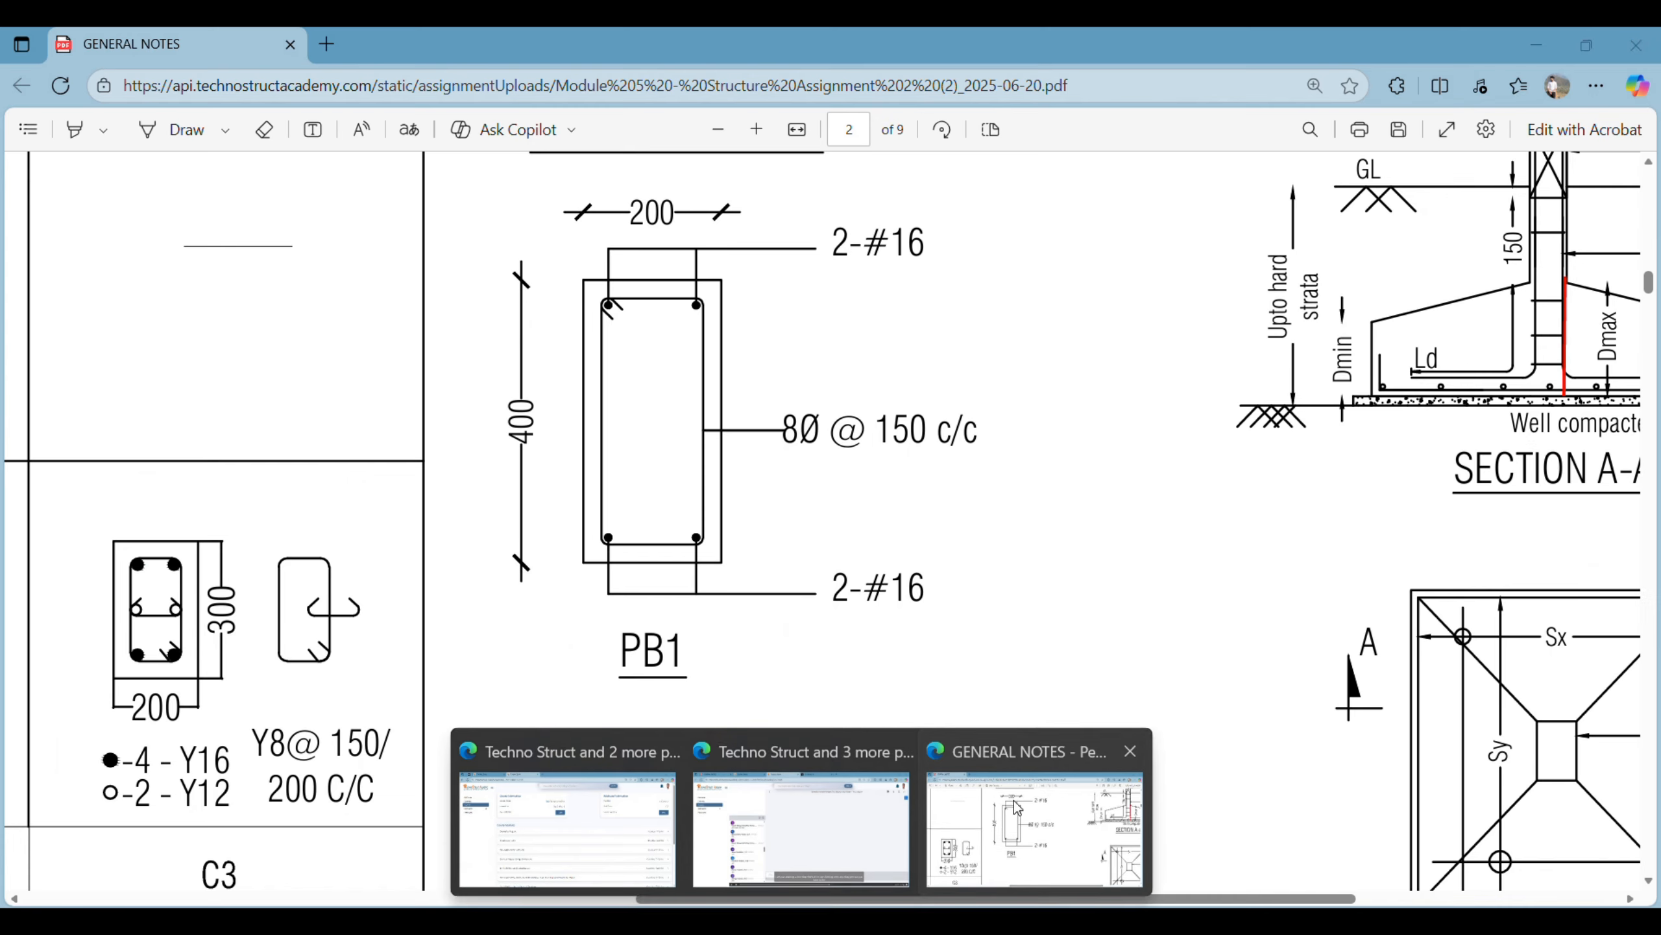
key("alt+Tab")
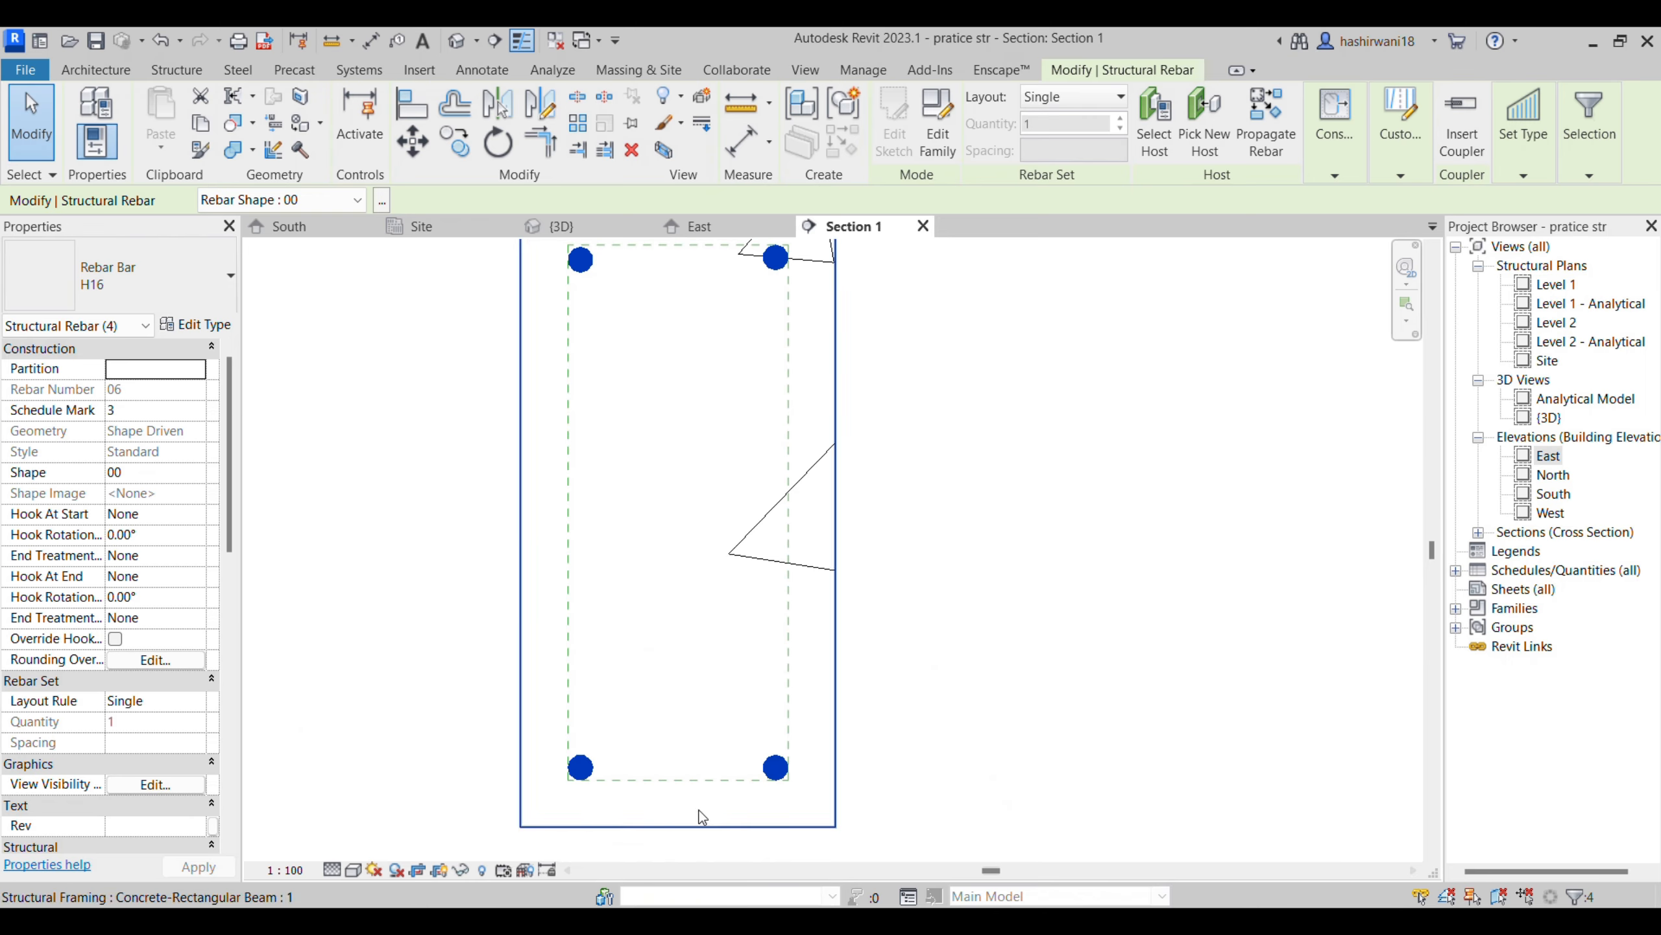
left_click(168, 308)
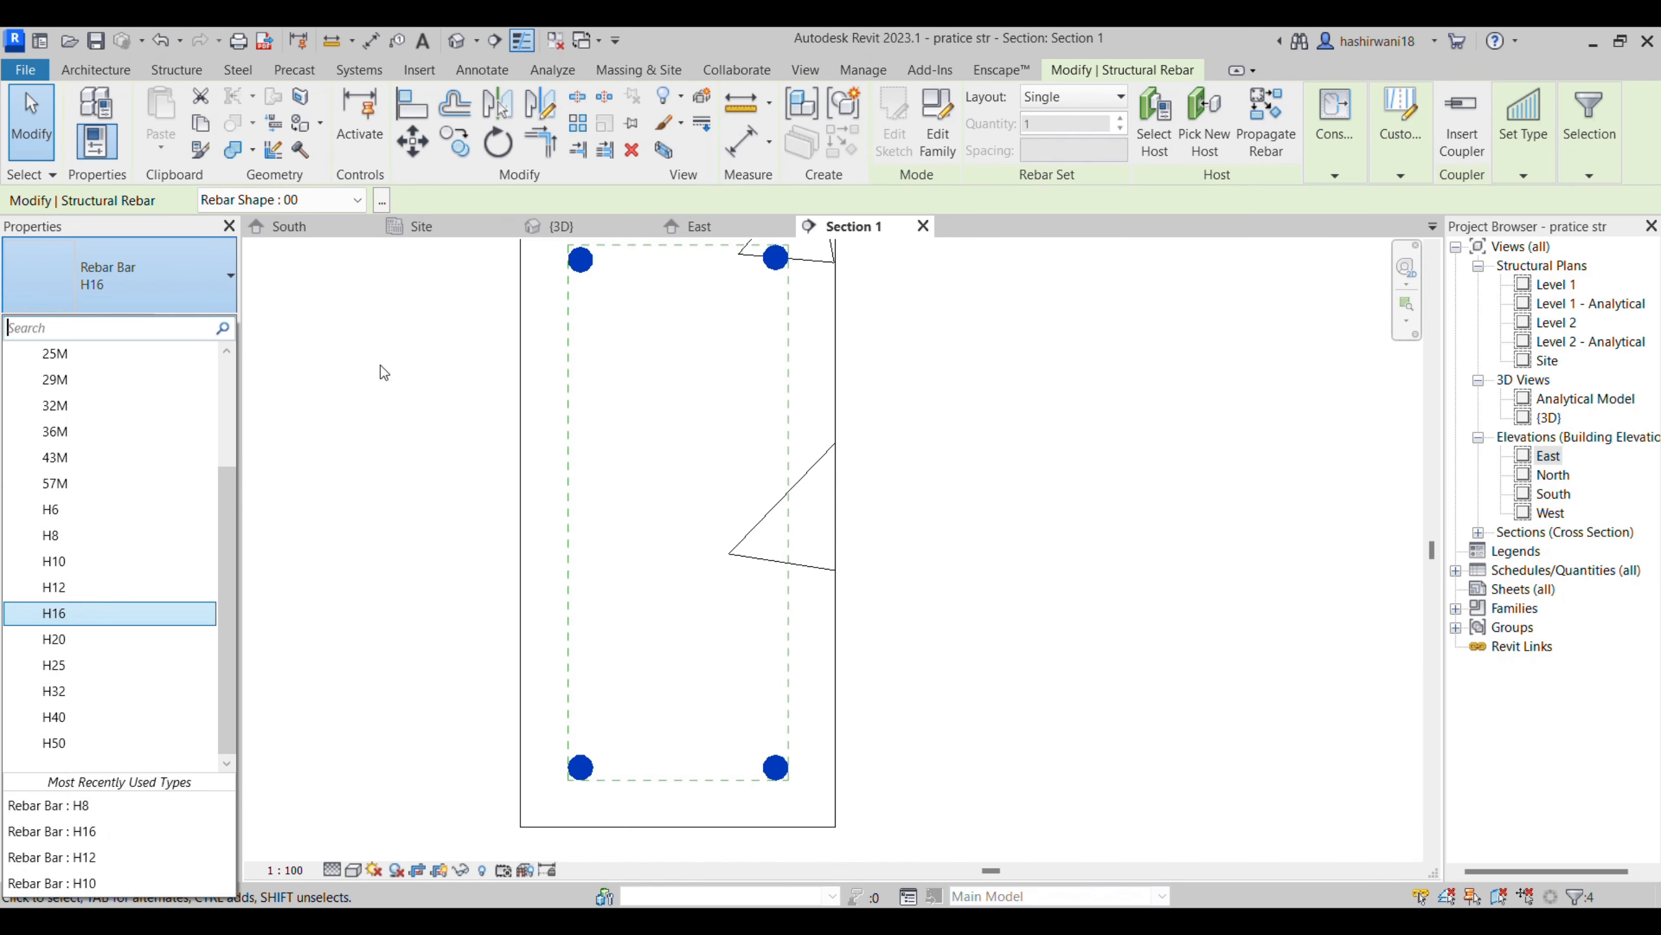
left_click(386, 379)
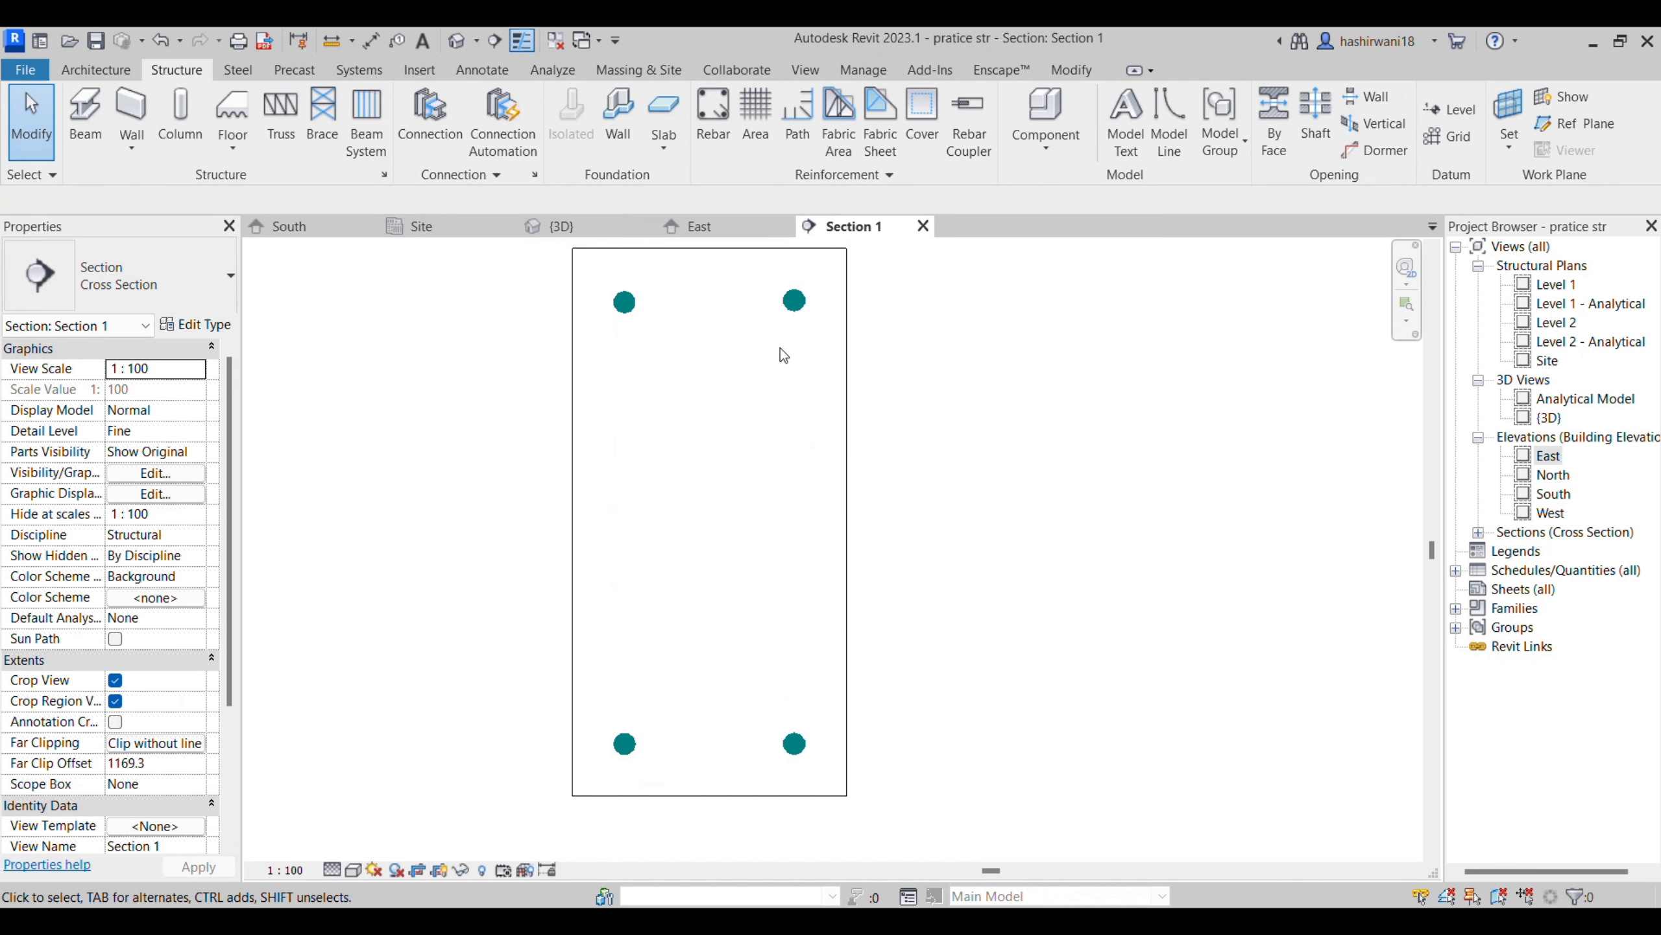
- Start rebar placement on the plinth beam with the closed stirrup shape M_T1
left_click(844, 353)
left_click(1369, 121)
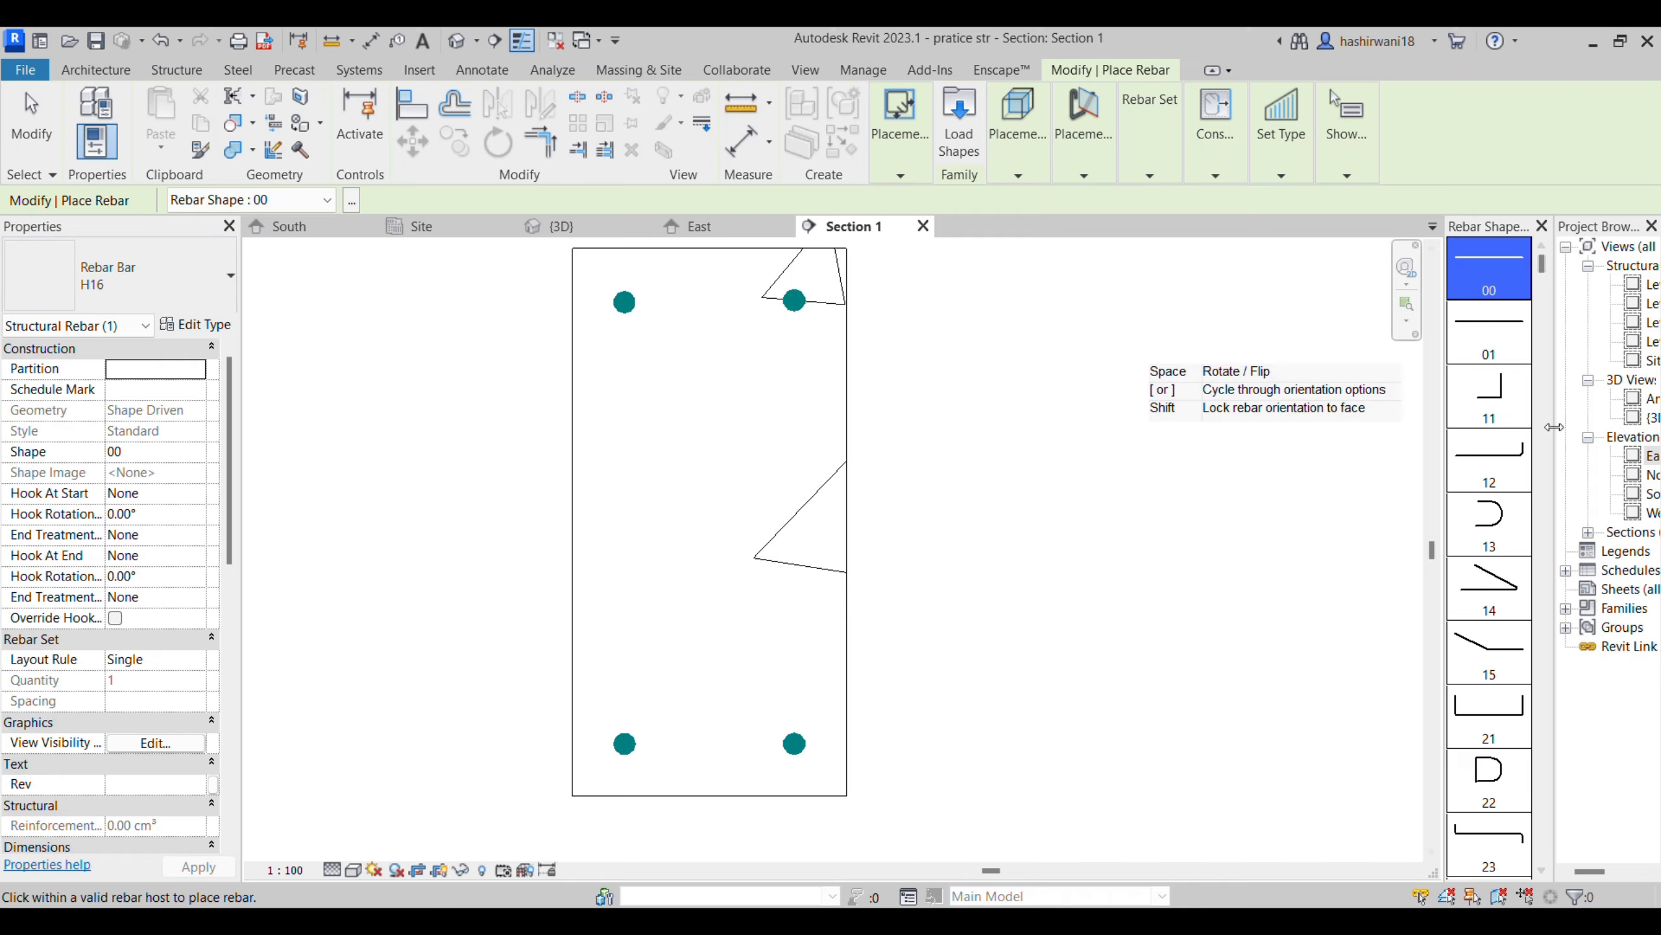
left_click_drag(1542, 264, 1552, 791)
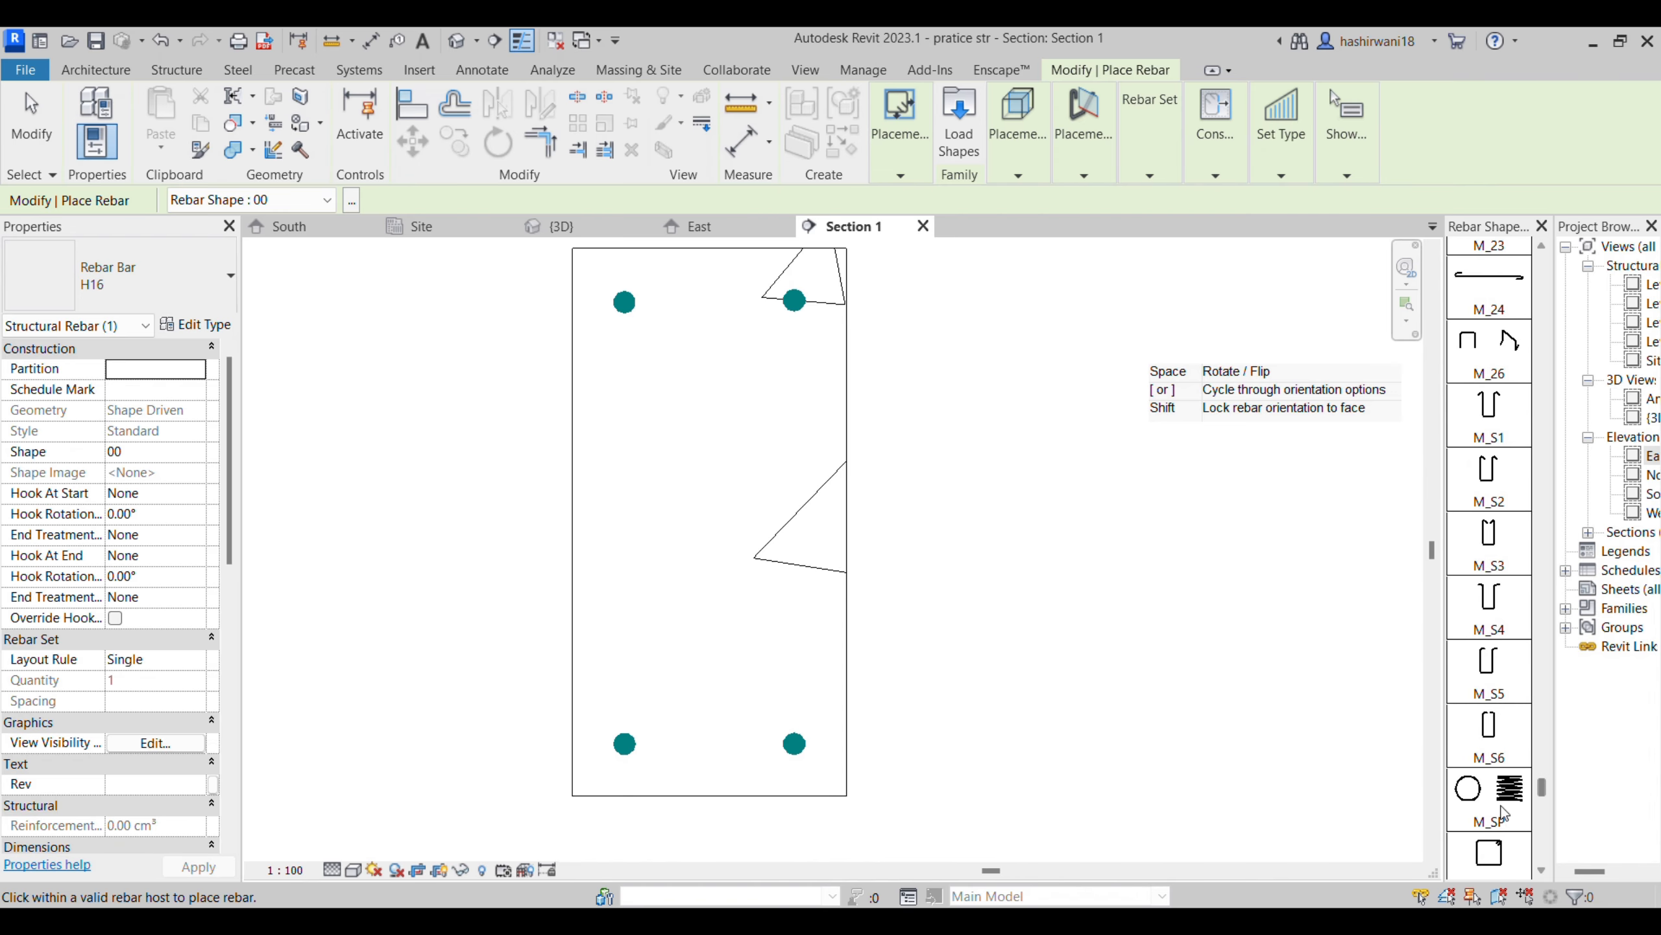
scroll(1494, 804, "down", 2)
left_click(1492, 747)
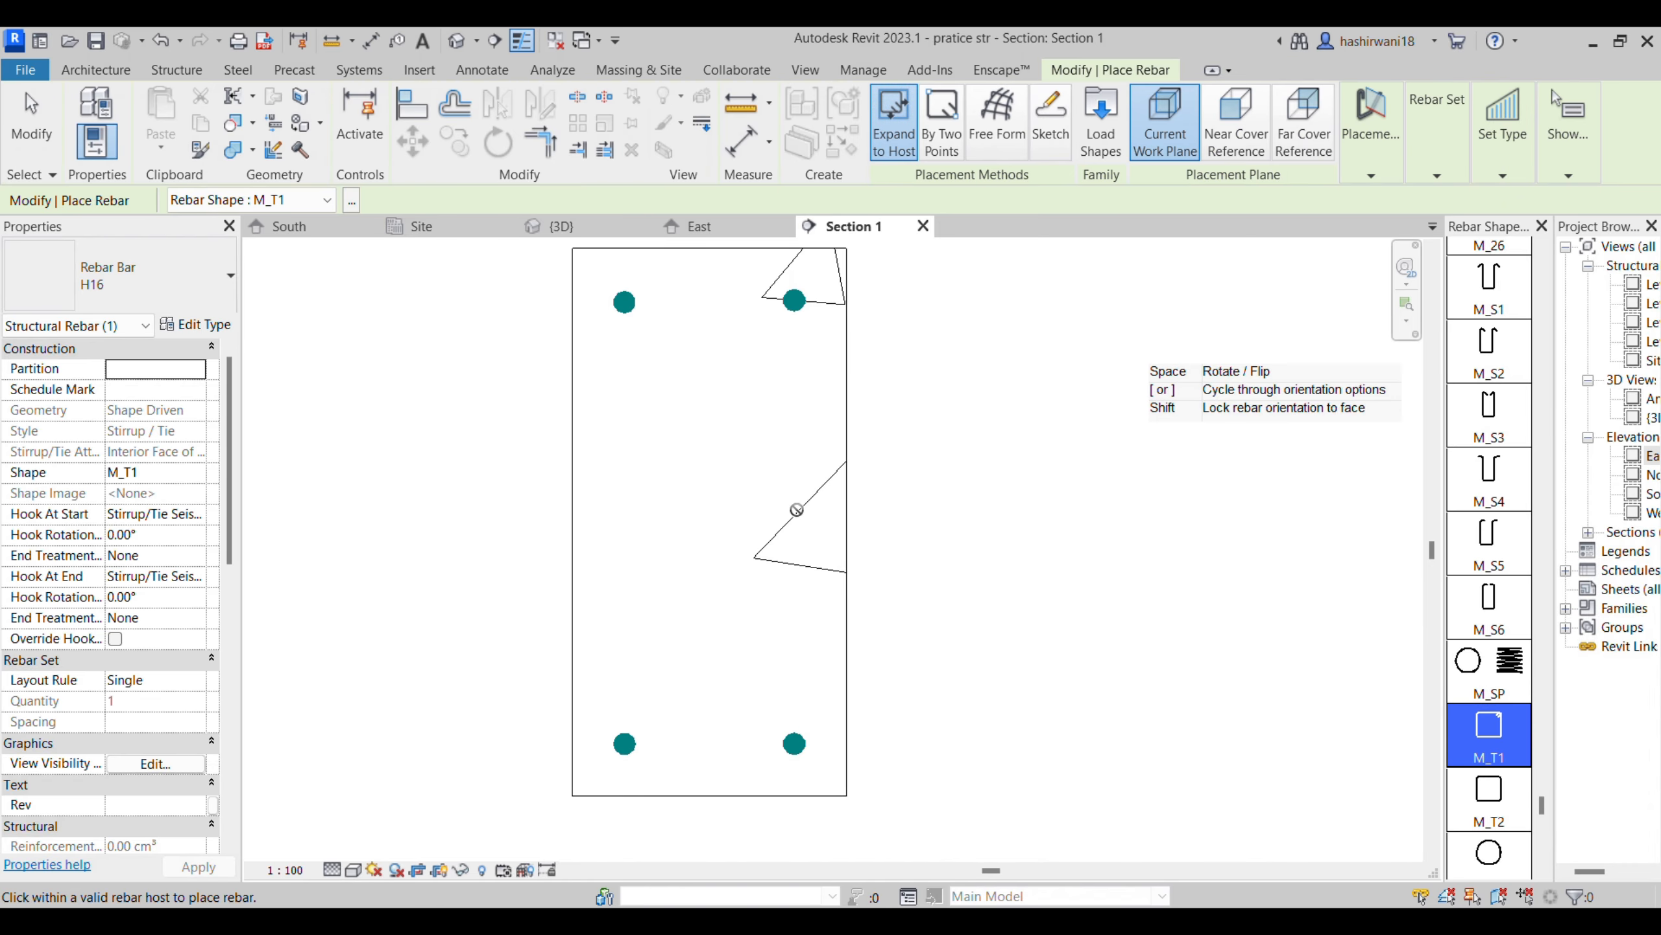
- Try the Parallel to Cover, Parallel to Work Plane and Perpendicular to Cover orientations for the stirrup on the current work plane
left_click(1371, 174)
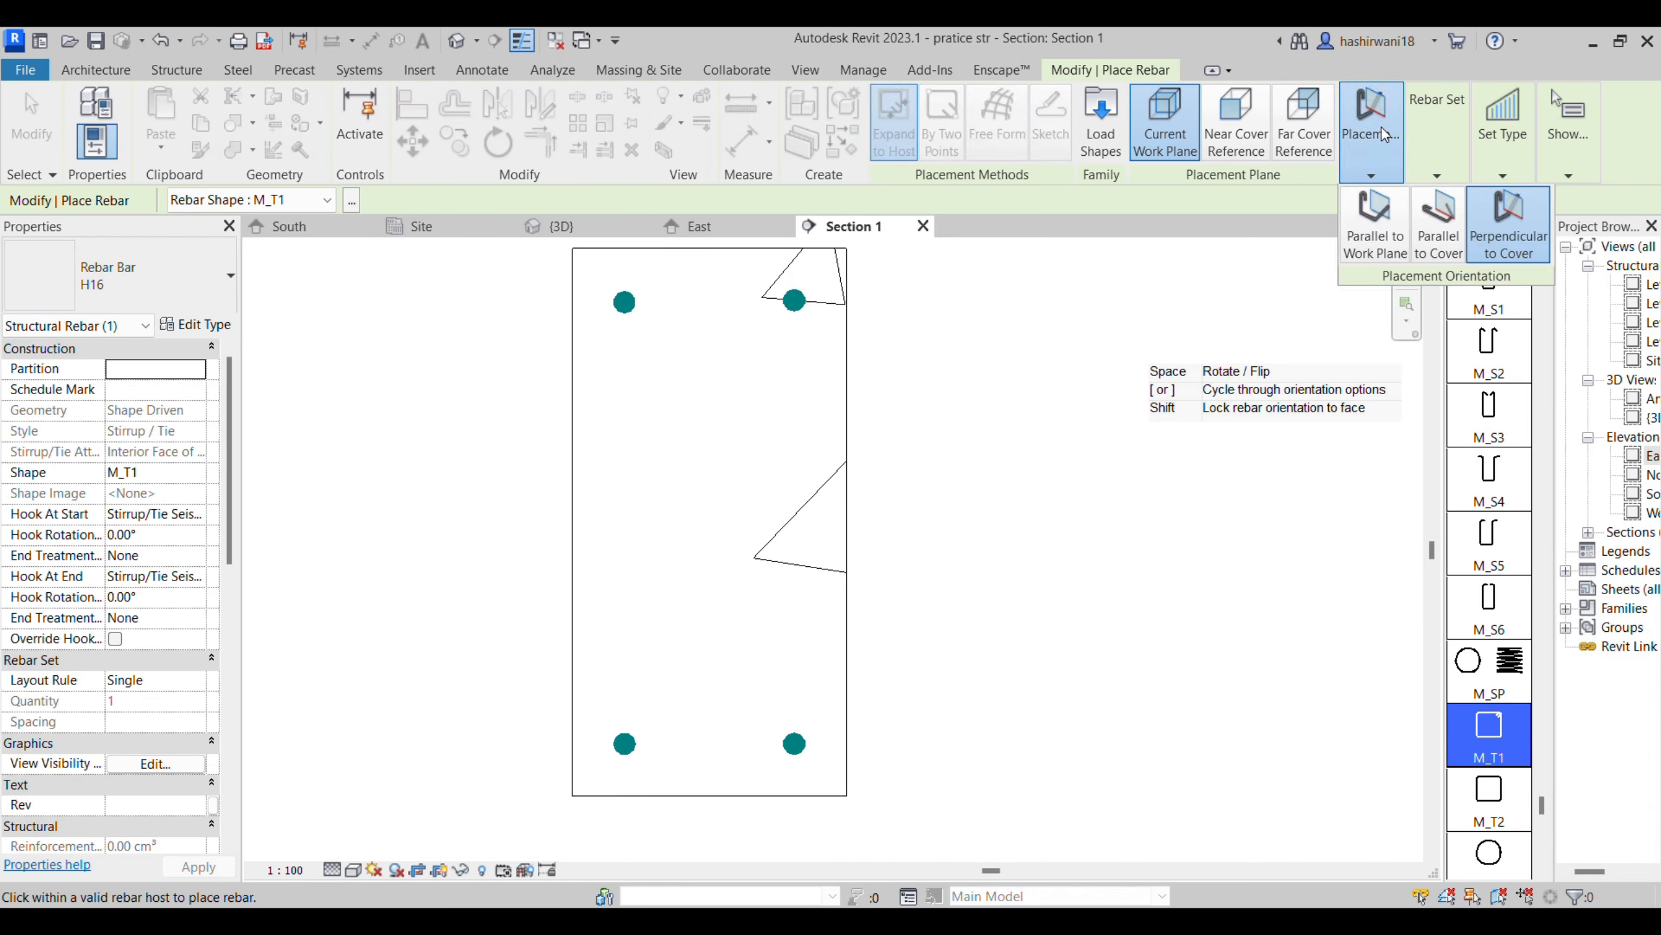
left_click(1442, 229)
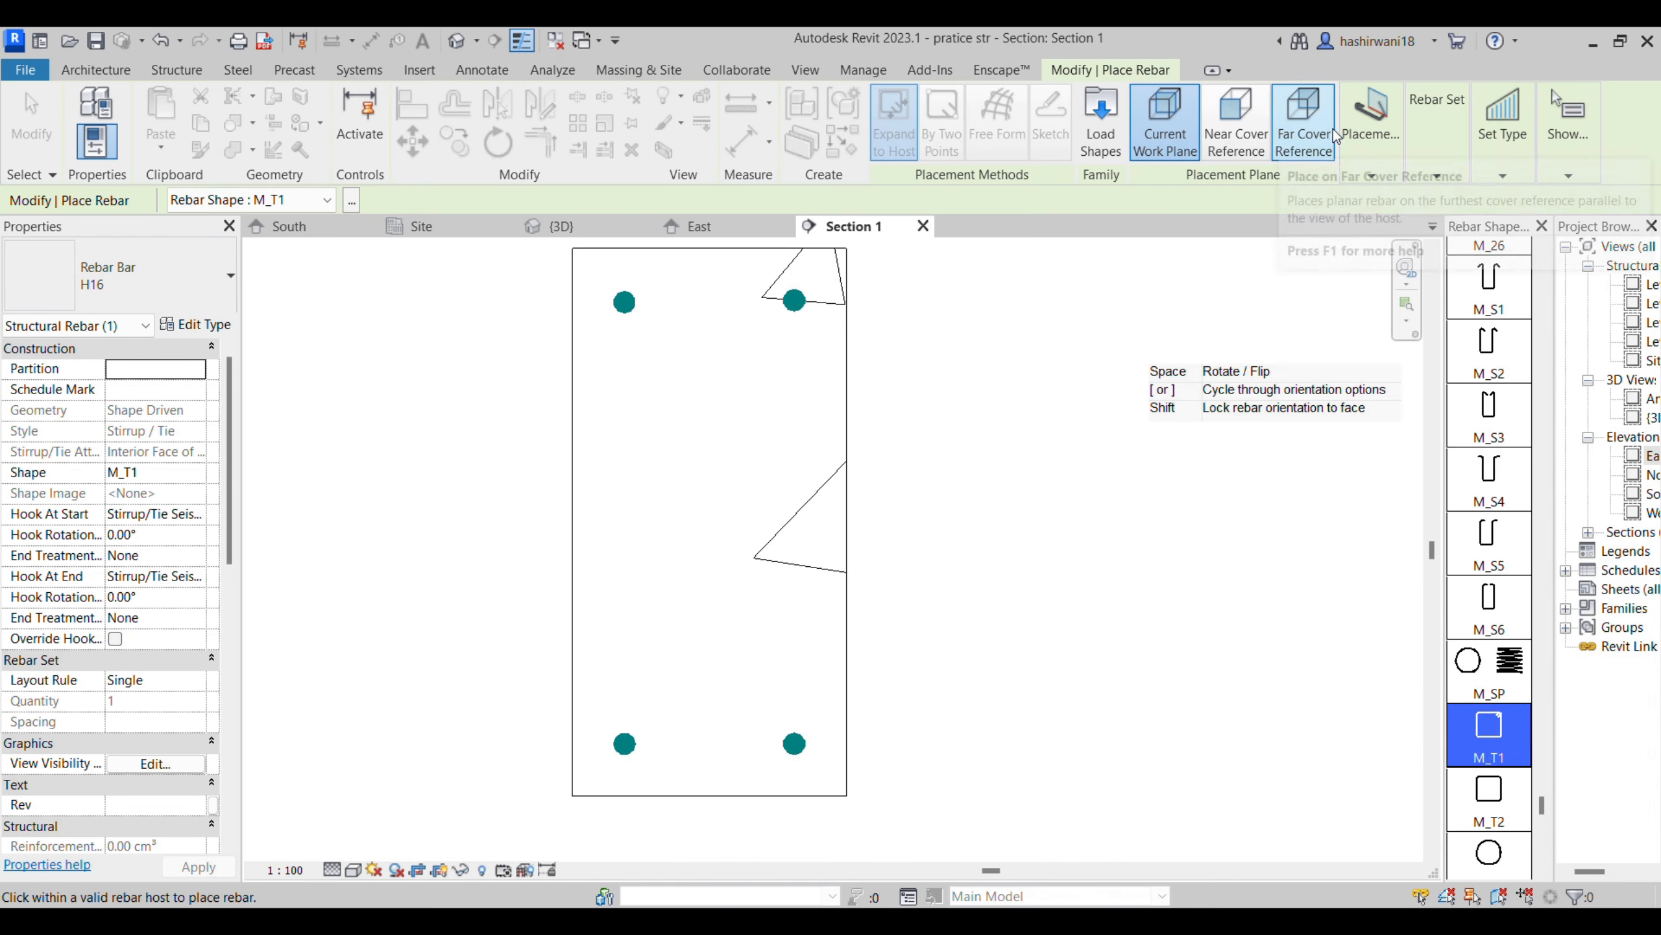
left_click(1379, 151)
left_click(1376, 226)
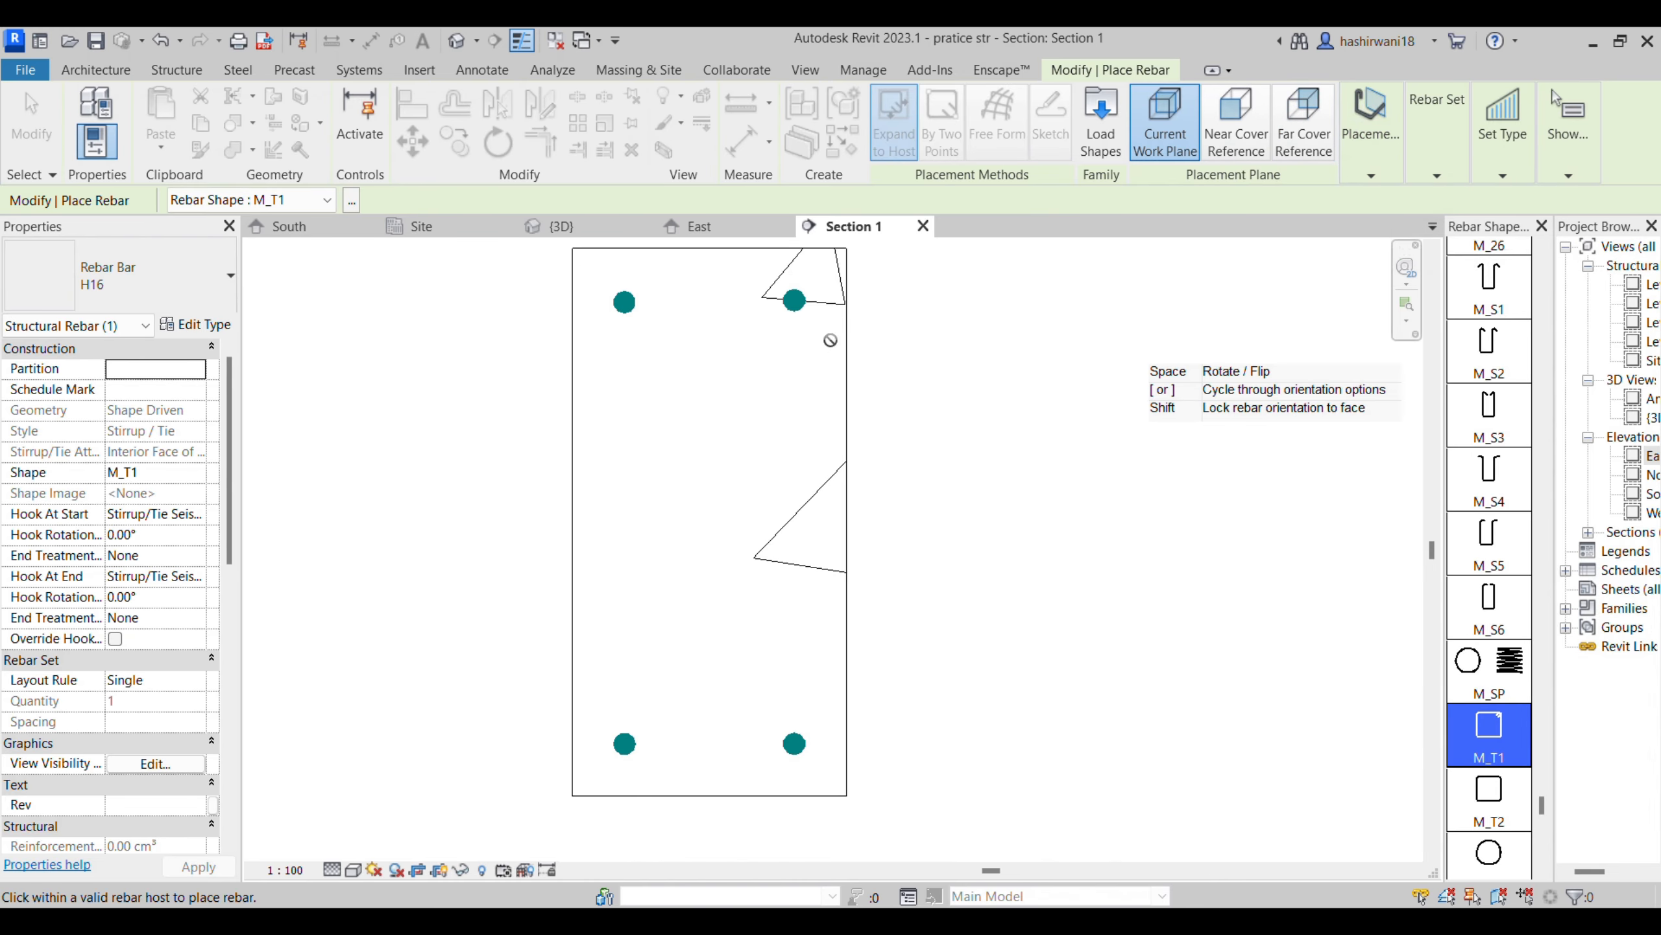
left_click(1372, 176)
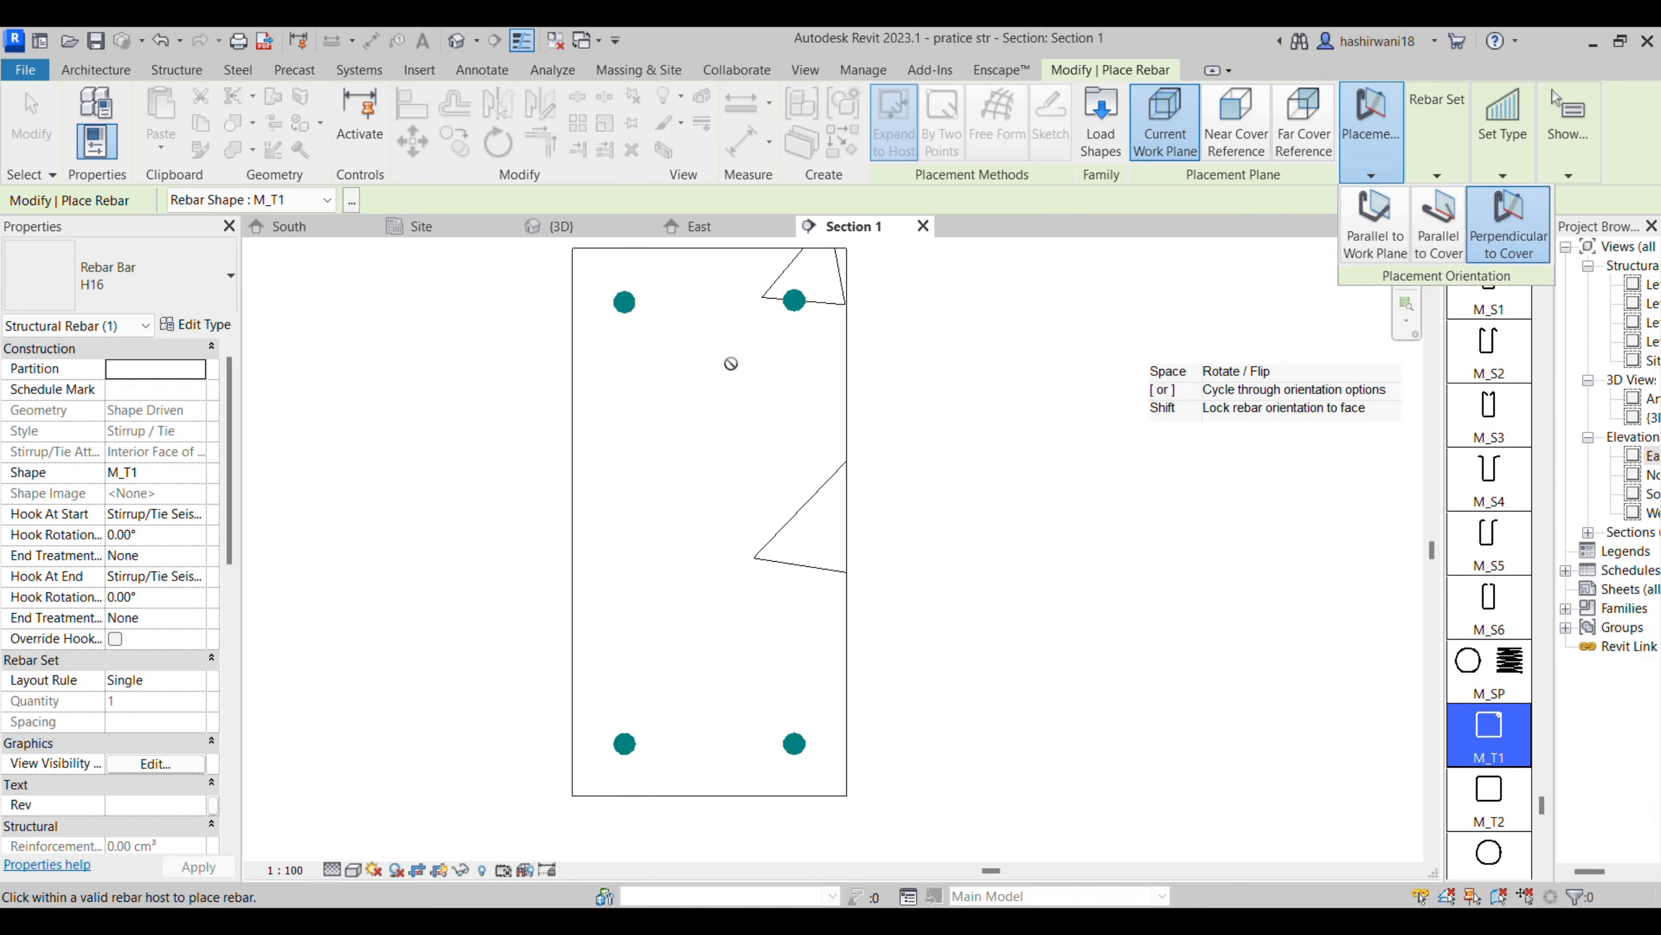
left_click(1506, 225)
left_click(1382, 151)
left_click(1435, 245)
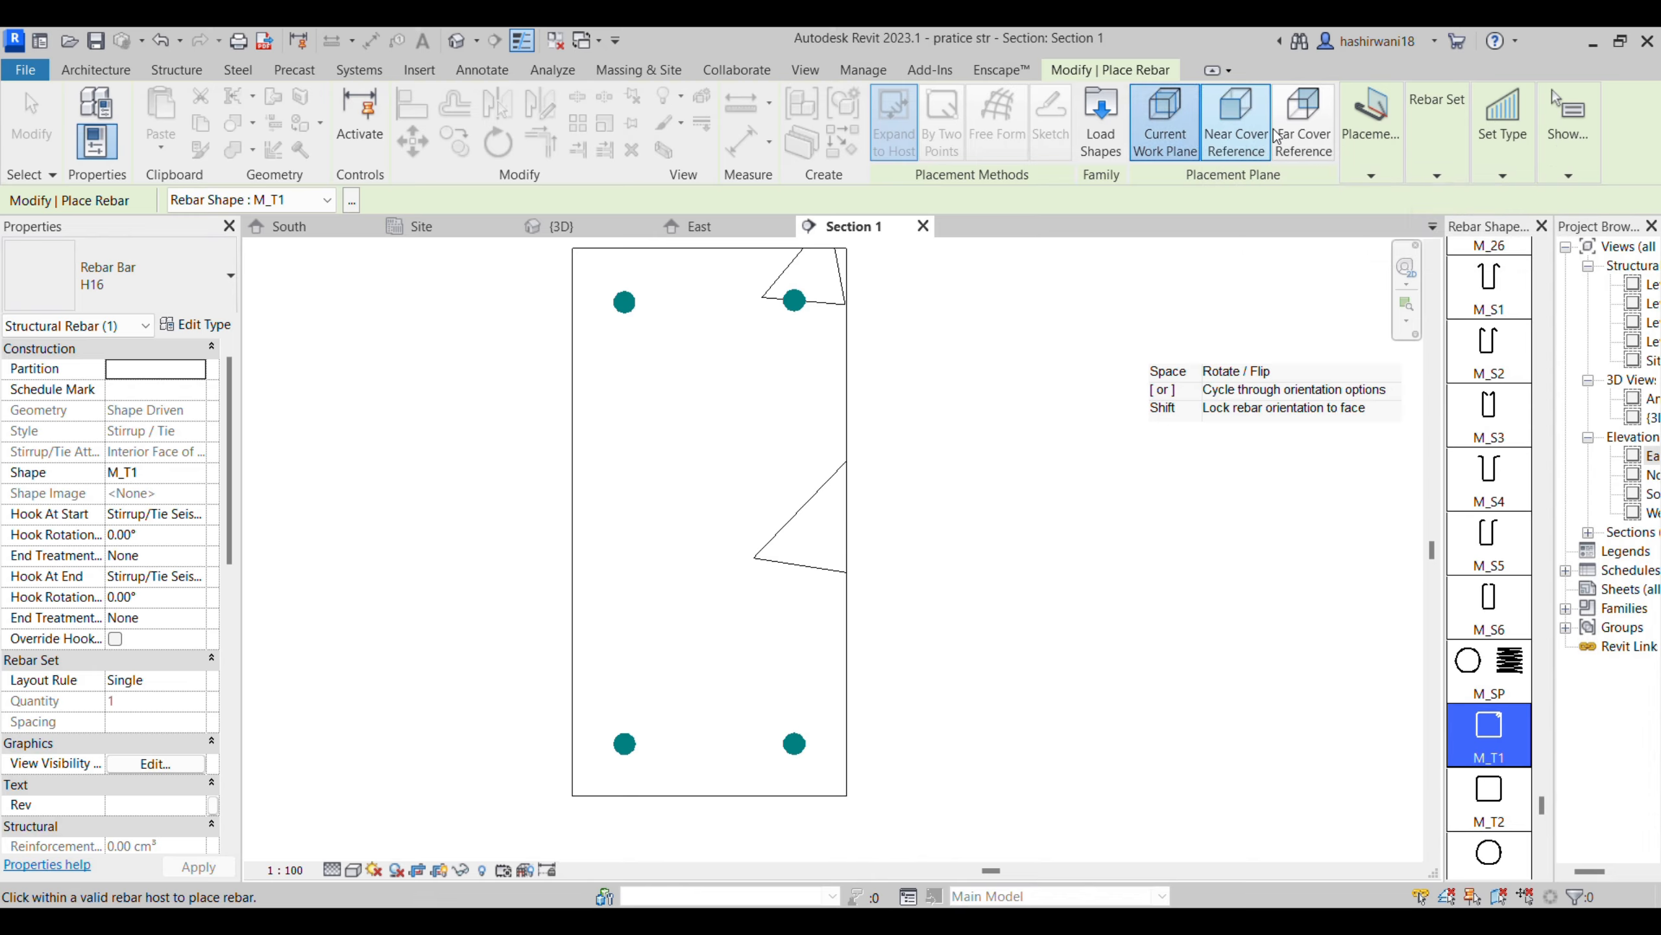
- Try placing the stirrup on the near cover reference, parallel to cover, parallel to the work plane and perpendicular to cover
left_click(1251, 136)
left_click(1372, 175)
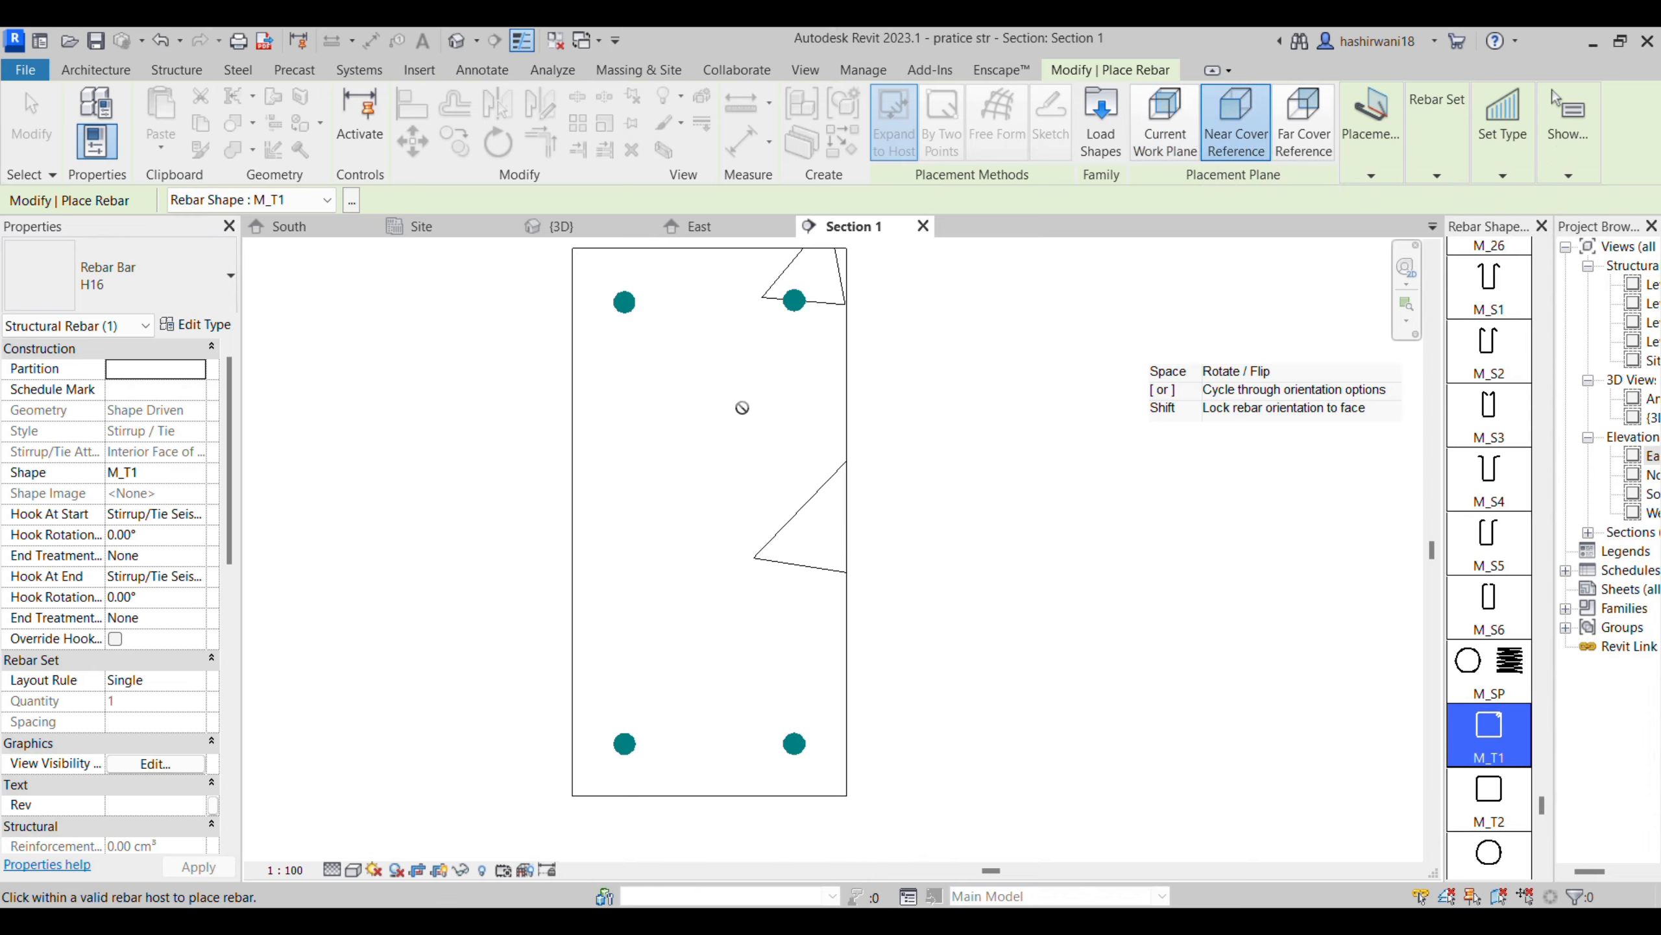
left_click(1366, 172)
left_click(1370, 232)
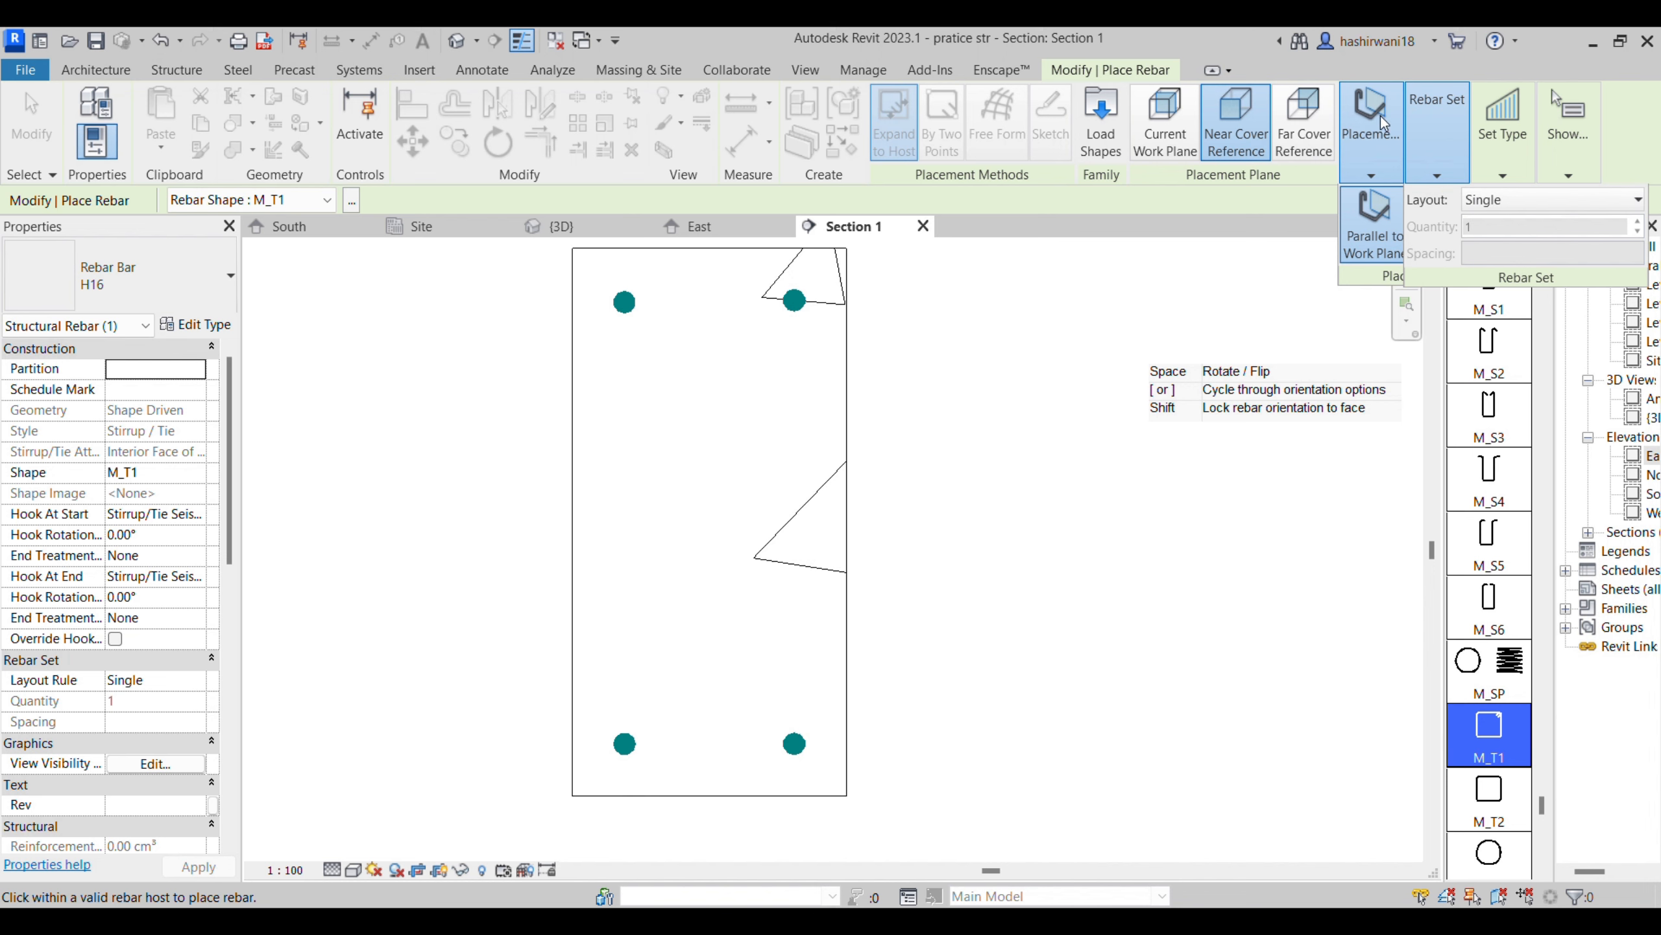
mouse_move(1382, 124)
left_click(1509, 226)
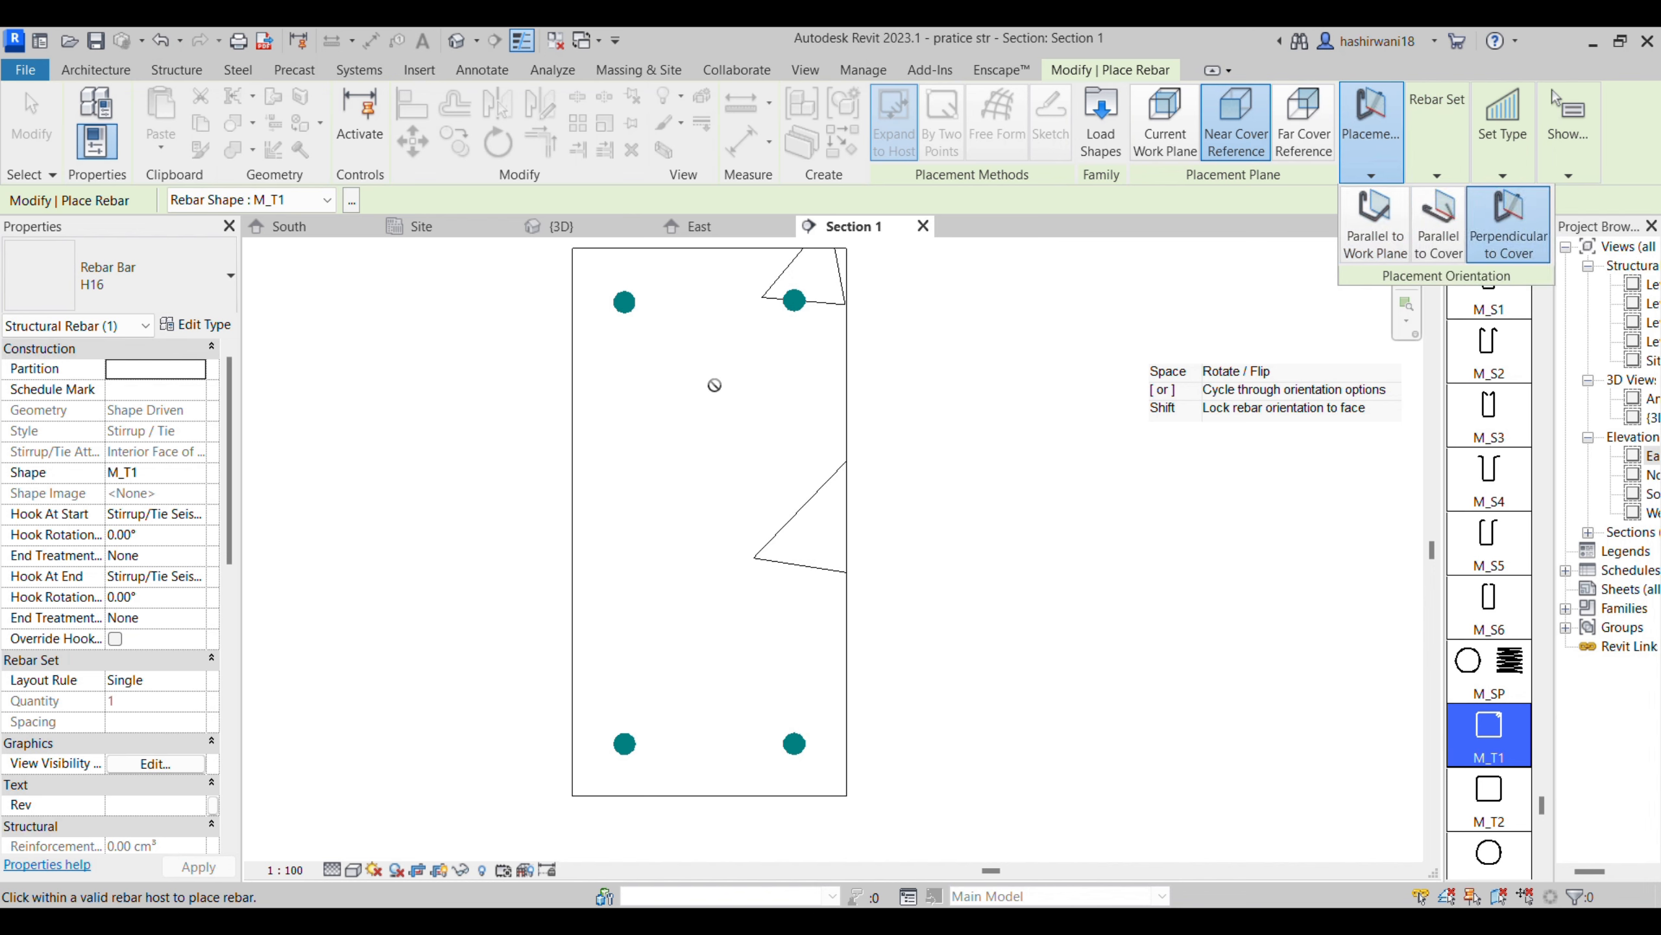
- Try placing the stirrup on the far cover reference with each of the three placement orientations
left_click(1302, 118)
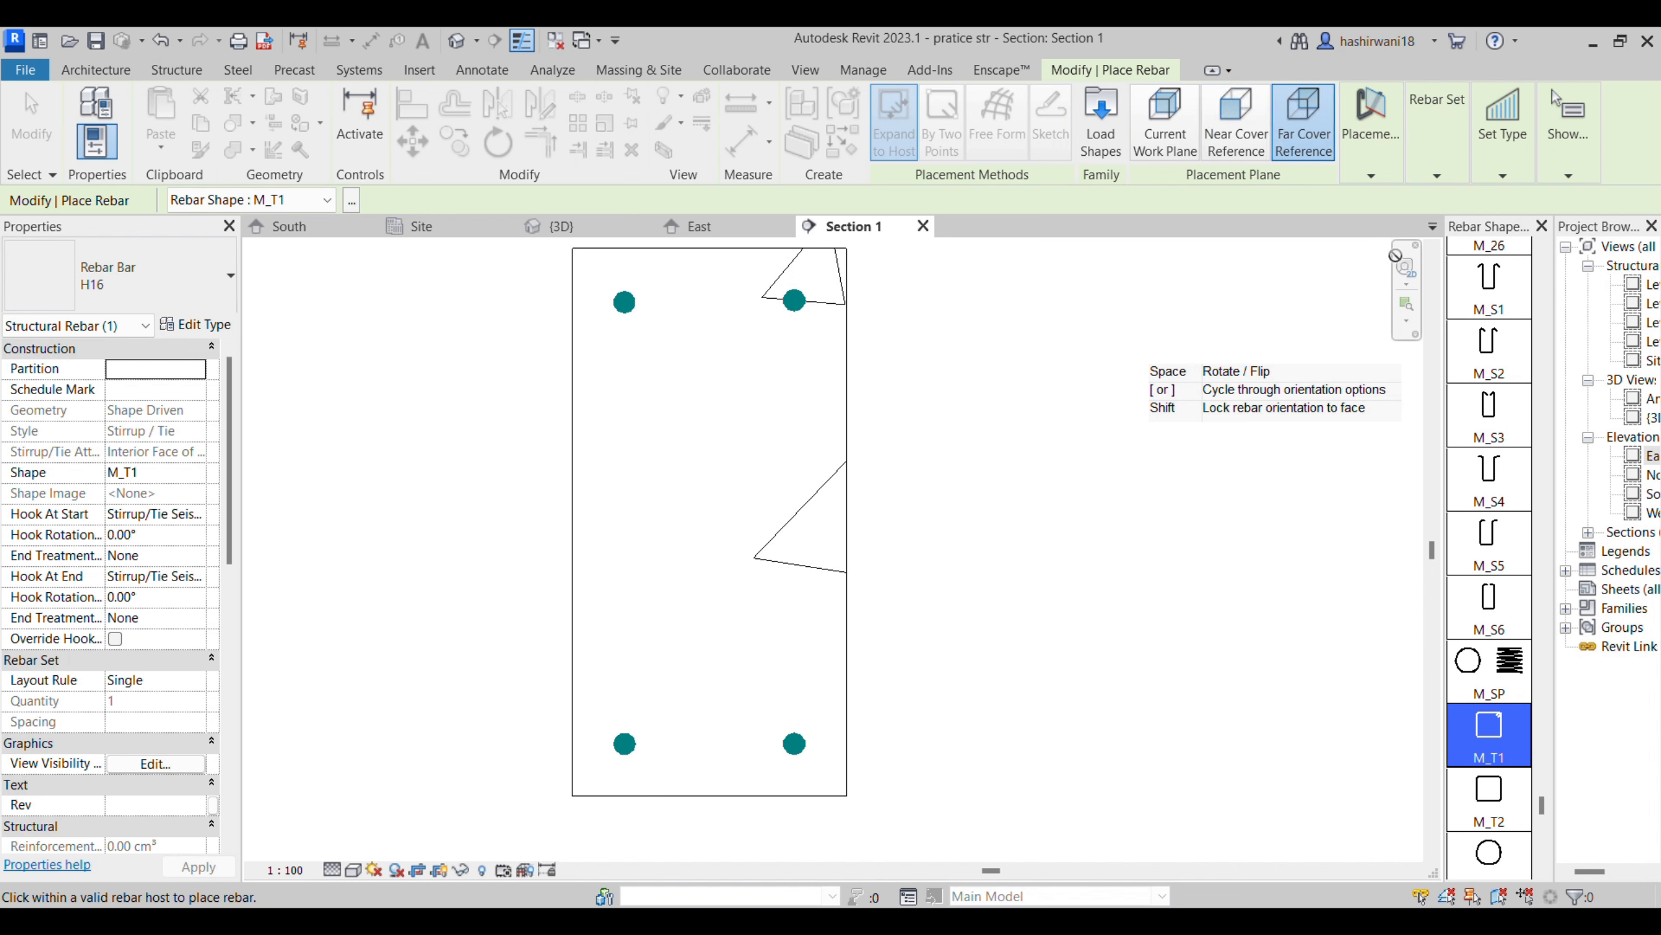
mouse_move(1382, 134)
left_click(1375, 226)
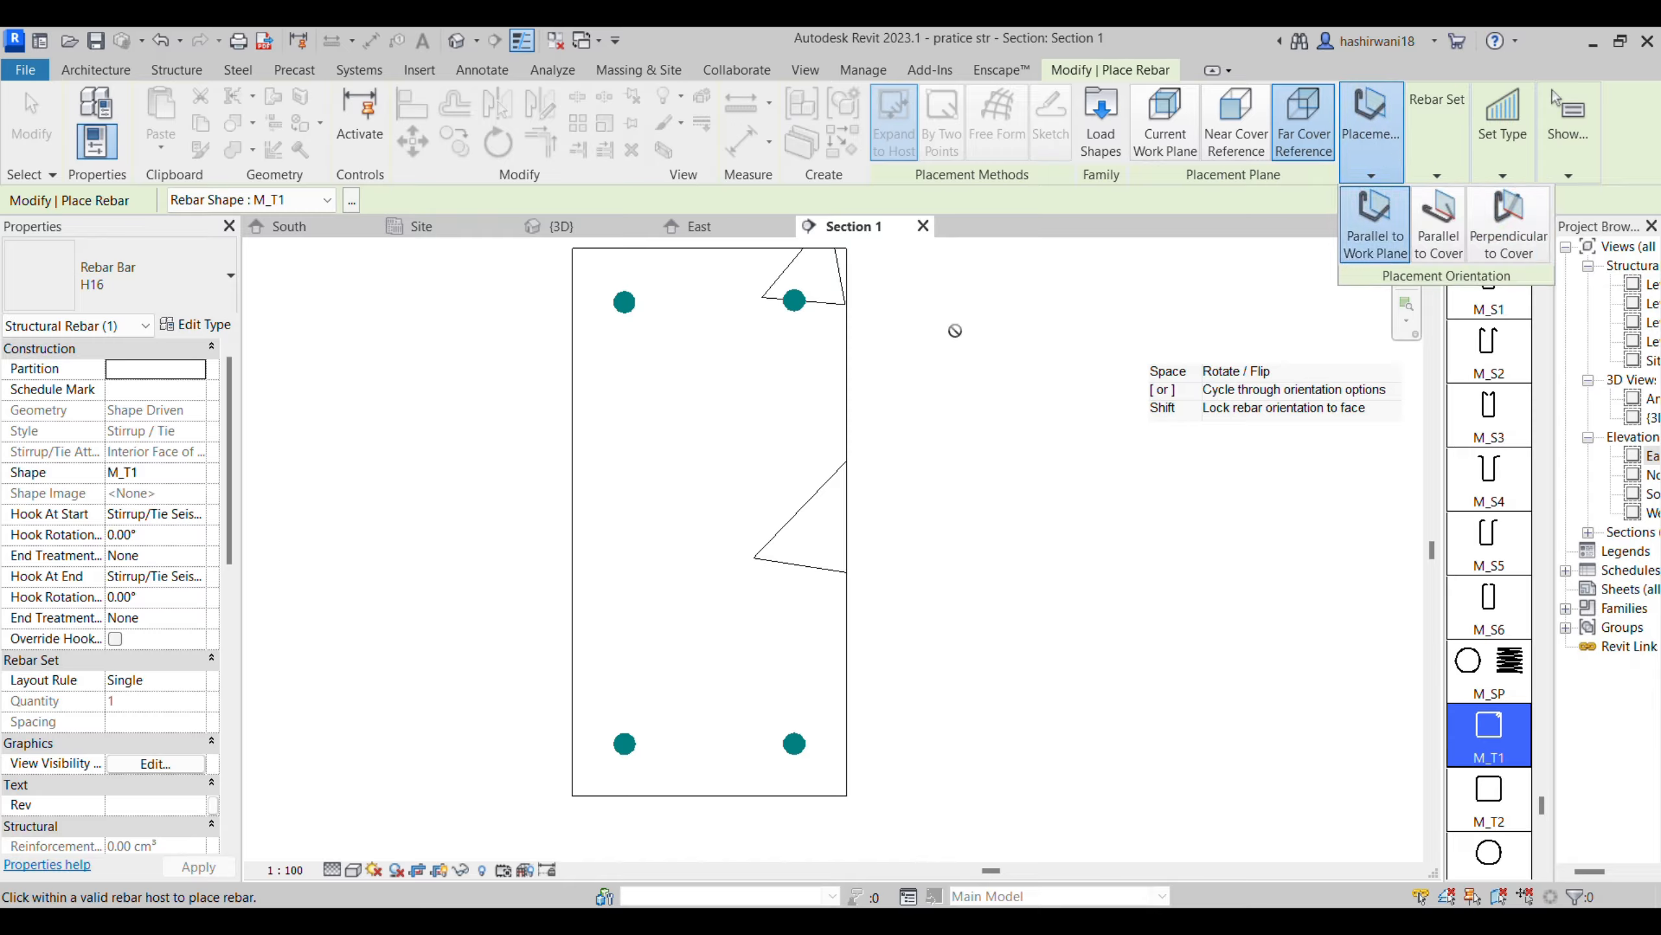
mouse_move(1368, 137)
left_click(1439, 226)
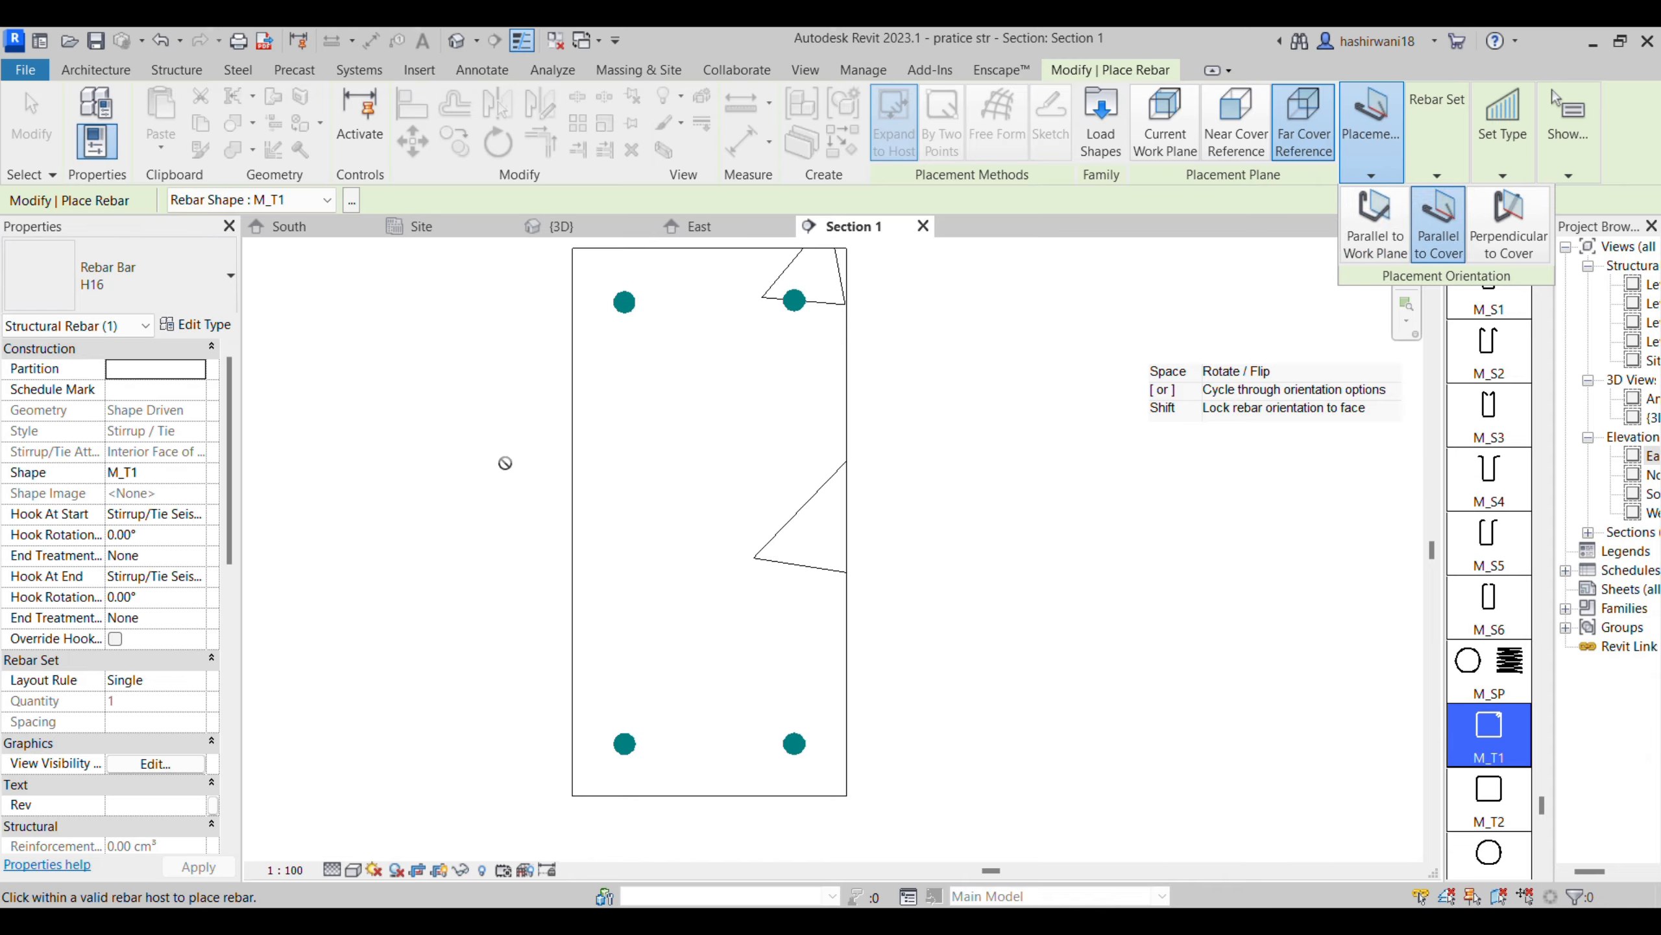
left_click(1505, 225)
- Try the stirrup on the current work plane again, parallel to work plane, parallel to cover and perpendicular to cover
left_click(1194, 126)
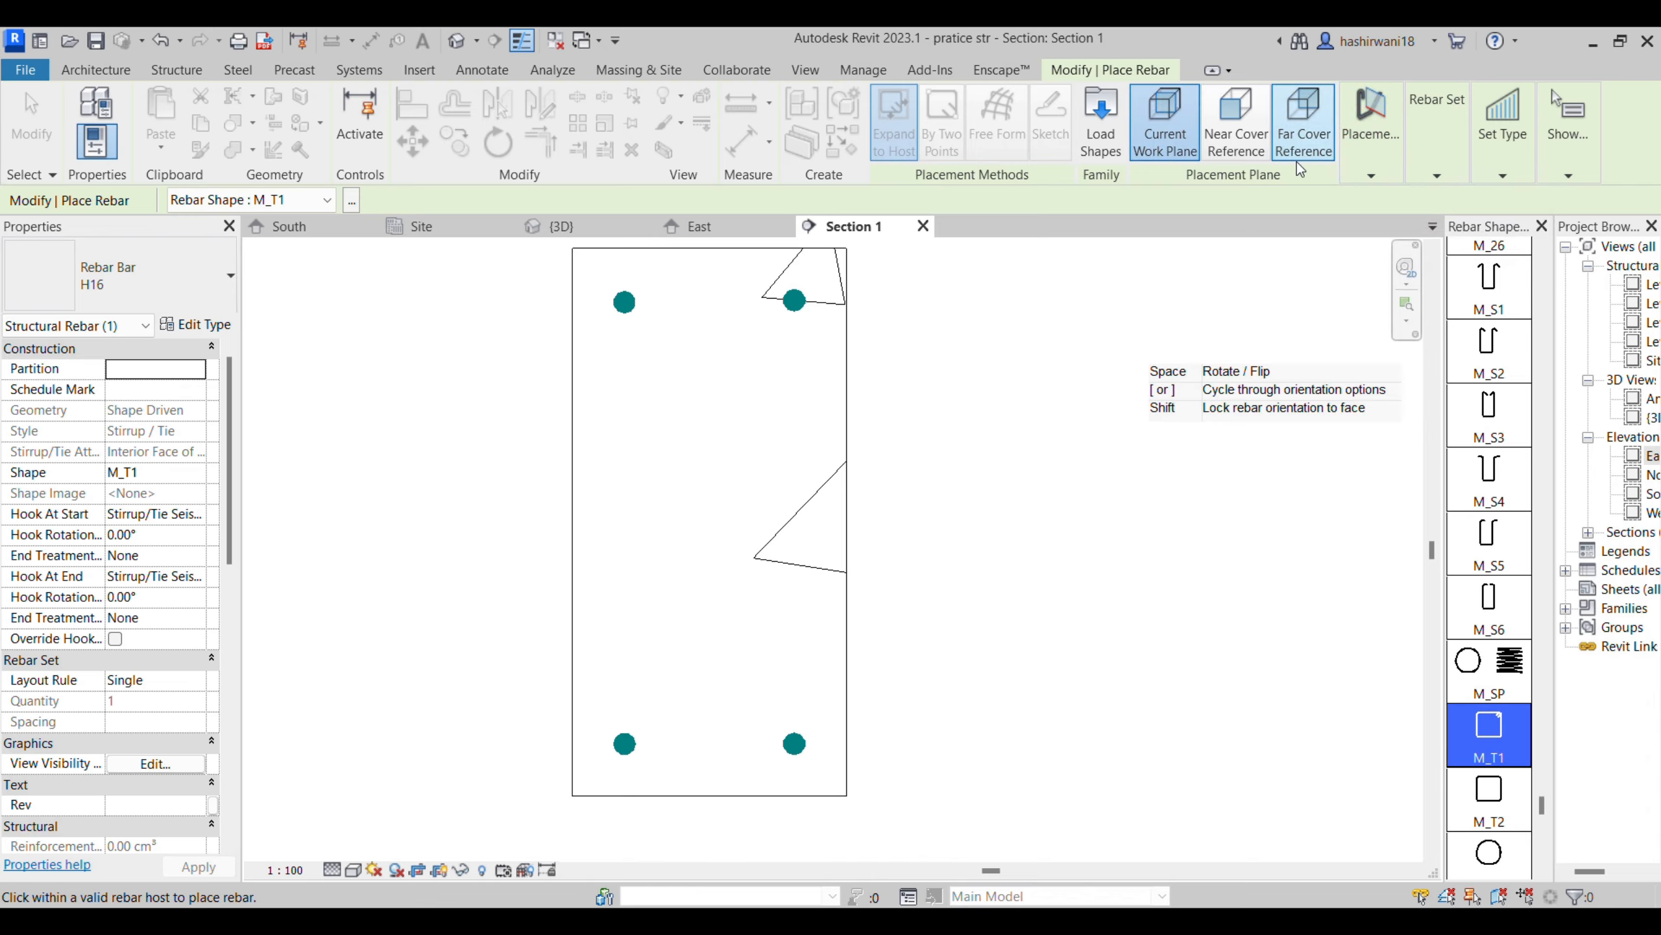
mouse_move(1380, 141)
left_click(1348, 230)
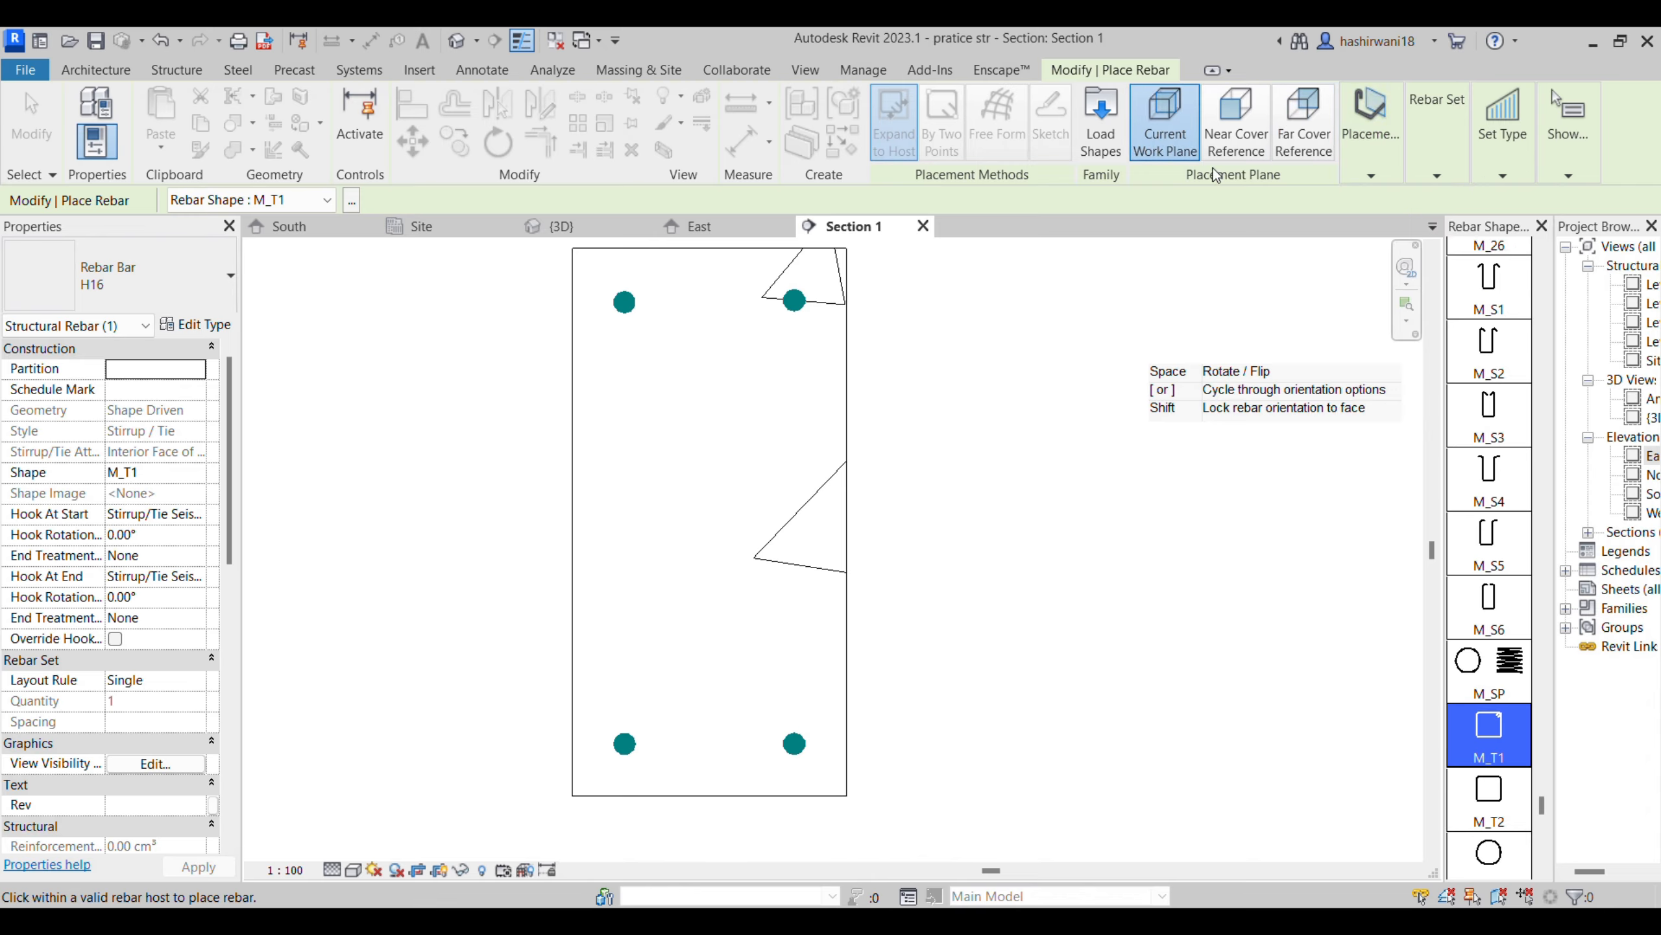
mouse_move(1374, 154)
left_click(1443, 234)
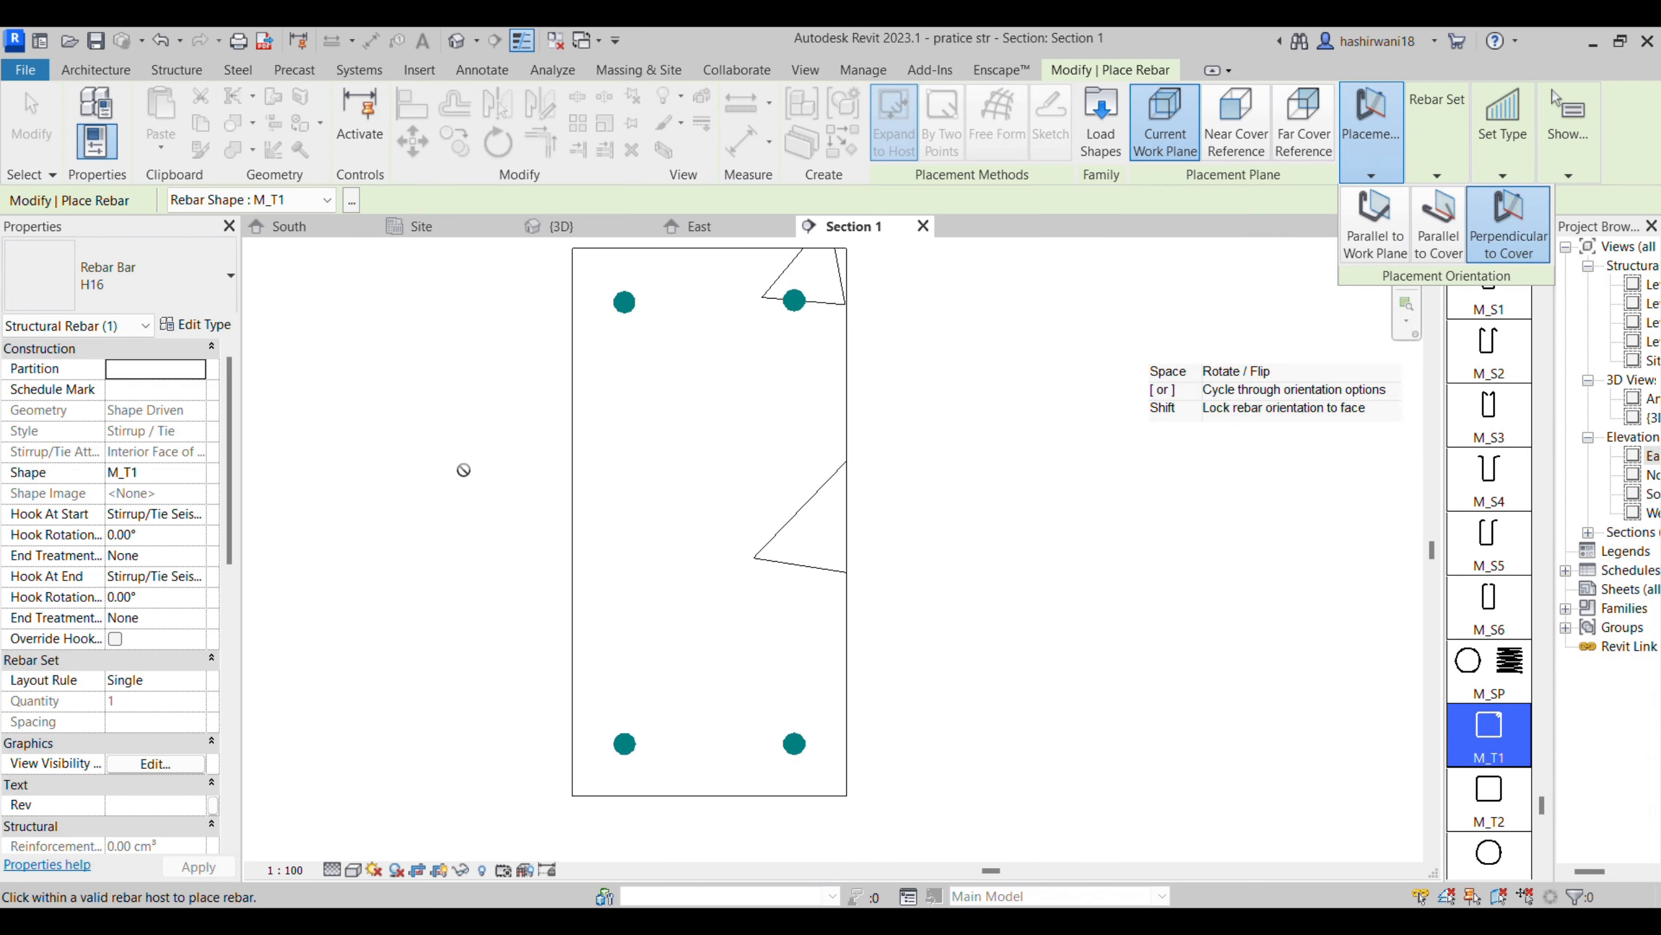
left_click(1508, 222)
mouse_move(1363, 162)
- Try the M_T1 stirrup on the near cover reference with each of the three placement orientations
left_click(1224, 144)
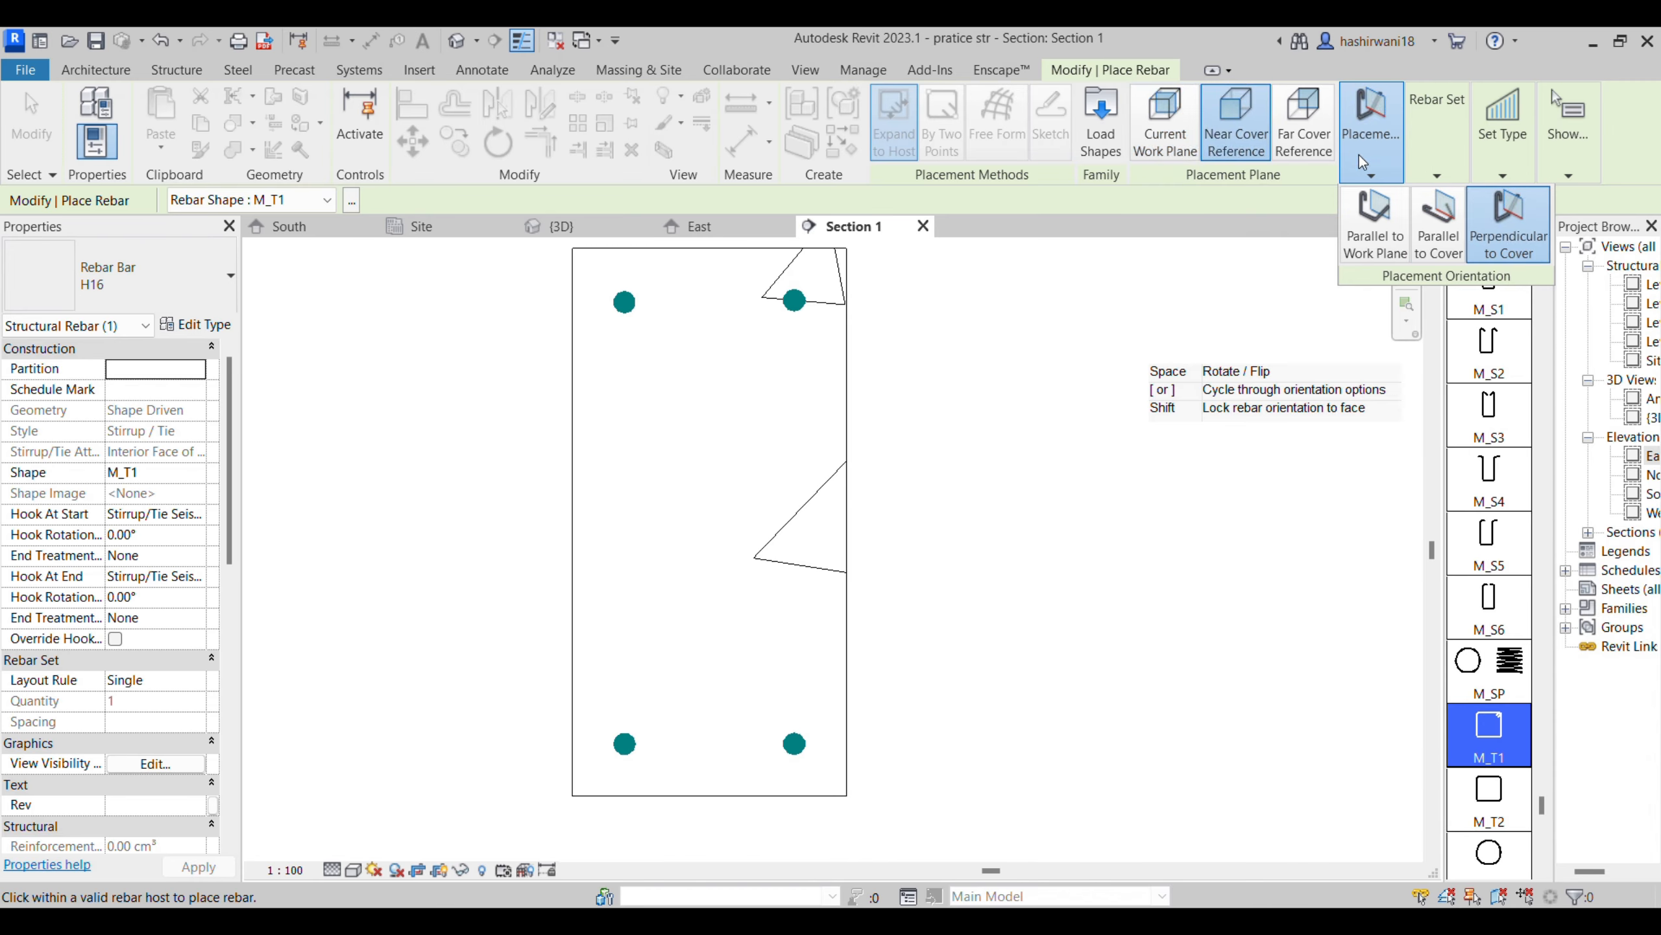
left_click(1368, 204)
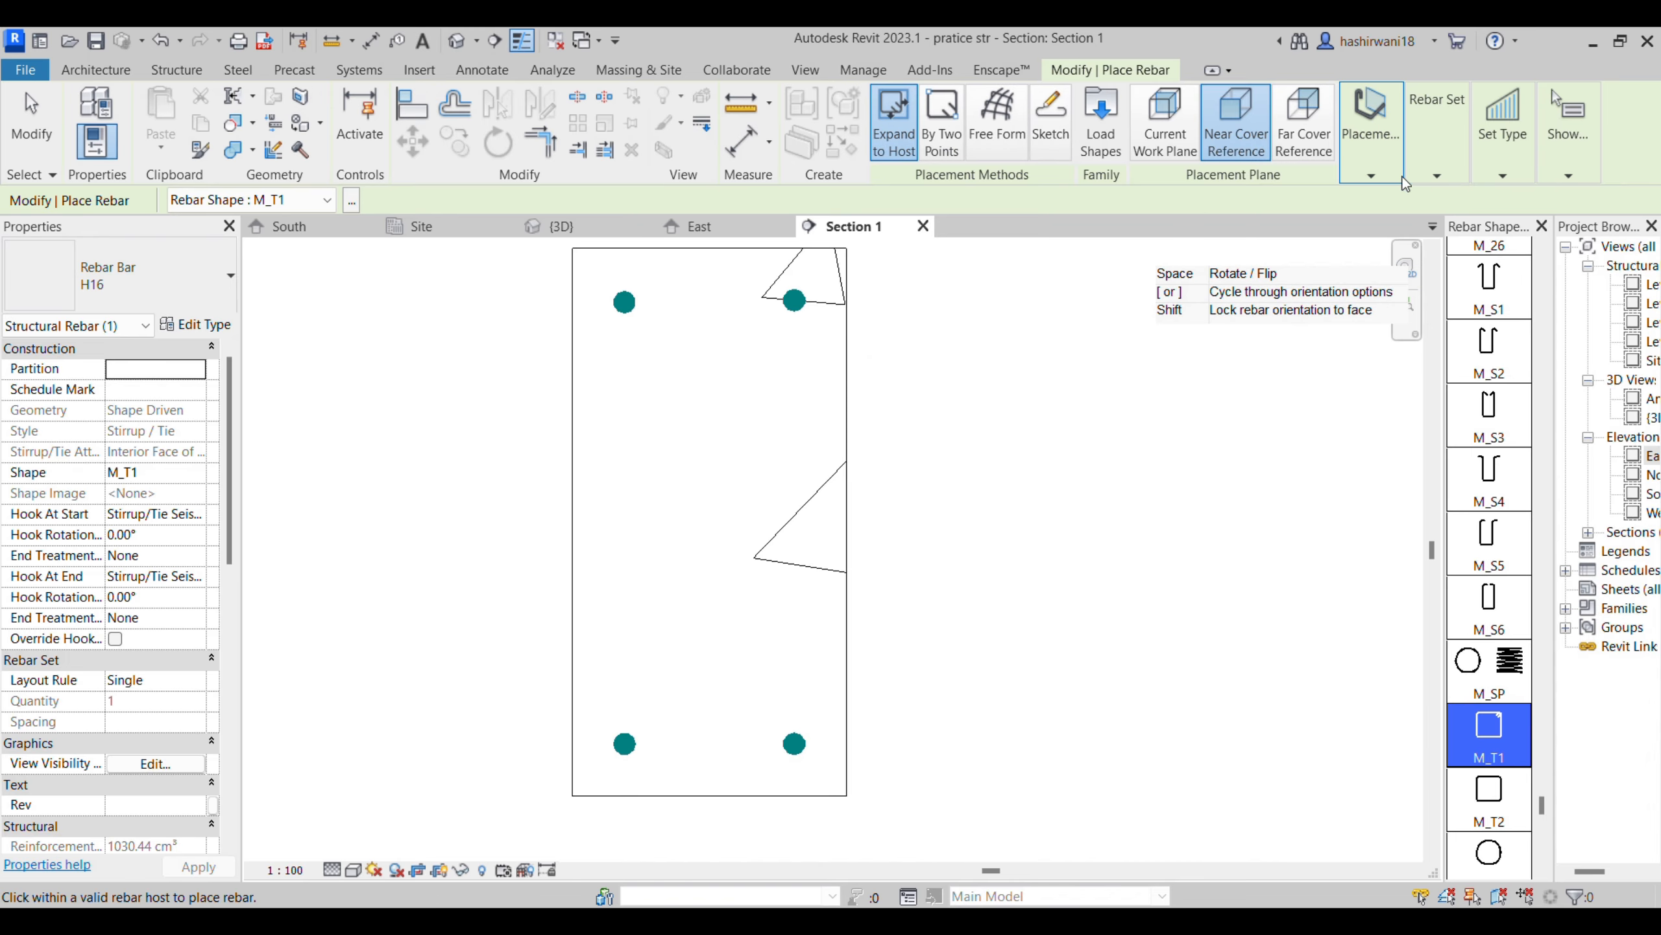
mouse_move(1362, 171)
left_click(1455, 251)
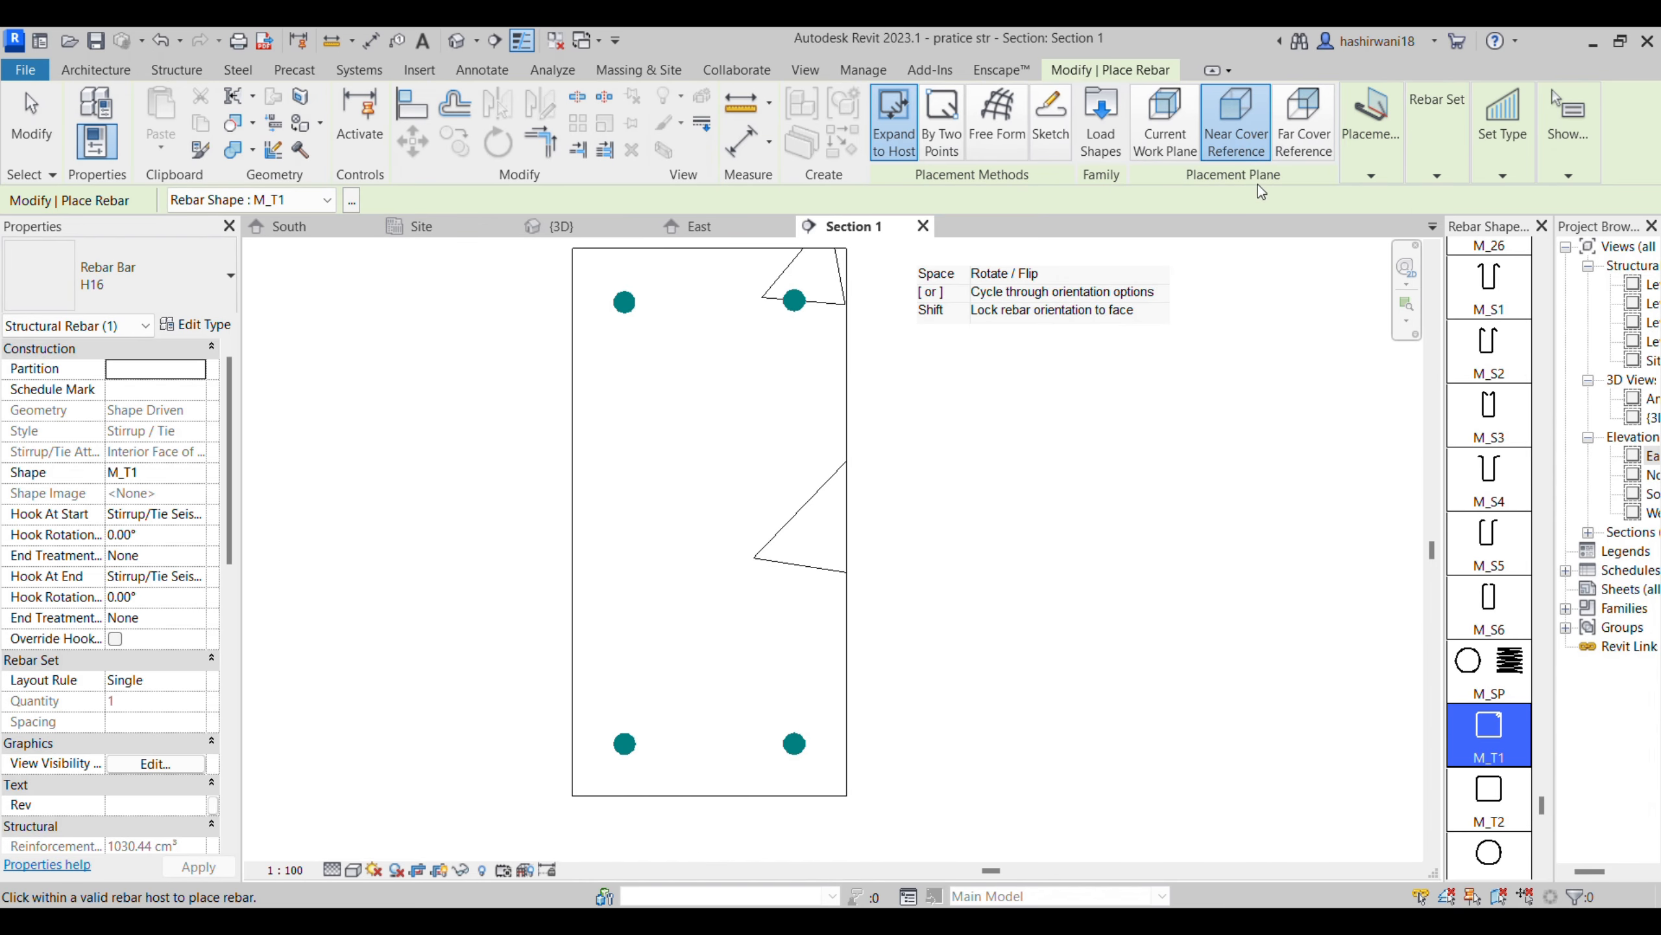
left_click(1501, 236)
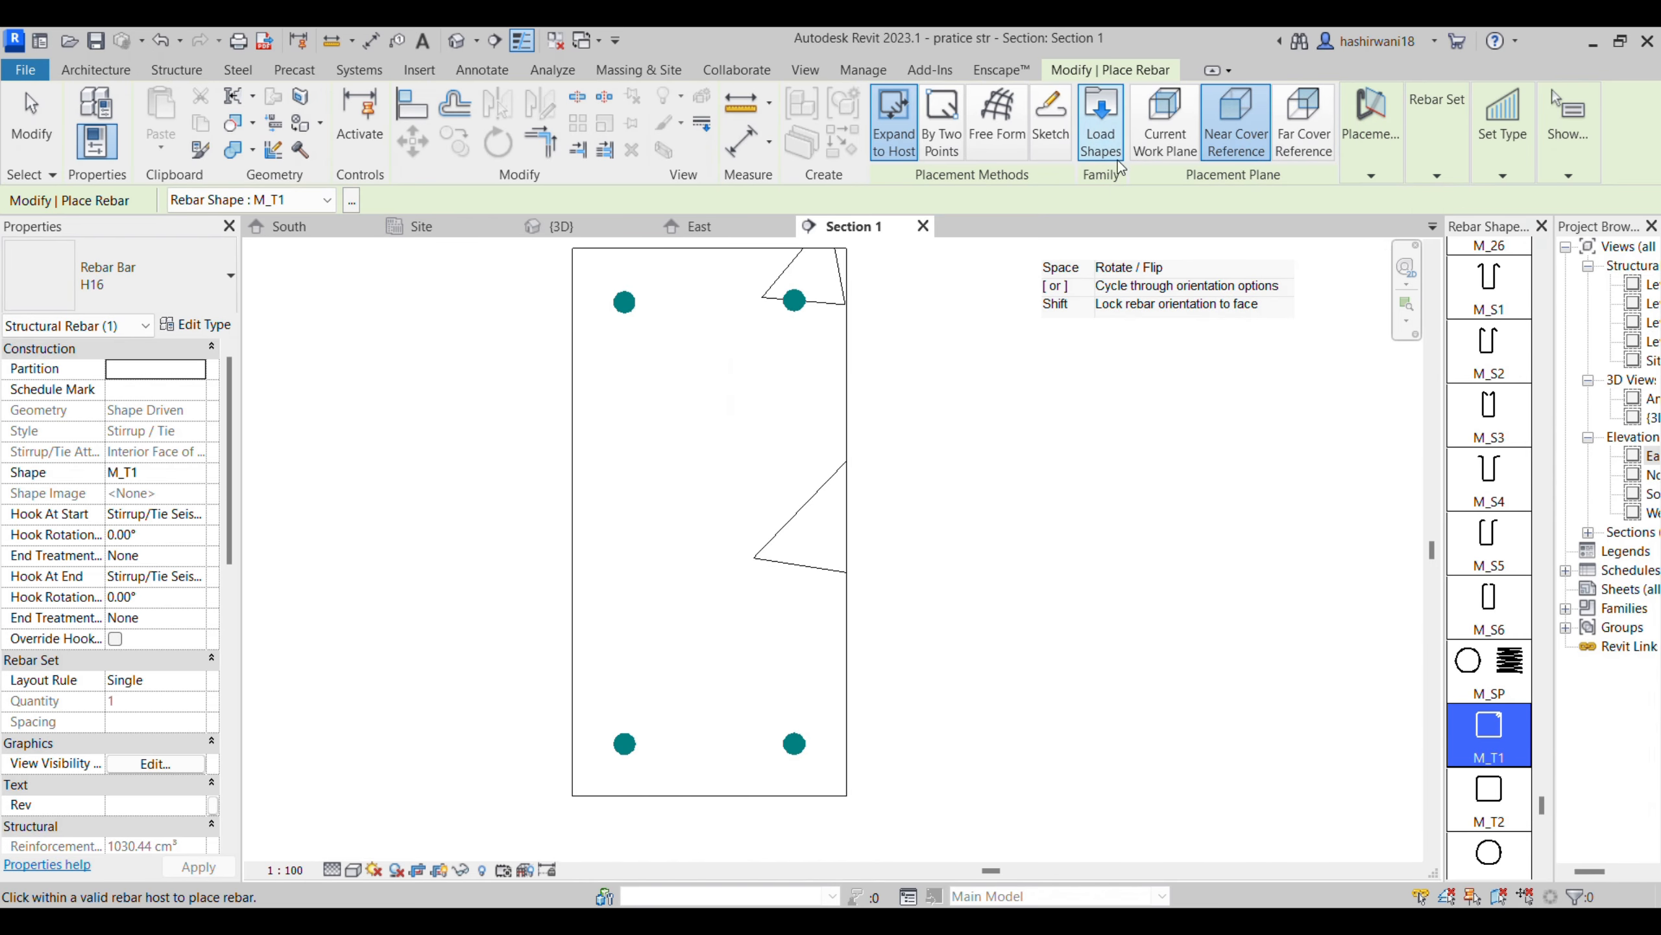
- Try the M_T1 stirrup on the far cover reference, parallel to work plane, parallel to cover and perpendicular to cover
left_click(1304, 128)
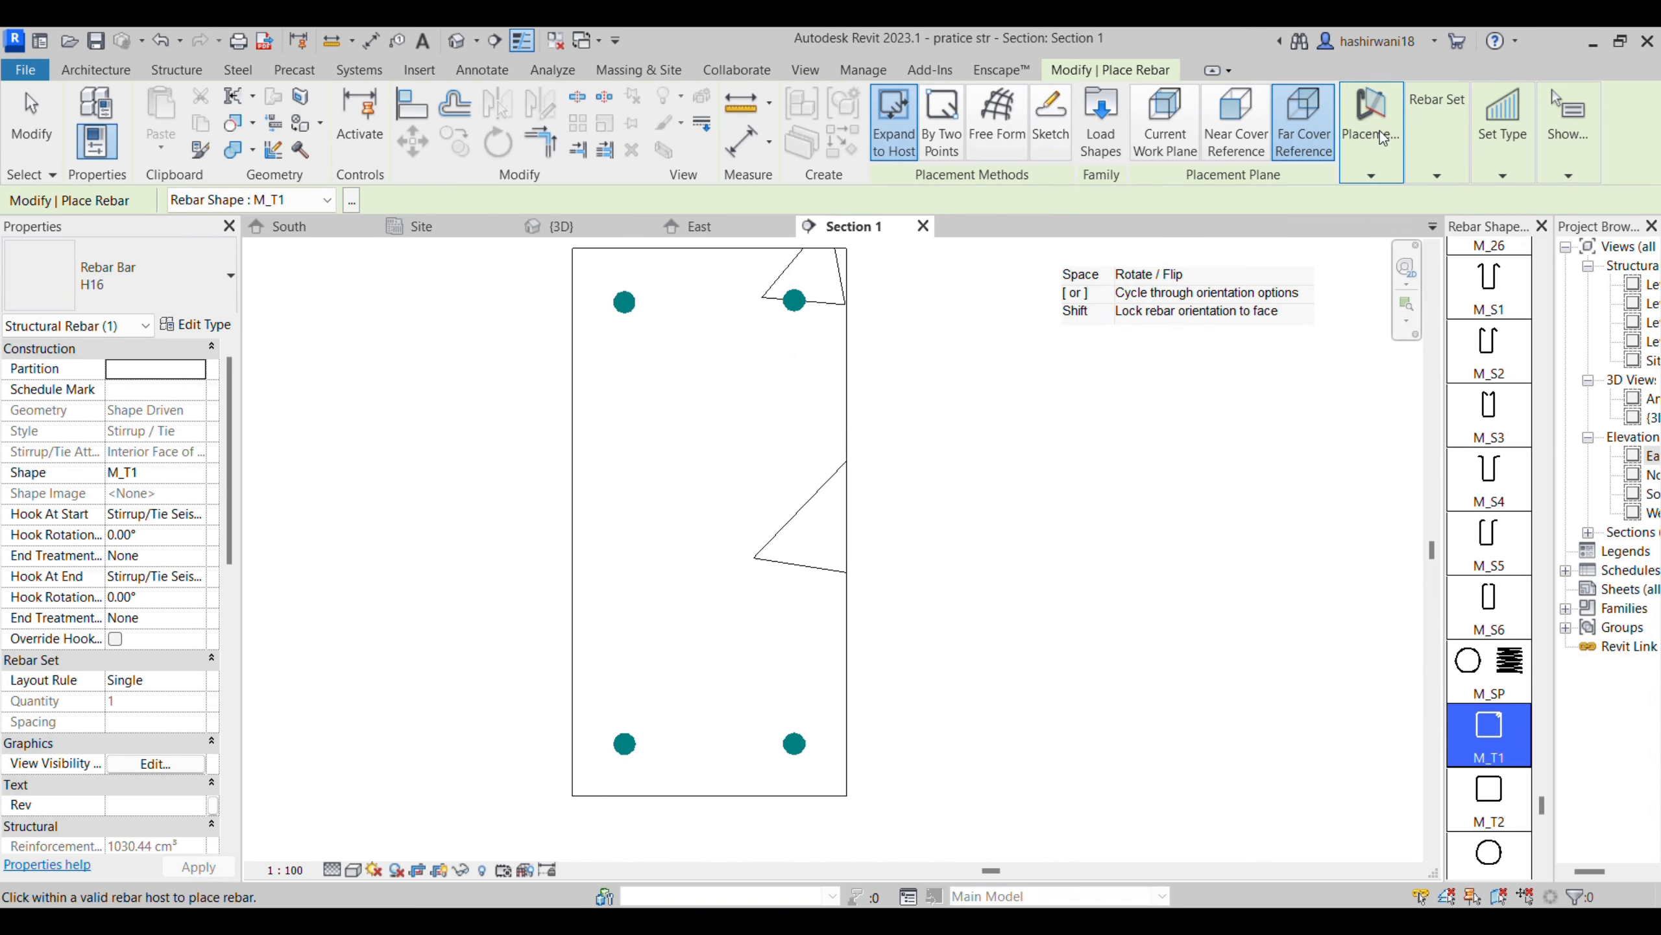
mouse_move(1385, 140)
left_click(1379, 237)
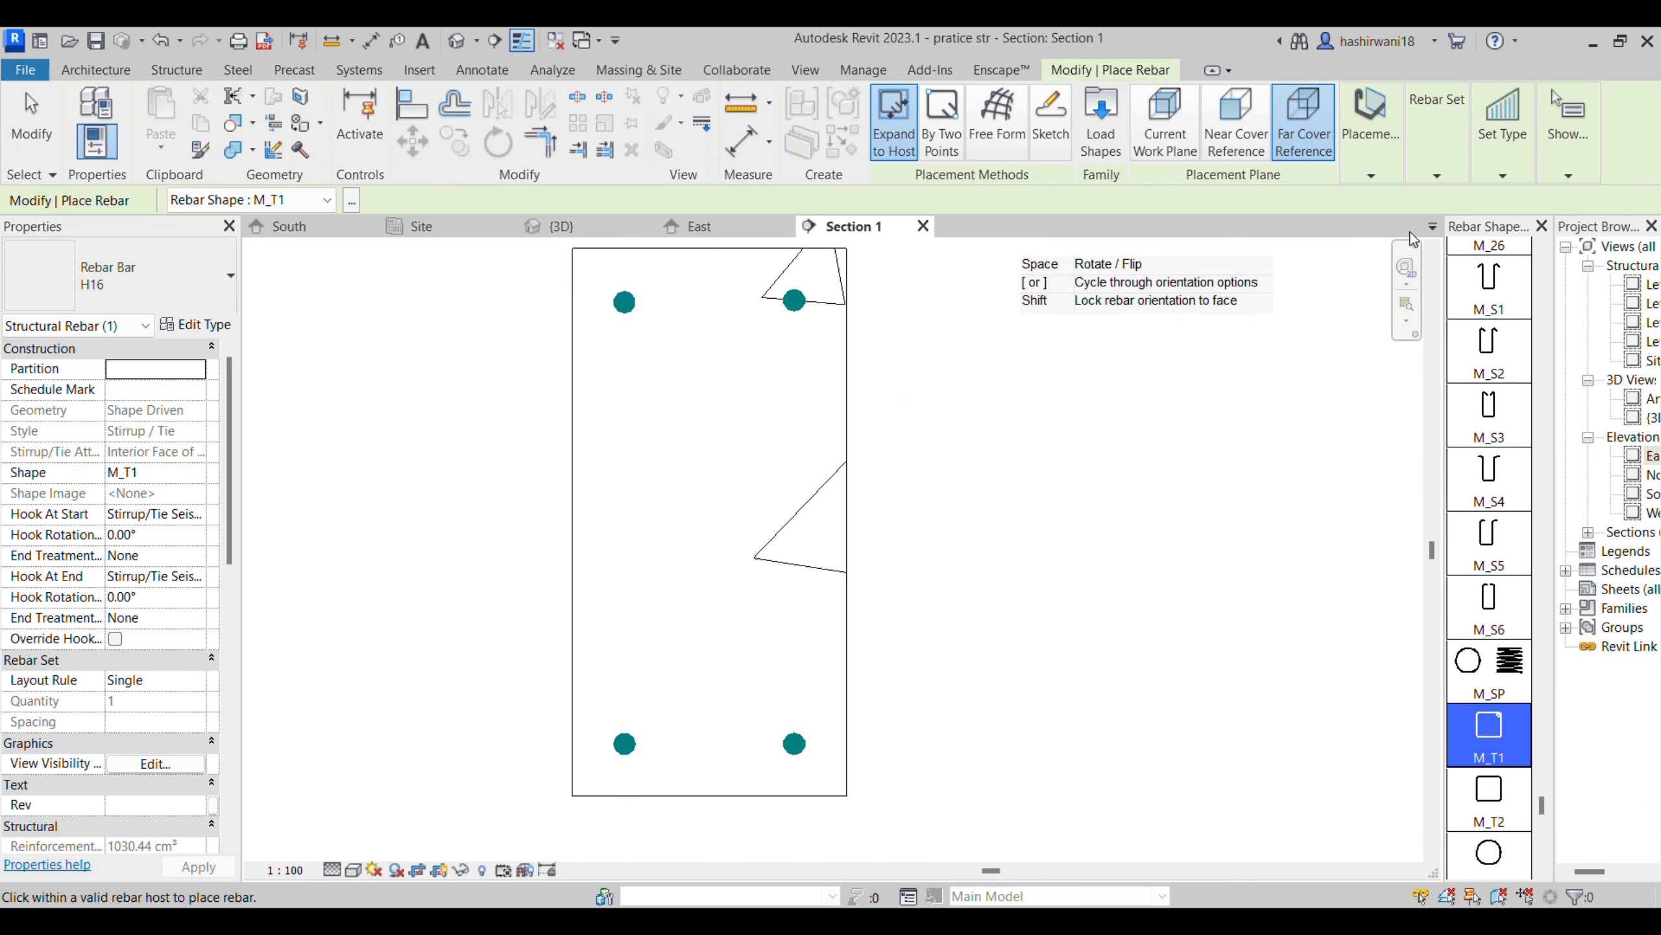
mouse_move(1394, 158)
left_click(1427, 233)
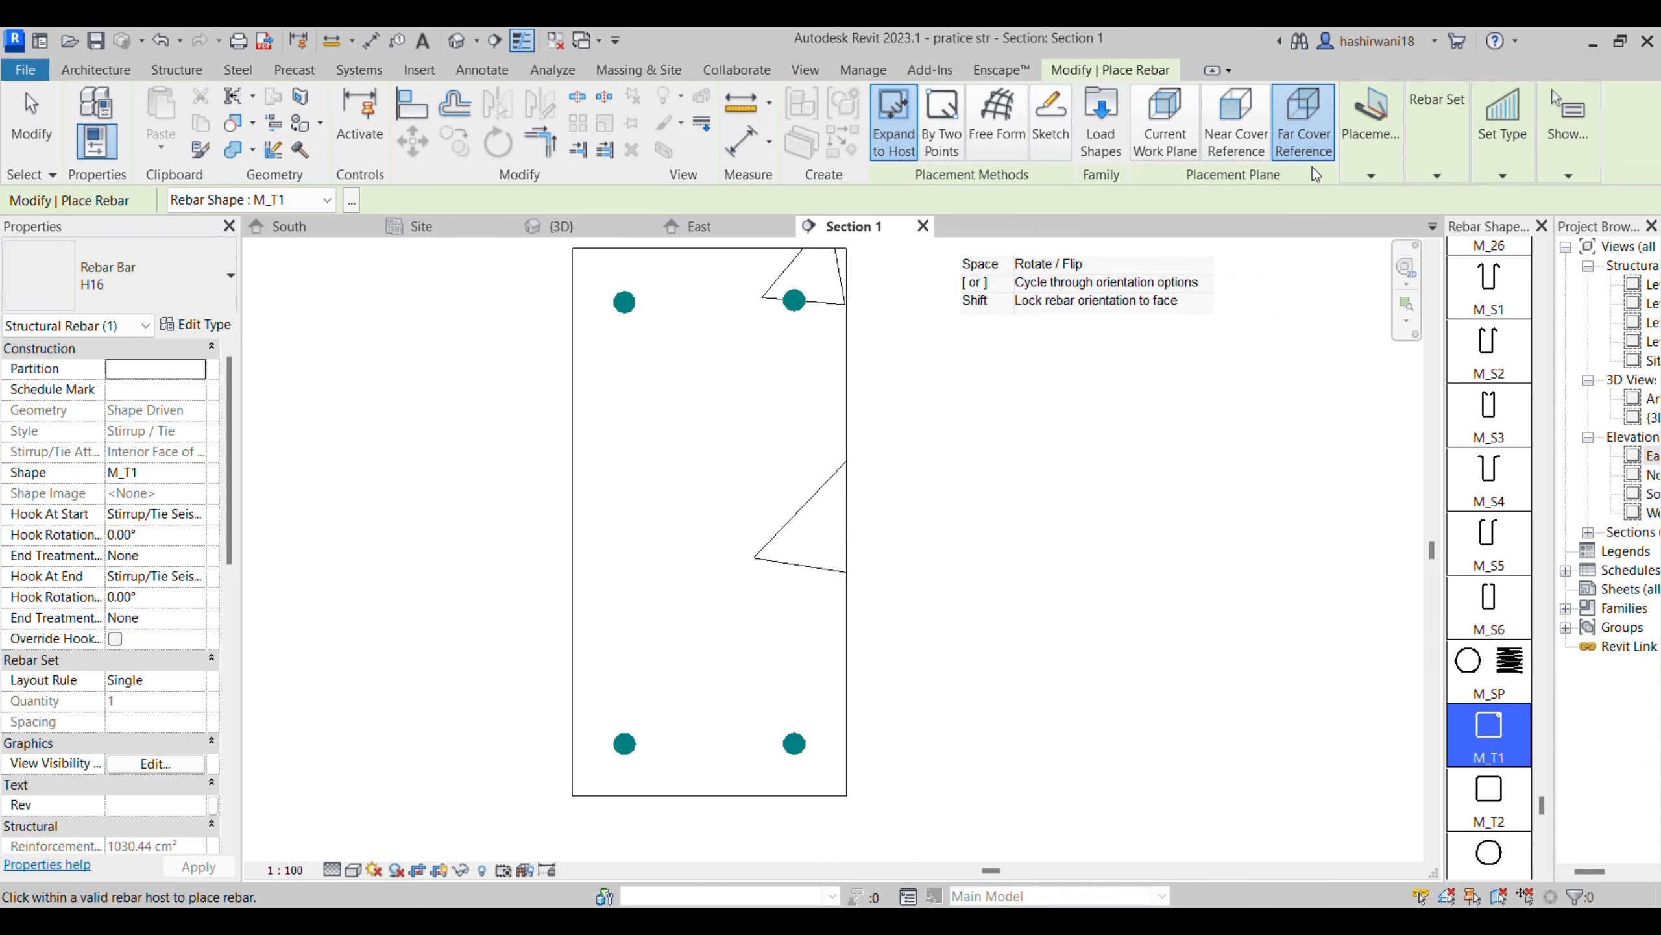
mouse_move(1437, 131)
mouse_move(1371, 131)
left_click(1509, 226)
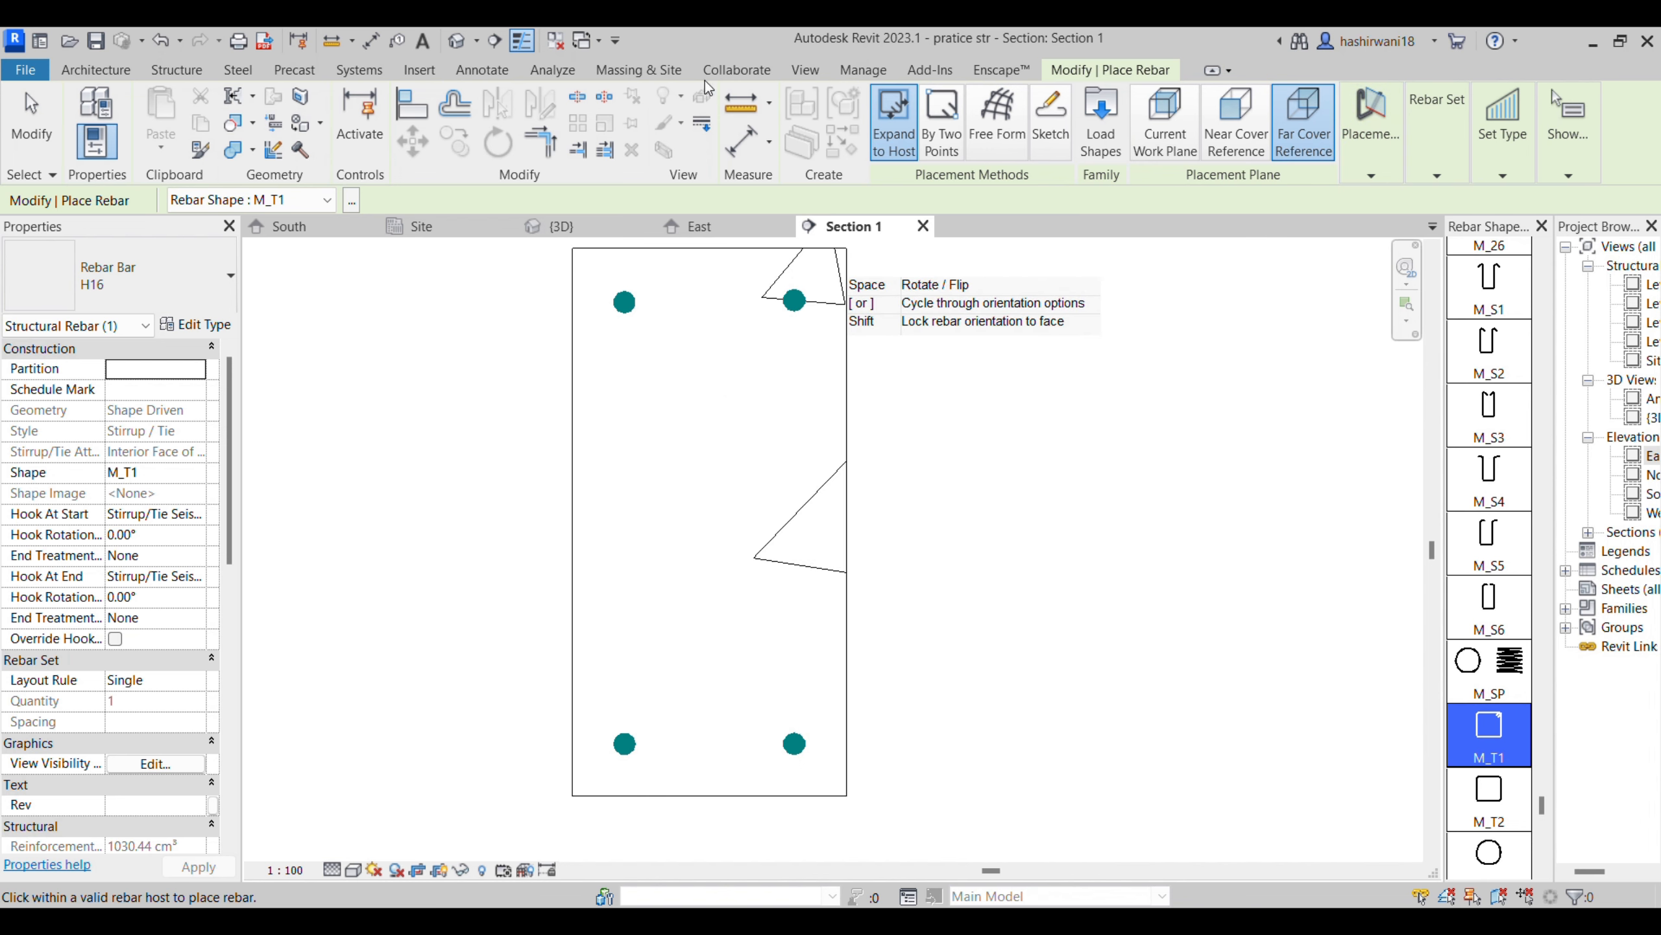
- Place the M_T1 stirrup around the four bars on the current work plane, parallel to it, and change its bar type to H8
key("]")
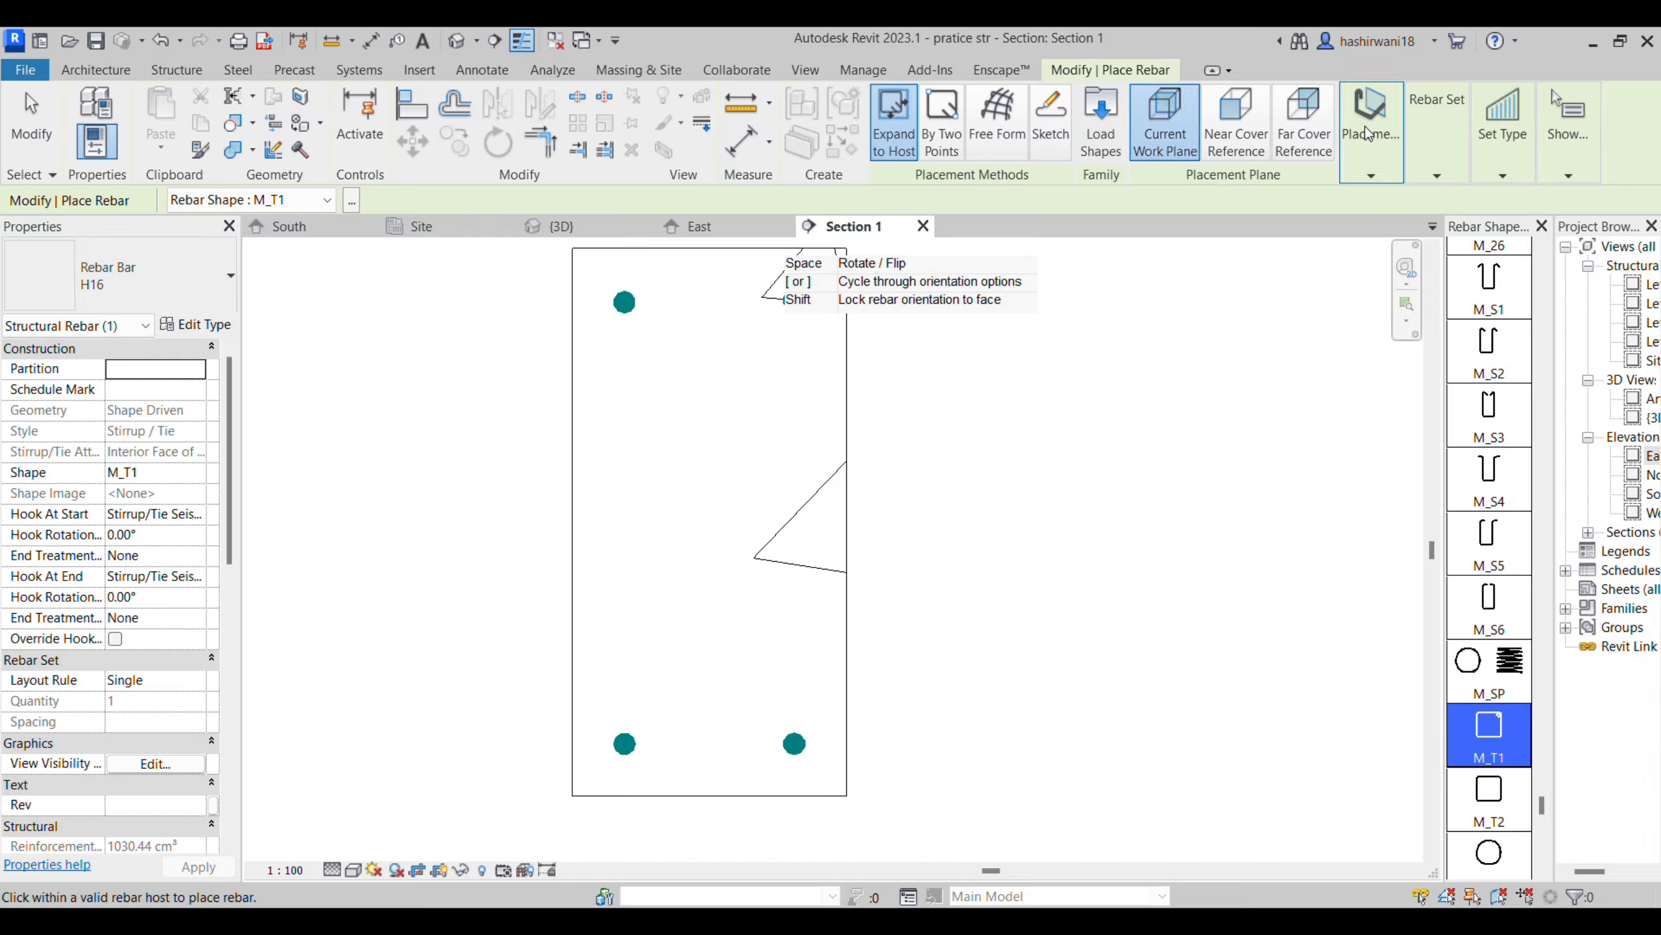
mouse_move(1372, 131)
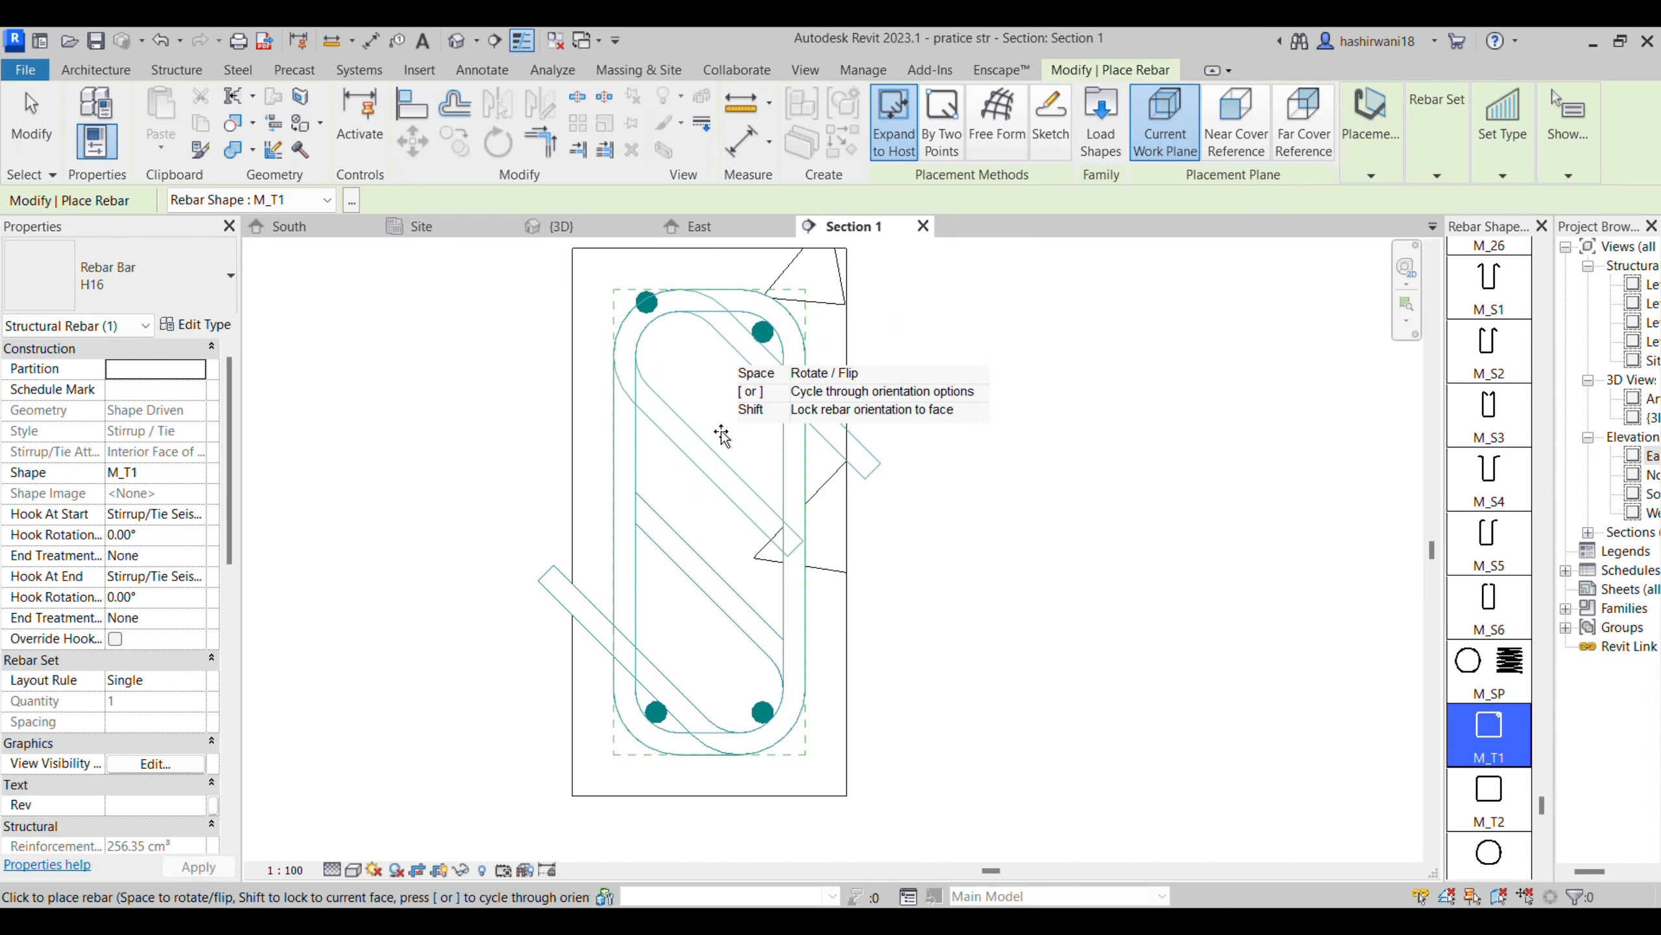
key("Escape")
left_click(792, 422)
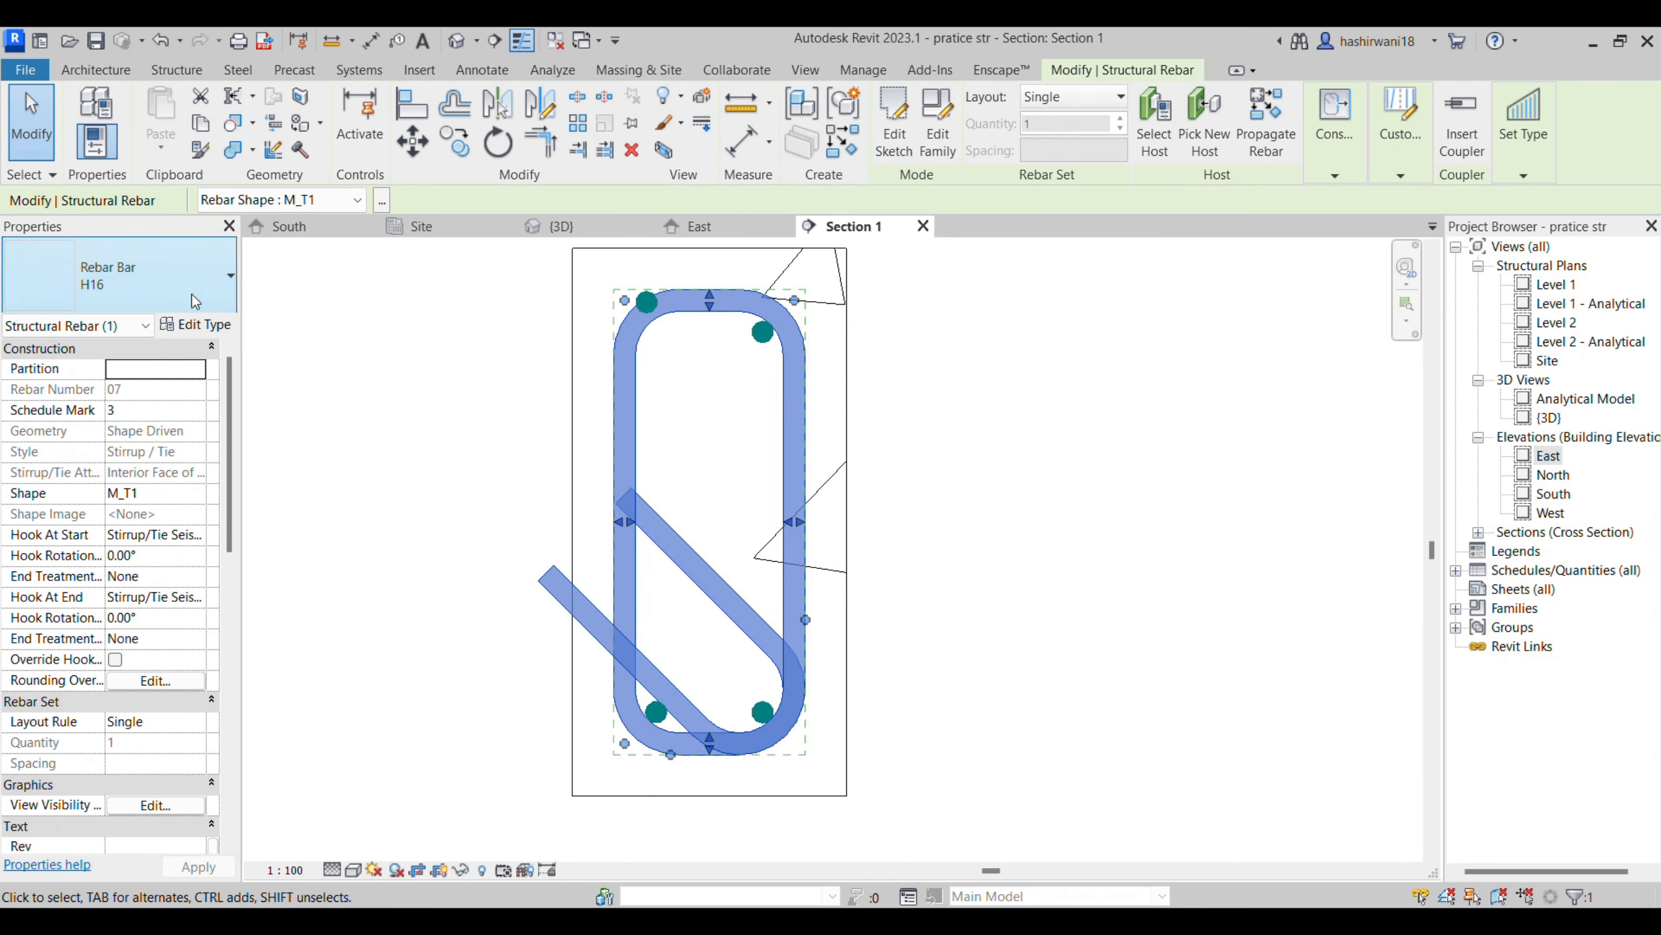
left_click(193, 293)
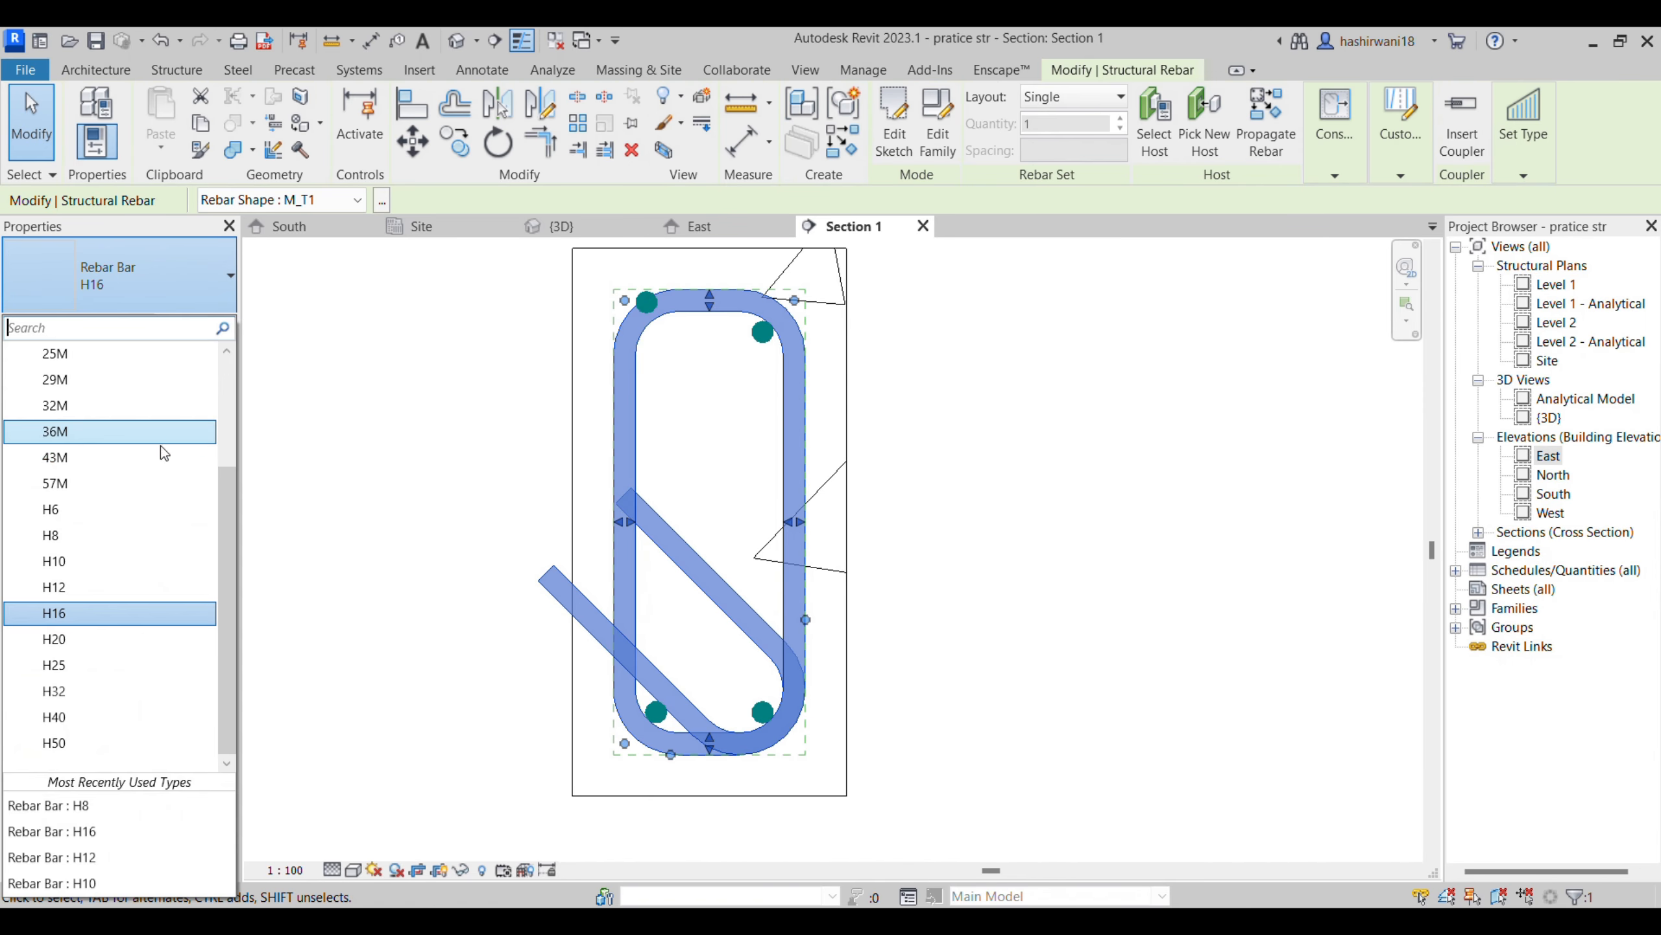
left_click(121, 535)
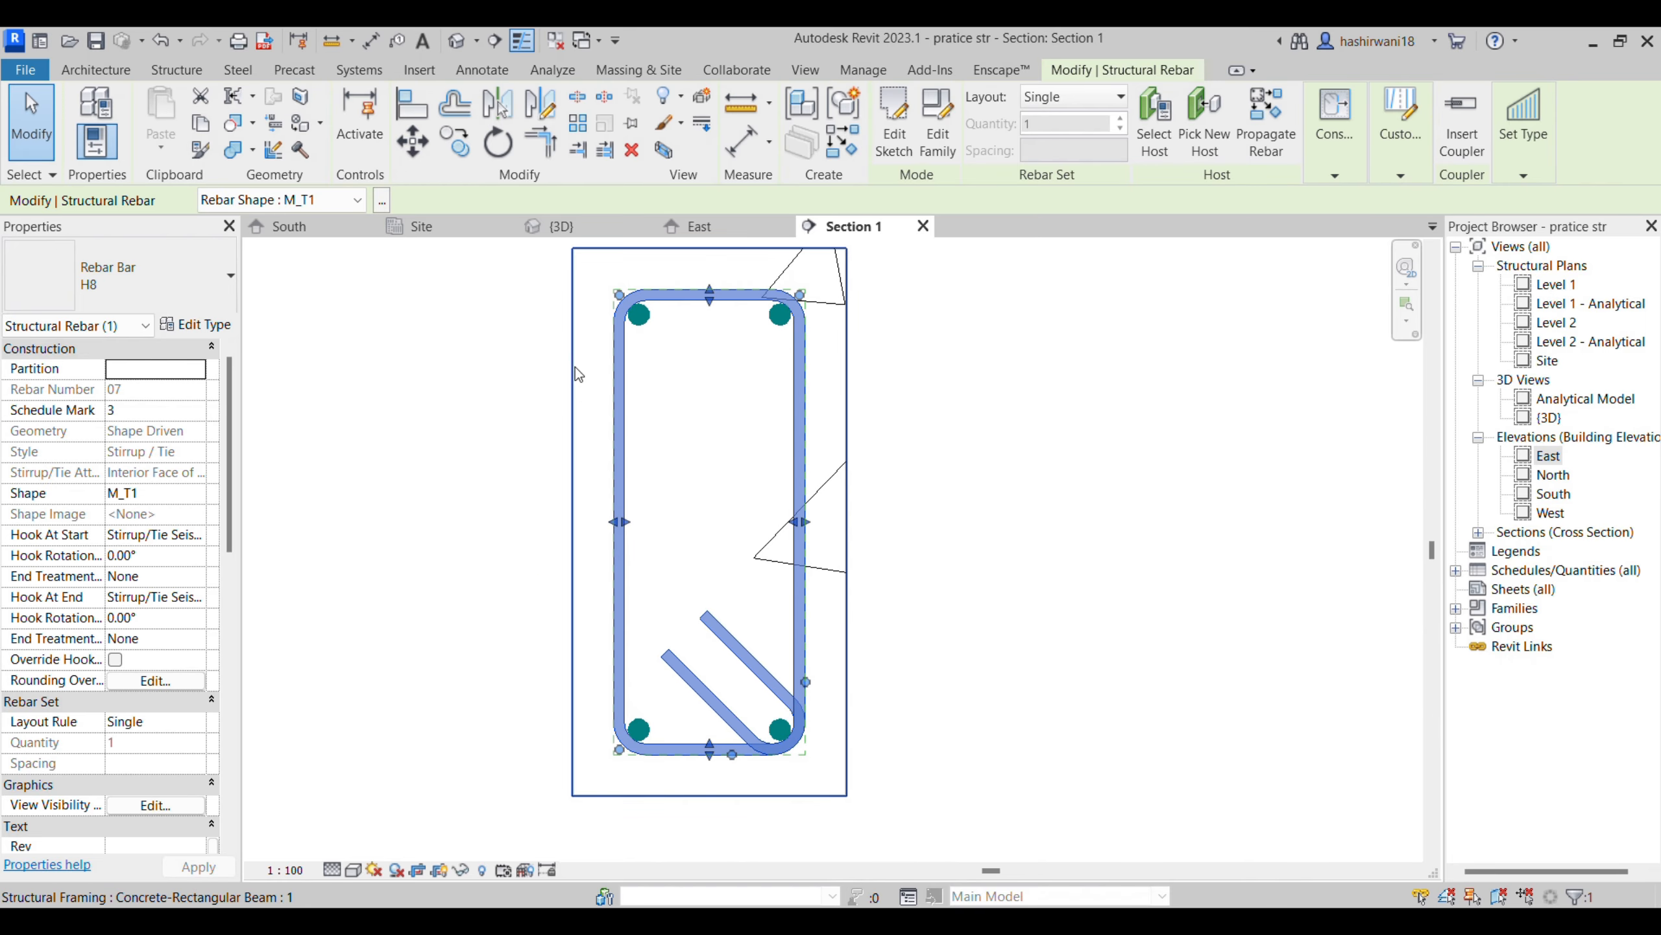
left_click(678, 512)
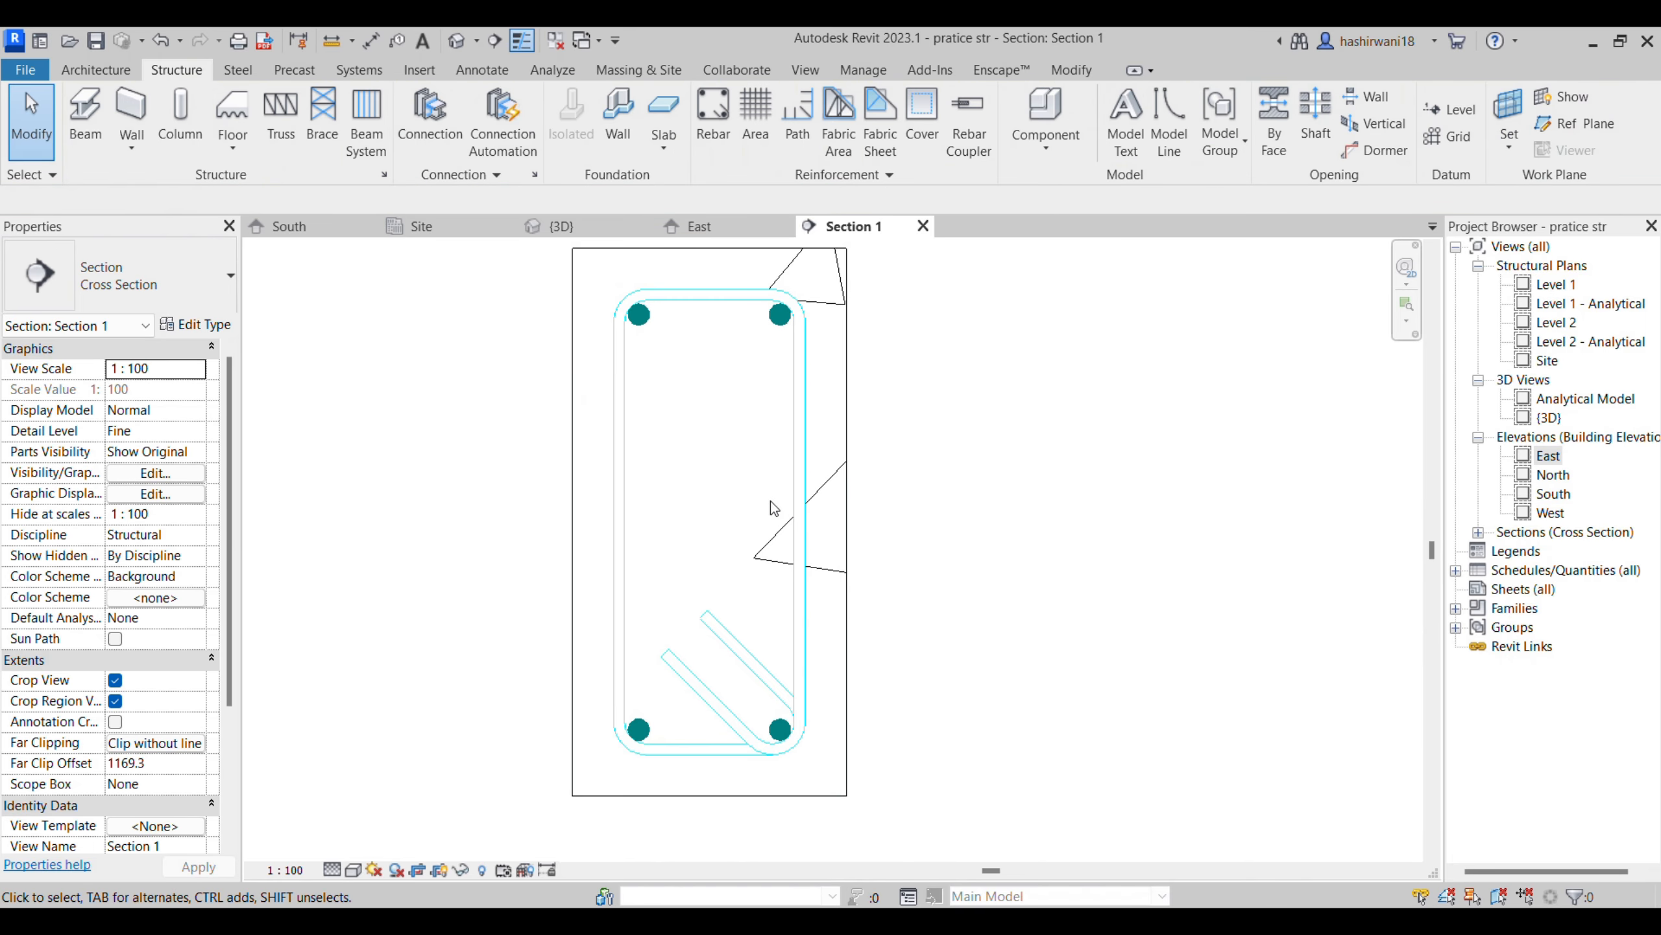
- Set the H8 stirrup's layout rule to Maximum Spacing with a spacing of 150 mm
left_click(806, 486)
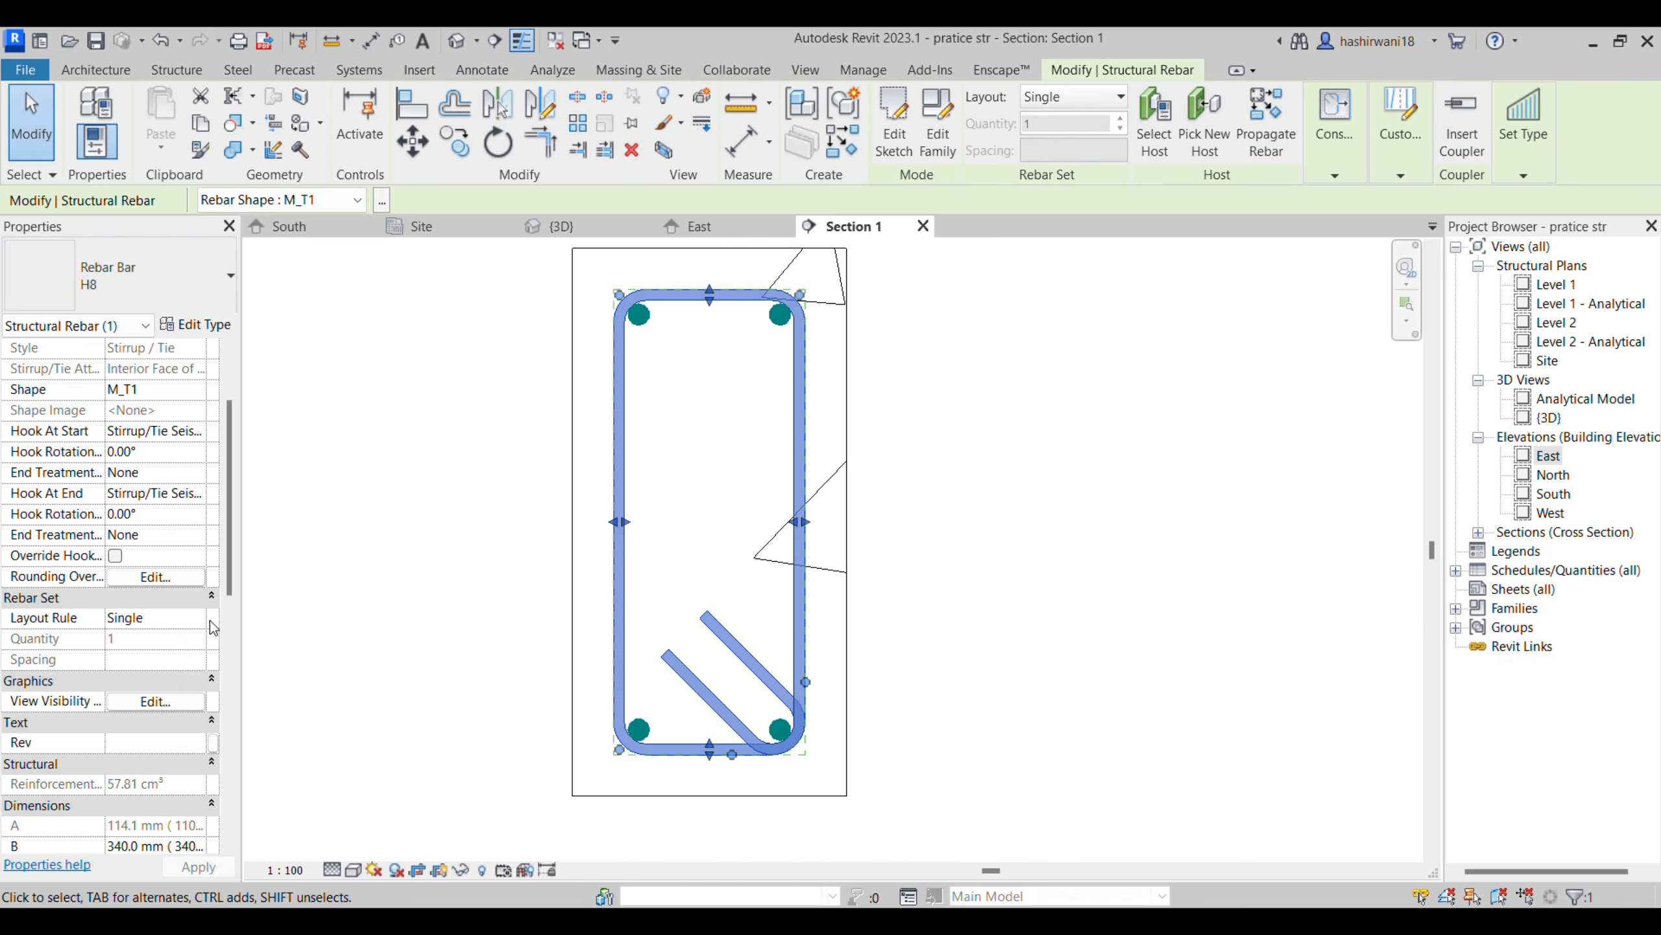
left_click(196, 621)
left_click(155, 680)
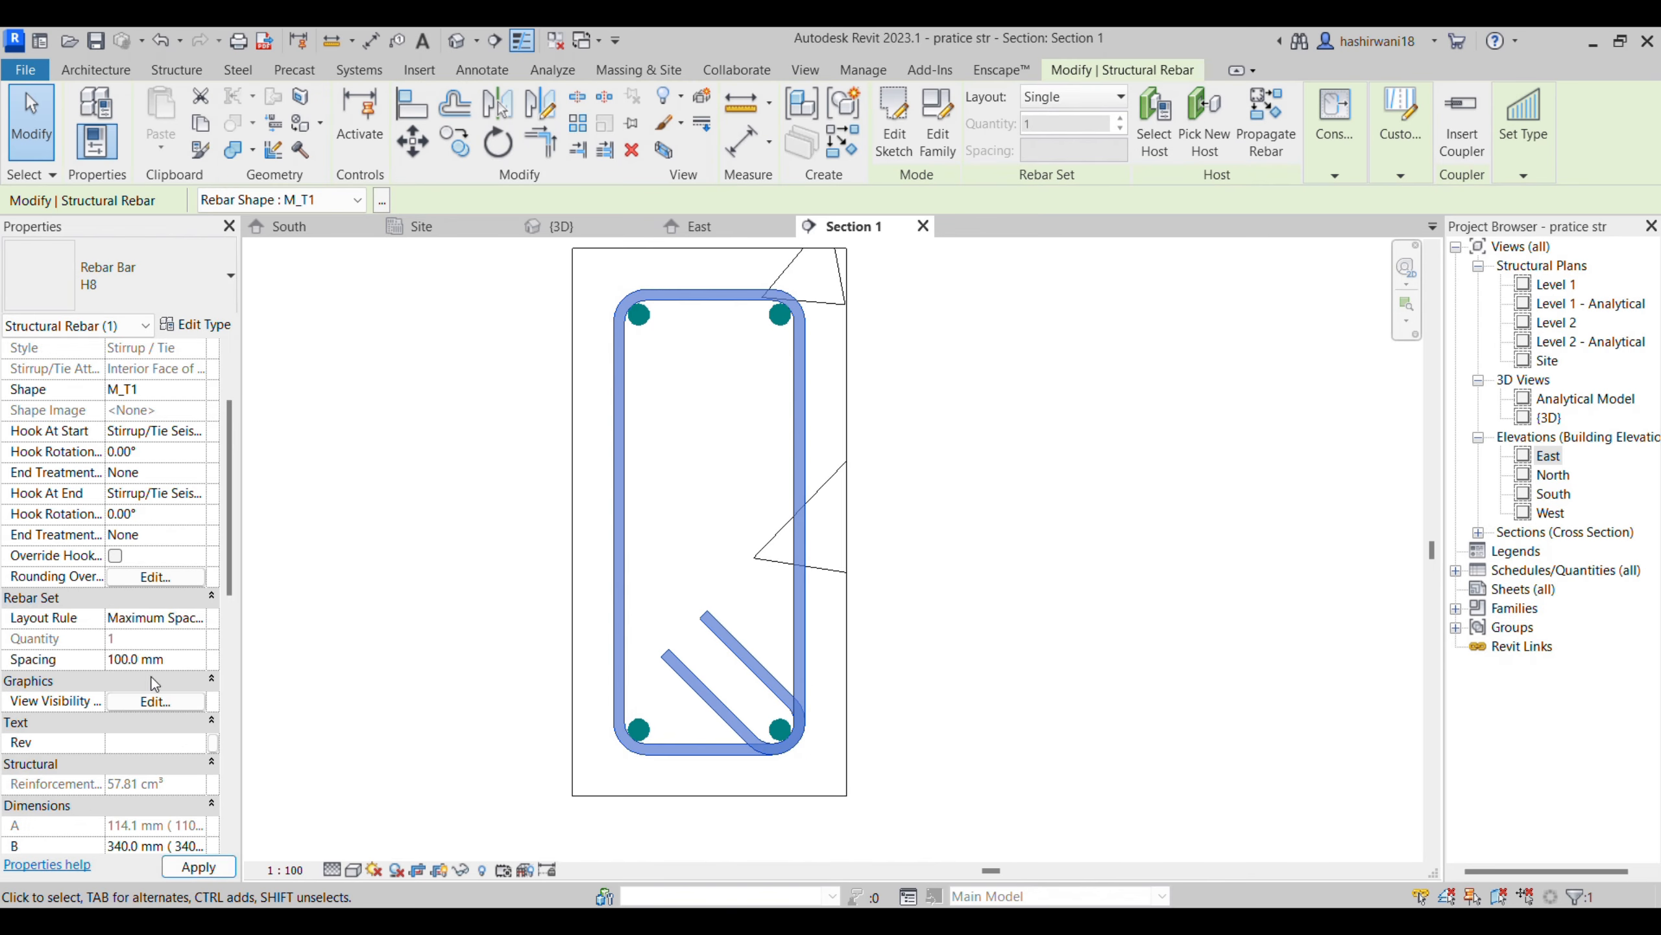
left_click(313, 675)
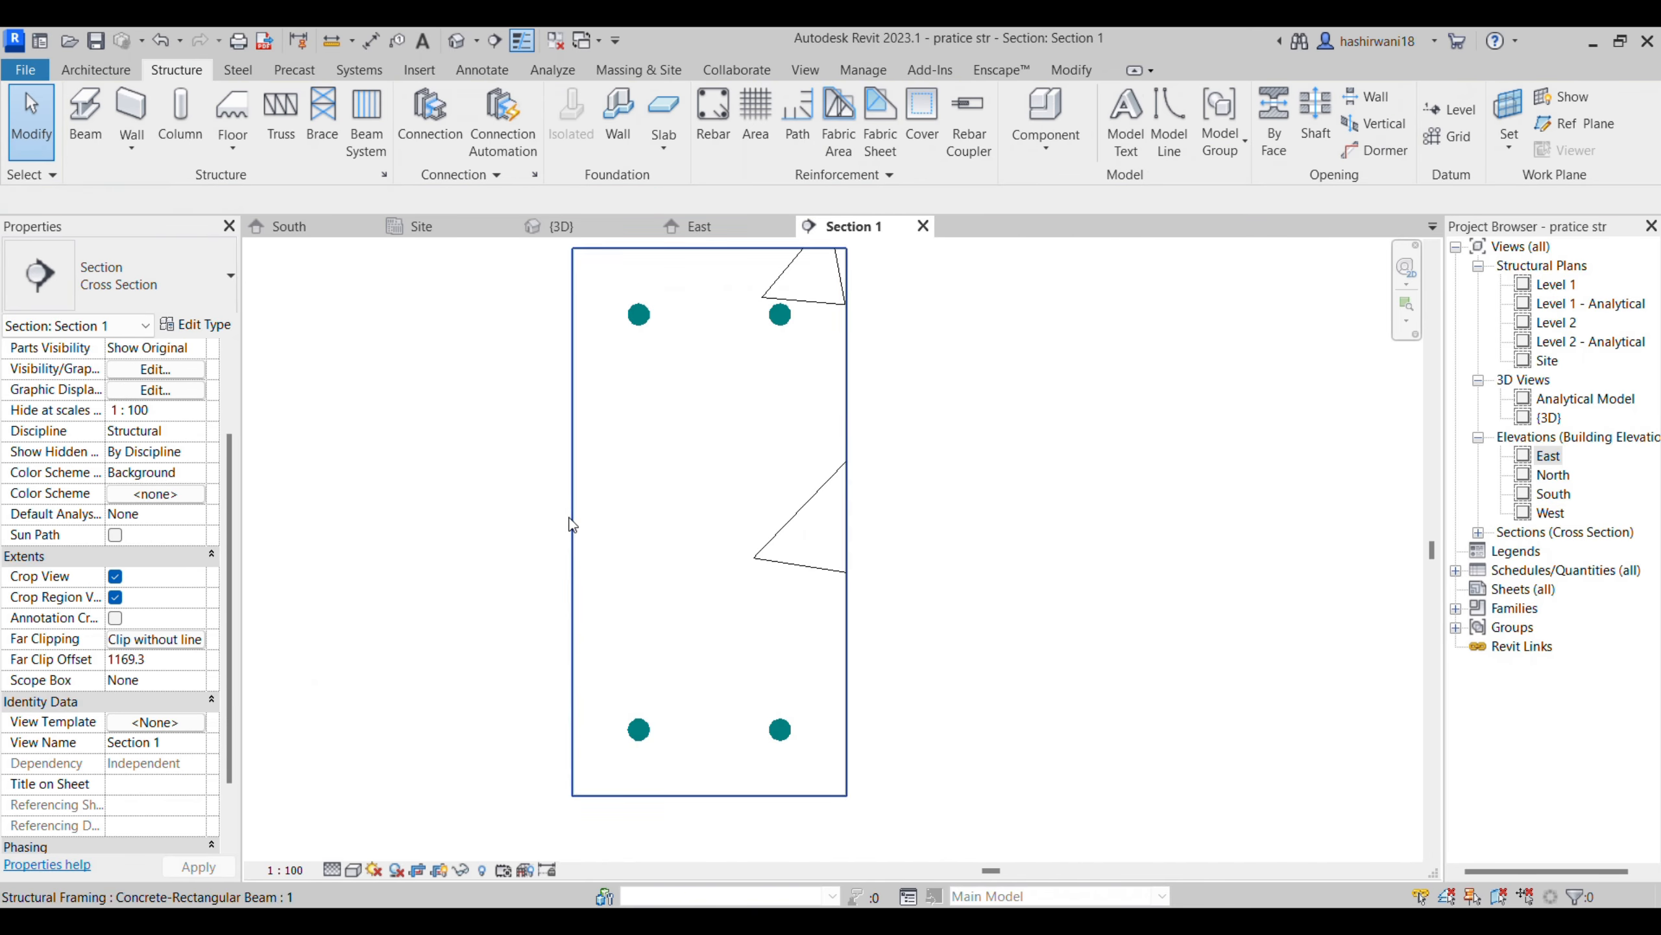
left_click(618, 465)
left_click(129, 660)
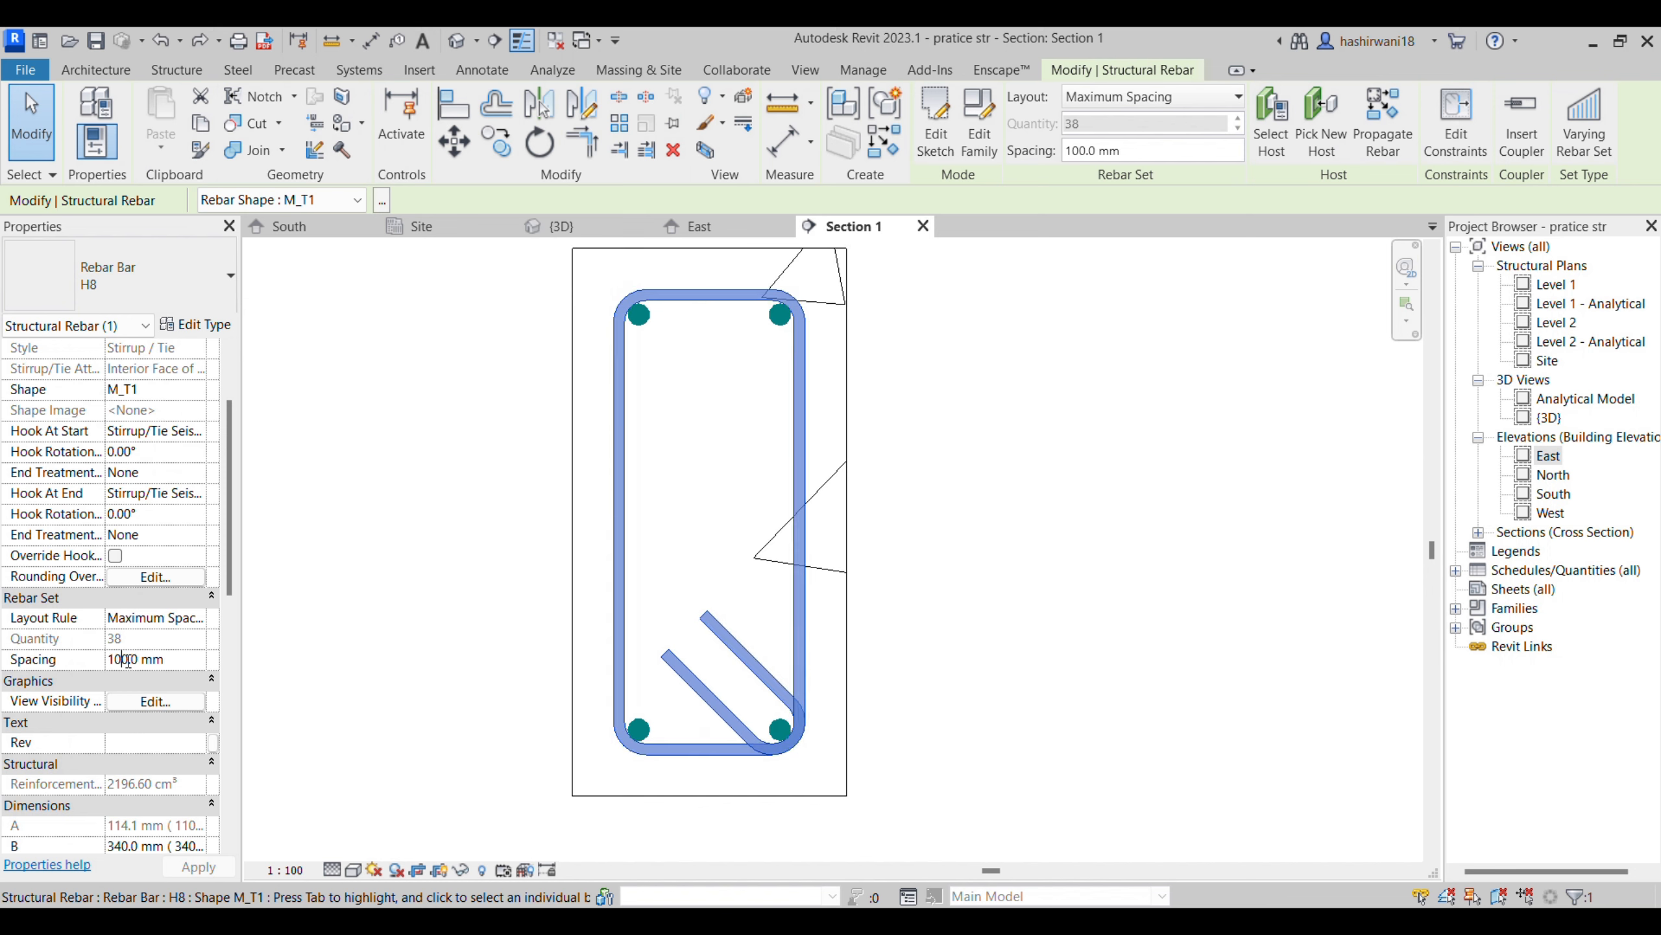
key("BackSpace")
type("45")
left_click(198, 866)
left_click(665, 441)
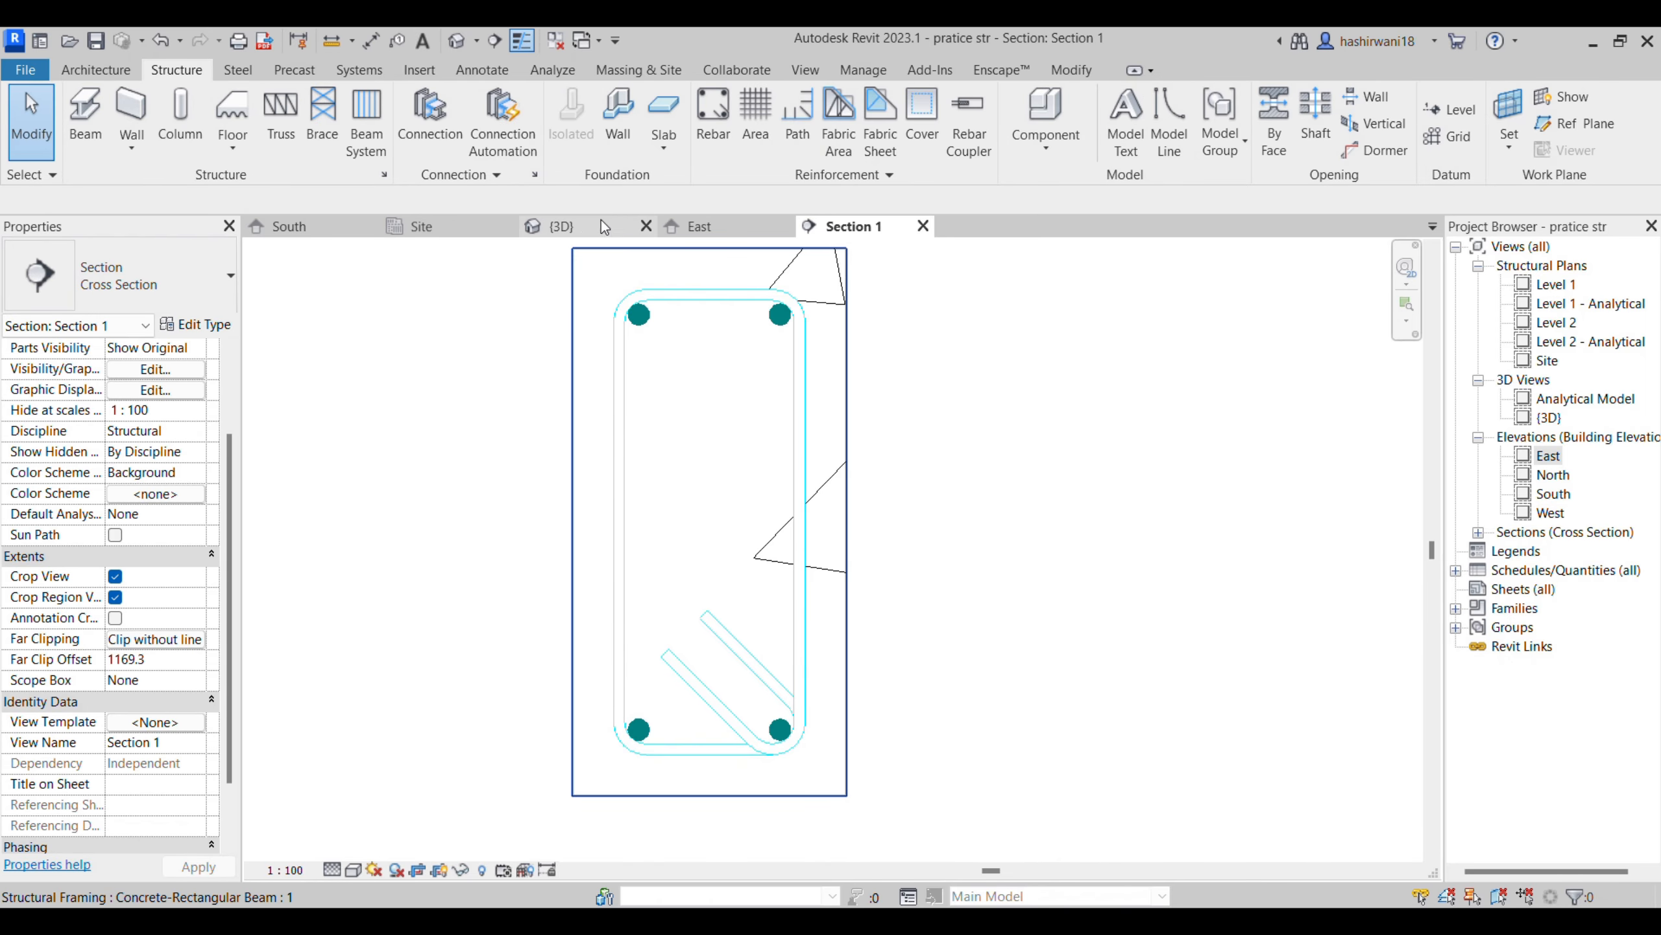
- Examine in the 3D view how the H8 stirrup set is distributed along the plinth beam between the three columns
left_click(556, 224)
scroll(975, 631, "up", 4)
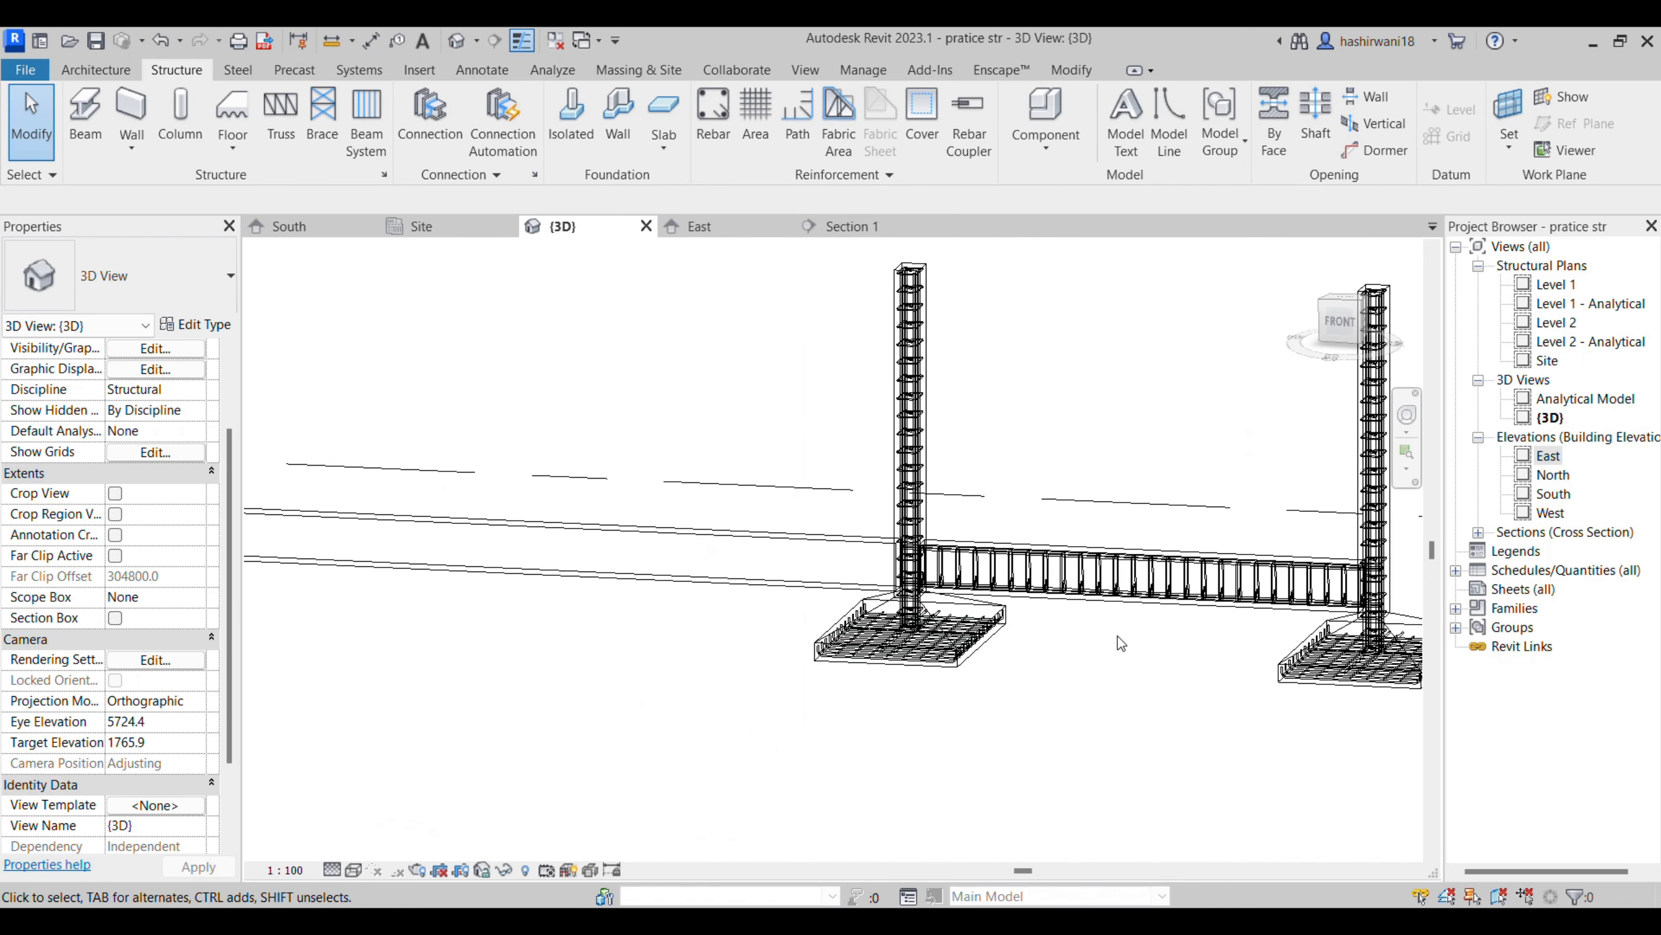
scroll(939, 621, "up", 4)
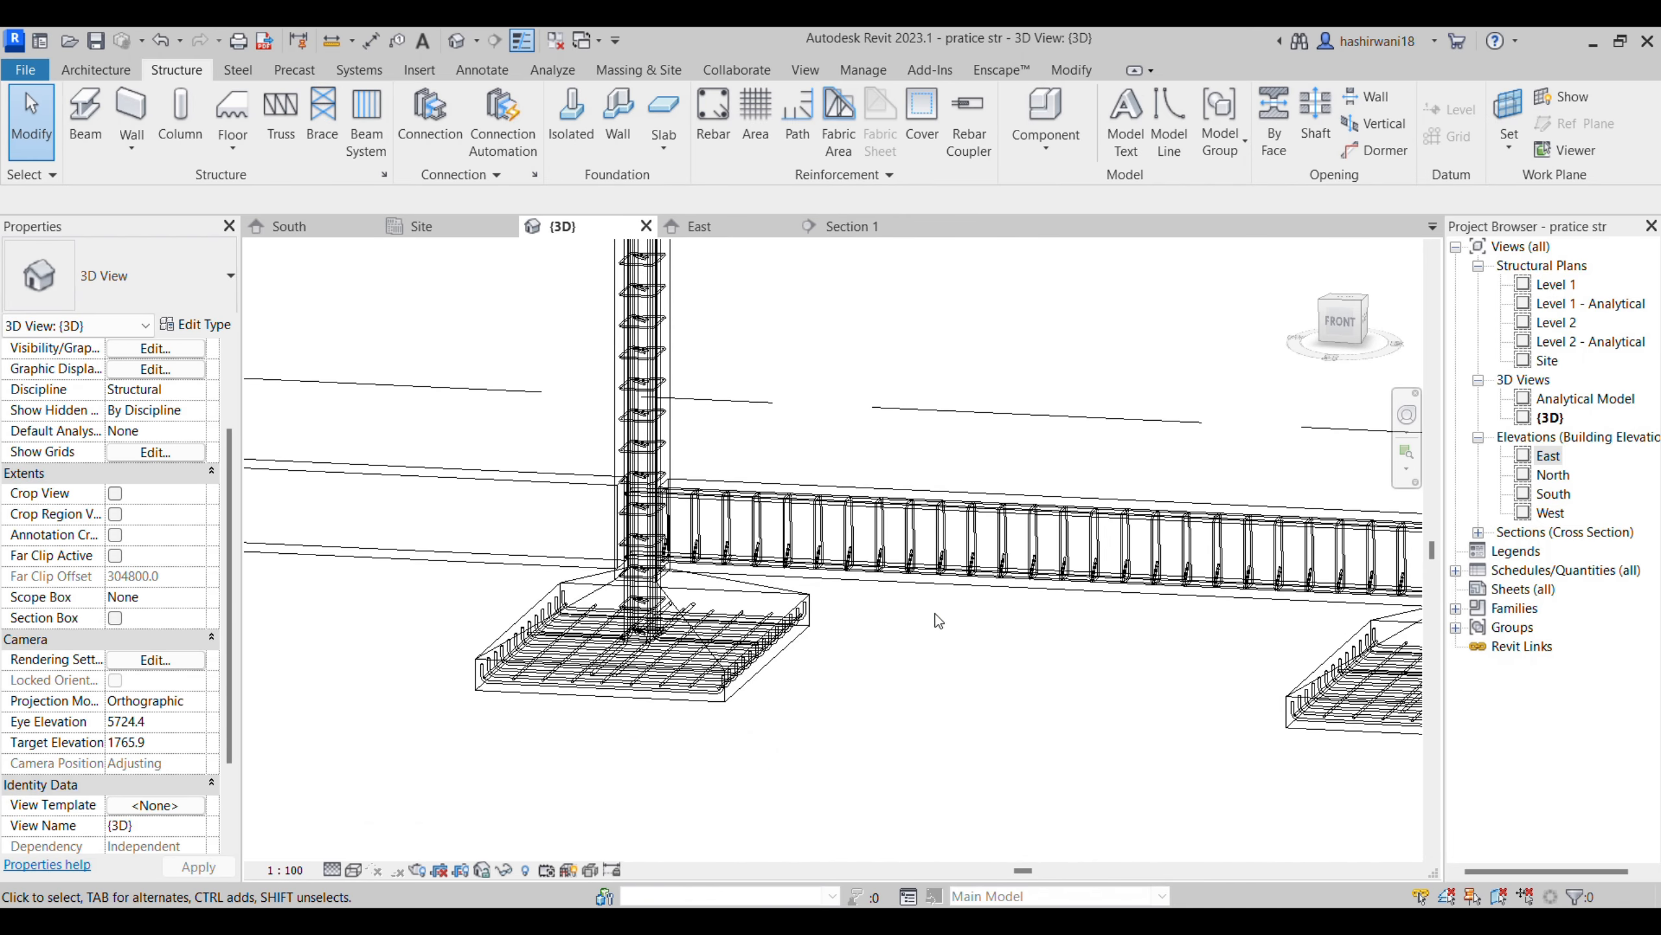
left_click(889, 547)
left_click_drag(659, 526, 434, 516)
scroll(434, 516, "down", 1)
middle_click_drag(433, 515, 905, 523)
scroll(905, 523, "down", 1)
left_click_drag(905, 523, 656, 514)
scroll(656, 513, "down", 1)
middle_click_drag(656, 513, 862, 518)
left_click_drag(861, 517, 528, 503)
scroll(529, 504, "down", 2)
middle_click_drag(528, 504, 759, 514)
left_click_drag(715, 517, 544, 503)
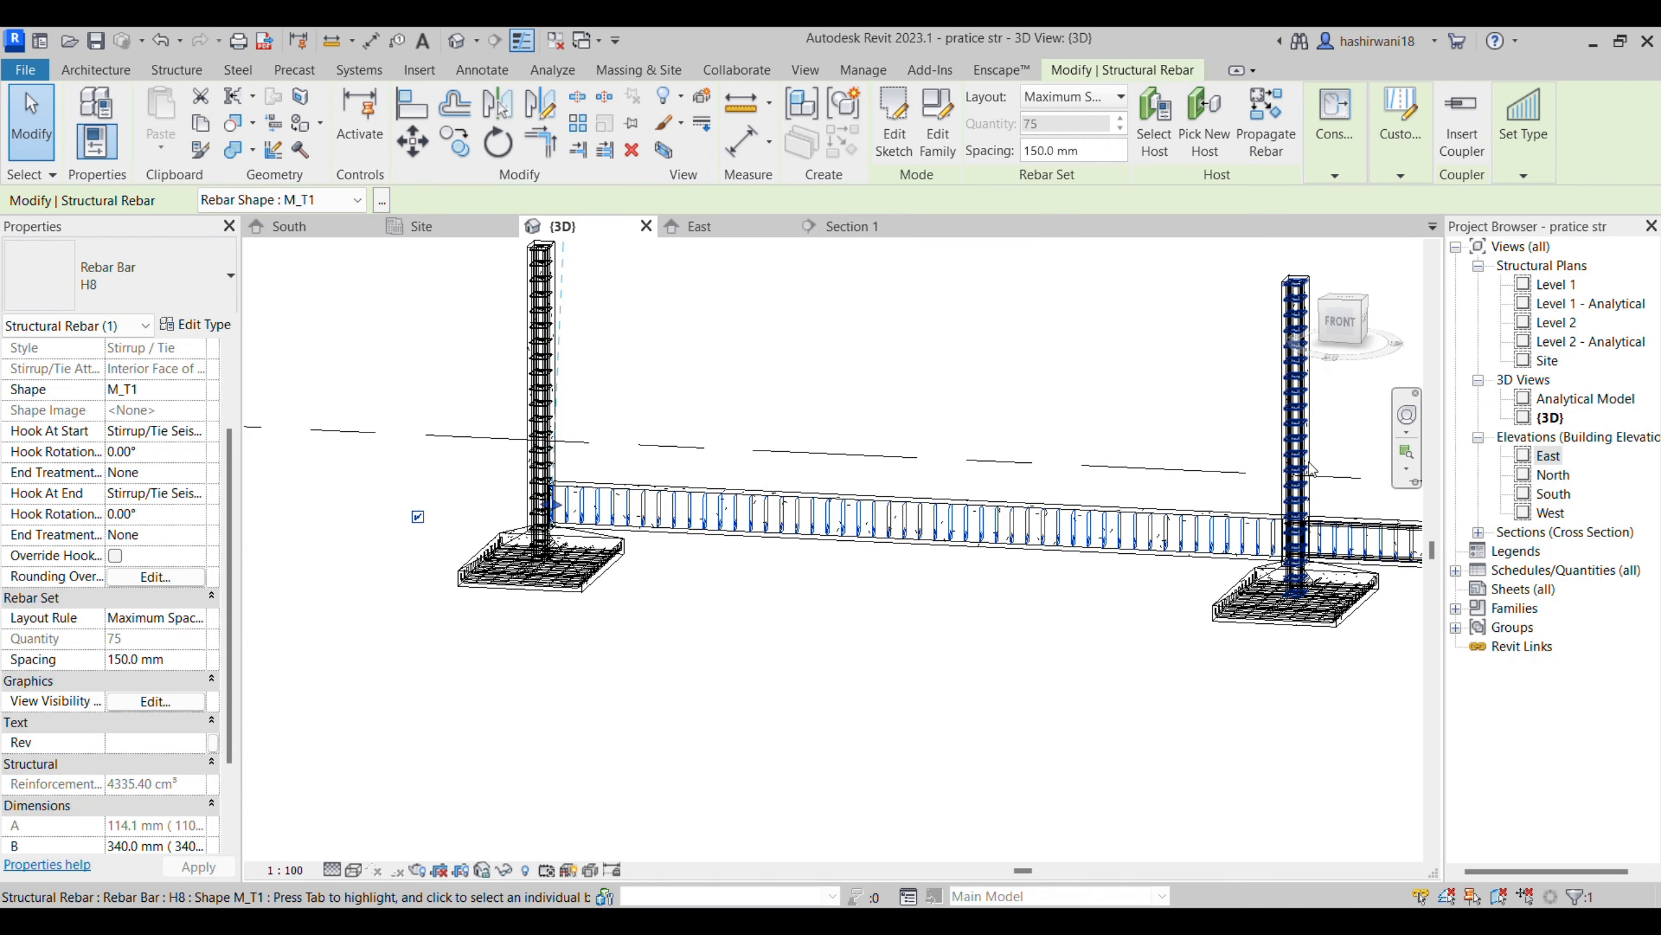
middle_click_drag(1219, 647, 957, 679)
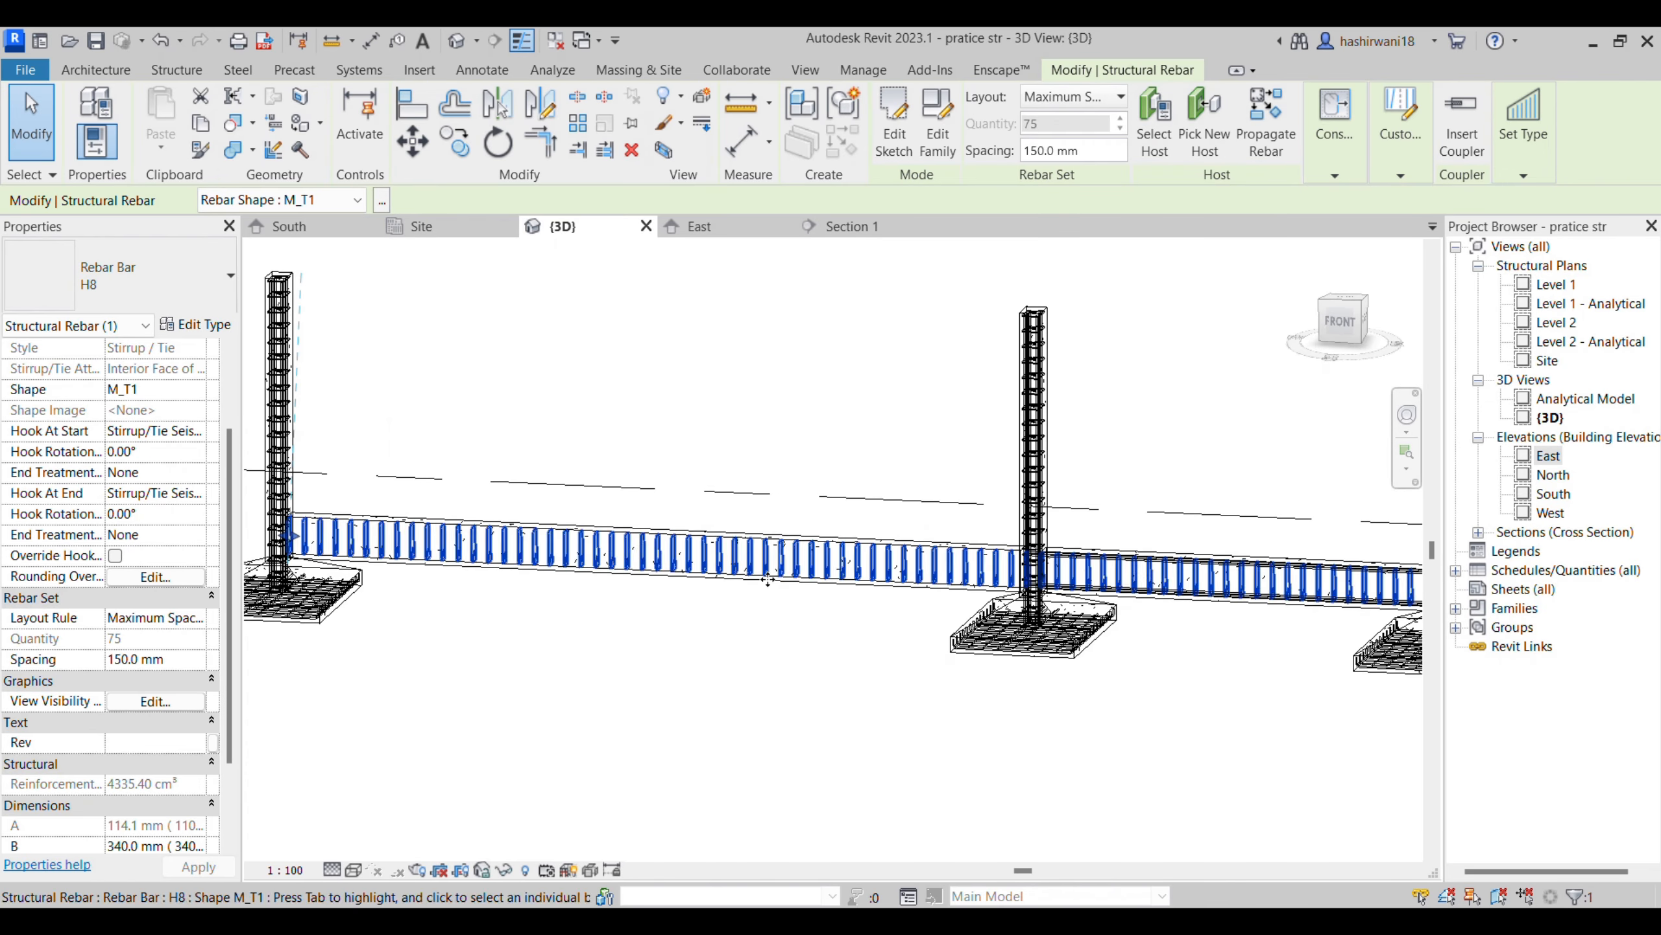
left_click(879, 690)
- Examine the longitudinal H16 bars in the 3D view, checking how they run along the plinth beam and through the columns
scroll(961, 576, "up", 5)
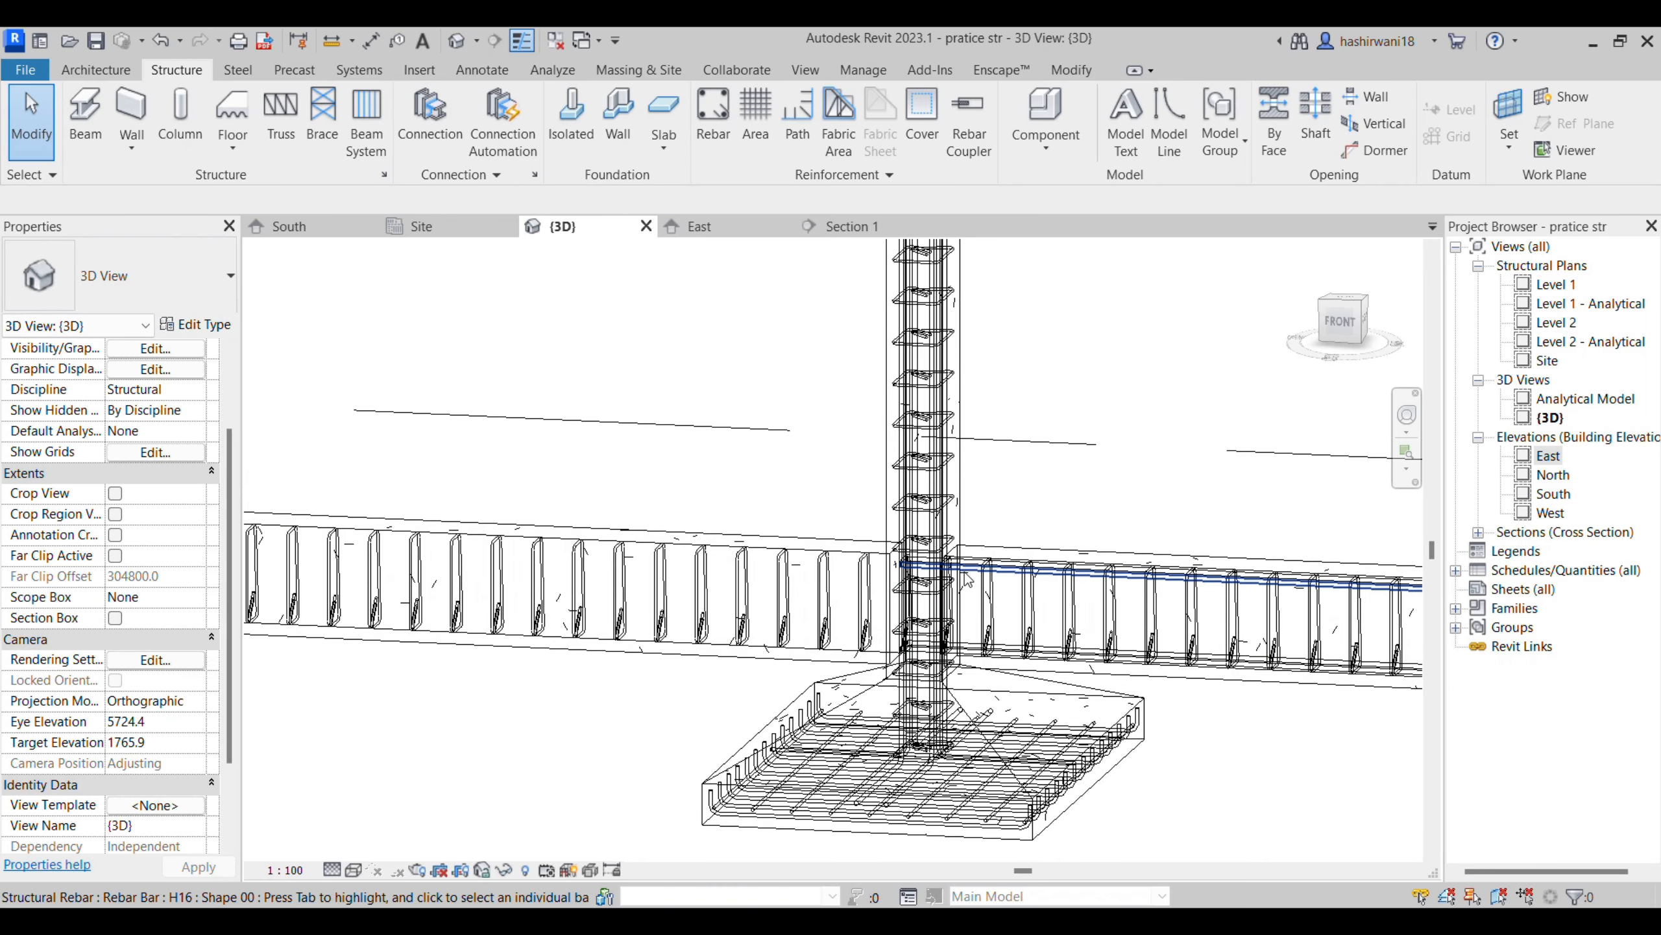
left_click(895, 584)
middle_click_drag(579, 564, 1077, 499)
left_click_drag(960, 491, 649, 473)
middle_click_drag(649, 473, 979, 480)
left_click_drag(979, 484, 569, 447)
middle_click_drag(579, 455, 1038, 505)
scroll(1038, 505, "down", 1)
left_click_drag(1015, 509, 549, 486)
scroll(846, 680, "down", 1)
middle_click_drag(845, 681, 356, 575)
scroll(968, 694, "down", 2)
middle_click_drag(968, 694, 836, 663)
scroll(836, 663, "down", 1)
scroll(1124, 521, "up", 2)
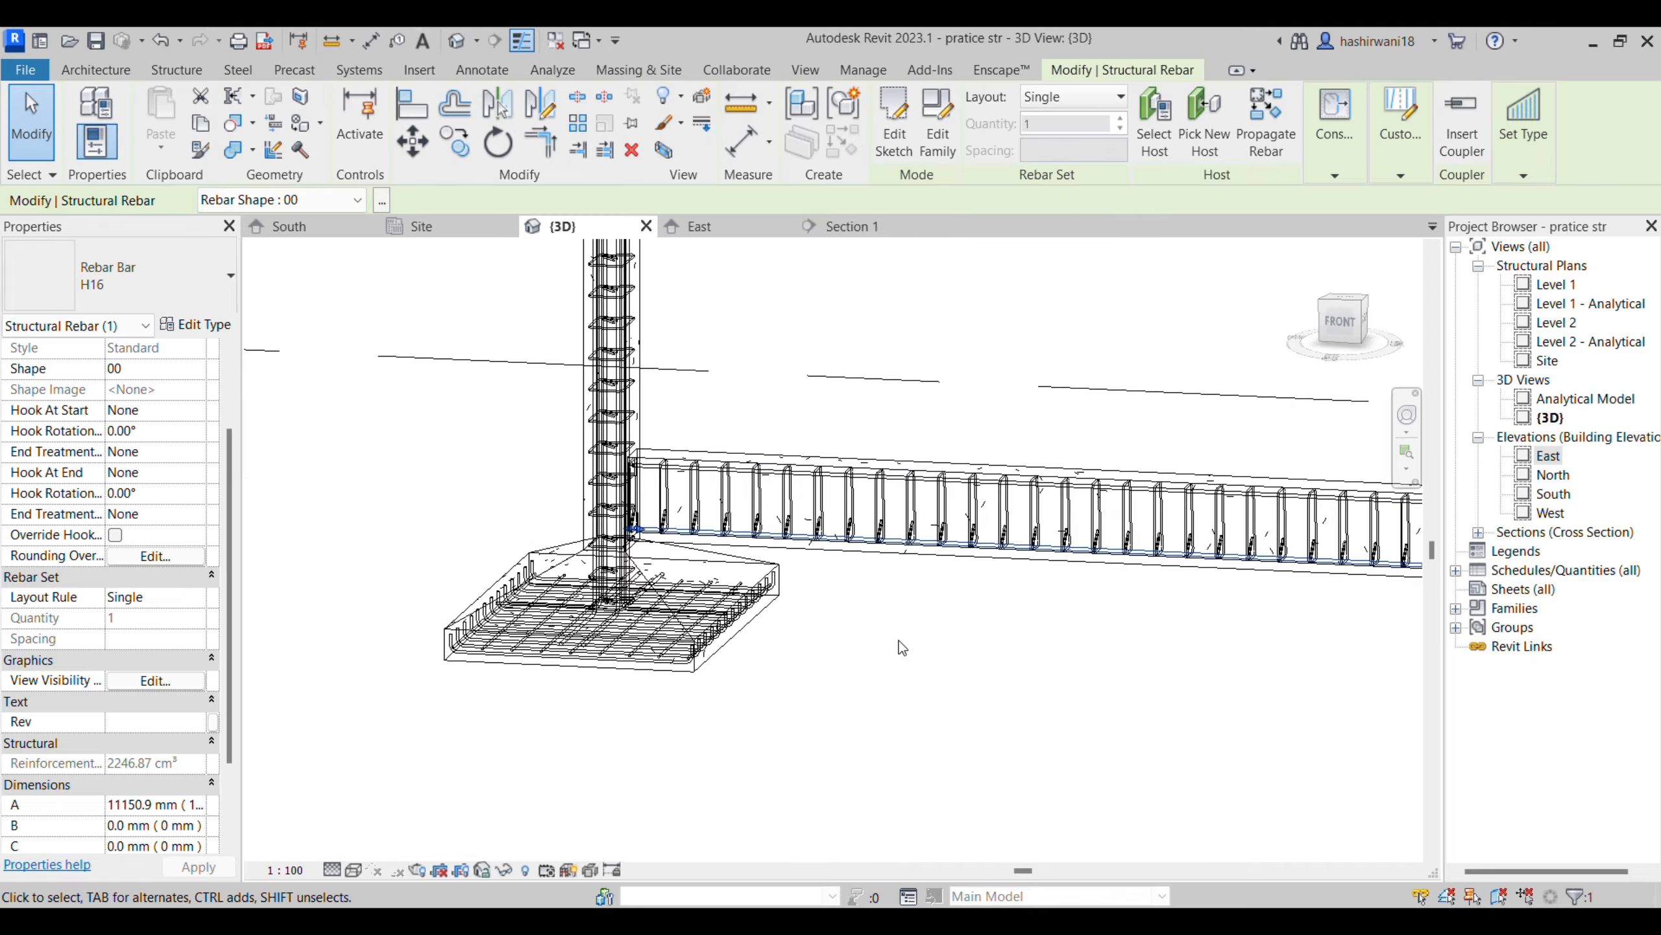
scroll(778, 647, "down", 1)
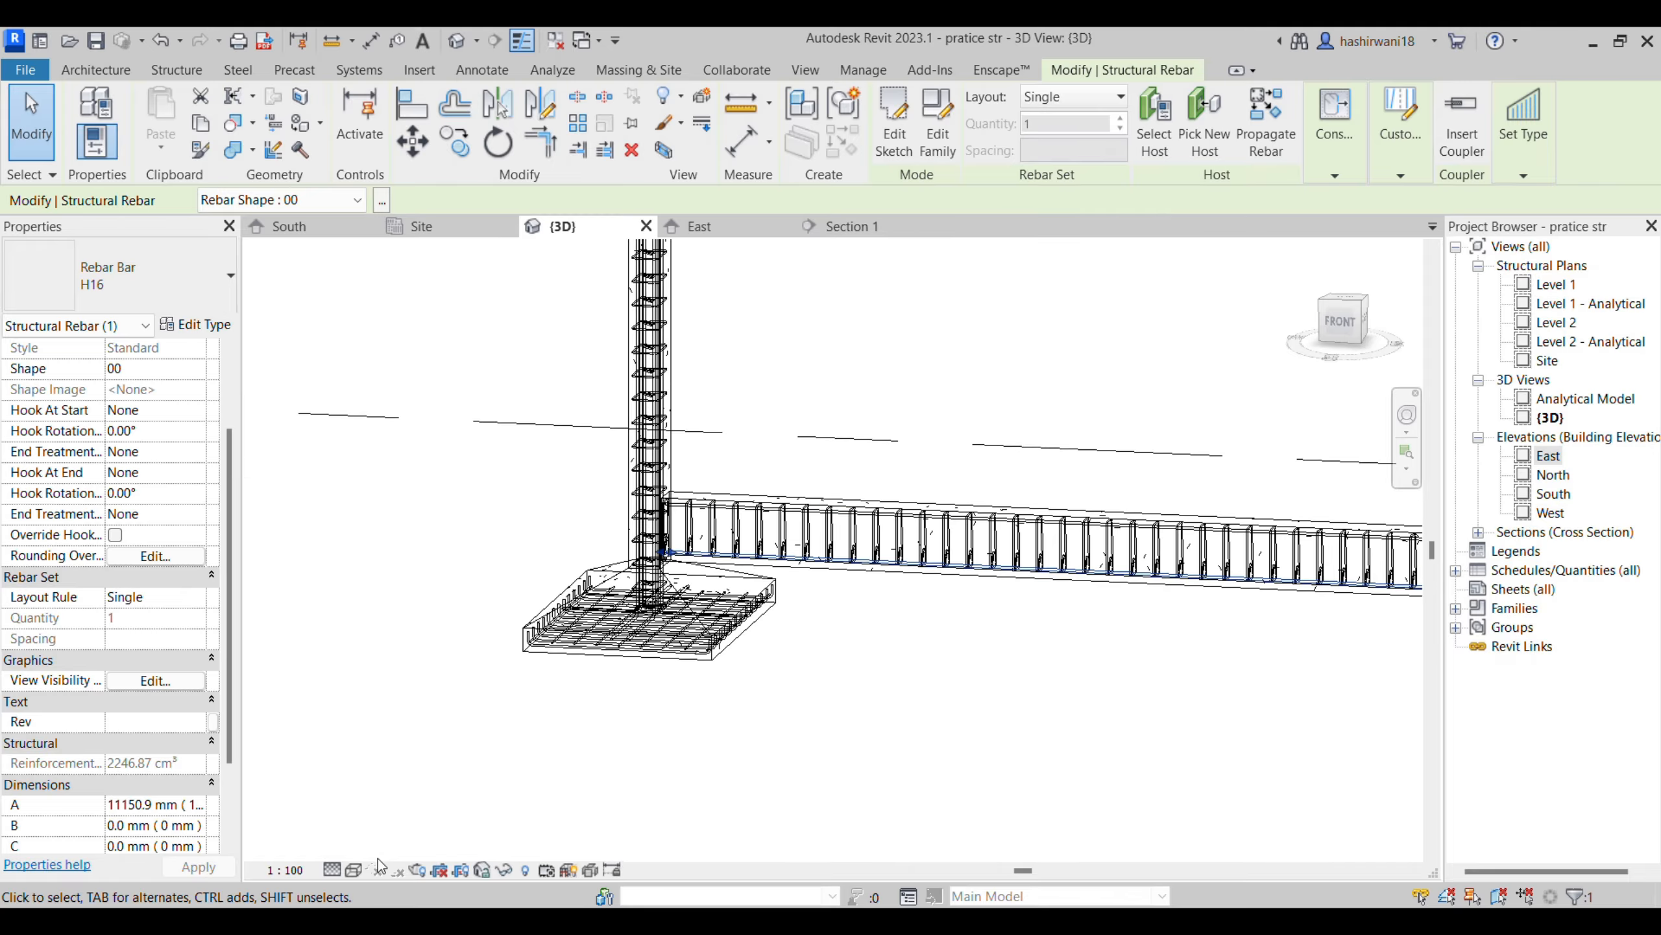
- Lower the 3D view's detail level so rebar is drawn as single lines, and bring the whole frame into view
left_click(328, 870)
left_click(343, 828)
left_click(624, 767)
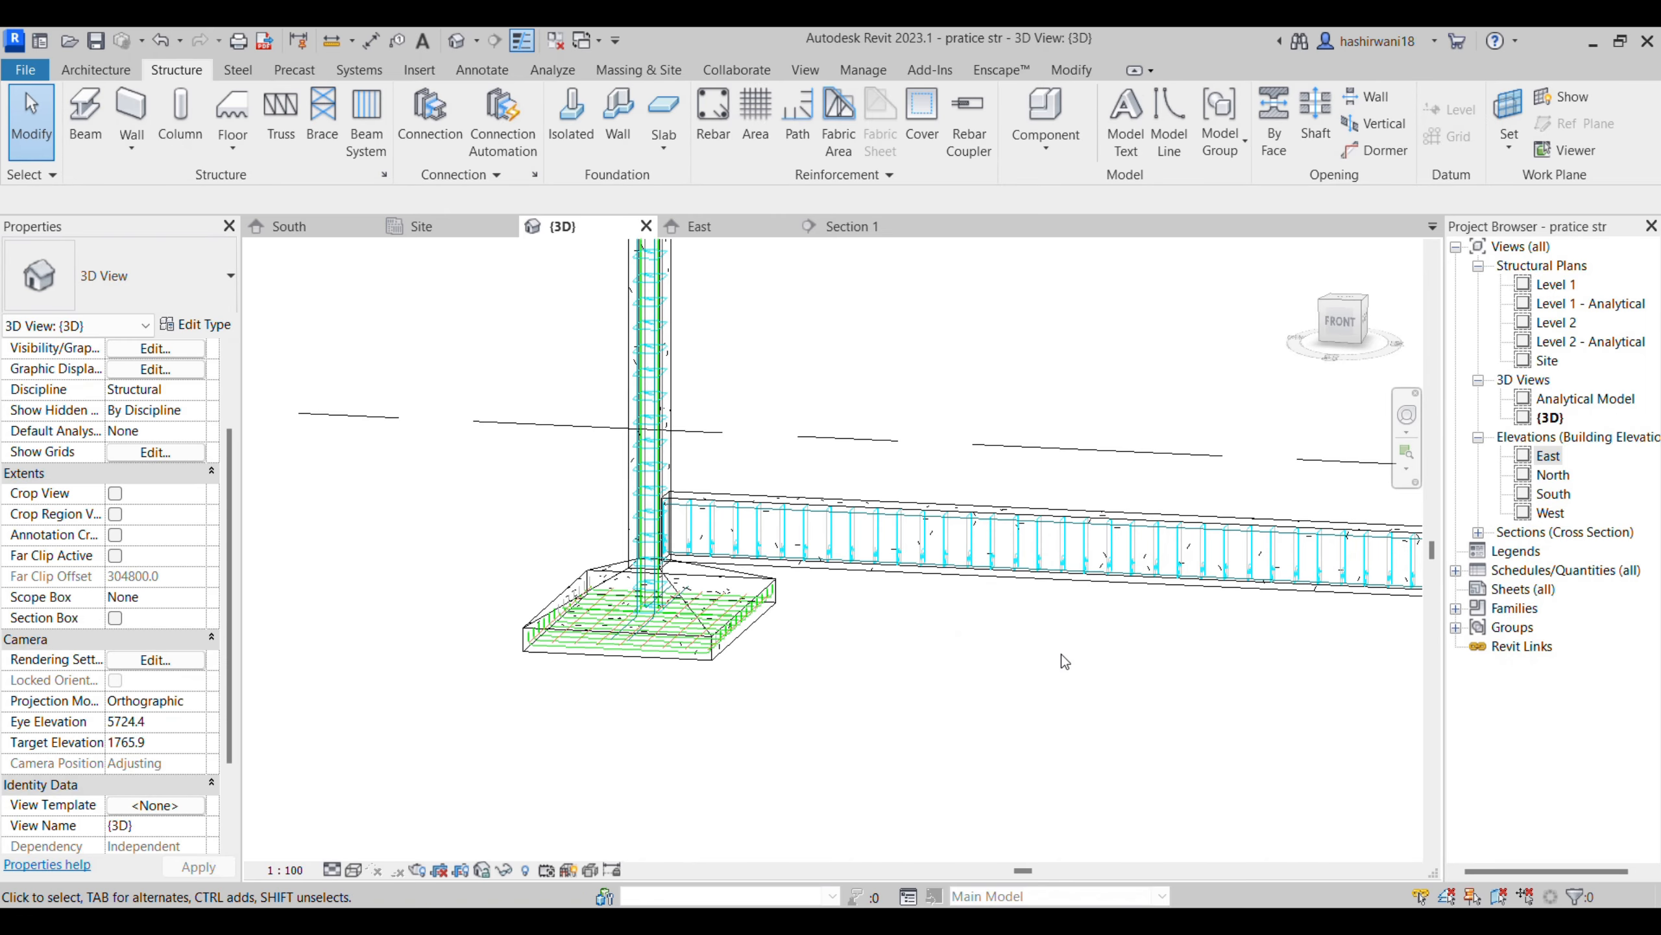
scroll(771, 642, "down", 3)
scroll(905, 664, "down", 2)
middle_click_drag(1059, 756, 1099, 664, "shift")
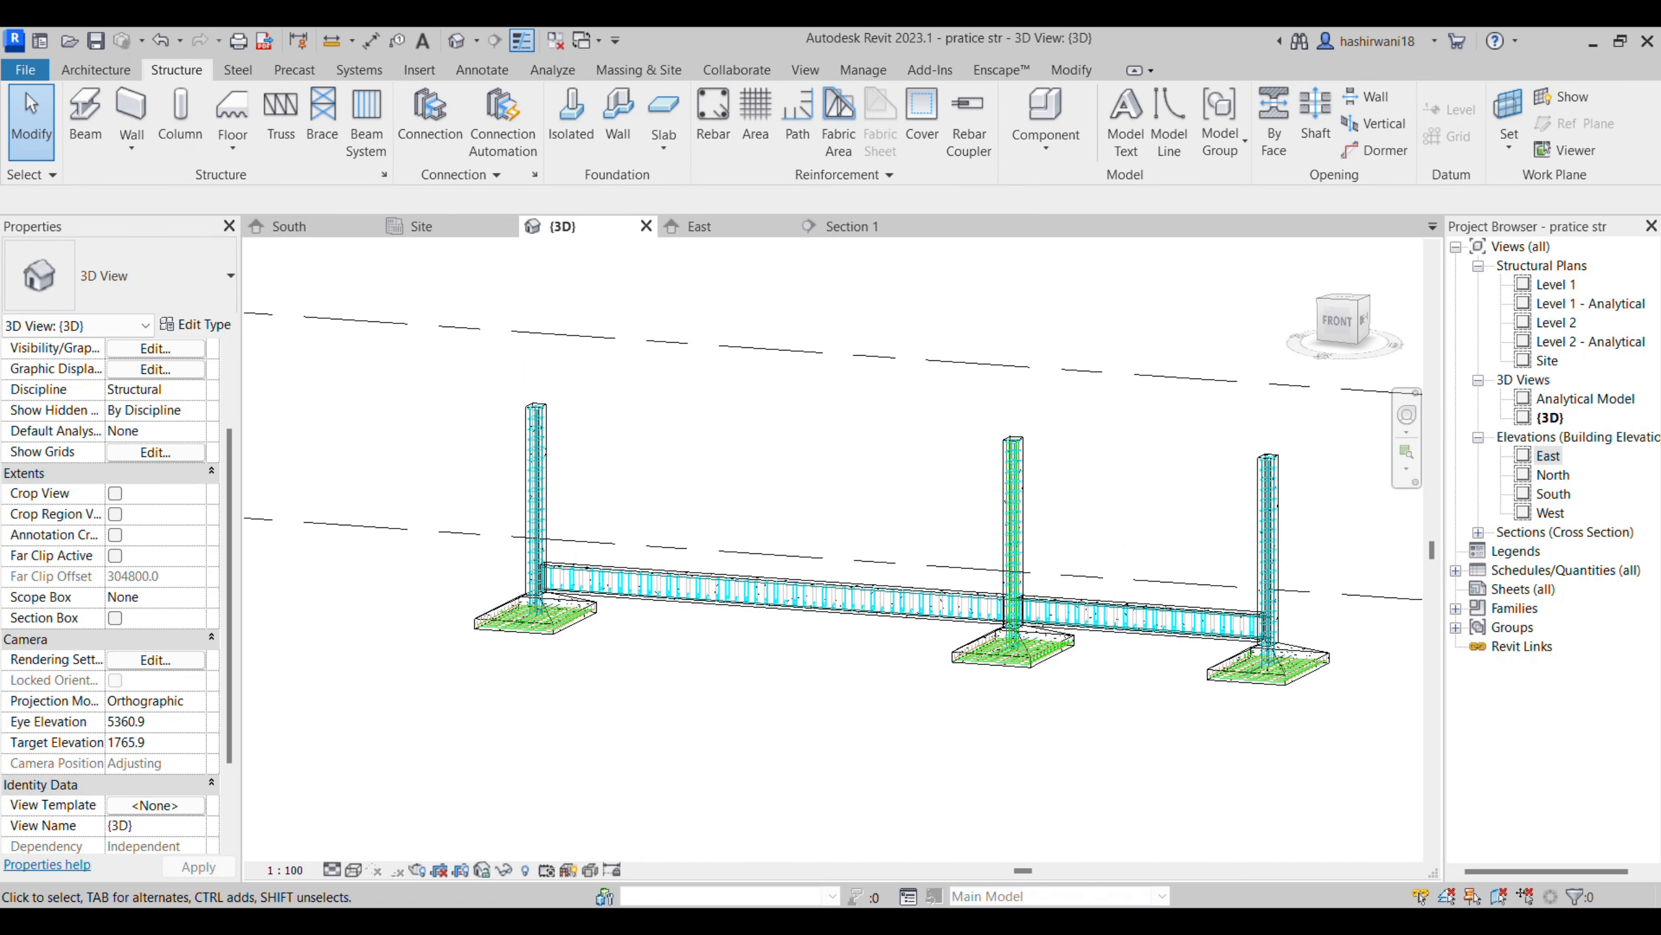
- Switch to the structural drawings PDF in the browser and look through its sheets for the floor beam layout
mouse_move(802, 921)
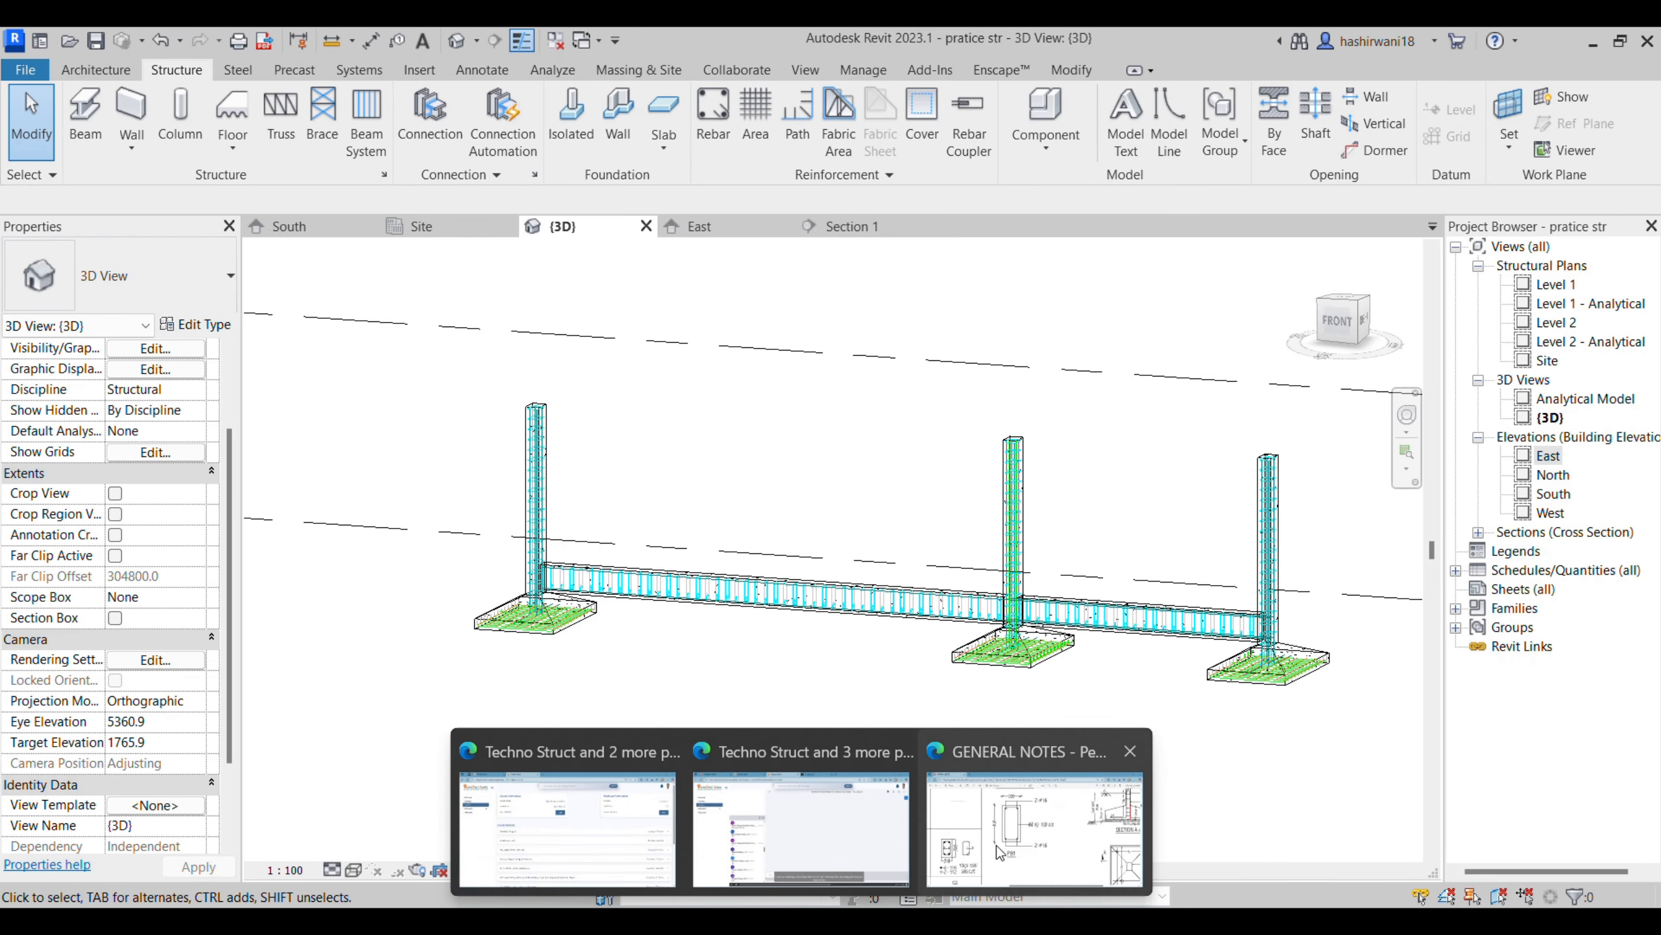
left_click(997, 845)
scroll(1073, 657, "down", 6, "ctrl")
scroll(943, 646, "down", 20)
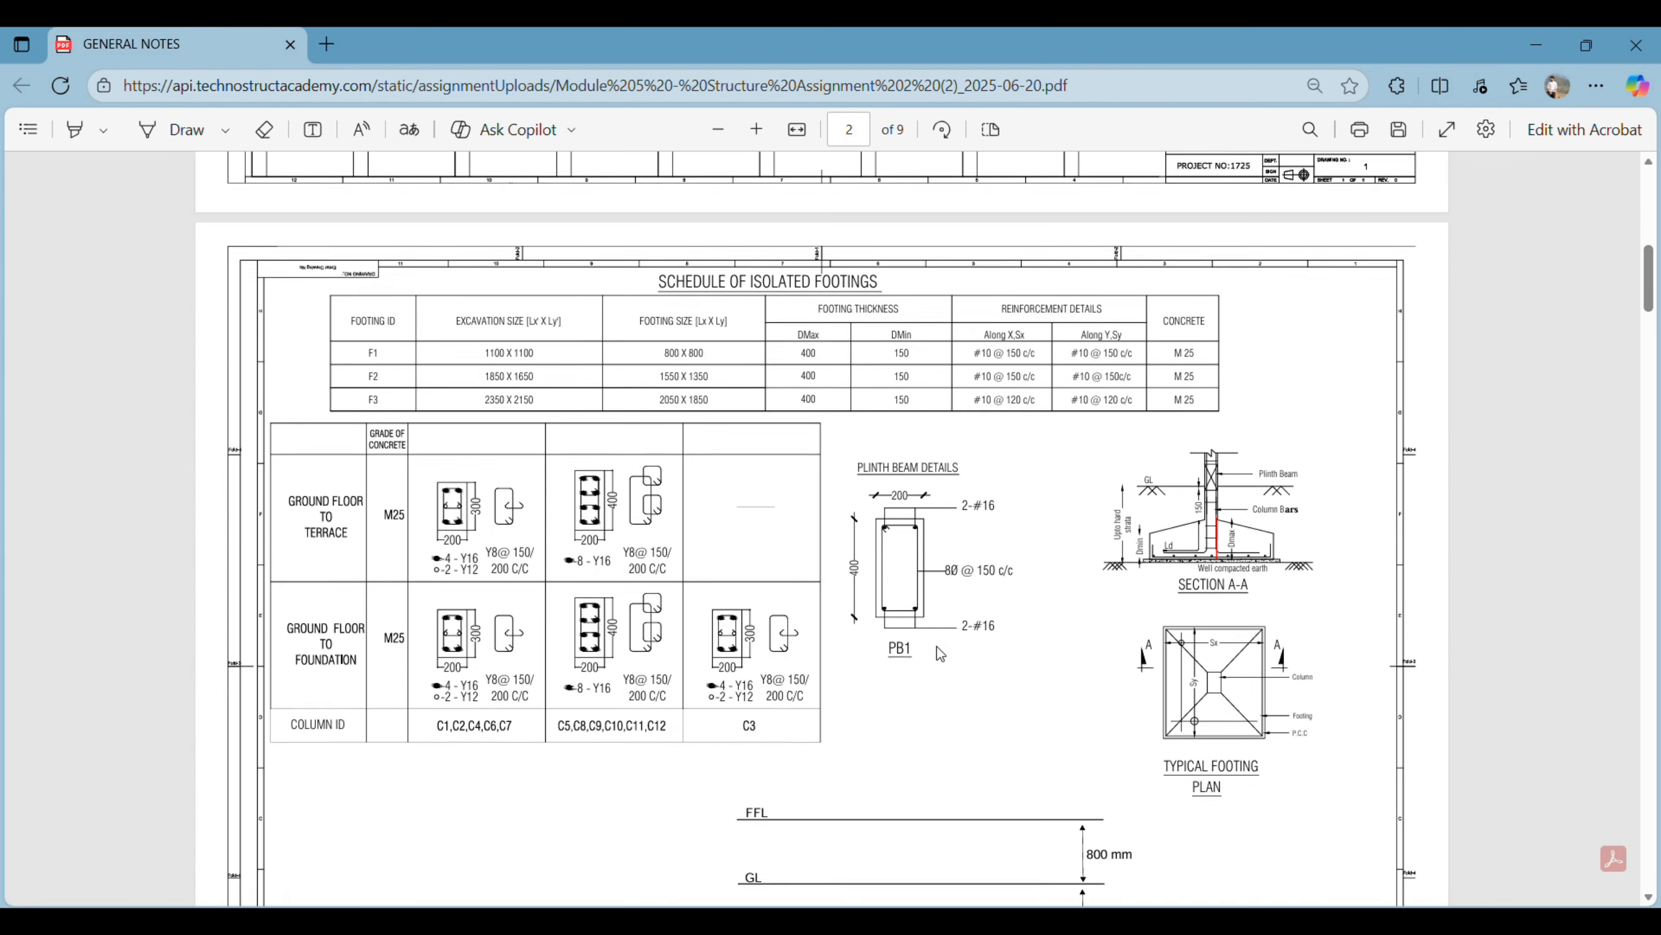
scroll(921, 701, "down", 20)
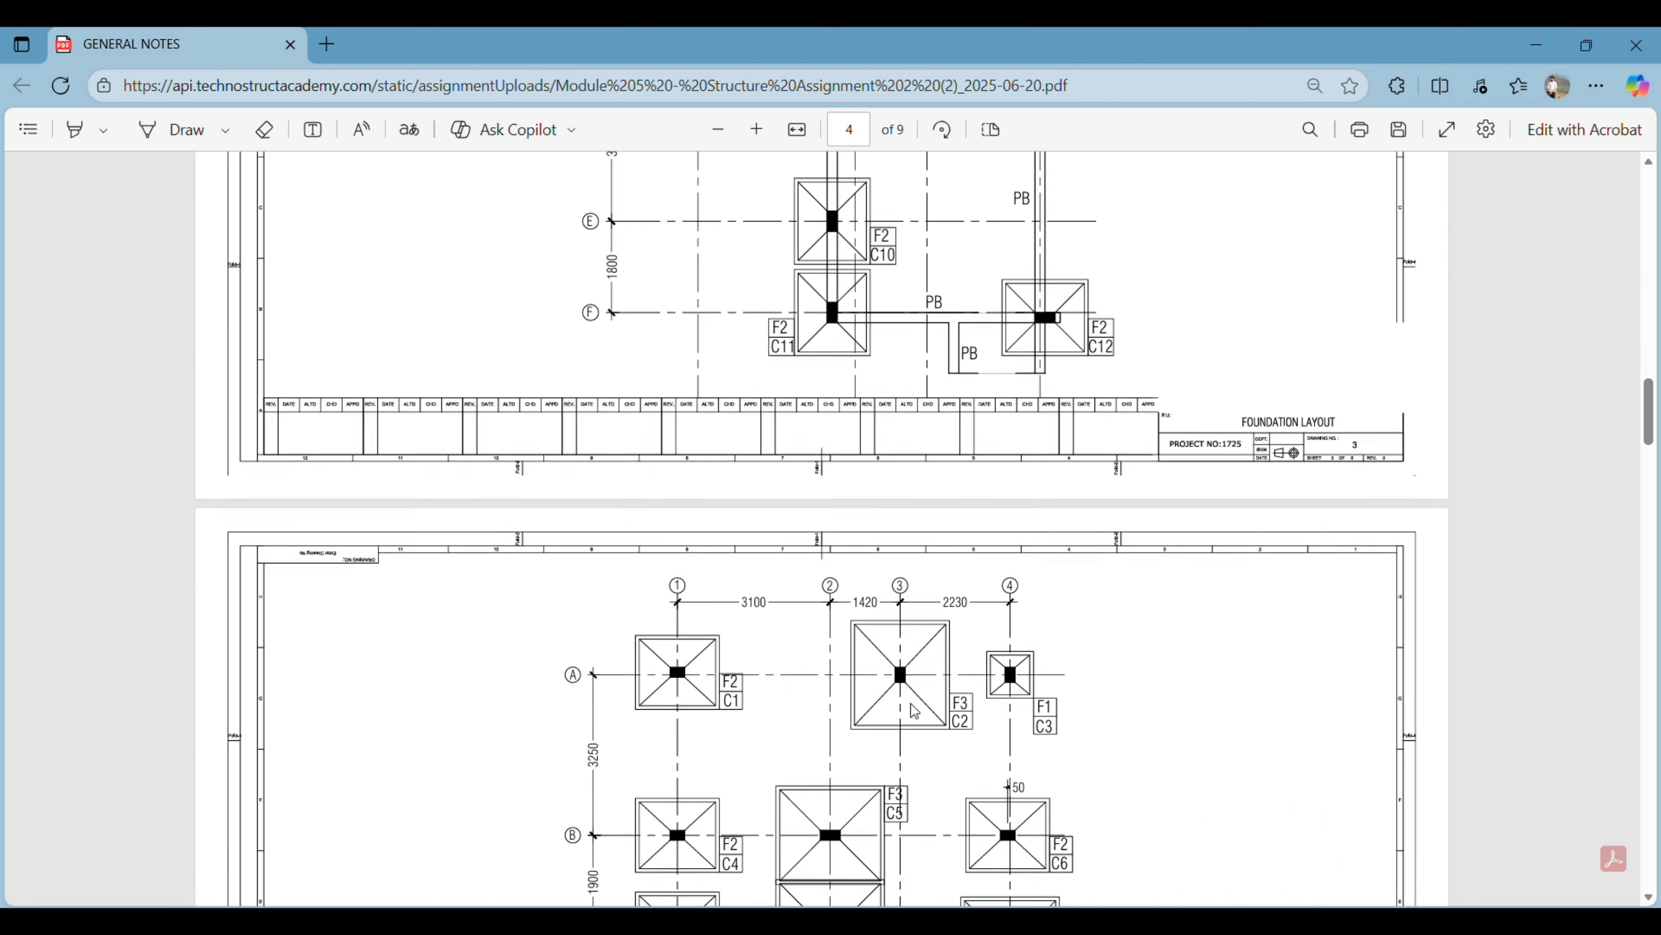
scroll(910, 711, "down", 15)
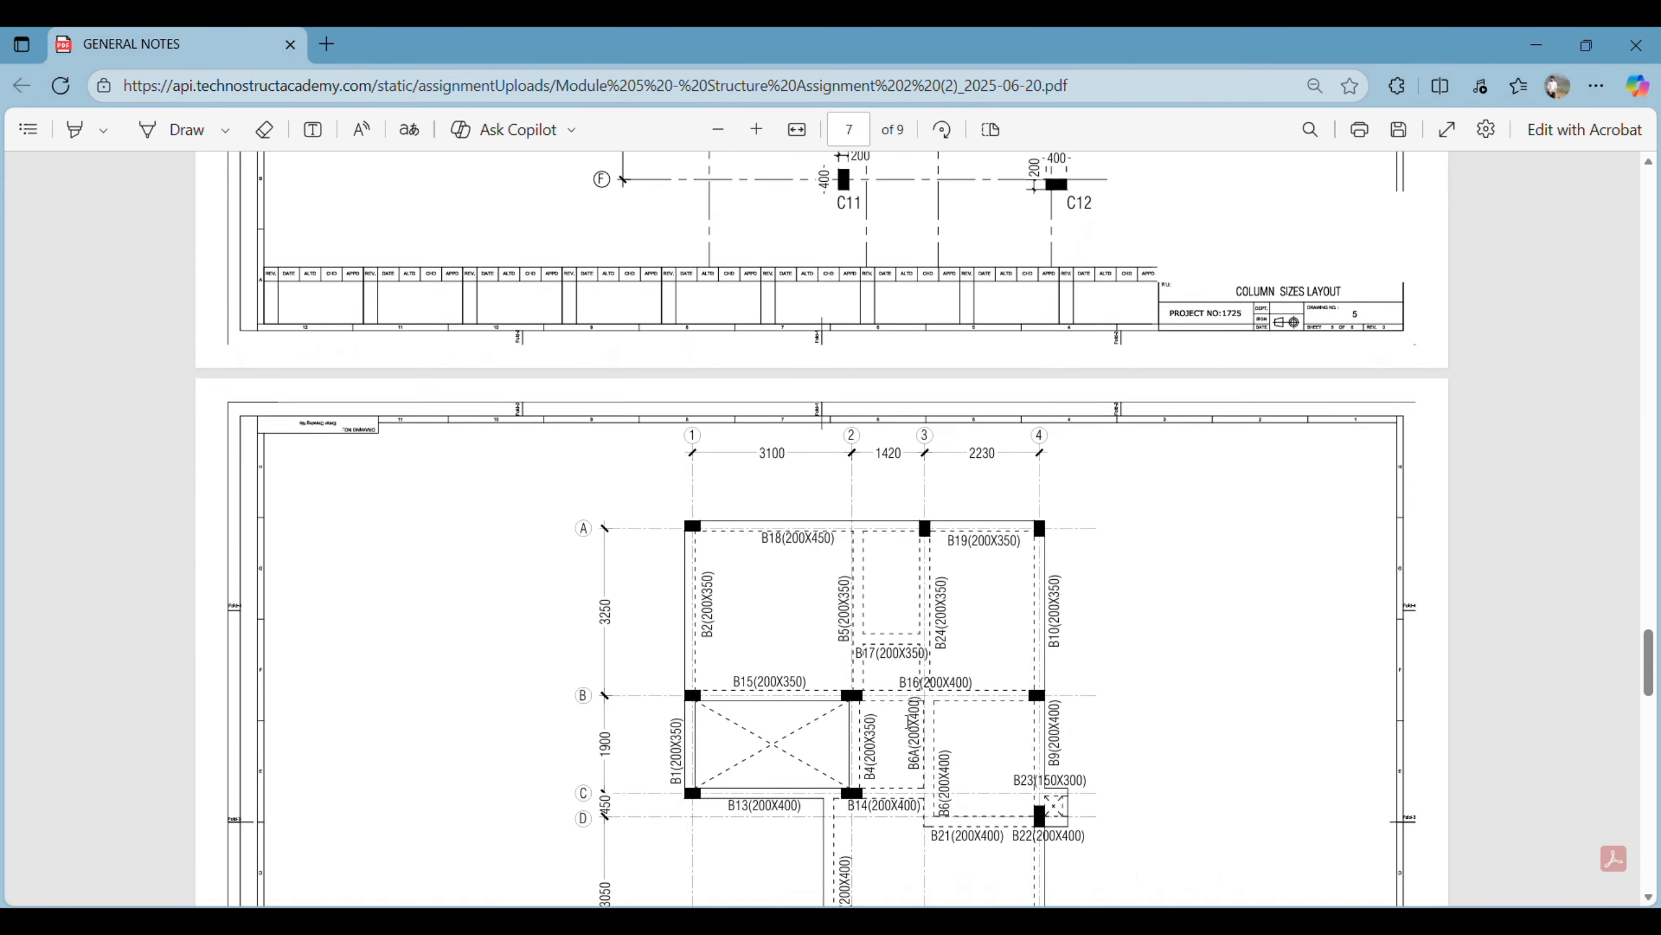
- Examine the first floor framing plan in the drawings PDF for the sizes of beams B18 and B19 along grid A
scroll(850, 622, "up", 7)
scroll(808, 558, "up", 5, "ctrl")
scroll(808, 558, "up", 2, "ctrl")
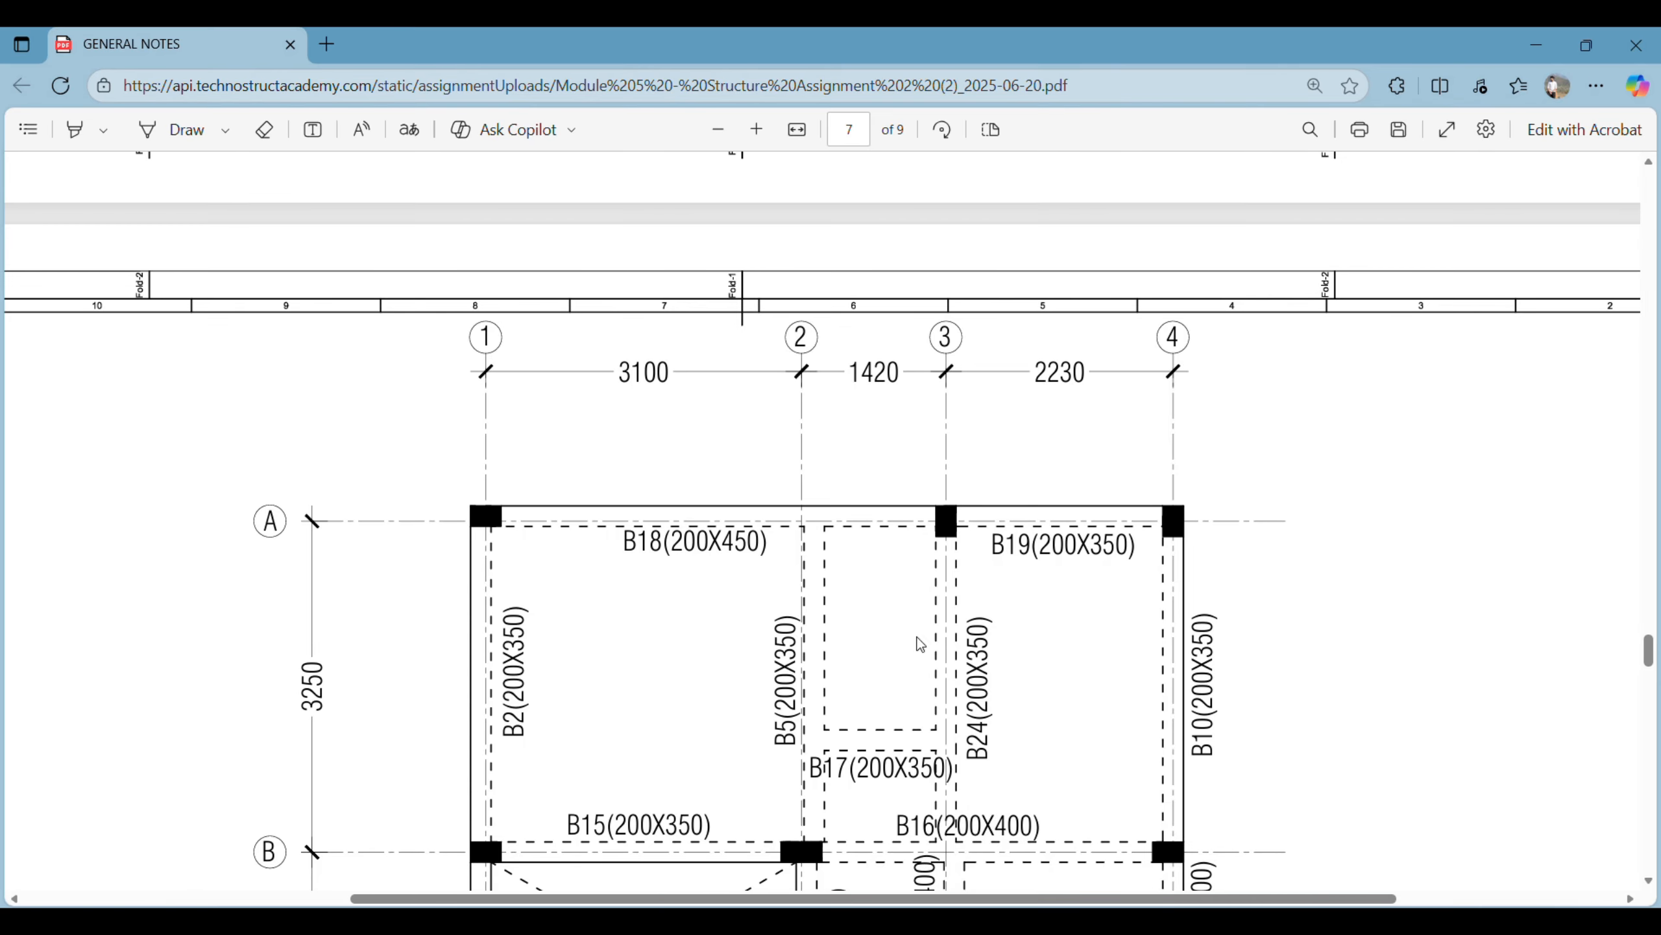
key("alt+Tab")
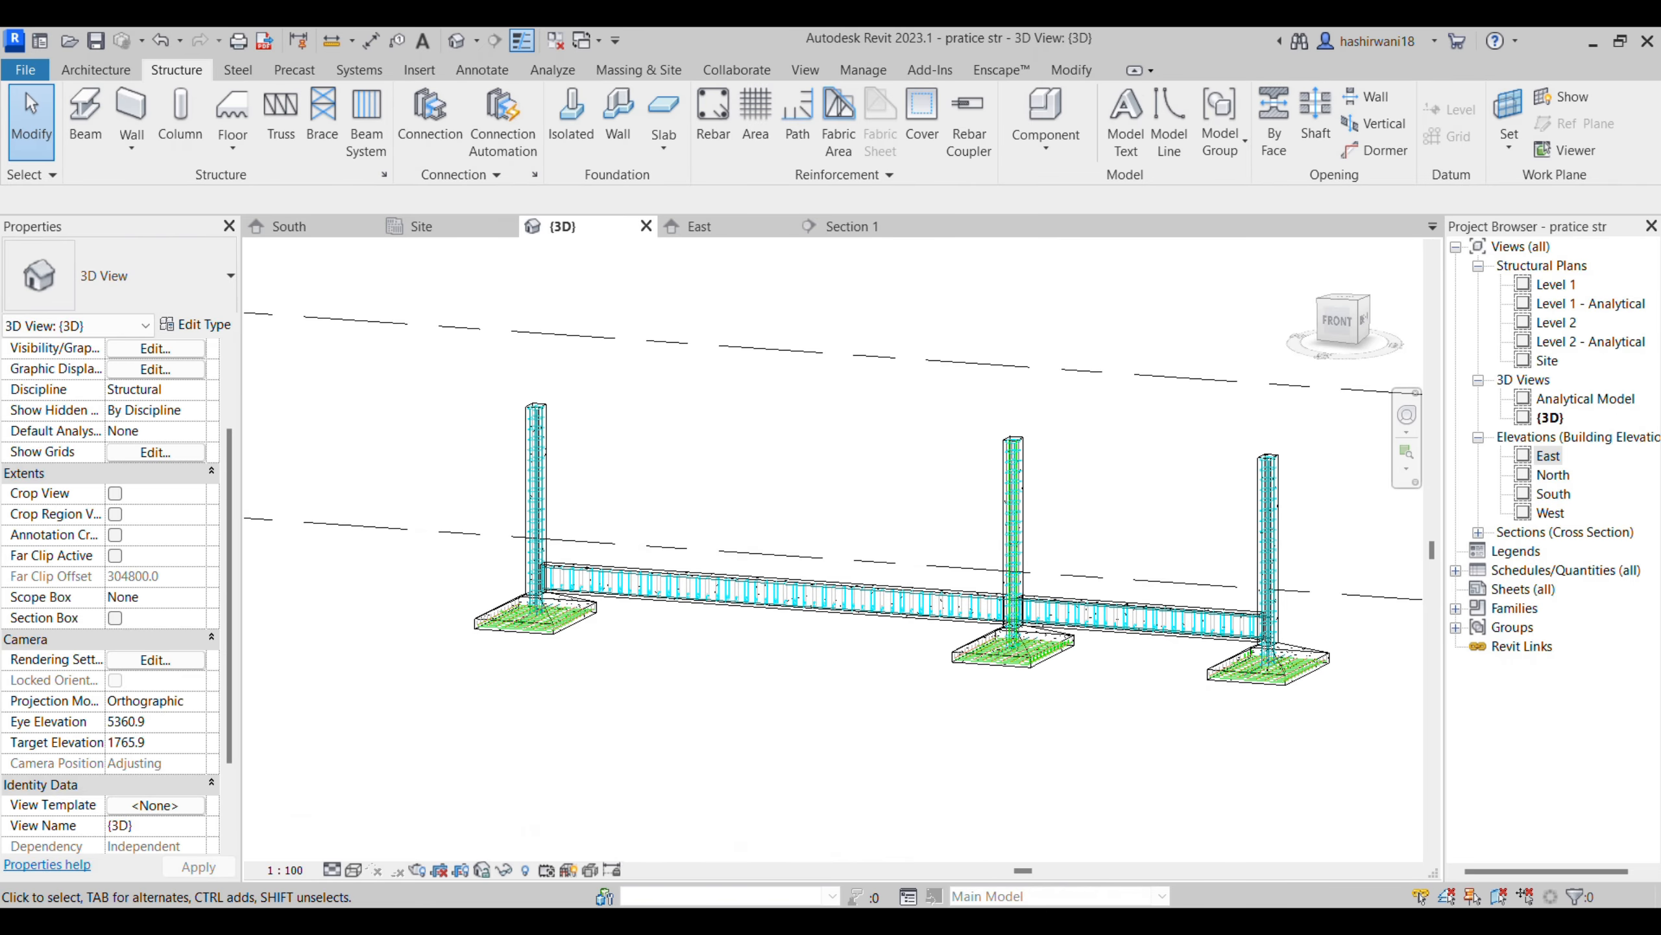
mouse_move(802, 921)
left_click(1082, 819)
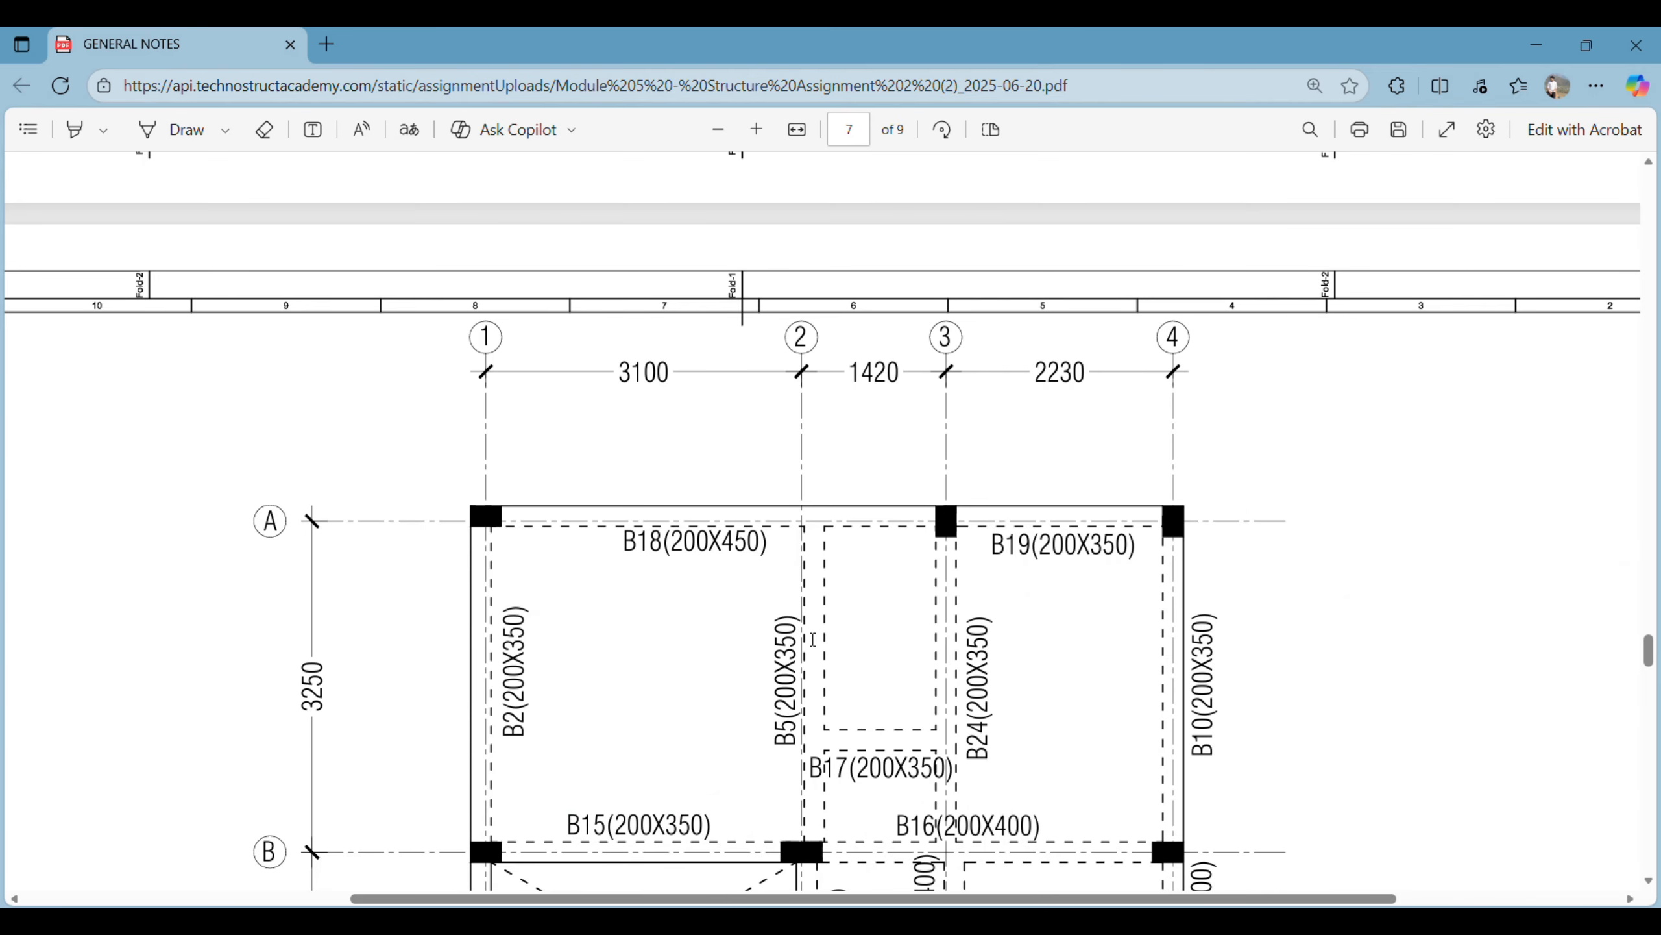
scroll(724, 460, "down", 2)
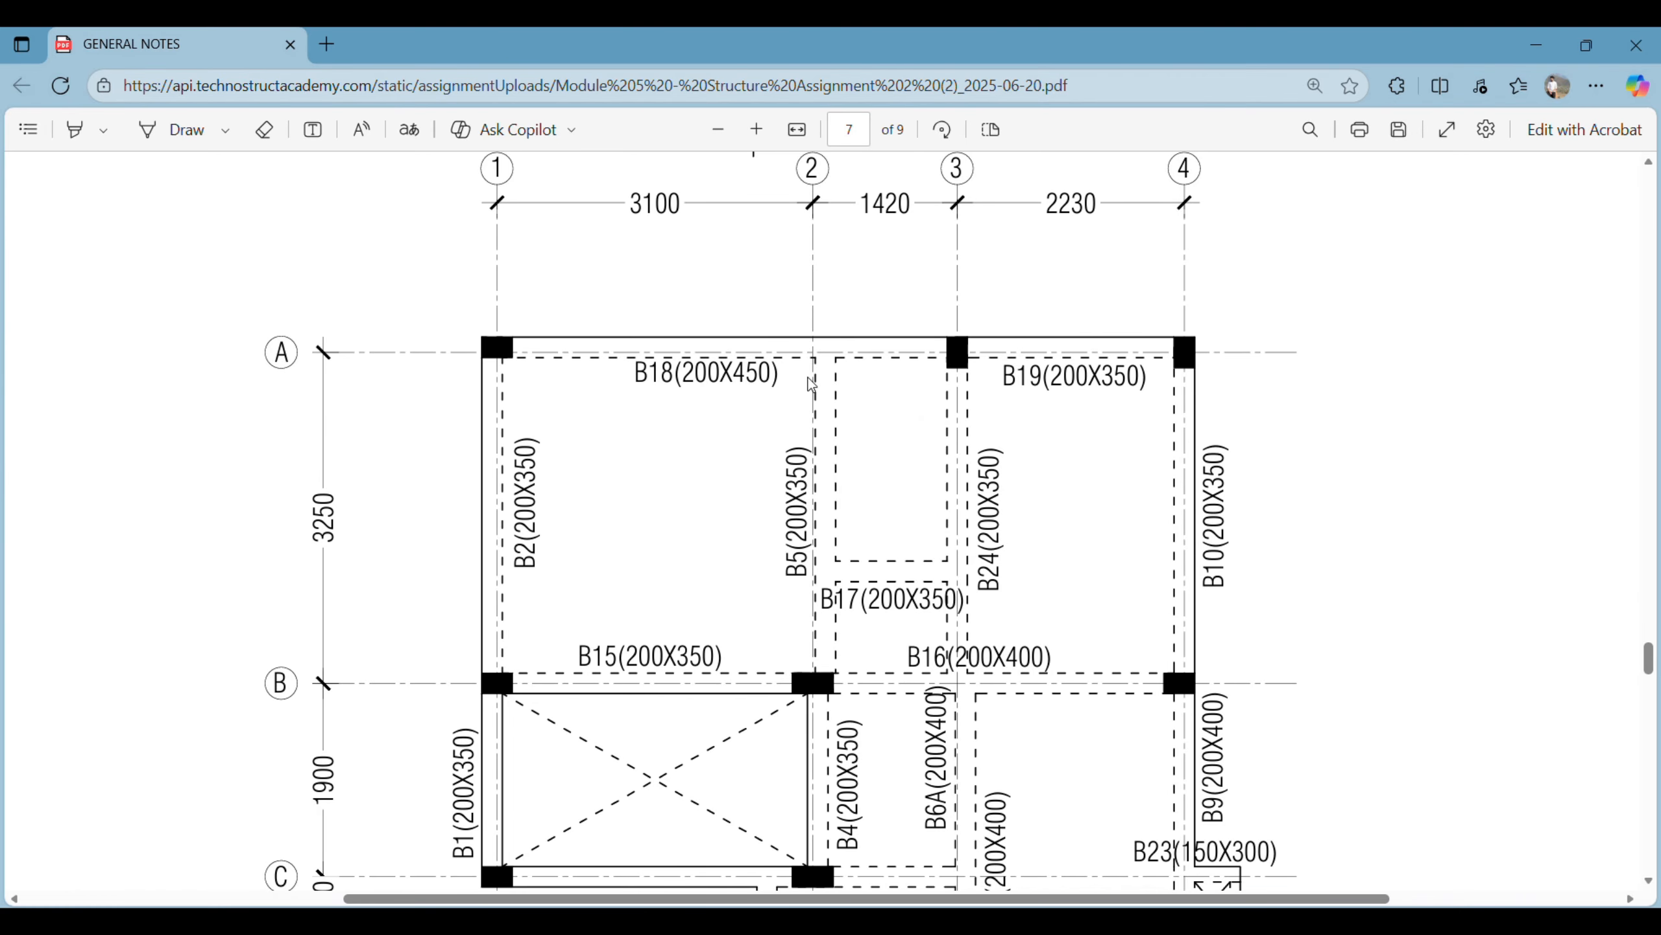
- Switch back to Revit and place a 200 x 450 concrete beam, type 300 x 600mm 2, between the long span's columns in the Site plan
key("alt+Tab")
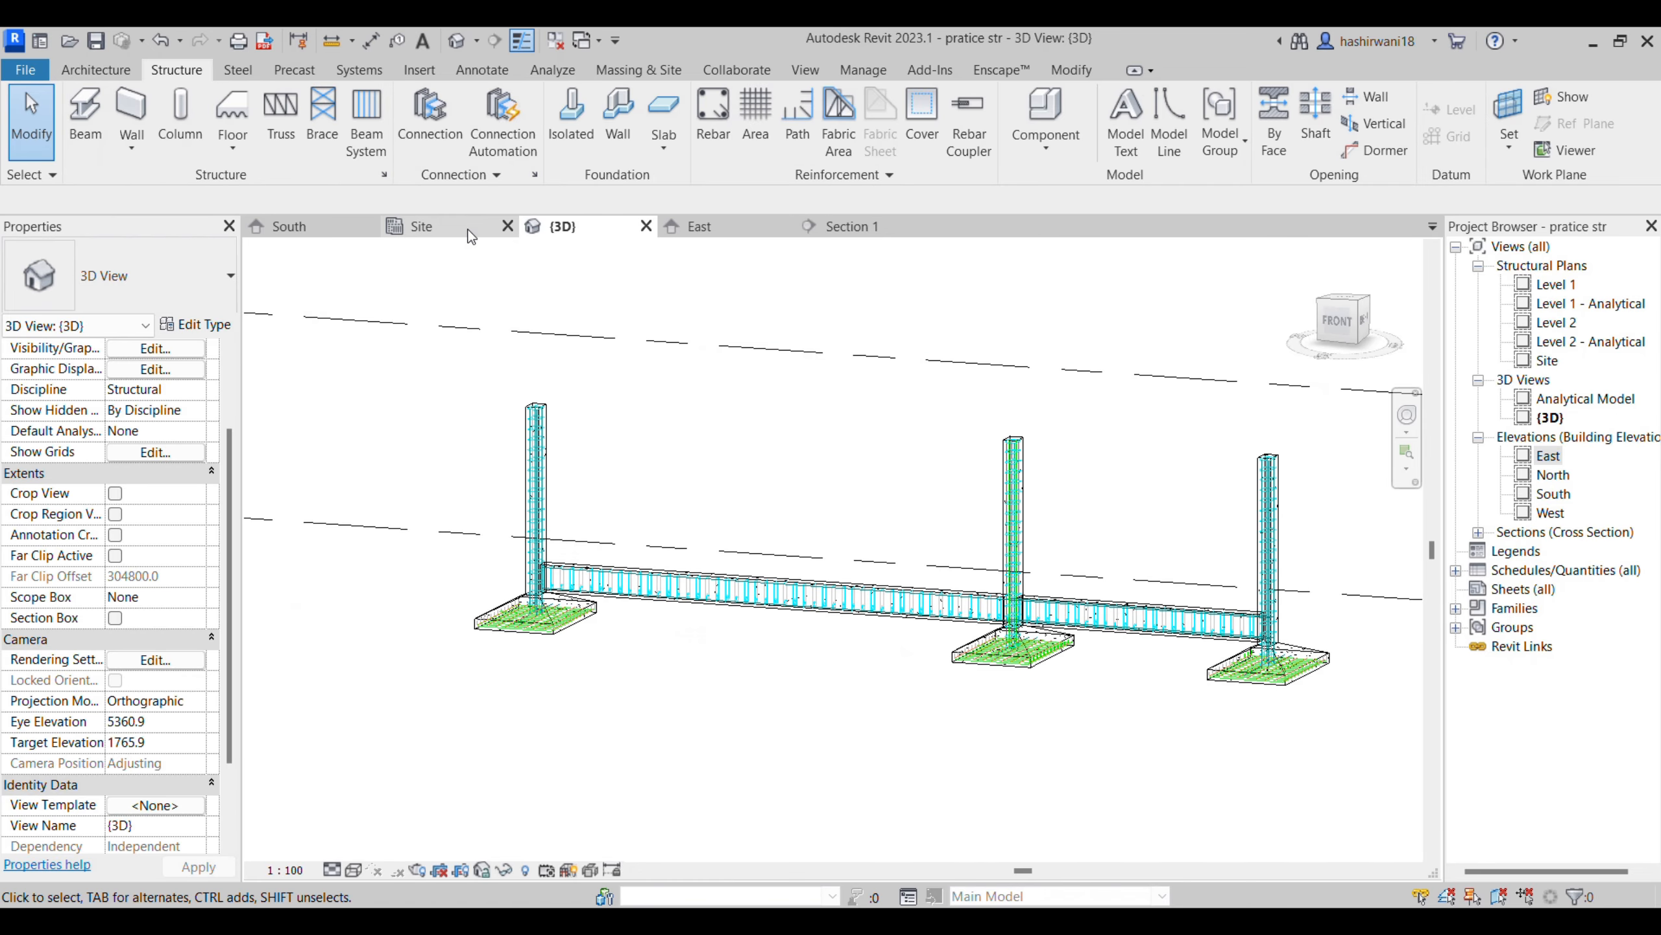
left_click(393, 227)
scroll(448, 467, "down", 4)
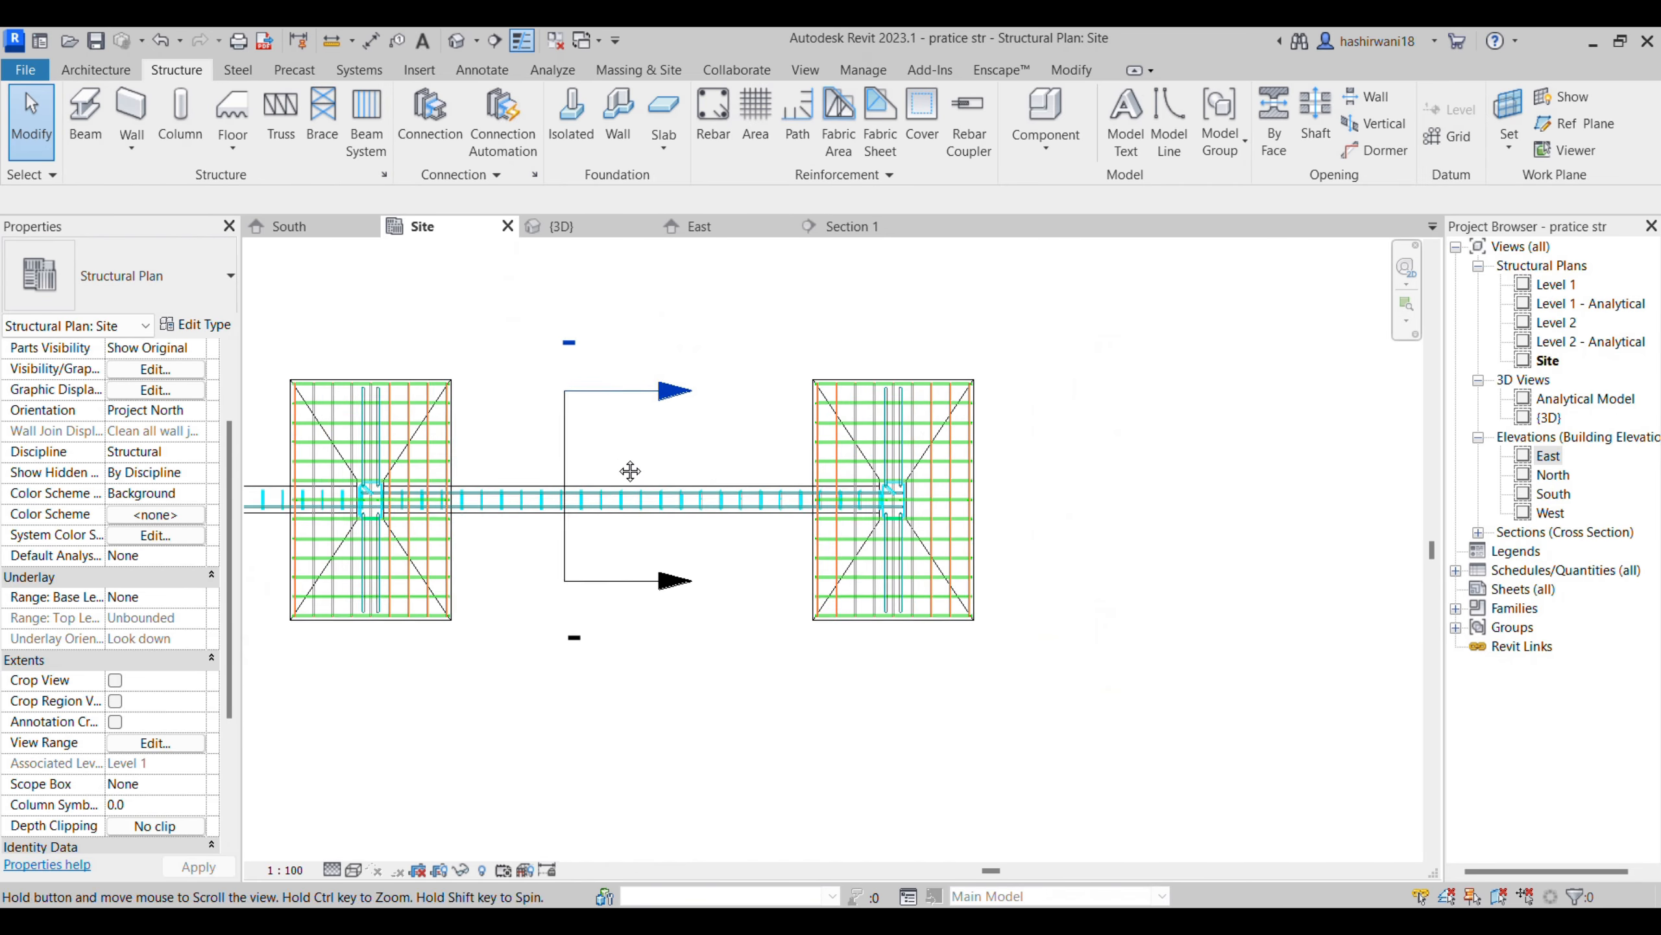
scroll(985, 477, "down", 2)
middle_click_drag(1157, 641, 1332, 648)
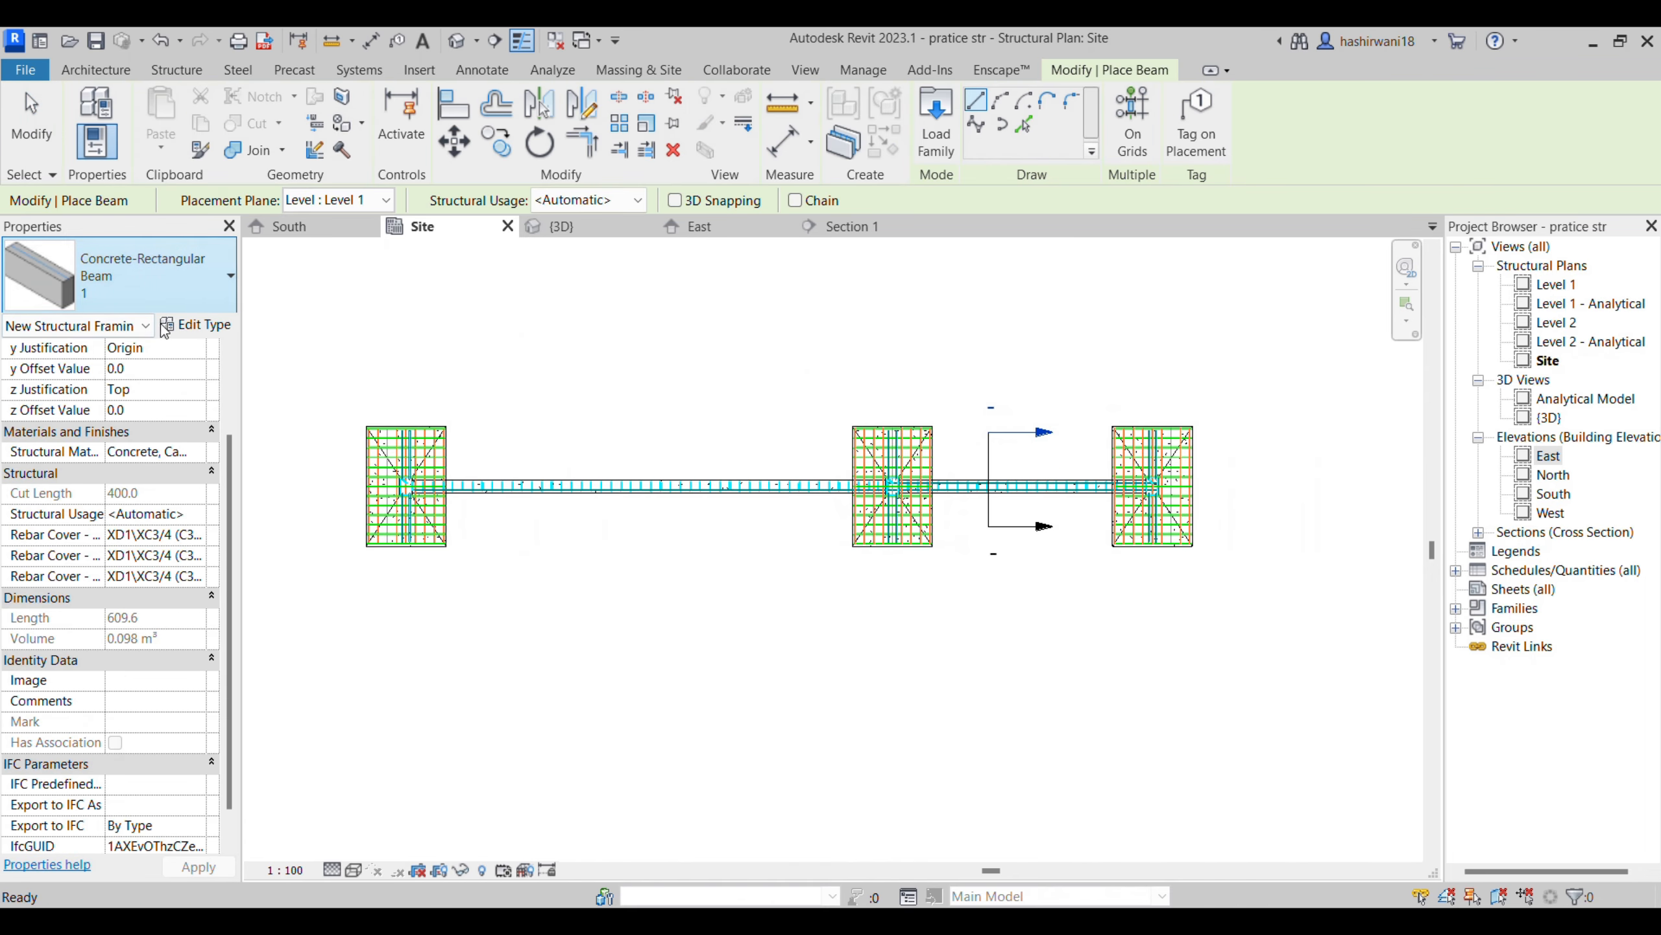
left_click(161, 305)
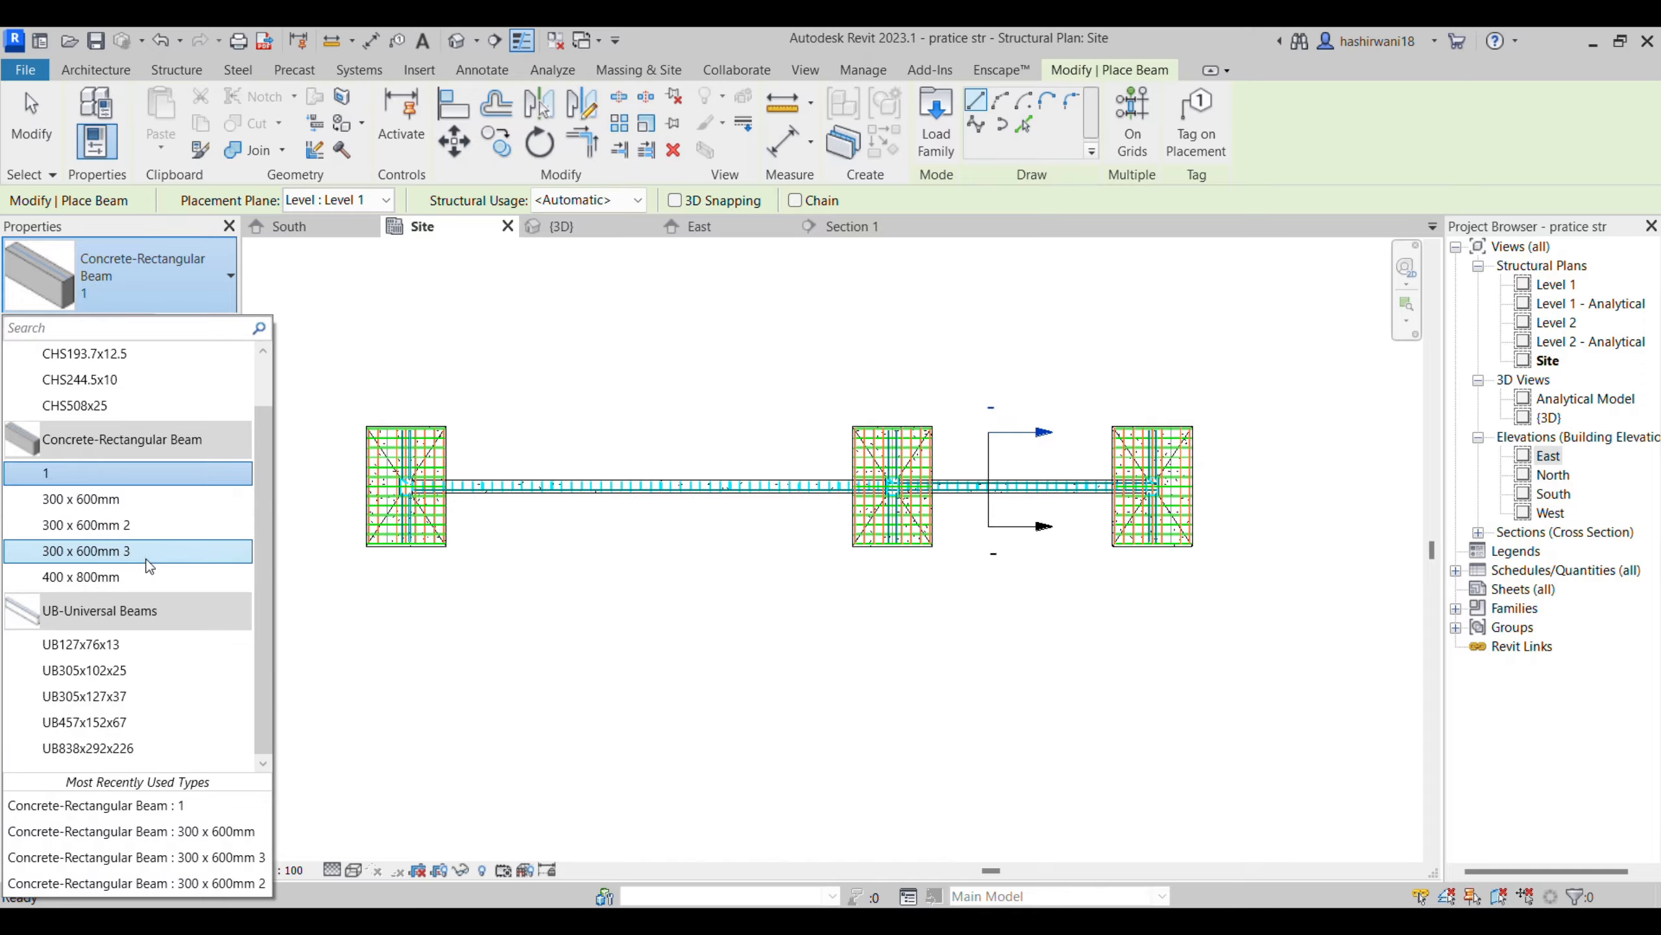
left_click(150, 524)
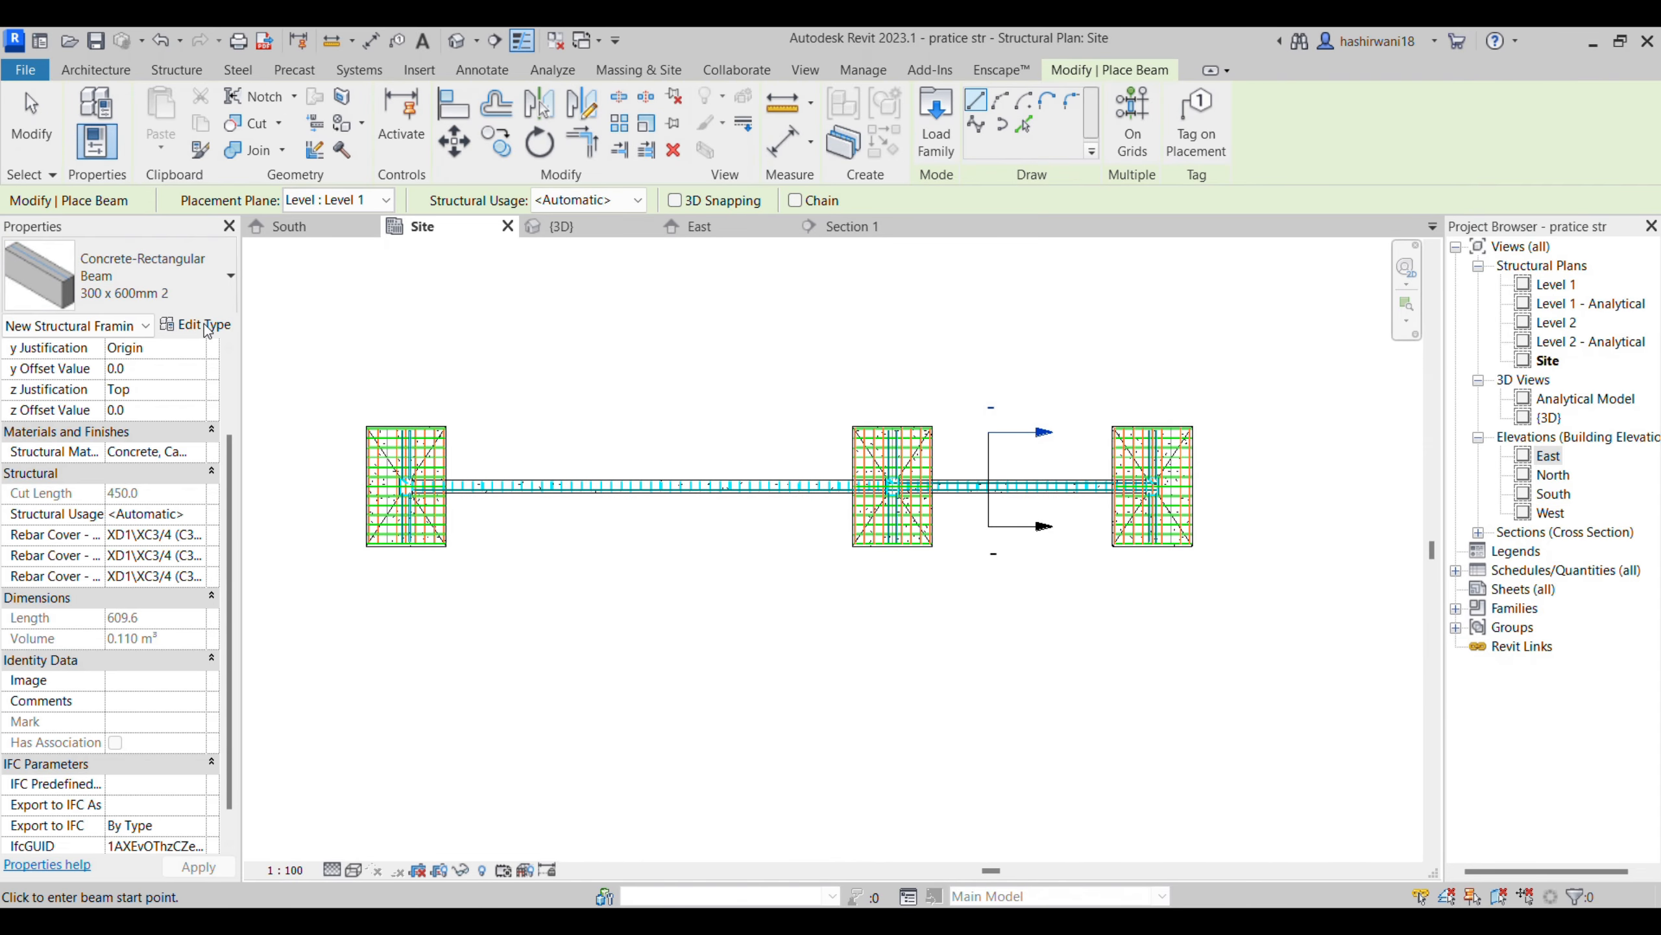
left_click(196, 325)
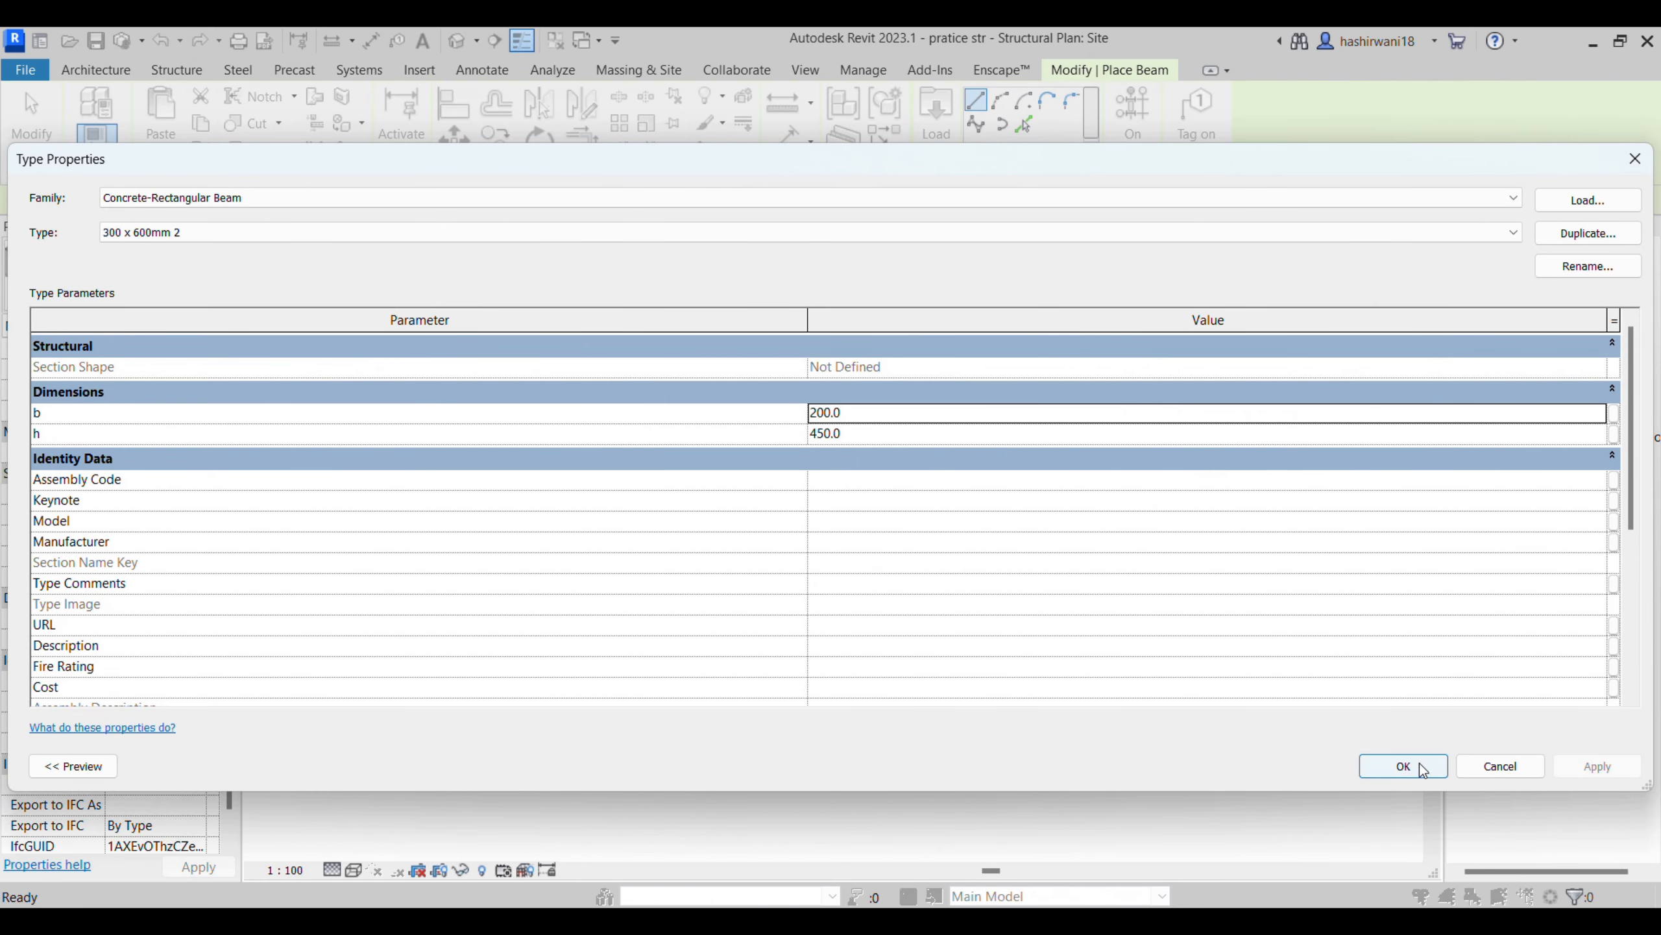
left_click(1419, 763)
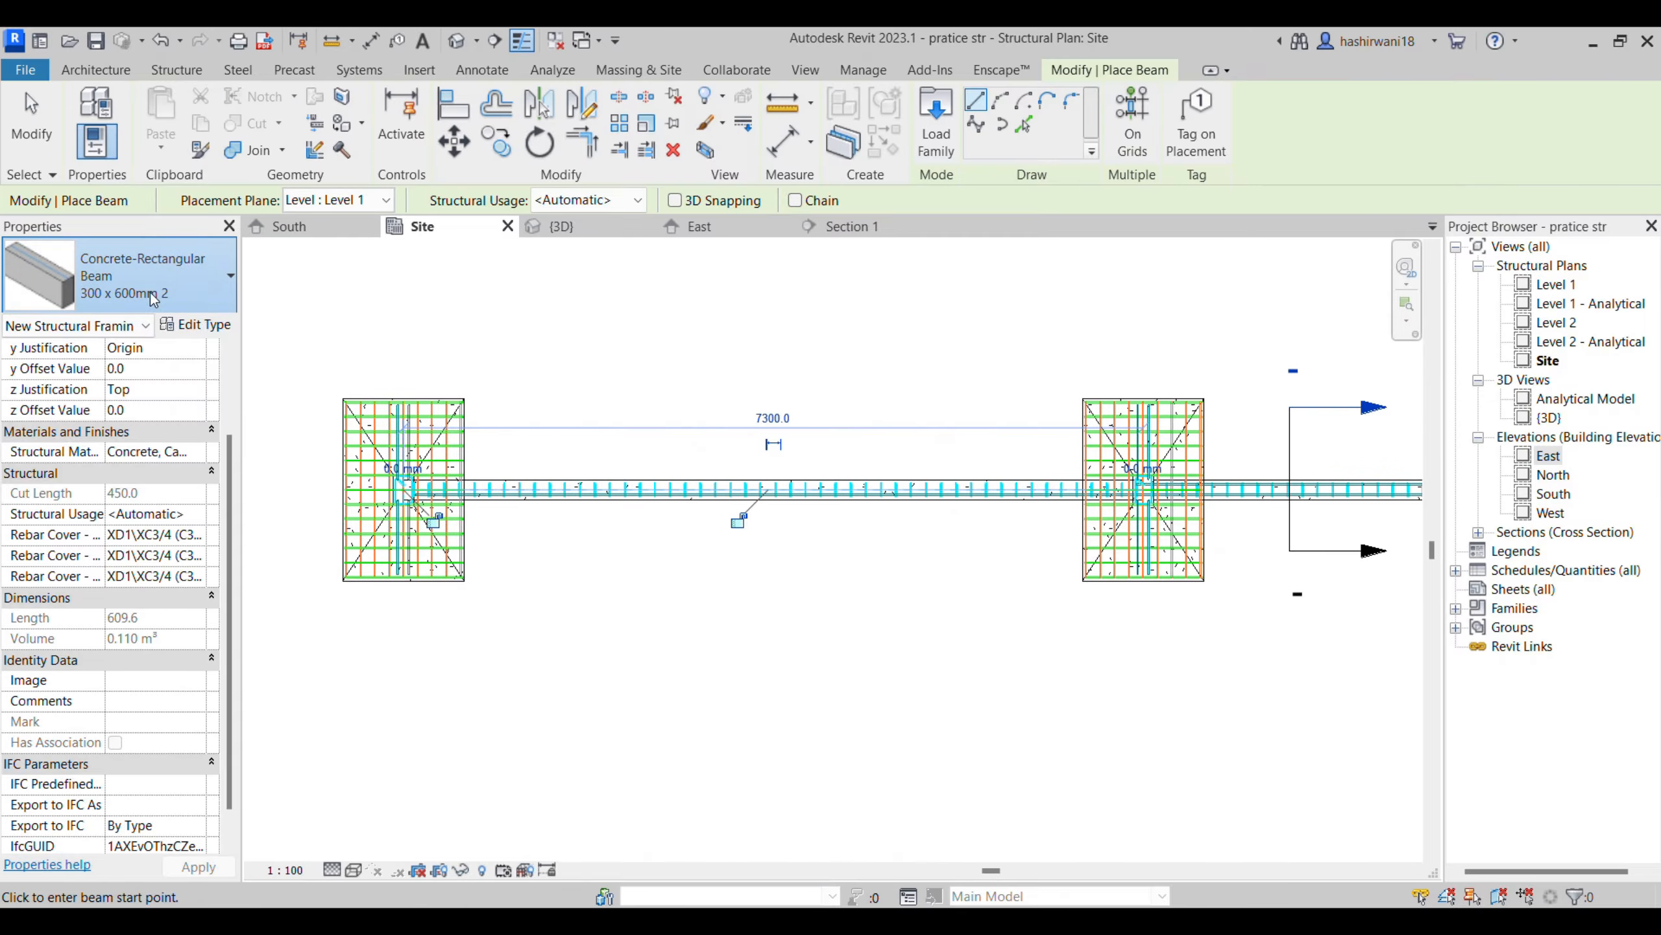
- Place a 200 x 350 concrete beam, type 300 x 600mm 3, between the short span's two columns
left_click(152, 299)
left_click(188, 549)
left_click(206, 330)
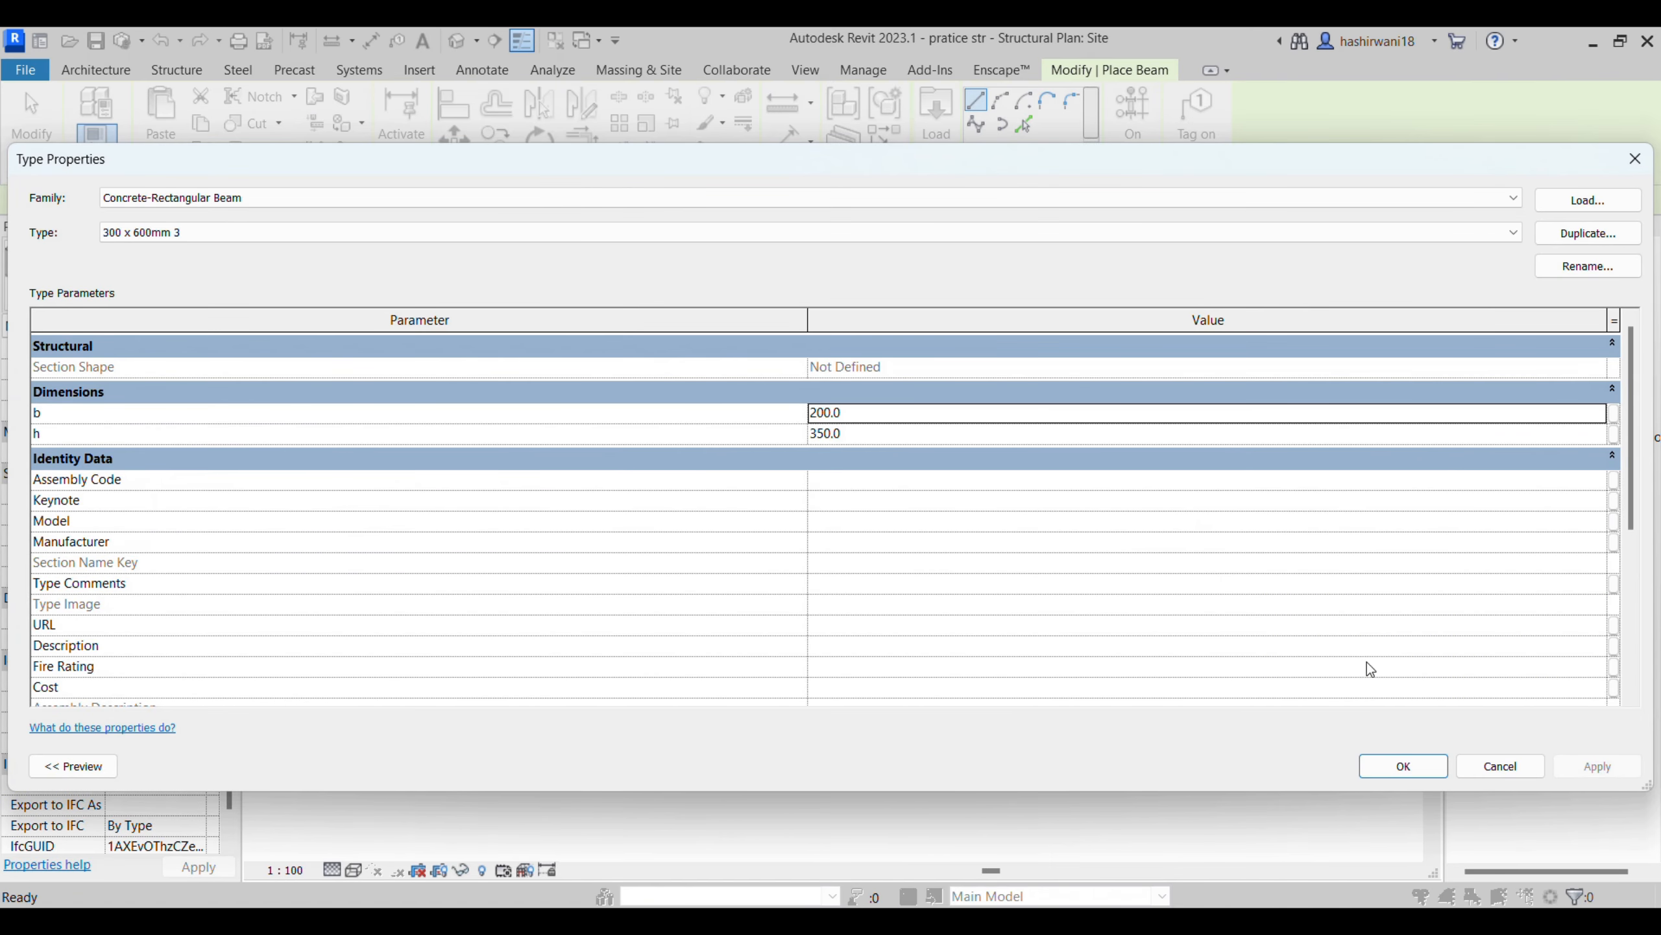
left_click(1403, 765)
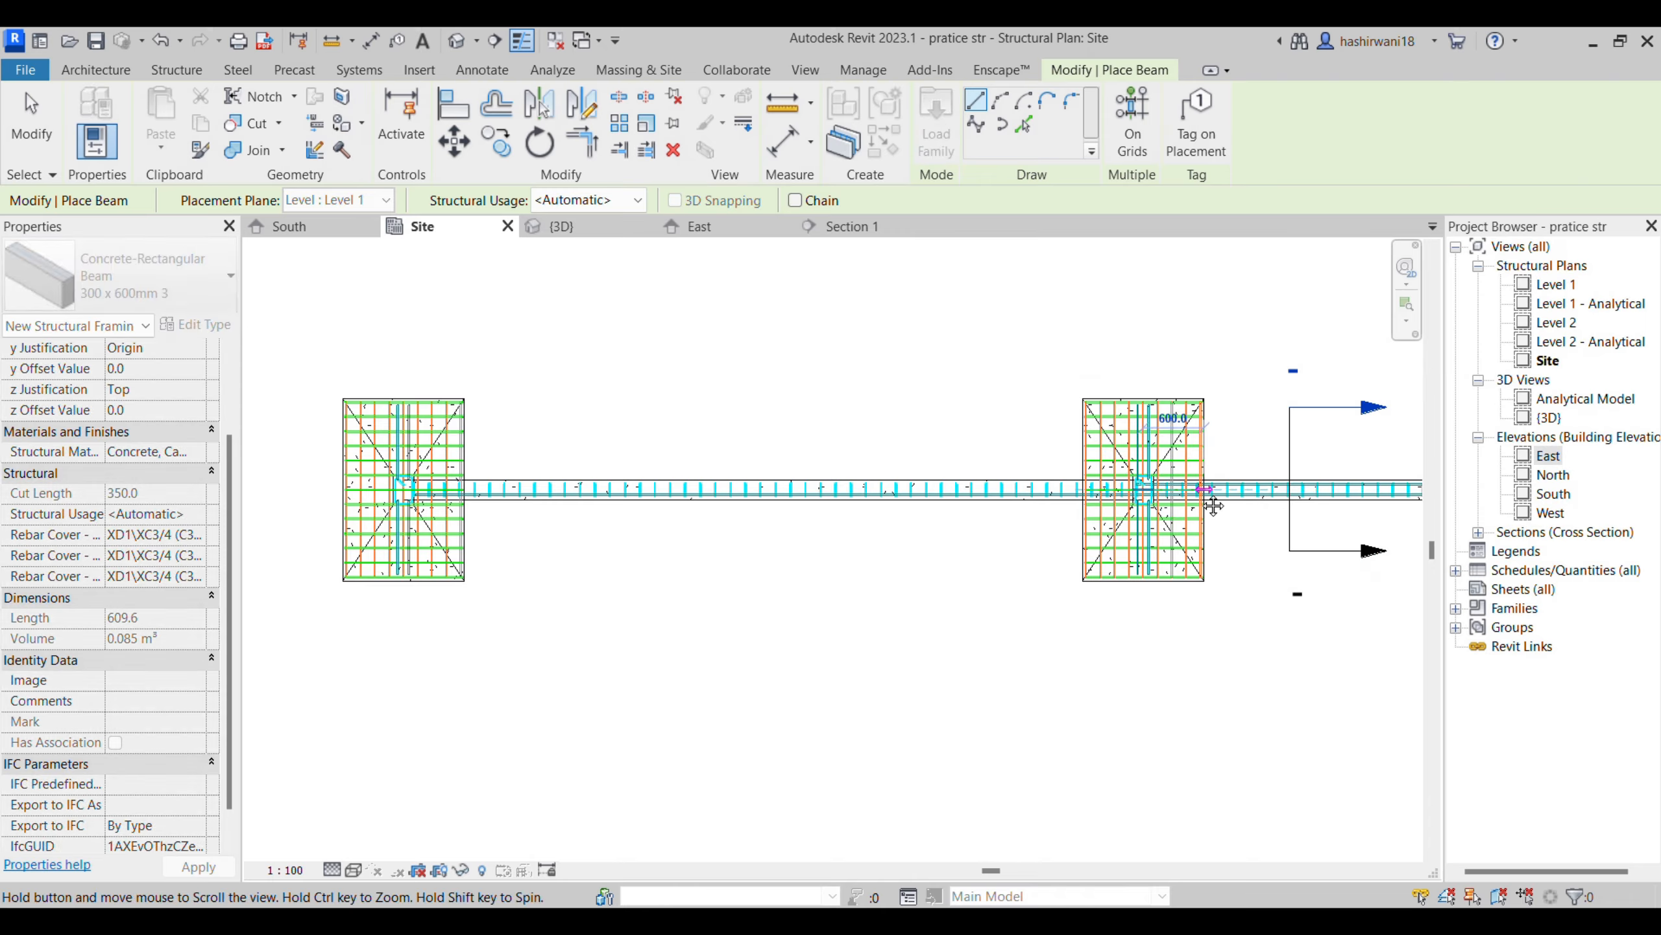
middle_click_drag(1143, 487, 727, 478)
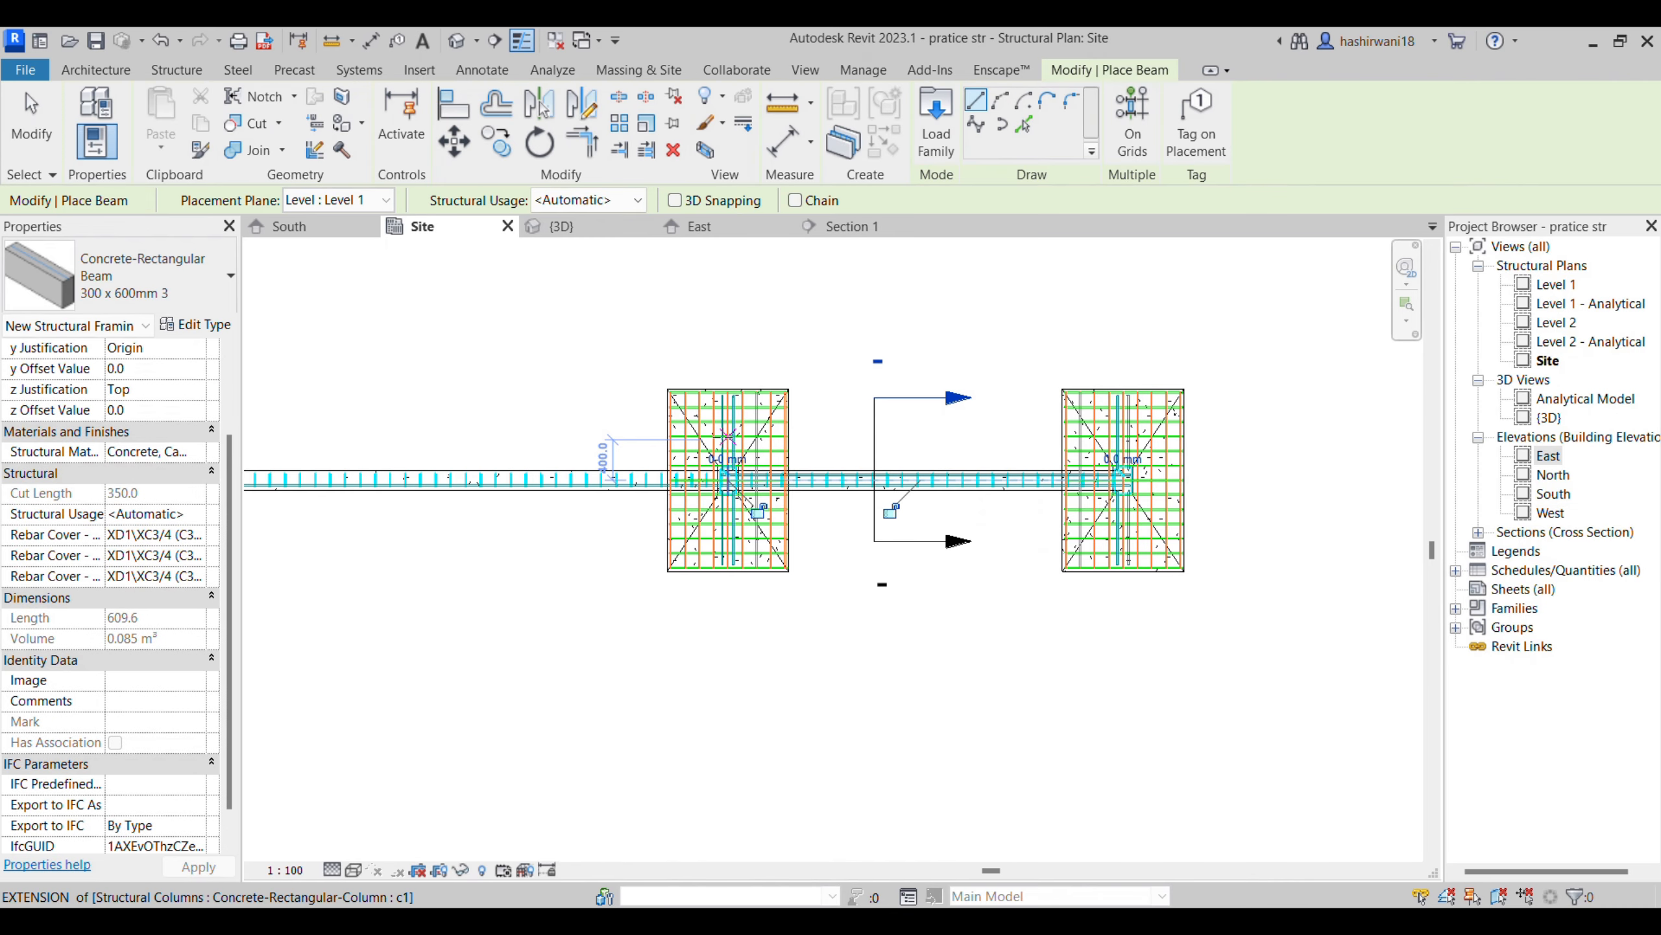
- Select both new beams in the 3D view and set their start level offset to 300 and end level offset to 3000
left_click(571, 230)
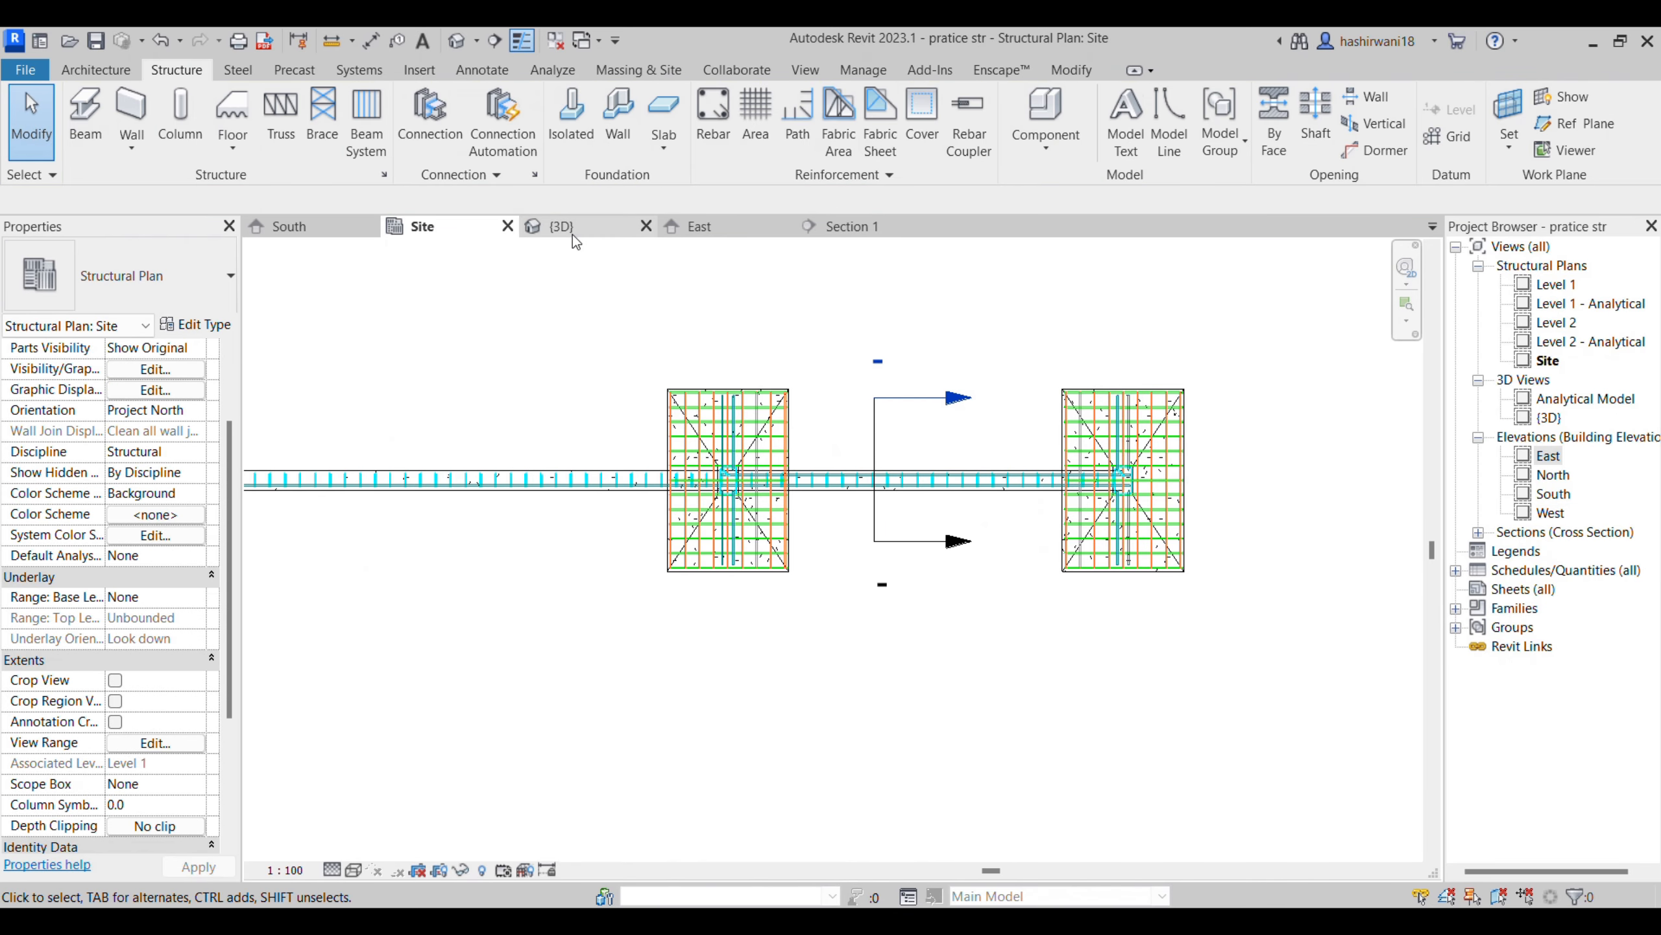
left_click(678, 649)
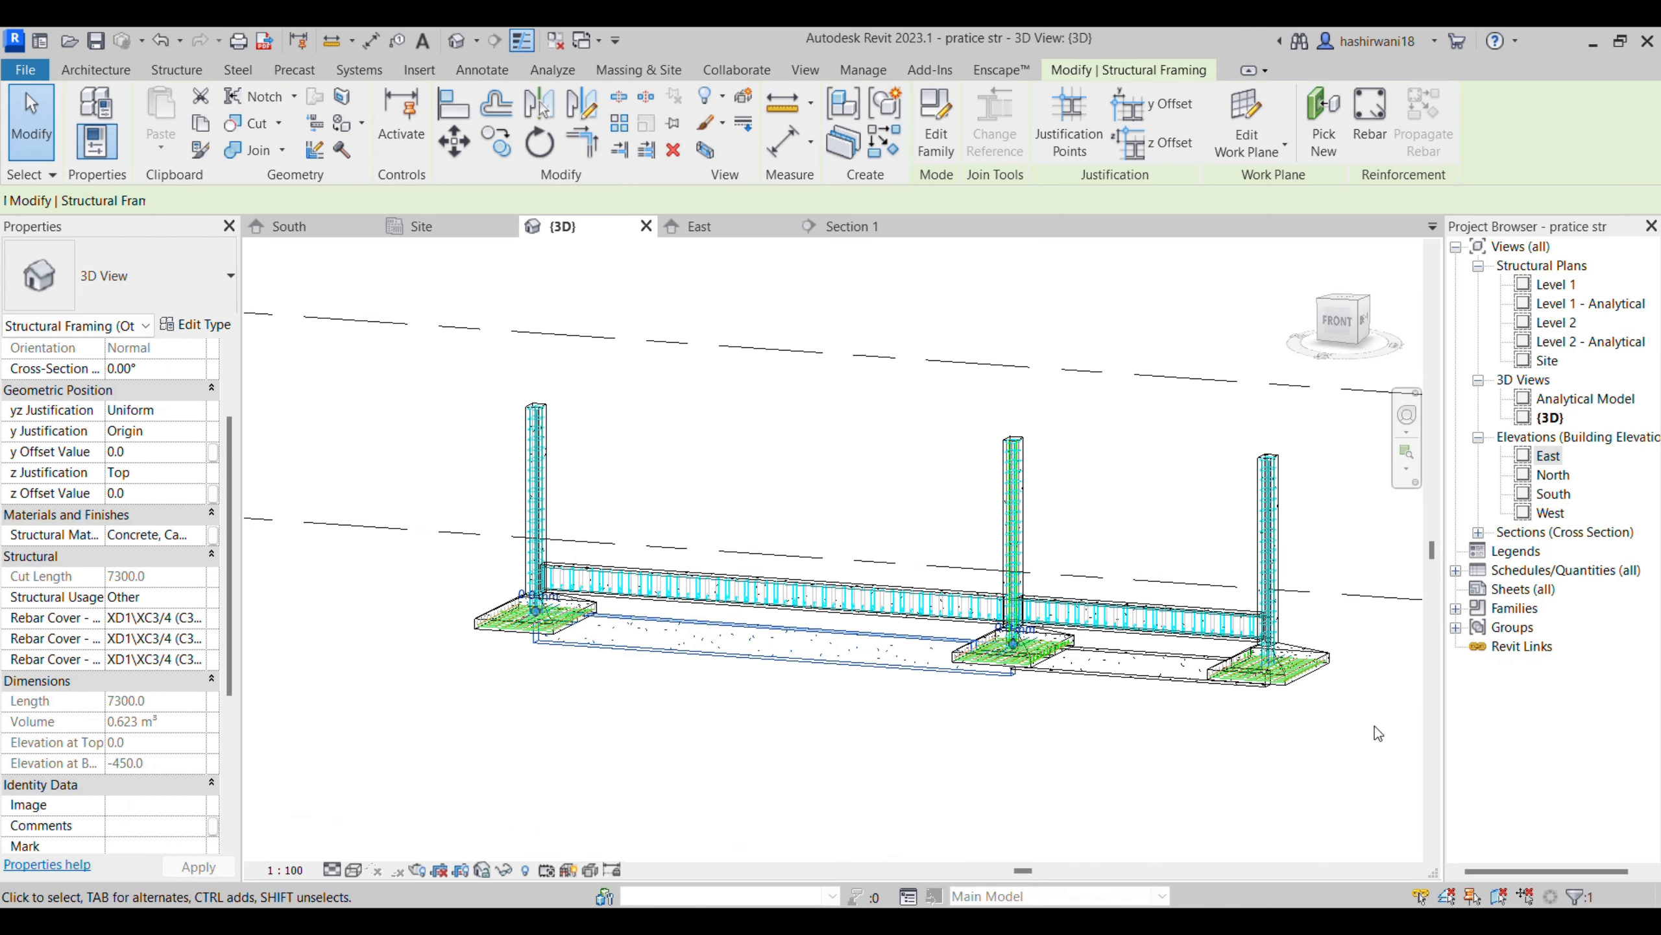
left_click(640, 589, "ctrl")
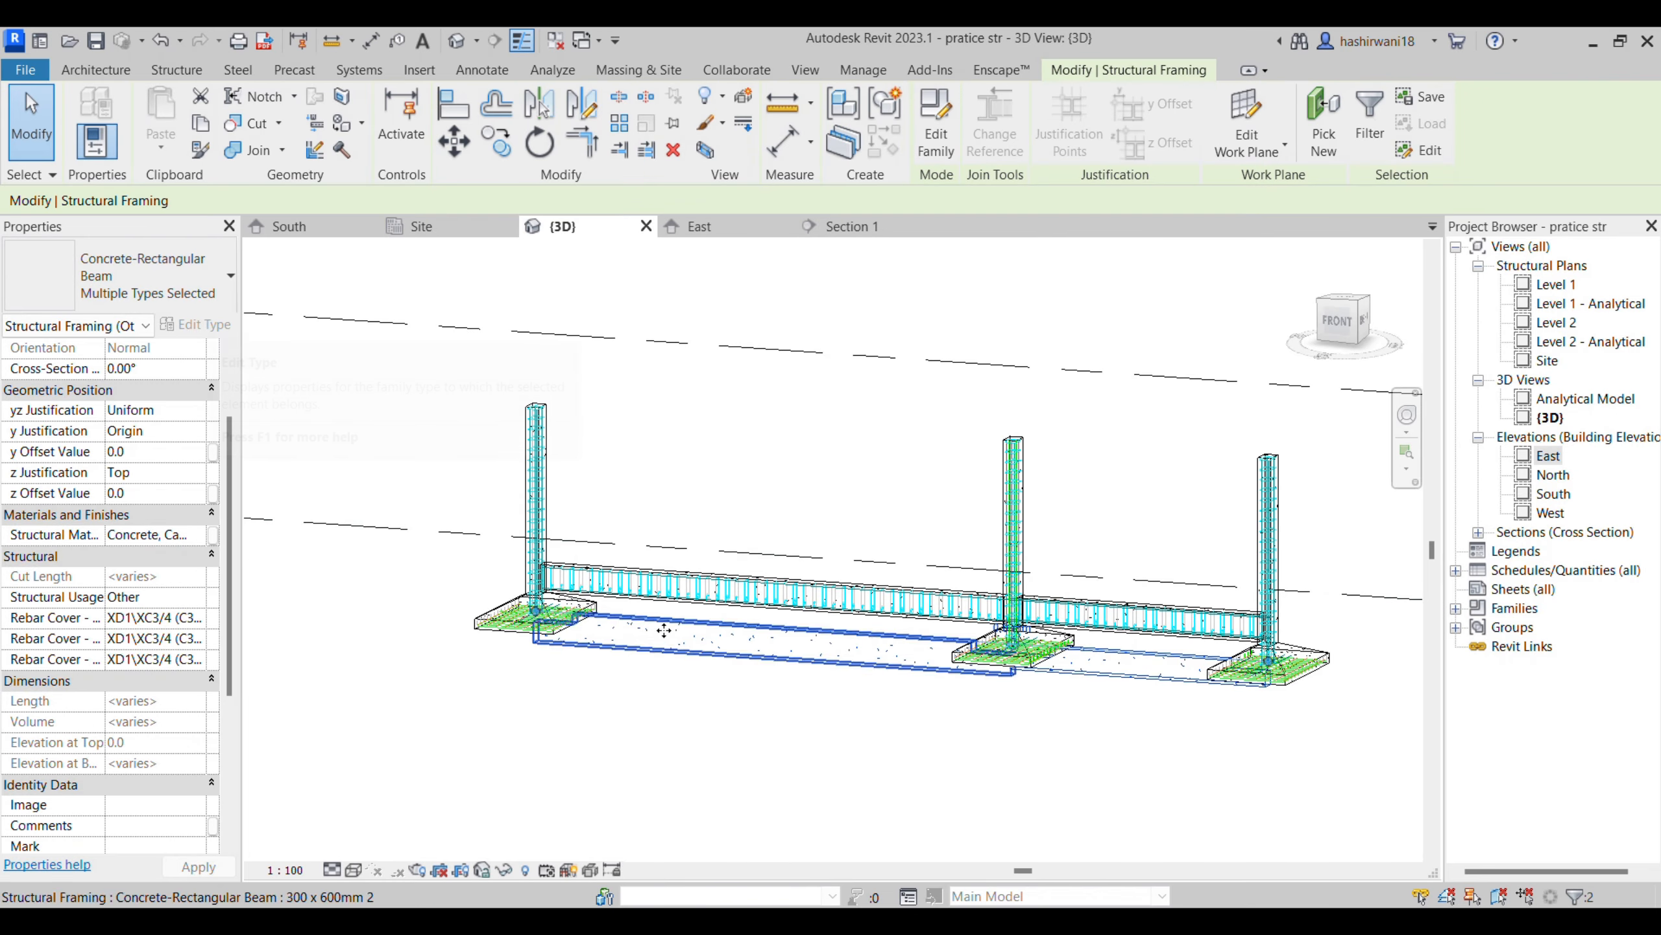
scroll(131, 425, "up", 3)
left_click(152, 412)
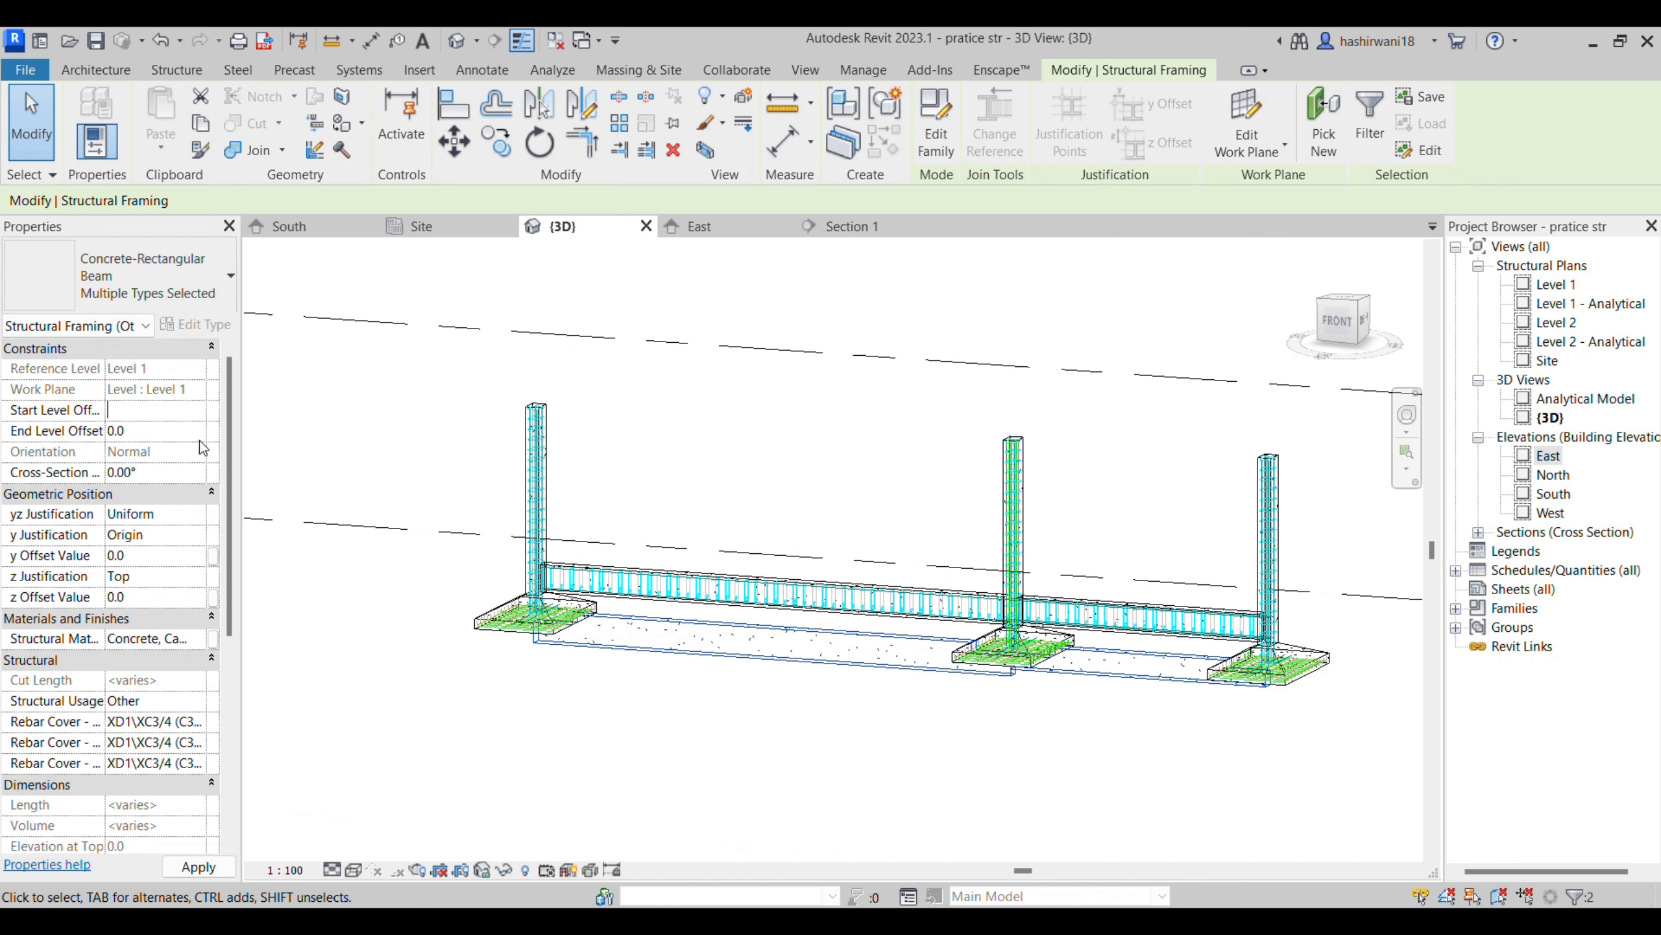
type("300")
key("Tab")
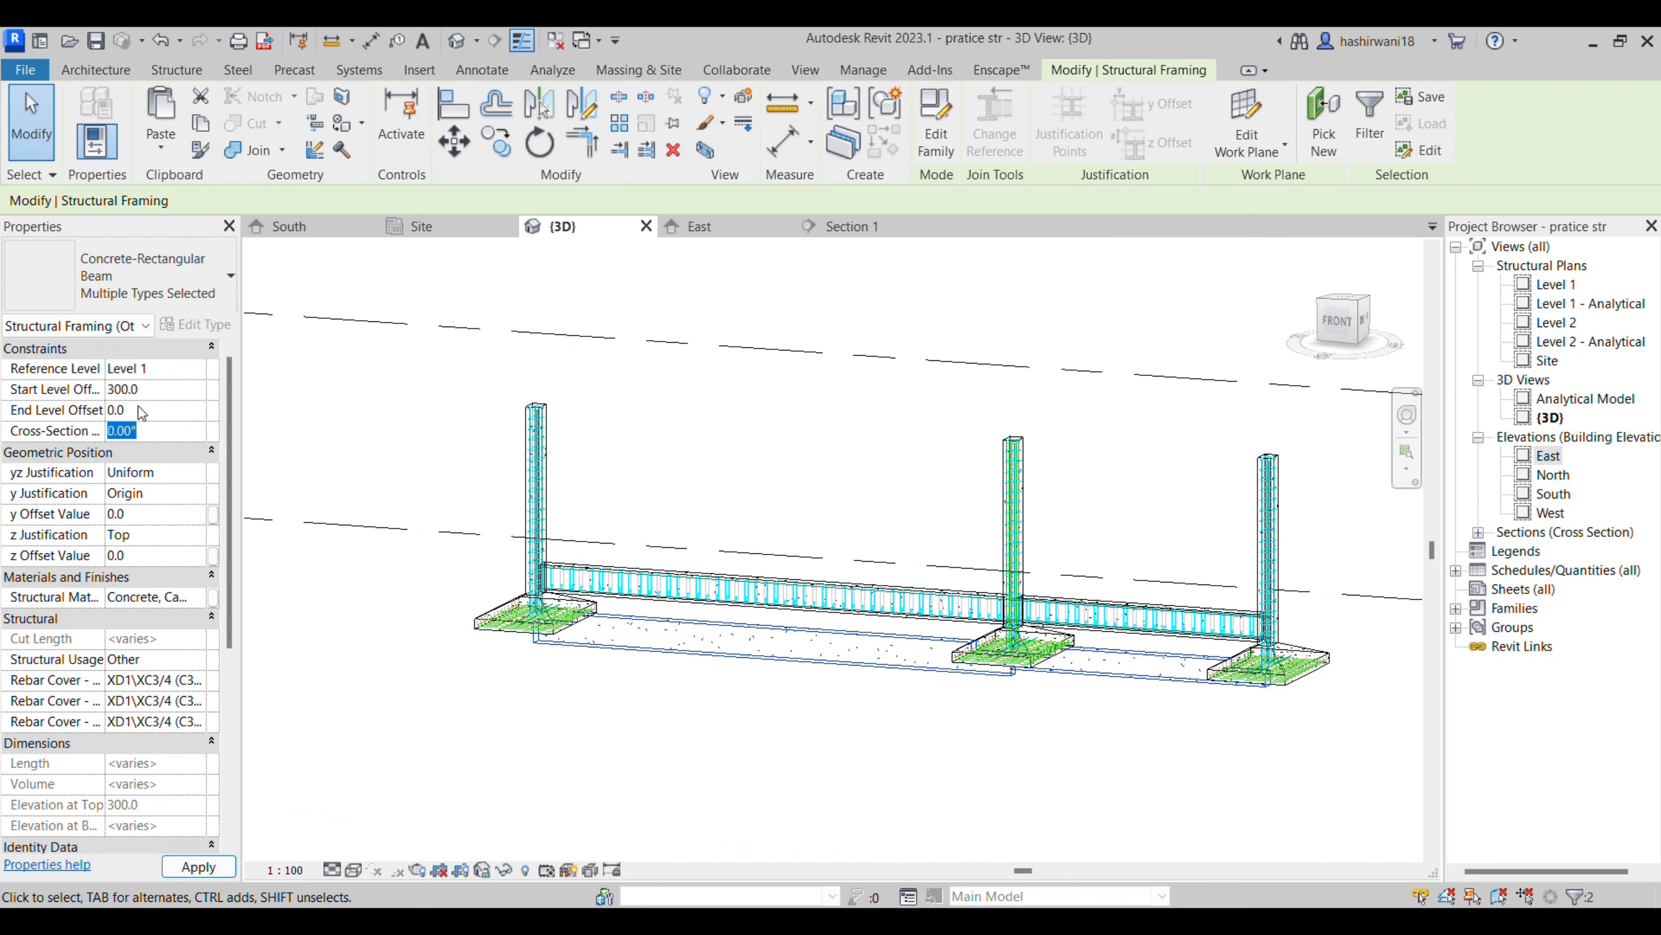
type("3000")
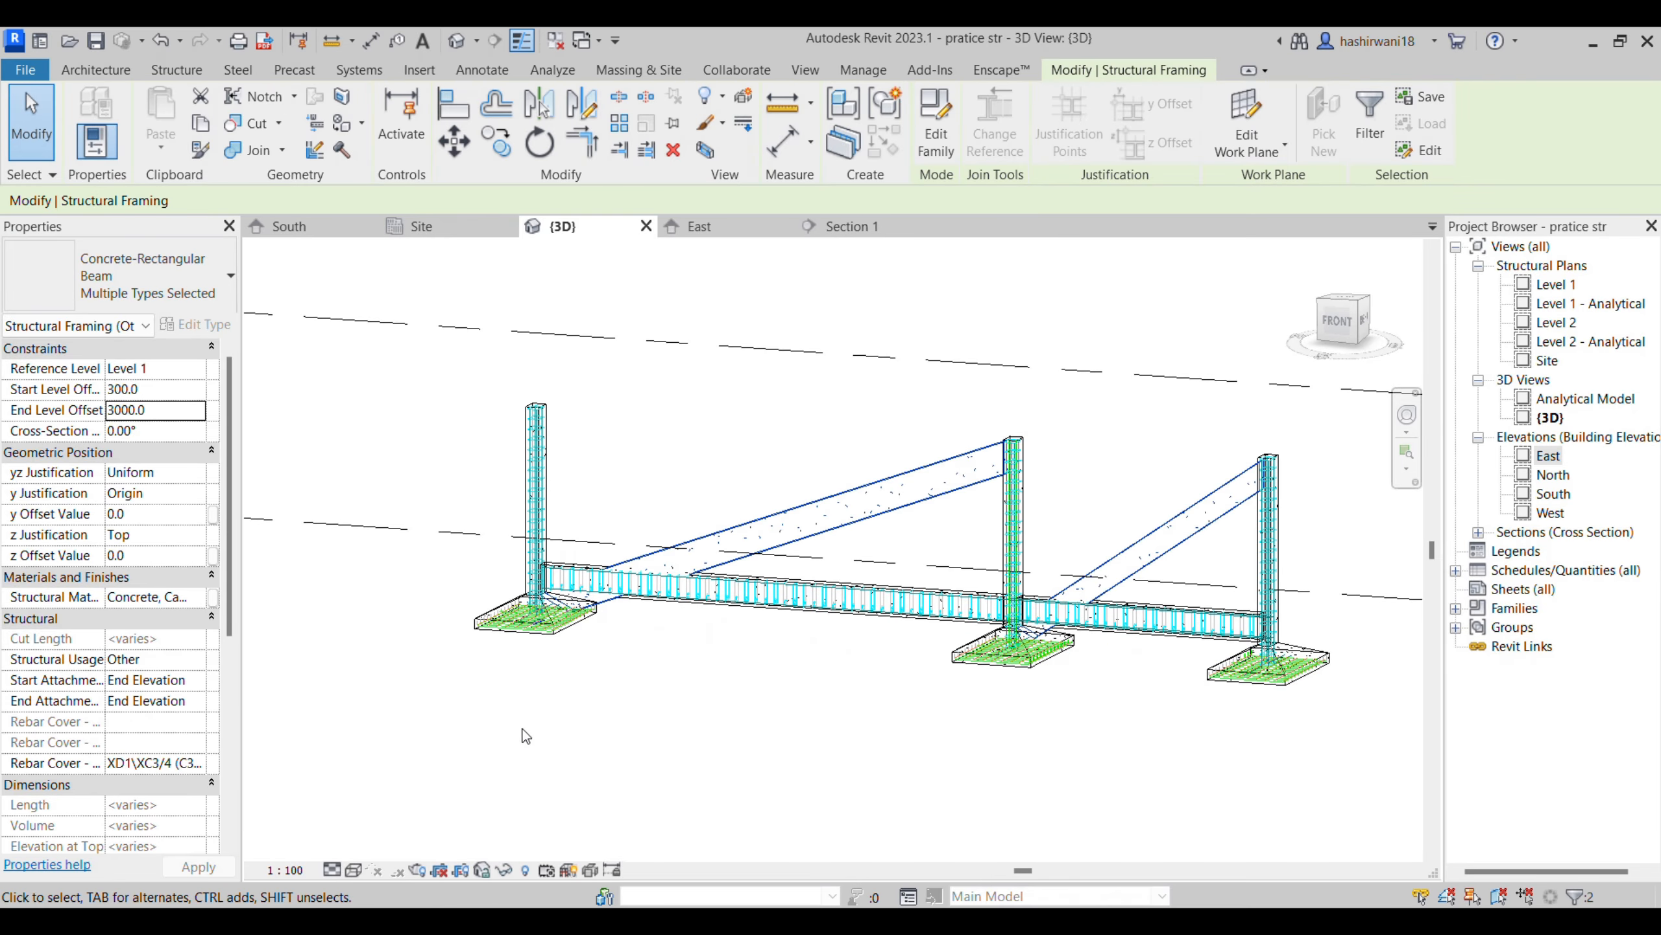
- Set the start level offset to 3000 on the short-span beam and on the long-span beam
left_click(582, 711)
left_click(1122, 580)
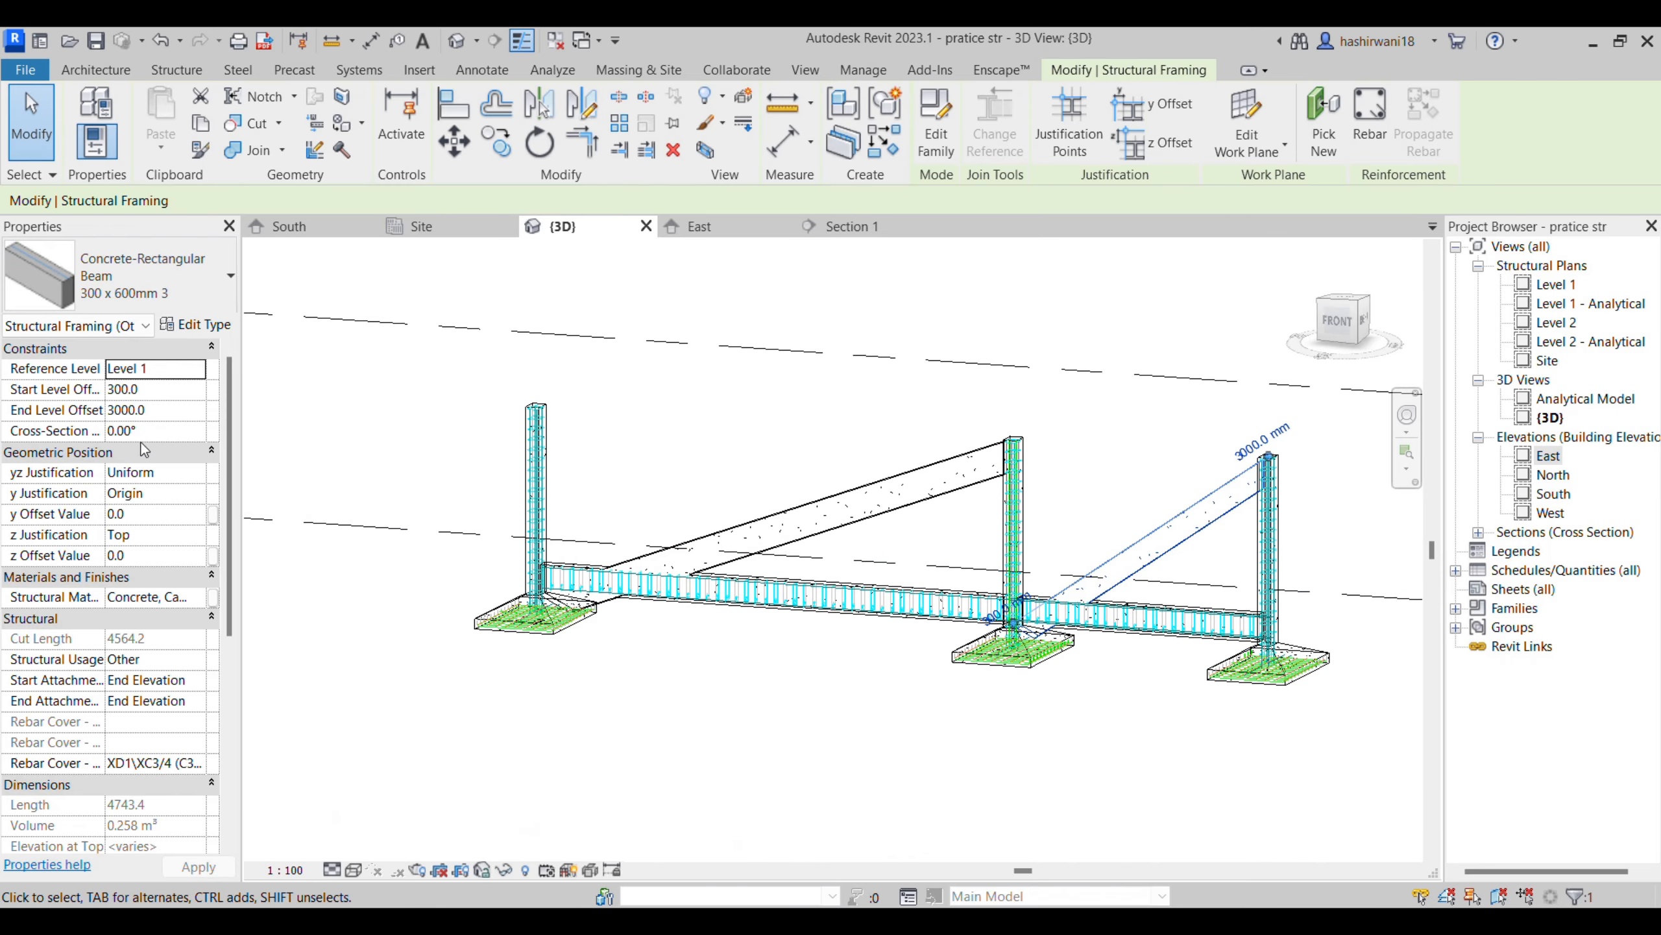
left_click(125, 389)
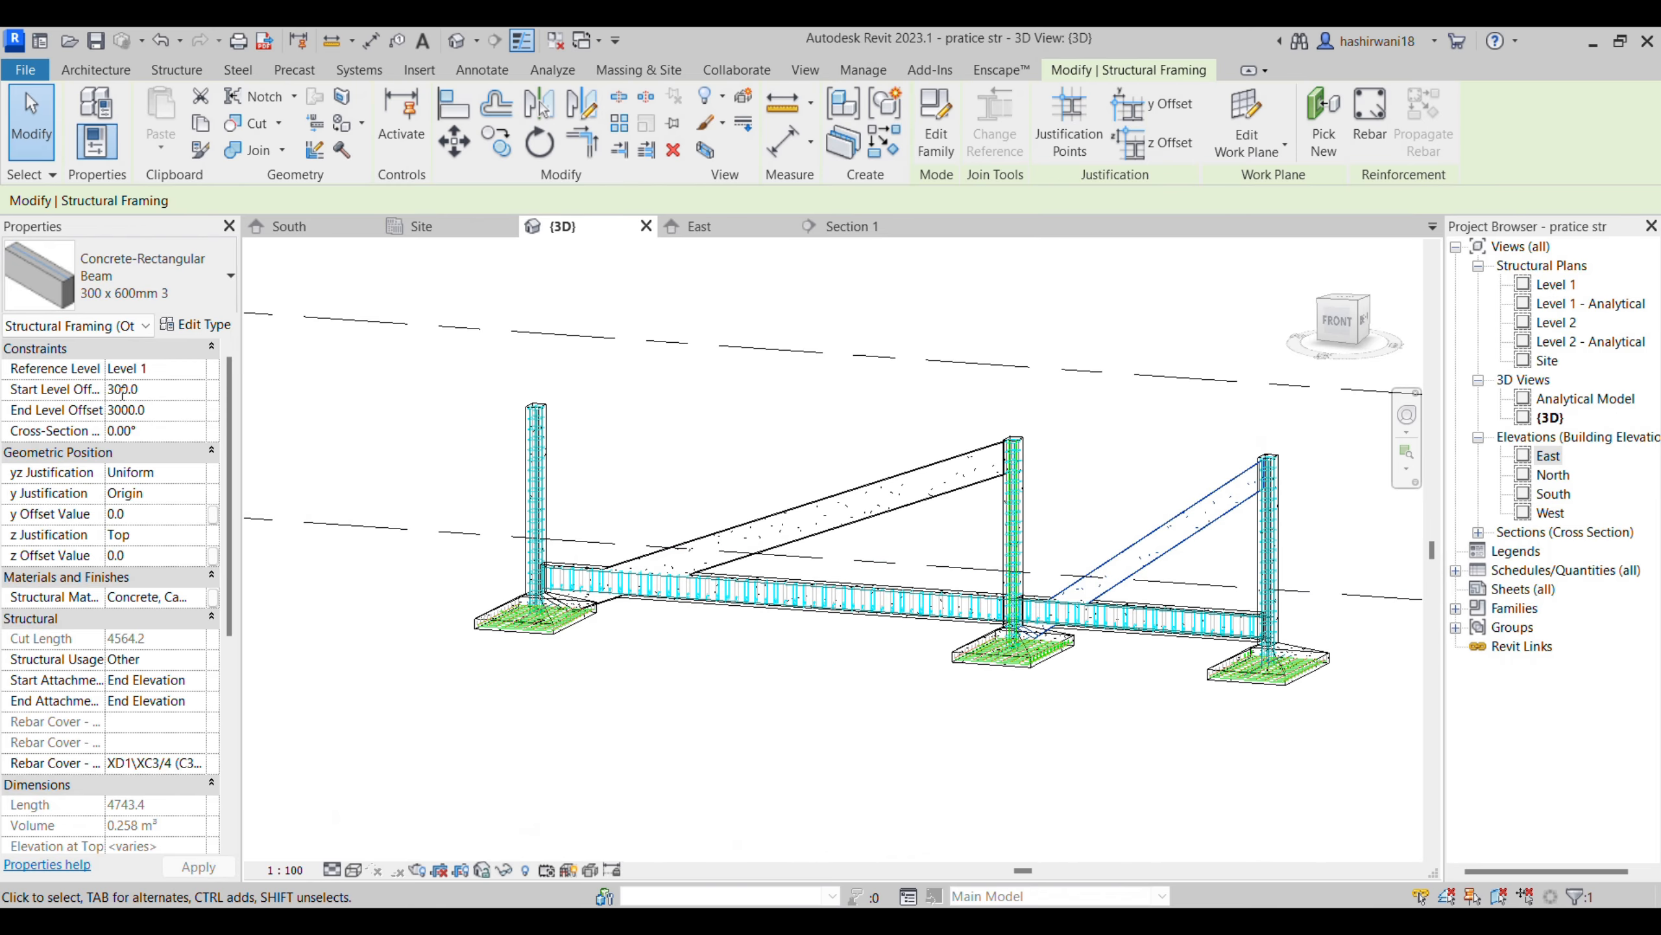
left_click(320, 405)
left_click(928, 502)
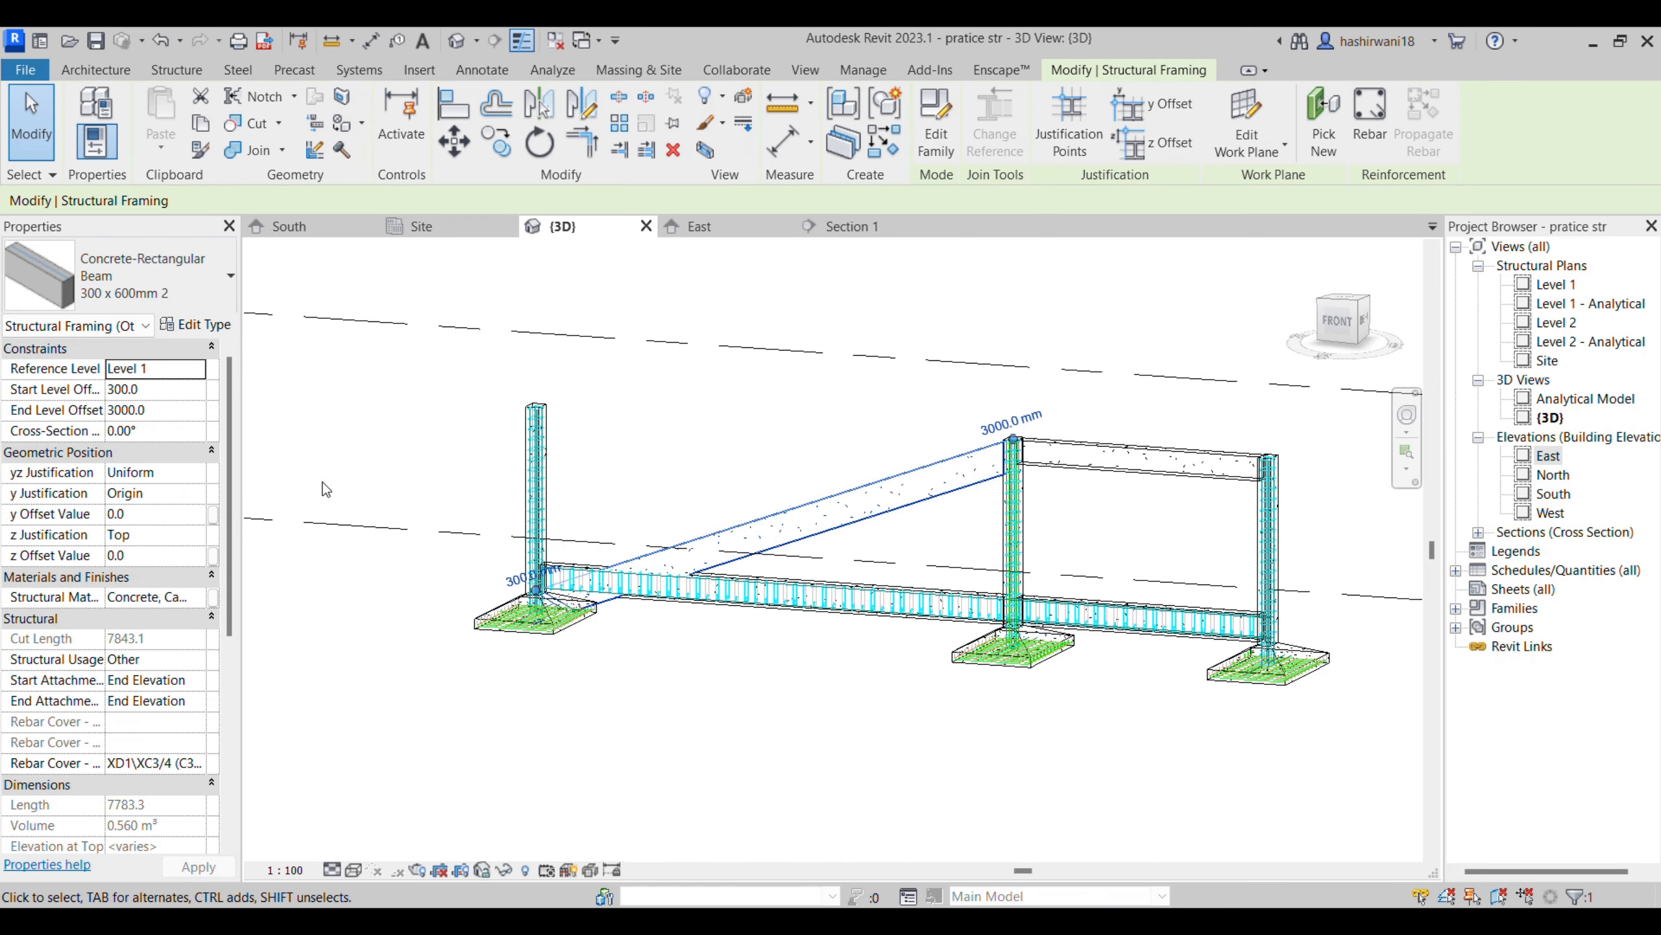
left_click(118, 389)
type("0")
left_click(441, 734)
- Examine the two raised beams in the 3D view, and open the South elevation to check them between the columns
scroll(844, 677, "down", 2)
middle_click_drag(913, 560, 824, 604)
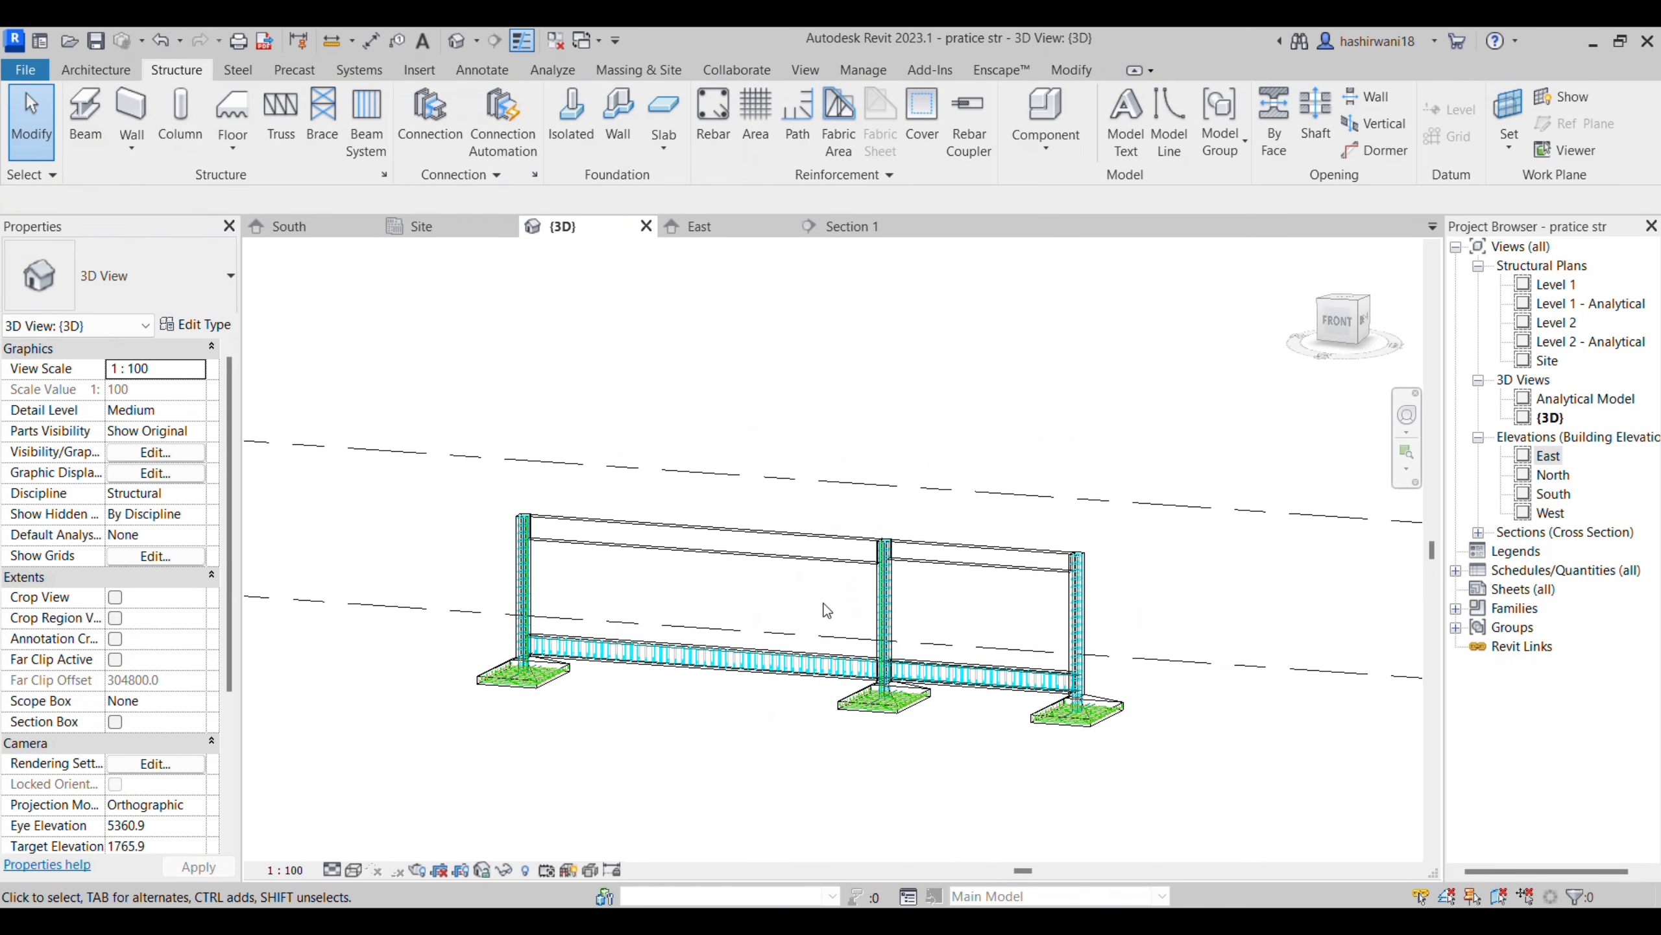
scroll(781, 610, "up", 2)
middle_click_drag(837, 701, 909, 589, "shift")
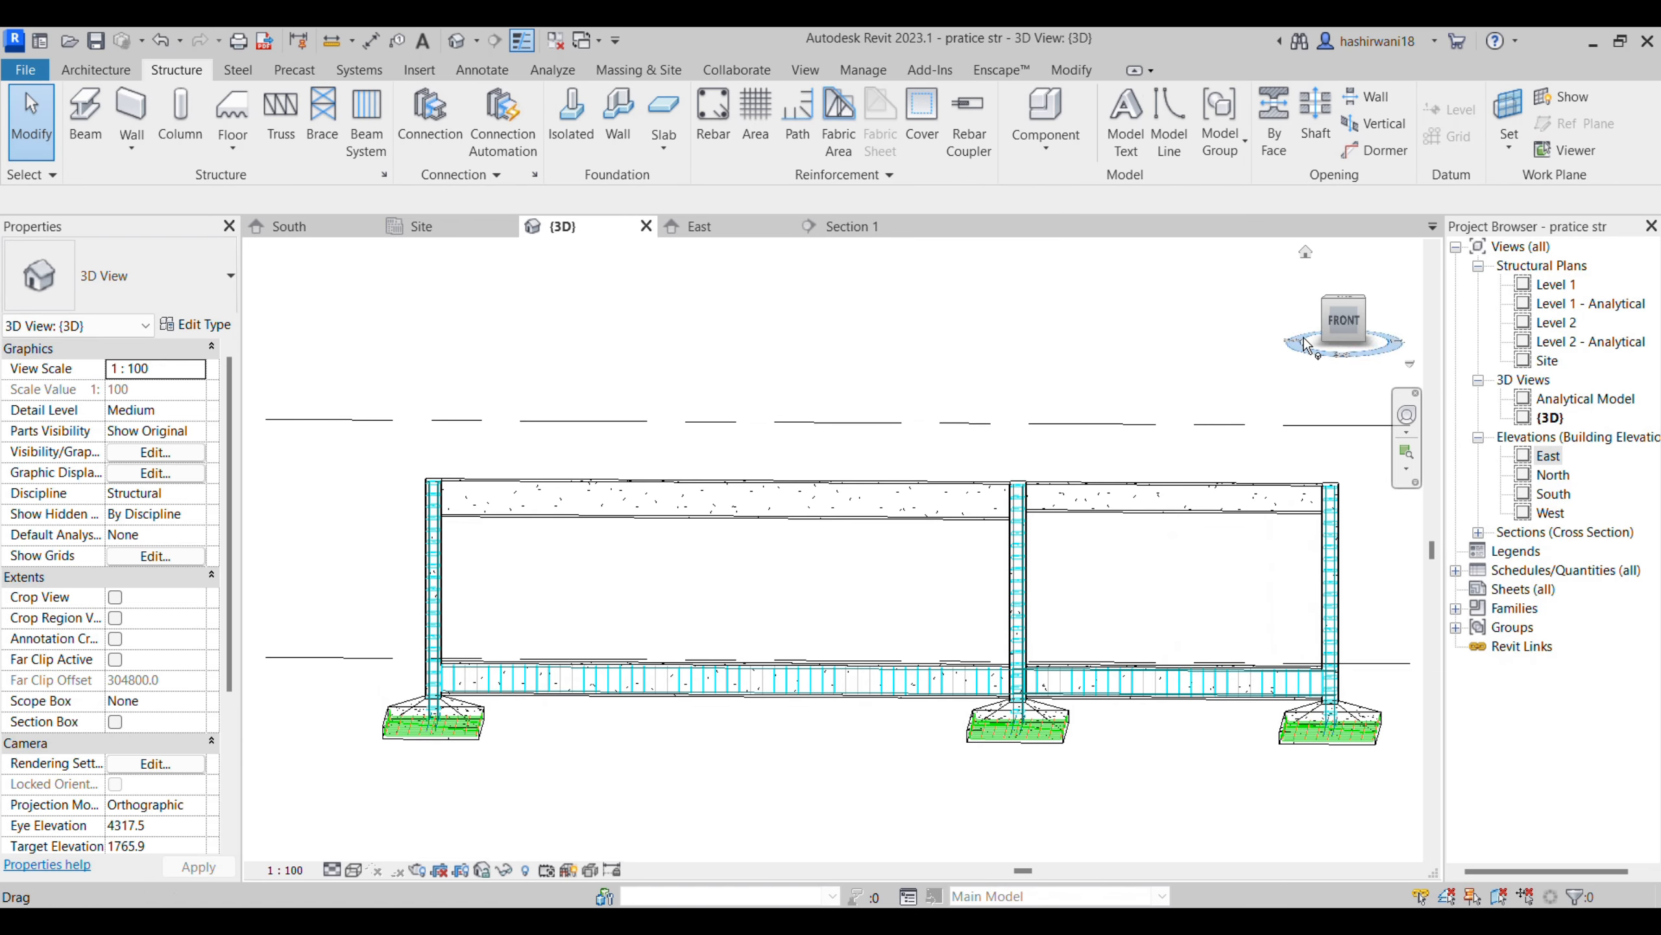
middle_click_drag(1337, 370, 1346, 524, "shift")
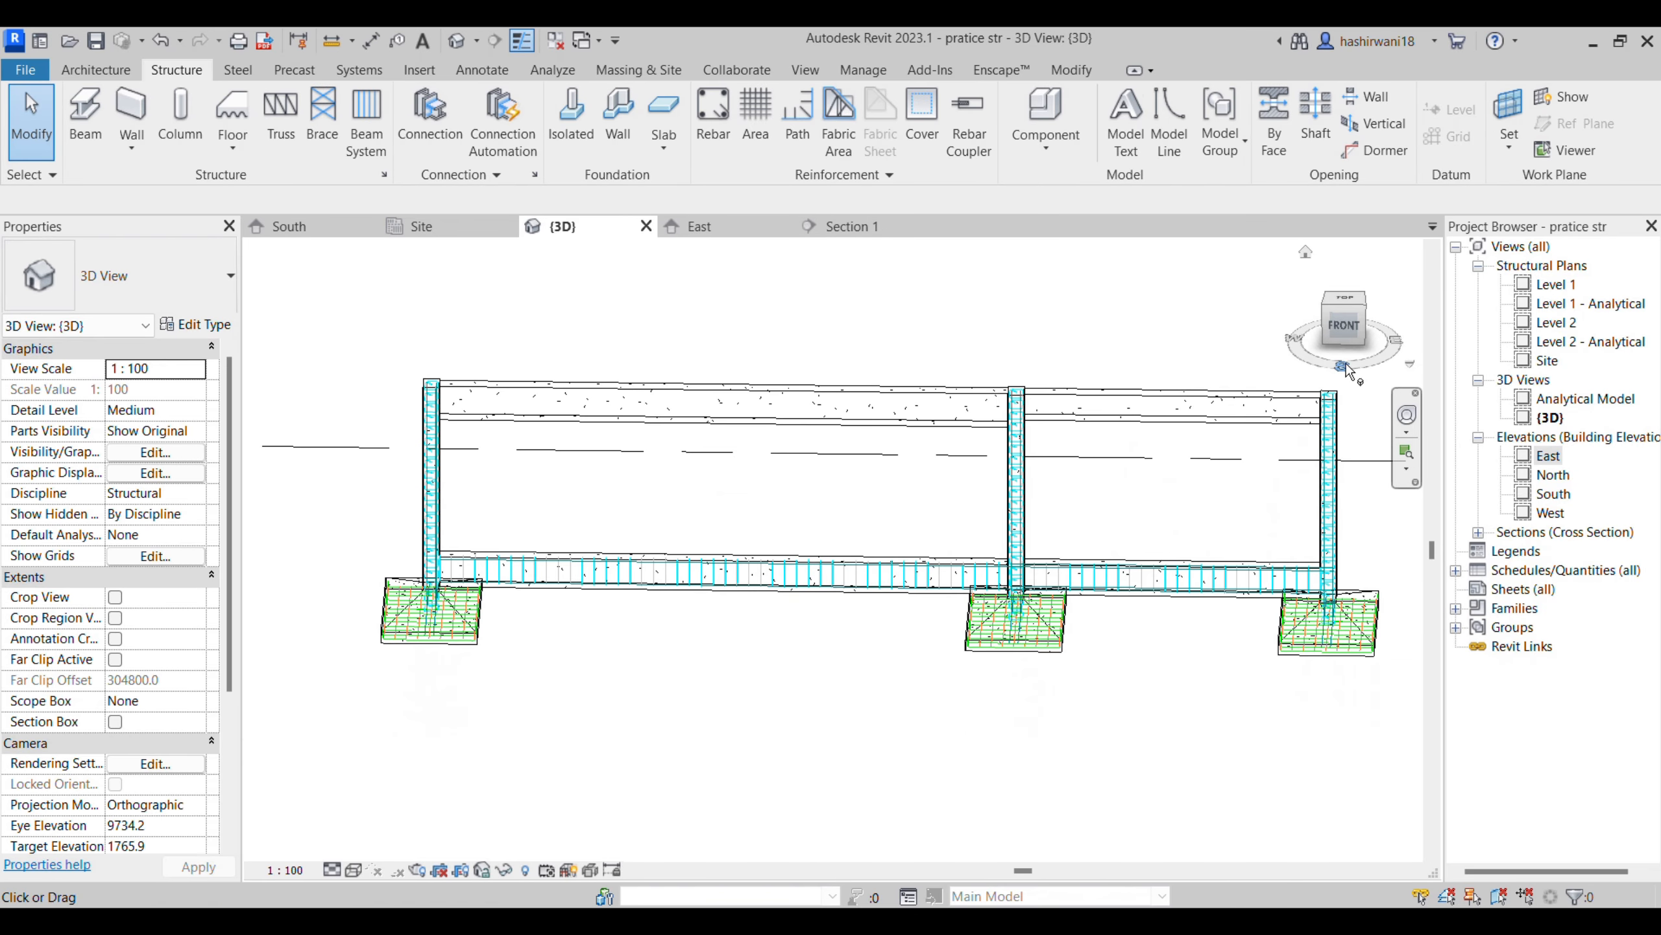
double_click(1551, 494)
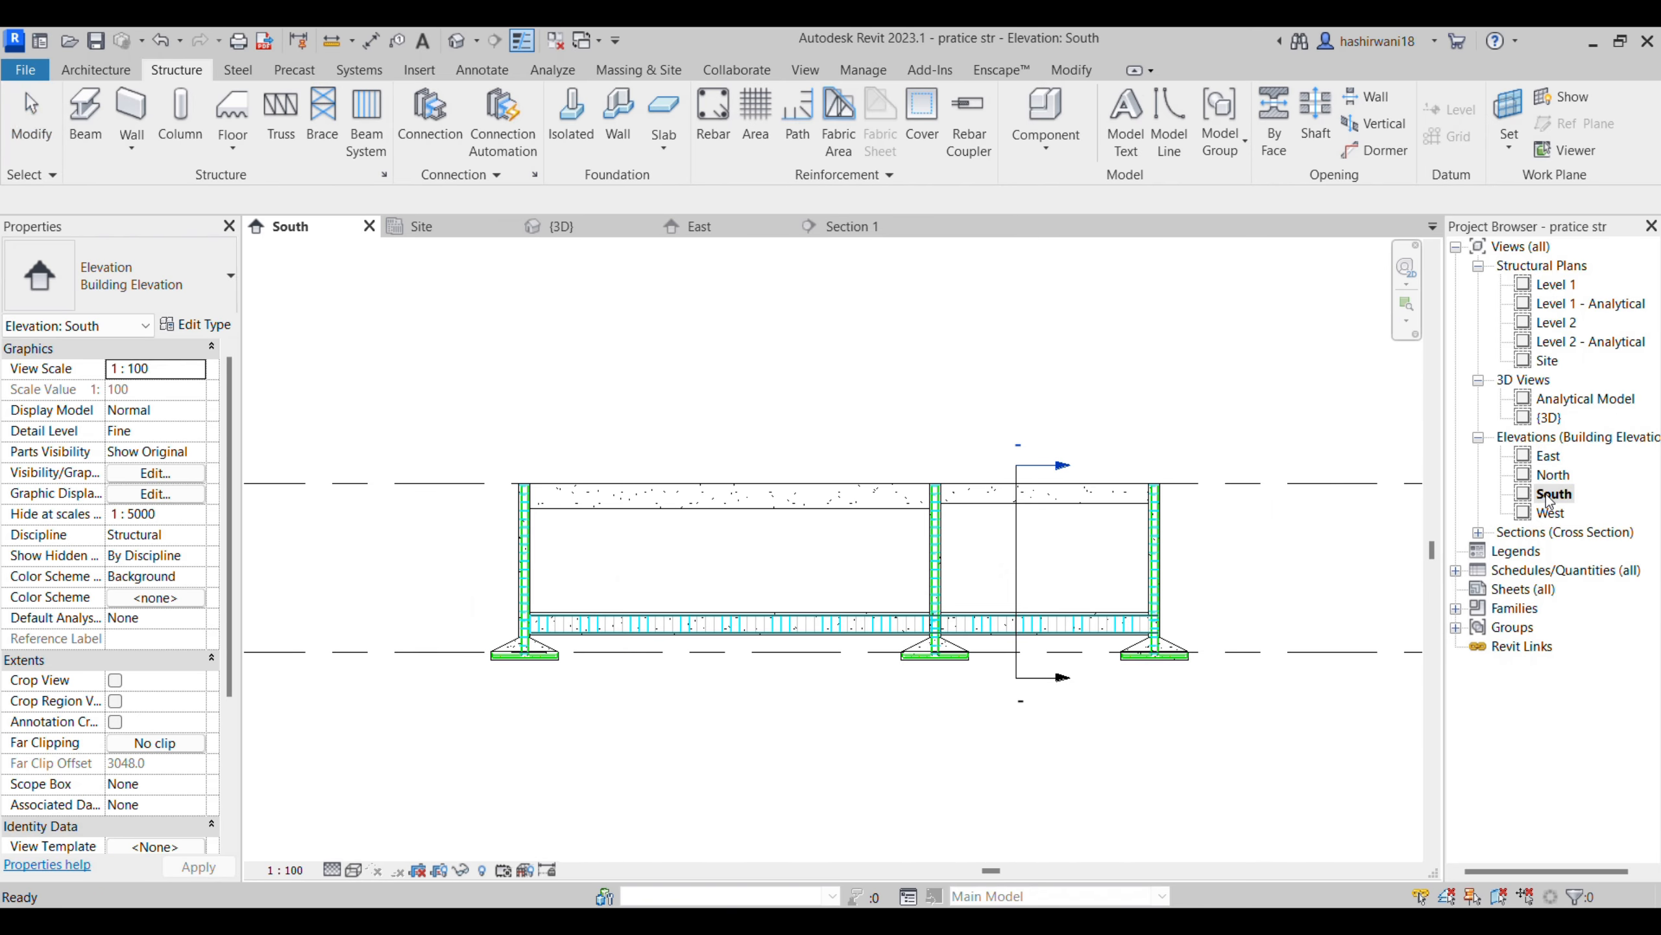
scroll(791, 563, "up", 5)
middle_click_drag(800, 597, 871, 601)
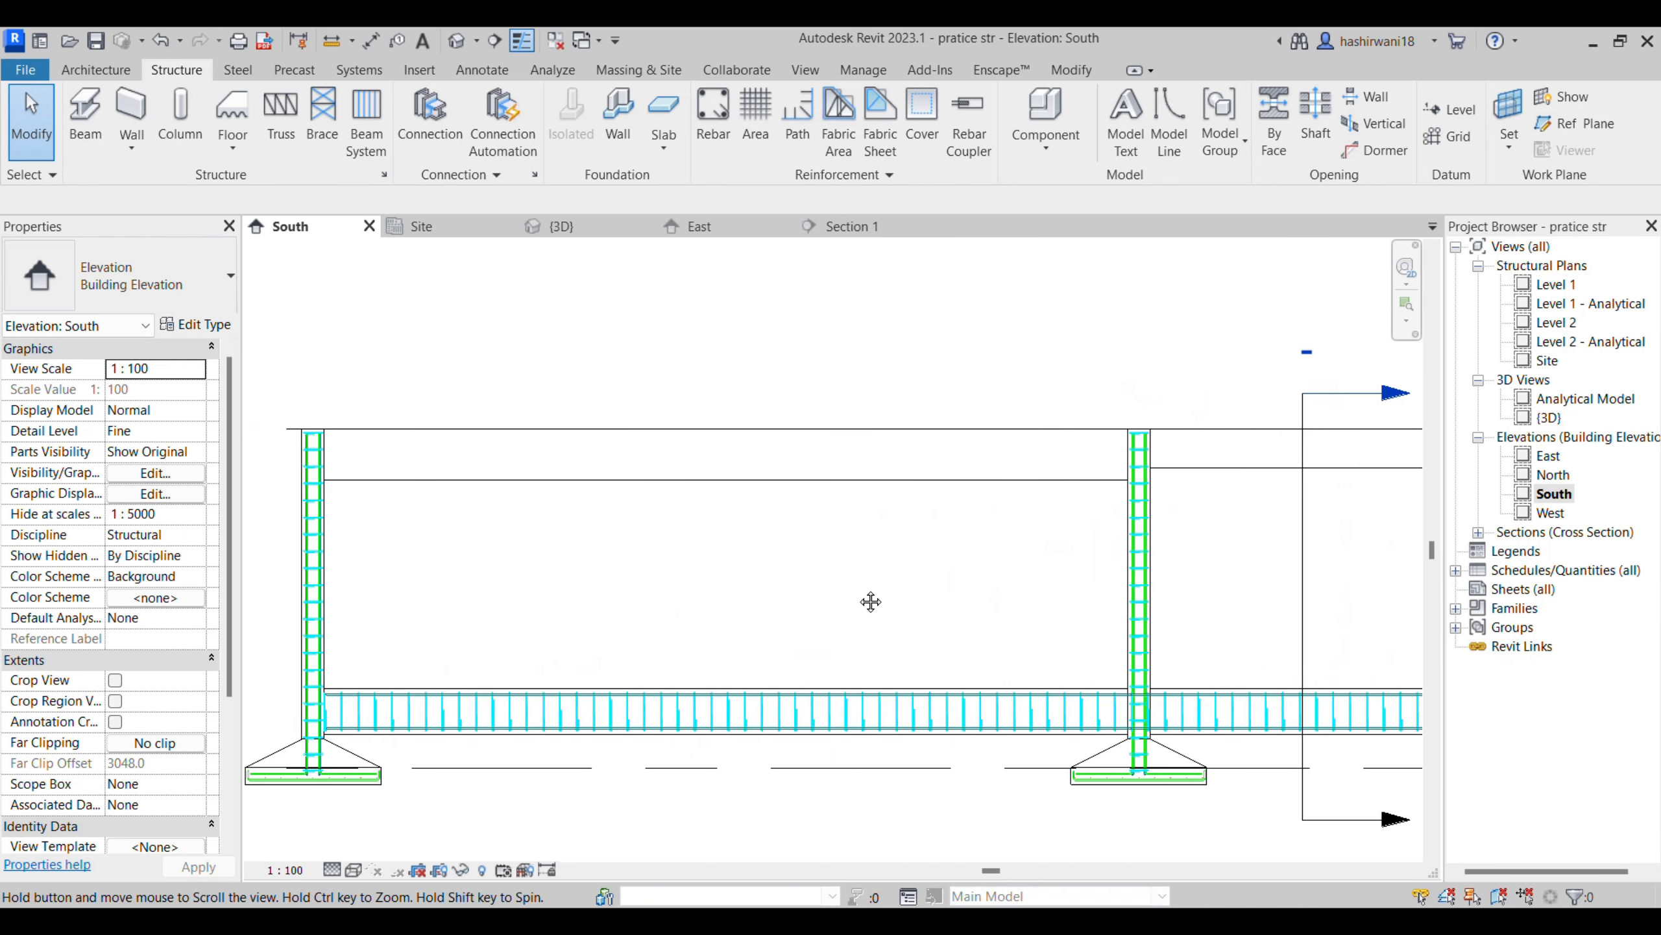
scroll(870, 601, "down", 2)
scroll(724, 608, "up", 3)
middle_click_drag(724, 609, 672, 588)
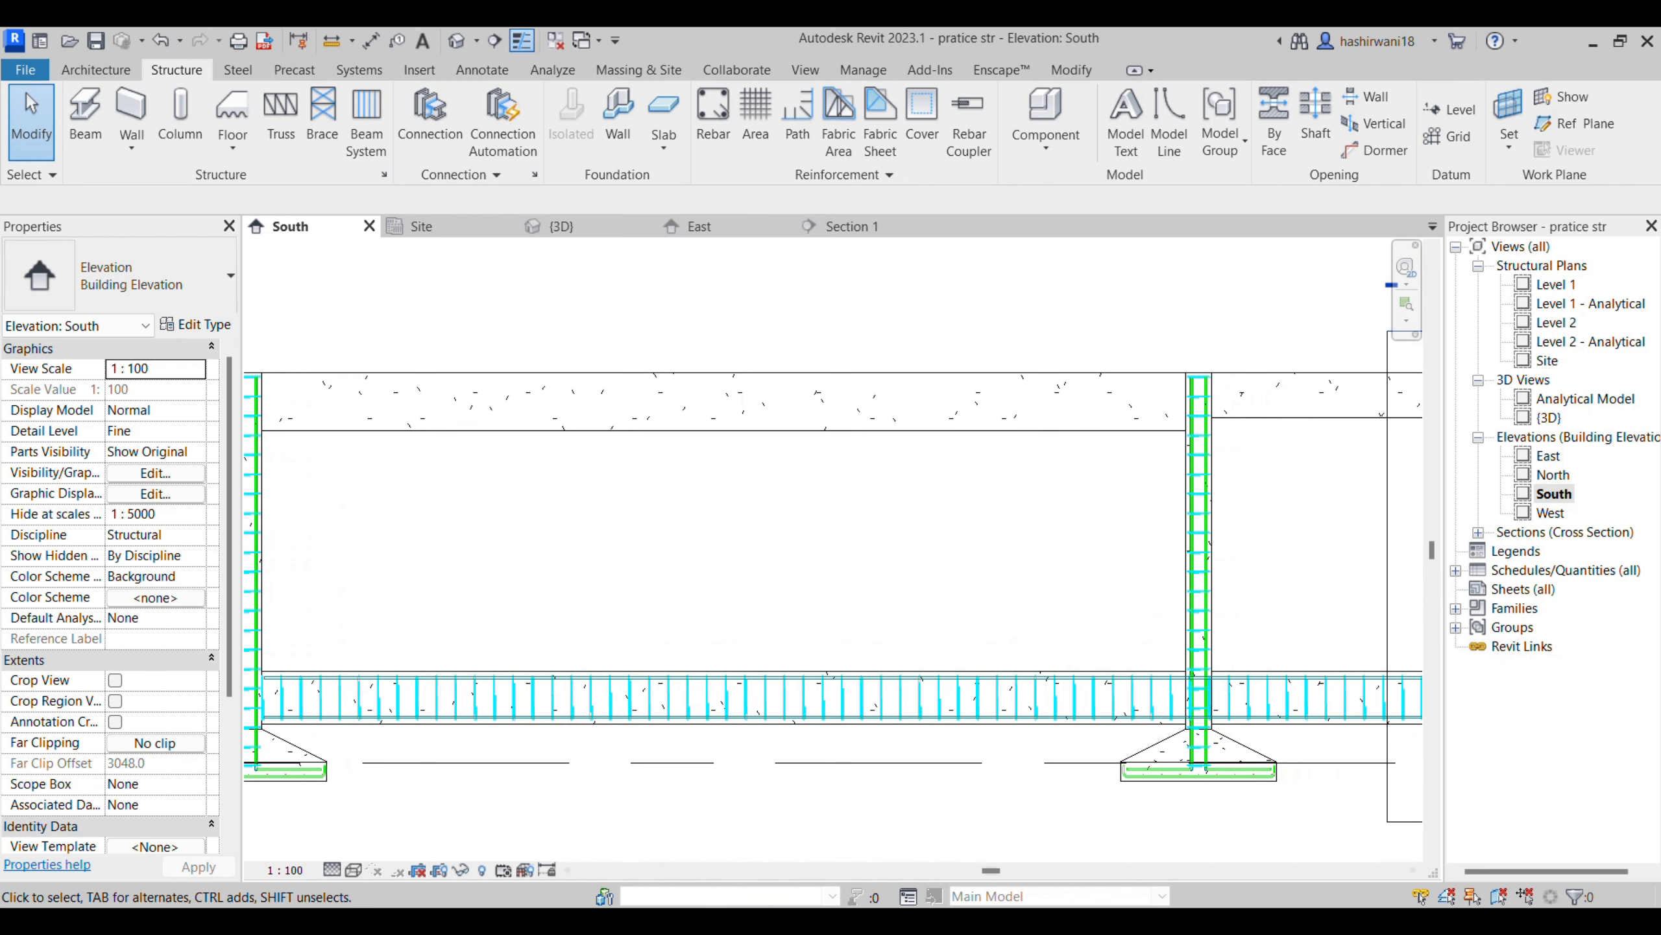
- Examine the reinforcement details of beams B18 and B19 in the drawings PDF, and return to the South elevation in Revit
mouse_move(802, 923)
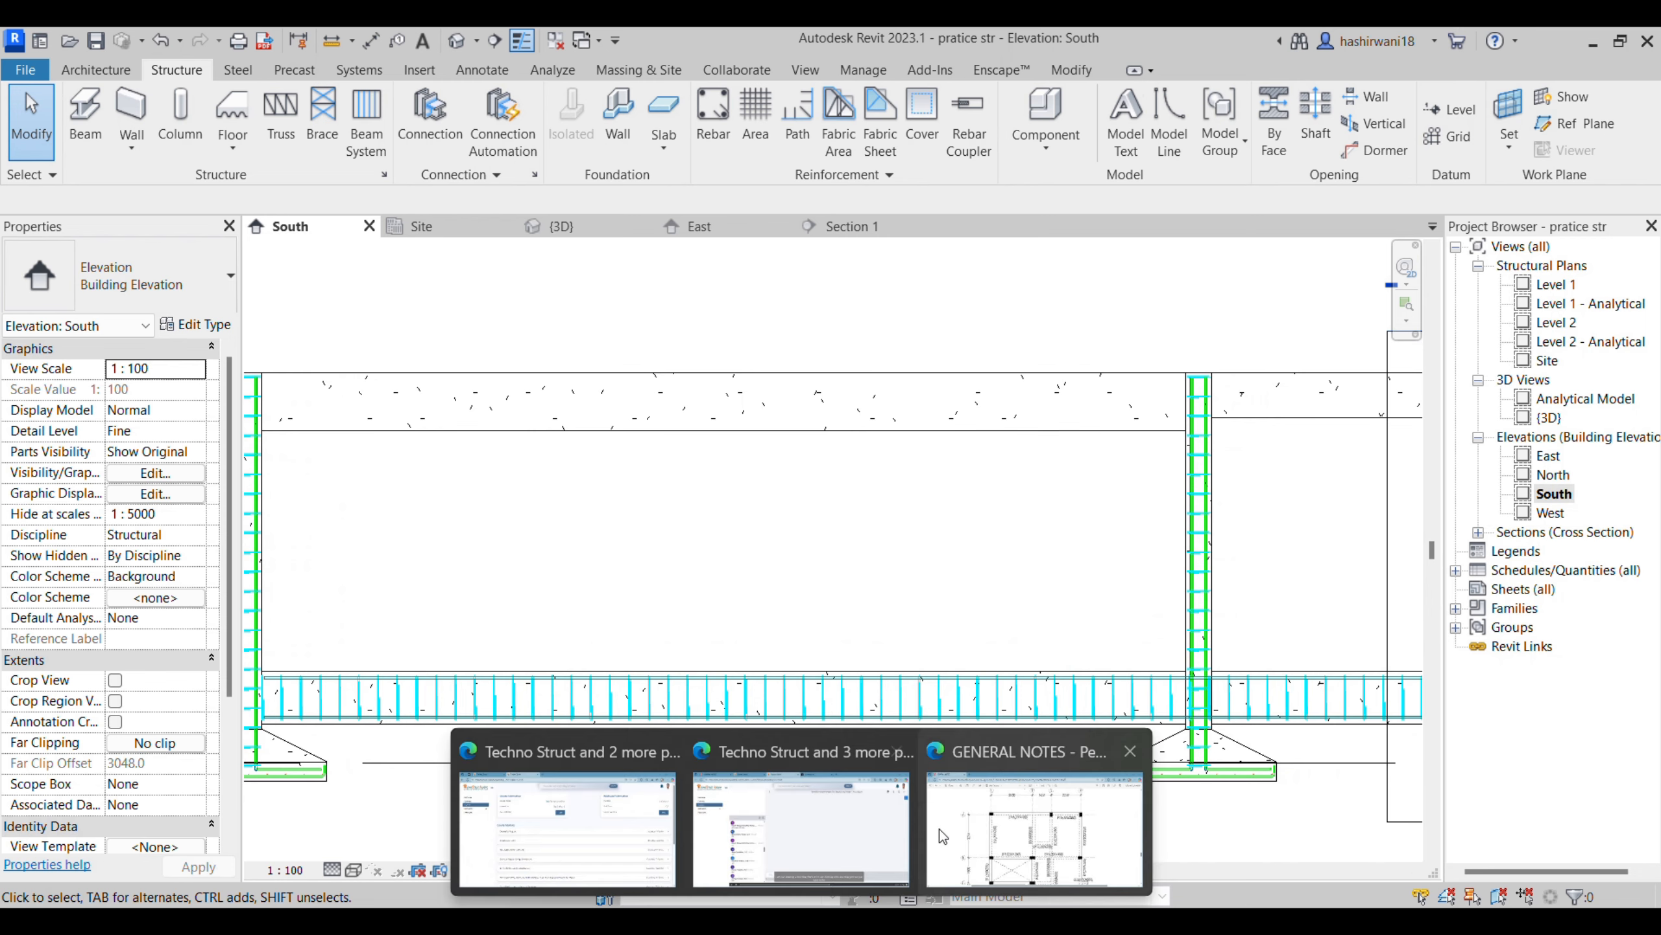
left_click(1046, 828)
scroll(769, 746, "down", 10)
scroll(767, 519, "up", 7)
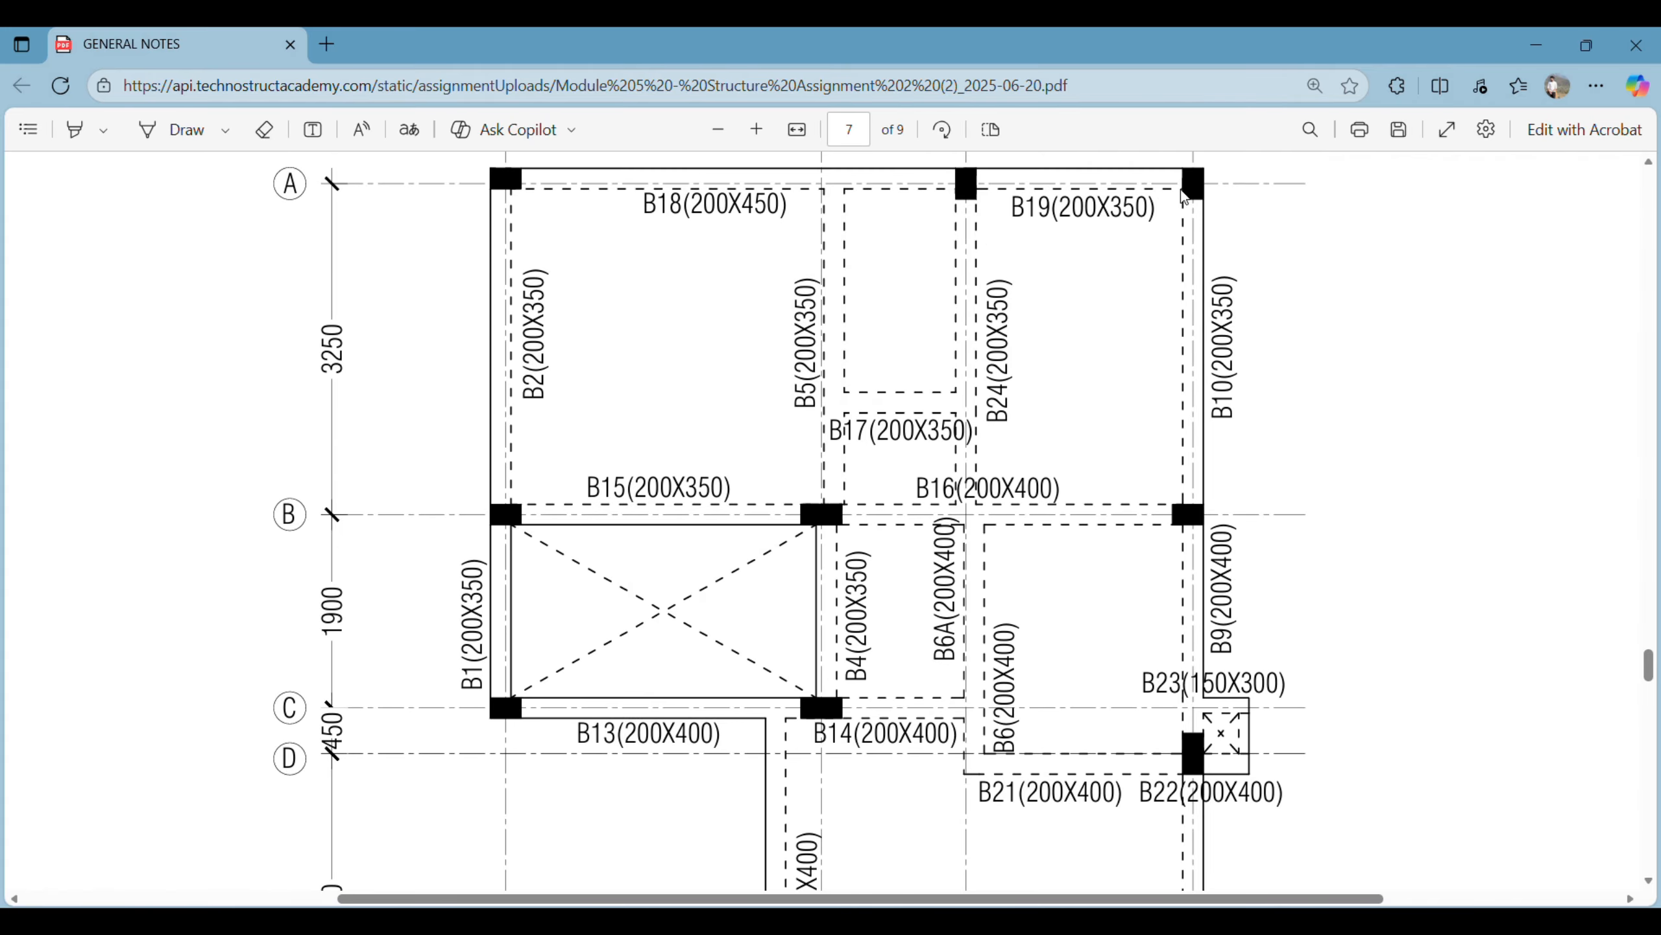
scroll(1047, 239, "down", 15)
scroll(645, 791, "down", 3, "ctrl")
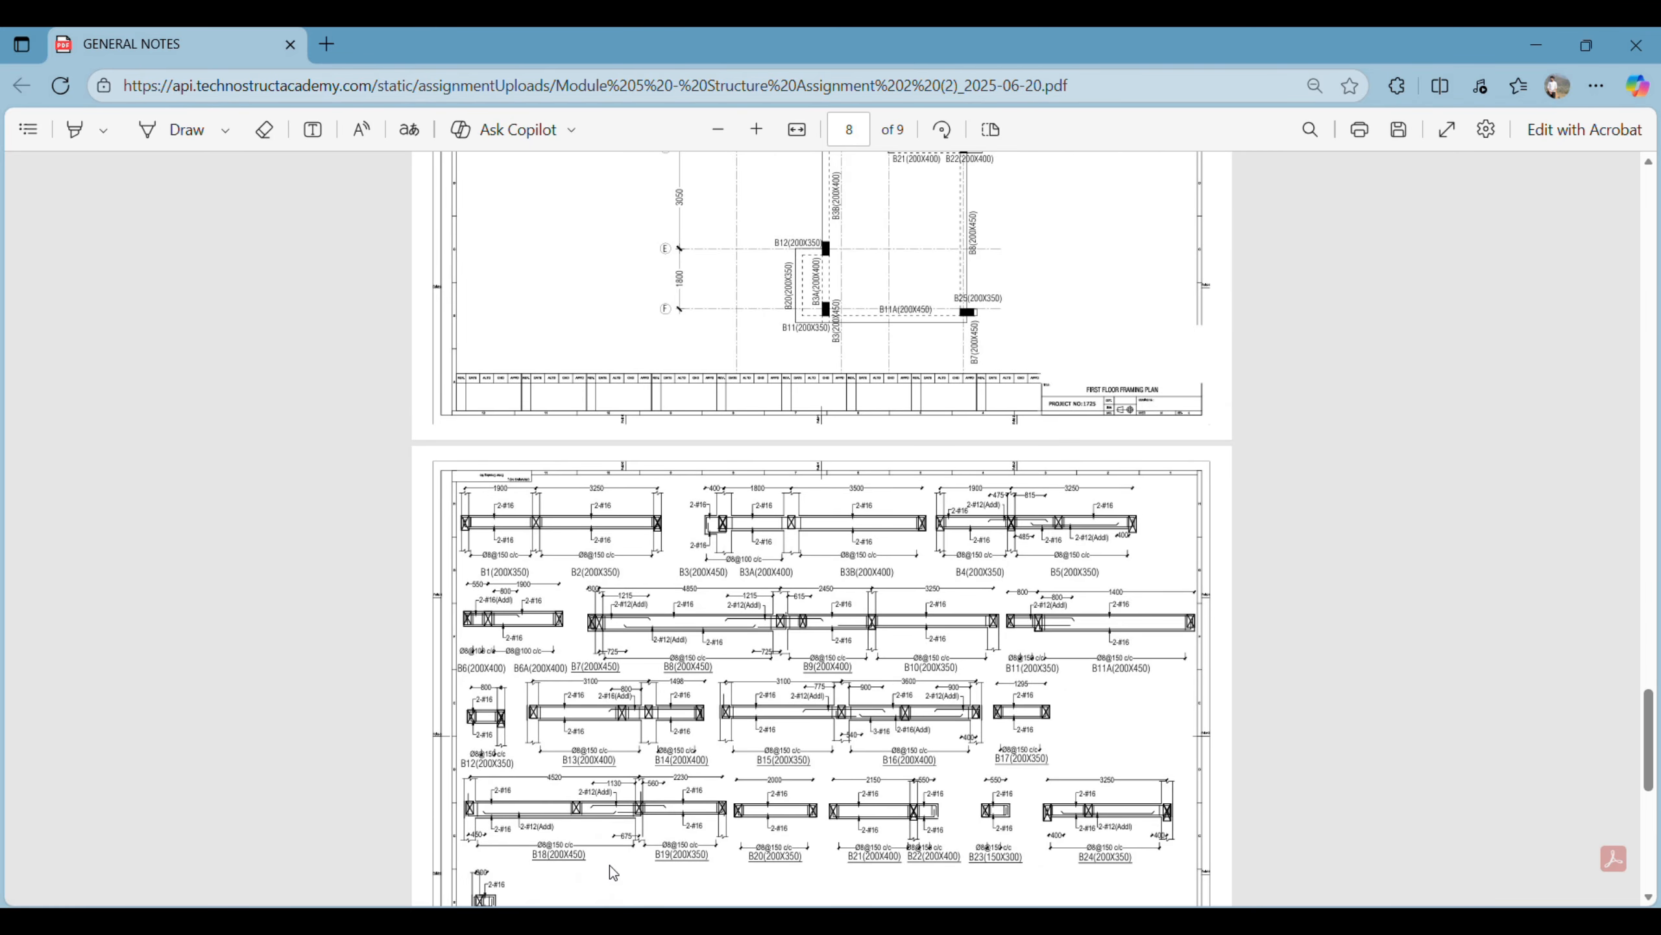
scroll(566, 870, "down", 5)
scroll(566, 871, "up", 5, "ctrl")
scroll(568, 876, "down", 2, "ctrl")
scroll(567, 876, "left", 4)
scroll(349, 565, "up", 2, "ctrl")
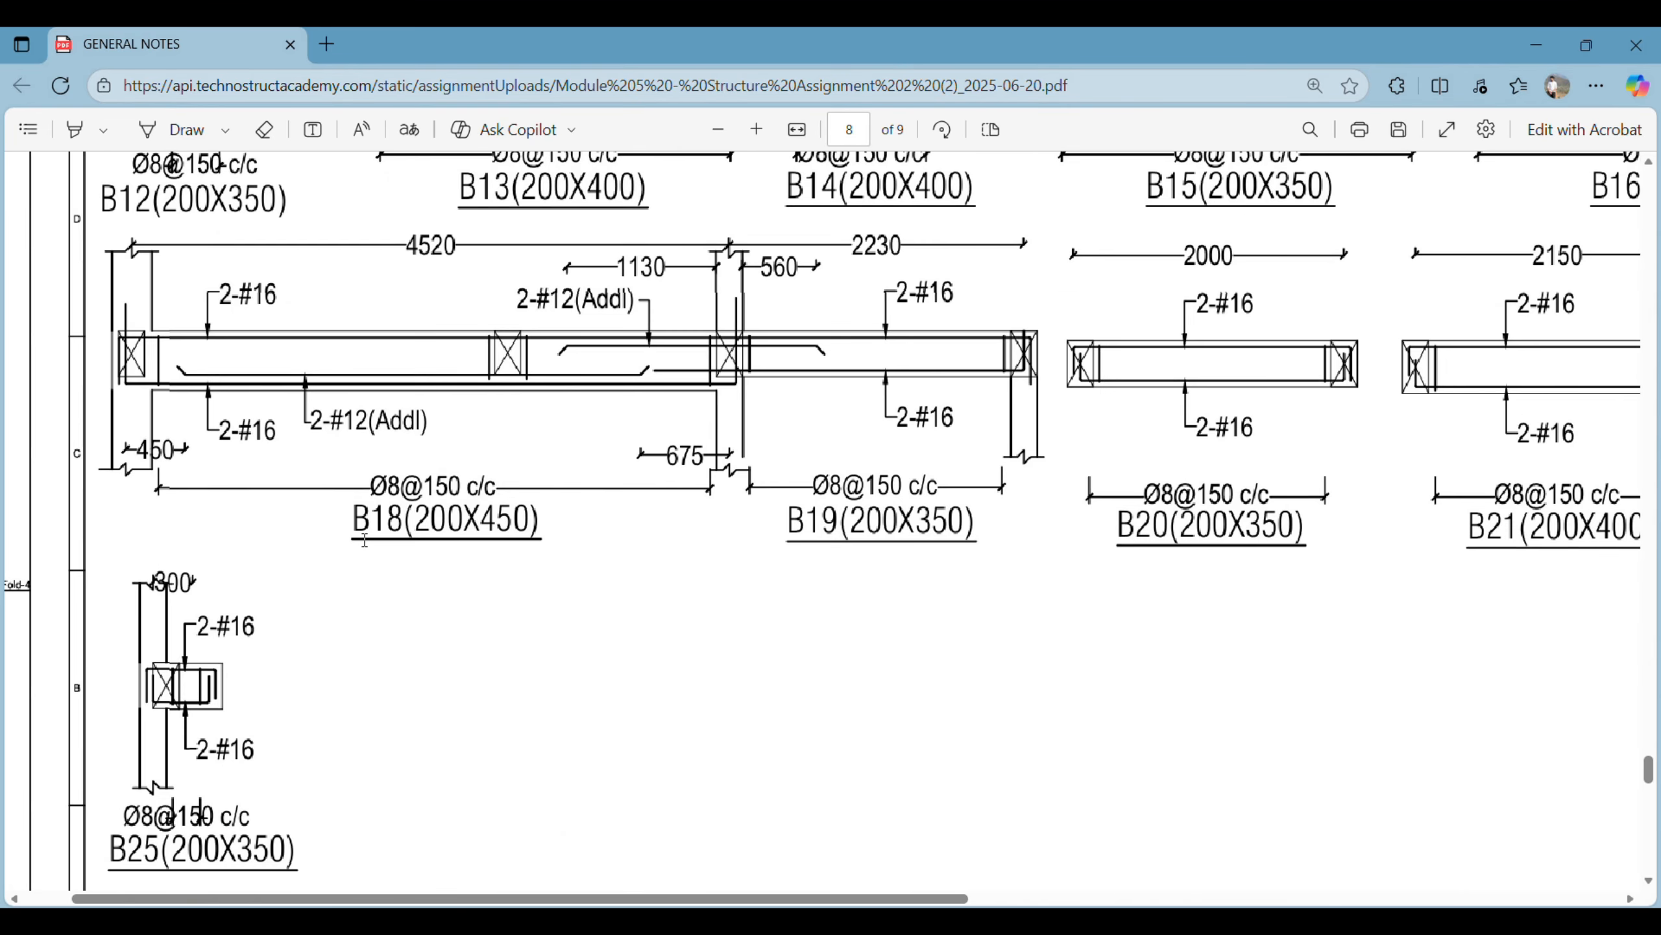
scroll(379, 567, "left", 2)
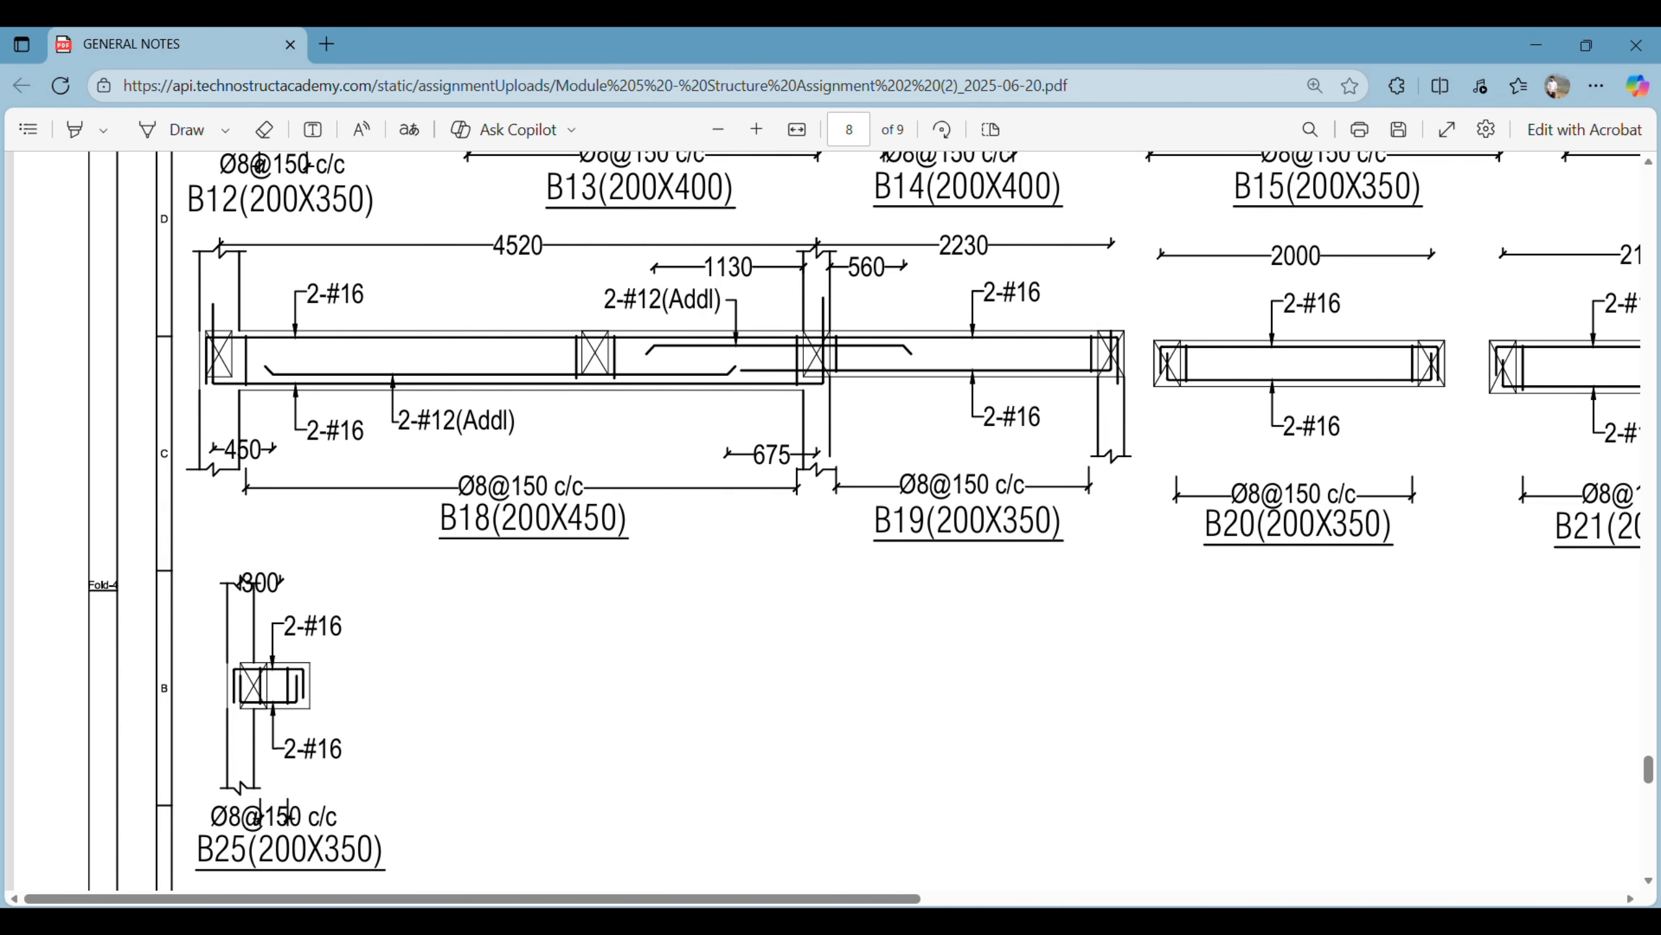
left_click(848, 831)
scroll(938, 565, "down", 3)
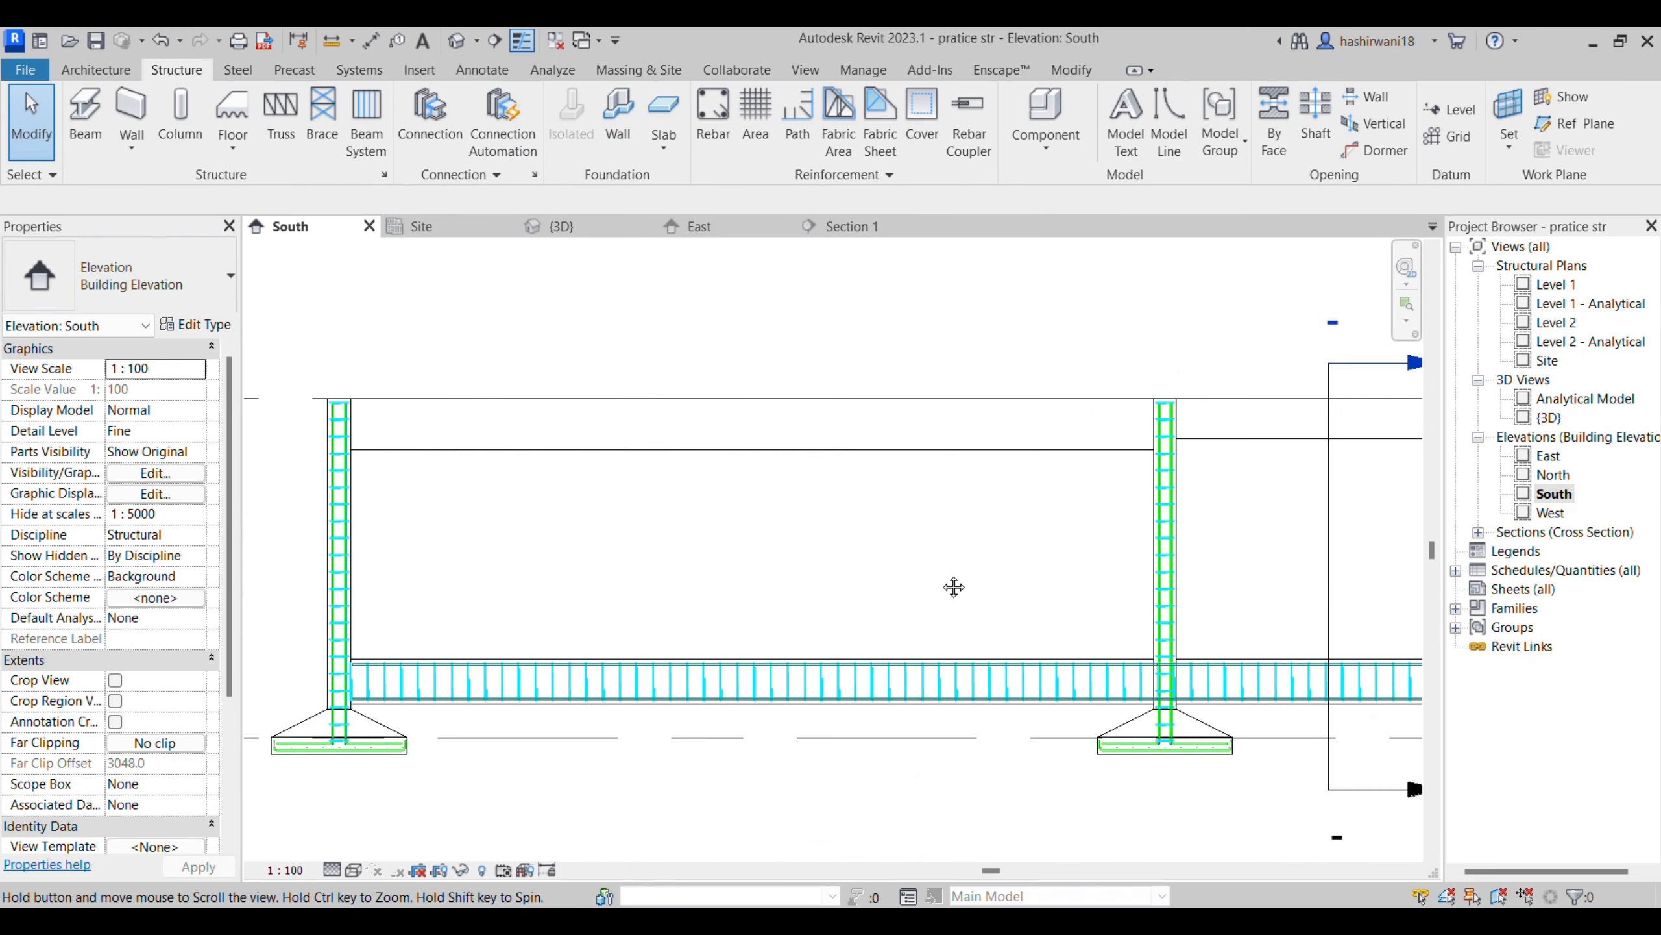
left_click(920, 425)
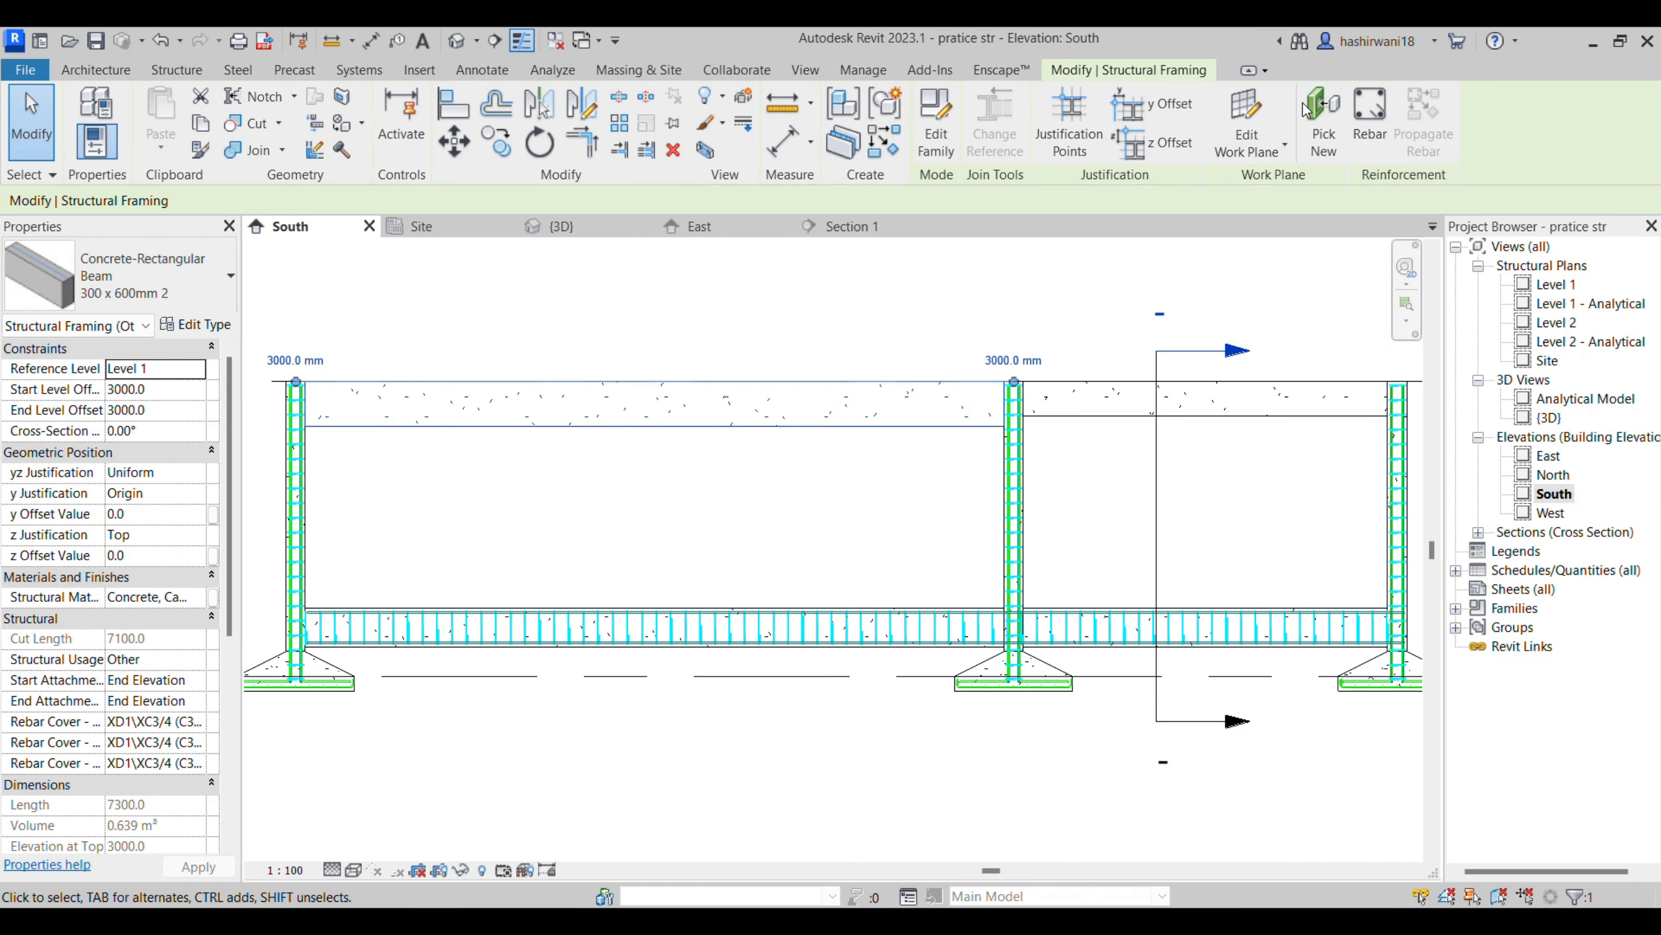
left_click(1374, 112)
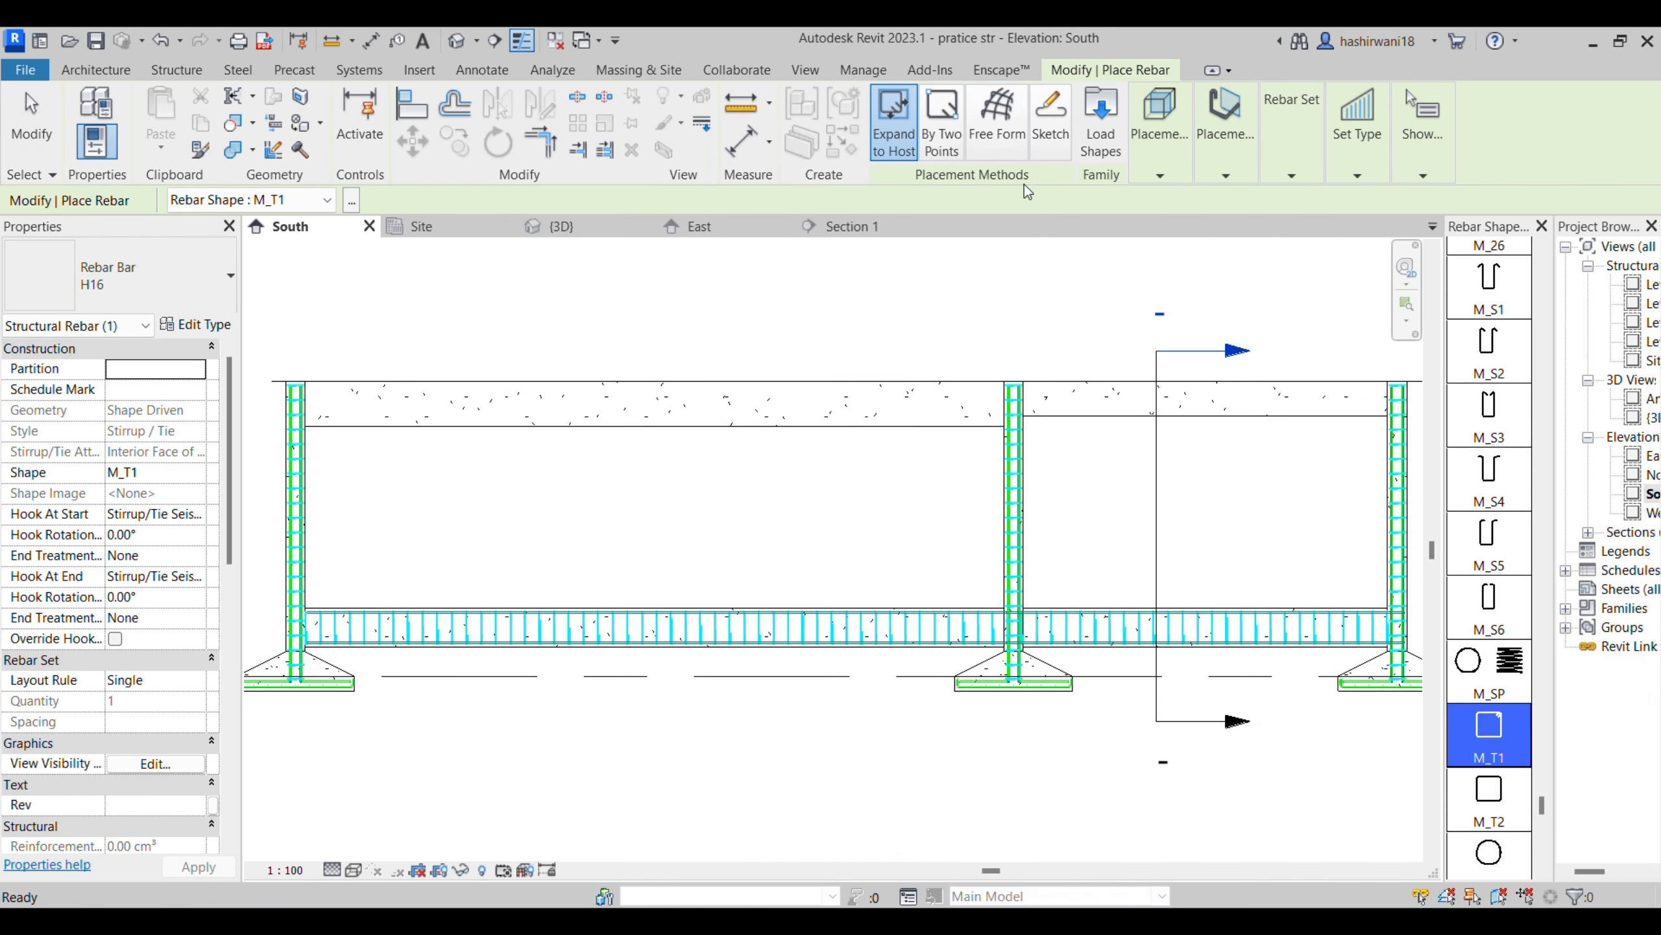
left_click(1050, 118)
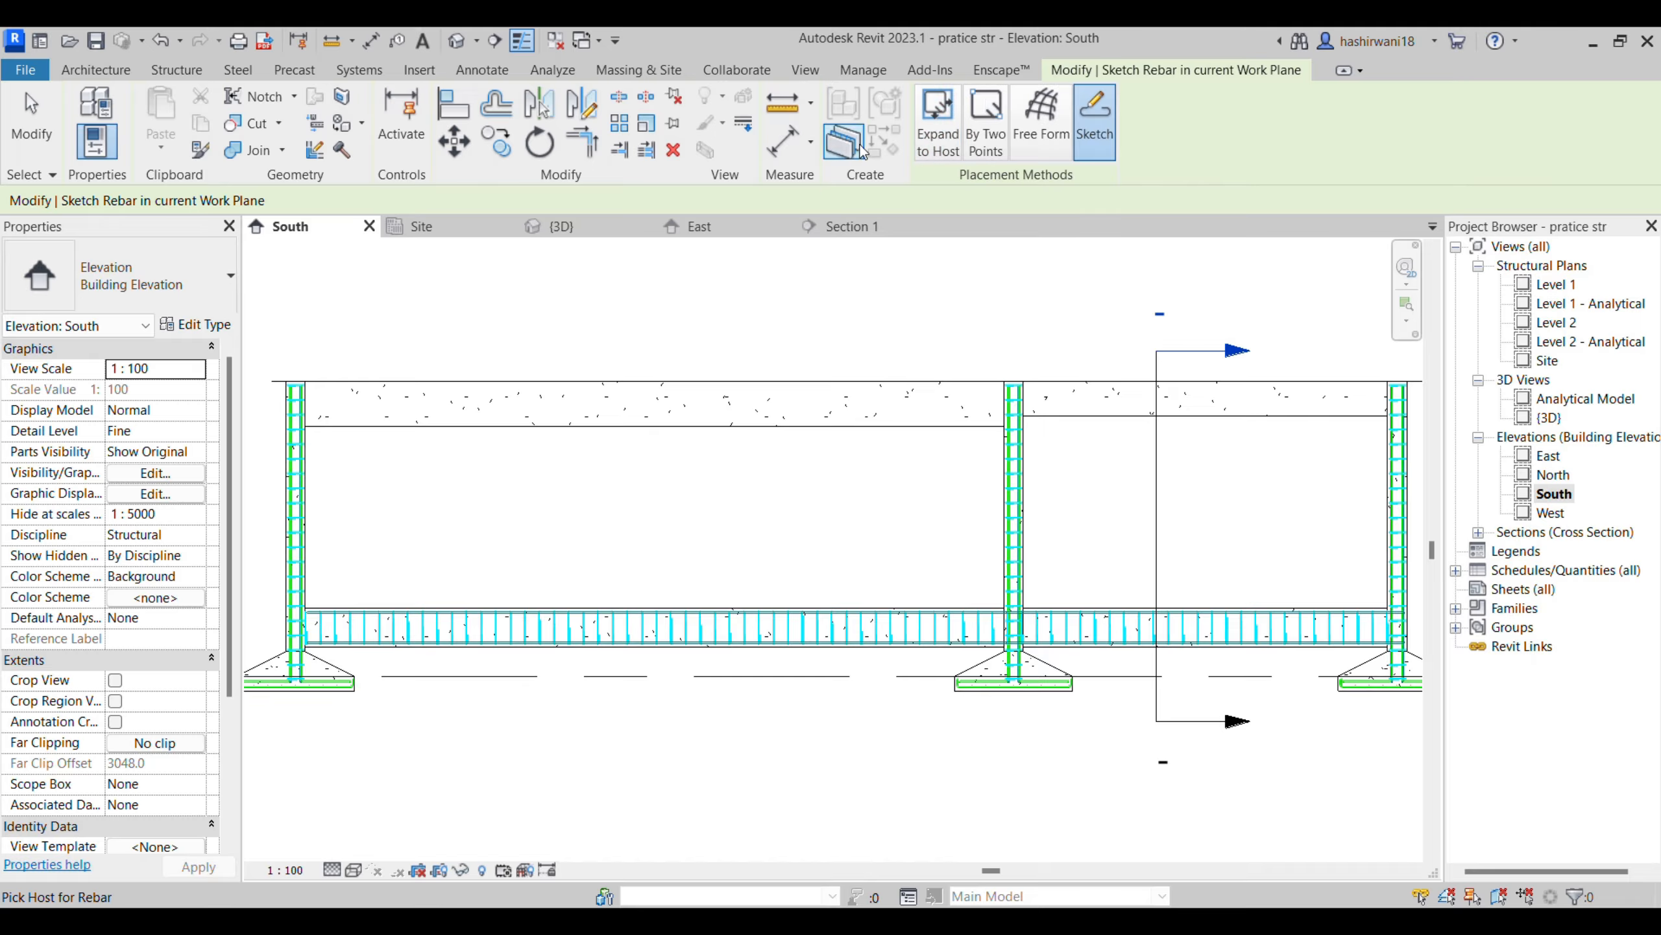
scroll(295, 414, "up", 3)
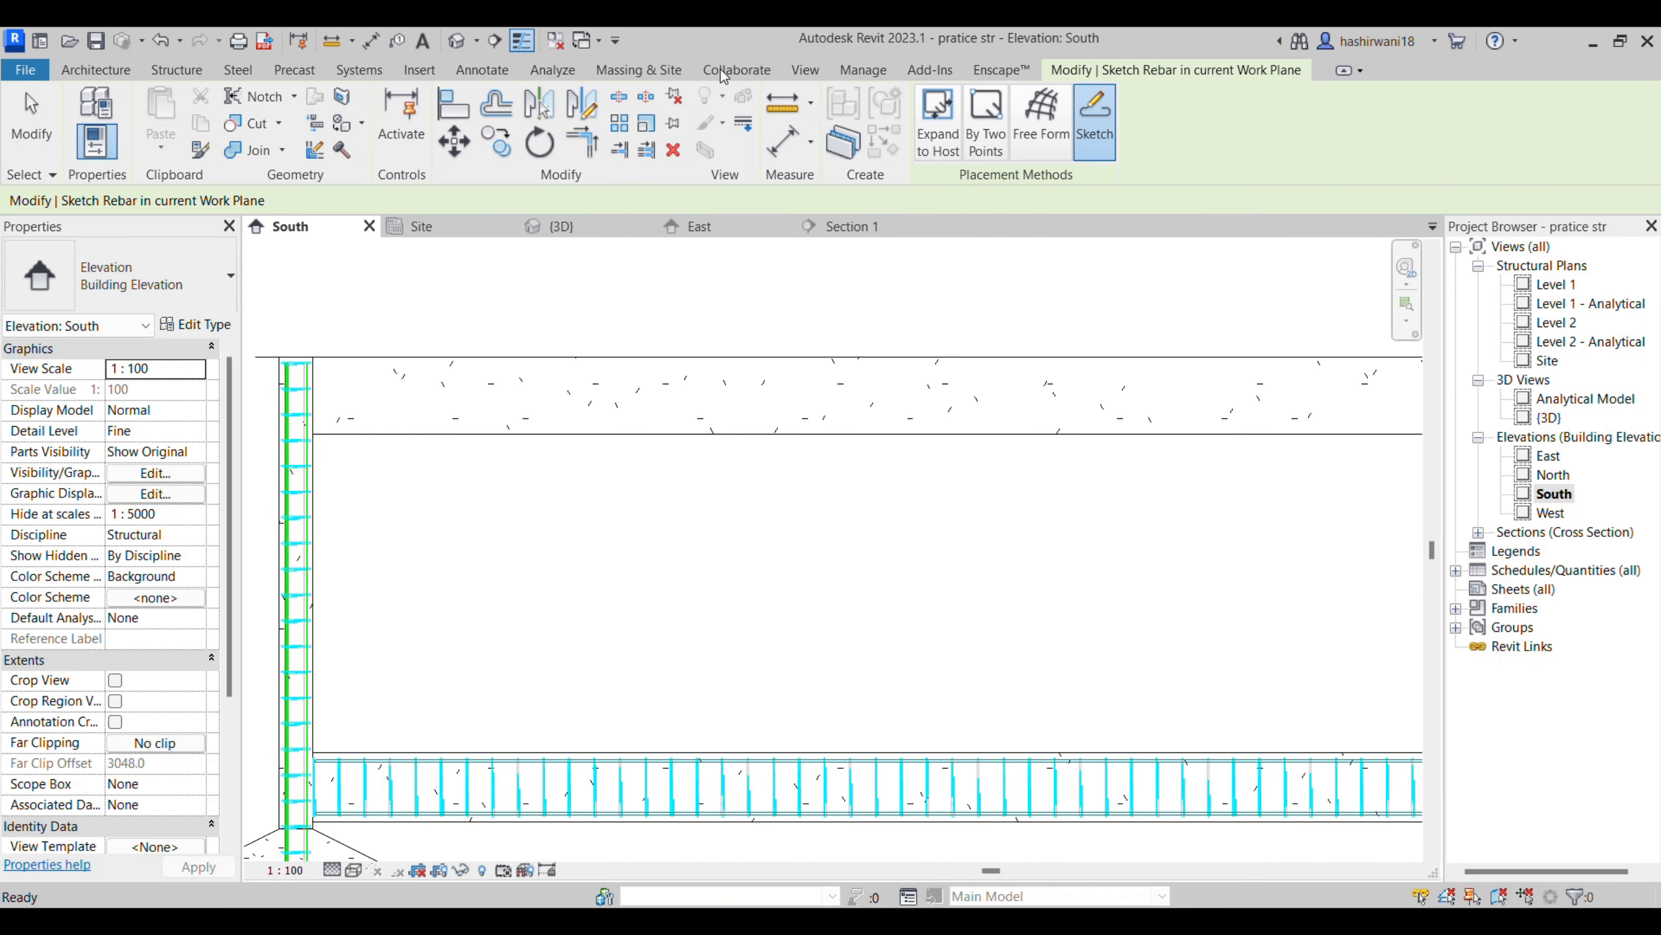
key("Escape")
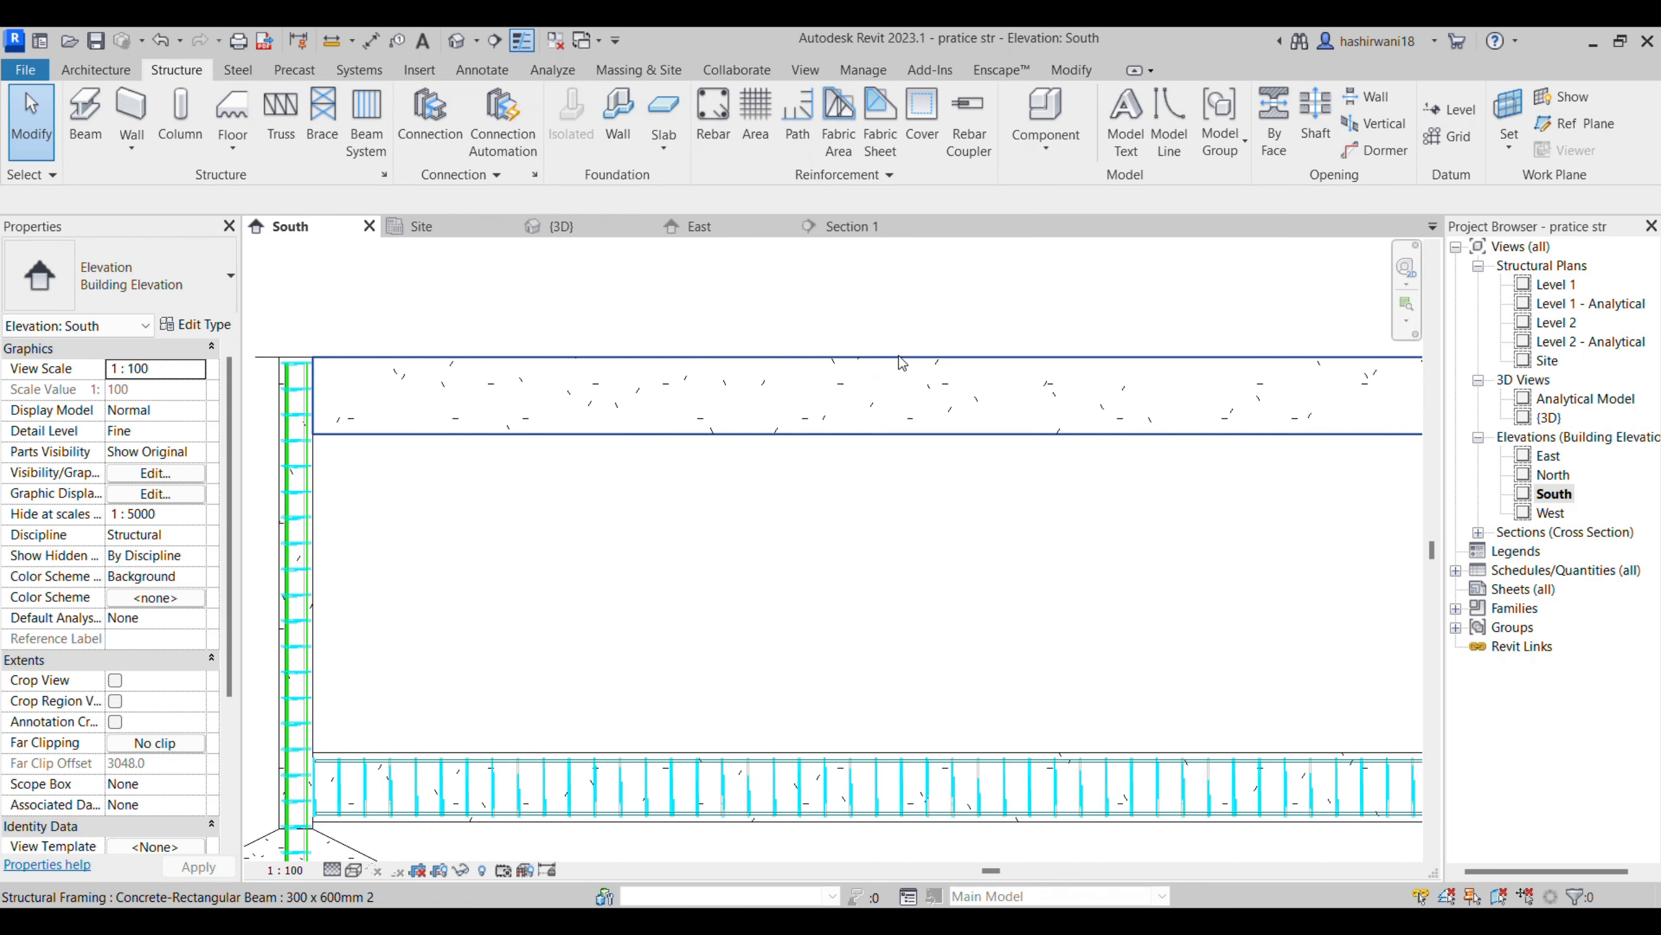
- Start a sketched rebar hosted in the long-span beam, with the beam's own reference as the work plane
left_click(906, 379)
left_click(1361, 124)
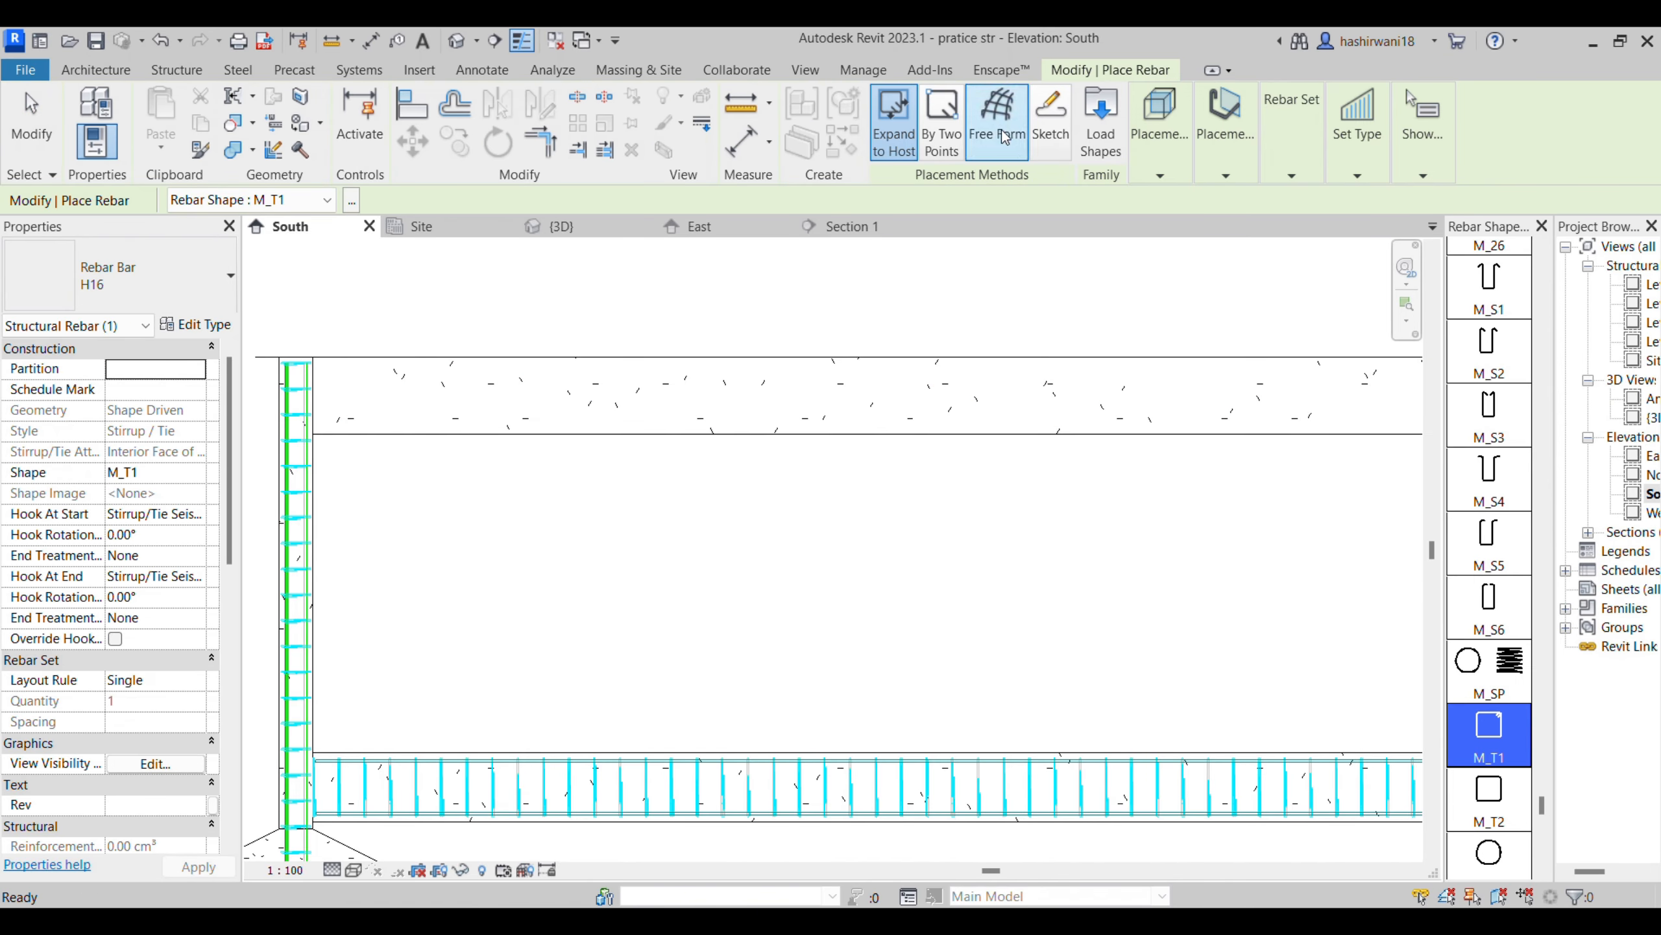
left_click(836, 360)
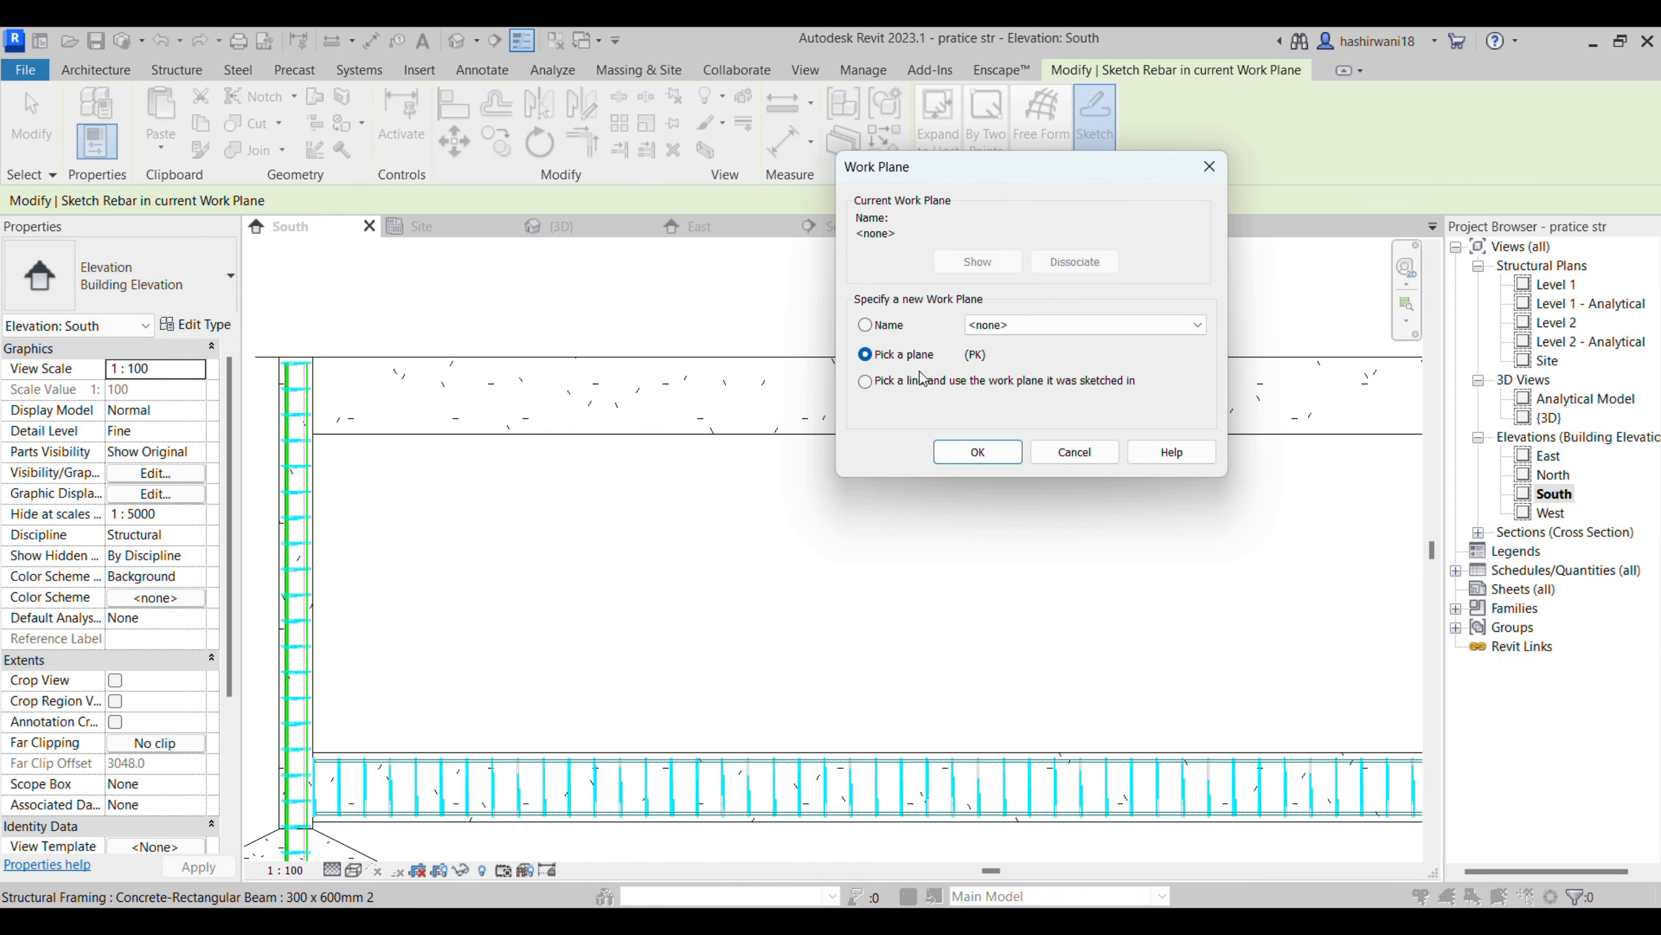
left_click(976, 451)
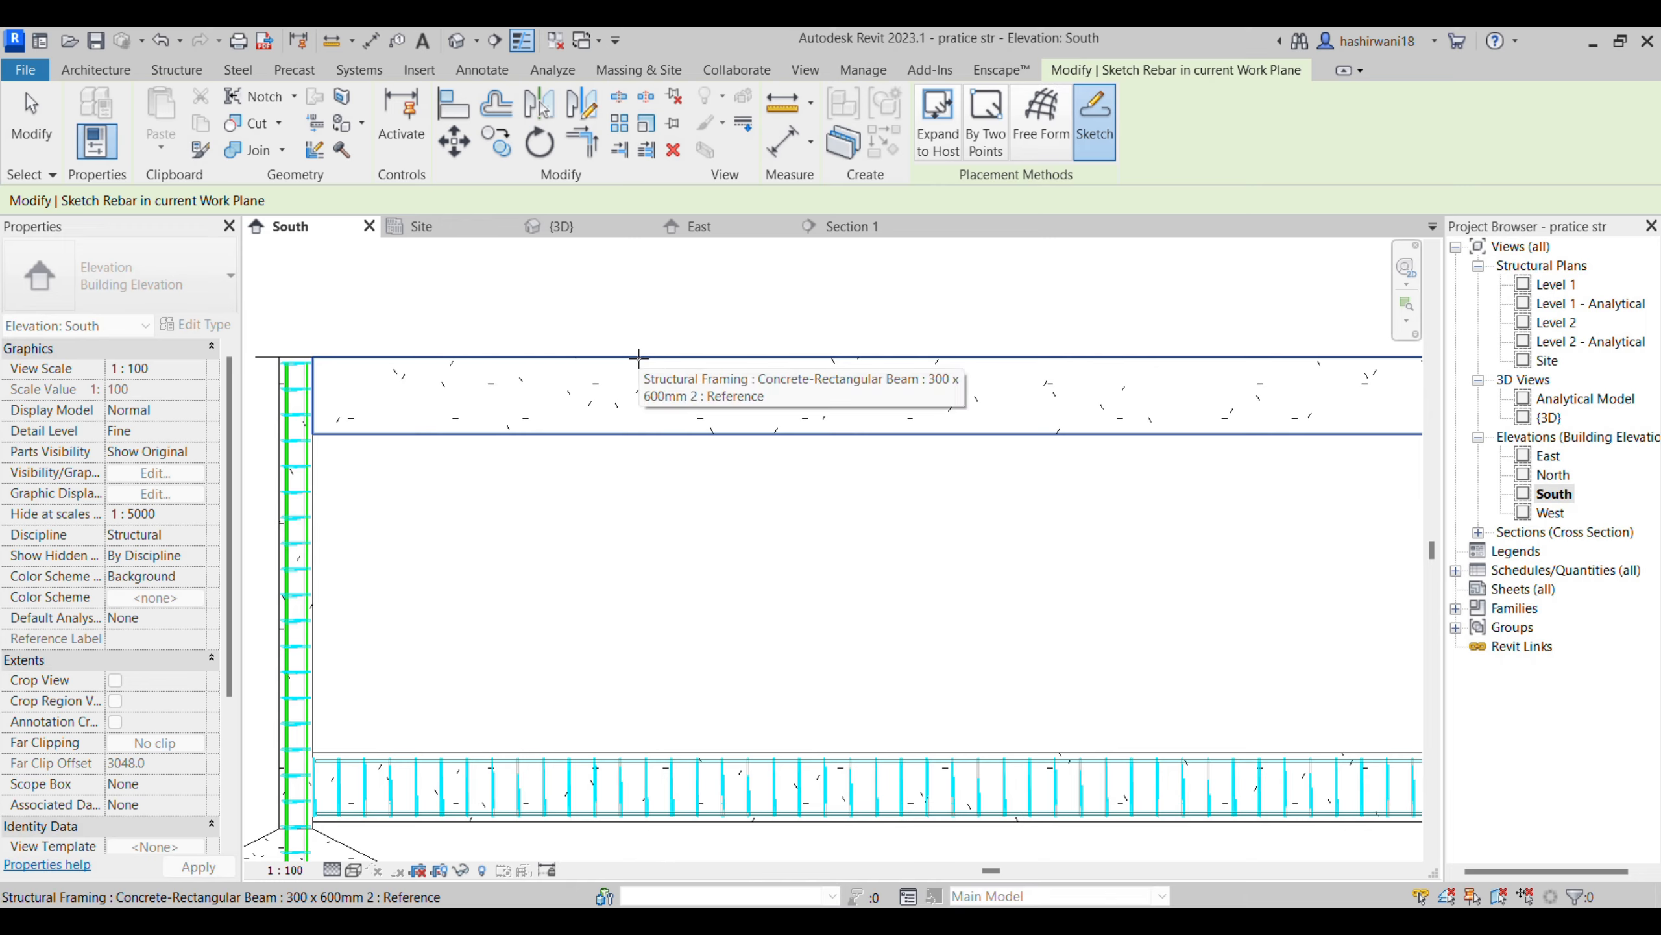
left_click(639, 357)
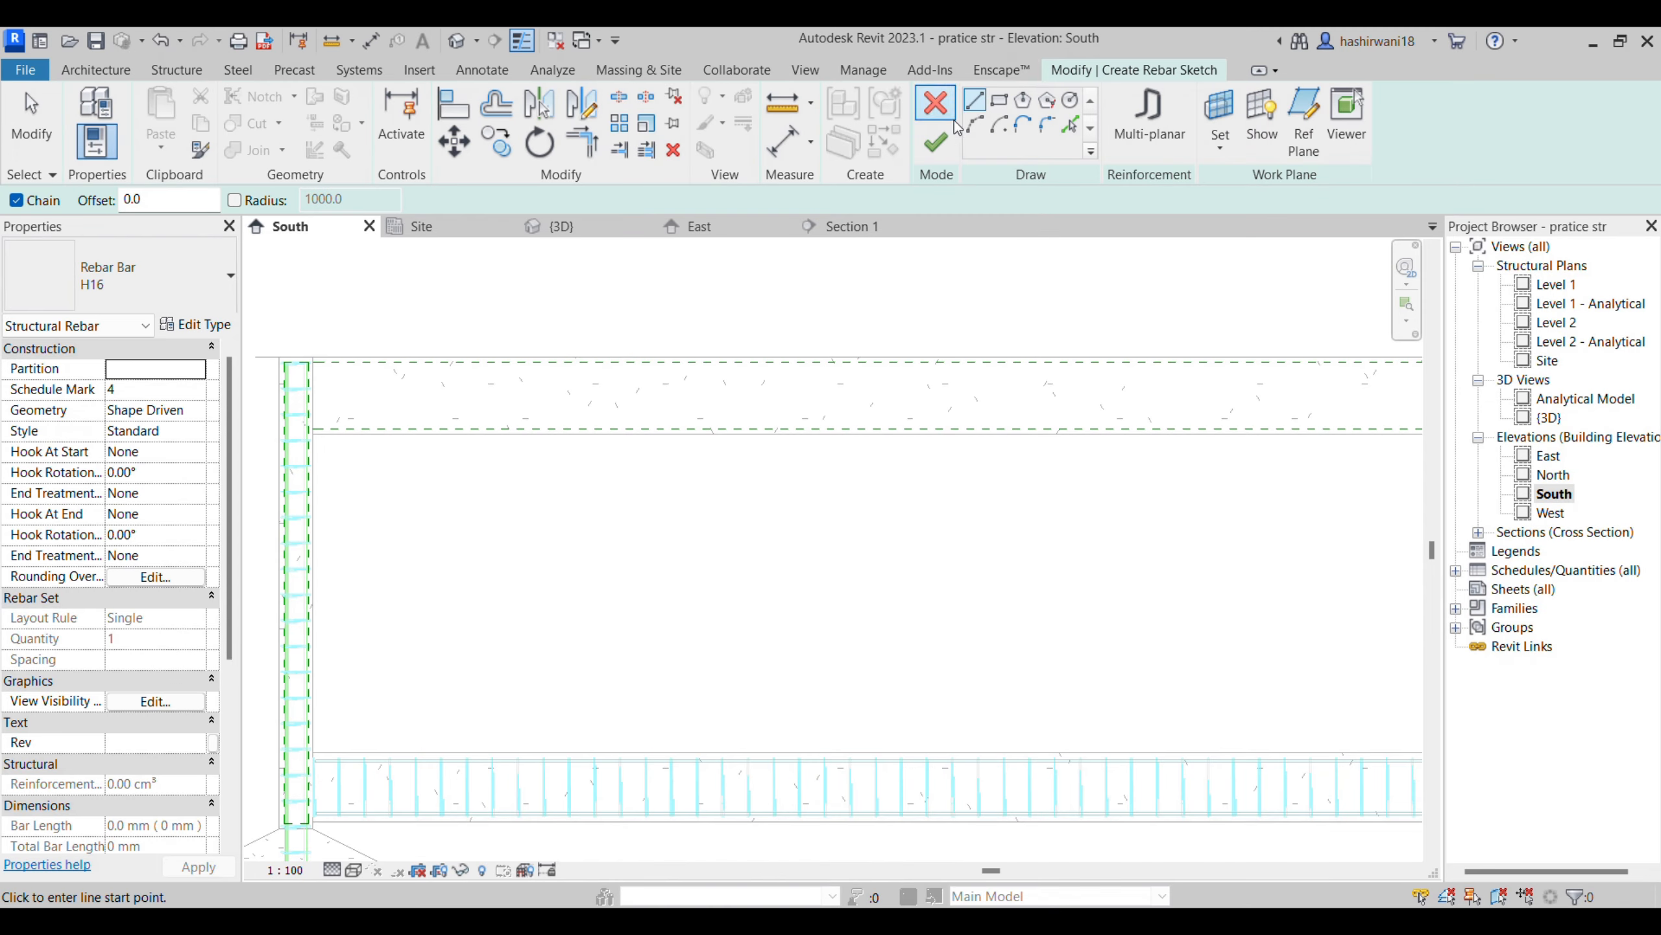
- Sketch the bar's first vertical leg, 300 mm long, upward along the outer vertical bar of the long-span beam's end column
scroll(307, 389, "up", 3)
middle_click_drag(308, 390, 433, 434)
scroll(451, 438, "up", 2)
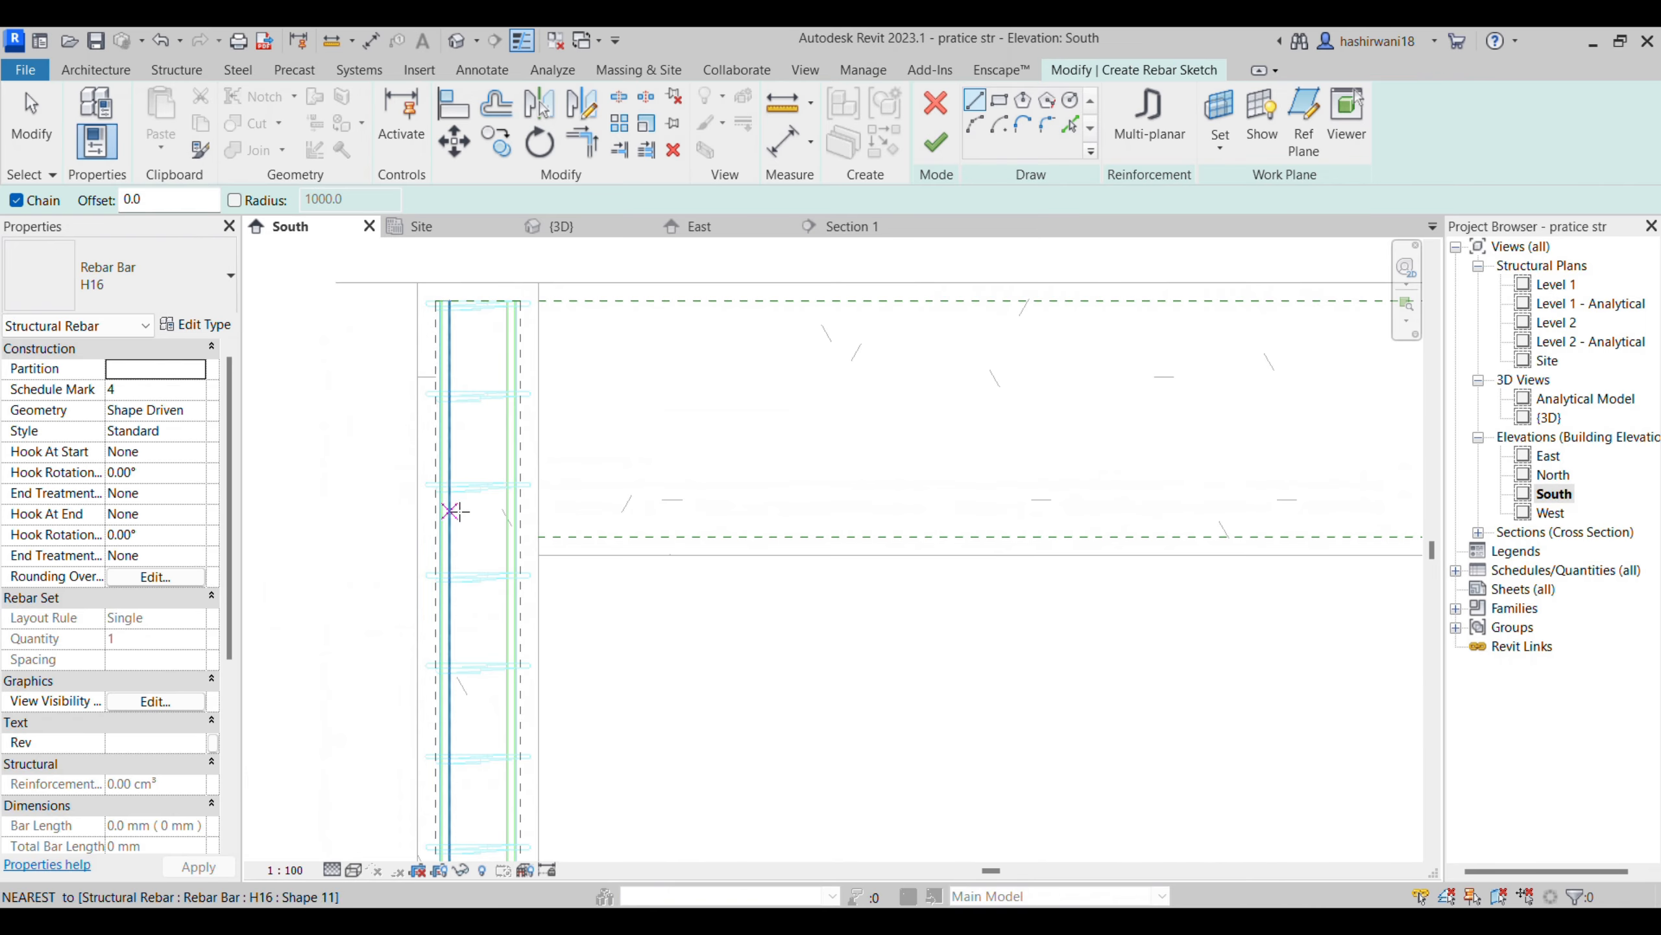
left_click(449, 514)
left_click(449, 333)
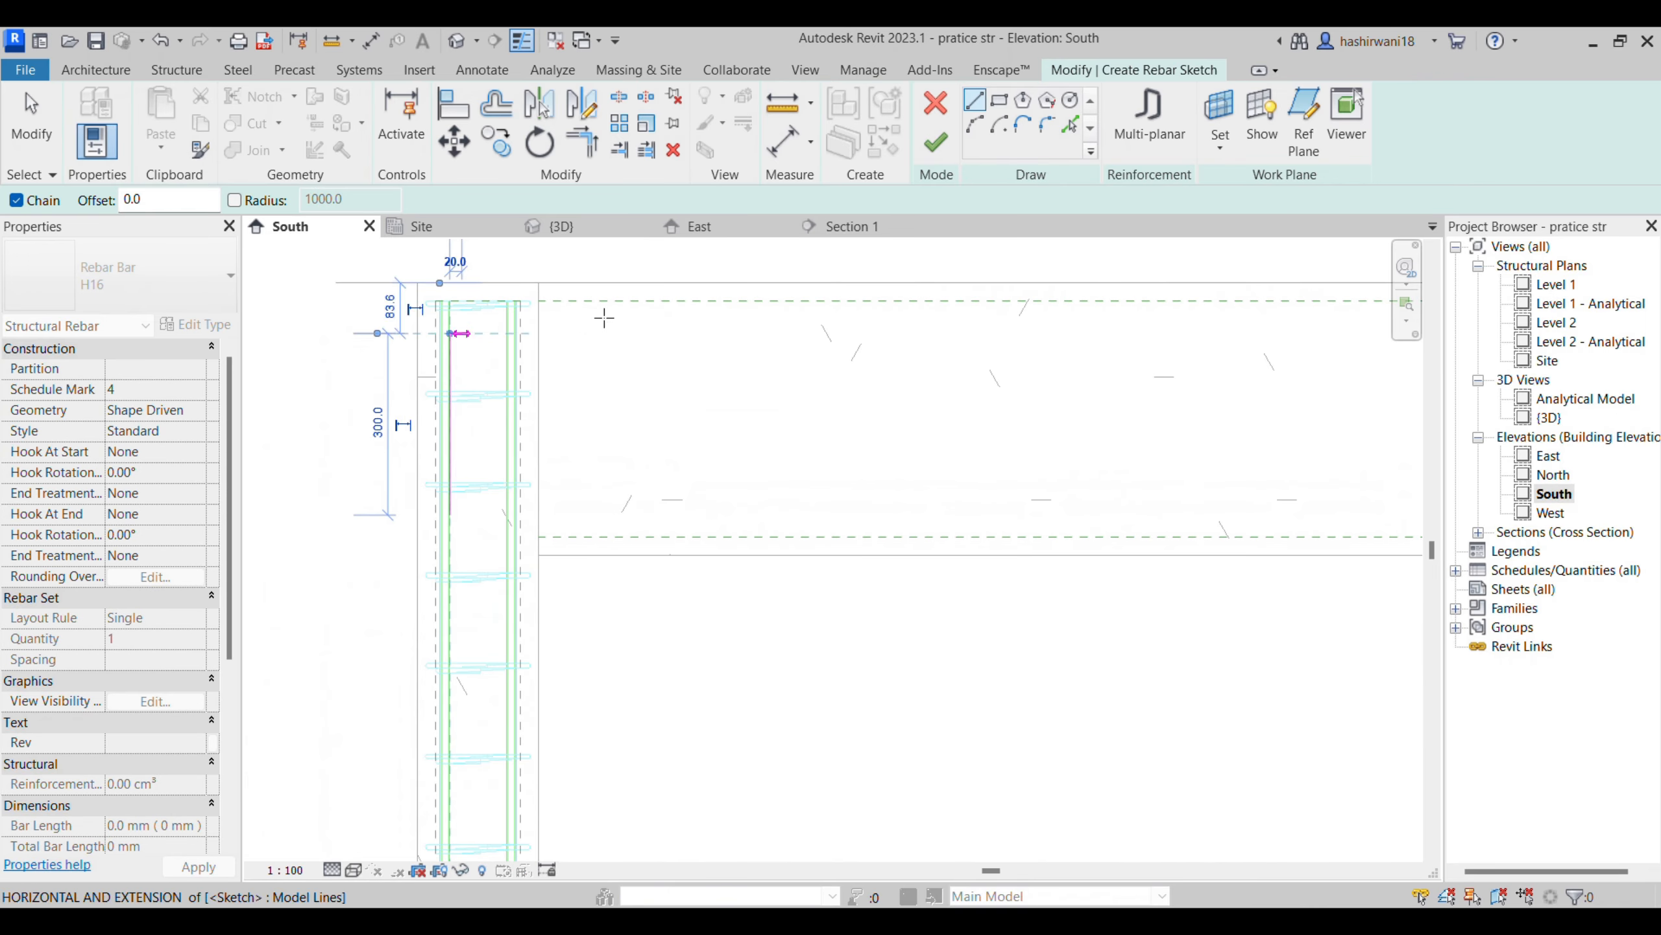
- Continue the bar sketch horizontally through both beams into the short-span beam's far column, ending with a downward leg inside it
middle_click_drag(1142, 327, 1028, 347)
scroll(972, 321, "down", 1)
scroll(1171, 325, "down", 1)
scroll(1302, 336, "down", 3)
middle_click_drag(1386, 350, 915, 368)
scroll(914, 368, "down", 3)
scroll(1184, 376, "down", 1)
scroll(896, 362, "down", 2)
middle_click_drag(1210, 352, 820, 363)
scroll(1184, 364, "up", 3)
scroll(1272, 361, "up", 2)
scroll(1302, 383, "up", 3)
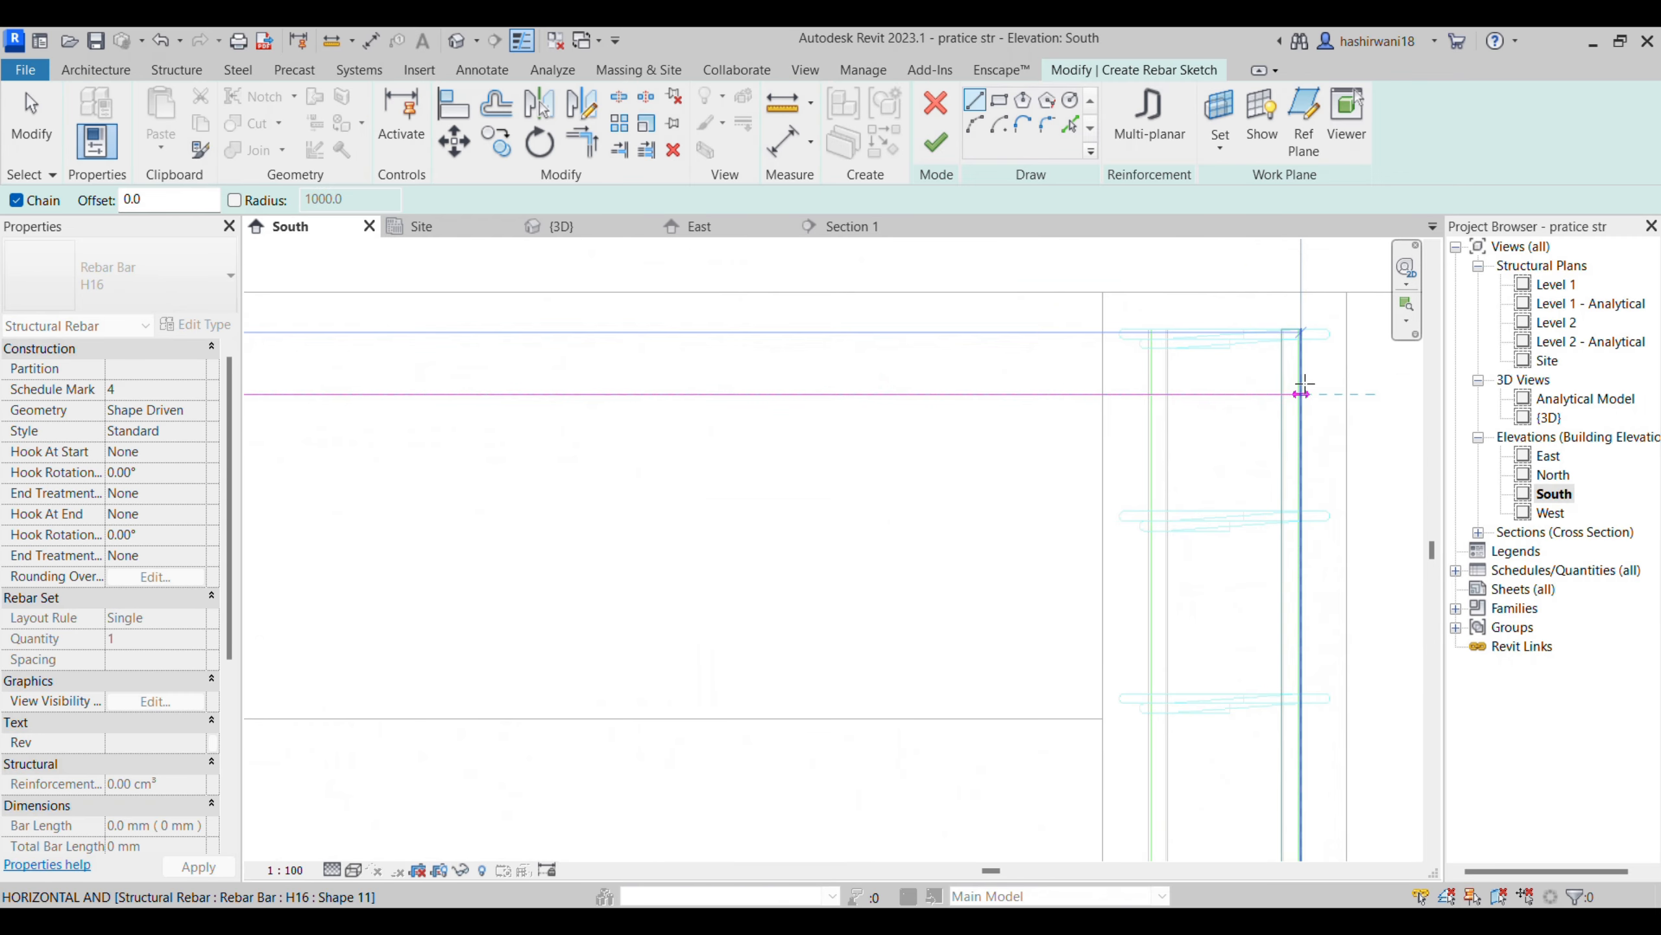
left_click(1265, 394)
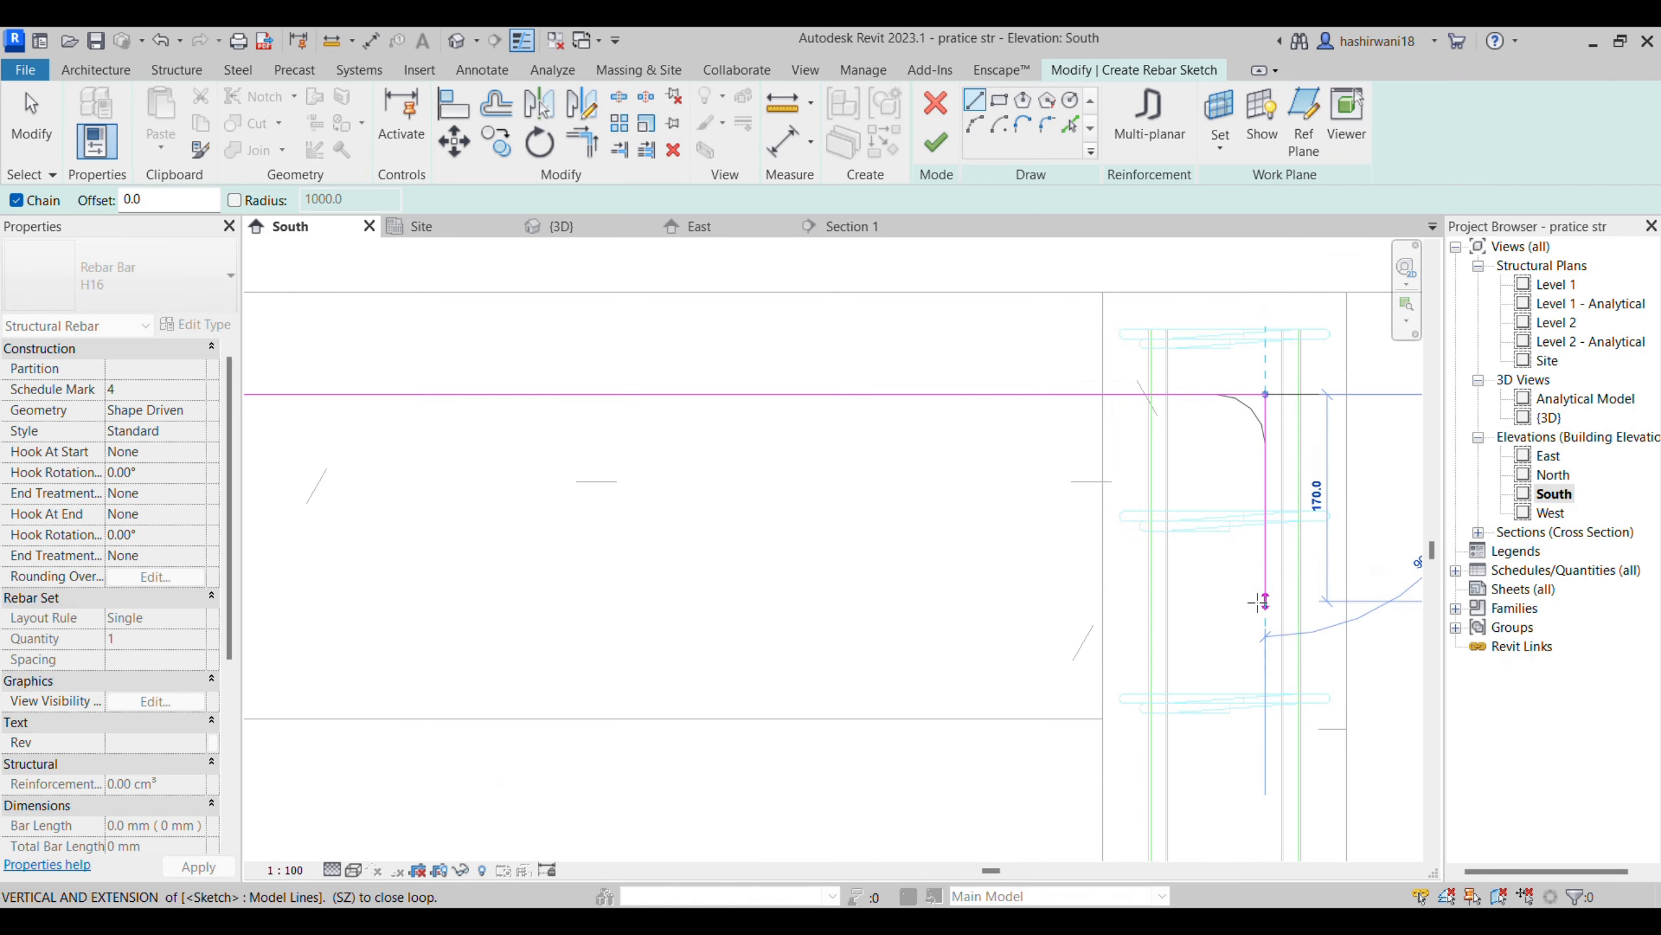
left_click(1262, 667)
- Finish the sketch to create the H16 top bar and leave rebar placement
middle_click_drag(1203, 532, 1330, 579)
scroll(1330, 579, "down", 1)
key("Escape")
key("Escape")
key("Escape")
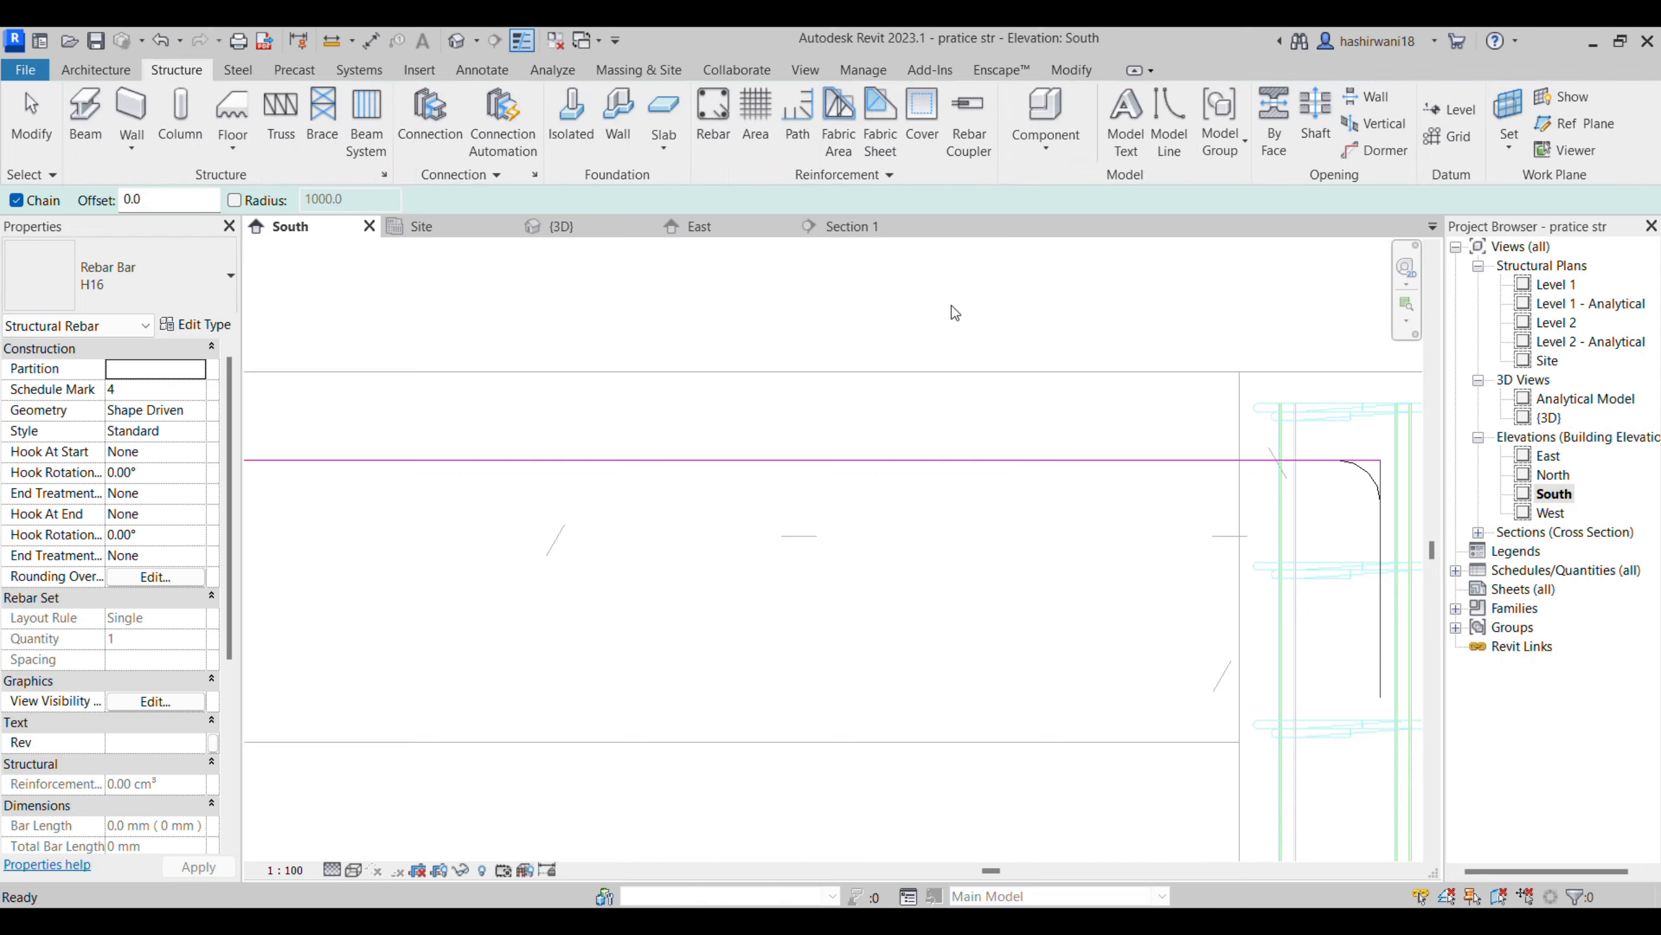
scroll(1010, 583, "down", 1)
middle_click_drag(1010, 583, 1035, 538)
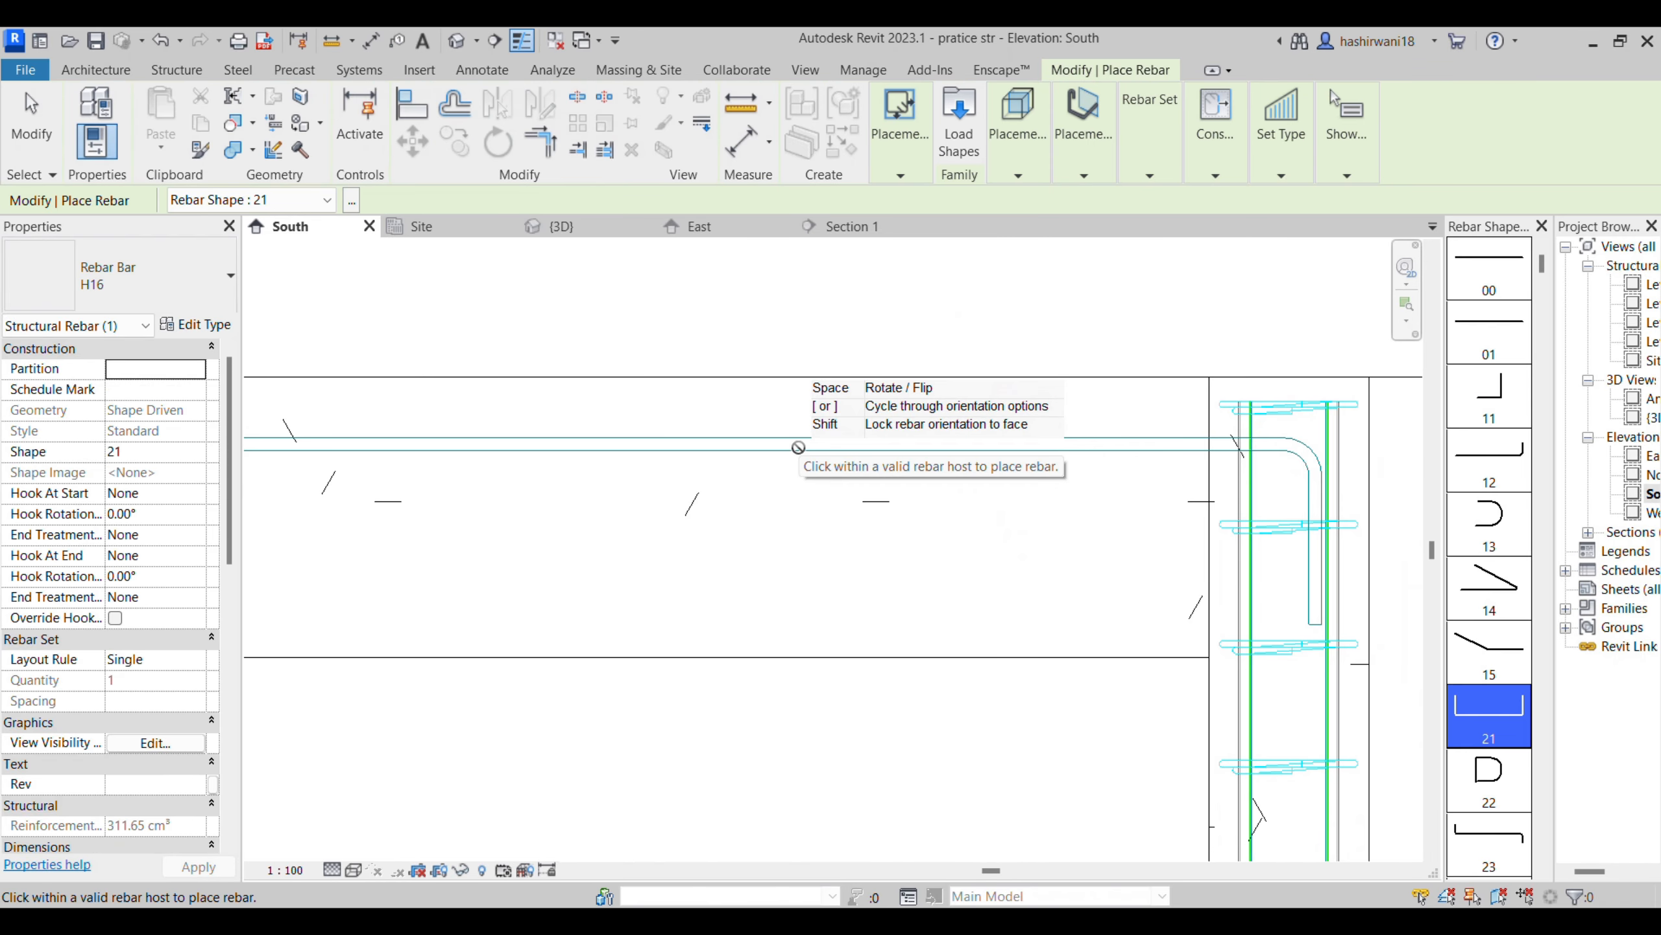
key("Escape")
- Select the new top bar, look through its layout rule options, and inspect it along both beams
left_click(793, 447)
scroll(556, 574, "down", 1)
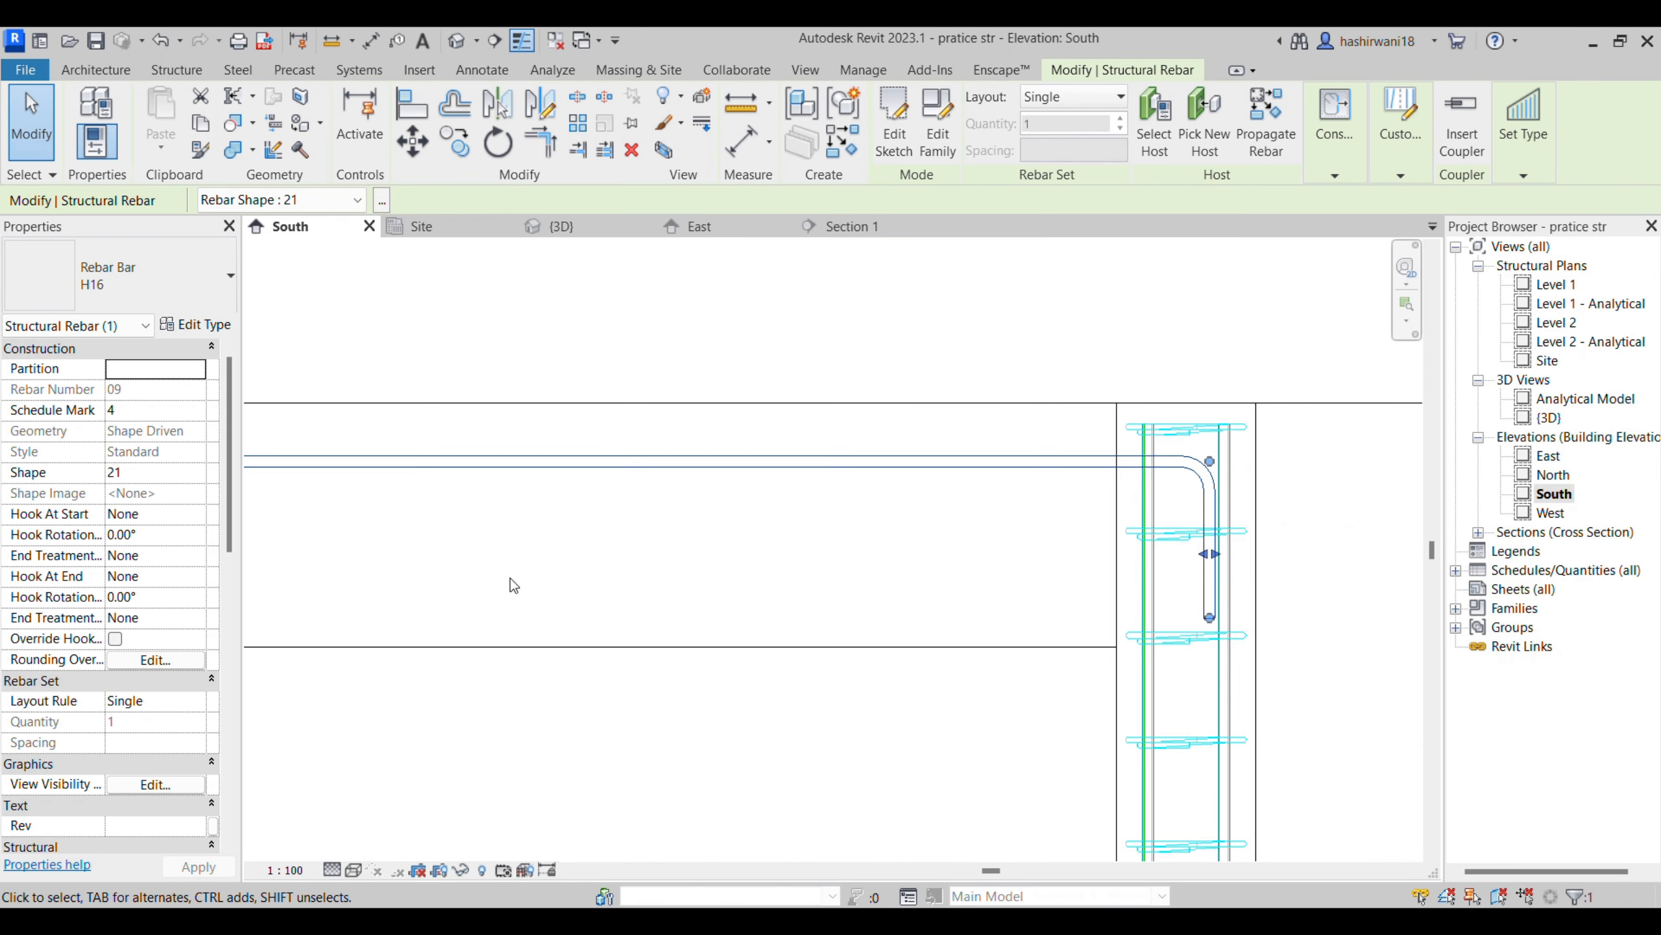
middle_click_drag(577, 566, 494, 508)
left_click(198, 701)
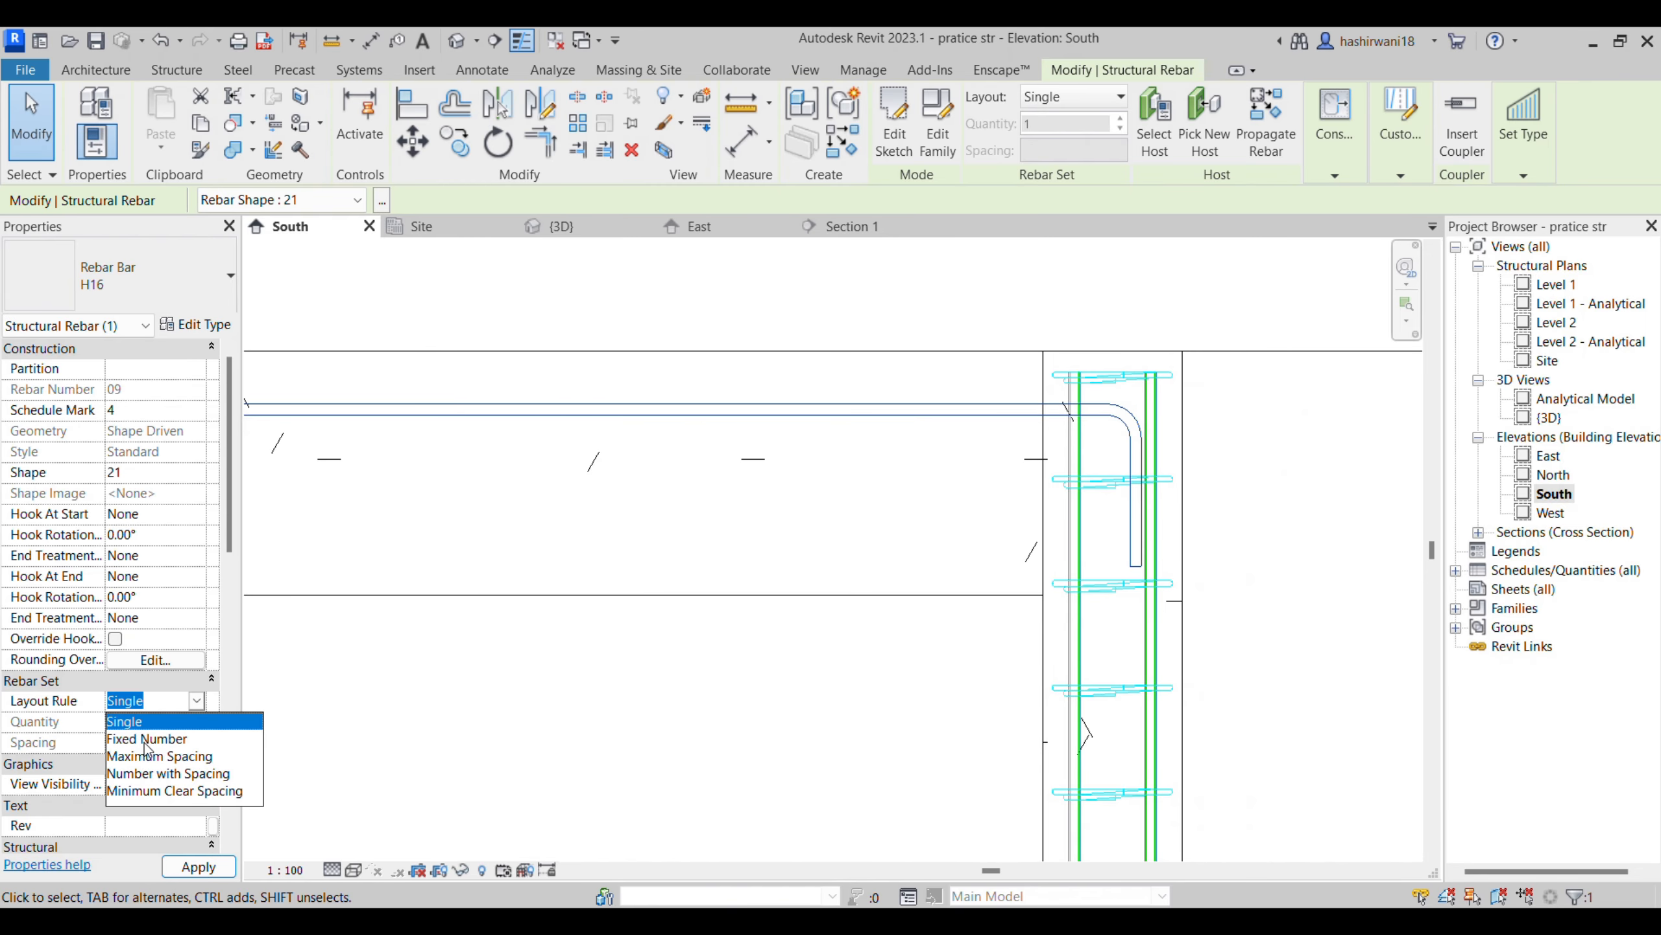
left_click(644, 707)
scroll(628, 709, "down", 2)
middle_click_drag(628, 709, 936, 668)
scroll(340, 732, "down", 1)
middle_click_drag(341, 733, 902, 607)
scroll(322, 740, "down", 1)
scroll(764, 657, "down", 1)
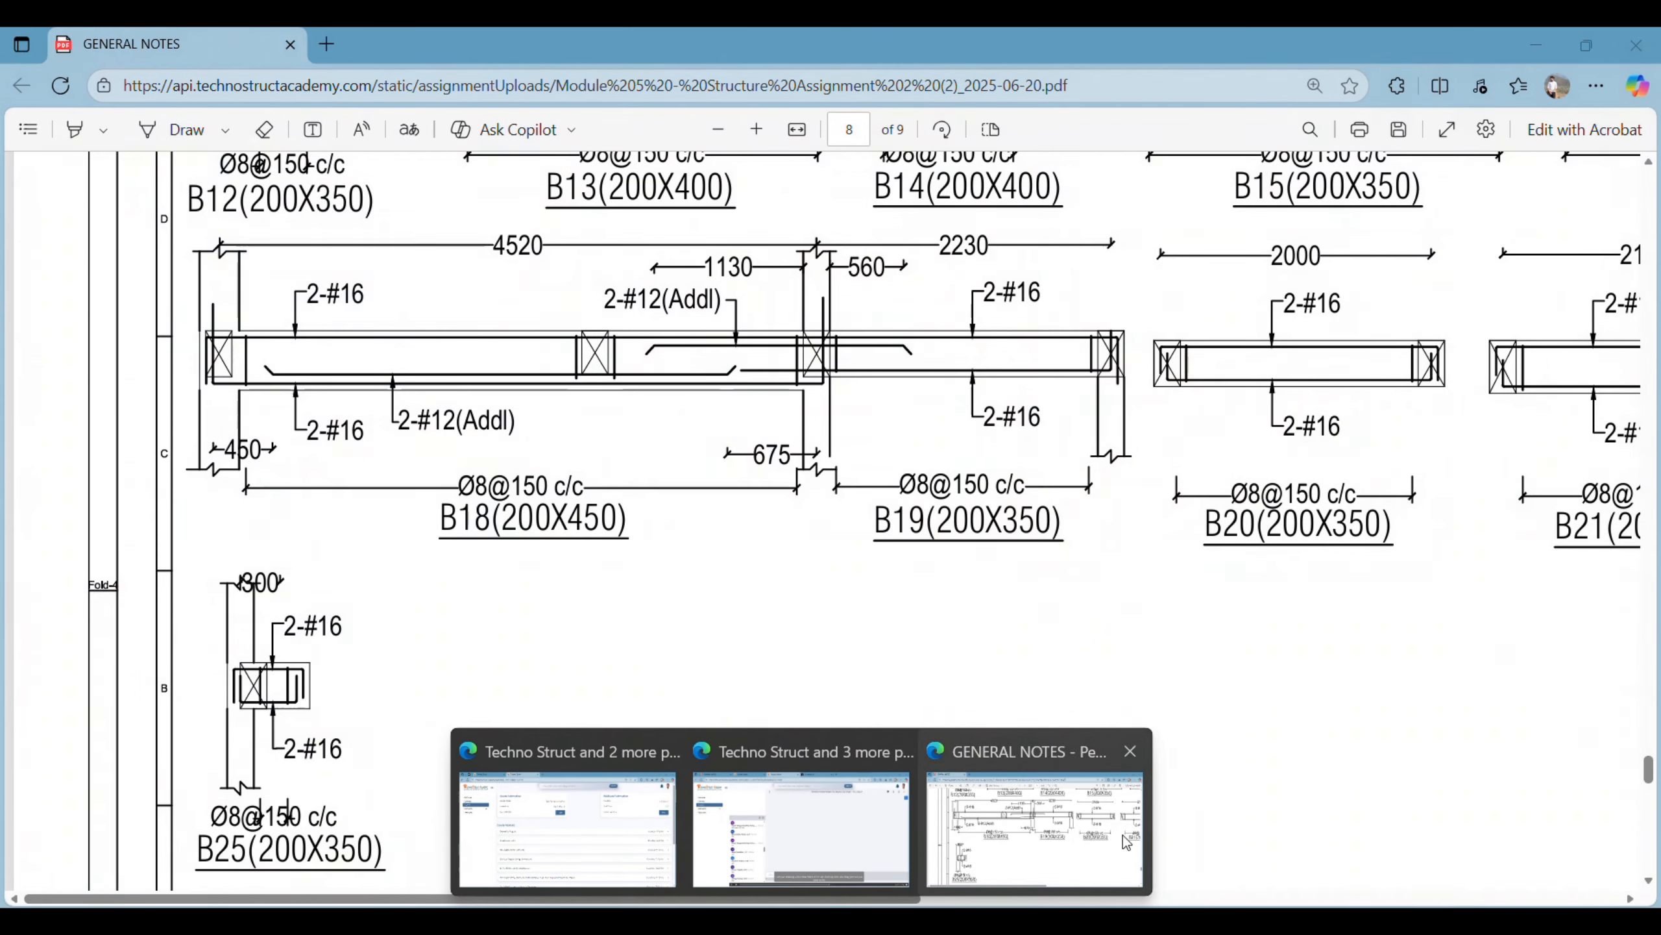
- Check the additional top bar's extents at the support between B18 and B19 in the drawings PDF, and return to Revit
left_click(1122, 835)
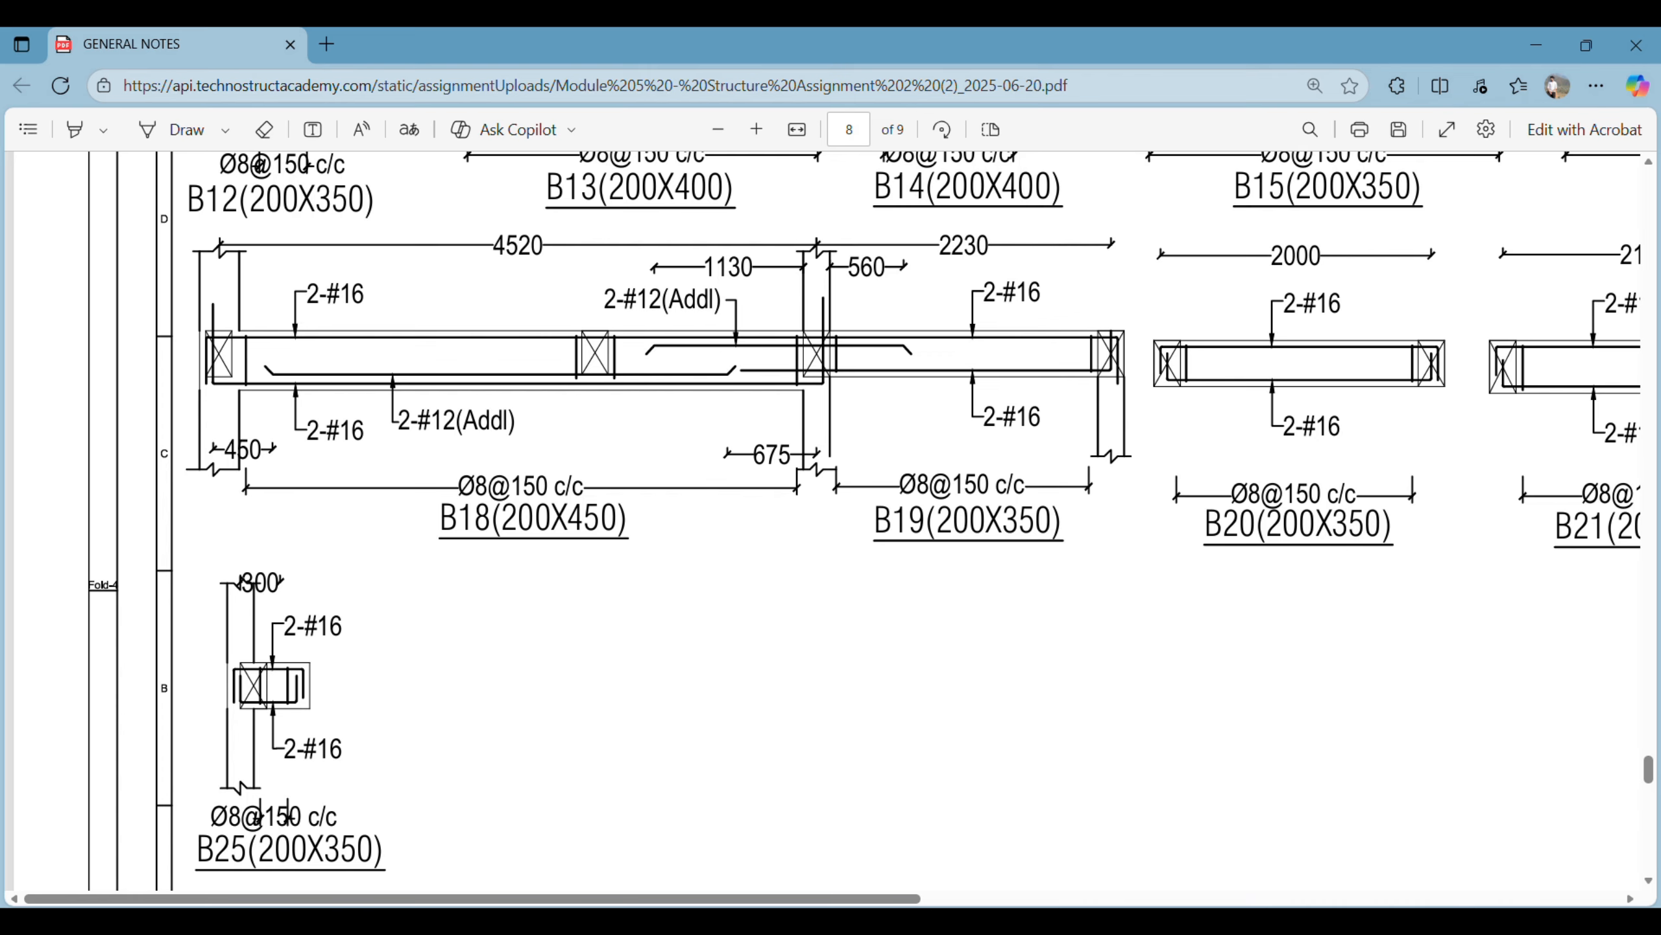
key("alt+Tab")
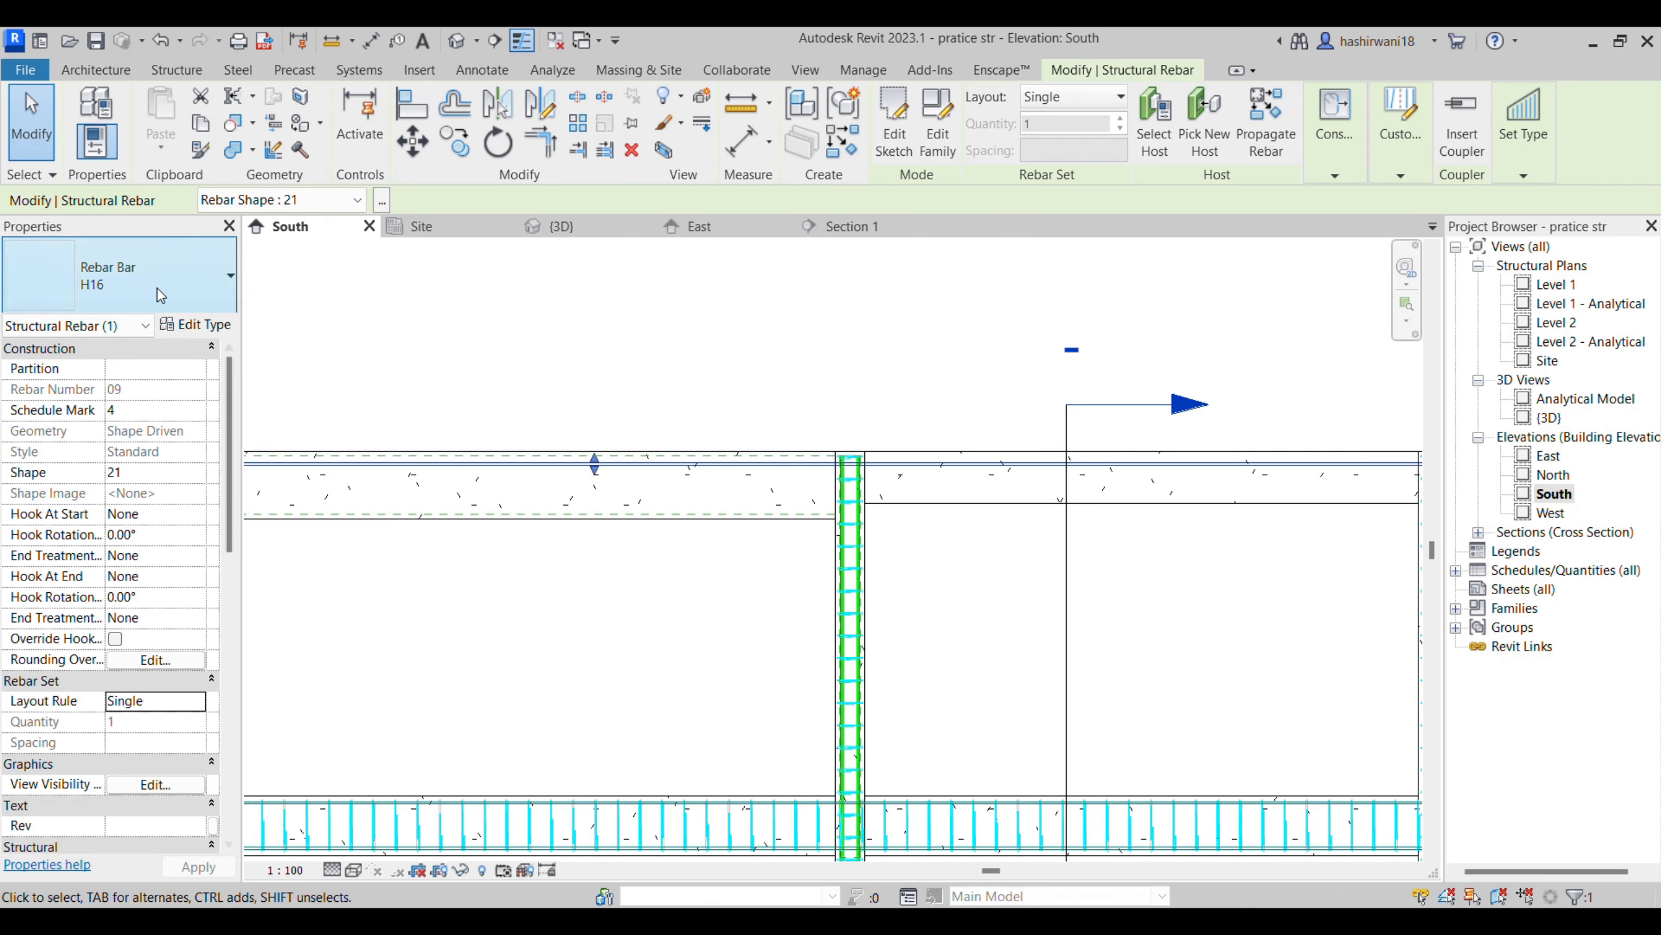
scroll(974, 610, "up", 3)
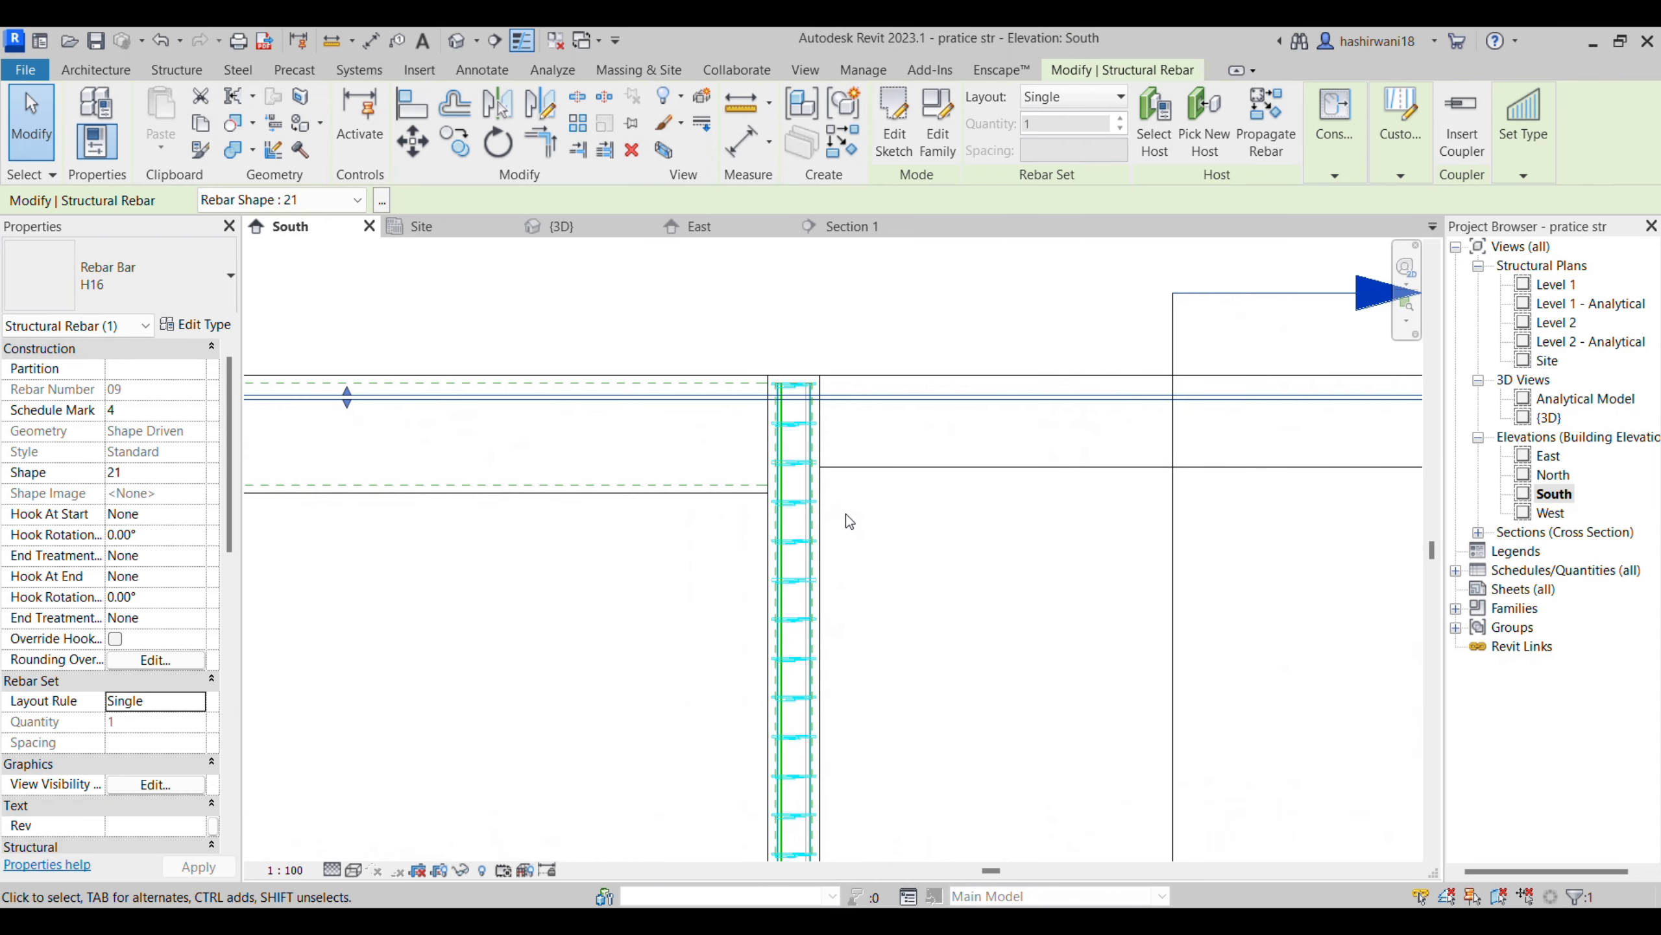
mouse_move(803, 922)
left_click(994, 838)
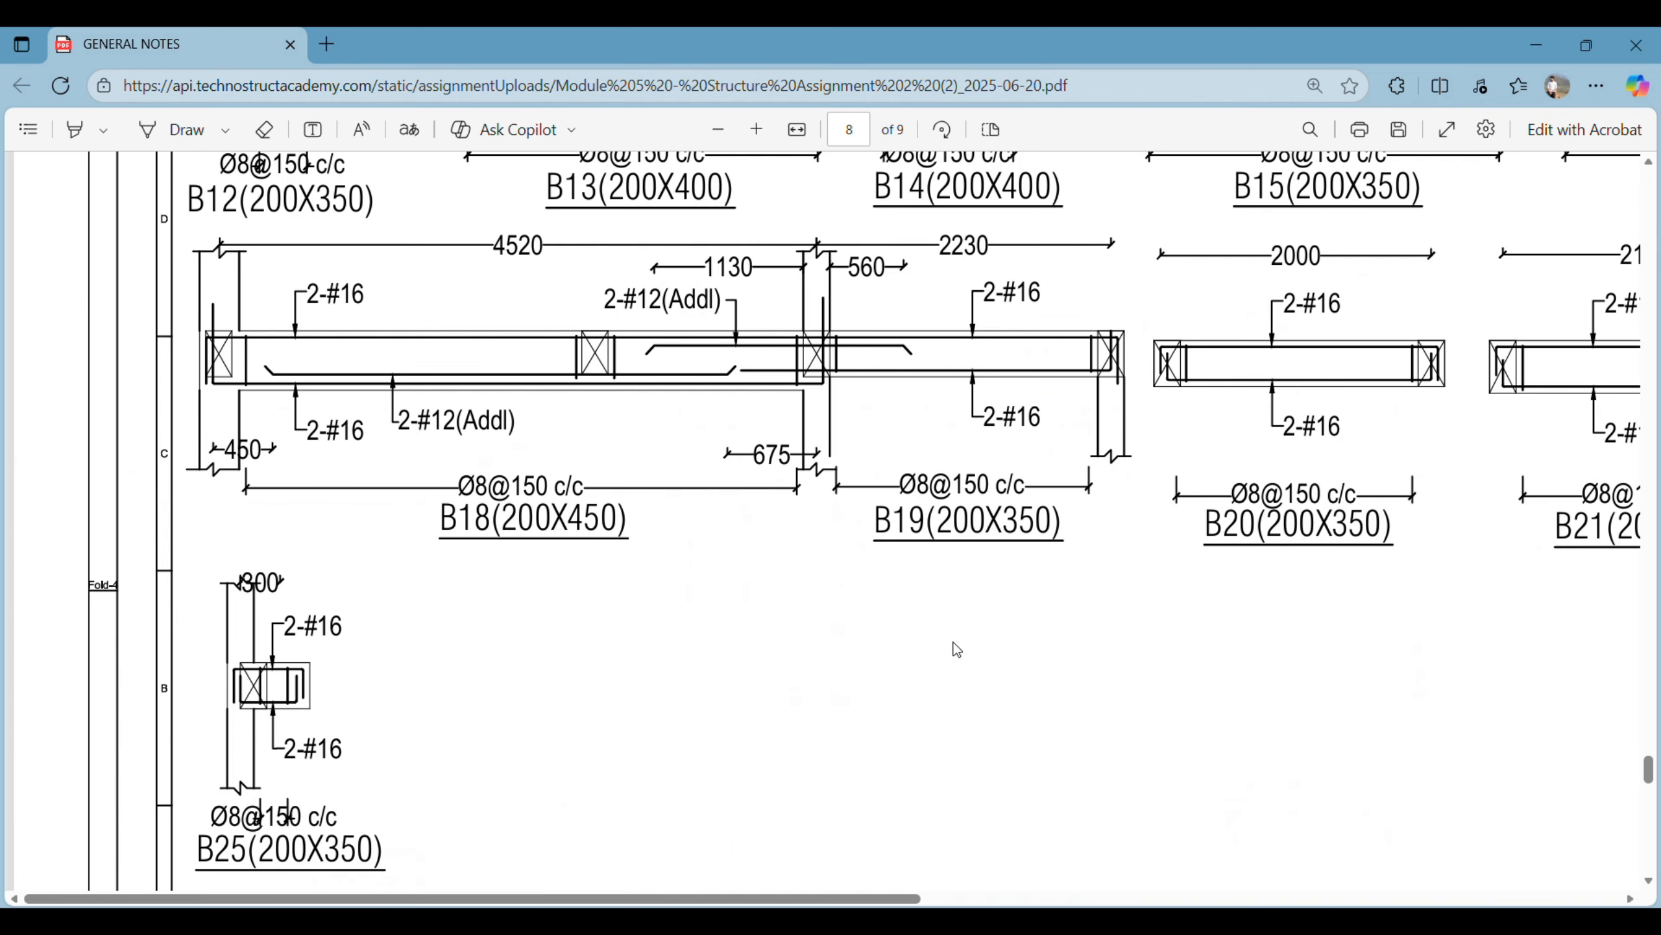
scroll(701, 390, "up", 2)
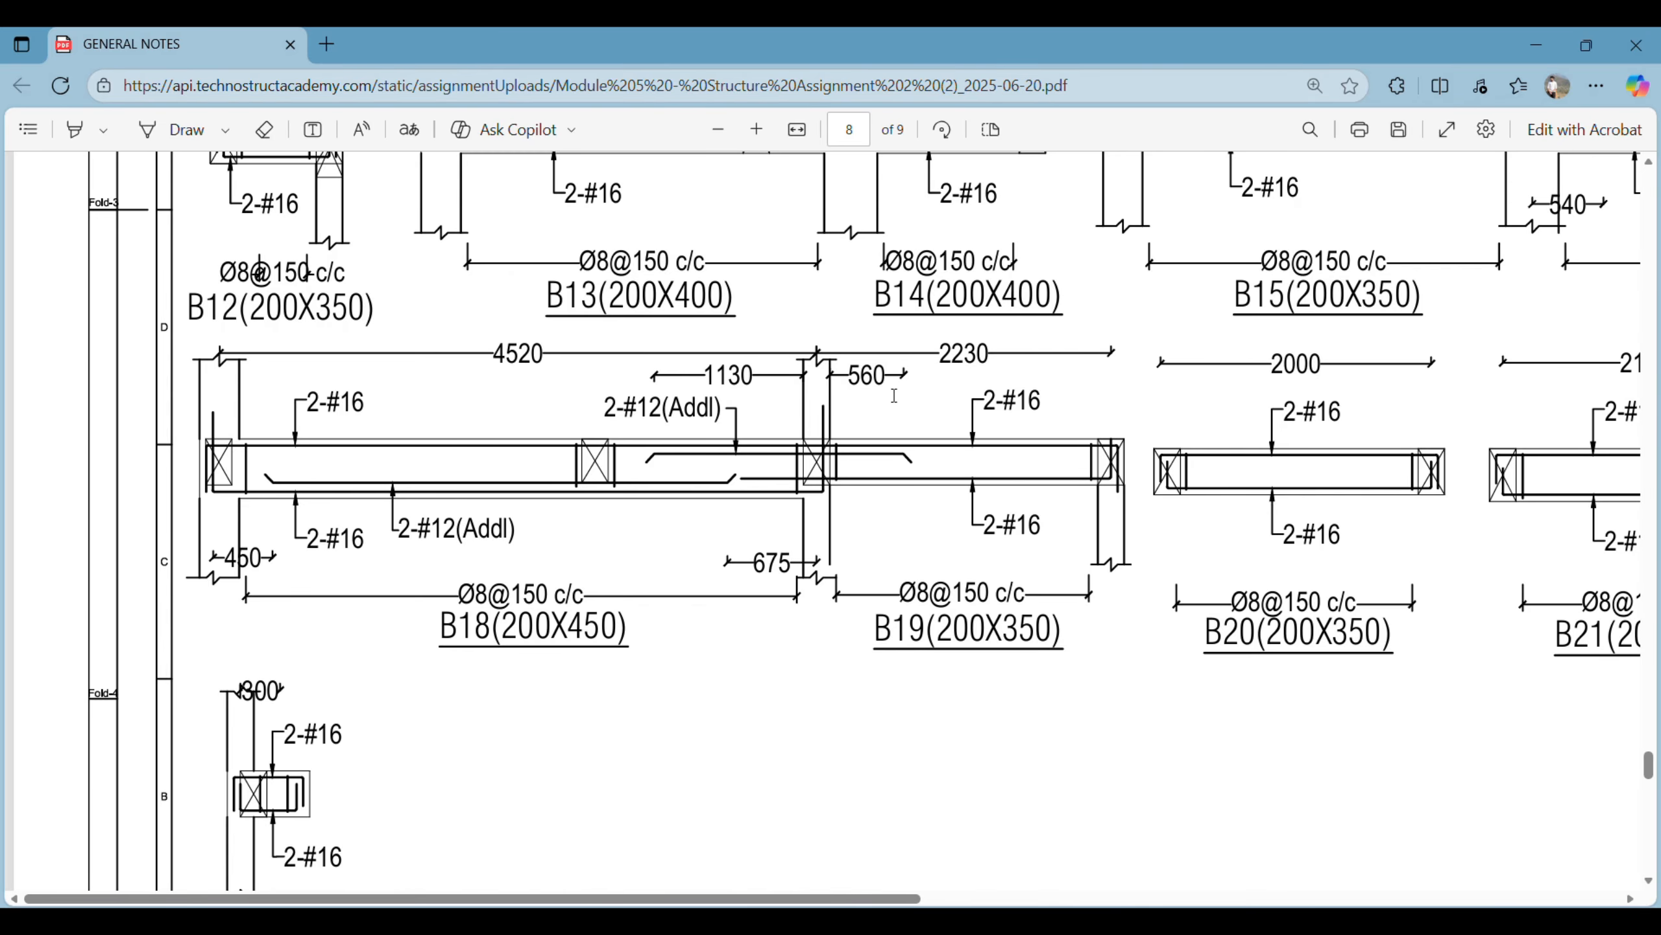
key("alt+Tab")
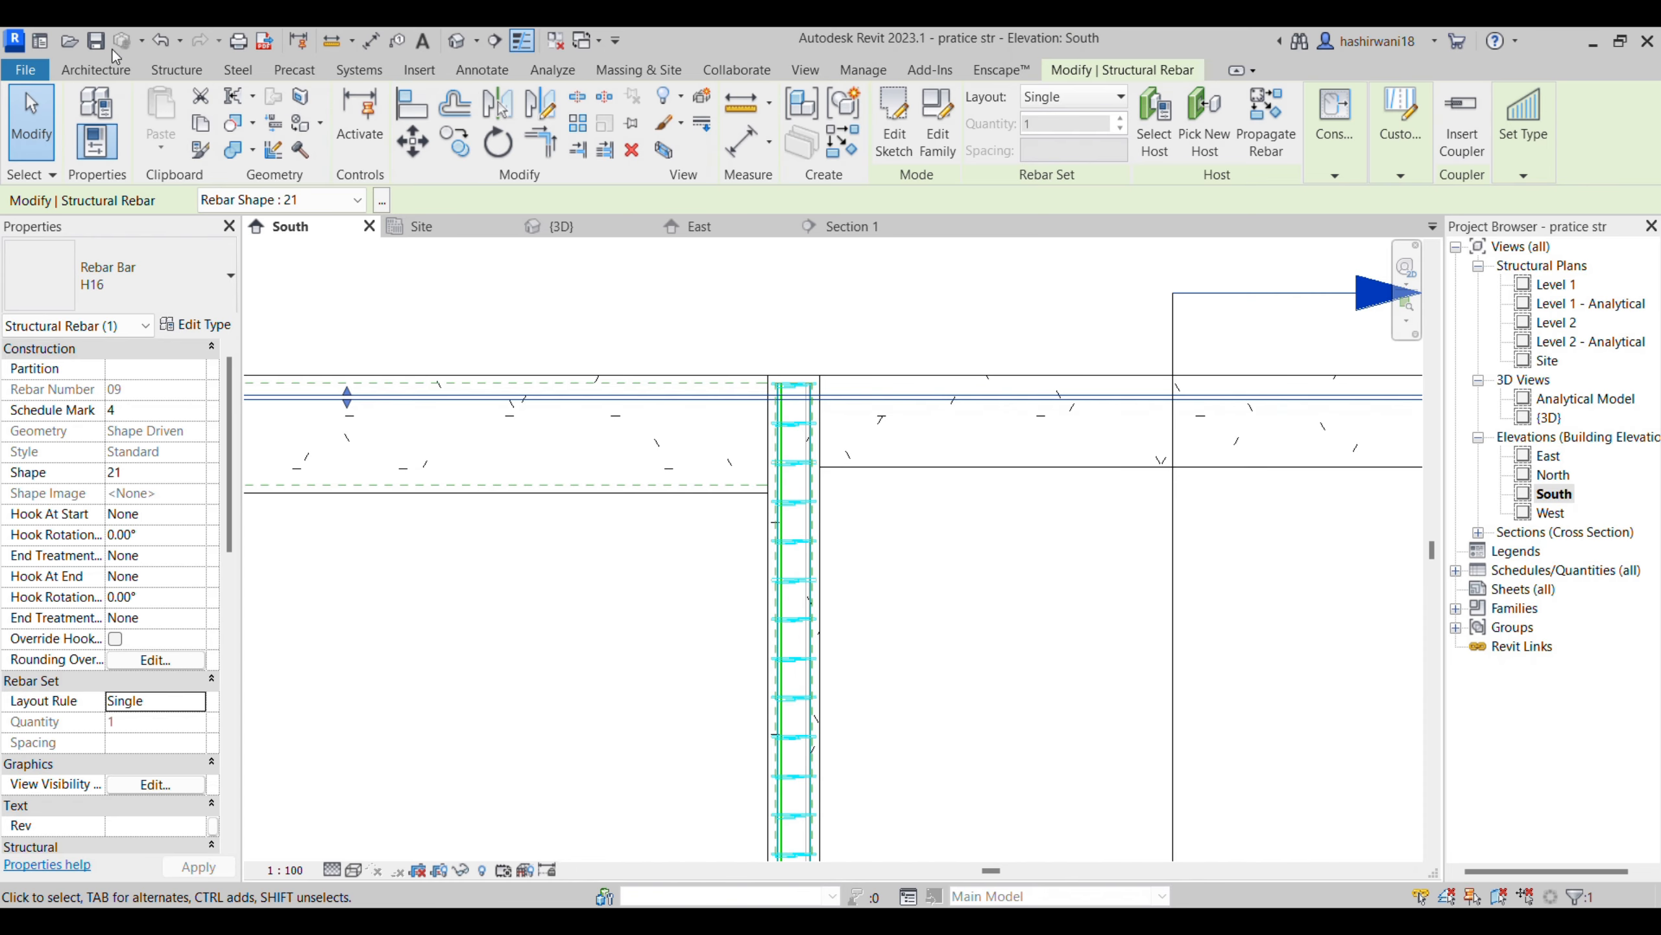
- Draw a model line 560 mm from the middle column's face into the short-span beam, ending with a short downward leg
left_click(96, 70)
left_click(890, 122)
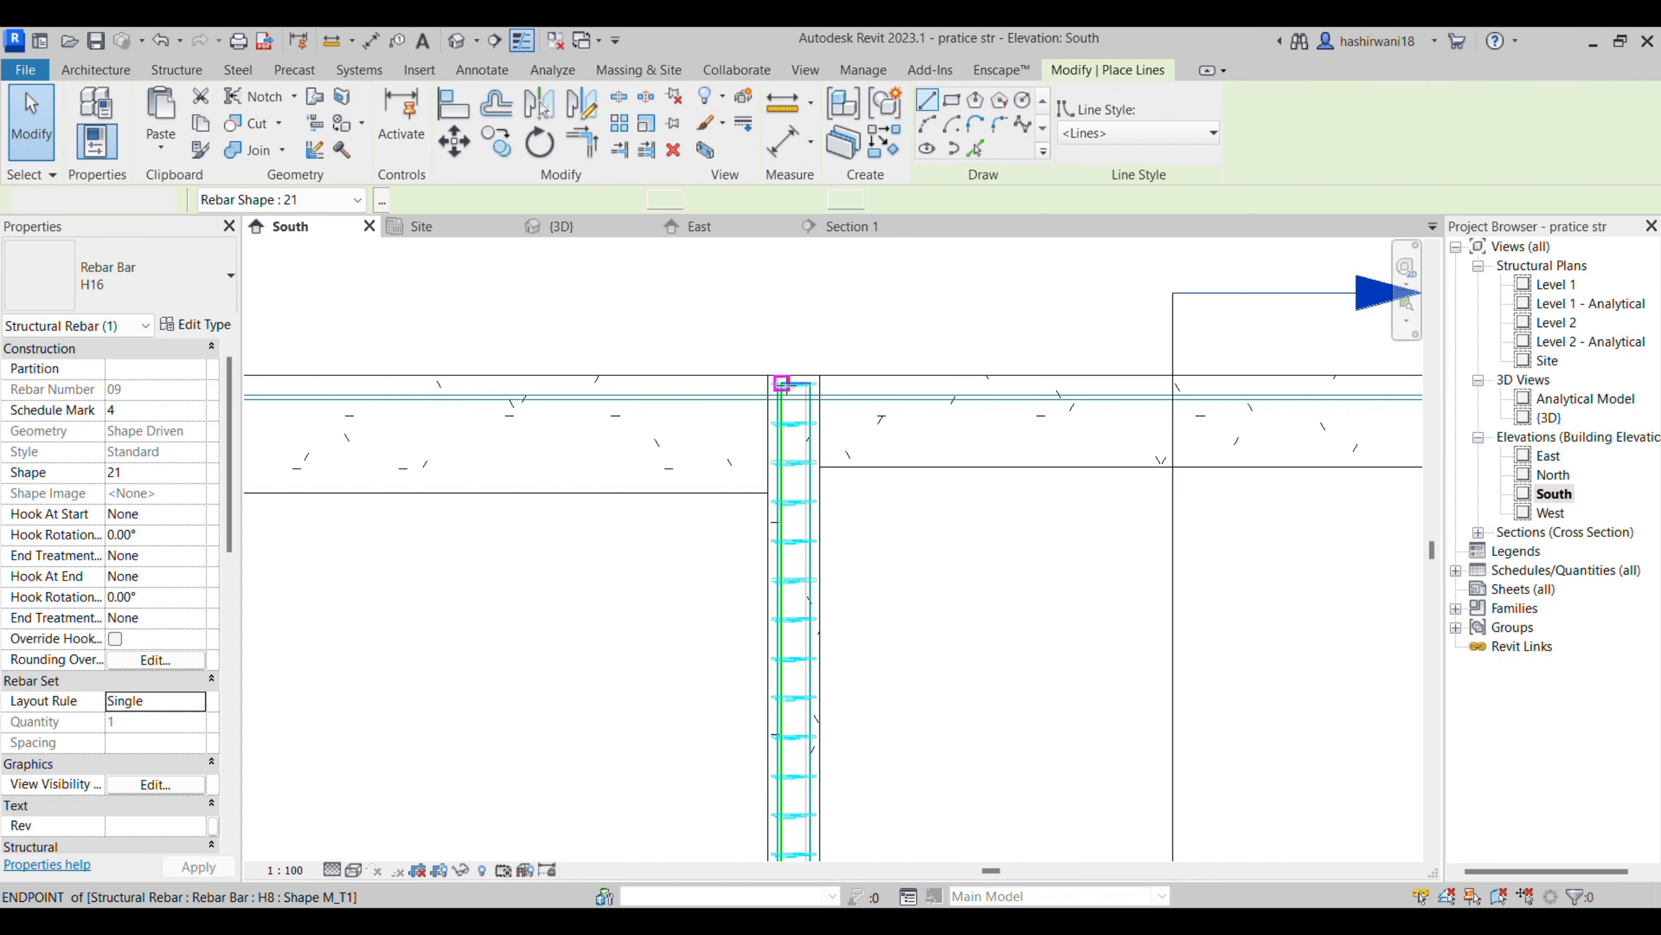
left_click(821, 422)
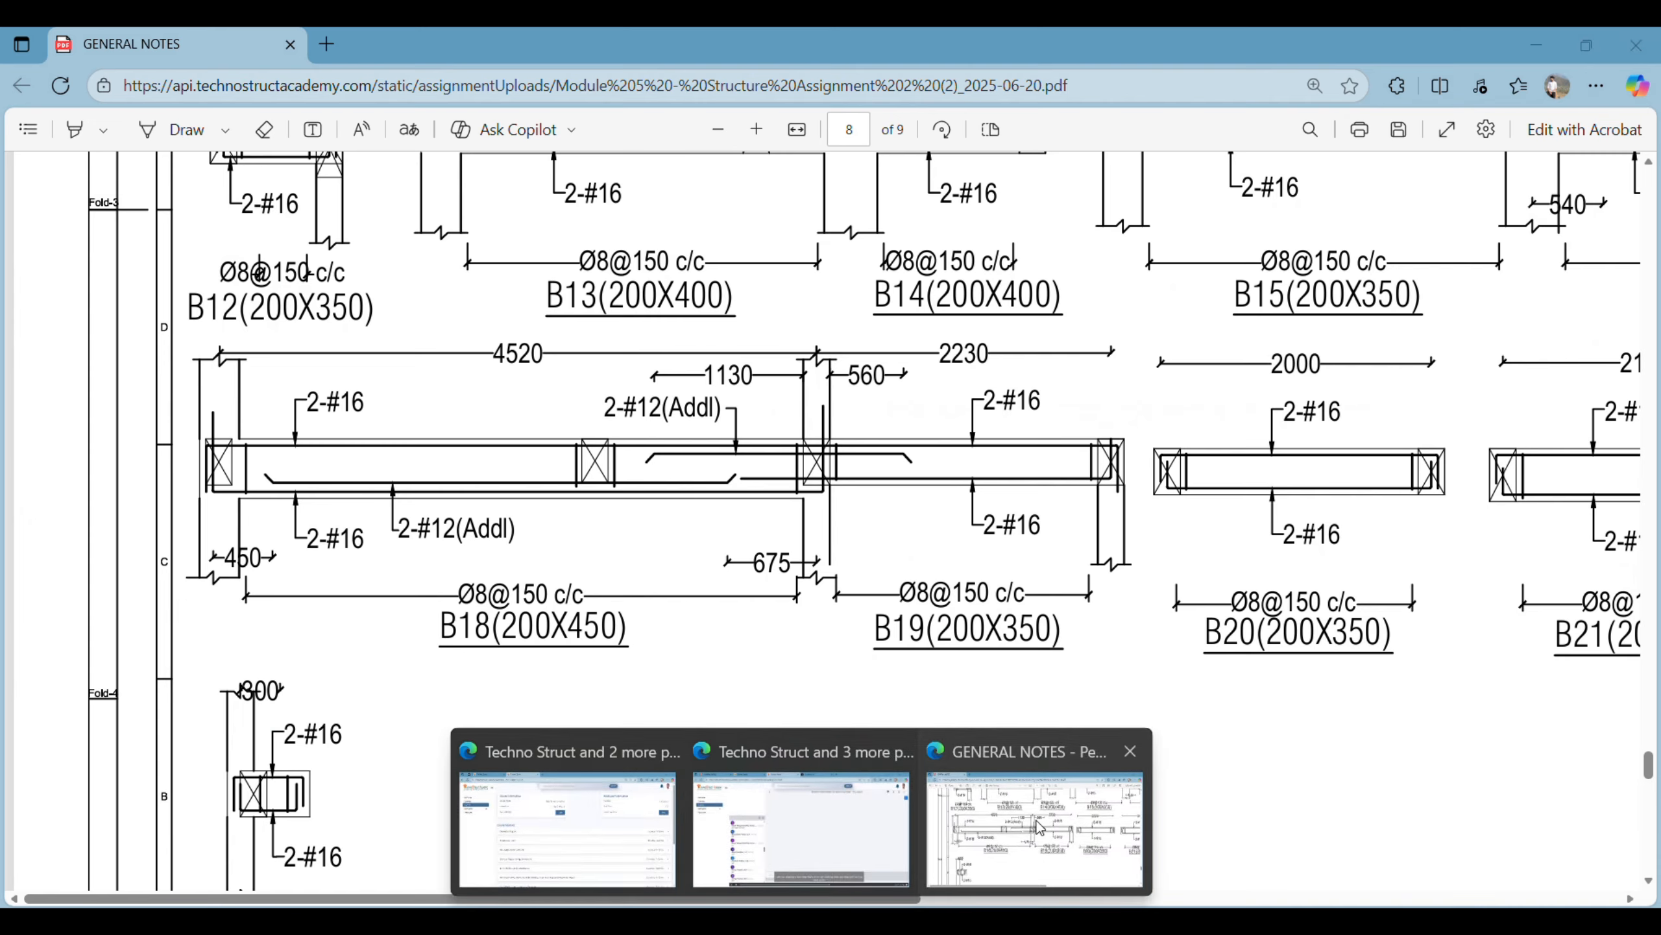
left_click(1053, 815)
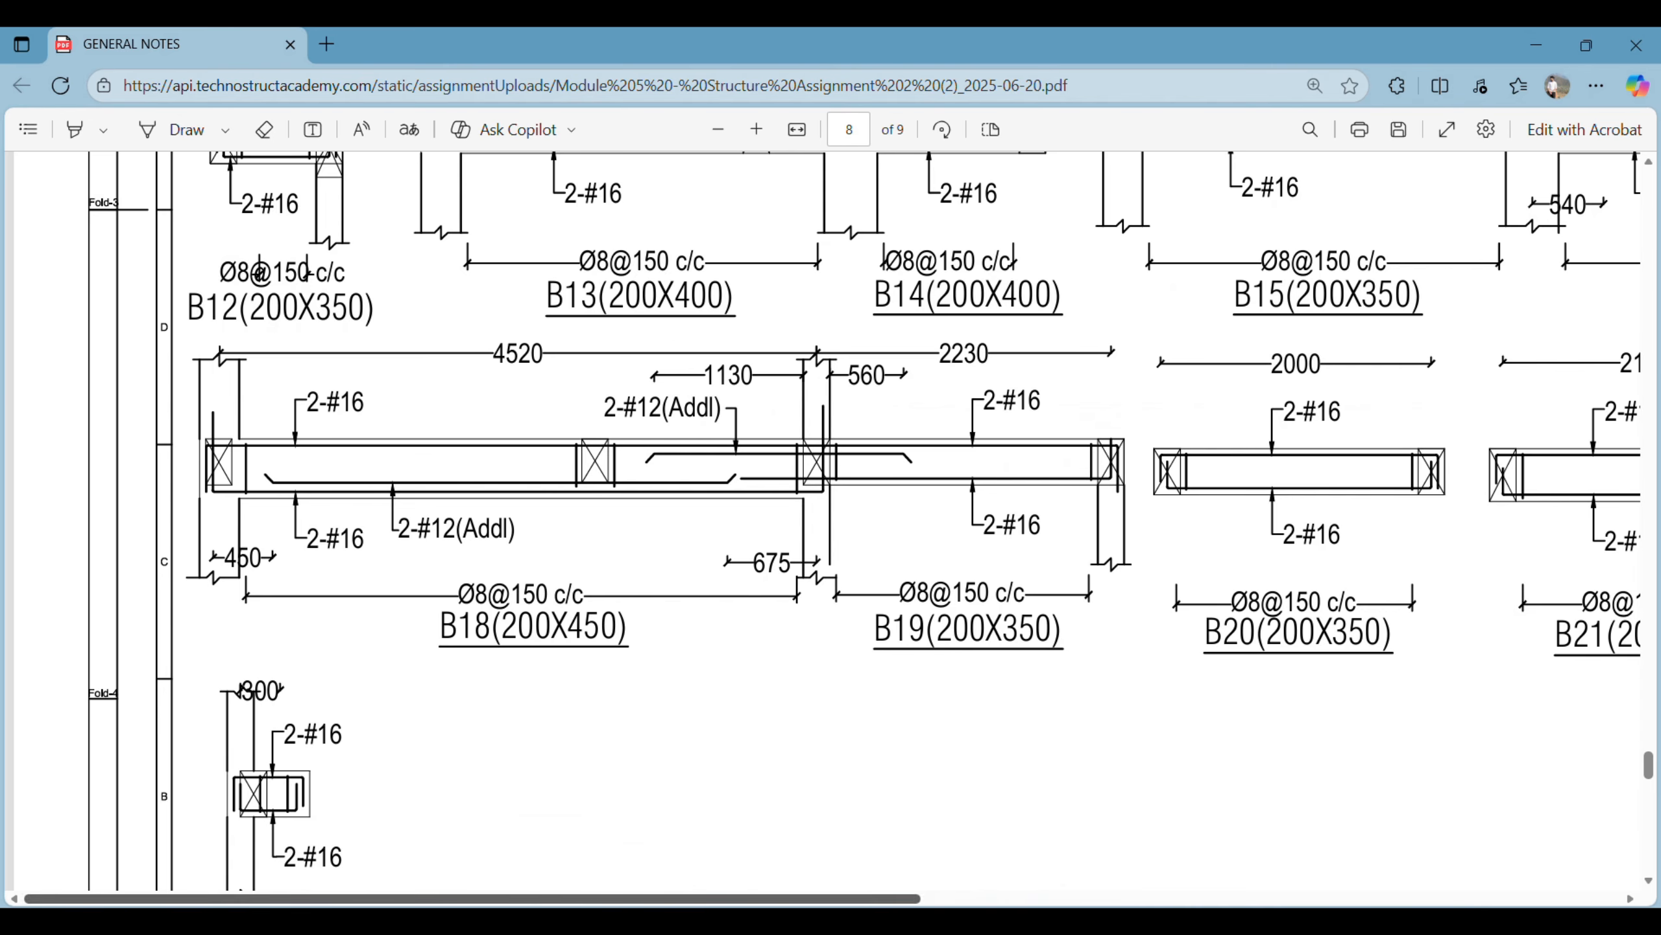
left_click(850, 847)
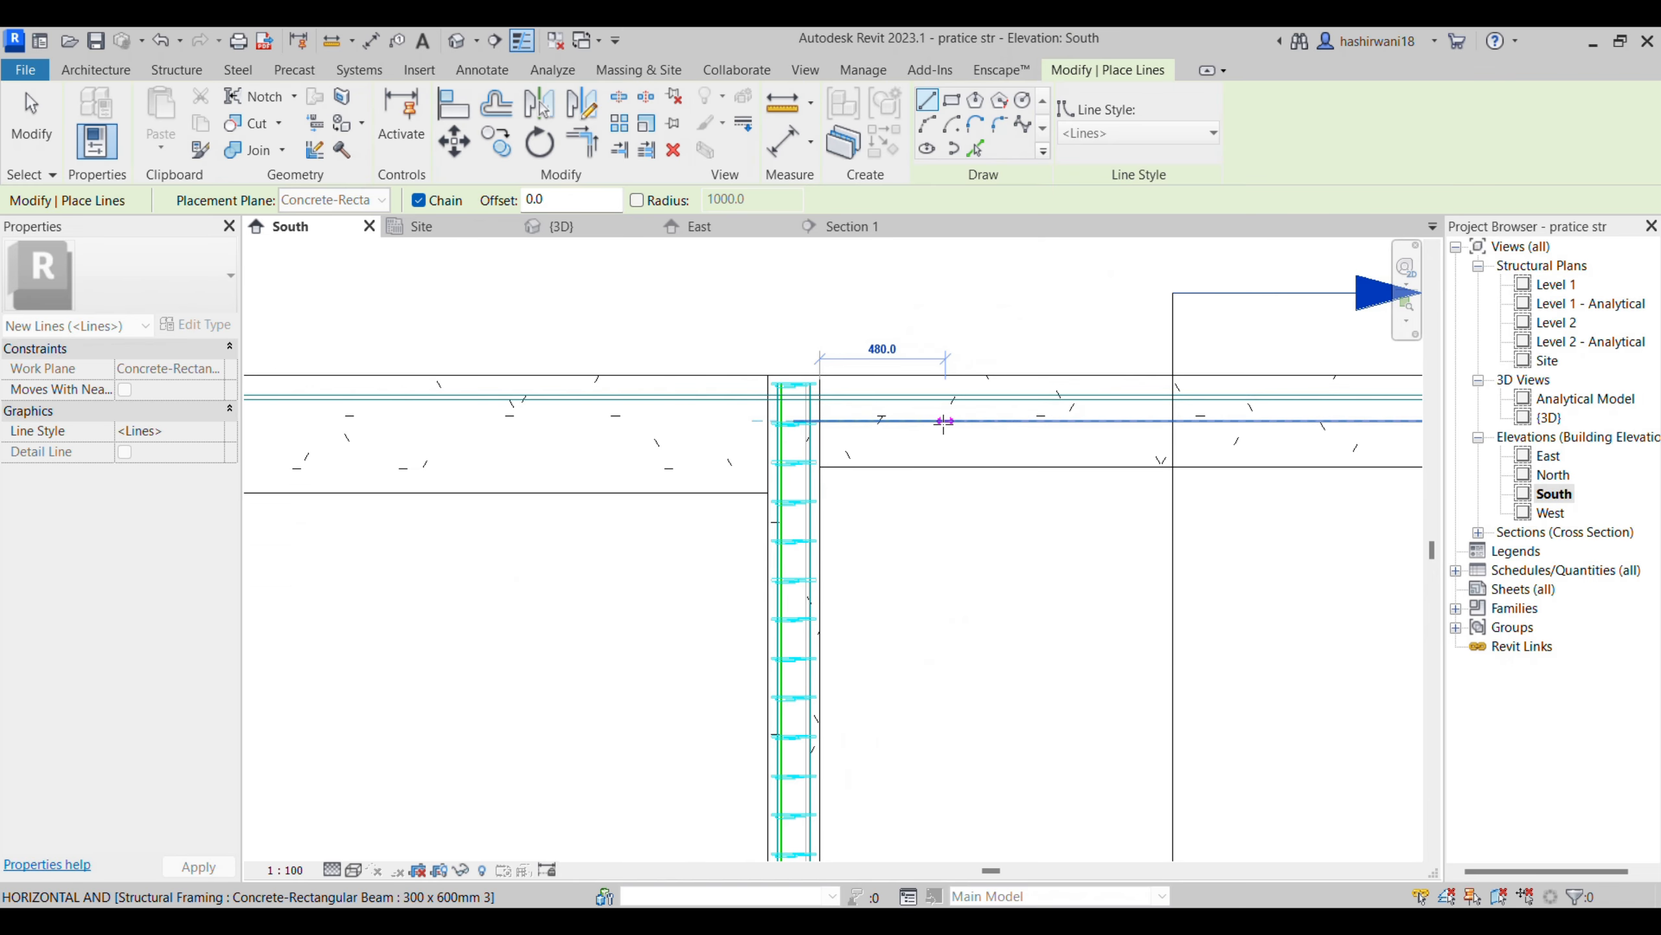
scroll(976, 420, "up", 3)
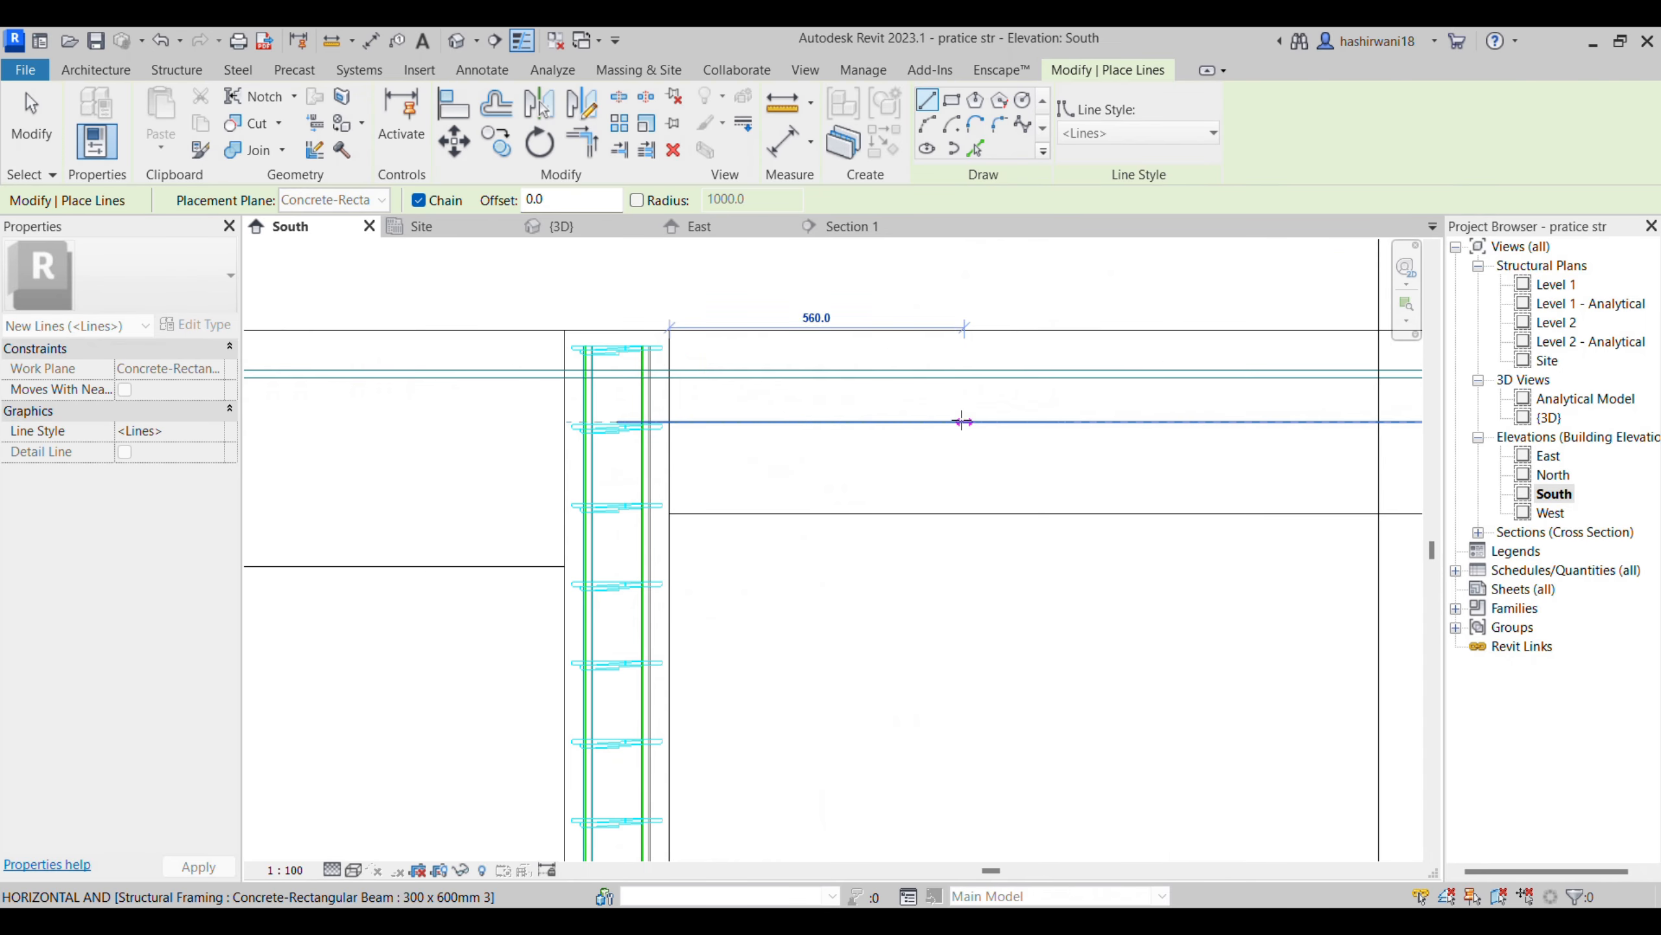
left_click(965, 422)
left_click(965, 484)
key("Escape")
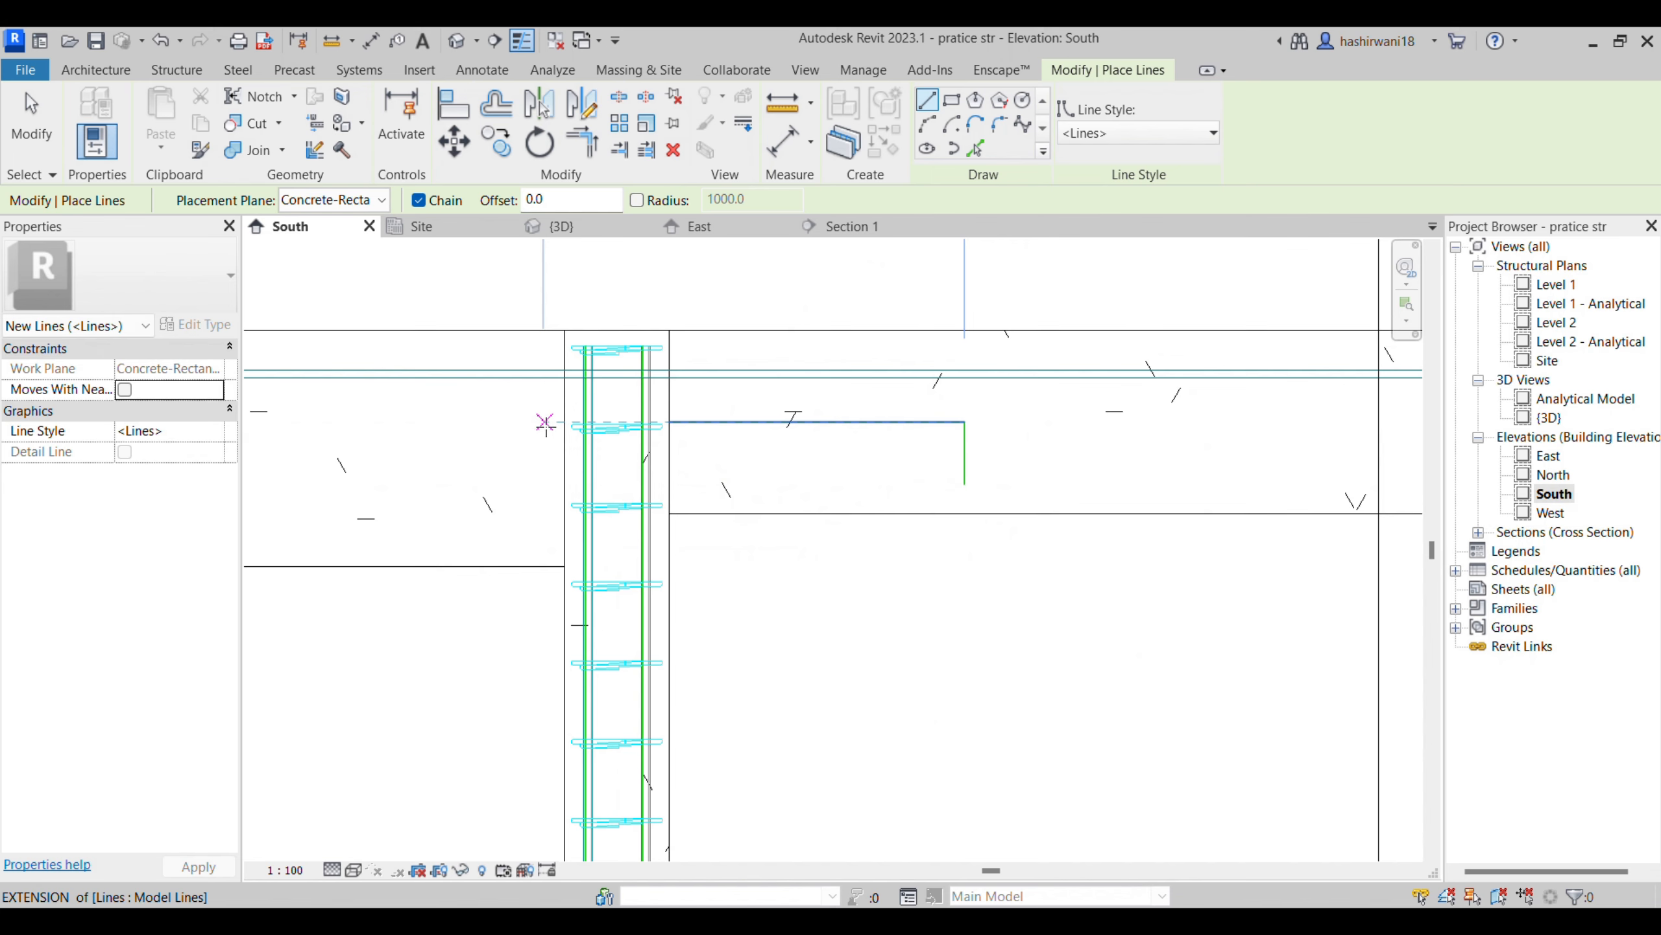
- Draw a model line about 1130 mm long from the middle column's opposite face into the long-span beam at the same height
left_click(565, 421)
middle_click_drag(486, 420, 1146, 375)
scroll(1146, 376, "down", 1)
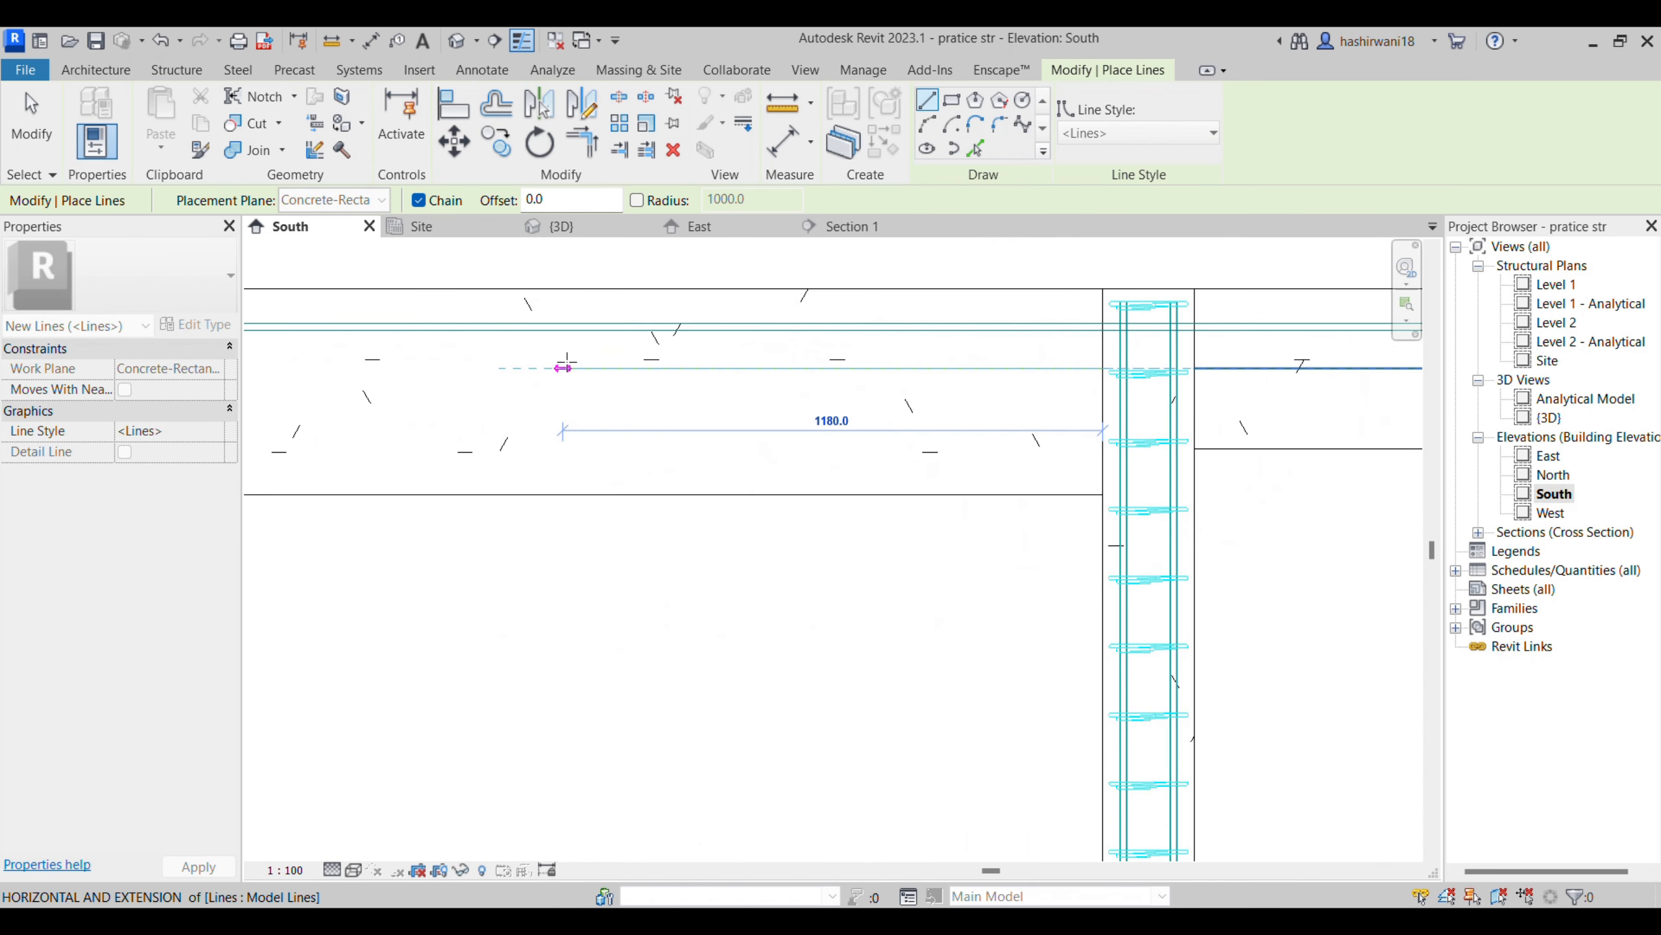
scroll(587, 367, "up", 2)
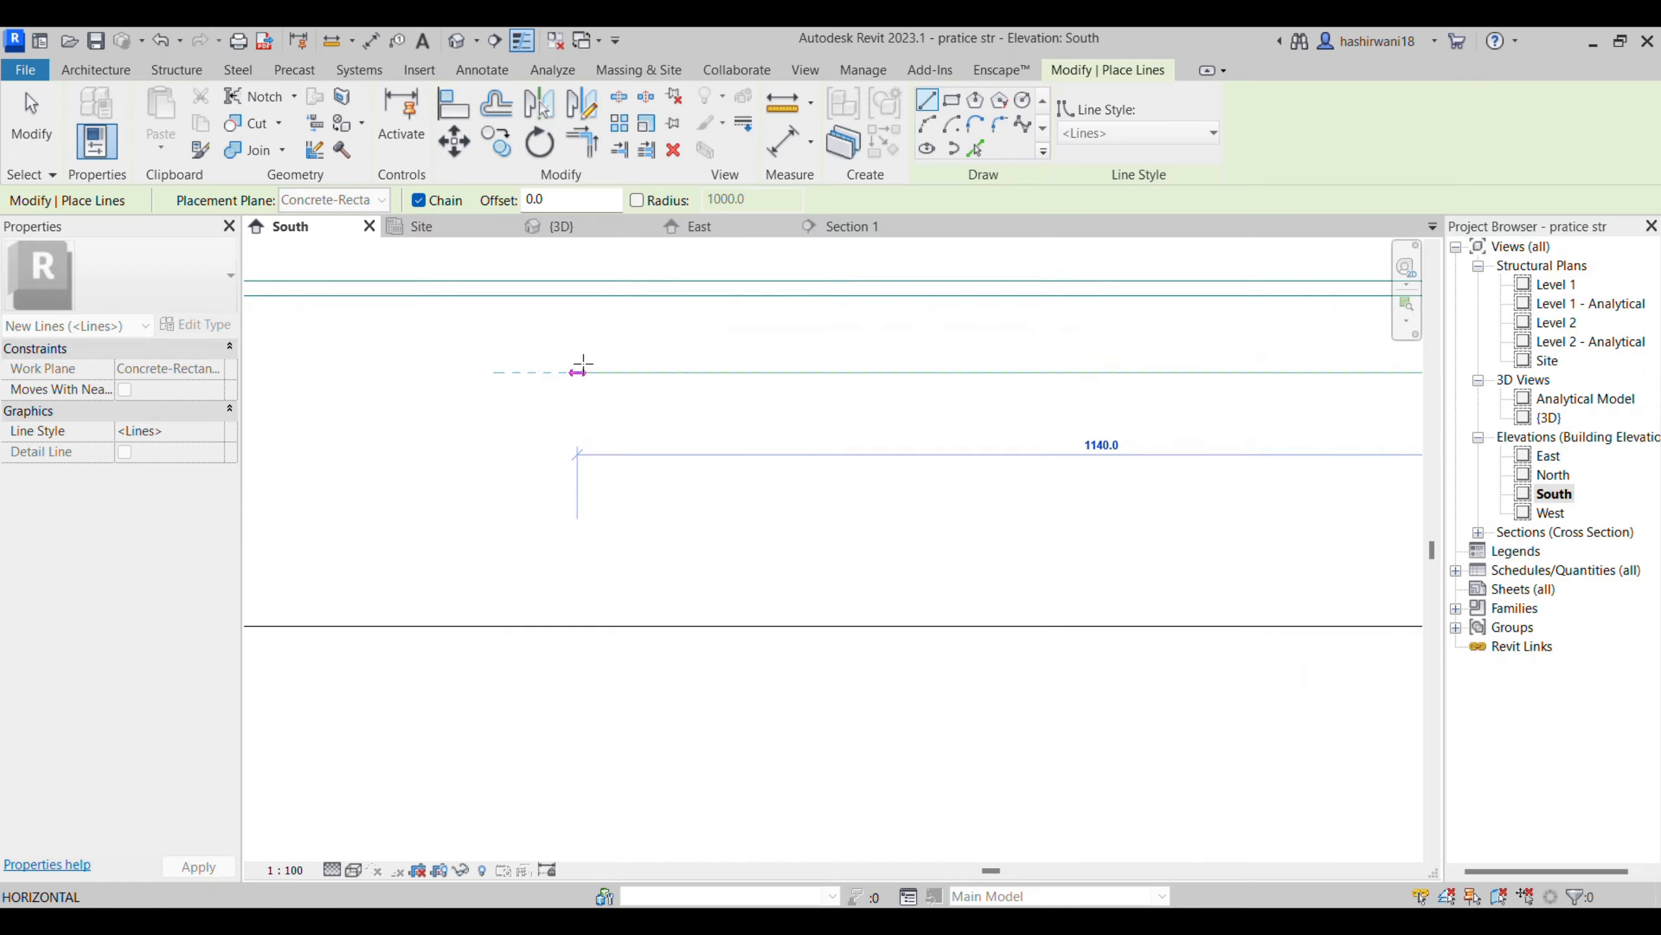
scroll(581, 365, "up", 2)
left_click(587, 368)
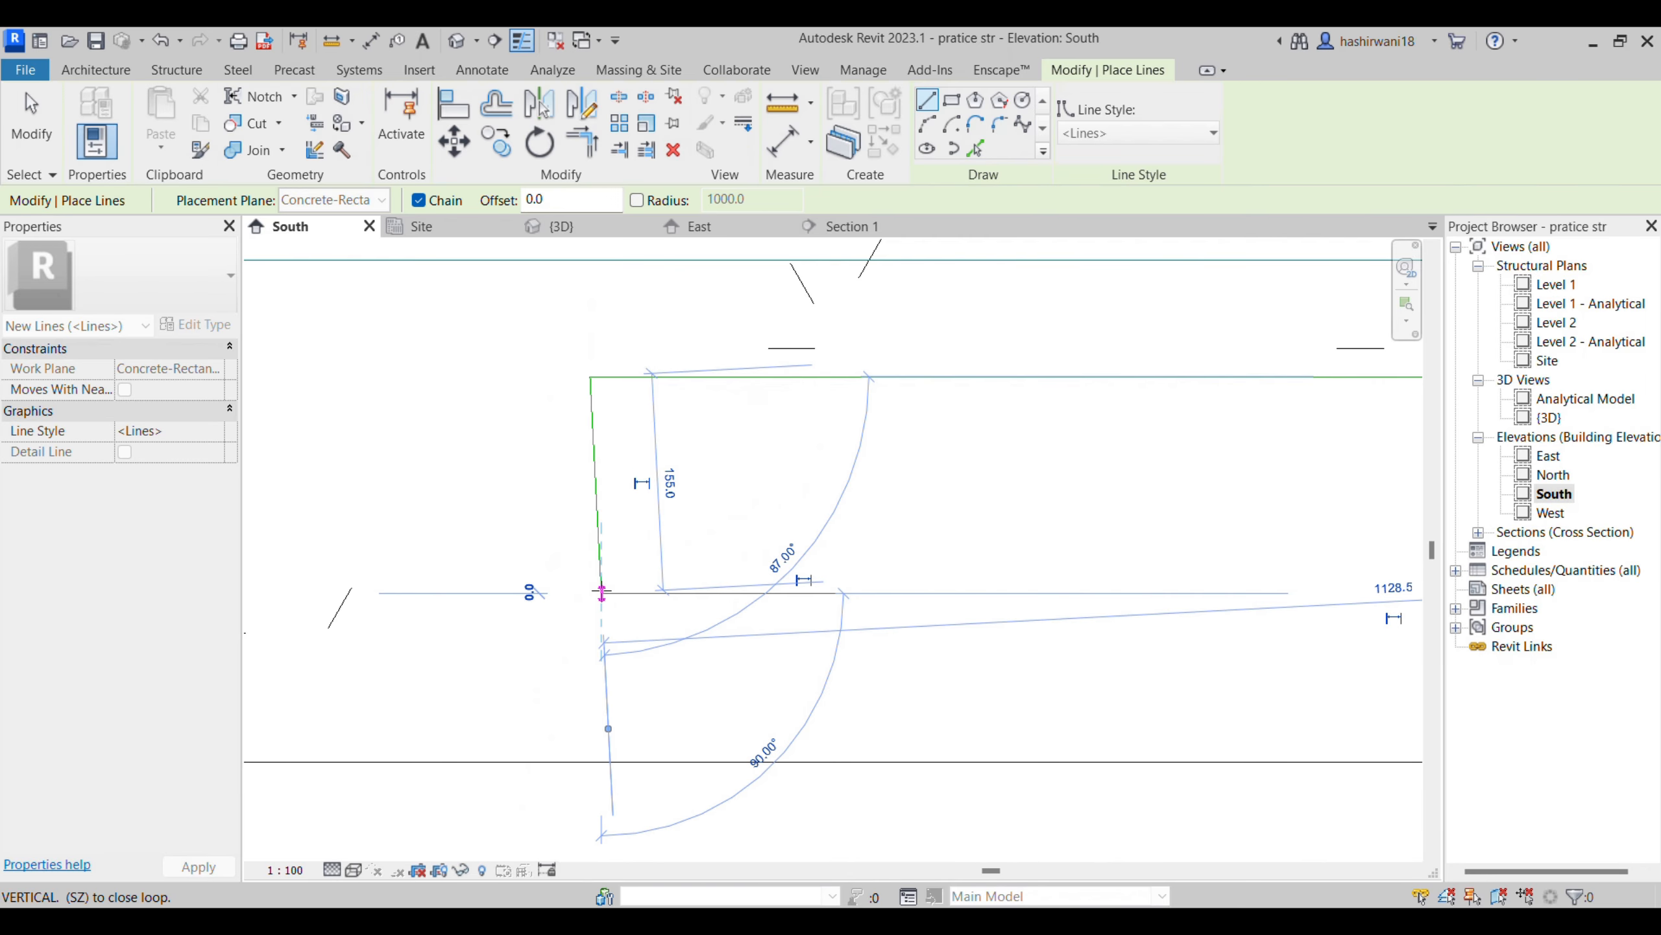
left_click(602, 591)
key("Escape")
key("ctrl+z")
- Draw a vertical model line about 105 mm down from the guide line's end in the long-span beam, and leave the line command
left_click(590, 377)
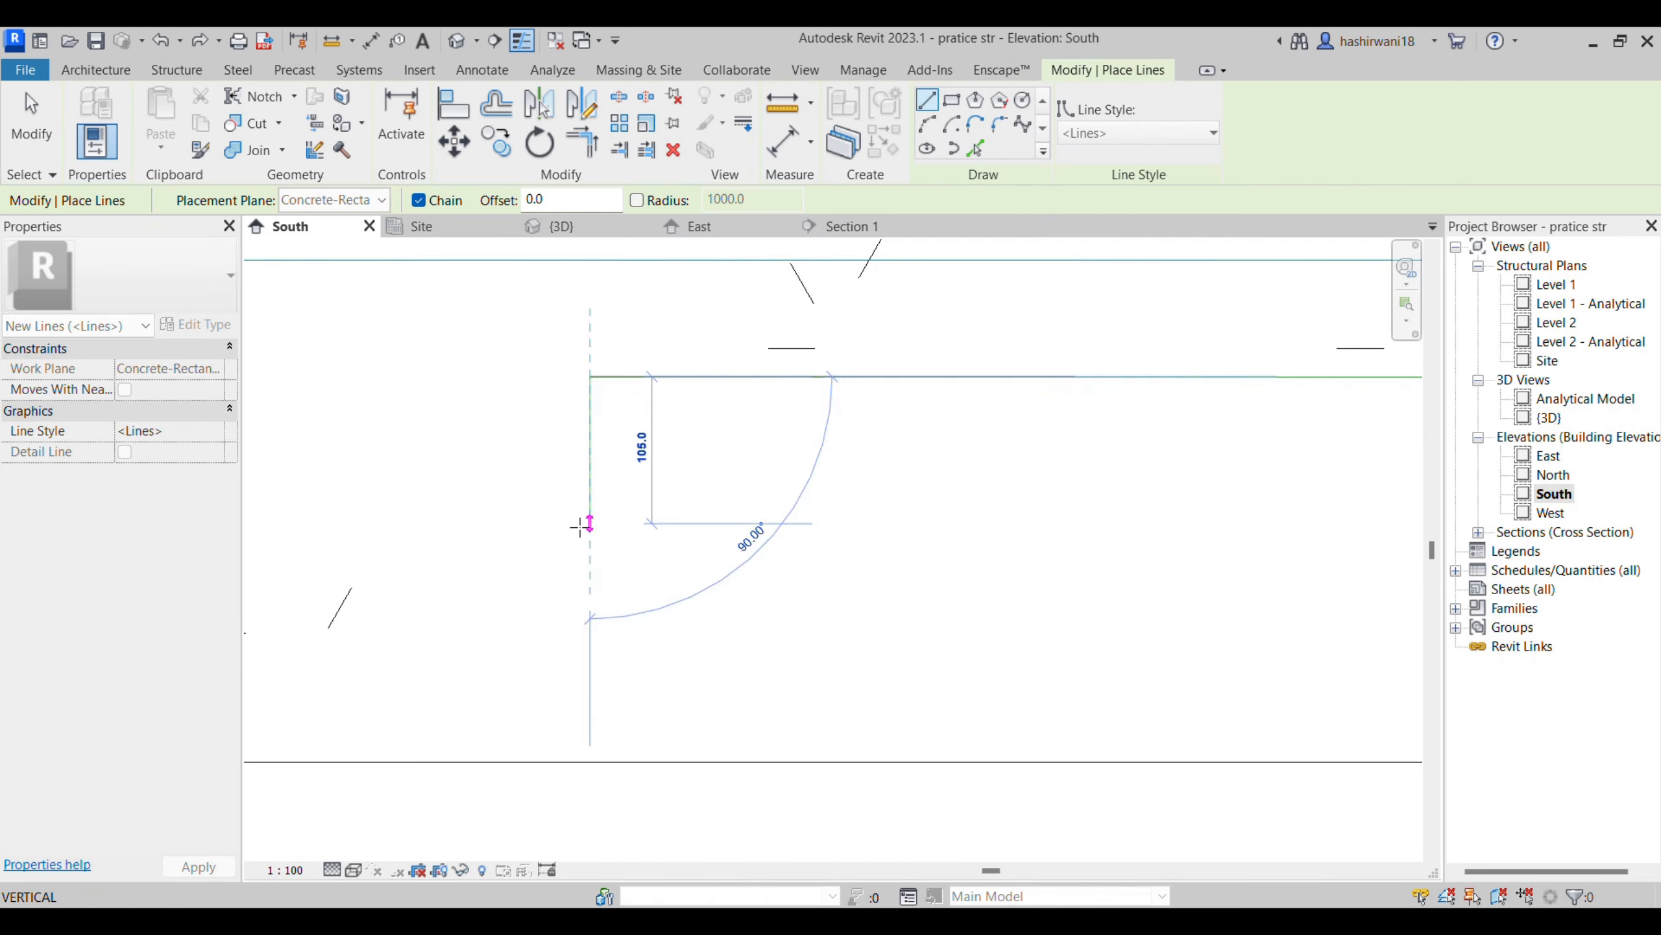
left_click(581, 531)
scroll(1007, 449, "down", 1)
middle_click_drag(1017, 449, 760, 442)
key("Escape")
scroll(1073, 495, "down", 4)
middle_click_drag(1092, 497, 799, 458)
scroll(799, 457, "down", 3)
key("Escape")
key("Escape")
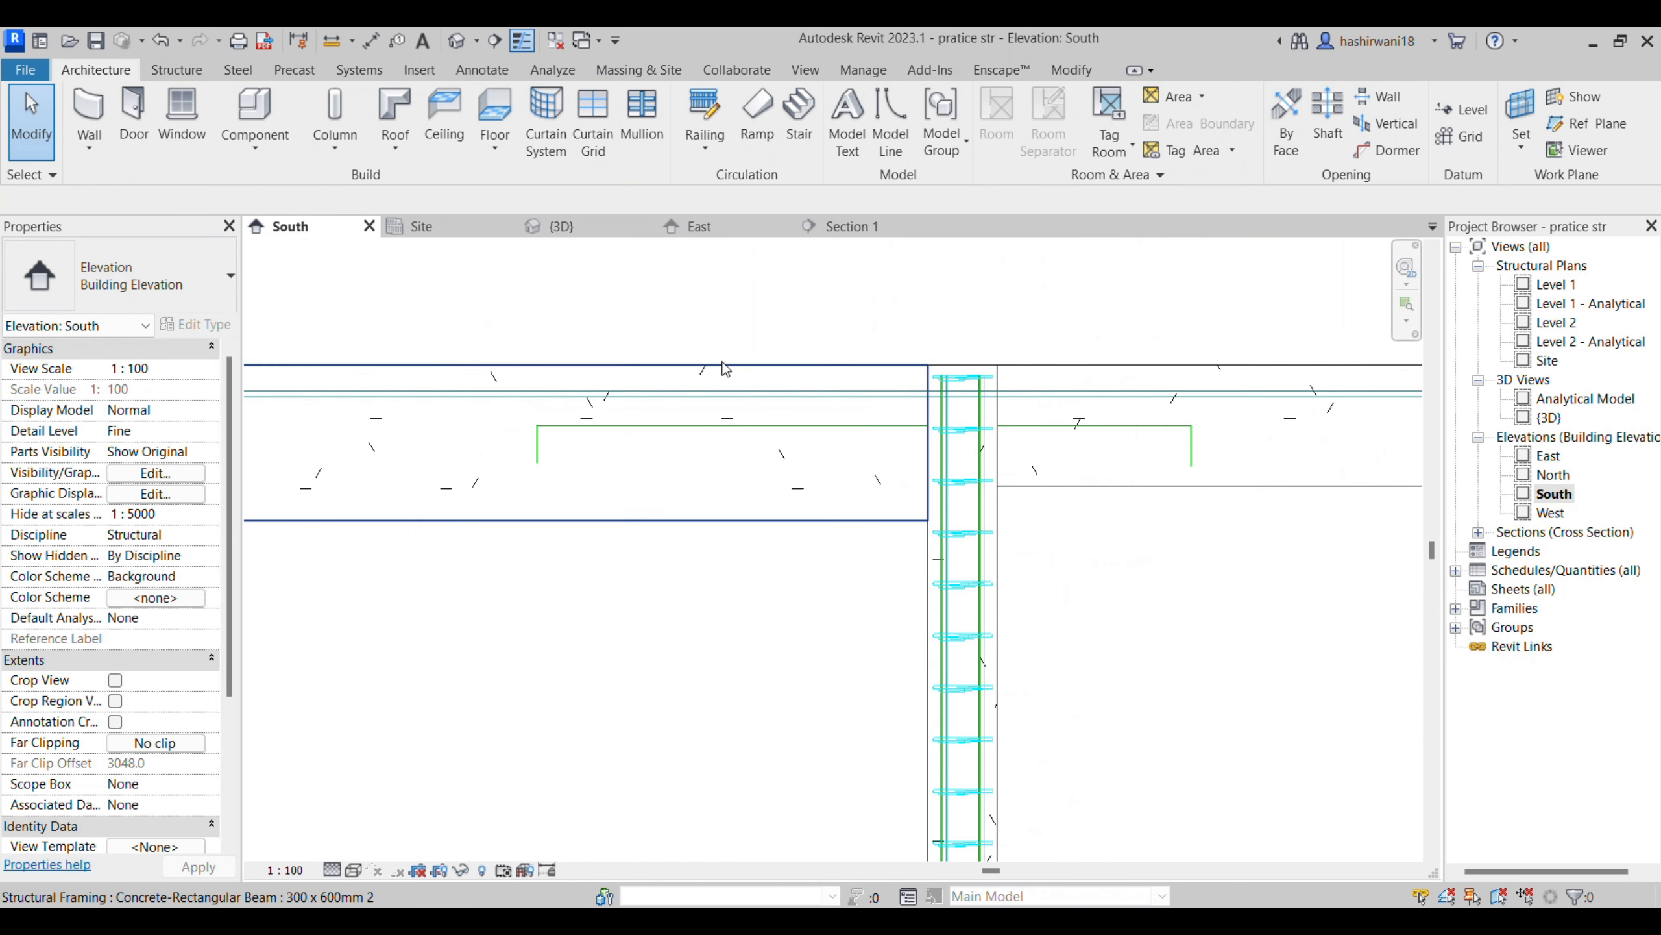
left_click(736, 367)
left_click(1369, 134)
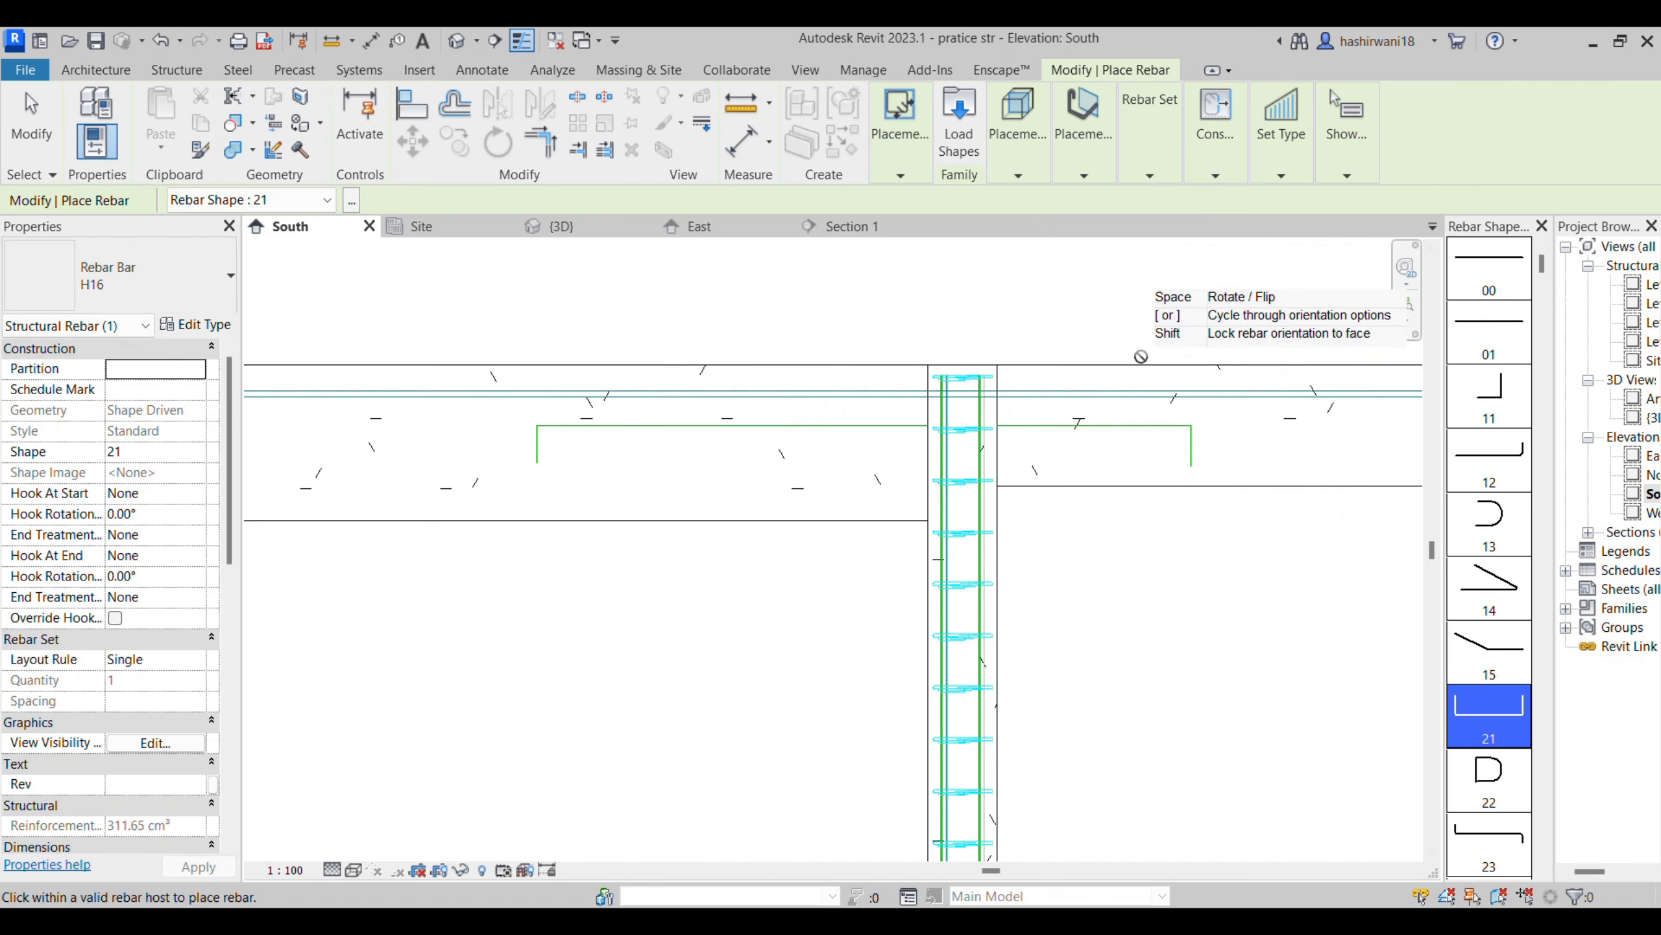
left_click(1489, 268)
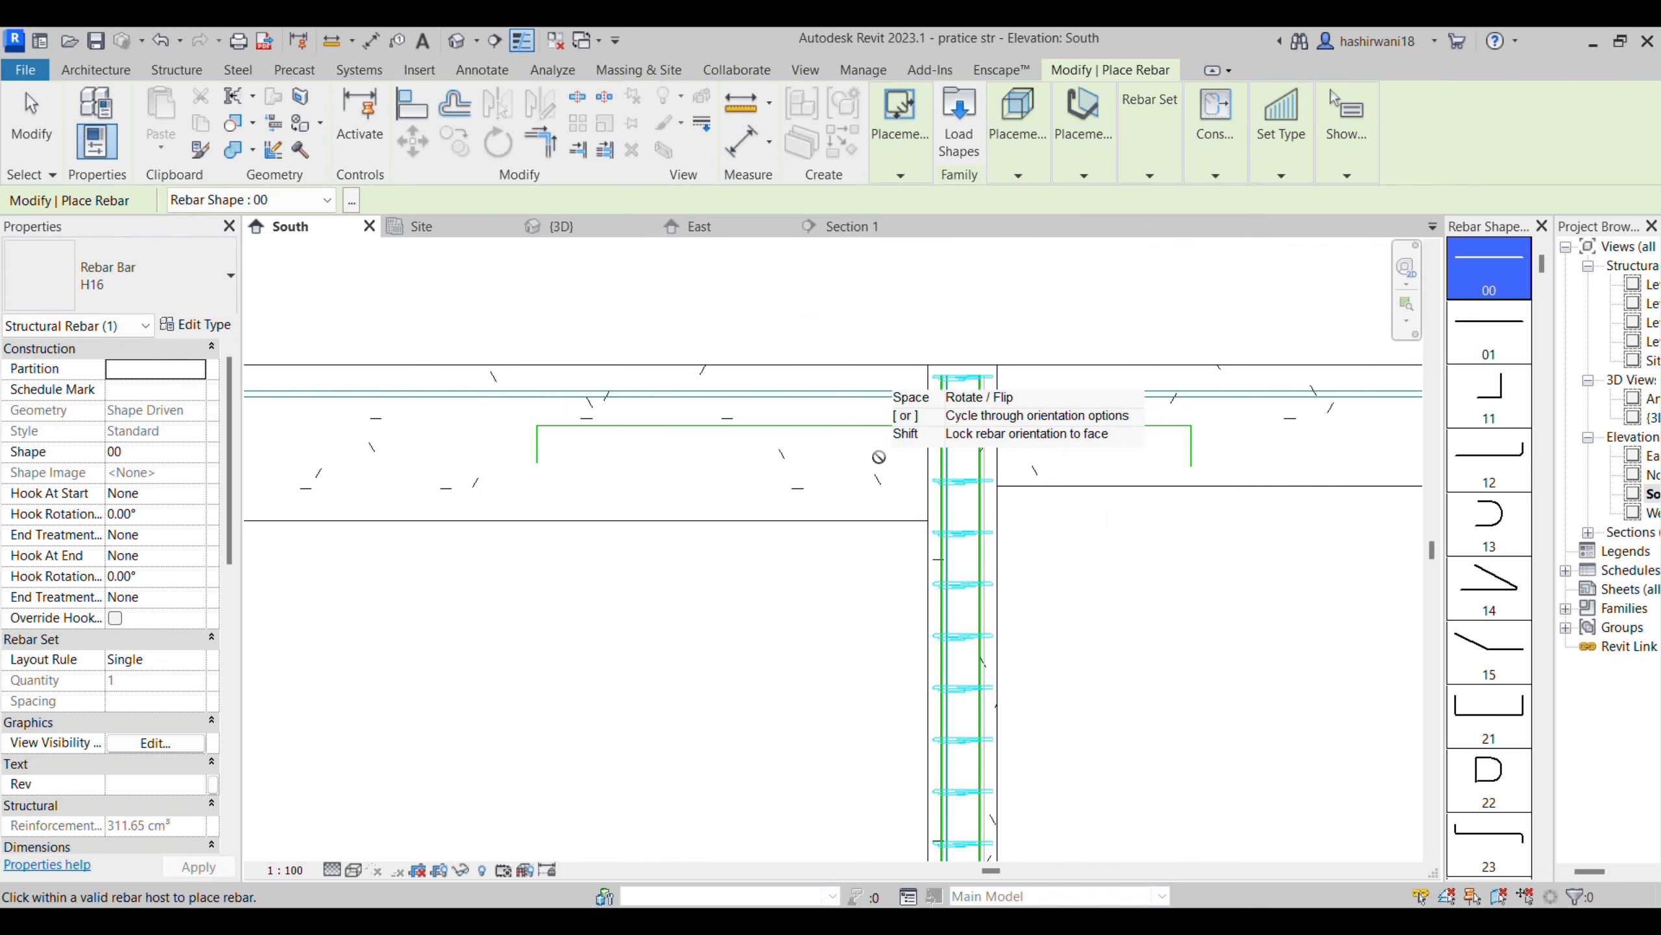
left_click(1084, 160)
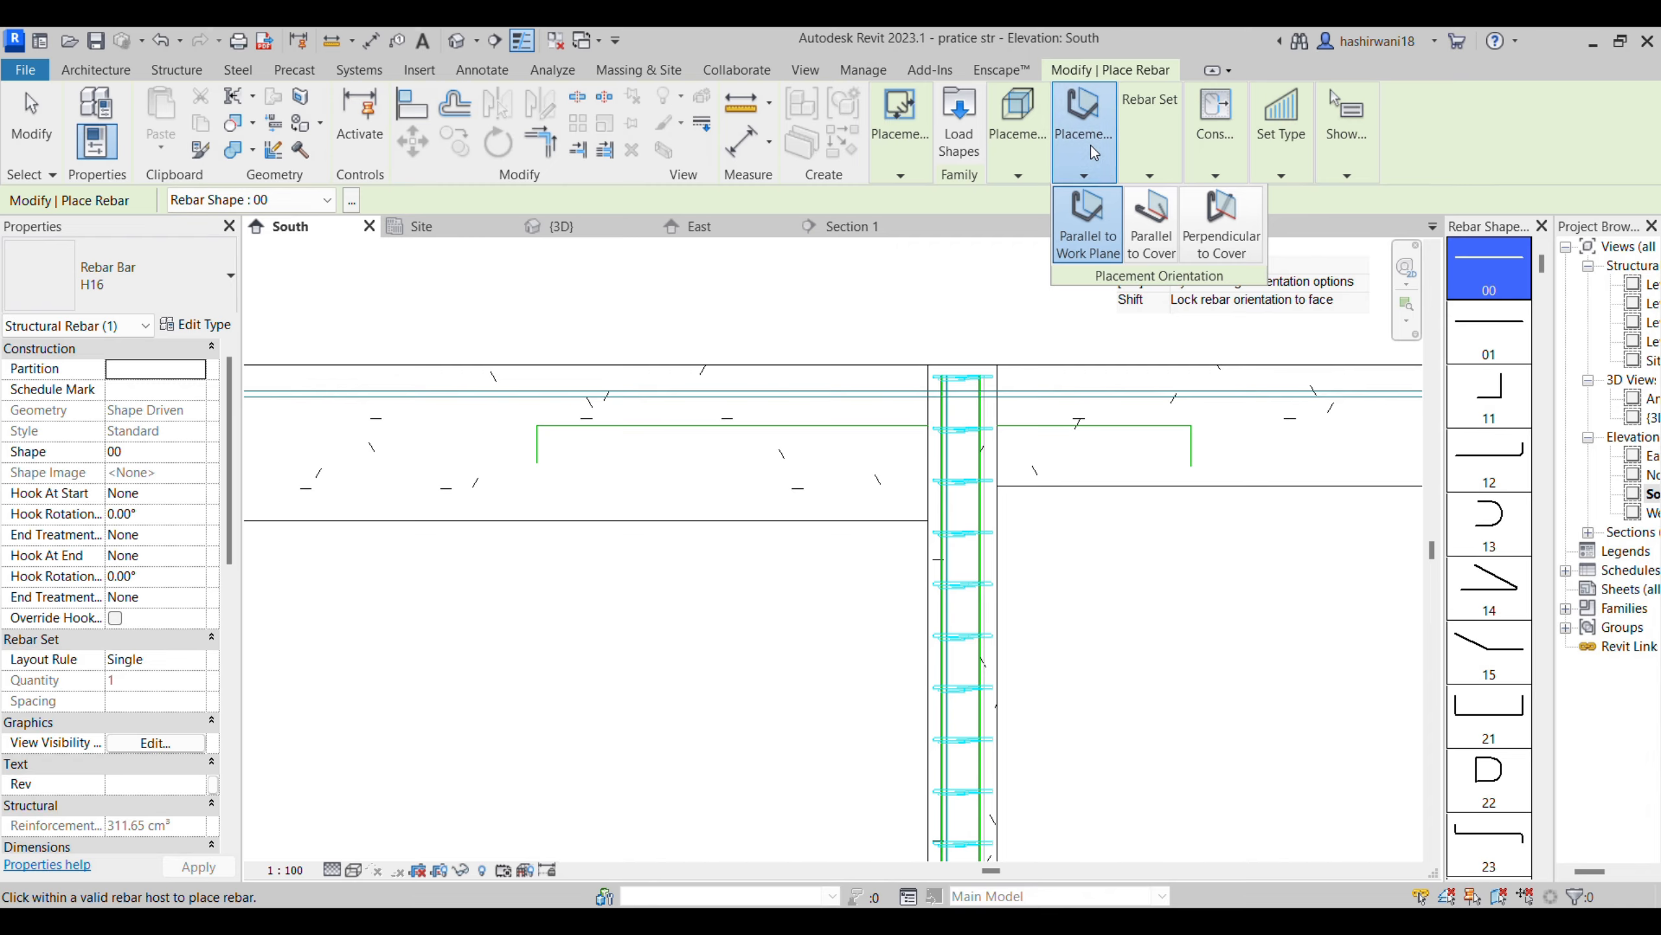
left_click(1242, 229)
left_click(1137, 222)
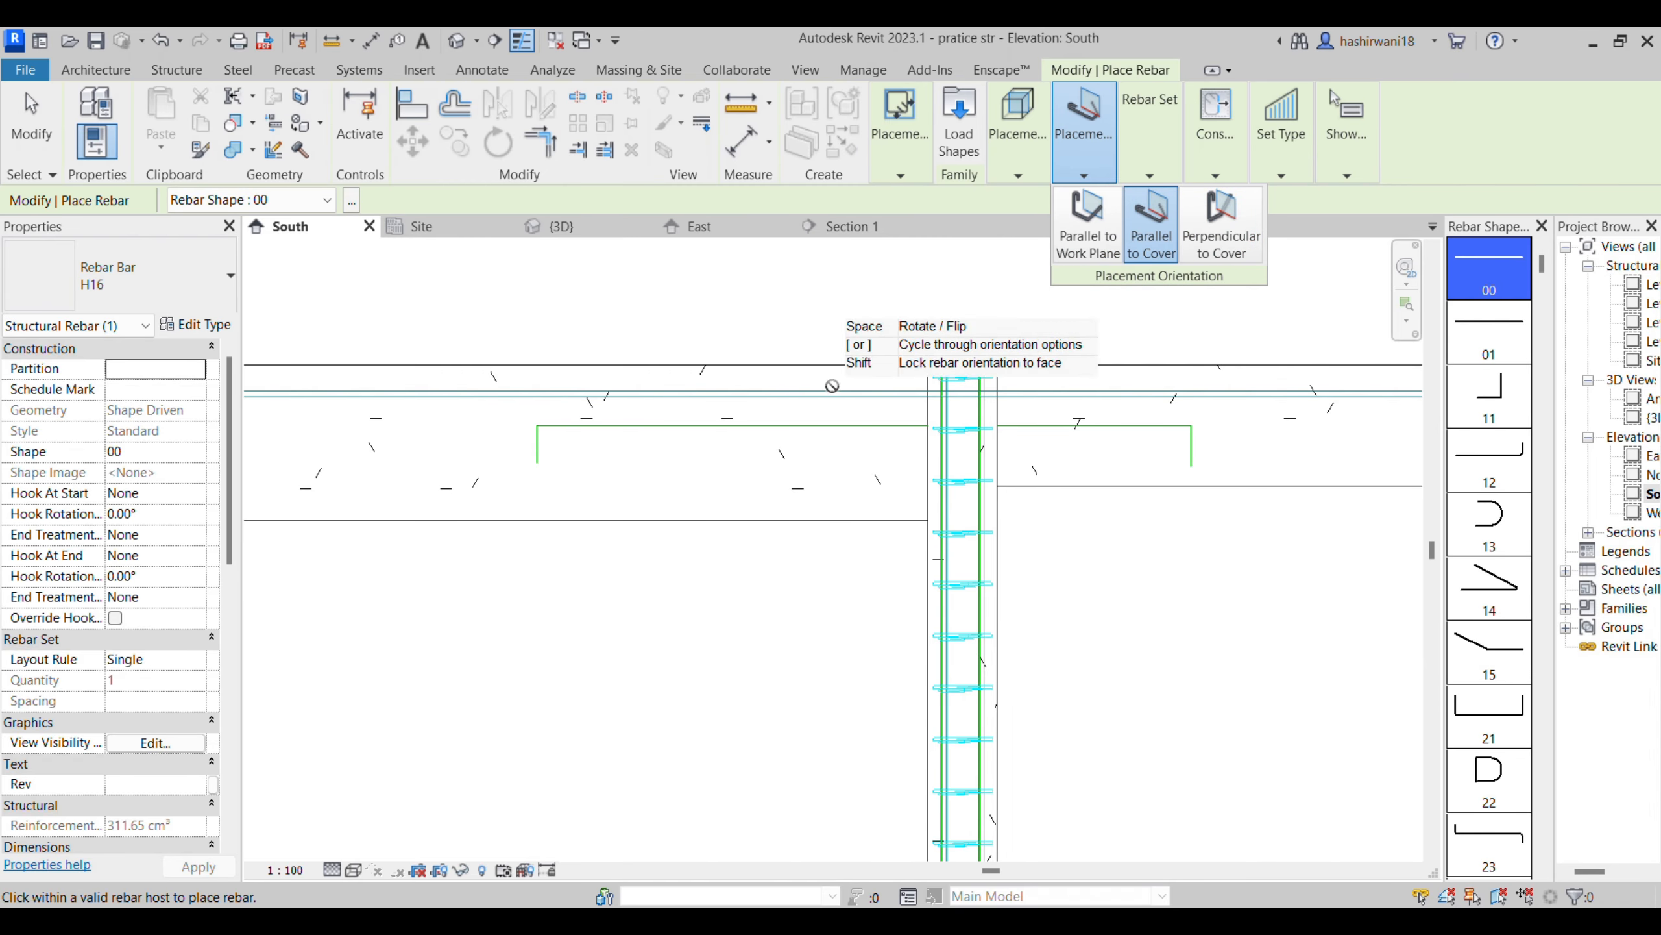
left_click(1039, 158)
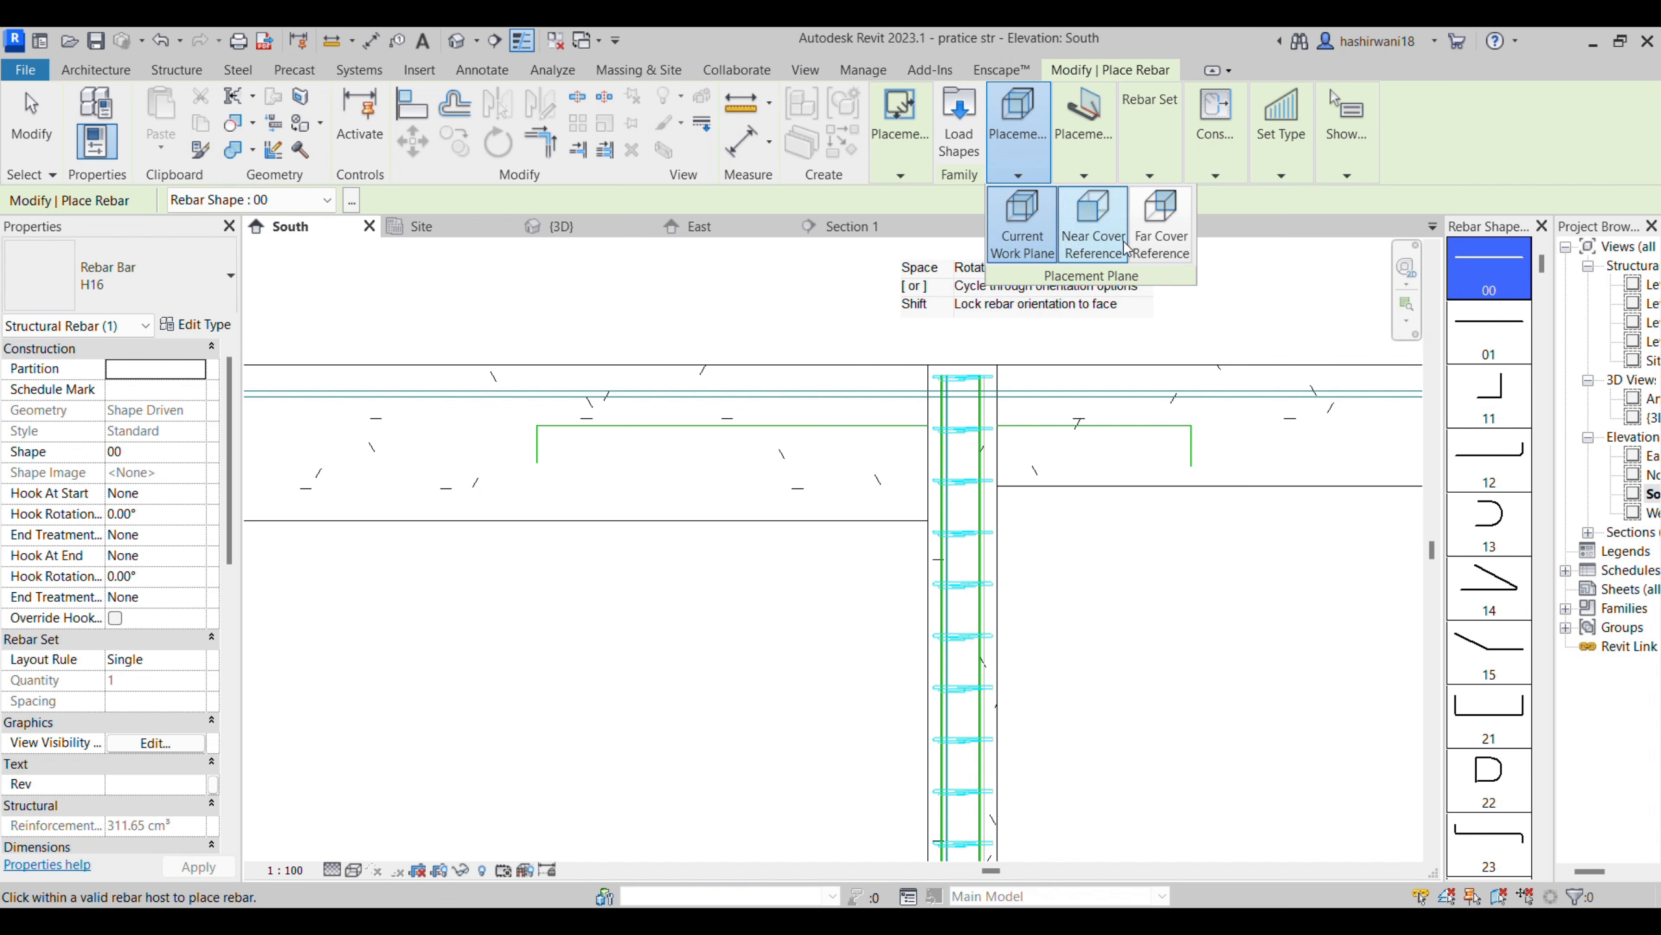
left_click(1084, 157)
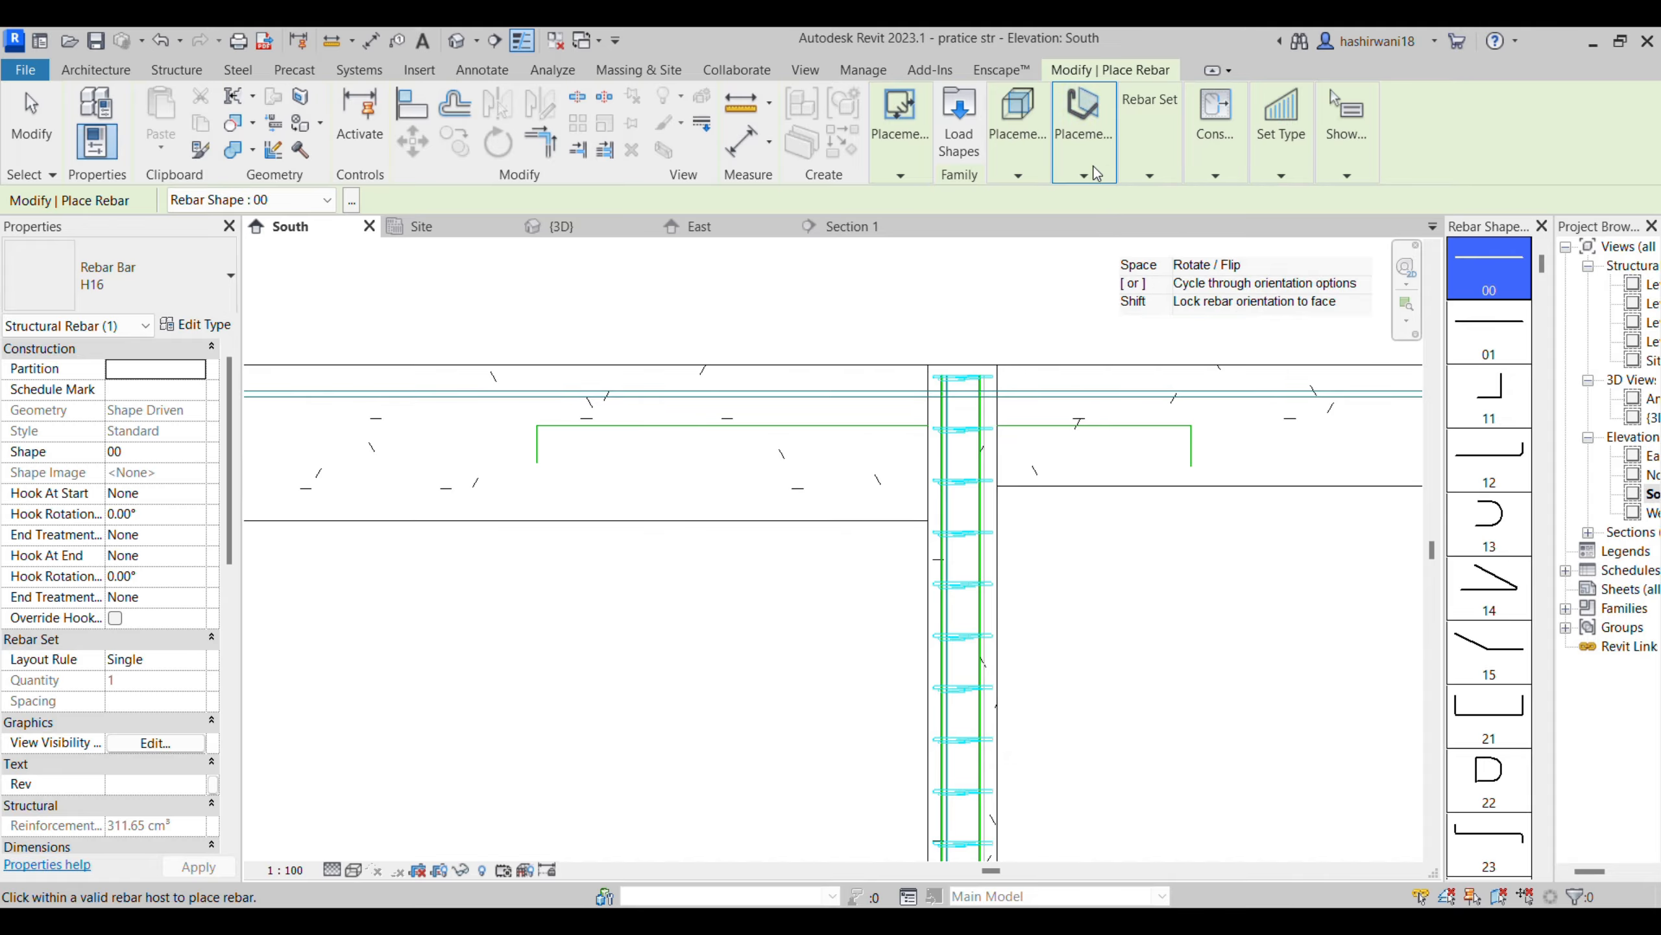
left_click(1155, 247)
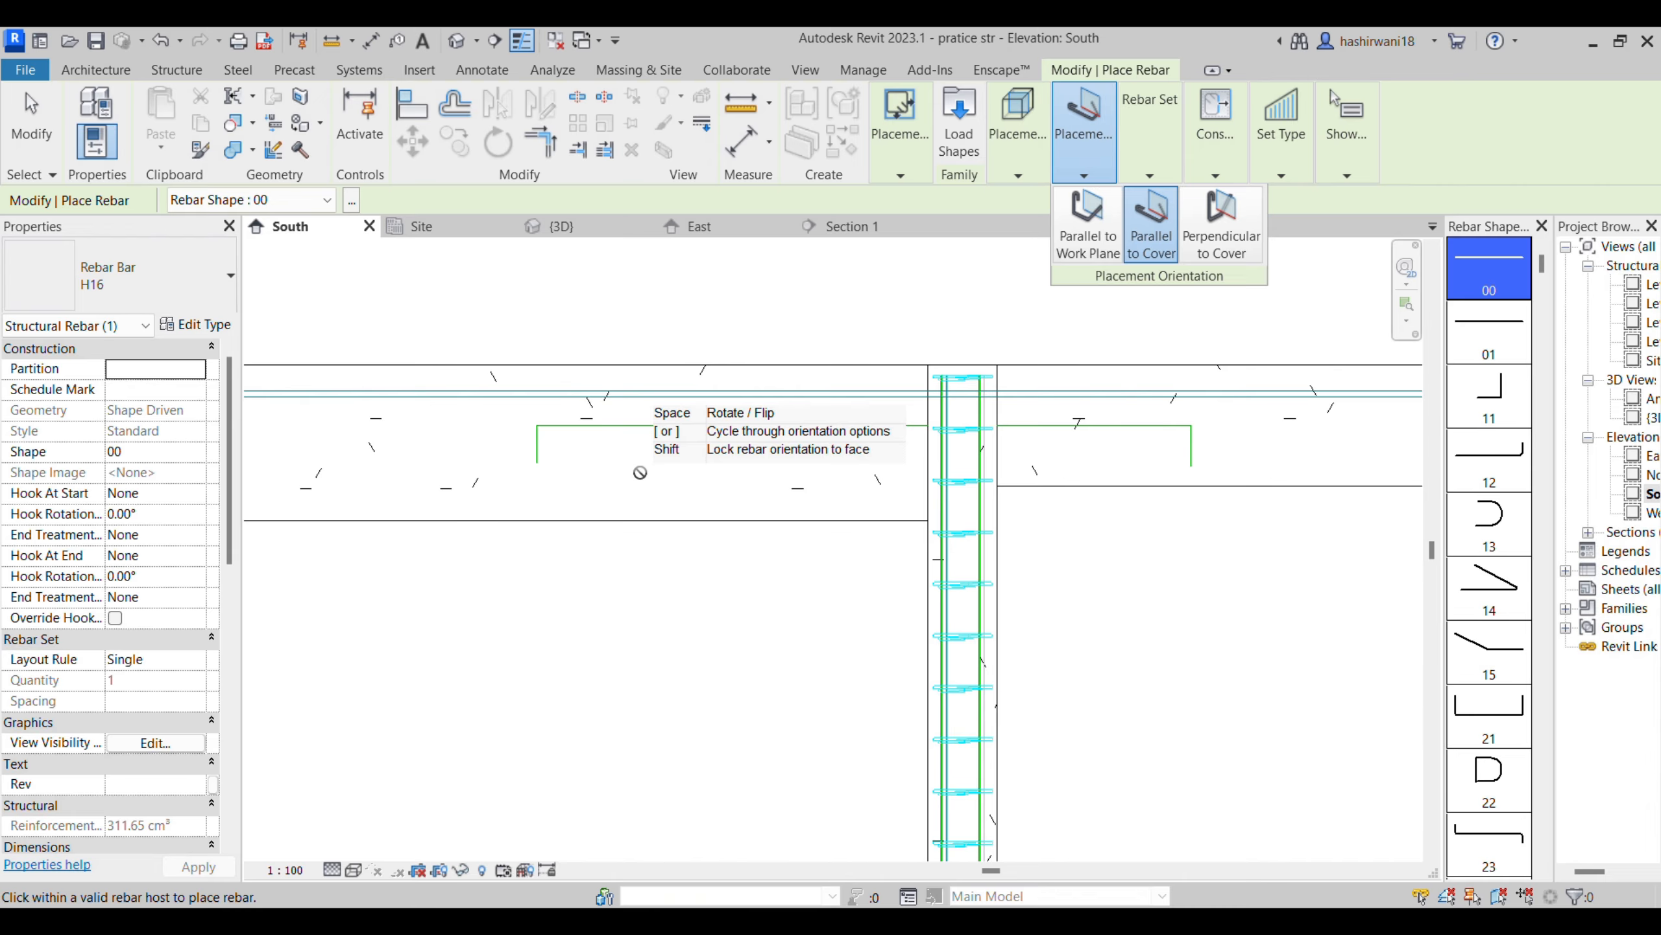
left_click(1084, 157)
left_click(1018, 157)
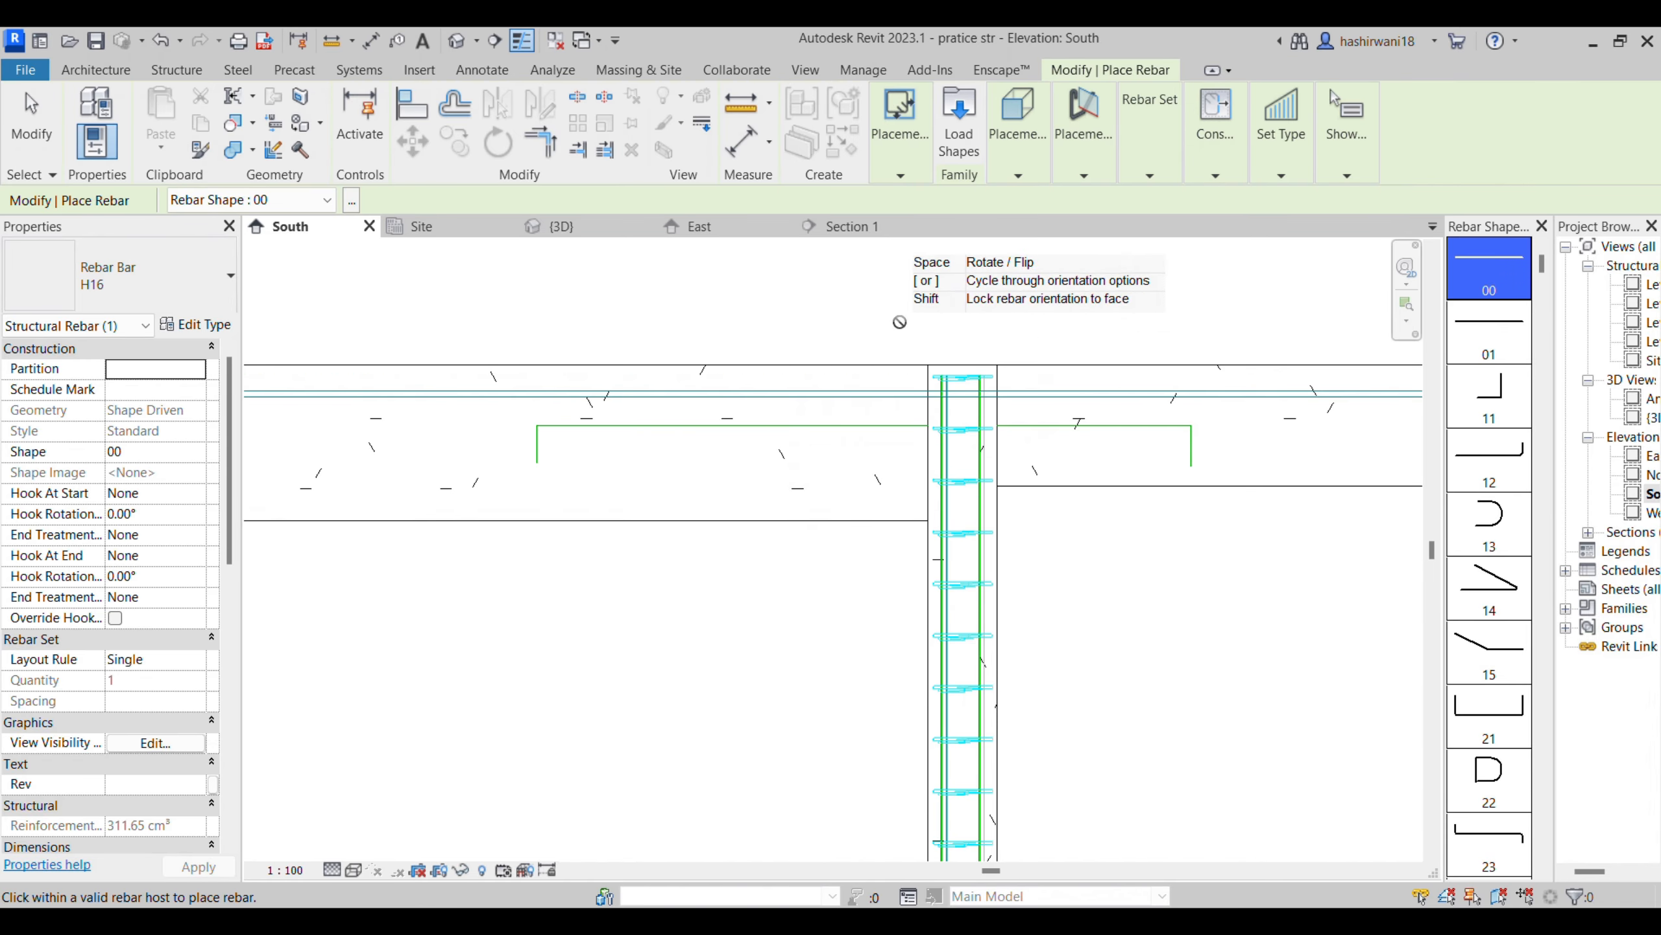
left_click(1084, 160)
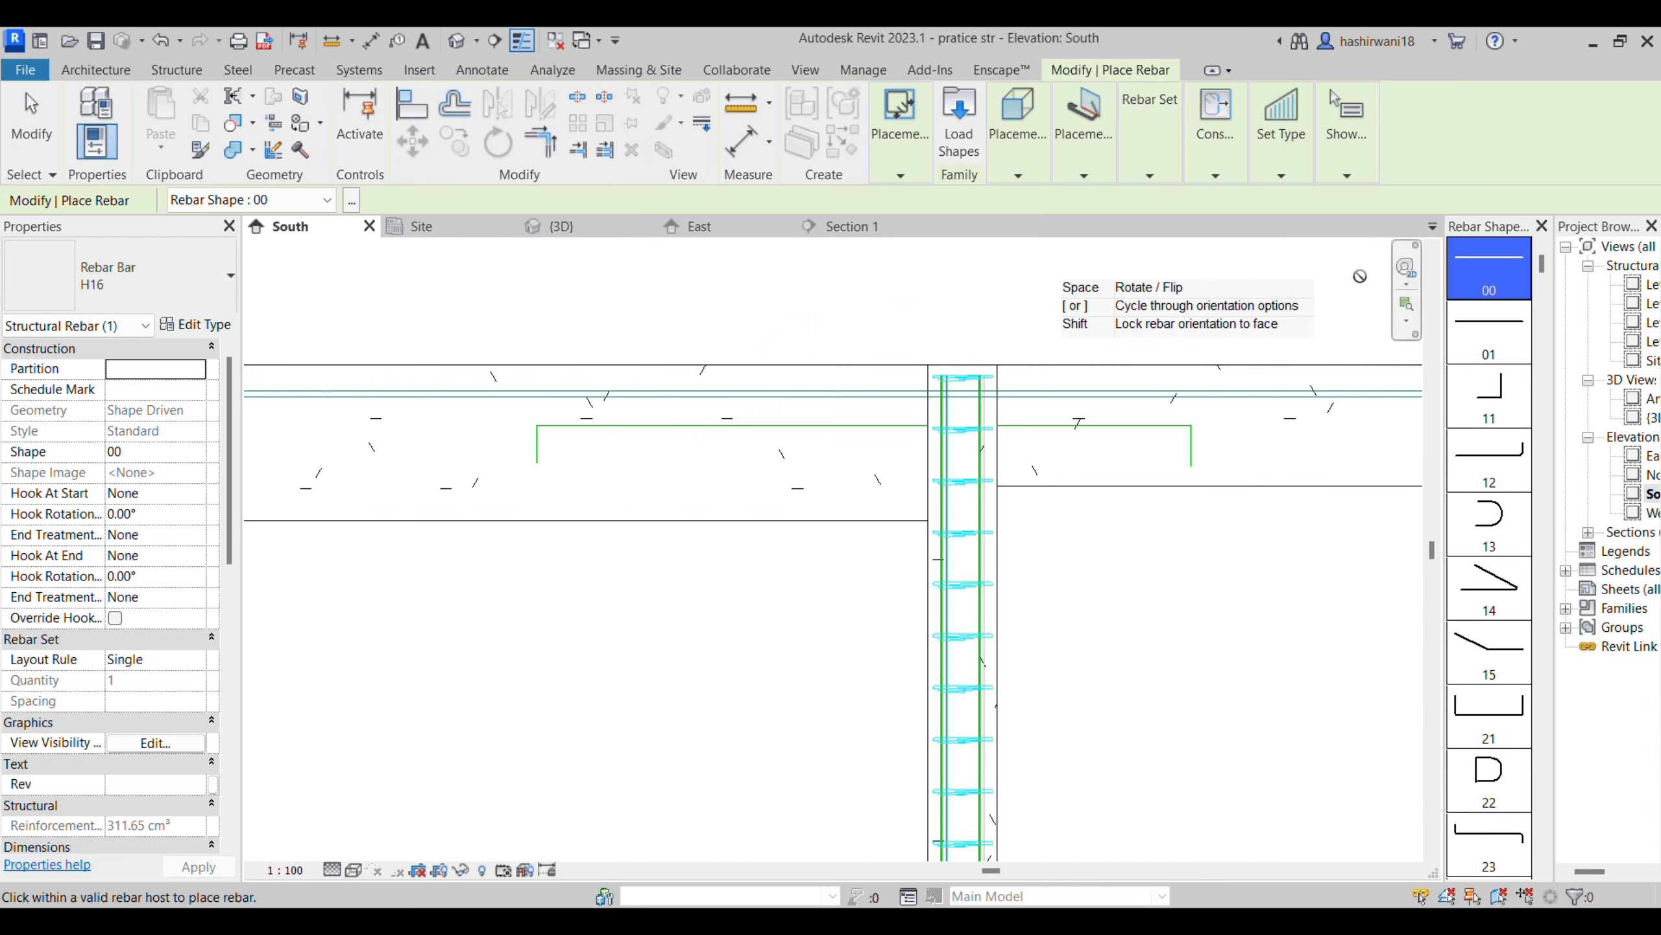
scroll(1490, 694, "down", 6)
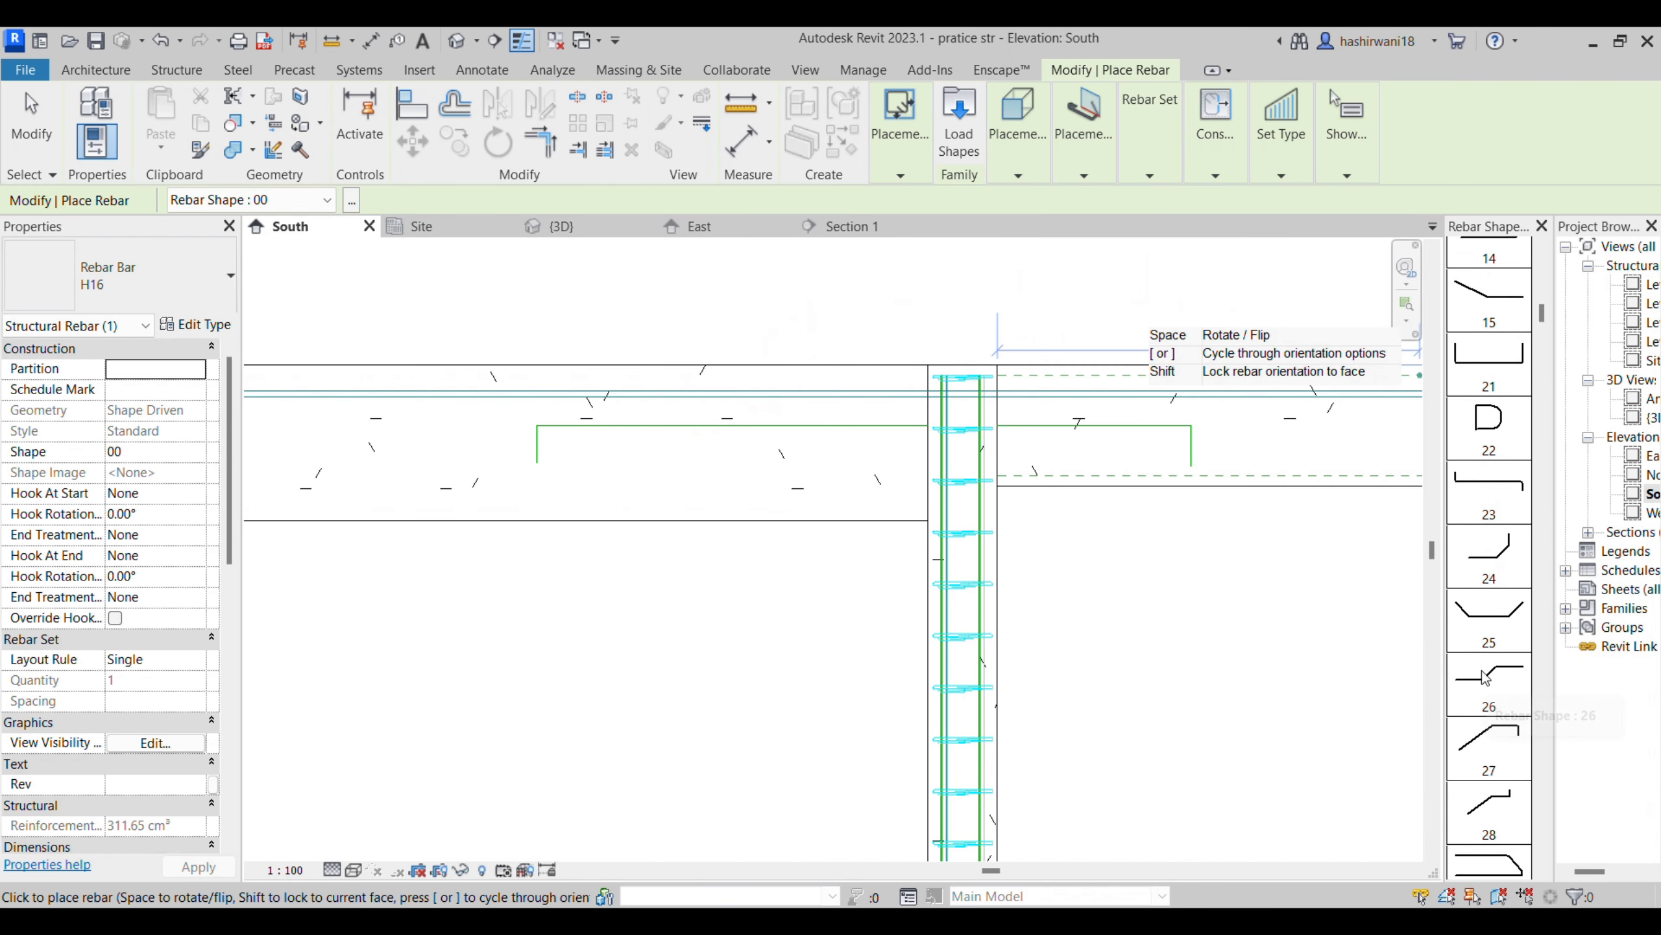
scroll(1489, 654, "up", 6)
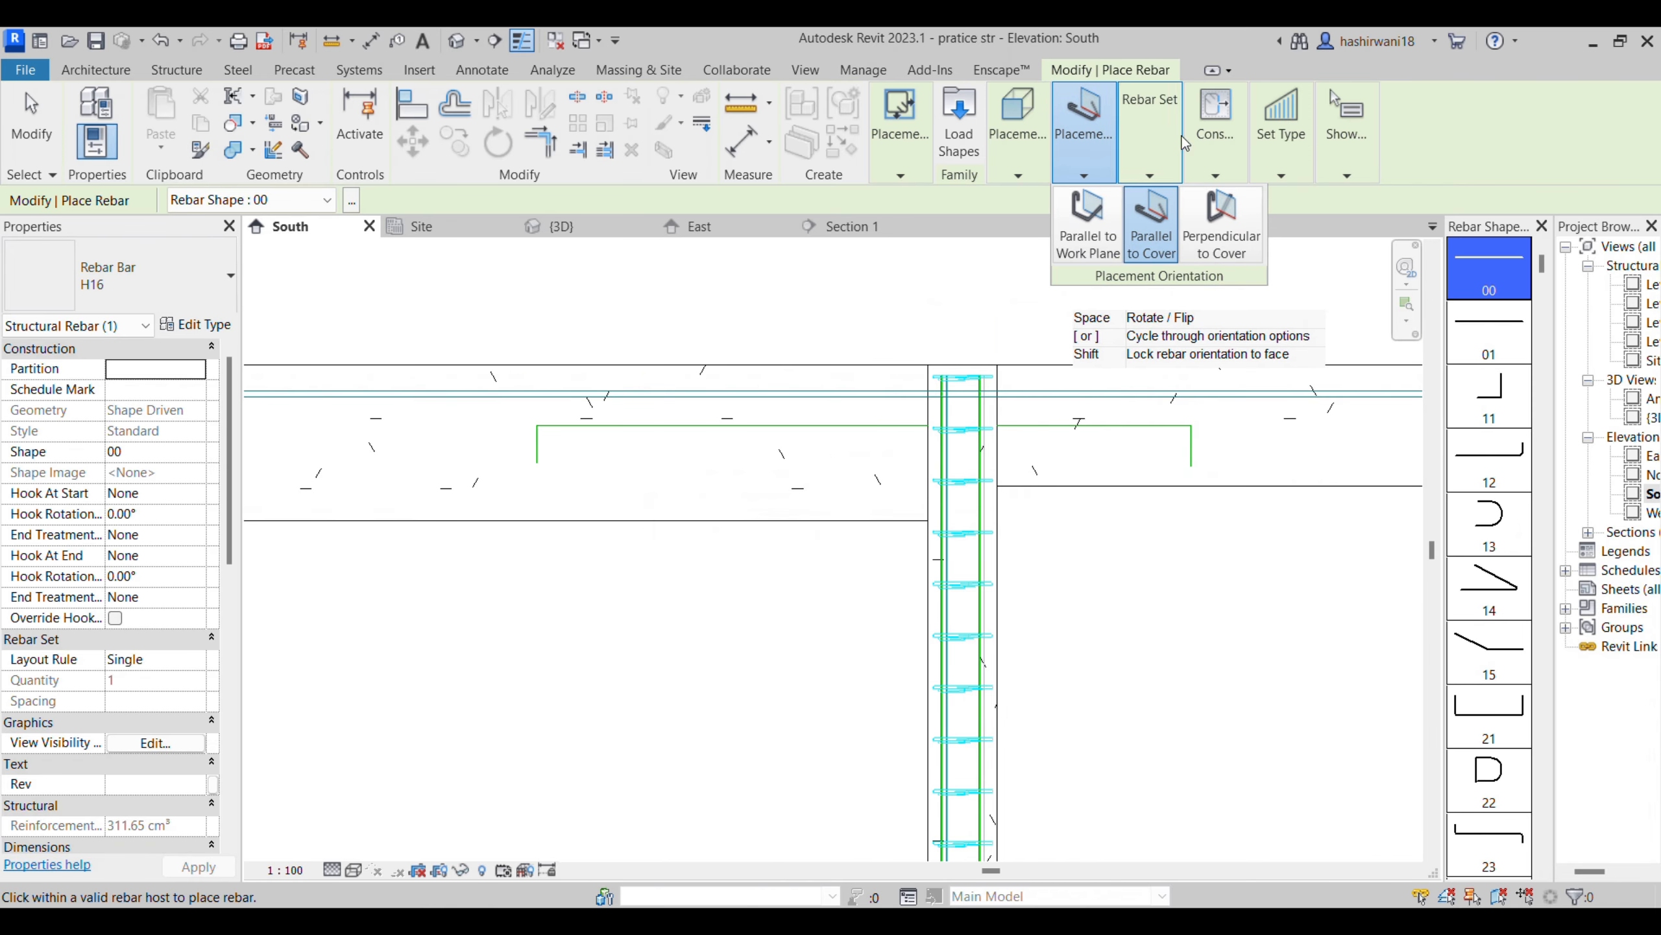
mouse_move(1084, 131)
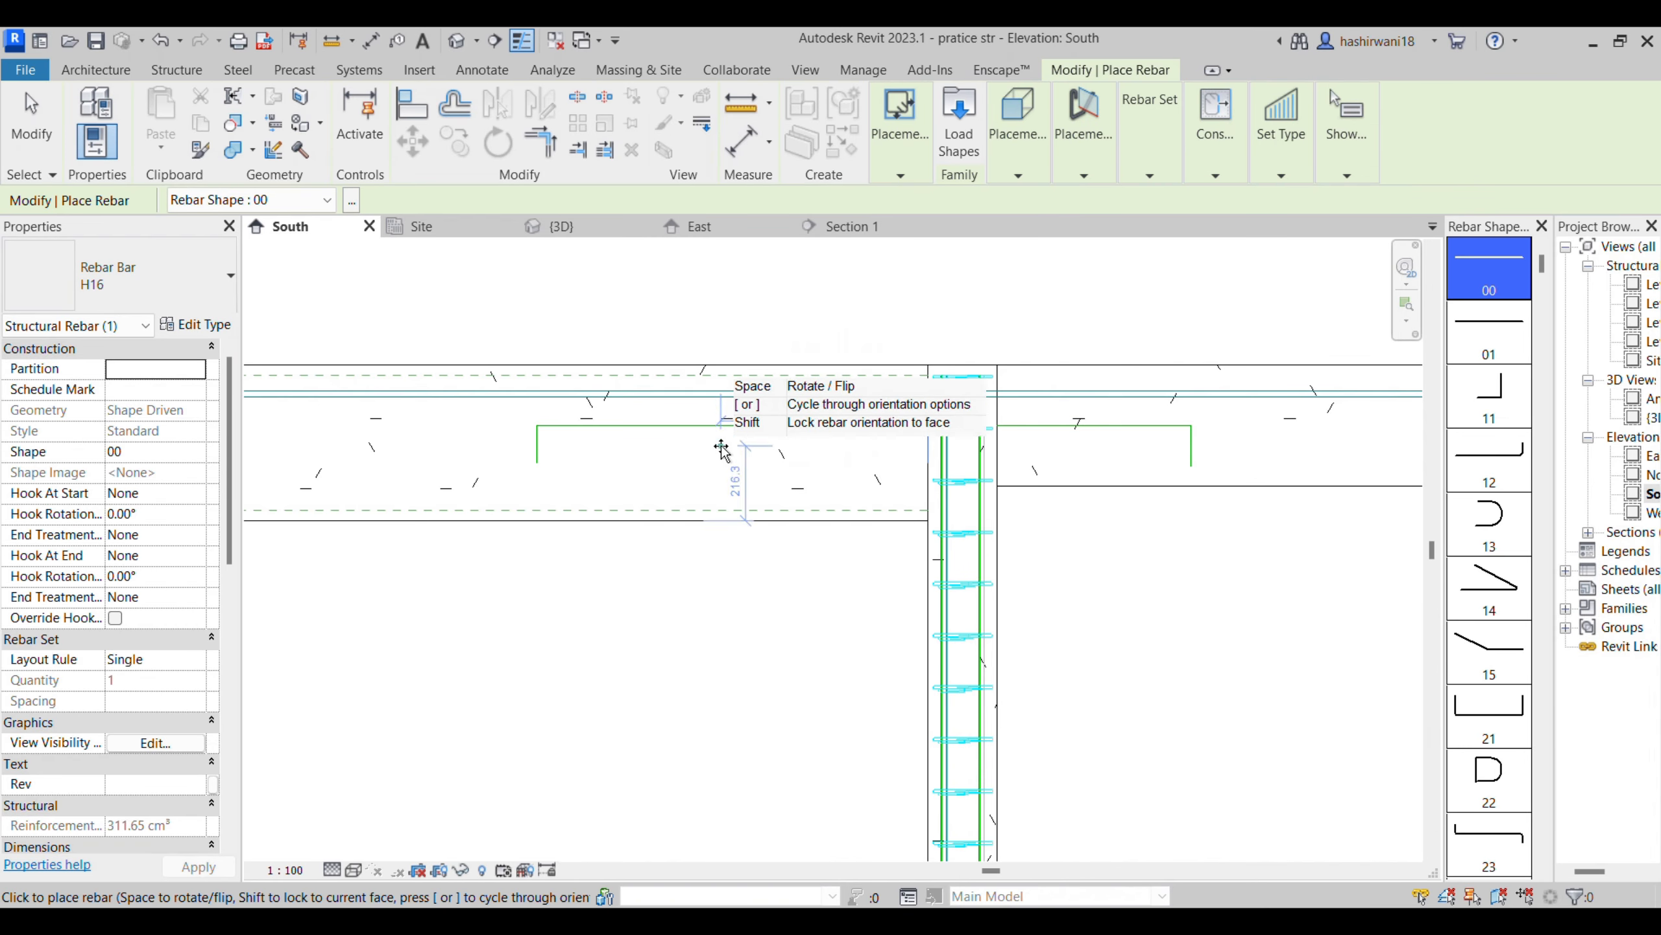
mouse_move(989, 148)
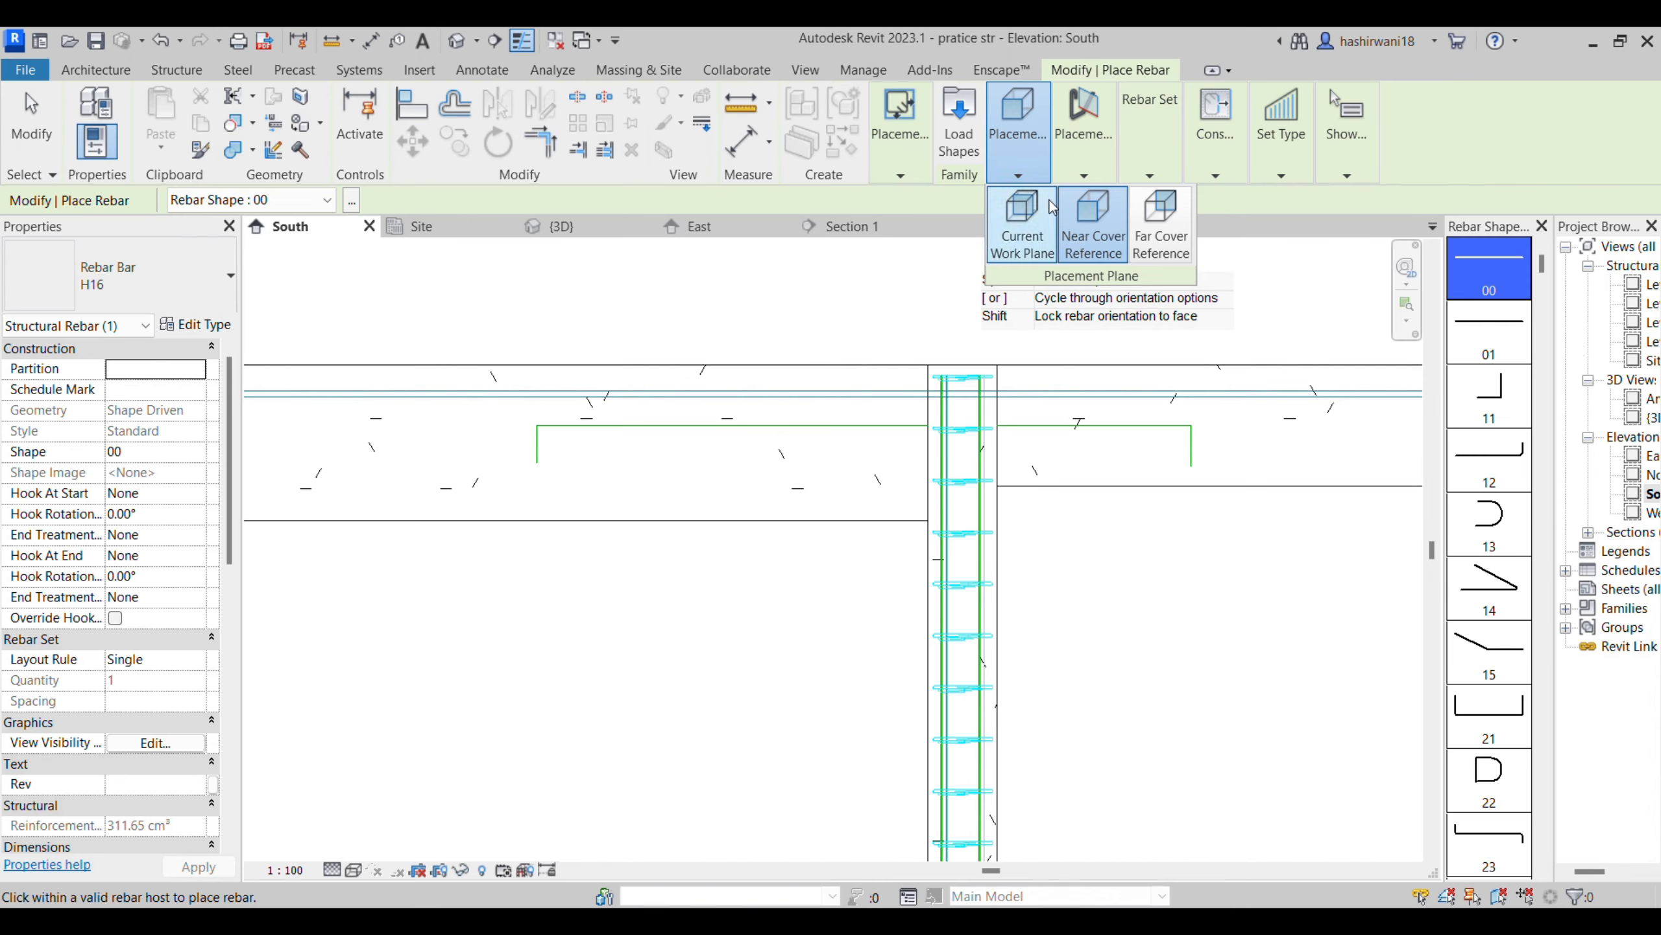
left_click(1153, 221)
left_click(1087, 171)
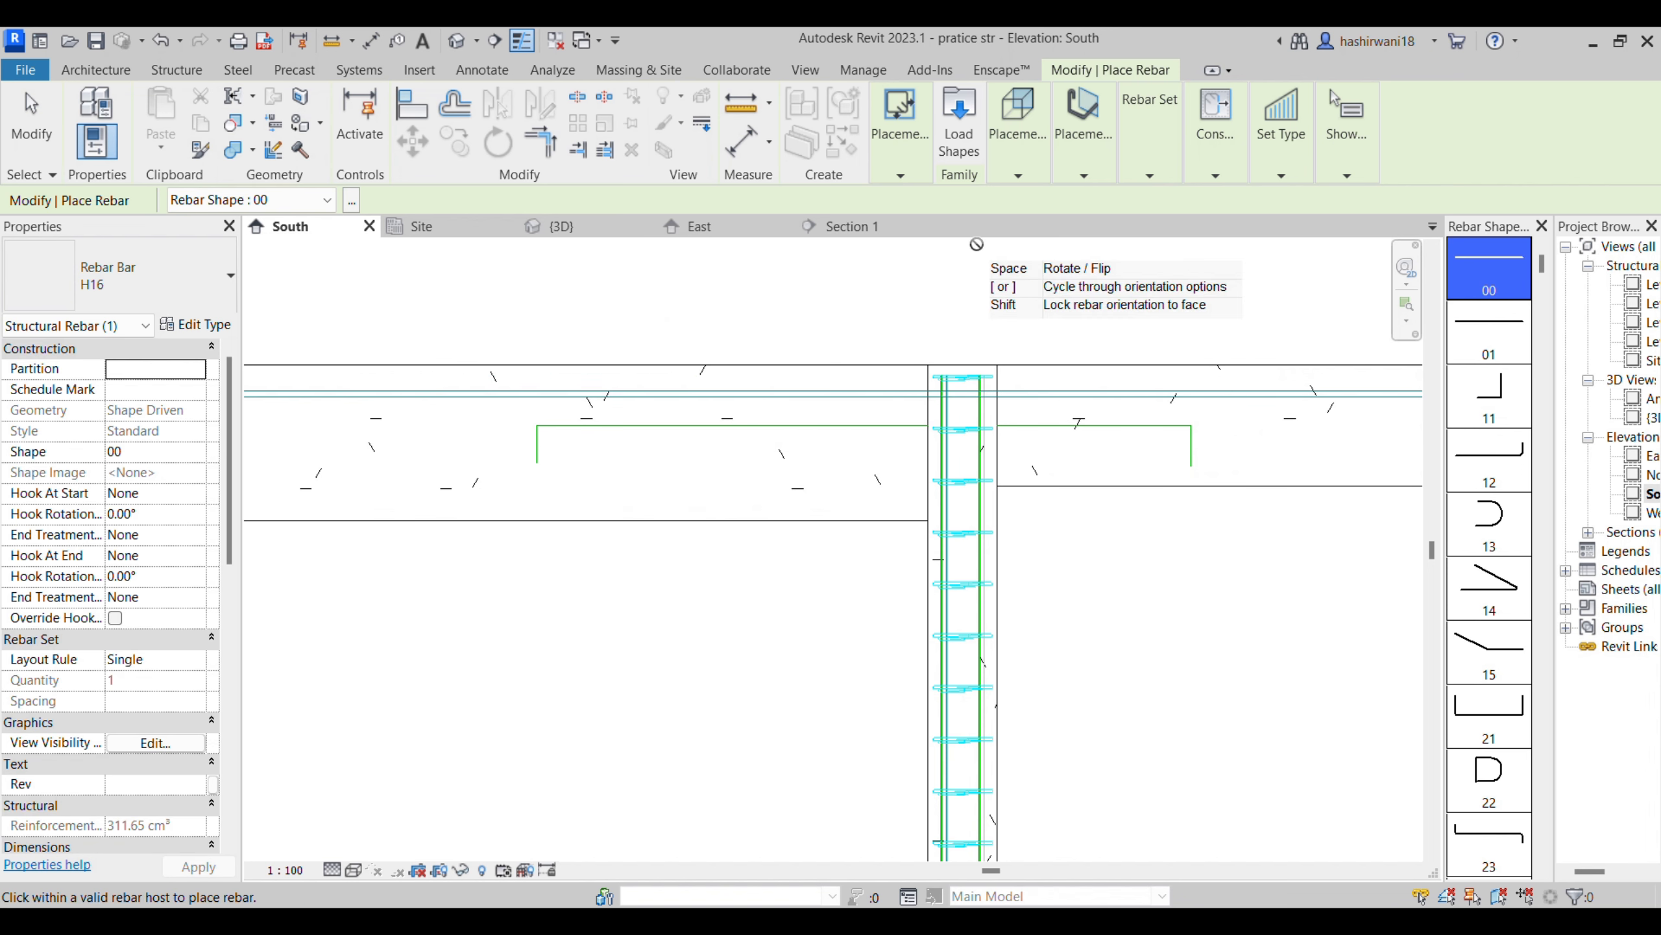
key("Escape")
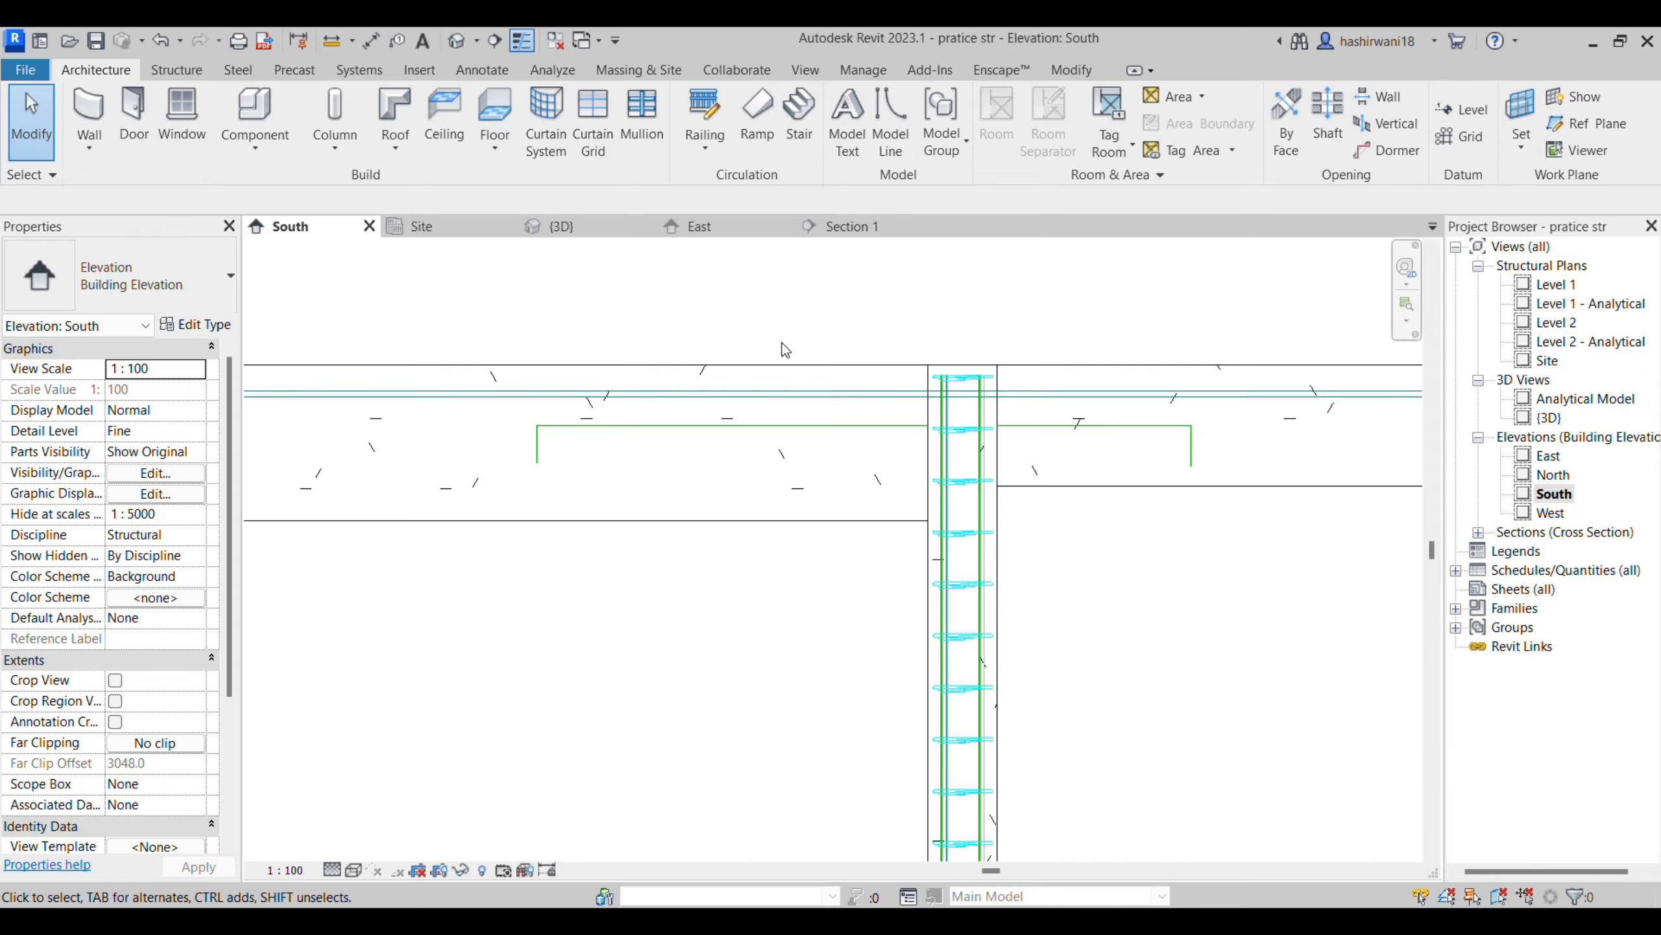
left_click(779, 365)
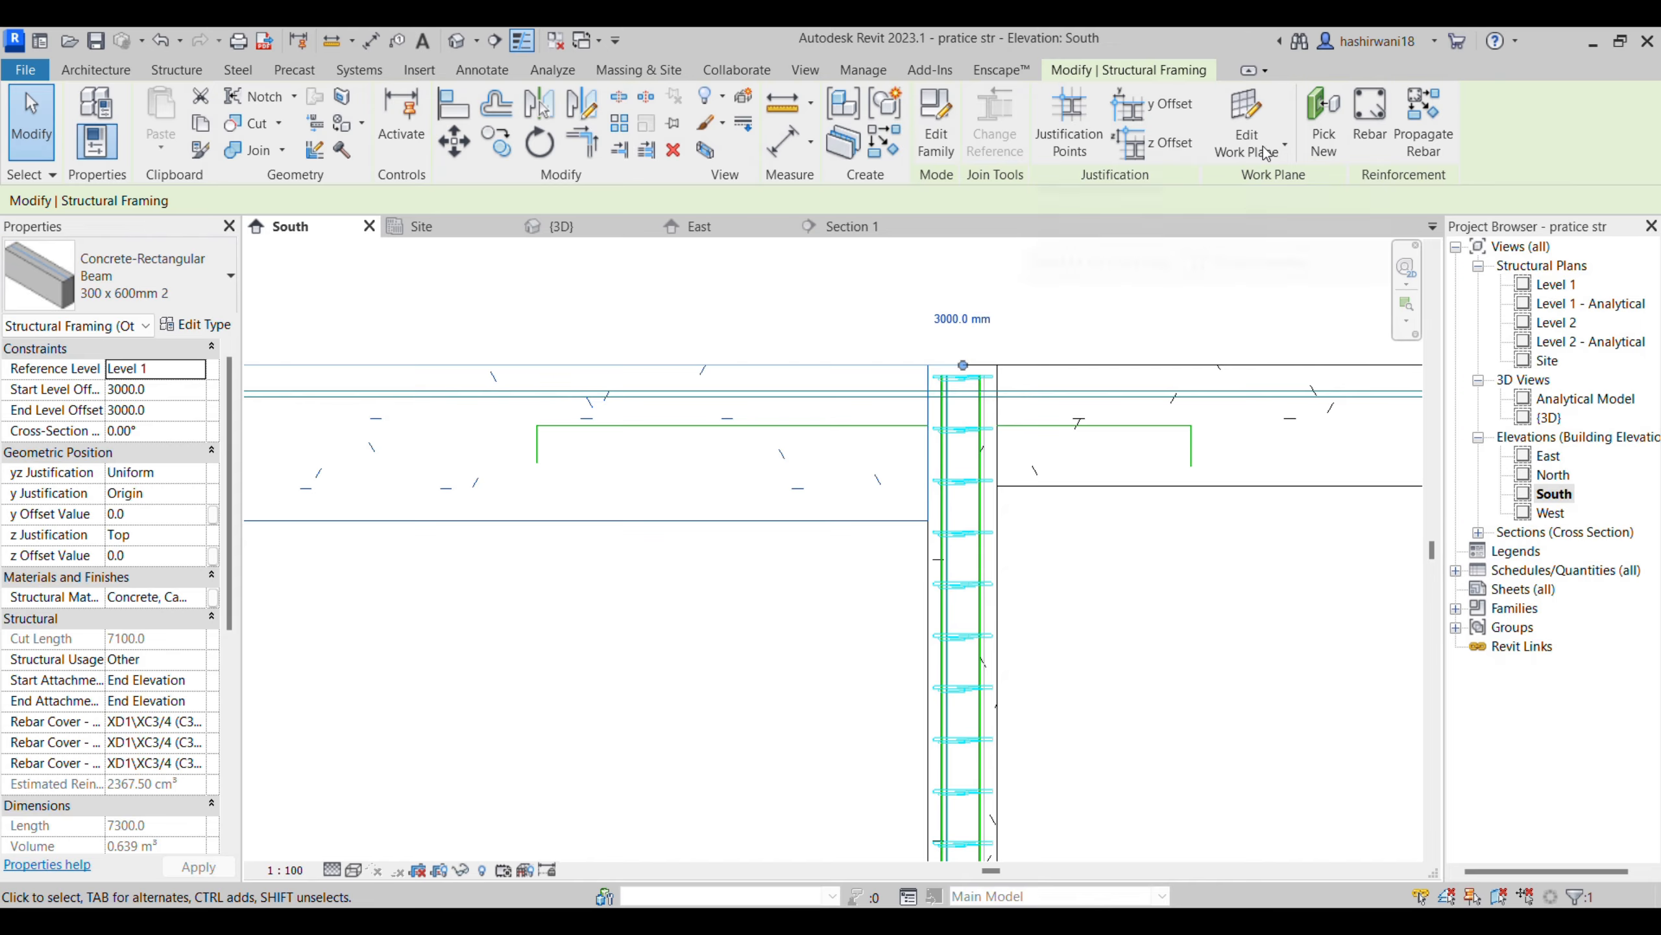
left_click(1369, 118)
left_click(1019, 138)
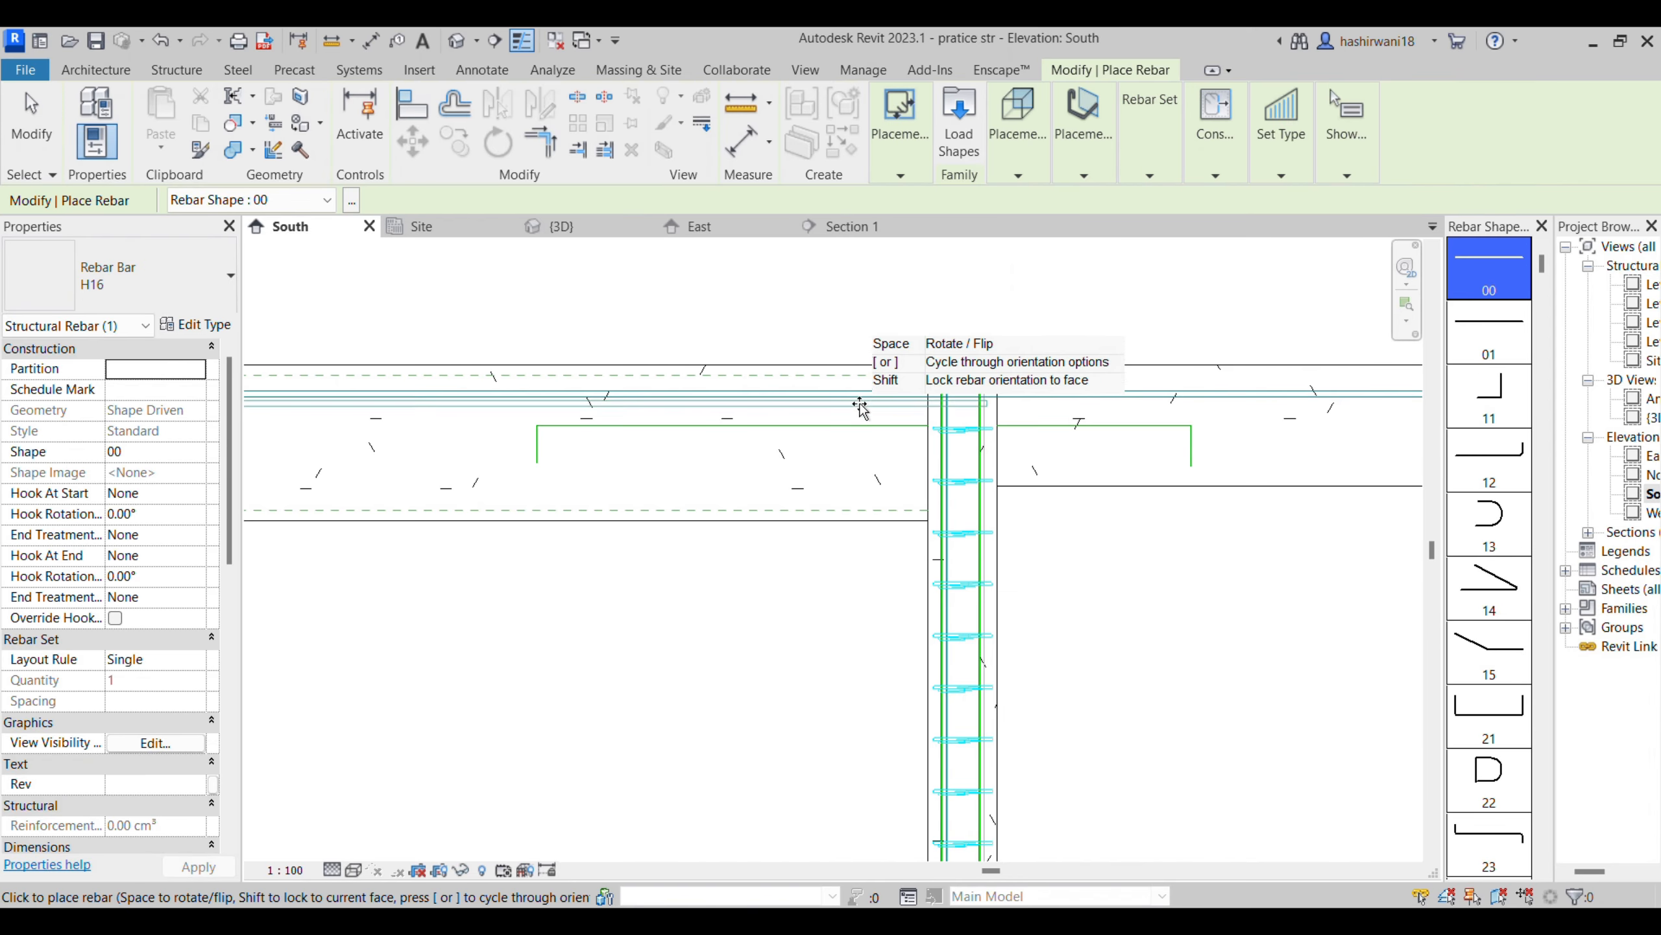
key("Escape")
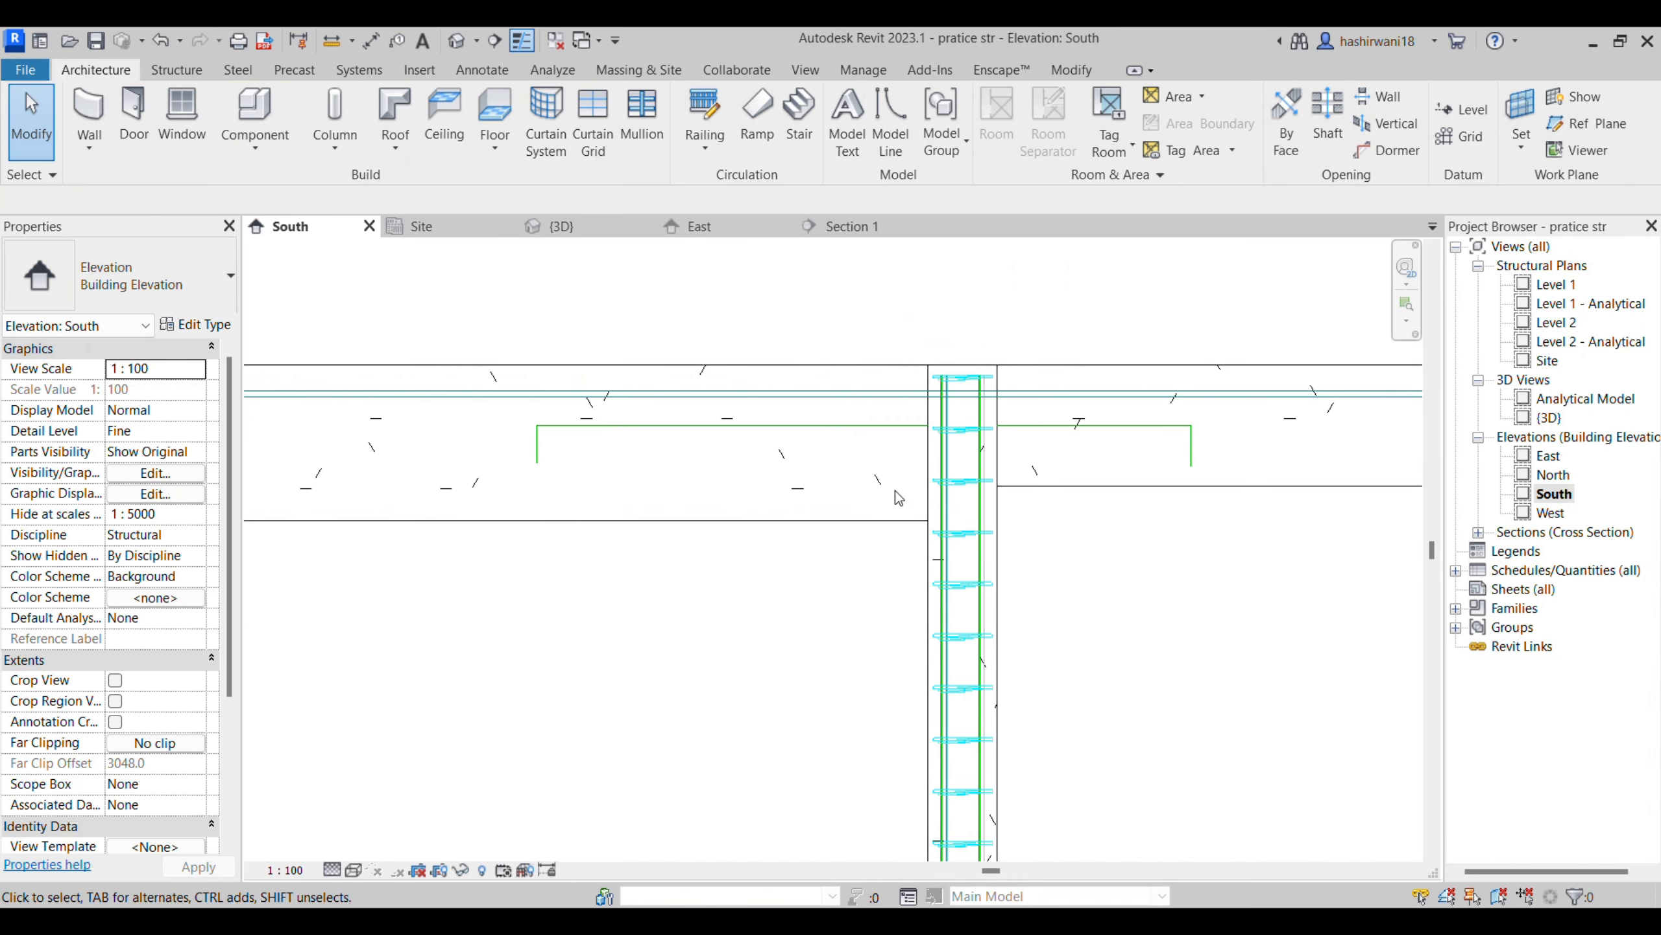
- Start a sketched H16 rebar hosted in the 300 x 600mm 2 beam beside the middle column
left_click(837, 521)
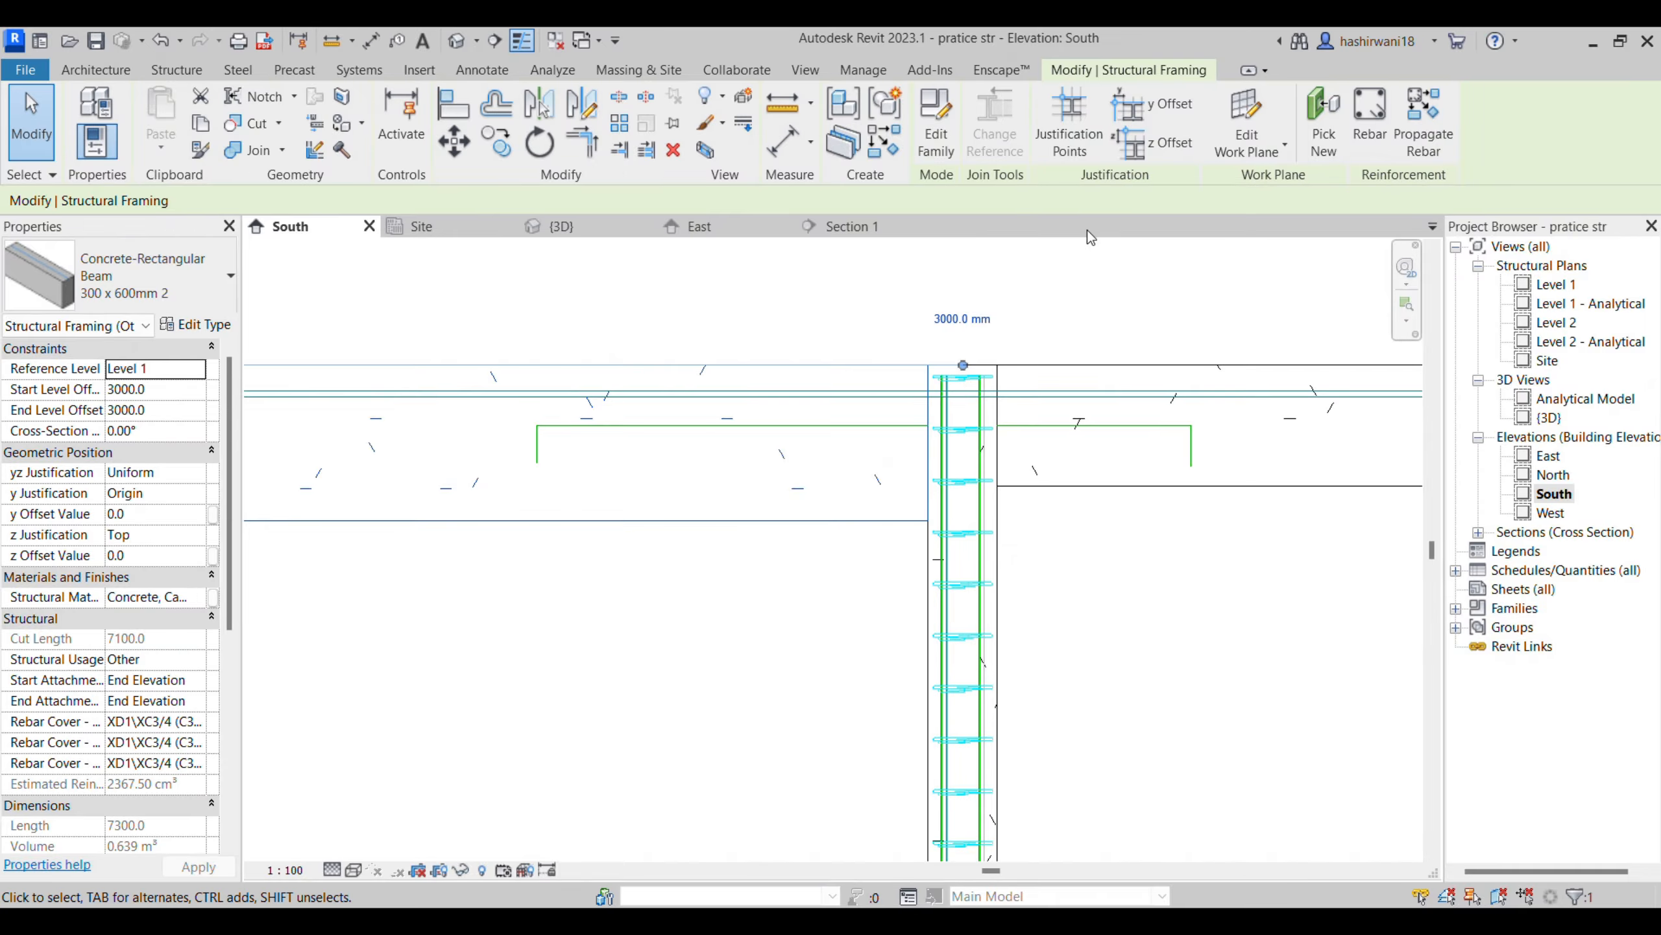
left_click(1369, 122)
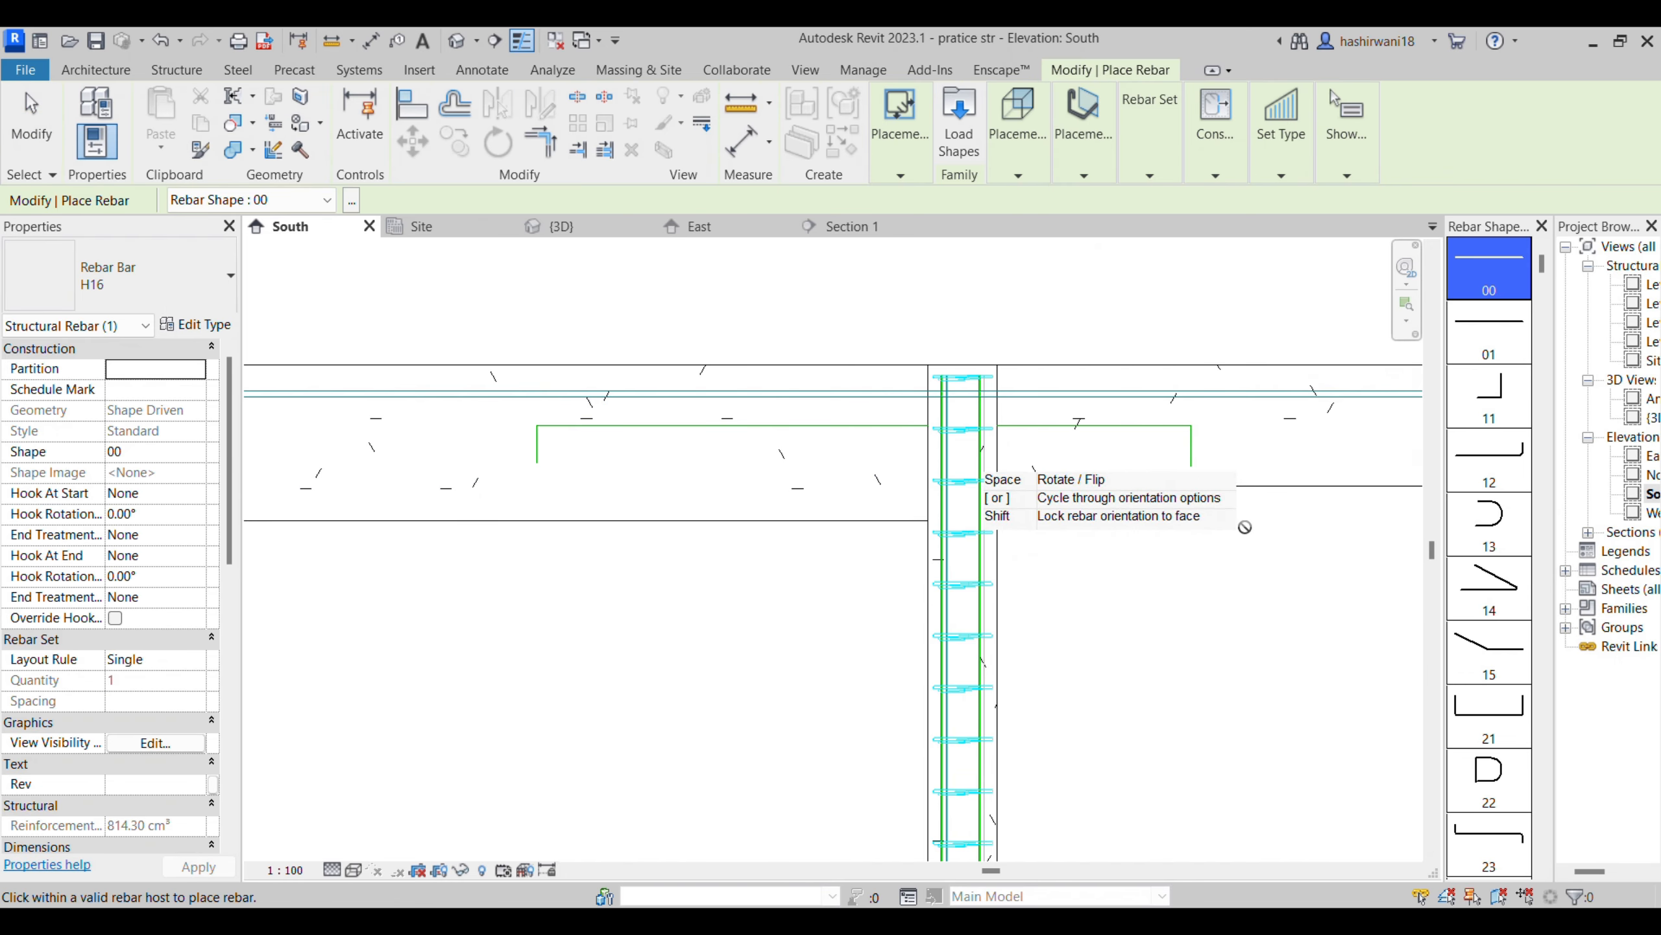
mouse_move(1020, 157)
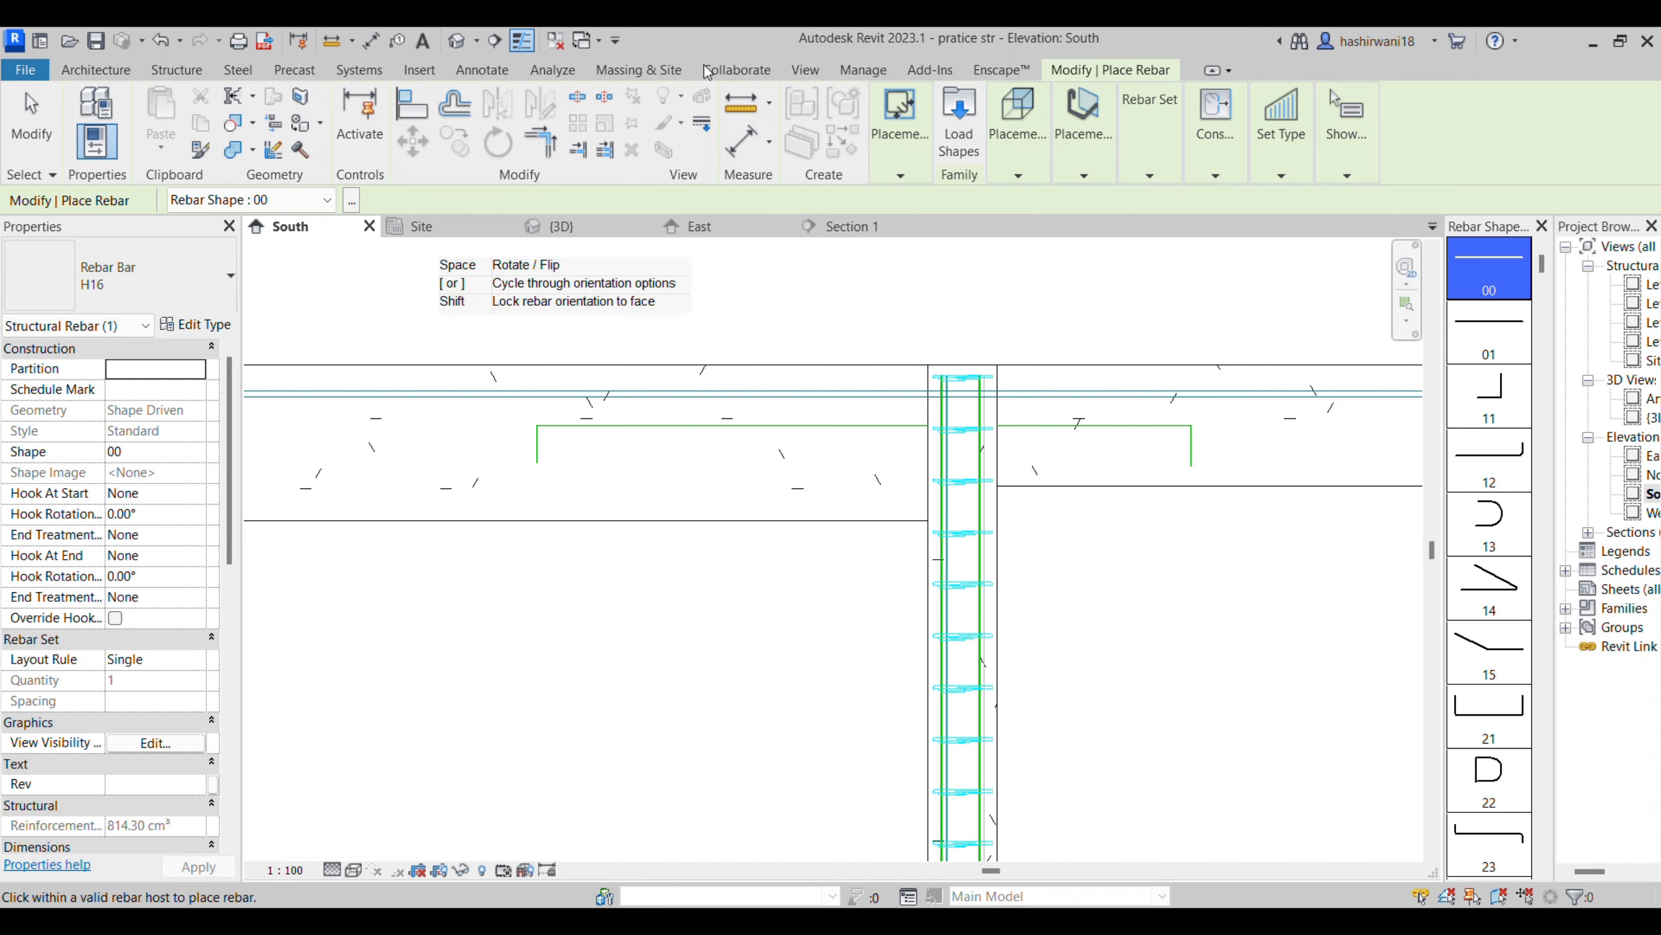
mouse_move(908, 165)
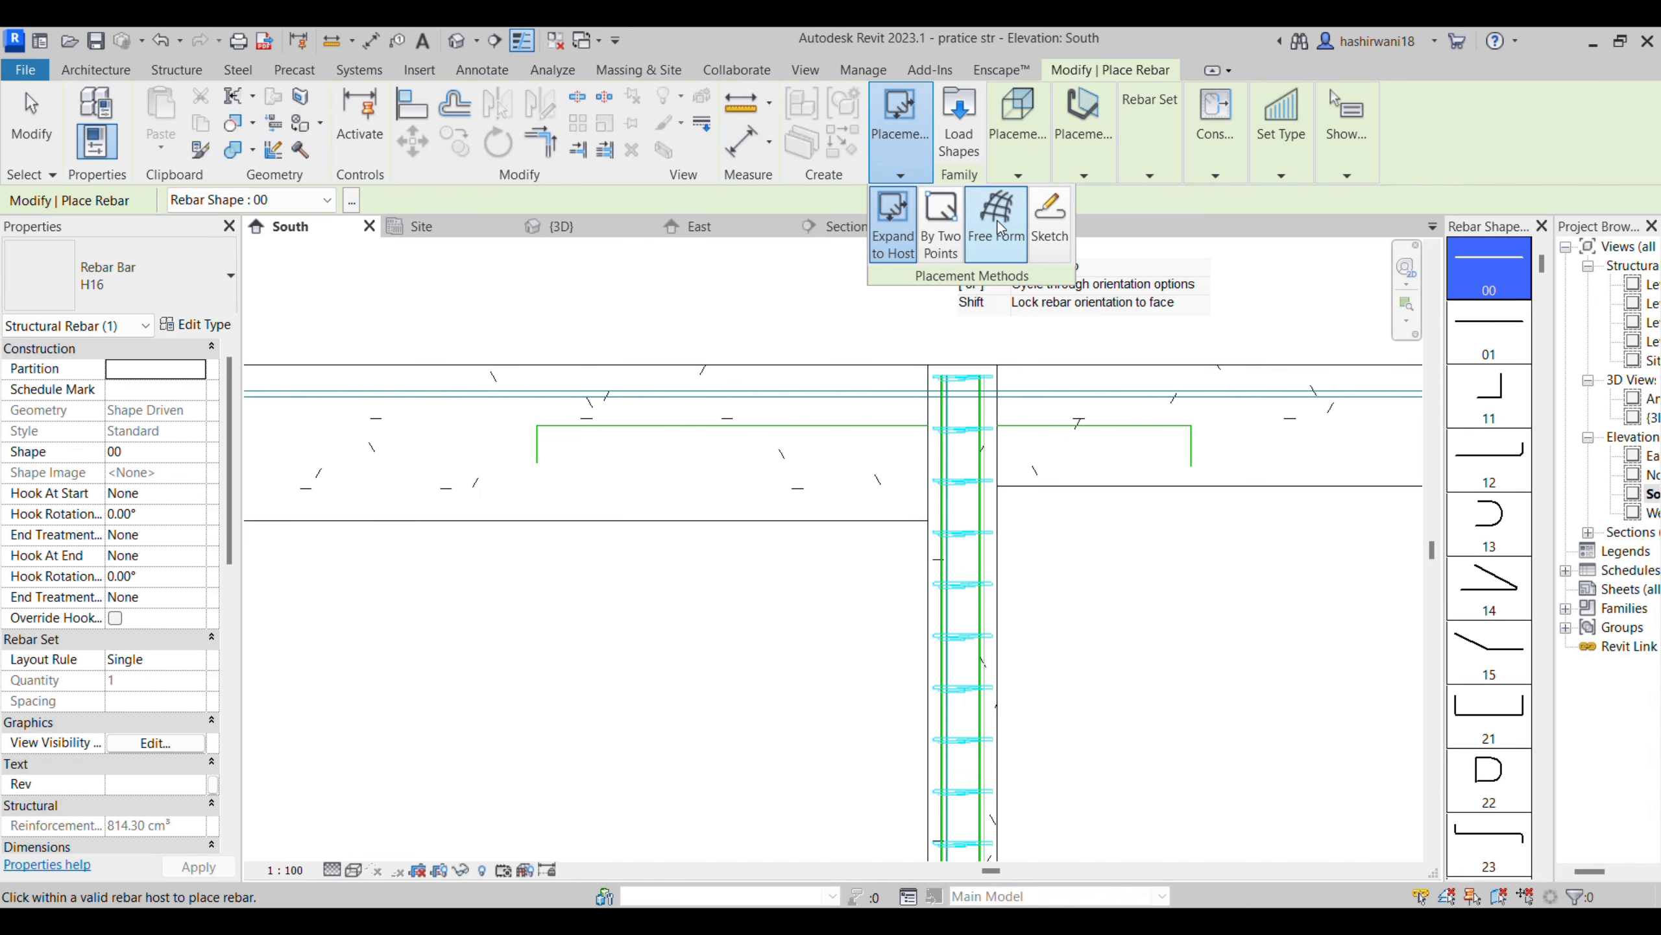
left_click(1050, 219)
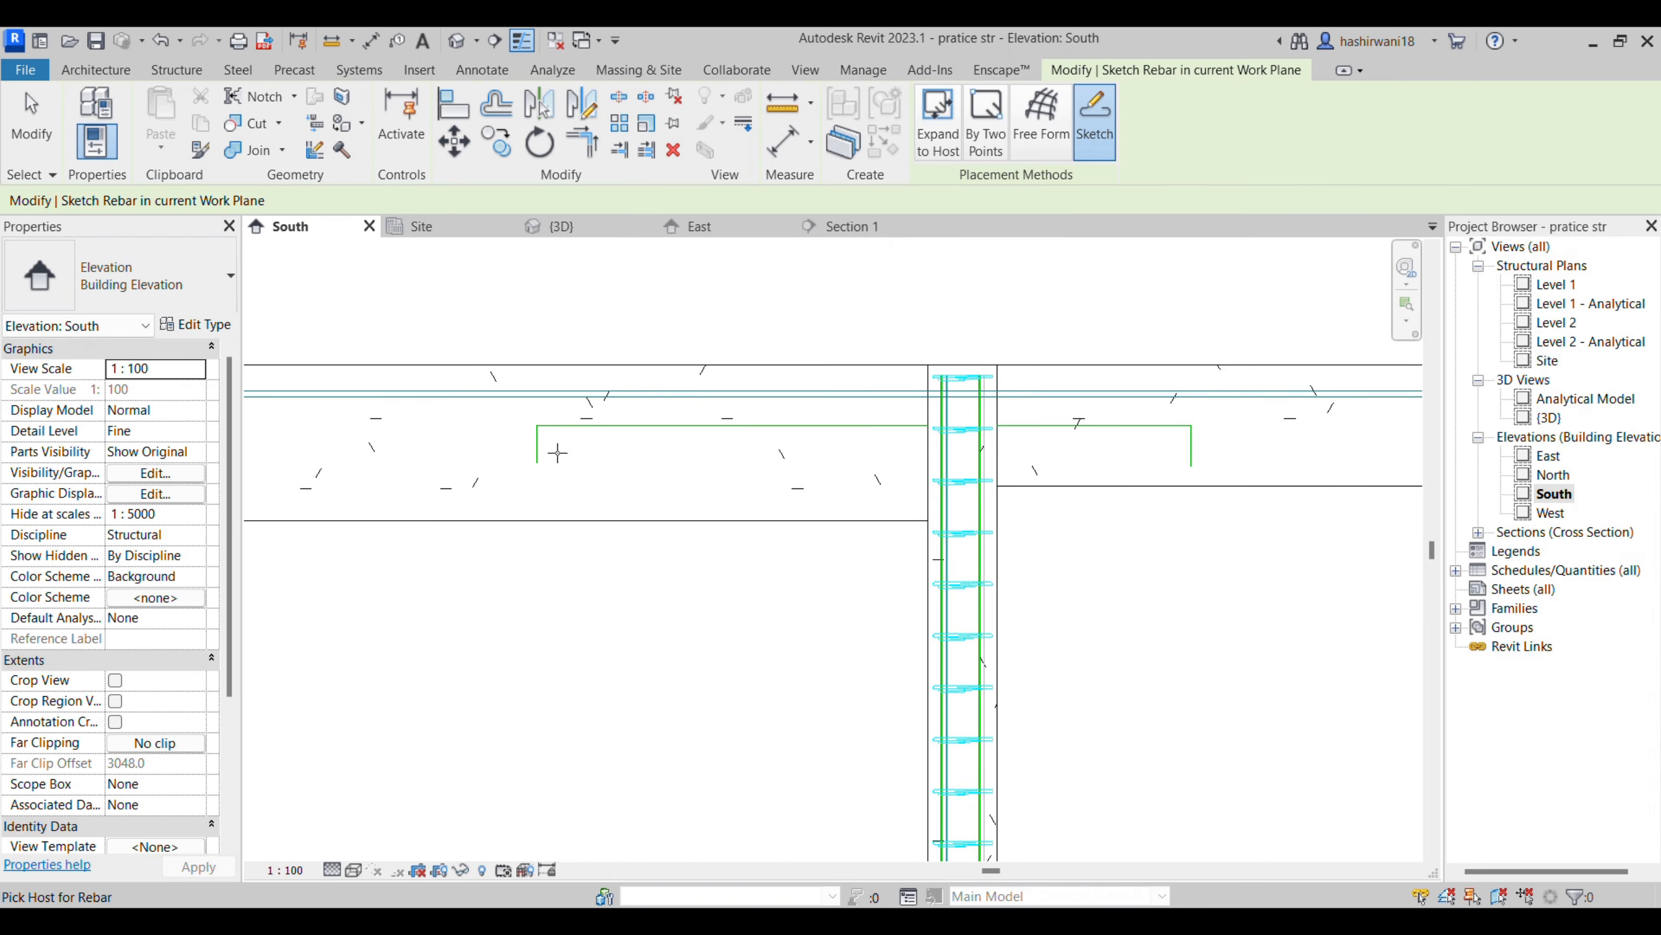
left_click(576, 399)
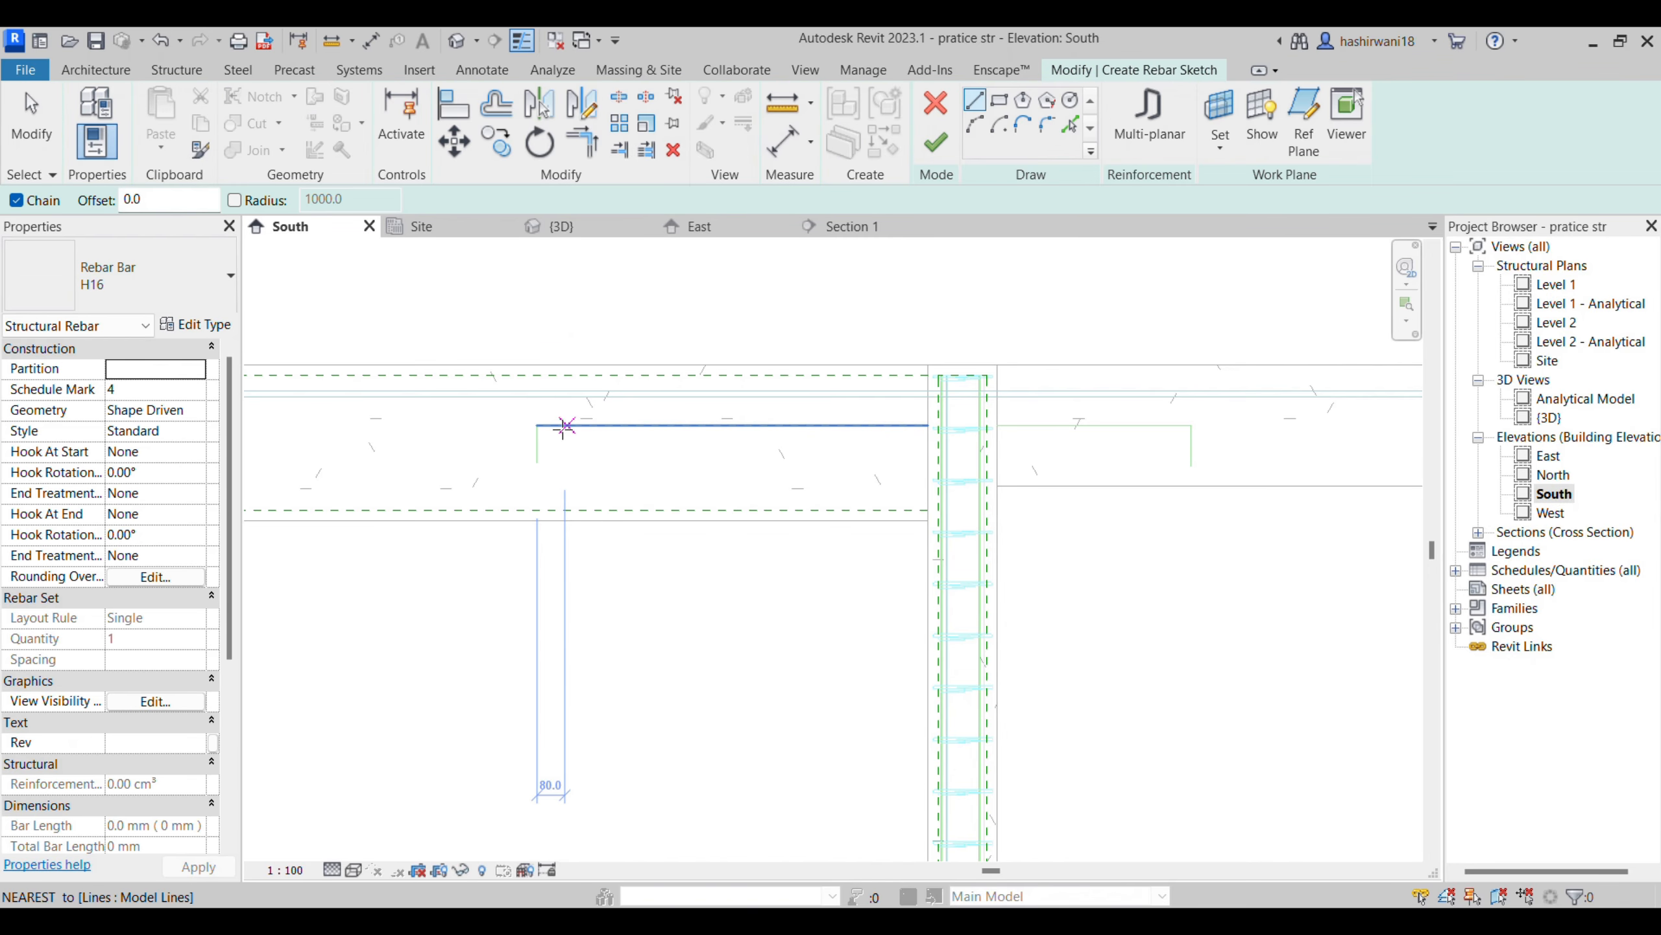
- Check the shape of the additional top bar's ends between B18 and B19 in the drawings PDF, and return to Revit
left_click(536, 462)
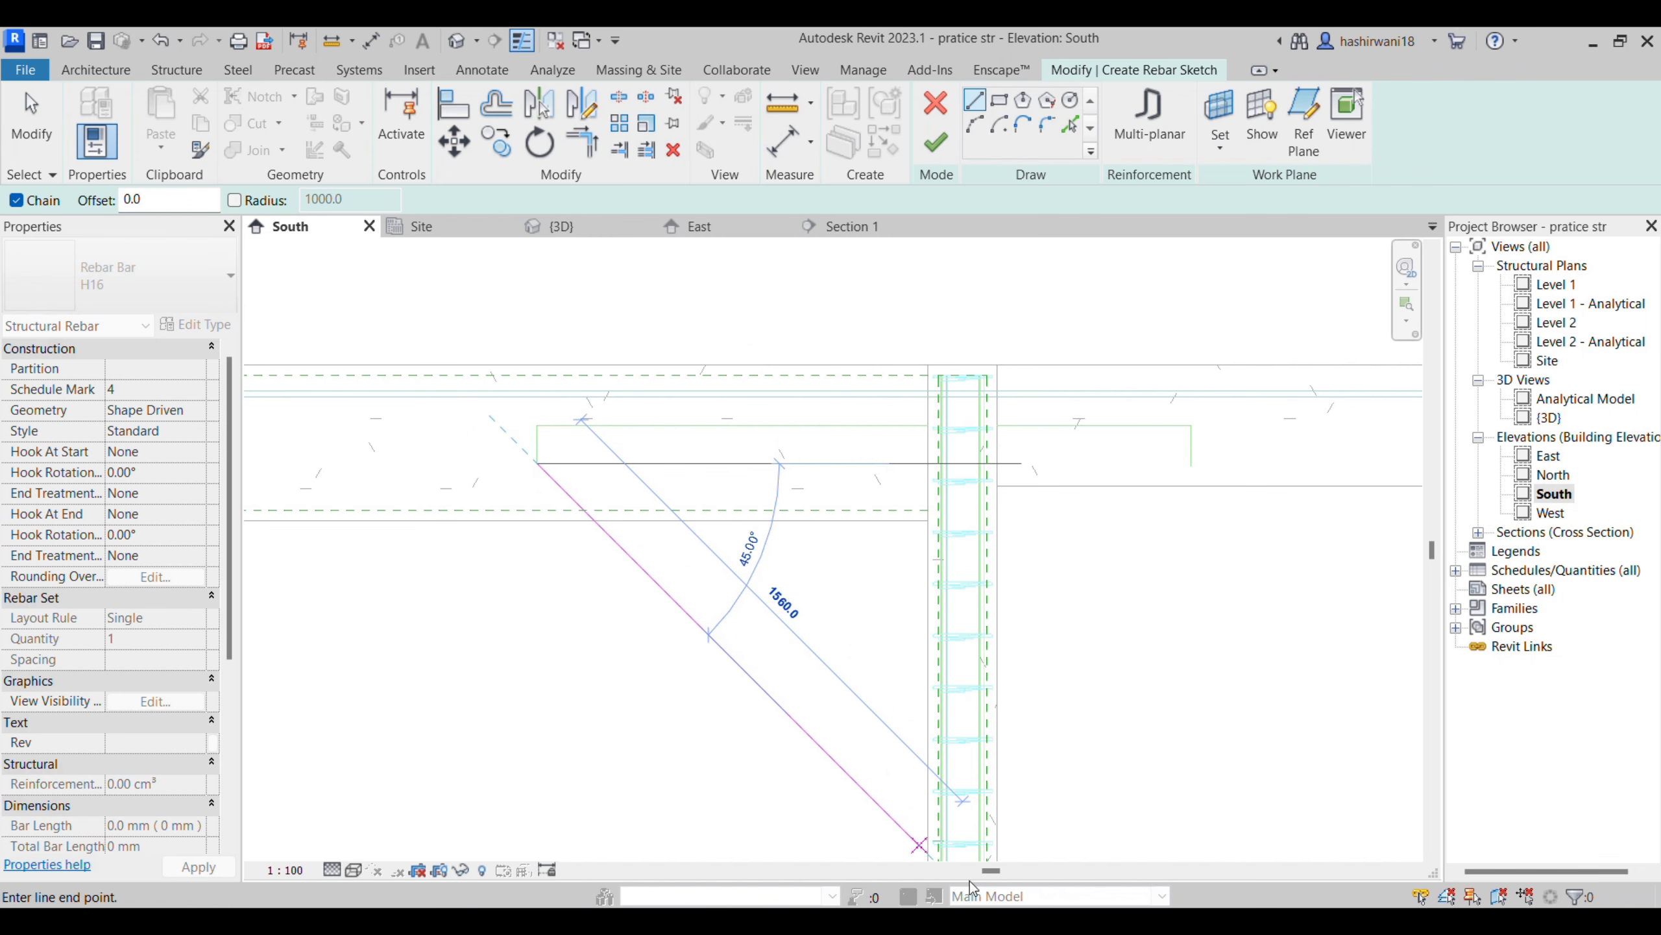
left_click(1040, 801)
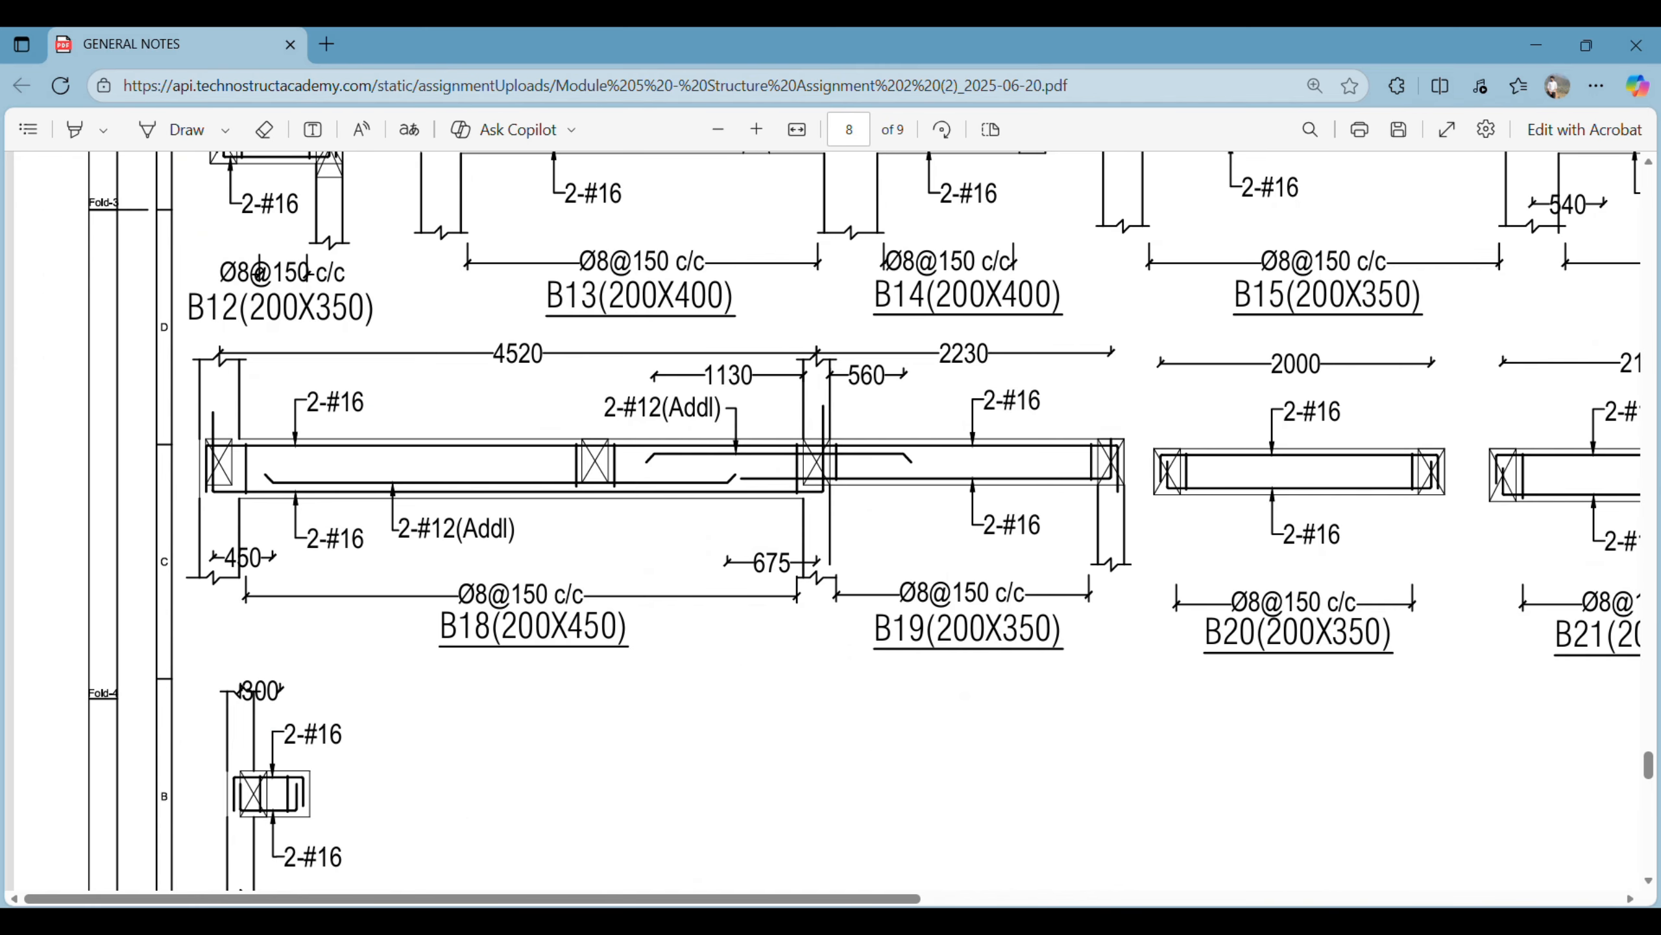
mouse_move(802, 920)
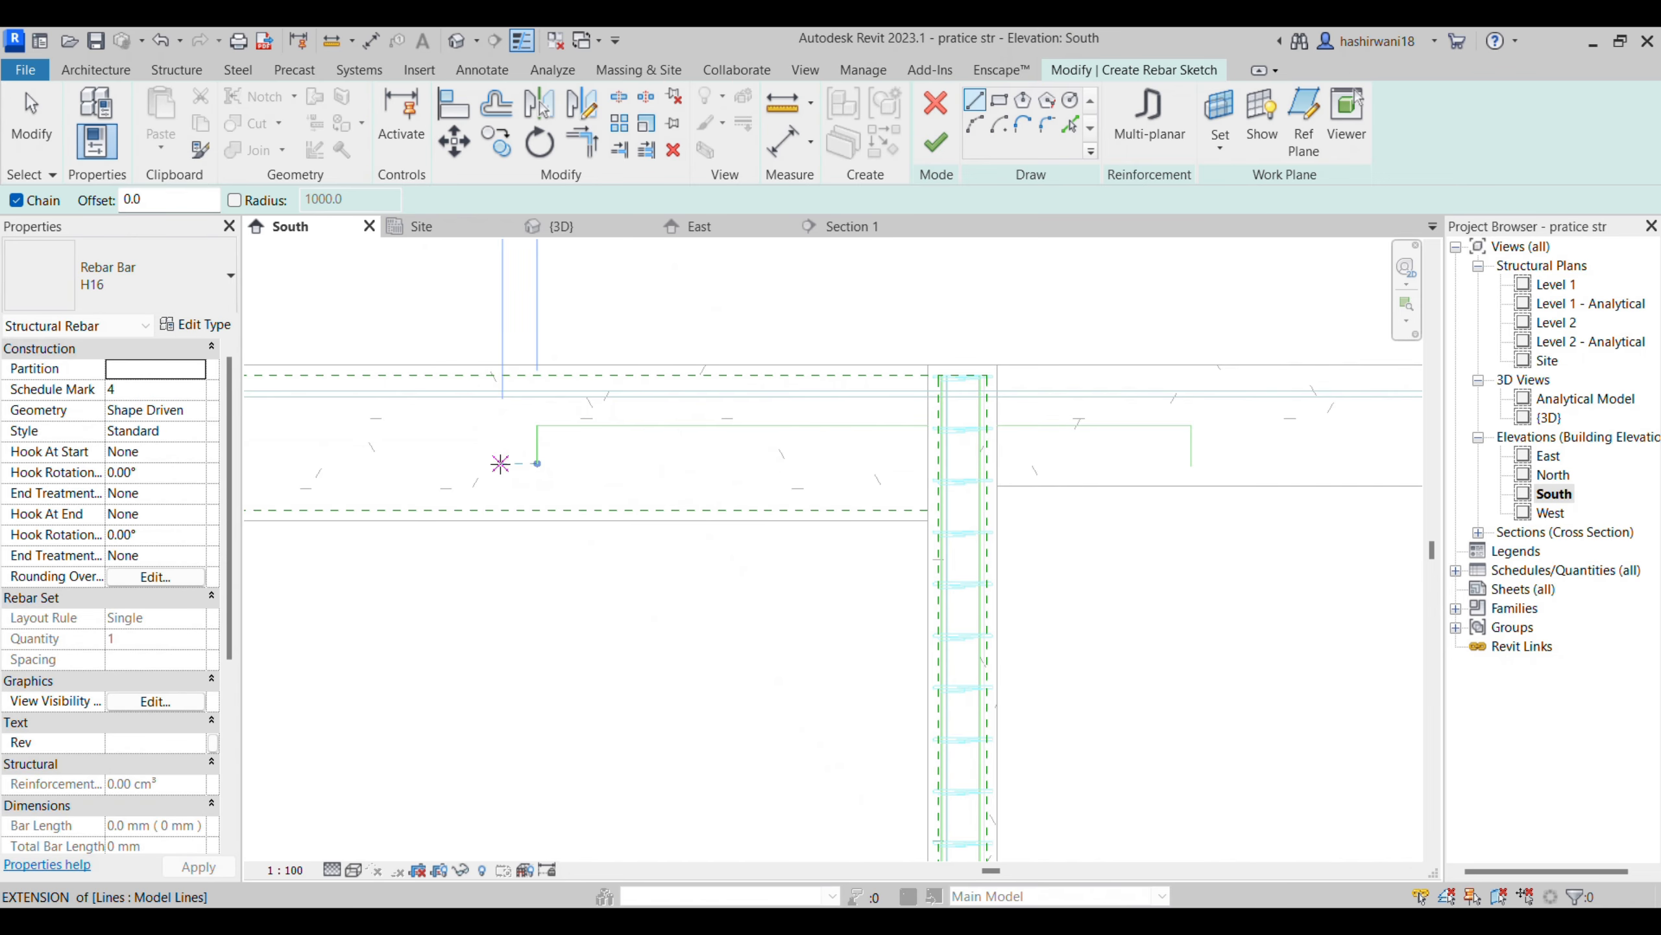
- Sketch the additional H16 top bar along the guide lines over the middle column, with outward-sloping legs down at both ends, and finish it
left_click(475, 463)
left_click(537, 425)
left_click(1190, 425)
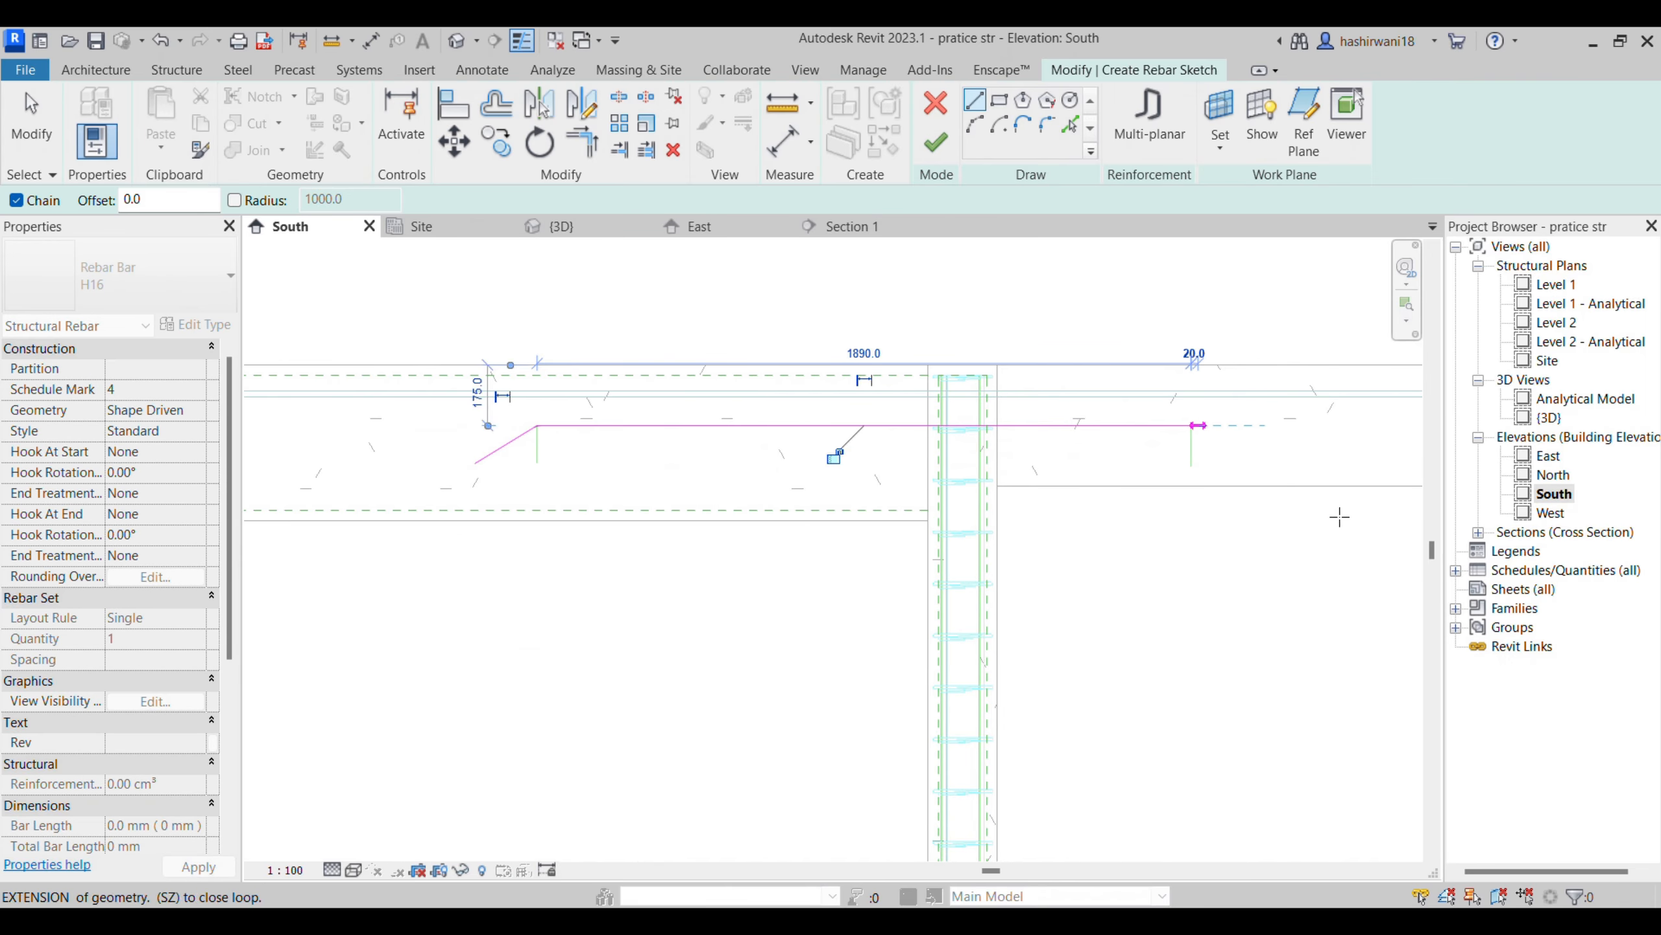
left_click(1250, 459)
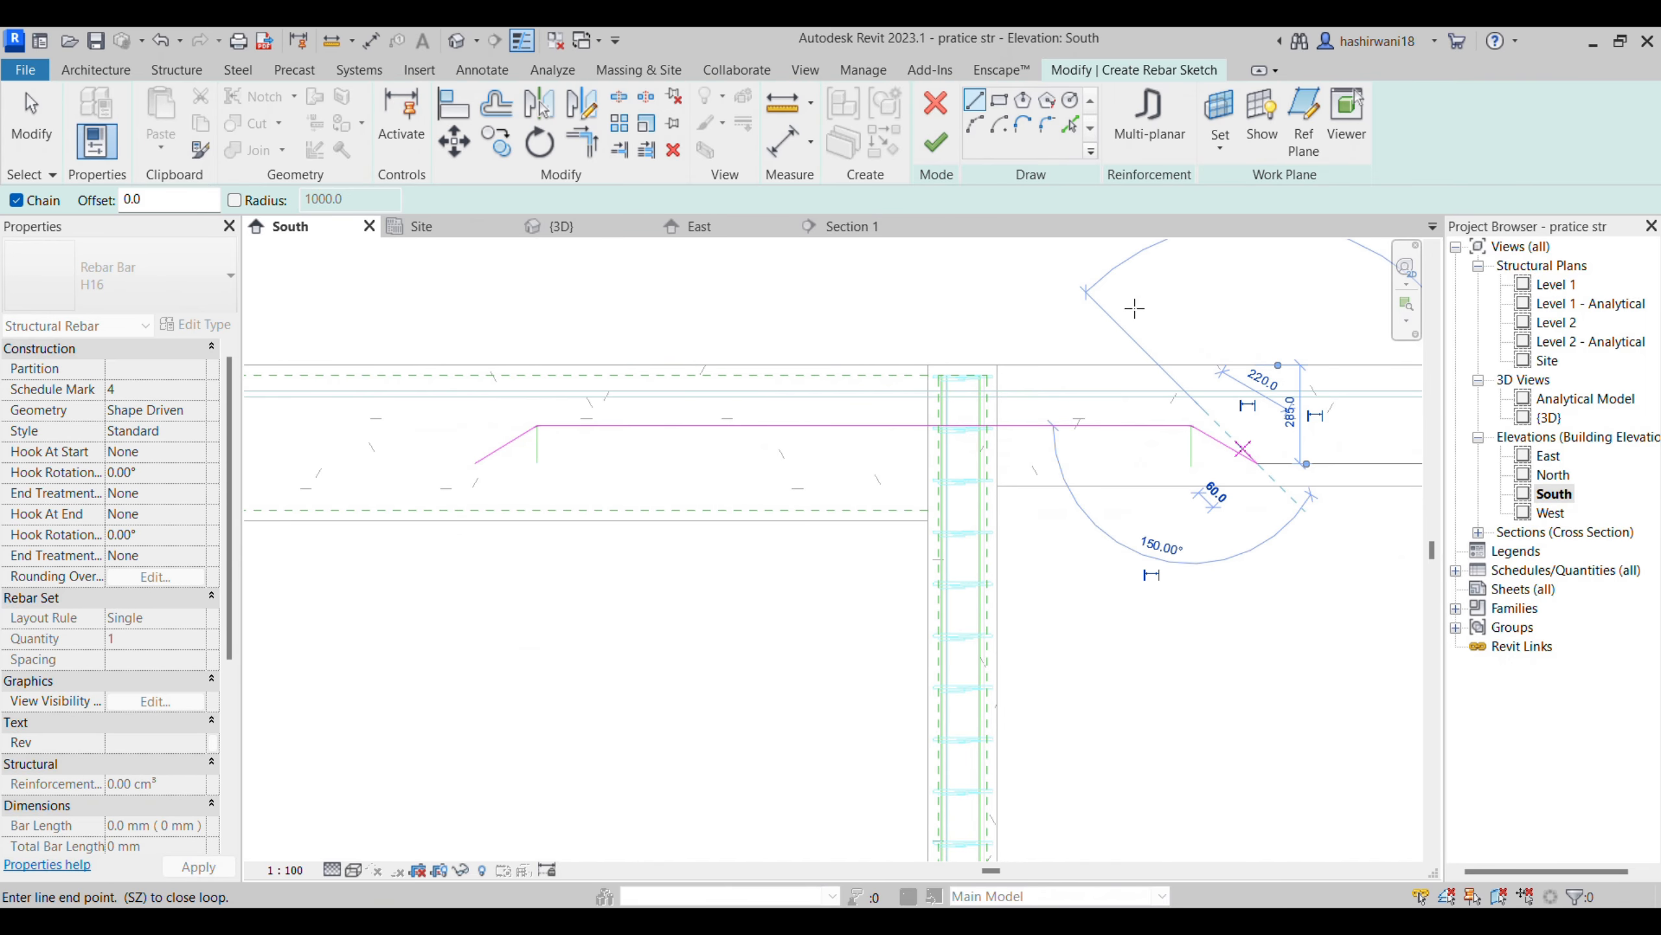
left_click(938, 145)
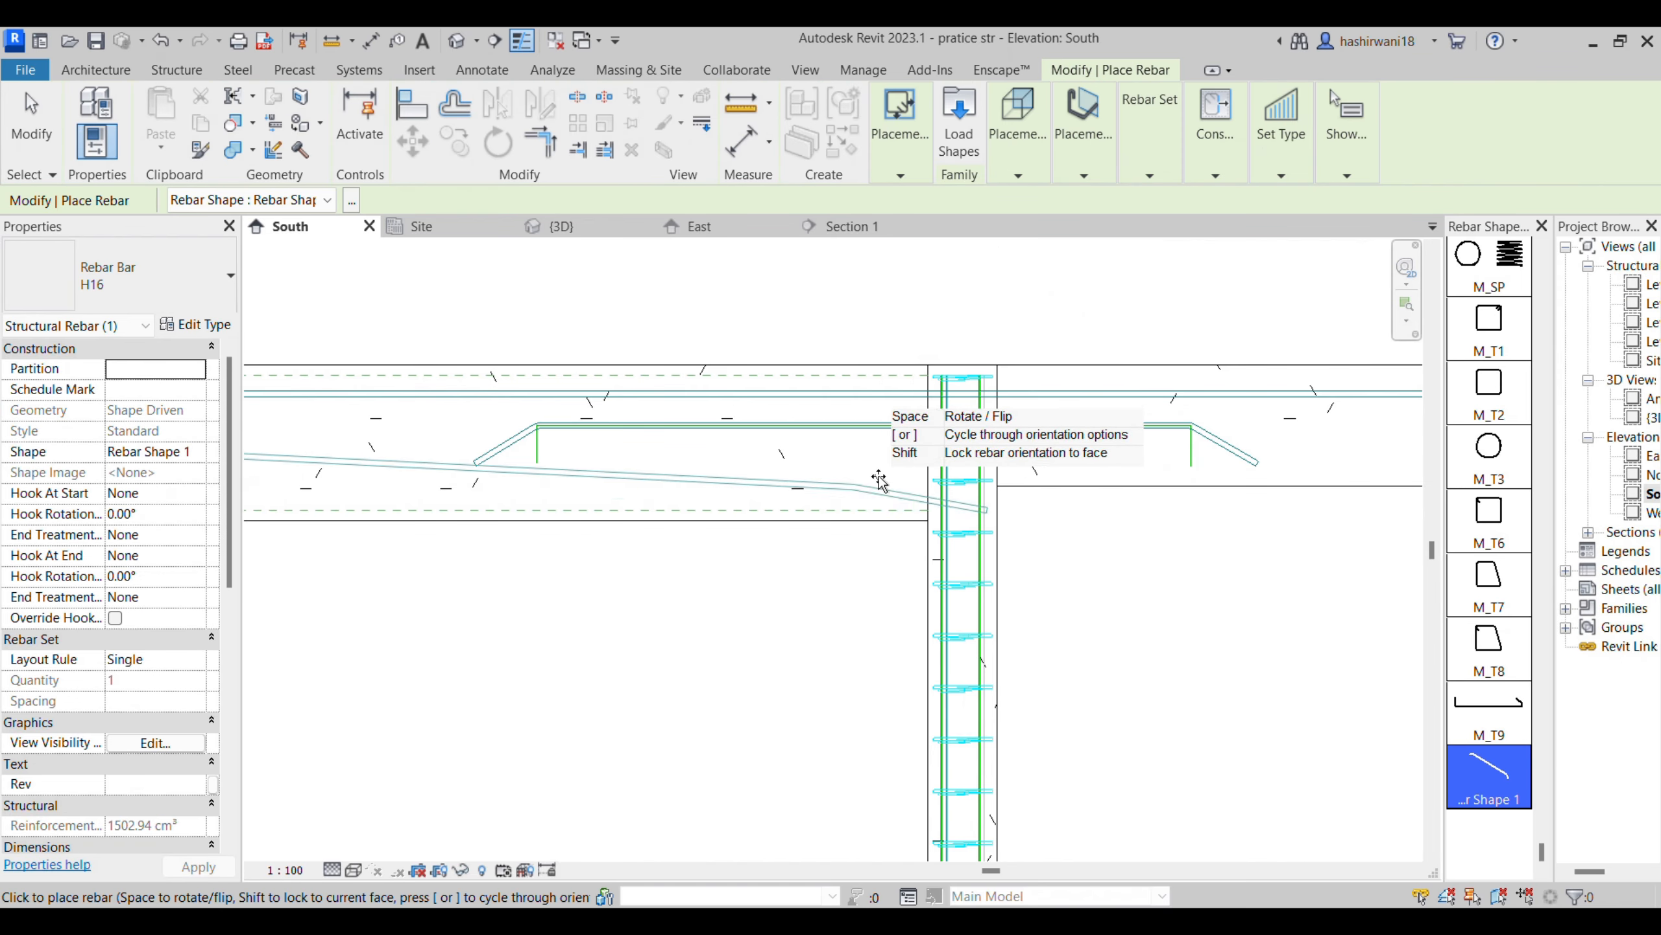
key("Escape")
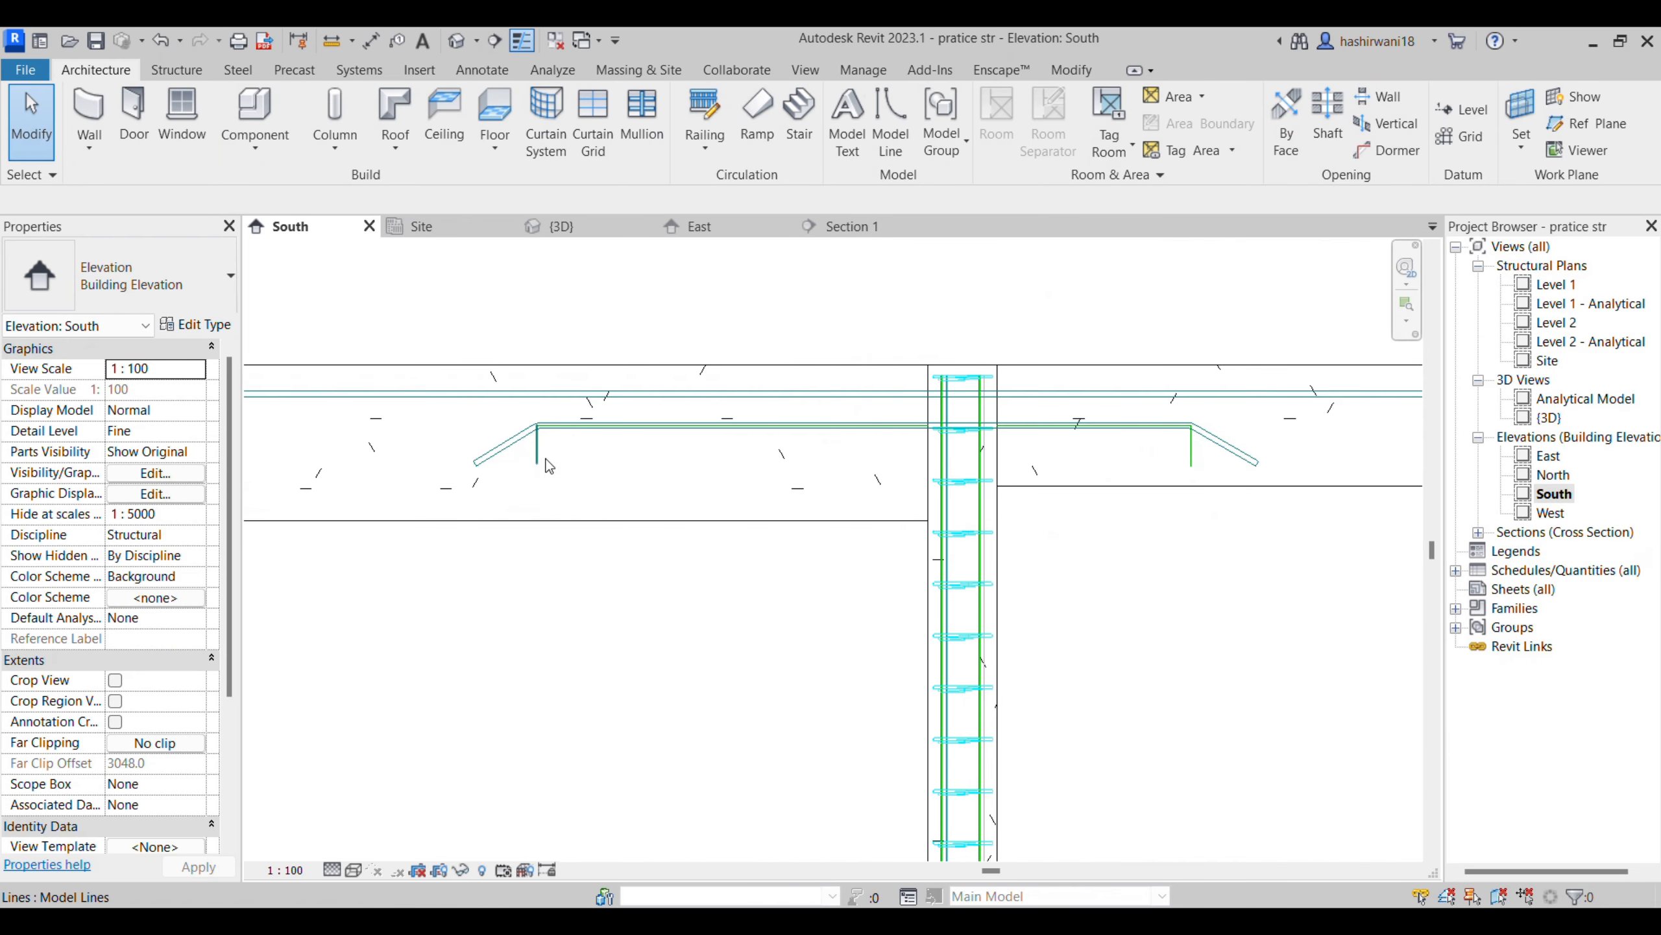
- Delete the two short vertical model lines at the ends of the additional top bar
left_click(540, 458)
key("Delete")
left_click(1193, 458)
key("Delete")
- Open the Site plan, select a straight H16 bar in the beam, and examine the bars' positions along the beam and around the middle column
scroll(857, 419, "down", 2)
scroll(873, 425, "down", 4)
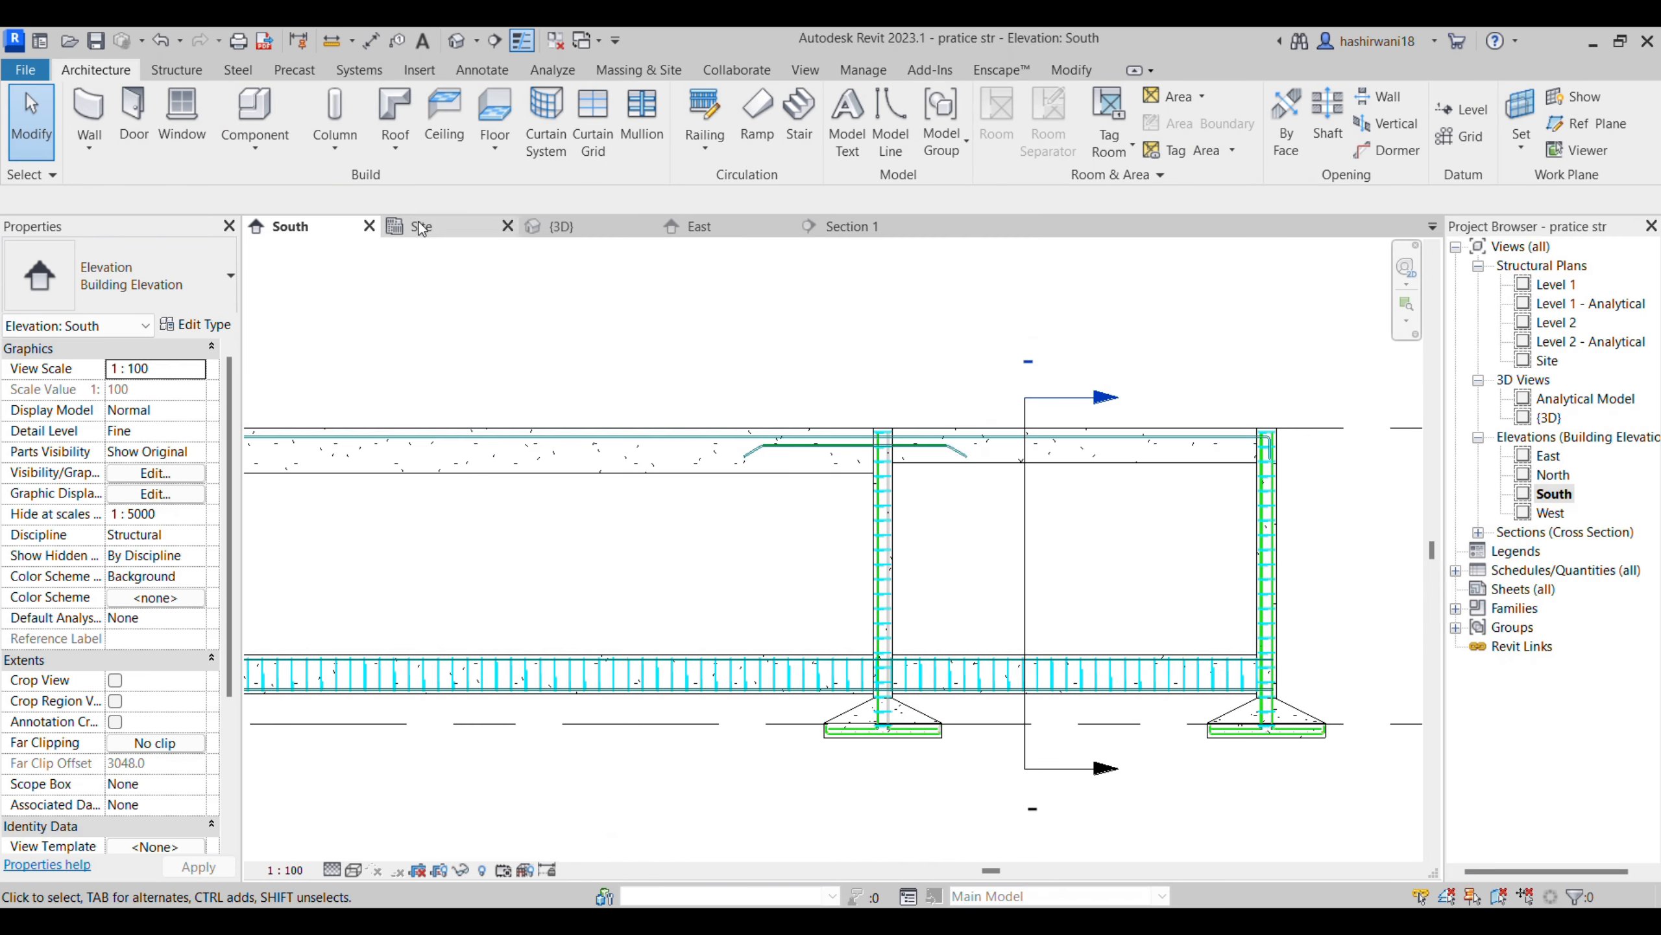
left_click(440, 226)
scroll(538, 505, "up", 6)
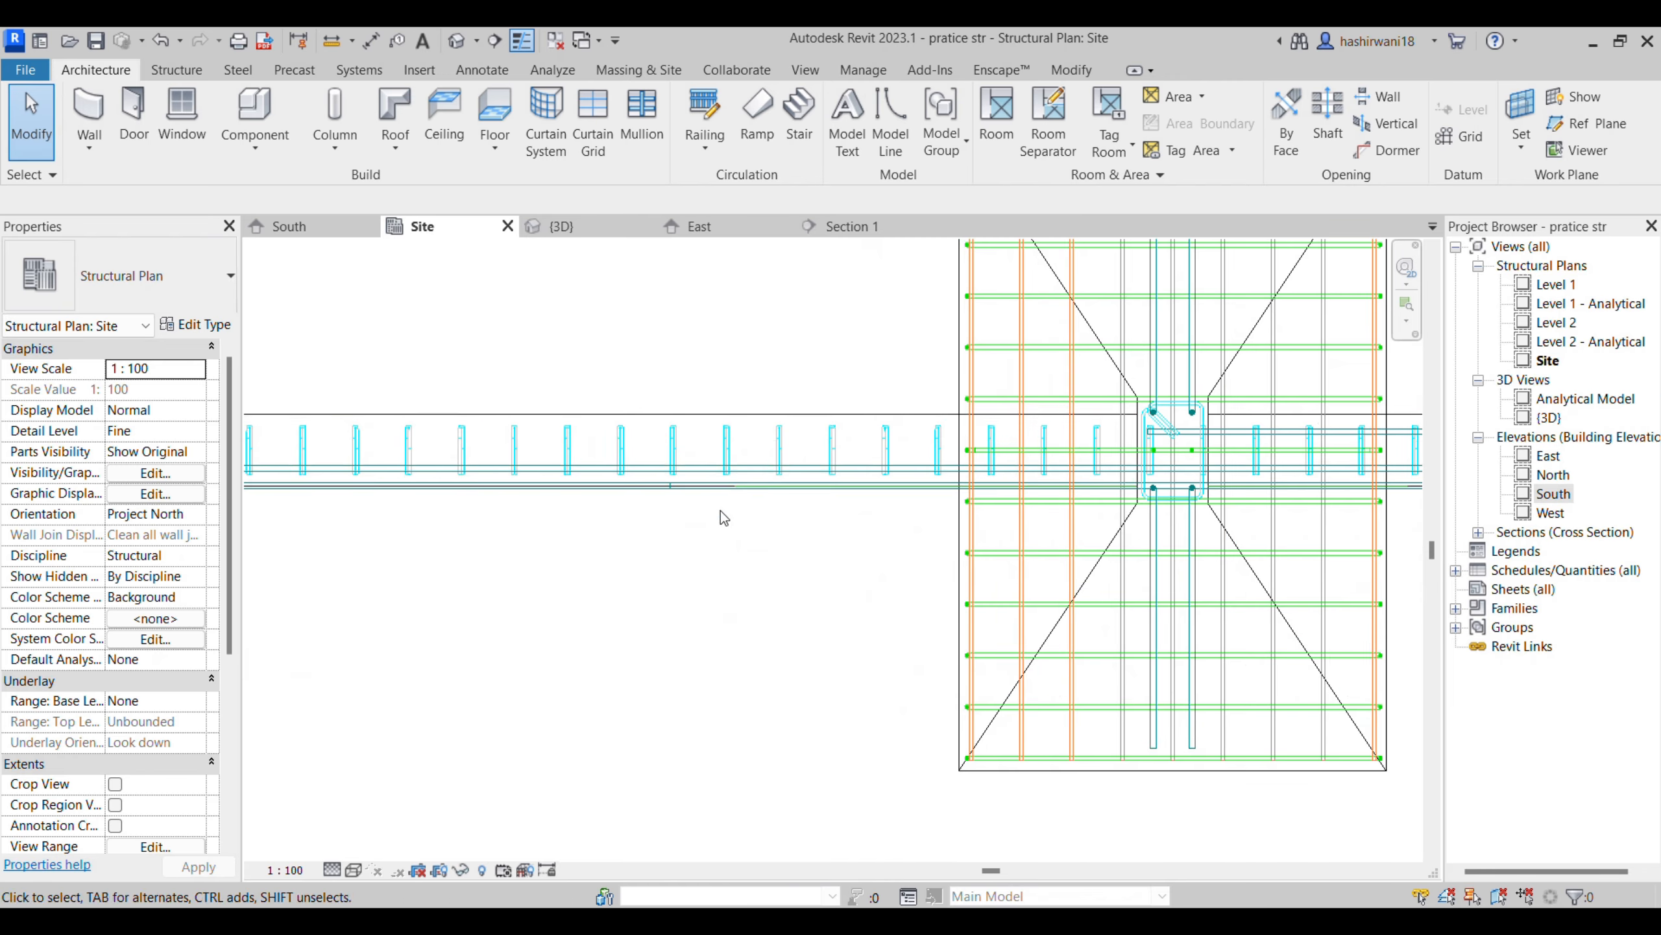
left_click(762, 468)
middle_click_drag(892, 566, 1242, 591)
scroll(1241, 591, "down", 3)
middle_click_drag(802, 553, 935, 515)
scroll(936, 515, "down", 2)
middle_click_drag(604, 553, 986, 488)
scroll(986, 488, "down", 3)
middle_click_drag(1341, 568, 913, 531)
middle_click_drag(1197, 521, 1084, 482)
scroll(869, 471, "up", 2)
scroll(726, 405, "up", 5)
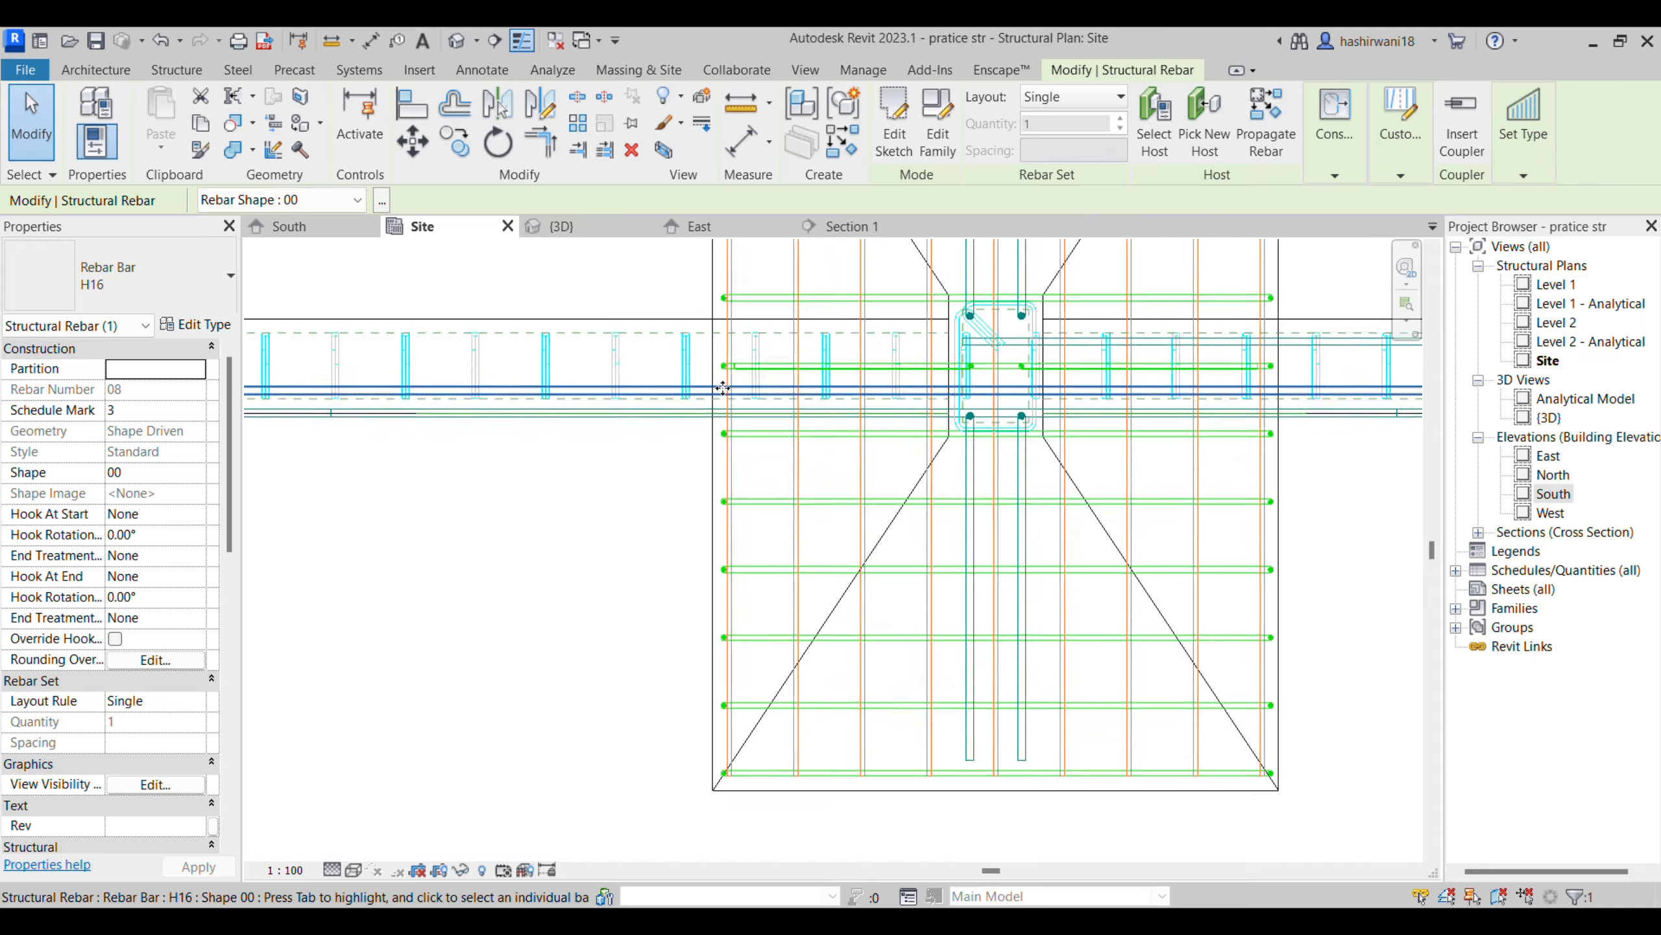
middle_click_drag(607, 472, 993, 534)
scroll(971, 531, "down", 2)
middle_click_drag(765, 508, 712, 470)
scroll(710, 469, "down", 1)
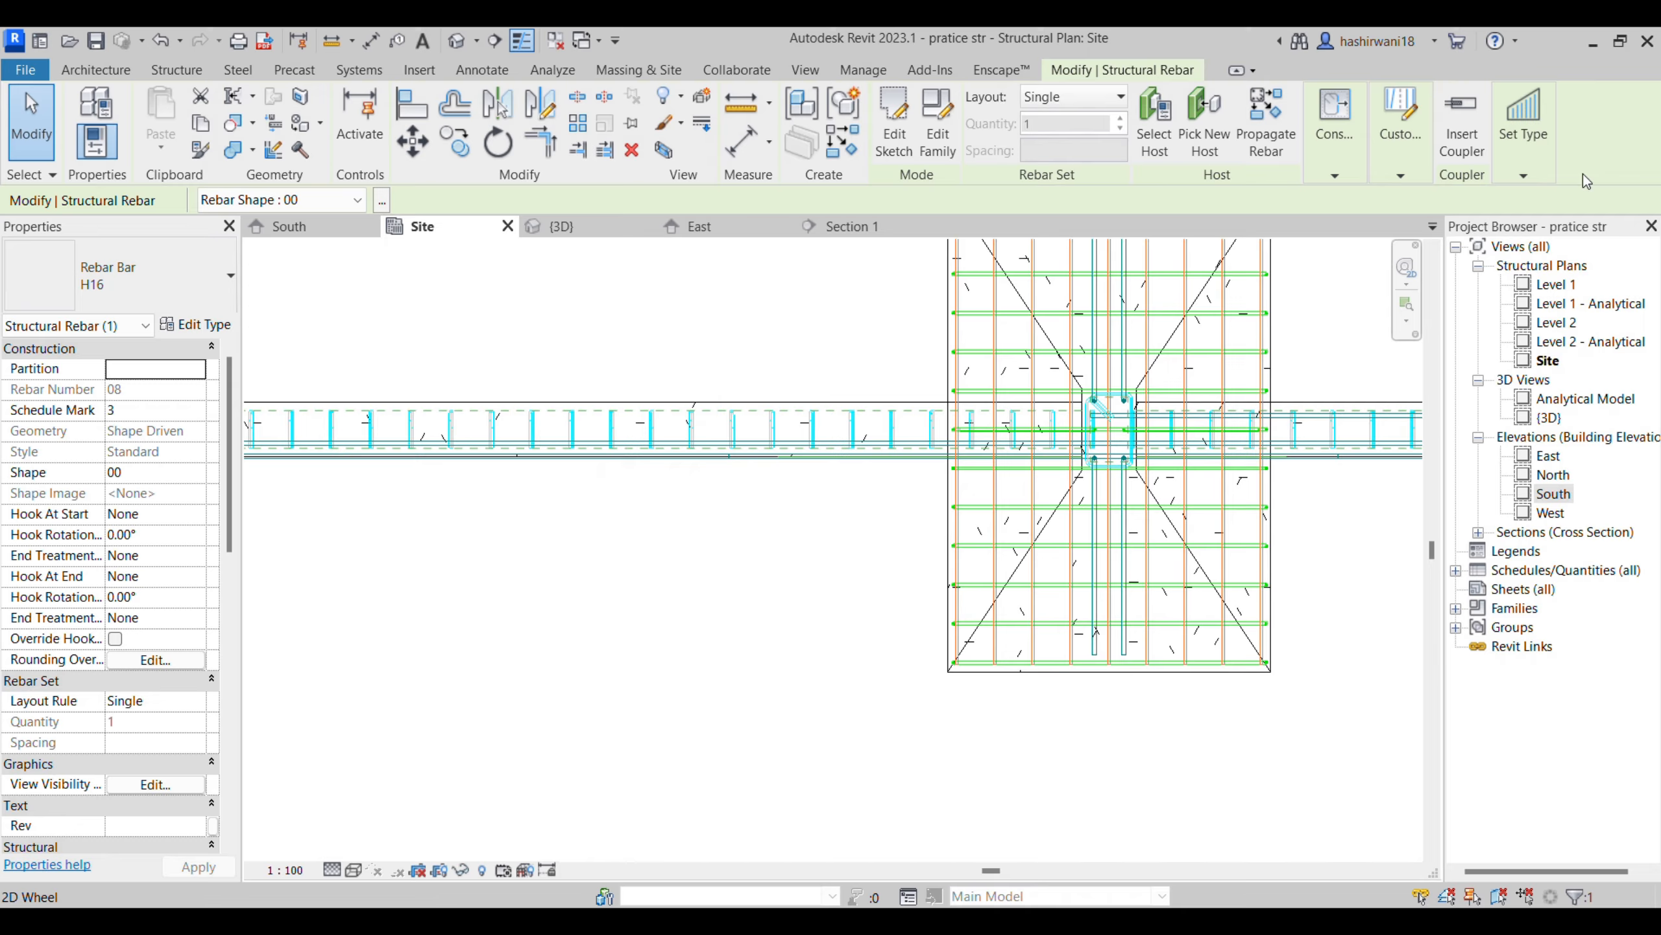
- Mirror a copy of the straight H16 bar in the Site plan about a horizontal axis drawn along the beam's centreline
left_click(1620, 41)
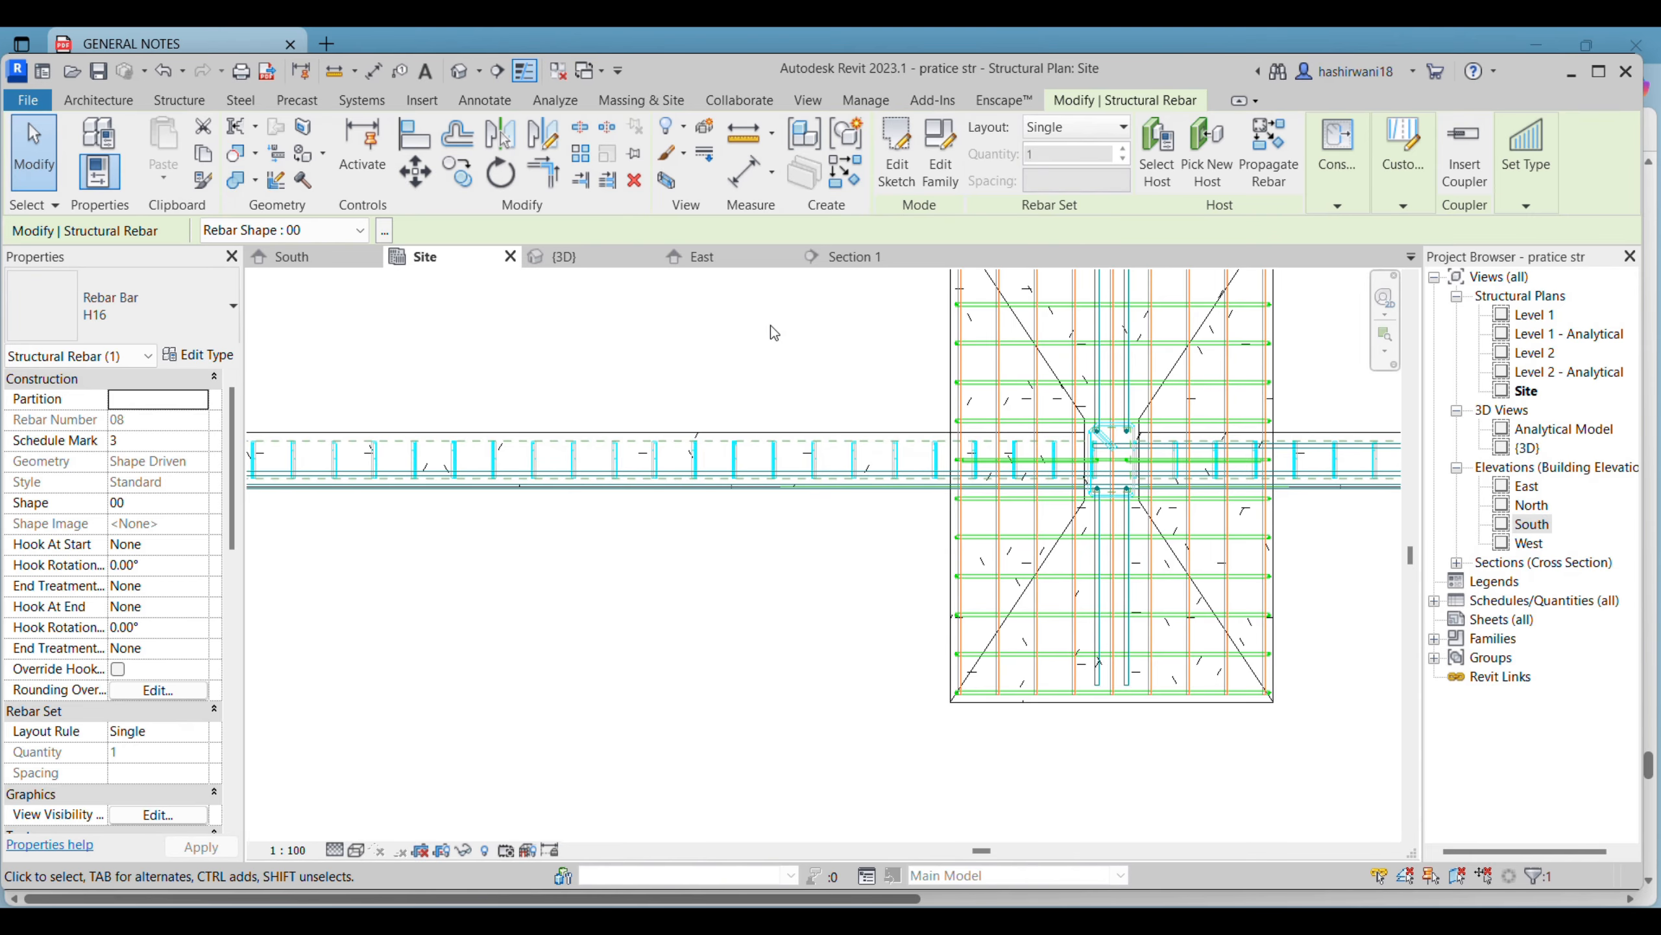
key("Escape")
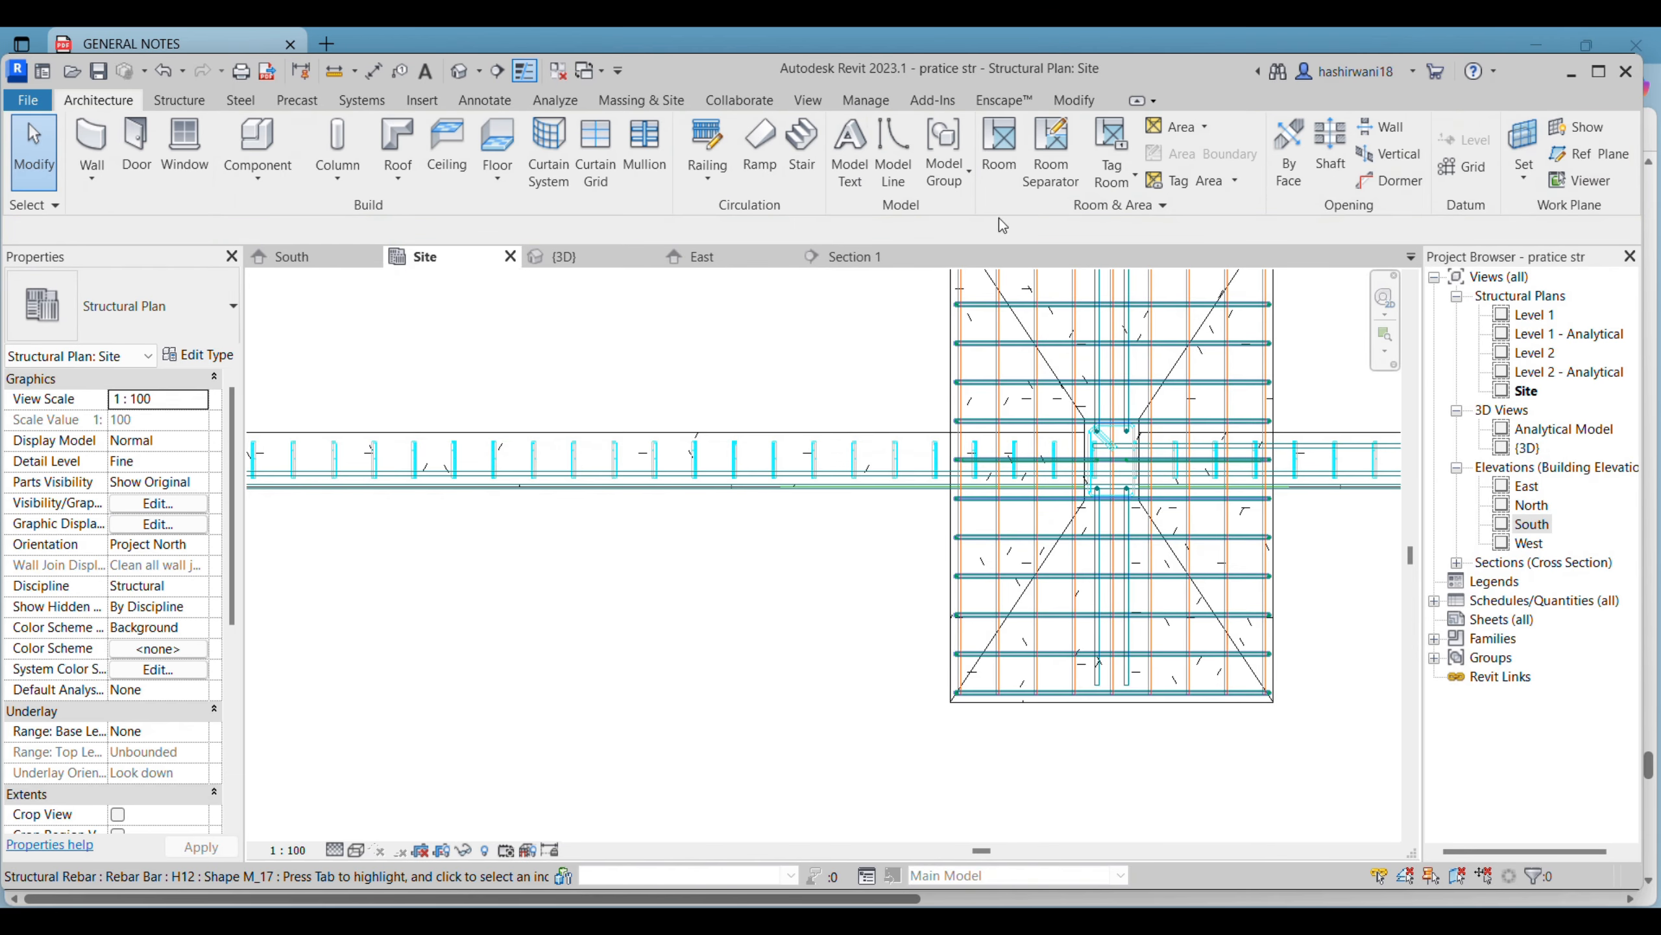
left_click(1089, 105)
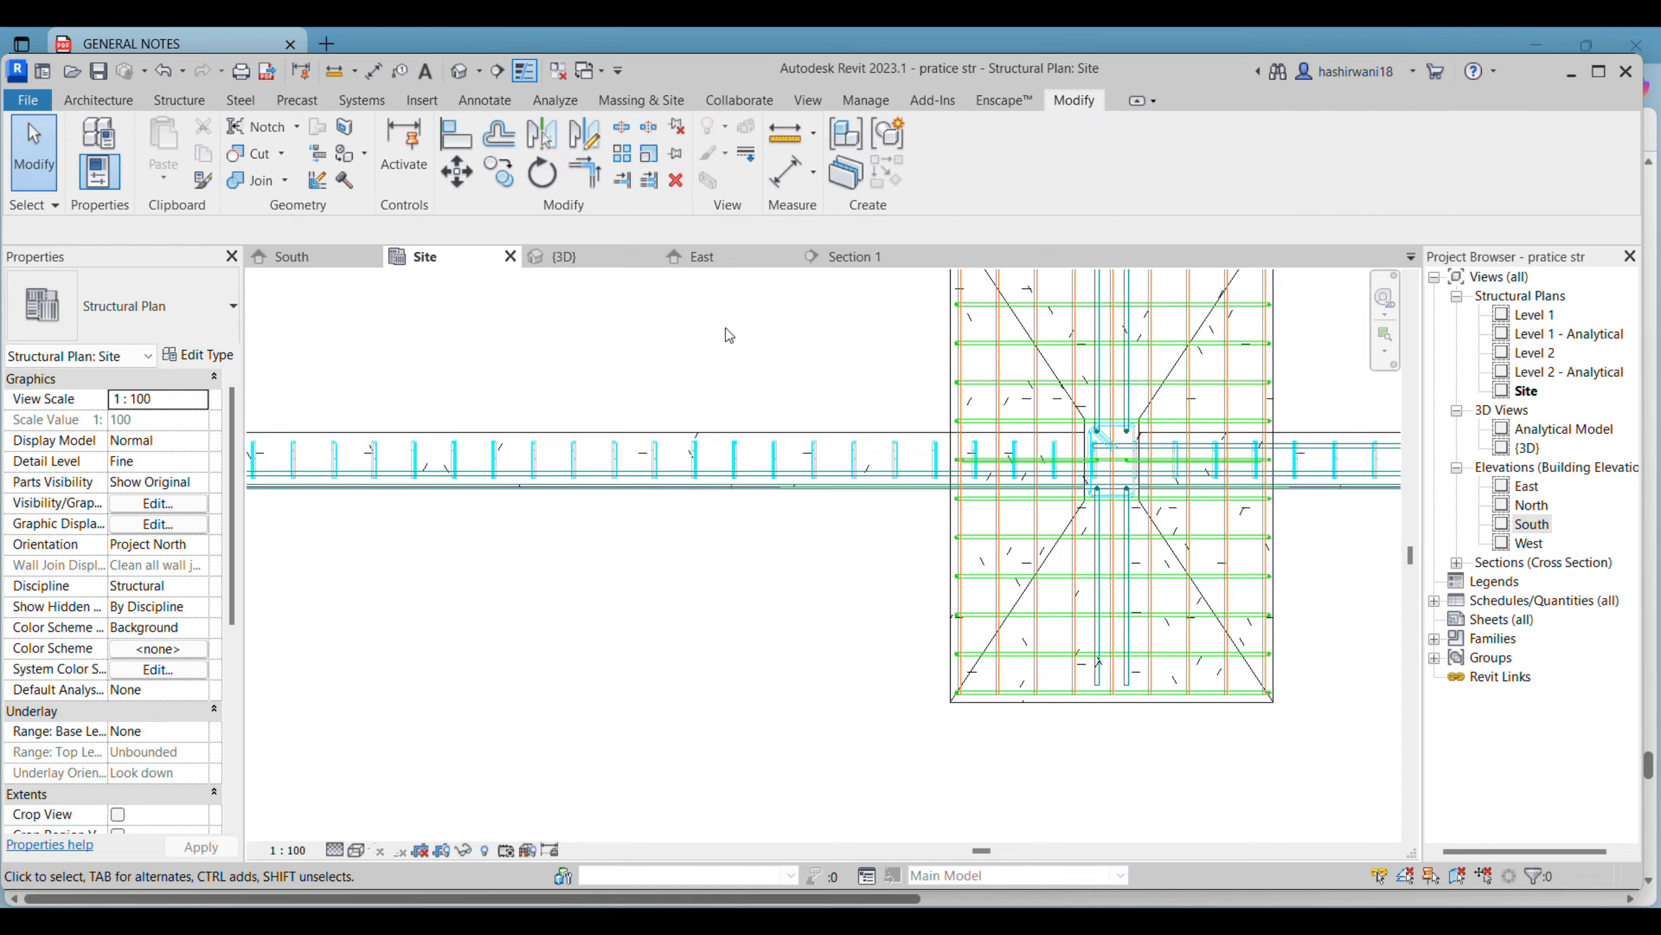
left_click(790, 337)
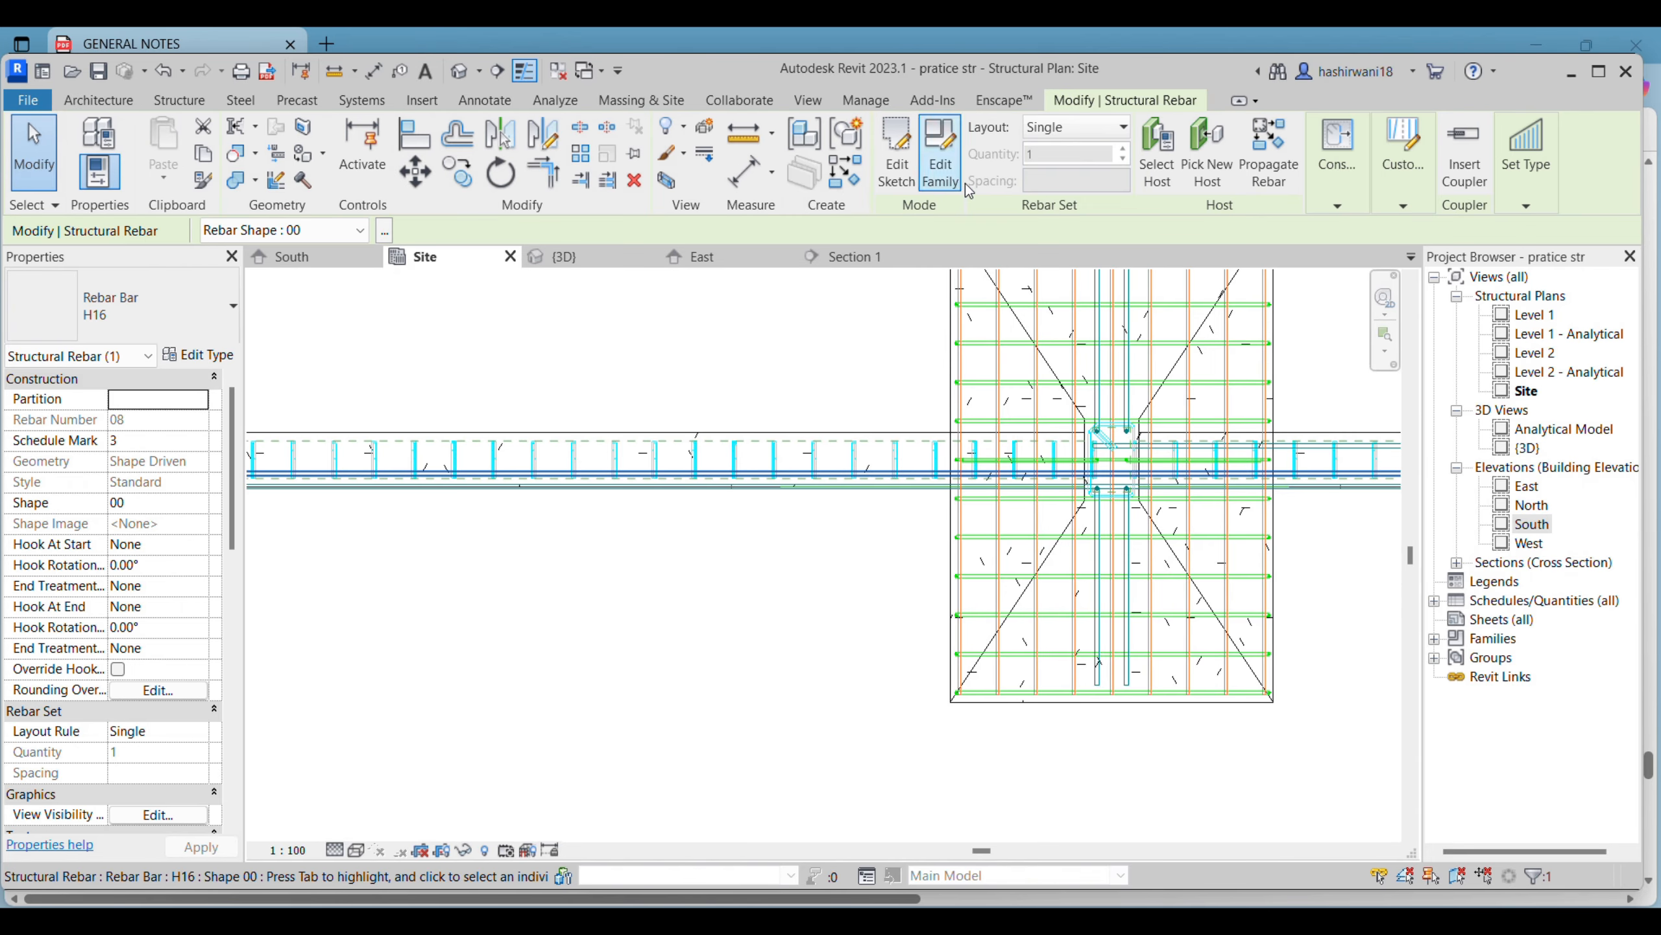
left_click(537, 142)
scroll(582, 451, "up", 2)
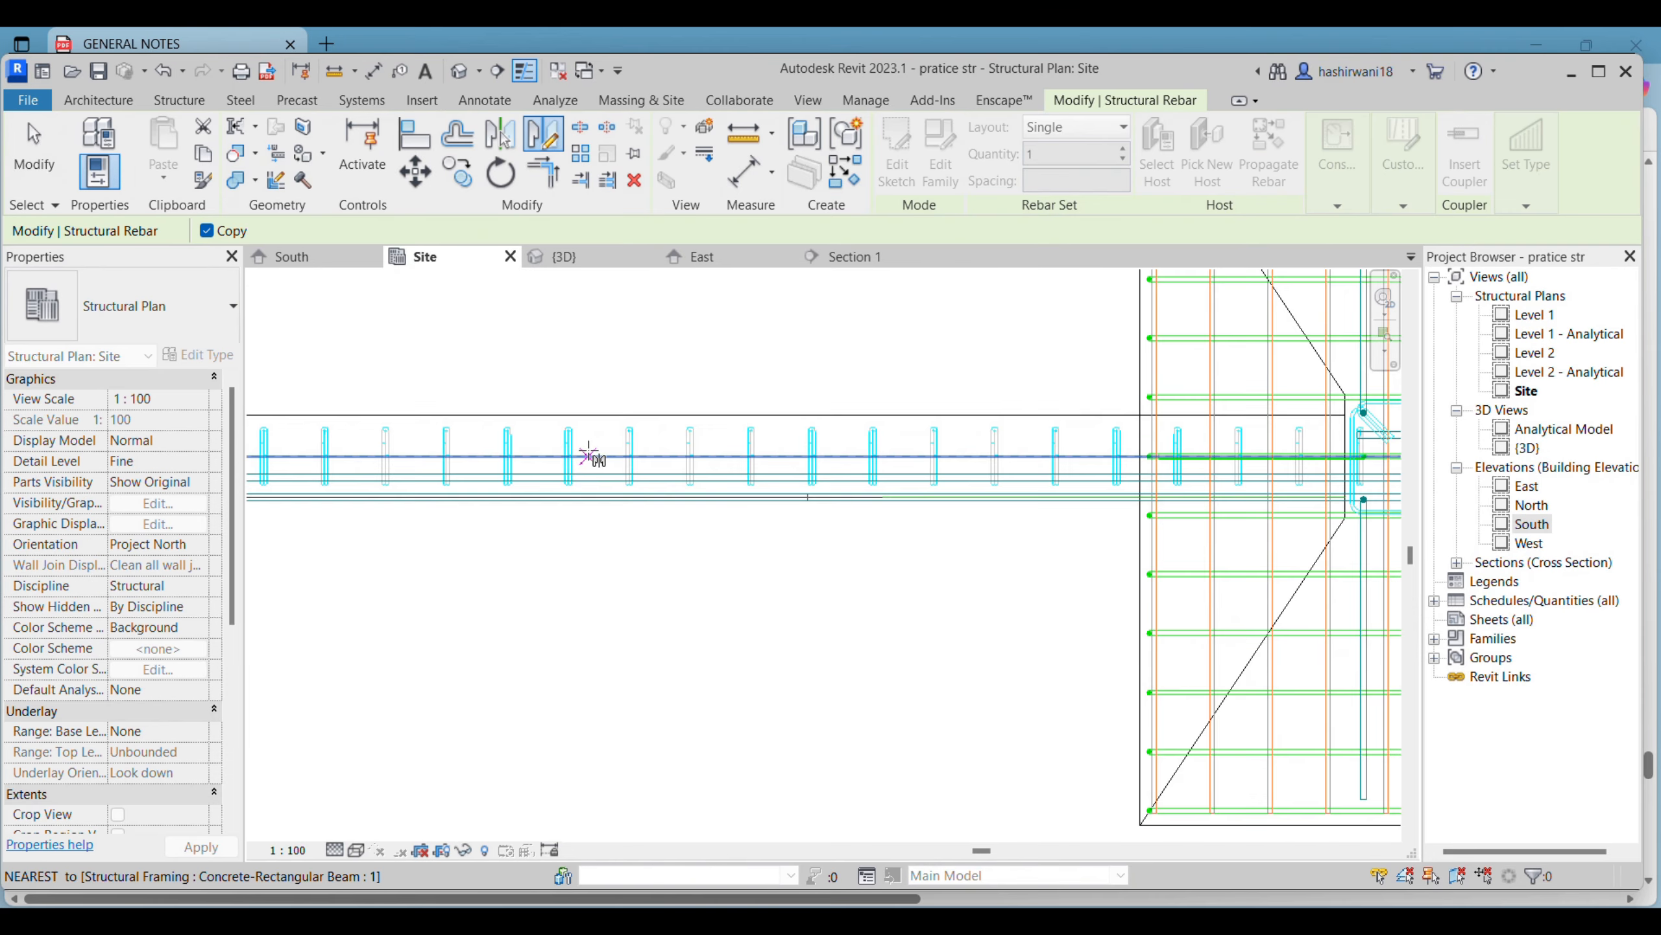
left_click(592, 457)
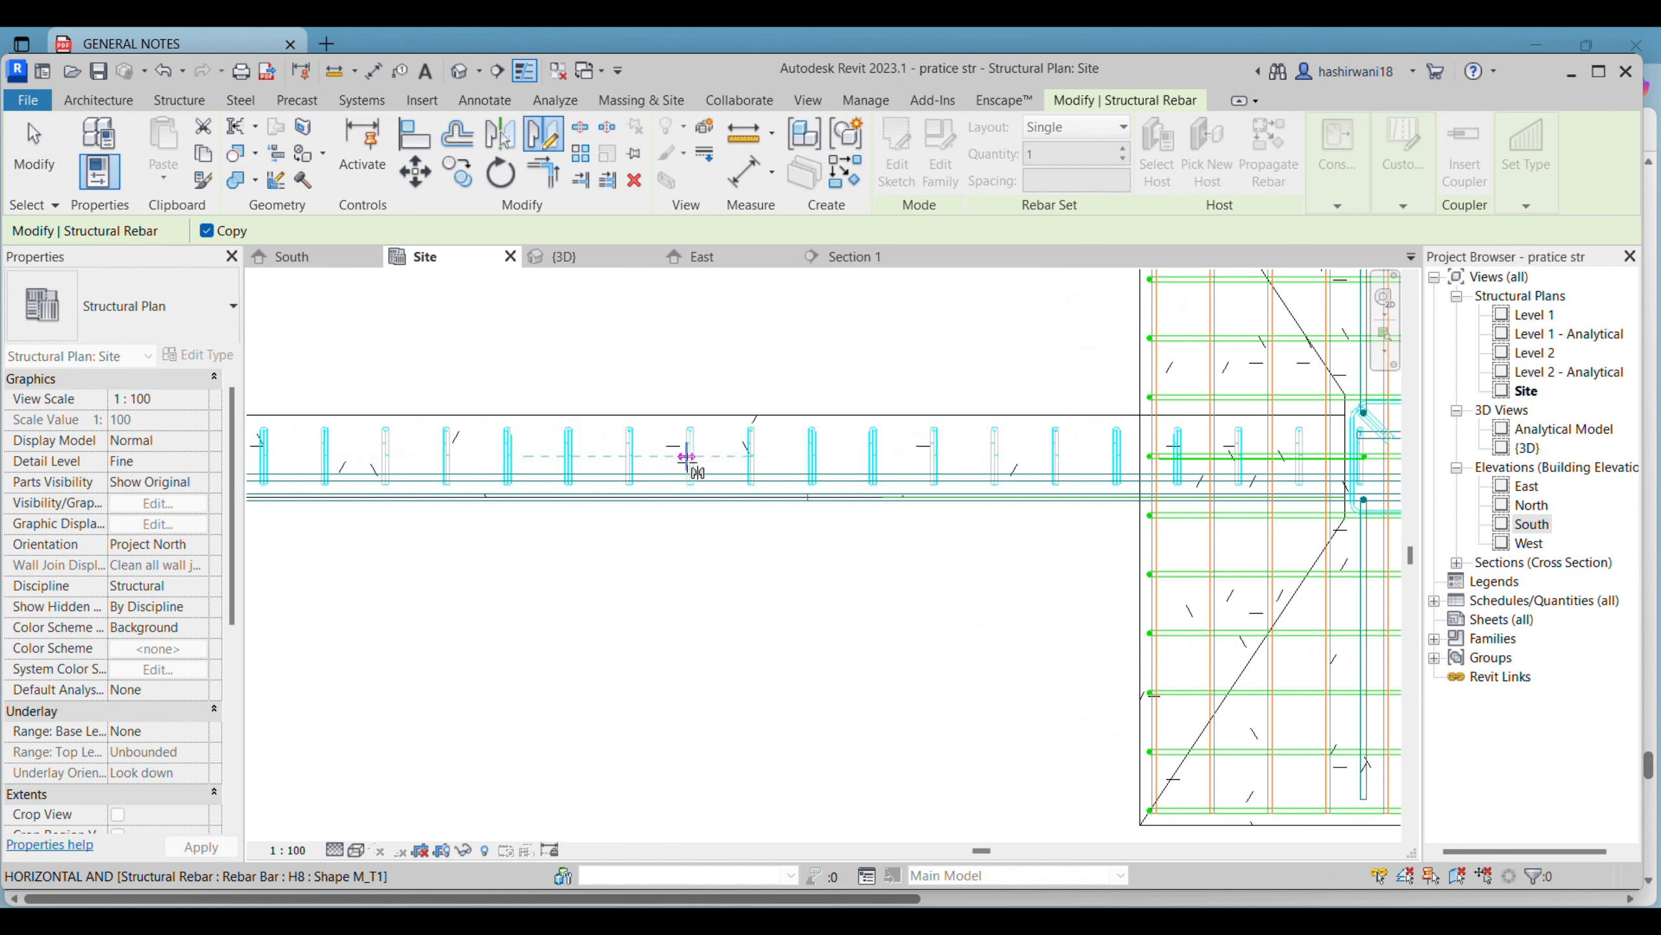
left_click(780, 457)
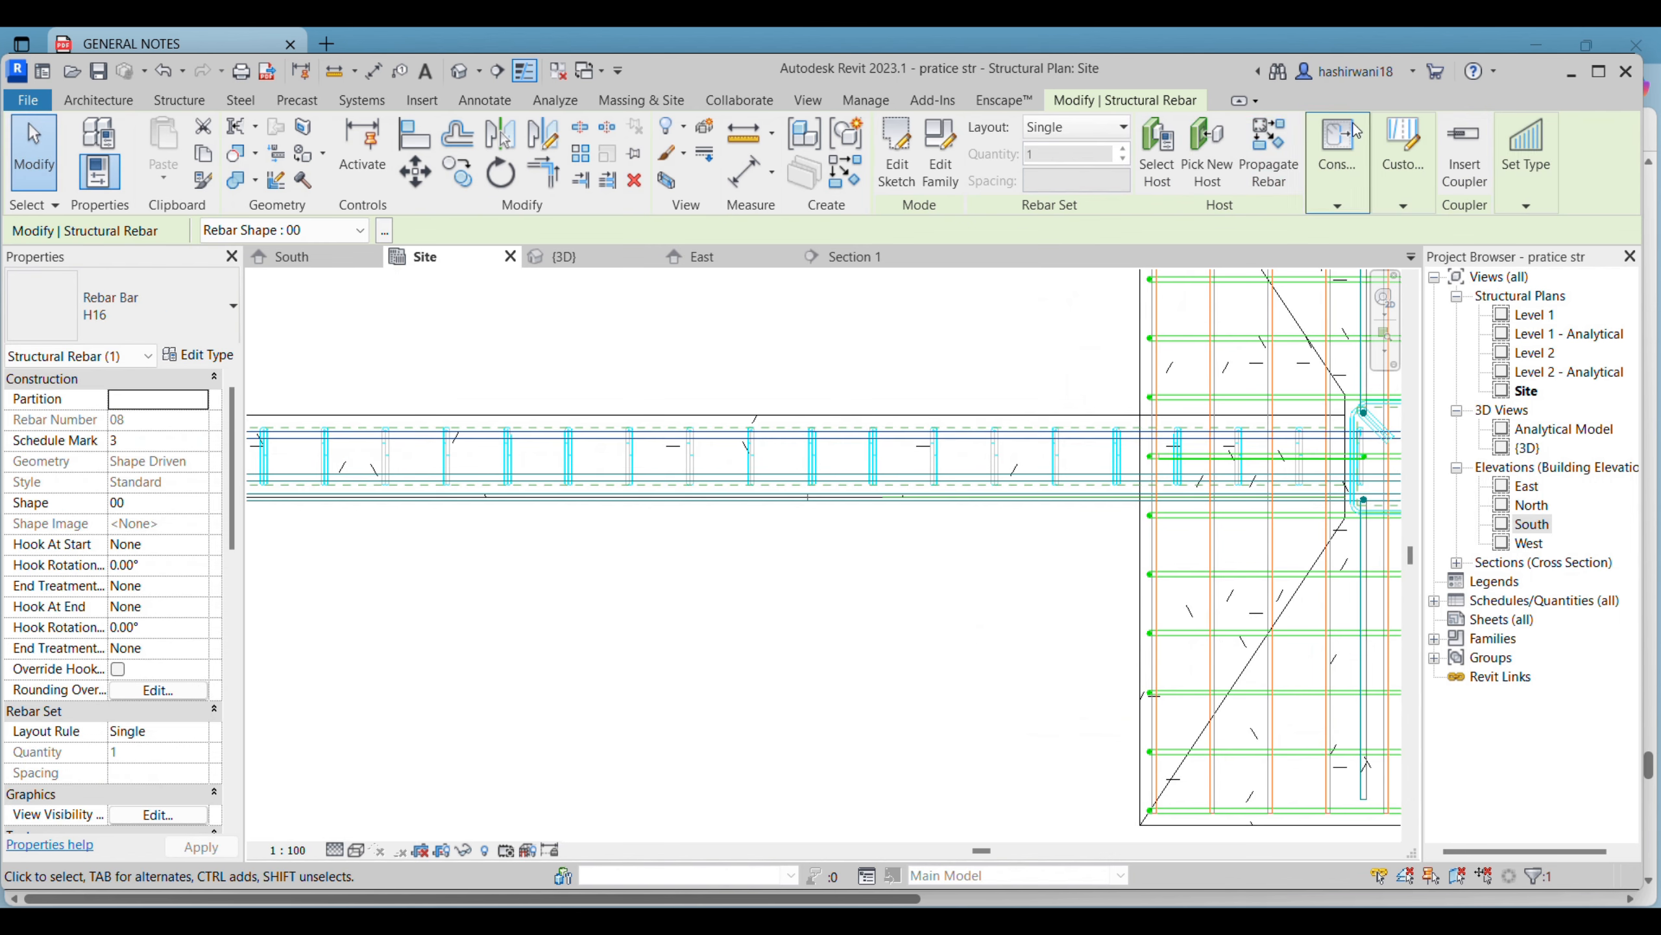
left_click(1599, 72)
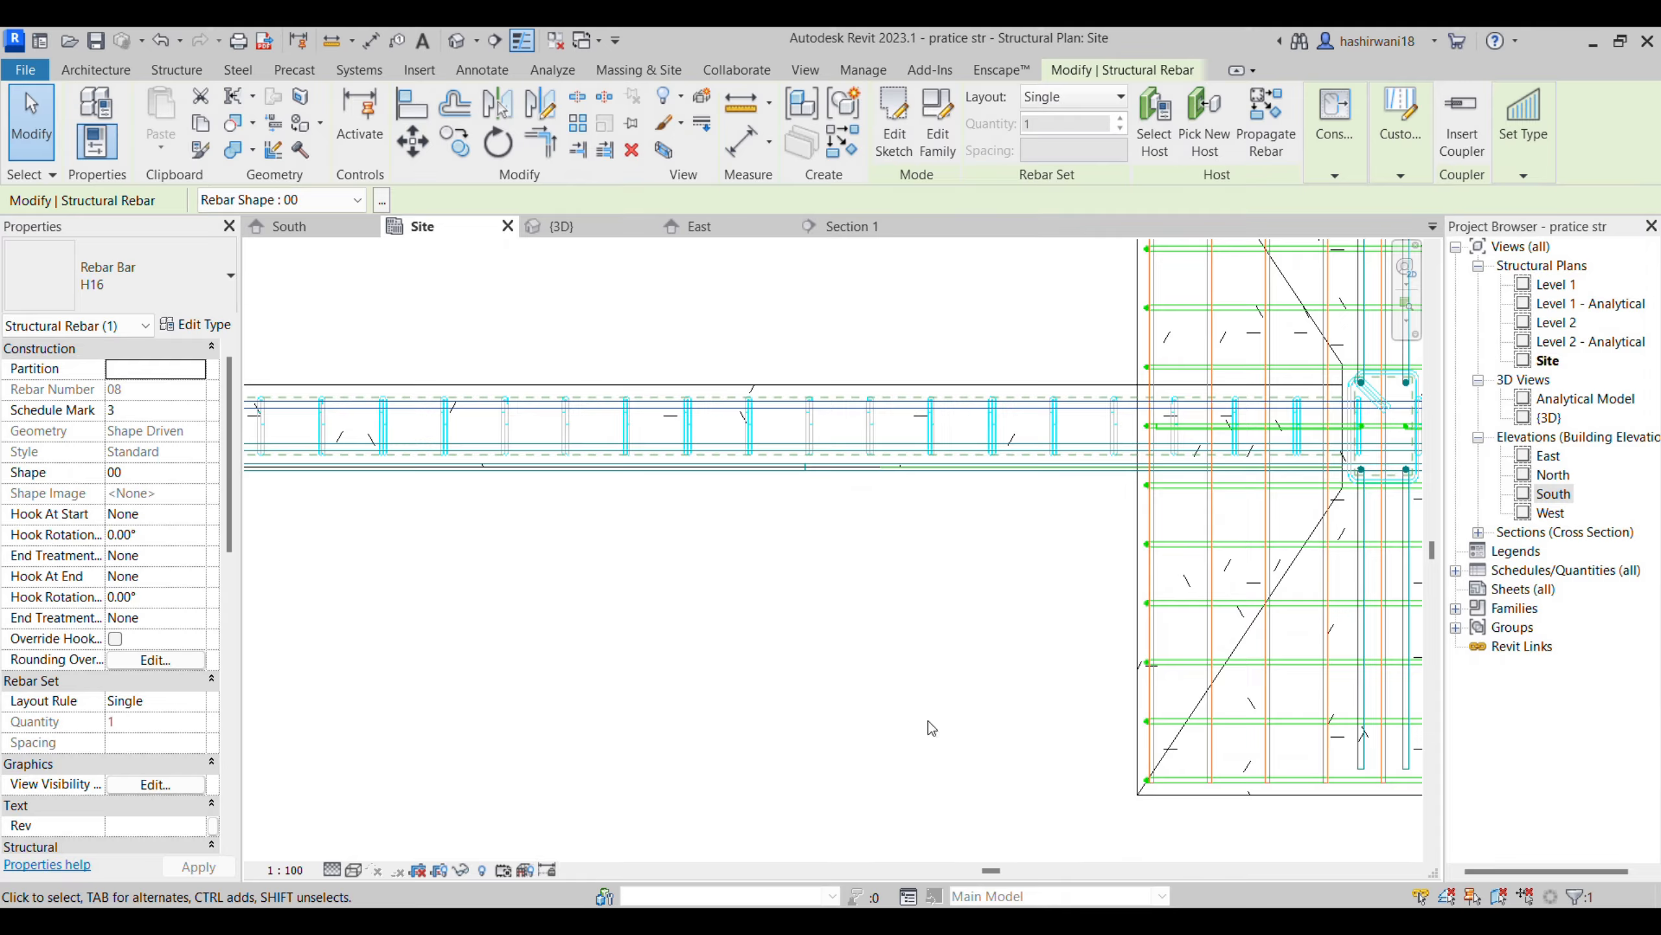
- Switch to the drawings PDF and examine the first-floor slab layout, slab reinforcement table and Section A-A on page 9
mouse_move(801, 922)
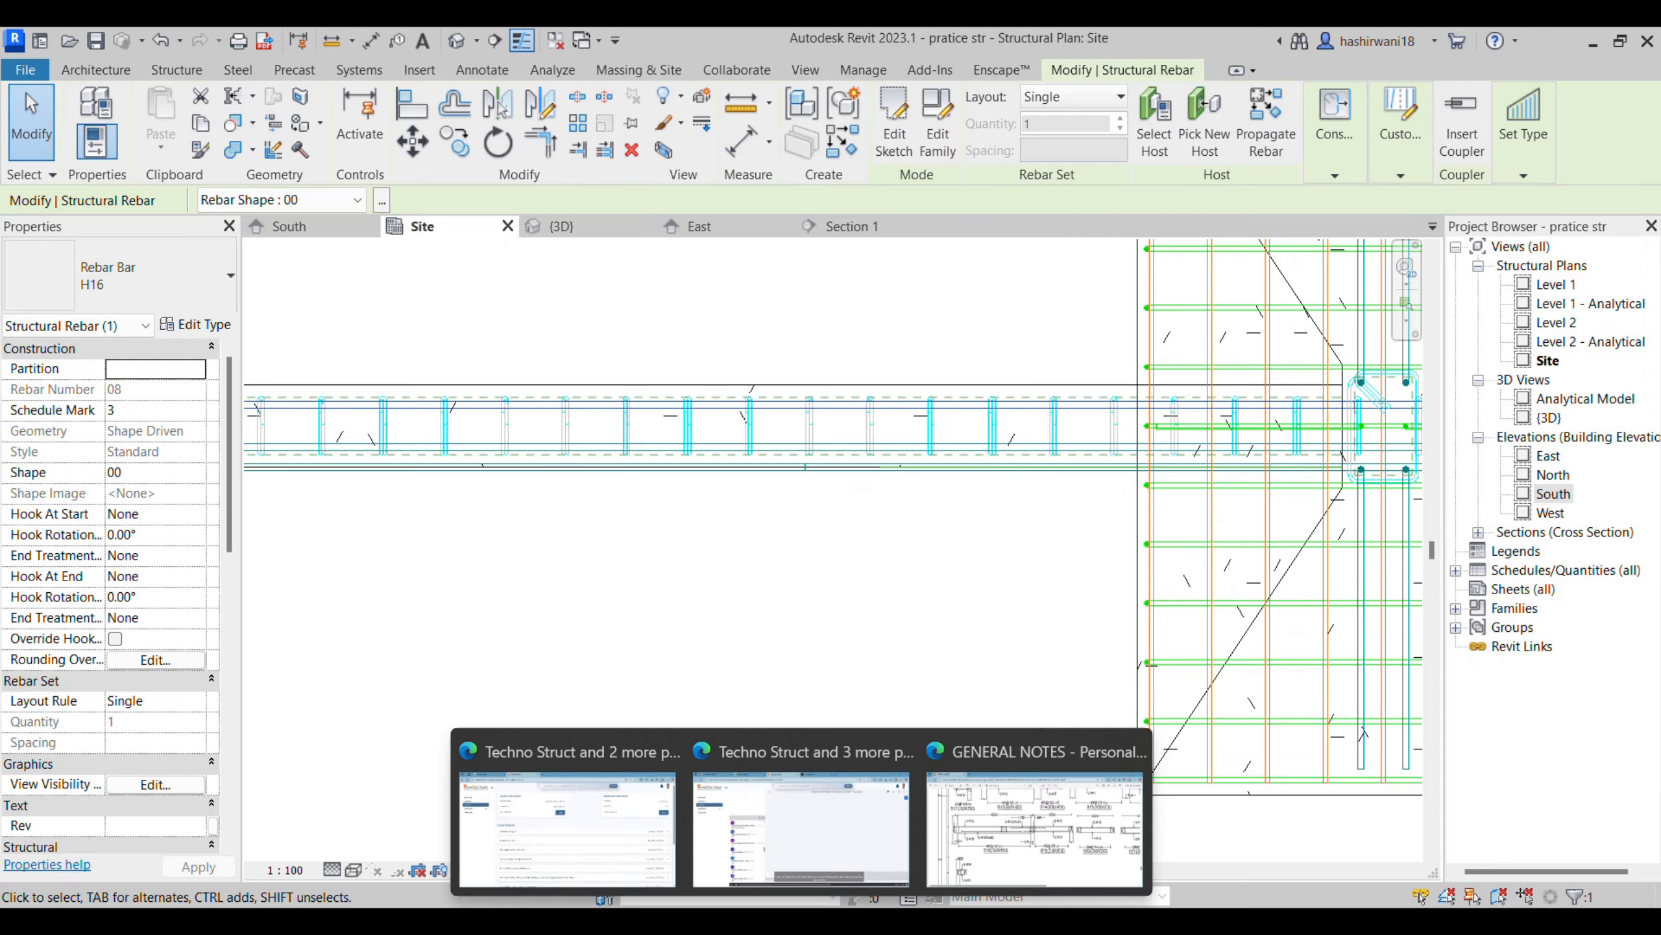
left_click(1072, 843)
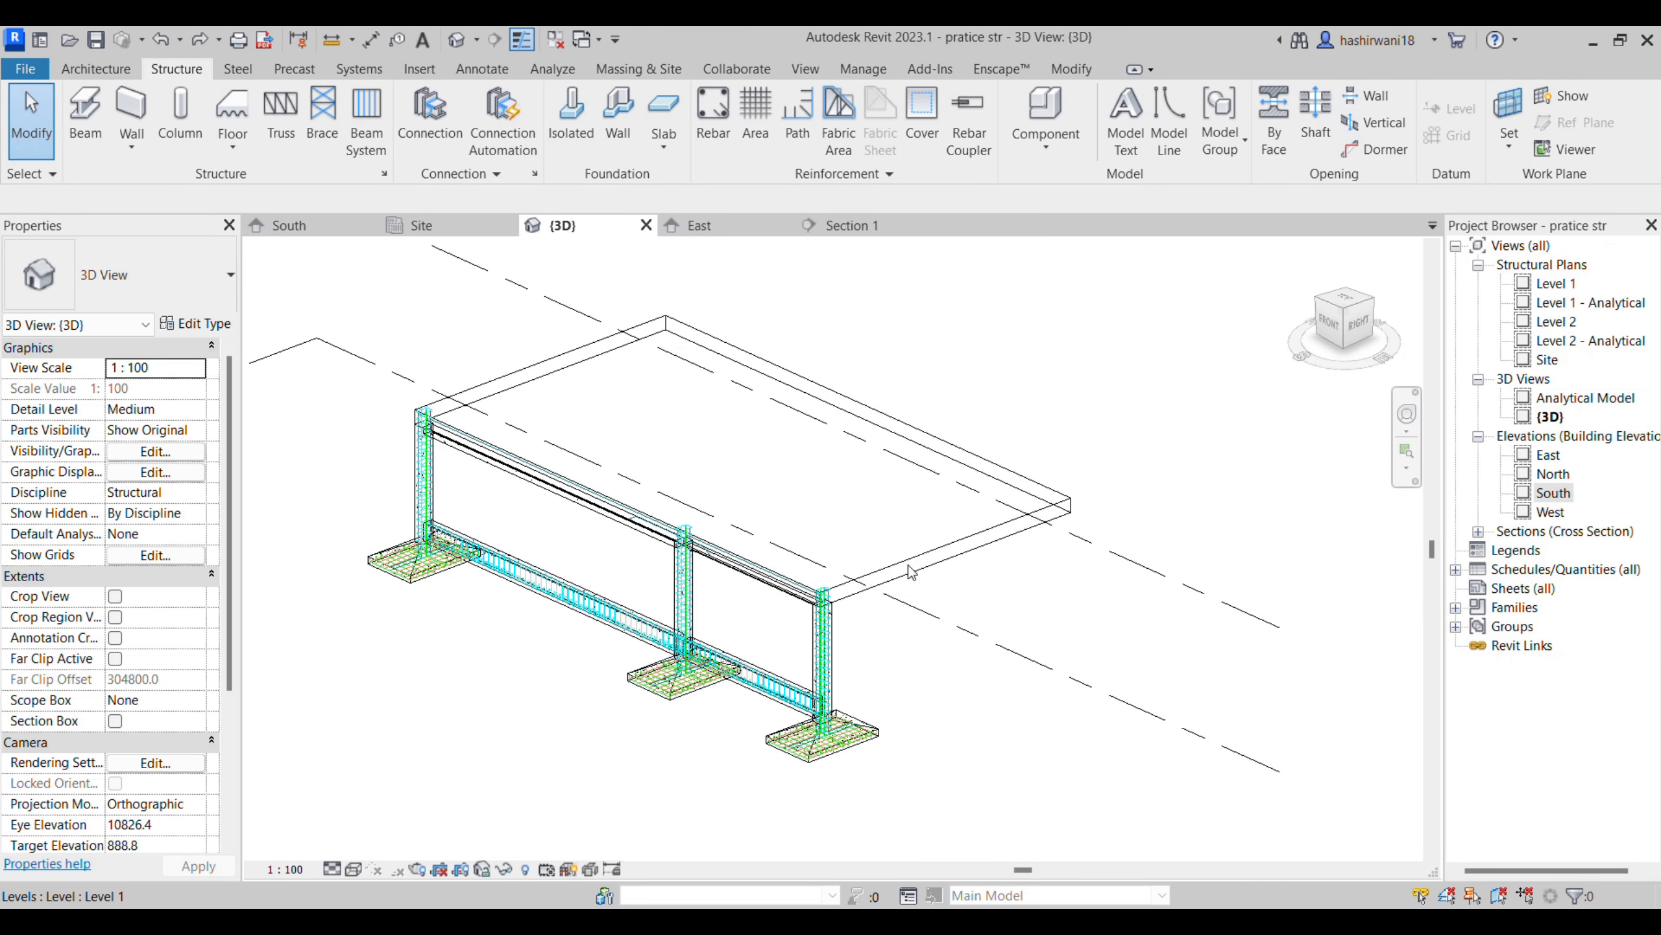
scroll(991, 582, "up", 2)
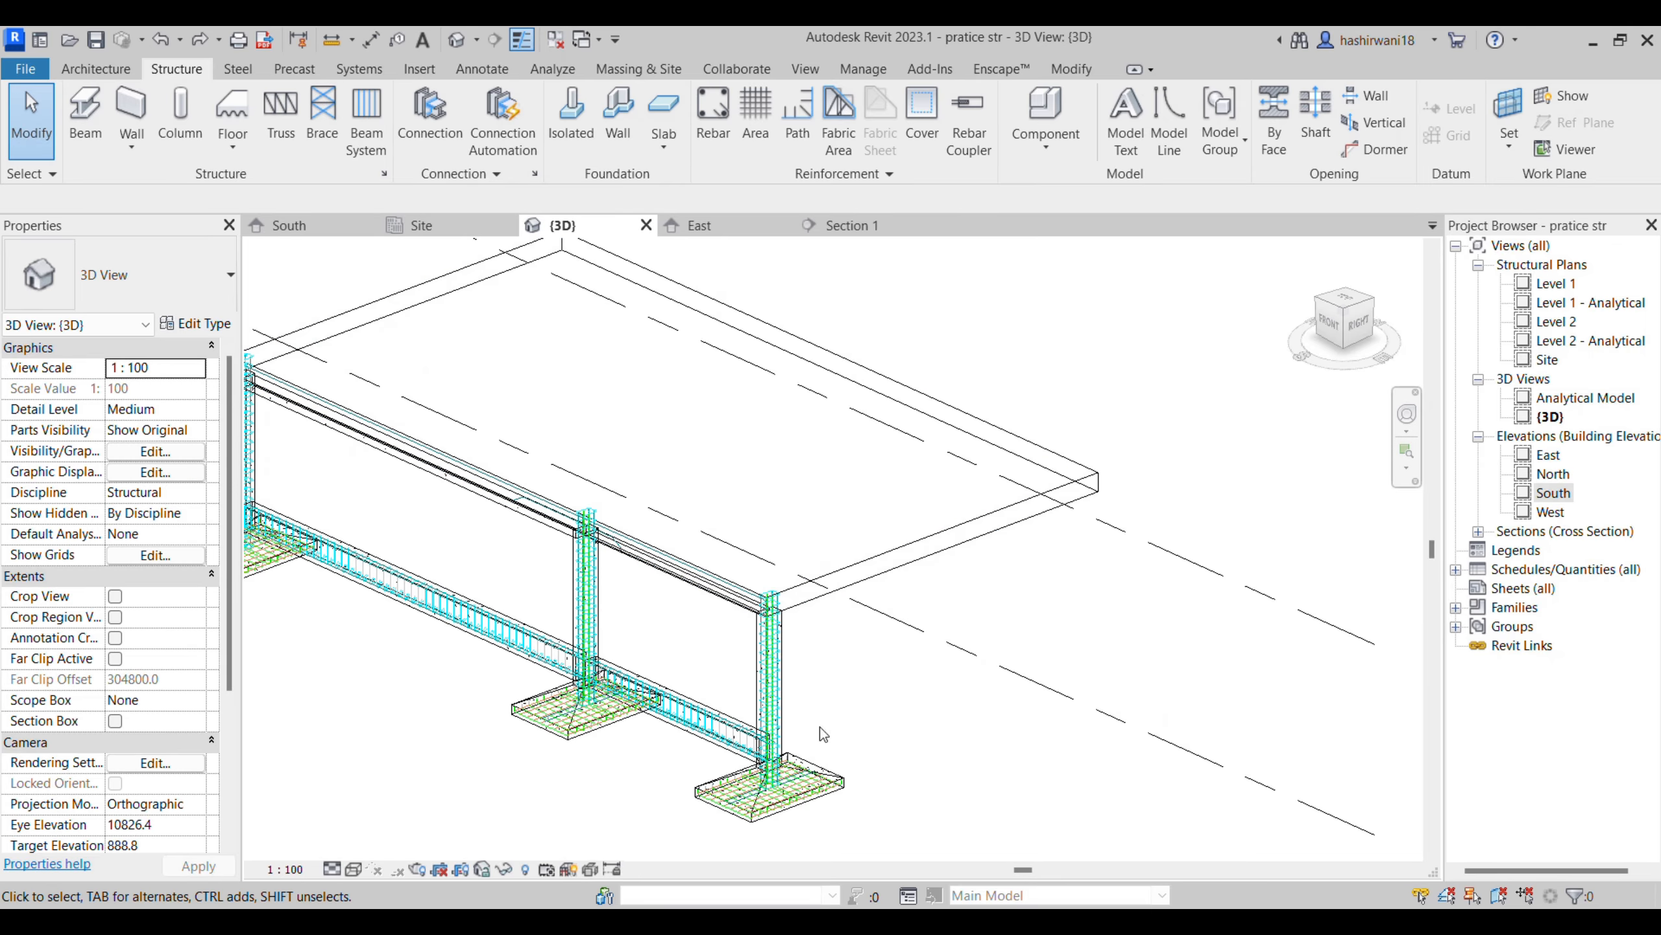
left_click(797, 743)
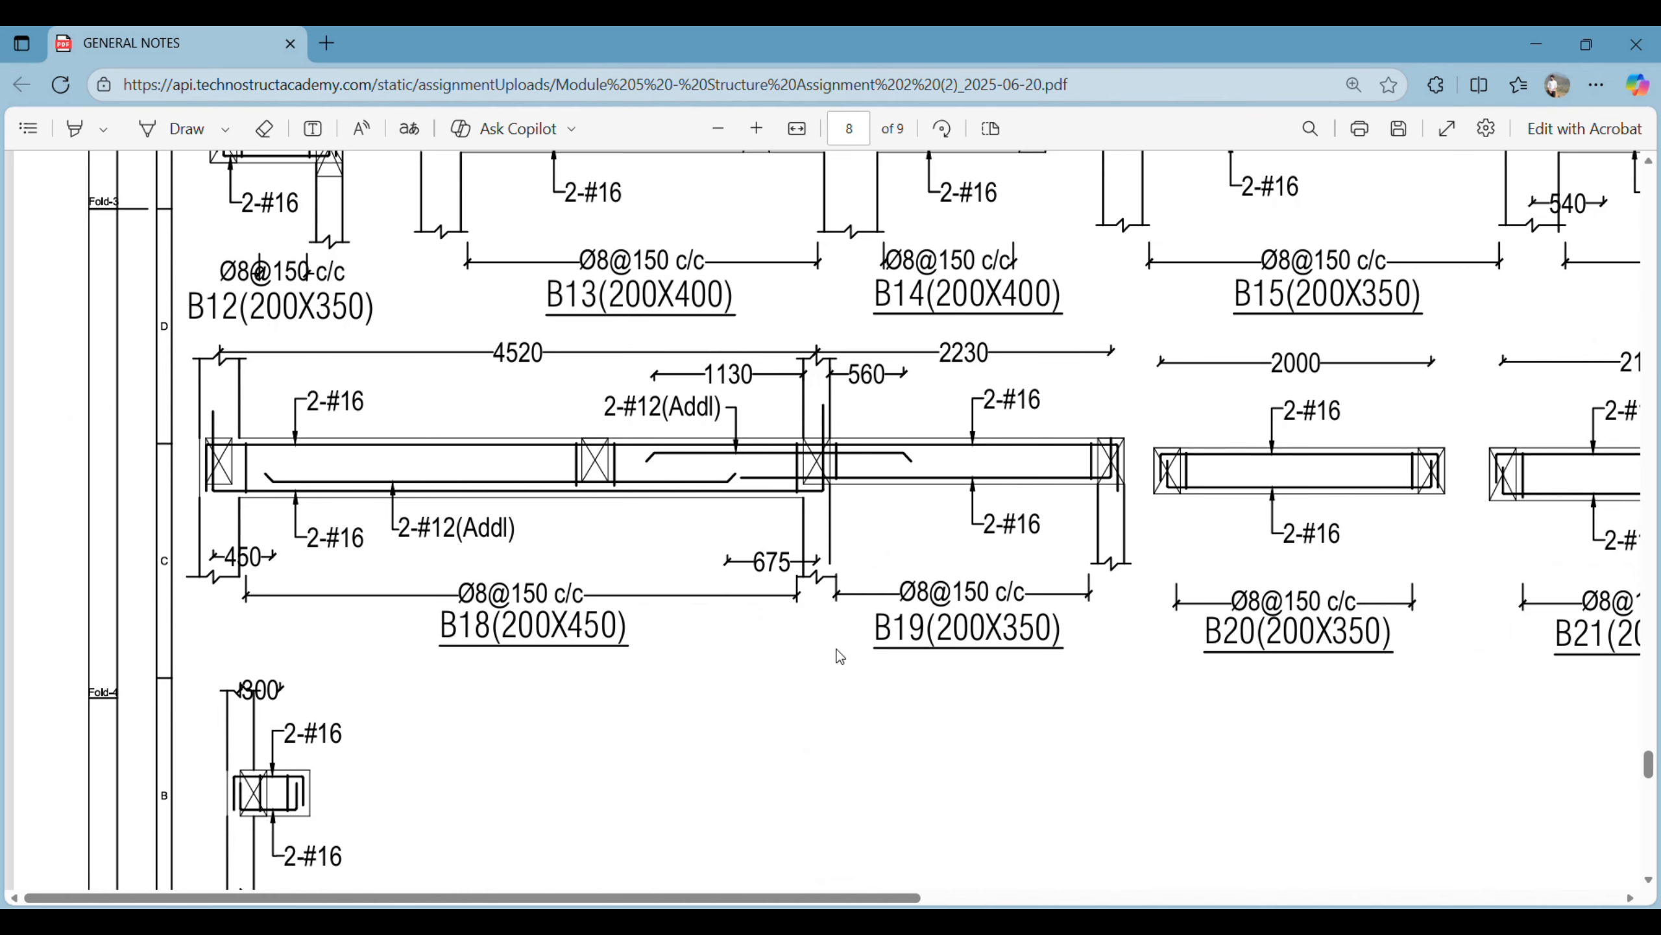
scroll(839, 655, "down", 4, "ctrl")
scroll(839, 653, "down", 8)
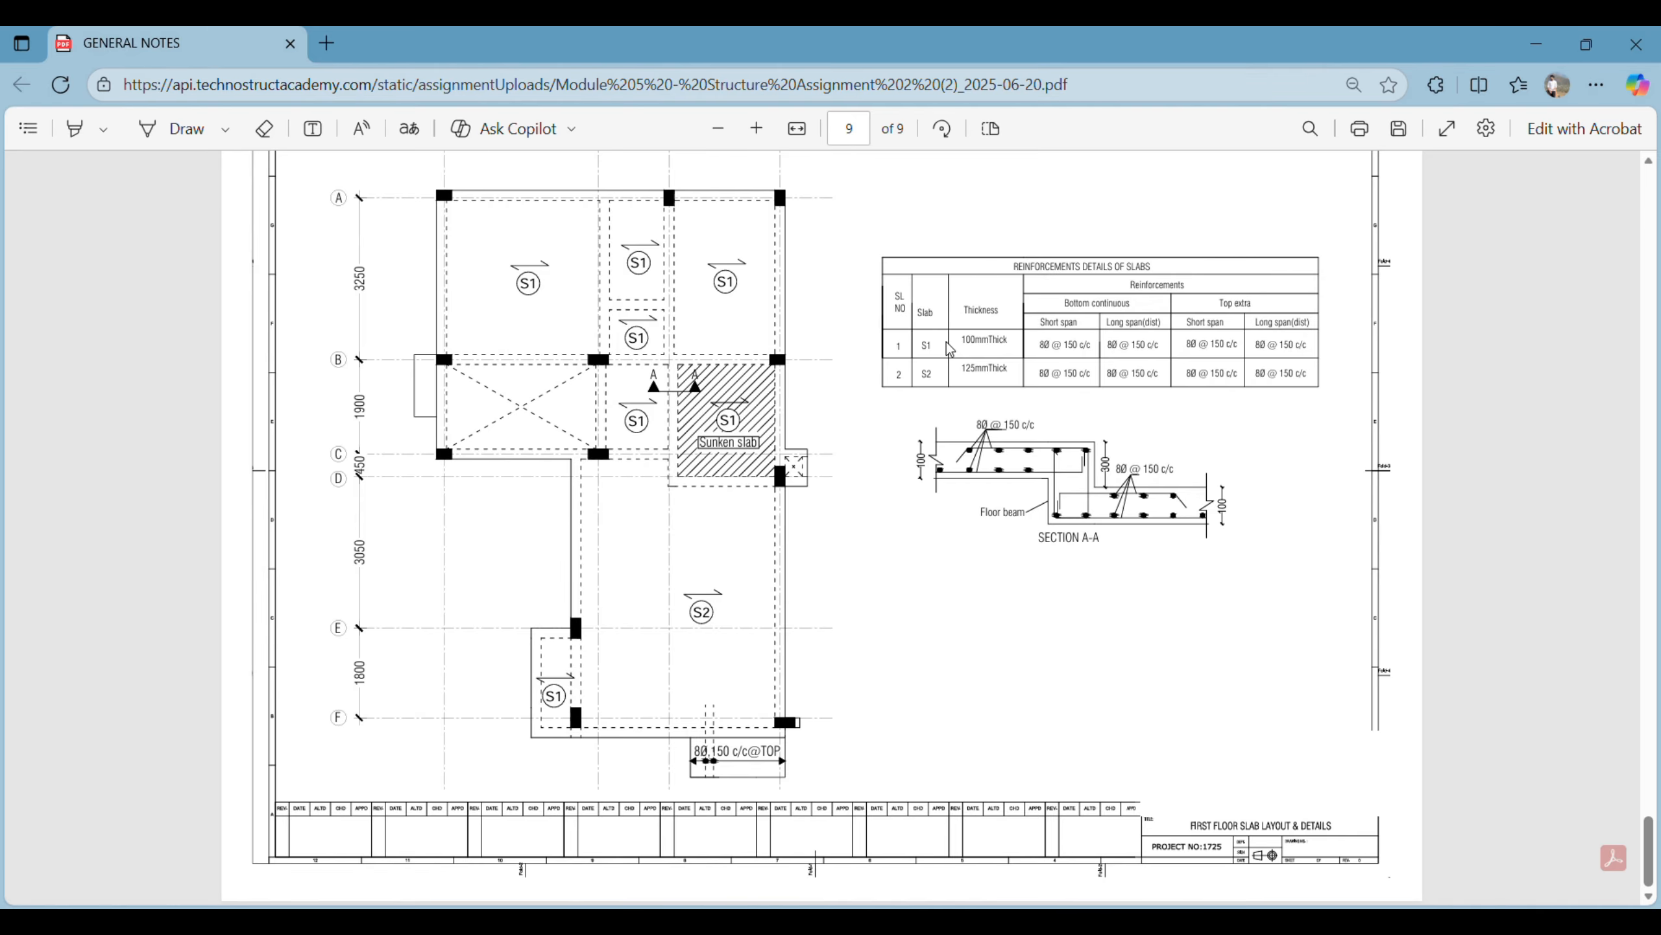
scroll(949, 349, "down", 5, "ctrl")
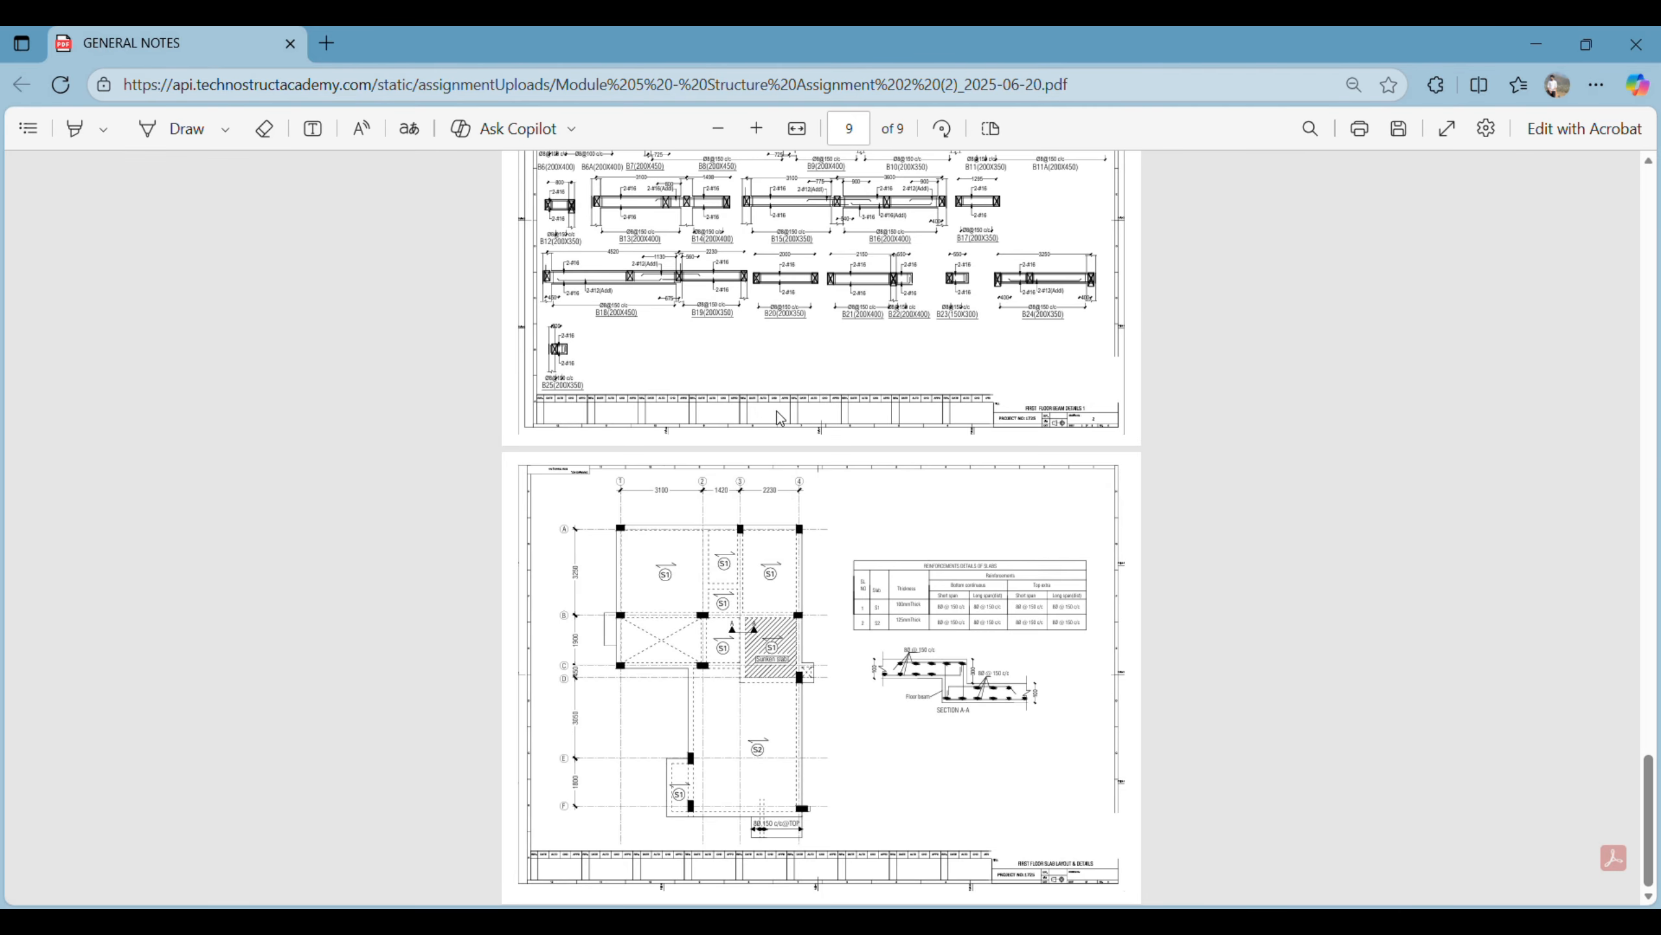
scroll(780, 418, "up", 3, "ctrl")
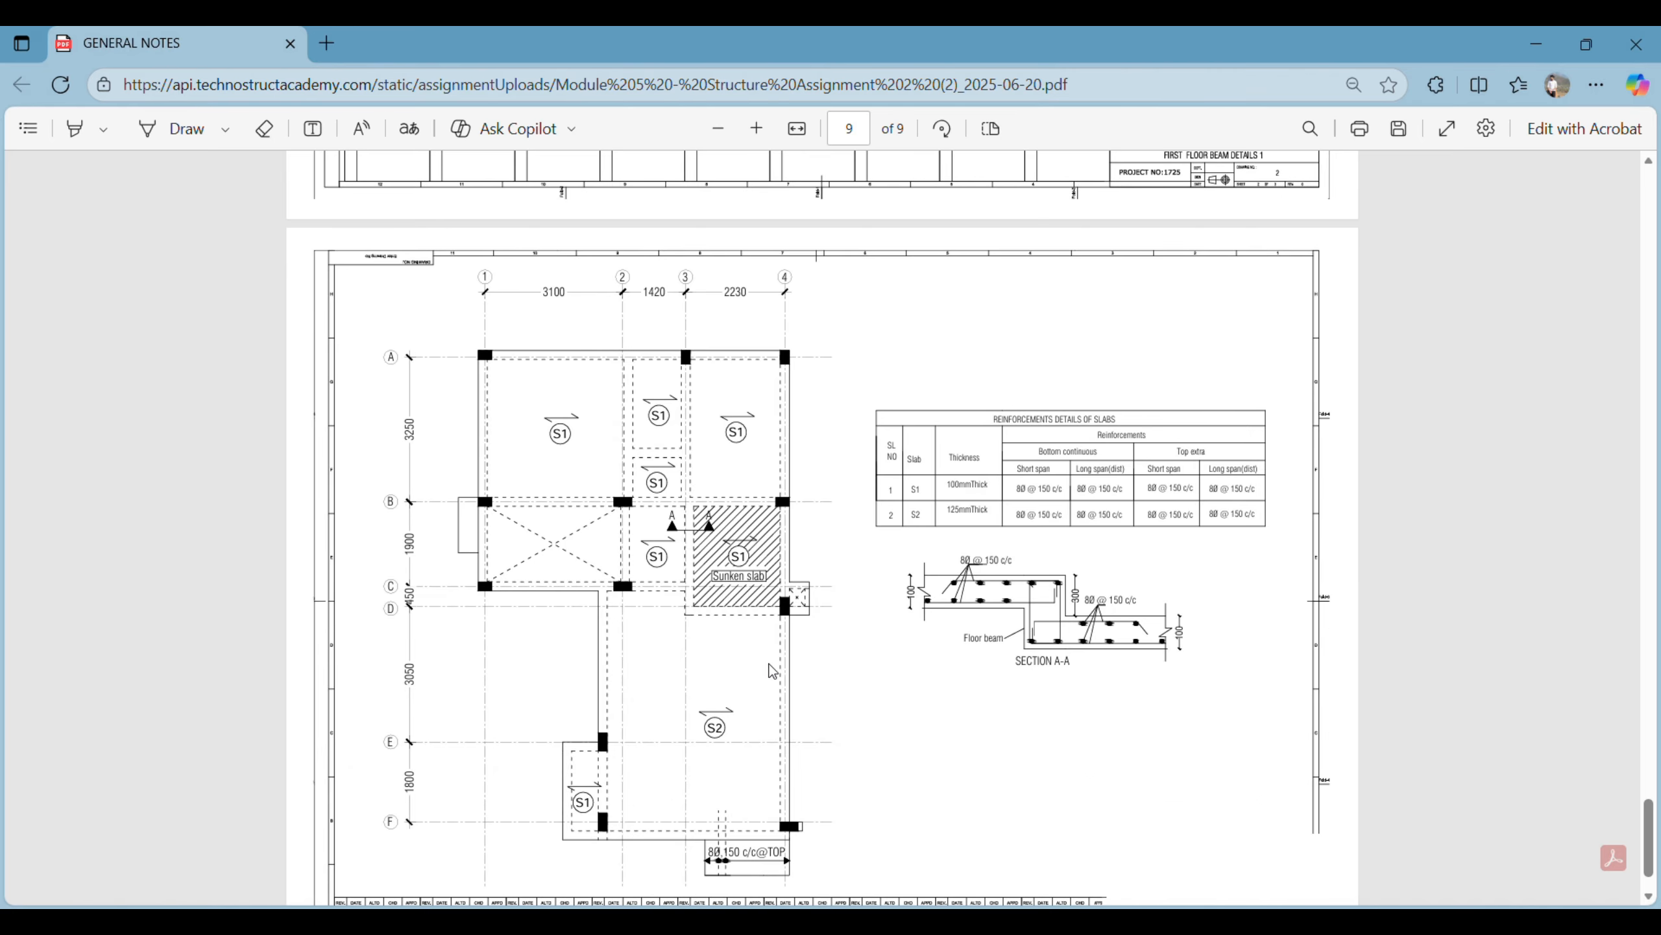
scroll(979, 499, "down", 1)
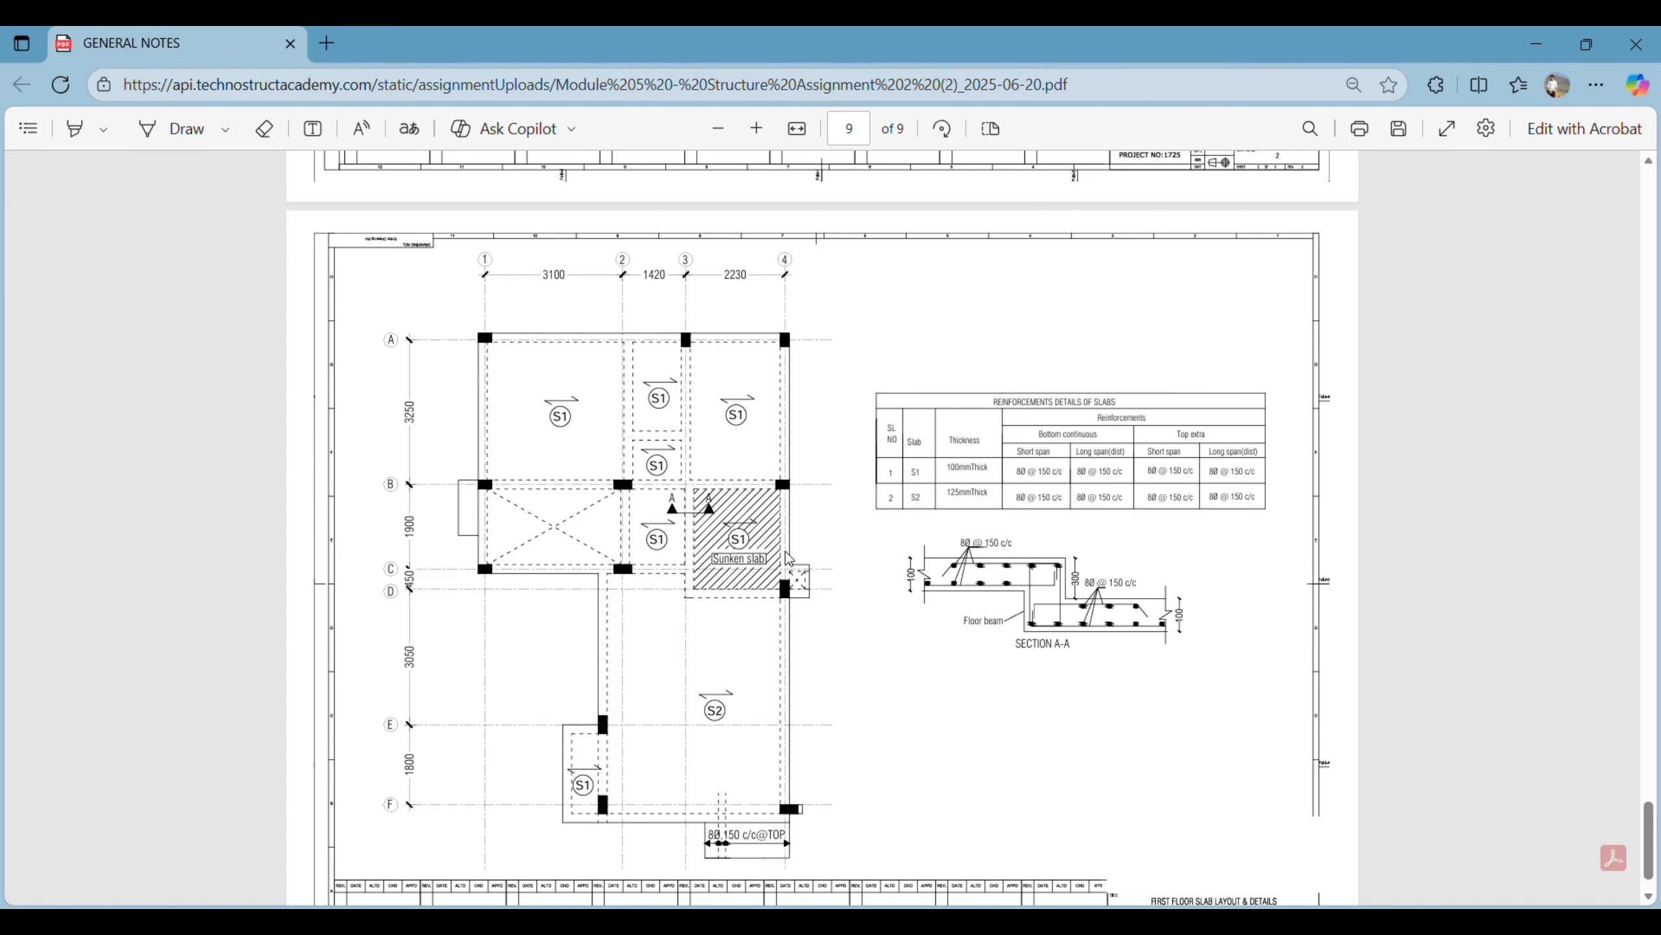
scroll(787, 558, "up", 3, "ctrl")
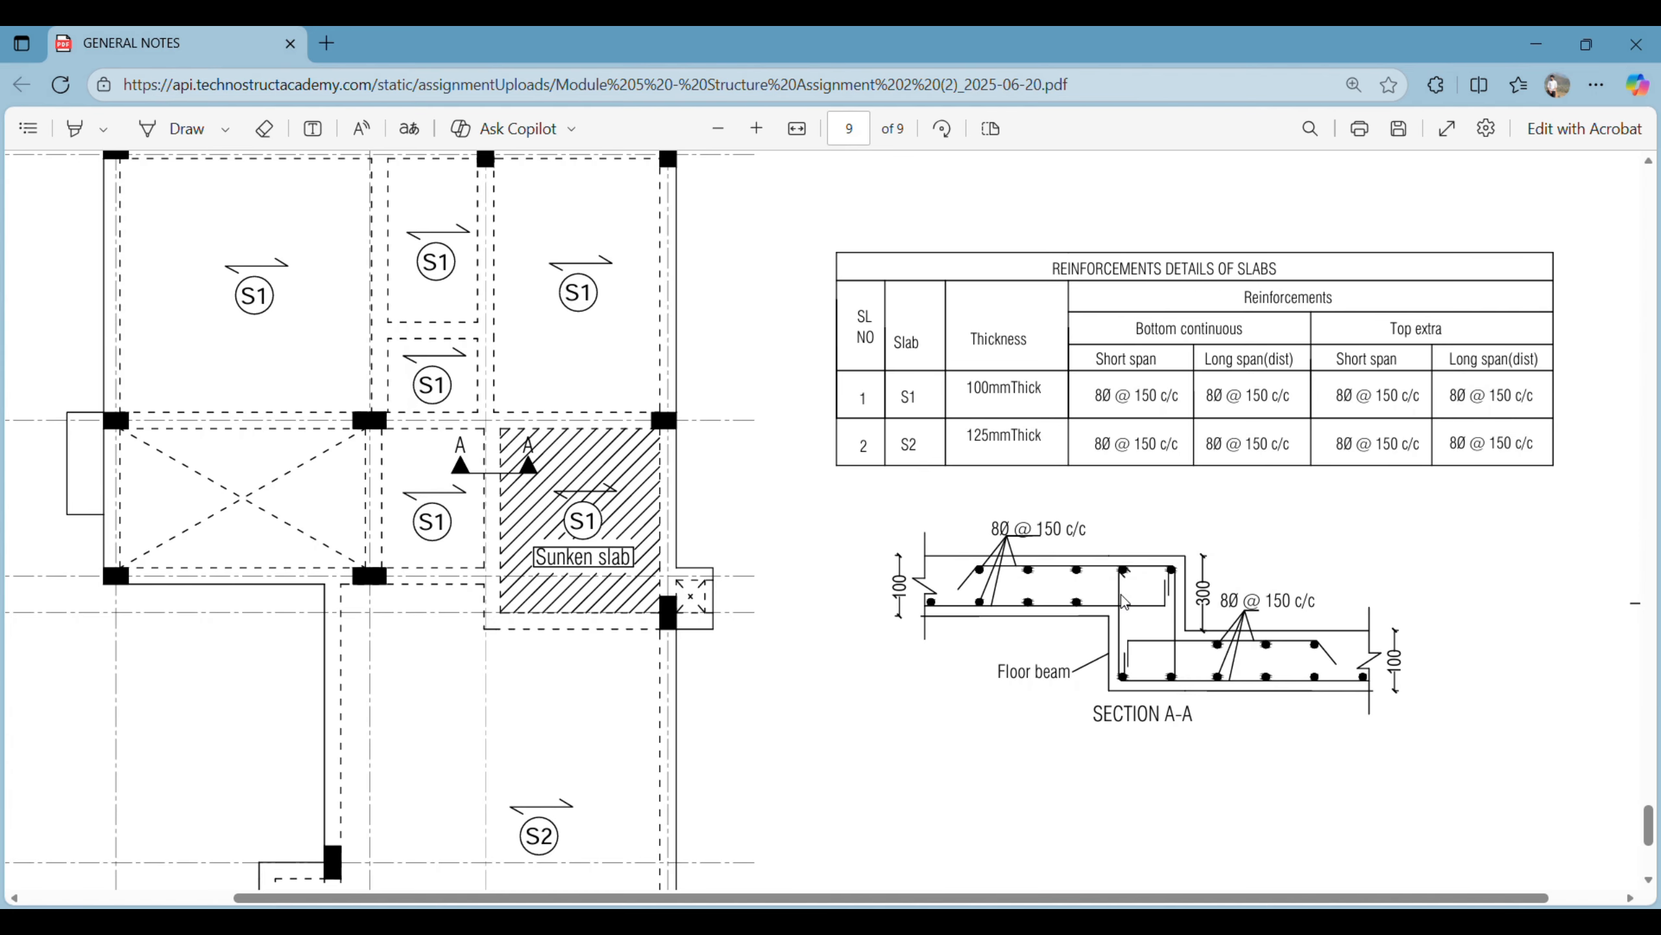
scroll(1187, 603, "down", 3, "ctrl")
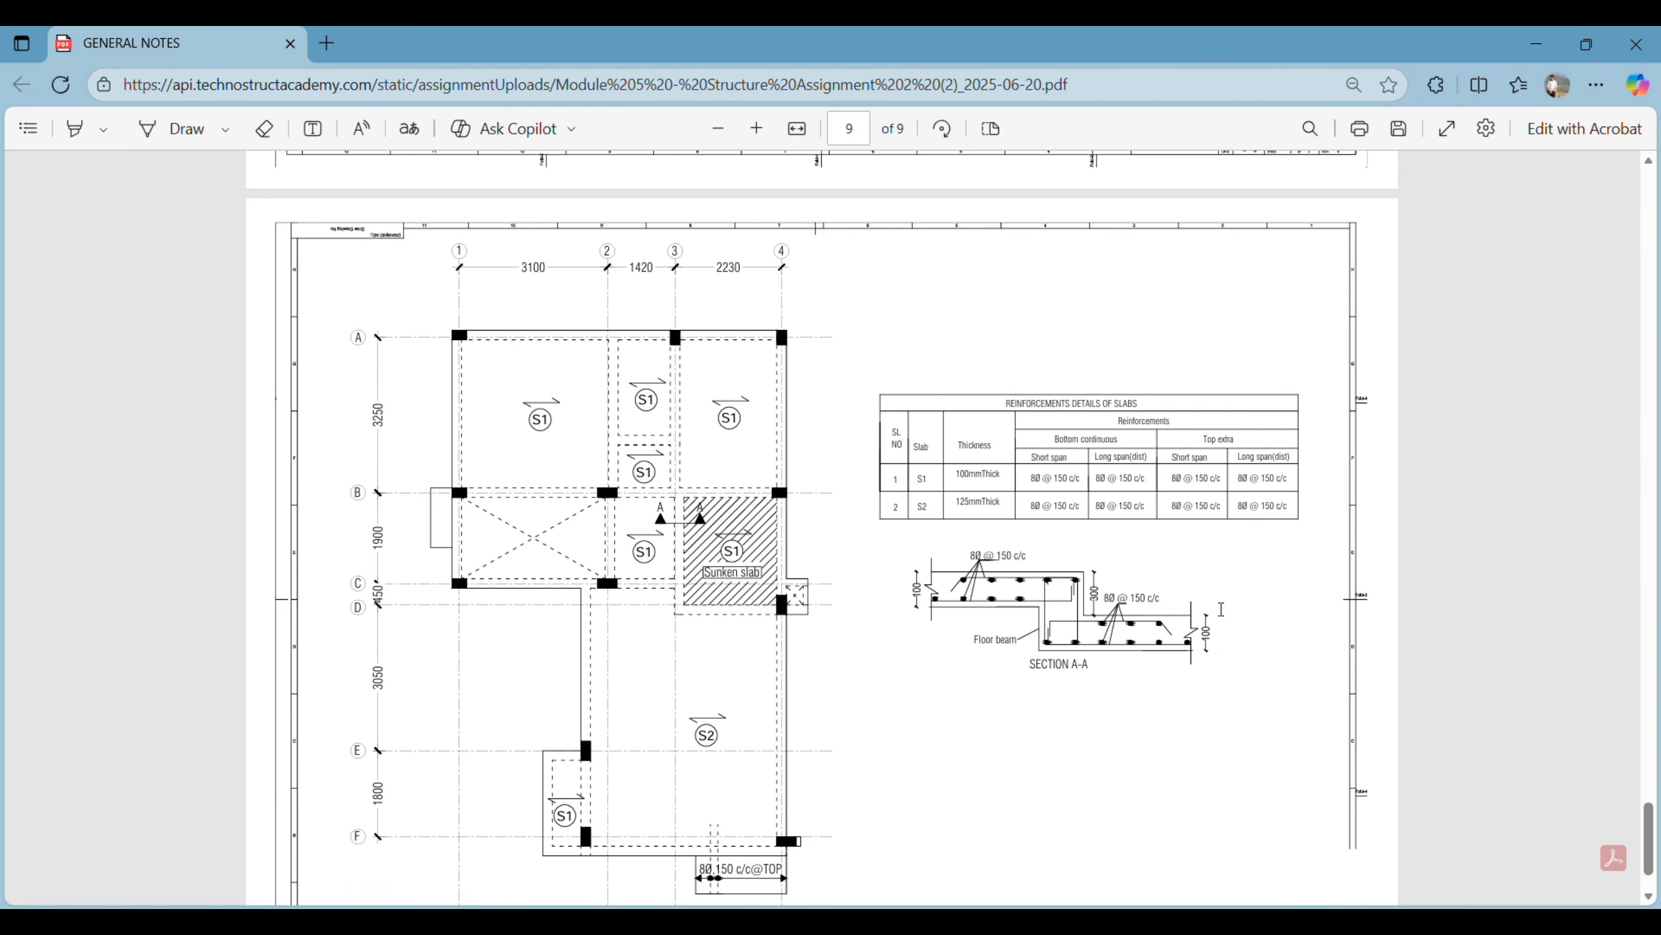
scroll(1001, 660, "up", 3, "ctrl")
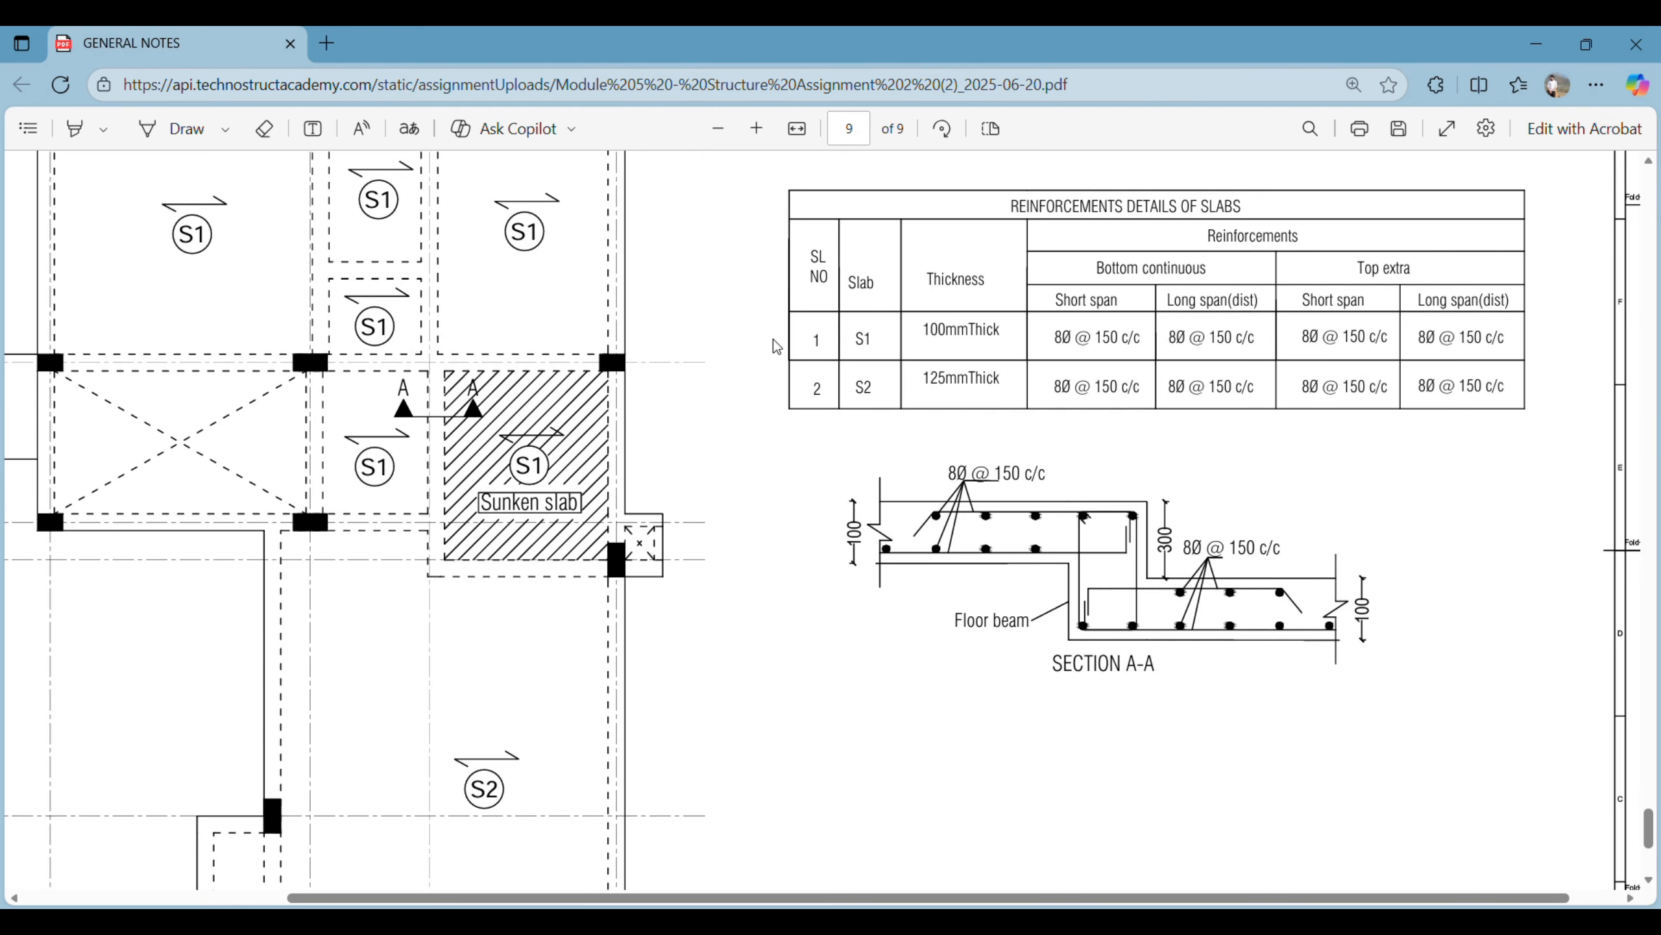
scroll(952, 605, "down", 3, "ctrl")
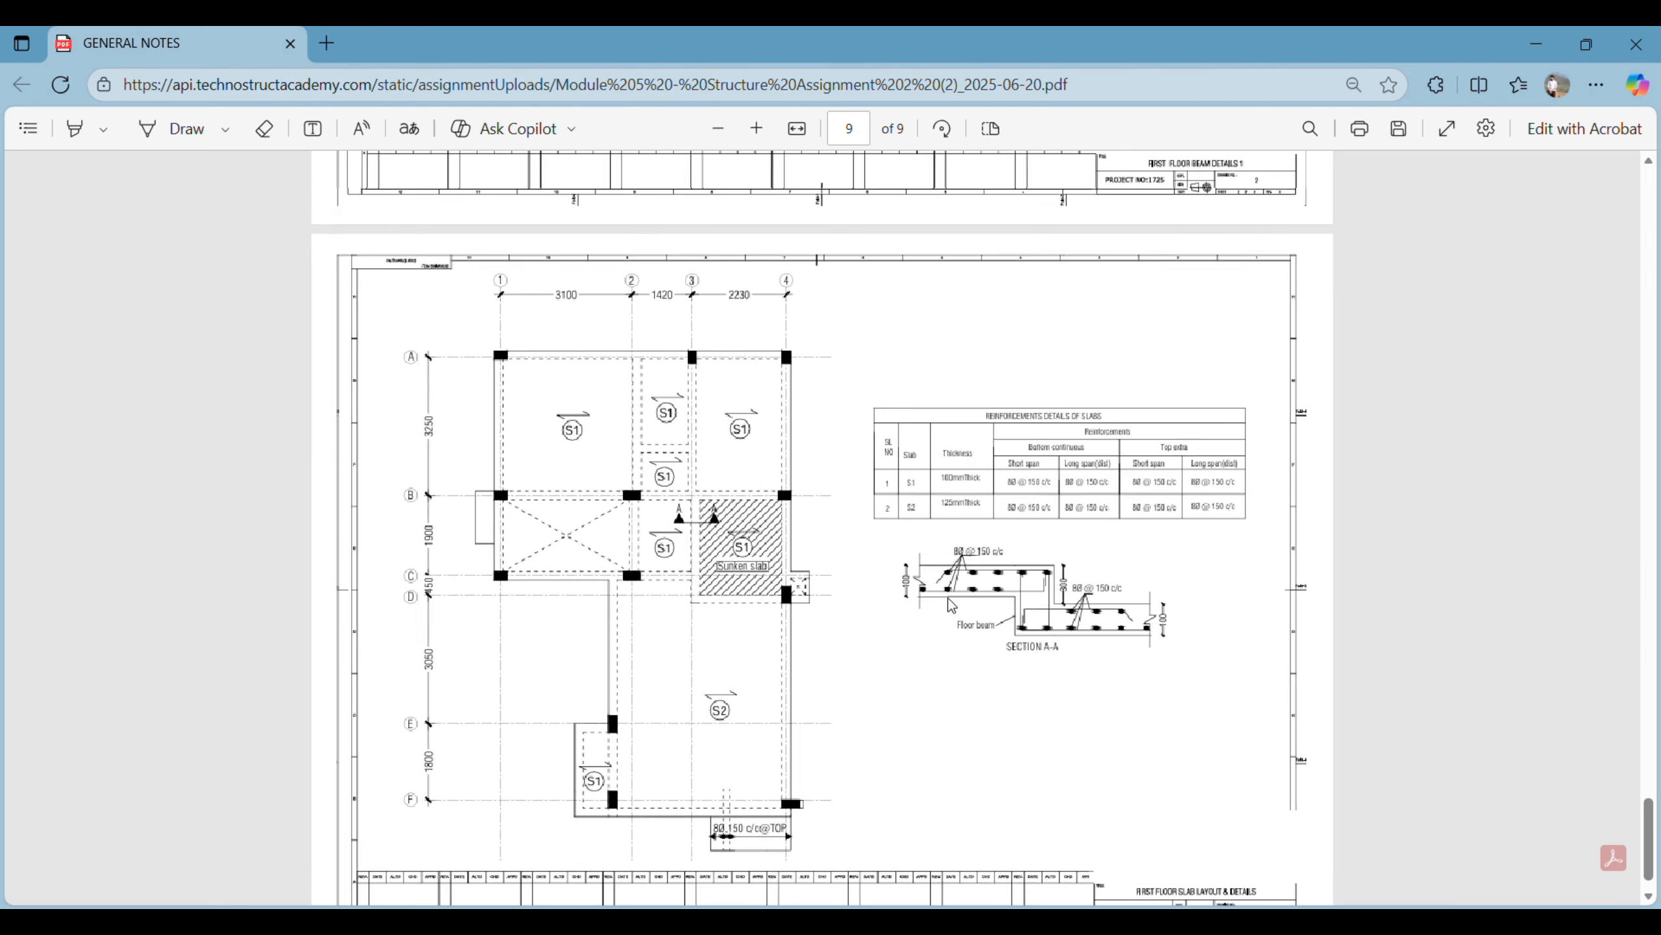
scroll(952, 606, "up", 2, "ctrl")
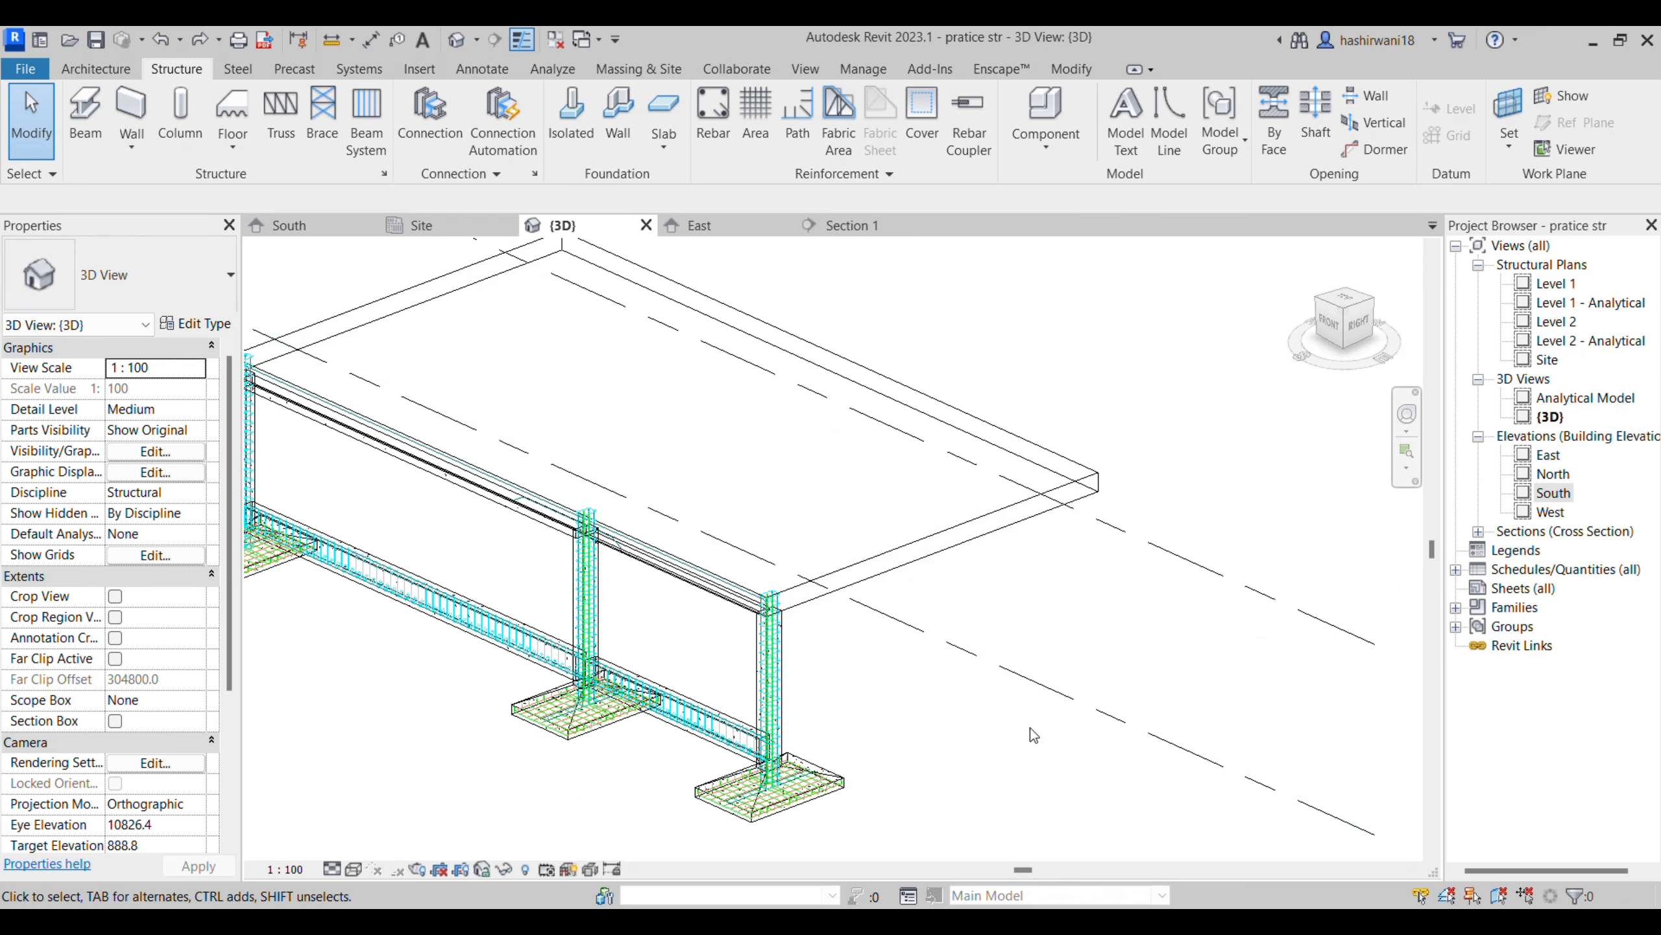
- Return to Revit, start an Area Reinforcement on the Generic 300mm floor, and open the Site plan for its boundary sketch
middle_click_drag(943, 591, 951, 685)
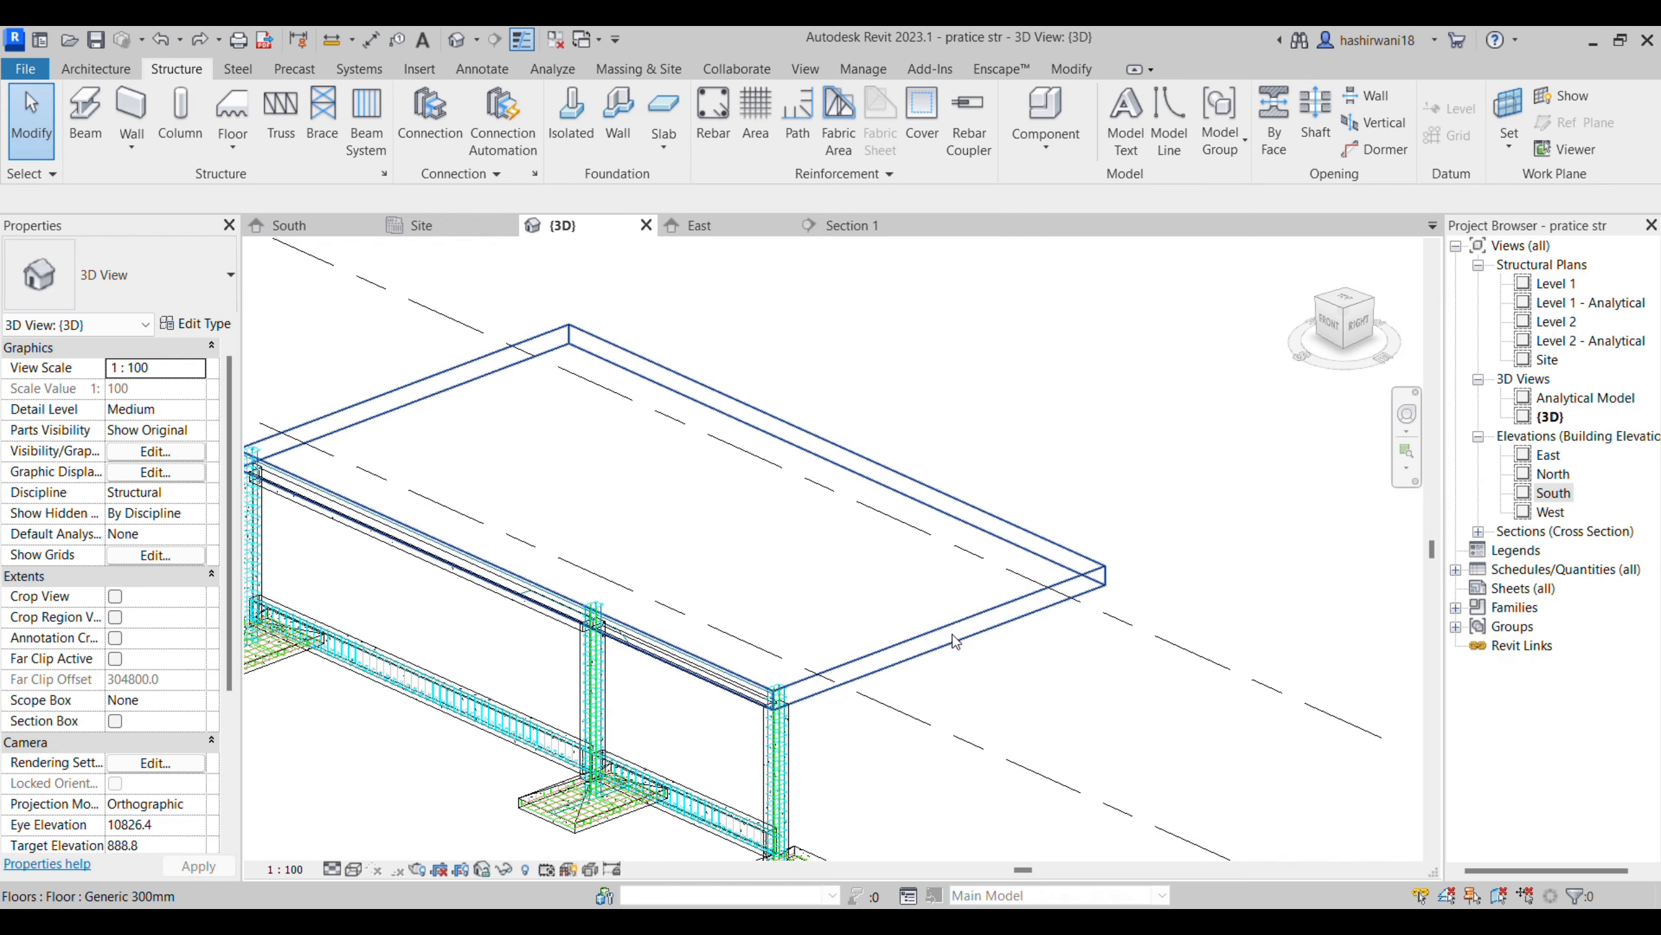
left_click(918, 671)
left_click(176, 69)
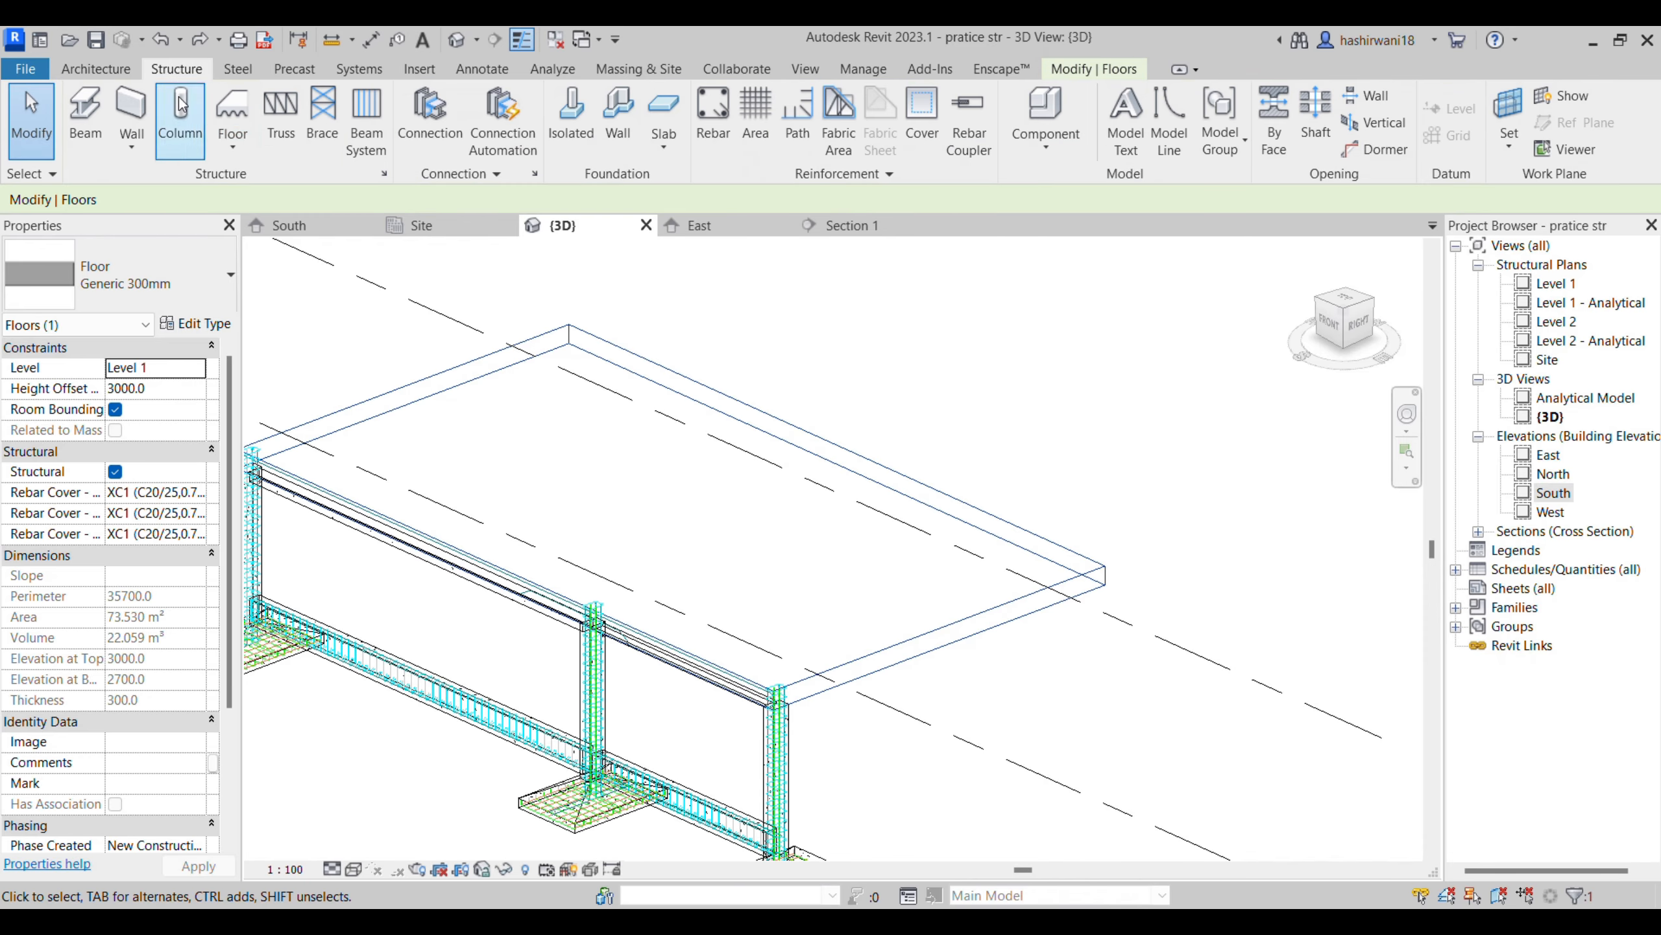
left_click(232, 147)
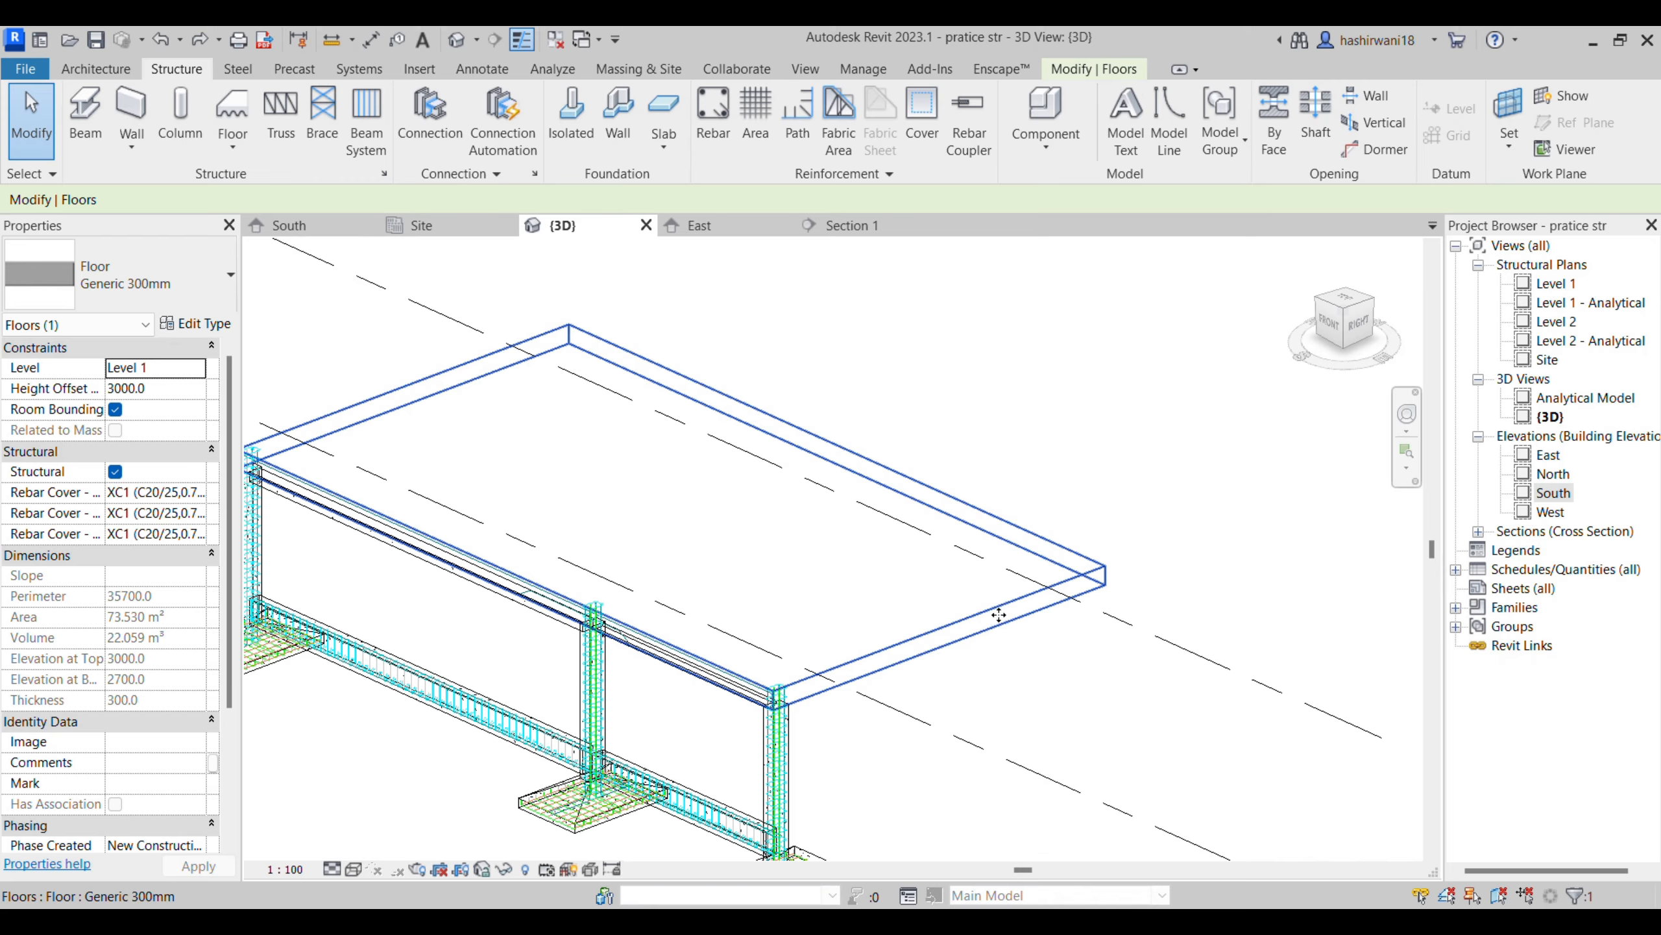
left_click(988, 636)
left_click(986, 629)
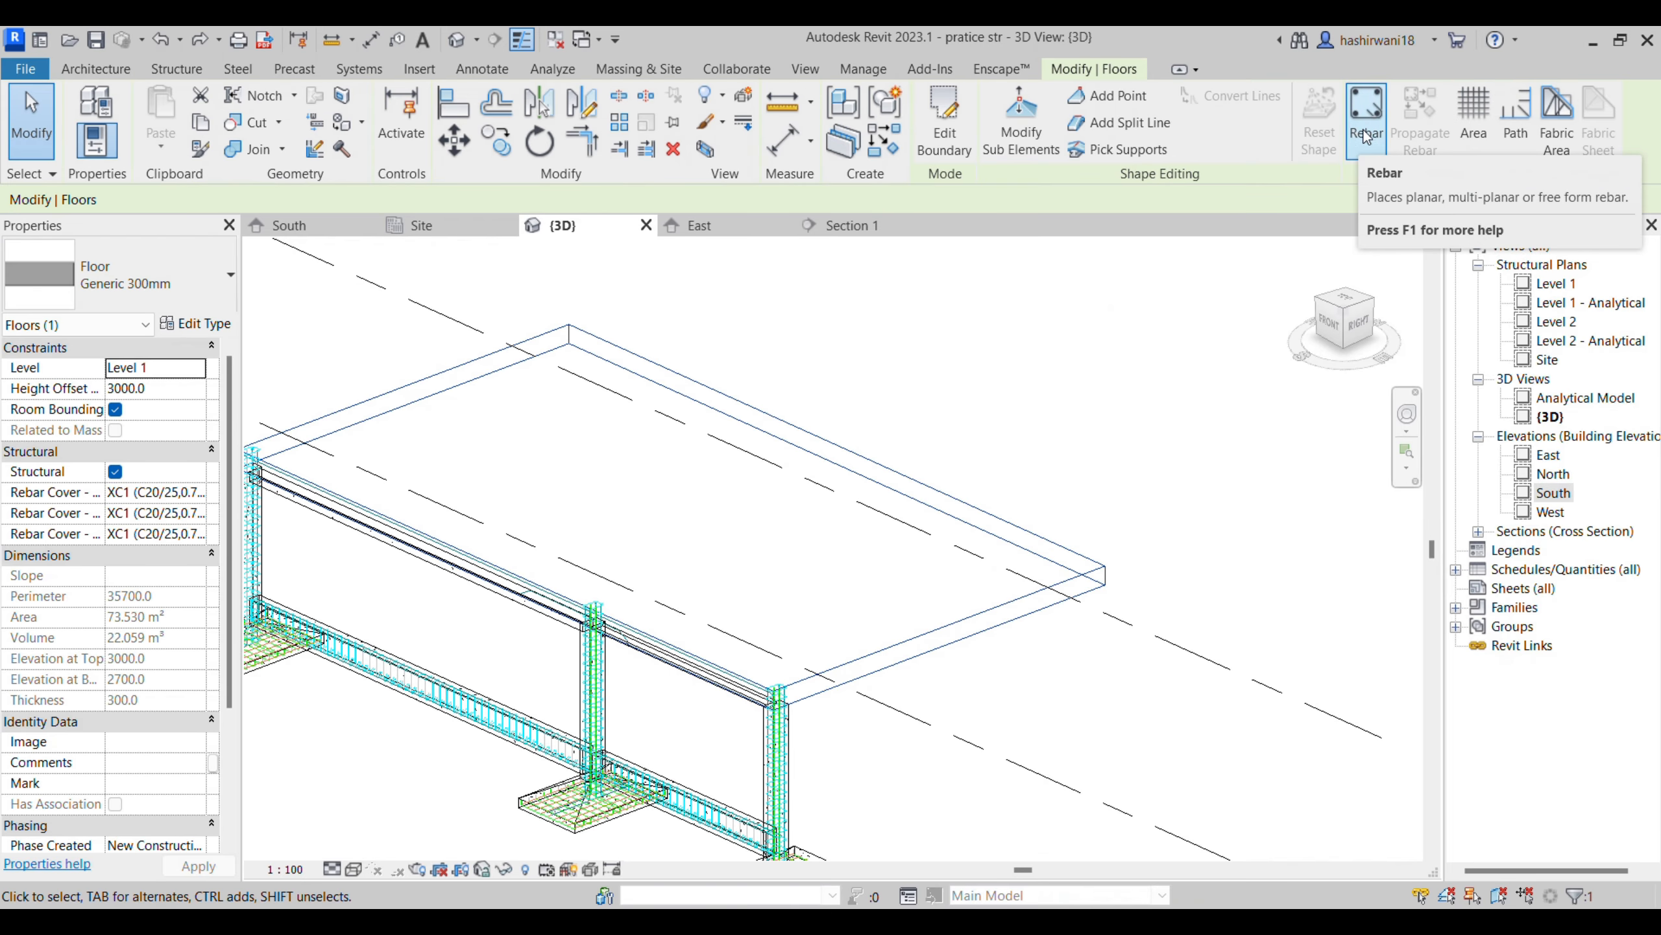
left_click(1472, 115)
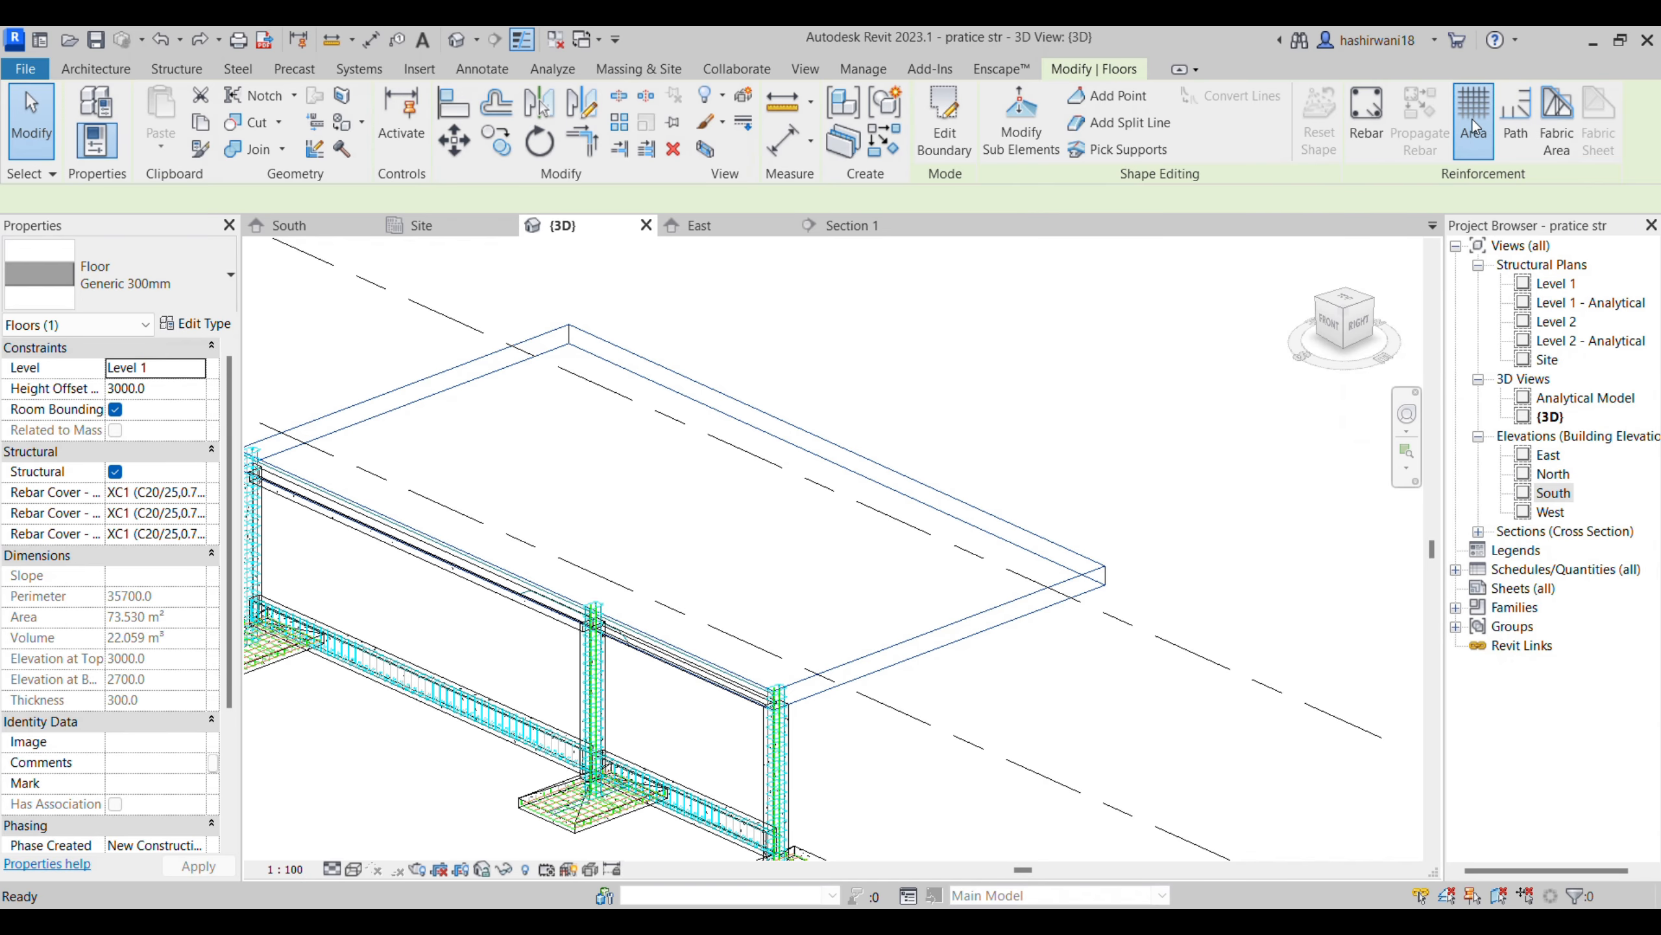
left_click(451, 226)
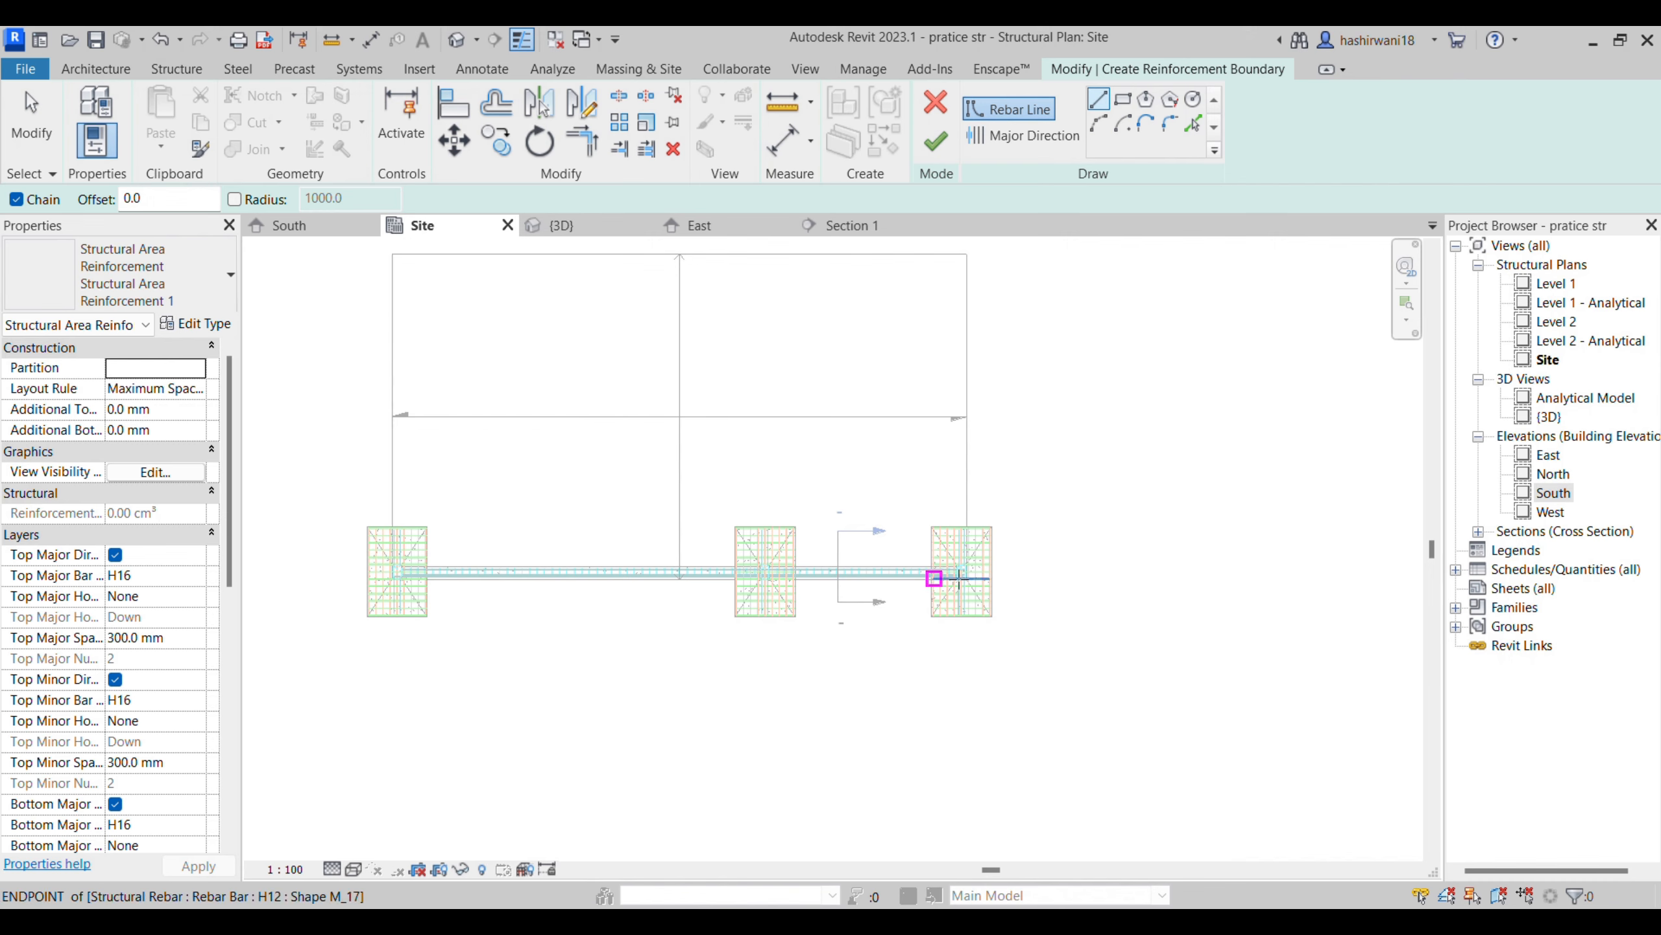
- Sketch a rectangular area reinforcement boundary over the whole floor slab, starting at the outer corner of the column at grid-end footing beside the section mark
scroll(969, 577, "up", 3)
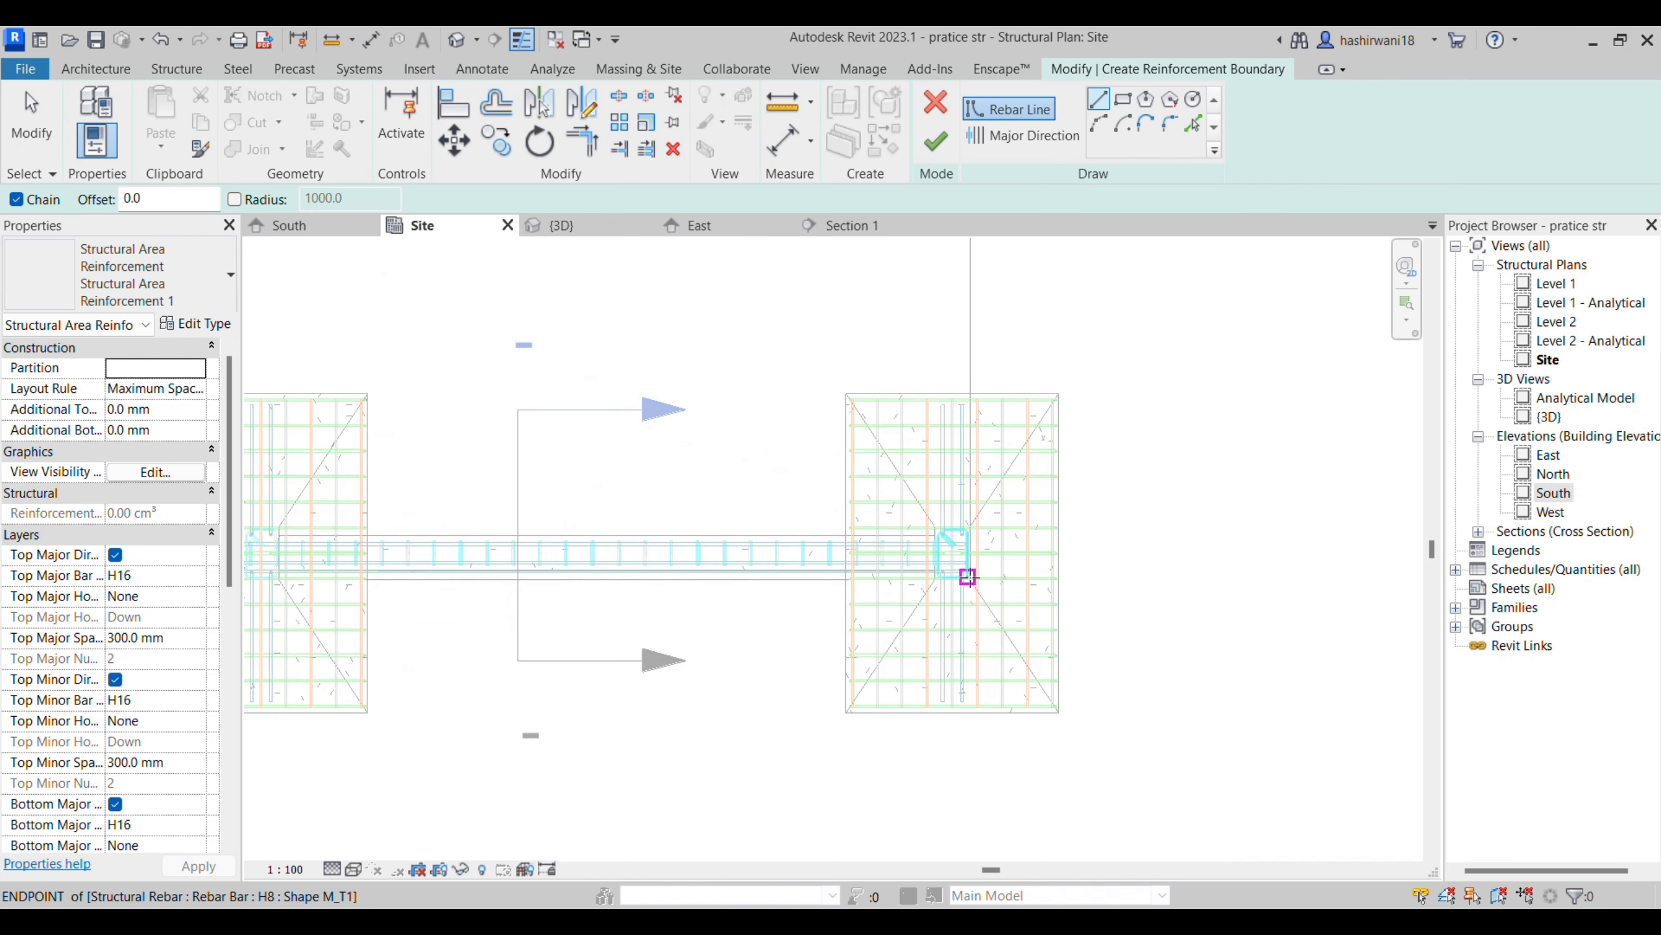
scroll(970, 579, "up", 5)
scroll(971, 576, "up", 1)
left_click(969, 574)
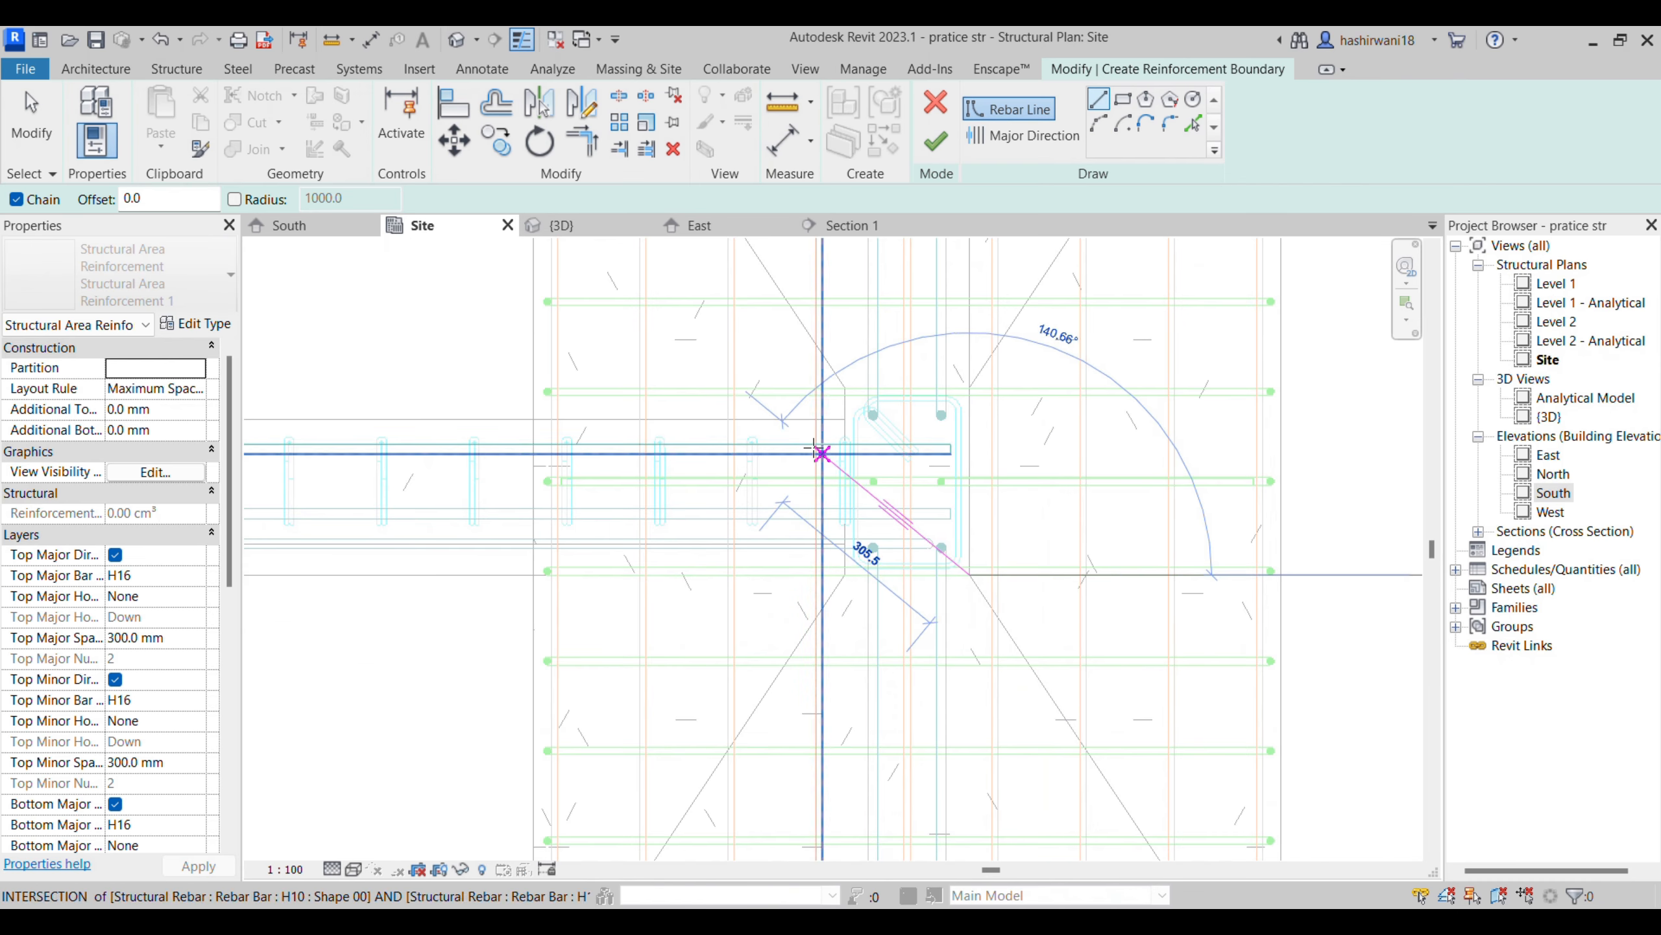
left_click(1123, 98)
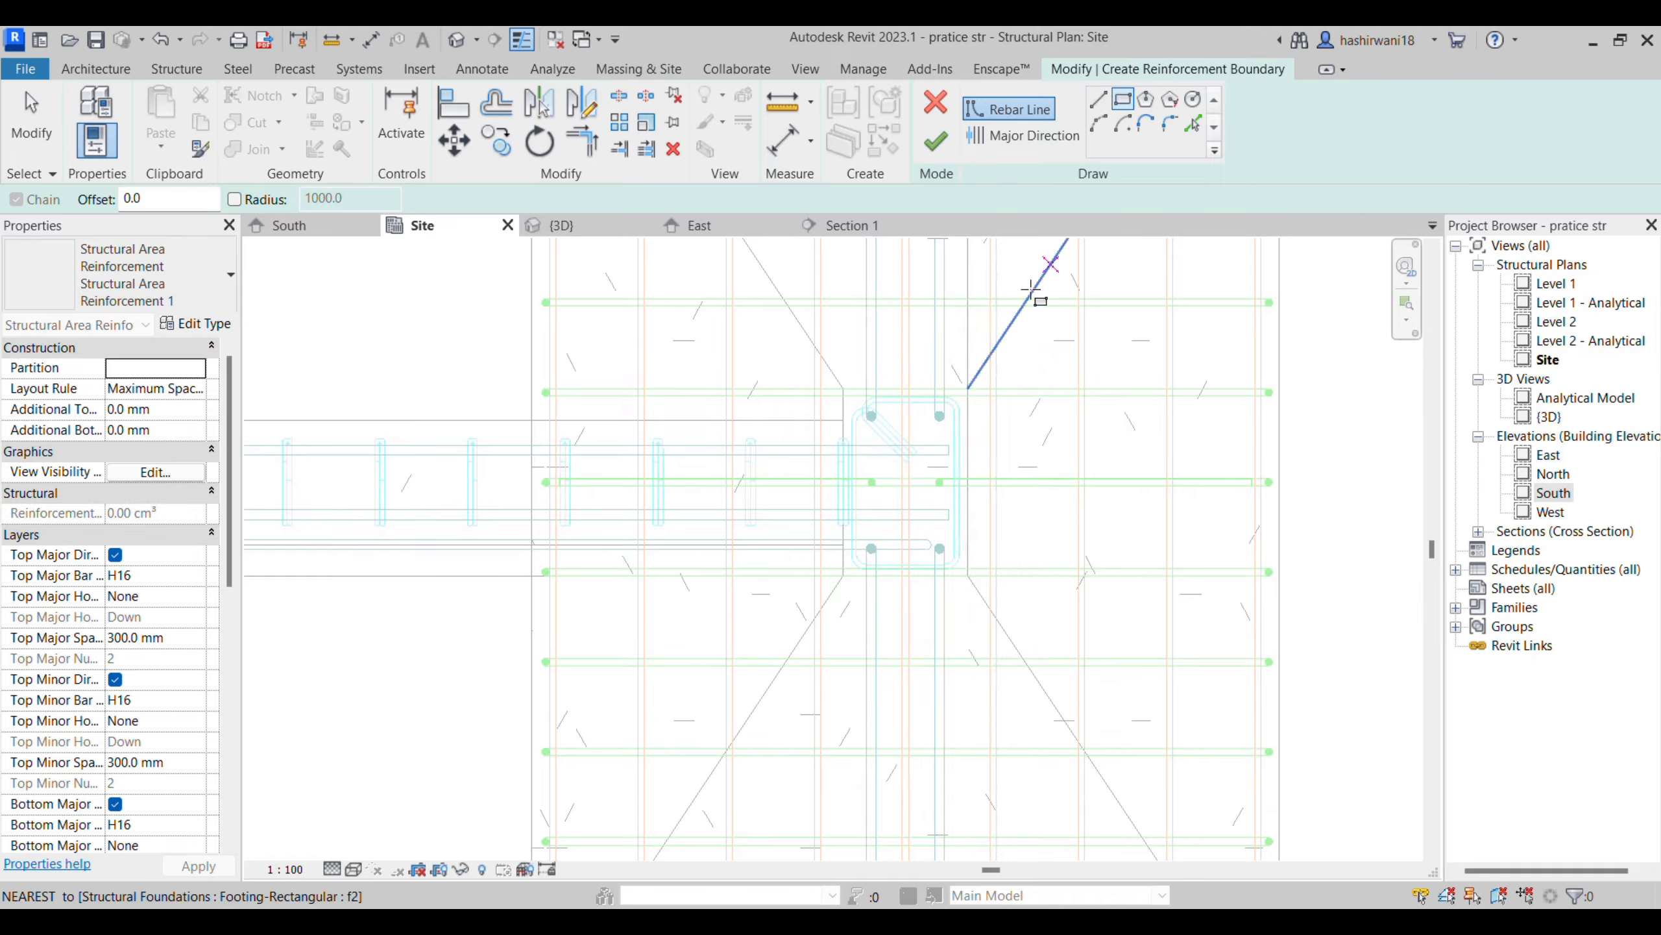
left_click(969, 575)
scroll(1186, 638, "down", 5)
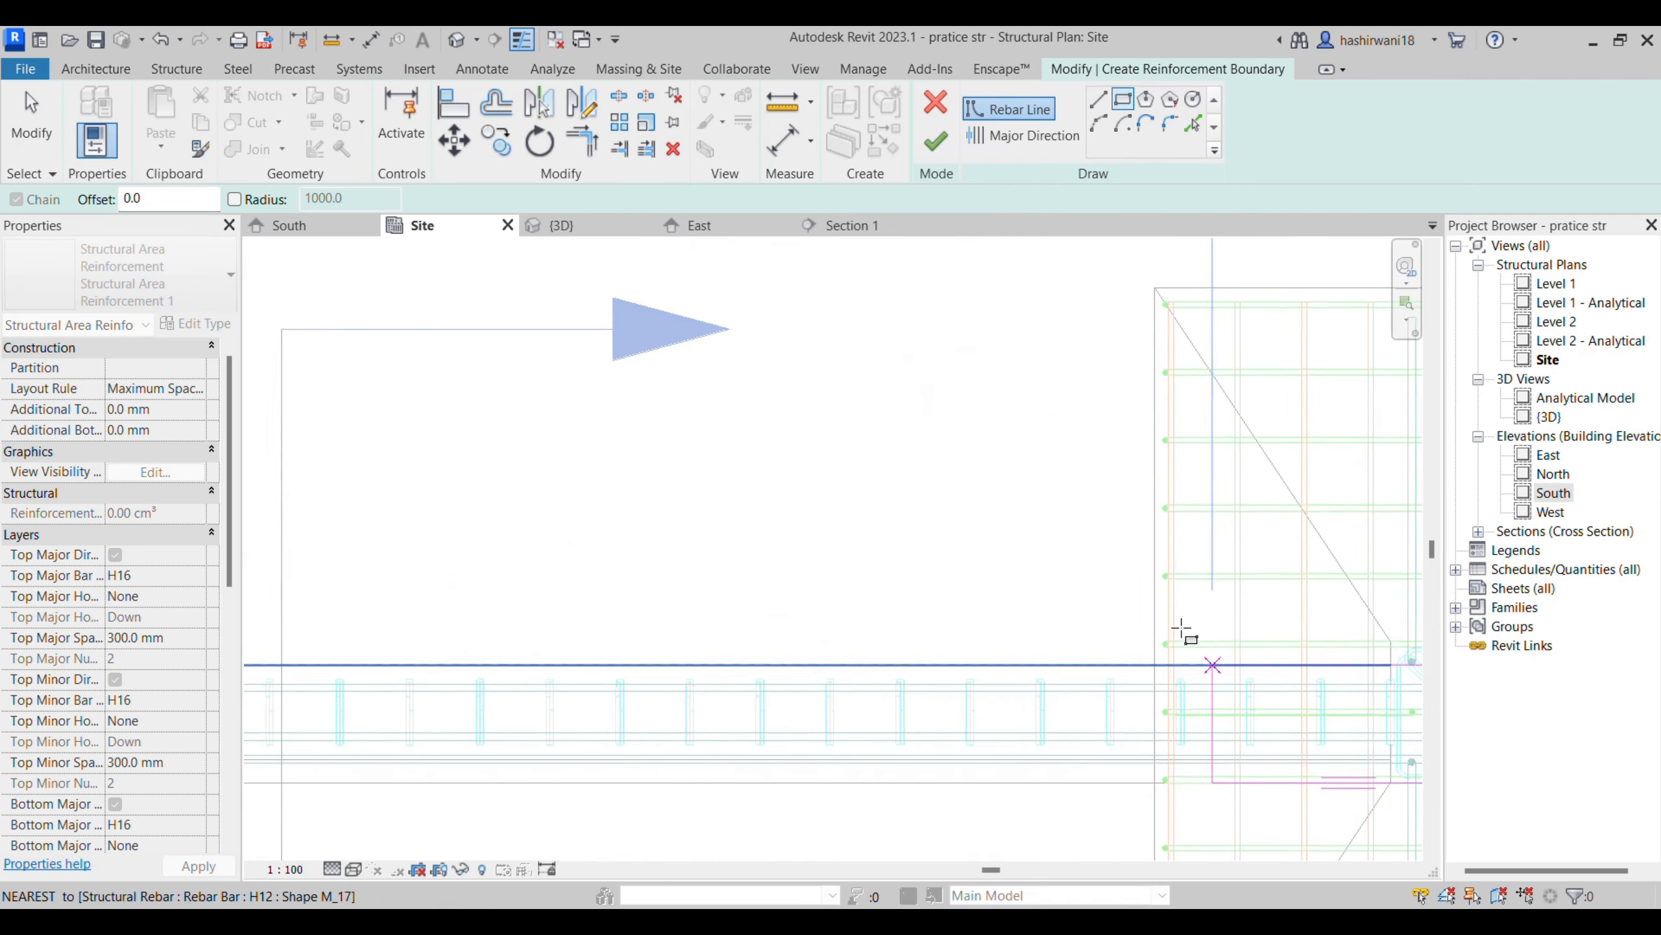
middle_click_drag(609, 412, 538, 565)
scroll(508, 509, "down", 1)
middle_click_drag(508, 508, 994, 533)
left_click(679, 414)
middle_click_drag(1035, 586, 948, 462)
- Set the upper long edge of the rectangular boundary as the area reinforcement's major direction, after trying the lower and short edges
left_click(1024, 136)
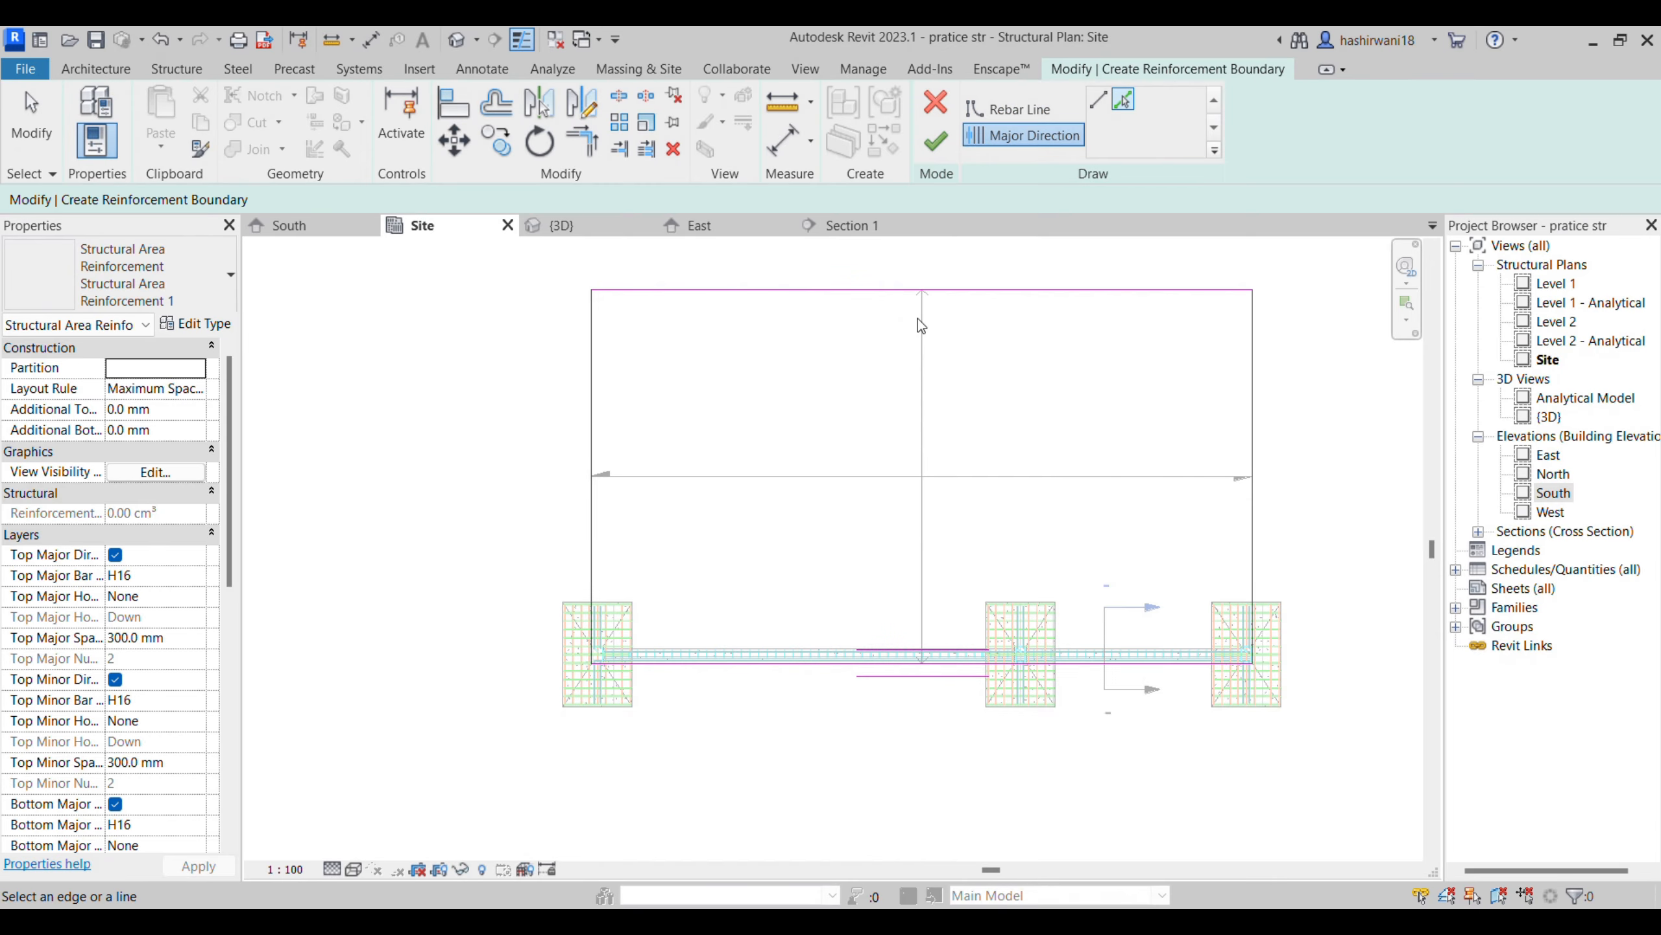
left_click(975, 651)
scroll(995, 689, "up", 2)
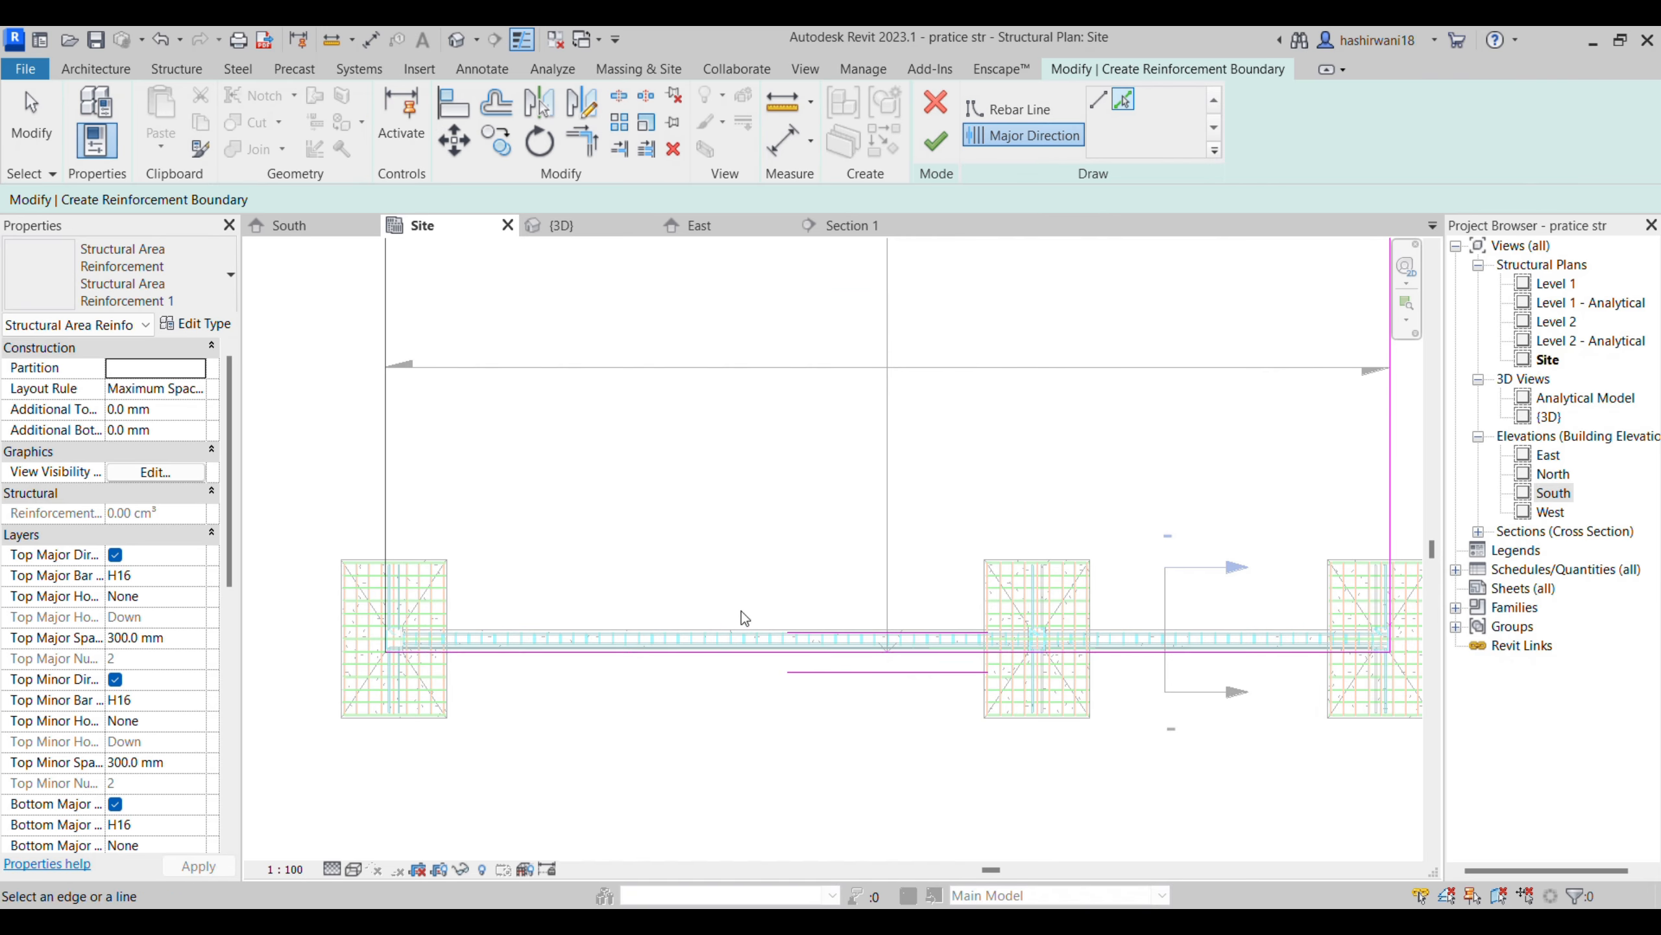
middle_click_drag(873, 632, 815, 655)
scroll(820, 658, "down", 1)
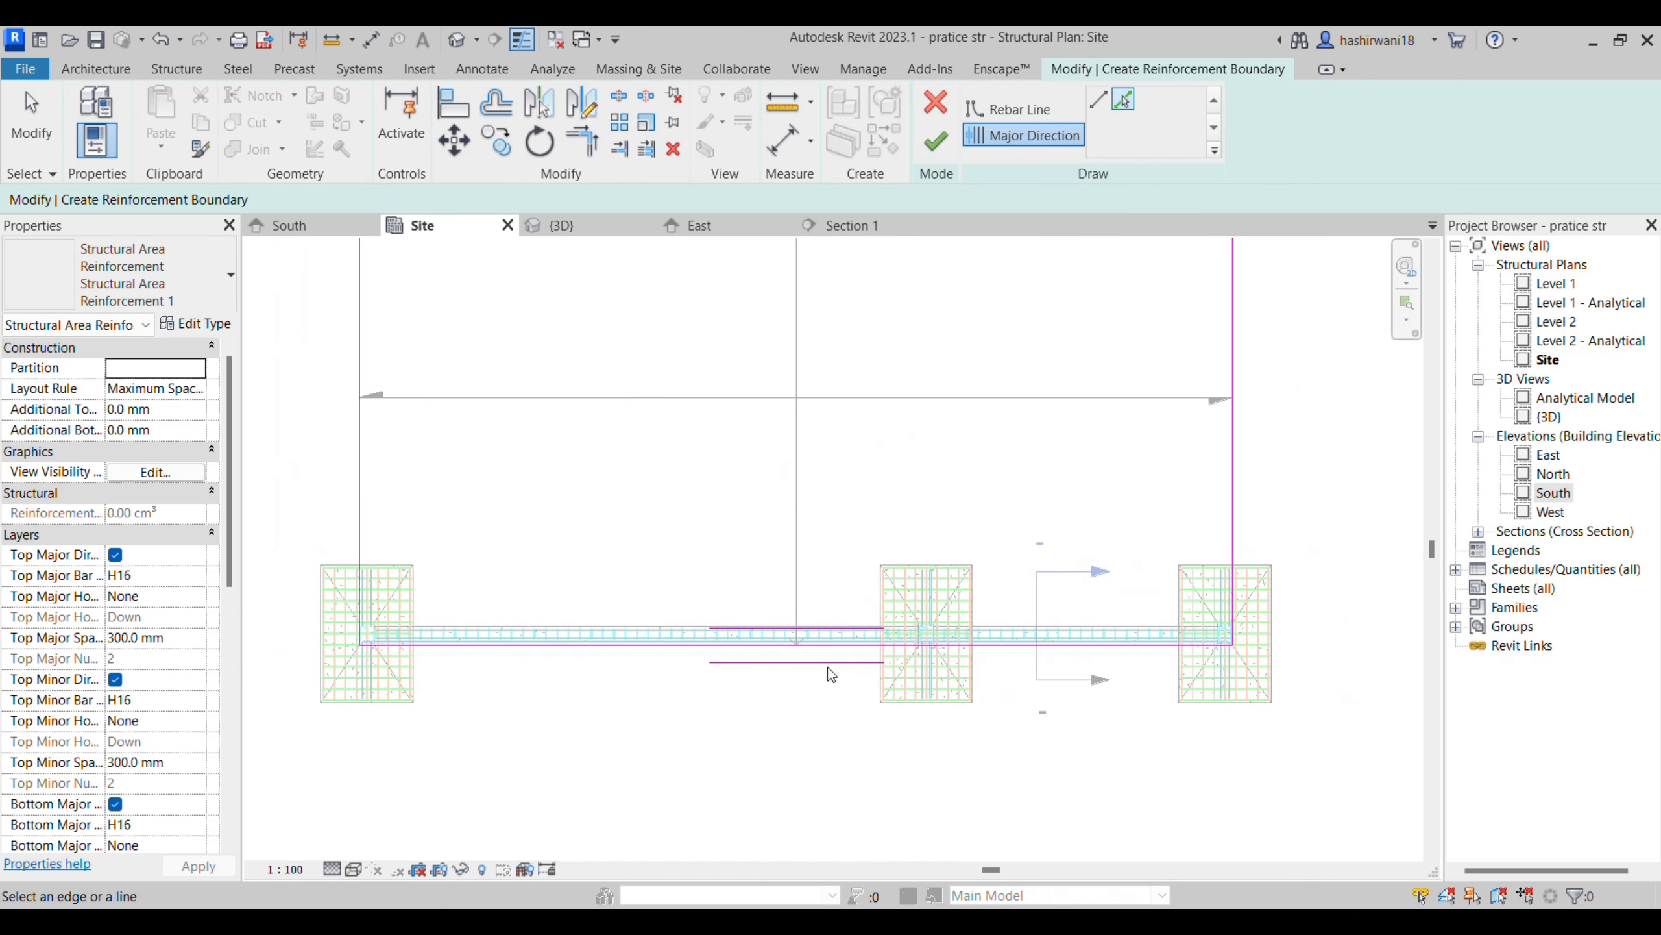
middle_click_drag(917, 639, 936, 692)
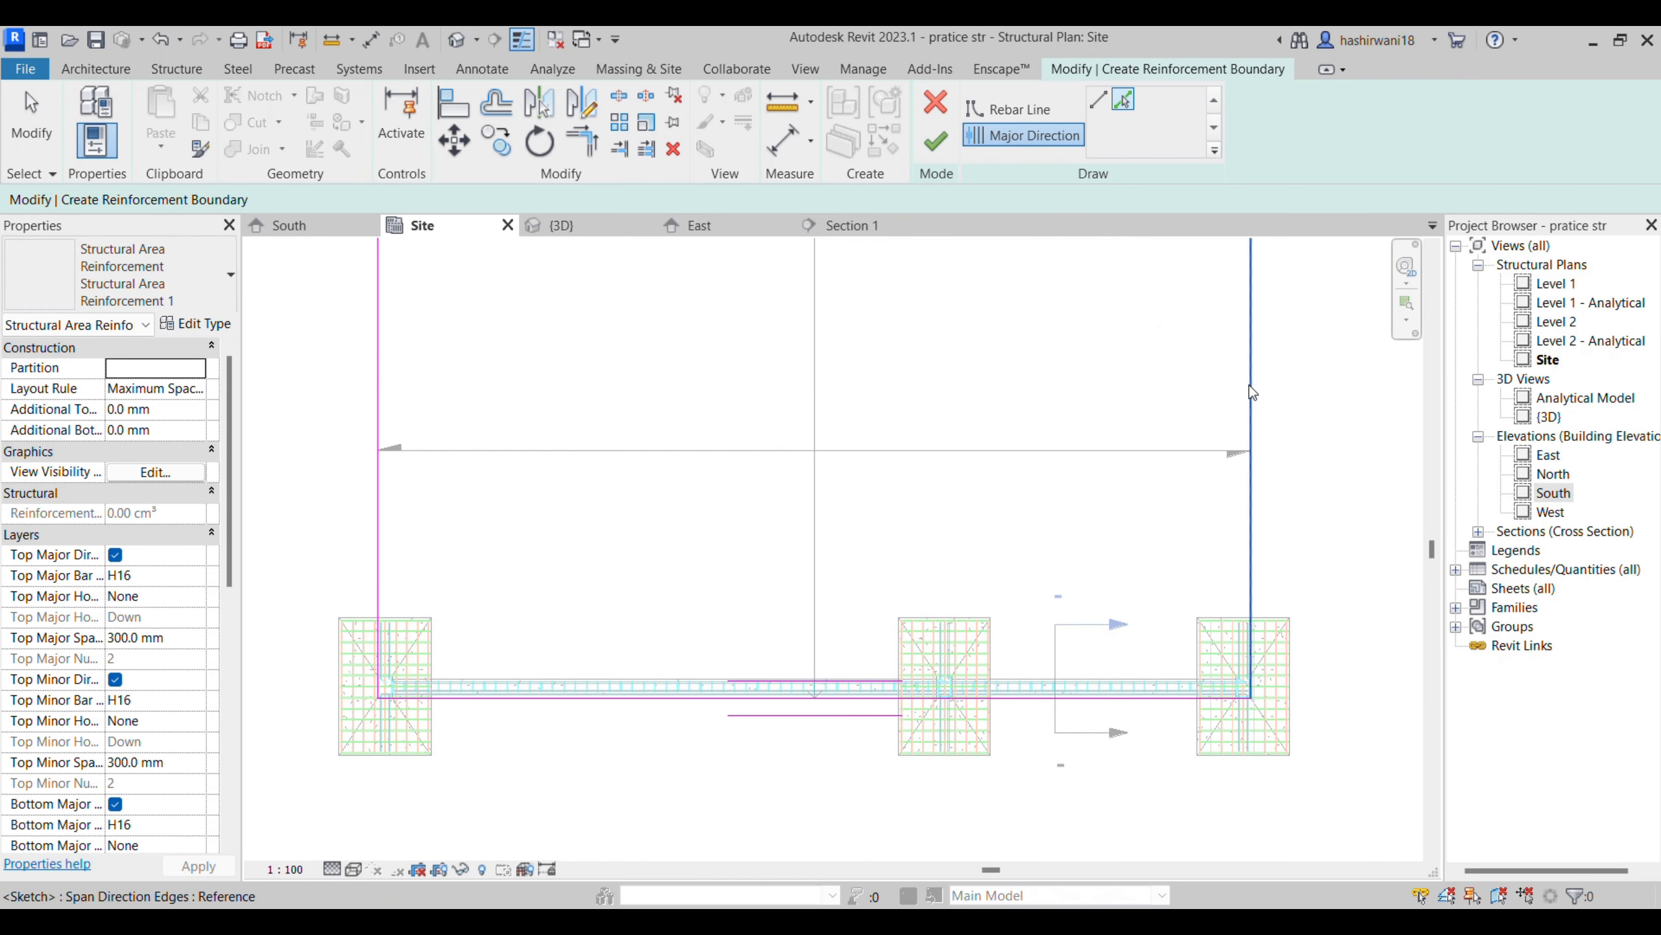
left_click(1252, 451)
middle_click_drag(1227, 319, 1251, 495)
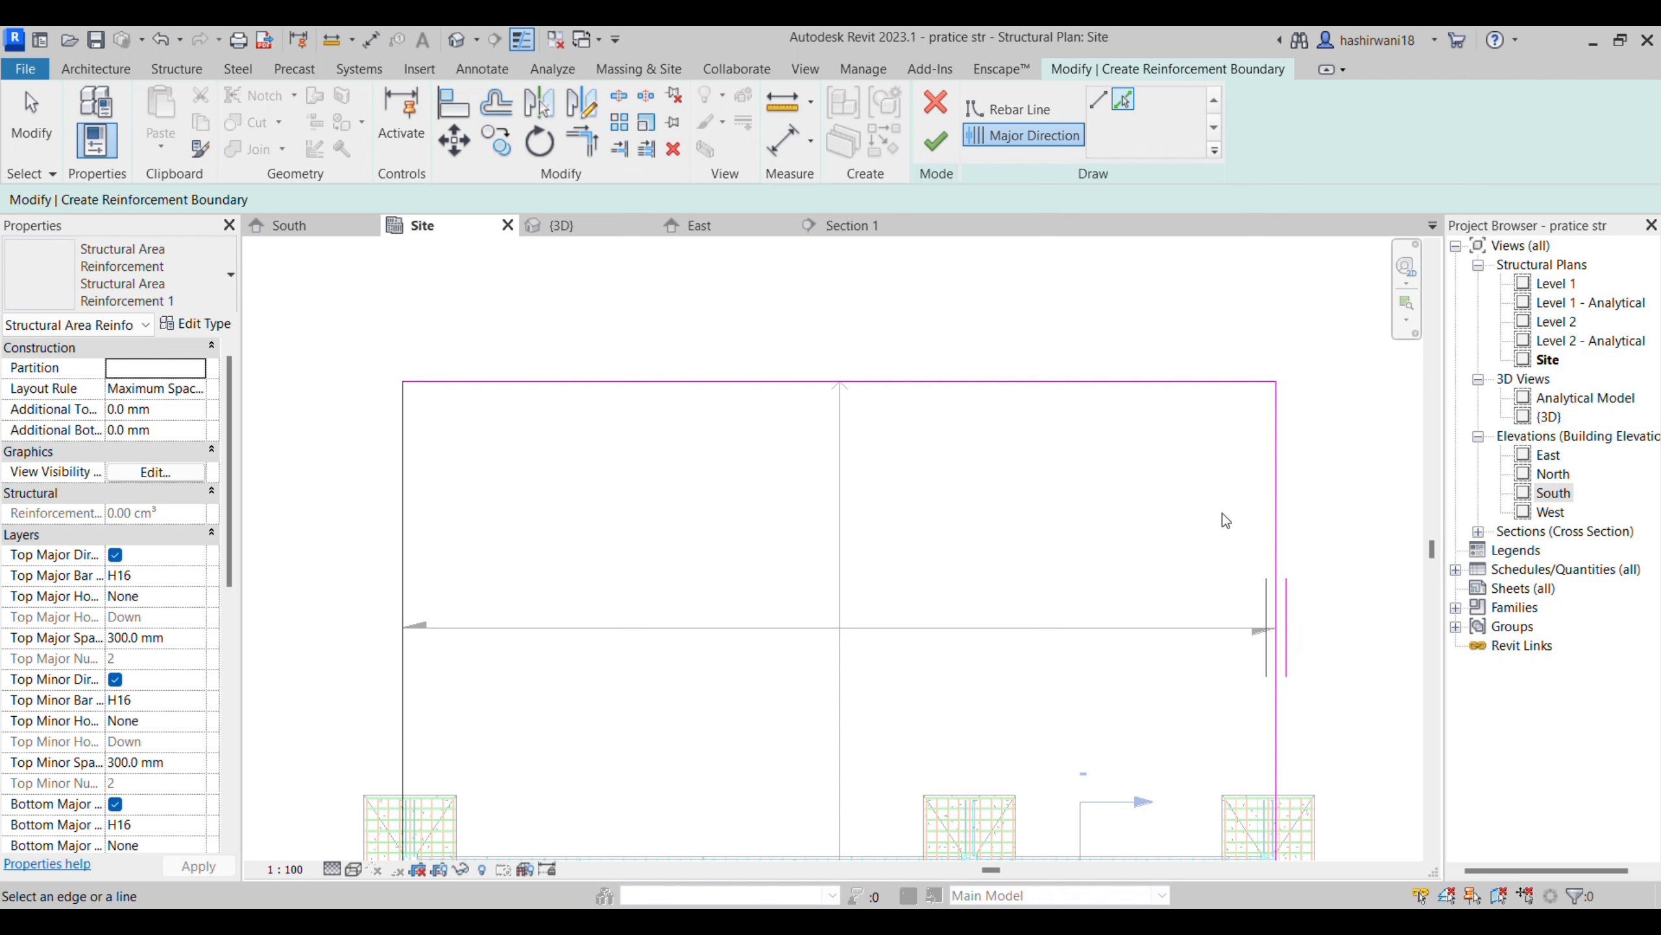
left_click(967, 381)
middle_click_drag(921, 557, 892, 411)
scroll(893, 412, "down", 1)
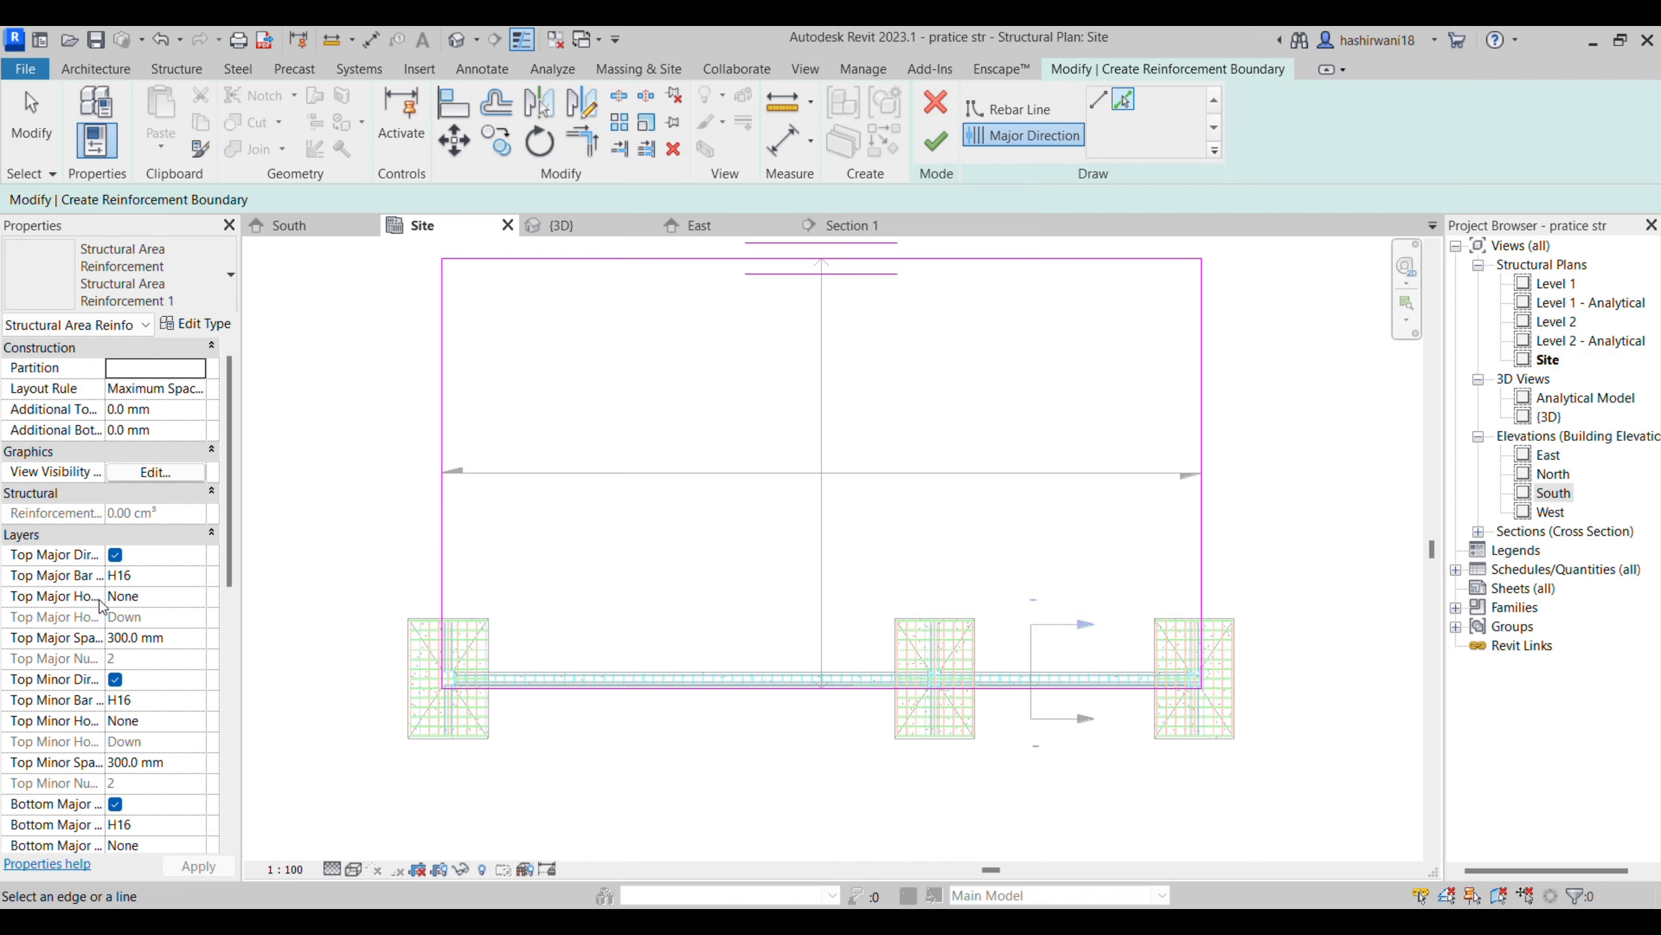
- Set the top major bars to H8 with Standard - 90 deg. hooks and finish the area reinforcement boundary
left_click(202, 576)
left_click(139, 610)
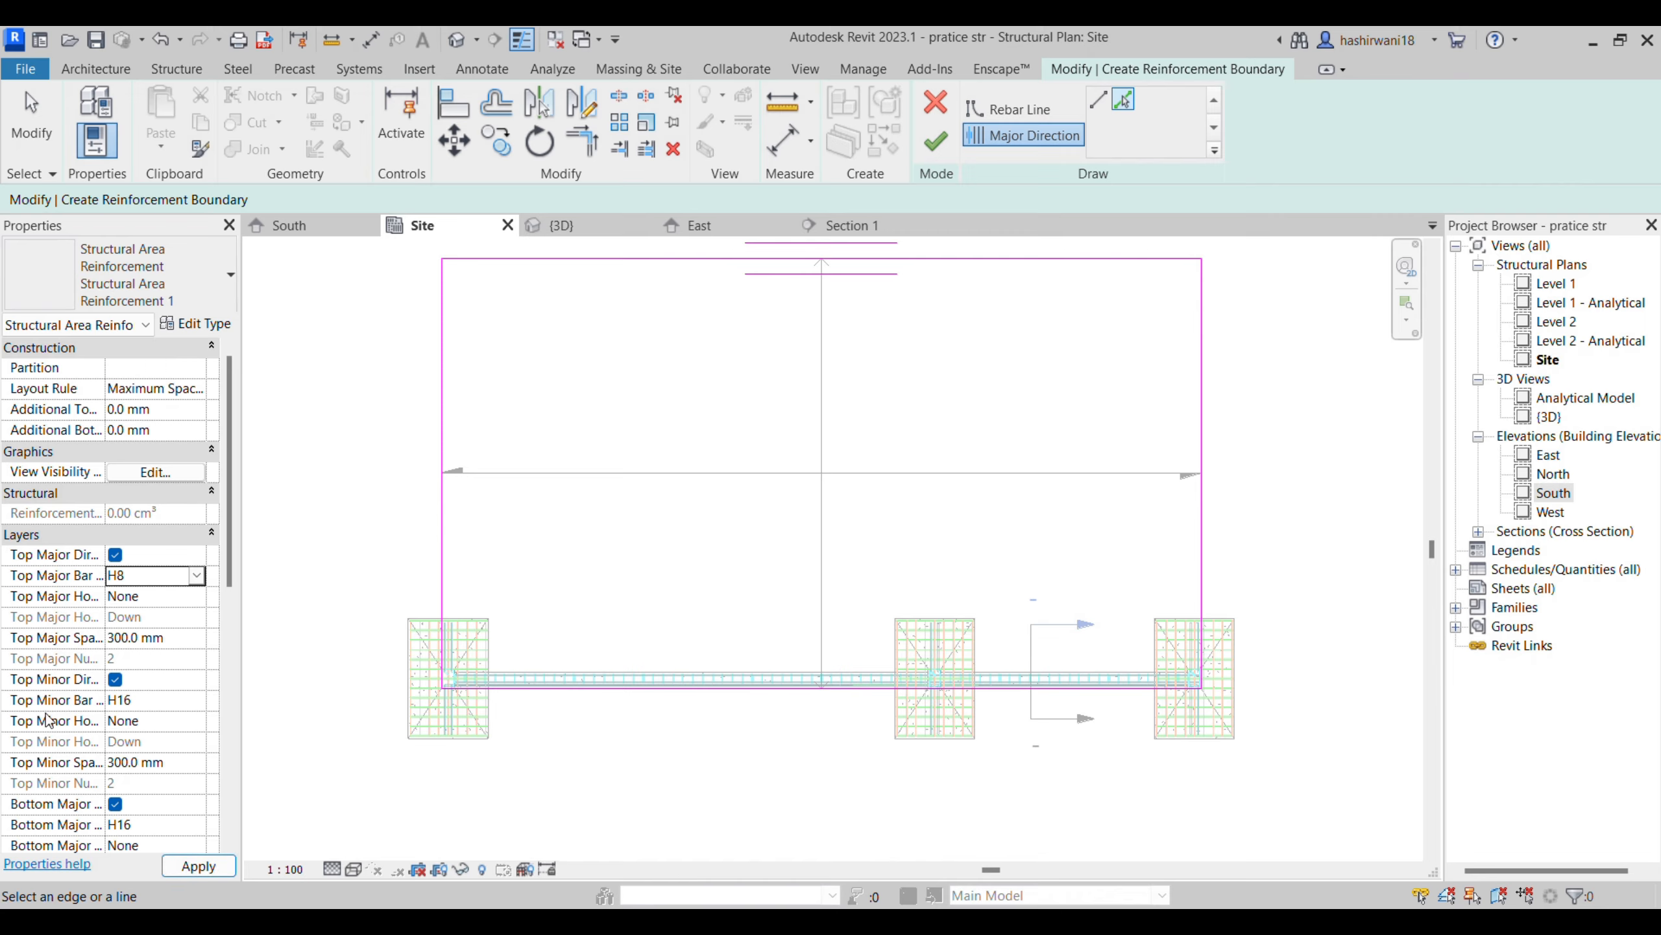
scroll(50, 788, "down", 4)
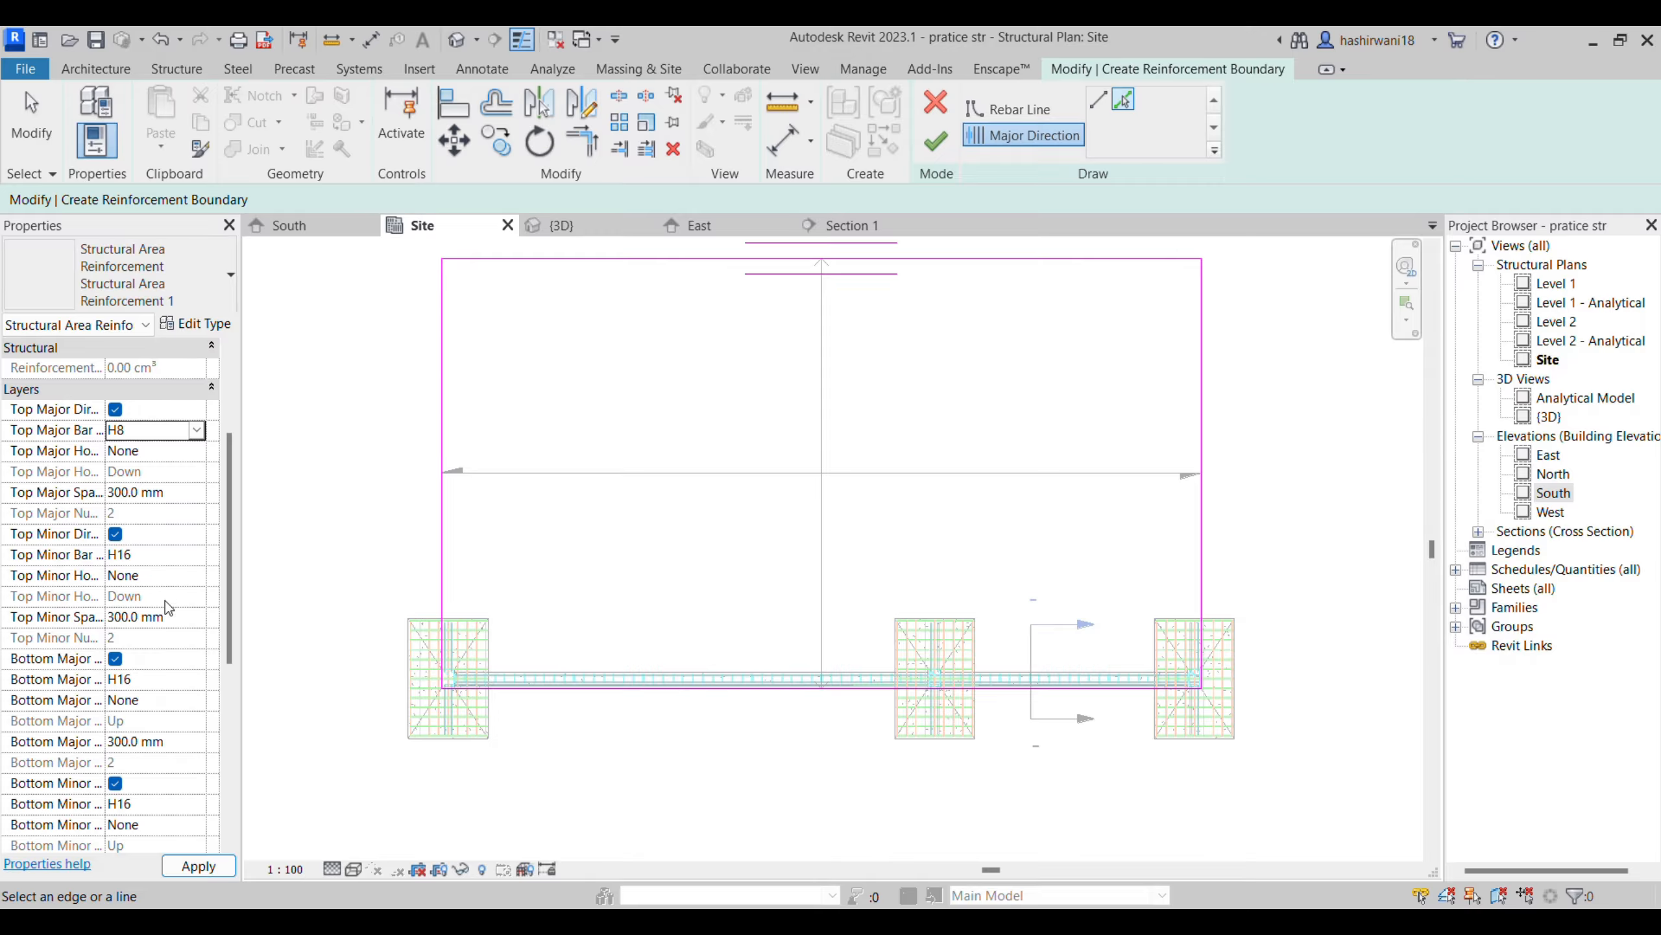
left_click(196, 455)
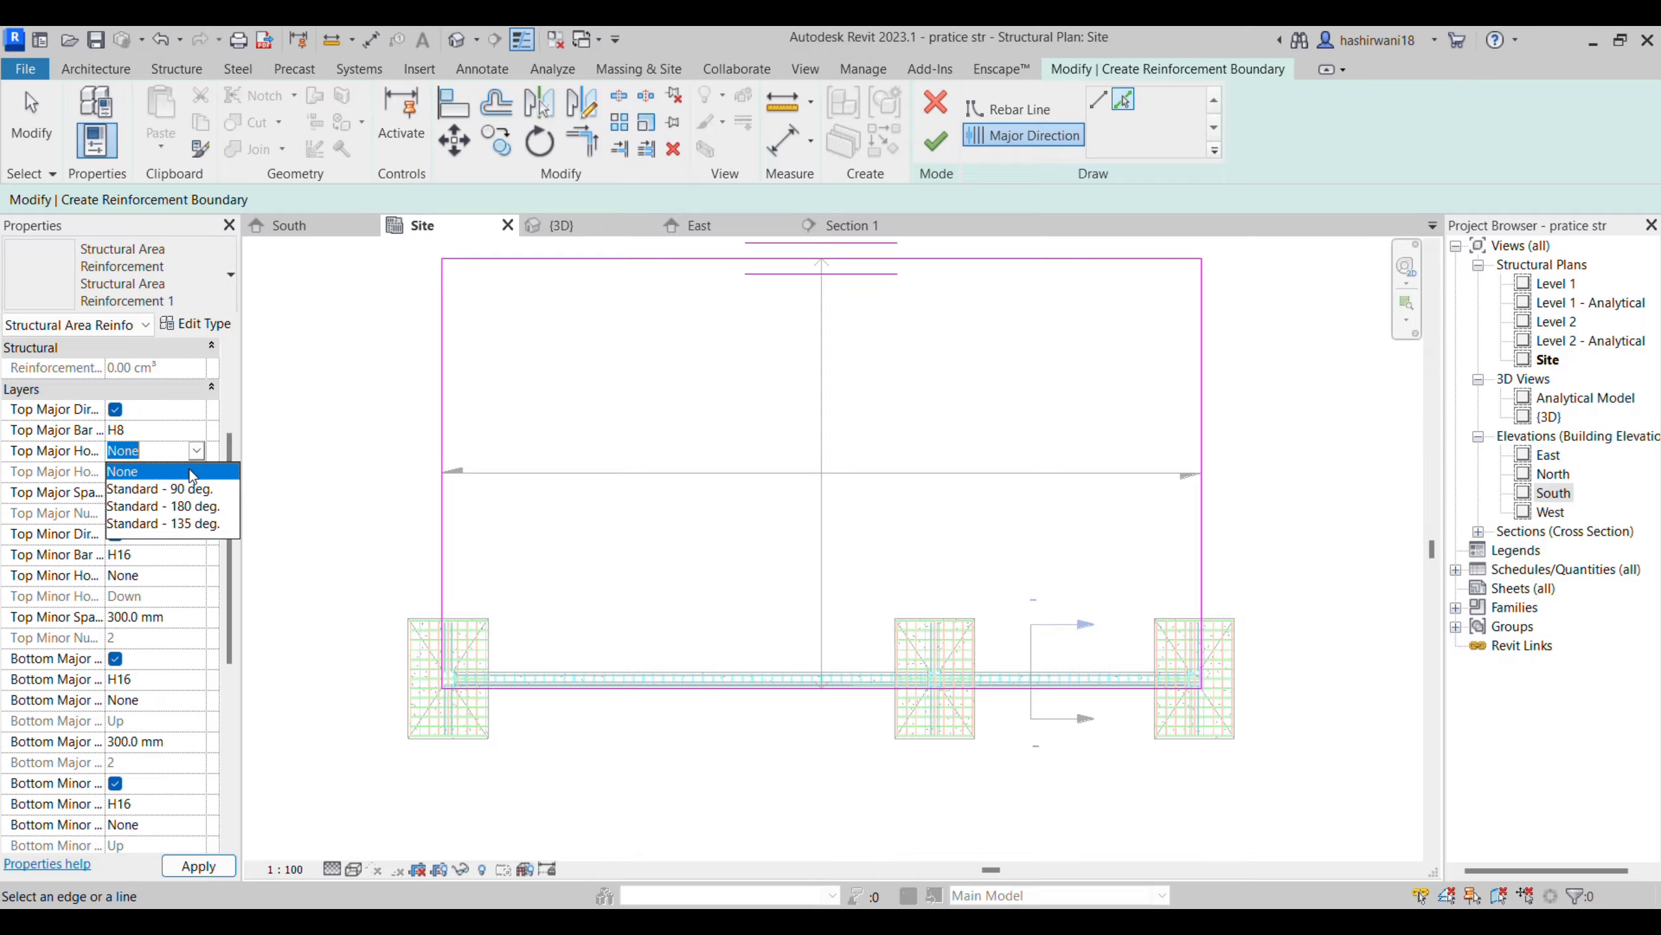
left_click(183, 489)
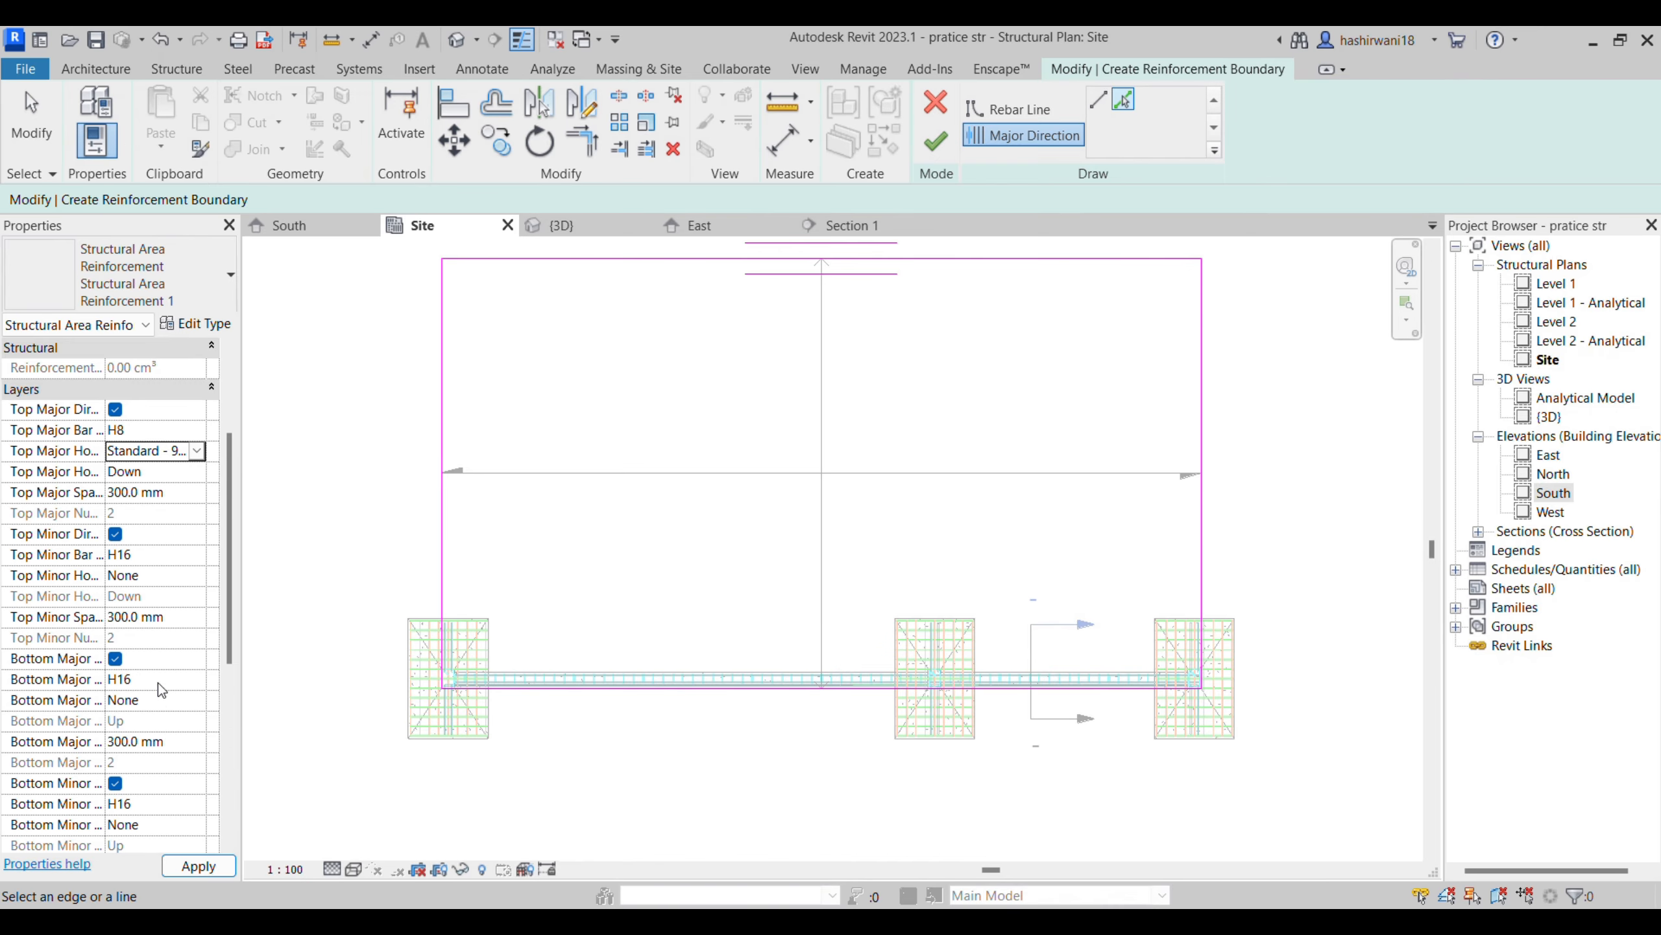
scroll(162, 690, "down", 2)
left_click(198, 865)
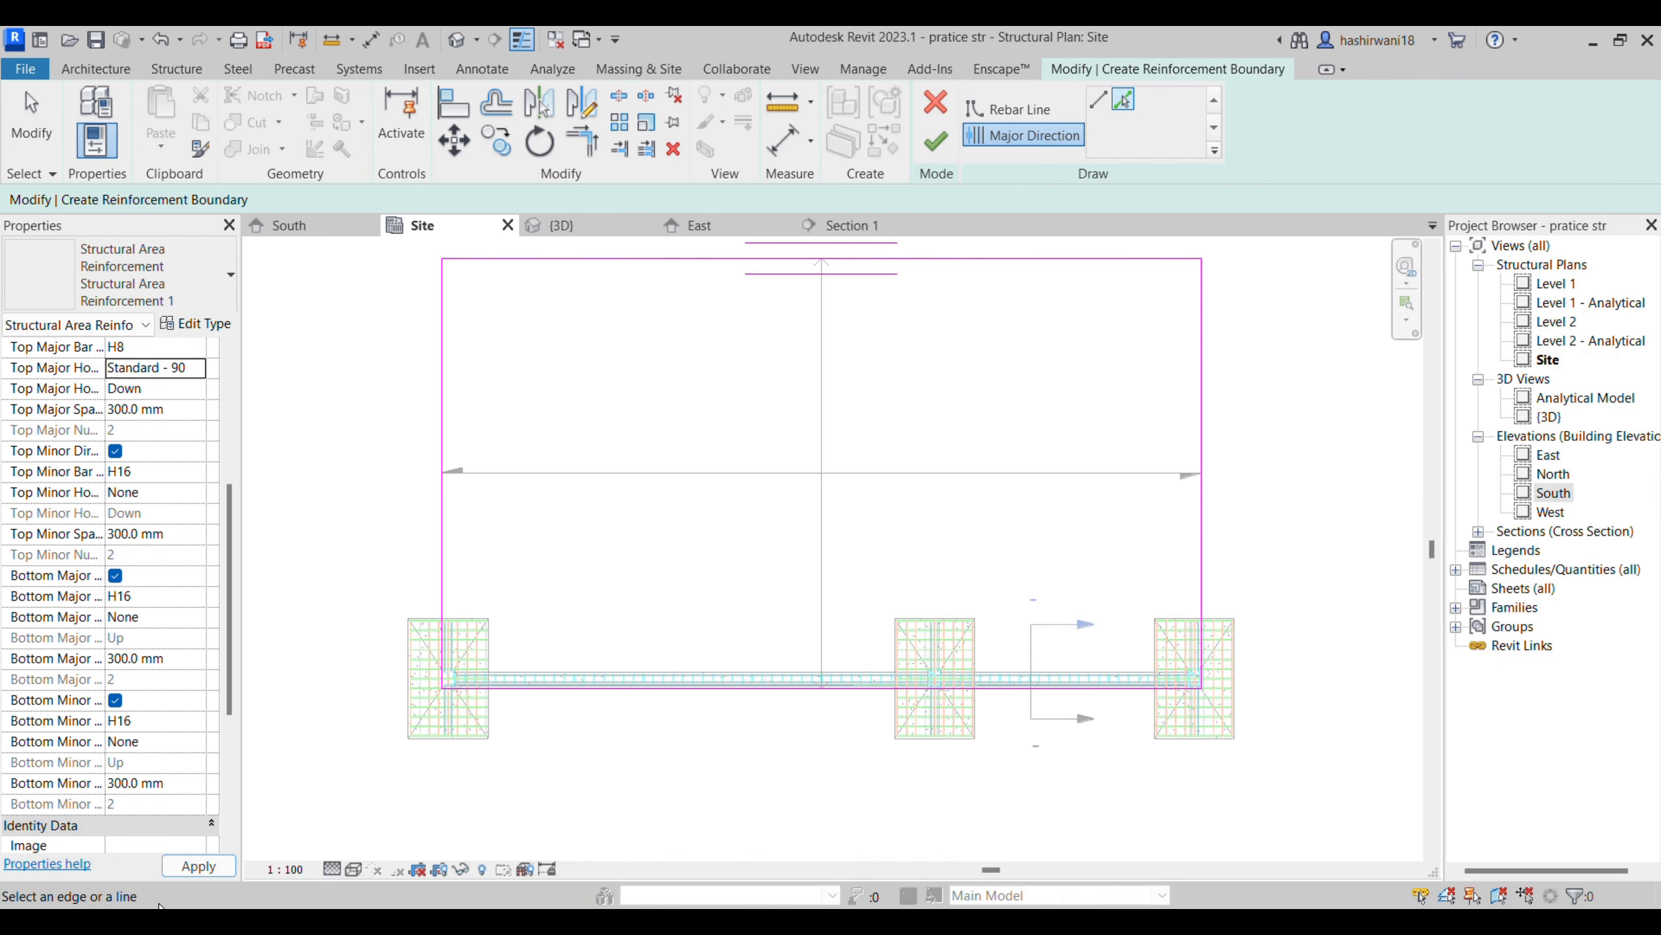
left_click(943, 151)
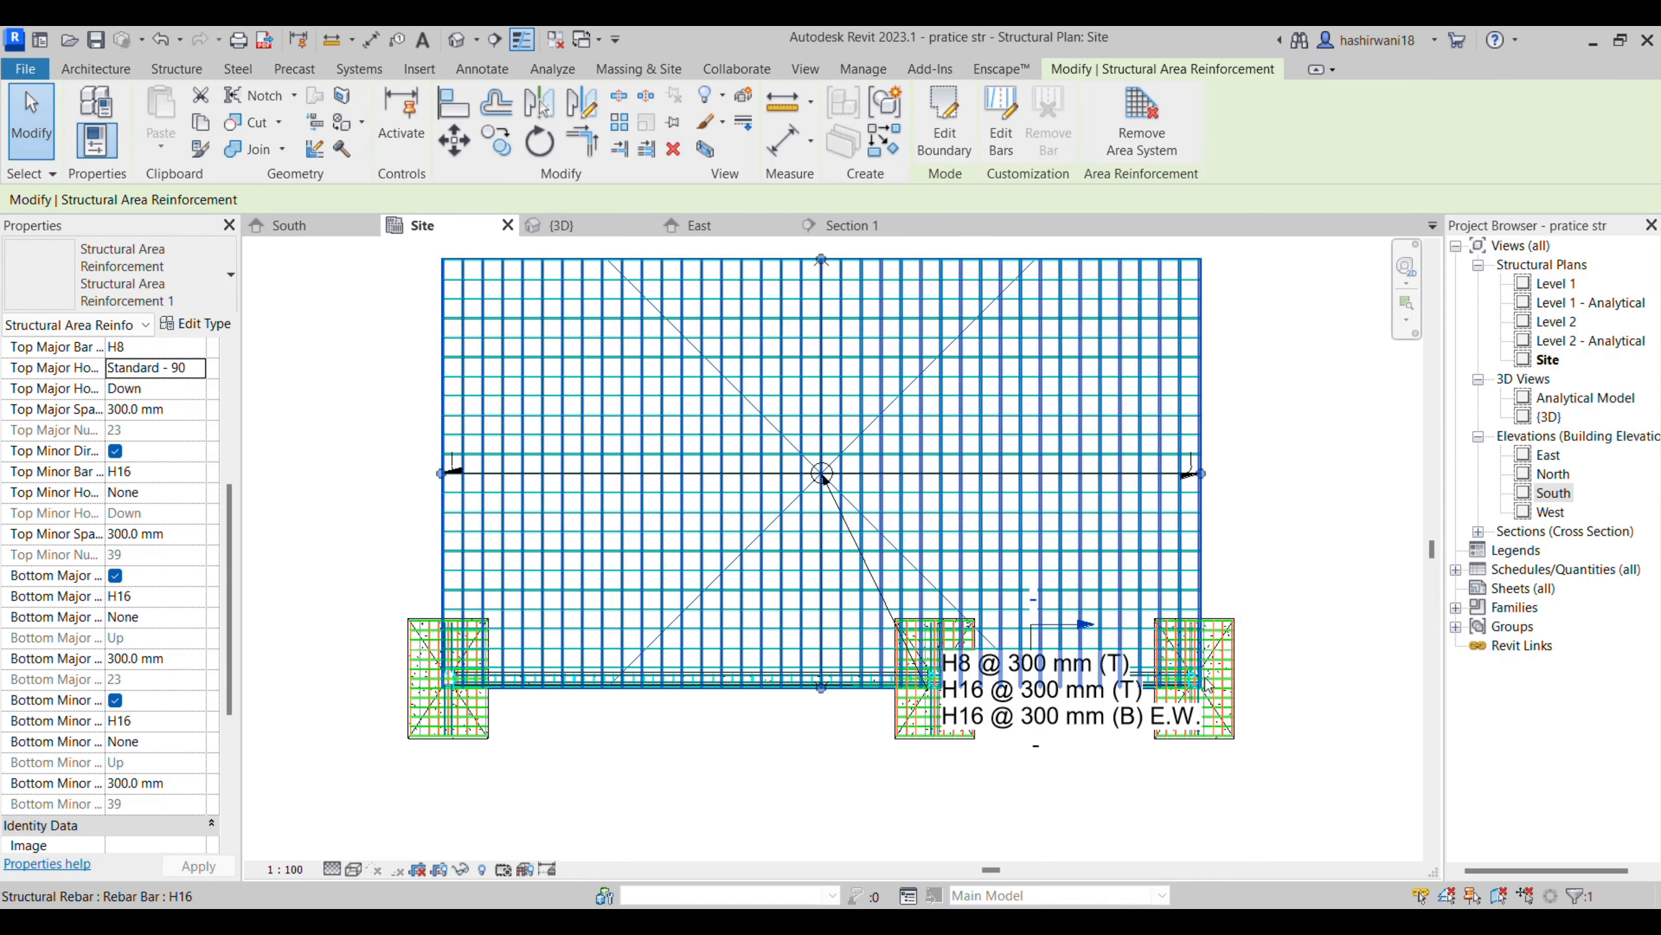
- Check the slab bar ends in the 3D view and set the top major hook type to Standard - 180 deg
left_click(561, 225)
scroll(883, 687, "up", 8)
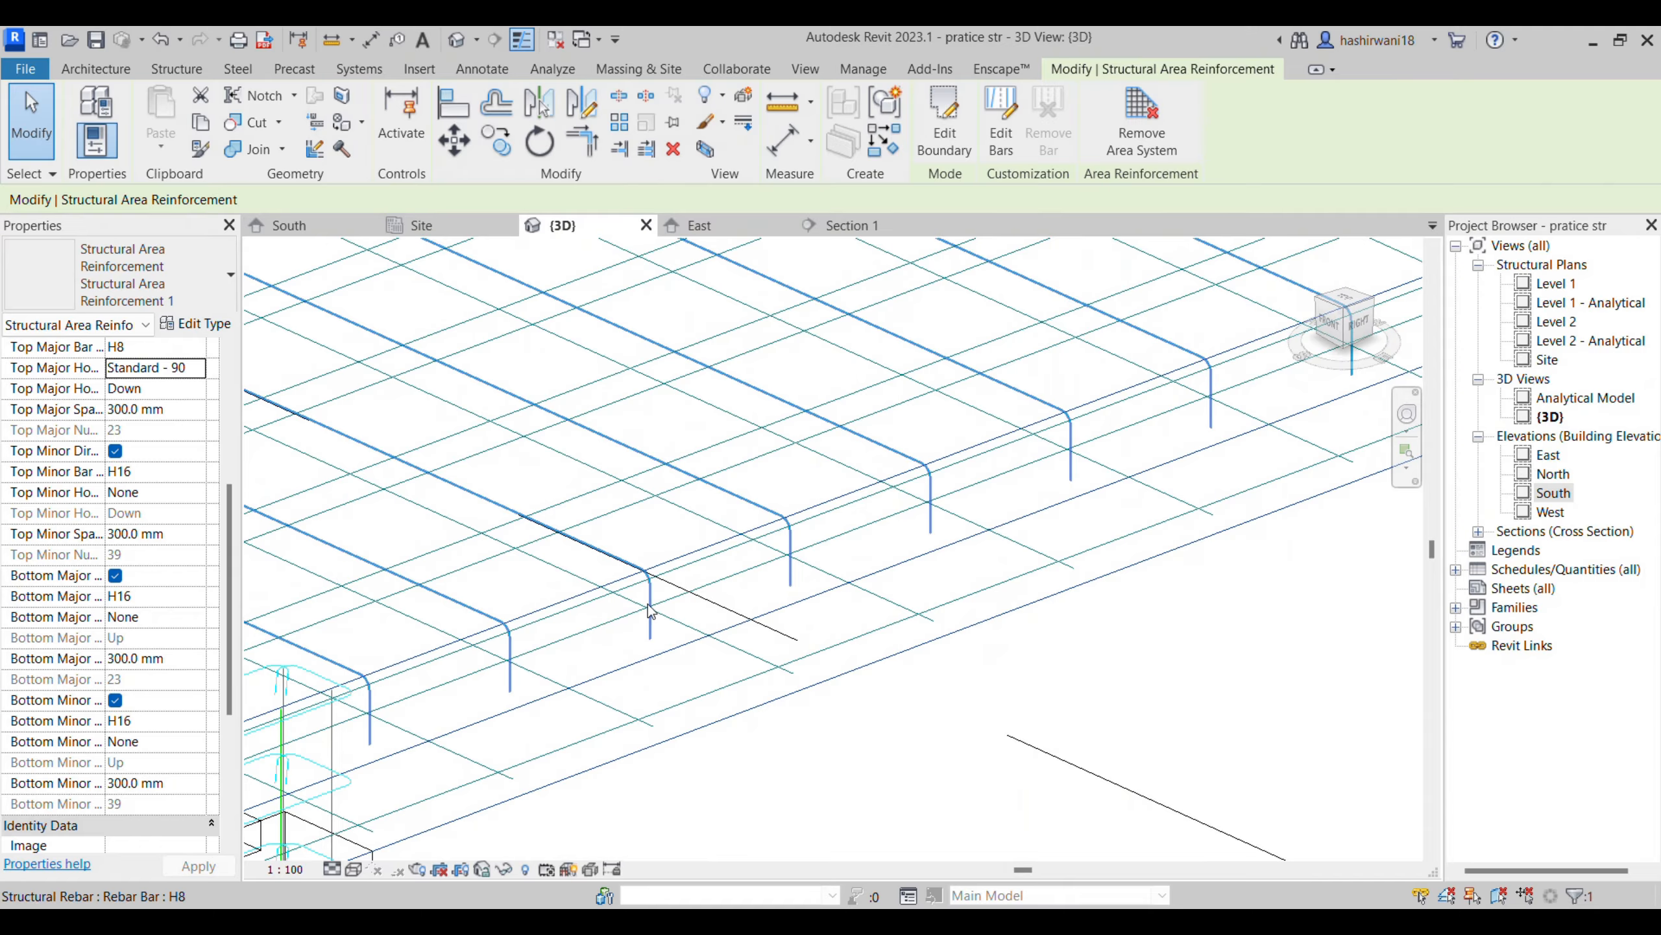
middle_click_drag(649, 612, 859, 625)
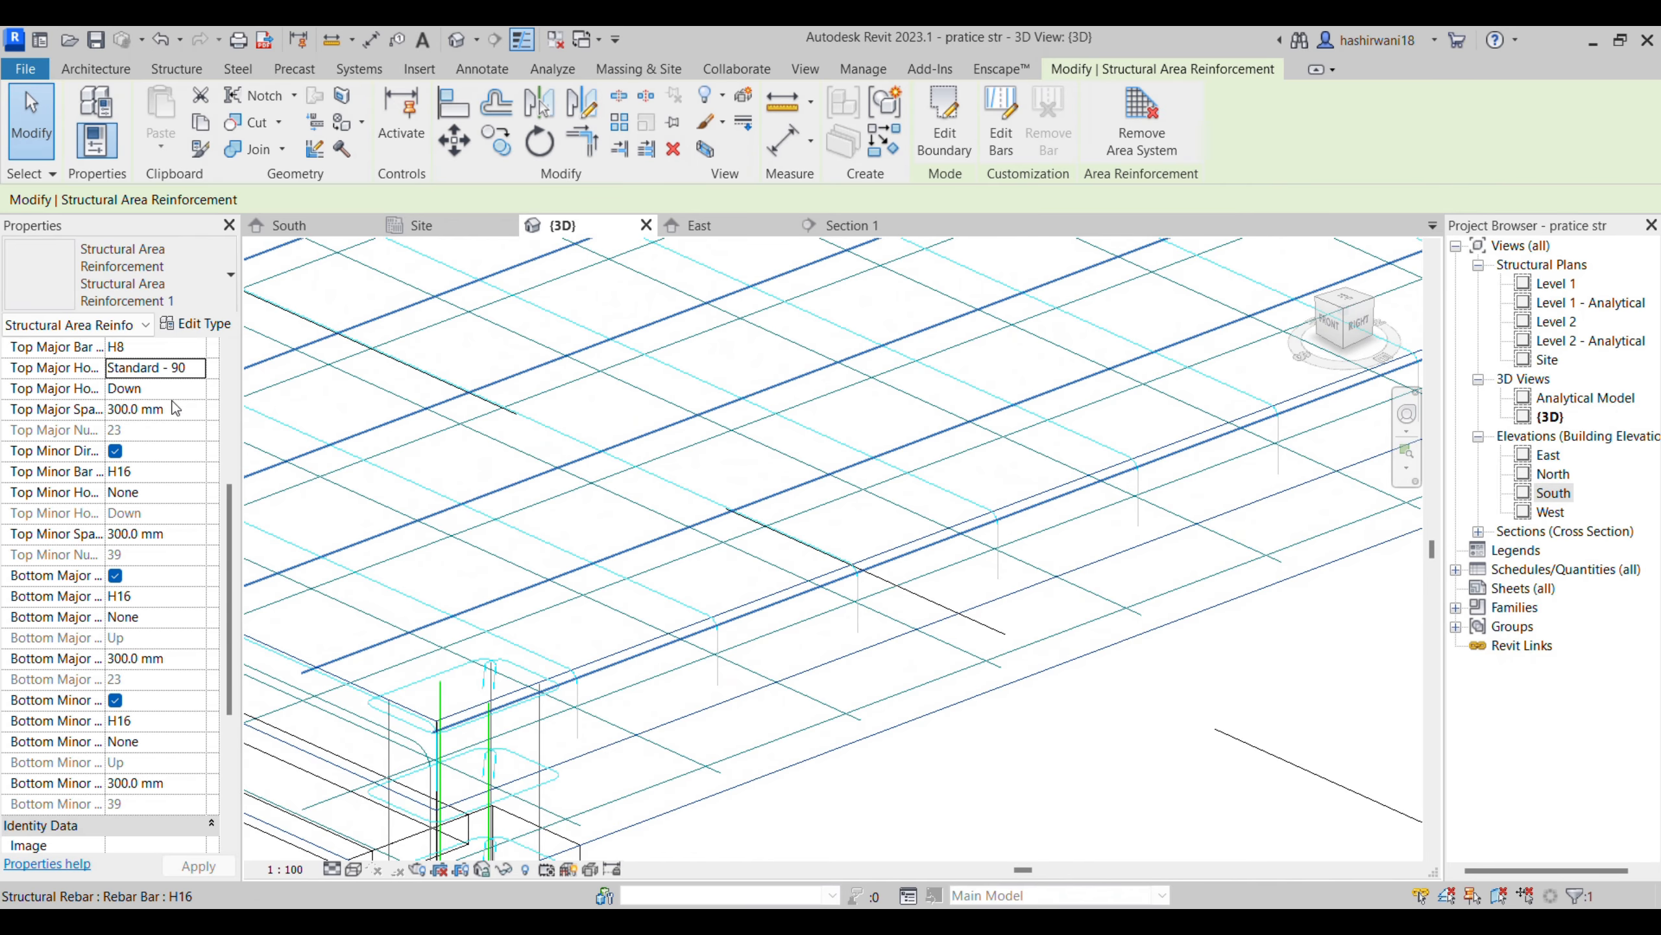
left_click(200, 368)
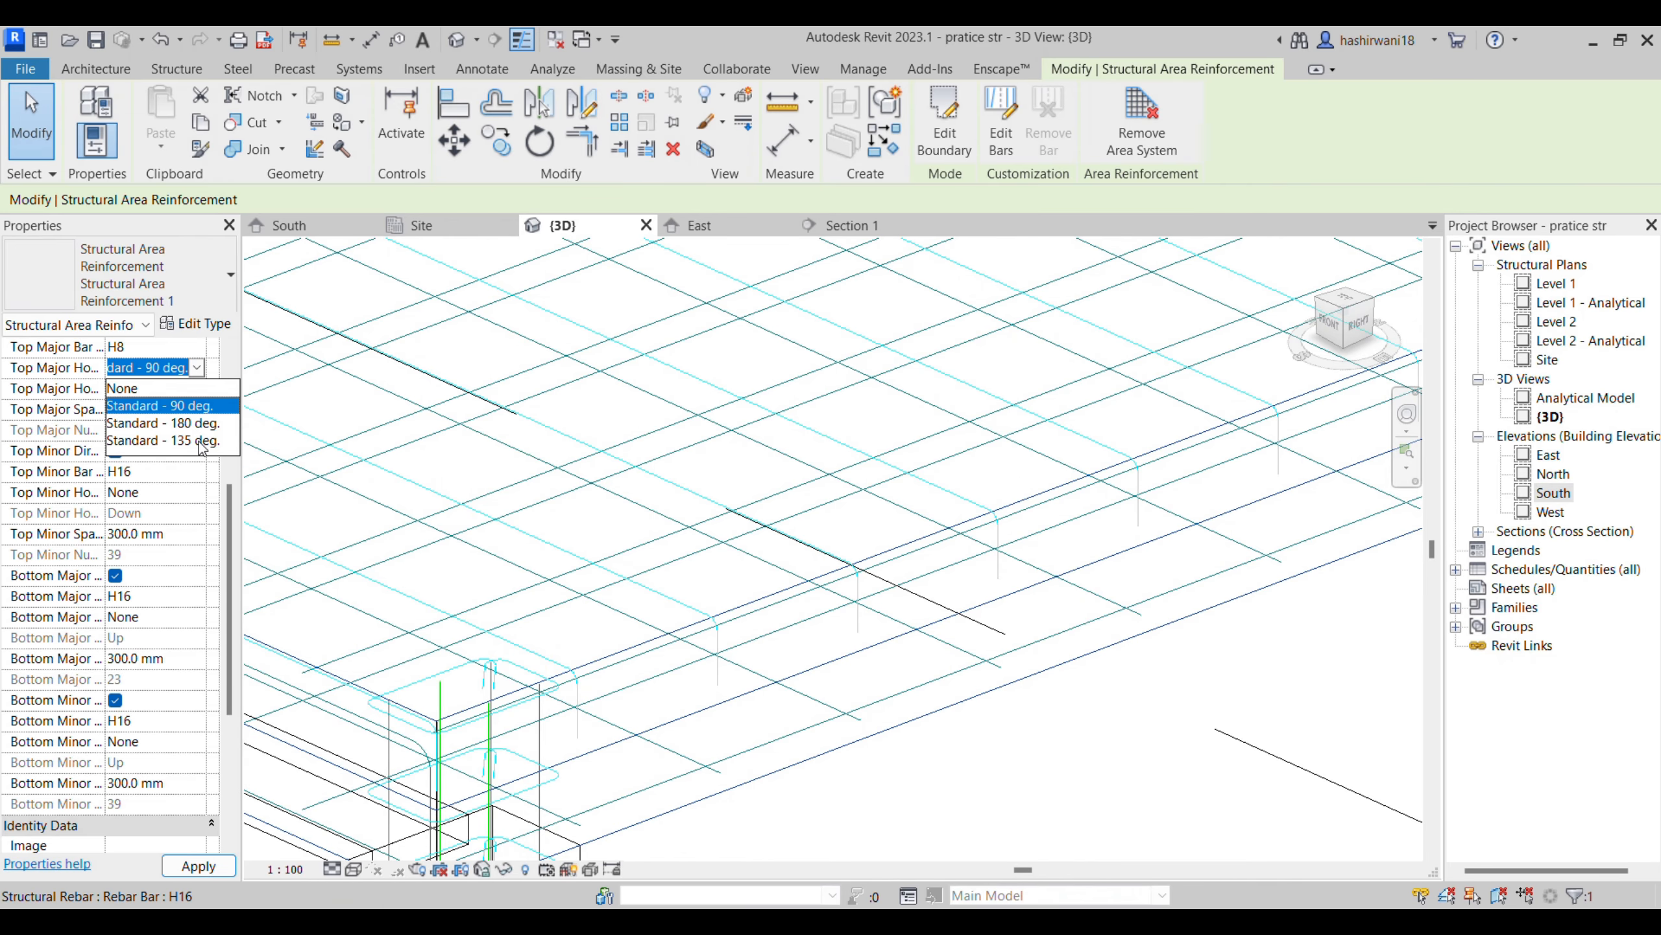
left_click(202, 426)
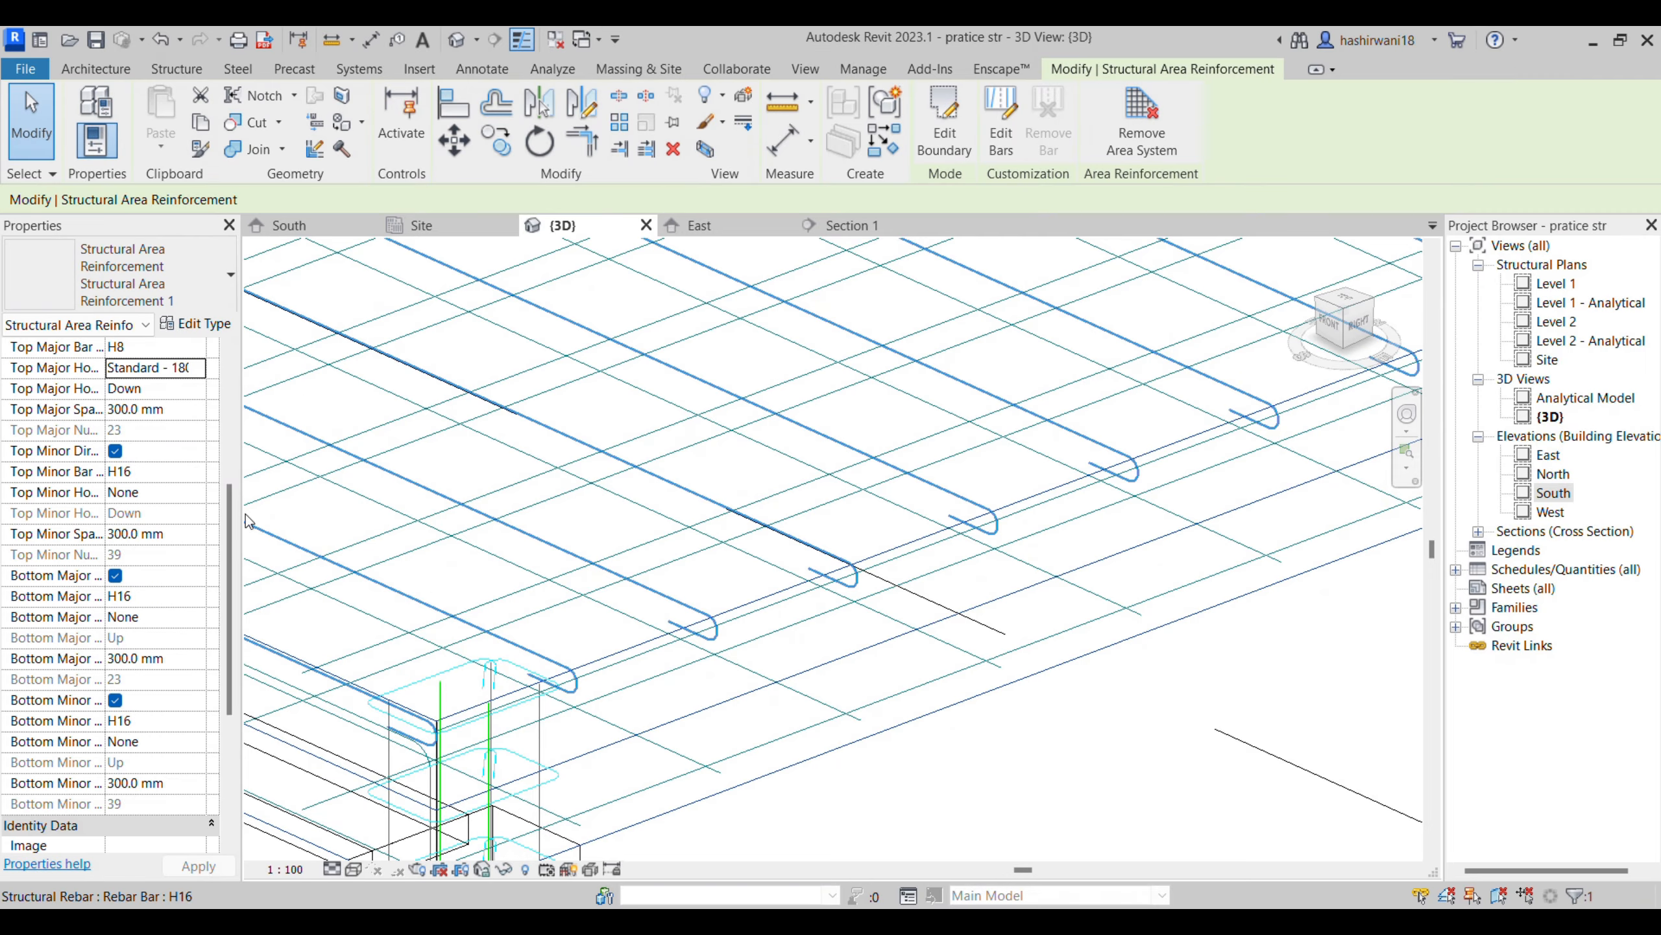
- Set the bottom minor hook type to Standard - 90 deg. and inspect the bar ends along the slab edge
left_click(194, 743)
left_click(189, 780)
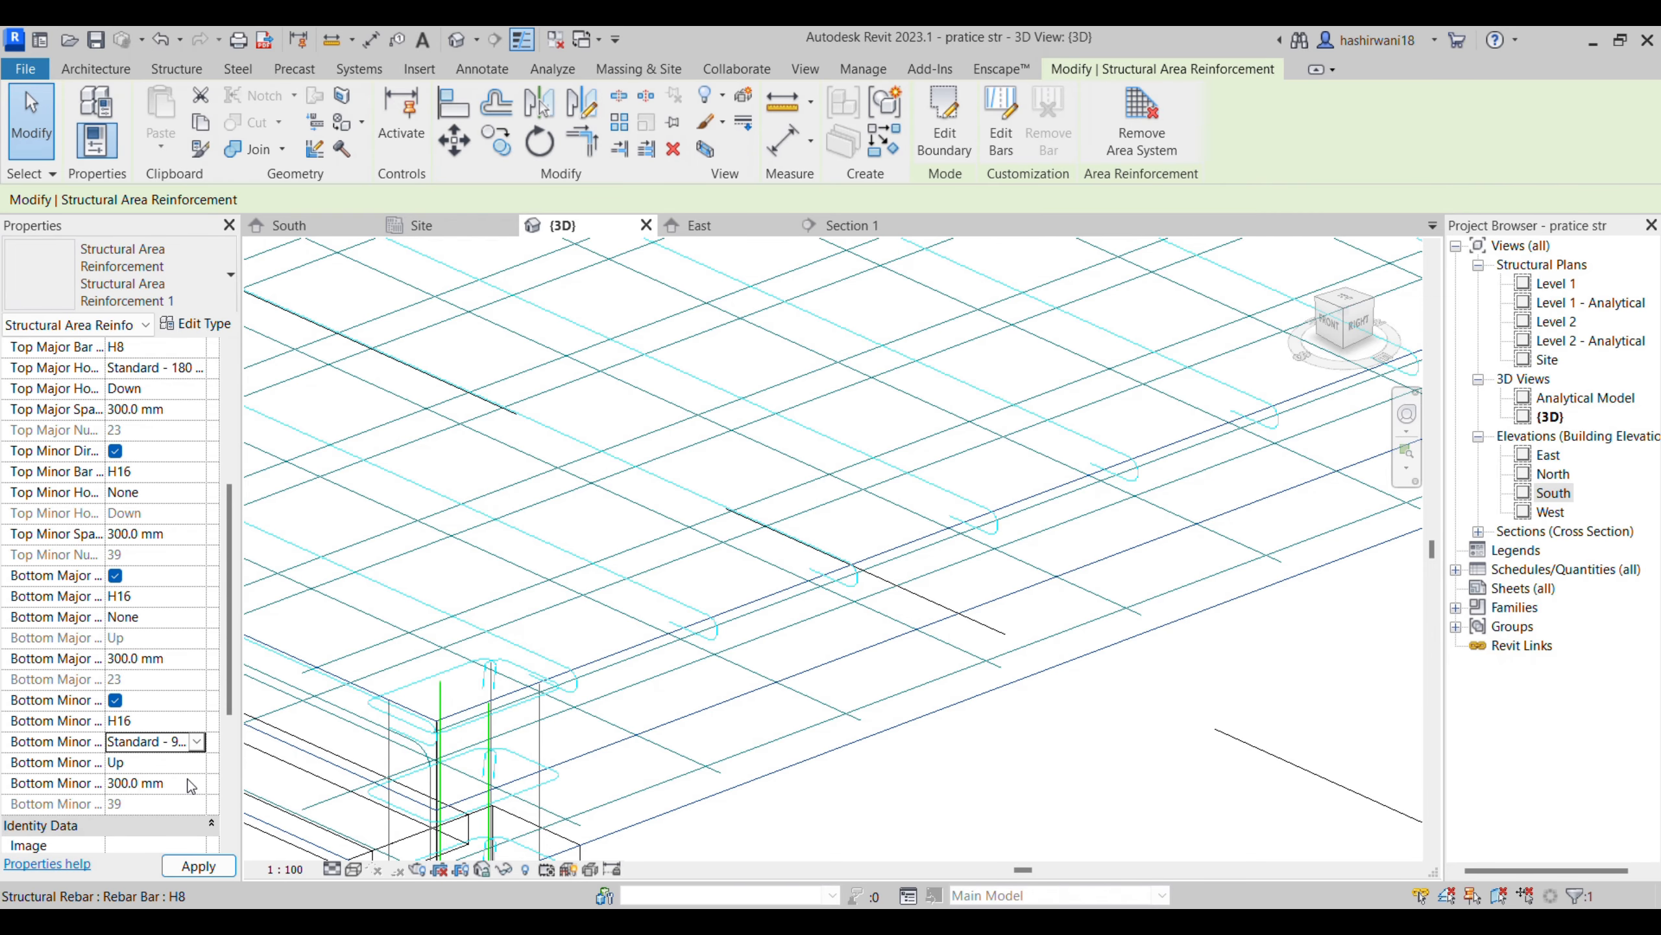
left_click(198, 865)
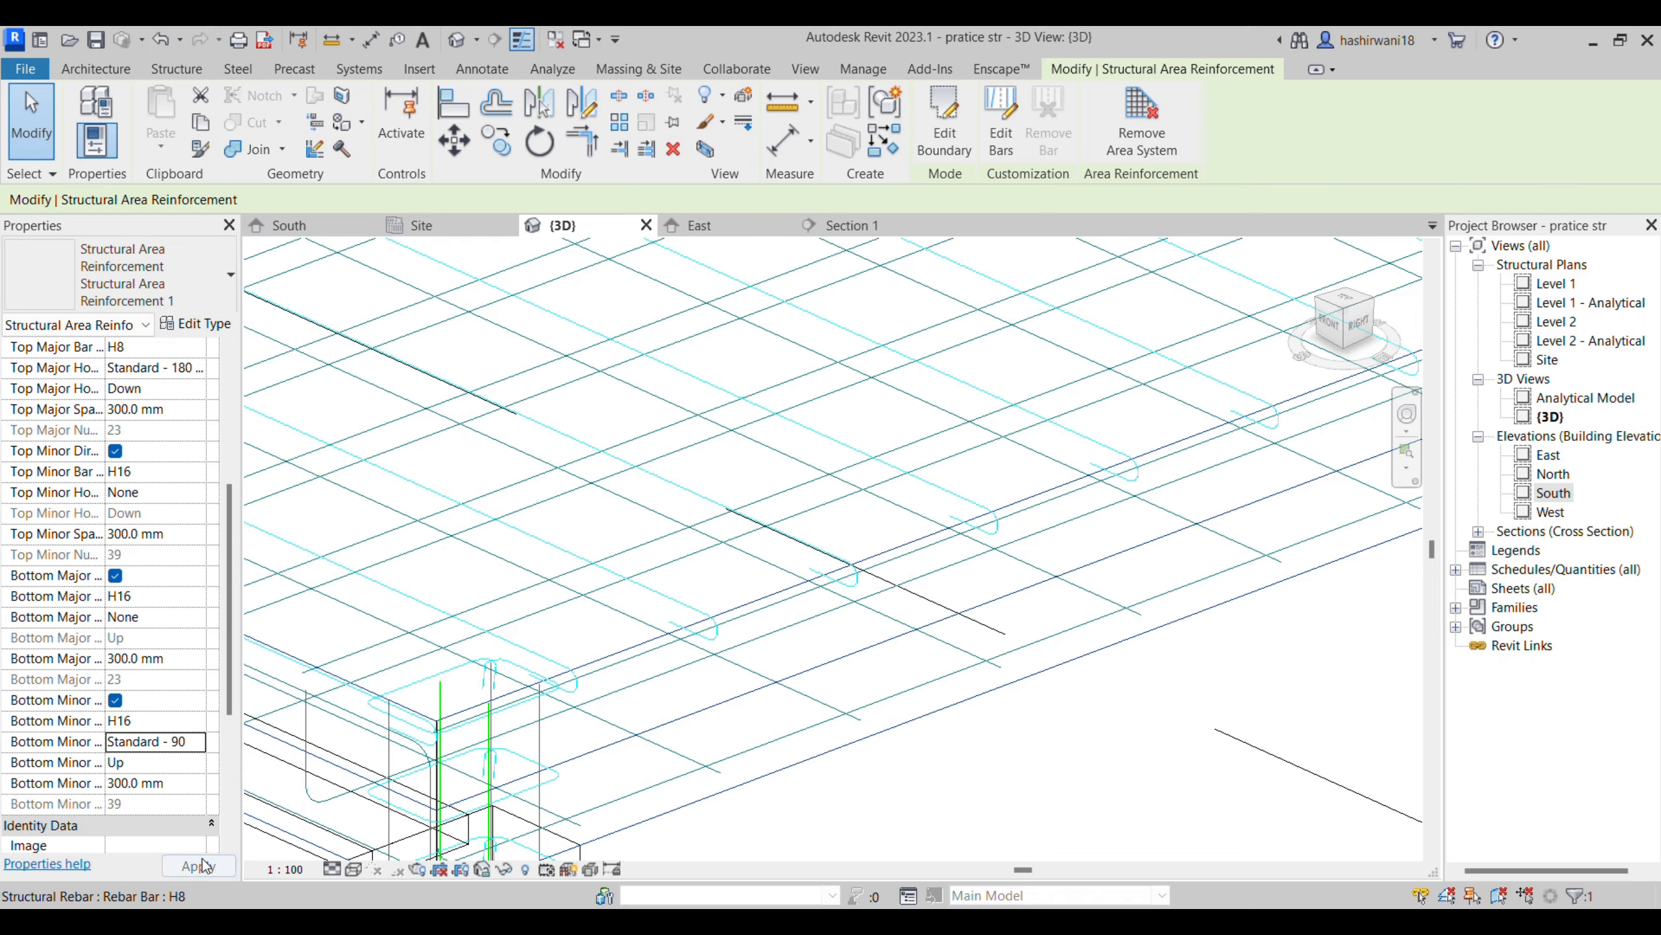
middle_click_drag(335, 726, 683, 619)
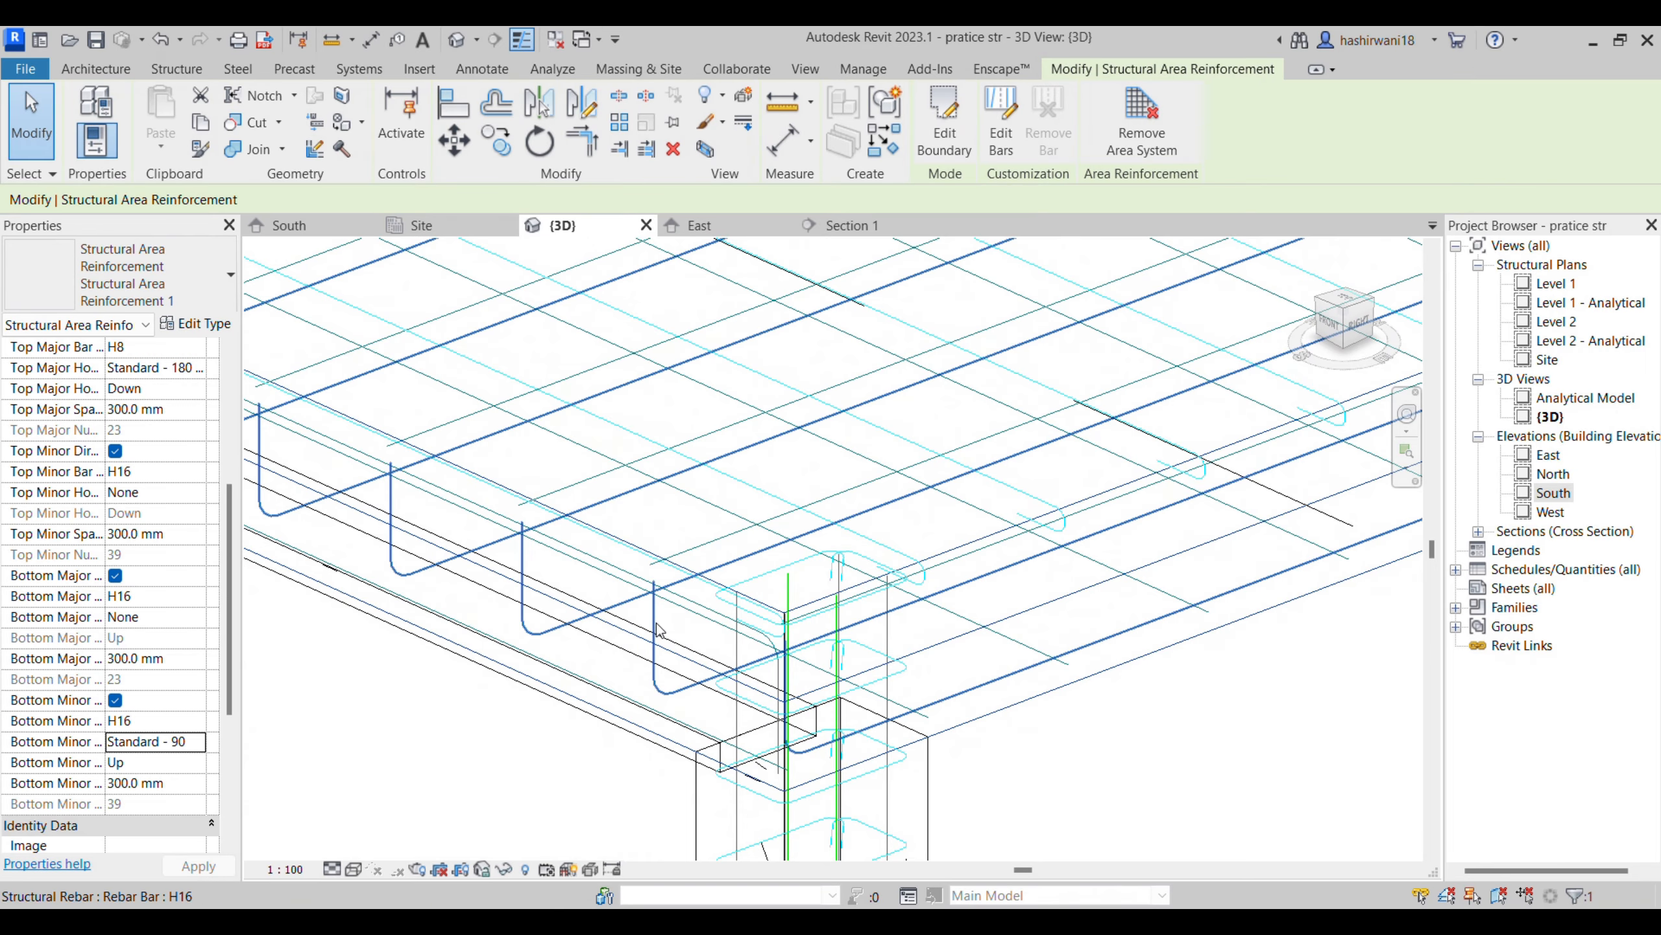
scroll(1144, 576, "down", 6)
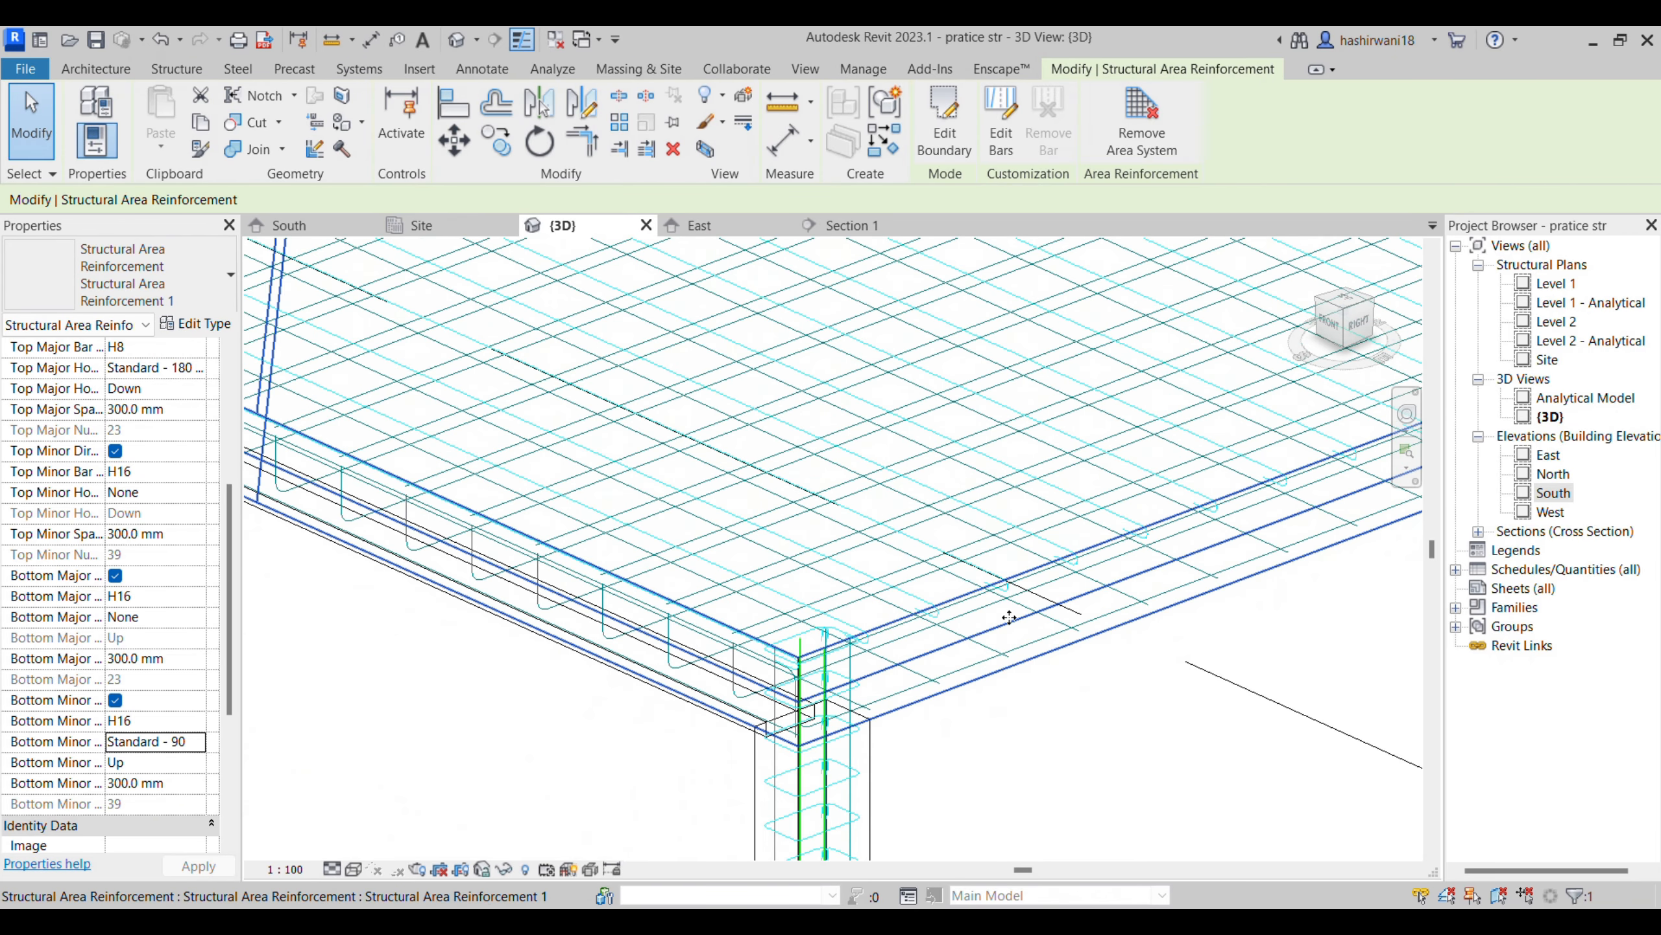
scroll(955, 592, "up", 5)
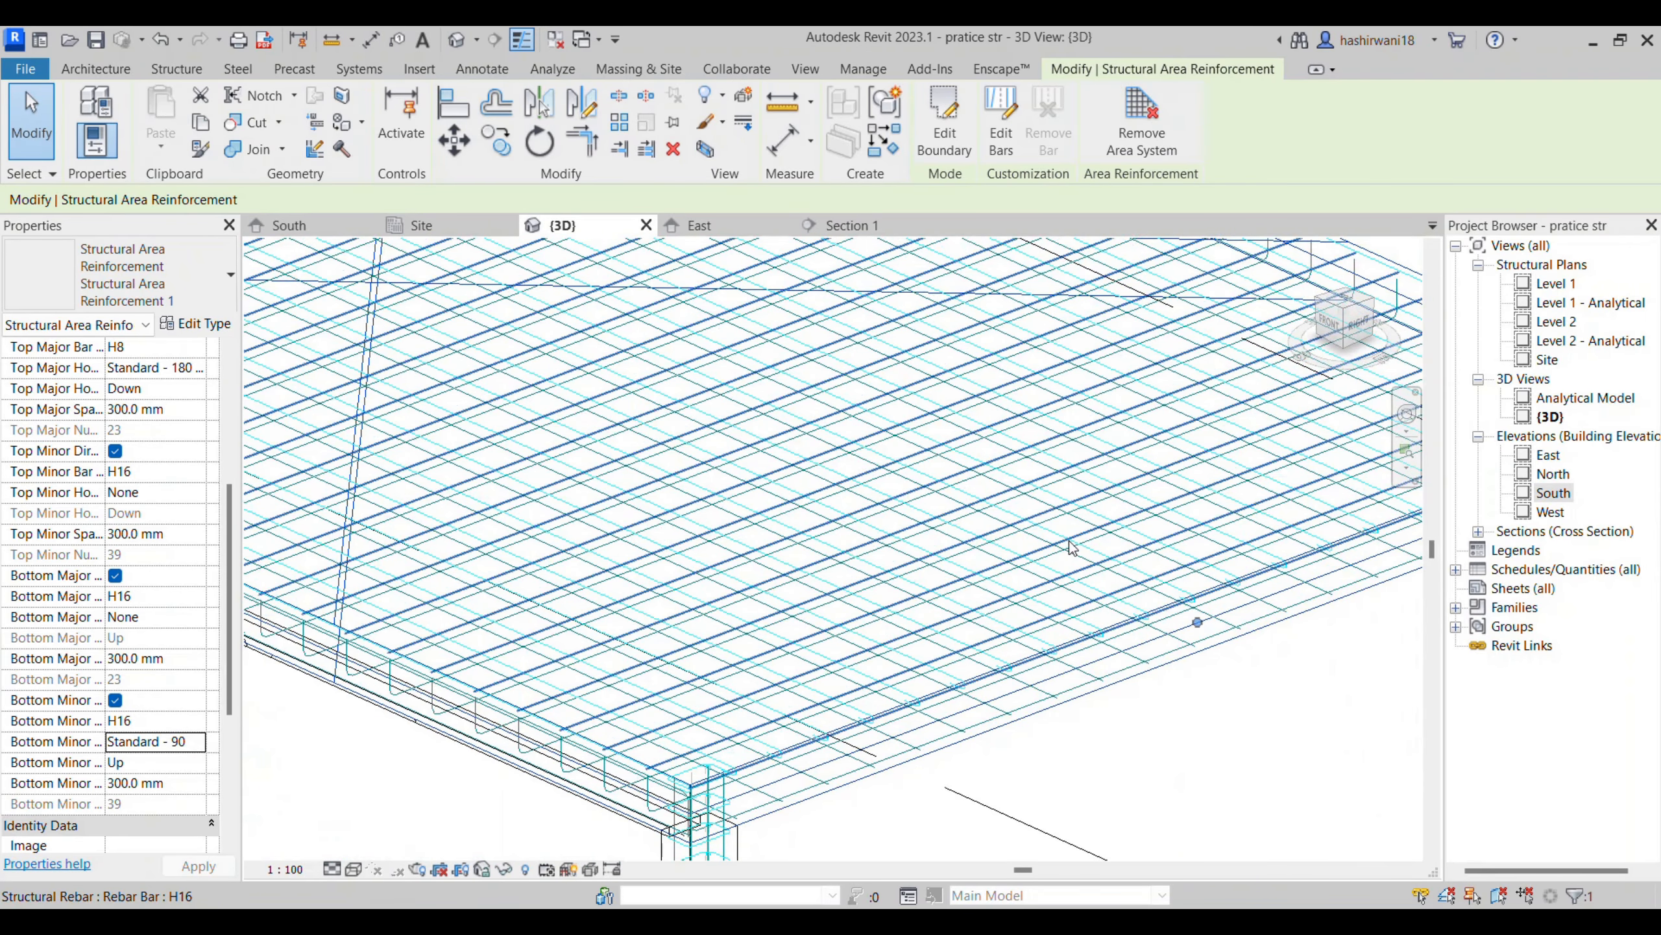
- Edit the area reinforcement's individual bars, examine the Layout Rule options with top bars selected, and finish without changing the rule
left_click(1003, 152)
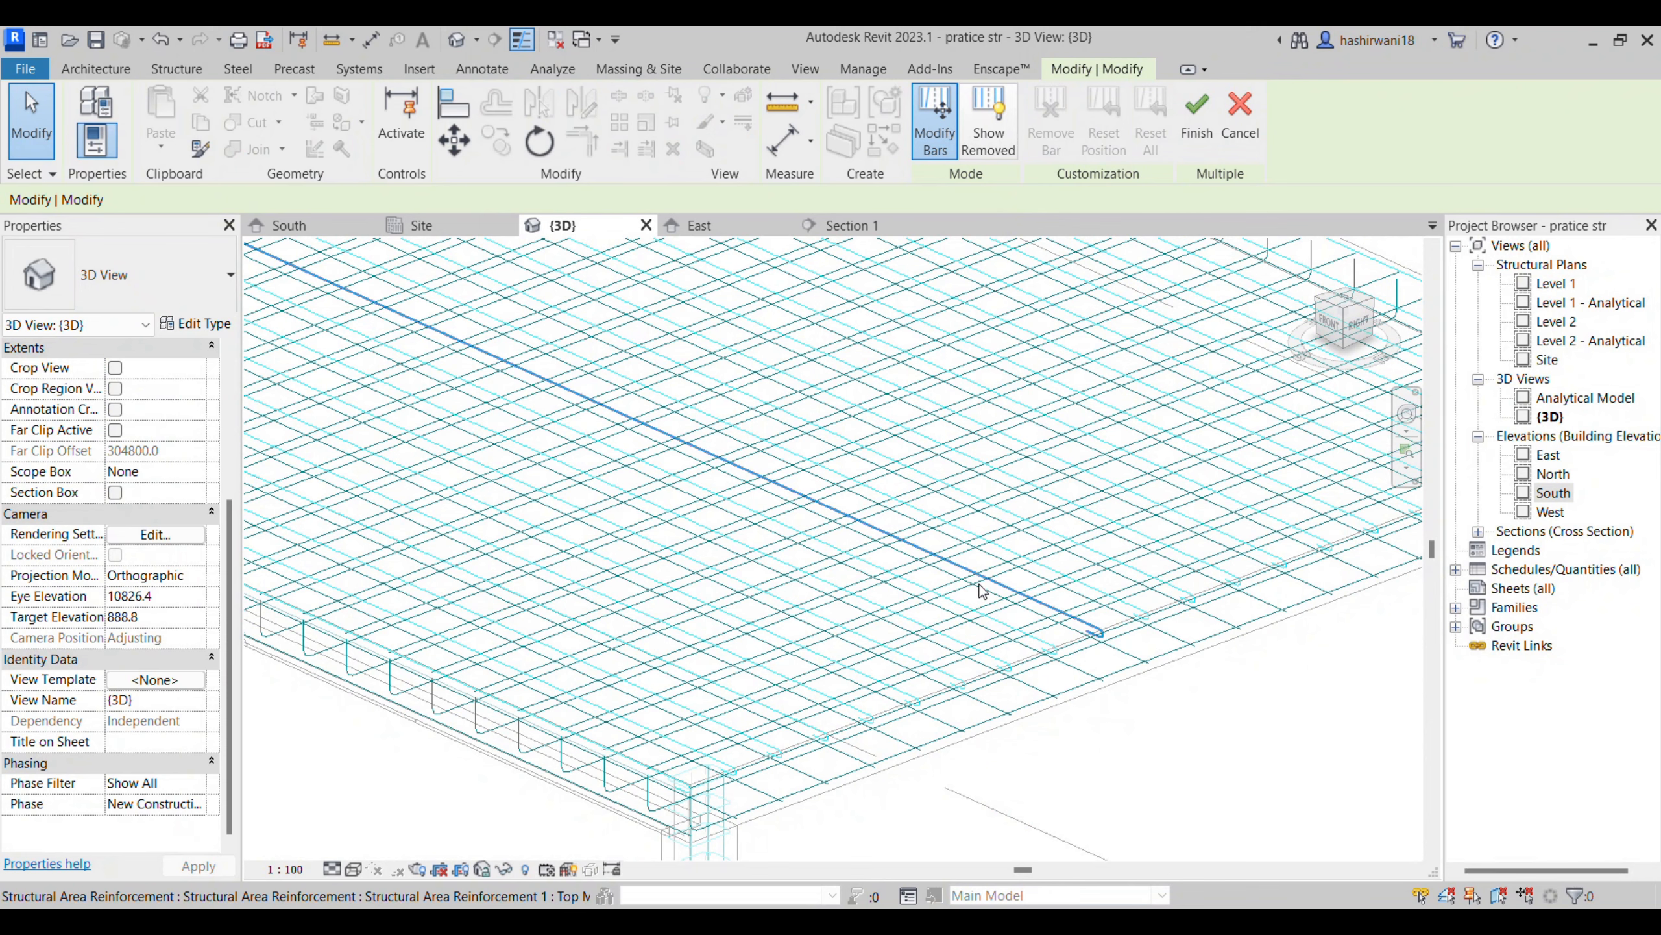
left_click(997, 591)
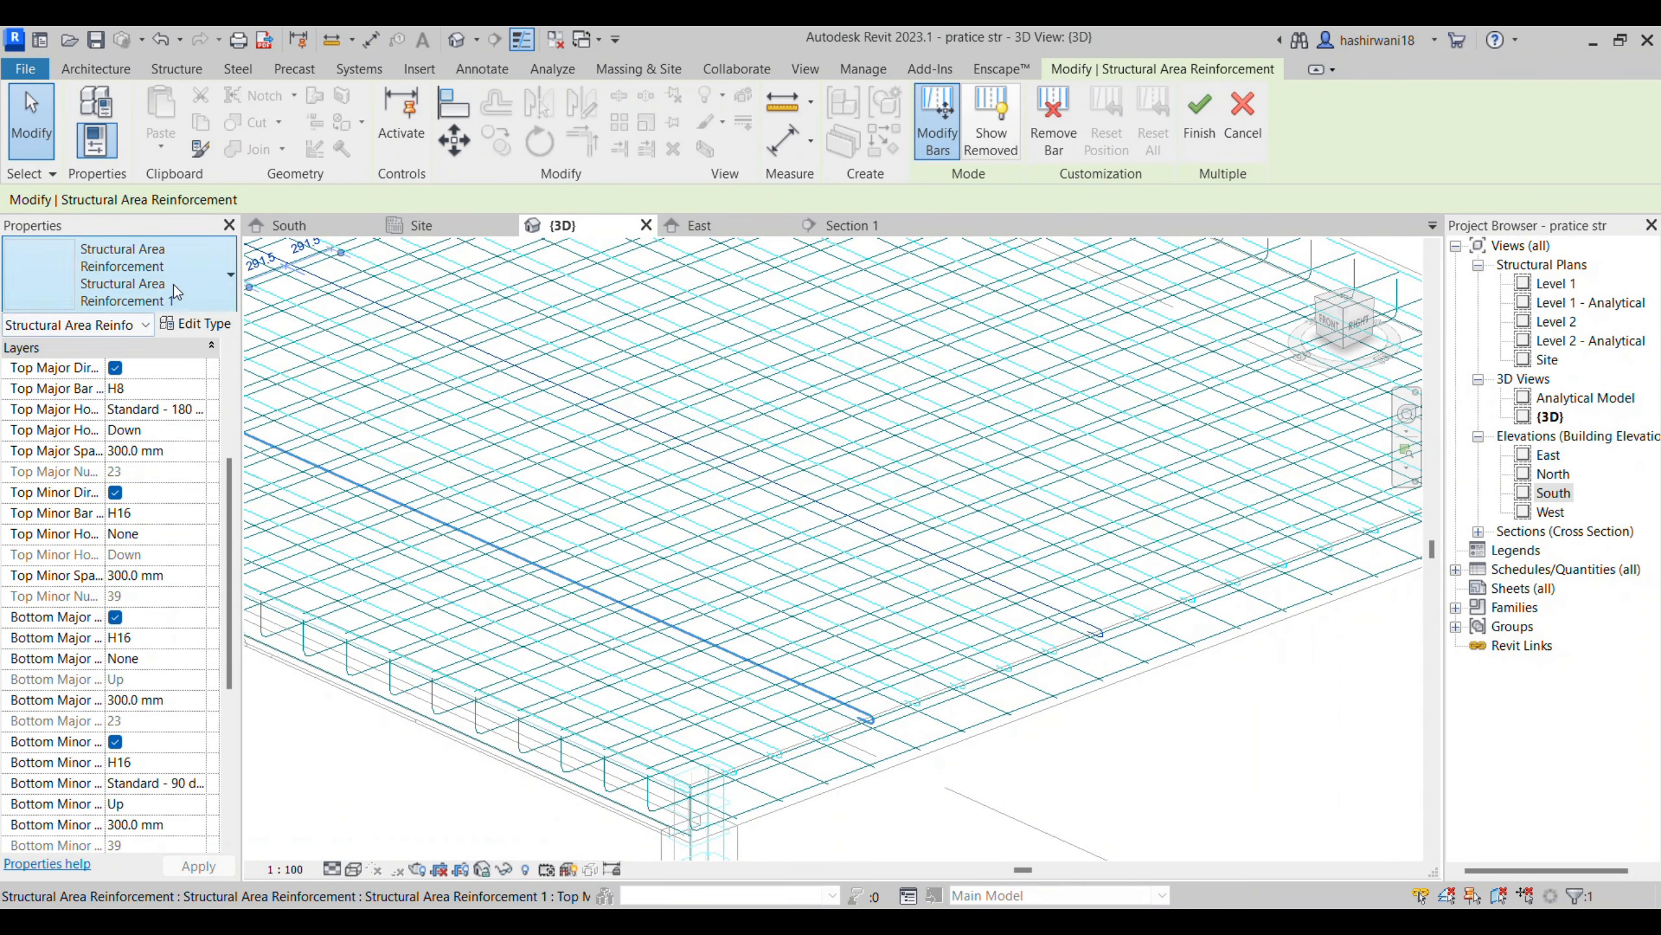
left_click(855, 637)
left_click(415, 508)
scroll(148, 520, "up", 3)
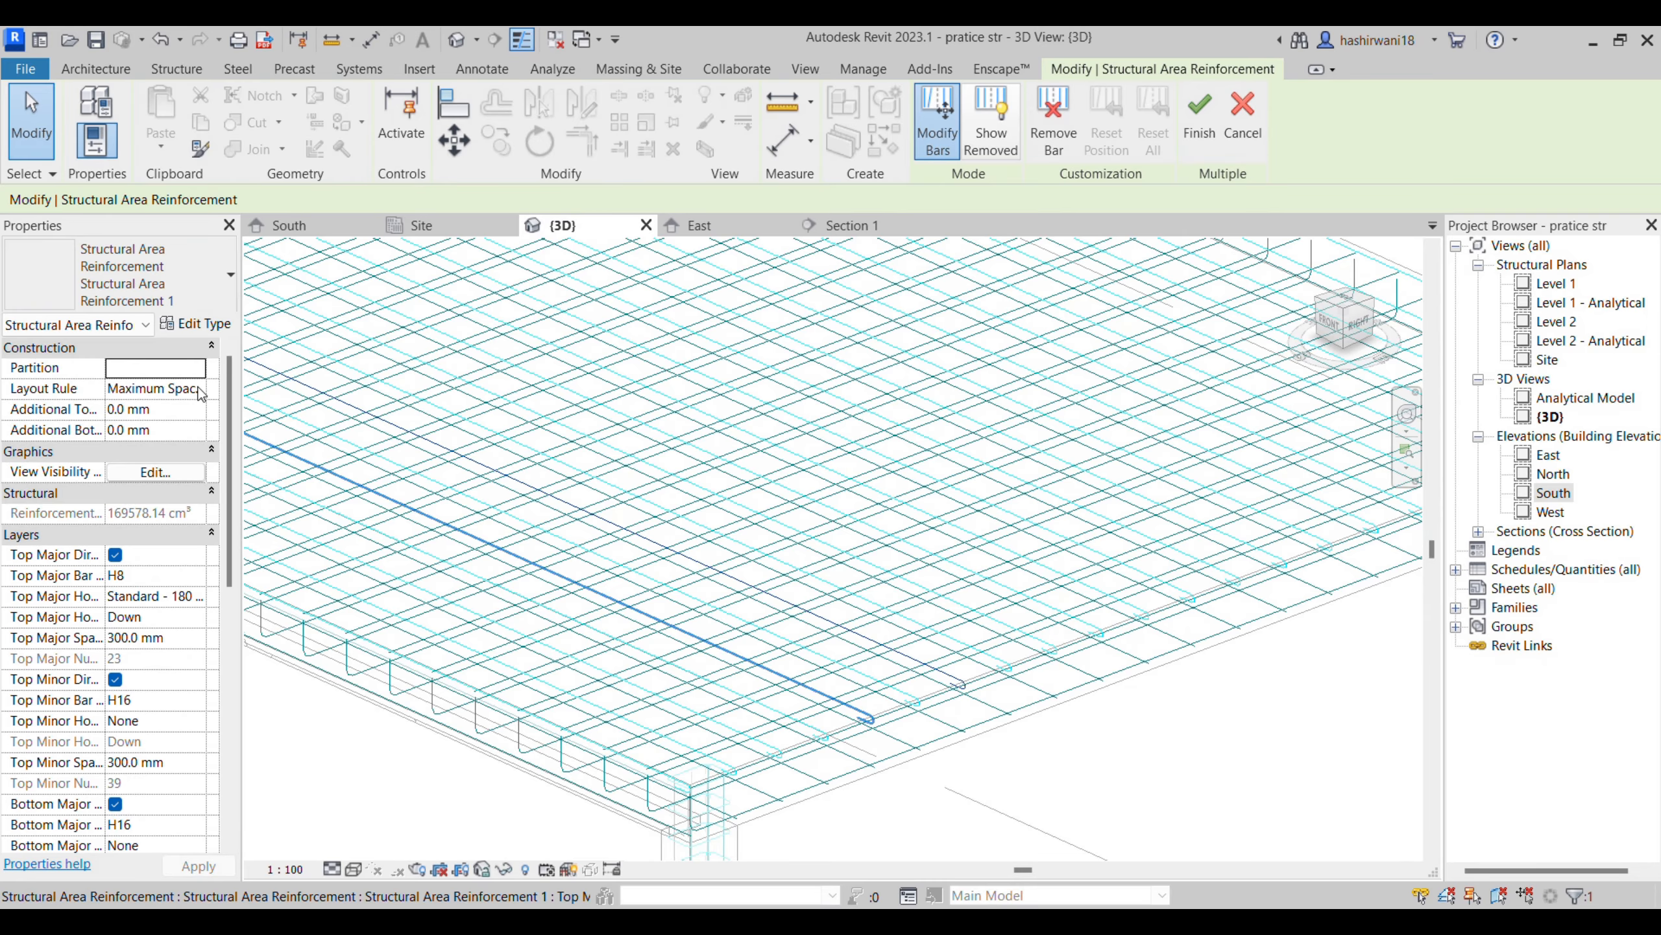
left_click(199, 391)
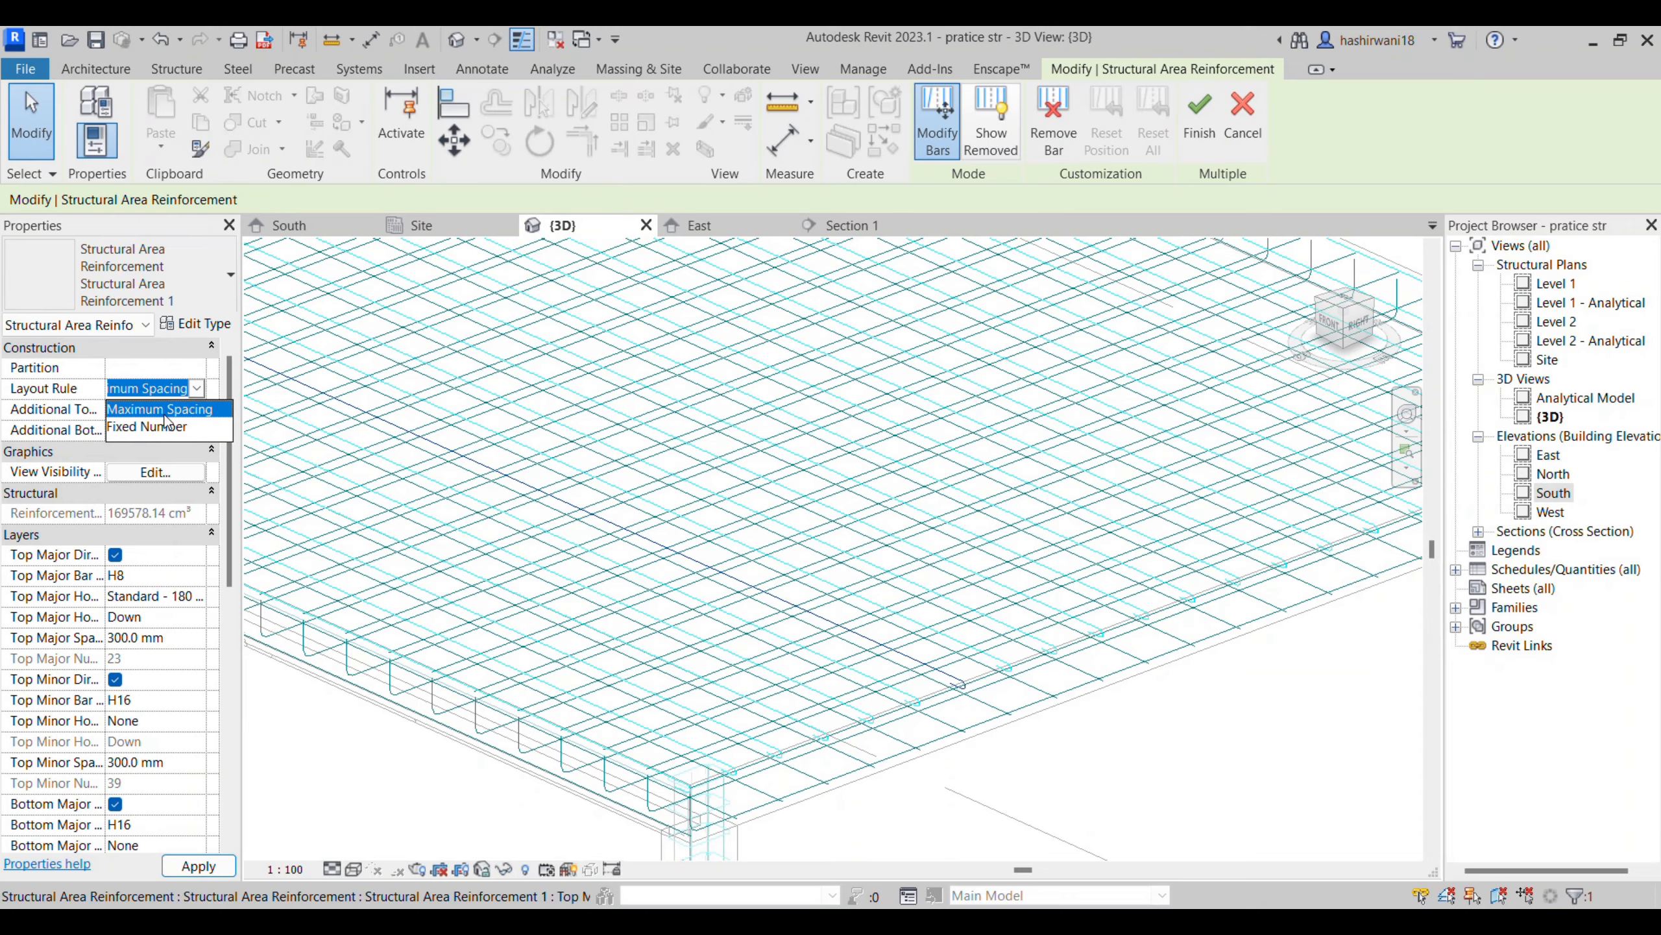
left_click(162, 454)
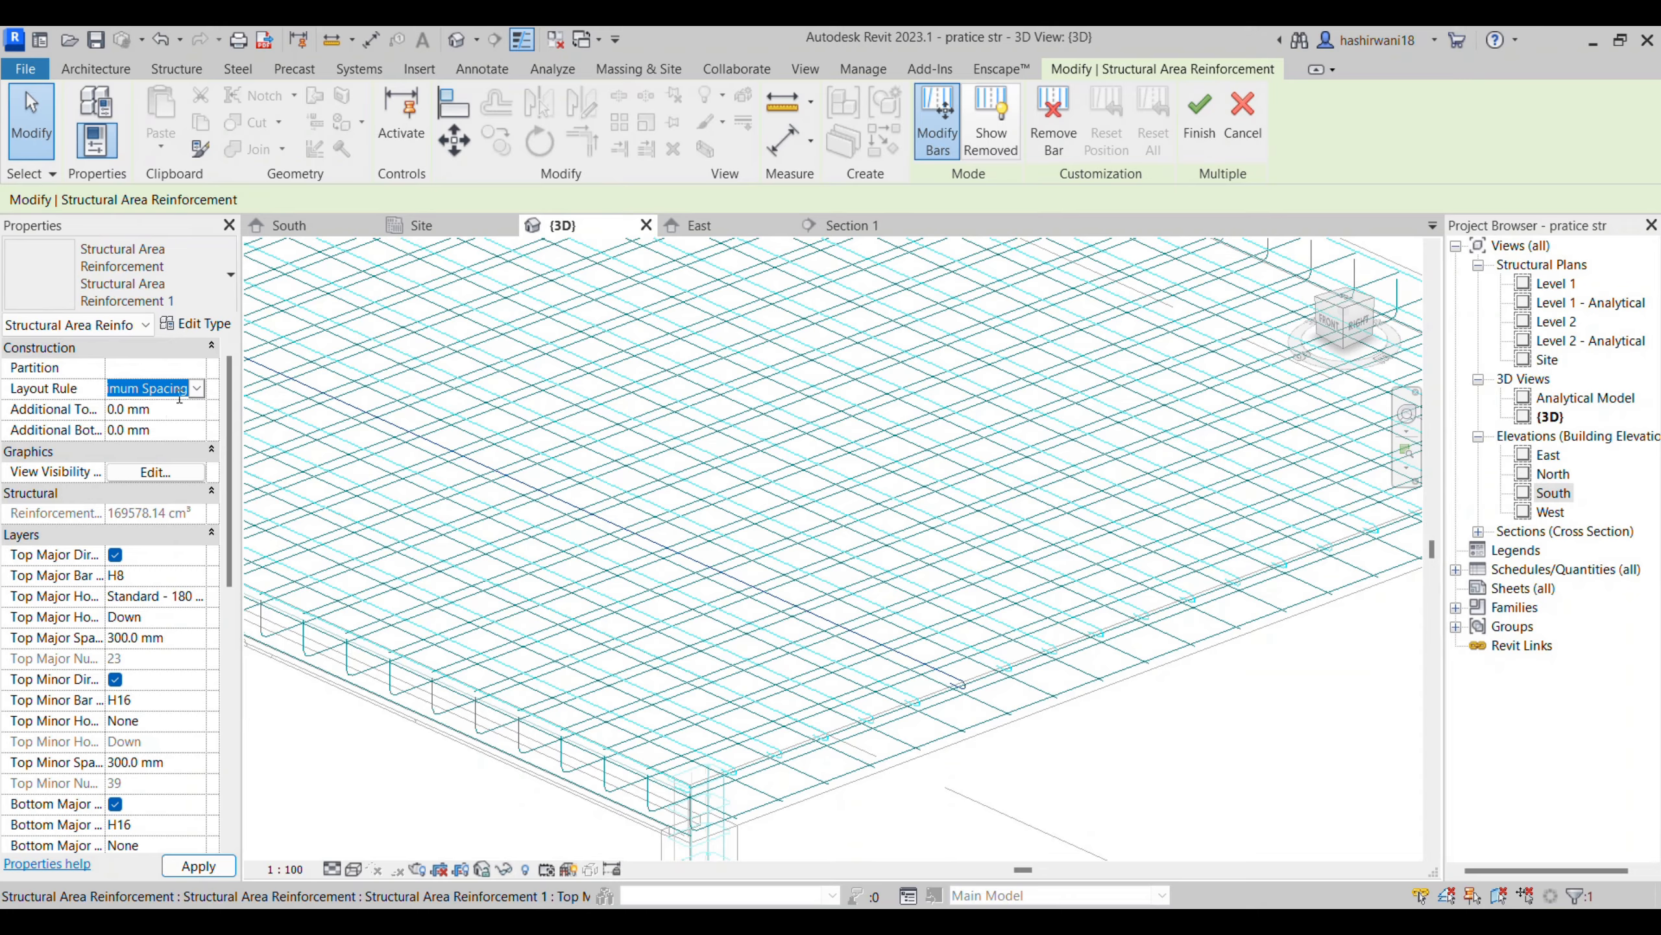
left_click(196, 388)
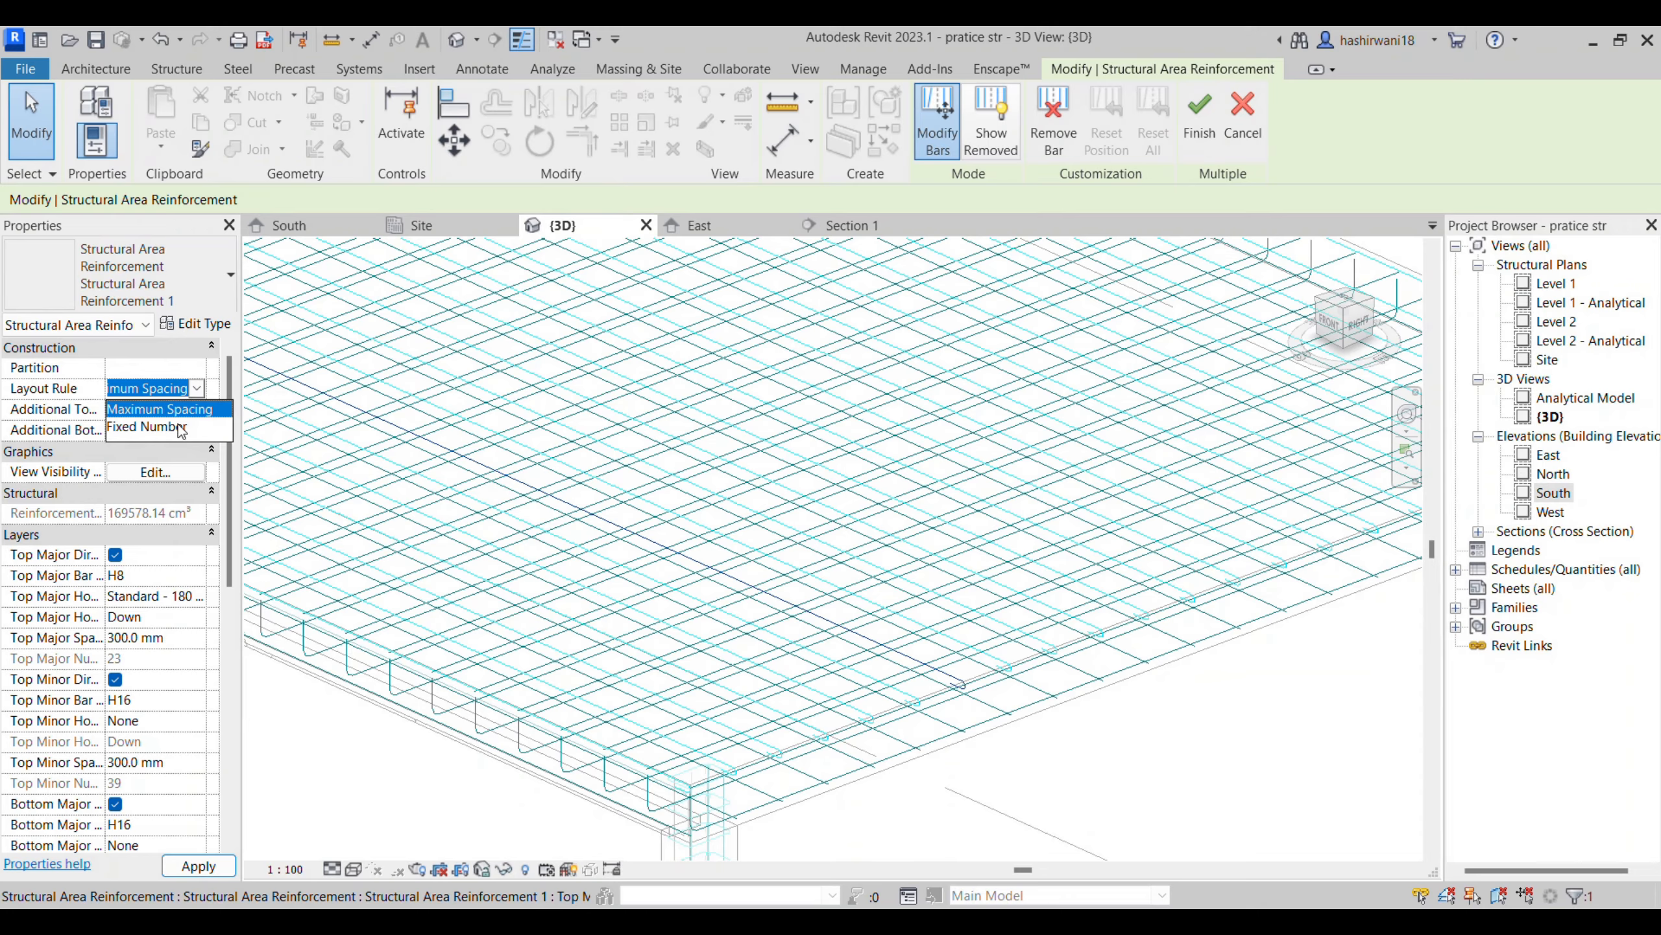
left_click(1082, 775)
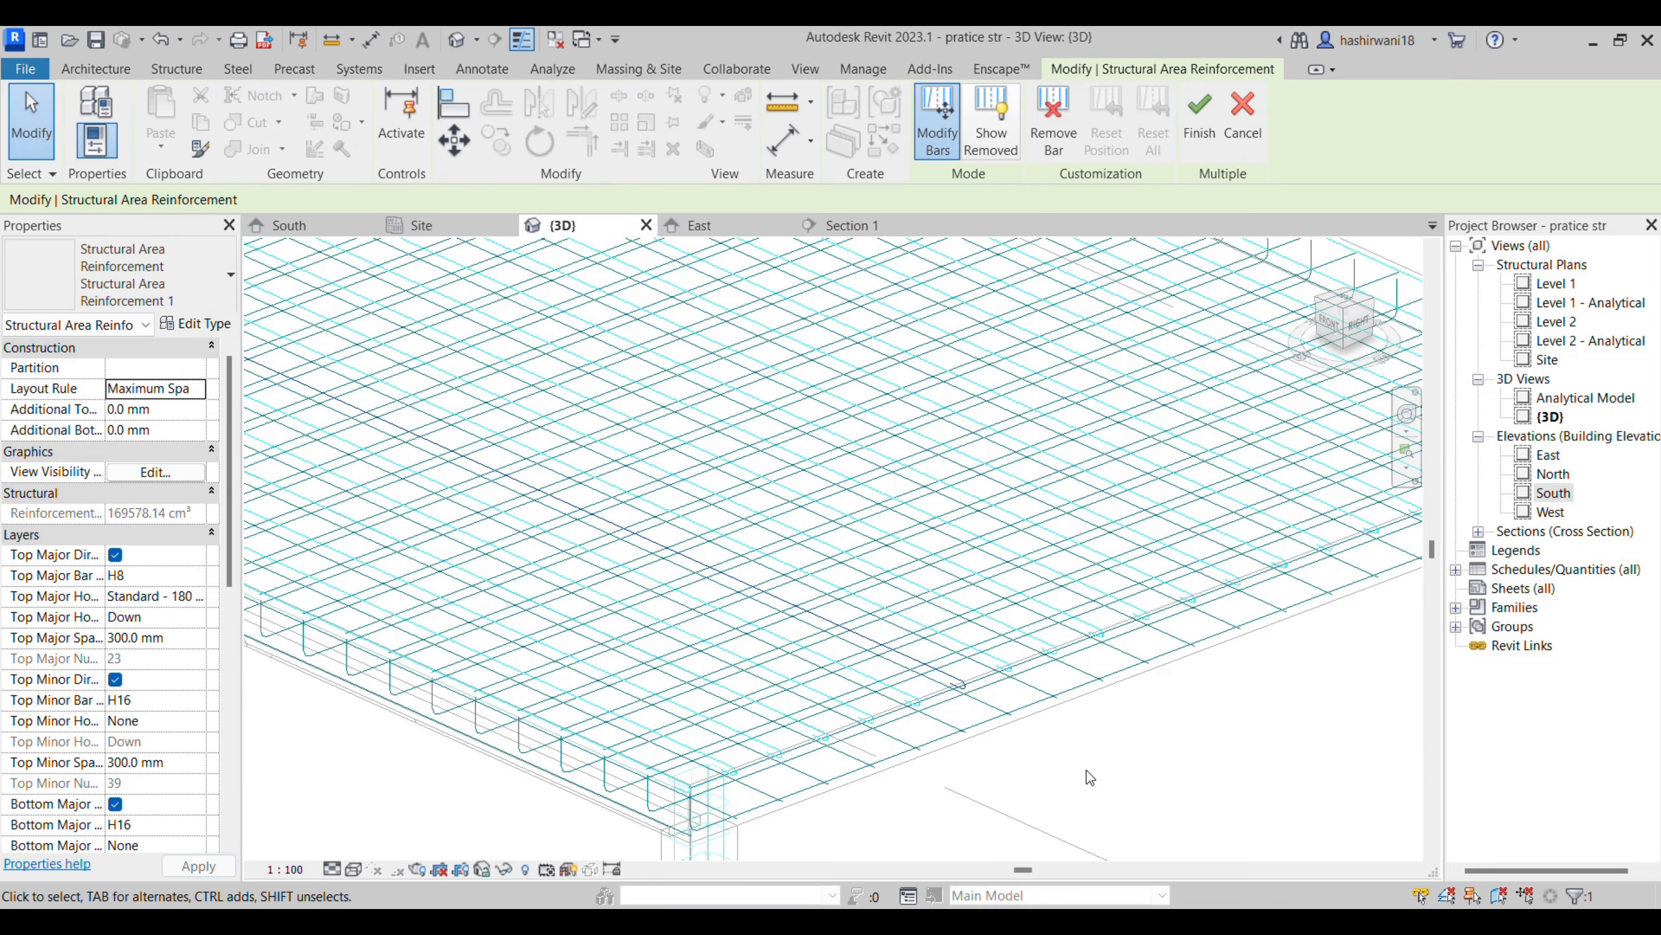
scroll(1054, 767, "down", 3)
left_click(1200, 136)
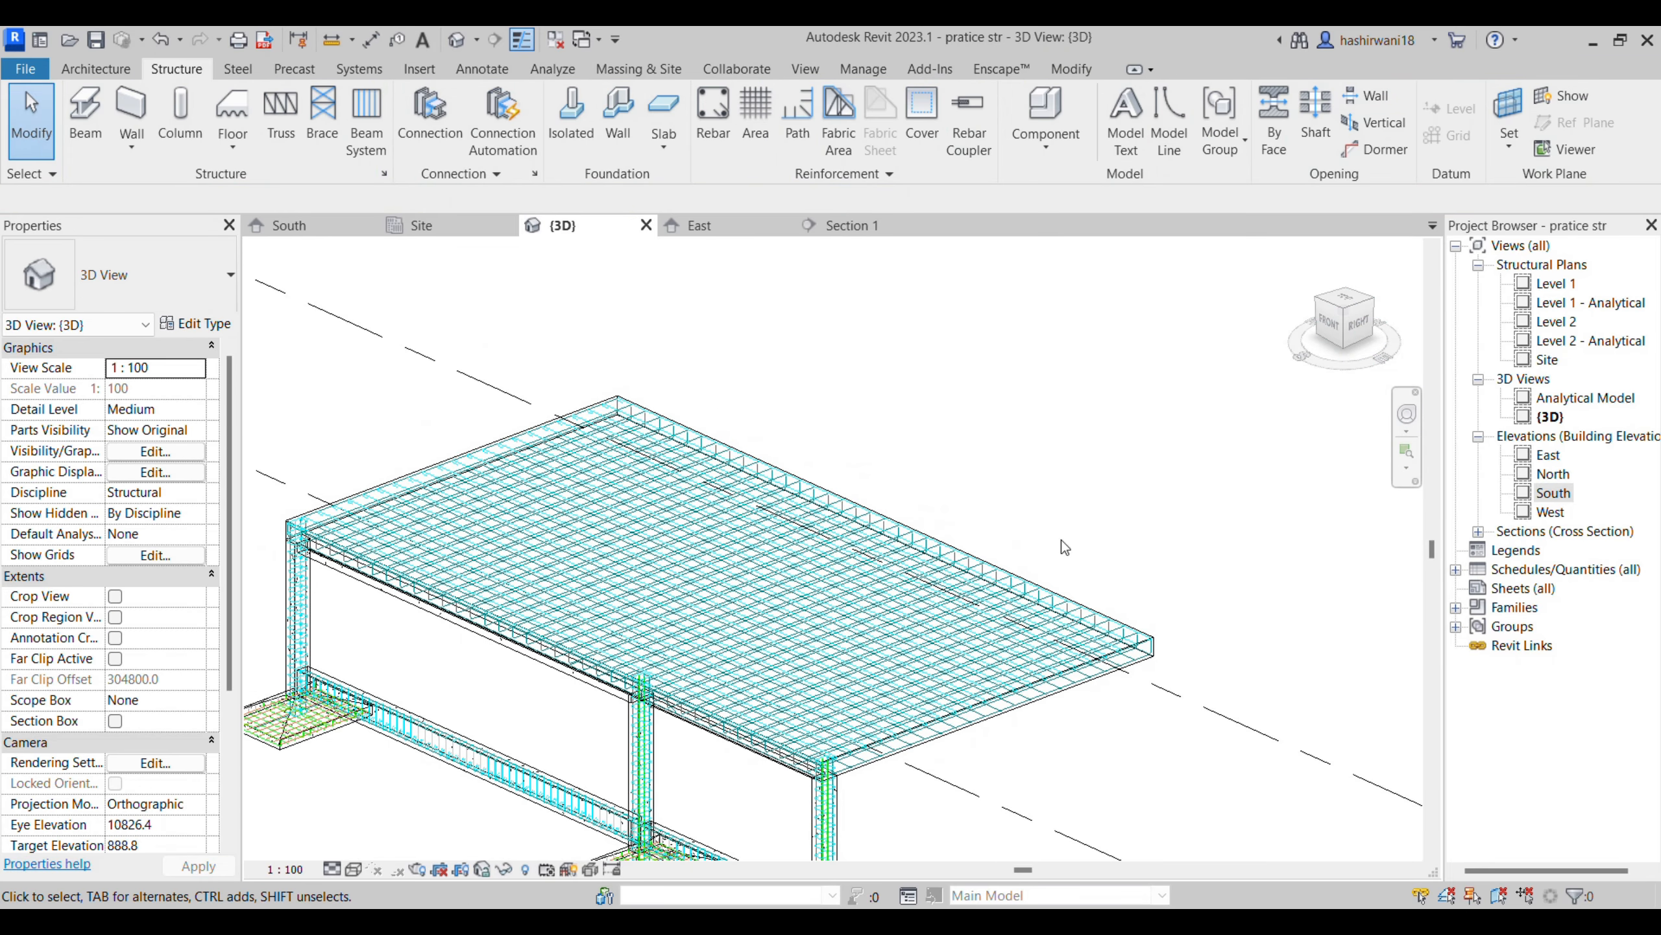
- Examine the area reinforcement and its tag in the Site plan, and view the reinforced slab in 3D
left_click(436, 226)
scroll(1040, 694, "up", 3)
scroll(1164, 684, "down", 3)
scroll(1151, 704, "up", 2)
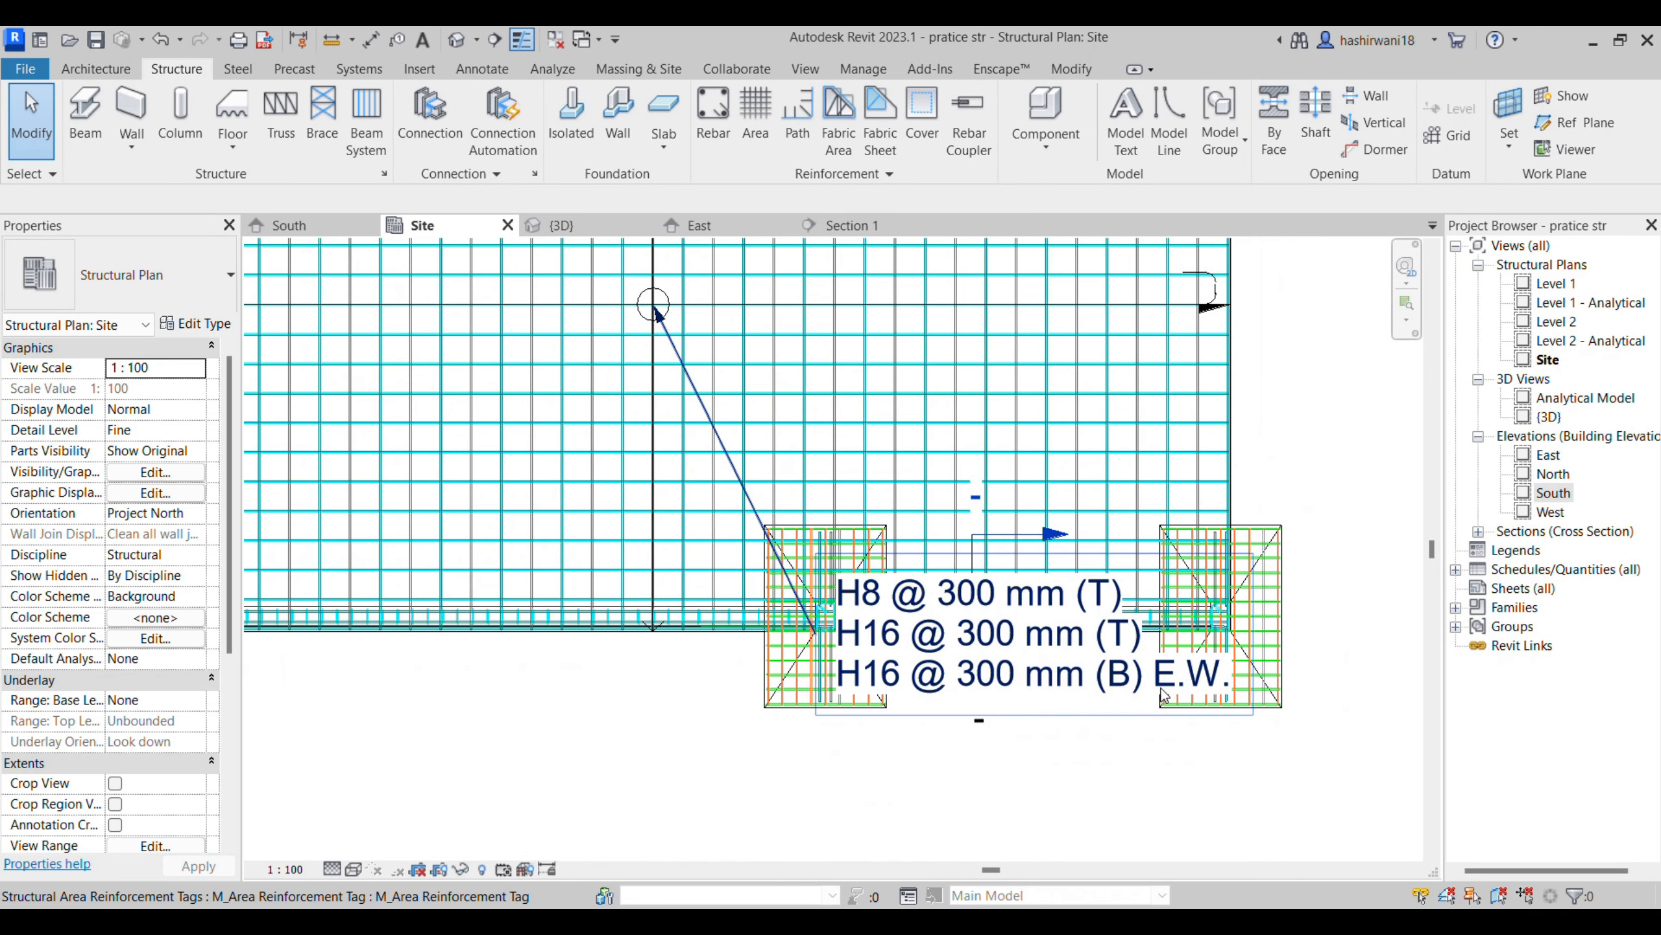
scroll(1164, 696, "down", 4)
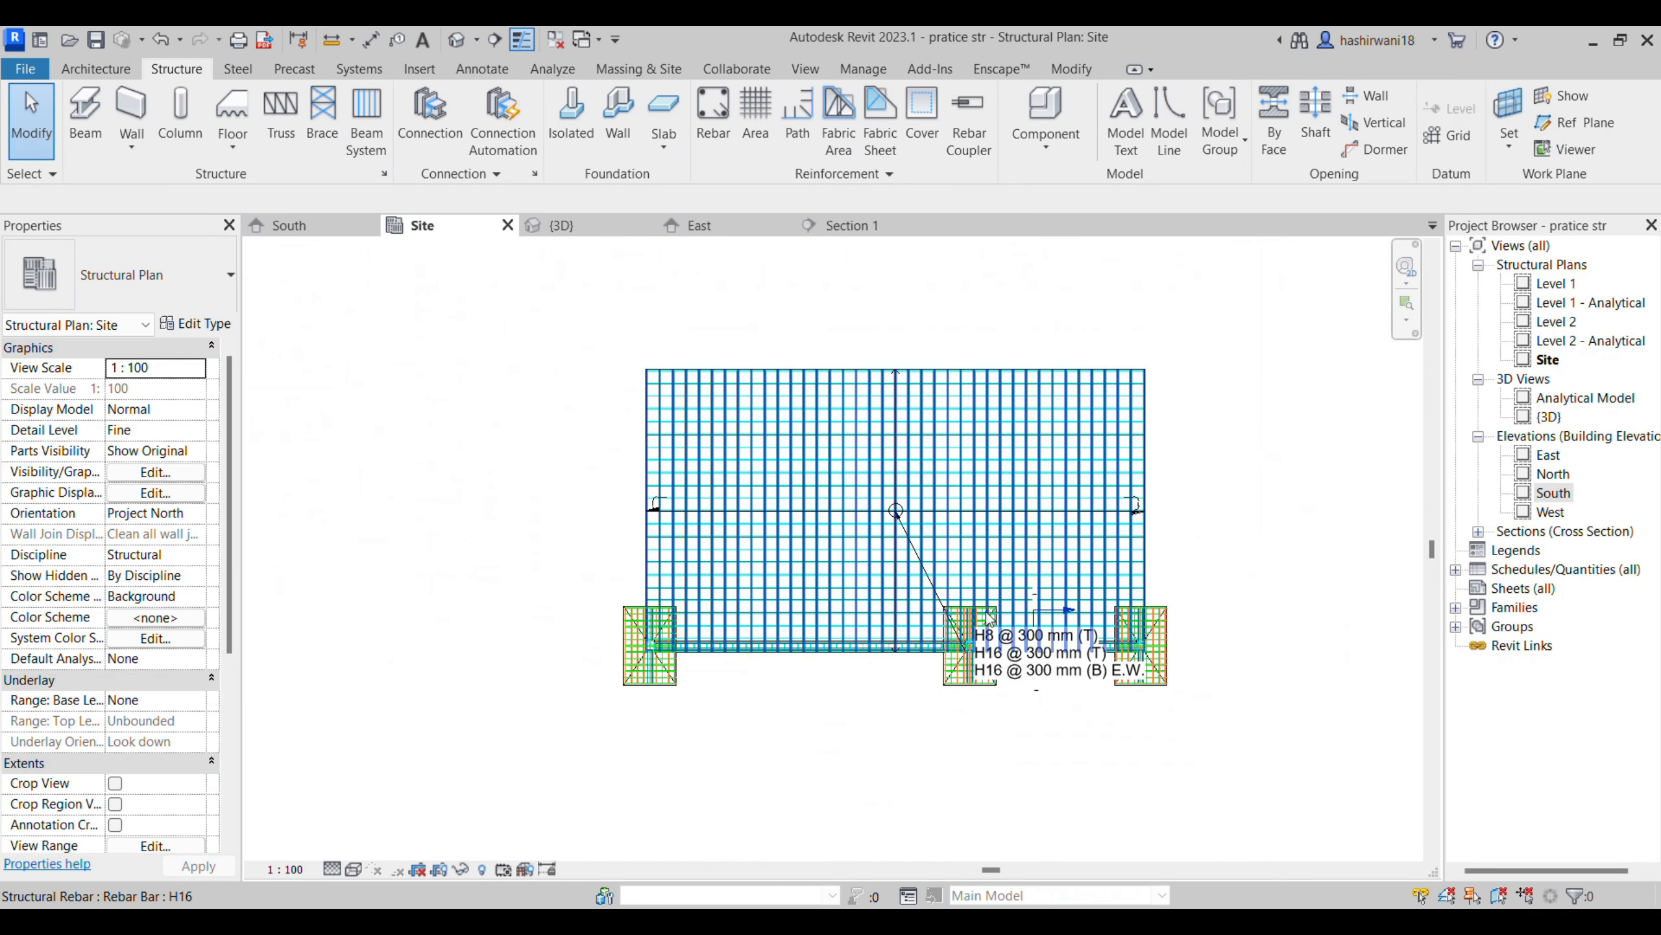
middle_click_drag(1299, 725, 1269, 680)
left_click(600, 227)
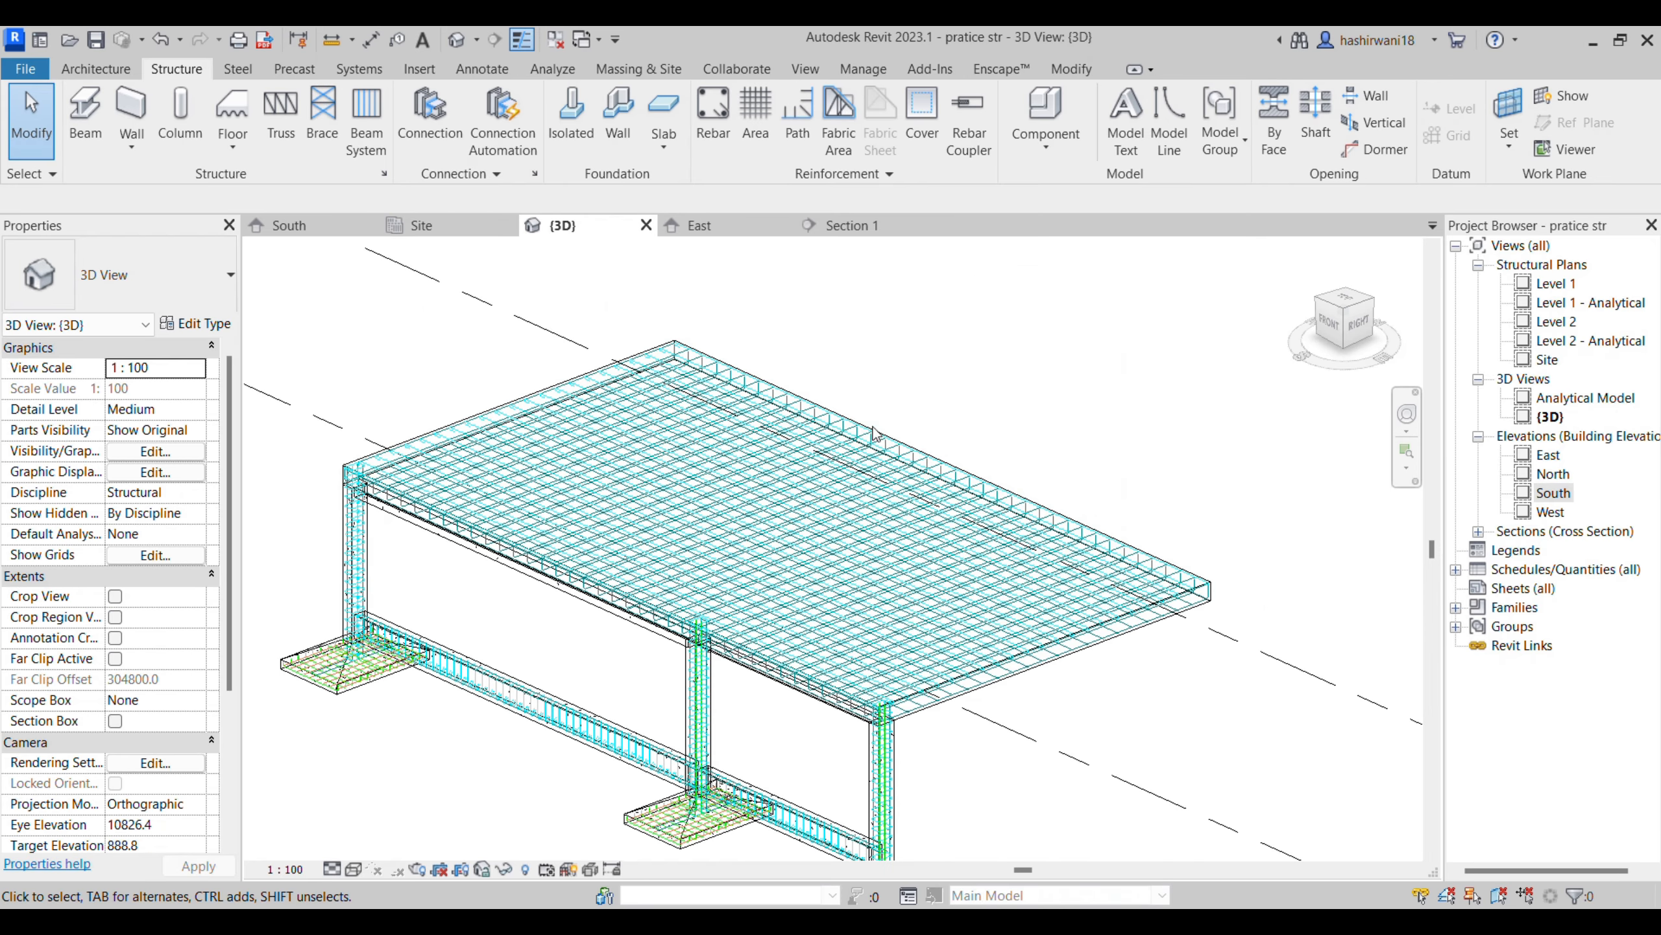
middle_click_drag(1180, 777, 928, 649, "shift")
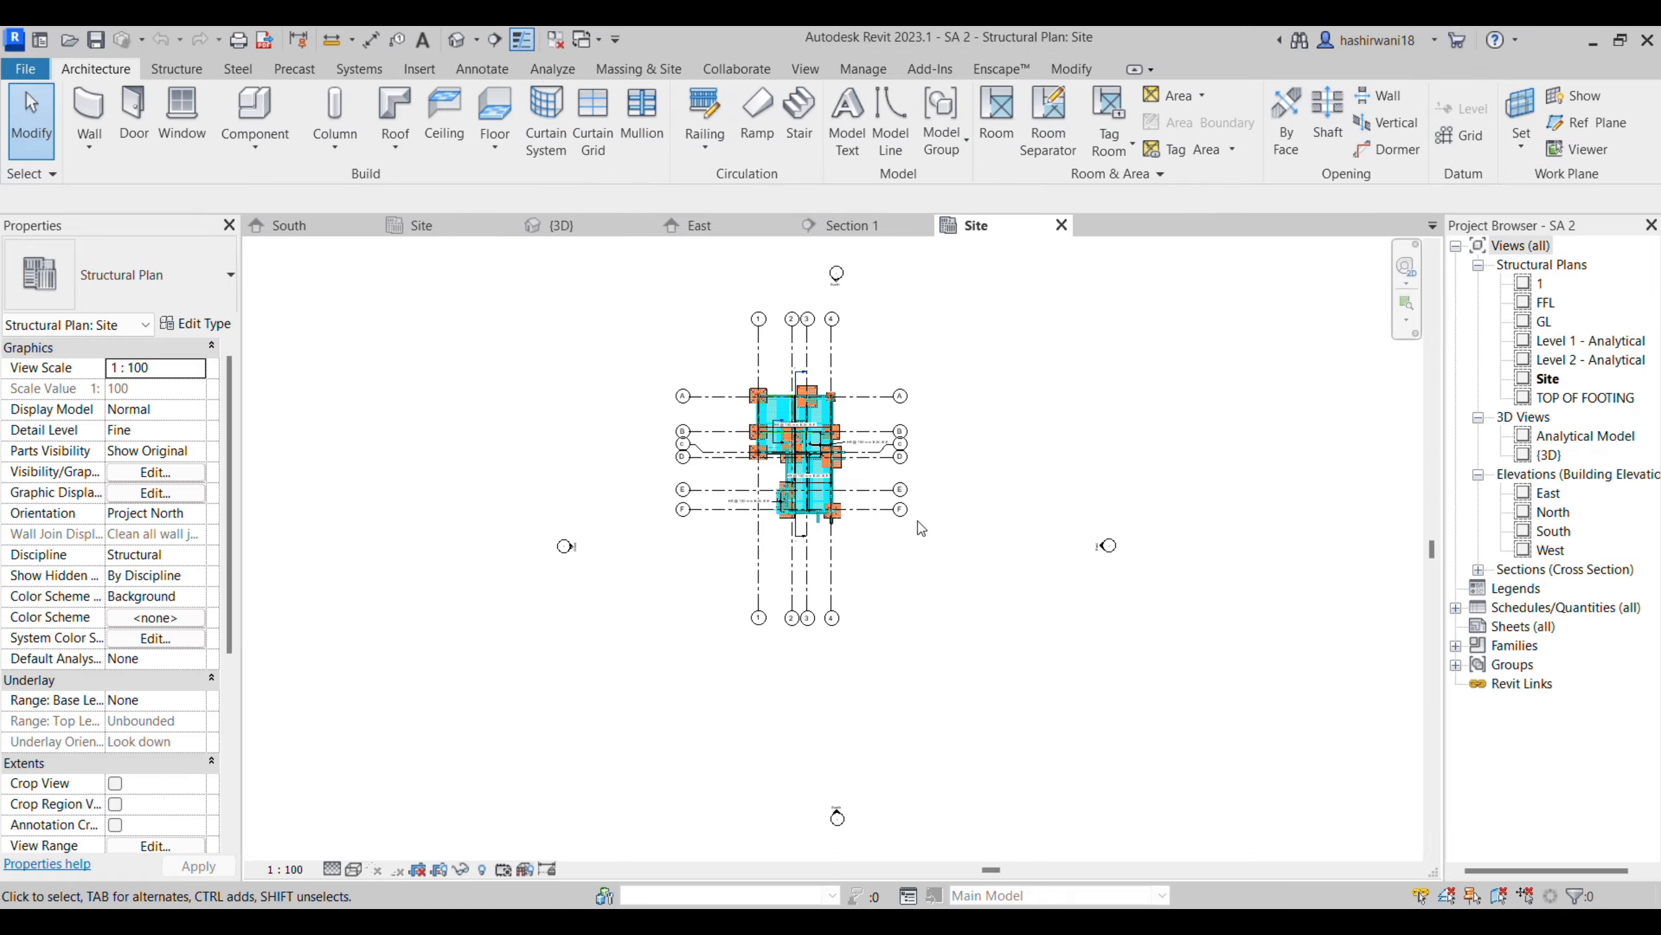
- Examine the slab reinforcement and tags in the SA 2 project's Site plan and open the default 3D view
scroll(887, 549, "up", 3)
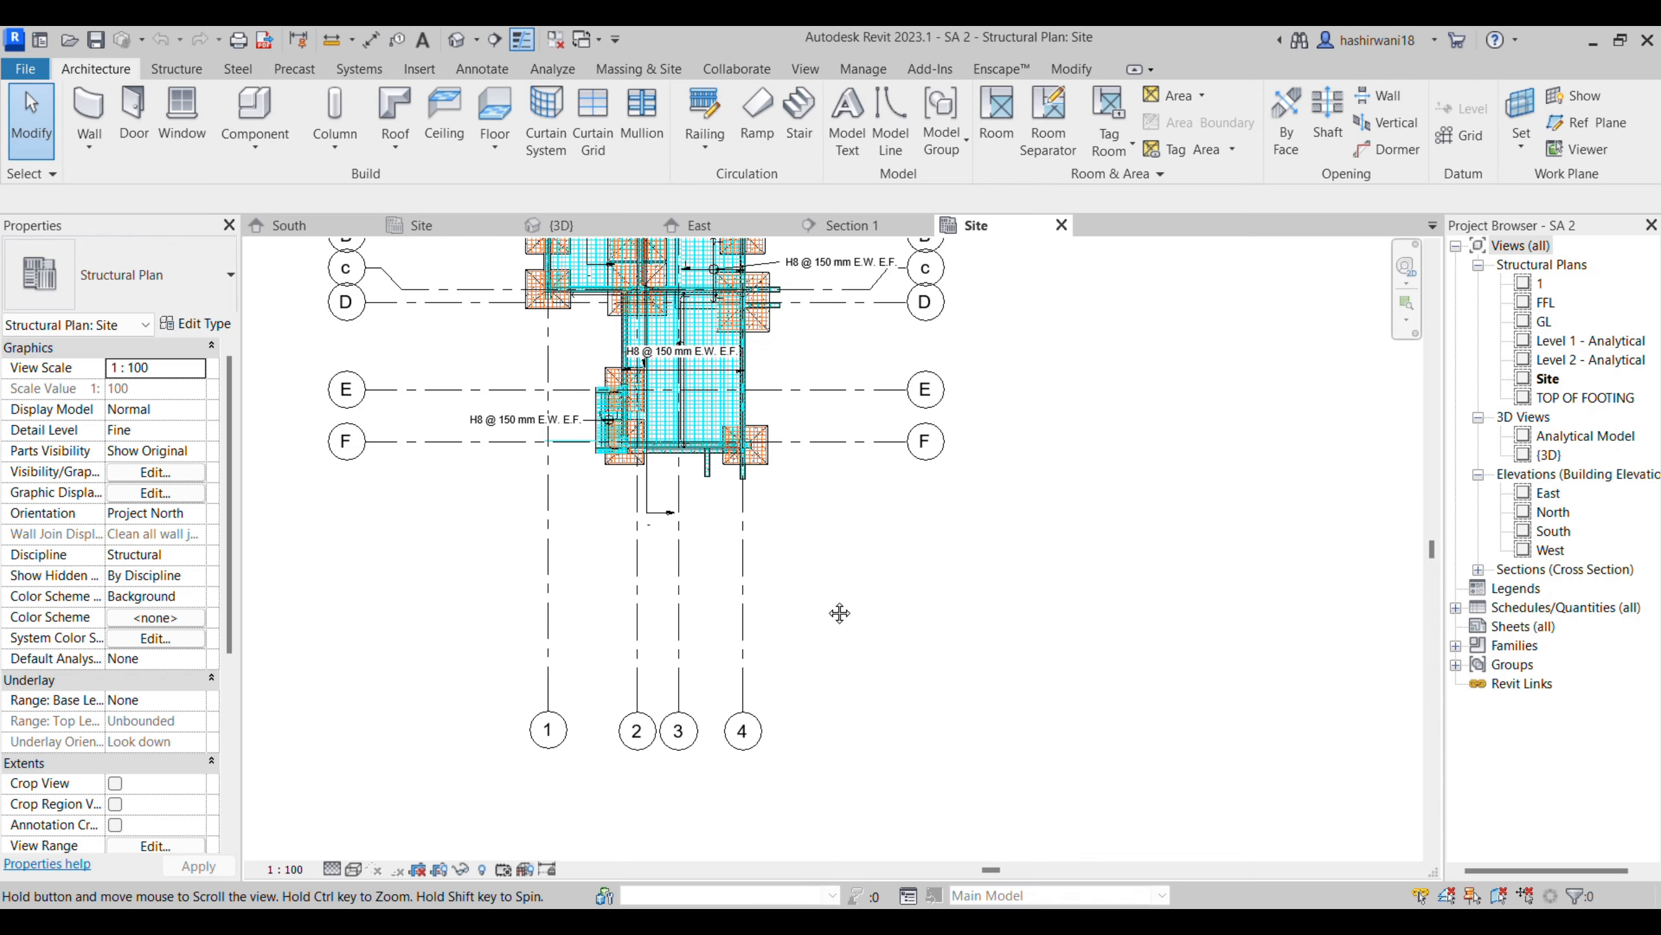
middle_click_drag(838, 612, 891, 747)
left_click(467, 38)
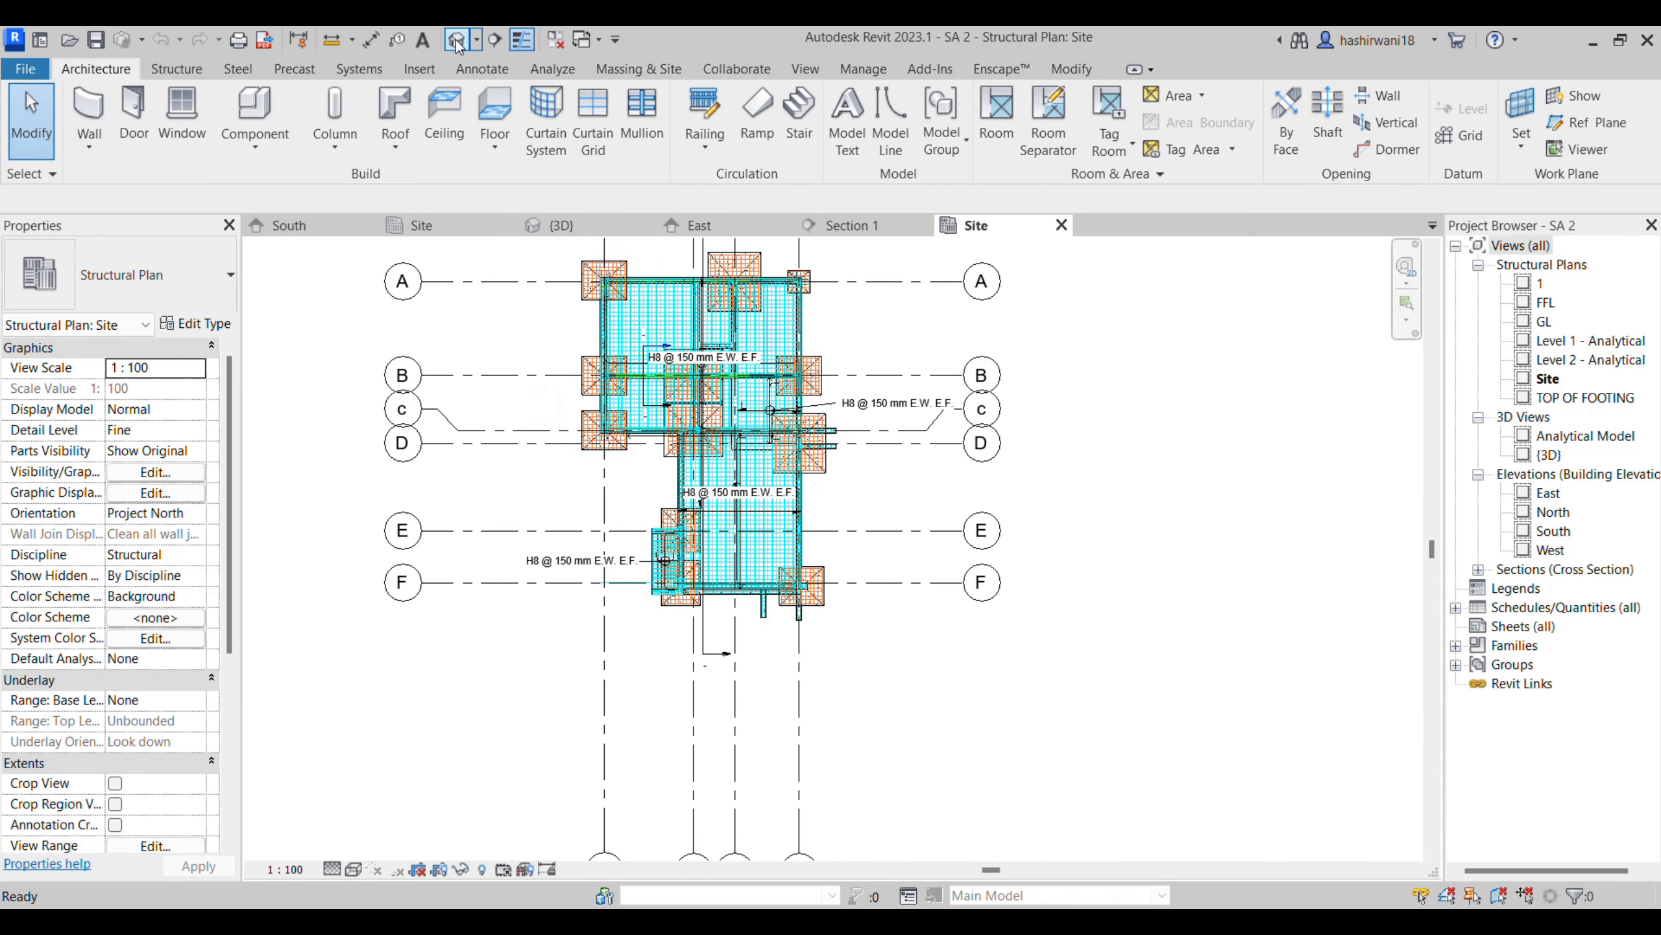
- Examine the rebar in the isolated footings, plinth beams, columns and slab of the 3D model
scroll(898, 628, "up", 3)
scroll(897, 628, "up", 3)
middle_click_drag(898, 628, 861, 737, "shift")
middle_click_drag(1153, 712, 1098, 694, "shift")
scroll(663, 666, "up", 7)
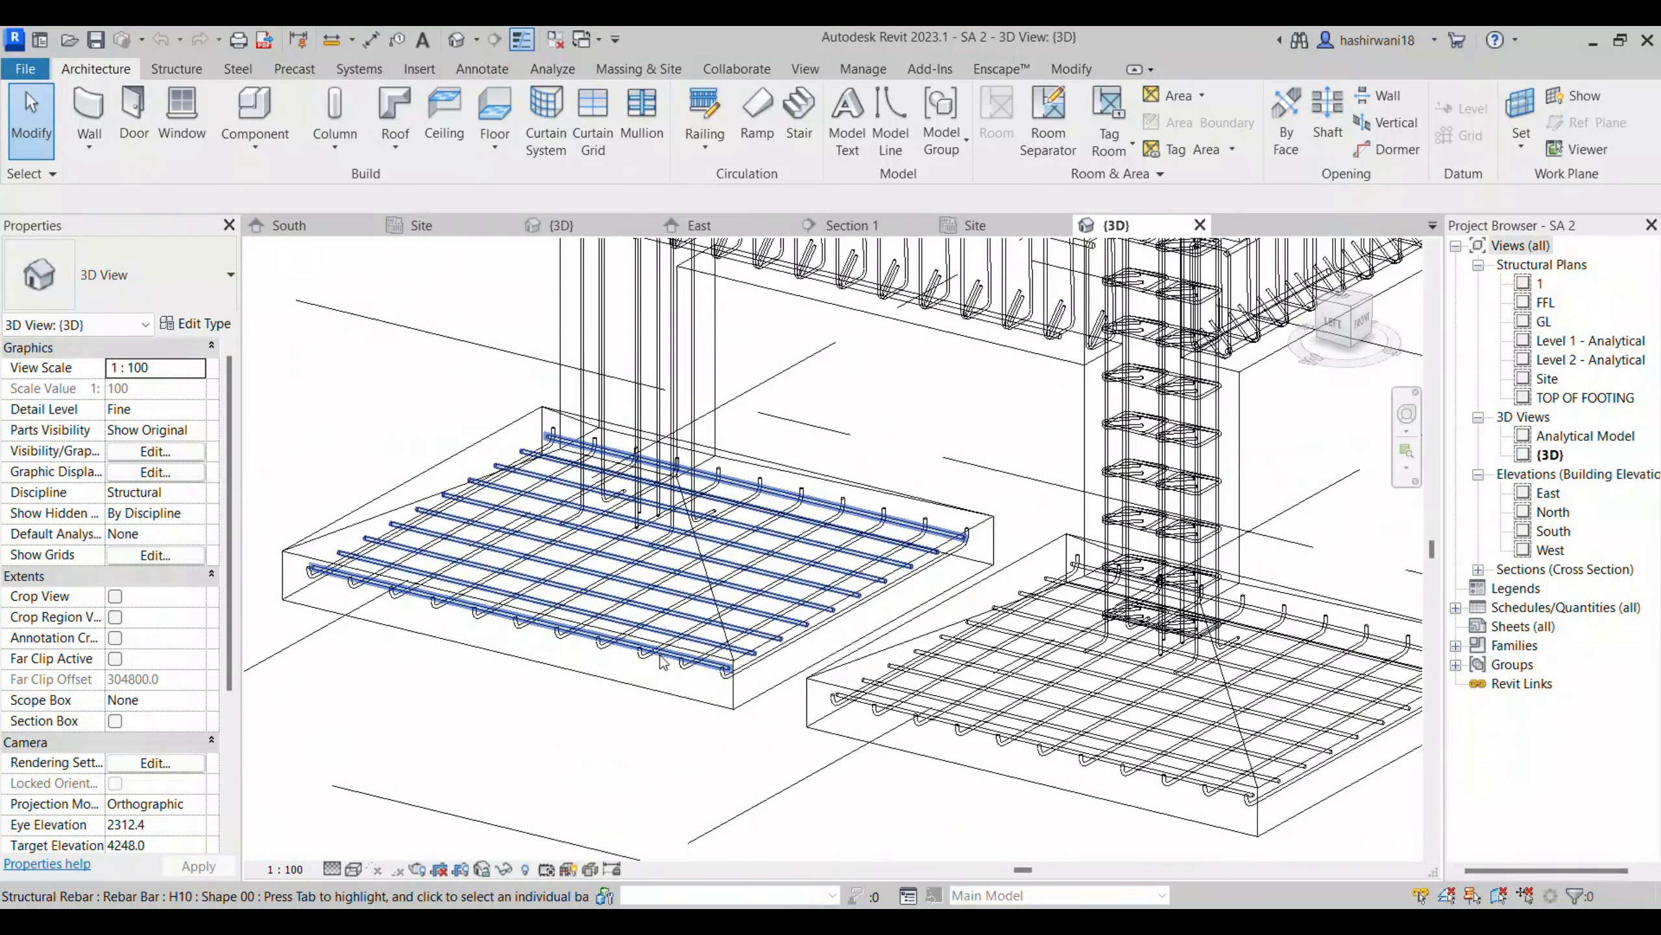
scroll(712, 697, "down", 4)
scroll(791, 572, "down", 4)
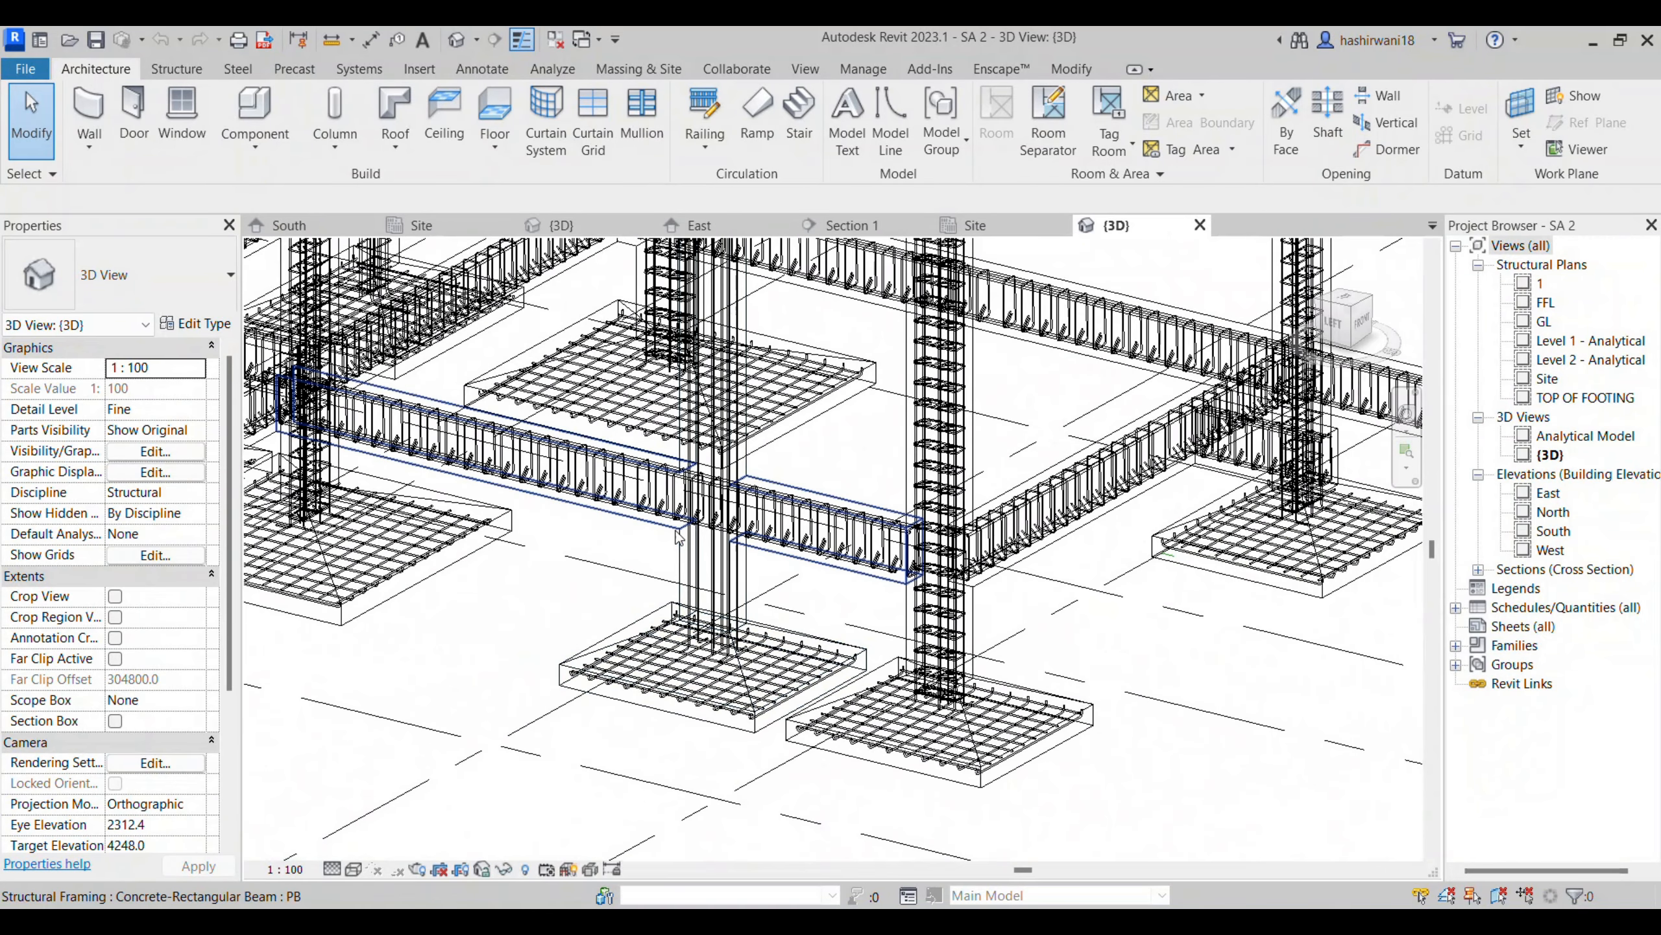
scroll(713, 574, "up", 3)
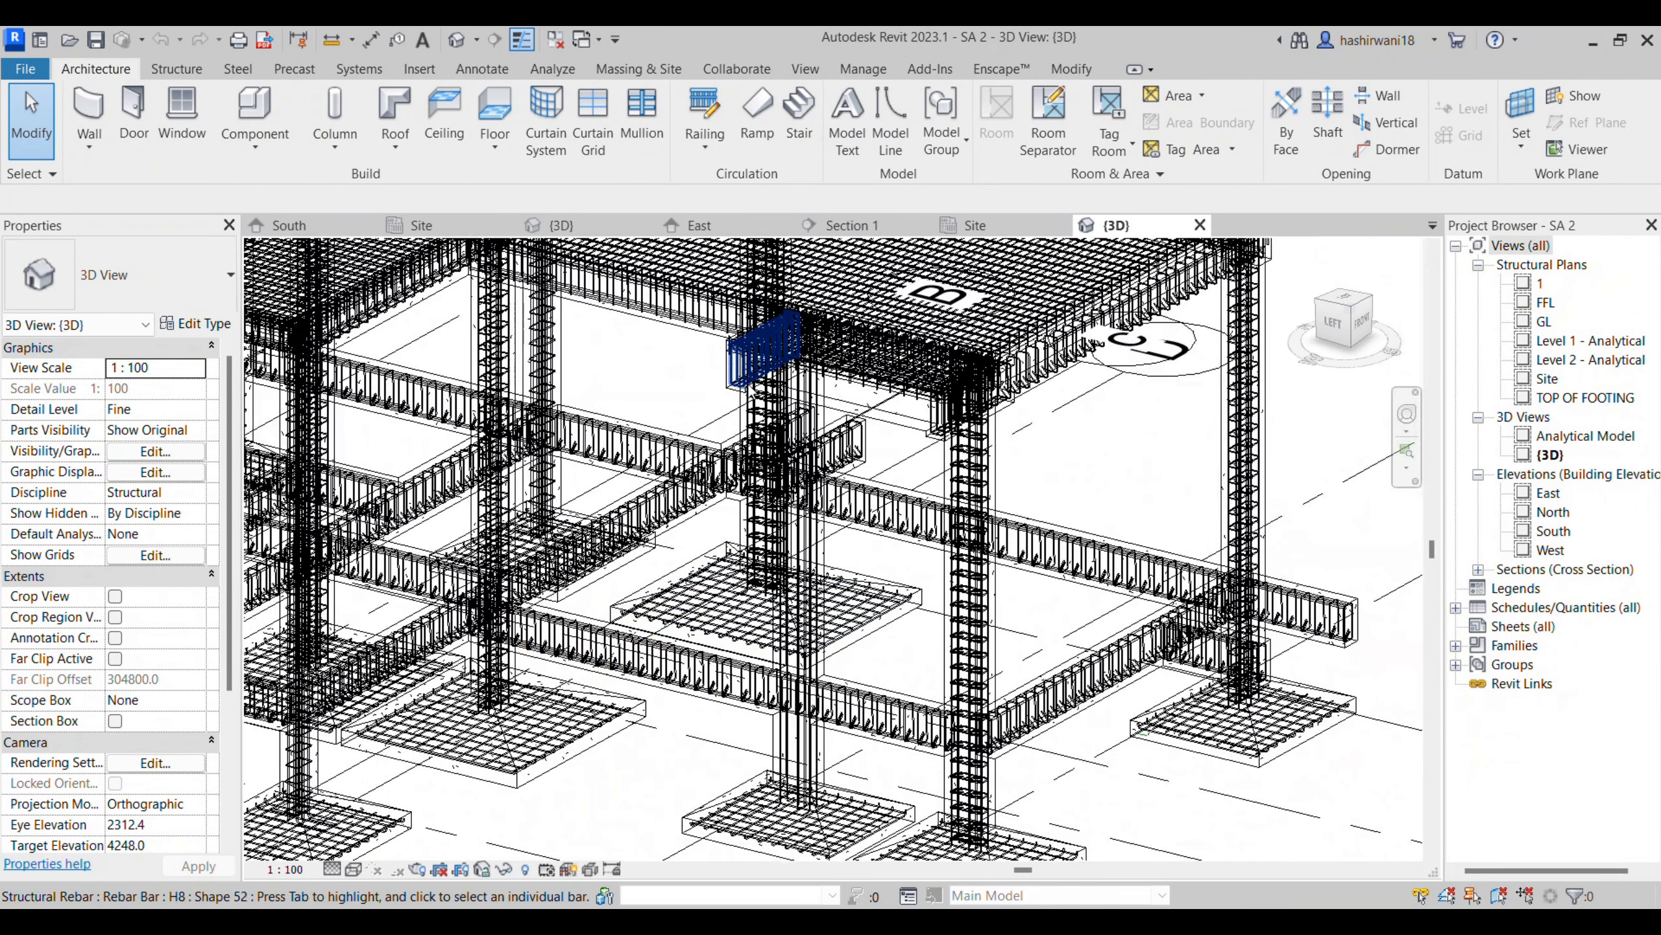
middle_click_drag(652, 316, 607, 392)
middle_click_drag(698, 475, 909, 653)
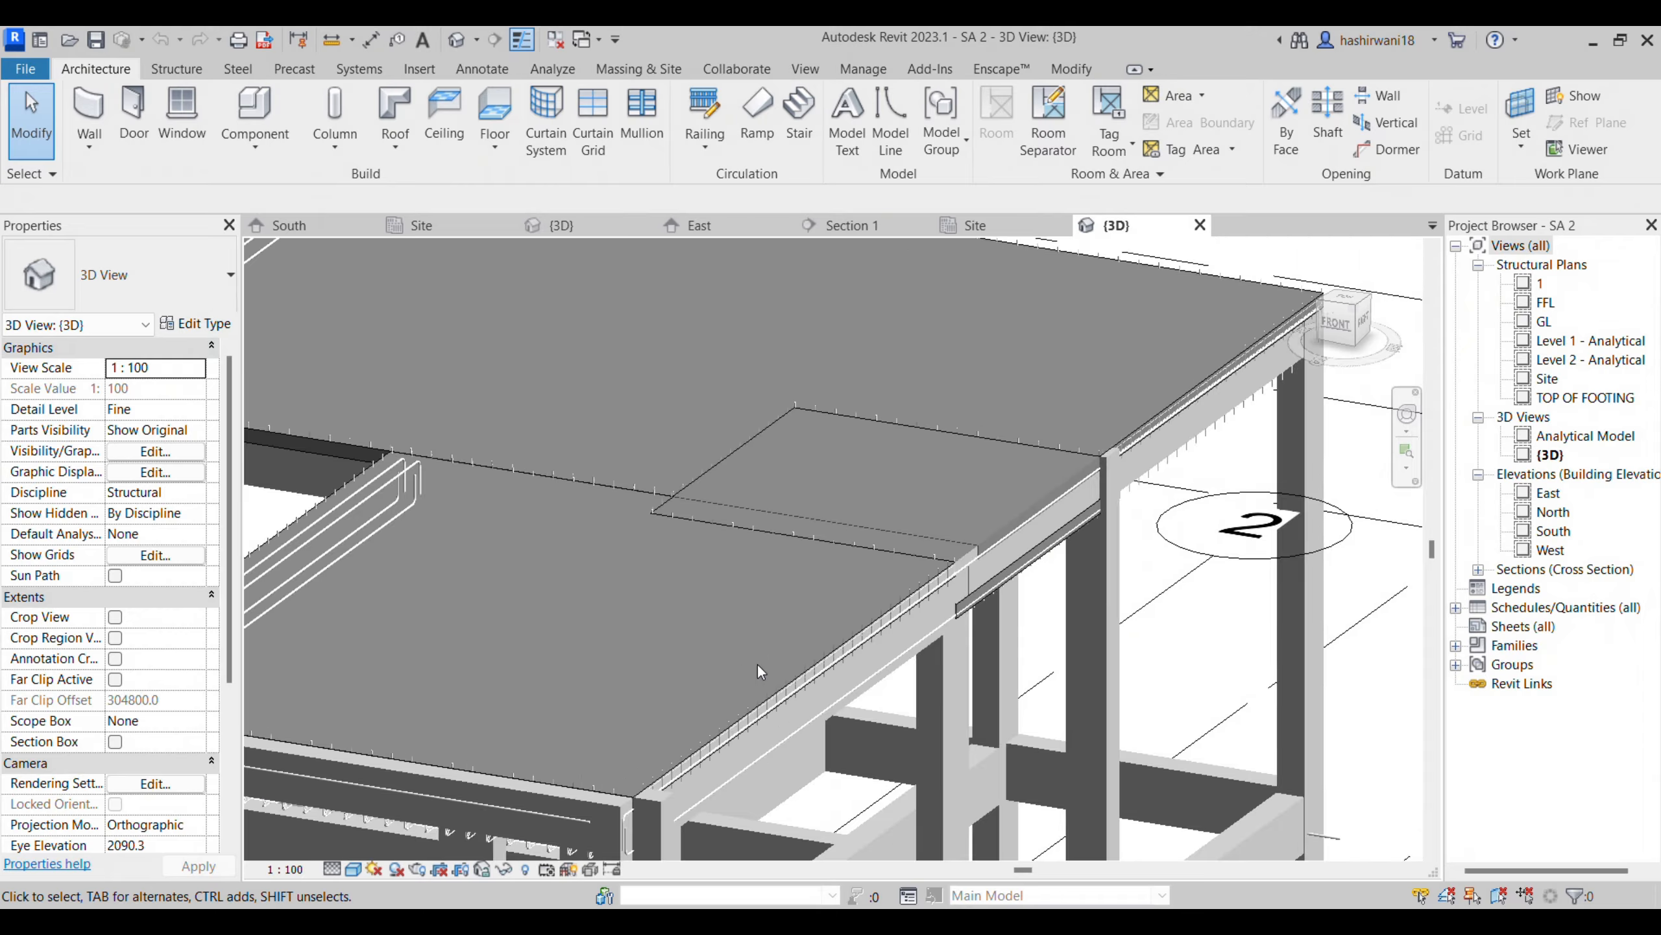
- Set the 3D view to the Wireframe visual style with Medium detail level
scroll(757, 663, "up", 2)
scroll(705, 769, "up", 3)
scroll(1047, 543, "up", 2)
middle_click_drag(1090, 625, 1123, 621, "shift")
middle_click_drag(904, 738, 513, 776, "shift")
left_click(353, 869)
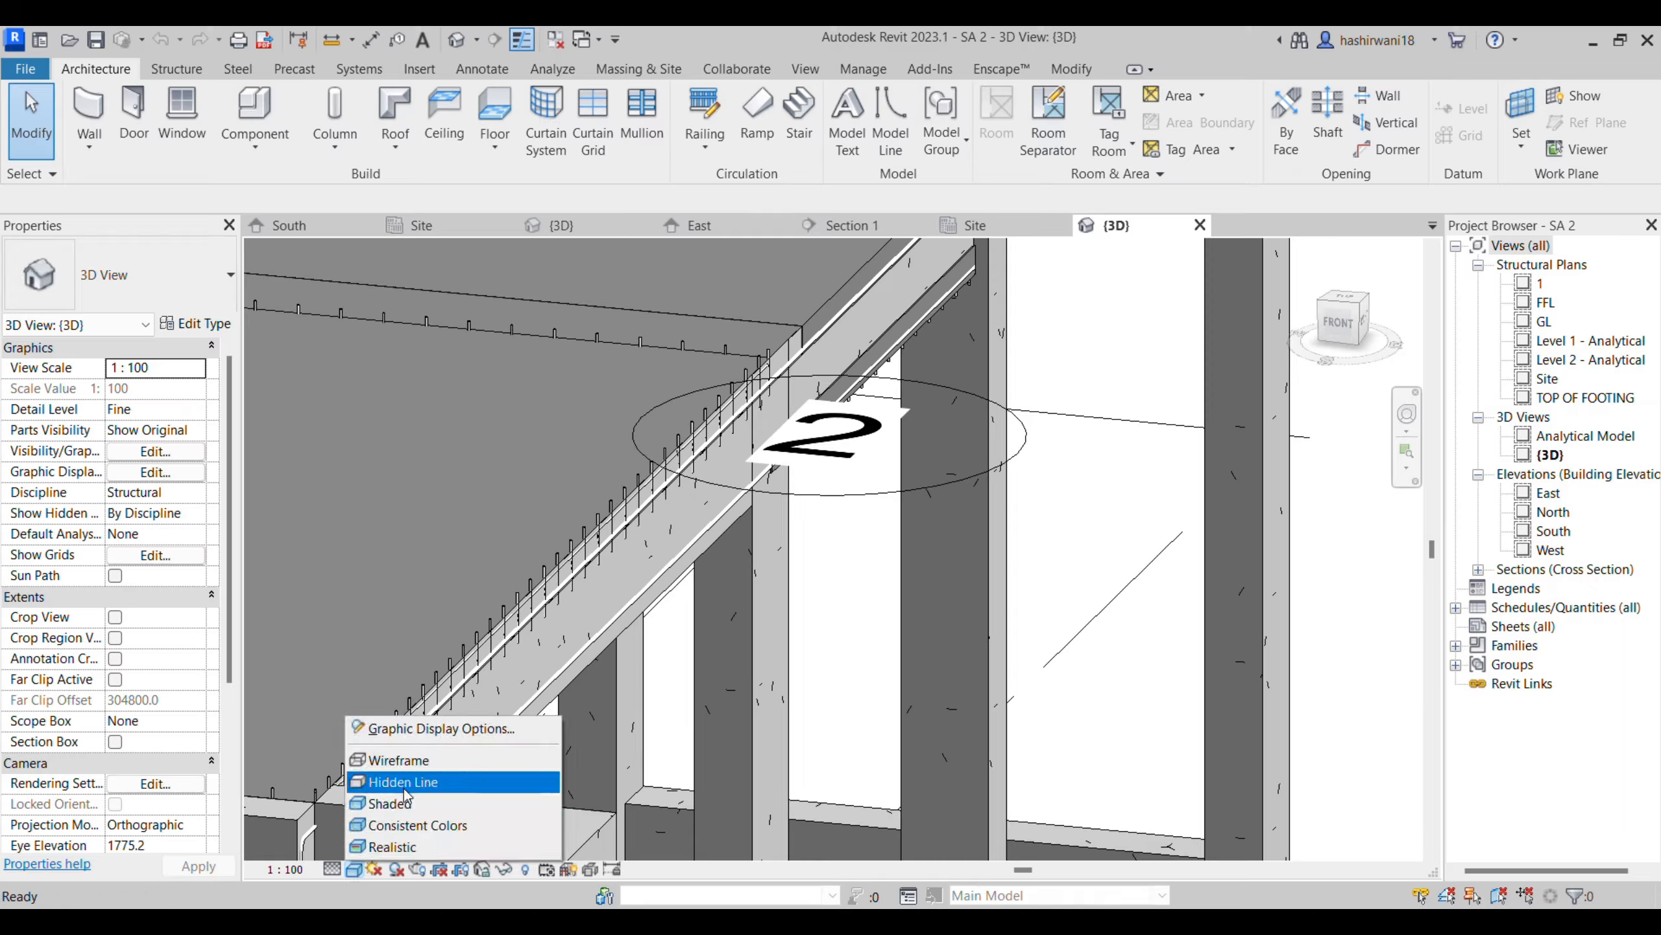
left_click(387, 760)
left_click(332, 869)
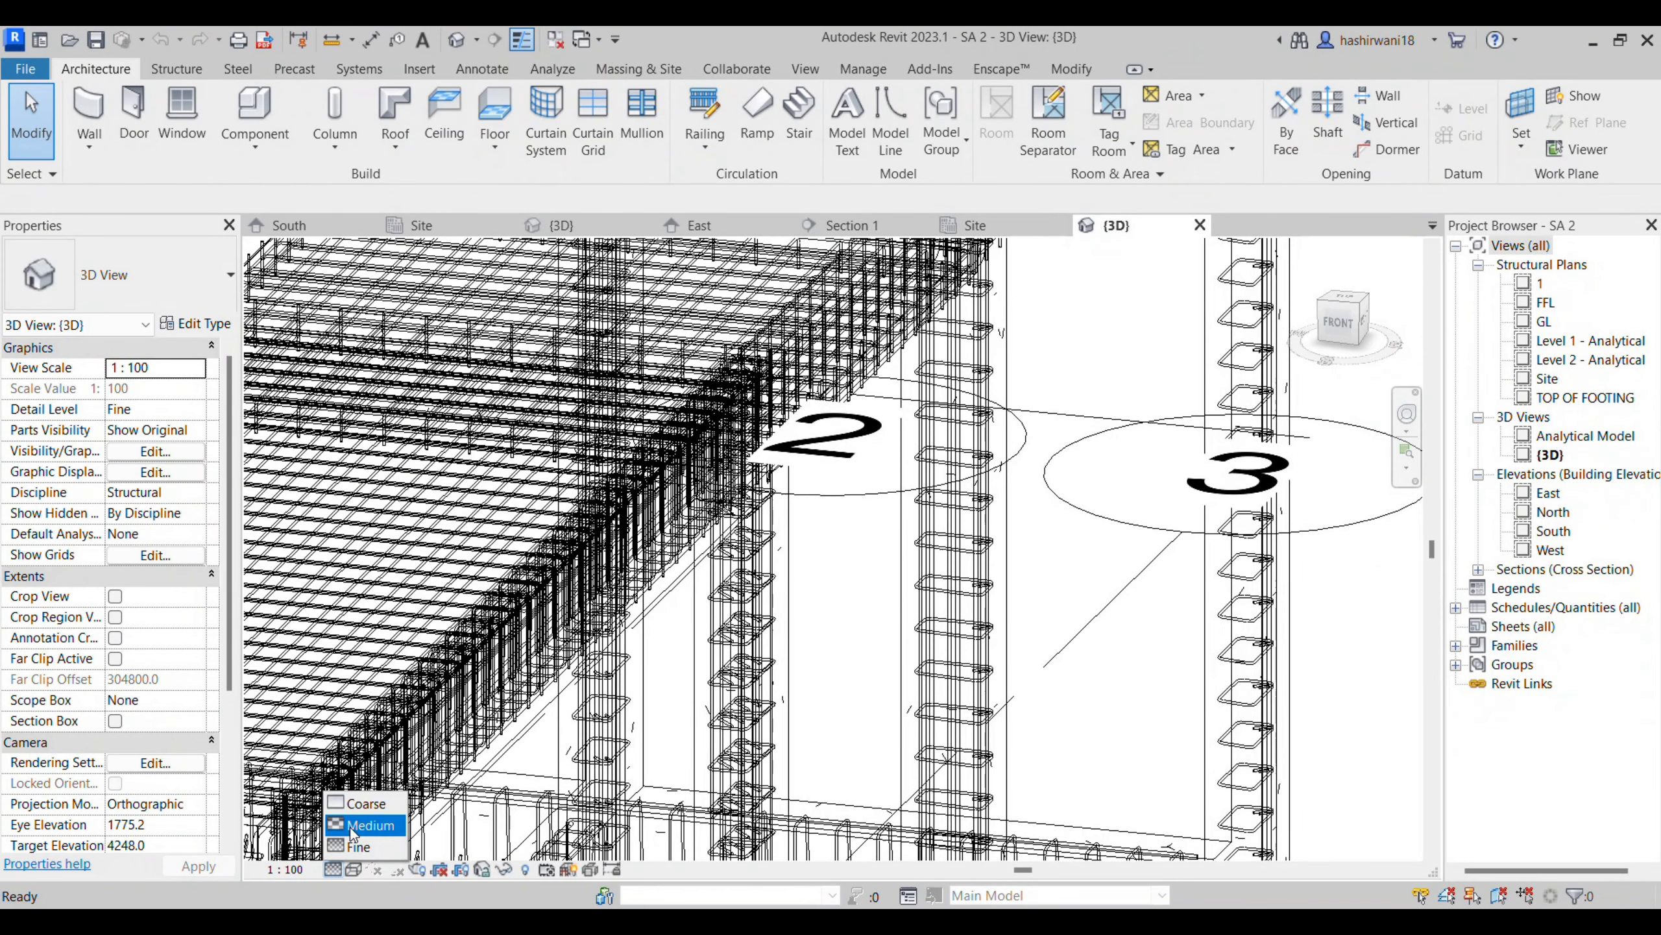
left_click(353, 820)
- Examine the slab edge bars, beam stirrups and column ties up close in the wireframe 3D view
middle_click_drag(863, 638, 960, 677, "shift")
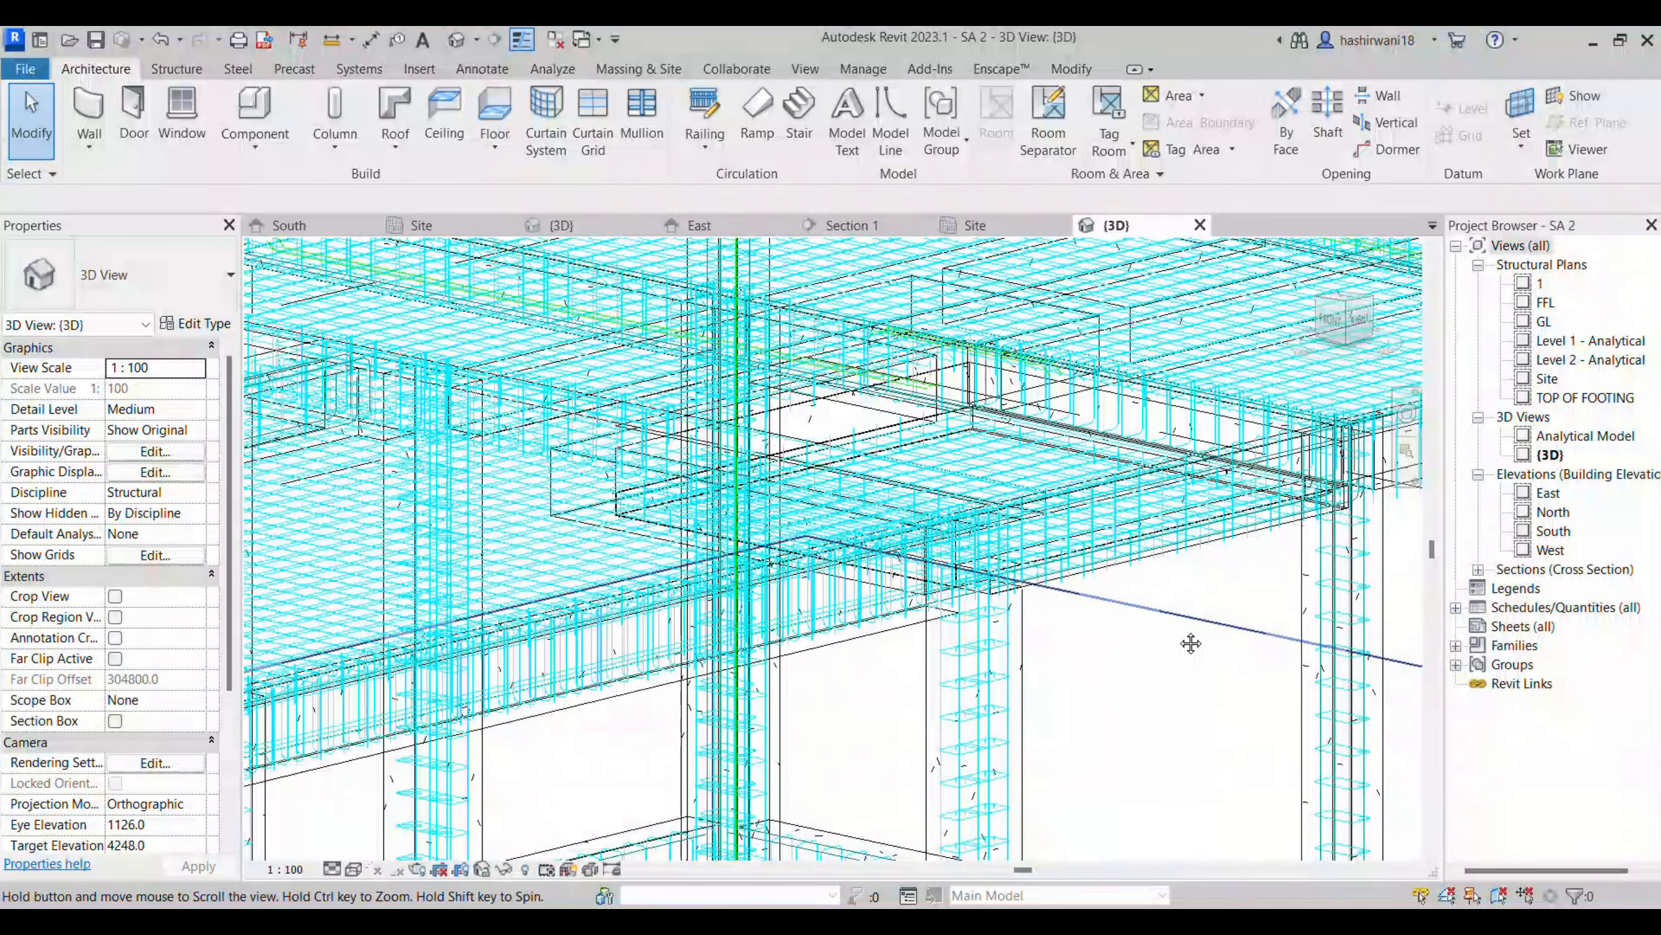
middle_click_drag(1190, 642, 1003, 734)
scroll(710, 504, "up", 4)
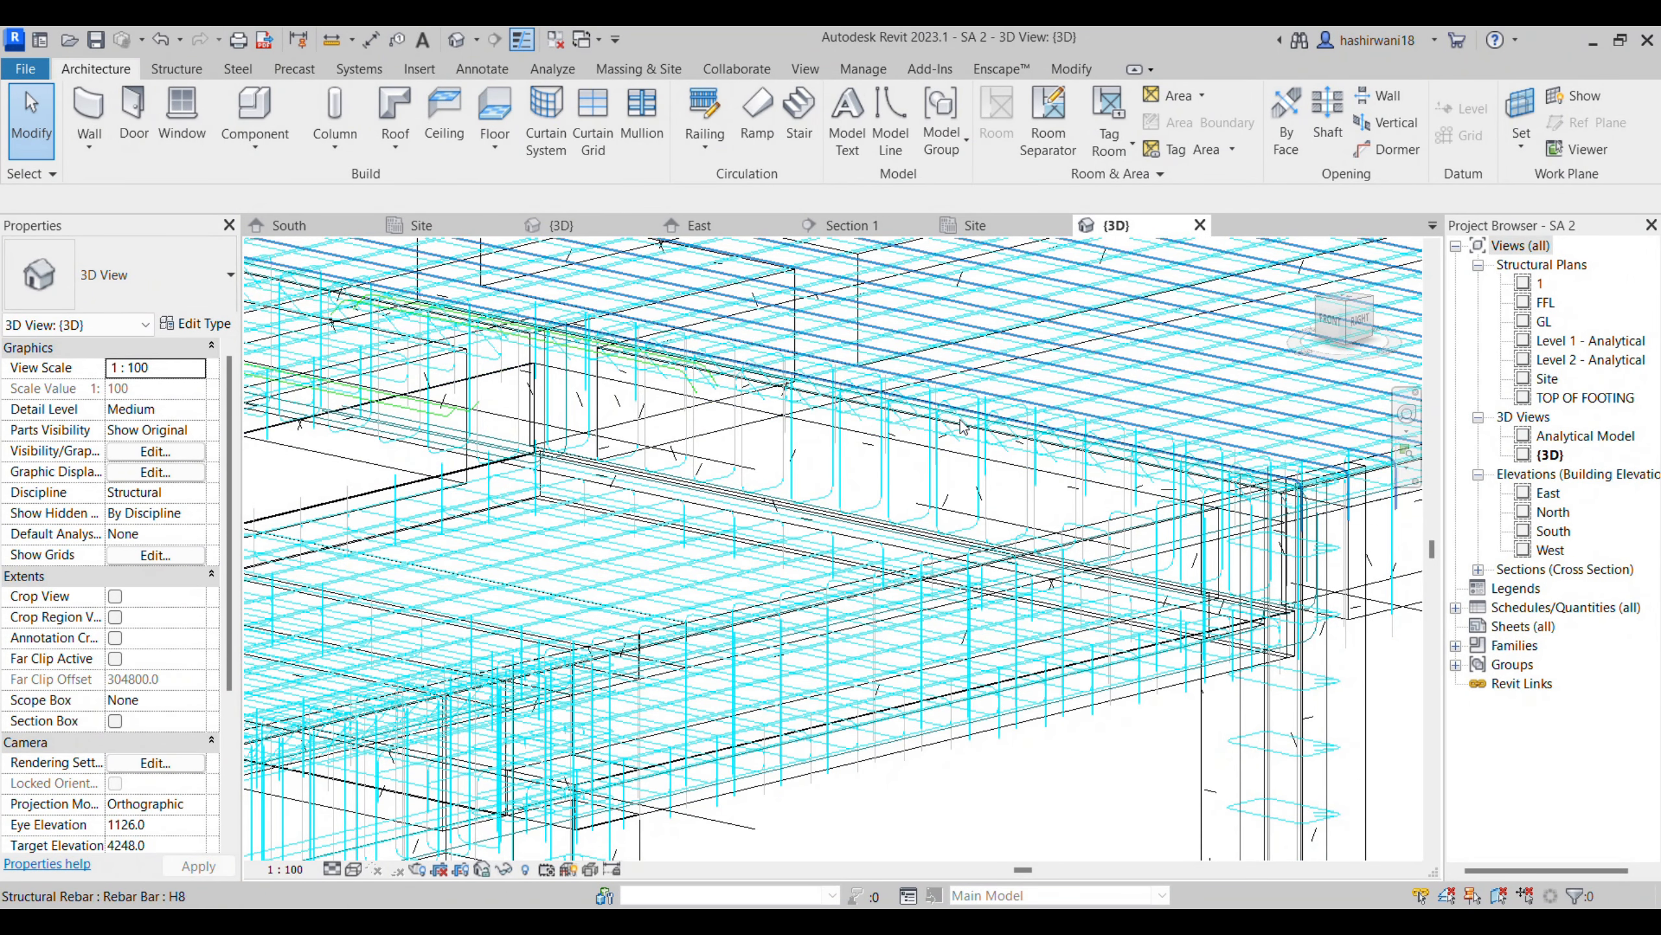
middle_click_drag(1003, 438, 1060, 557)
scroll(874, 472, "down", 3)
scroll(900, 504, "down", 5)
scroll(447, 622, "up", 5)
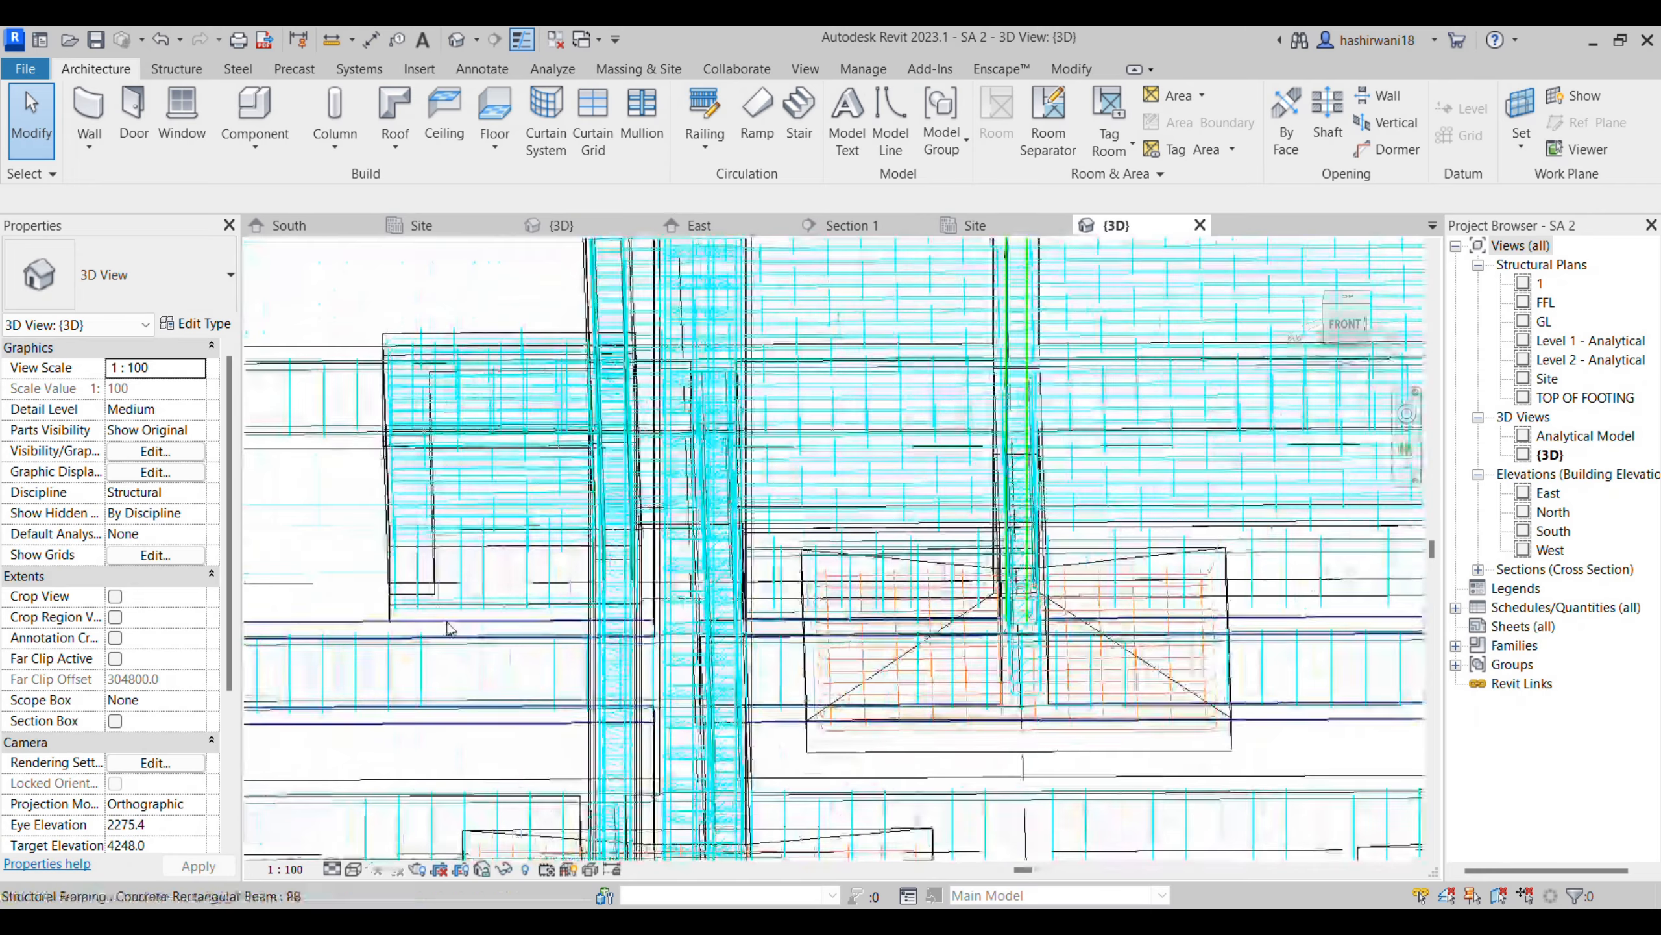
middle_click_drag(545, 693, 724, 674, "shift")
middle_click_drag(1007, 730, 831, 710, "shift")
- Examine the whole reinforced frame in 3D, from the footing meshes and column ties up to the roof slab
scroll(1027, 612, "down", 1)
middle_click_drag(1026, 612, 621, 623)
scroll(812, 603, "down", 2)
scroll(621, 617, "down", 1)
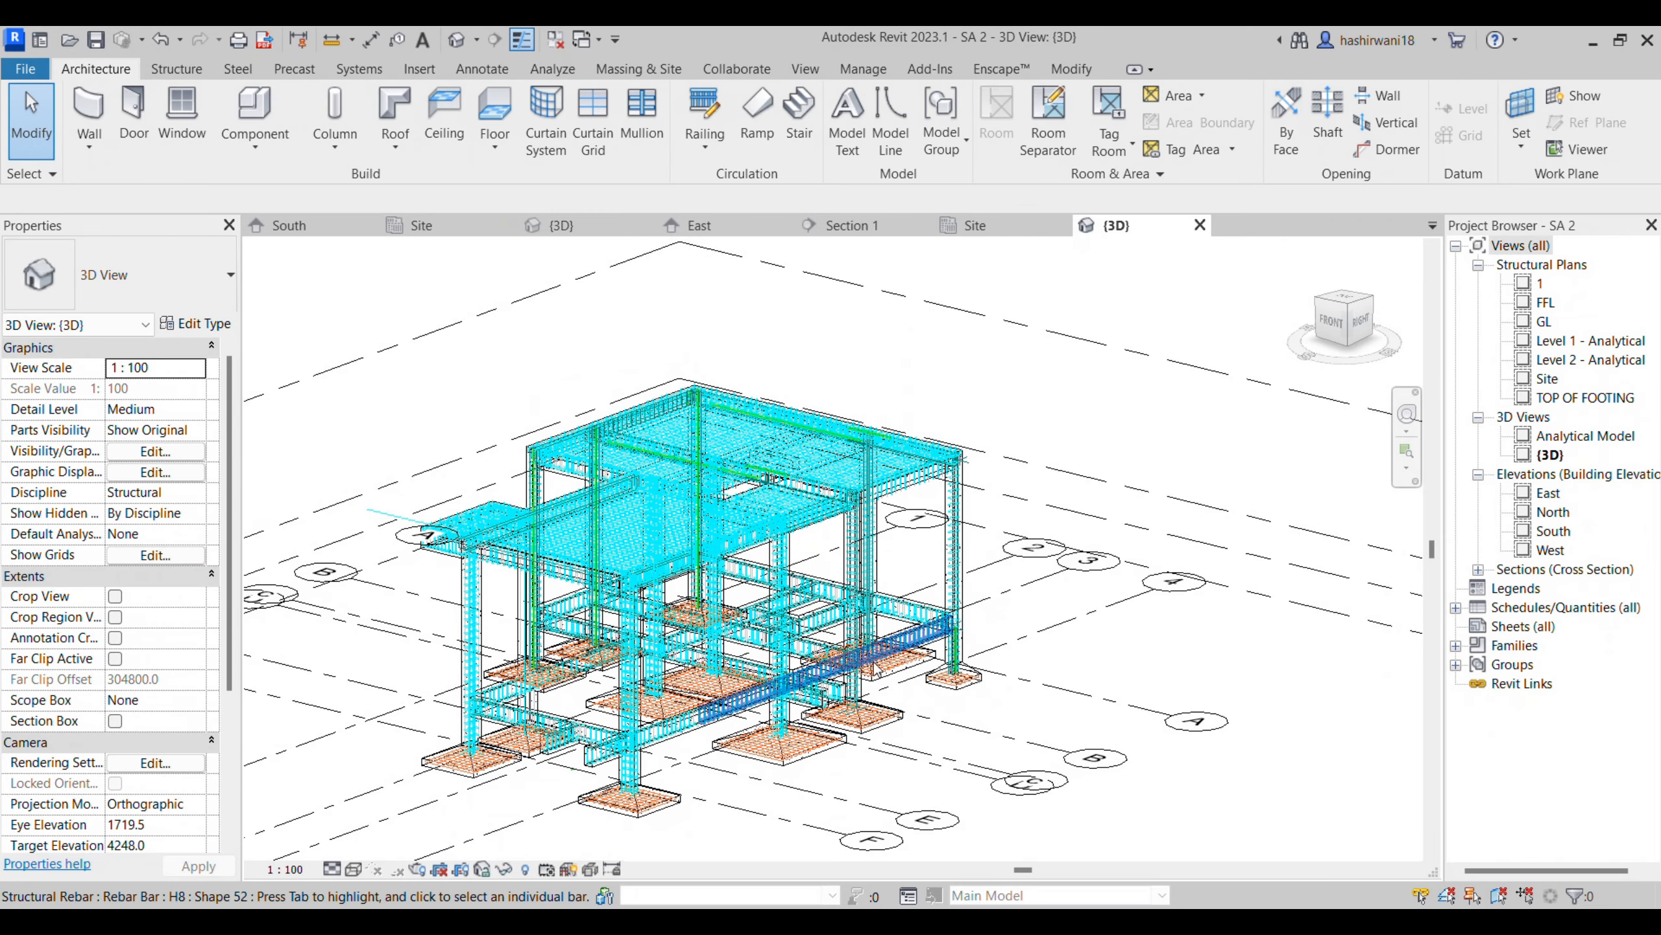
scroll(874, 733, "up", 8)
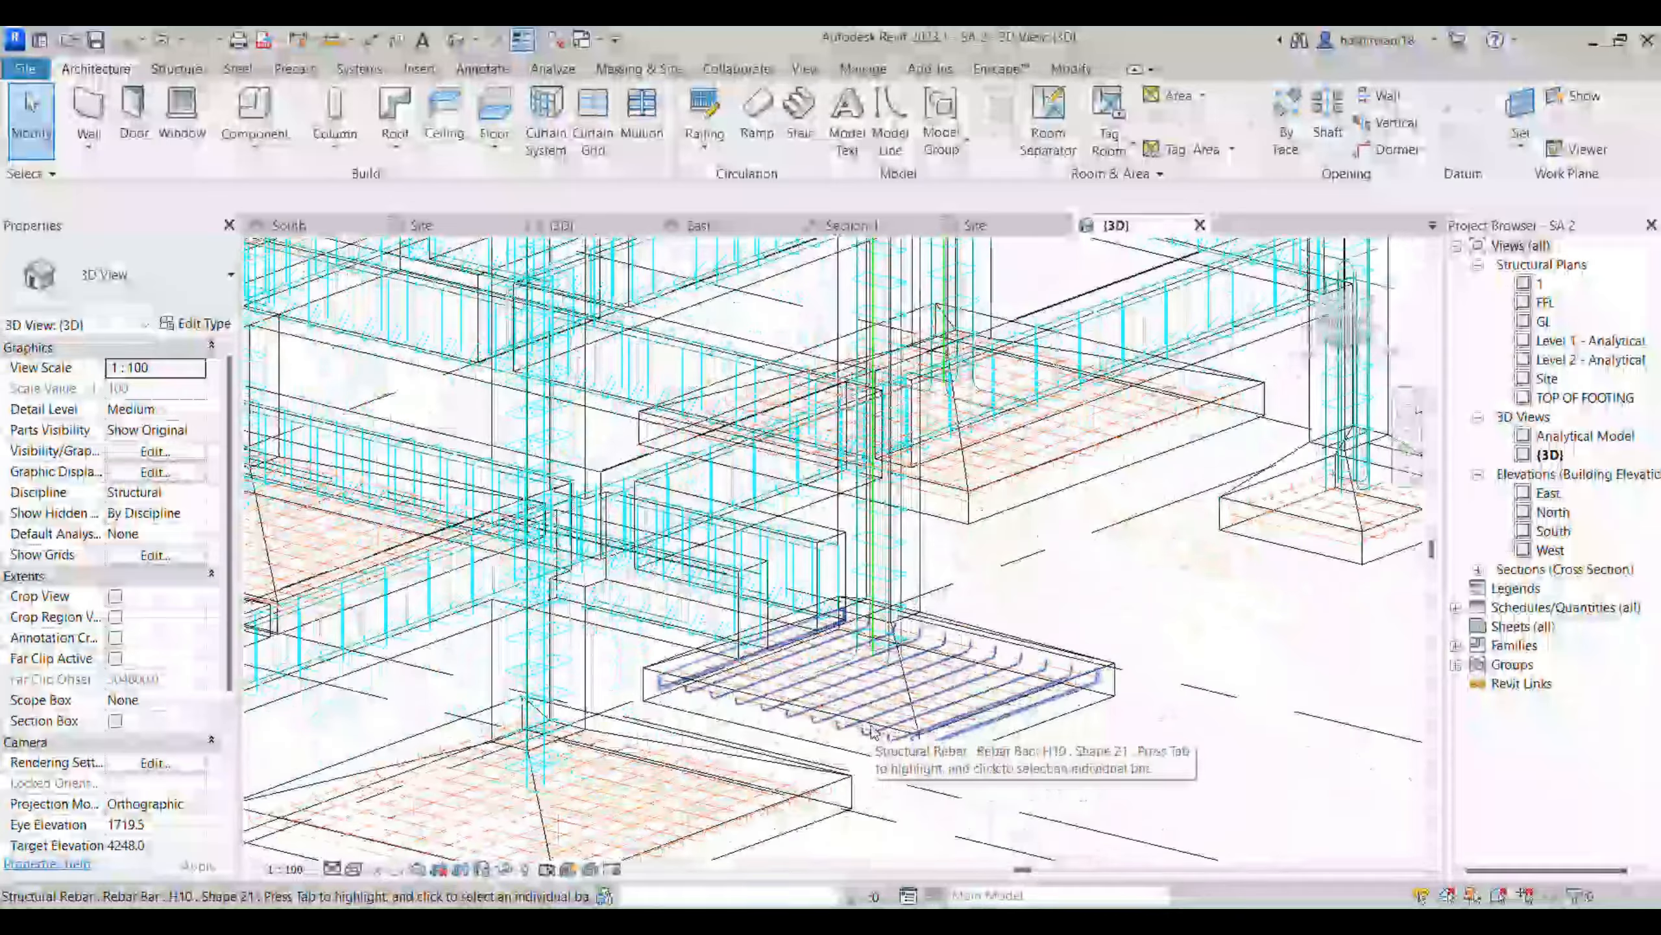
scroll(873, 732, "down", 3)
middle_click_drag(873, 733, 943, 745)
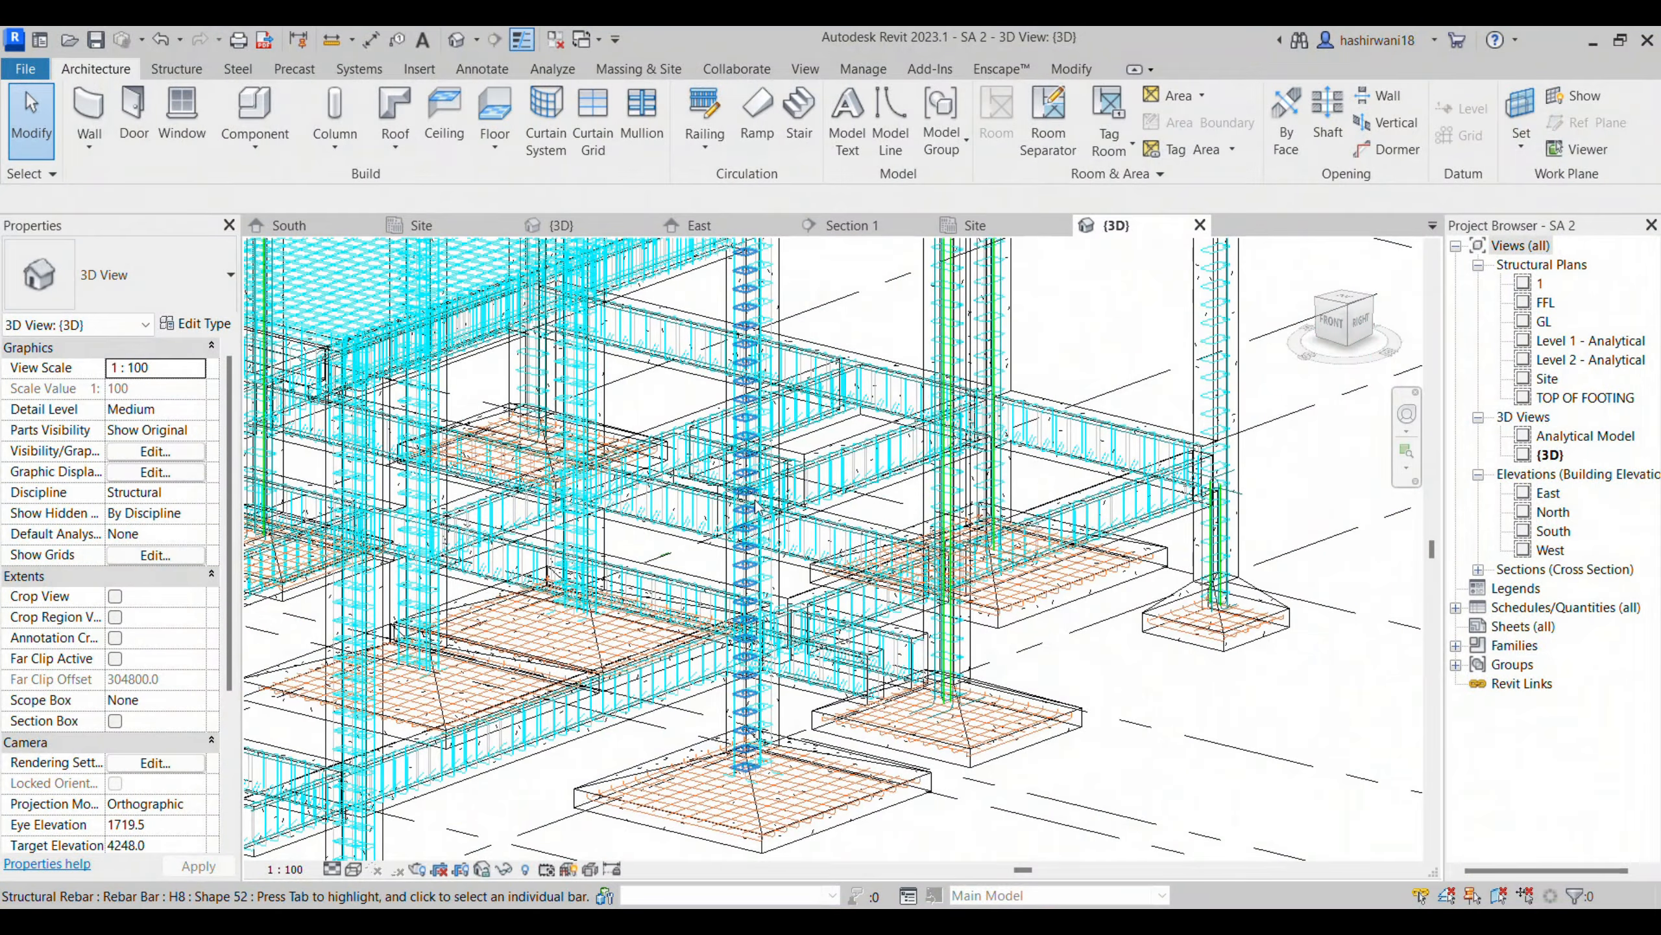
scroll(757, 508, "down", 5)
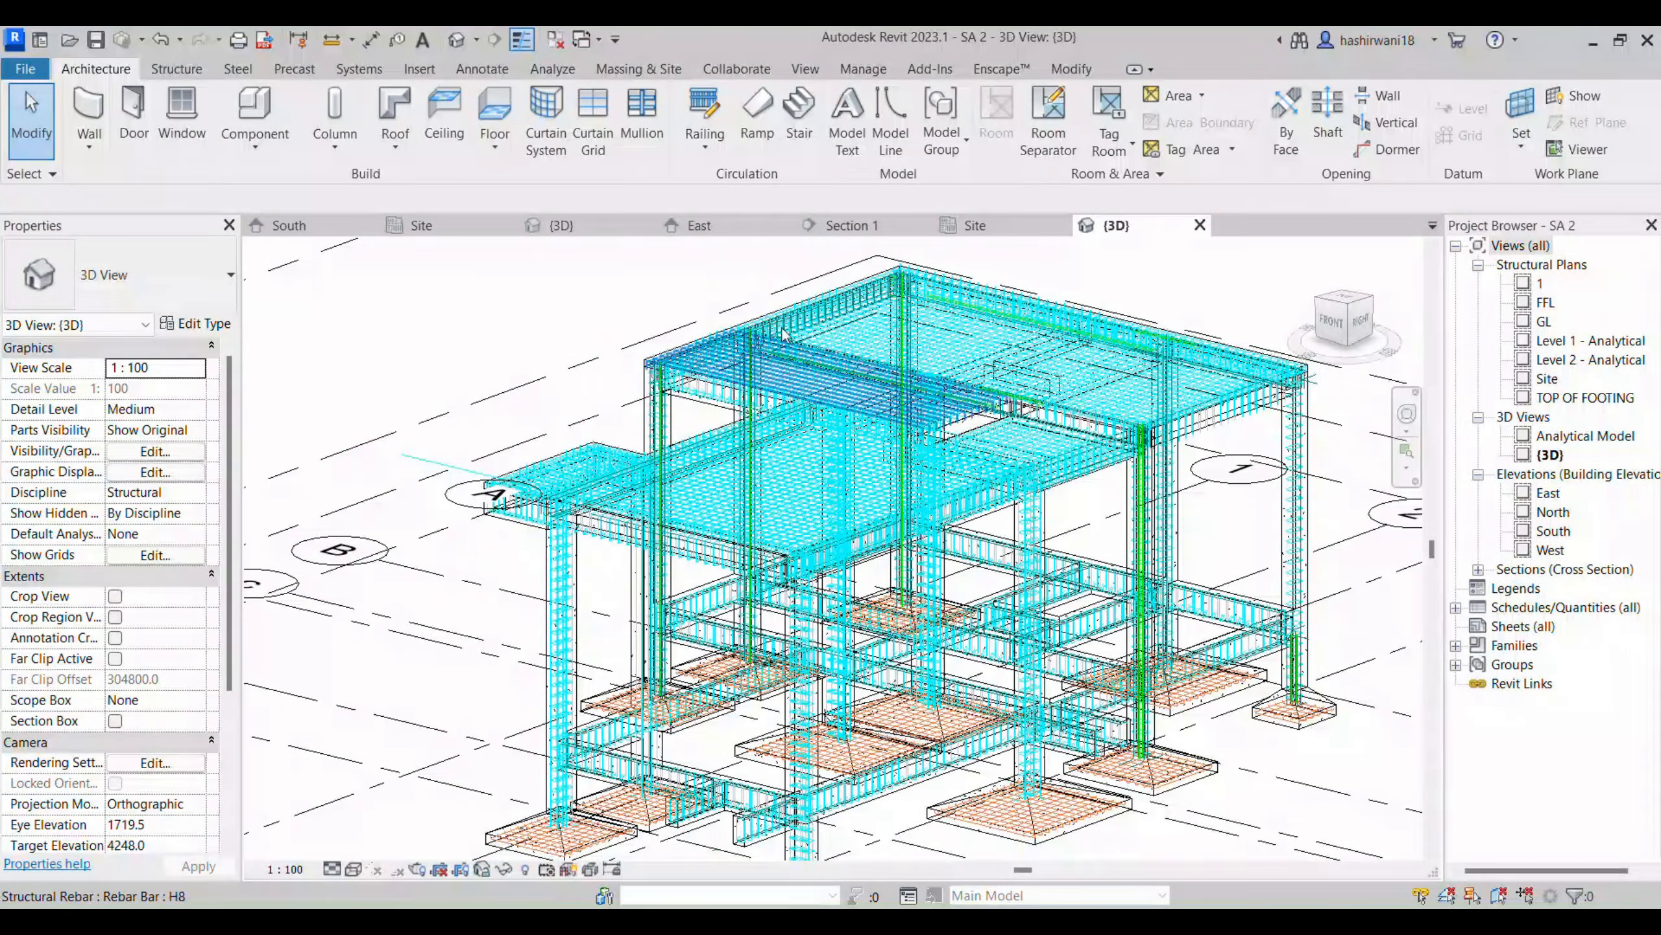
middle_click_drag(1020, 681, 818, 549)
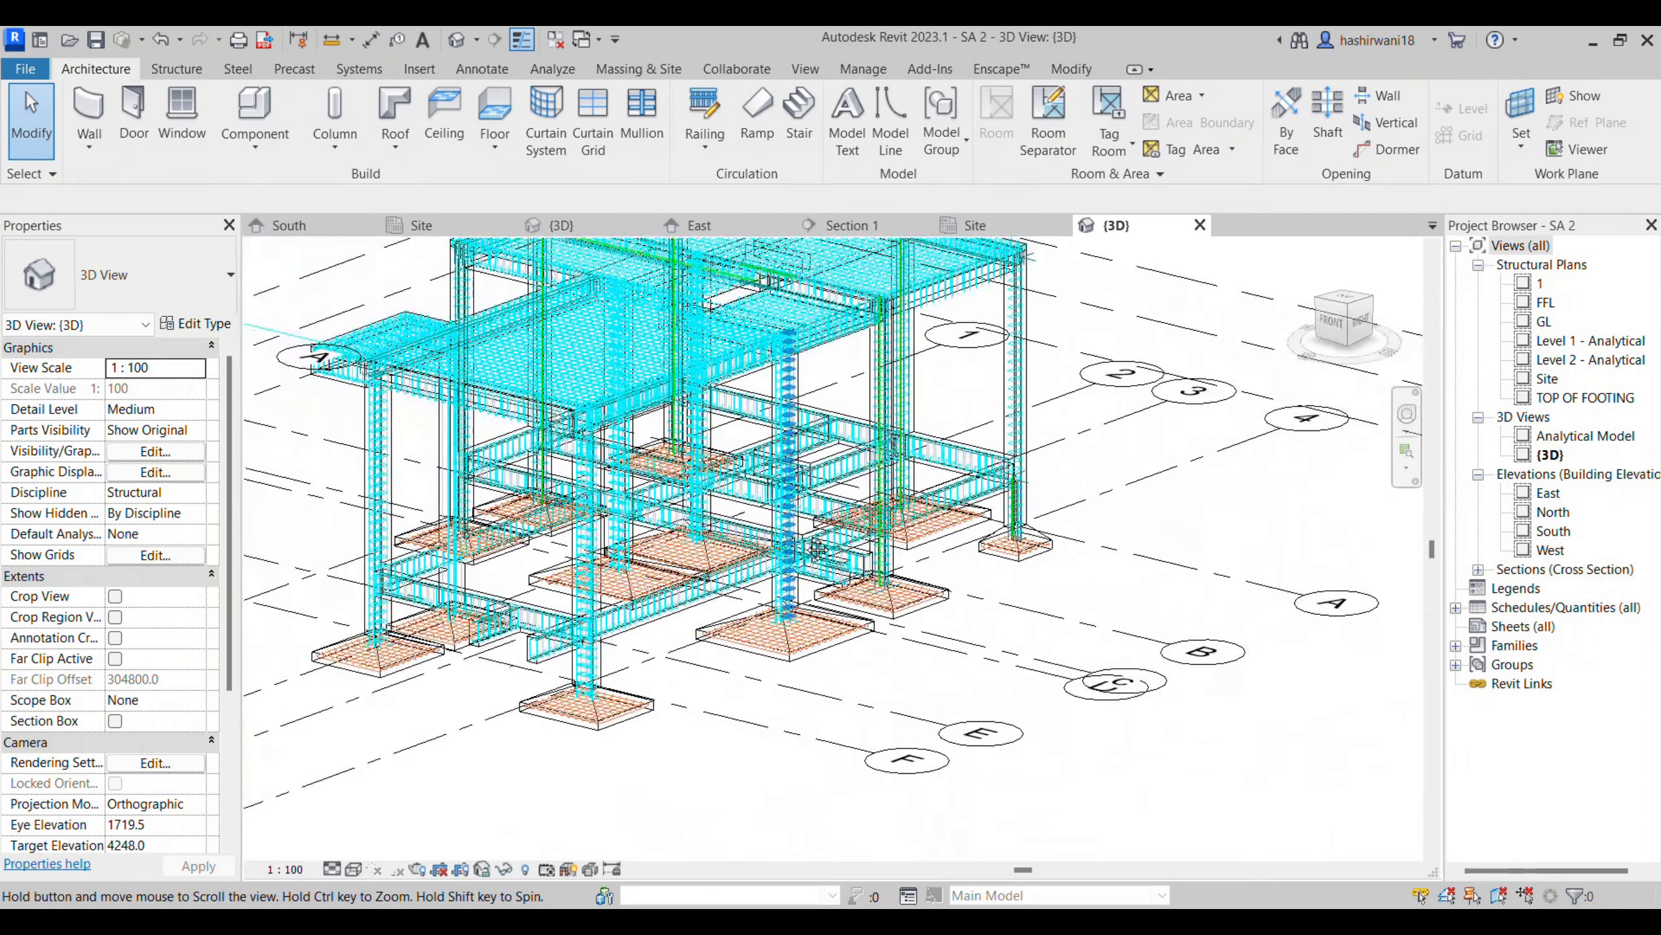
scroll(817, 550, "down", 1)
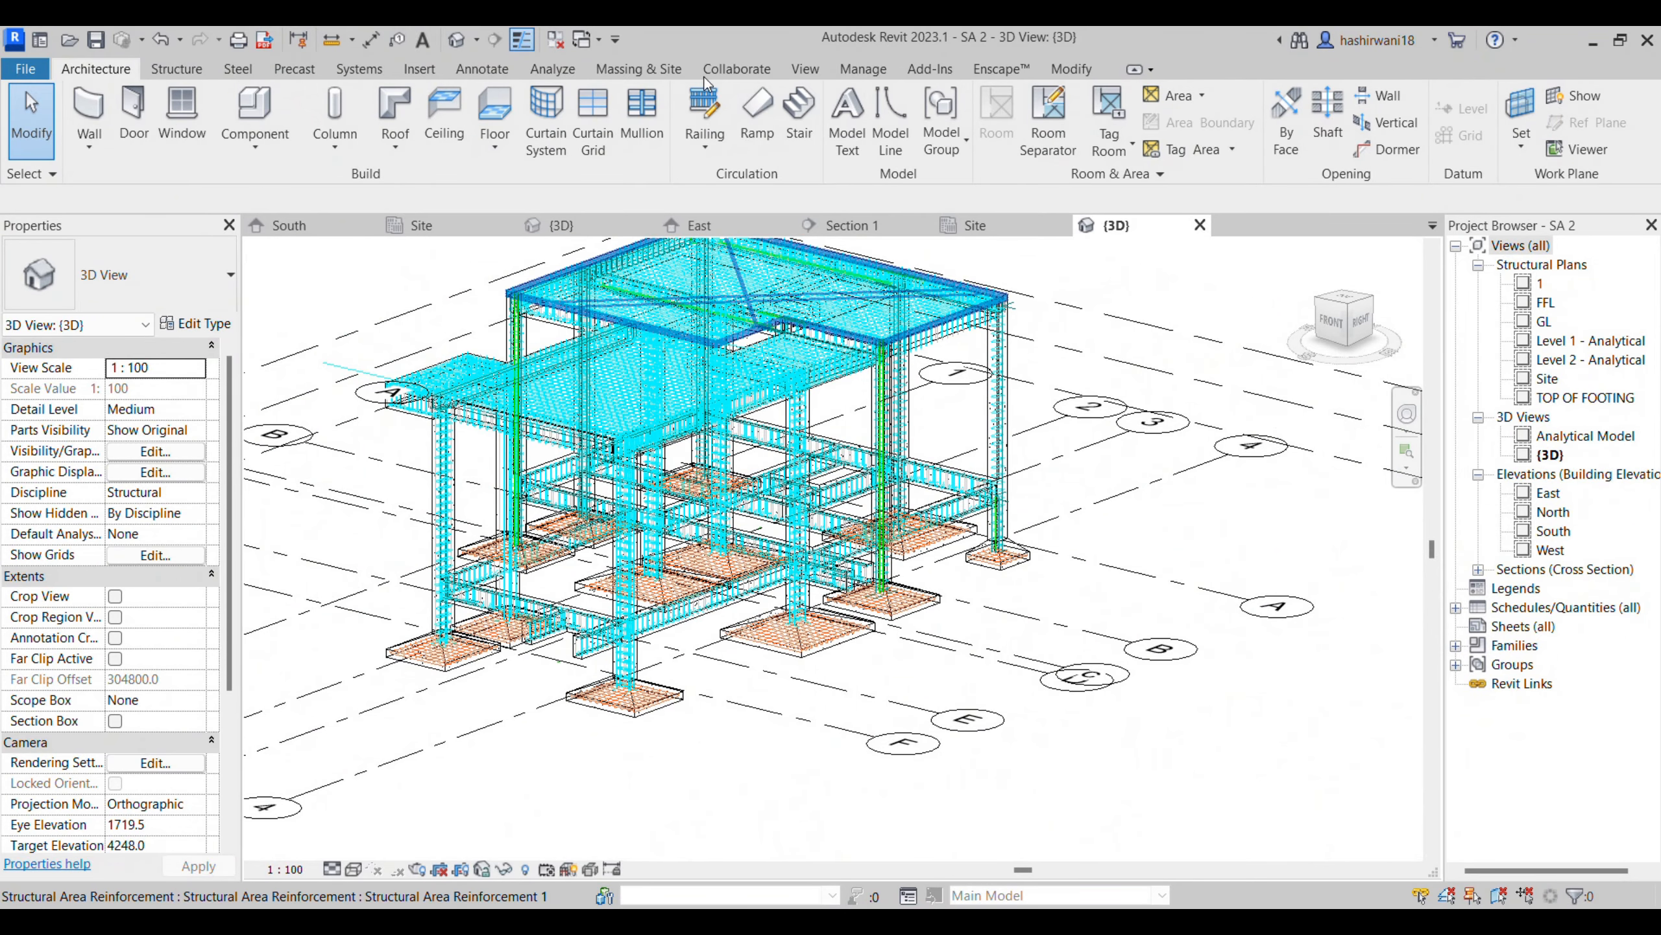